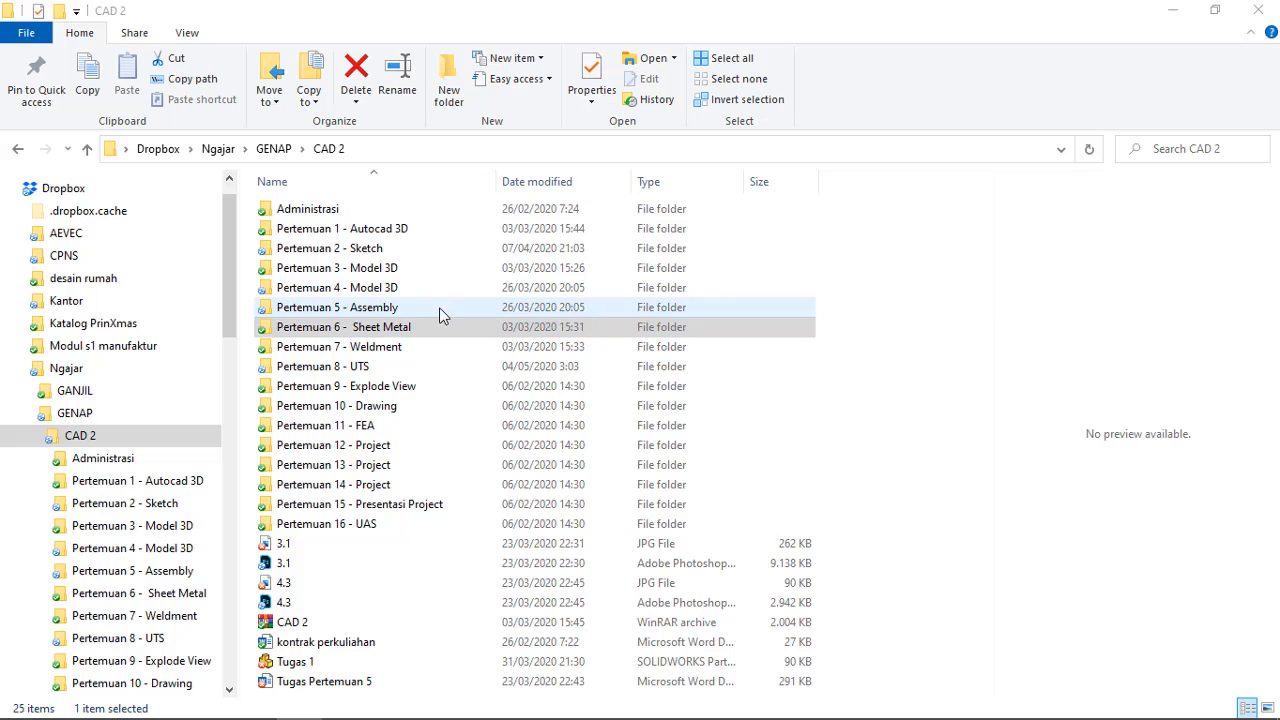
pyautogui.click(384, 313)
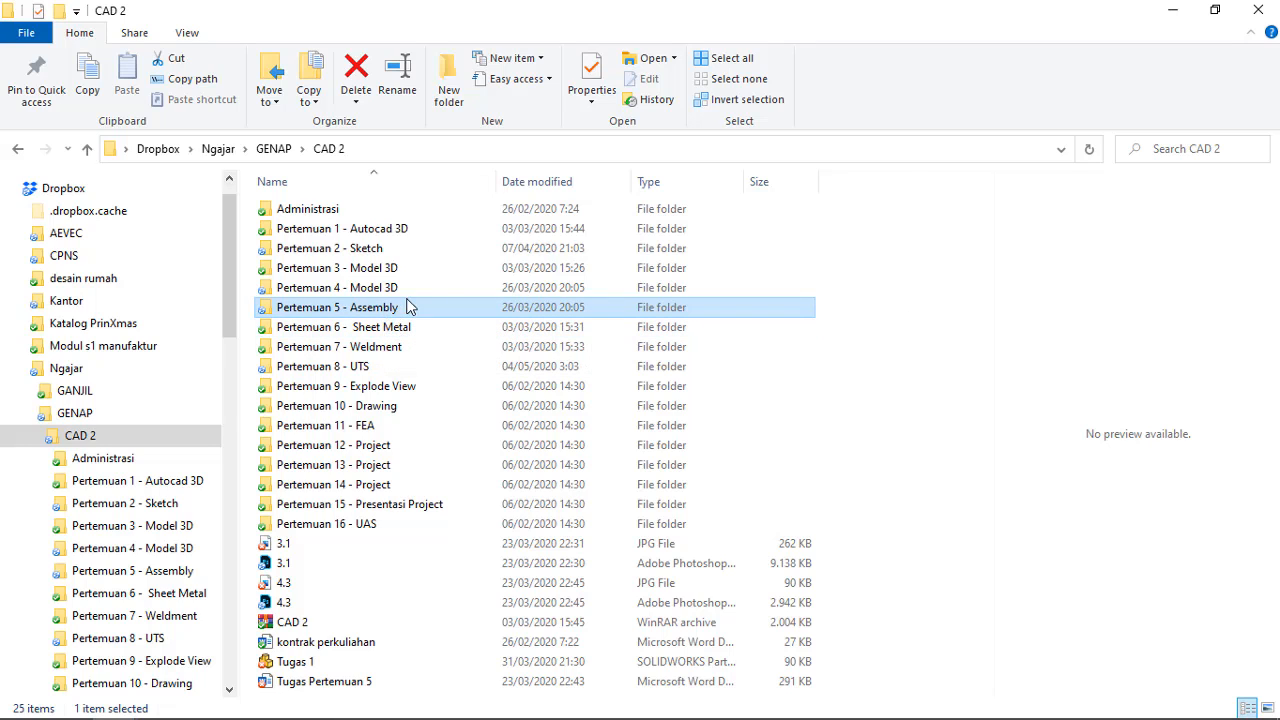
pyautogui.moveTo(381, 318)
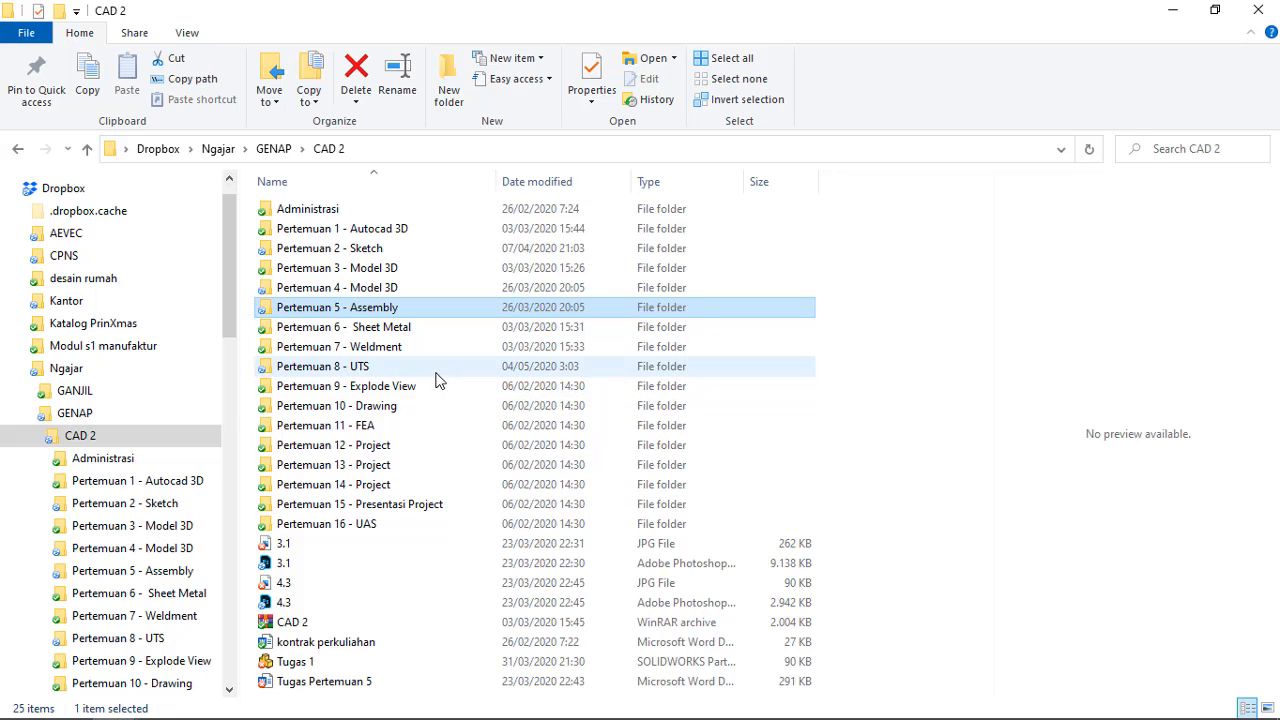
pyautogui.click(402, 370)
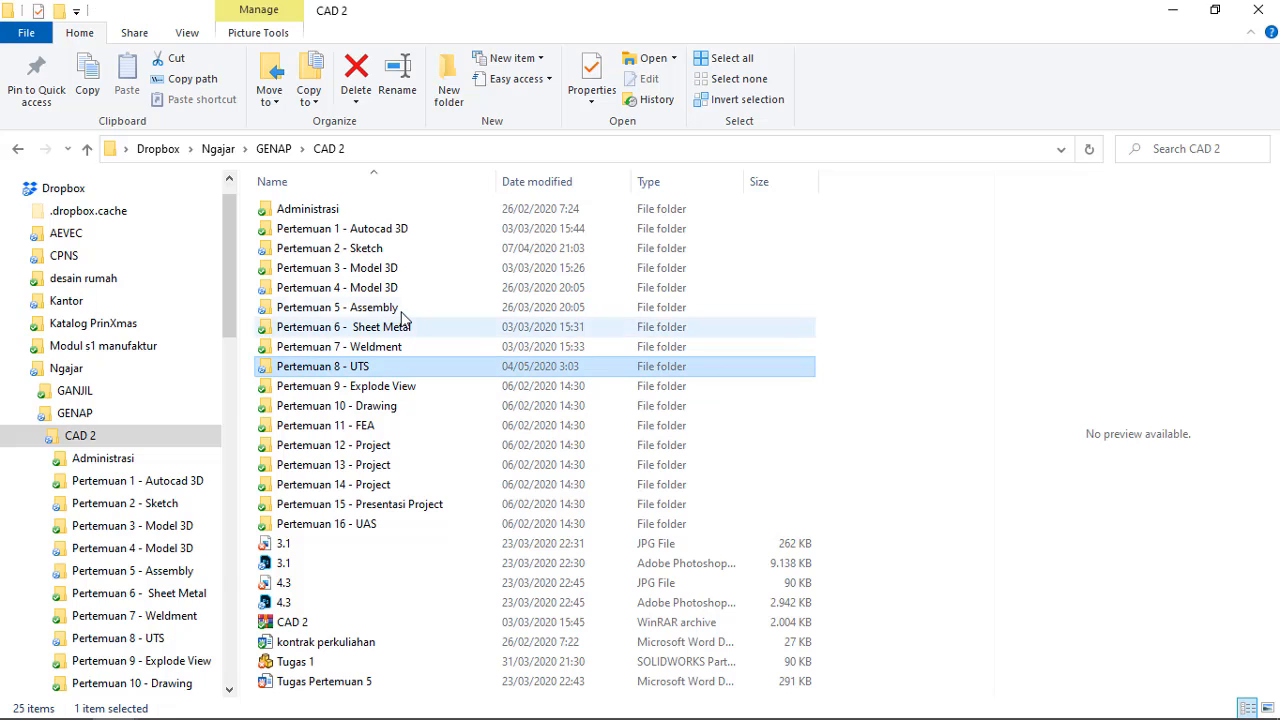
pyautogui.click(400, 308)
pyautogui.click(388, 370)
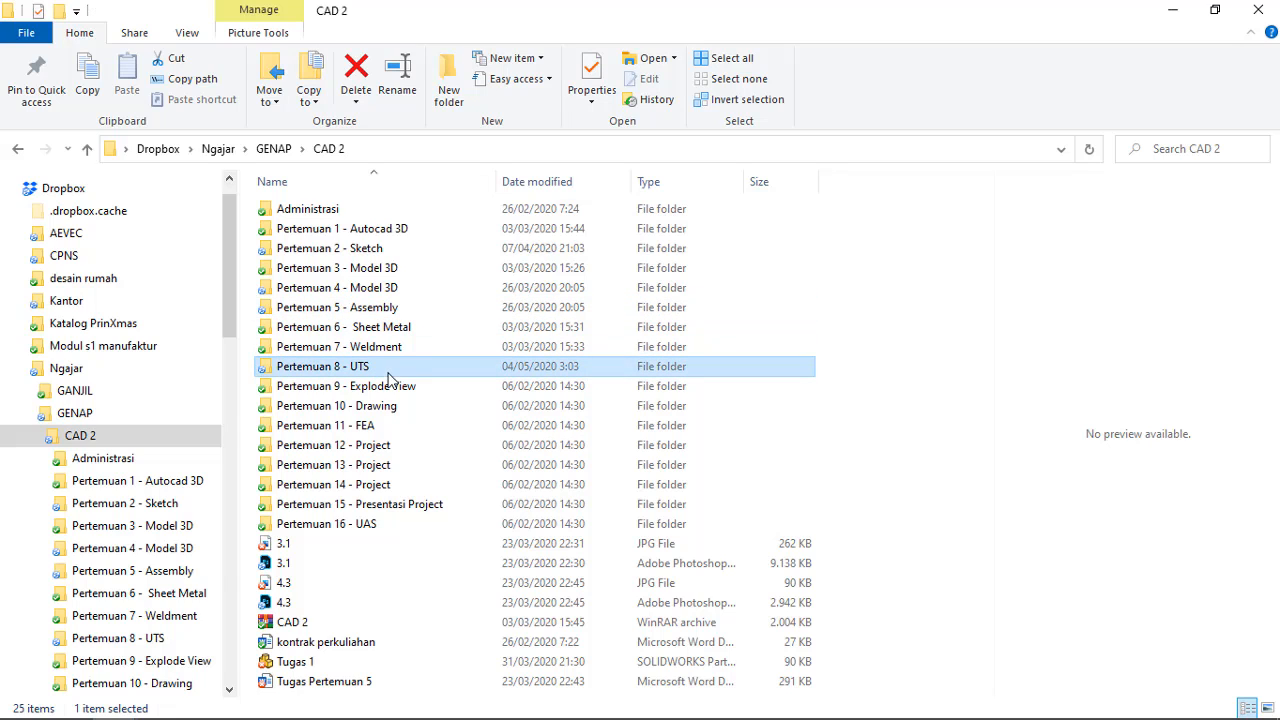
pyautogui.click(409, 330)
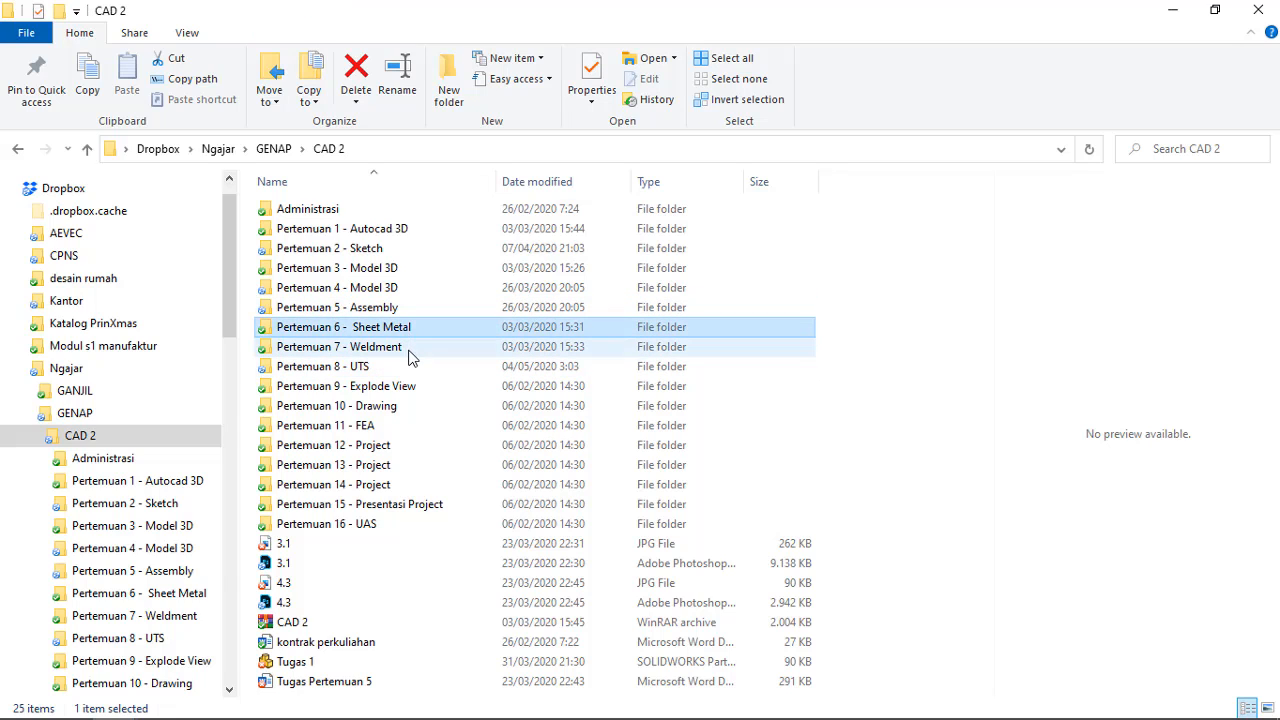
pyautogui.click(410, 348)
pyautogui.click(412, 387)
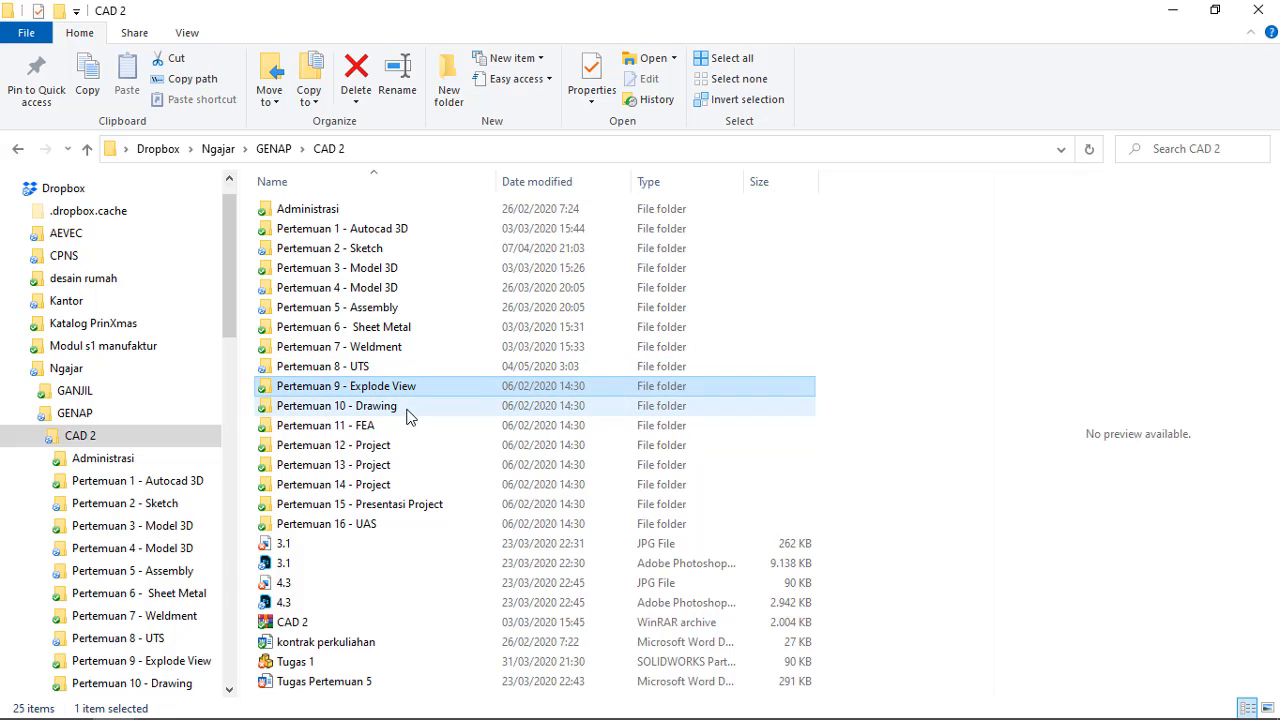
pyautogui.click(406, 410)
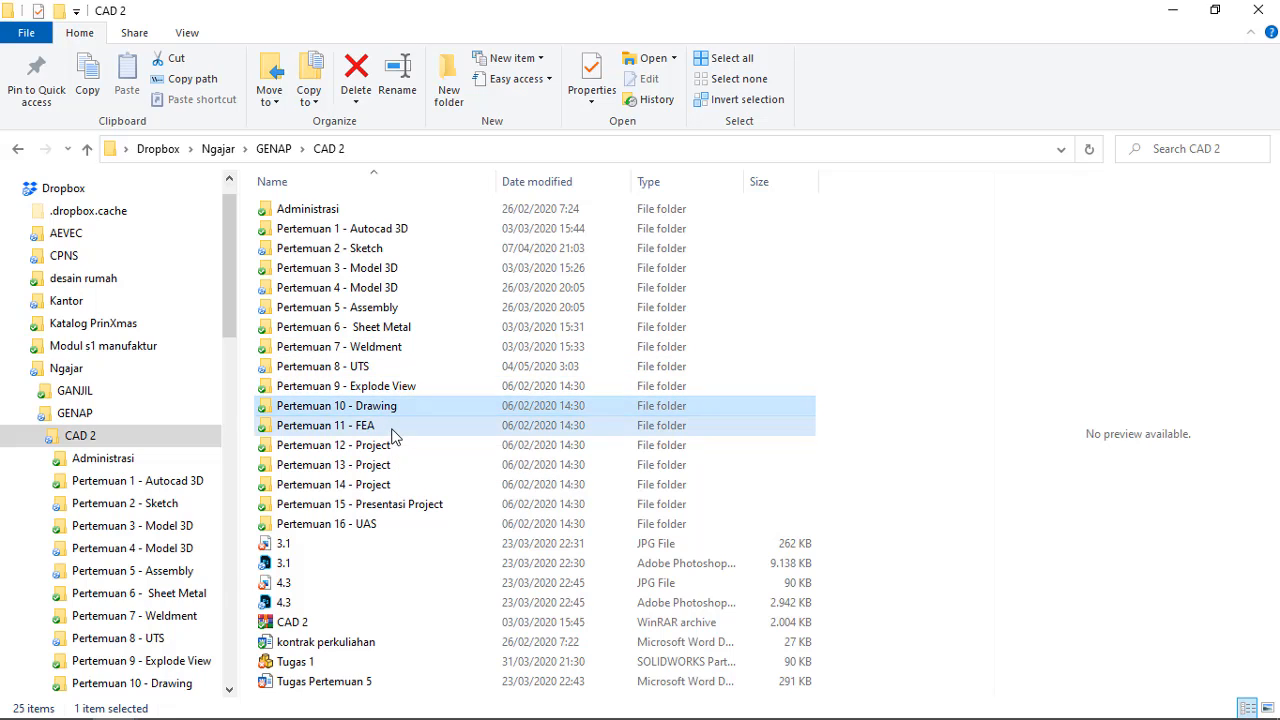
pyautogui.click(394, 428)
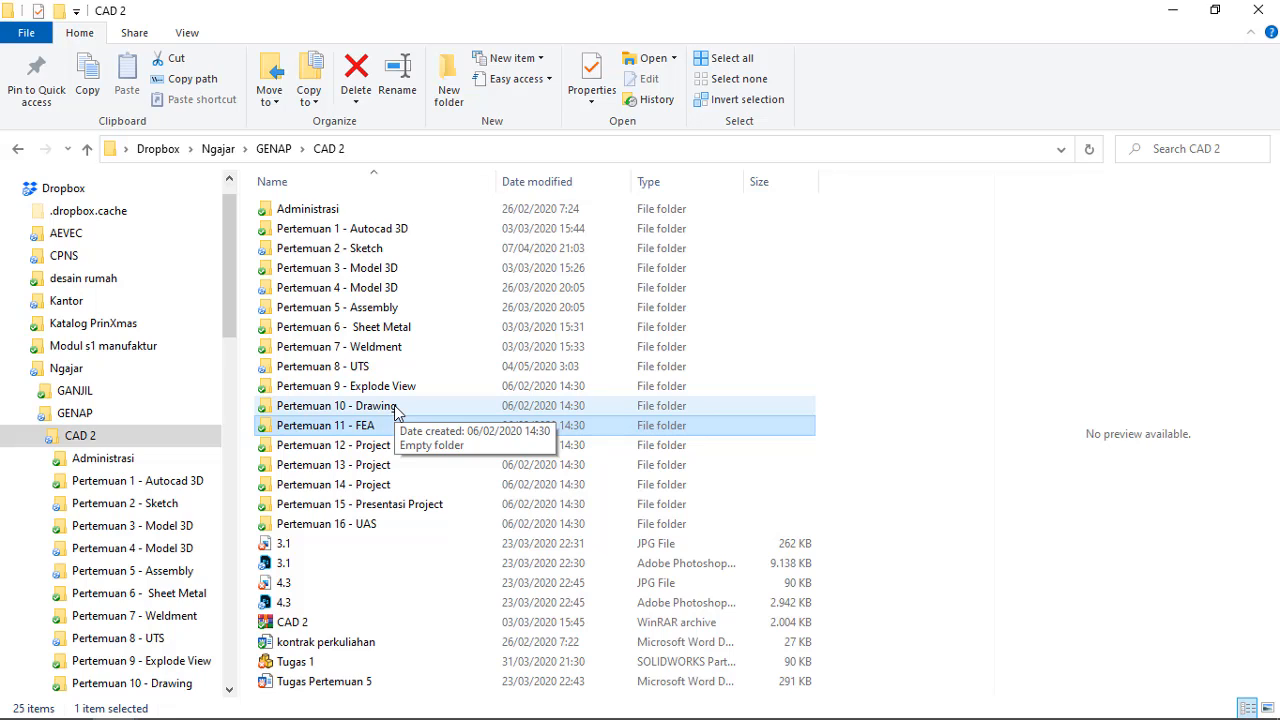
pyautogui.click(406, 335)
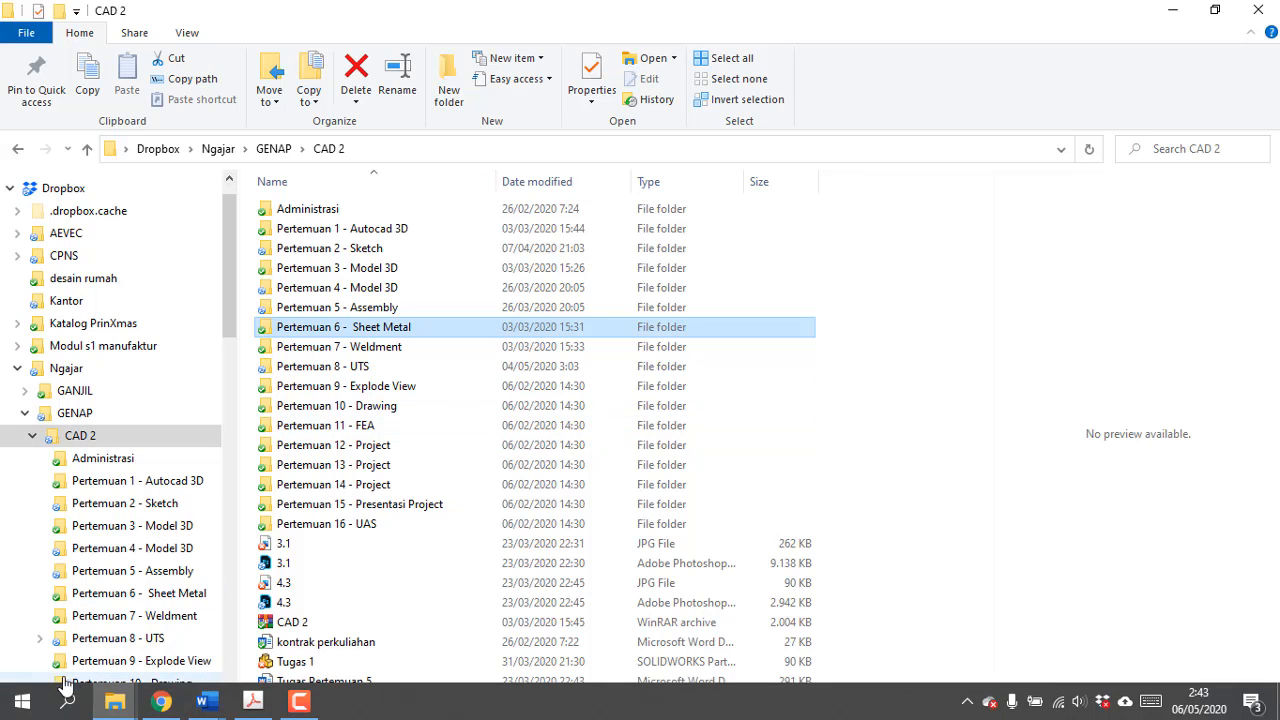
# Launch SOLIDWORKS 2019 and create a new part document
pyautogui.click(67, 700)
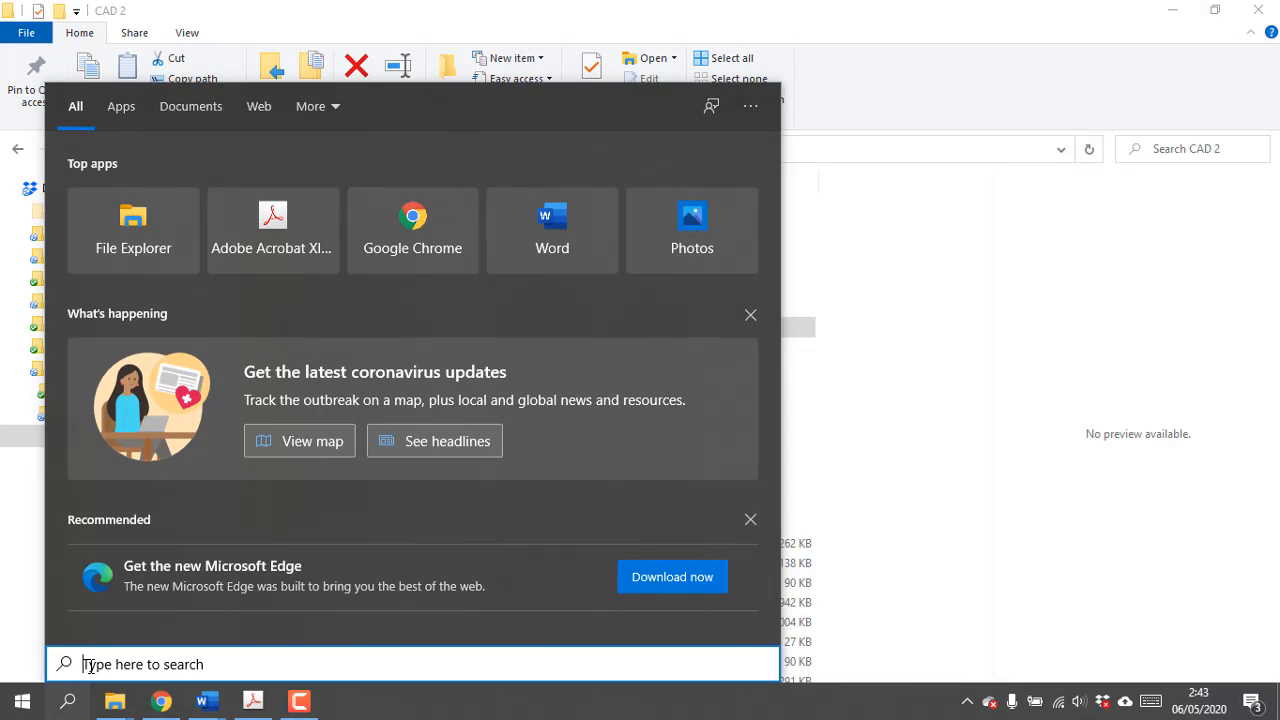
pyautogui.write('solid')
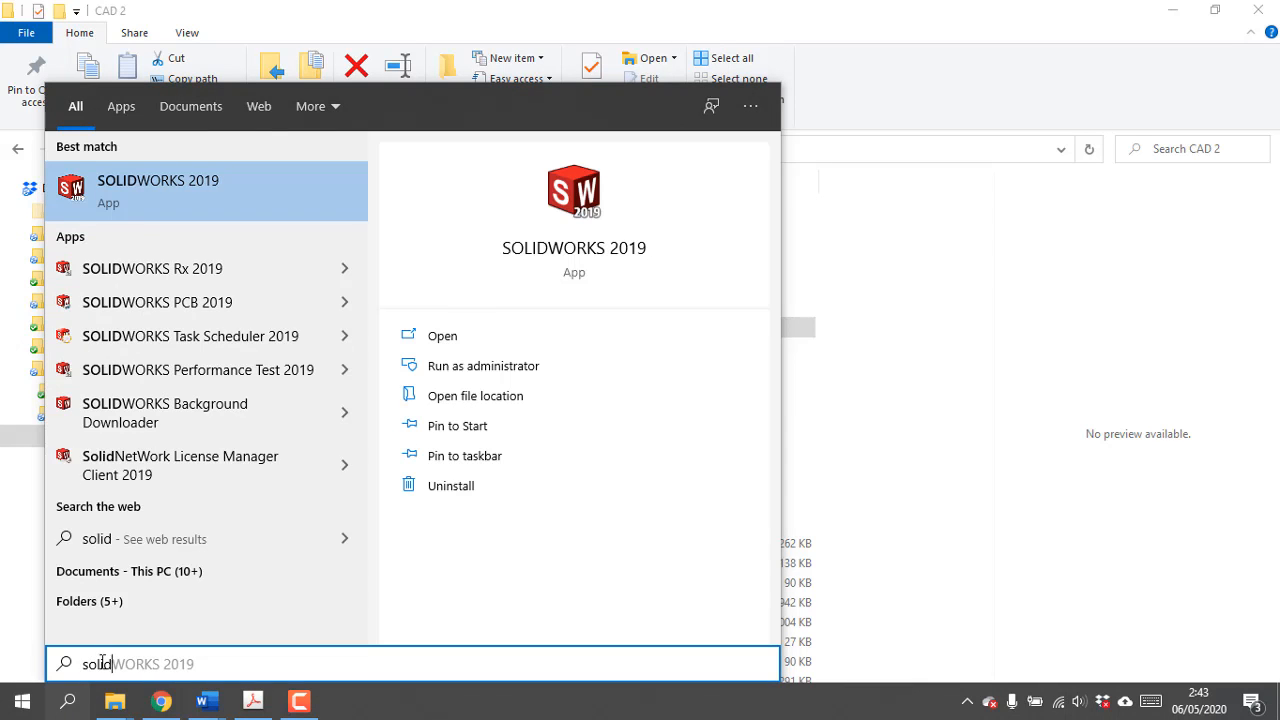
pyautogui.click(135, 210)
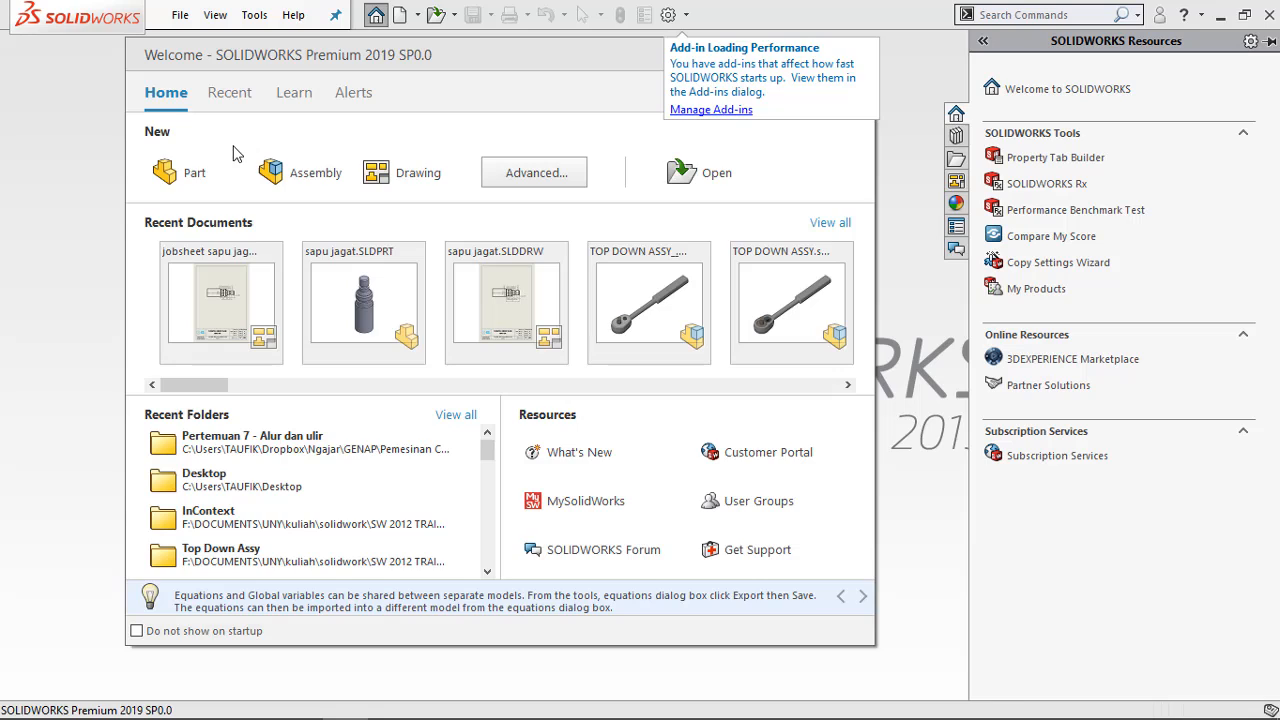
pyautogui.click(183, 172)
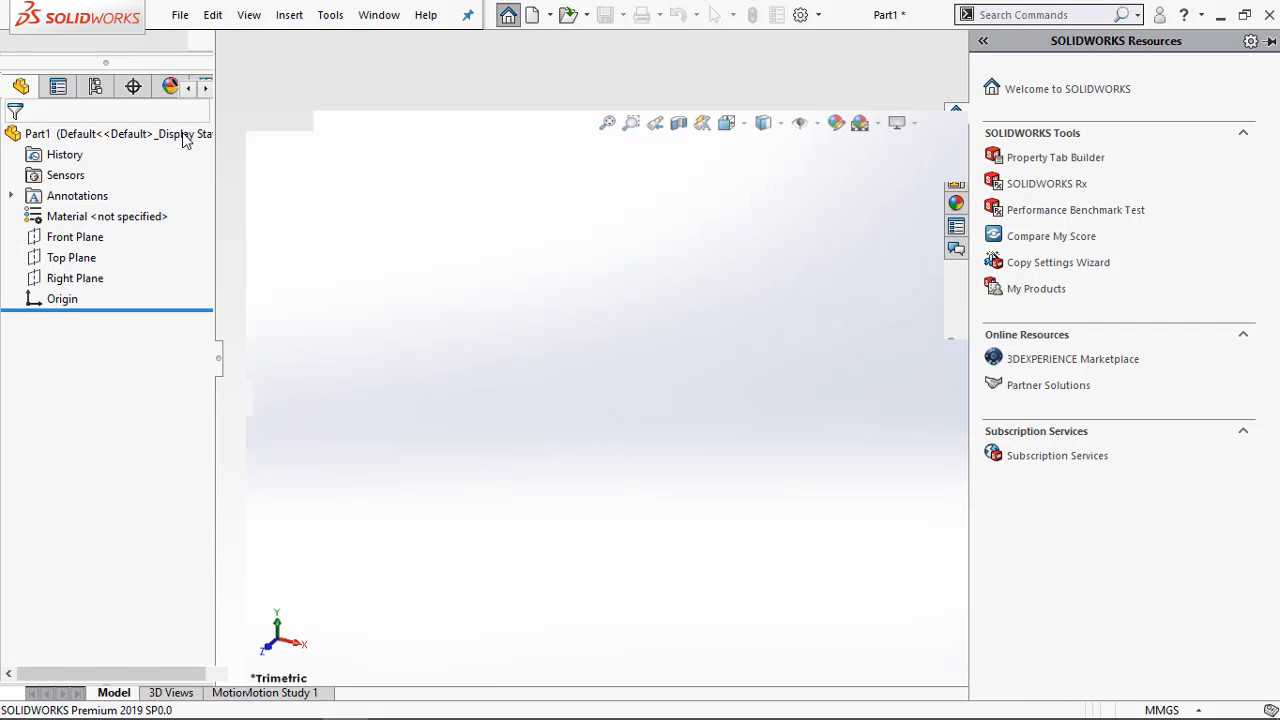
# Switch to the open PDF SolidWorks Practice Sheet Metal in Adobe Acrobat and examine the Exercise 4-1 flat-pattern drawing and its dimensions
pyautogui.moveTo(212, 694)
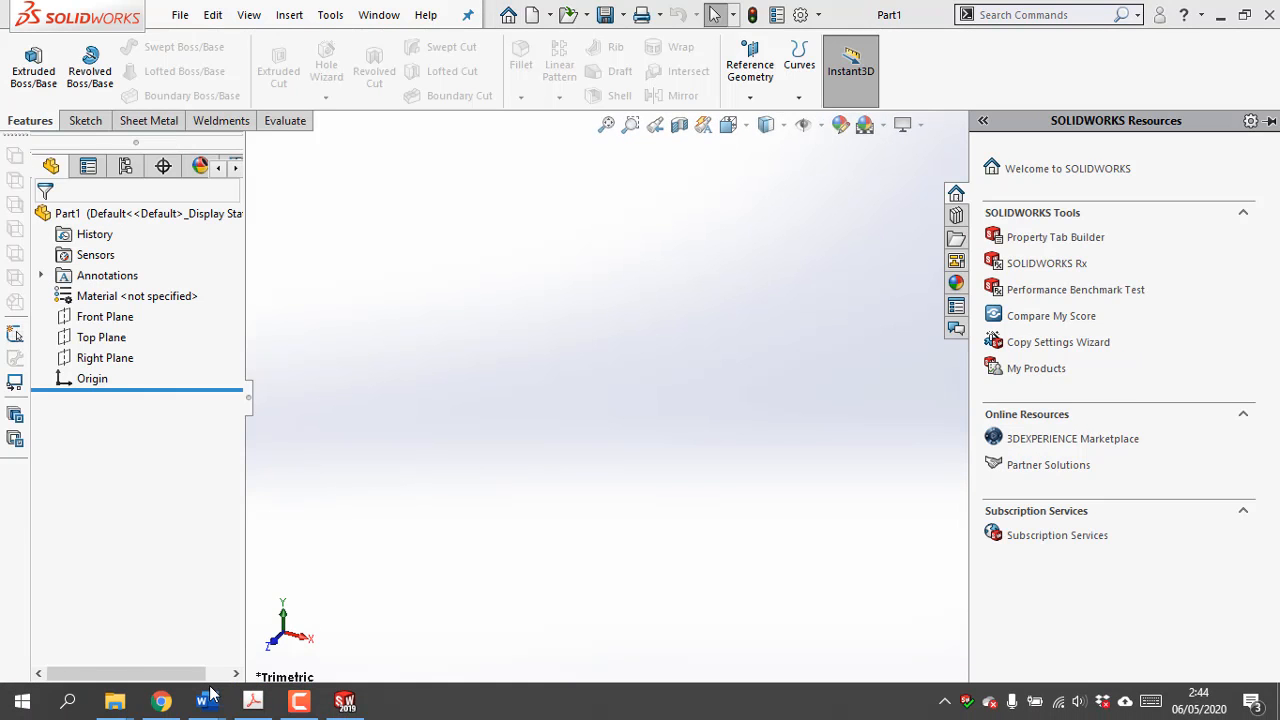
pyautogui.moveTo(252, 700)
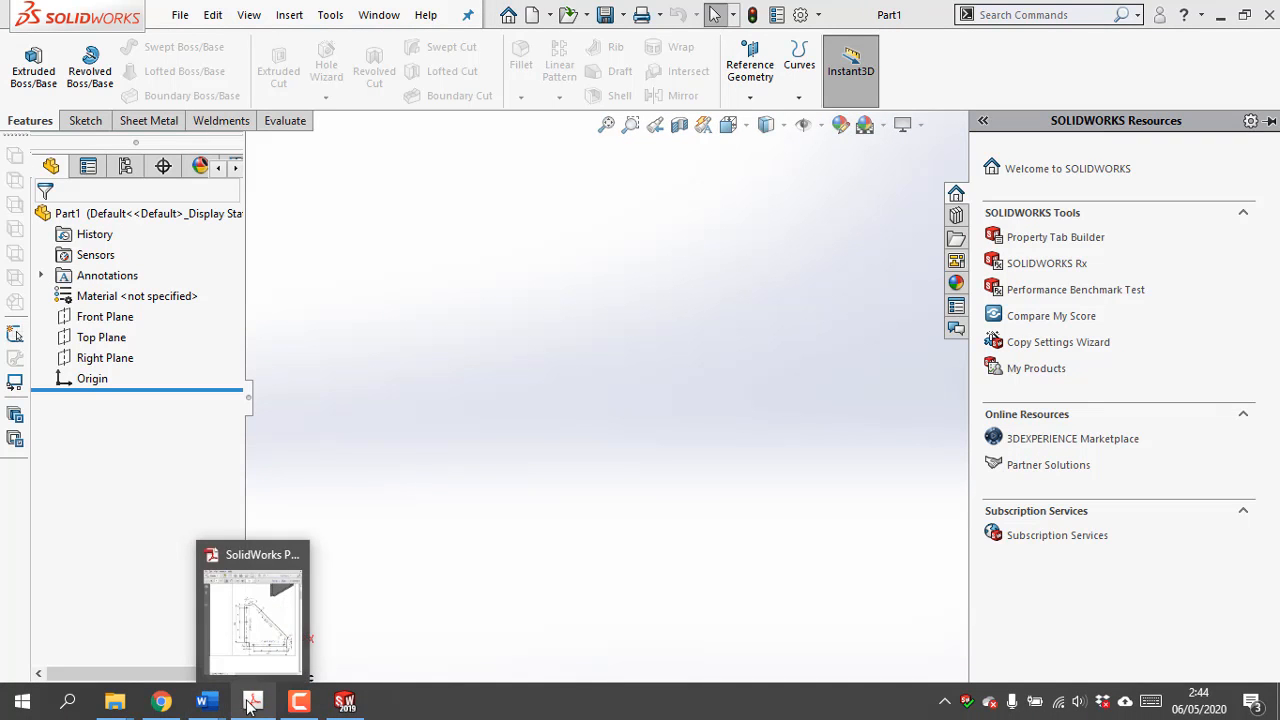
pyautogui.click(287, 648)
pyautogui.scroll(-1, 459, 385)
pyautogui.scroll(3, 459, 385)
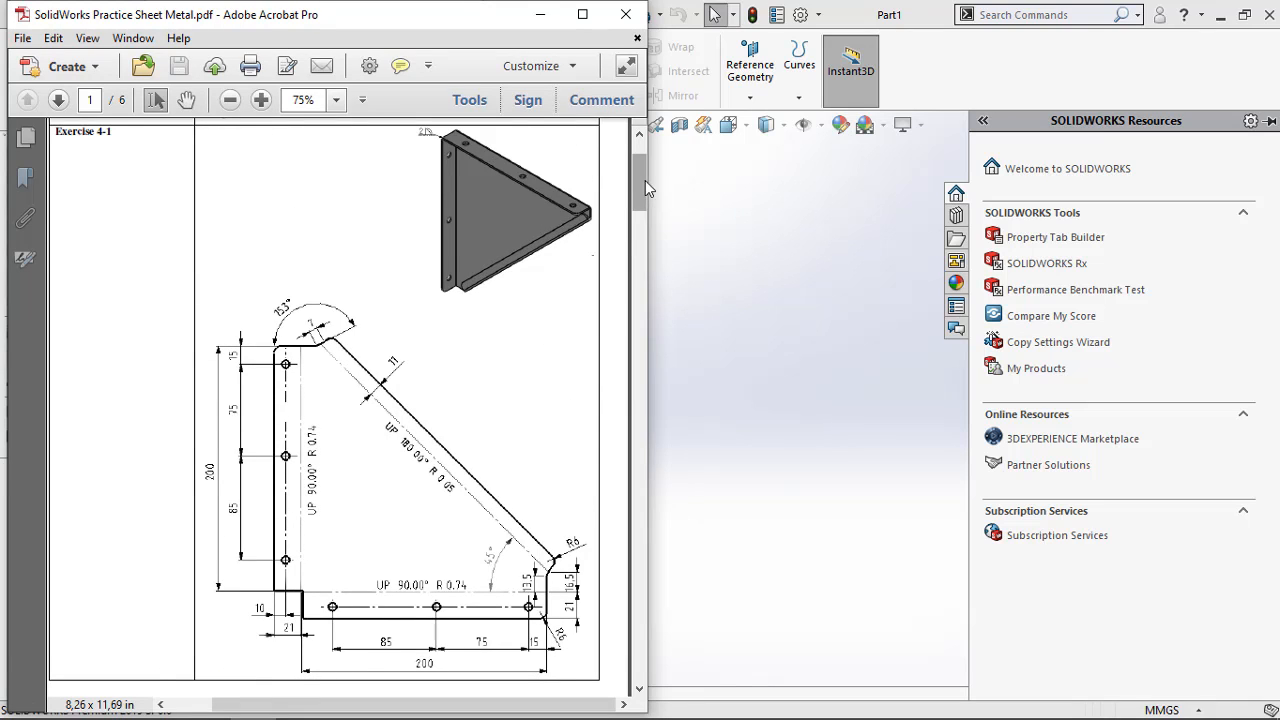
pyautogui.moveTo(645, 180); pyautogui.dragTo(637, 174)
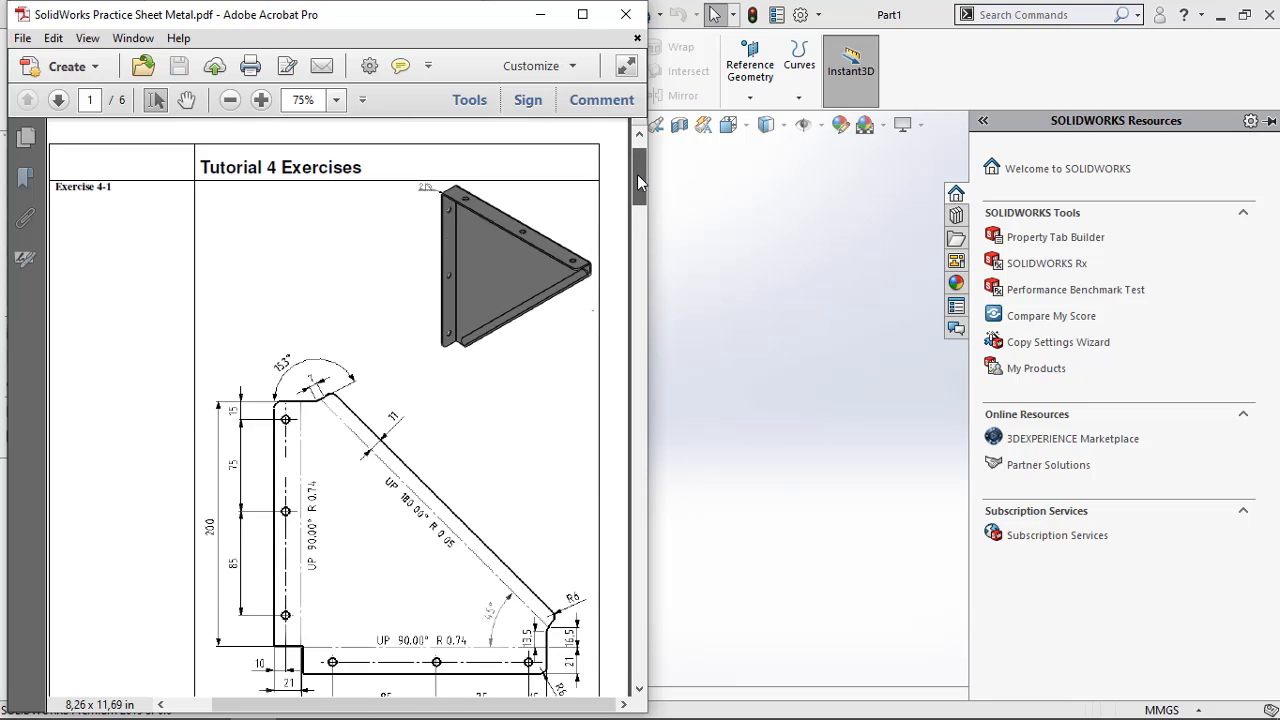
pyautogui.scroll(-1, 590, 208)
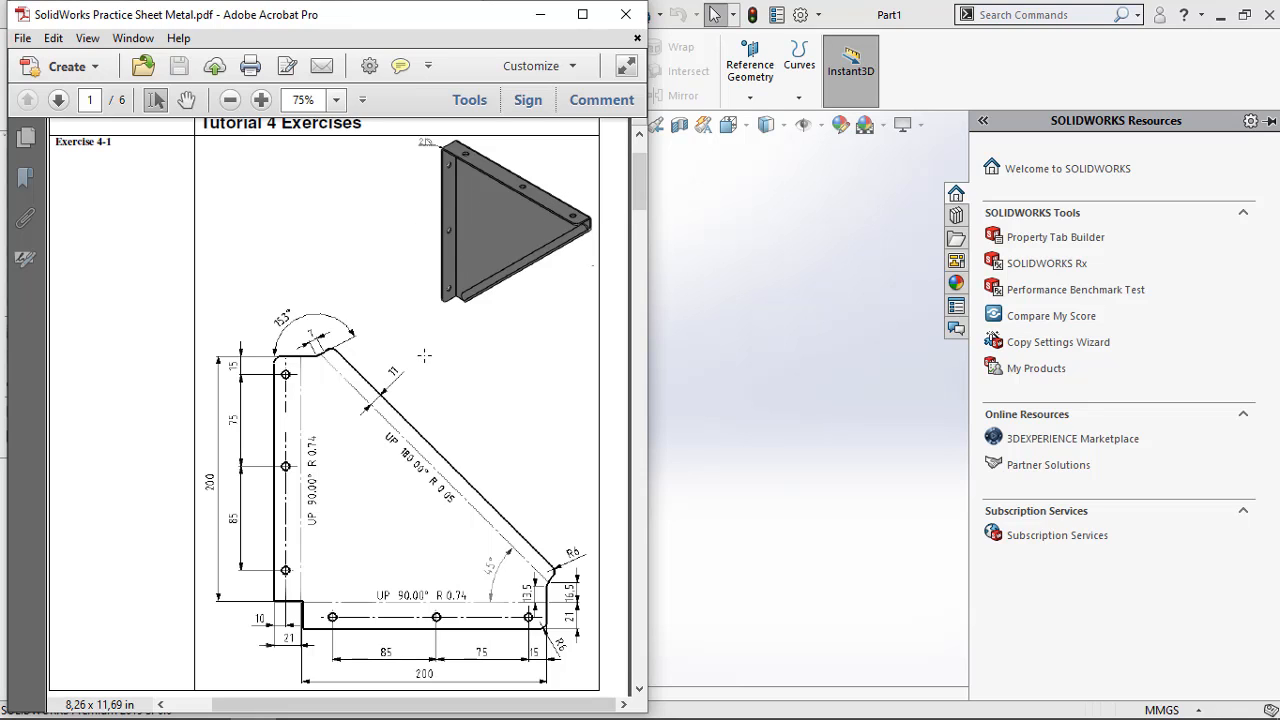
pyautogui.scroll(-1, 488, 253)
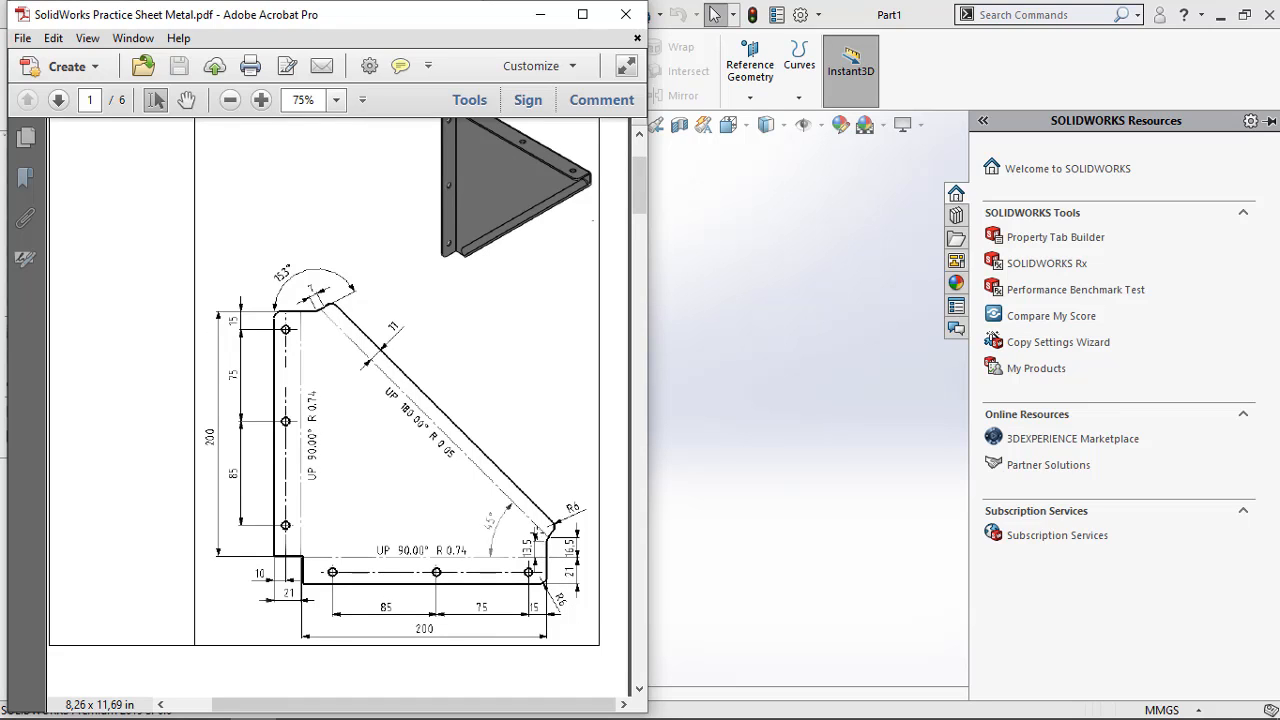
pyautogui.click(543, 14)
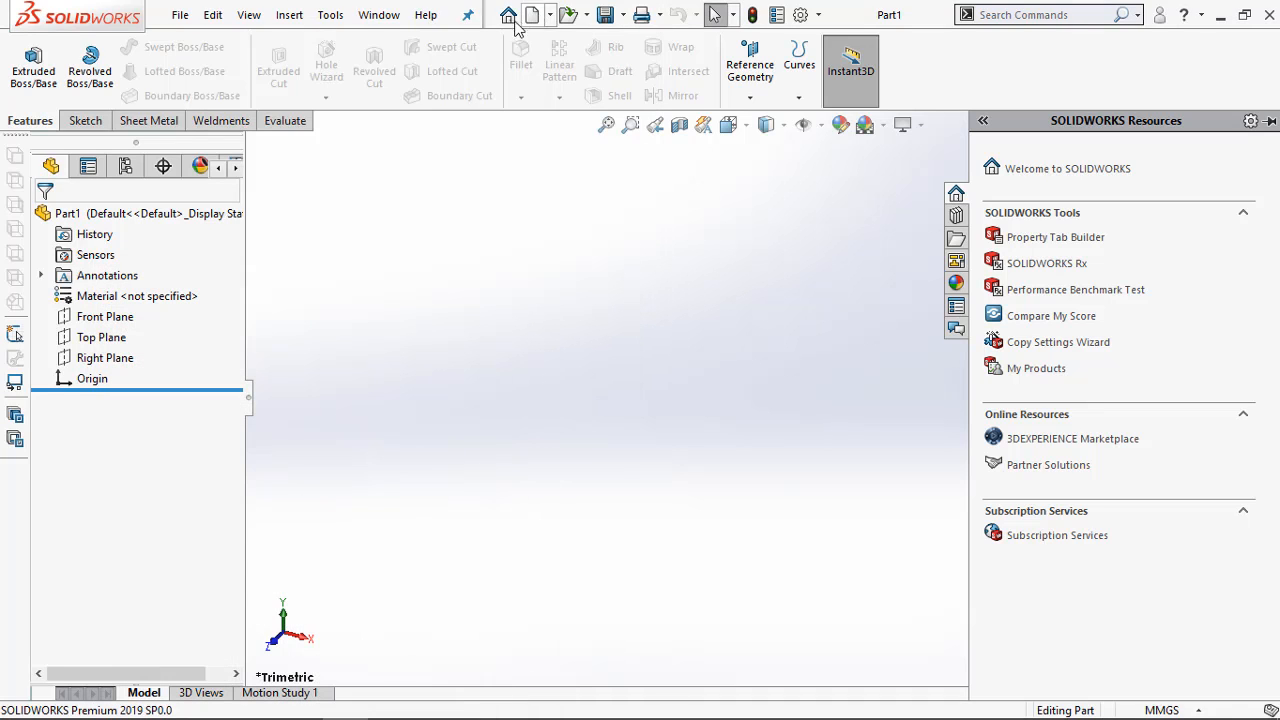
# Start a sketch on the Front Plane and draw a vertical line about 91 mm long upward from the origin
pyautogui.rightClick(93, 320)
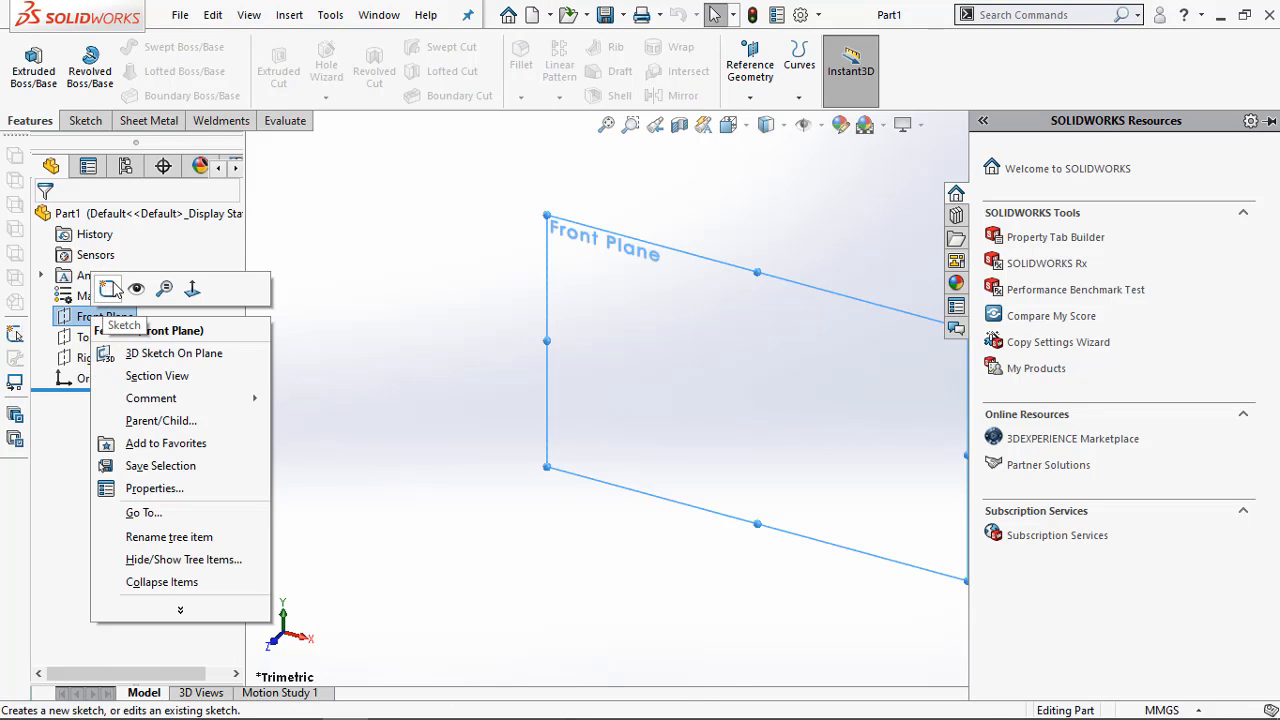
pyautogui.click(111, 289)
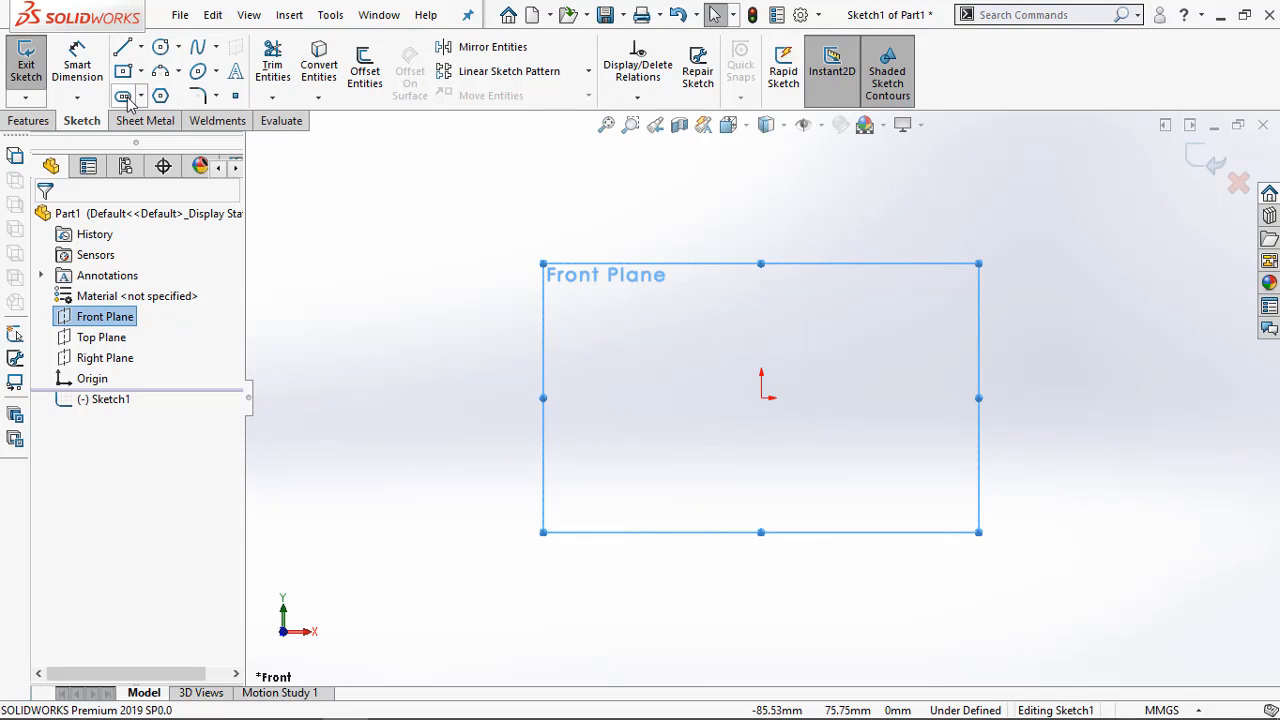
pyautogui.click(122, 47)
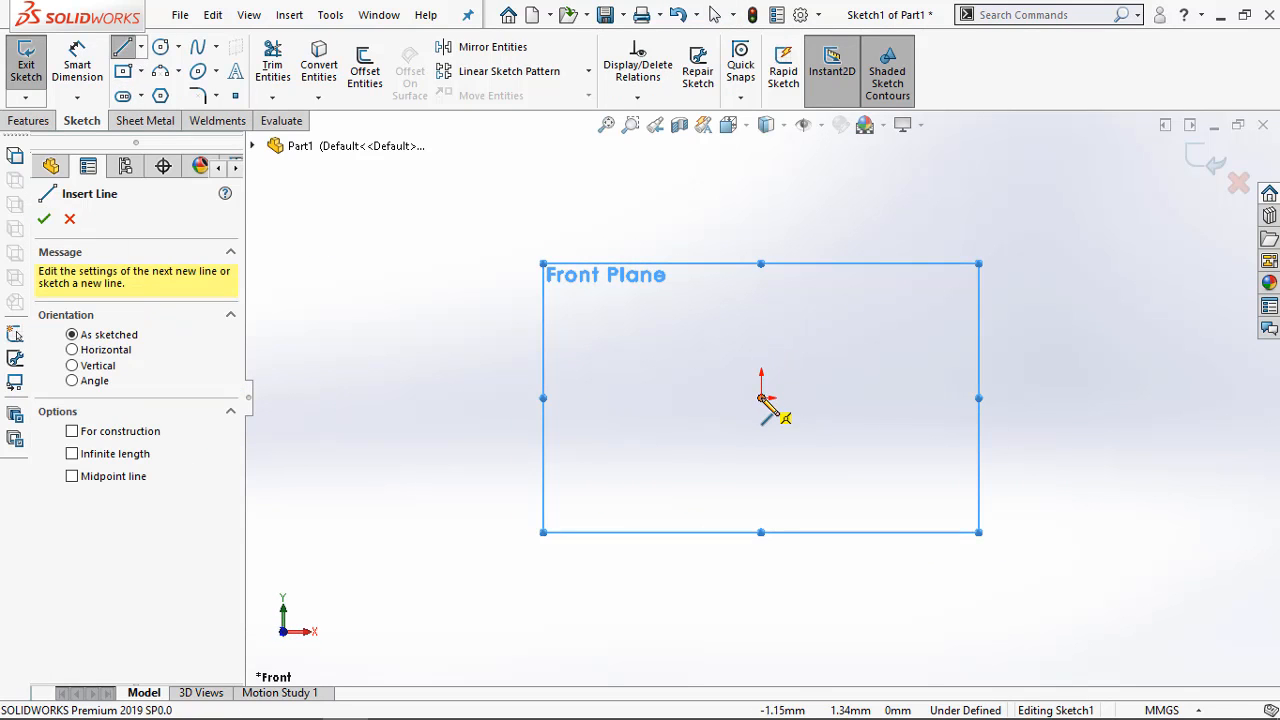
pyautogui.click(761, 398)
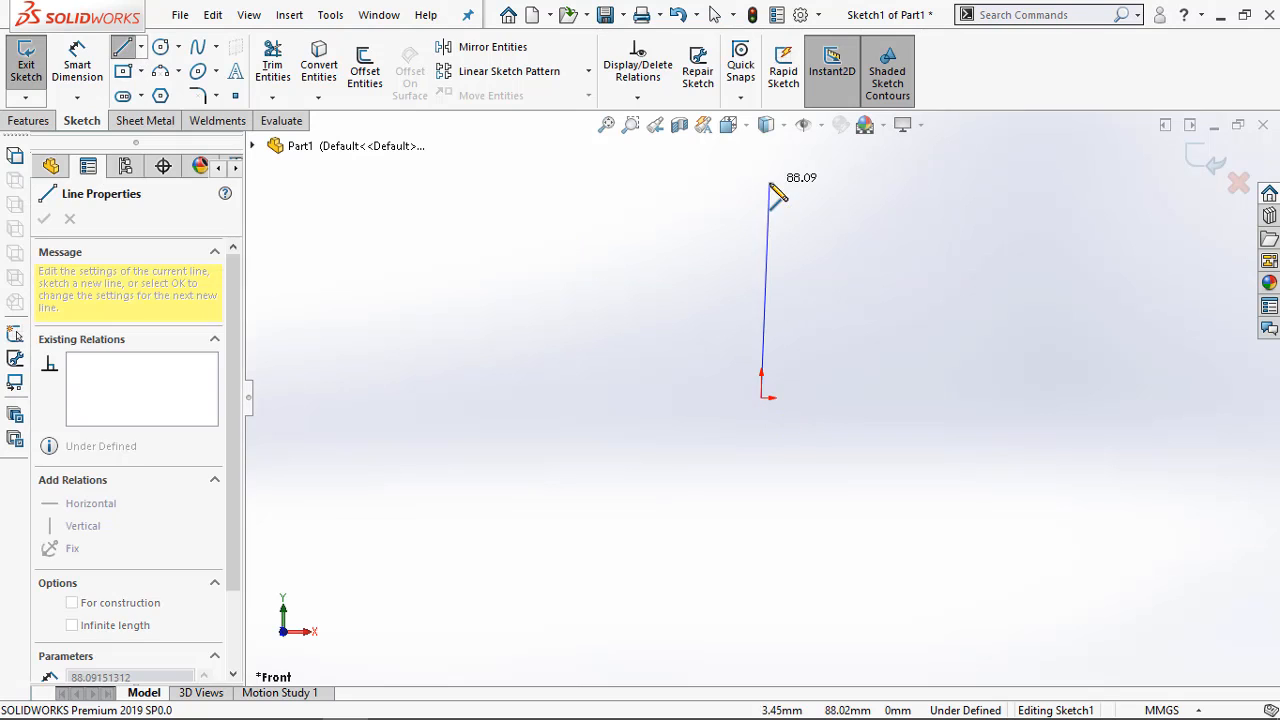
pyautogui.click(761, 175)
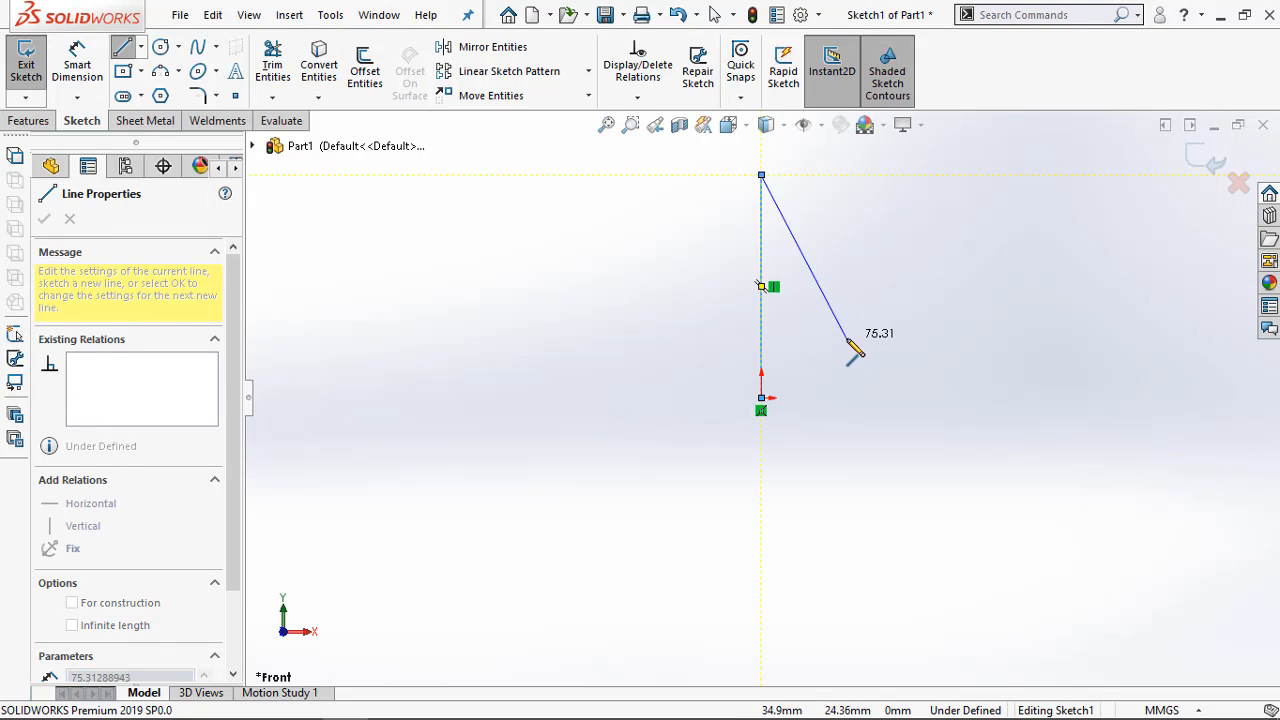
pyautogui.press('Escape')
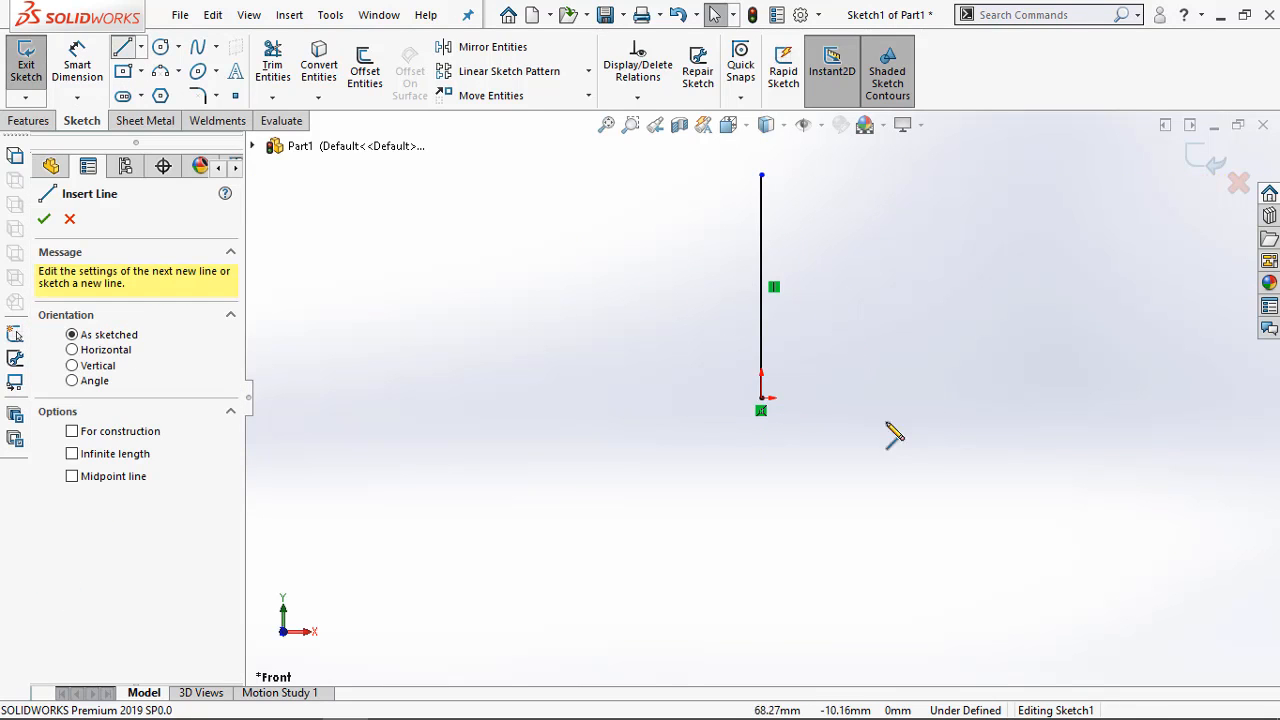
# Draw a horizontal line about 89 mm long from the origin toward positive X
pyautogui.click(762, 399)
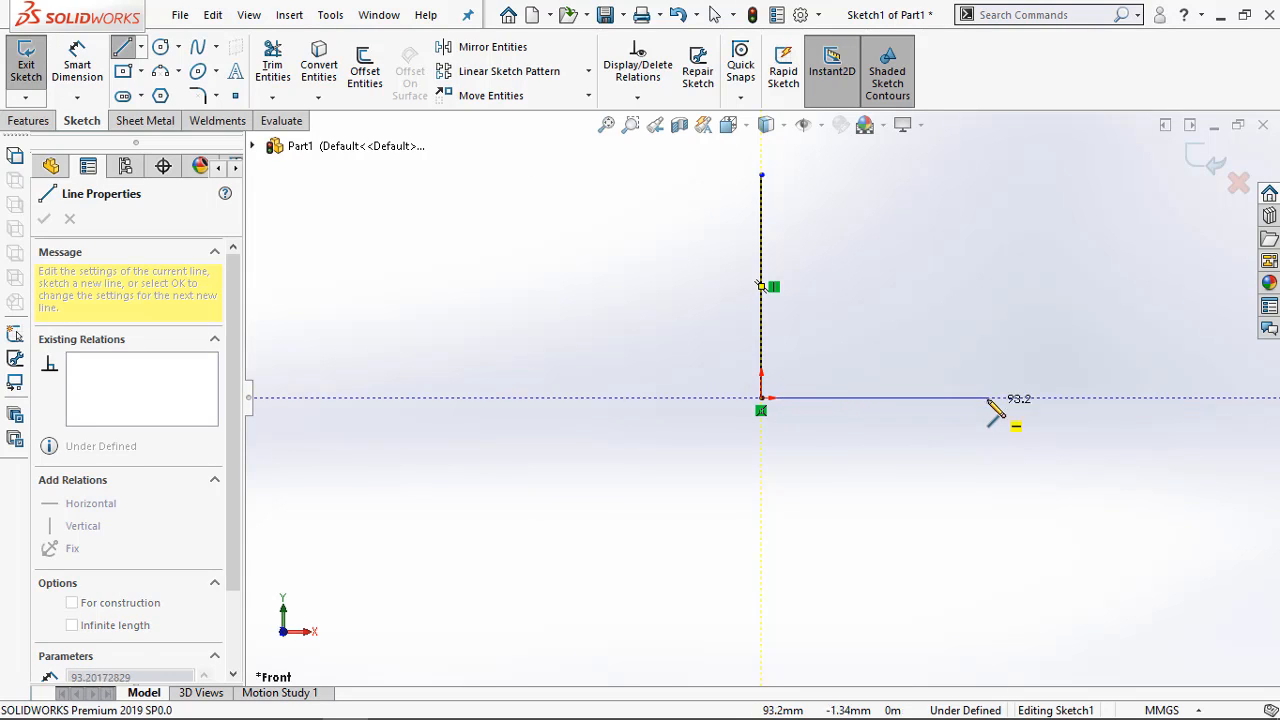
pyautogui.click(977, 398)
pyautogui.press('Escape')
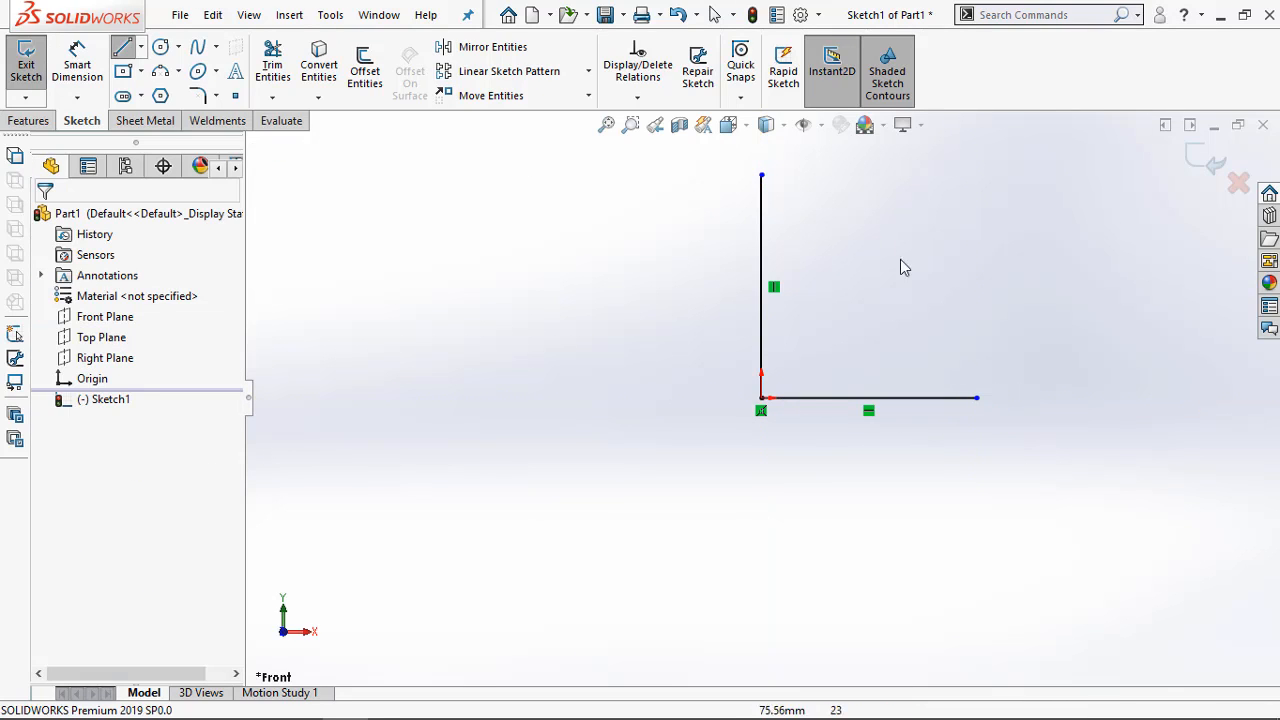
# From the vertical line's upper end, draw a horizontal line about 8 mm long, followed by a slanted line about 8 mm long going up and outward
pyautogui.click(122, 47)
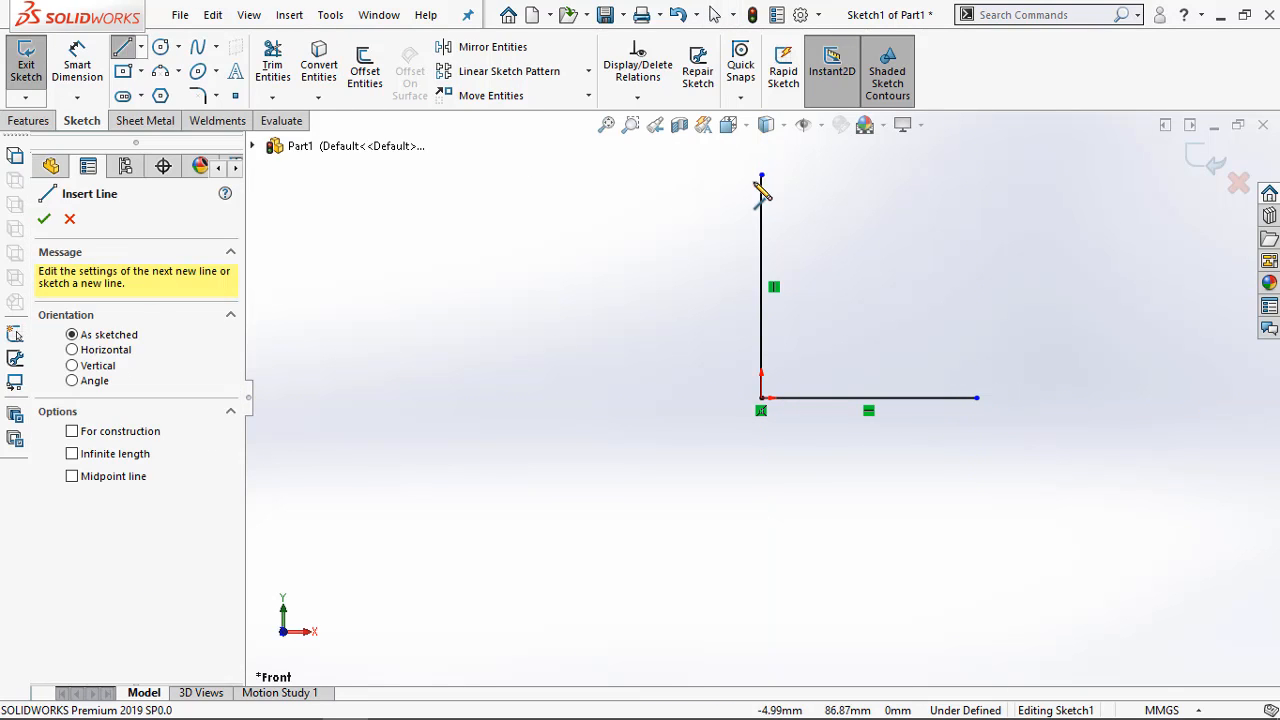
pyautogui.click(762, 176)
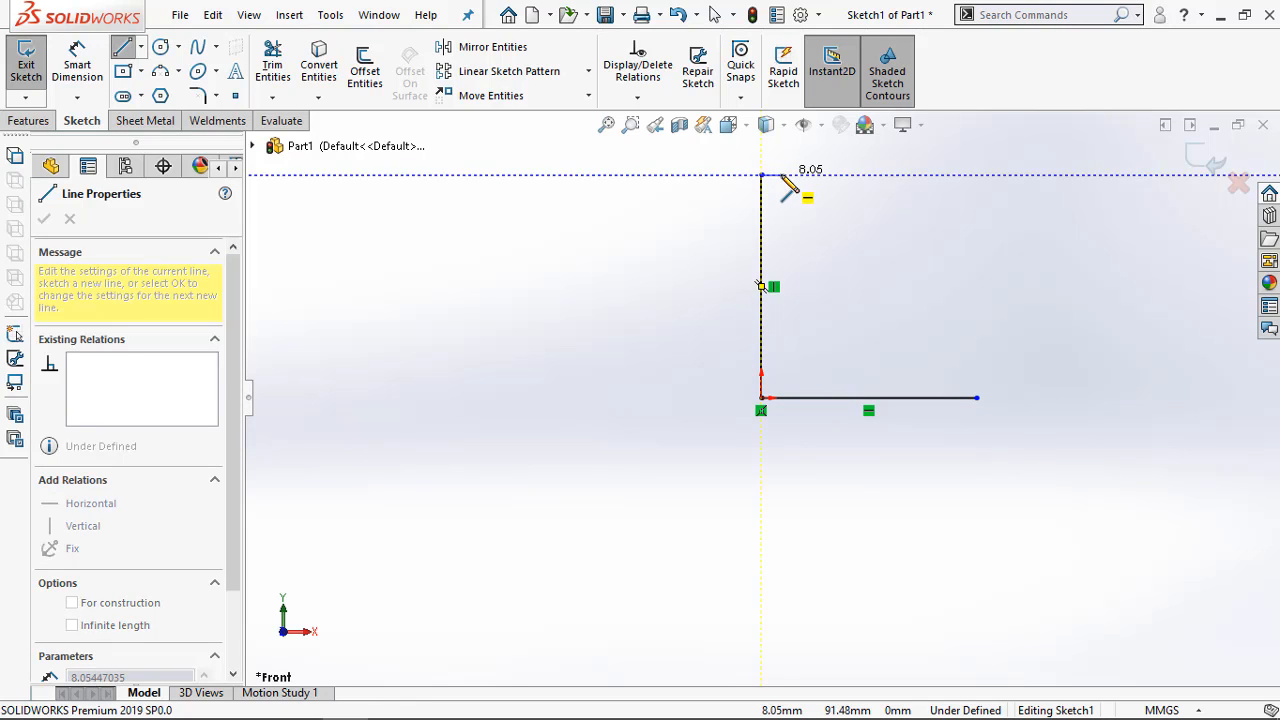
pyautogui.click(781, 176)
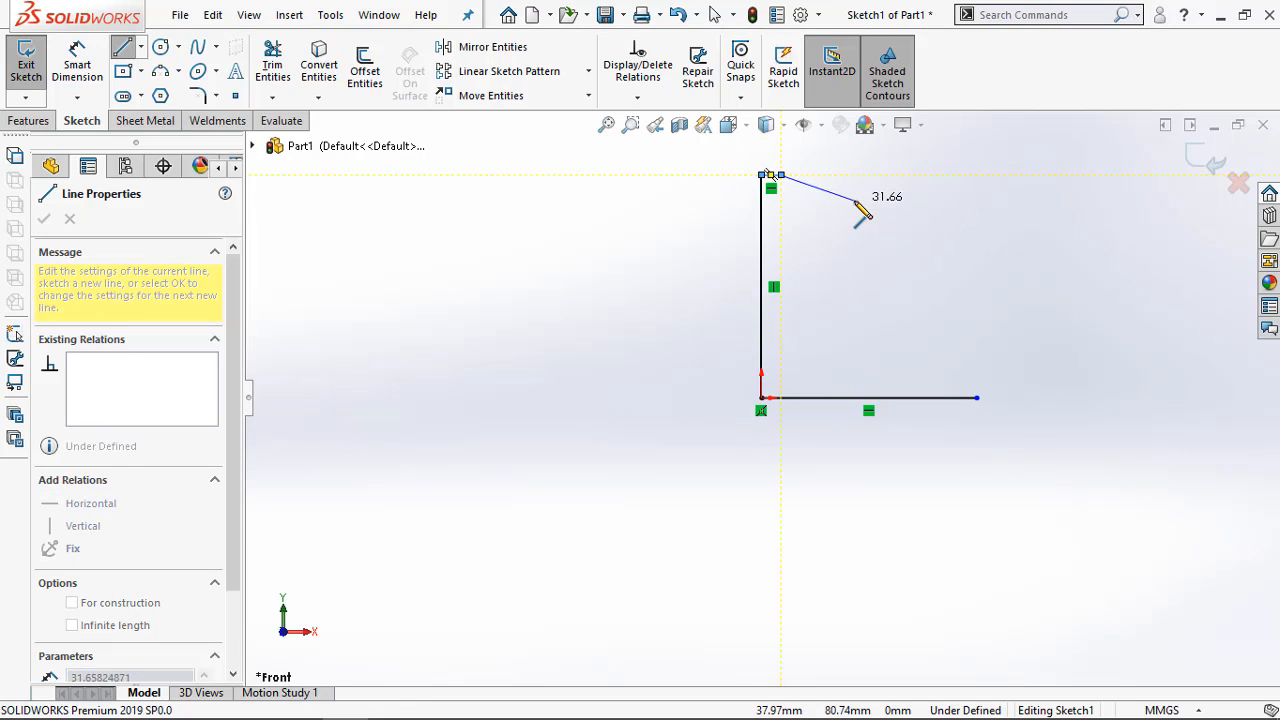
pyautogui.click(789, 161)
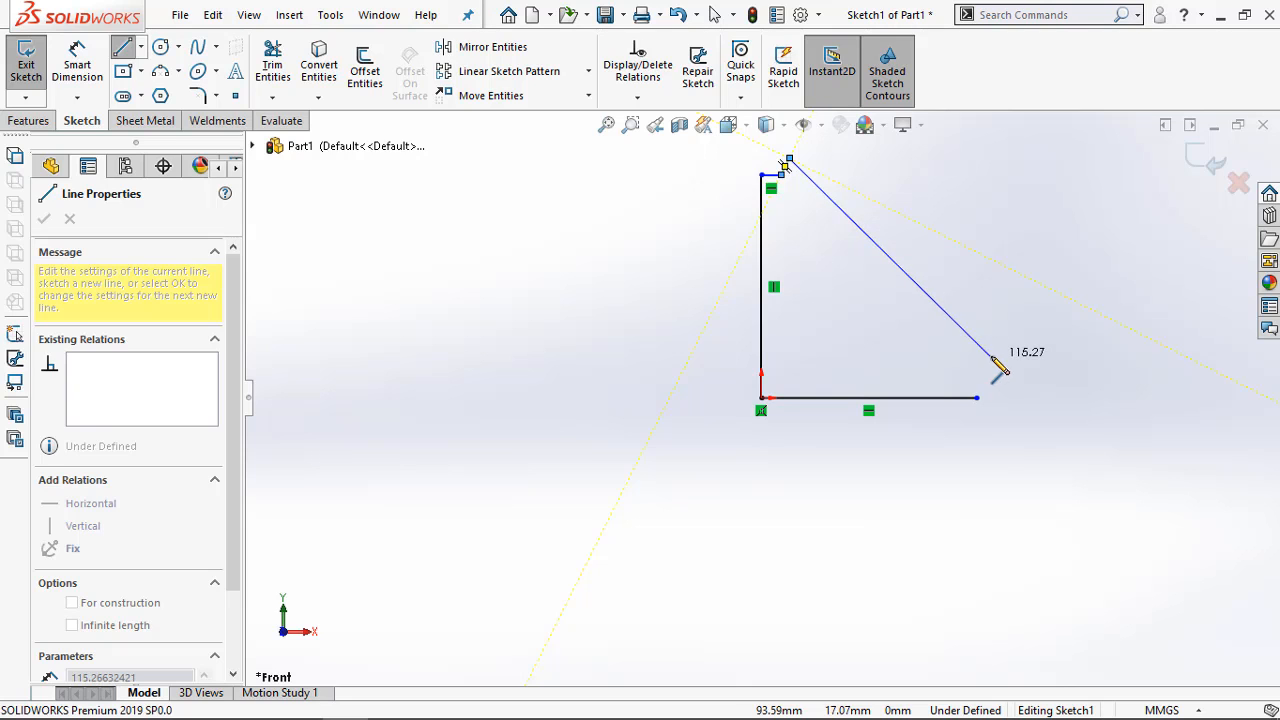
pyautogui.press('Escape')
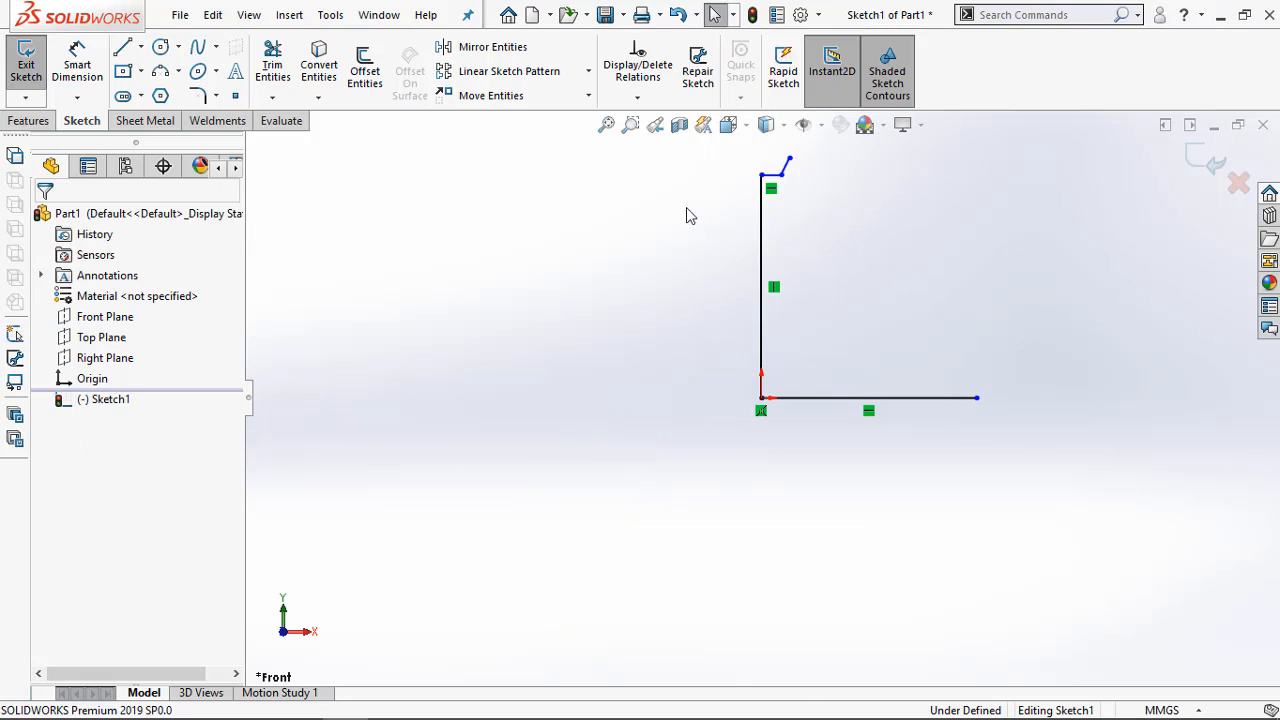
# From the base line's outer end, draw a short vertical line and an outward-slanted line about 9 mm long, then close the profile with a line about 118 mm long
pyautogui.click(122, 47)
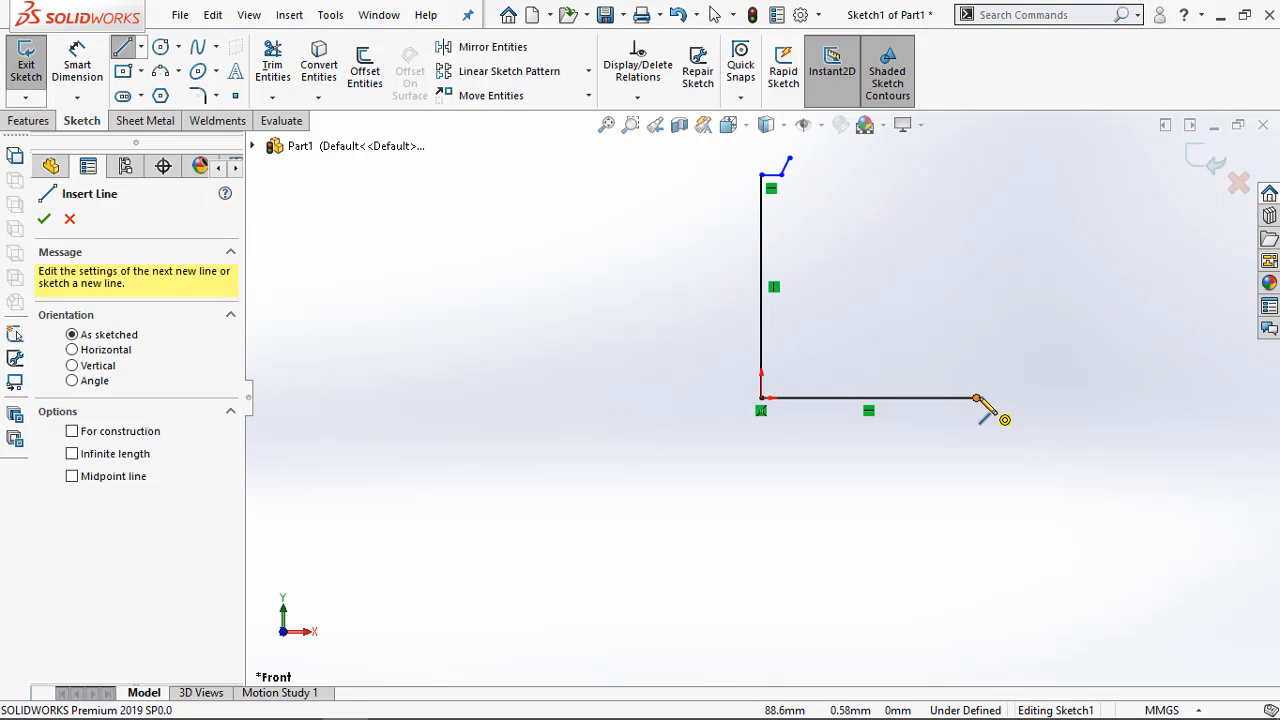
pyautogui.click(977, 398)
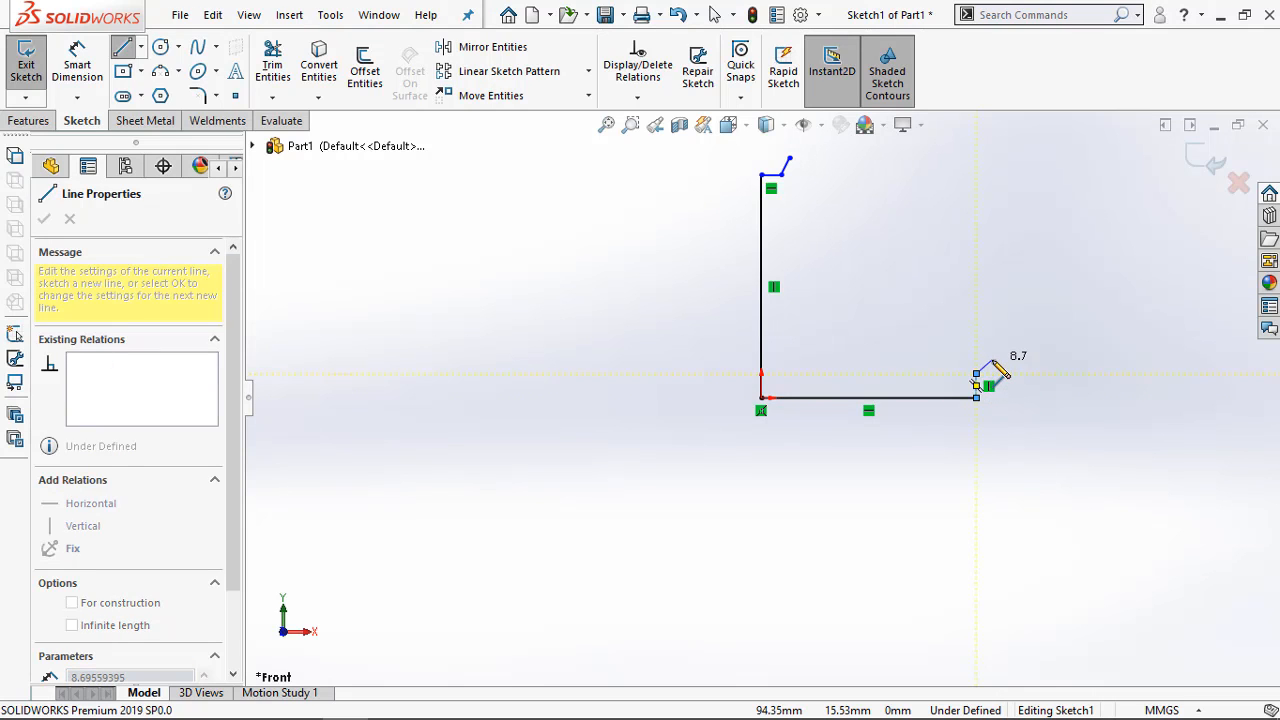
pyautogui.click(994, 359)
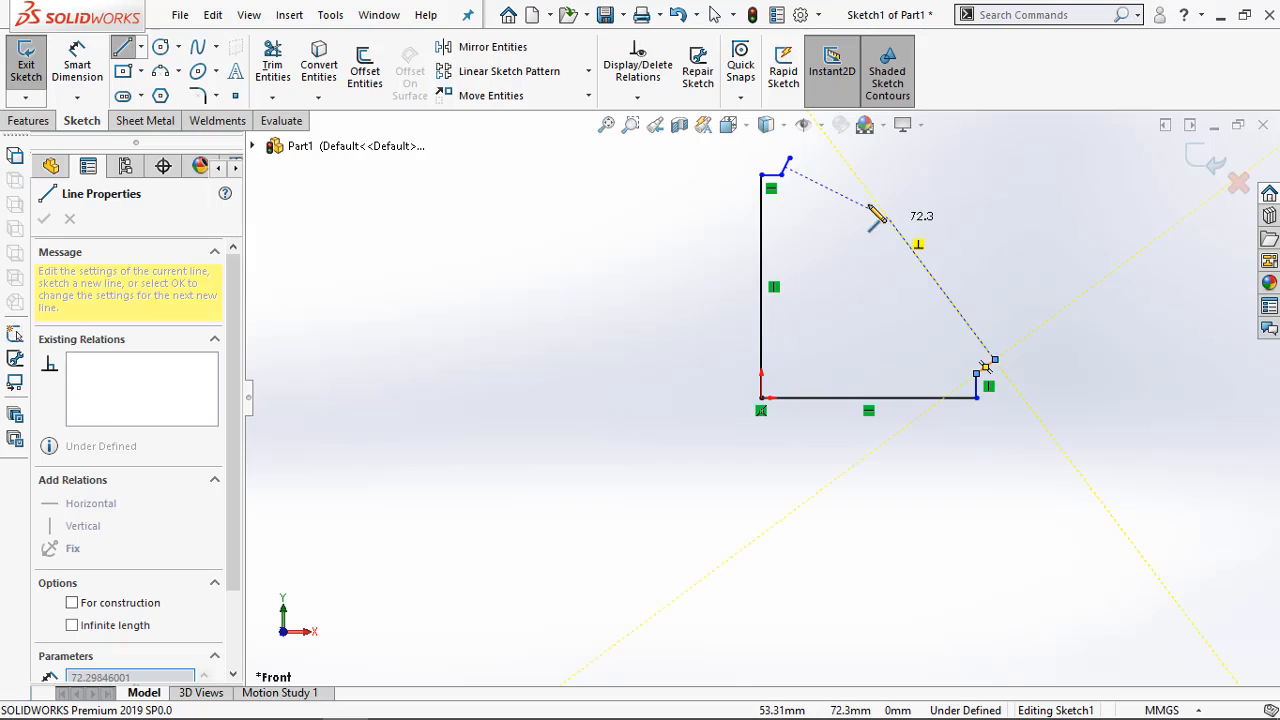
pyautogui.click(790, 160)
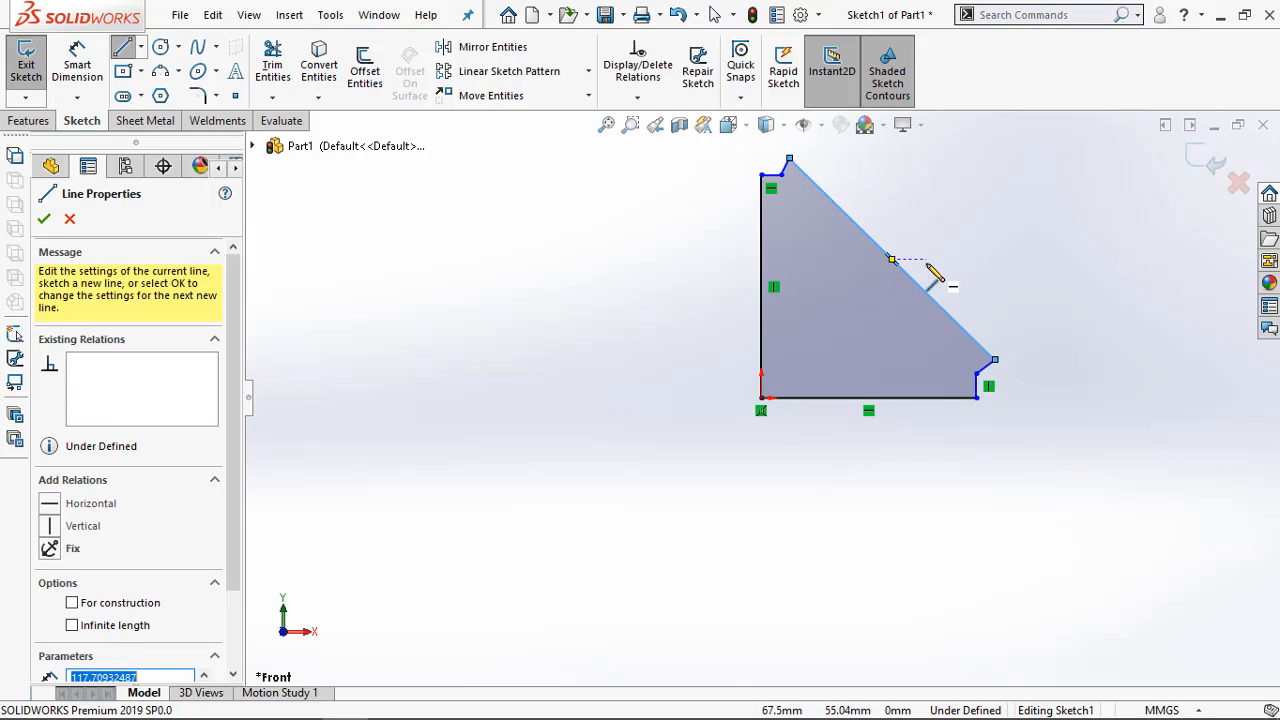
pyautogui.press('Escape')
# Dimension the profile's long vertical edge to 200 mm
pyautogui.press('d')
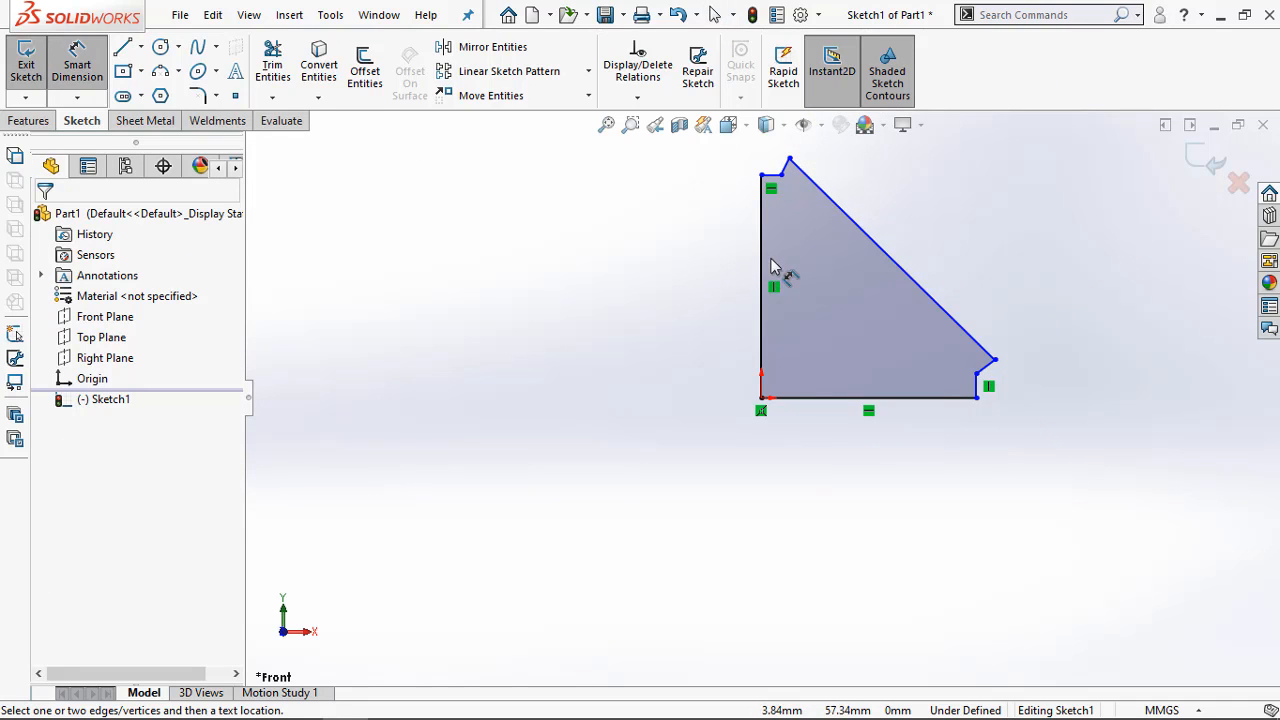
pyautogui.click(762, 257)
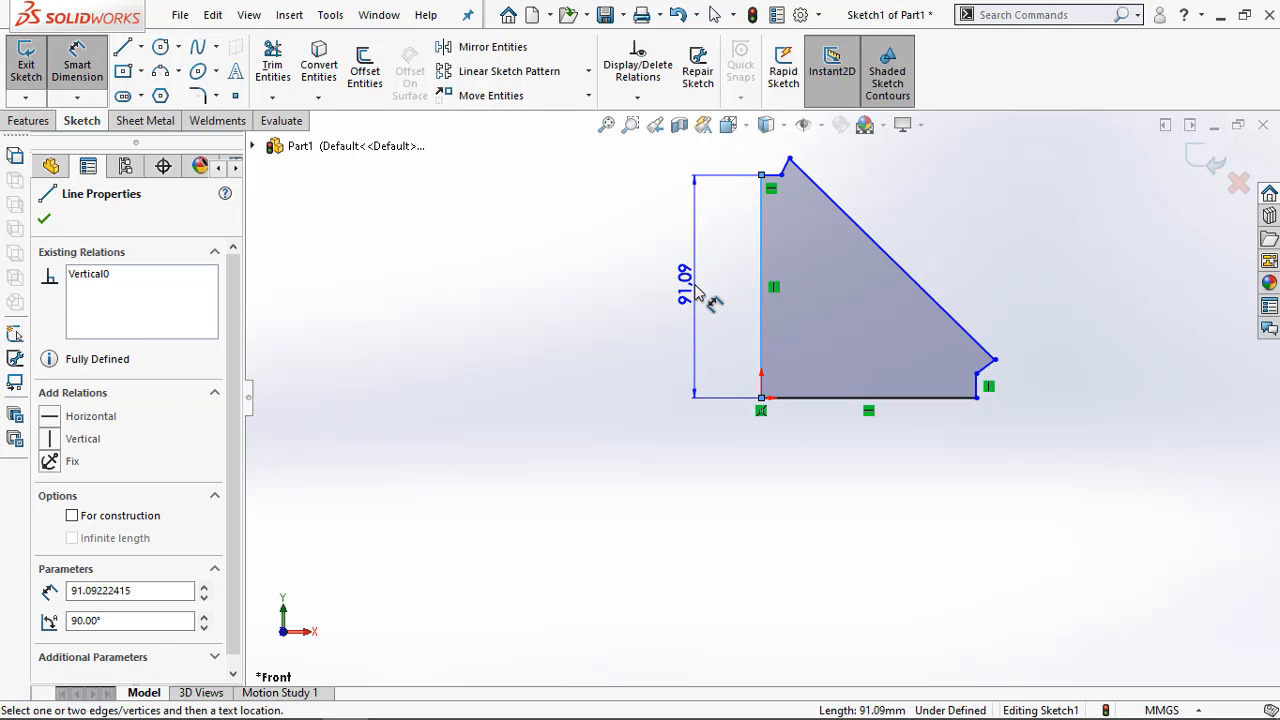
pyautogui.click(698, 291)
pyautogui.write('200')
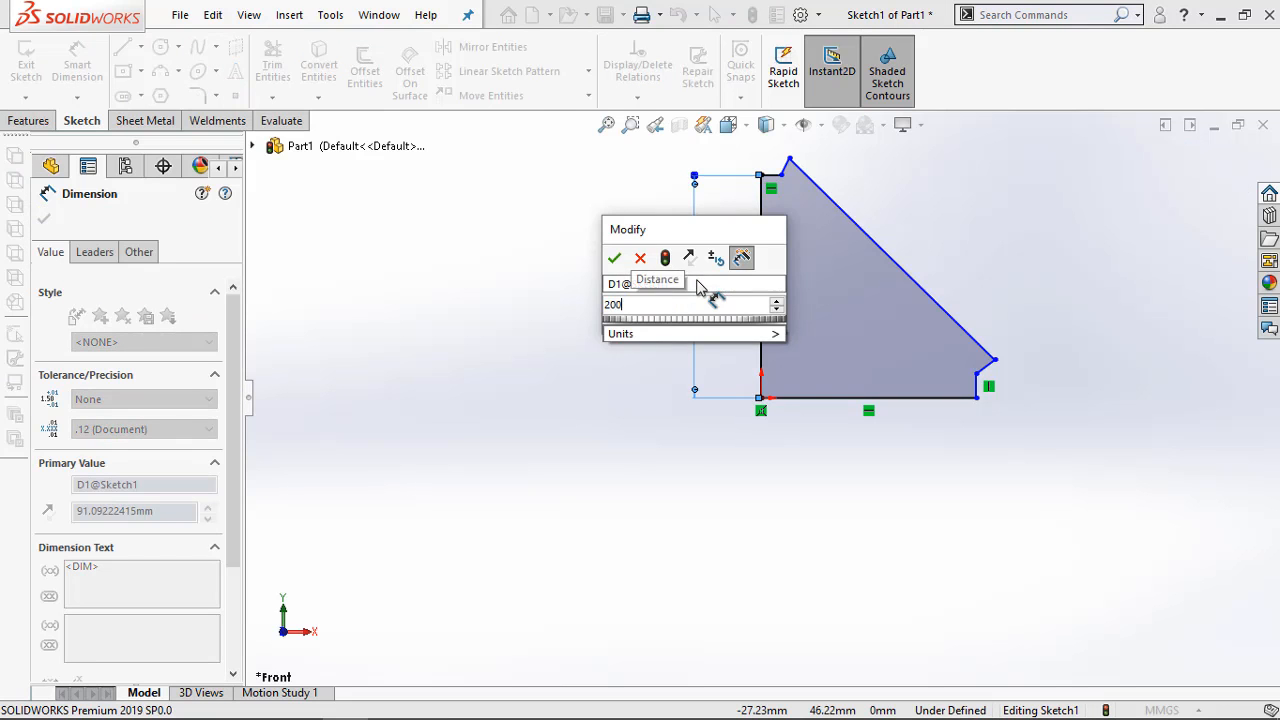
pyautogui.press('Return')
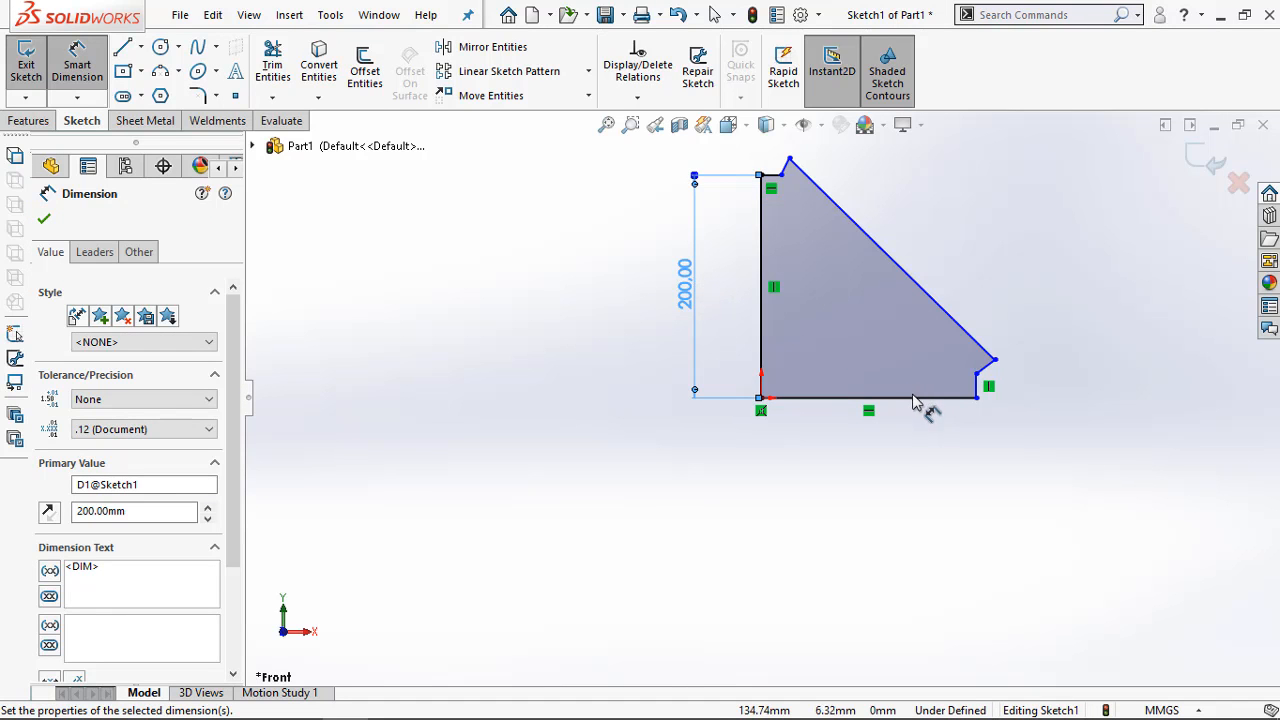
# Dimension the profile's horizontal base edge to 200 mm
pyautogui.click(913, 400)
pyautogui.click(892, 455)
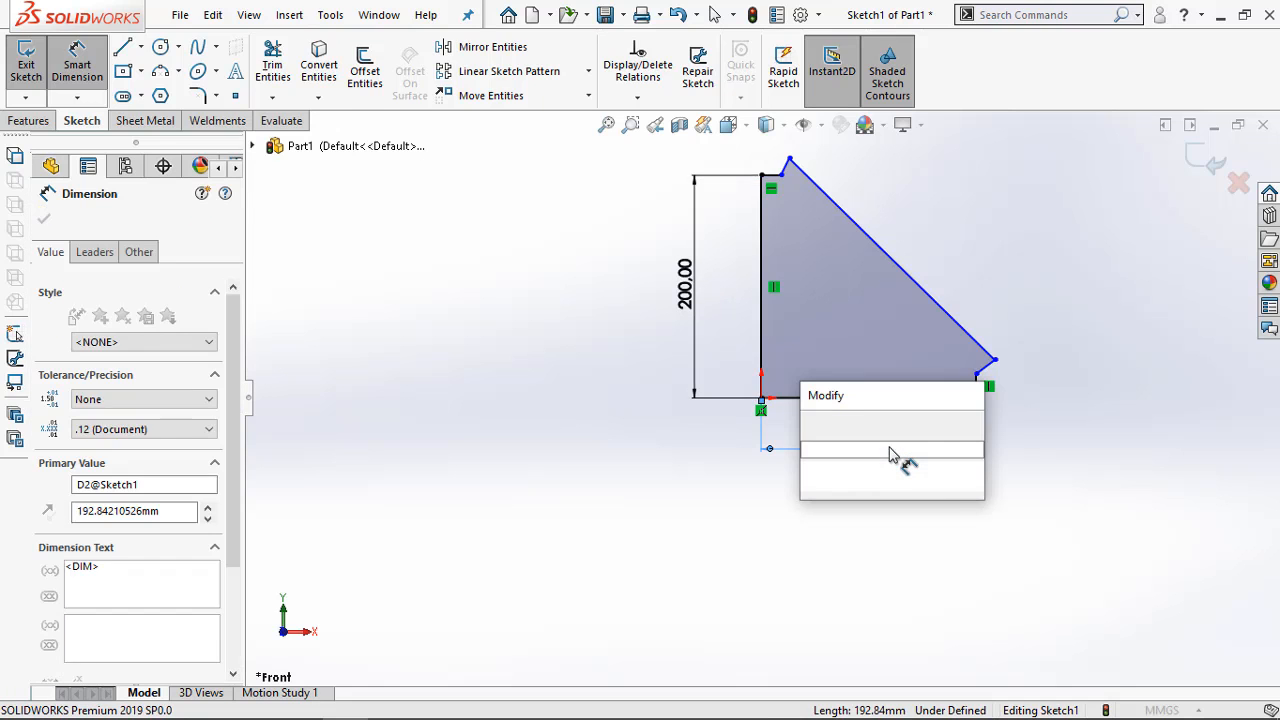
pyautogui.write('200')
pyautogui.press('Return')
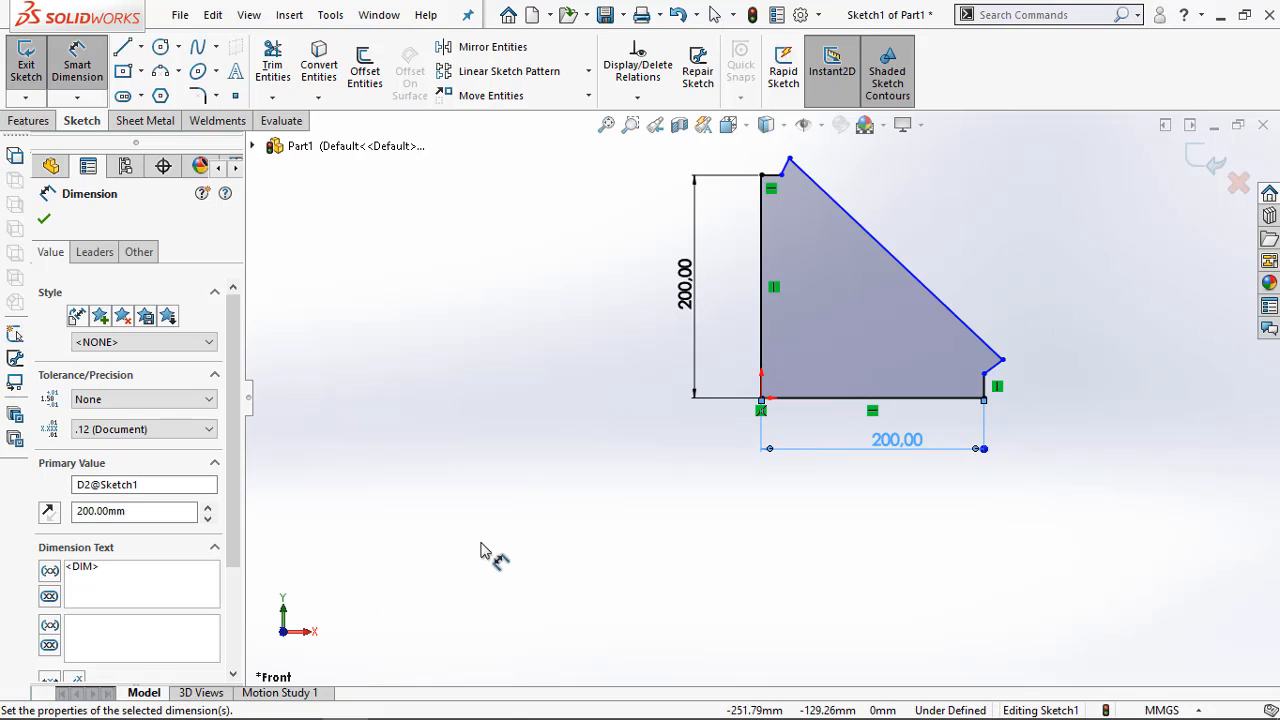
# Check the flat-pattern drawing in Adobe Acrobat, return to SOLIDWORKS, and dimension the short horizontal edge at the profile's upper corner to 13.5 mm
pyautogui.scroll(2, 913, 414)
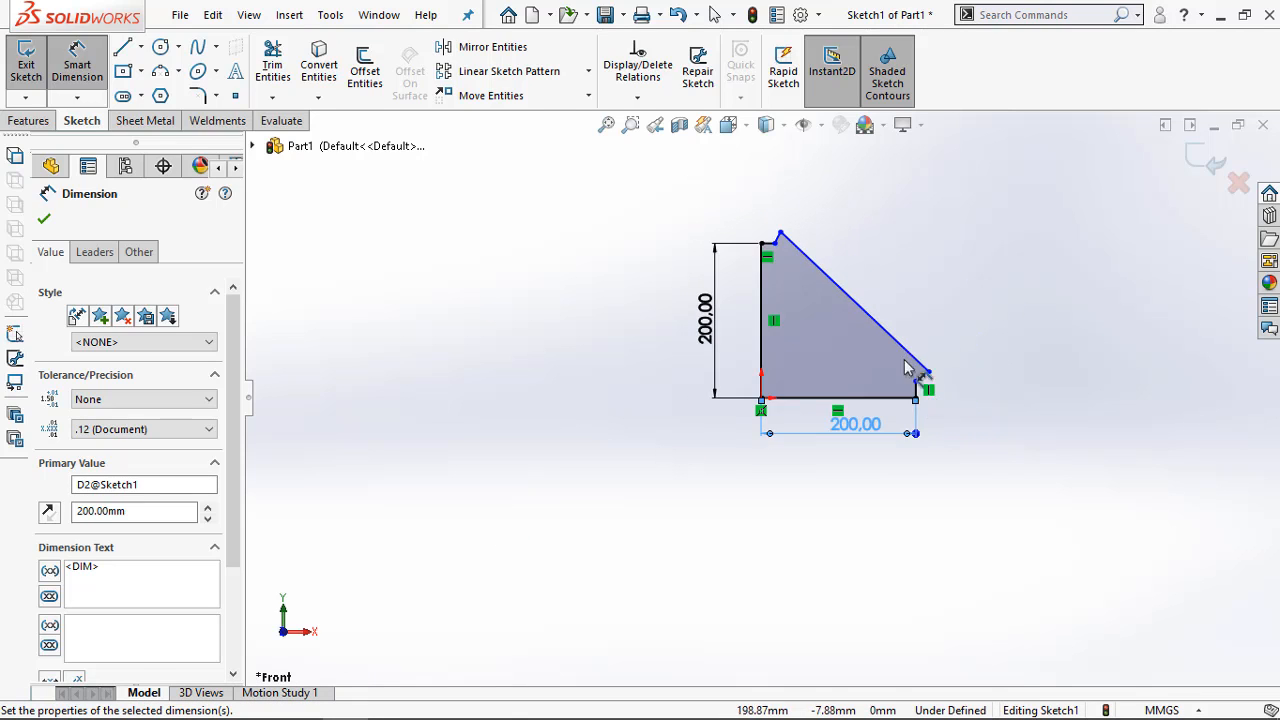
pyautogui.scroll(-2, 888, 258)
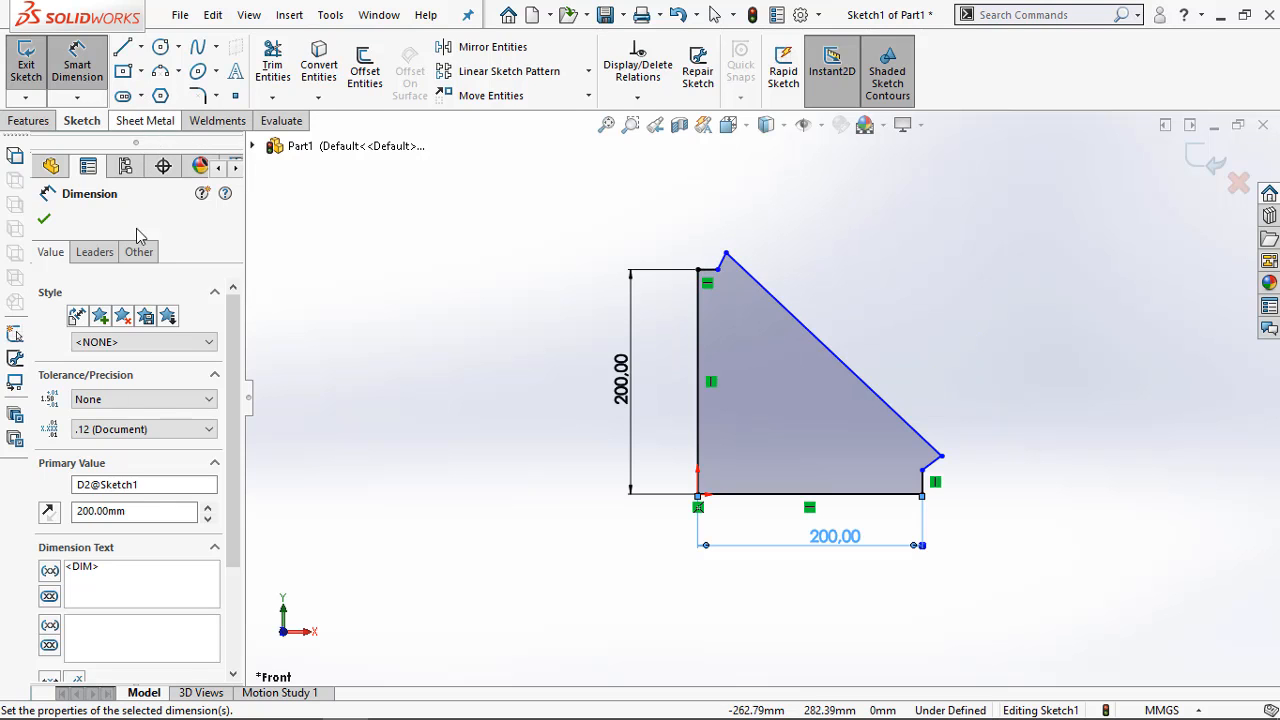
pyautogui.click(300, 704)
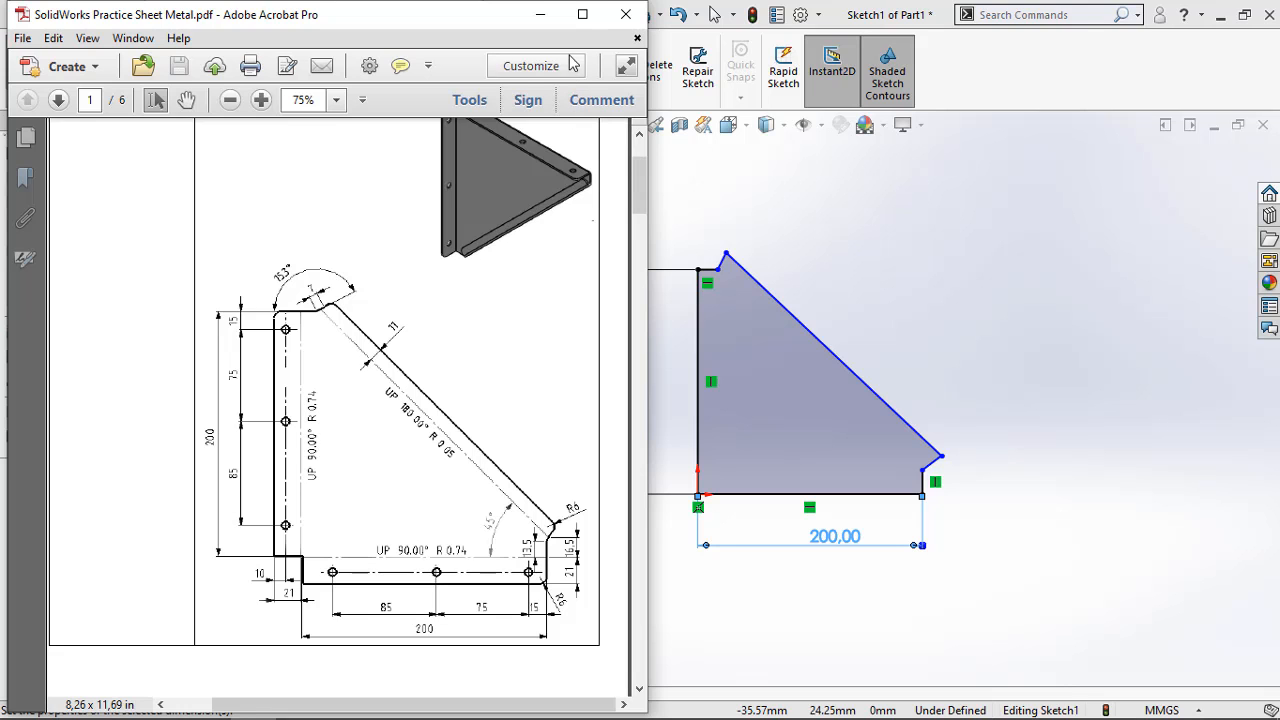
pyautogui.click(548, 18)
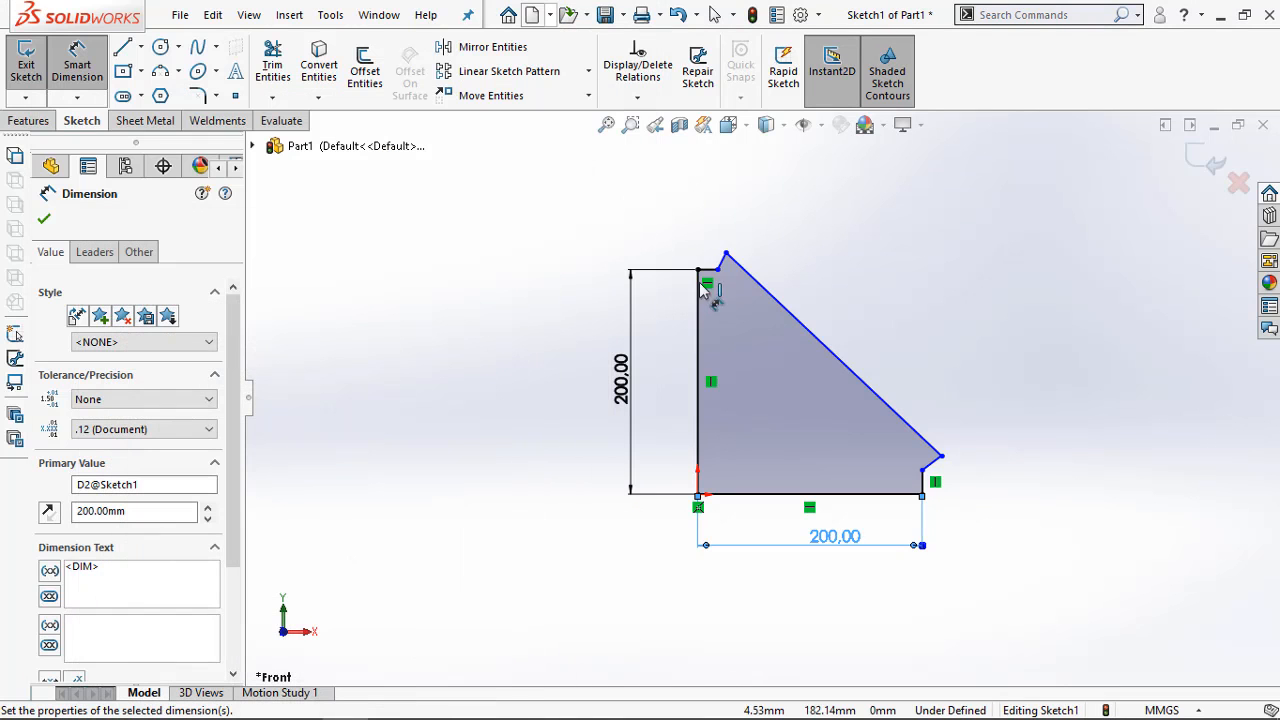
pyautogui.click(709, 269)
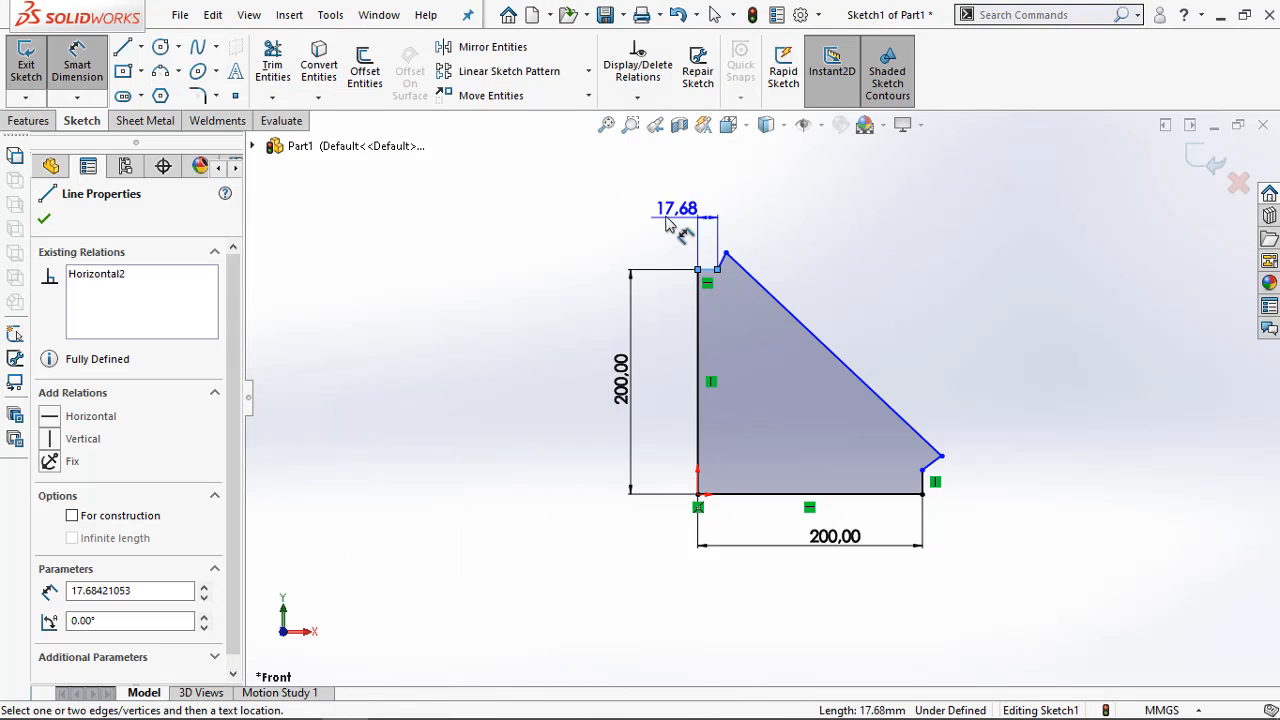
pyautogui.click(620, 251)
pyautogui.write('15.')
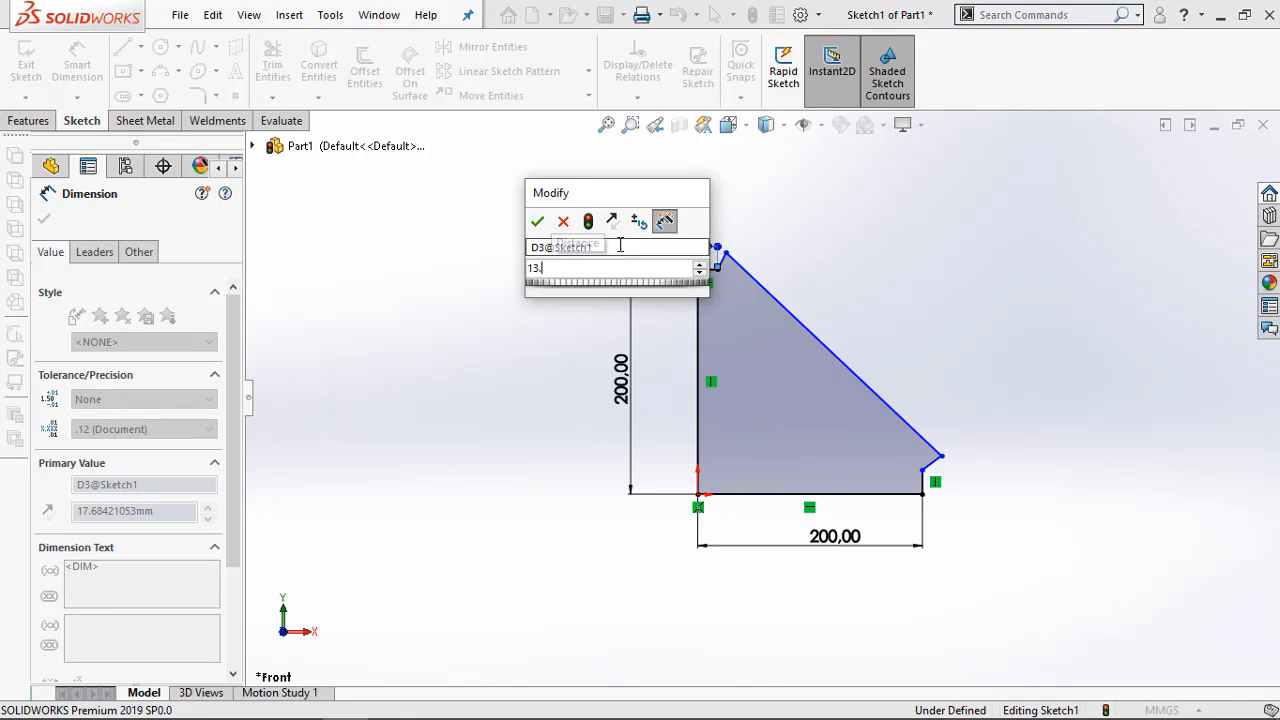
pyautogui.press('Return')
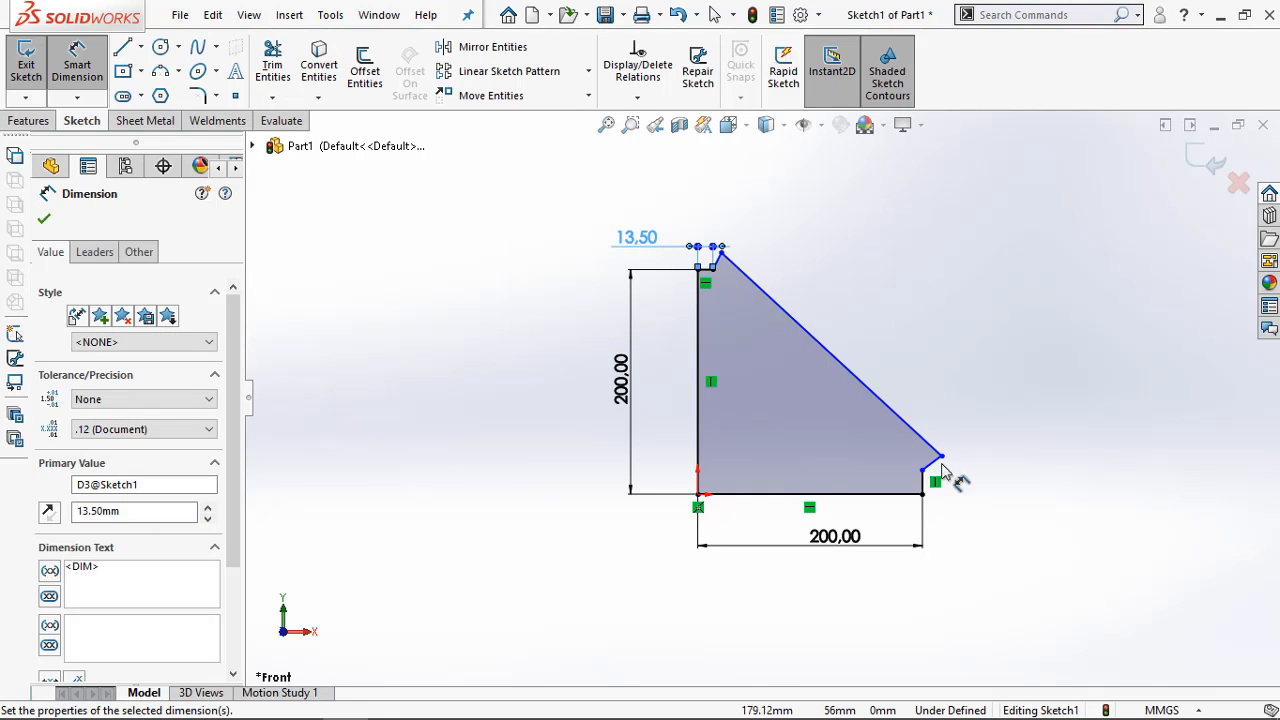
# Dimension the short vertical edge at the outer end of the base line to 13.5 mm
pyautogui.click(929, 479)
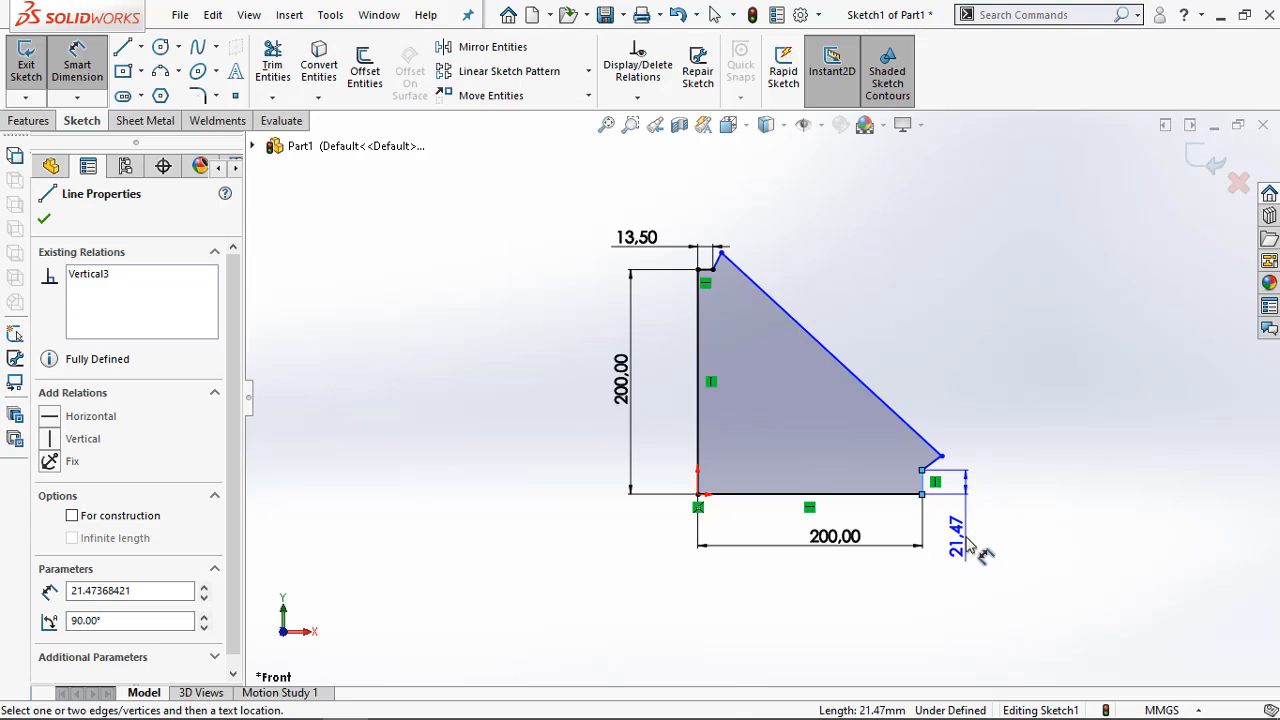
pyautogui.click(984, 545)
pyautogui.write('13.5')
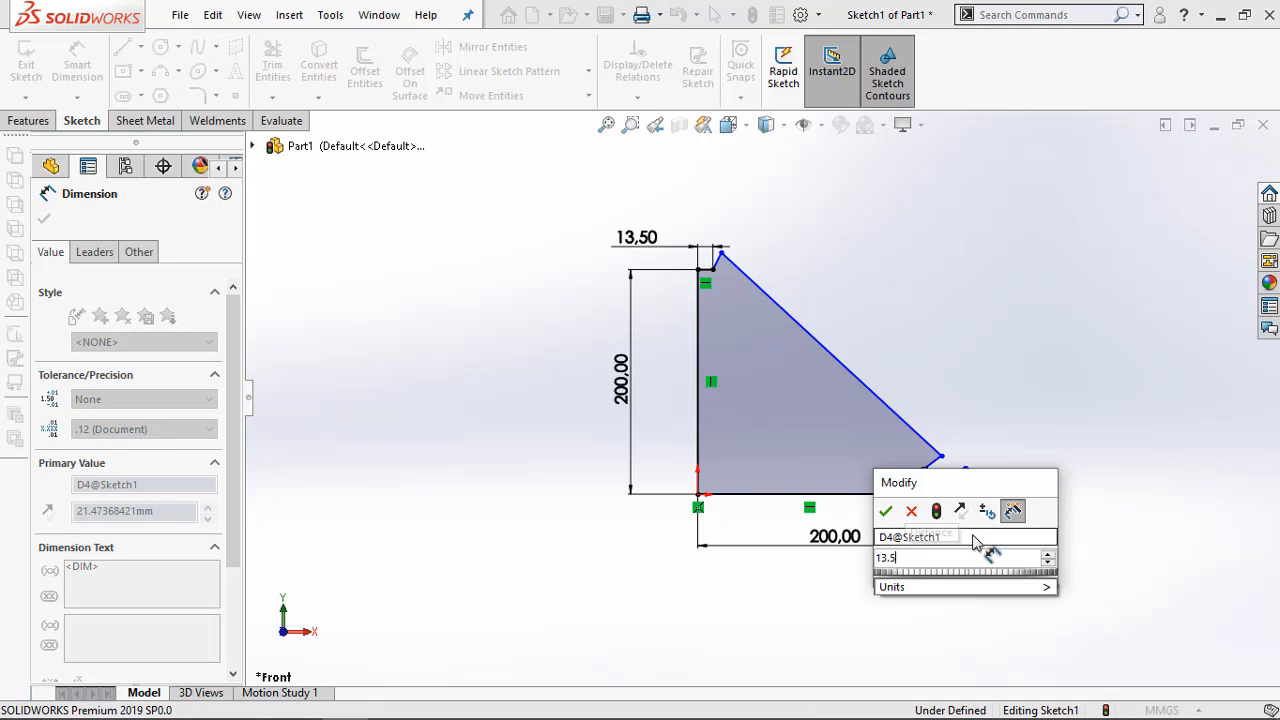
pyautogui.press('Return')
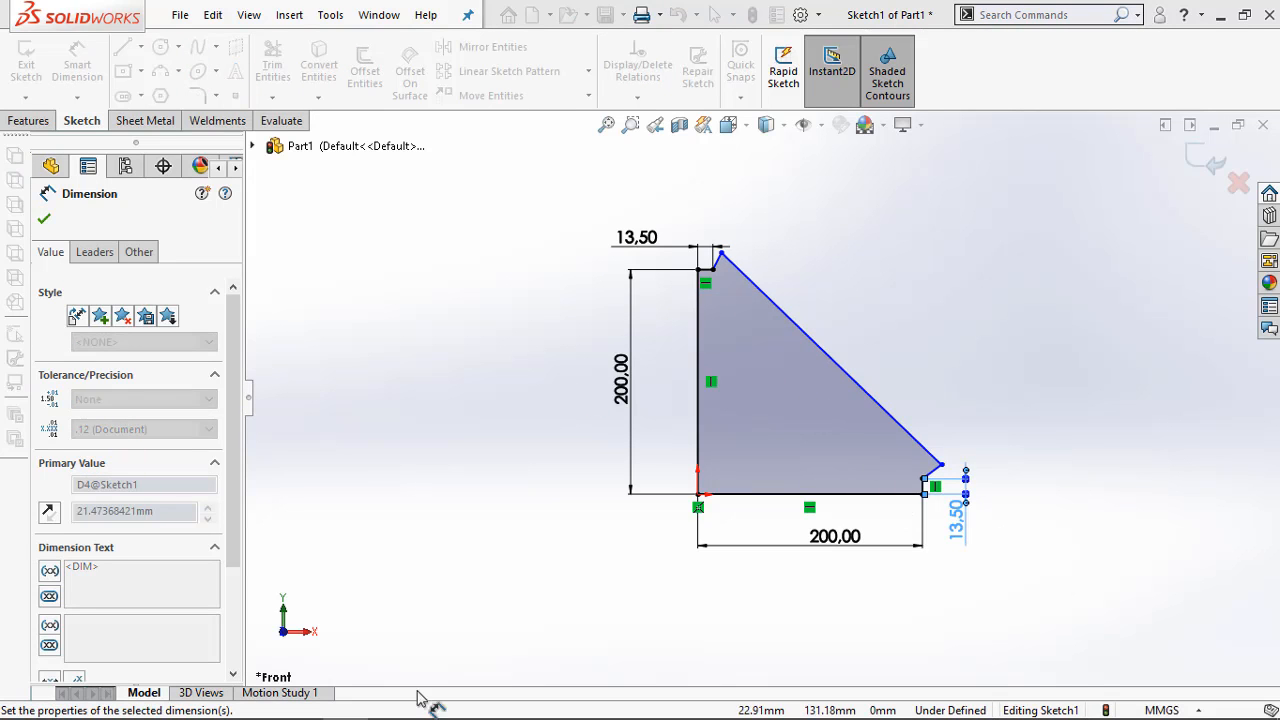
# Check the corner angle in the Adobe Acrobat drawing, return to SOLIDWORKS, and set the angle between the upper short horizontal and slanted edges to 153°
pyautogui.click(253, 702)
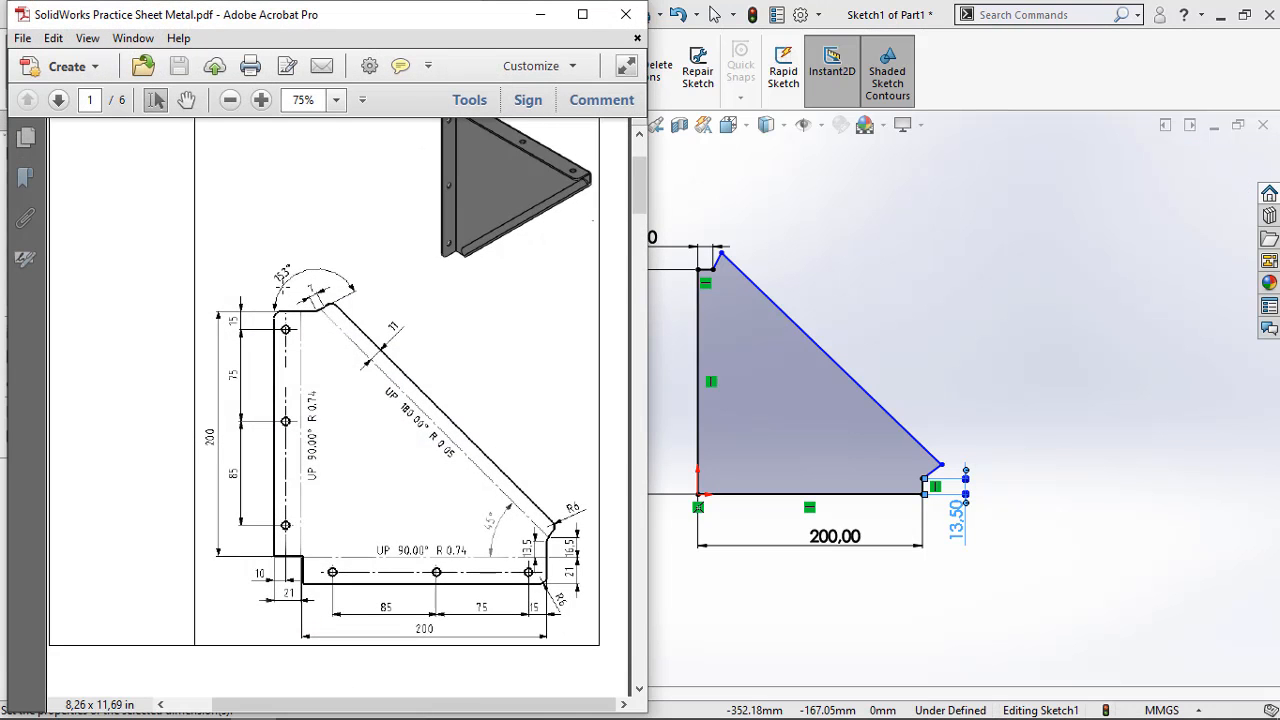
pyautogui.keyDown('ctrl'); pyautogui.scroll(6, 301, 234); pyautogui.keyUp('ctrl')
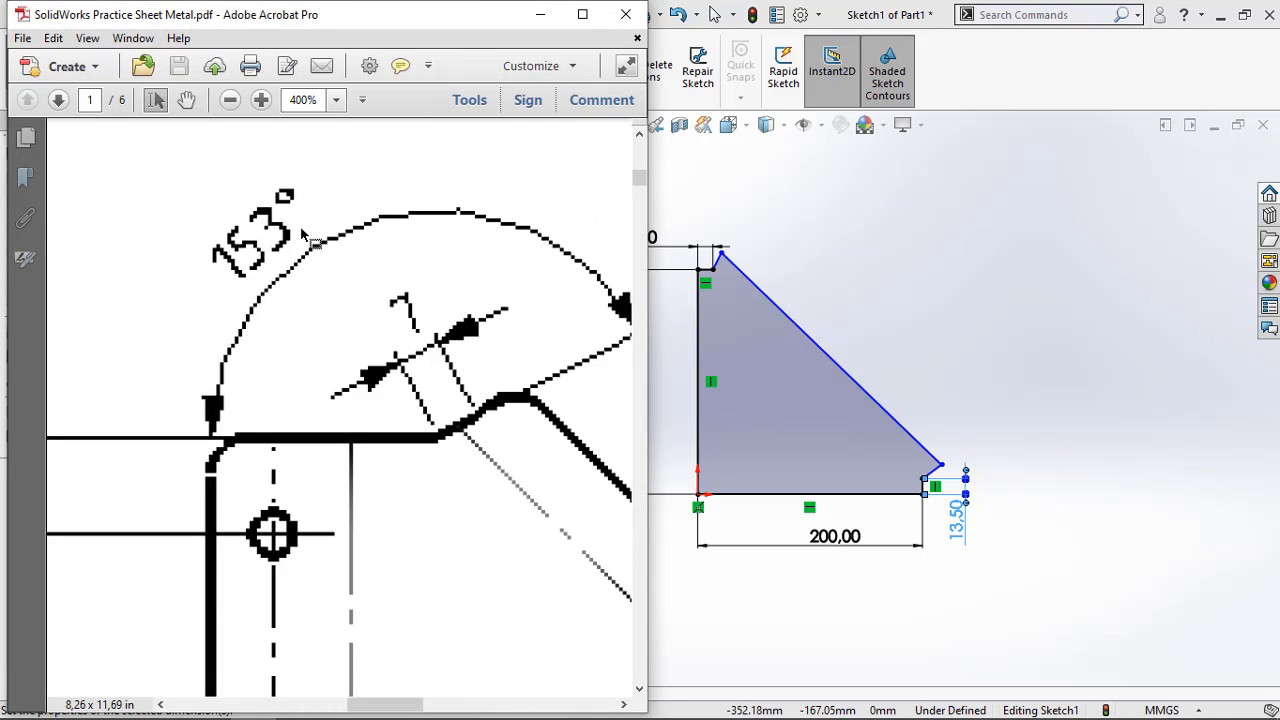
pyautogui.keyDown('ctrl'); pyautogui.scroll(-6, 301, 231); pyautogui.keyUp('ctrl')
pyautogui.click(798, 247)
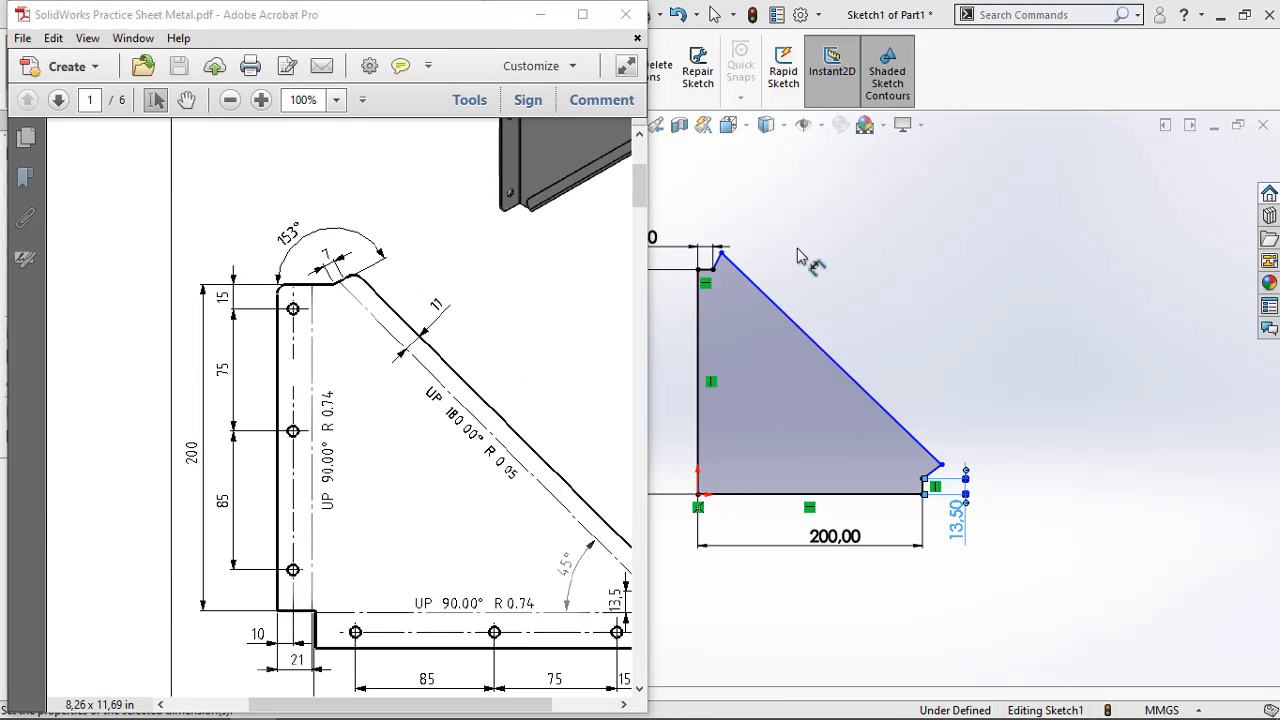
pyautogui.scroll(-5, 703, 258)
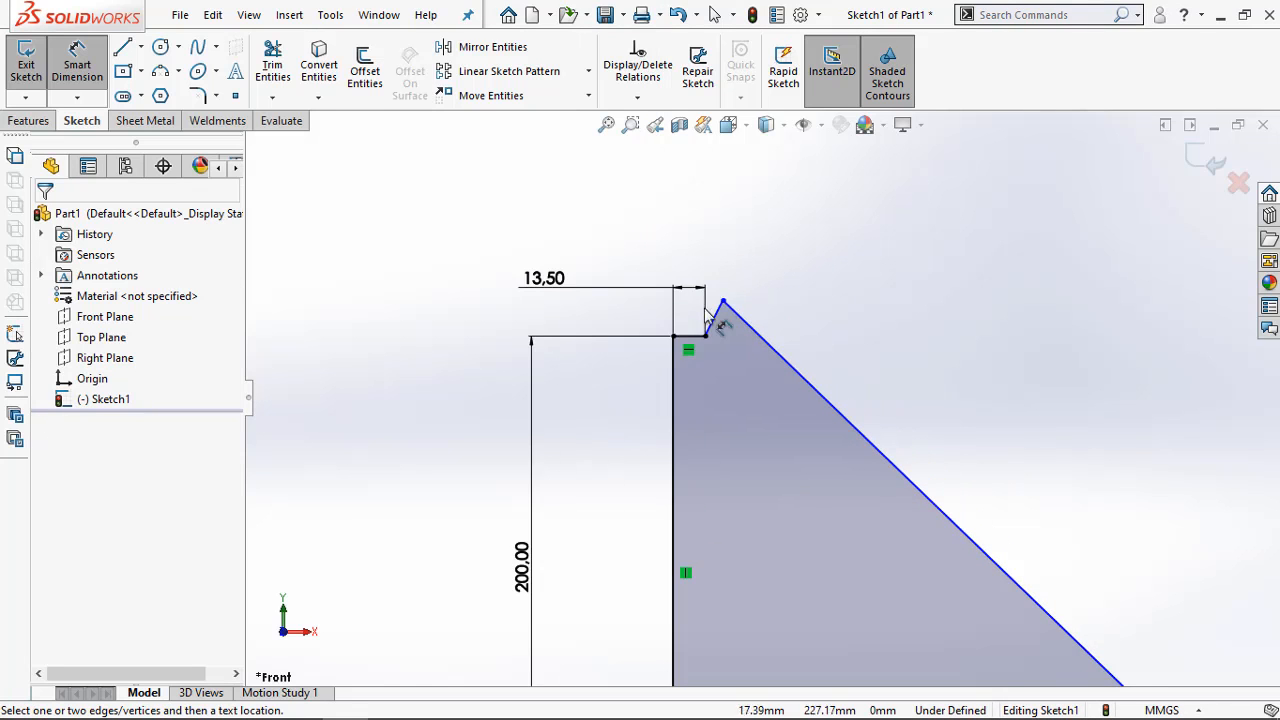
pyautogui.click(689, 376)
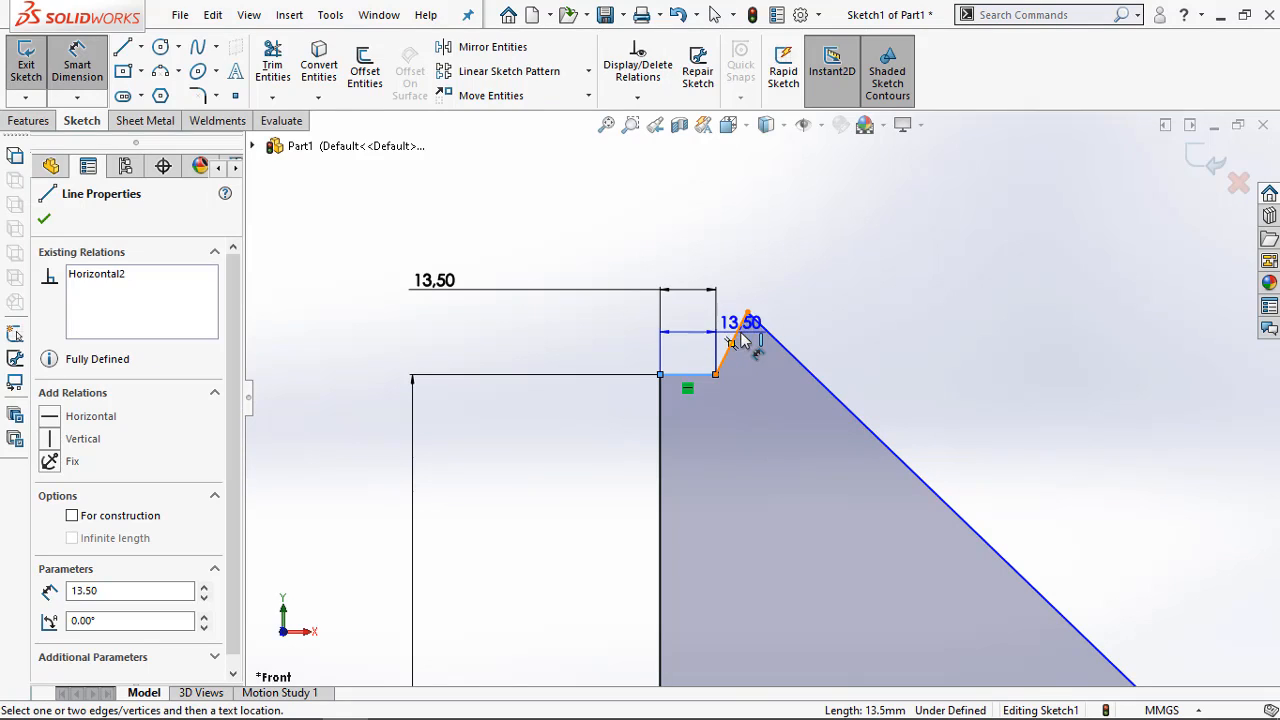
pyautogui.click(734, 340)
pyautogui.click(660, 232)
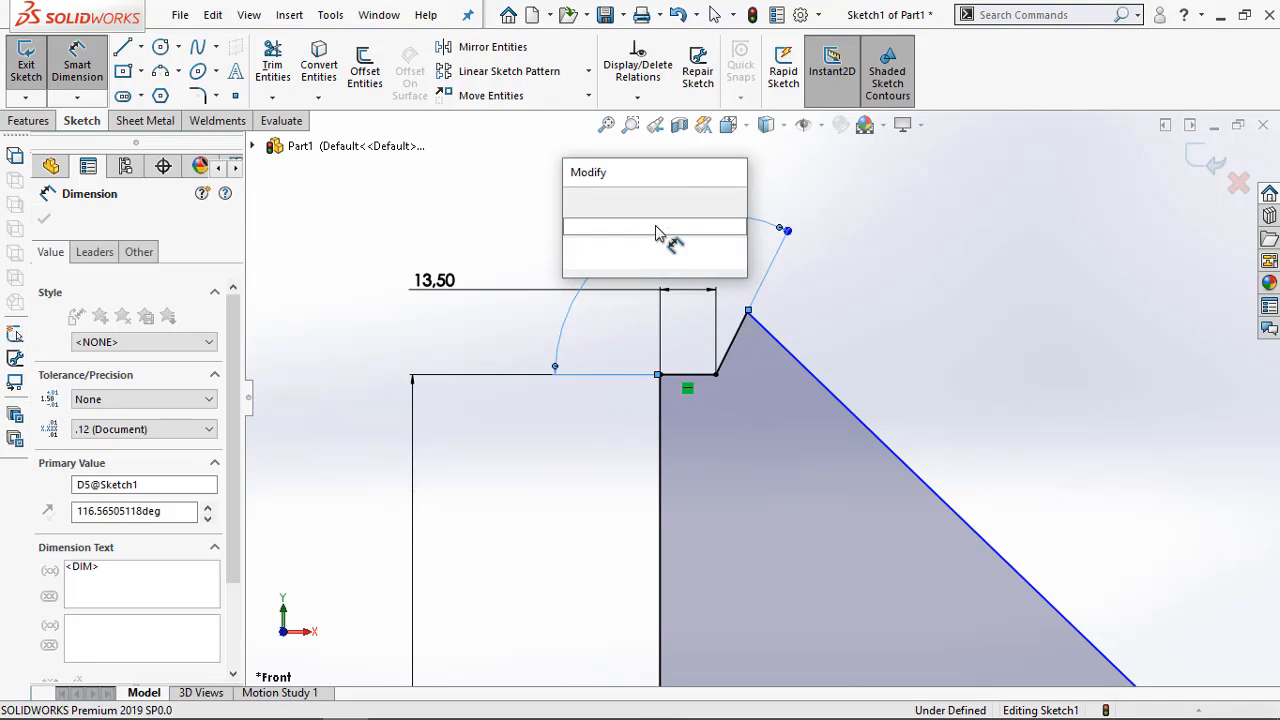
pyautogui.write('135')
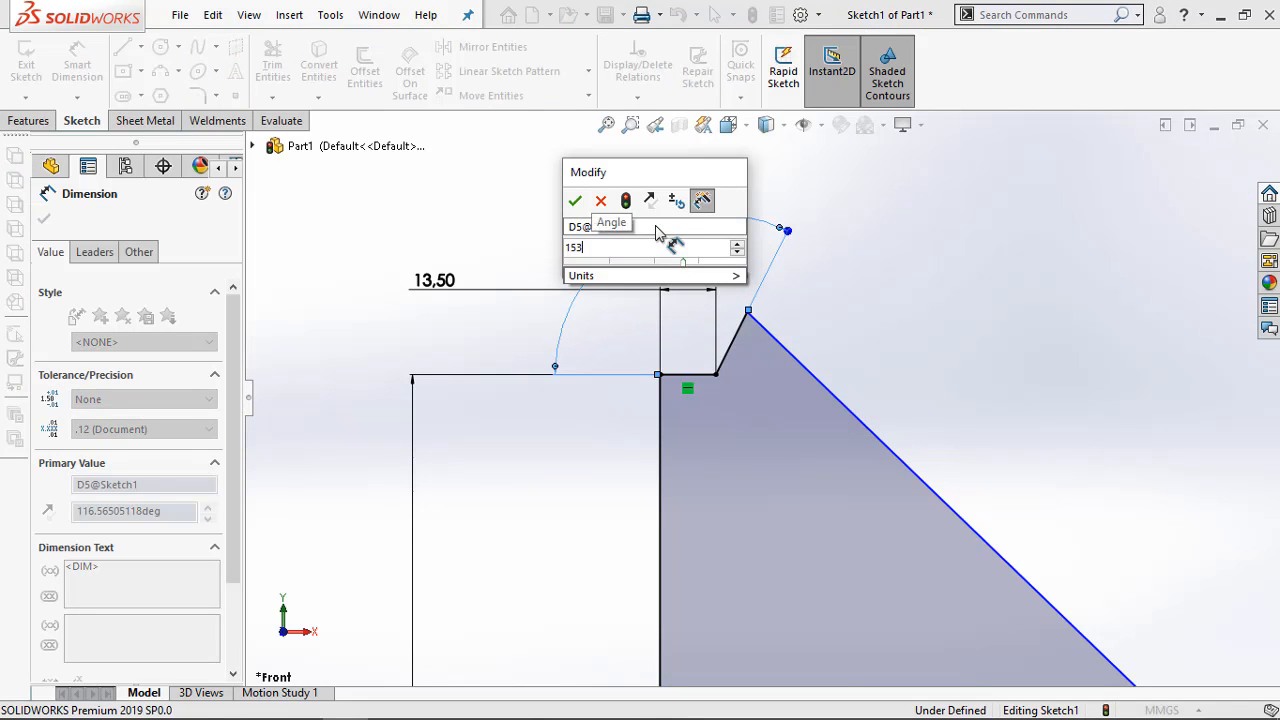
pyautogui.press('Return')
# Set the angle between the short vertical edge and the slanted edge at the profile's lower corner to 153°
pyautogui.scroll(5, 803, 382)
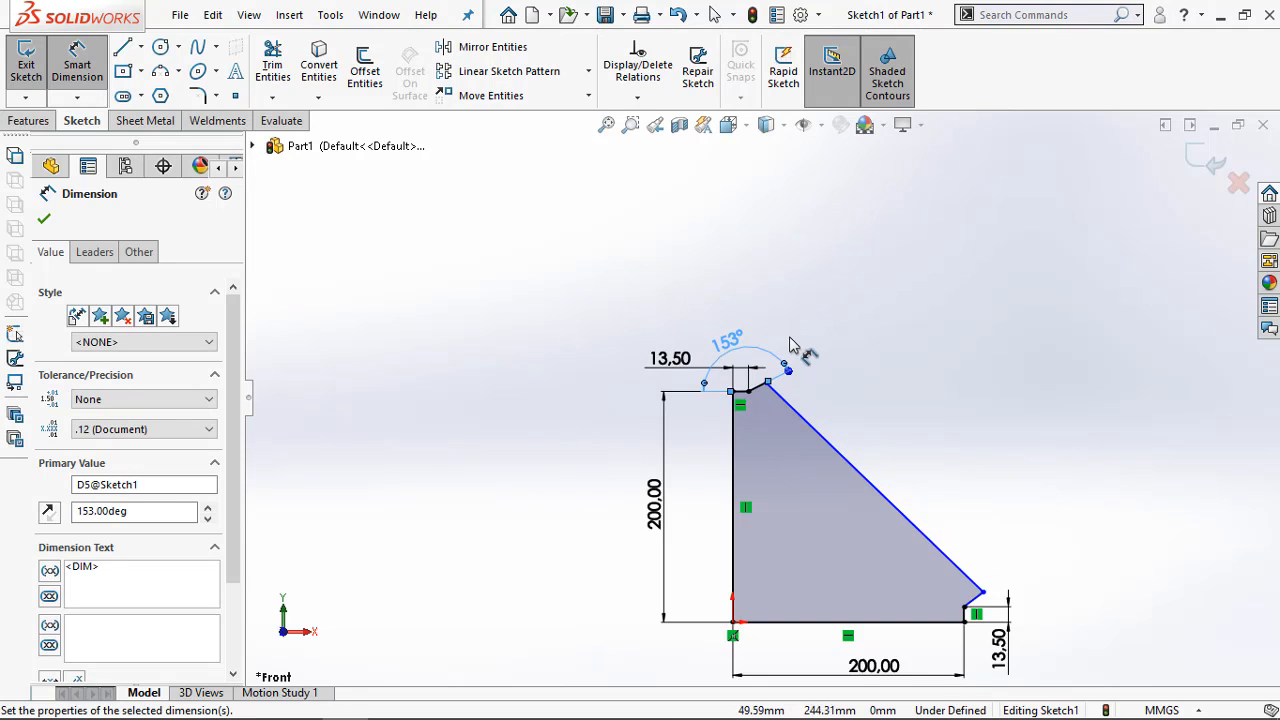
pyautogui.scroll(-4, 1040, 700)
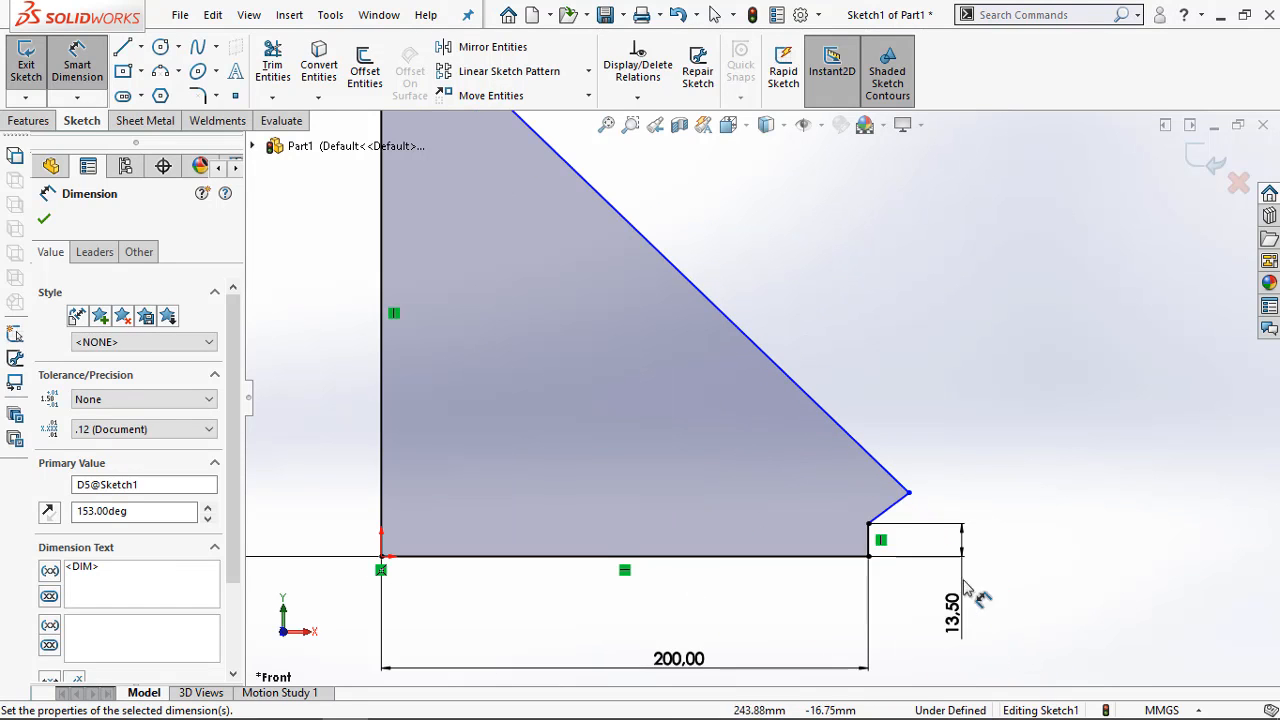
pyautogui.click(869, 536)
pyautogui.click(890, 507)
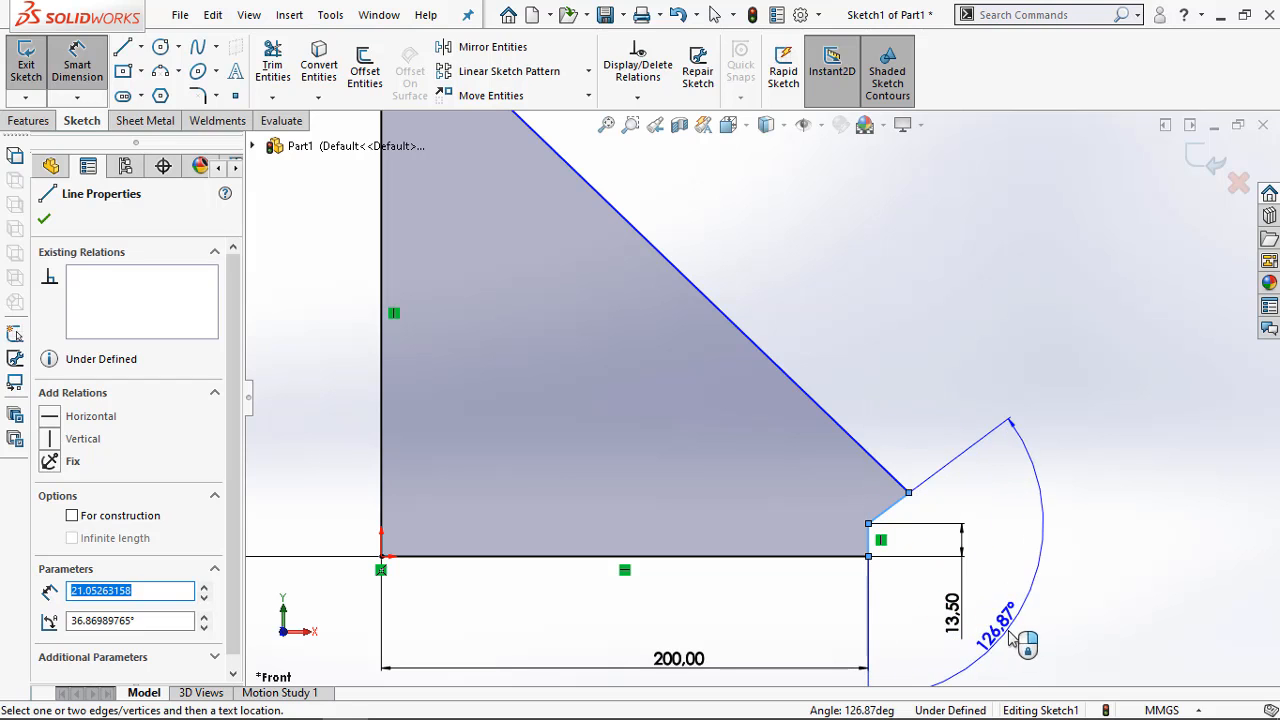
pyautogui.click(1022, 612)
pyautogui.write('153')
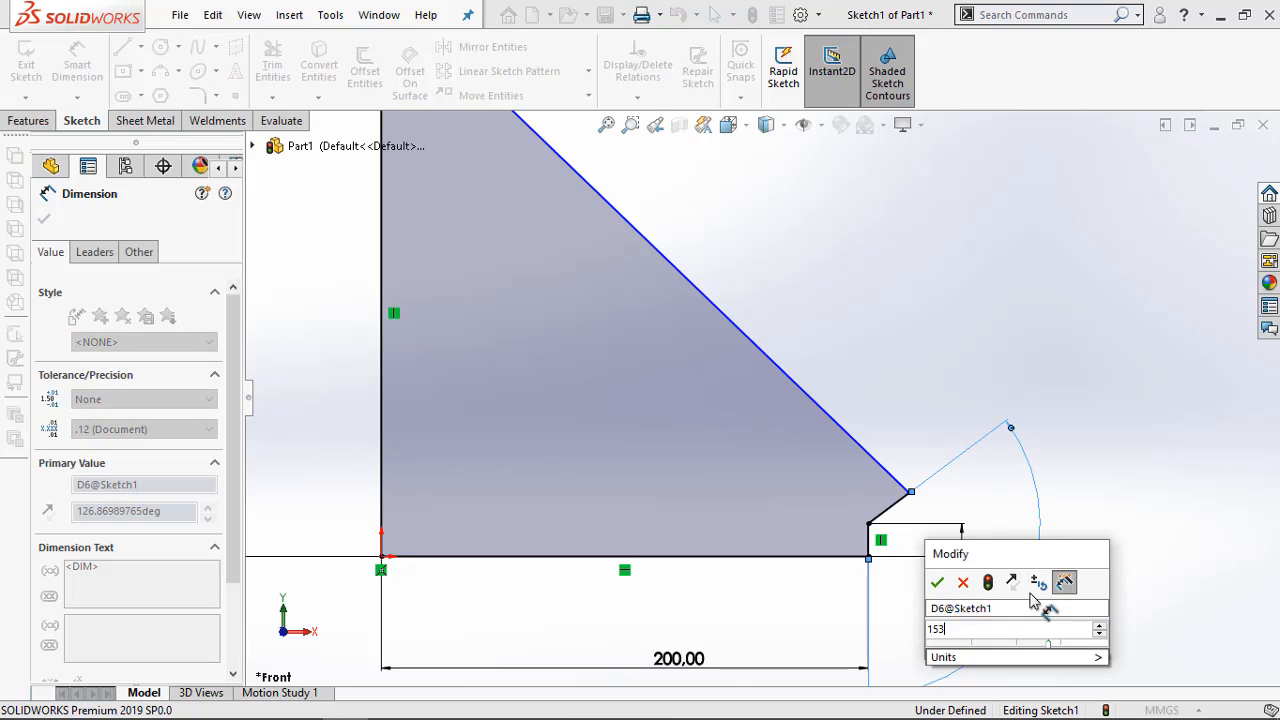
pyautogui.press('Return')
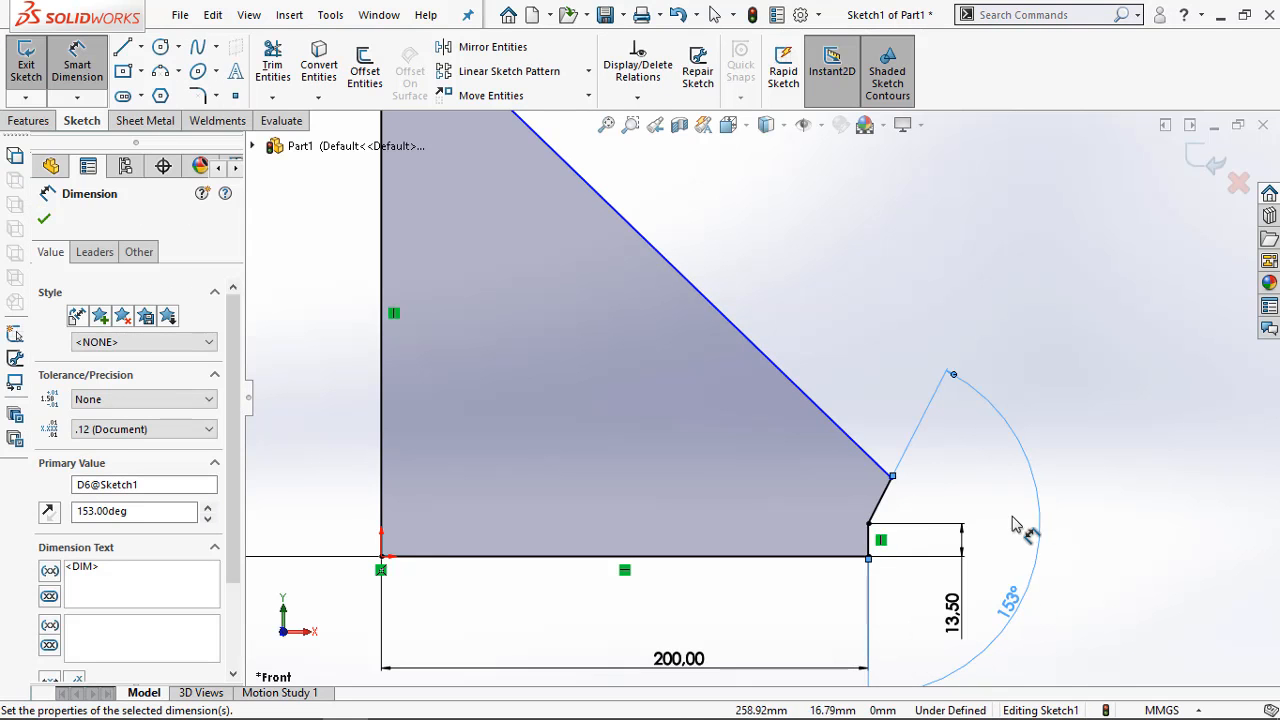
# Switch to the Adobe Acrobat drawing and examine the dimensions of the slanted flange, its bend line and its two angled corners
pyautogui.press('f')
pyautogui.scroll(-2, 571, 254)
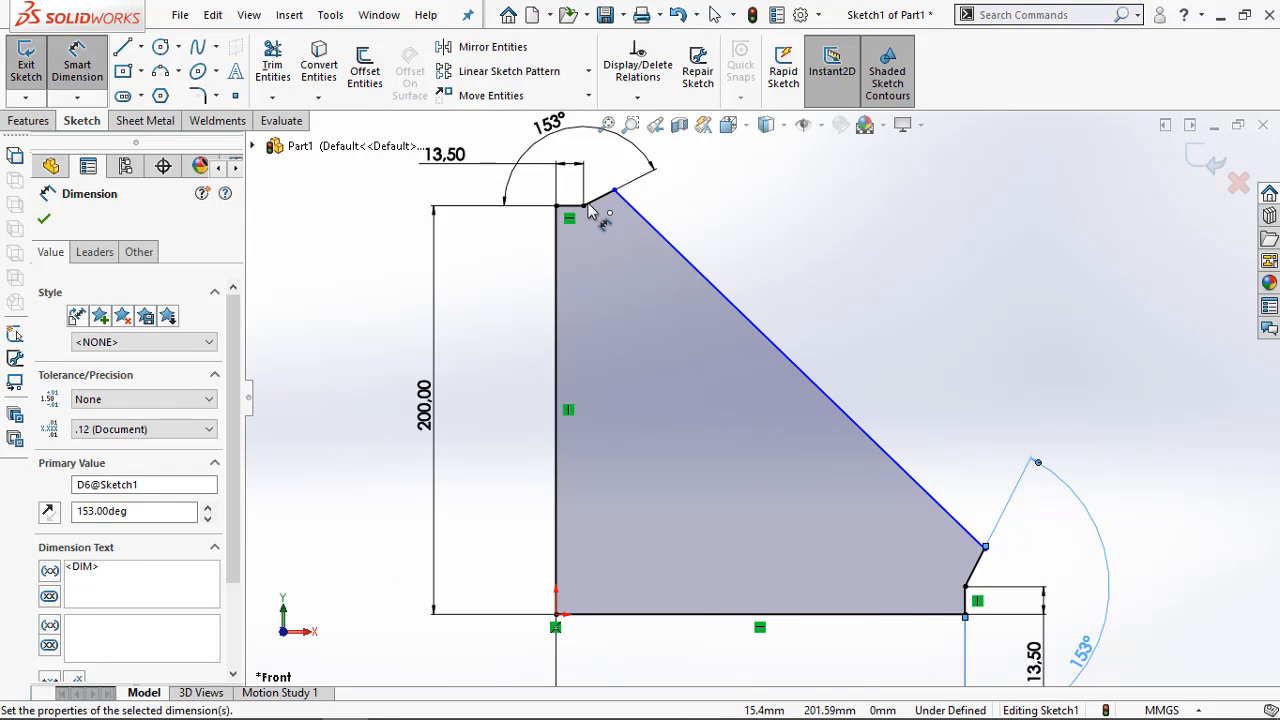
pyautogui.click(252, 711)
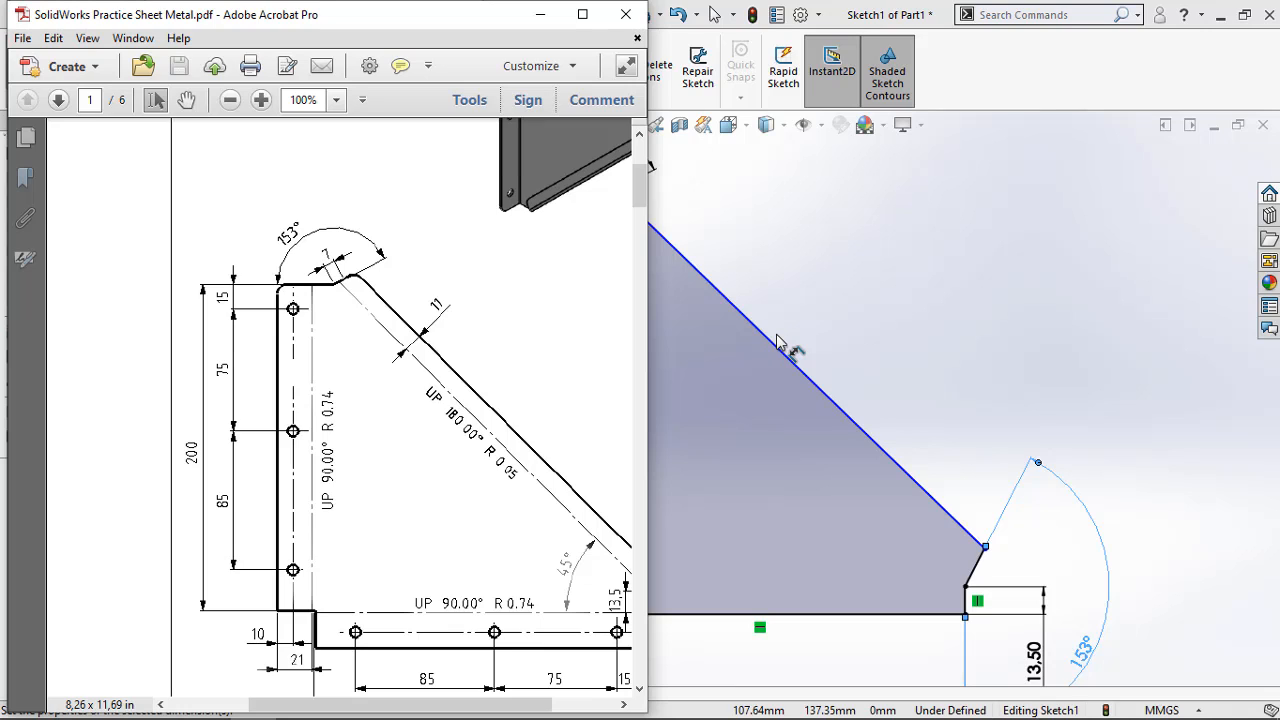
pyautogui.scroll(-2, 470, 409)
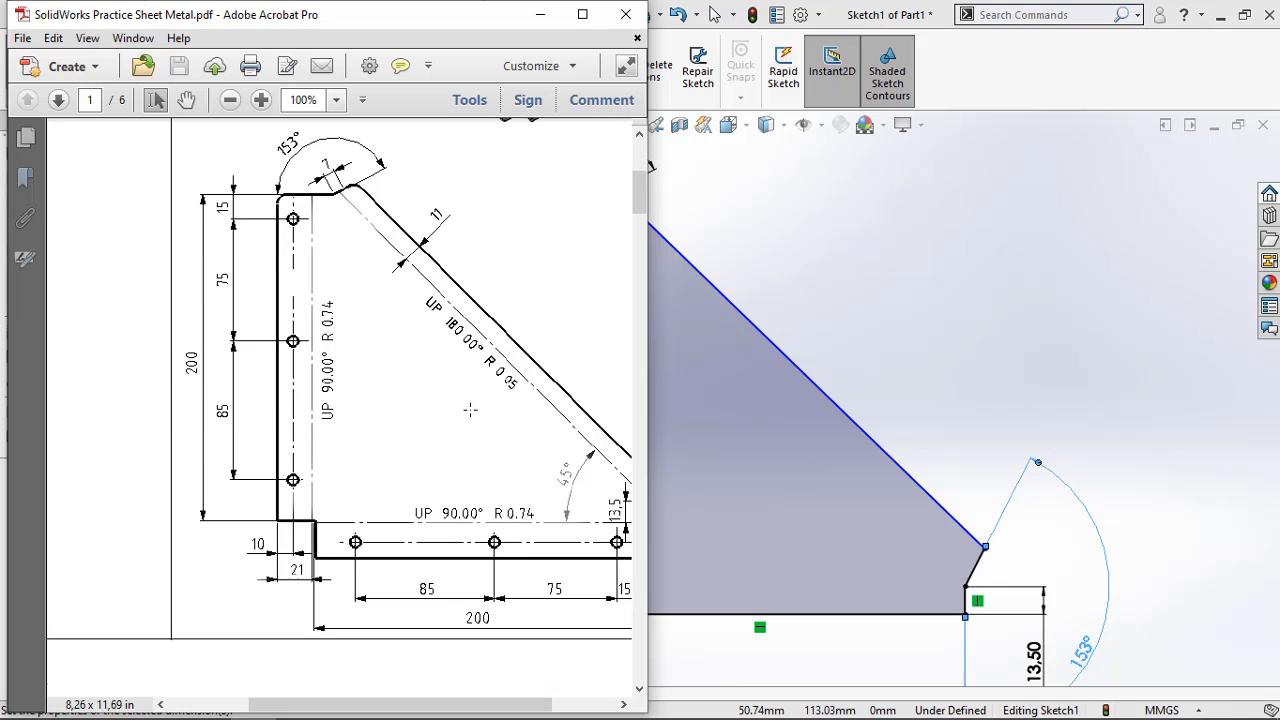
pyautogui.keyDown('ctrl'); pyautogui.scroll(-2, 474, 413); pyautogui.keyUp('ctrl')
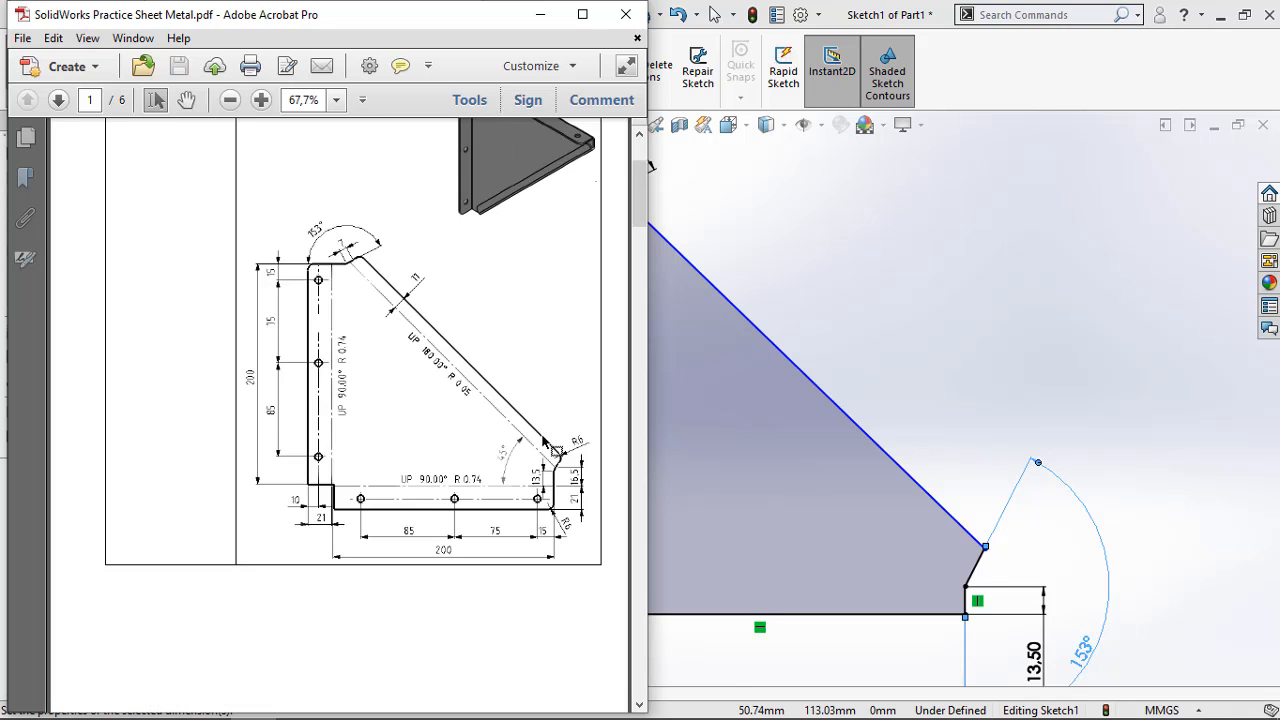
pyautogui.keyDown('ctrl'); pyautogui.scroll(3, 500, 430); pyautogui.keyUp('ctrl')
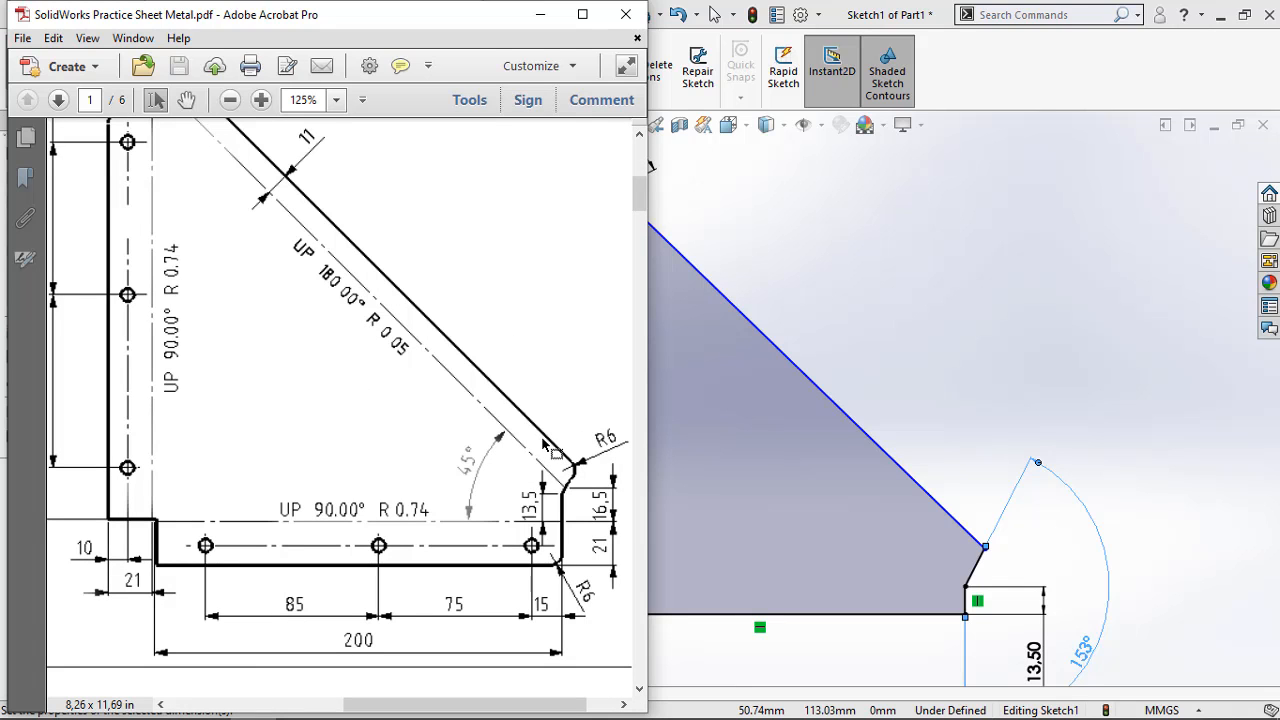
pyautogui.keyDown('ctrl'); pyautogui.scroll(-1, 545, 447); pyautogui.keyUp('ctrl')
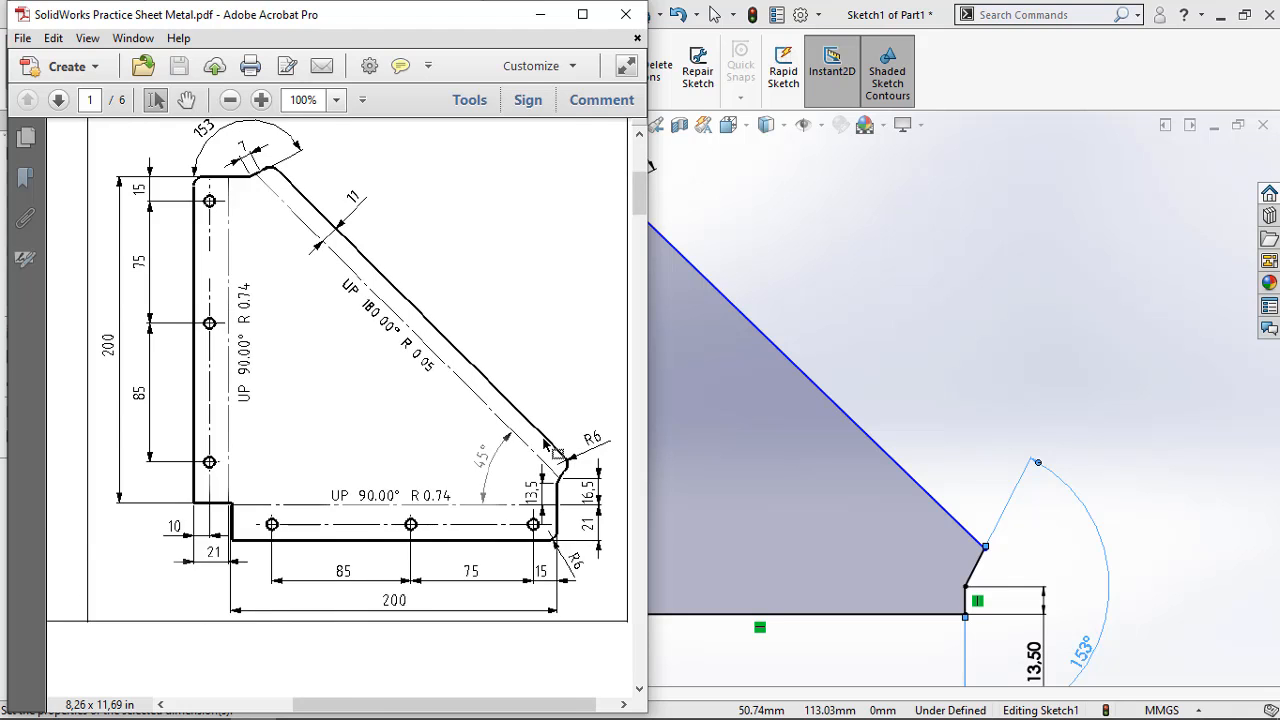
pyautogui.keyDown('ctrl'); pyautogui.scroll(1, 545, 447); pyautogui.keyUp('ctrl')
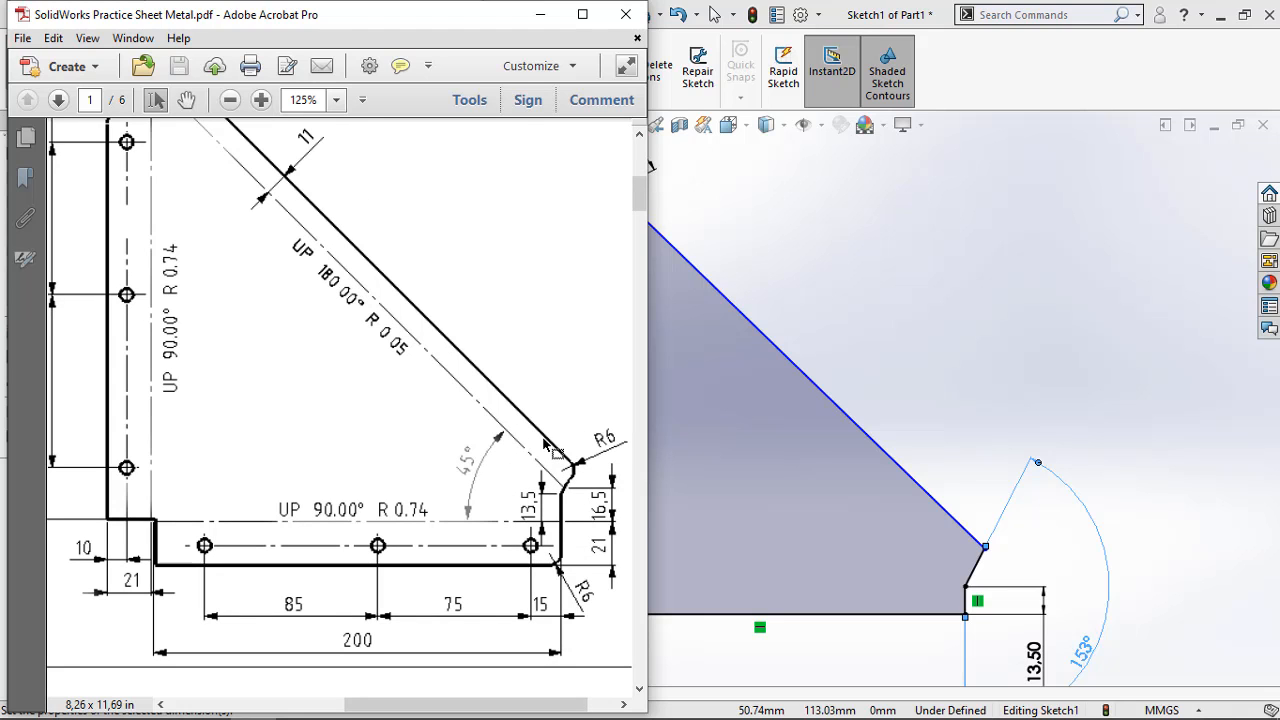
pyautogui.keyDown('ctrl'); pyautogui.scroll(1, 545, 446); pyautogui.keyUp('ctrl')
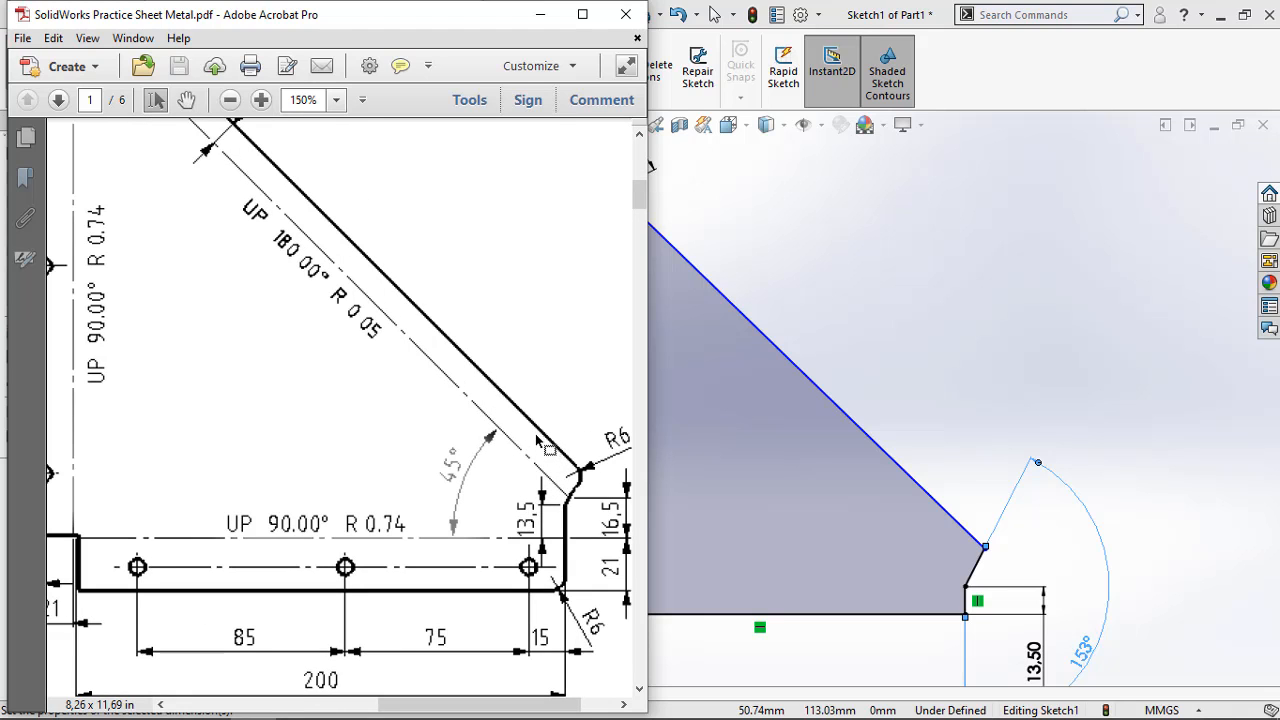
pyautogui.keyDown('ctrl'); pyautogui.scroll(-1, 537, 441); pyautogui.keyUp('ctrl')
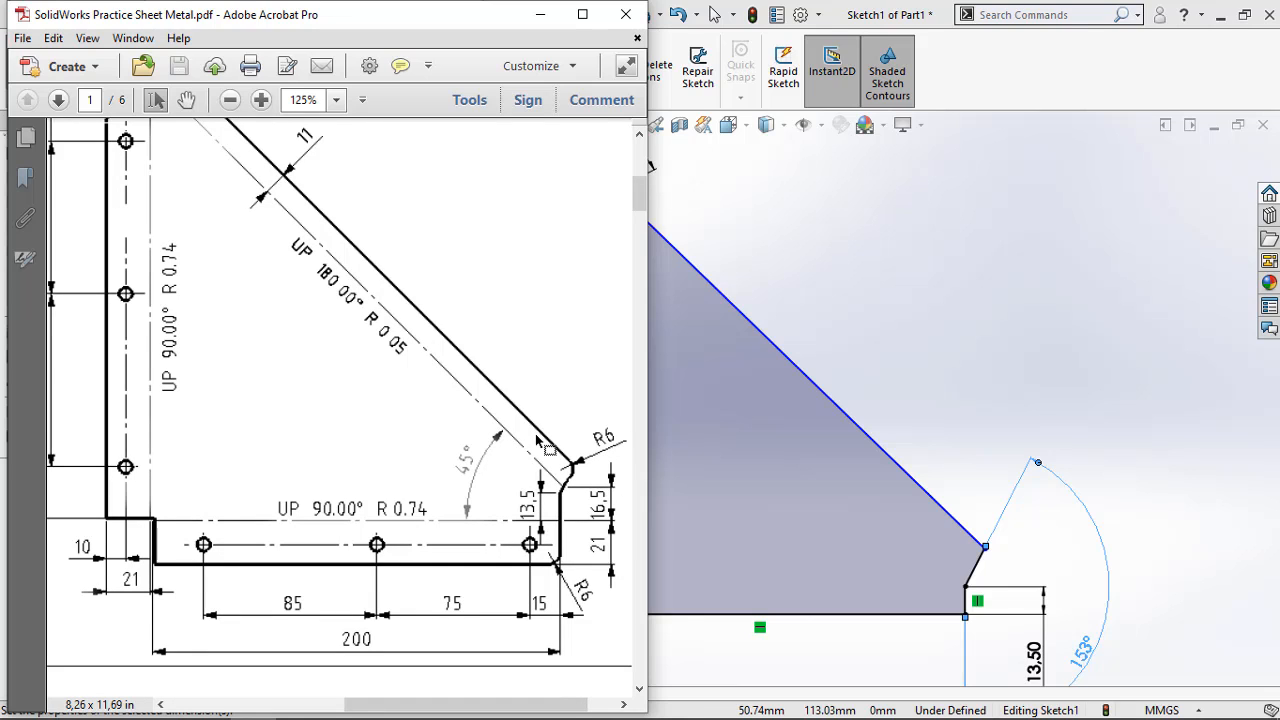
pyautogui.scroll(3, 535, 436)
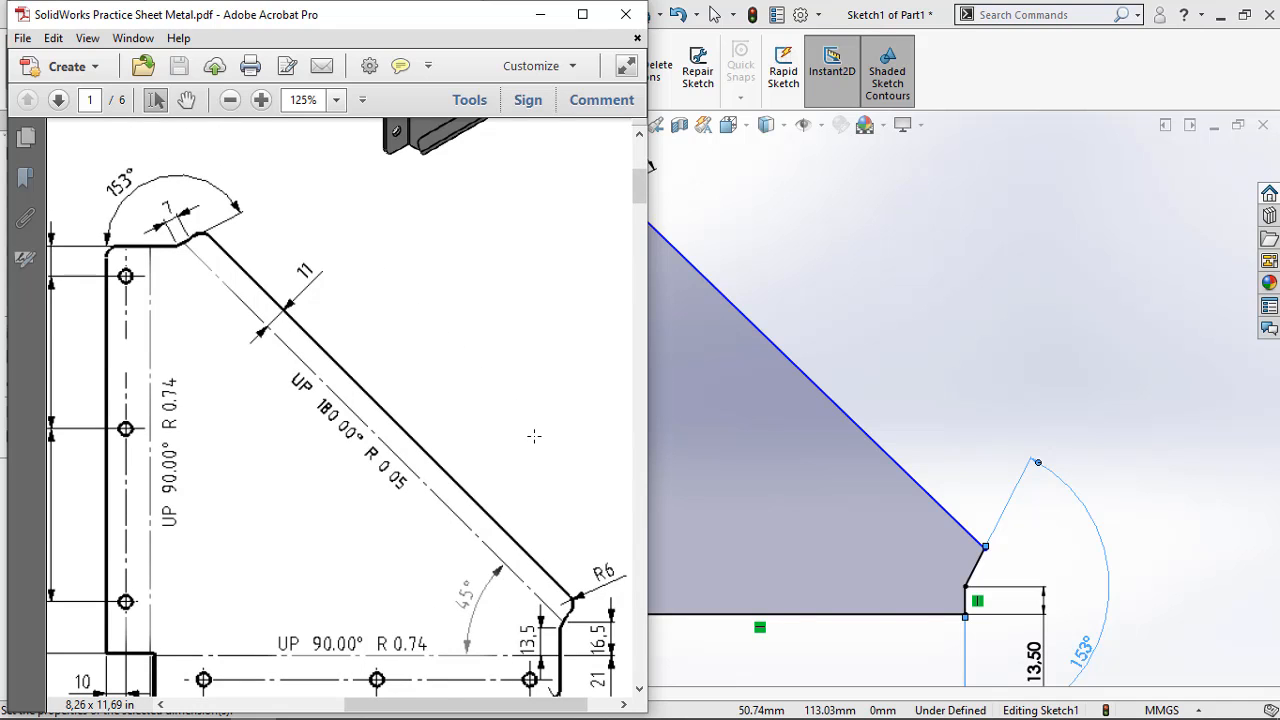
pyautogui.scroll(-3, 534, 436)
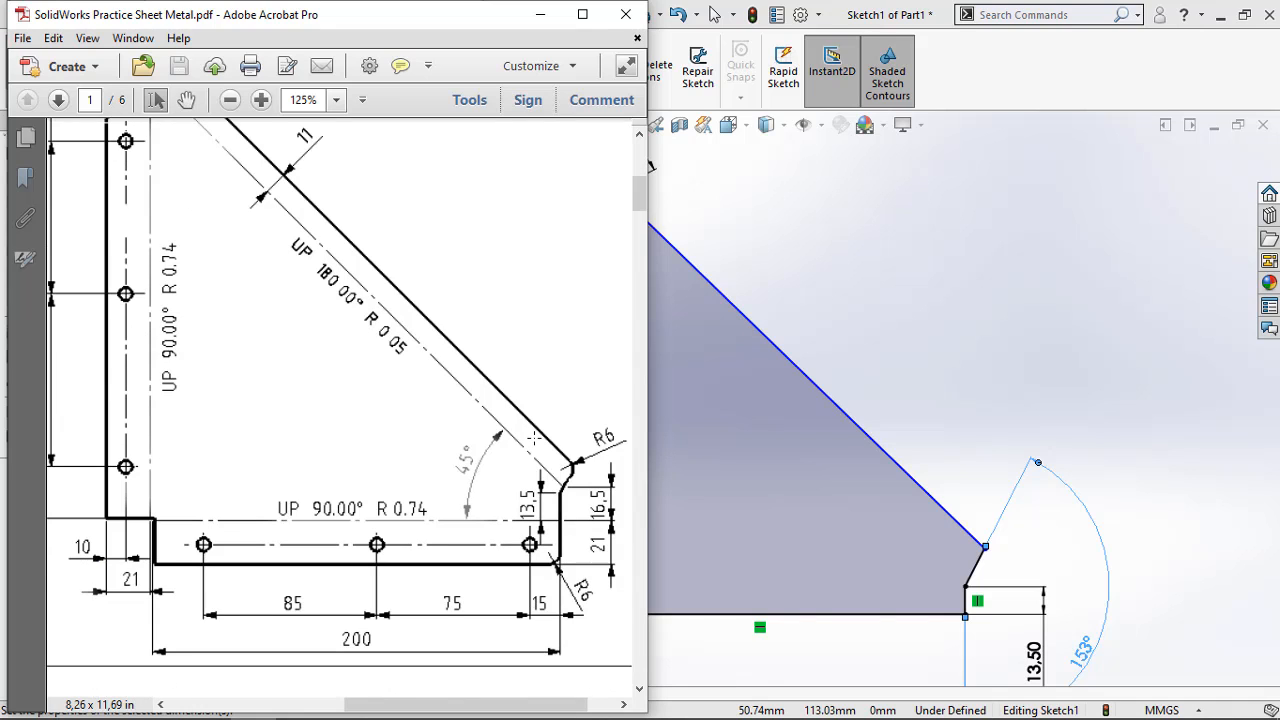
pyautogui.scroll(3, 535, 436)
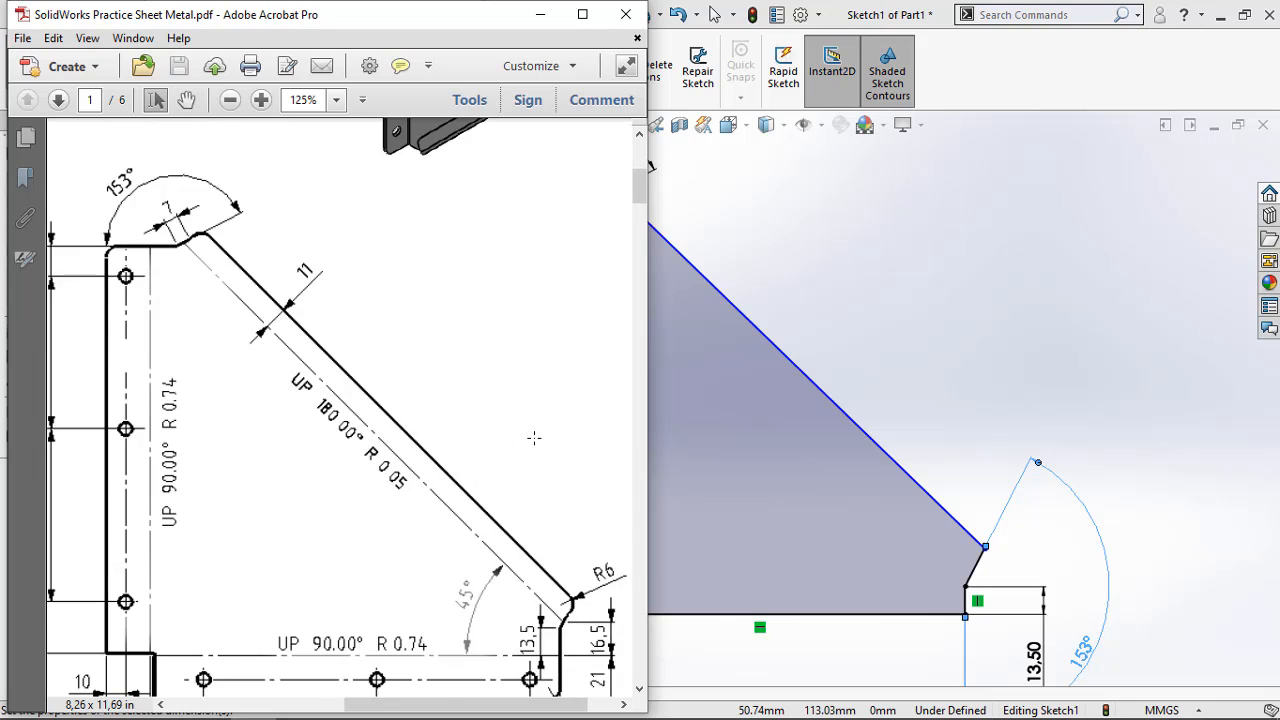
pyautogui.scroll(-1, 534, 437)
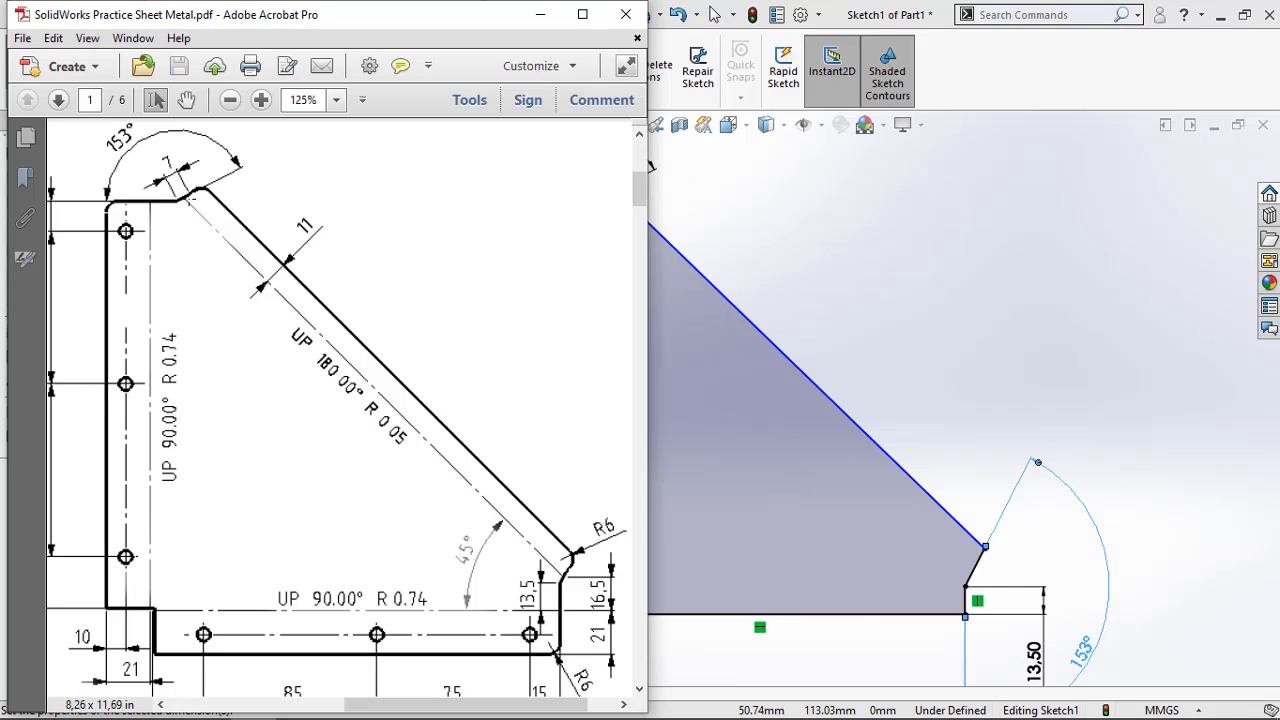
pyautogui.scroll(-3, 354, 335)
pyautogui.scroll(1, 355, 324)
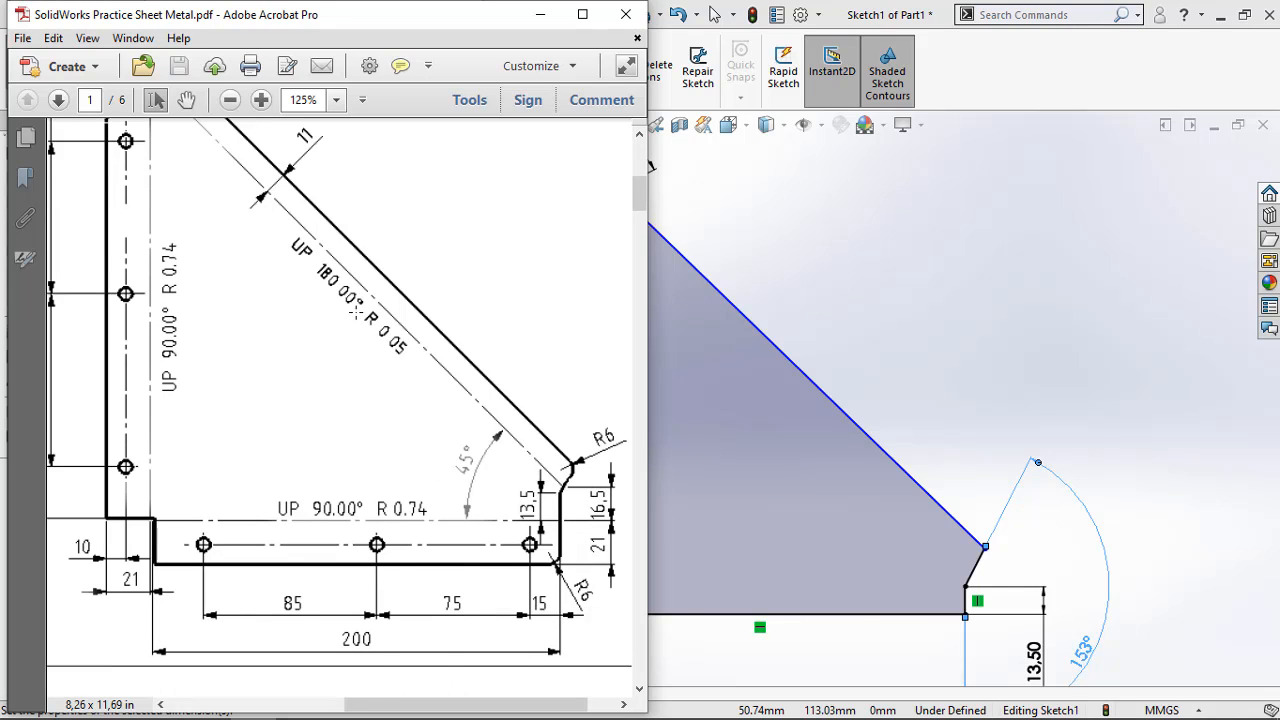
pyautogui.keyDown('ctrl'); pyautogui.scroll(-2, 385, 383); pyautogui.keyUp('ctrl')
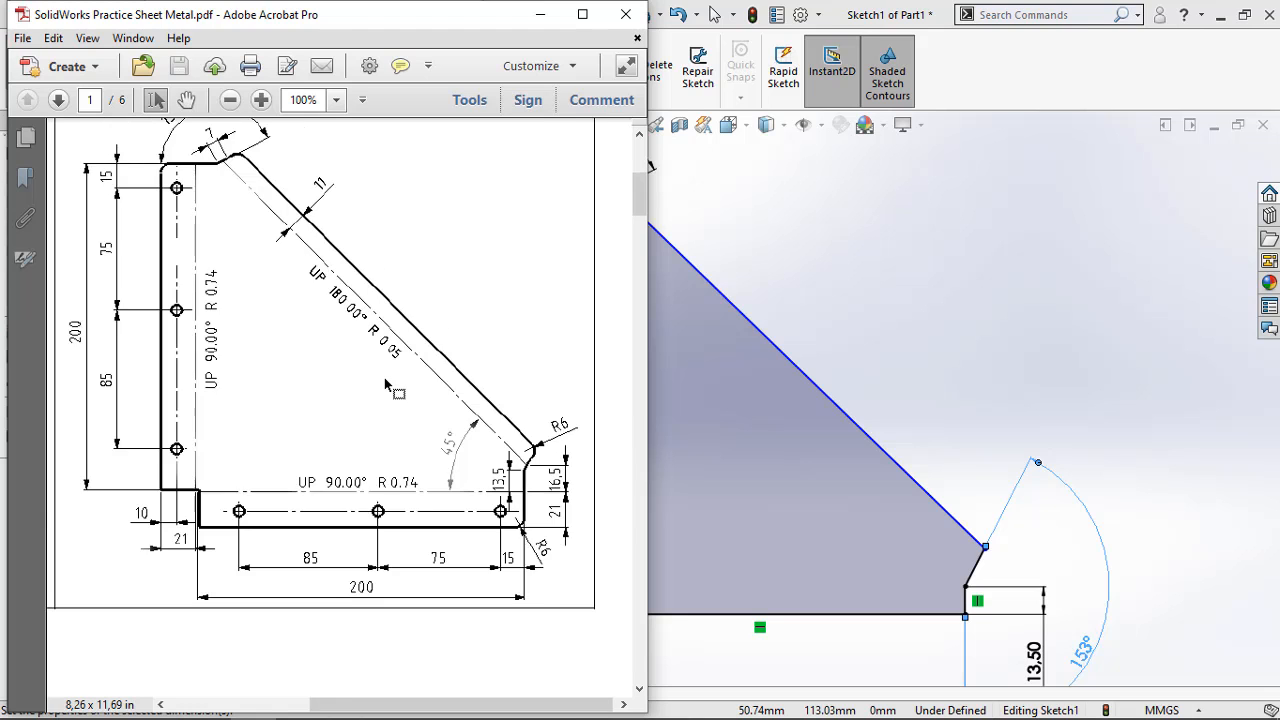
pyautogui.scroll(4, 383, 370)
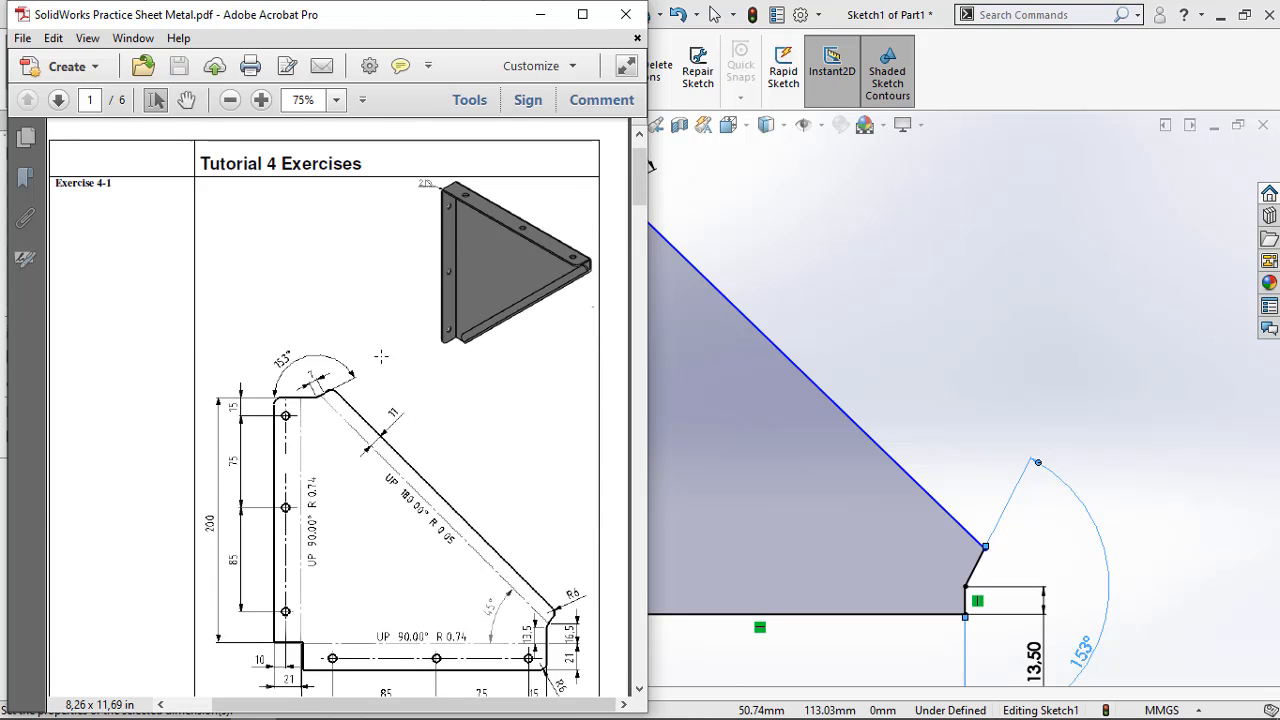
pyautogui.scroll(-2, 381, 356)
pyautogui.keyDown('ctrl'); pyautogui.scroll(2, 417, 367); pyautogui.keyUp('ctrl')
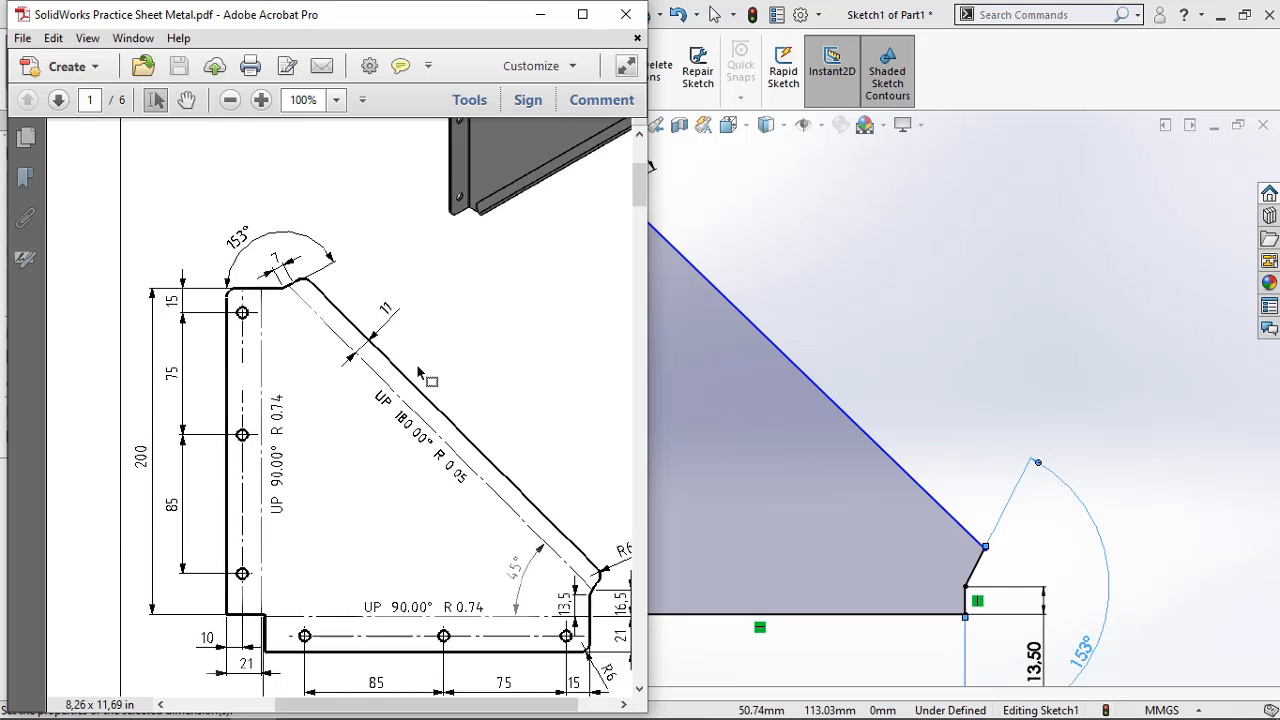
pyautogui.keyDown('ctrl'); pyautogui.scroll(-2, 405, 354); pyautogui.keyUp('ctrl')
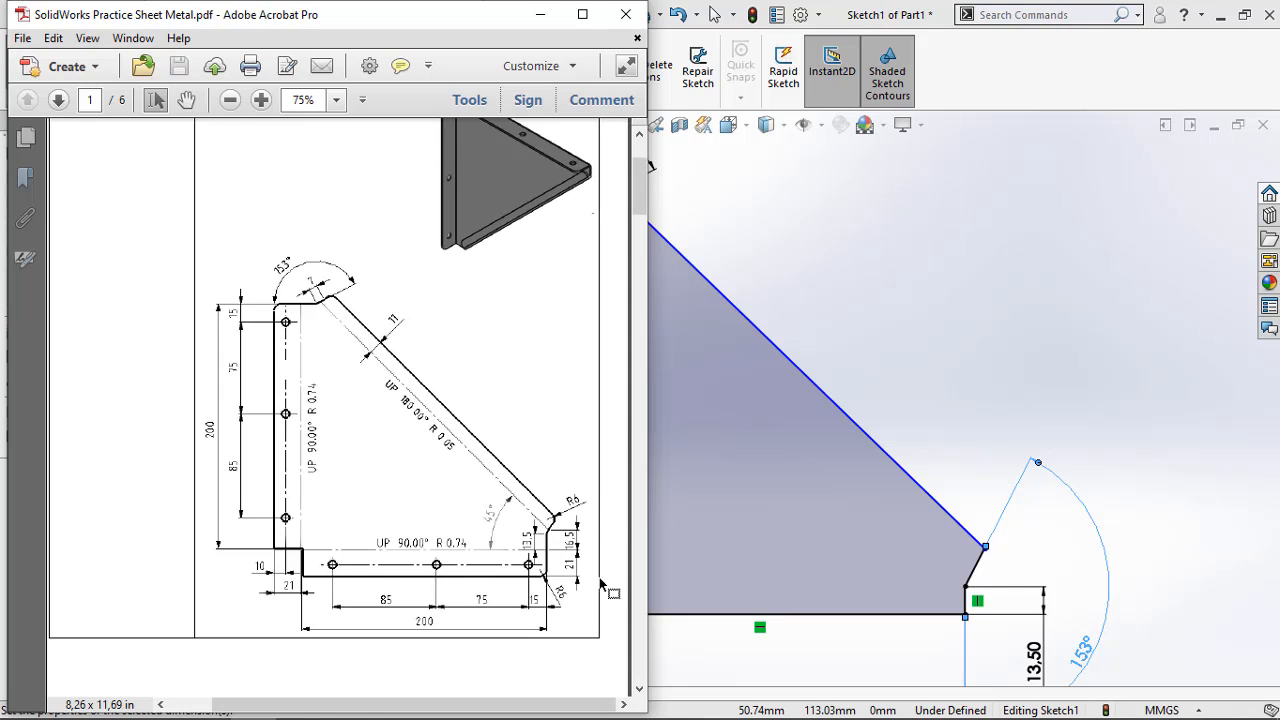
pyautogui.keyDown('ctrl'); pyautogui.scroll(2, 603, 585); pyautogui.keyUp('ctrl')
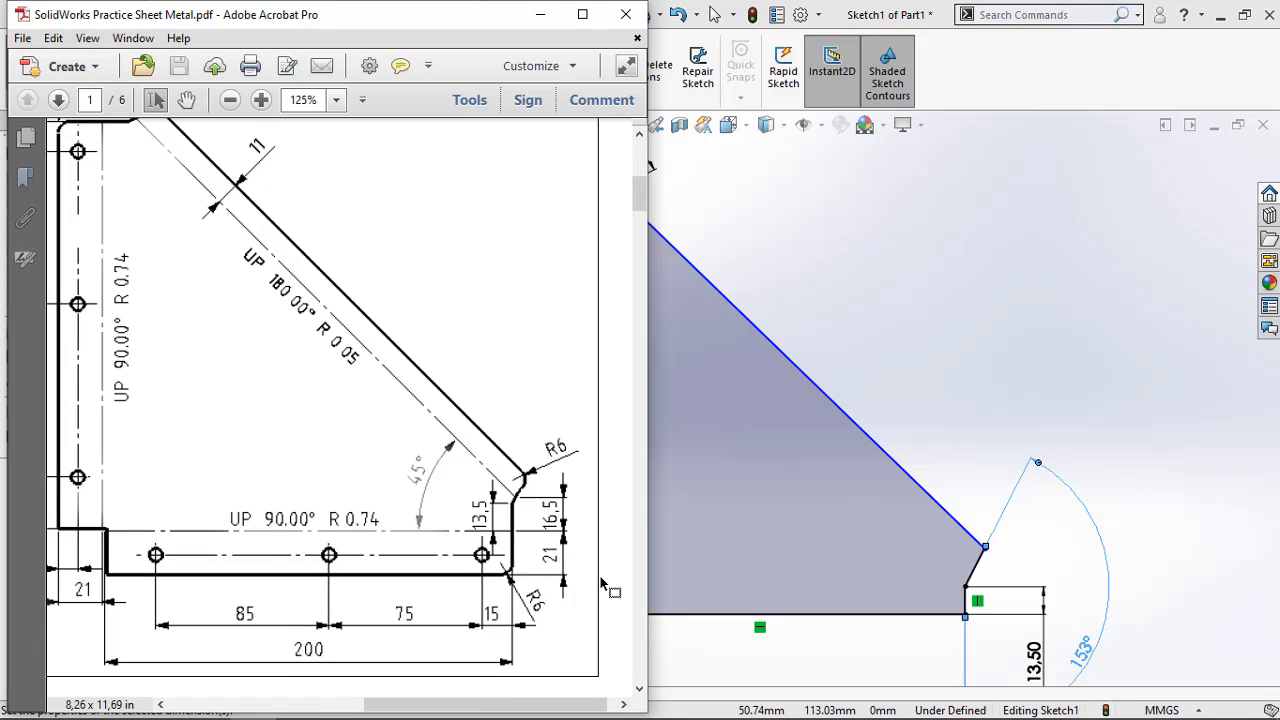
pyautogui.keyDown('ctrl'); pyautogui.scroll(-1, 603, 585); pyautogui.keyUp('ctrl')
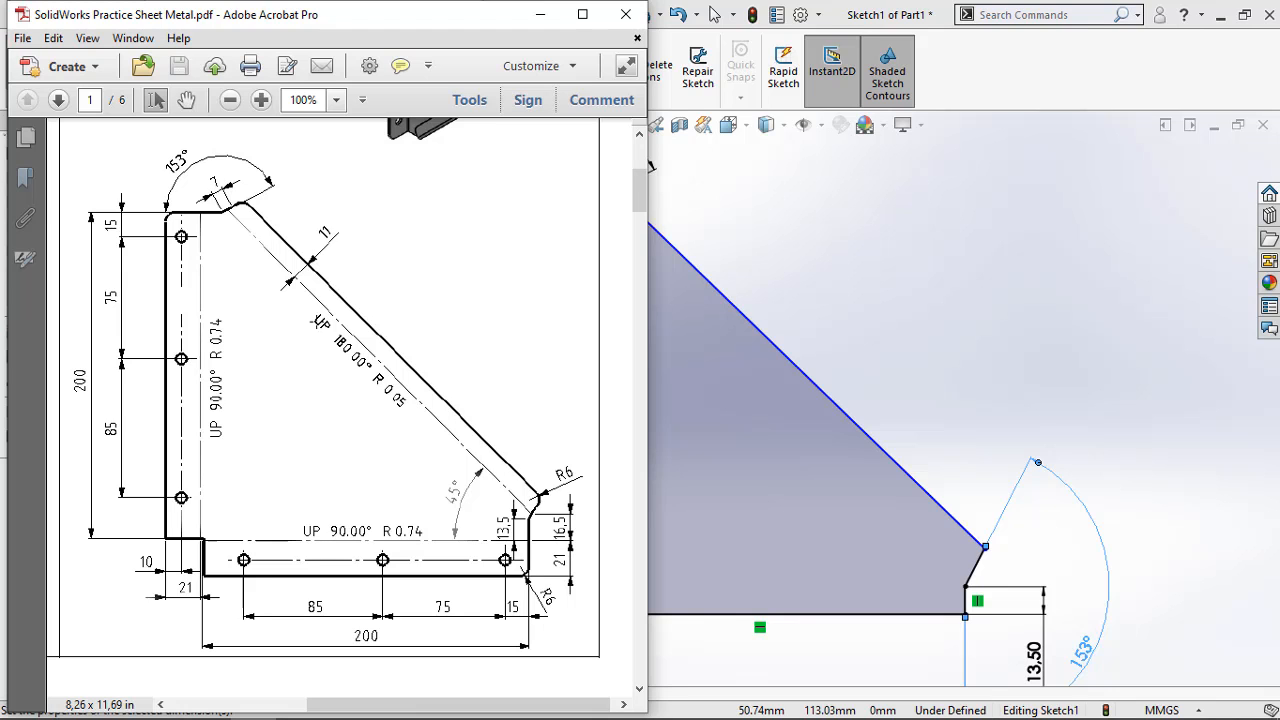
pyautogui.keyDown('ctrl'); pyautogui.scroll(5, 240, 212); pyautogui.keyUp('ctrl')
pyautogui.keyDown('ctrl'); pyautogui.scroll(-3, 257, 233); pyautogui.keyUp('ctrl')
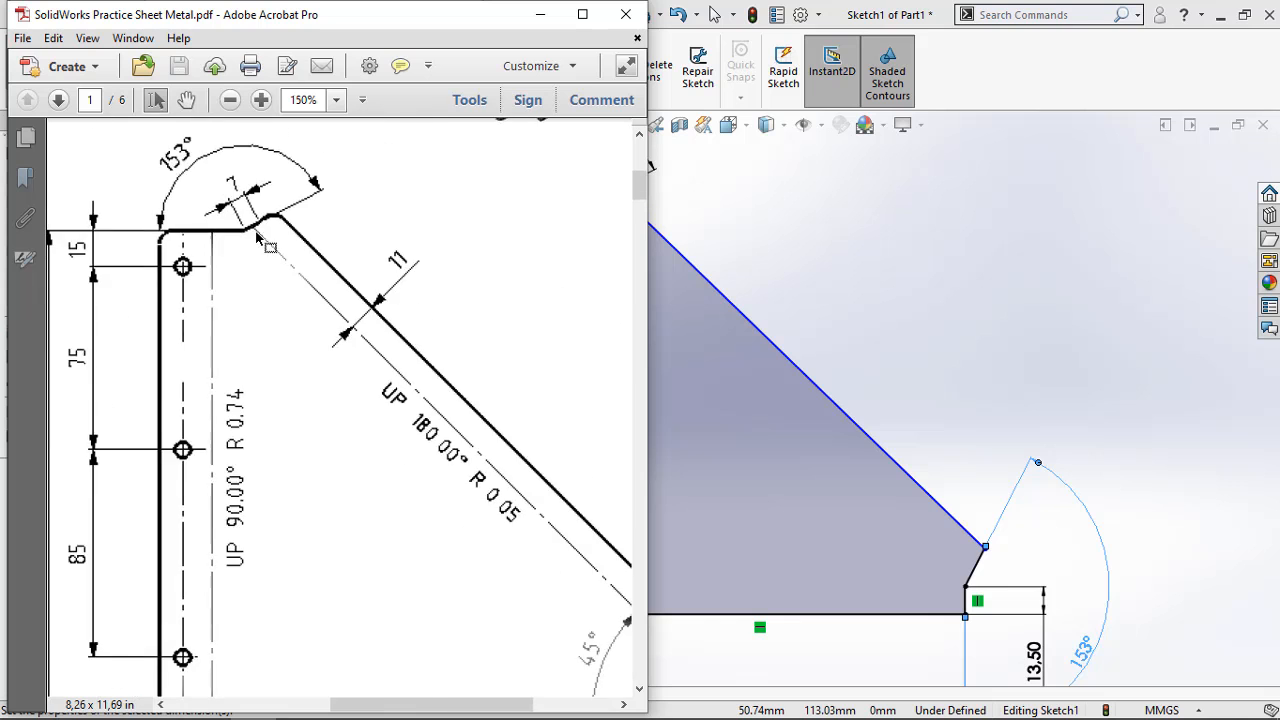
pyautogui.keyDown('ctrl'); pyautogui.scroll(-2, 257, 233); pyautogui.keyUp('ctrl')
pyautogui.keyDown('ctrl'); pyautogui.scroll(1, 550, 556); pyautogui.keyUp('ctrl')
pyautogui.keyDown('ctrl'); pyautogui.scroll(-2, 551, 545); pyautogui.keyUp('ctrl')
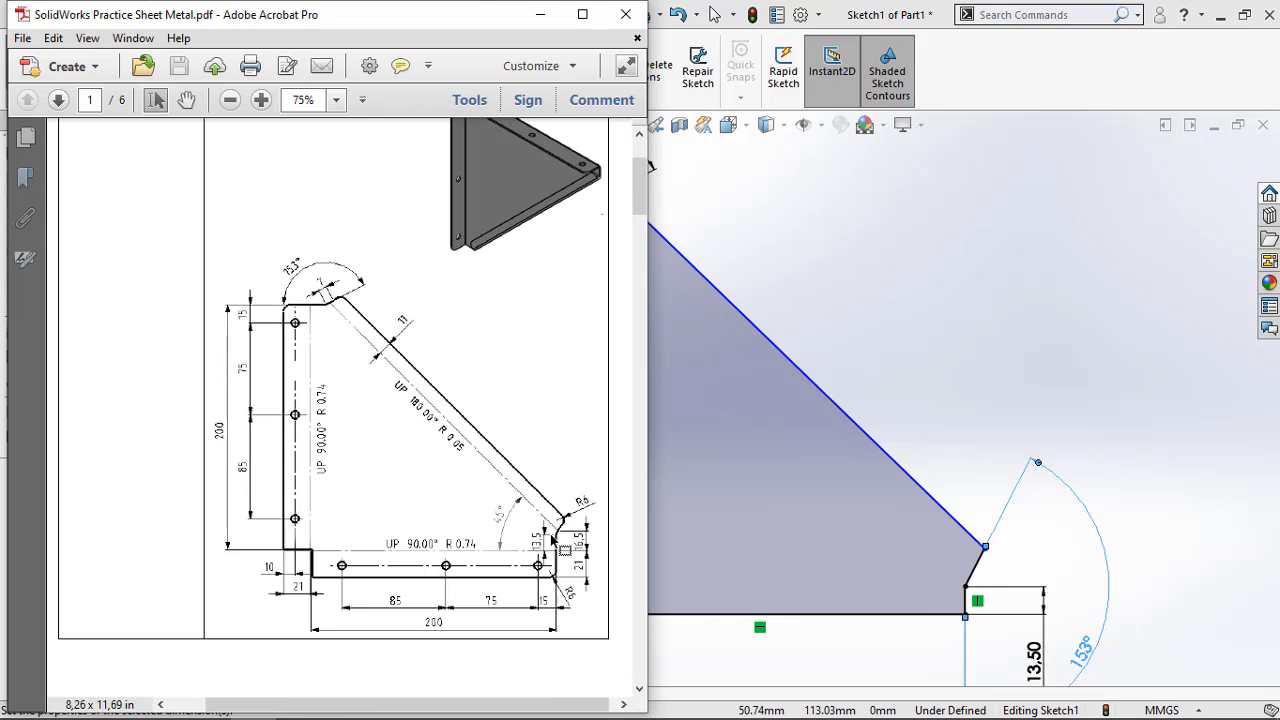
pyautogui.keyDown('ctrl'); pyautogui.scroll(3, 598, 568); pyautogui.keyUp('ctrl')
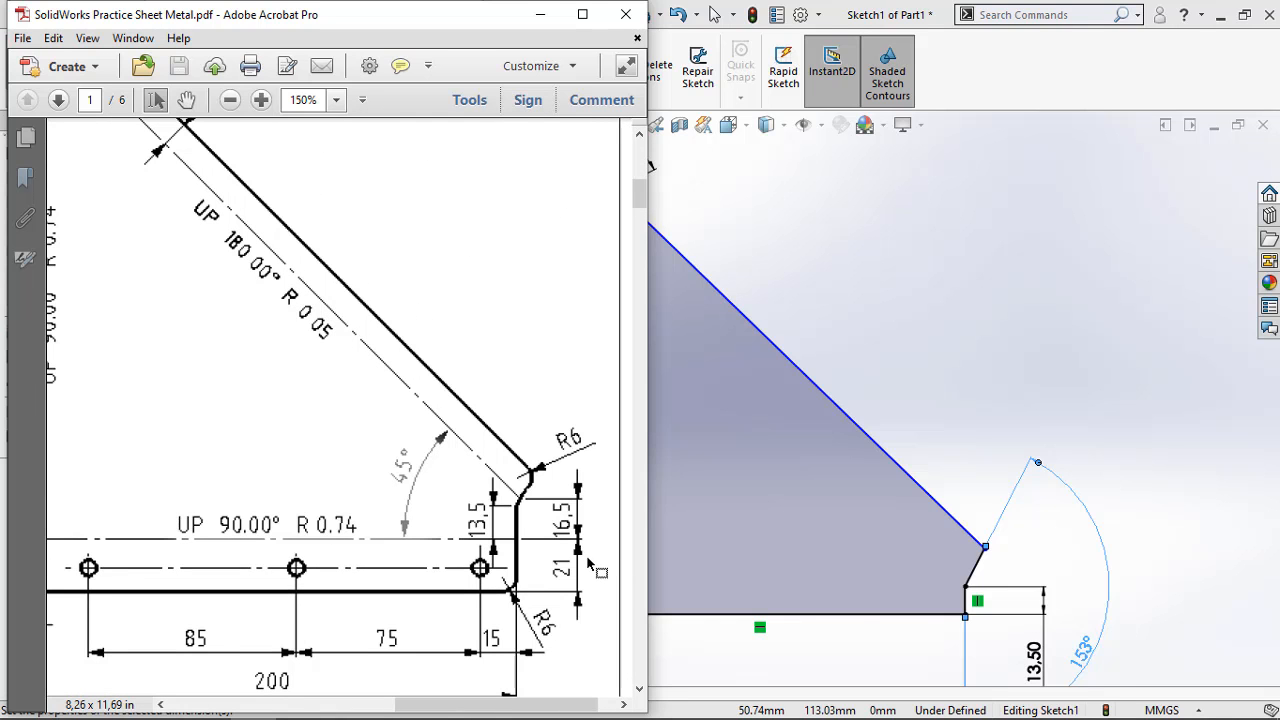
pyautogui.keyDown('ctrl'); pyautogui.scroll(-1, 573, 551); pyautogui.keyUp('ctrl')
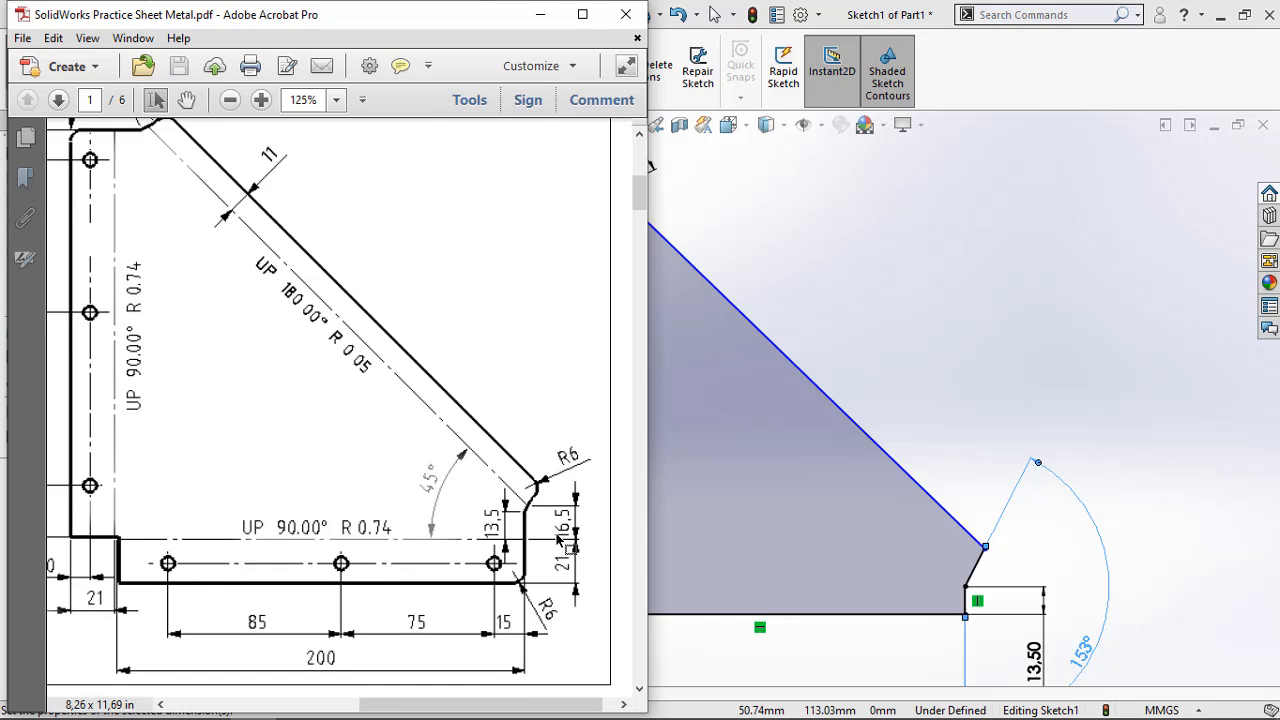
pyautogui.keyDown('ctrl'); pyautogui.scroll(-3, 560, 540); pyautogui.keyUp('ctrl')
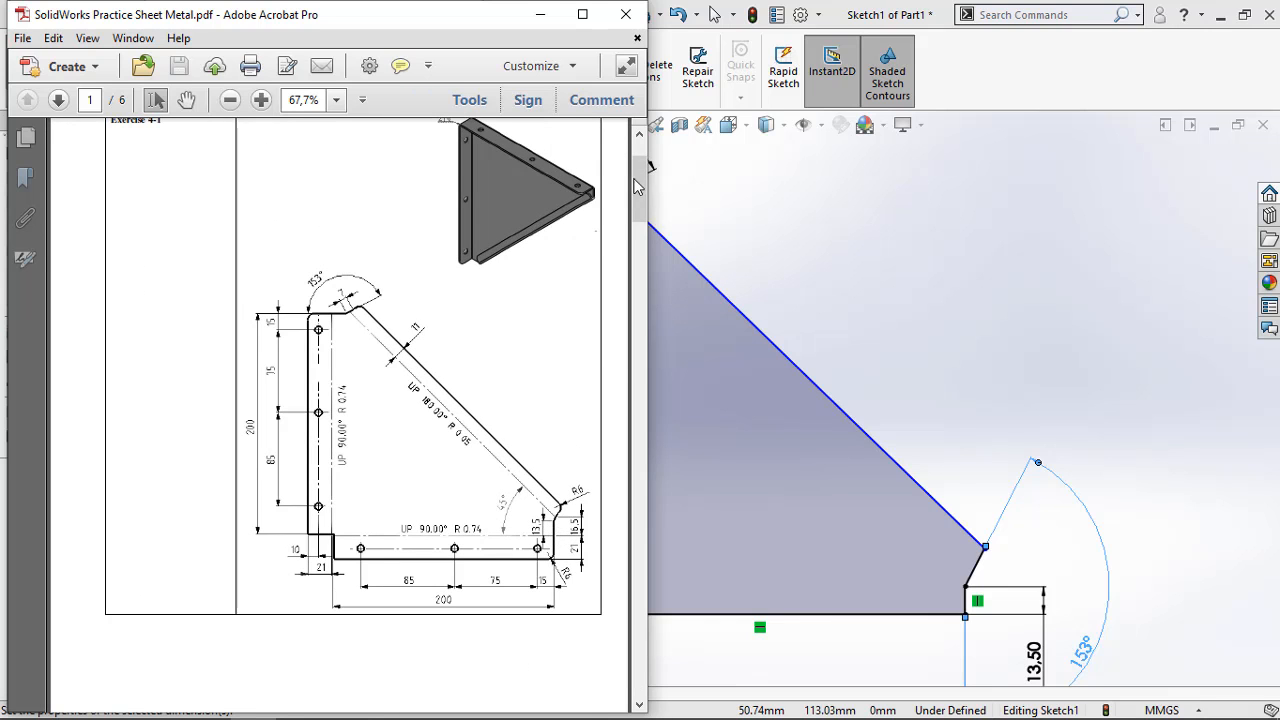
pyautogui.moveTo(640, 185)
pyautogui.mouseDown()
pyautogui.moveTo(640, 165)
pyautogui.moveTo(634, 292)
pyautogui.moveTo(637, 184)
pyautogui.mouseUp()
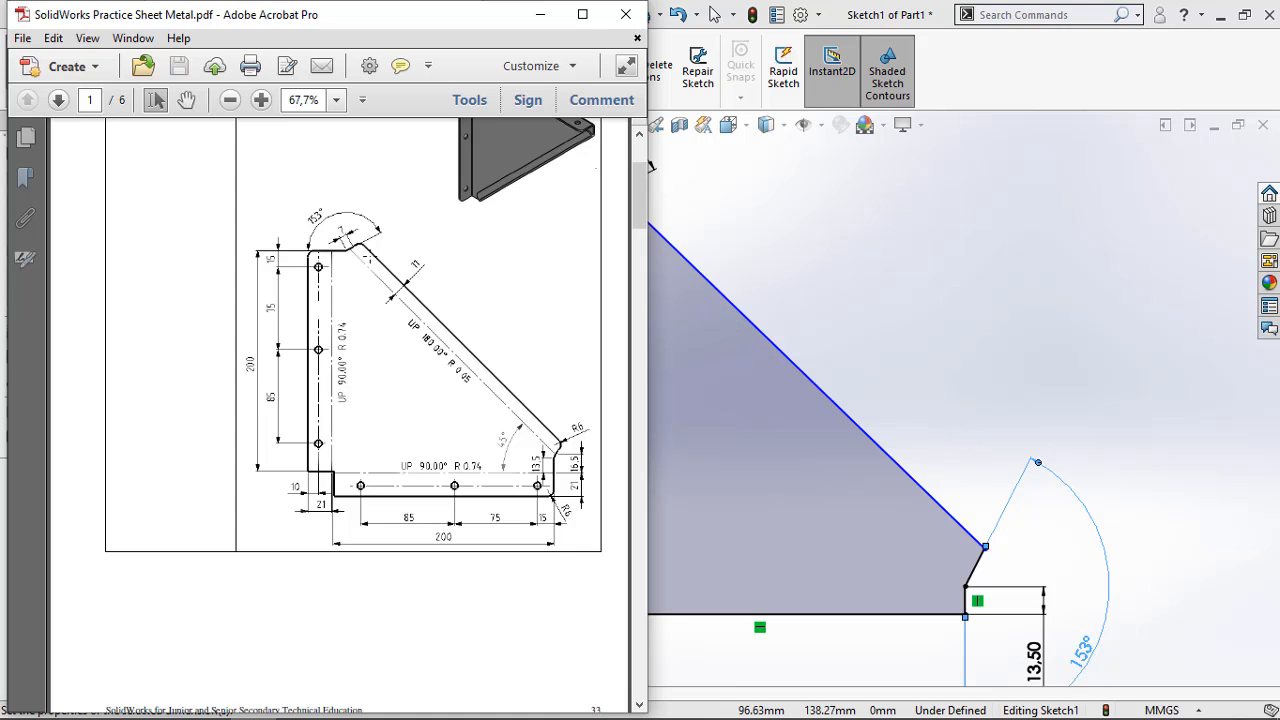
pyautogui.keyDown('ctrl'); pyautogui.scroll(5, 366, 257); pyautogui.keyUp('ctrl')
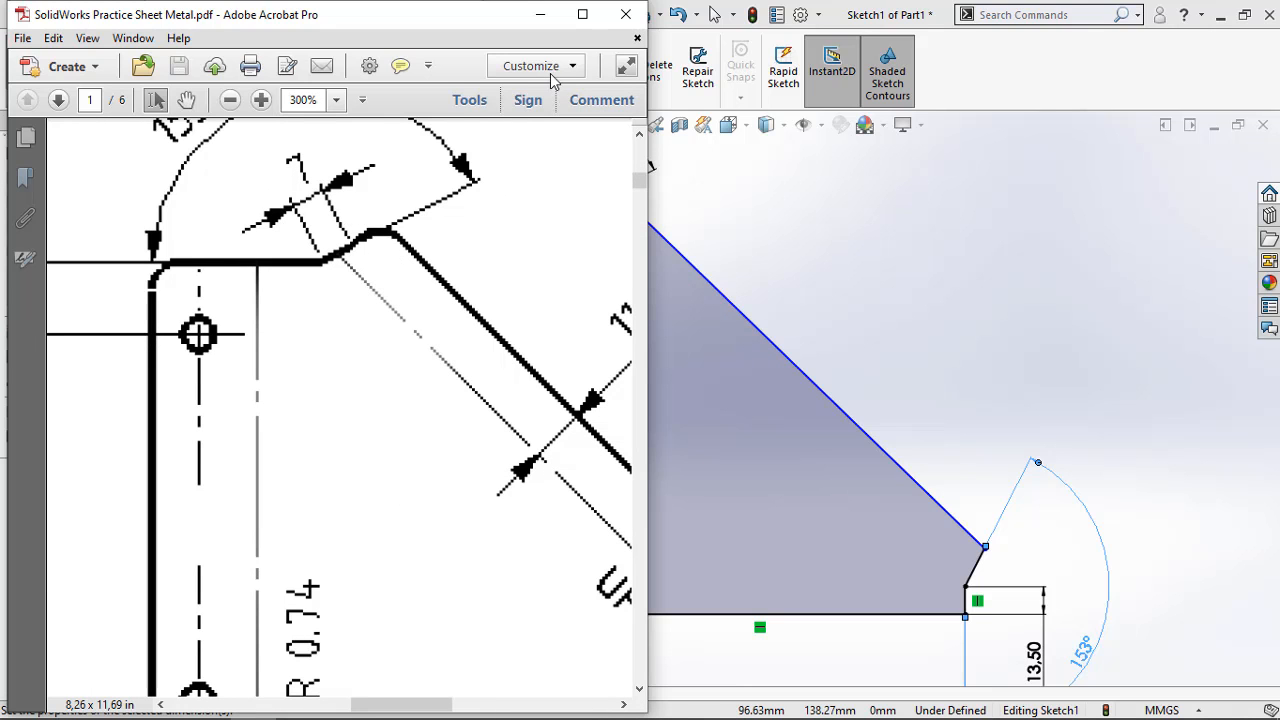
# Return to SOLIDWORKS and set the distance between the long diagonal edge and the outer end of the upper short horizontal edge to 3 mm
pyautogui.click(541, 14)
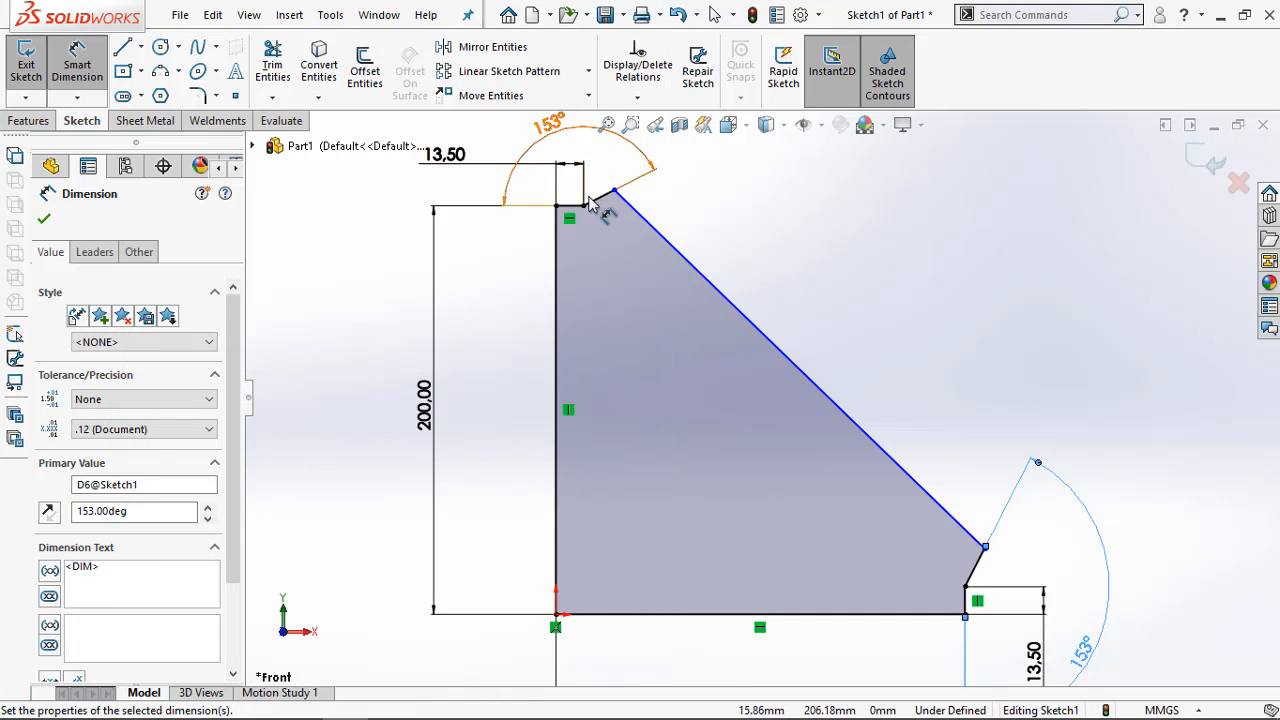
pyautogui.click(628, 205)
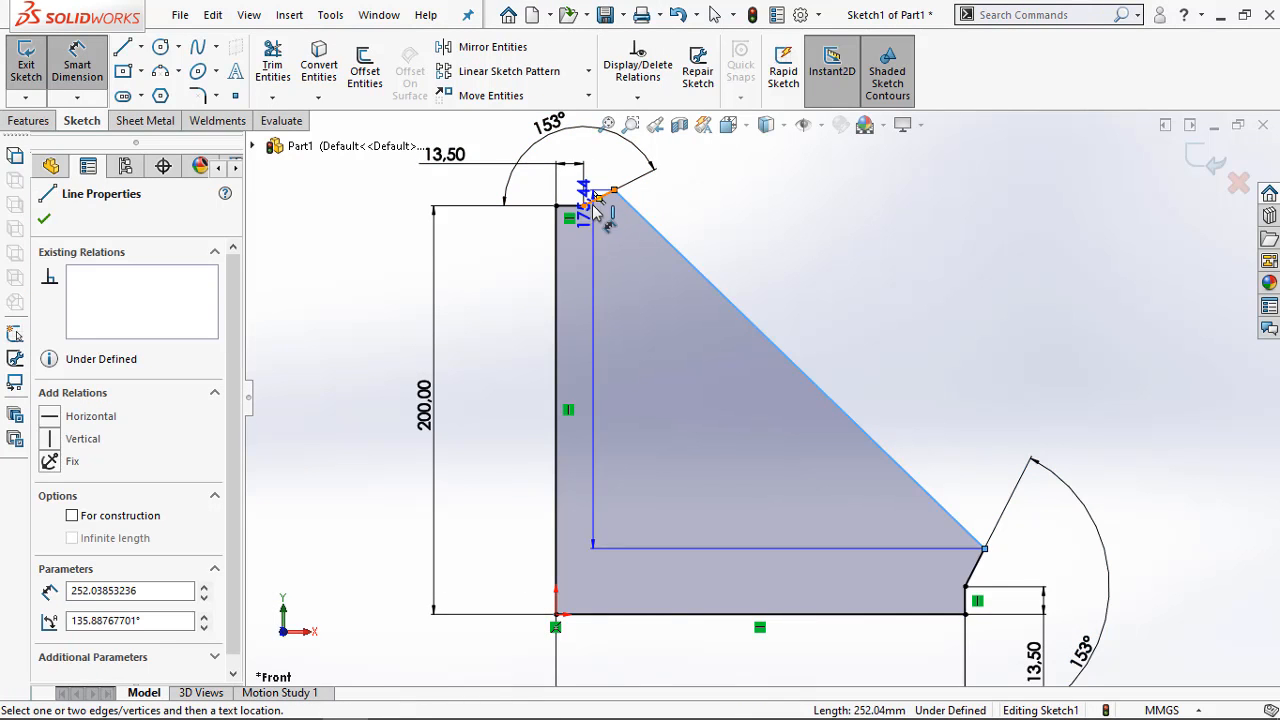
pyautogui.click(583, 206)
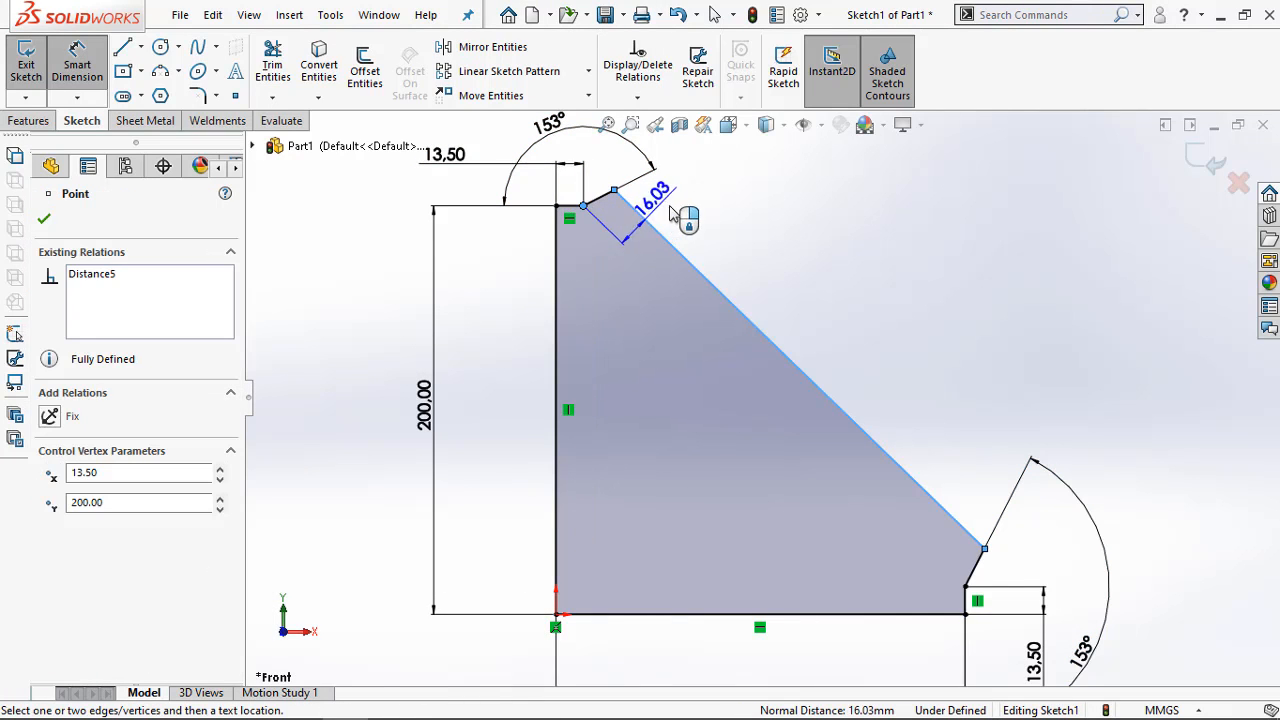
pyautogui.click(684, 201)
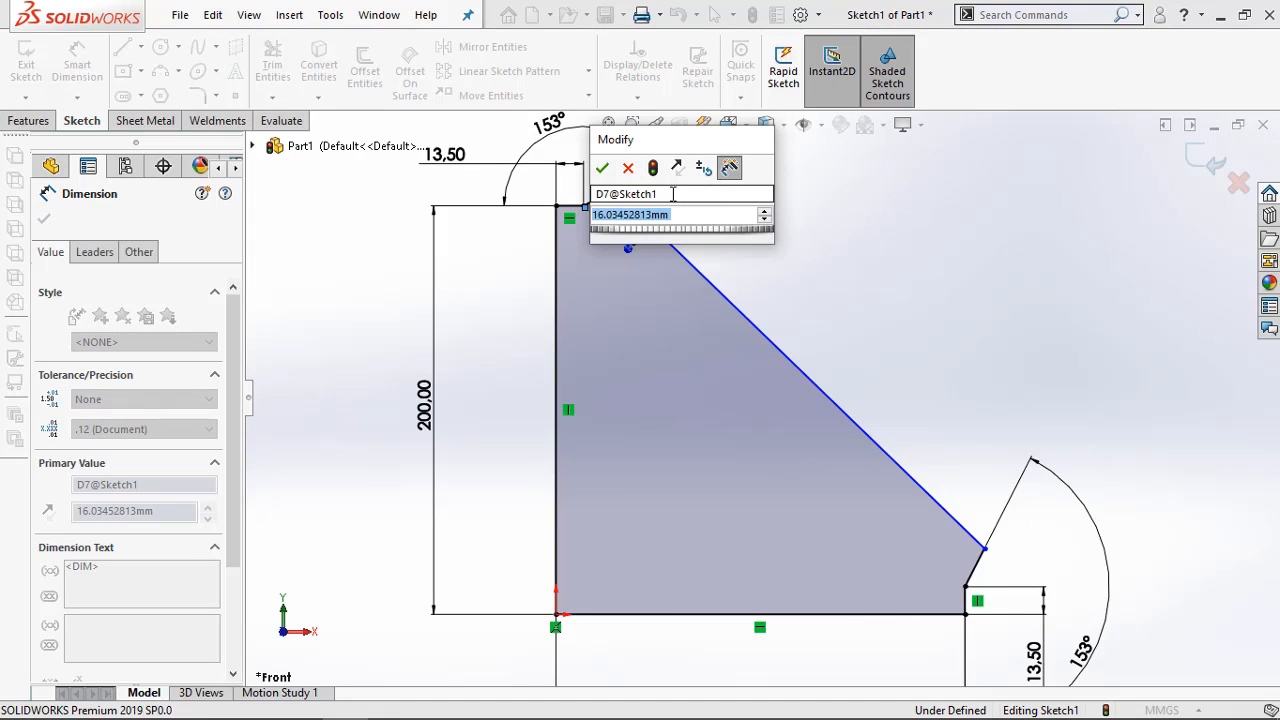
pyautogui.write('3')
pyautogui.press('Return')
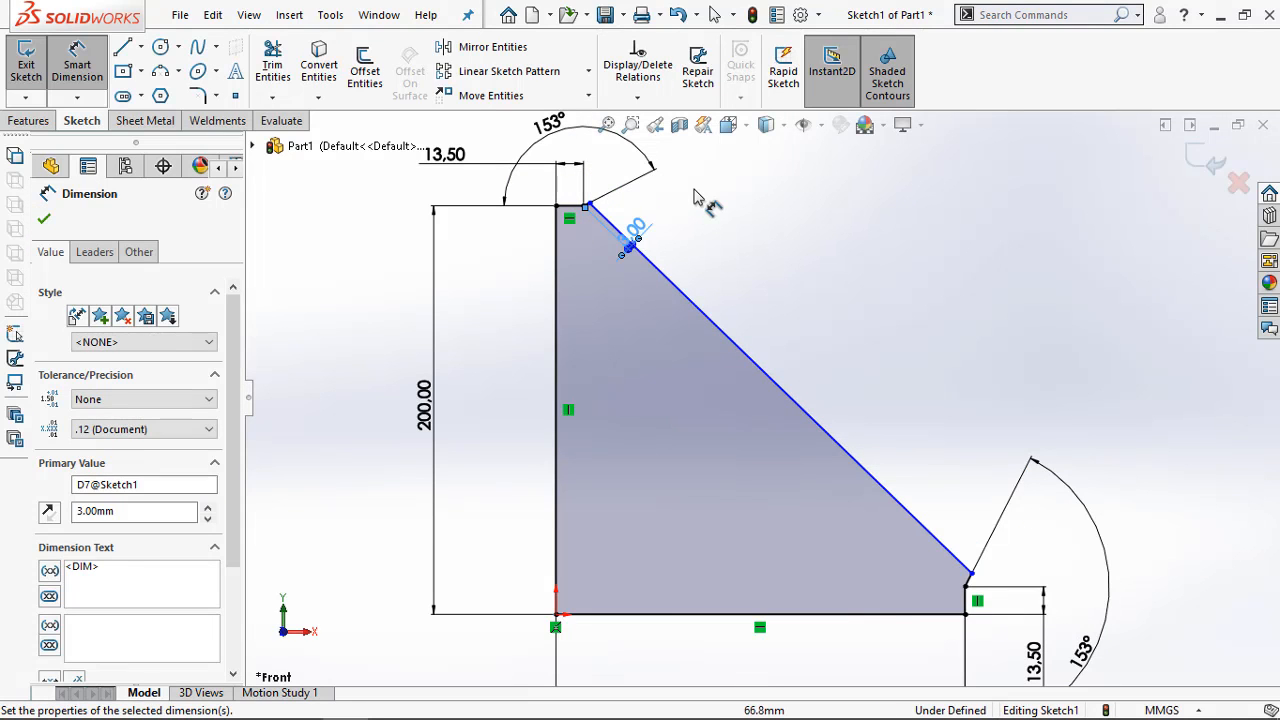
pyautogui.click(700, 185)
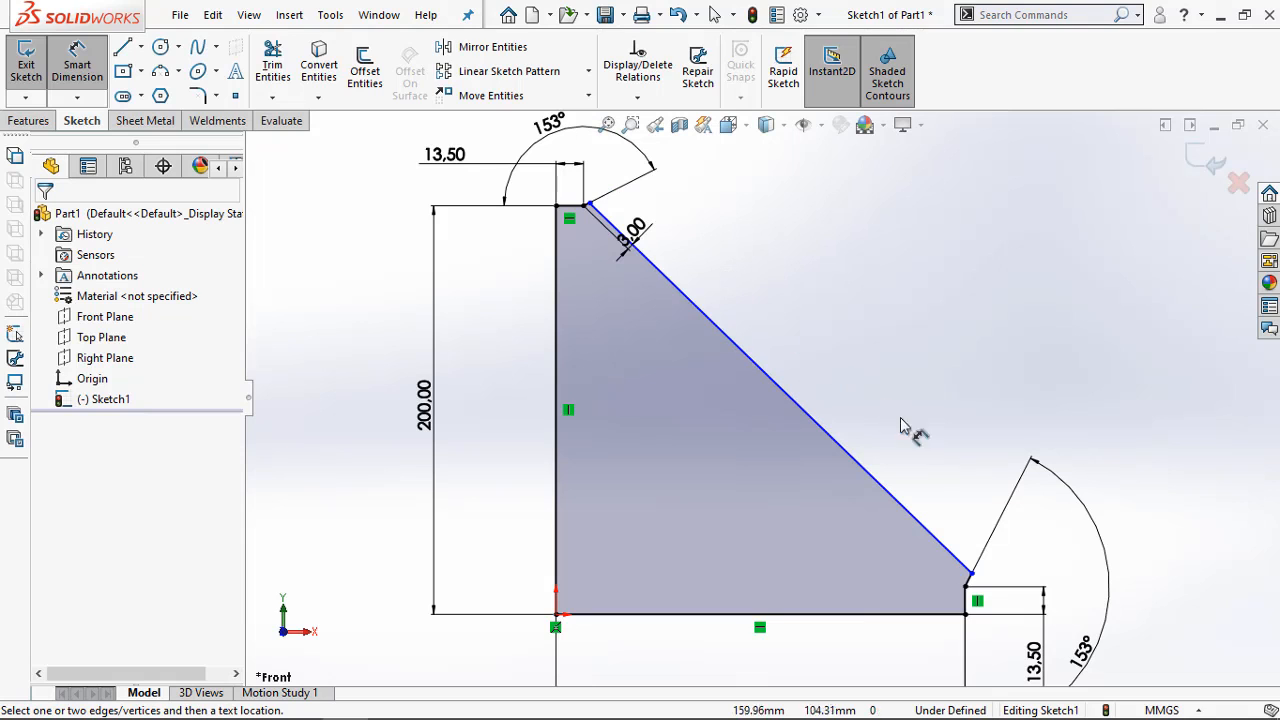
# Set the distance between the long diagonal edge and the upper end of the short vertical edge to 3 mm
pyautogui.scroll(-3, 1013, 598)
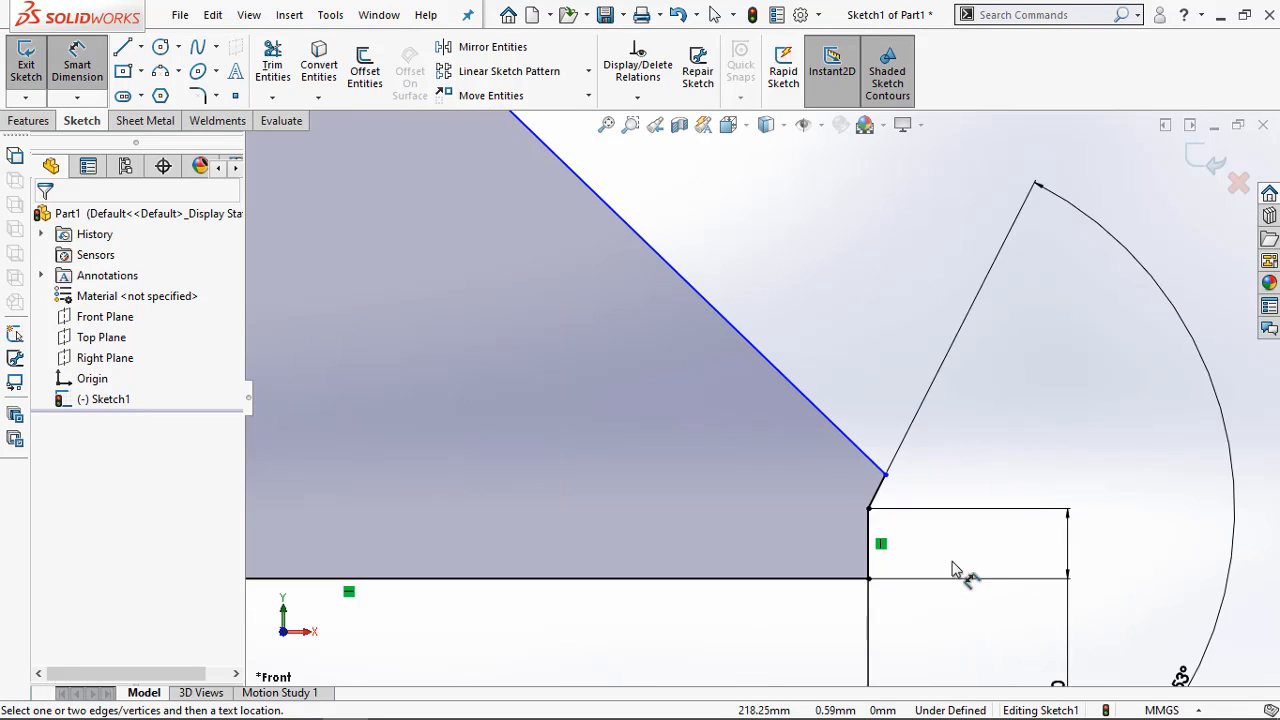
pyautogui.click(872, 462)
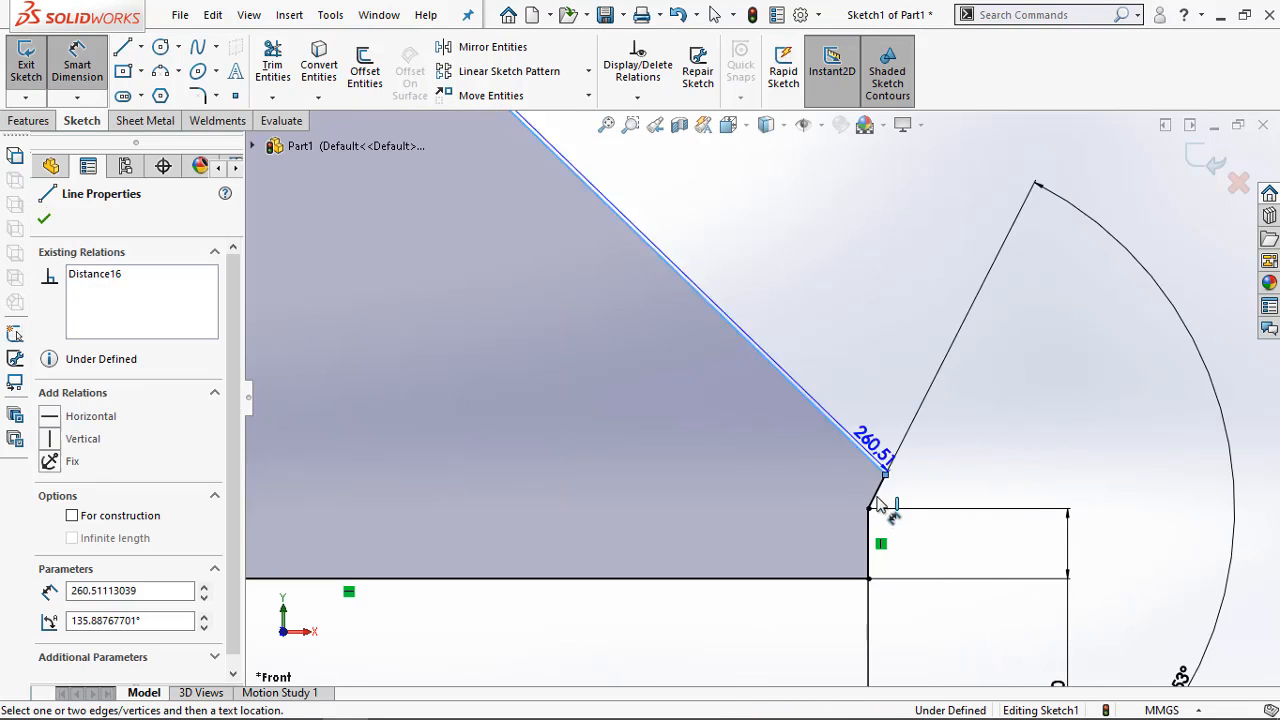
pyautogui.click(868, 508)
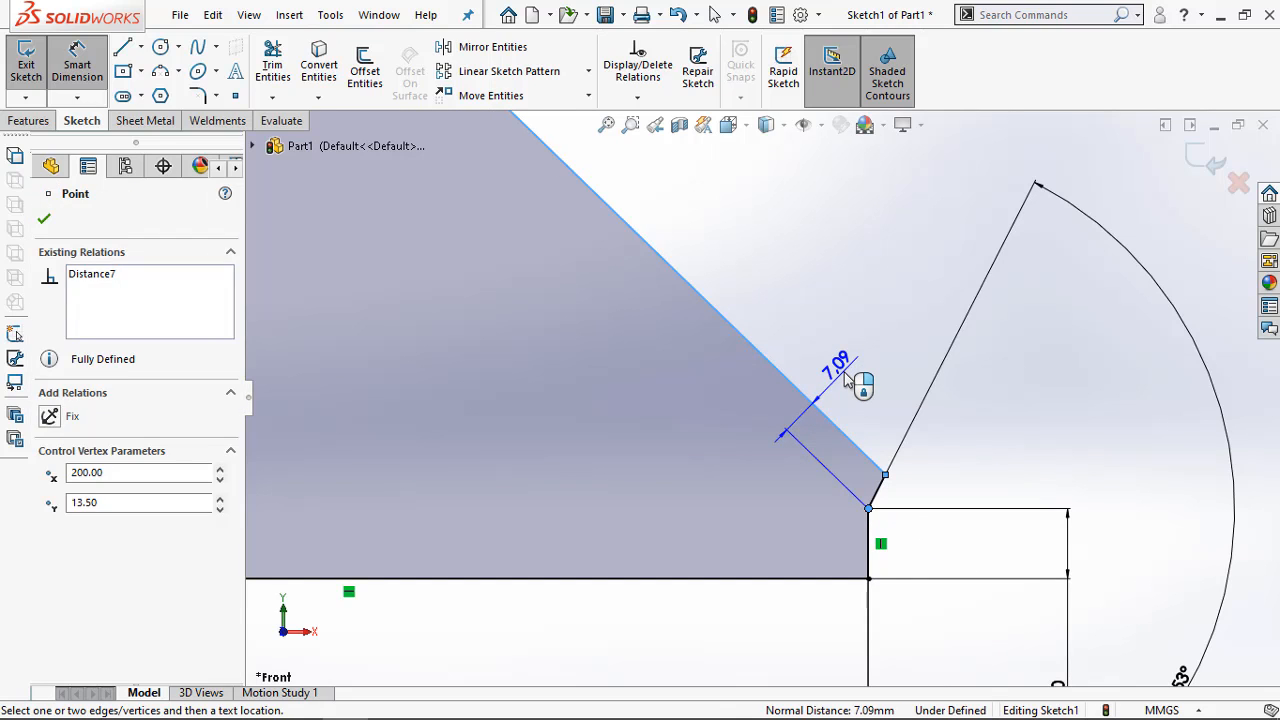
pyautogui.click(845, 385)
pyautogui.write('3')
pyautogui.press('Return')
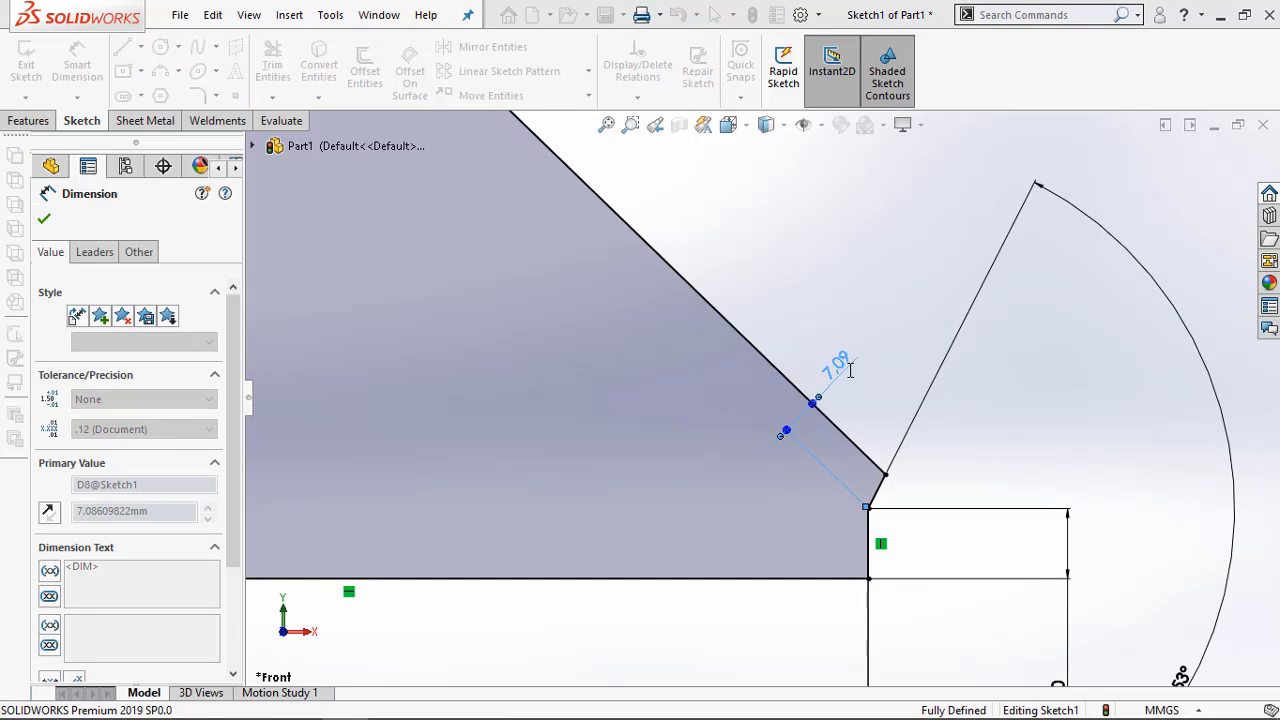
pyautogui.press('f')
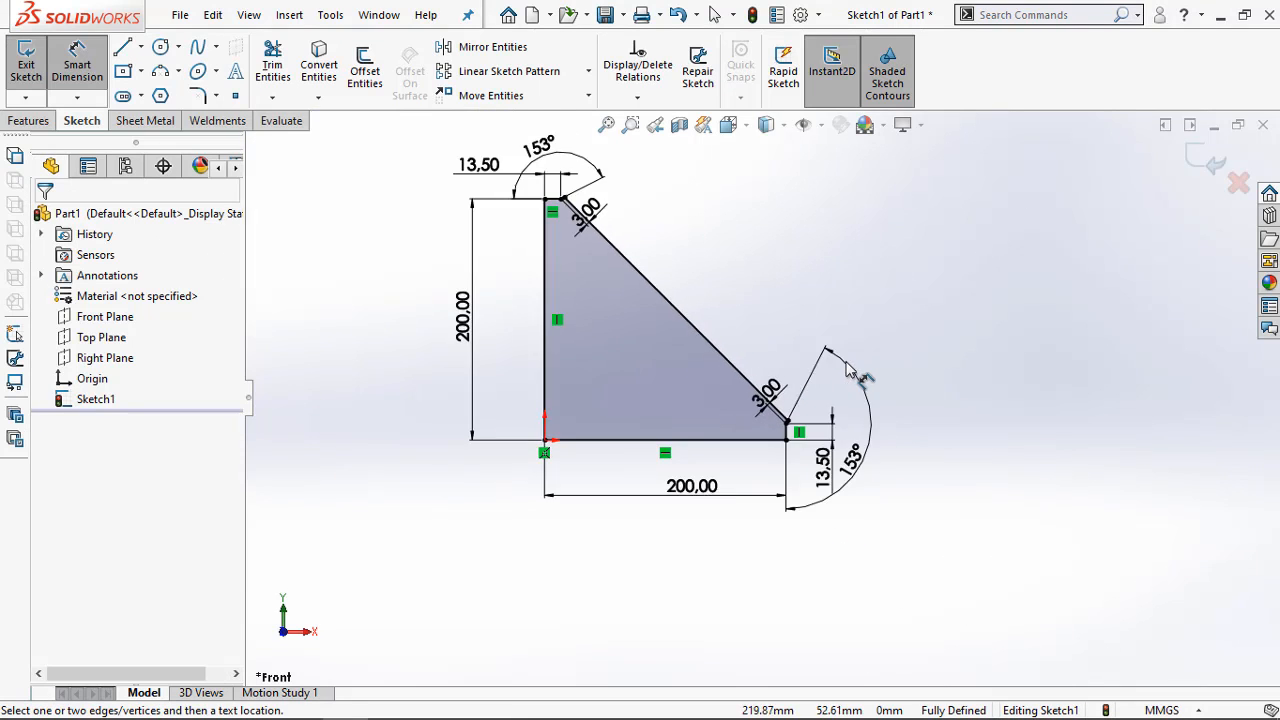
# Create a Base Flange from the triangular profile with 1.50 mm thickness, a K-Factor of 0.5 and rectangular auto relief at ratio 0.5
pyautogui.scroll(-3, 775, 330)
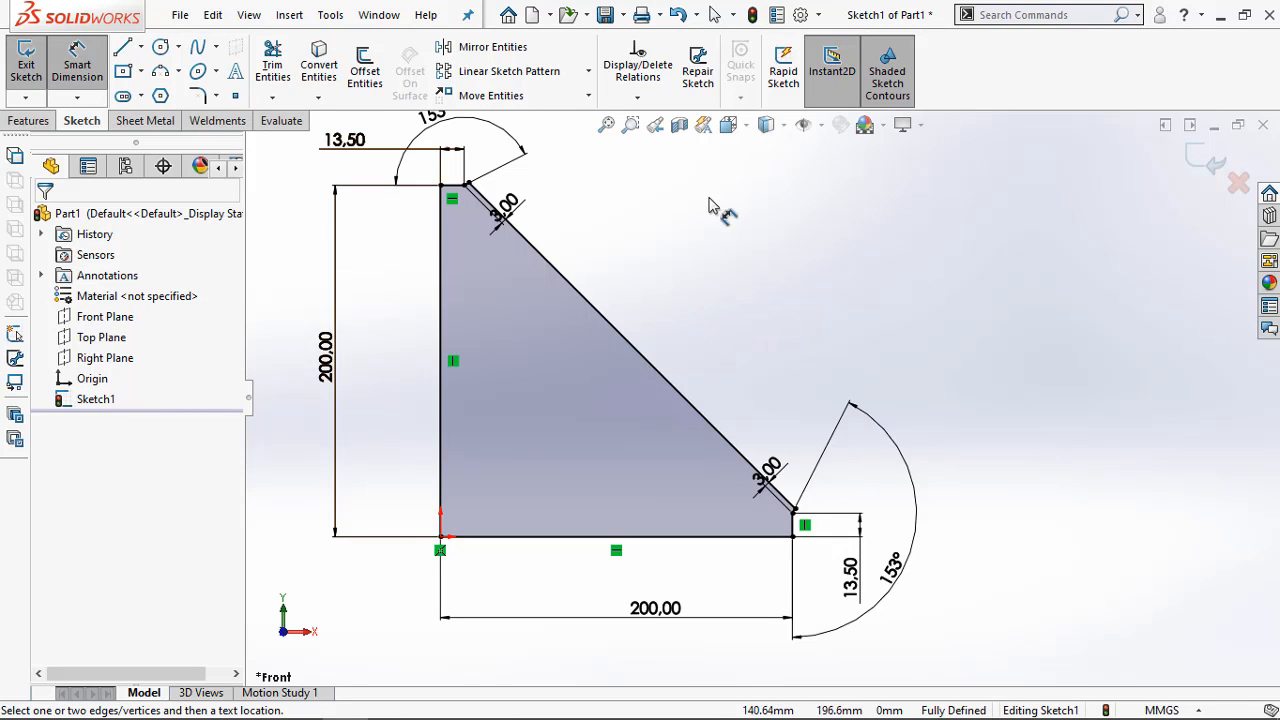
pyautogui.scroll(1, 540, 190)
pyautogui.scroll(-1, 662, 306)
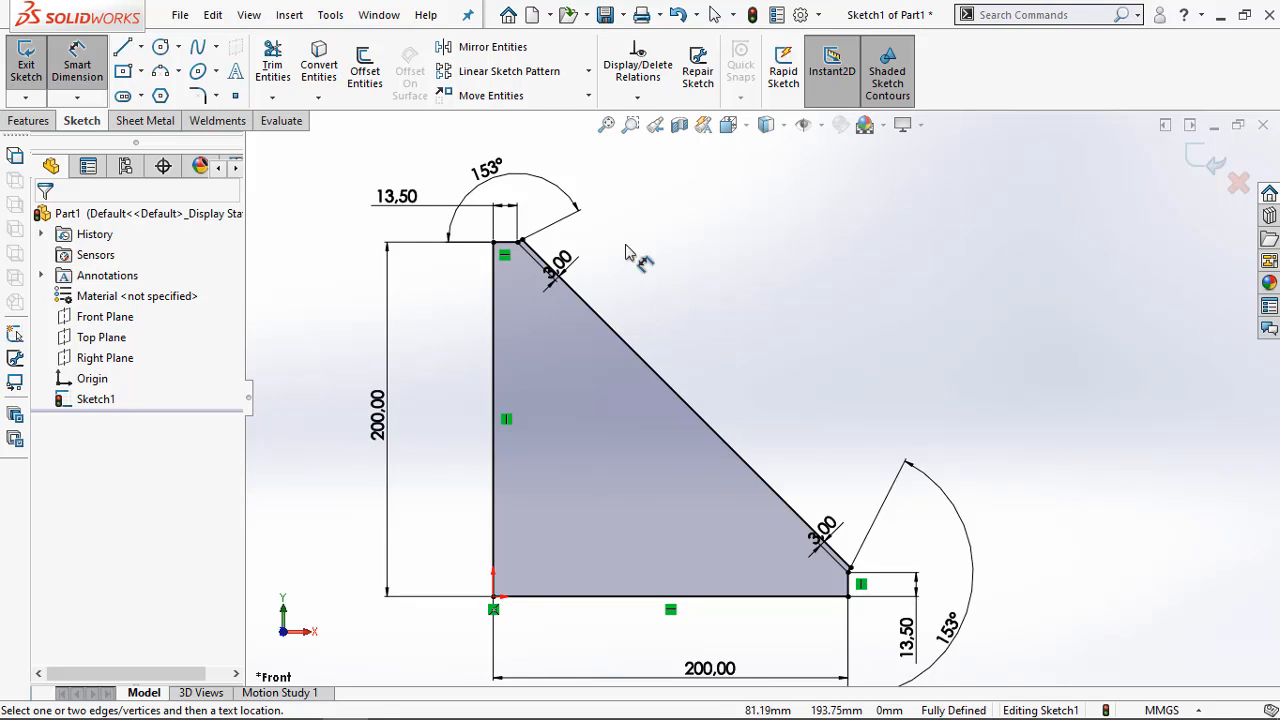
pyautogui.click(148, 121)
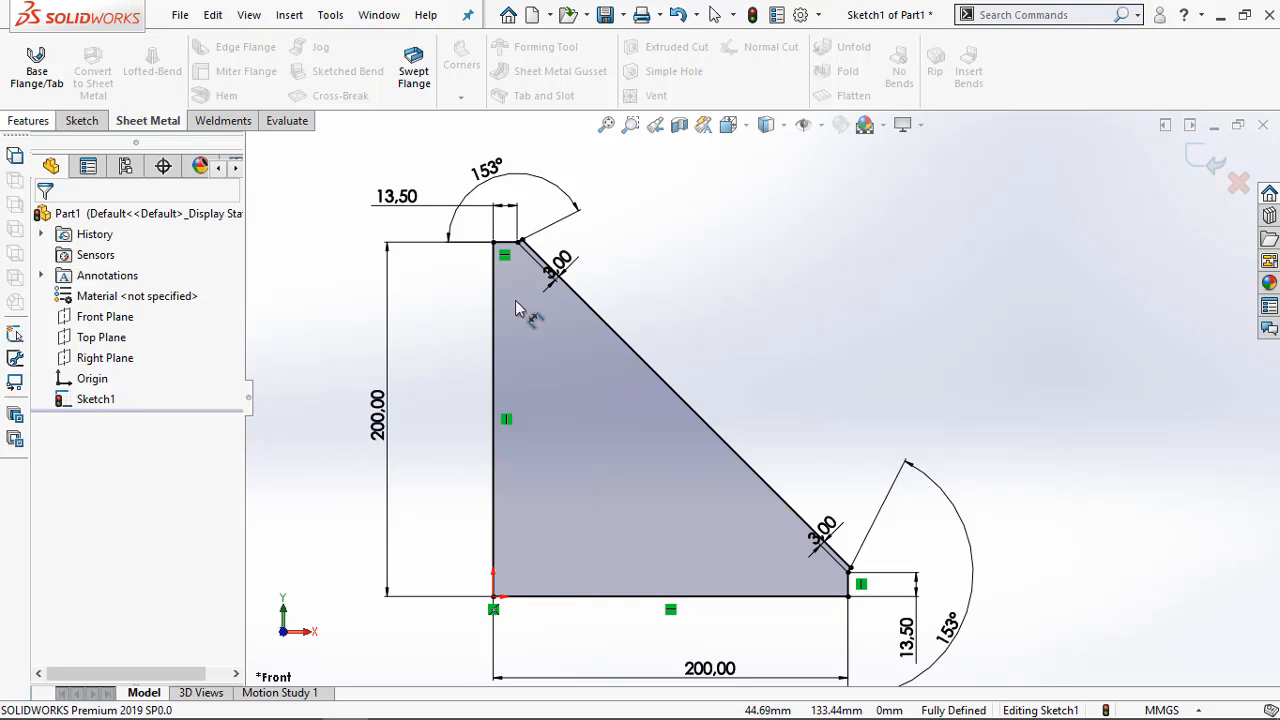
pyautogui.click(38, 80)
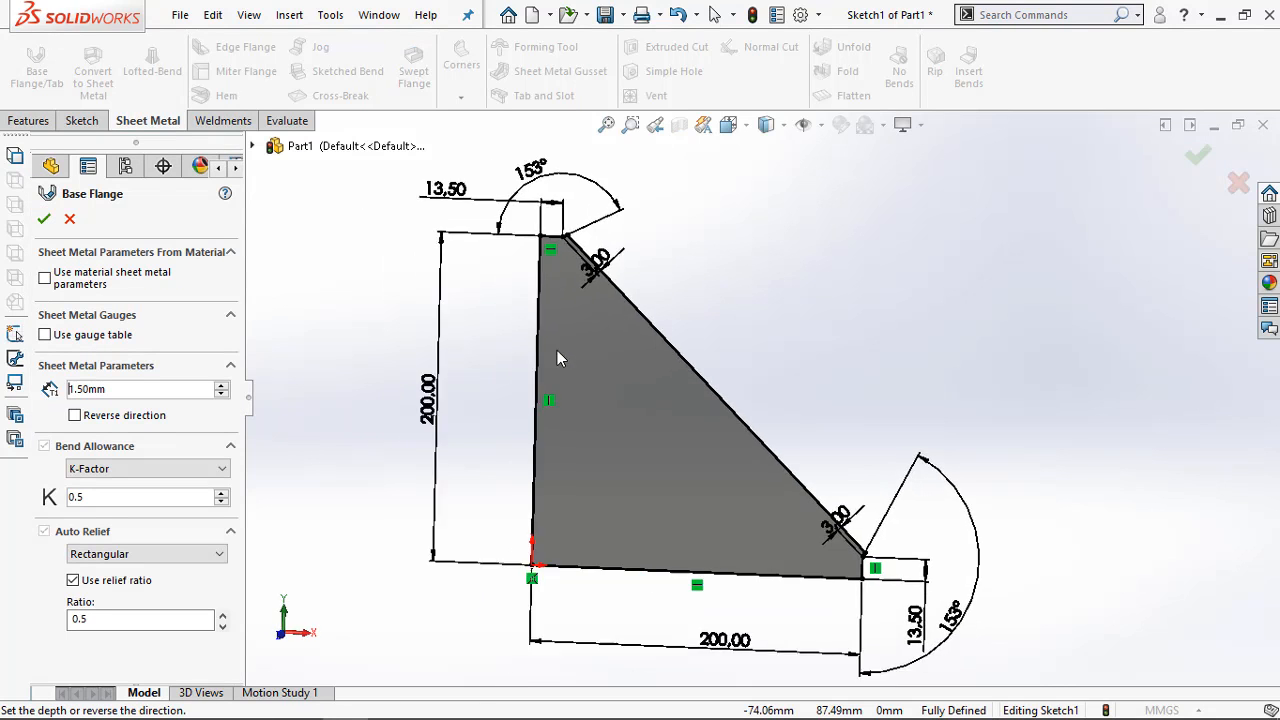
pyautogui.scroll(-5, 767, 312)
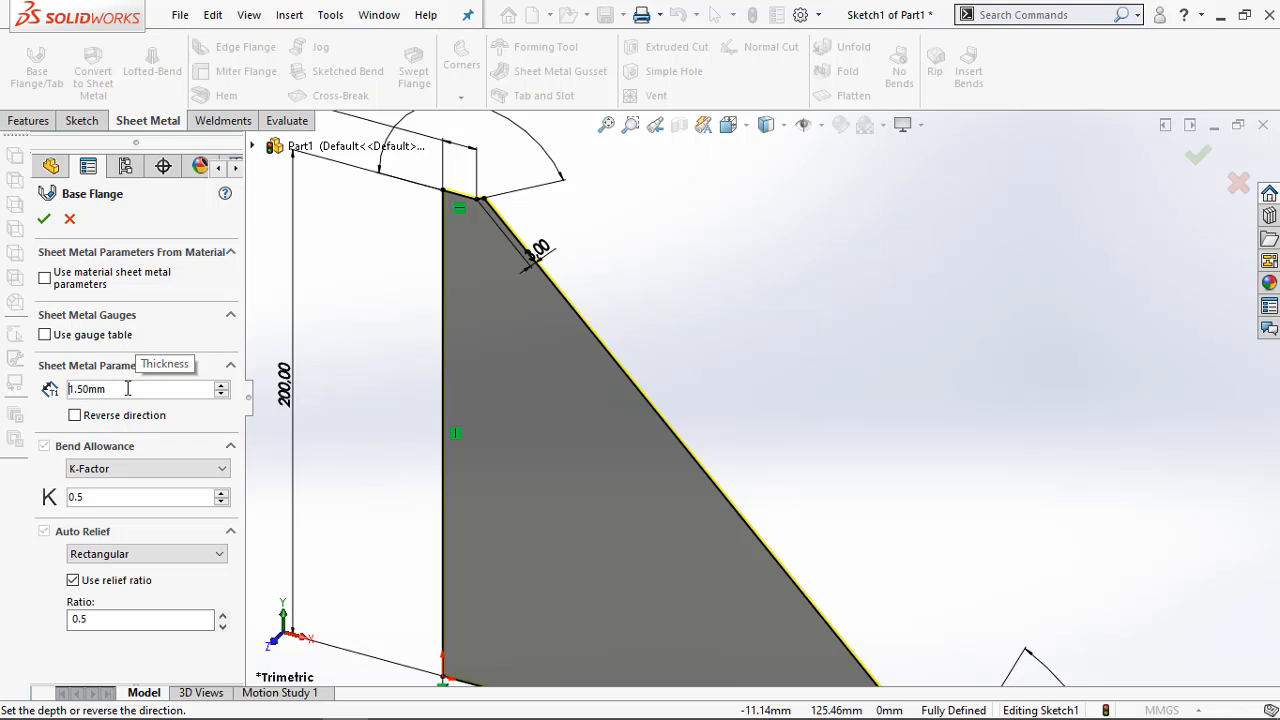
pyautogui.scroll(-1, 128, 390)
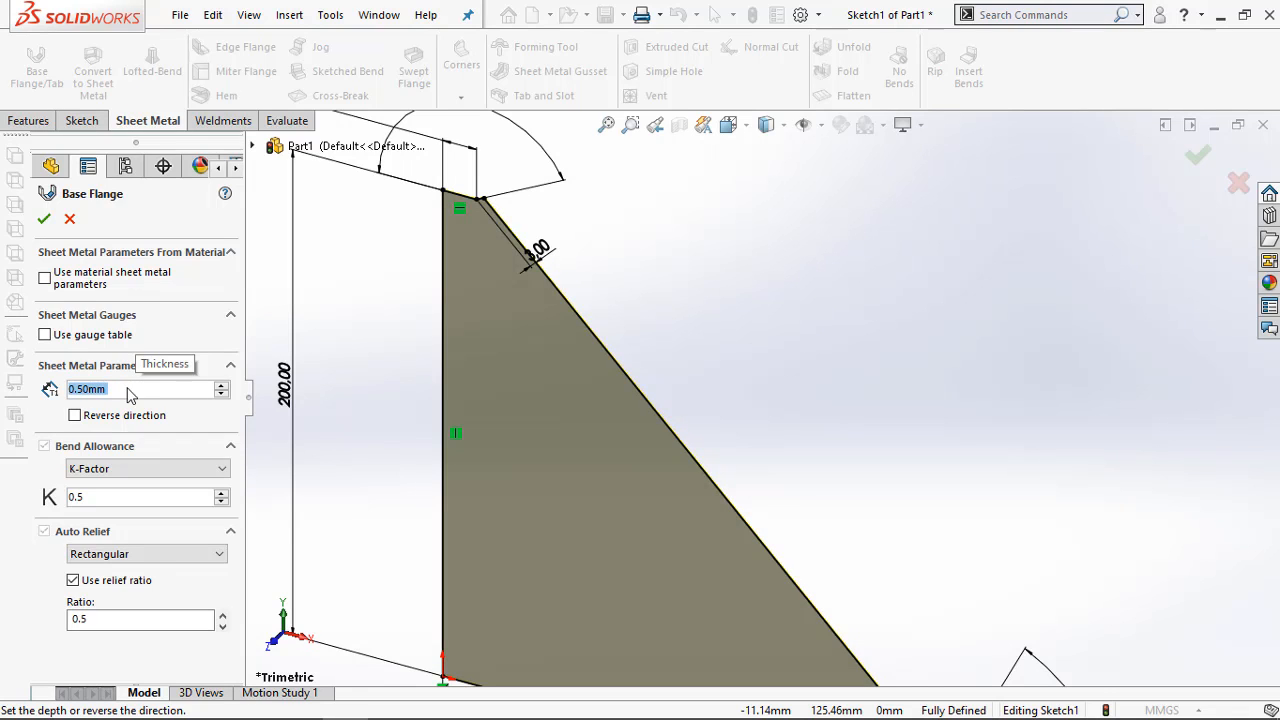
pyautogui.scroll(1, 128, 393)
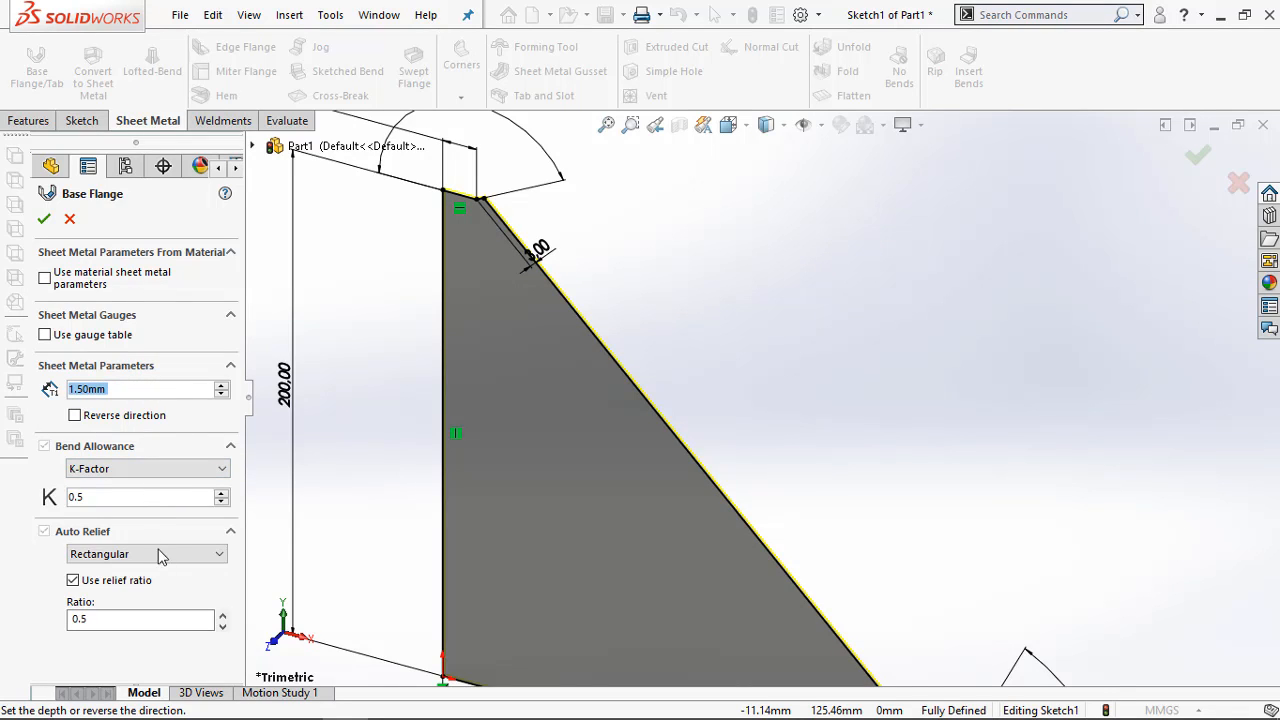
pyautogui.click(45, 220)
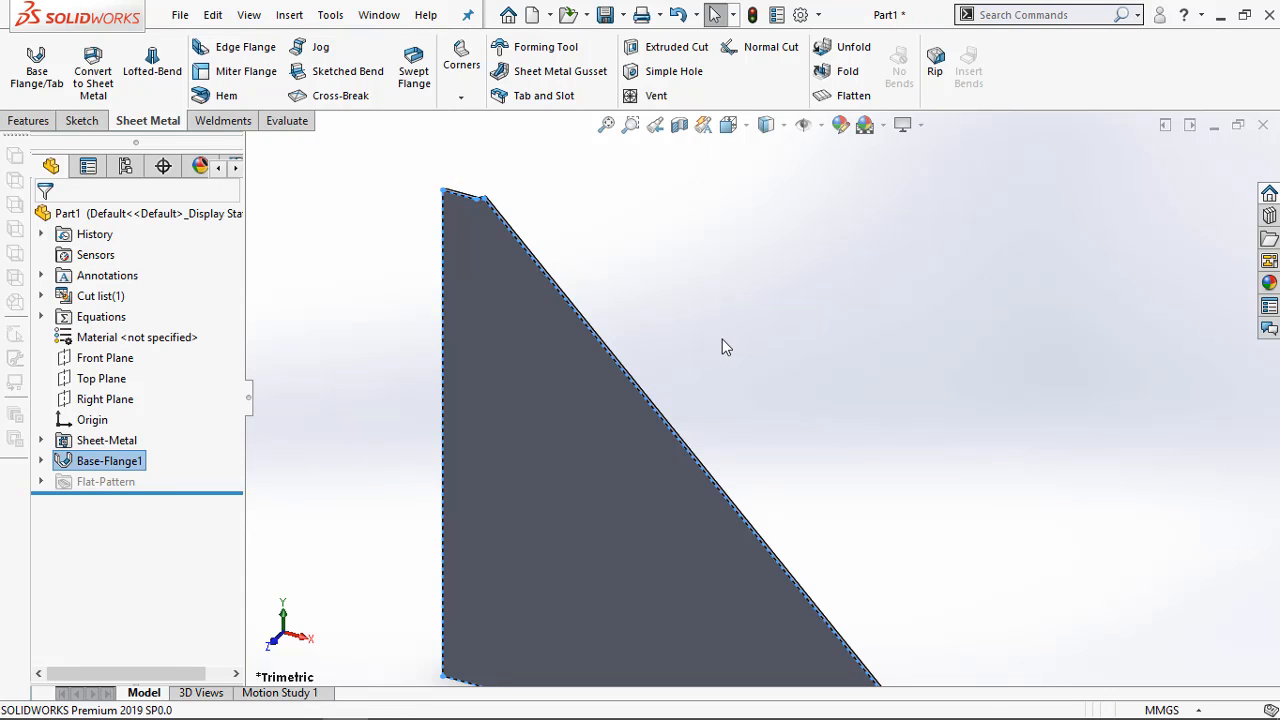
# Switch to the Adobe Acrobat drawing and examine the vertical flange's width, hole spacing and bend notes
pyautogui.scroll(-3, 735, 418)
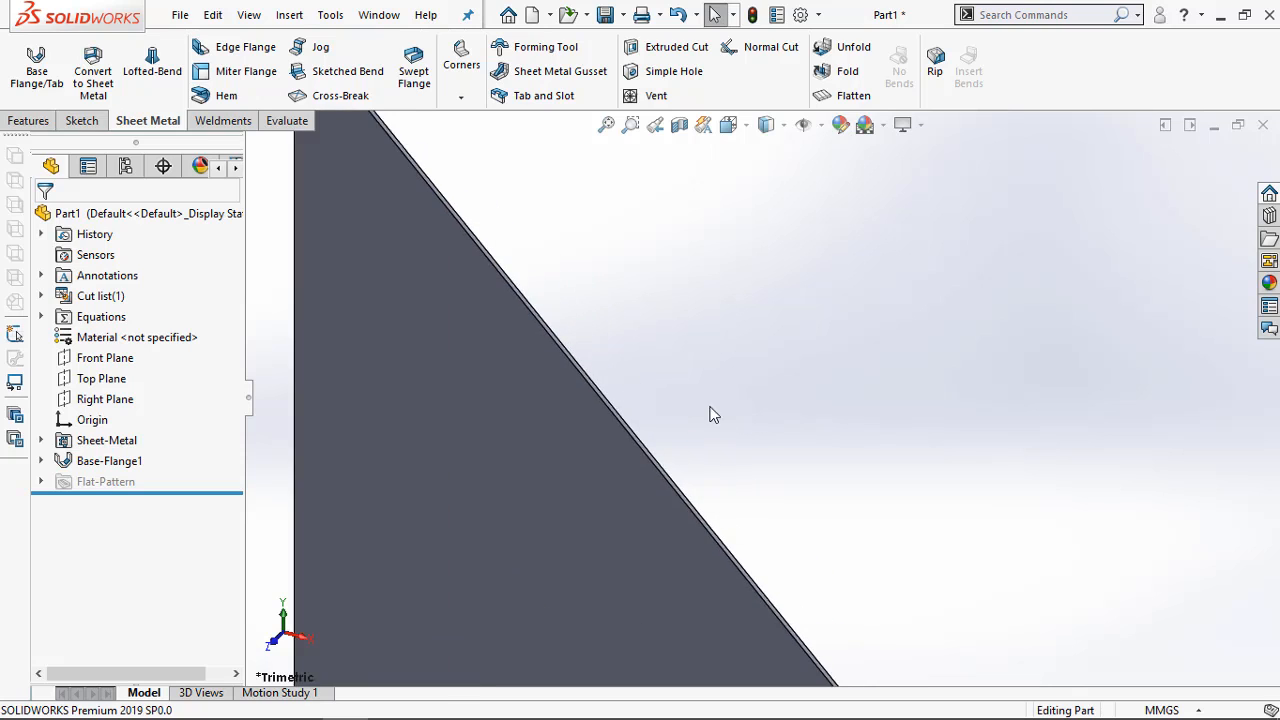
pyautogui.scroll(3, 691, 406)
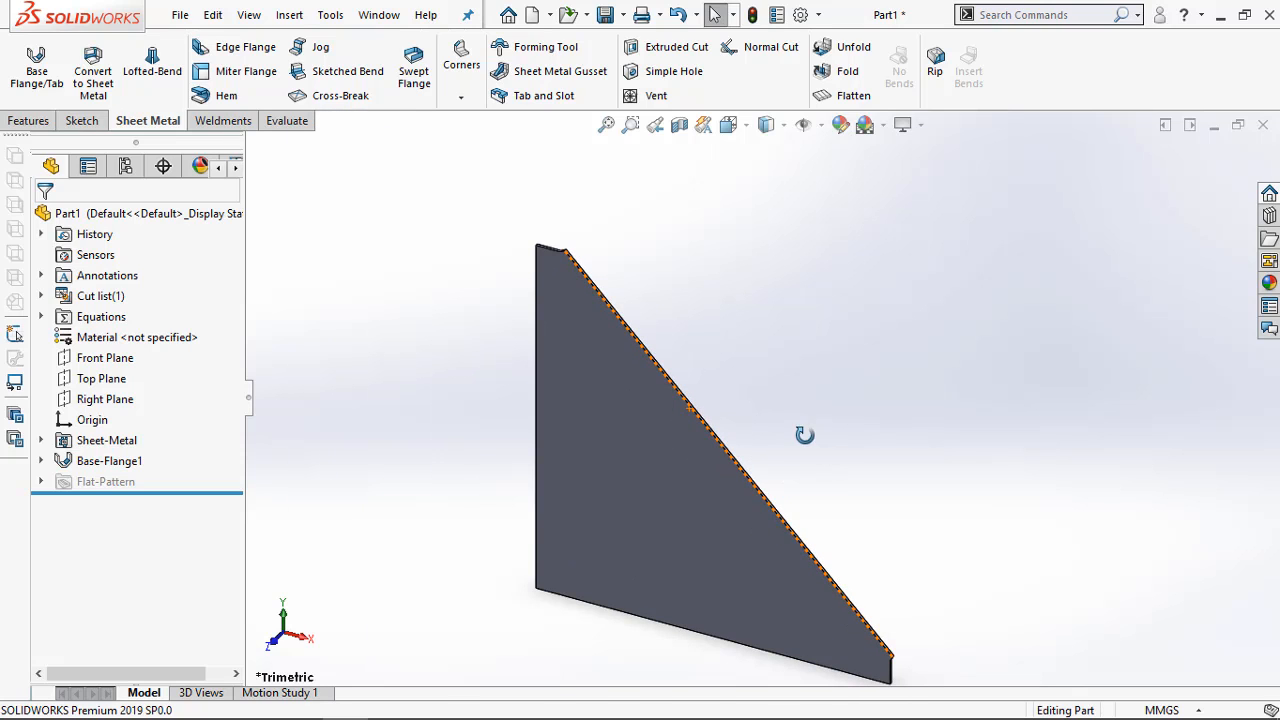
pyautogui.moveTo(804, 434); pyautogui.dragTo(792, 320, button='middle')
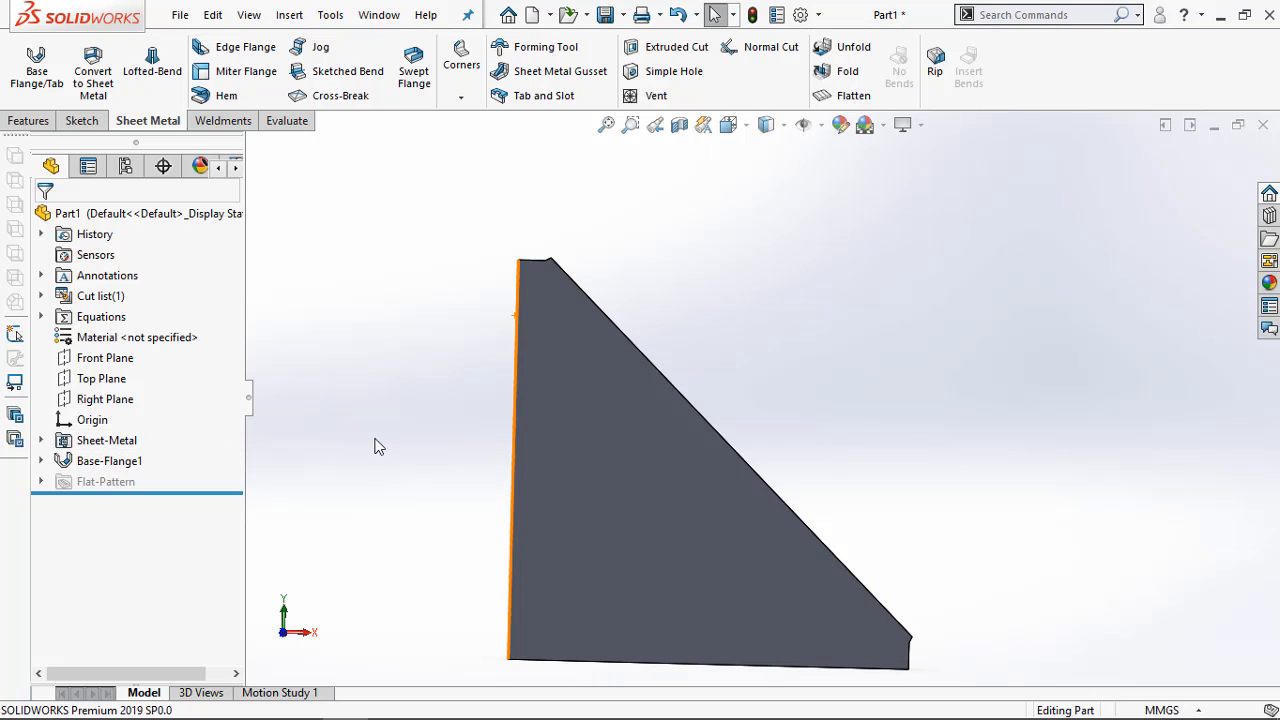
pyautogui.scroll(2, 434, 434)
pyautogui.scroll(-2, 620, 482)
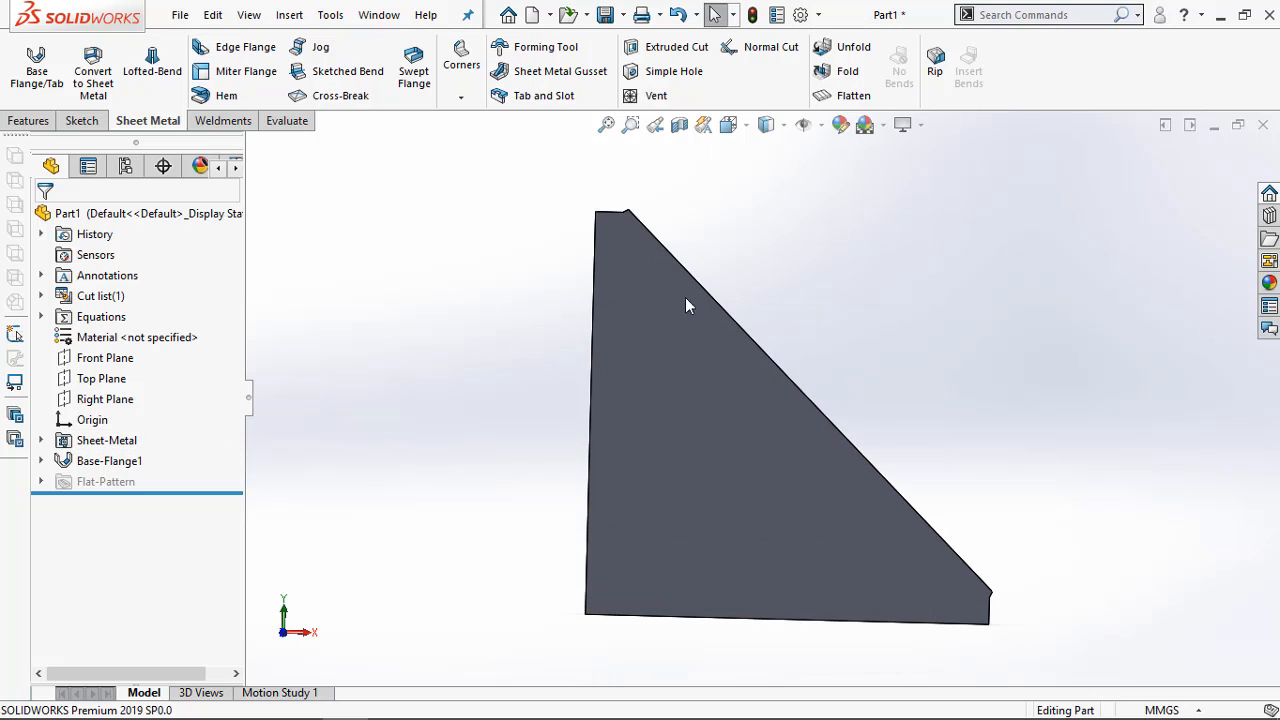
pyautogui.click(253, 700)
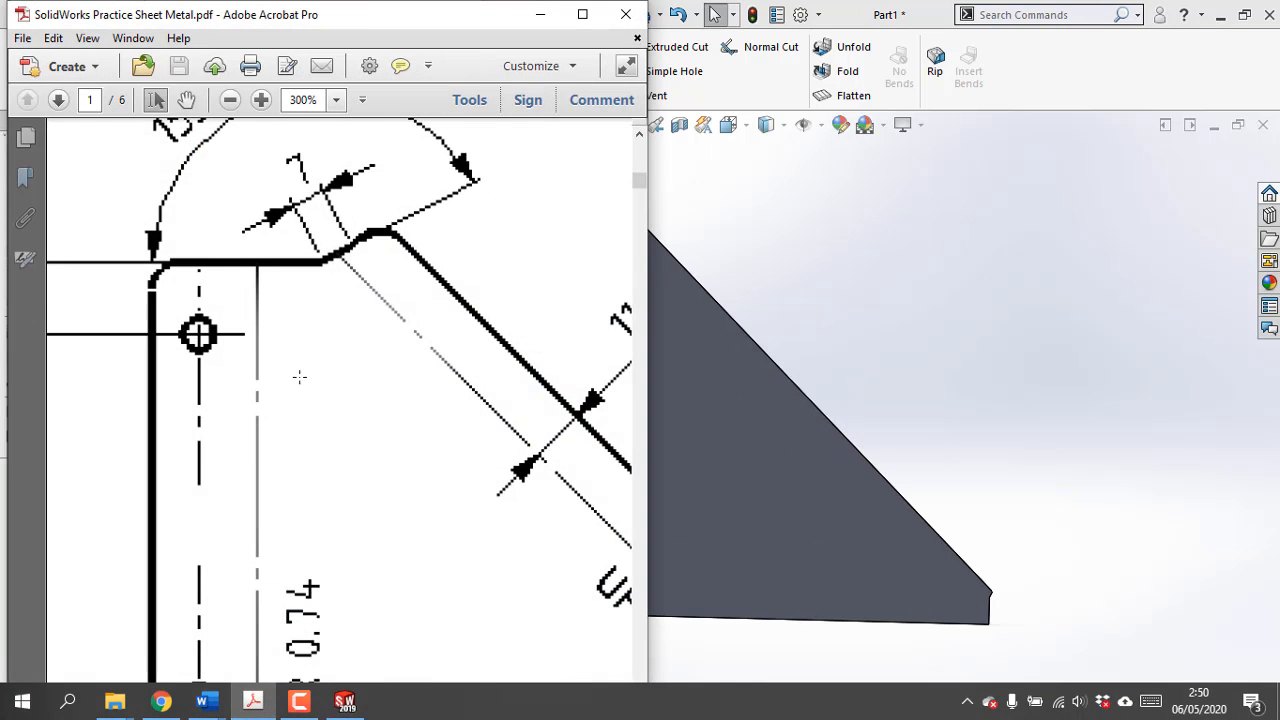
pyautogui.scroll(-3, 270, 385)
pyautogui.keyDown('ctrl'); pyautogui.scroll(-2, 250, 375); pyautogui.keyUp('ctrl')
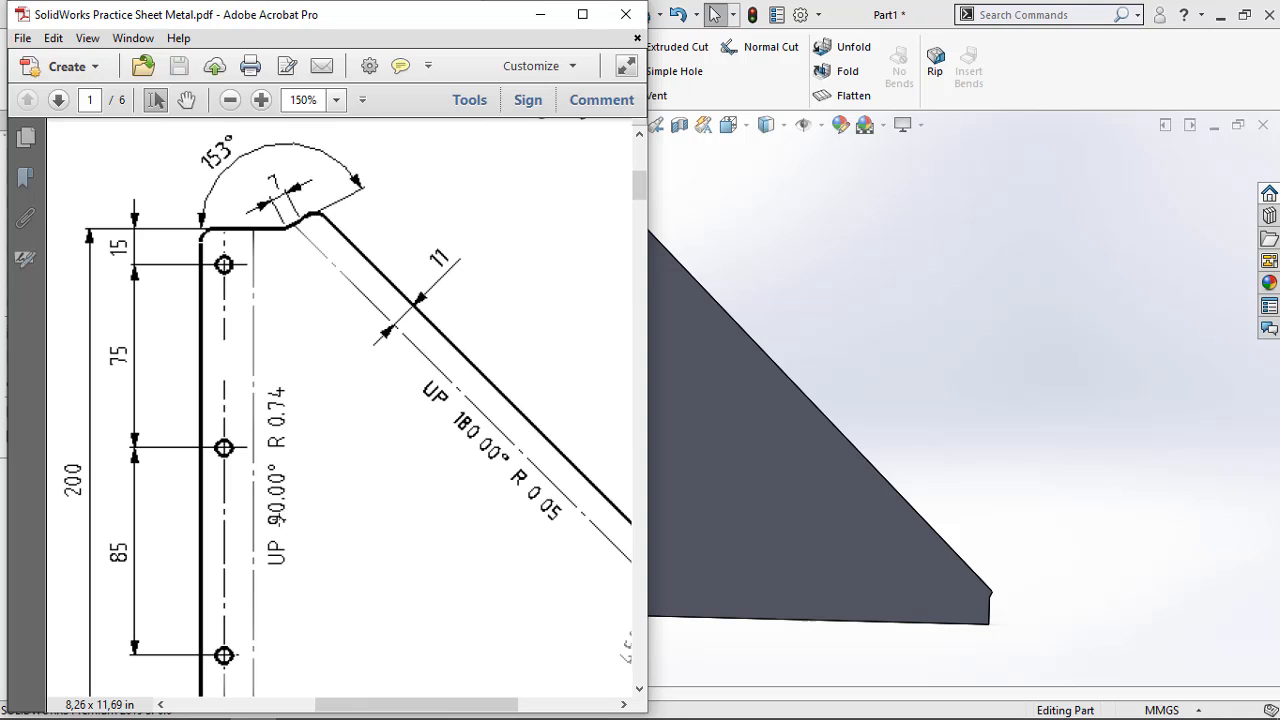
pyautogui.scroll(-2, 310, 519)
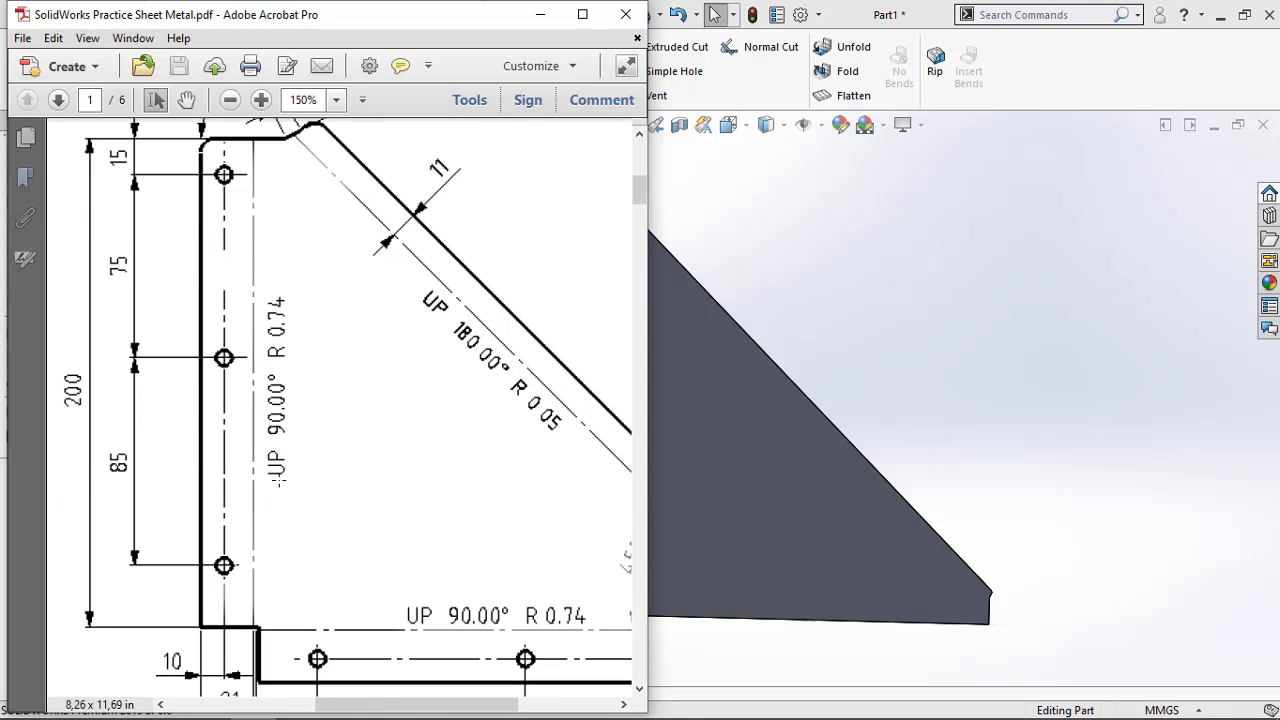
pyautogui.keyDown('ctrl'); pyautogui.scroll(-3, 280, 482); pyautogui.keyUp('ctrl')
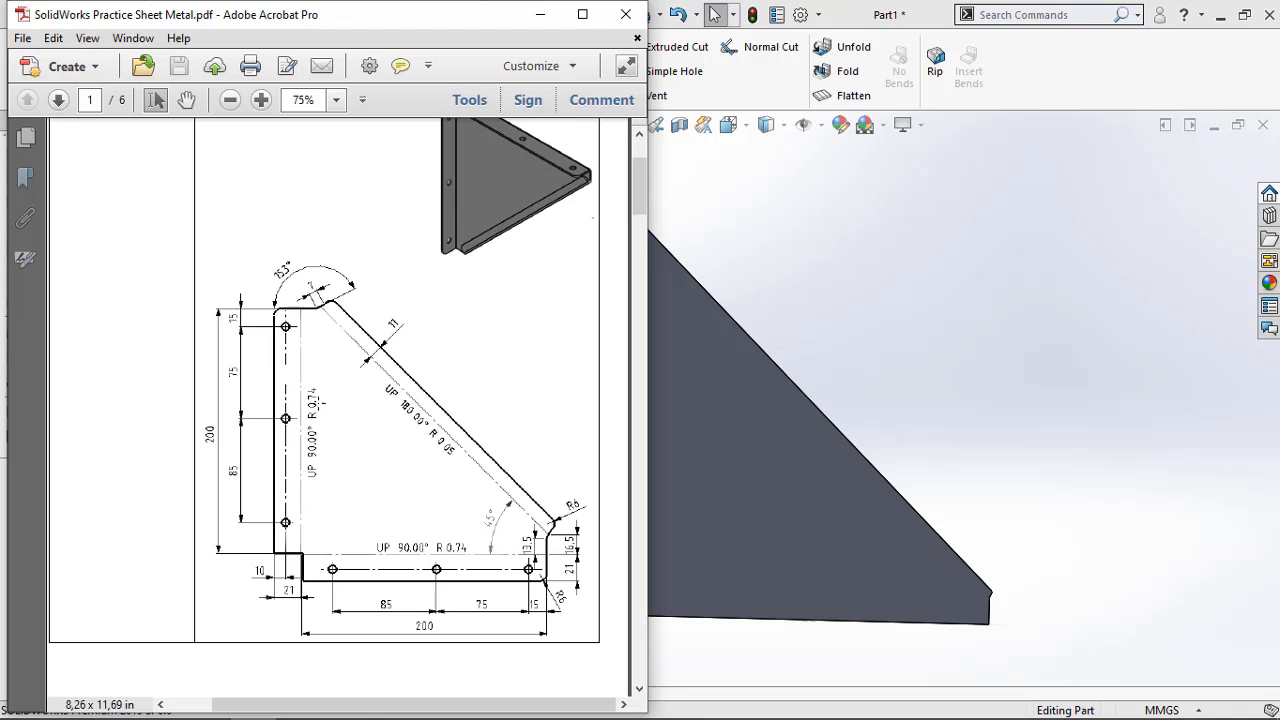
pyautogui.keyDown('ctrl'); pyautogui.scroll(2, 333, 473); pyautogui.keyUp('ctrl')
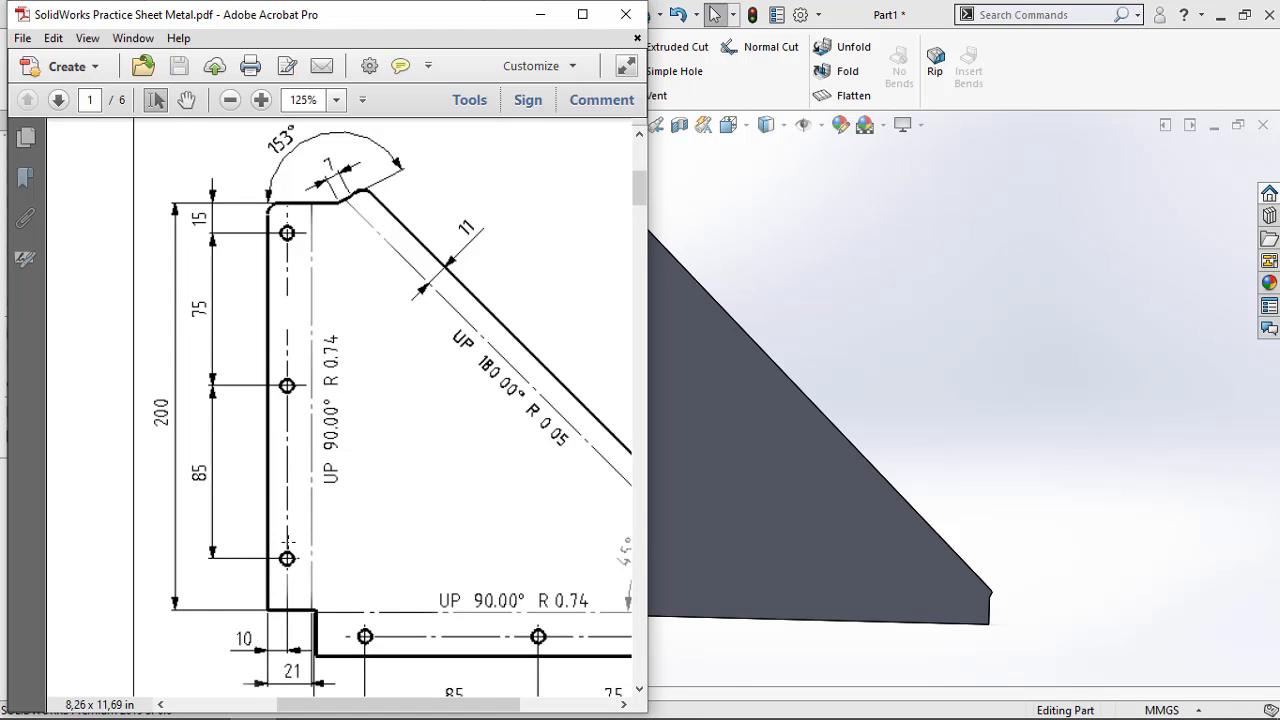
pyautogui.scroll(-3, 287, 541)
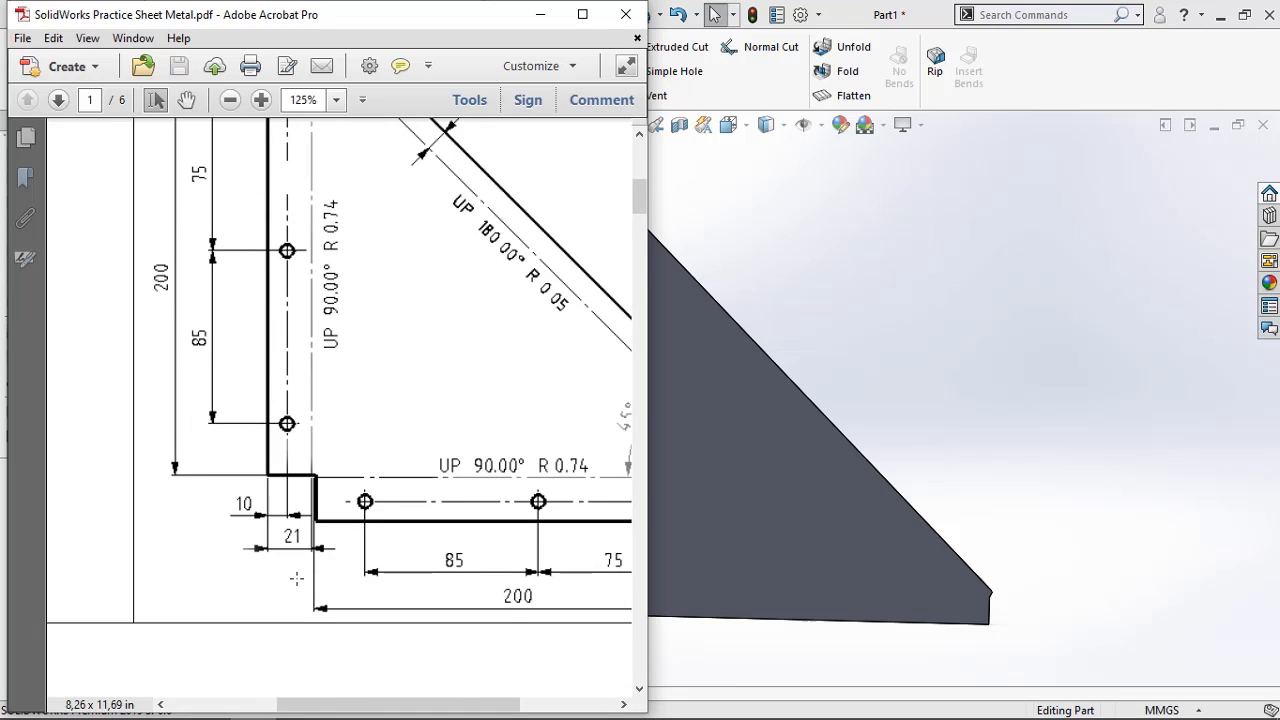
pyautogui.scroll(3, 300, 550)
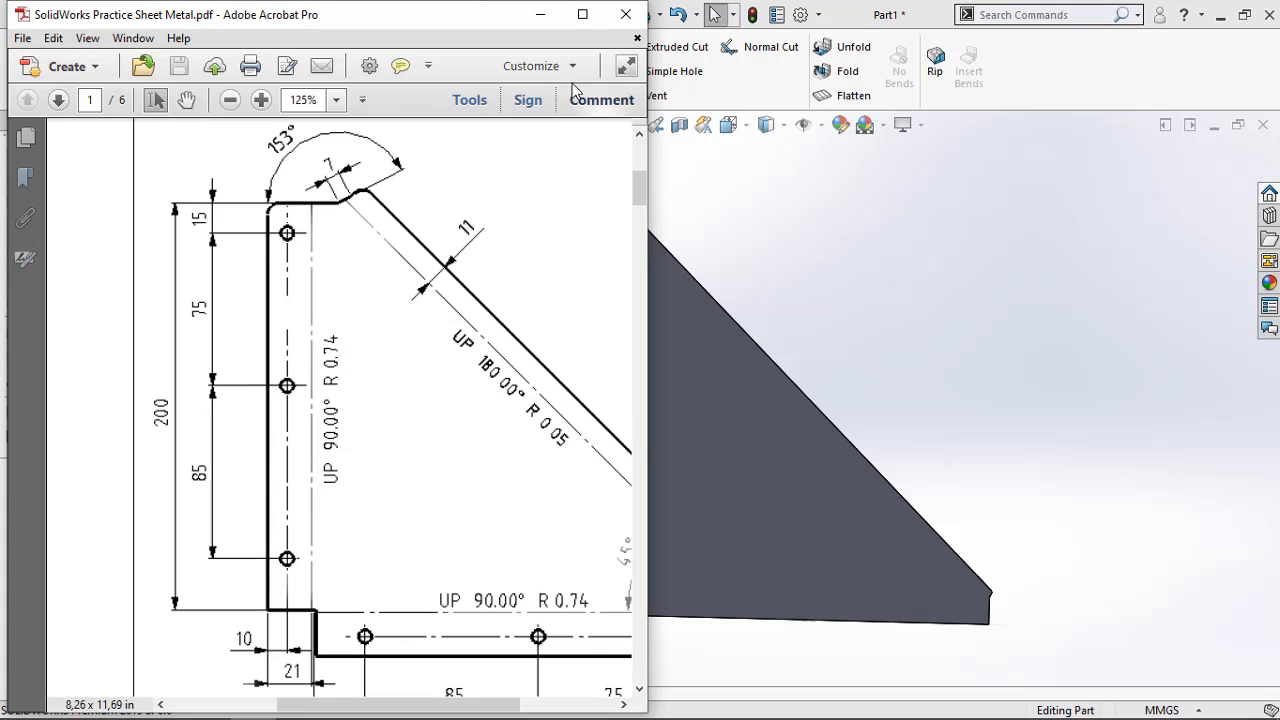
# Return to SOLIDWORKS and place a 24 mm Edge Flange at 90° on the plate's long vertical edge, extending behind the plate
pyautogui.click(546, 14)
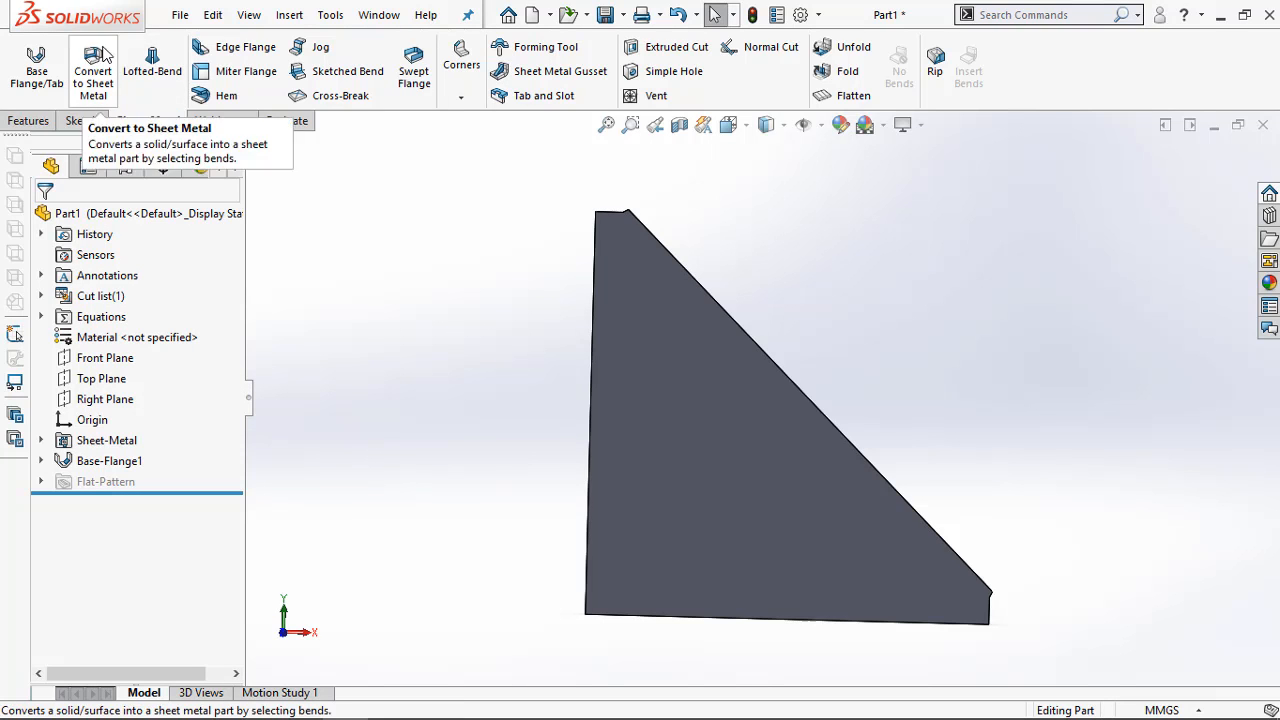
pyautogui.click(240, 47)
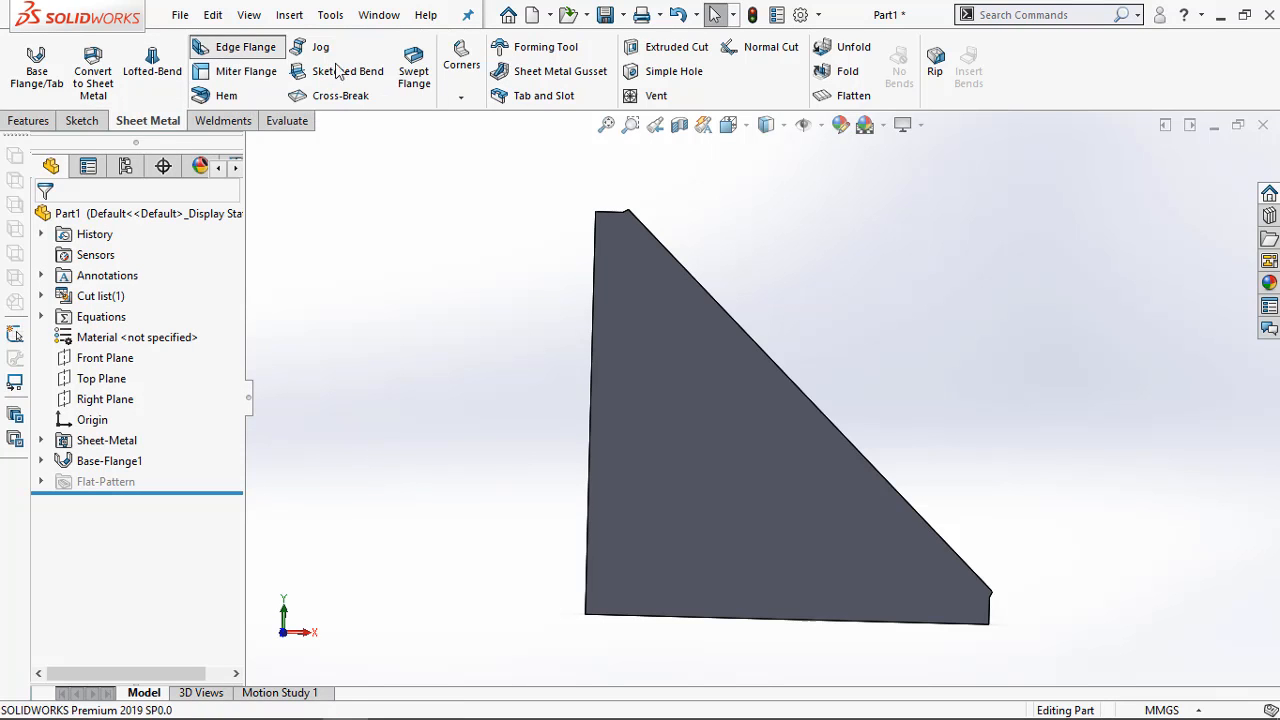
pyautogui.click(594, 247)
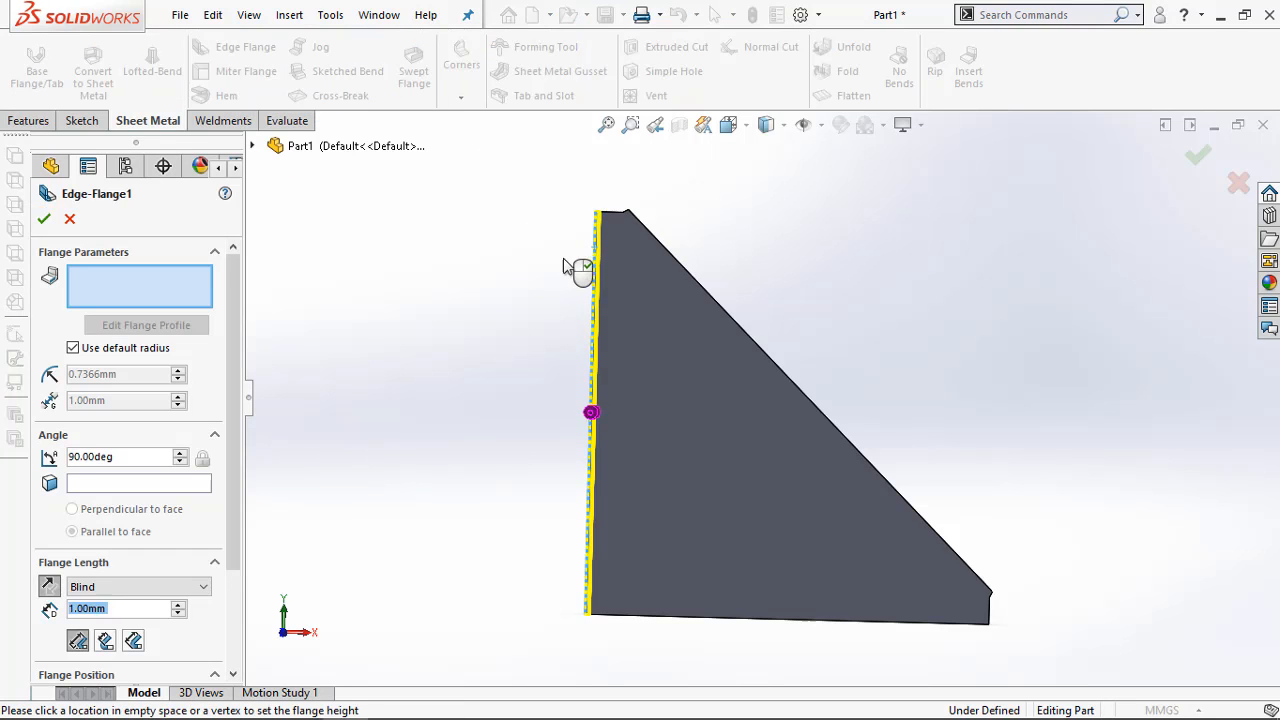
pyautogui.moveTo(563, 280); pyautogui.dragTo(457, 291, button='middle')
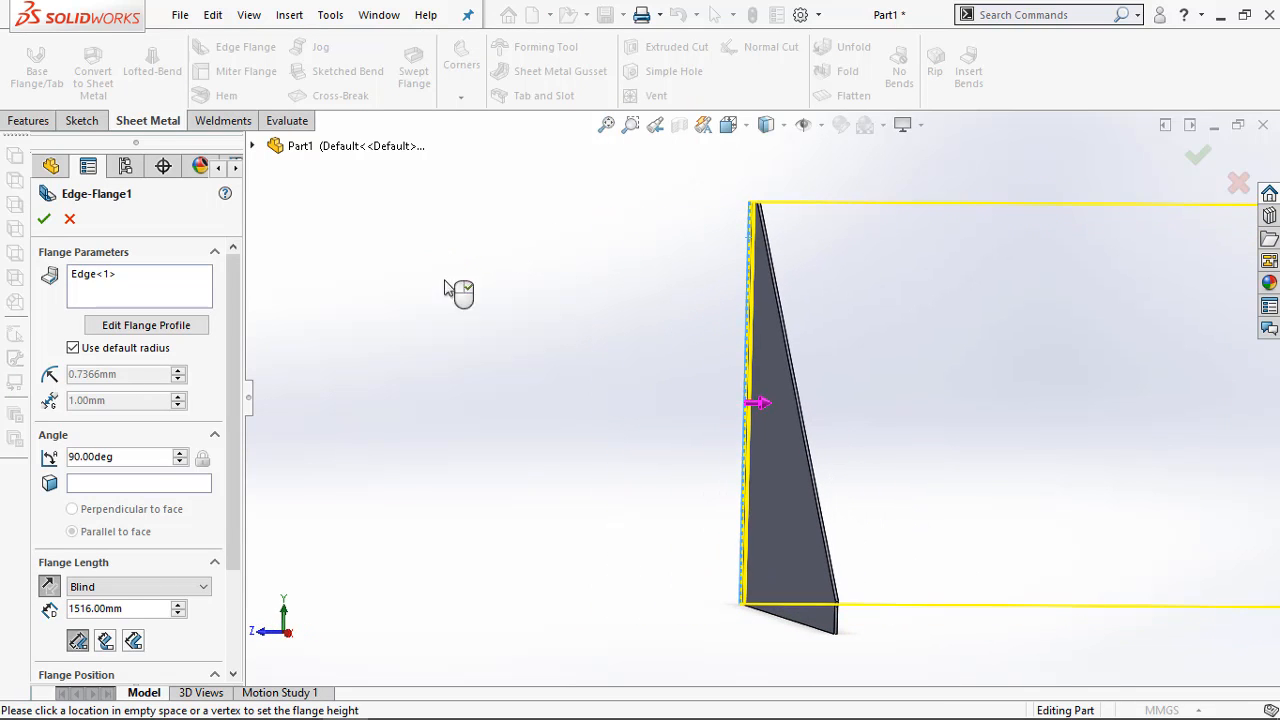
pyautogui.click(798, 338)
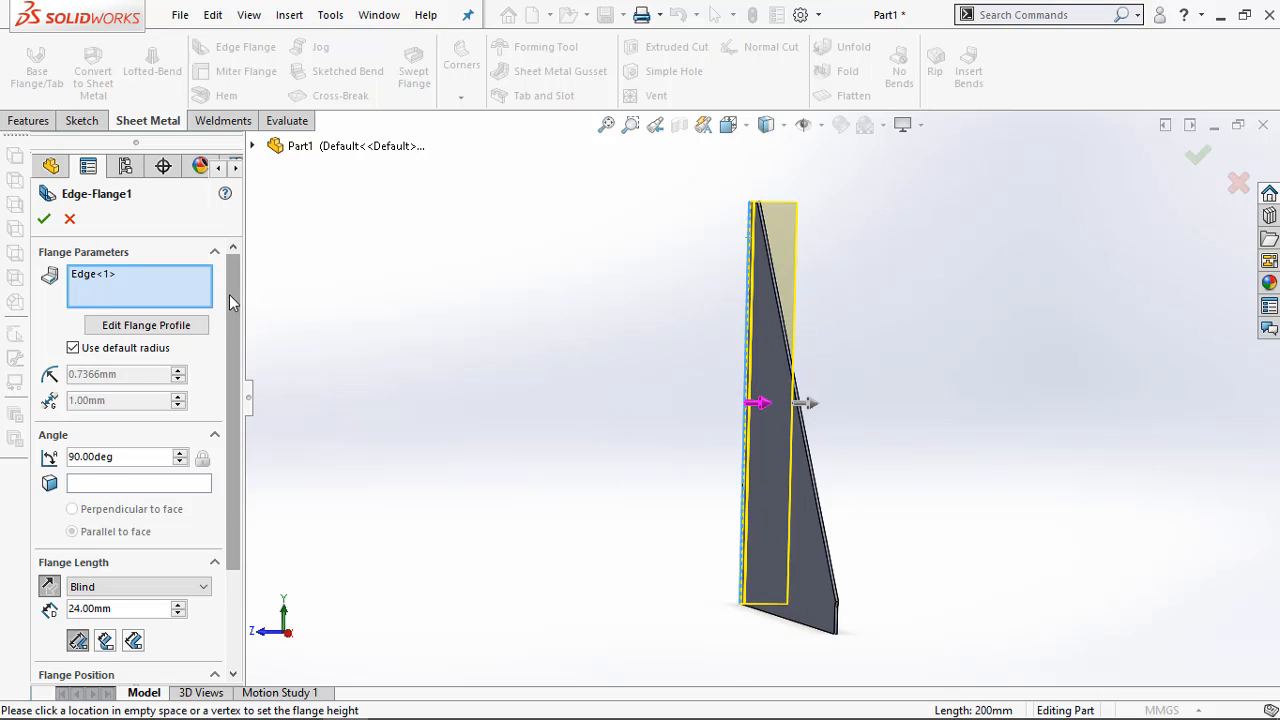
# Extend the edge flange behind the plate to a length of 104 mm
pyautogui.moveTo(229, 294); pyautogui.dragTo(227, 321)
pyautogui.moveTo(899, 417)
pyautogui.mouseDown(button='middle')
pyautogui.moveTo(874, 414)
pyautogui.moveTo(890, 395)
pyautogui.mouseUp(button='middle')
pyautogui.moveTo(952, 360); pyautogui.dragTo(1031, 408, button='middle')
pyautogui.moveTo(853, 205); pyautogui.dragTo(918, 472, button='middle')
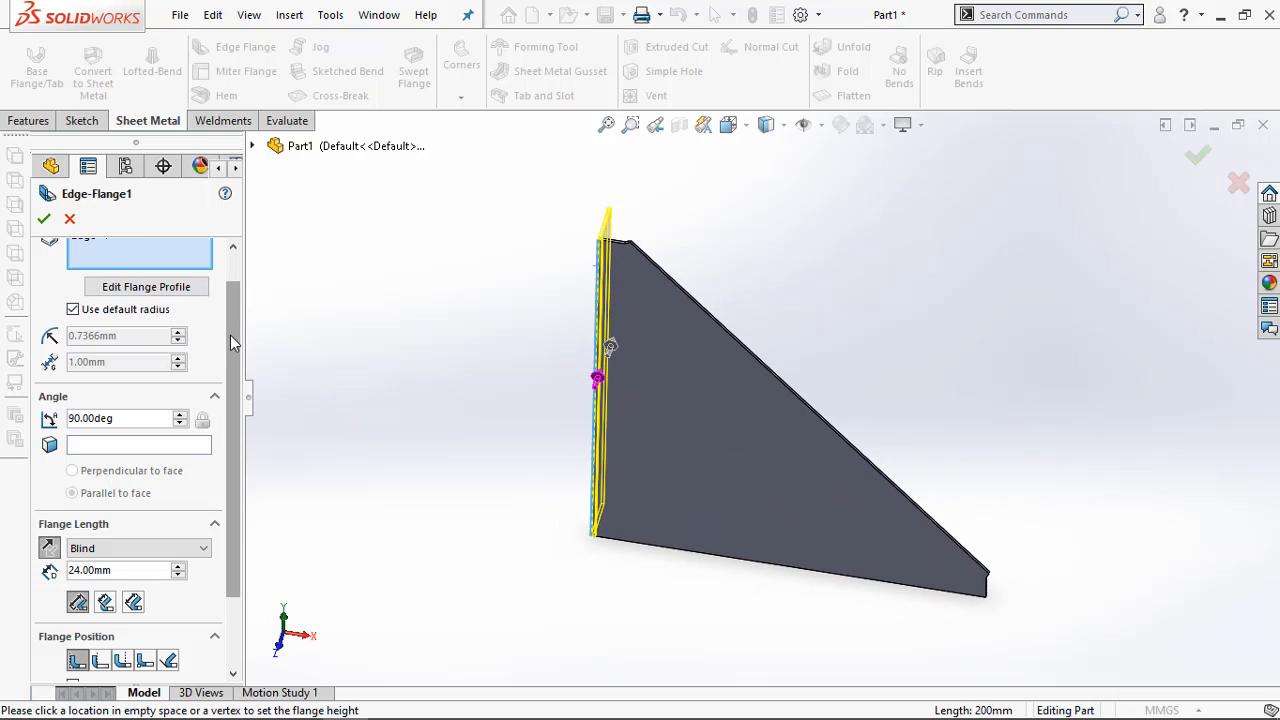
pyautogui.scroll(1, 232, 280)
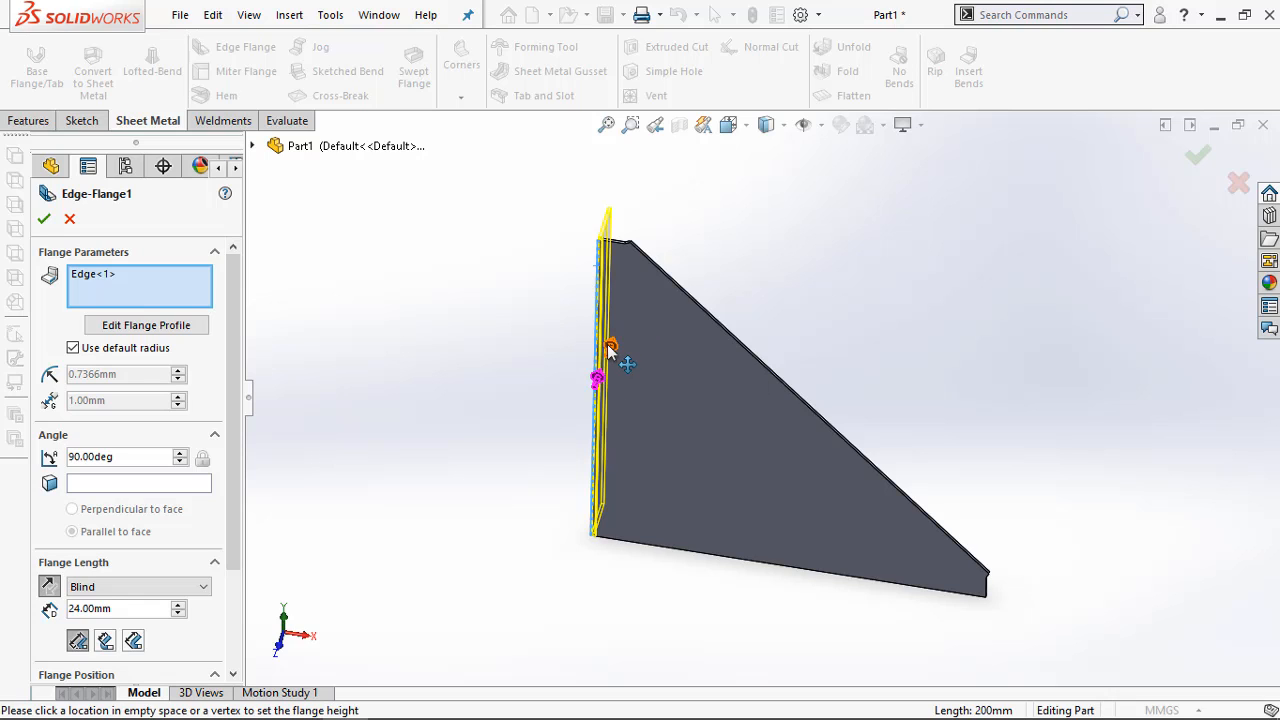
pyautogui.moveTo(608, 346); pyautogui.dragTo(740, 287)
pyautogui.click(738, 286)
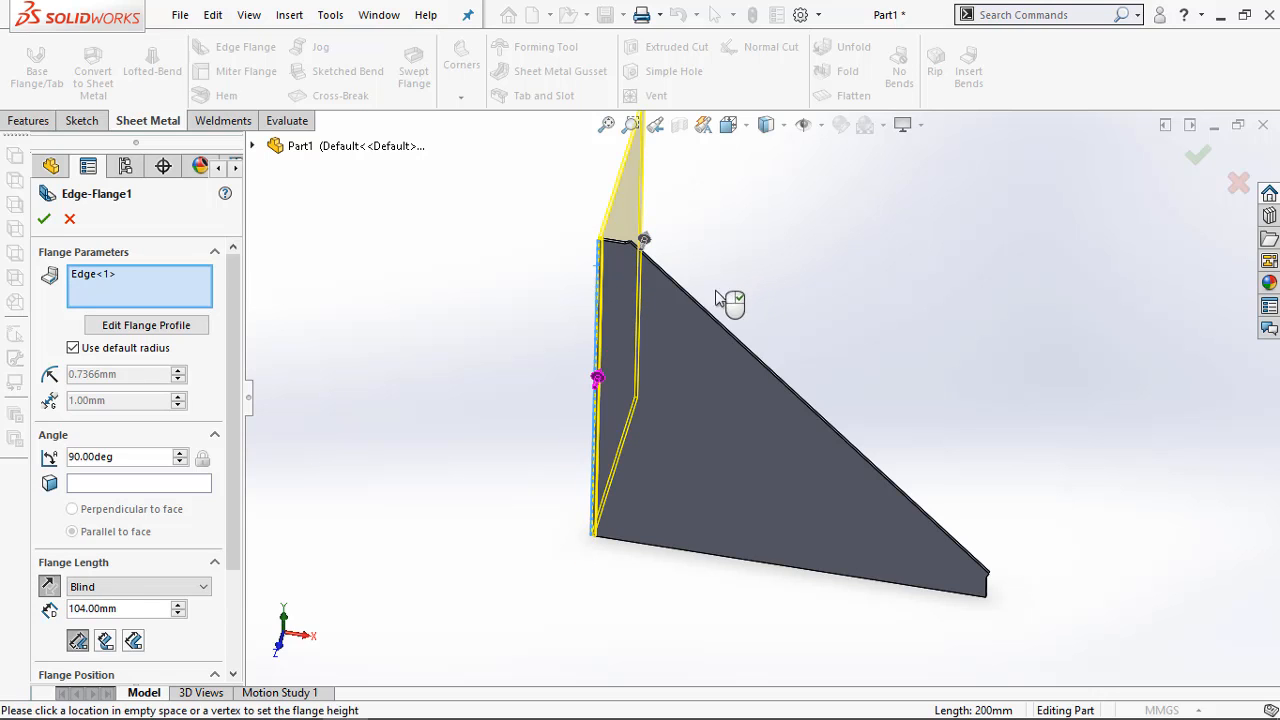
# Flip the edge flange to the front side of the plate with a length of 50 mm
pyautogui.moveTo(645, 243); pyautogui.dragTo(576, 447)
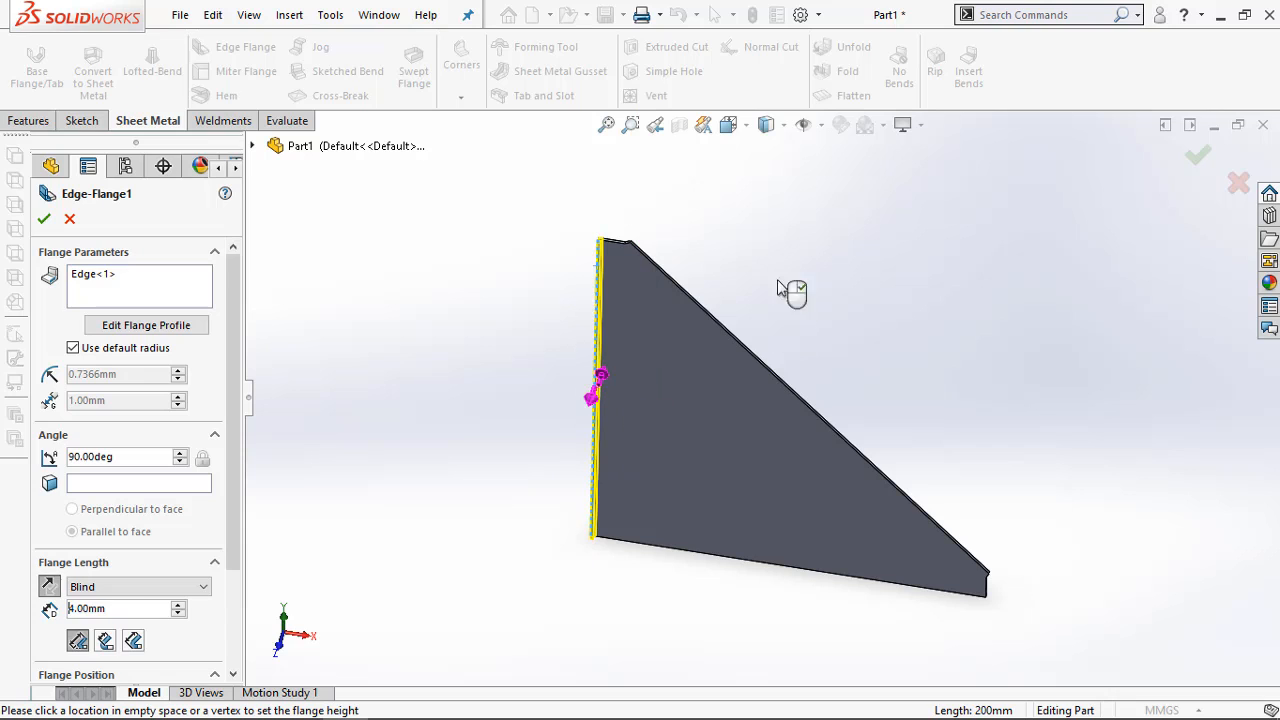
pyautogui.click(580, 462)
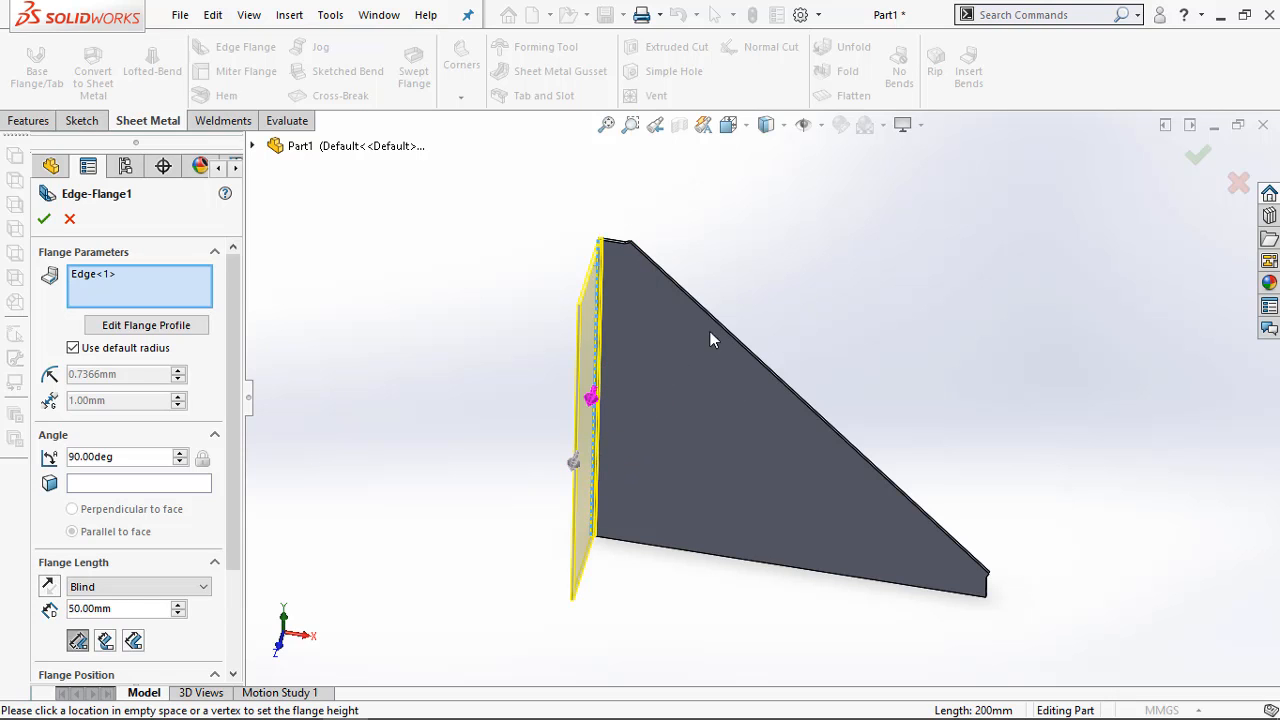
pyautogui.moveTo(715, 340); pyautogui.dragTo(765, 280, button='middle')
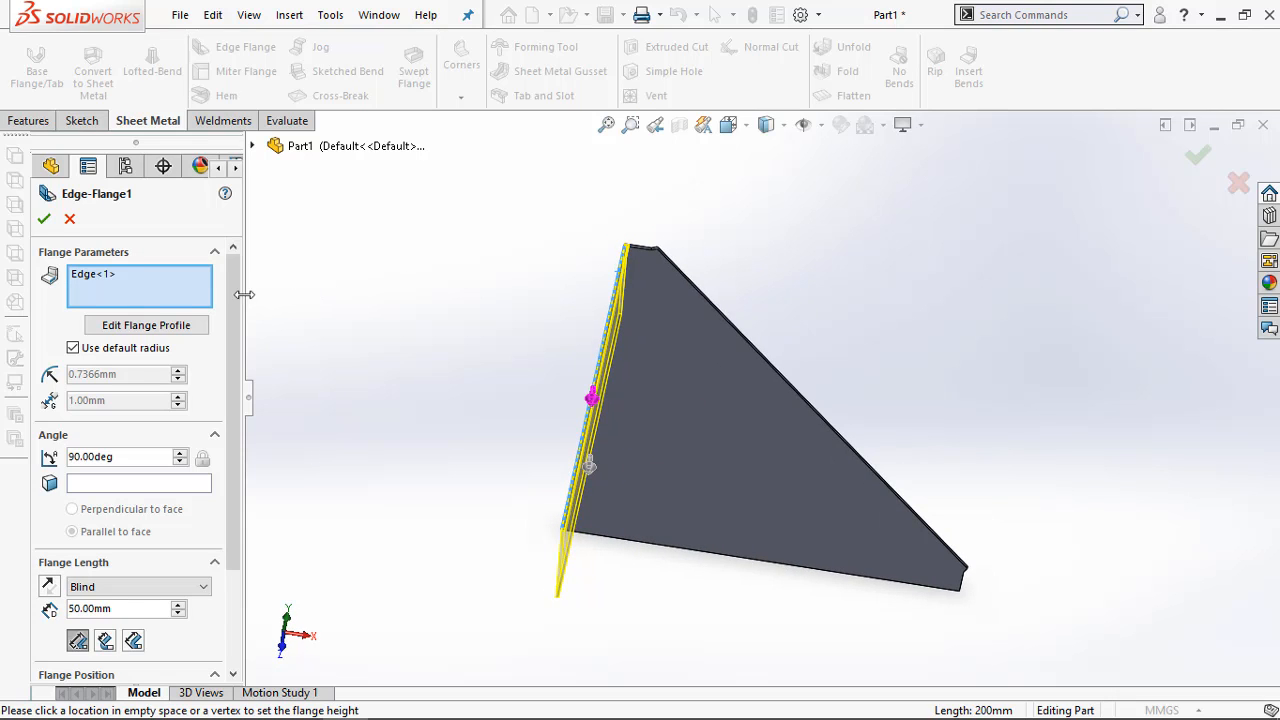
# Set the edge flange's blind length to 21 mm
pyautogui.scroll(-4, 232, 329)
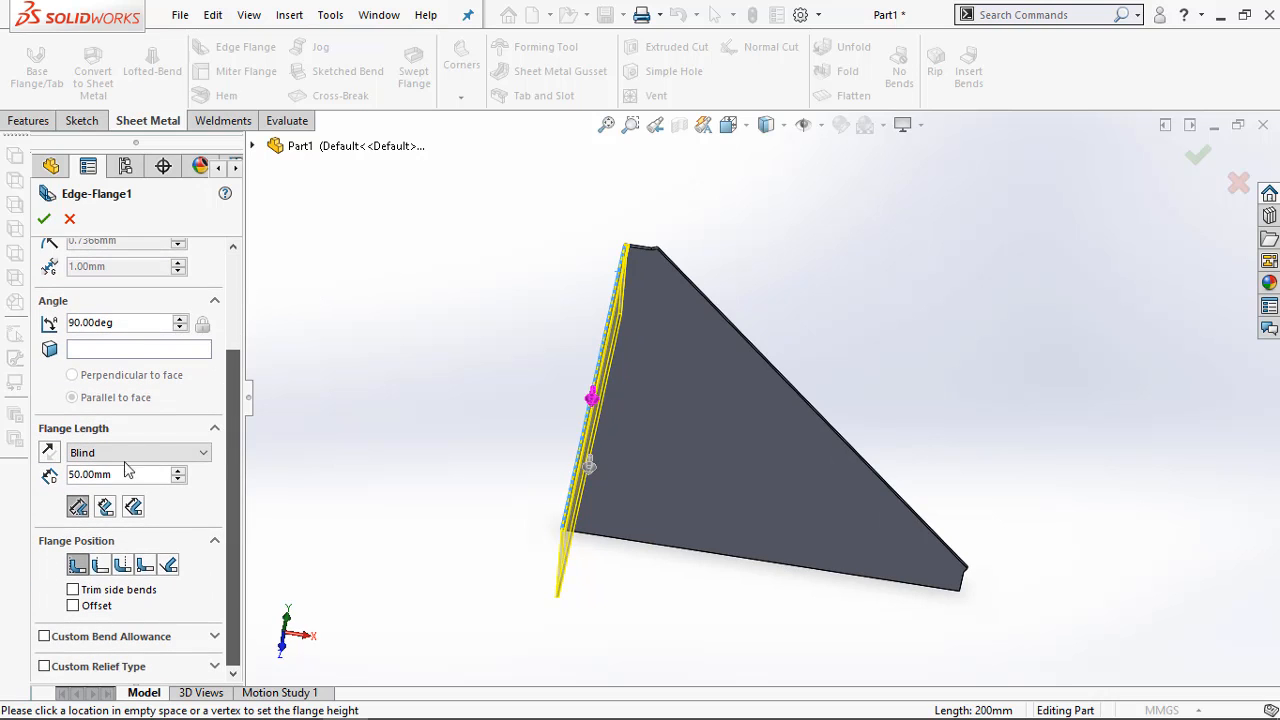
pyautogui.doubleClick(126, 474)
pyautogui.write('21')
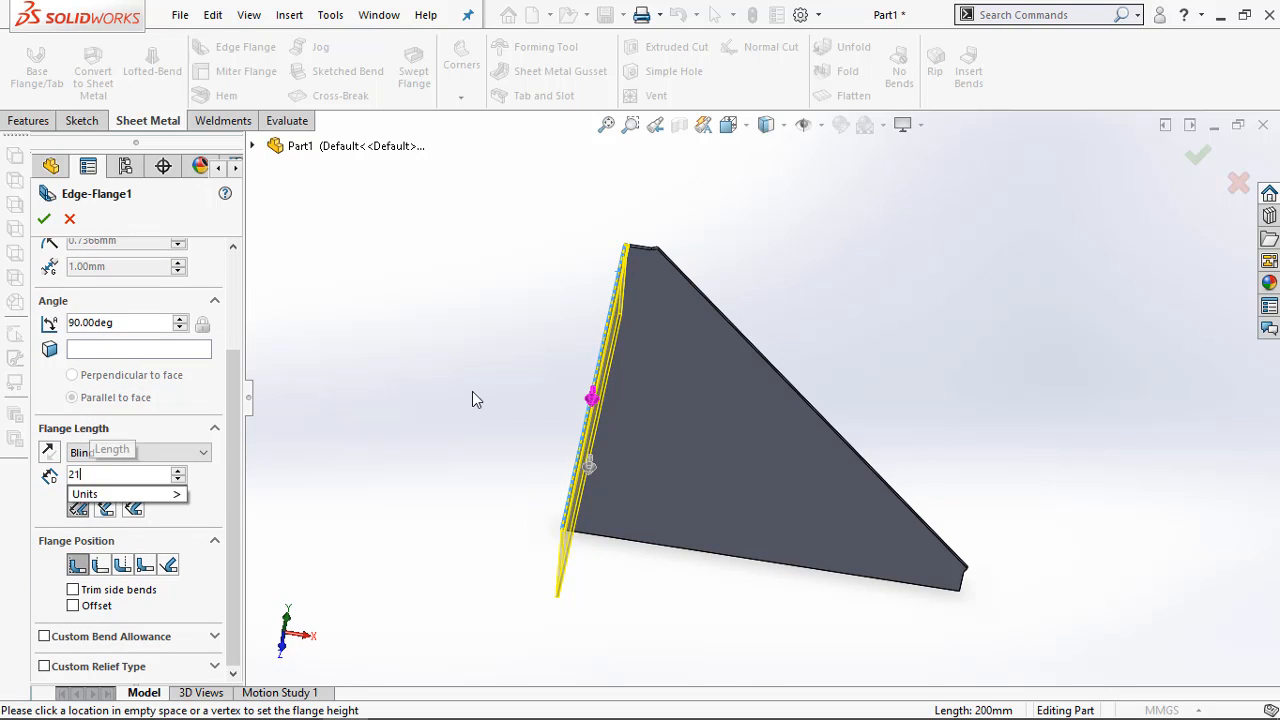
pyautogui.press('Return')
# Add the base plate's bottom edge to the same edge flange so both perpendicular sides are flanged
pyautogui.moveTo(473, 393); pyautogui.dragTo(496, 366, button='middle')
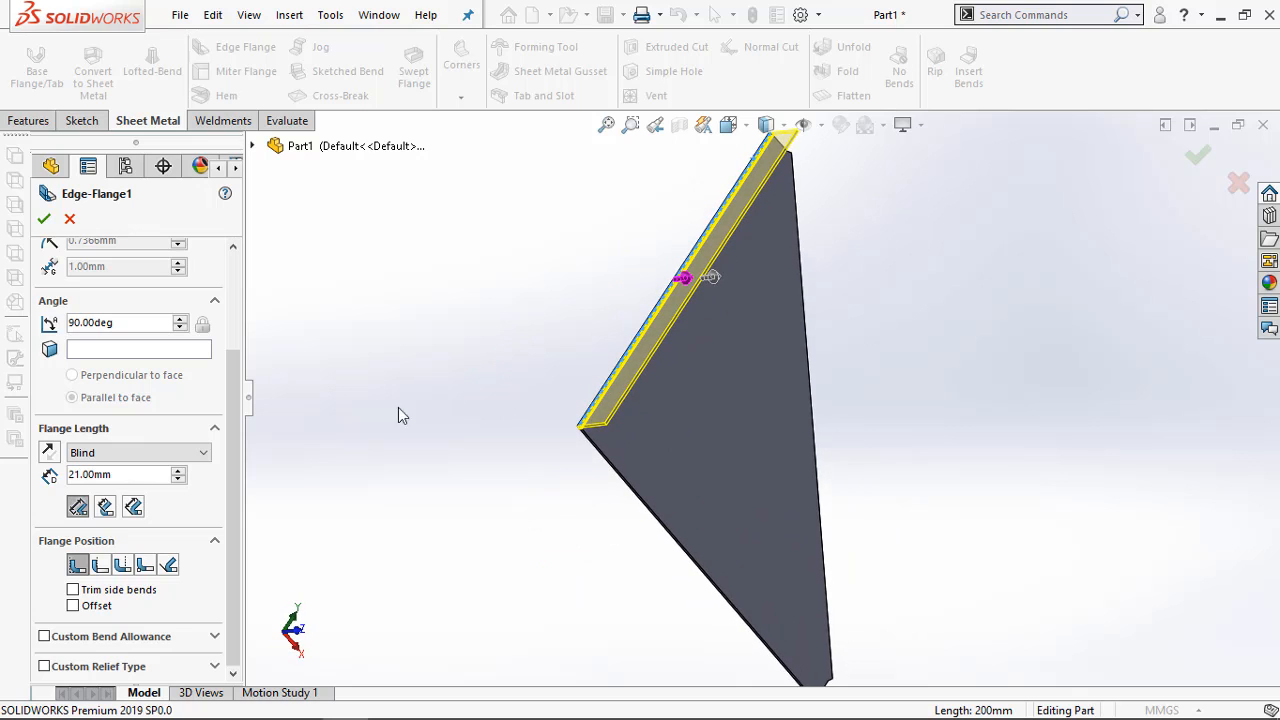
pyautogui.click(621, 482)
pyautogui.moveTo(765, 316); pyautogui.dragTo(604, 425, button='middle')
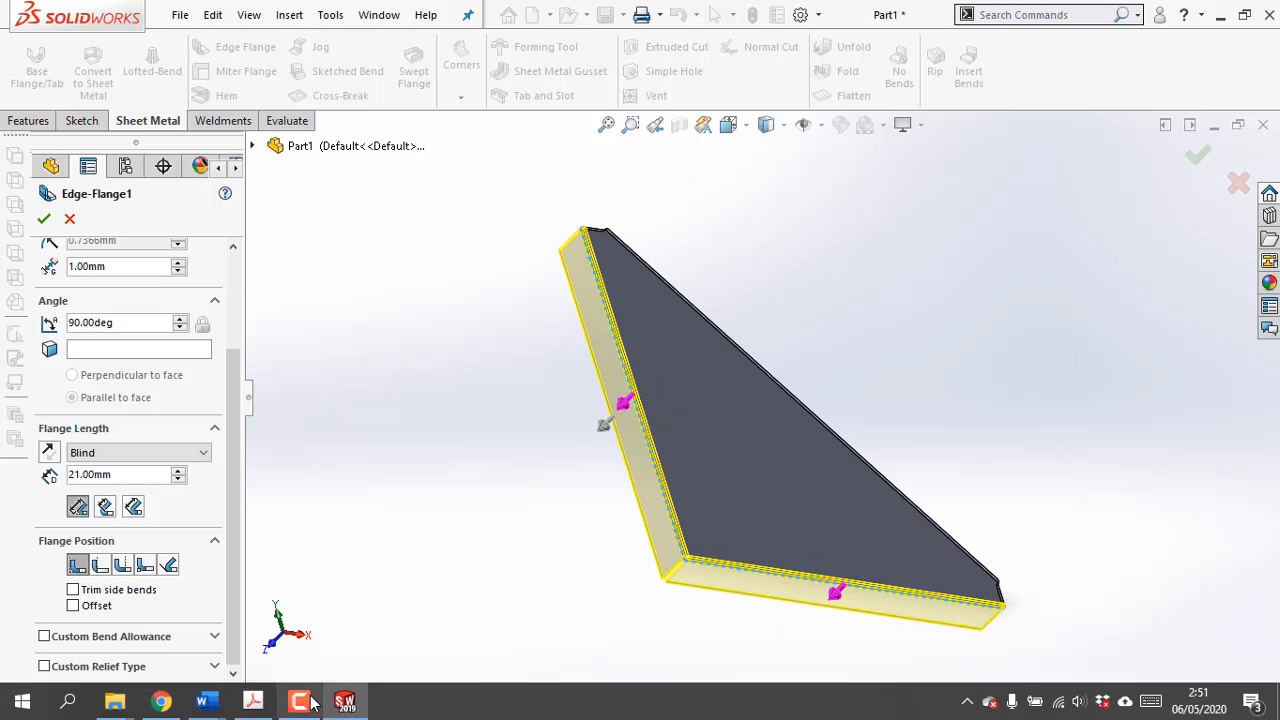
# Switch to the Adobe Acrobat drawing, examine the dimensions and bend notes of both 90° flanges, and return to SOLIDWORKS
pyautogui.hotkey('alt', 'Tab')
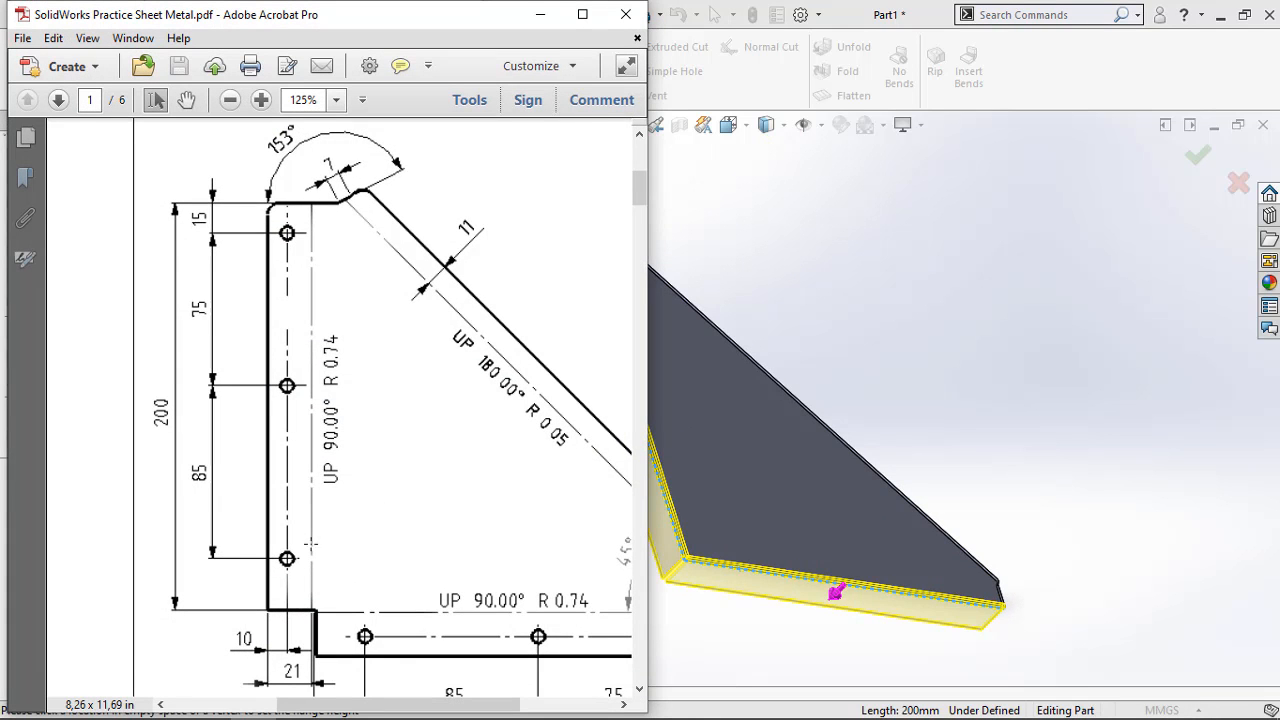
pyautogui.scroll(-3, 306, 562)
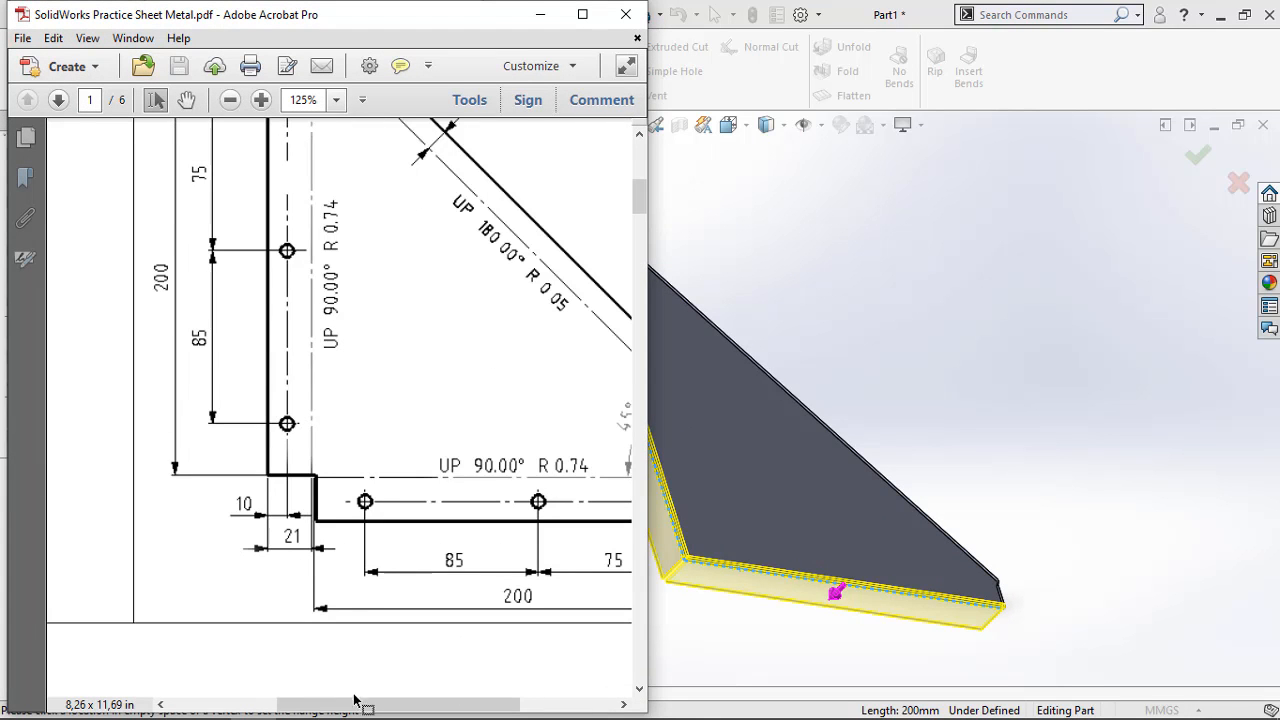
pyautogui.moveTo(355, 700); pyautogui.dragTo(451, 703)
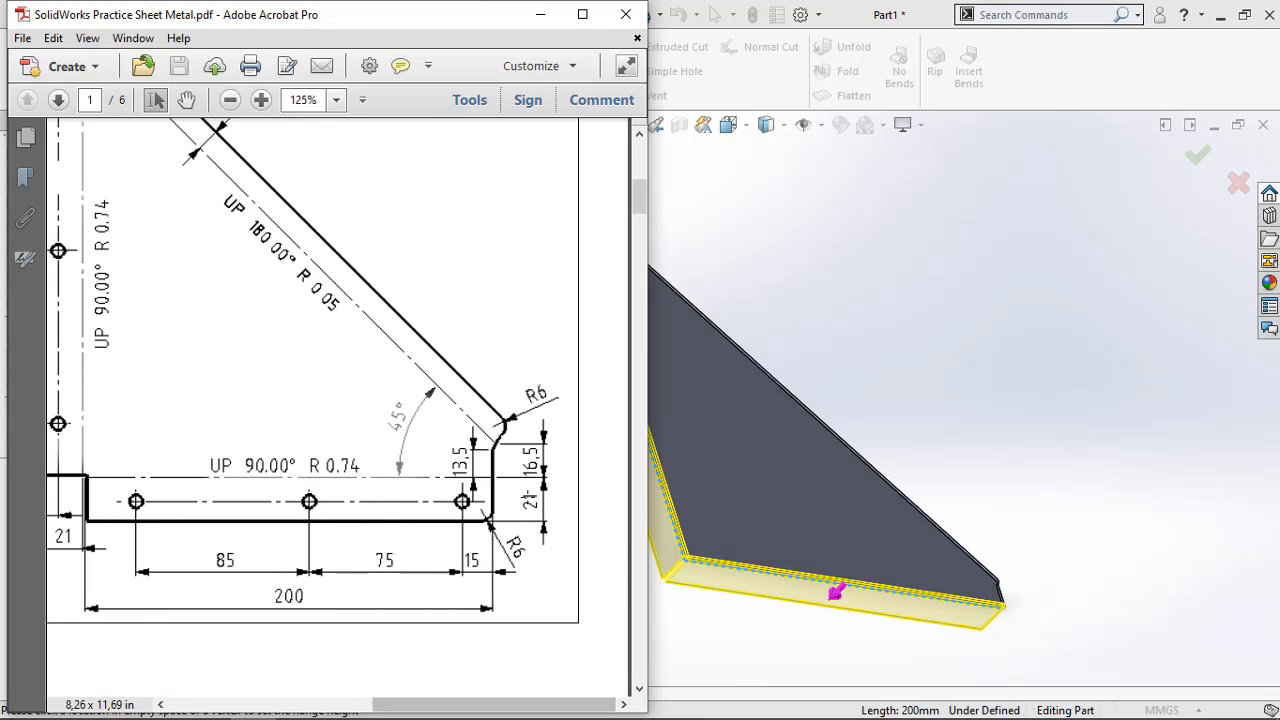
pyautogui.moveTo(393, 713); pyautogui.dragTo(389, 709)
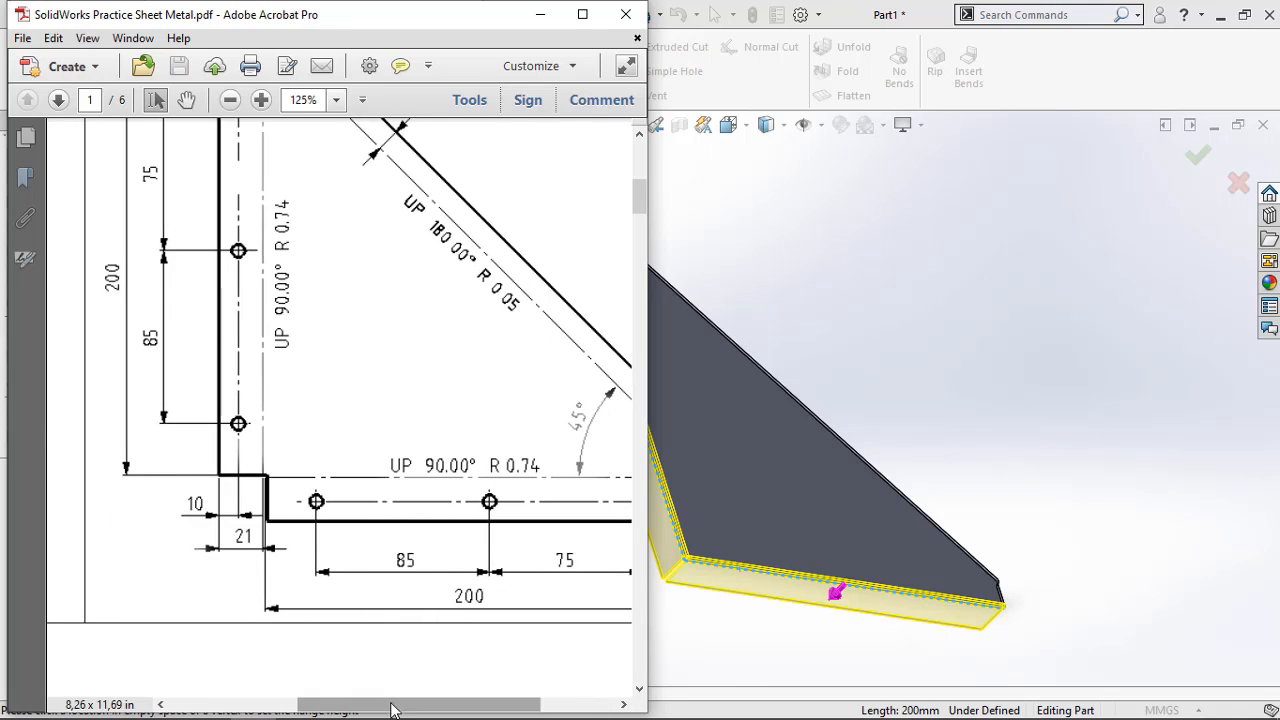
pyautogui.scroll(3, 228, 392)
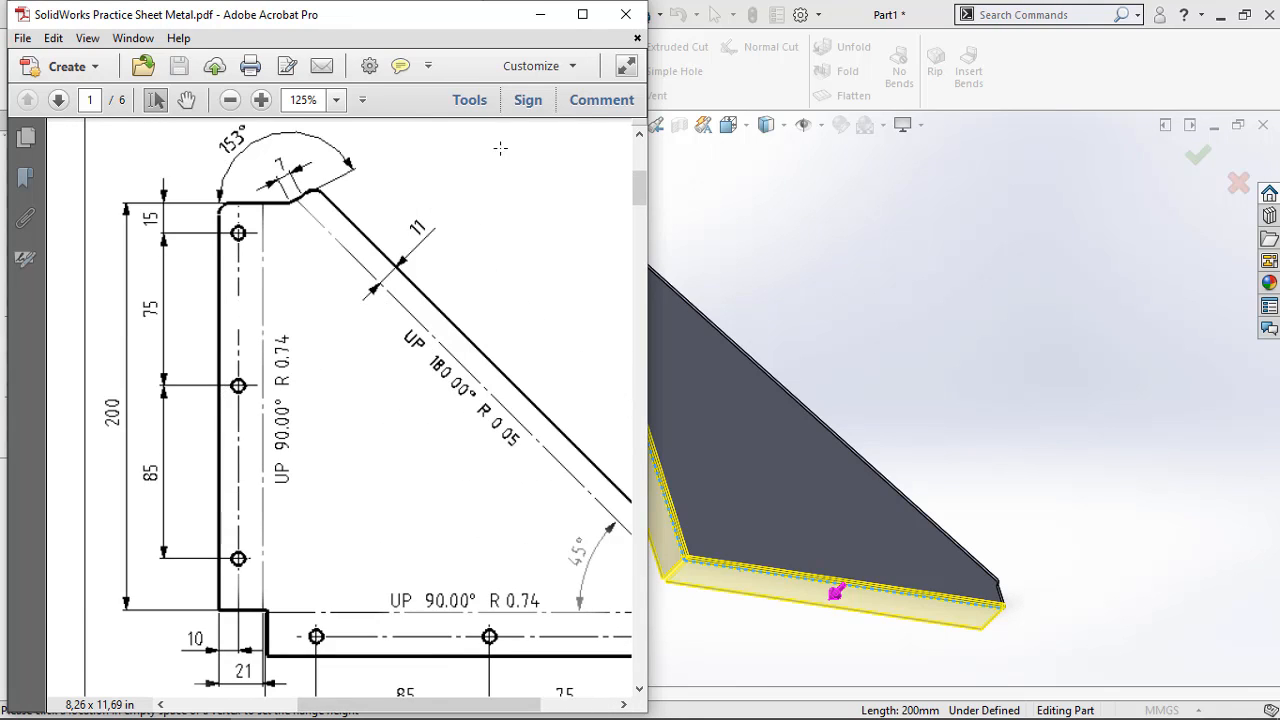
pyautogui.click(540, 14)
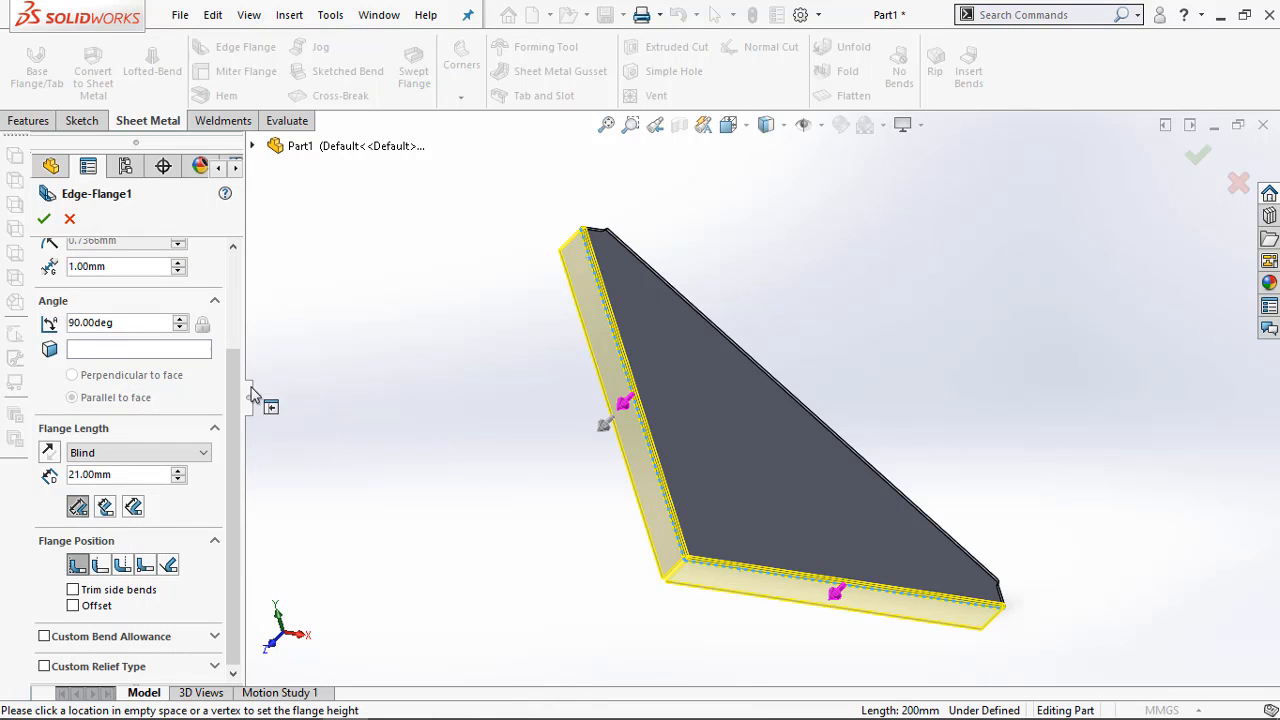
# Keep the default bend radius and create the edge flange on both selected edges
pyautogui.moveTo(237, 397); pyautogui.dragTo(242, 330)
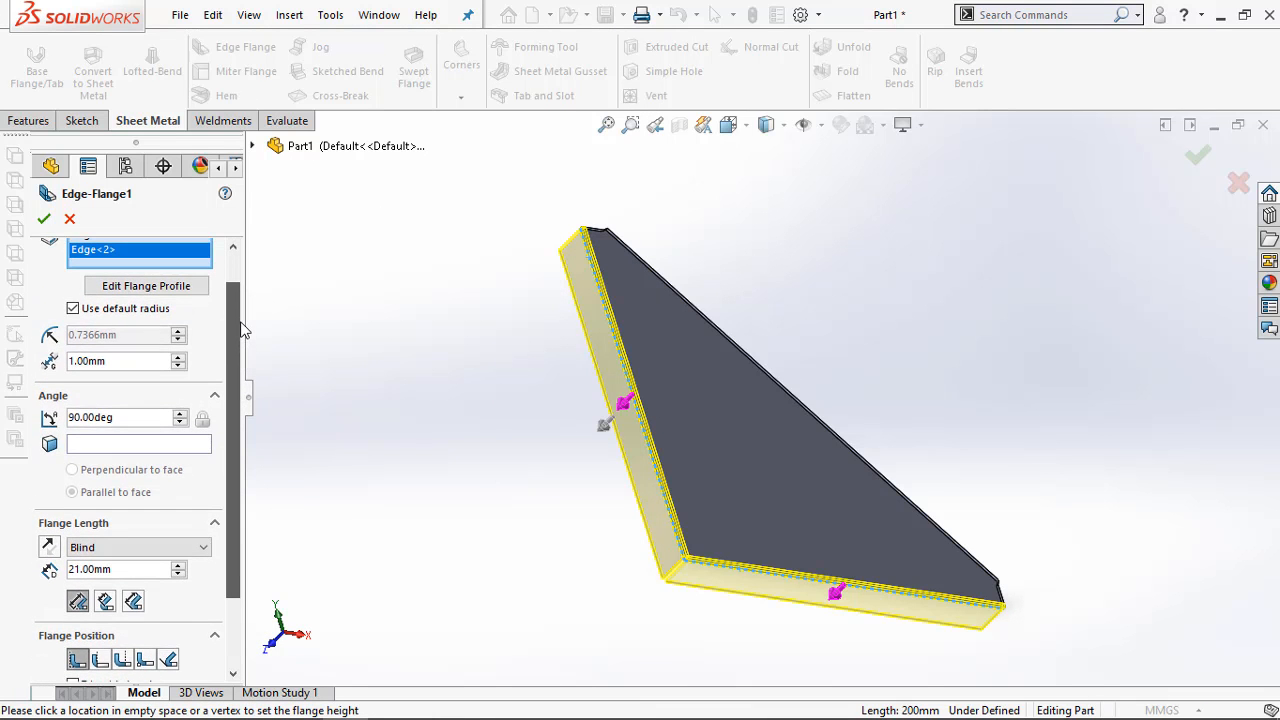
pyautogui.click(73, 308)
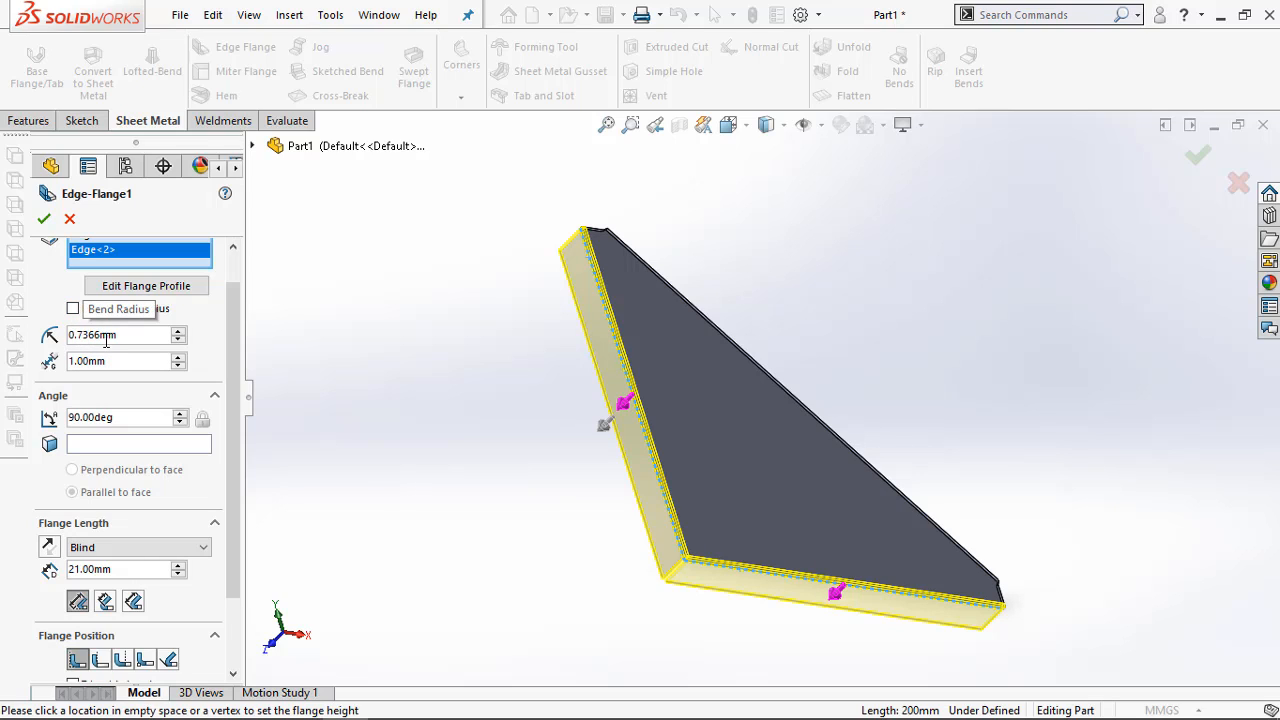
pyautogui.click(73, 308)
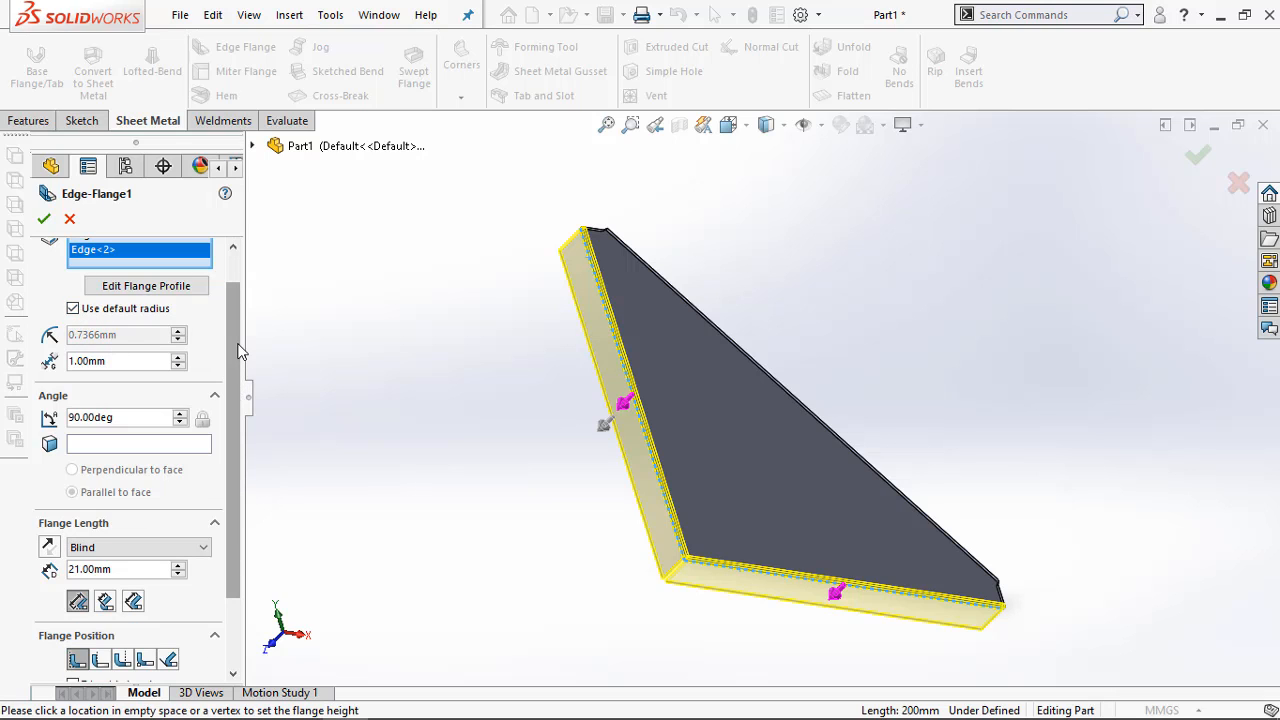
pyautogui.moveTo(238, 350); pyautogui.dragTo(244, 462)
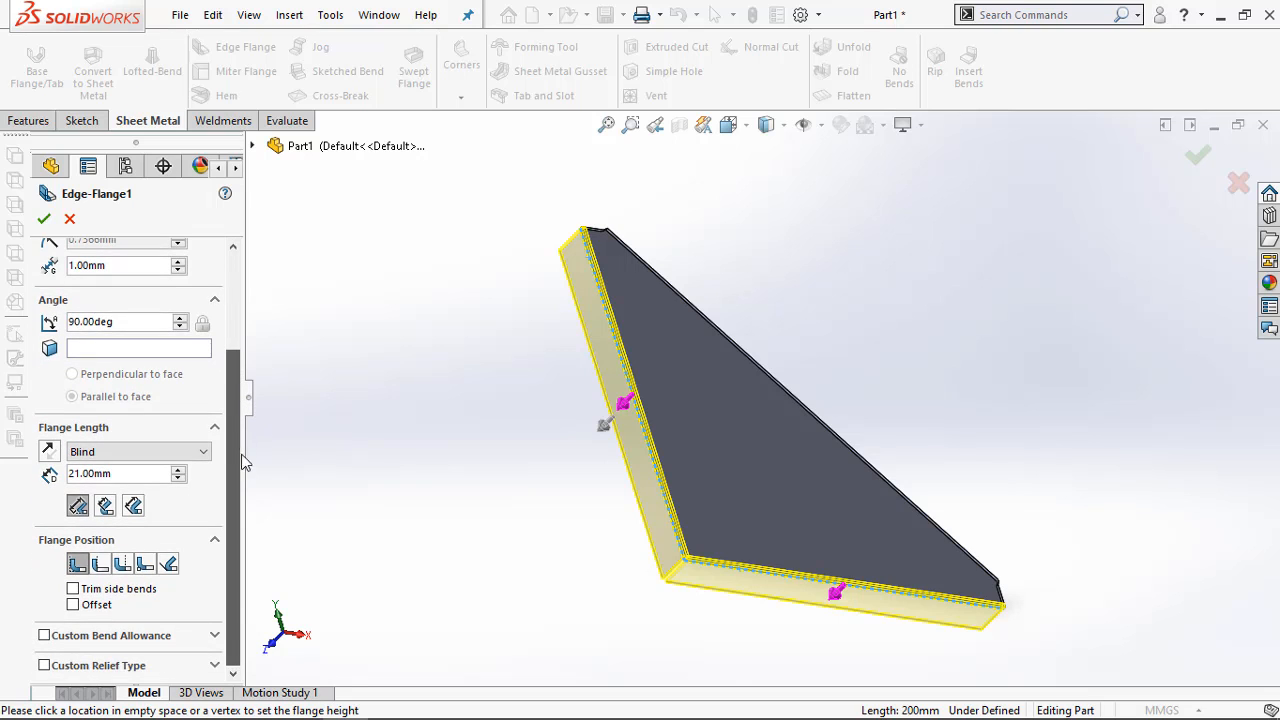
pyautogui.click(44, 218)
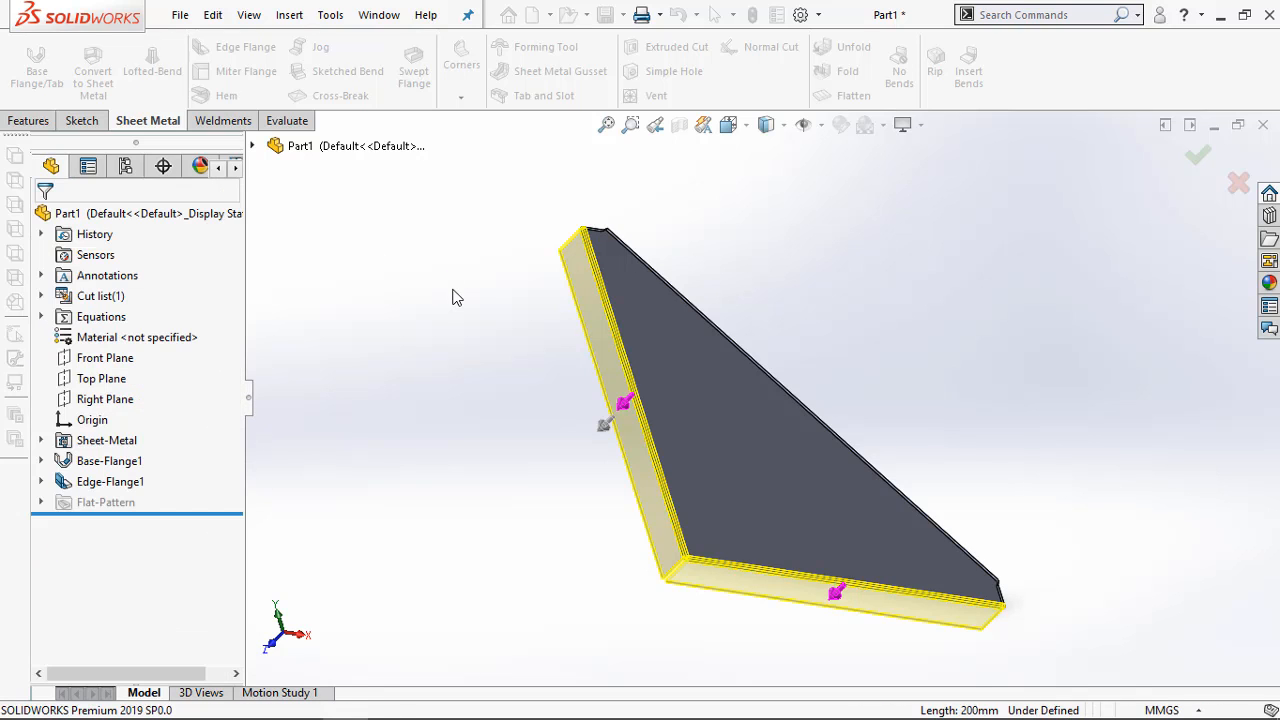
# Flatten the part to inspect its flat pattern, including the corner between the flanges, and return it to the folded state
pyautogui.moveTo(432, 366); pyautogui.dragTo(461, 366, button='middle')
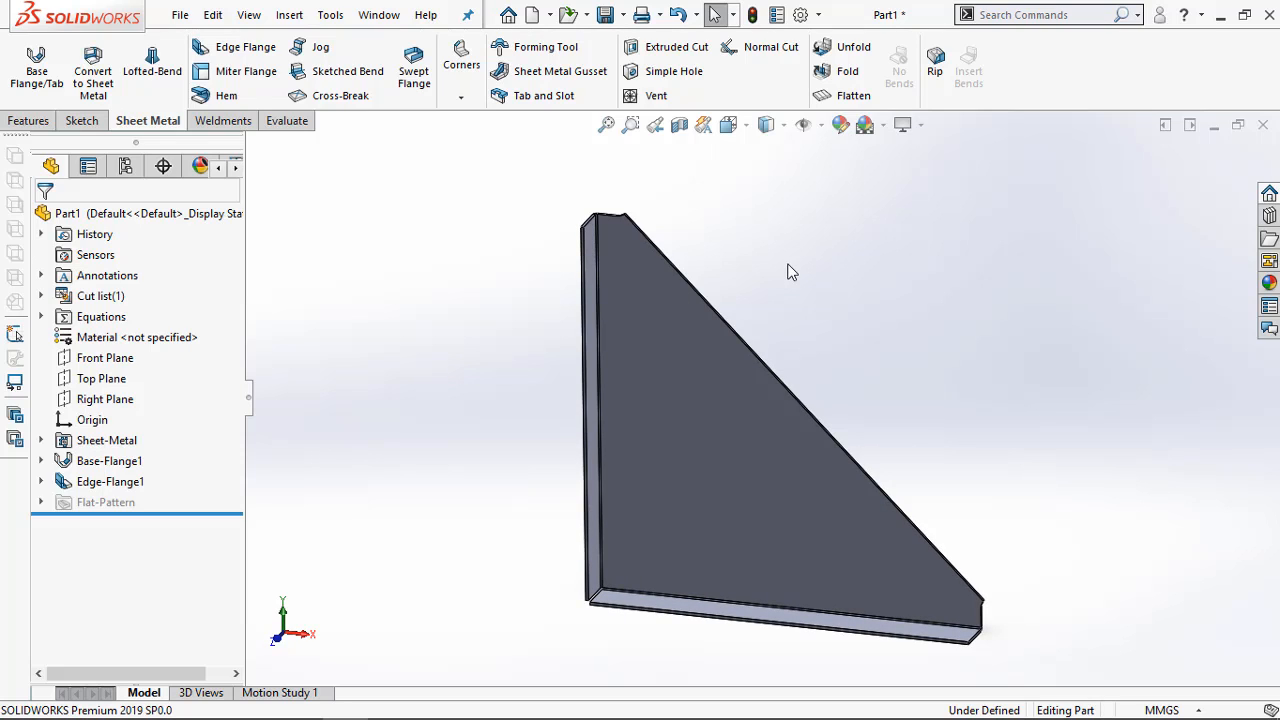
pyautogui.click(845, 97)
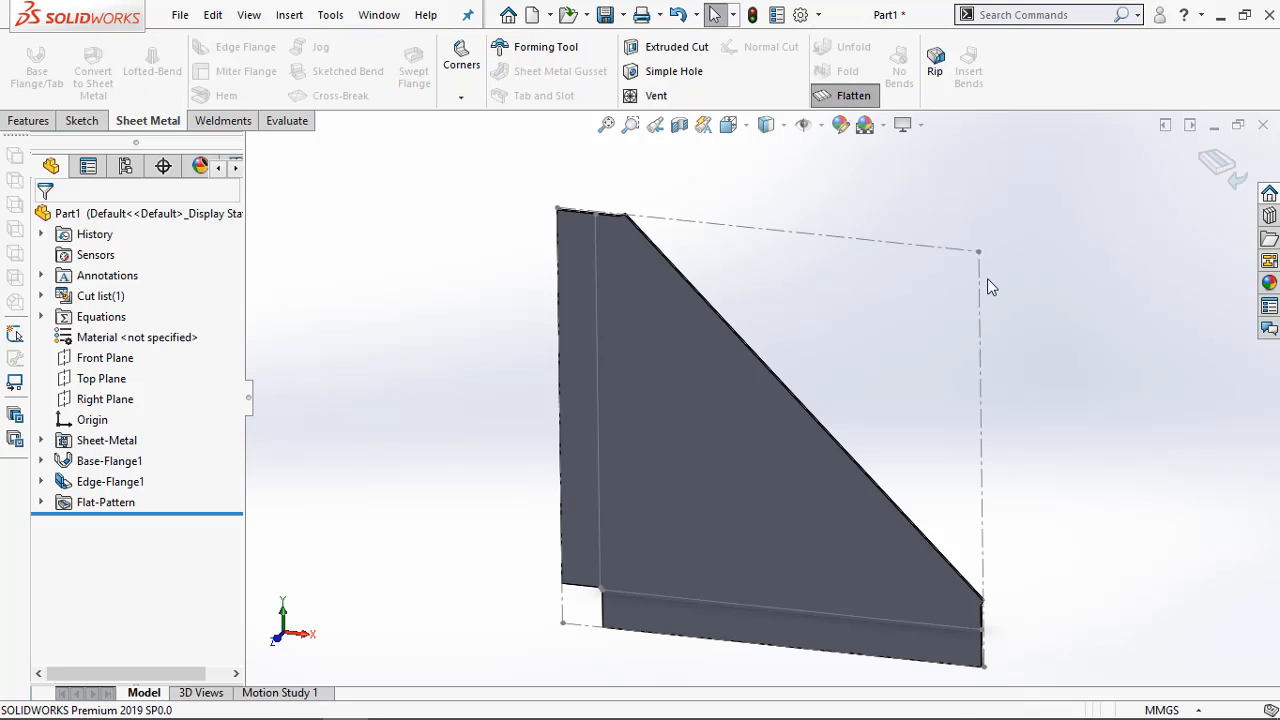
pyautogui.moveTo(1080, 318); pyautogui.dragTo(1038, 332, button='middle')
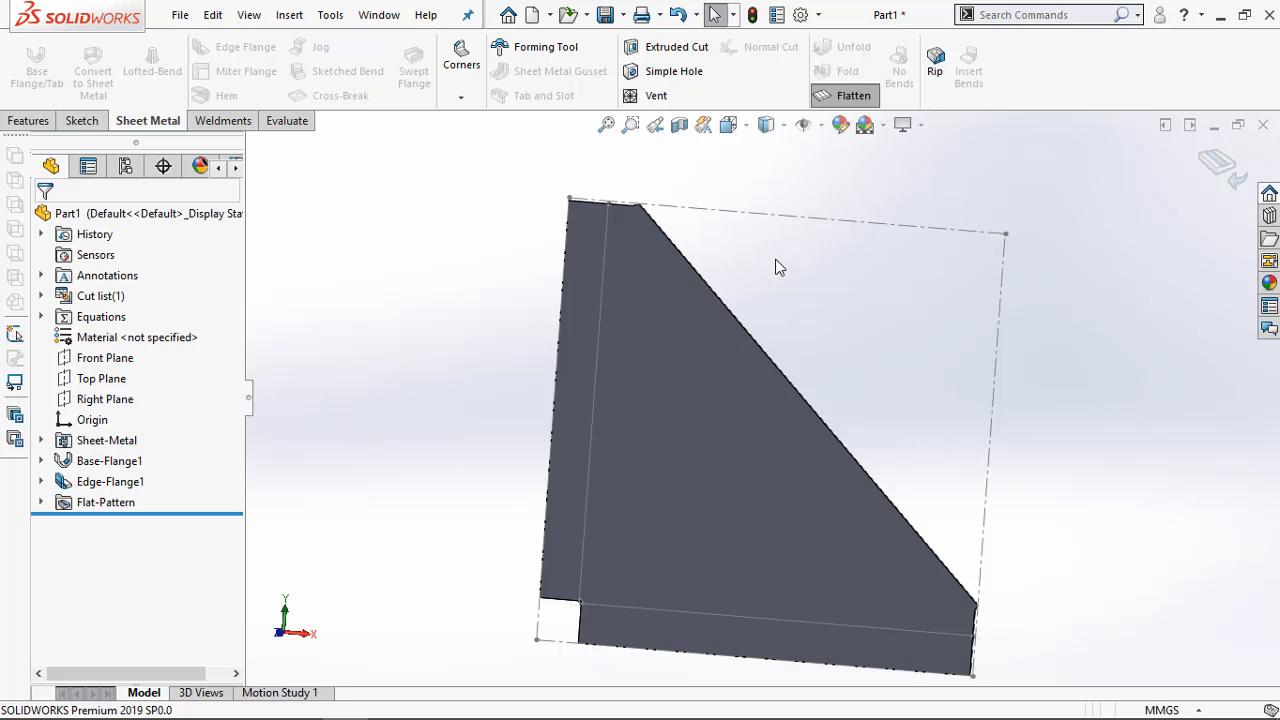
pyautogui.click(835, 101)
pyautogui.moveTo(776, 260); pyautogui.dragTo(745, 318, button='middle')
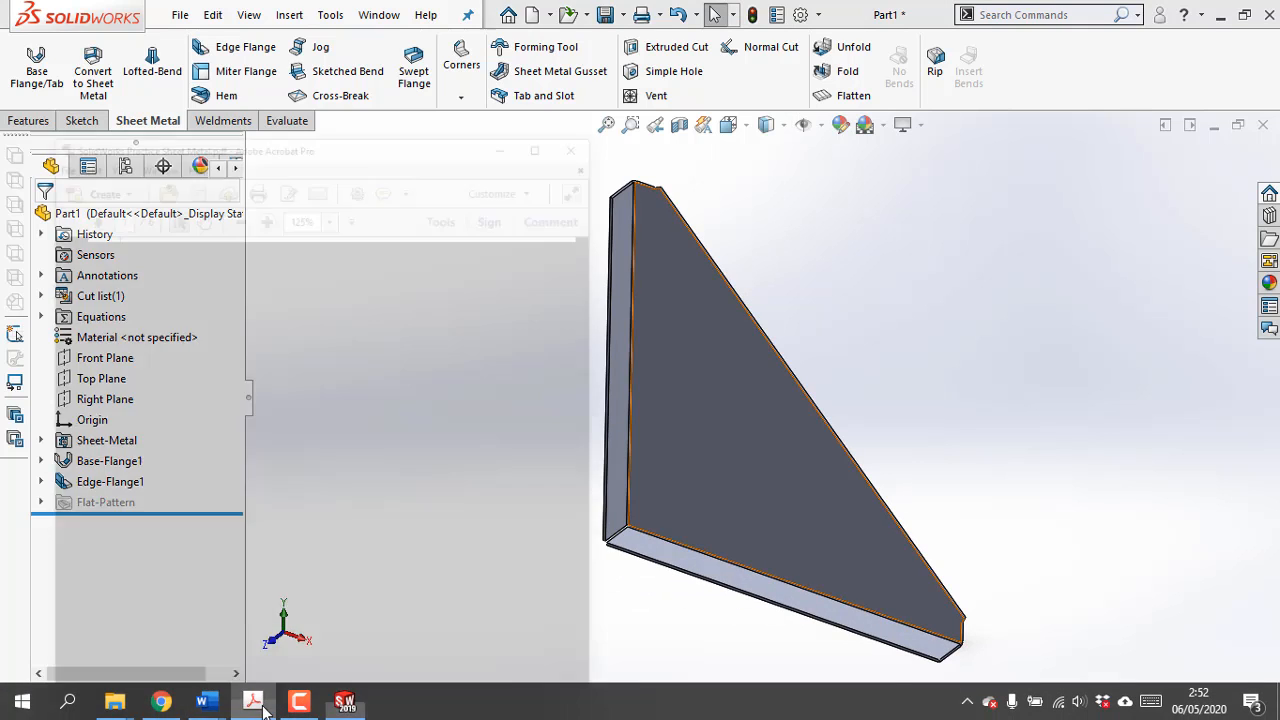
# Switch to the Adobe Acrobat drawing, examine the sloped edge's 180° fold, end angles and corner dimensions, and return to SOLIDWORKS
pyautogui.click(253, 702)
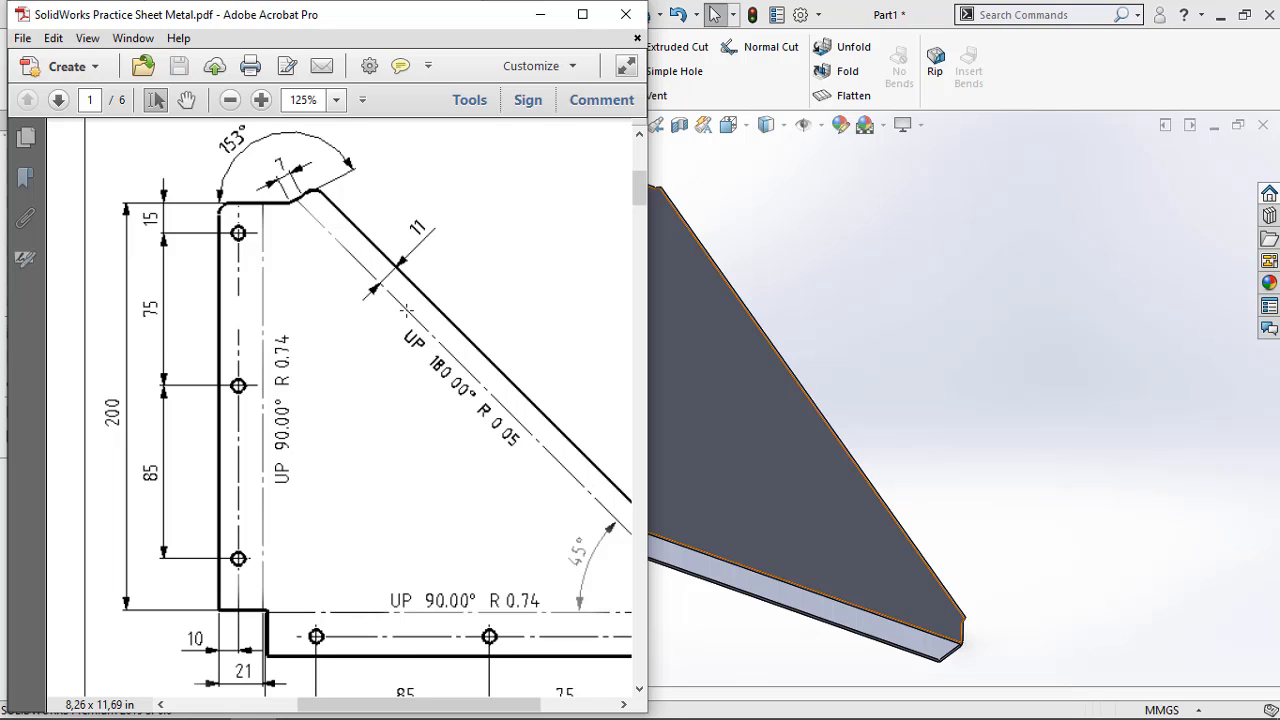
pyautogui.scroll(-1, 392, 311)
pyautogui.scroll(1, 392, 311)
pyautogui.keyDown('ctrl'); pyautogui.scroll(-3, 411, 338); pyautogui.keyUp('ctrl')
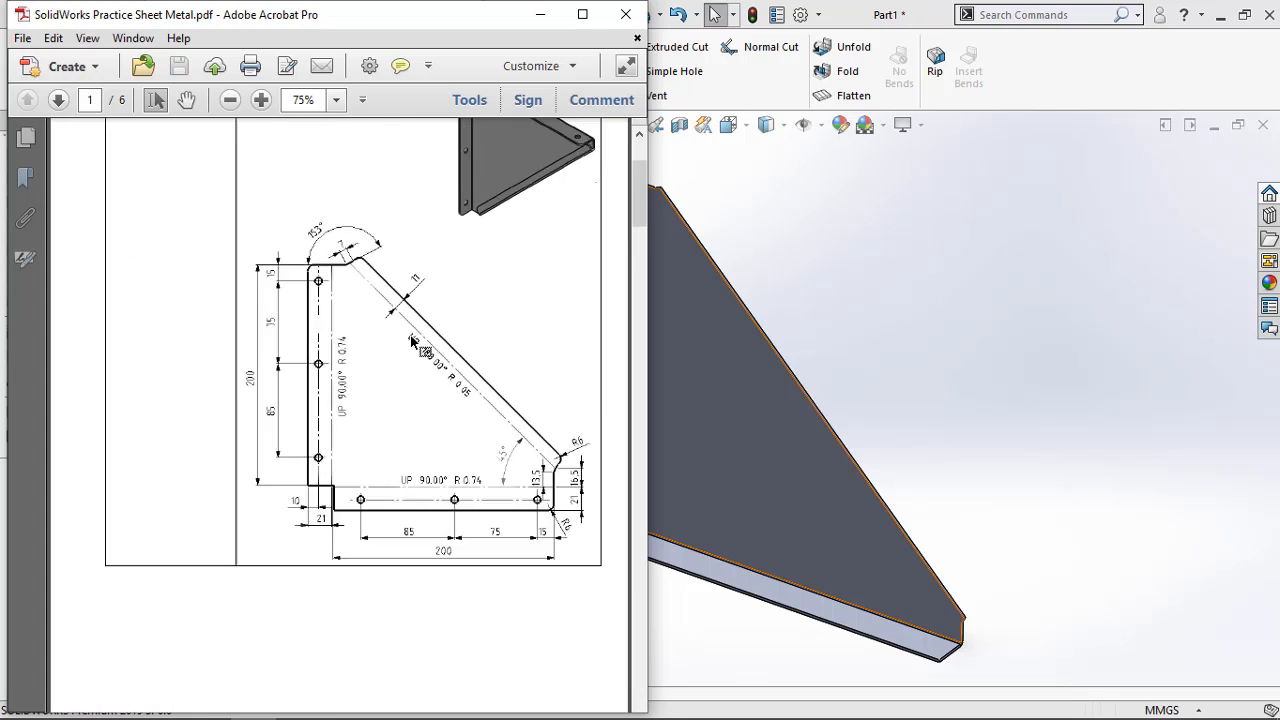
pyautogui.keyDown('ctrl'); pyautogui.scroll(-2, 411, 340); pyautogui.keyUp('ctrl')
pyautogui.keyDown('ctrl'); pyautogui.scroll(2, 486, 224); pyautogui.keyUp('ctrl')
pyautogui.keyDown('ctrl'); pyautogui.scroll(3, 543, 271); pyautogui.keyUp('ctrl')
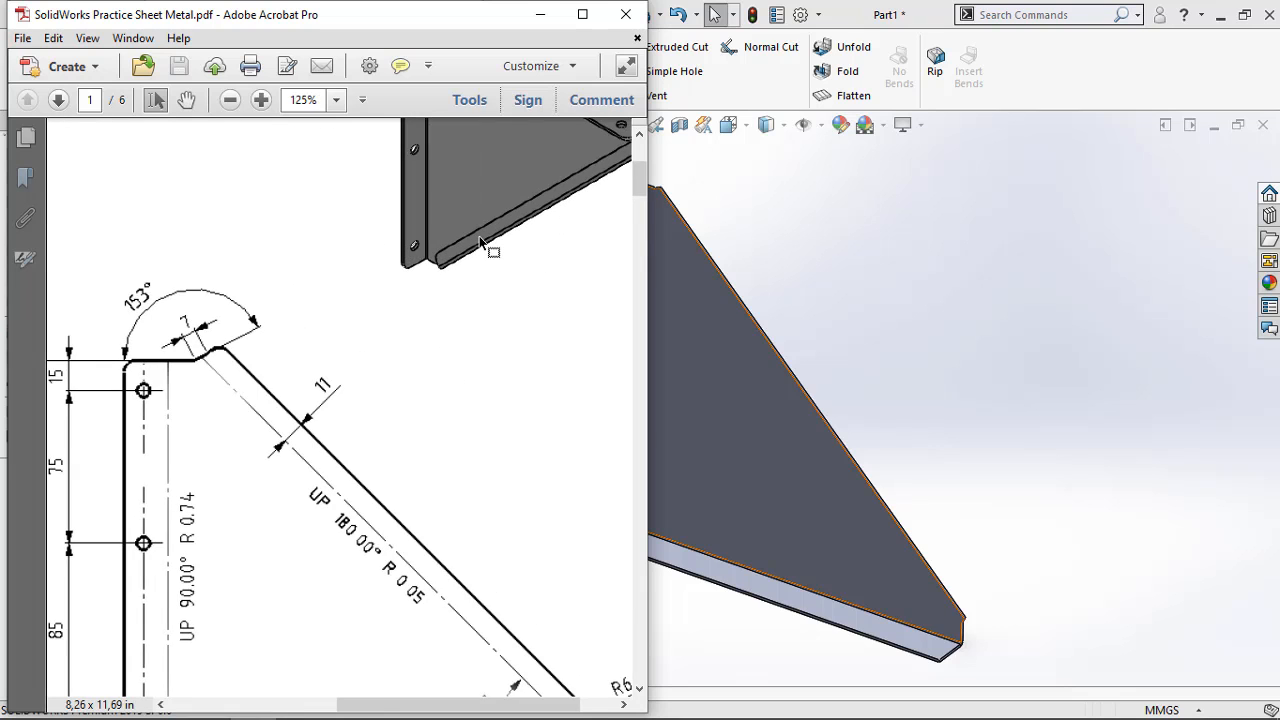
pyautogui.keyDown('ctrl'); pyautogui.scroll(-3, 474, 260); pyautogui.keyUp('ctrl')
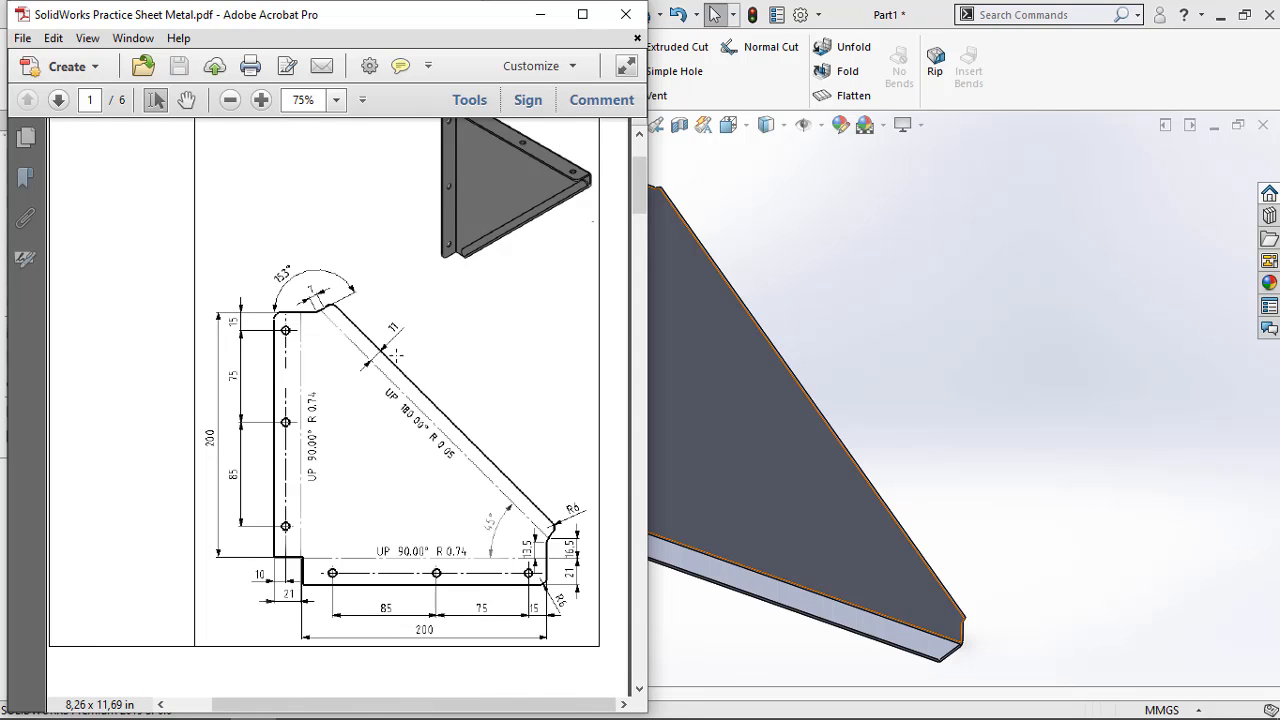
pyautogui.keyDown('ctrl'); pyautogui.scroll(-2, 396, 354); pyautogui.keyUp('ctrl')
pyautogui.keyDown('ctrl'); pyautogui.scroll(2, 487, 425); pyautogui.keyUp('ctrl')
pyautogui.keyDown('ctrl'); pyautogui.scroll(3, 580, 528); pyautogui.keyUp('ctrl')
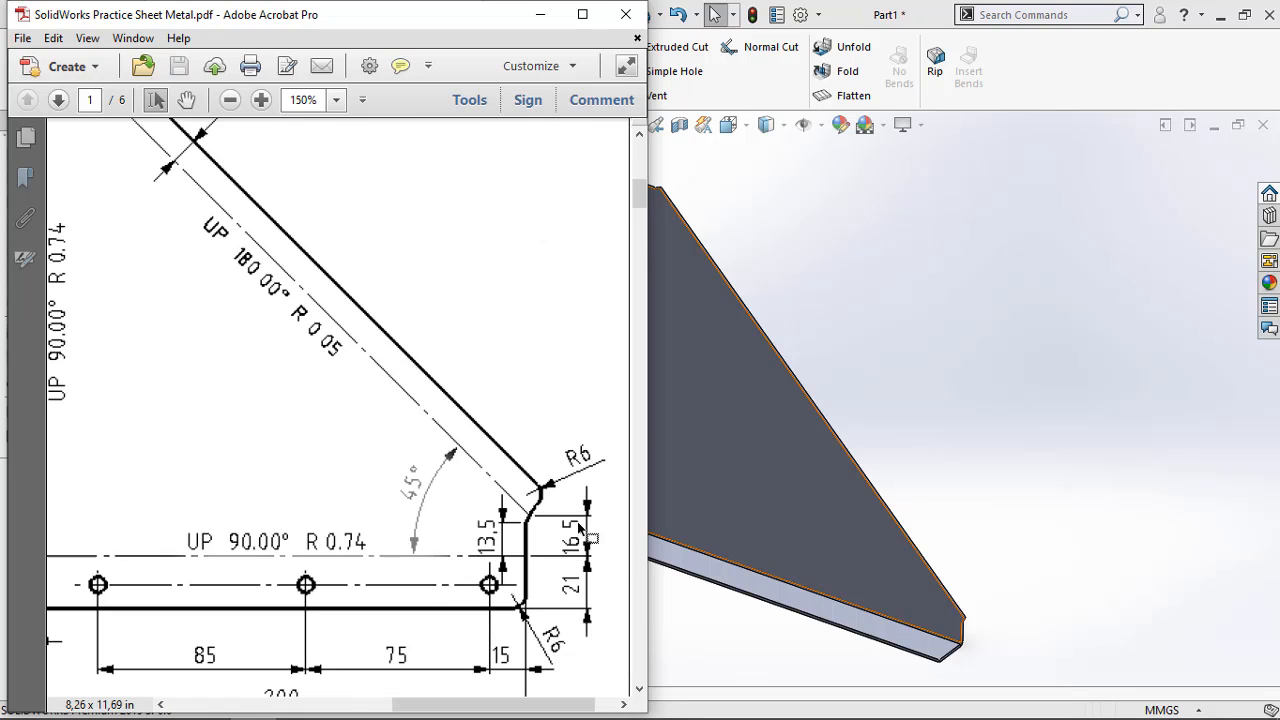
pyautogui.keyDown('ctrl'); pyautogui.scroll(-2, 398, 411); pyautogui.keyUp('ctrl')
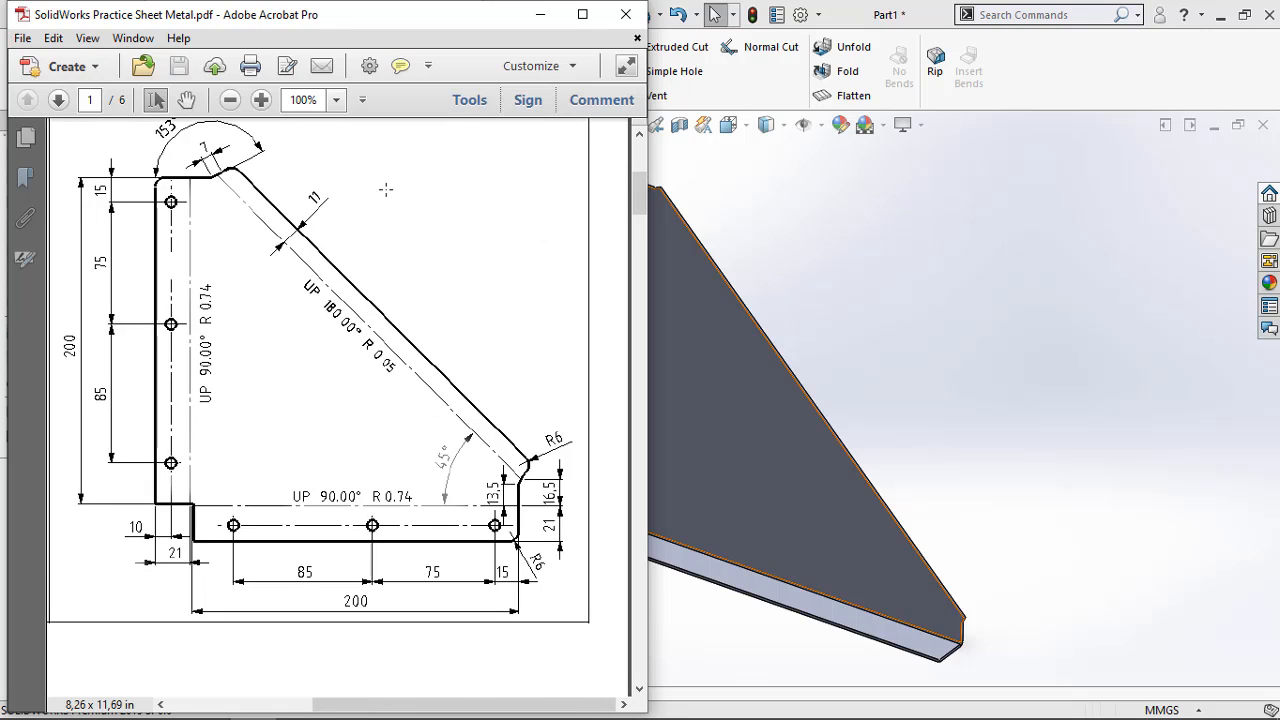
pyautogui.click(540, 14)
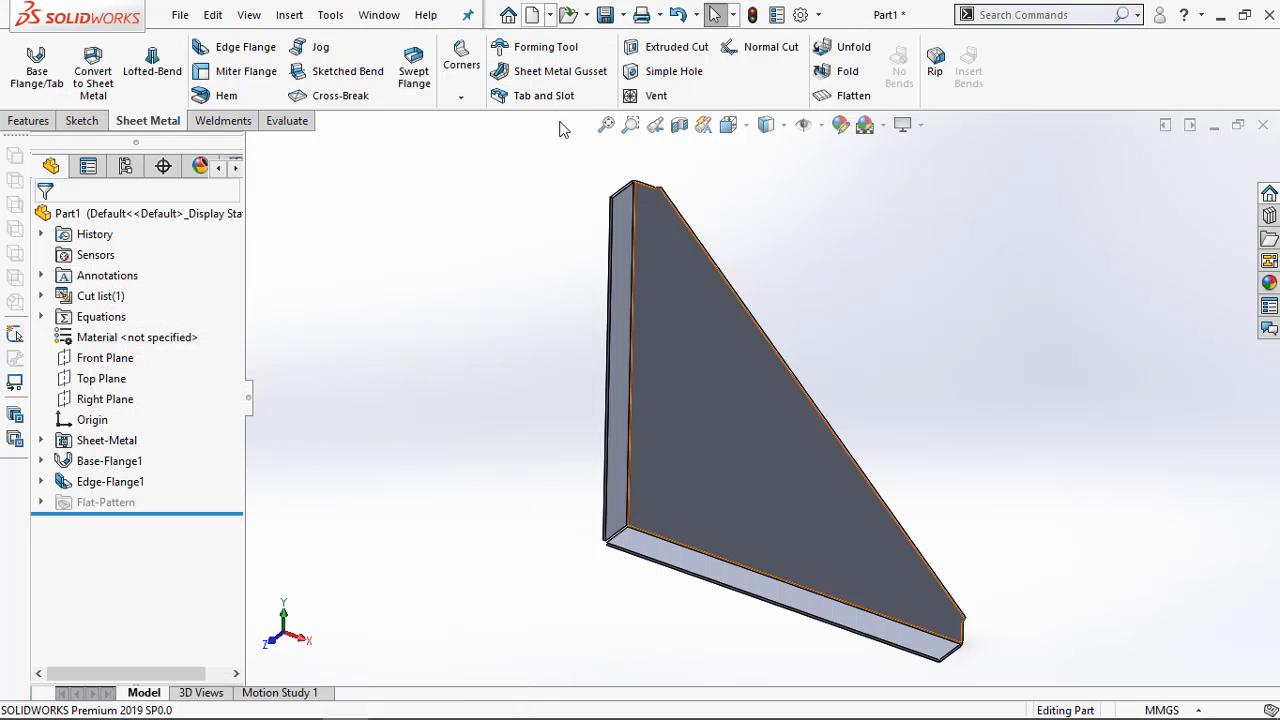
# Try to start a Miter Flange sketch at the end of the plate's sloped edge
pyautogui.click(244, 78)
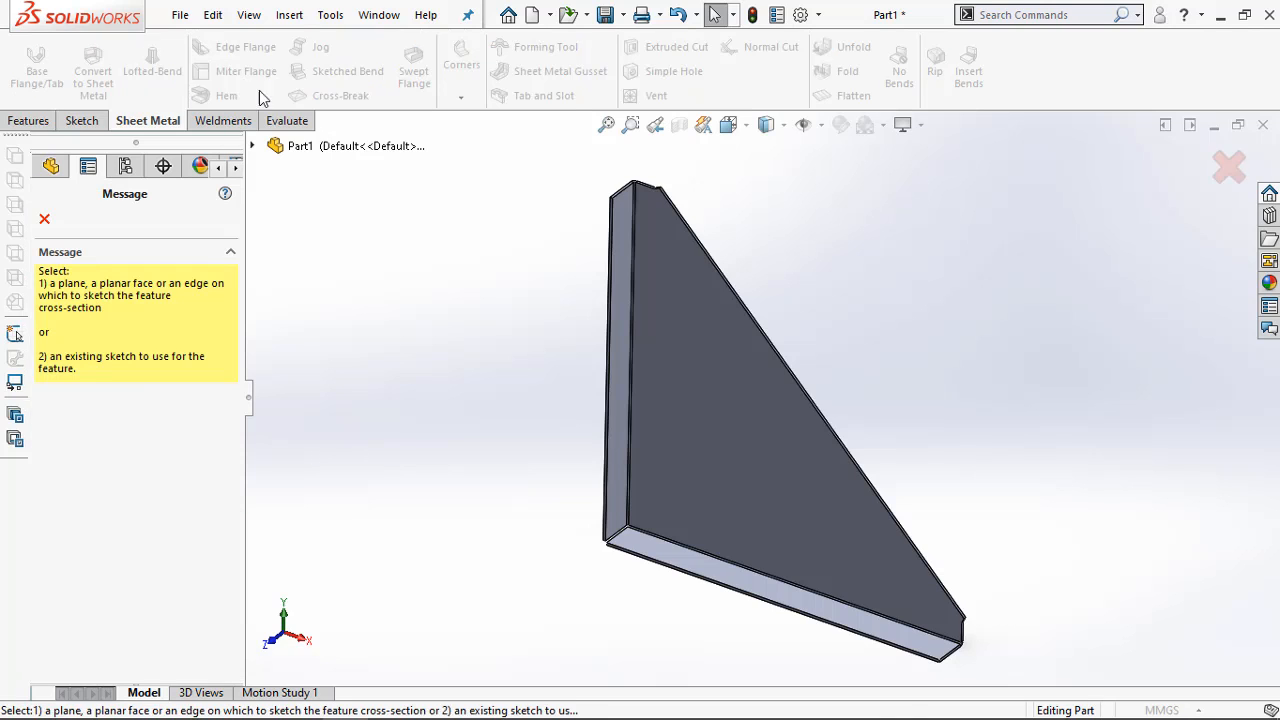
pyautogui.click(703, 256)
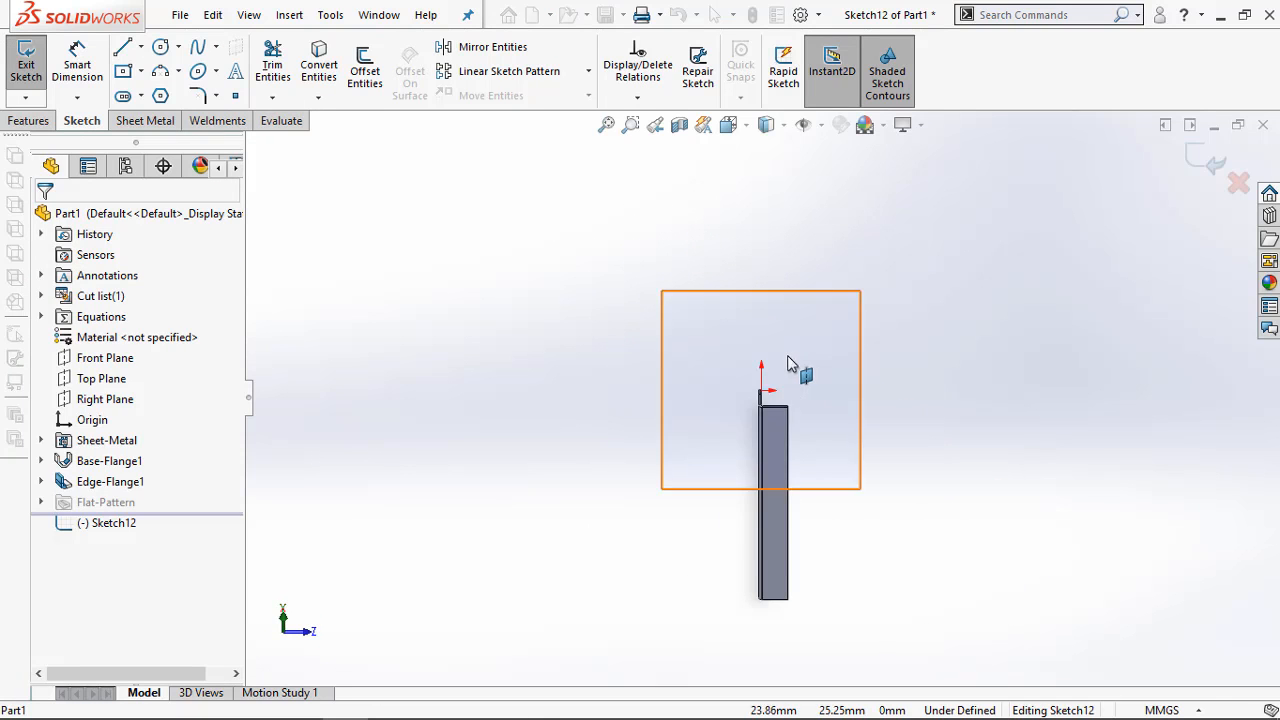
pyautogui.moveTo(831, 360); pyautogui.dragTo(722, 427, button='middle')
pyautogui.scroll(-5, 722, 430)
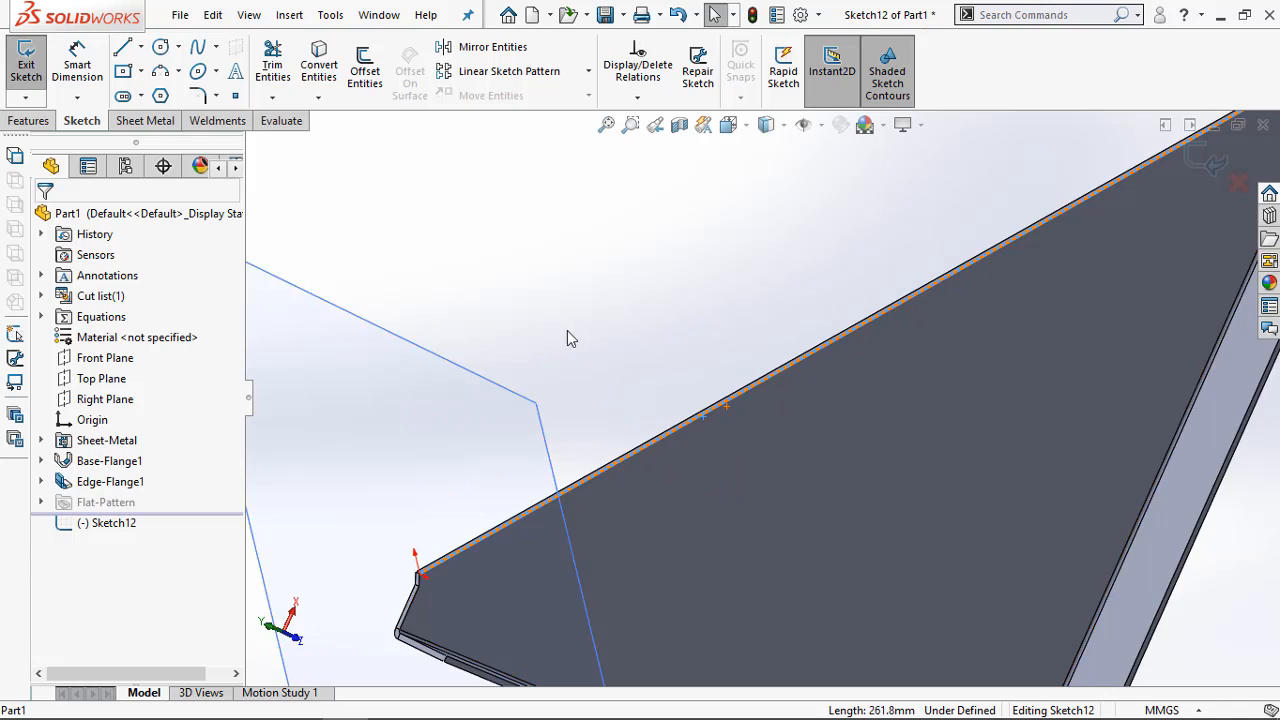
pyautogui.moveTo(571, 337); pyautogui.dragTo(843, 289, button='middle')
pyautogui.click(1197, 152)
pyautogui.click(1204, 160)
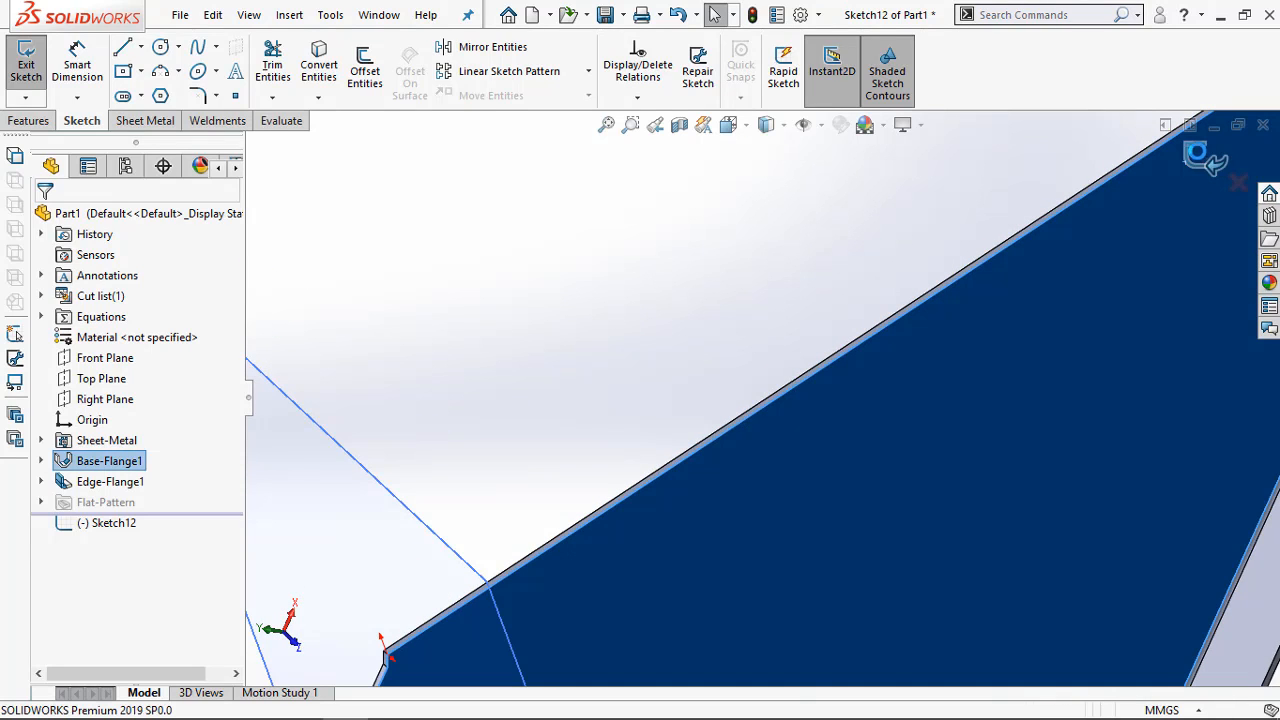
# Delete the reference plane left over from the miter flange attempt
pyautogui.scroll(5, 705, 320)
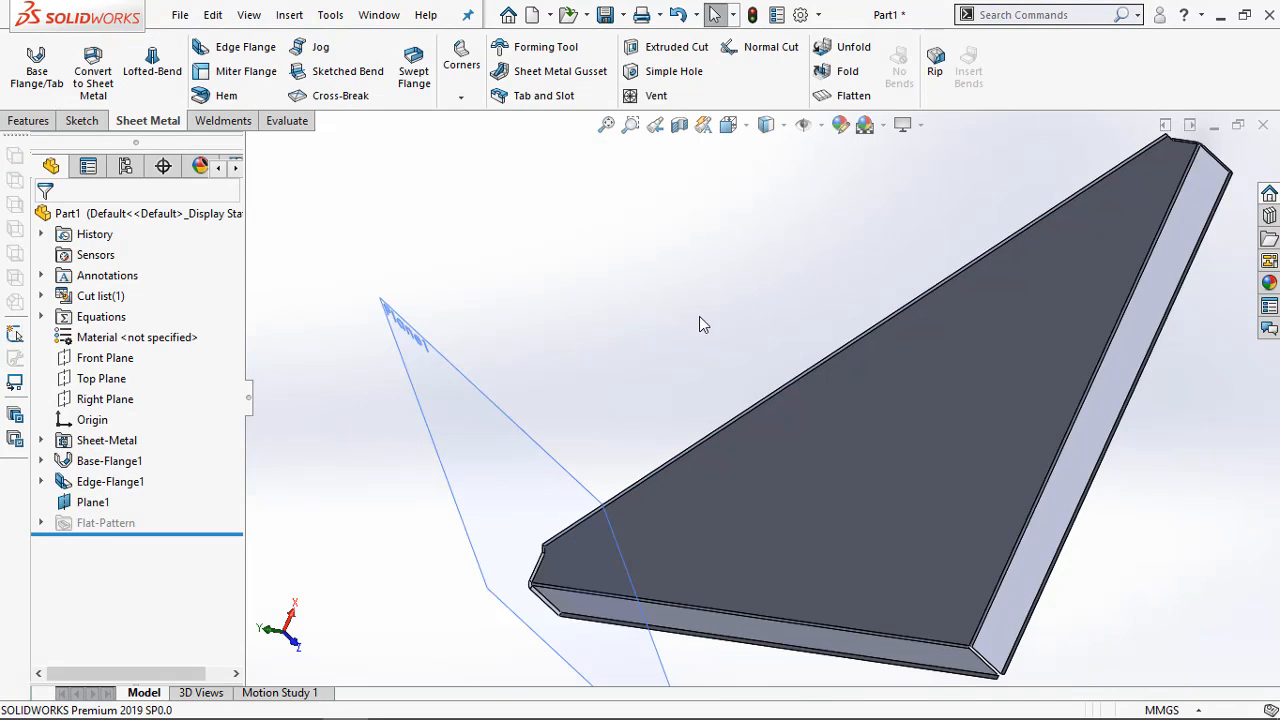
pyautogui.moveTo(699, 316); pyautogui.dragTo(752, 342, button='middle')
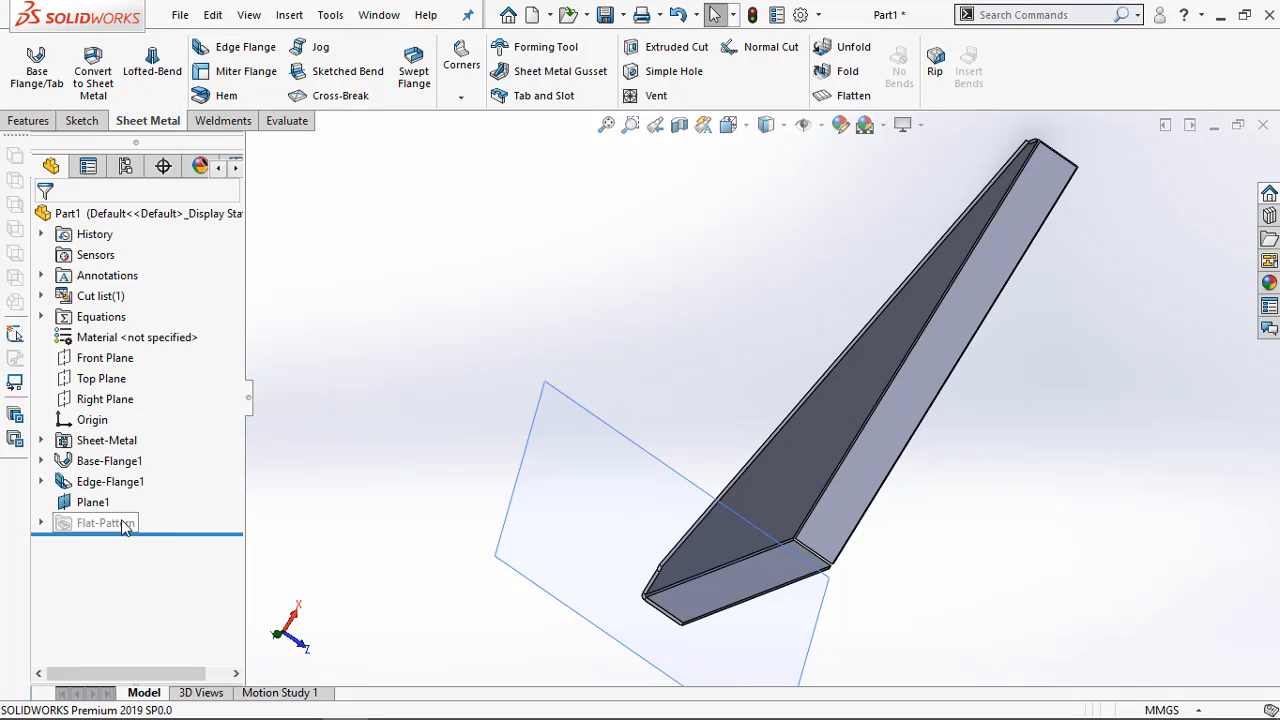
pyautogui.rightClick(93, 502)
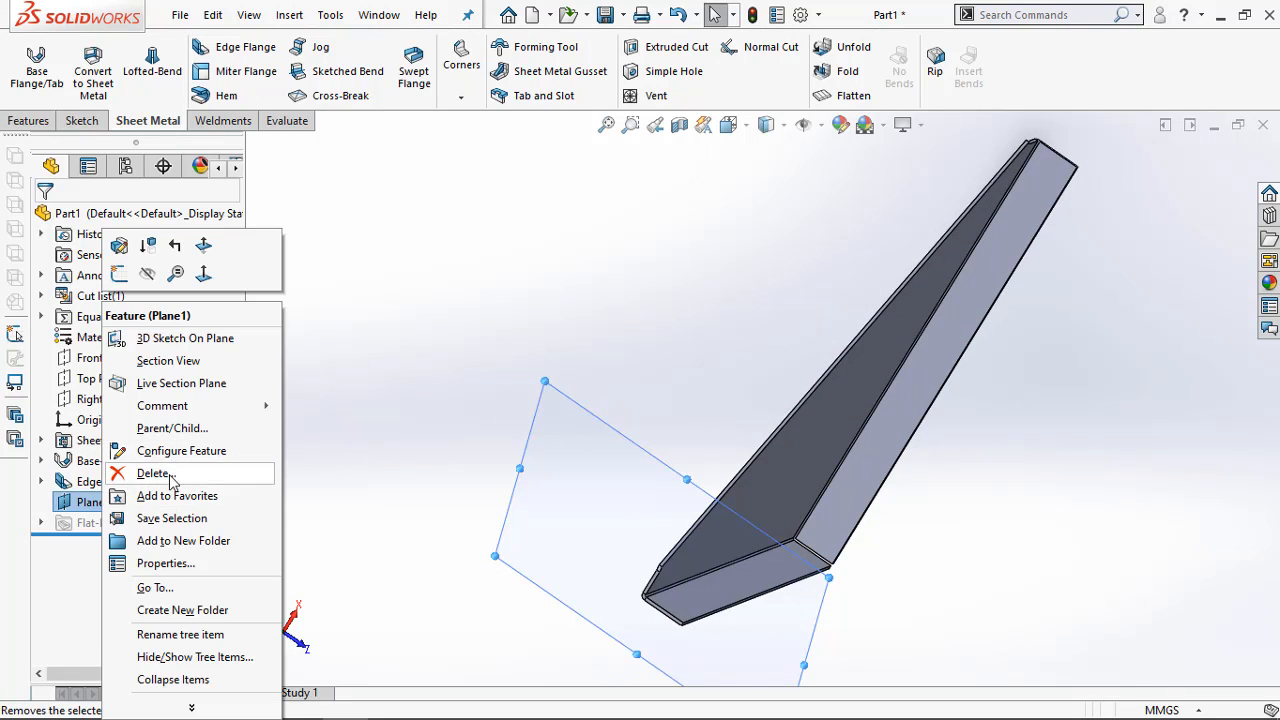
pyautogui.click(160, 471)
pyautogui.click(760, 276)
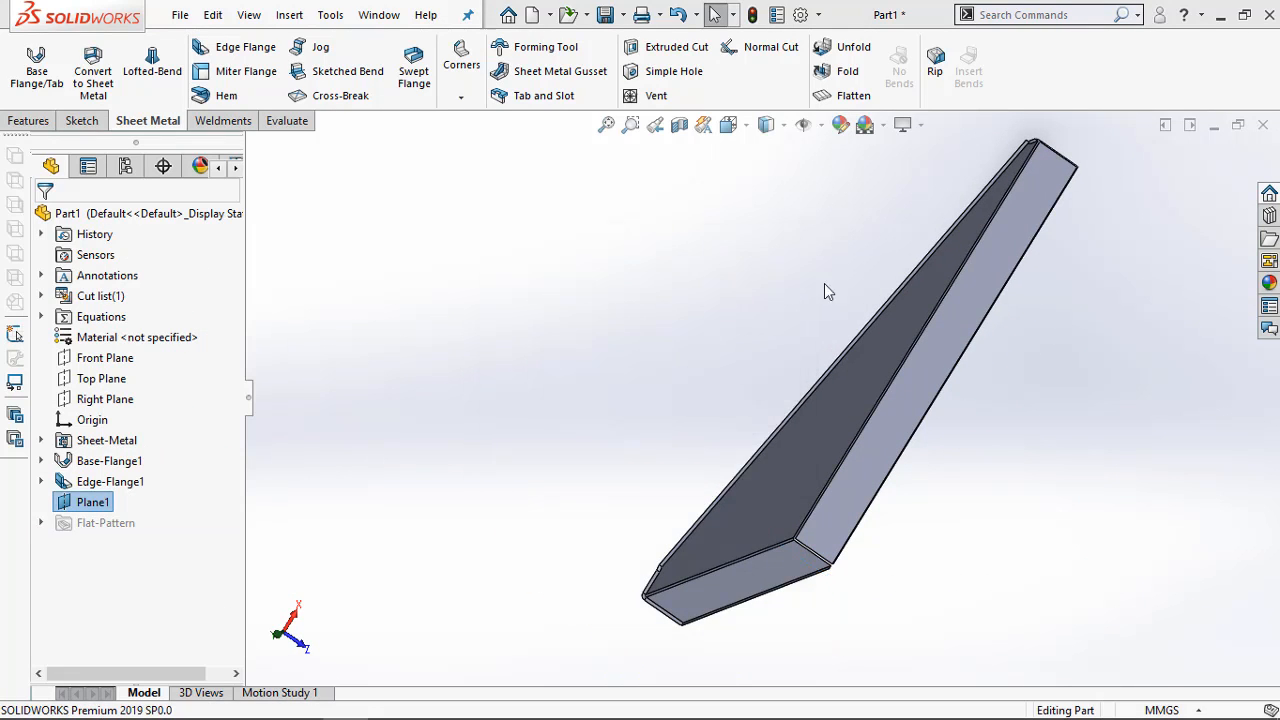
pyautogui.moveTo(825, 285); pyautogui.dragTo(729, 203, button='middle')
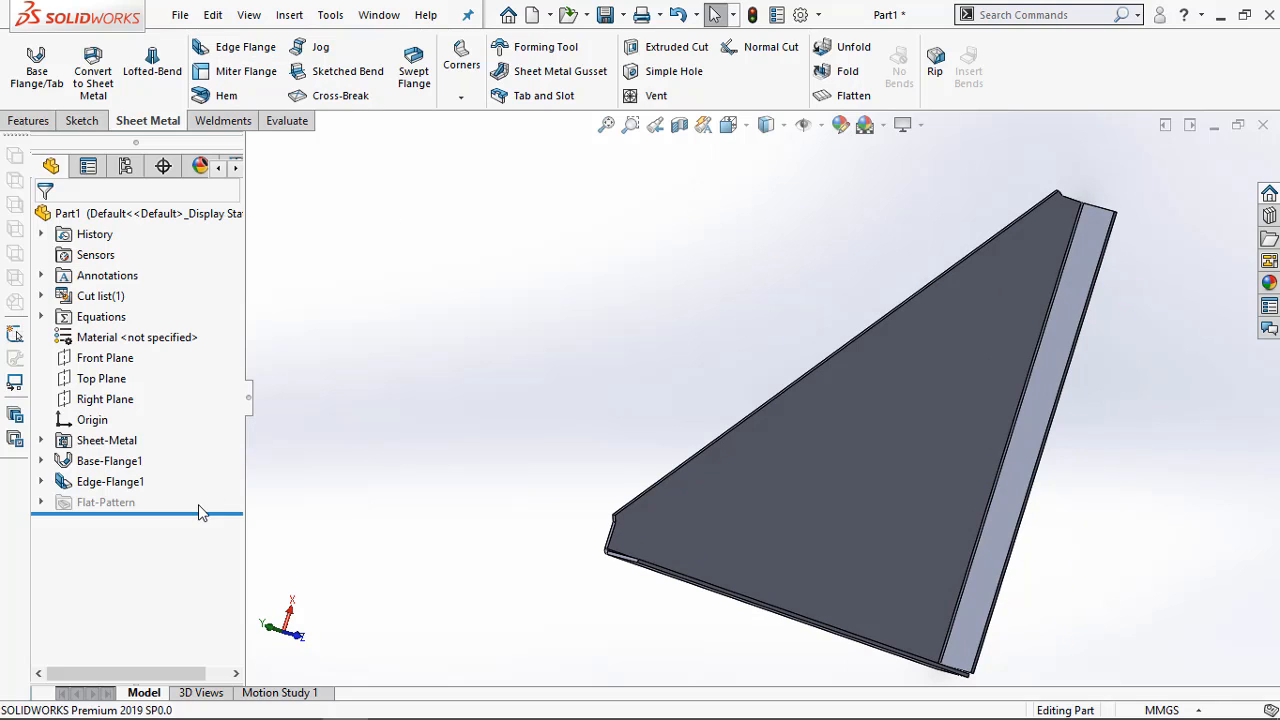
# Roll back above the flat pattern and try to start a Miter Flange sketch at the end of the plate's sloped edge
pyautogui.moveTo(200, 512); pyautogui.dragTo(212, 486)
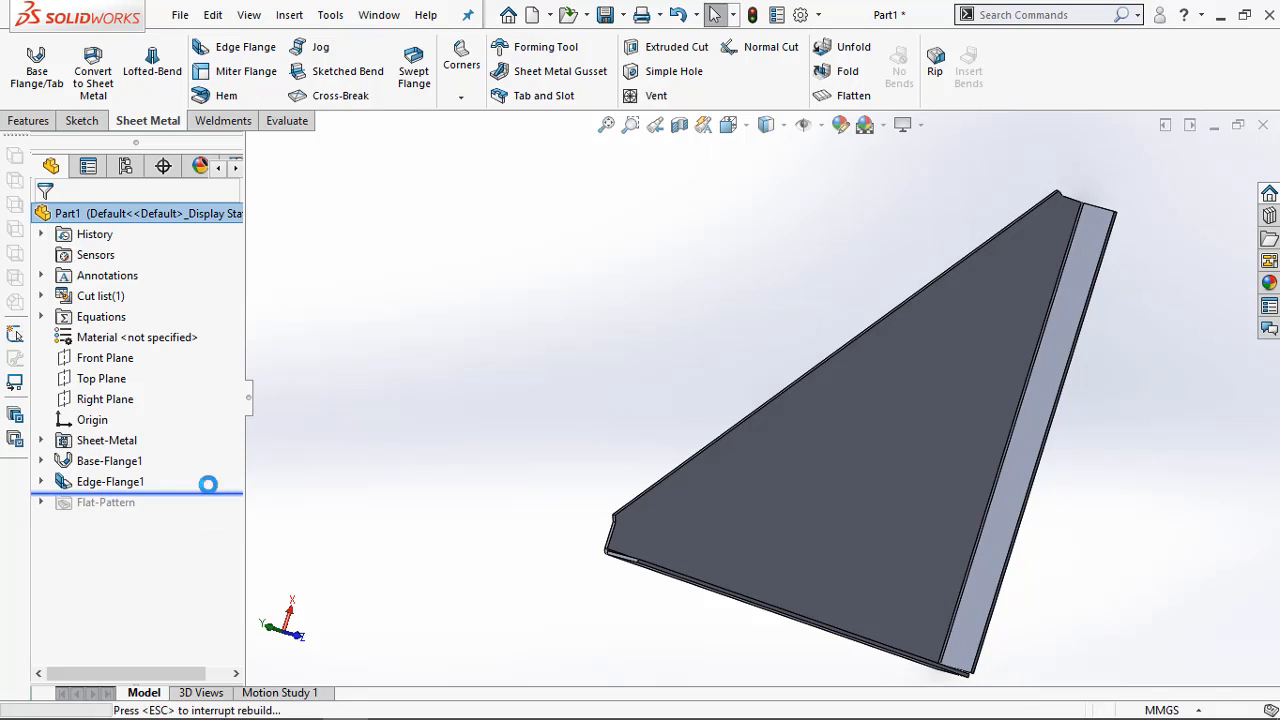
pyautogui.click(246, 71)
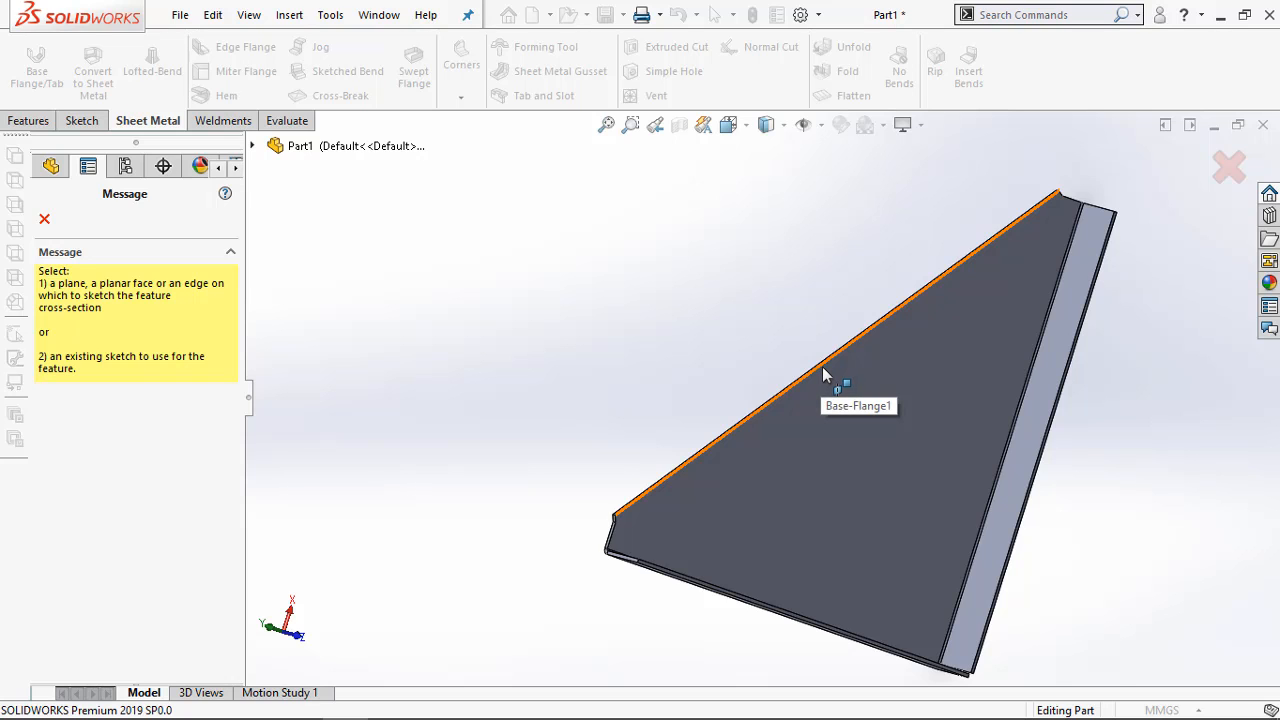
pyautogui.click(823, 374)
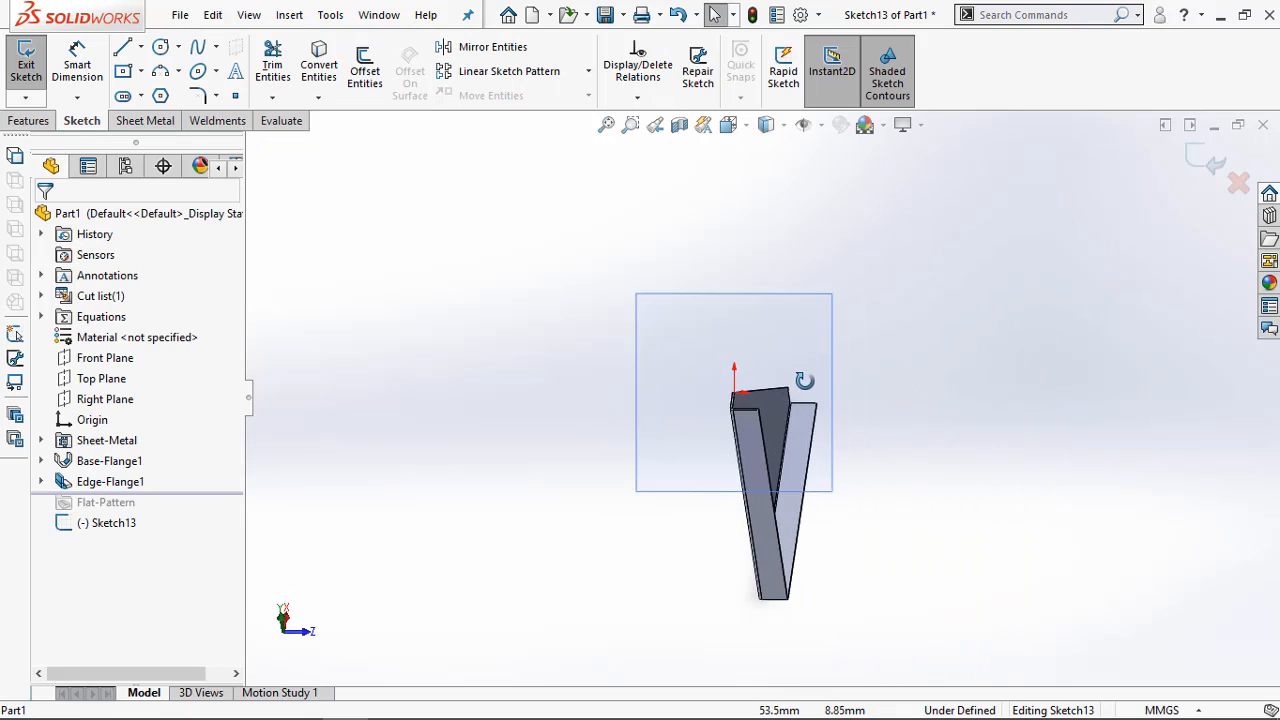
pyautogui.moveTo(805, 381); pyautogui.dragTo(756, 443, button='middle')
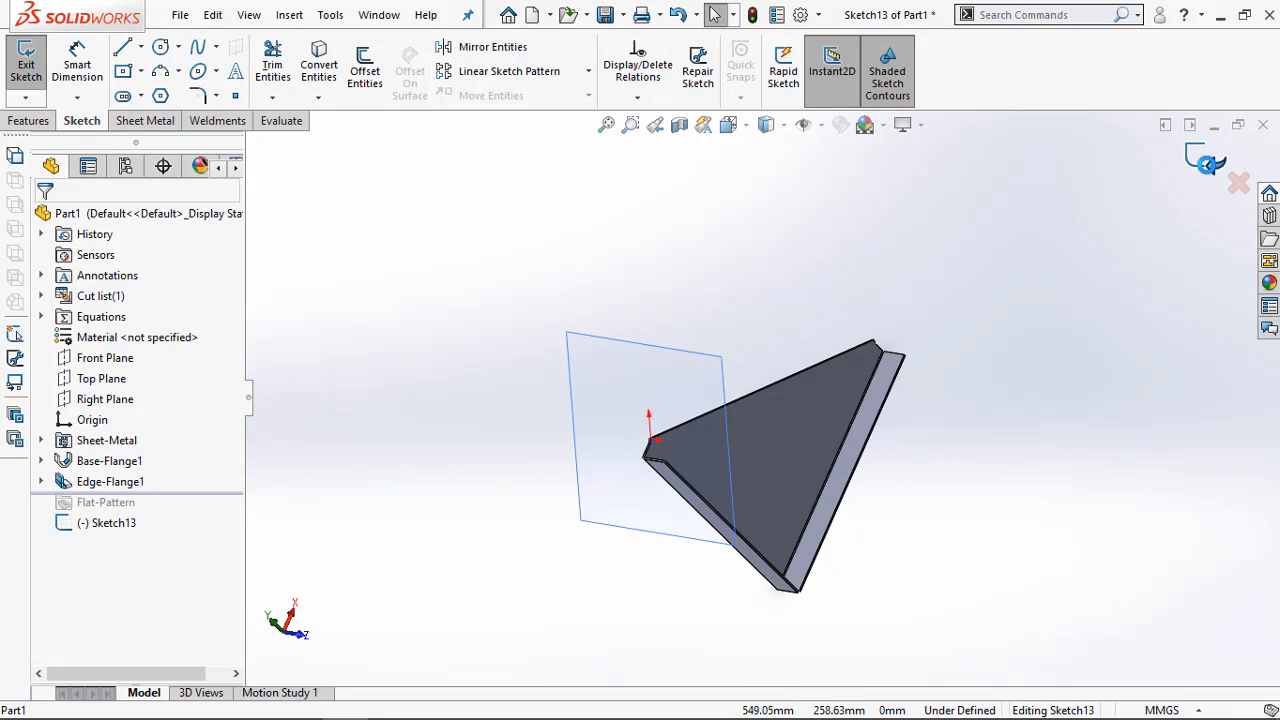
pyautogui.click(1207, 163)
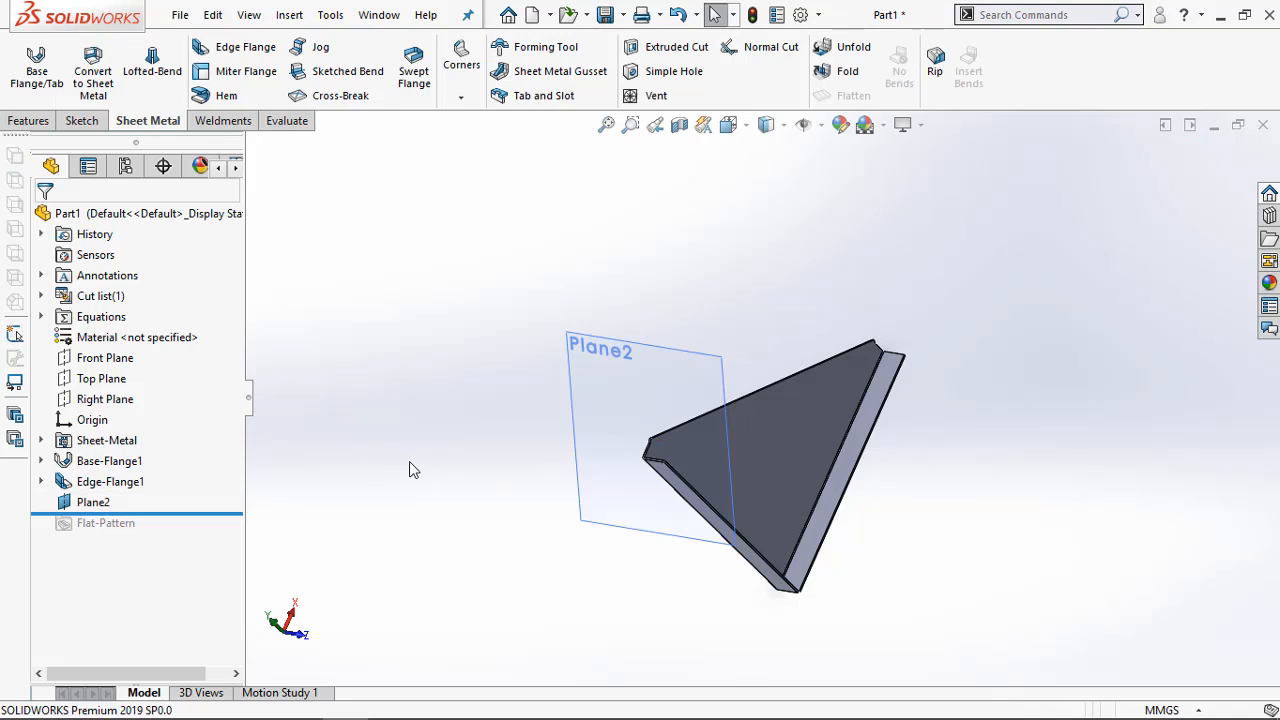
# Delete the leftover reference plane at the corner of the sloped edge
pyautogui.moveTo(745, 520); pyautogui.dragTo(645, 481, button='middle')
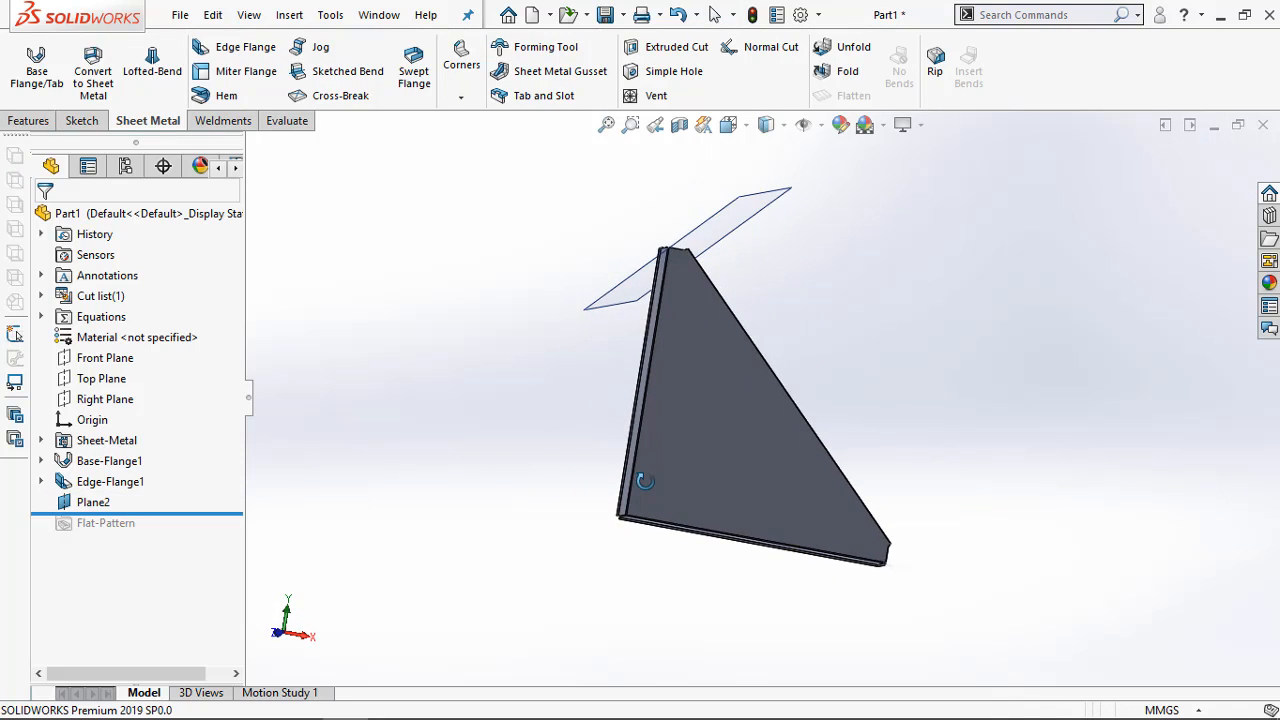
pyautogui.rightClick(93, 502)
pyautogui.click(143, 472)
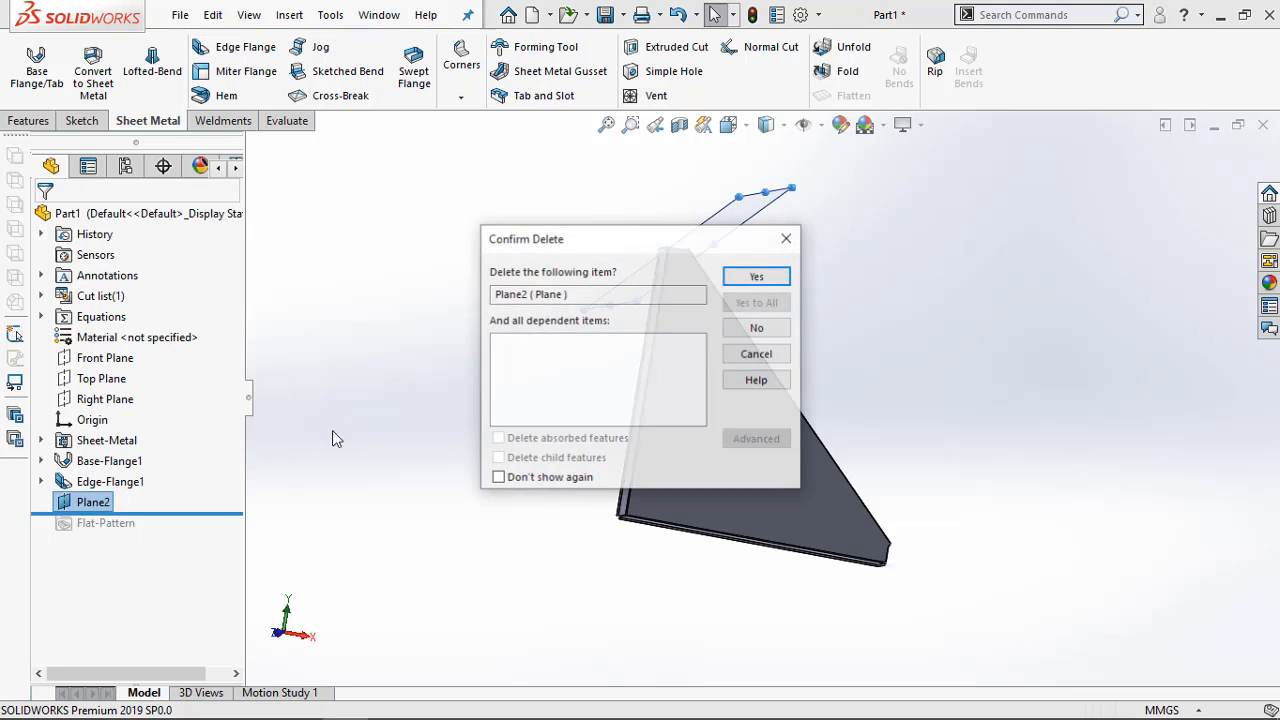
pyautogui.click(757, 277)
pyautogui.moveTo(459, 289); pyautogui.dragTo(460, 349, button='middle')
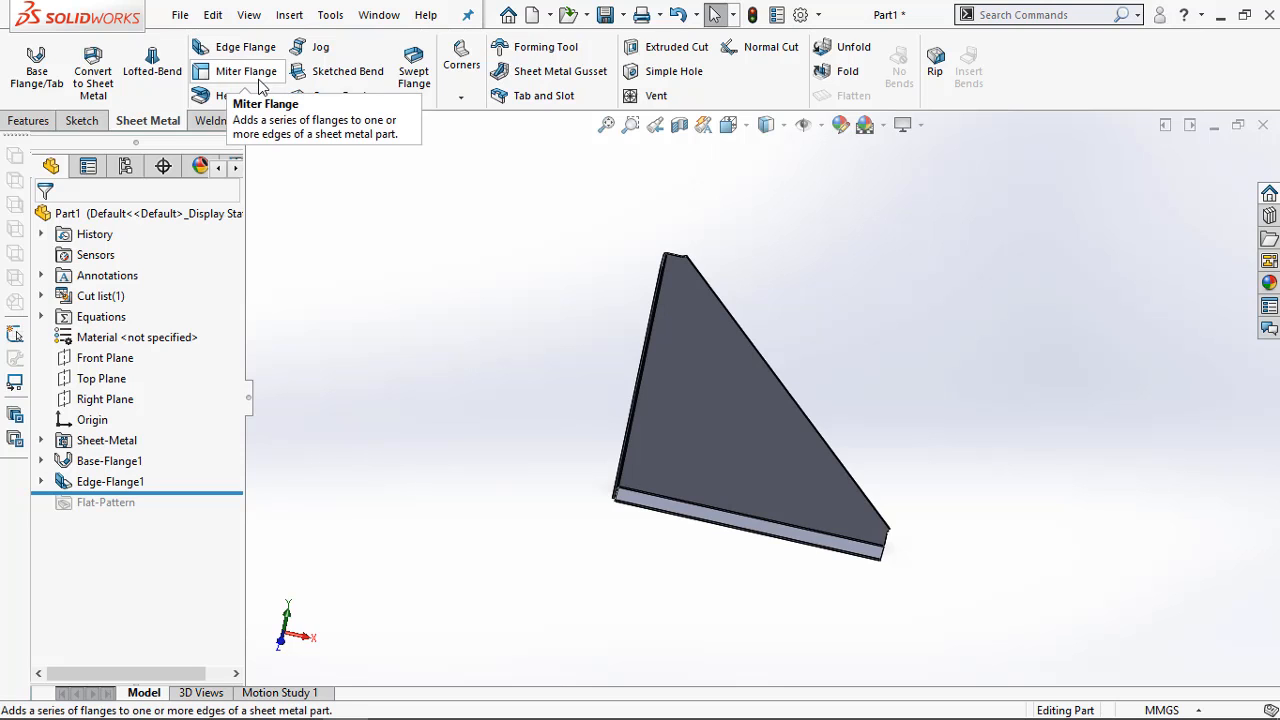
# Try to create a miter flange on the sloped edge from an empty sketch on the plate's face, and leave the sketch
pyautogui.scroll(-4, 790, 335)
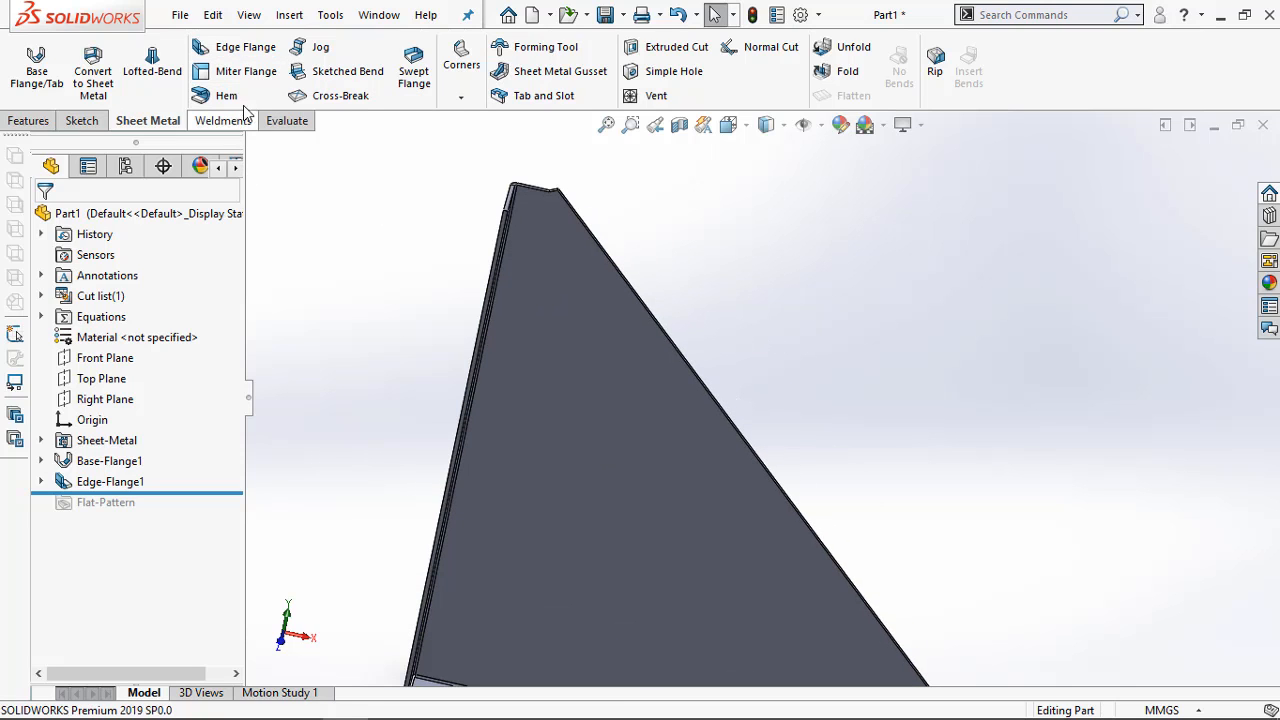
pyautogui.click(244, 72)
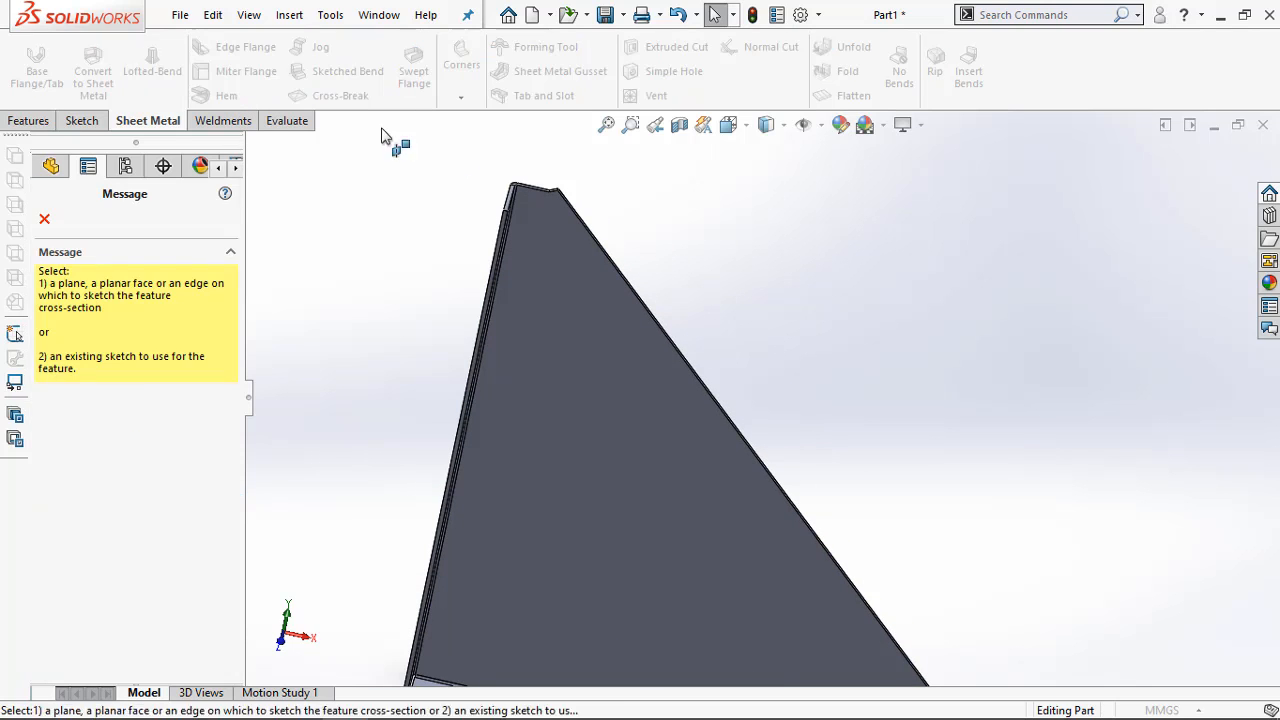
pyautogui.click(572, 268)
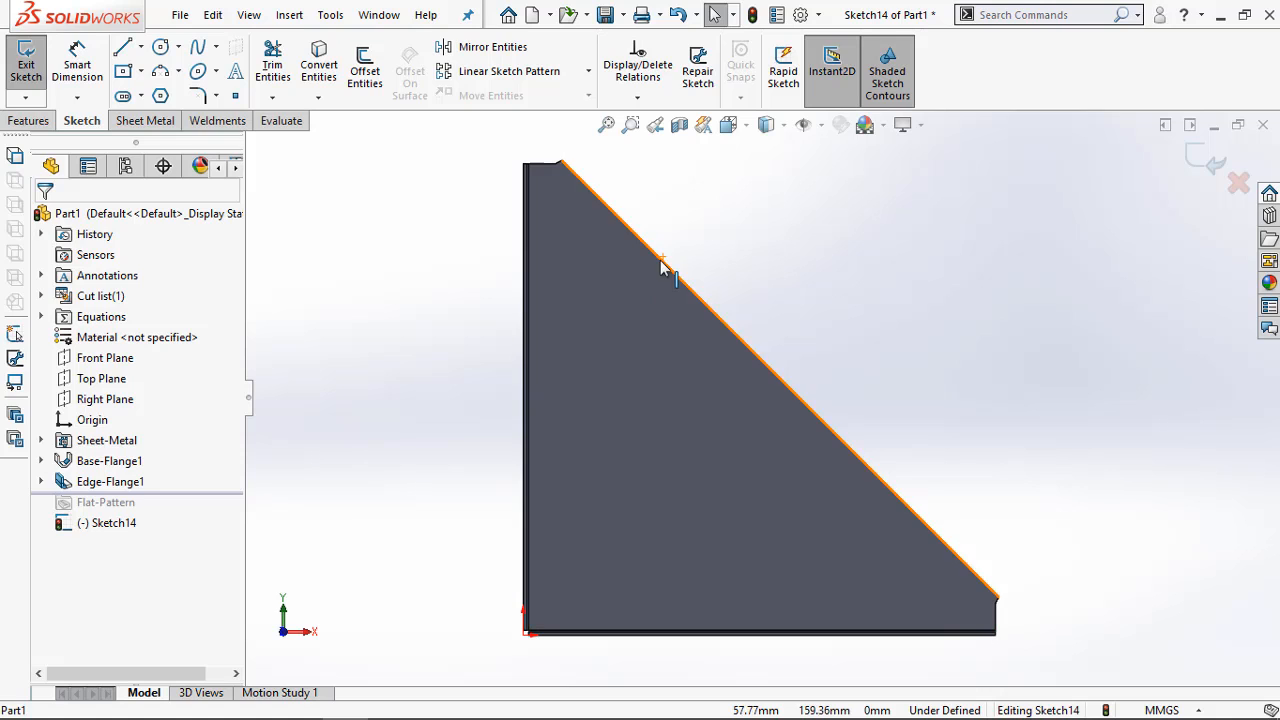
pyautogui.click(660, 268)
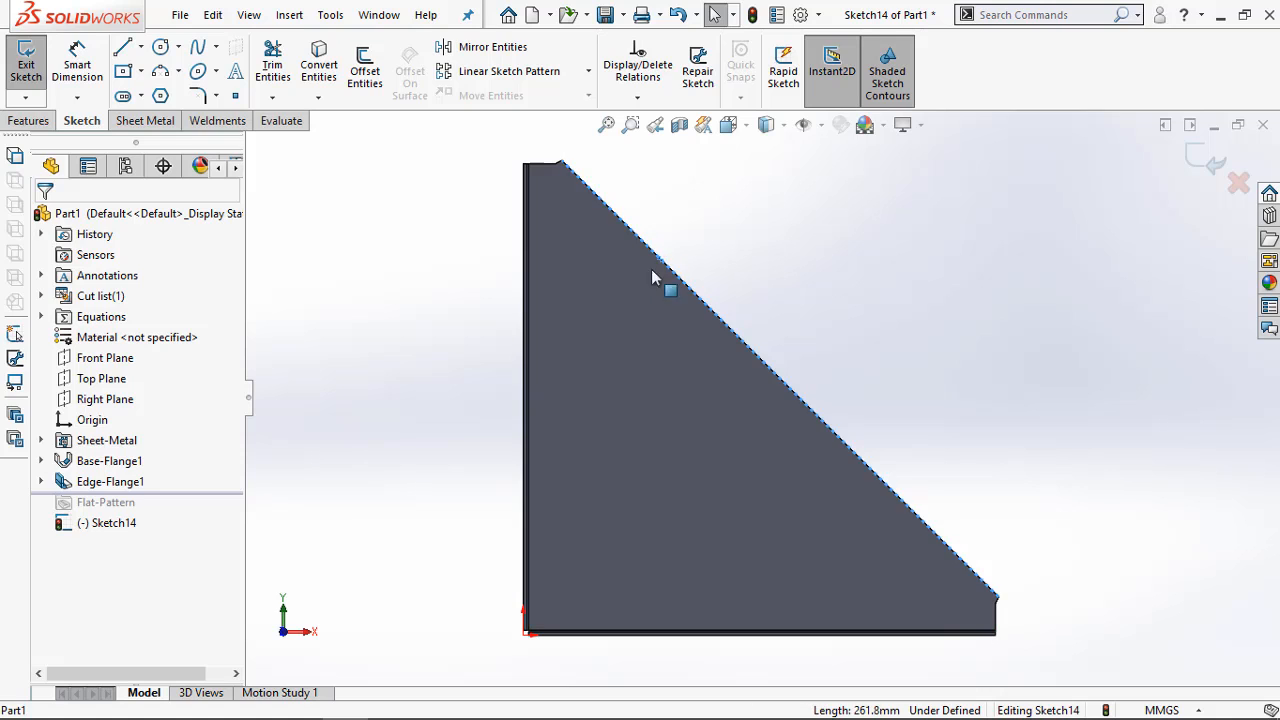
pyautogui.click(139, 124)
pyautogui.click(238, 71)
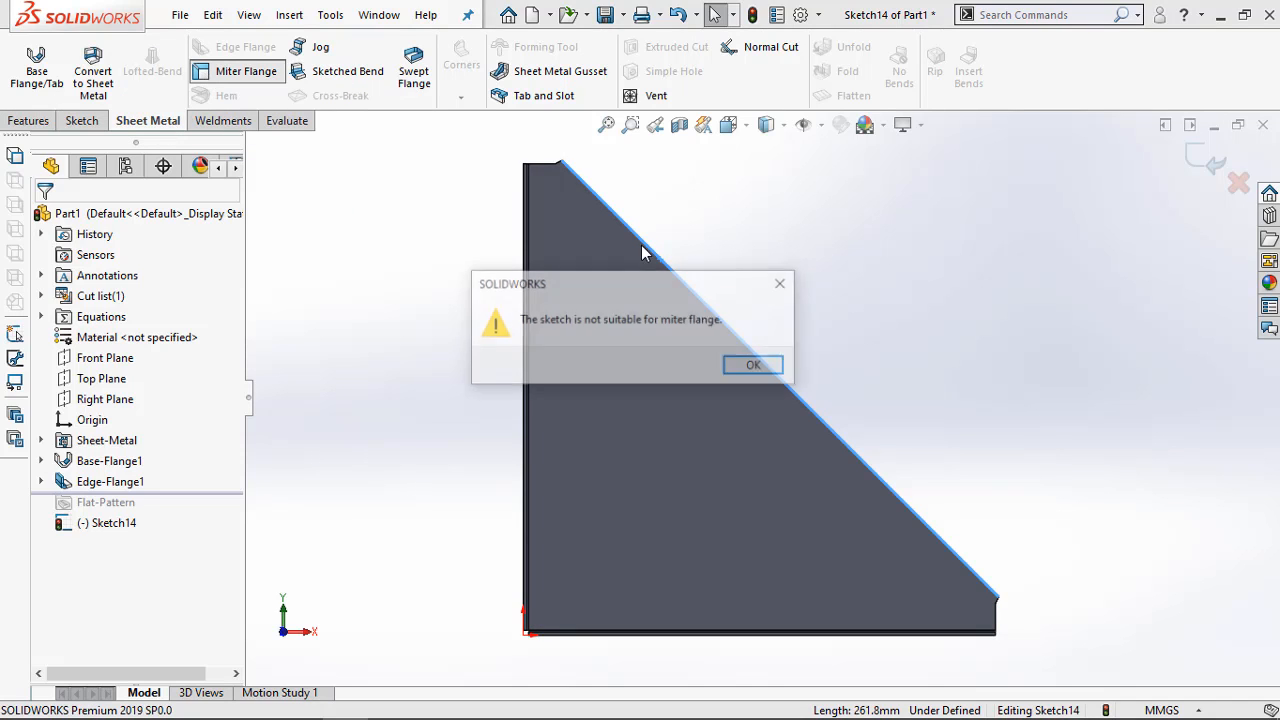
pyautogui.click(764, 366)
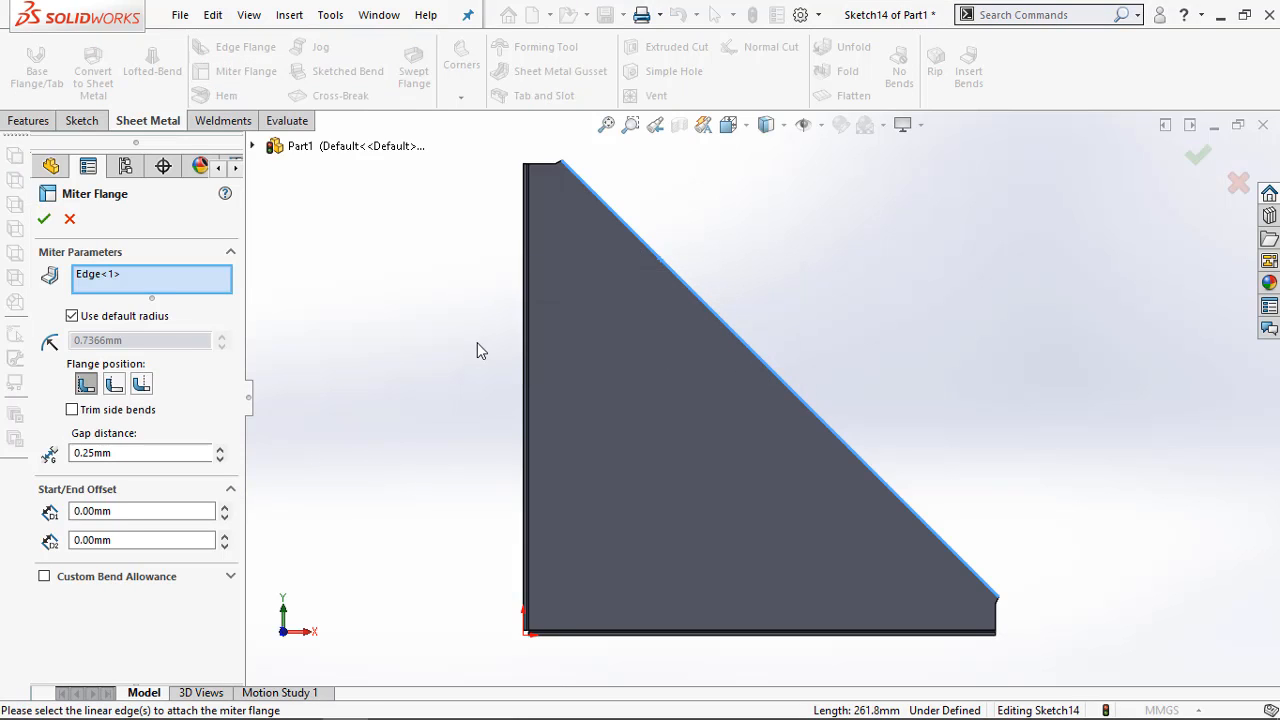
pyautogui.click(657, 262)
pyautogui.moveTo(753, 268); pyautogui.dragTo(614, 306, button='middle')
pyautogui.click(69, 219)
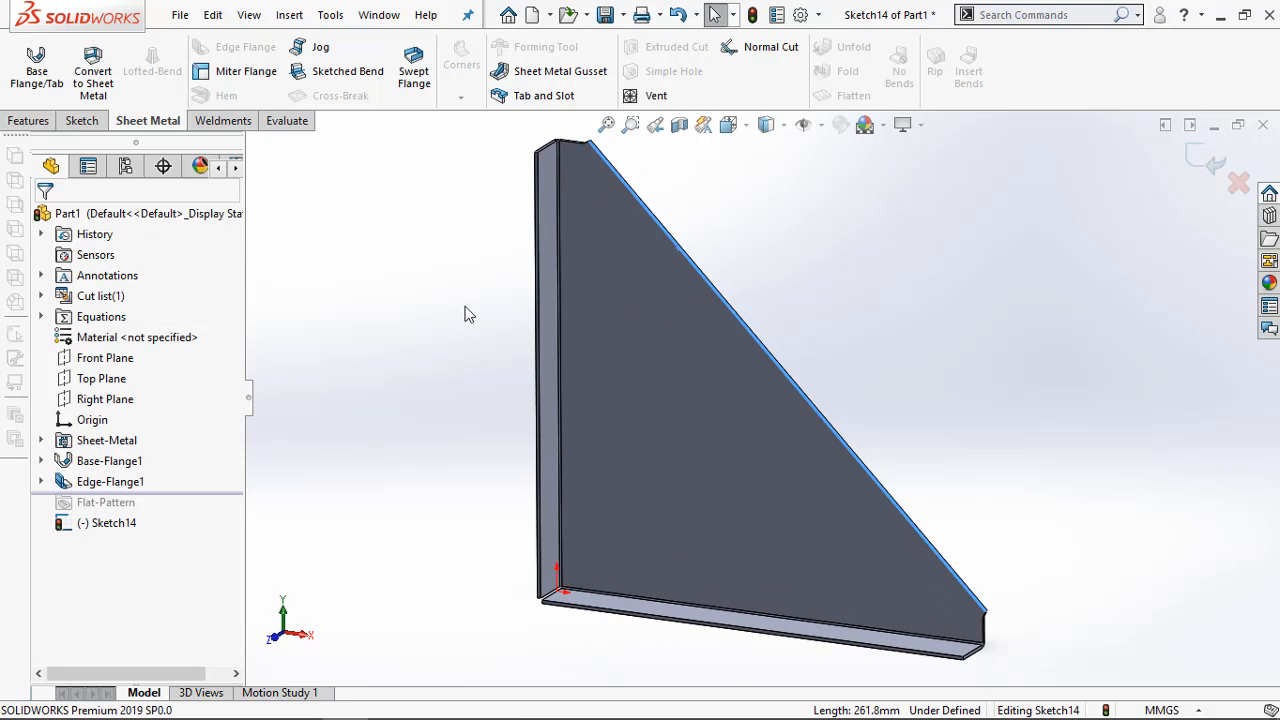
pyautogui.click(1194, 152)
# Add a closed hem with an 11 mm length along the plate's sloped edge, folded onto the plate
pyautogui.click(226, 98)
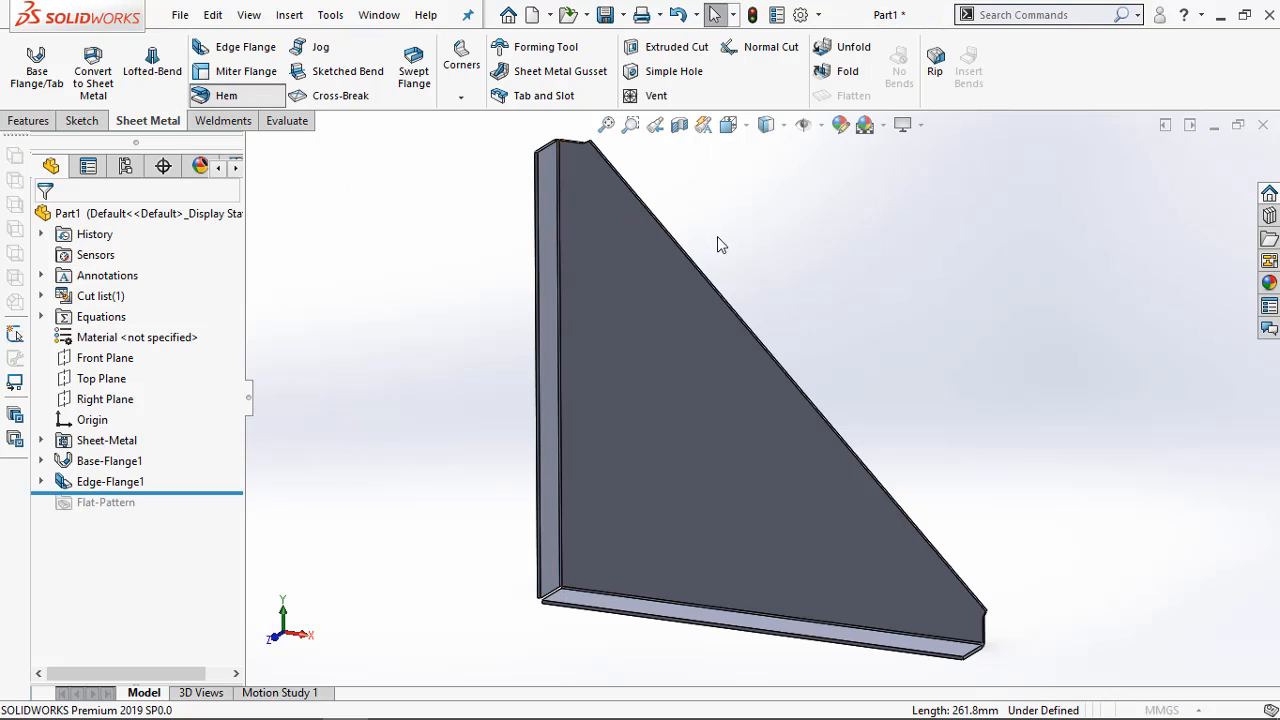
pyautogui.click(655, 230)
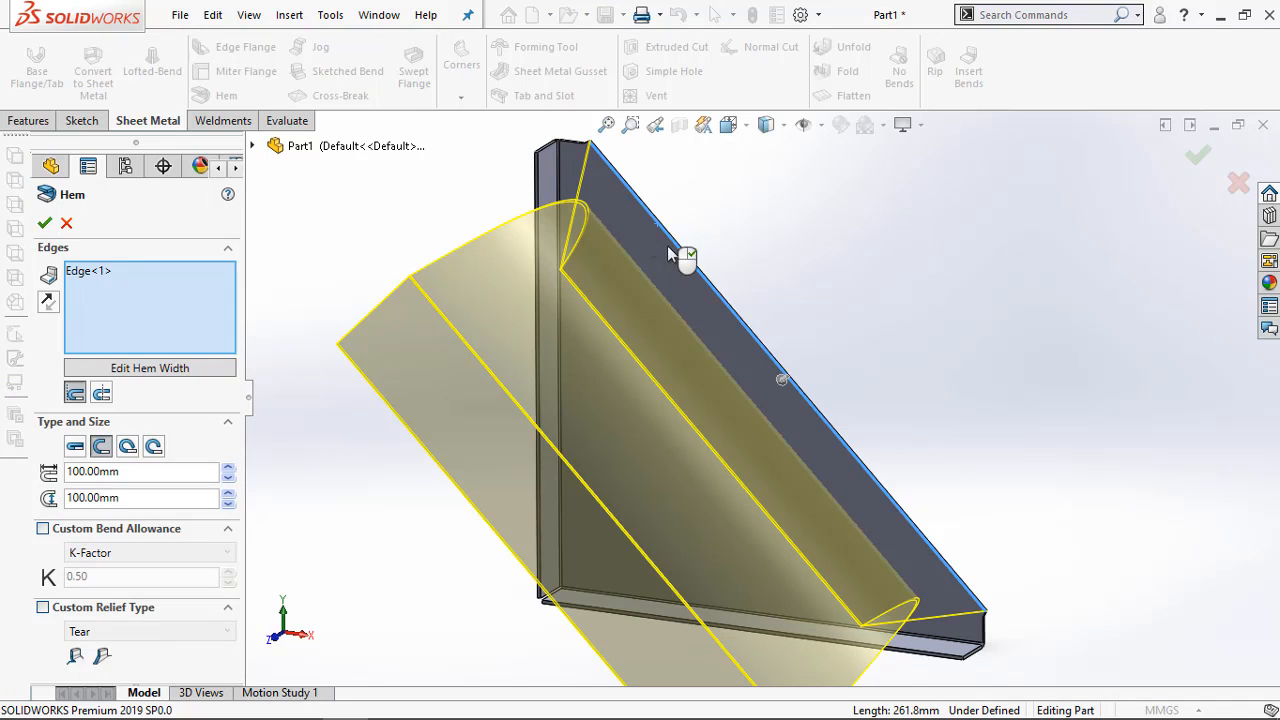
pyautogui.moveTo(667, 247); pyautogui.dragTo(894, 343, button='middle')
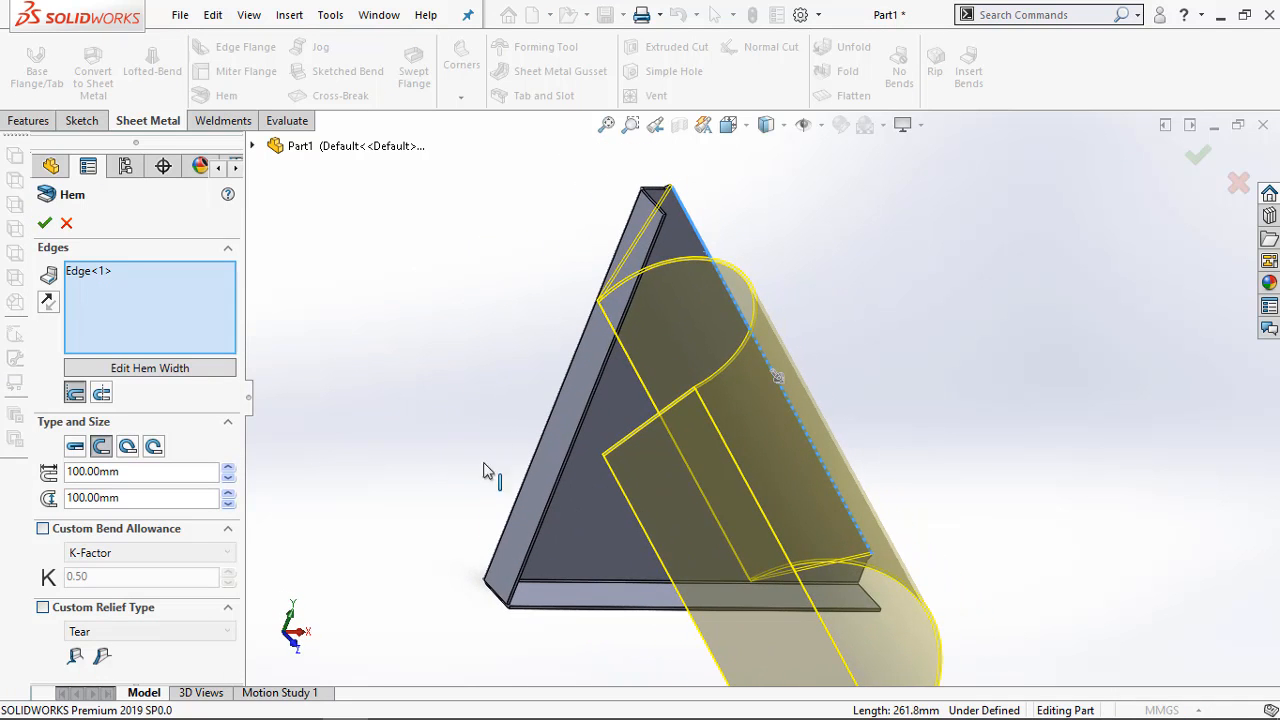
pyautogui.click(75, 447)
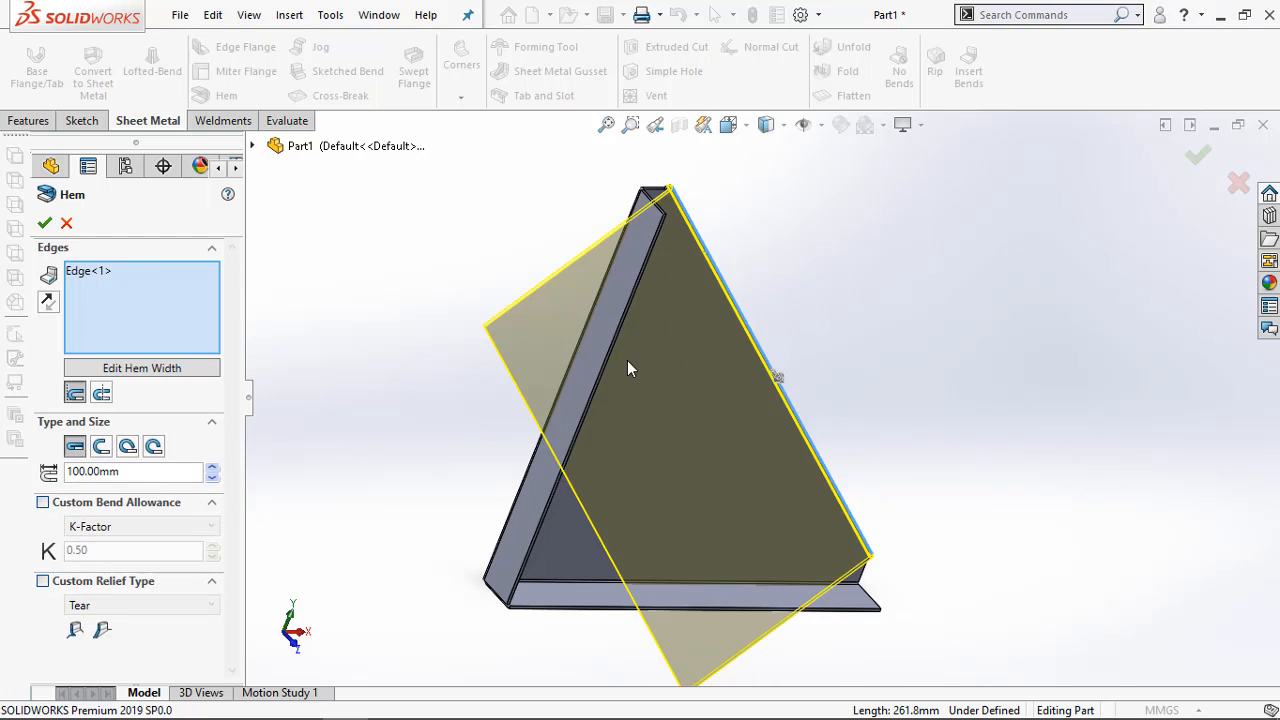
pyautogui.moveTo(626, 366); pyautogui.dragTo(762, 330, button='middle')
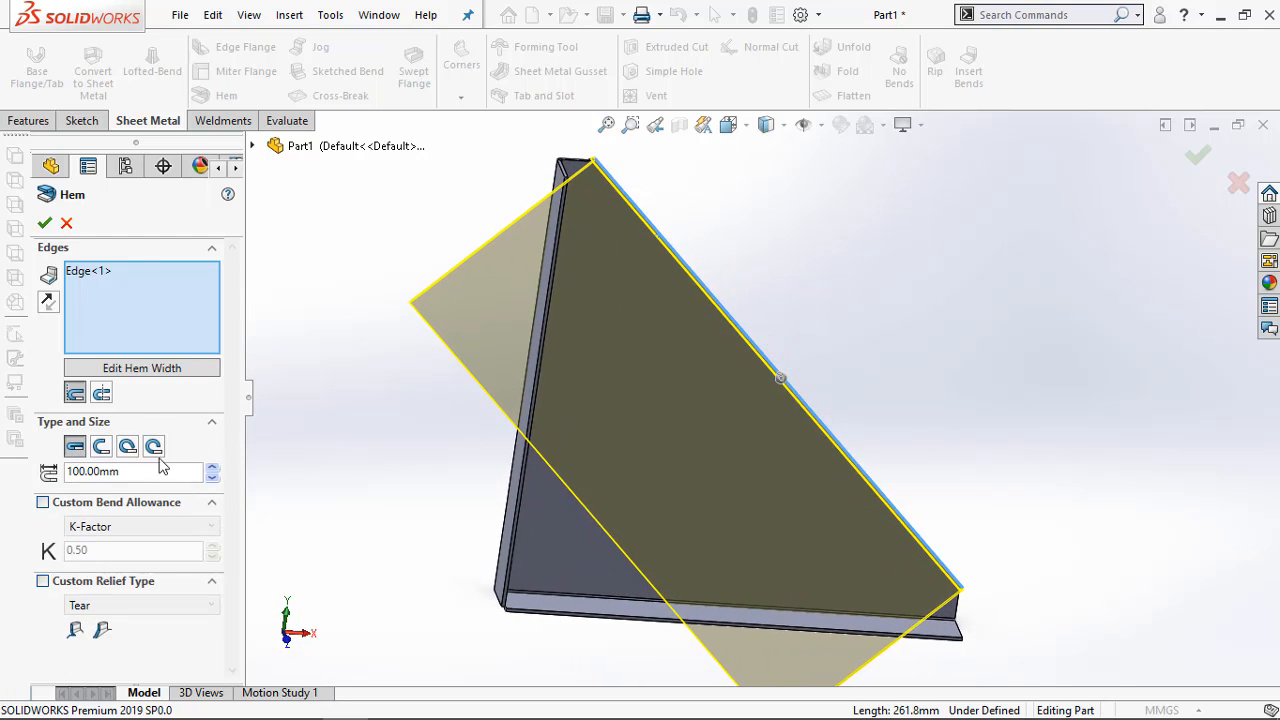
pyautogui.doubleClick(156, 472)
pyautogui.write('11')
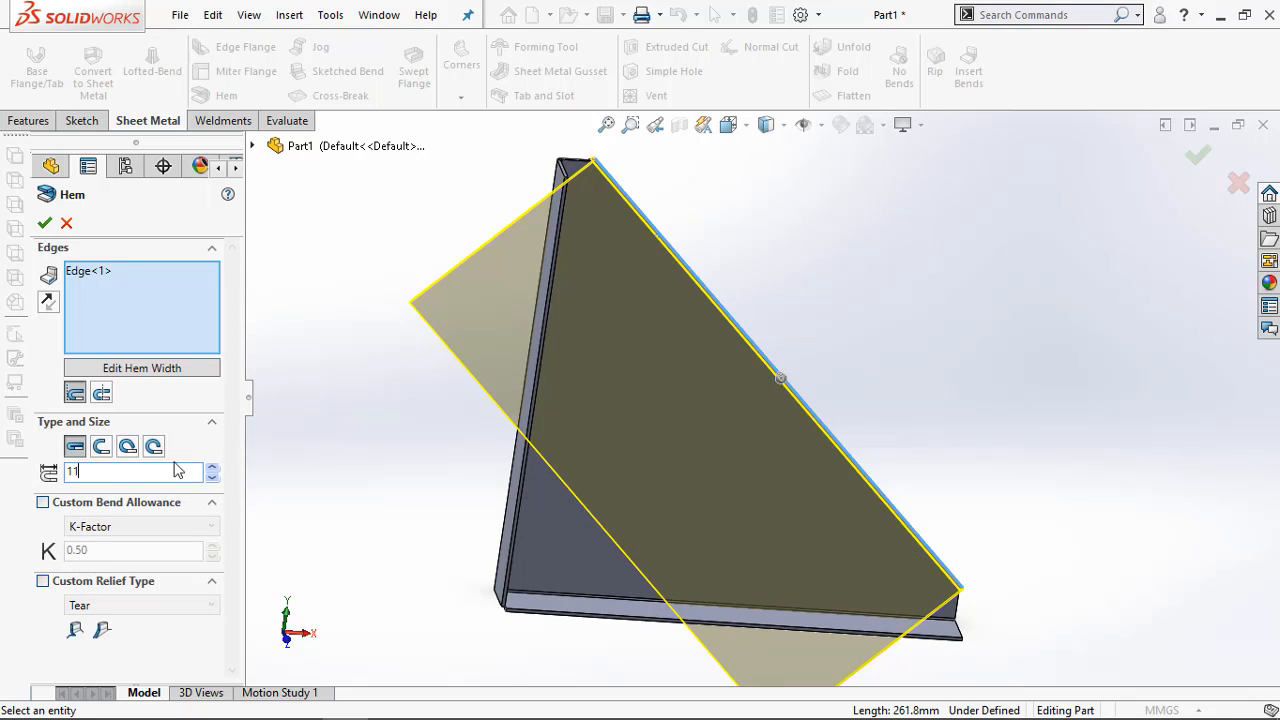
pyautogui.moveTo(573, 434); pyautogui.dragTo(498, 352, button='middle')
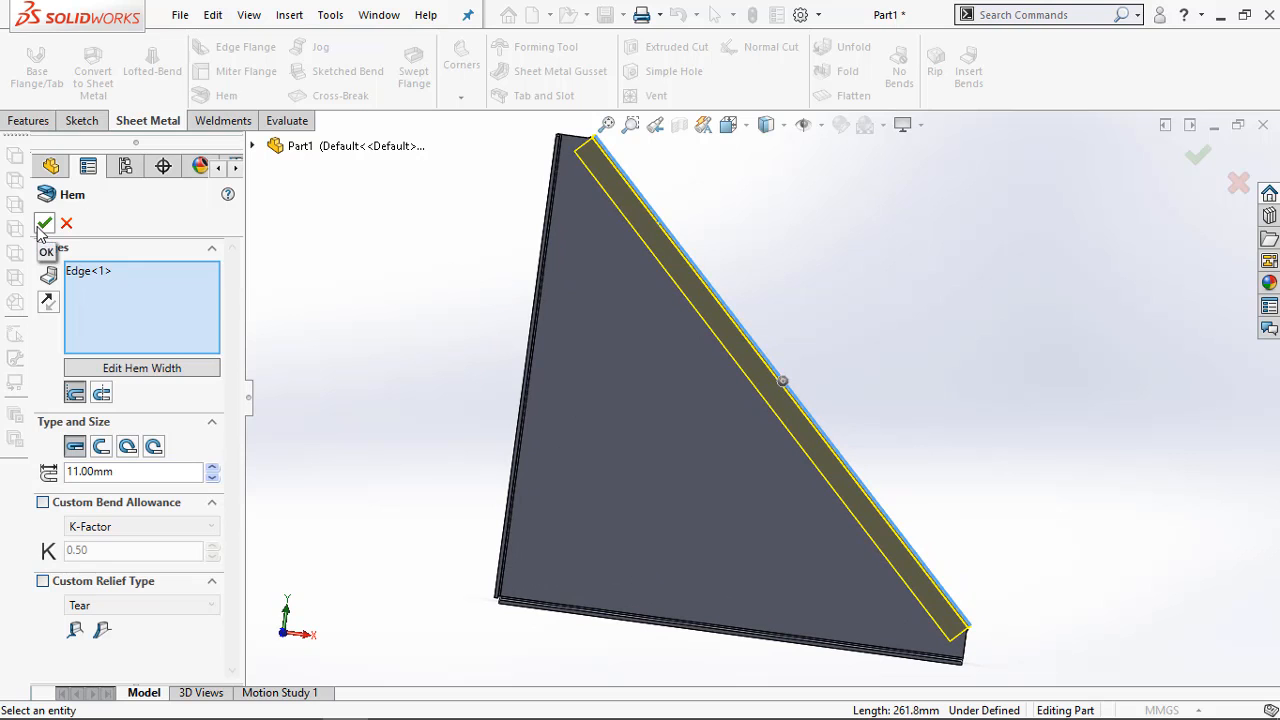
pyautogui.click(44, 224)
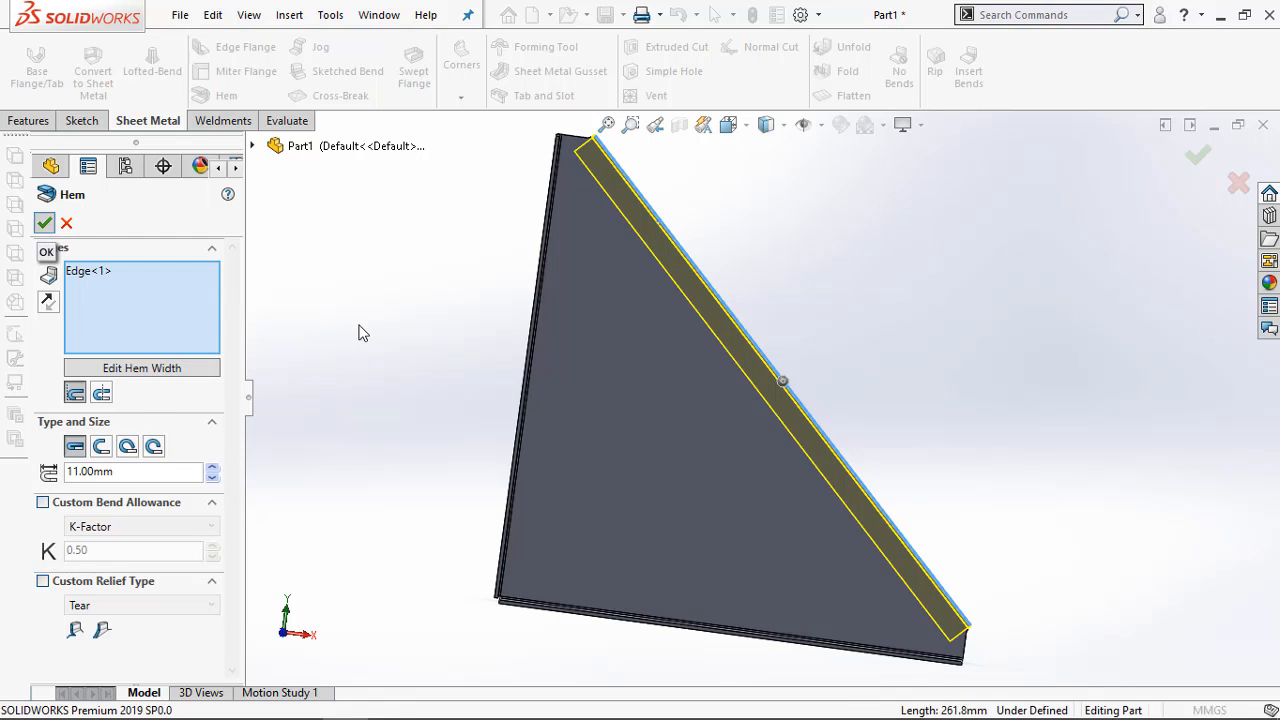
# Inspect the hem's upper end, compare it with the corner radii in the Adobe Acrobat drawing, and return to SOLIDWORKS
pyautogui.scroll(4, 847, 397)
pyautogui.moveTo(826, 403)
pyautogui.mouseDown(button='middle')
pyautogui.moveTo(800, 410)
pyautogui.moveTo(831, 438)
pyautogui.moveTo(826, 428)
pyautogui.mouseUp(button='middle')
pyautogui.scroll(-8, 710, 313)
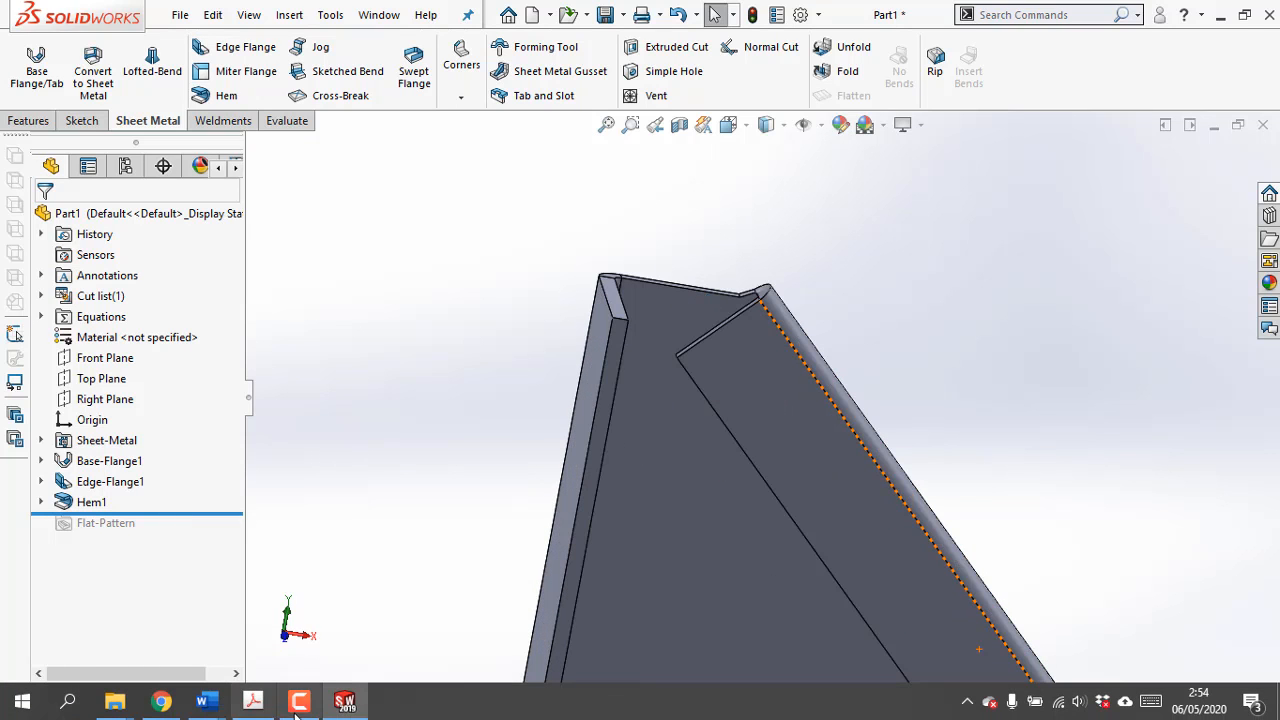
pyautogui.click(262, 706)
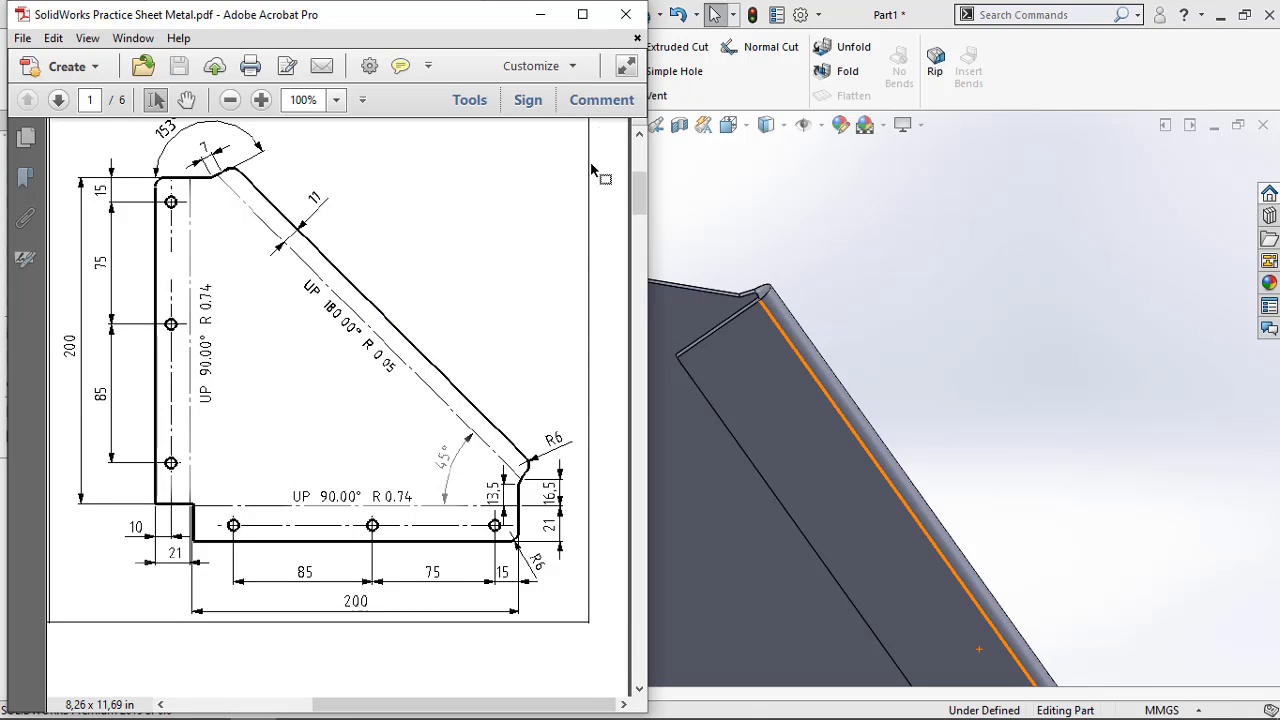
pyautogui.click(540, 14)
# Round the hem's two free corners with a fillet-type Break Corner of 6 mm radius
pyautogui.moveTo(796, 264); pyautogui.dragTo(822, 231, button='middle')
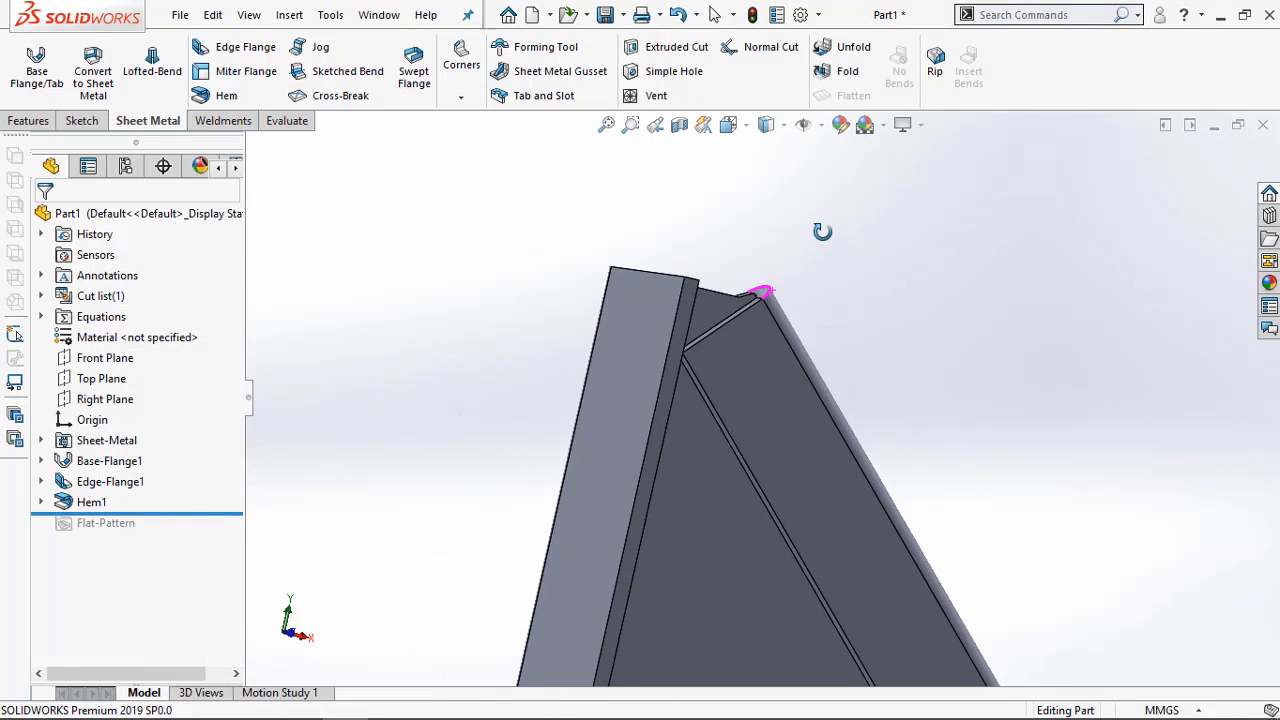
pyautogui.scroll(-3, 700, 356)
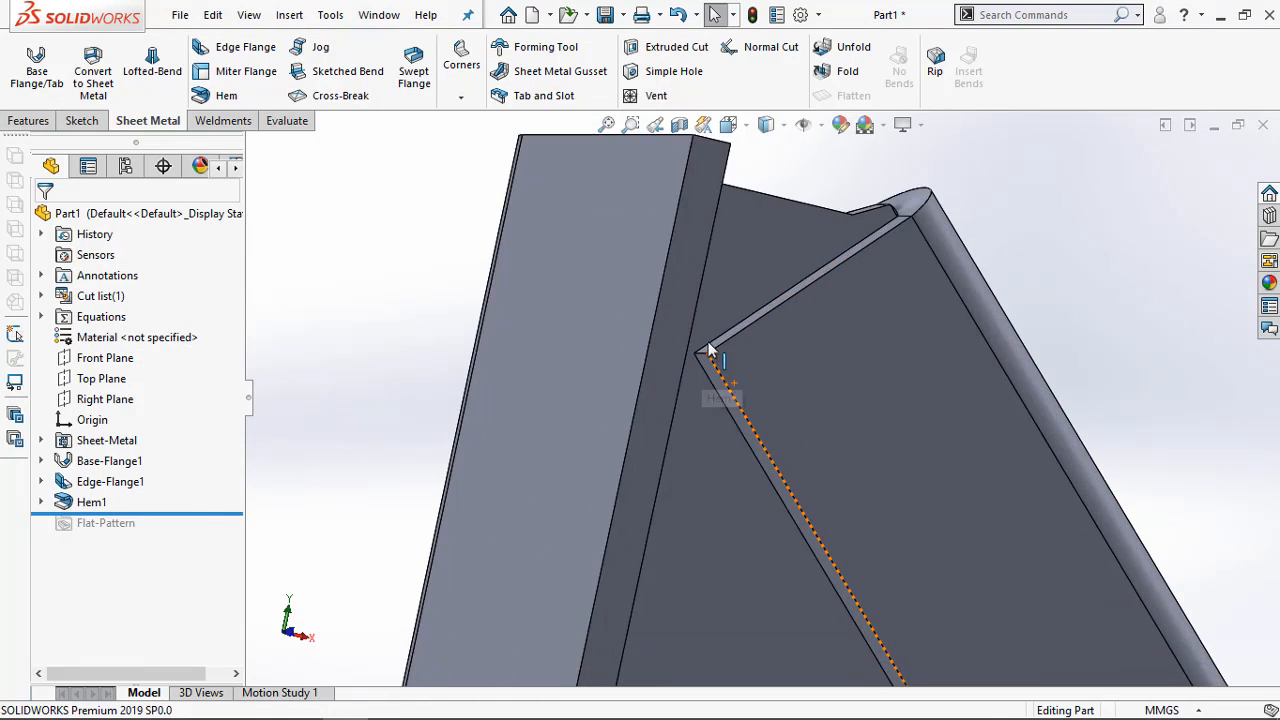
pyautogui.scroll(-1, 707, 346)
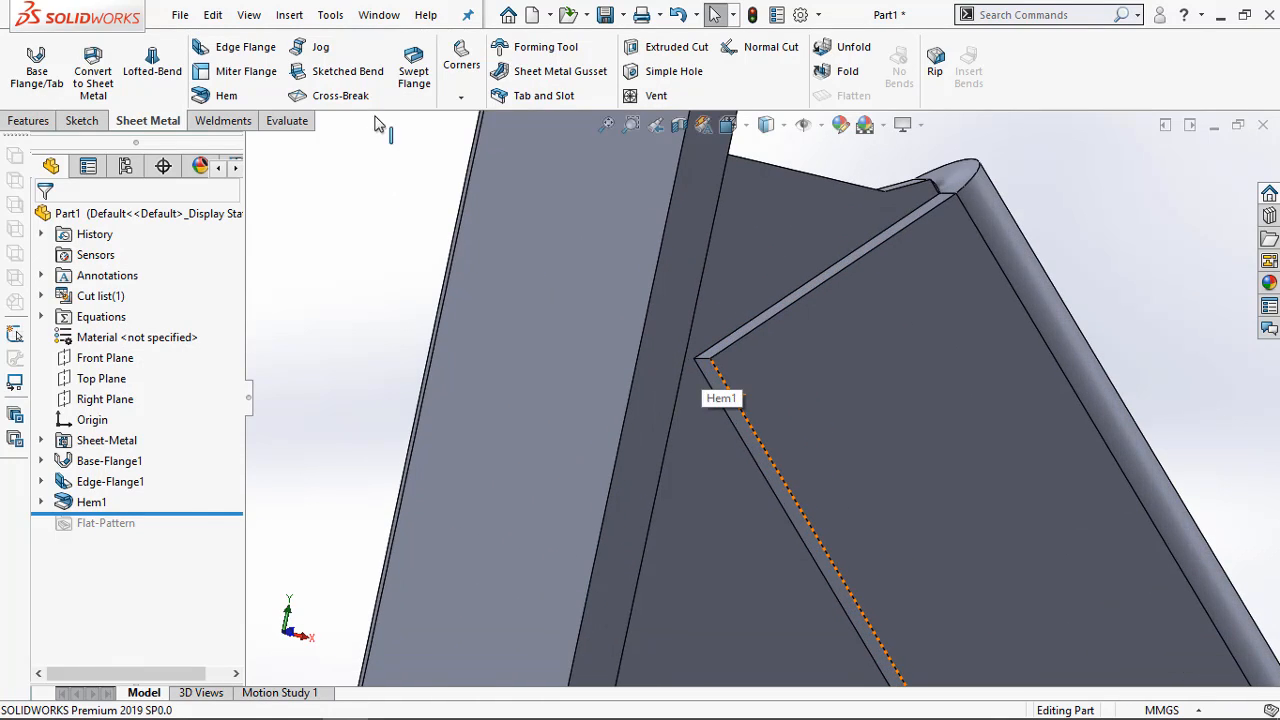
pyautogui.click(462, 102)
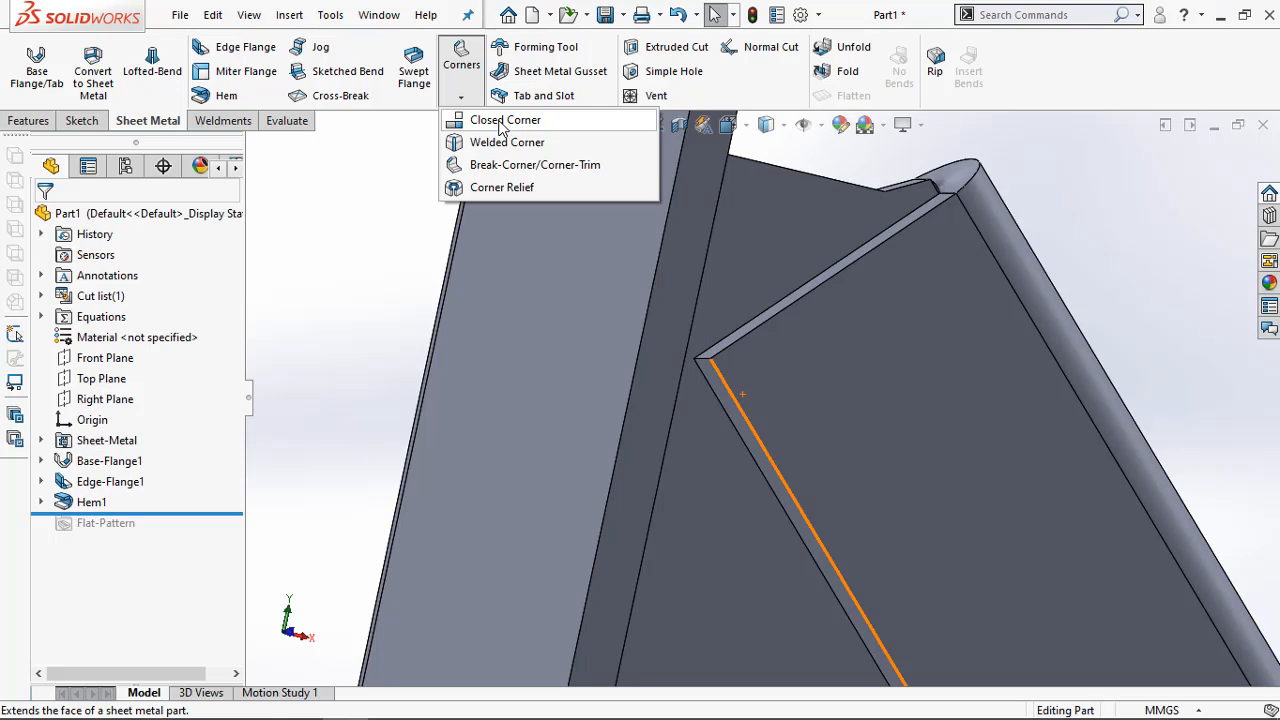
pyautogui.click(487, 166)
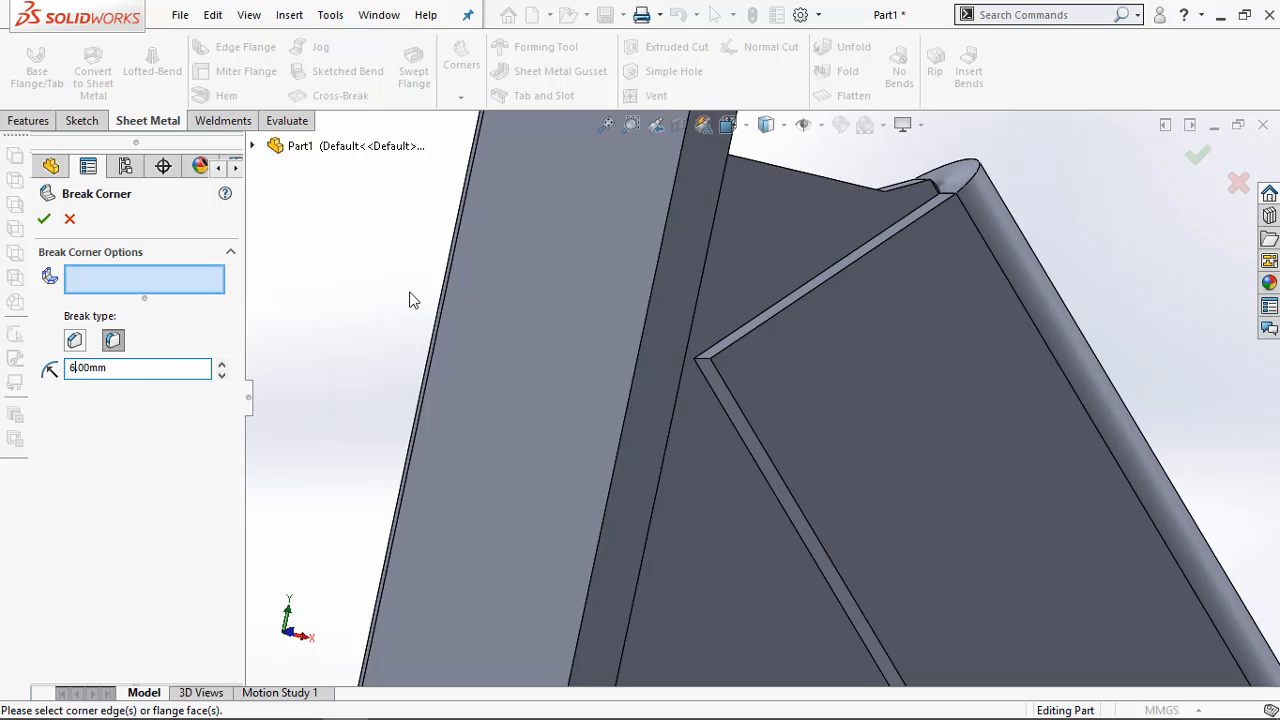
pyautogui.click(706, 358)
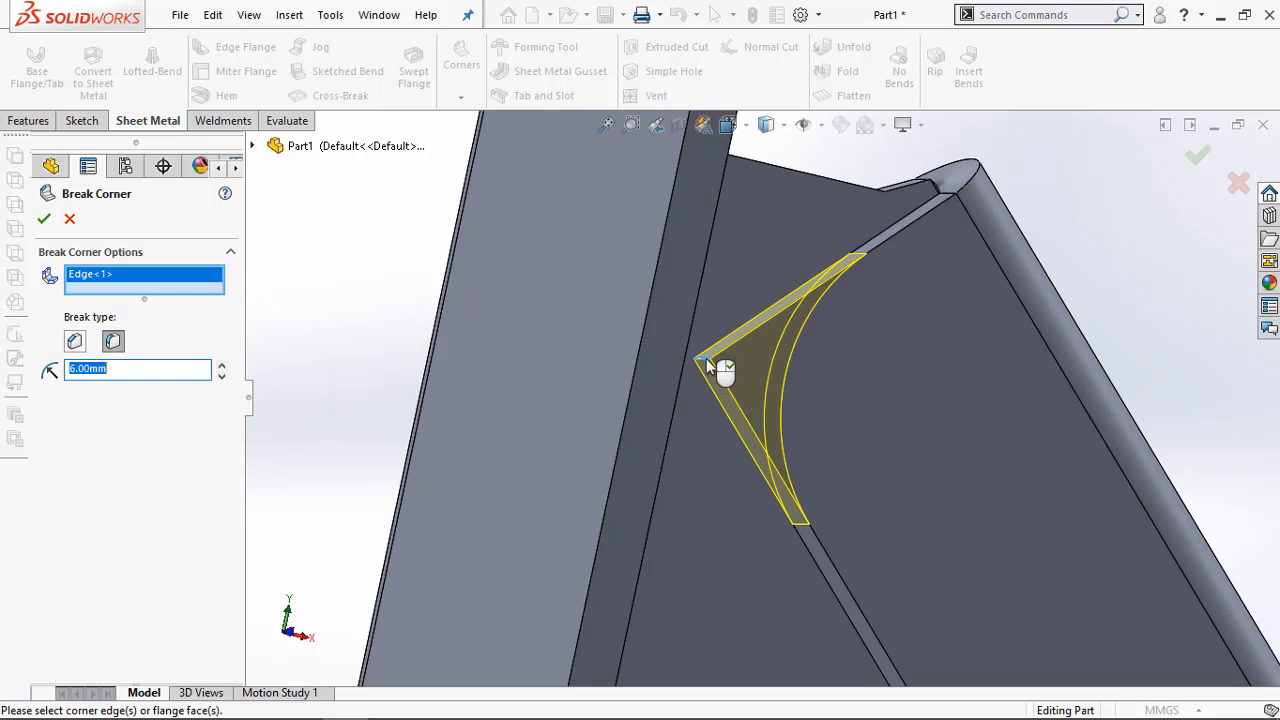
pyautogui.scroll(10, 706, 358)
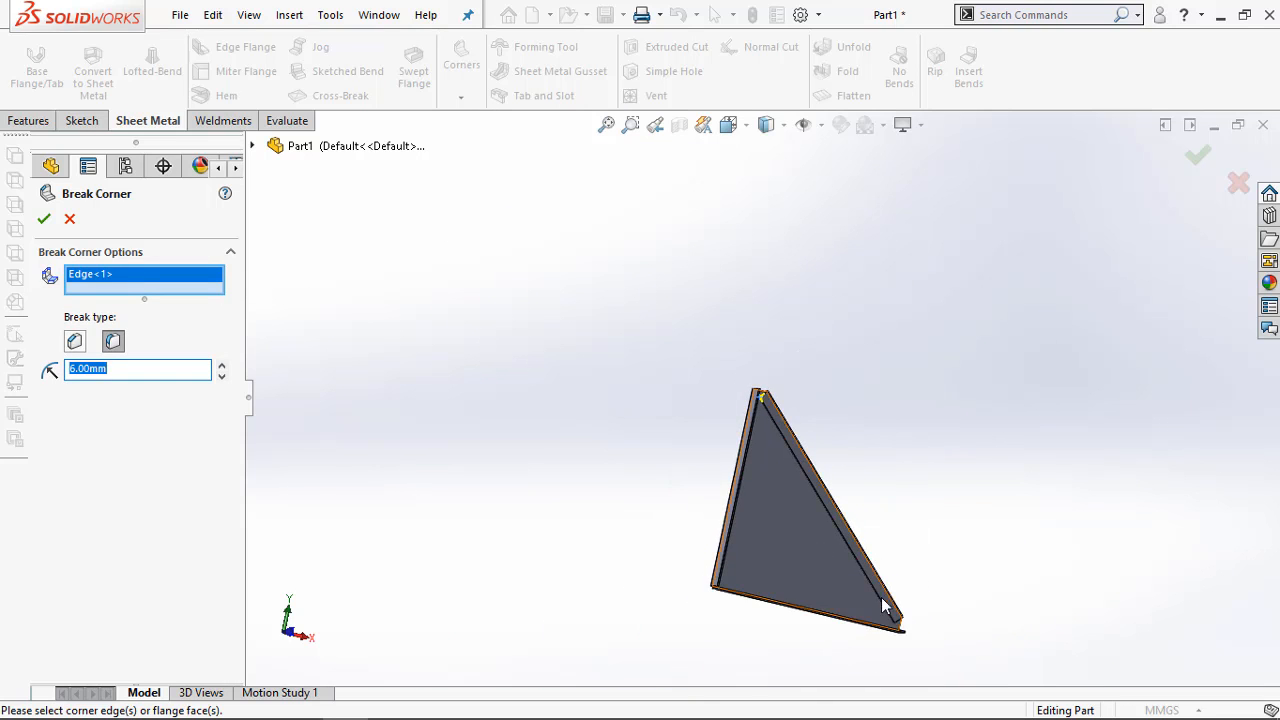
pyautogui.scroll(-8, 905, 630)
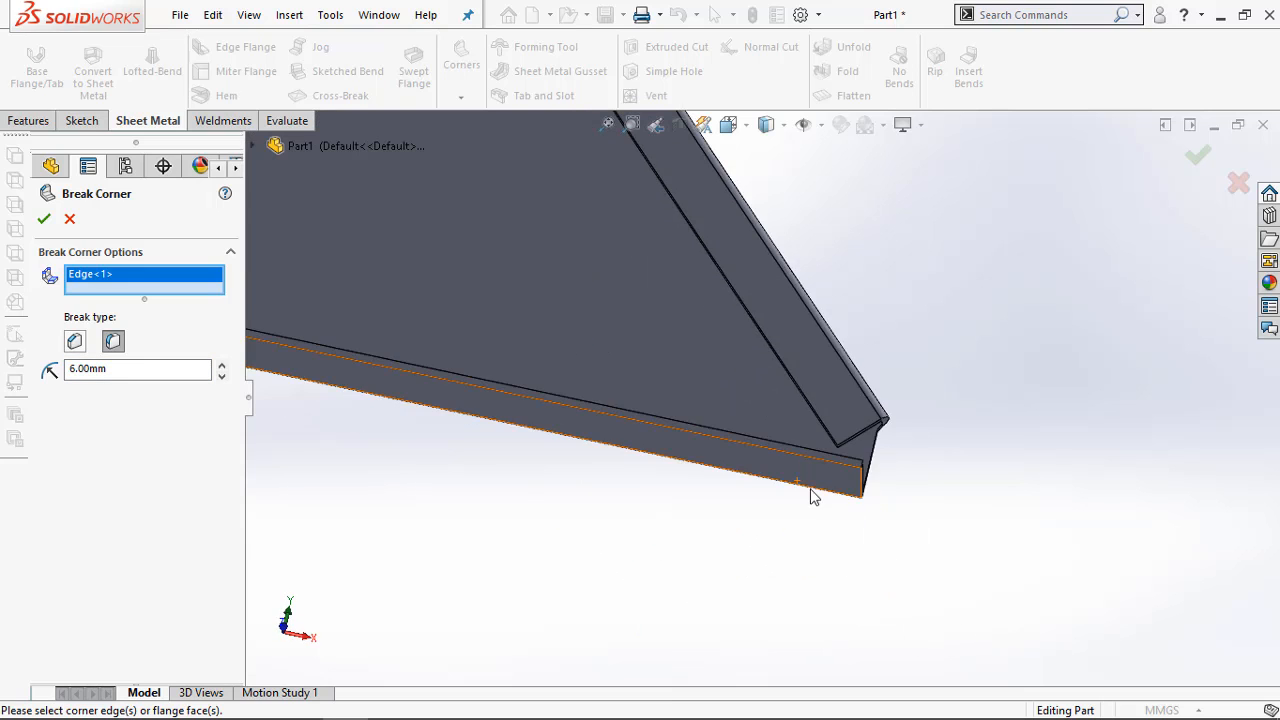
pyautogui.scroll(-5, 812, 497)
pyautogui.click(858, 338)
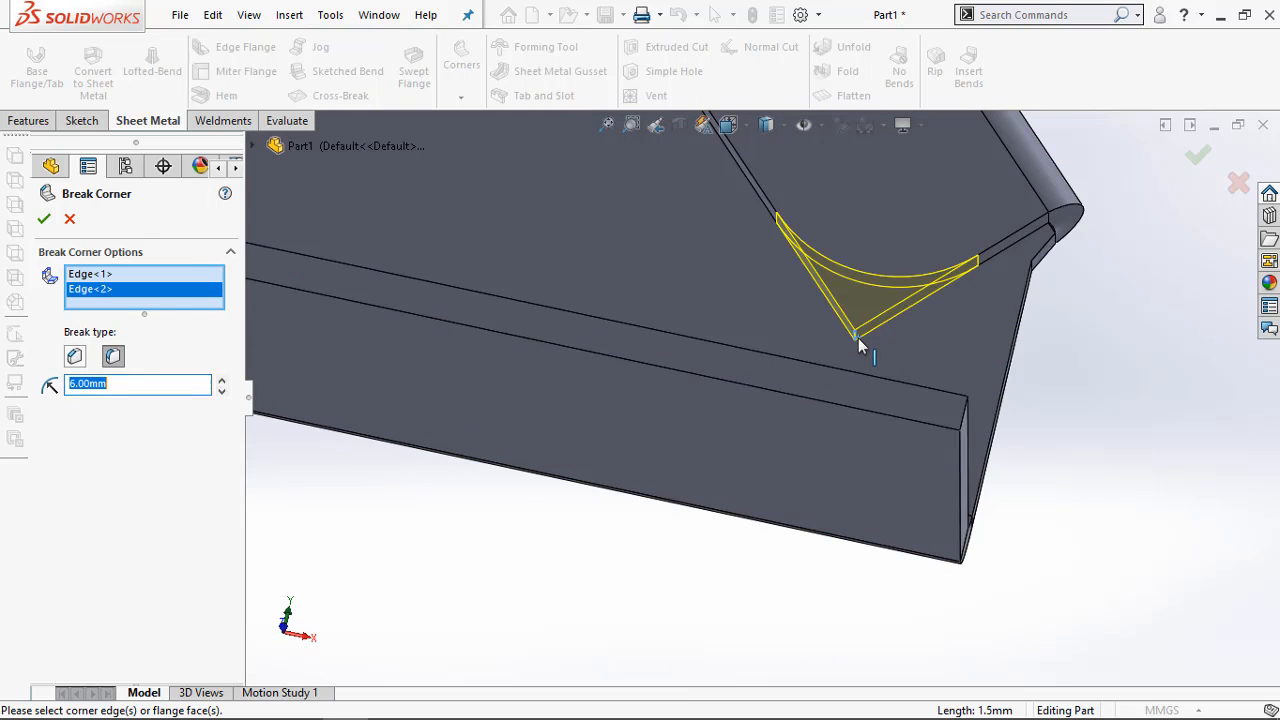
pyautogui.click(44, 222)
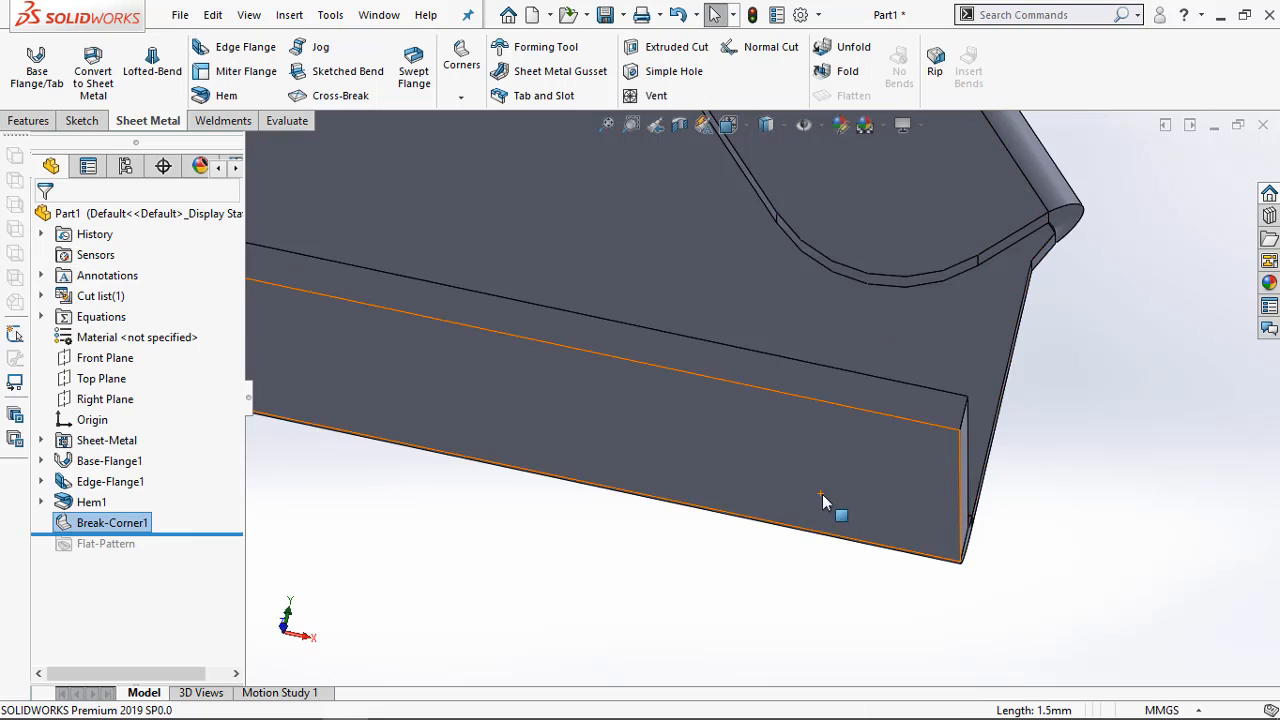
# Move the rollback bar below the Flat-Pattern folder and flatten the bracket
pyautogui.scroll(5, 800, 520)
pyautogui.scroll(5, 787, 522)
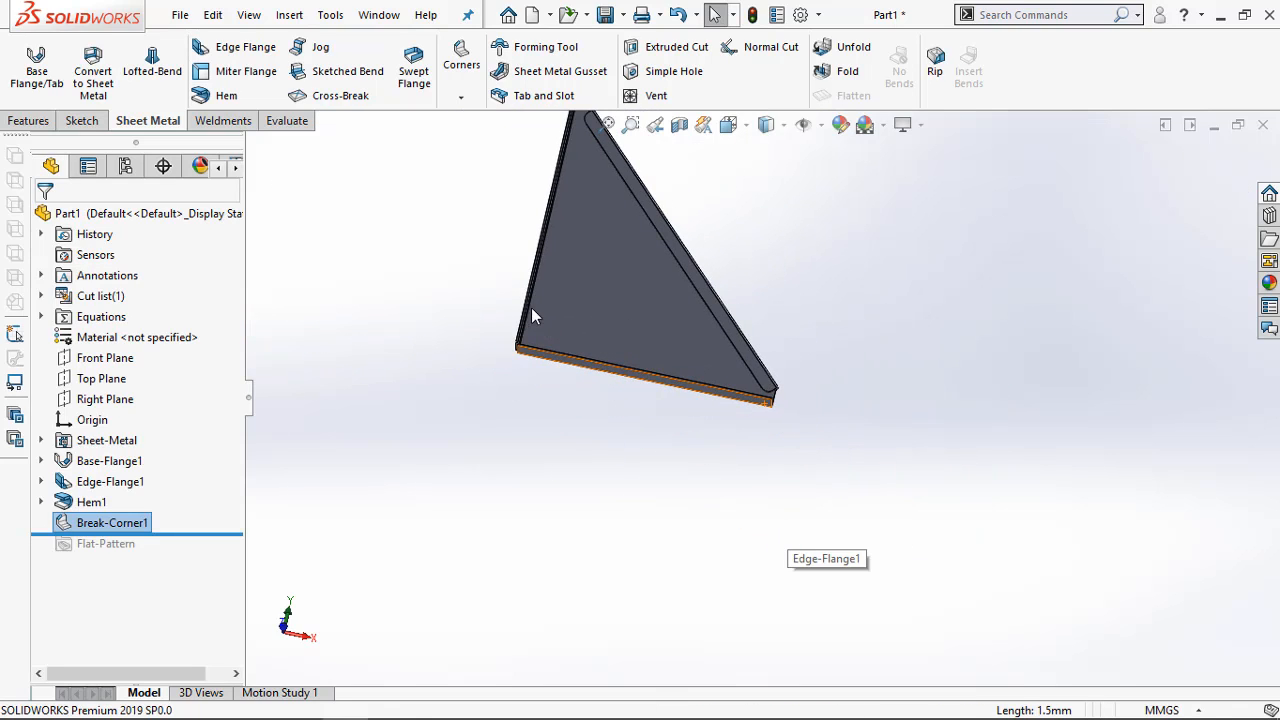
pyautogui.moveTo(531, 307); pyautogui.dragTo(578, 383, button='middle')
pyautogui.scroll(-5, 614, 244)
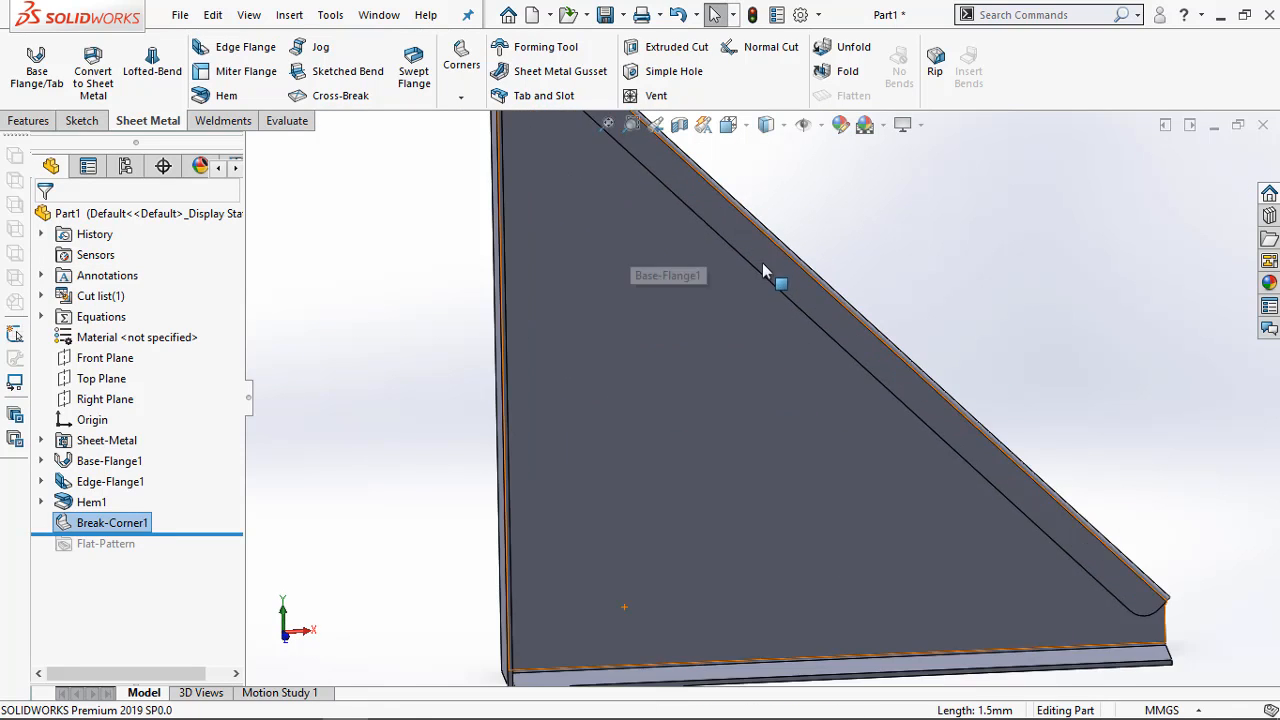
pyautogui.scroll(5, 763, 262)
pyautogui.click(398, 375)
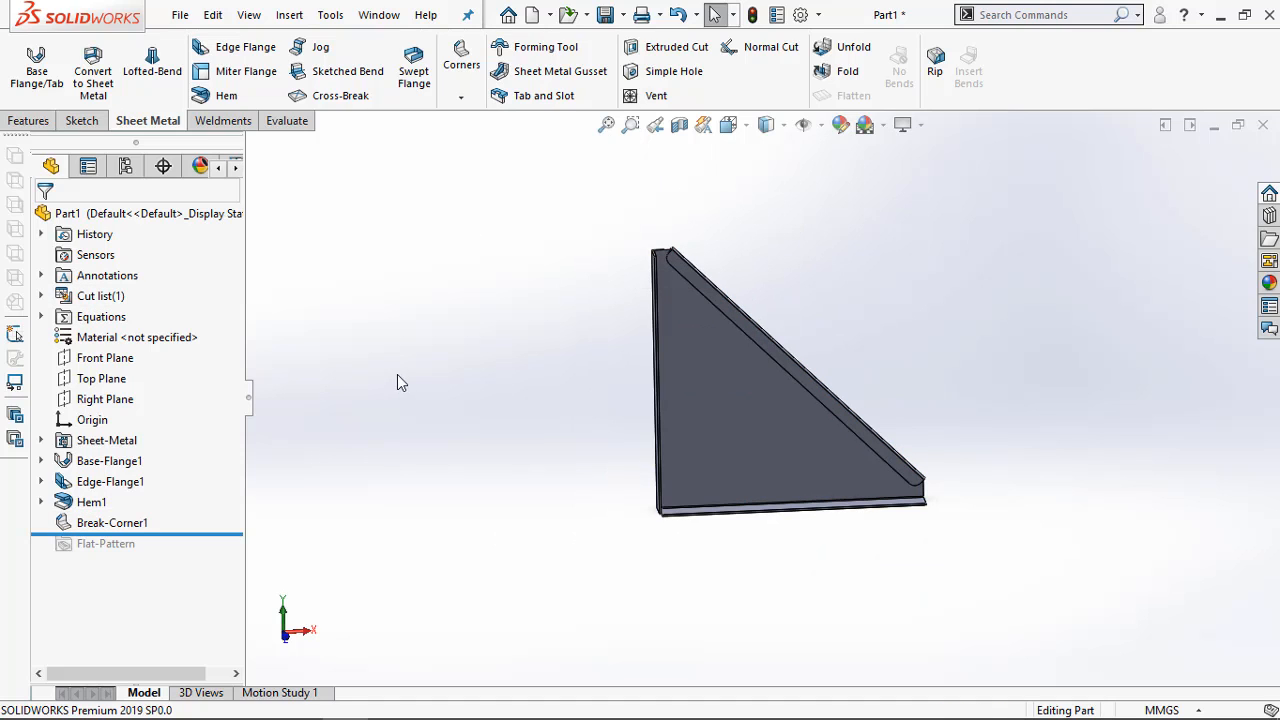
pyautogui.moveTo(183, 537); pyautogui.dragTo(188, 562)
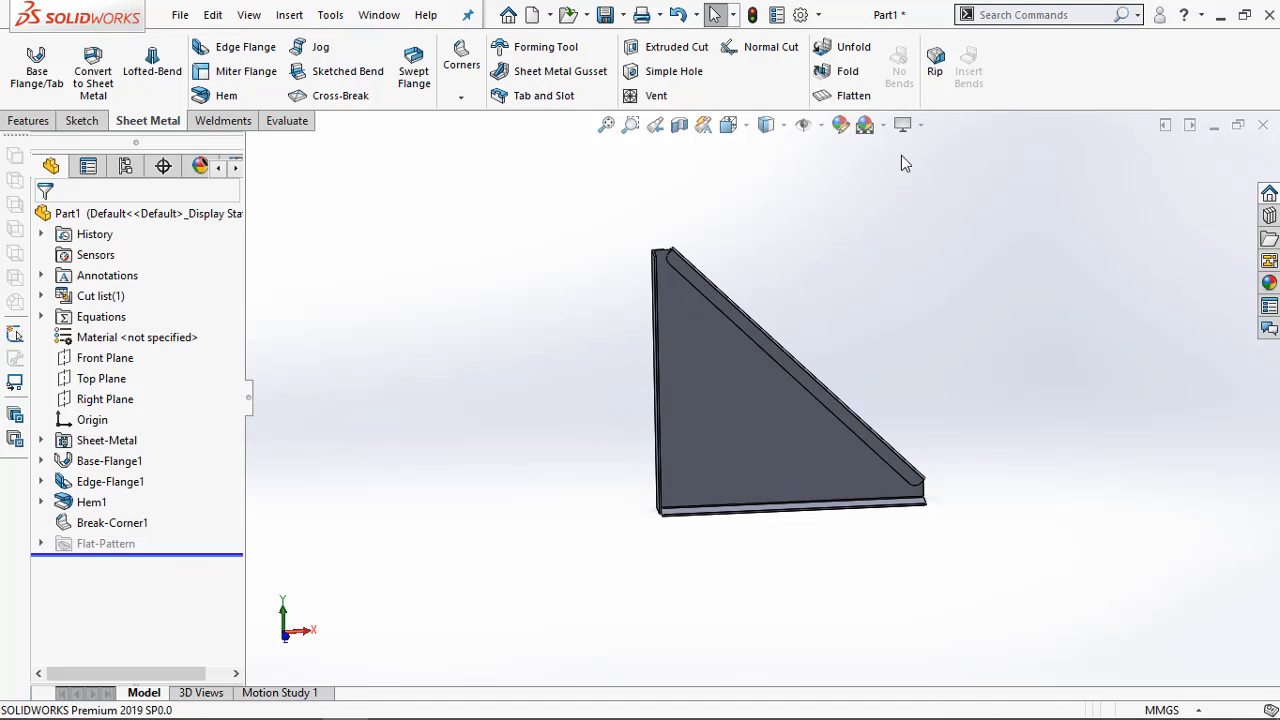
pyautogui.click(852, 95)
pyautogui.moveTo(868, 365); pyautogui.dragTo(903, 340, button='middle')
pyautogui.scroll(-8, 666, 250)
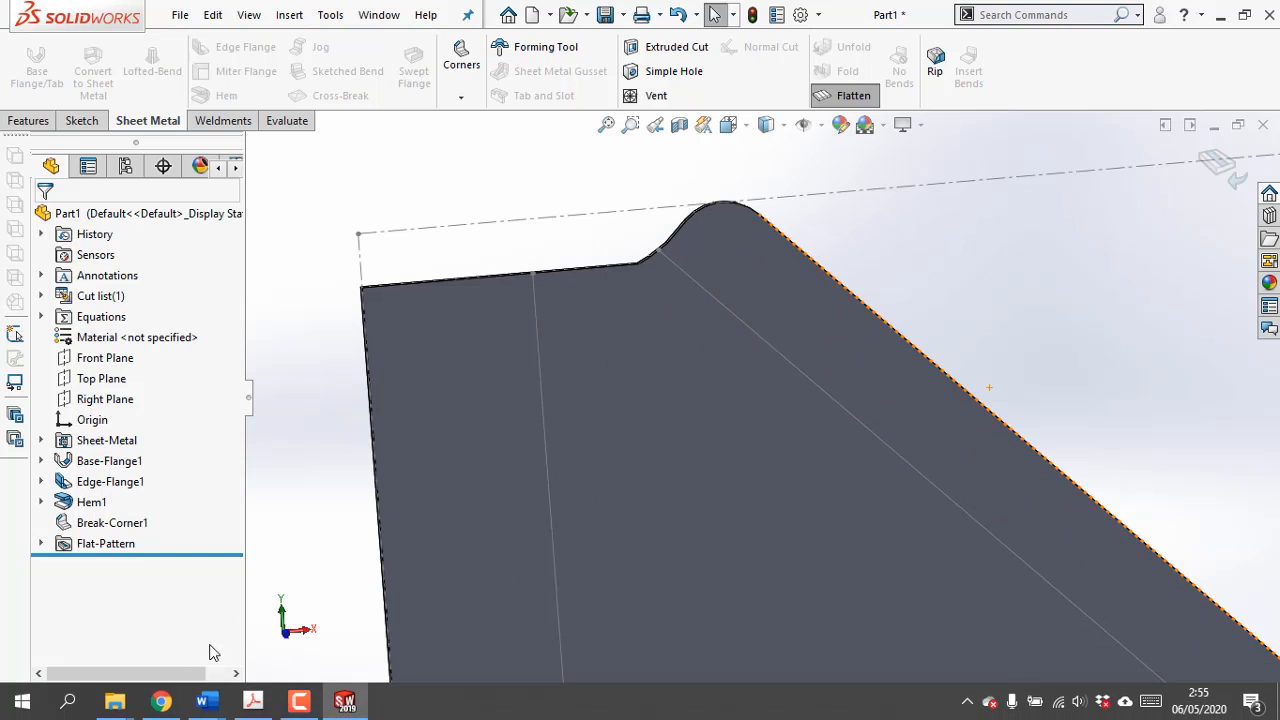
# Compare the upper end of the flattened hem with the flat-pattern drawing in Adobe Acrobat, and return to SOLIDWORKS
pyautogui.click(253, 700)
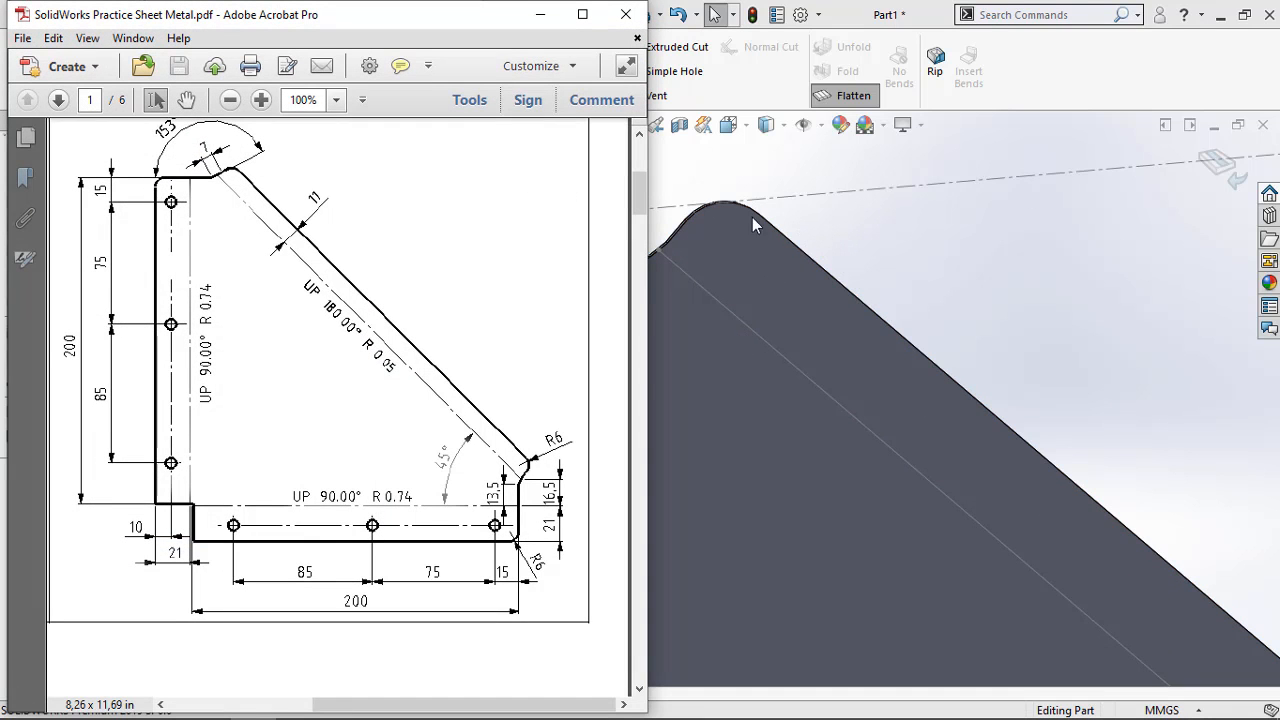
pyautogui.moveTo(492, 28); pyautogui.dragTo(433, 203)
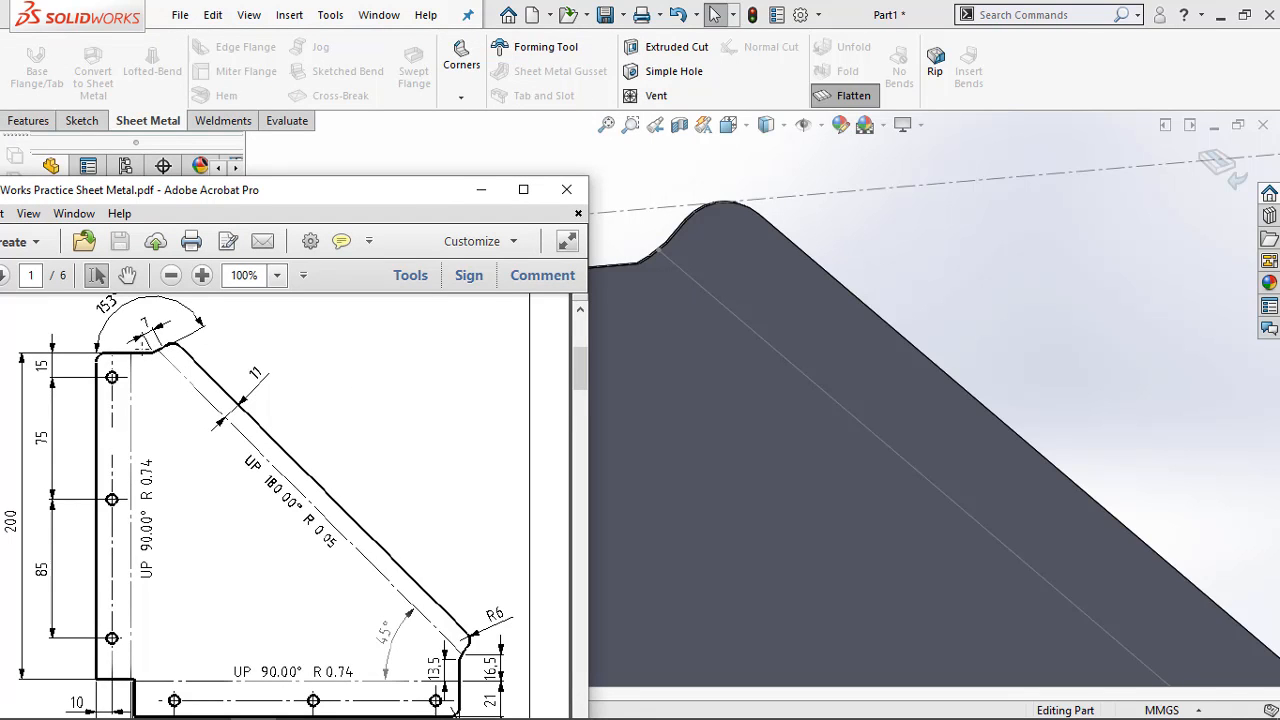
pyautogui.keyDown('ctrl'); pyautogui.scroll(5, 158, 342); pyautogui.keyUp('ctrl')
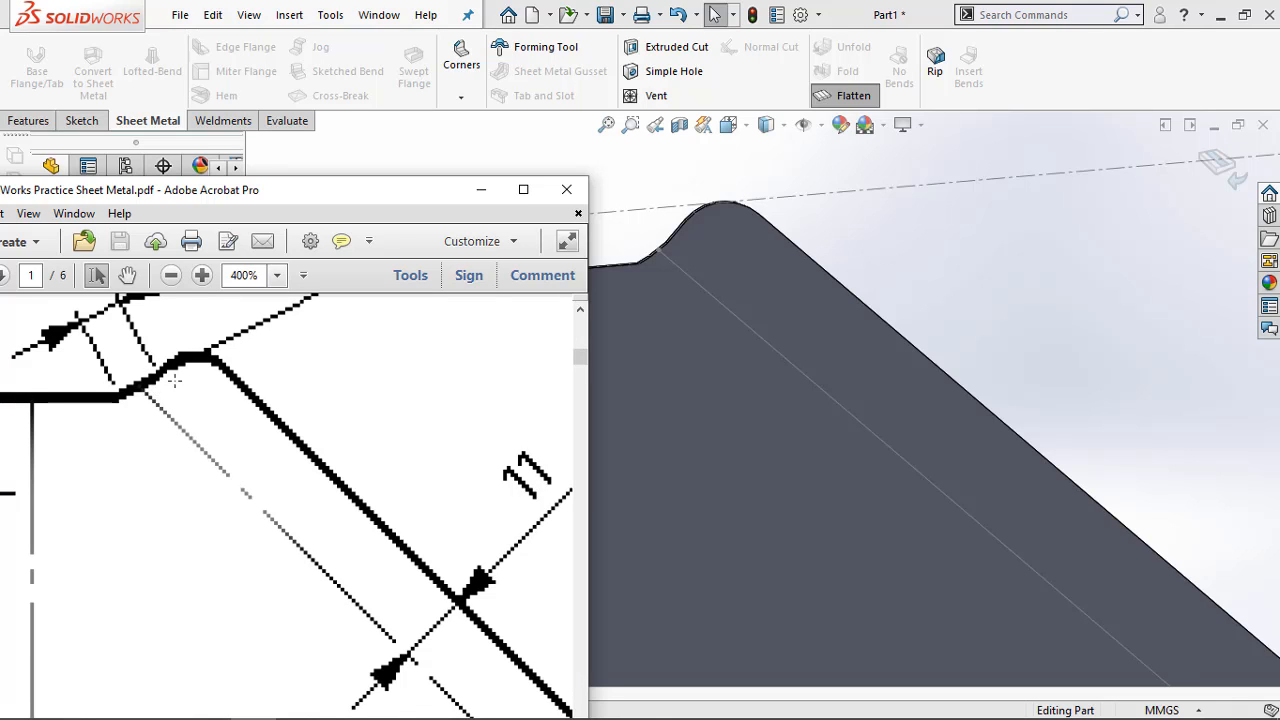
pyautogui.keyDown('ctrl'); pyautogui.scroll(-3, 172, 380); pyautogui.keyUp('ctrl')
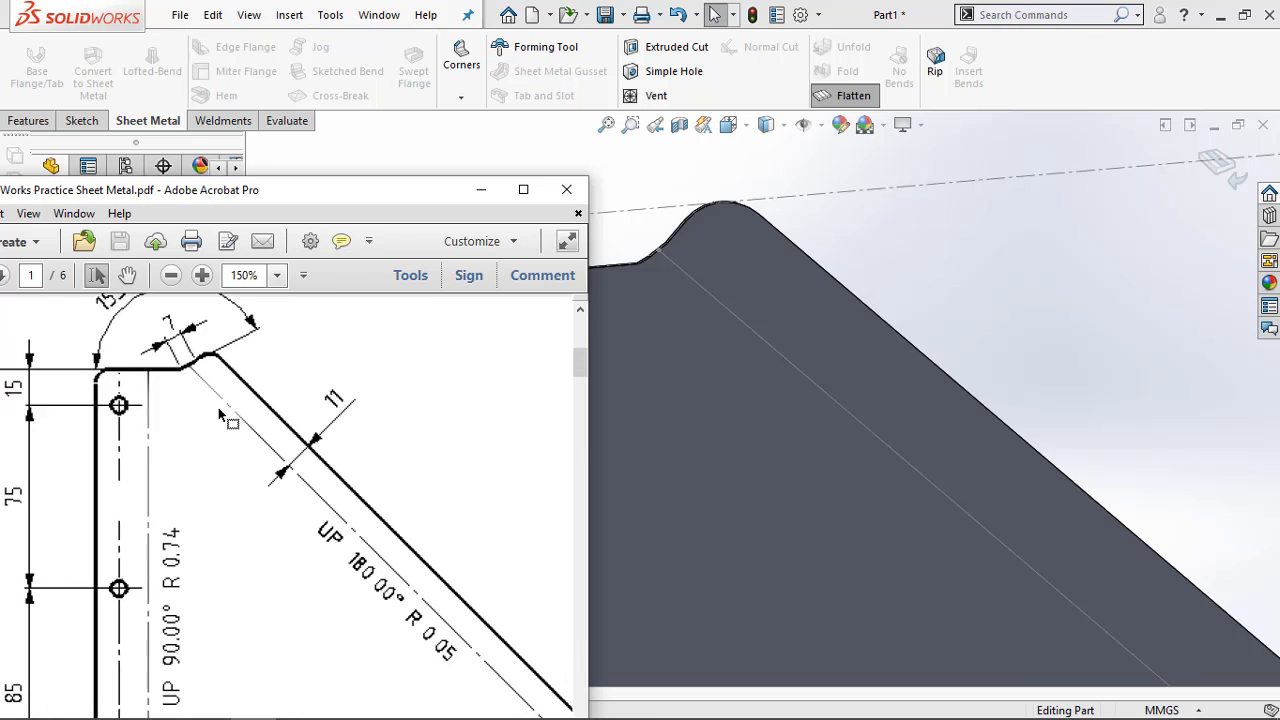
pyautogui.keyDown('ctrl'); pyautogui.scroll(2, 182, 386); pyautogui.keyUp('ctrl')
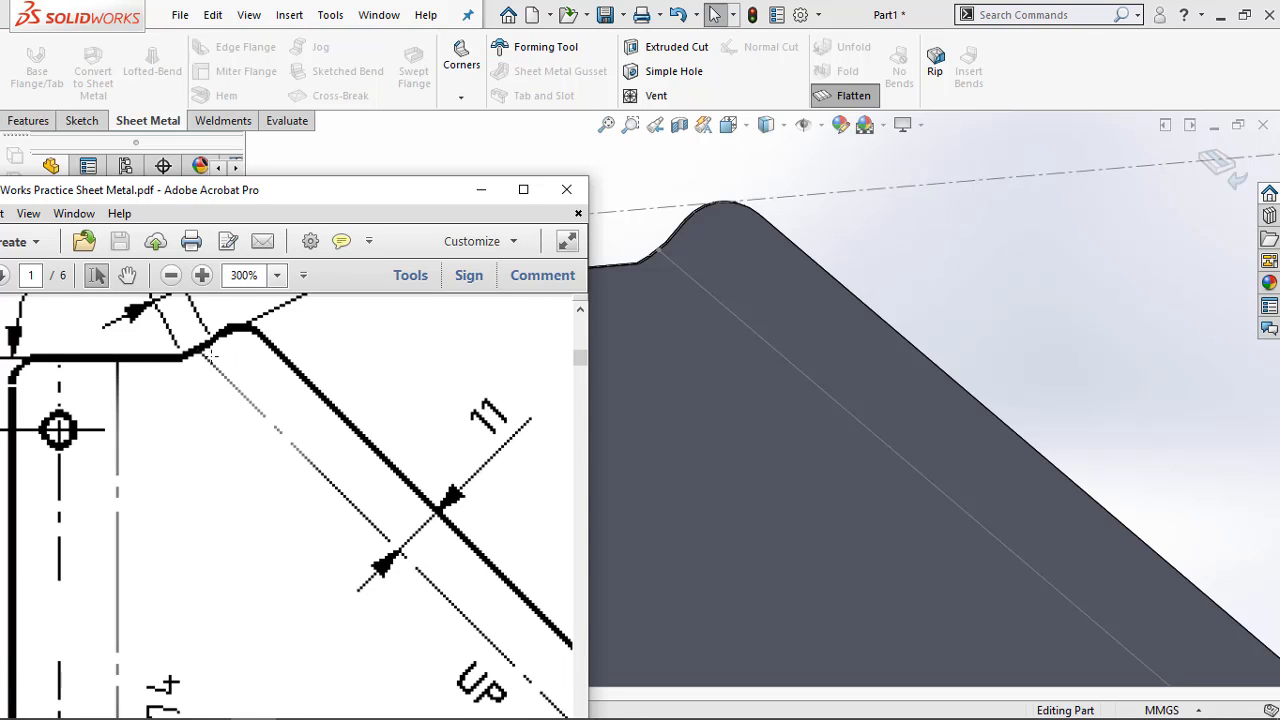
pyautogui.keyDown('ctrl'); pyautogui.scroll(-3, 278, 400); pyautogui.keyUp('ctrl')
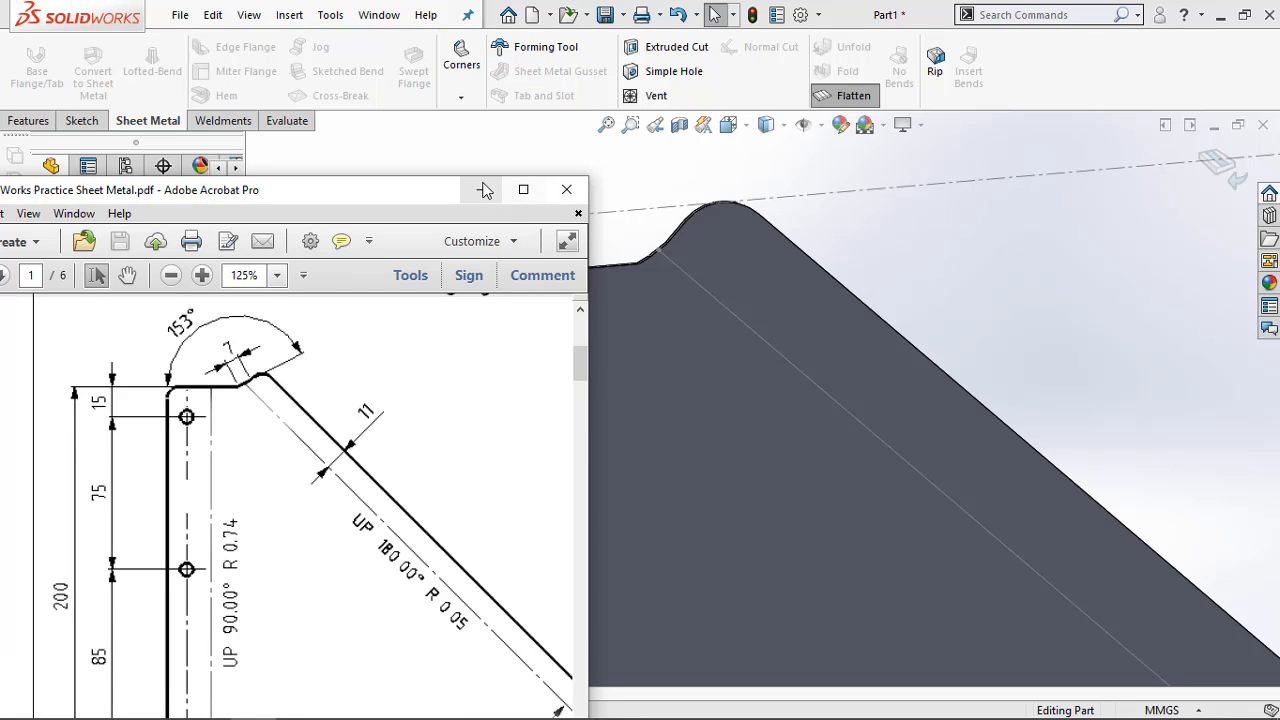
pyautogui.click(484, 190)
# Return the flattened bracket to its folded state and inspect its two edge flanges
pyautogui.scroll(-2, 575, 298)
pyautogui.scroll(1, 564, 282)
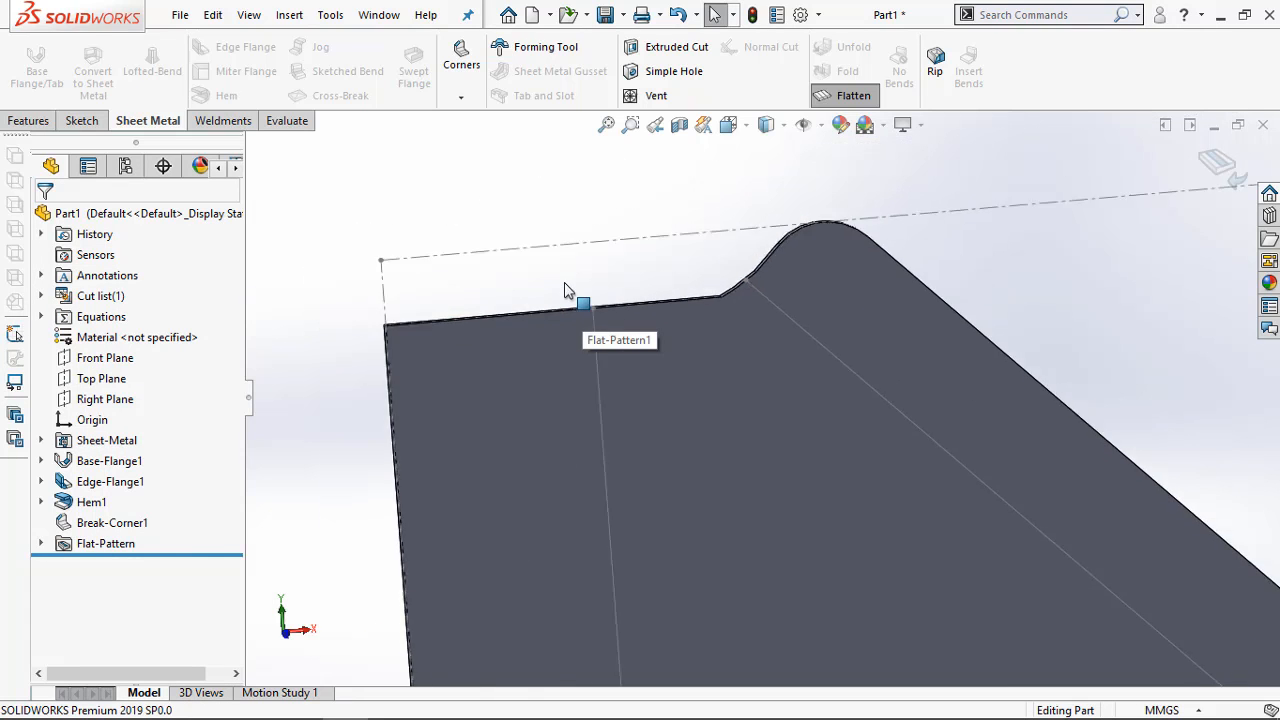
pyautogui.scroll(3, 564, 282)
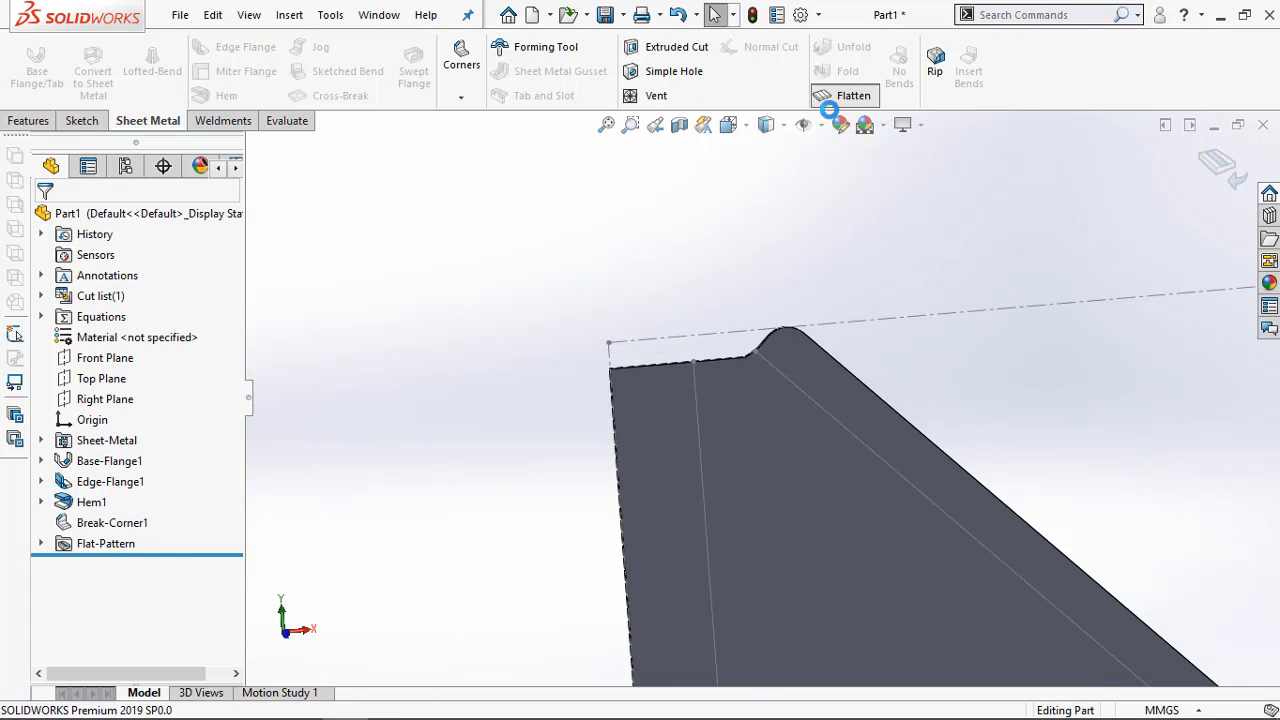
pyautogui.click(829, 100)
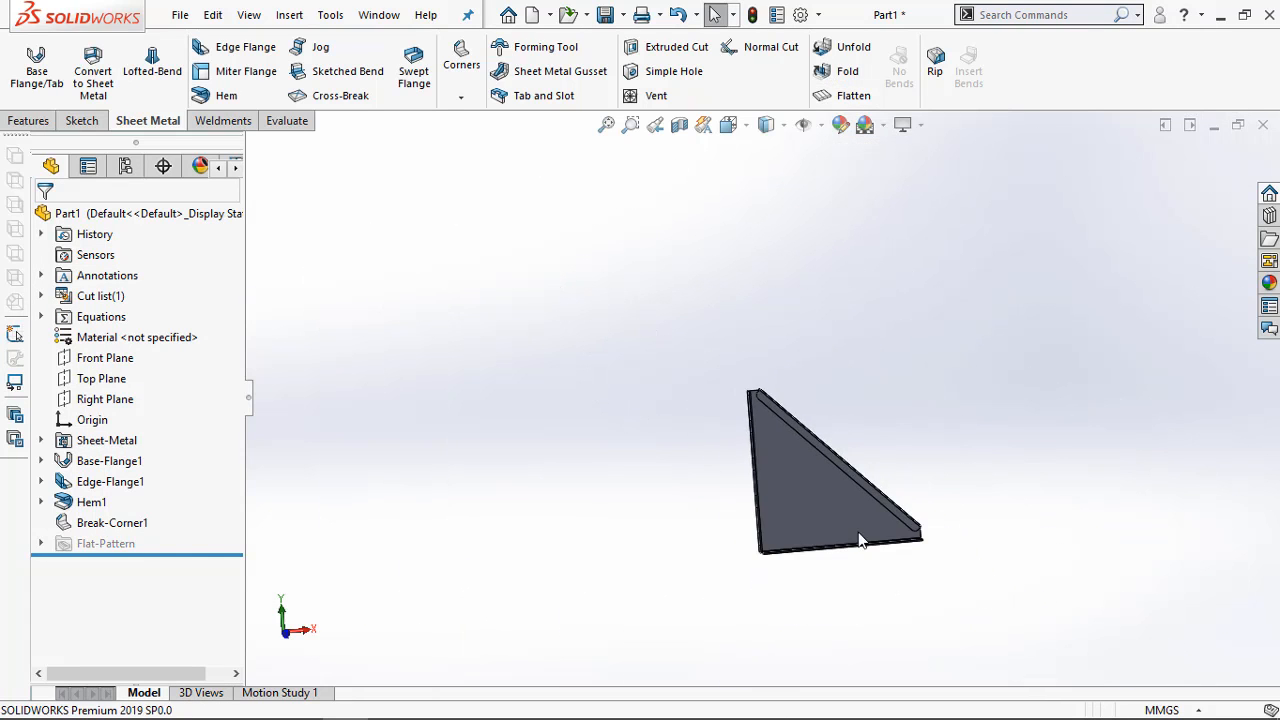
pyautogui.scroll(-3, 751, 320)
pyautogui.moveTo(751, 320); pyautogui.dragTo(558, 489, button='middle')
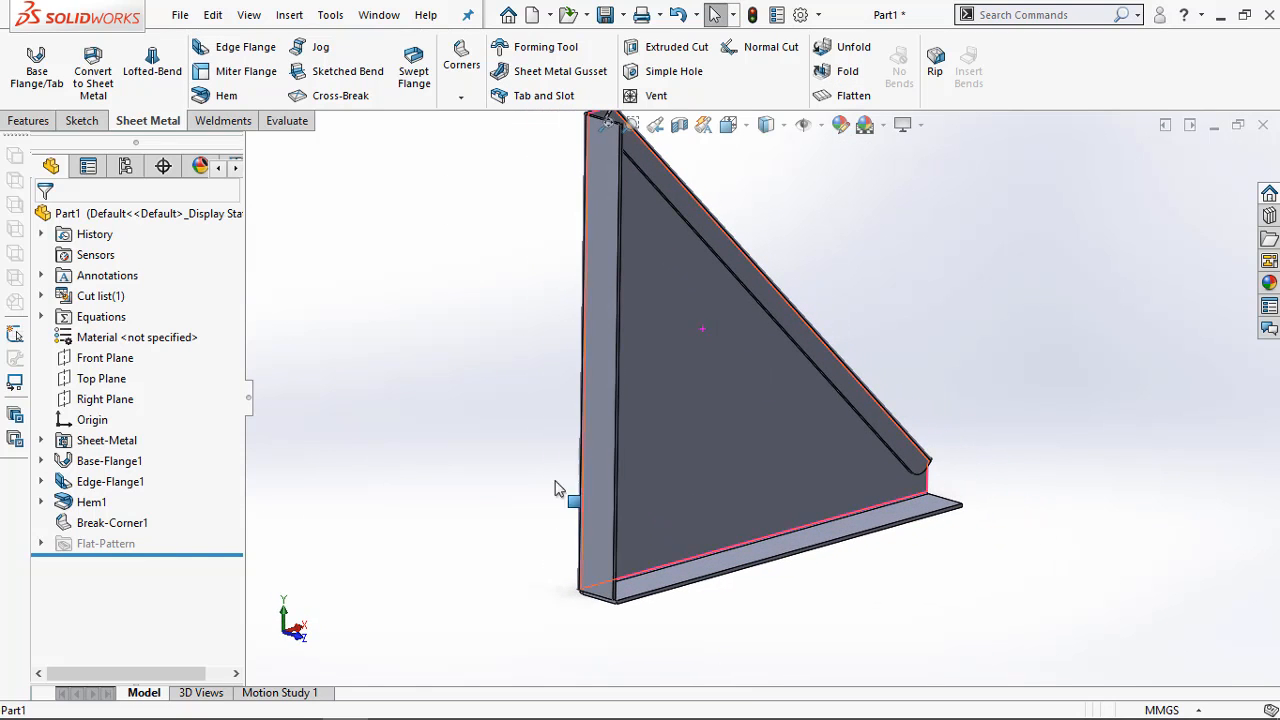
# Switch to the Adobe Acrobat drawing and examine the hole spacing, edge distances and corner radii of the two flanges
pyautogui.click(253, 702)
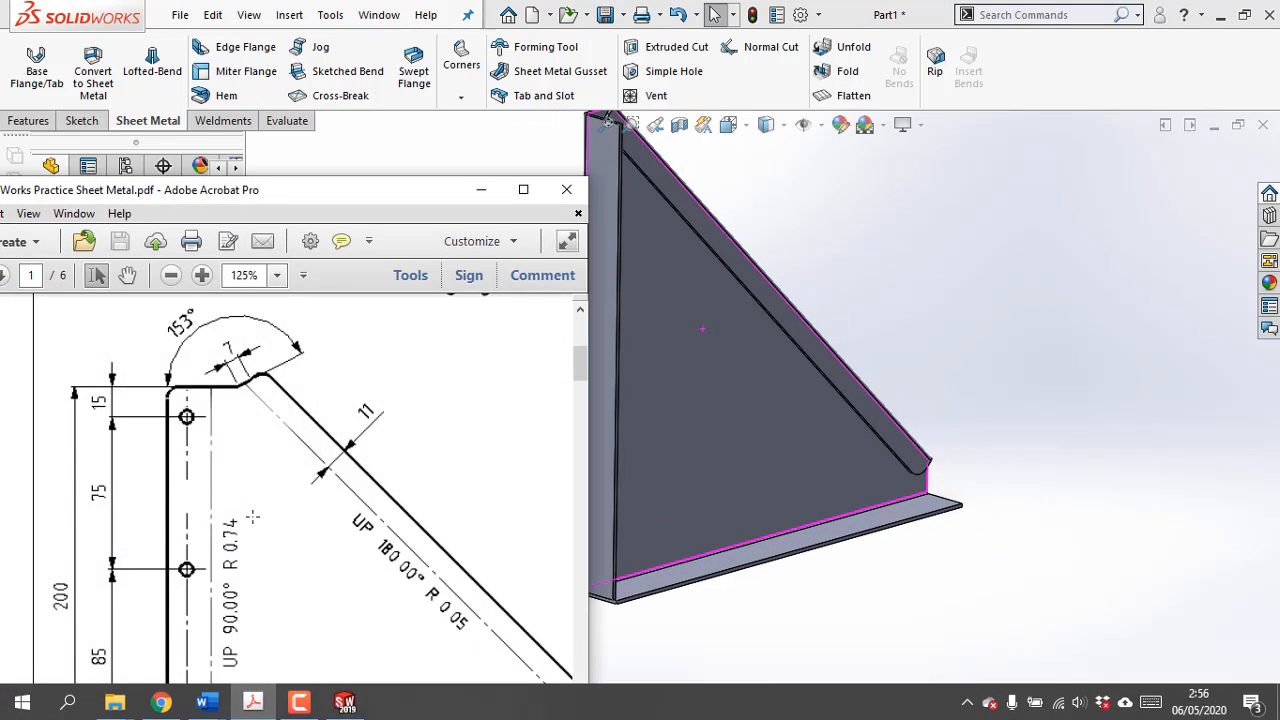
pyautogui.scroll(-1, 253, 516)
pyautogui.scroll(-5, 163, 415)
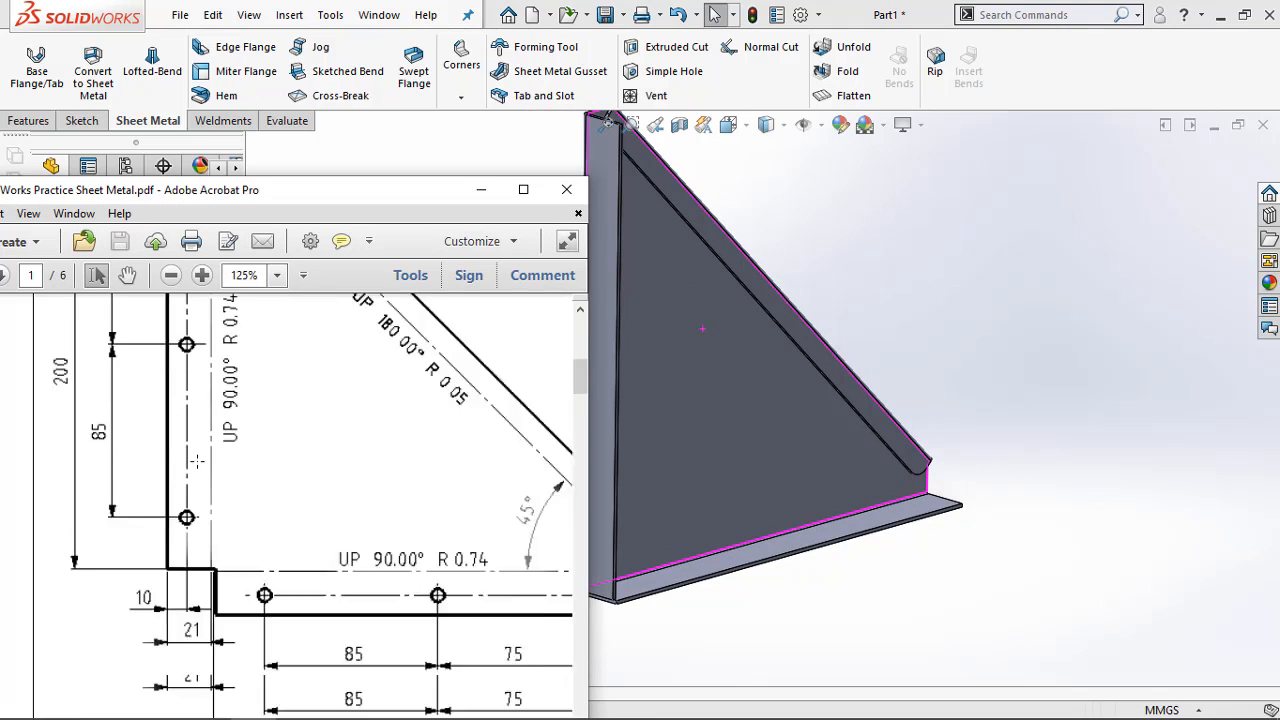
pyautogui.scroll(3, 272, 545)
pyautogui.scroll(-2, 270, 540)
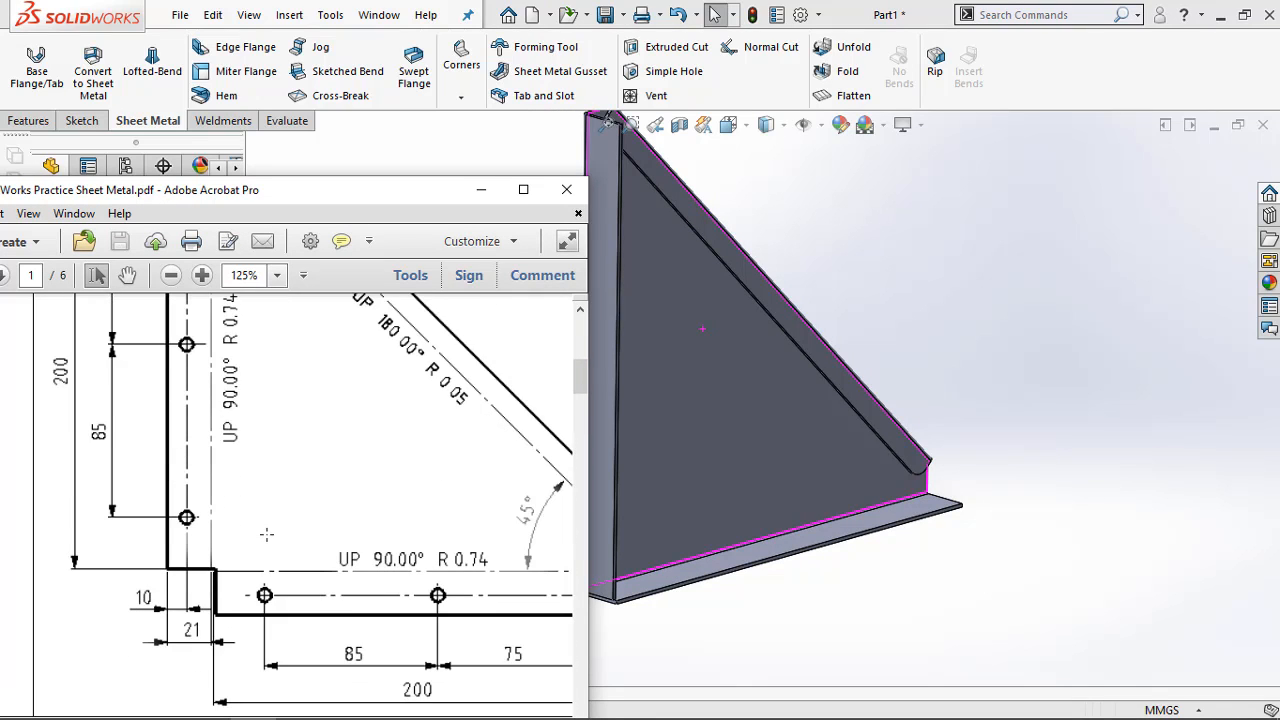
pyautogui.scroll(2, 267, 534)
pyautogui.keyDown('ctrl'); pyautogui.scroll(-1, 267, 534); pyautogui.keyUp('ctrl')
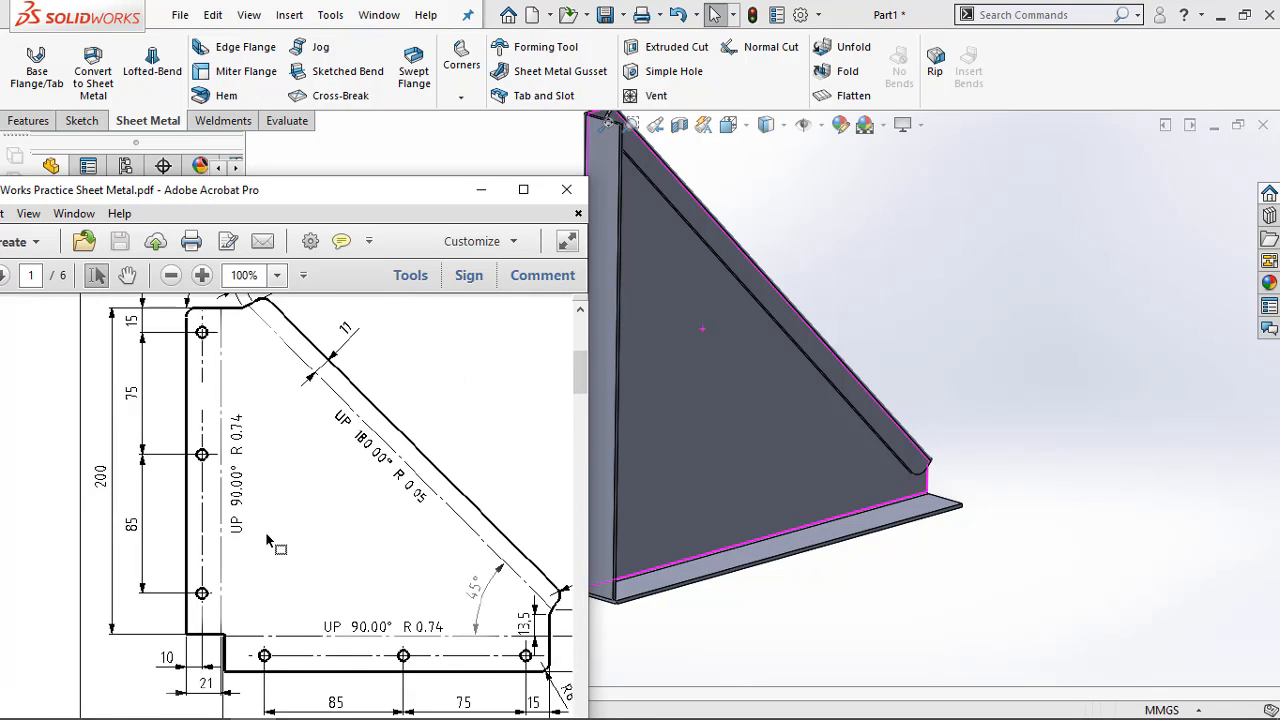
pyautogui.keyDown('ctrl'); pyautogui.scroll(-1, 268, 541); pyautogui.keyUp('ctrl')
pyautogui.keyDown('ctrl'); pyautogui.scroll(1, 489, 670); pyautogui.keyUp('ctrl')
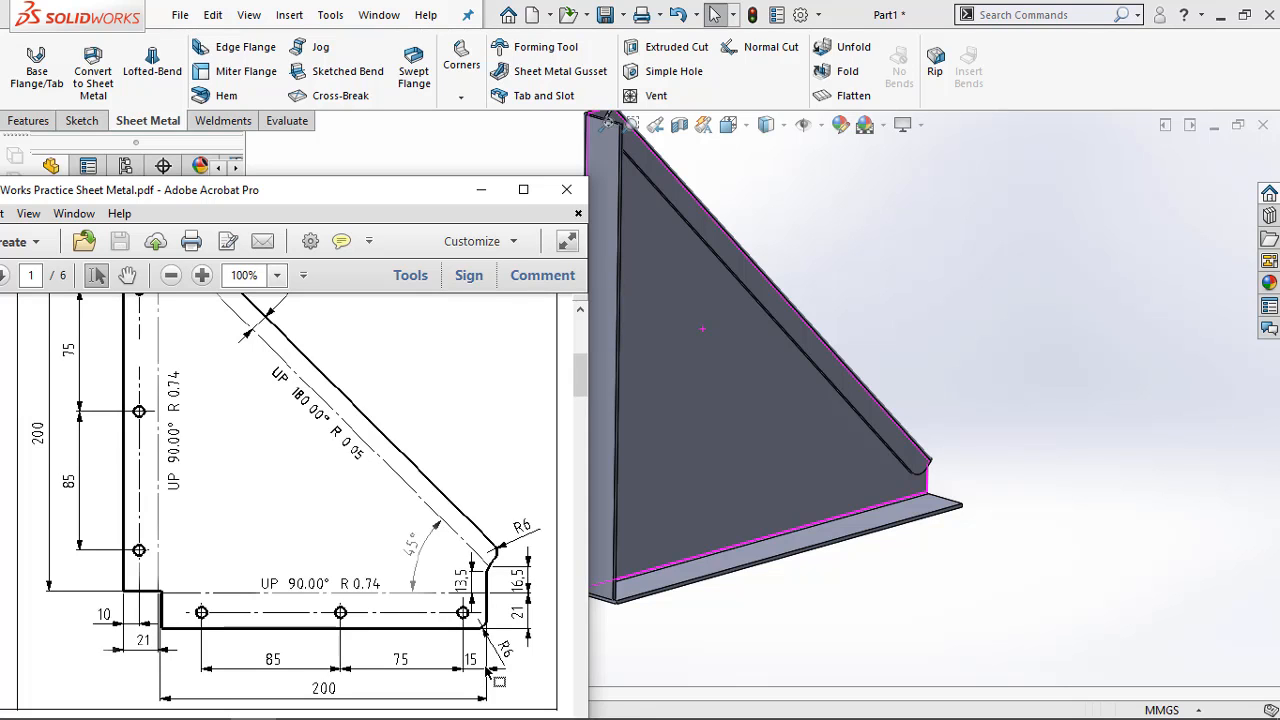
pyautogui.keyDown('ctrl'); pyautogui.scroll(1, 450, 646); pyautogui.keyUp('ctrl')
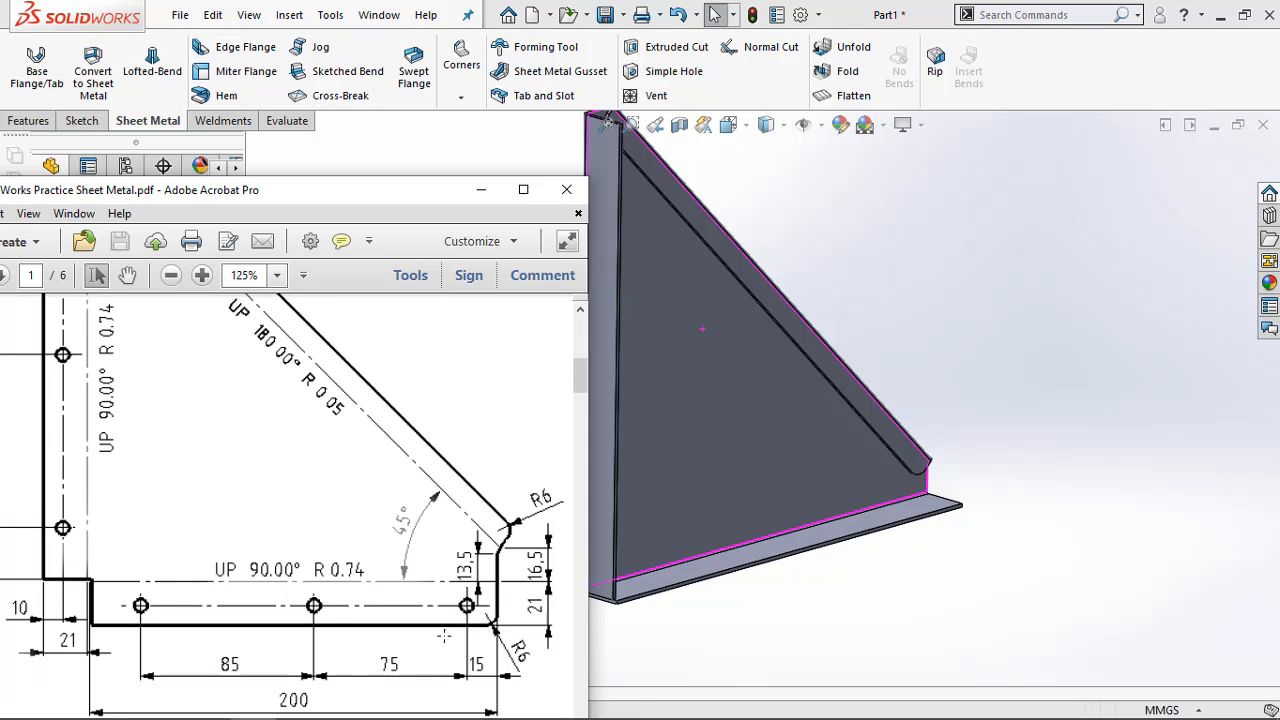
pyautogui.keyDown('ctrl'); pyautogui.scroll(-1, 446, 641); pyautogui.keyUp('ctrl')
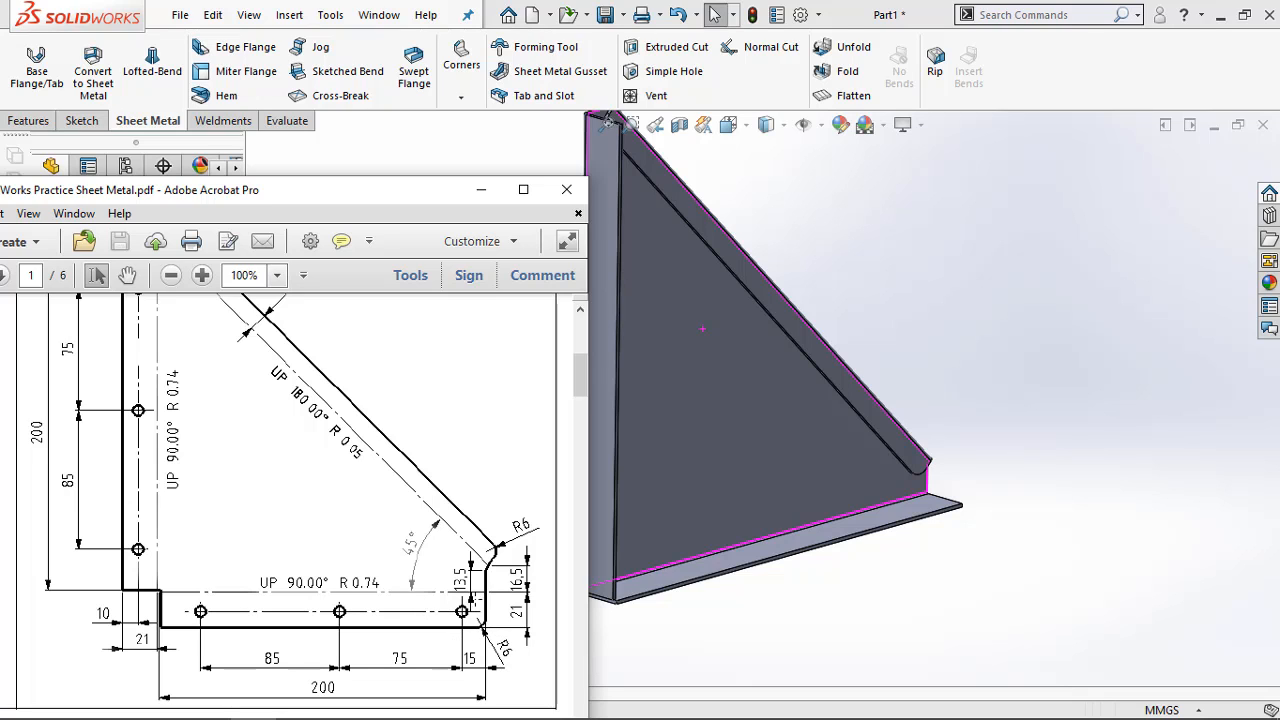
# Check the vertical flange's hole positions and edge offset in the flat-pattern drawing
pyautogui.moveTo(581, 377)
pyautogui.mouseDown()
pyautogui.moveTo(583, 347)
pyautogui.moveTo(580, 458)
pyautogui.moveTo(575, 389)
pyautogui.mouseUp()
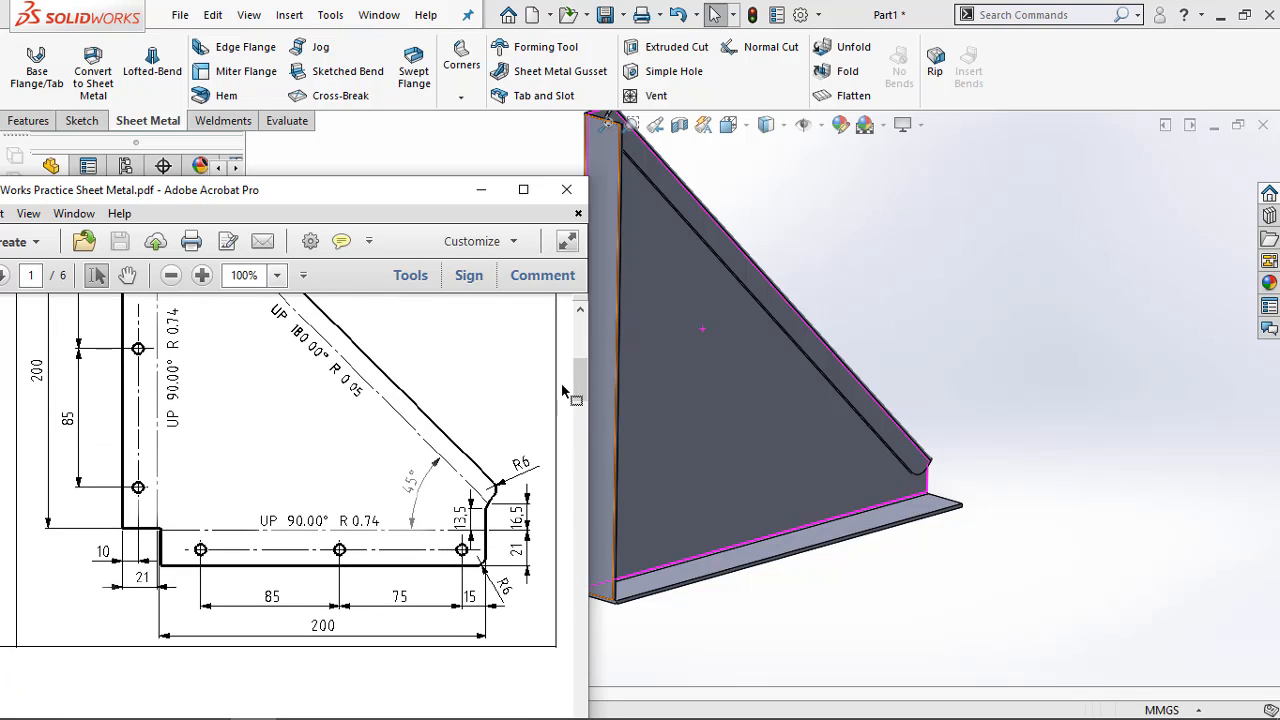
pyautogui.scroll(3, 473, 487)
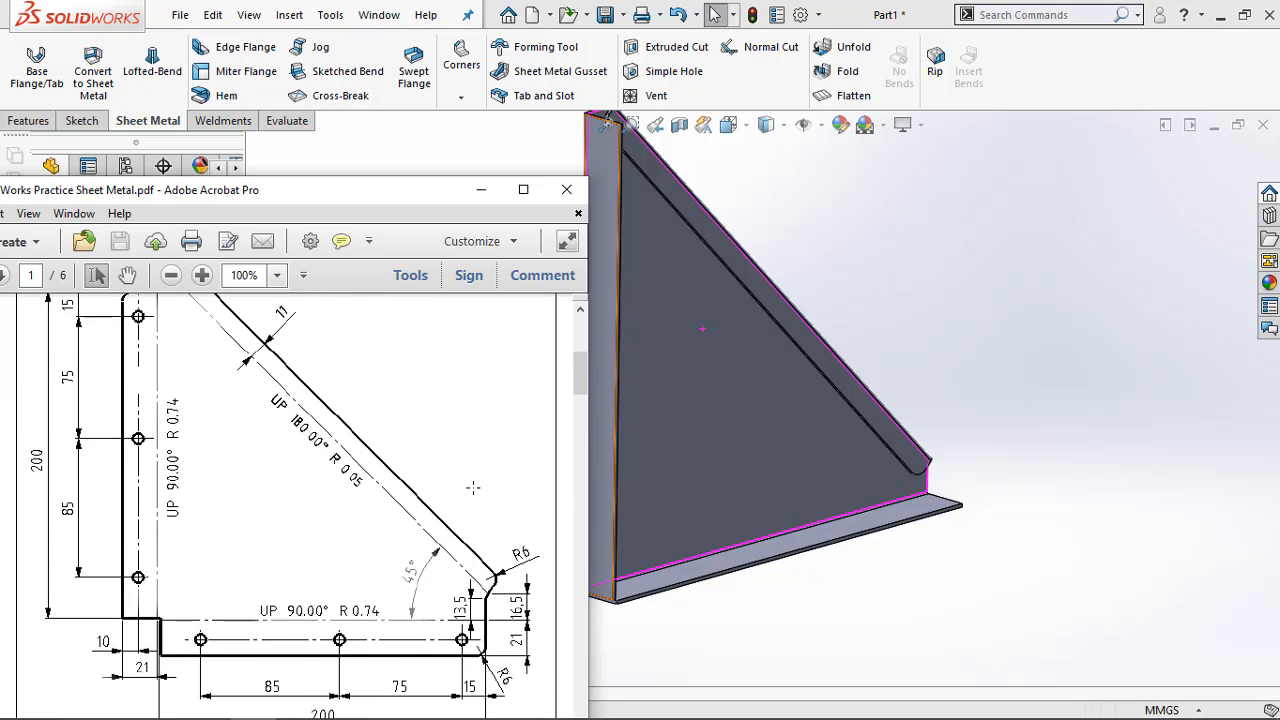
pyautogui.scroll(-2, 465, 500)
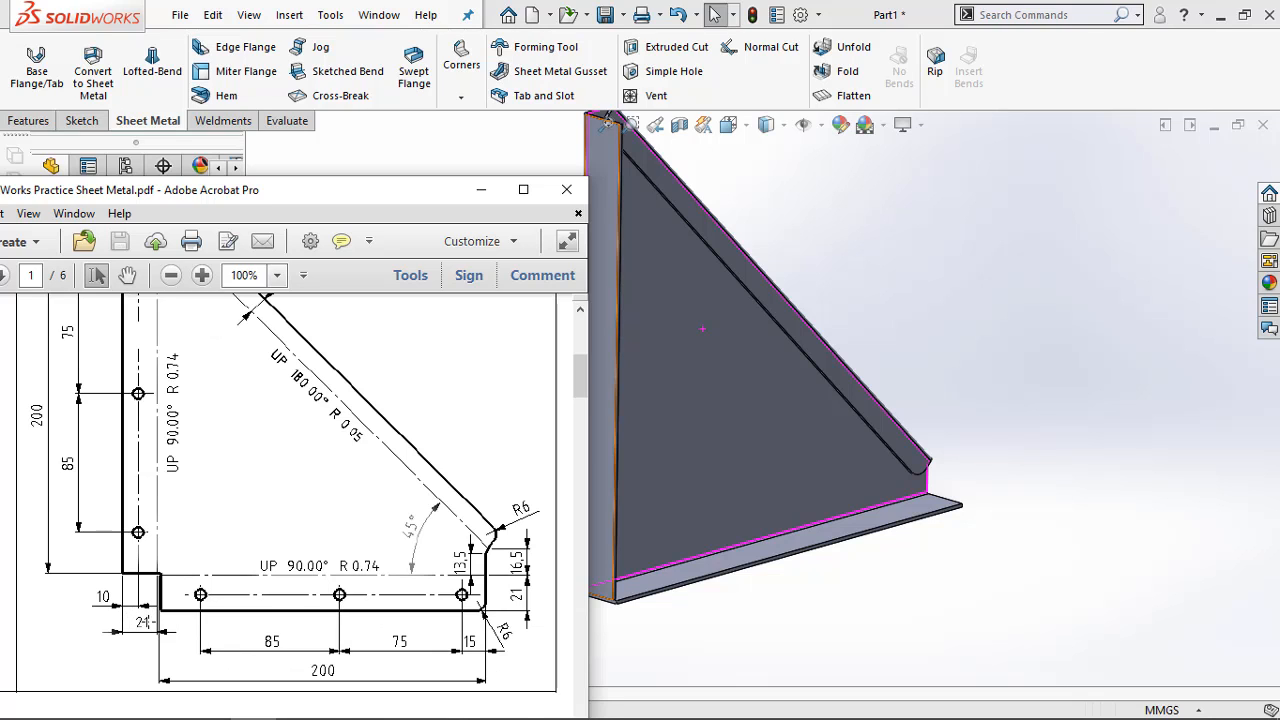
pyautogui.scroll(3, 145, 621)
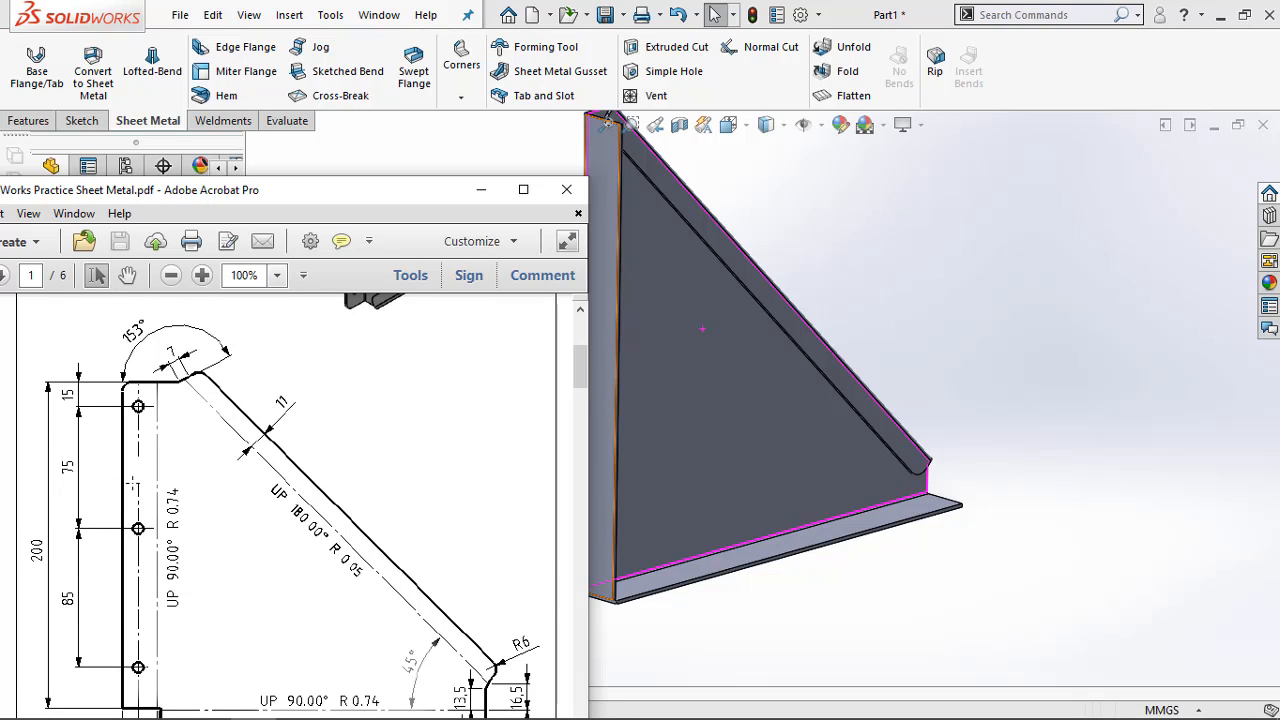
# Return to SOLIDWORKS, start a sketch on the vertical flange's outer face and draw a vertical construction line from its upper to its lower edge
pyautogui.moveTo(663, 420); pyautogui.dragTo(706, 447, button='middle')
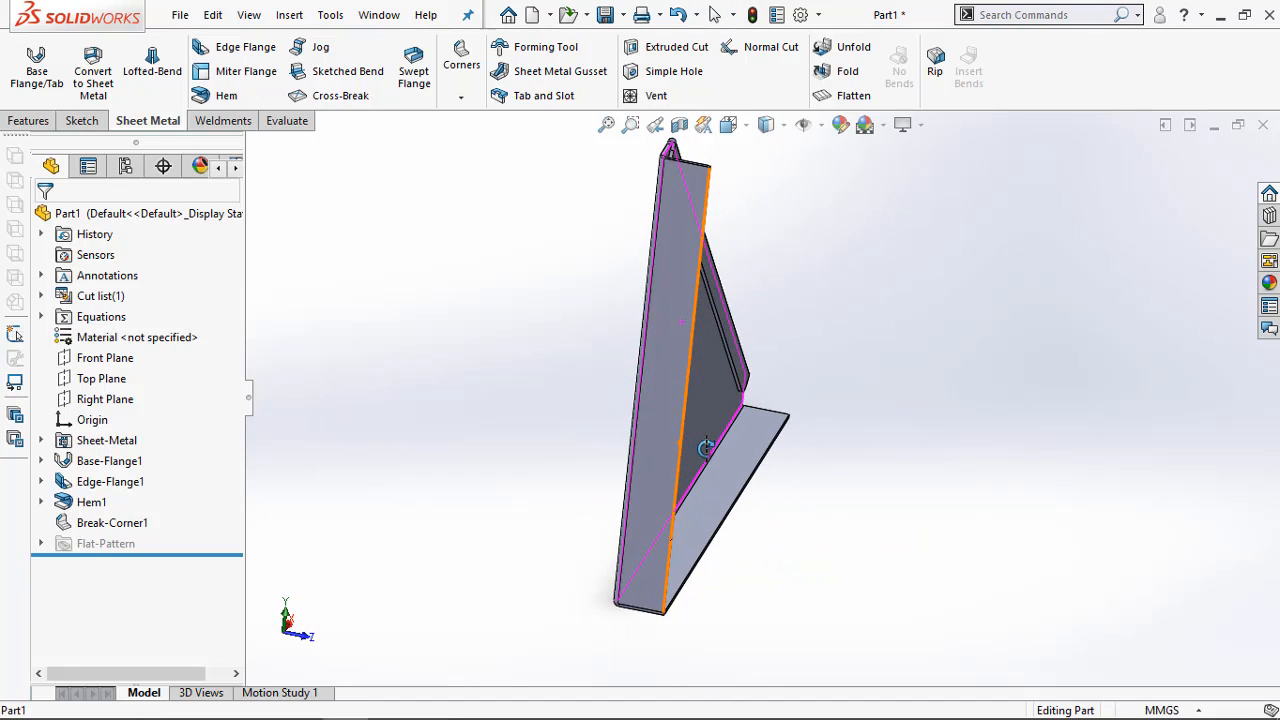
pyautogui.rightClick(681, 256)
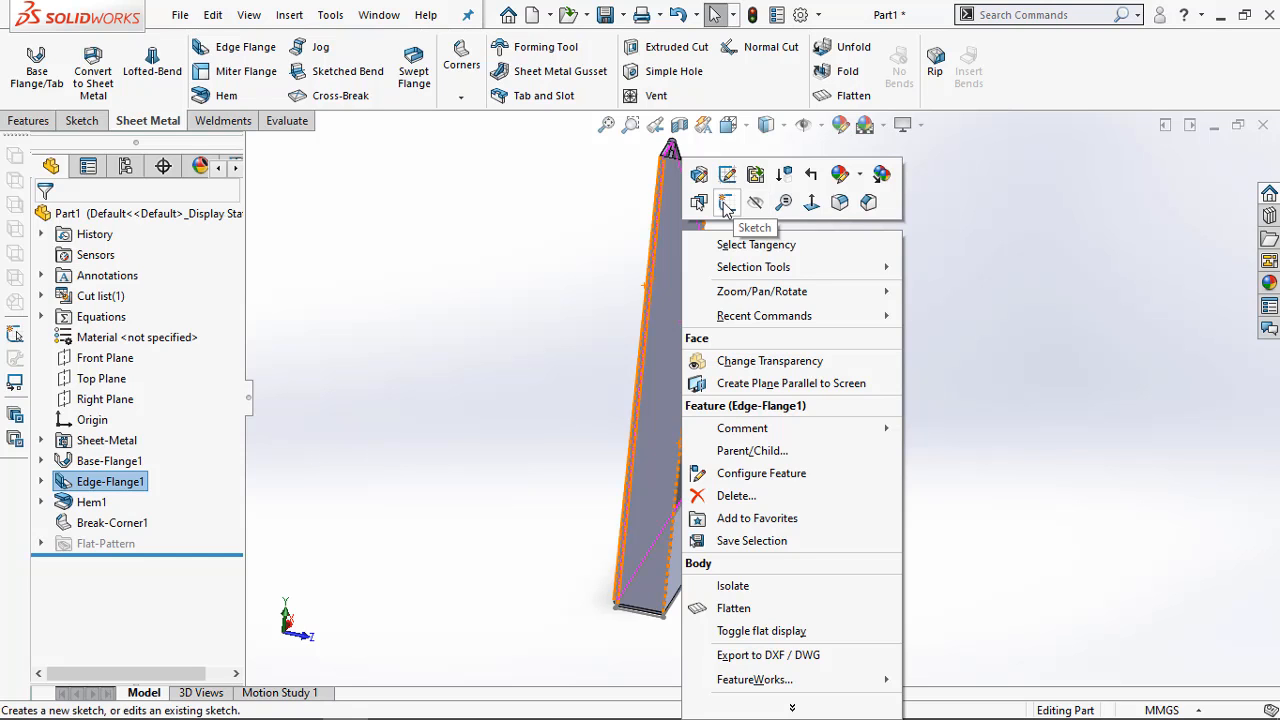
pyautogui.click(726, 203)
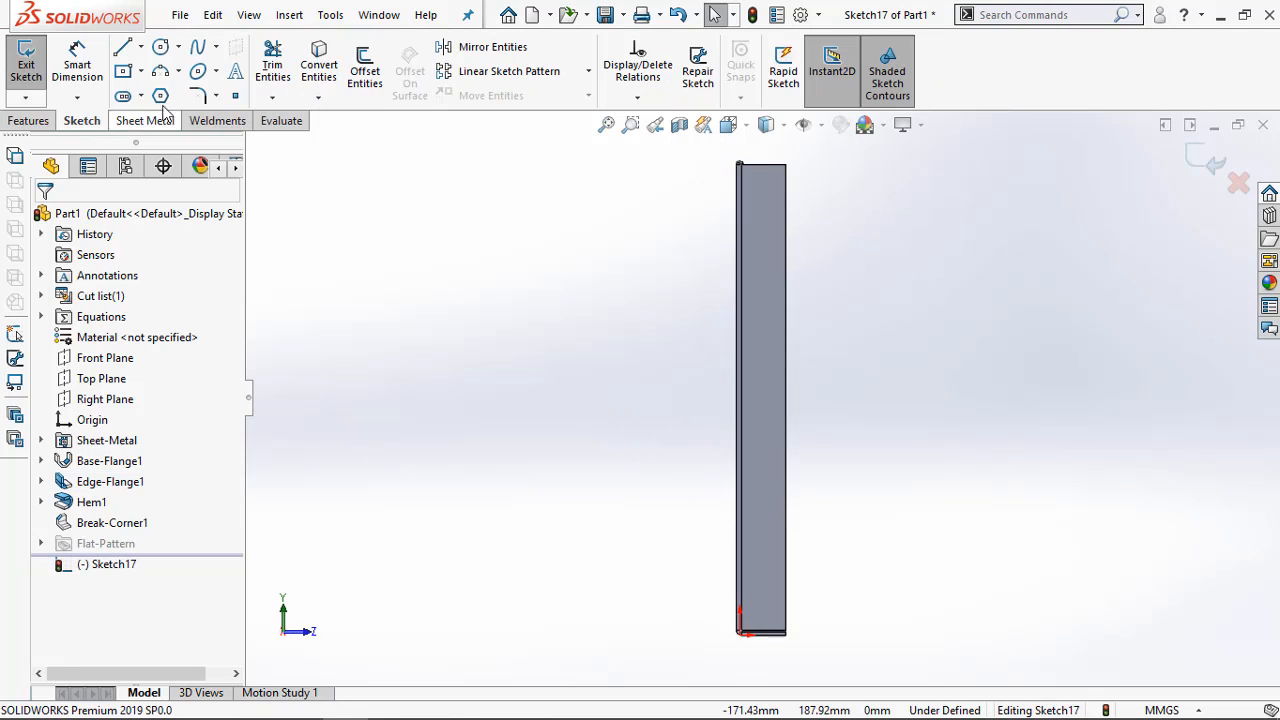
pyautogui.click(141, 47)
pyautogui.click(166, 91)
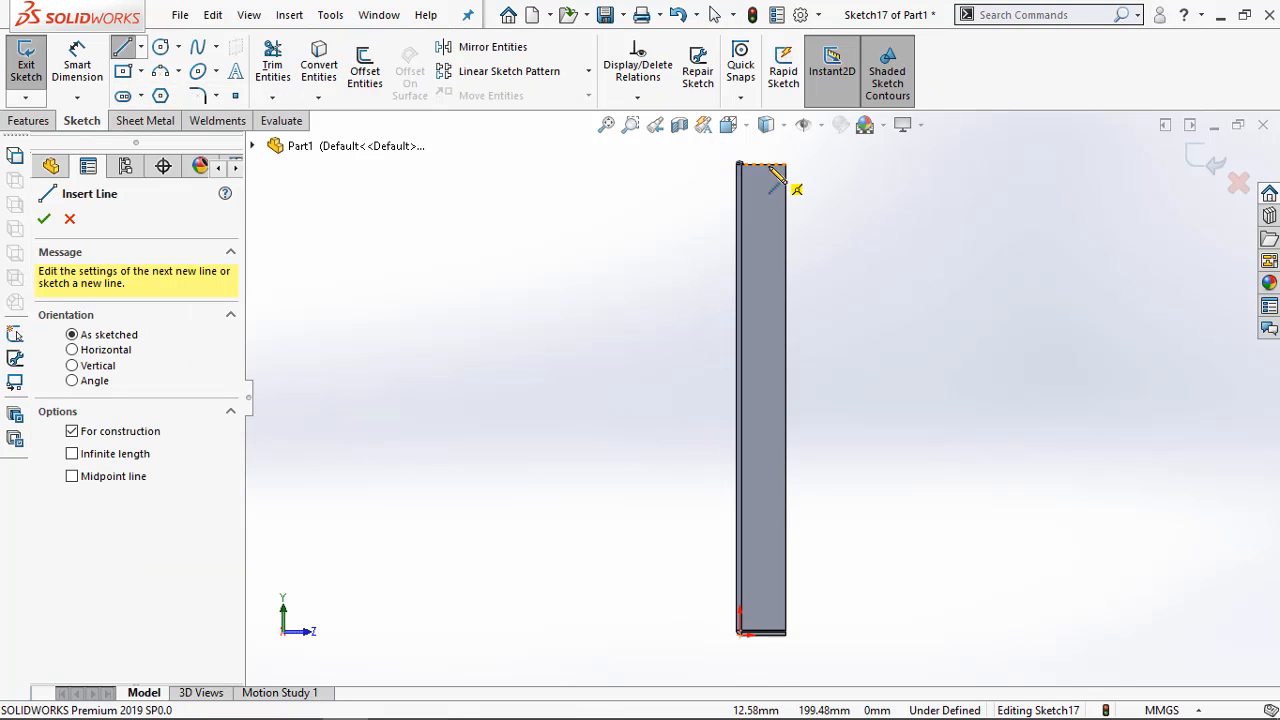
pyautogui.click(762, 163)
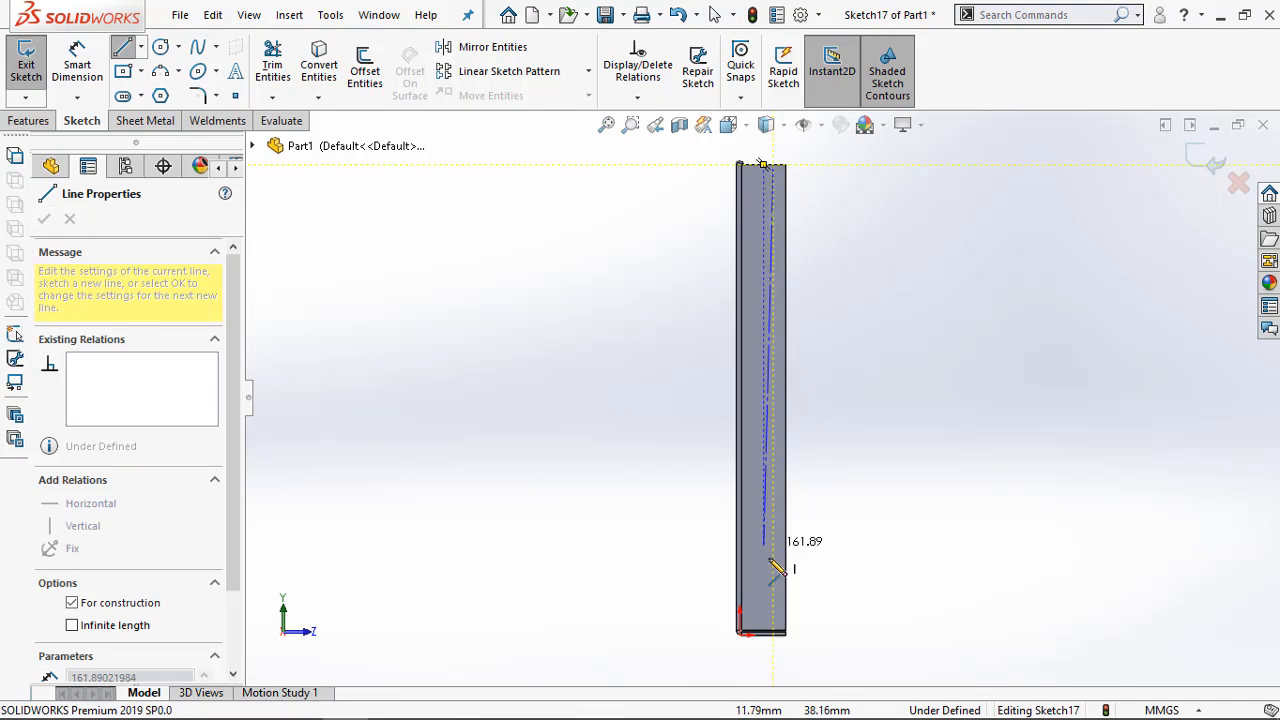
pyautogui.click(773, 634)
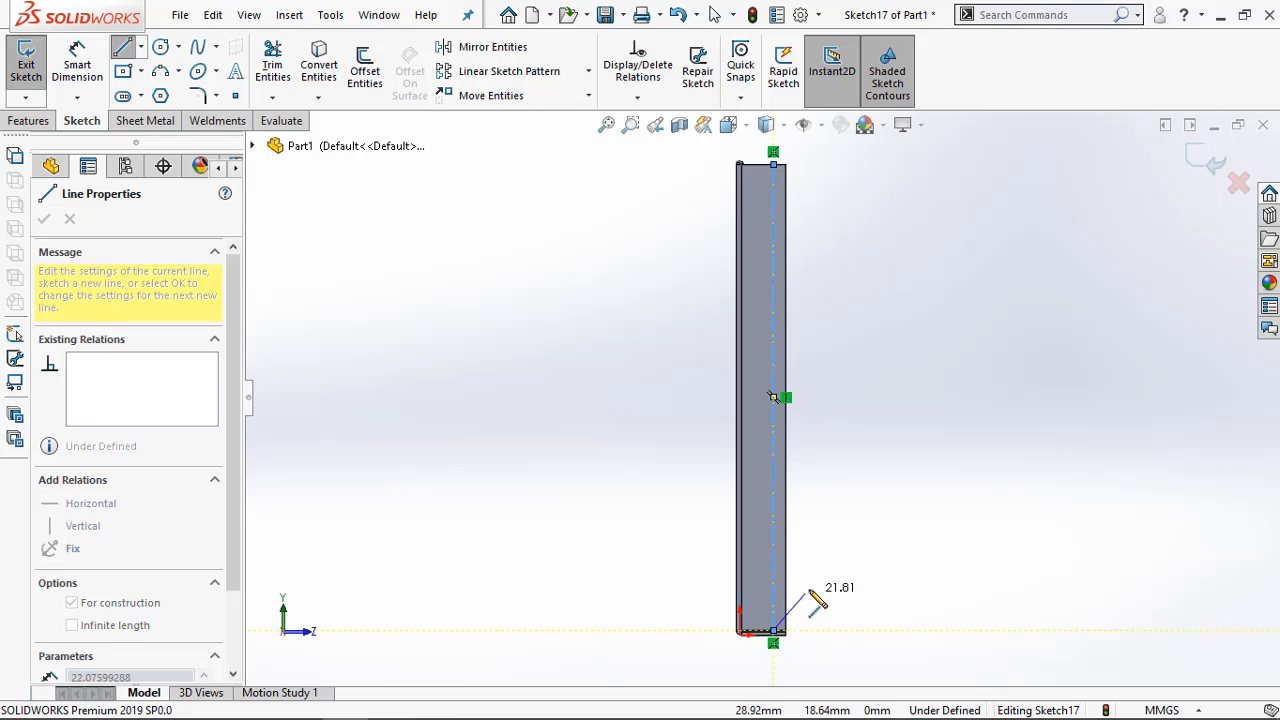
pyautogui.press('Escape')
# Dimension the construction line 10 mm from the flange's long free edge
pyautogui.press('d')
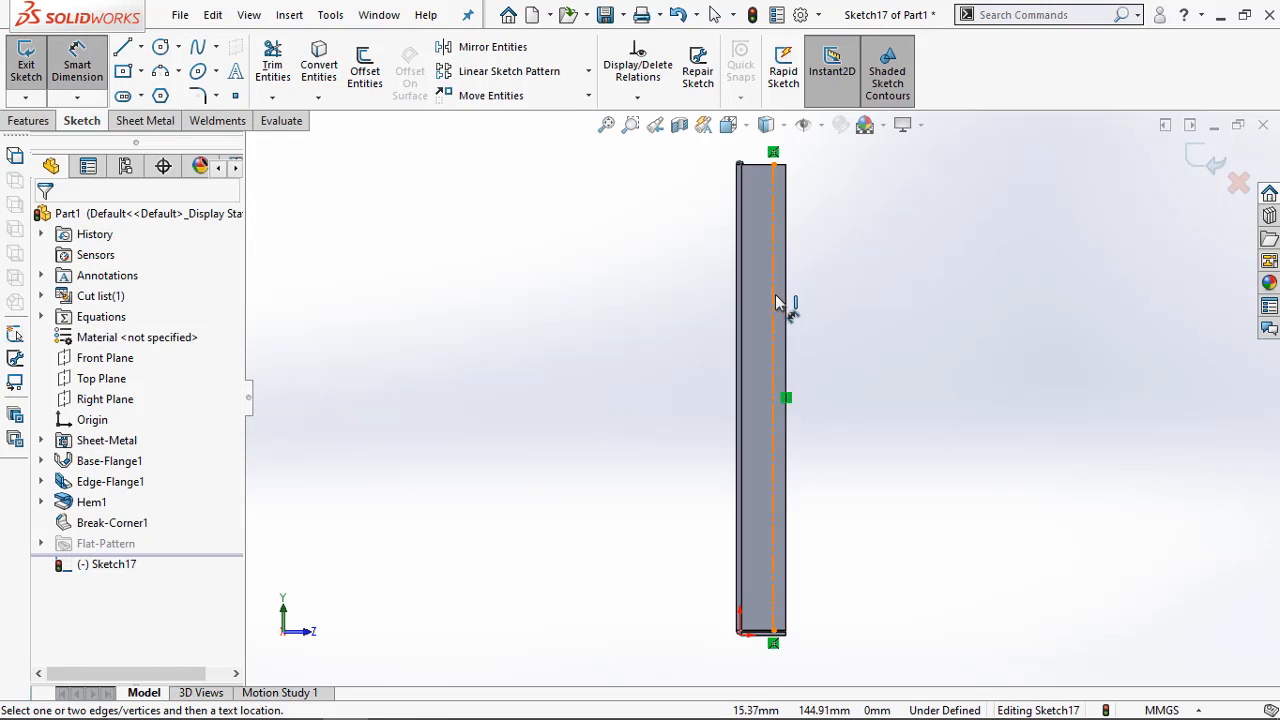
pyautogui.click(774, 293)
pyautogui.click(788, 297)
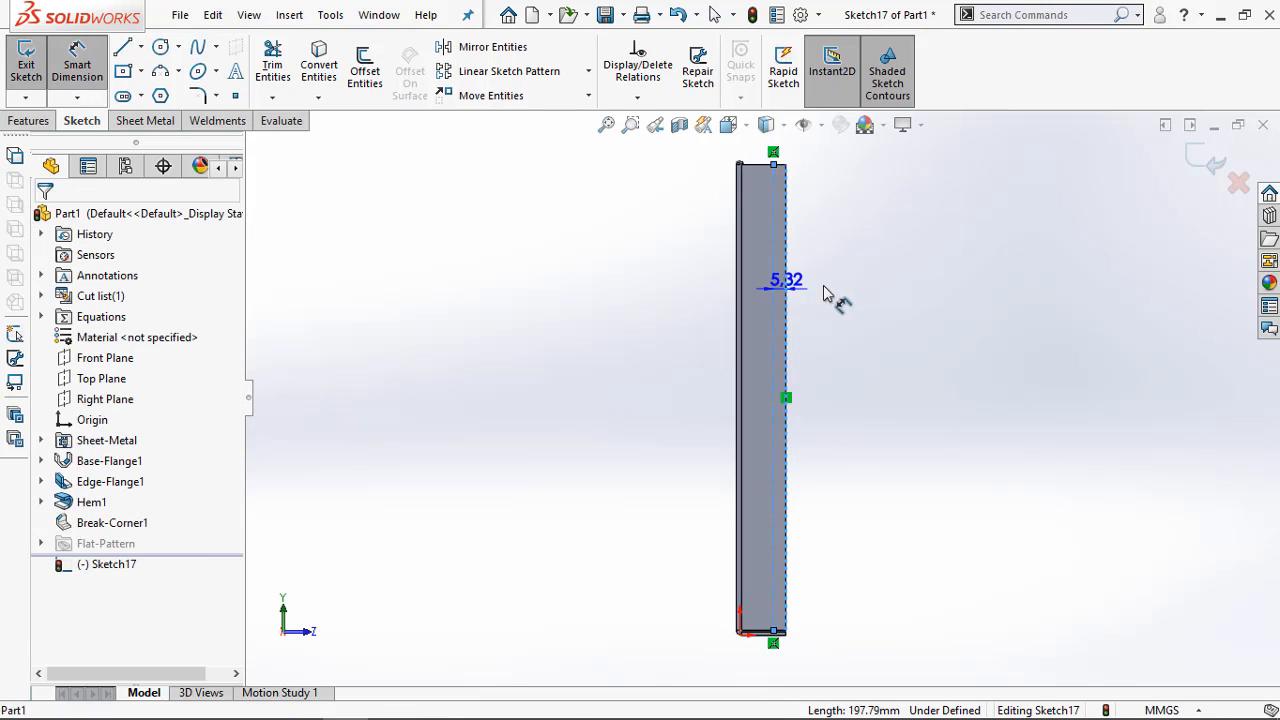
pyautogui.click(890, 285)
pyautogui.write('10')
pyautogui.press('Return')
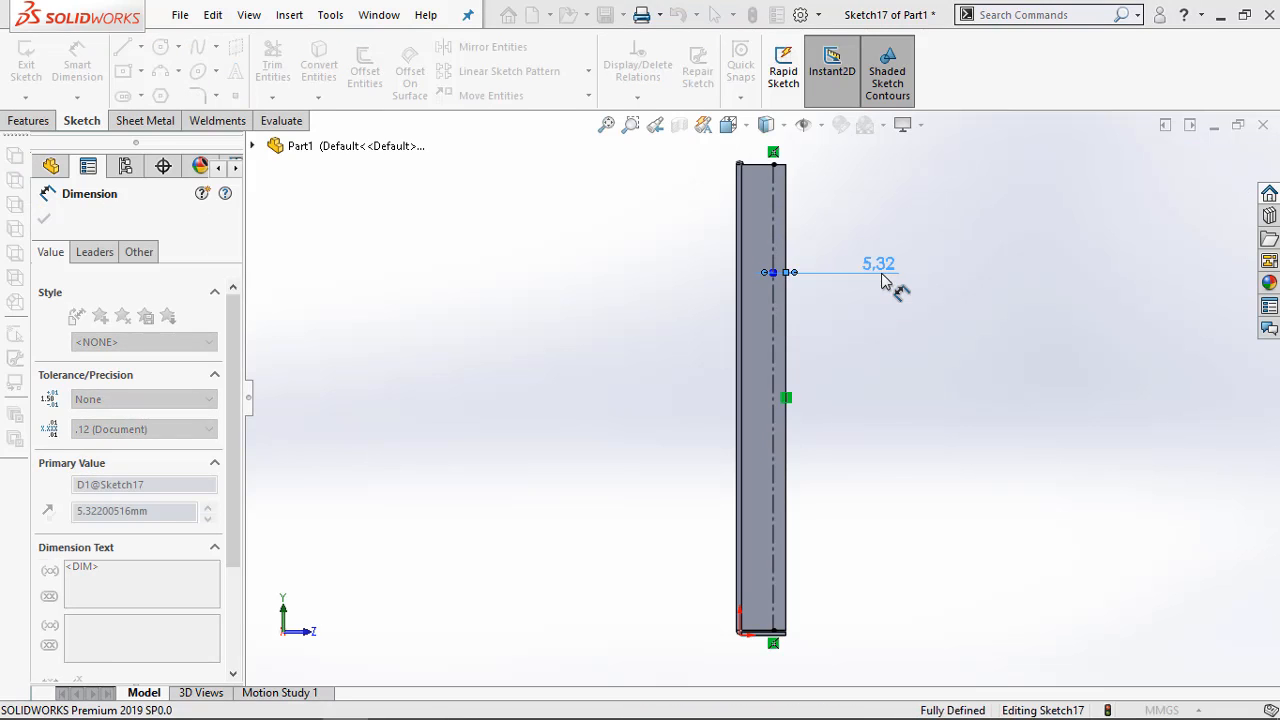
# Sketch three circles centred on the construction line: upper about 3.1 mm radius, middle about 4.5 mm radius, and one near the lower end
pyautogui.scroll(2, 781, 166)
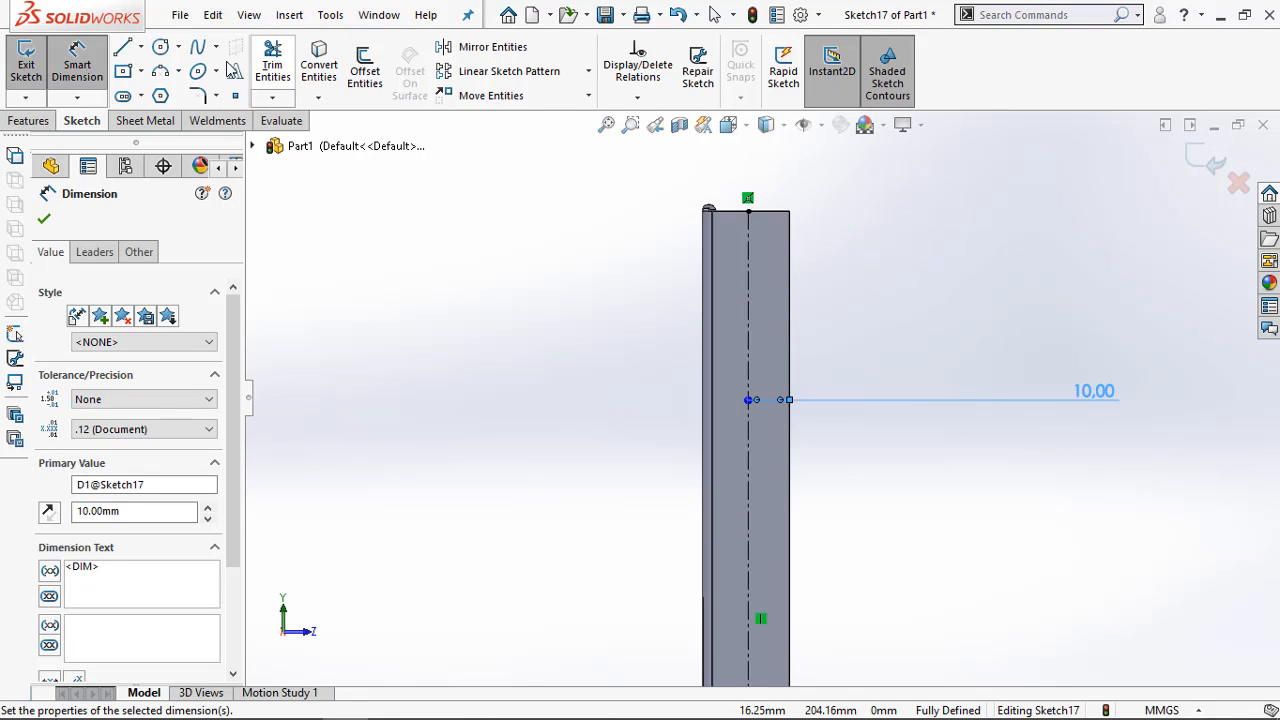
pyautogui.click(162, 48)
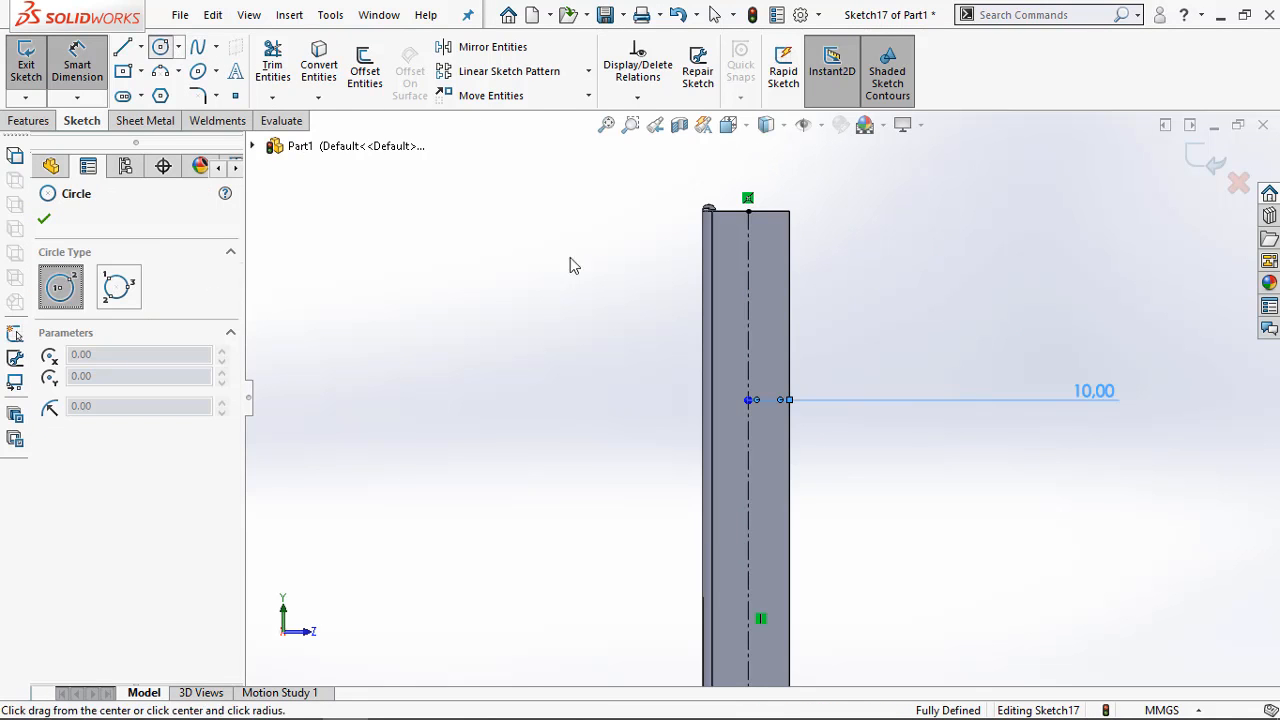
pyautogui.click(748, 300)
pyautogui.click(743, 289)
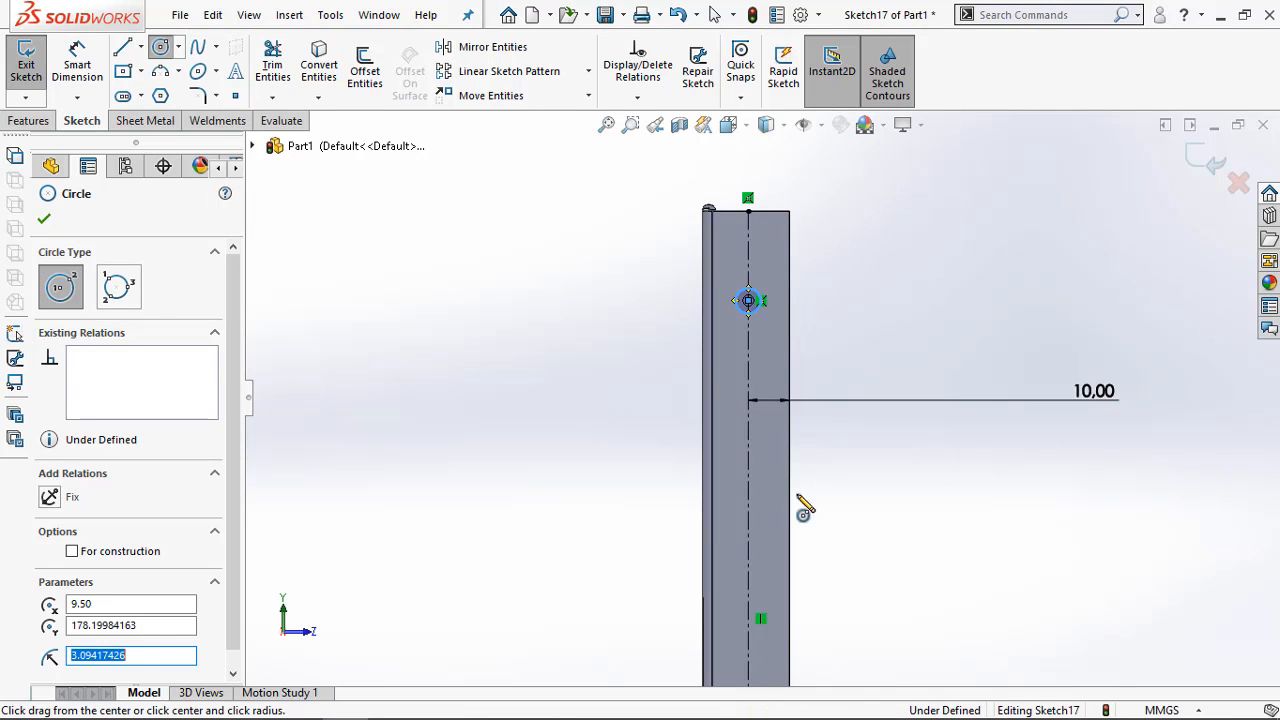
pyautogui.scroll(-3, 769, 567)
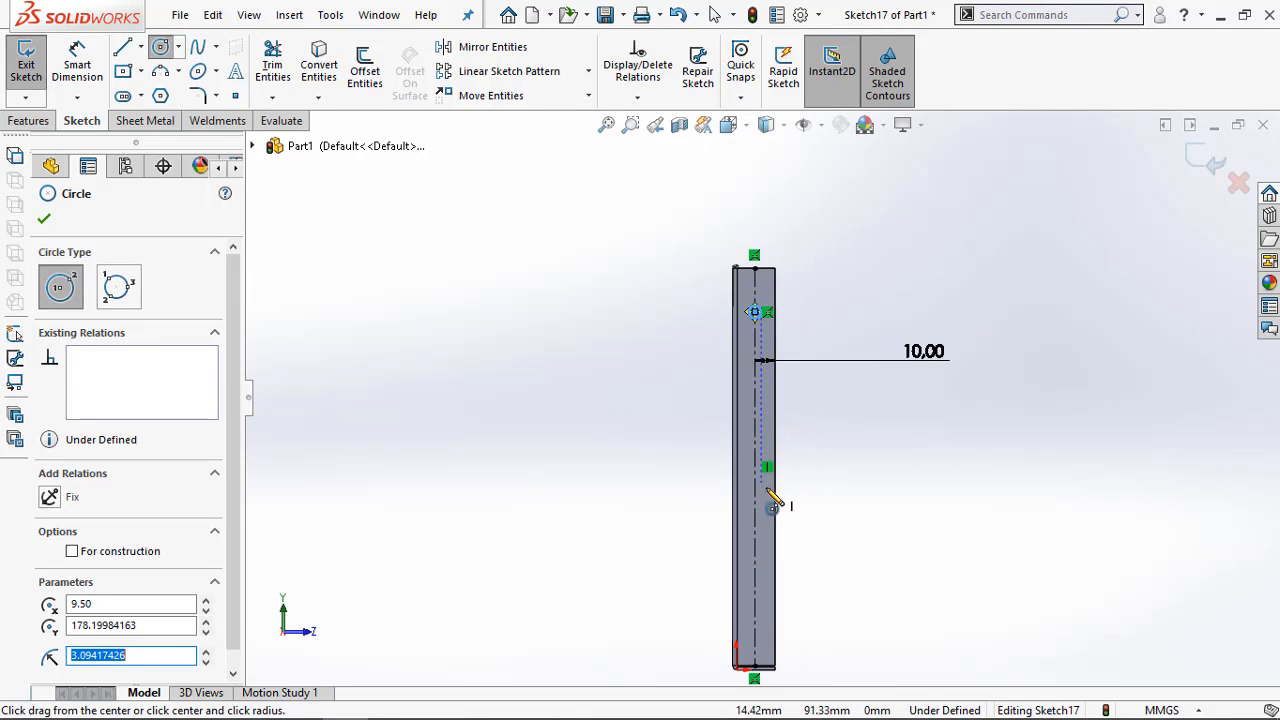
pyautogui.click(755, 452)
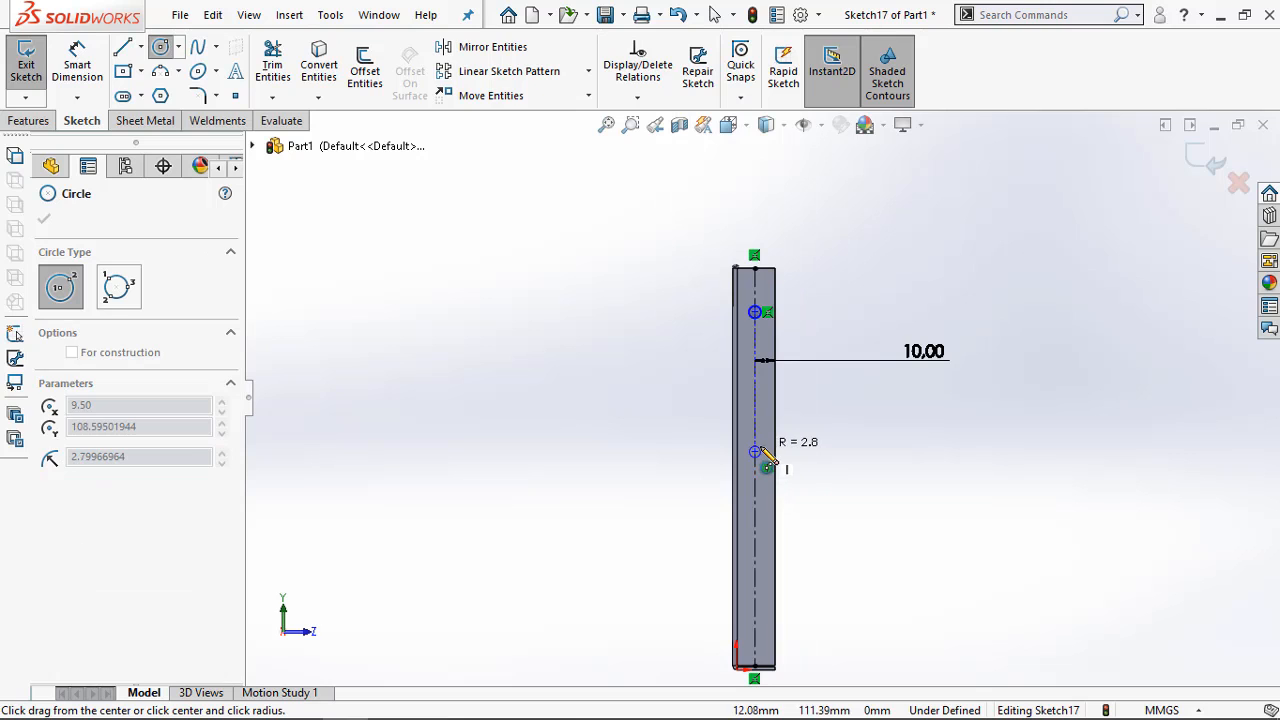
pyautogui.click(771, 466)
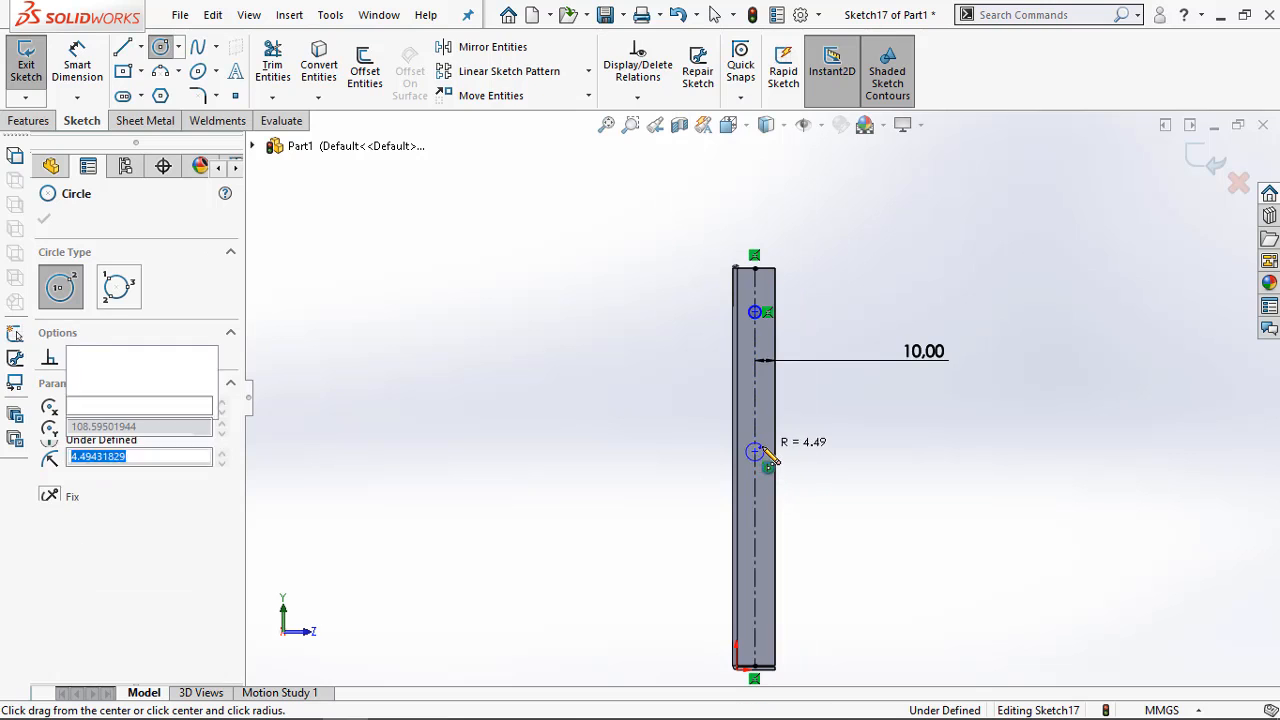
pyautogui.click(755, 605)
pyautogui.click(765, 606)
pyautogui.press('Escape')
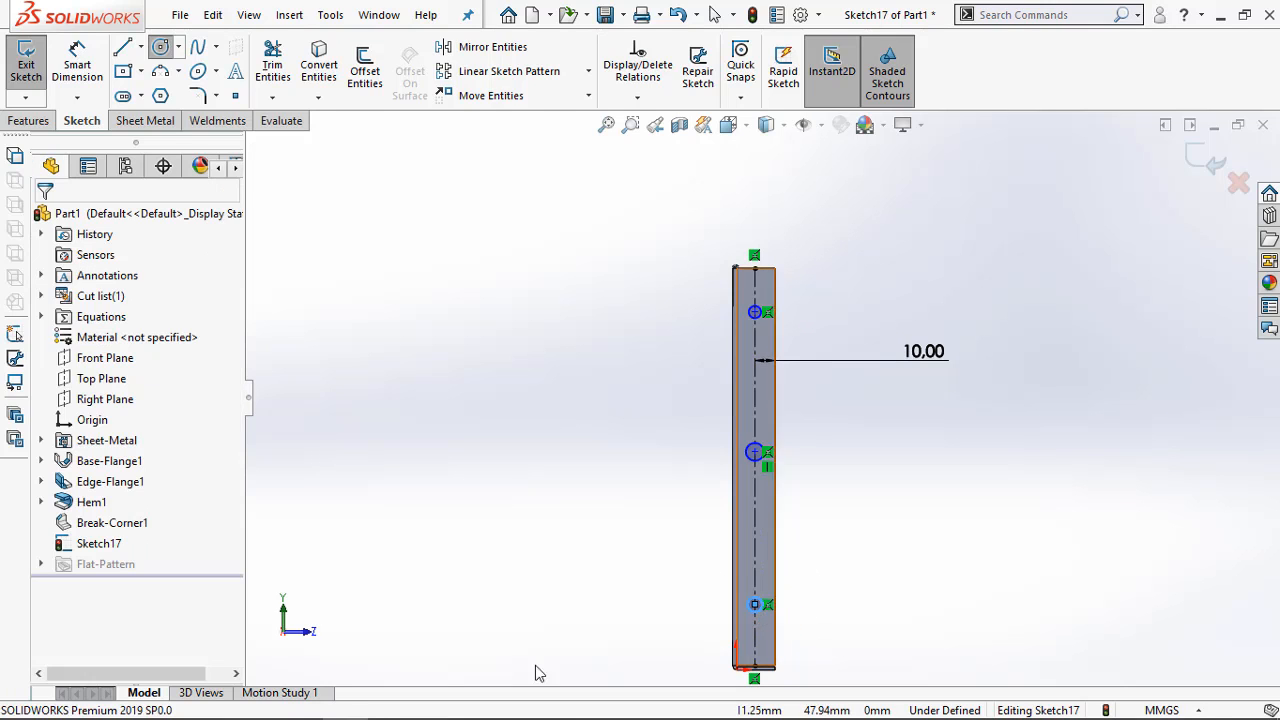
# Check the hole spacing in the Adobe Acrobat drawing, and dimension the upper circle's centre 15 mm from the flange's upper edge
pyautogui.click(262, 704)
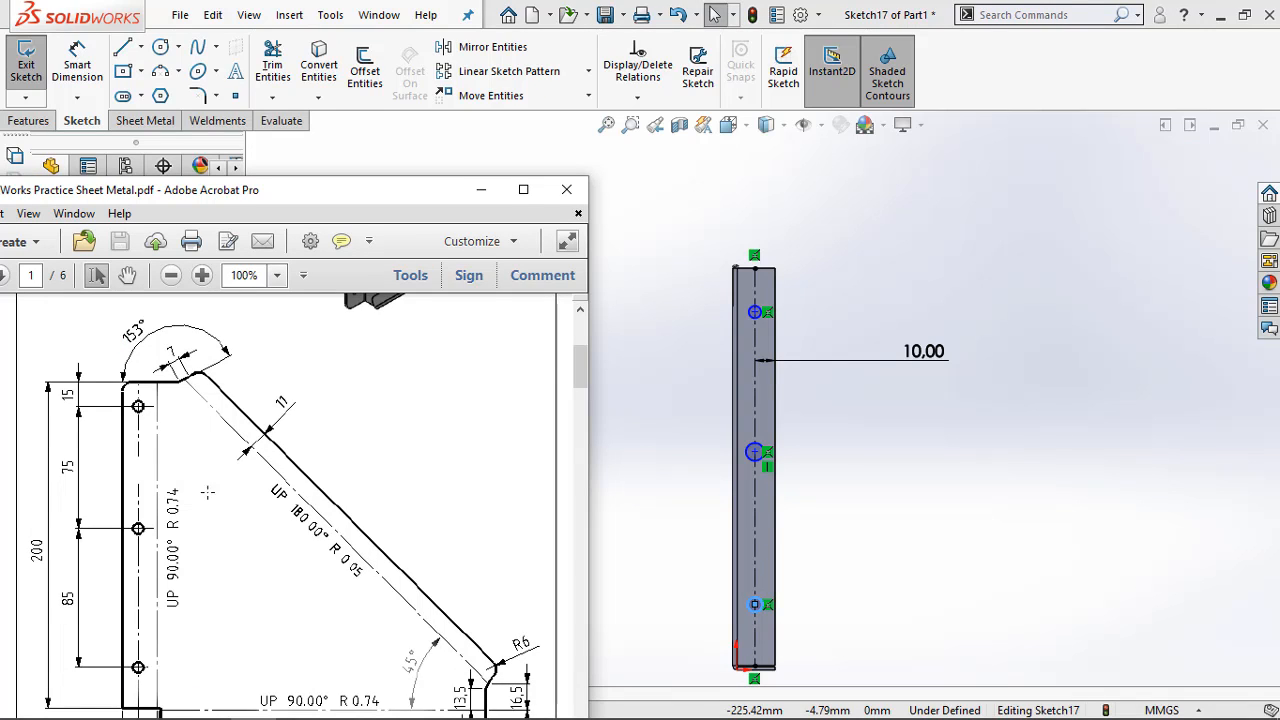
pyautogui.click(484, 192)
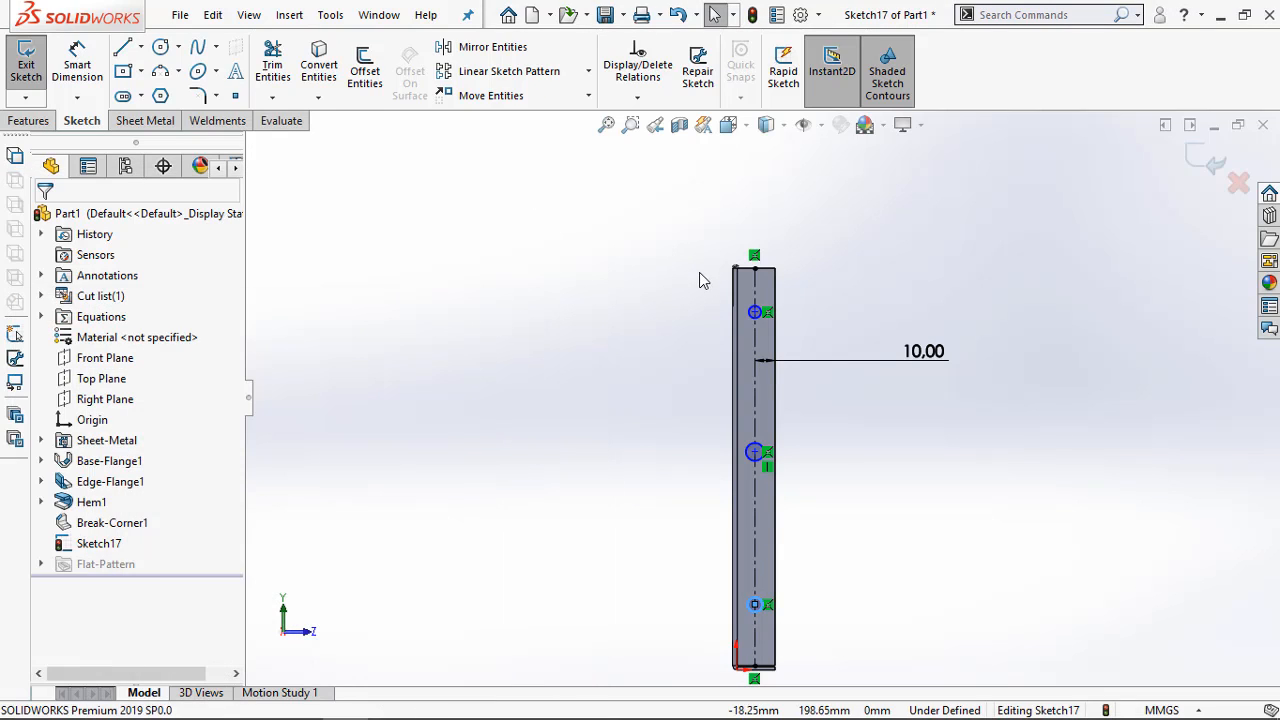
pyautogui.press('d')
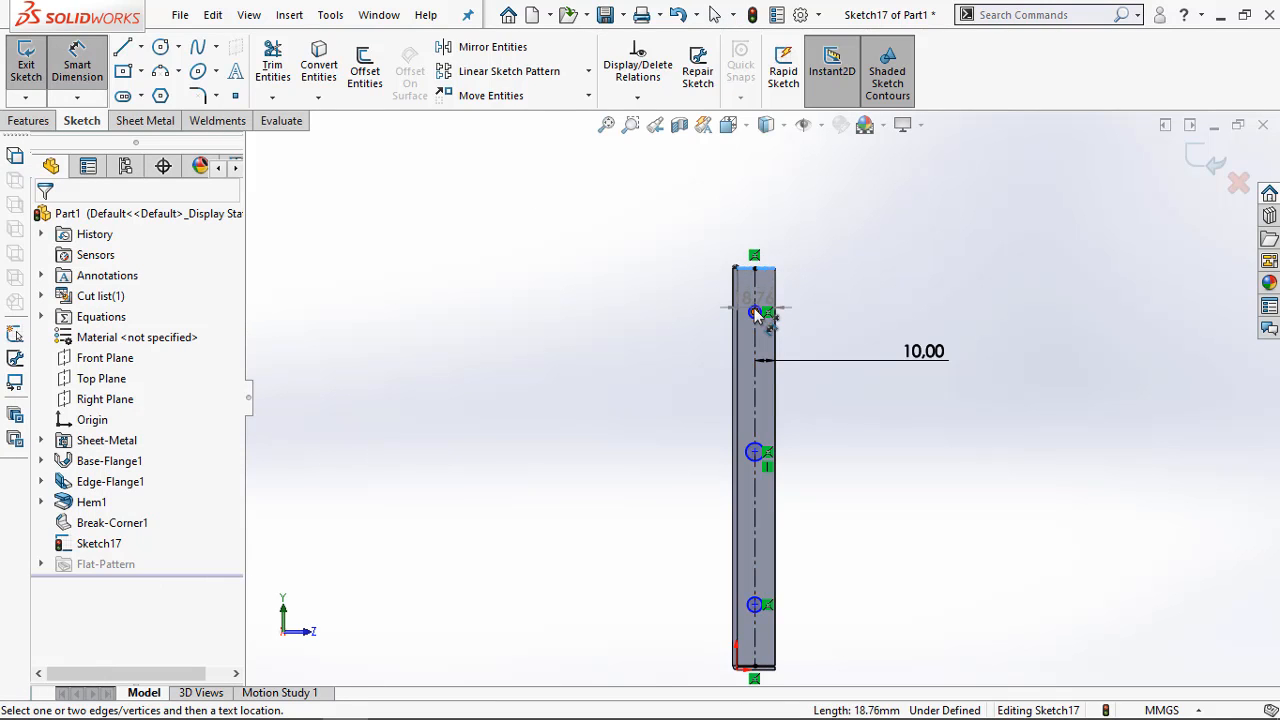
pyautogui.click(755, 312)
pyautogui.click(810, 225)
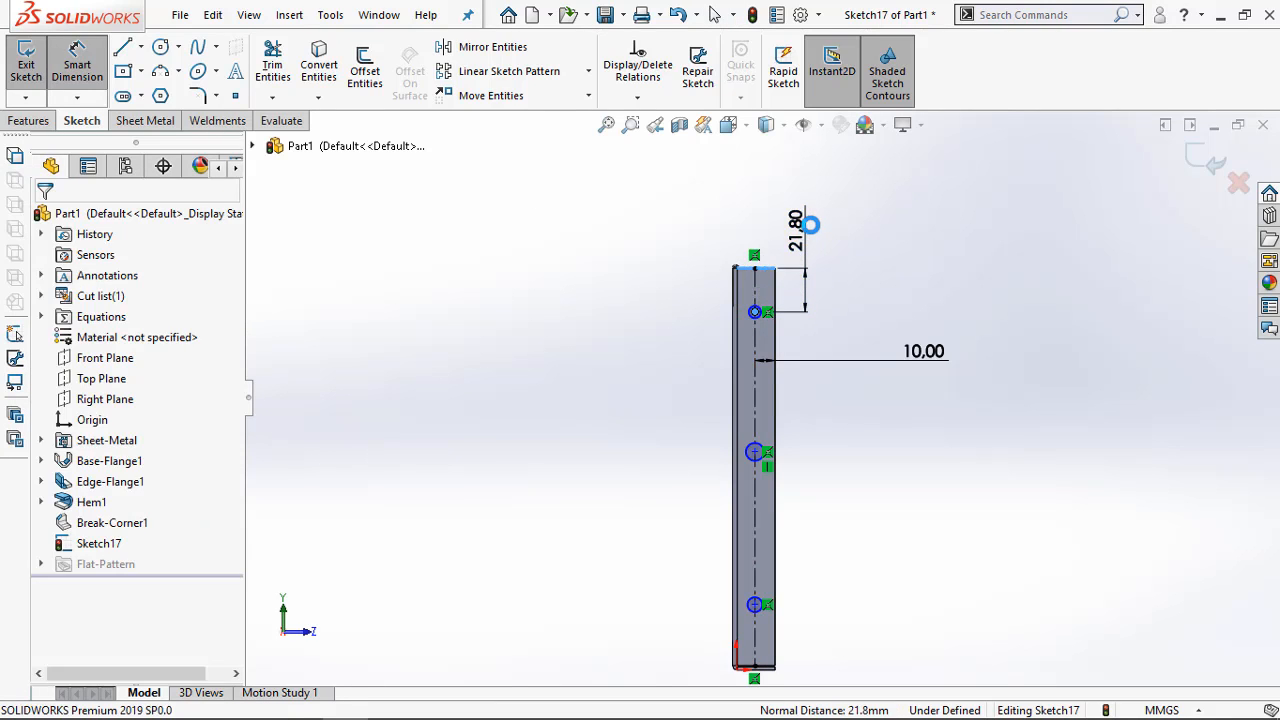
pyautogui.write('15')
pyautogui.press('Return')
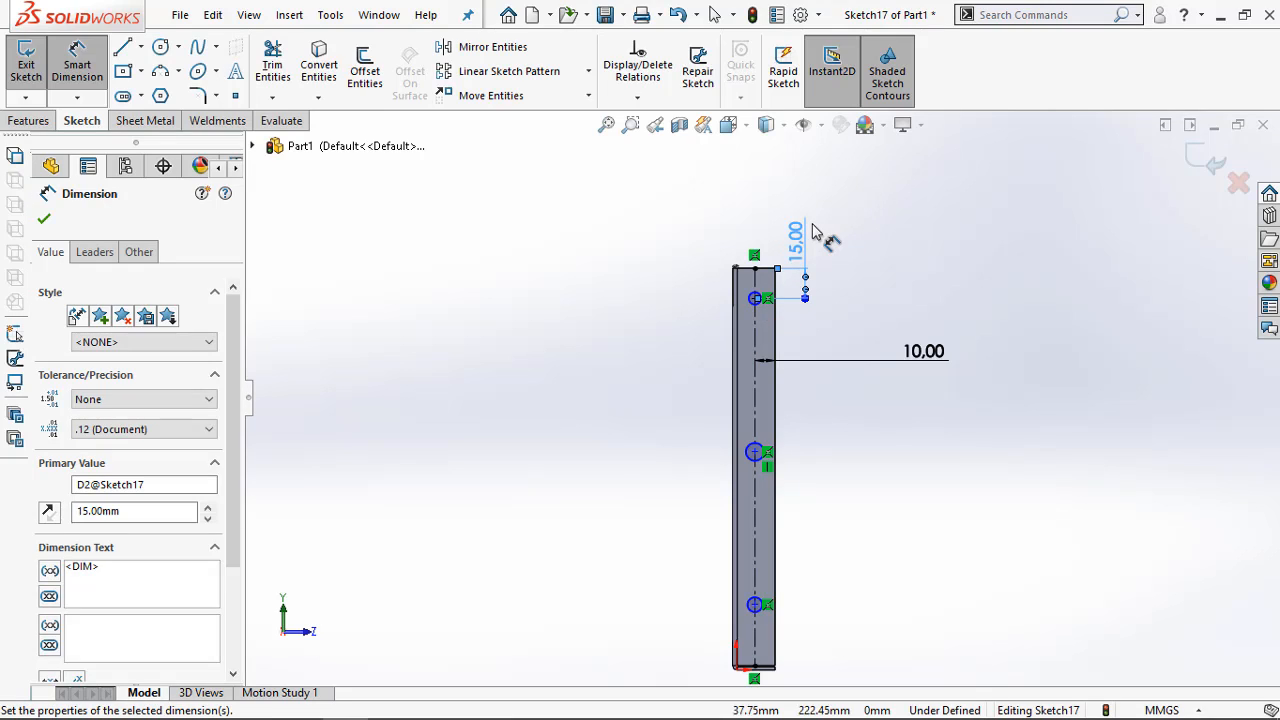
# Dimension the distance between the upper and middle circle centres as 75 mm
pyautogui.click(756, 300)
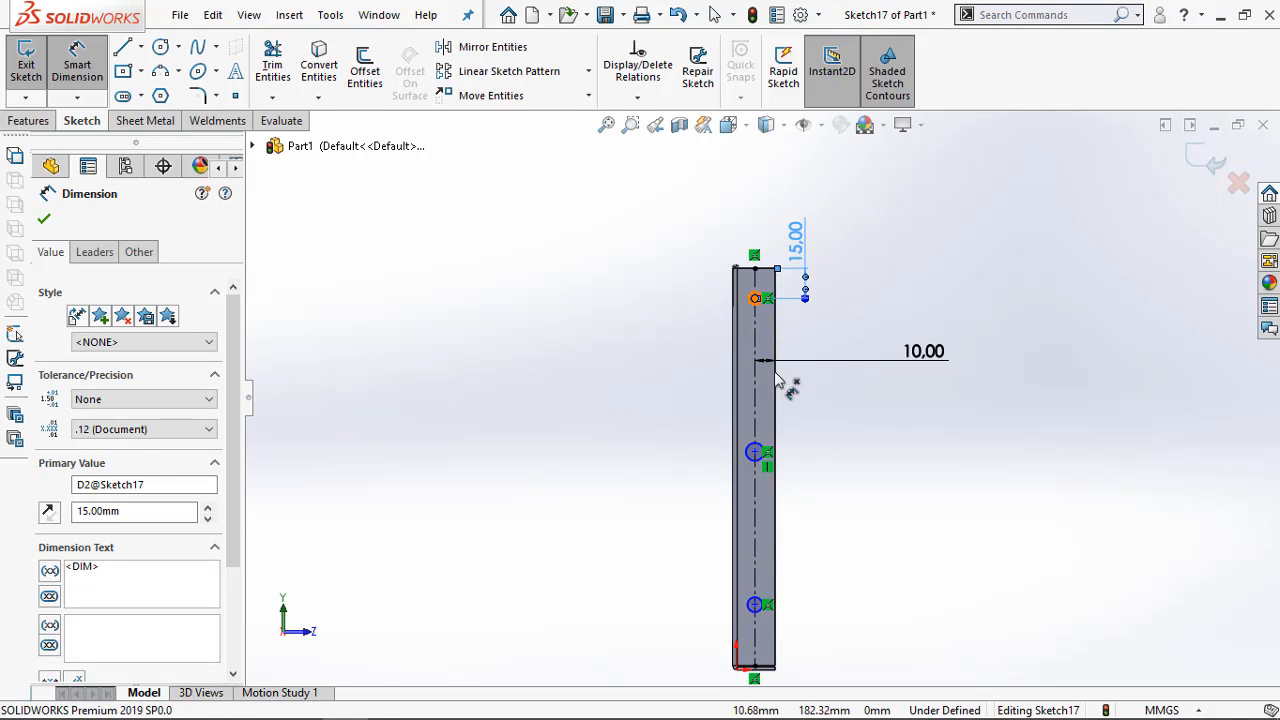
pyautogui.click(757, 453)
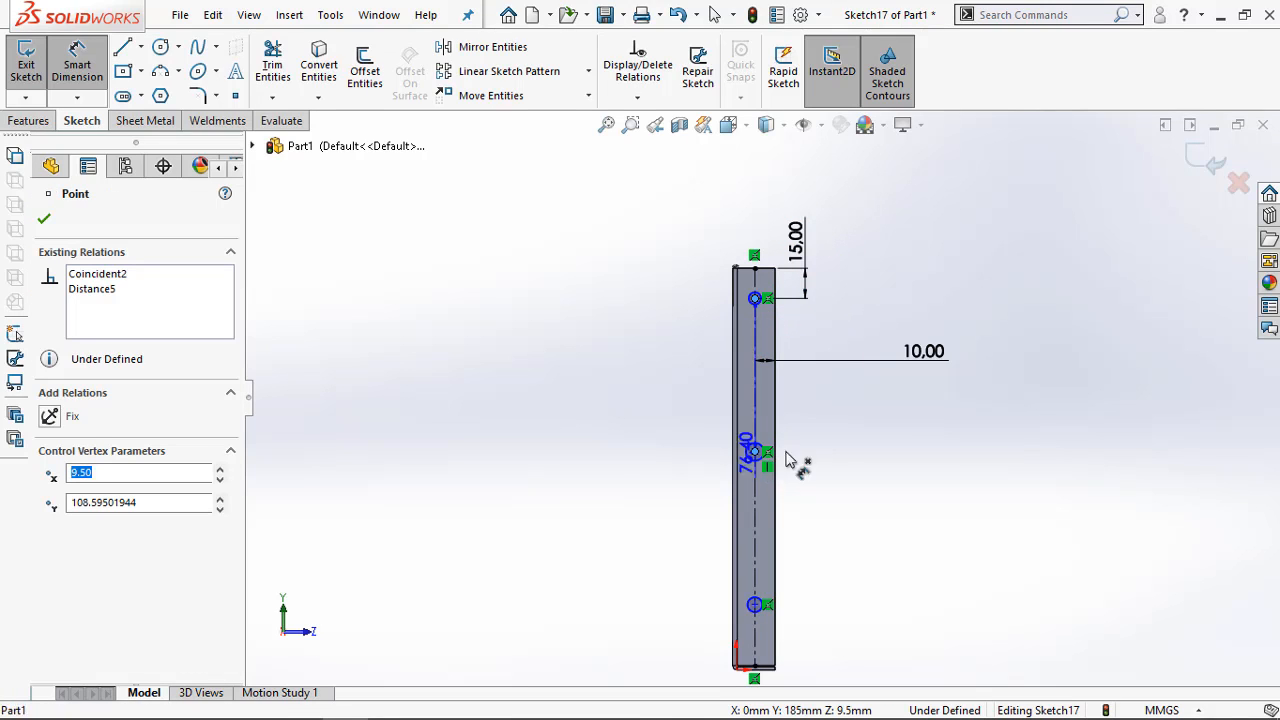
pyautogui.click(815, 398)
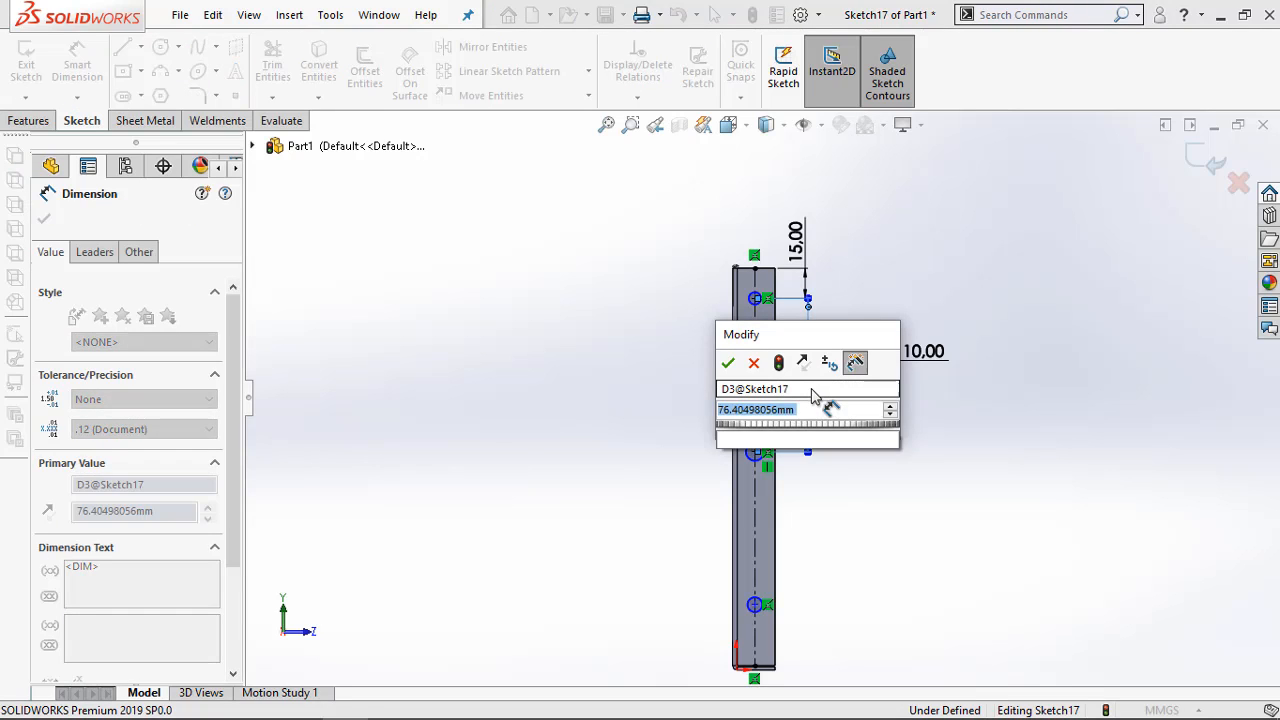
pyautogui.write('70')
pyautogui.press('Return')
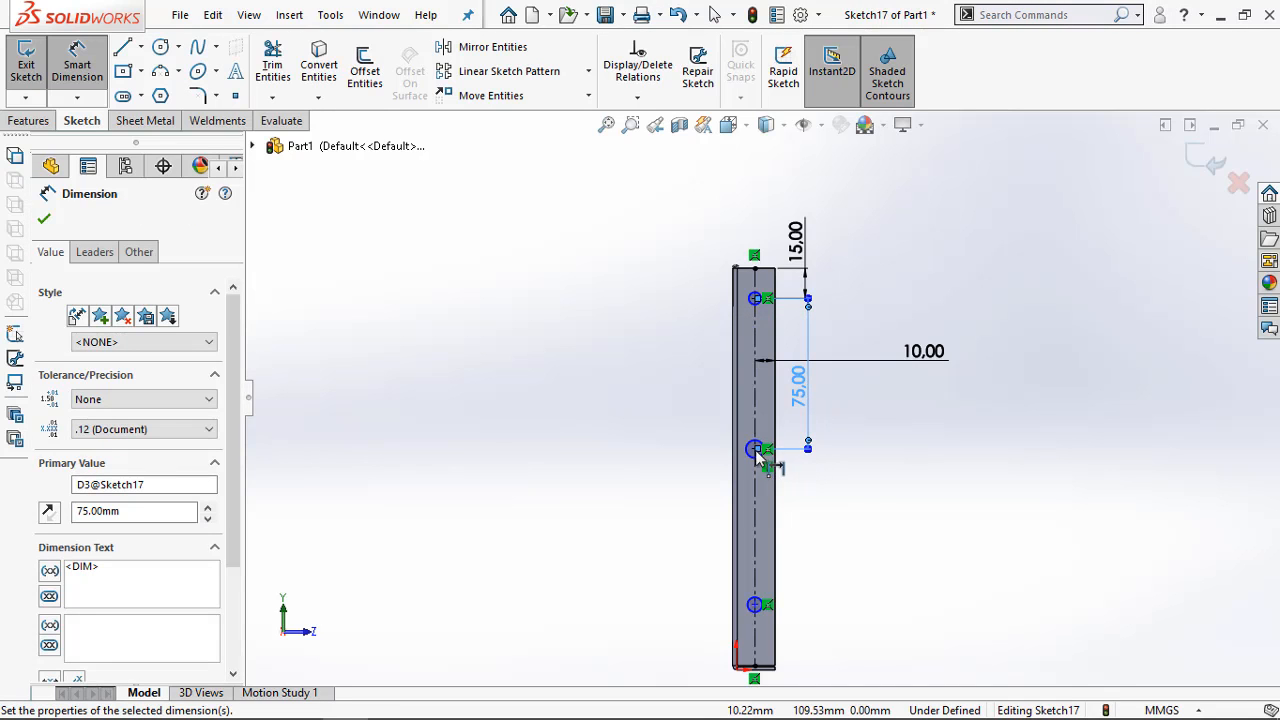
# Dimension the distance between the middle and lower circle centres as 85 mm
pyautogui.click(755, 450)
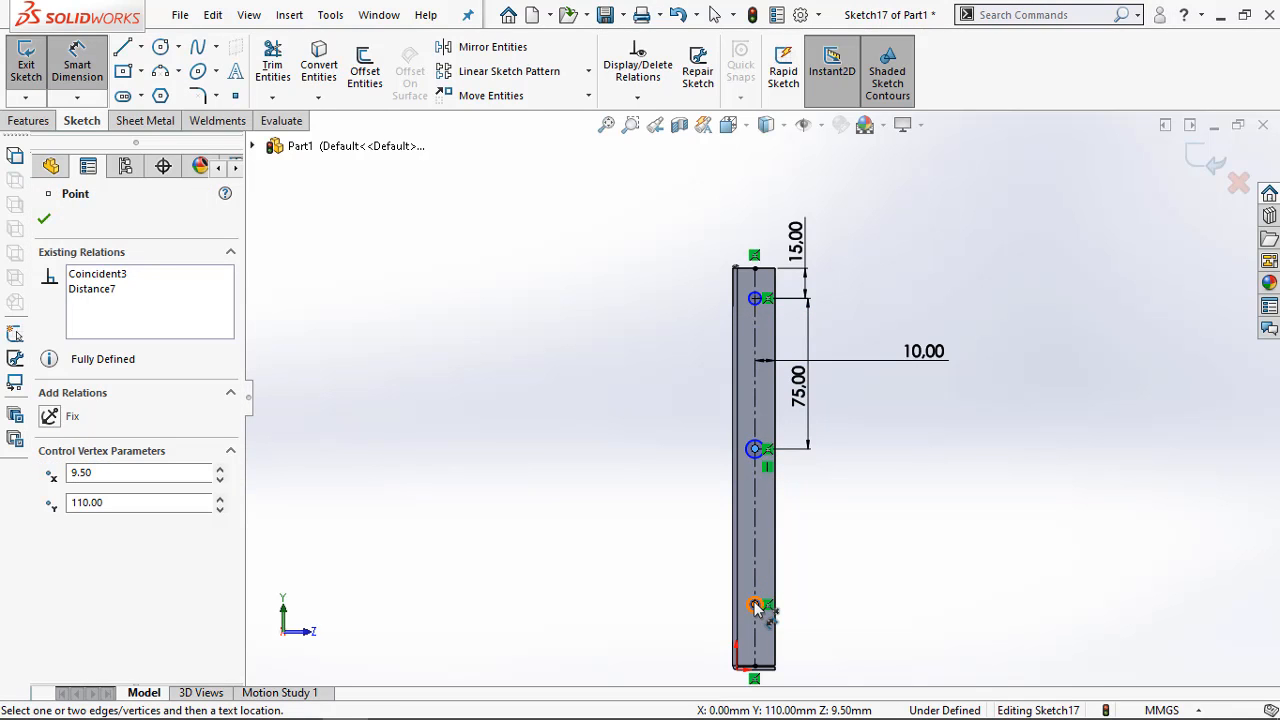
pyautogui.click(755, 606)
pyautogui.click(800, 545)
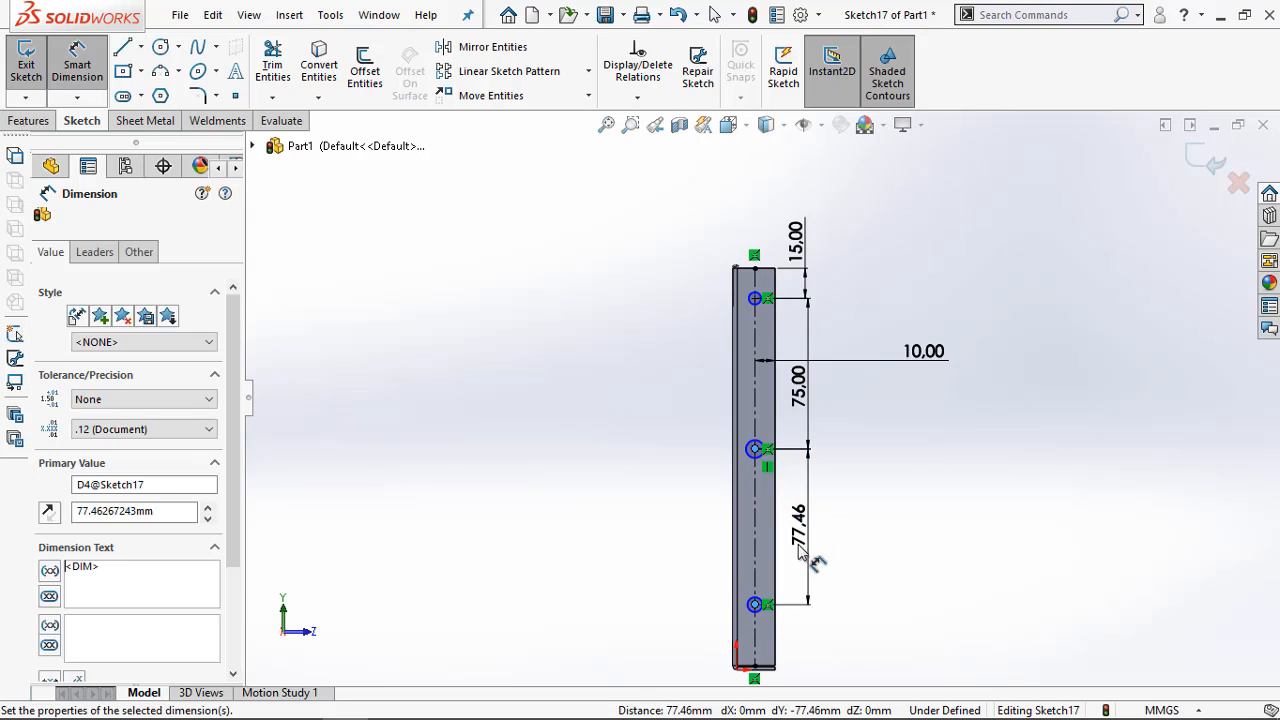
pyautogui.write('8')
pyautogui.press('Return')
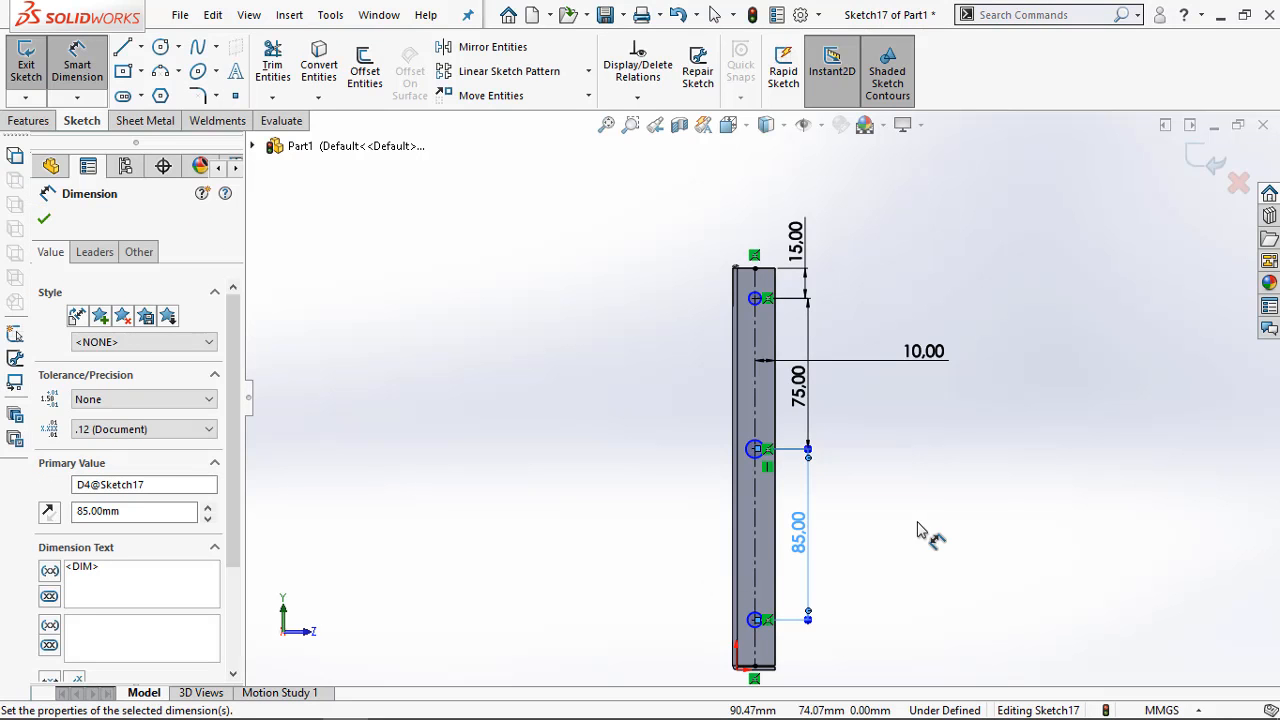
pyautogui.click(918, 530)
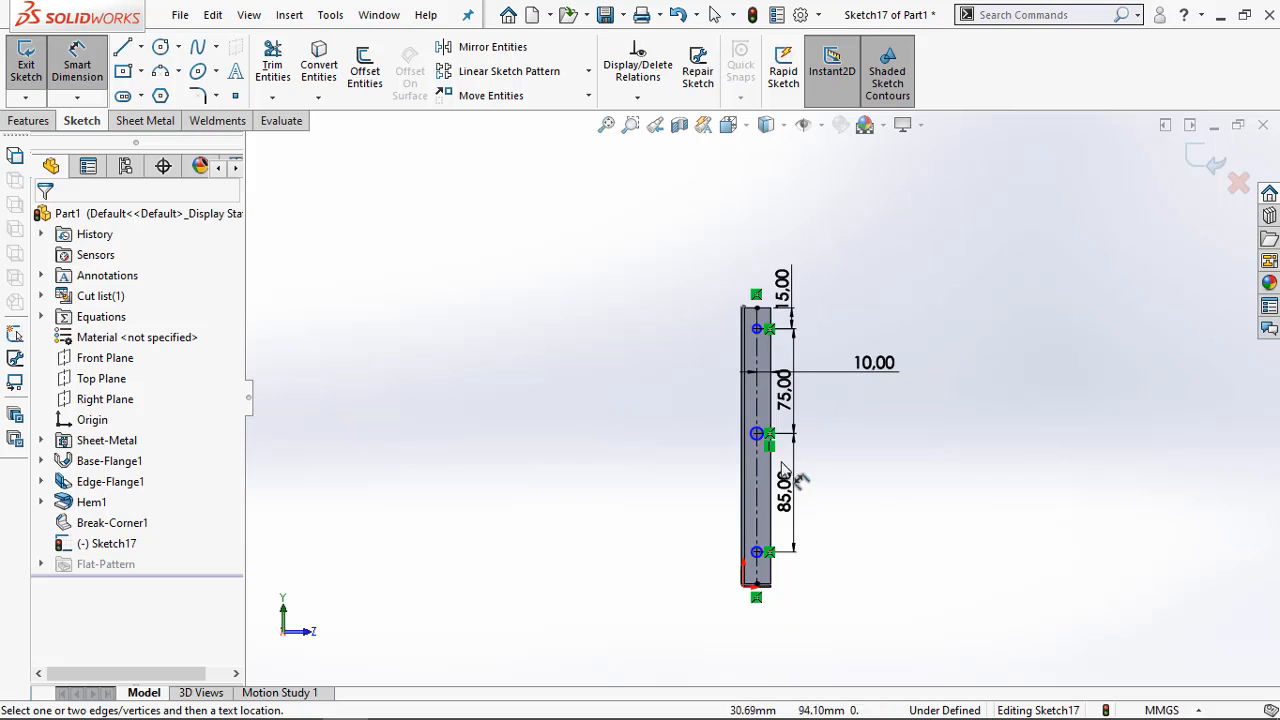
# Dimension the middle circle's diameter as 10 mm
pyautogui.scroll(-3, 770, 510)
pyautogui.click(750, 390)
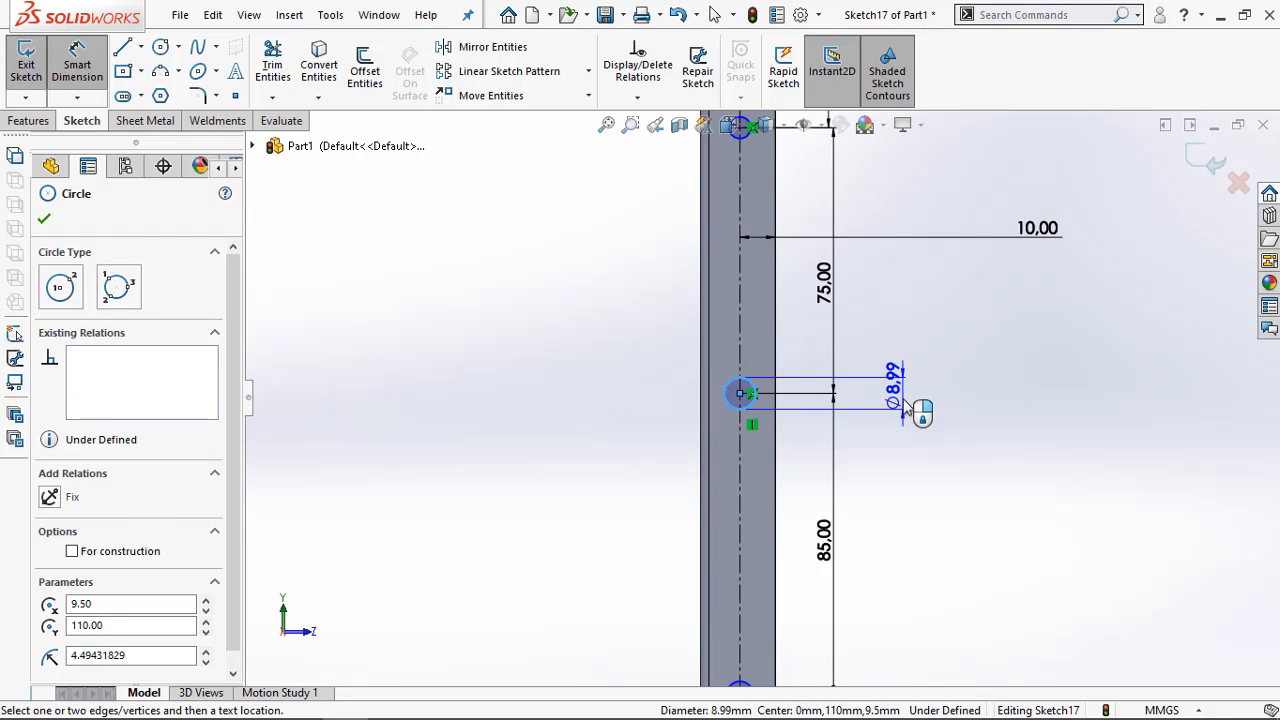
pyautogui.click(906, 405)
pyautogui.write('1')
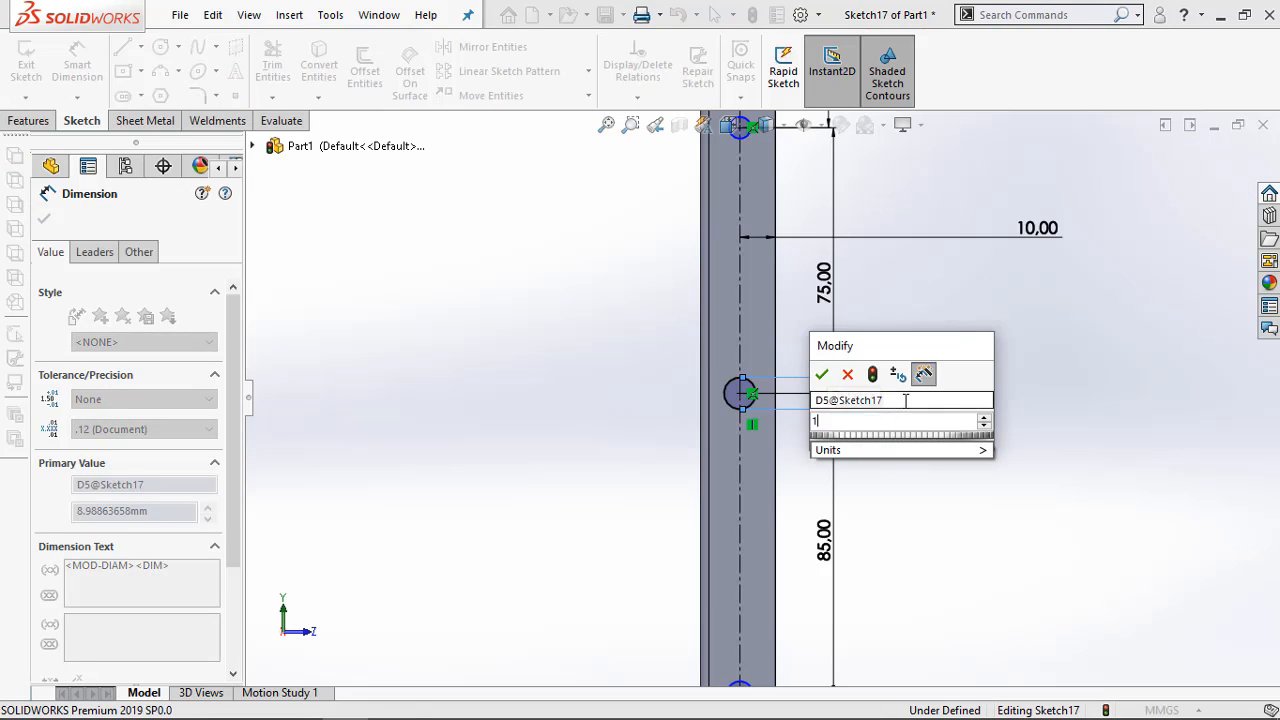
pyautogui.write('0')
pyautogui.press('Return')
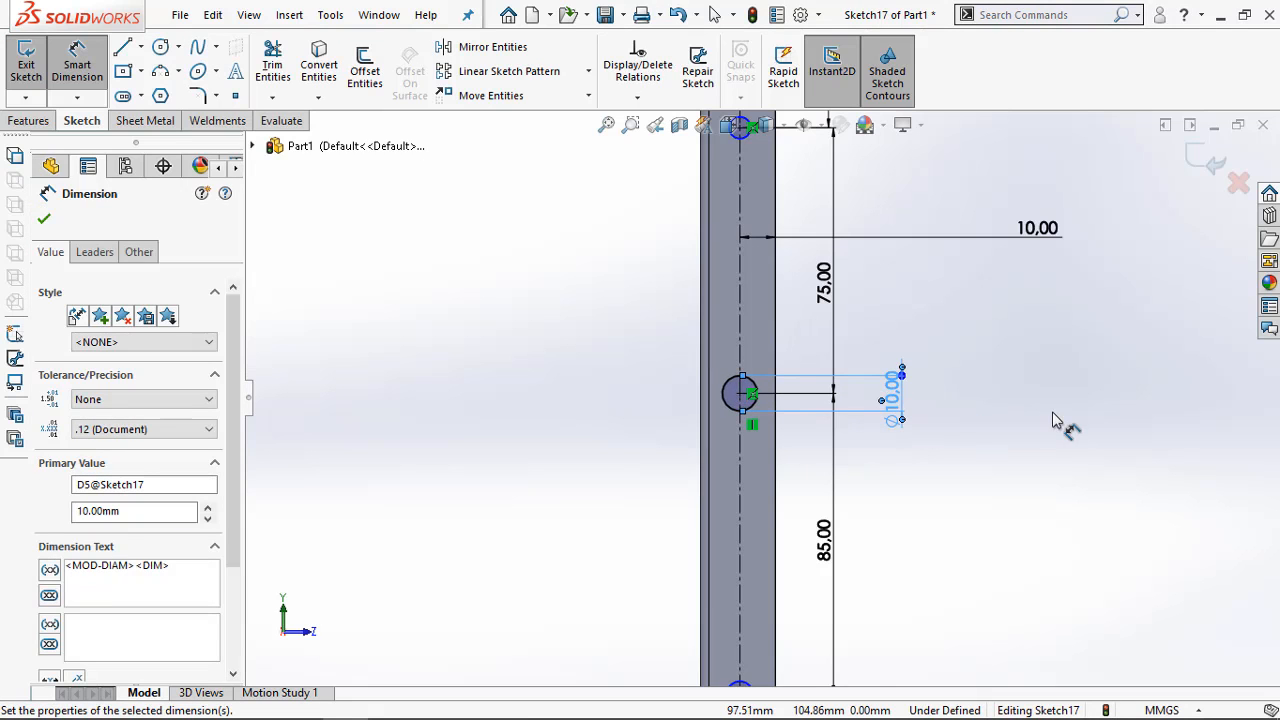
# Glance at the holes in the Adobe Acrobat drawing, and set the middle circle's diameter to 5 mm
pyautogui.click(256, 698)
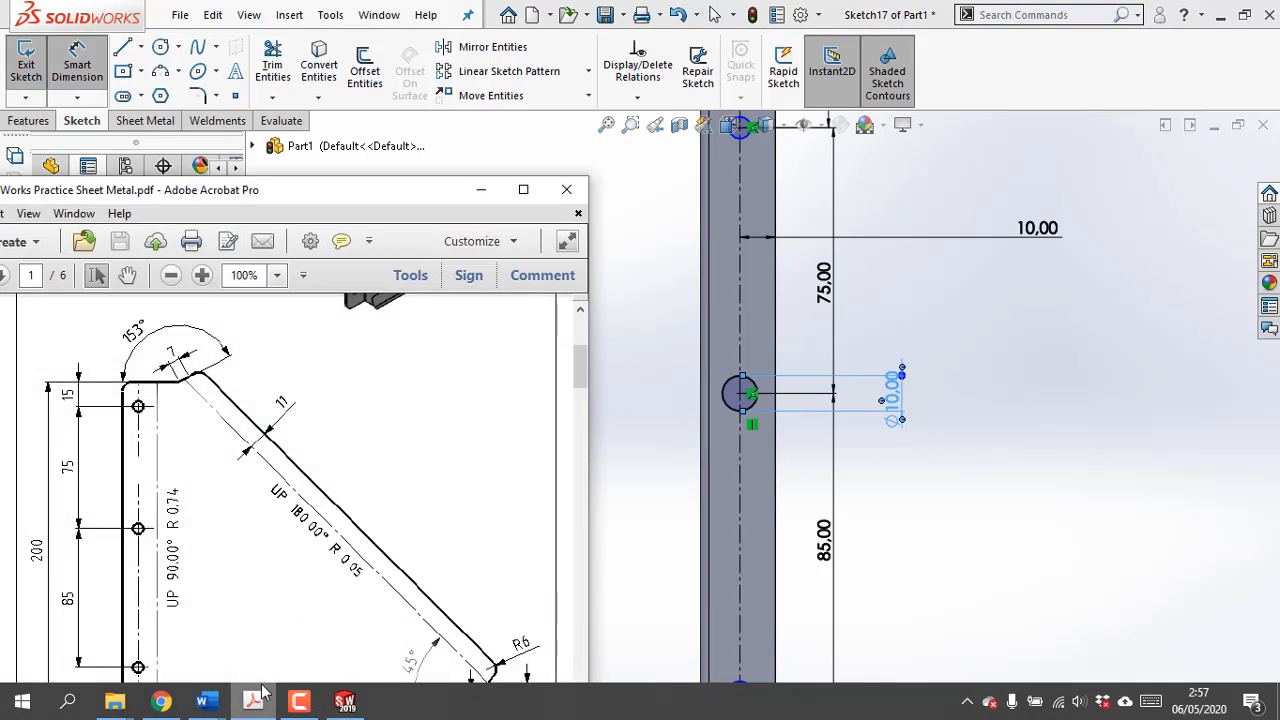
pyautogui.click(905, 400)
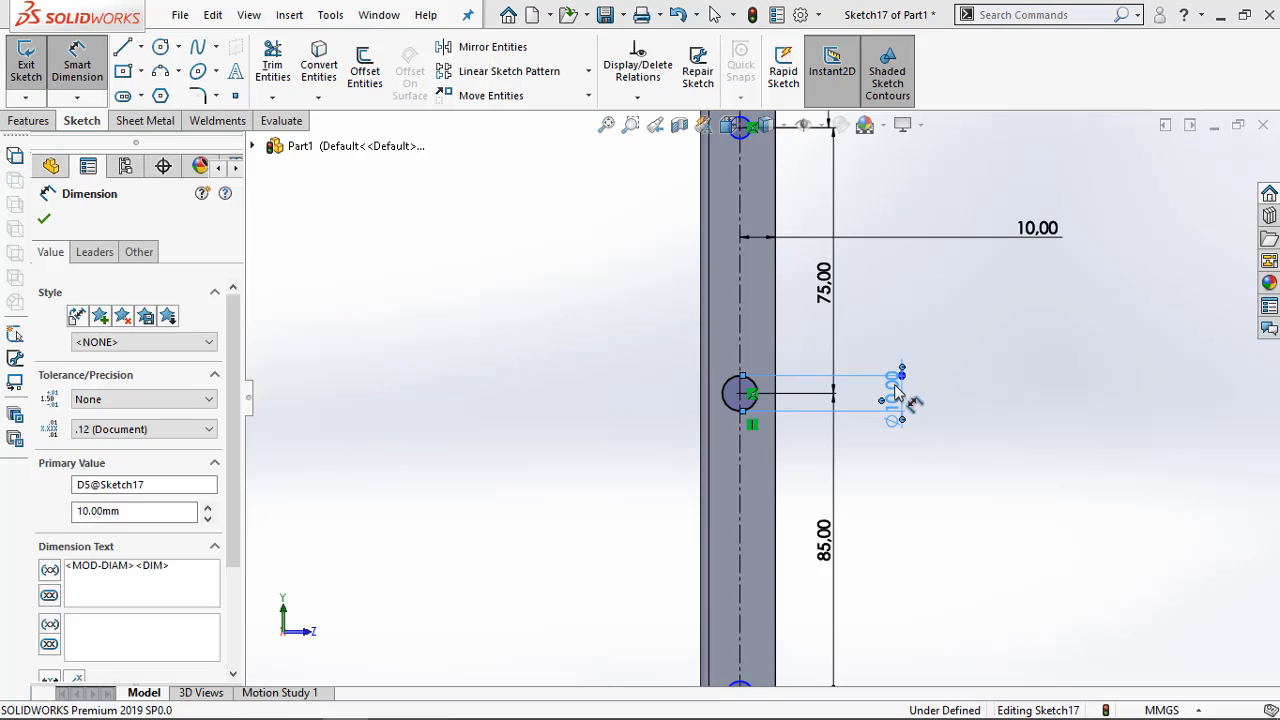
pyautogui.doubleClick(905, 398)
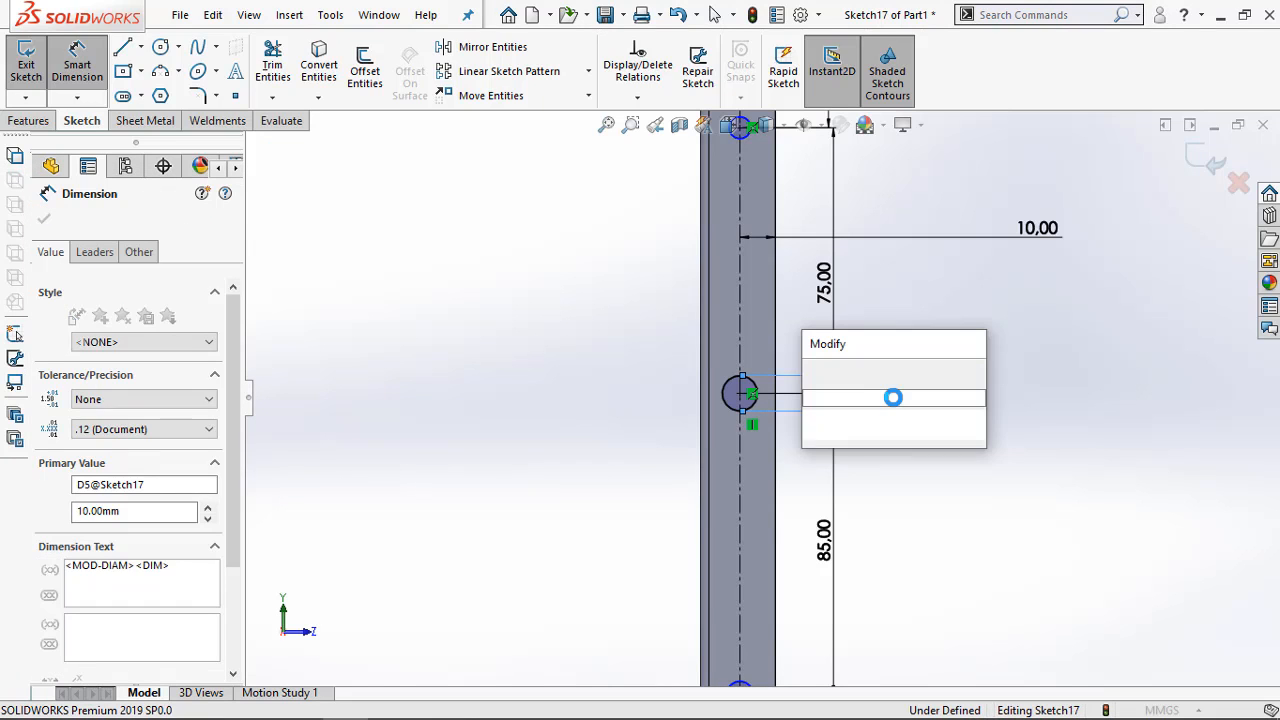
pyautogui.write('5')
pyautogui.press('Return')
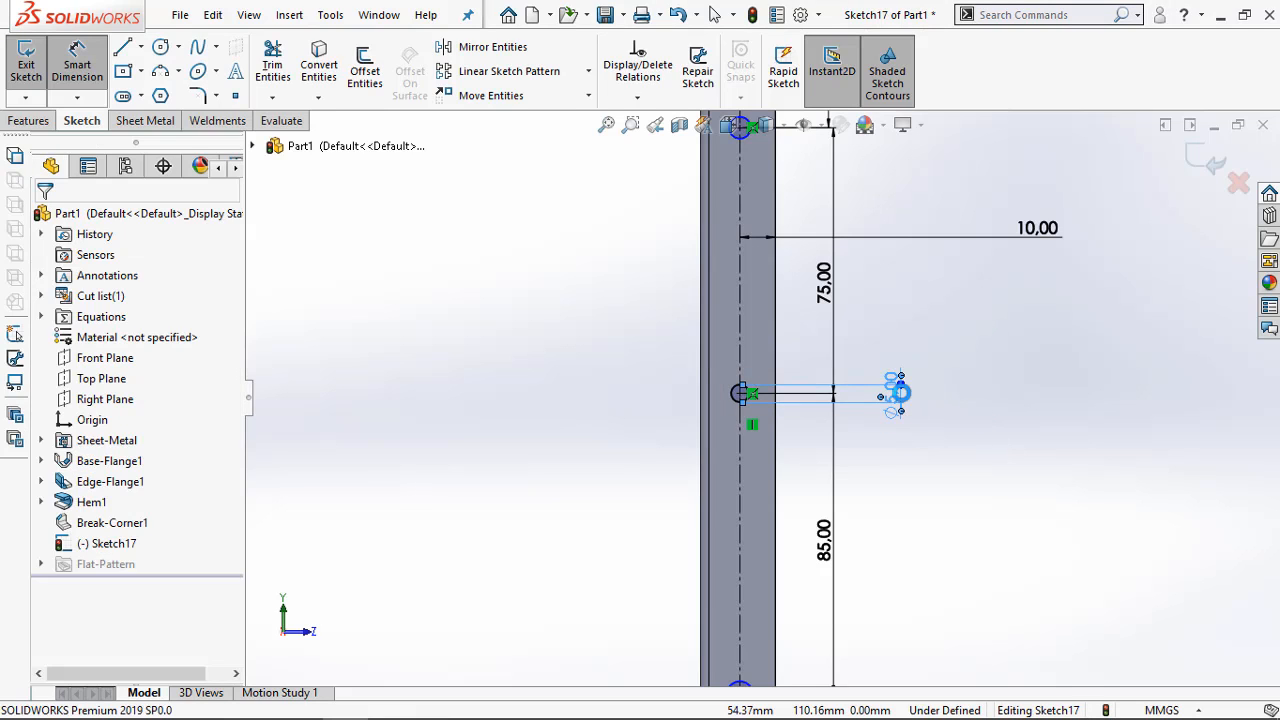
# Set the middle circle's diameter to 7 mm
pyautogui.doubleClick(898, 398)
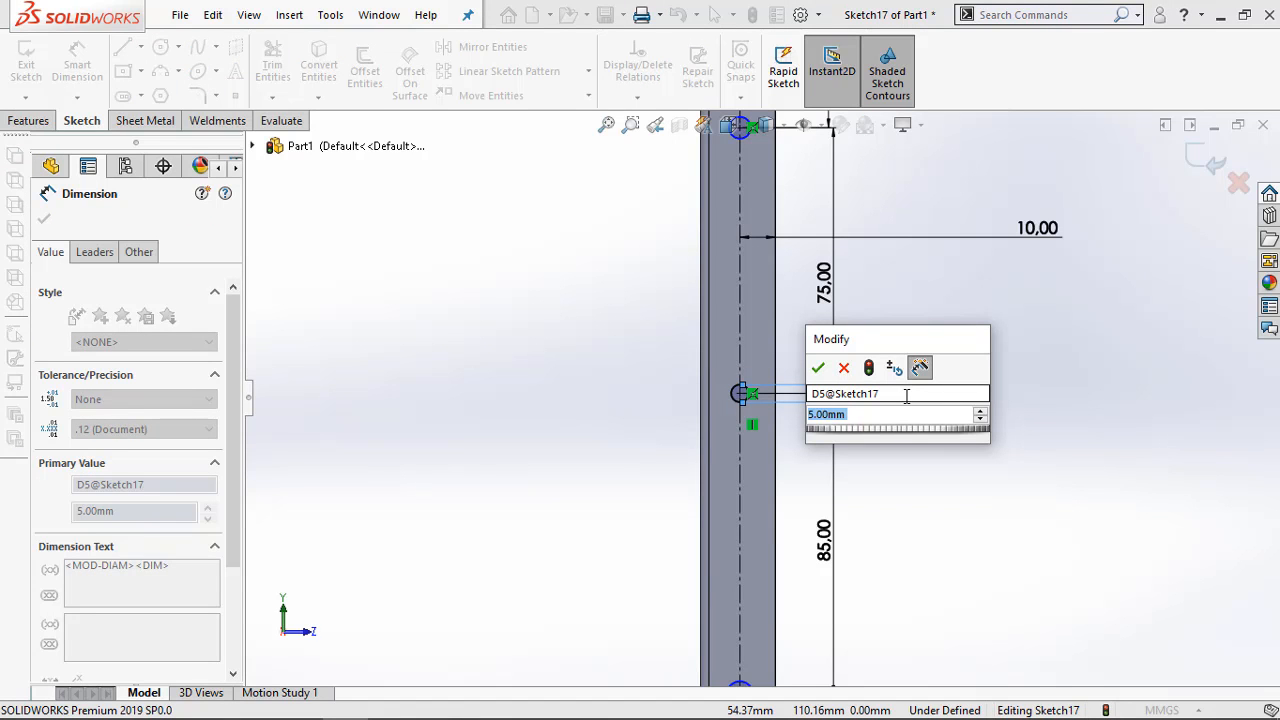
pyautogui.write('7')
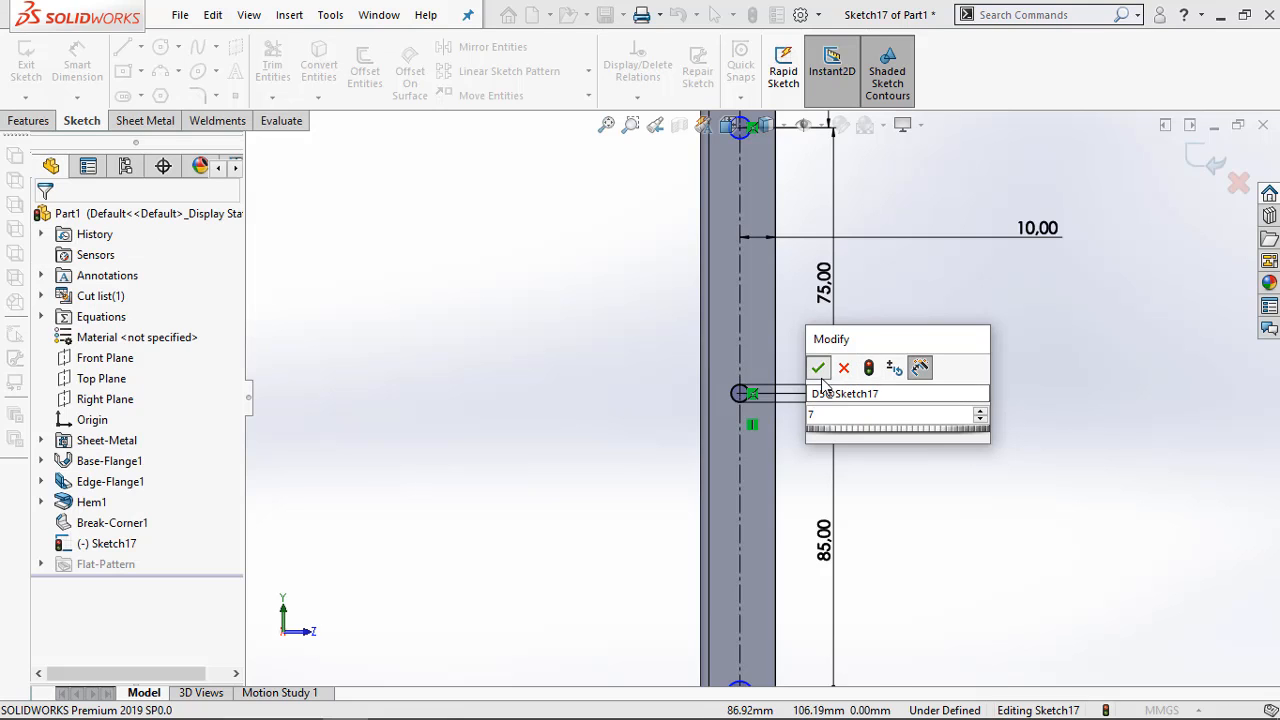
pyautogui.press('Return')
# Check the hole callouts on both flanges in the Adobe Acrobat drawing, and dimension the upper circle's diameter as 7 mm
pyautogui.moveTo(178, 703)
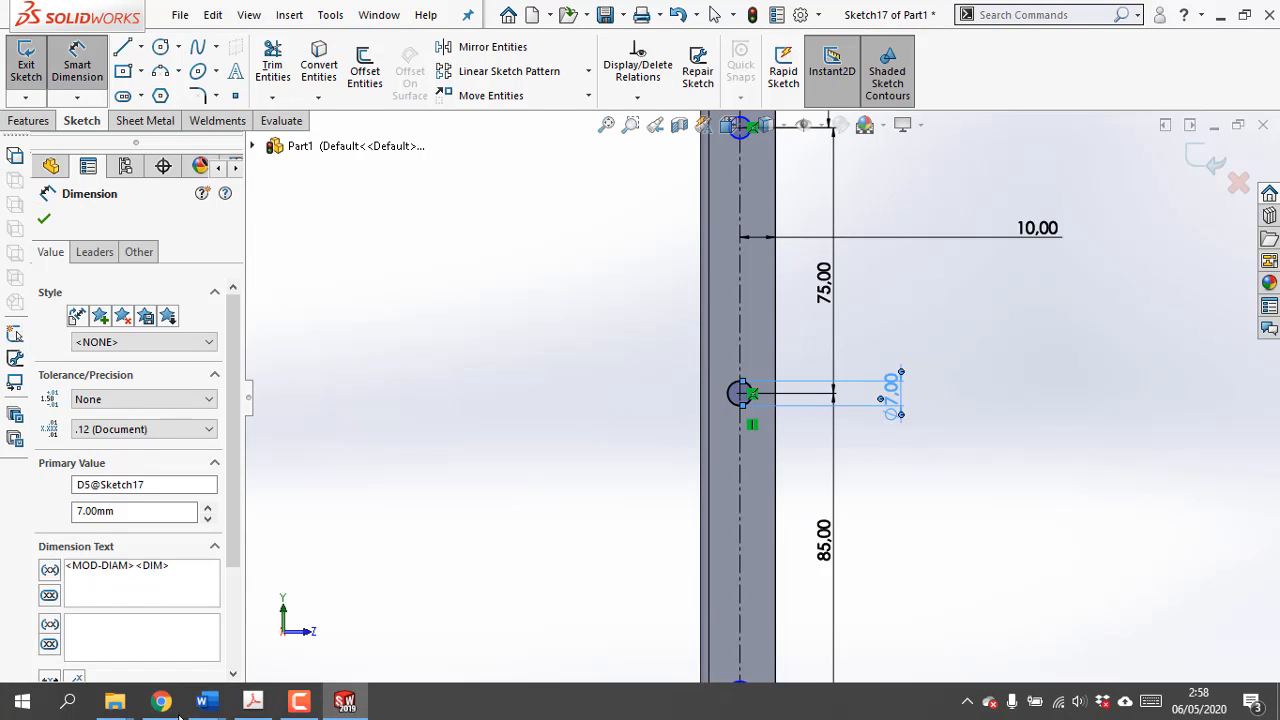
pyautogui.click(253, 703)
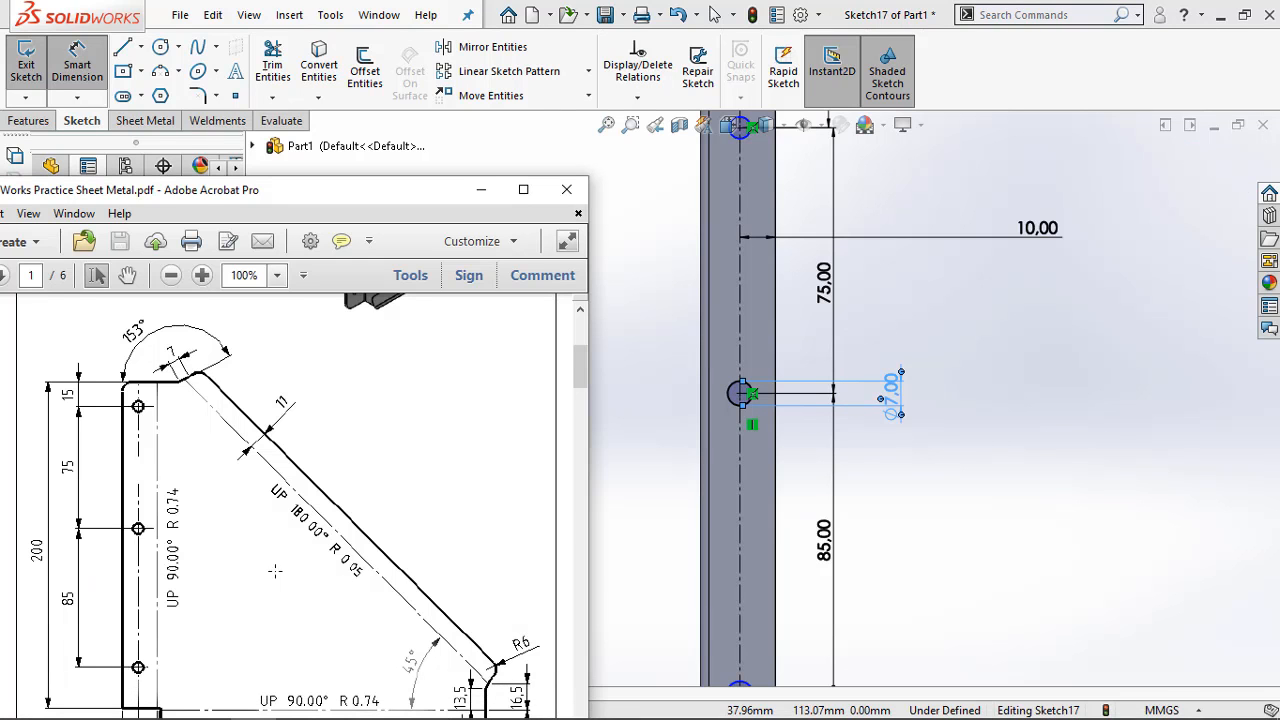
pyautogui.scroll(-1, 275, 571)
pyautogui.scroll(1, 270, 570)
pyautogui.scroll(-4, 238, 565)
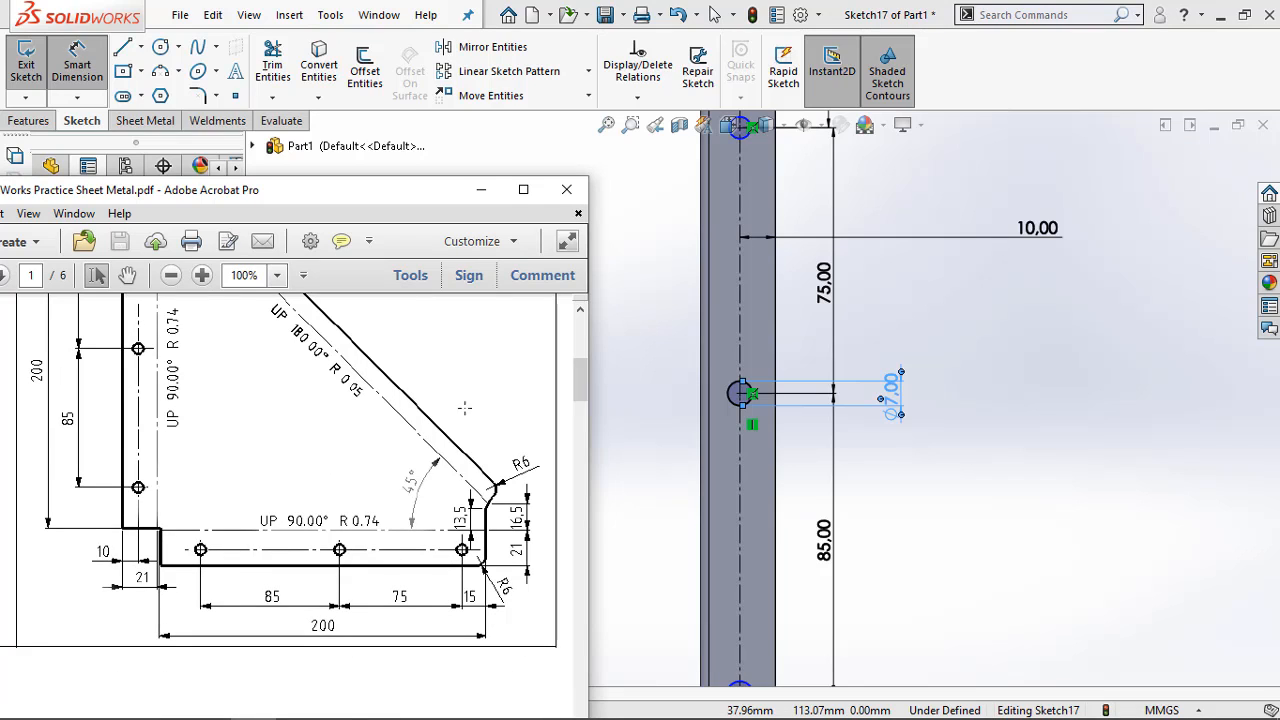
pyautogui.click(483, 196)
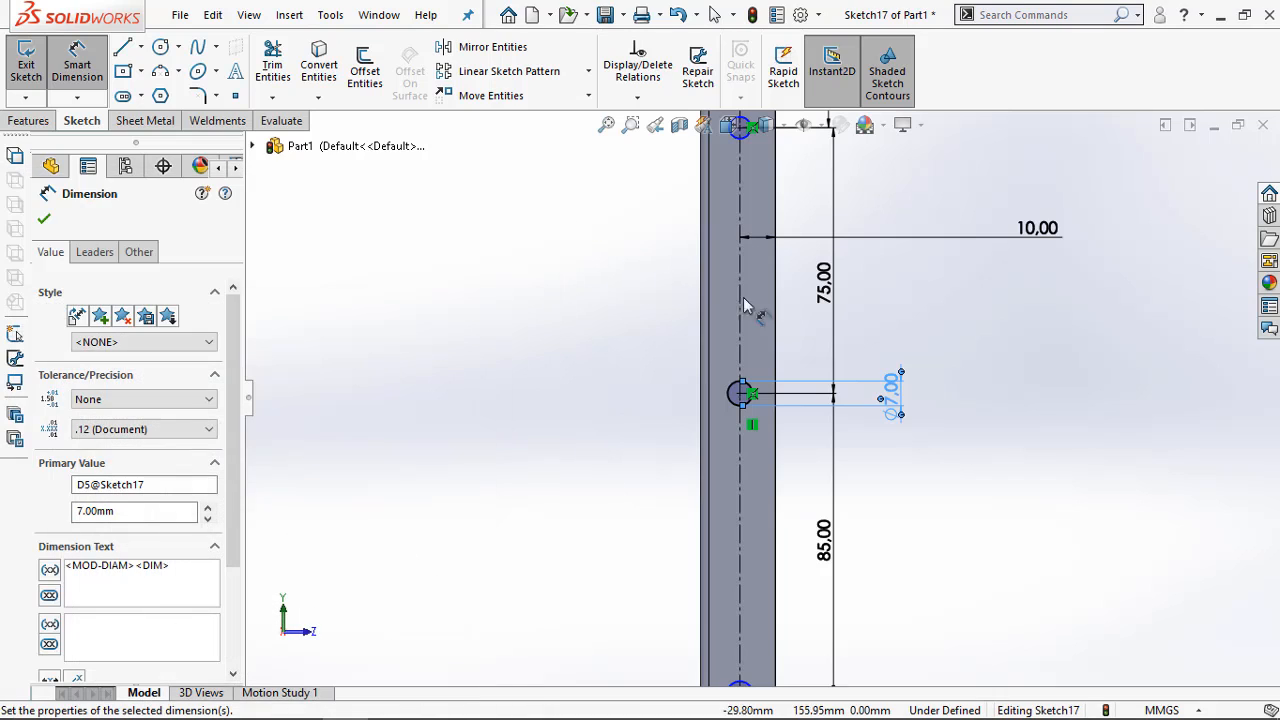
pyautogui.scroll(2, 780, 390)
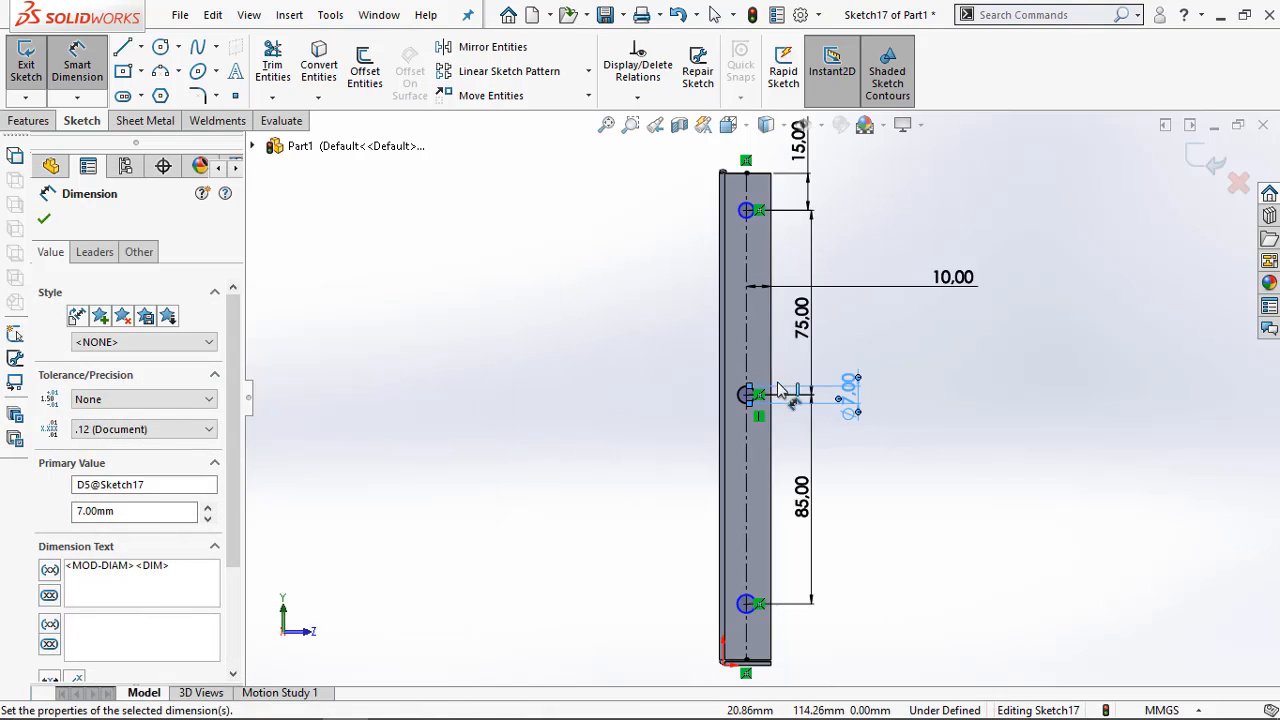
pyautogui.click(752, 217)
pyautogui.click(852, 218)
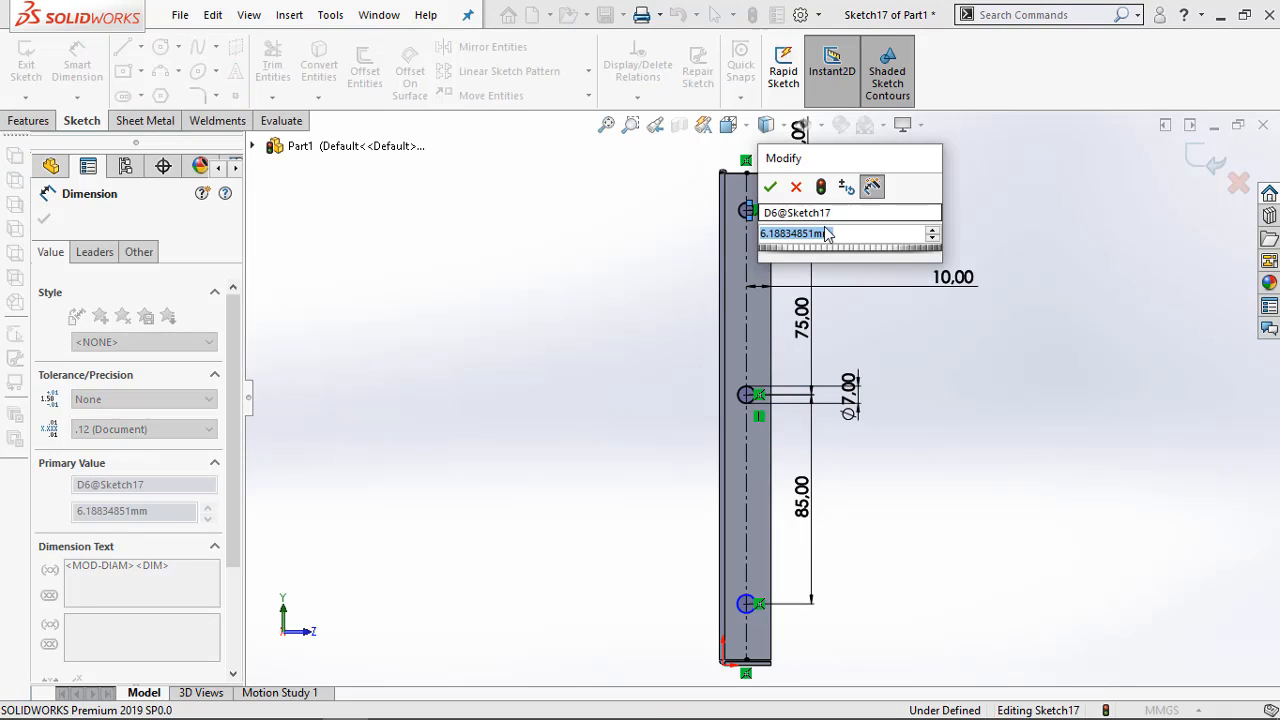
pyautogui.write('7')
pyautogui.press('Return')
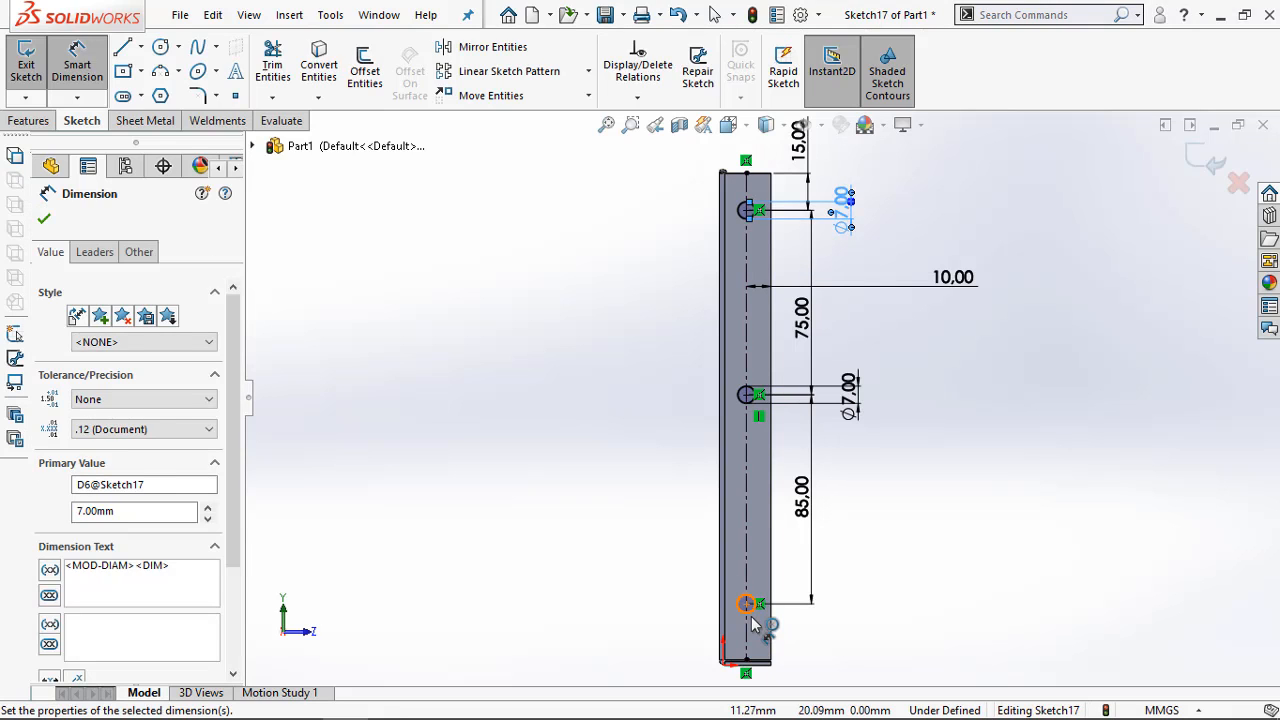
# Dimension the lower circle's diameter as 7 mm
pyautogui.click(754, 625)
pyautogui.click(845, 640)
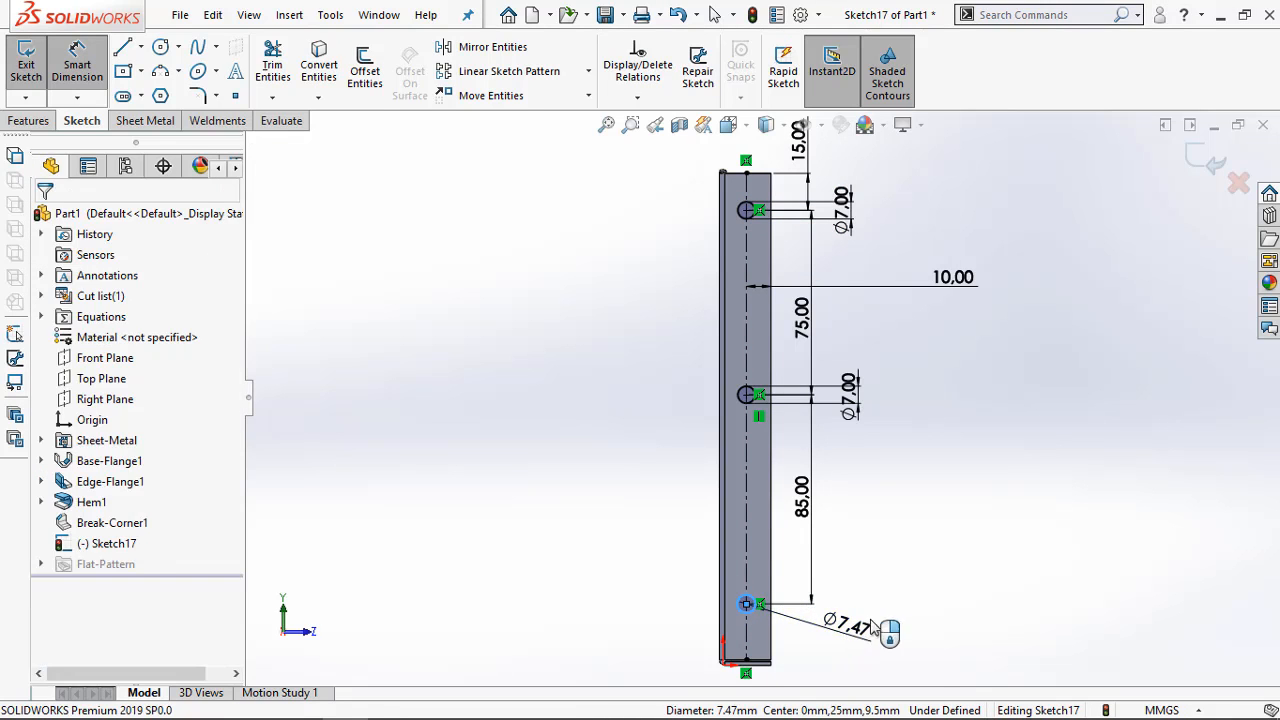
pyautogui.write('7')
pyautogui.press('Return')
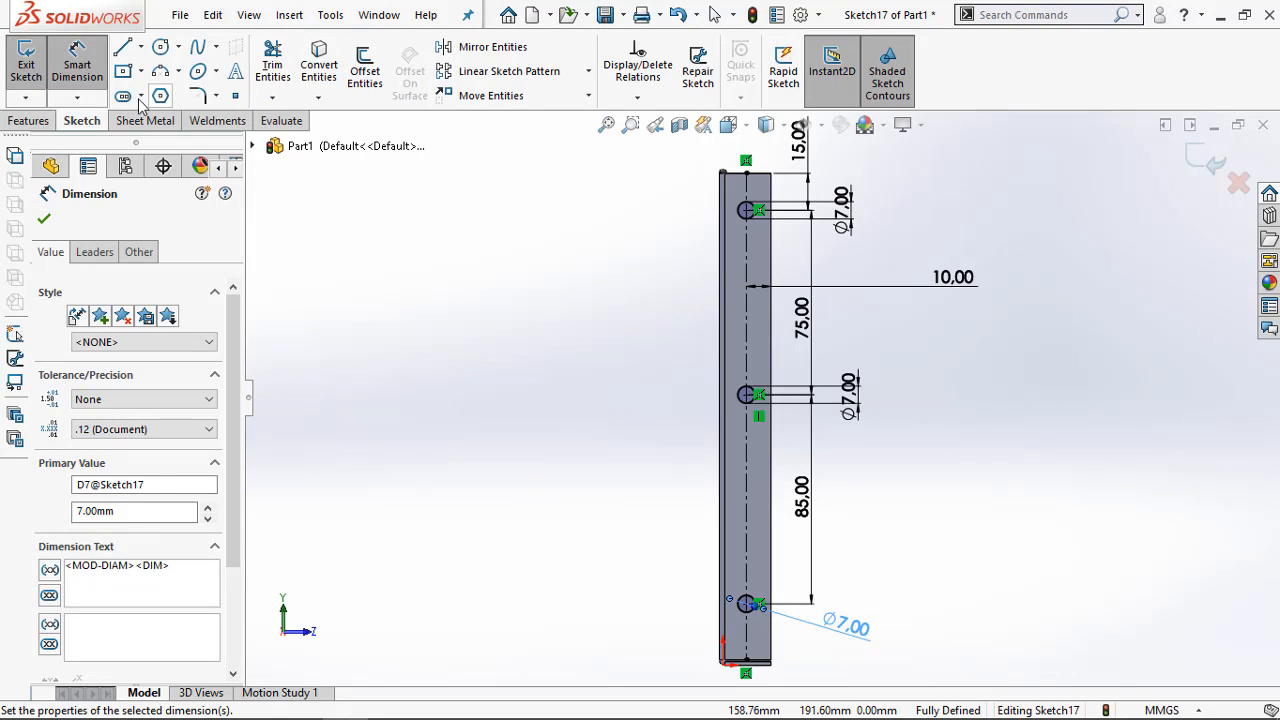
# Cut the three circles through the vertical flange with a blind Extruded Cut 10 mm deep
pyautogui.click(28, 120)
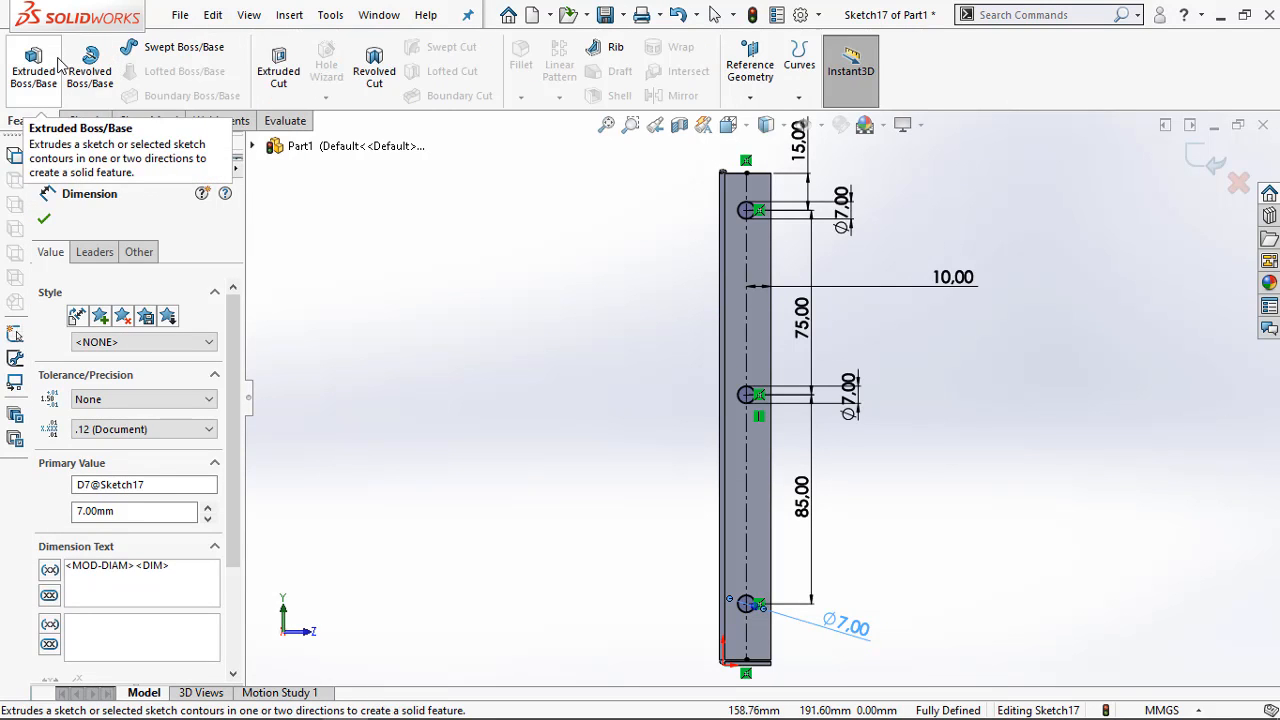
pyautogui.click(278, 62)
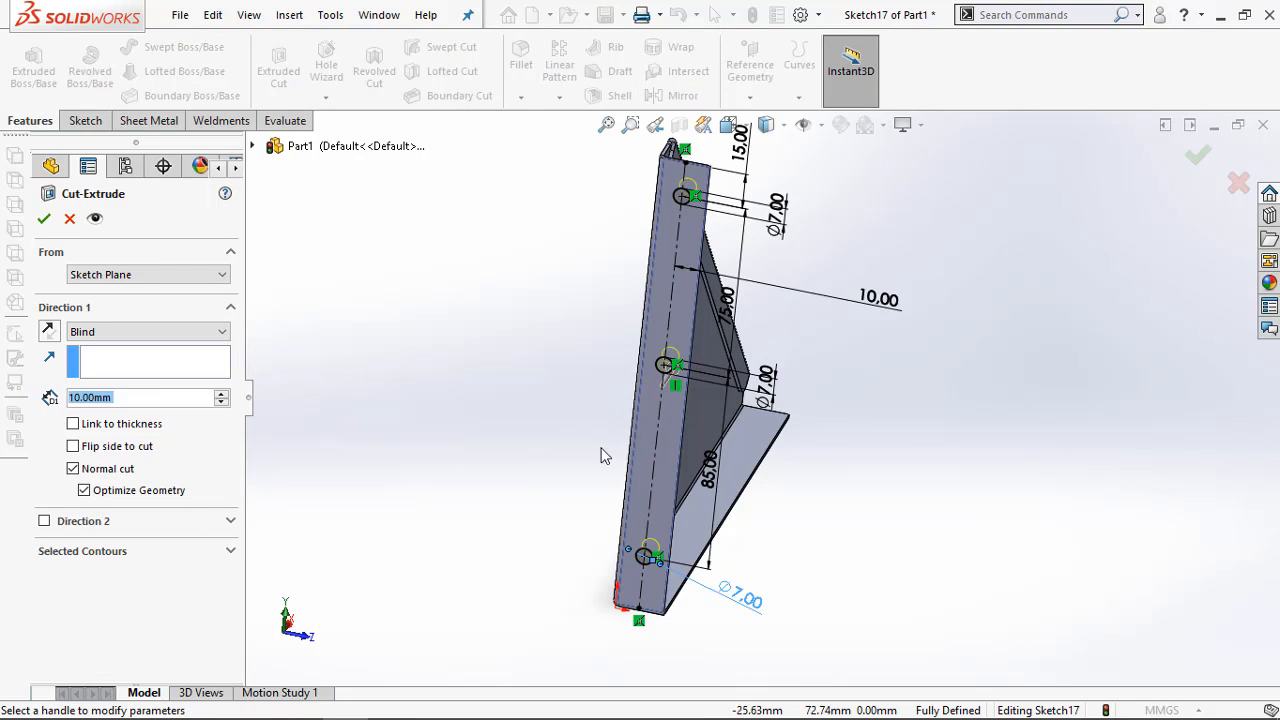
pyautogui.moveTo(600, 456); pyautogui.dragTo(448, 433, button='middle')
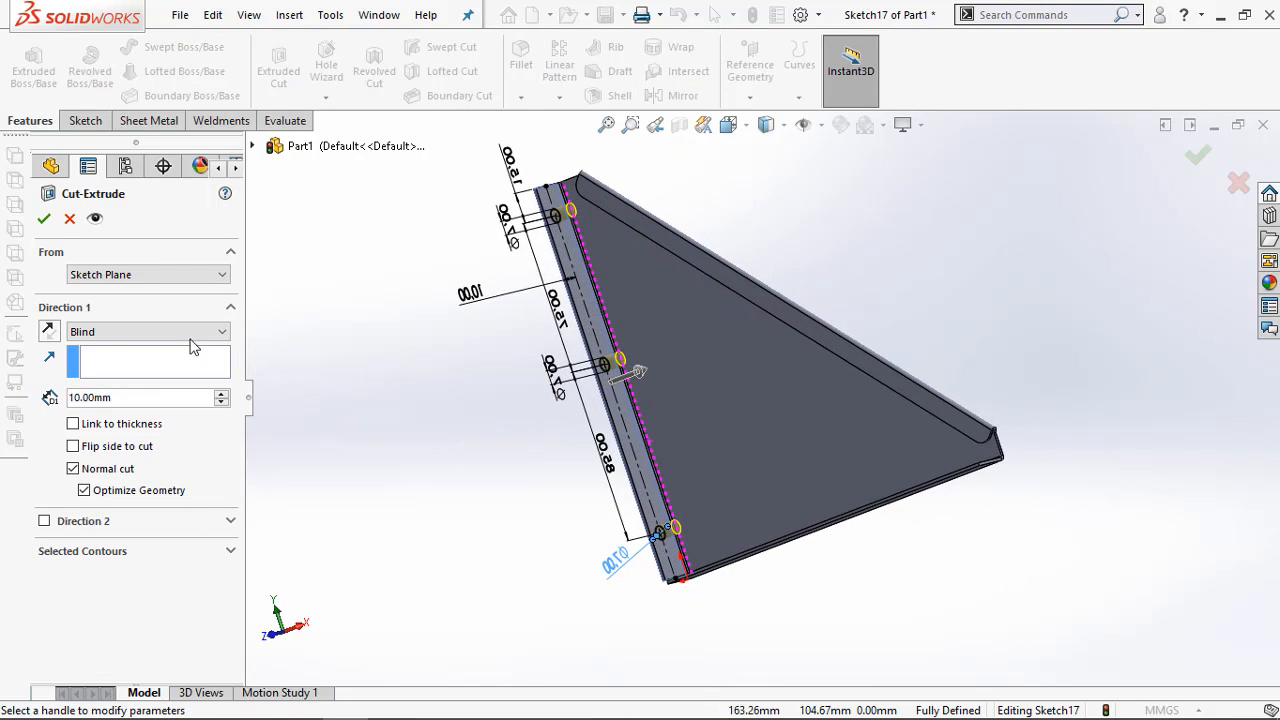
pyautogui.click(43, 220)
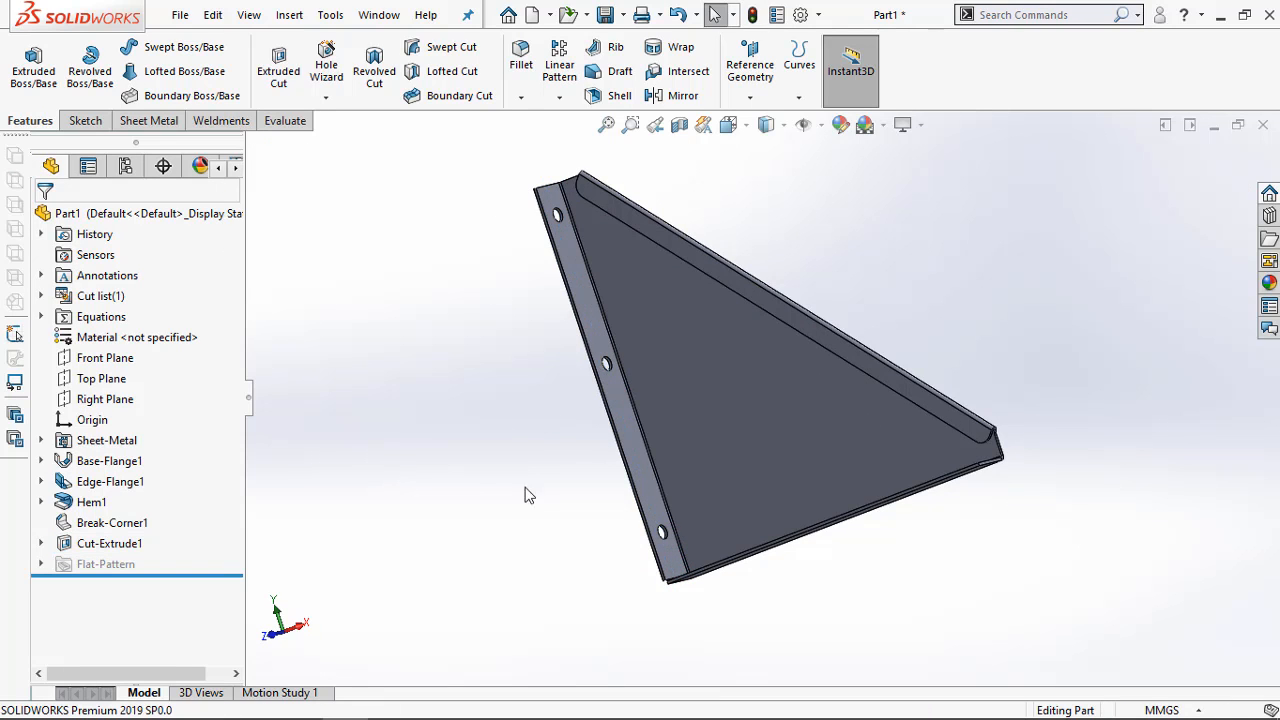
# Start a sketch on the bottom flange's outer face and draw a horizontal construction line about 198 mm long between its two ends
pyautogui.moveTo(529, 495); pyautogui.dragTo(633, 368, button='middle')
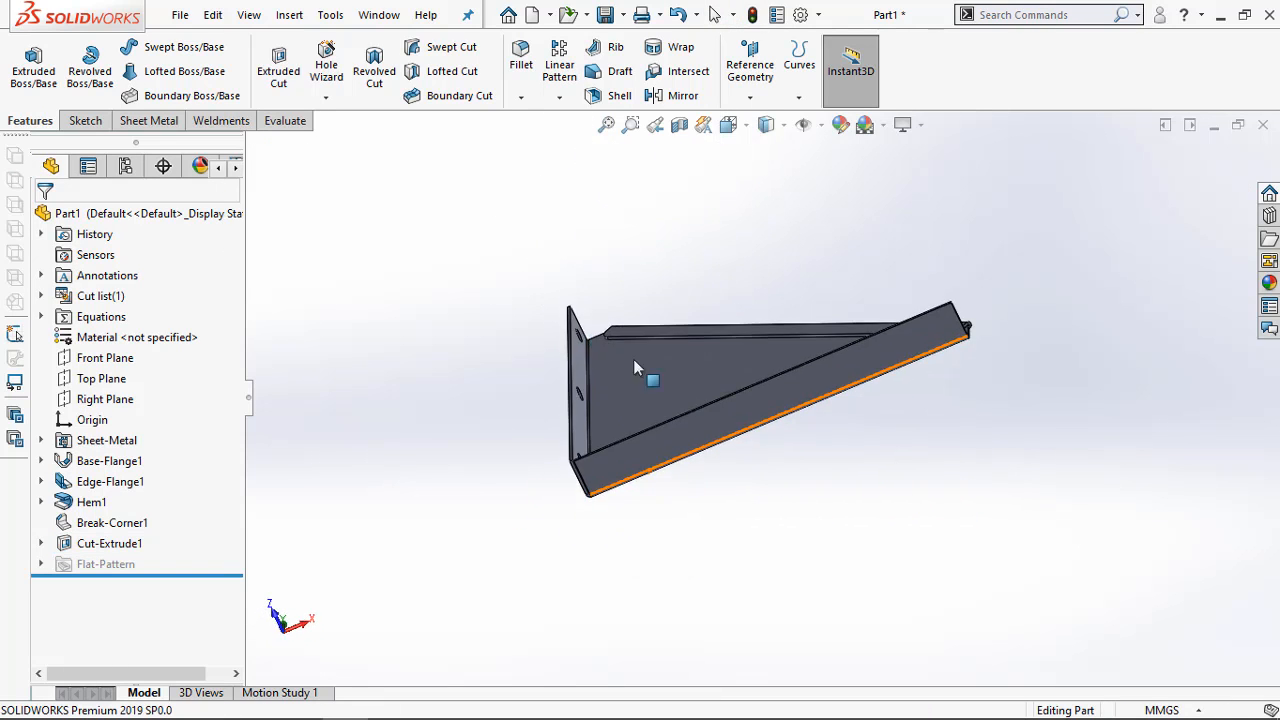
pyautogui.moveTo(882, 469); pyautogui.dragTo(820, 429, button='middle')
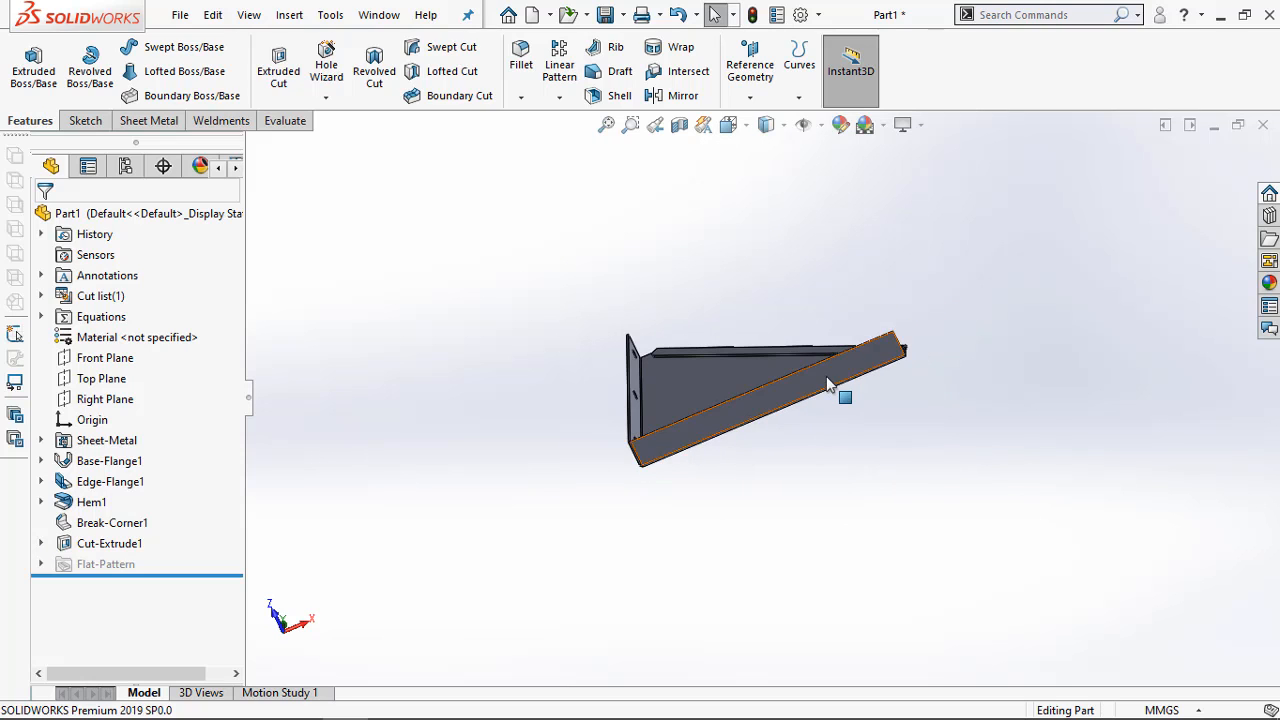
pyautogui.rightClick(828, 432)
pyautogui.click(874, 202)
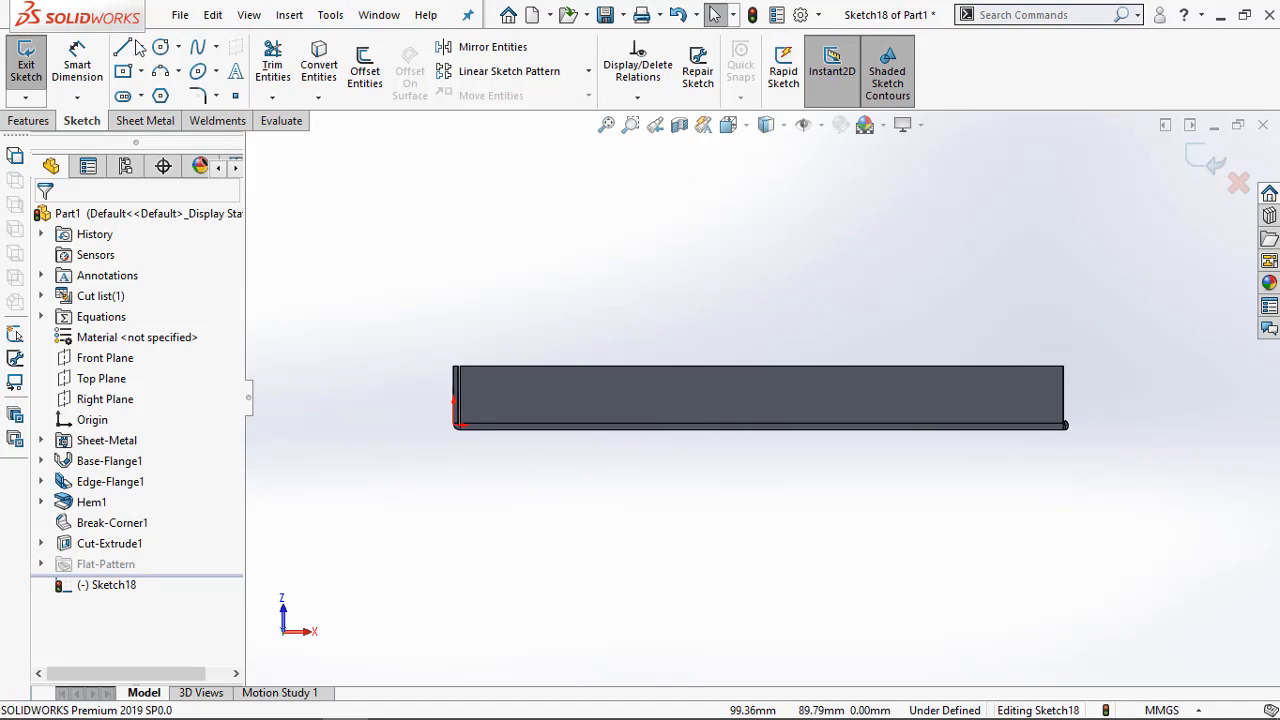
pyautogui.click(140, 47)
pyautogui.click(150, 92)
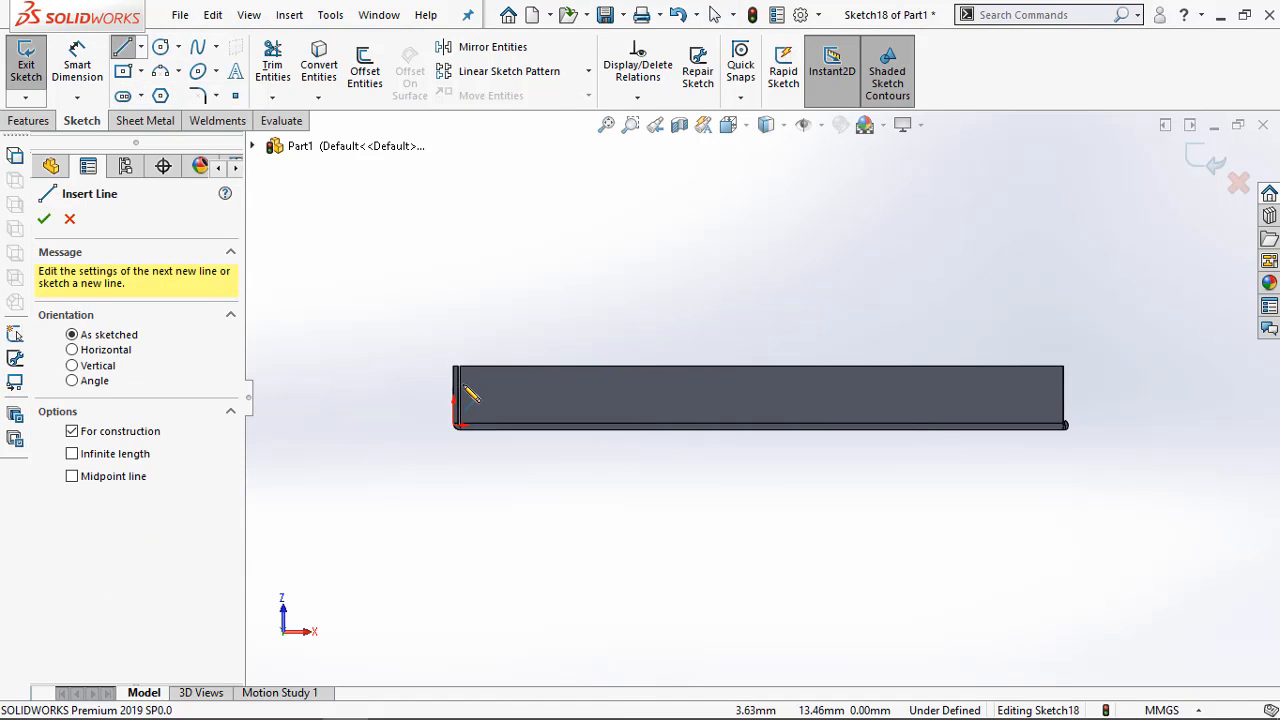
pyautogui.click(461, 386)
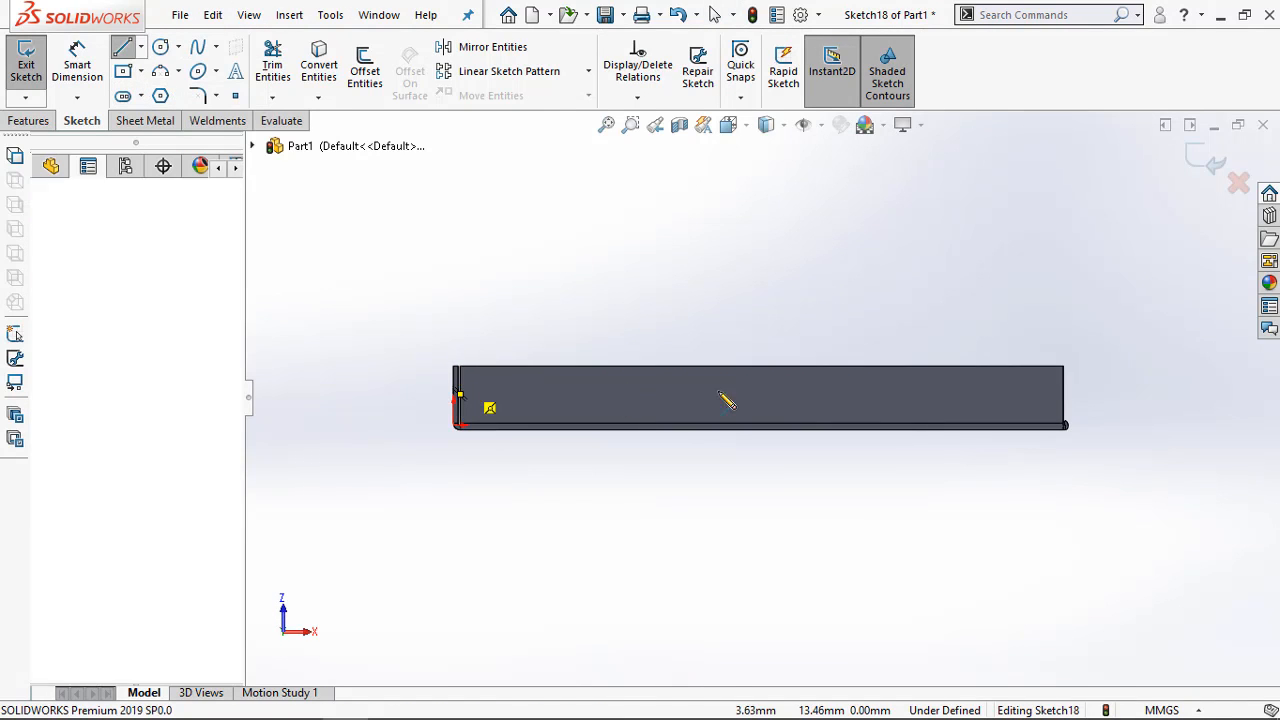
pyautogui.click(1065, 386)
pyautogui.press('Escape')
# Dimension the construction line 10 mm from the bottom flange's free long edge
pyautogui.moveTo(1064, 384); pyautogui.dragTo(1060, 345, button='right')
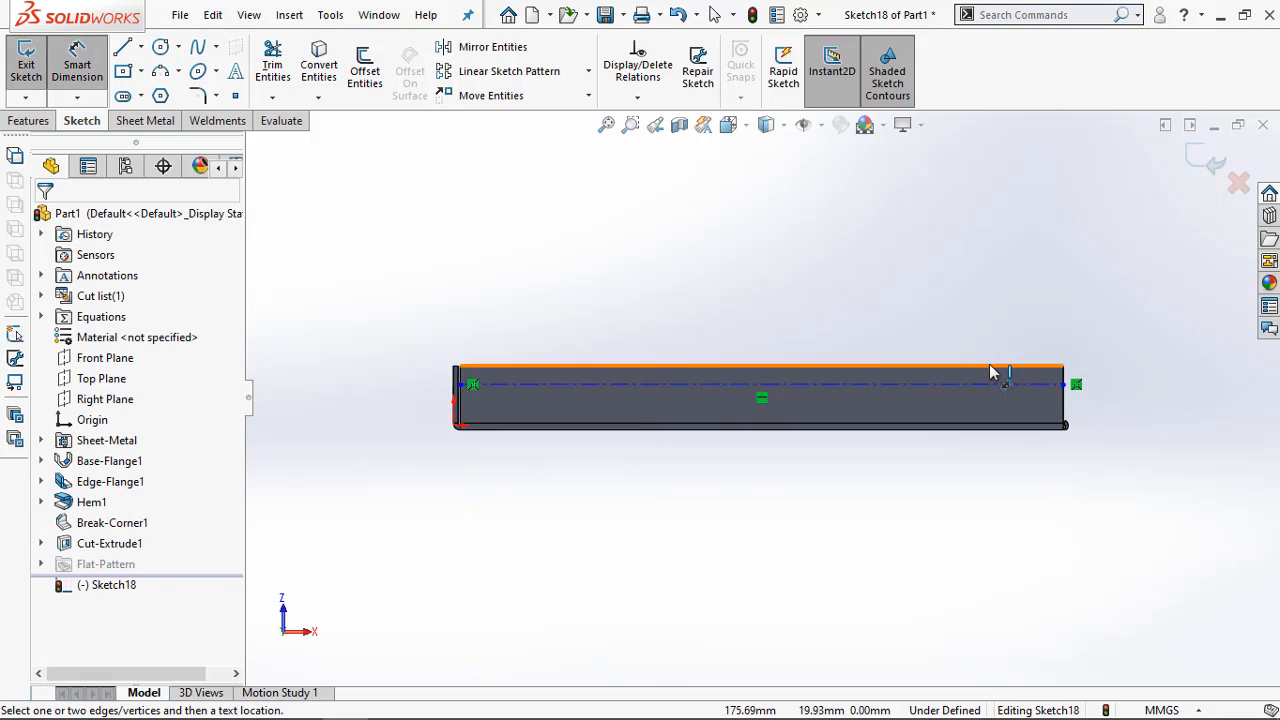
pyautogui.click(990, 366)
pyautogui.click(988, 386)
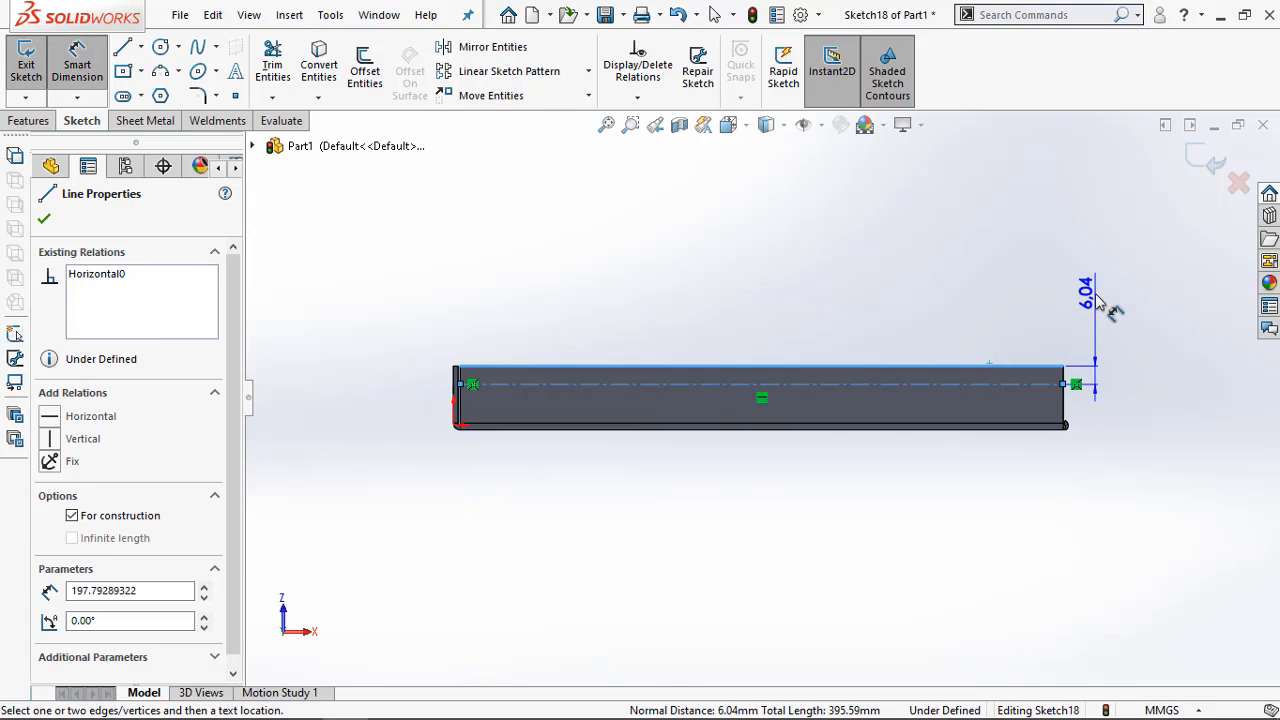
pyautogui.click(1095, 300)
pyautogui.write('10')
pyautogui.press('Return')
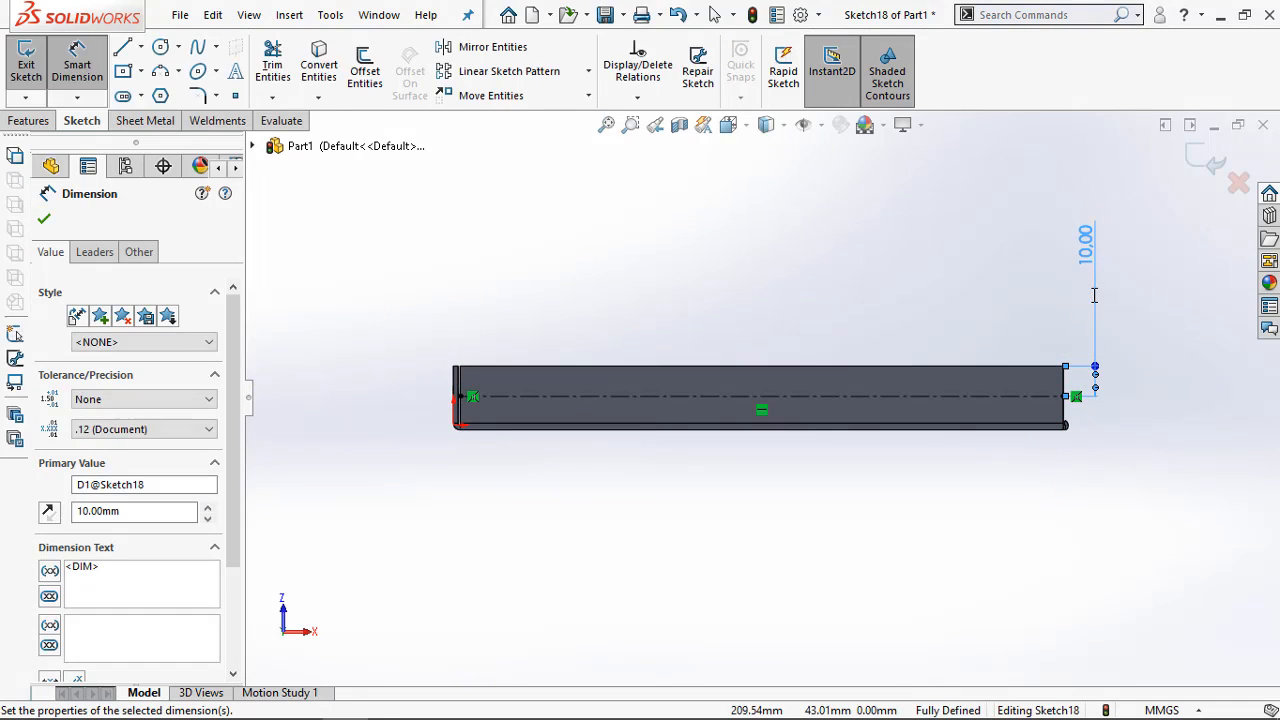
# Sketch three circles centred on the construction line: about 4.1 mm radius near the far end, 4 mm near mid-length, 4.7 mm nearer the origin
pyautogui.click(161, 47)
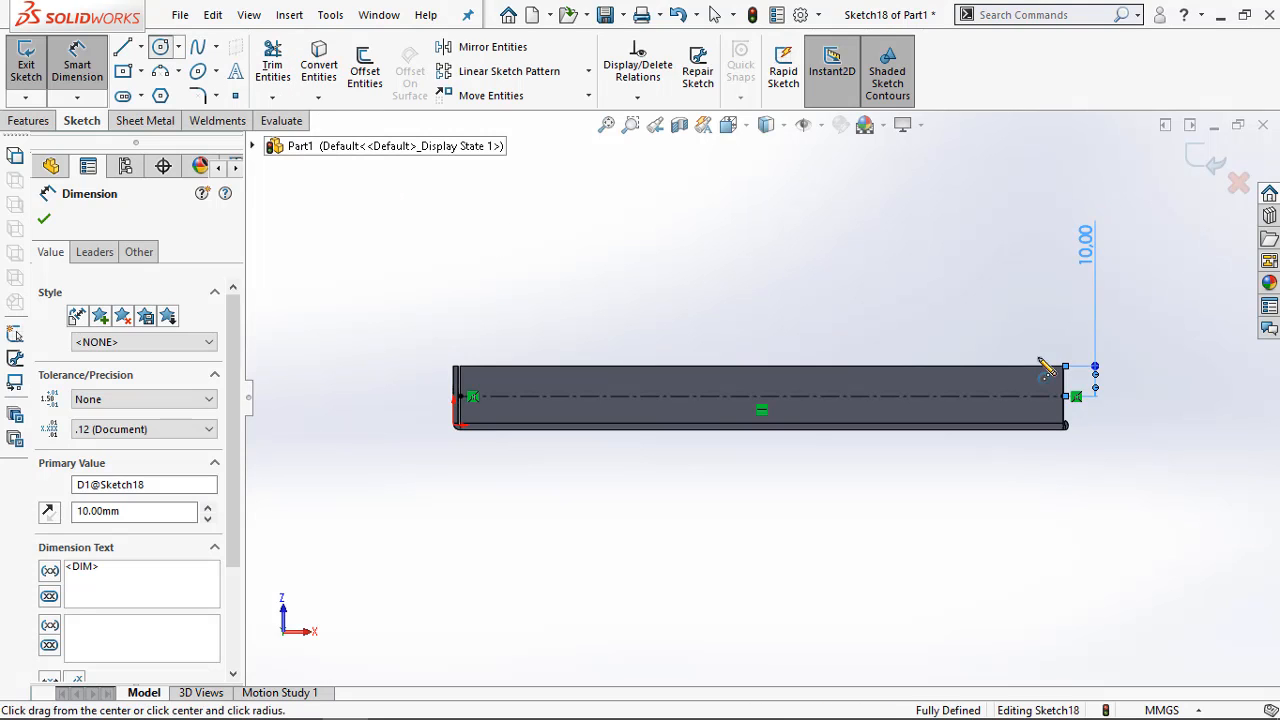
pyautogui.click(995, 397)
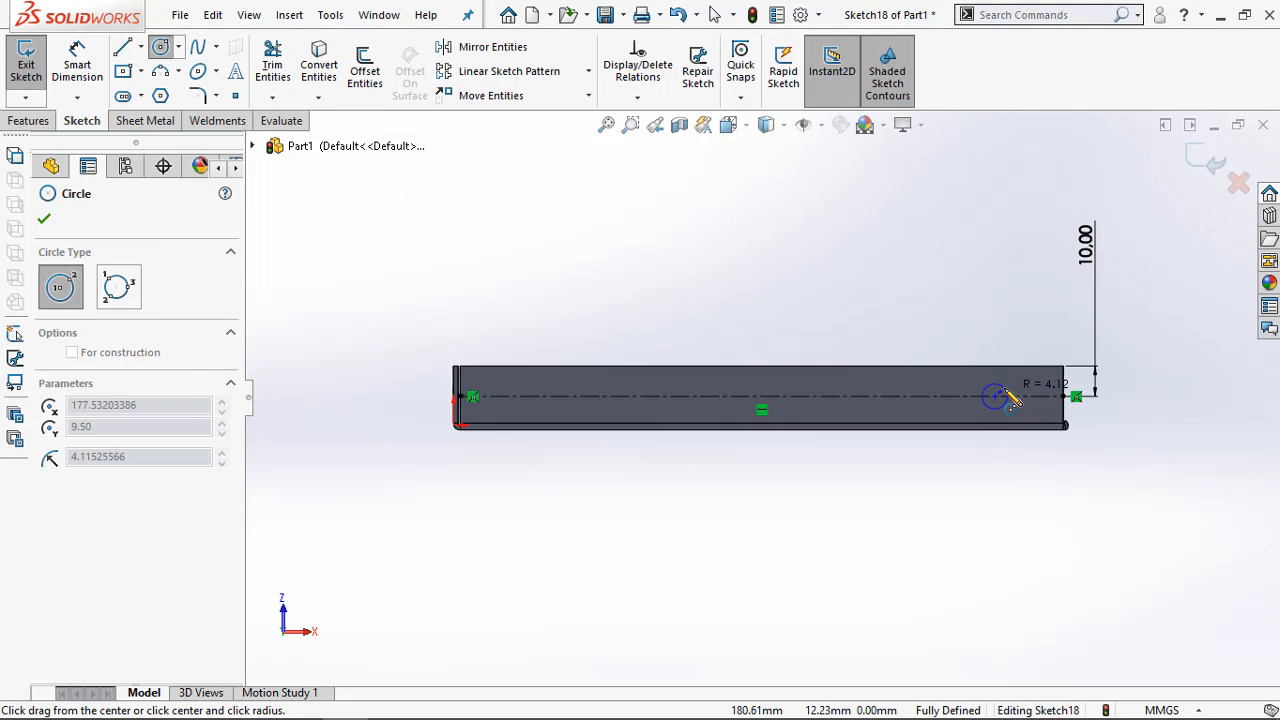
pyautogui.click(1010, 398)
pyautogui.click(797, 397)
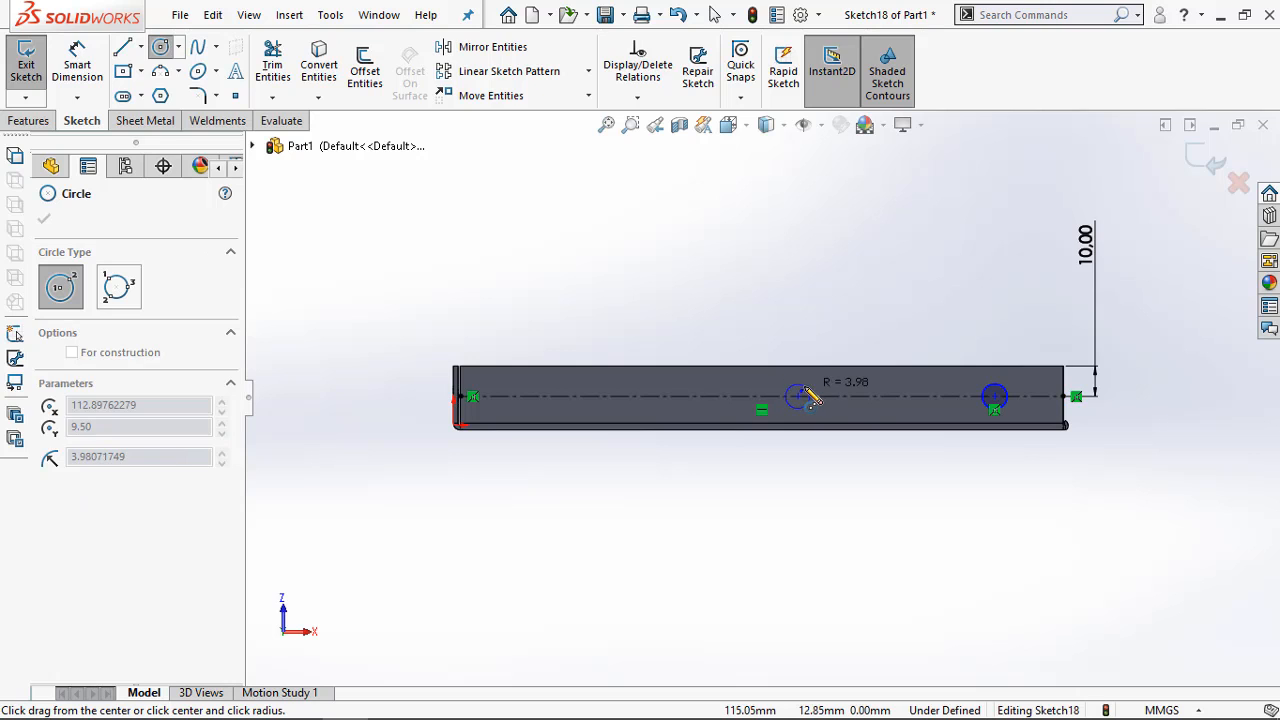
pyautogui.click(807, 392)
pyautogui.click(582, 397)
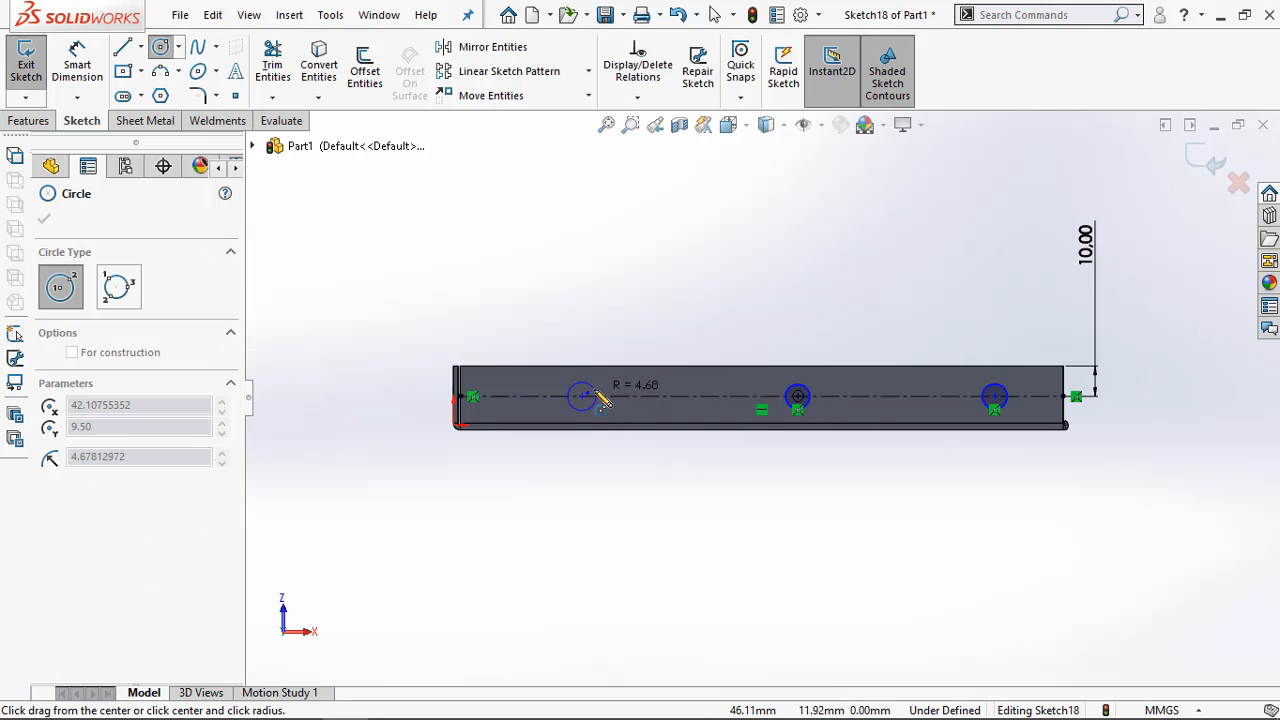
pyautogui.click(596, 397)
pyautogui.press('Escape')
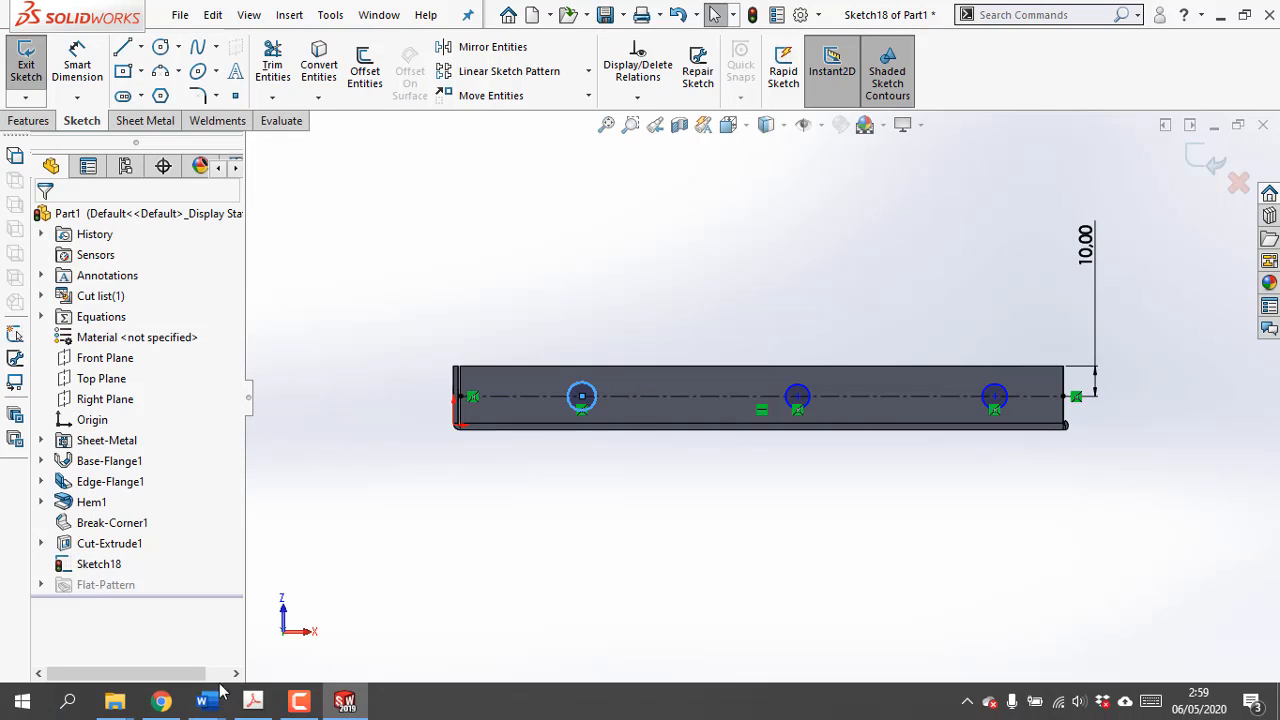
# Check the hole spacing in the PDF drawing and dimension the far-end circle's centre 15 mm from the bottom flange's short end edge
pyautogui.click(262, 702)
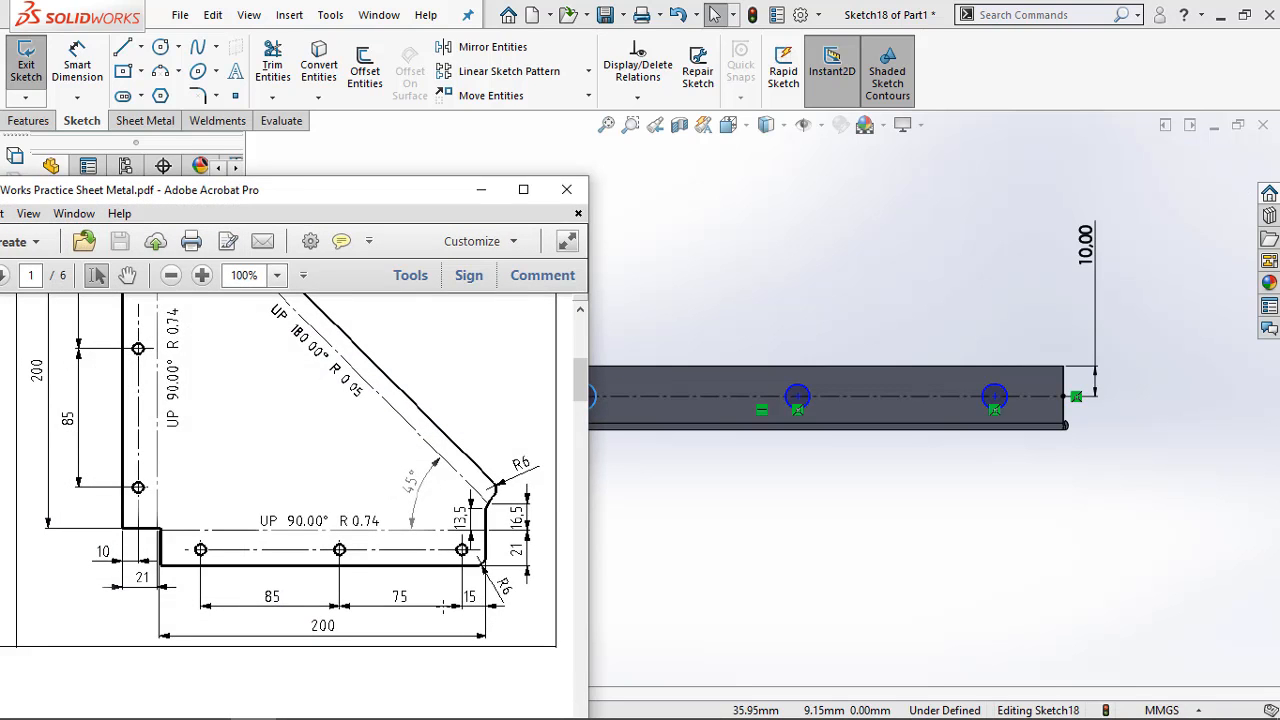
pyautogui.click(481, 189)
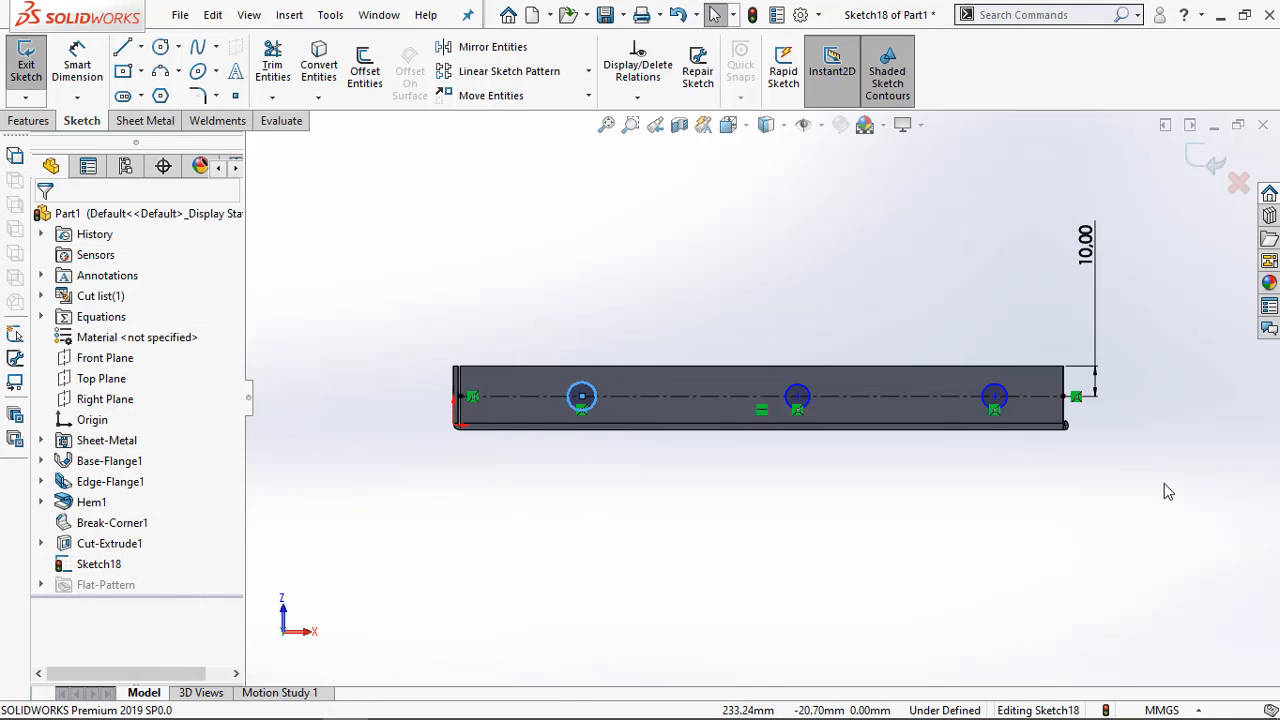
pyautogui.moveTo(1062, 416); pyautogui.dragTo(1068, 386, button='right')
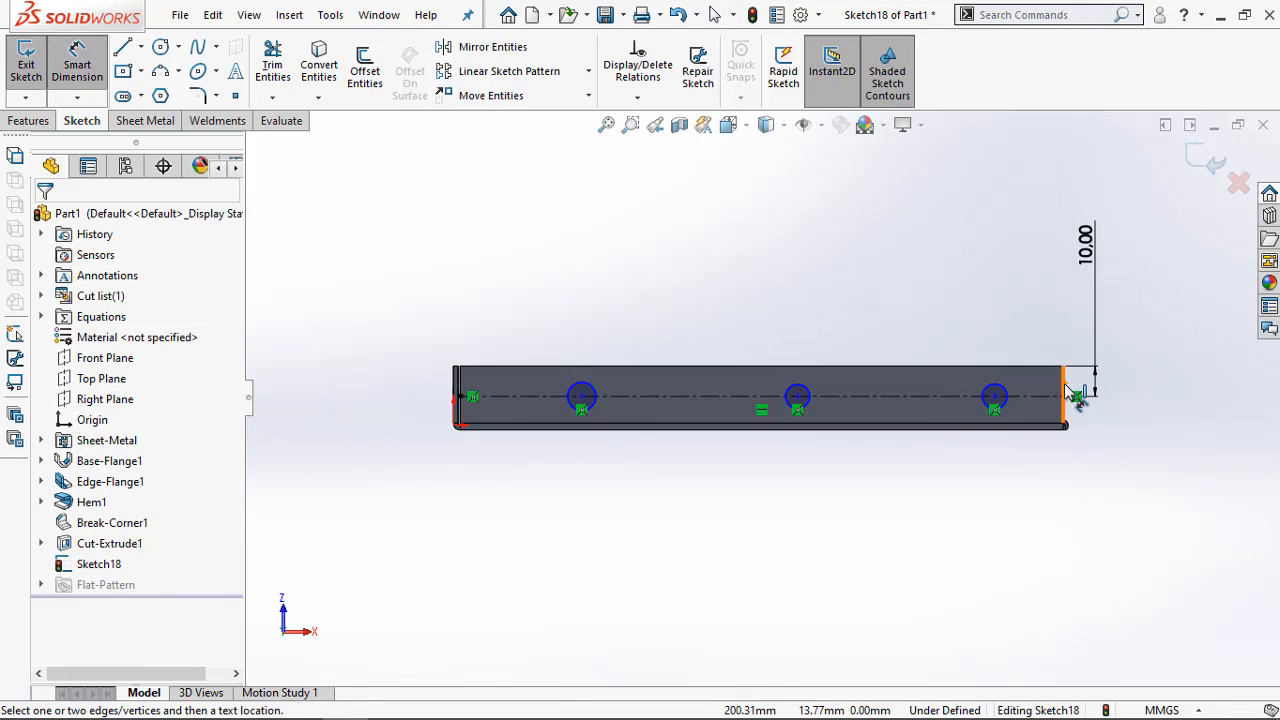
pyautogui.click(1065, 390)
pyautogui.click(995, 397)
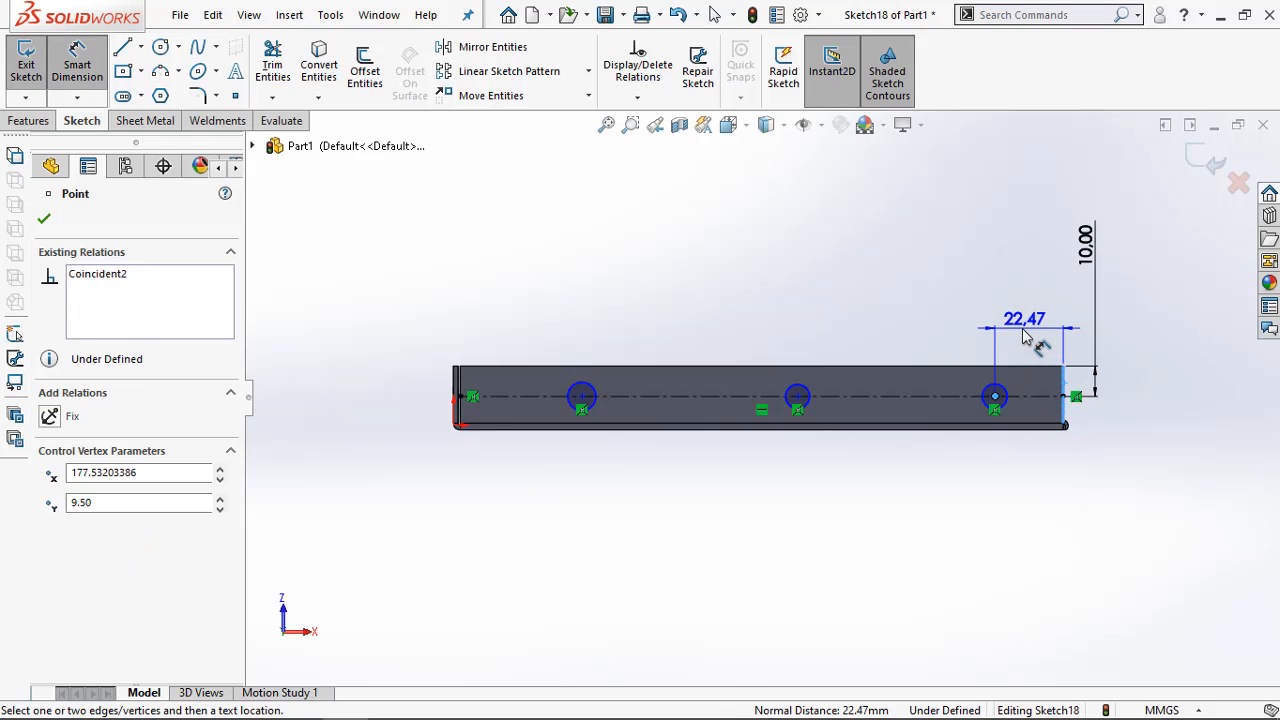
pyautogui.click(1029, 327)
pyautogui.write('15')
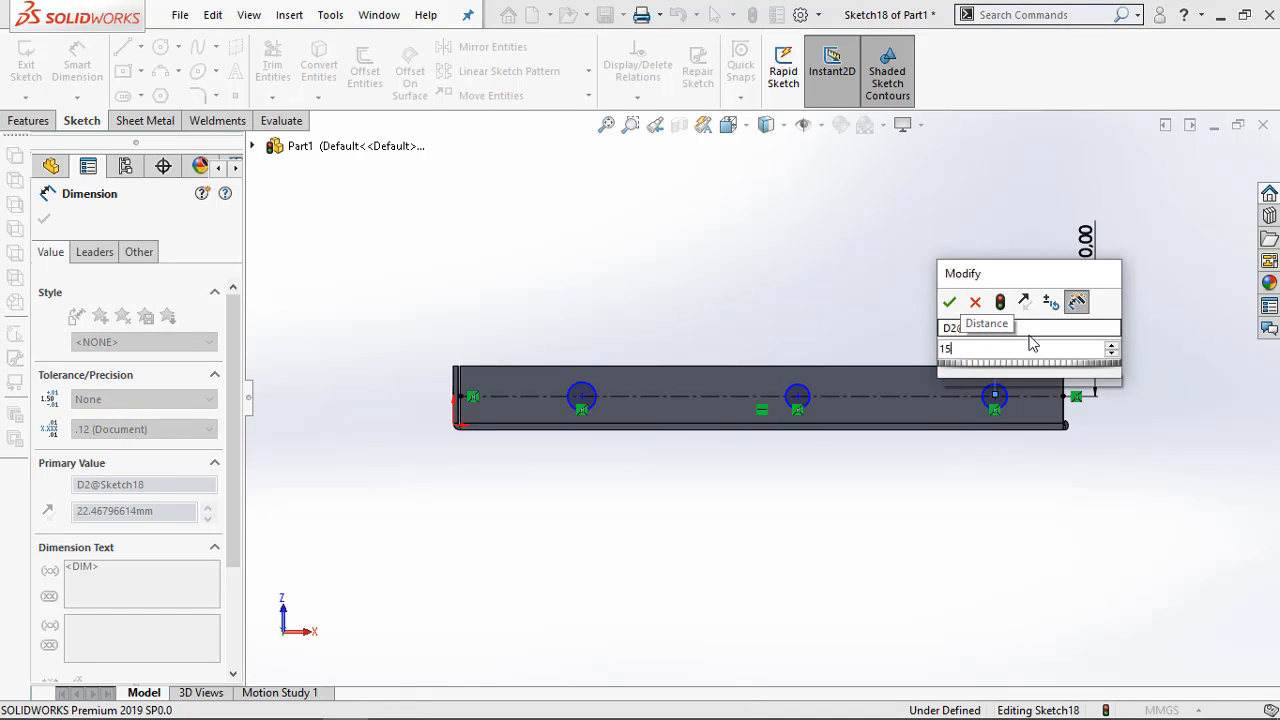
pyautogui.press('Return')
# Dimension the distance between the centres of the far-end circle and the middle circle as 75 mm
pyautogui.click(1017, 397)
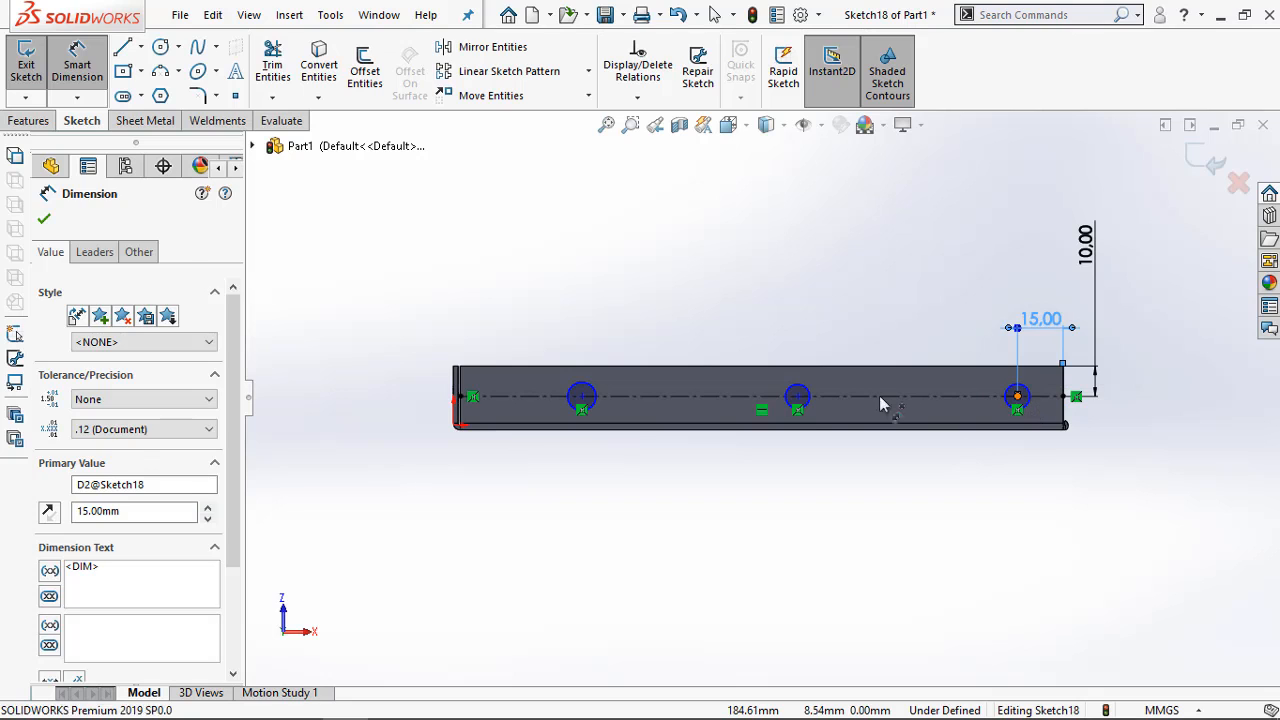
pyautogui.click(797, 397)
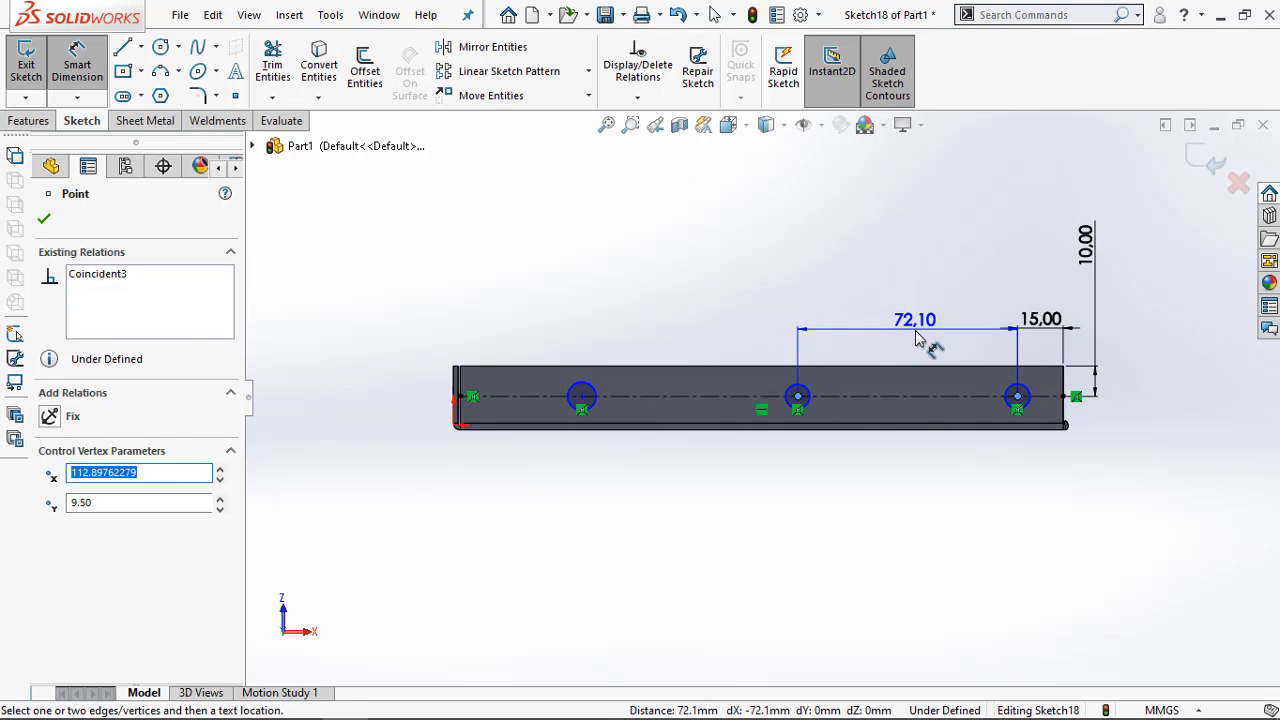
pyautogui.click(915, 342)
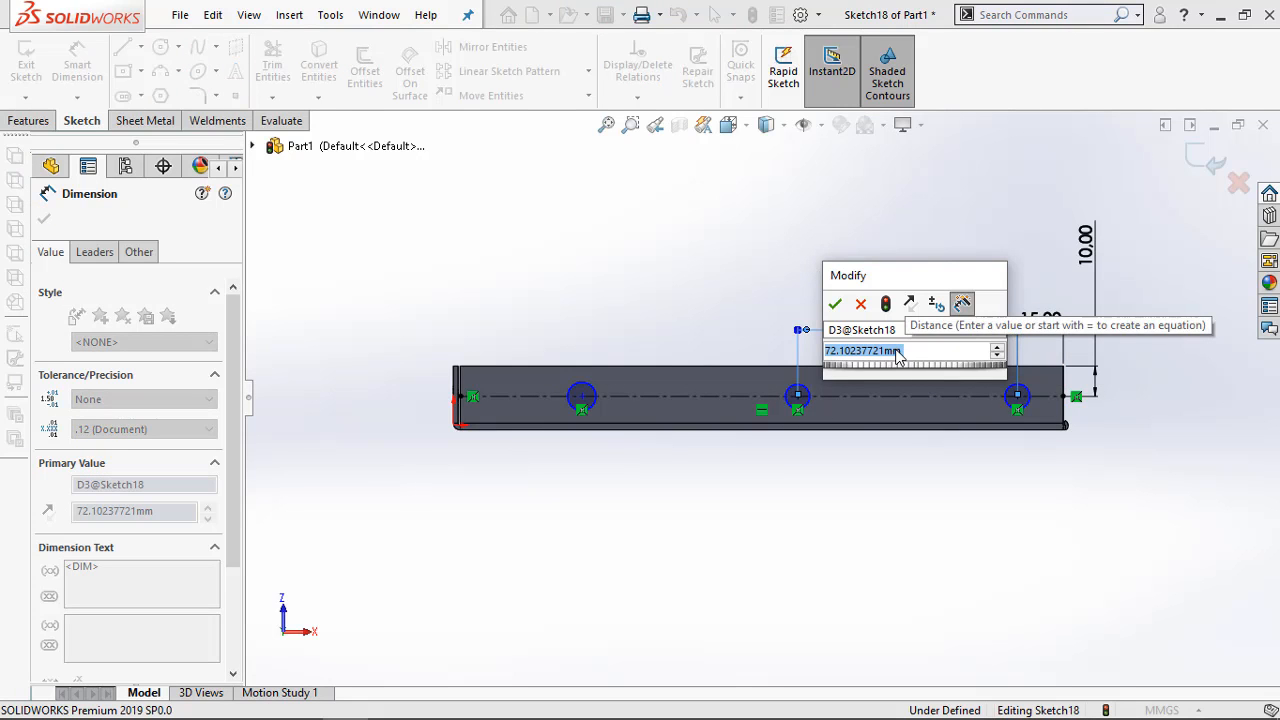
pyautogui.write('75')
pyautogui.press('Return')
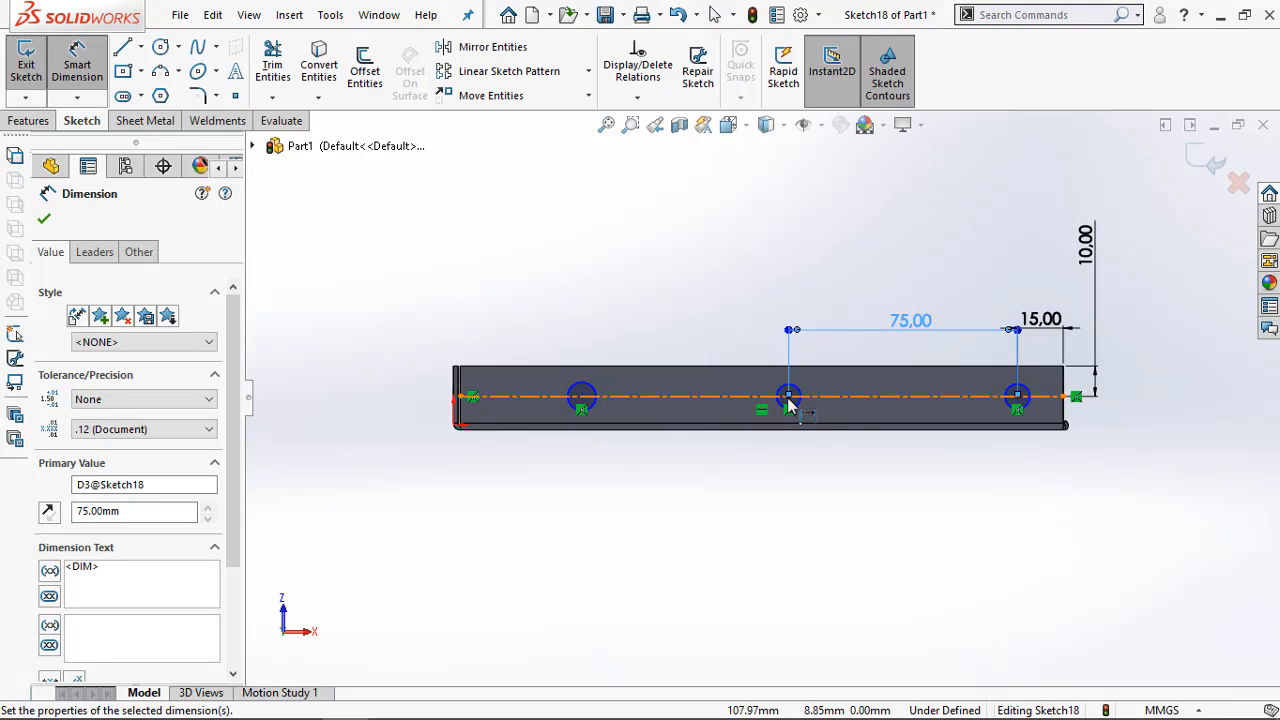
pyautogui.click(790, 395)
pyautogui.click(580, 402)
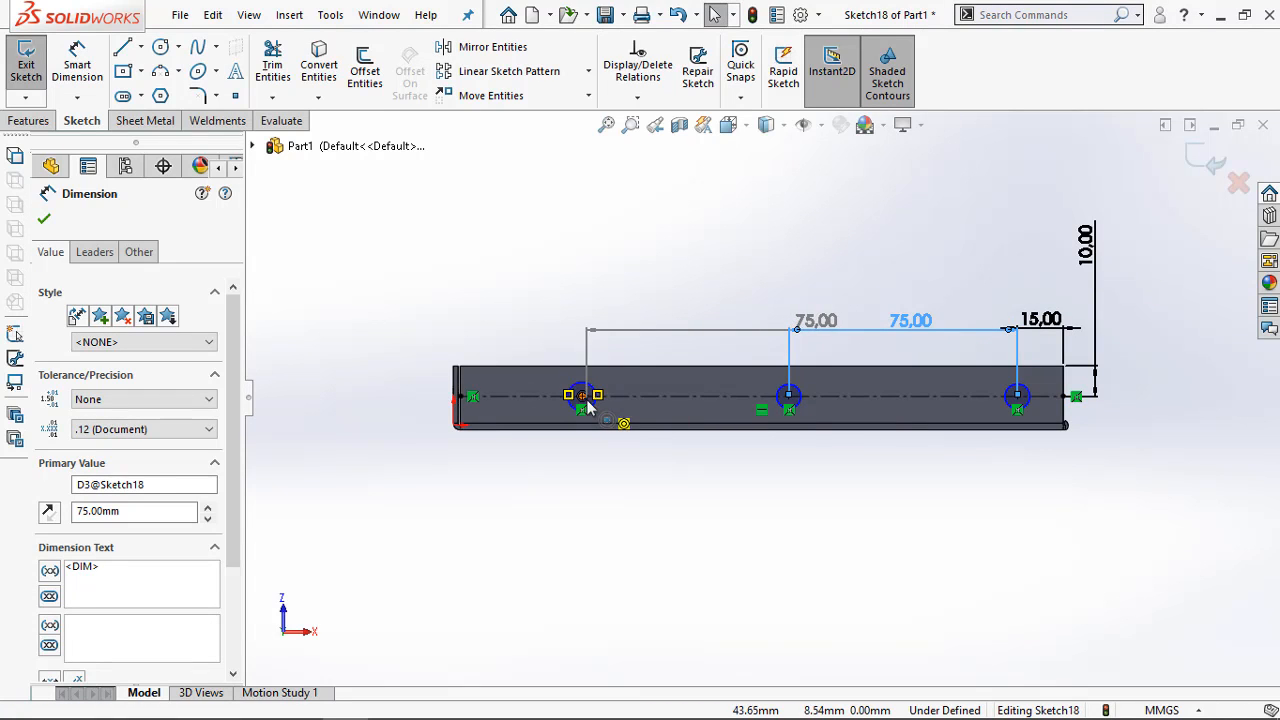
pyautogui.moveTo(595, 401); pyautogui.dragTo(618, 401)
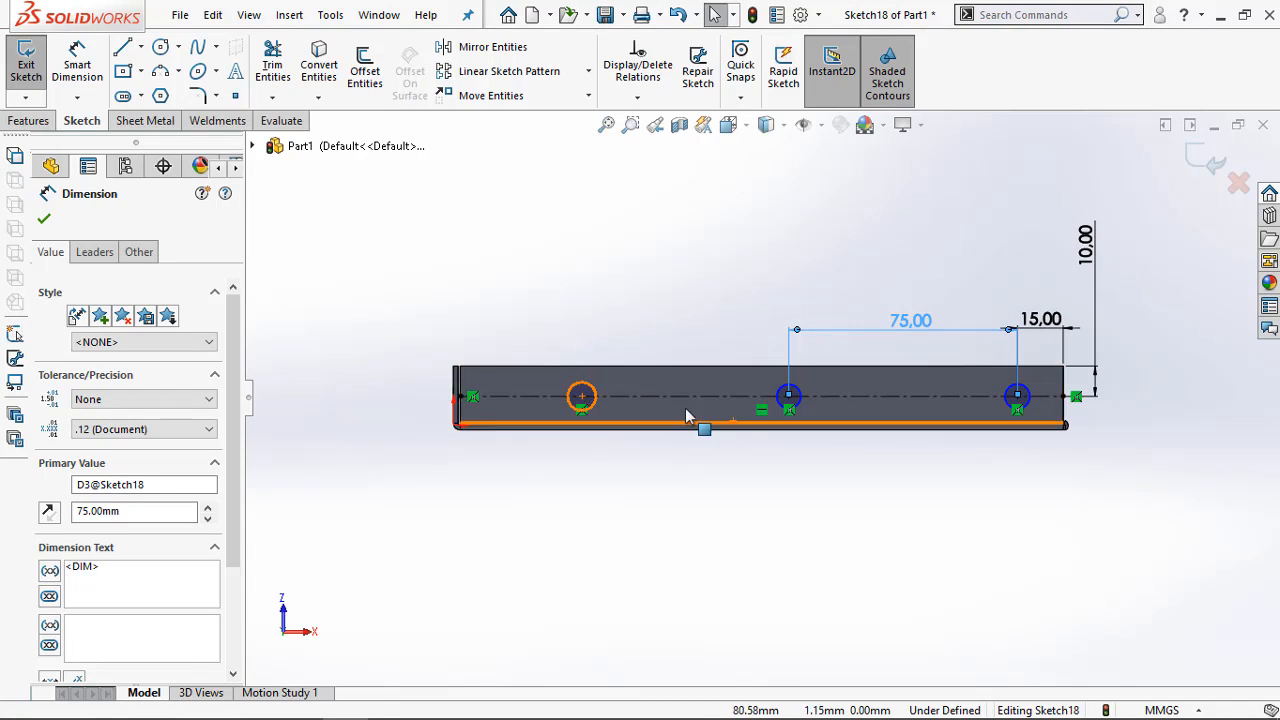
# Dimension the distance between the centres of the middle circle and the circle nearest the origin as 85 mm
pyautogui.press('Return')
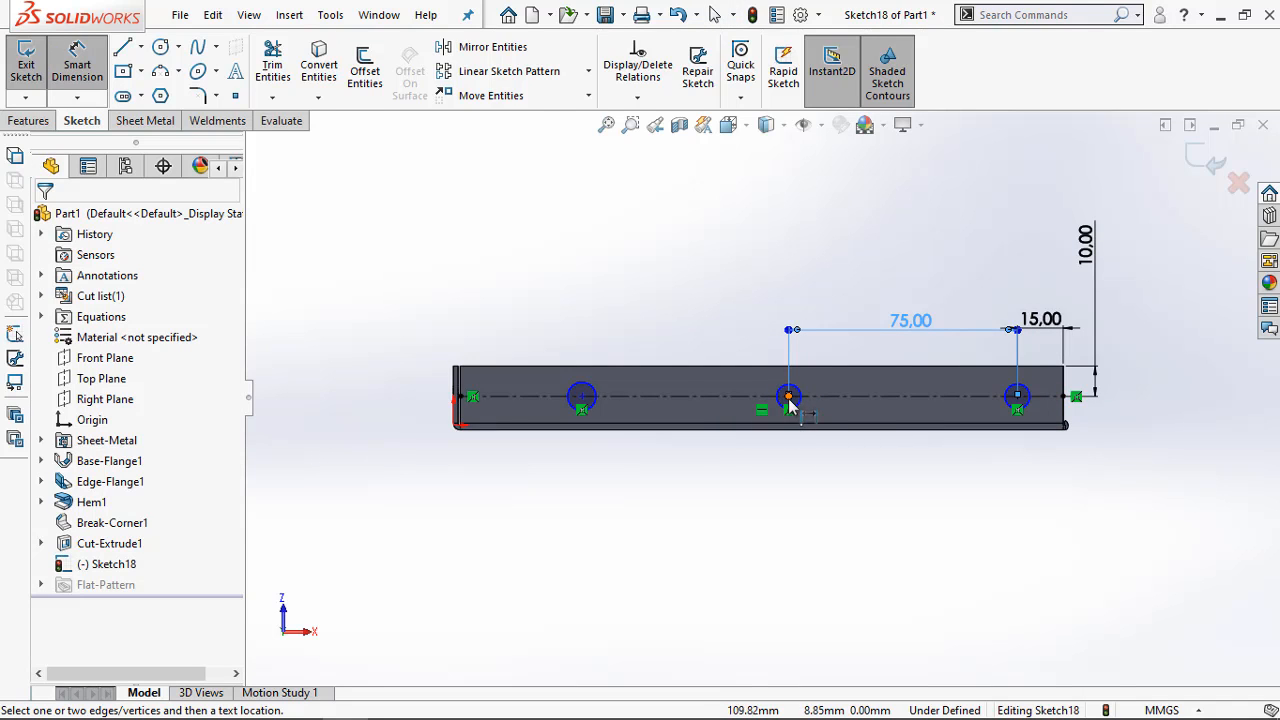
pyautogui.click(789, 401)
pyautogui.click(582, 397)
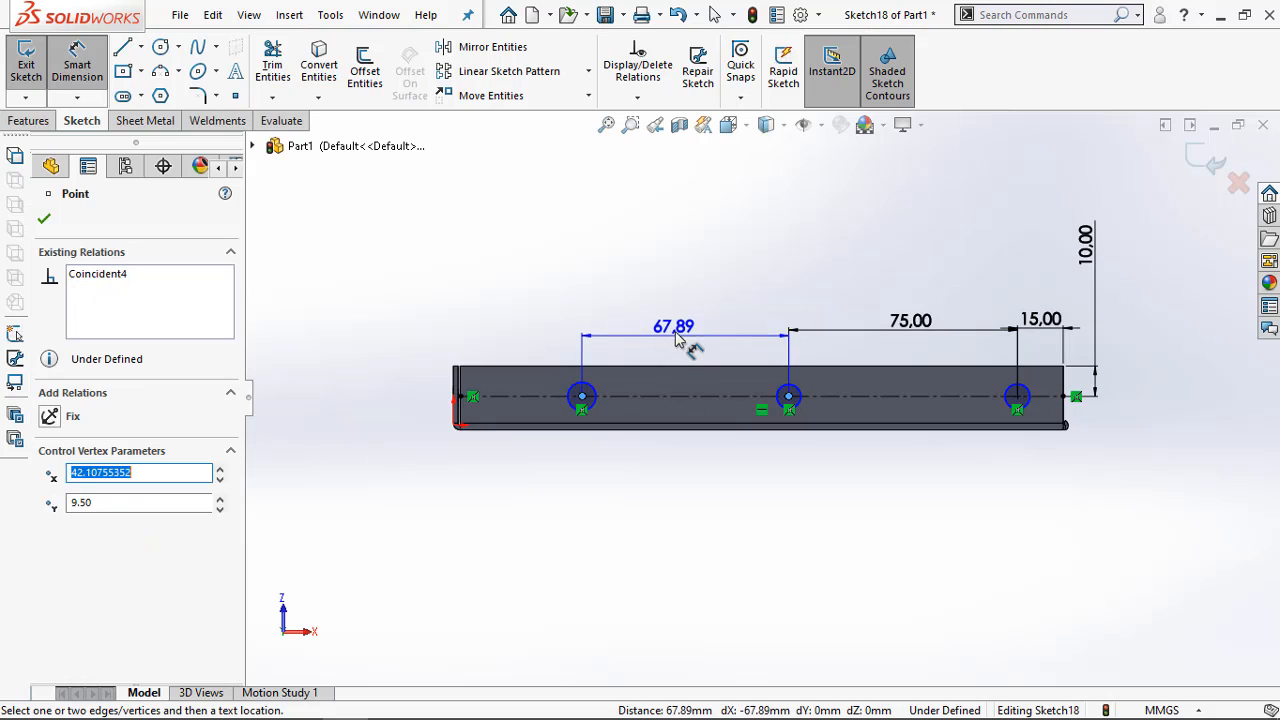
pyautogui.click(676, 340)
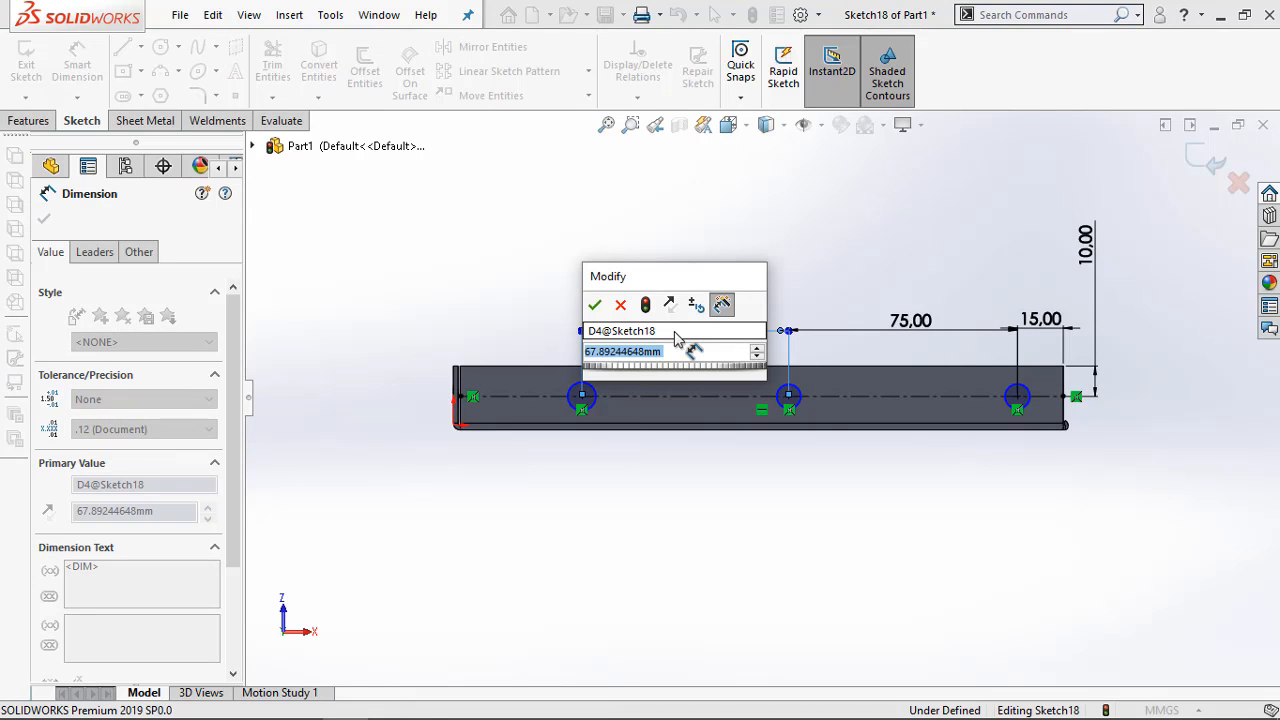
pyautogui.write('95')
pyautogui.click(597, 307)
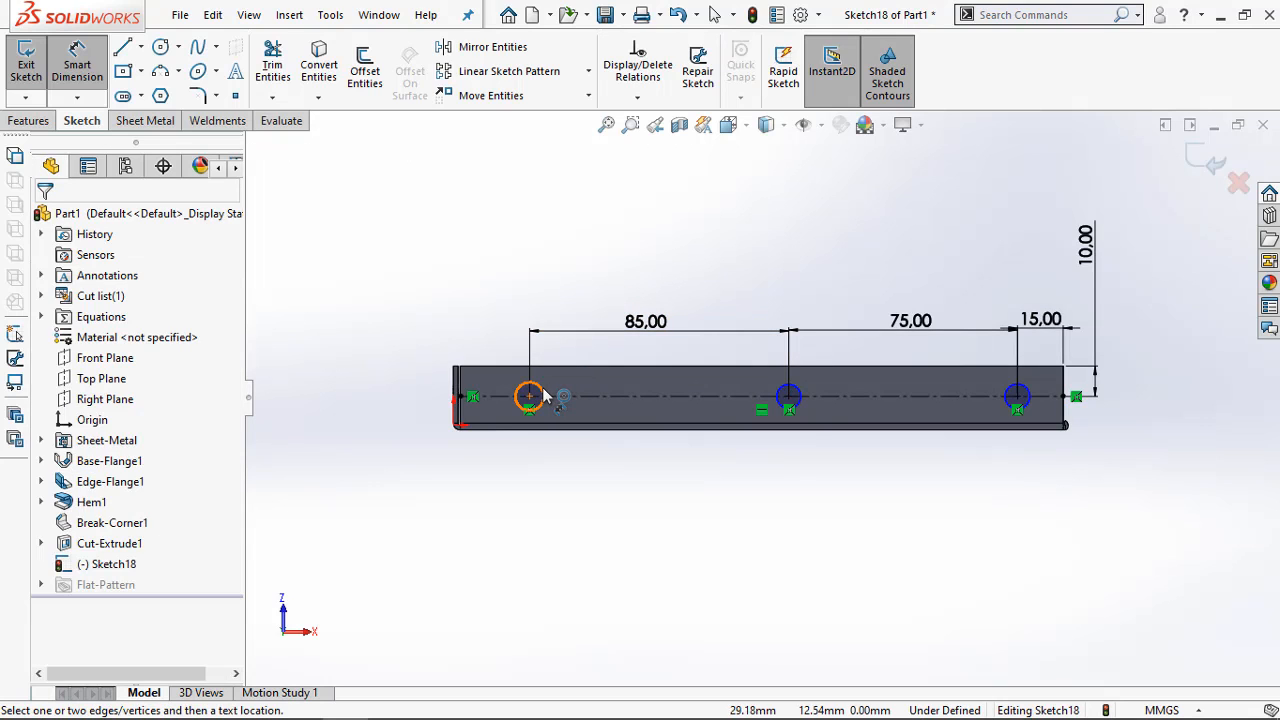
# Dimension the circle nearest the origin and the middle circle at 7 mm diameter each
pyautogui.click(543, 396)
pyautogui.click(460, 312)
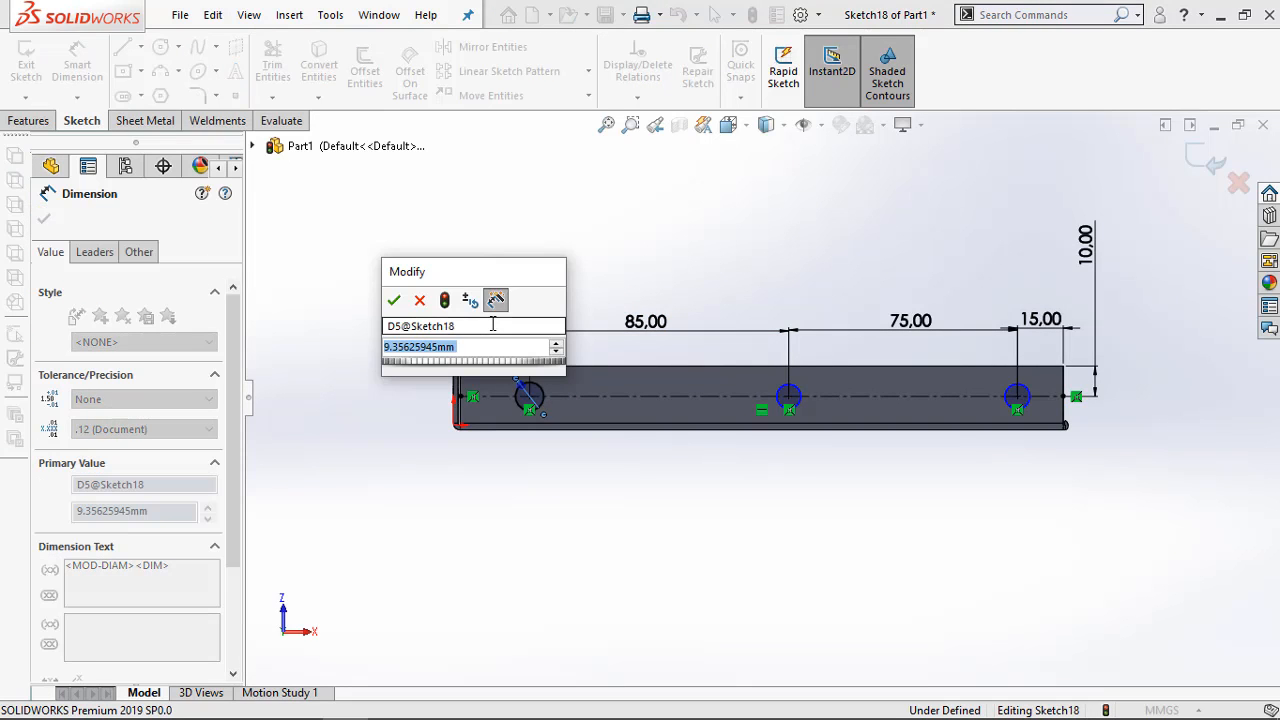
pyautogui.write('7')
pyautogui.press('Return')
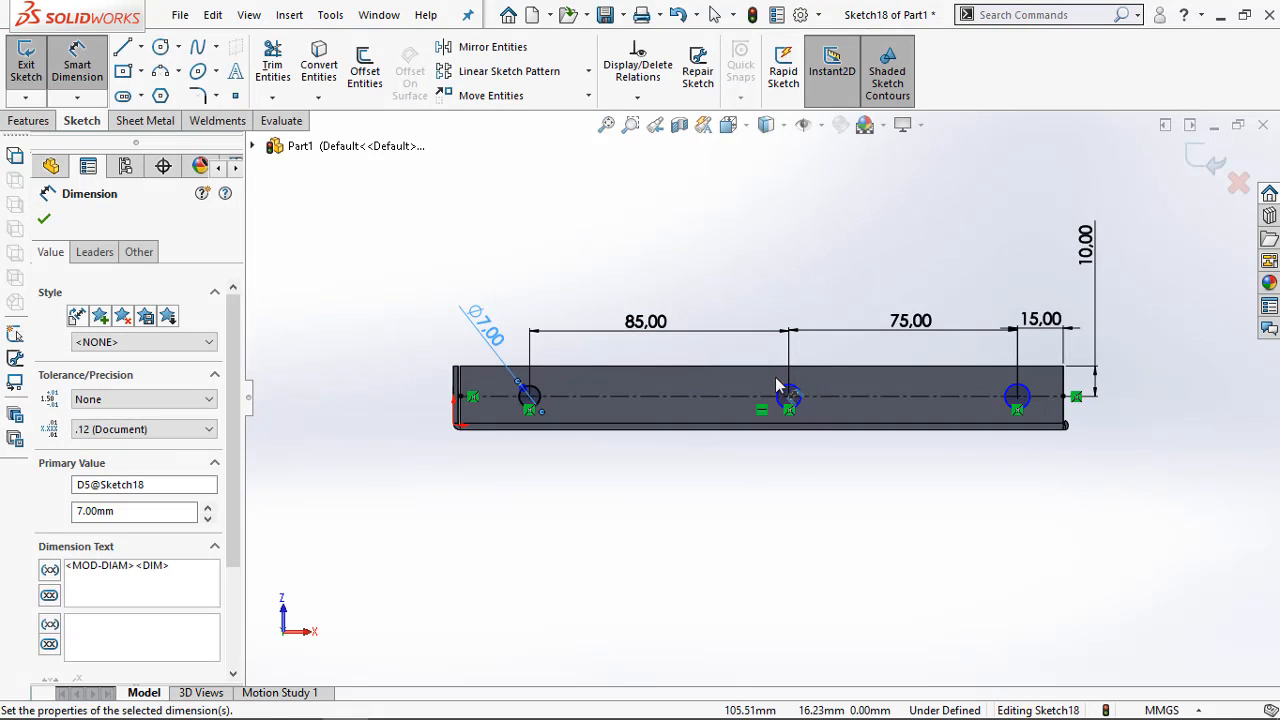
pyautogui.click(786, 393)
pyautogui.click(787, 285)
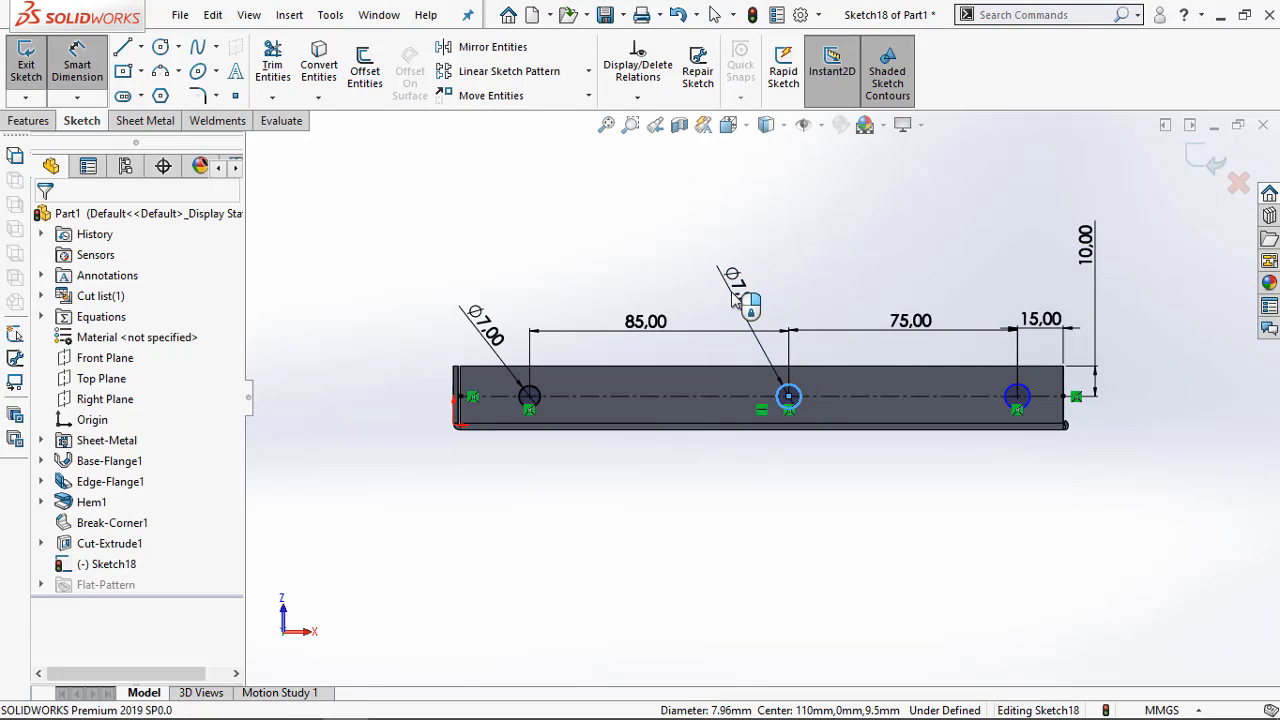
pyautogui.write('7')
pyautogui.press('Return')
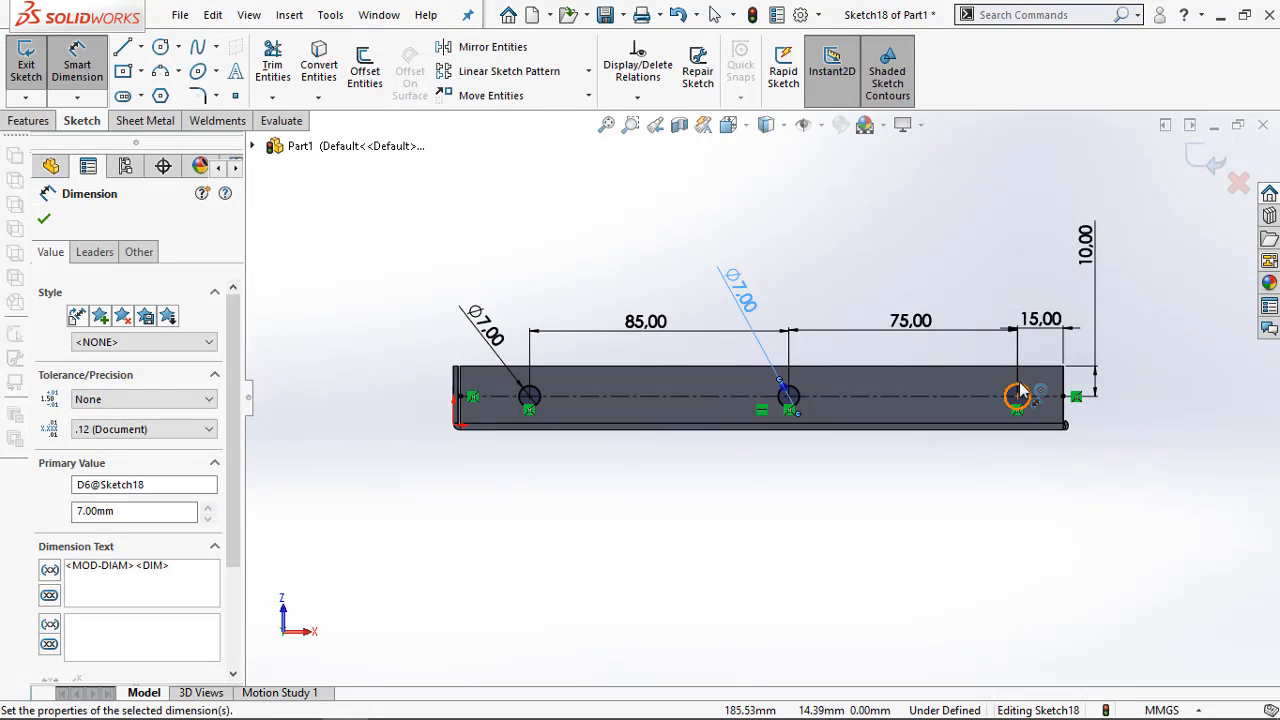
# Dimension the remaining far-end circle at 7 mm diameter and finish dimensioning
pyautogui.click(1016, 395)
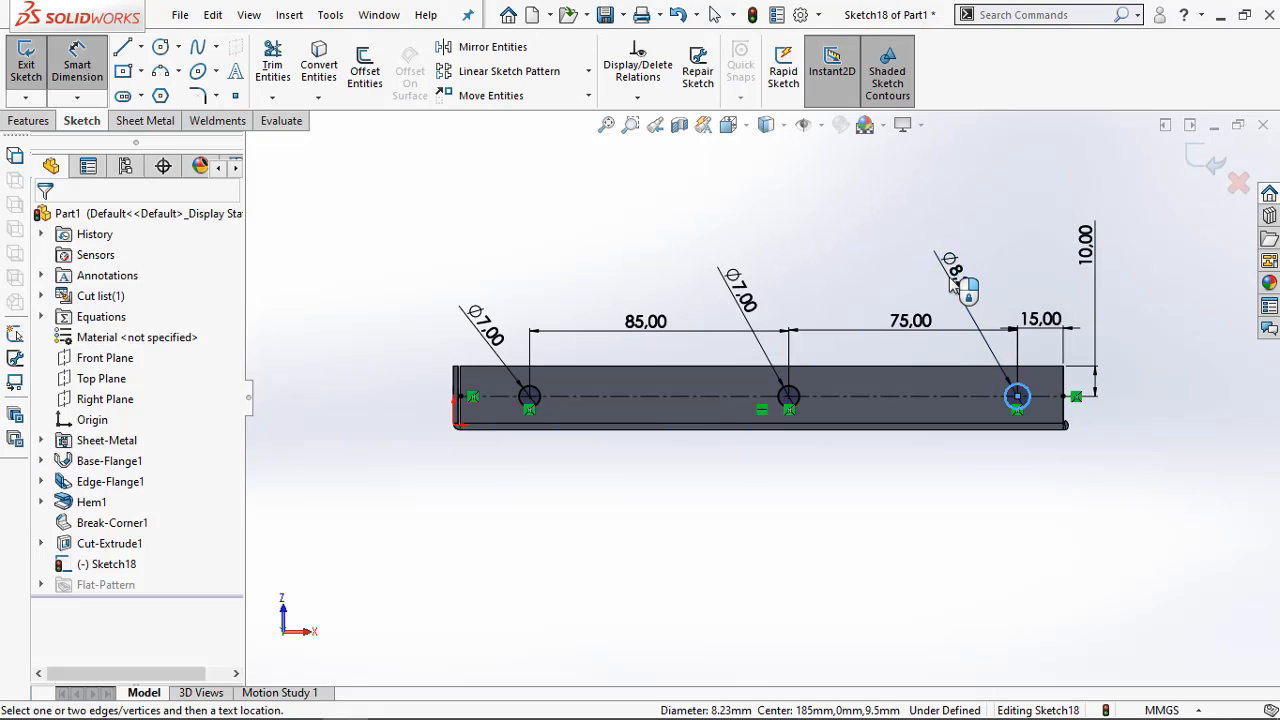
pyautogui.click(966, 286)
pyautogui.write('7')
pyautogui.click(867, 251)
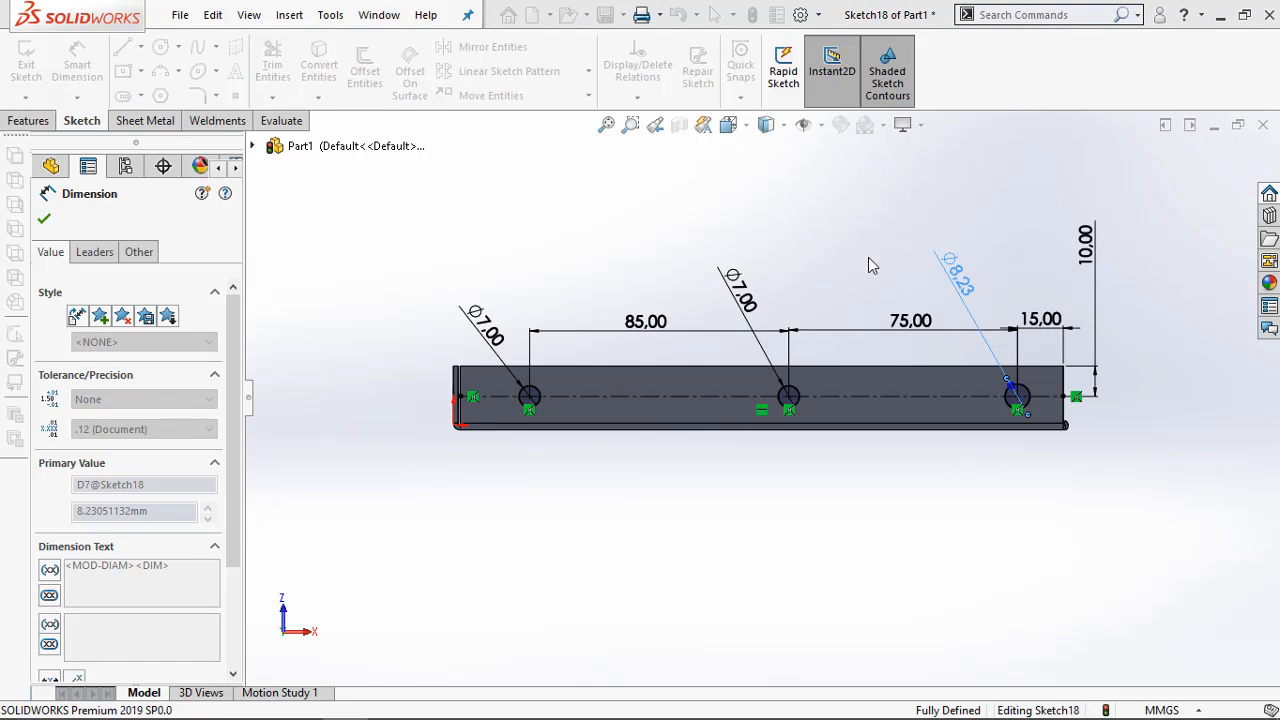
pyautogui.click(834, 223)
# Cut the three circles through the bottom flange with a blind Extruded Cut 10 mm deep, using Normal cut
pyautogui.click(24, 120)
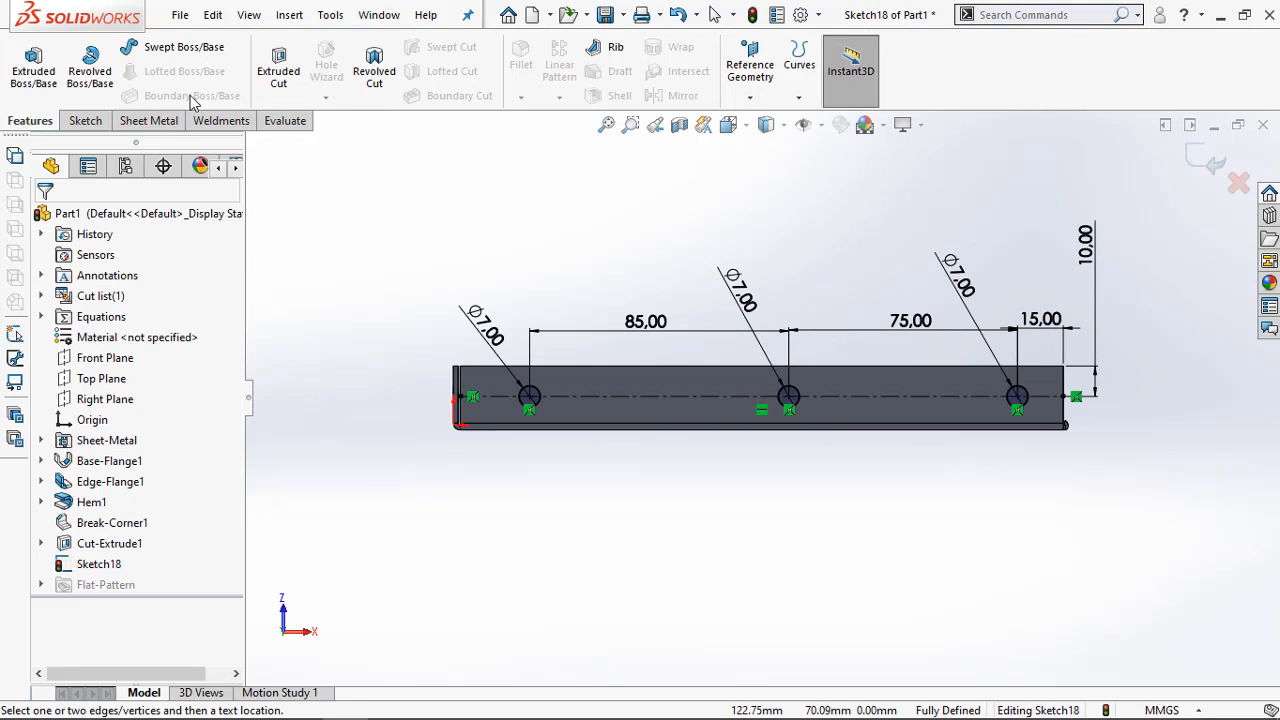
pyautogui.click(276, 66)
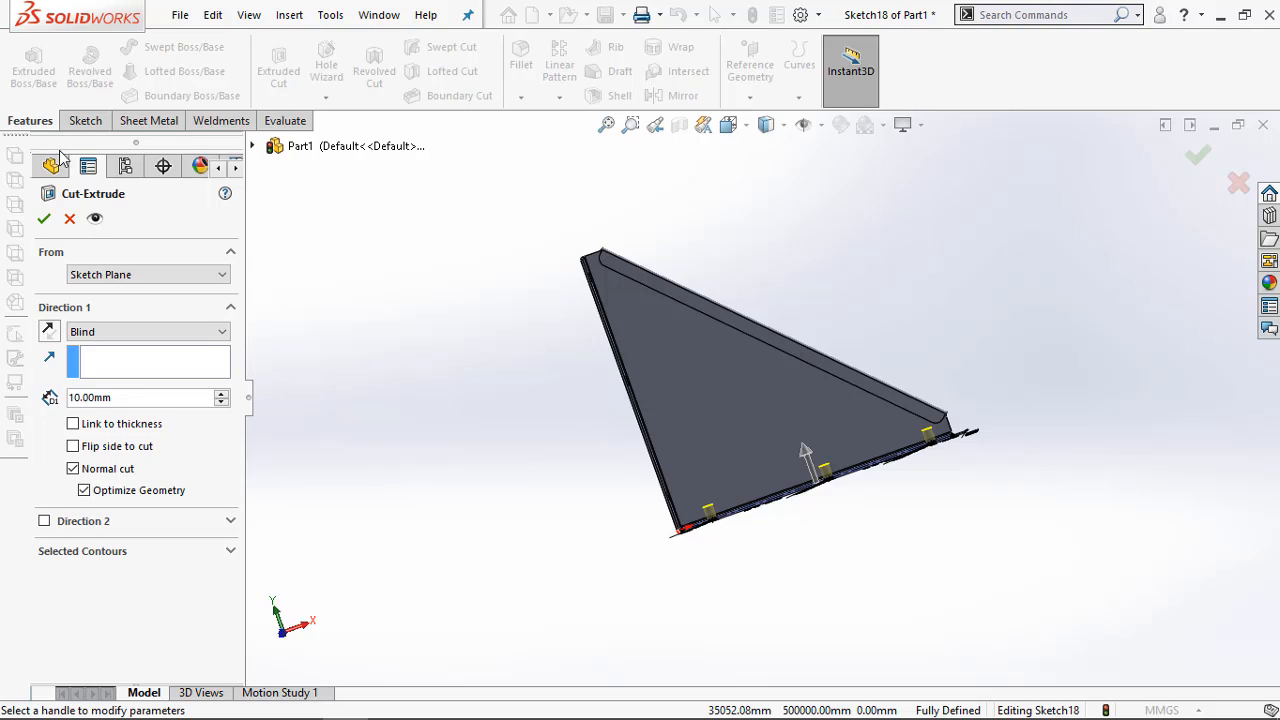
pyautogui.click(46, 219)
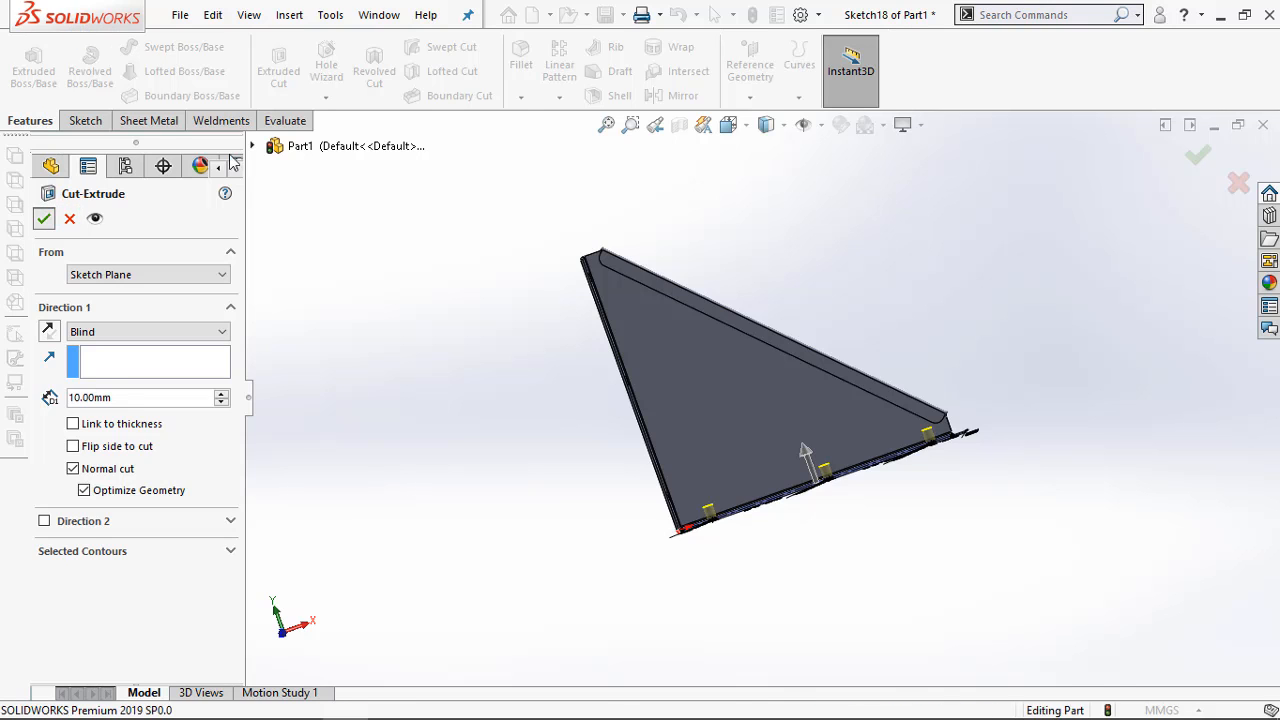
pyautogui.moveTo(517, 374)
pyautogui.mouseDown(button='middle')
pyautogui.moveTo(546, 446)
pyautogui.moveTo(591, 474)
pyautogui.moveTo(534, 386)
pyautogui.moveTo(496, 364)
pyautogui.mouseUp(button='middle')
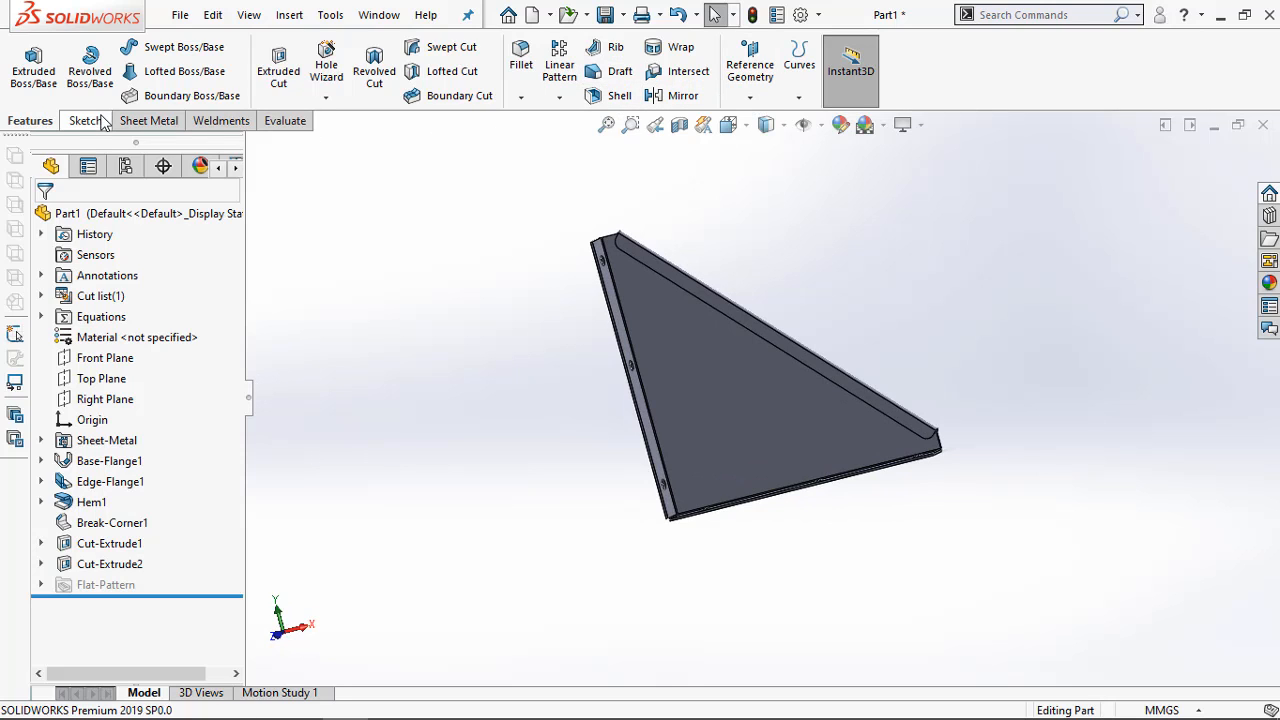
# Flatten the sheet metal bracket and show its flat pattern in Front view
pyautogui.click(166, 121)
pyautogui.click(847, 95)
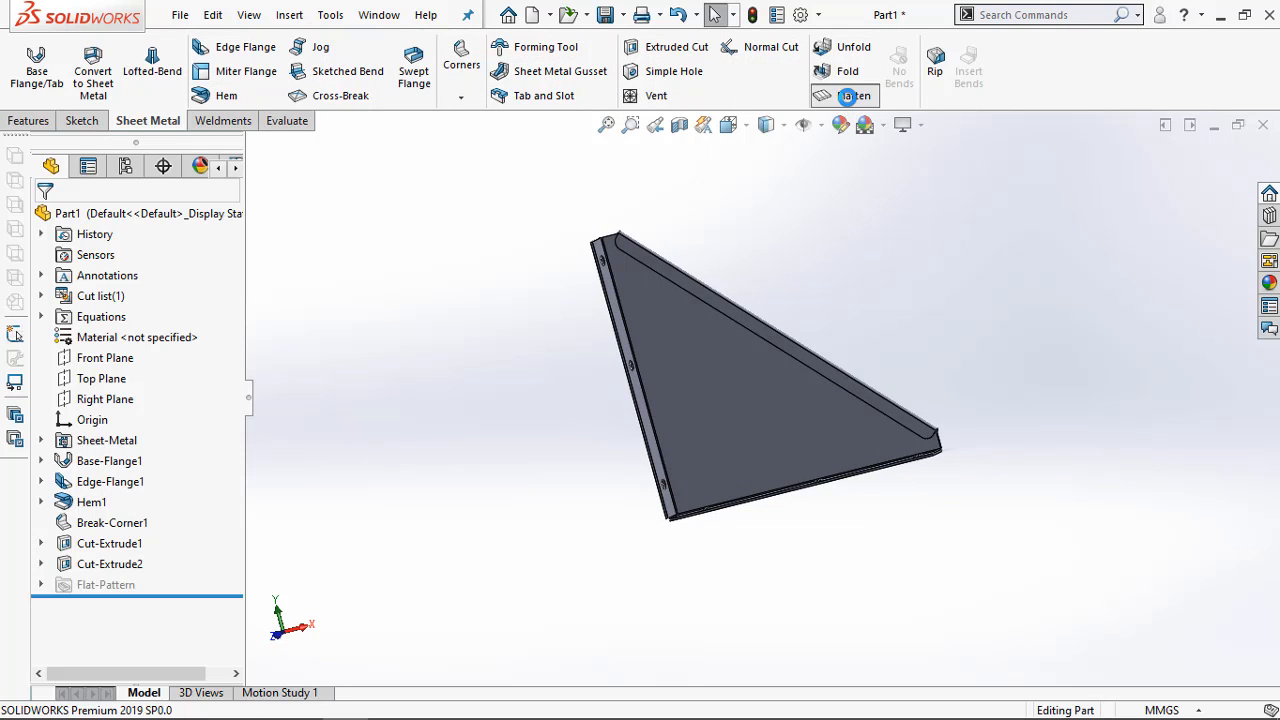
pyautogui.scroll(-3, 866, 408)
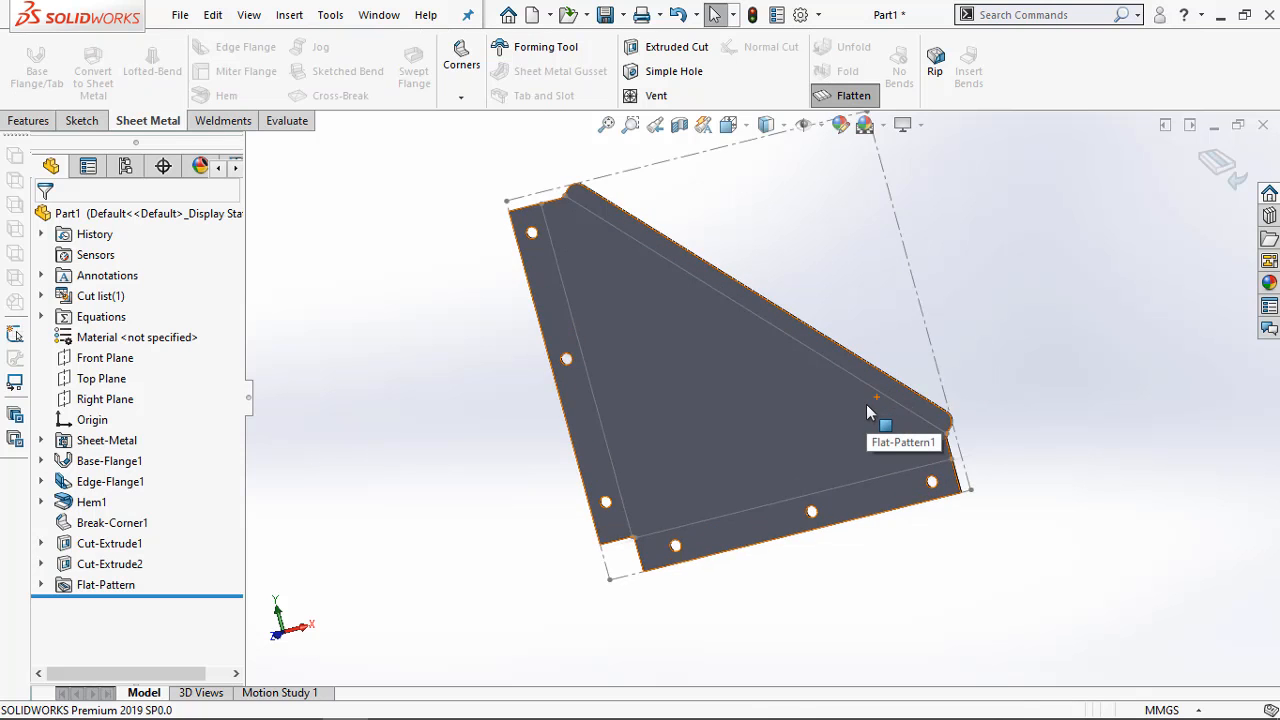
pyautogui.scroll(2, 865, 418)
pyautogui.hotkey('ctrl', '1')
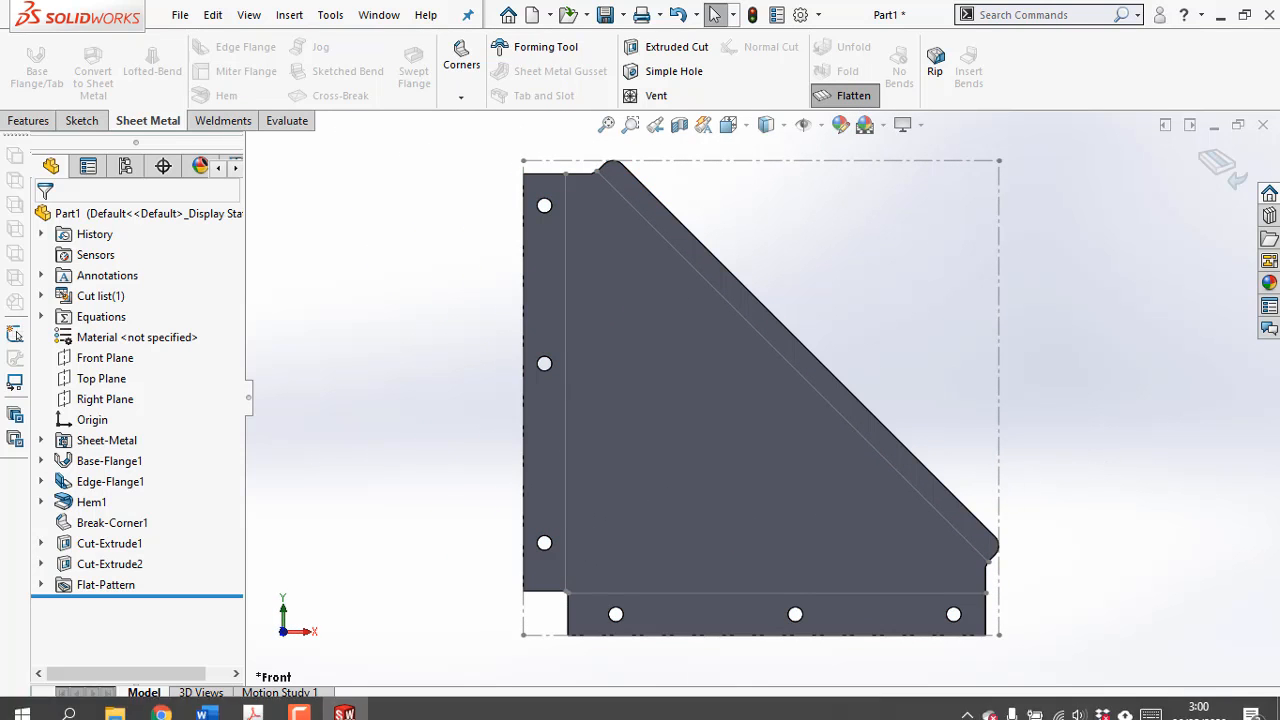
# Compare the bracket's flat pattern with the dimensioned exercise drawing in the Acrobat PDF, placing the two side by side
pyautogui.click(257, 708)
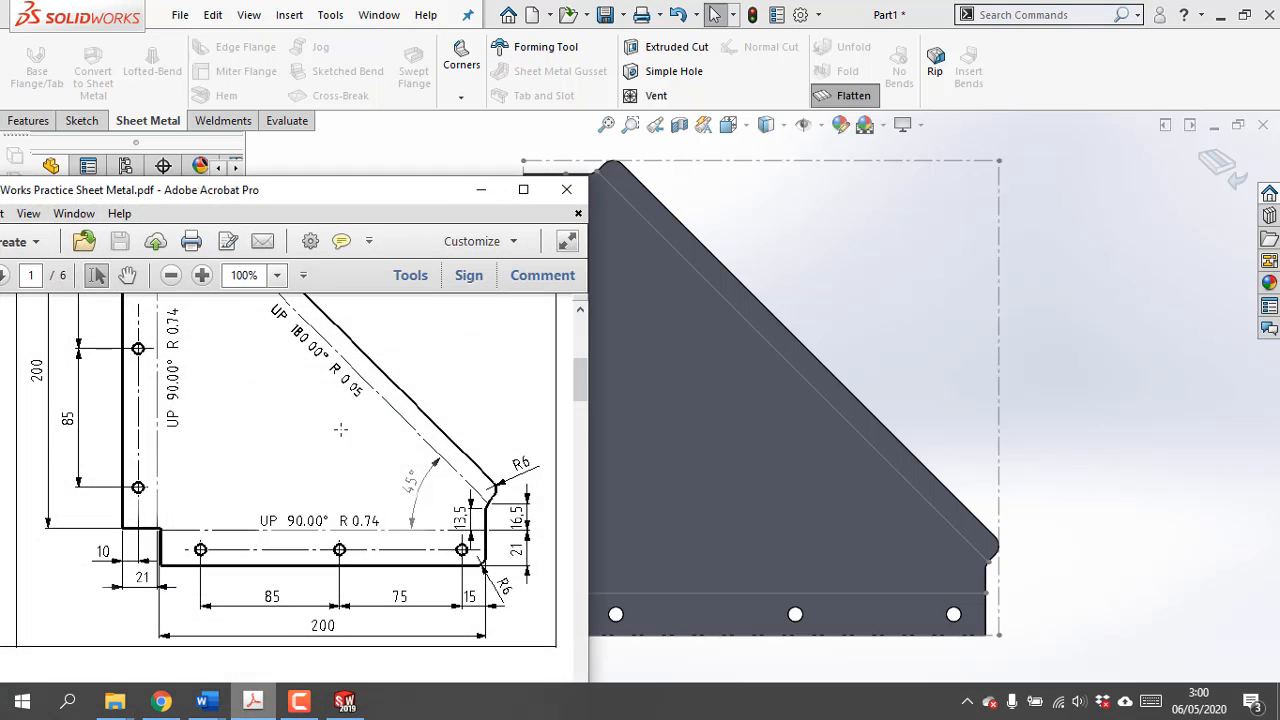
pyautogui.moveTo(377, 62)
pyautogui.mouseDown()
pyautogui.moveTo(282, 62)
pyautogui.moveTo(305, 39)
pyautogui.mouseUp()
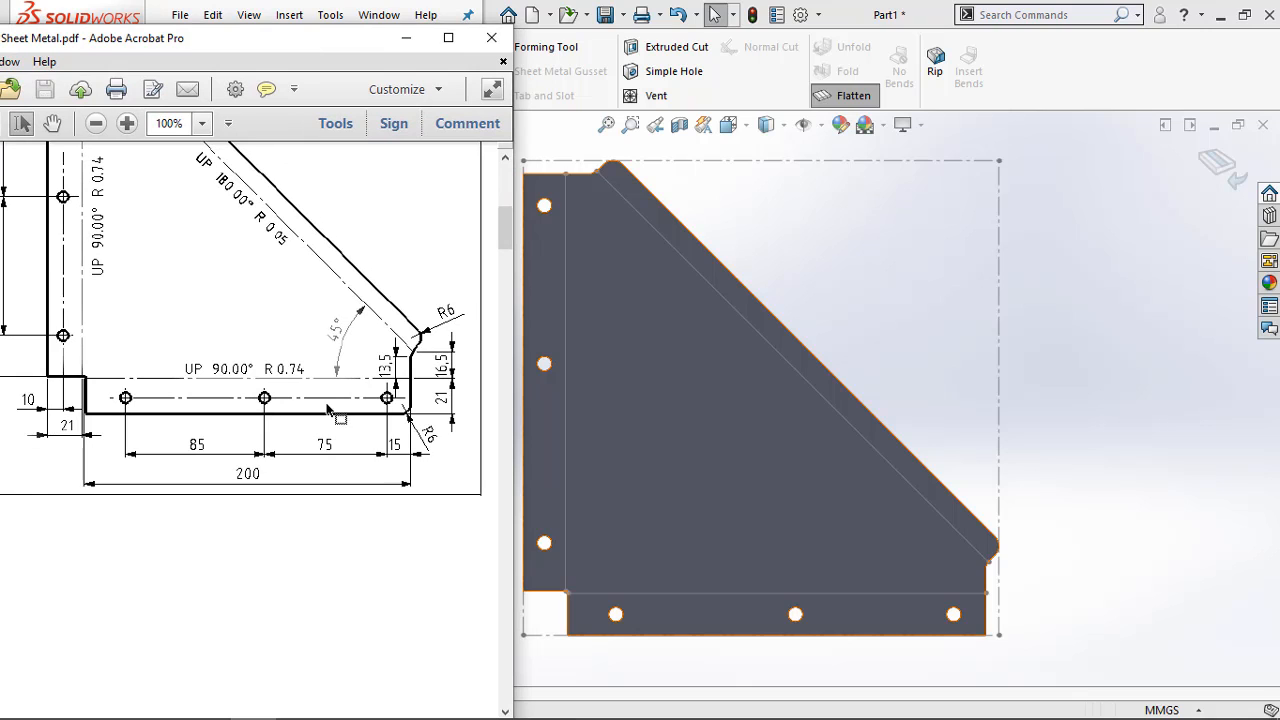
pyautogui.keyDown('ctrl'); pyautogui.scroll(-1, 271, 565); pyautogui.keyUp('ctrl')
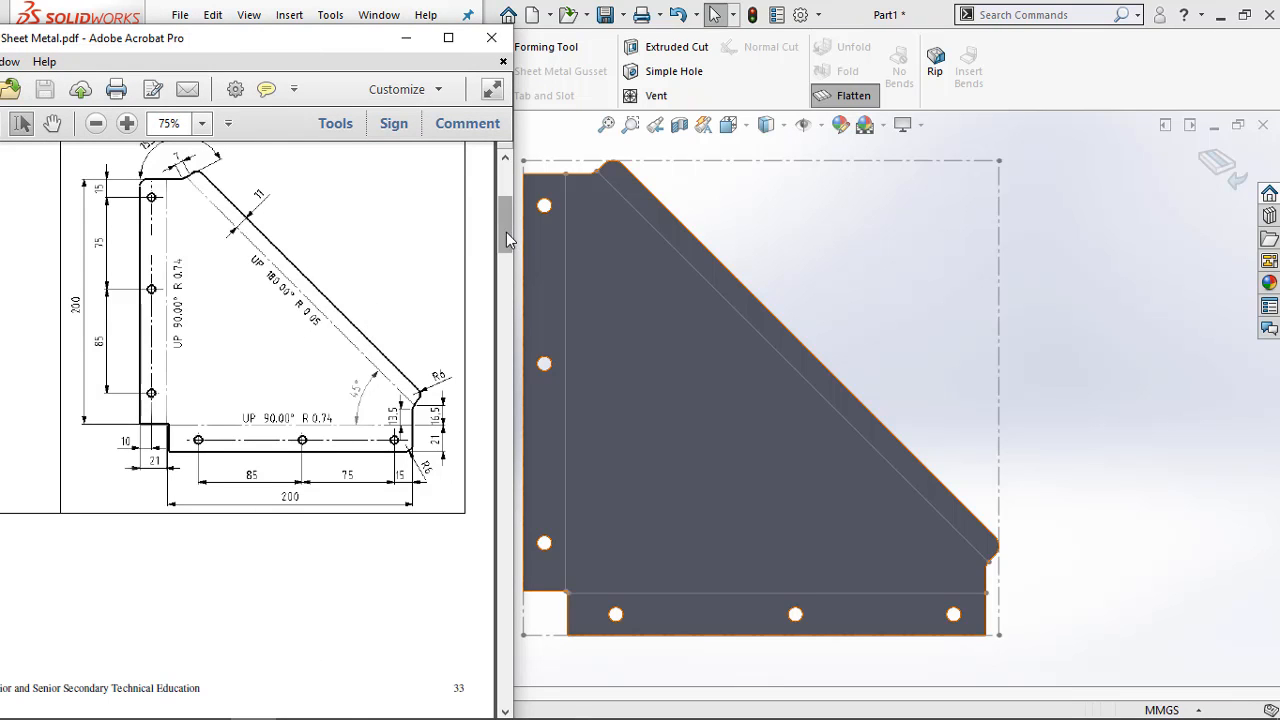
pyautogui.moveTo(506, 232)
pyautogui.mouseDown()
pyautogui.moveTo(505, 214)
pyautogui.moveTo(503, 227)
pyautogui.mouseUp()
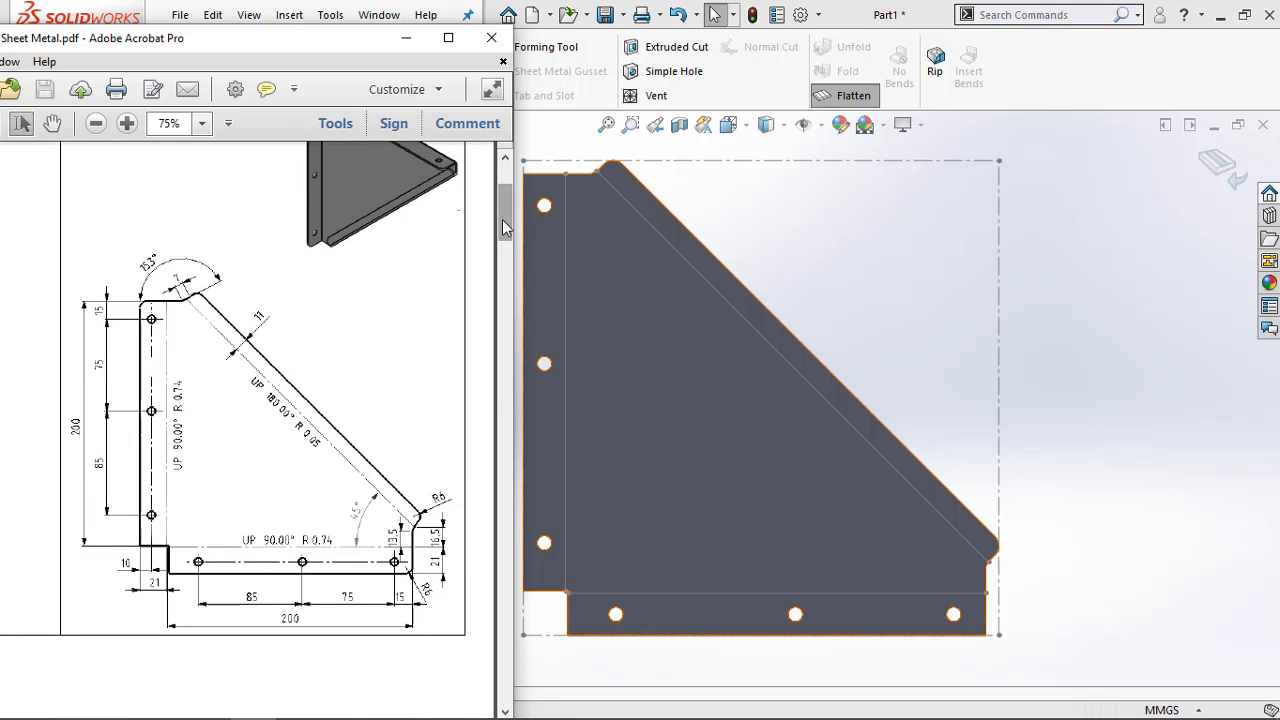
# Bring up the next exercise in the PDF and create a new part document in SOLIDWORKS for it
pyautogui.moveTo(503, 223); pyautogui.dragTo(488, 308)
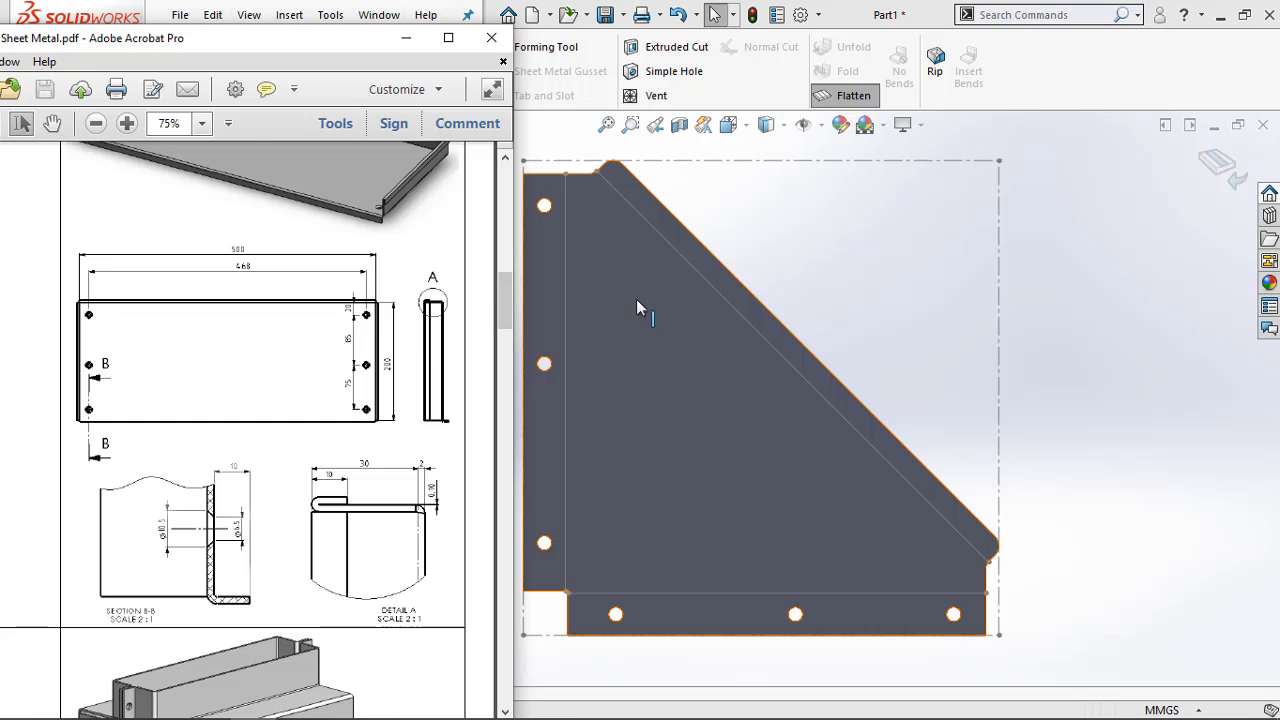
pyautogui.click(890, 15)
pyautogui.click(531, 15)
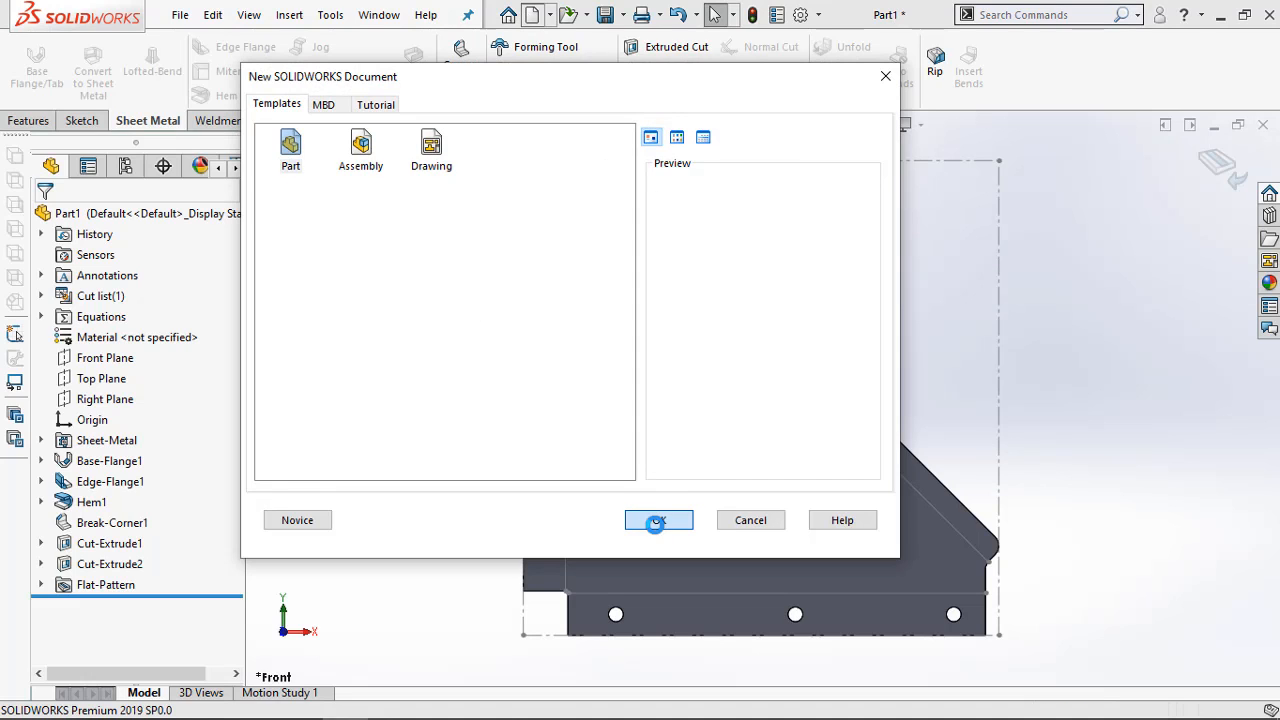
pyautogui.click(655, 518)
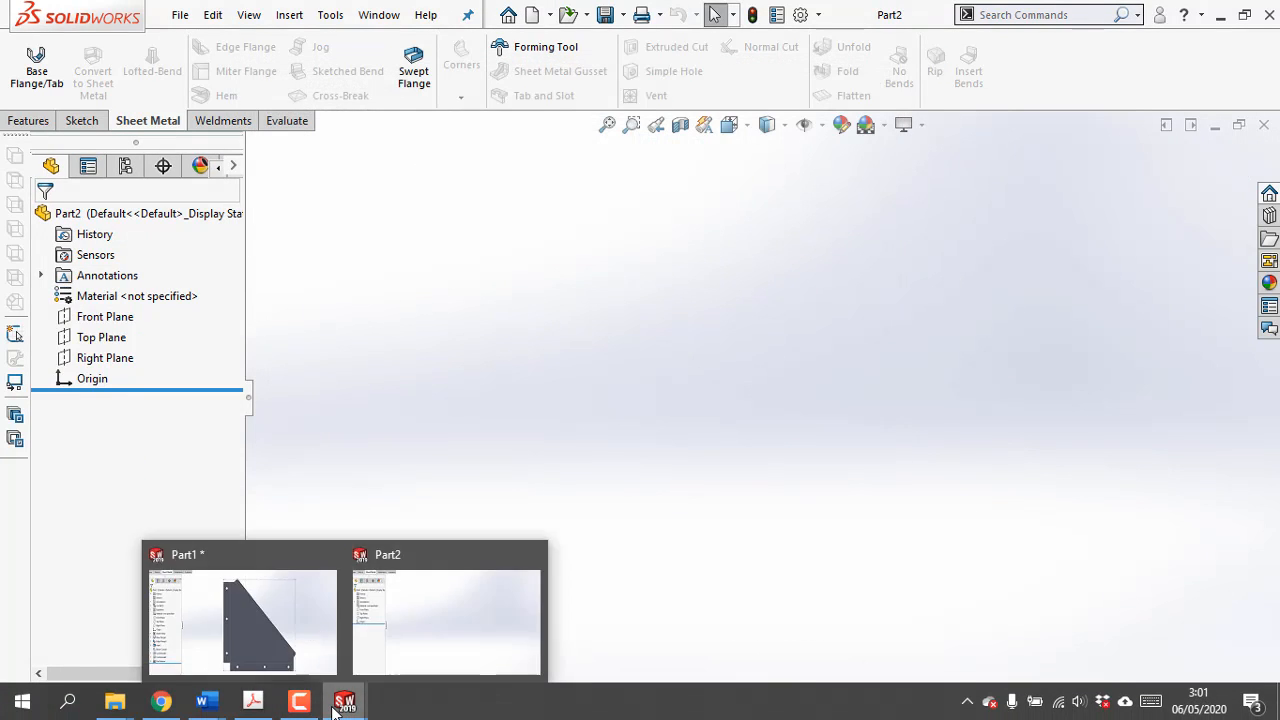
# Check the tray exercise drawing in the Acrobat PDF, then sketch a center rectangle about 196 mm wide at the origin on the Top Plane
pyautogui.click(253, 701)
pyautogui.scroll(5, 314, 458)
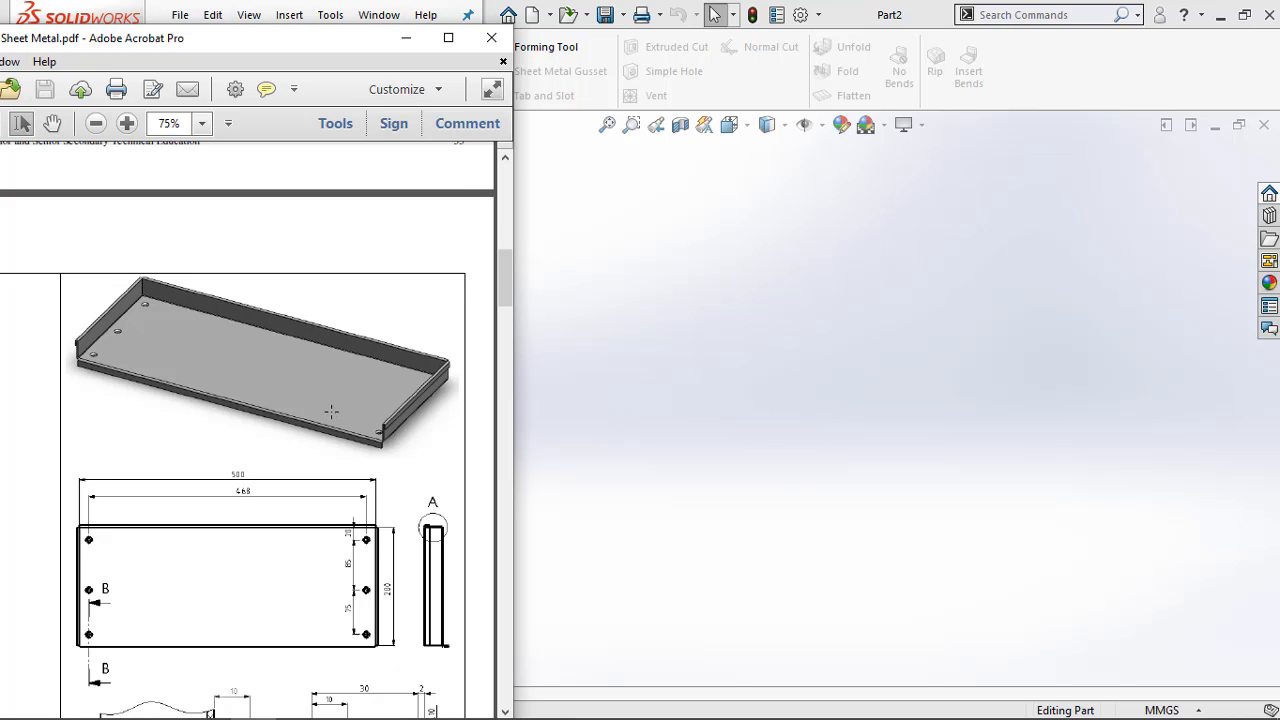
pyautogui.scroll(-1, 331, 411)
pyautogui.scroll(1, 374, 336)
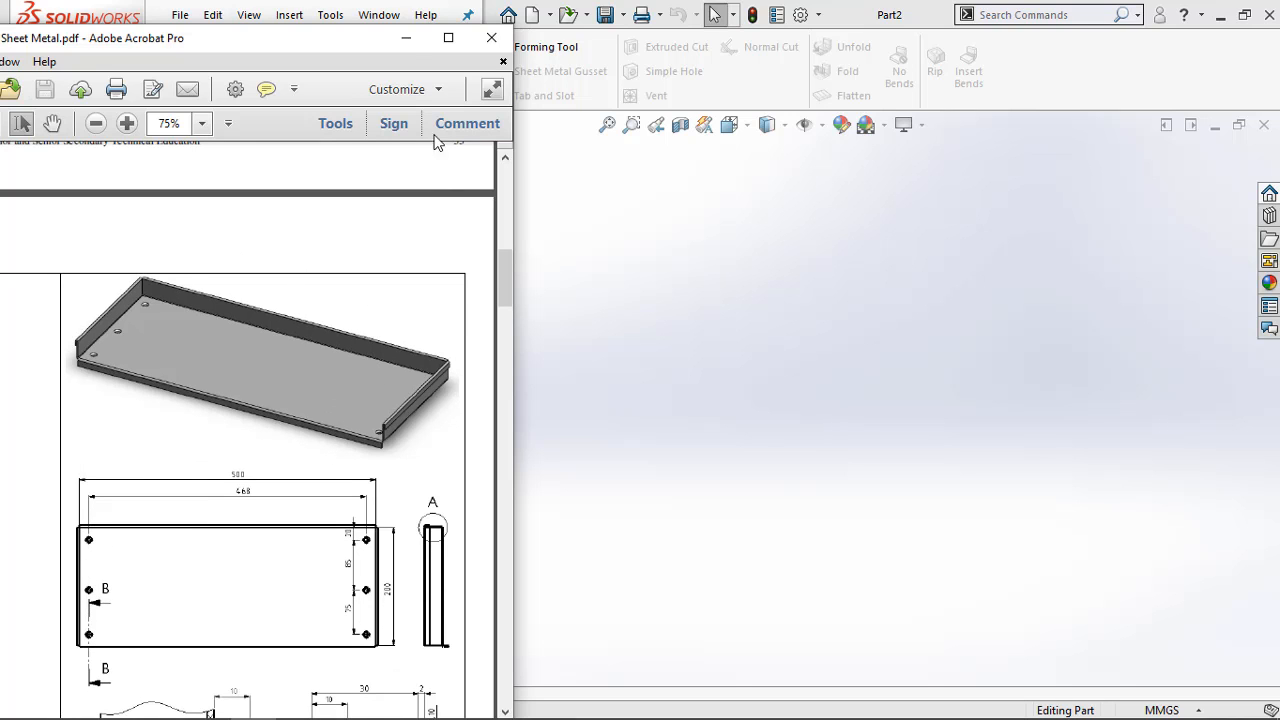
pyautogui.click(407, 41)
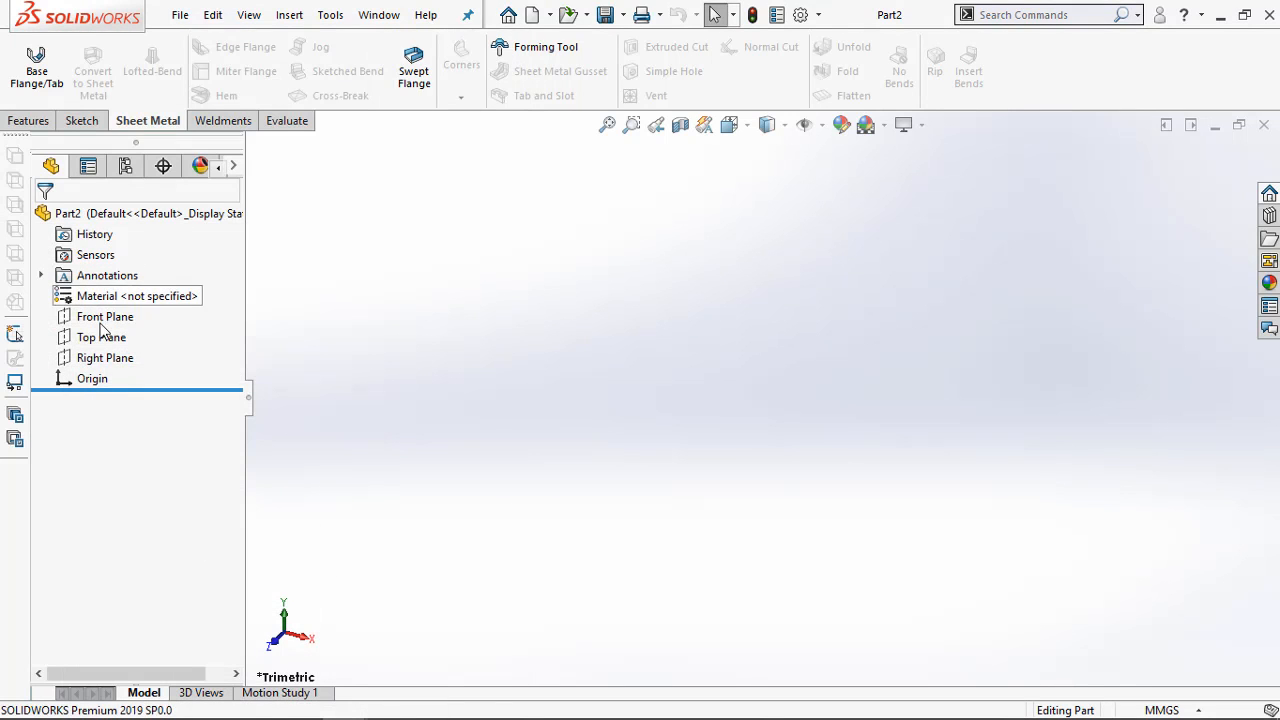
pyautogui.rightClick(103, 337)
pyautogui.click(117, 315)
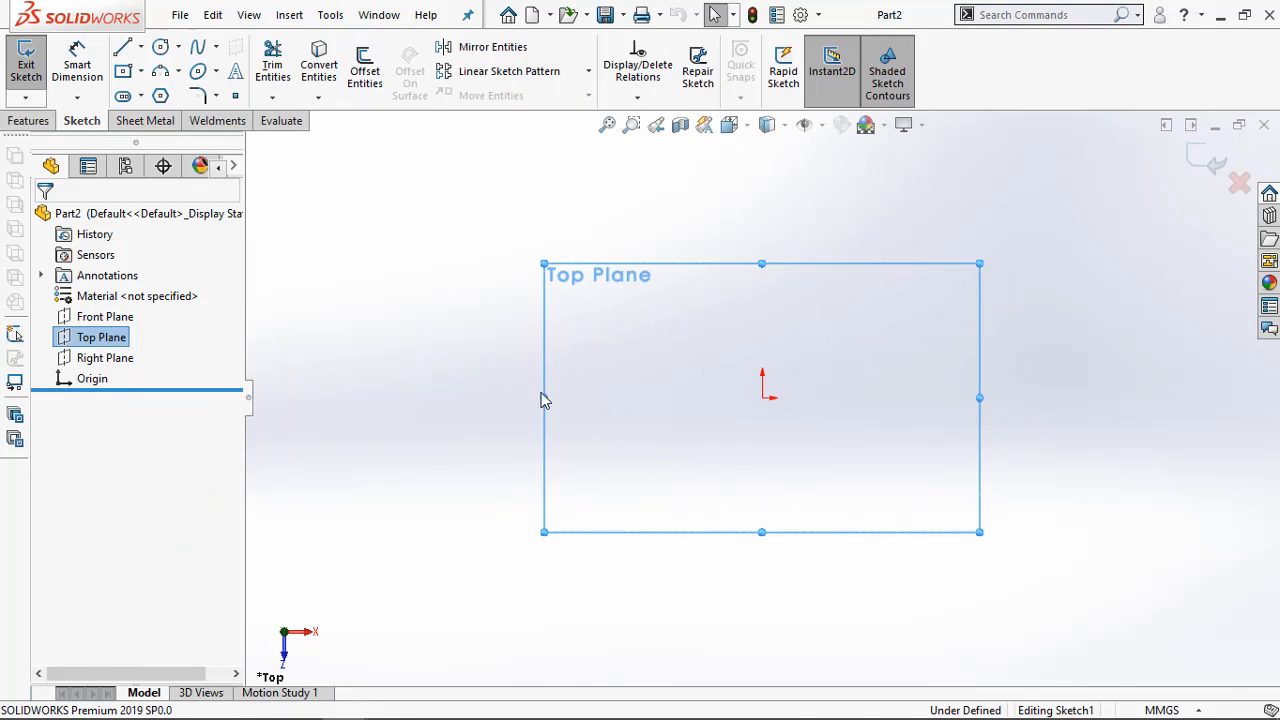
pyautogui.click(123, 71)
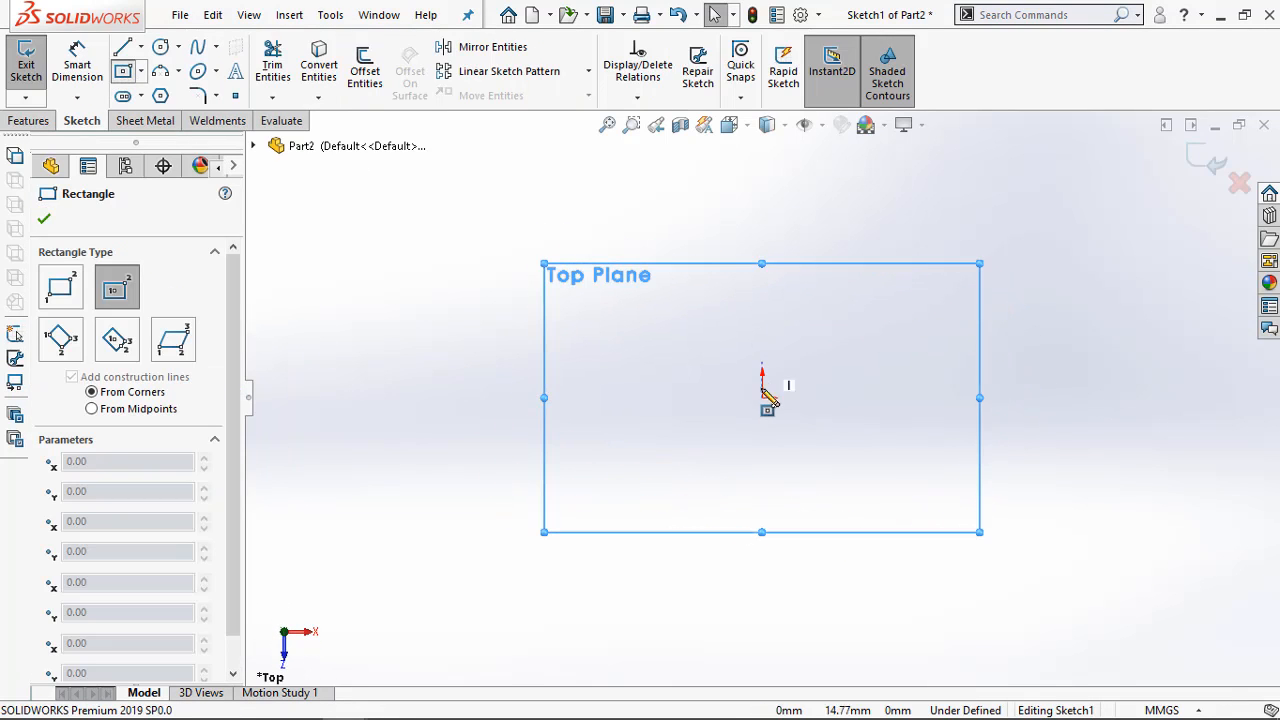
pyautogui.click(763, 397)
pyautogui.click(1002, 289)
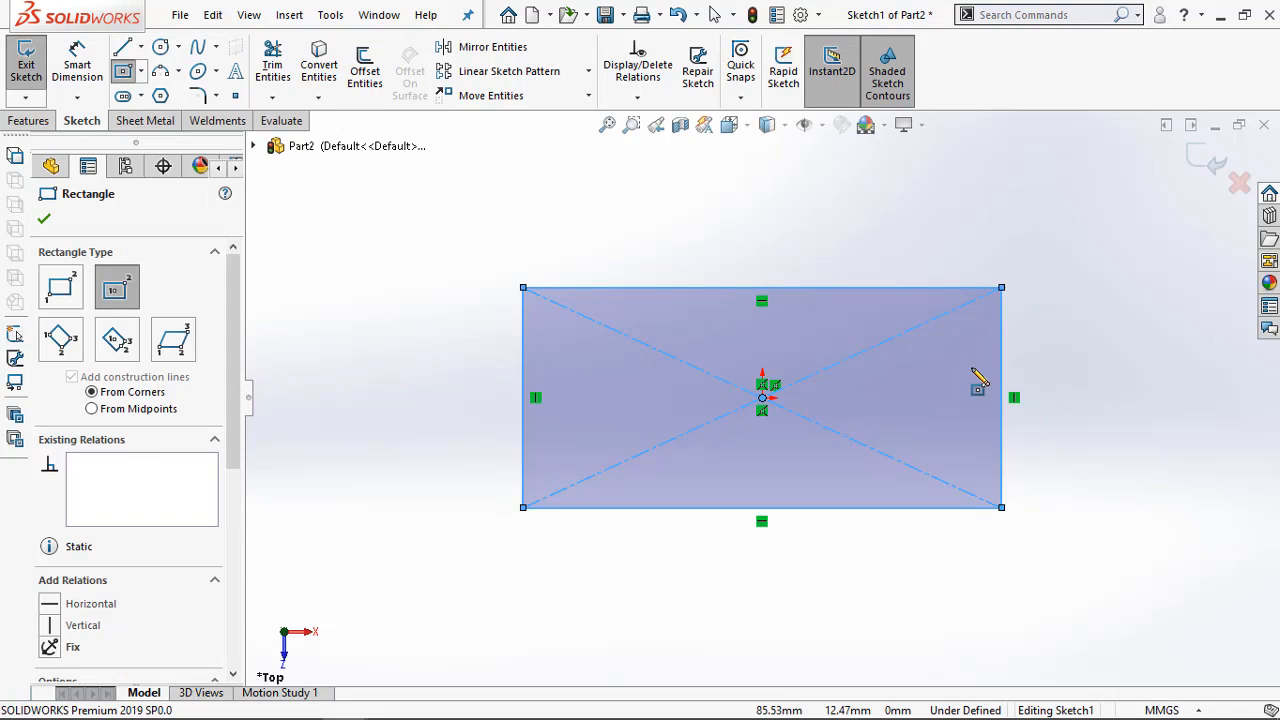
pyautogui.press('Escape')
# Dimension the rectangle to 500 mm wide and 200 mm high, following the exercise drawing
pyautogui.click(258, 702)
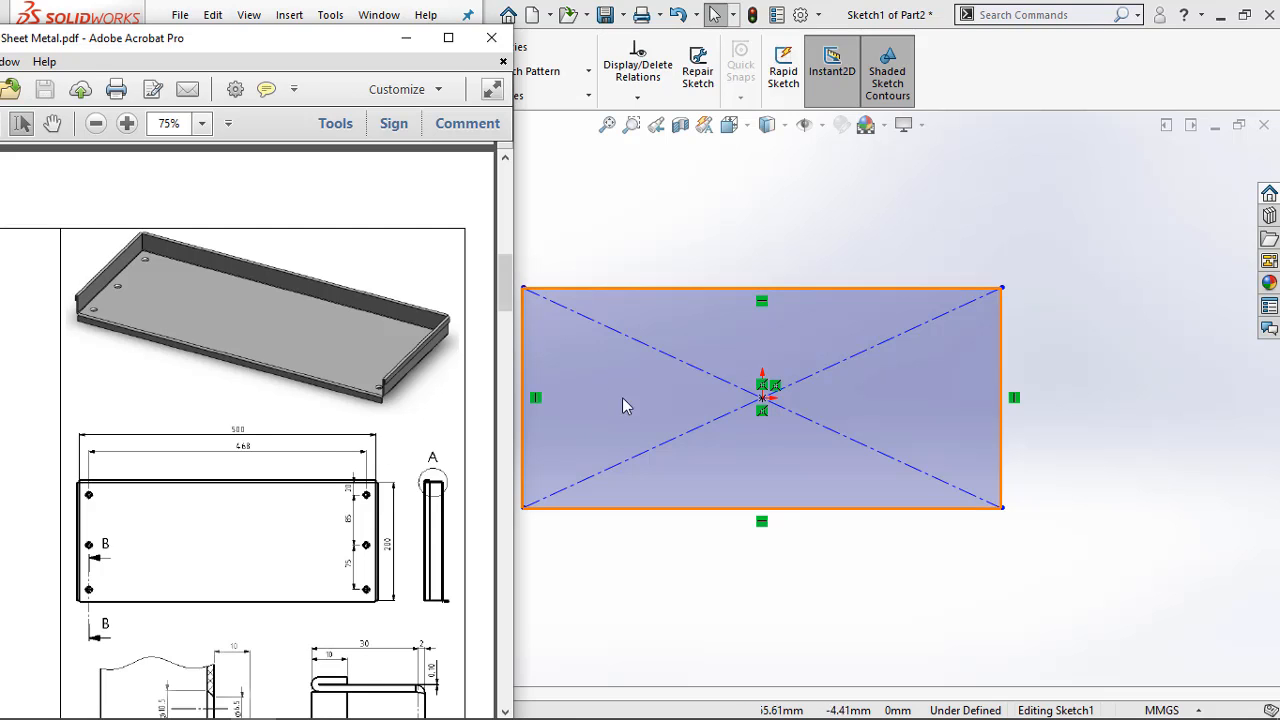
pyautogui.click(648, 288)
pyautogui.press('Escape')
pyautogui.click(666, 287)
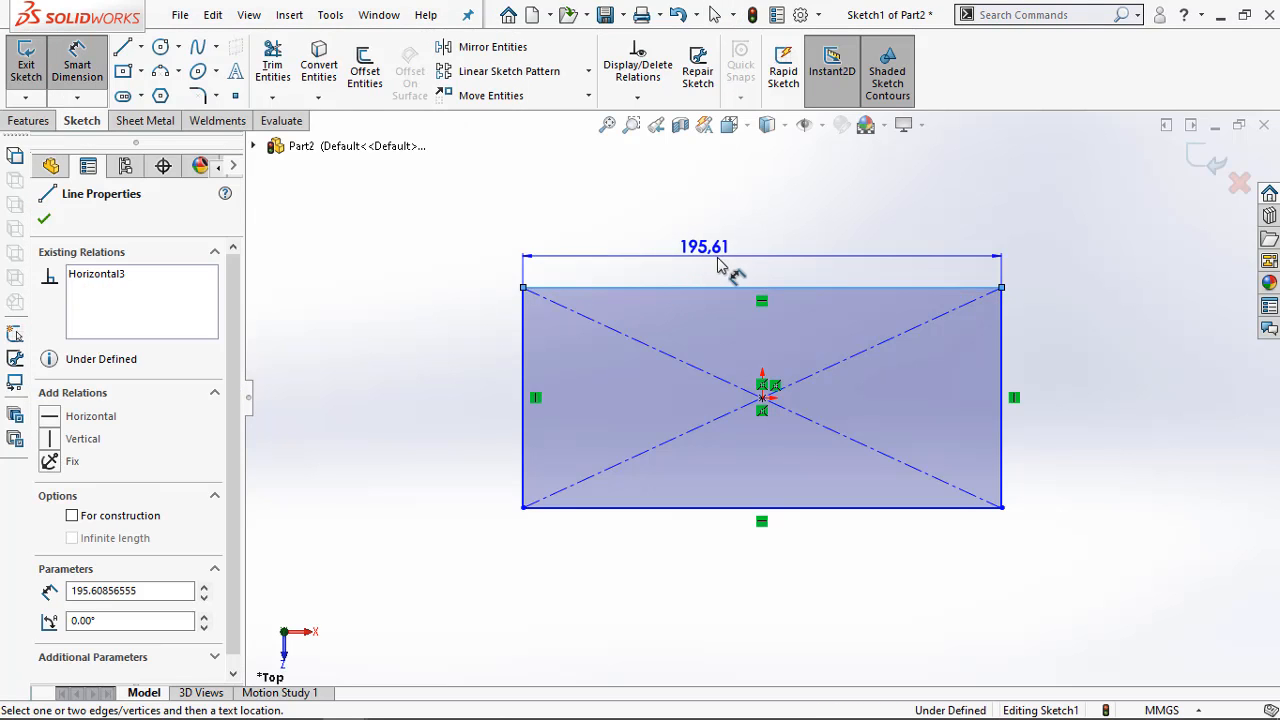
pyautogui.click(742, 264)
pyautogui.write('500')
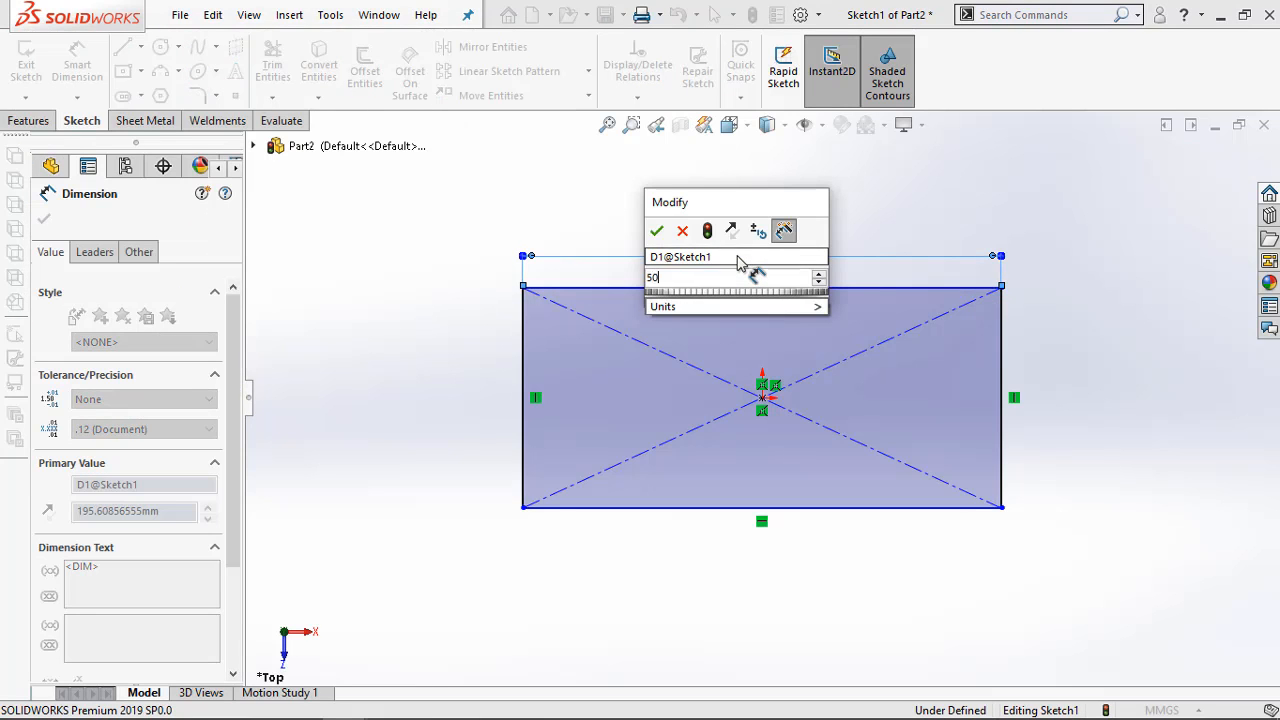
pyautogui.press('Return')
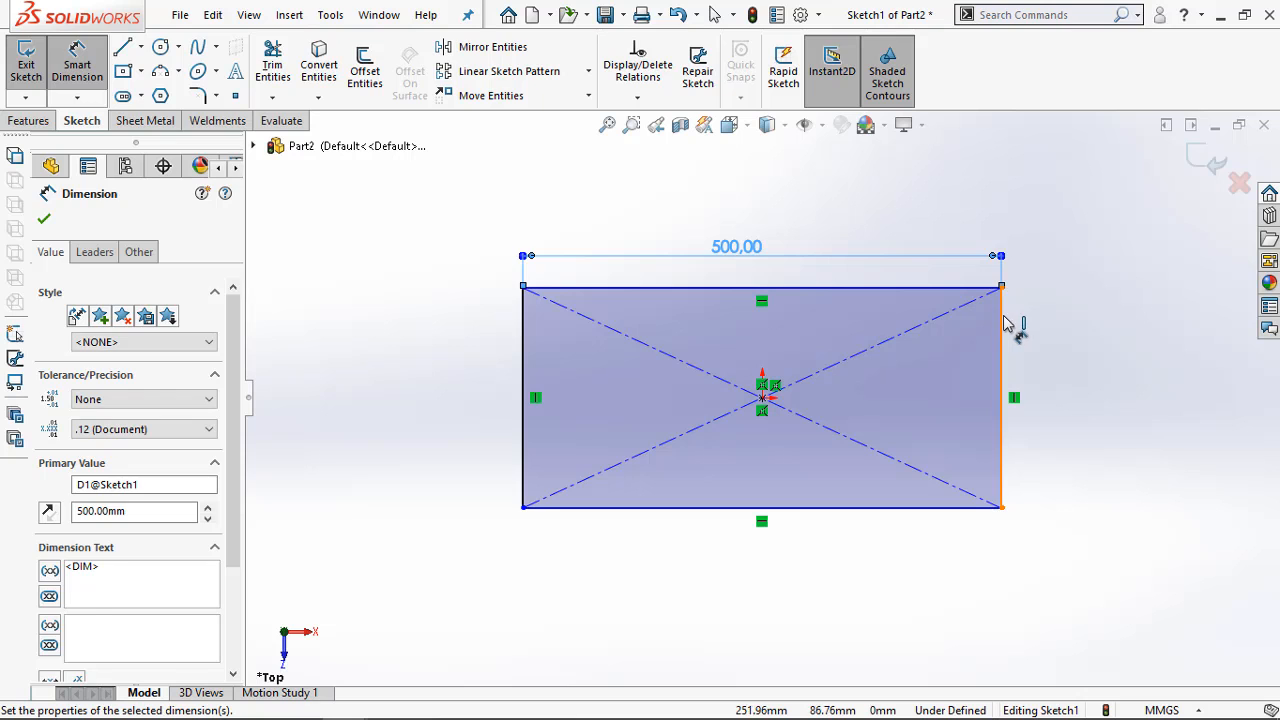
pyautogui.click(1002, 320)
pyautogui.click(1078, 370)
pyautogui.write('200')
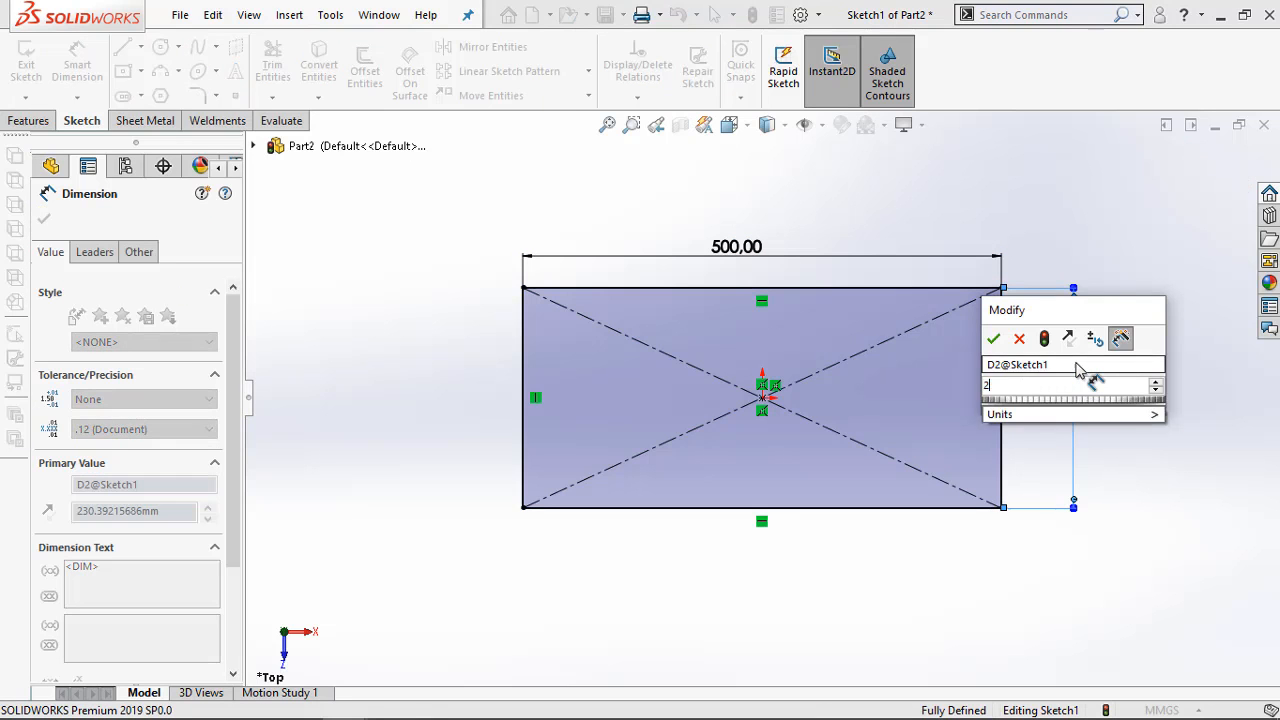
pyautogui.click(993, 341)
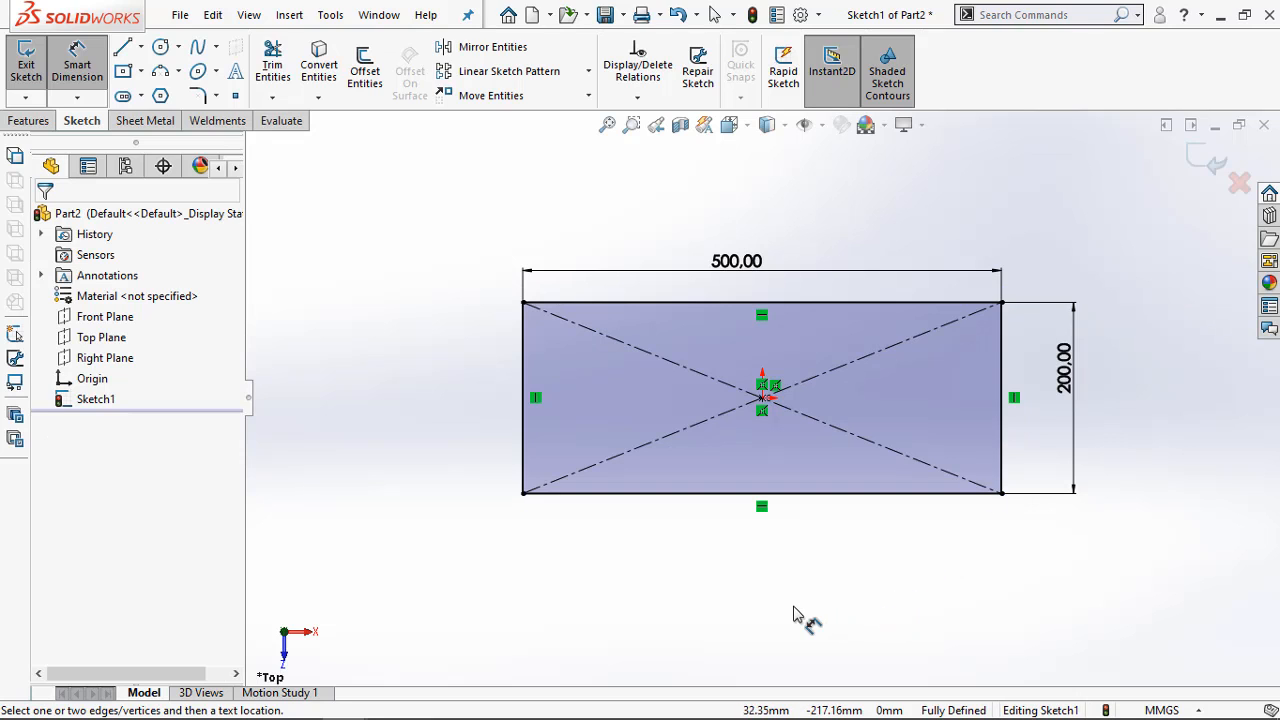
pyautogui.press('Escape')
# Examine the Exercise 4-2 drawing in the Acrobat PDF, including Section B-B and the hem and flange dimensions in Detail A
pyautogui.moveTo(788, 530); pyautogui.dragTo(751, 437, button='middle')
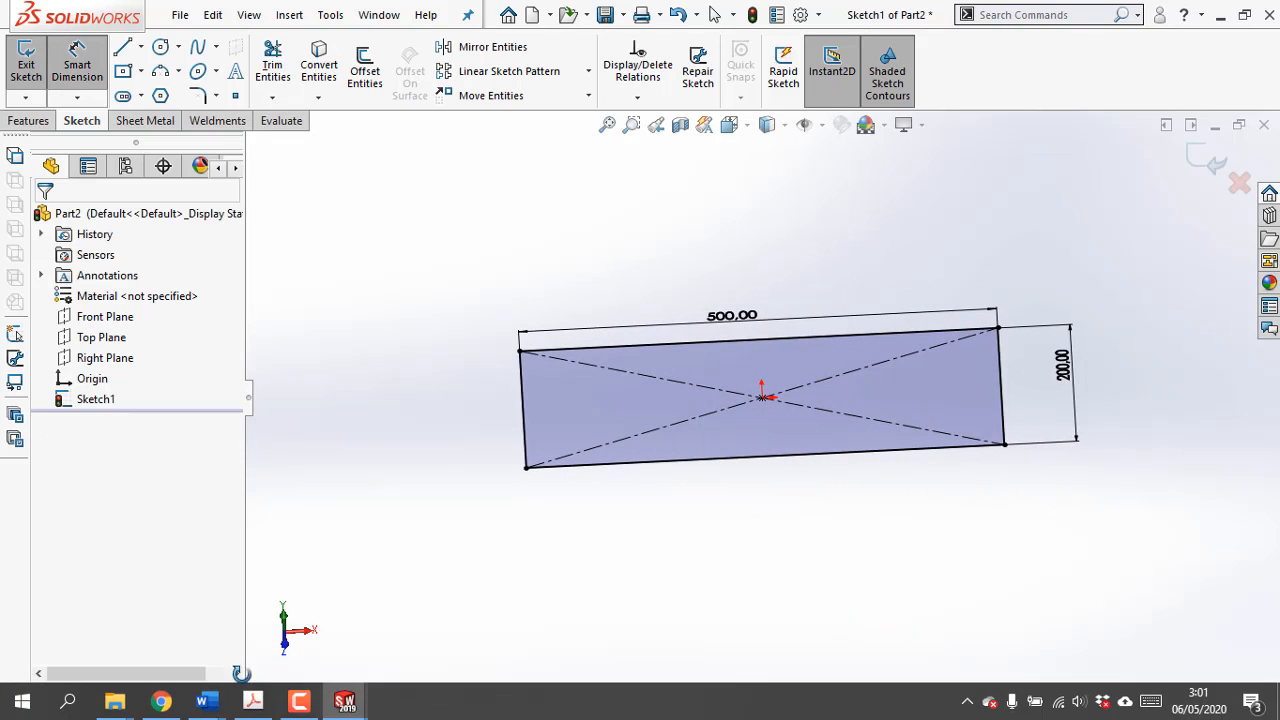
pyautogui.click(253, 704)
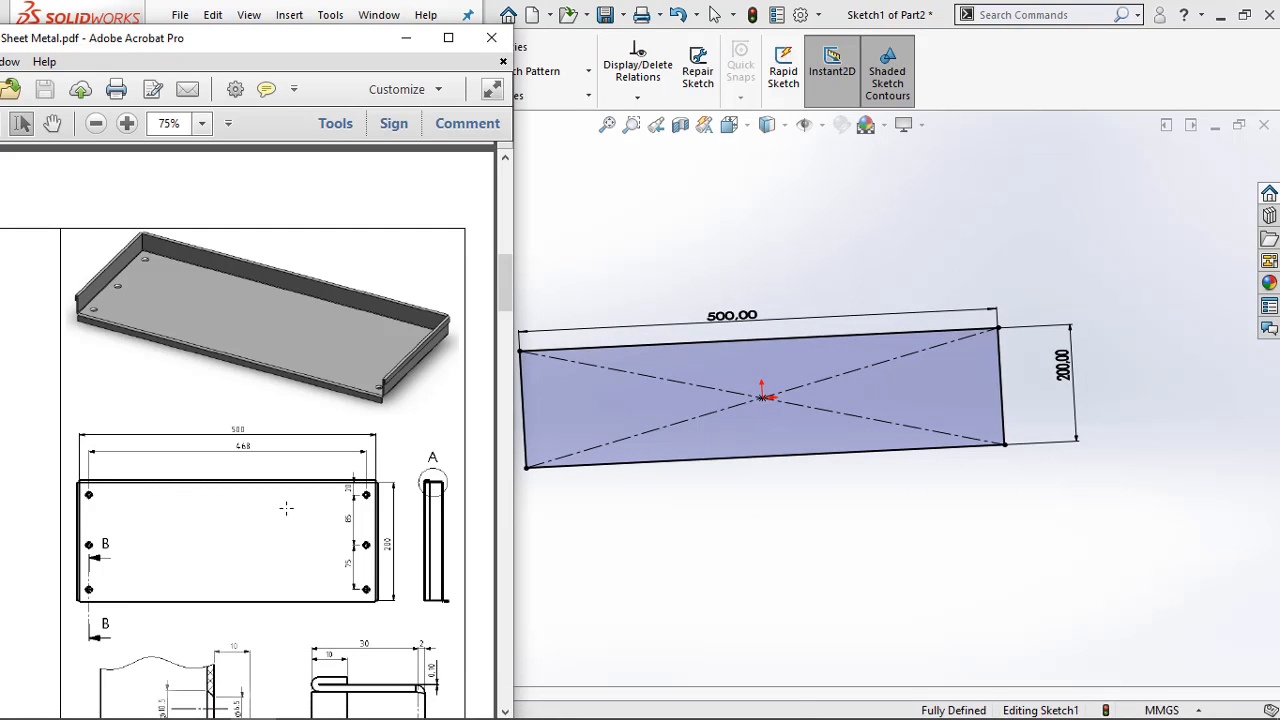
pyautogui.scroll(-3, 286, 509)
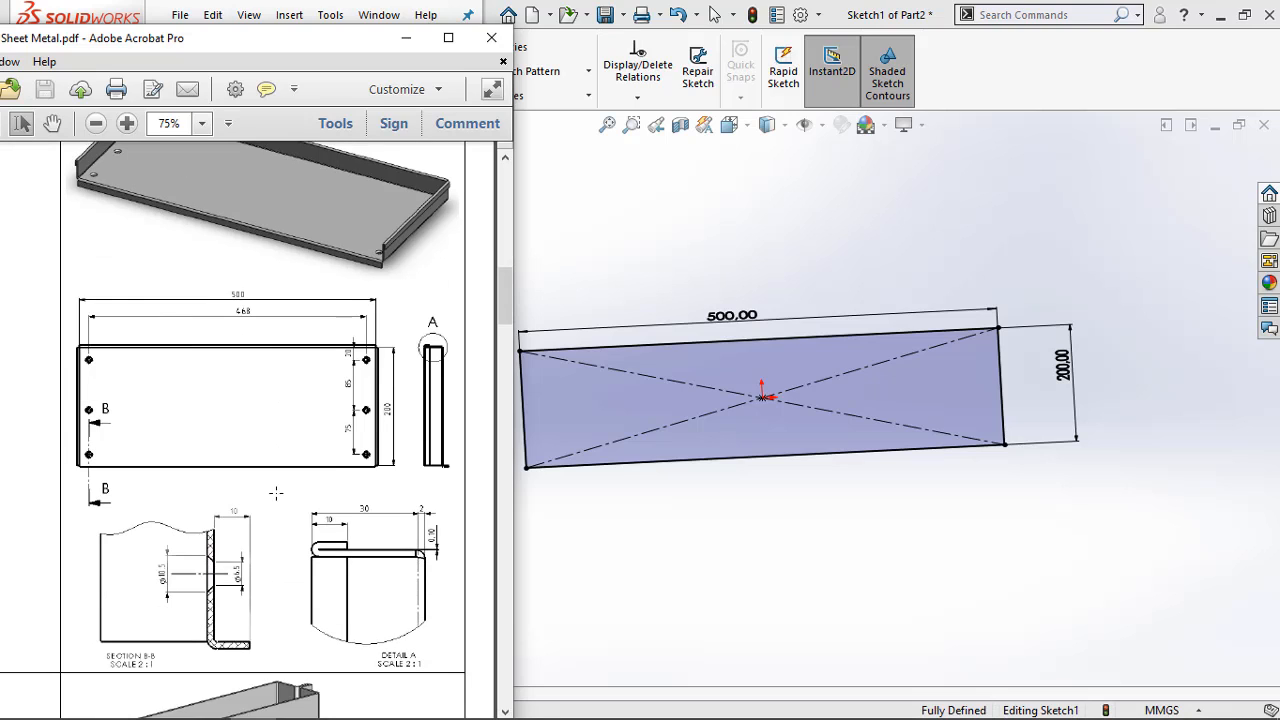
pyautogui.scroll(3, 276, 491)
pyautogui.scroll(-4, 276, 480)
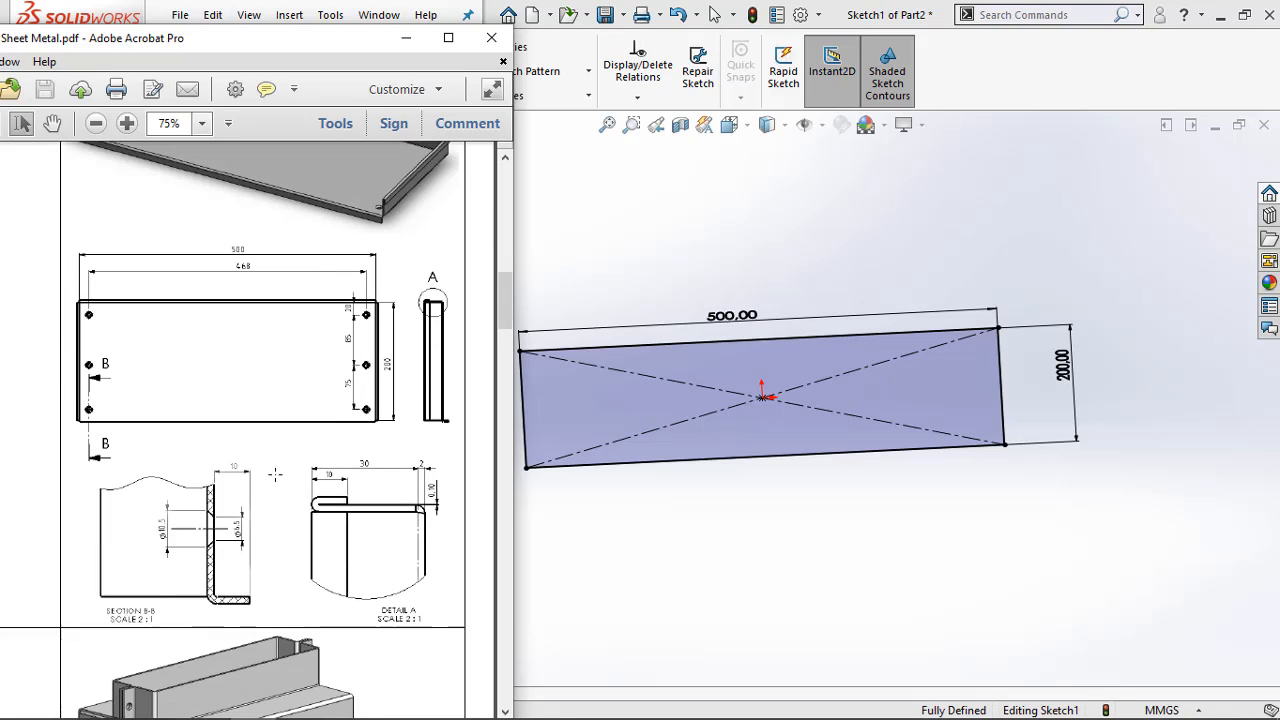
pyautogui.scroll(-2, 275, 474)
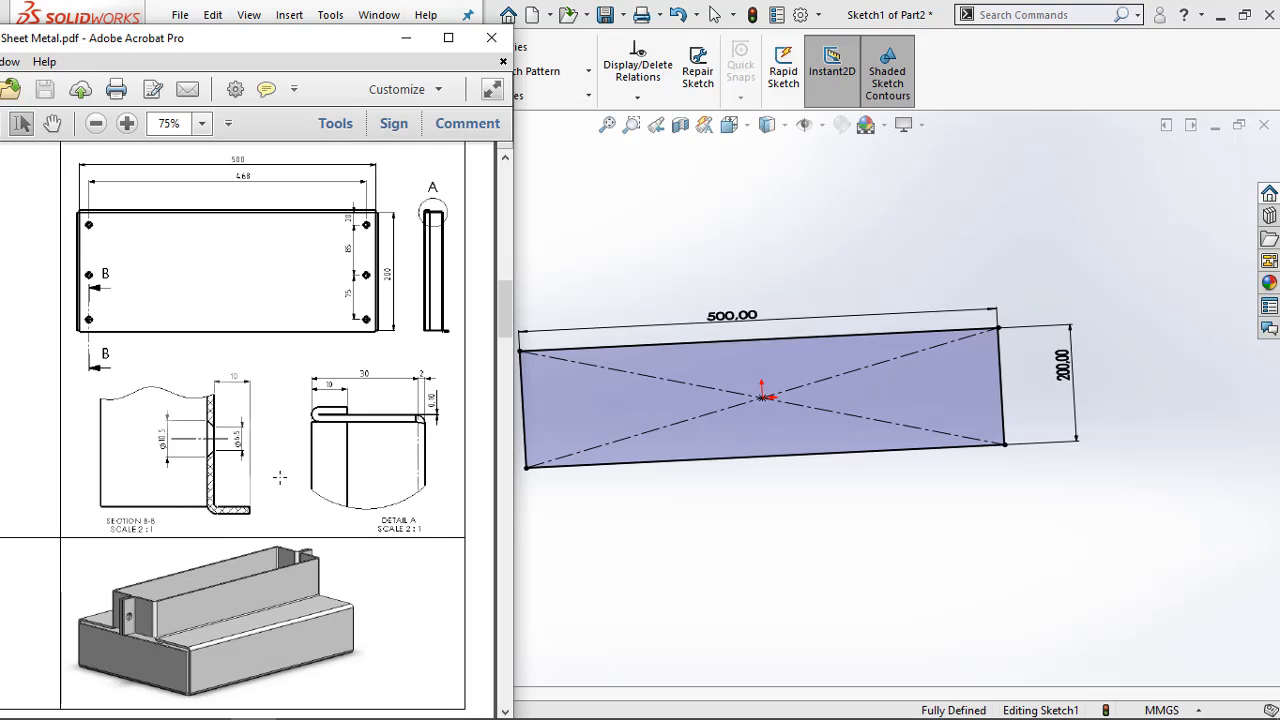
pyautogui.keyDown('ctrl'); pyautogui.scroll(4, 368, 393); pyautogui.keyUp('ctrl')
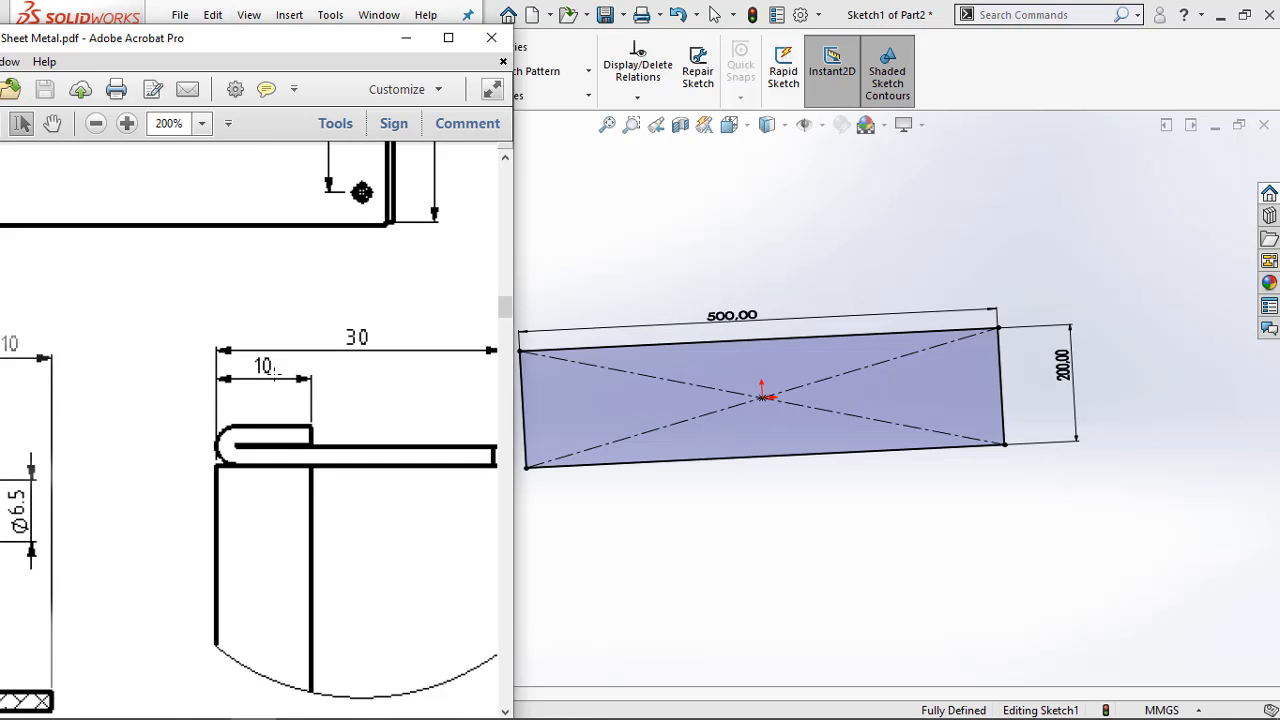
pyautogui.keyDown('ctrl'); pyautogui.scroll(-2, 273, 373); pyautogui.keyUp('ctrl')
pyautogui.keyDown('ctrl'); pyautogui.scroll(-1, 347, 382); pyautogui.keyUp('ctrl')
pyautogui.keyDown('ctrl'); pyautogui.scroll(1, 348, 385); pyautogui.keyUp('ctrl')
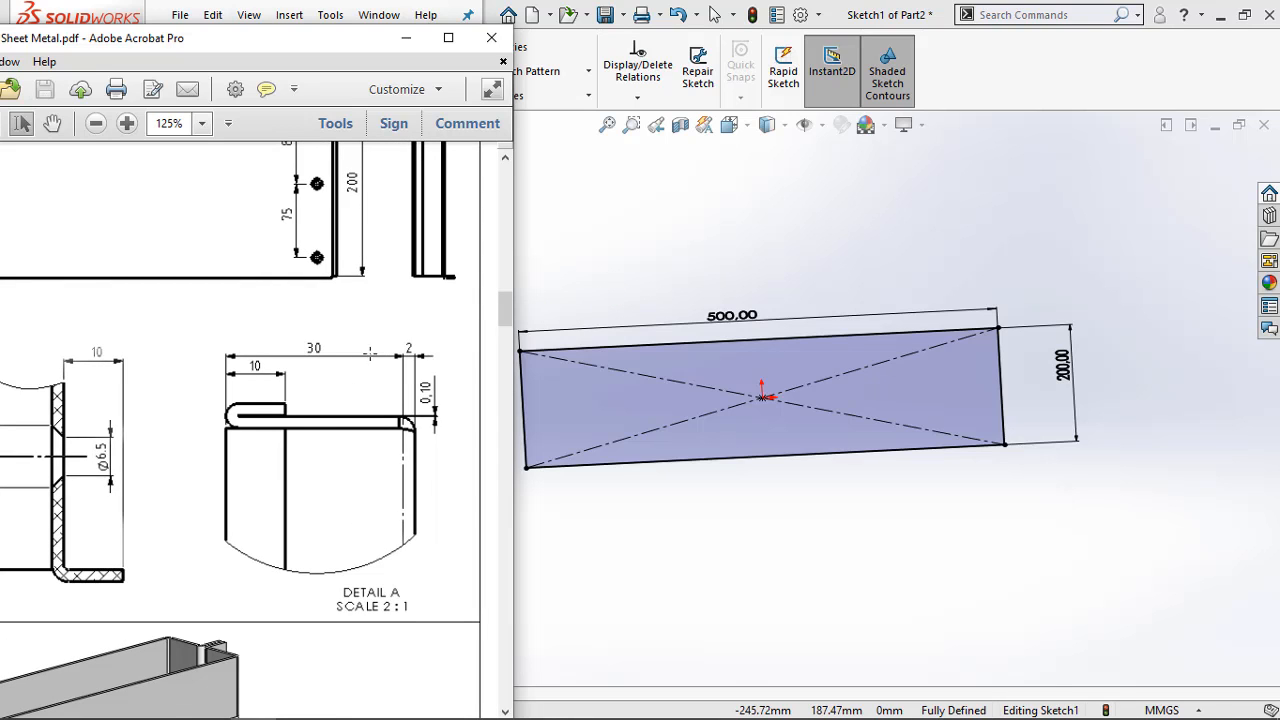
pyautogui.keyDown('ctrl'); pyautogui.scroll(-2, 367, 350); pyautogui.keyUp('ctrl')
pyautogui.keyDown('ctrl'); pyautogui.scroll(-1, 367, 355); pyautogui.keyUp('ctrl')
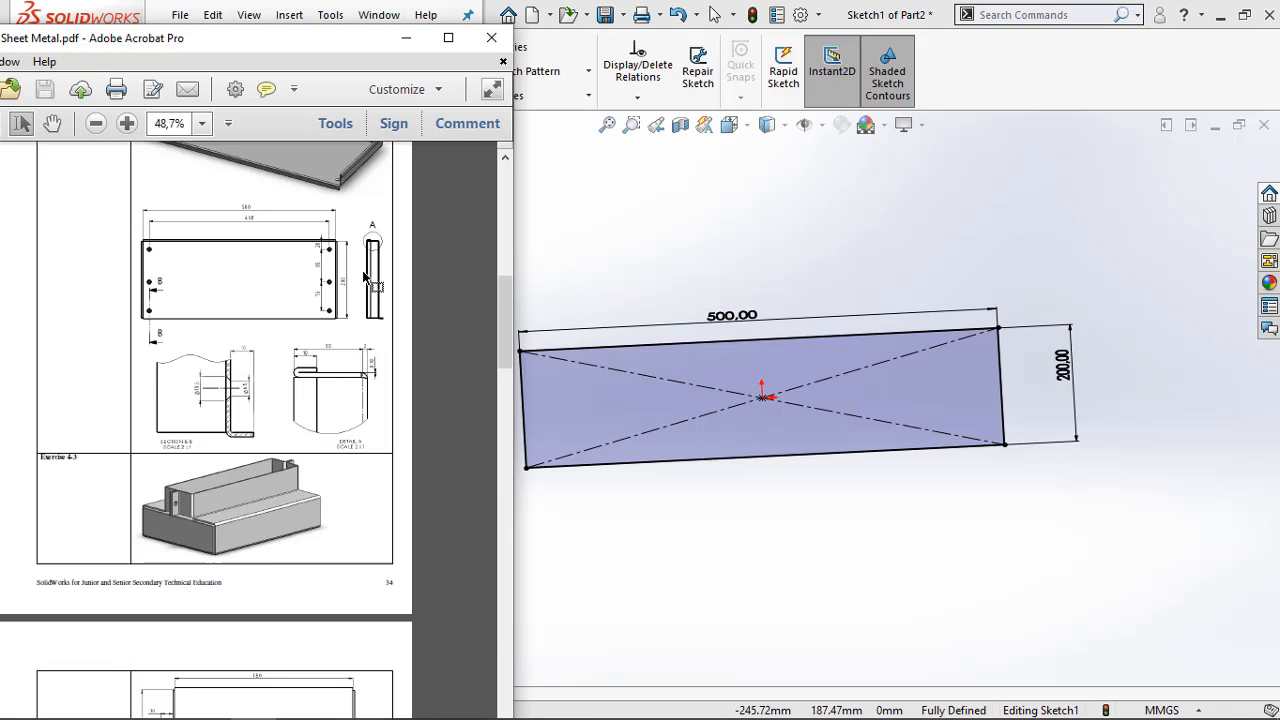
pyautogui.keyDown('ctrl'); pyautogui.scroll(1, 370, 283); pyautogui.keyUp('ctrl')
pyautogui.keyDown('ctrl'); pyautogui.scroll(-1, 340, 240); pyautogui.keyUp('ctrl')
pyautogui.keyDown('ctrl'); pyautogui.scroll(1, 330, 255); pyautogui.keyUp('ctrl')
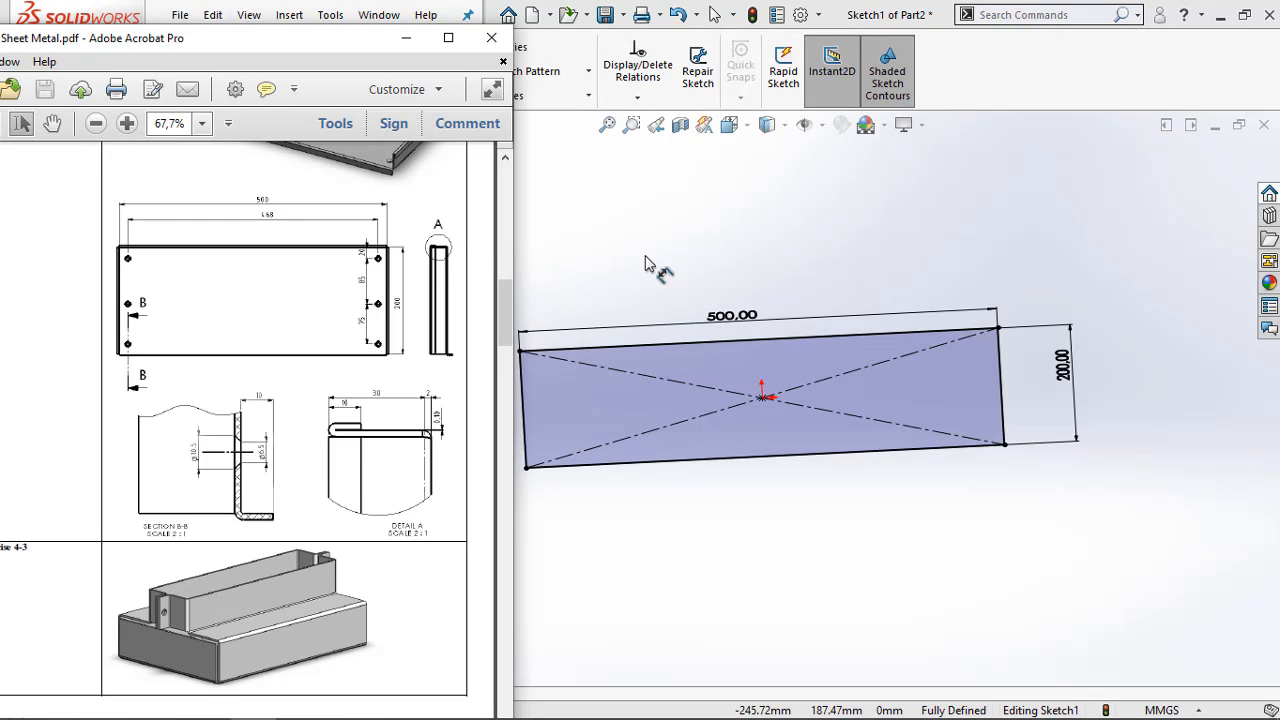
pyautogui.click(405, 37)
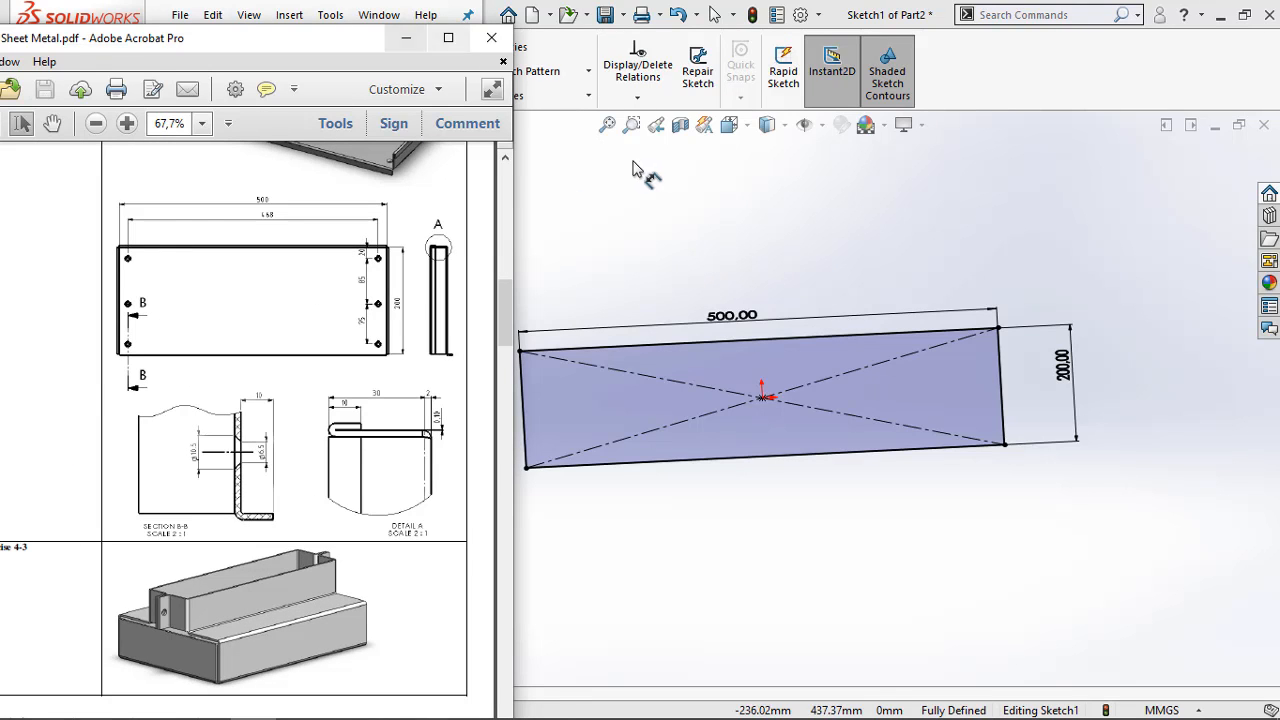
# Finish the rectangle sketch and create a 1.50 mm thick Base Flange from it with a K-Factor of 0.5
pyautogui.moveTo(608, 277); pyautogui.dragTo(613, 259, button='middle')
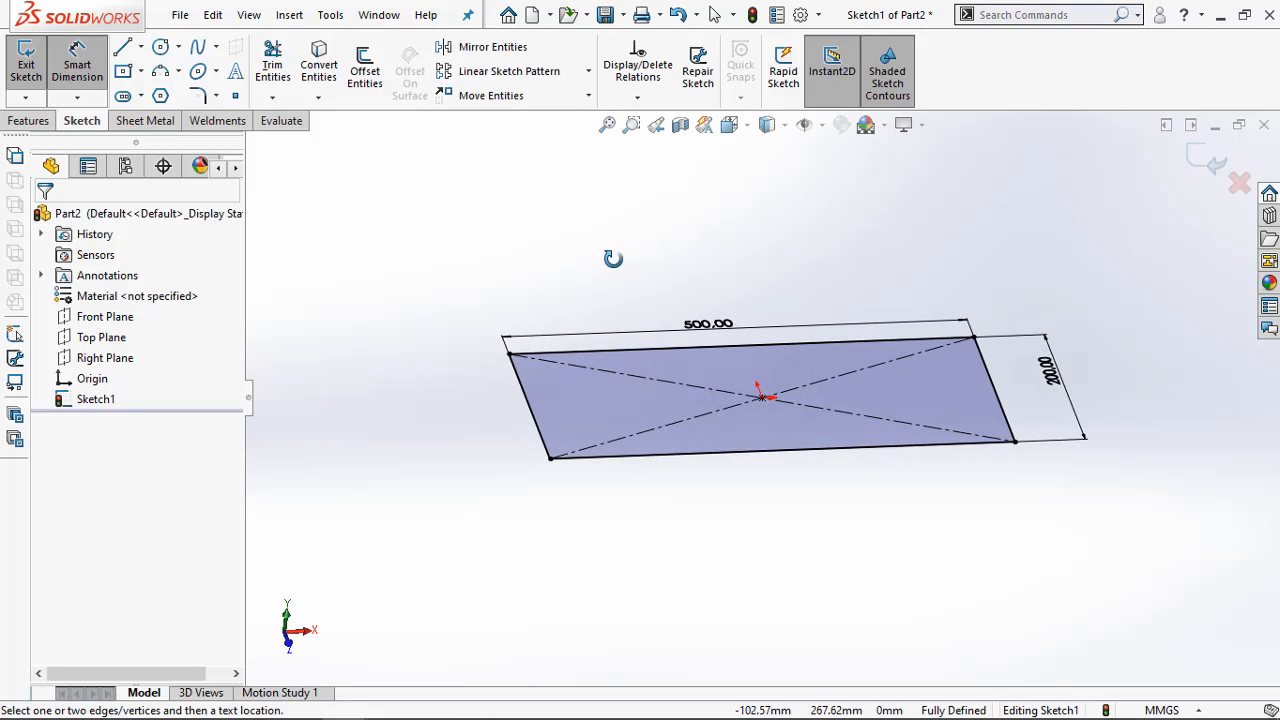
pyautogui.click(1208, 163)
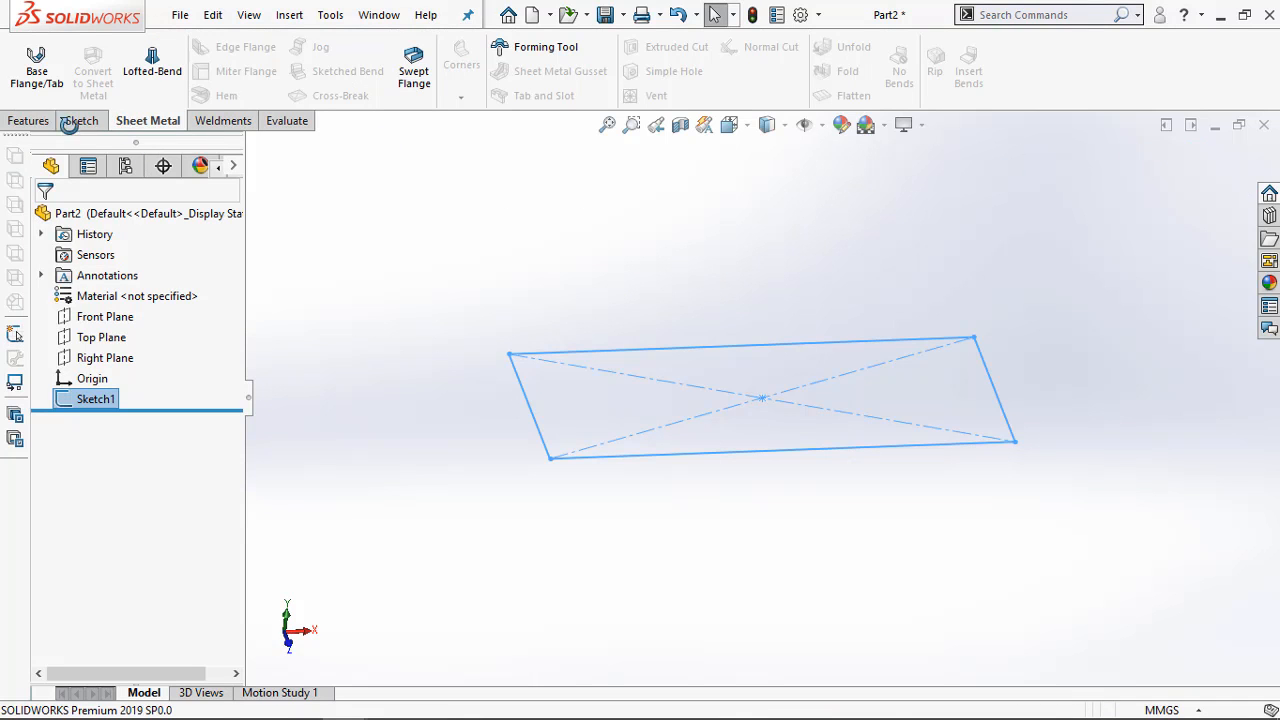
pyautogui.click(374, 206)
pyautogui.click(30, 72)
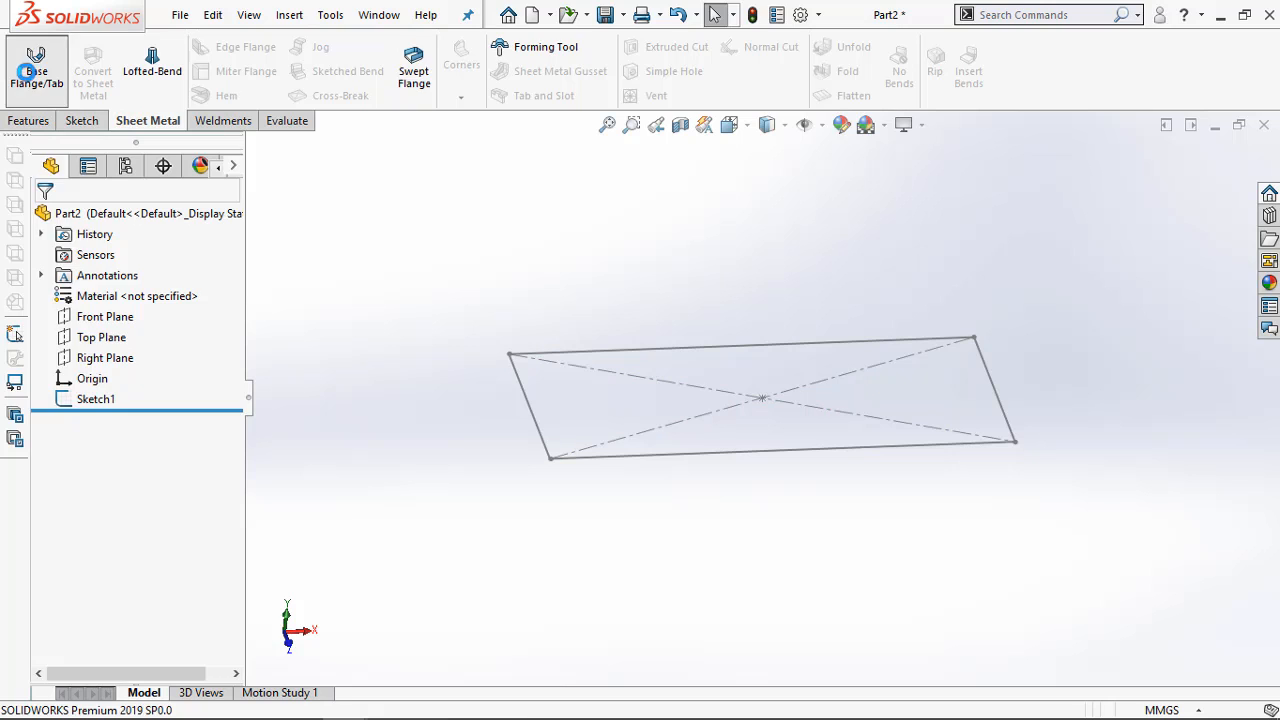
pyautogui.click(579, 351)
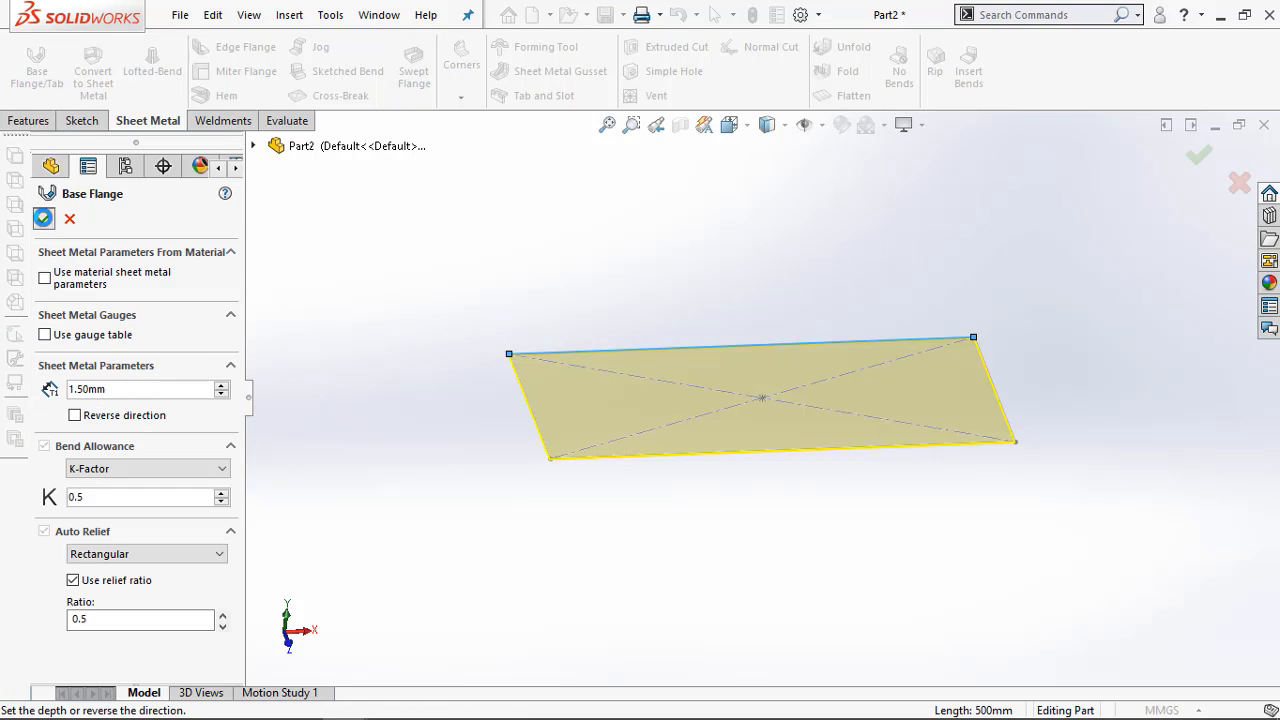
pyautogui.click(44, 218)
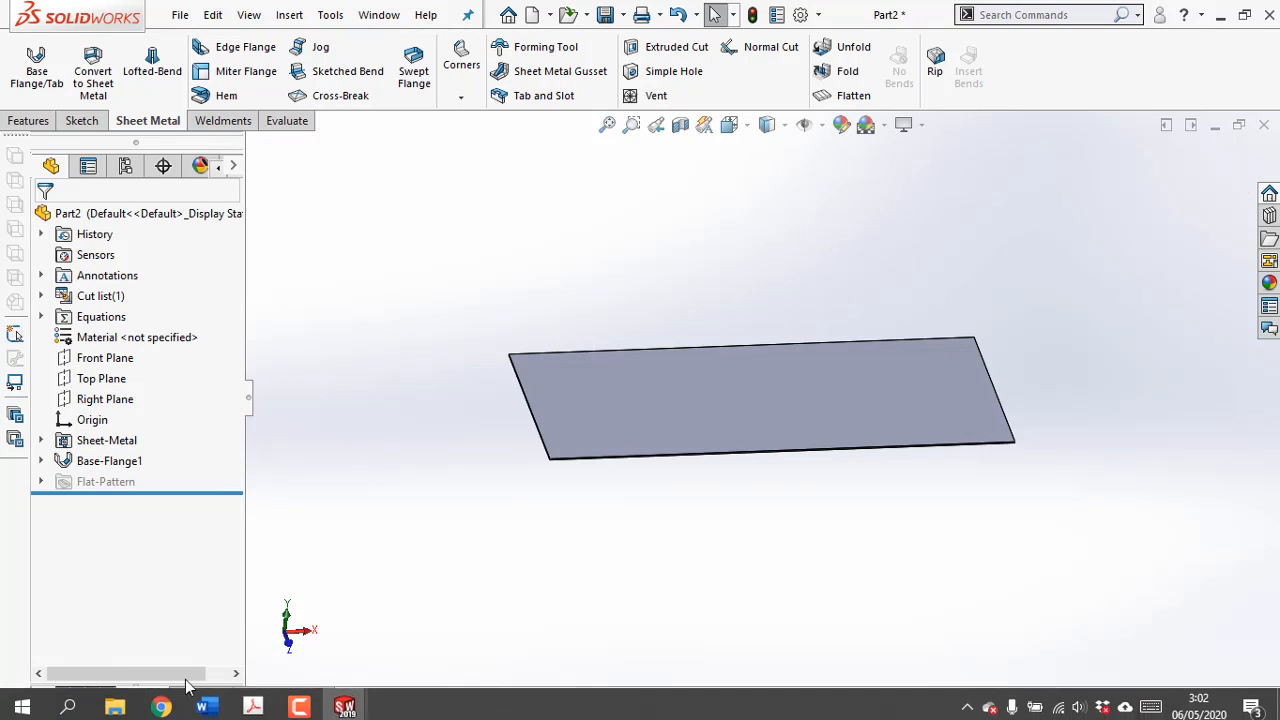
# Check the Exercise 4-2 tray drawing in the Acrobat PDF for its flange layout and dimensions, then return to SOLIDWORKS
pyautogui.click(252, 701)
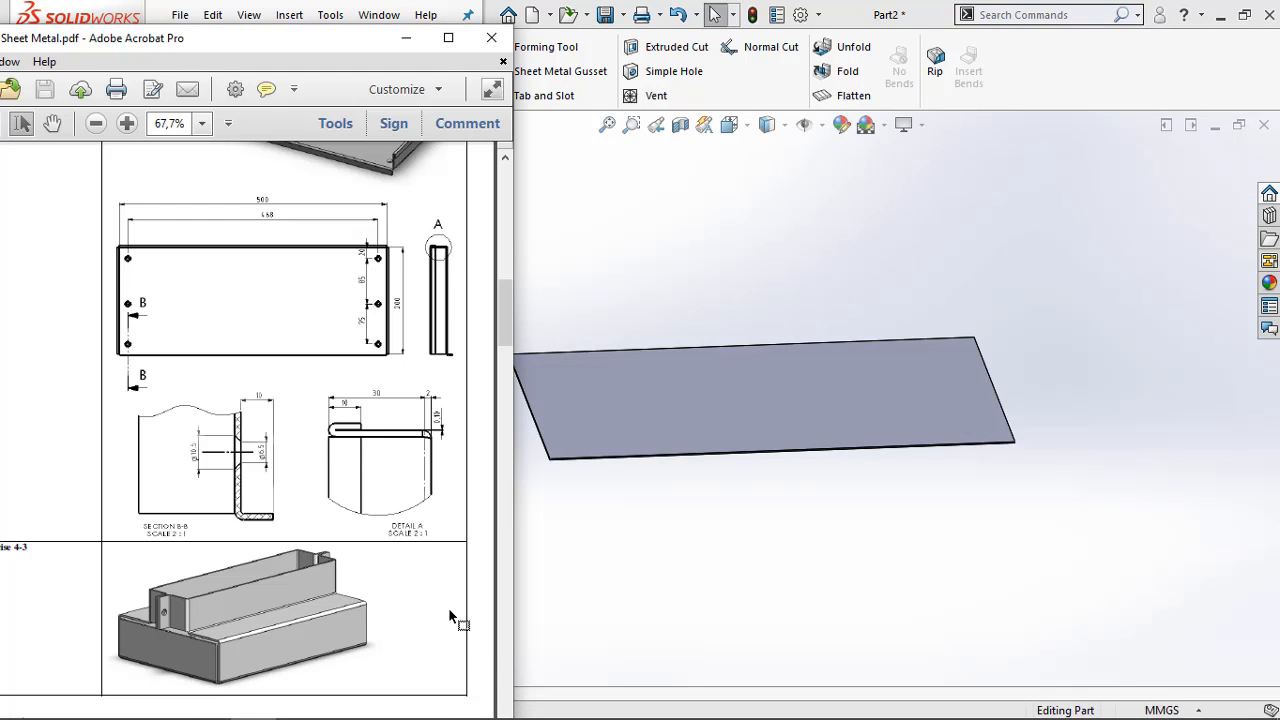
pyautogui.scroll(-3, 449, 610)
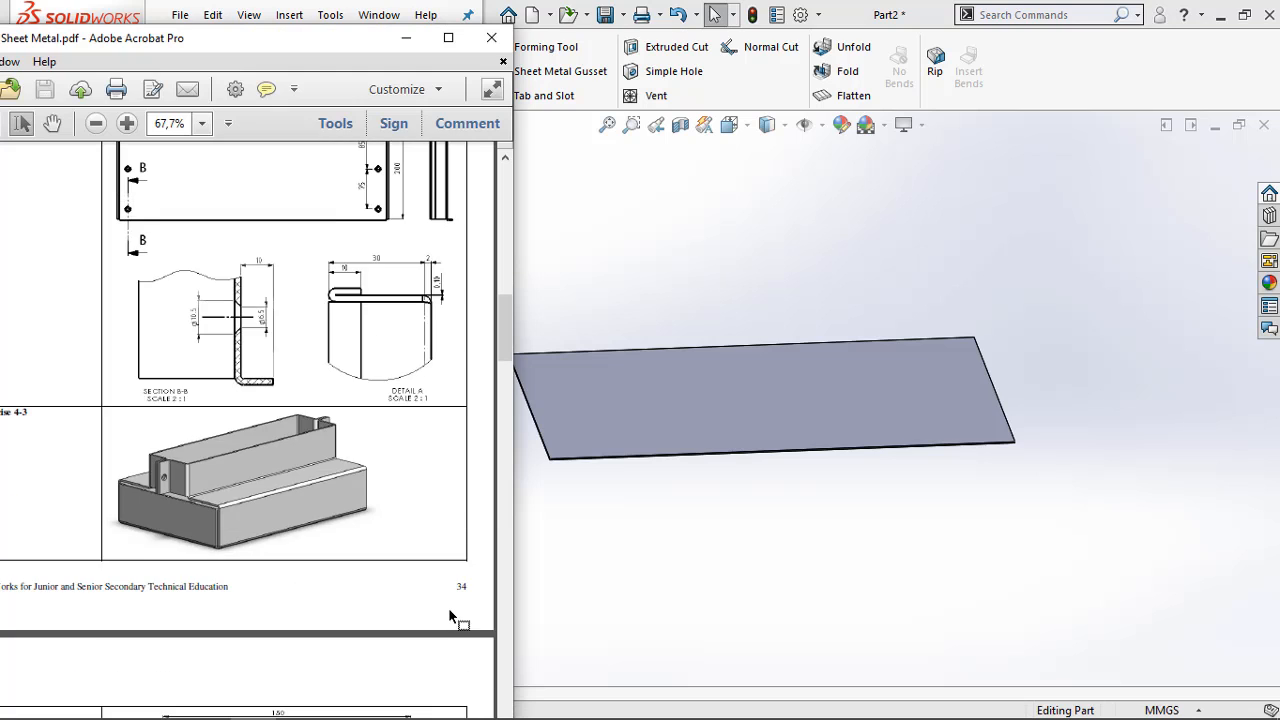
pyautogui.scroll(7, 448, 607)
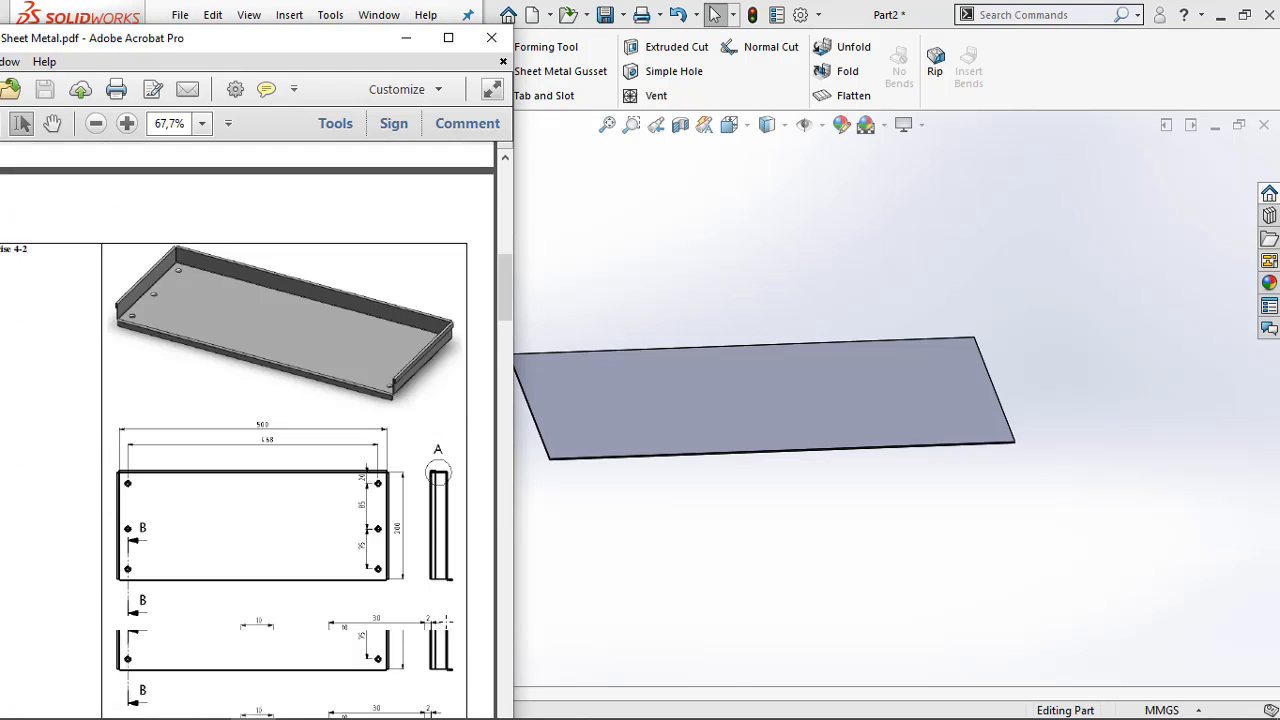
pyautogui.scroll(-3, 450, 608)
pyautogui.scroll(2, 416, 350)
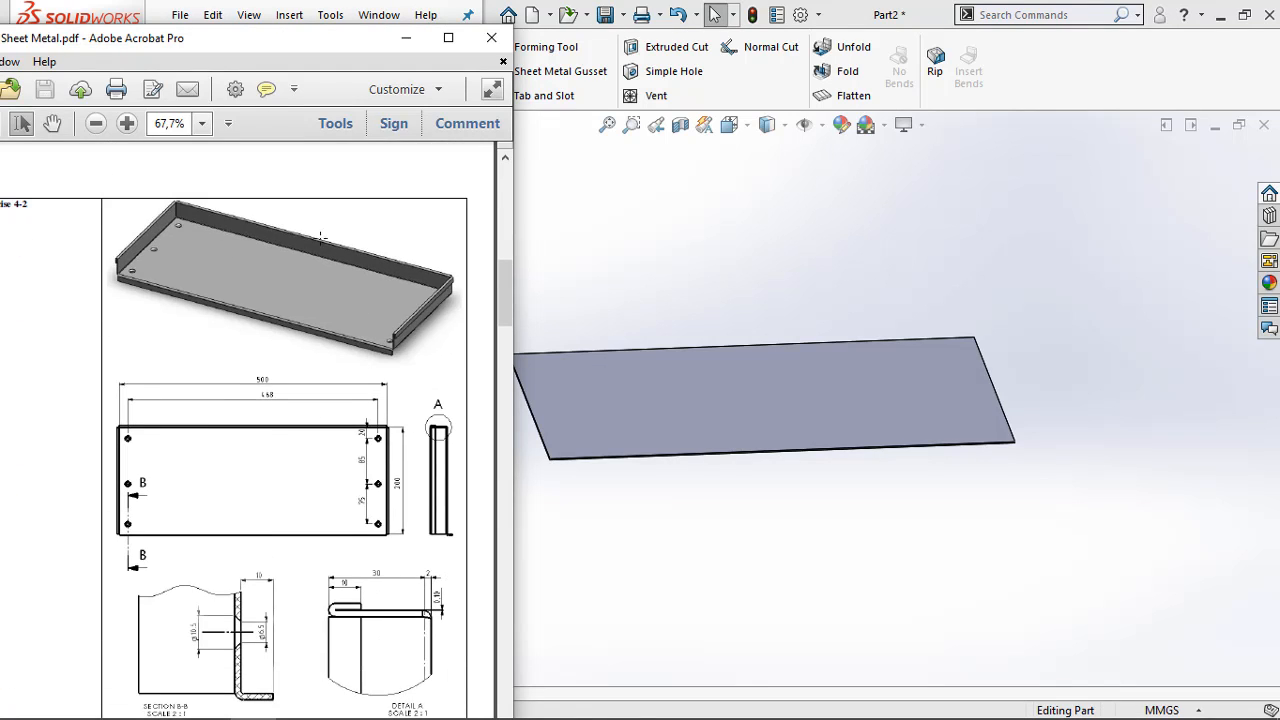
pyautogui.click(403, 44)
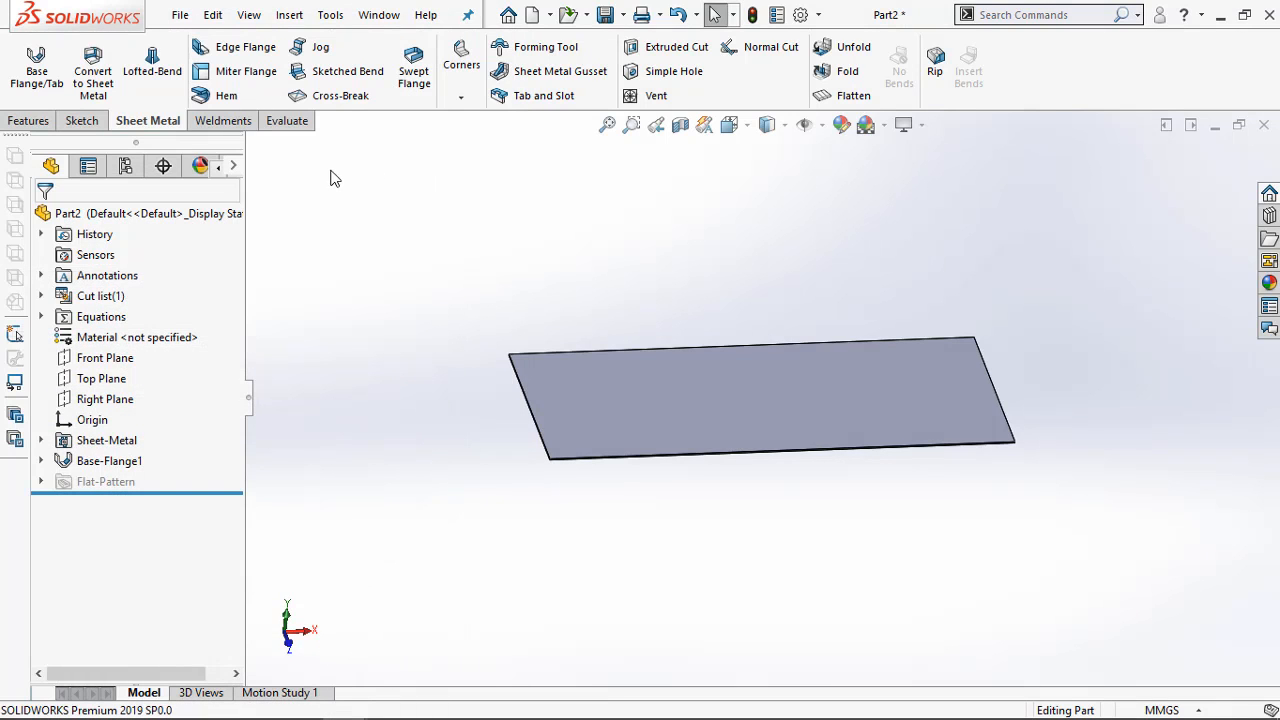
# Start an Edge Flange on the left short edge of the base plate, pointing upward, with a blind length of 30 mm
pyautogui.click(232, 50)
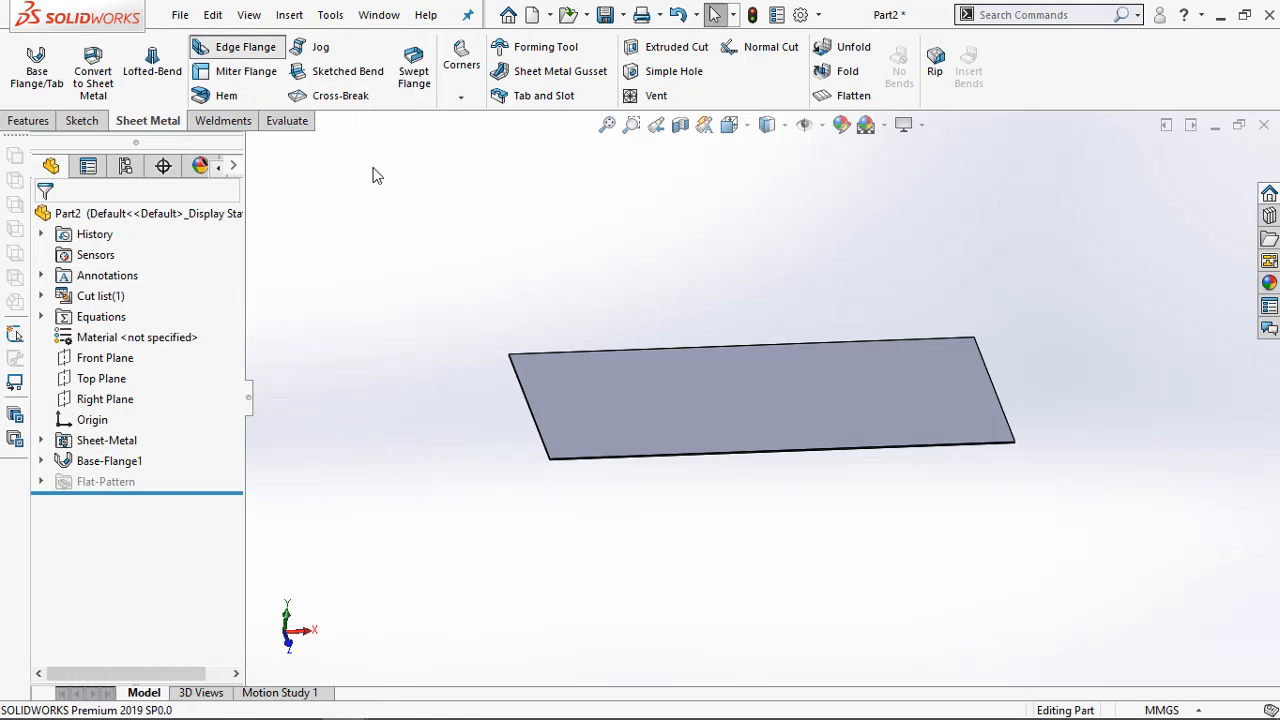
pyautogui.click(521, 386)
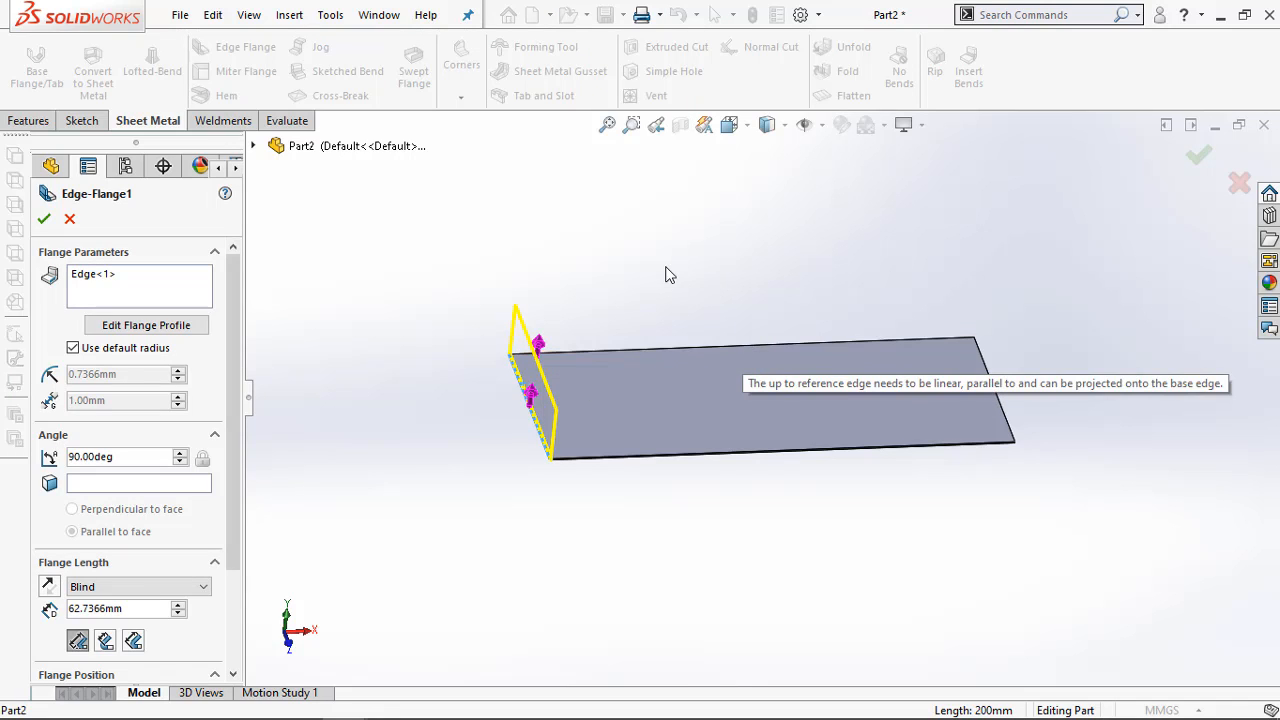
pyautogui.moveTo(669, 275); pyautogui.dragTo(663, 297, button='middle')
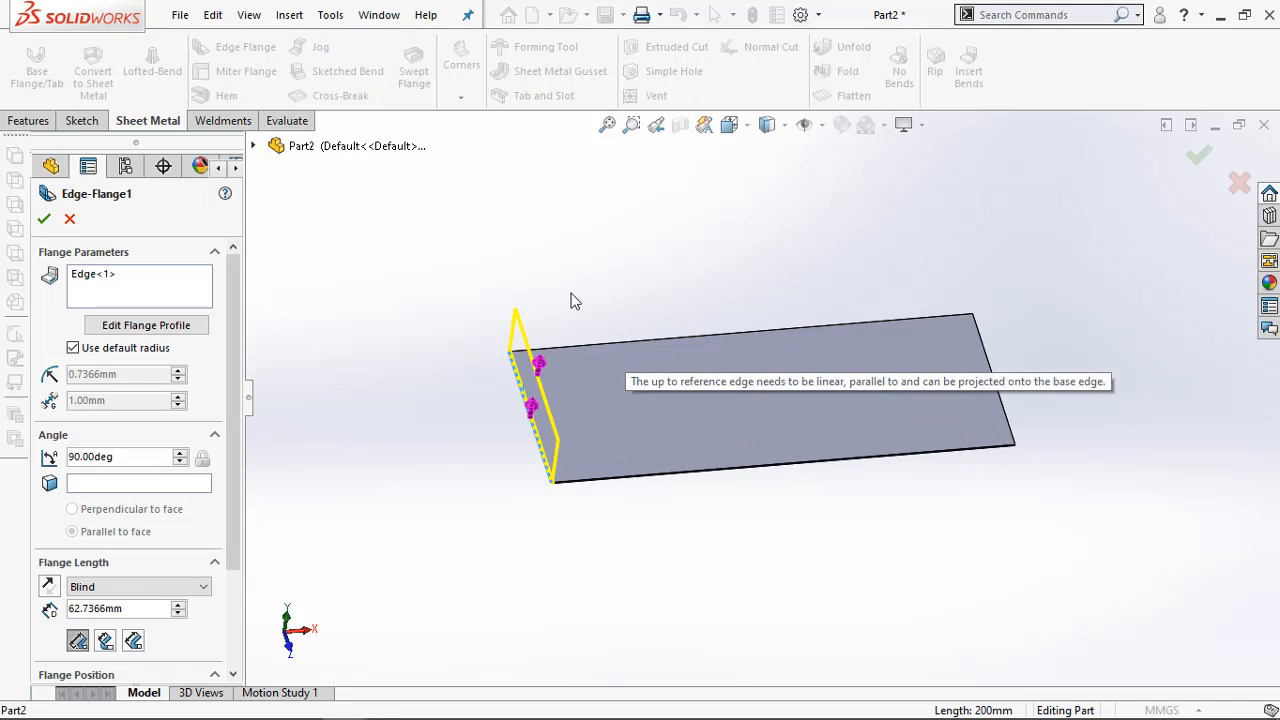
pyautogui.moveTo(573, 300); pyautogui.dragTo(560, 252, button='middle')
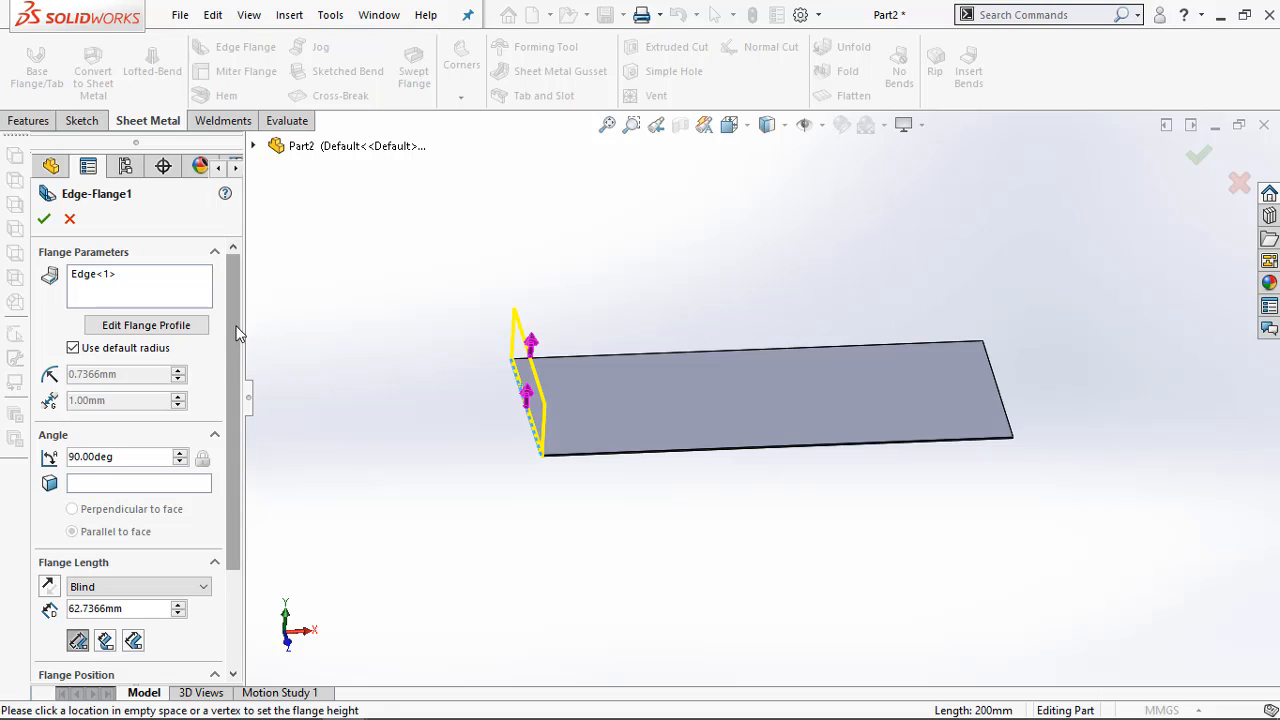
pyautogui.moveTo(237, 327); pyautogui.dragTo(218, 422)
pyautogui.moveTo(126, 477); pyautogui.dragTo(7, 493)
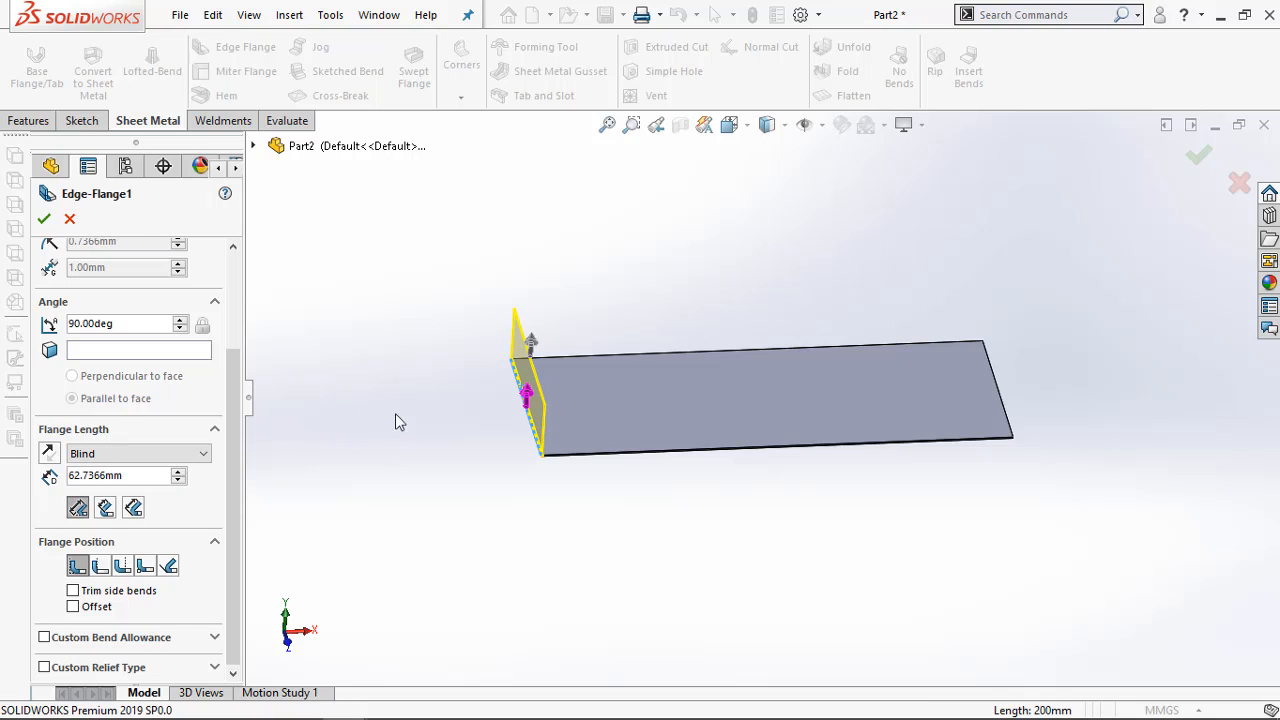
pyautogui.moveTo(131, 475); pyautogui.dragTo(27, 487)
pyautogui.write('30')
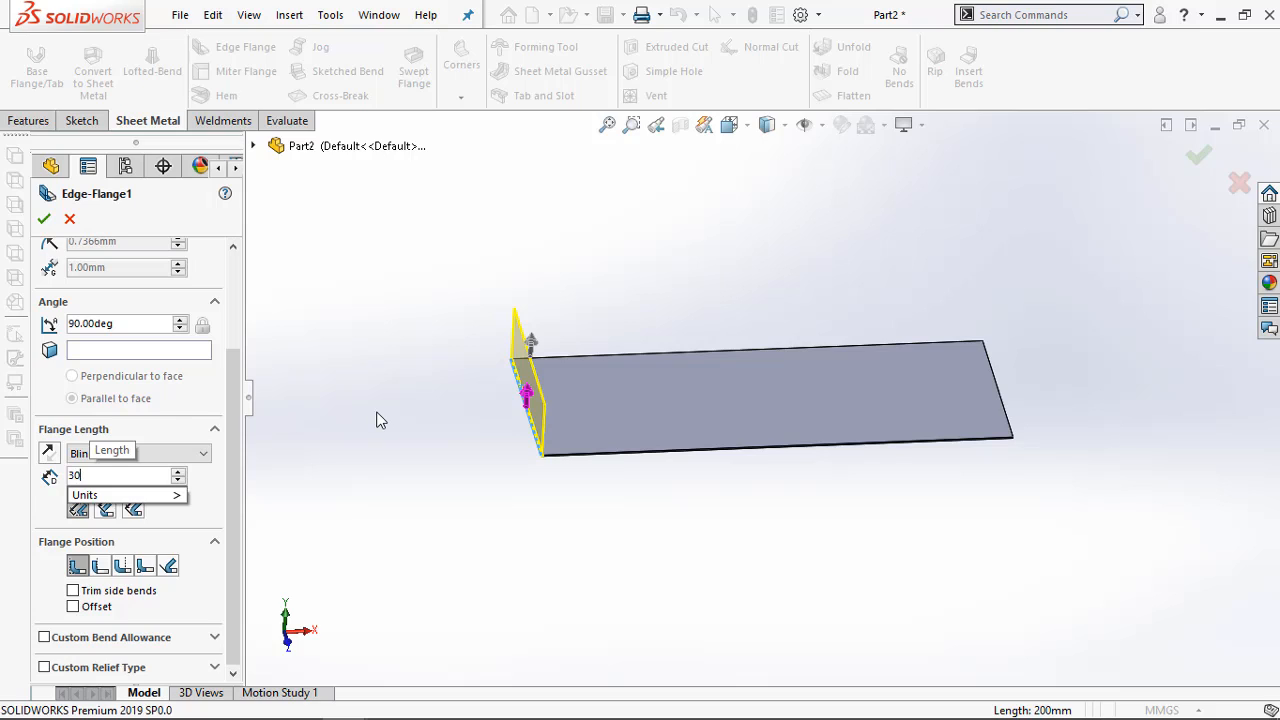
pyautogui.press('Return')
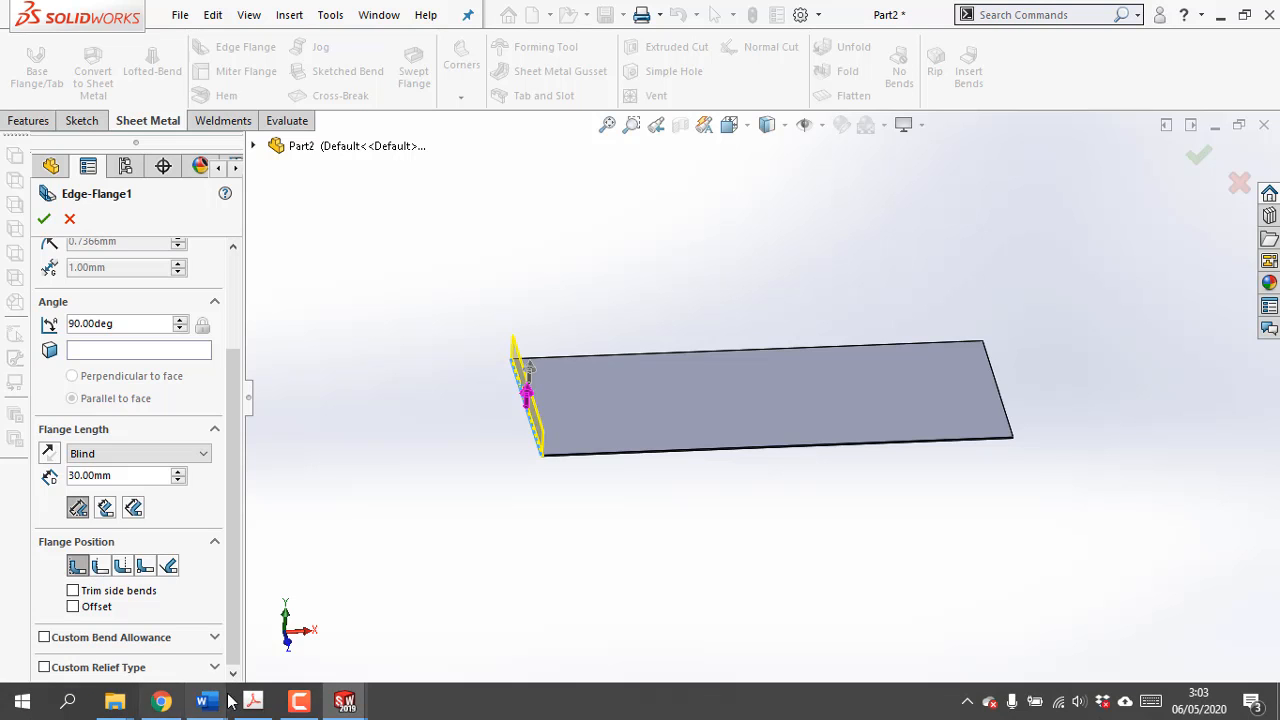
# Examine the corners of the plan view and Detail A of Exercise 4-2 in the Acrobat PDF to determine the flange position
pyautogui.click(253, 701)
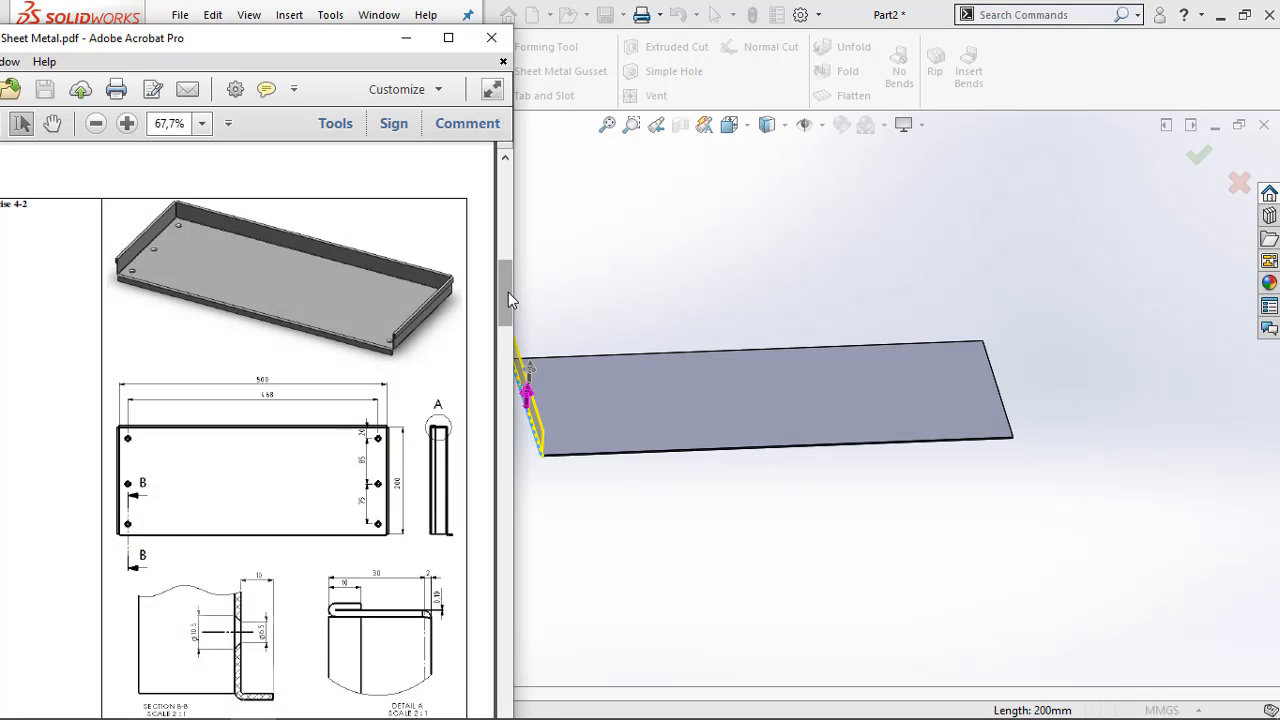
pyautogui.moveTo(508, 292); pyautogui.dragTo(509, 309)
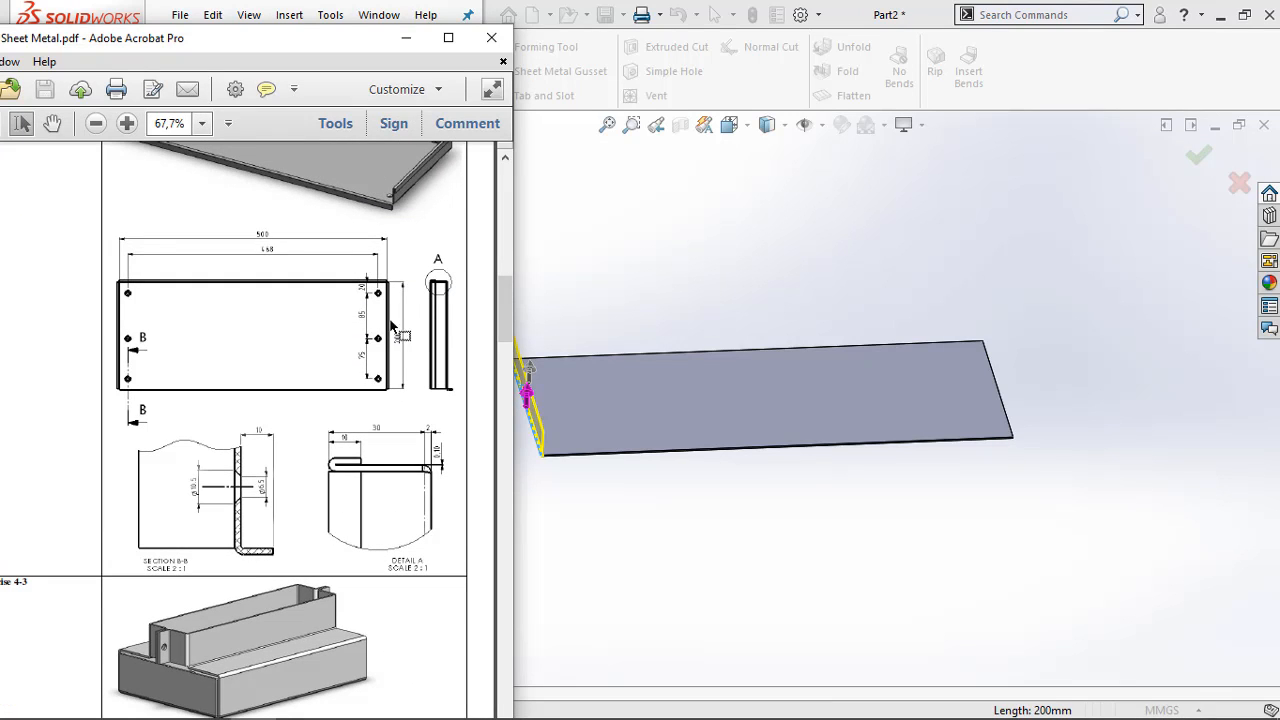
pyautogui.keyDown('ctrl'); pyautogui.scroll(8, 390, 327); pyautogui.keyUp('ctrl')
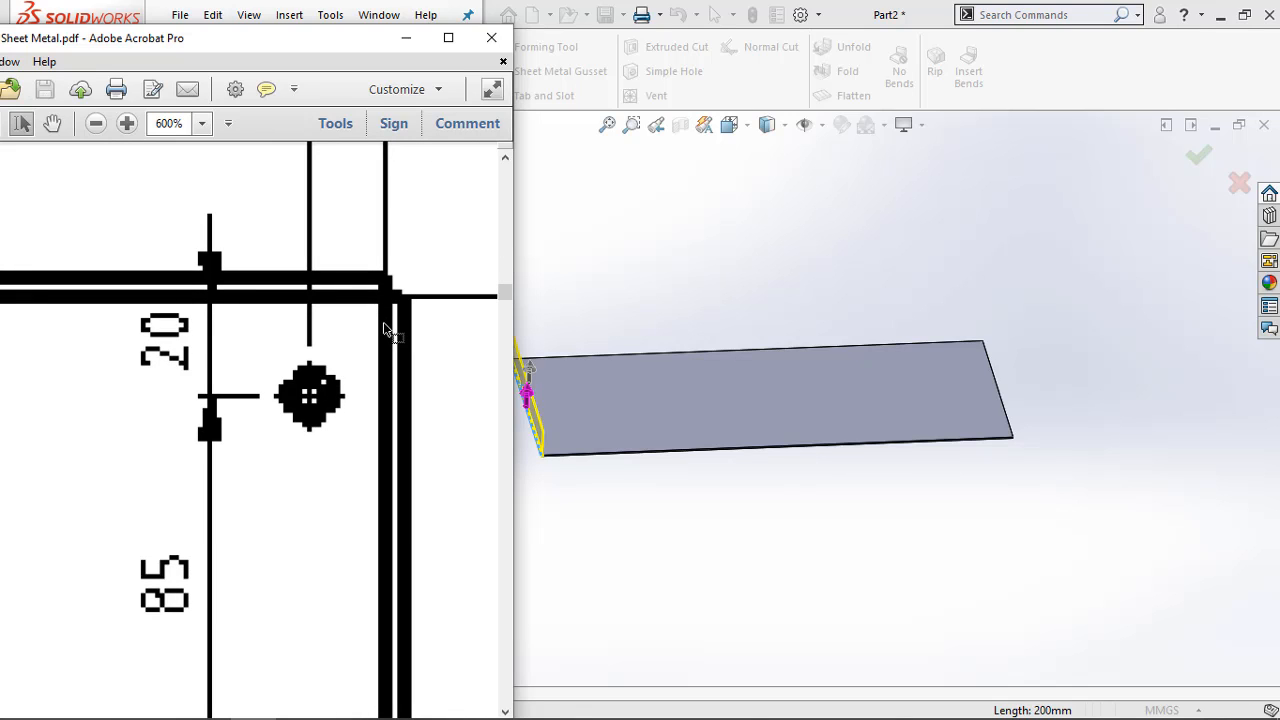
pyautogui.keyDown('ctrl'); pyautogui.scroll(-2, 384, 328); pyautogui.keyUp('ctrl')
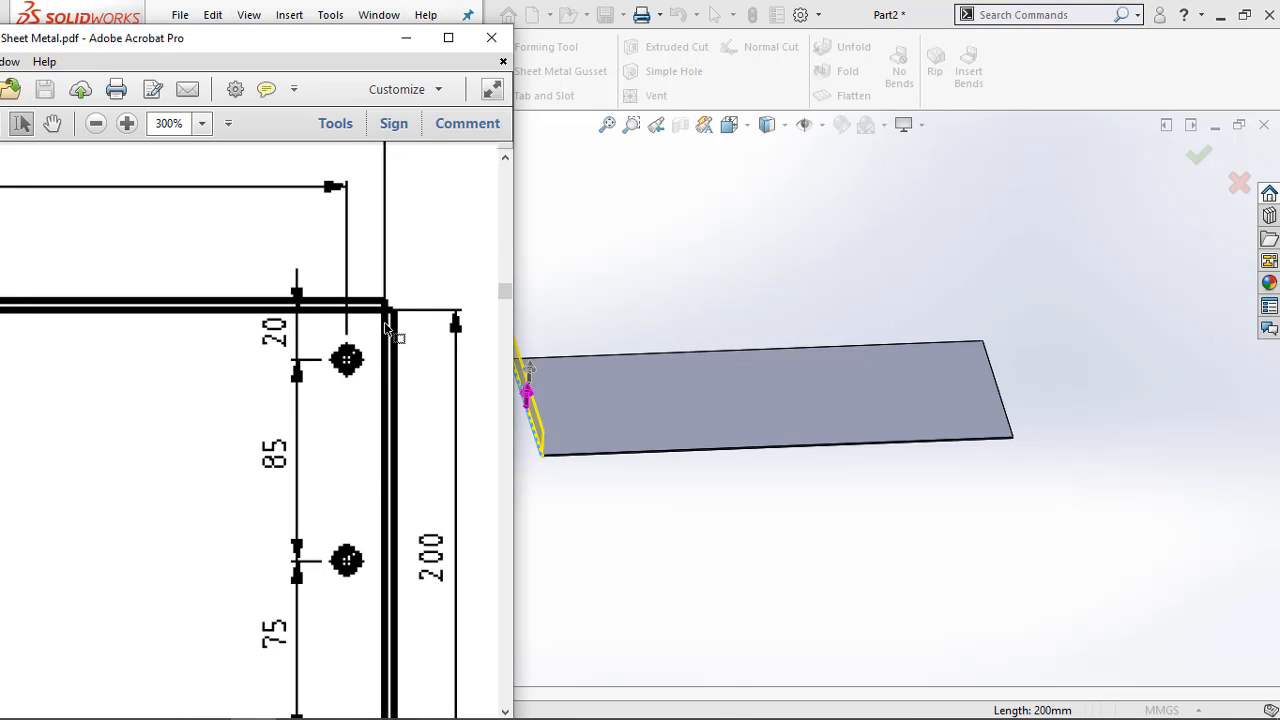
pyautogui.keyDown('ctrl'); pyautogui.scroll(-1, 387, 328); pyautogui.keyUp('ctrl')
pyautogui.keyDown('ctrl'); pyautogui.scroll(-1, 387, 328); pyautogui.keyUp('ctrl')
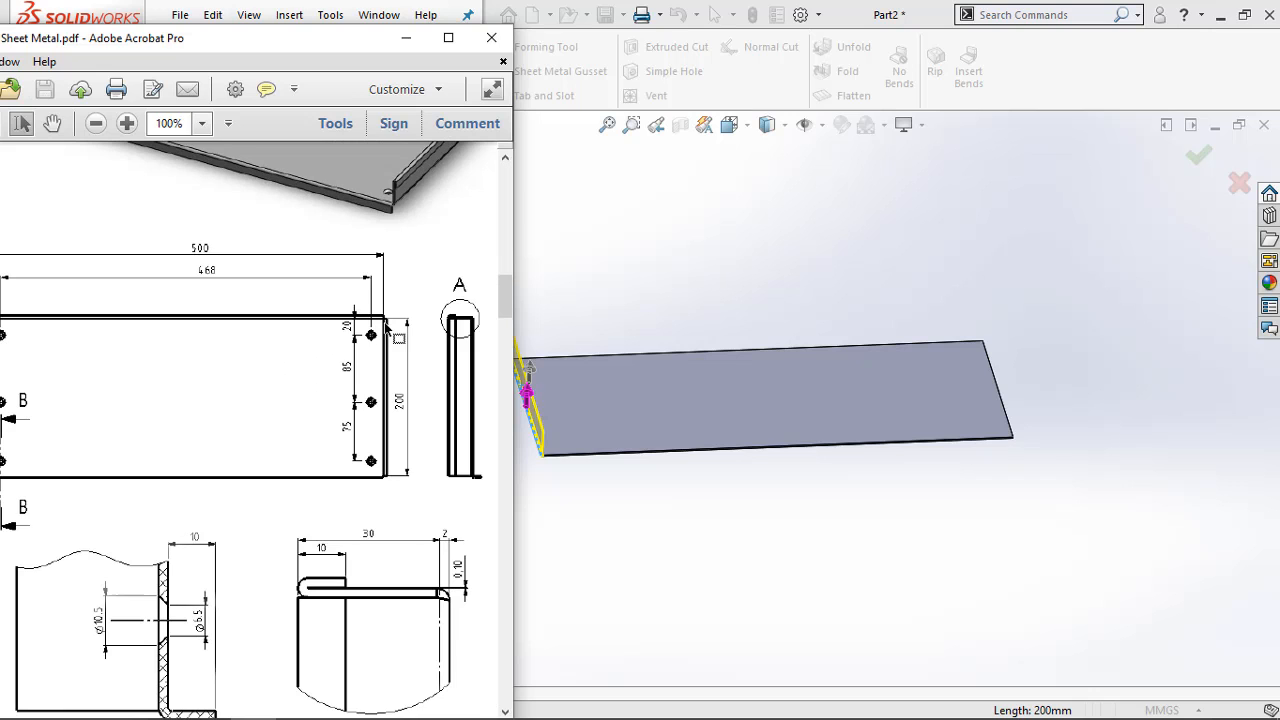
pyautogui.keyDown('ctrl'); pyautogui.scroll(2, 386, 328); pyautogui.keyUp('ctrl')
pyautogui.keyDown('ctrl'); pyautogui.scroll(-1, 386, 324); pyautogui.keyUp('ctrl')
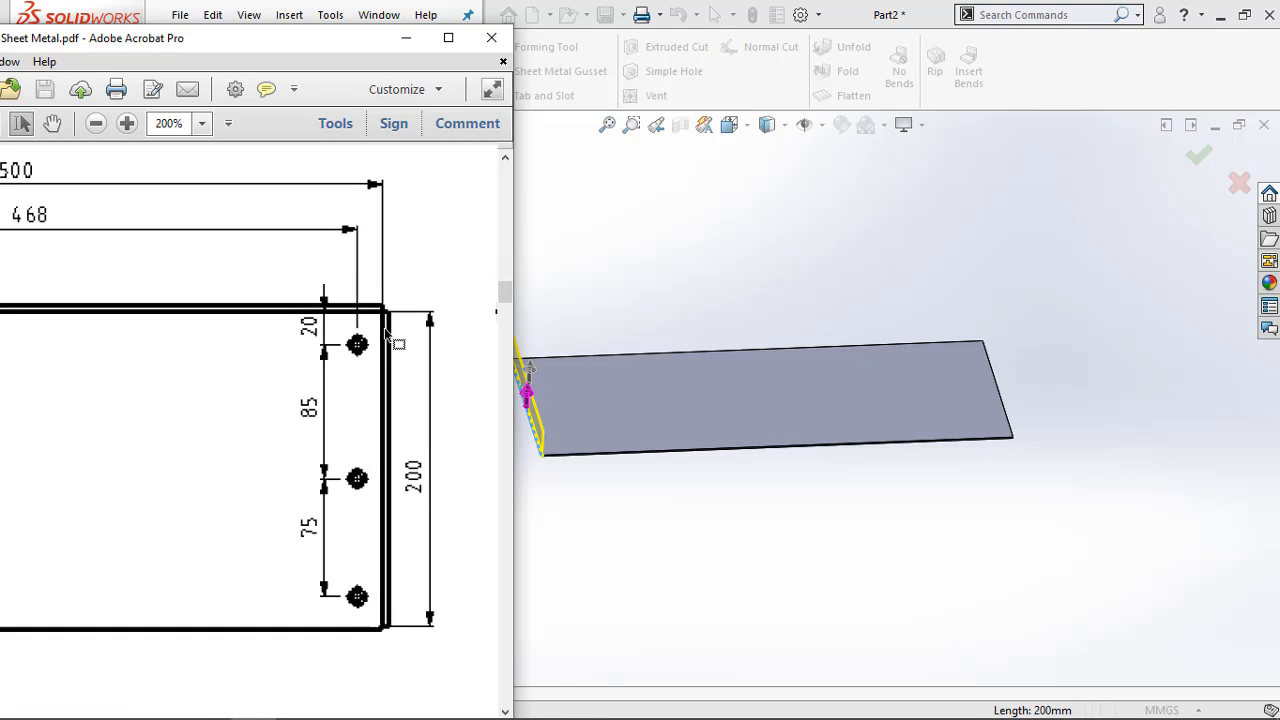
pyautogui.keyDown('ctrl'); pyautogui.scroll(-2, 386, 328); pyautogui.keyUp('ctrl')
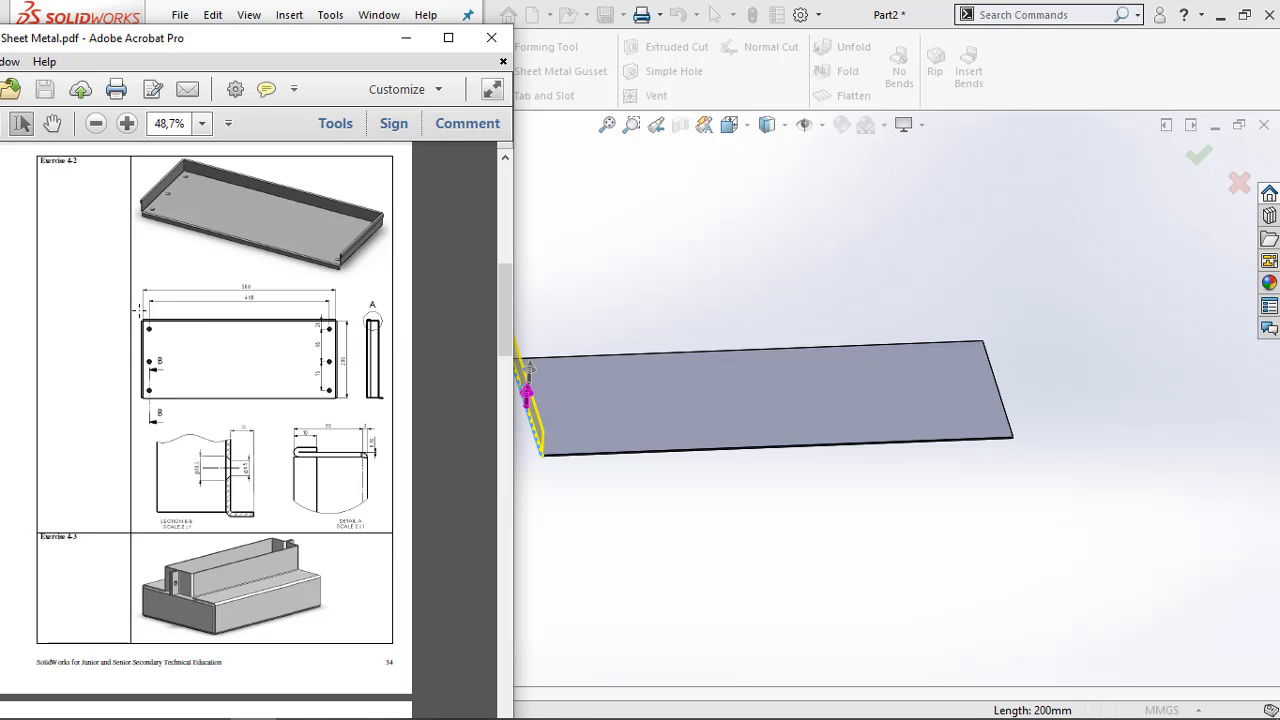
pyautogui.keyDown('ctrl'); pyautogui.scroll(4, 100, 328); pyautogui.keyUp('ctrl')
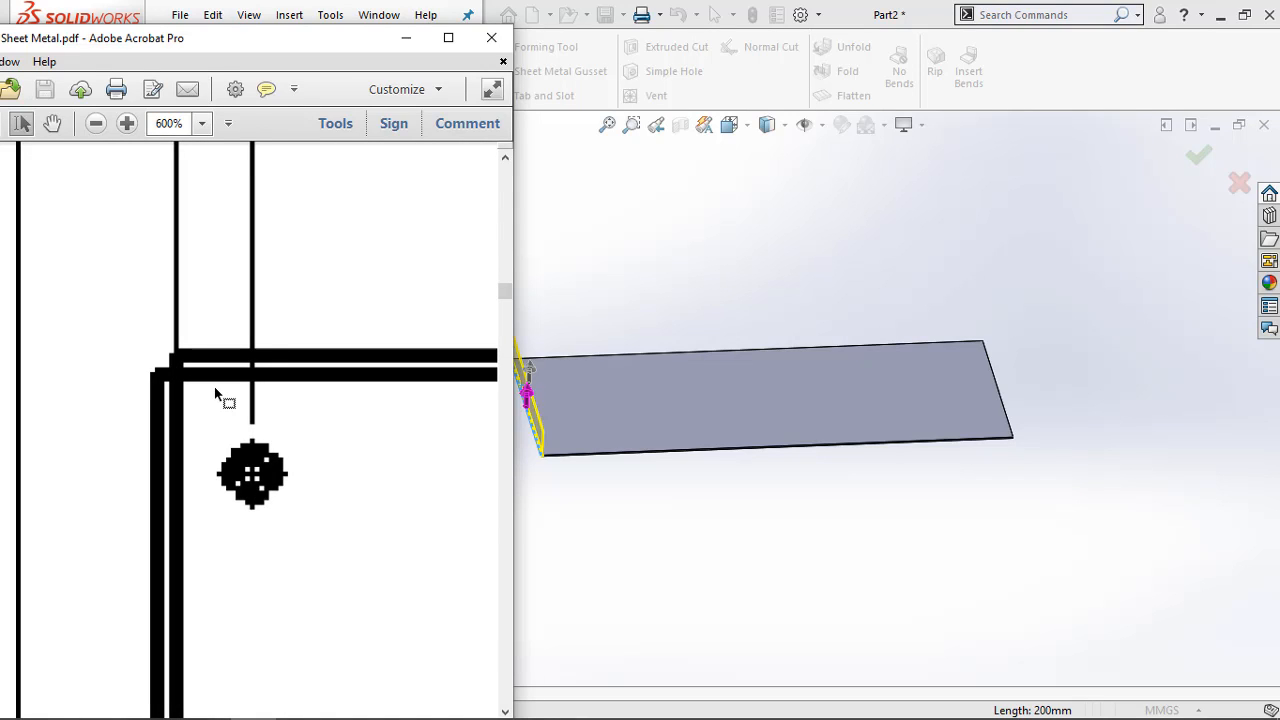
pyautogui.keyDown('ctrl'); pyautogui.scroll(-3, 218, 390); pyautogui.keyUp('ctrl')
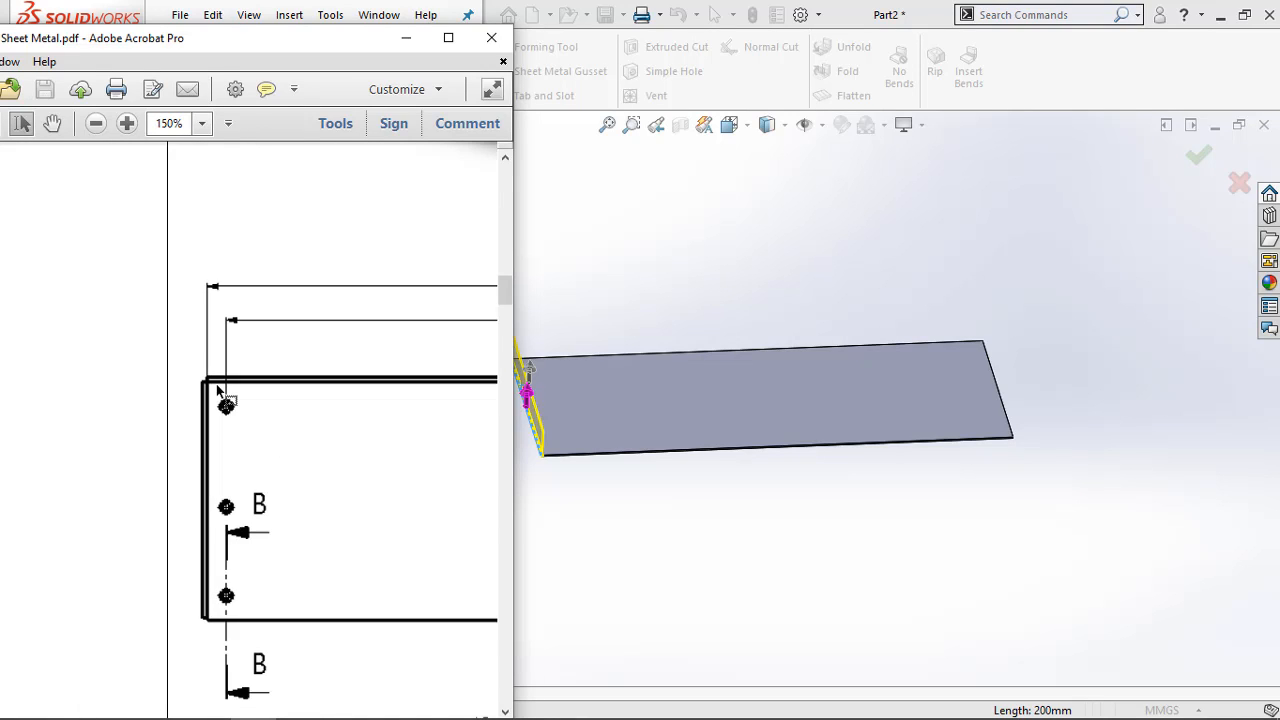
pyautogui.keyDown('ctrl'); pyautogui.scroll(5, 218, 380); pyautogui.keyUp('ctrl')
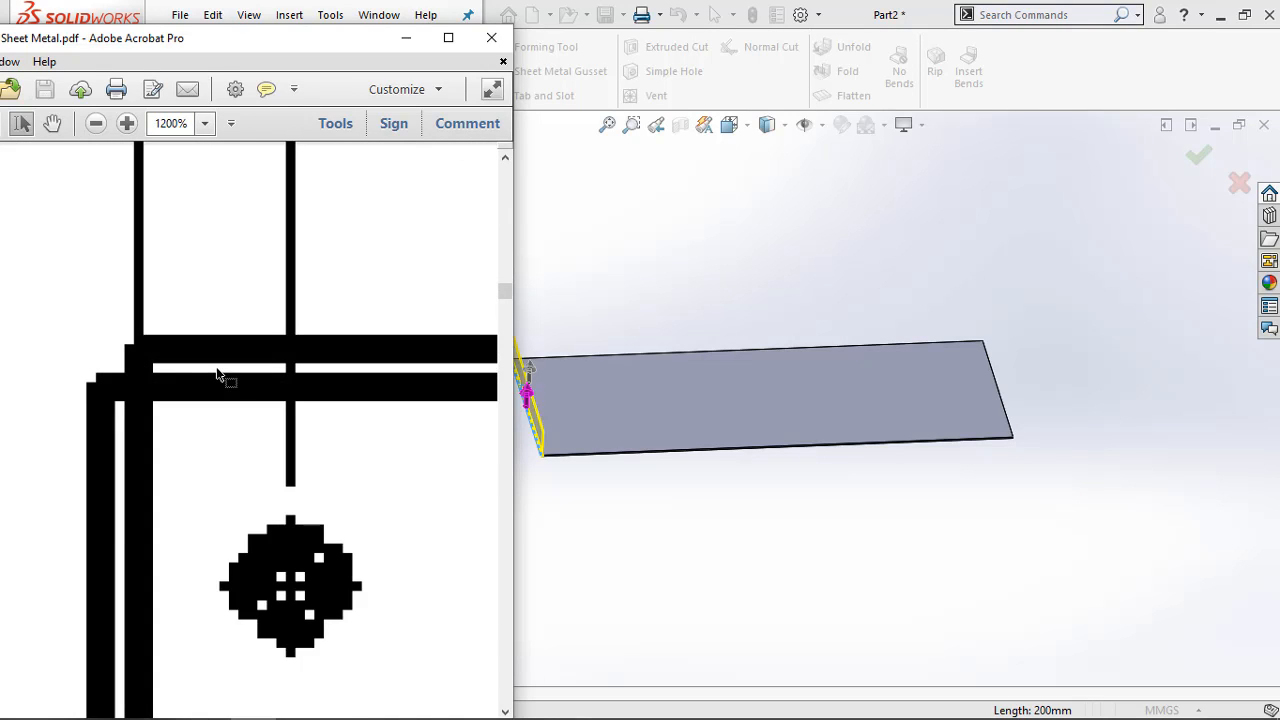
pyautogui.keyDown('ctrl'); pyautogui.scroll(-6, 218, 375); pyautogui.keyUp('ctrl')
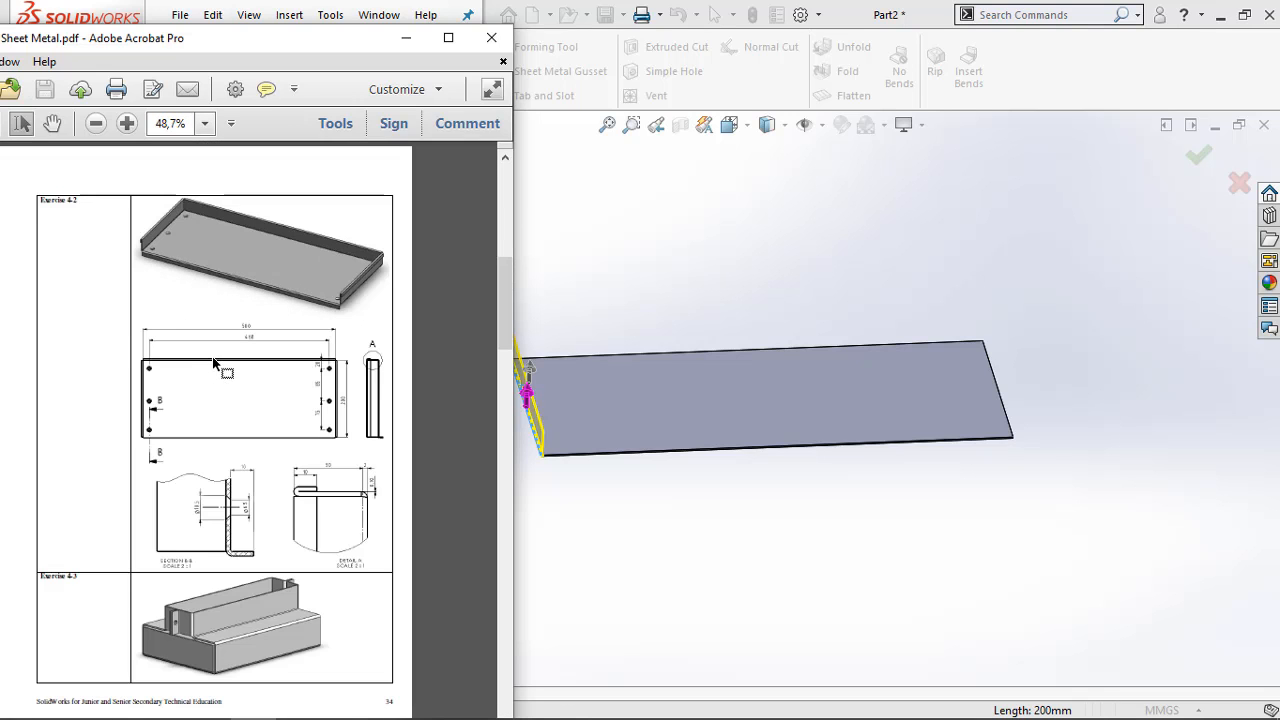
pyautogui.keyDown('ctrl'); pyautogui.scroll(1, 250, 388); pyautogui.keyUp('ctrl')
pyautogui.keyDown('ctrl'); pyautogui.scroll(1, 250, 388); pyautogui.keyUp('ctrl')
pyautogui.keyDown('ctrl'); pyautogui.scroll(-2, 255, 390); pyautogui.keyUp('ctrl')
pyautogui.keyDown('ctrl'); pyautogui.scroll(2, 300, 392); pyautogui.keyUp('ctrl')
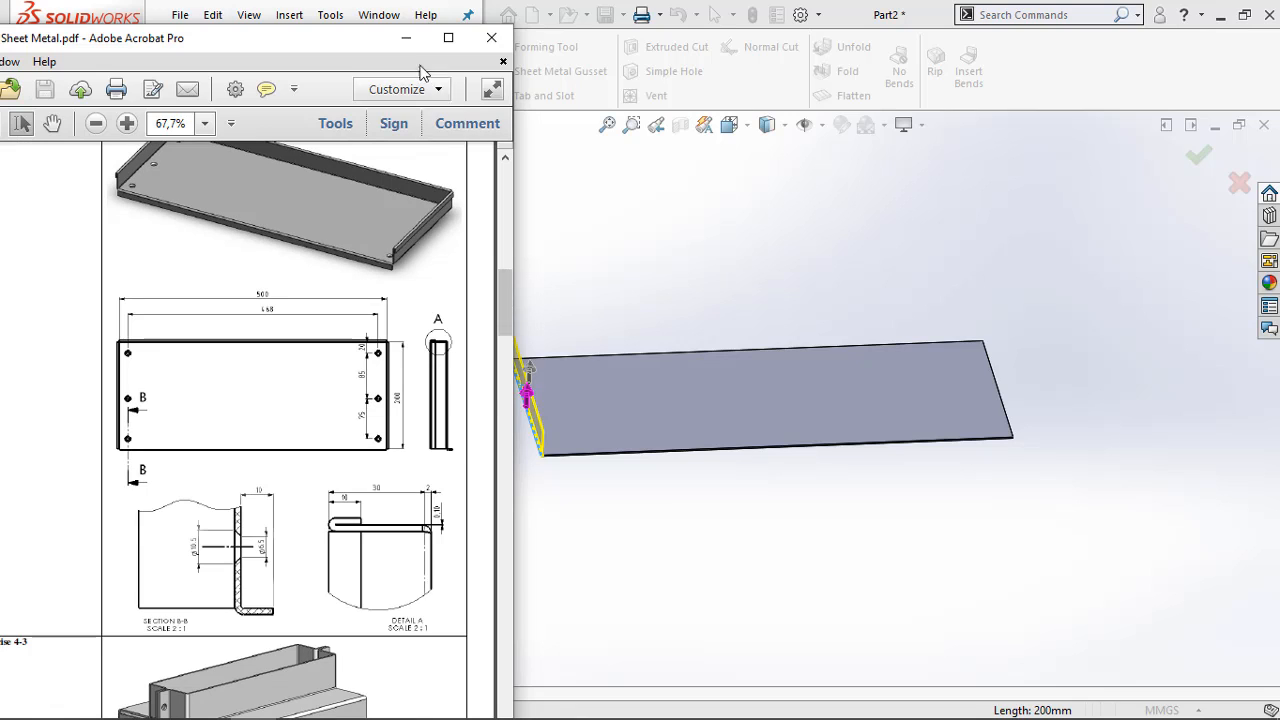
pyautogui.click(535, 163)
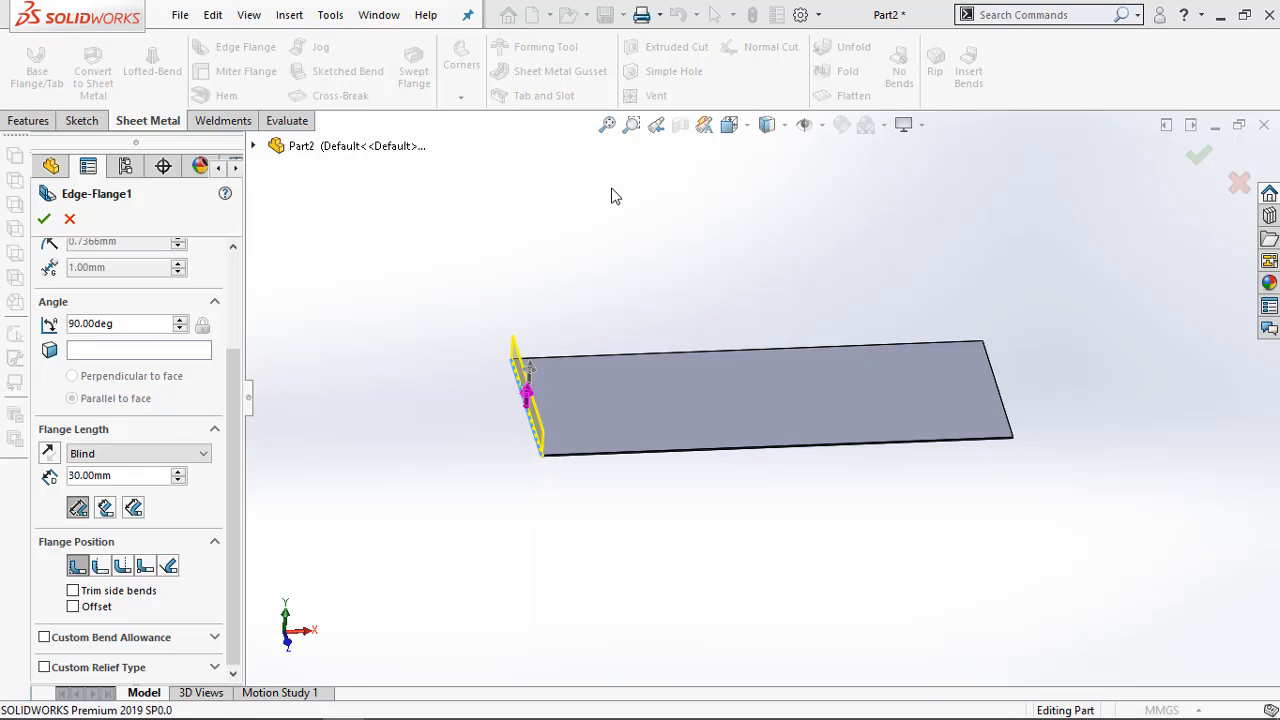
# Set the flange position to Material Outside, add the rear long edge and the right short edge, and create the edge flanges
pyautogui.click(100, 567)
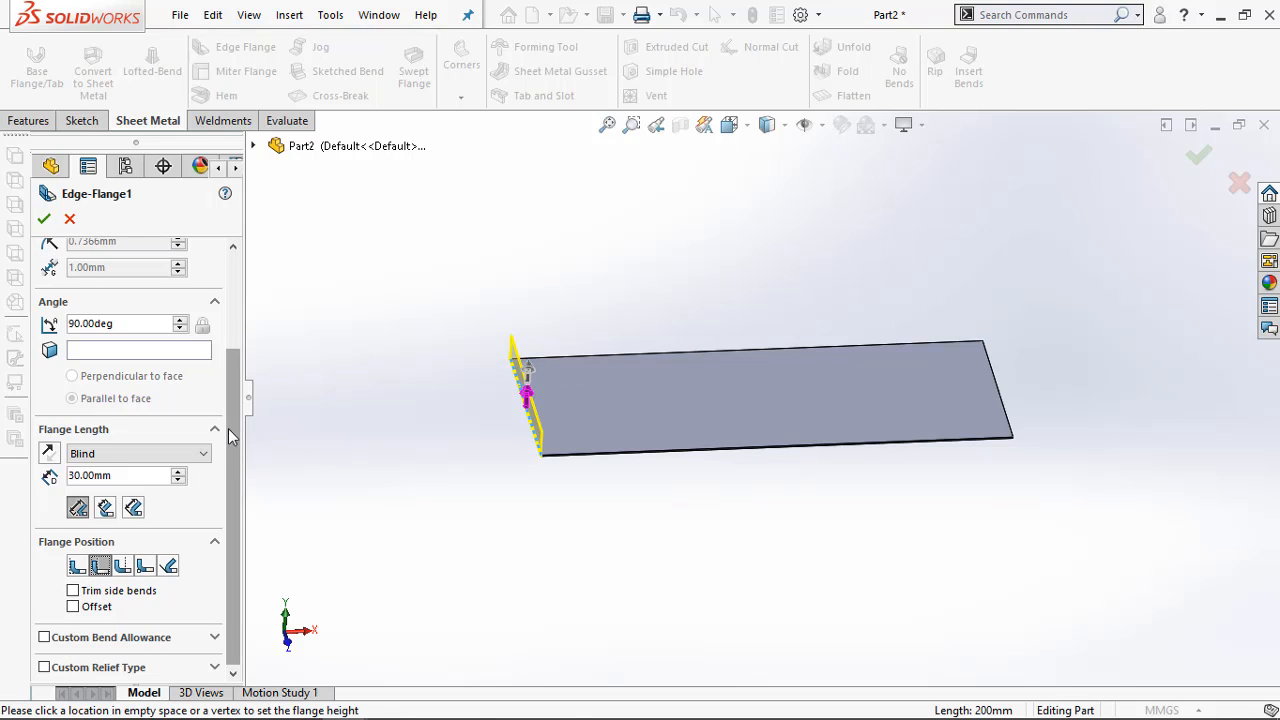
pyautogui.scroll(3, 228, 428)
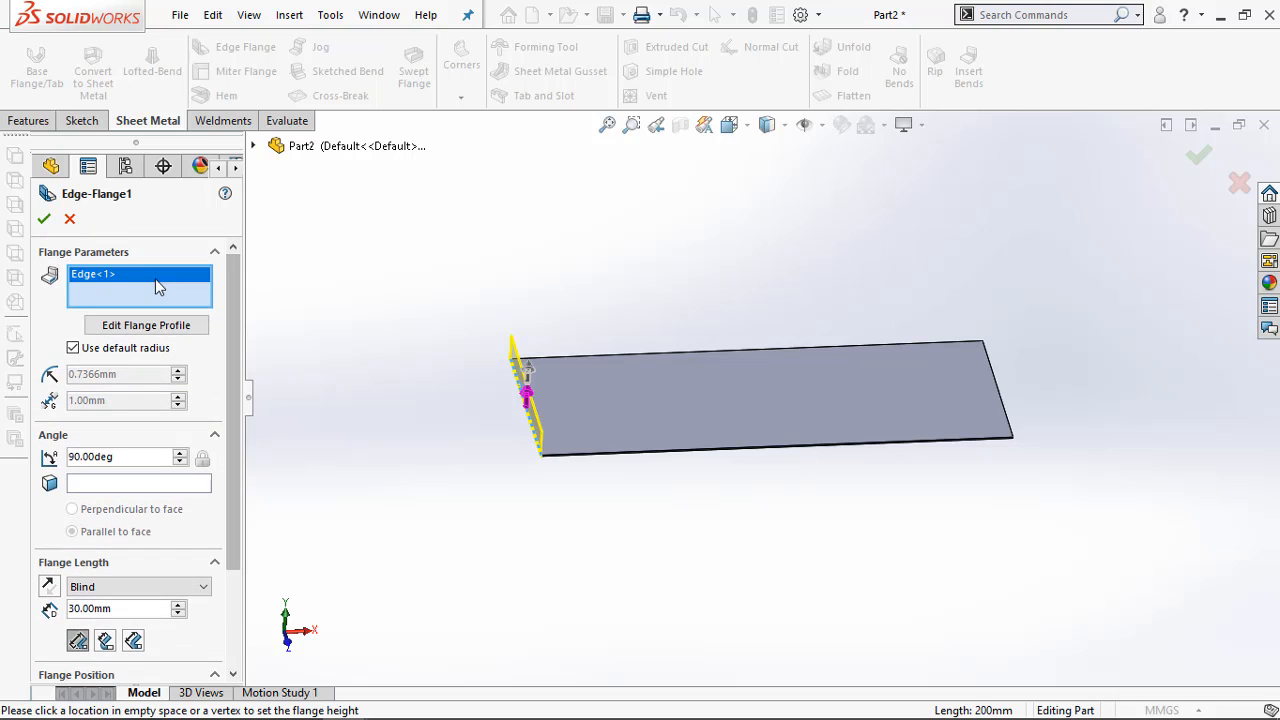
pyautogui.click(577, 360)
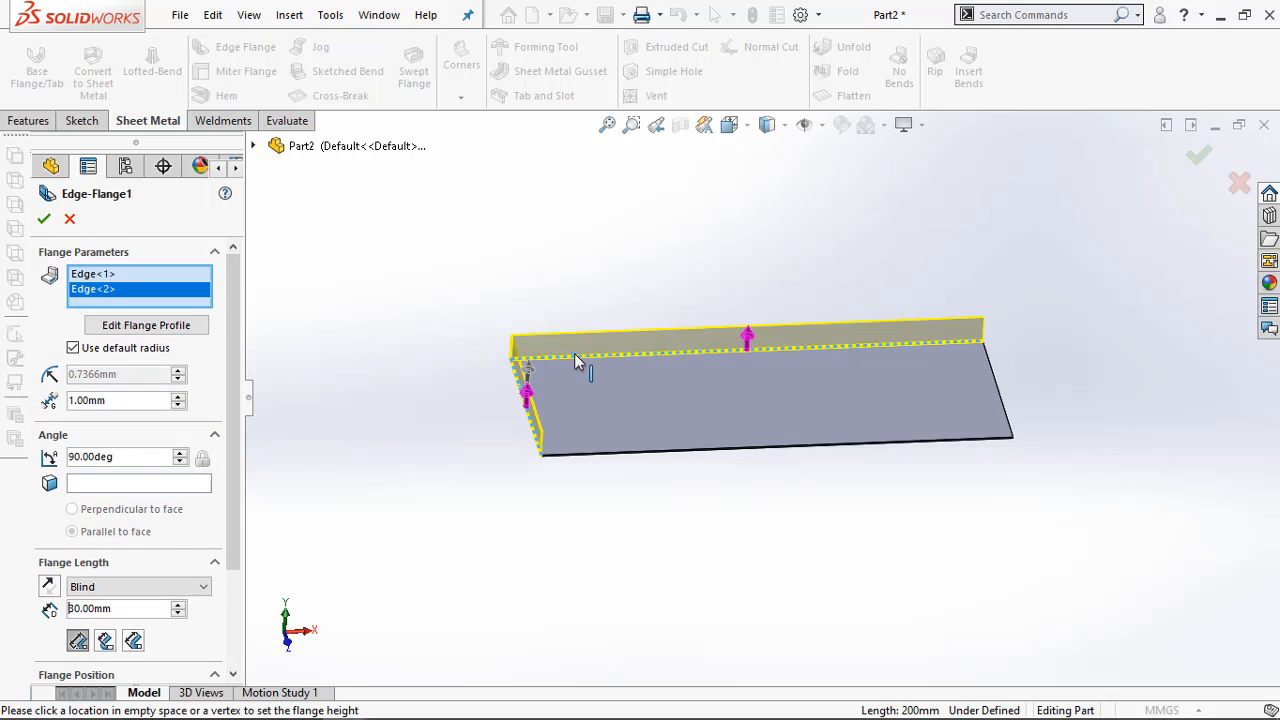
pyautogui.moveTo(810, 393); pyautogui.dragTo(784, 379, button='middle')
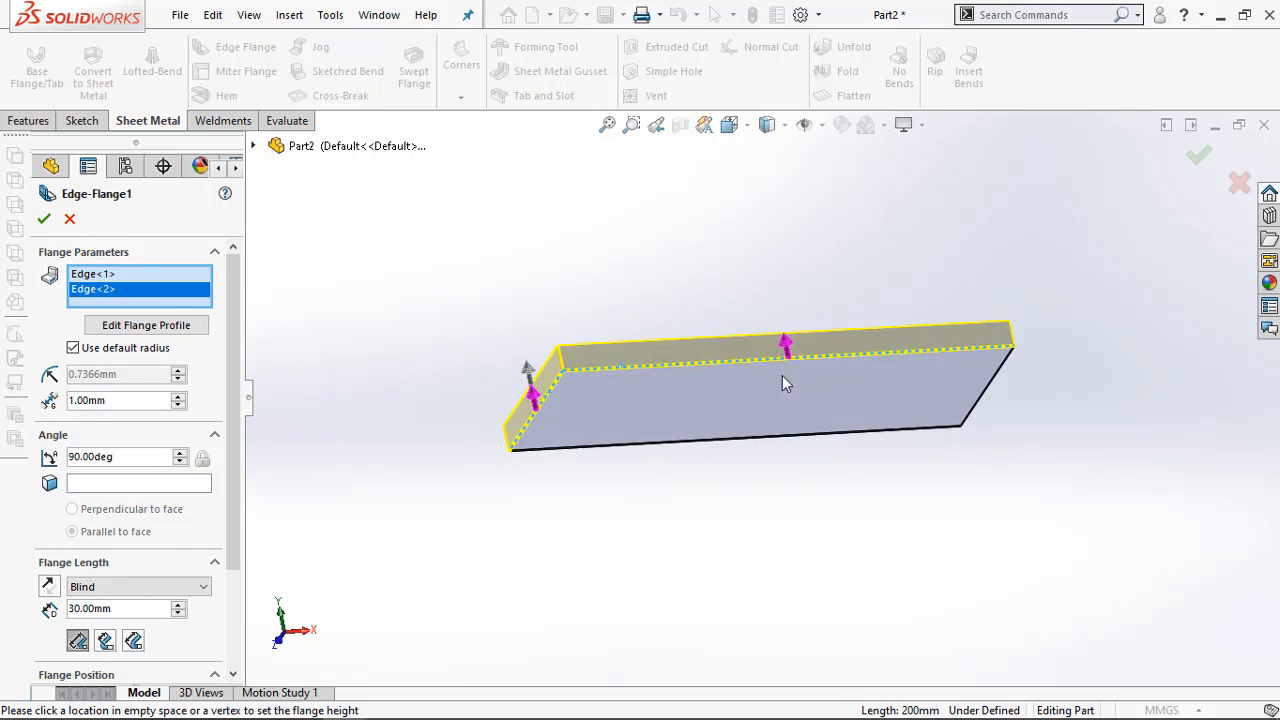
pyautogui.click(991, 378)
pyautogui.moveTo(991, 376); pyautogui.dragTo(900, 376, button='middle')
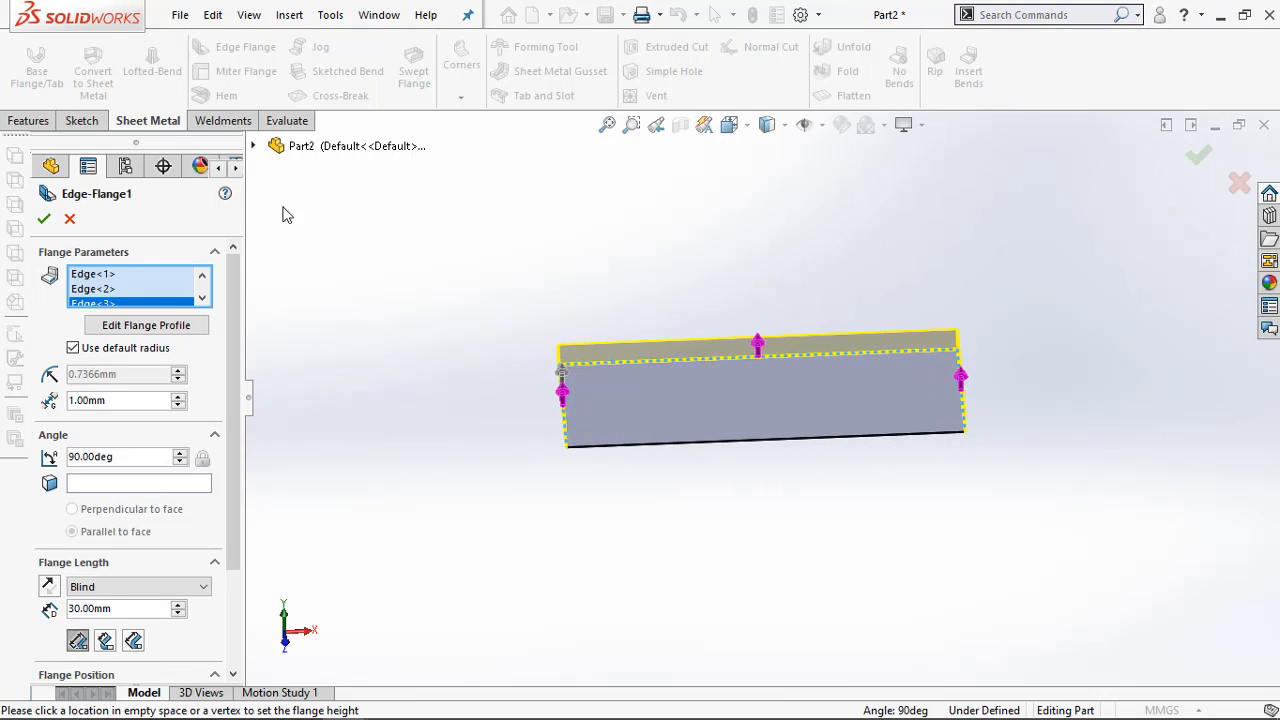
pyautogui.click(41, 218)
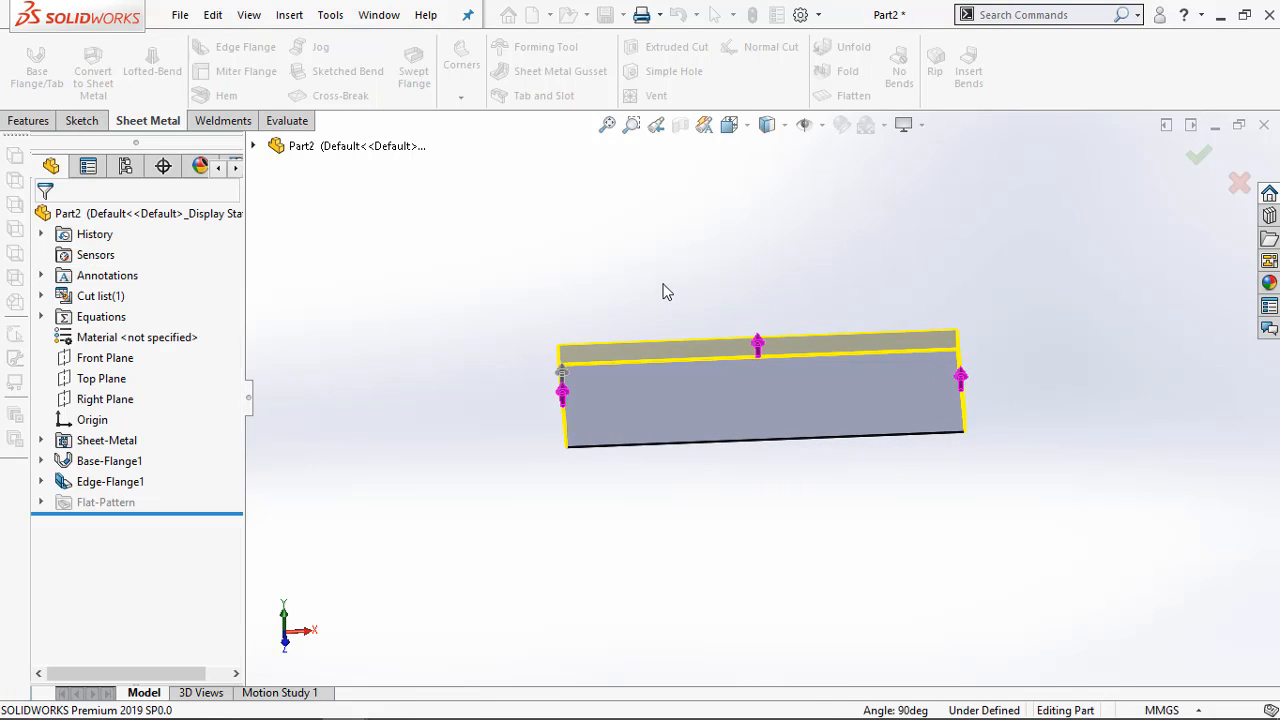
# Start a Hem feature of the Closed type with a length of 10 mm
pyautogui.moveTo(610, 284); pyautogui.dragTo(577, 251, button='middle')
pyautogui.scroll(-5, 614, 335)
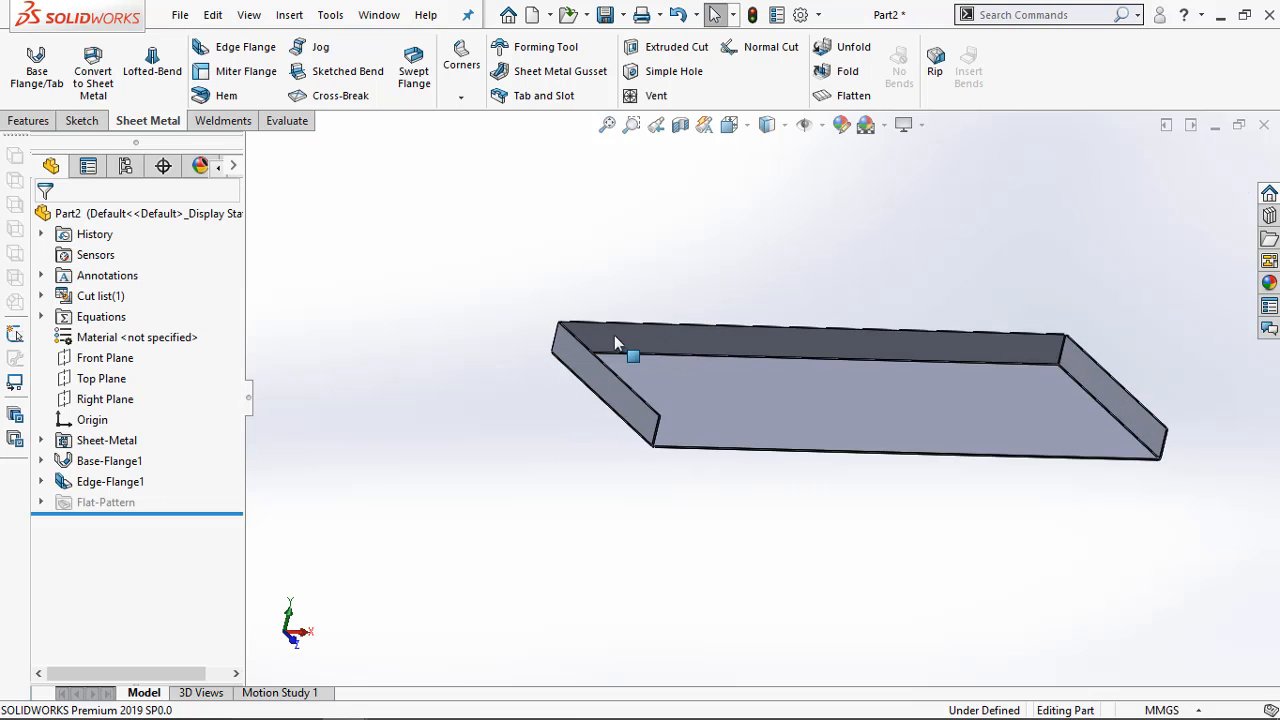
pyautogui.moveTo(584, 346); pyautogui.dragTo(571, 275, button='middle')
pyautogui.click(238, 95)
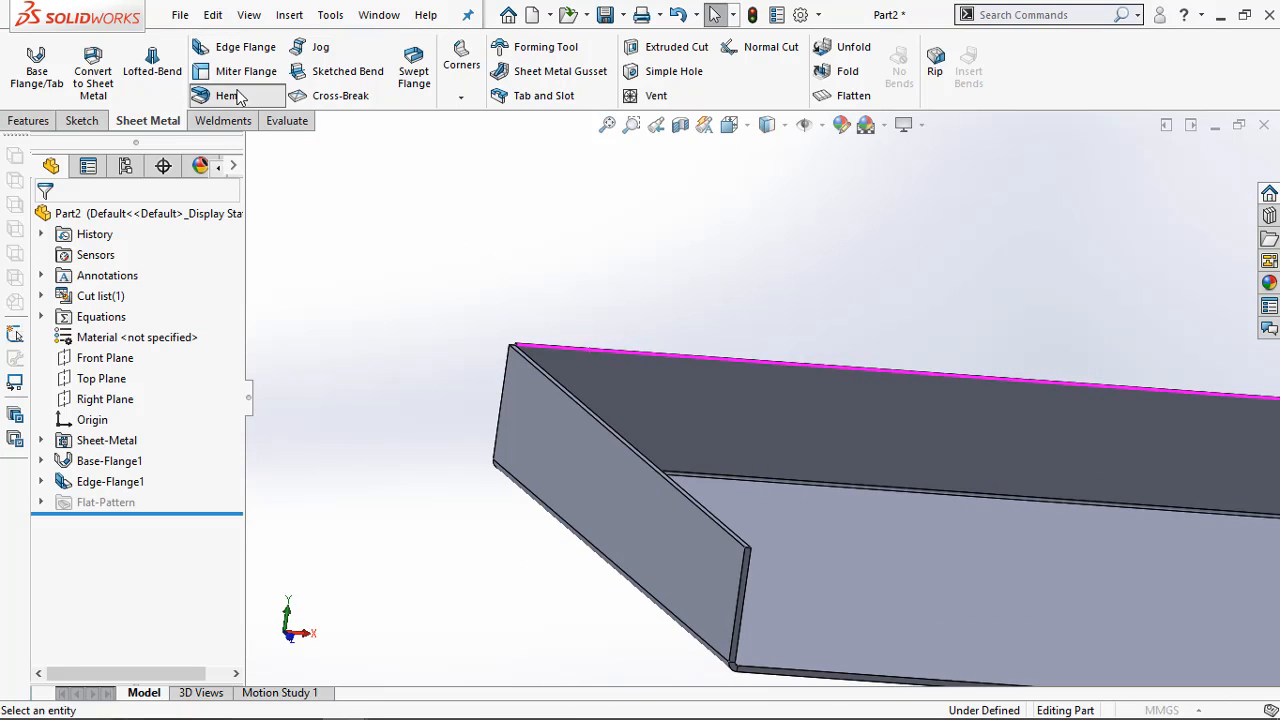
pyautogui.click(77, 447)
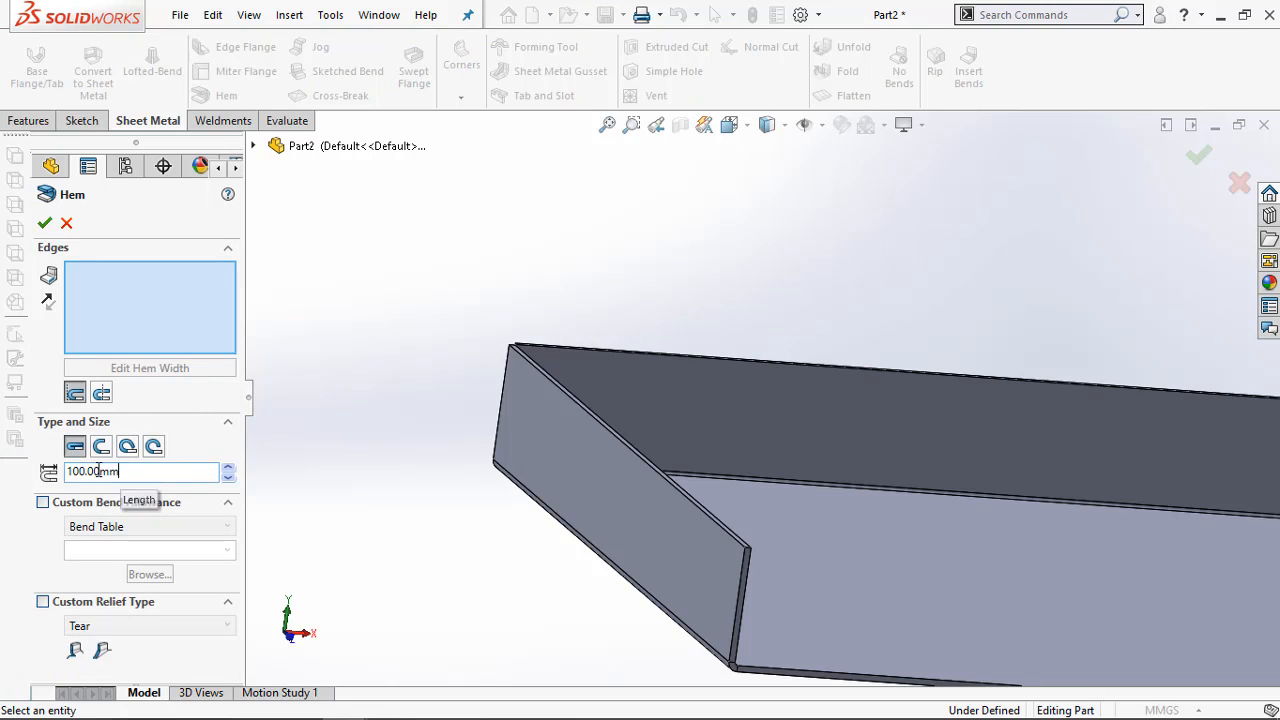
pyautogui.moveTo(121, 472); pyautogui.dragTo(85, 471)
pyautogui.press('BackSpace')
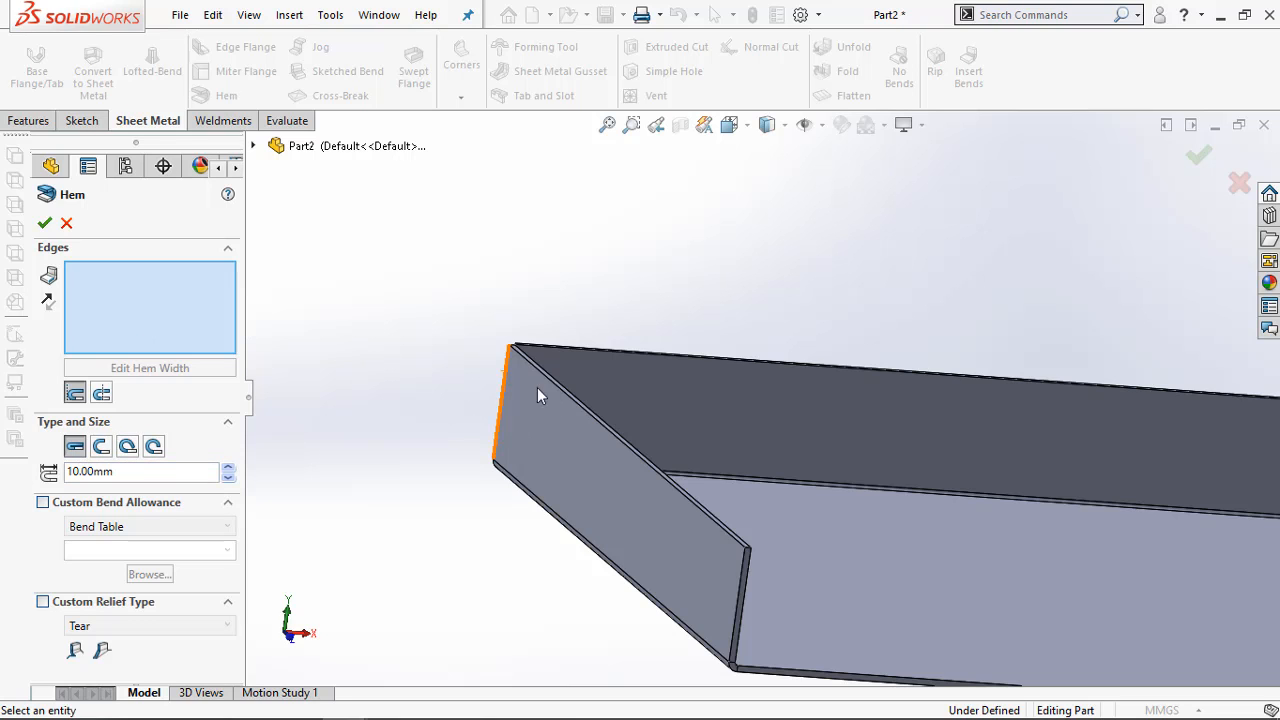
# Apply the hem to the upper outer edges of the left, rear and right flanges and create it
pyautogui.click(571, 399)
pyautogui.moveTo(588, 331); pyautogui.dragTo(695, 386, button='middle')
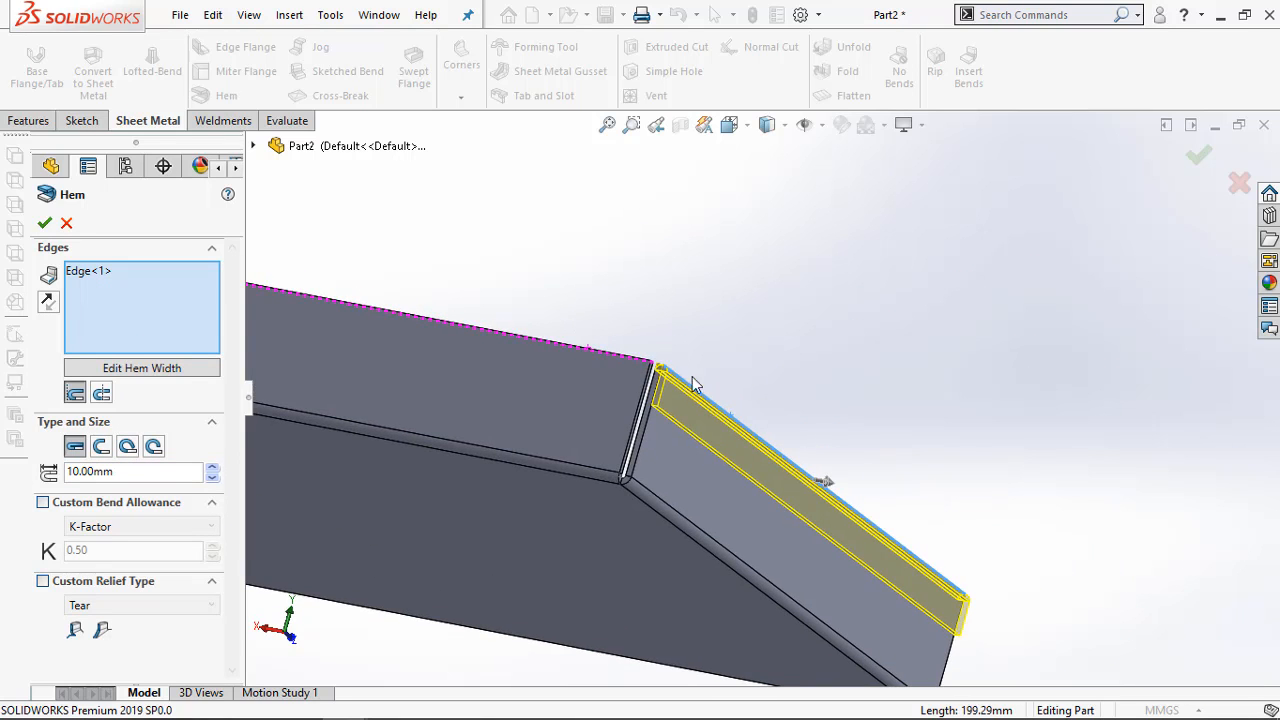
pyautogui.click(620, 358)
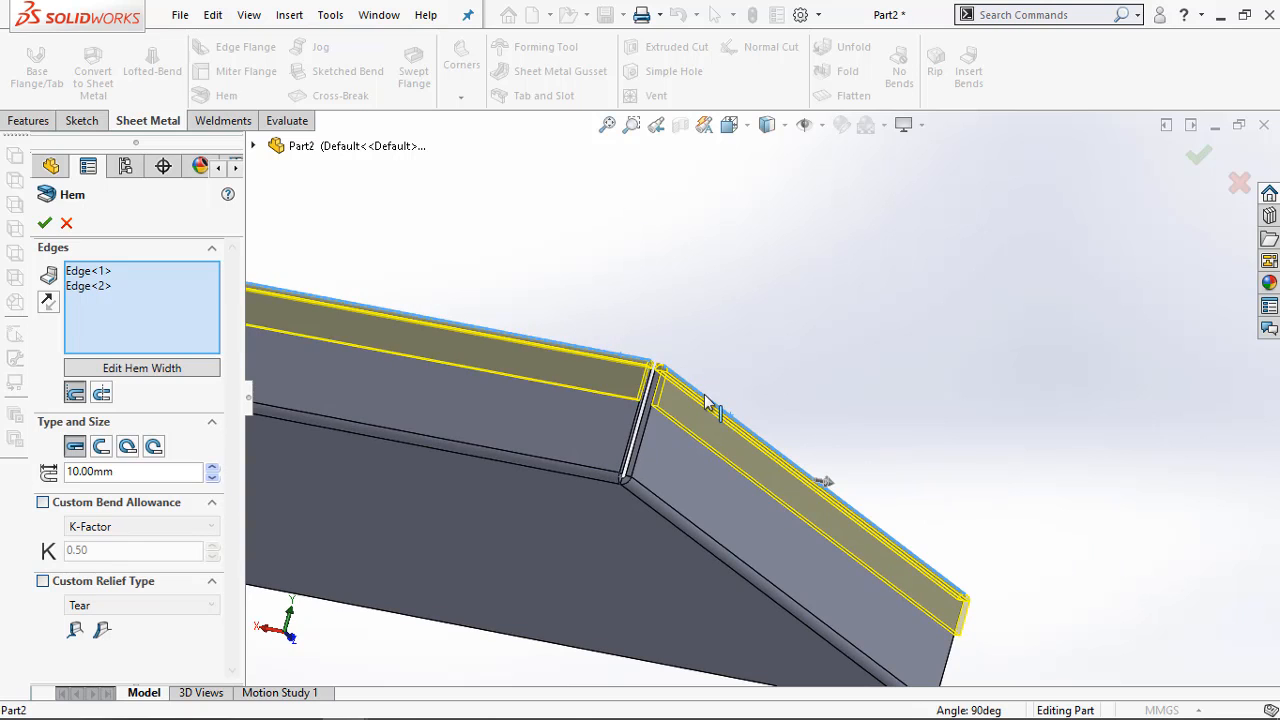
pyautogui.moveTo(620, 358)
pyautogui.mouseDown(button='middle')
pyautogui.moveTo(667, 395)
pyautogui.moveTo(488, 301)
pyautogui.moveTo(617, 350)
pyautogui.mouseUp(button='middle')
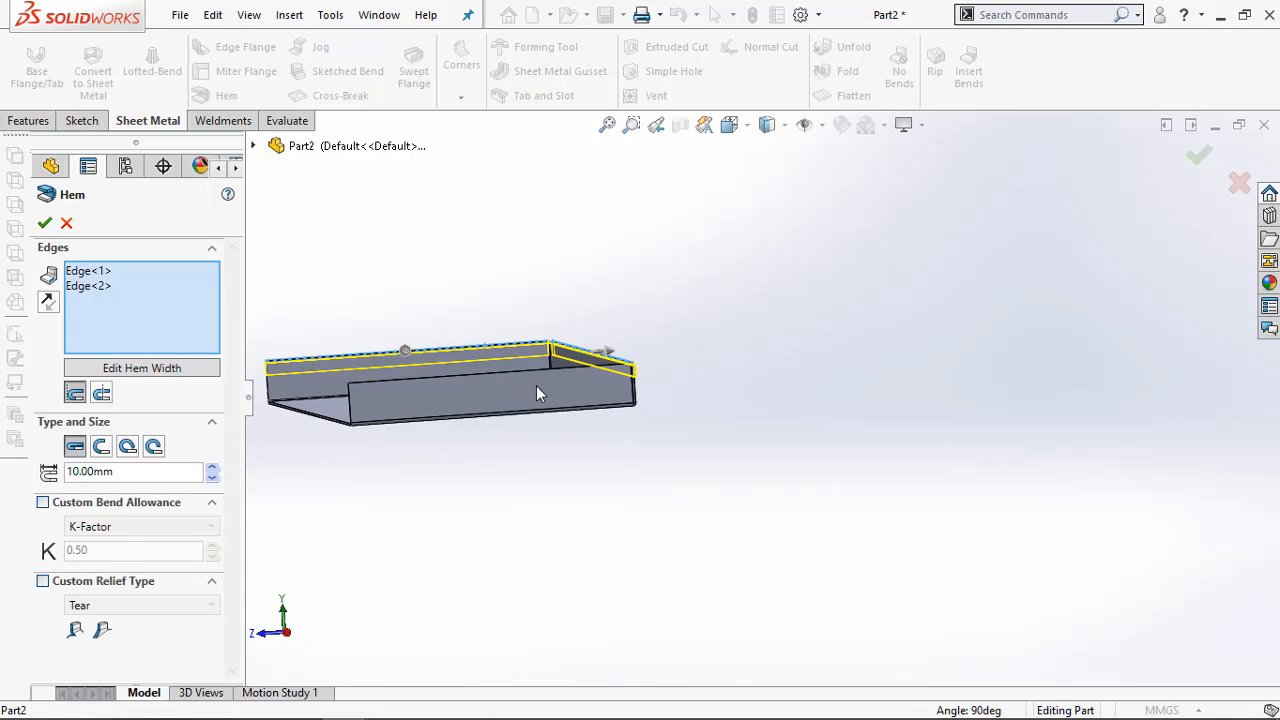
pyautogui.click(508, 374)
pyautogui.moveTo(413, 321); pyautogui.dragTo(543, 303, button='middle')
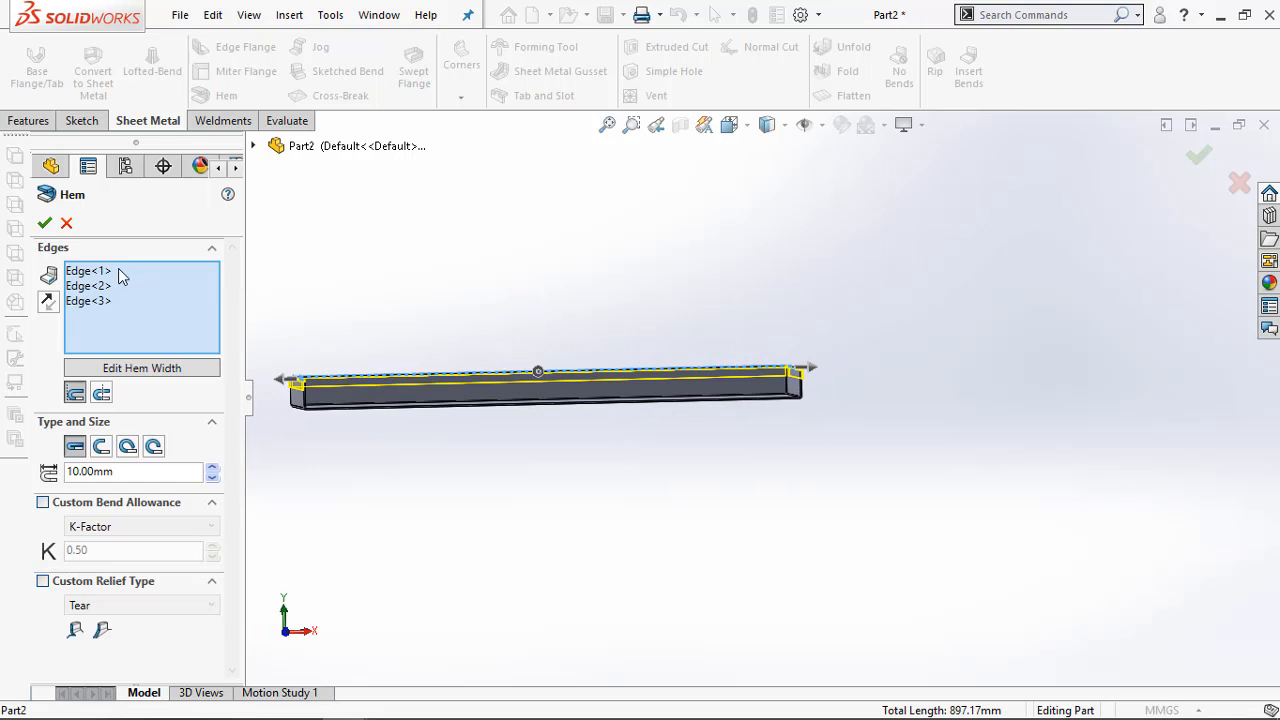
pyautogui.click(44, 223)
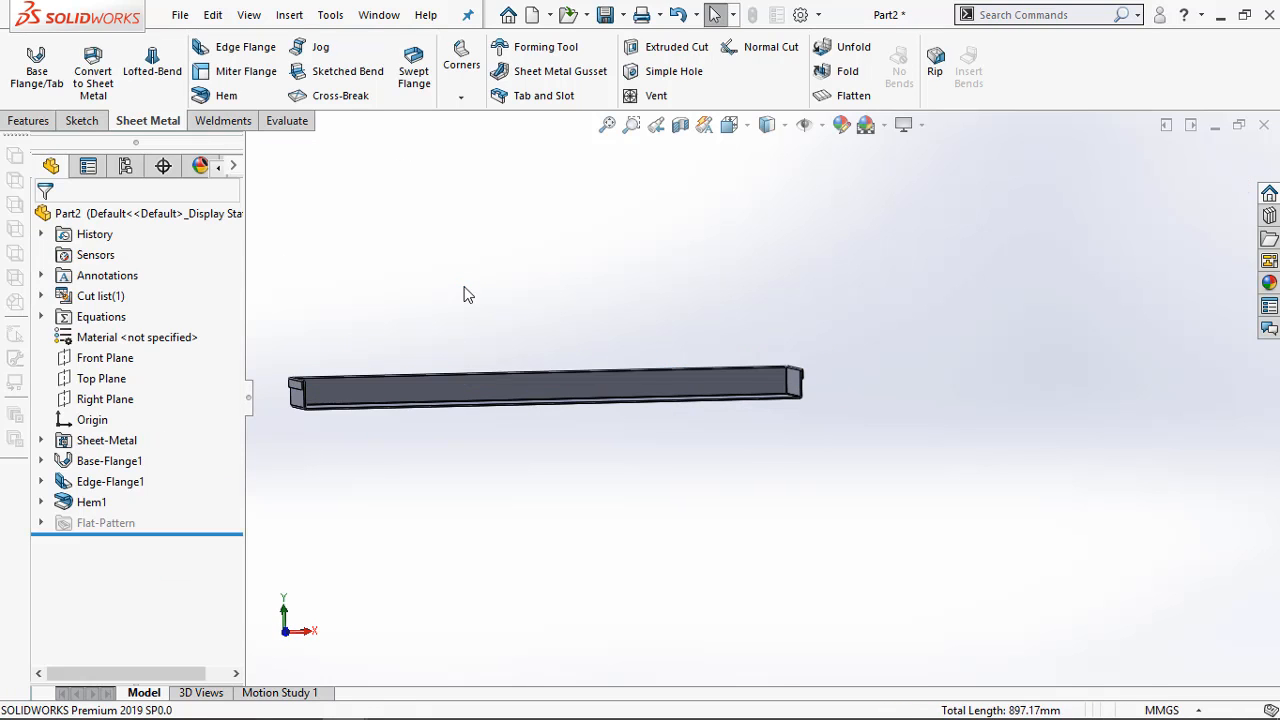
pyautogui.moveTo(465, 294); pyautogui.dragTo(351, 396, button='middle')
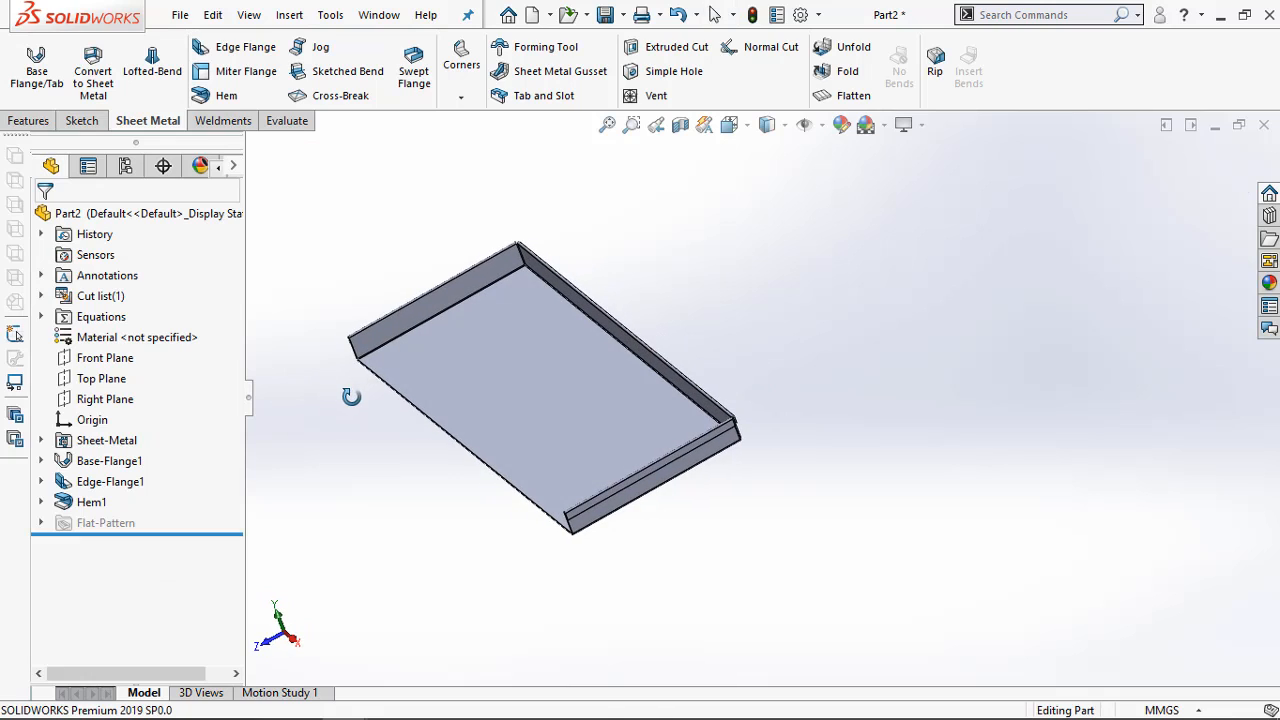
# Examine the plan view and Section B-B of Exercise 4-2 in the Acrobat PDF for the front flange's dimensions, then return to SOLIDWORKS
pyautogui.click(253, 704)
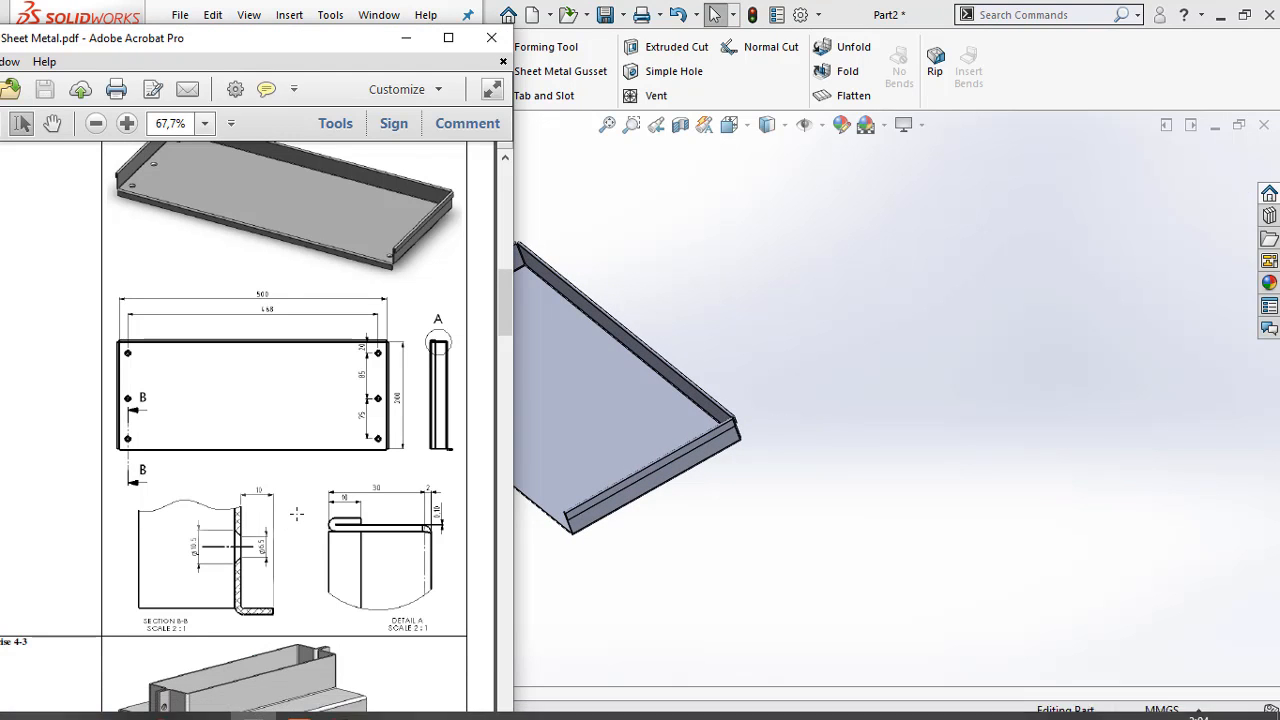
pyautogui.scroll(-3, 296, 502)
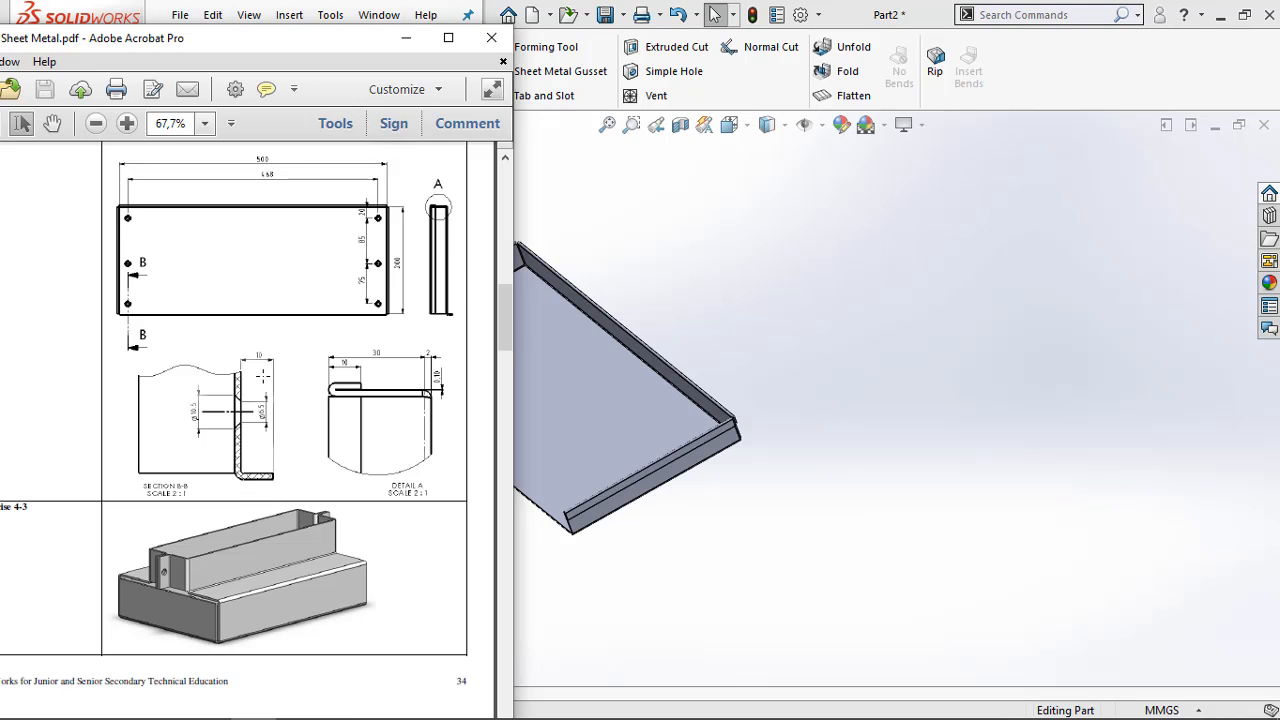
pyautogui.keyDown('ctrl'); pyautogui.scroll(2, 262, 375); pyautogui.keyUp('ctrl')
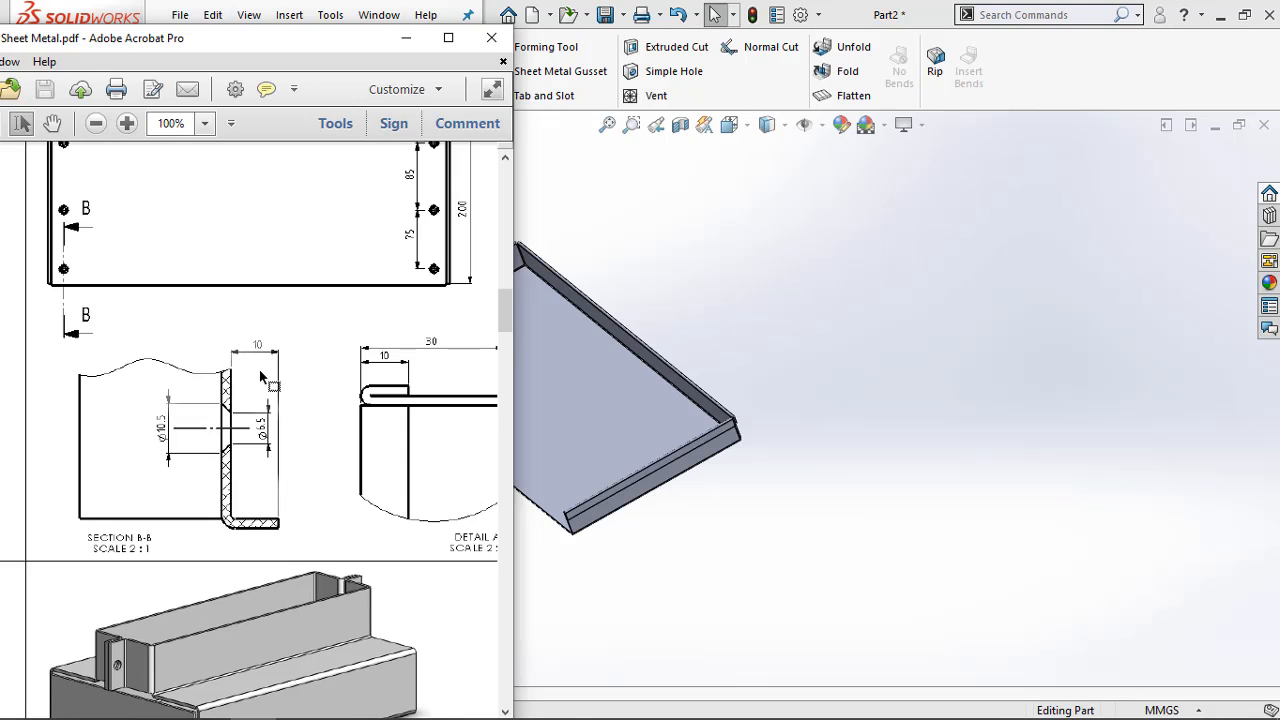
pyautogui.keyDown('ctrl'); pyautogui.scroll(2, 262, 378); pyautogui.keyUp('ctrl')
pyautogui.keyDown('ctrl'); pyautogui.scroll(-2, 257, 323); pyautogui.keyUp('ctrl')
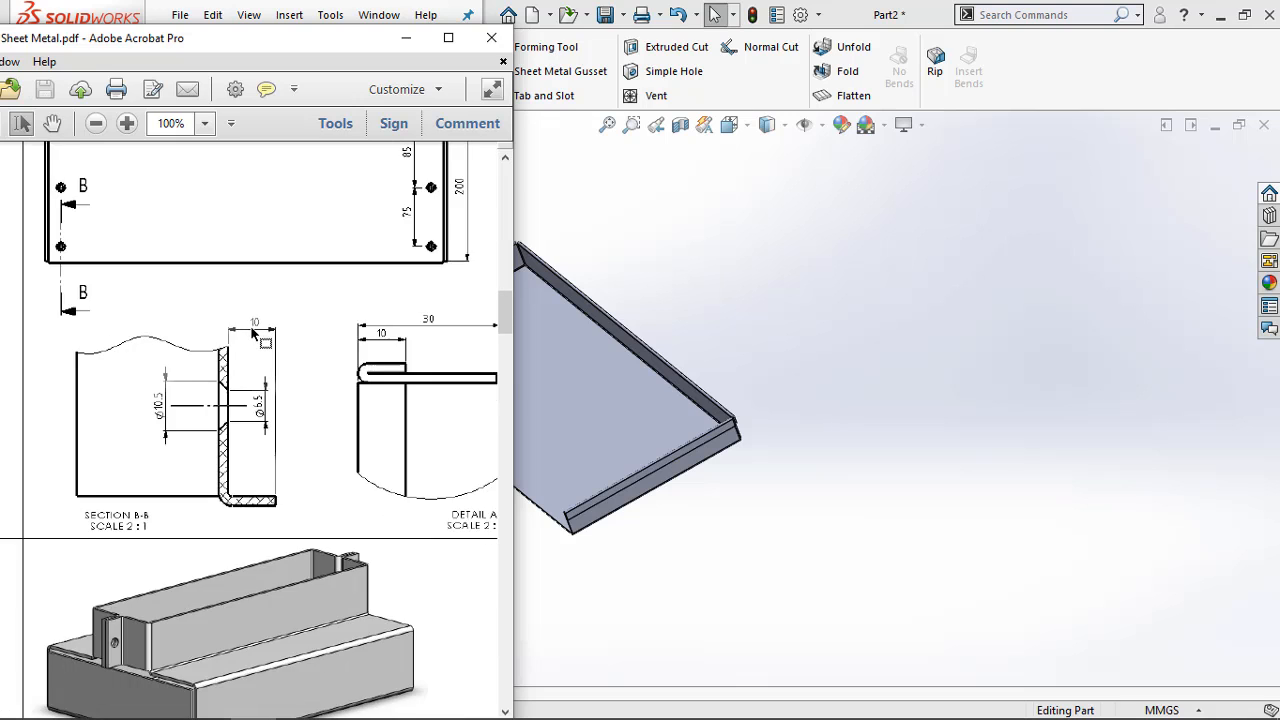
pyautogui.keyDown('ctrl'); pyautogui.scroll(1, 257, 336); pyautogui.keyUp('ctrl')
pyautogui.keyDown('ctrl'); pyautogui.scroll(-3, 265, 336); pyautogui.keyUp('ctrl')
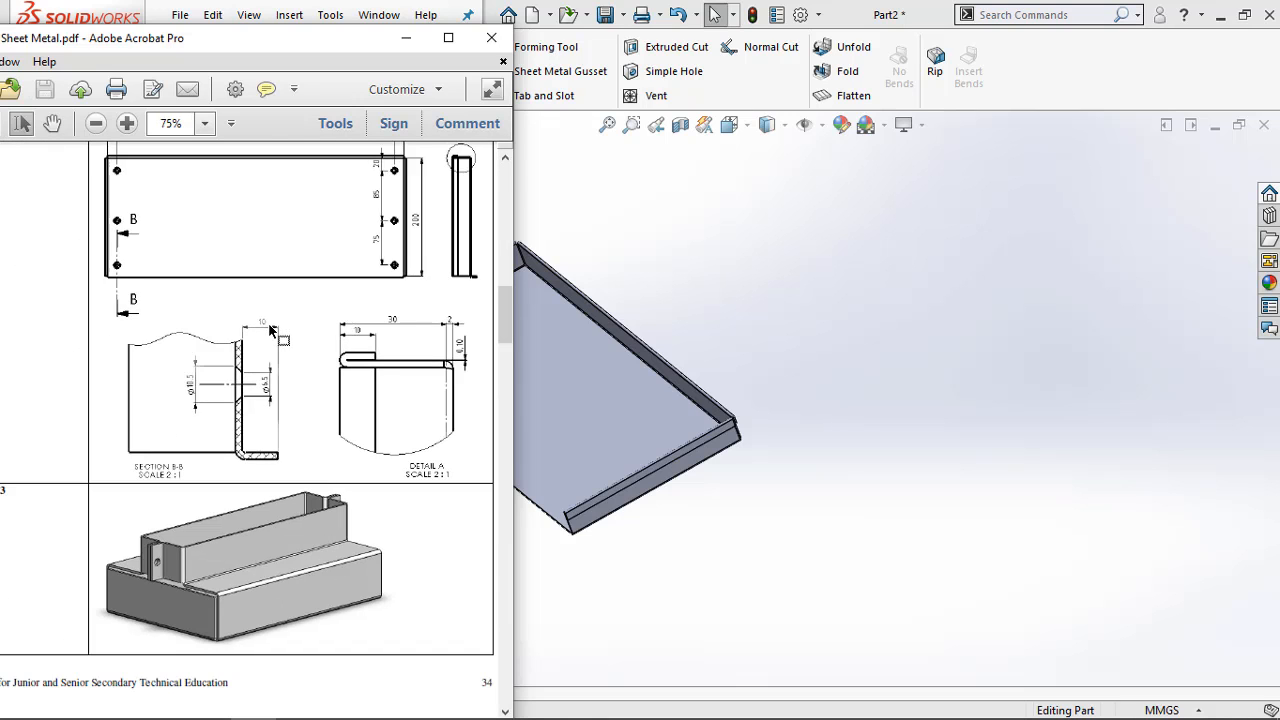
pyautogui.scroll(3, 271, 396)
pyautogui.scroll(3, 267, 424)
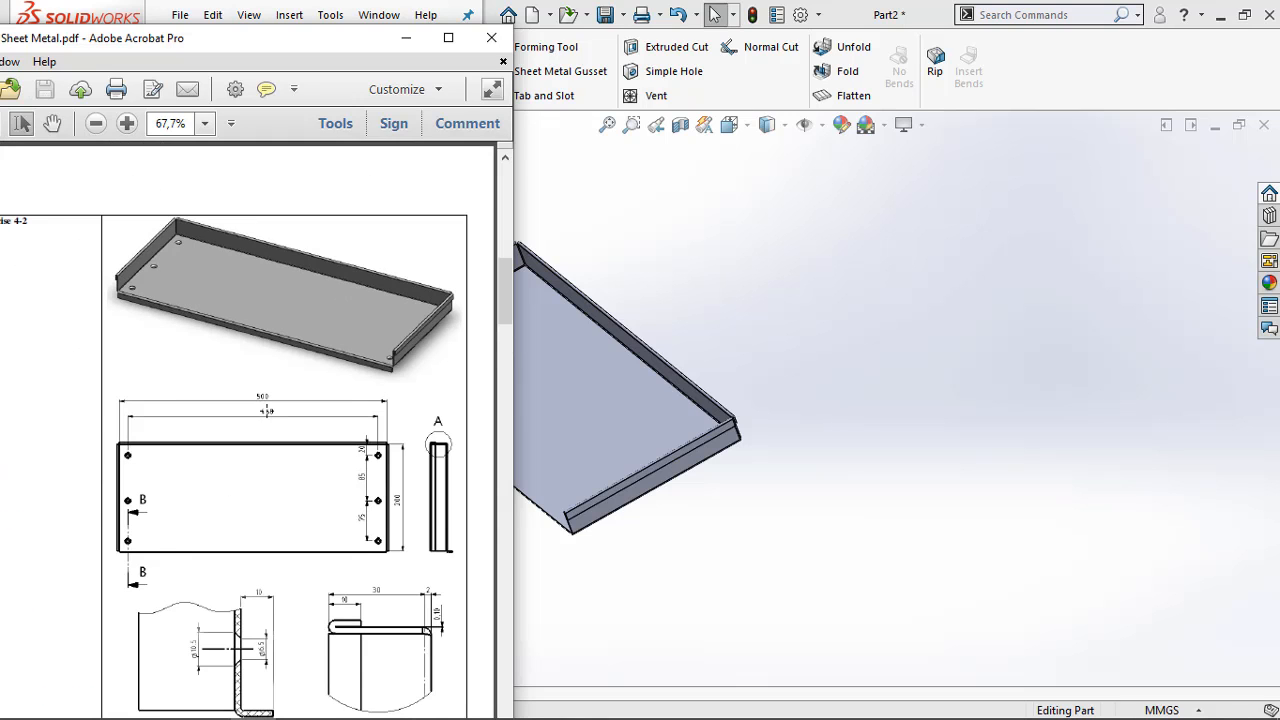
pyautogui.scroll(-3, 266, 407)
pyautogui.scroll(-3, 265, 431)
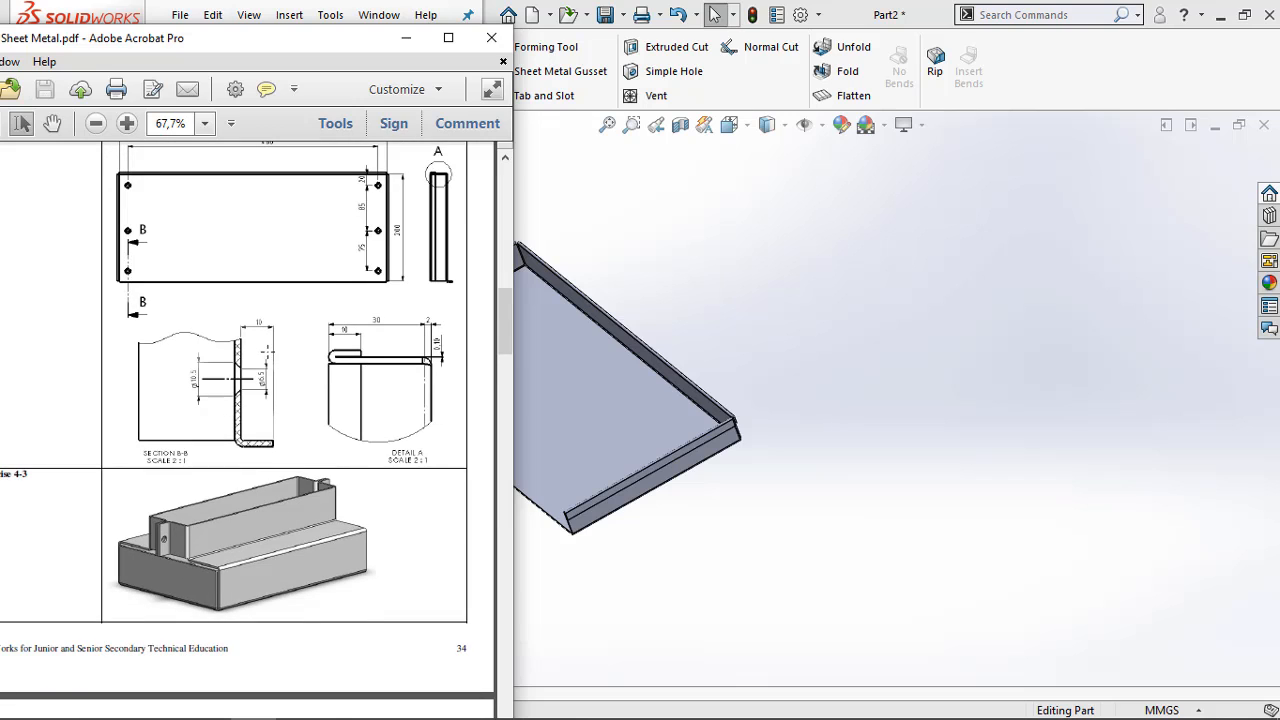
pyautogui.keyDown('ctrl'); pyautogui.scroll(3, 255, 340); pyautogui.keyUp('ctrl')
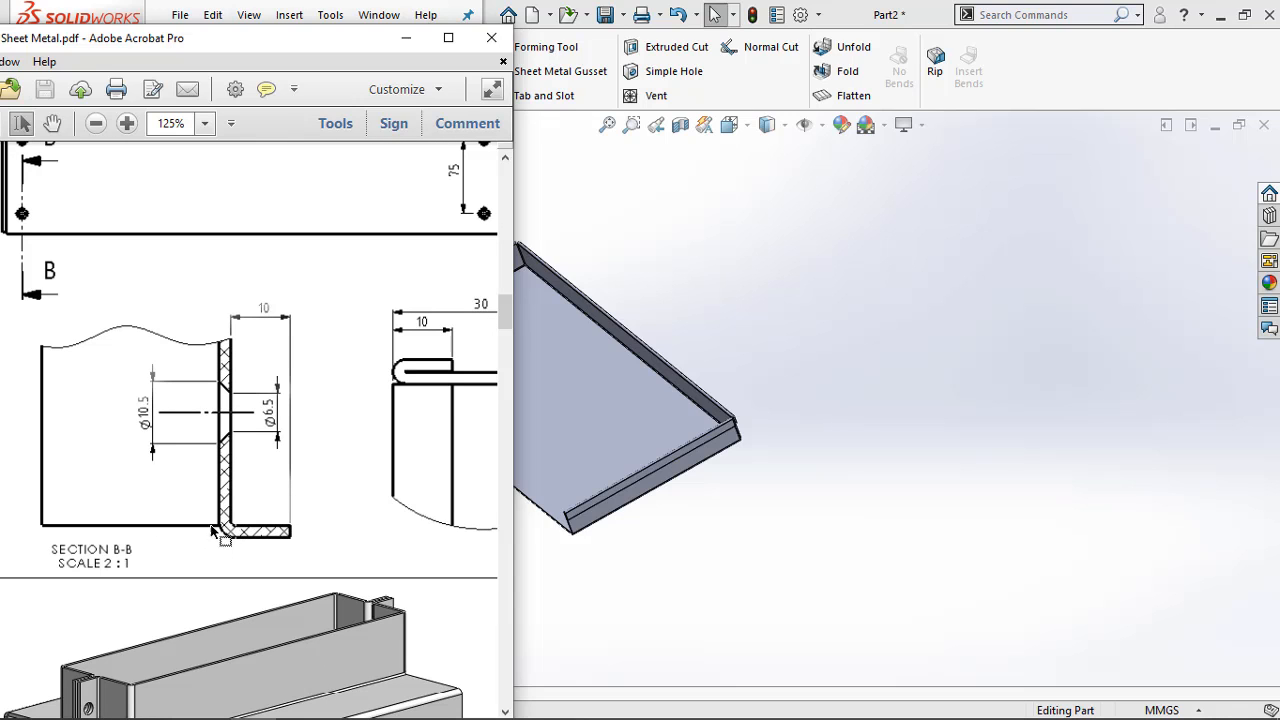
pyautogui.click(405, 37)
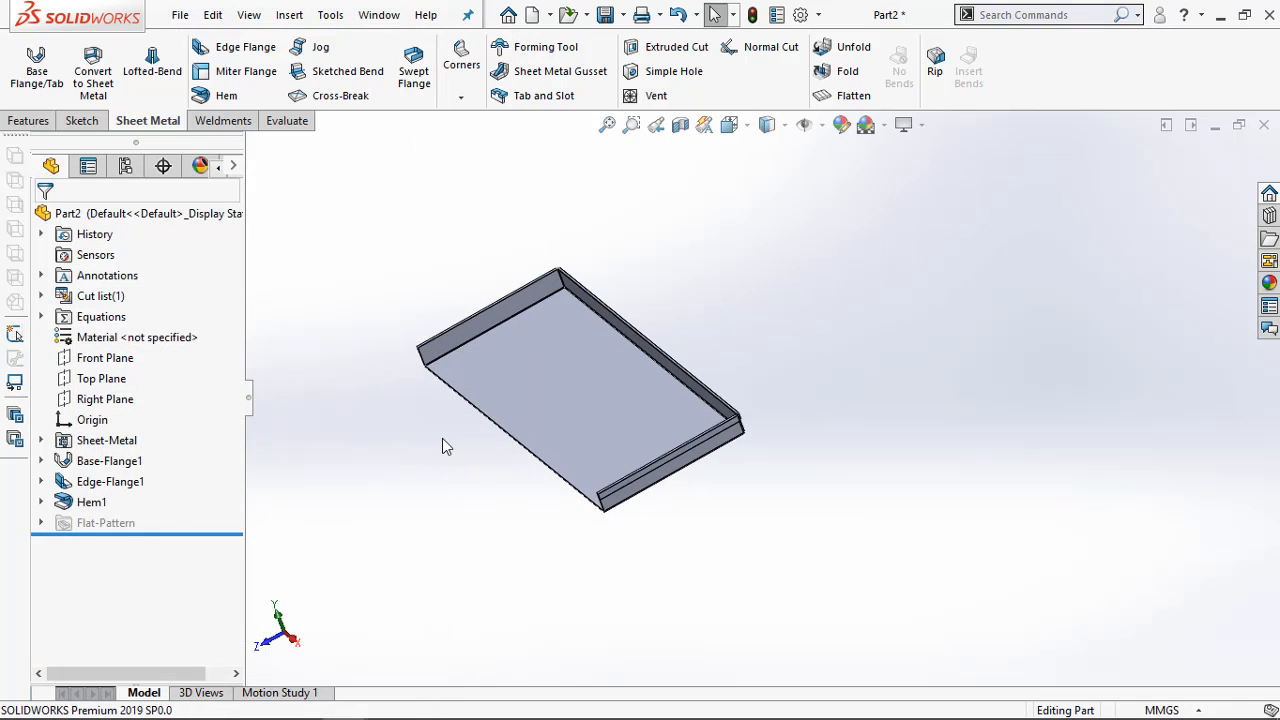
# Start an Edge Flange on the open front long edge of the base plate
pyautogui.moveTo(442, 438); pyautogui.dragTo(393, 453, button='middle')
pyautogui.scroll(-3, 393, 453)
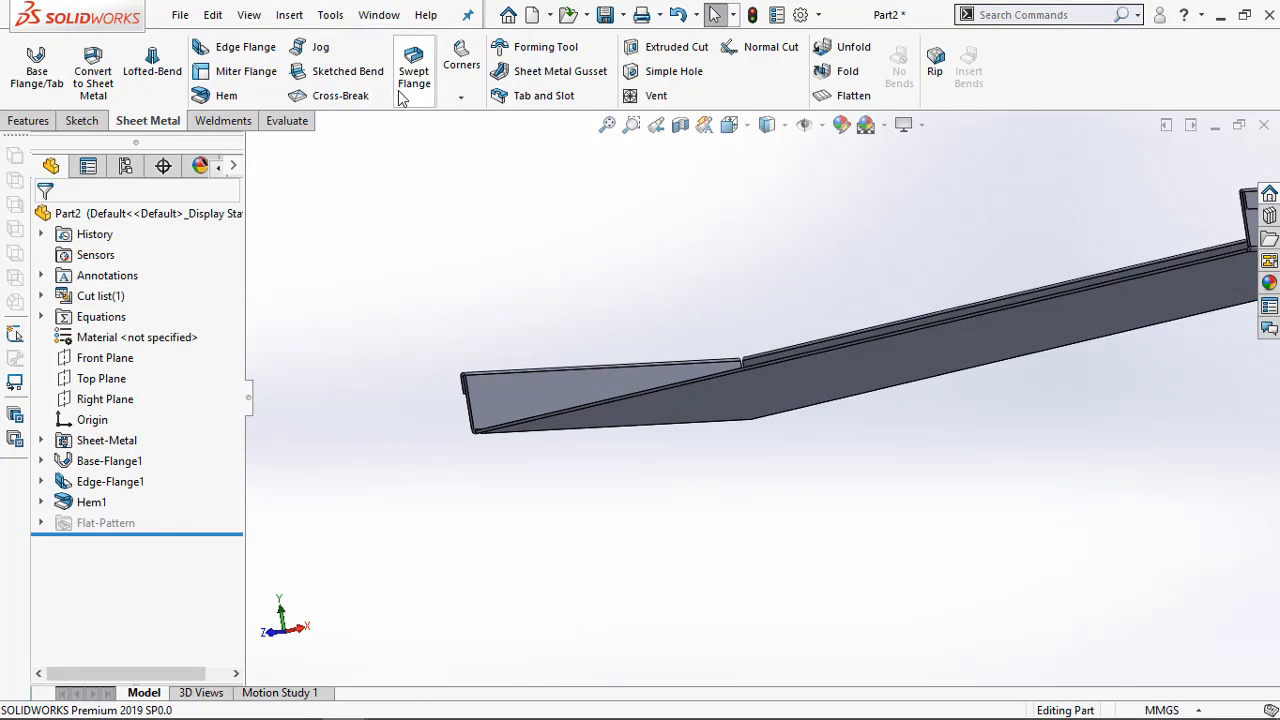
pyautogui.click(259, 54)
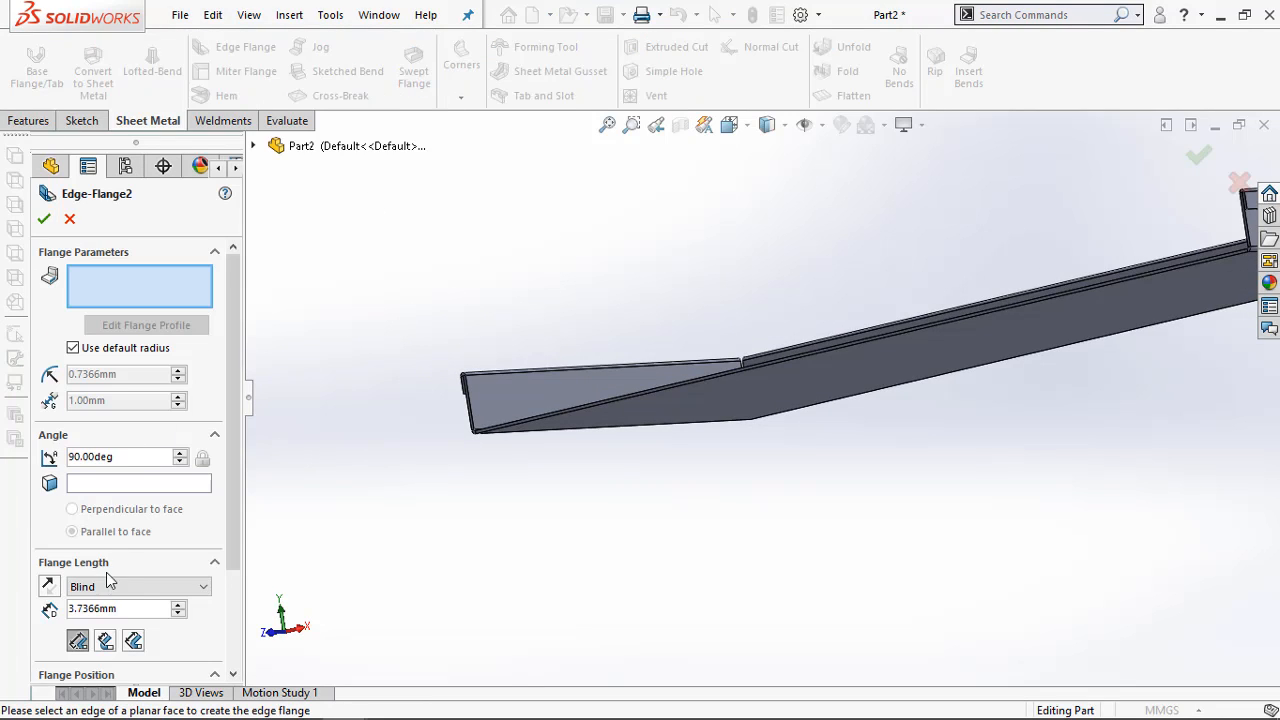
pyautogui.scroll(-1, 109, 585)
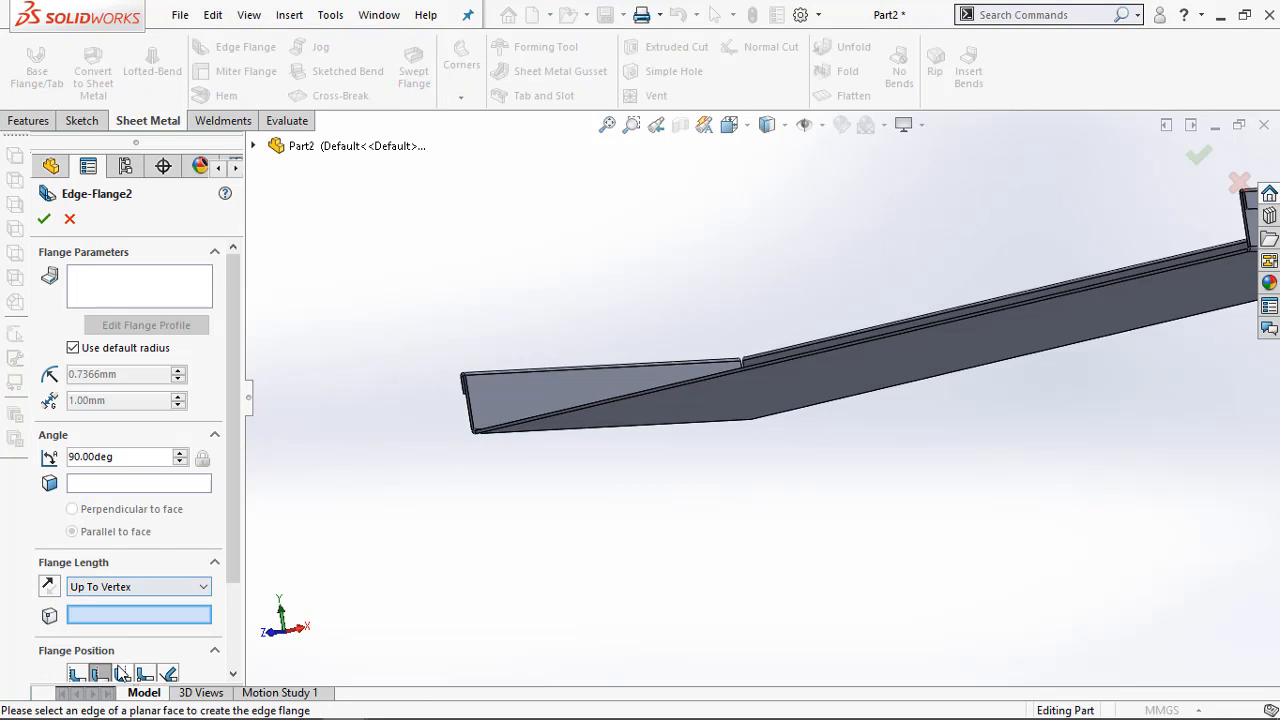
pyautogui.click(166, 300)
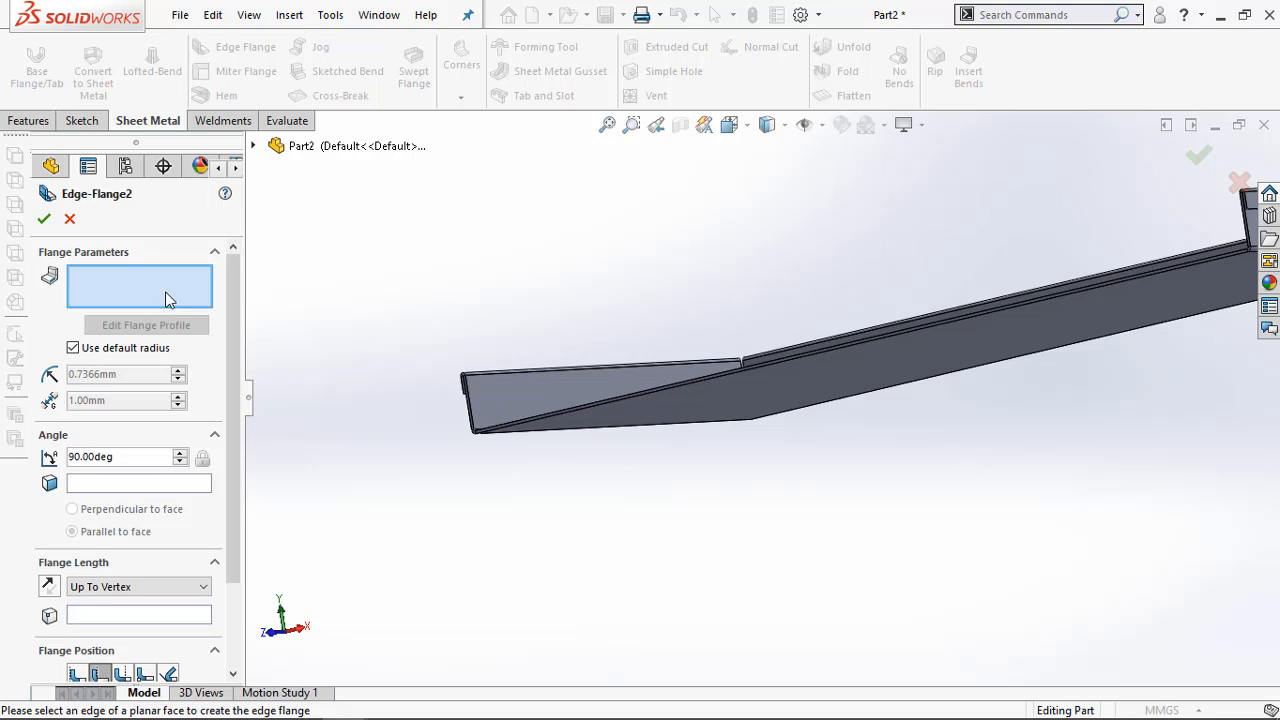
pyautogui.click(517, 433)
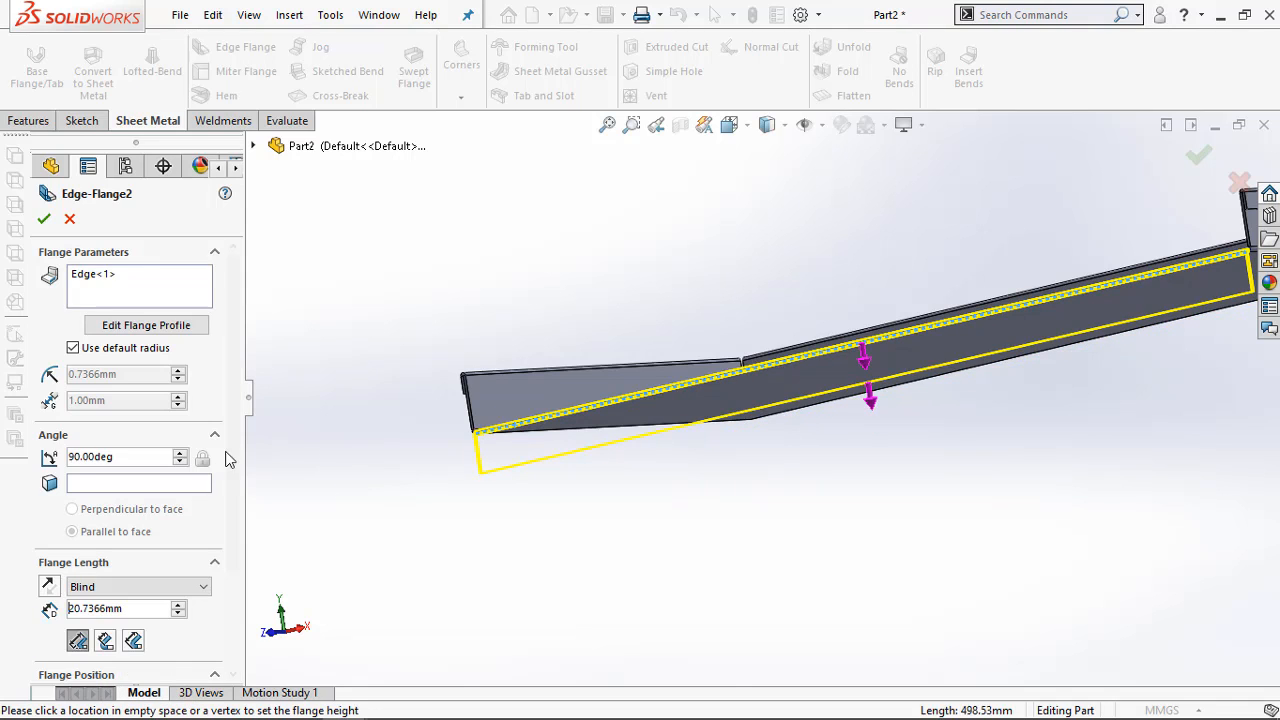
# Point the front edge flange downward, set its blind length to 10 mm and create it
pyautogui.scroll(-3, 230, 500)
pyautogui.click(130, 475)
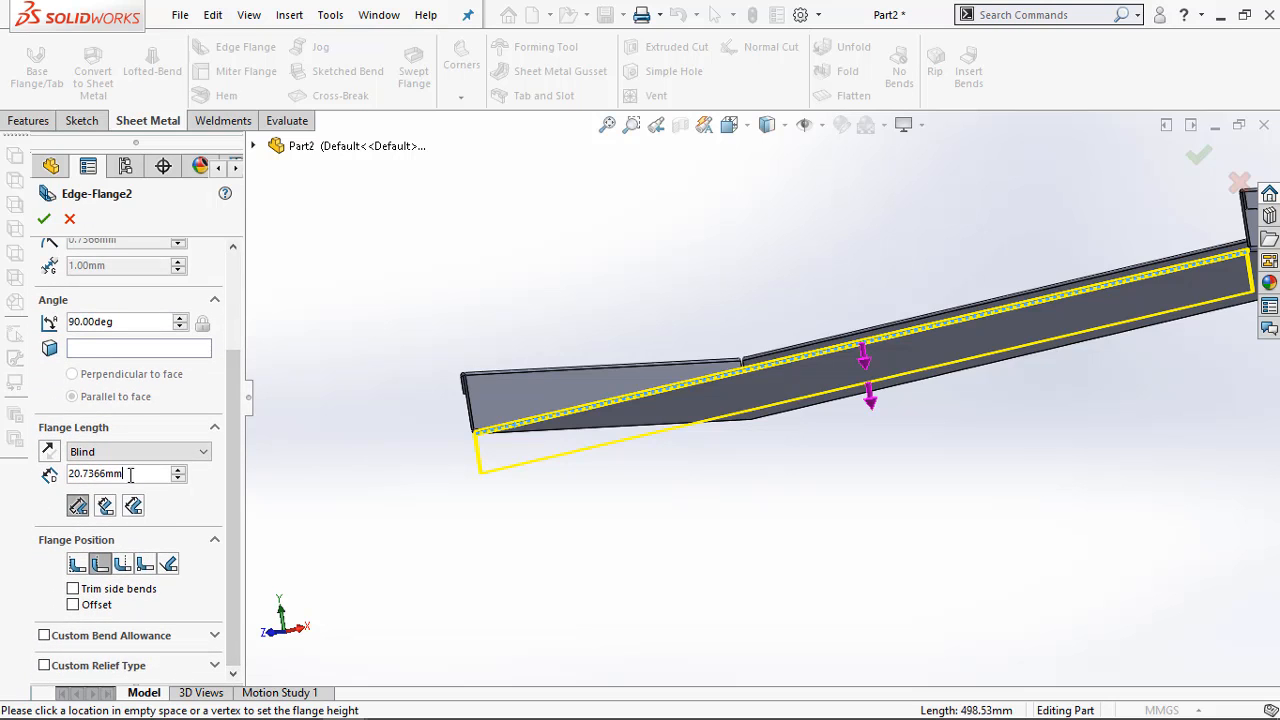
pyautogui.moveTo(130, 475); pyautogui.dragTo(68, 474)
pyautogui.write('10')
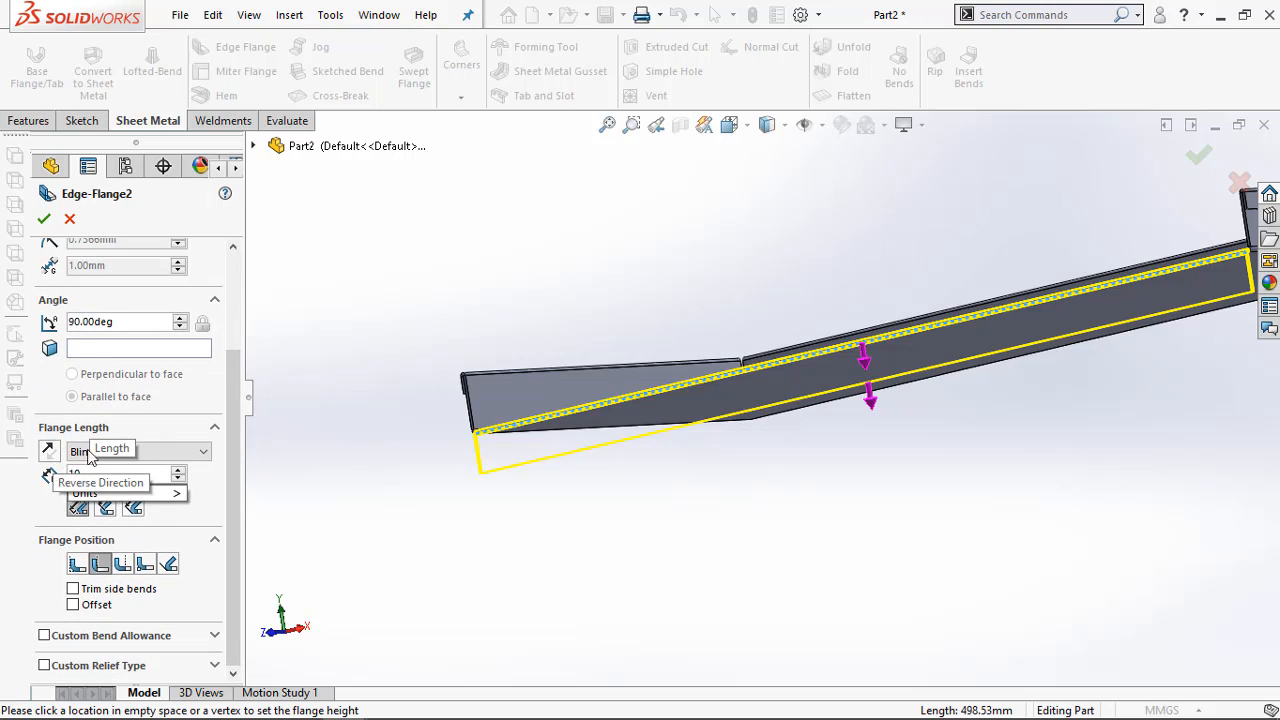
pyautogui.click(492, 492)
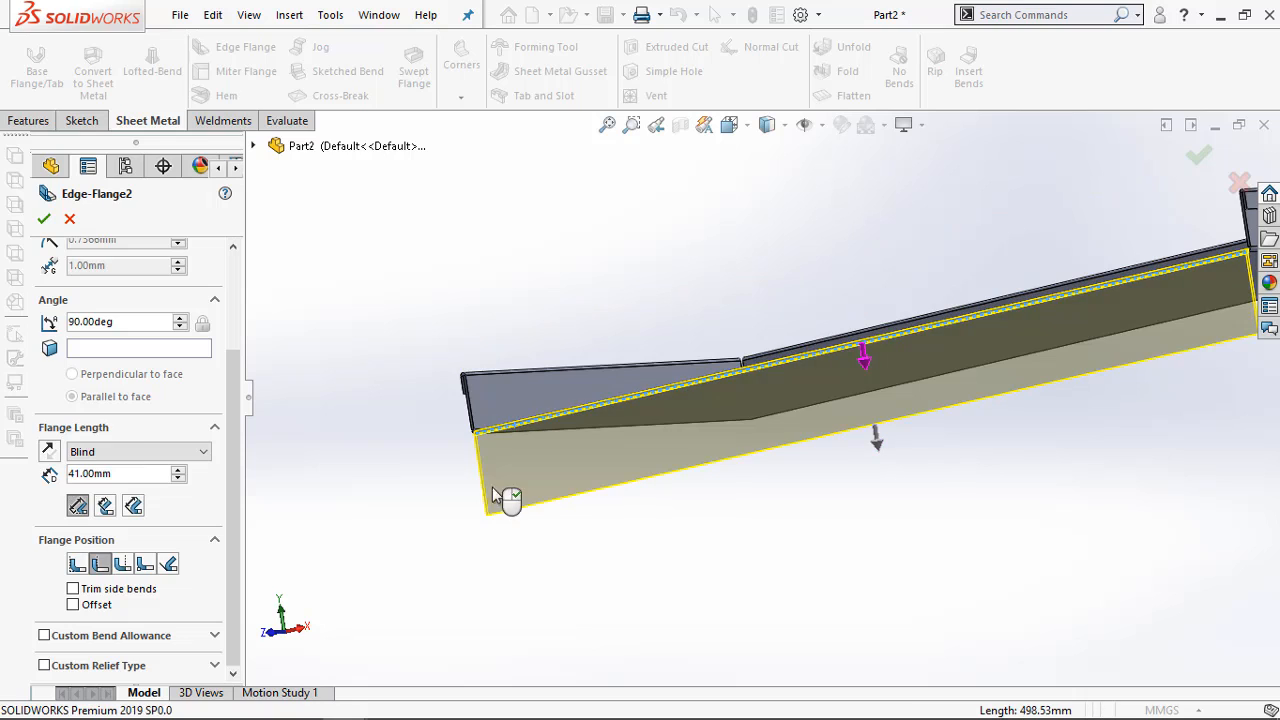
pyautogui.moveTo(135, 474); pyautogui.dragTo(68, 474)
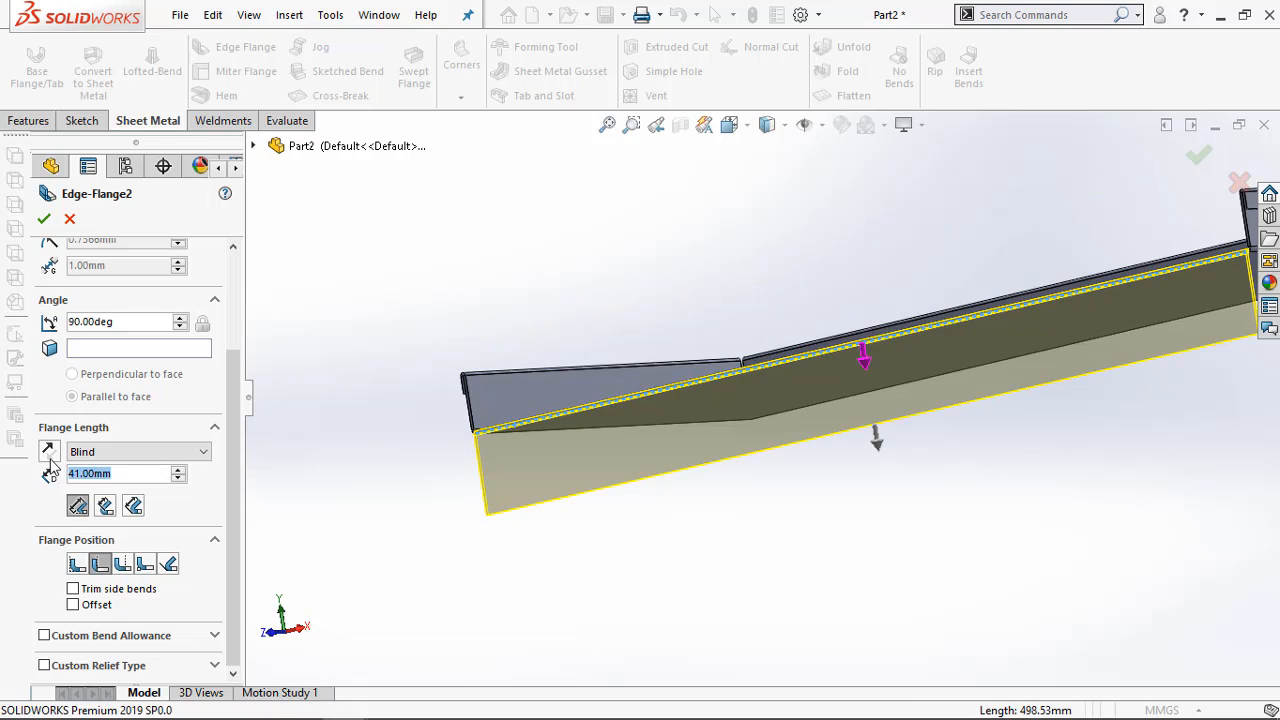
pyautogui.write('10')
pyautogui.press('Return')
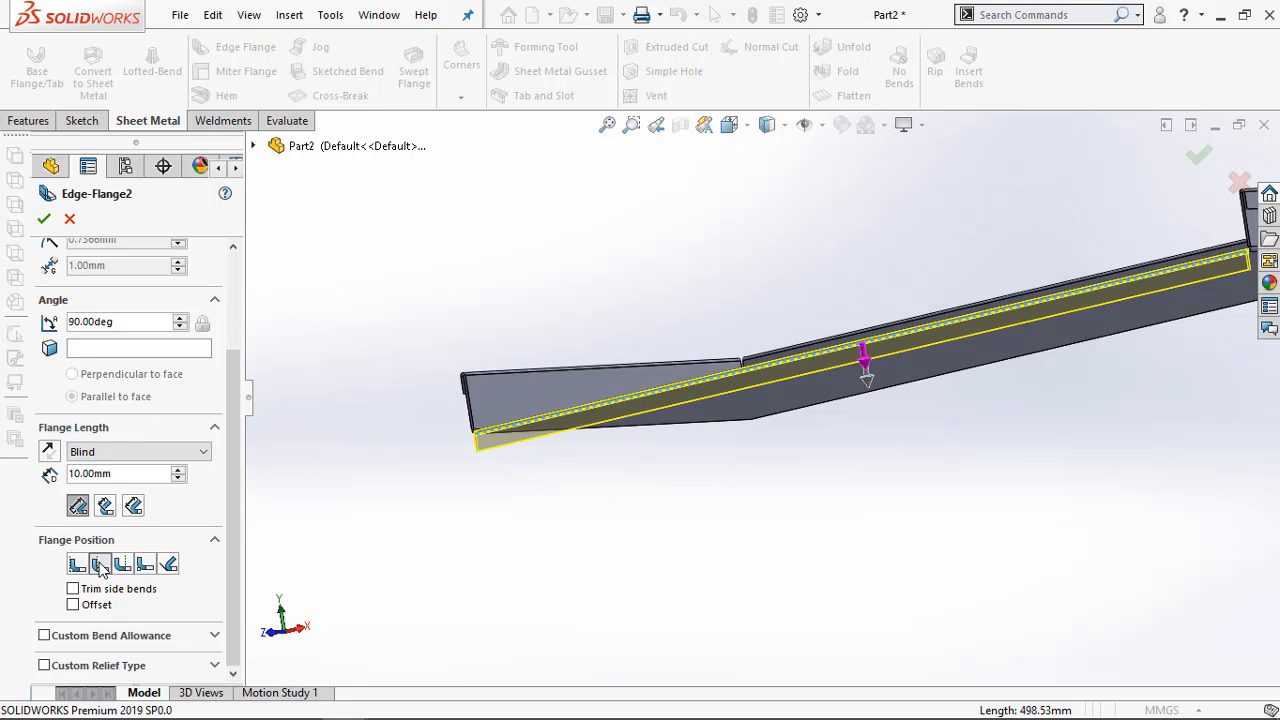
pyautogui.click(44, 218)
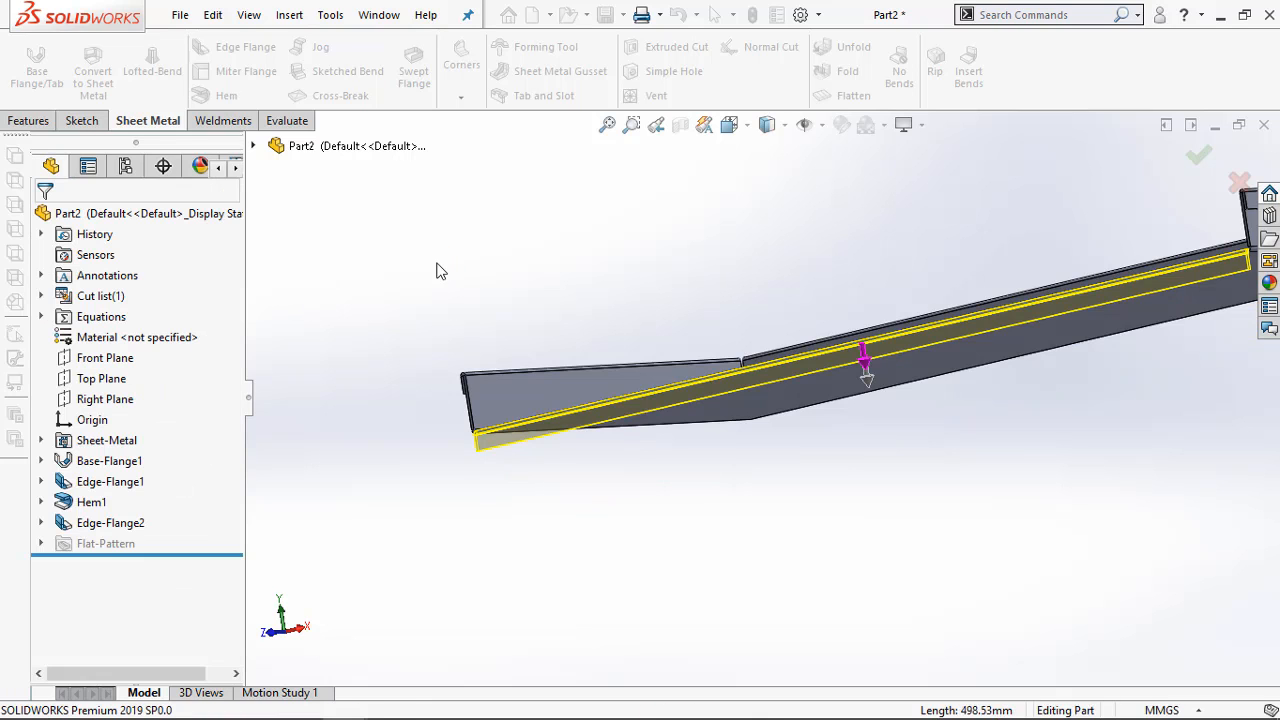
pyautogui.moveTo(437, 236); pyautogui.dragTo(411, 385, button='middle')
pyautogui.scroll(5, 402, 372)
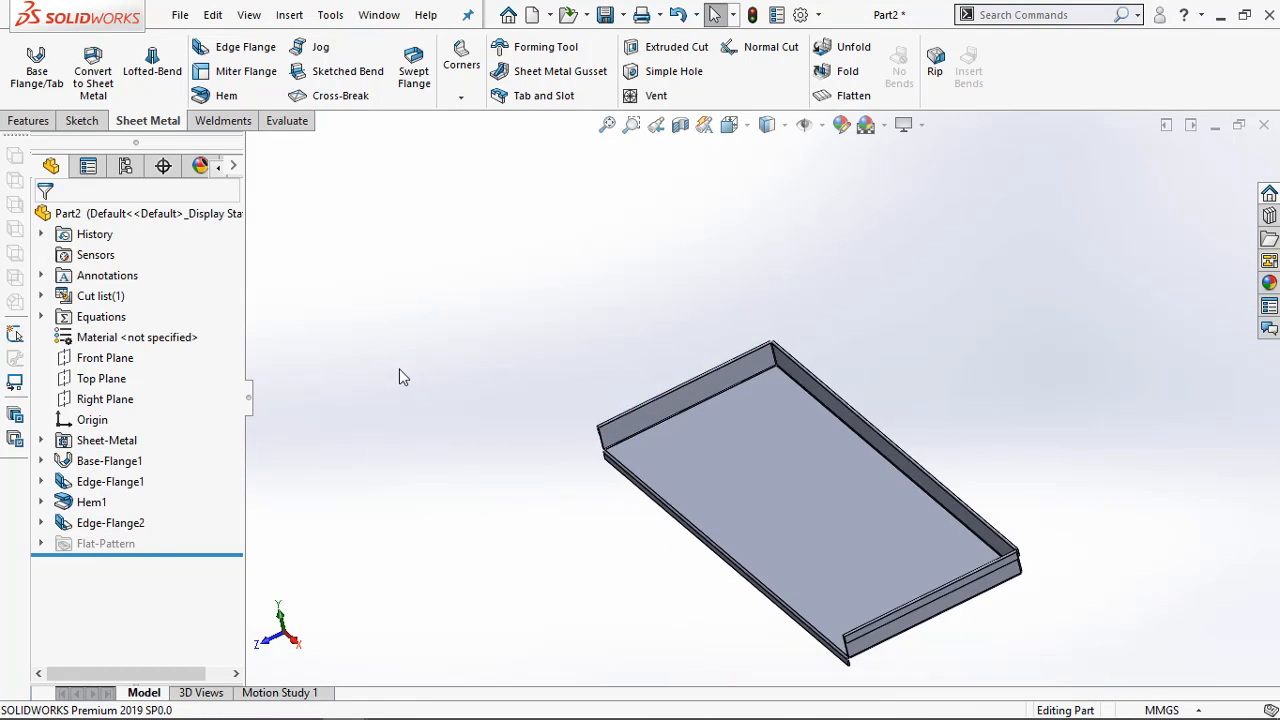
# Compare the tray with Section B-B and Detail A of Exercise 4-2 in the Acrobat PDF, then return to SOLIDWORKS
pyautogui.moveTo(745, 550); pyautogui.dragTo(798, 506, button='middle')
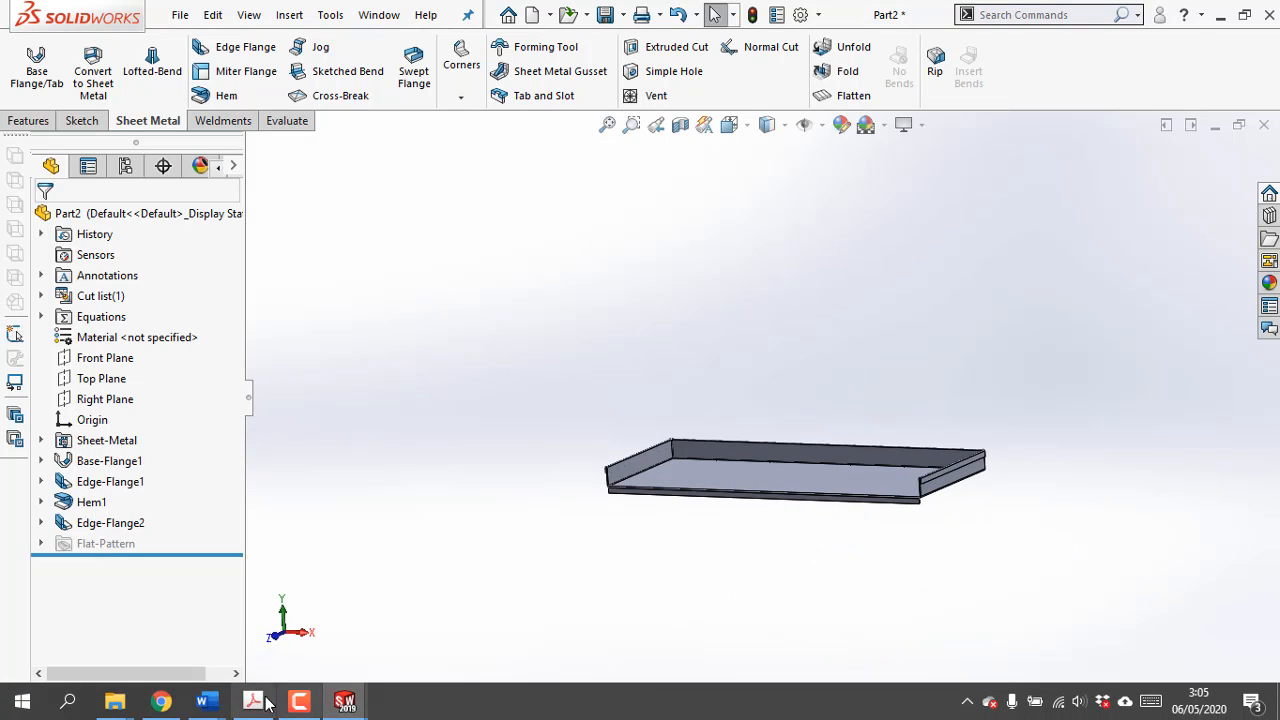
pyautogui.click(299, 701)
pyautogui.keyDown('ctrl'); pyautogui.scroll(-3, 280, 538); pyautogui.keyUp('ctrl')
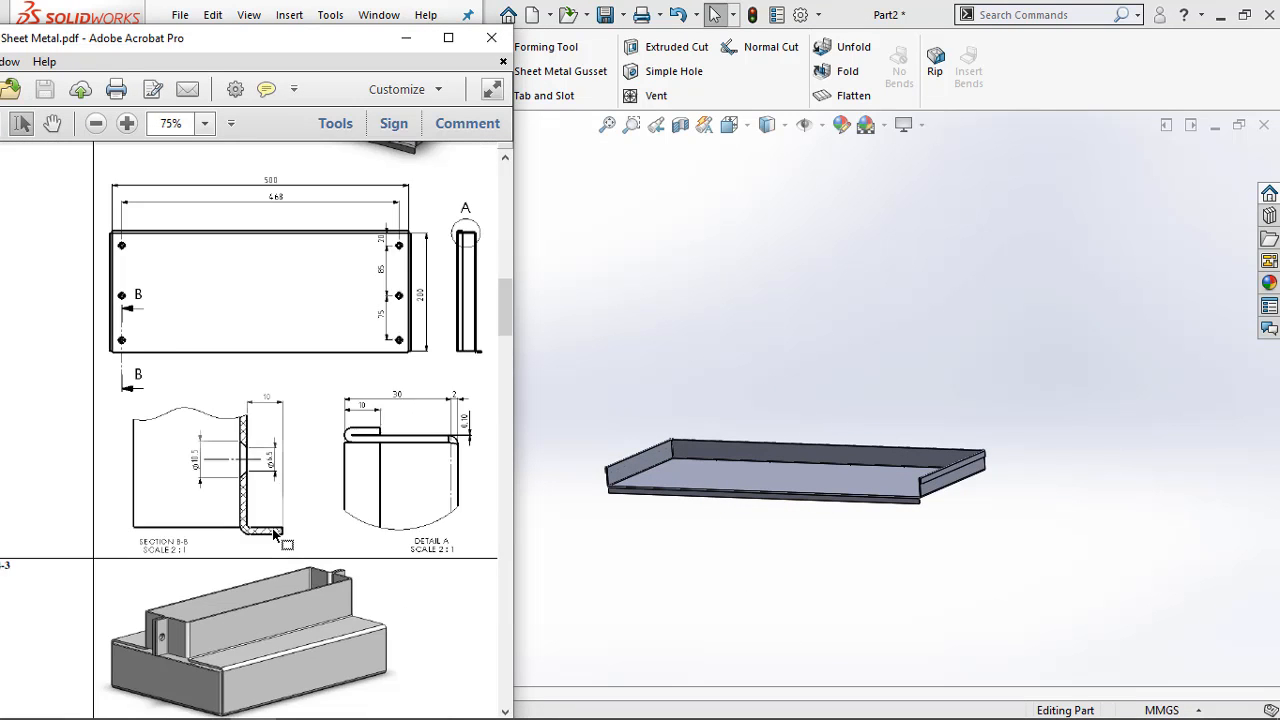
pyautogui.keyDown('ctrl'); pyautogui.scroll(4, 442, 461); pyautogui.keyUp('ctrl')
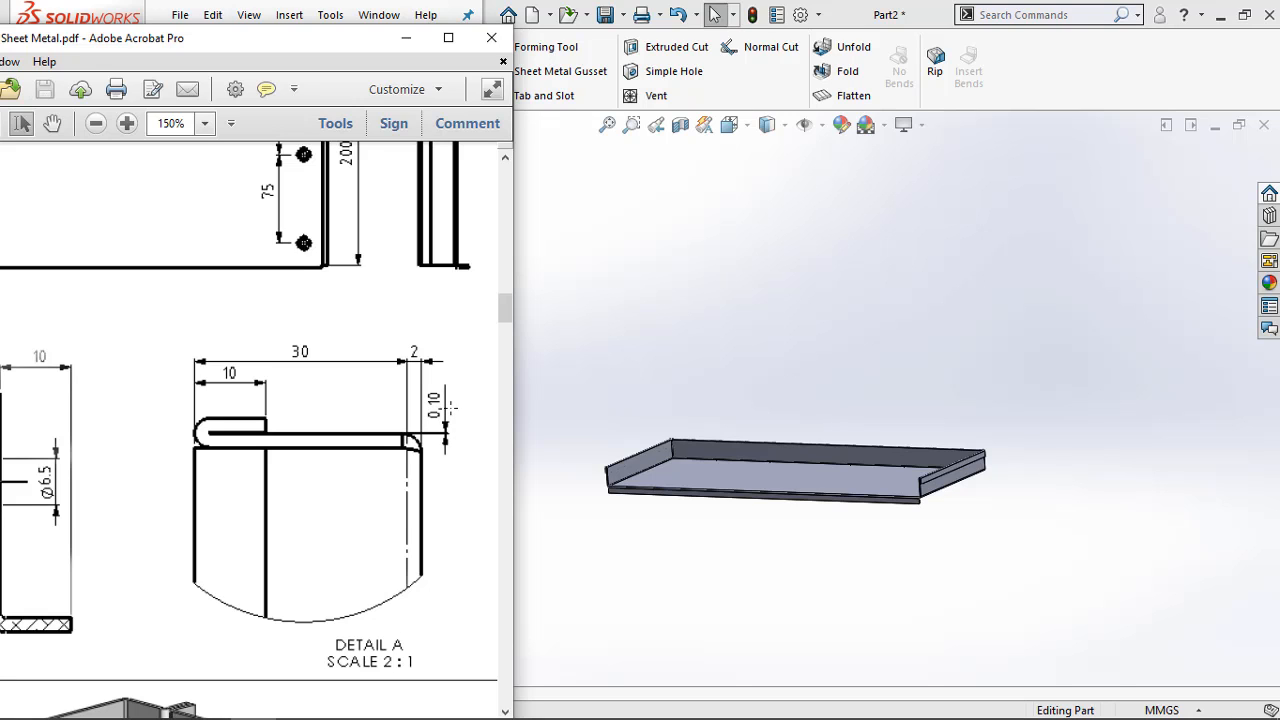
pyautogui.moveTo(576, 475); pyautogui.dragTo(623, 445, button='middle')
pyautogui.scroll(-4, 620, 468)
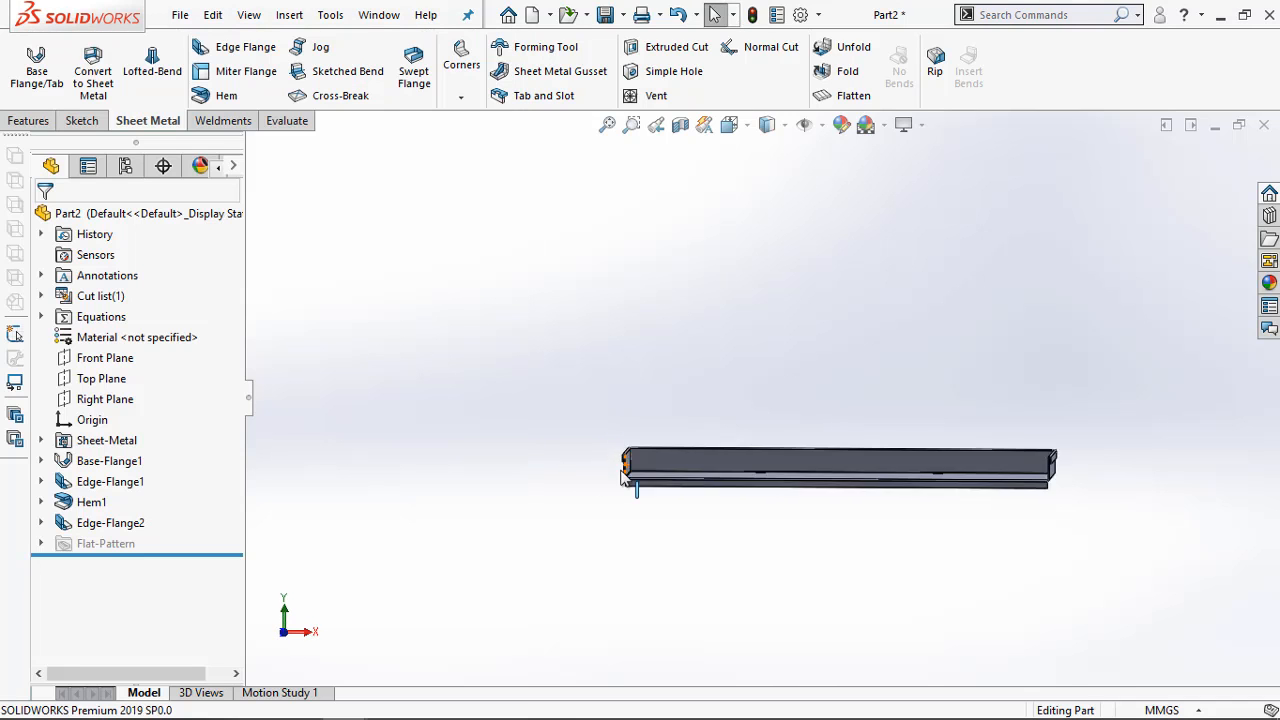
# Measure the gap between the folded hem and the end flange at the tray's front corner, then leave the Measure tool
pyautogui.scroll(-8, 634, 420)
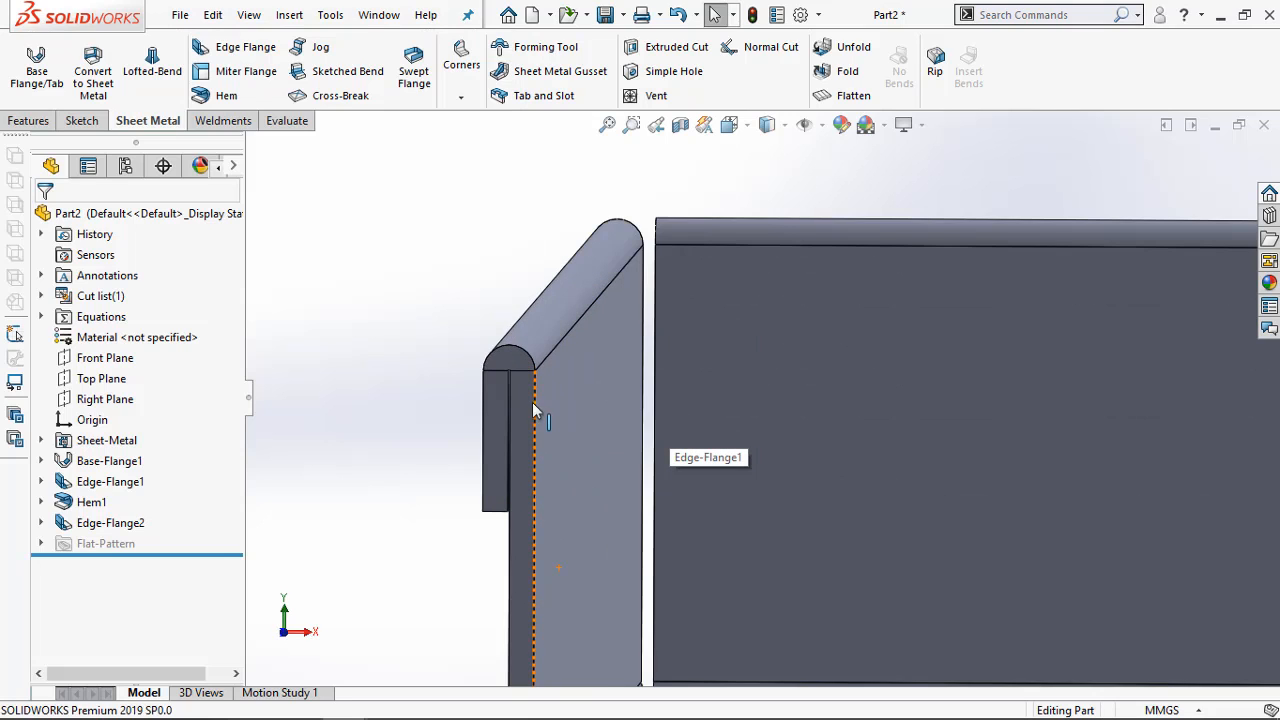
pyautogui.moveTo(541, 398); pyautogui.dragTo(526, 389, button='middle')
pyautogui.scroll(-6, 511, 426)
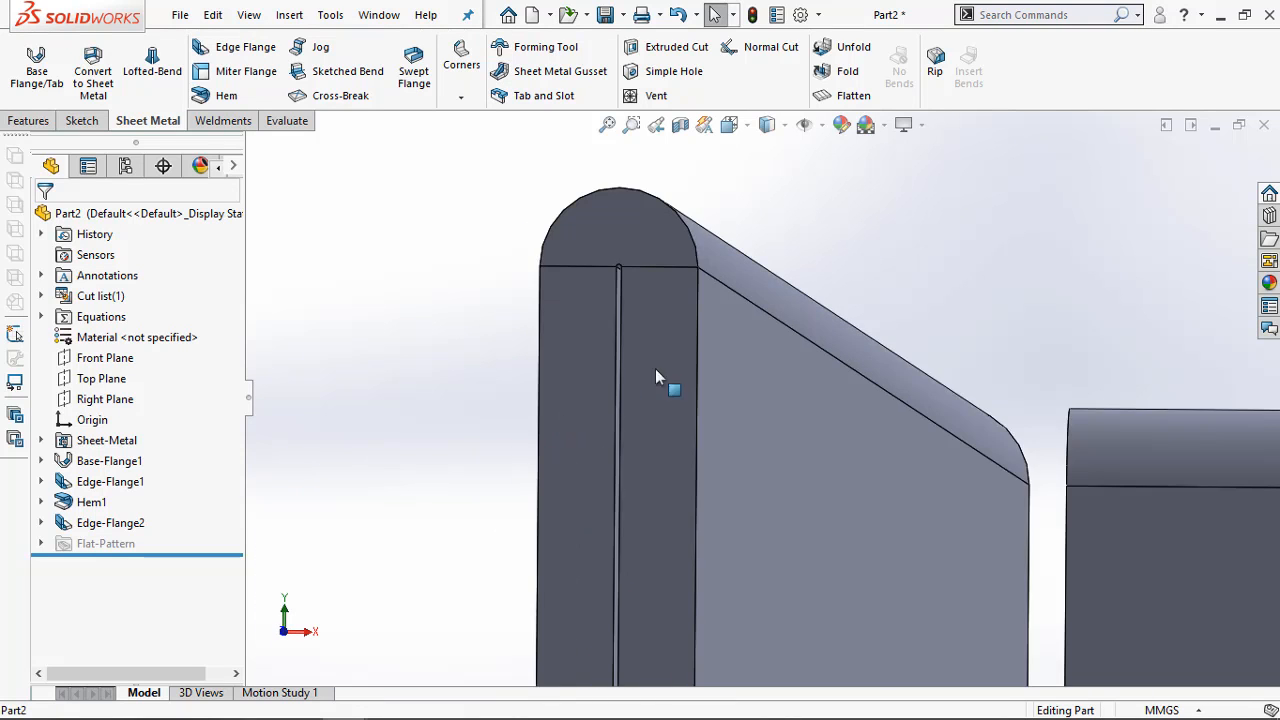
pyautogui.moveTo(655, 368); pyautogui.dragTo(669, 357, button='middle')
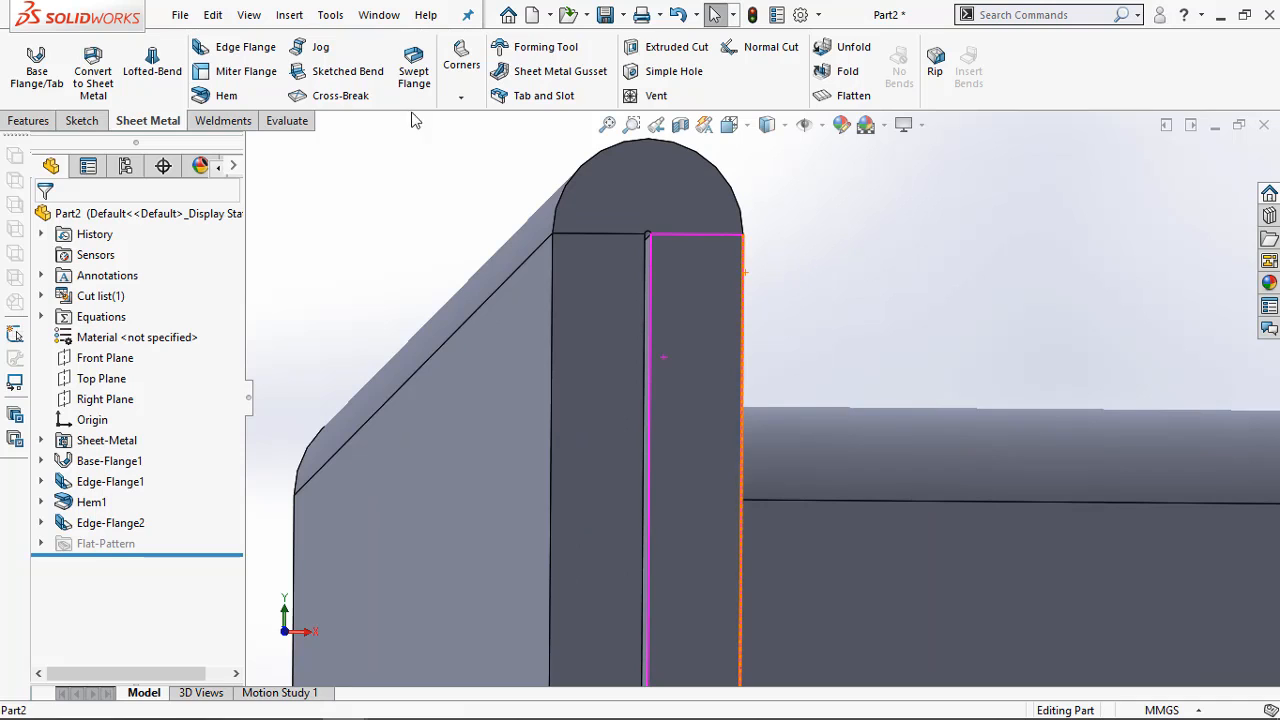
pyautogui.click(290, 121)
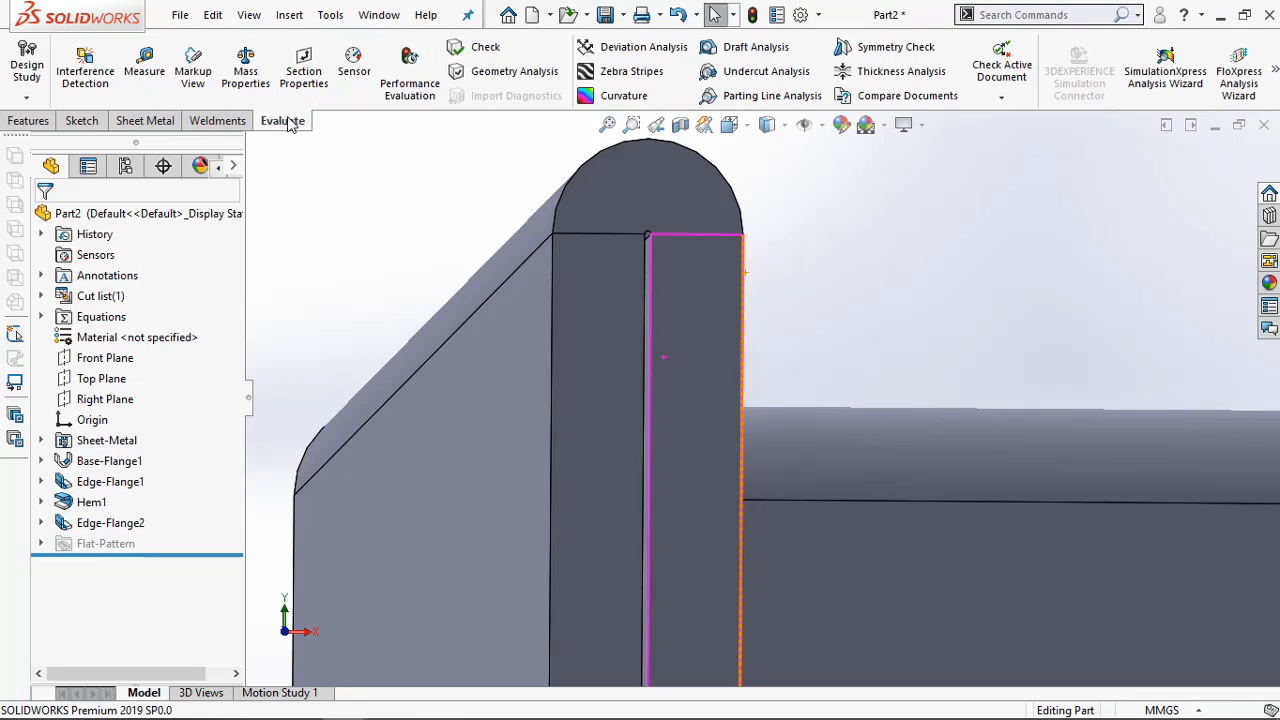
pyautogui.click(150, 66)
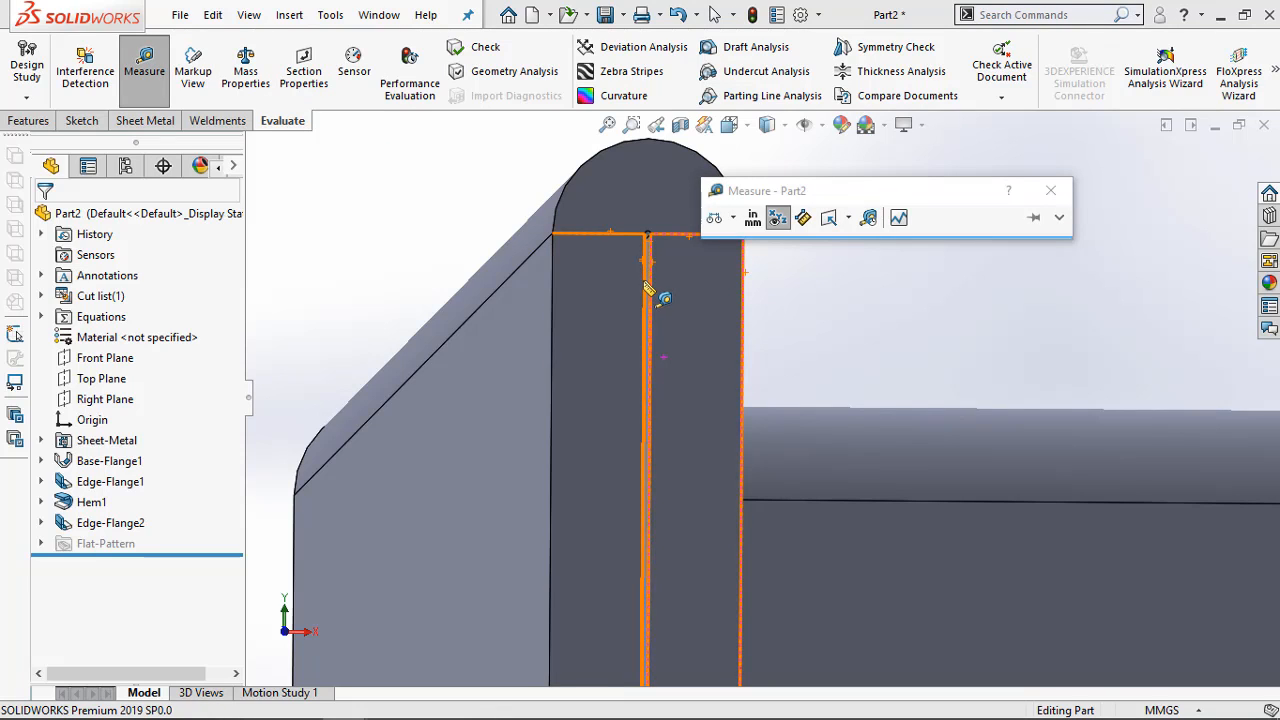
pyautogui.click(645, 281)
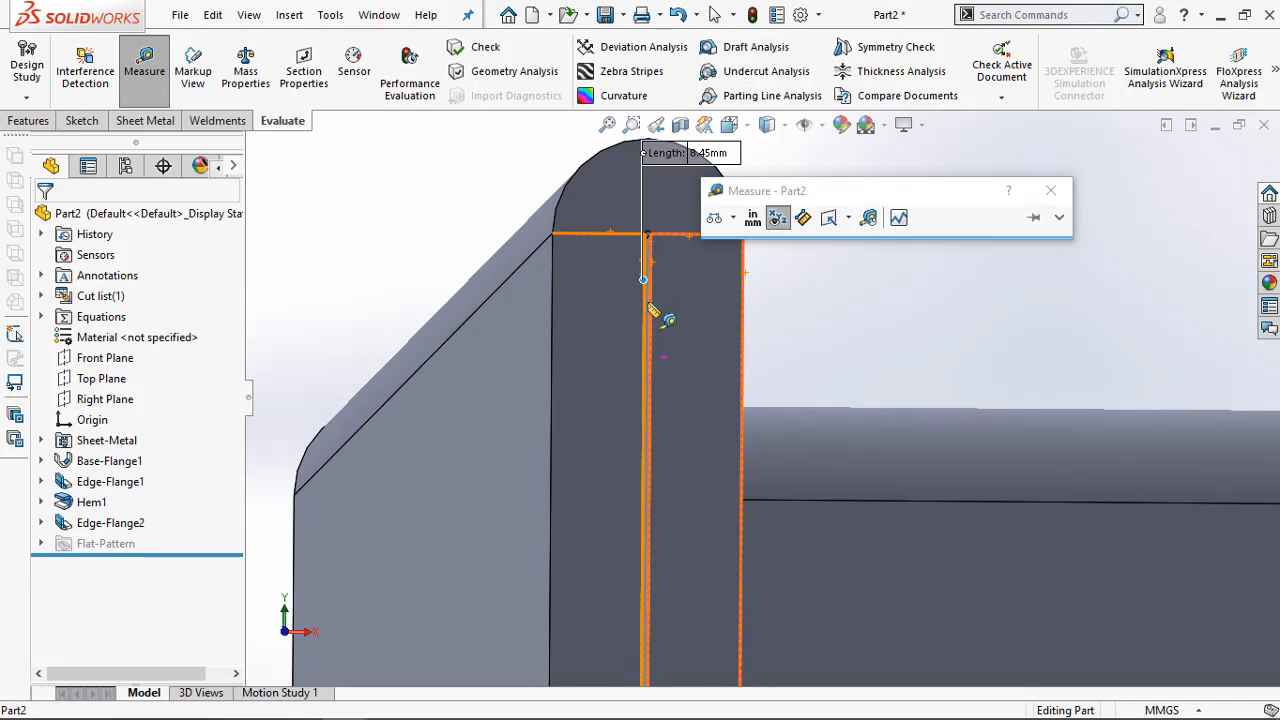
pyautogui.moveTo(814, 297); pyautogui.dragTo(794, 289, button='middle')
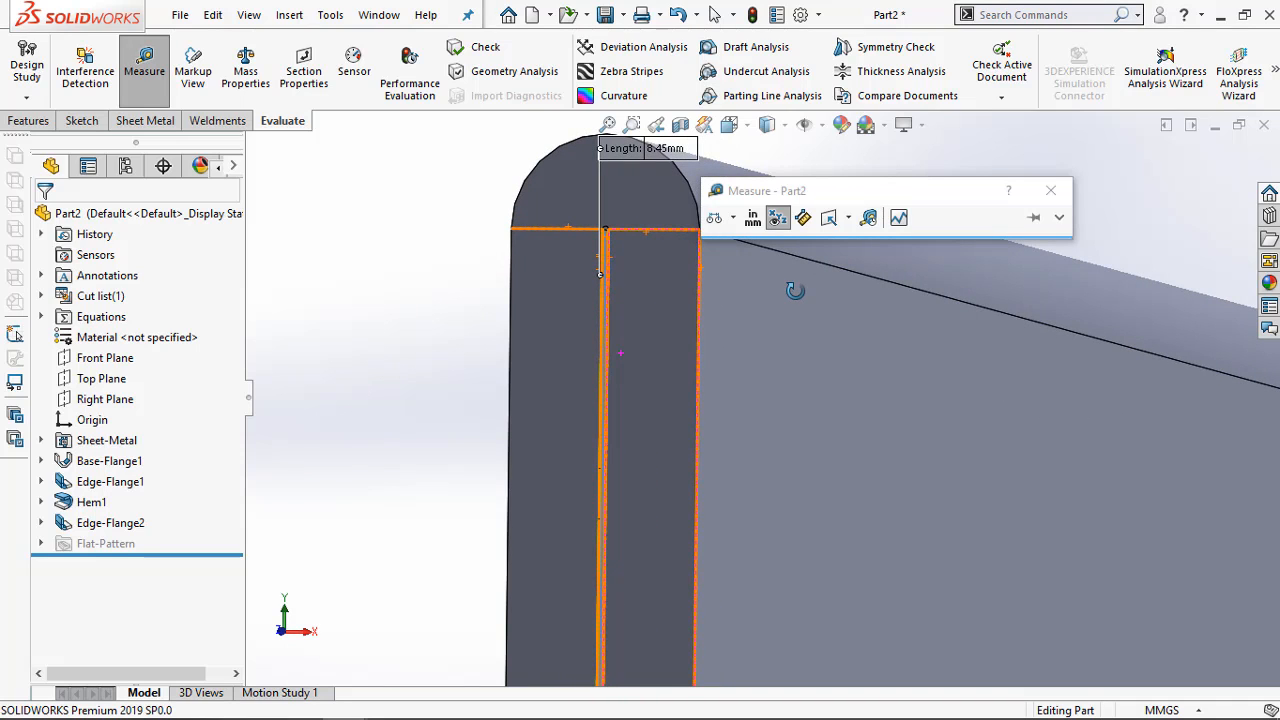
pyautogui.scroll(-2, 621, 276)
pyautogui.scroll(-1, 621, 280)
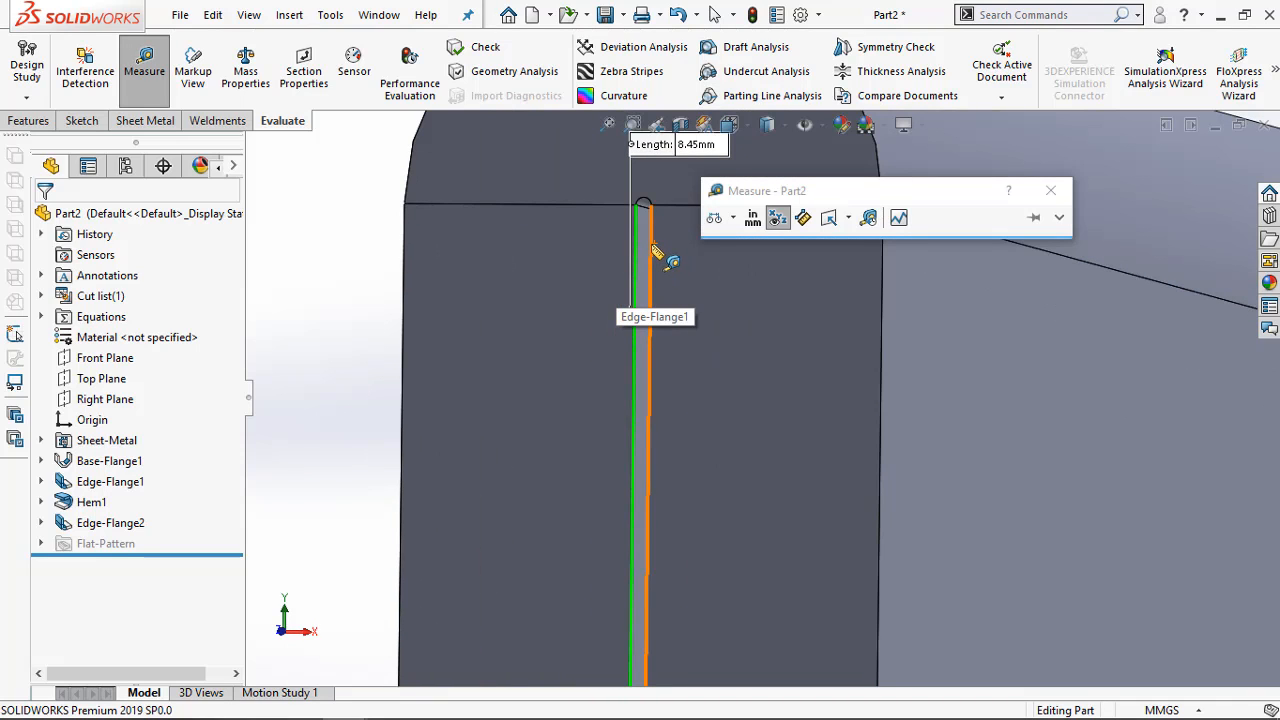
pyautogui.click(650, 246)
pyautogui.scroll(1, 703, 259)
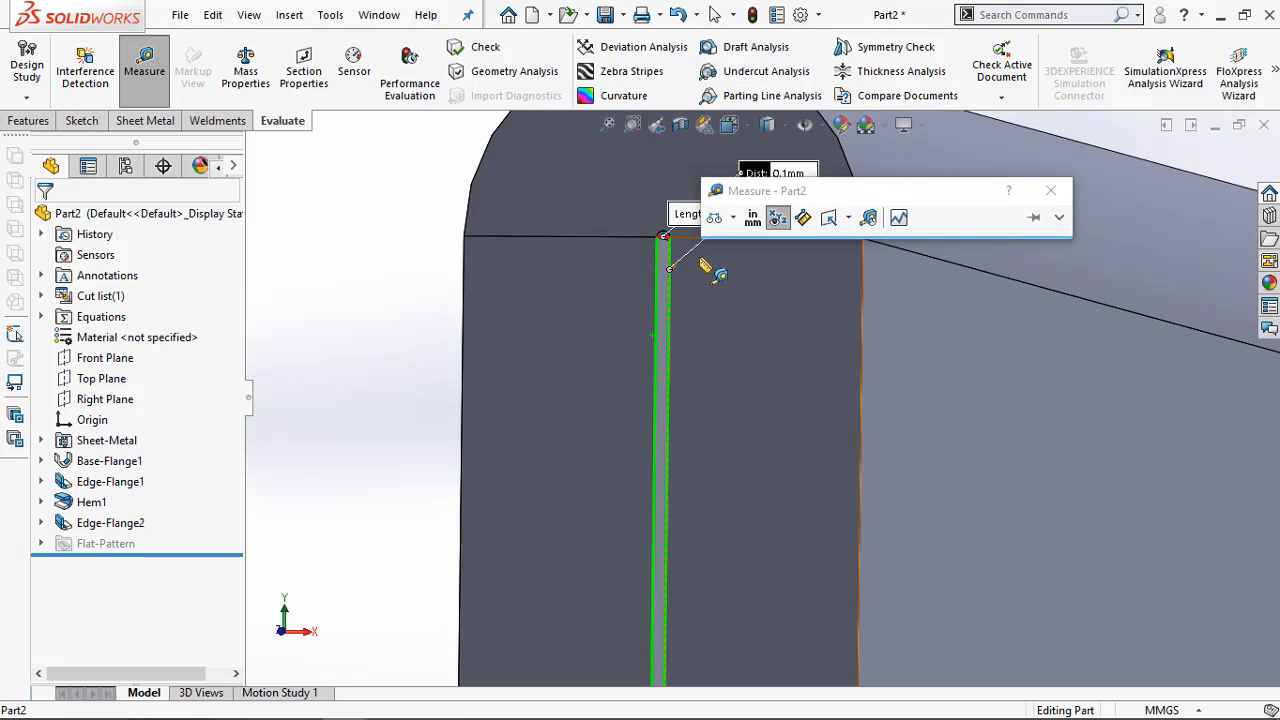
pyautogui.click(794, 176)
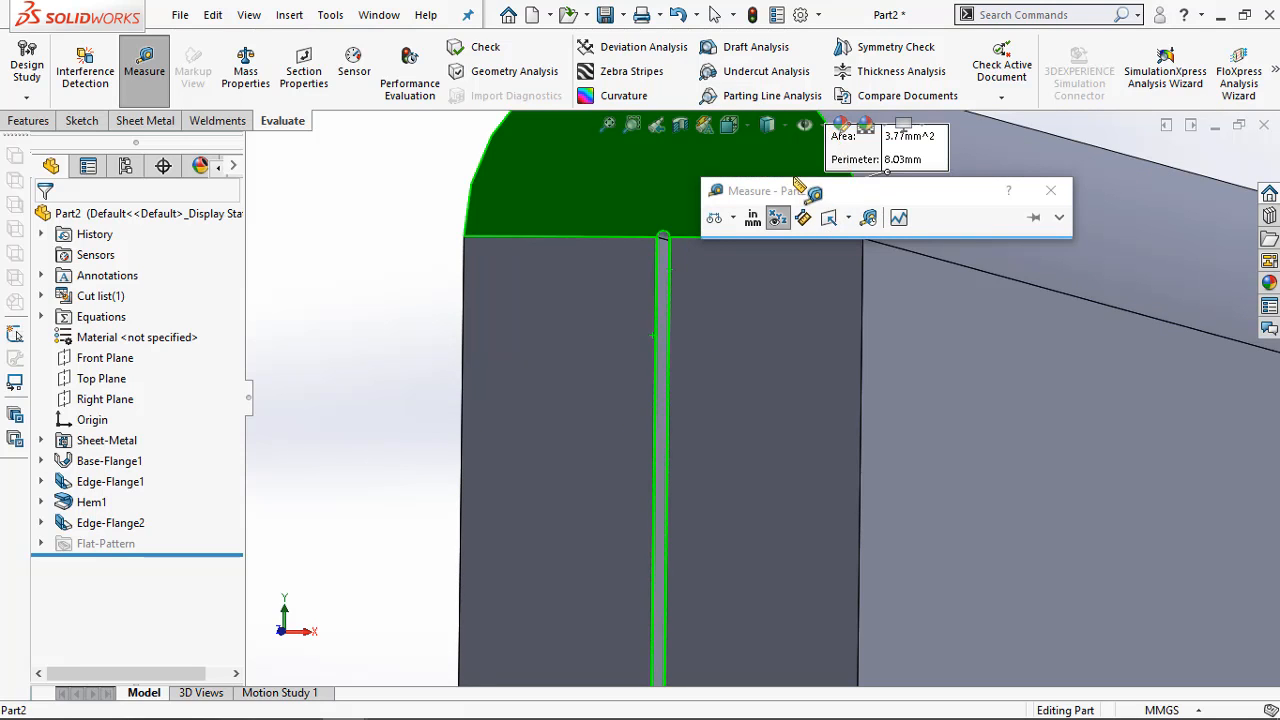
pyautogui.scroll(2, 684, 290)
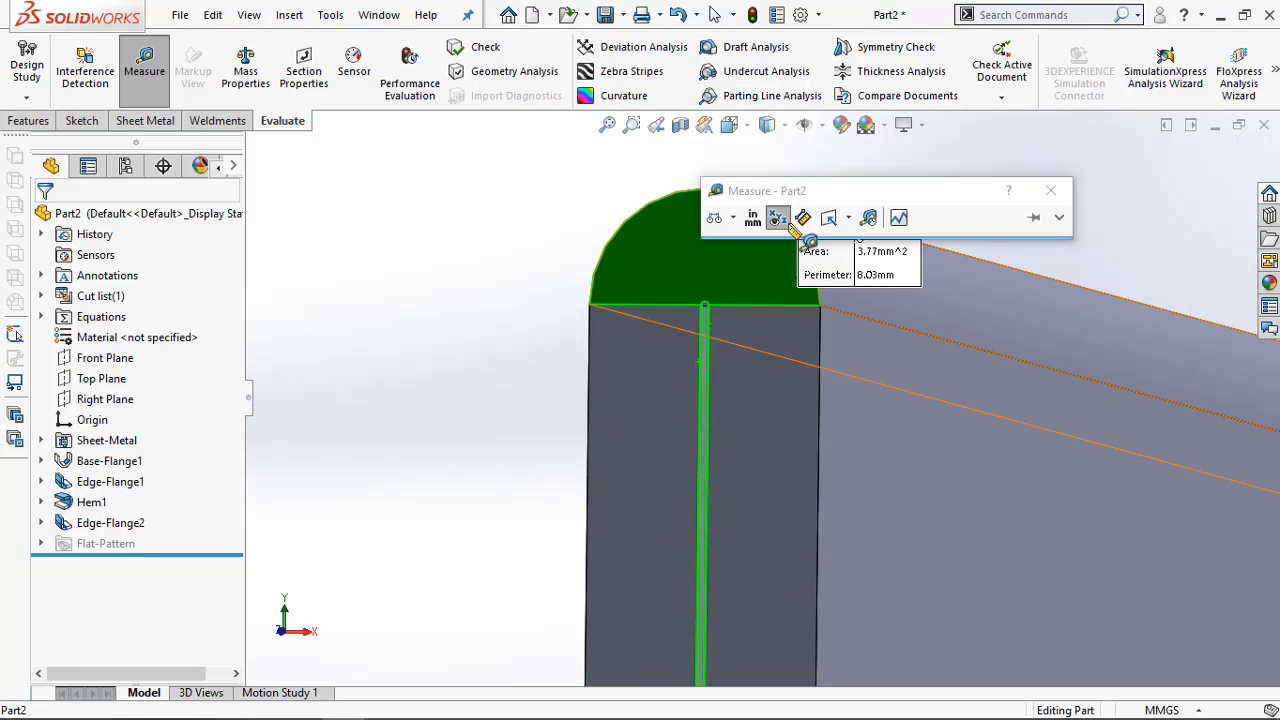
pyautogui.press('Escape')
# Measure the hem gap again between its two facing inner edges and close the measurement
pyautogui.scroll(-3, 705, 365)
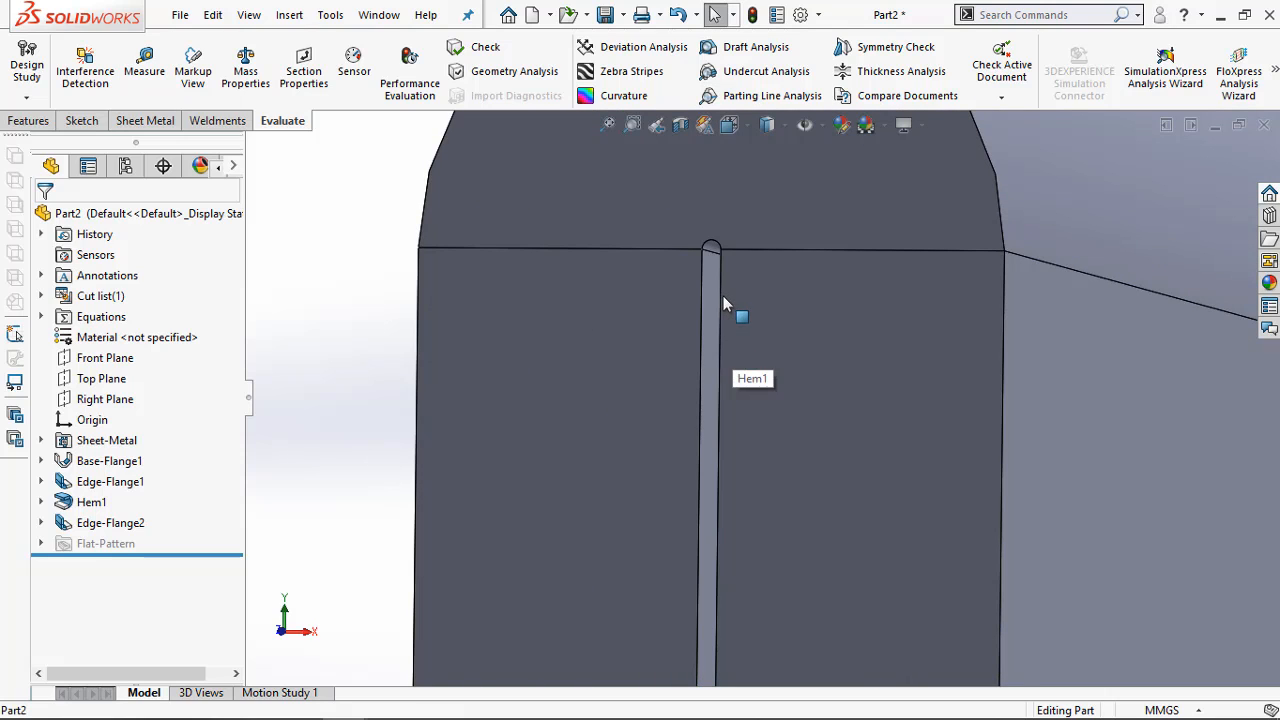
pyautogui.click(144, 70)
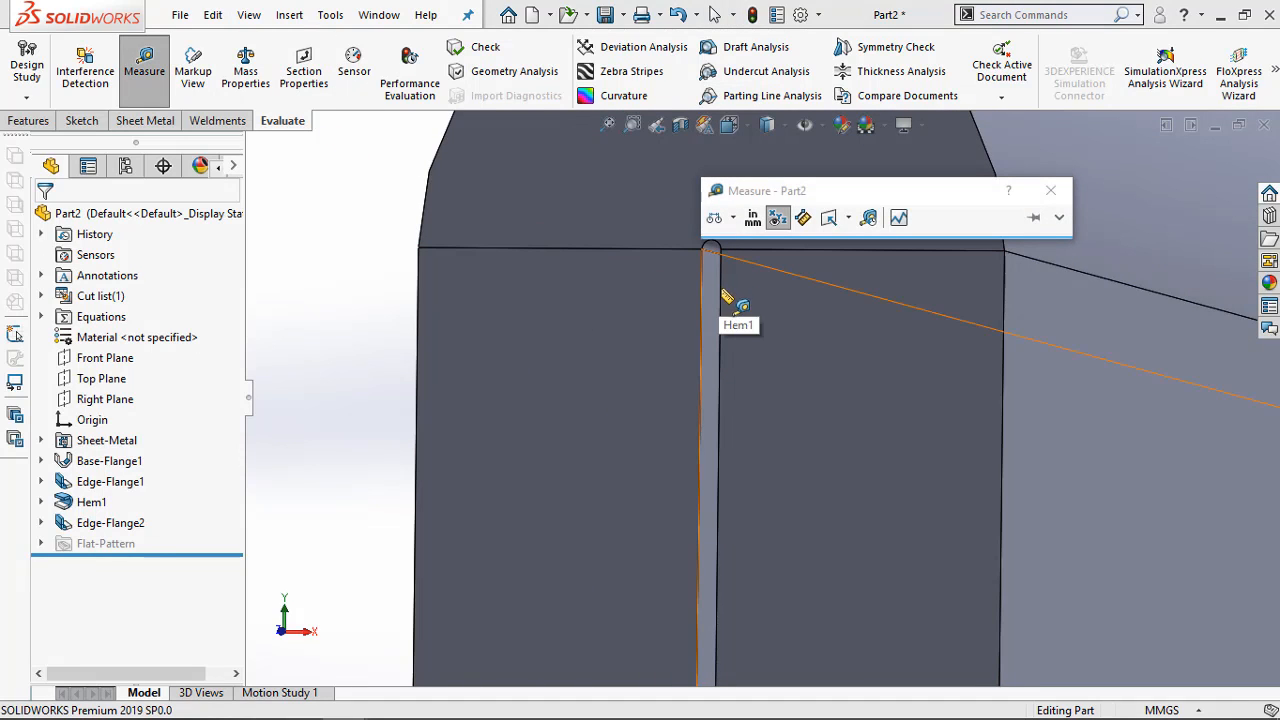
pyautogui.click(718, 288)
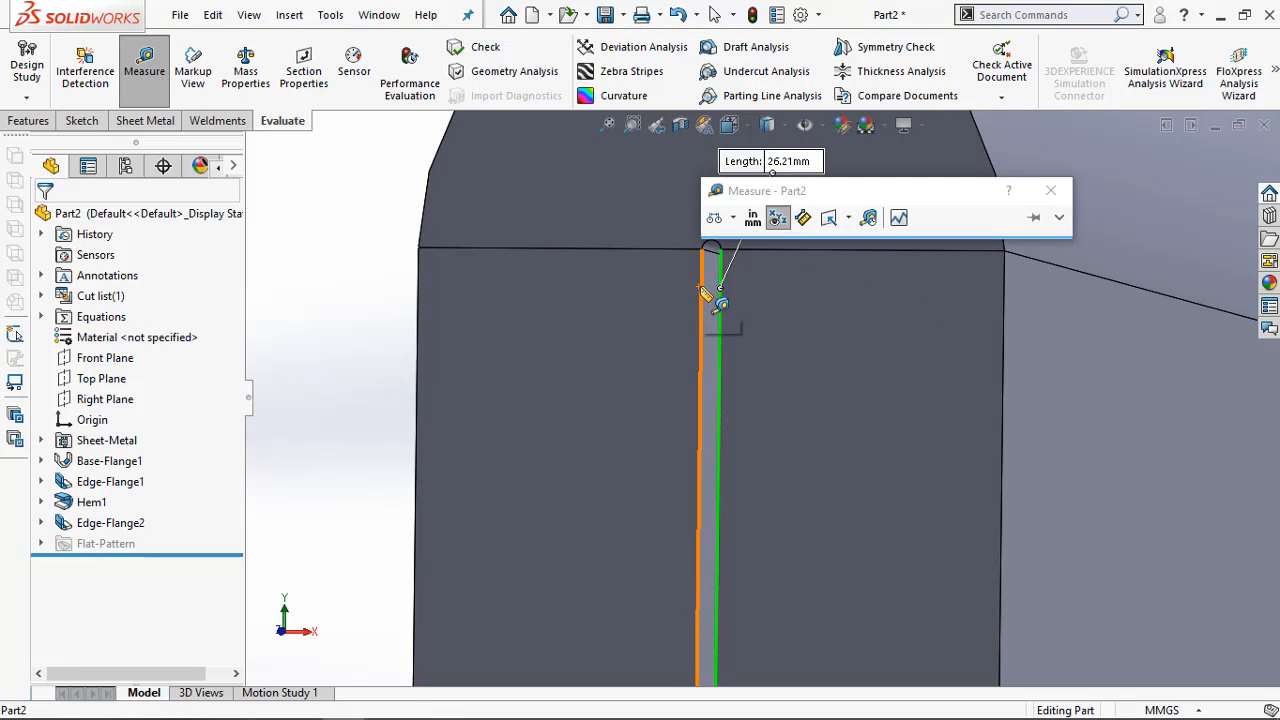
pyautogui.click(704, 294)
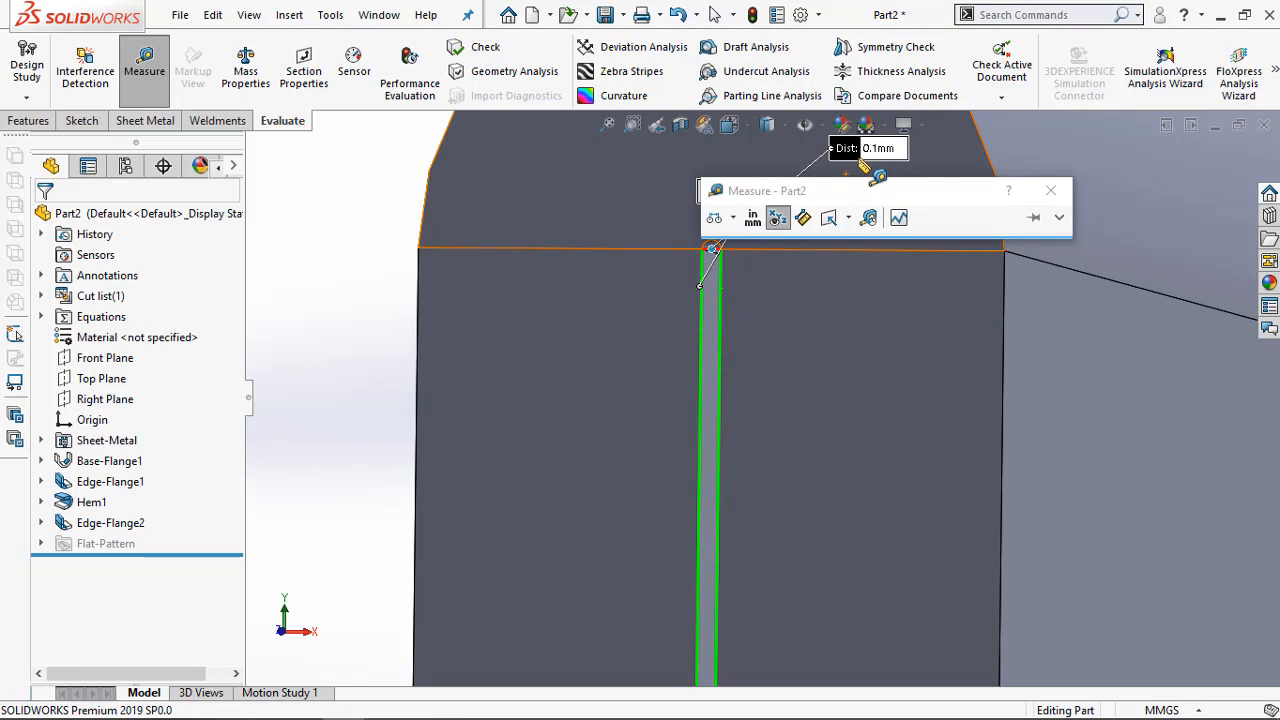
pyautogui.press('Escape')
pyautogui.scroll(2, 642, 328)
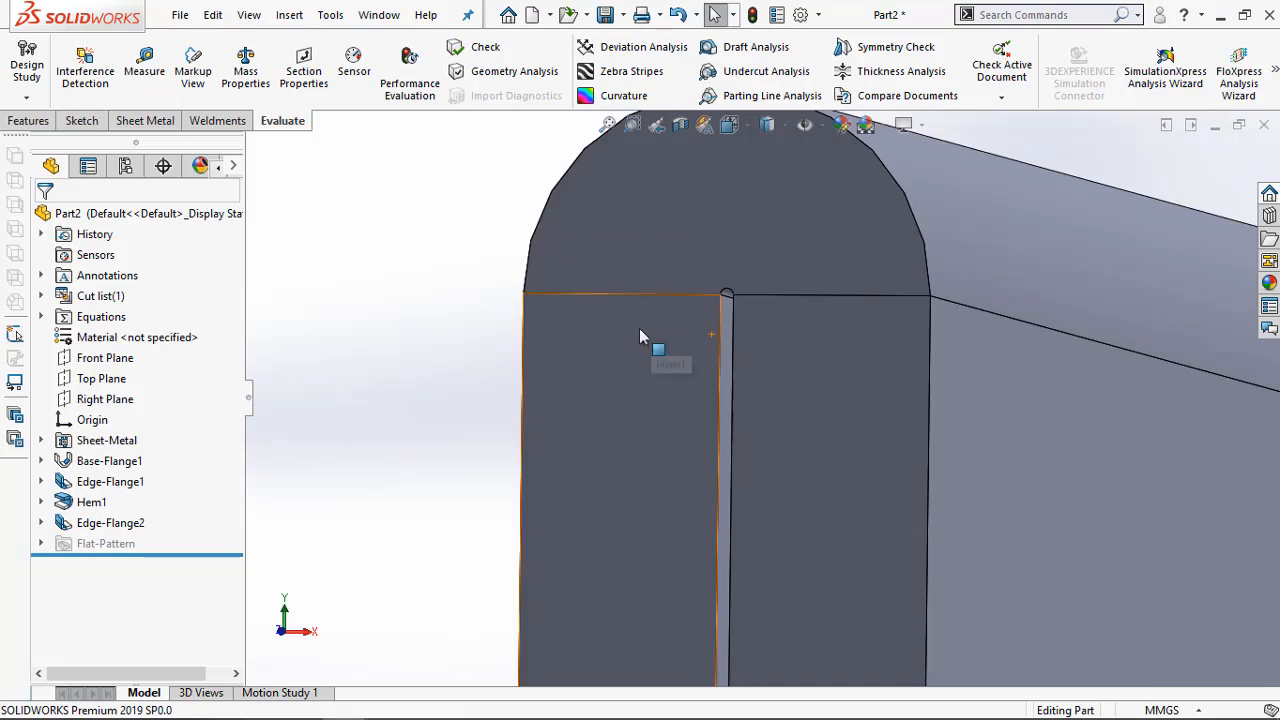
pyautogui.scroll(5, 475, 350)
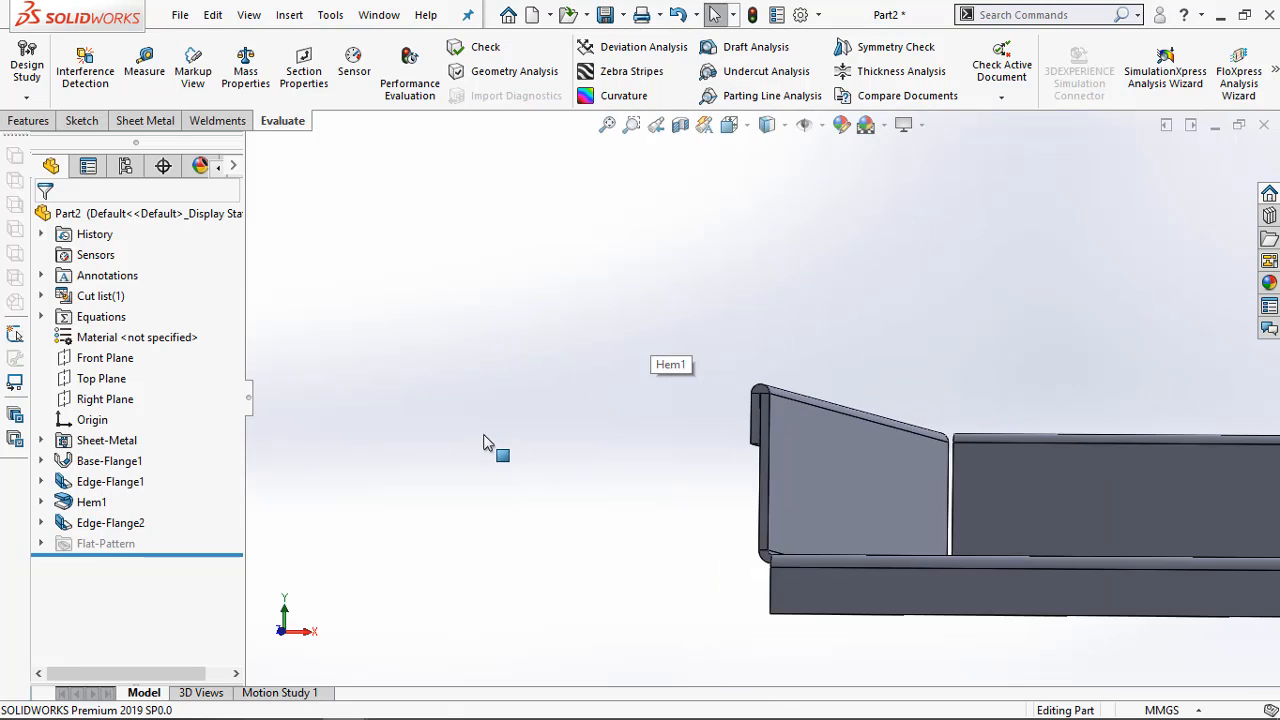
pyautogui.scroll(2, 490, 445)
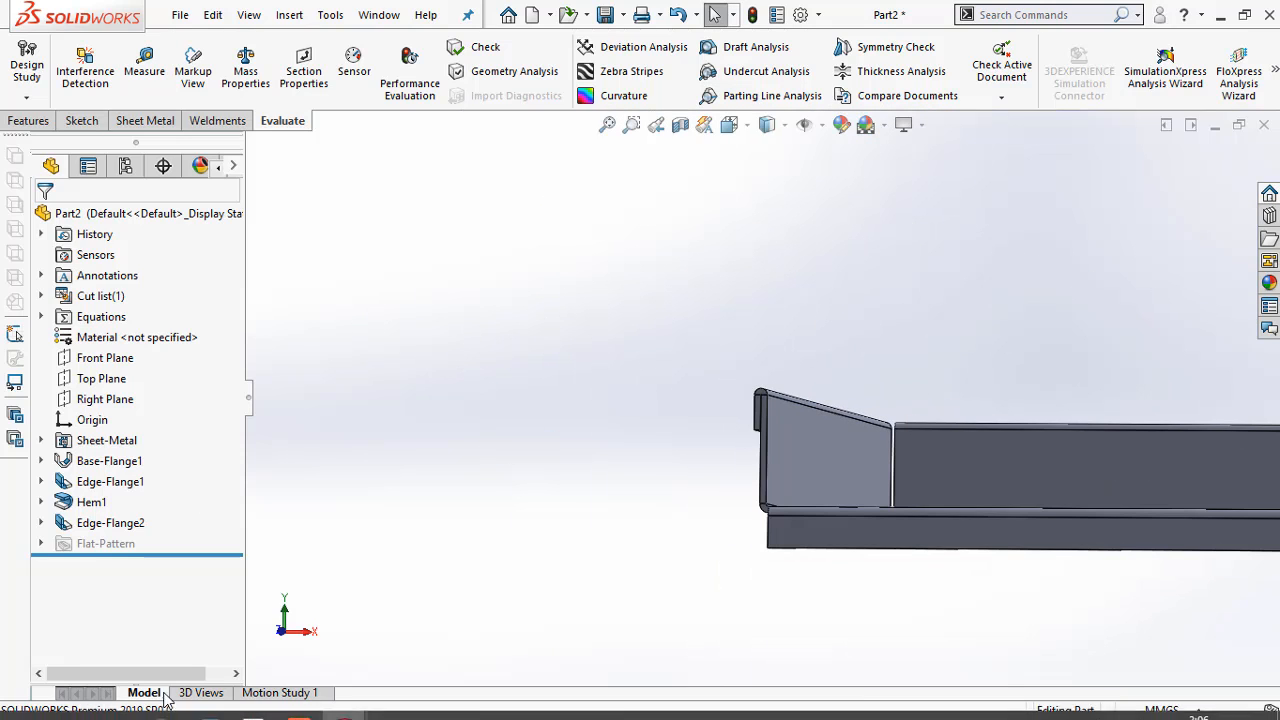
# Examine Section B-B of Exercise 4-2 in the Acrobat PDF for the countersunk hole's dimensions, then return to SOLIDWORKS
pyautogui.moveTo(260, 706)
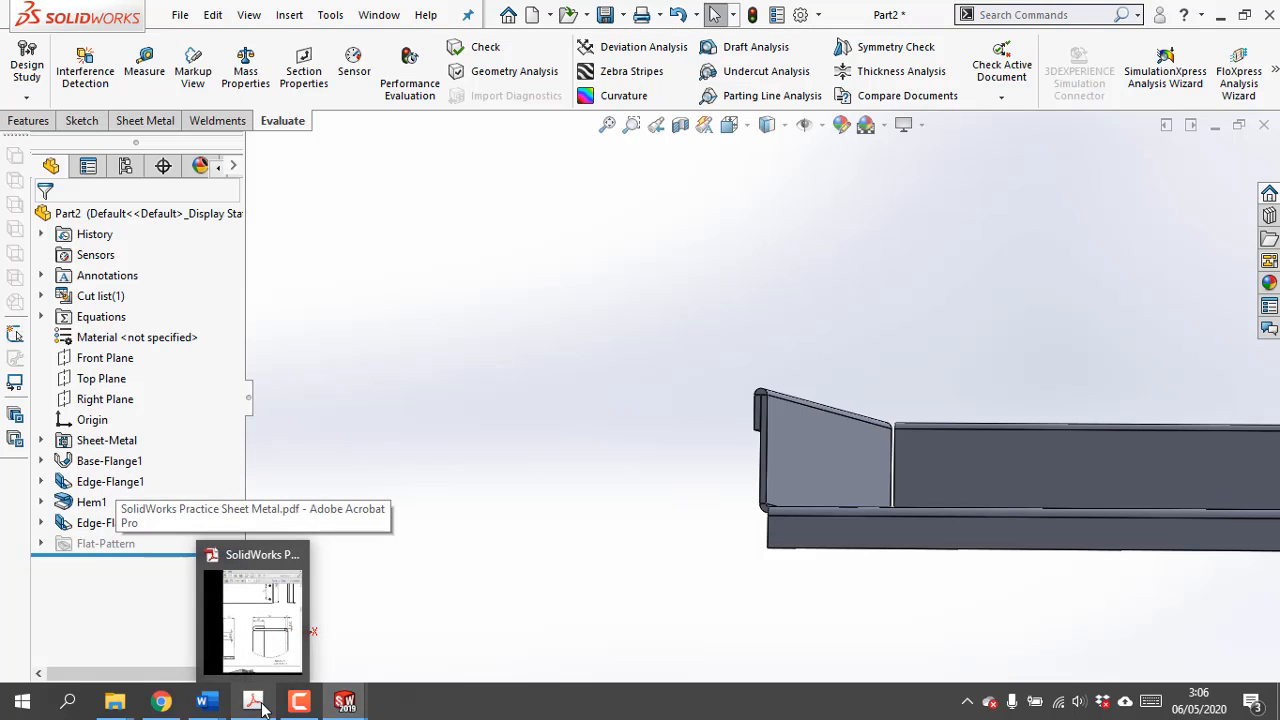
pyautogui.click(258, 705)
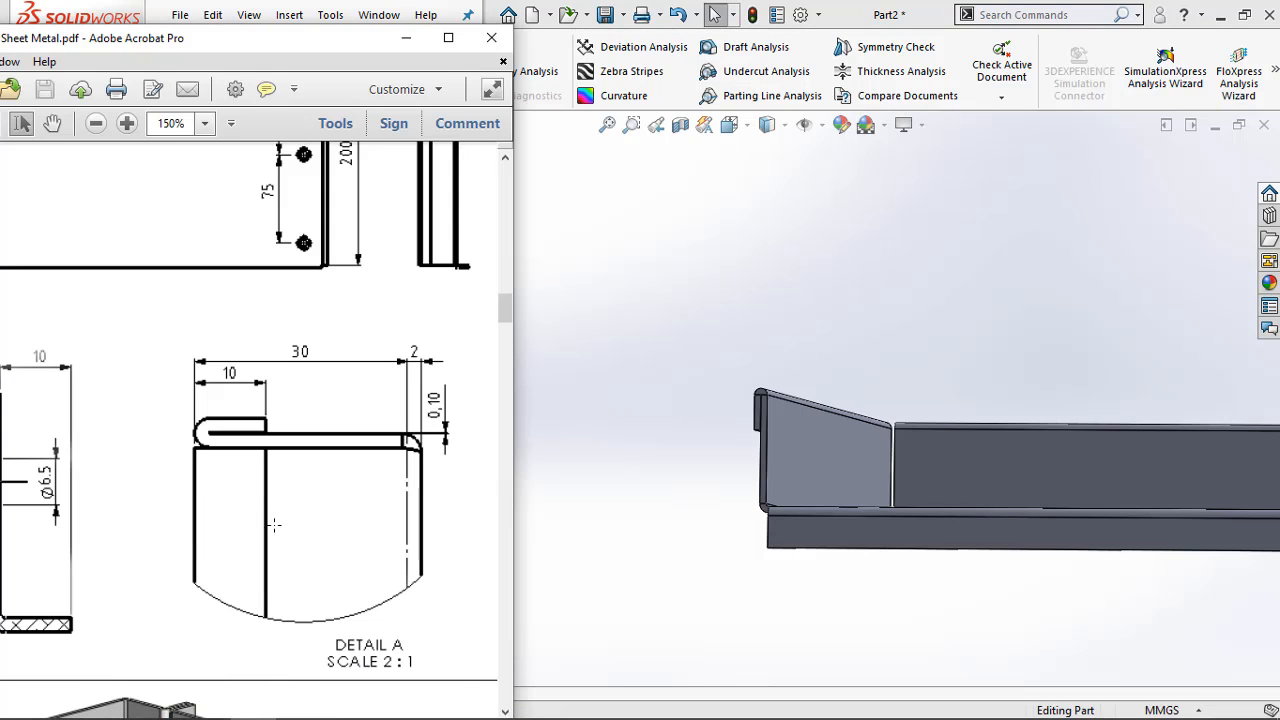
pyautogui.keyDown('ctrl'); pyautogui.scroll(-3, 271, 541); pyautogui.keyUp('ctrl')
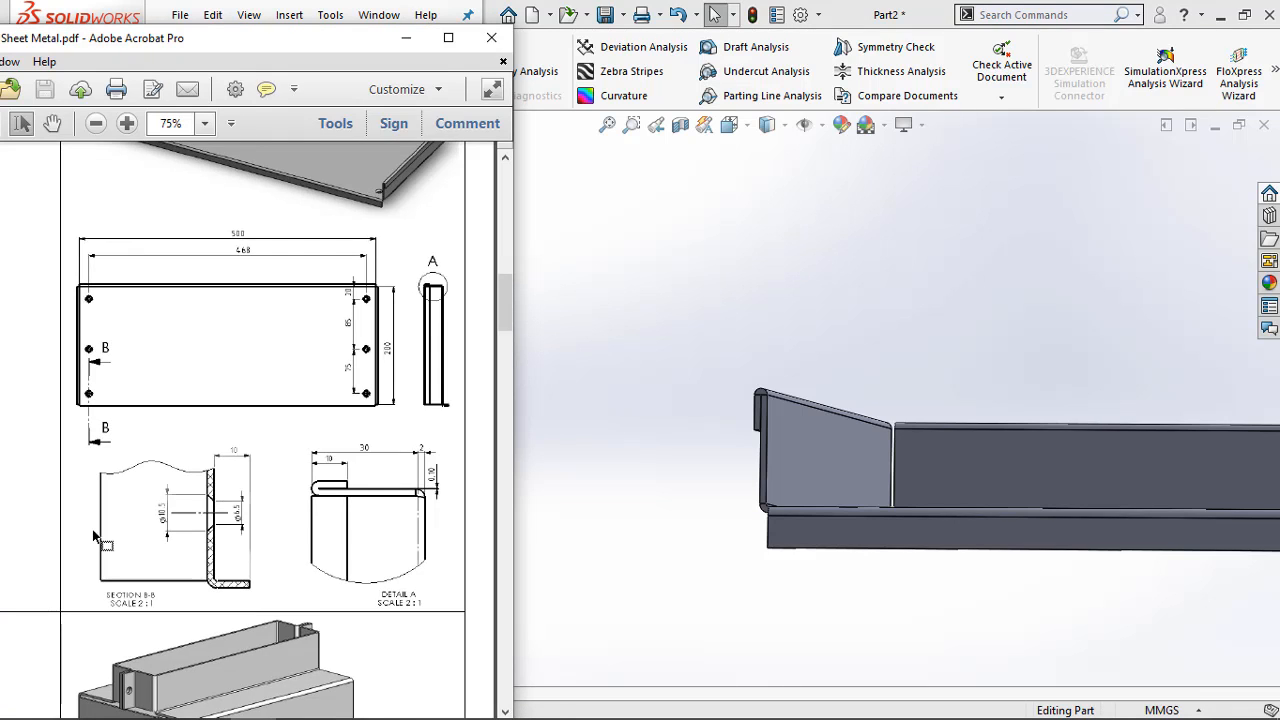
pyautogui.keyDown('ctrl'); pyautogui.scroll(3, 112, 519); pyautogui.keyUp('ctrl')
pyautogui.keyDown('ctrl'); pyautogui.scroll(2, 437, 536); pyautogui.keyUp('ctrl')
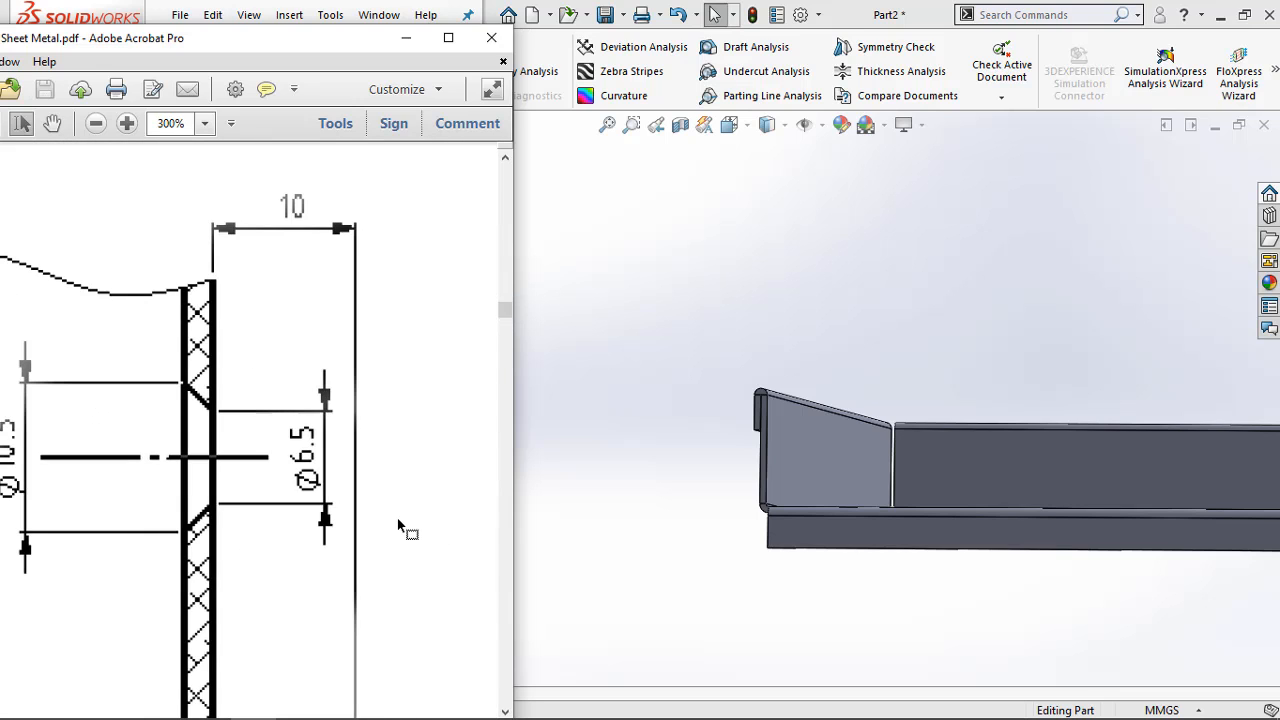
pyautogui.keyDown('ctrl'); pyautogui.scroll(-4, 405, 525); pyautogui.keyUp('ctrl')
pyautogui.keyDown('ctrl'); pyautogui.scroll(3, 409, 527); pyautogui.keyUp('ctrl')
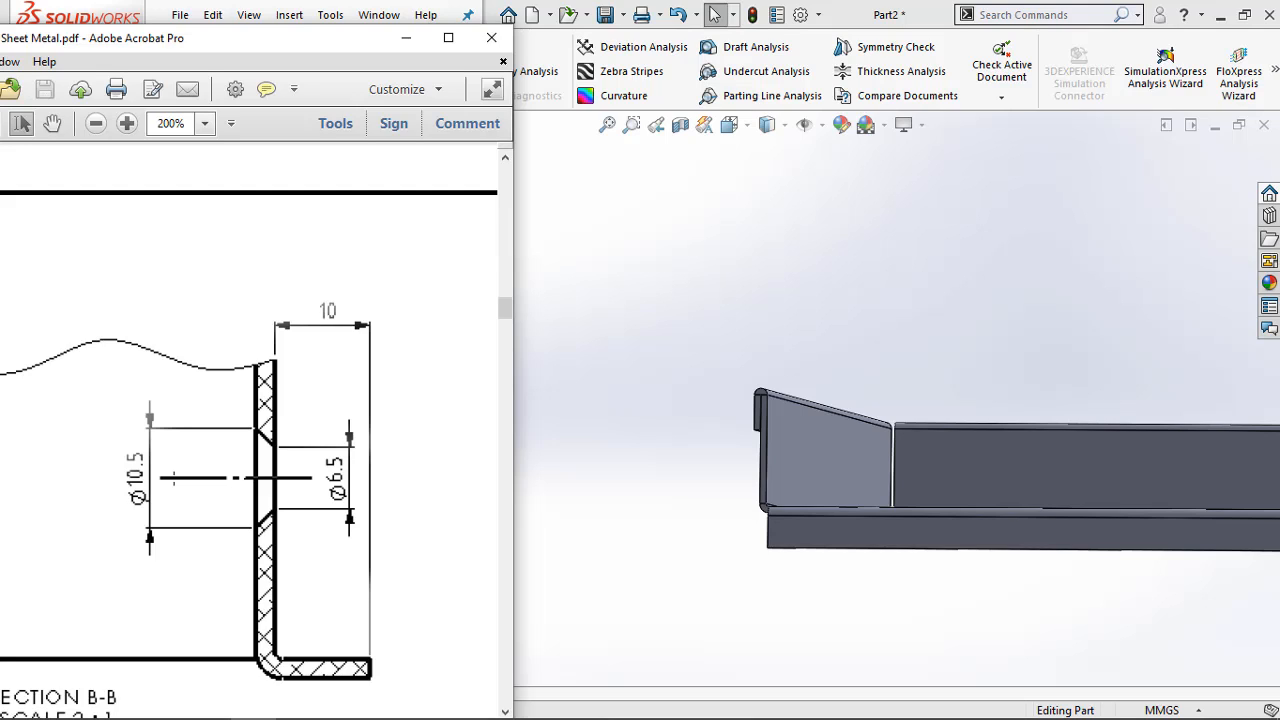
pyautogui.click(406, 38)
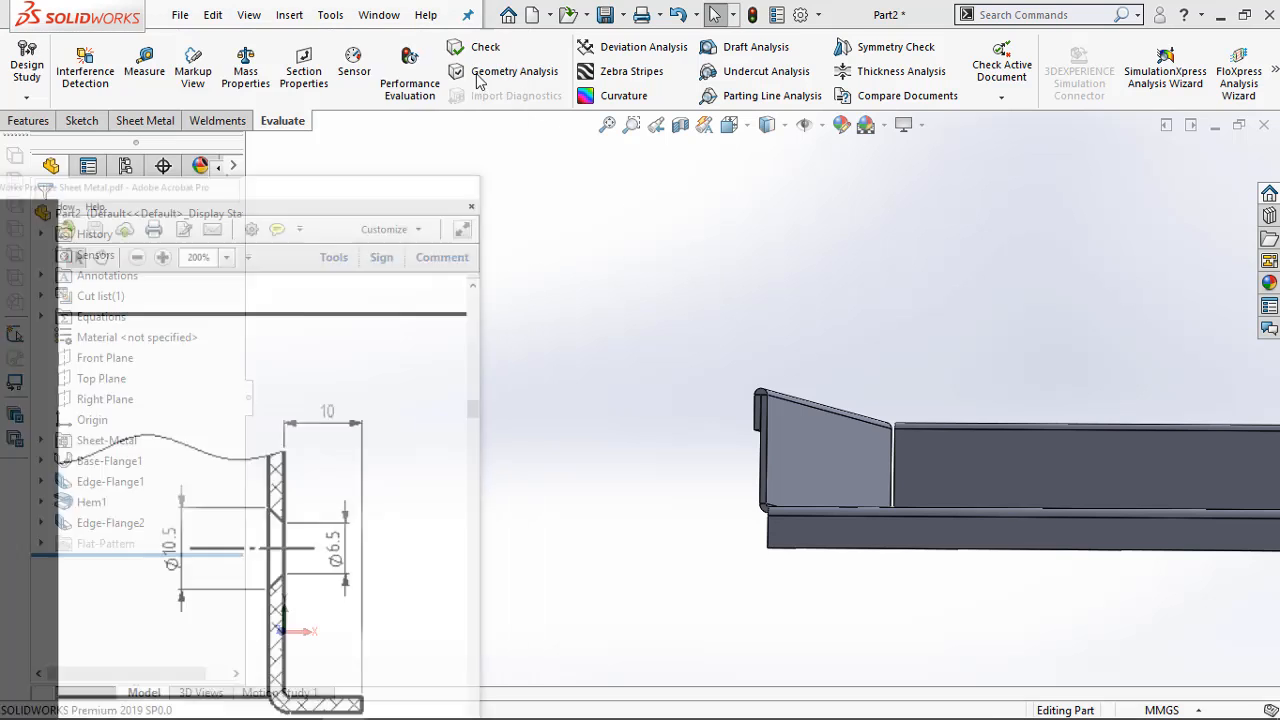
# Bring the whole tray into view and examine the hole spacings in Exercise 4-2's plan view in the Acrobat PDF
pyautogui.moveTo(880, 289); pyautogui.dragTo(845, 398, button='middle')
pyautogui.press('f')
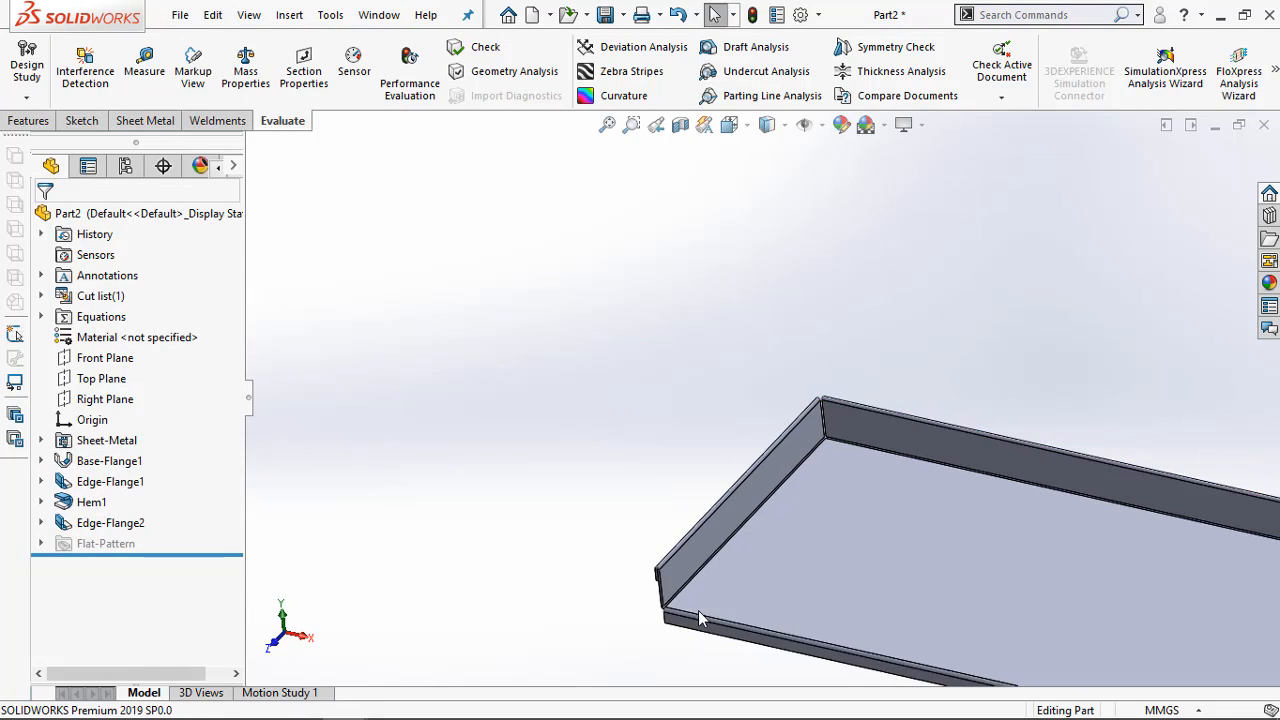
pyautogui.click(253, 702)
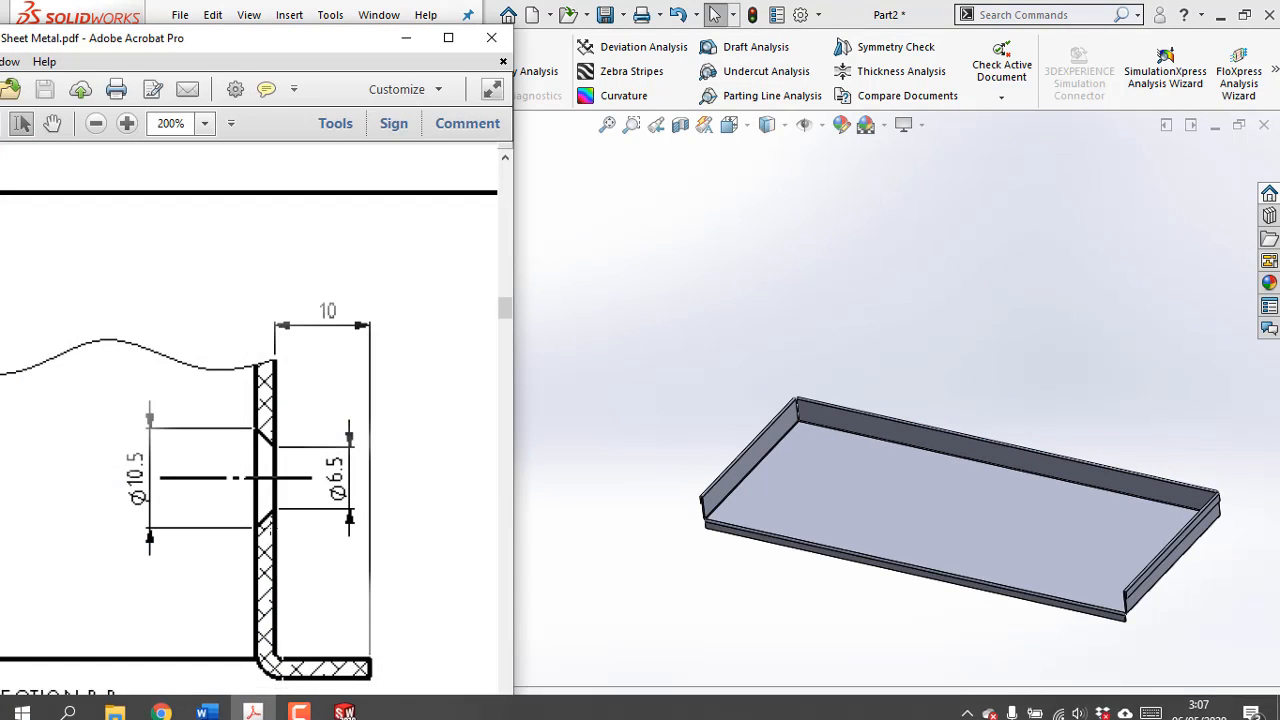
pyautogui.keyDown('ctrl'); pyautogui.scroll(-1, 272, 500); pyautogui.keyUp('ctrl')
pyautogui.keyDown('ctrl'); pyautogui.scroll(-2, 272, 490); pyautogui.keyUp('ctrl')
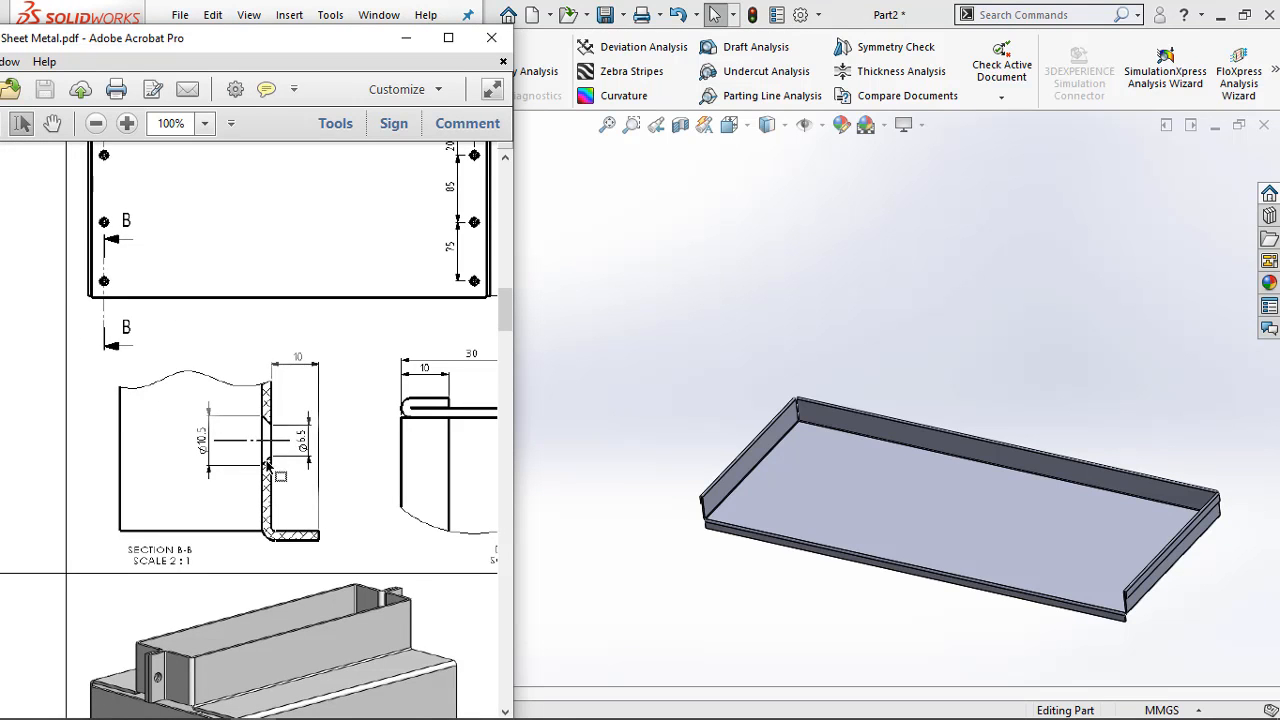
pyautogui.keyDown('ctrl'); pyautogui.scroll(1, 140, 257); pyautogui.keyUp('ctrl')
pyautogui.keyDown('ctrl'); pyautogui.scroll(-2, 137, 257); pyautogui.keyUp('ctrl')
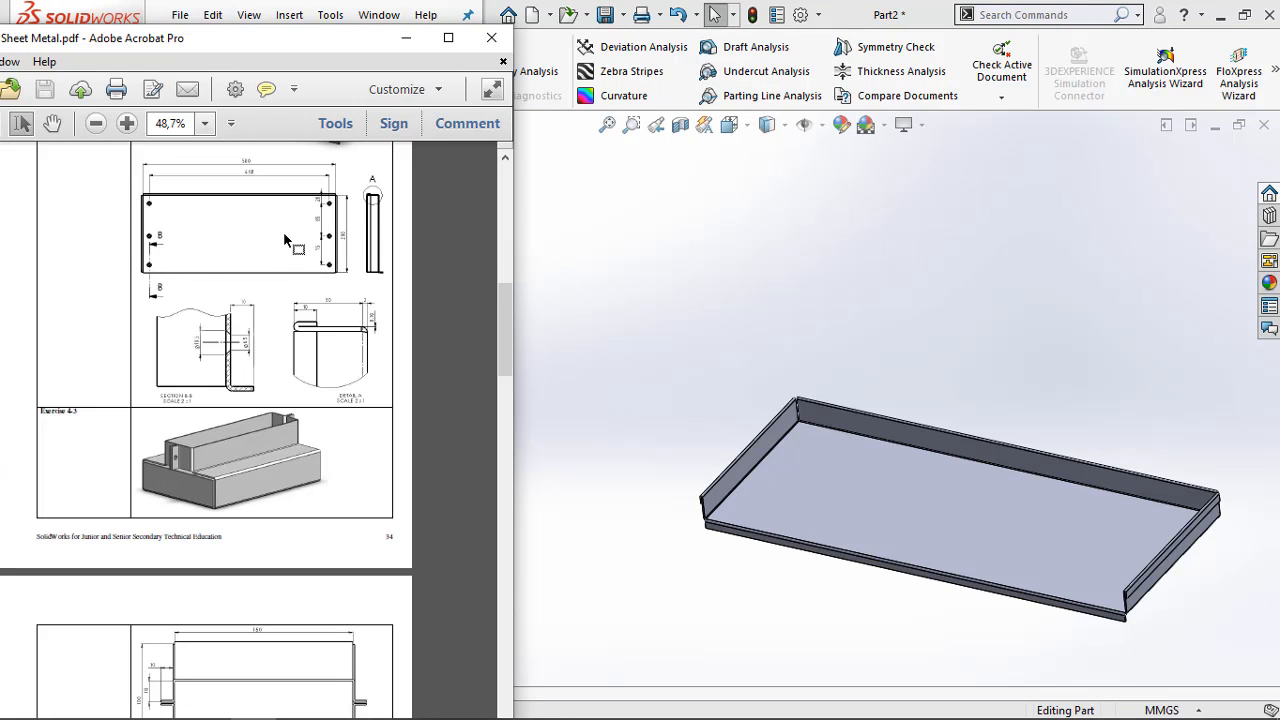
pyautogui.keyDown('ctrl'); pyautogui.scroll(1, 224, 222); pyautogui.keyUp('ctrl')
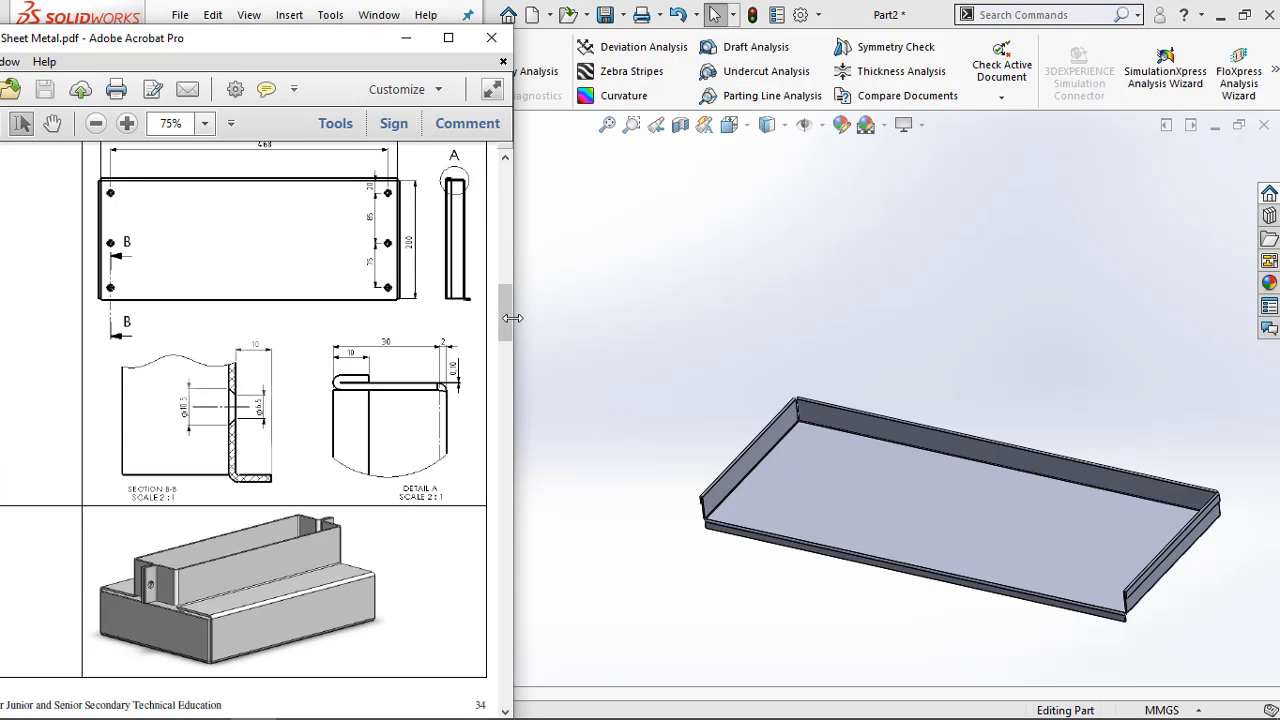
pyautogui.scroll(3, 507, 302)
pyautogui.keyDown('ctrl'); pyautogui.scroll(1, 252, 336); pyautogui.keyUp('ctrl')
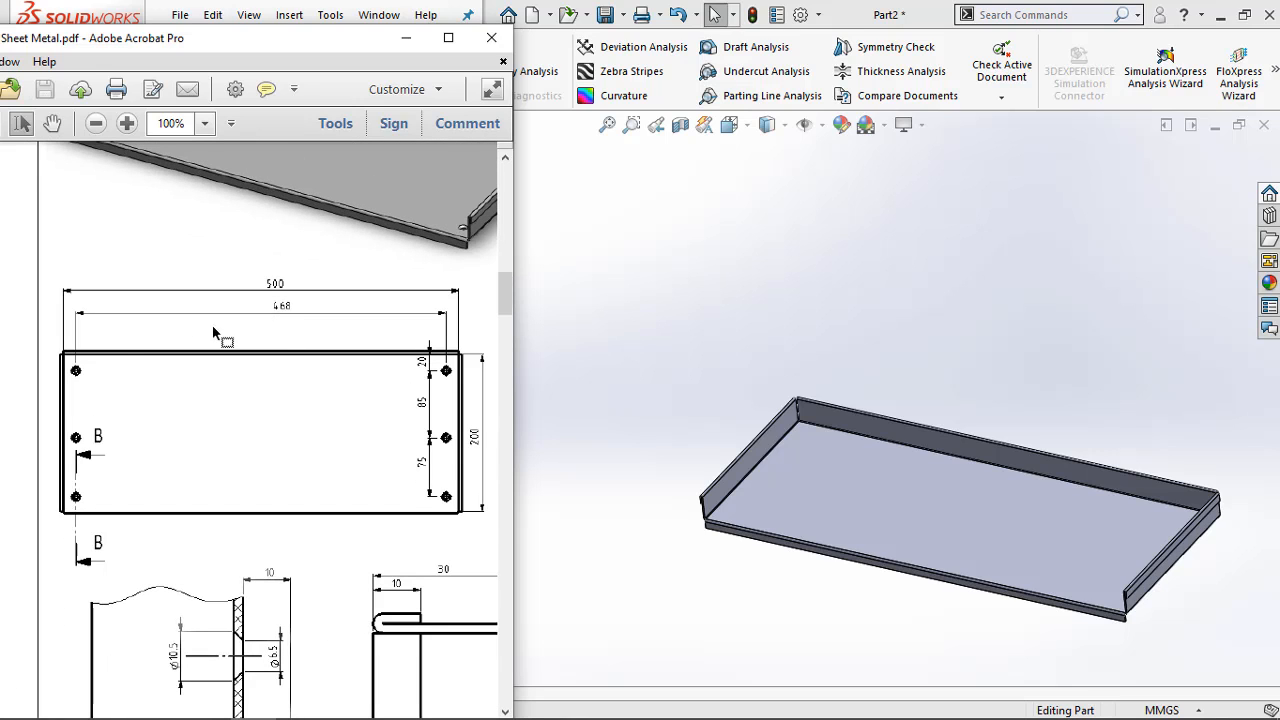
pyautogui.keyDown('ctrl'); pyautogui.scroll(3, 285, 319); pyautogui.keyUp('ctrl')
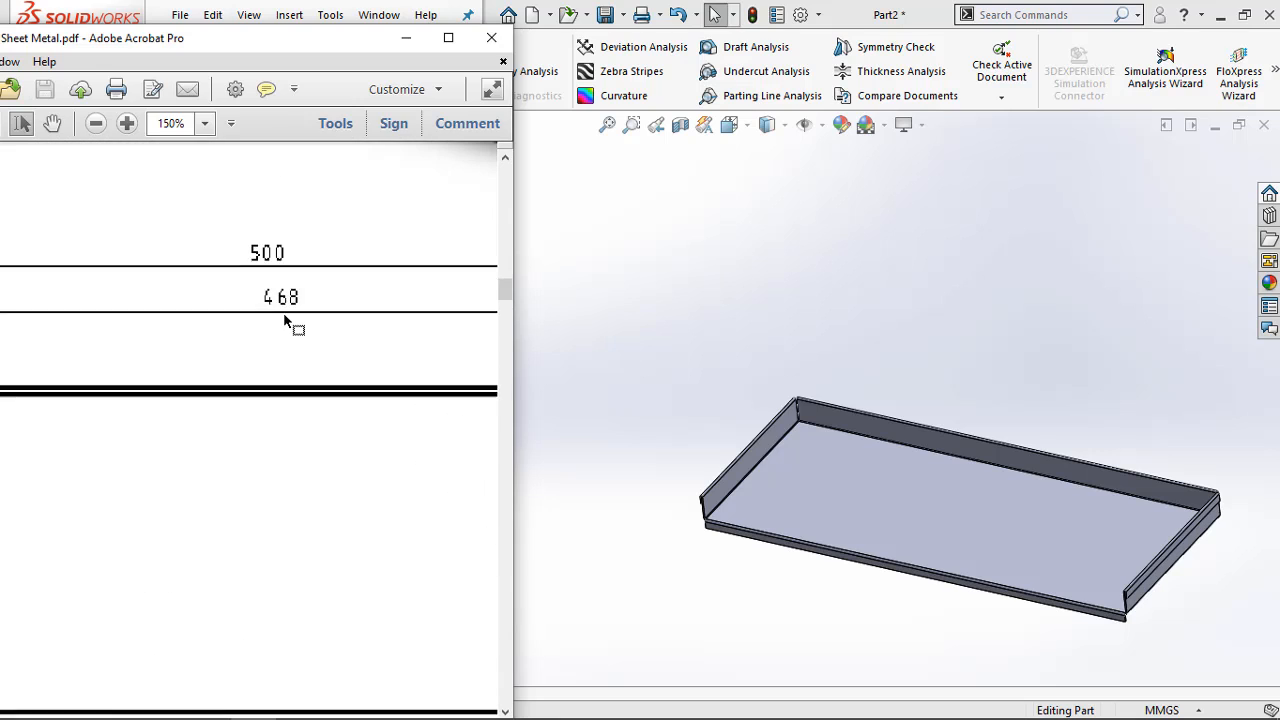
pyautogui.keyDown('ctrl'); pyautogui.scroll(-3, 287, 320); pyautogui.keyUp('ctrl')
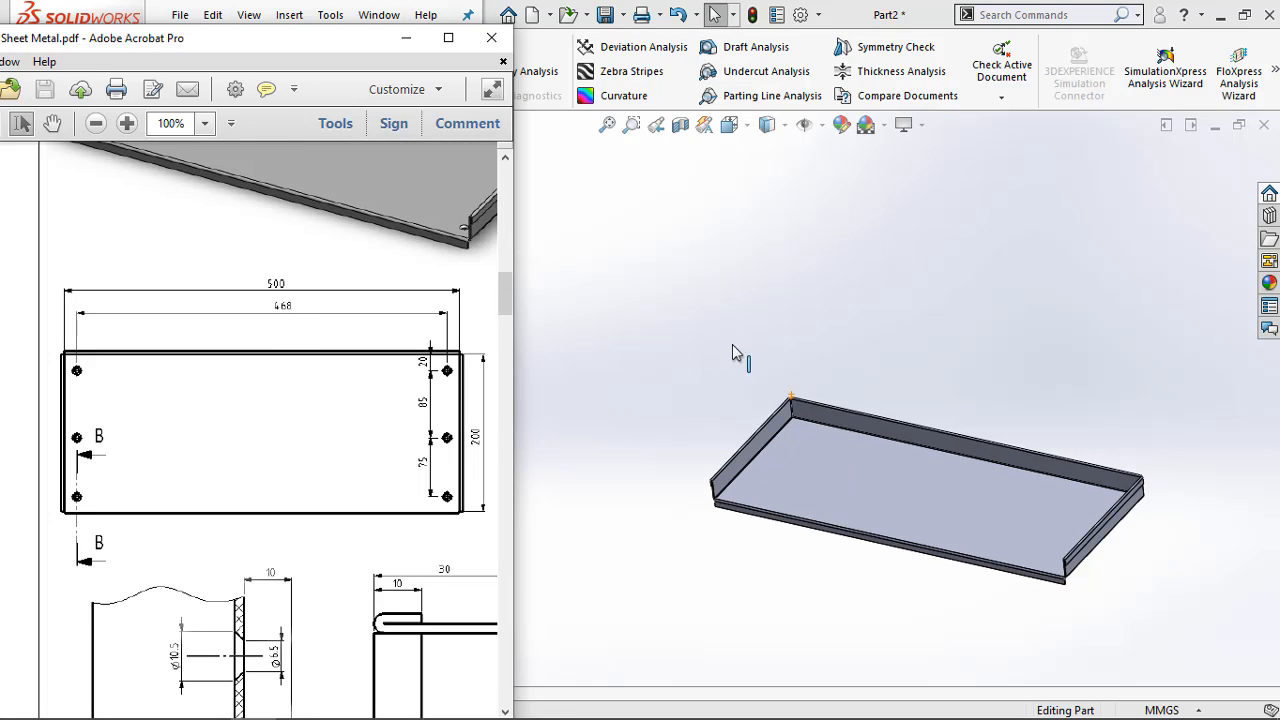
# Start a sketch on the tray's floor and draw a vertical centerline about 198.5 mm long between the long edges near the left end
pyautogui.scroll(-3, 817, 452)
pyautogui.click(720, 433)
pyautogui.rightClick(720, 433)
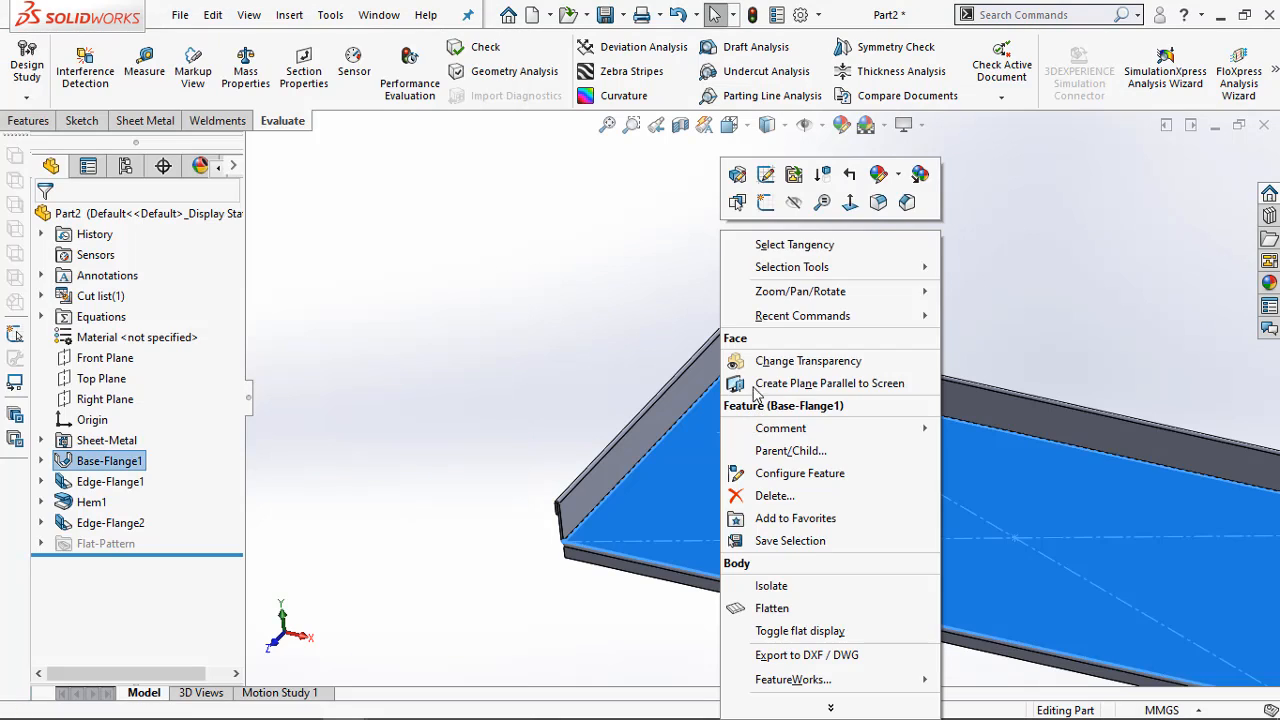
pyautogui.click(767, 202)
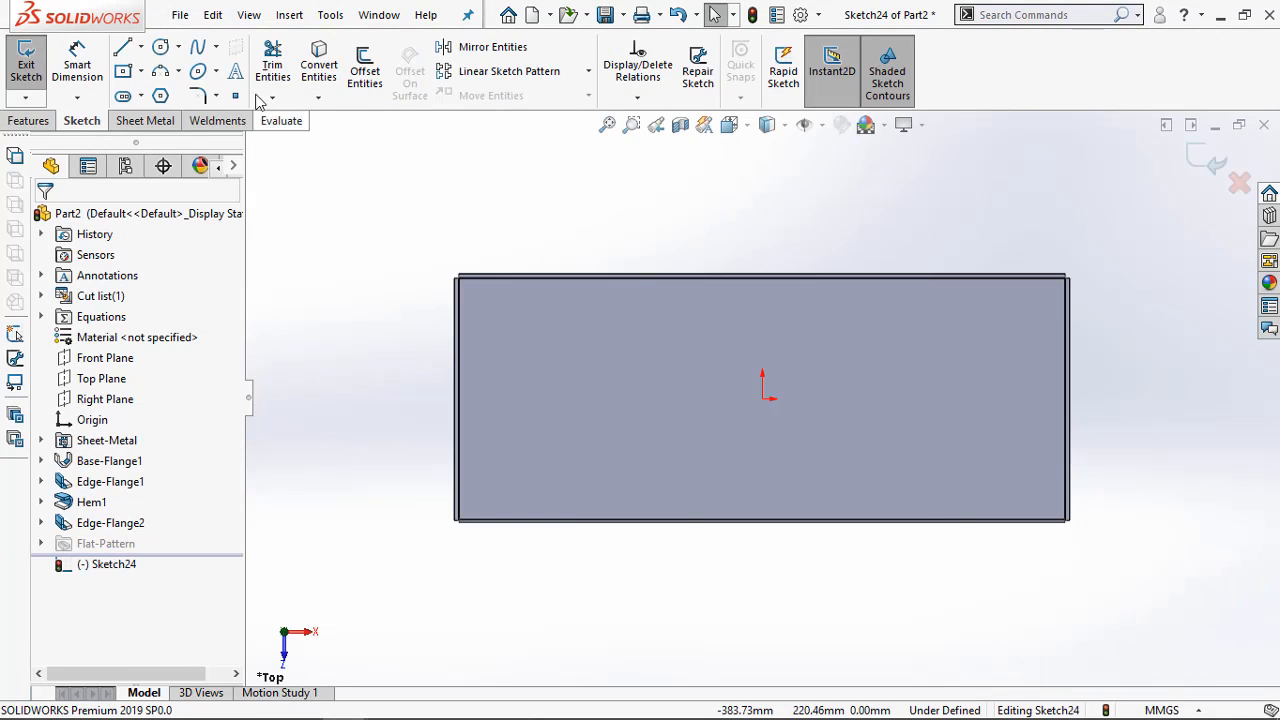
pyautogui.click(143, 48)
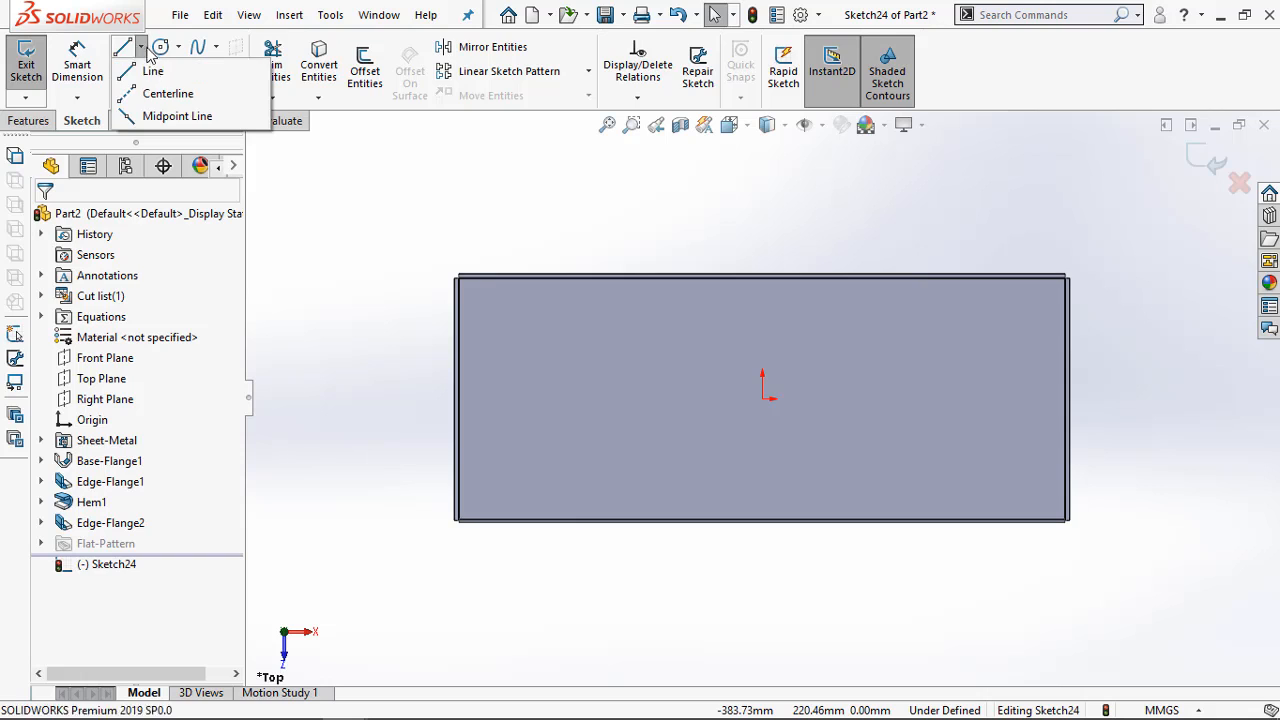
pyautogui.click(170, 95)
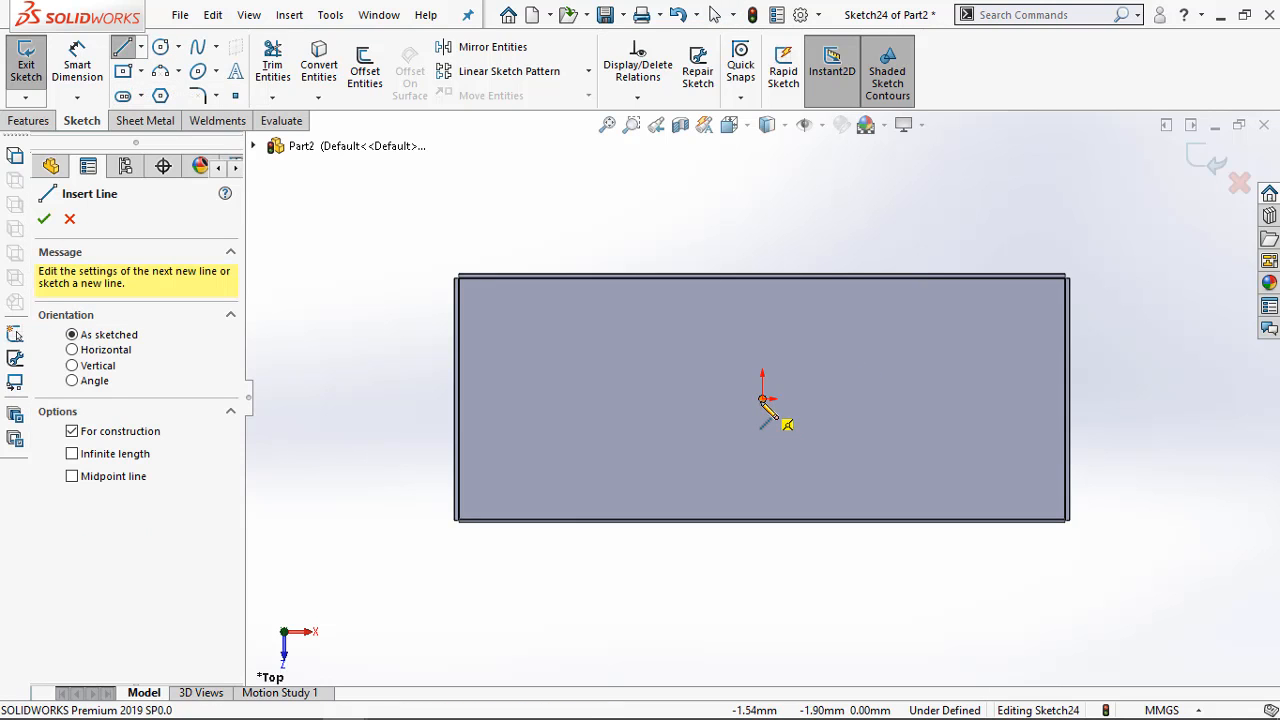
pyautogui.click(477, 283)
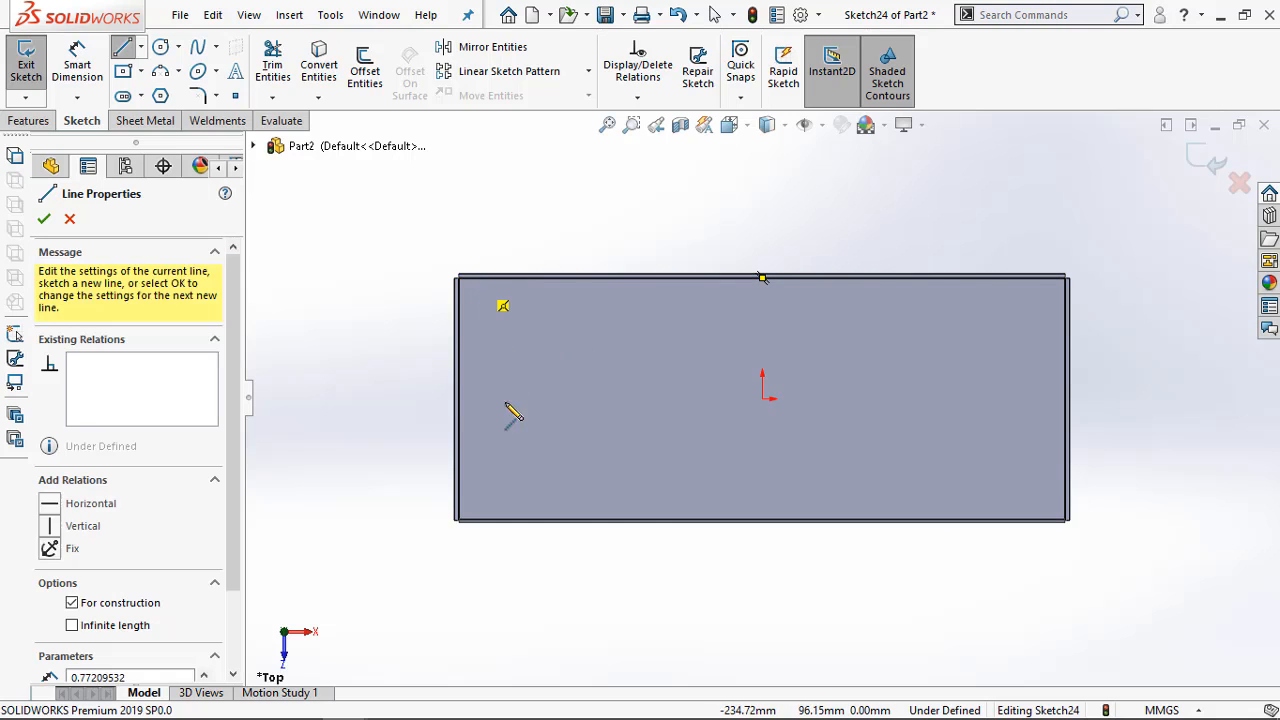
pyautogui.click(476, 521)
pyautogui.press('Escape')
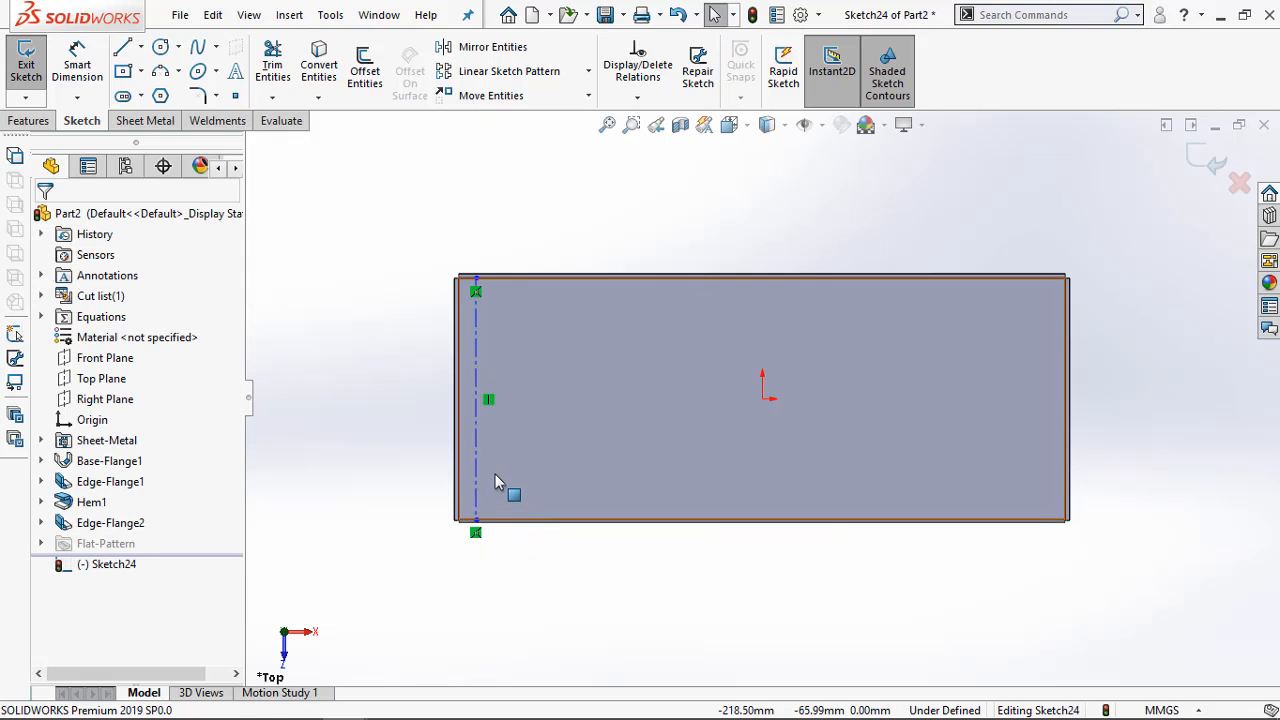
# Dimension the centerline's horizontal distance from the origin as 468/2 mm
pyautogui.moveTo(495, 474); pyautogui.dragTo(471, 387, button='right')
pyautogui.click(475, 393)
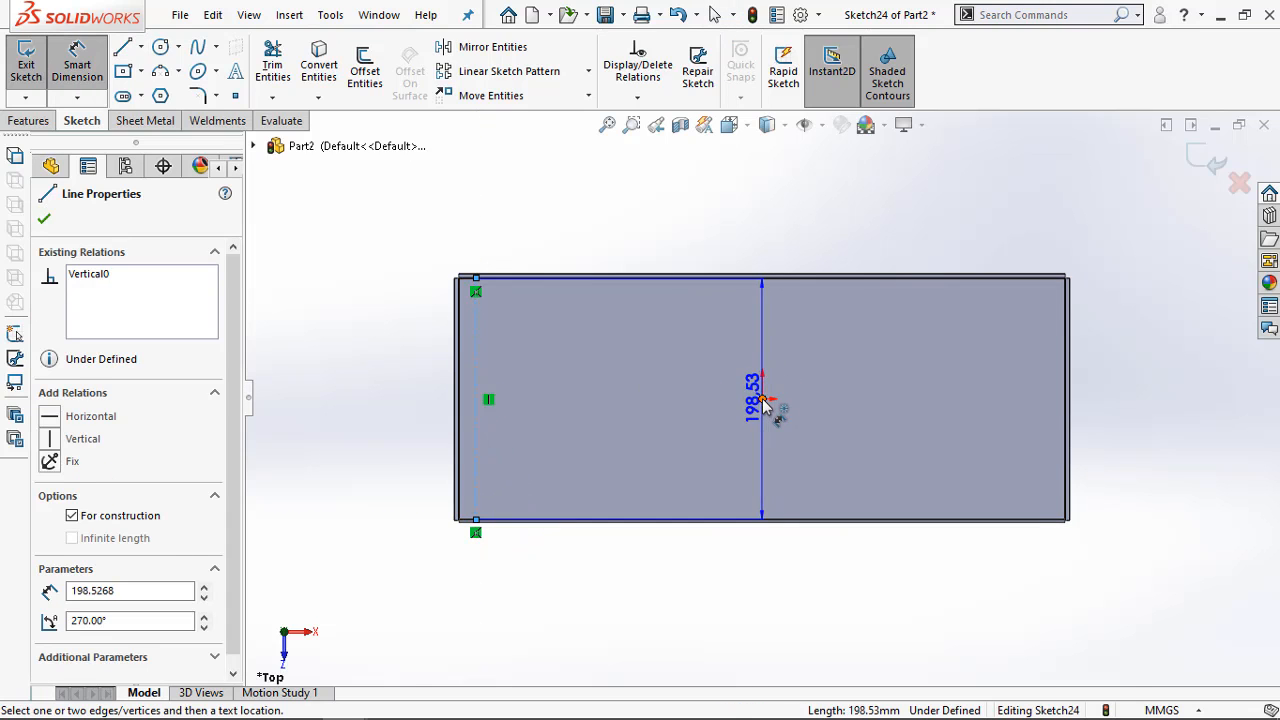
pyautogui.click(762, 398)
pyautogui.click(677, 240)
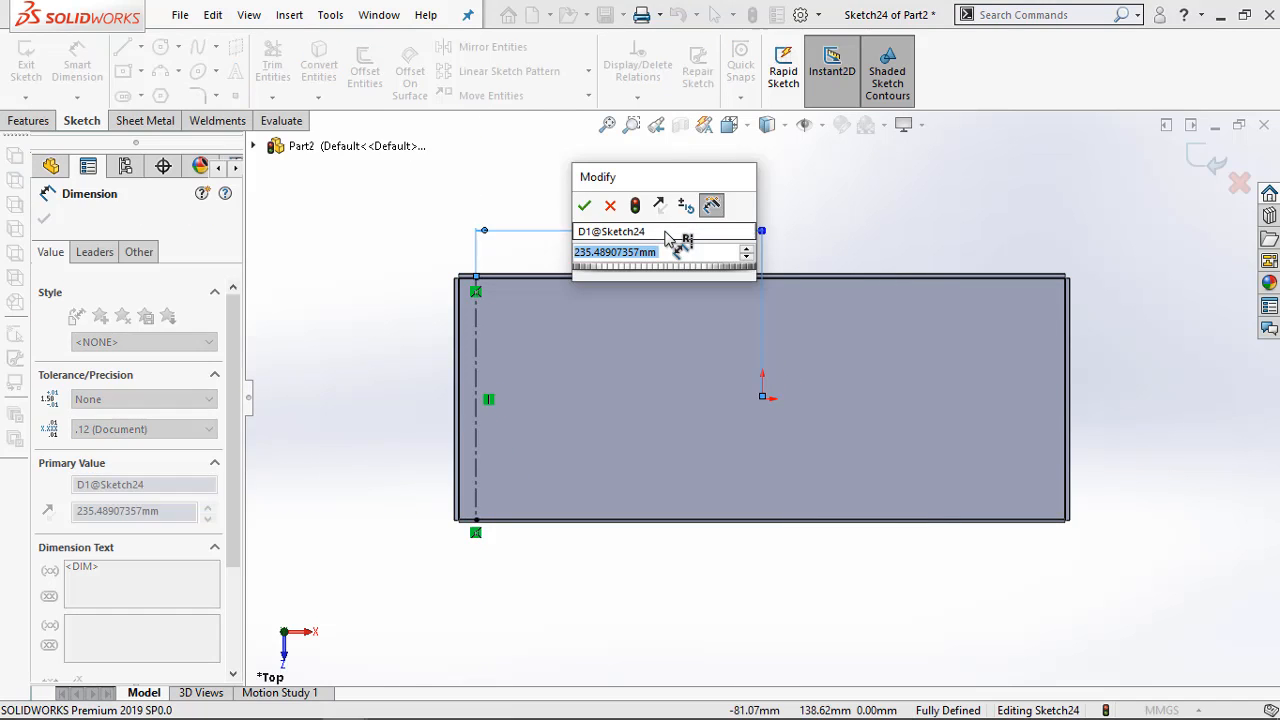
pyautogui.write('46')
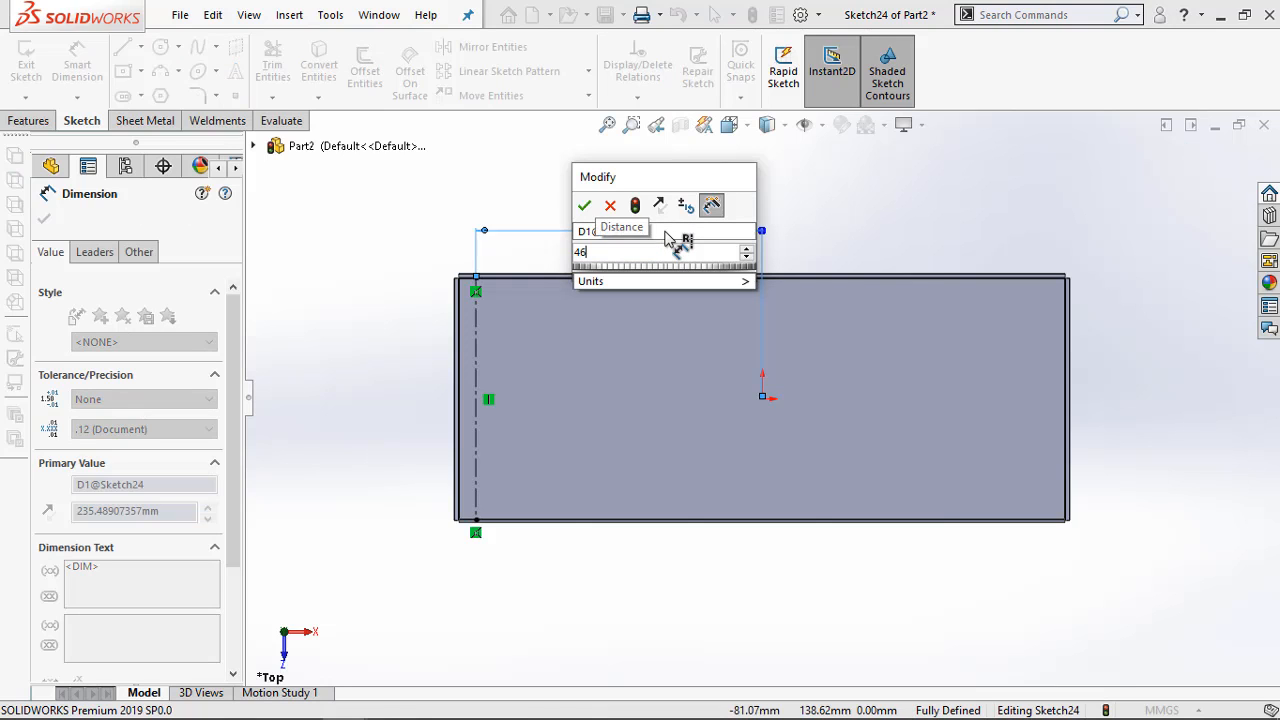
pyautogui.write('8/2')
pyautogui.press('Return')
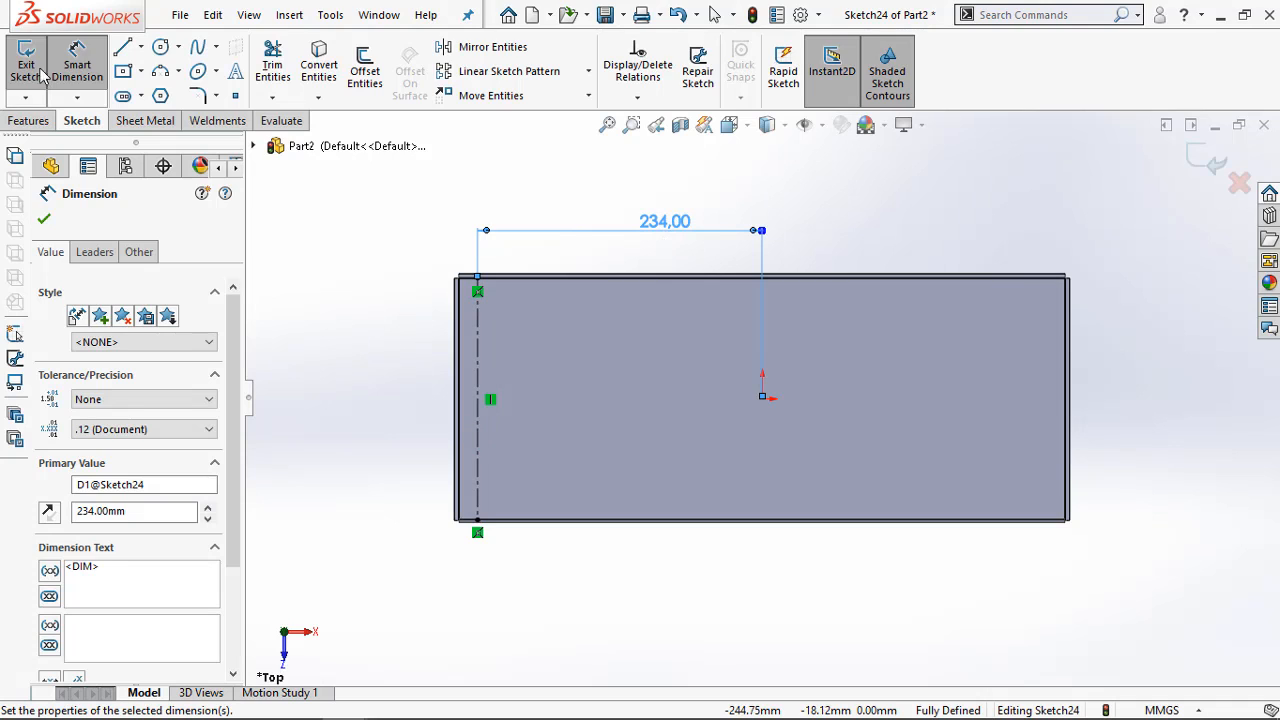
# Sketch a circle of about 7.2 mm radius on the centerline near its lower end and check the hole layout in the Acrobat PDF
pyautogui.click(161, 48)
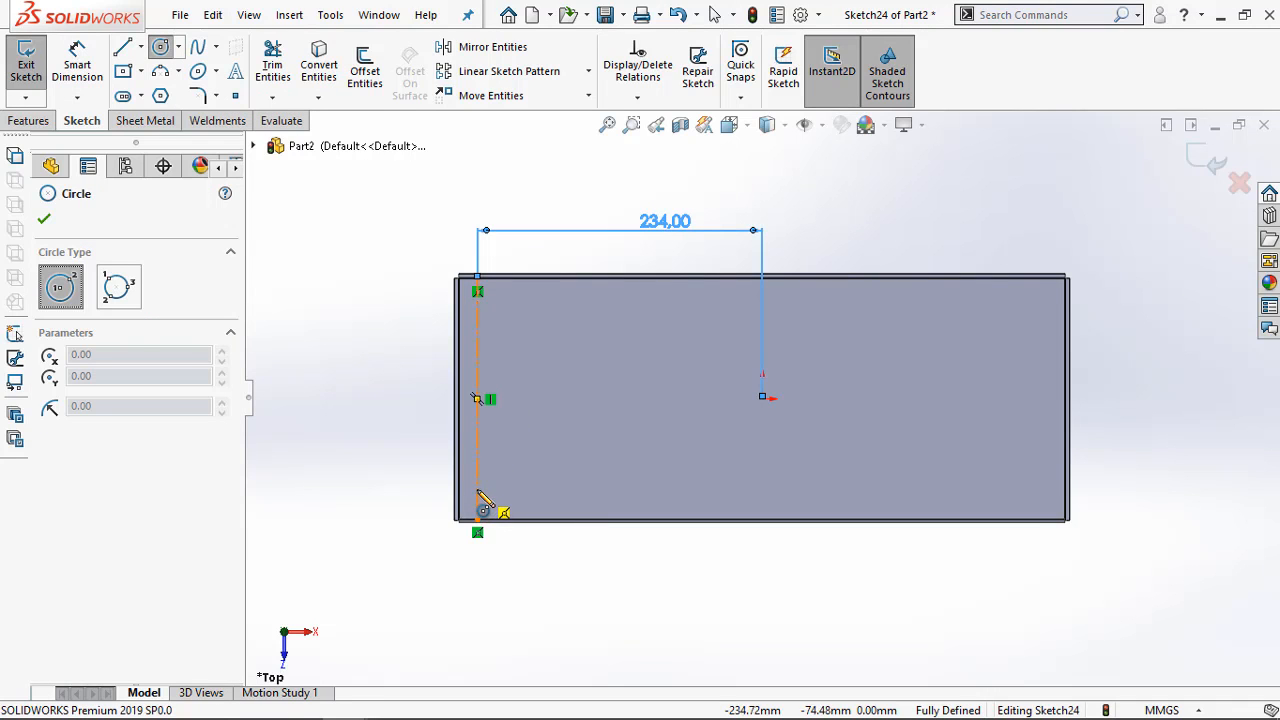
pyautogui.click(477, 490)
pyautogui.click(488, 494)
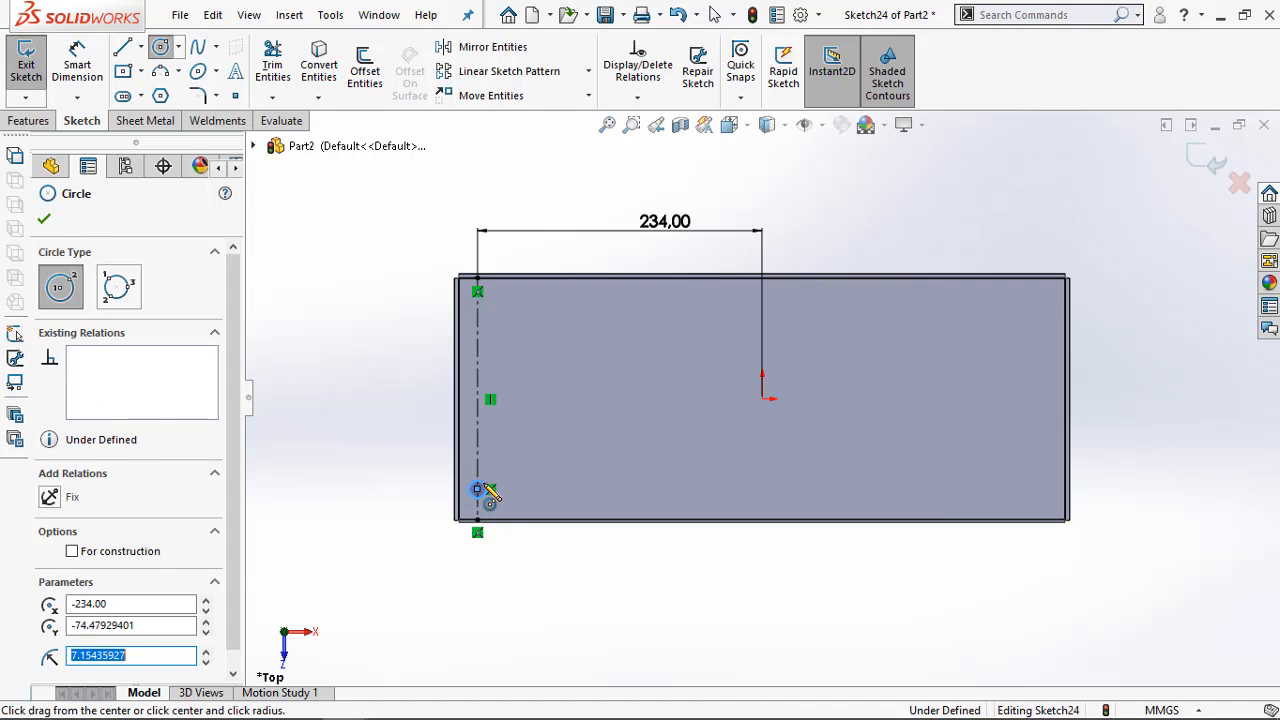
pyautogui.press('Escape')
pyautogui.moveTo(343, 705)
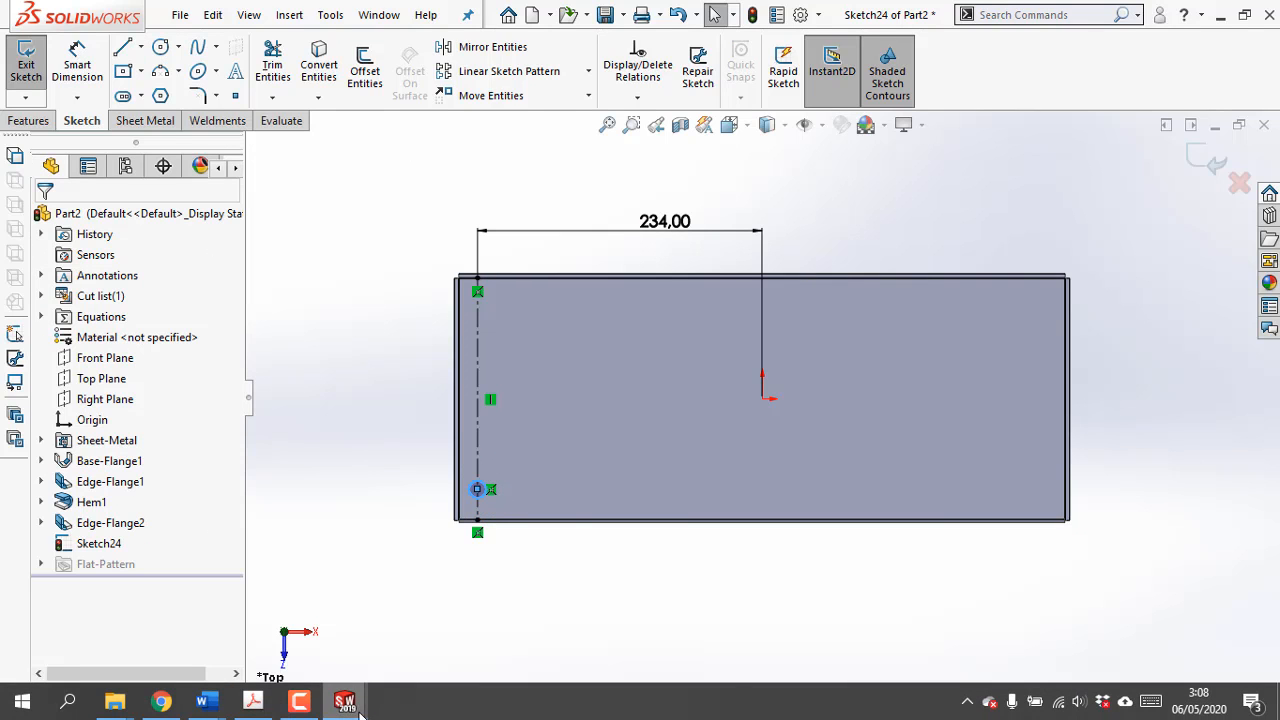
pyautogui.click(252, 702)
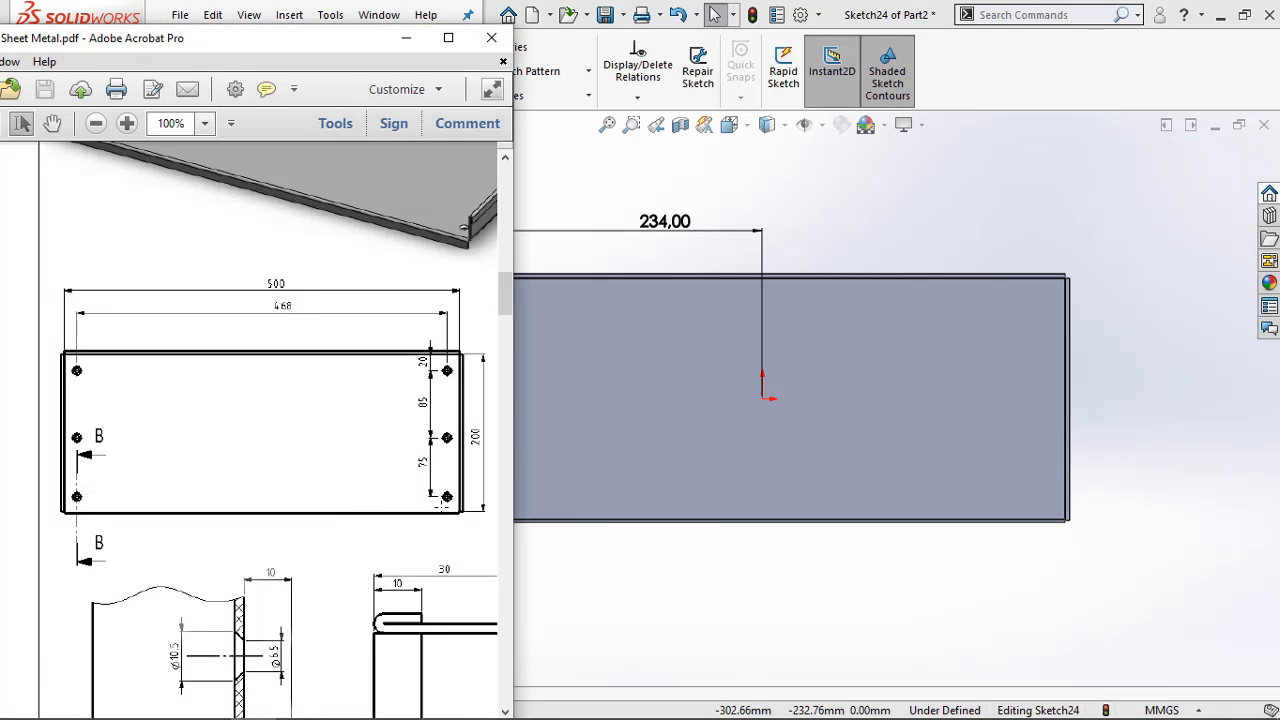
pyautogui.click(403, 40)
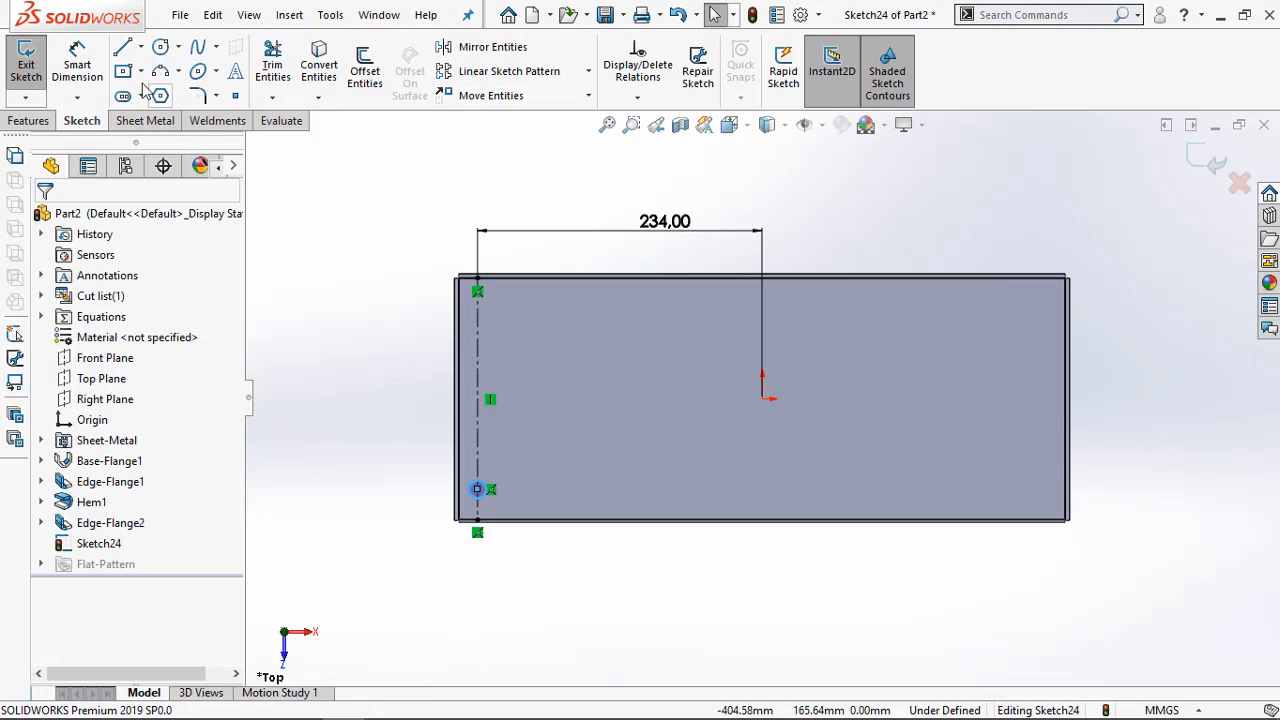
# Sketch two more circles centred on the centerline, about 8.5 mm radius near its middle and about 9.1 mm radius near its upper end
pyautogui.click(161, 47)
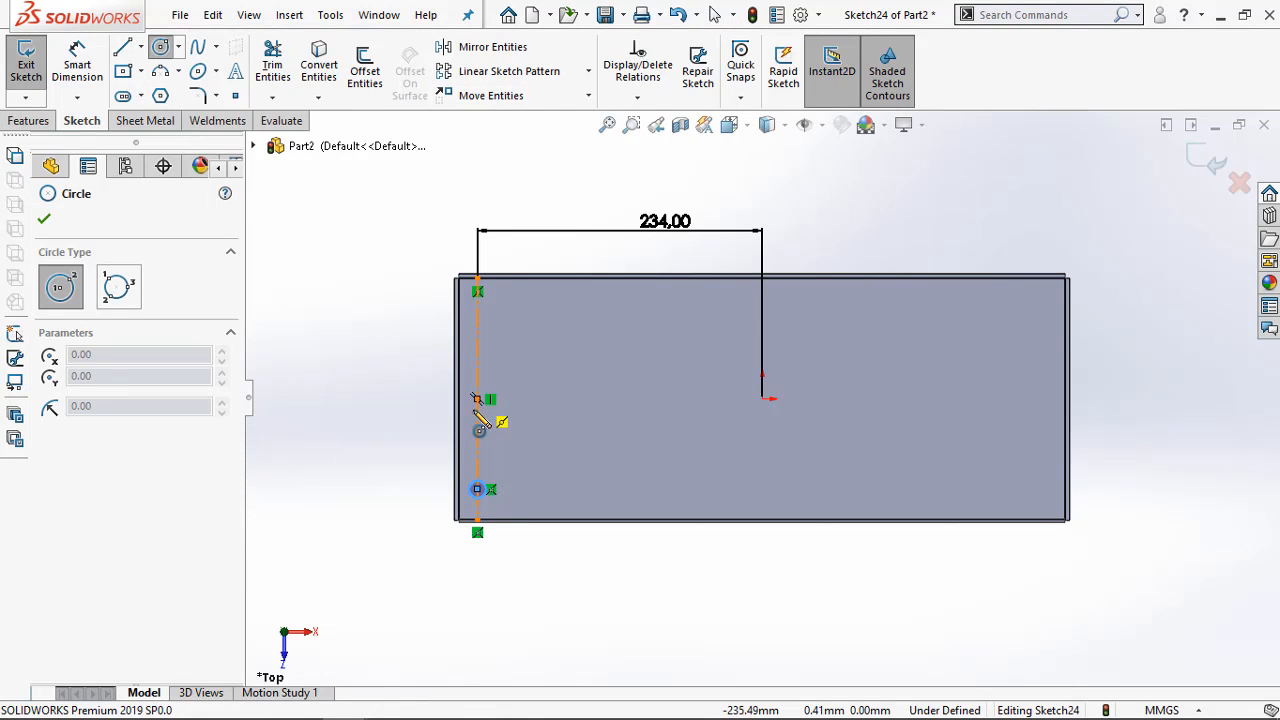
pyautogui.click(477, 410)
pyautogui.click(486, 404)
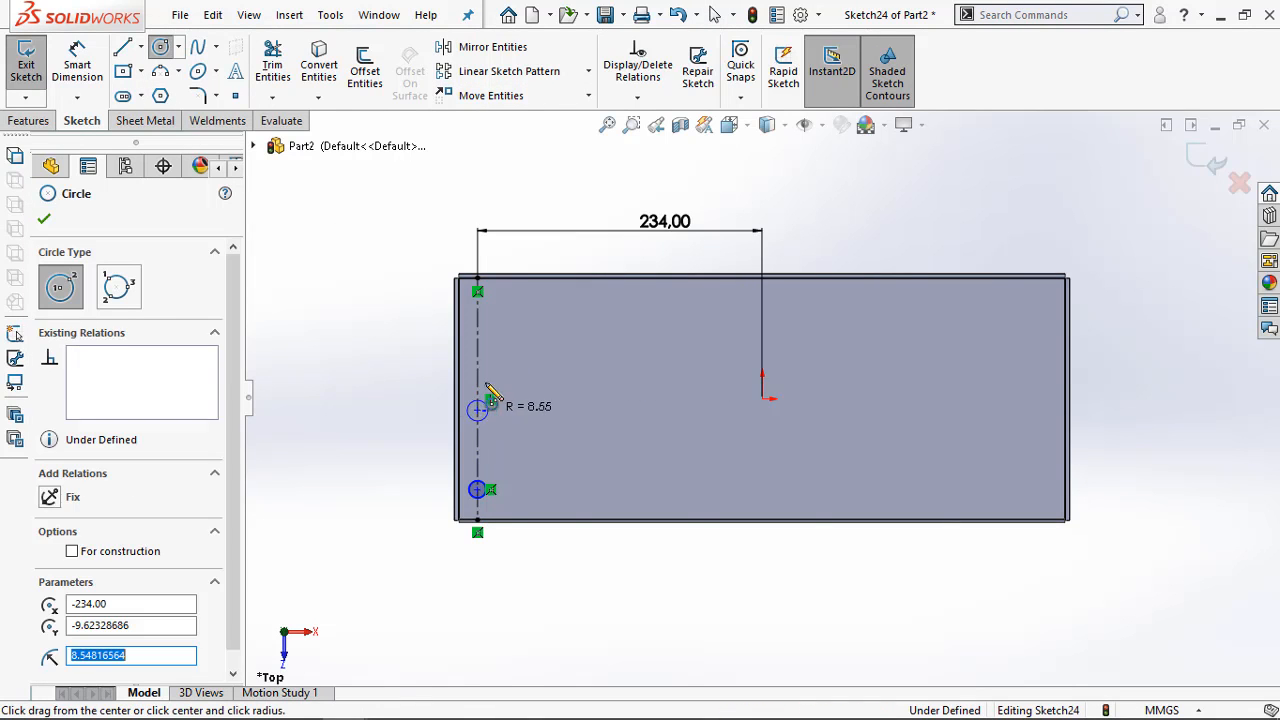
pyautogui.click(477, 321)
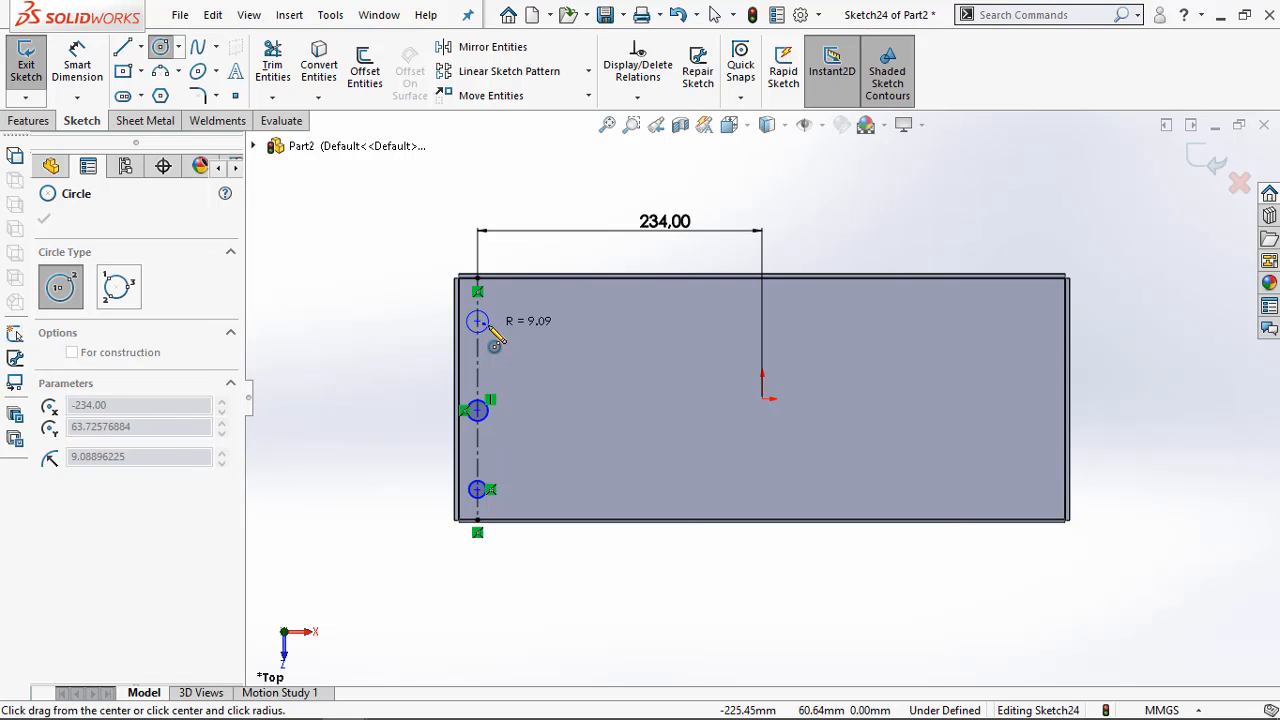
pyautogui.click(486, 328)
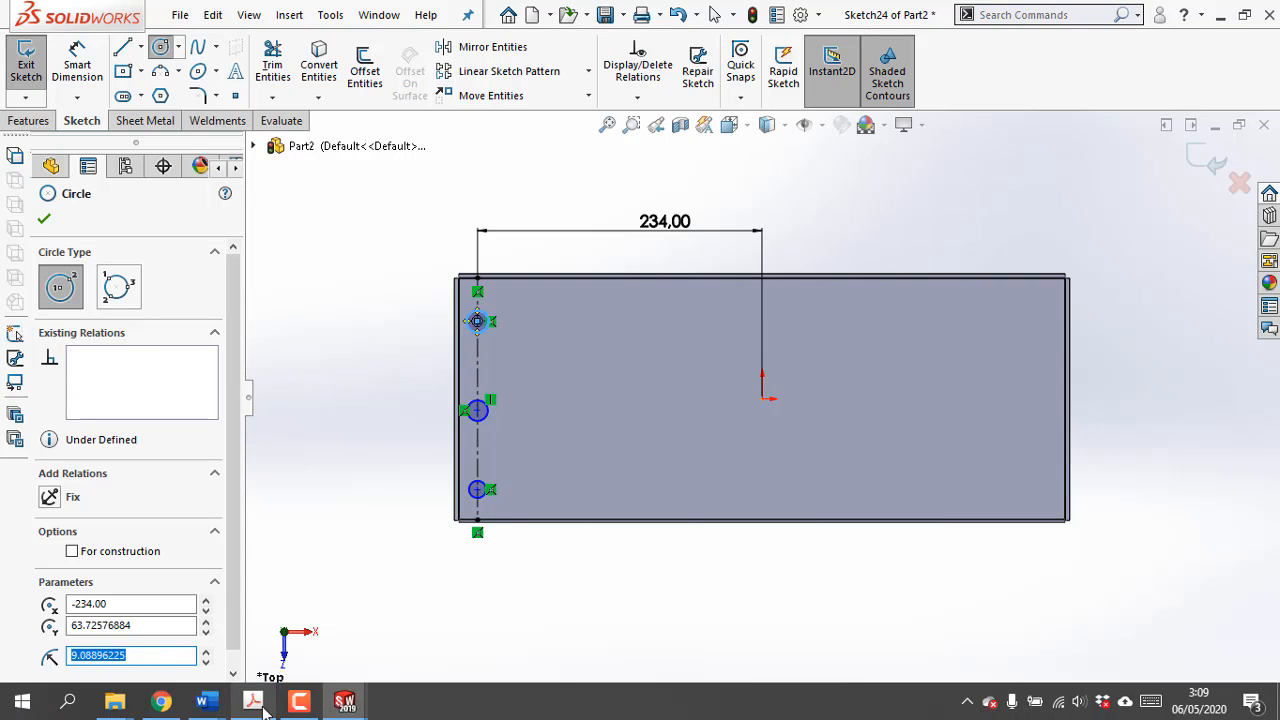
# Check the hole spacings in the Acrobat PDF, then dimension the uppermost circle's centre 20 mm from the tray's upper long edge
pyautogui.moveTo(253, 700)
pyautogui.click(298, 558)
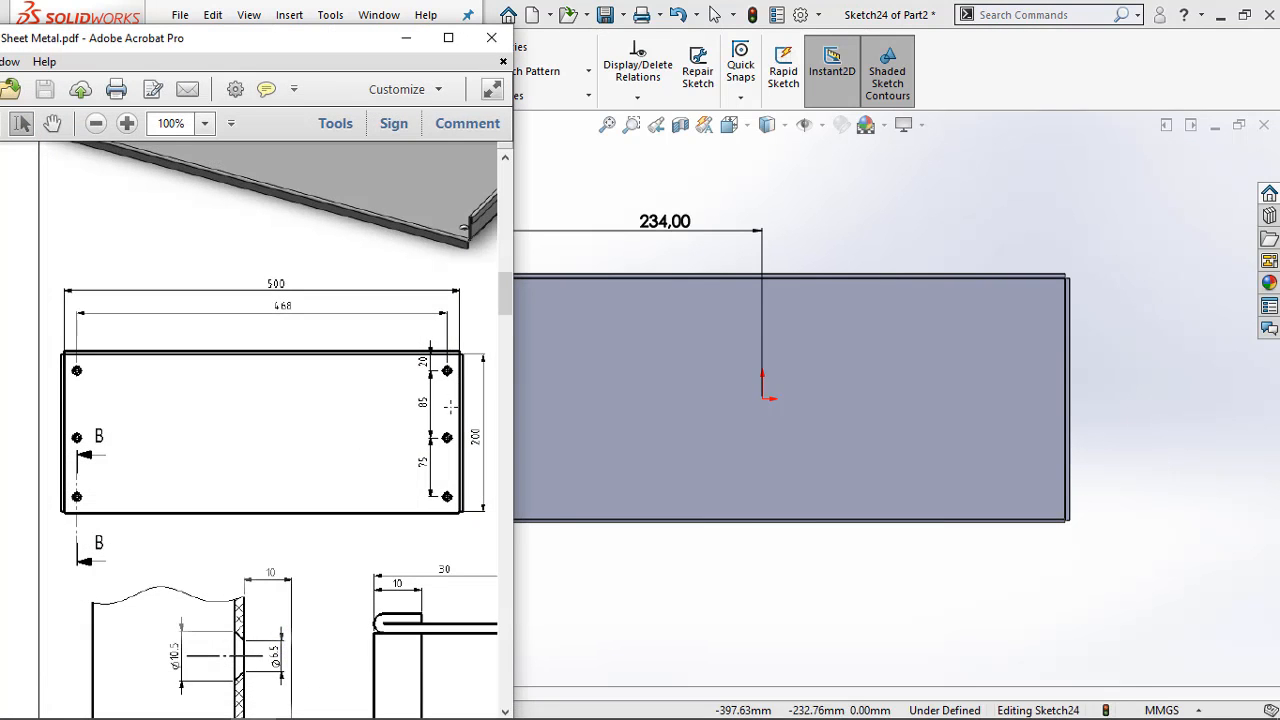
pyautogui.click(415, 37)
pyautogui.press('d')
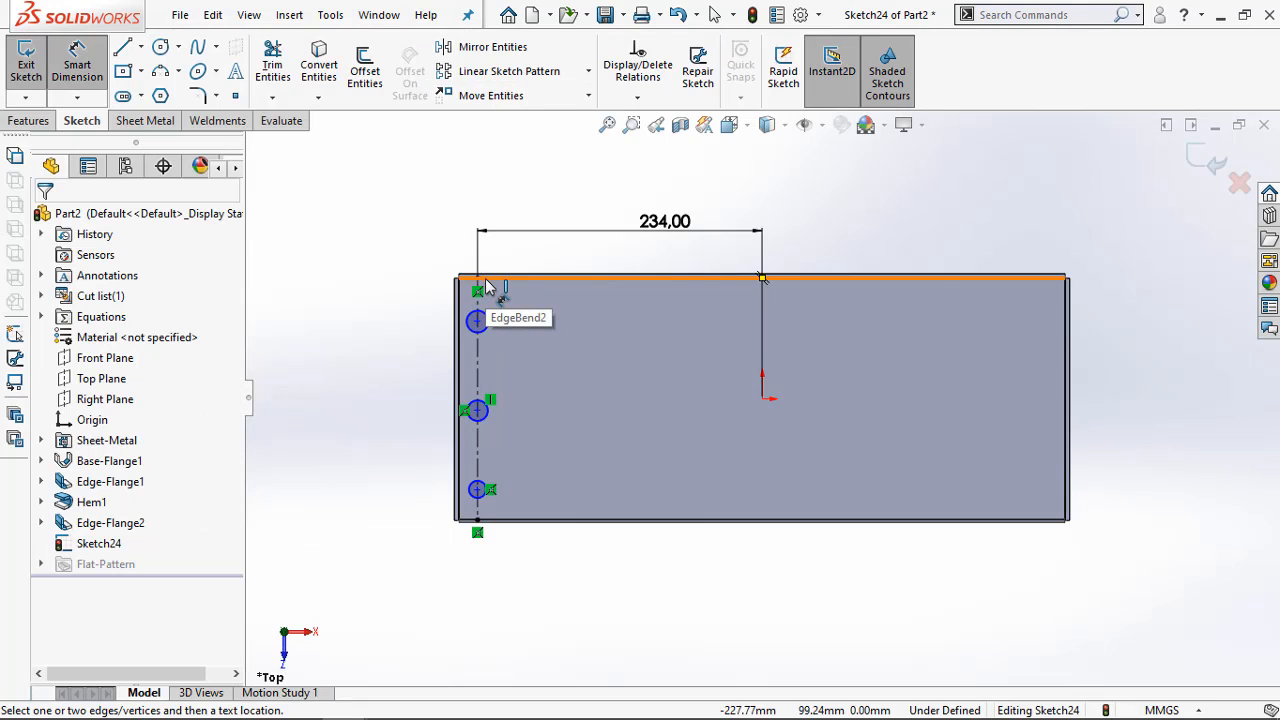
pyautogui.scroll(2, 488, 300)
pyautogui.scroll(1, 786, 412)
pyautogui.scroll(-2, 660, 336)
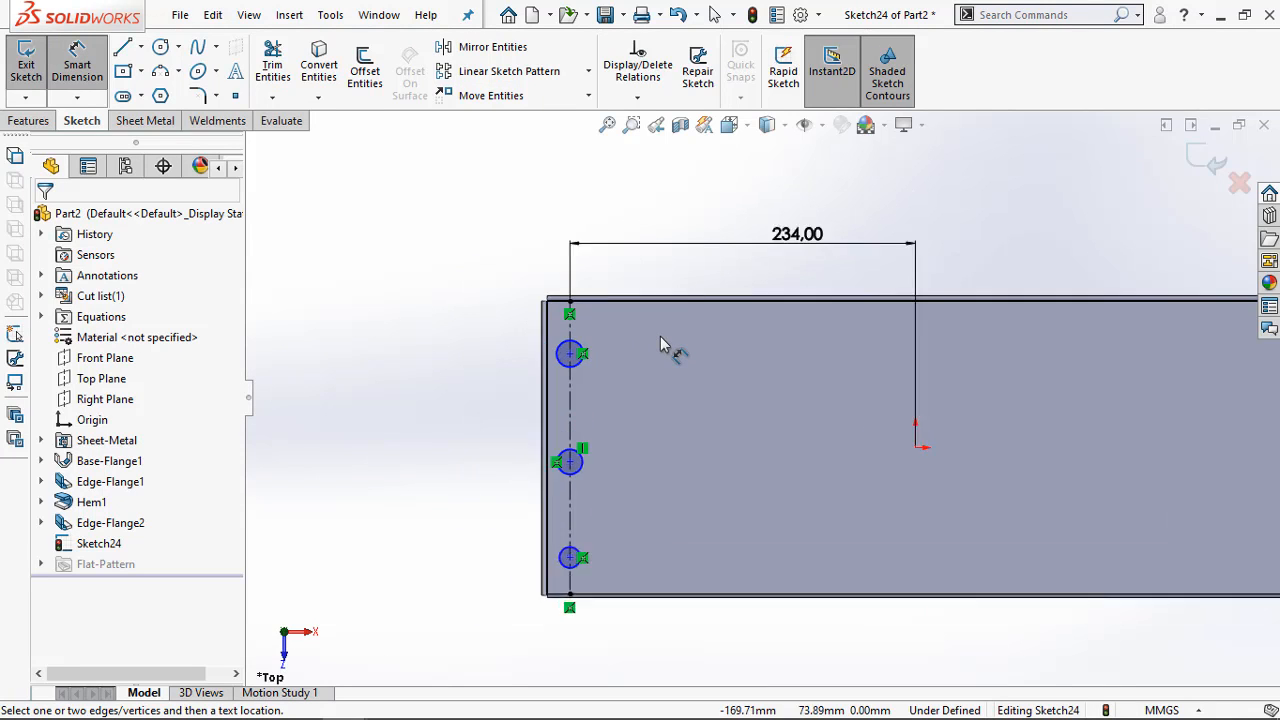
pyautogui.scroll(2, 763, 384)
pyautogui.scroll(-2, 1195, 515)
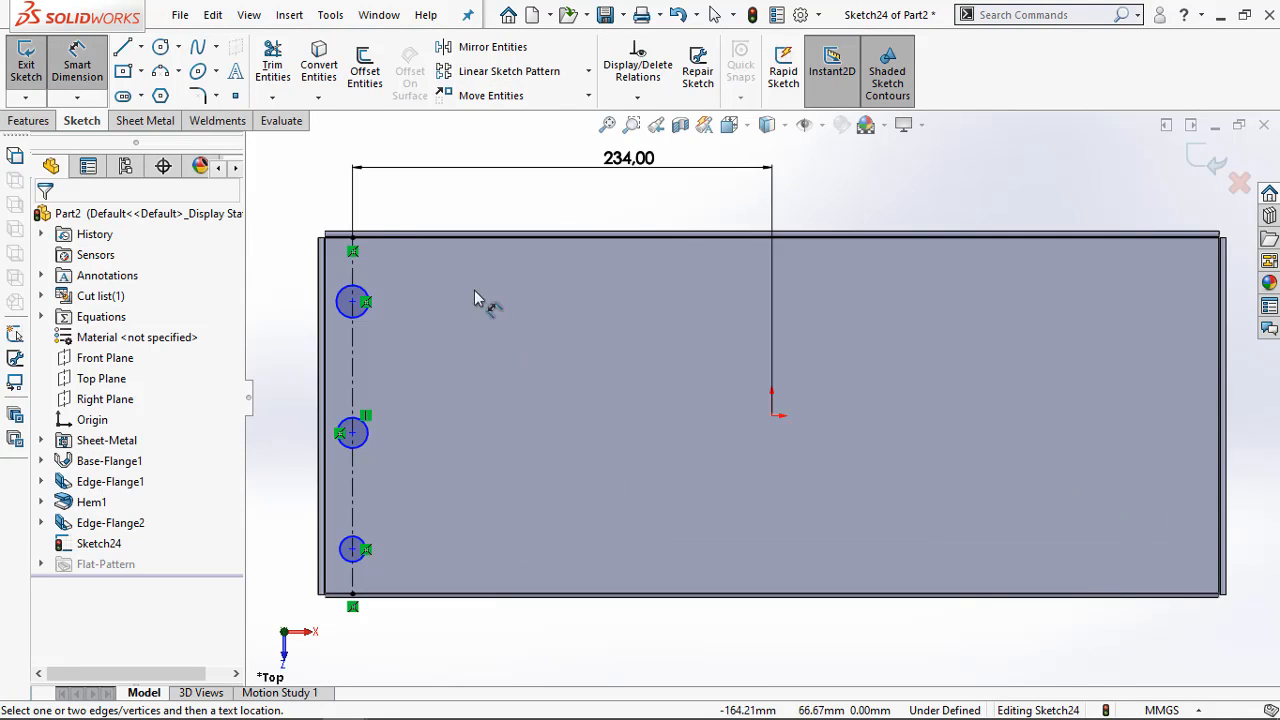
pyautogui.click(370, 240)
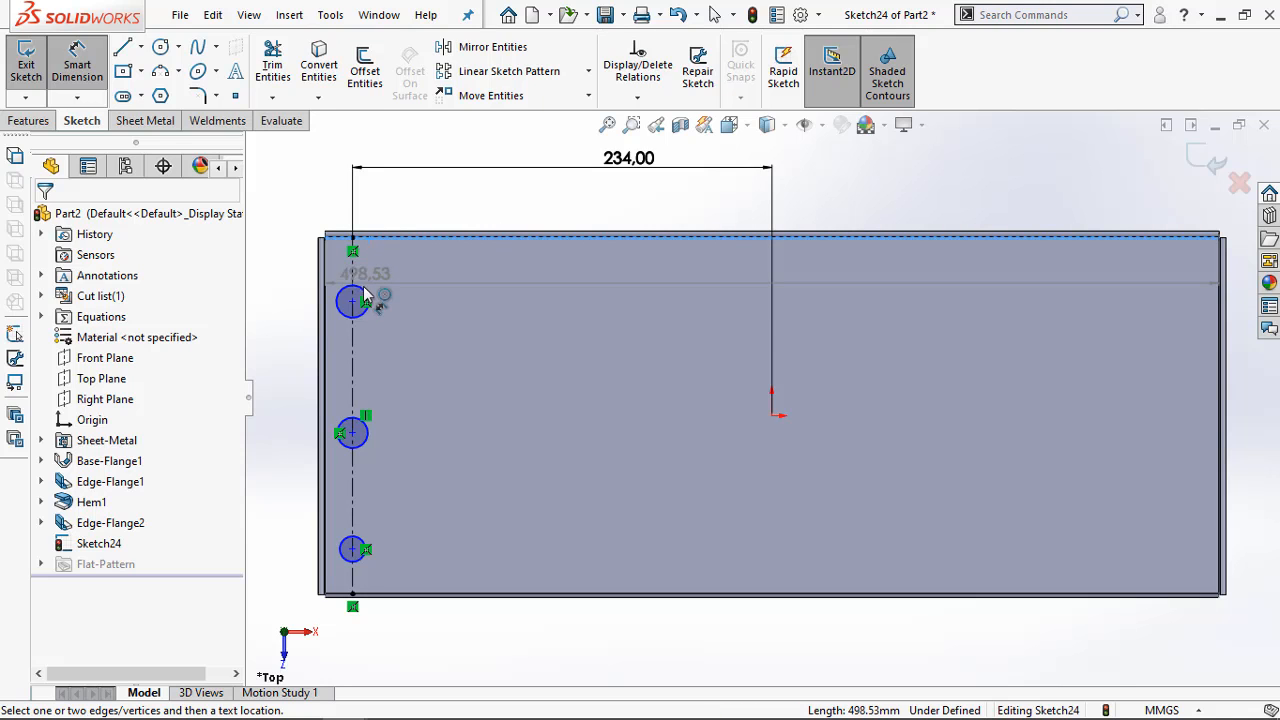
pyautogui.click(356, 287)
pyautogui.click(294, 280)
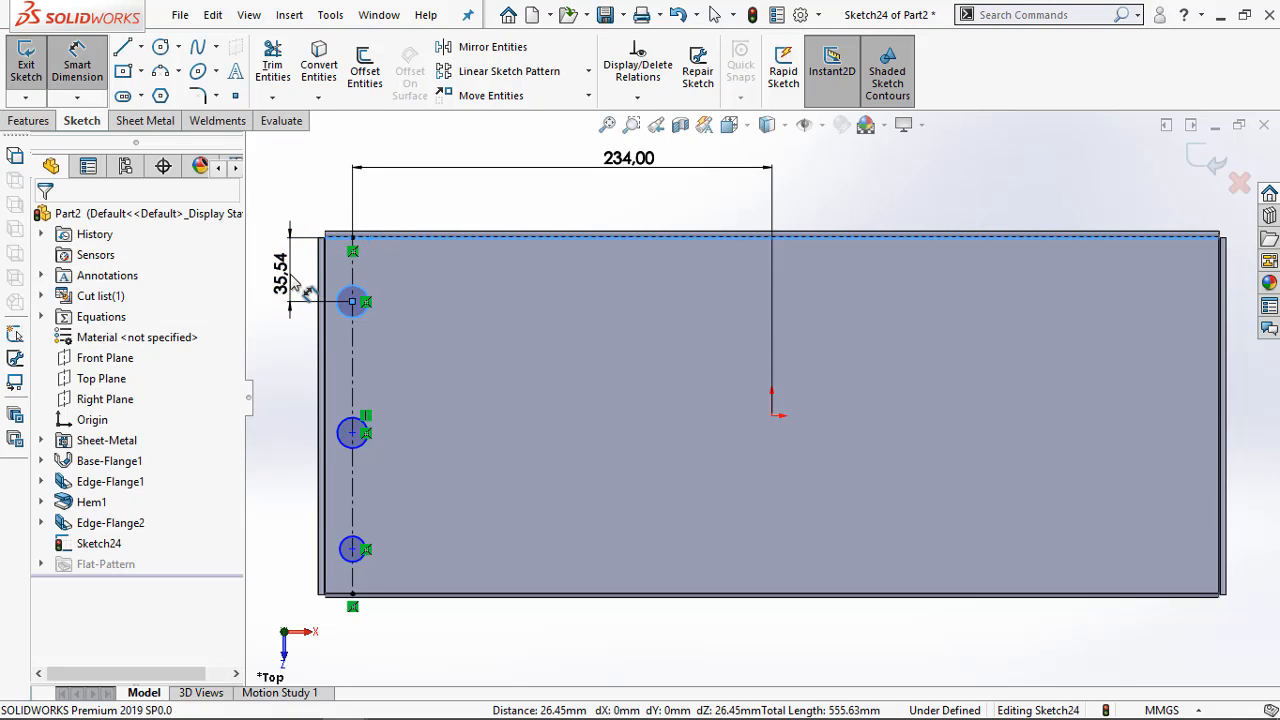
pyautogui.write('20')
pyautogui.press('Return')
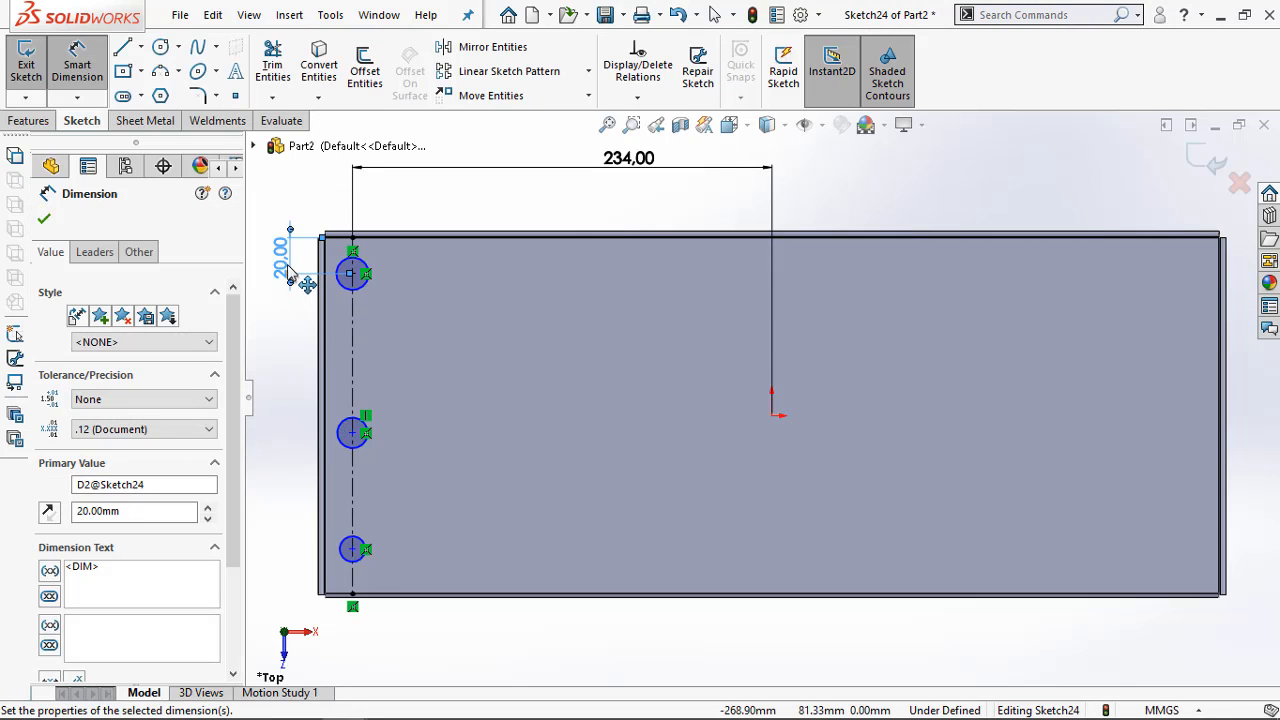
# Dimension the spacing between the upper and middle circle centres as 85 mm
pyautogui.click(354, 274)
pyautogui.click(352, 432)
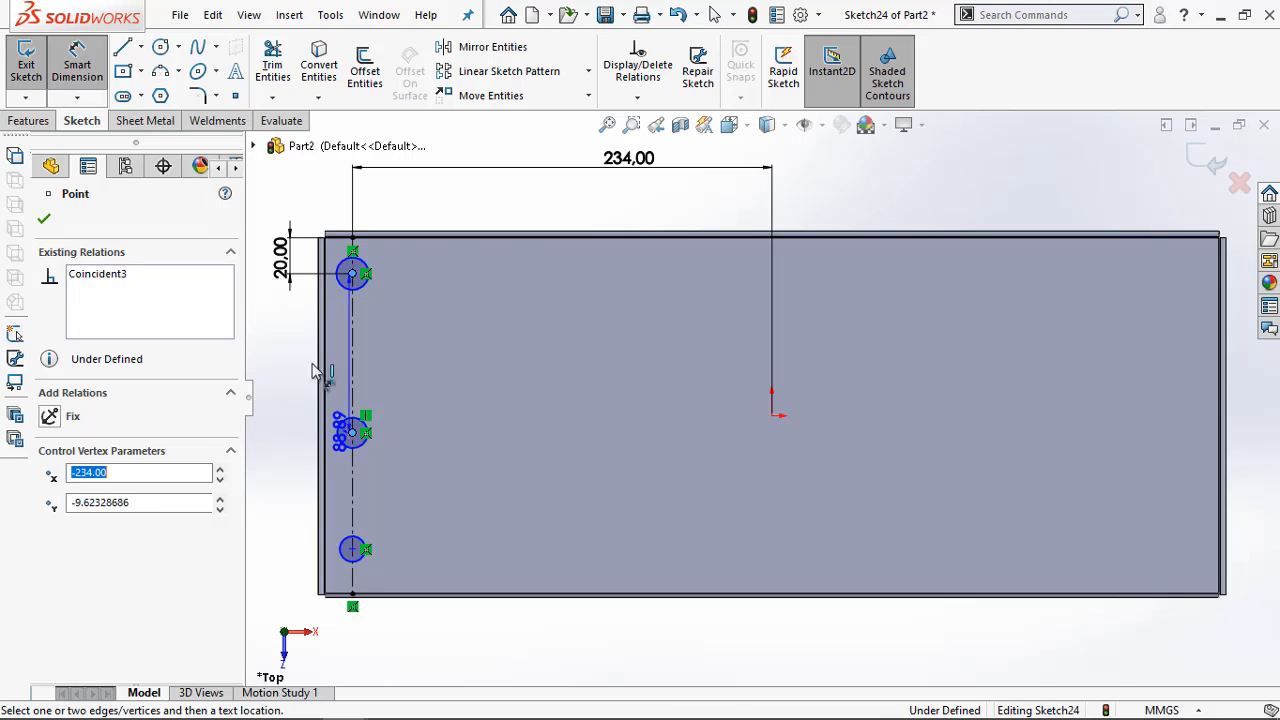
pyautogui.click(284, 370)
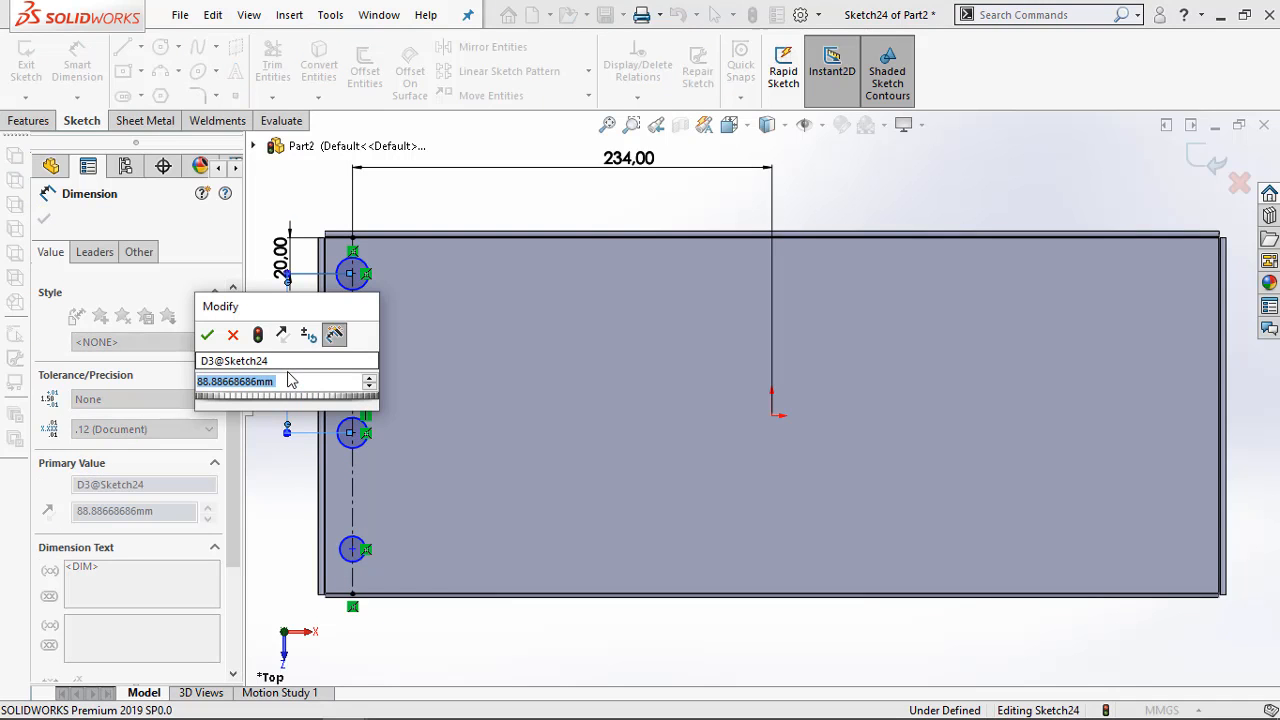
pyautogui.write('80')
pyautogui.press('Return')
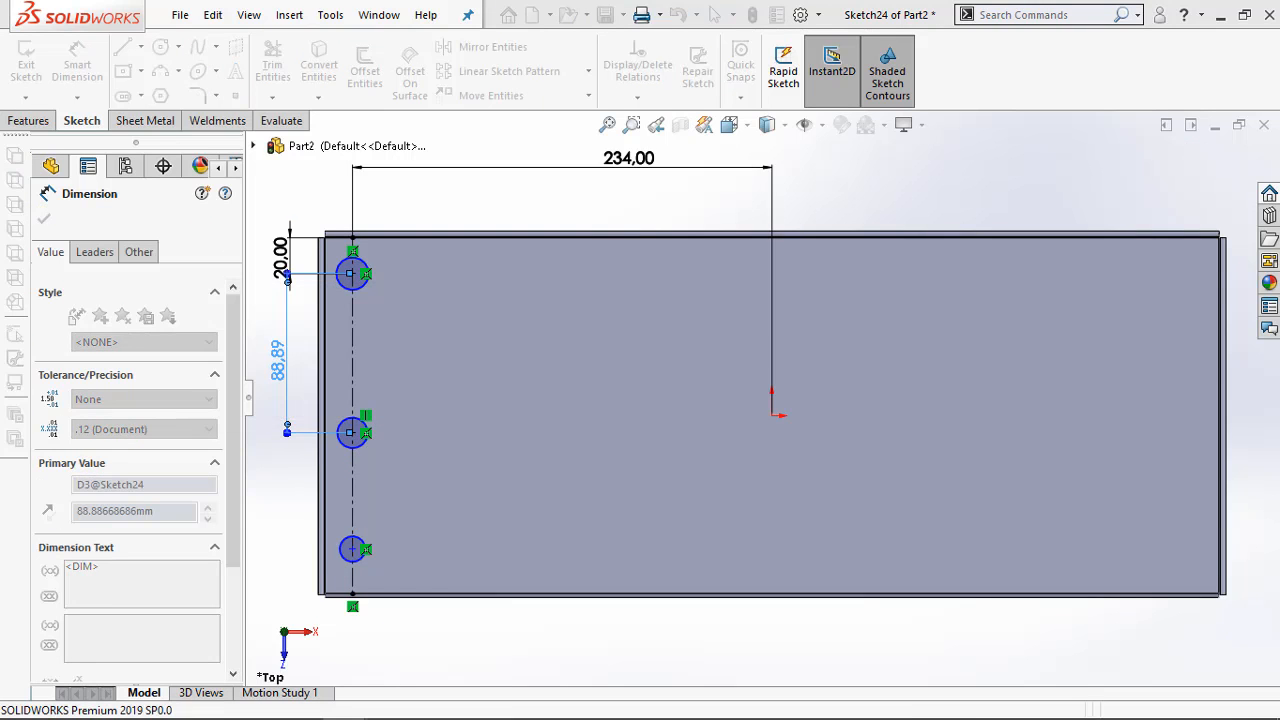
# Dimension the spacing between the middle and lowest circle centres as 75 mm
pyautogui.click(352, 426)
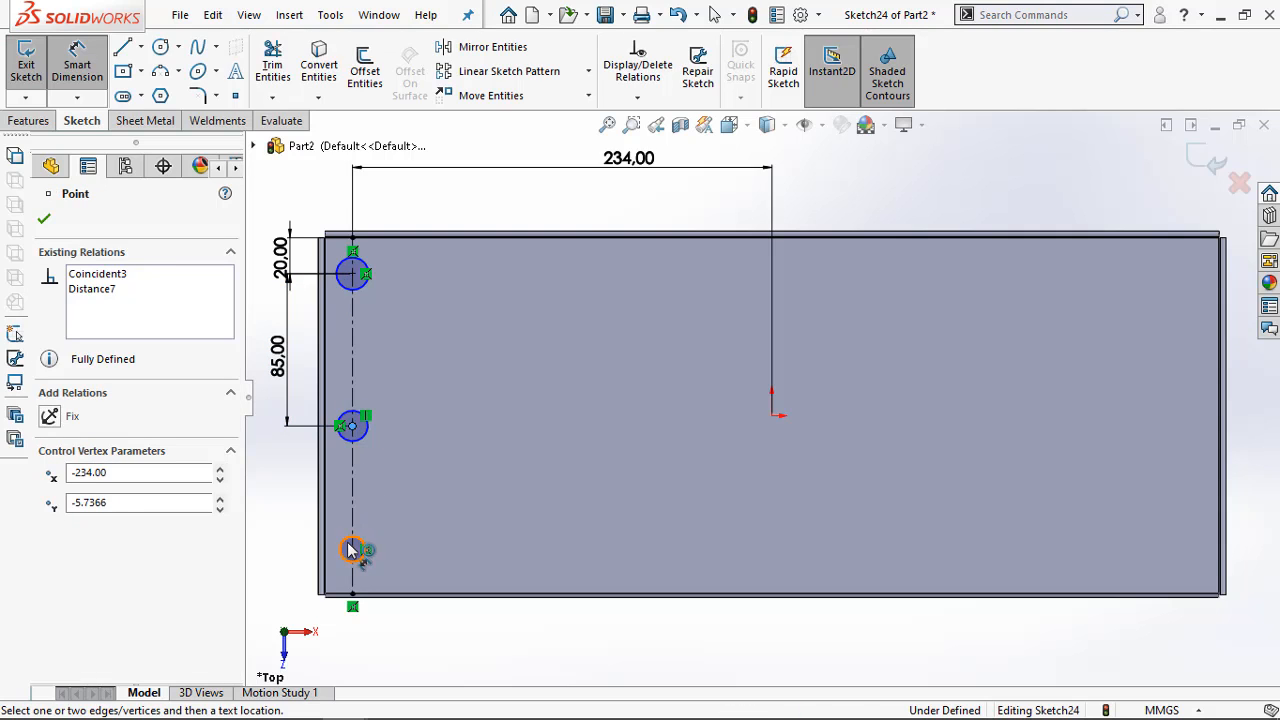
pyautogui.click(350, 549)
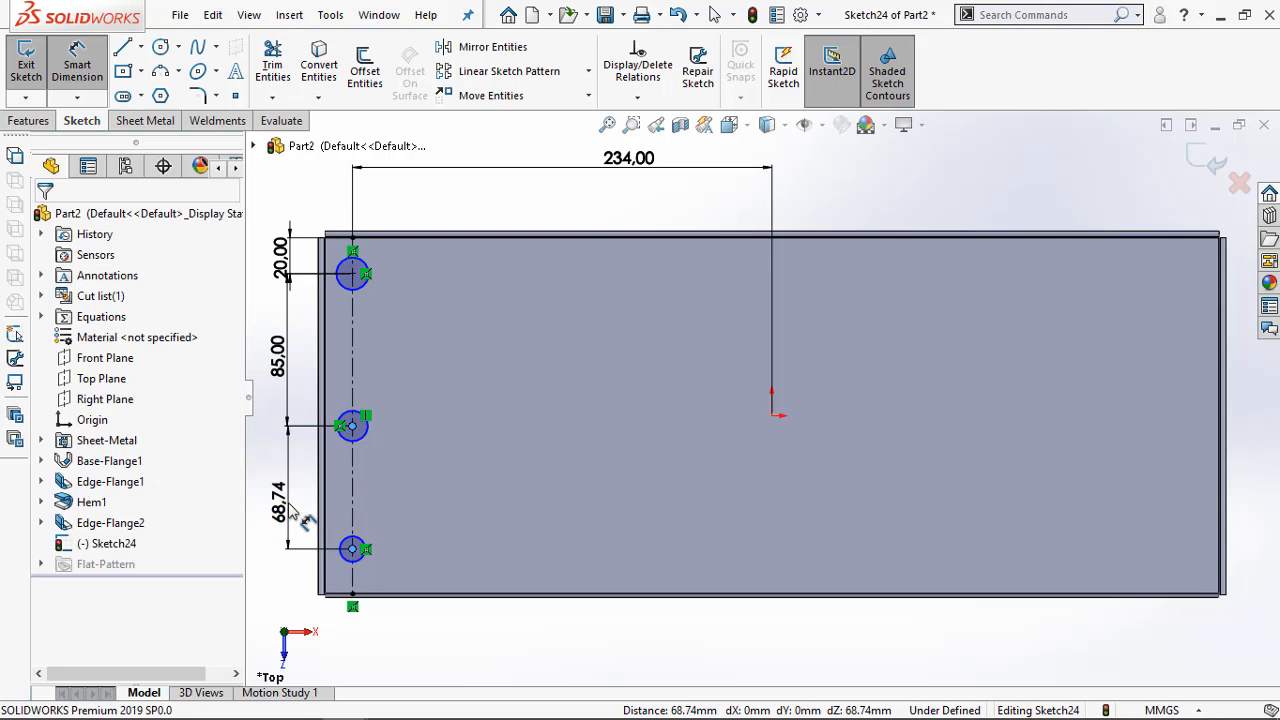
pyautogui.click(291, 512)
pyautogui.write('75')
pyautogui.press('Return')
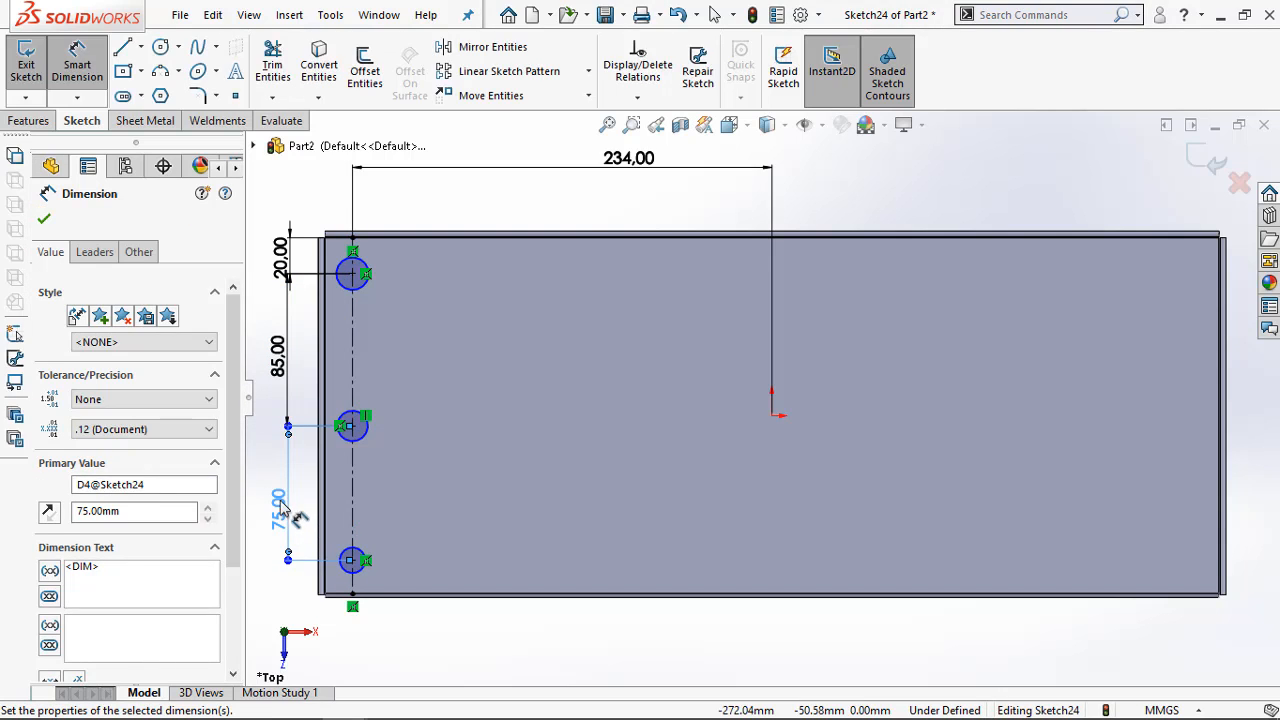
# Check the hole diameter in the Acrobat PDF, then dimension the lowest circle in the sketch with a 6.5 mm diameter
pyautogui.click(253, 701)
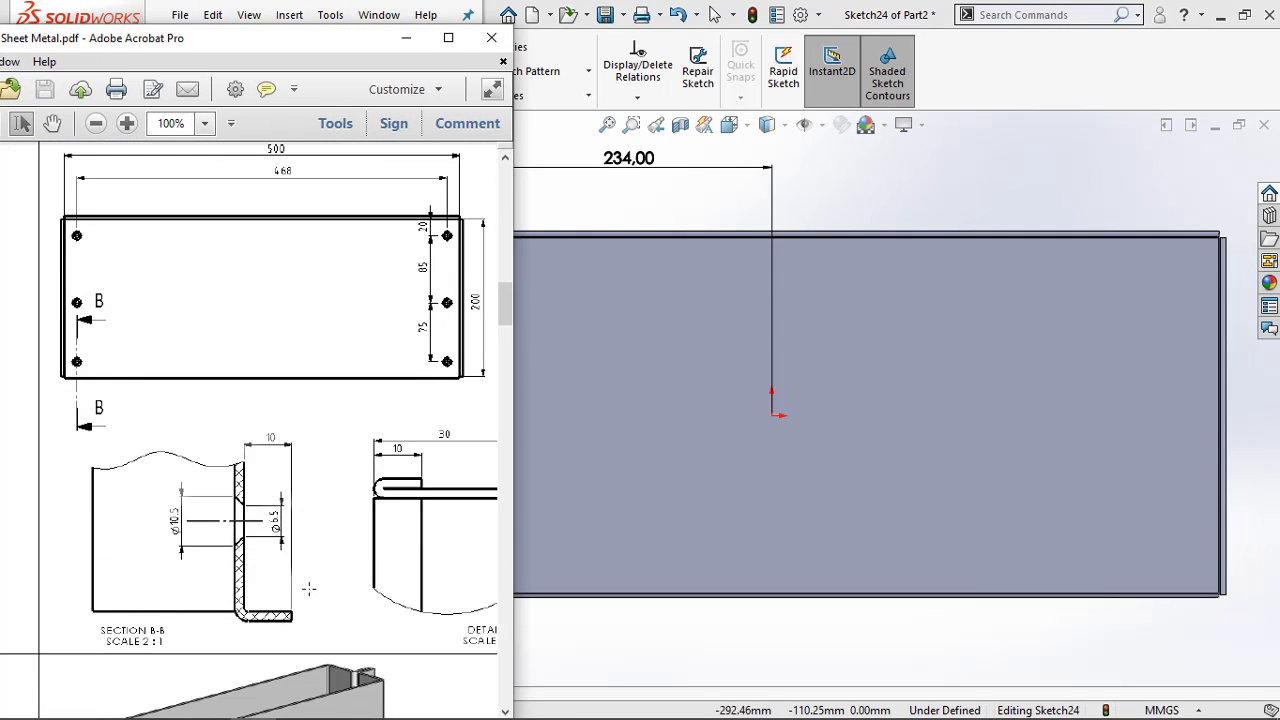
pyautogui.click(409, 40)
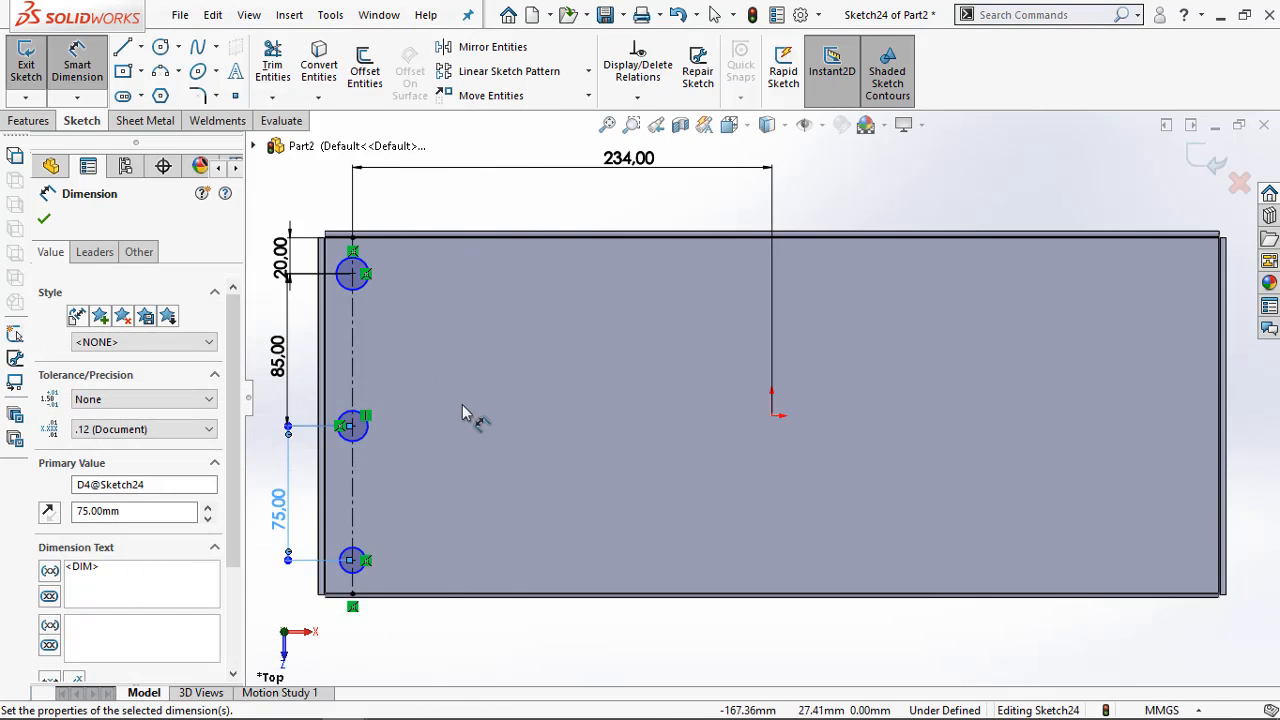
pyautogui.click(366, 556)
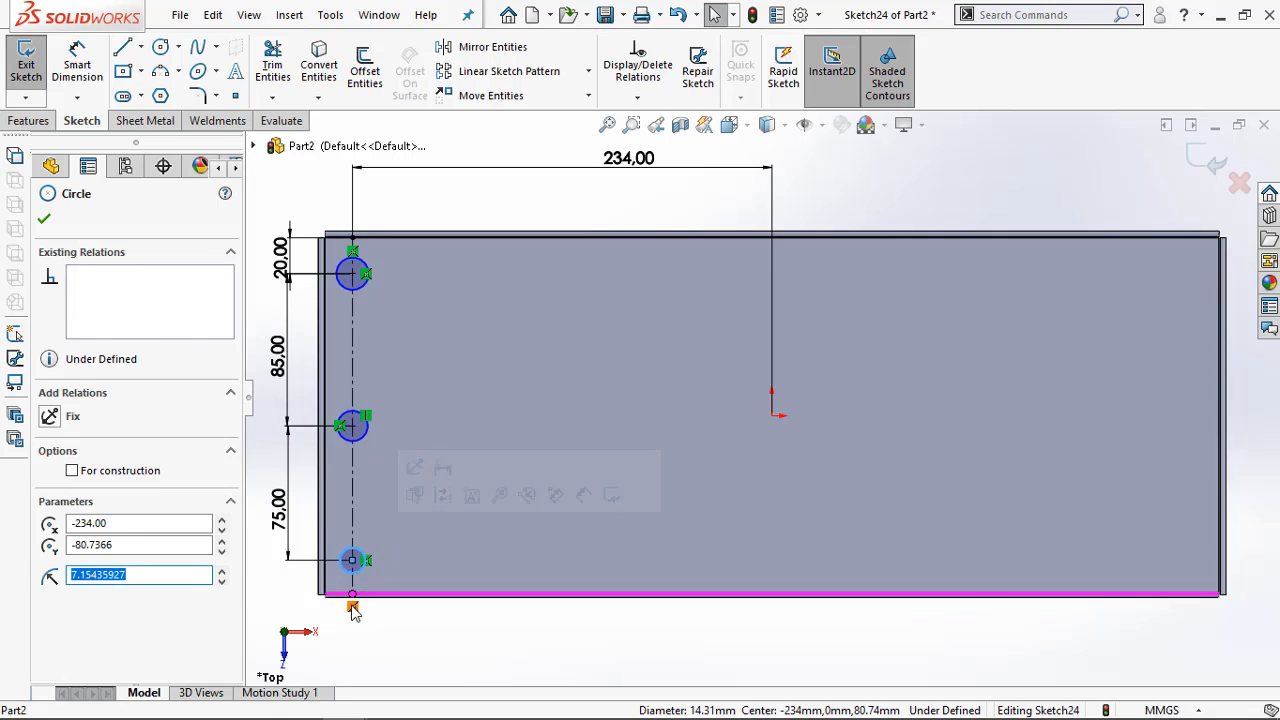
pyautogui.moveTo(352, 606); pyautogui.dragTo(361, 578, button='right')
pyautogui.click(360, 571)
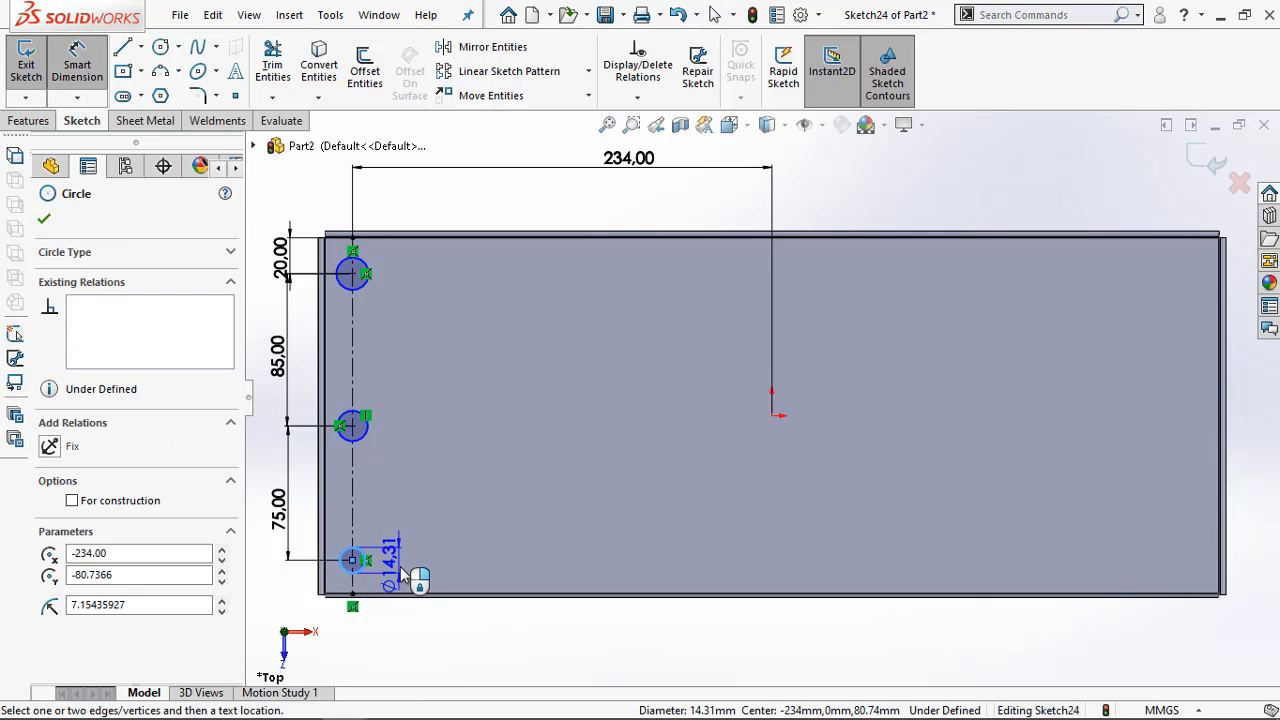
pyautogui.click(432, 539)
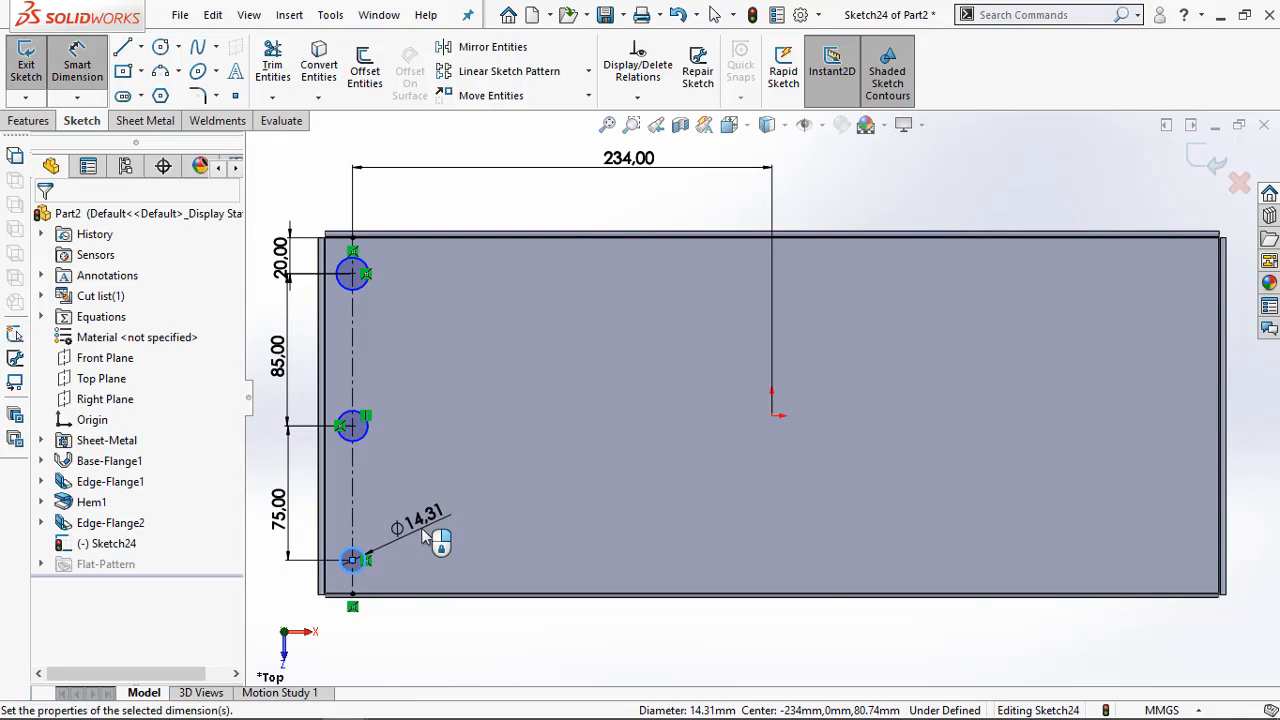
pyautogui.write('6.5')
pyautogui.press('Return')
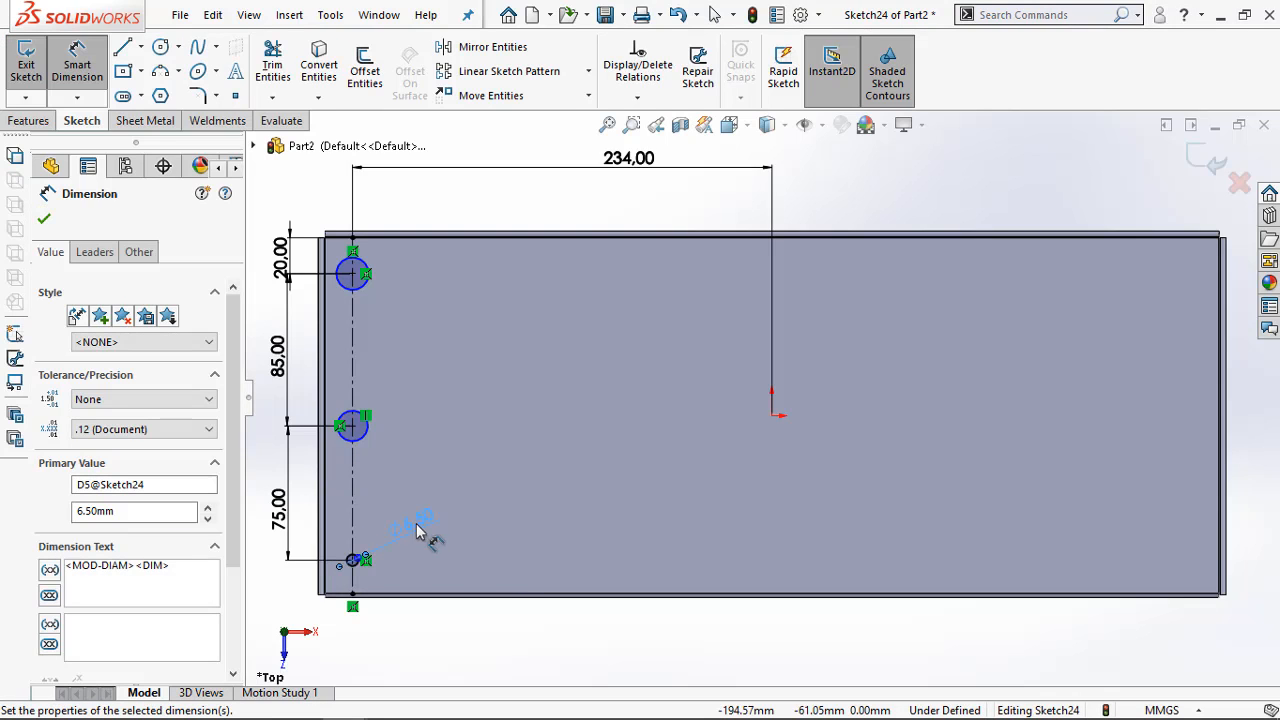
# Dimension the middle circle on the centerline with a 6.5 mm diameter
pyautogui.click(366, 434)
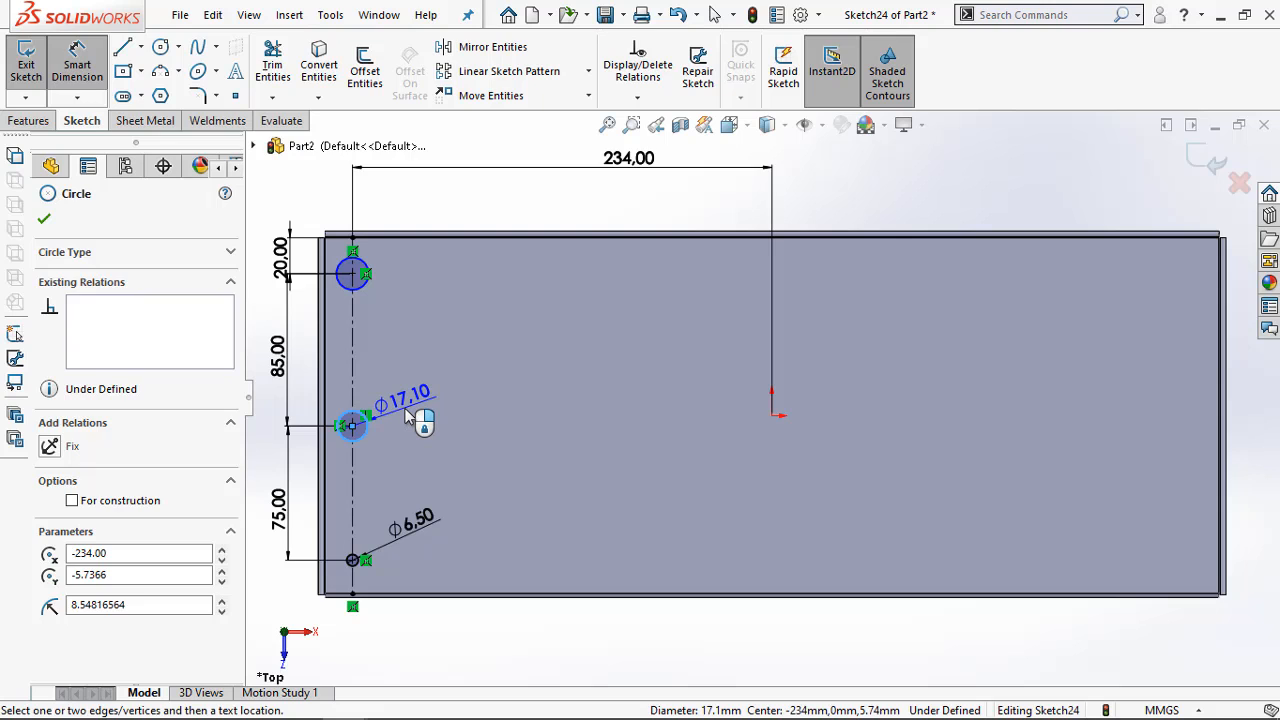
pyautogui.click(408, 418)
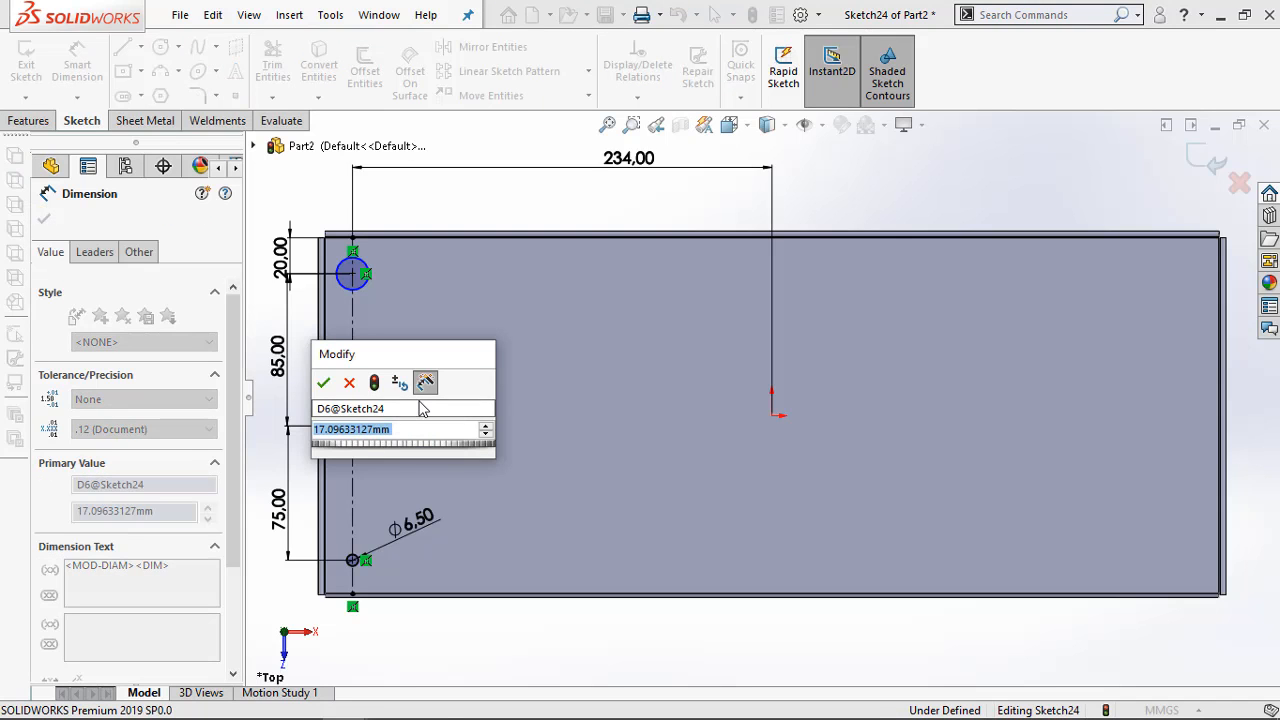
pyautogui.write('6.5')
pyautogui.press('Return')
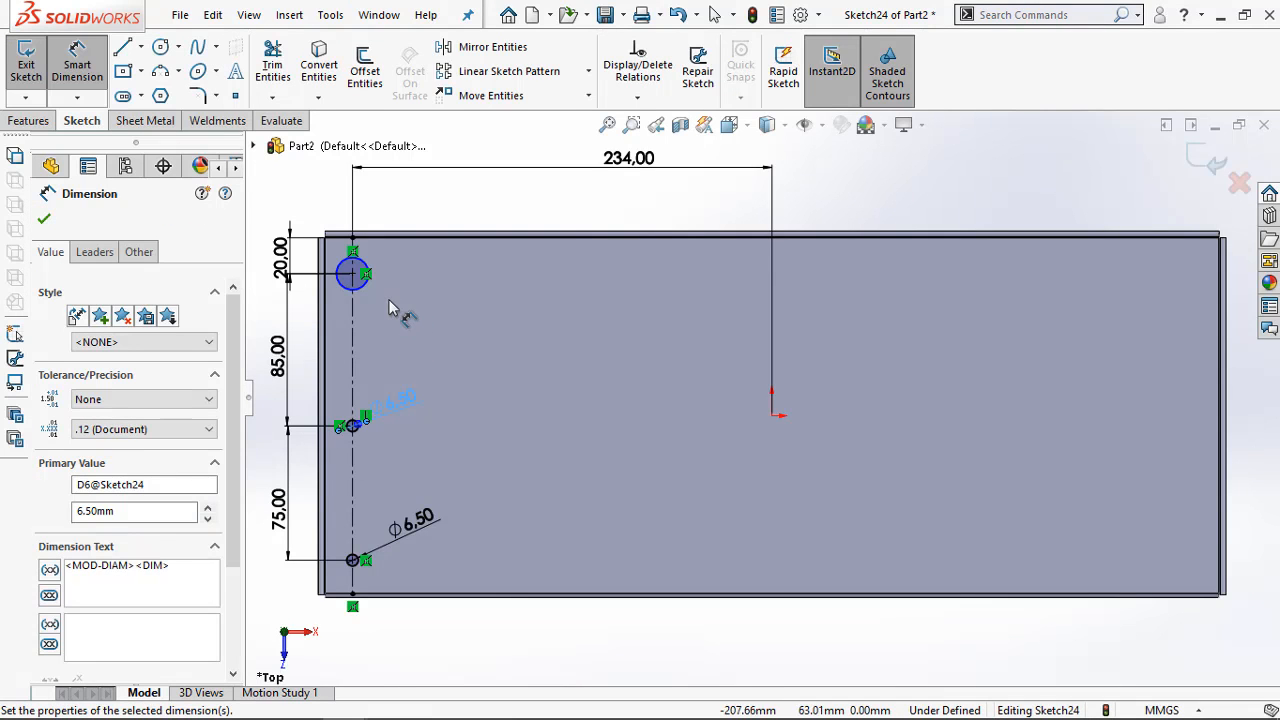
# Dimension the uppermost circle on the centerline with a 6.5 mm diameter
pyautogui.click(368, 288)
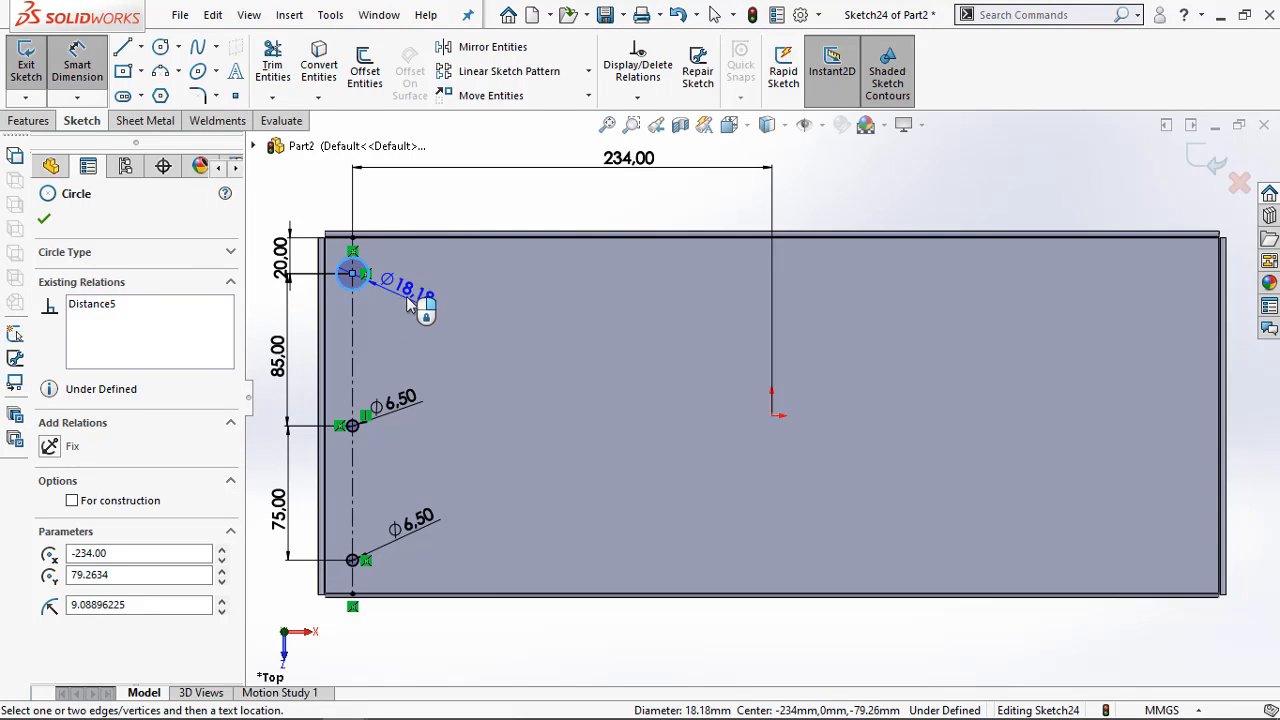
pyautogui.click(410, 305)
pyautogui.write('6.')
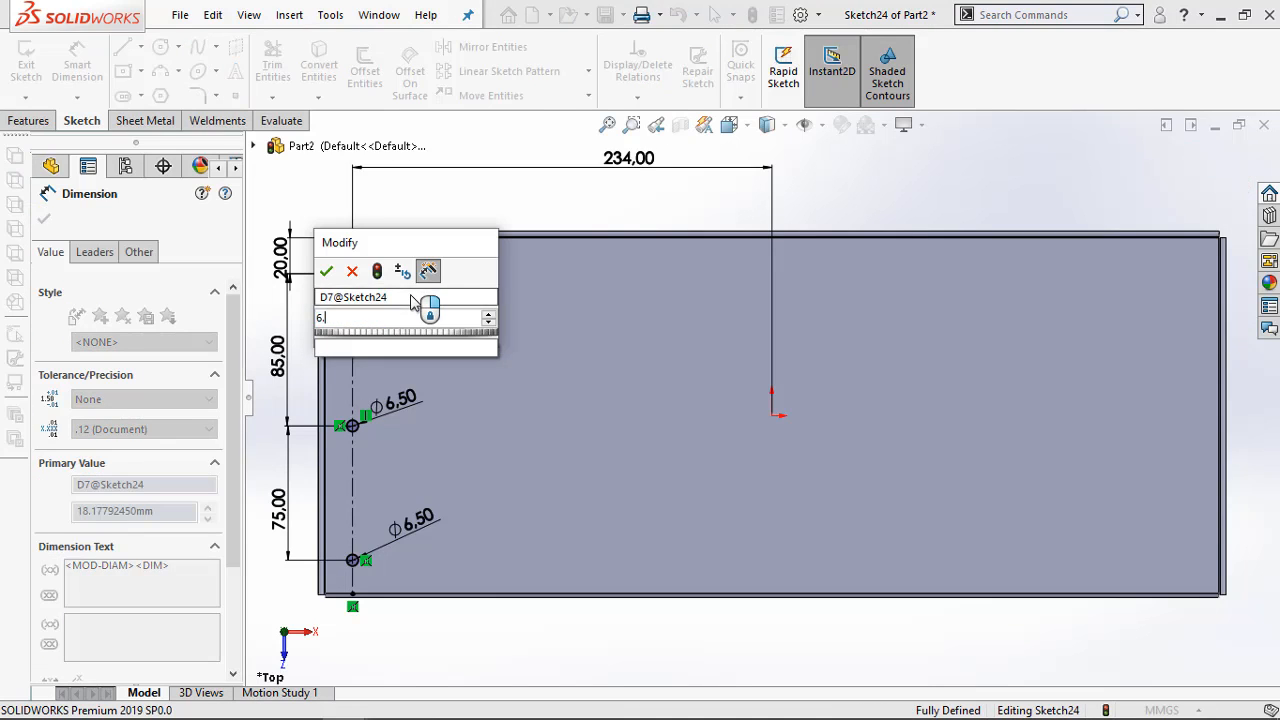
pyautogui.write('5')
pyautogui.press('Return')
# Extrude-cut the three circles through the tray floor with a Blind depth of 10 mm
pyautogui.click(28, 120)
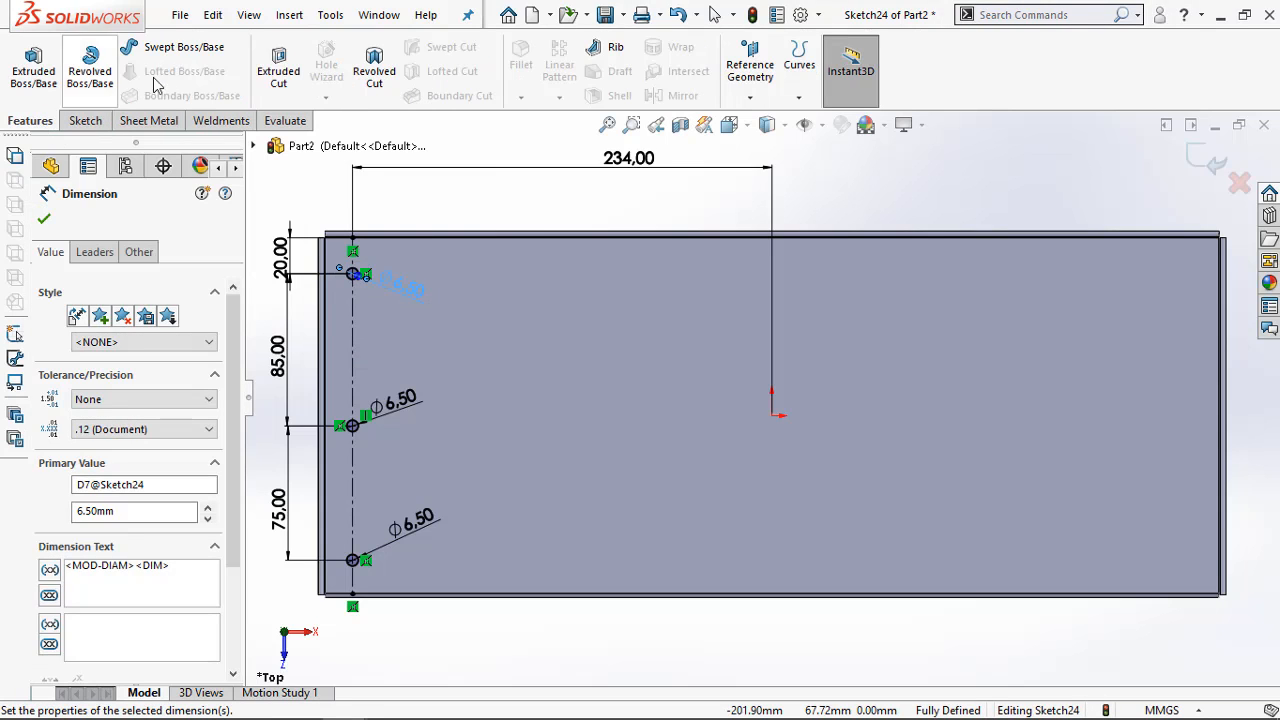
pyautogui.click(278, 68)
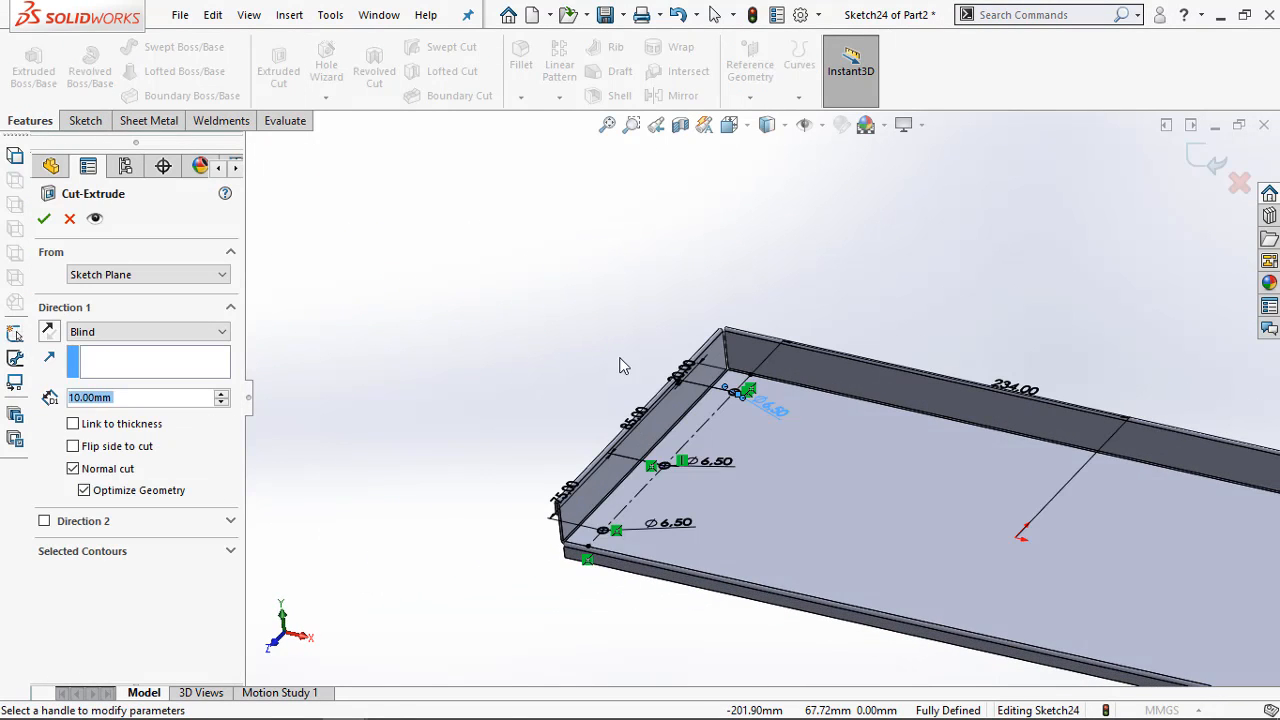
pyautogui.click(44, 218)
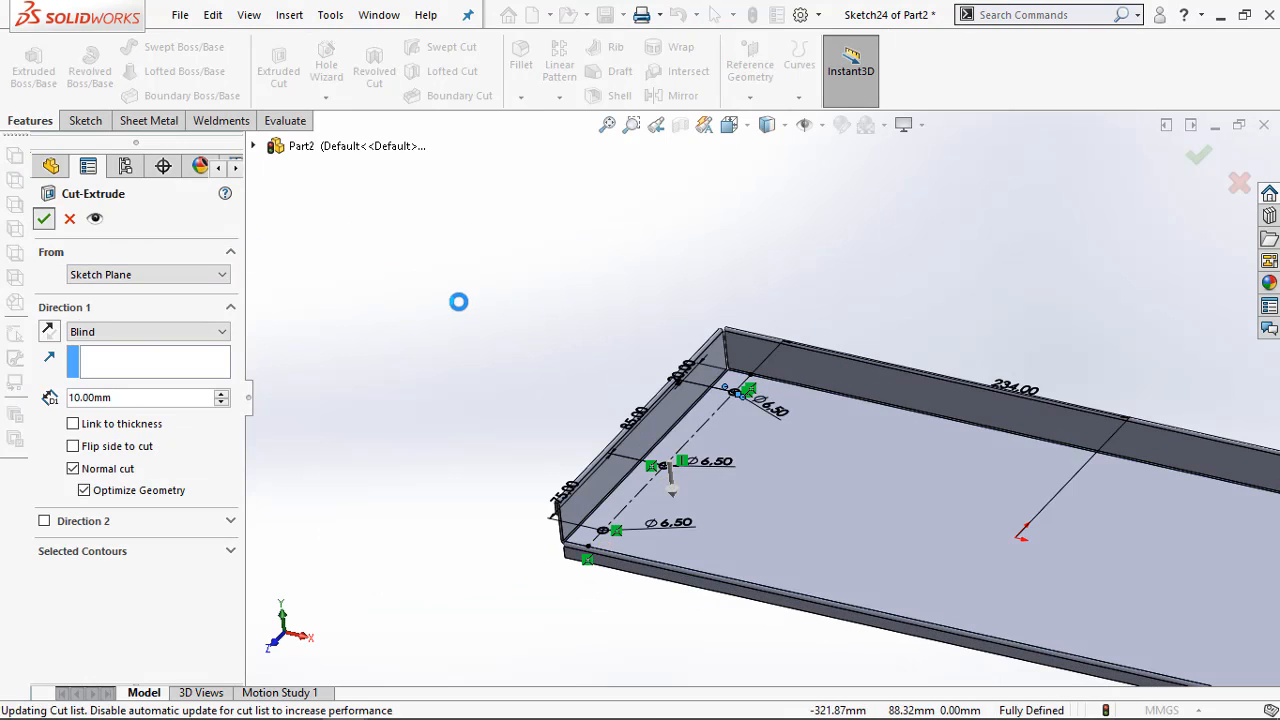
# Chamfer the upper edges of the three floor holes with a 2 mm distance at 45 degrees
pyautogui.scroll(-5, 675, 505)
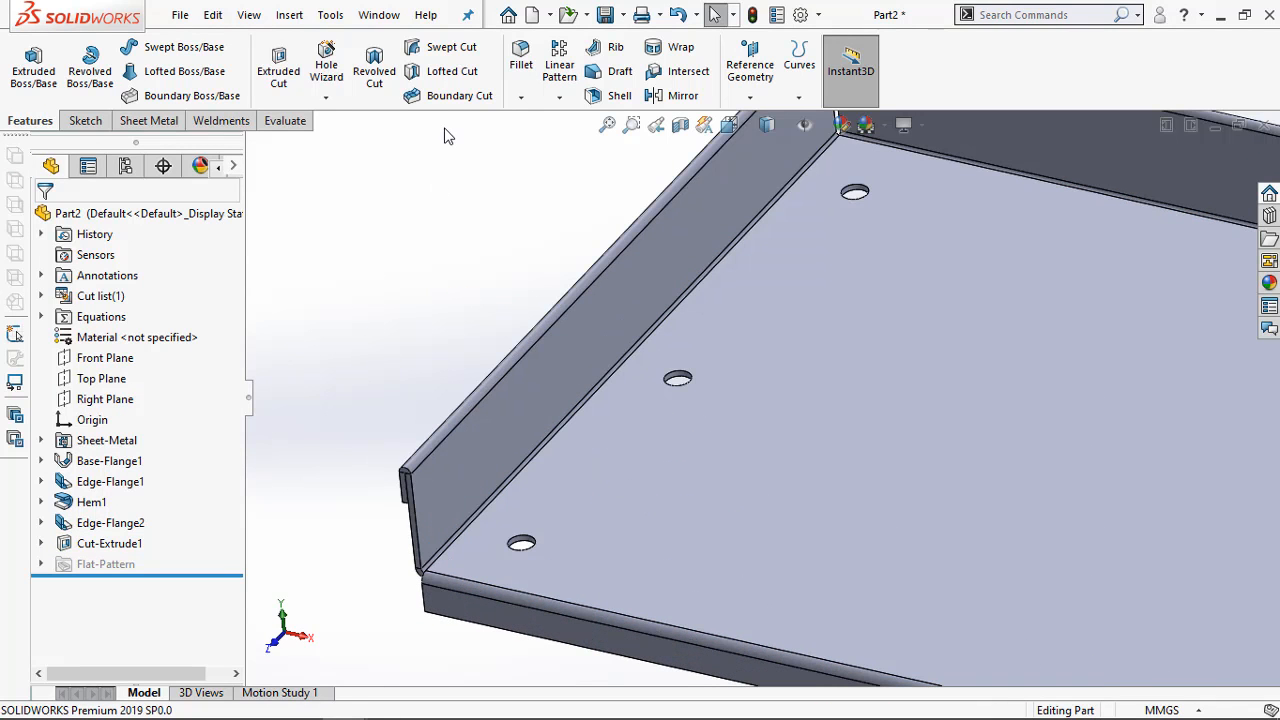
pyautogui.click(521, 97)
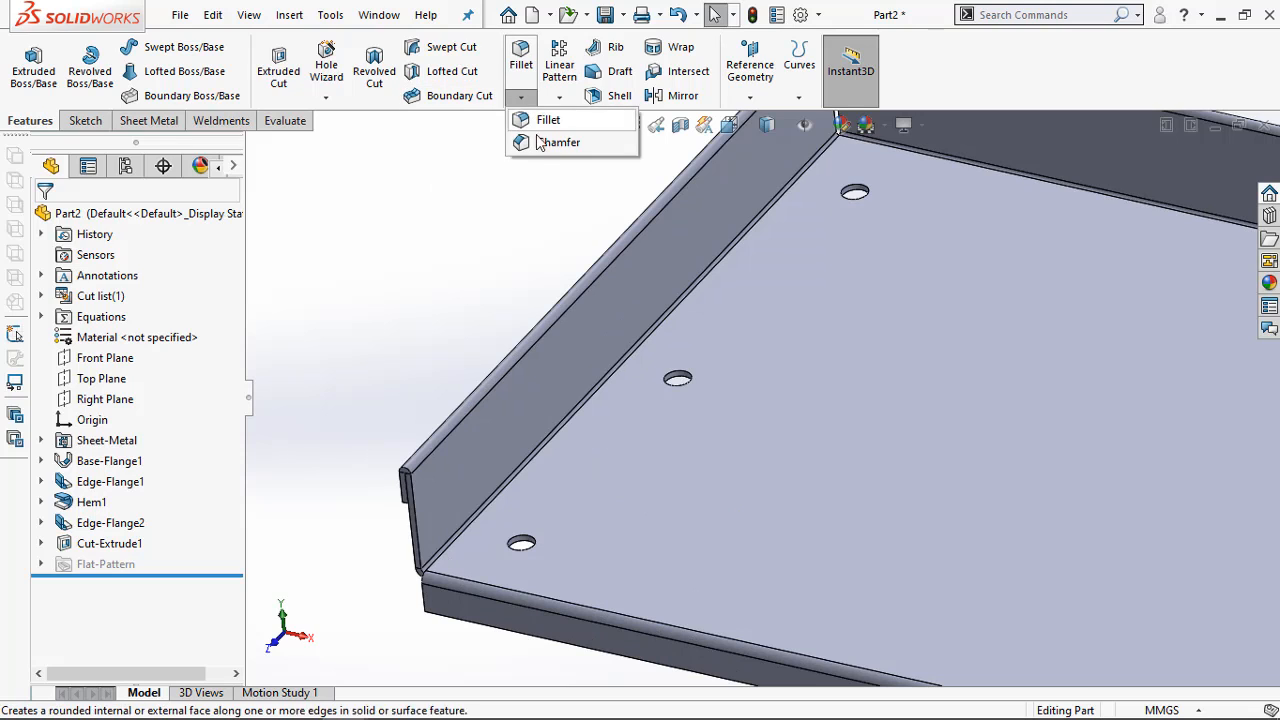
pyautogui.click(553, 140)
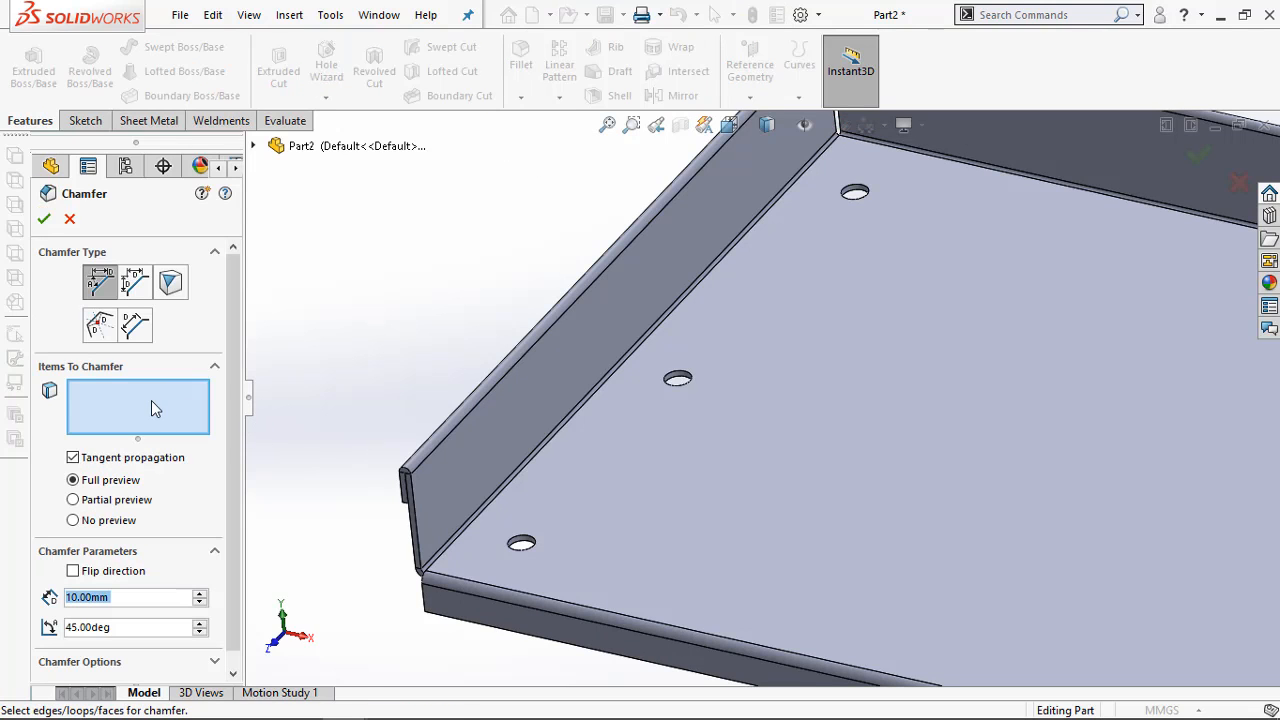
pyautogui.scroll(-1, 233, 349)
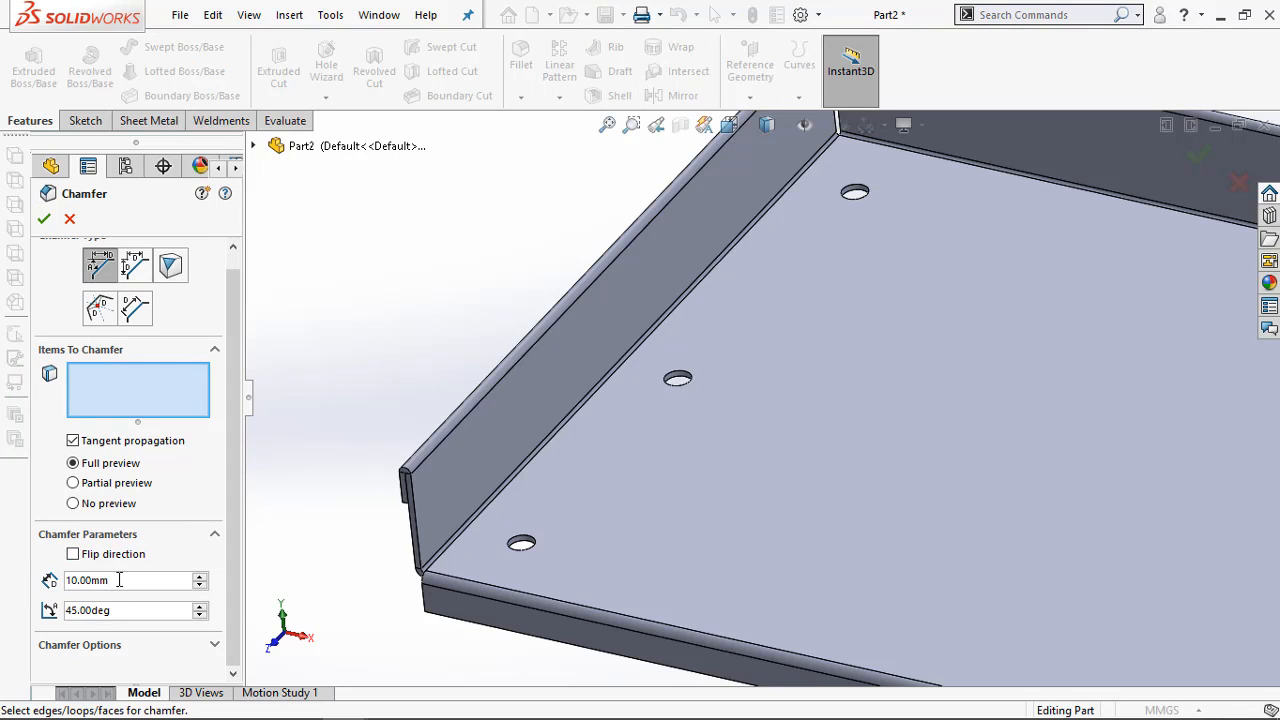
pyautogui.write('2')
pyautogui.press('Return')
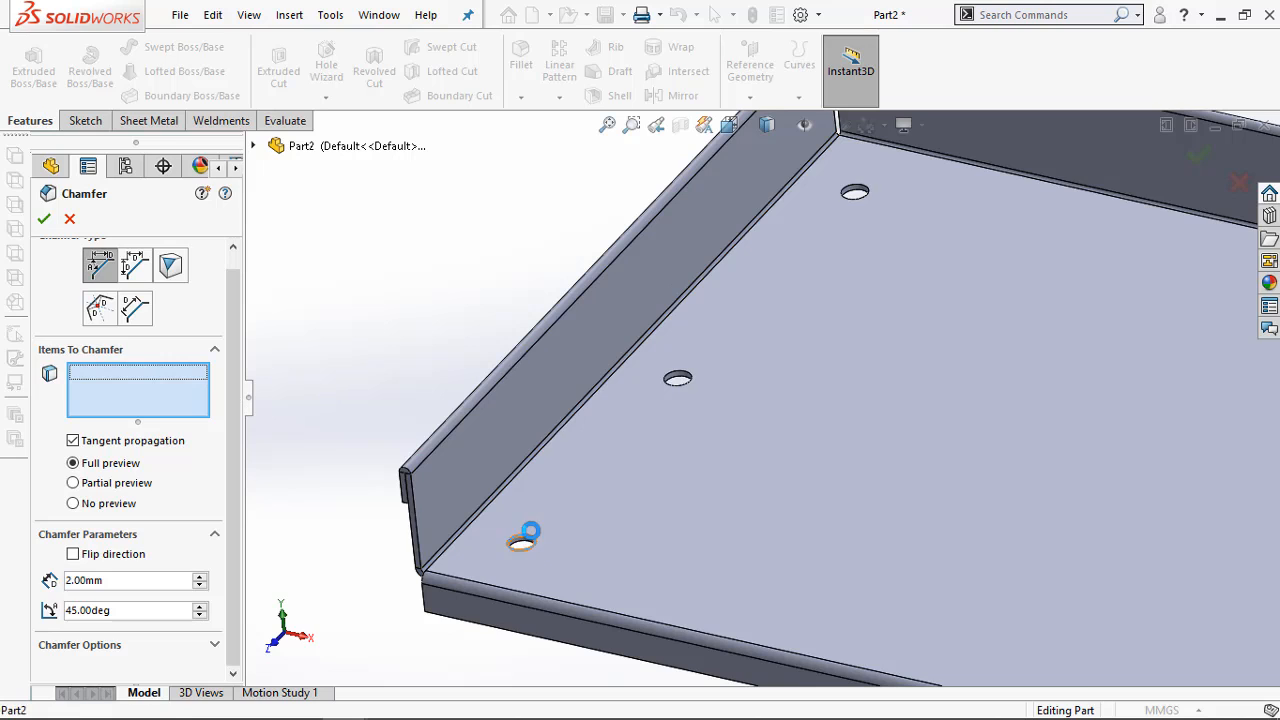
pyautogui.click(525, 534)
pyautogui.click(680, 376)
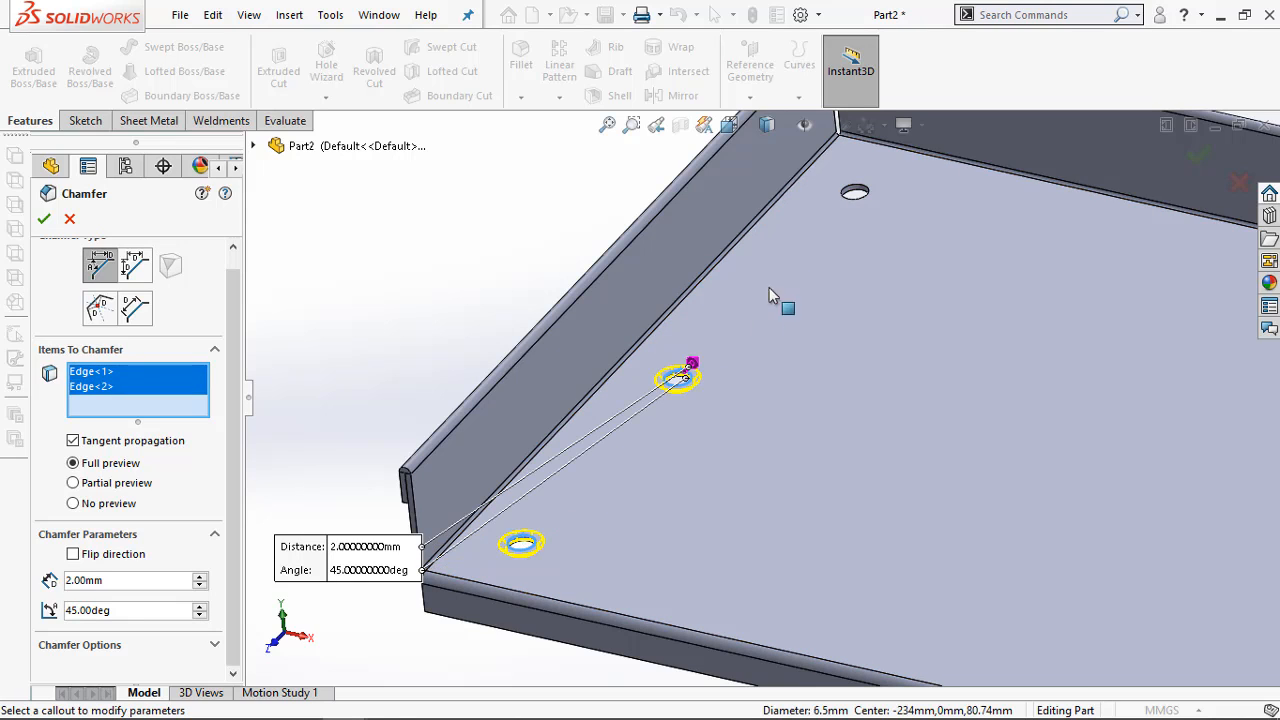
pyautogui.click(855, 193)
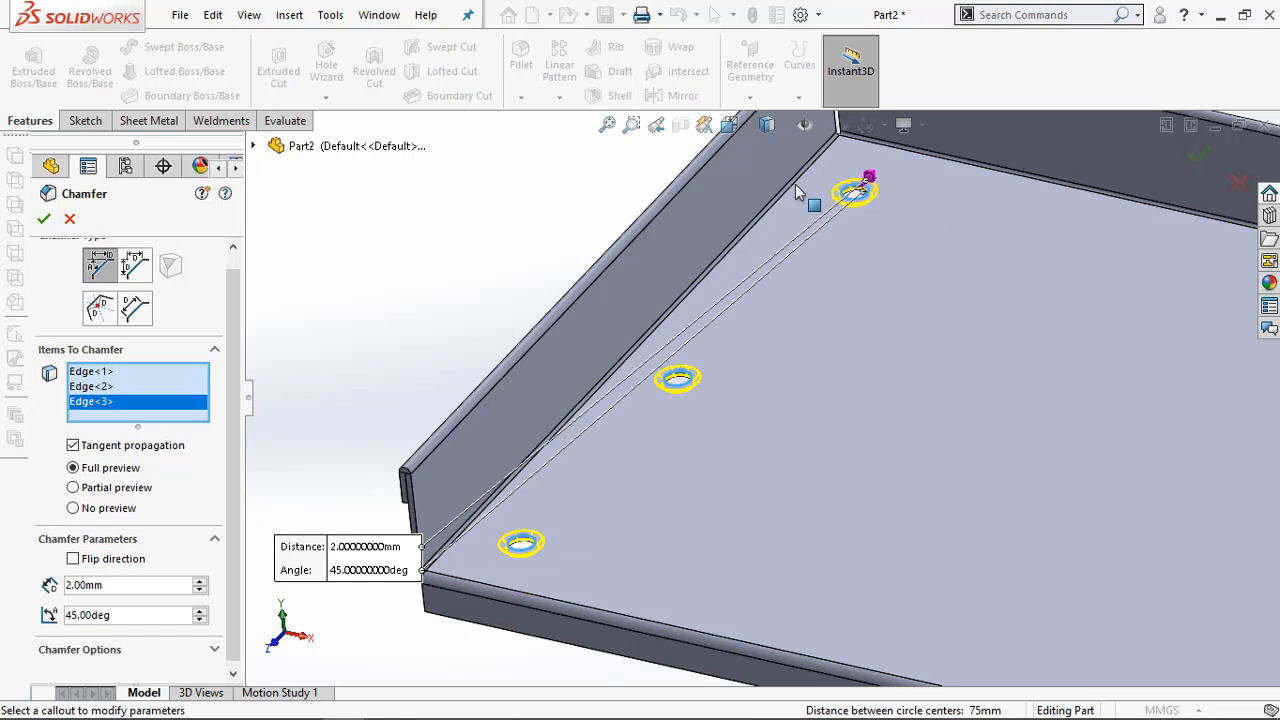
pyautogui.click(45, 220)
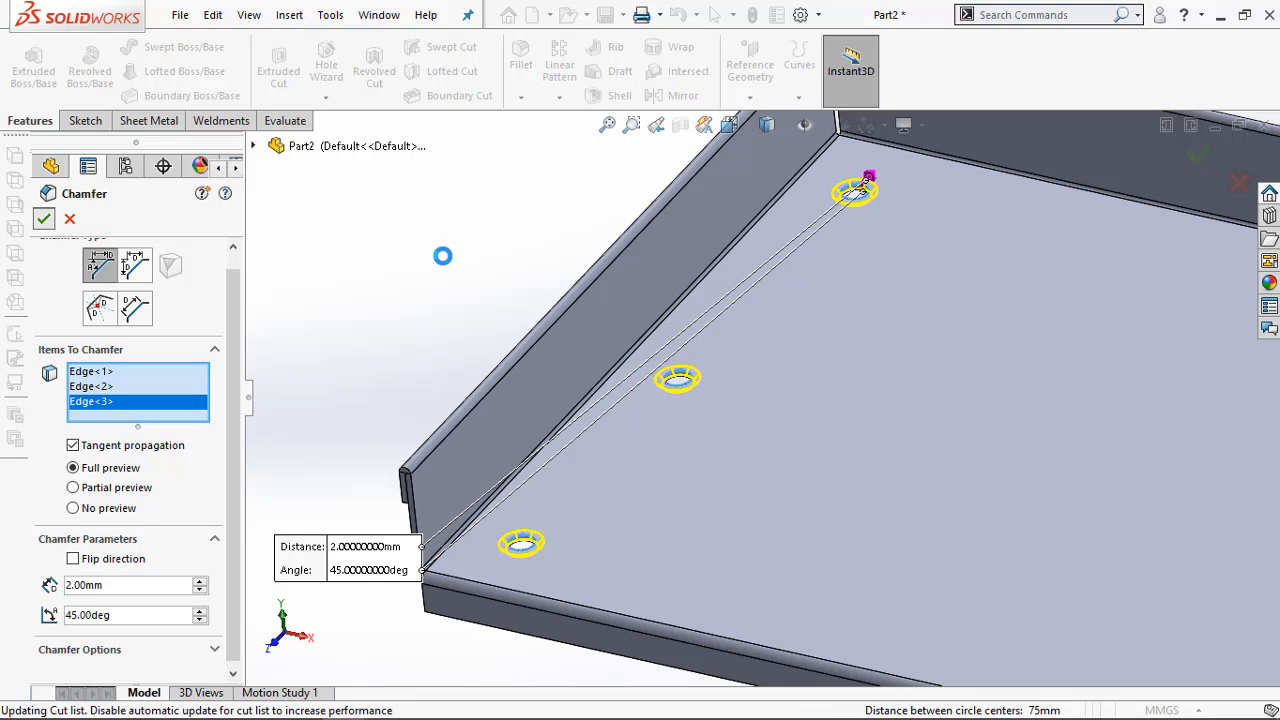
# Measure the diameters of the outer and inner chamfer edges on the hole nearest the tray's front corner
pyautogui.scroll(-3, 640, 578)
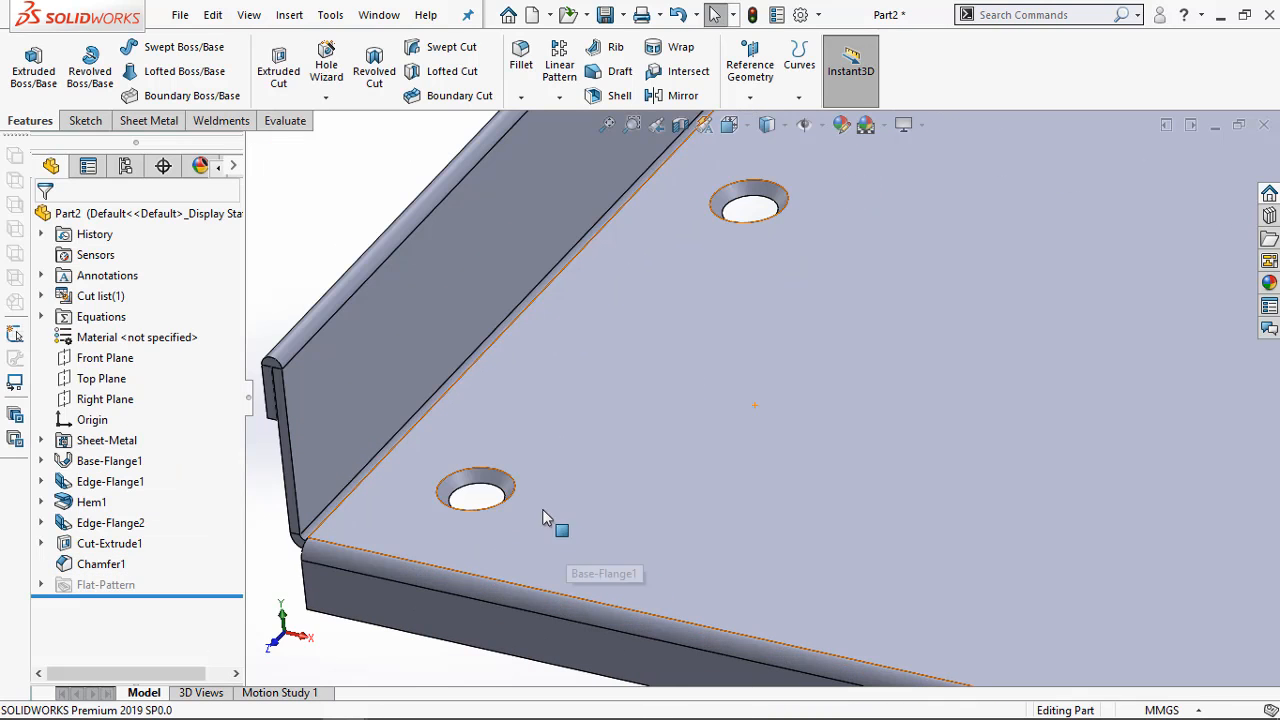
pyautogui.click(285, 121)
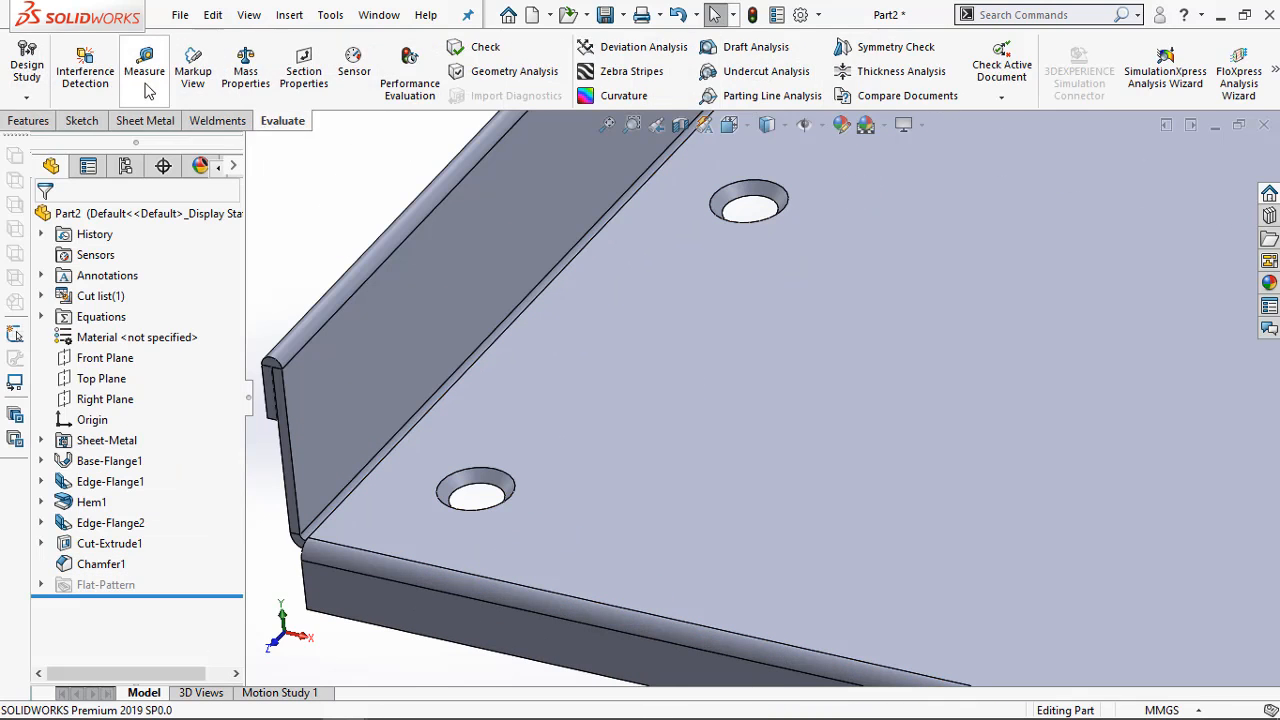
pyautogui.click(144, 70)
pyautogui.click(482, 471)
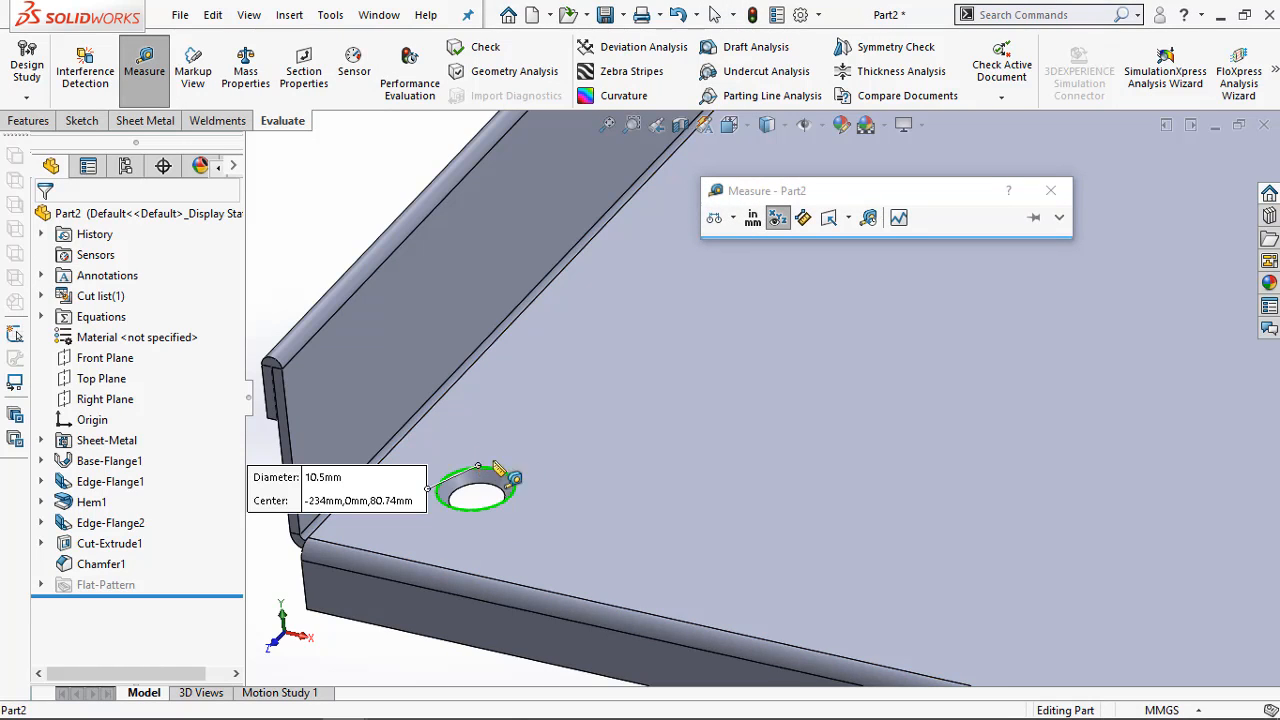
pyautogui.press('Escape')
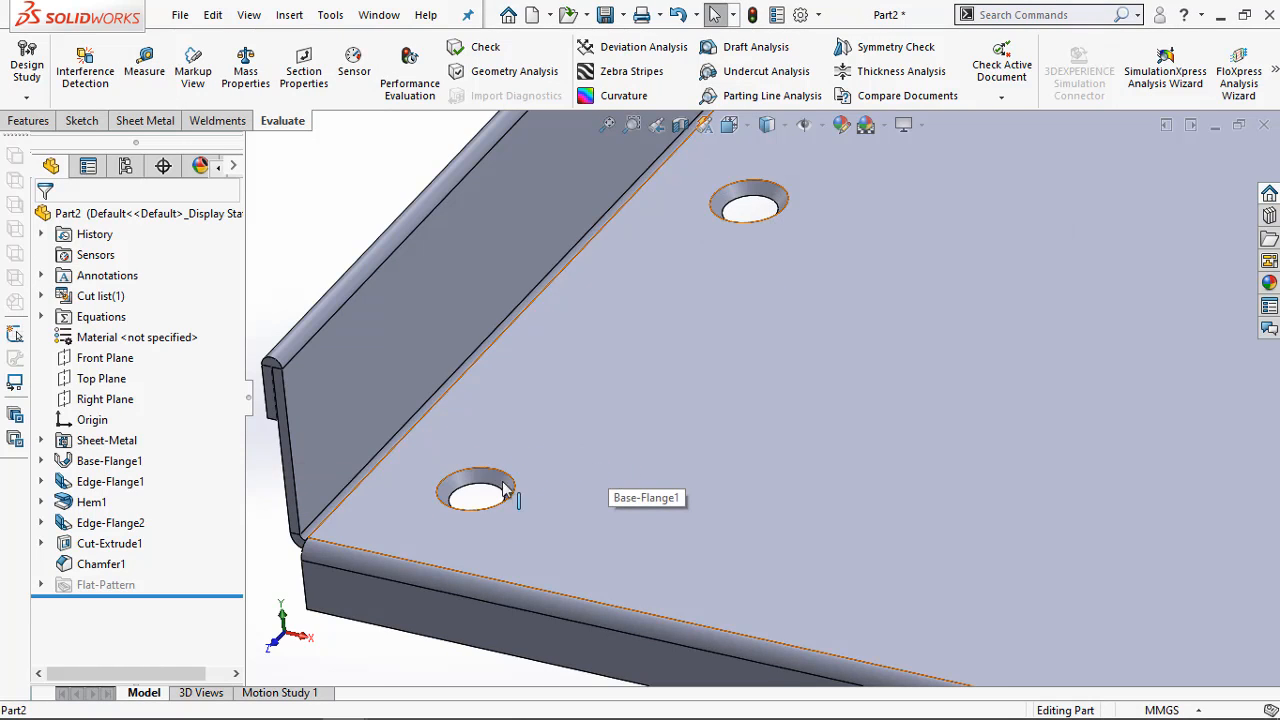
pyautogui.click(144, 70)
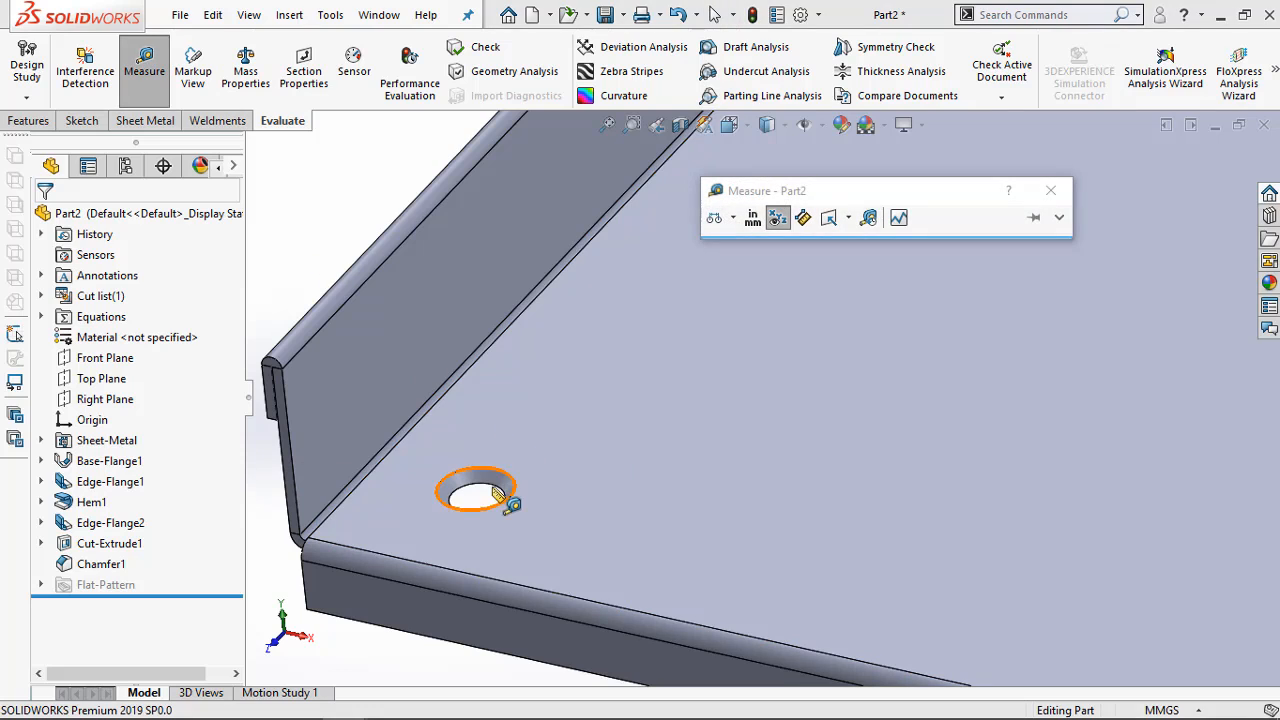
pyautogui.click(498, 494)
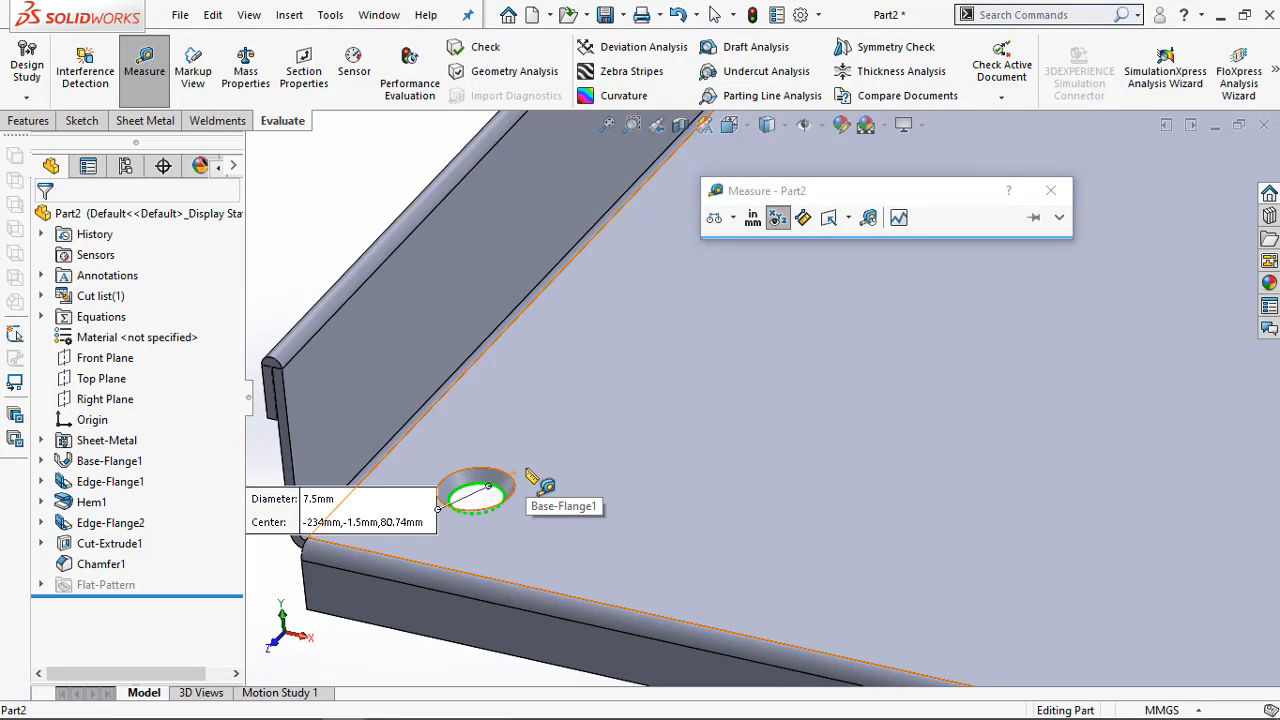
pyautogui.press('Escape')
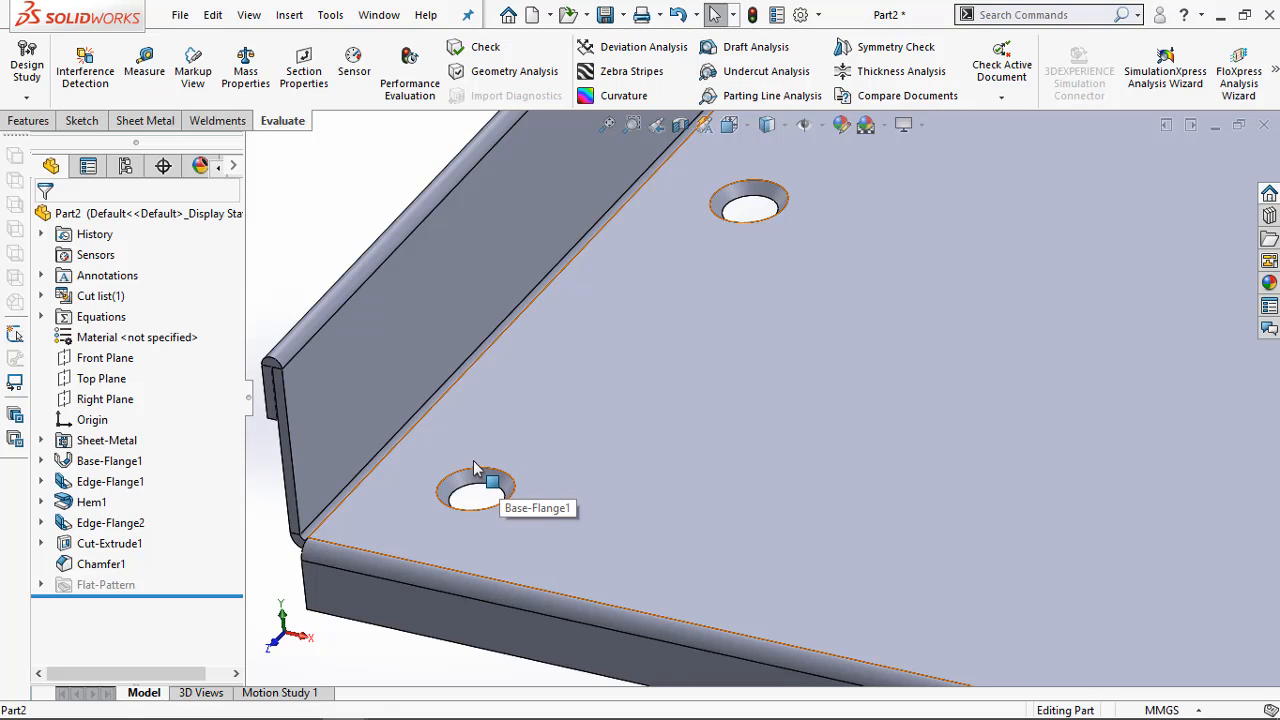
# Edit the hole chamfer, changing its type to Distance Distance with Asymmetric parameters
pyautogui.rightClick(105, 564)
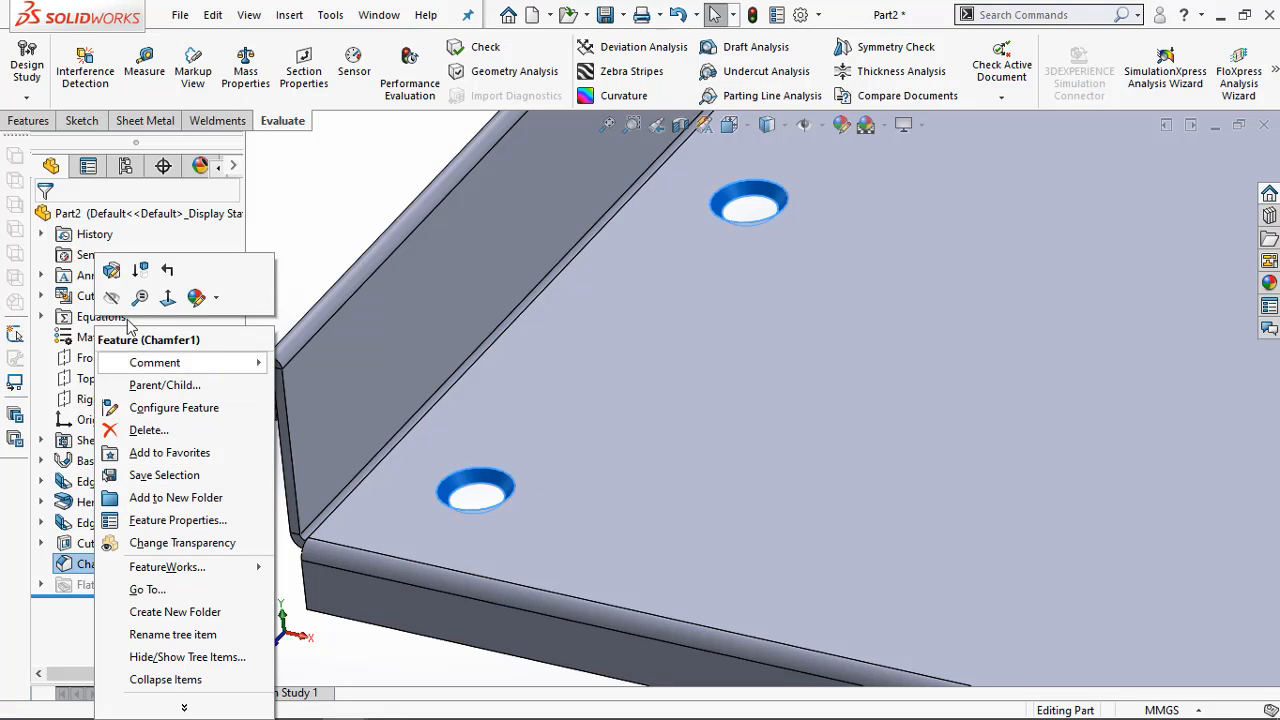
pyautogui.click(115, 278)
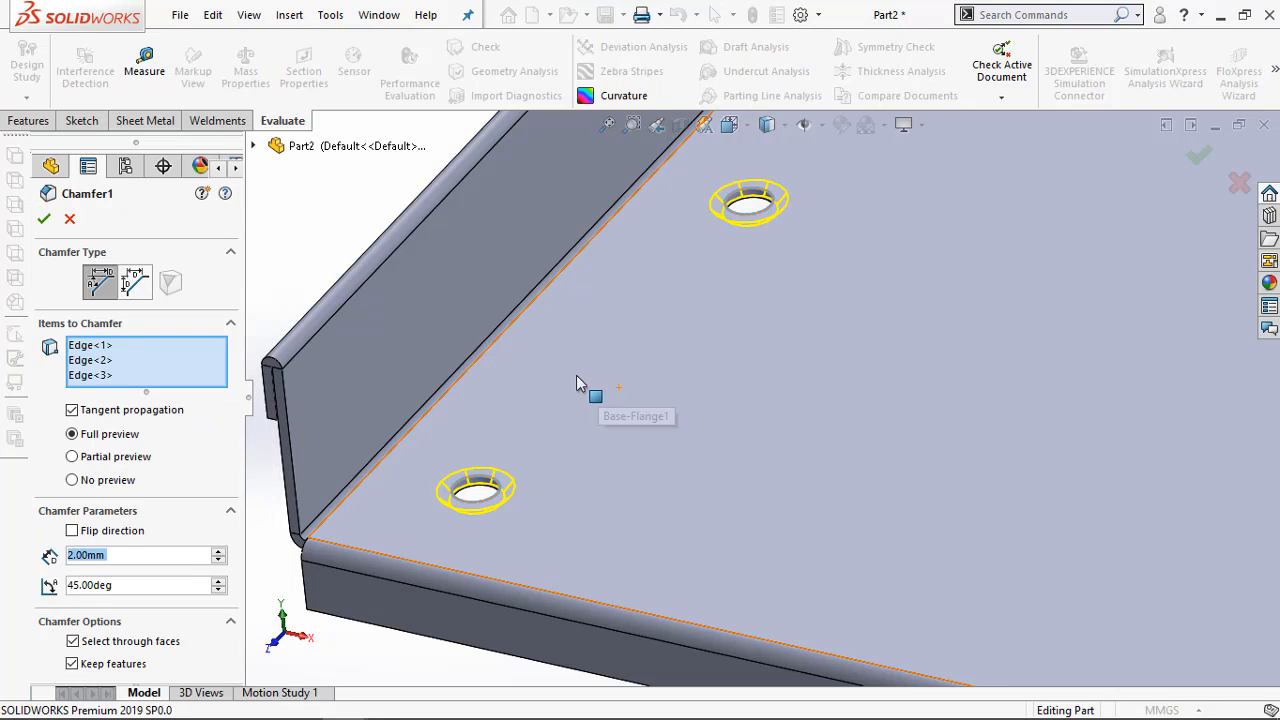
pyautogui.click(137, 283)
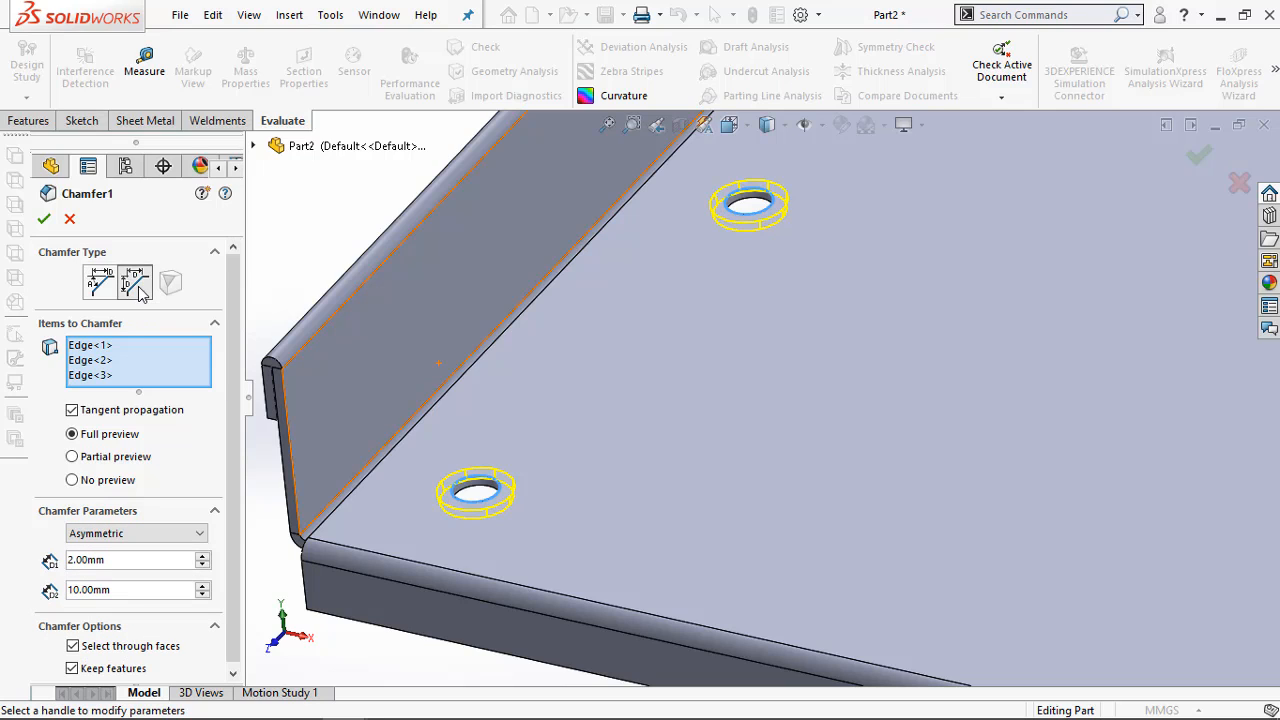
pyautogui.moveTo(235, 326); pyautogui.dragTo(237, 368)
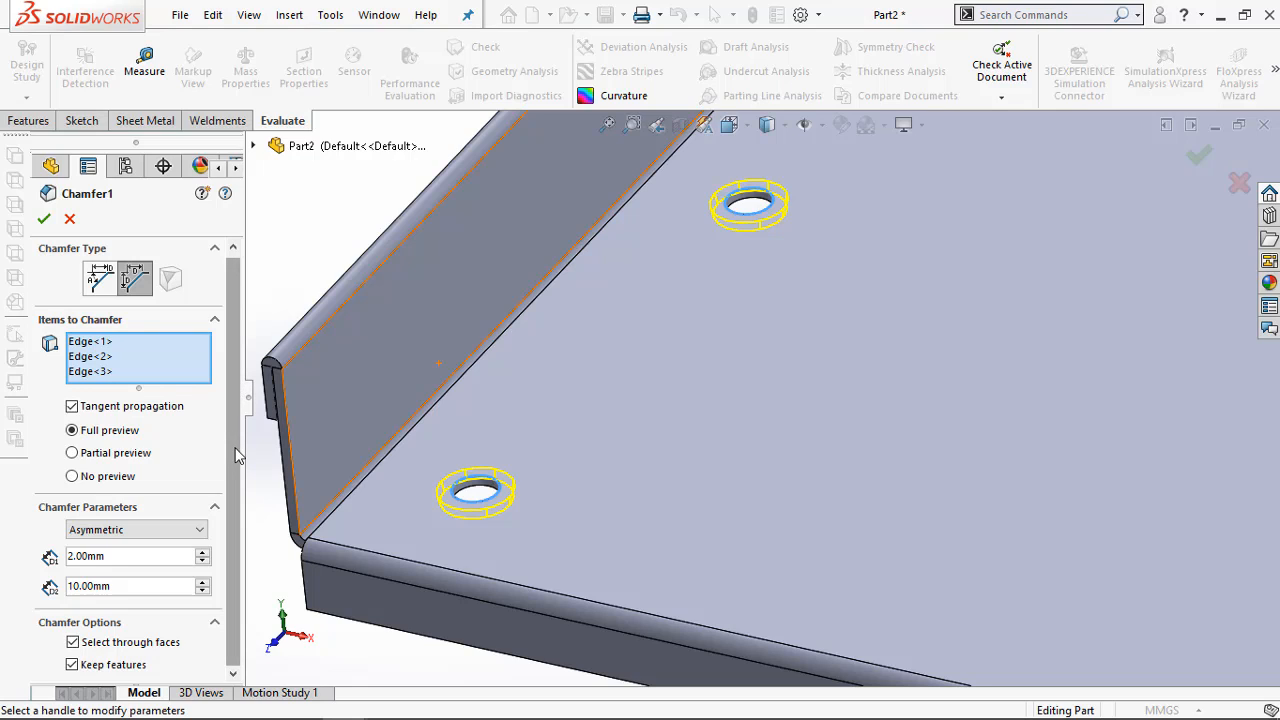
pyautogui.click(190, 537)
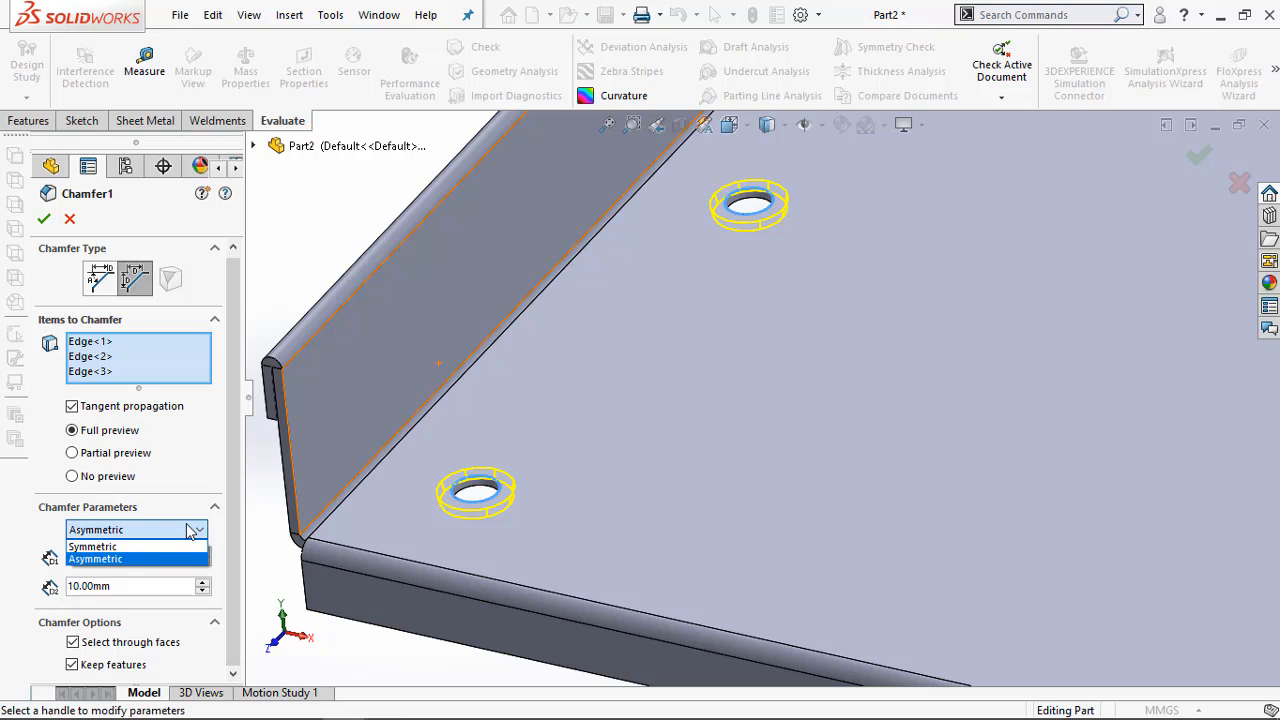
pyautogui.click(185, 547)
pyautogui.click(183, 537)
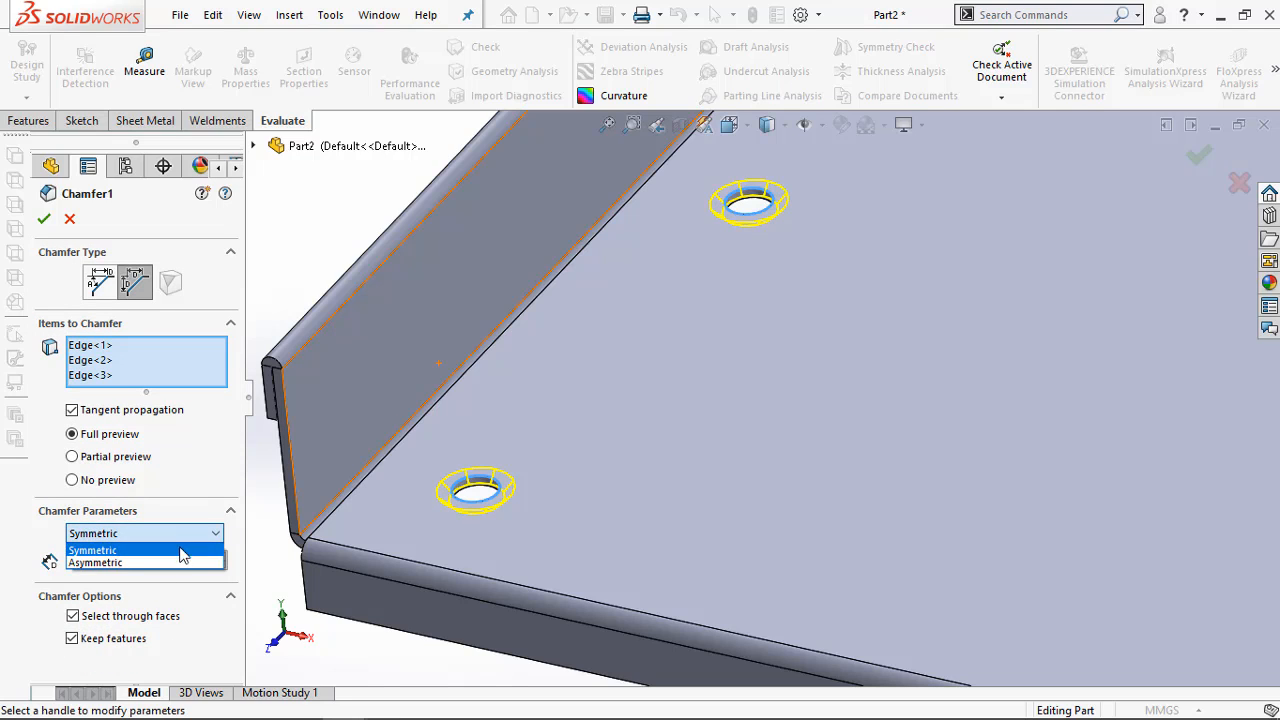
pyautogui.click(177, 565)
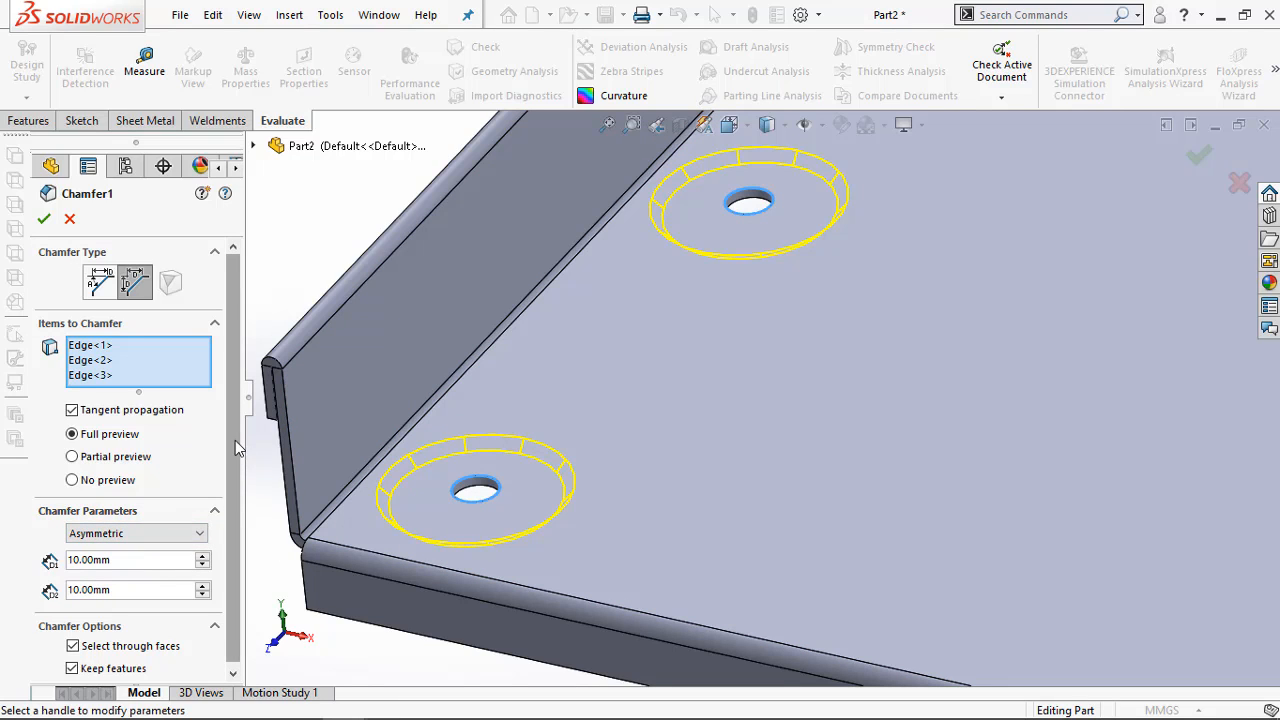
pyautogui.moveTo(231, 460); pyautogui.dragTo(230, 486)
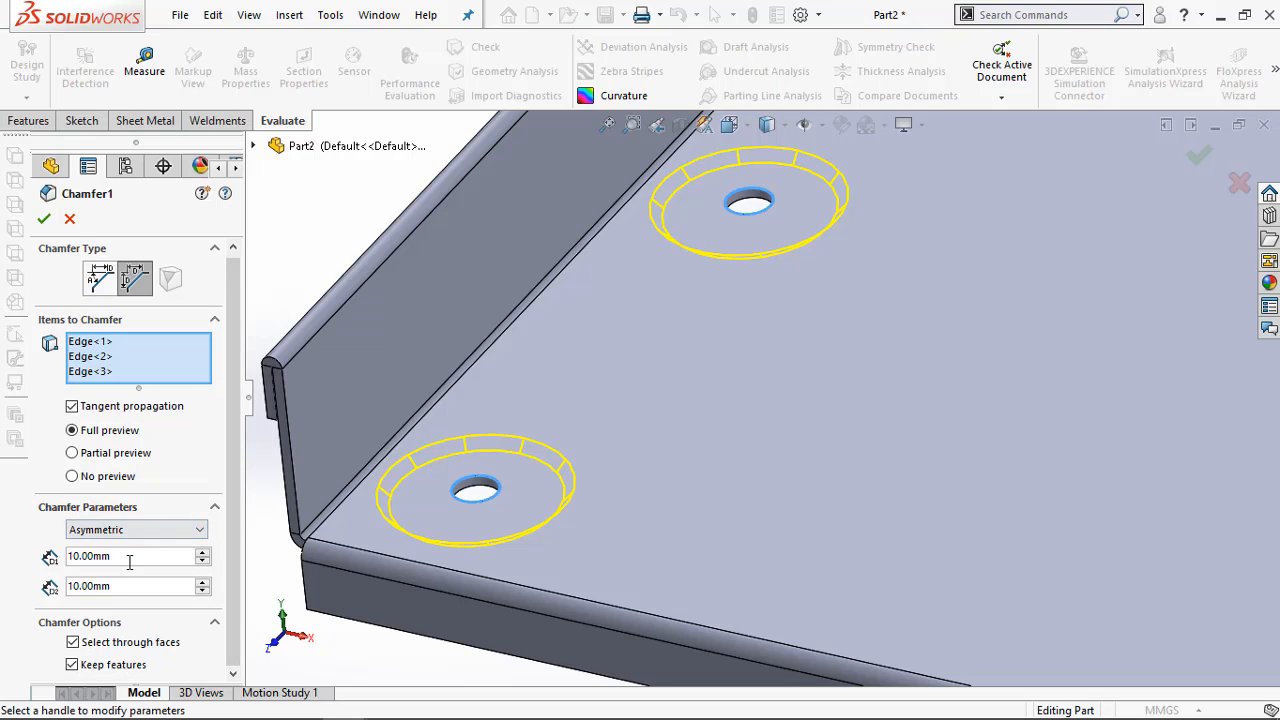
pyautogui.click(140, 556)
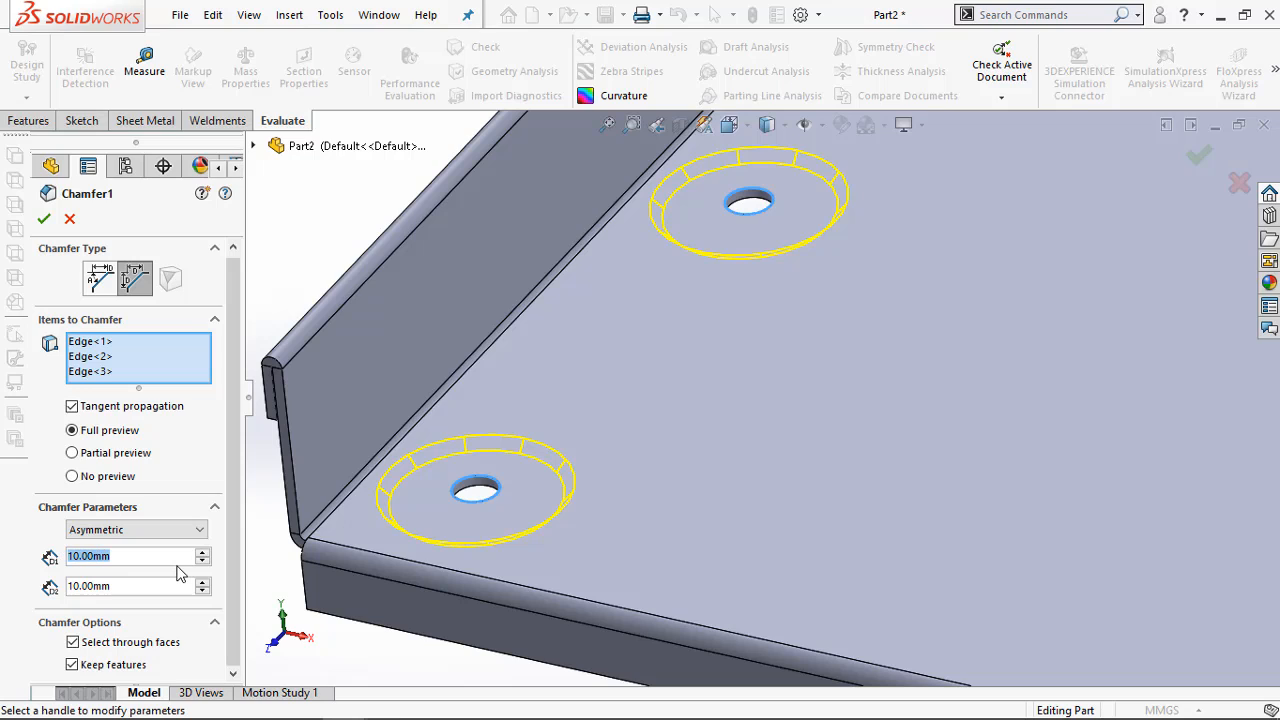
# Try asymmetric distances of 10.5 mm and 6.5 mm for the hole chamfer
pyautogui.write('10.5')
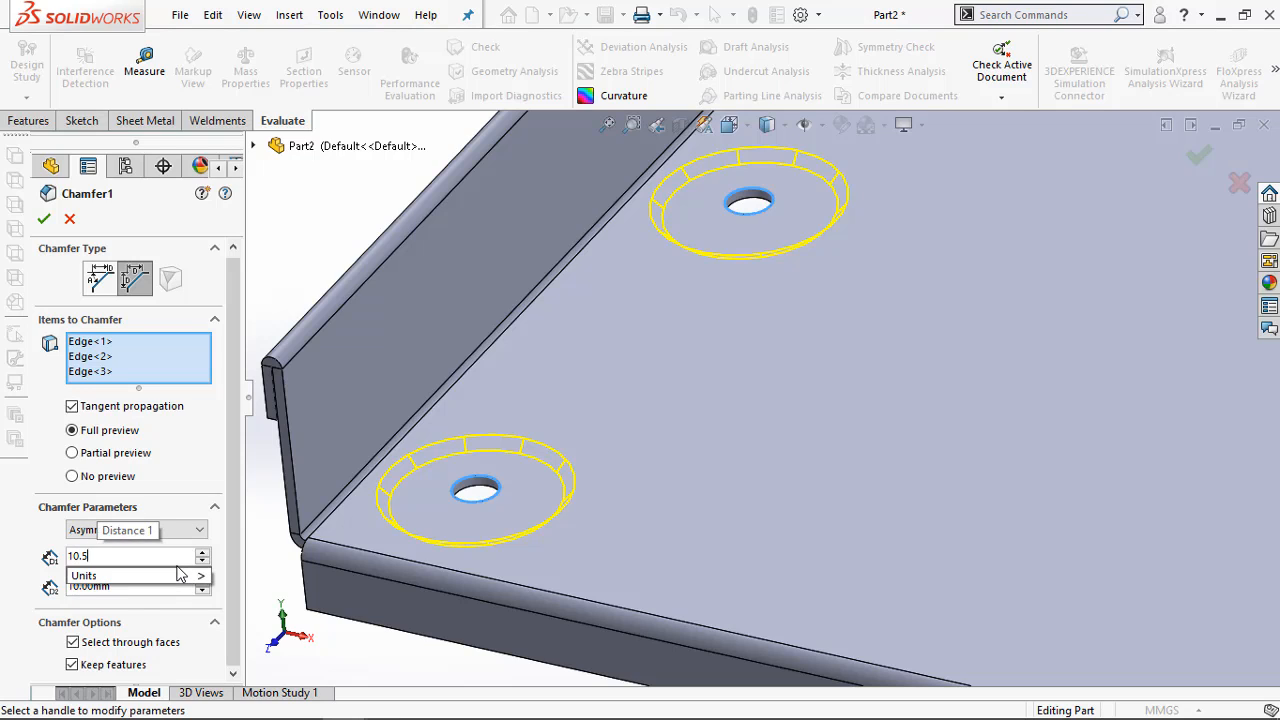
pyautogui.click(131, 611)
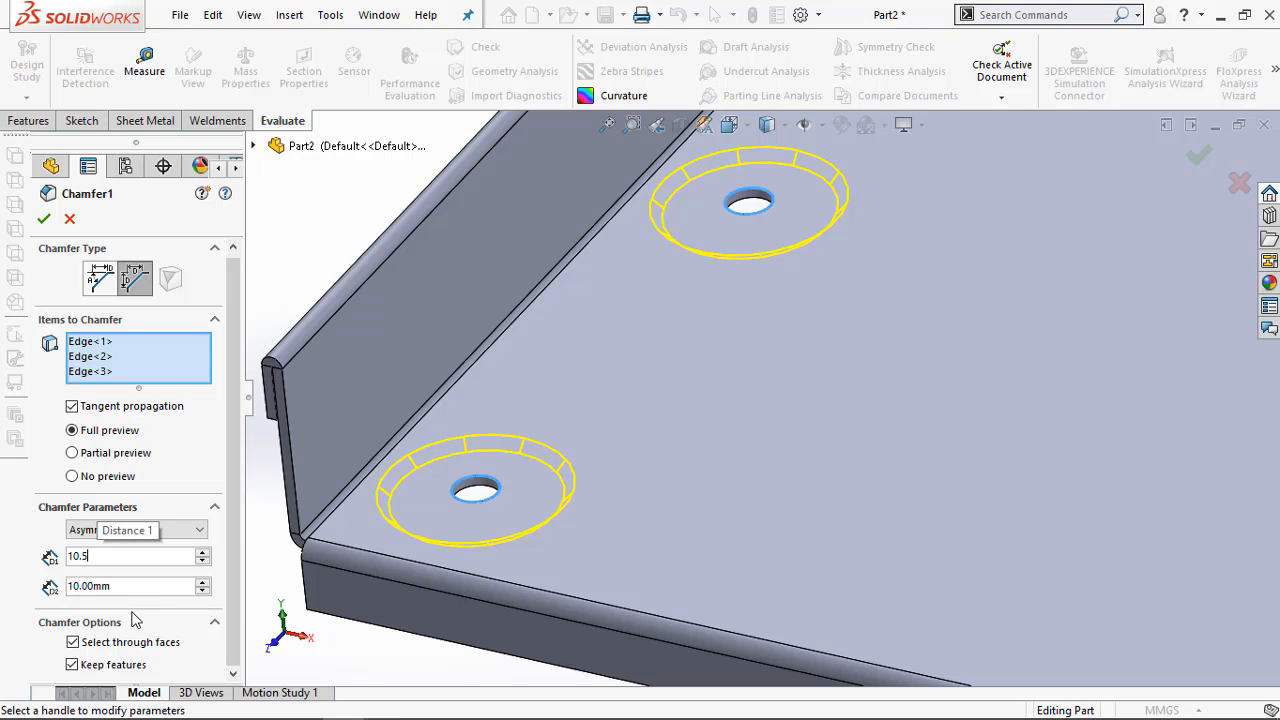
pyautogui.moveTo(129, 588); pyautogui.dragTo(33, 591)
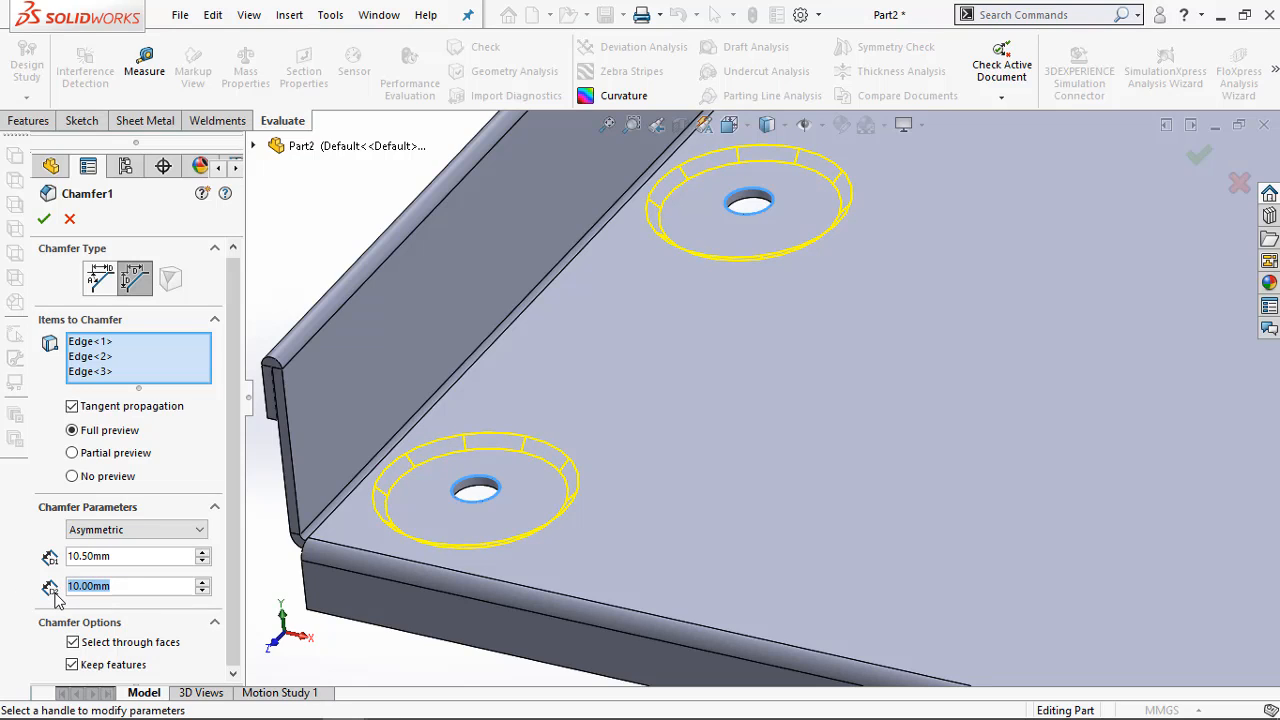
pyautogui.write('6.5')
pyautogui.press('Return')
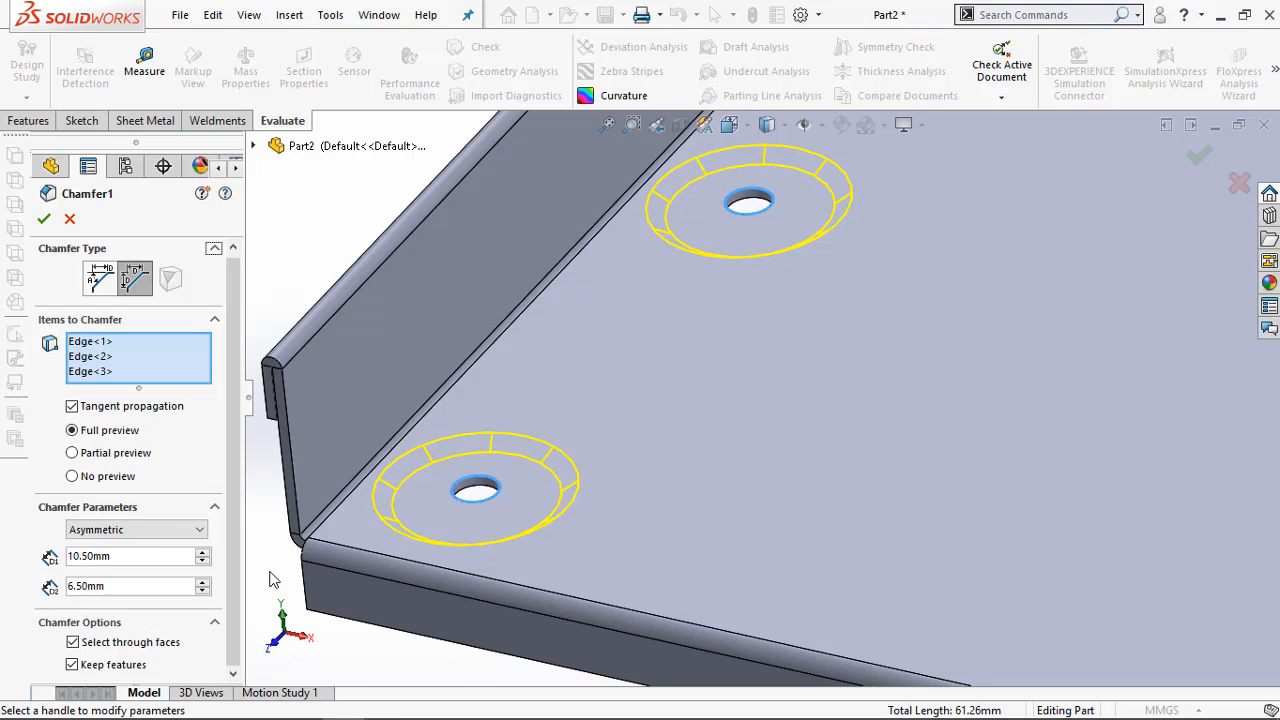
pyautogui.scroll(2, 504, 485)
pyautogui.scroll(-2, 621, 464)
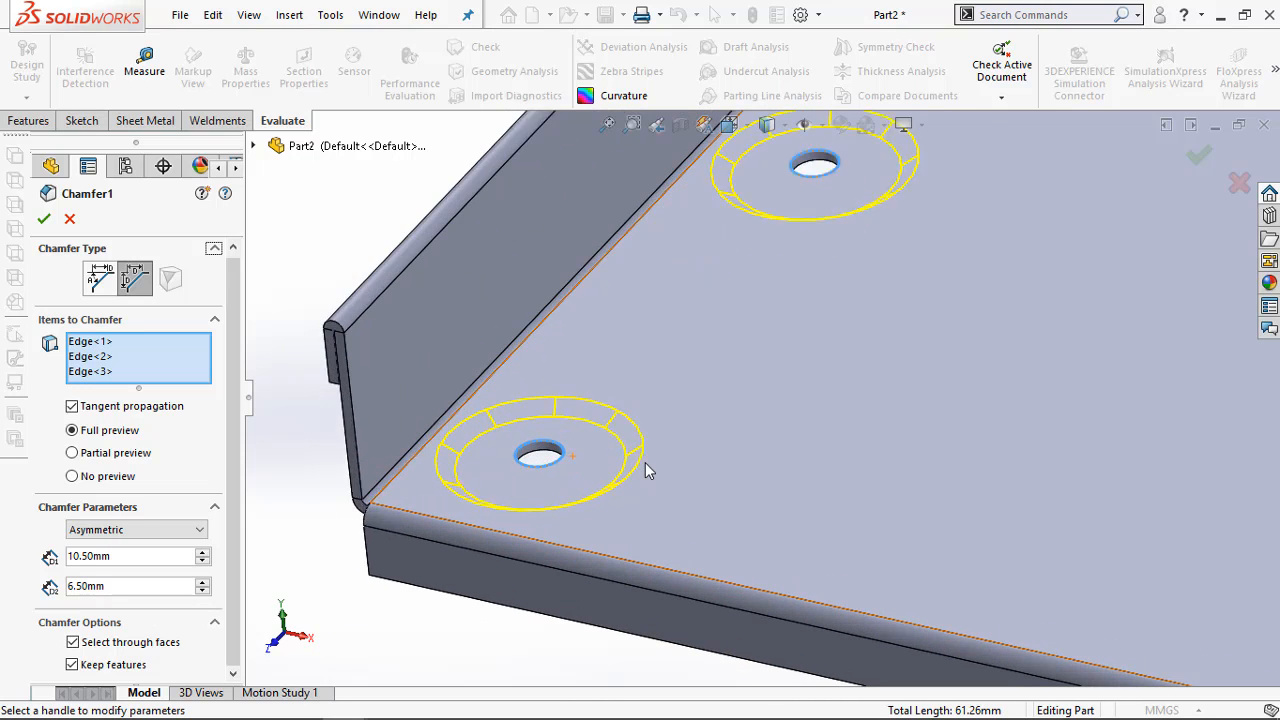
pyautogui.scroll(-1, 645, 463)
pyautogui.scroll(2, 629, 461)
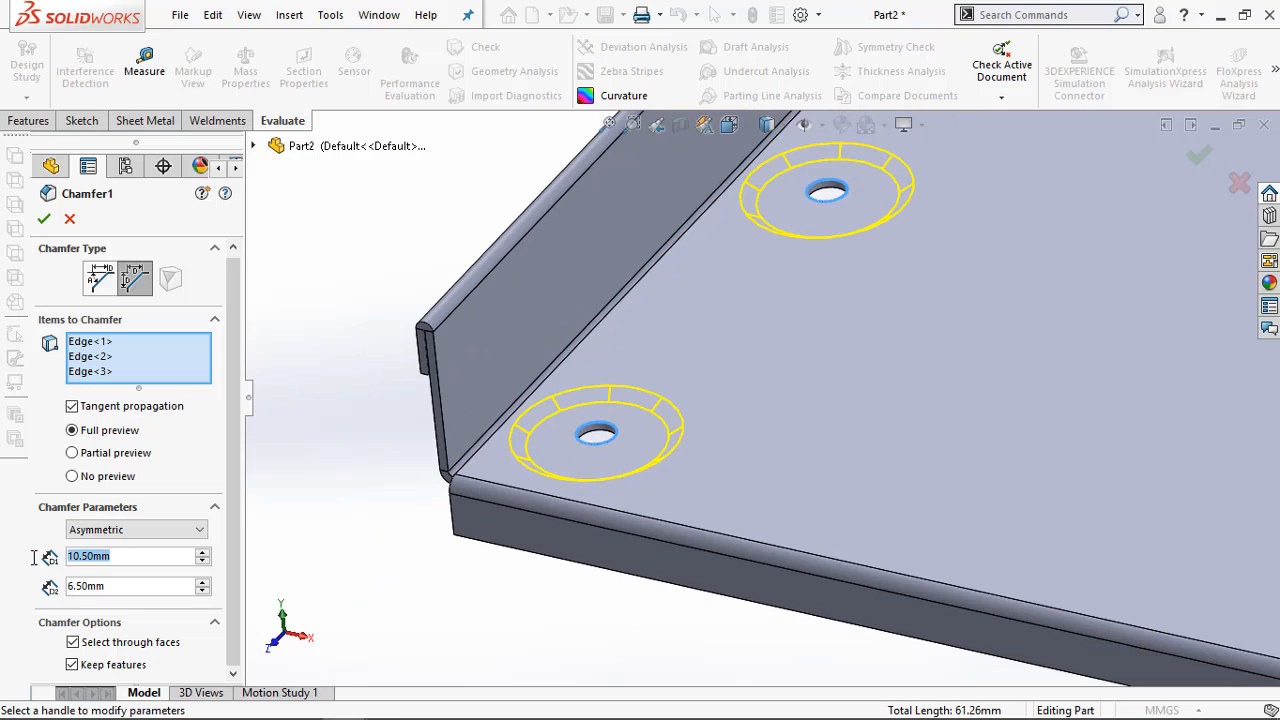
# Set the hole chamfer's Distance 1 to 2 mm and Distance 2 to 1.5 mm, and apply the edit
pyautogui.write('2')
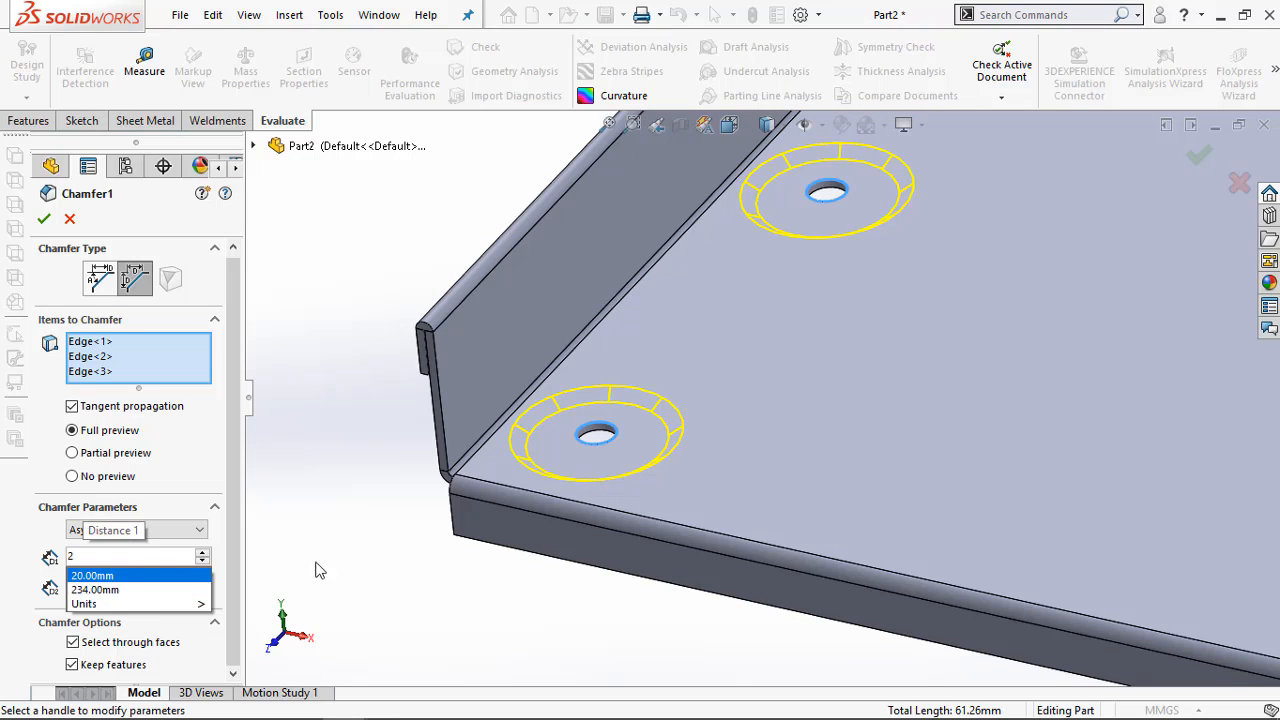
pyautogui.press('Return')
pyautogui.click(130, 591)
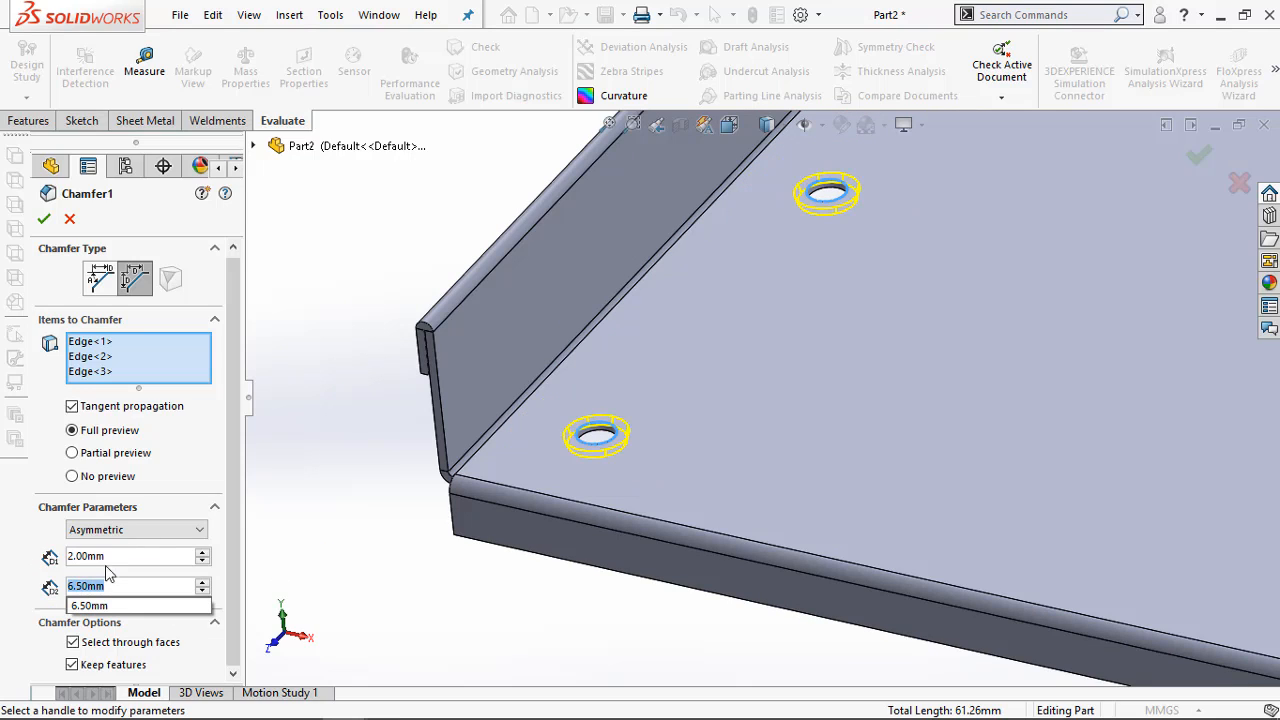
pyautogui.write('1.5')
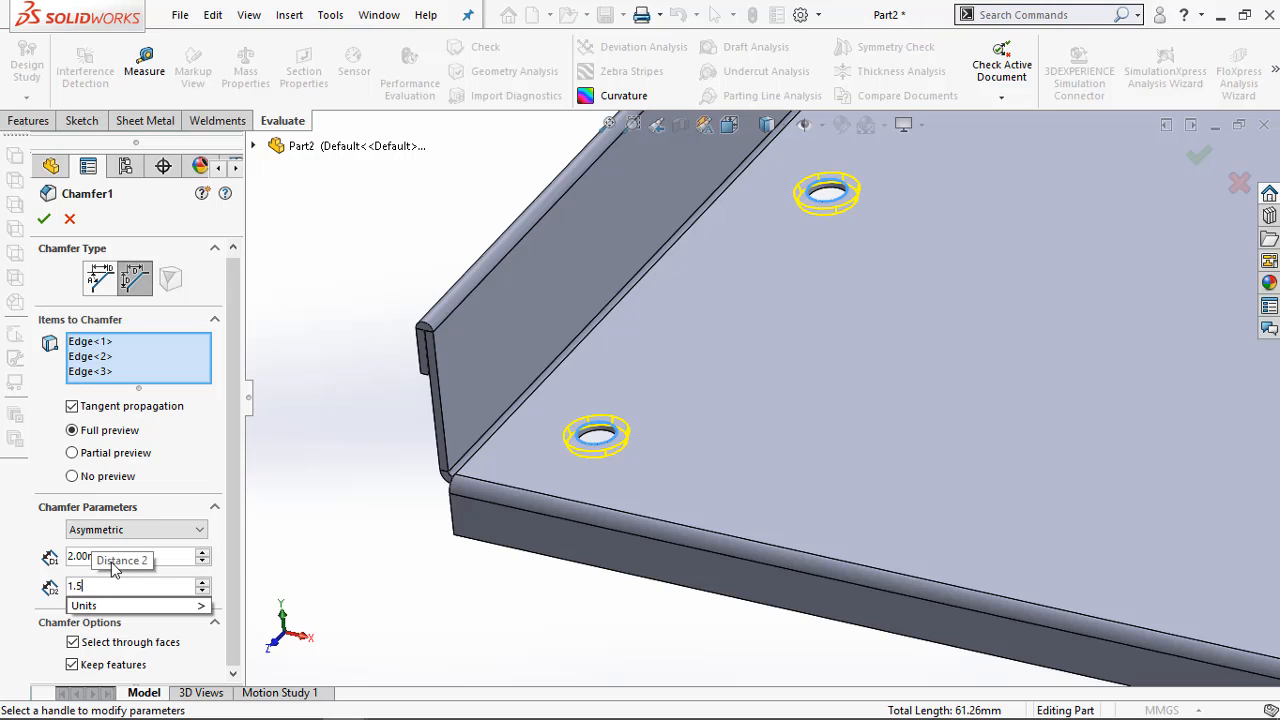
pyautogui.press('Return')
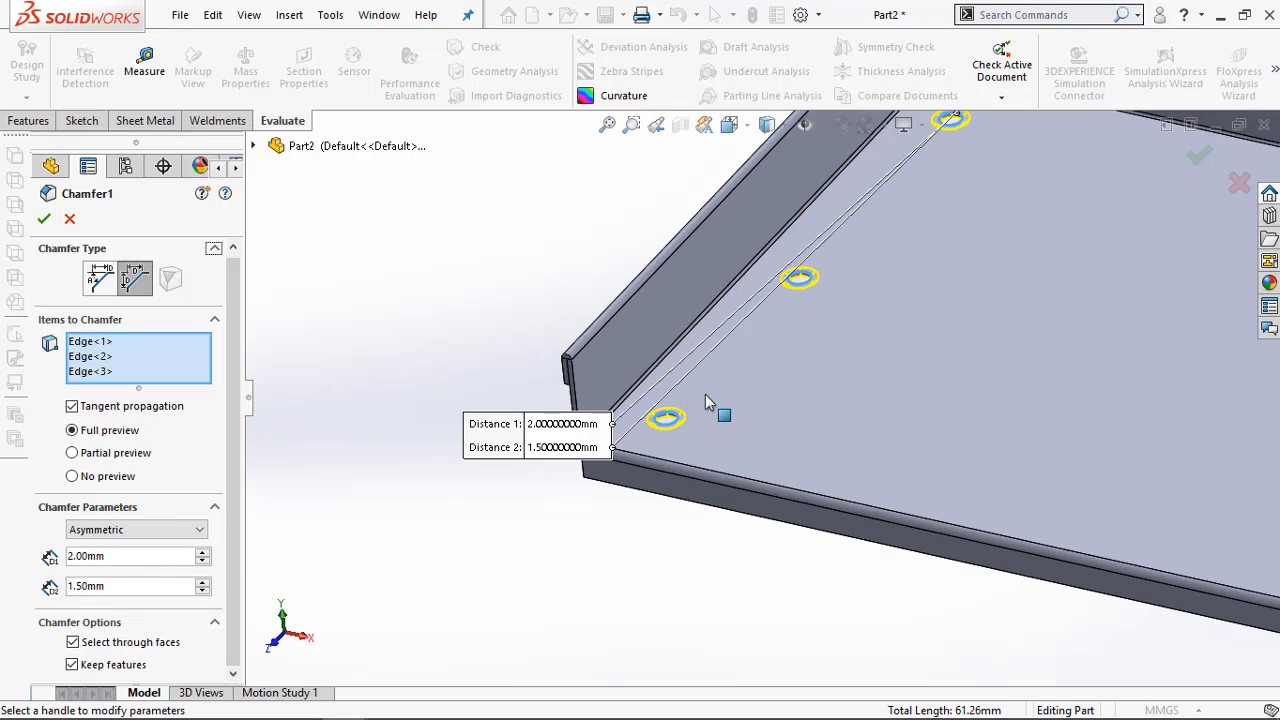
pyautogui.scroll(-4, 640, 425)
pyautogui.scroll(3, 683, 452)
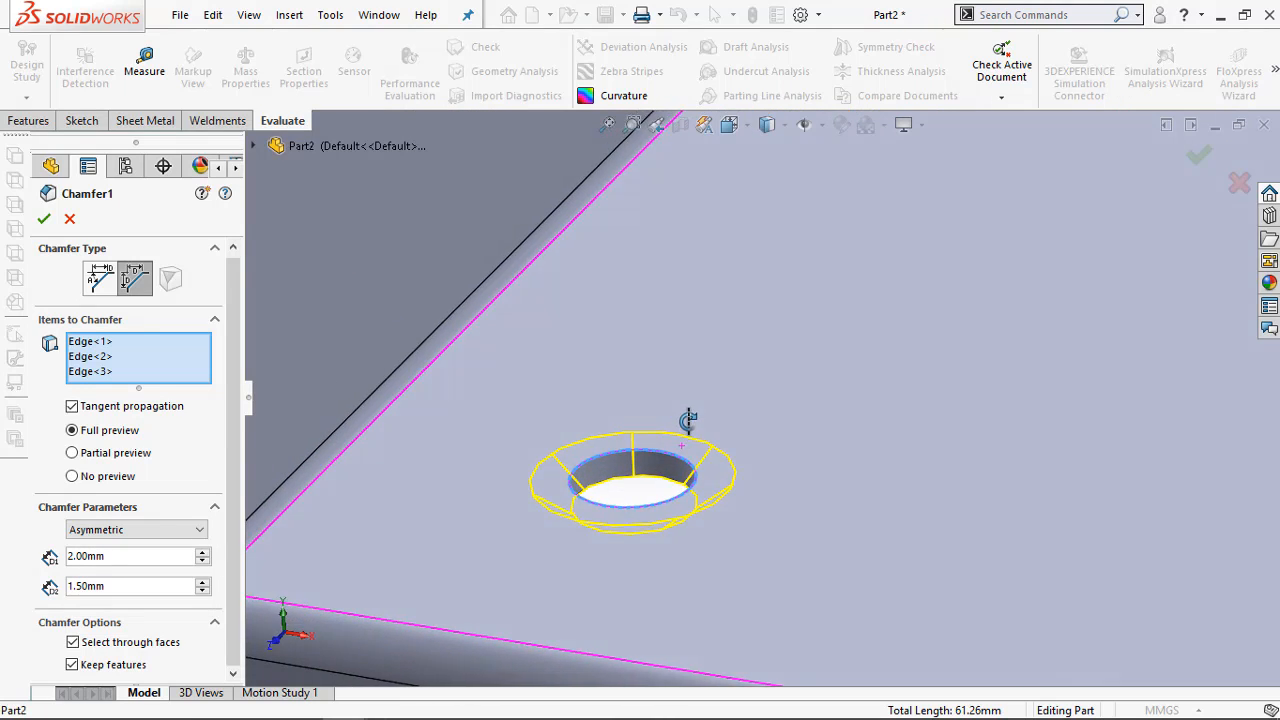
pyautogui.scroll(-3, 640, 422)
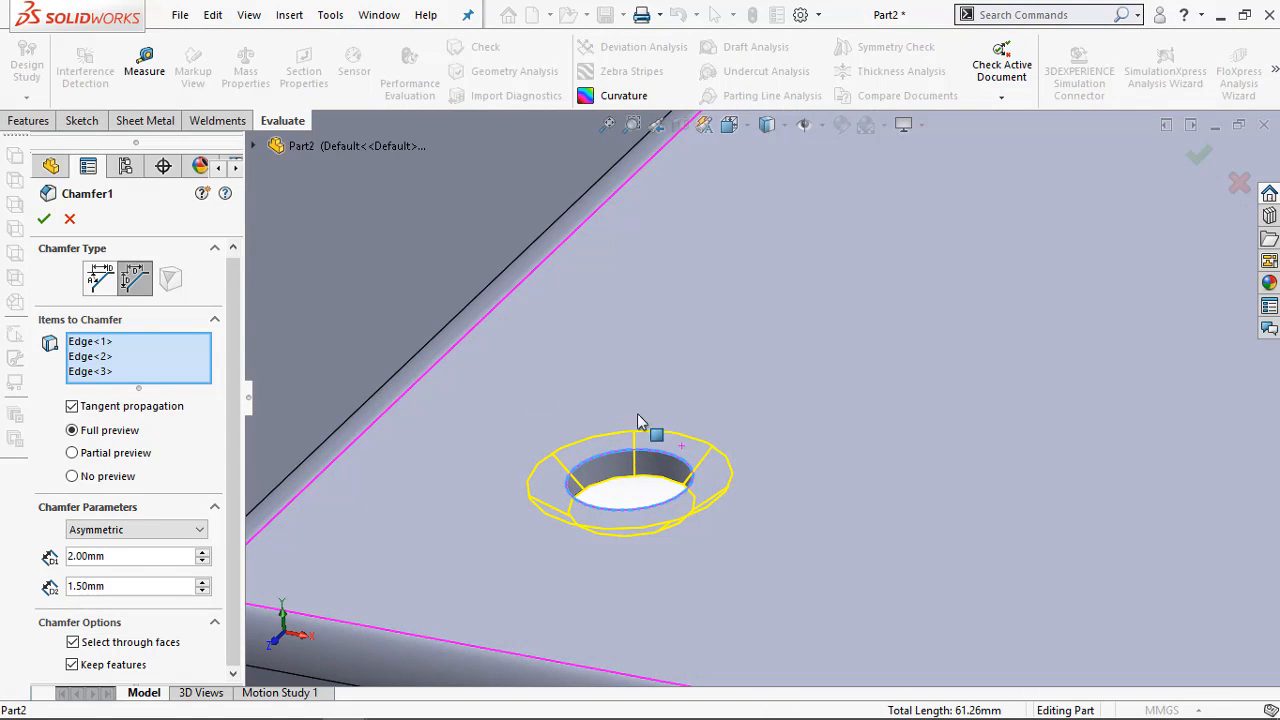
pyautogui.click(45, 220)
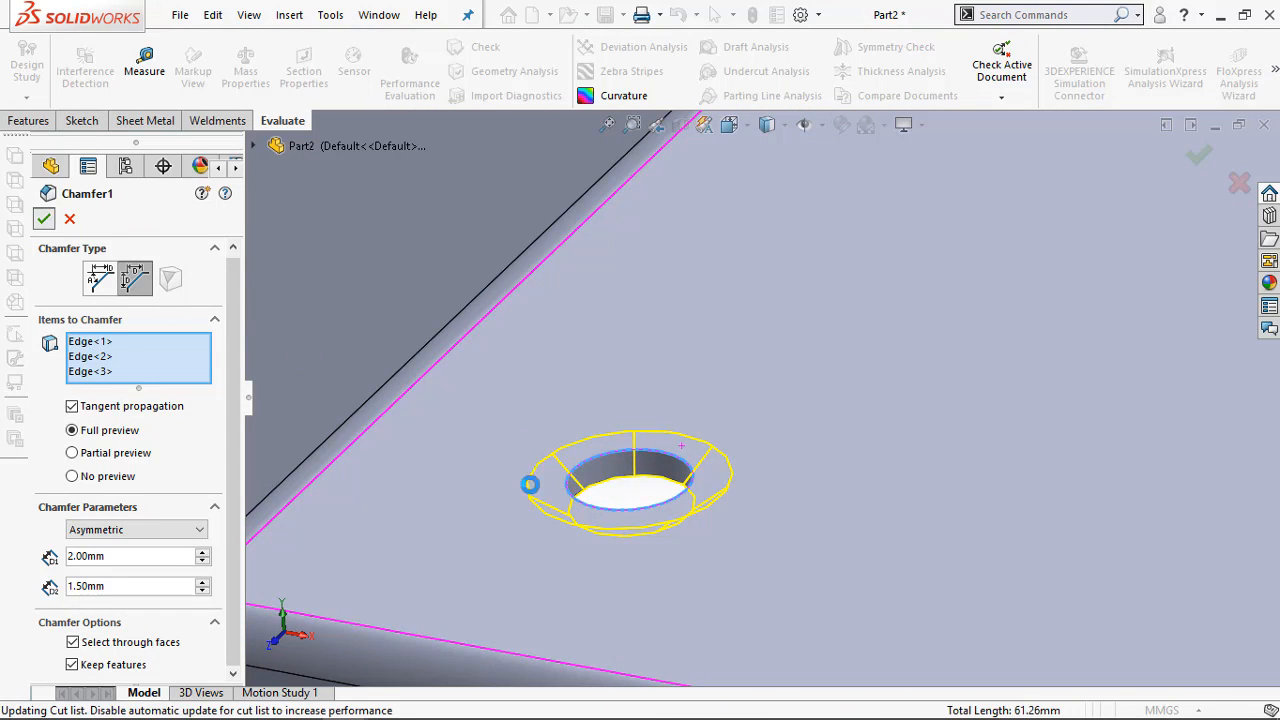
# Measure the diameters of the chamfer's outer and inner edges on the hole nearest the tray's front corner
pyautogui.scroll(5, 533, 490)
pyautogui.scroll(1, 497, 465)
pyautogui.click(514, 351)
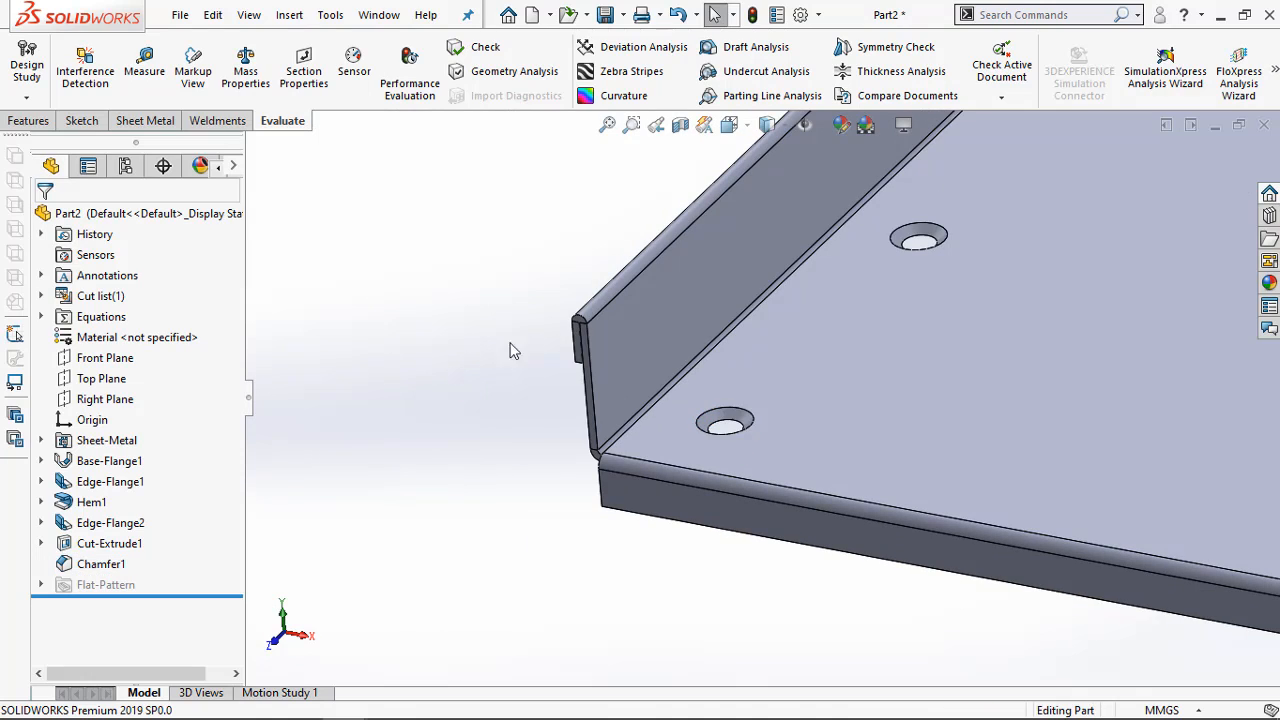
pyautogui.click(144, 70)
pyautogui.scroll(-4, 750, 400)
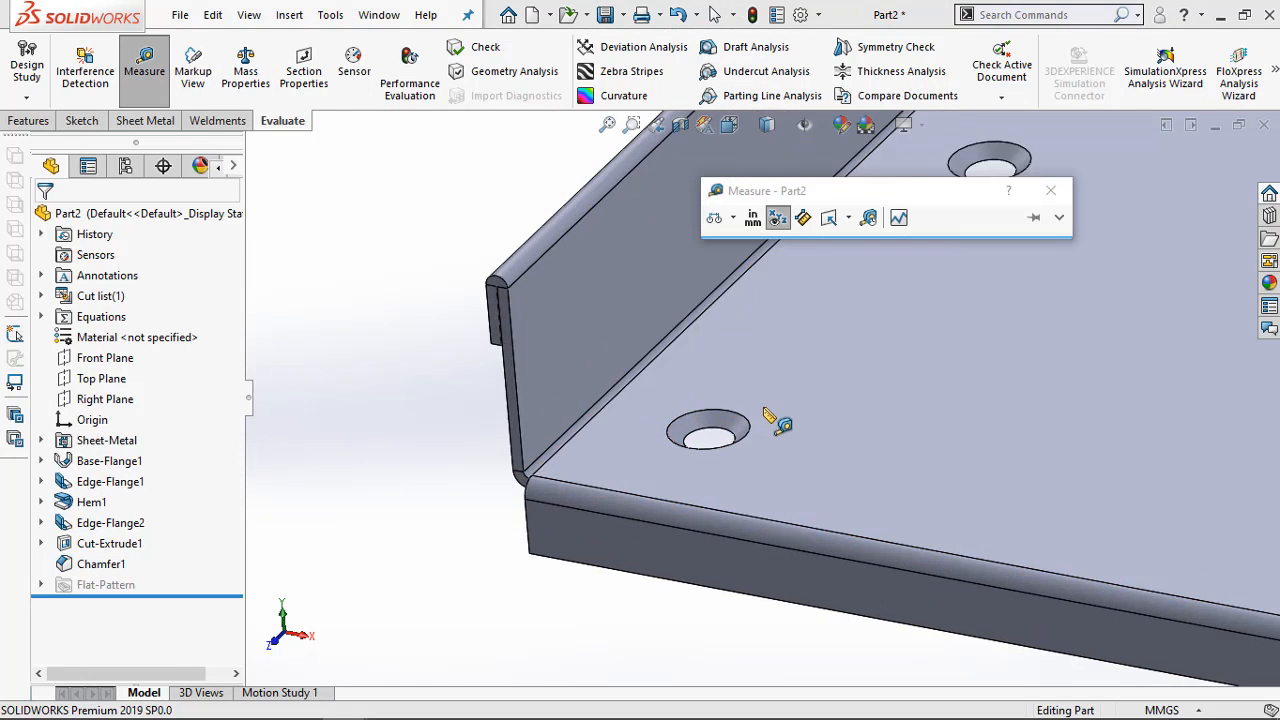
pyautogui.click(690, 408)
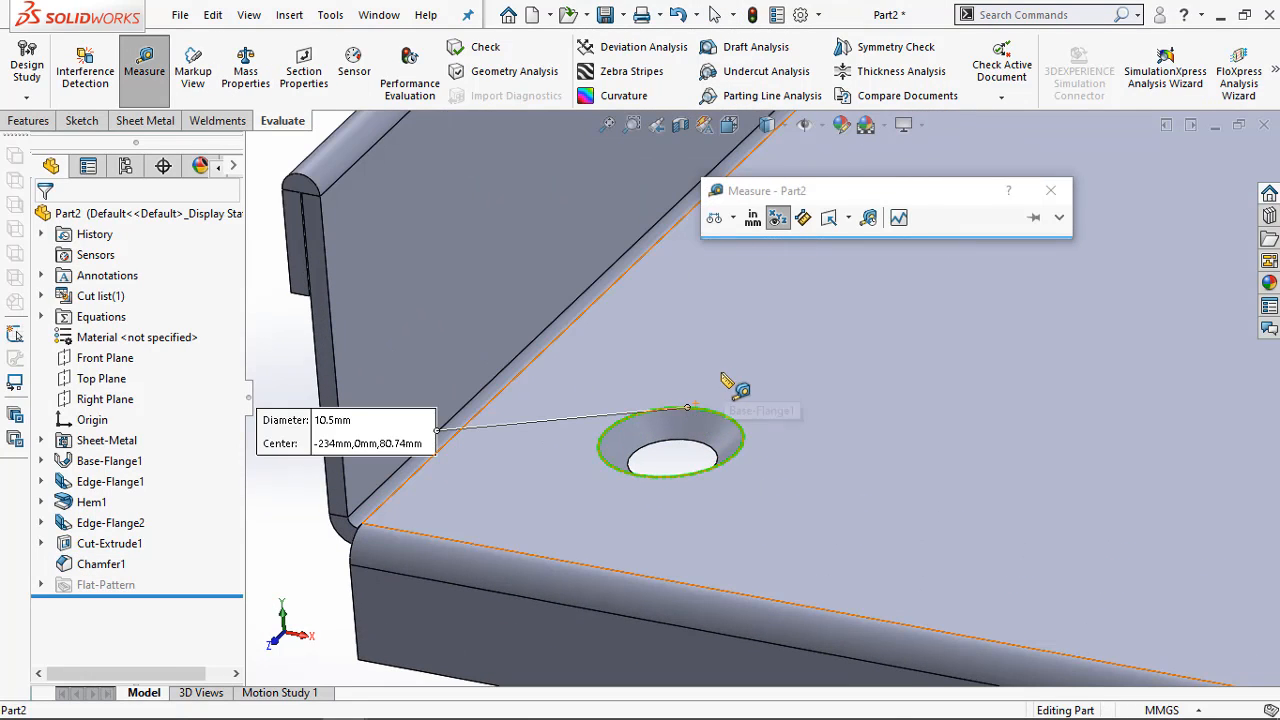
pyautogui.press('Escape')
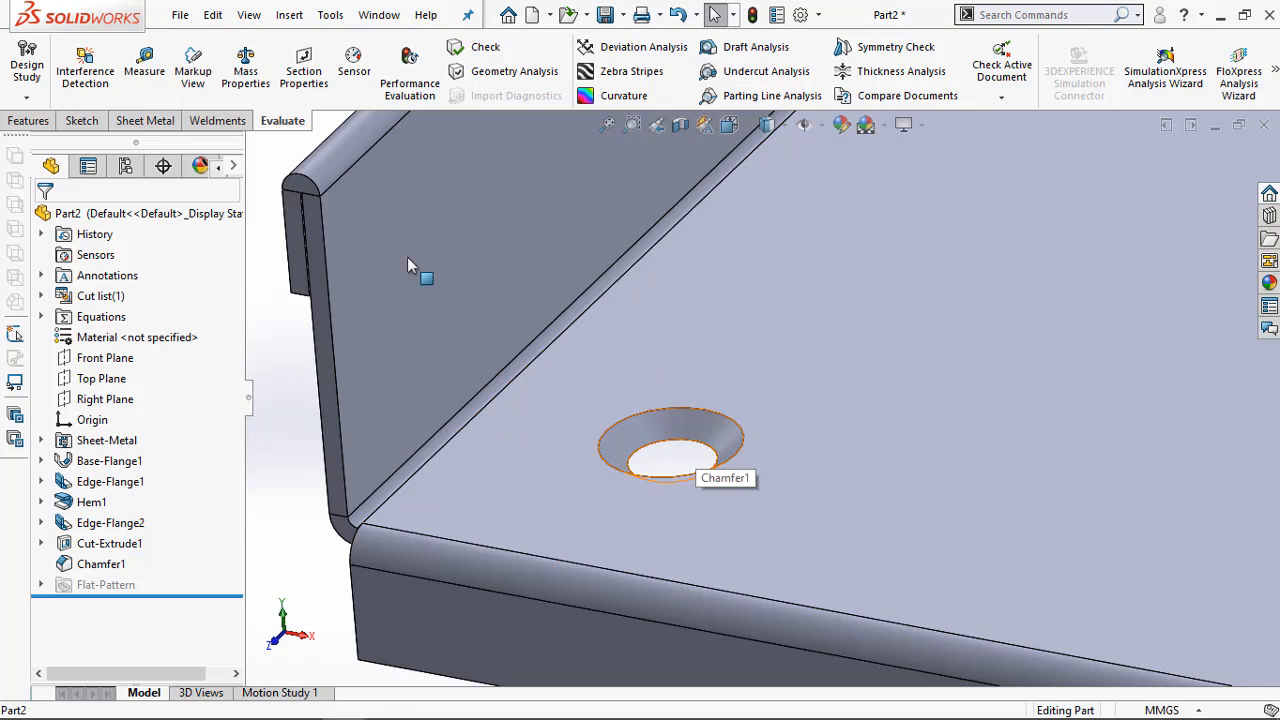
pyautogui.click(144, 68)
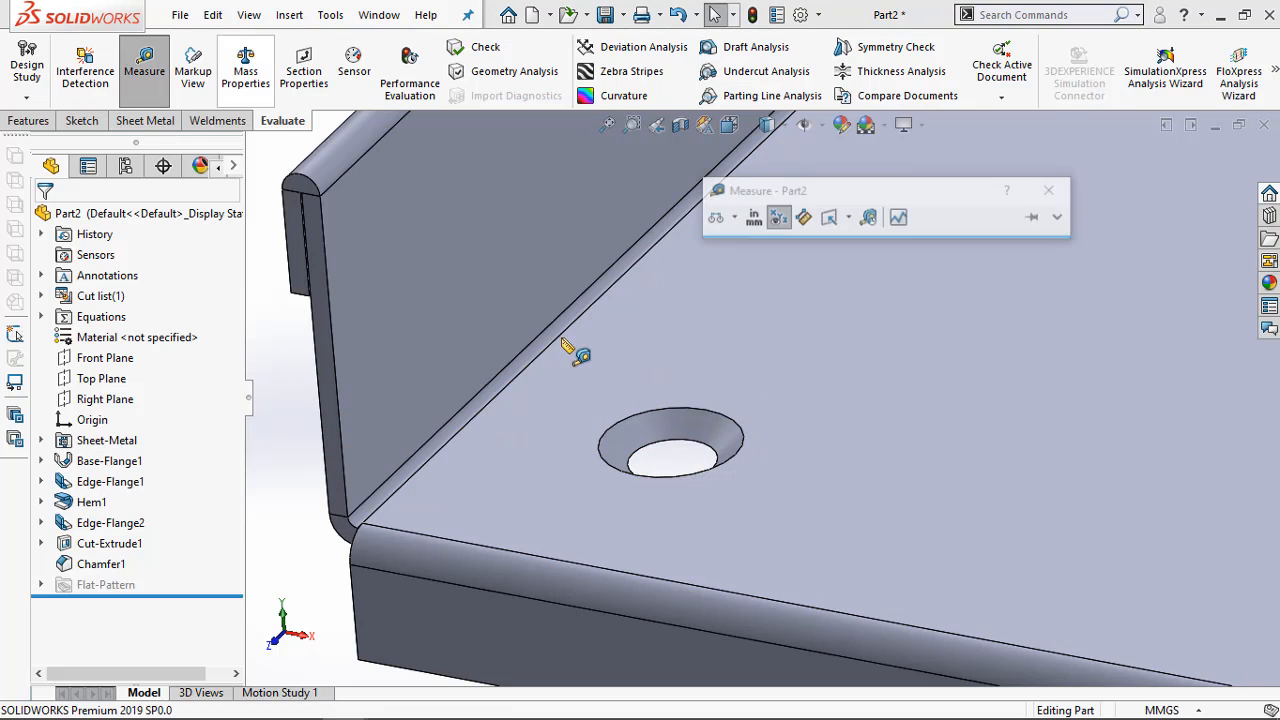
pyautogui.click(670, 443)
pyautogui.press('Escape')
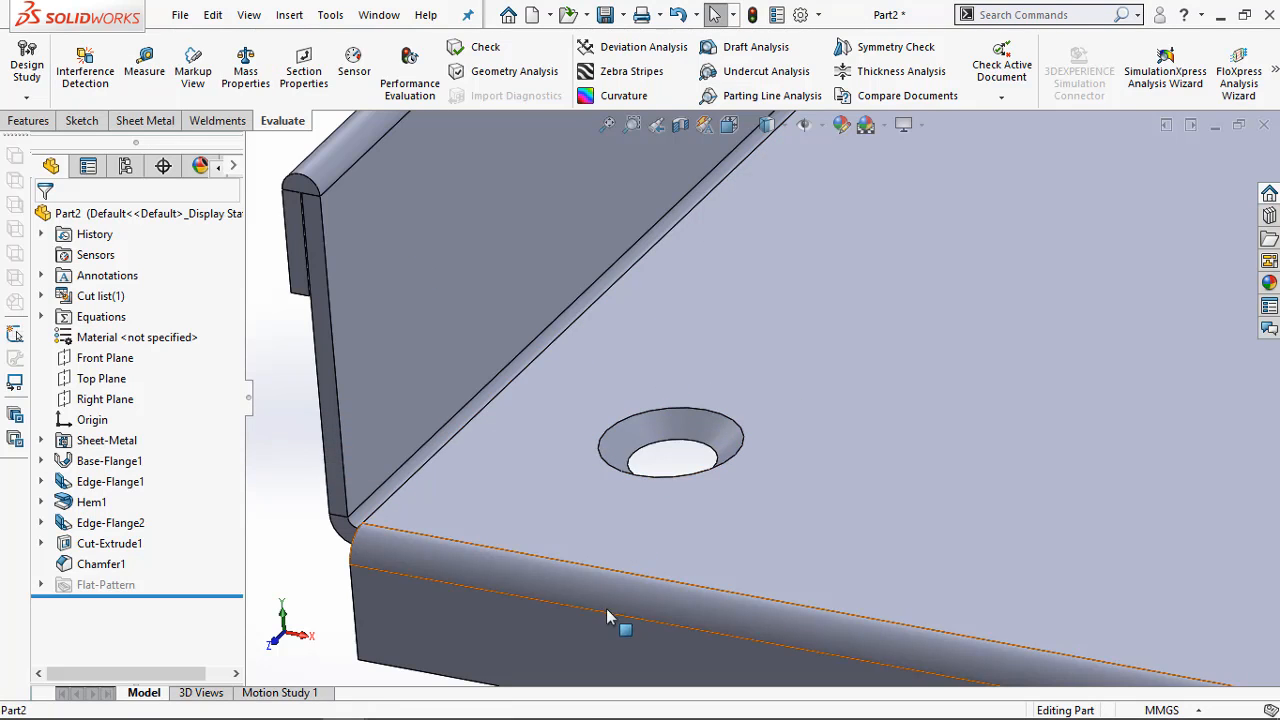
# Check the spacing between the two rows of floor holes in Sheet Metal.pdf in Adobe Acrobat Pro, and return to SOLIDWORKS
pyautogui.scroll(5, 1008, 540)
pyautogui.scroll(4, 811, 509)
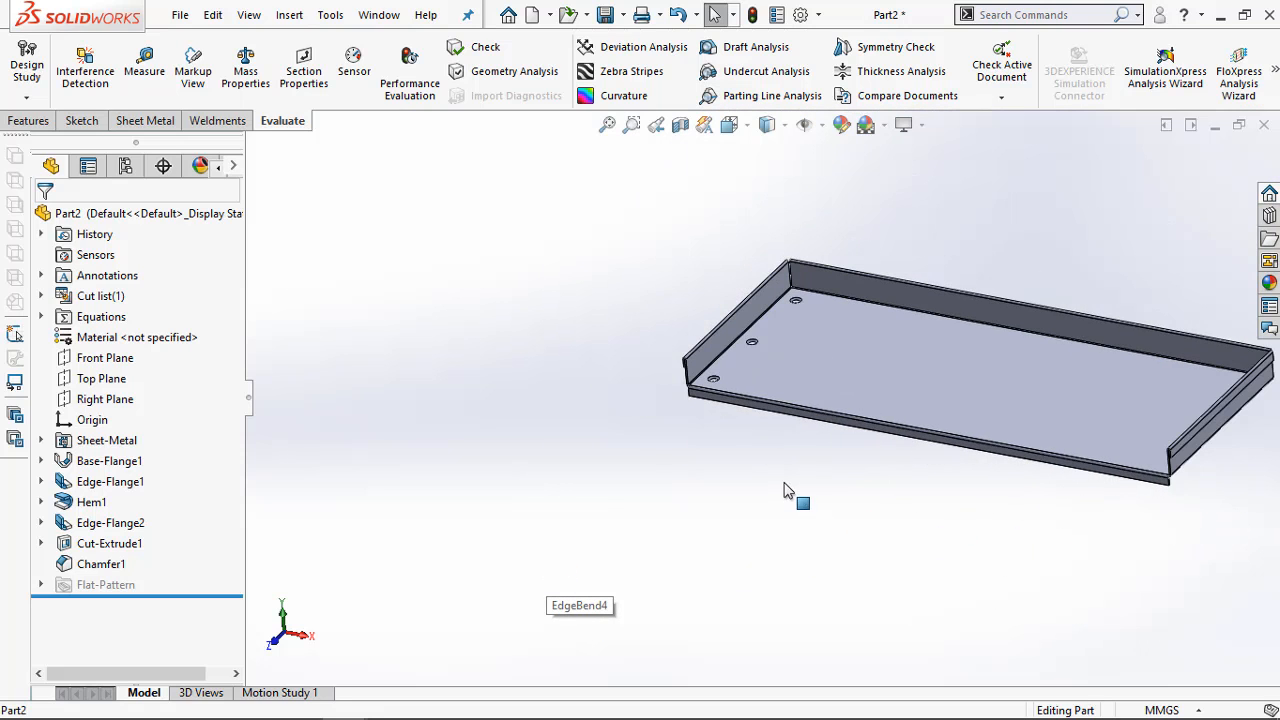
pyautogui.scroll(-3, 1206, 466)
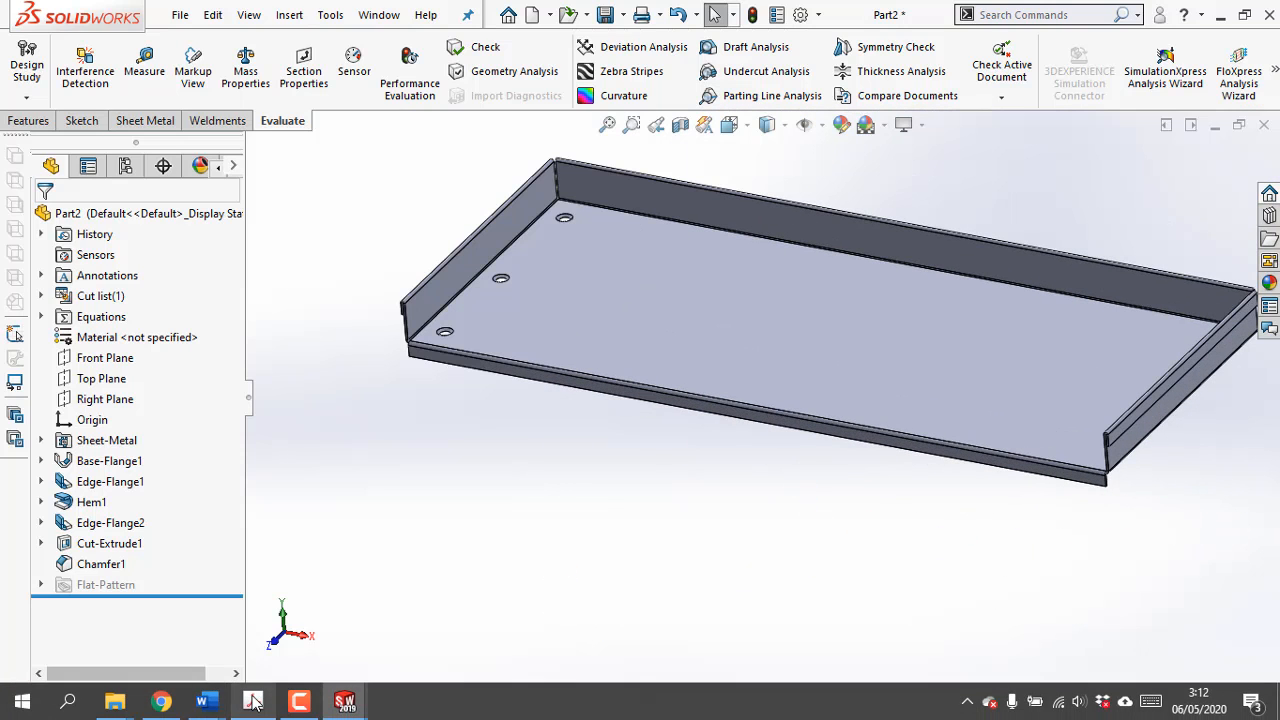
pyautogui.click(253, 701)
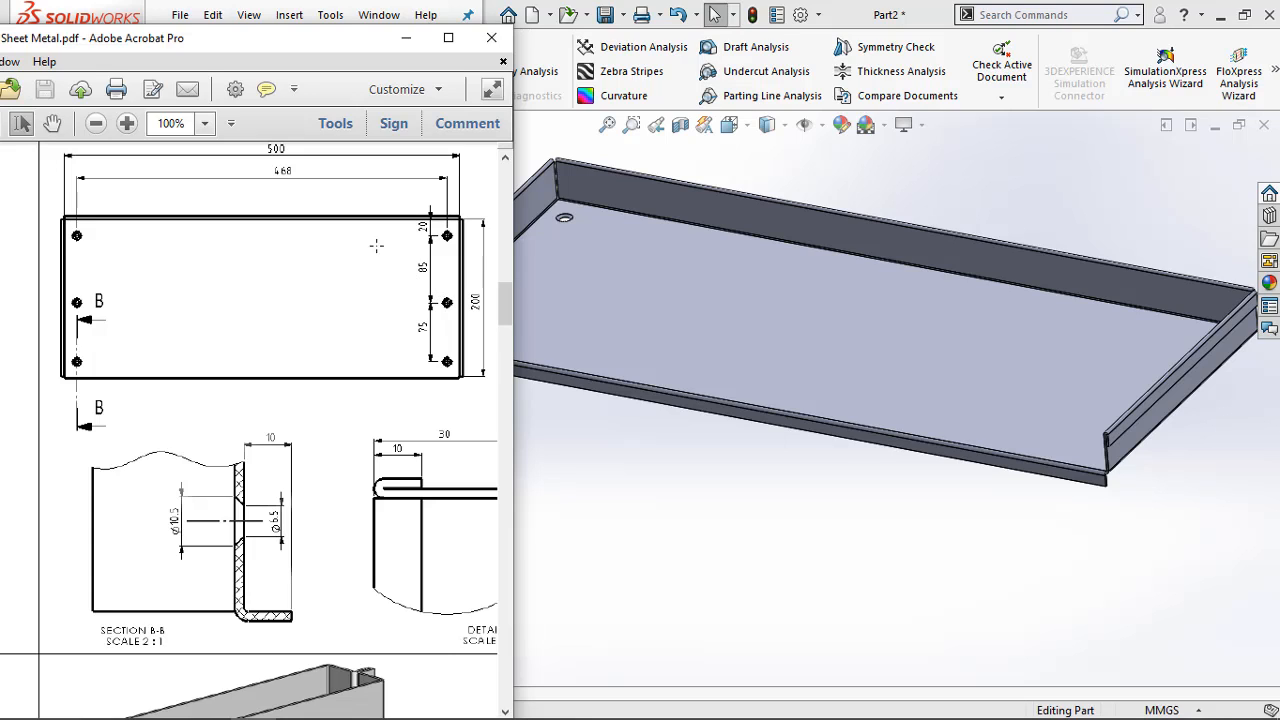
pyautogui.keyDown('ctrl'); pyautogui.scroll(2, 305, 203); pyautogui.keyUp('ctrl')
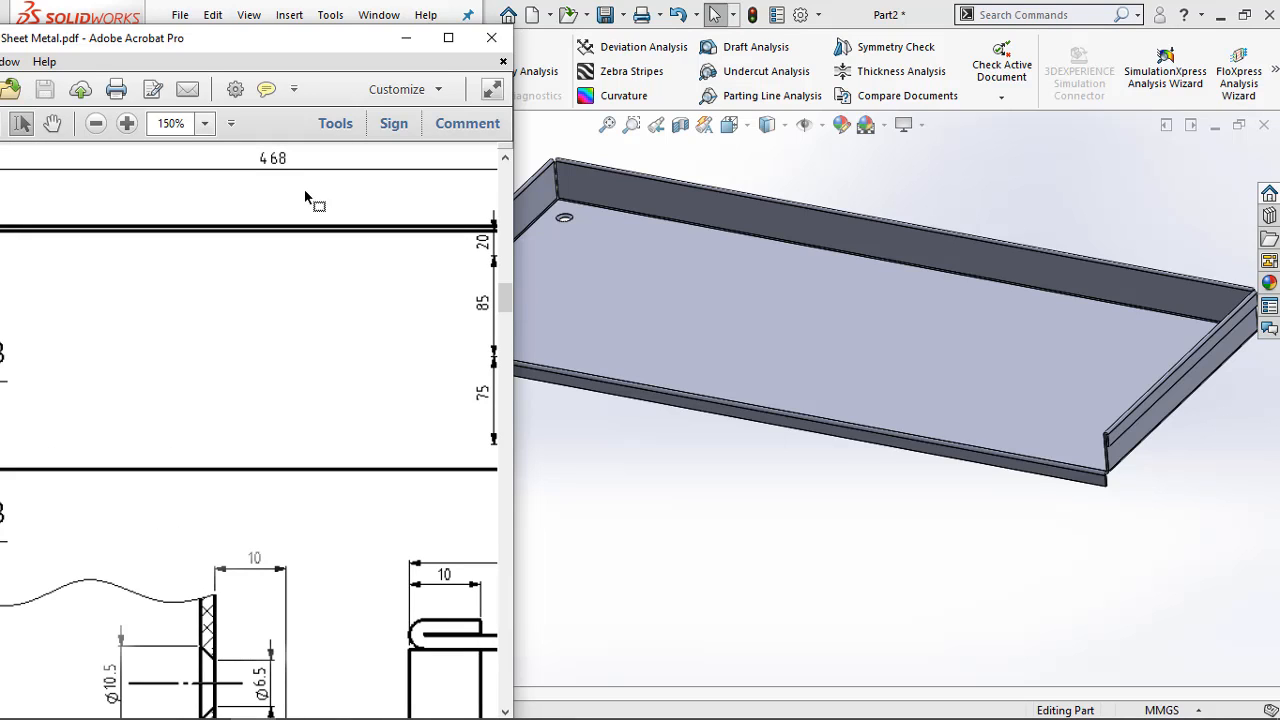
pyautogui.click(406, 38)
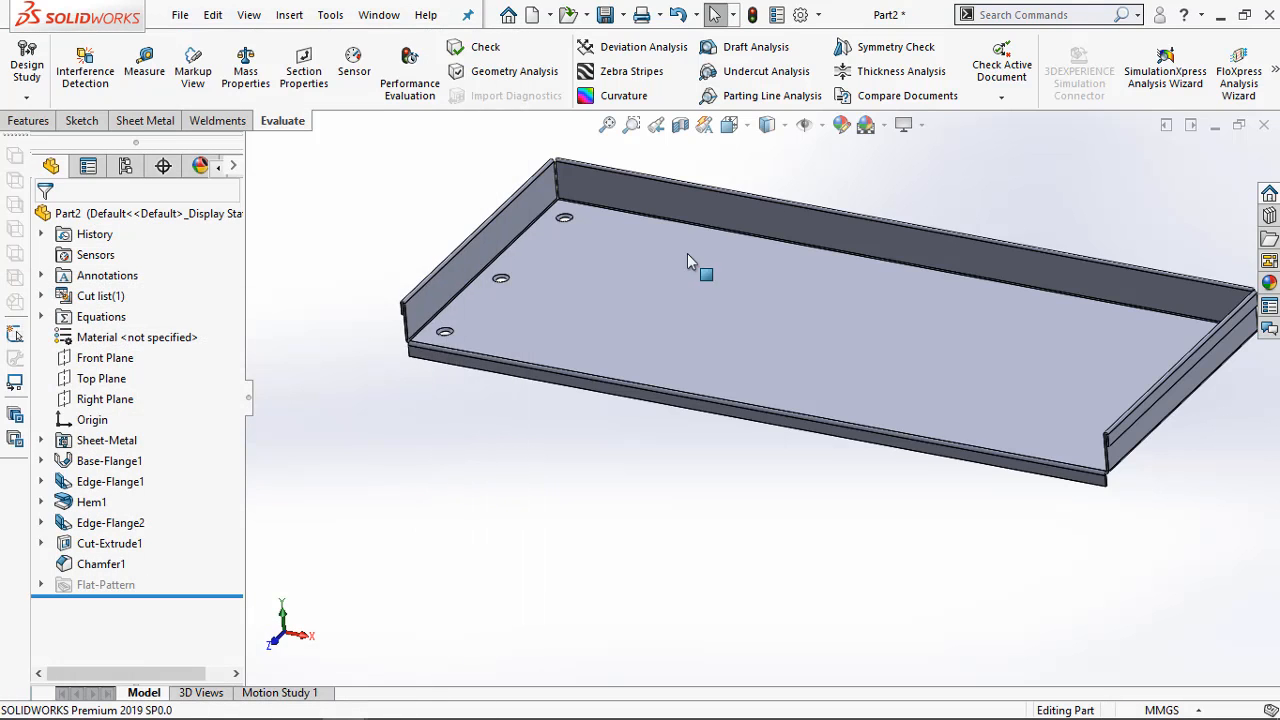
# Start a linear pattern along the tray floor's long front edge with 468 mm spacing and 2 instances
pyautogui.scroll(2, 927, 249)
pyautogui.scroll(-1, 911, 247)
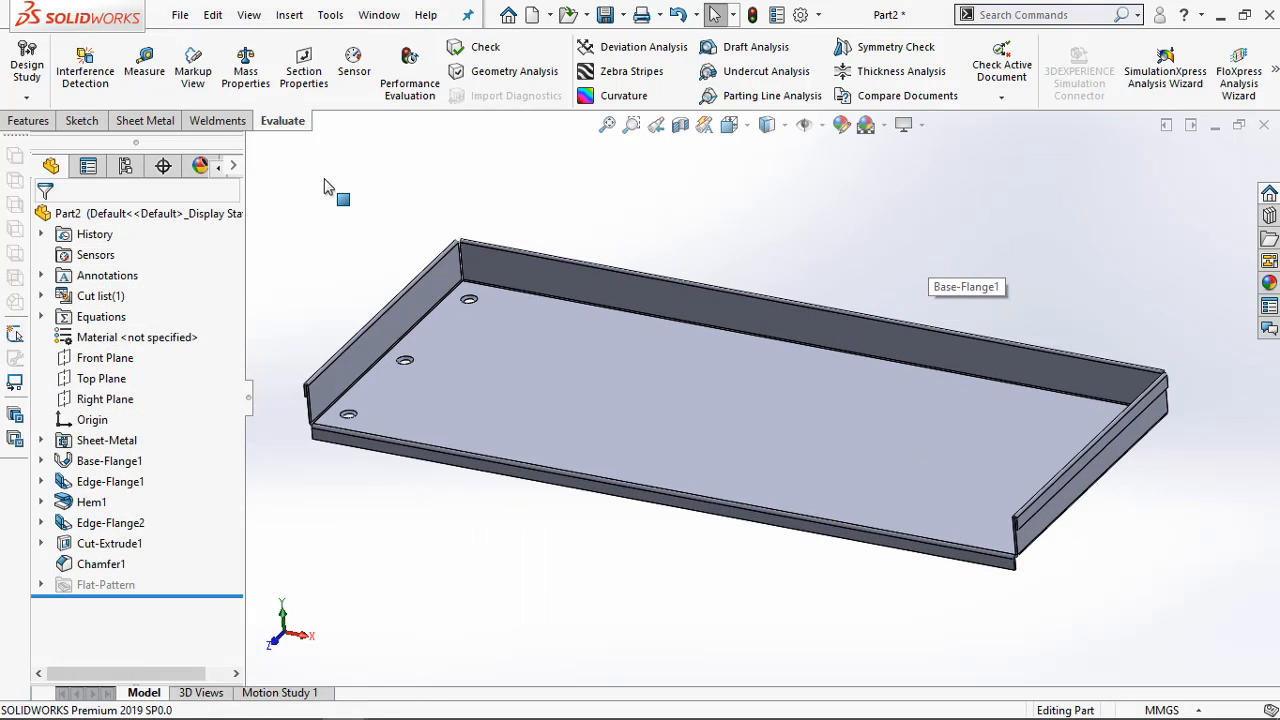
pyautogui.click(30, 120)
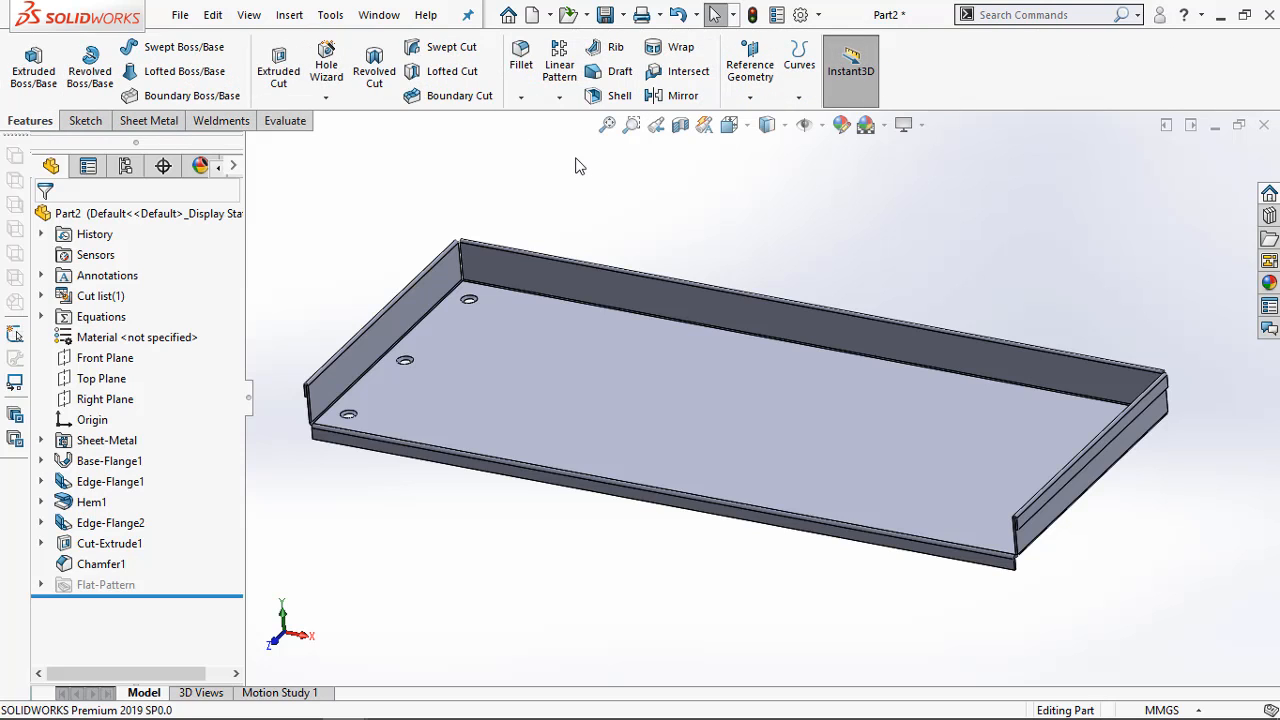
pyautogui.click(563, 80)
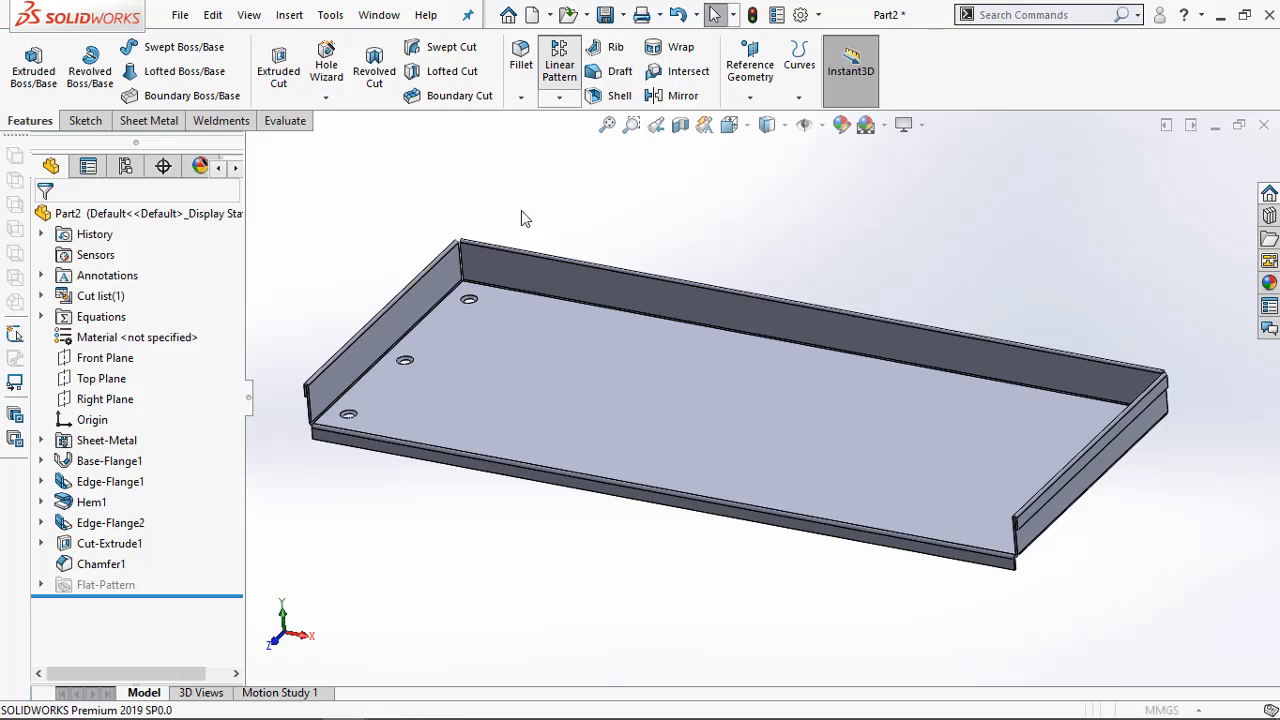
pyautogui.click(443, 453)
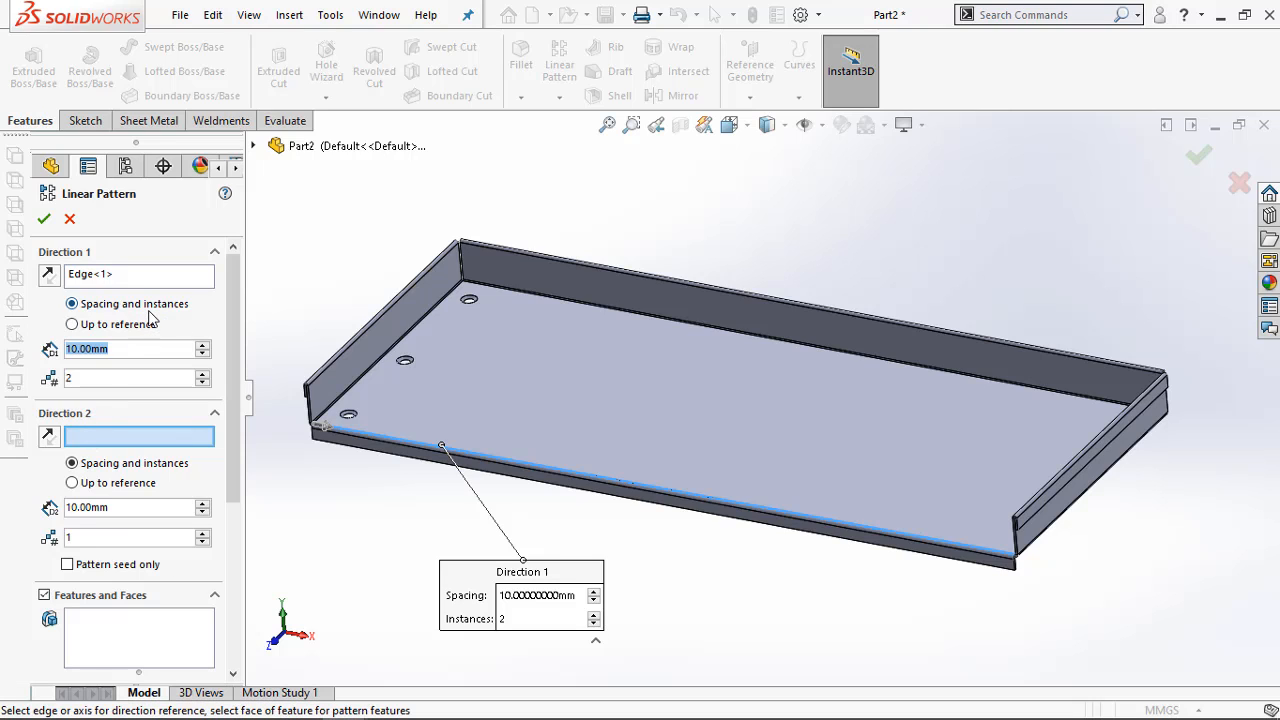
pyautogui.write('40')
pyautogui.write('8')
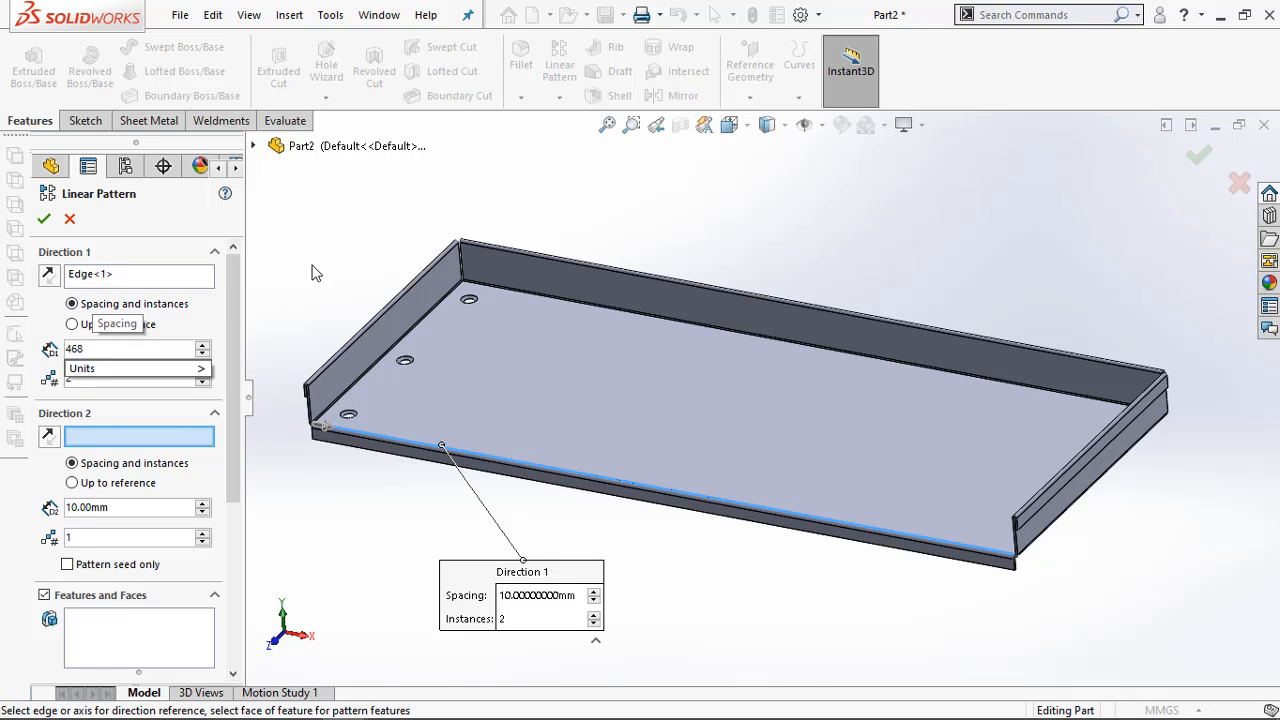
pyautogui.press('Return')
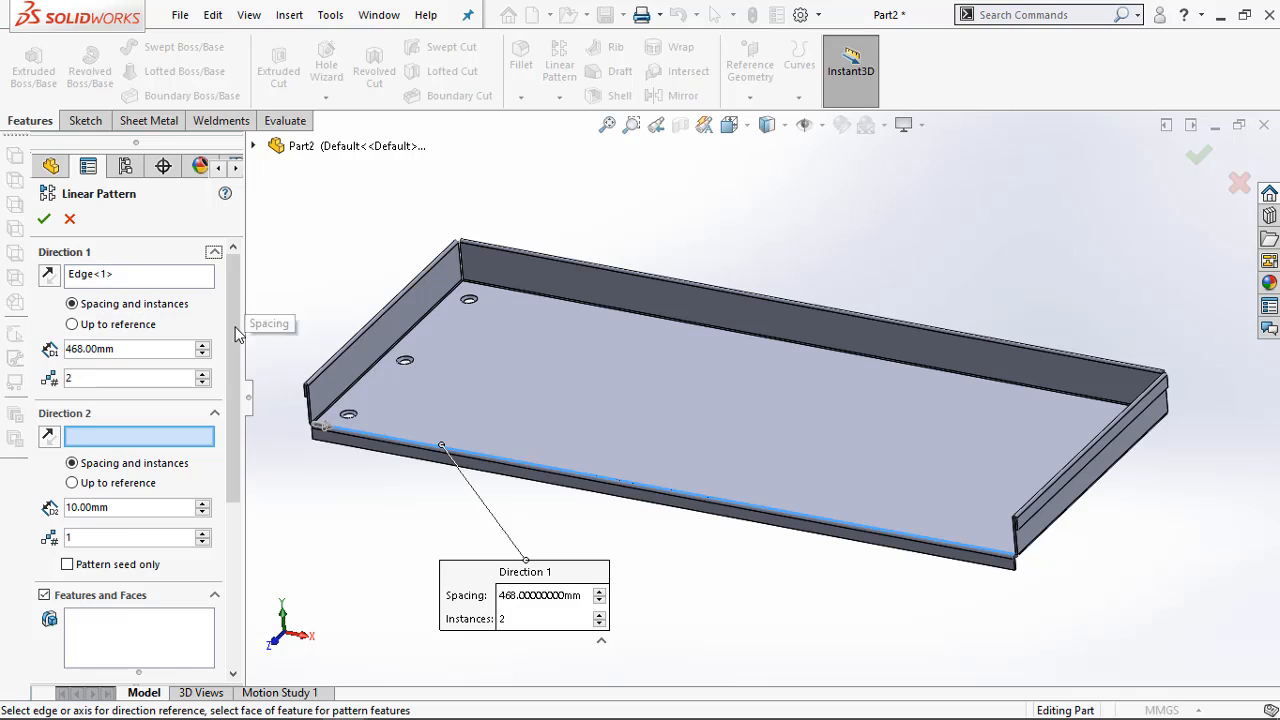
# Set the hole cut and its chamfer as the features to pattern, check the 468 spacing in the Adobe Acrobat Pro drawing, and apply the pattern
pyautogui.click(143, 637)
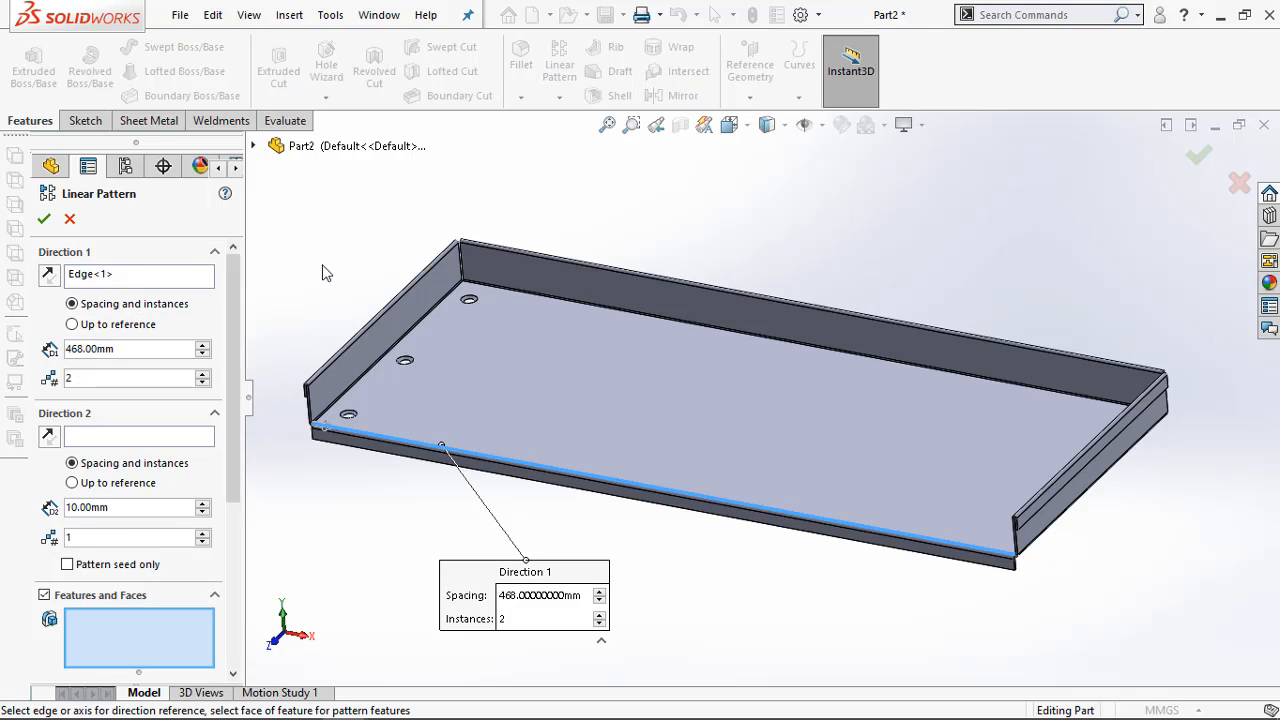
pyautogui.click(254, 146)
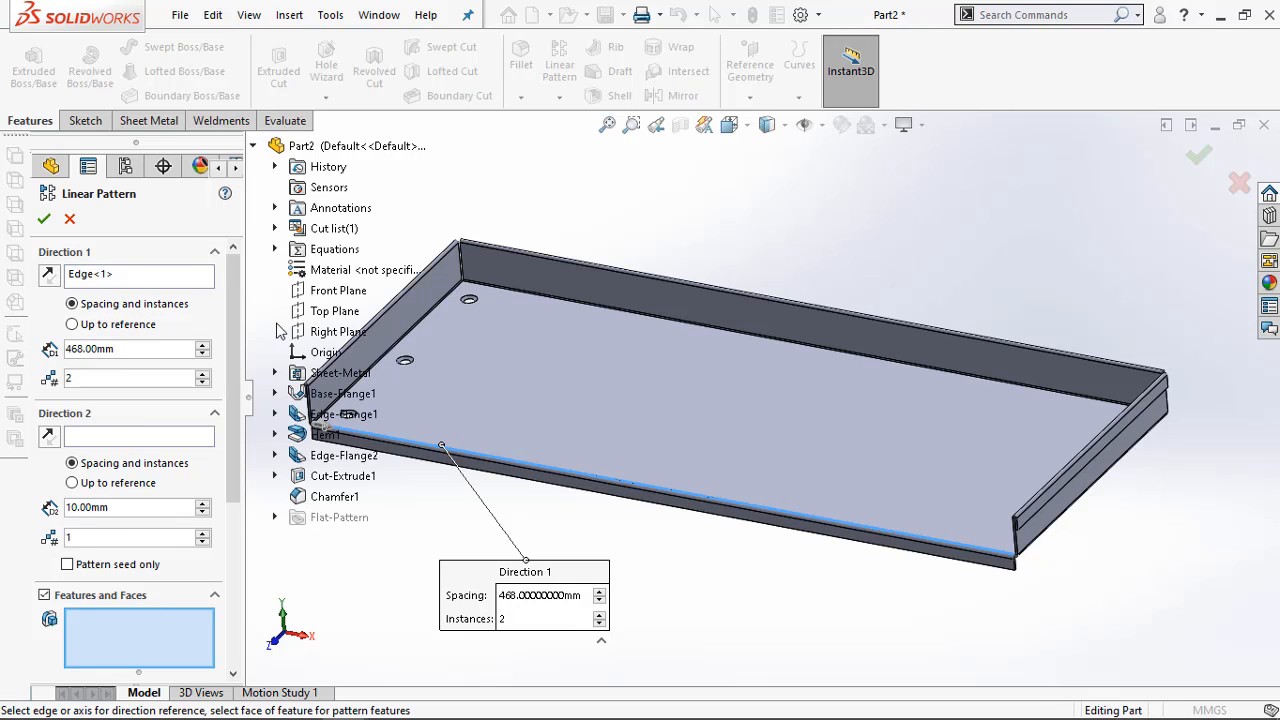
pyautogui.click(330, 476)
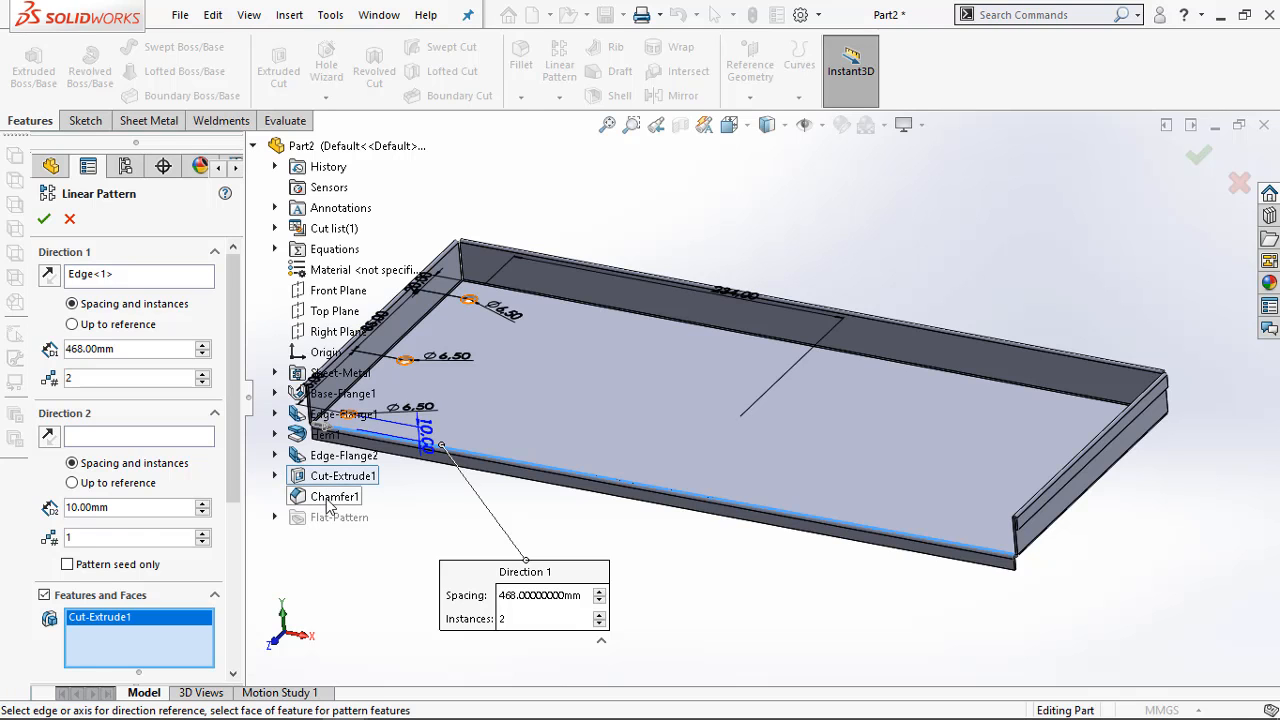
pyautogui.click(330, 497)
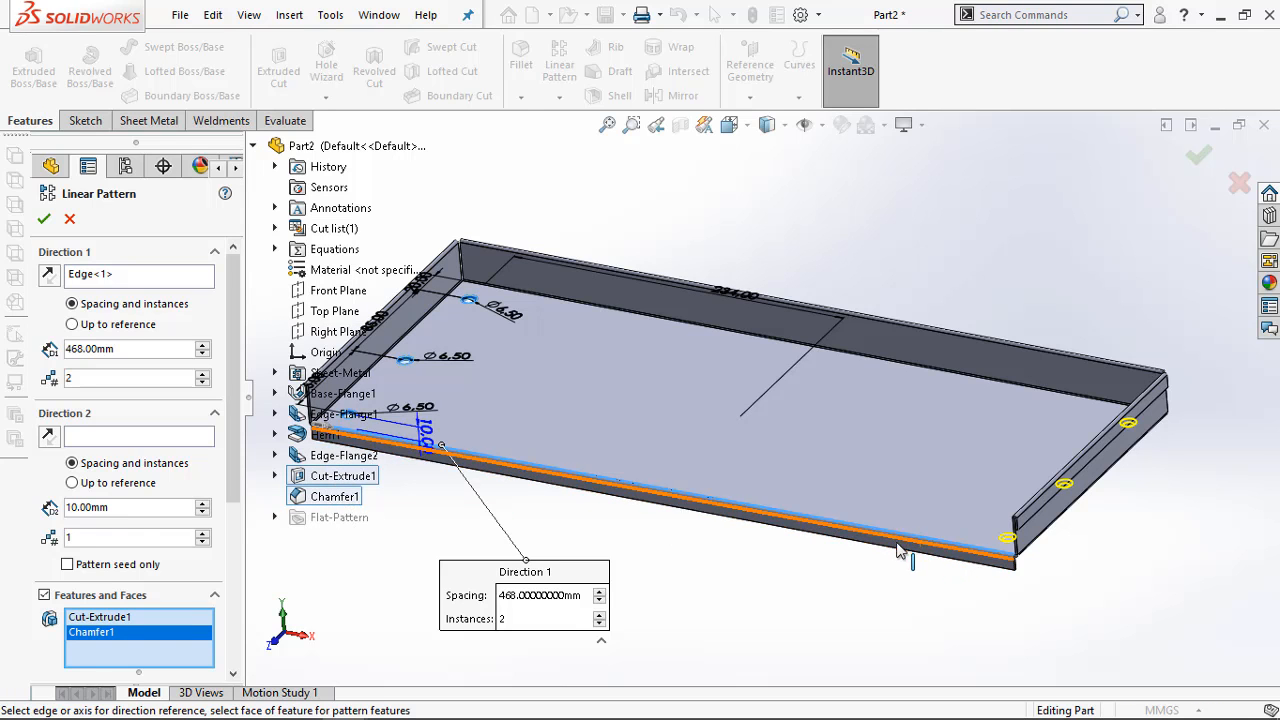
pyautogui.moveTo(897, 549); pyautogui.dragTo(914, 594, button='middle')
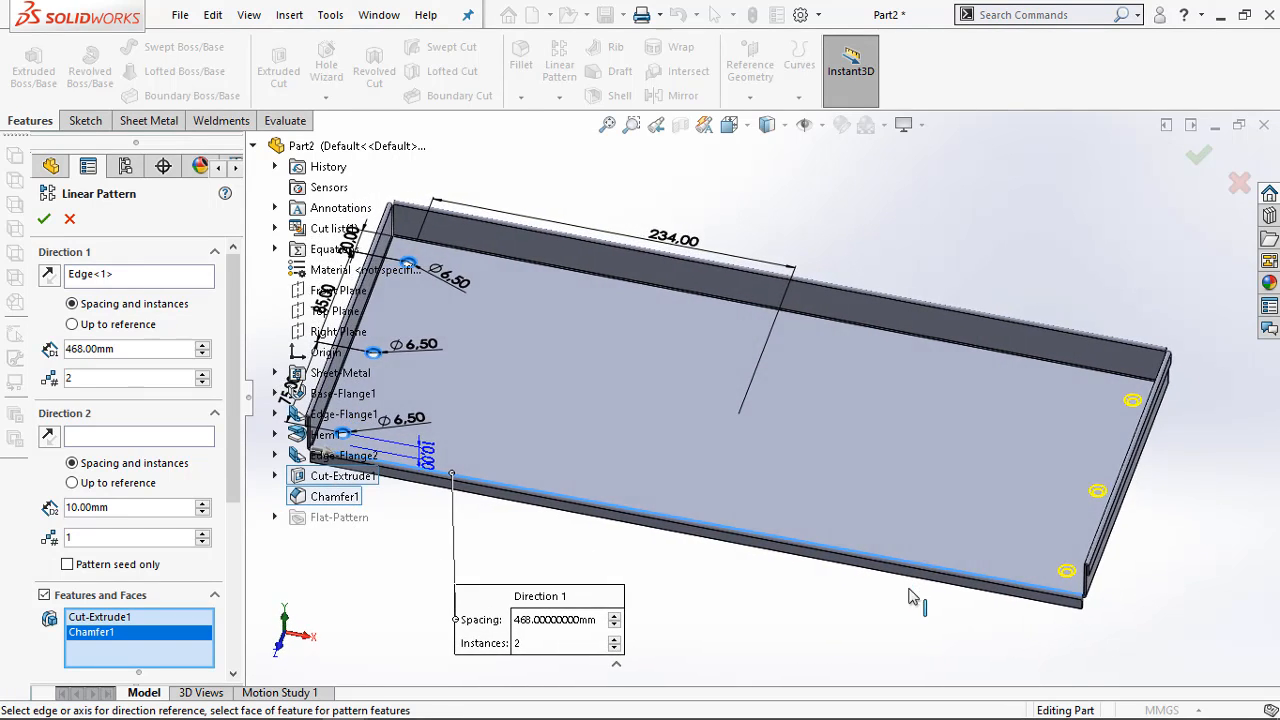
pyautogui.moveTo(205, 716)
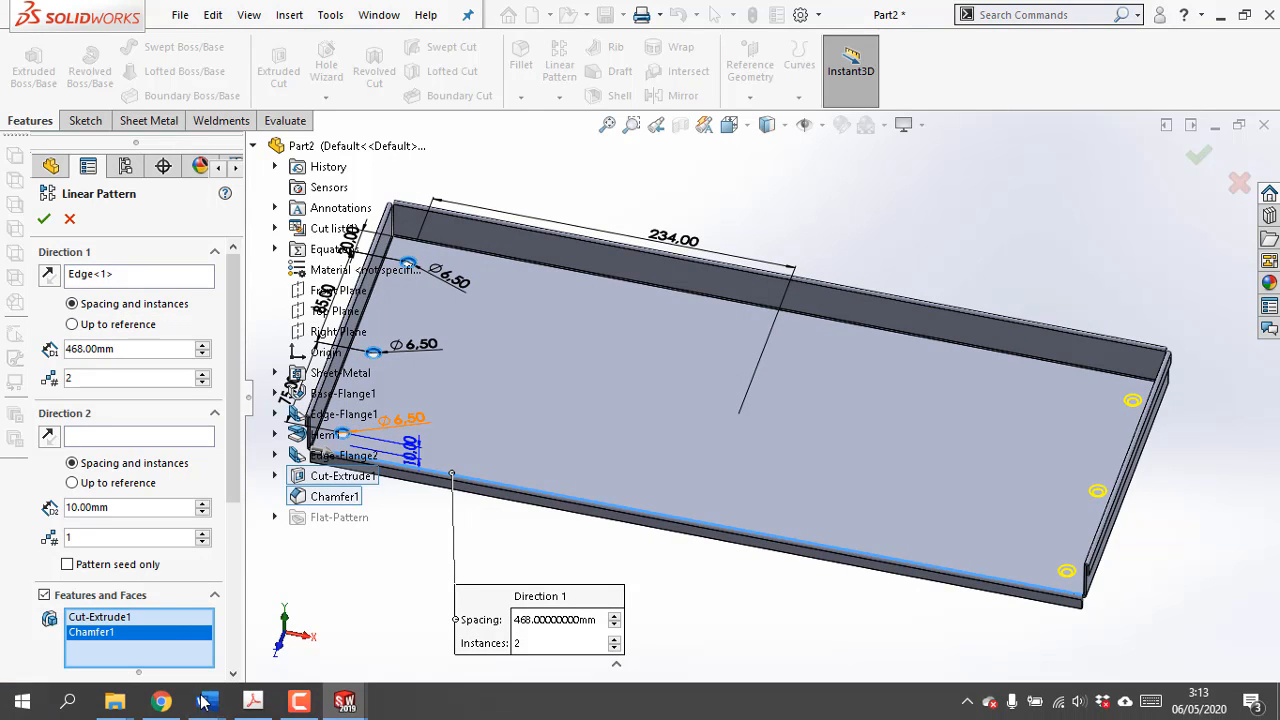
pyautogui.click(251, 704)
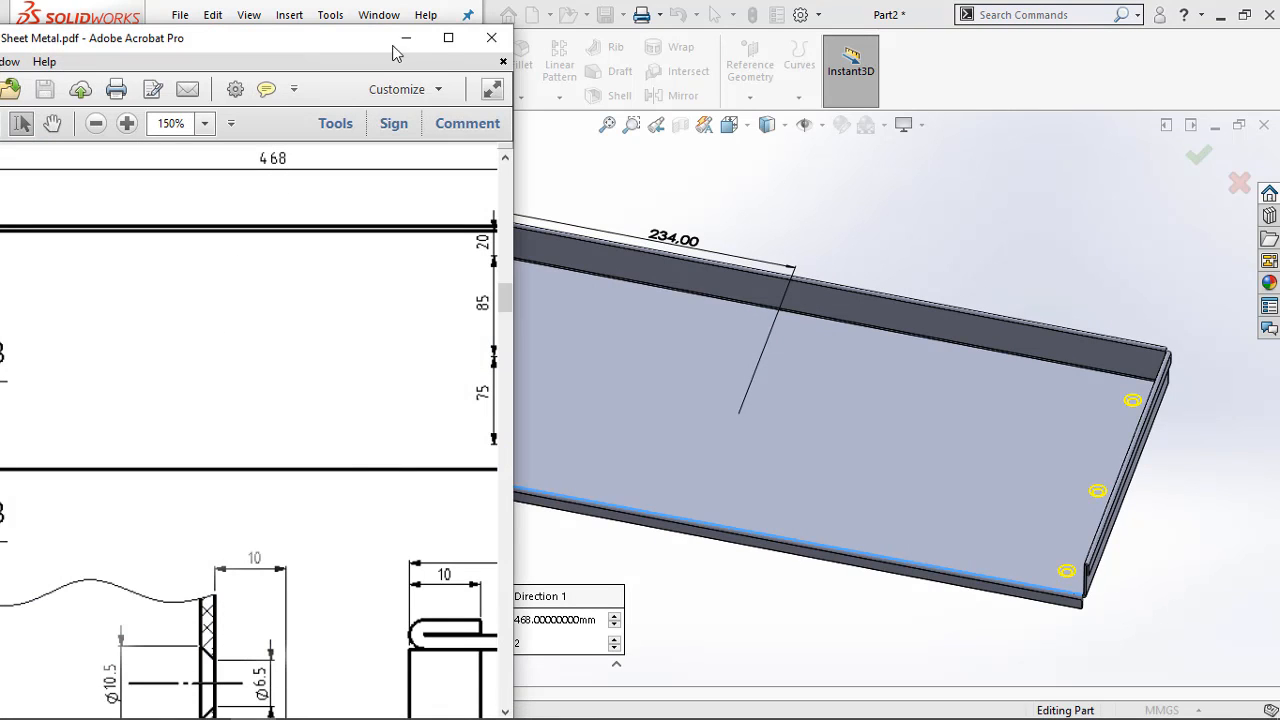
pyautogui.click(405, 38)
pyautogui.click(45, 221)
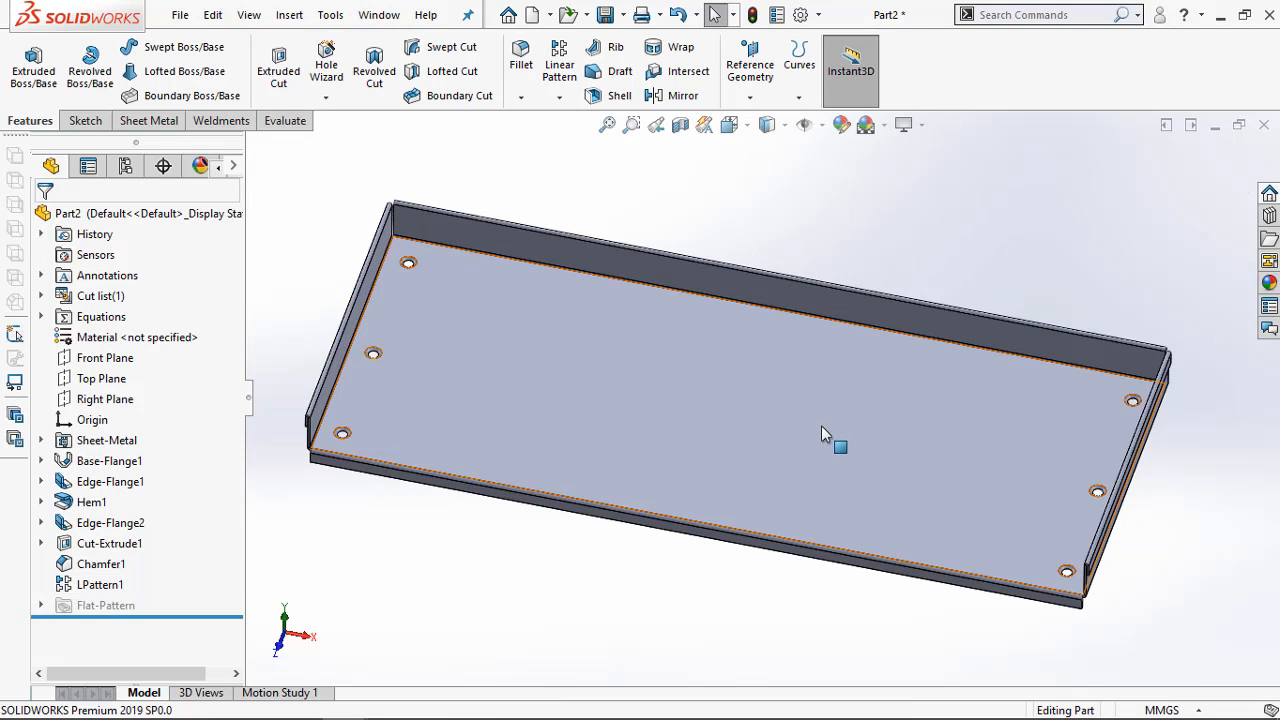
# Compare the patterned tray with the Exercise 4-2 drawing in the Sheet Metal PDF in Adobe Acrobat Pro, and return to SOLIDWORKS
pyautogui.moveTo(831, 440); pyautogui.dragTo(545, 437, button='middle')
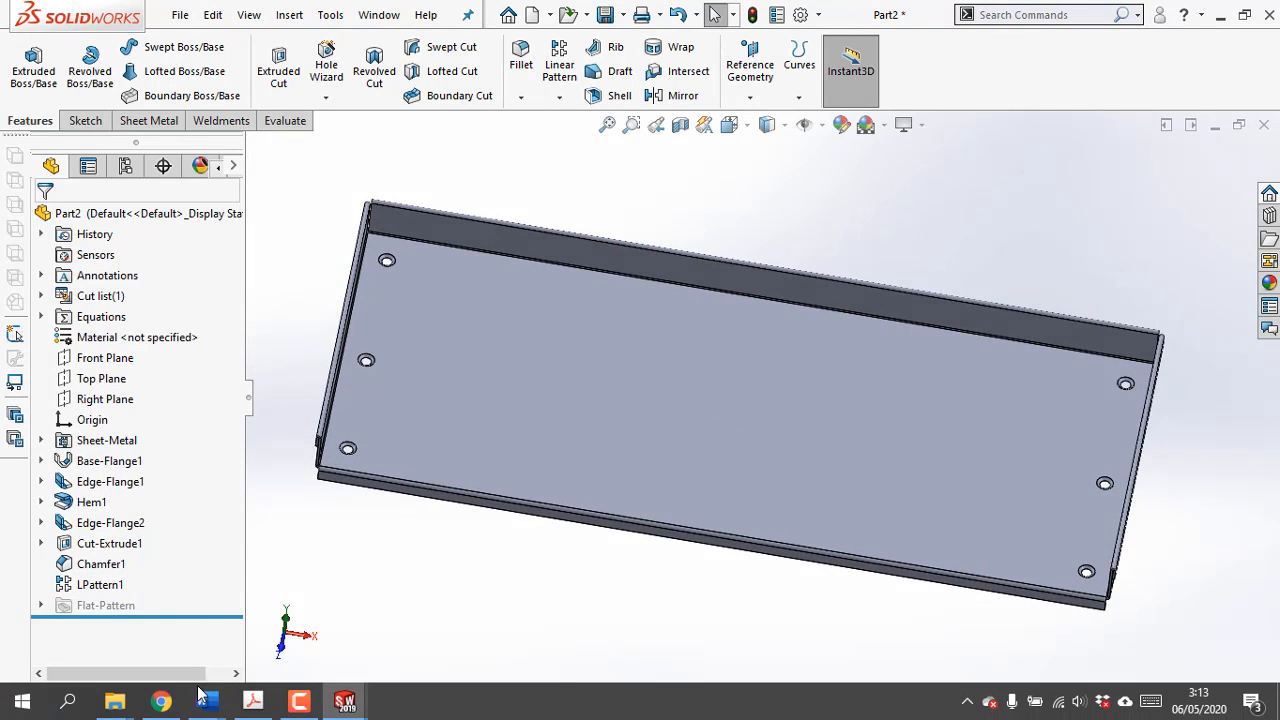
pyautogui.click(267, 711)
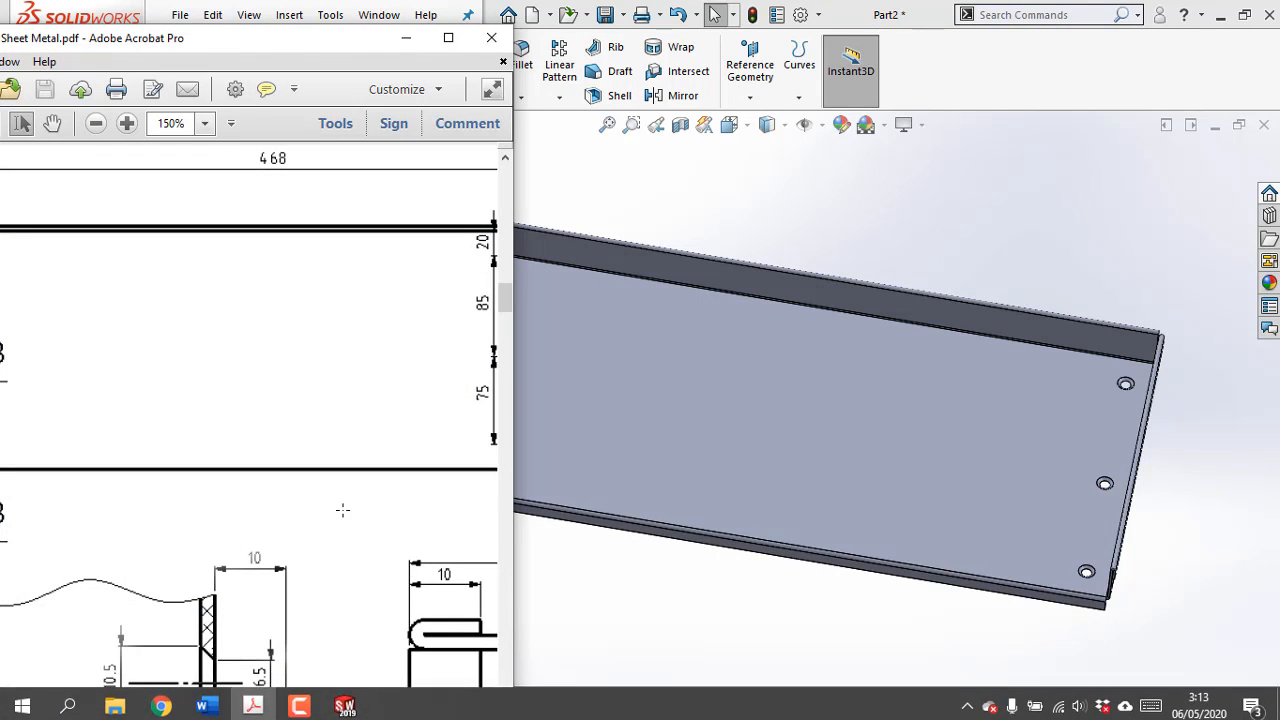
pyautogui.keyDown('ctrl'); pyautogui.scroll(-2, 344, 516); pyautogui.keyUp('ctrl')
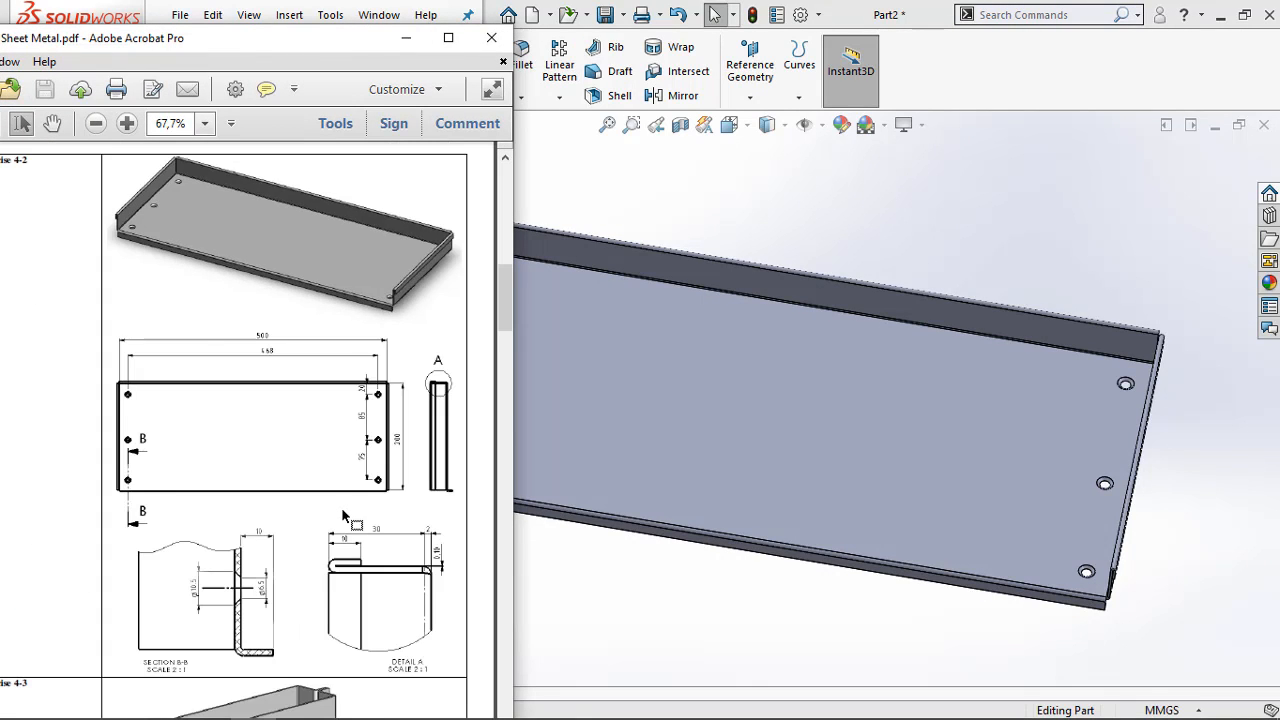
pyautogui.keyDown('ctrl'); pyautogui.scroll(-1, 344, 516); pyautogui.keyUp('ctrl')
pyautogui.keyDown('ctrl'); pyautogui.scroll(1, 255, 597); pyautogui.keyUp('ctrl')
pyautogui.keyDown('ctrl'); pyautogui.scroll(-1, 275, 573); pyautogui.keyUp('ctrl')
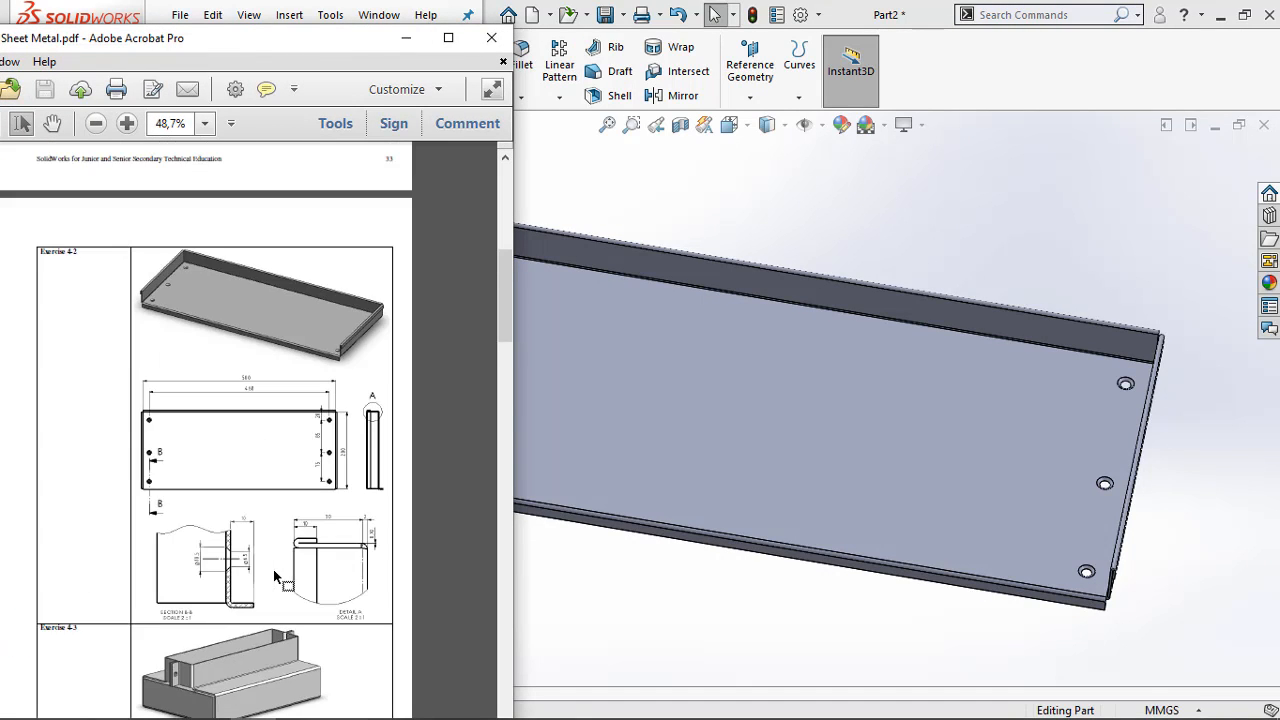
pyautogui.scroll(-2, 305, 587)
pyautogui.keyDown('ctrl'); pyautogui.scroll(1, 297, 414); pyautogui.keyUp('ctrl')
pyautogui.keyDown('ctrl'); pyautogui.scroll(1, 297, 414); pyautogui.keyUp('ctrl')
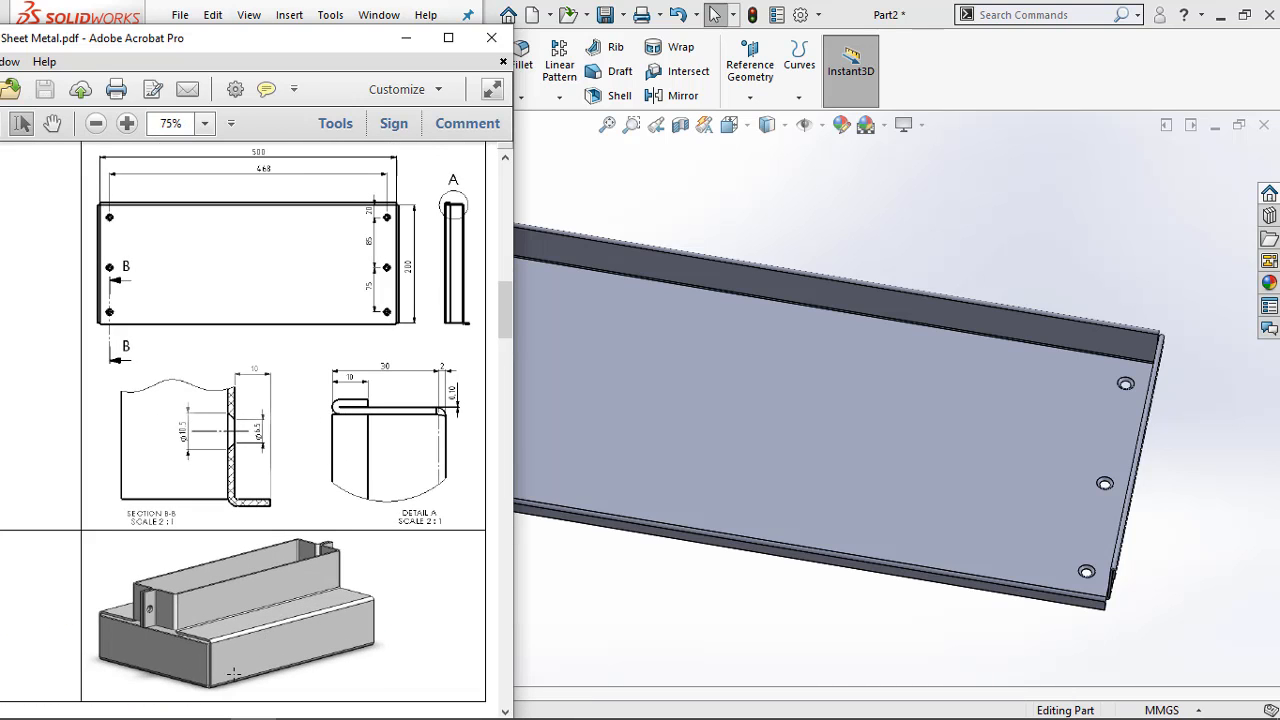
pyautogui.moveTo(233, 719)
pyautogui.moveTo(363, 44); pyautogui.dragTo(440, 30)
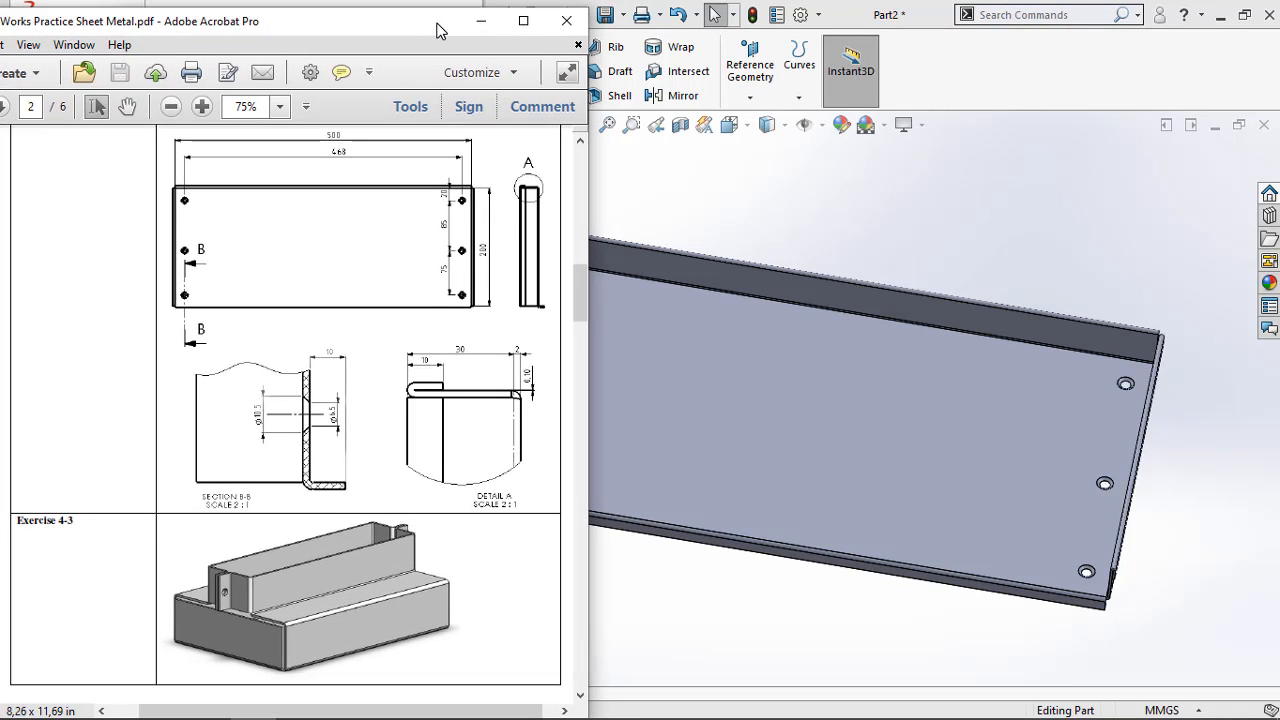
pyautogui.scroll(5, 884, 247)
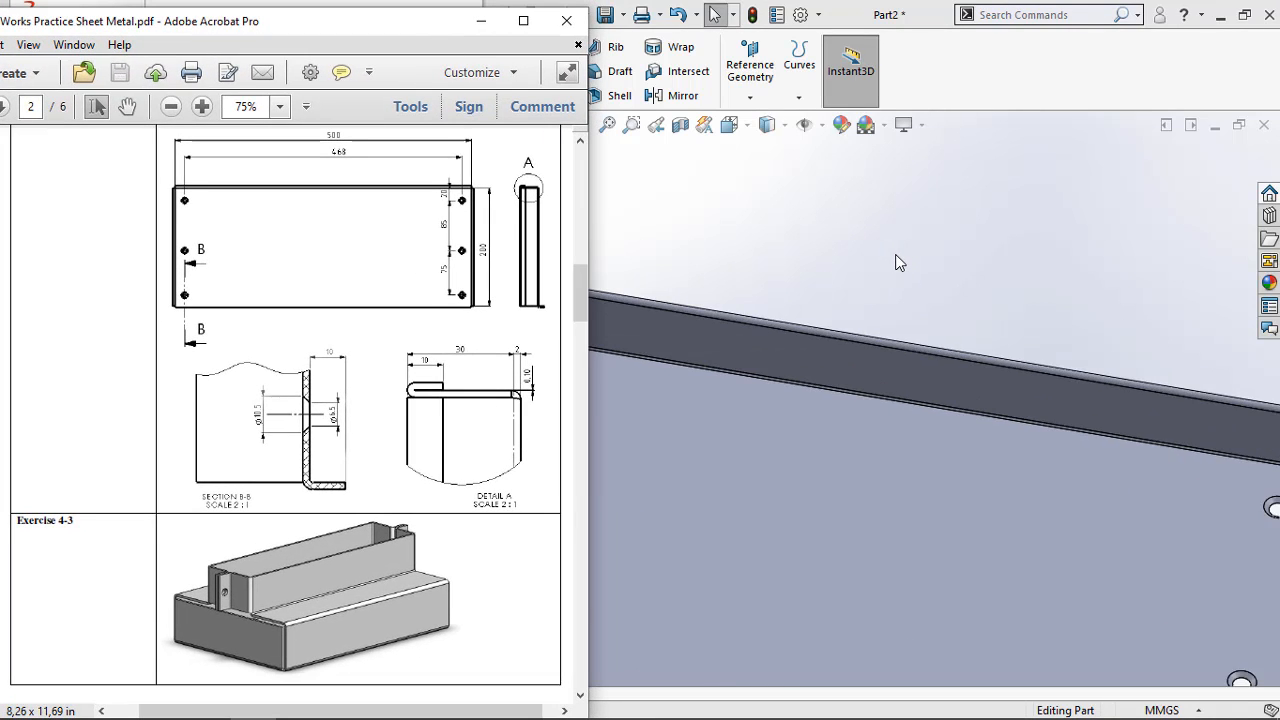
pyautogui.moveTo(897, 261); pyautogui.dragTo(674, 406, button='middle')
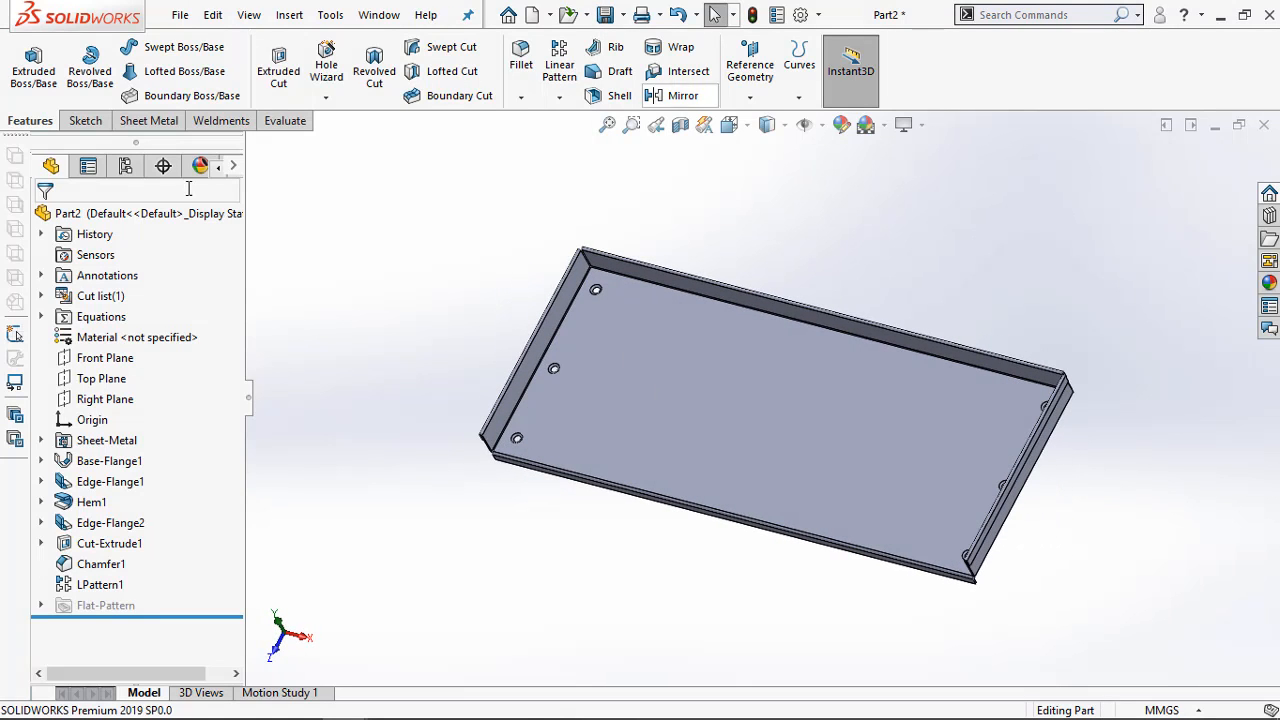
# Flatten the tray to inspect its flat pattern in the Top view, and return it to the folded state in an isometric view
pyautogui.click(135, 122)
pyautogui.click(821, 98)
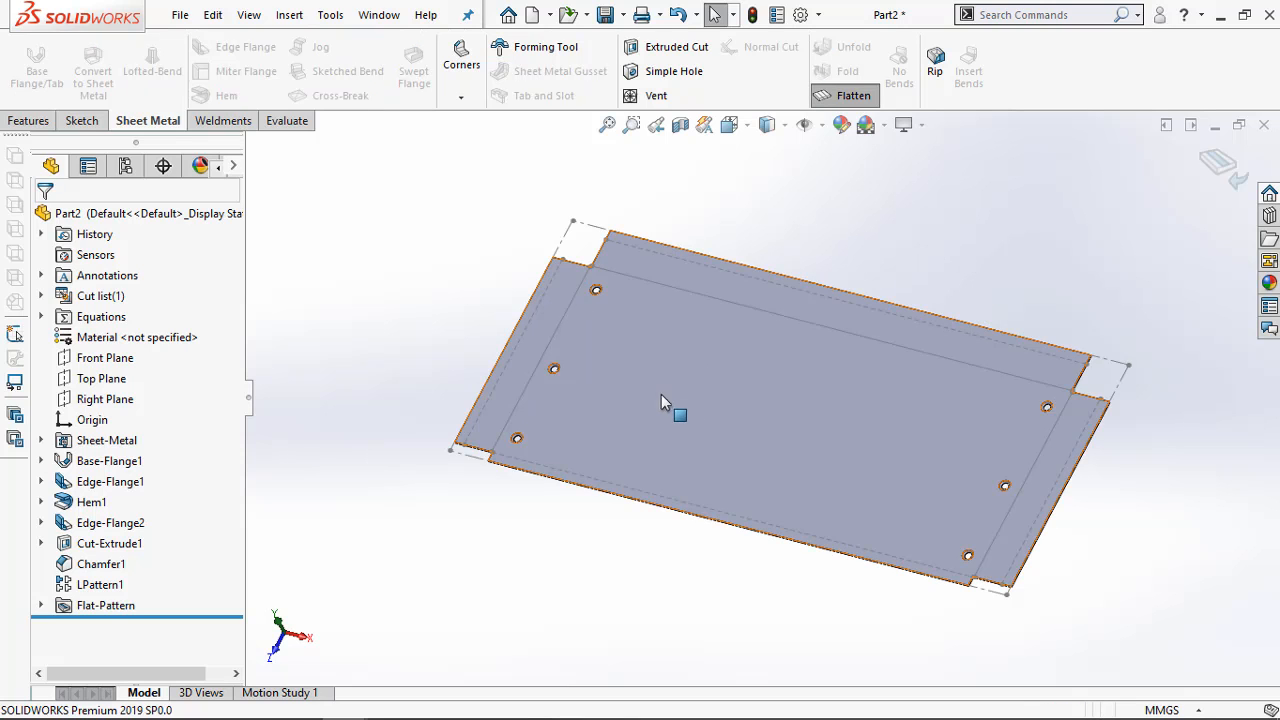
pyautogui.hotkey('ctrl', '4')
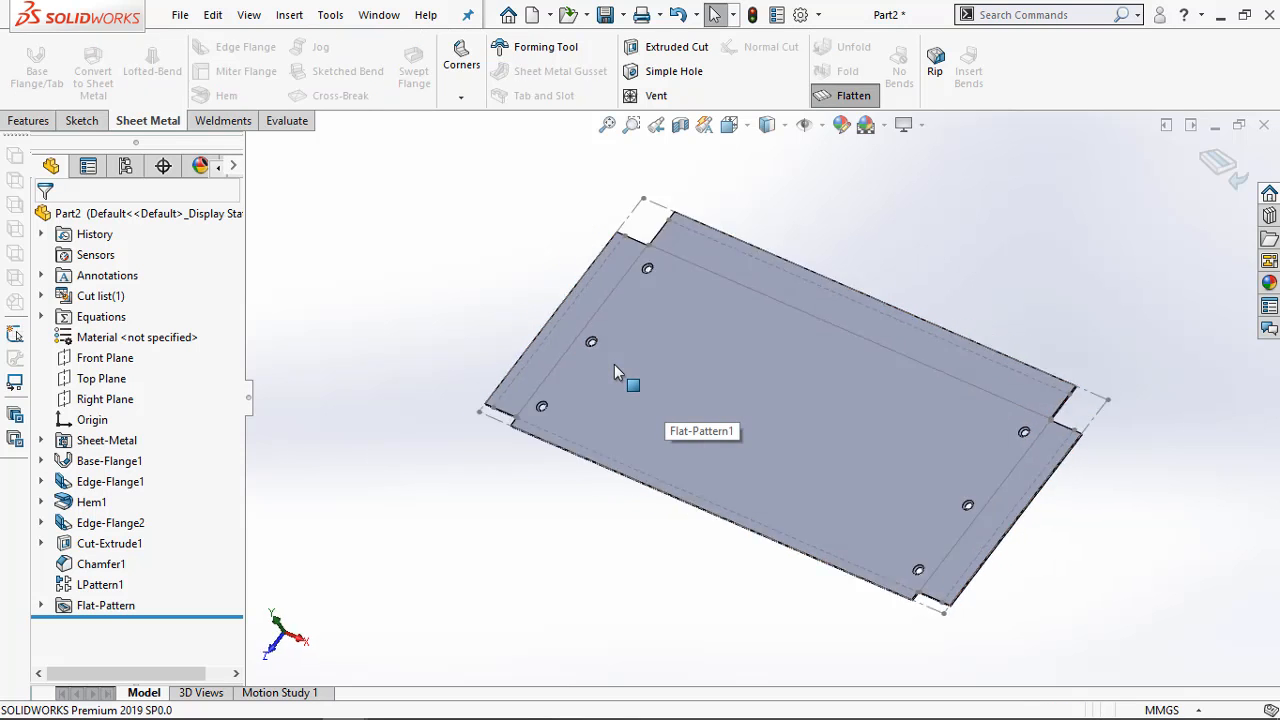
pyautogui.hotkey('ctrl', '5')
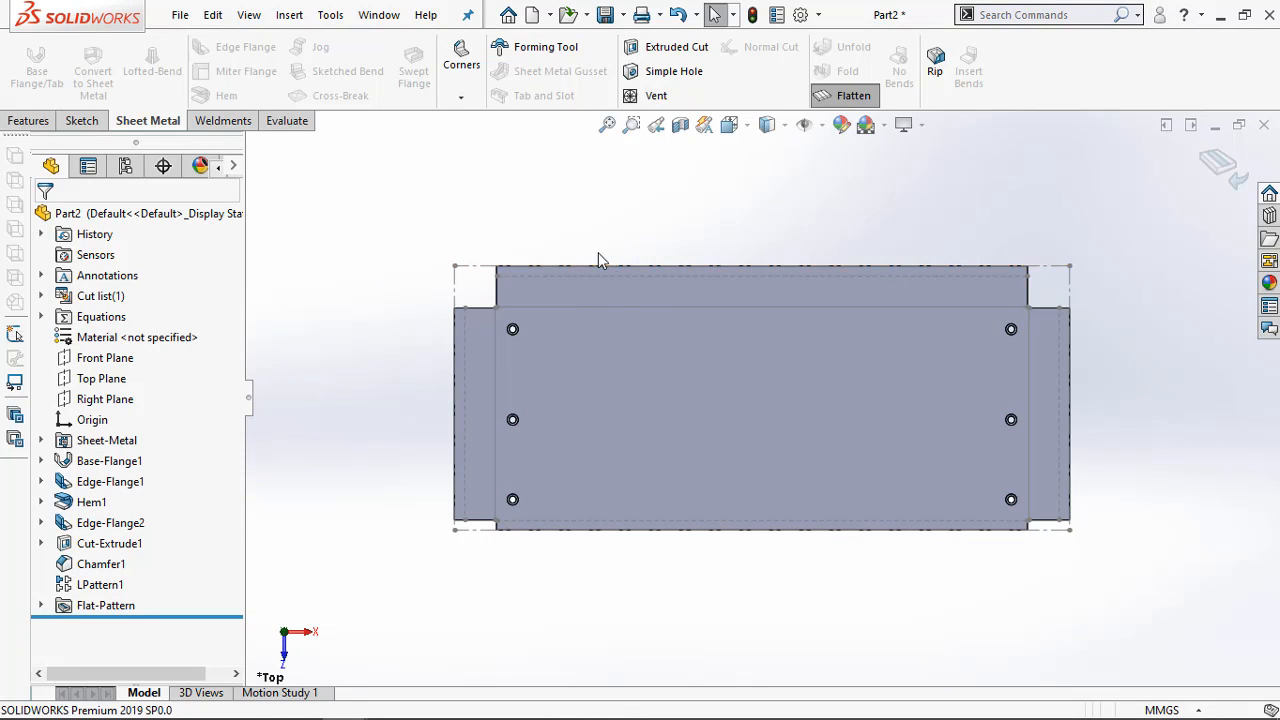
pyautogui.scroll(-4, 620, 375)
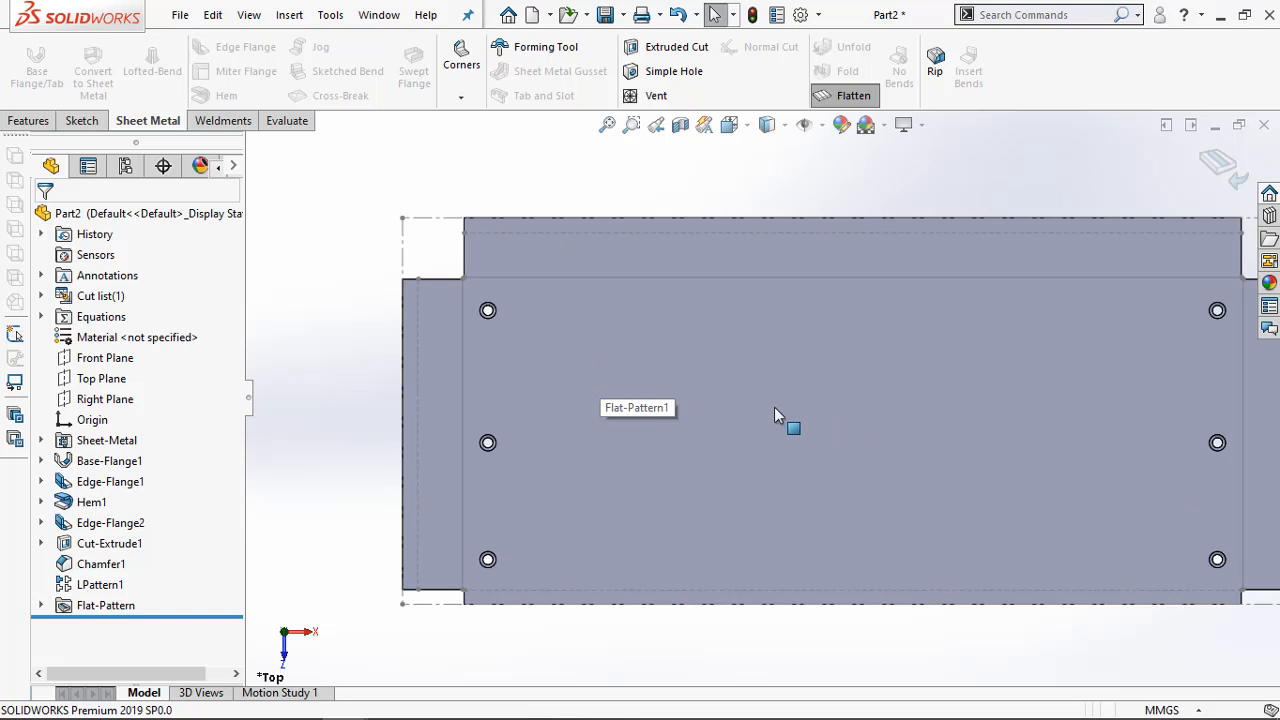
pyautogui.click(841, 90)
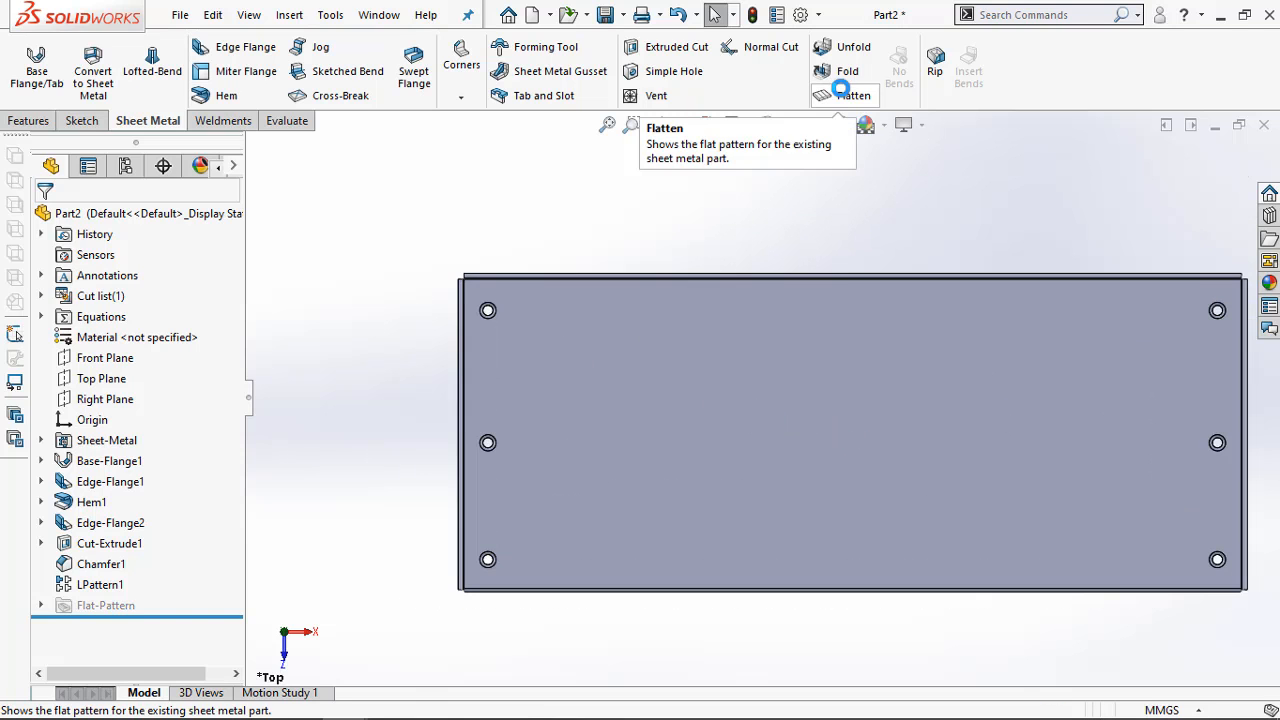
pyautogui.moveTo(707, 459); pyautogui.dragTo(644, 357, button='middle')
pyautogui.hotkey('ctrl', '7')
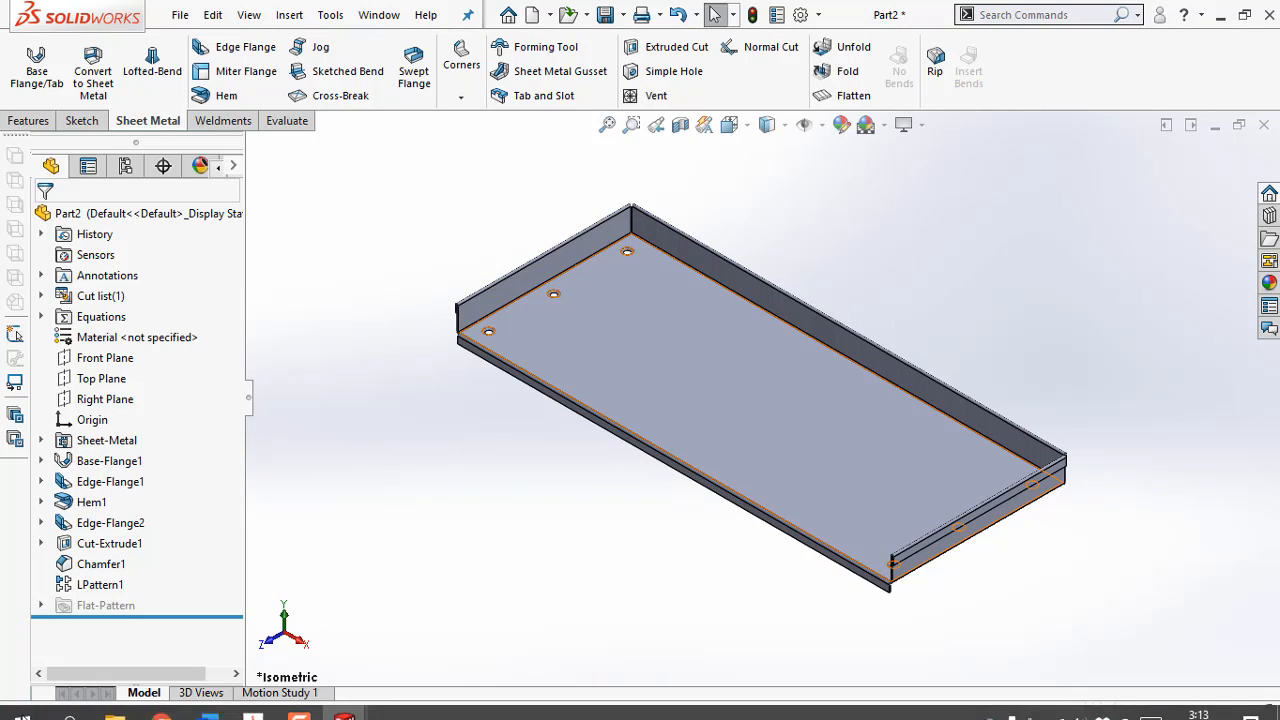
# Find the Exercise 4-3 drawing on page 3 of the PDF in Adobe Acrobat Pro, and create a new part in SOLIDWORKS
pyautogui.click(253, 701)
pyautogui.scroll(5, 535, 273)
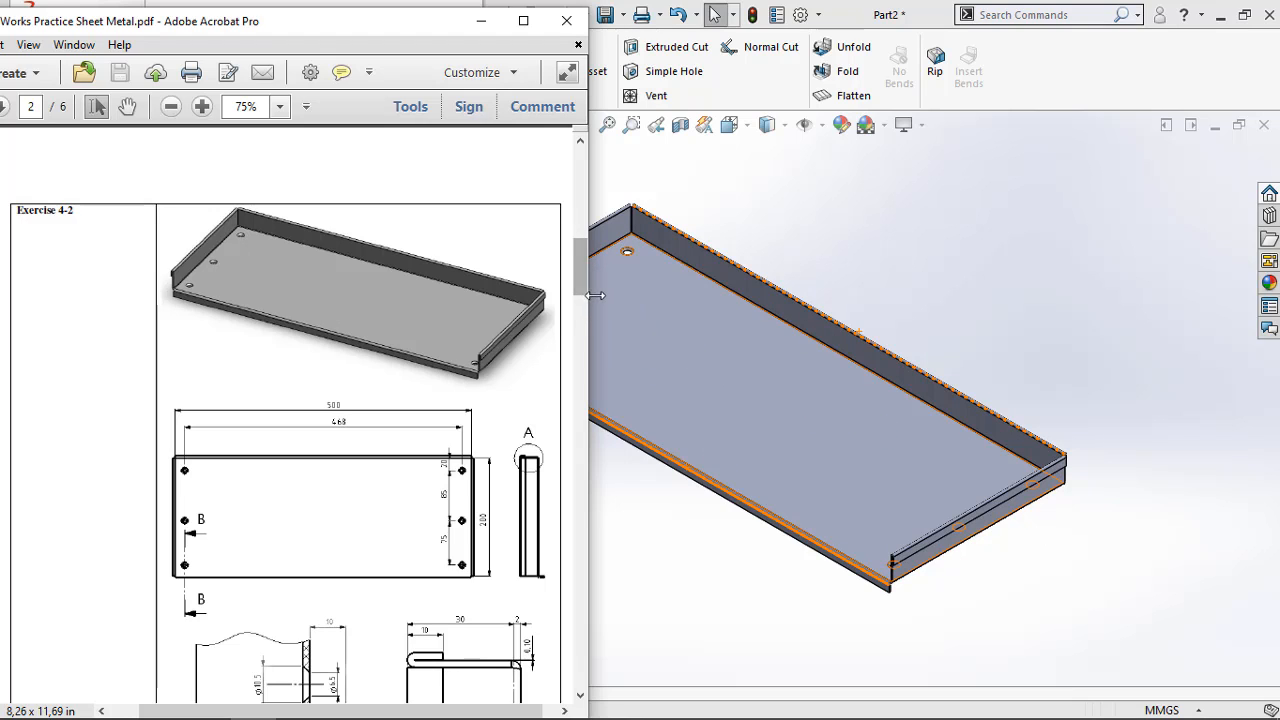
pyautogui.moveTo(586, 278)
pyautogui.mouseDown()
pyautogui.moveTo(587, 329)
pyautogui.moveTo(580, 316)
pyautogui.moveTo(566, 372)
pyautogui.mouseUp()
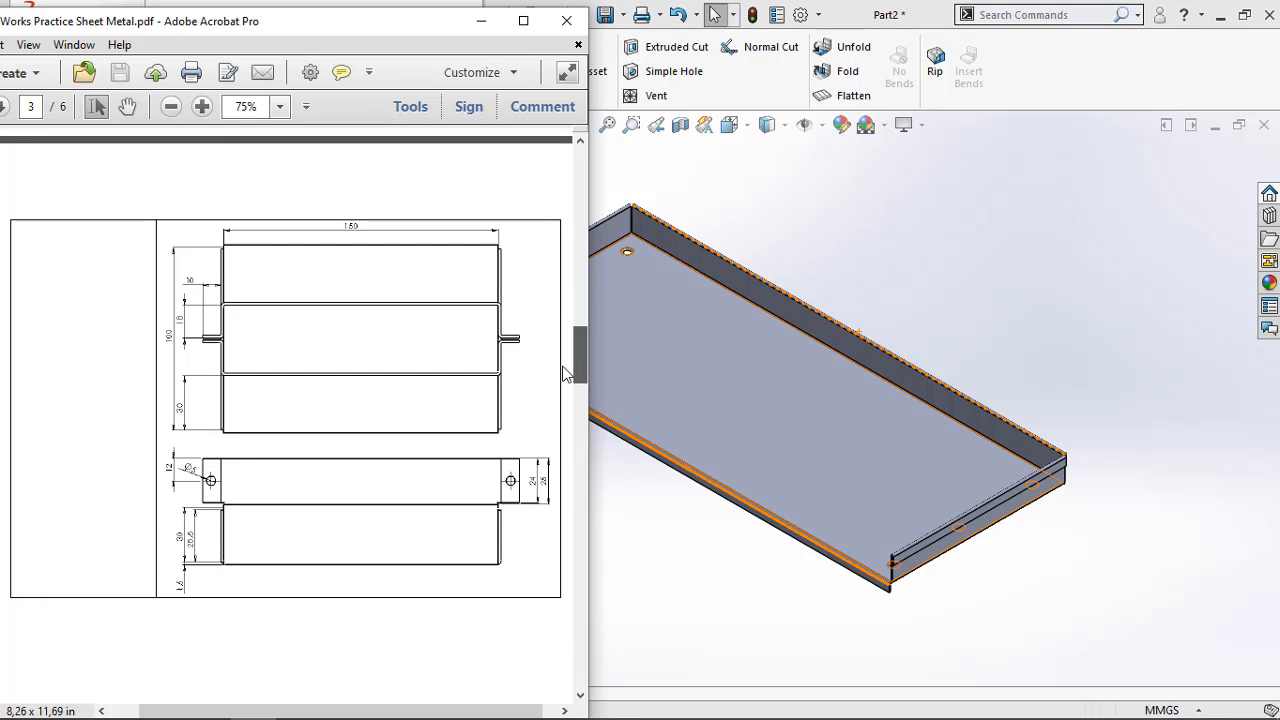
pyautogui.click(852, 240)
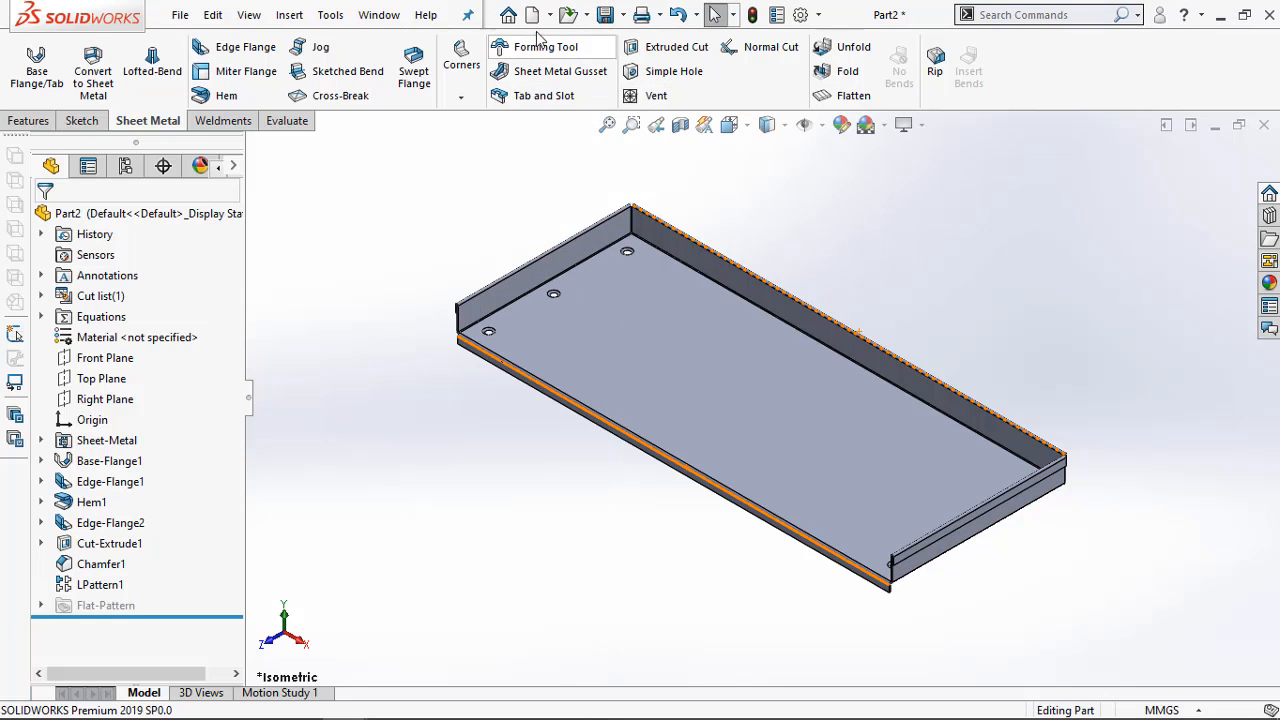
pyautogui.click(531, 14)
pyautogui.click(648, 524)
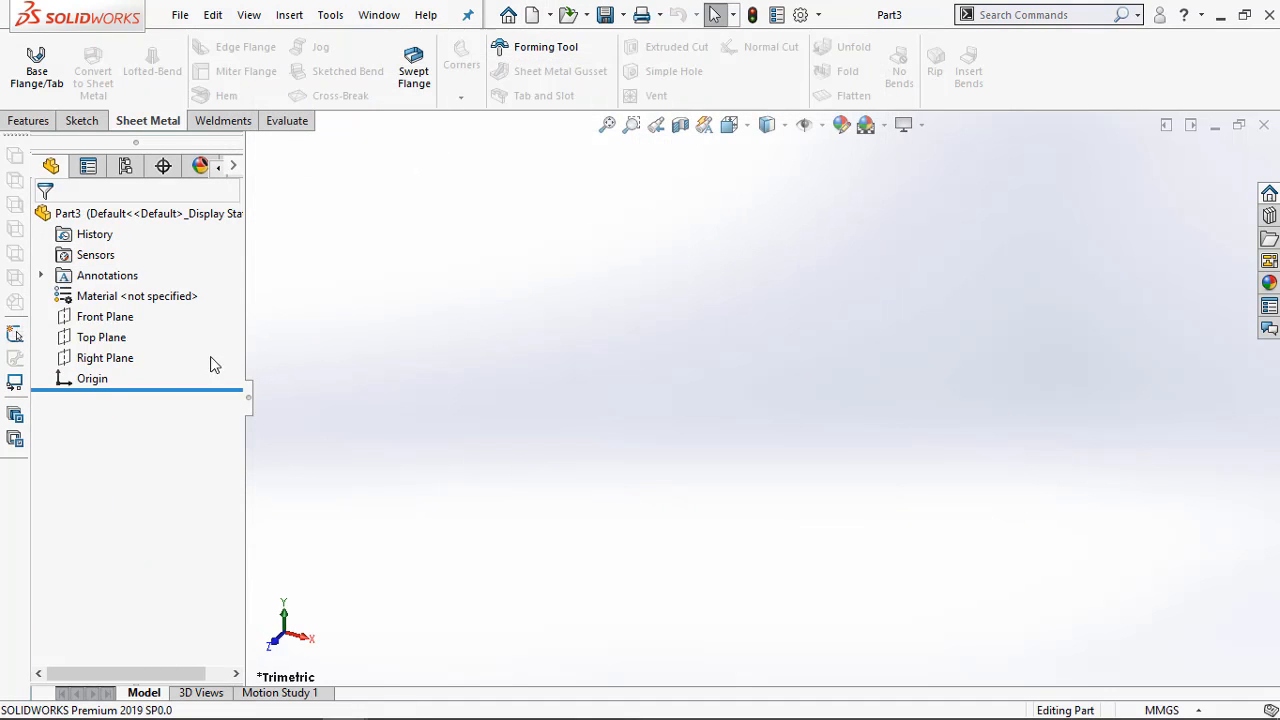
# Study the Exercise 4-3 model picture and dimensioned views in the PDF in Adobe Acrobat Pro, and return to the new SOLIDWORKS part
pyautogui.moveTo(344, 704)
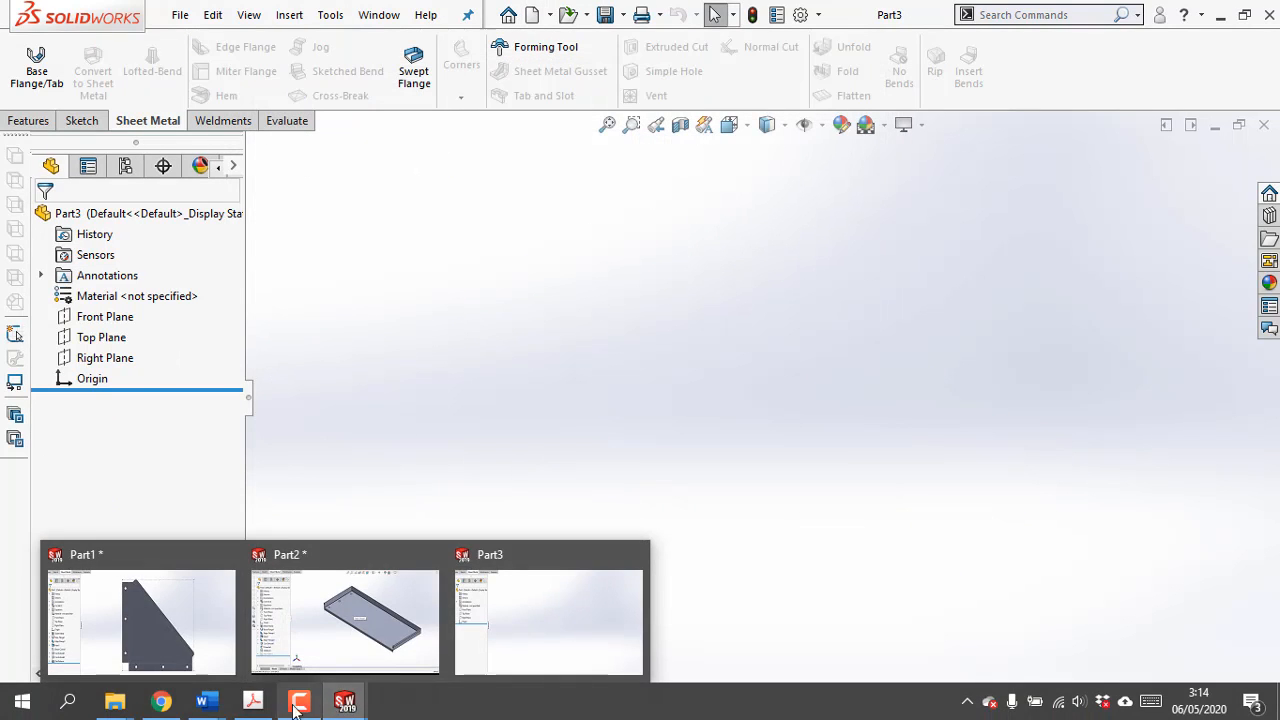
pyautogui.click(253, 702)
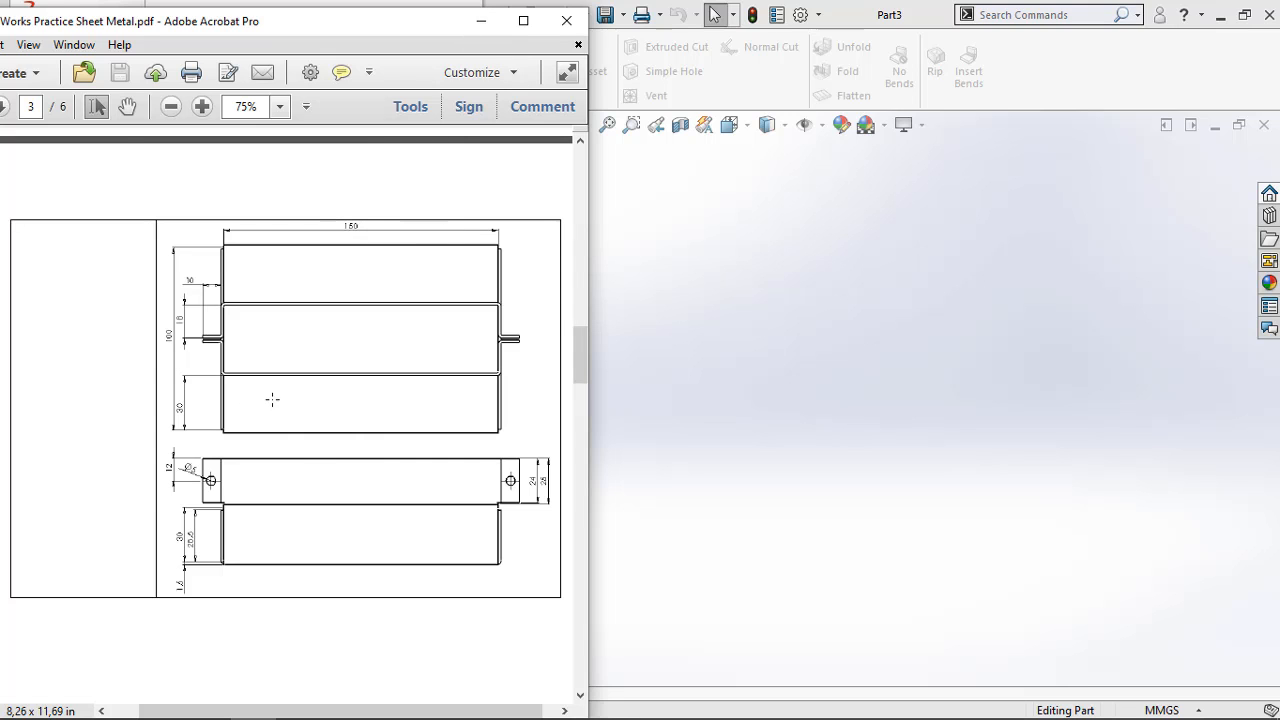
pyautogui.scroll(5, 271, 400)
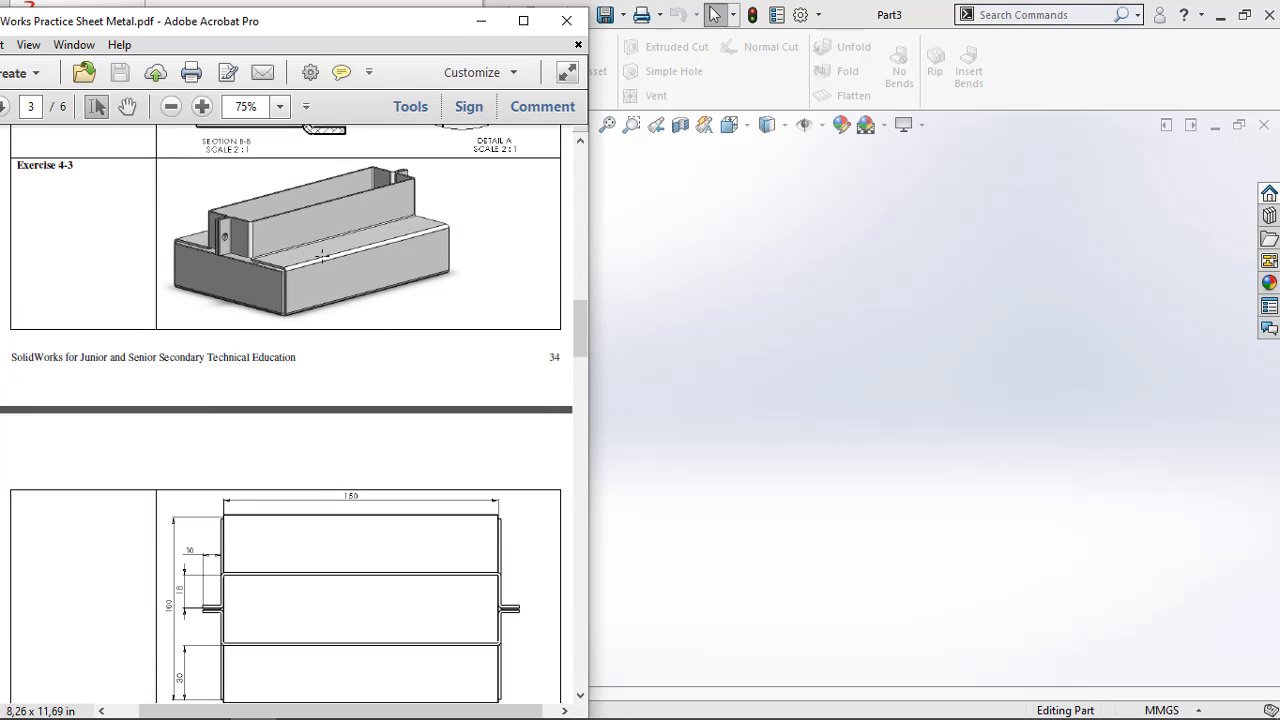
pyautogui.scroll(-3, 334, 340)
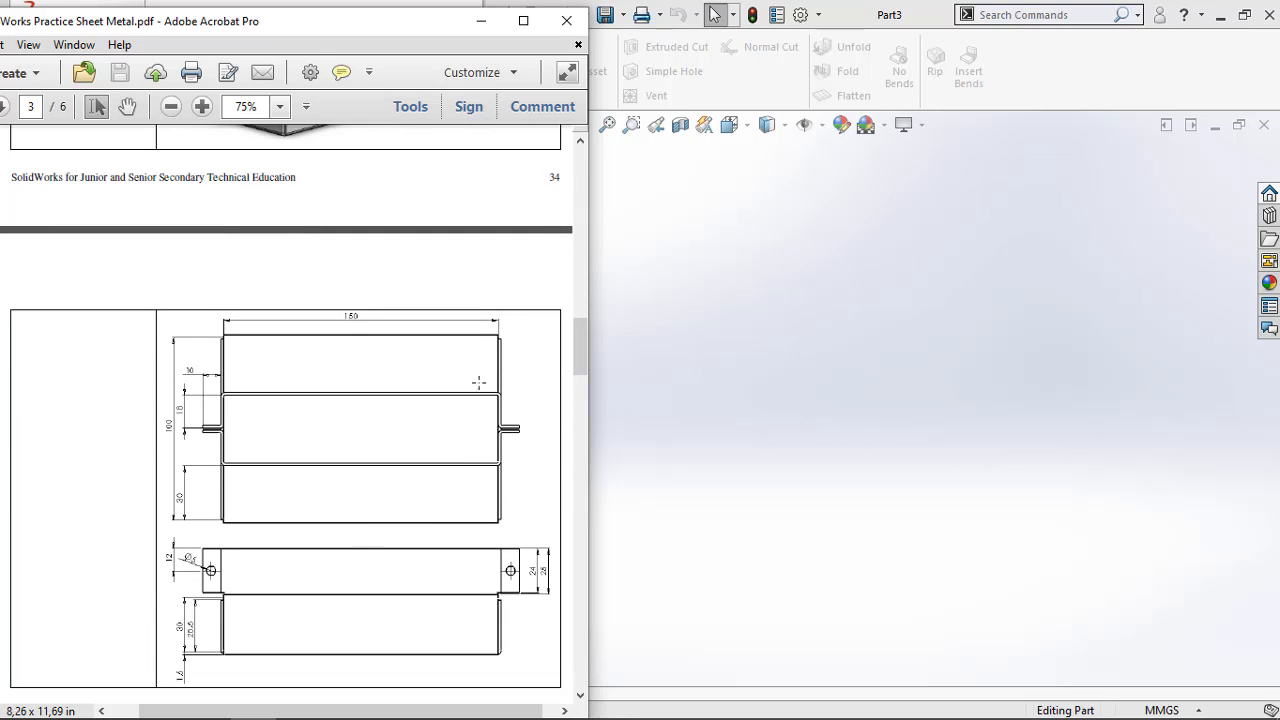
pyautogui.click(481, 21)
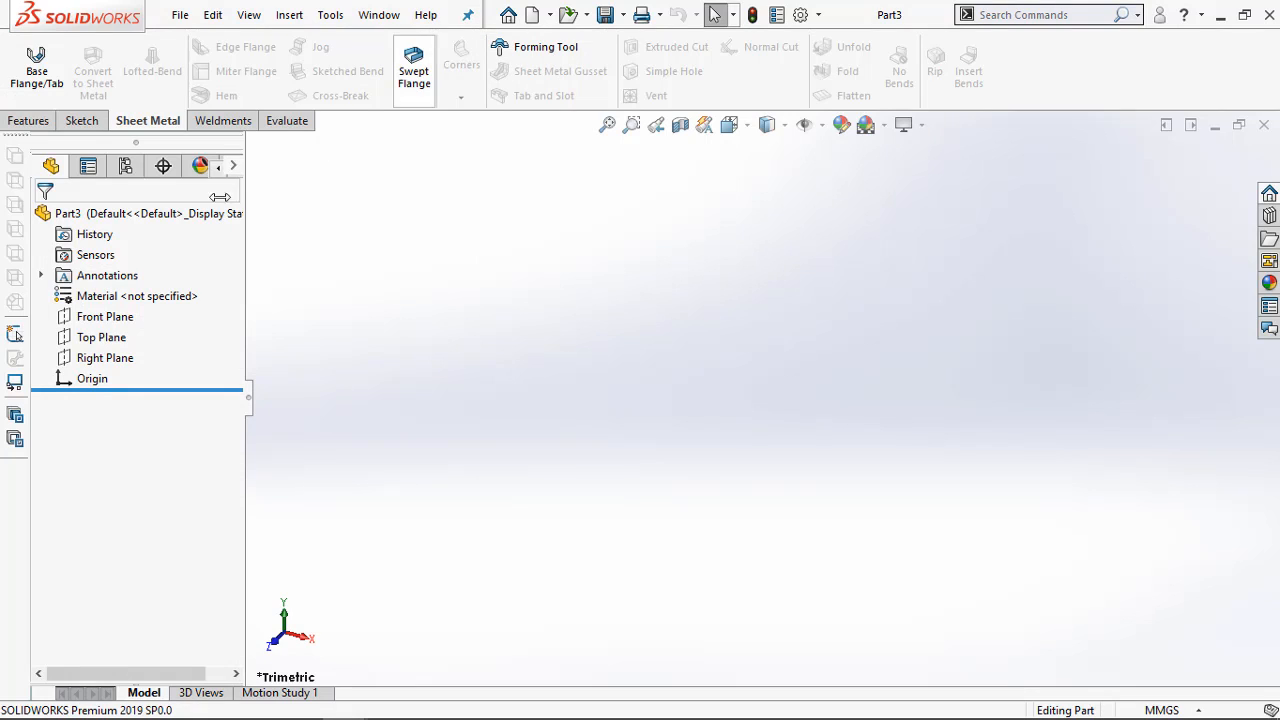
# Sketch a center rectangle about 175 by 135 mm at the origin on the Top Plane, and check the Exercise 4-3 plan dimensions in the PDF
pyautogui.rightClick(100, 337)
pyautogui.click(109, 308)
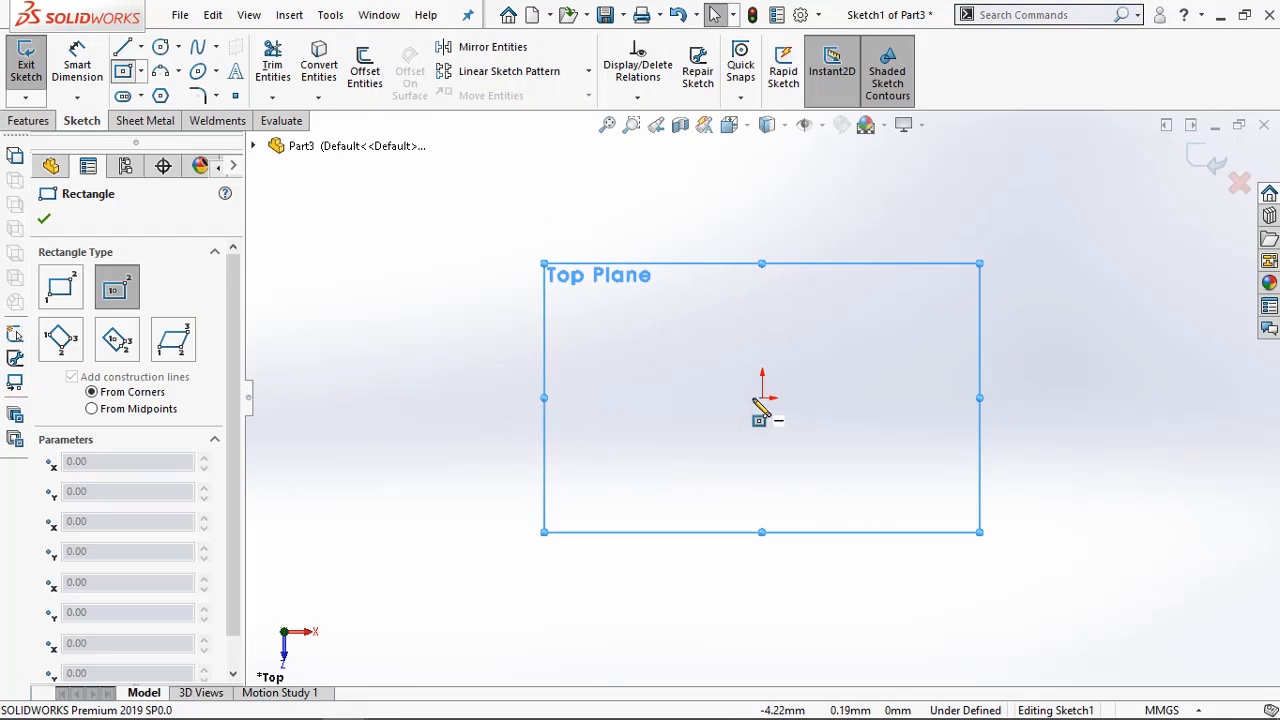
pyautogui.click(763, 397)
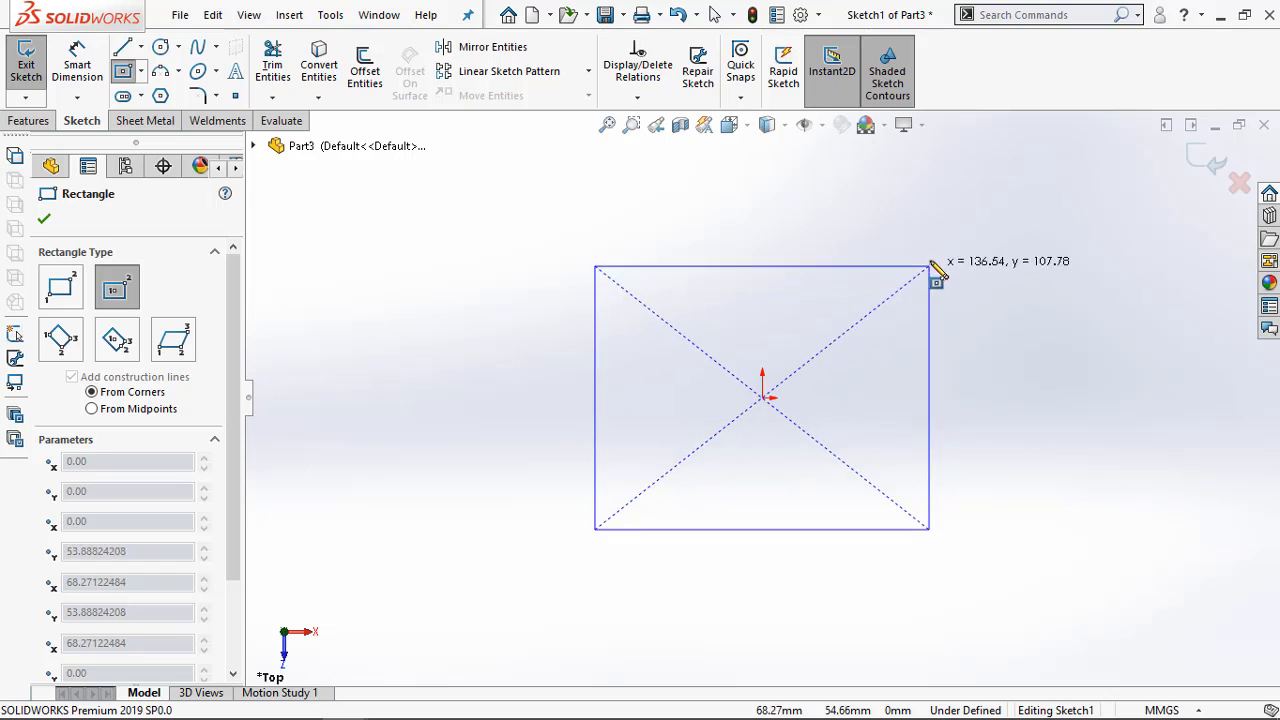
pyautogui.click(976, 232)
pyautogui.click(253, 701)
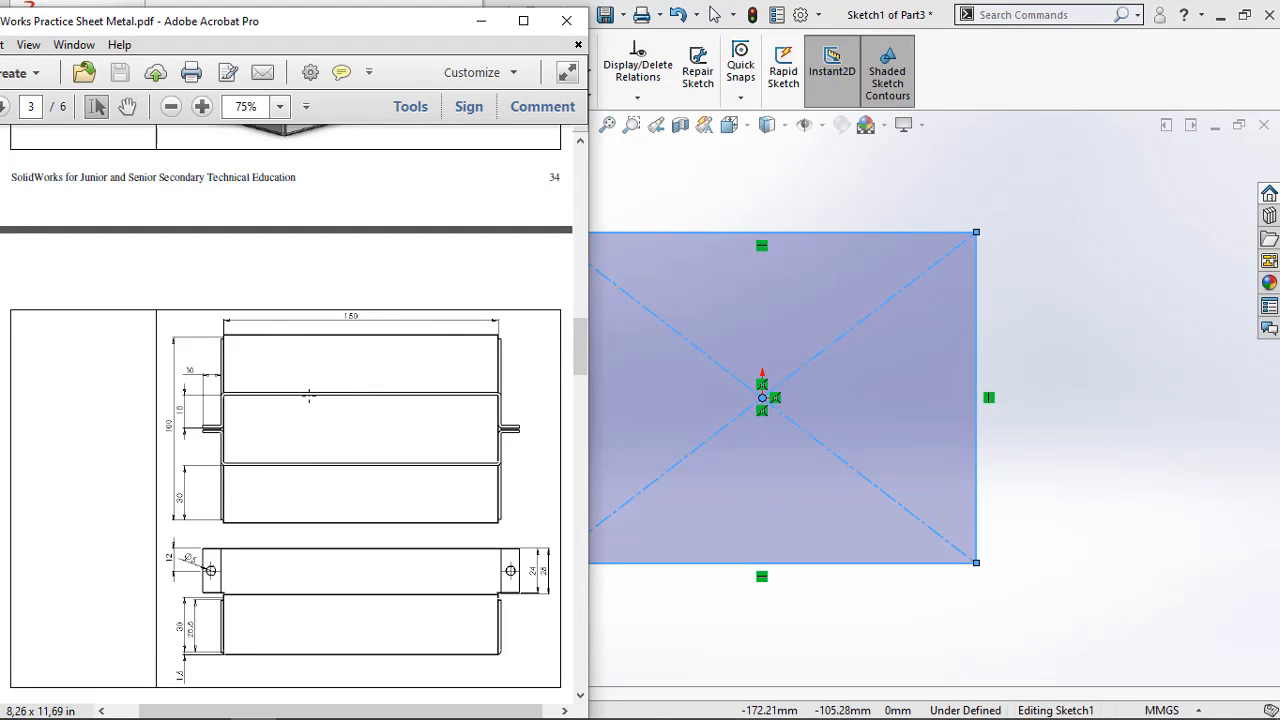
pyautogui.click(680, 178)
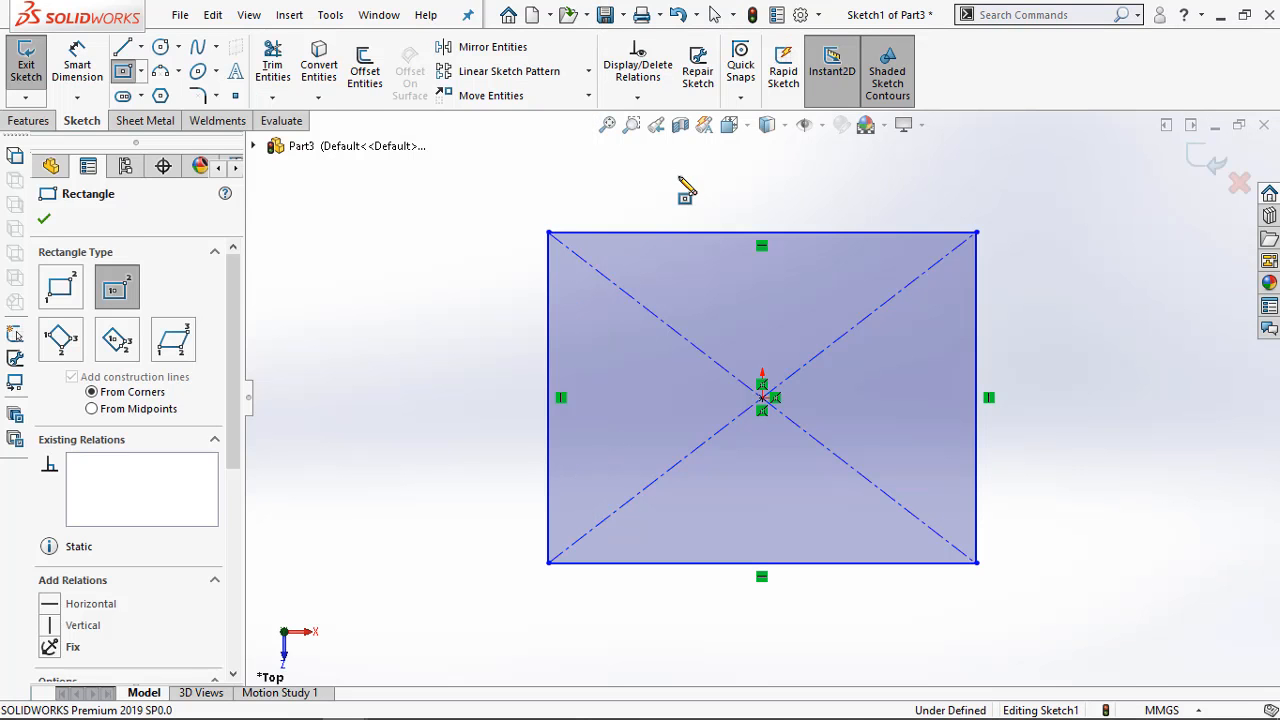
# Dimension the center rectangle to 150 mm wide and 100 mm high
pyautogui.press('d')
pyautogui.click(686, 236)
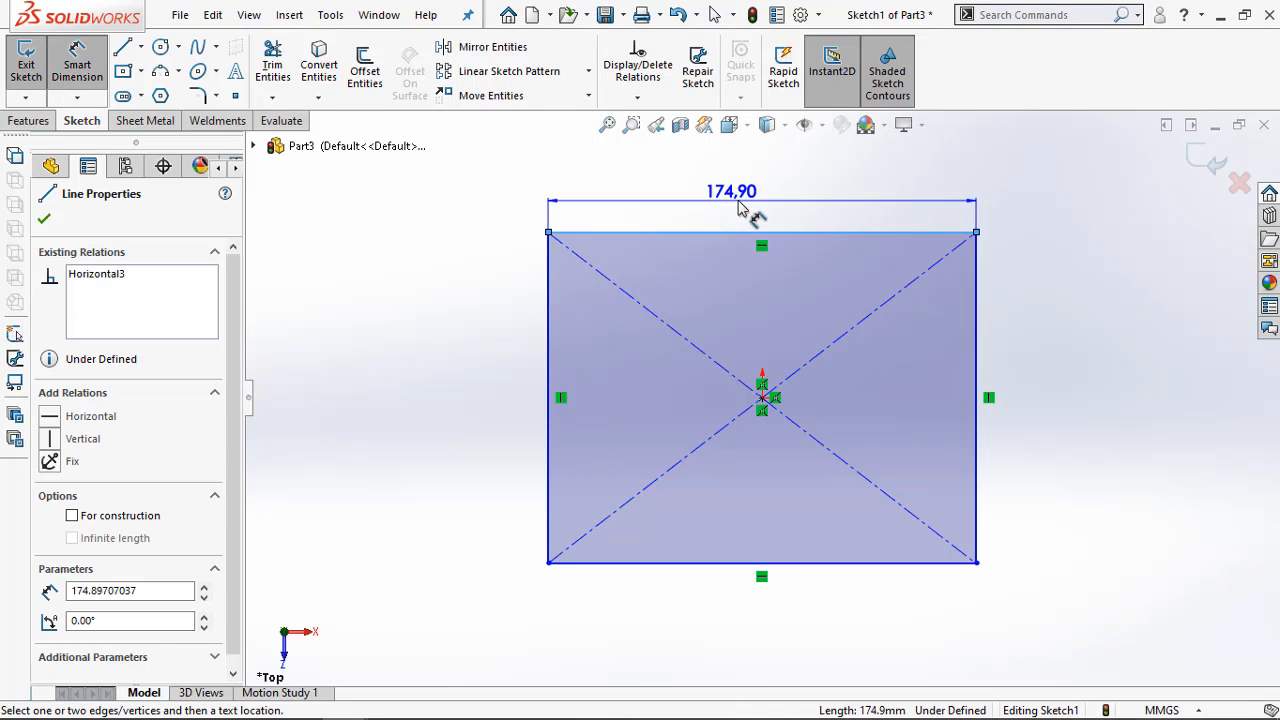
pyautogui.write('50')
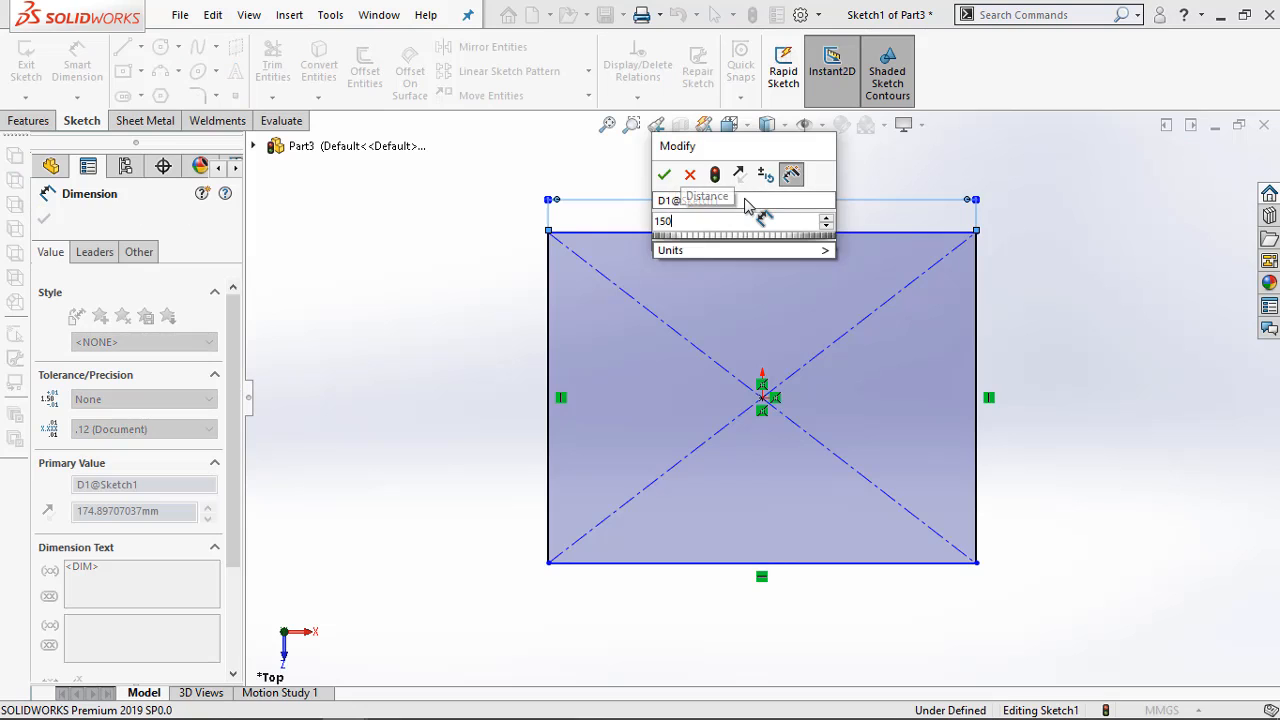
pyautogui.press('Return')
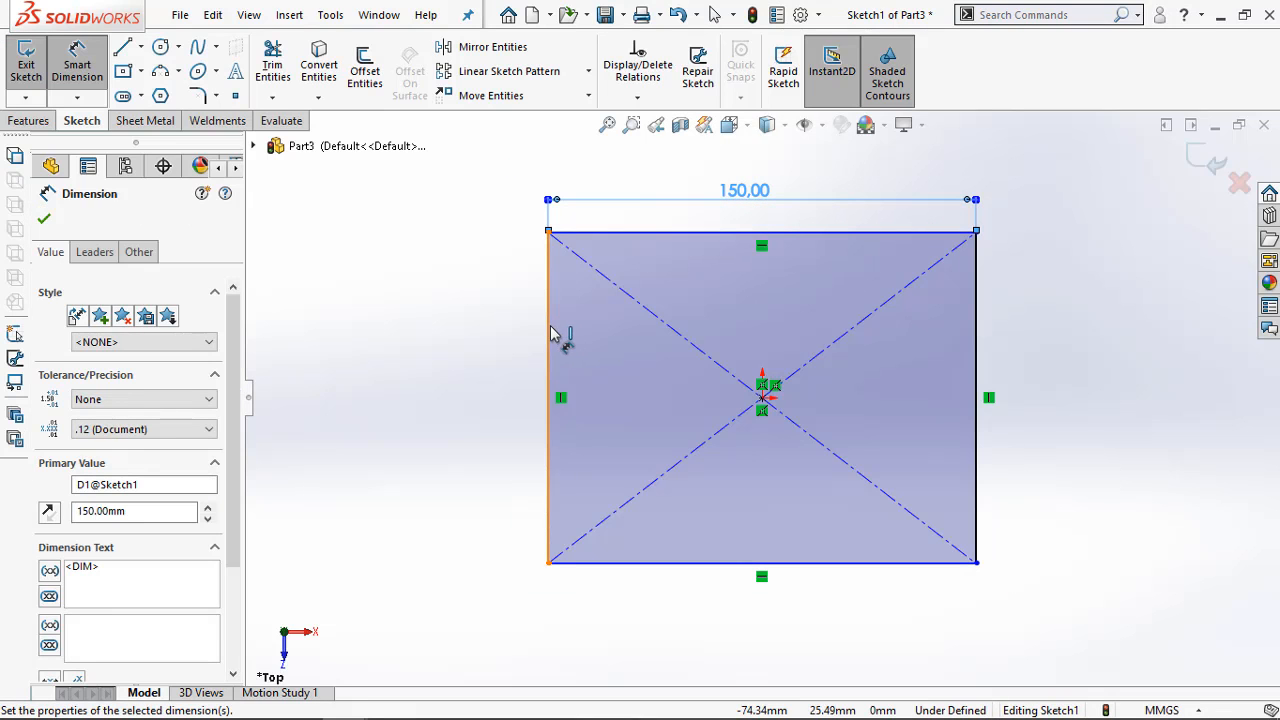
pyautogui.click(550, 333)
pyautogui.click(527, 390)
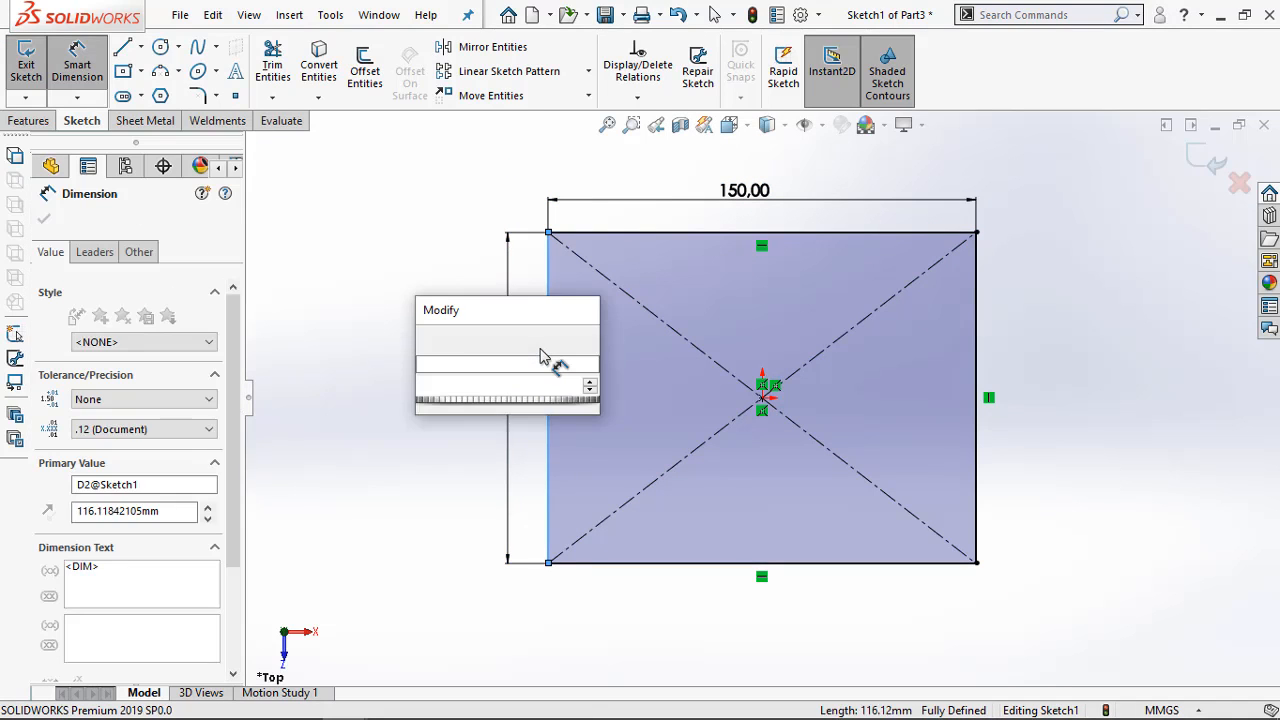
pyautogui.write('100')
pyautogui.press('Return')
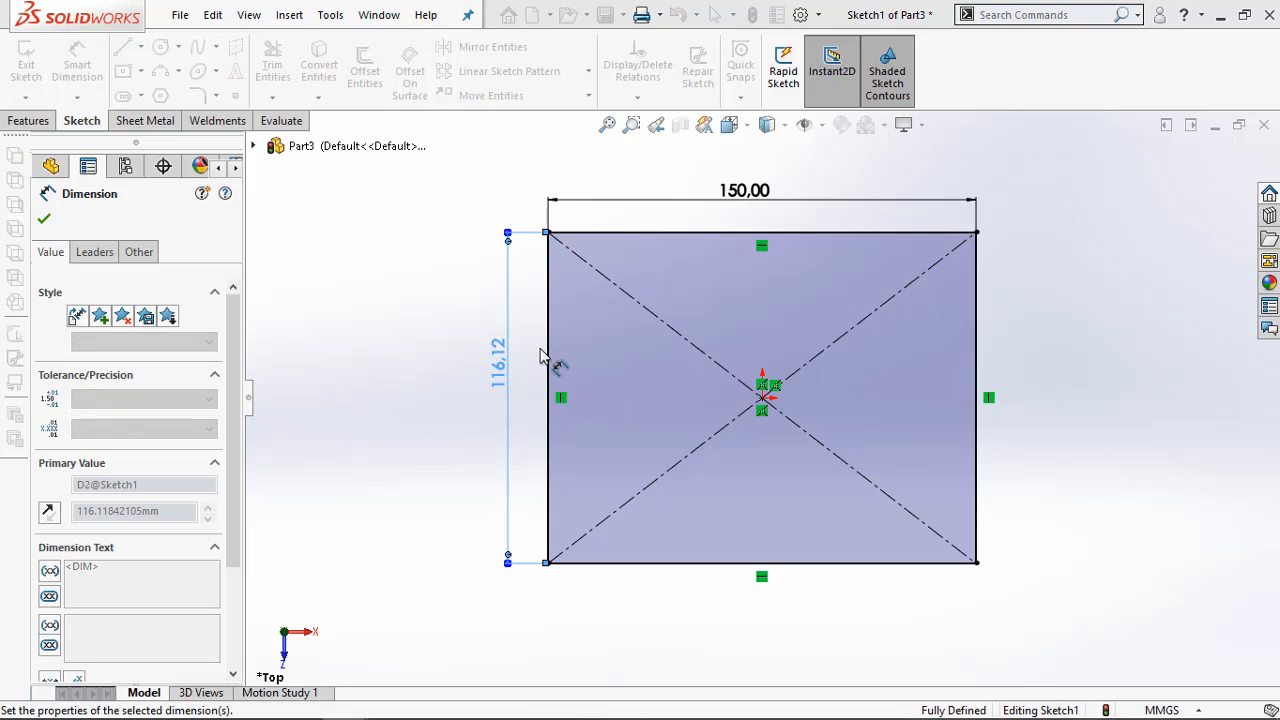
pyautogui.click(427, 290)
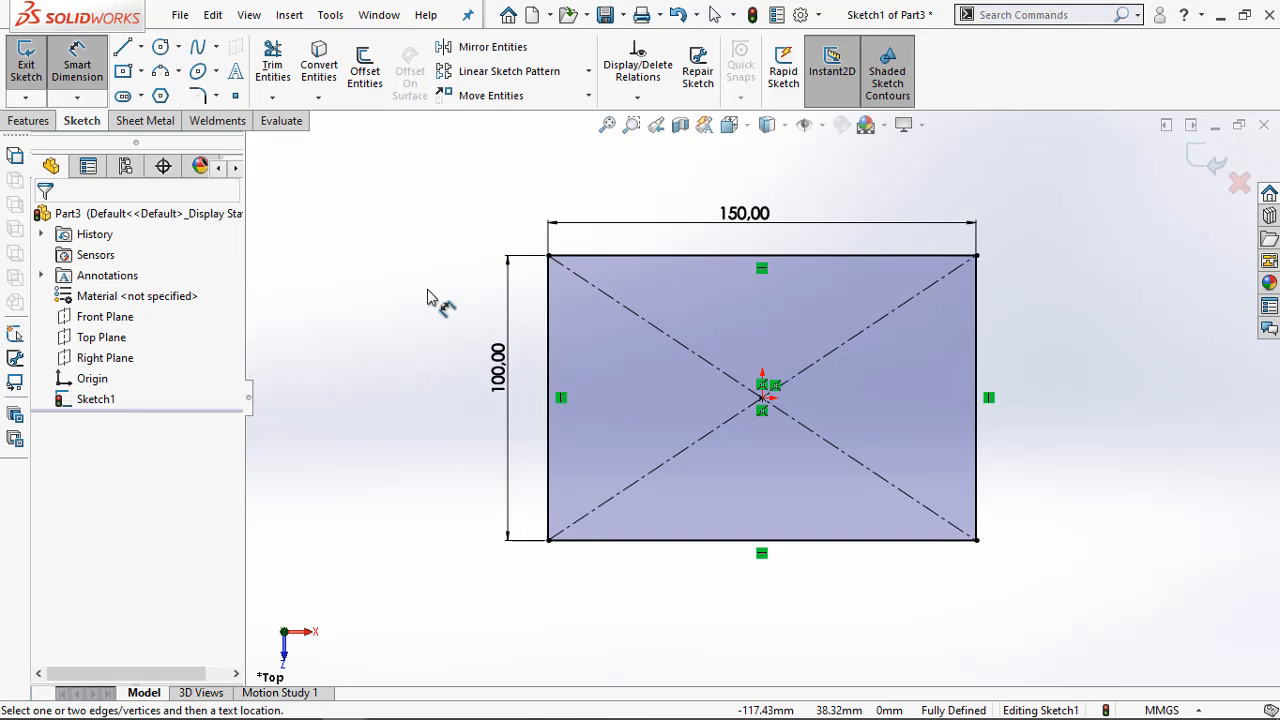
# Create a base flange 1.5 mm thick from the rectangle sketch
pyautogui.click(145, 120)
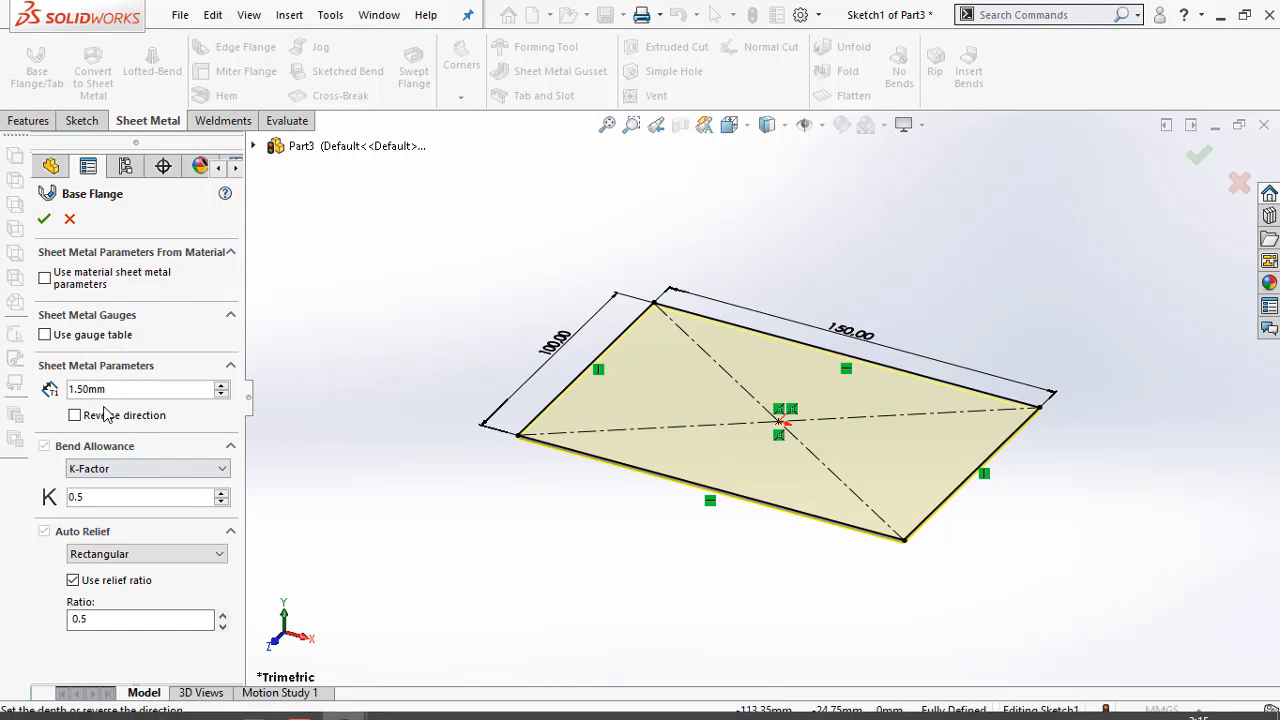
pyautogui.click(44, 220)
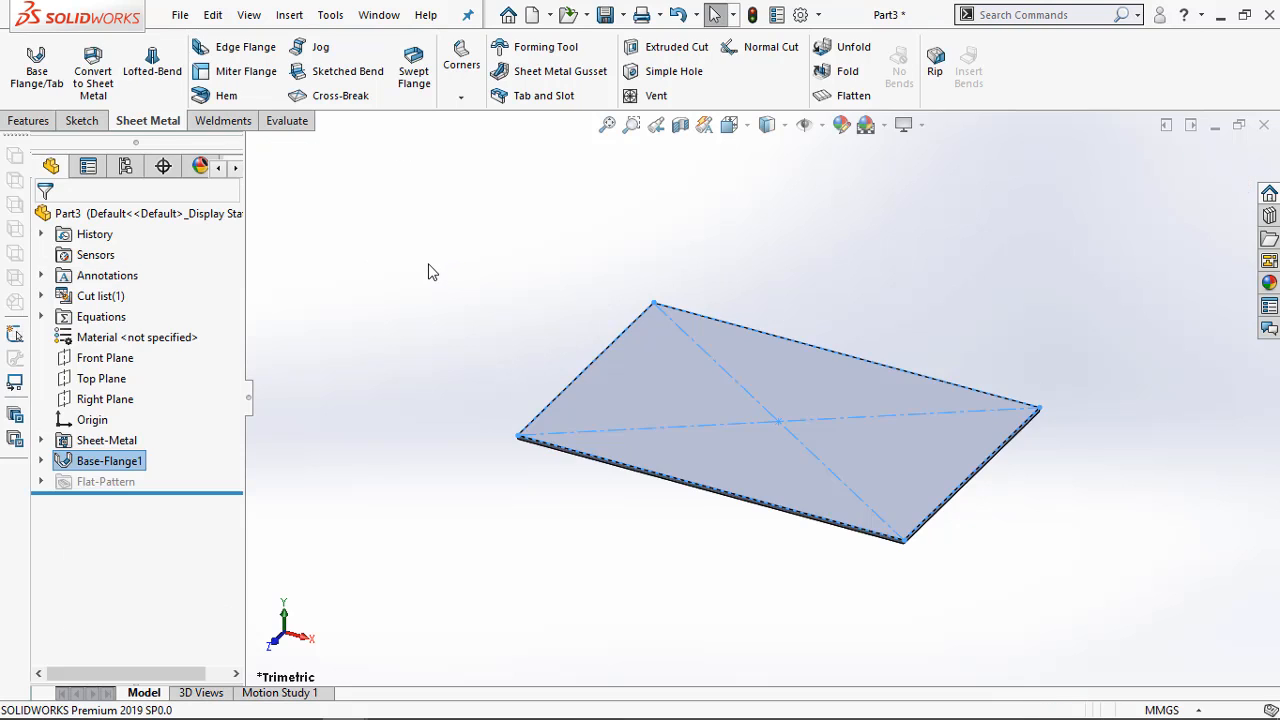
pyautogui.click(418, 278)
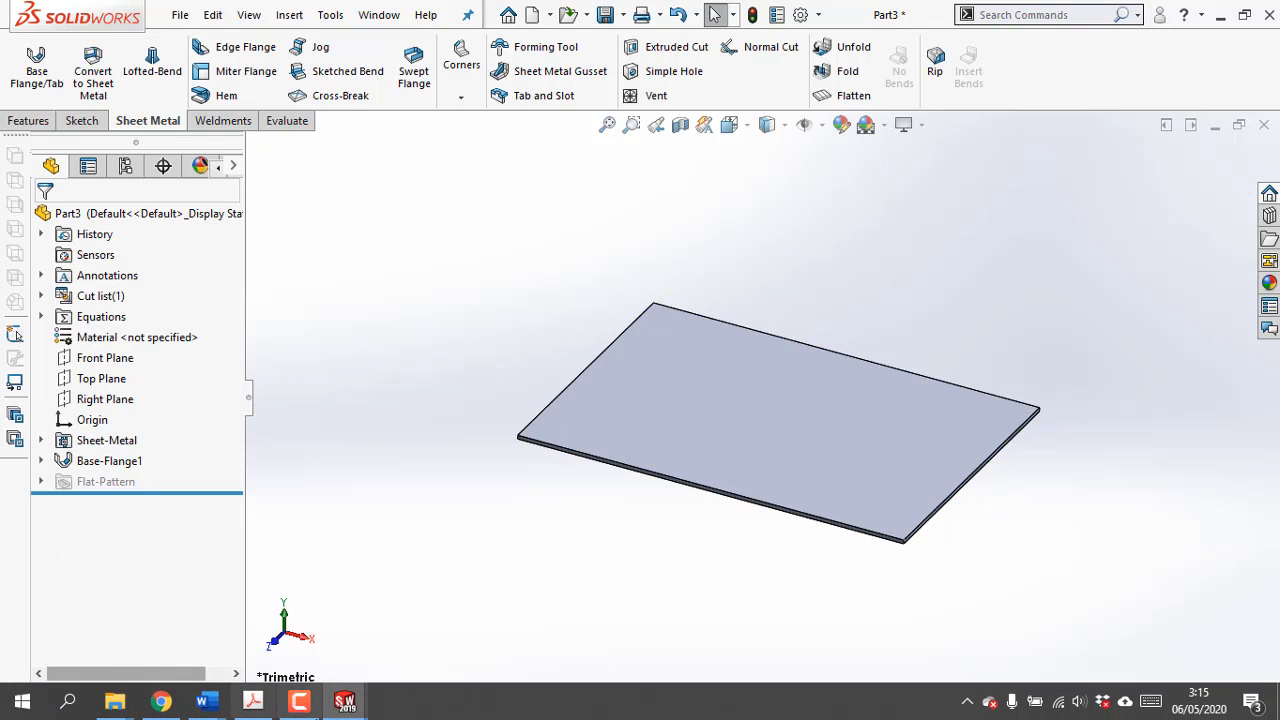
# Study the Exercise 4-3 model picture and the side-wall dimensions in the PDF in Adobe Acrobat Pro, and return to SOLIDWORKS
pyautogui.click(294, 708)
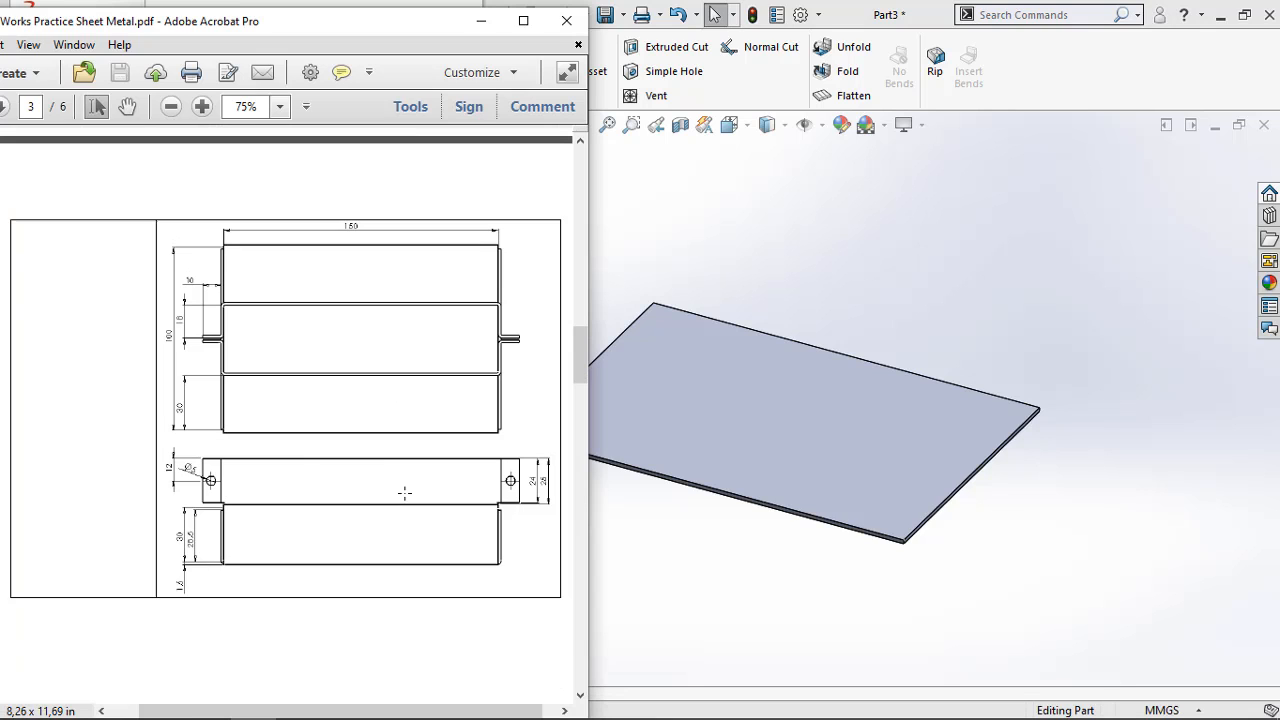
pyautogui.scroll(5, 405, 493)
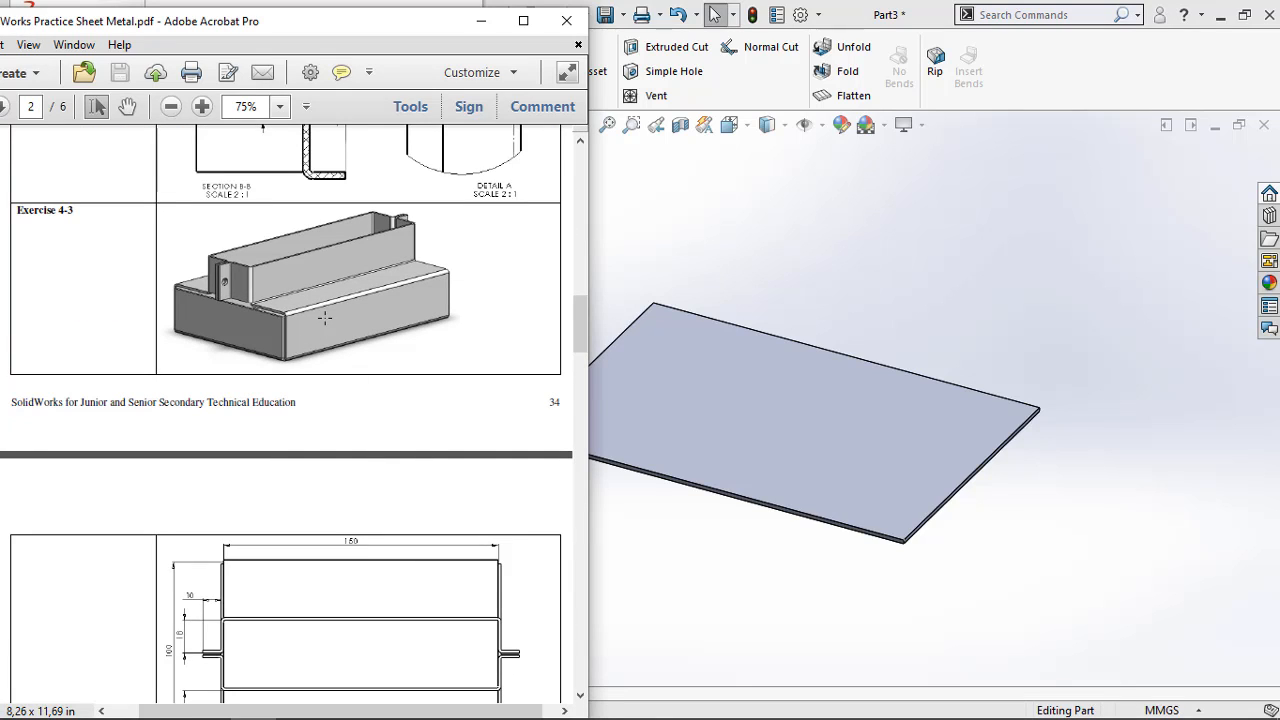
pyautogui.scroll(-3, 325, 318)
pyautogui.keyDown('ctrl'); pyautogui.scroll(4, 250, 594); pyautogui.keyUp('ctrl')
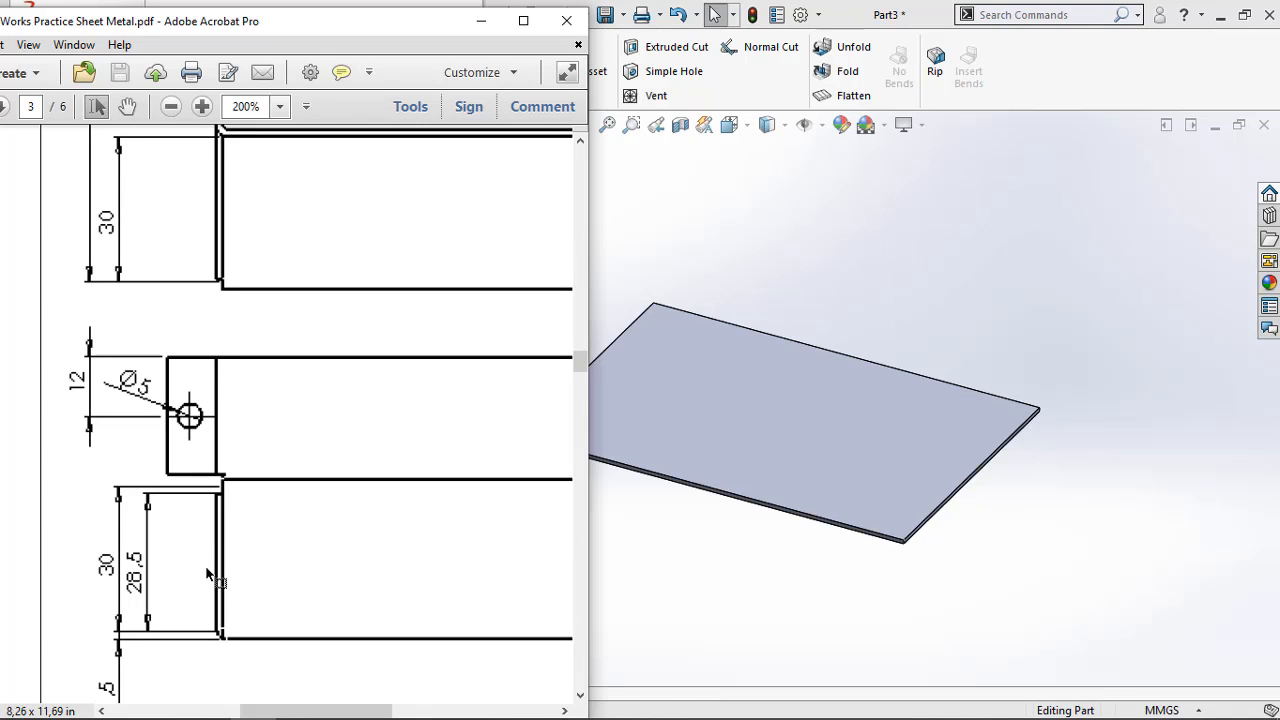
pyautogui.keyDown('ctrl'); pyautogui.scroll(-2, 207, 572); pyautogui.keyUp('ctrl')
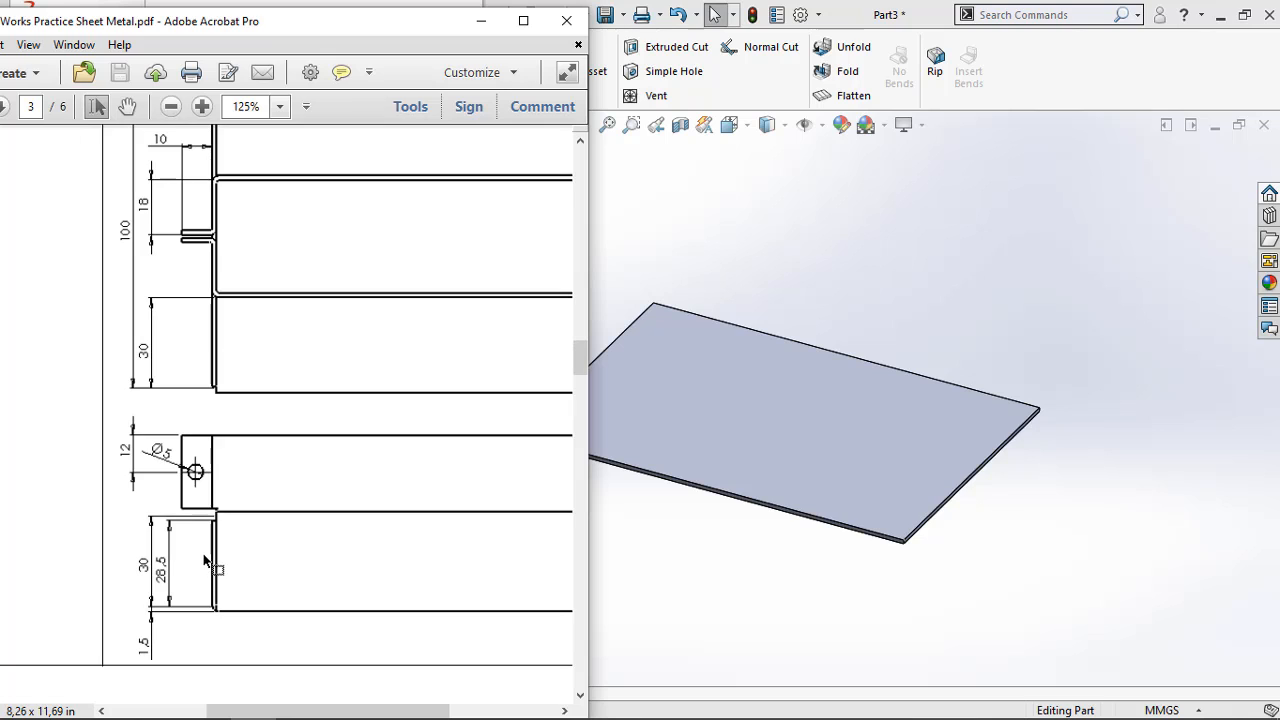
pyautogui.scroll(-3, 200, 537)
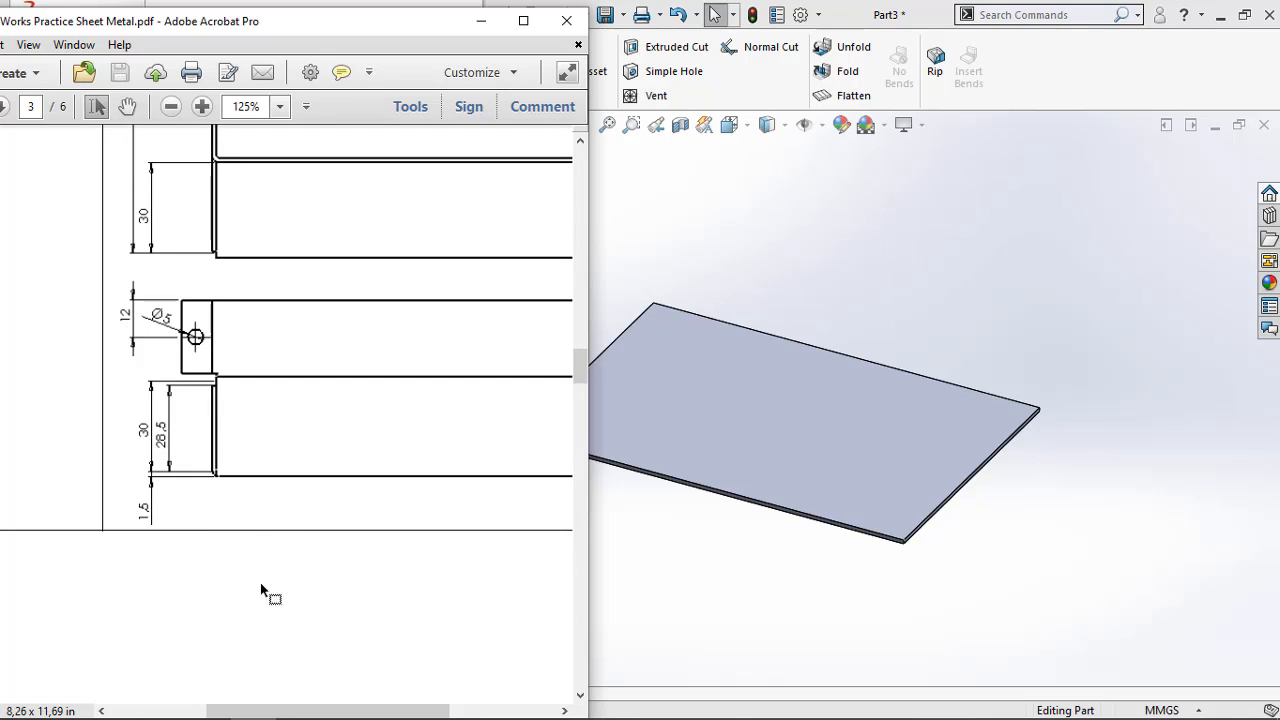
pyautogui.moveTo(249, 714); pyautogui.dragTo(266, 714)
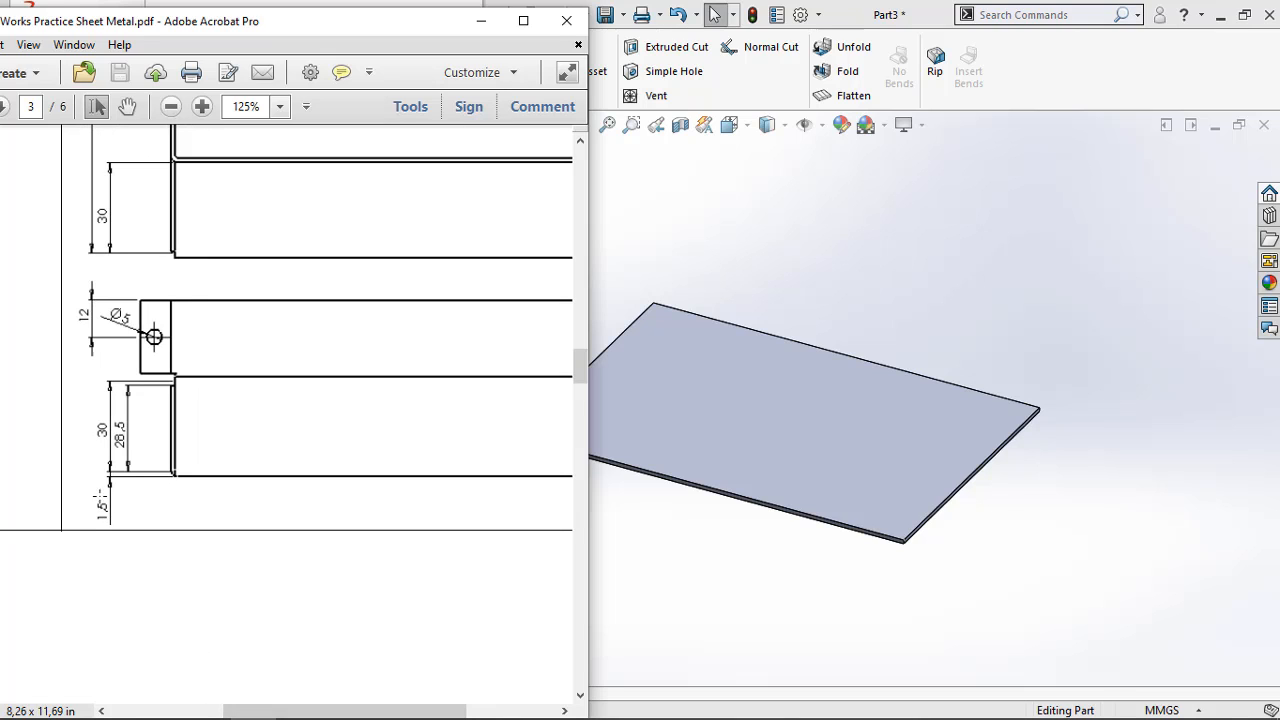
pyautogui.moveTo(313, 714)
pyautogui.mouseDown()
pyautogui.moveTo(405, 716)
pyautogui.moveTo(217, 680)
pyautogui.mouseUp()
pyautogui.scroll(3, 297, 486)
pyautogui.scroll(3, 302, 469)
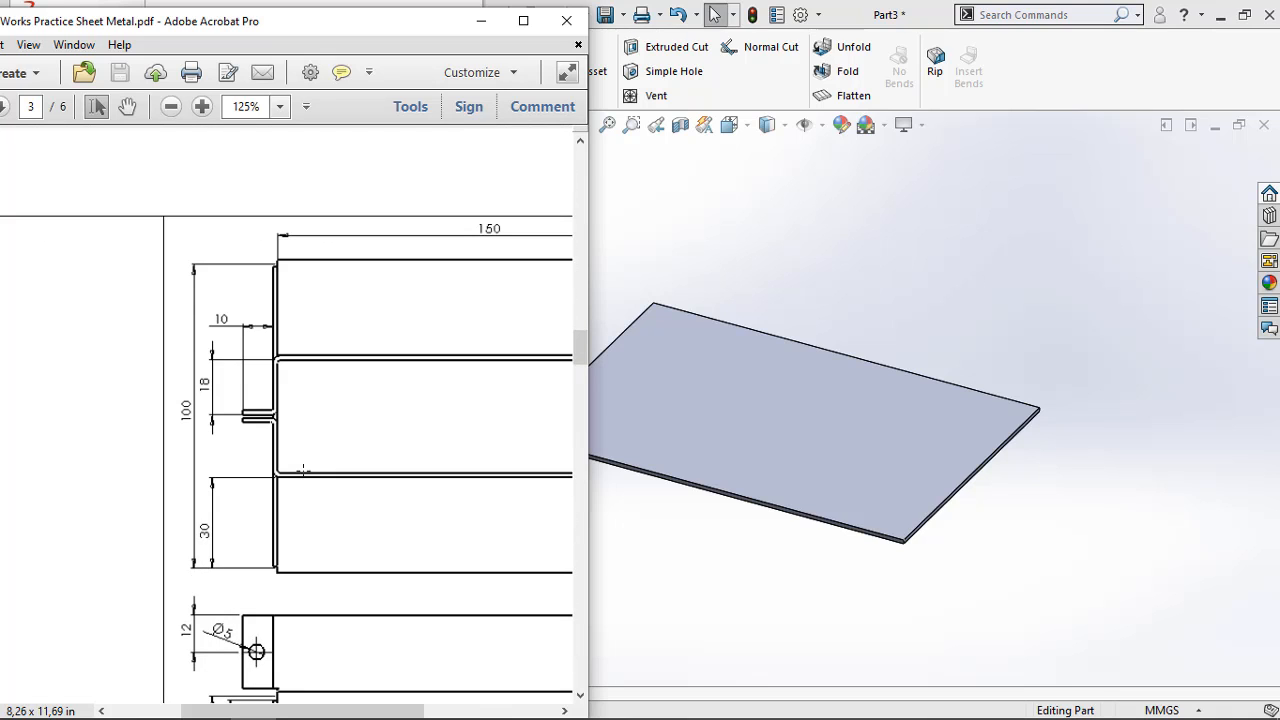
pyautogui.scroll(4, 305, 466)
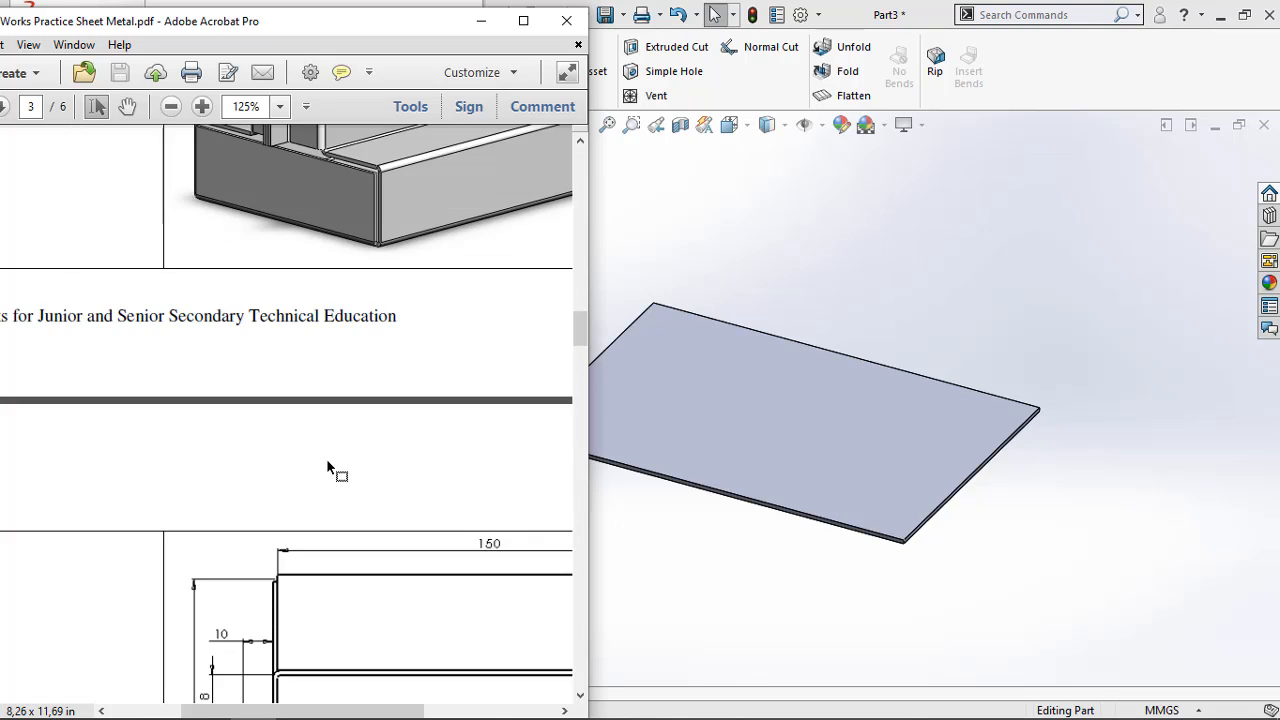
pyautogui.scroll(-5, 330, 480)
pyautogui.scroll(-15, 284, 524)
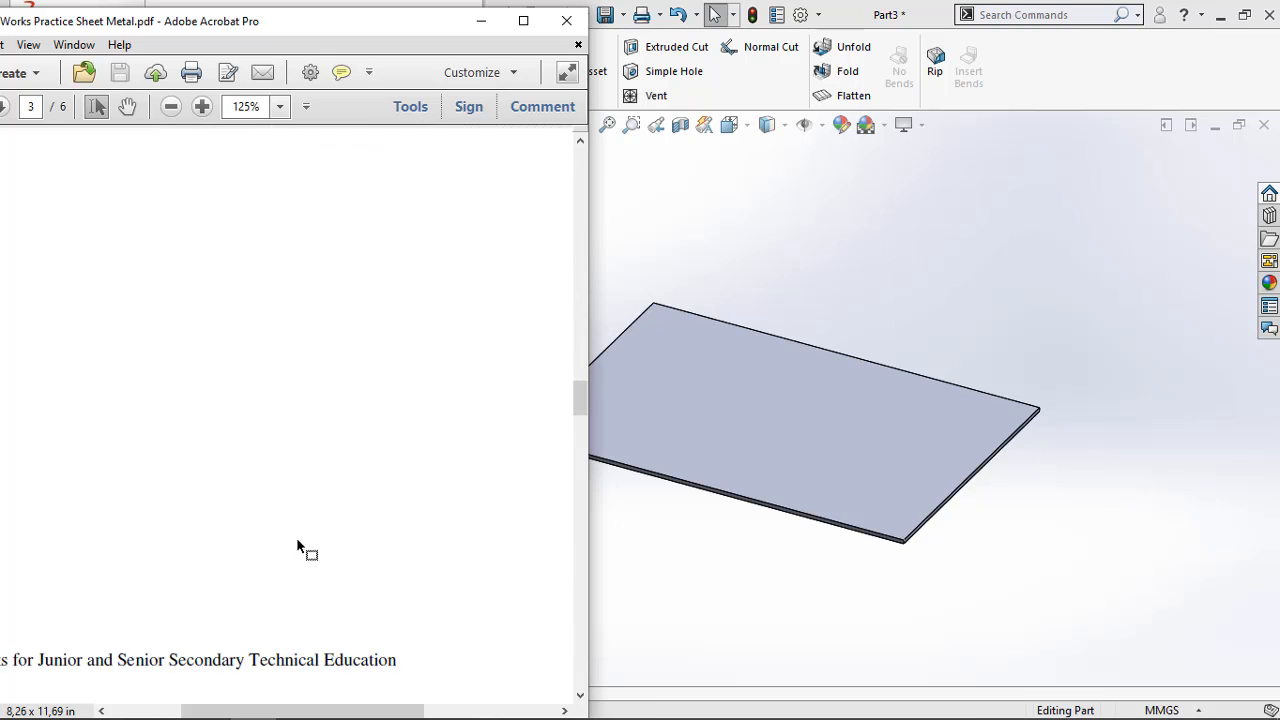
pyautogui.scroll(8, 300, 545)
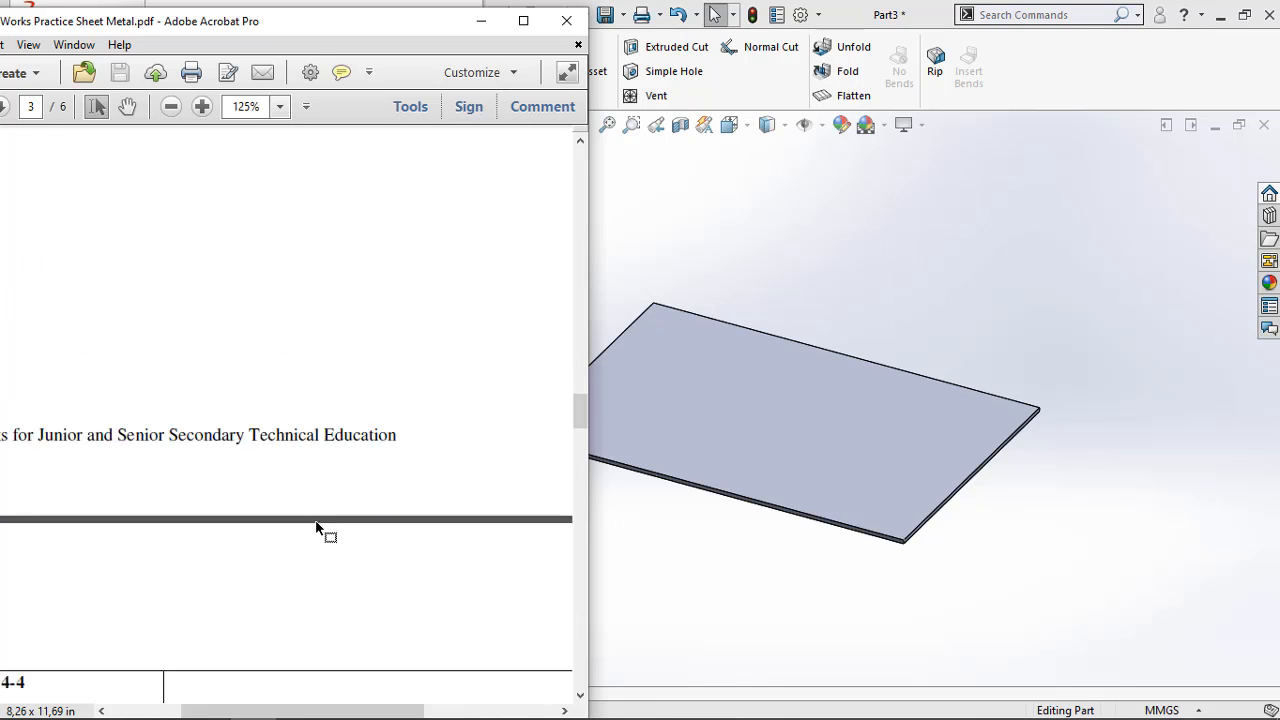
pyautogui.scroll(1, 307, 555)
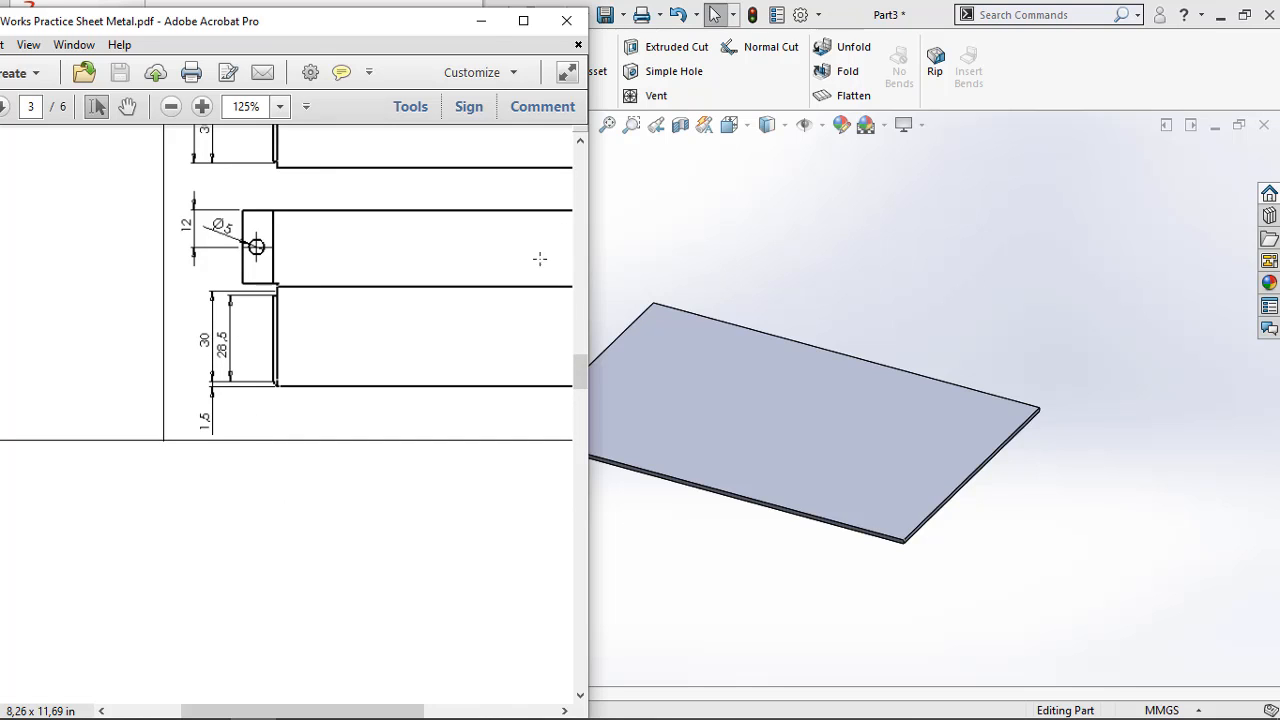
pyautogui.moveTo(312, 710); pyautogui.dragTo(323, 677)
pyautogui.click(481, 21)
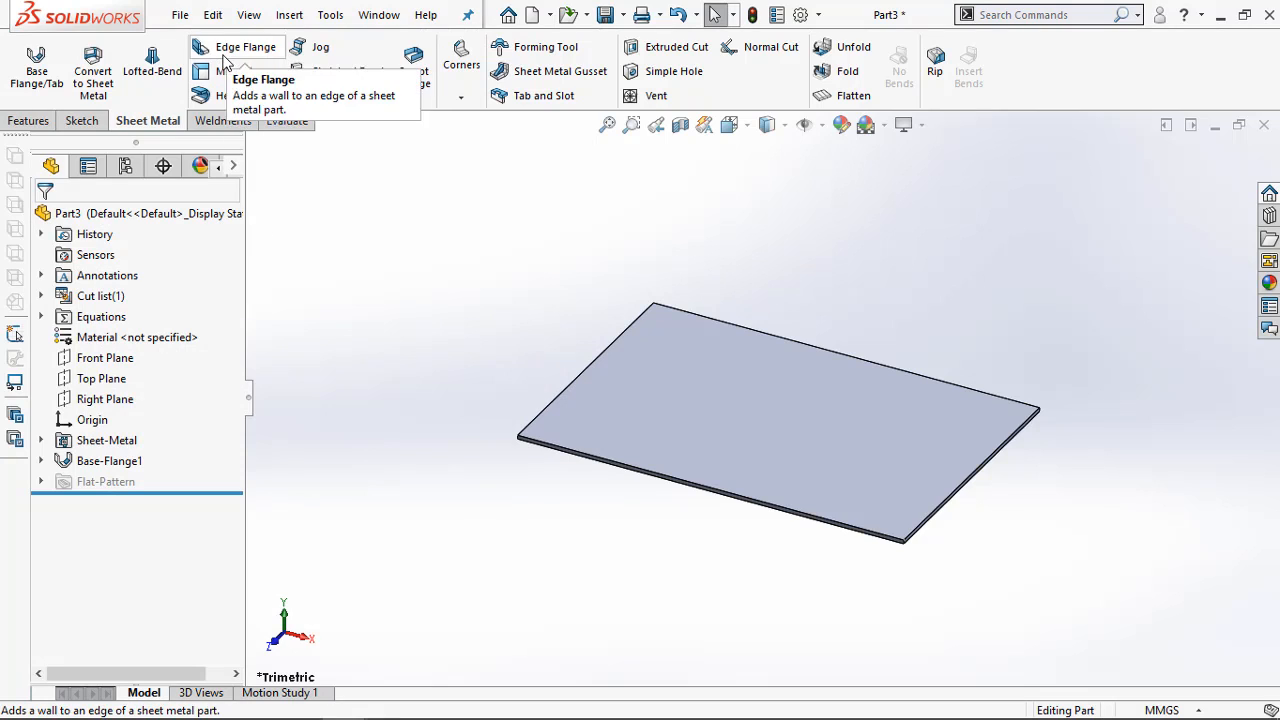
# Start an edge flange pointing upward on one long edge of the base plate, with a 30 mm flange length
pyautogui.click(232, 47)
pyautogui.click(537, 448)
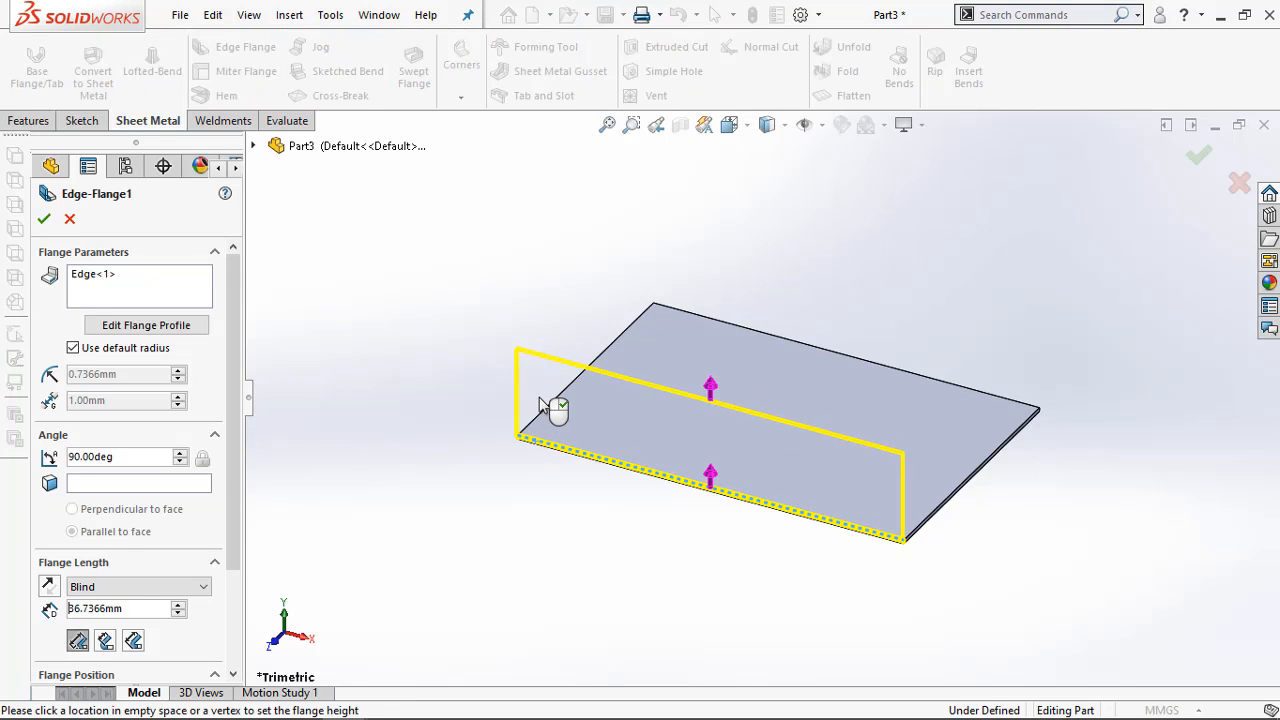
pyautogui.click(540, 398)
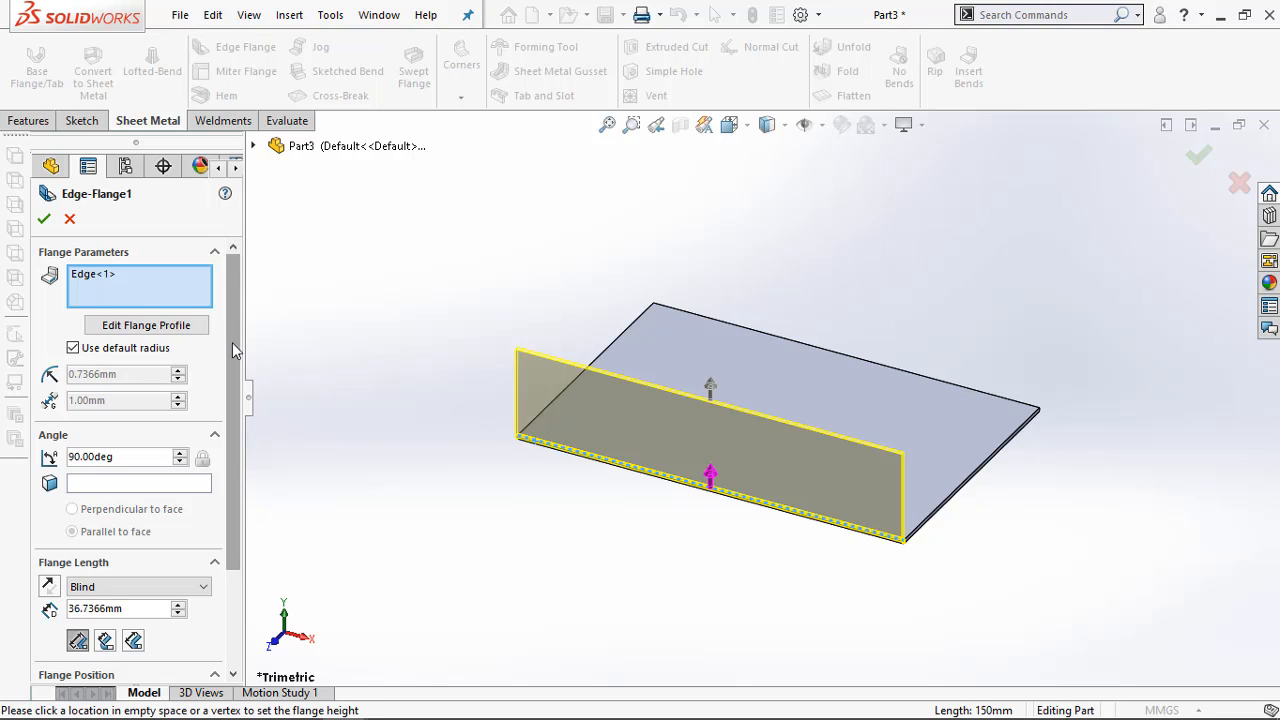
pyautogui.scroll(-3, 232, 342)
pyautogui.moveTo(137, 475); pyautogui.dragTo(84, 480)
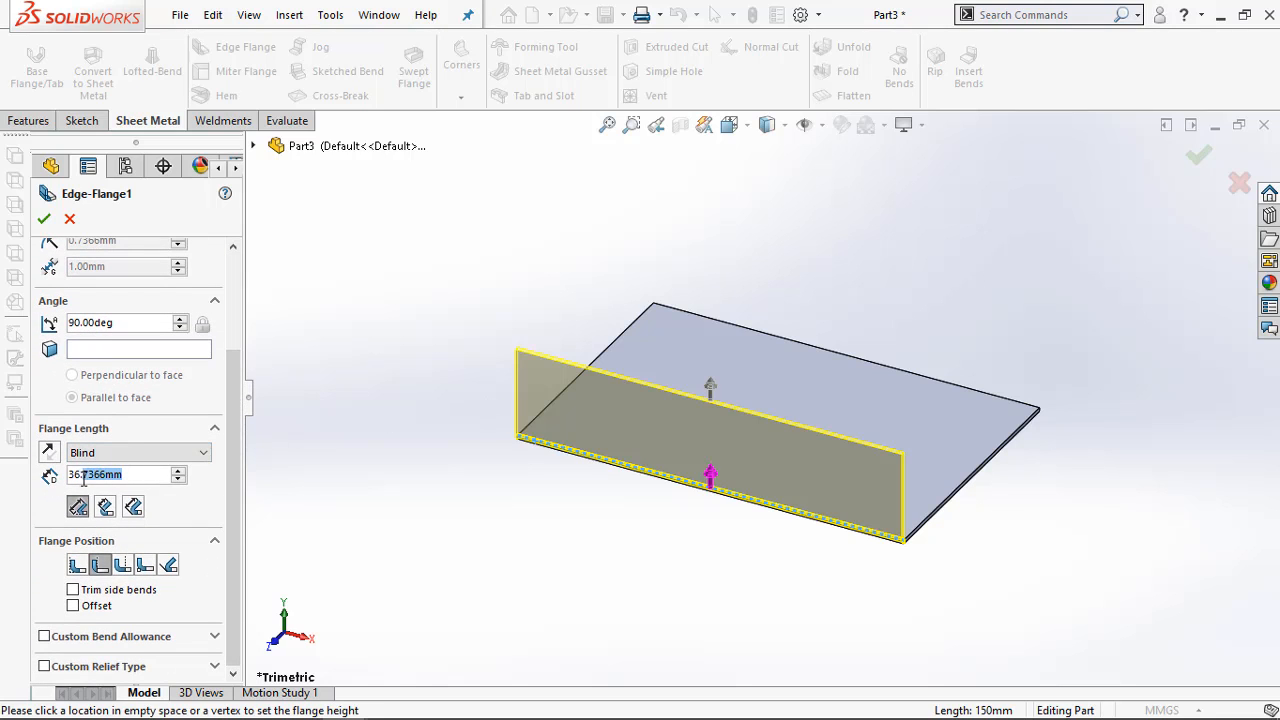
pyautogui.write('30')
pyautogui.press('Return')
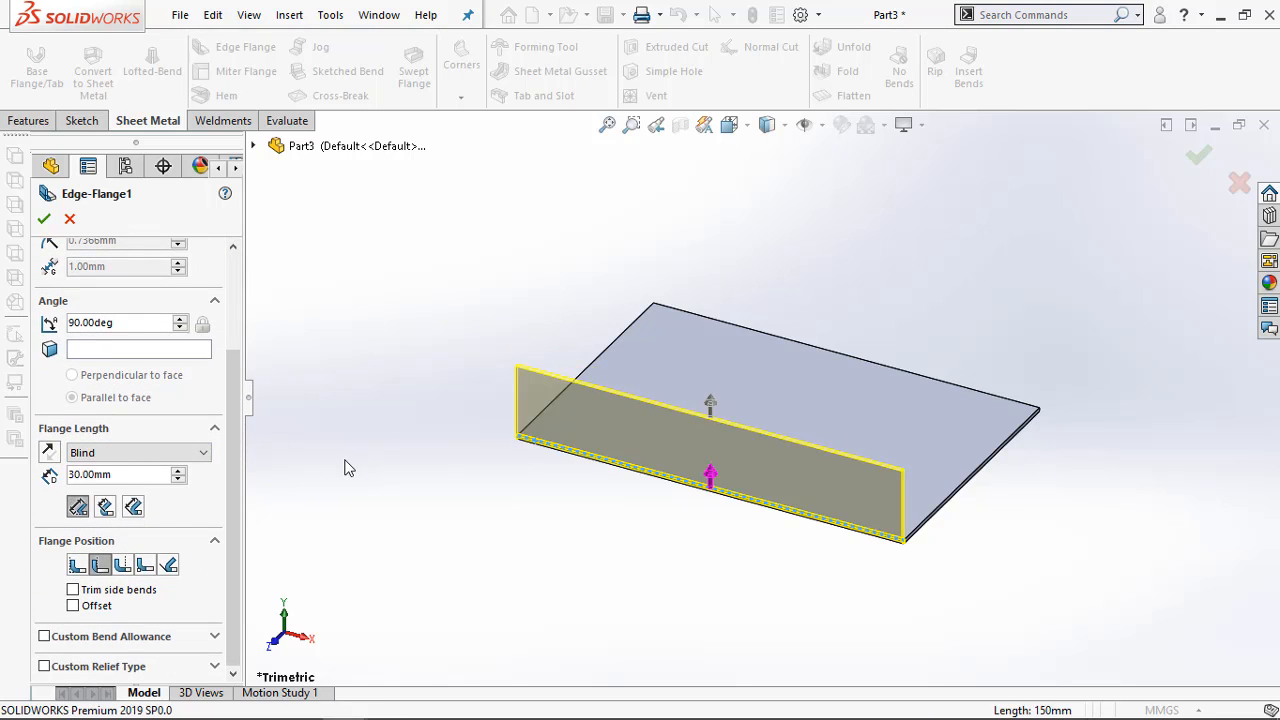
# Add the opposite long edge of the base plate to the same edge flange and finish the feature
pyautogui.moveTo(547, 597); pyautogui.dragTo(390, 679, button='middle')
pyautogui.click(735, 506)
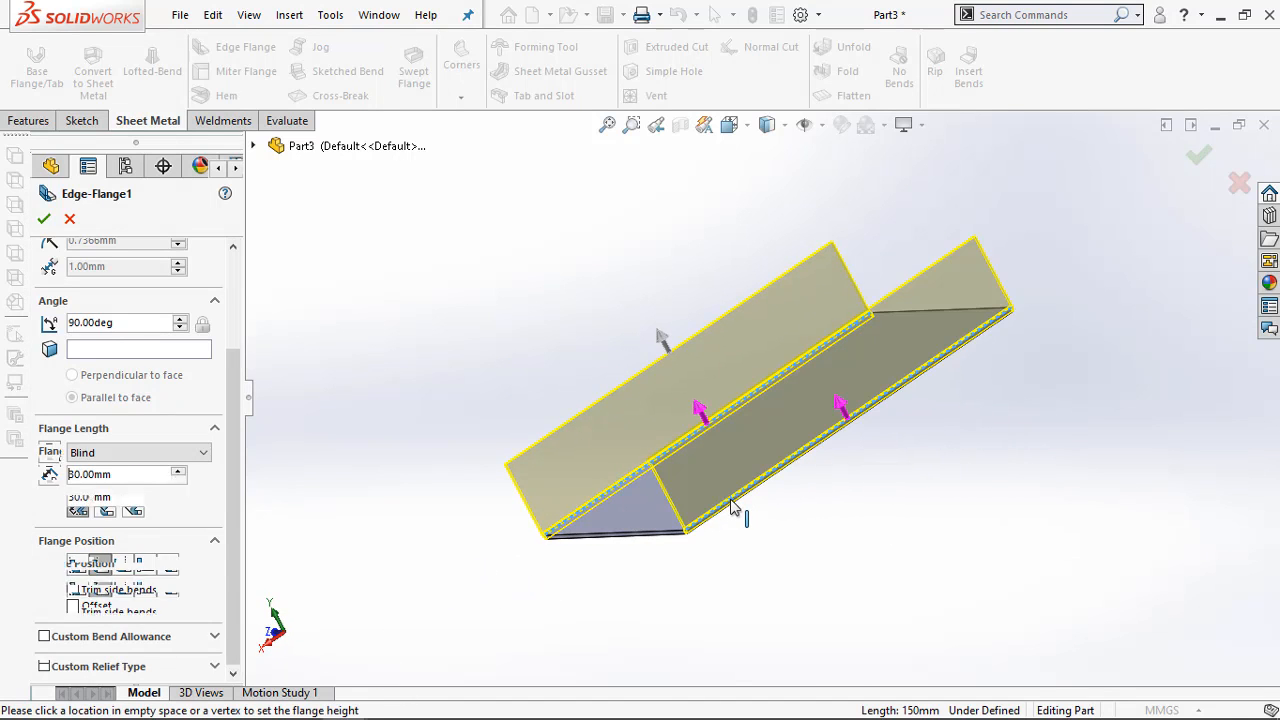
pyautogui.moveTo(403, 583); pyautogui.dragTo(272, 386, button='middle')
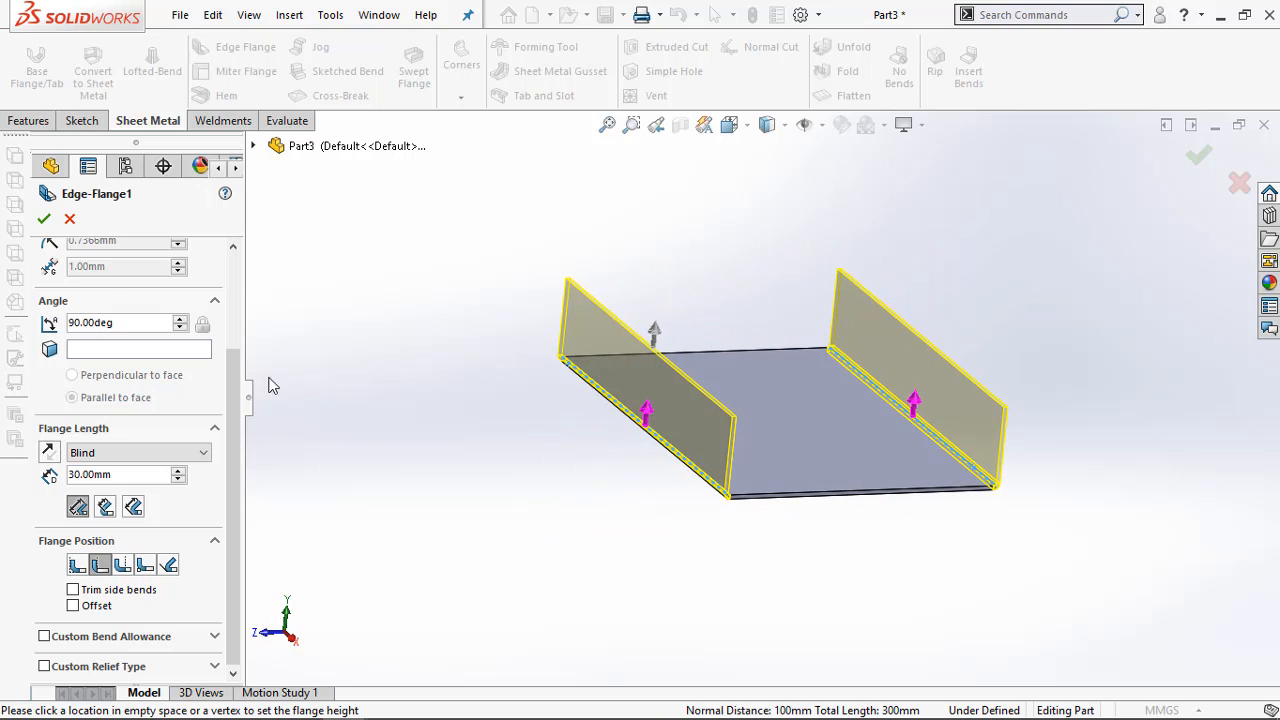
pyautogui.click(44, 219)
pyautogui.moveTo(391, 426); pyautogui.dragTo(543, 423, button='middle')
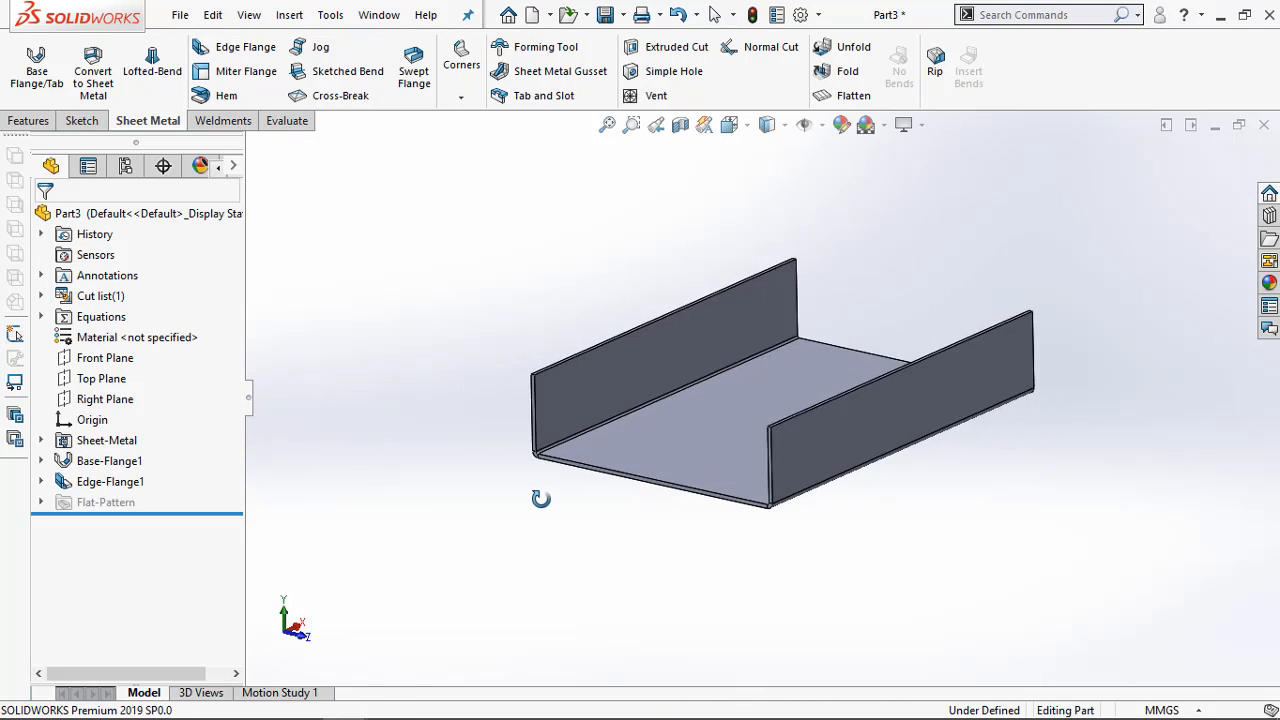
# Reopen the edge flange feature to review its length and position settings, and close it
pyautogui.rightClick(112, 481)
pyautogui.click(122, 270)
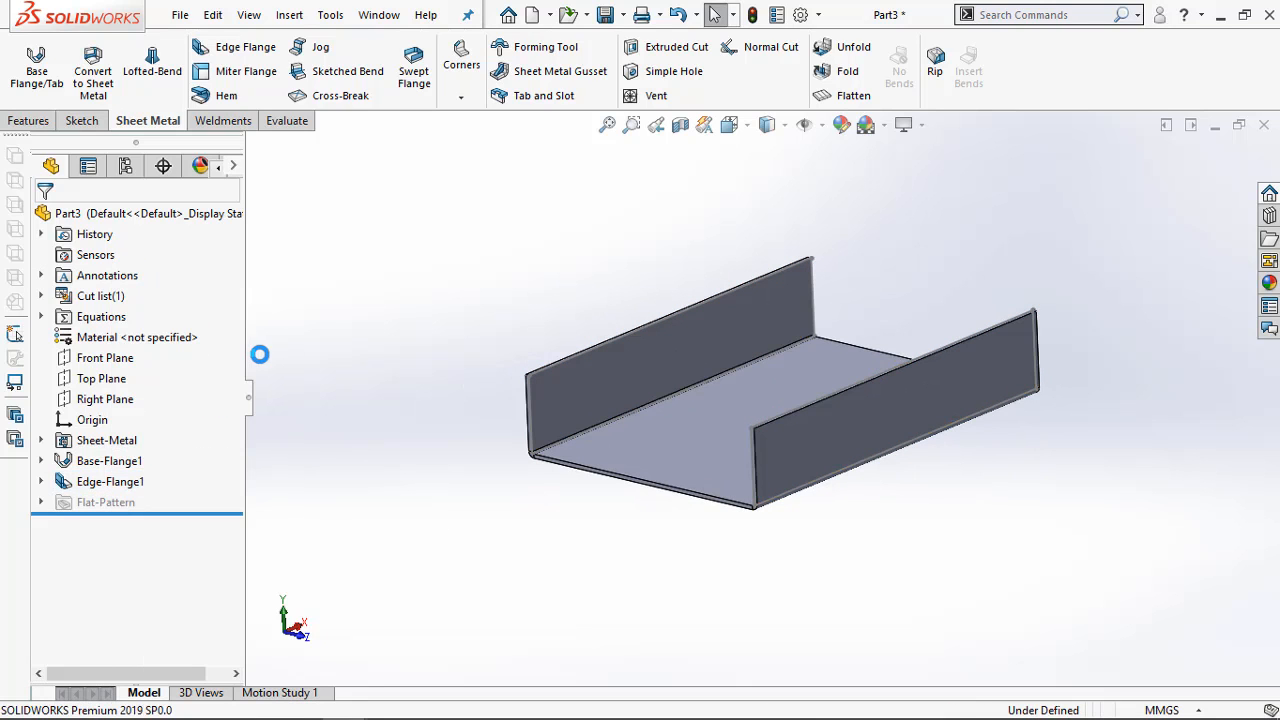
pyautogui.moveTo(234, 468); pyautogui.dragTo(237, 574)
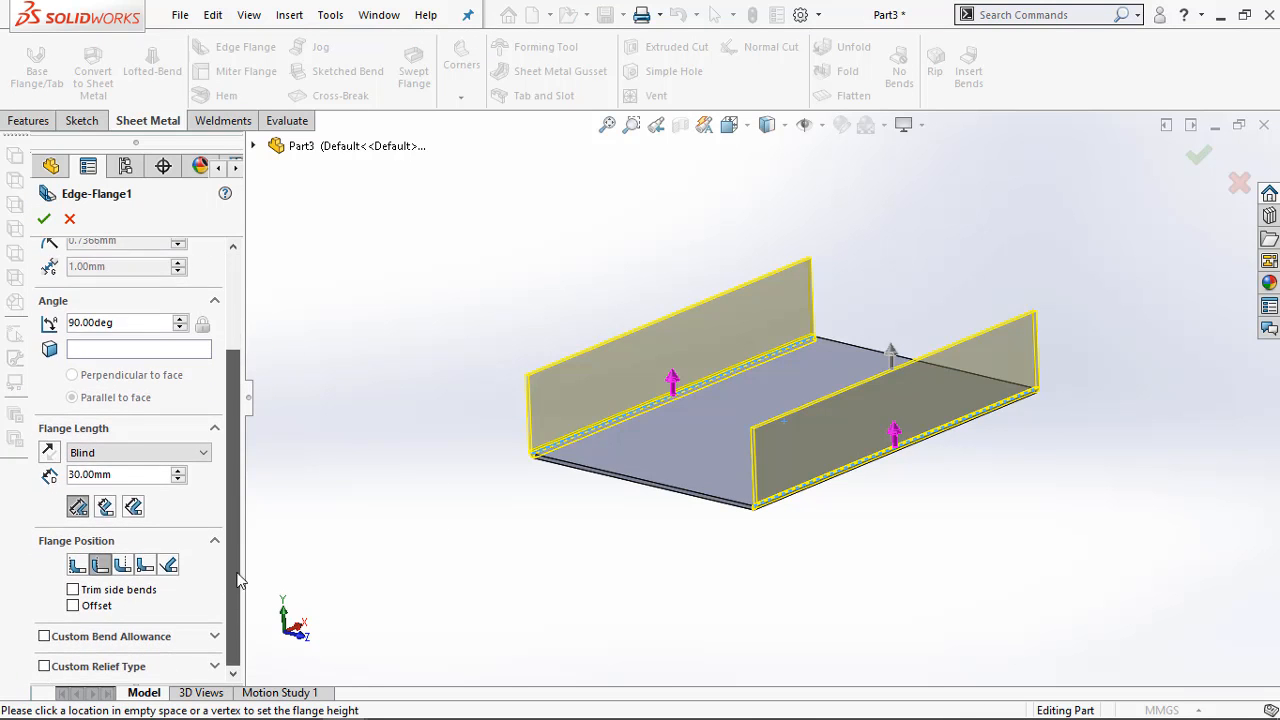
pyautogui.click(44, 219)
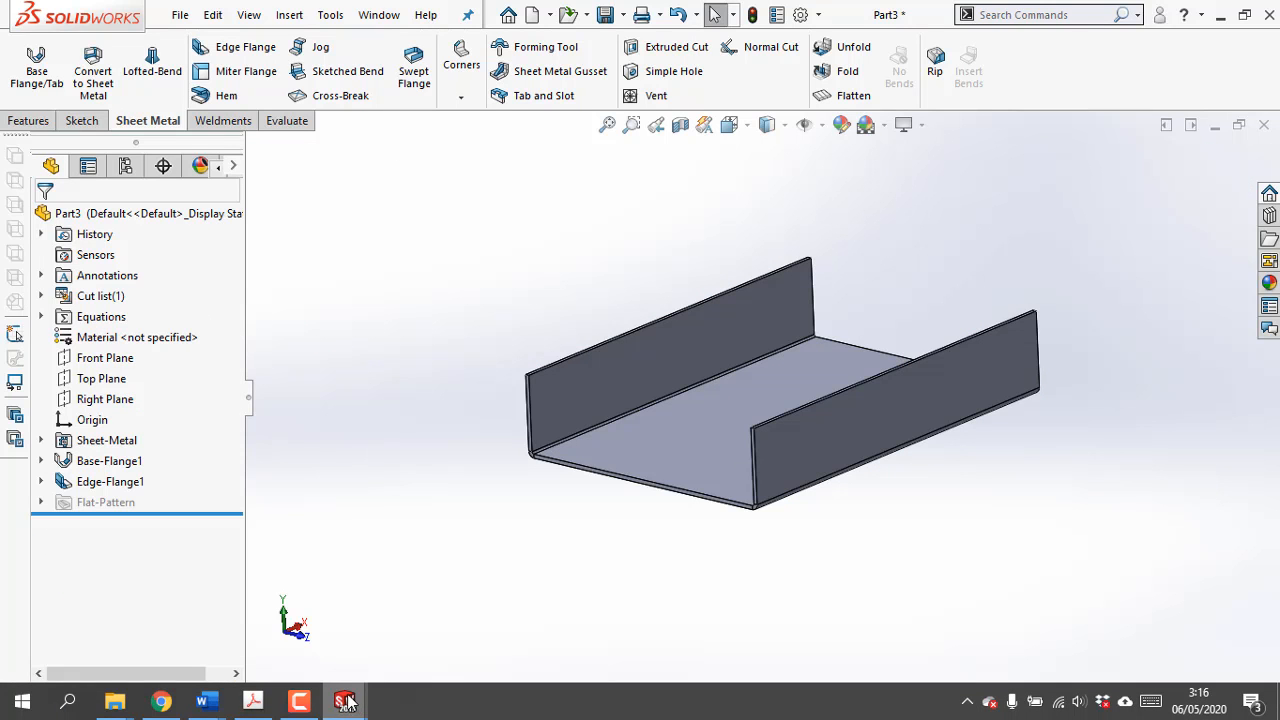
# Study the end walls of the Exercise 4-3 model picture and their height dimensions in the PDF in Adobe Acrobat Pro, and return to SOLIDWORKS
pyautogui.click(256, 706)
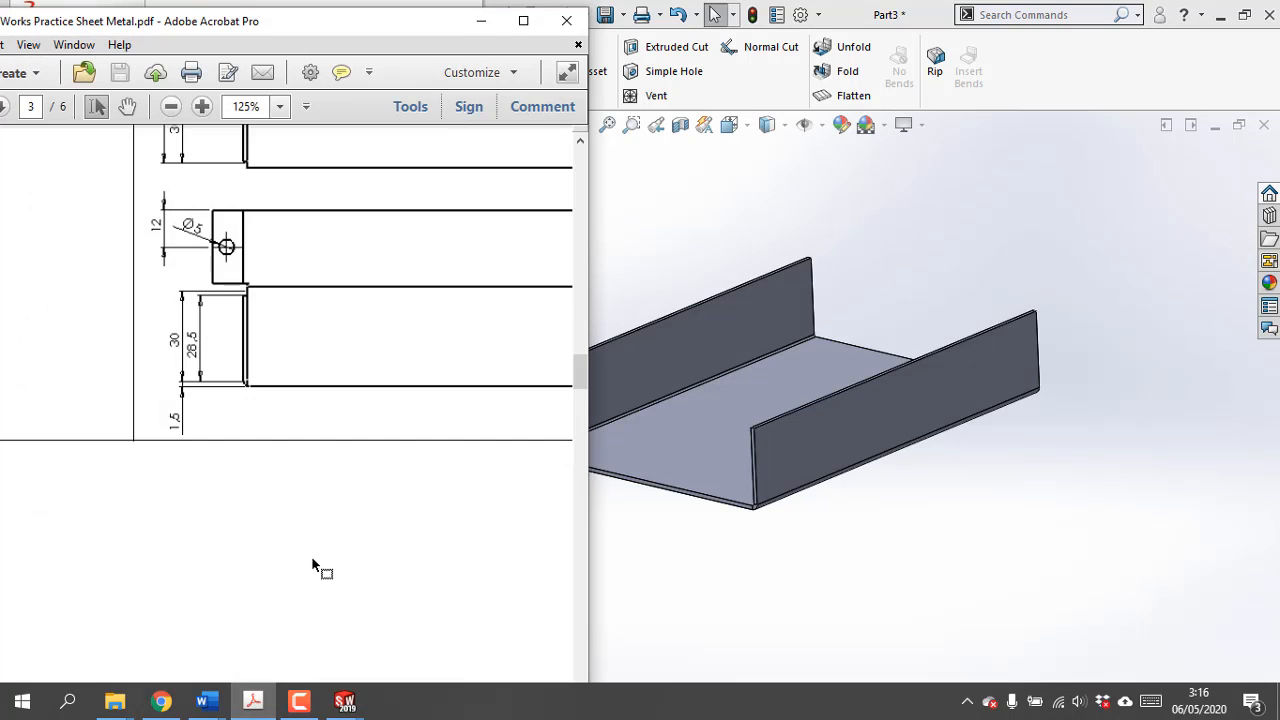
pyautogui.scroll(5, 312, 555)
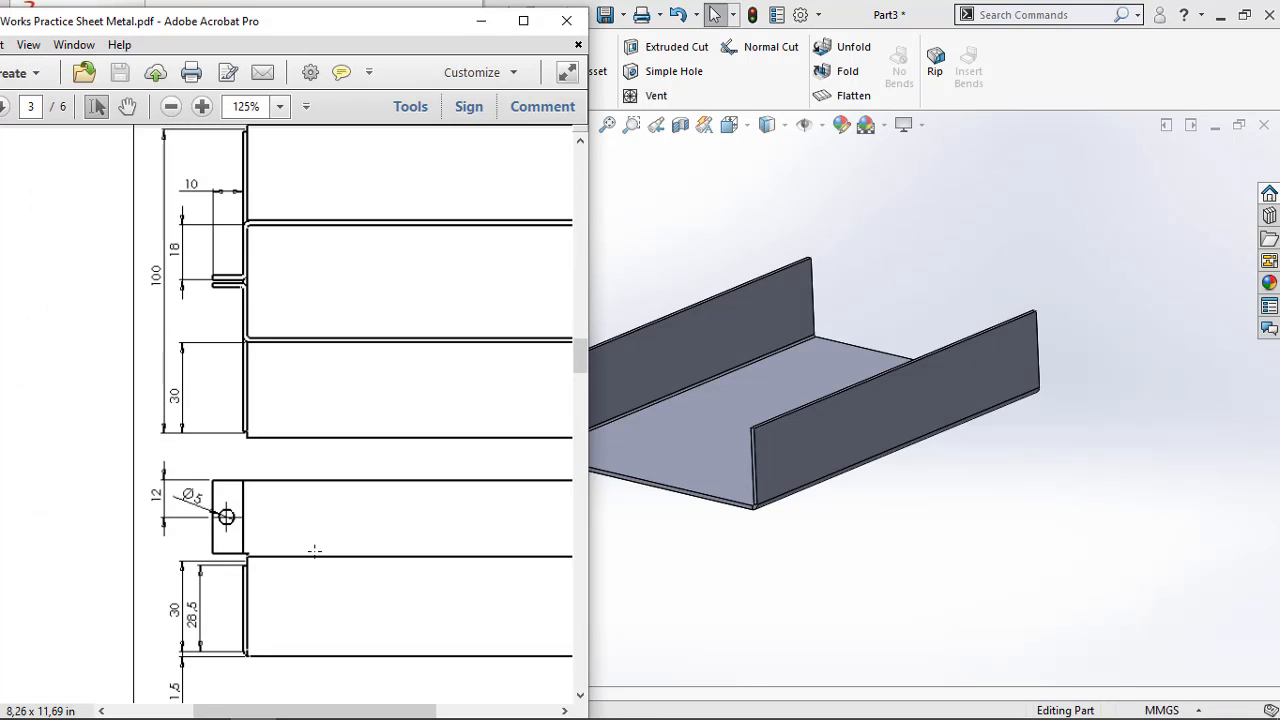
pyautogui.scroll(12, 314, 551)
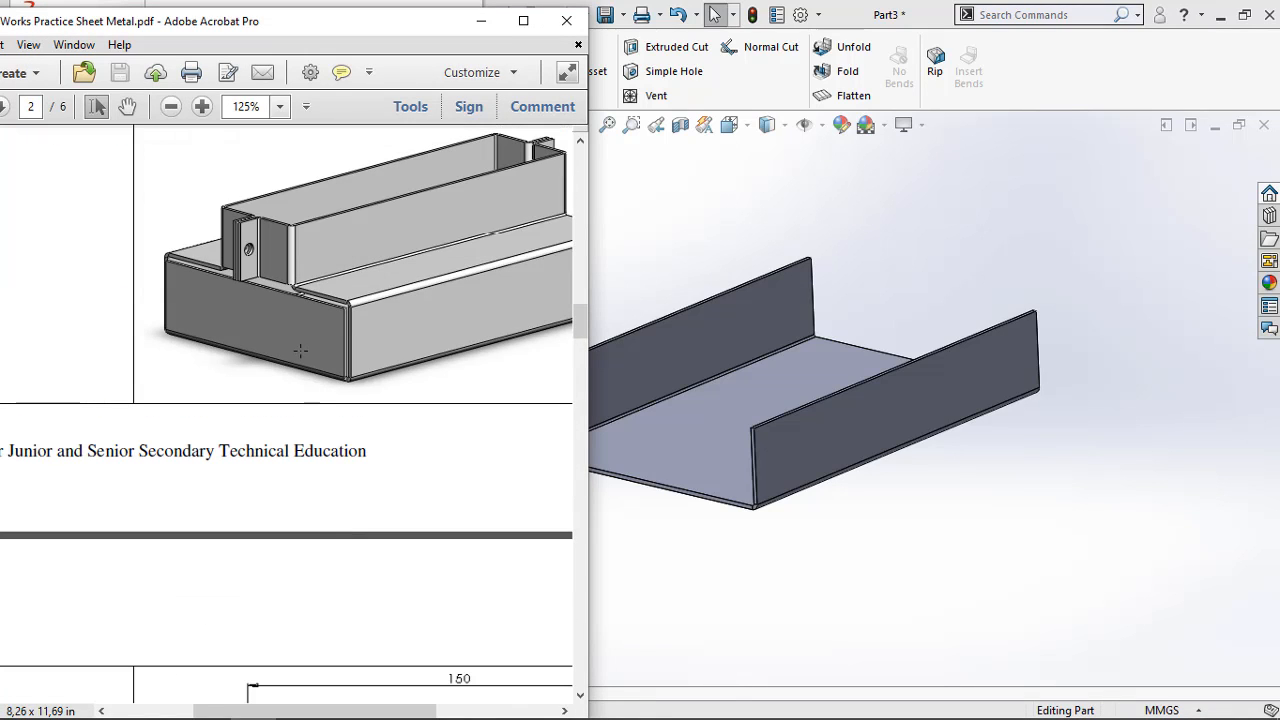
pyautogui.keyDown('ctrl'); pyautogui.scroll(5, 296, 302); pyautogui.keyUp('ctrl')
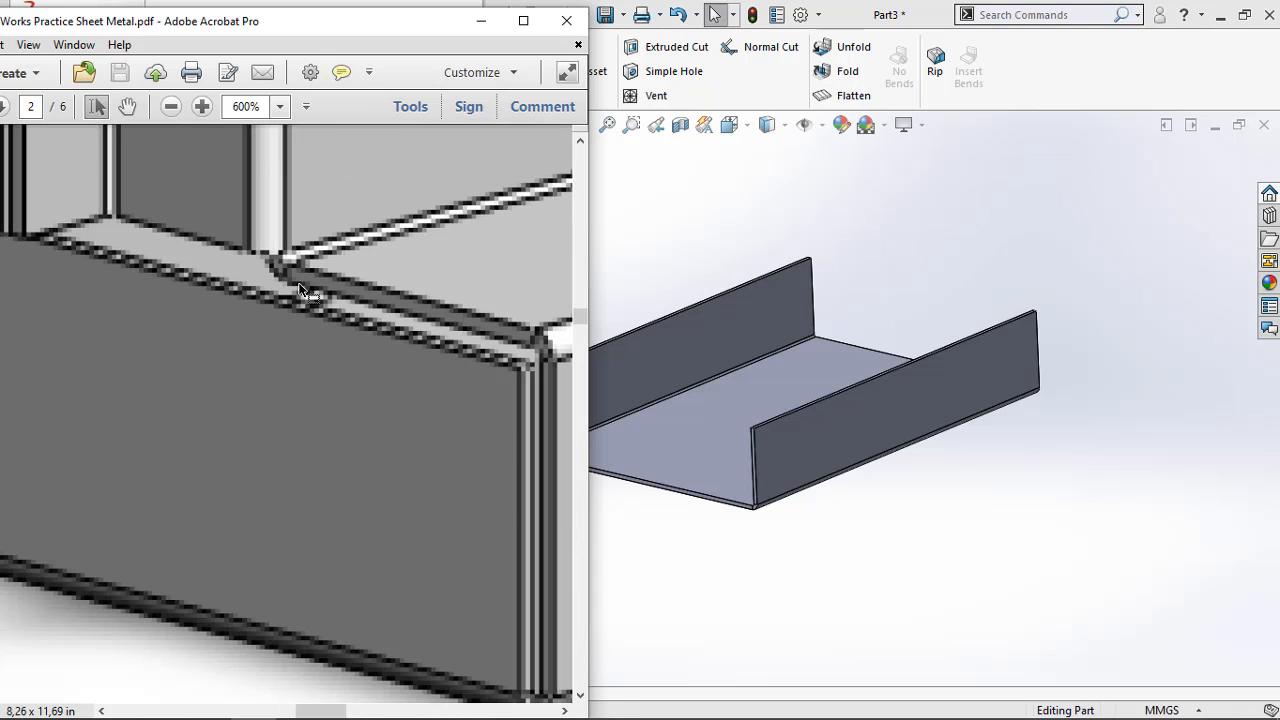
pyautogui.keyDown('ctrl'); pyautogui.scroll(-2, 483, 350); pyautogui.keyUp('ctrl')
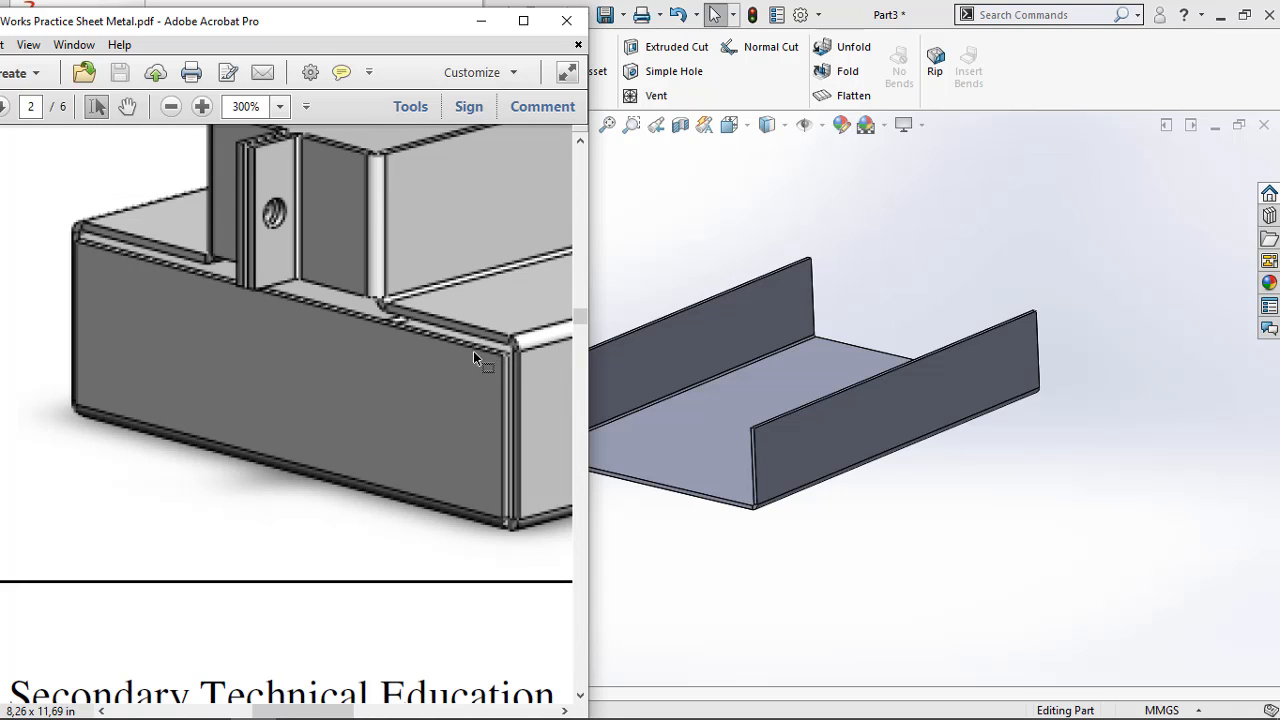
pyautogui.keyDown('ctrl'); pyautogui.scroll(-1, 462, 368); pyautogui.keyUp('ctrl')
pyautogui.scroll(-6, 437, 449)
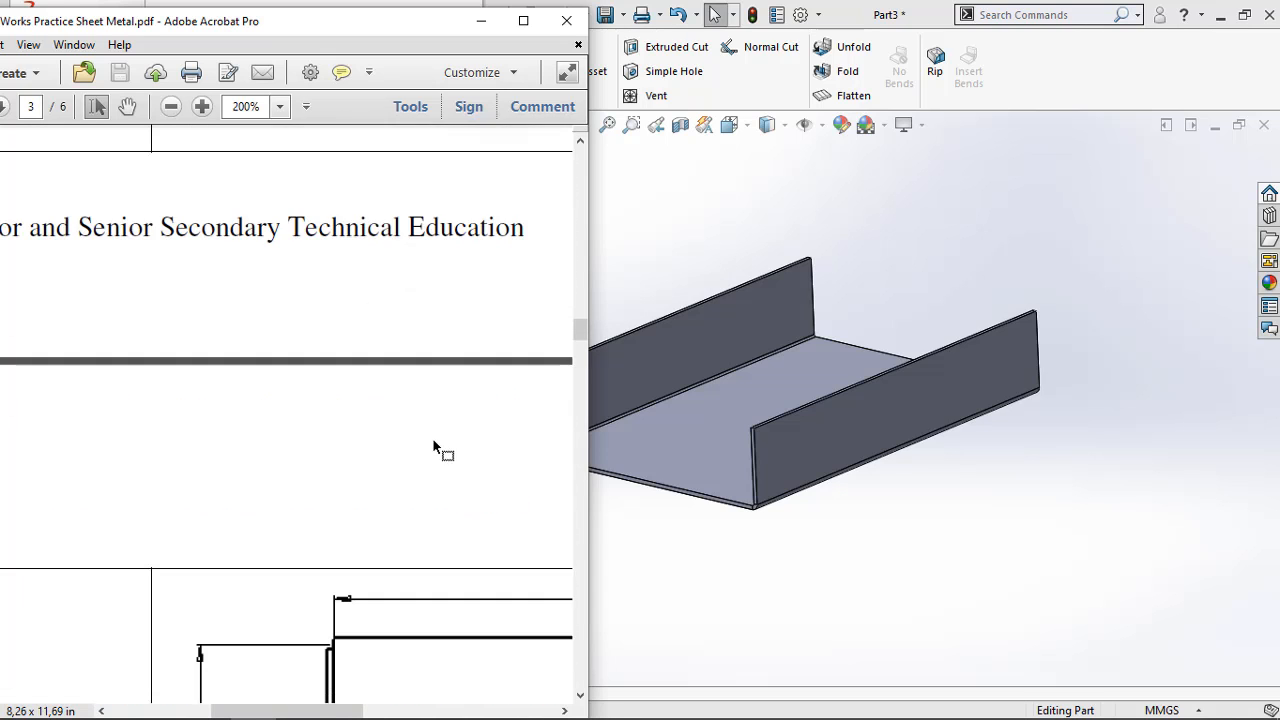
pyautogui.scroll(-6, 383, 494)
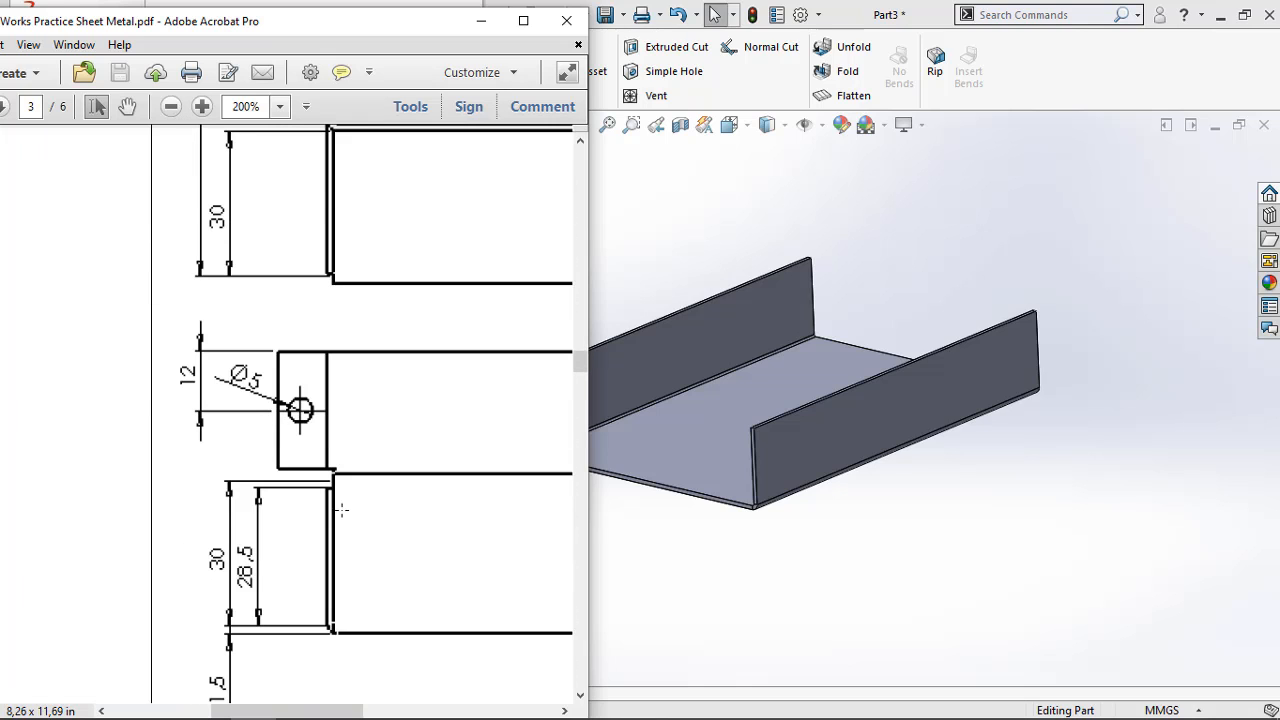
pyautogui.click(481, 20)
# Add an upward edge flange 28.5 mm long on both short edges of the base plate
pyautogui.click(212, 47)
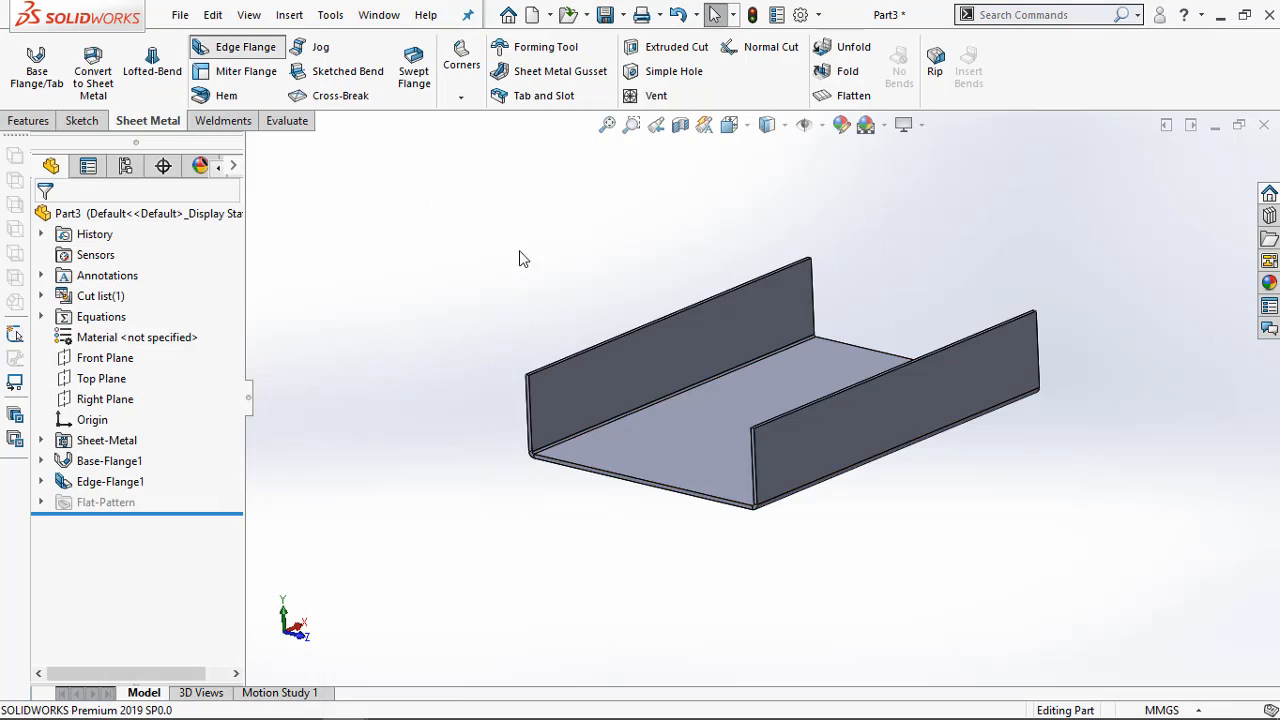
pyautogui.click(586, 420)
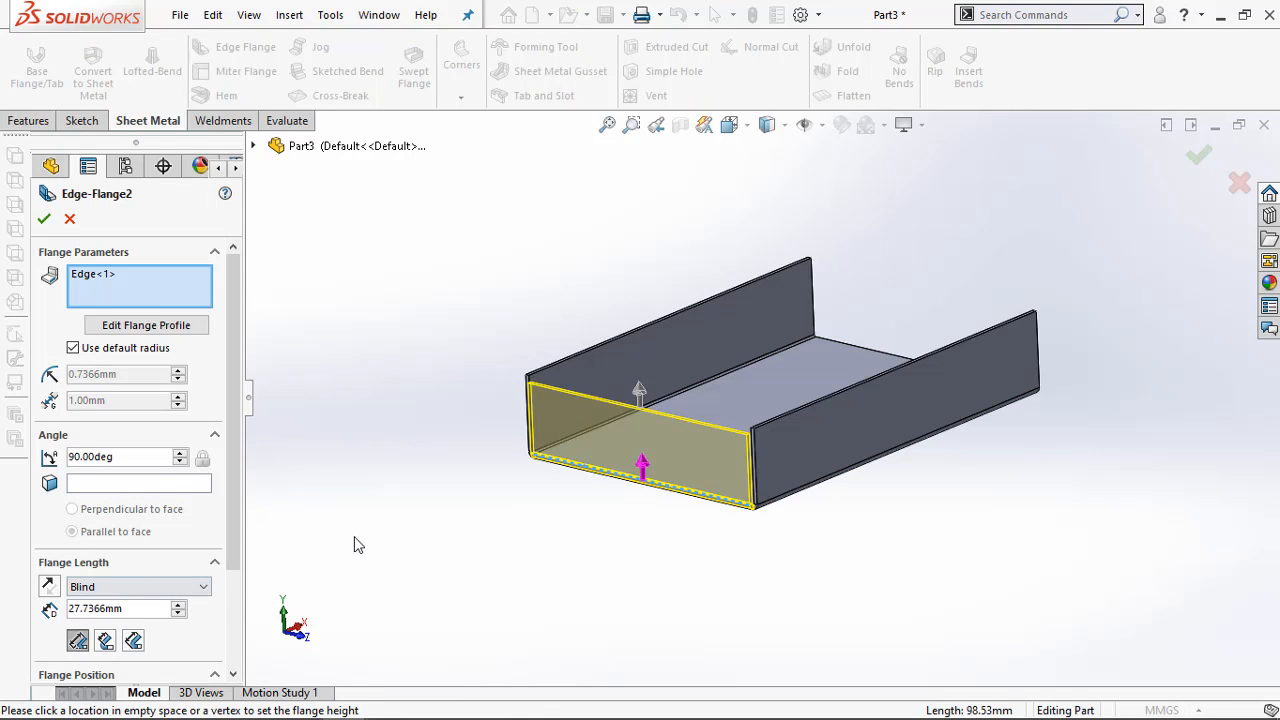
pyautogui.doubleClick(145, 613)
pyautogui.write('28.5')
pyautogui.press('Return')
pyautogui.moveTo(1005, 585); pyautogui.dragTo(932, 571, button='middle')
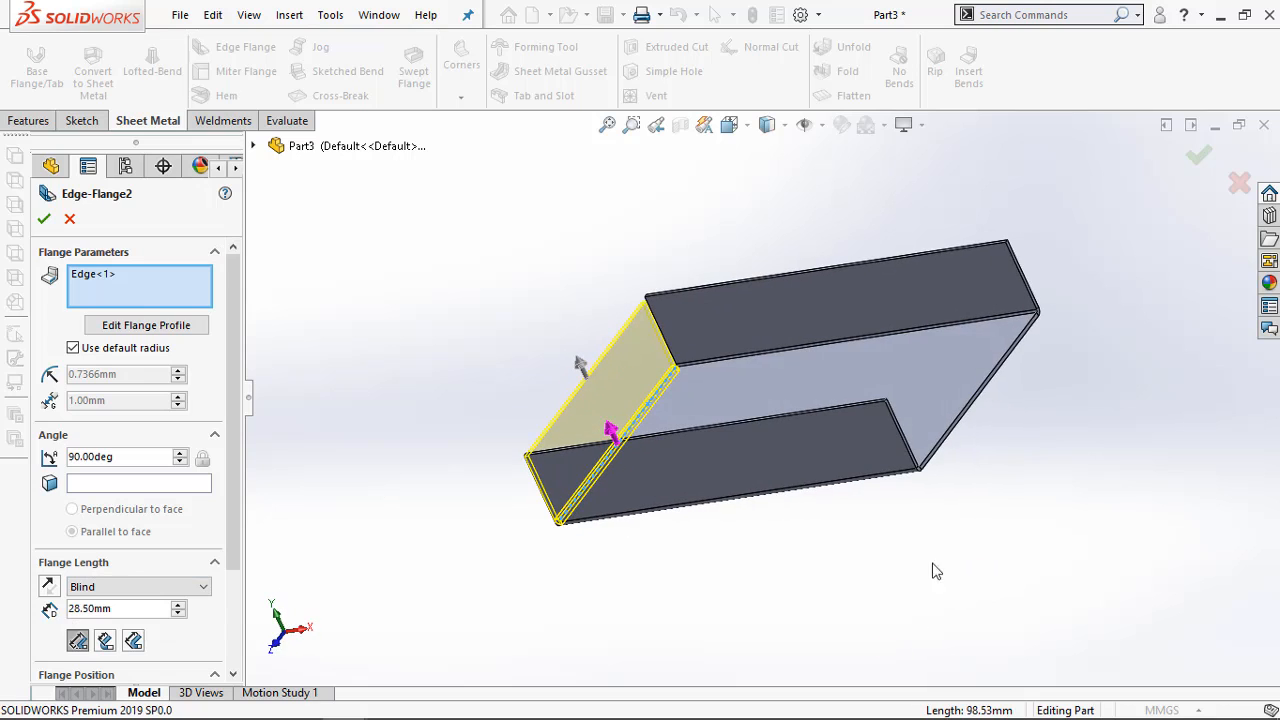
pyautogui.click(946, 442)
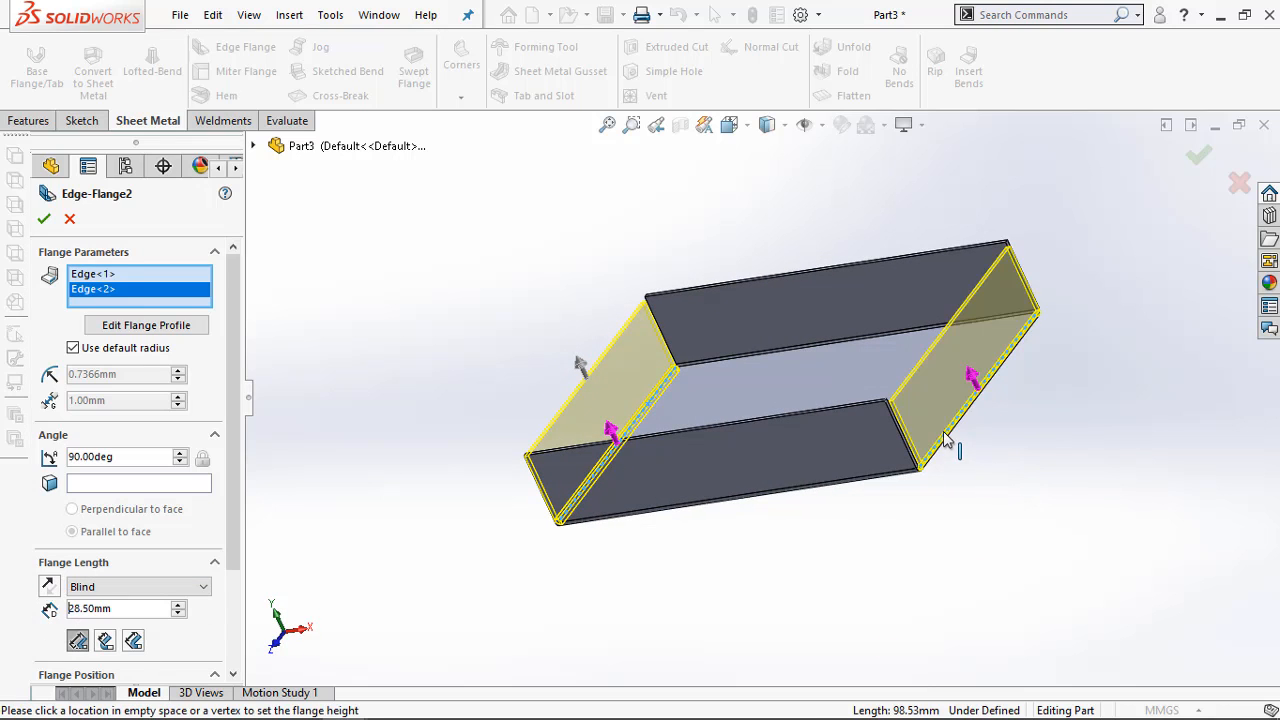
pyautogui.click(44, 220)
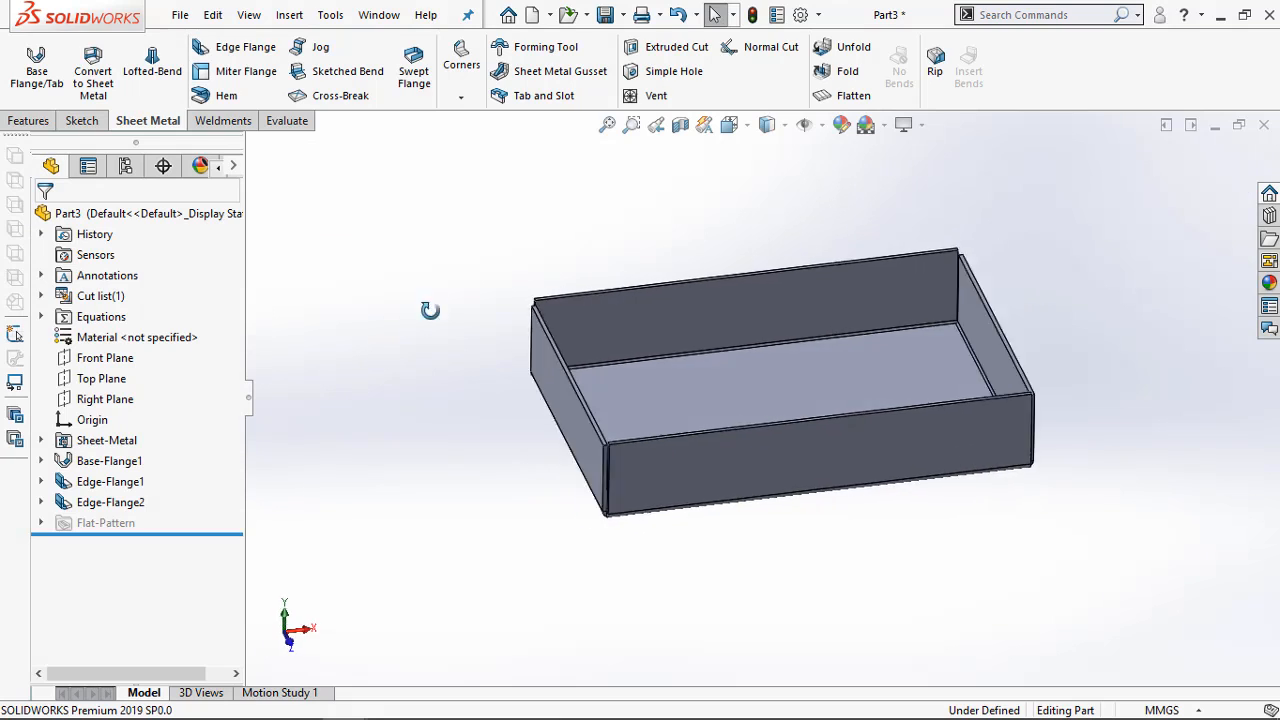
# Check the top-view width dimensions of the inward-folded flanges in the PDF in Adobe Acrobat Pro, and return to SOLIDWORKS
pyautogui.moveTo(430, 310); pyautogui.dragTo(493, 354, button='middle')
pyautogui.click(996, 350)
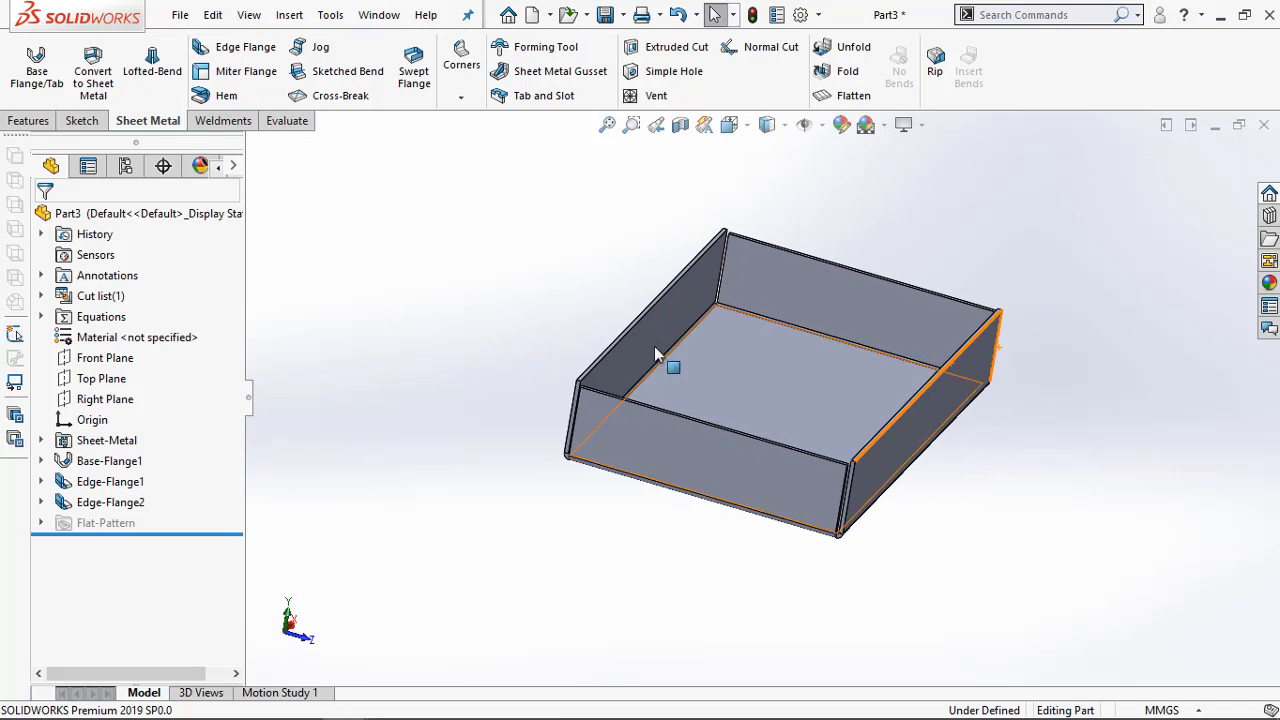
pyautogui.keyDown('ctrl'); pyautogui.click(668, 355); pyautogui.keyUp('ctrl')
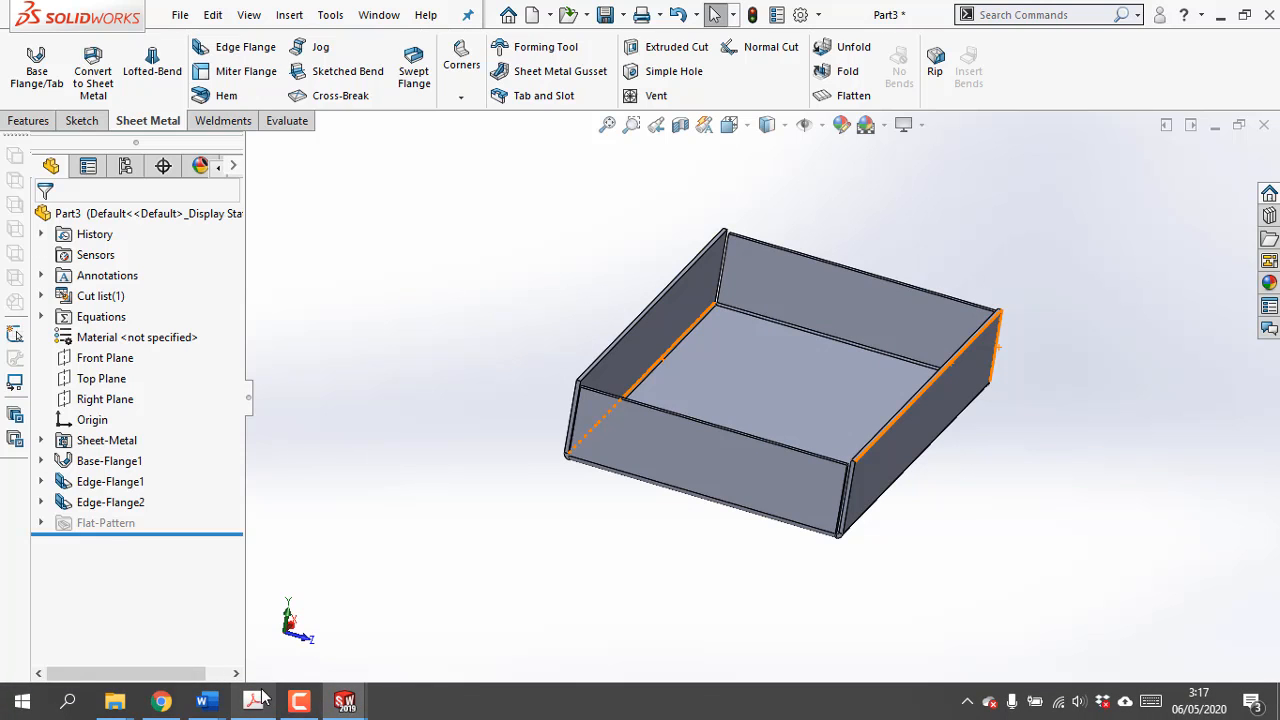
pyautogui.click(300, 703)
pyautogui.scroll(3, 325, 527)
pyautogui.scroll(3, 325, 525)
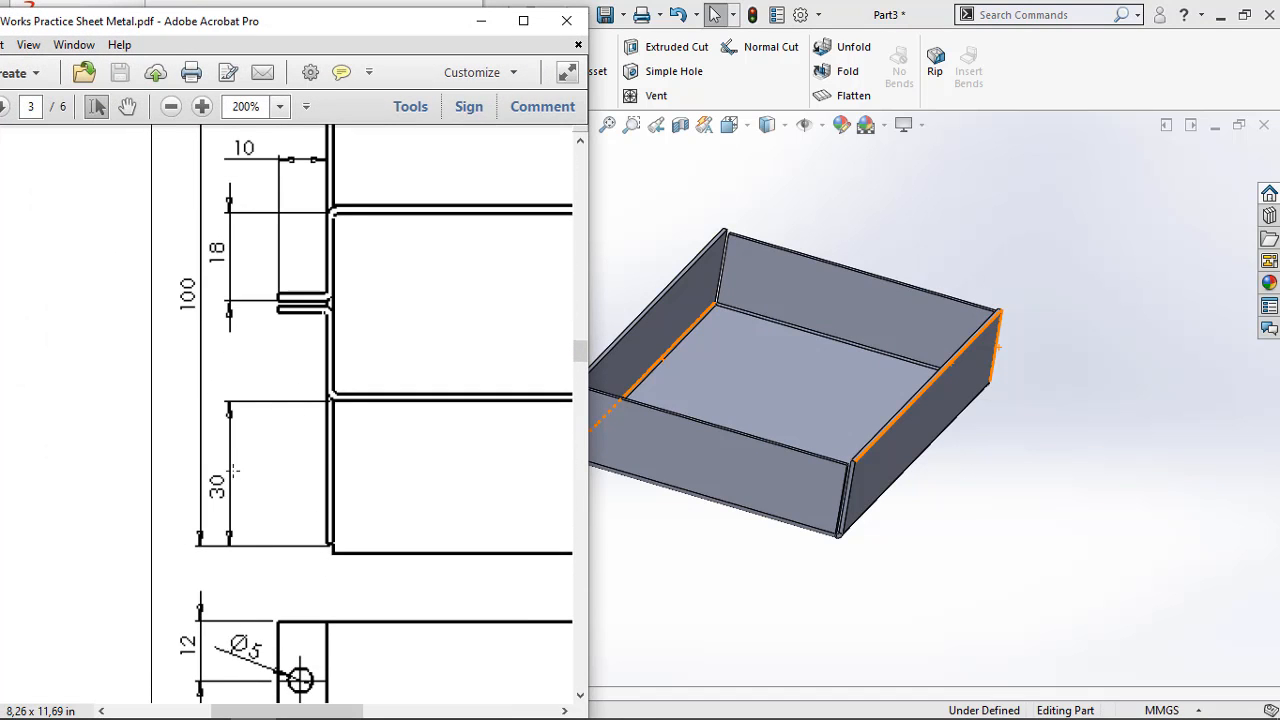
pyautogui.scroll(5, 260, 466)
pyautogui.scroll(-2, 272, 457)
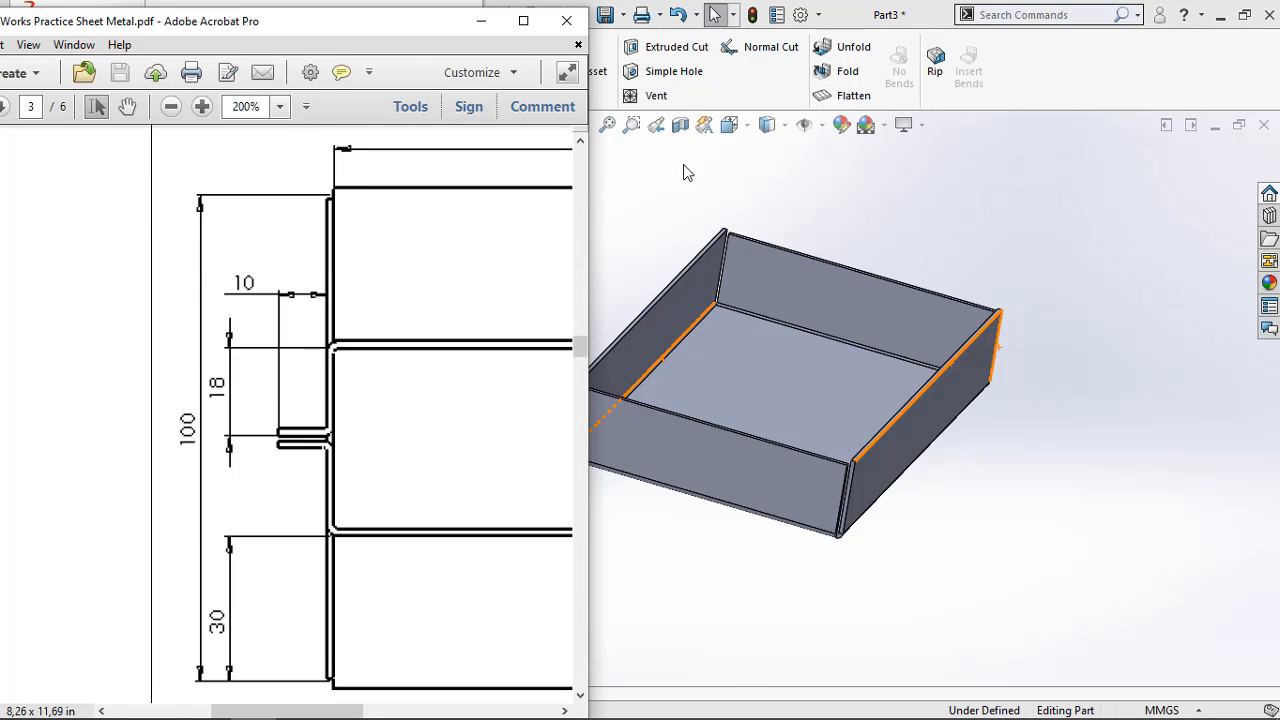
pyautogui.click(481, 20)
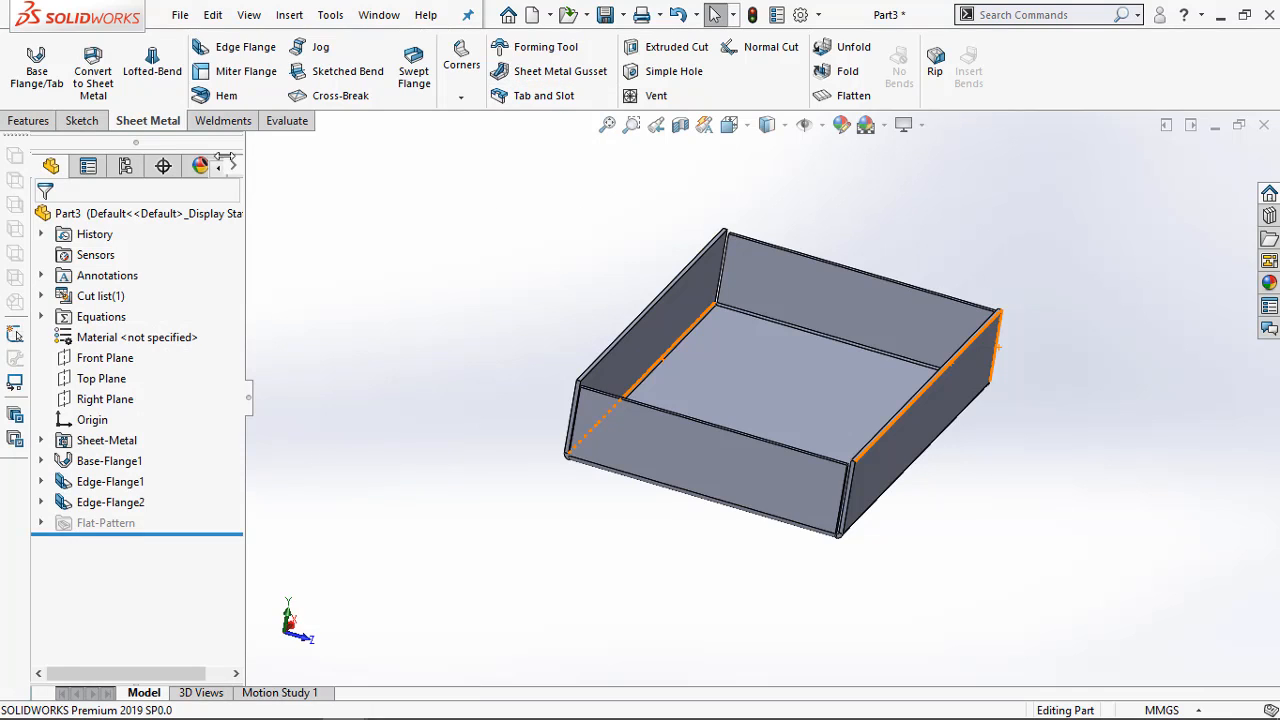
# Start an edge flange pointing inward from the upper edge of one long side wall, with a 30 mm flange length
pyautogui.click(683, 282)
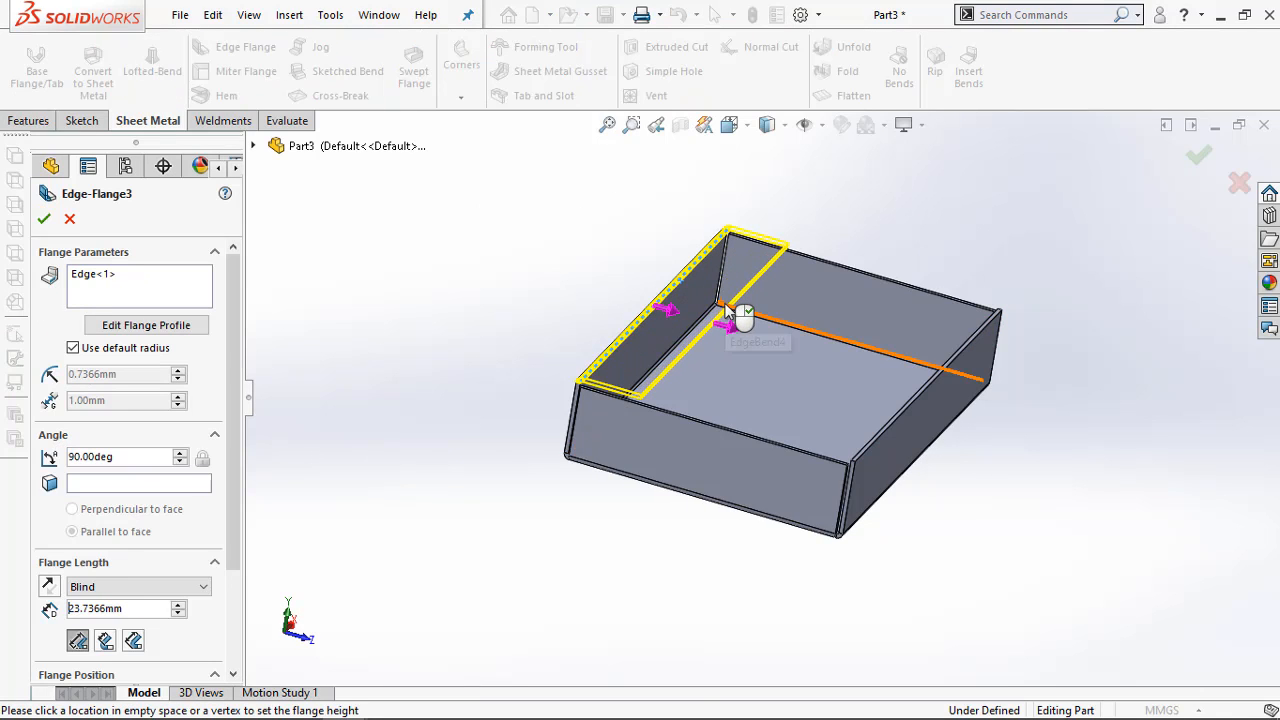
pyautogui.click(728, 310)
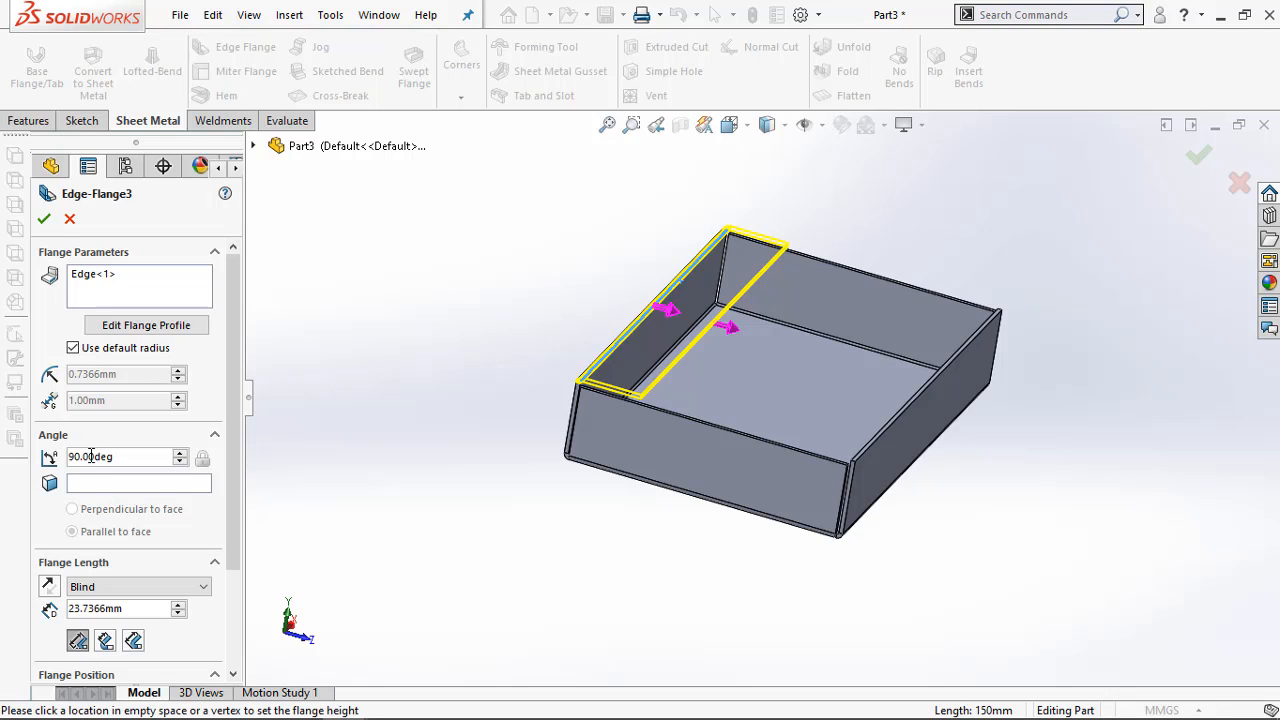
pyautogui.doubleClick(139, 609)
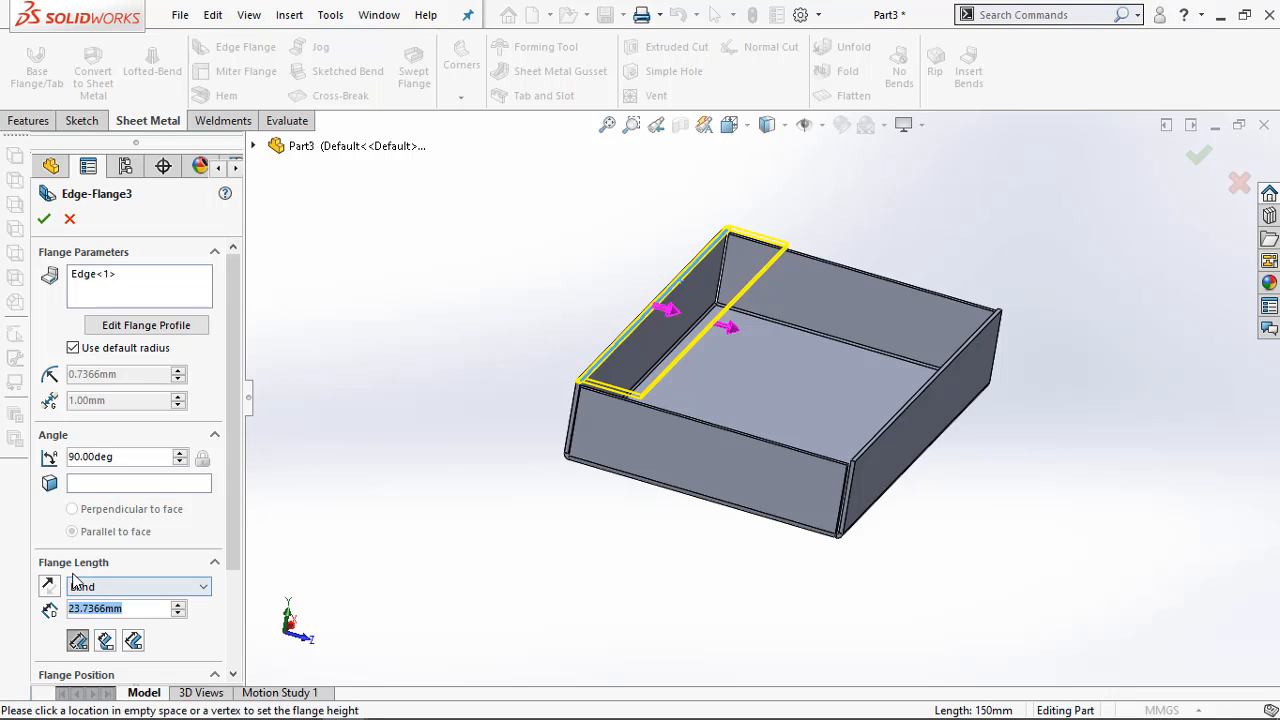
pyautogui.write('30')
pyautogui.click(385, 395)
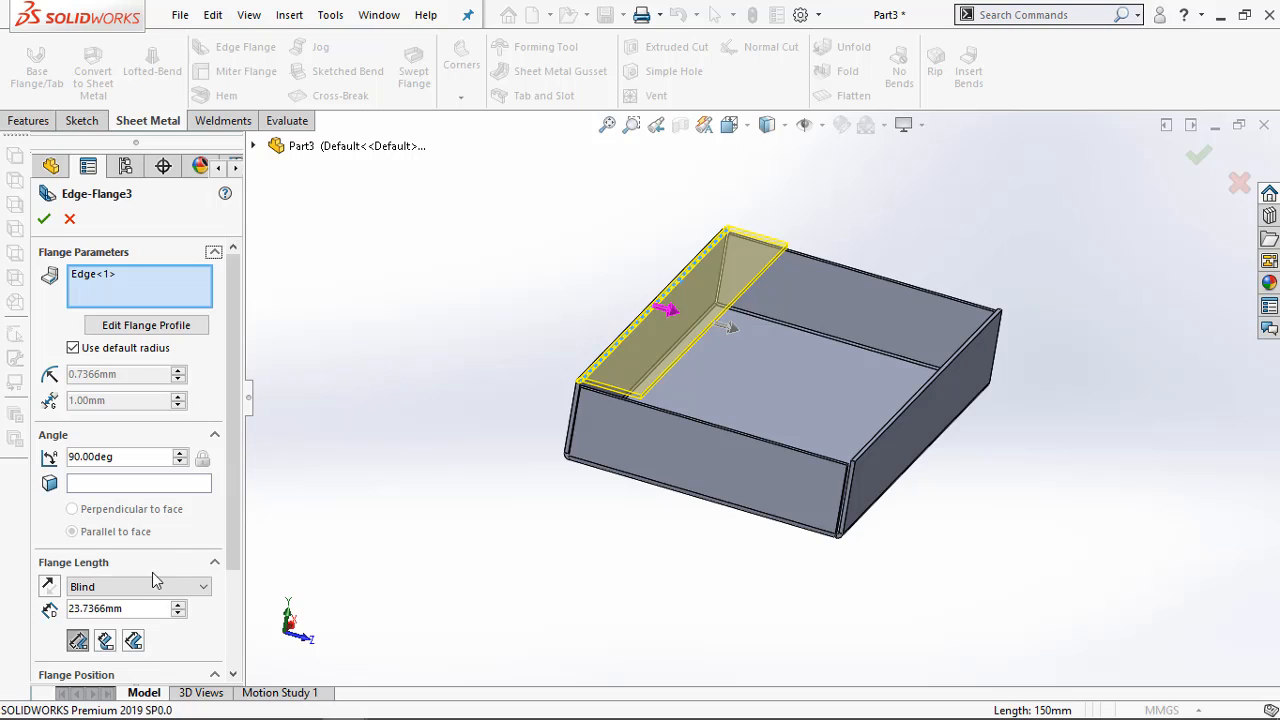
pyautogui.moveTo(68, 614); pyautogui.dragTo(157, 618)
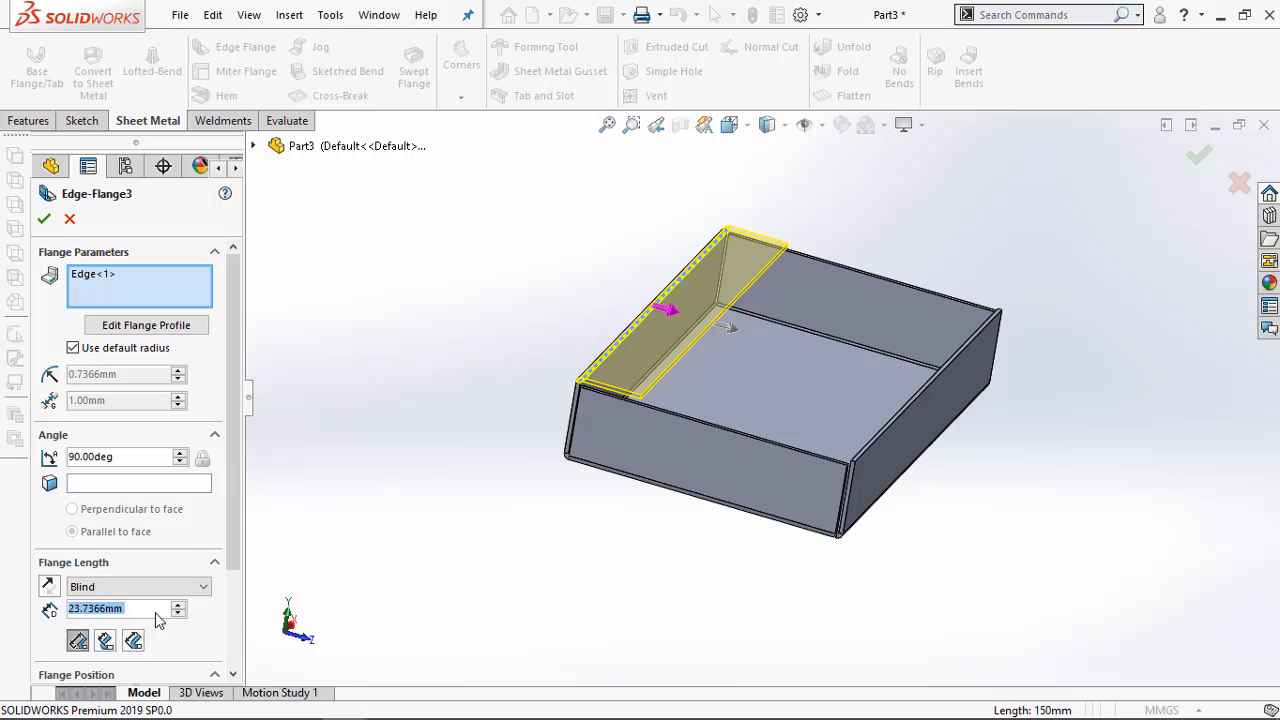
pyautogui.write('30')
pyautogui.press('Return')
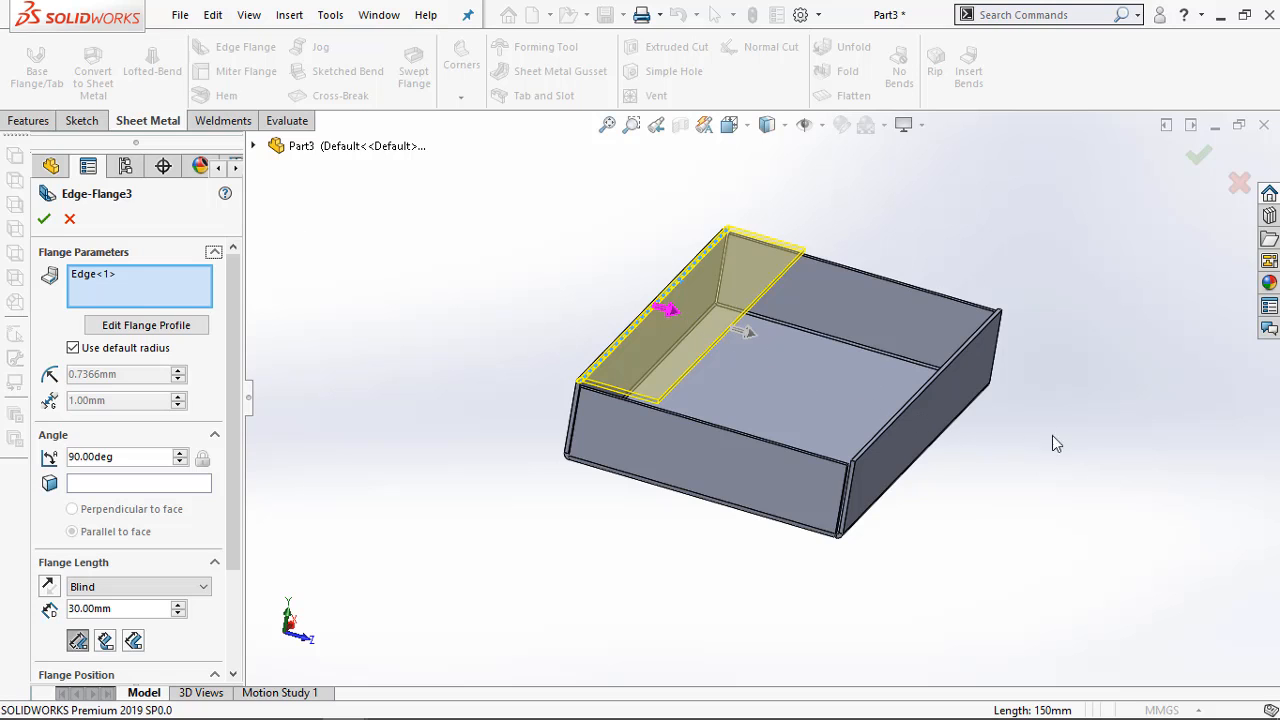
# Add the upper edge of the opposite long side wall to the same edge flange and finish the feature
pyautogui.scroll(-3, 918, 392)
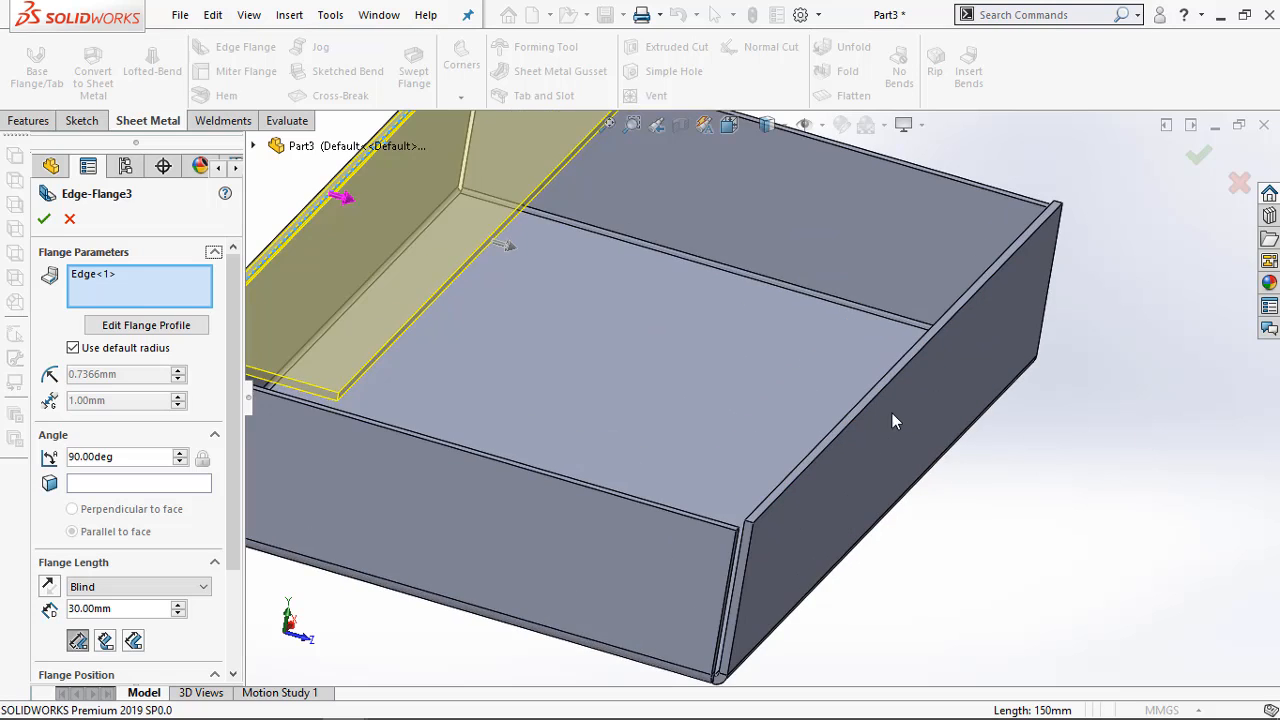
pyautogui.click(840, 422)
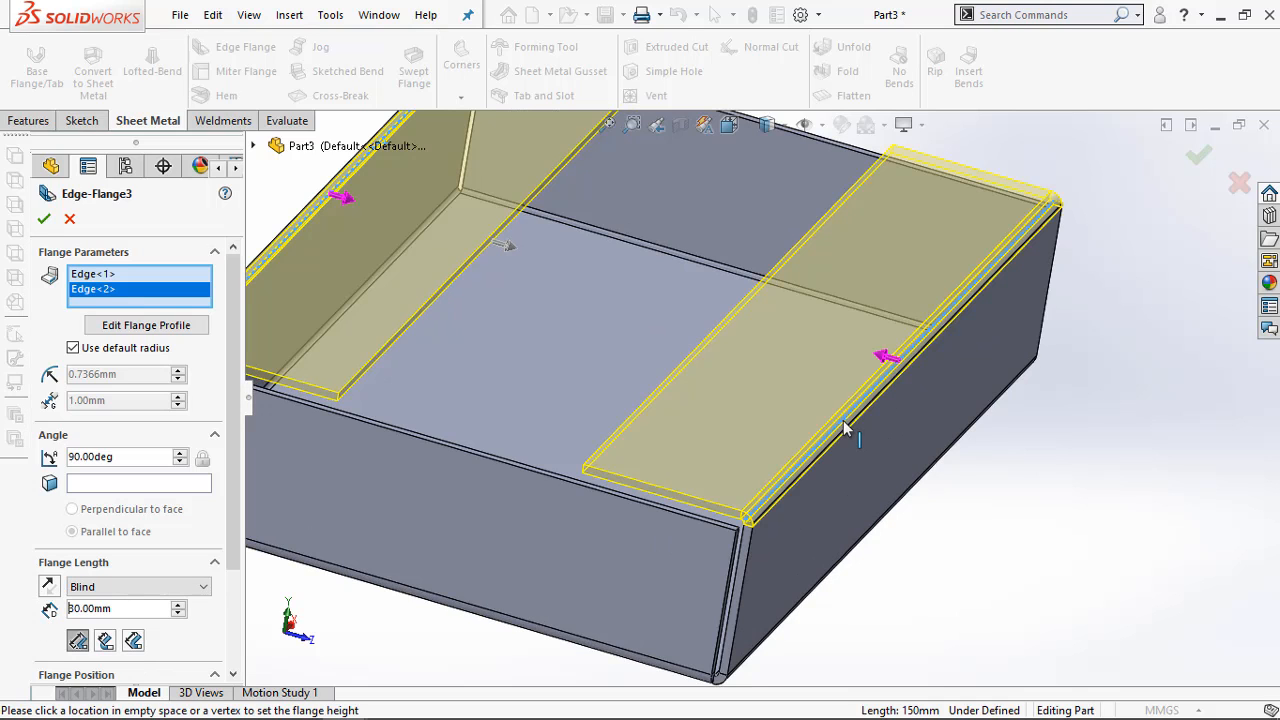
pyautogui.scroll(4, 382, 393)
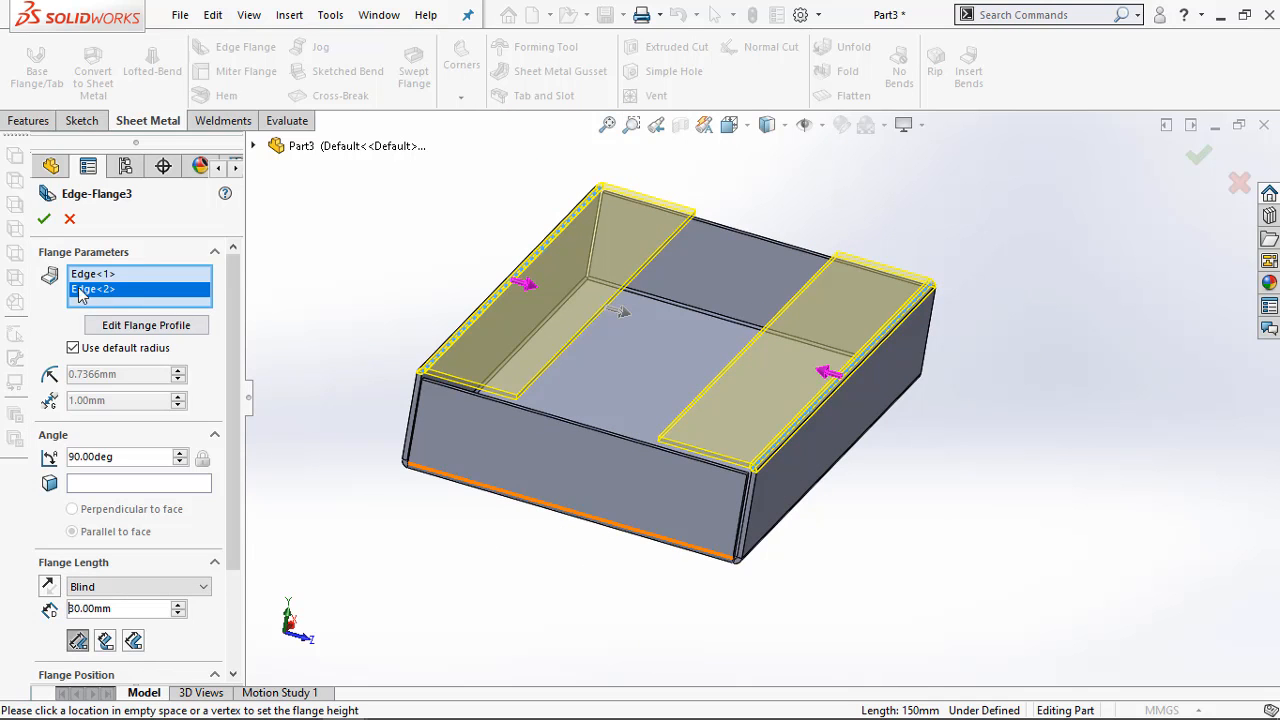
pyautogui.click(44, 221)
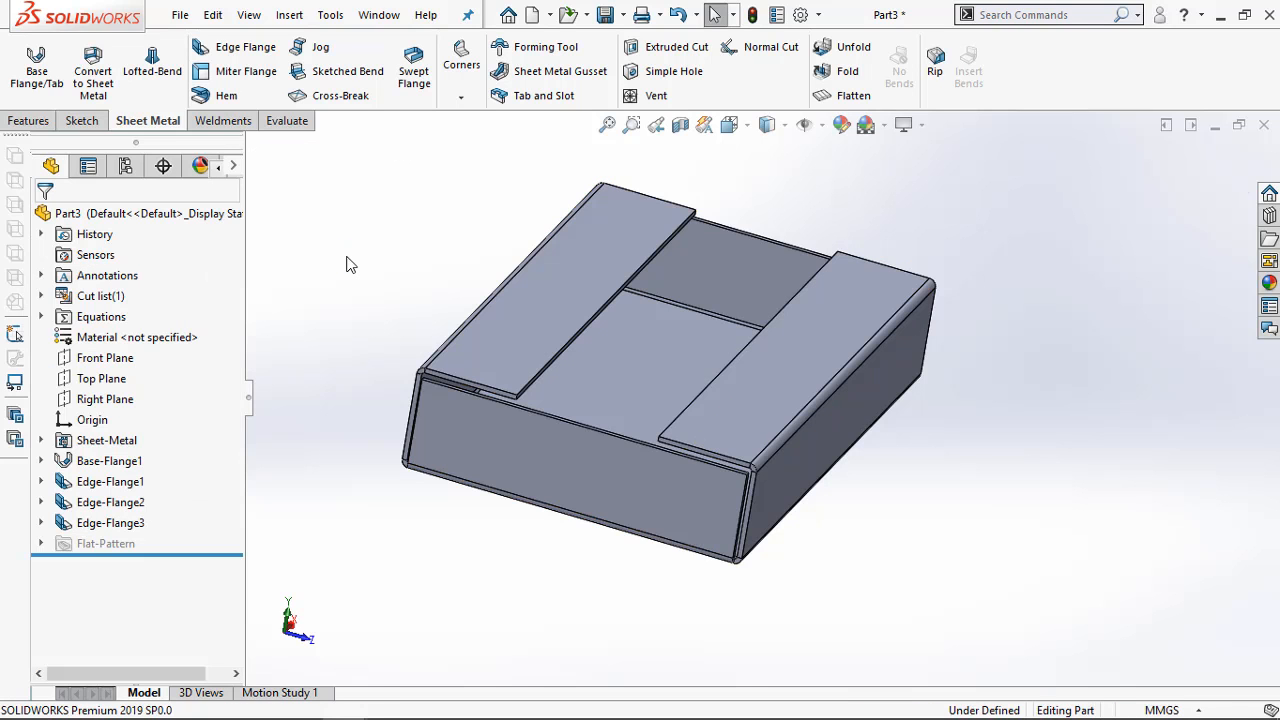
# Inspect the gap above the end wall, and examine the upper wall height and end tab dimensions in the PDF in Adobe Acrobat Pro
pyautogui.scroll(-5, 521, 405)
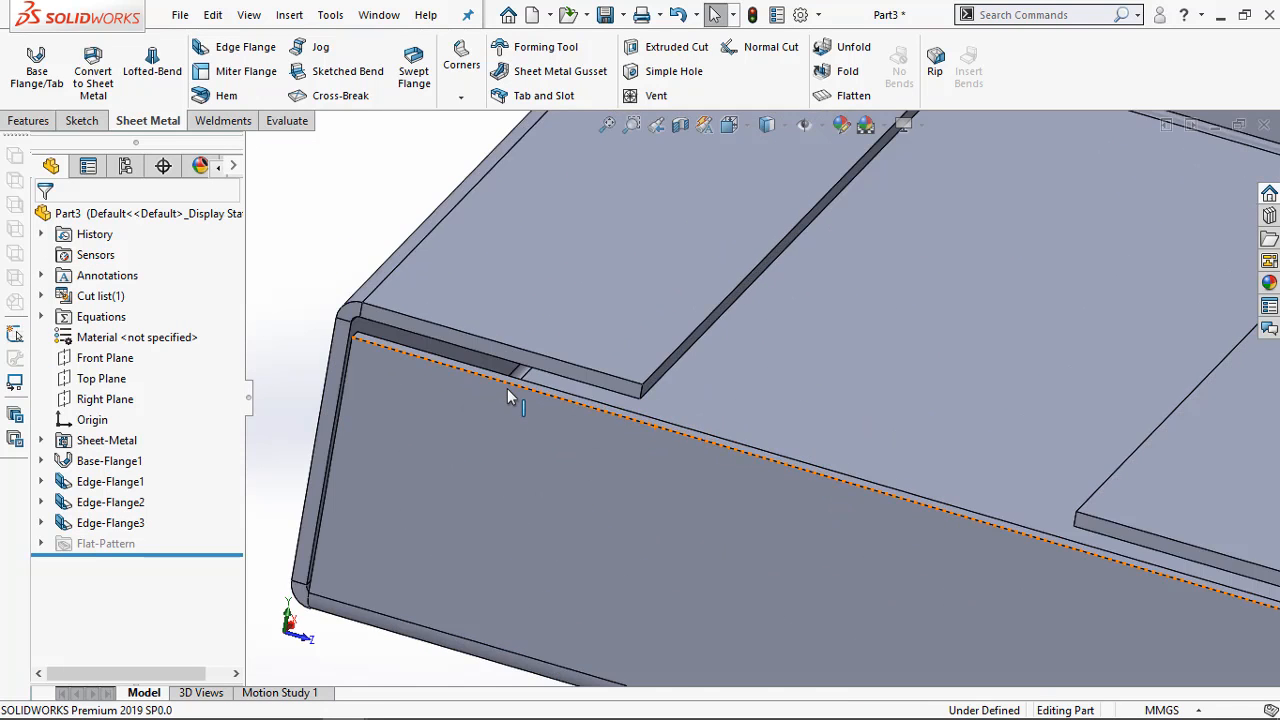
pyautogui.scroll(2, 545, 378)
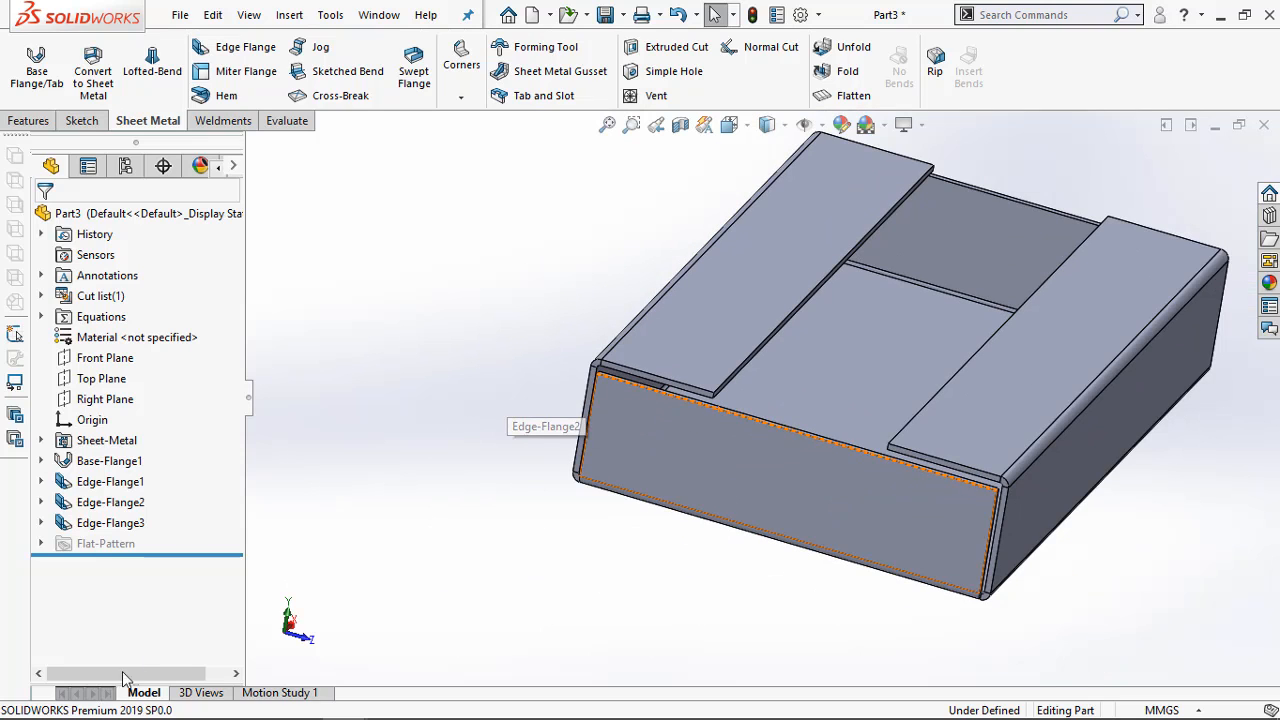
pyautogui.moveTo(135, 717)
pyautogui.click(257, 704)
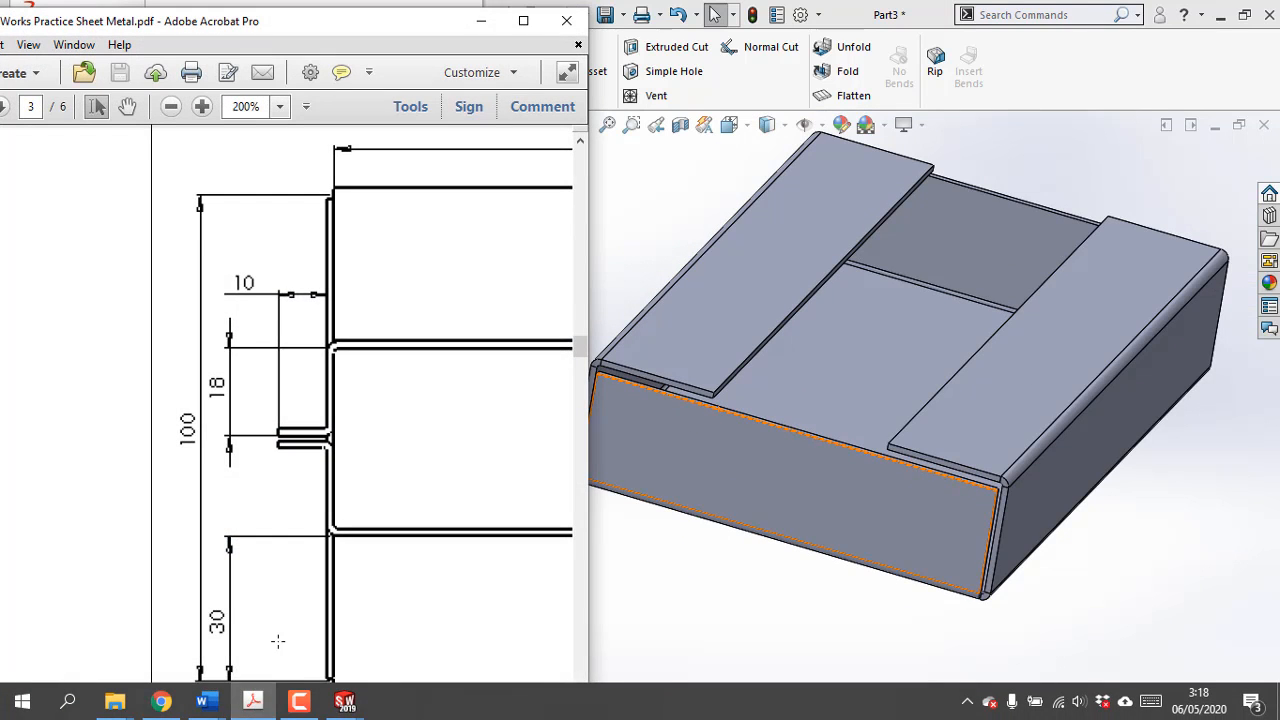
pyautogui.scroll(2, 314, 580)
pyautogui.scroll(-3, 314, 578)
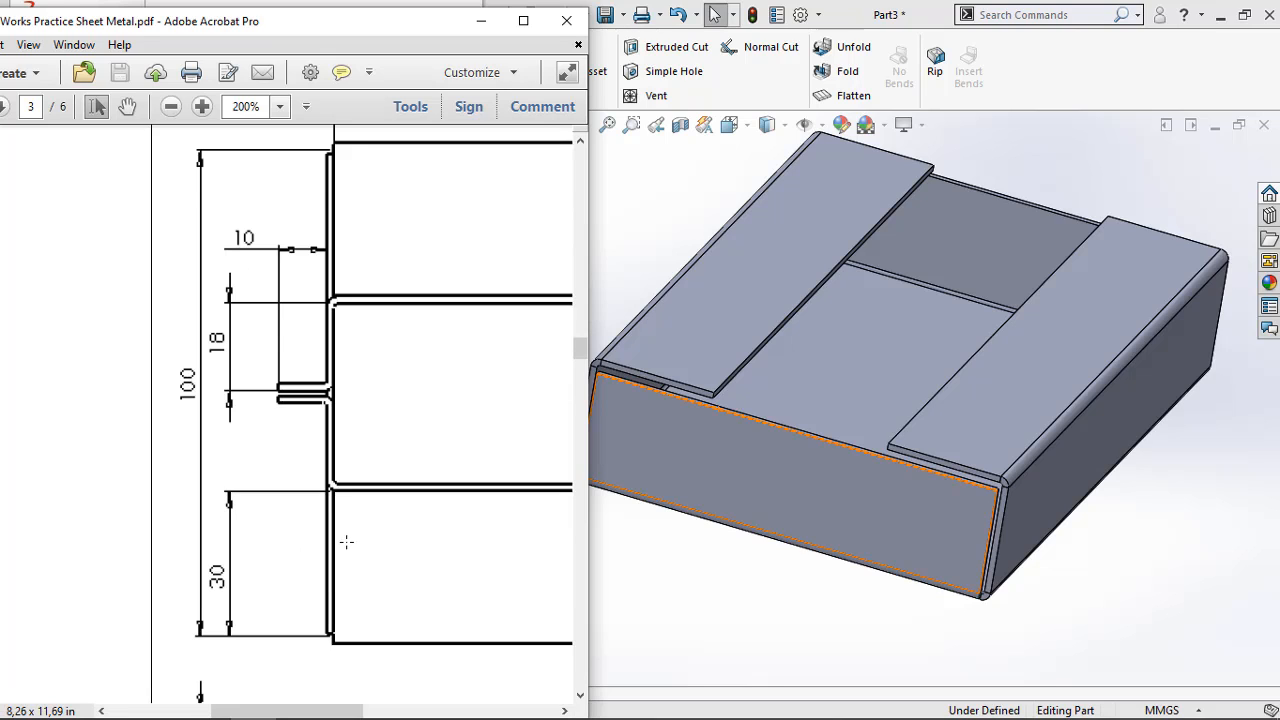
pyautogui.keyDown('ctrl'); pyautogui.scroll(-3, 346, 542); pyautogui.keyUp('ctrl')
pyautogui.scroll(-3, 345, 544)
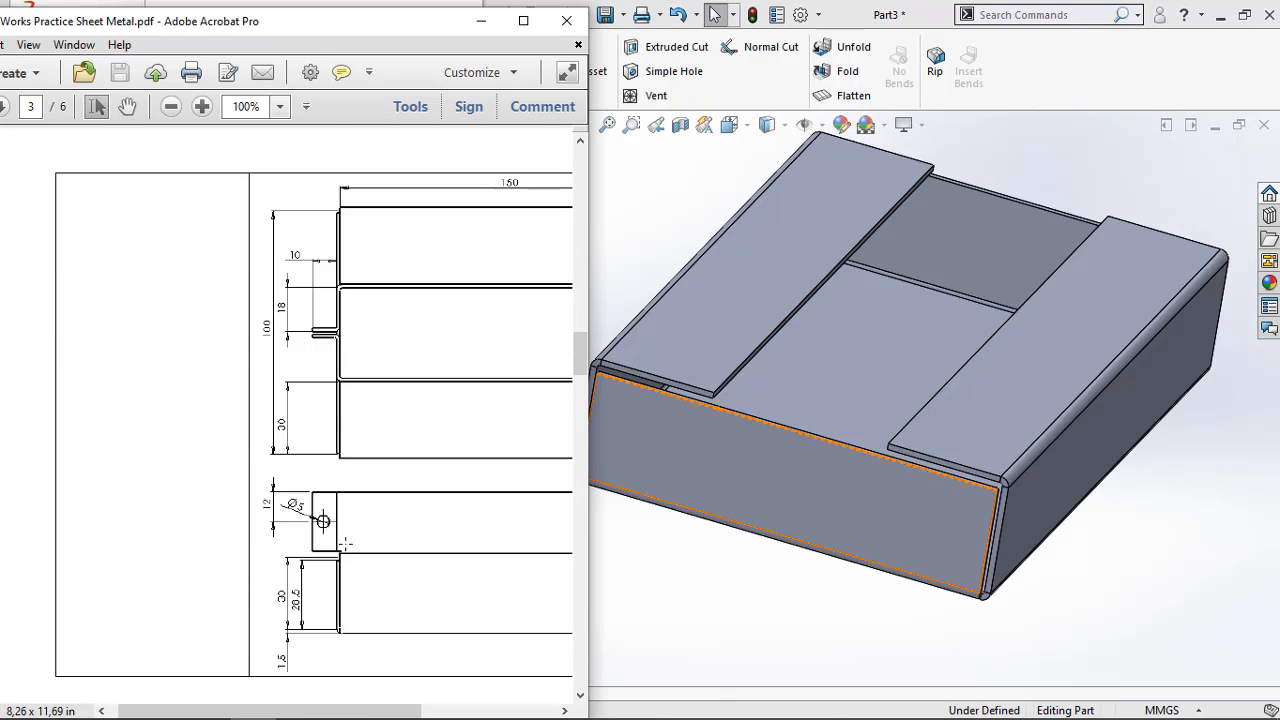
pyautogui.scroll(1, 345, 543)
pyautogui.scroll(-1, 345, 543)
pyautogui.moveTo(397, 710); pyautogui.dragTo(532, 709)
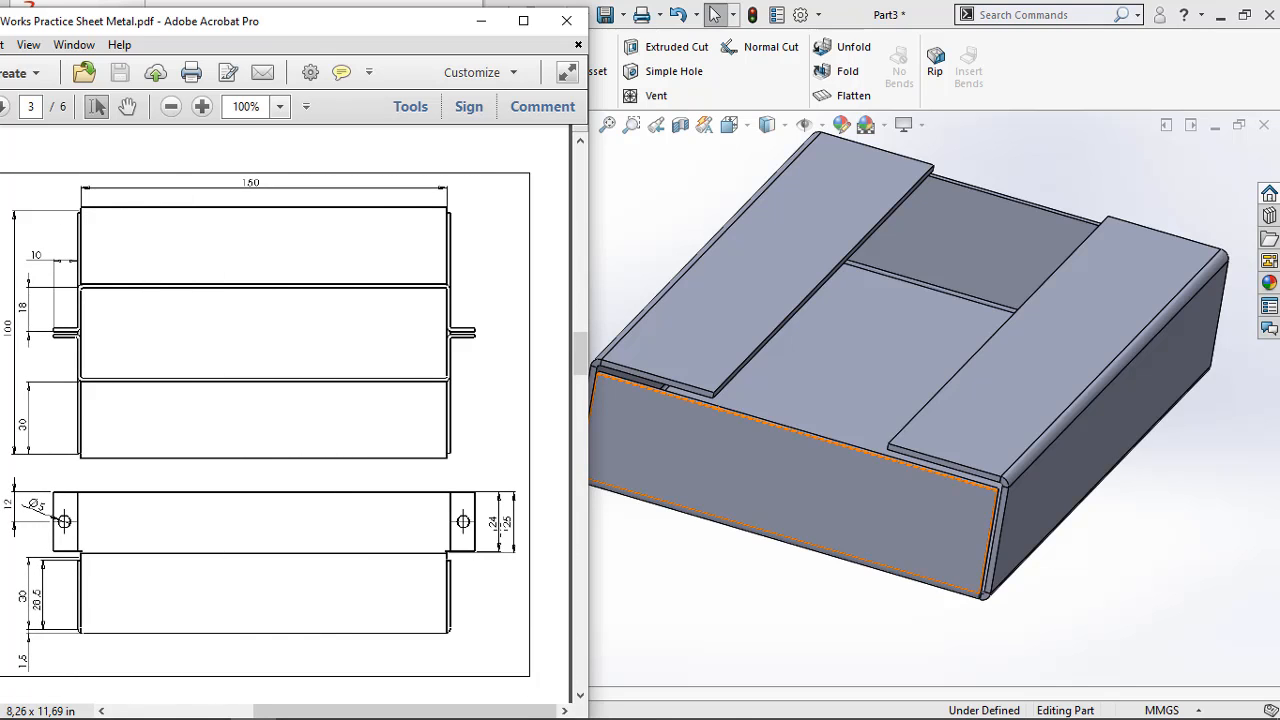
pyautogui.keyDown('ctrl'); pyautogui.scroll(4, 503, 537); pyautogui.keyUp('ctrl')
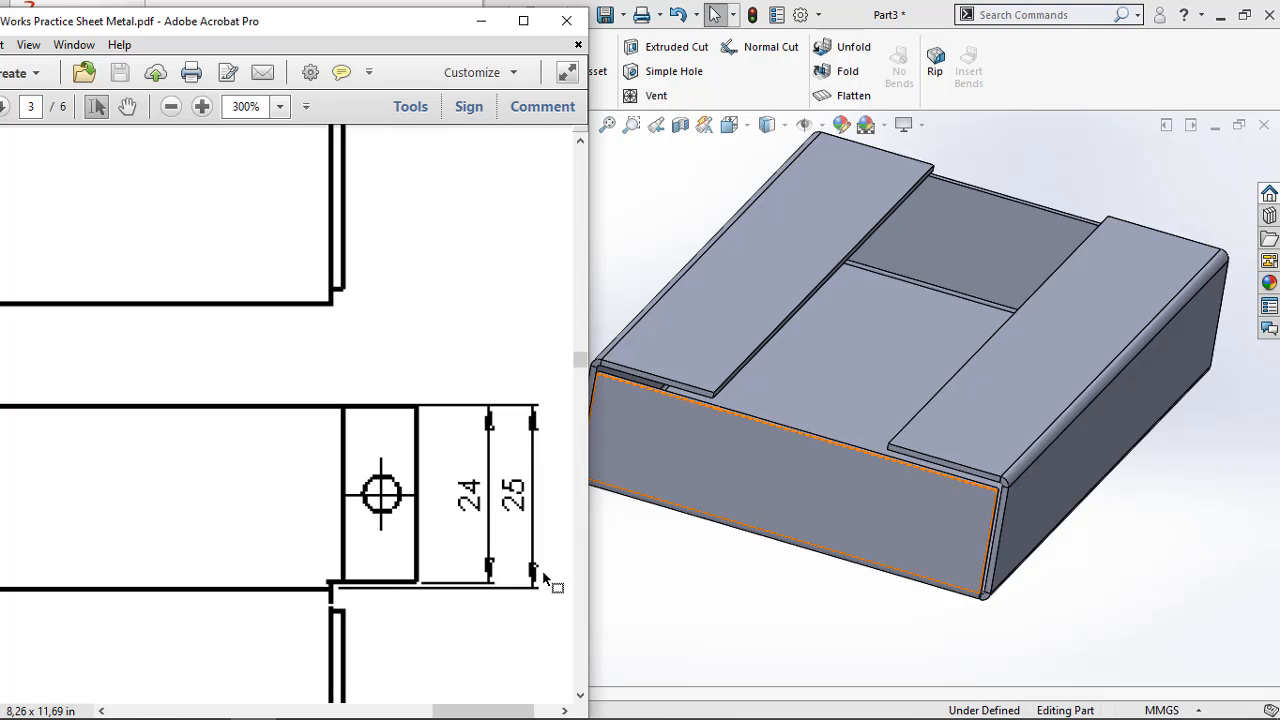
pyautogui.keyDown('ctrl'); pyautogui.scroll(-1, 543, 578); pyautogui.keyUp('ctrl')
pyautogui.keyDown('ctrl'); pyautogui.scroll(-1, 543, 578); pyautogui.keyUp('ctrl')
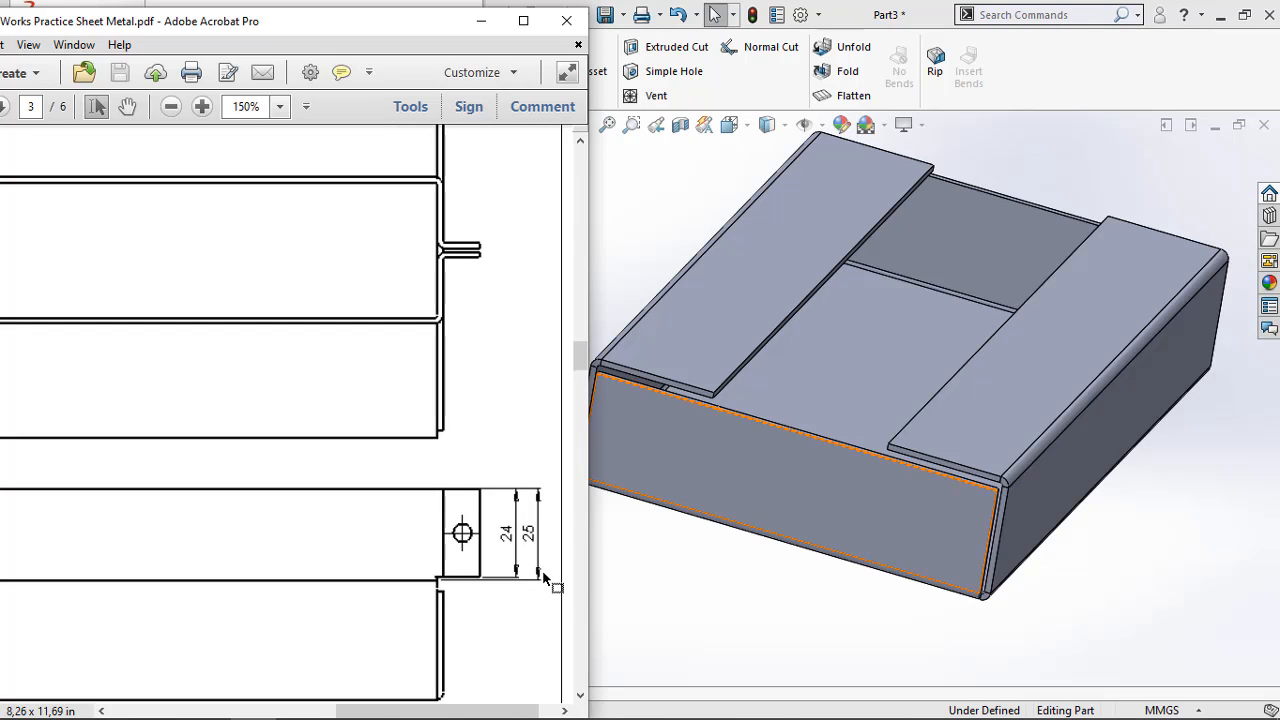
# Return to SOLIDWORKS and add 25 mm upward edge flanges along the inner edges of both inward-folded flanges
pyautogui.keyDown('ctrl'); pyautogui.scroll(-1, 542, 573); pyautogui.keyUp('ctrl')
pyautogui.click(680, 620)
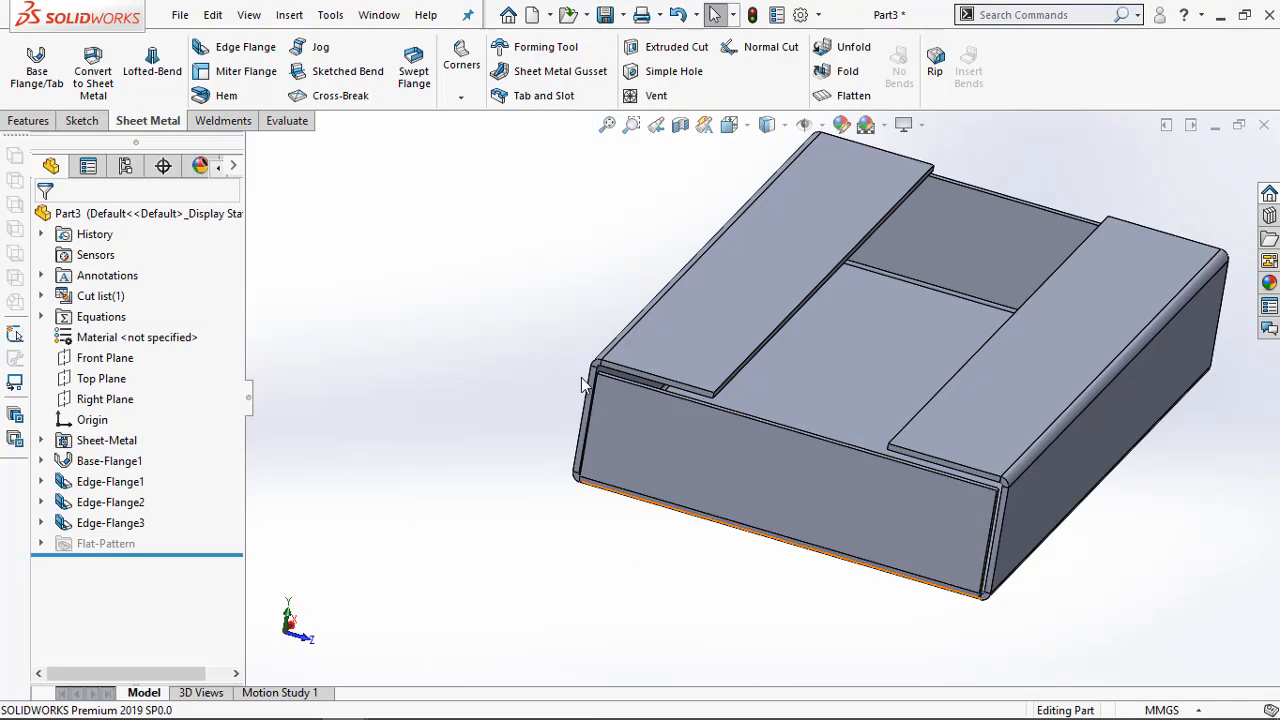
pyautogui.click(227, 58)
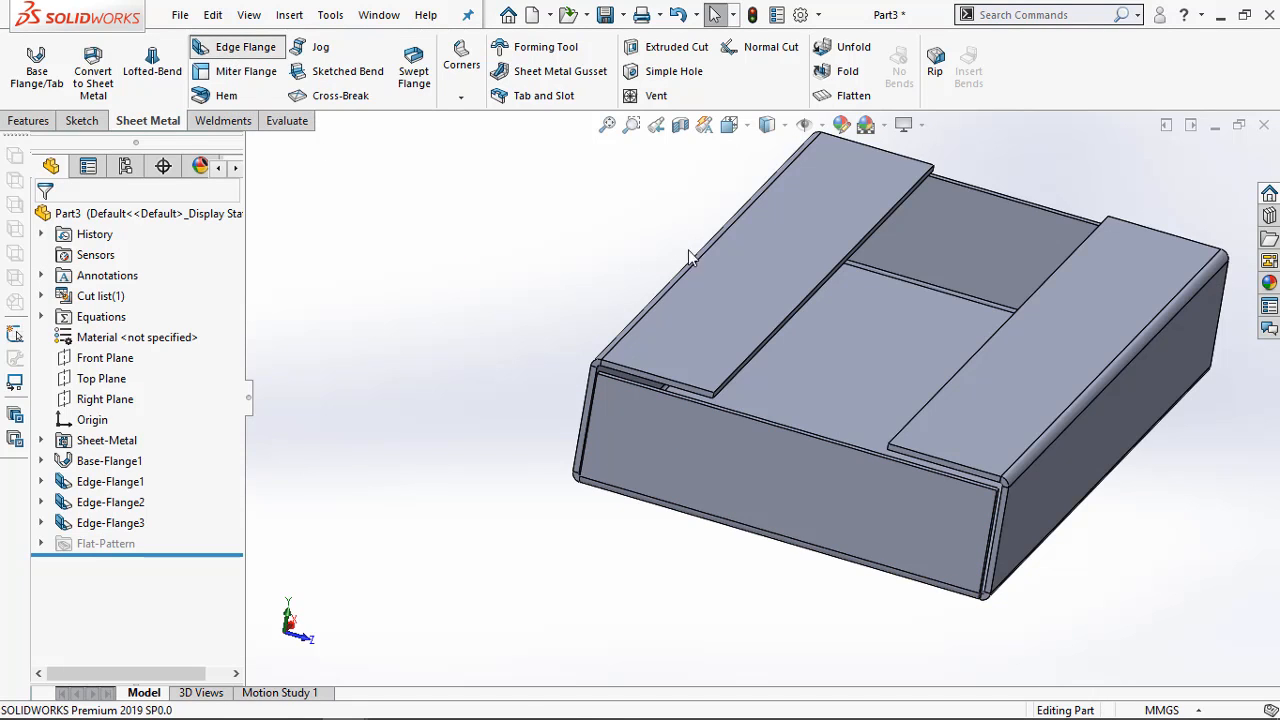
pyautogui.click(782, 324)
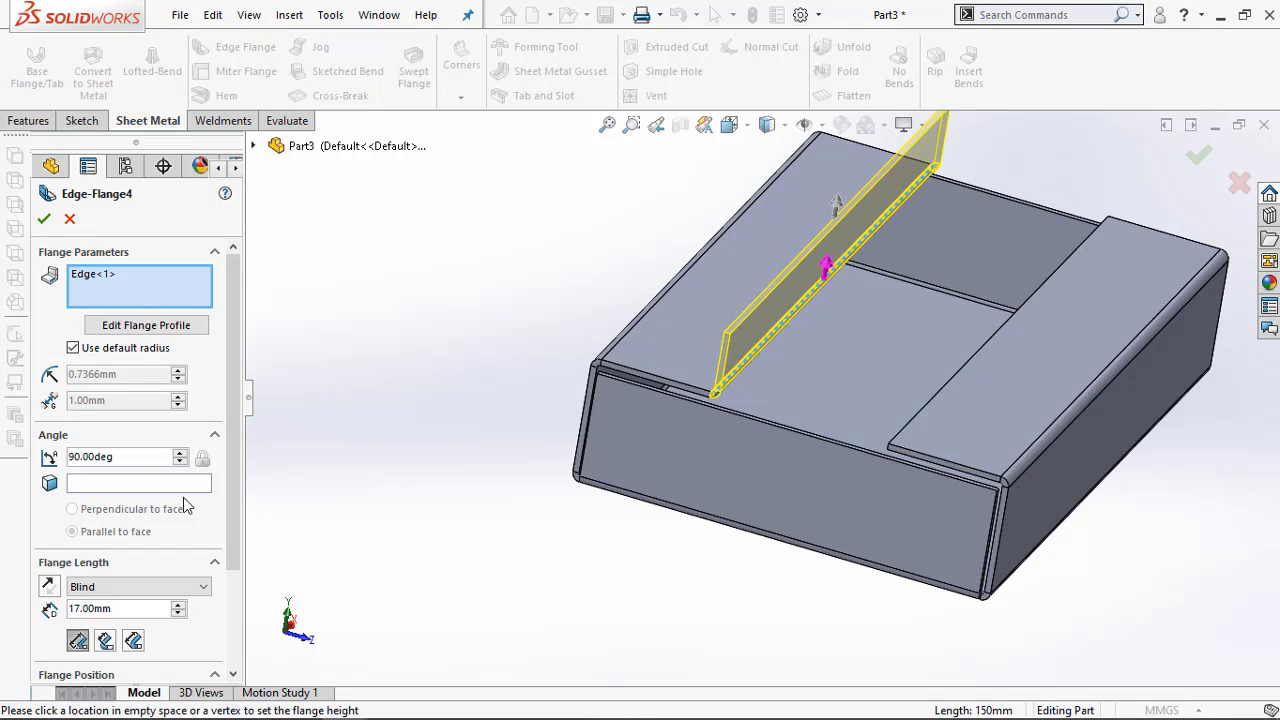
pyautogui.doubleClick(95, 609)
pyautogui.write('25')
pyautogui.press('Return')
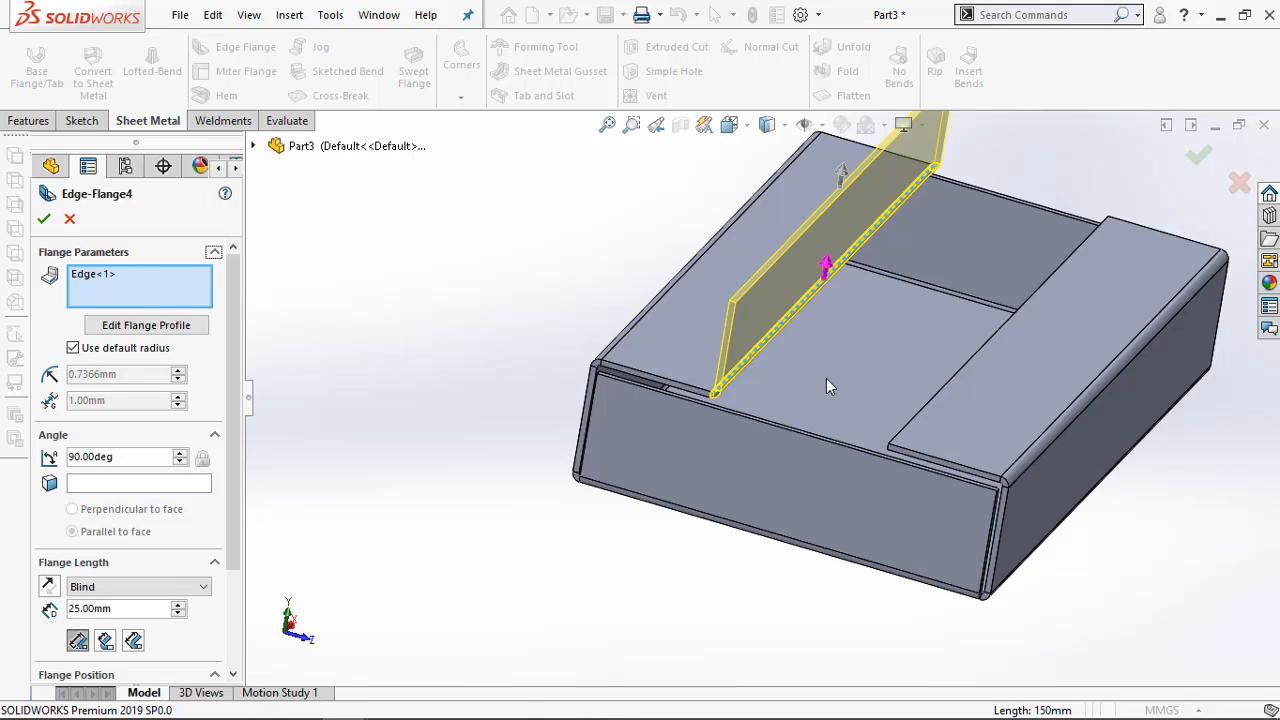
pyautogui.click(944, 385)
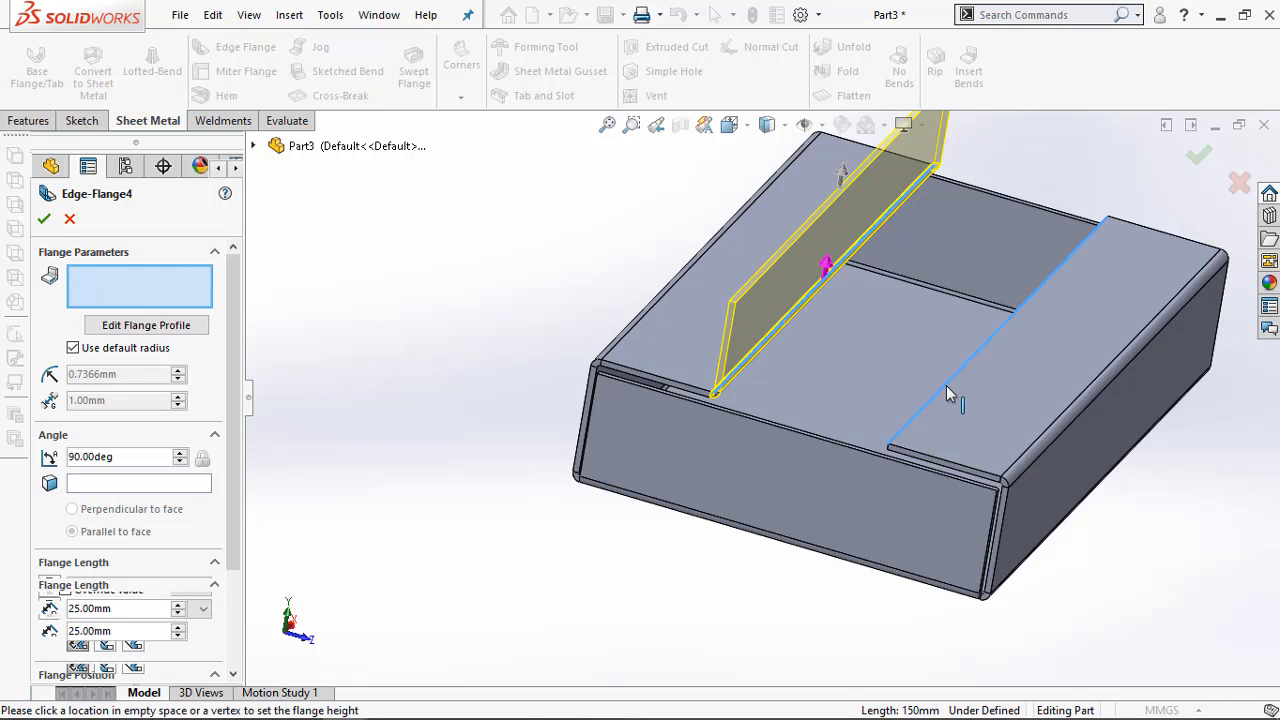
pyautogui.click(44, 218)
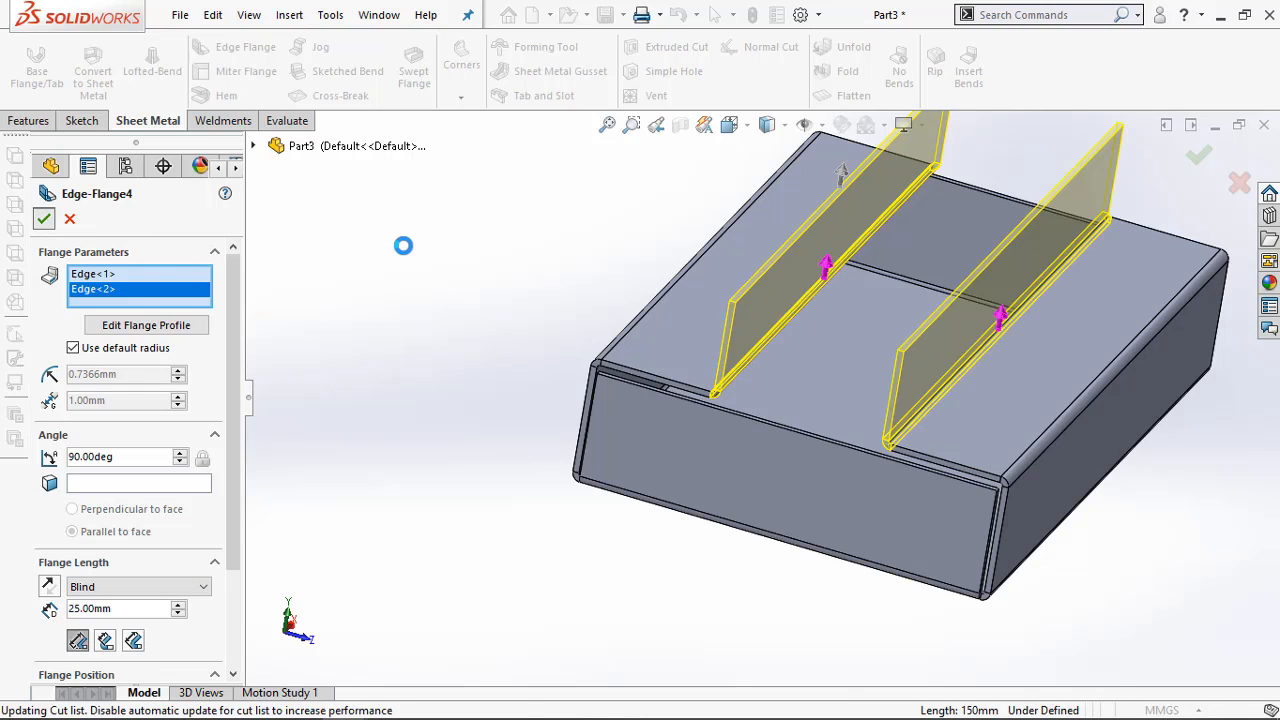
pyautogui.moveTo(632, 515); pyautogui.dragTo(833, 456, button='middle')
# Examine the end tab dimensions in the top view of the PDF in Adobe Acrobat Pro, and return to SOLIDWORKS
pyautogui.moveTo(312, 694)
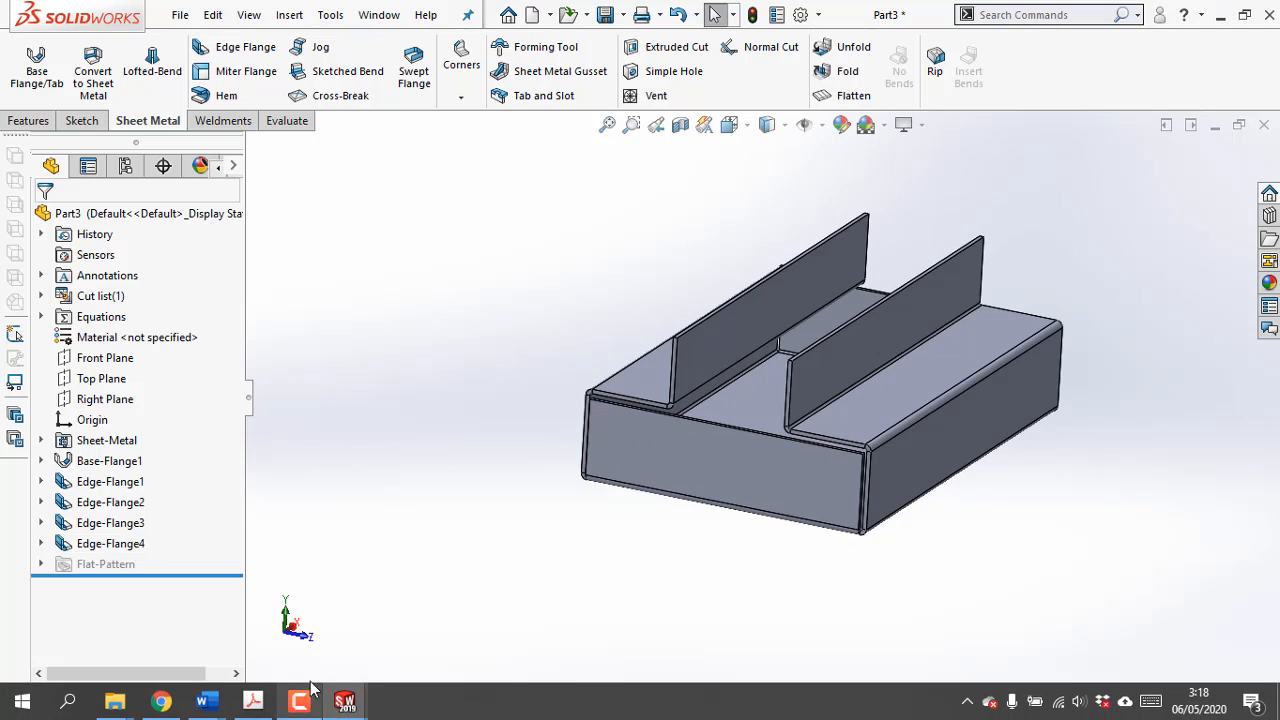
pyautogui.click(256, 703)
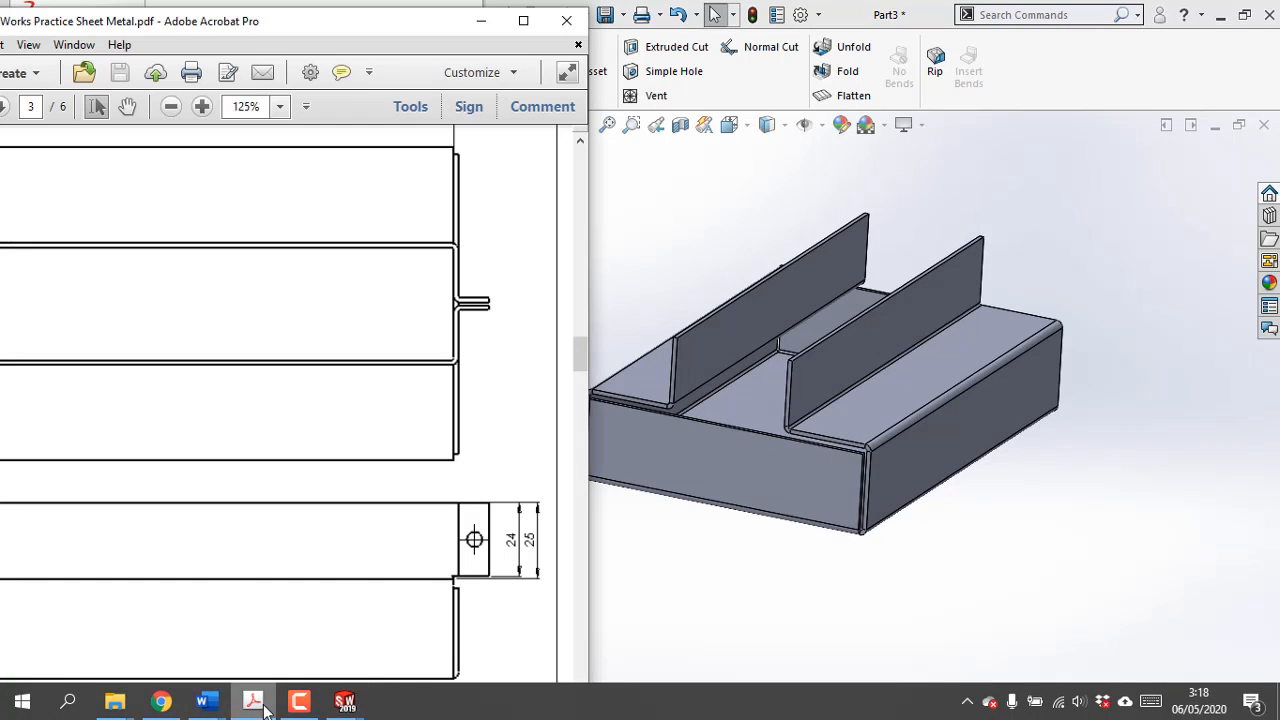
pyautogui.scroll(3, 504, 499)
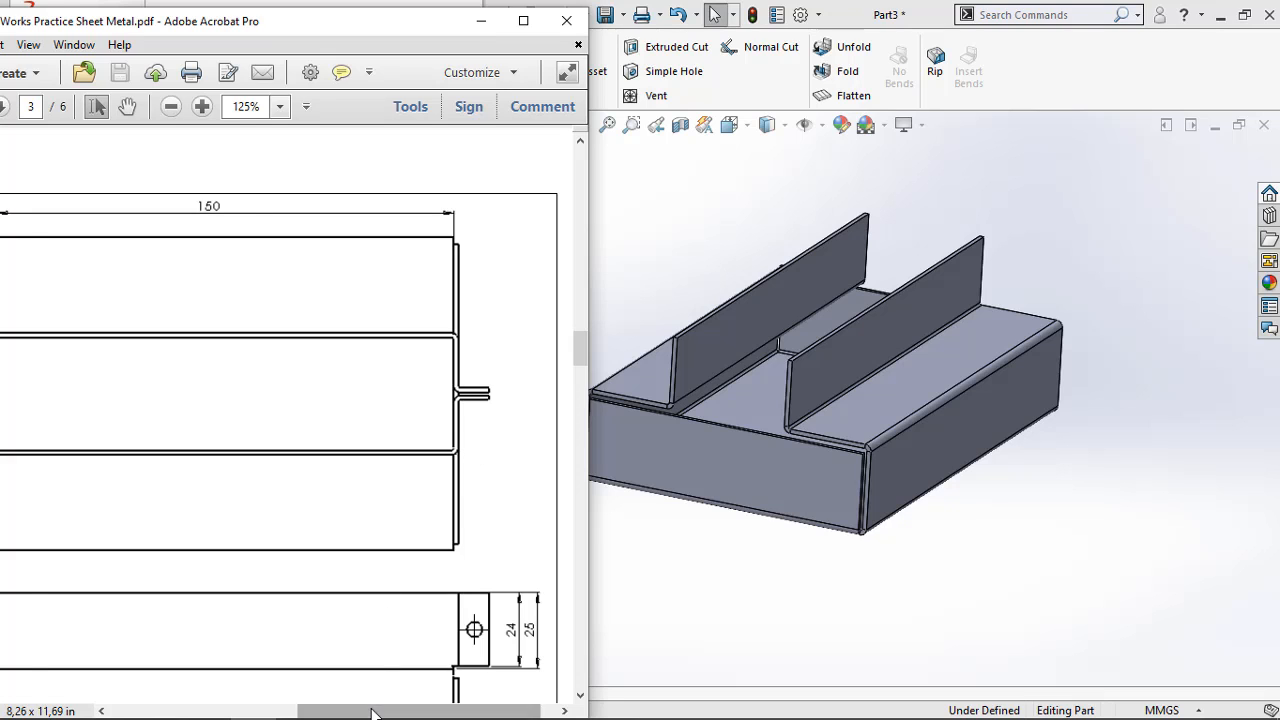
pyautogui.moveTo(420, 711); pyautogui.dragTo(330, 711)
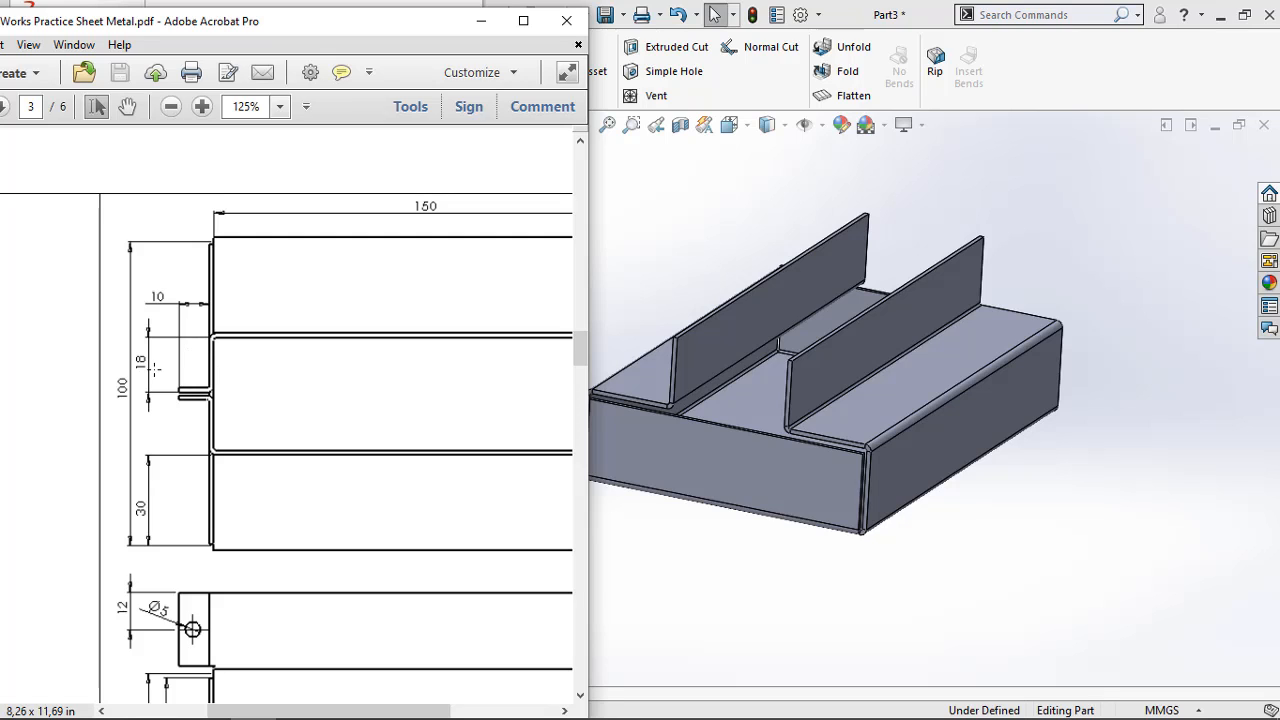
pyautogui.keyDown('ctrl'); pyautogui.scroll(2, 199, 369); pyautogui.keyUp('ctrl')
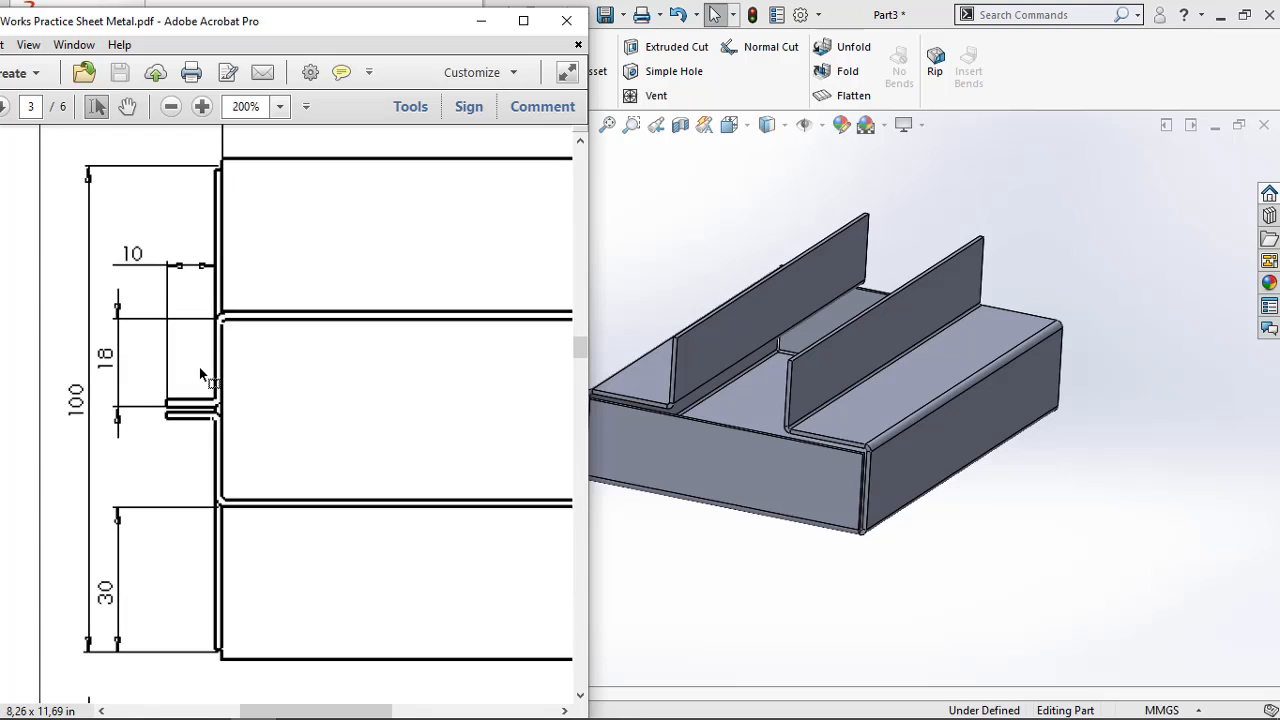
pyautogui.keyDown('ctrl'); pyautogui.scroll(-2, 118, 372); pyautogui.keyUp('ctrl')
pyautogui.click(748, 626)
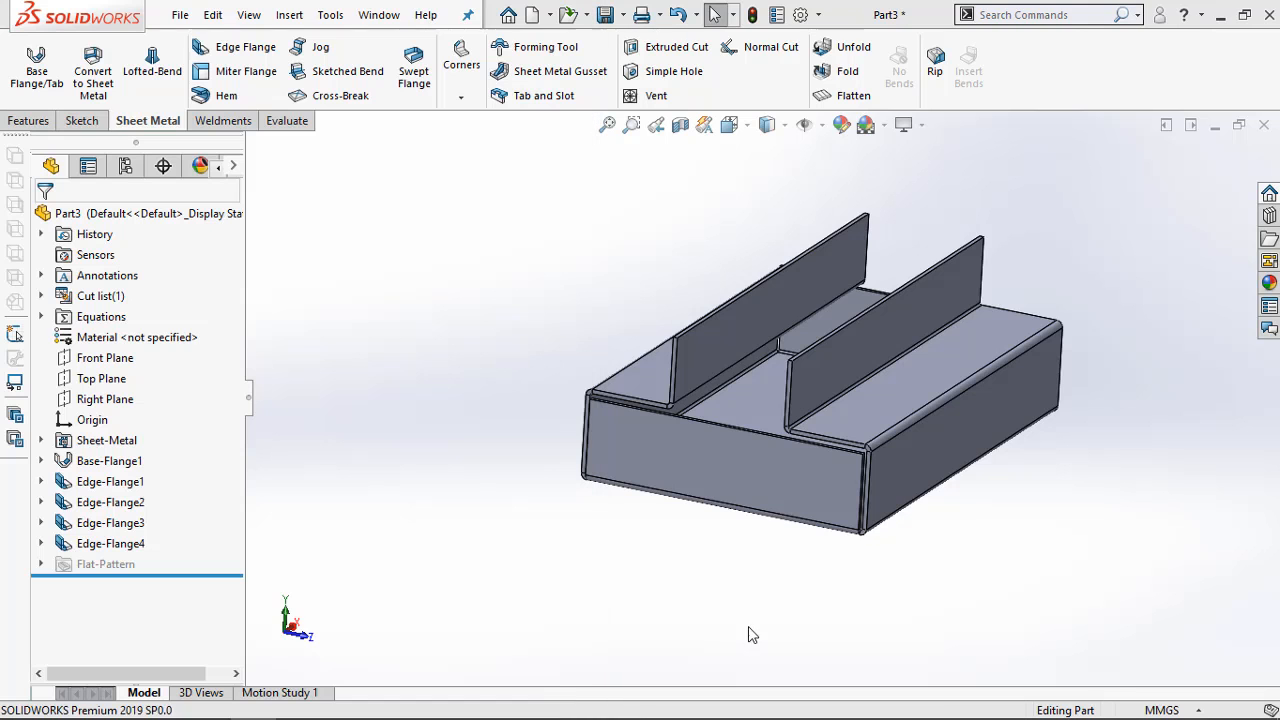
# Start an edge flange pointing inward from the vertical end edge of one upper wall, with an 18 mm flange length
pyautogui.click(232, 53)
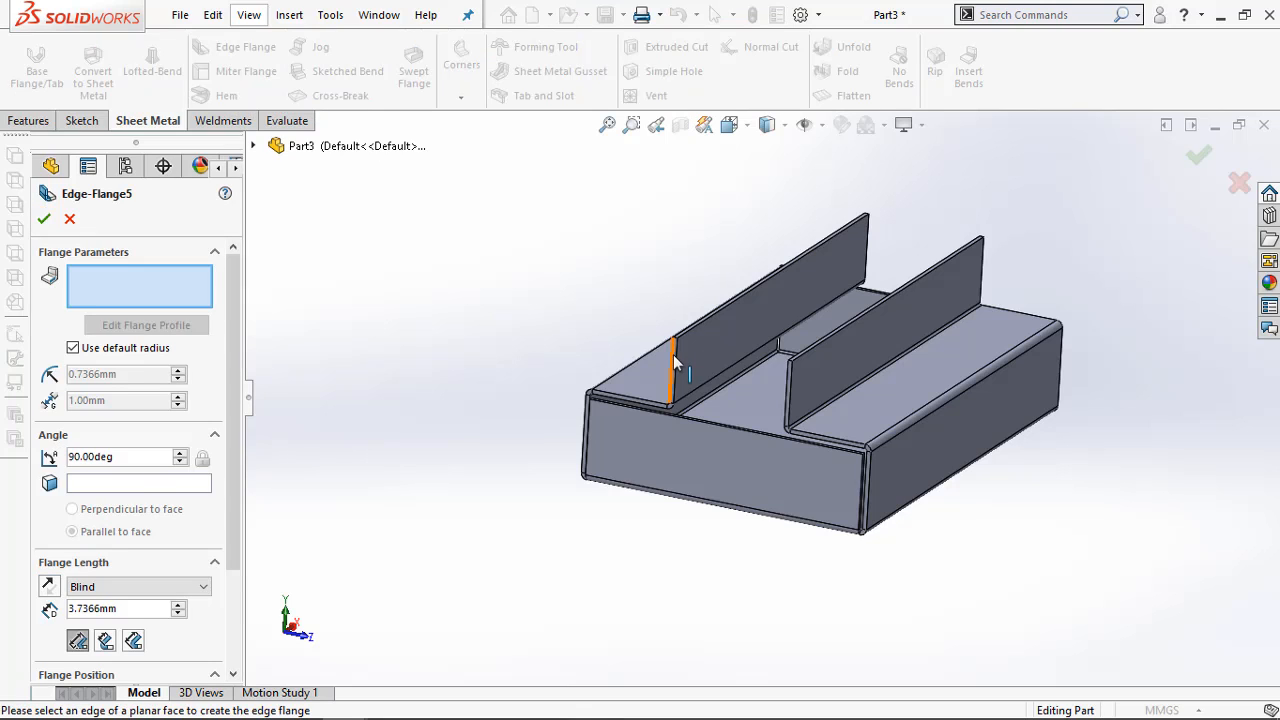
pyautogui.click(677, 372)
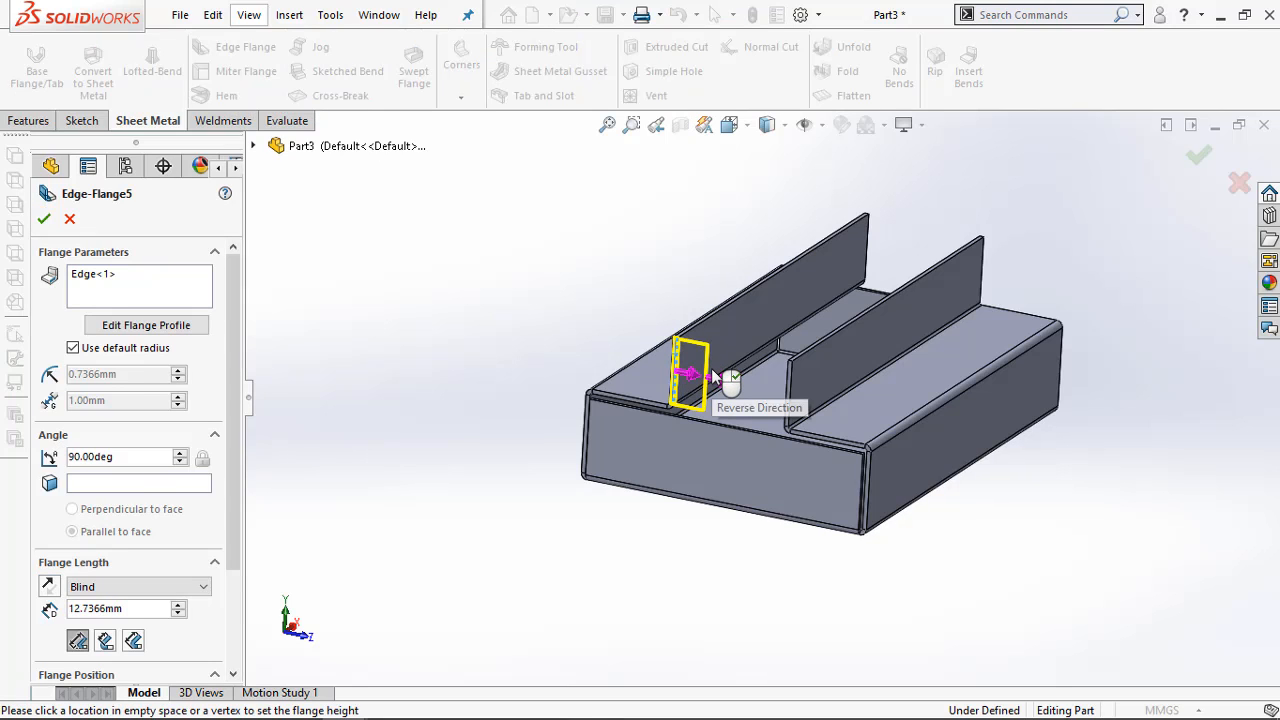
pyautogui.click(620, 360)
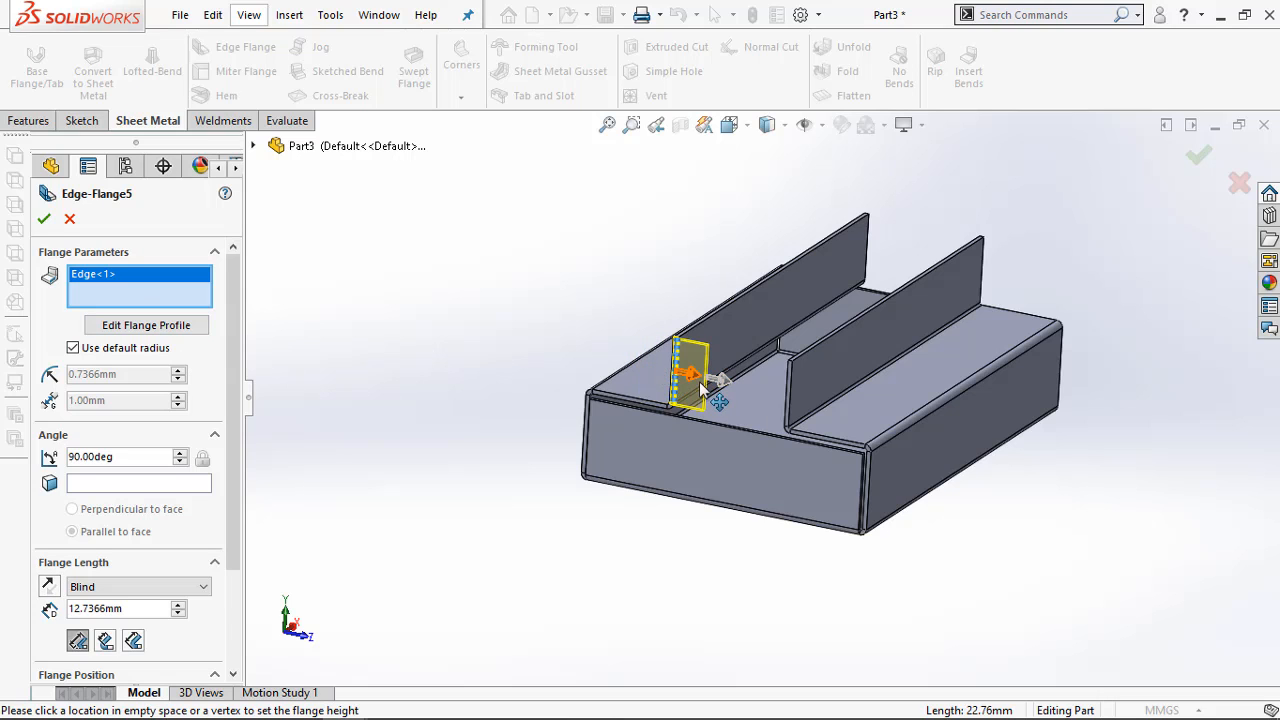
pyautogui.scroll(-3, 697, 393)
pyautogui.scroll(-4, 697, 393)
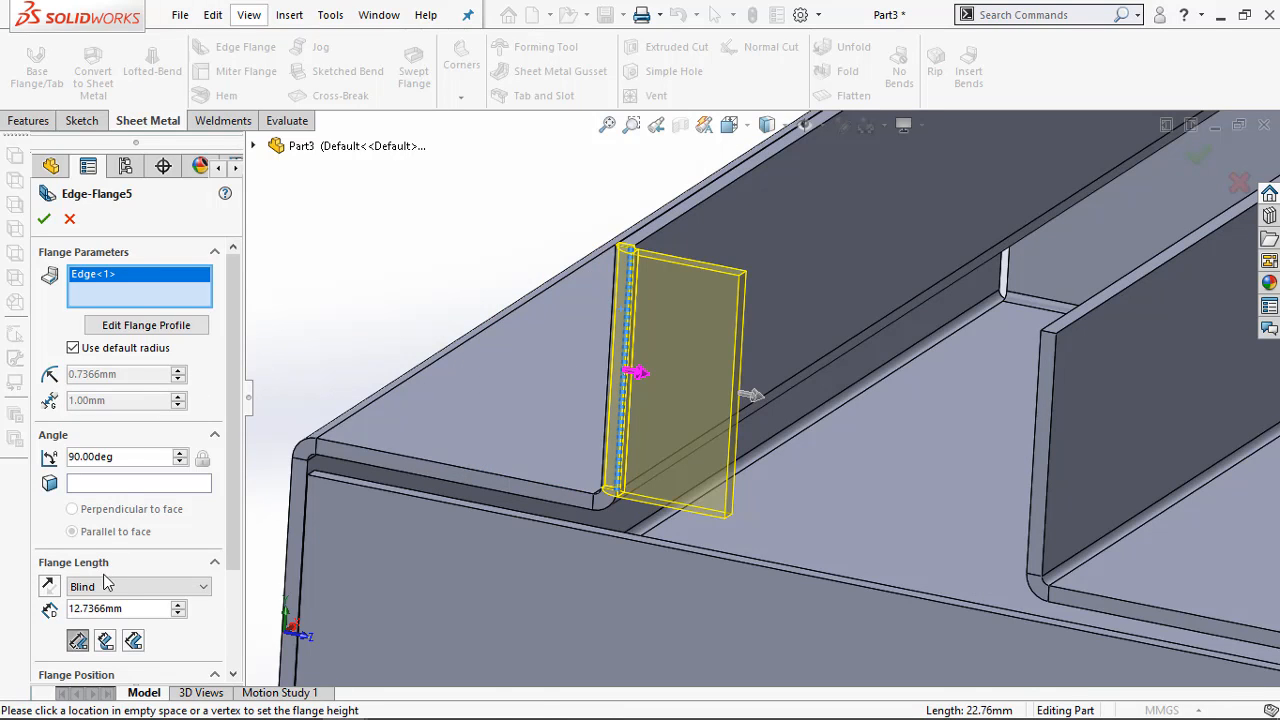
pyautogui.moveTo(141, 610); pyautogui.dragTo(74, 607)
pyautogui.write('8')
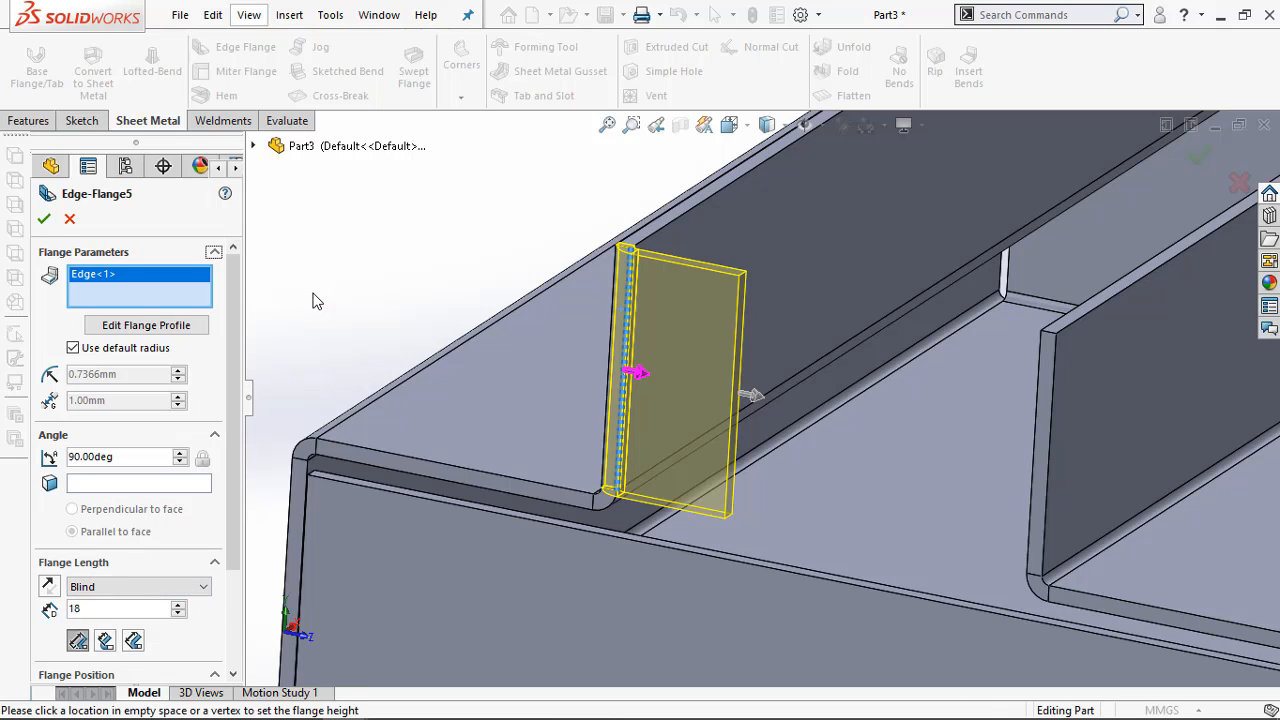
pyautogui.press('Return')
pyautogui.scroll(1, 313, 303)
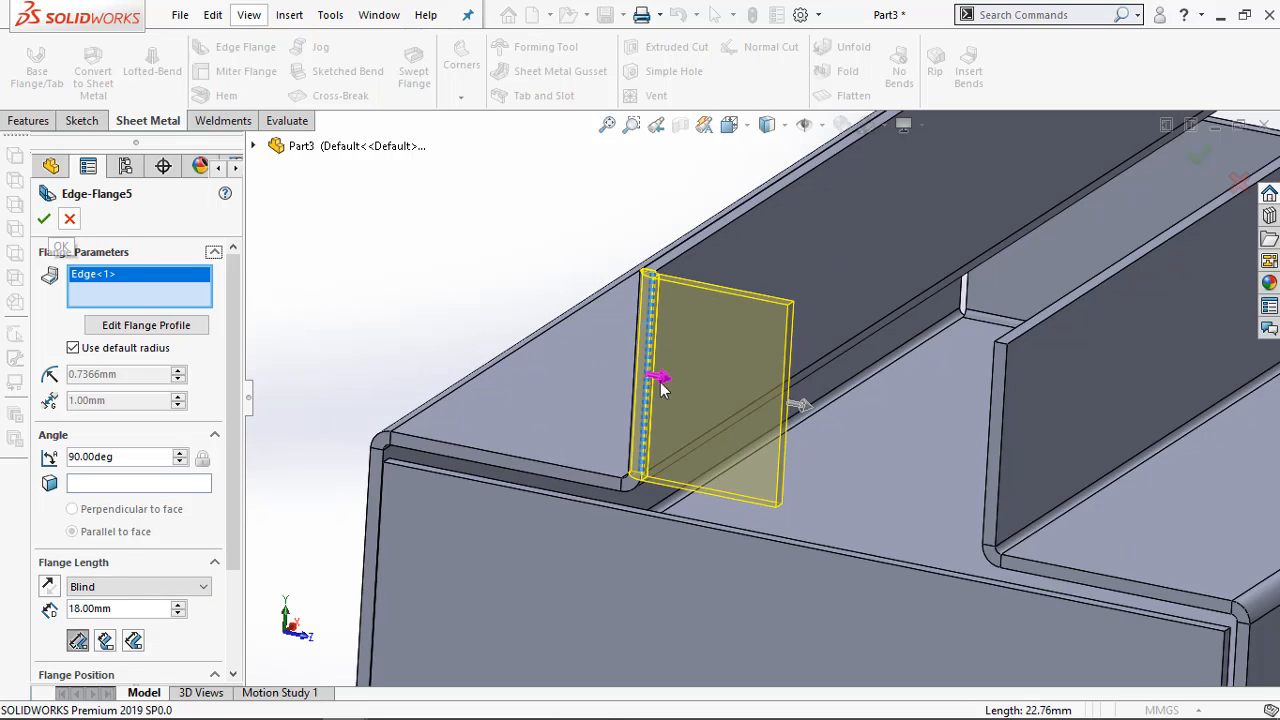
# Add the opposite upper wall's vertical edge at the same end to the edge flange and set the flange length to 18 mm
pyautogui.click(992, 422)
pyautogui.scroll(3, 920, 514)
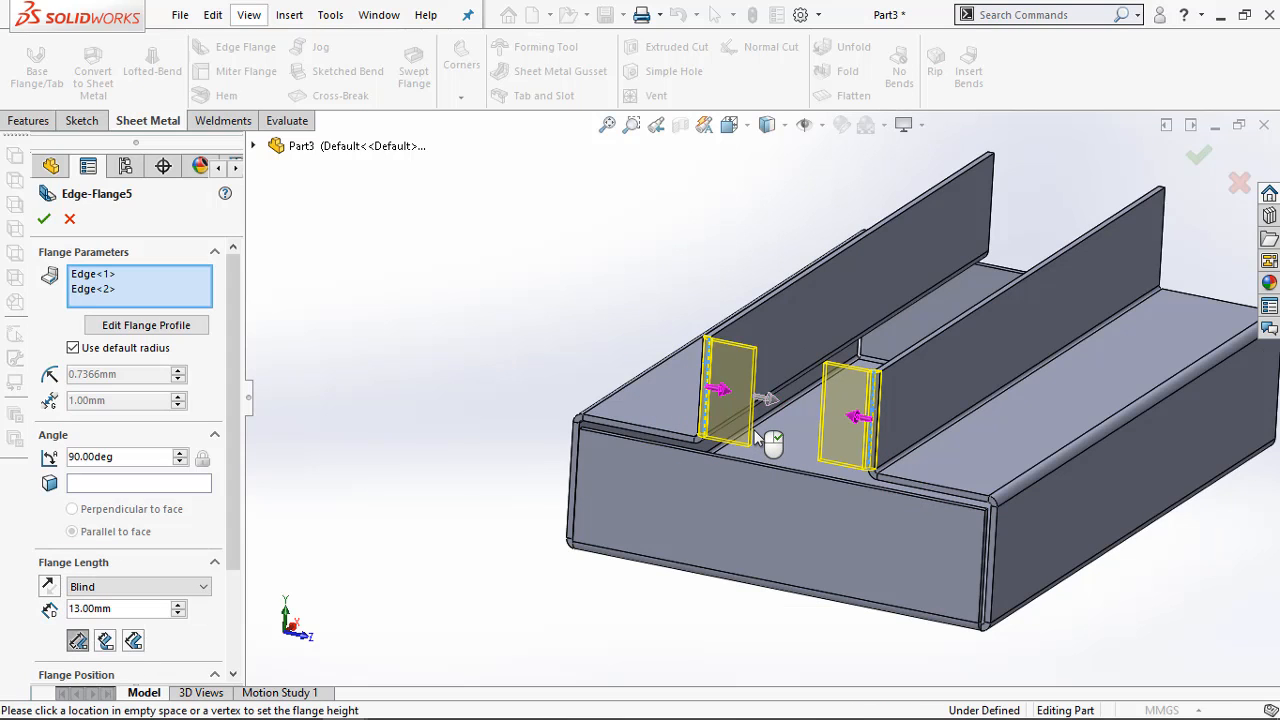
pyautogui.doubleClick(75, 617)
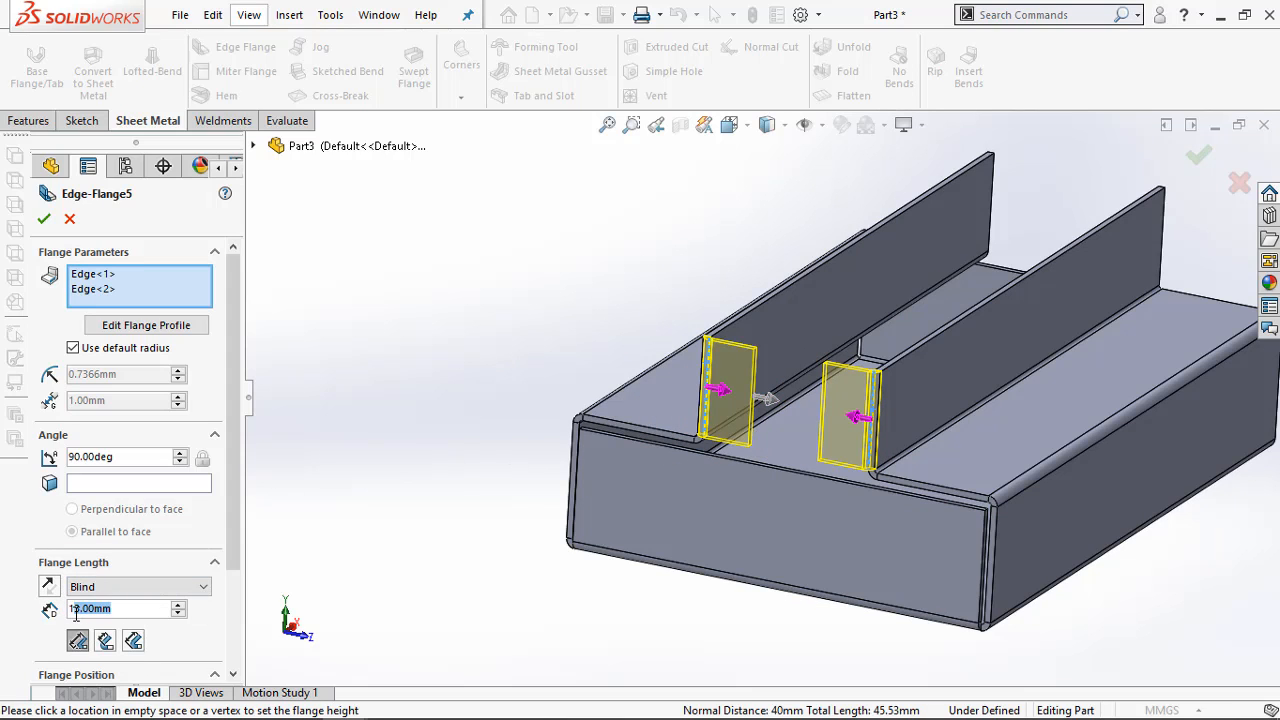
pyautogui.write('18')
pyautogui.press('Return')
pyautogui.scroll(3, 430, 457)
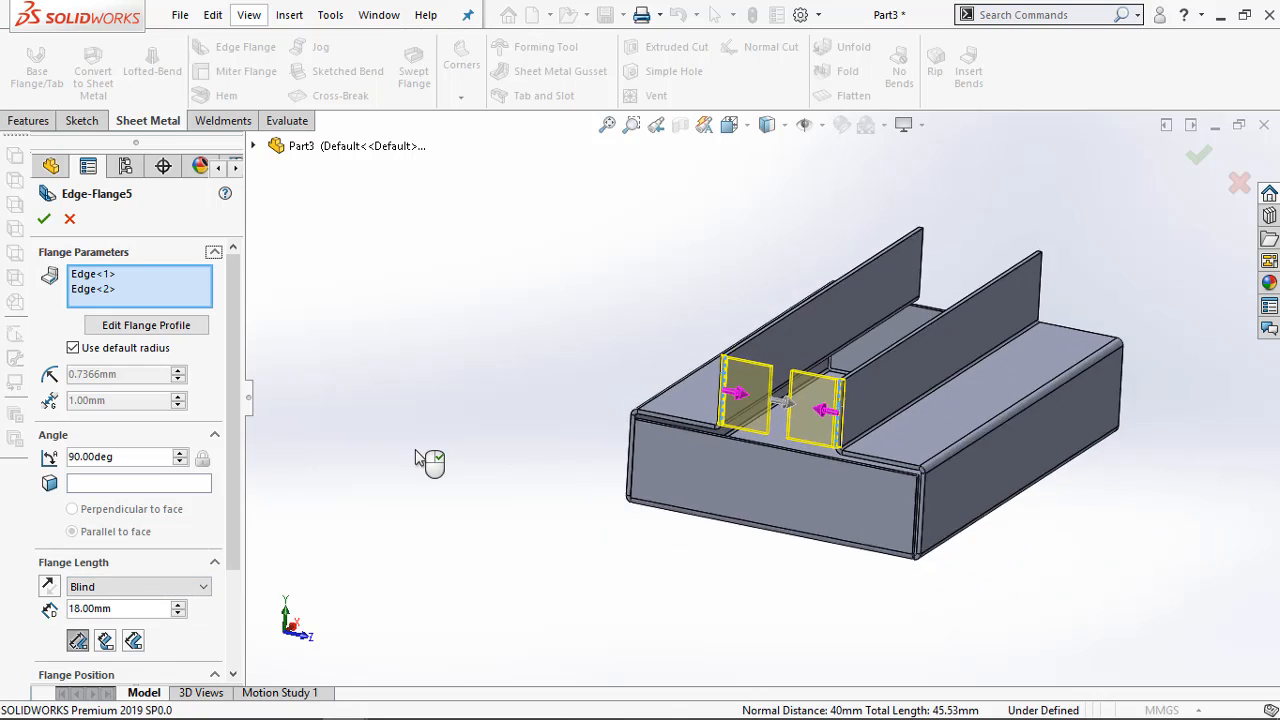
# Add both upper walls' vertical edges at the other end to the same edge flange and finish the feature
pyautogui.moveTo(1178, 508); pyautogui.dragTo(935, 612, button='middle')
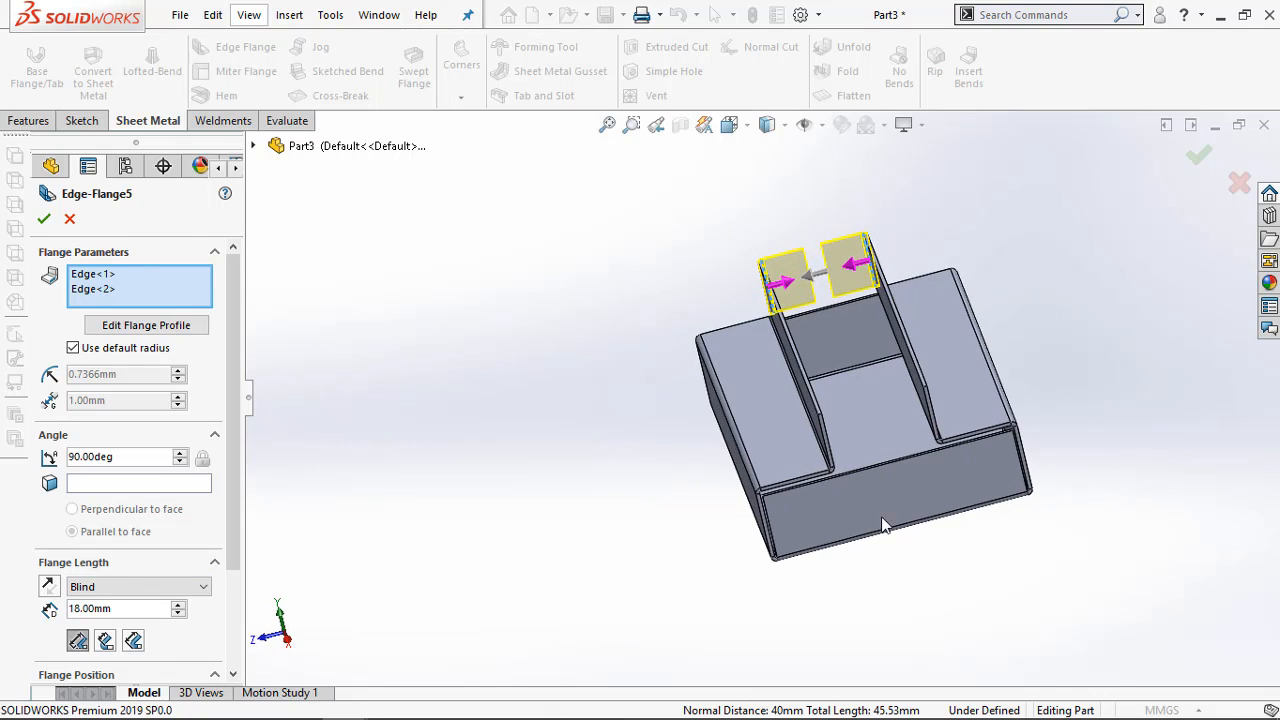
pyautogui.scroll(-3, 838, 420)
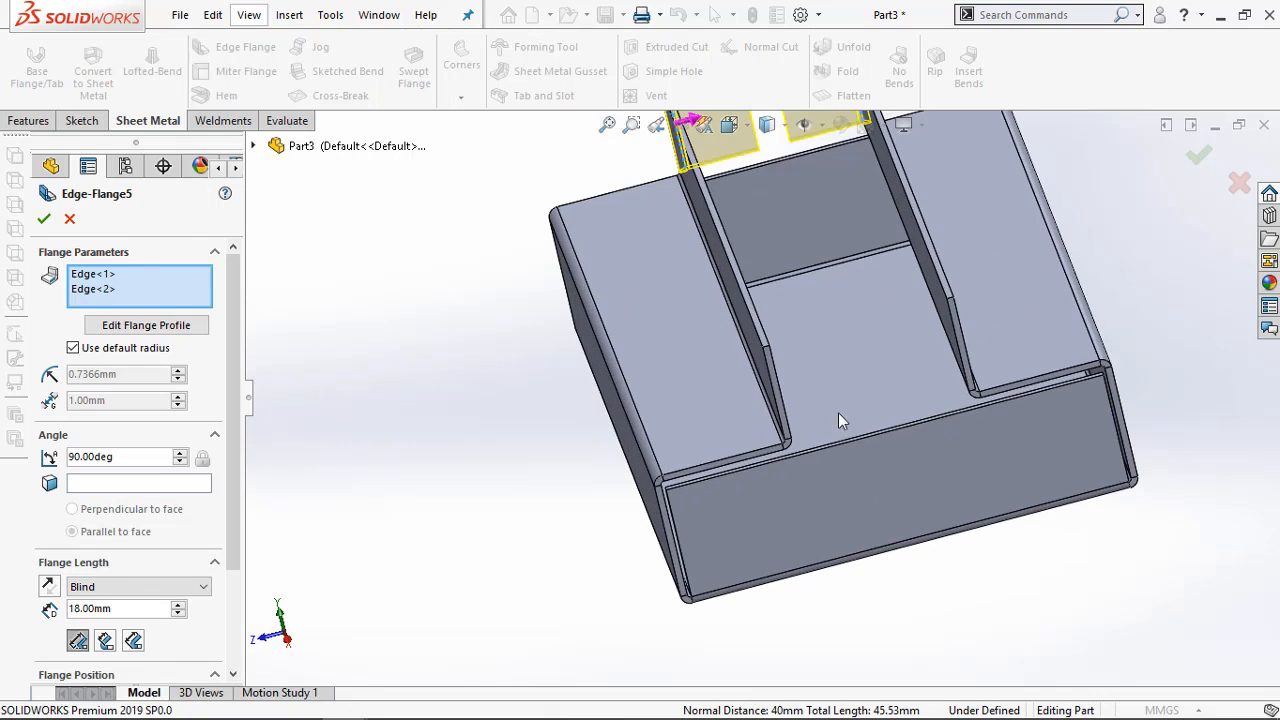
pyautogui.click(778, 378)
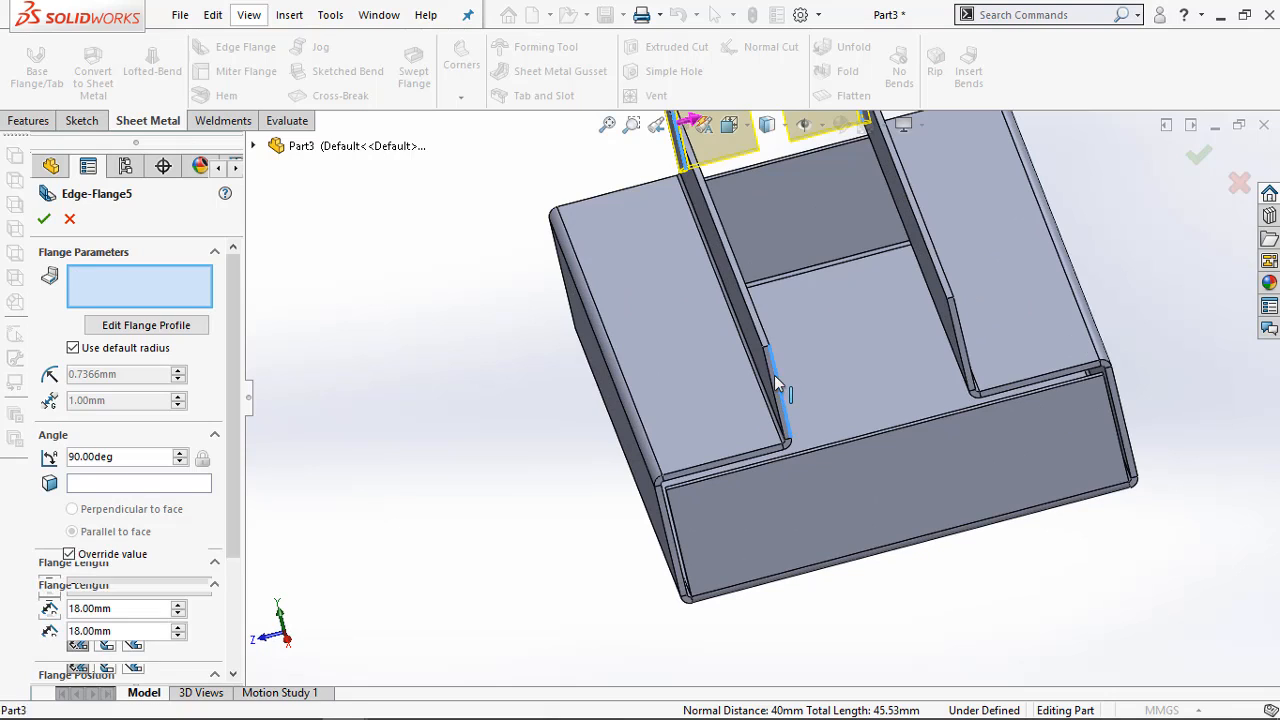
pyautogui.click(957, 346)
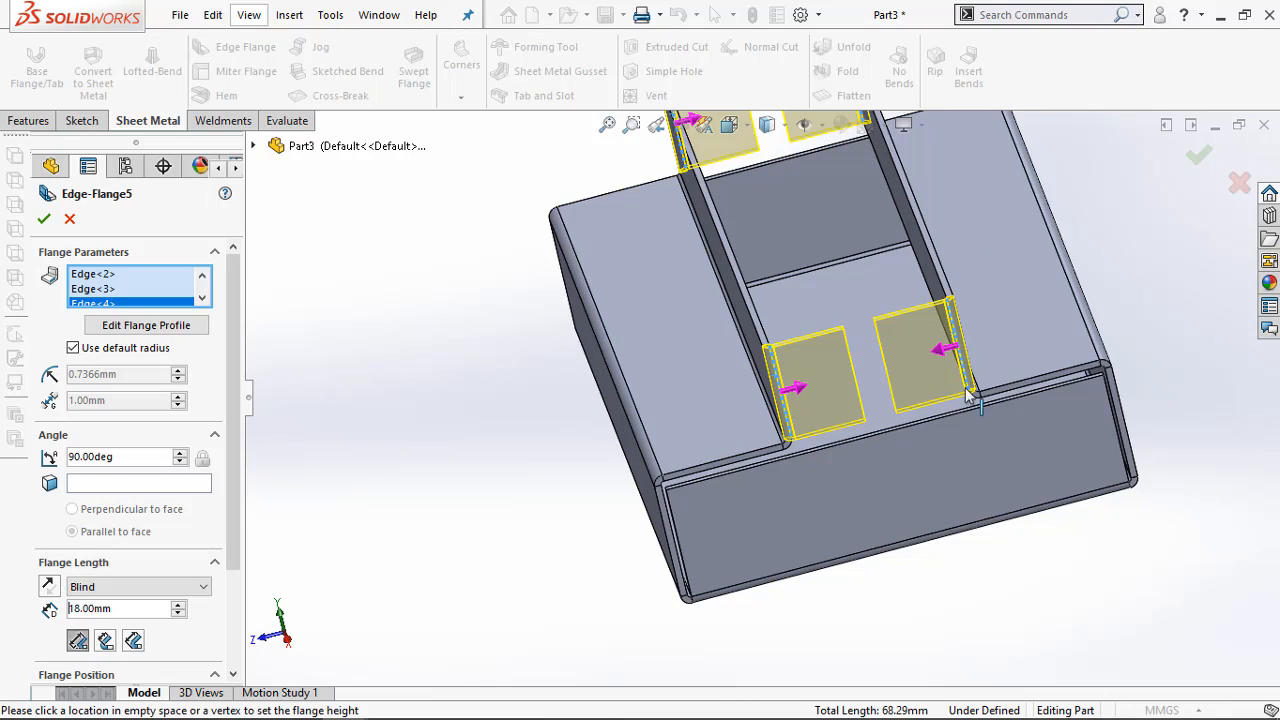
pyautogui.click(44, 218)
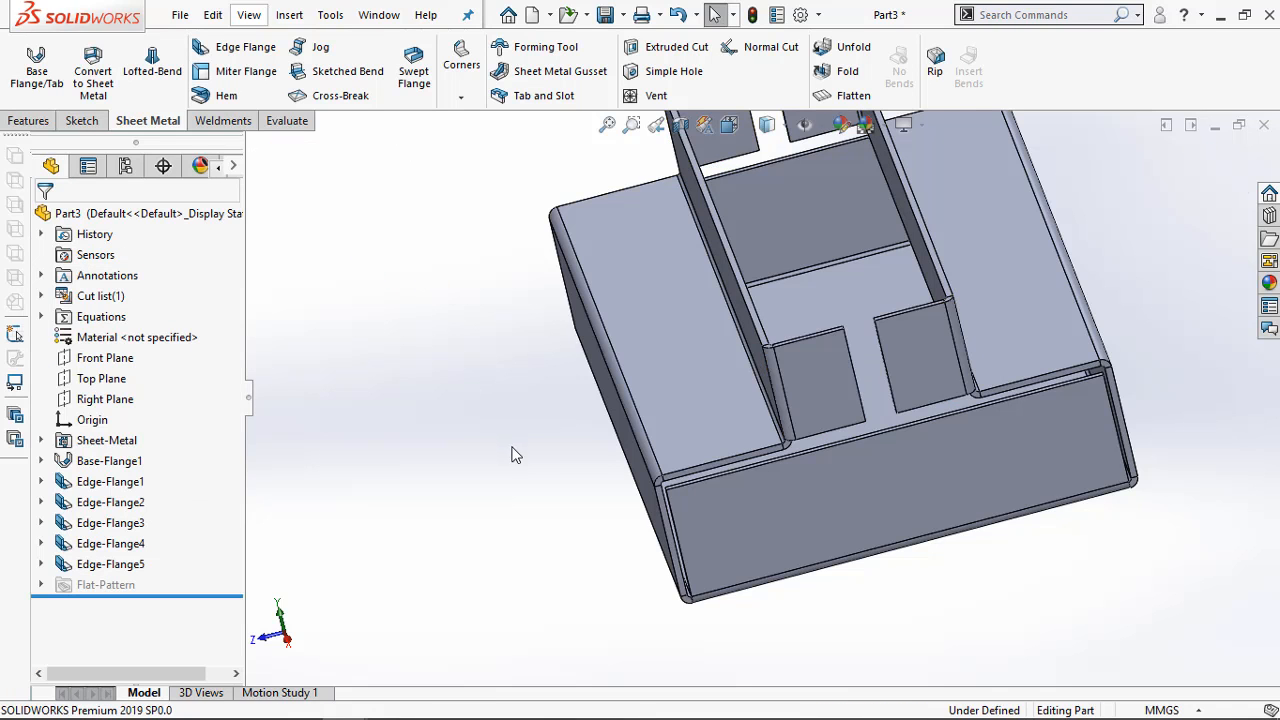
# Inspect the gap between the facing end flanges and compare it with the top view of the PDF in Adobe Acrobat Pro
pyautogui.moveTo(514, 451); pyautogui.dragTo(588, 296, button='middle')
pyautogui.scroll(3, 614, 455)
pyautogui.moveTo(619, 374); pyautogui.dragTo(690, 506, button='middle')
pyautogui.scroll(5, 652, 358)
pyautogui.moveTo(300, 712)
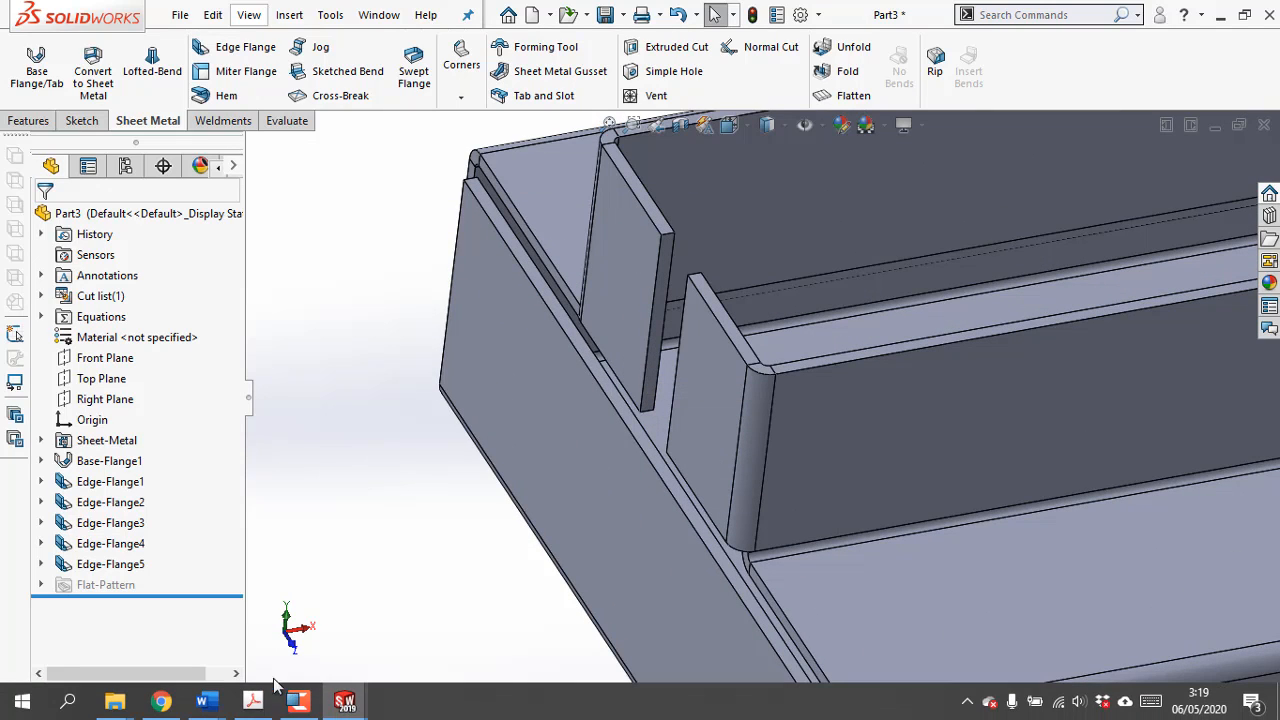
pyautogui.click(253, 702)
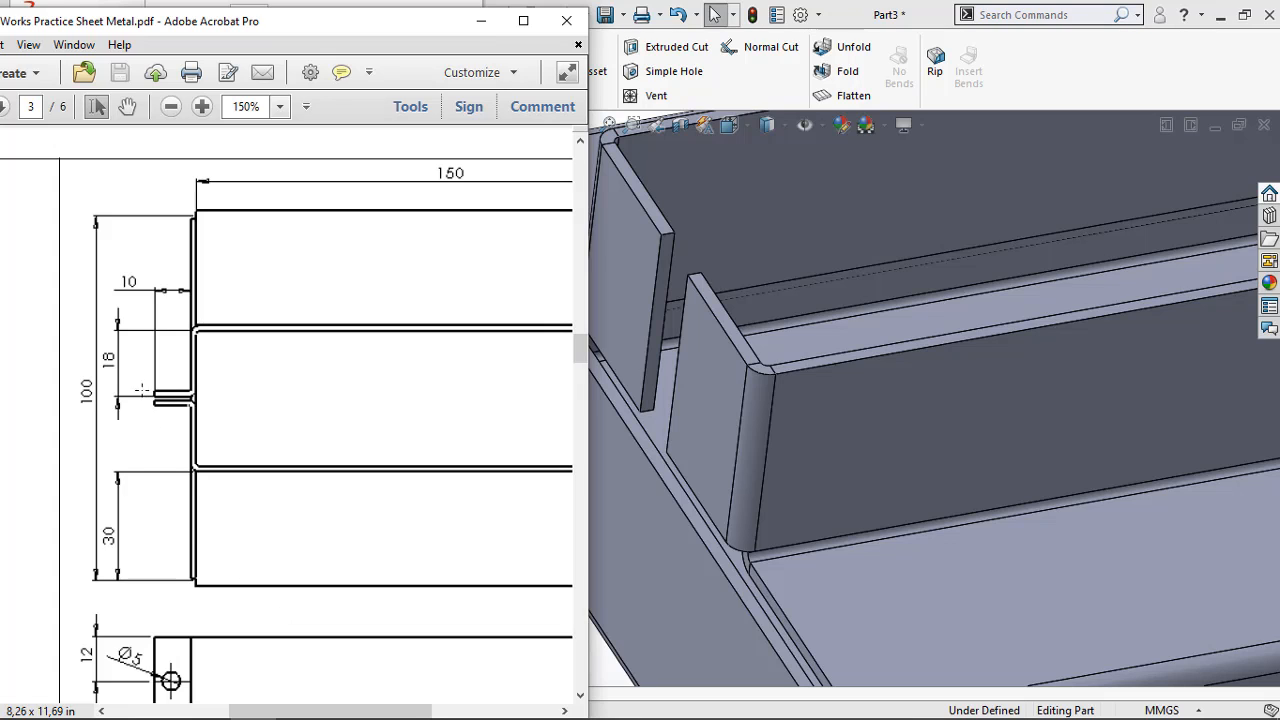
pyautogui.moveTo(716, 378); pyautogui.dragTo(713, 450, button='middle')
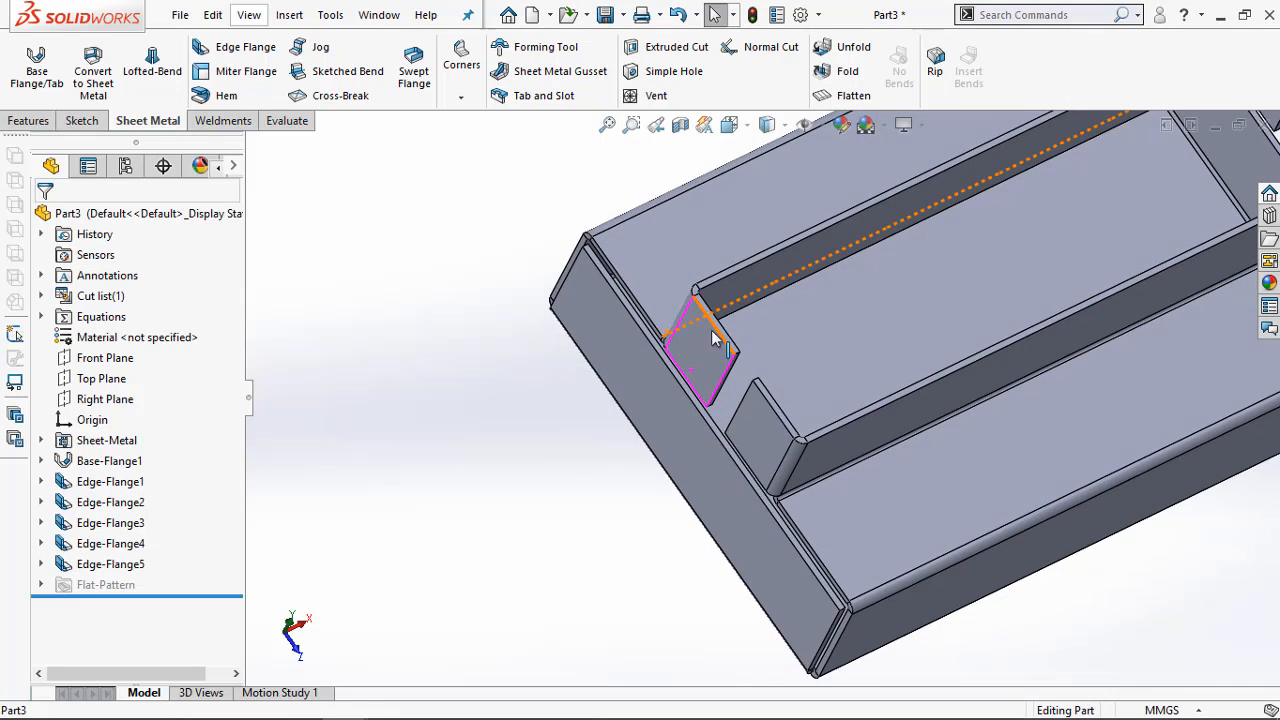
# Start an edge flange pointing outward from the free vertical edge of one inward end flange, with the Material Inside flange position
pyautogui.scroll(-2, 712, 332)
pyautogui.click(228, 47)
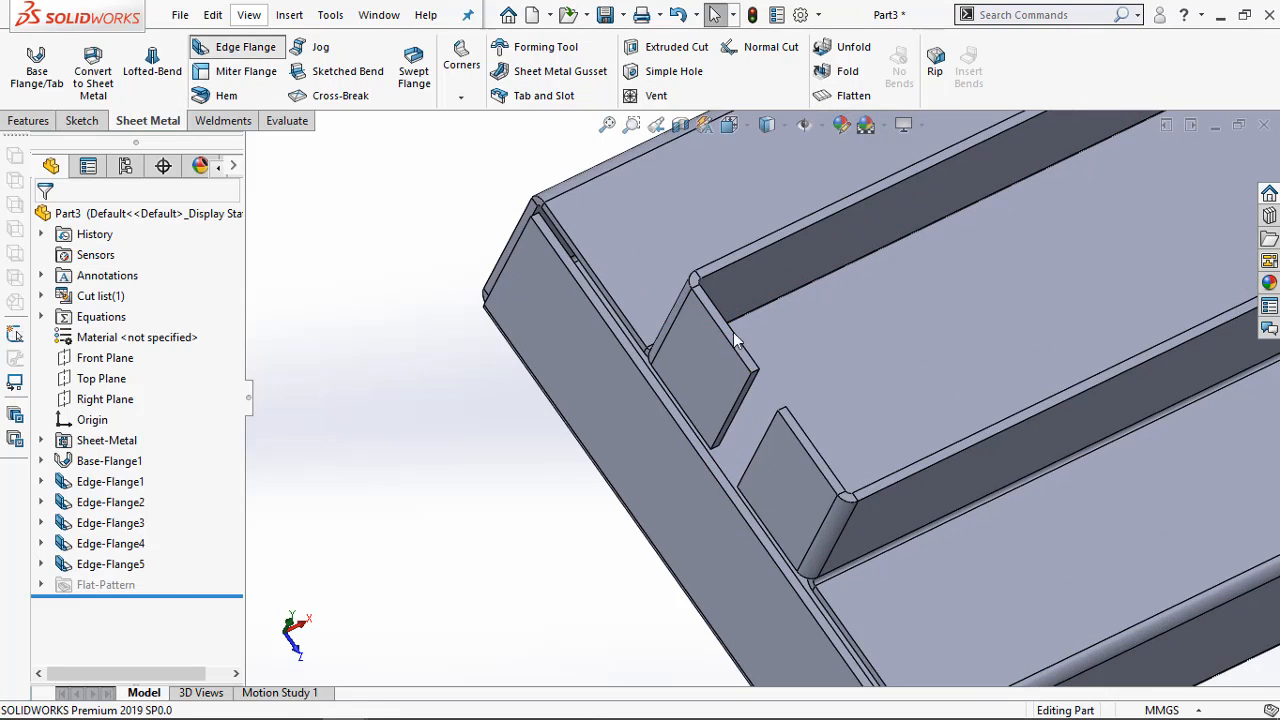
pyautogui.click(747, 384)
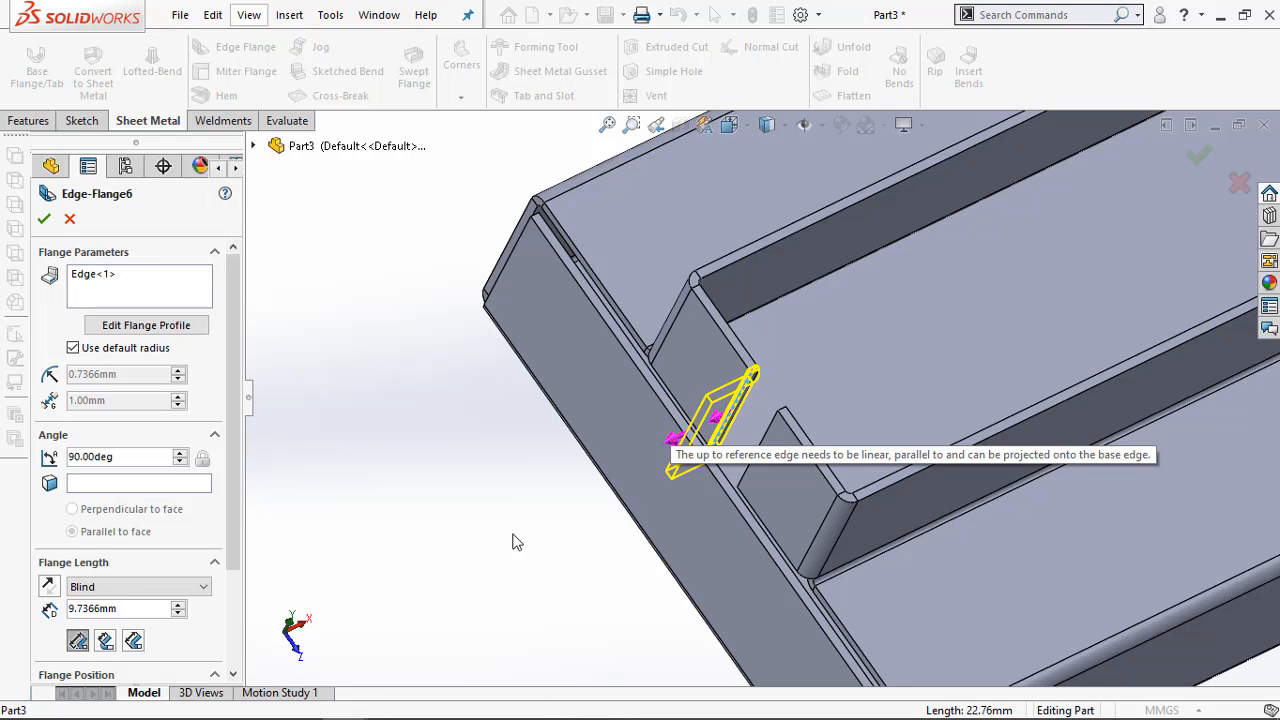
pyautogui.moveTo(234, 447); pyautogui.dragTo(236, 522)
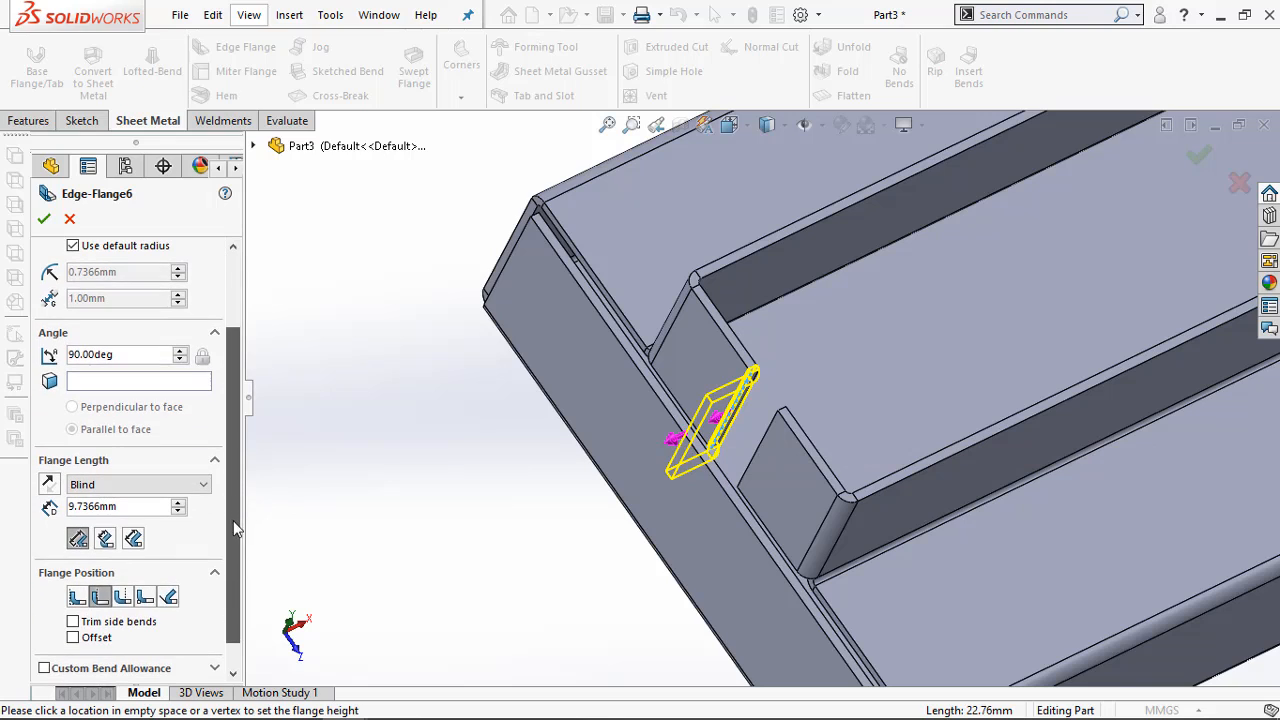
pyautogui.click(77, 598)
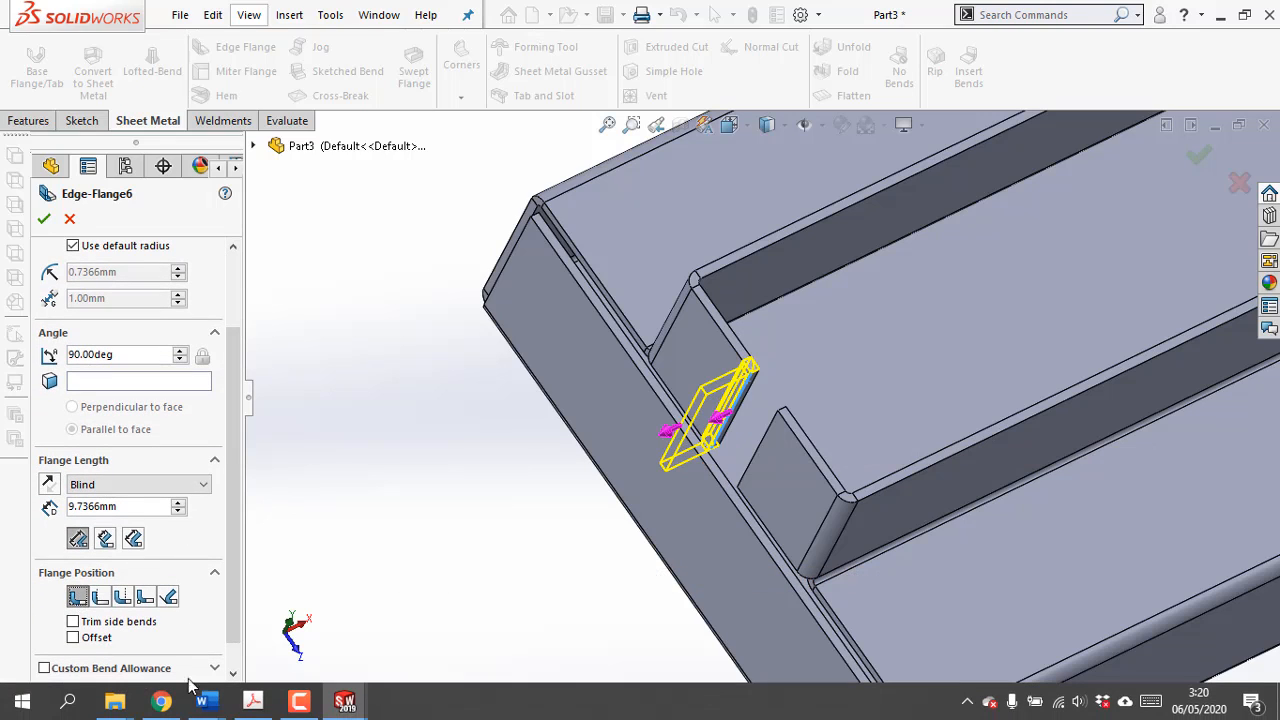
# Check the tab length in the PDF in Adobe Acrobat Pro and set the edge flange length to 10 mm in SOLIDWORKS
pyautogui.click(253, 702)
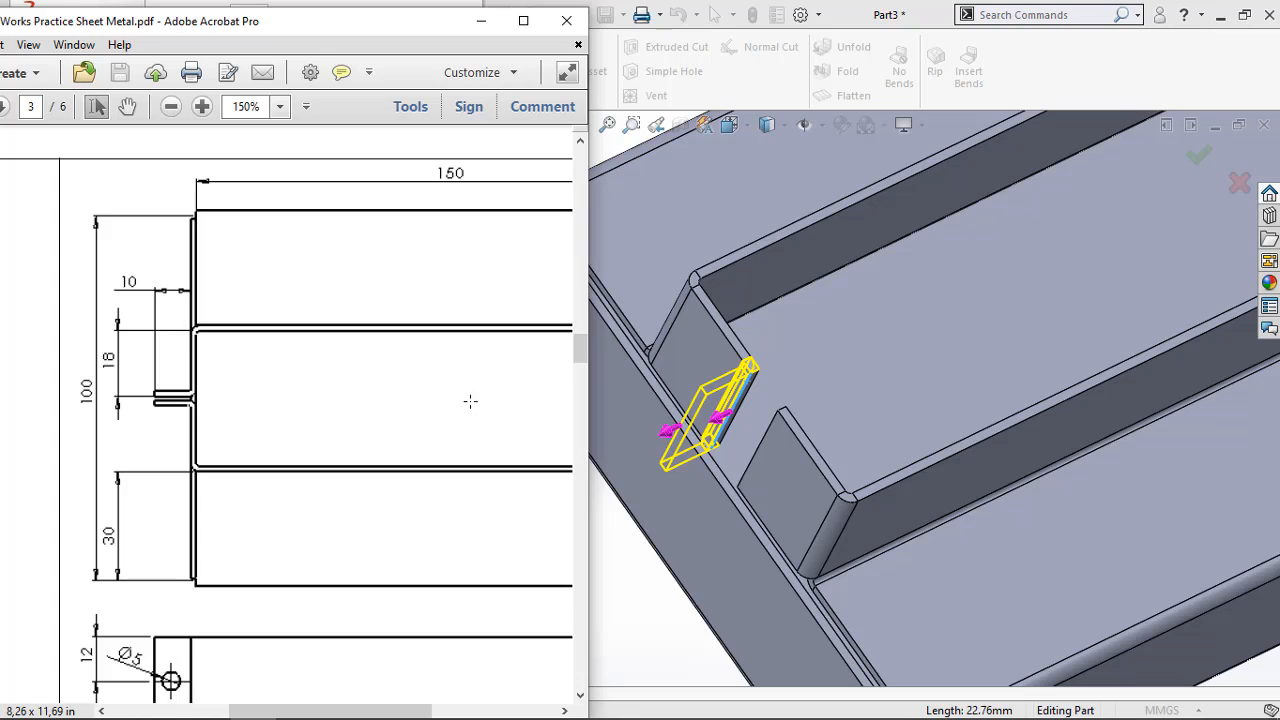
pyautogui.click(590, 598)
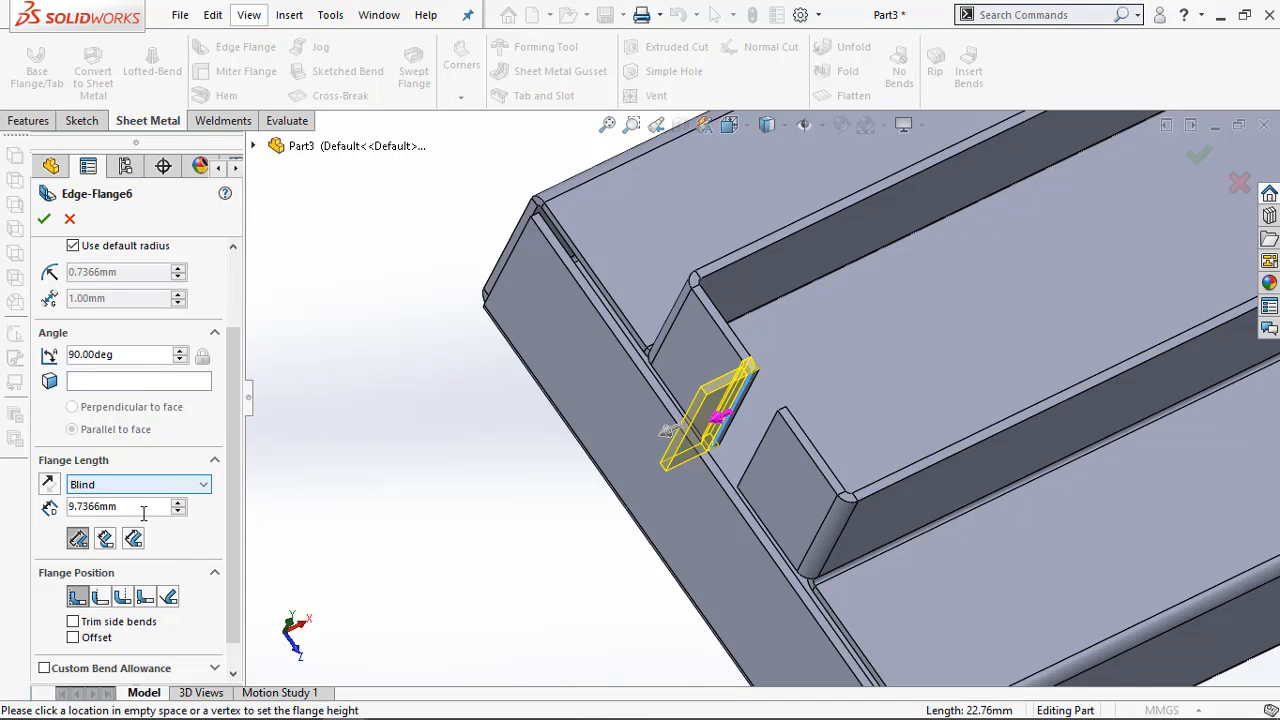
pyautogui.moveTo(138, 512); pyautogui.dragTo(58, 511)
pyautogui.write('10')
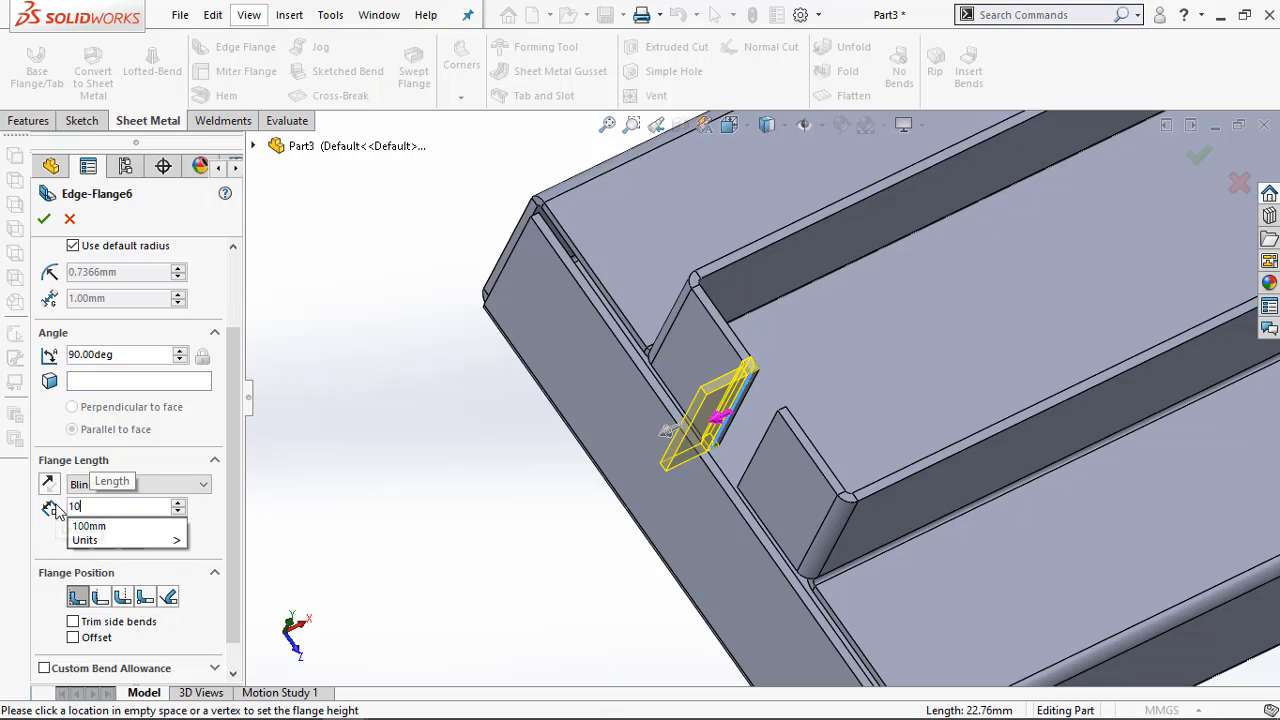
pyautogui.press('Return')
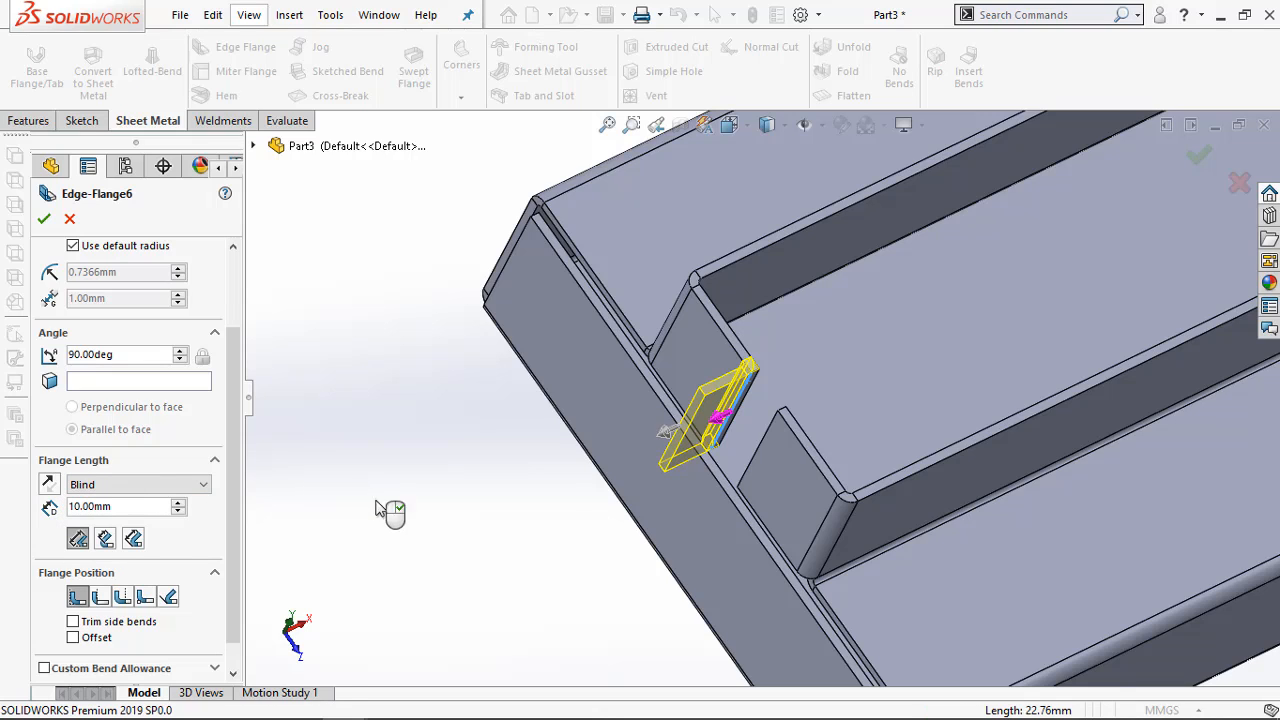
# Add the facing end flange's vertical edge and both matching edges at the other end to the edge flange and finish the feature
pyautogui.click(767, 432)
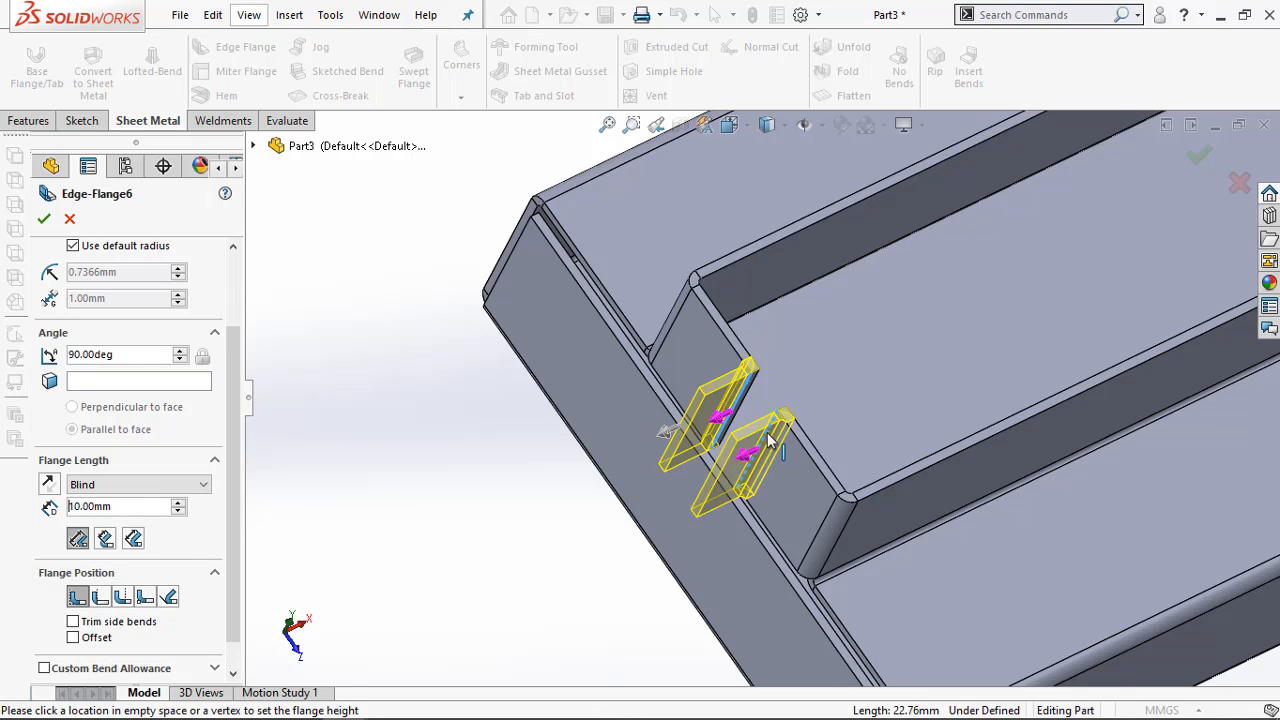
pyautogui.scroll(5, 608, 508)
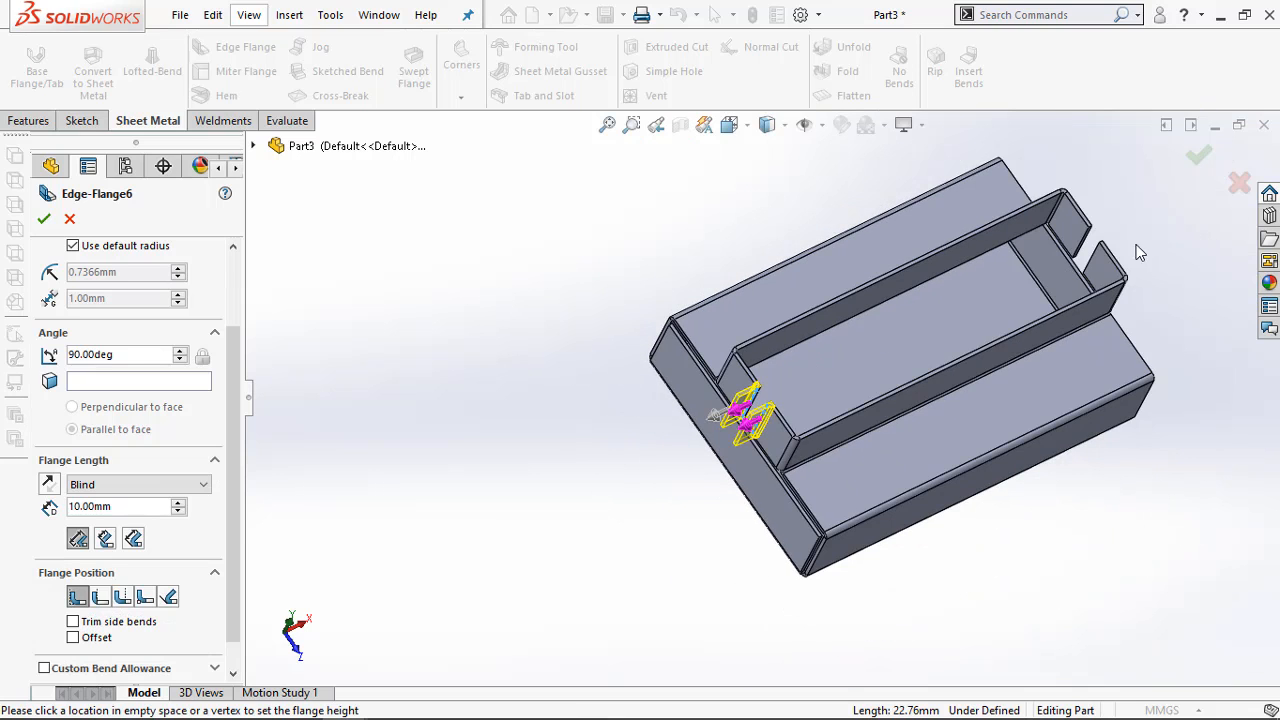
pyautogui.scroll(-6, 1000, 278)
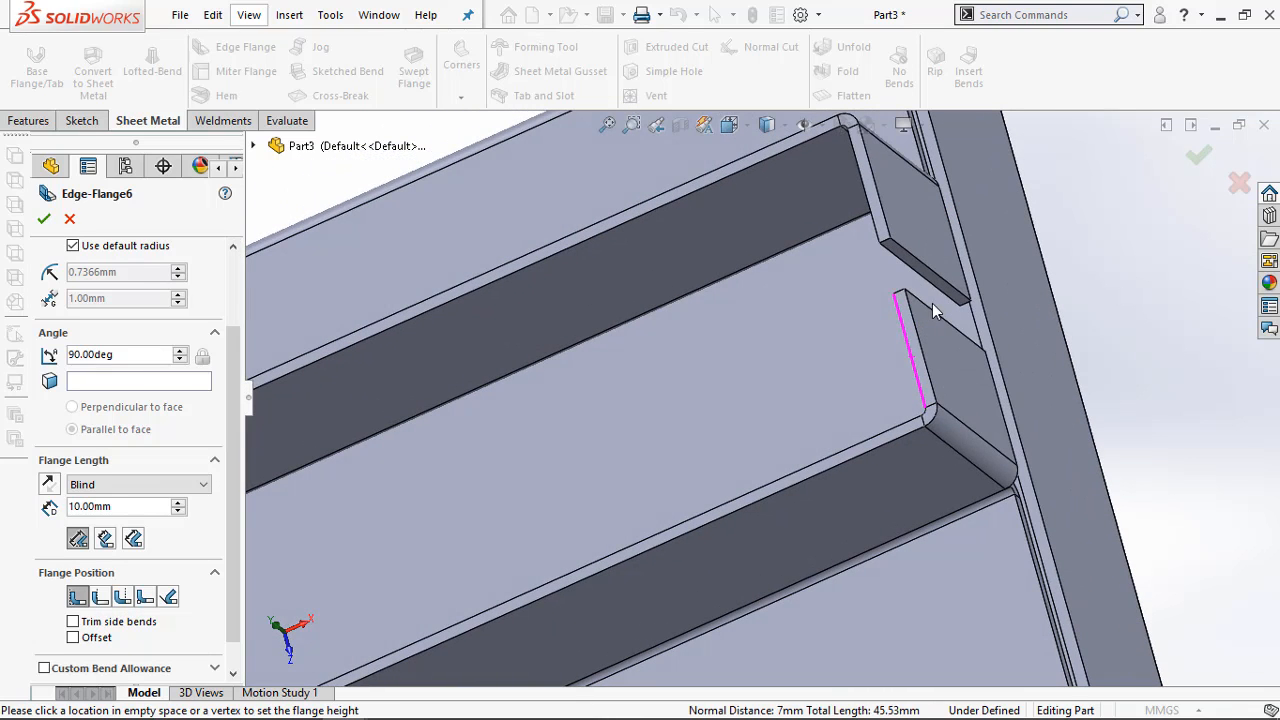
pyautogui.click(923, 310)
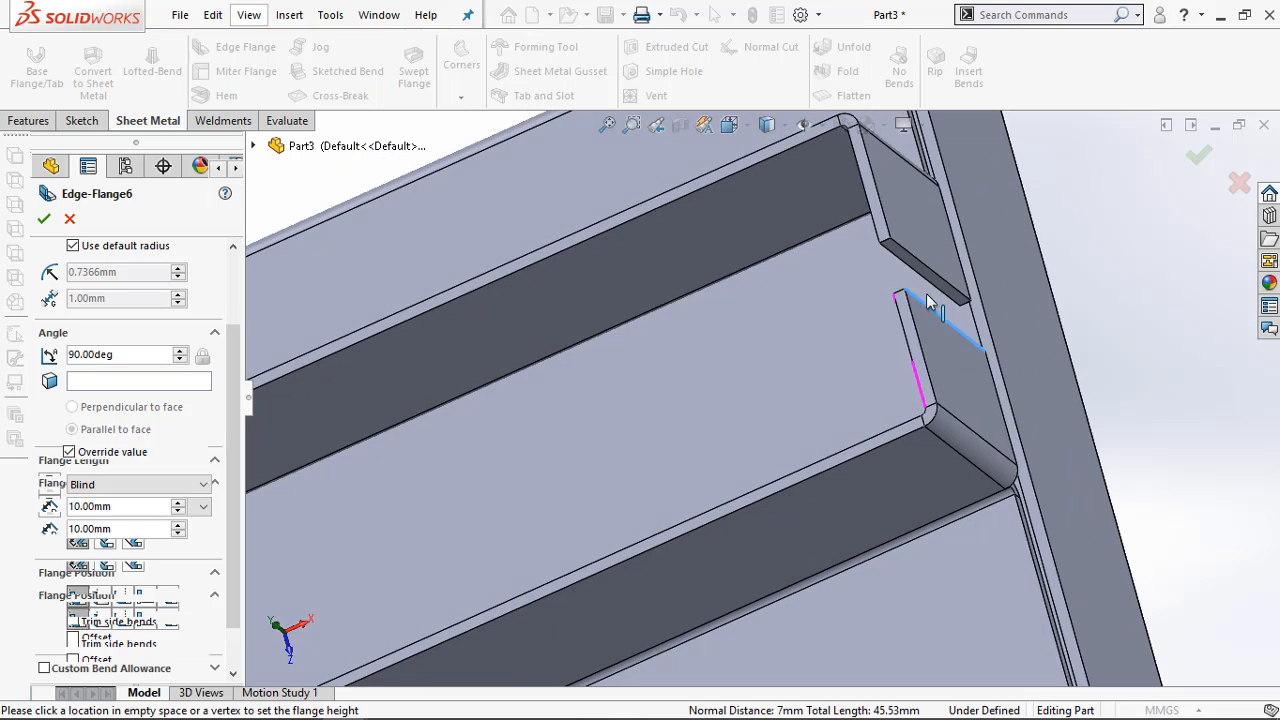
pyautogui.click(916, 265)
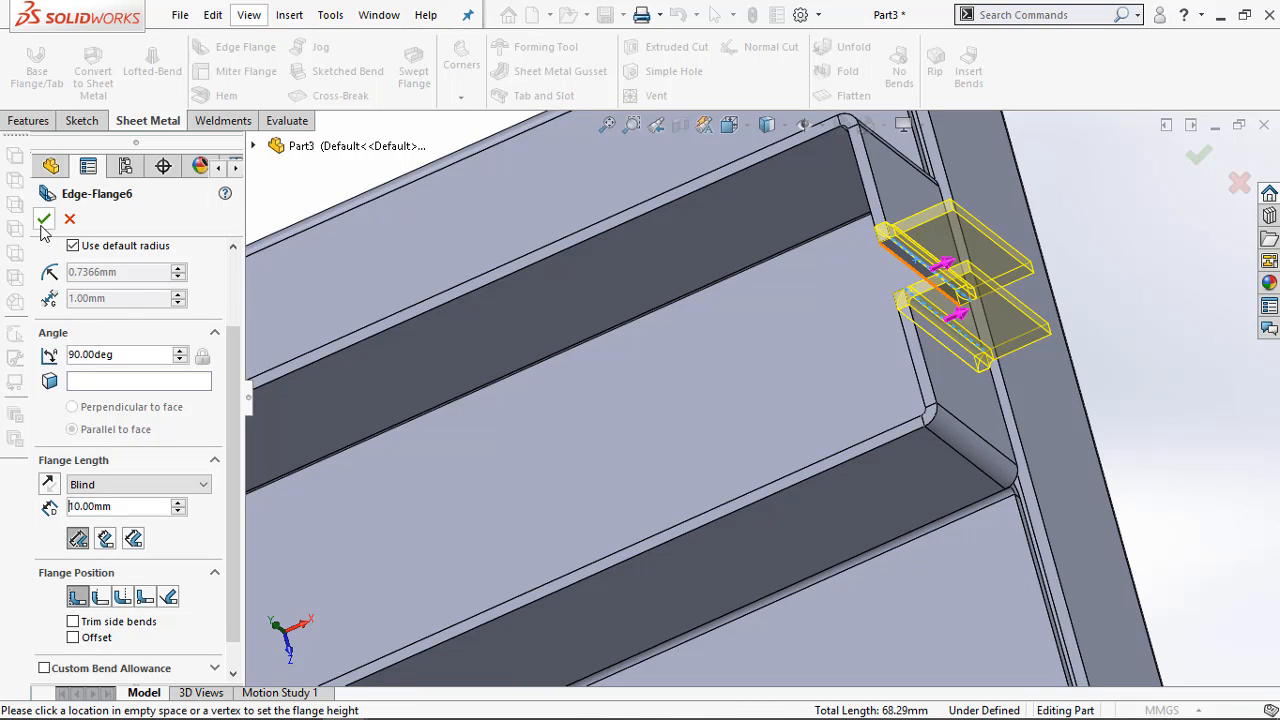
pyautogui.press('Return')
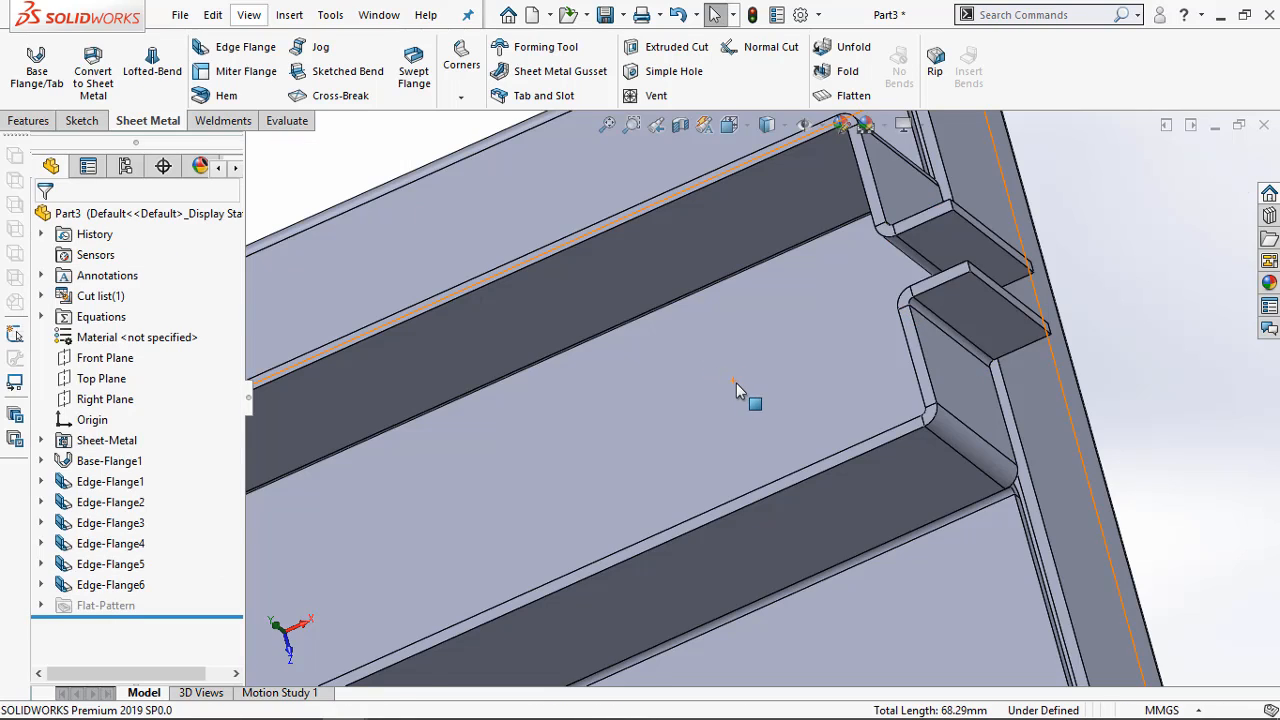
# Inspect the outward end tabs and compare the part with the top and front views of the PDF in Adobe Acrobat Pro
pyautogui.moveTo(736, 383); pyautogui.dragTo(512, 471, button='middle')
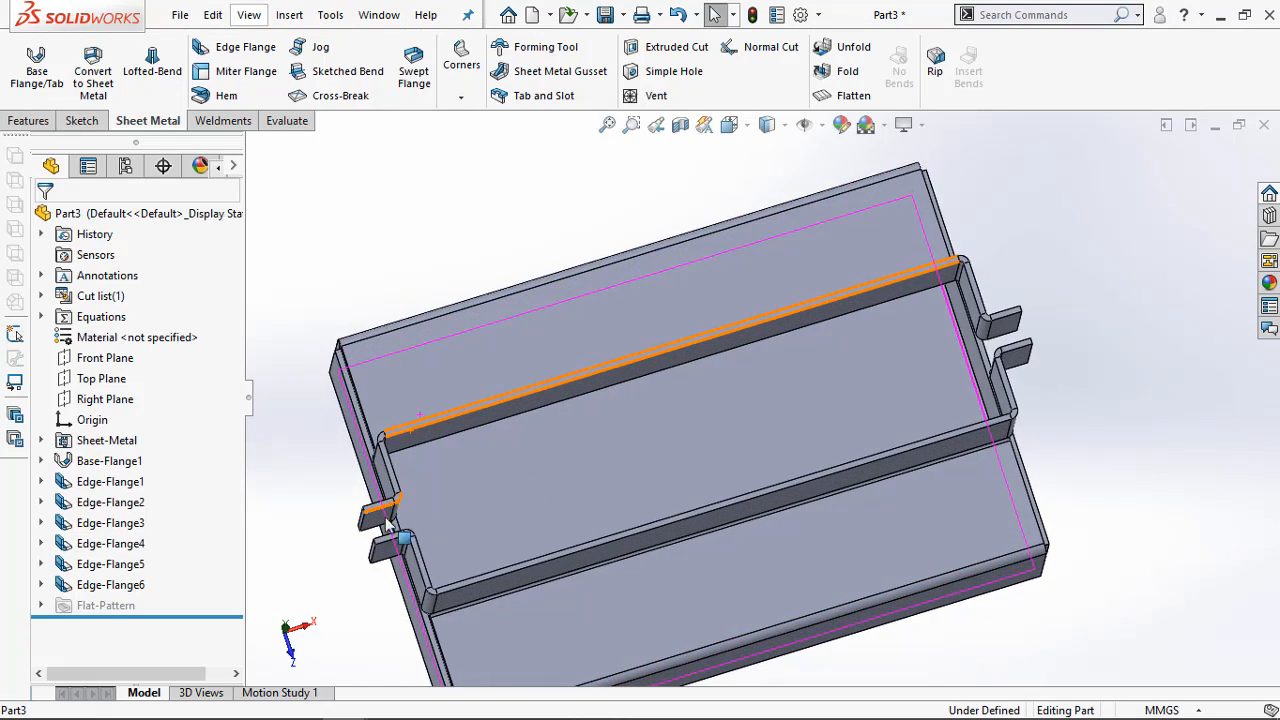
pyautogui.scroll(-3, 388, 526)
pyautogui.scroll(8, 390, 524)
pyautogui.moveTo(932, 450); pyautogui.dragTo(910, 566, button='middle')
pyautogui.click(263, 708)
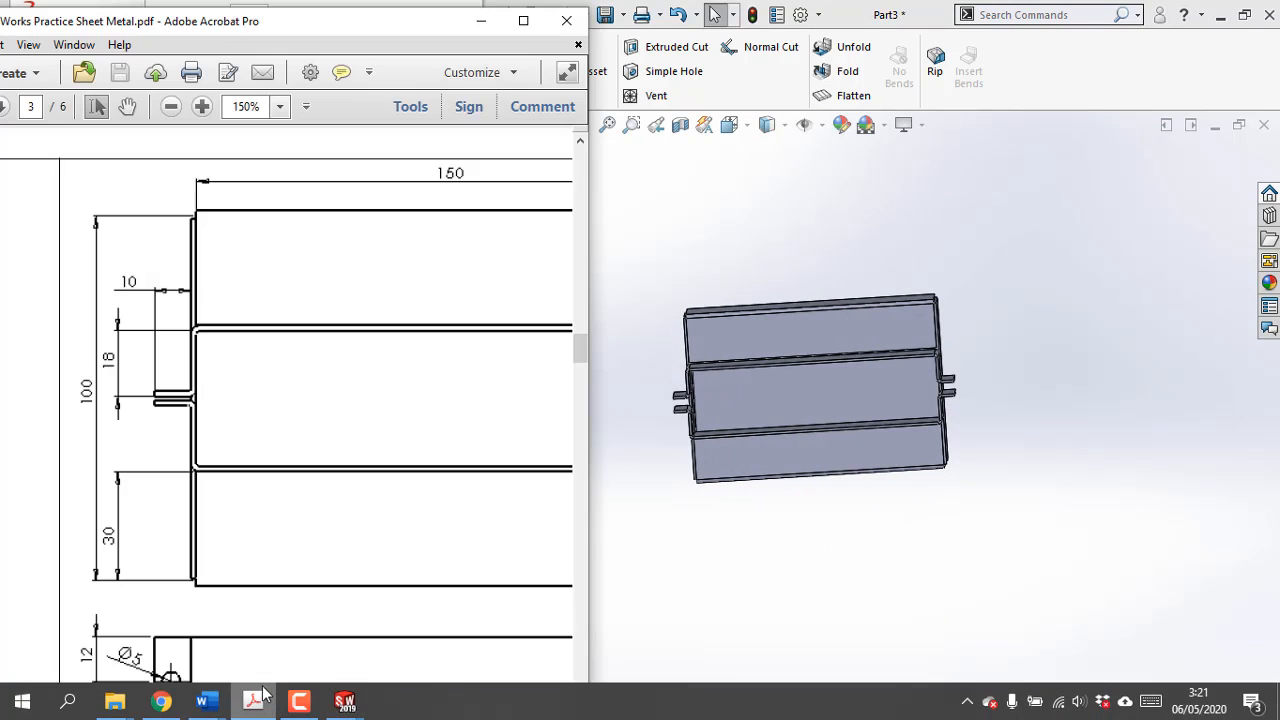
pyautogui.scroll(1, 309, 523)
pyautogui.scroll(-2, 310, 531)
pyautogui.scroll(-5, 310, 531)
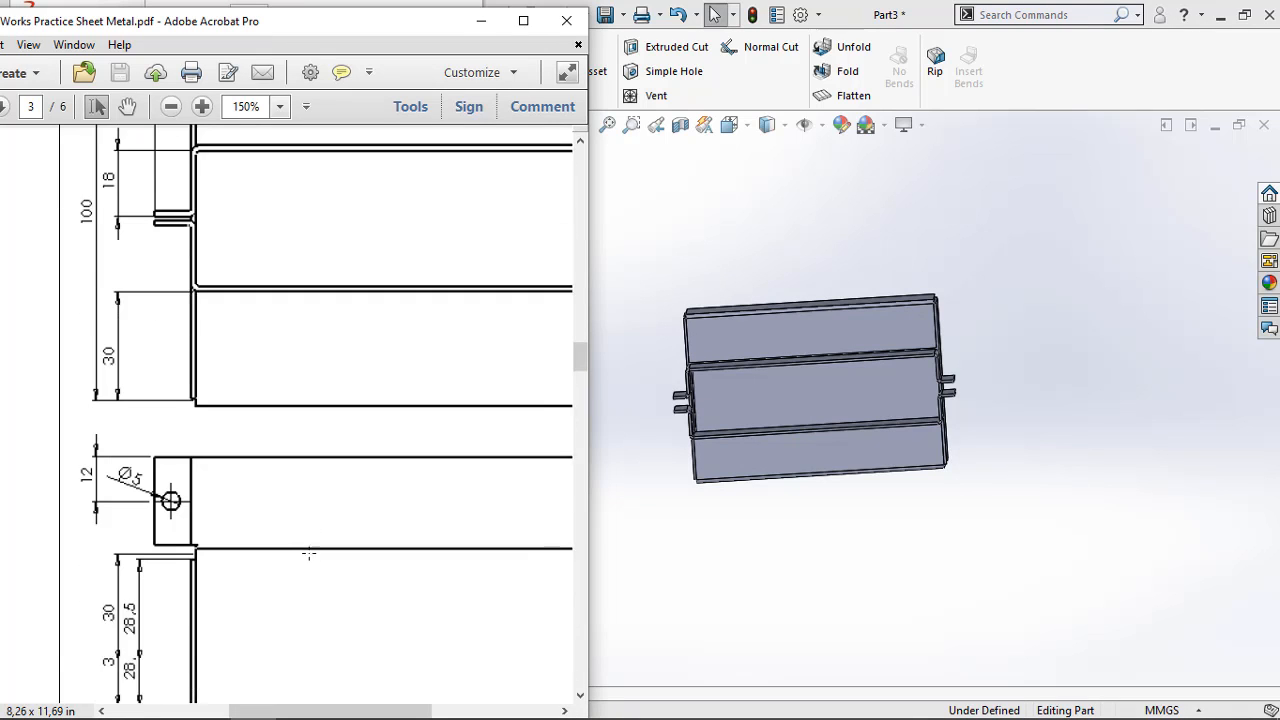
pyautogui.scroll(8, 307, 541)
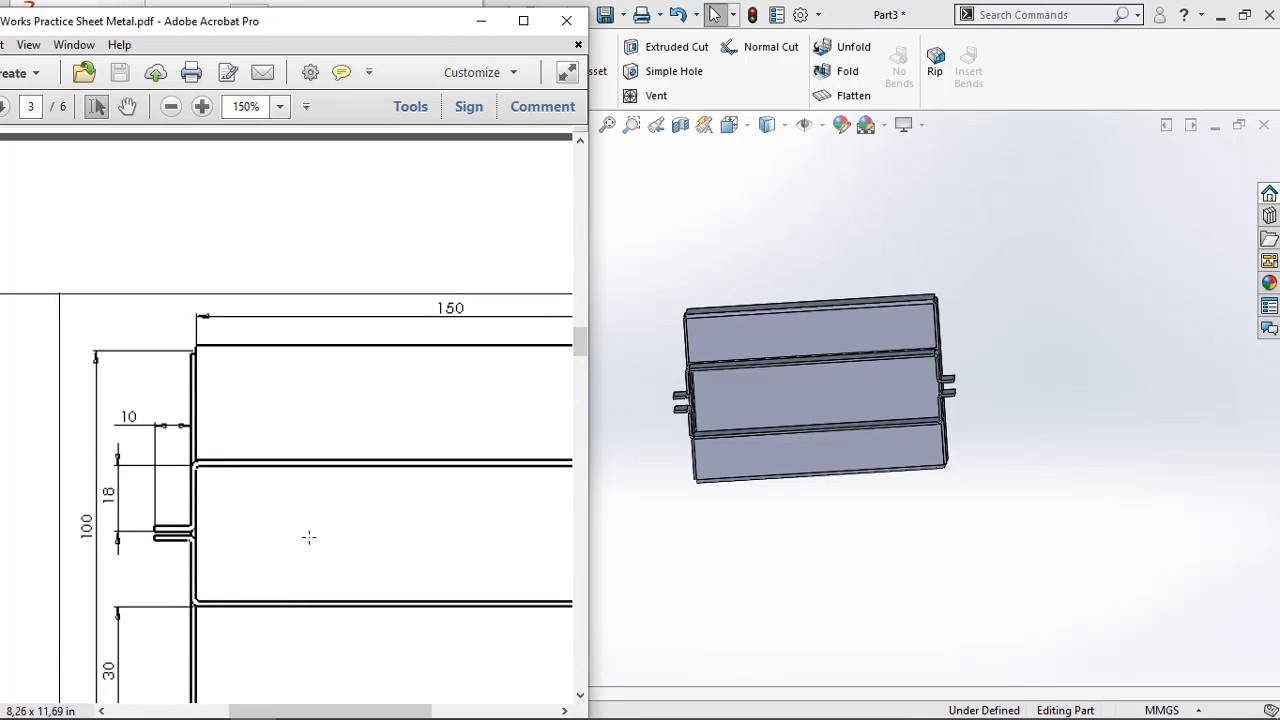
pyautogui.scroll(-1, 509, 289)
pyautogui.scroll(4, 497, 303)
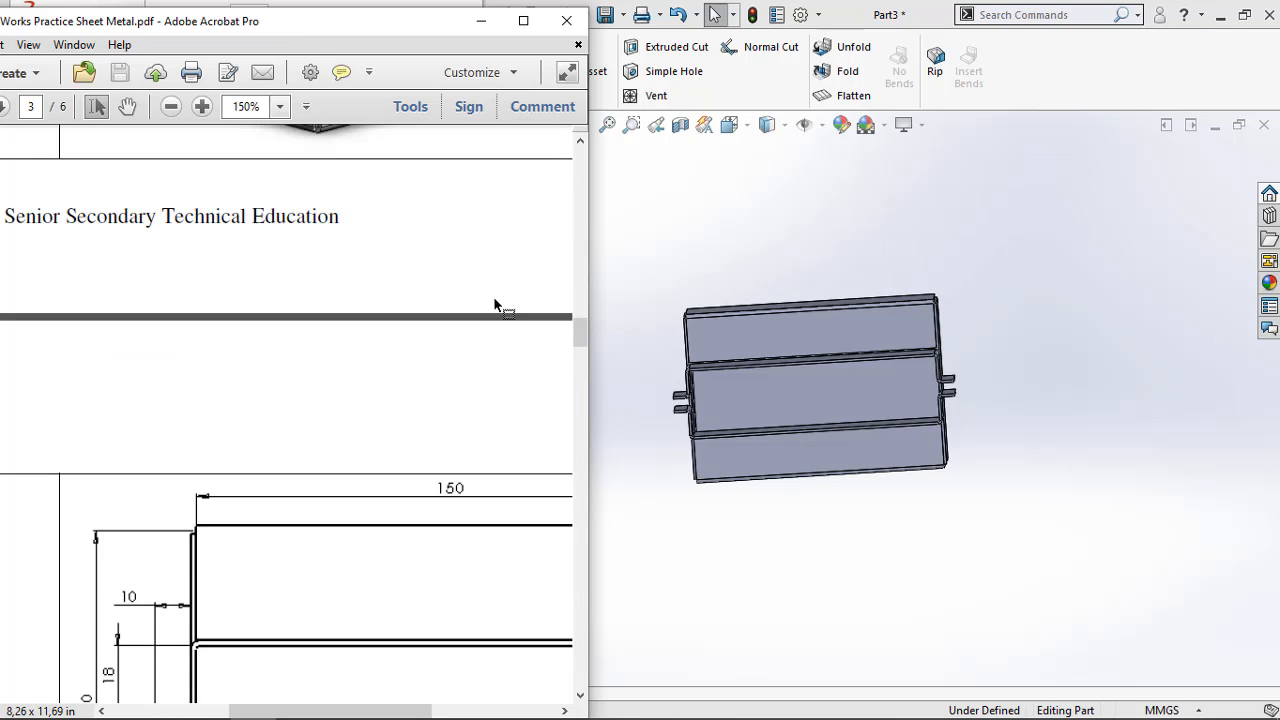
pyautogui.scroll(-7, 432, 412)
pyautogui.keyDown('ctrl'); pyautogui.scroll(-4, 344, 432); pyautogui.keyUp('ctrl')
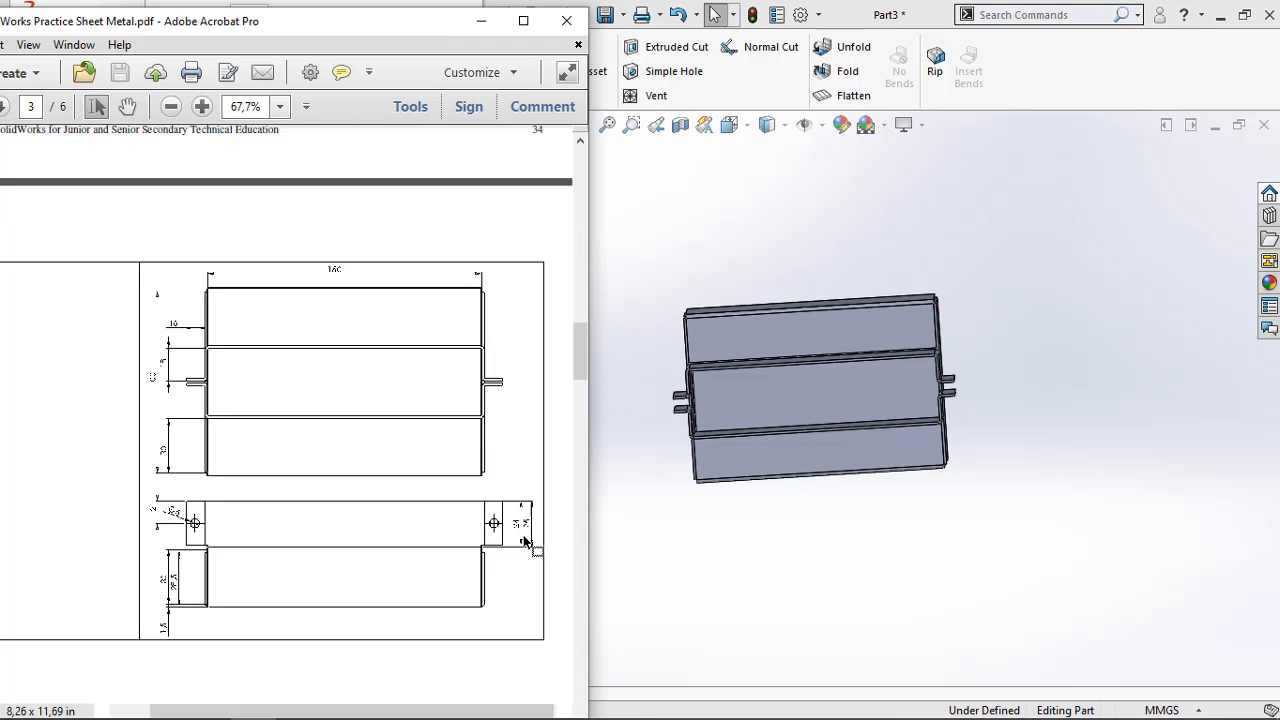
pyautogui.keyDown('ctrl'); pyautogui.scroll(3, 527, 541); pyautogui.keyUp('ctrl')
pyautogui.keyDown('ctrl'); pyautogui.scroll(-3, 526, 541); pyautogui.keyUp('ctrl')
pyautogui.keyDown('ctrl'); pyautogui.scroll(3, 313, 521); pyautogui.keyUp('ctrl')
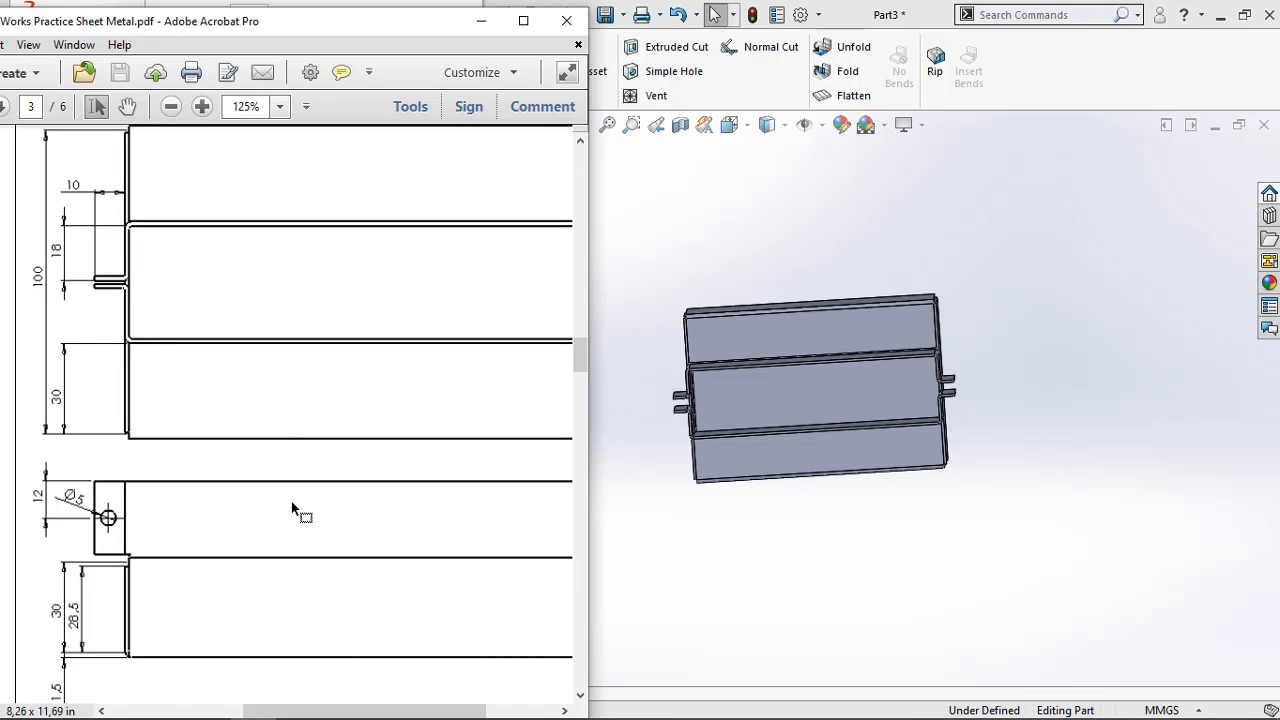
pyautogui.scroll(2, 278, 406)
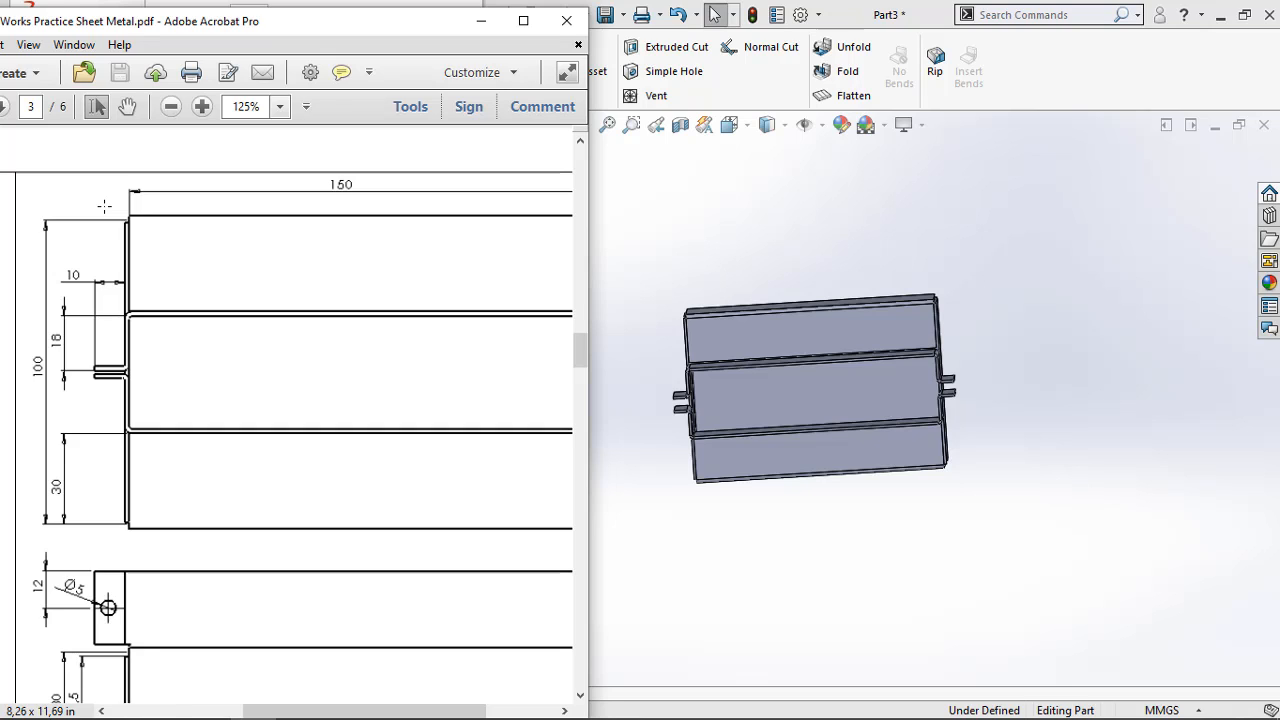
# Examine the corner in SOLIDWORKS where the inward top flange meets the end wall
pyautogui.scroll(-2, 722, 382)
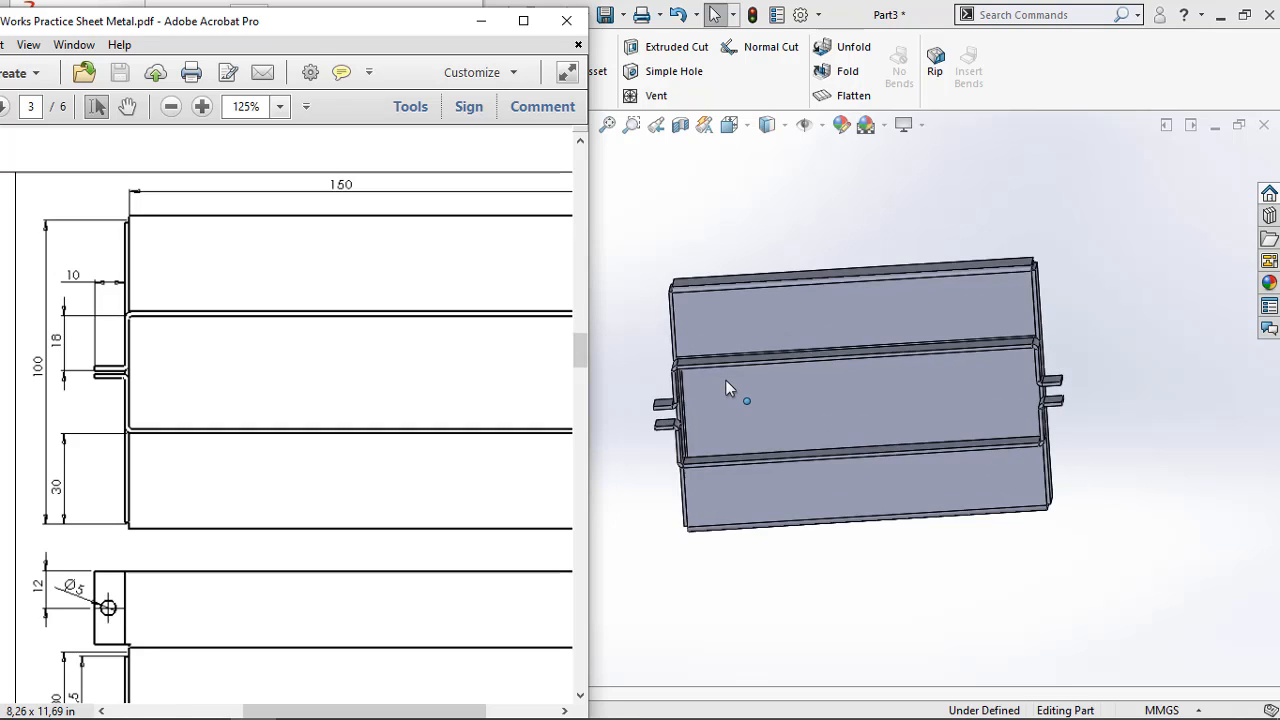
pyautogui.scroll(-2, 693, 310)
pyautogui.moveTo(699, 315); pyautogui.dragTo(717, 277, button='middle')
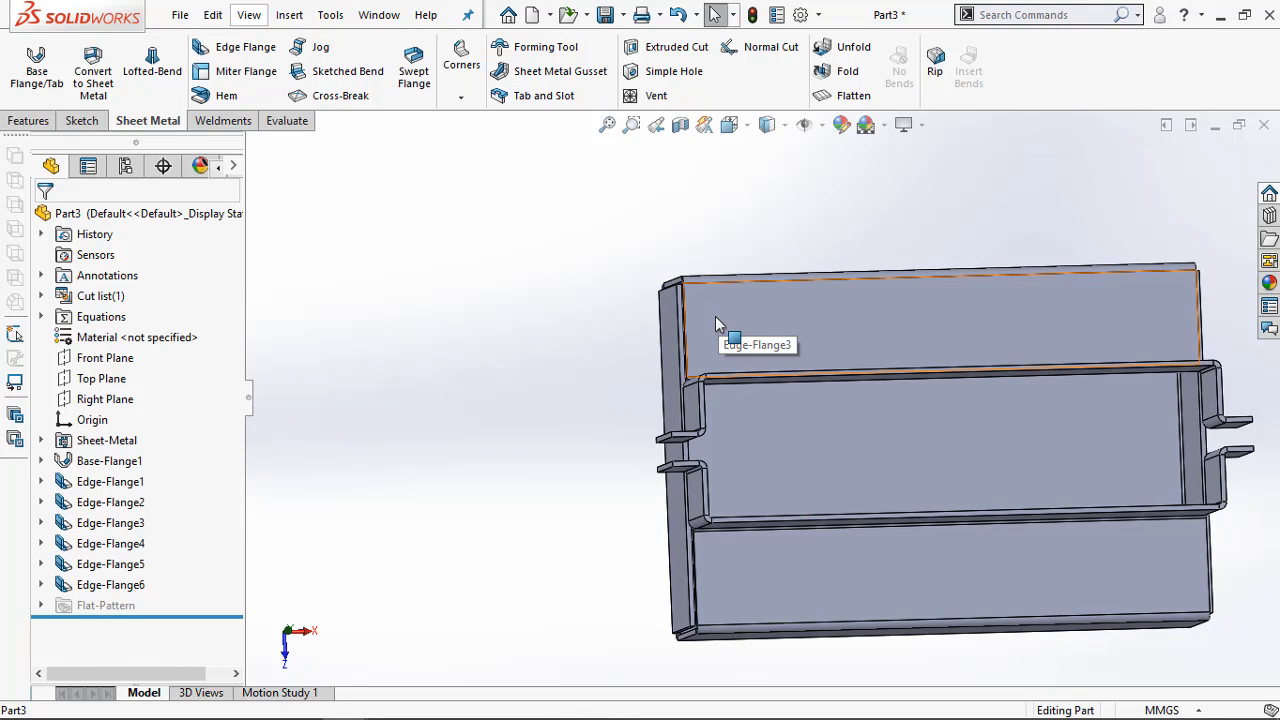
pyautogui.scroll(-4, 713, 317)
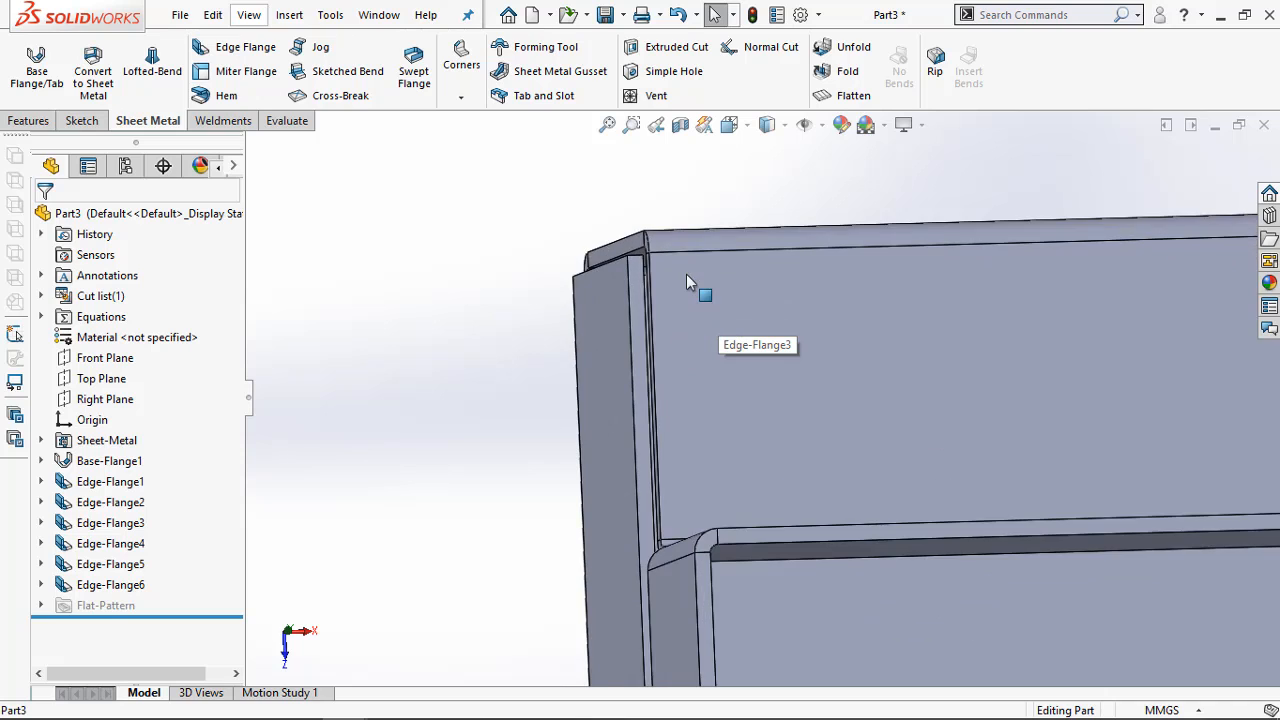
pyautogui.moveTo(705, 301)
pyautogui.mouseDown(button='middle')
pyautogui.moveTo(714, 286)
pyautogui.moveTo(694, 286)
pyautogui.mouseUp(button='middle')
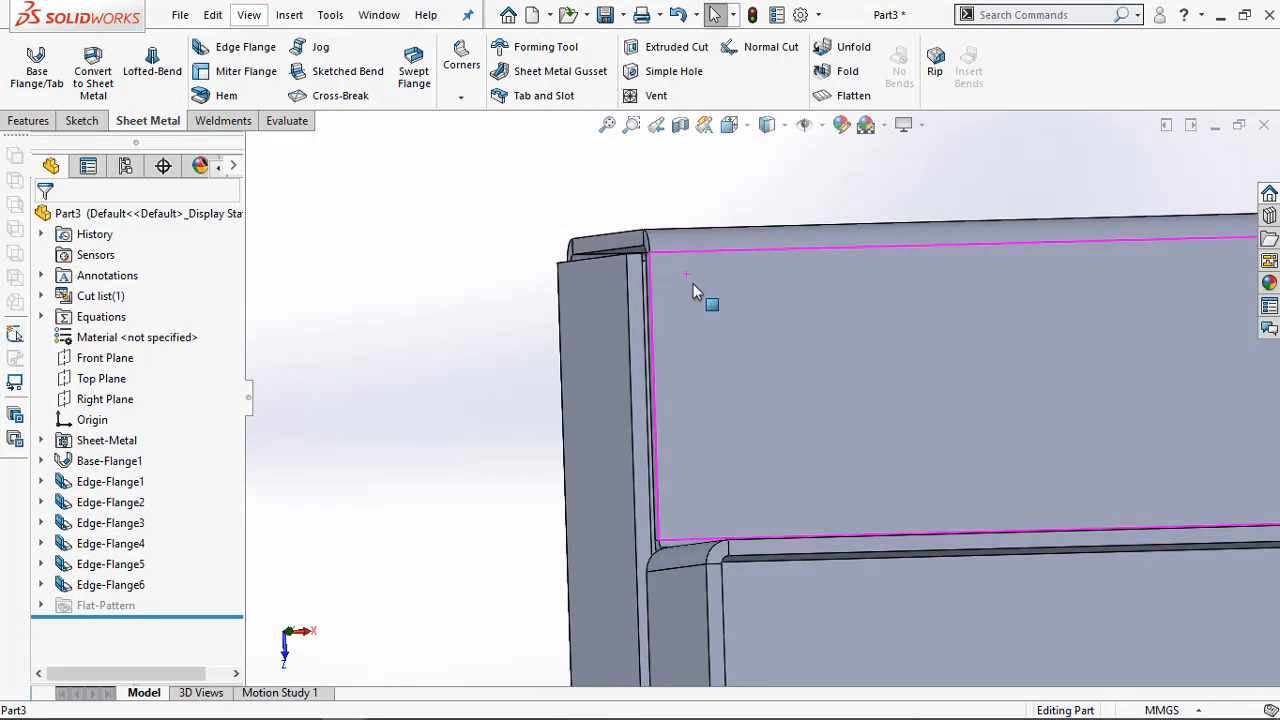
pyautogui.scroll(2, 686, 316)
pyautogui.scroll(-2, 983, 471)
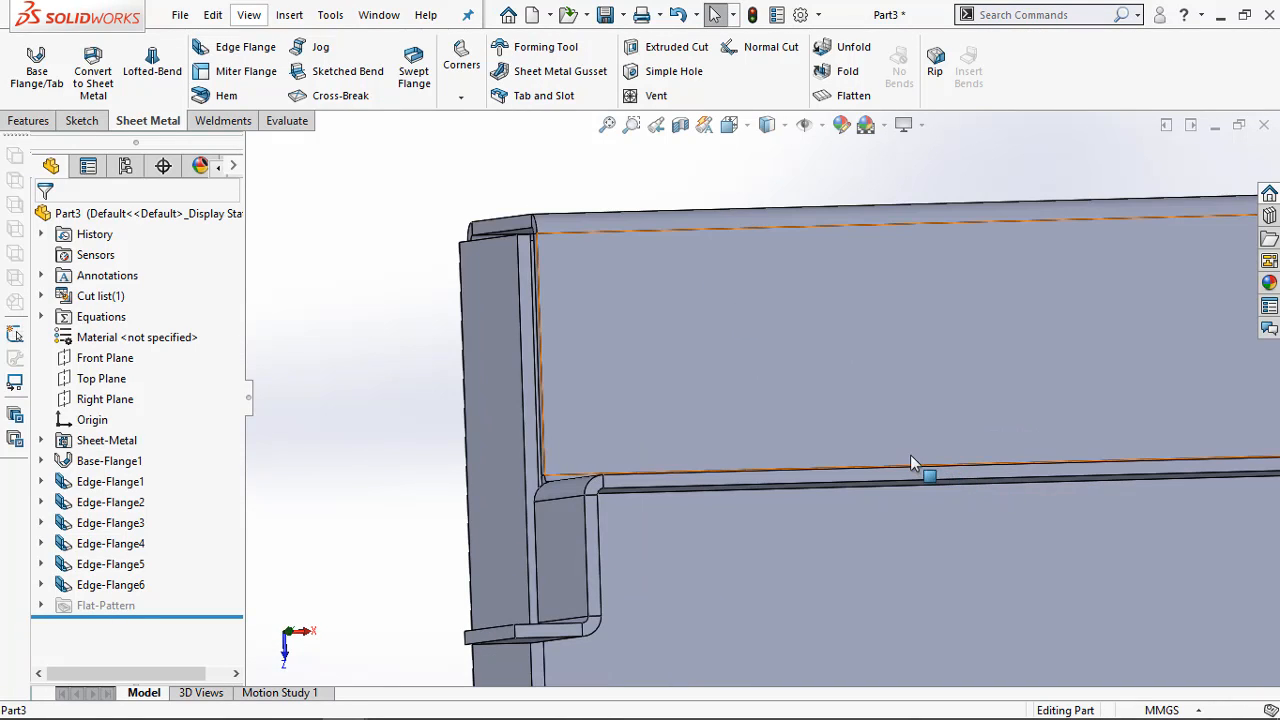
# Open the Edge-Flange3 top flanges for editing and check their 30 mm width in the drawing in Adobe Acrobat Pro
pyautogui.click(100, 523)
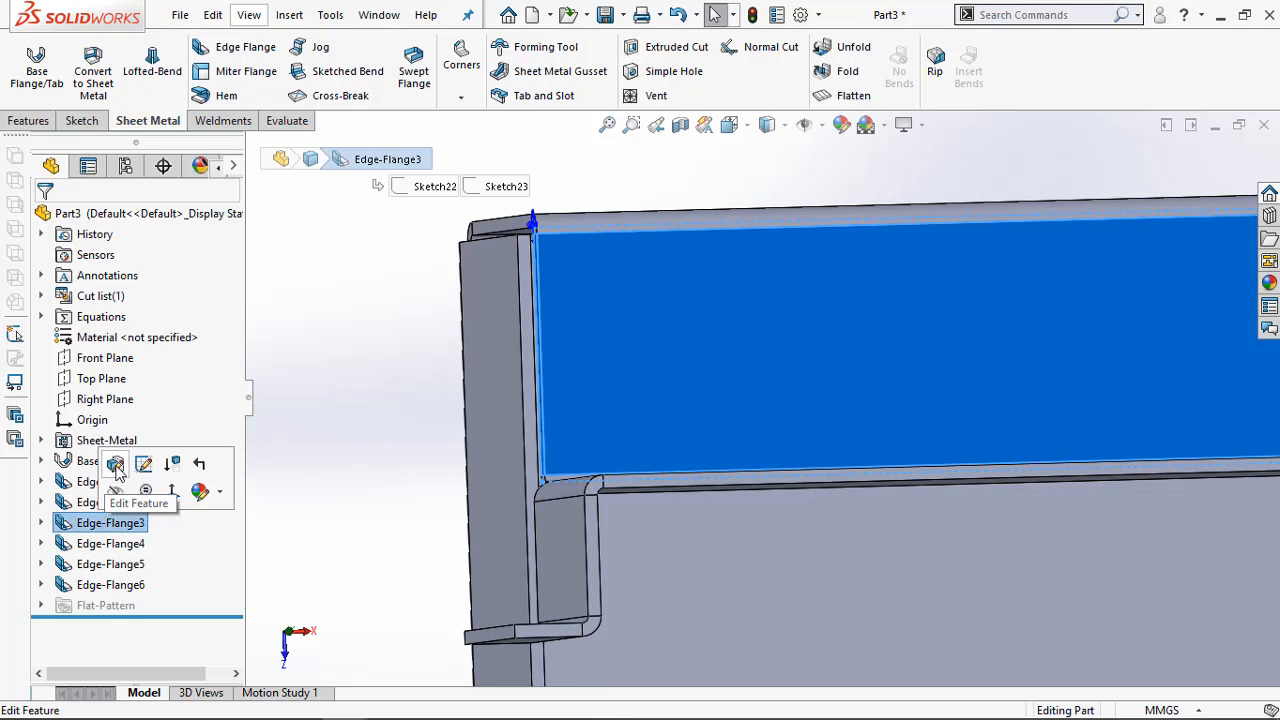
pyautogui.click(117, 472)
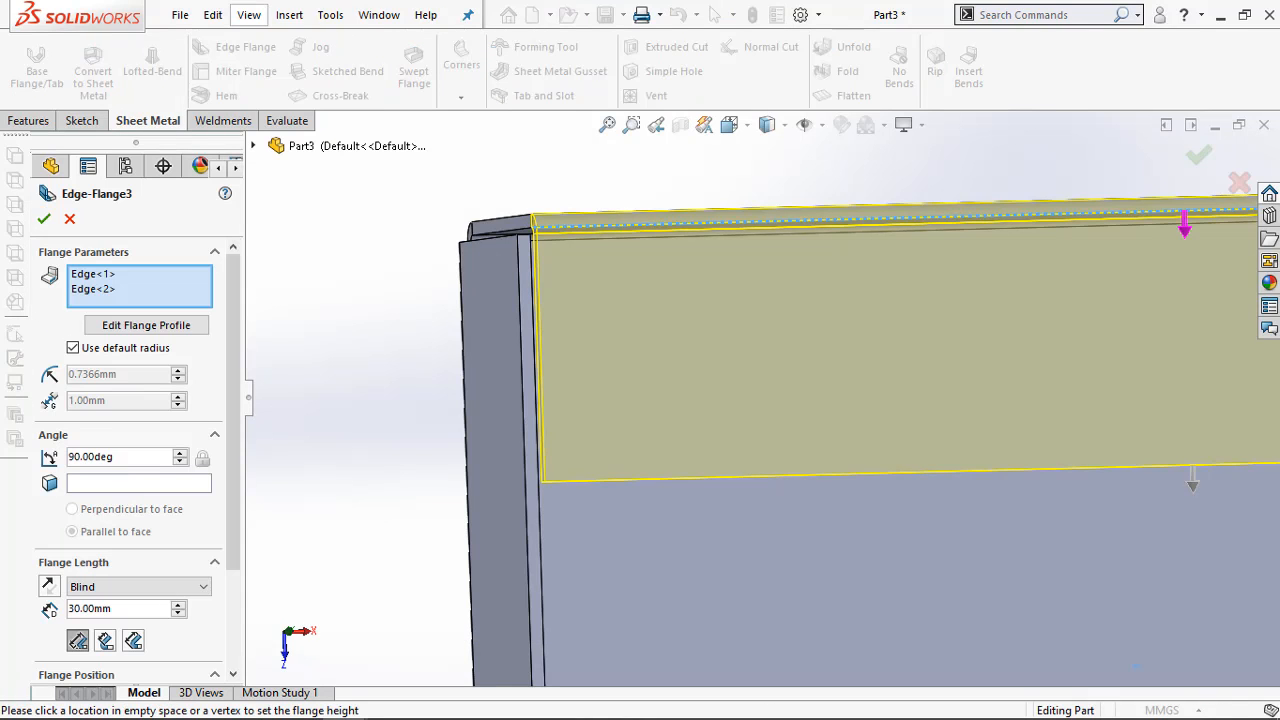
pyautogui.moveTo(352, 706)
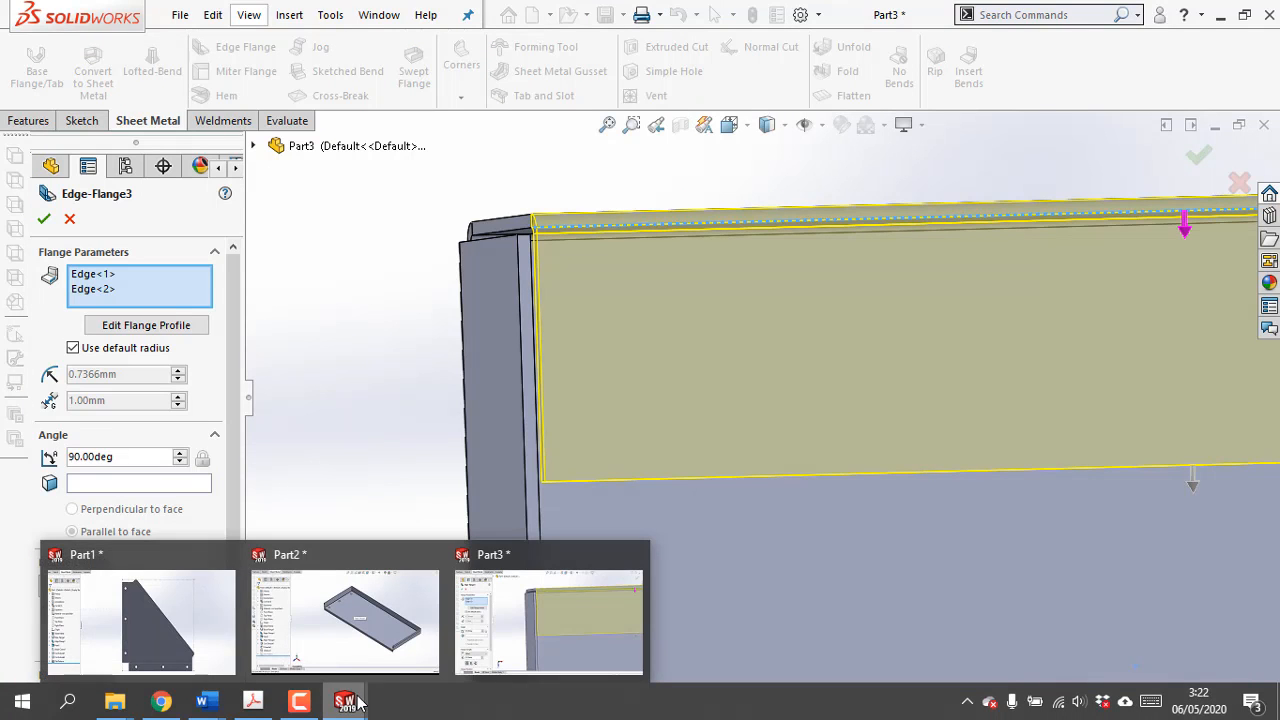
pyautogui.click(290, 704)
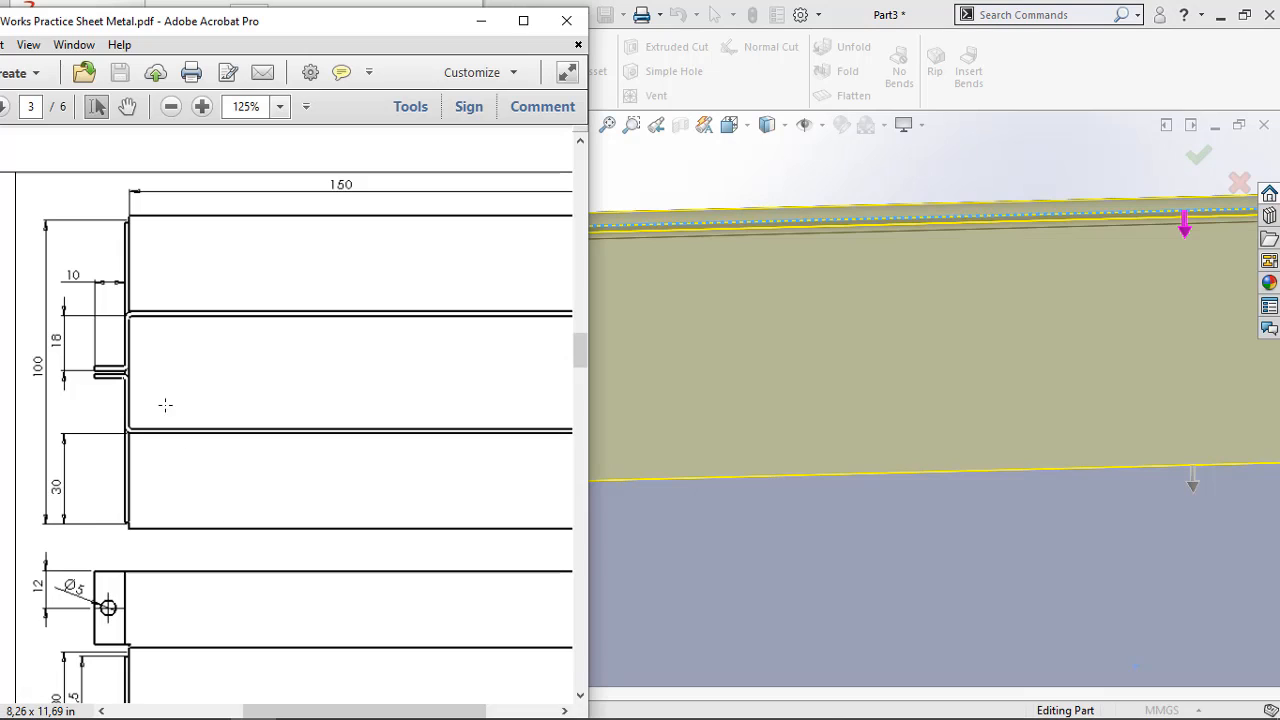
pyautogui.scroll(-4, 121, 403)
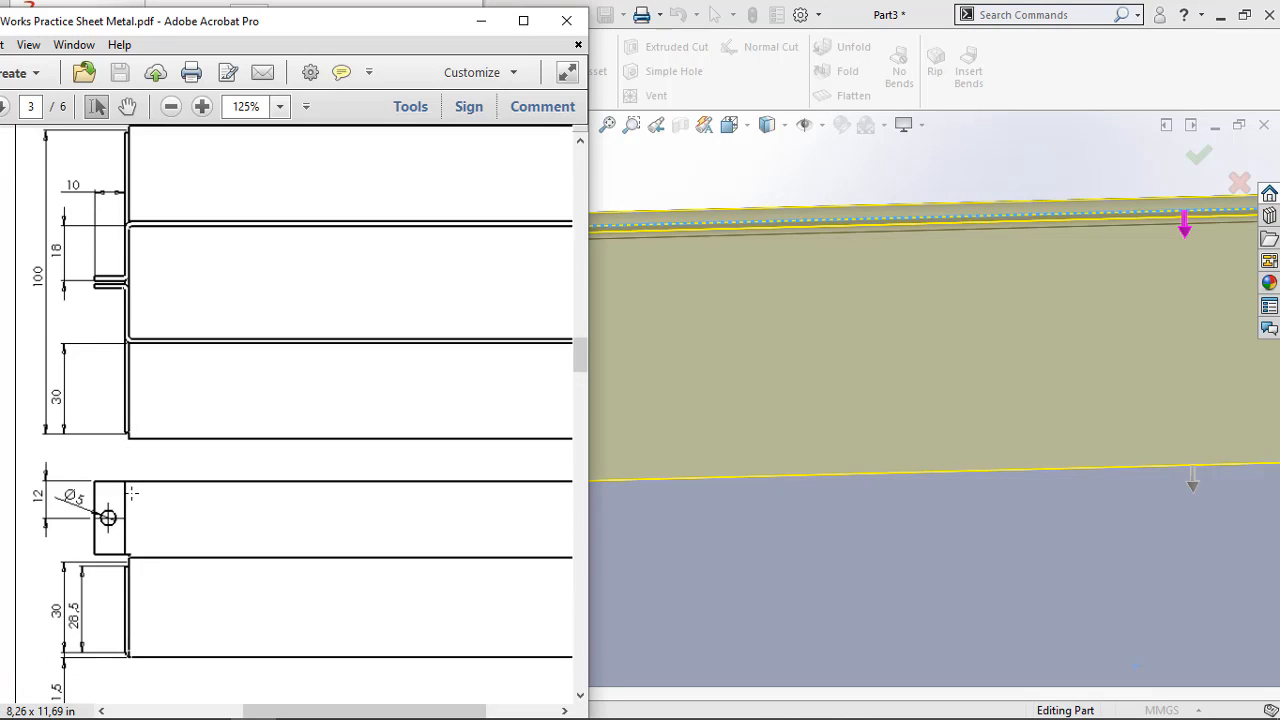
pyautogui.scroll(4, 131, 490)
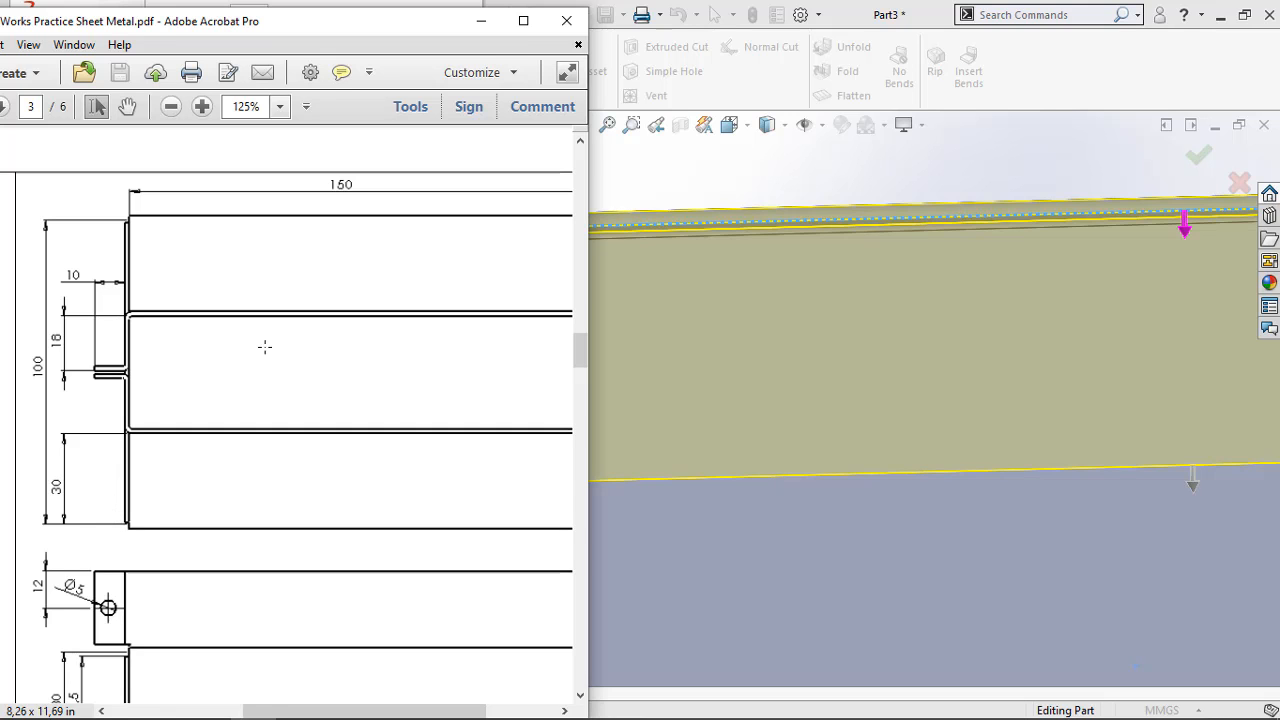
pyautogui.moveTo(458, 24); pyautogui.dragTo(330, 245)
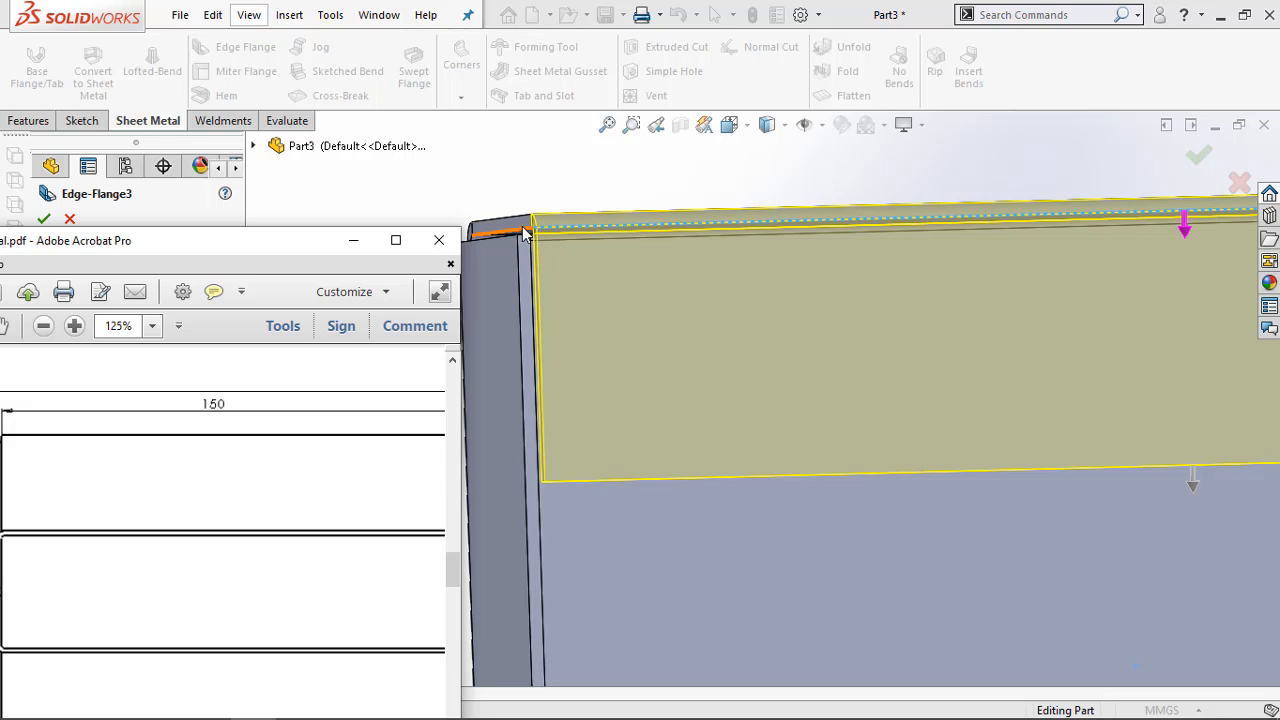
pyautogui.moveTo(300, 250); pyautogui.dragTo(475, 111)
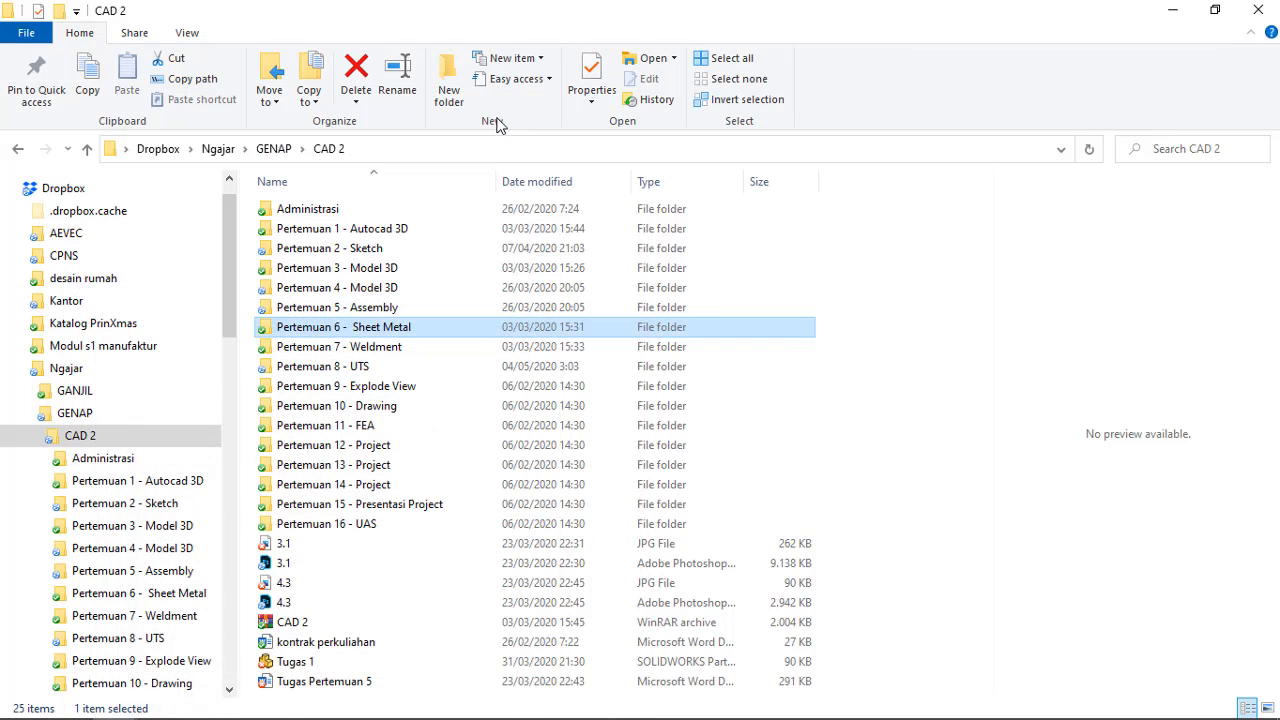
pyautogui.click(1172, 10)
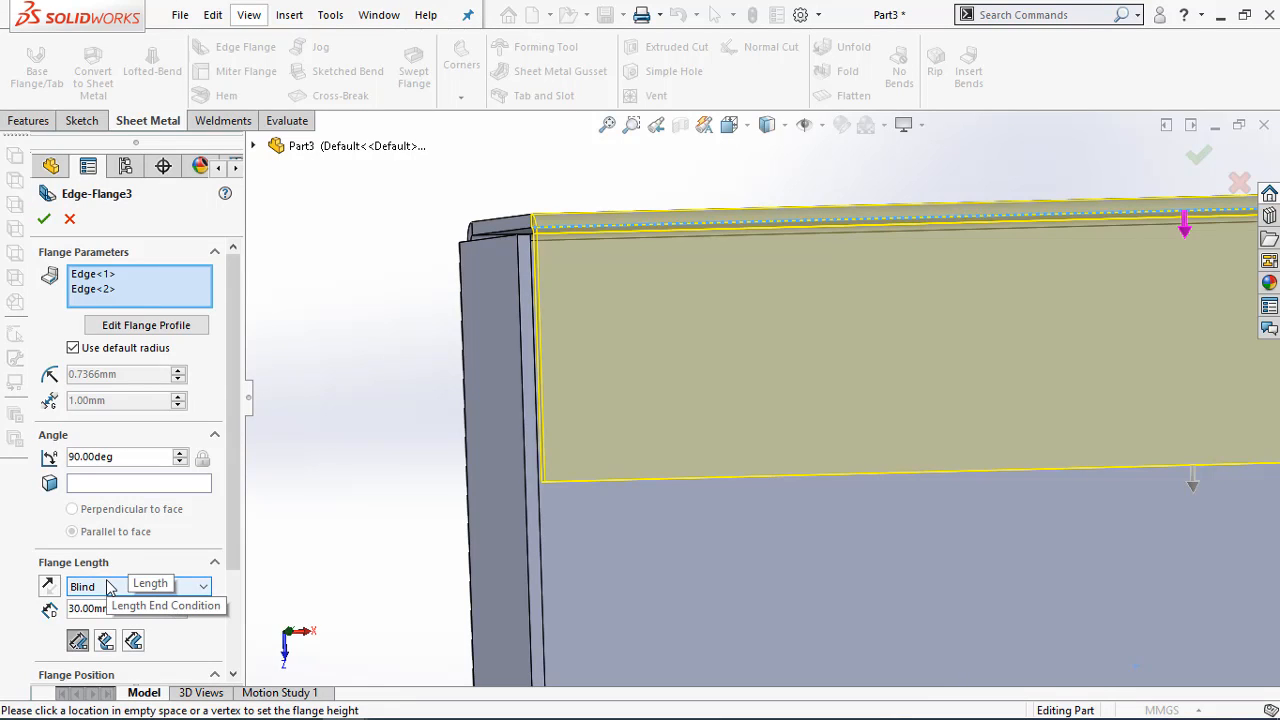
# Lengthen the inward top flanges by 1.5 mm to 31.5 mm in SOLIDWORKS and finish the edit
pyautogui.moveTo(150, 718)
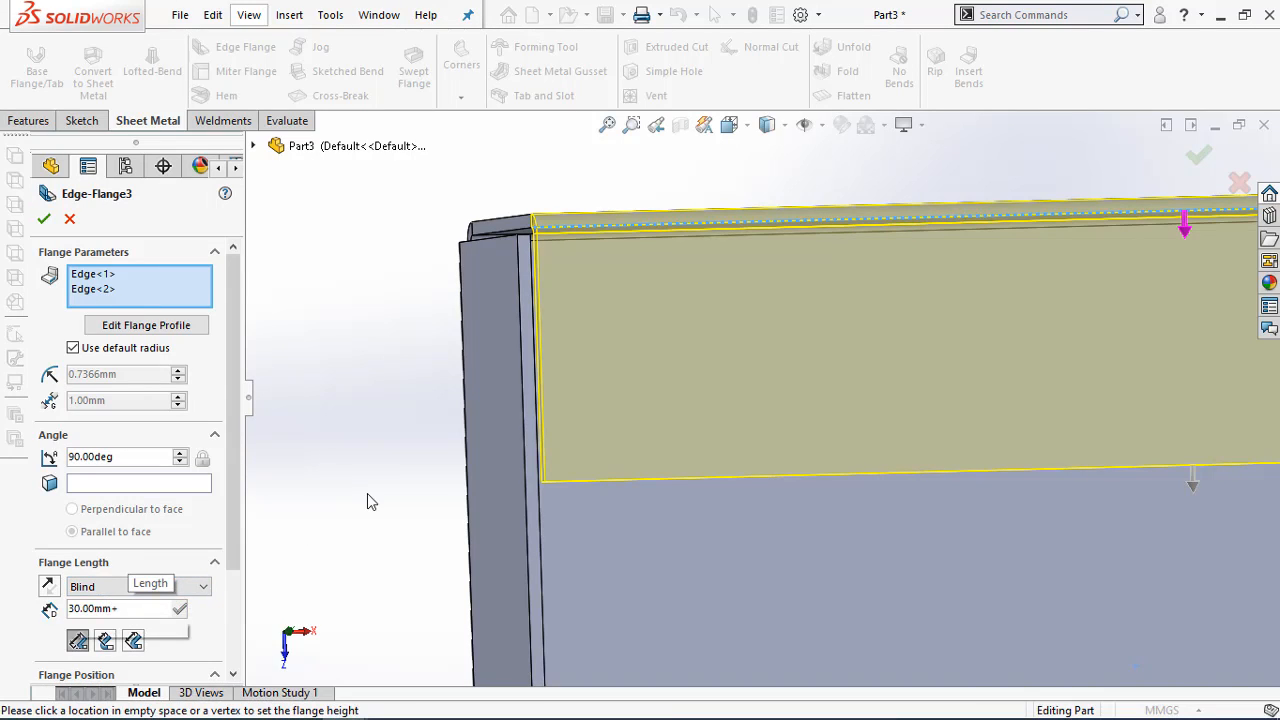
pyautogui.write('1.5')
pyautogui.press('Return')
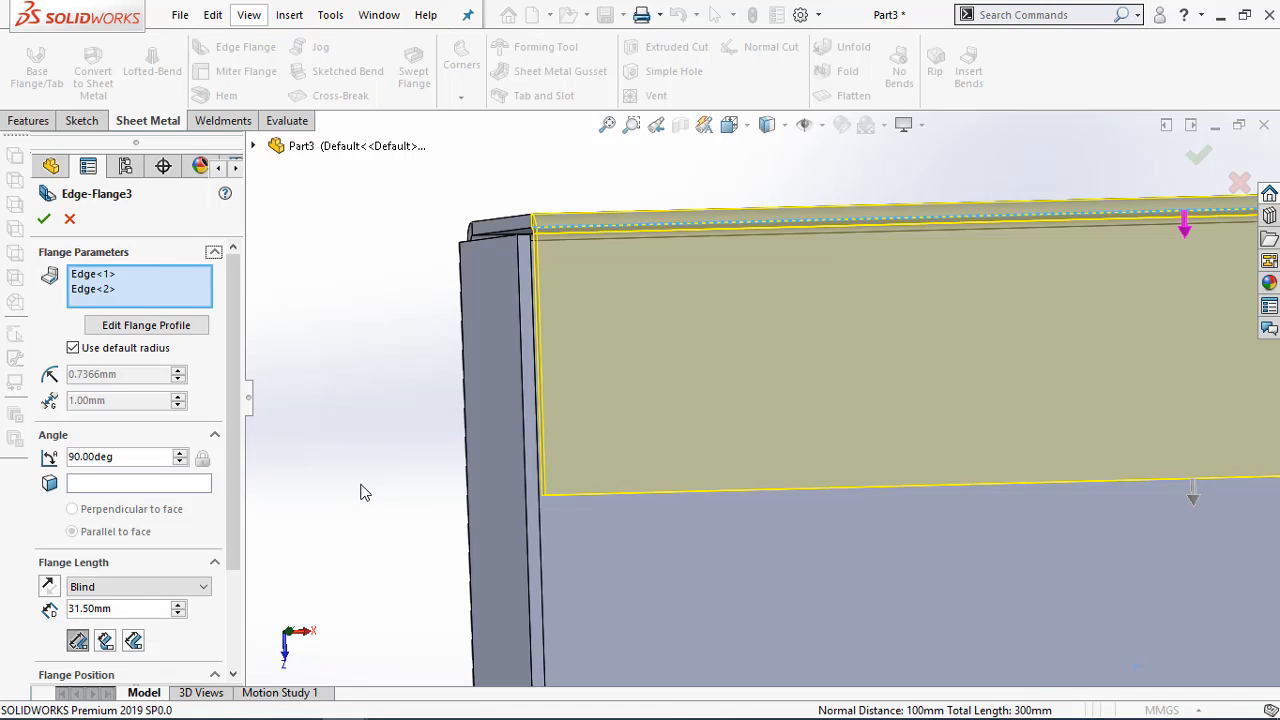
pyautogui.click(47, 219)
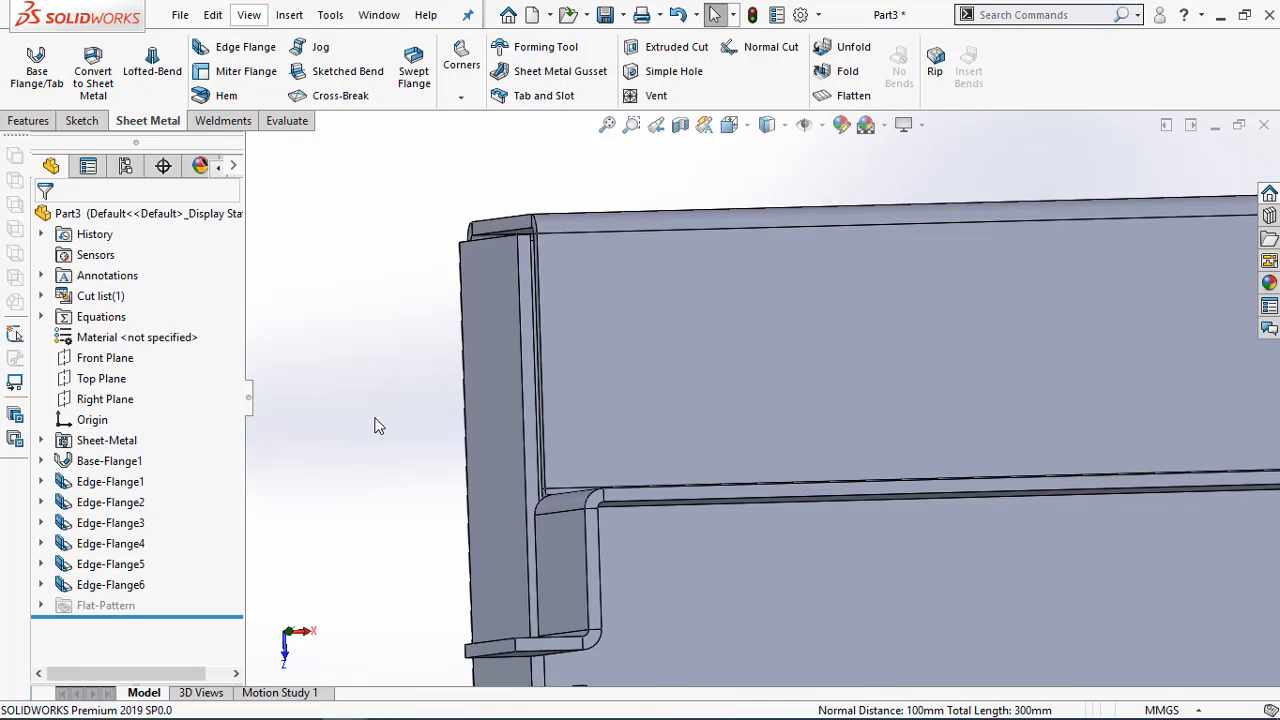
# Inspect the corner between top flange, upright wall and end tabs, and compare it with the top view in Adobe Acrobat Pro
pyautogui.scroll(3, 376, 418)
pyautogui.scroll(-3, 742, 541)
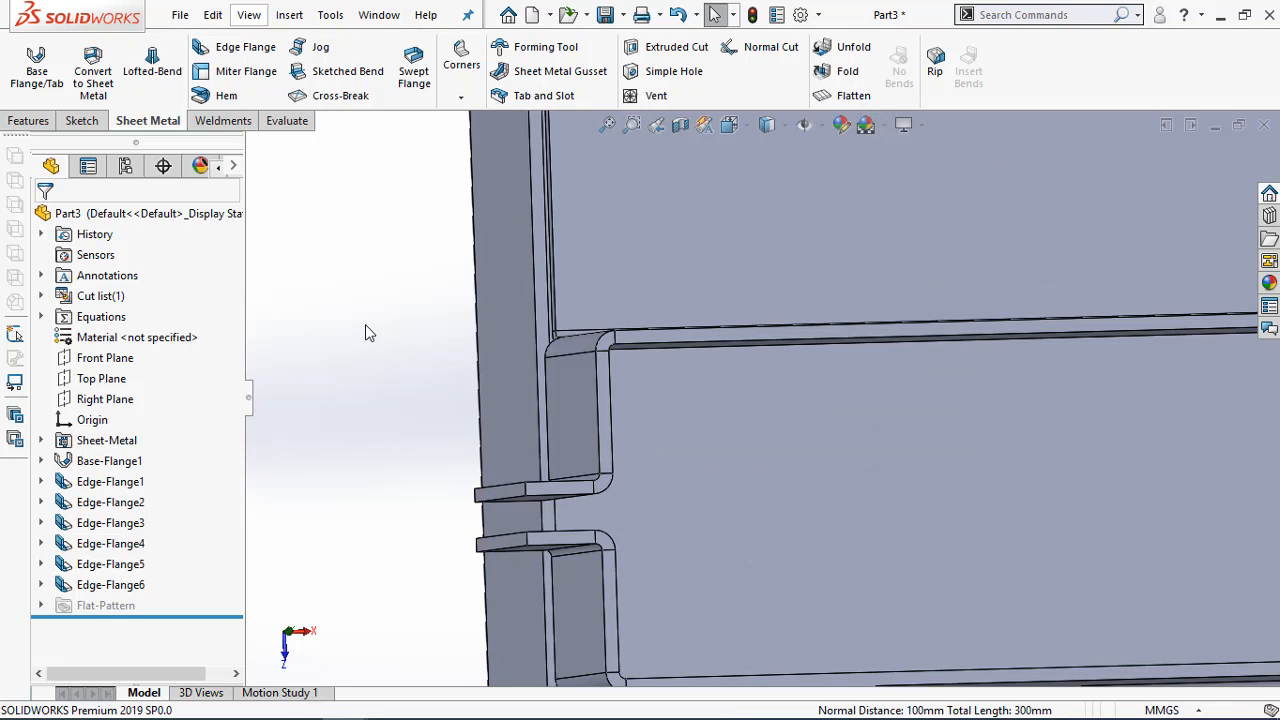
pyautogui.moveTo(364, 325)
pyautogui.mouseDown(button='middle')
pyautogui.moveTo(380, 328)
pyautogui.moveTo(332, 322)
pyautogui.moveTo(360, 340)
pyautogui.moveTo(350, 326)
pyautogui.mouseUp(button='middle')
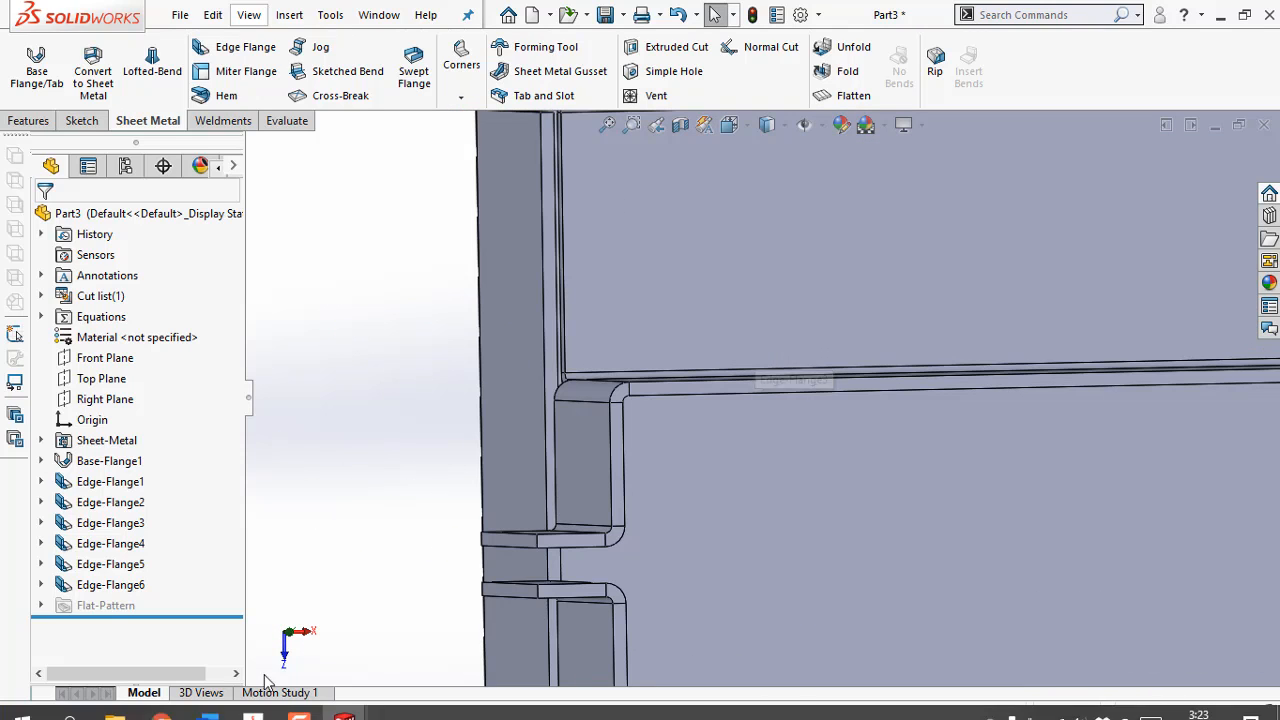
pyautogui.click(253, 703)
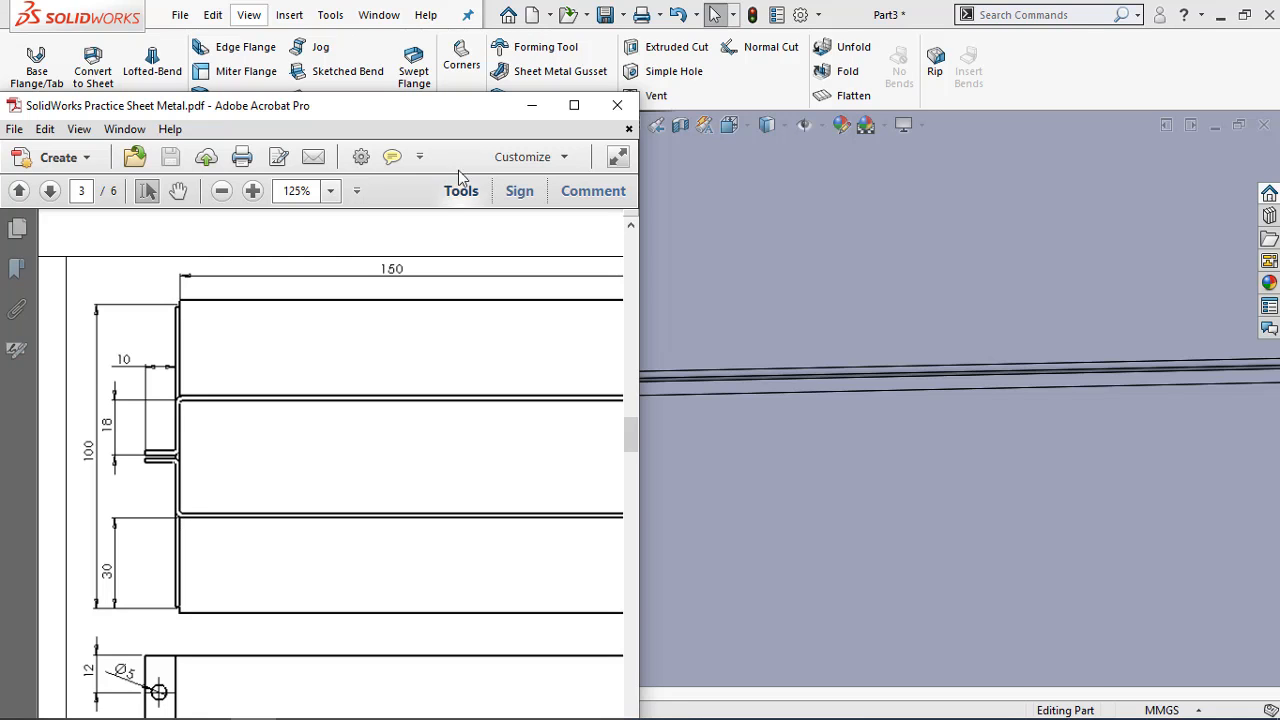
pyautogui.click(532, 105)
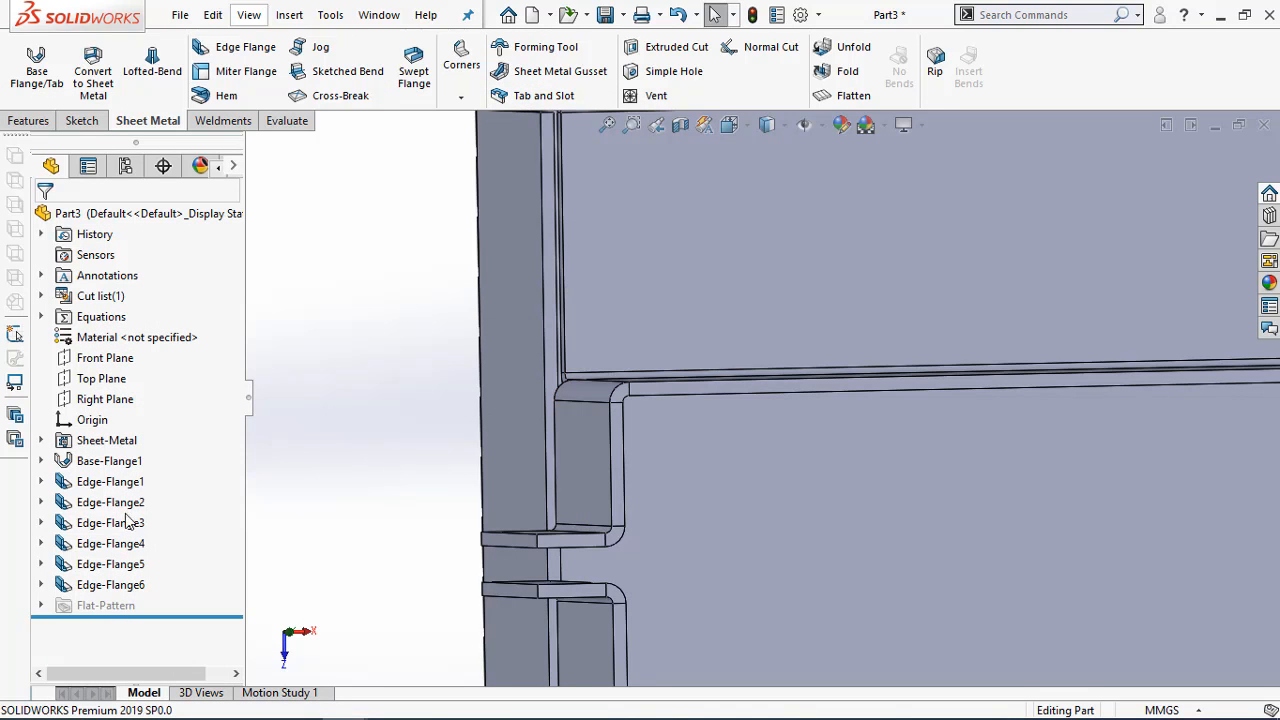
# Review the flange length and flange position settings of the upright walls (Edge-Flange4) in SOLIDWORKS, and close the feature
pyautogui.click(110, 543)
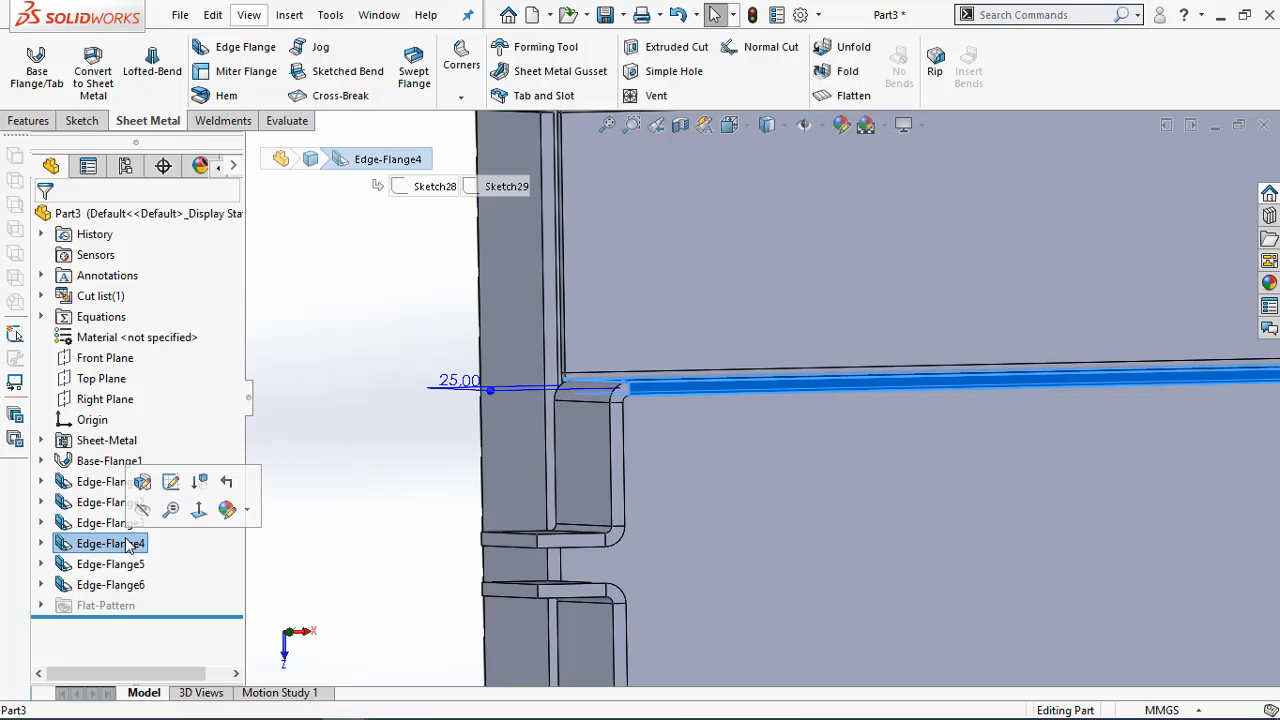
pyautogui.click(142, 481)
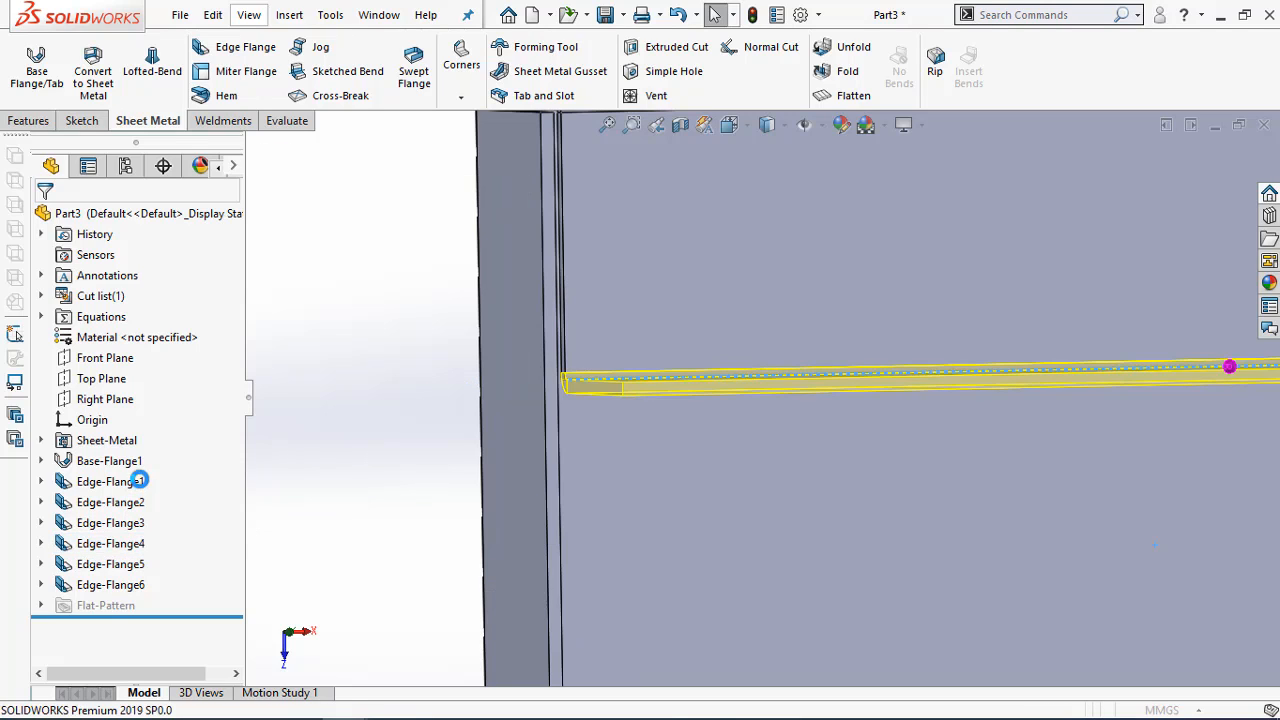
pyautogui.moveTo(236, 378); pyautogui.dragTo(233, 457)
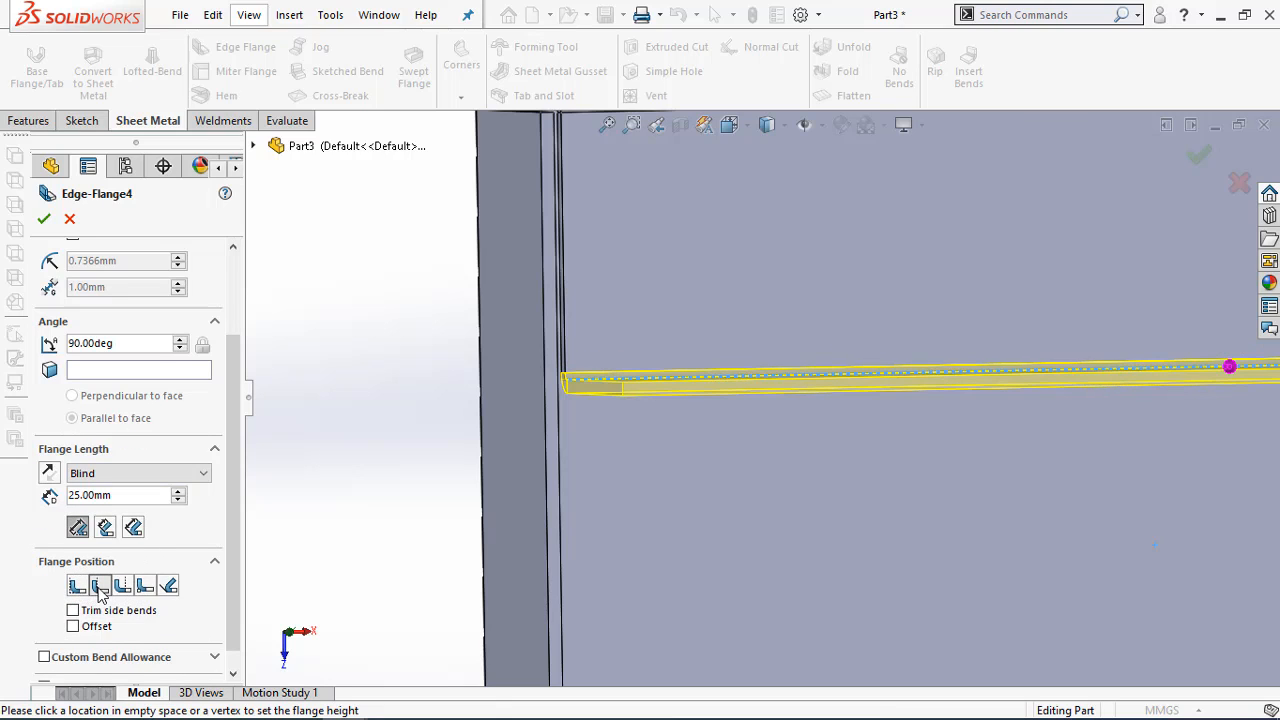
pyautogui.click(44, 218)
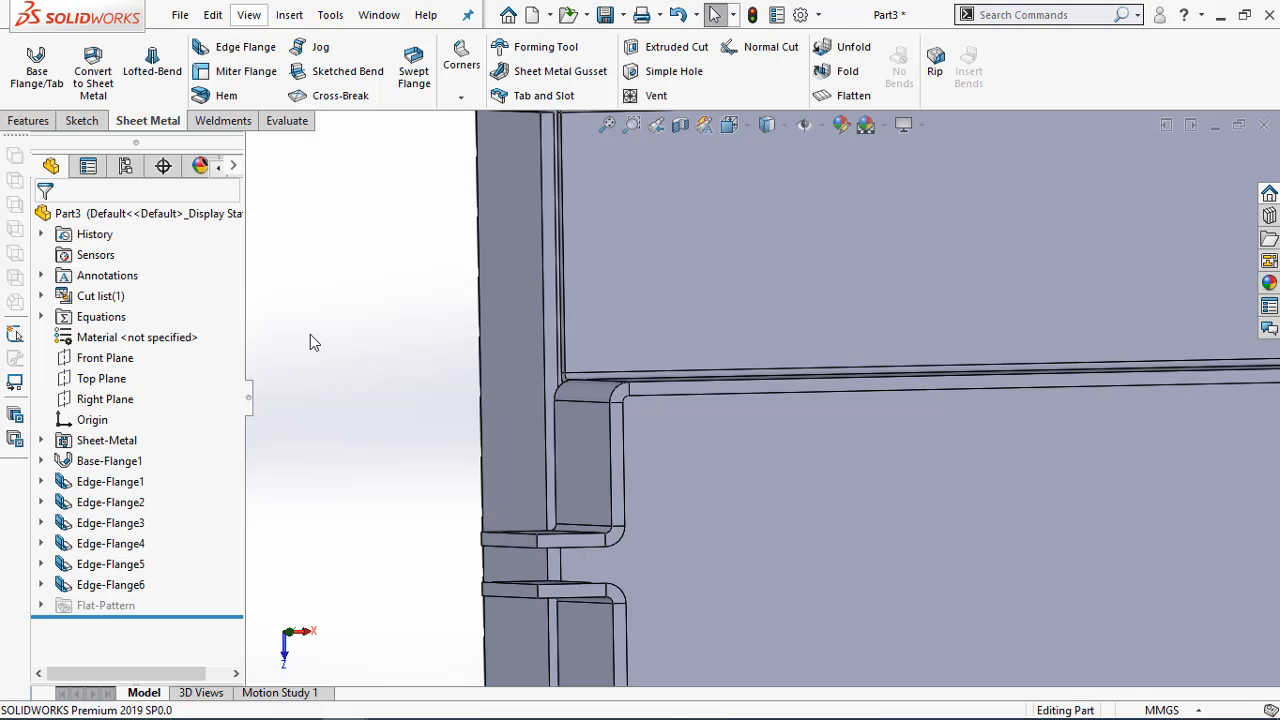
# Inspect the whole part and compare its upright walls and end tabs with the Exercise 4-3 isometric picture in Adobe Acrobat Pro
pyautogui.scroll(5, 668, 488)
pyautogui.scroll(-2, 1140, 520)
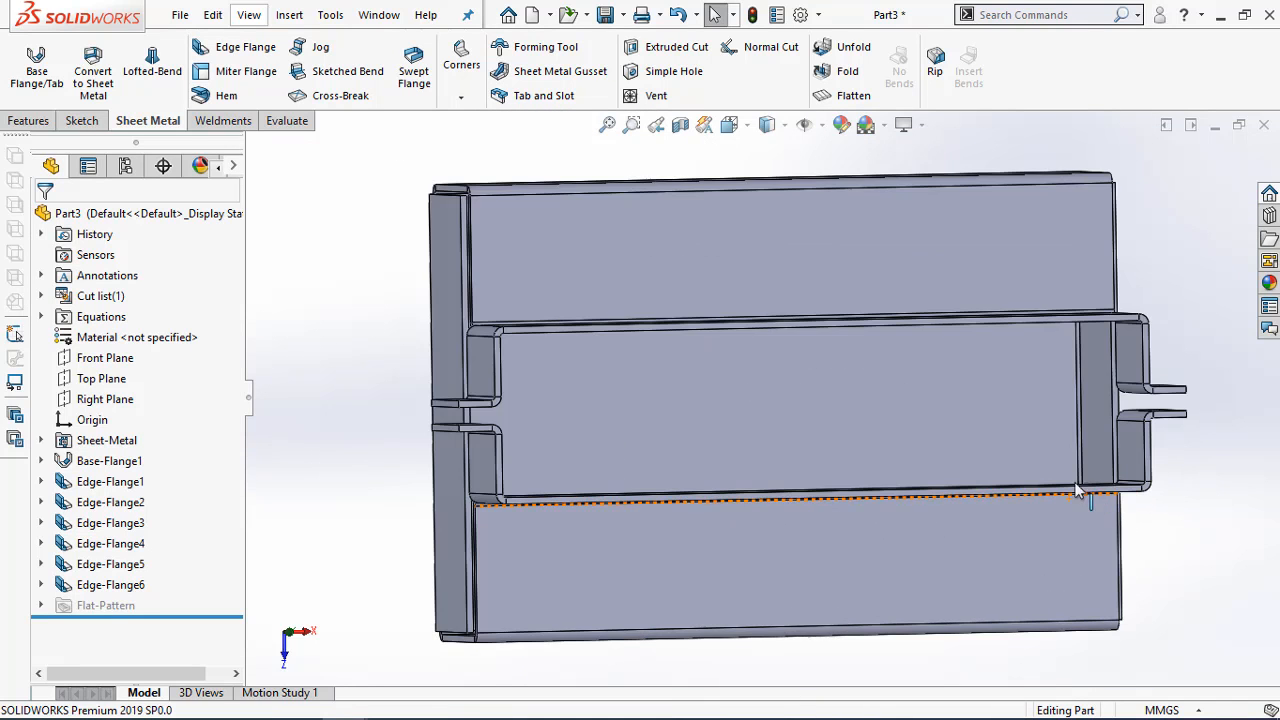
pyautogui.moveTo(1083, 494); pyautogui.dragTo(830, 420, button='middle')
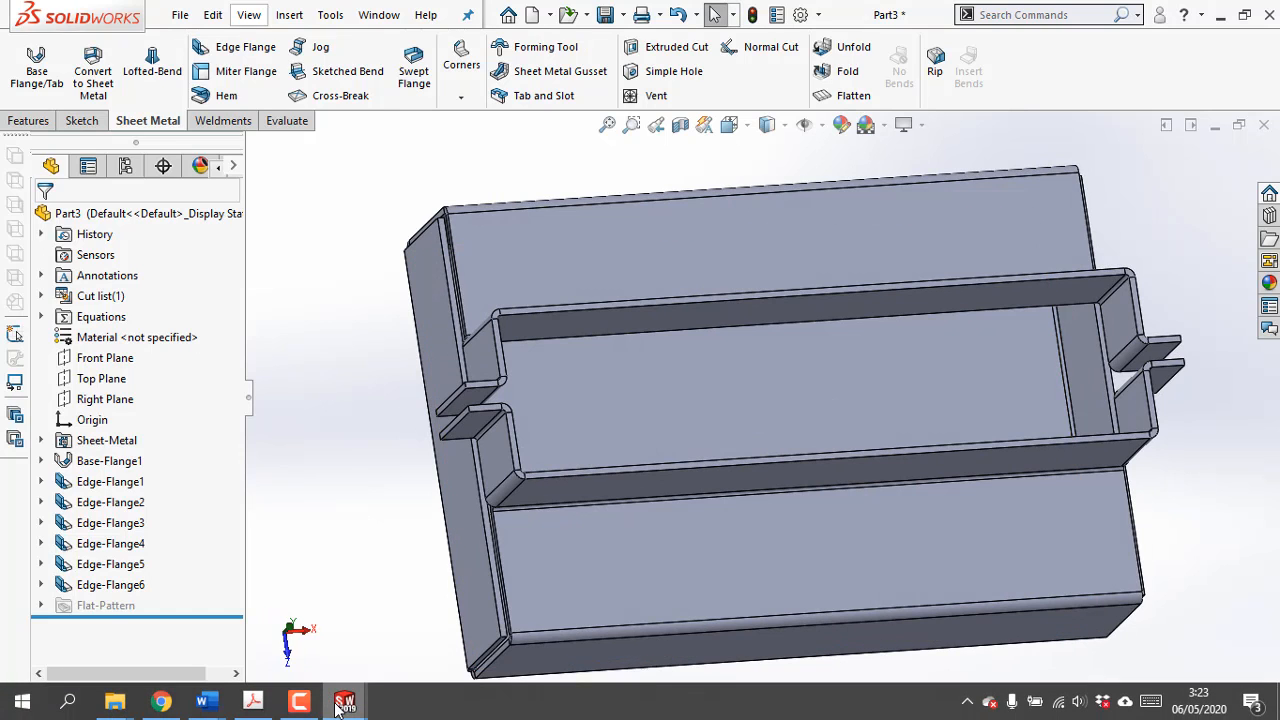
pyautogui.moveTo(338, 705)
pyautogui.click(252, 702)
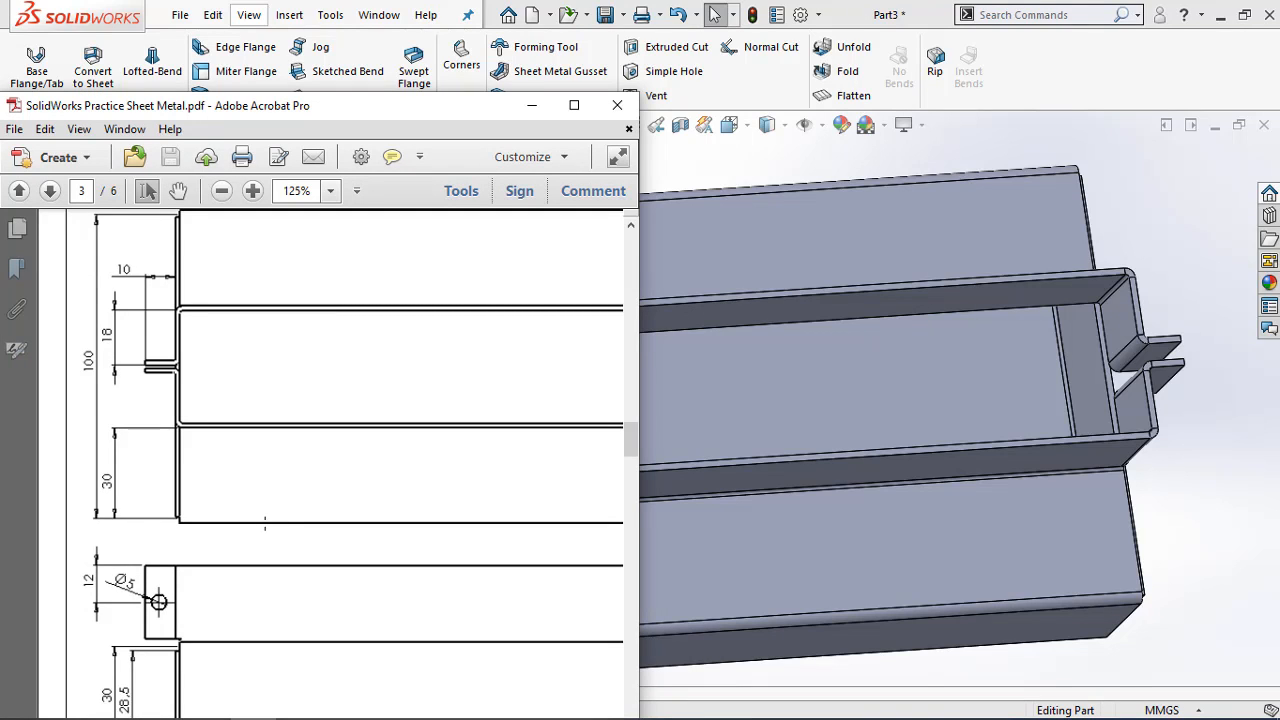
pyautogui.keyDown('ctrl'); pyautogui.scroll(-3, 265, 525); pyautogui.keyUp('ctrl')
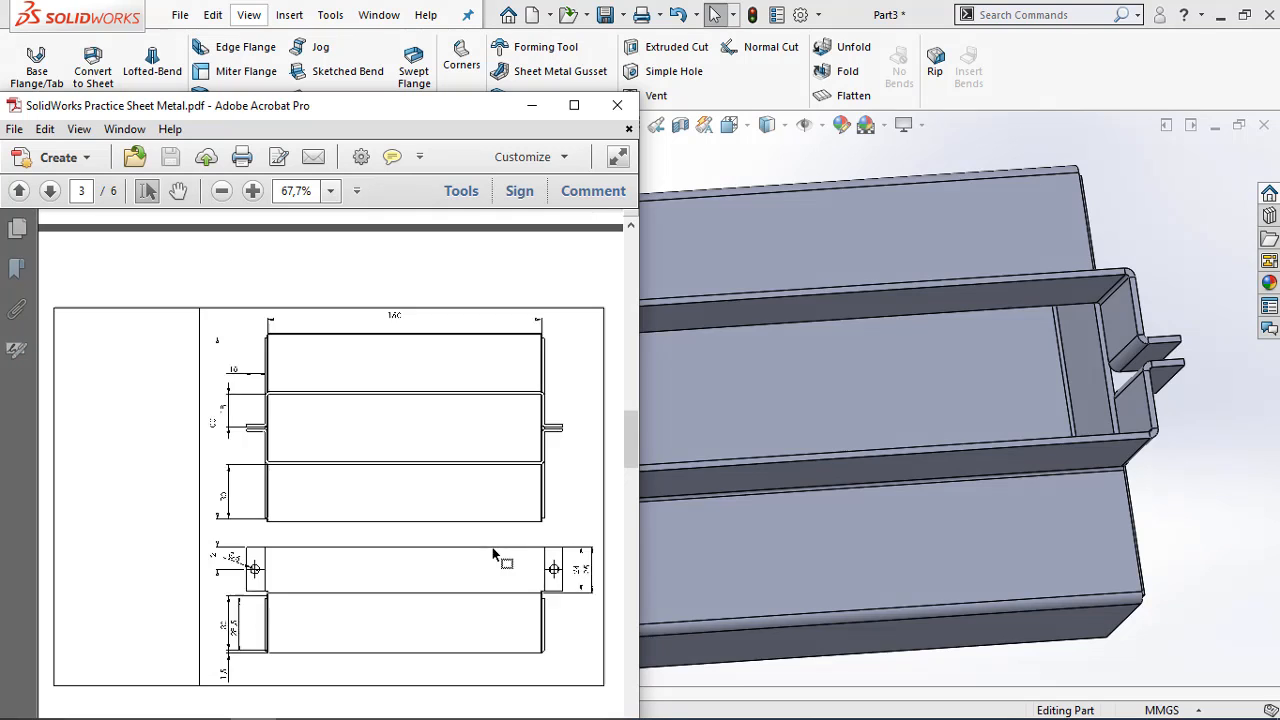
pyautogui.keyDown('ctrl'); pyautogui.scroll(1, 493, 555); pyautogui.keyUp('ctrl')
pyautogui.moveTo(632, 427); pyautogui.dragTo(638, 386)
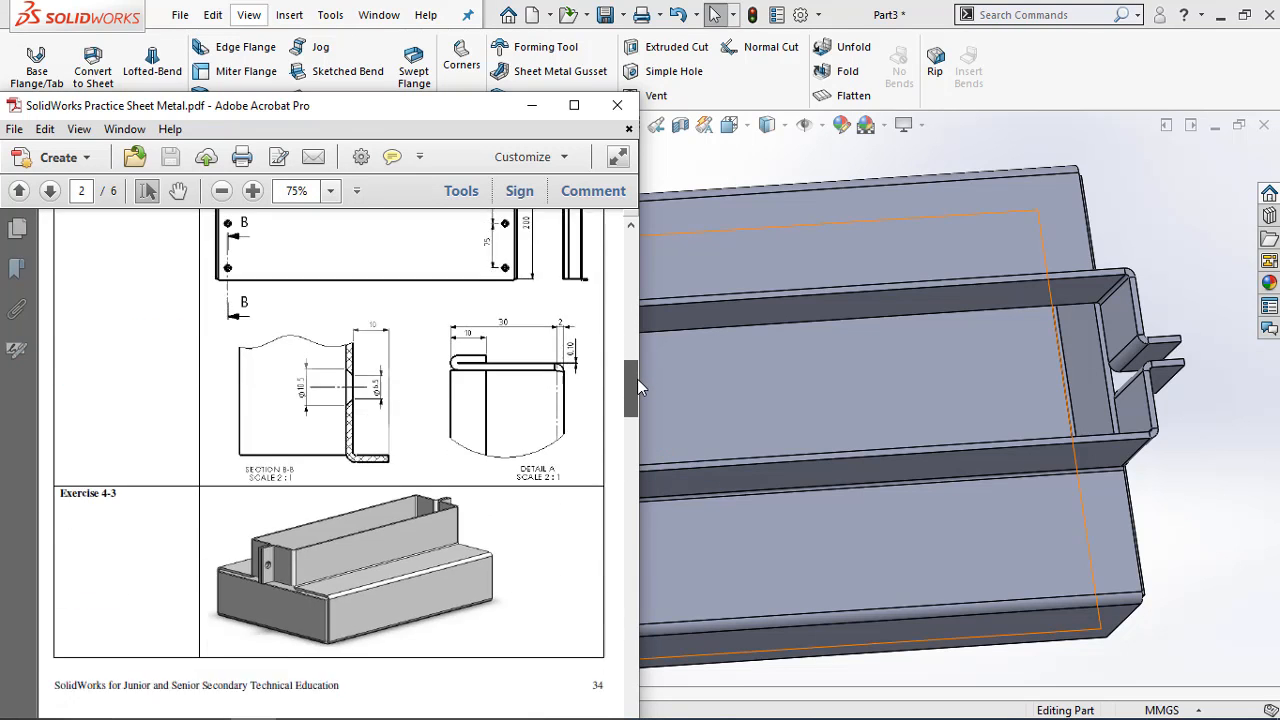
pyautogui.keyDown('ctrl'); pyautogui.scroll(2, 275, 445); pyautogui.keyUp('ctrl')
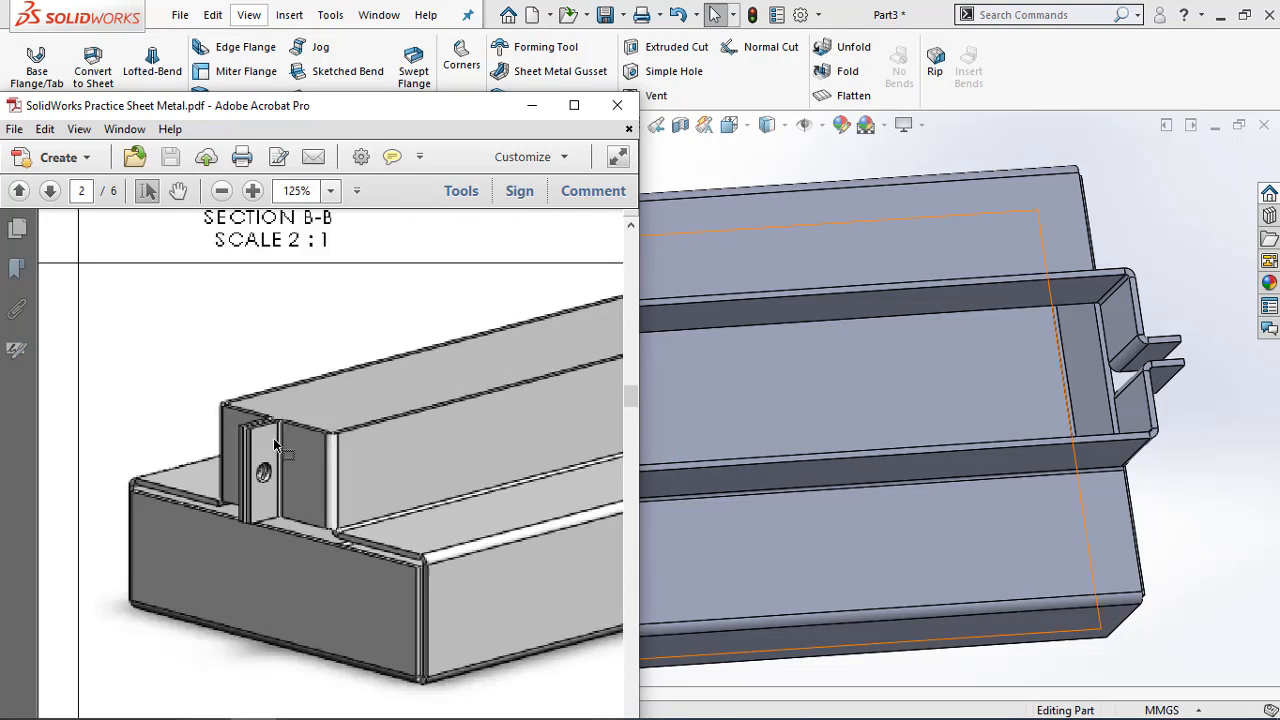
pyautogui.keyDown('ctrl'); pyautogui.scroll(5, 275, 445); pyautogui.keyUp('ctrl')
pyautogui.keyDown('ctrl'); pyautogui.scroll(-4, 318, 385); pyautogui.keyUp('ctrl')
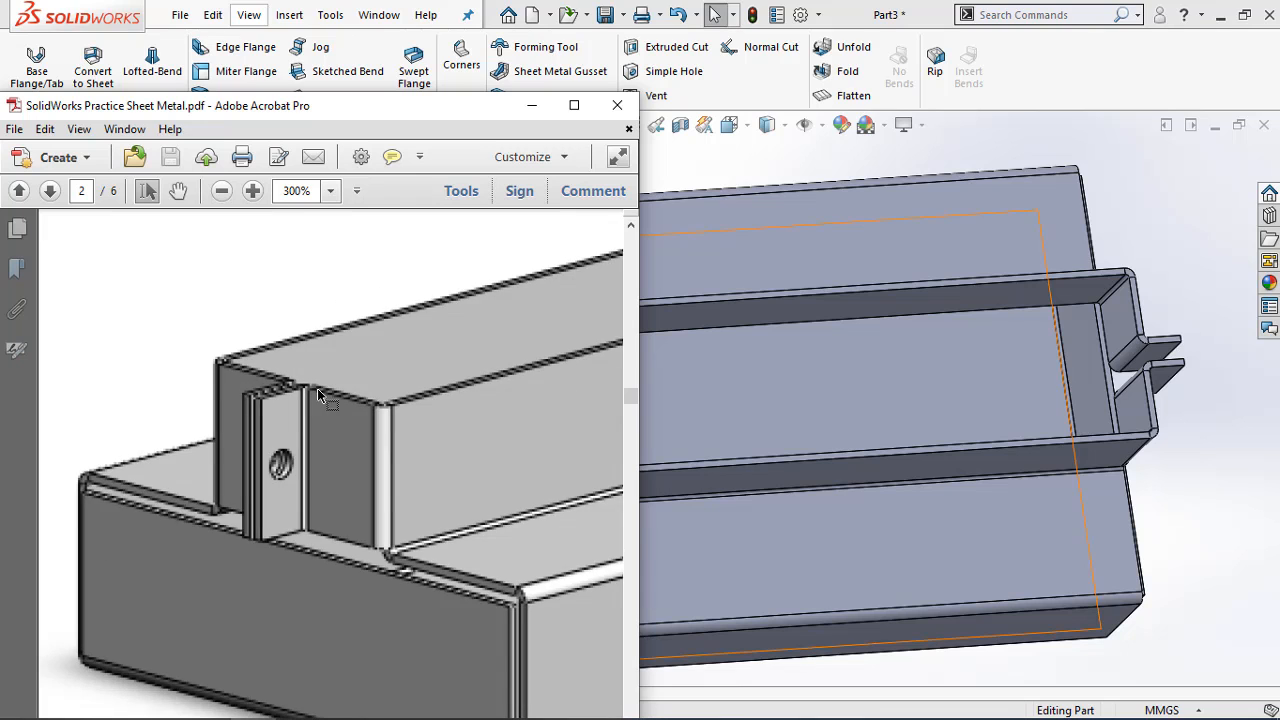
pyautogui.keyDown('ctrl'); pyautogui.scroll(-1, 312, 402); pyautogui.keyUp('ctrl')
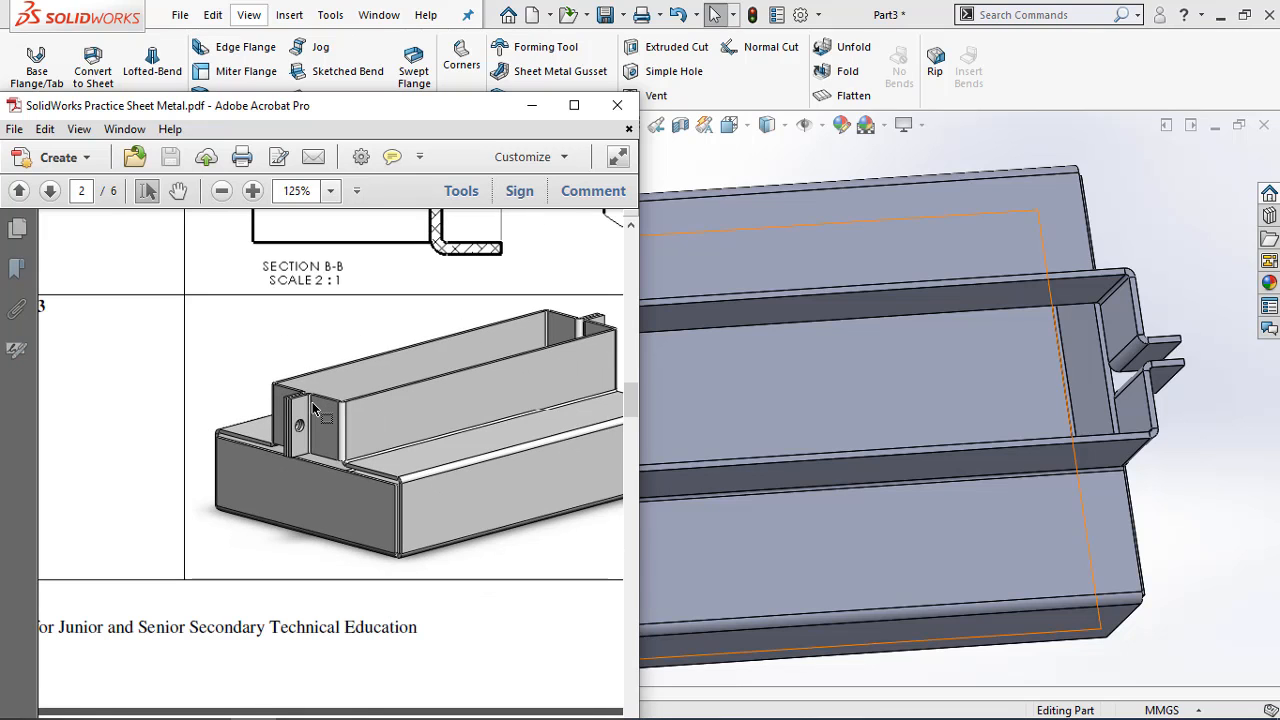
# Check the overall, flange and tab dimensions in the drawing's top and front views and return to SOLIDWORKS
pyautogui.moveTo(630, 412)
pyautogui.mouseDown()
pyautogui.moveTo(620, 456)
pyautogui.moveTo(621, 434)
pyautogui.mouseUp()
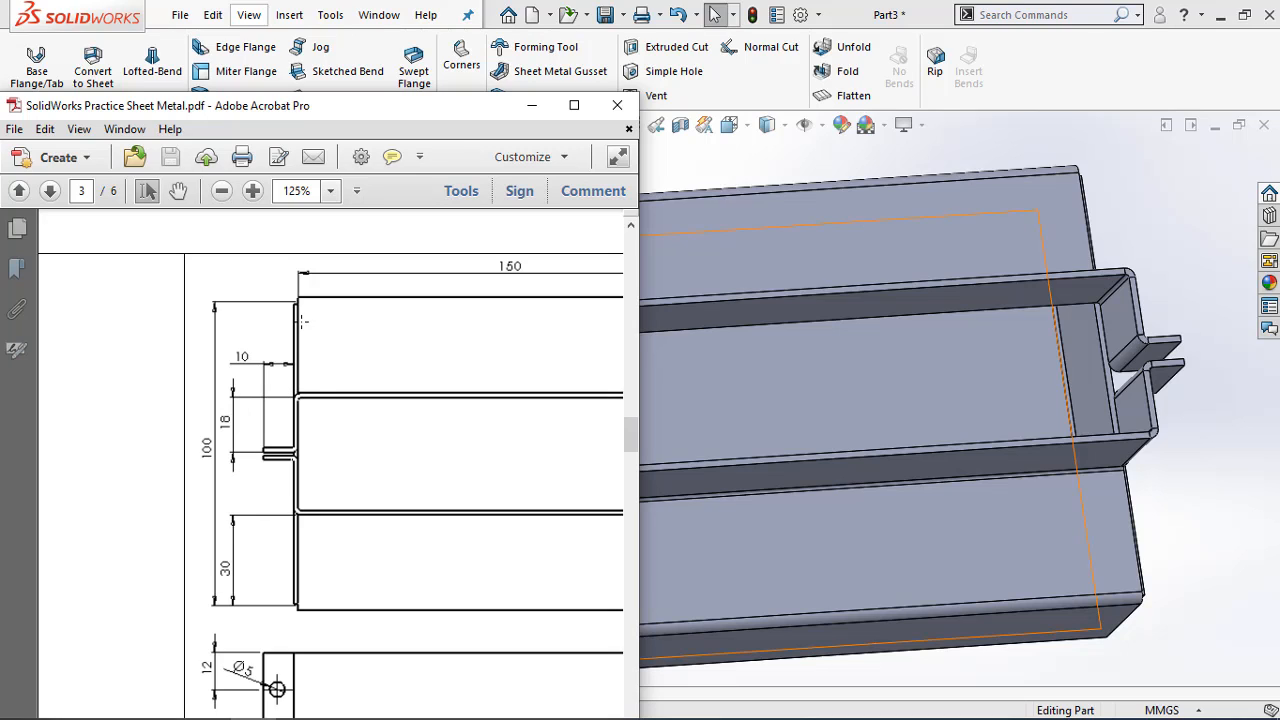
pyautogui.scroll(-2, 282, 408)
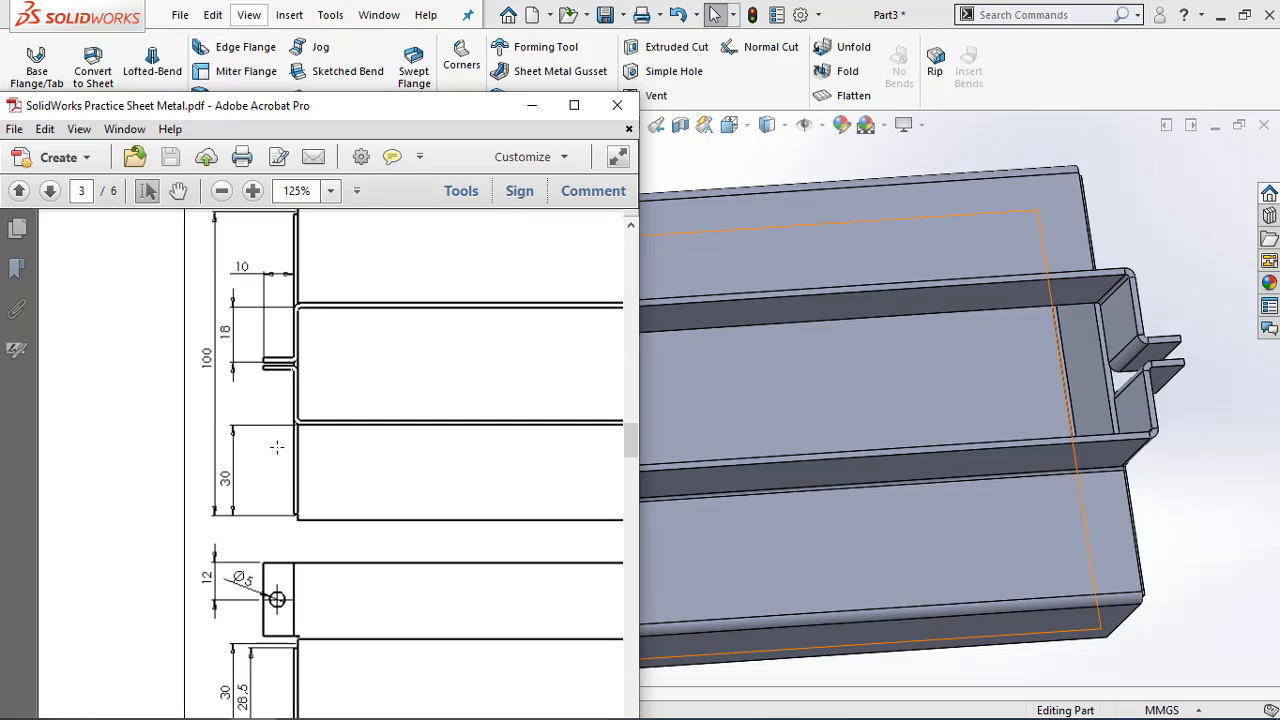
pyautogui.scroll(2, 277, 447)
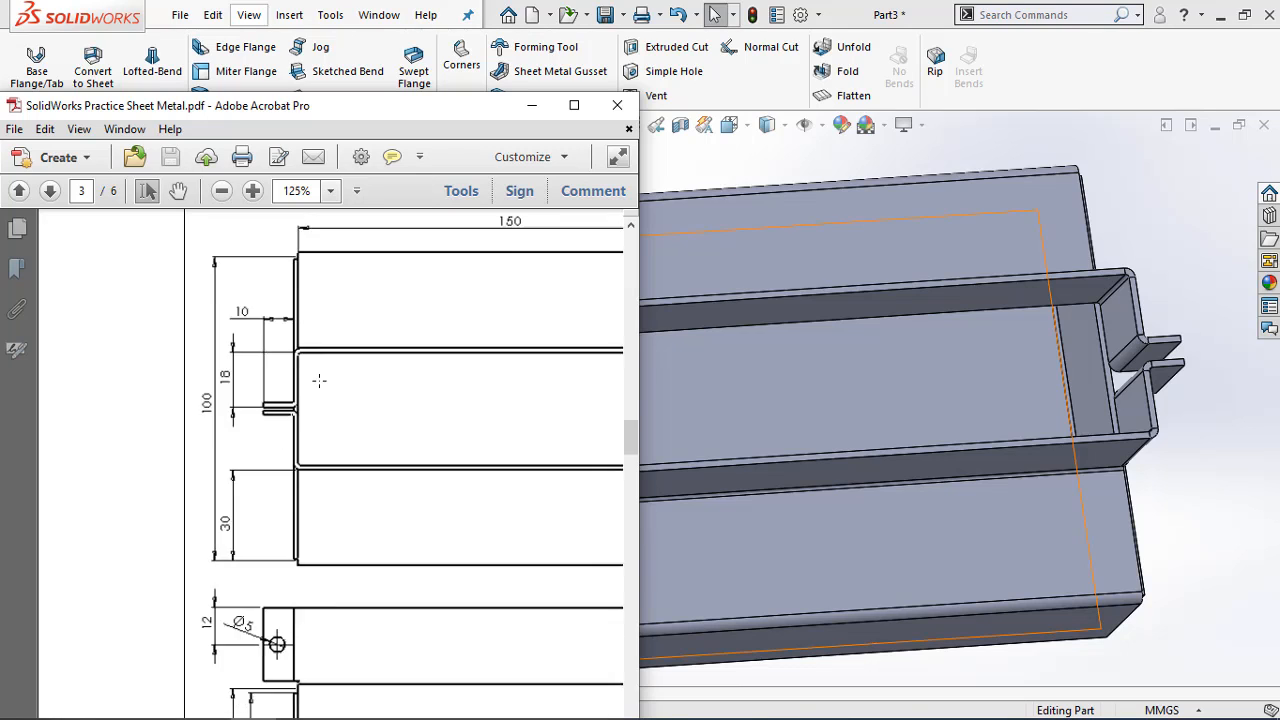
pyautogui.click(540, 113)
# Expand the base flange in the feature tree and show the dimensions of its sketch
pyautogui.moveTo(534, 304); pyautogui.dragTo(541, 412, button='middle')
pyautogui.click(41, 440)
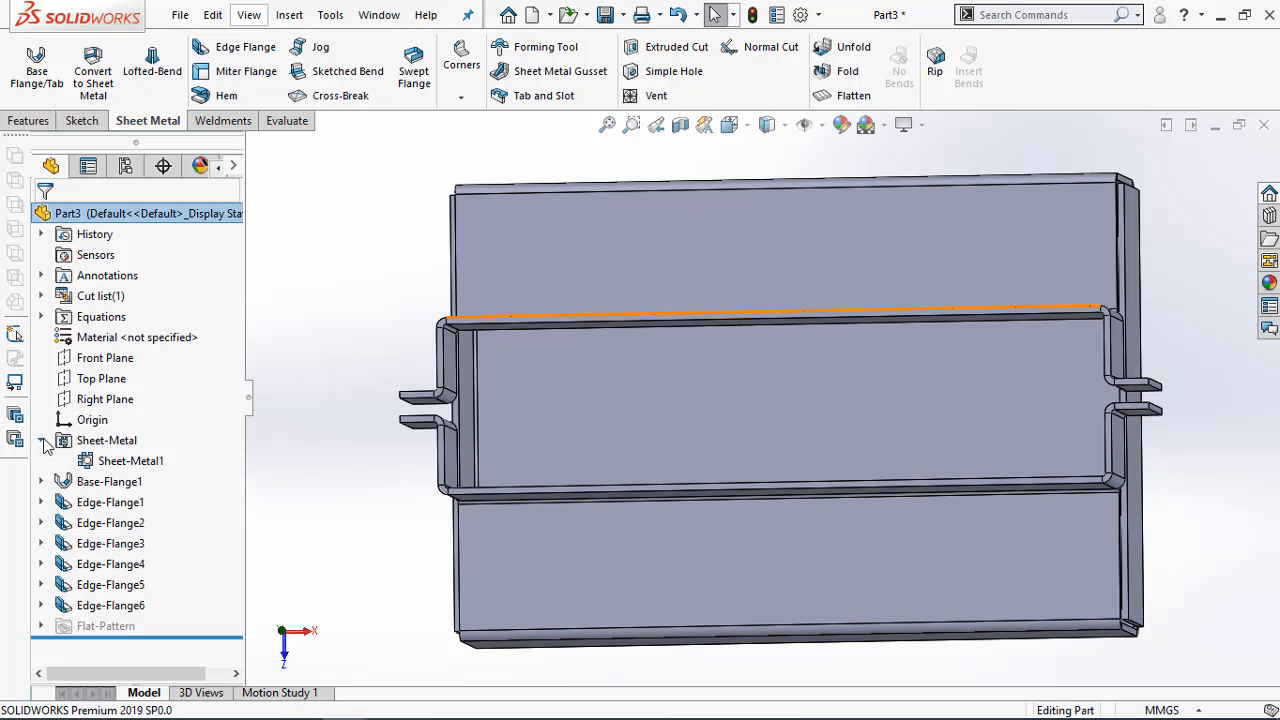
pyautogui.click(41, 440)
pyautogui.click(41, 461)
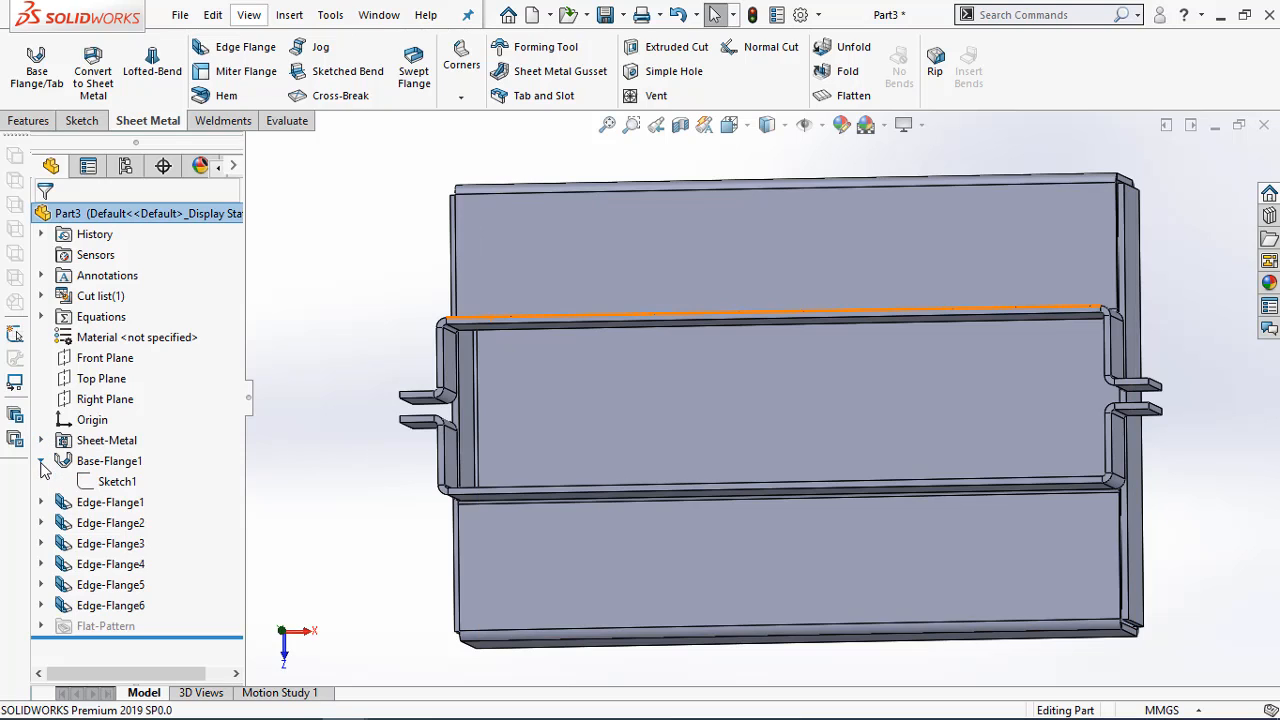
pyautogui.click(106, 482)
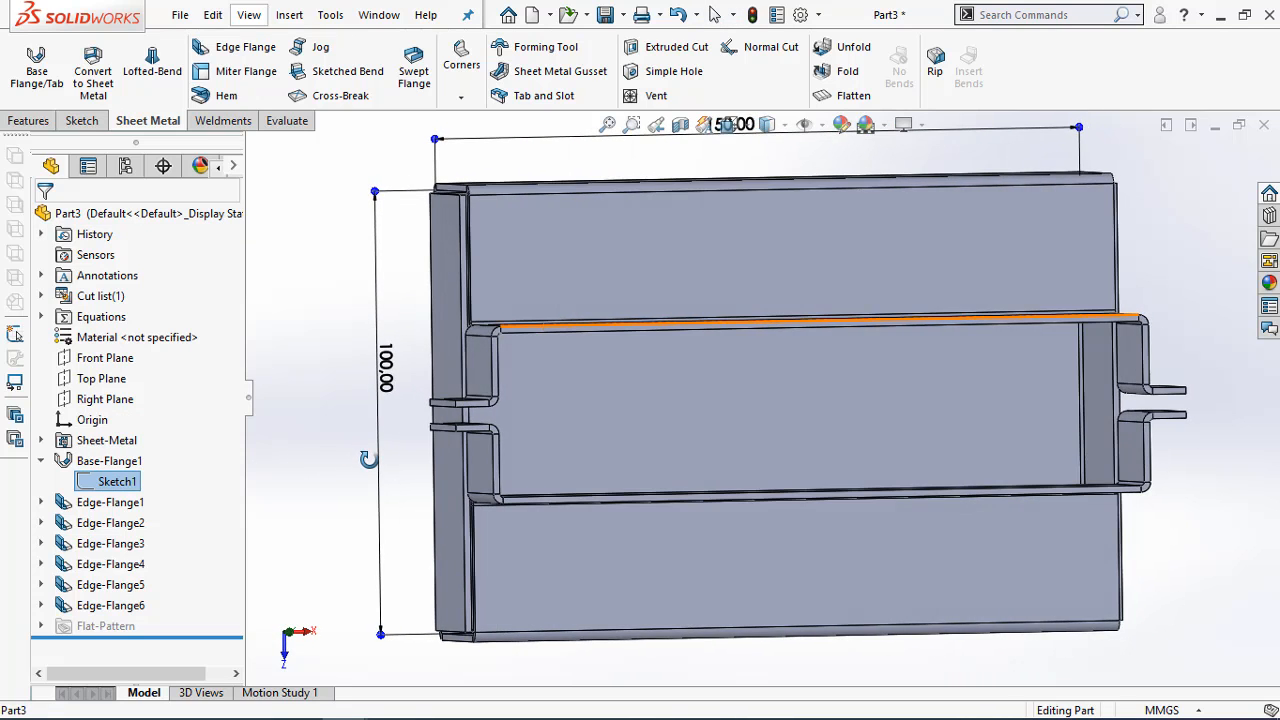
# Start a sketch on the outer face of the end tab (Edge-Flange6)
pyautogui.click(337, 431)
pyautogui.moveTo(385, 464); pyautogui.dragTo(383, 258, button='middle')
pyautogui.rightClick(420, 344)
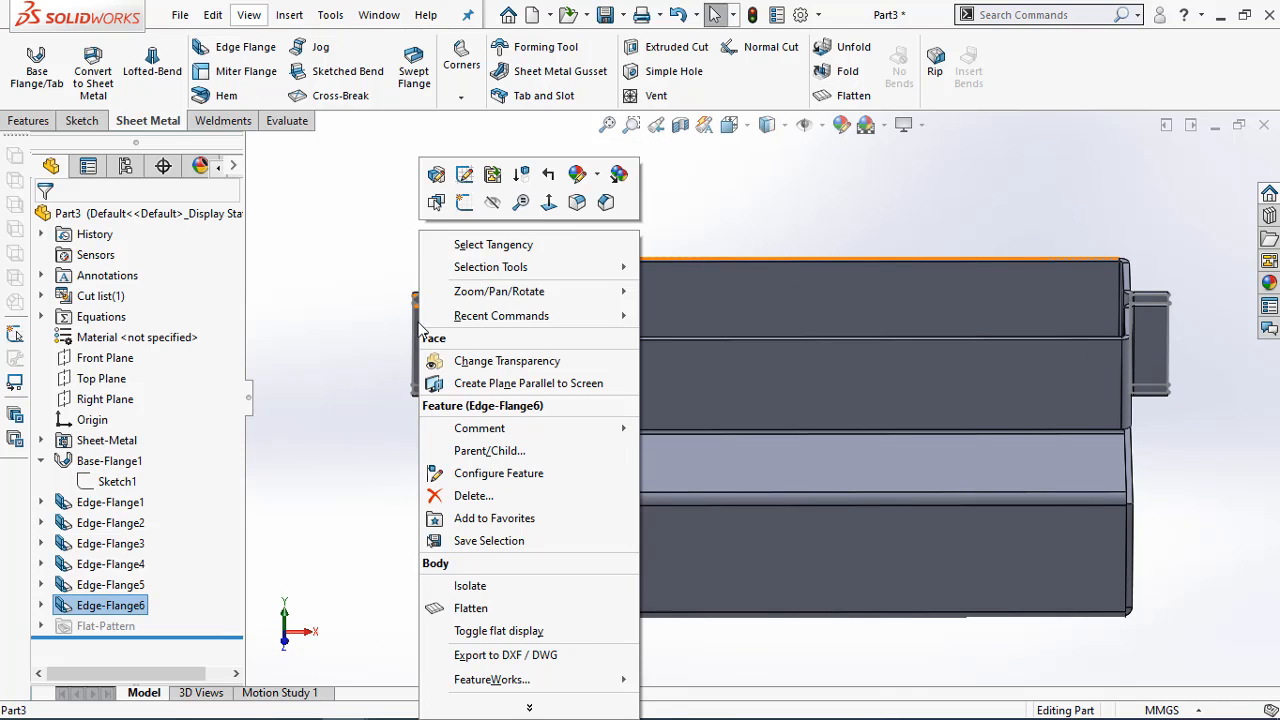
pyautogui.click(464, 207)
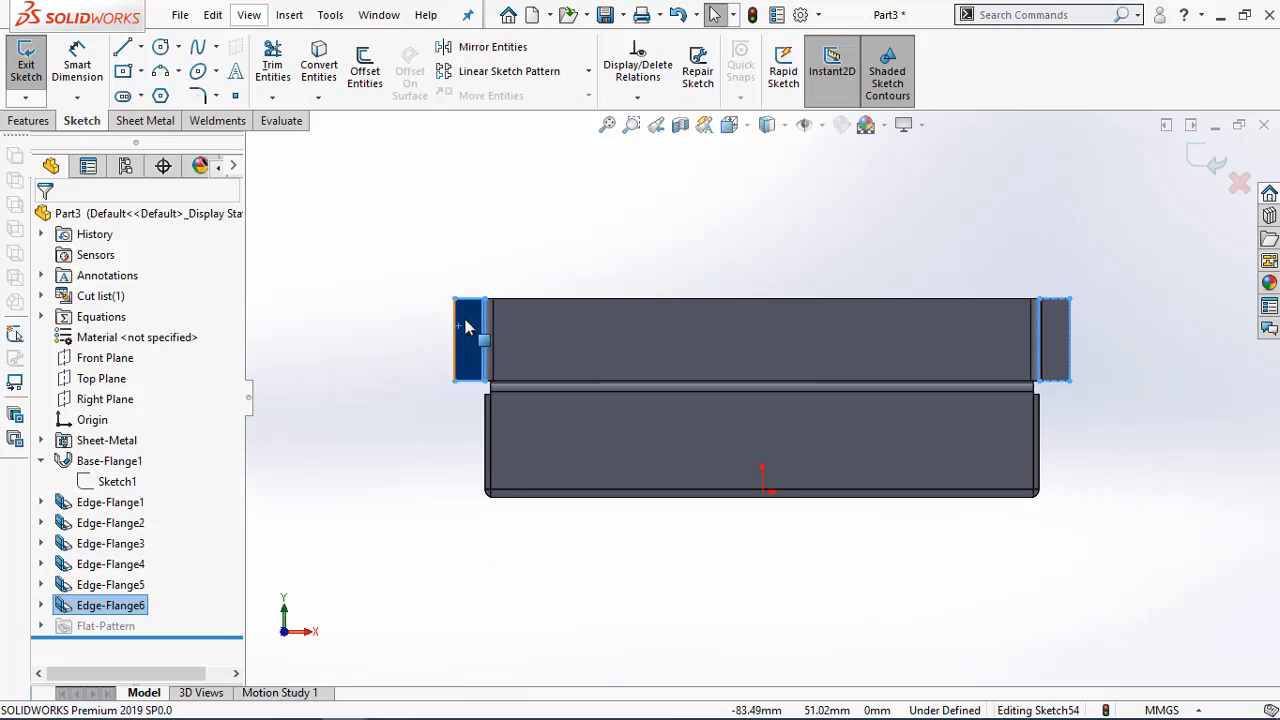
pyautogui.scroll(-5, 471, 336)
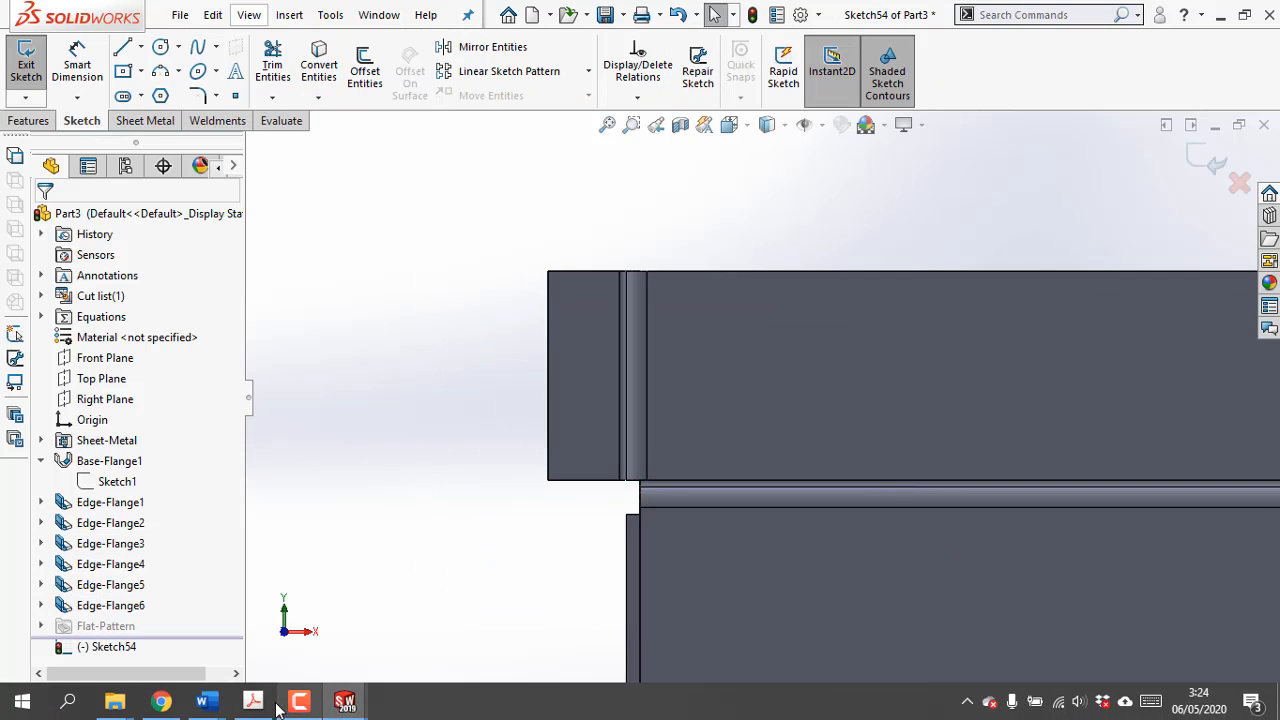
# Check the end tab's hole and height dimensions in the drawing's front view in Adobe Acrobat Pro and return to SOLIDWORKS
pyautogui.click(345, 705)
pyautogui.scroll(-3, 314, 539)
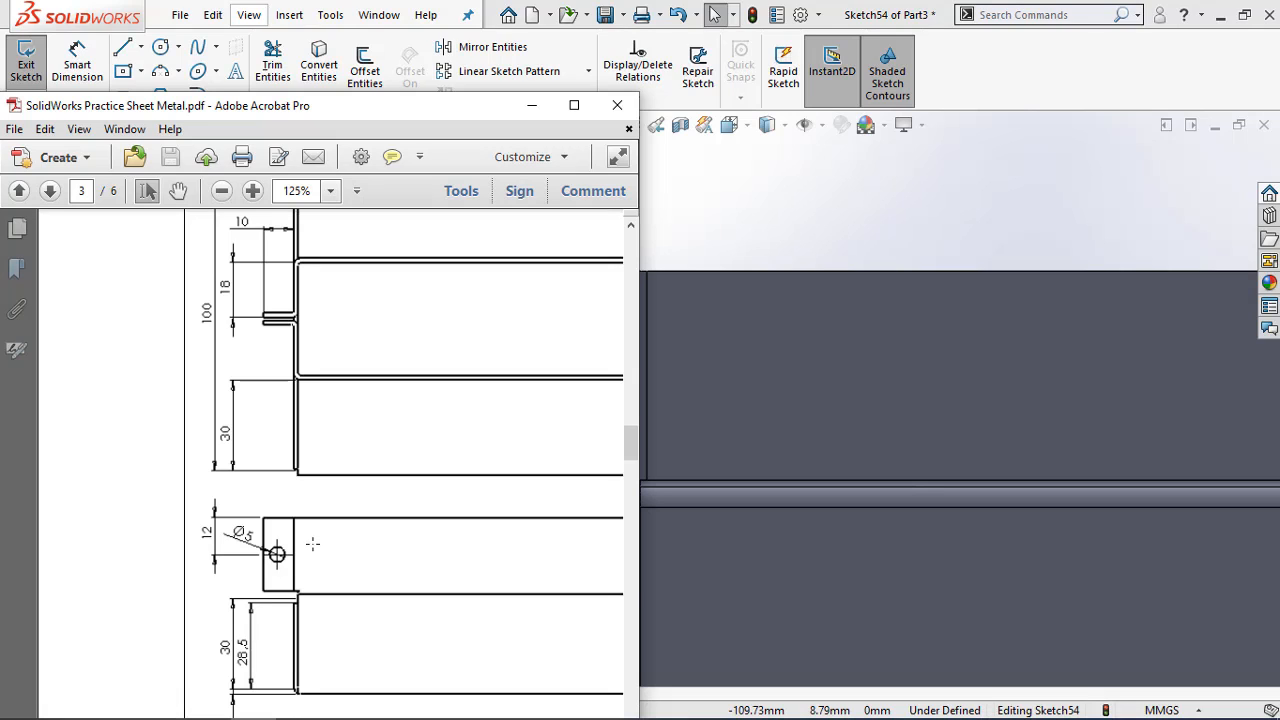
pyautogui.scroll(-2, 312, 545)
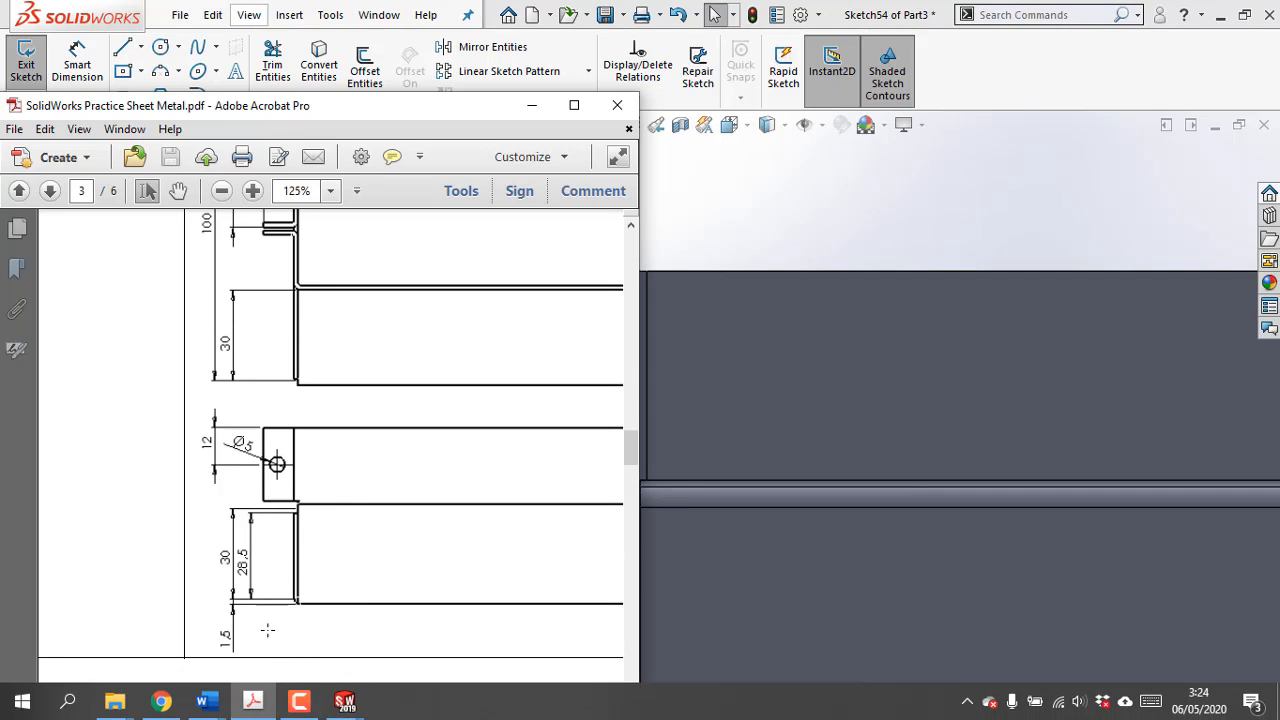
pyautogui.moveTo(336, 110); pyautogui.dragTo(335, 20)
pyautogui.moveTo(312, 703); pyautogui.dragTo(470, 700)
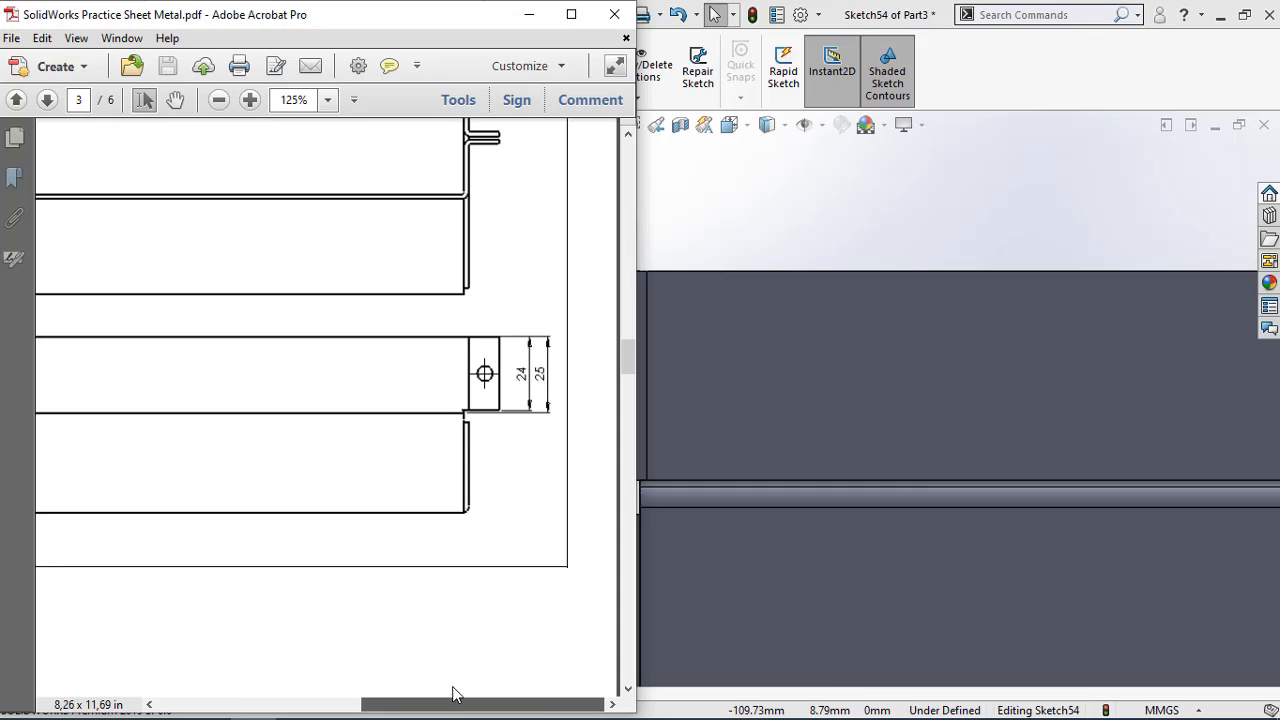
pyautogui.moveTo(423, 700)
pyautogui.mouseDown()
pyautogui.moveTo(389, 694)
pyautogui.moveTo(411, 691)
pyautogui.mouseUp()
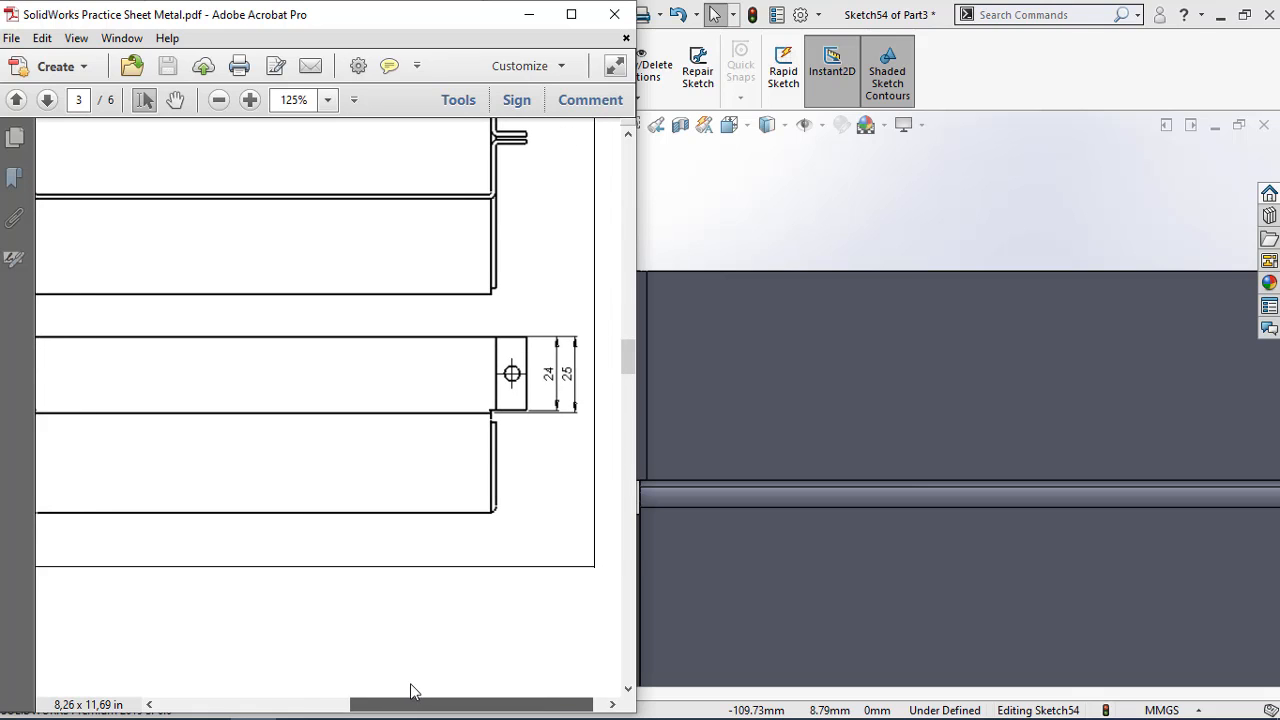
pyautogui.scroll(2, 544, 401)
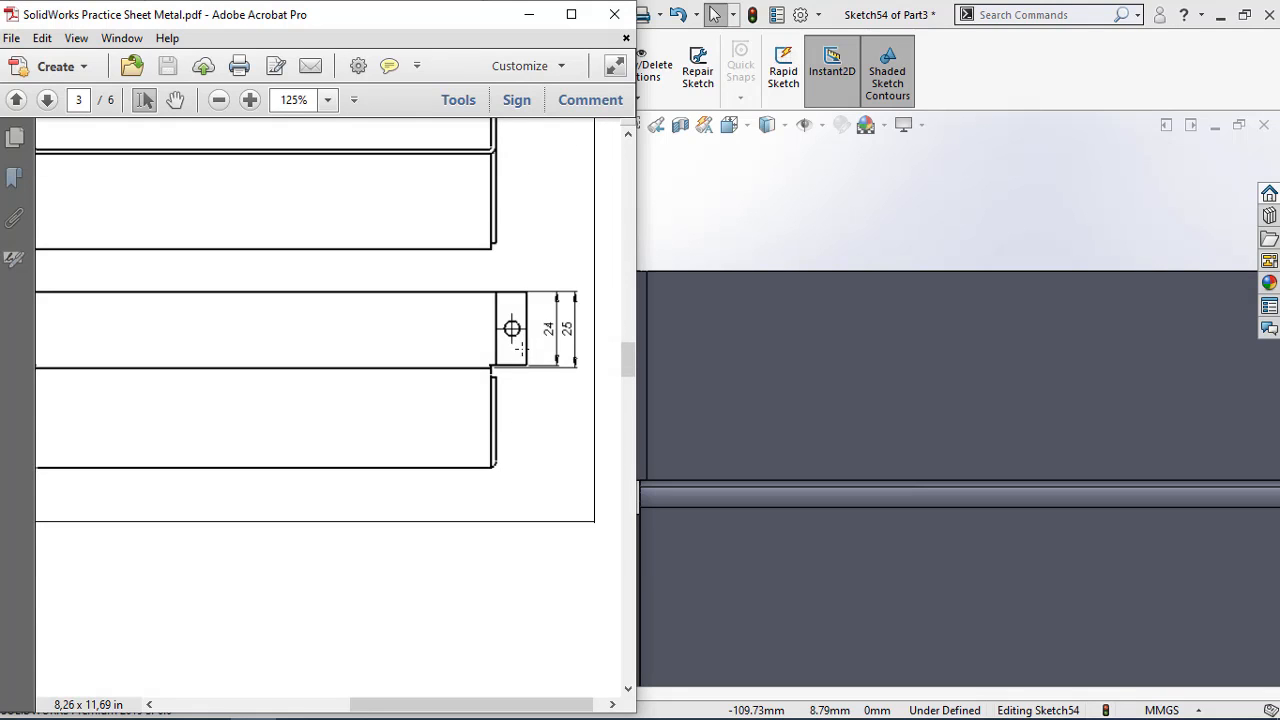
pyautogui.click(529, 14)
# Measure the length of the end tab's vertical edge and exit the empty sketch
pyautogui.moveTo(597, 406); pyautogui.dragTo(612, 409, button='middle')
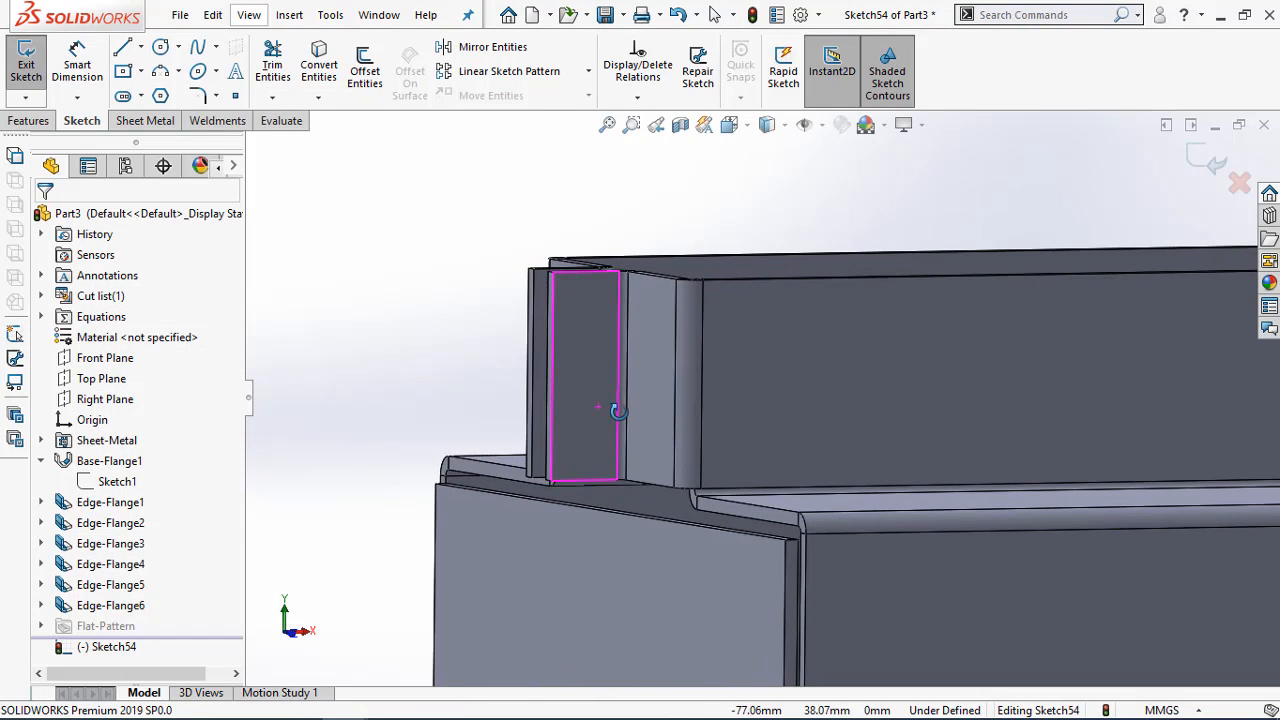
pyautogui.click(281, 120)
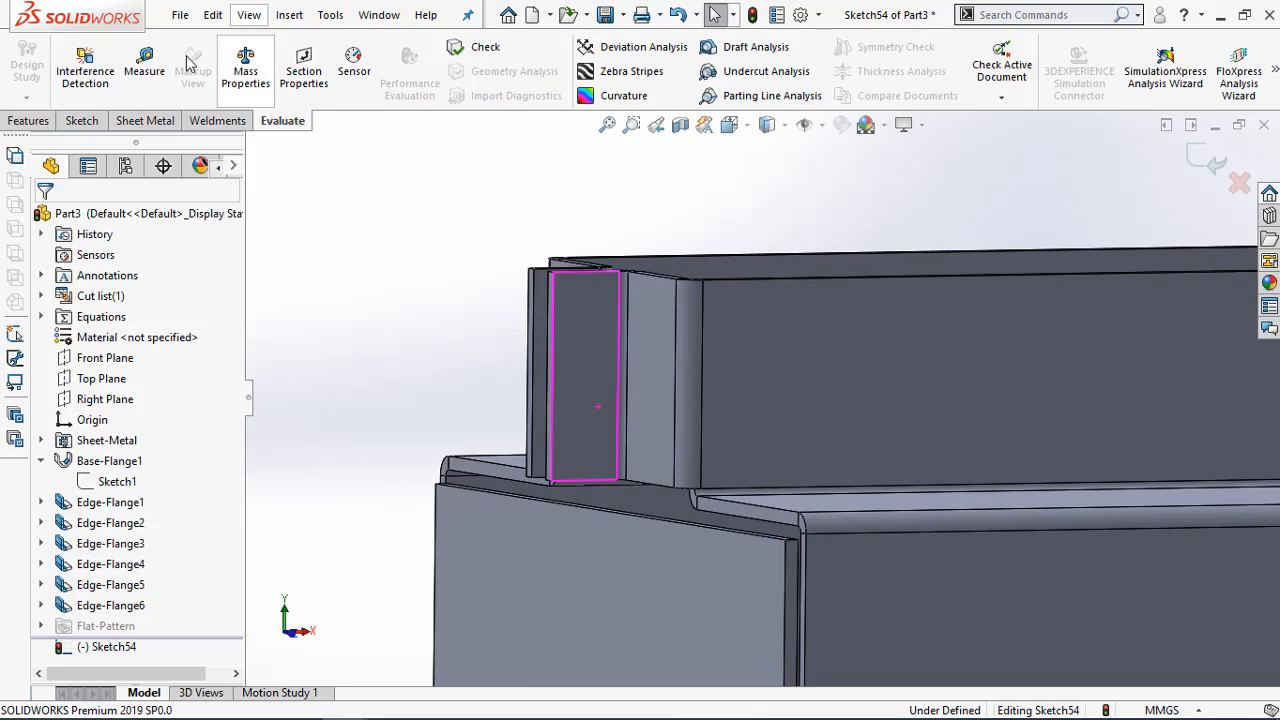
pyautogui.click(144, 68)
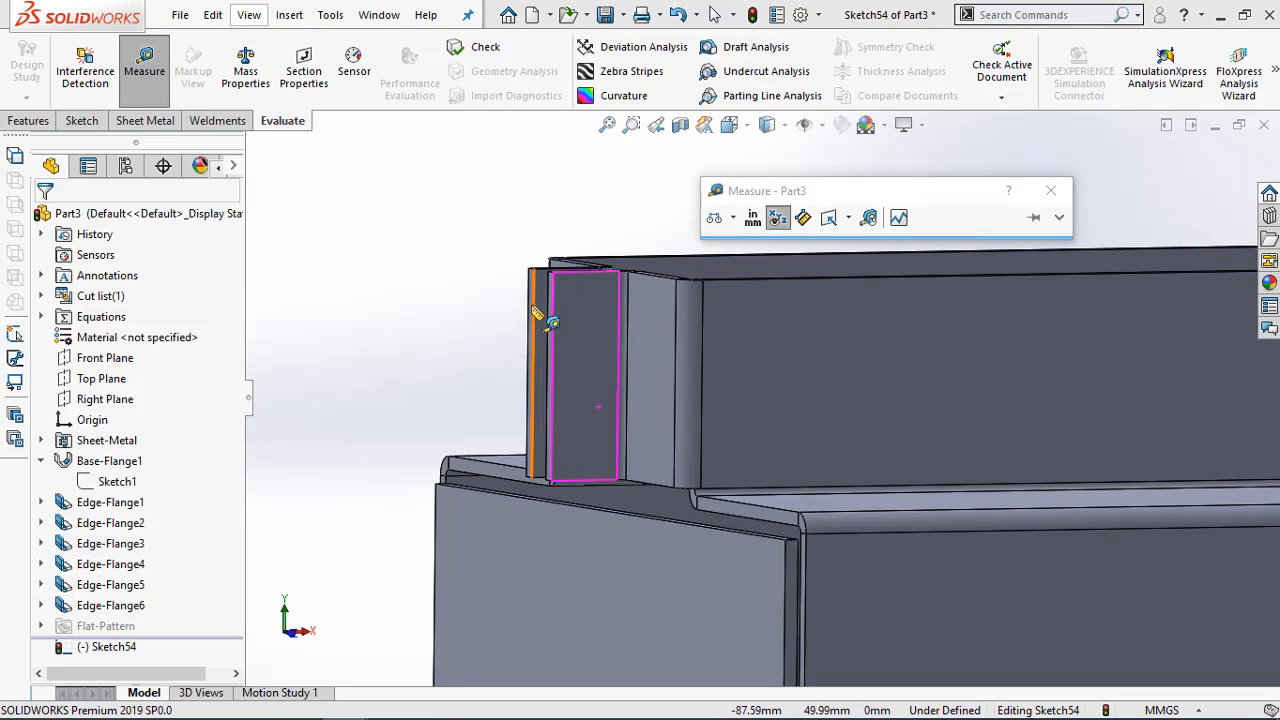
pyautogui.click(535, 310)
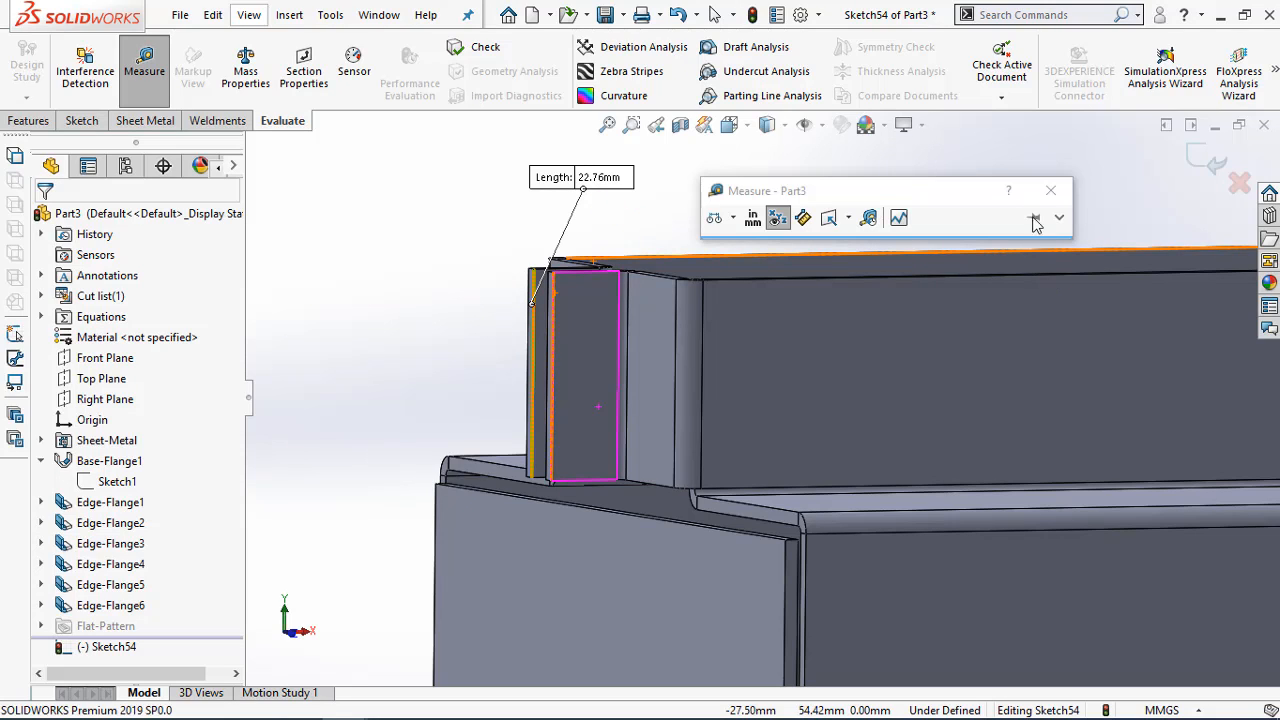
pyautogui.click(1050, 190)
pyautogui.moveTo(443, 280); pyautogui.dragTo(421, 309, button='middle')
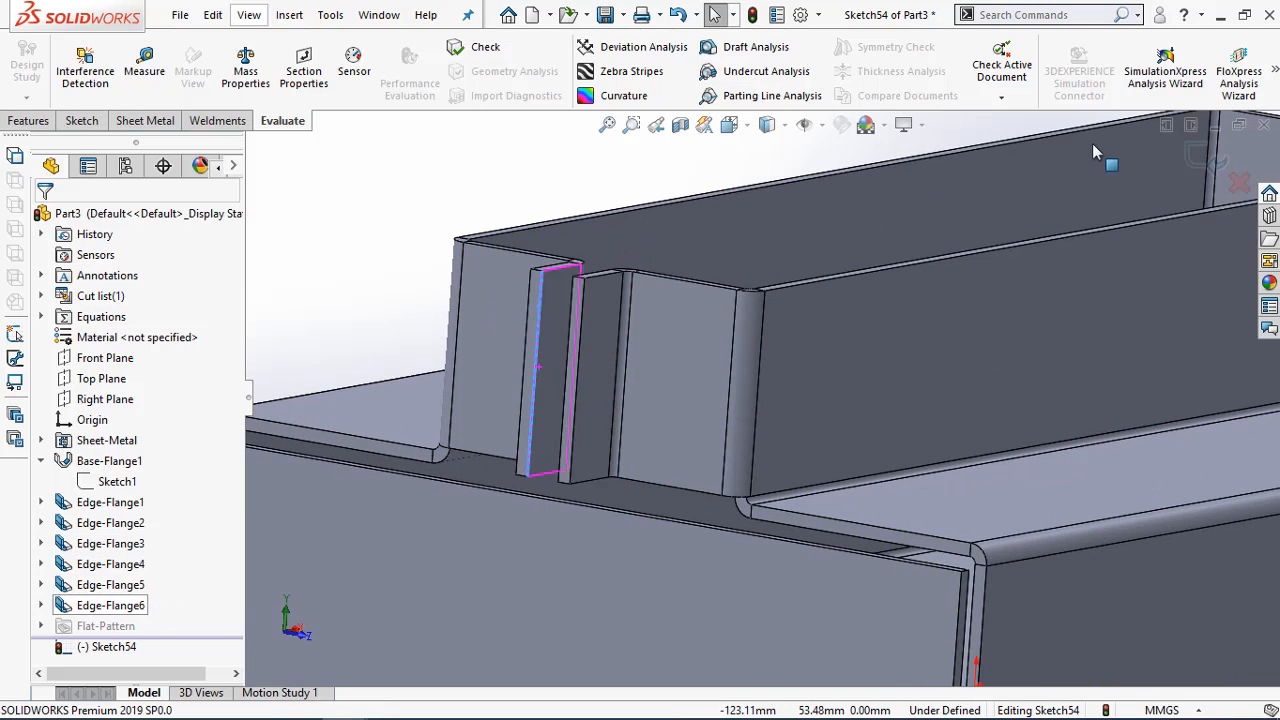
pyautogui.click(1212, 157)
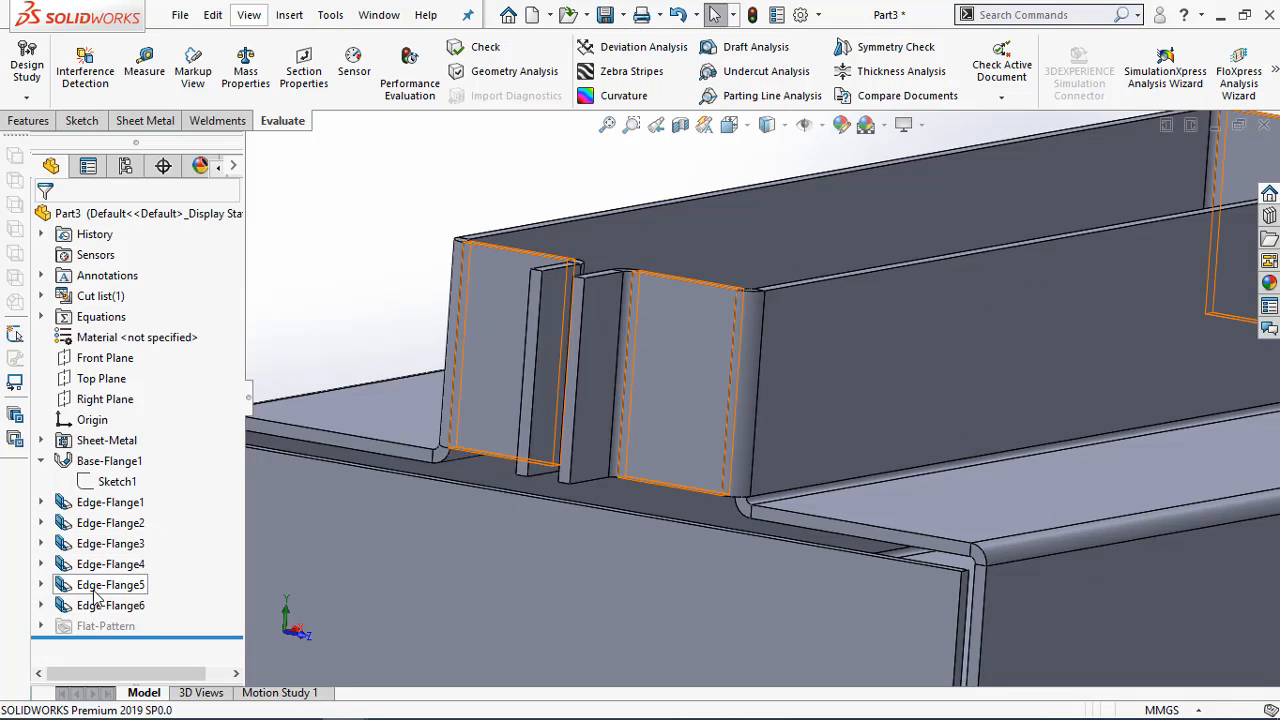
# Review the length settings of the end-wall flanges (Edge-Flange5) and close the feature without changes
pyautogui.rightClick(97, 597)
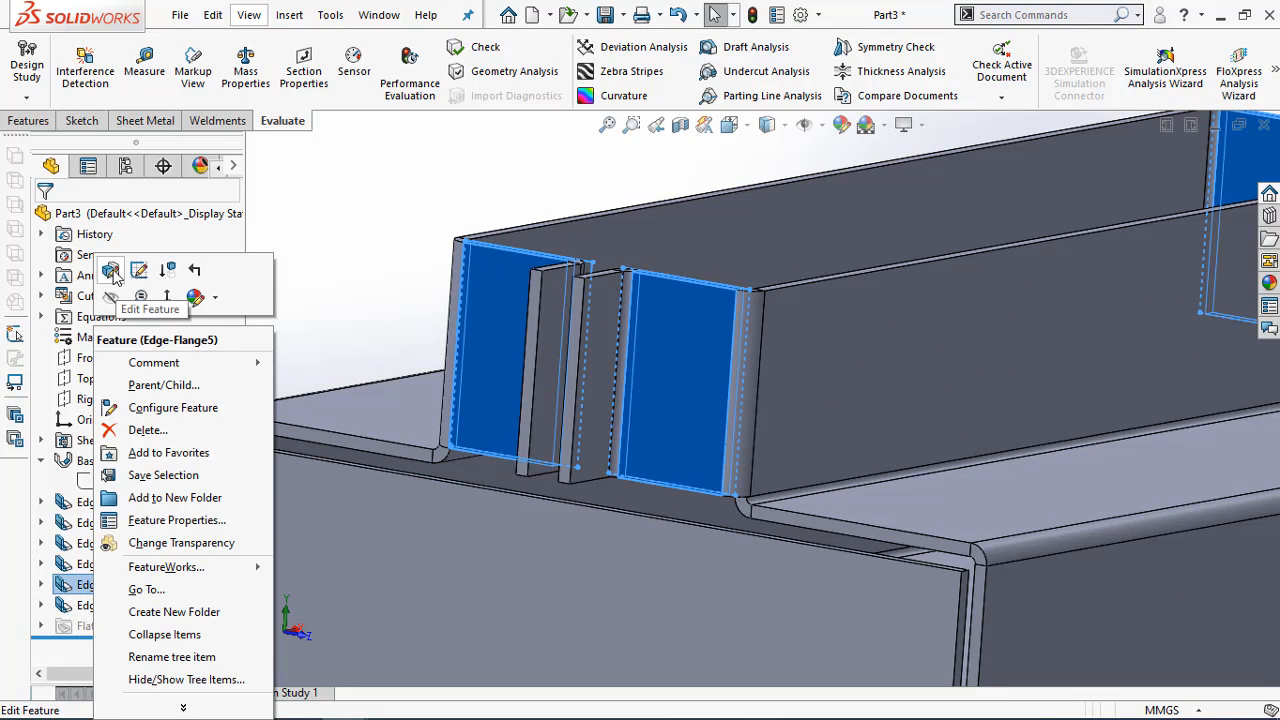
pyautogui.click(110, 269)
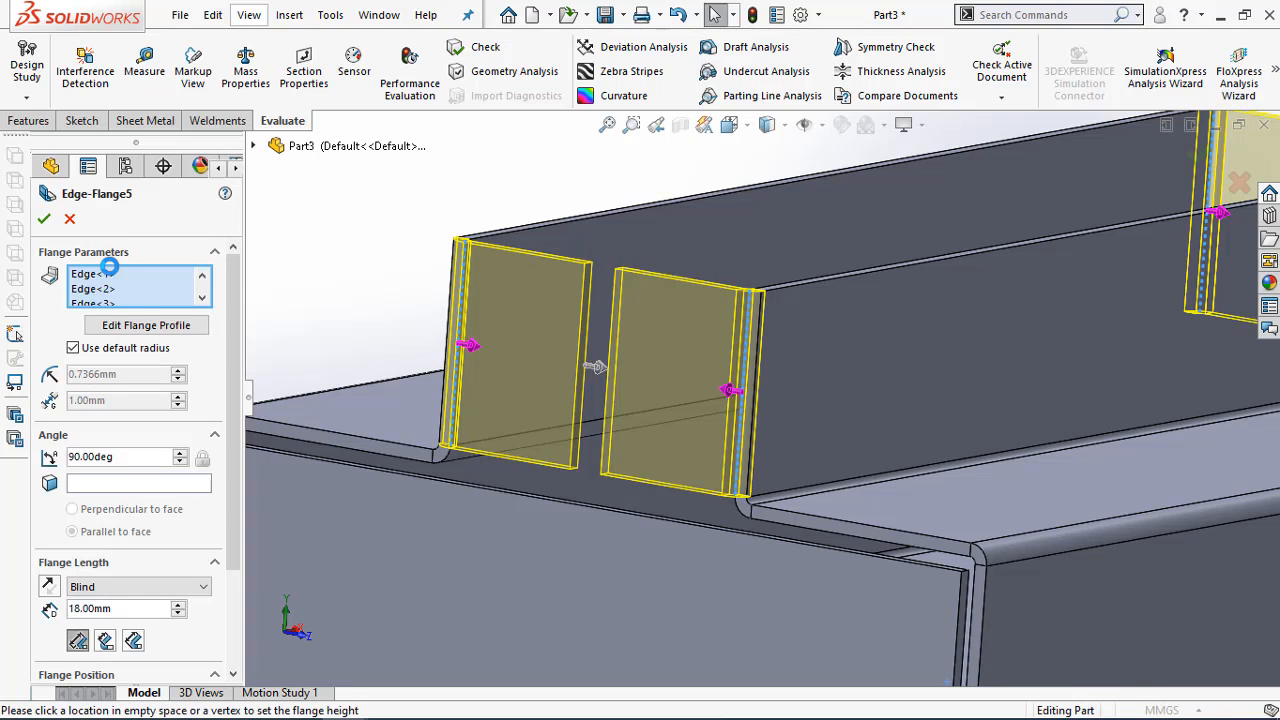
pyautogui.click(69, 220)
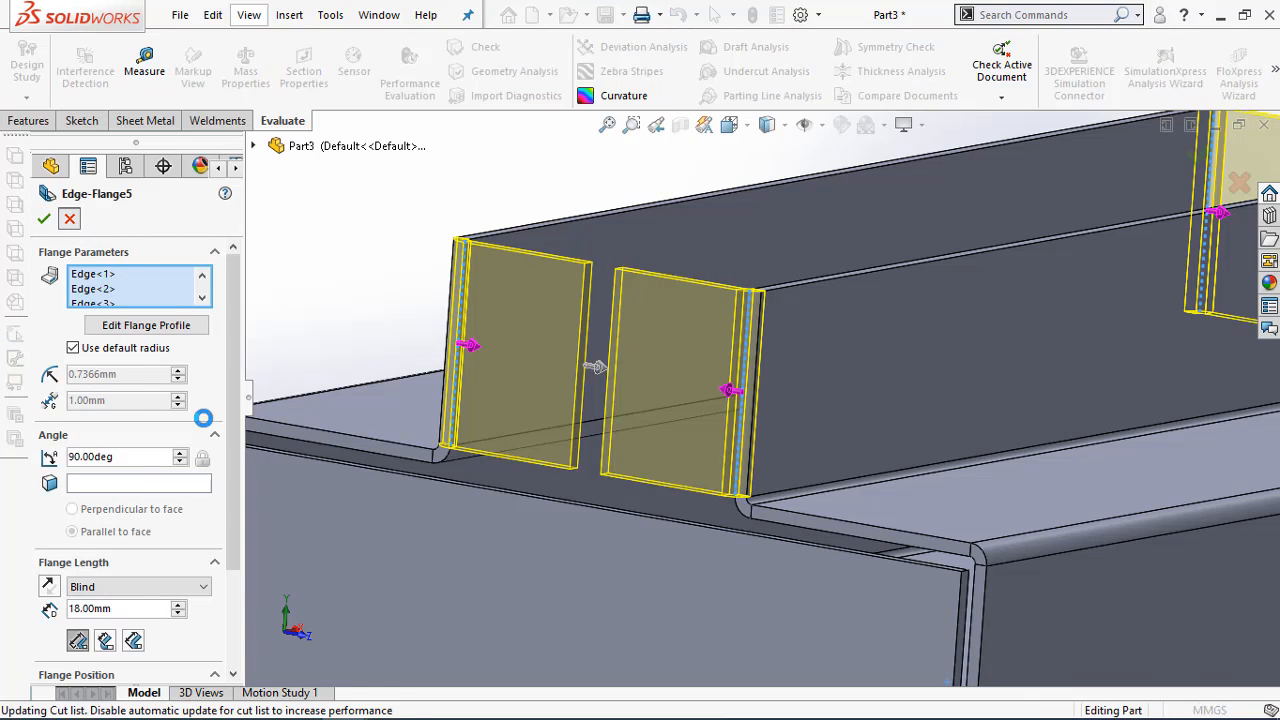
# Edit the upright walls' edge flange (Edge-Flange4) and try the Material Inside and Material Outside flange positions
pyautogui.click(127, 566)
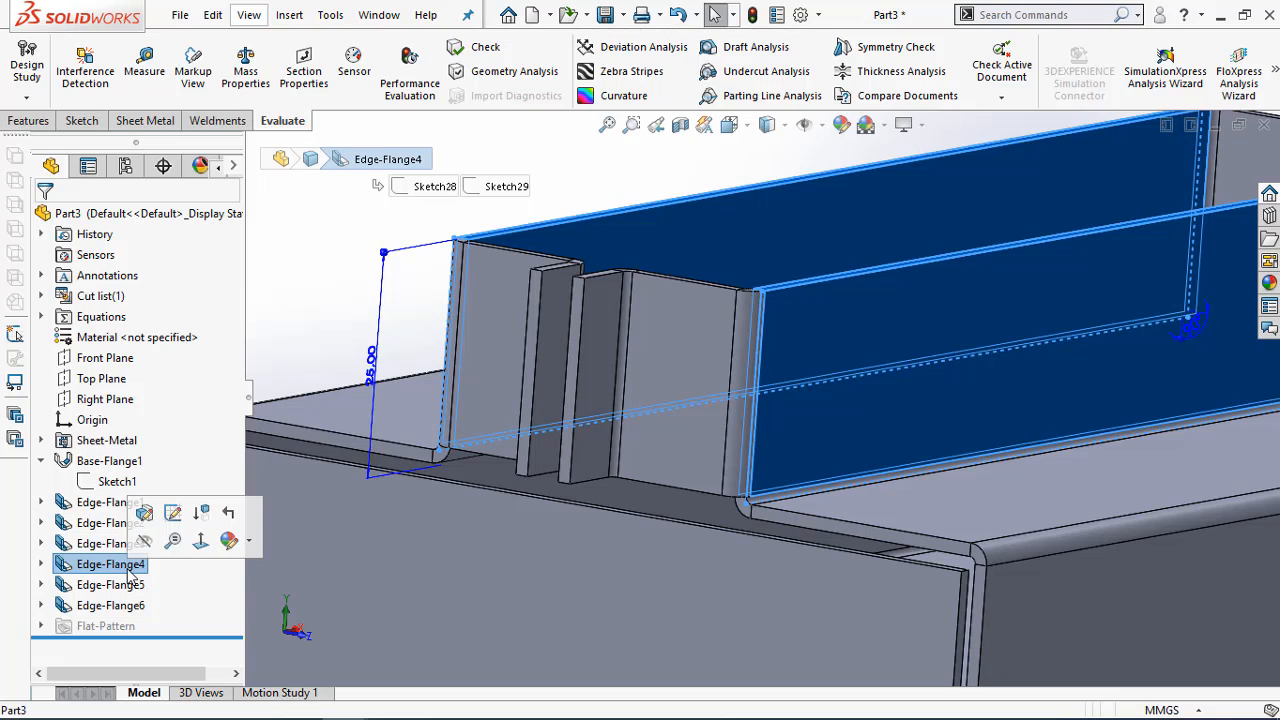
pyautogui.click(145, 513)
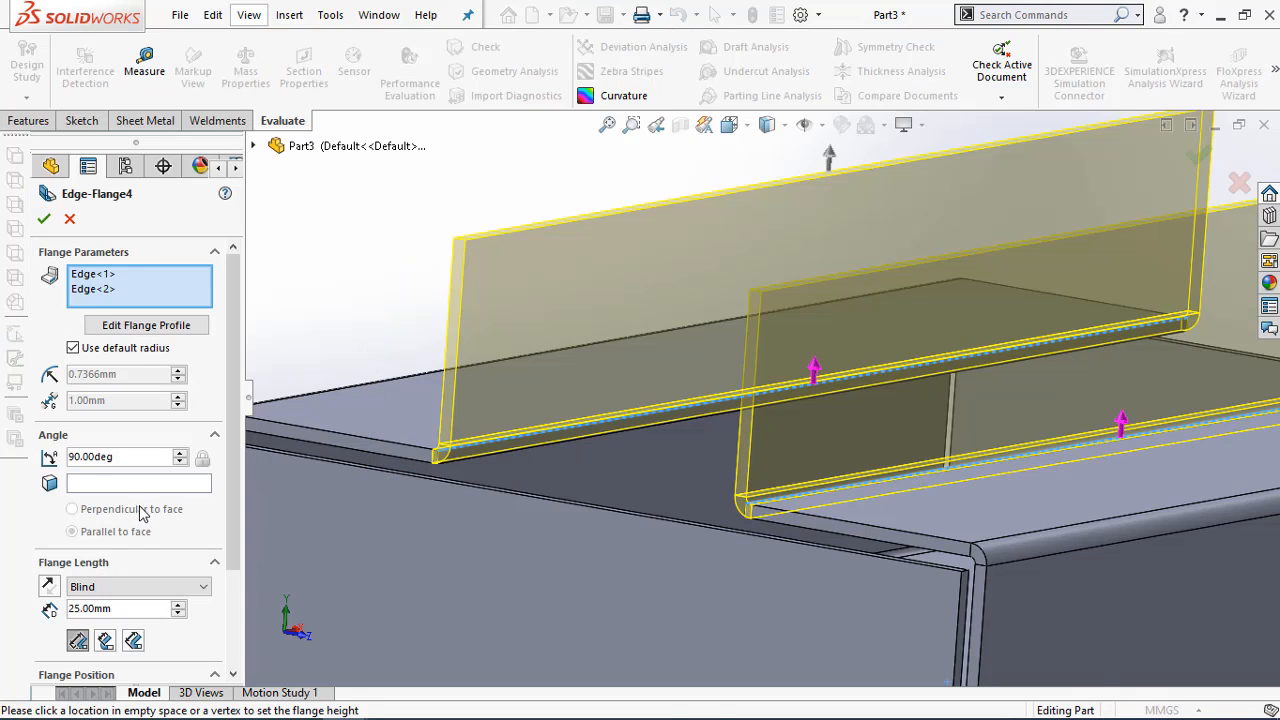
pyautogui.moveTo(234, 500); pyautogui.dragTo(231, 574)
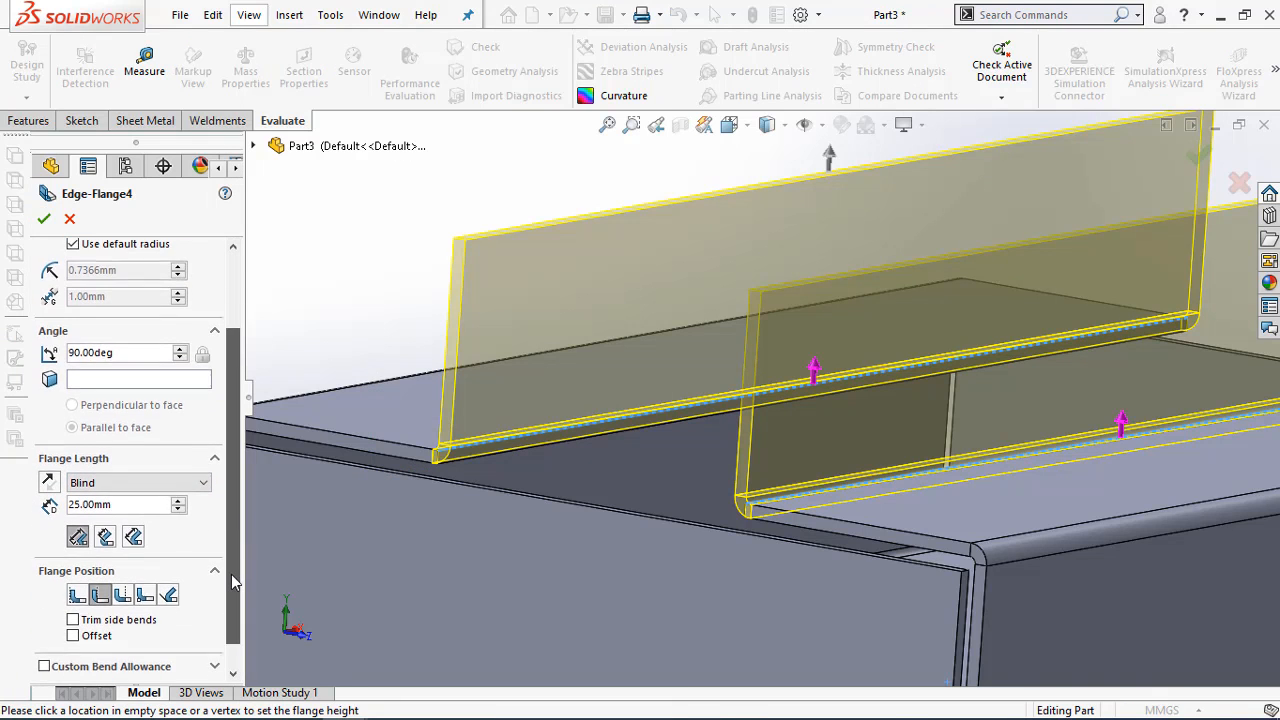
pyautogui.click(77, 593)
pyautogui.click(100, 594)
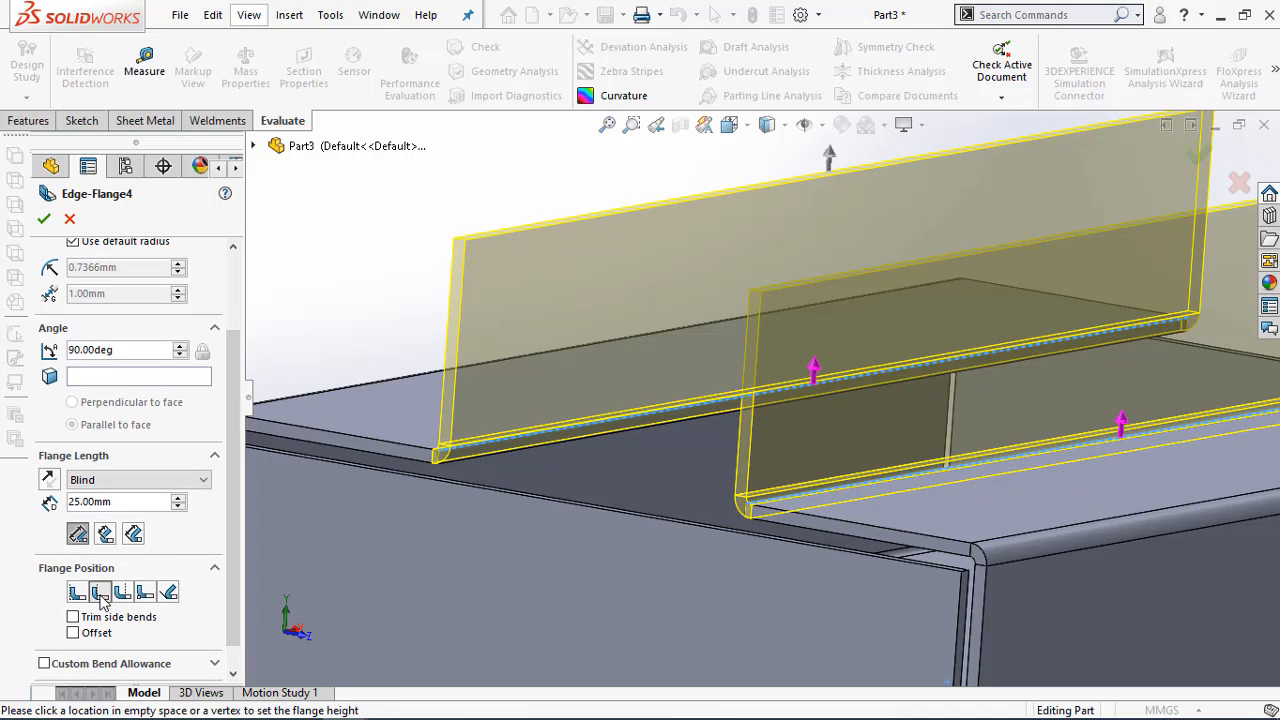
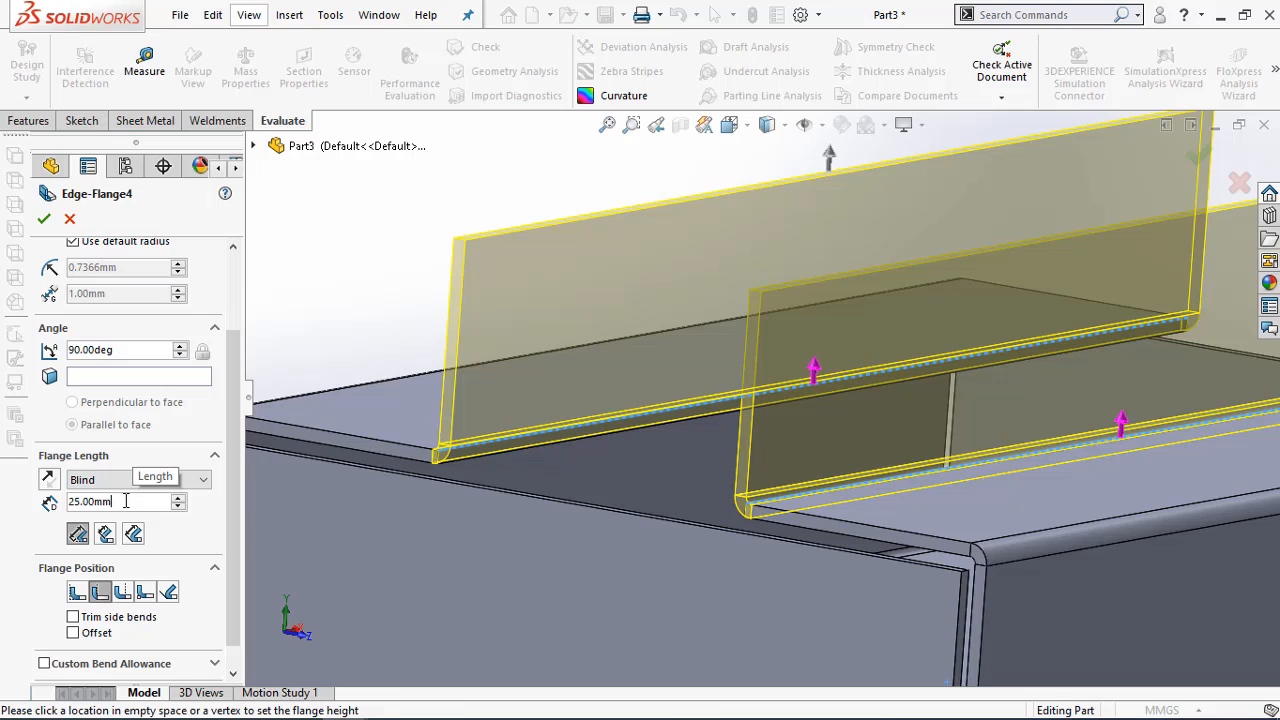
pyautogui.click(73, 634)
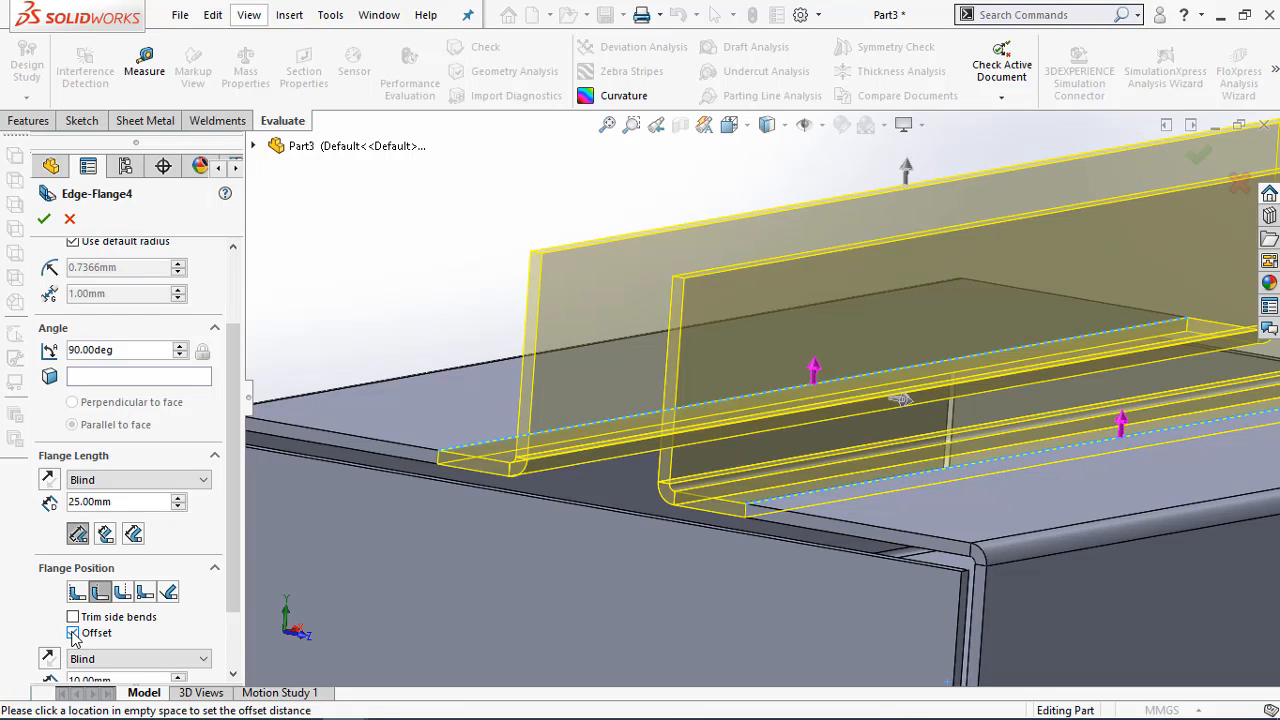
pyautogui.click(73, 634)
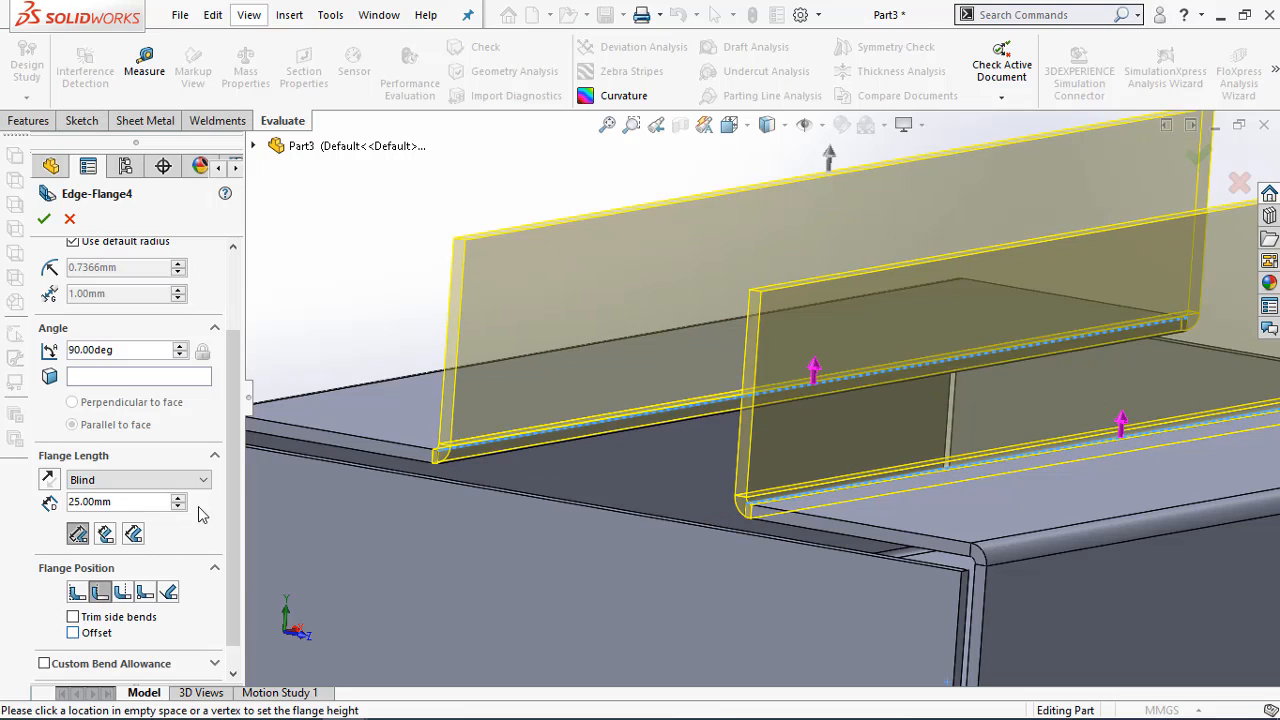
pyautogui.moveTo(231, 437); pyautogui.dragTo(227, 475)
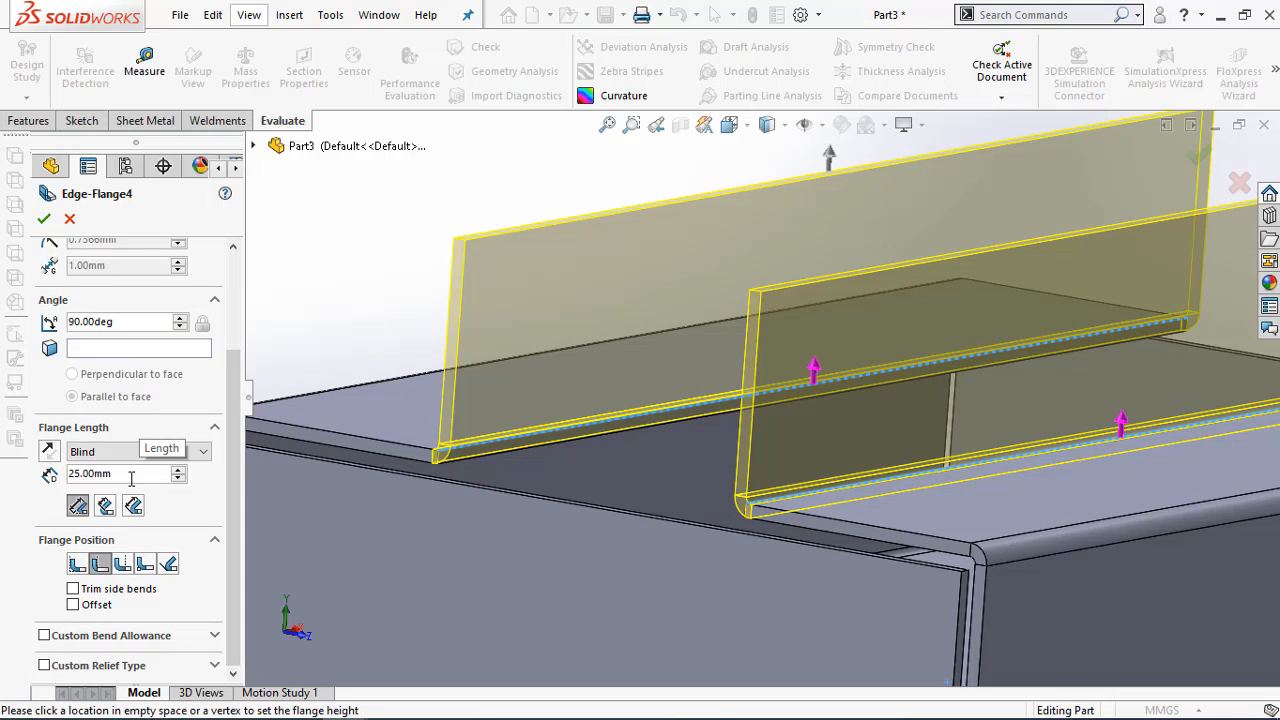
pyautogui.moveTo(235, 478); pyautogui.dragTo(244, 510)
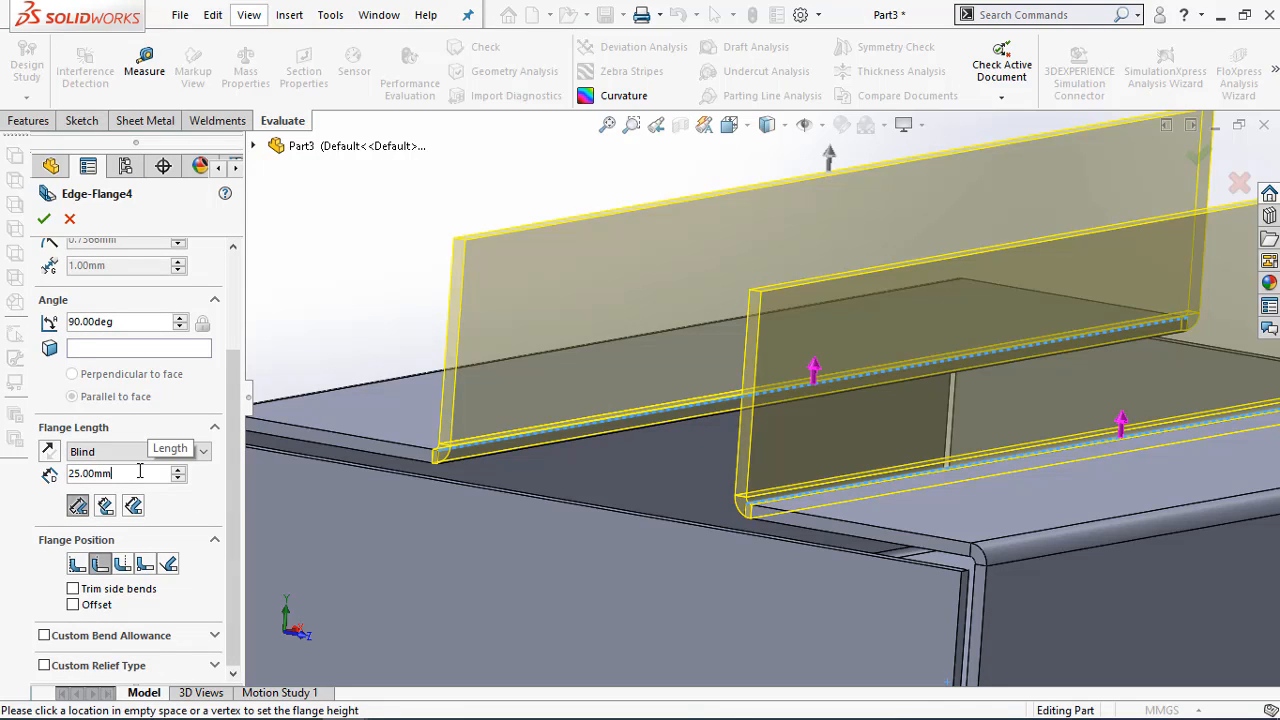
pyautogui.write('+1.5')
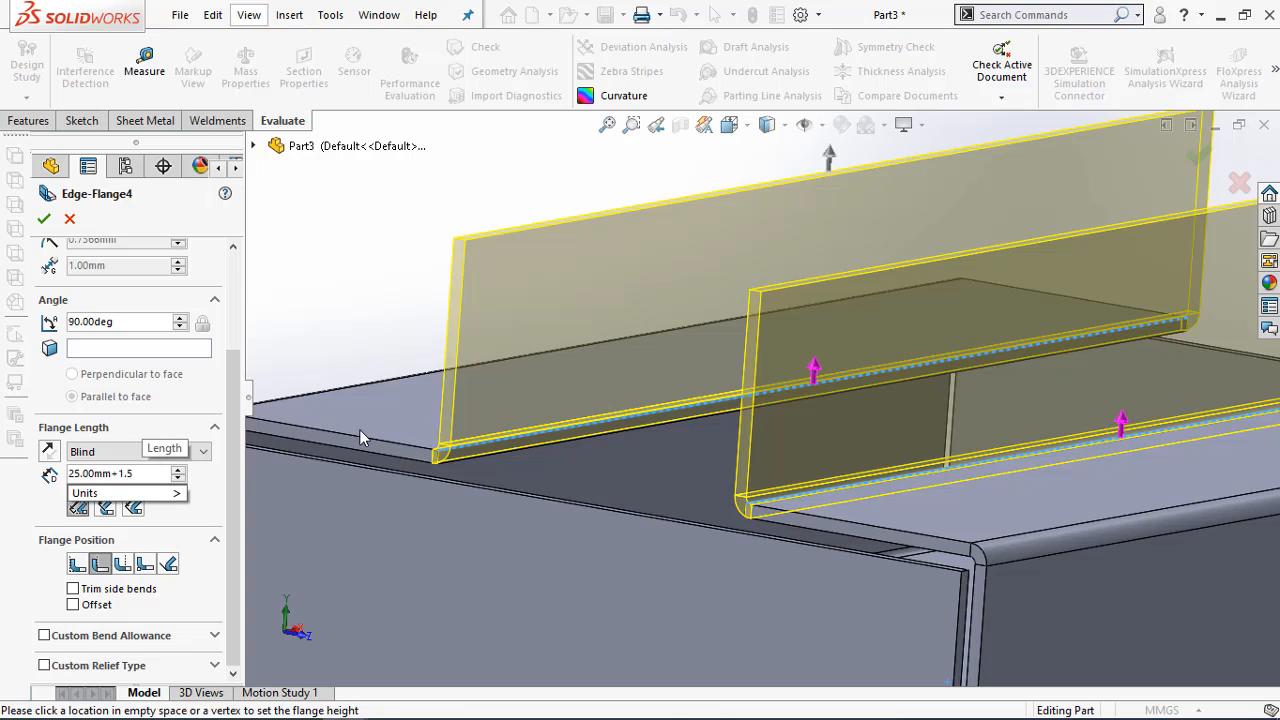
pyautogui.click(422, 458)
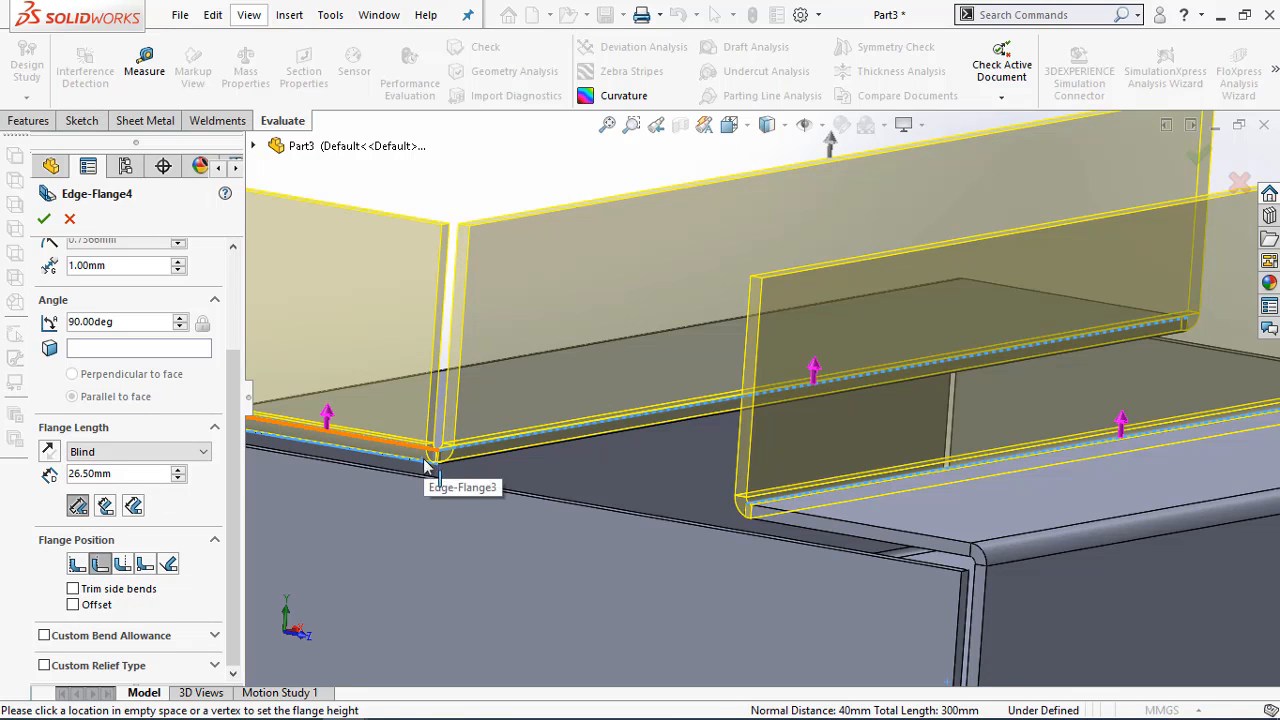
pyautogui.press('Return')
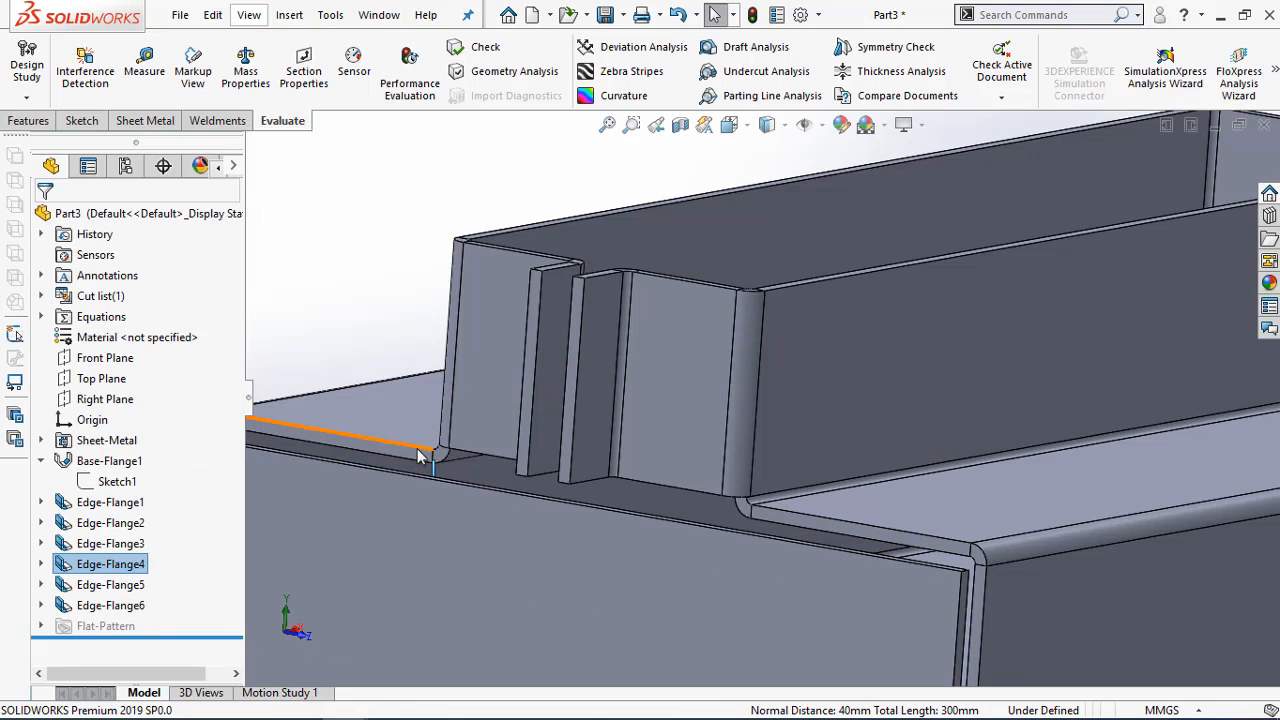
# Edit the upright walls' edge flange (Edge-Flange4) and increase its length by 1.5 mm to 26.50 mm
pyautogui.rightClick(122, 563)
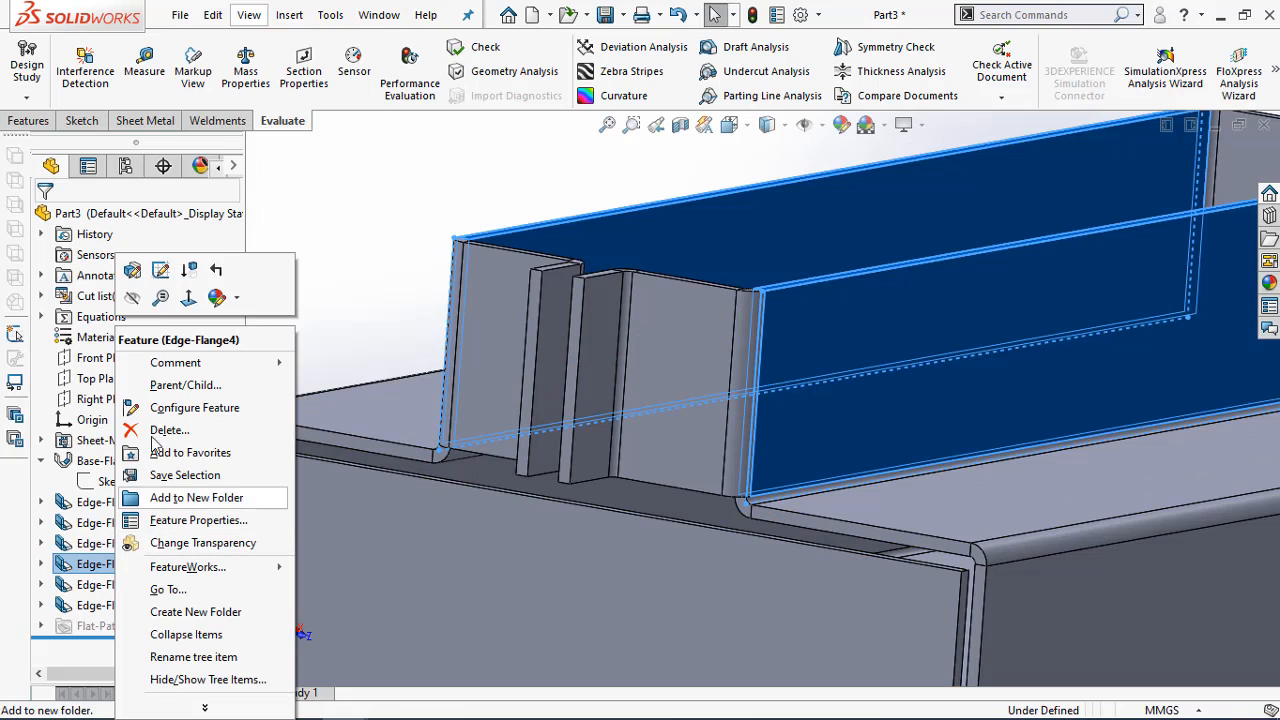
pyautogui.click(132, 270)
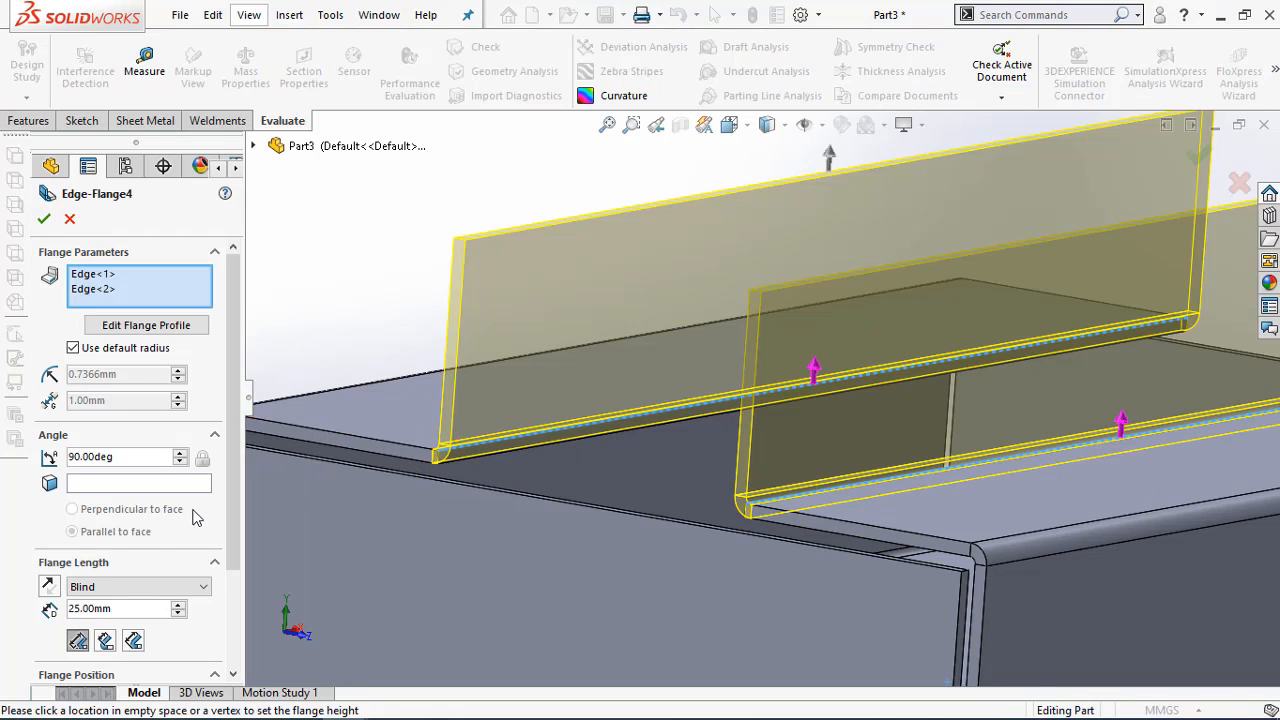
pyautogui.click(121, 613)
pyautogui.write('+1.5')
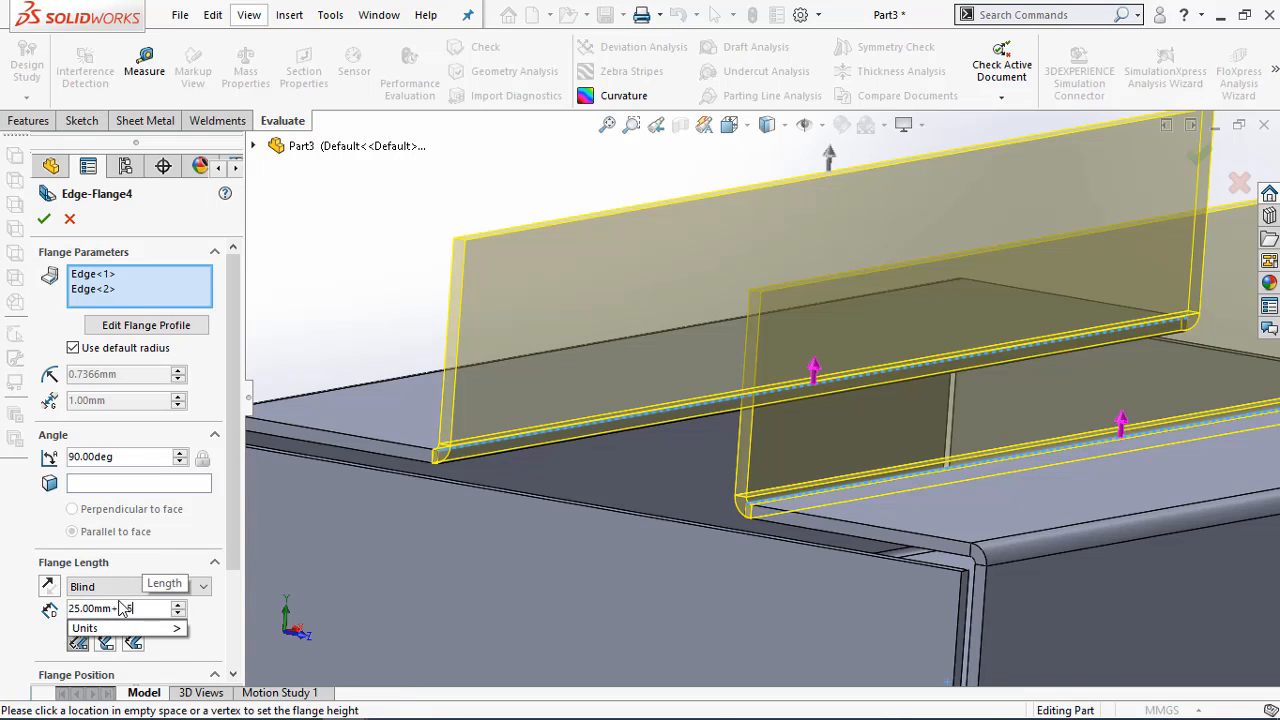
pyautogui.press('Return')
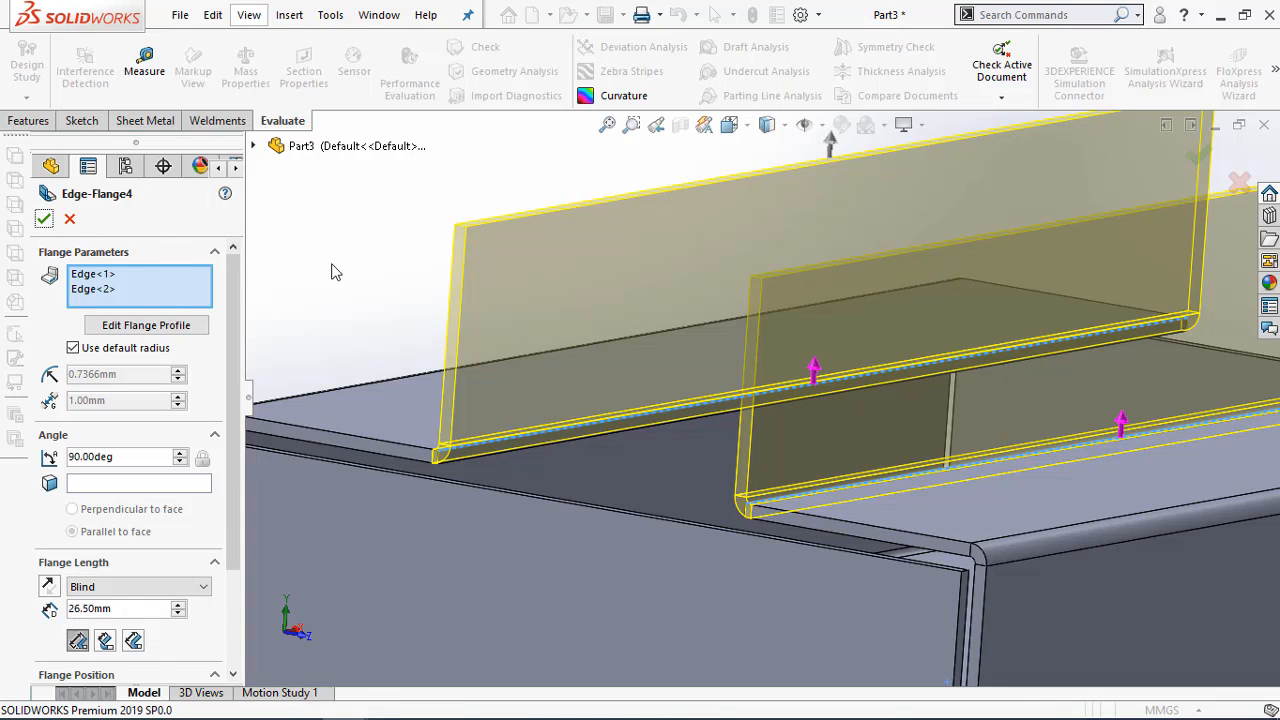
pyautogui.click(45, 220)
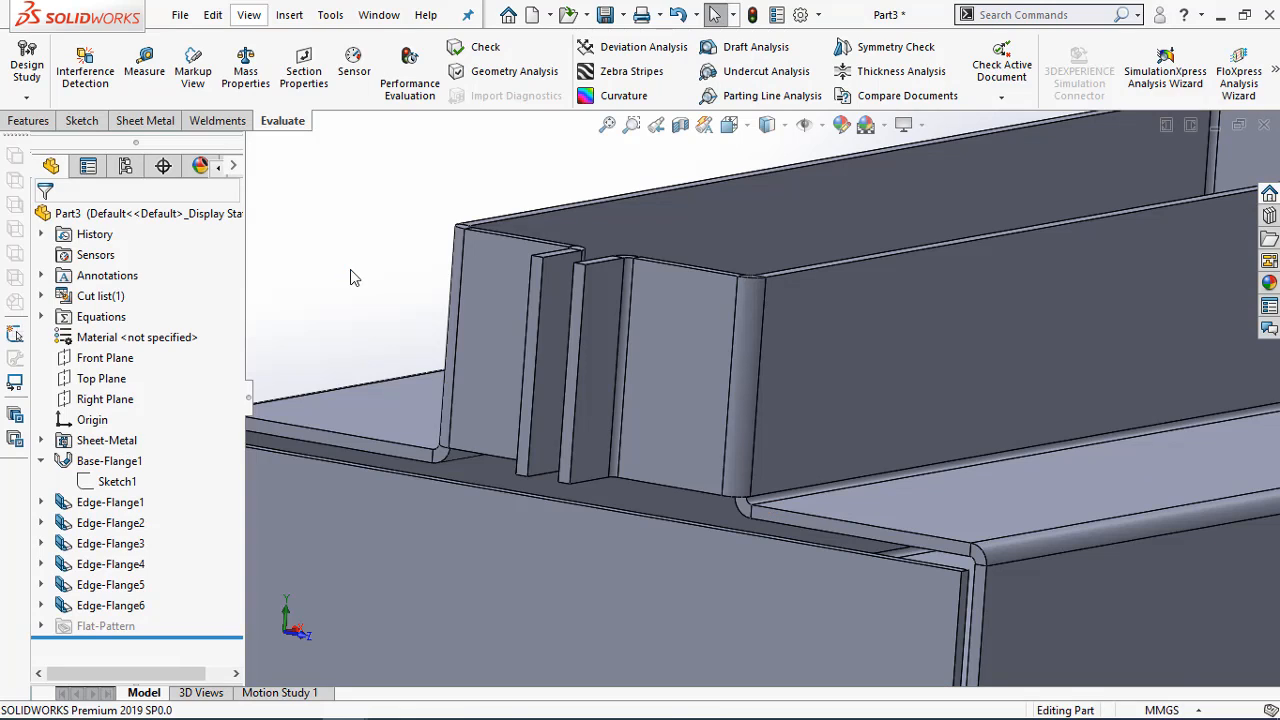
# Measure the upright wall's height from its upper corner to the top face of the flange at its base
pyautogui.click(570, 349)
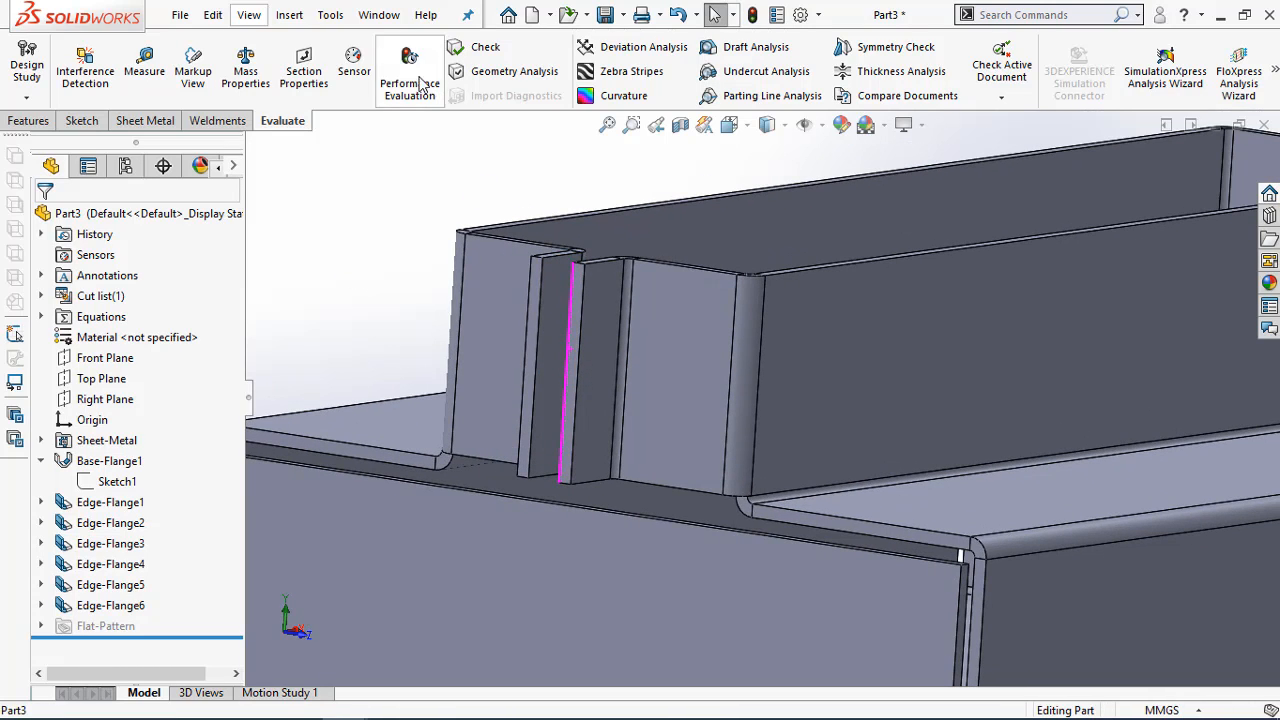
pyautogui.click(144, 65)
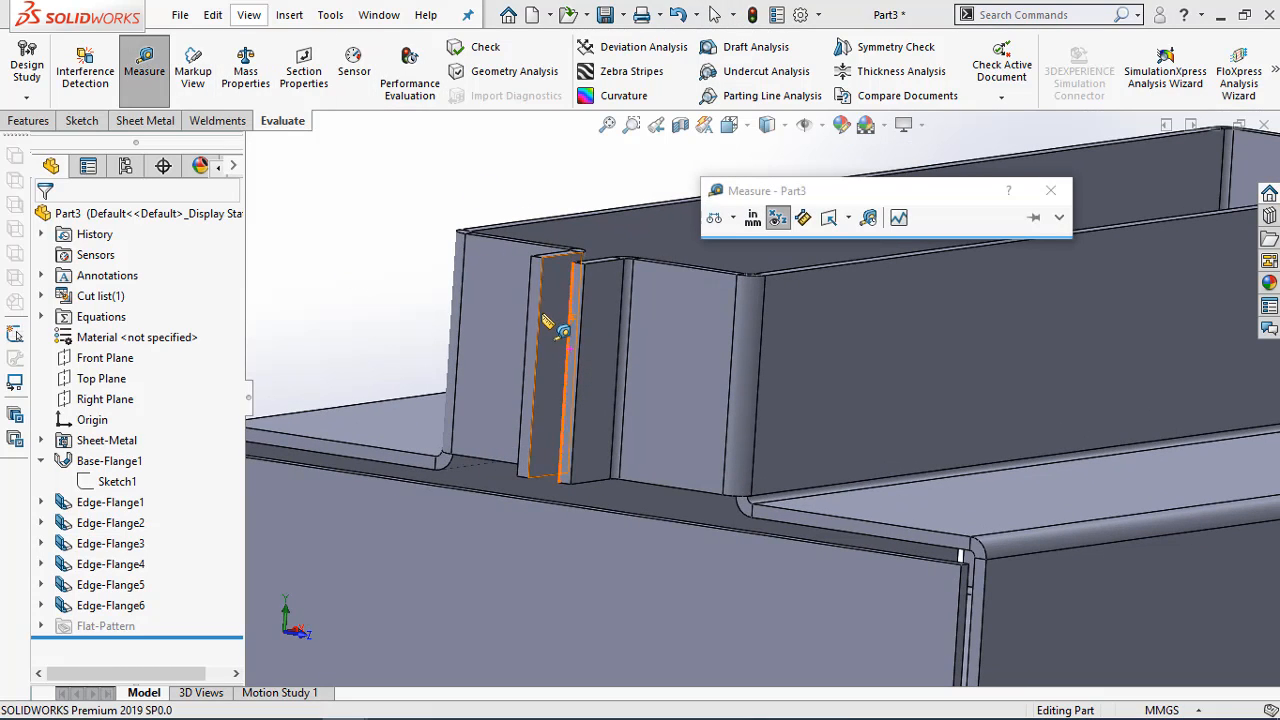
pyautogui.click(540, 314)
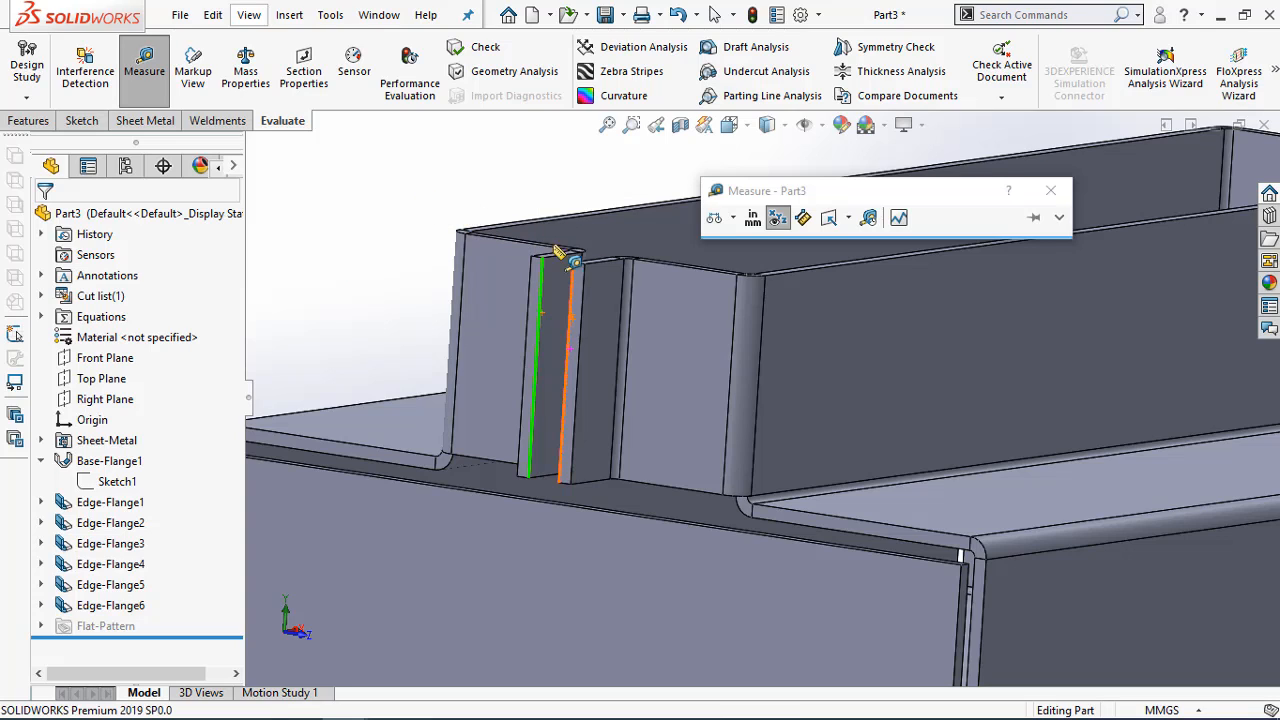
pyautogui.click(766, 278)
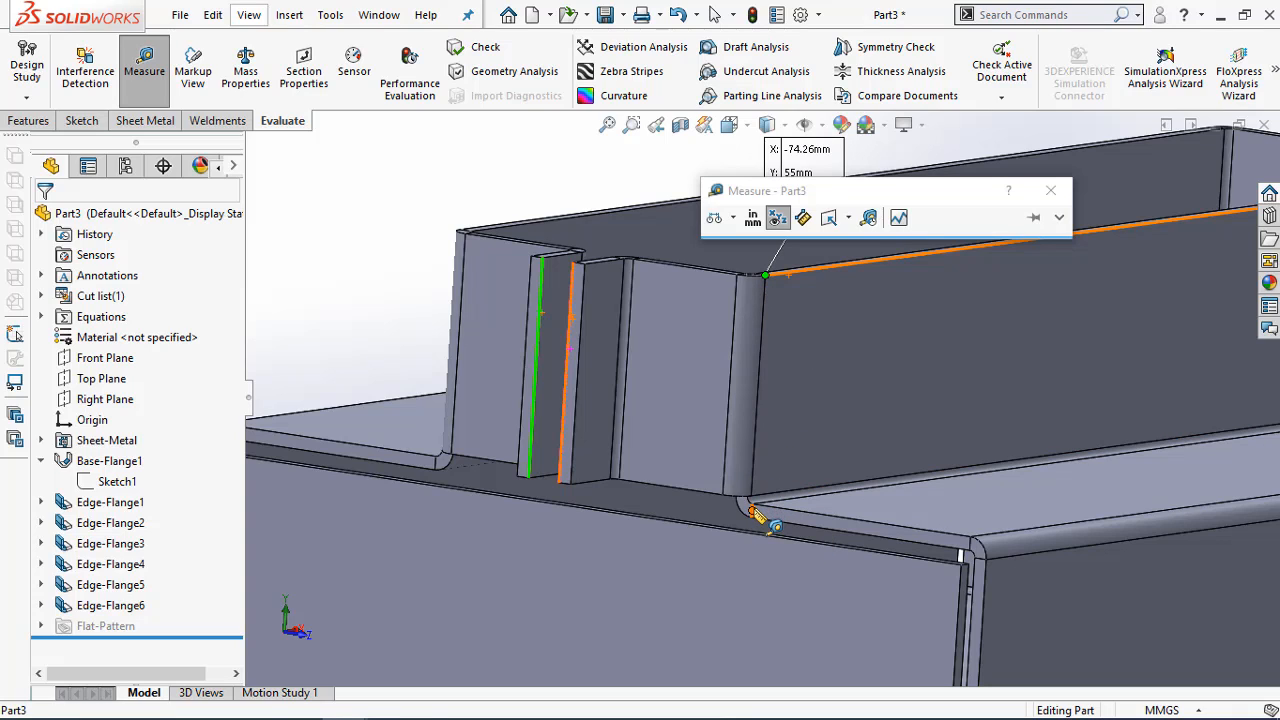
pyautogui.scroll(-2, 756, 510)
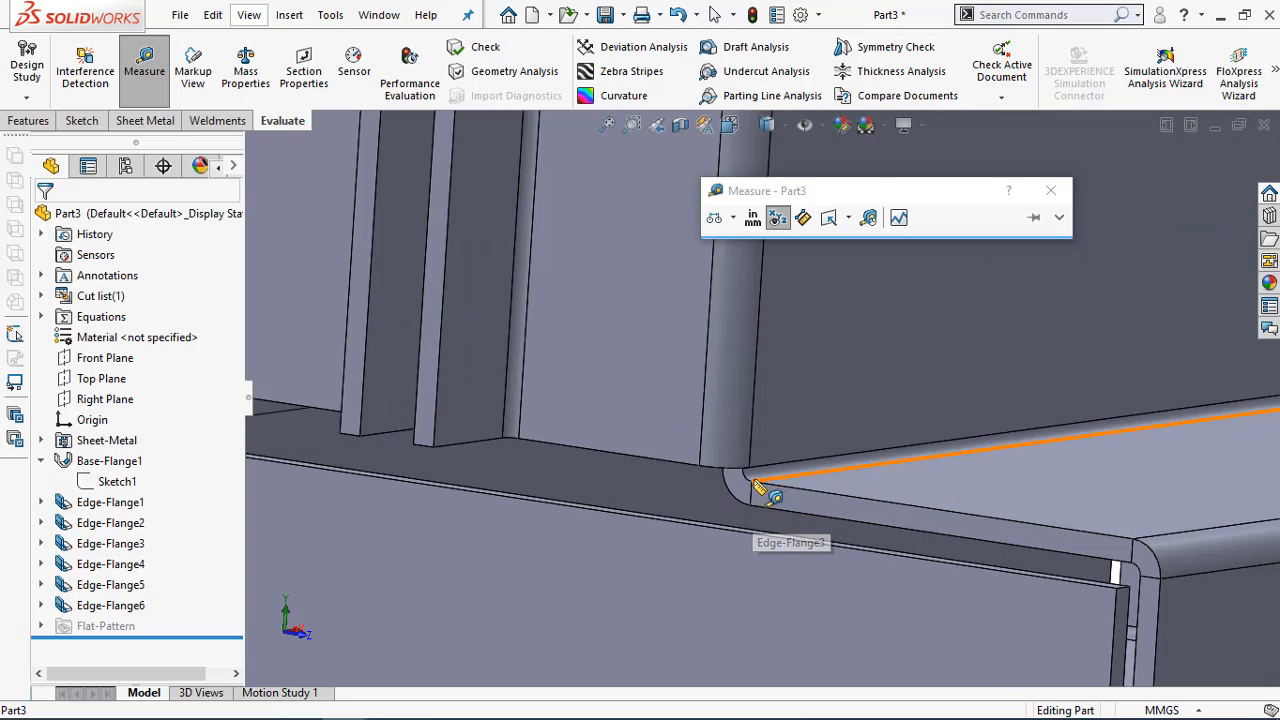
pyautogui.click(753, 487)
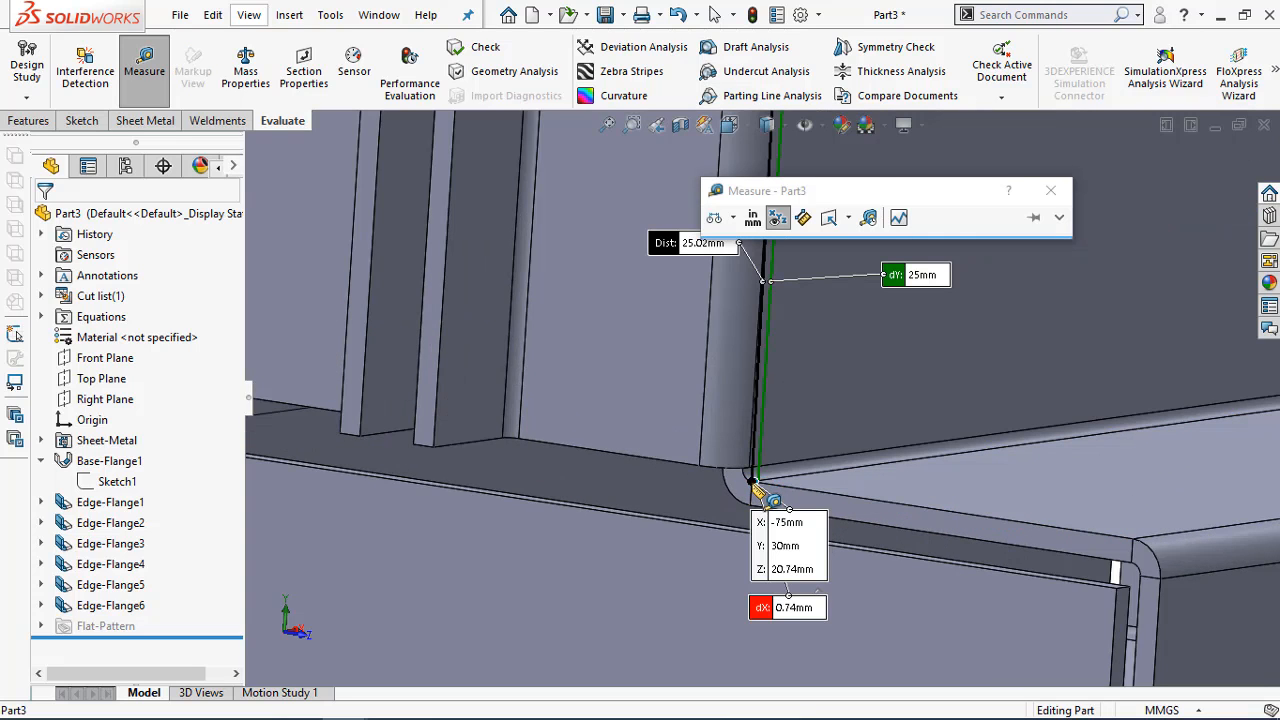
pyautogui.scroll(2, 760, 495)
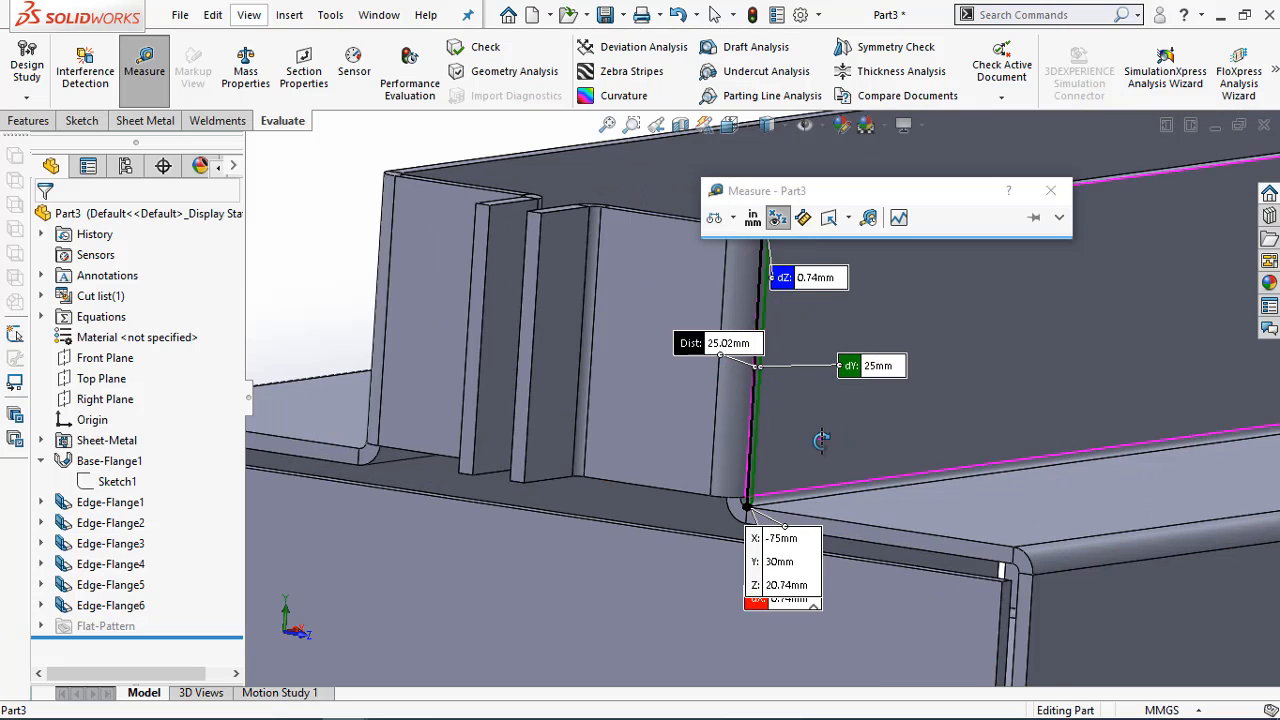
pyautogui.moveTo(820, 440); pyautogui.dragTo(850, 475, button='middle')
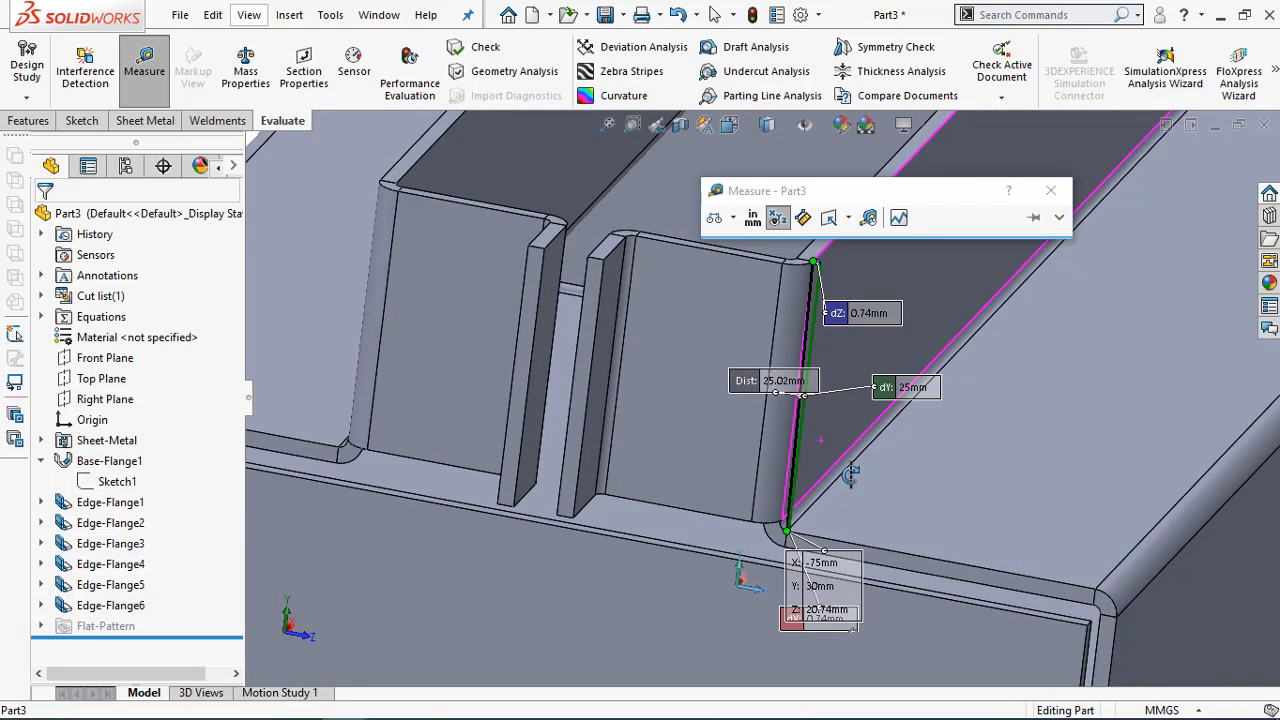
pyautogui.scroll(-1, 900, 388)
pyautogui.scroll(2, 900, 396)
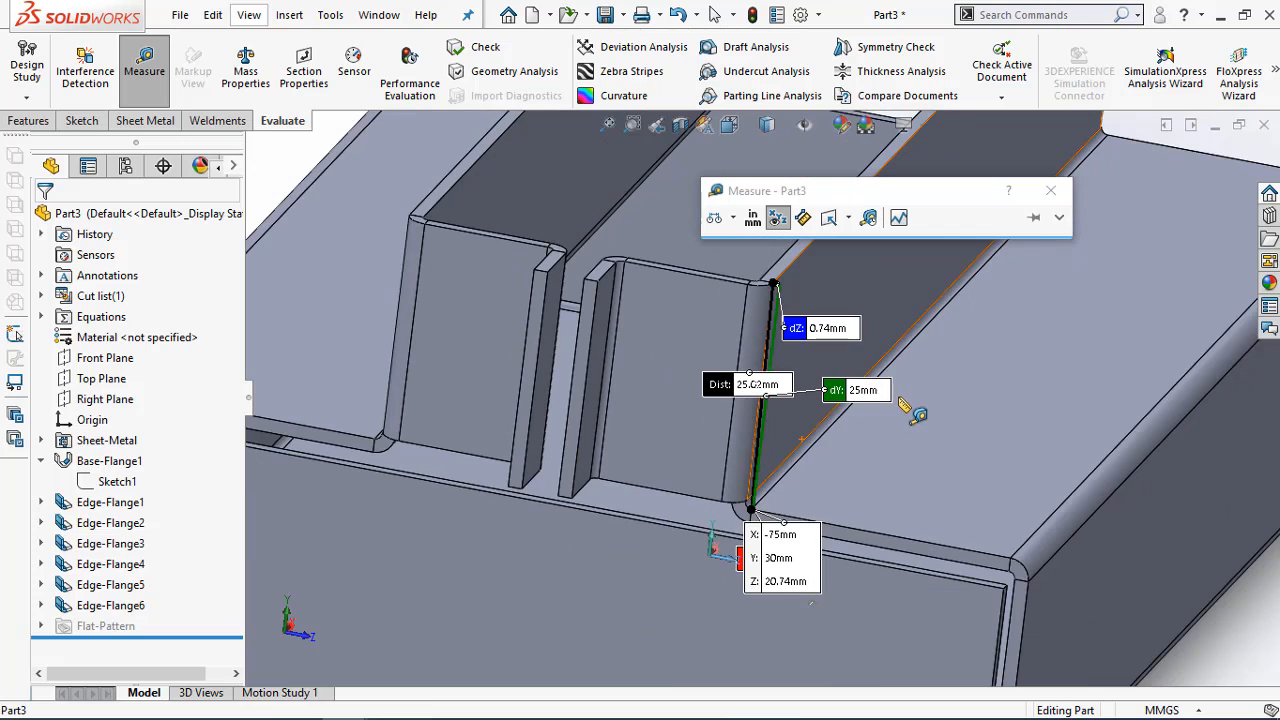
pyautogui.press('Escape')
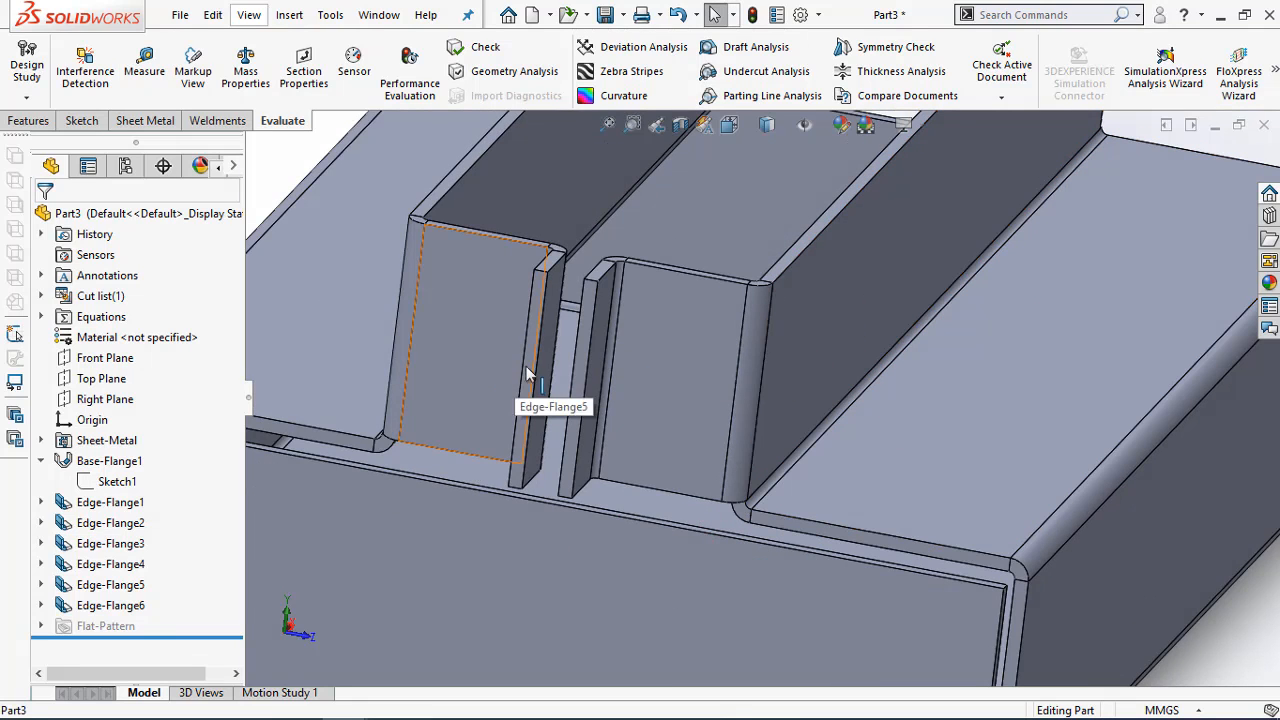
# Open the flange profile of the end-wall flanges (Edge-Flange5), check its lower end line and corner point, and finish without changing the sketch
pyautogui.moveTo(457, 408); pyautogui.dragTo(457, 398, button='middle')
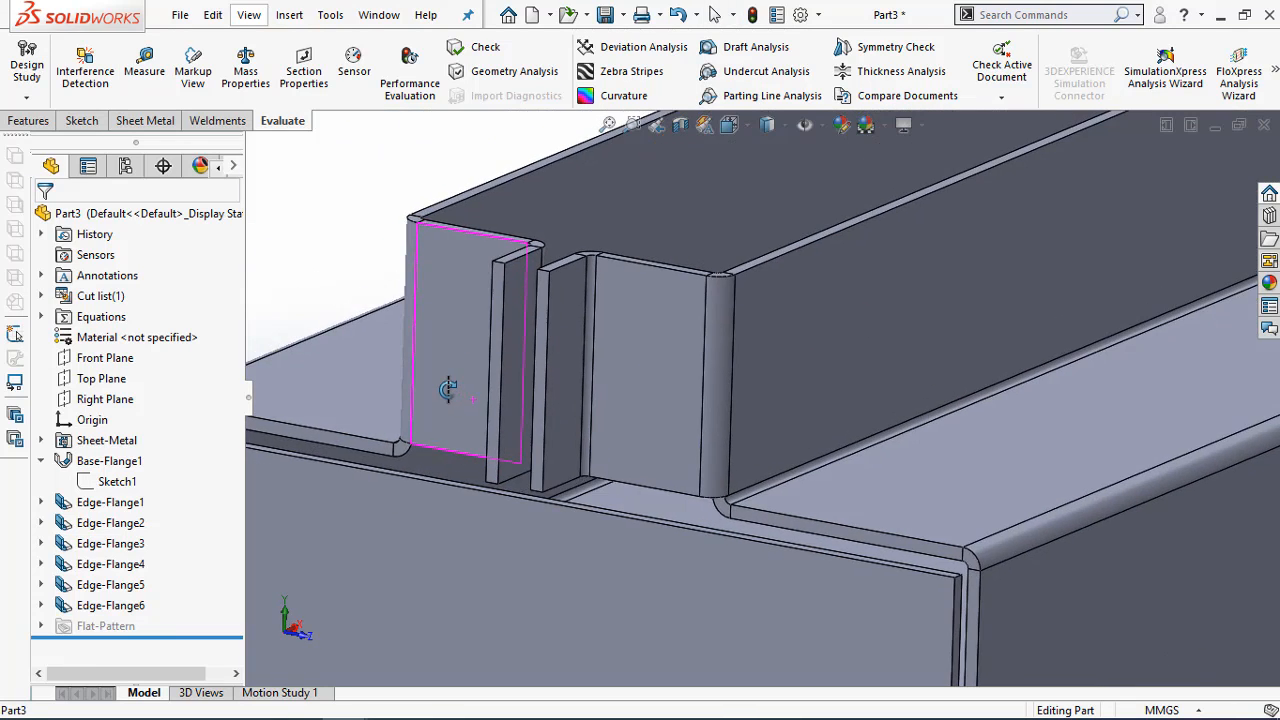
pyautogui.rightClick(118, 594)
pyautogui.click(127, 265)
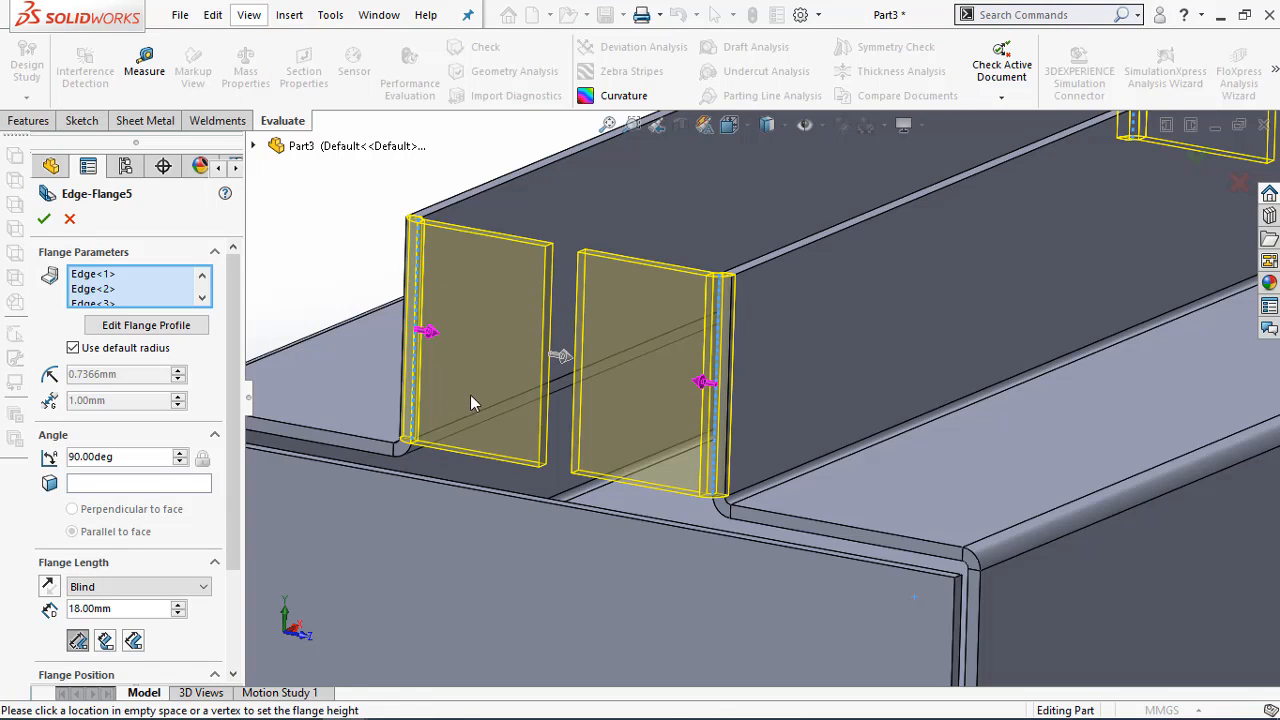
pyautogui.scroll(-3, 479, 462)
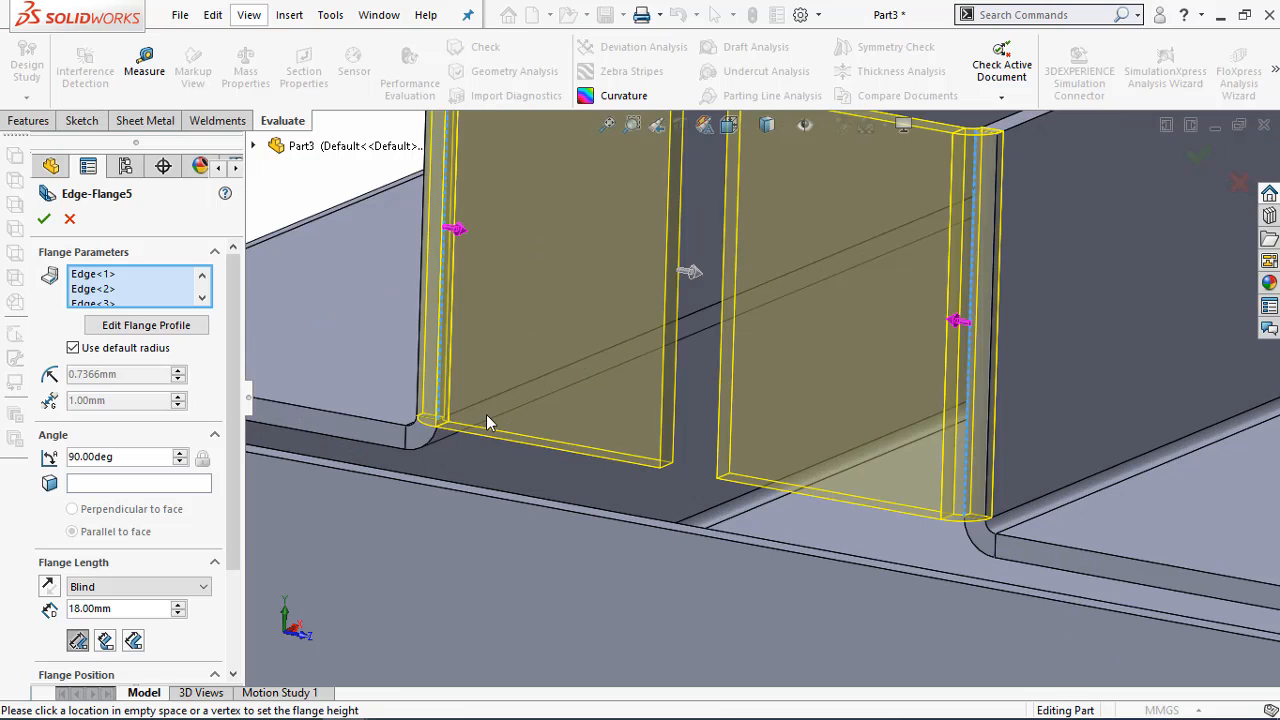
pyautogui.scroll(-1, 200, 320)
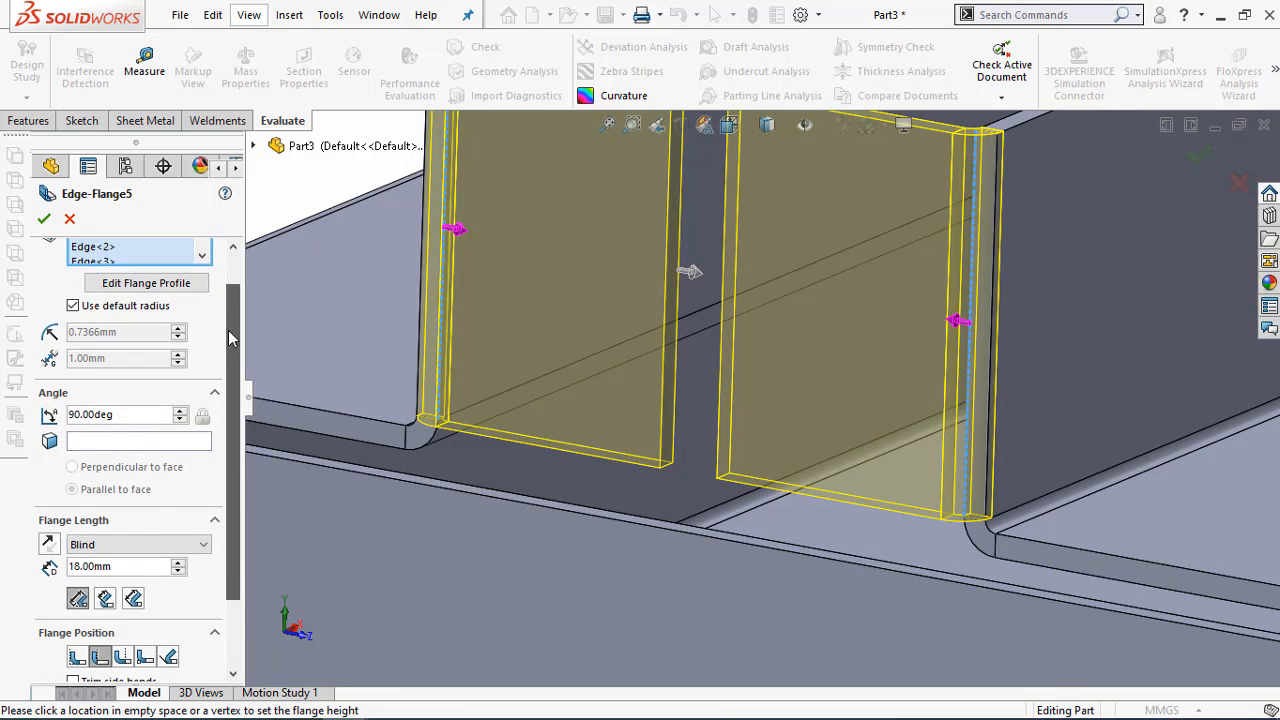
pyautogui.scroll(1, 180, 320)
pyautogui.click(172, 332)
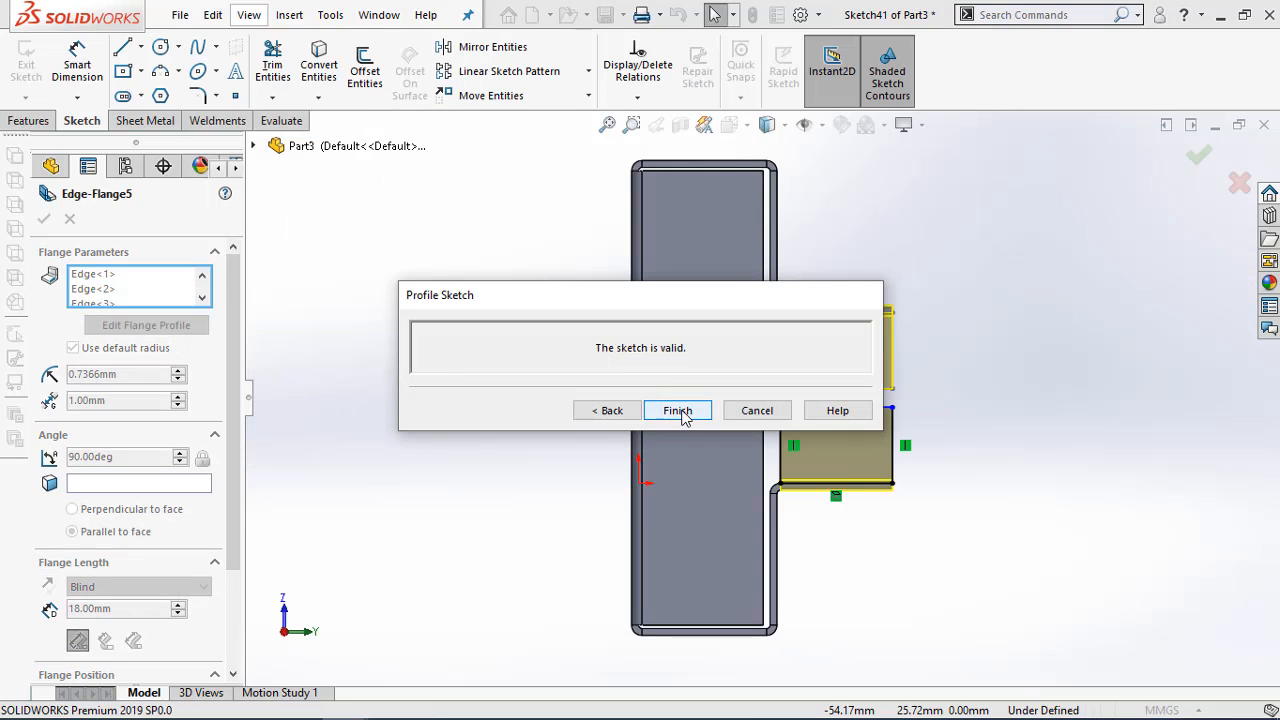
pyautogui.moveTo(740, 296); pyautogui.dragTo(582, 173)
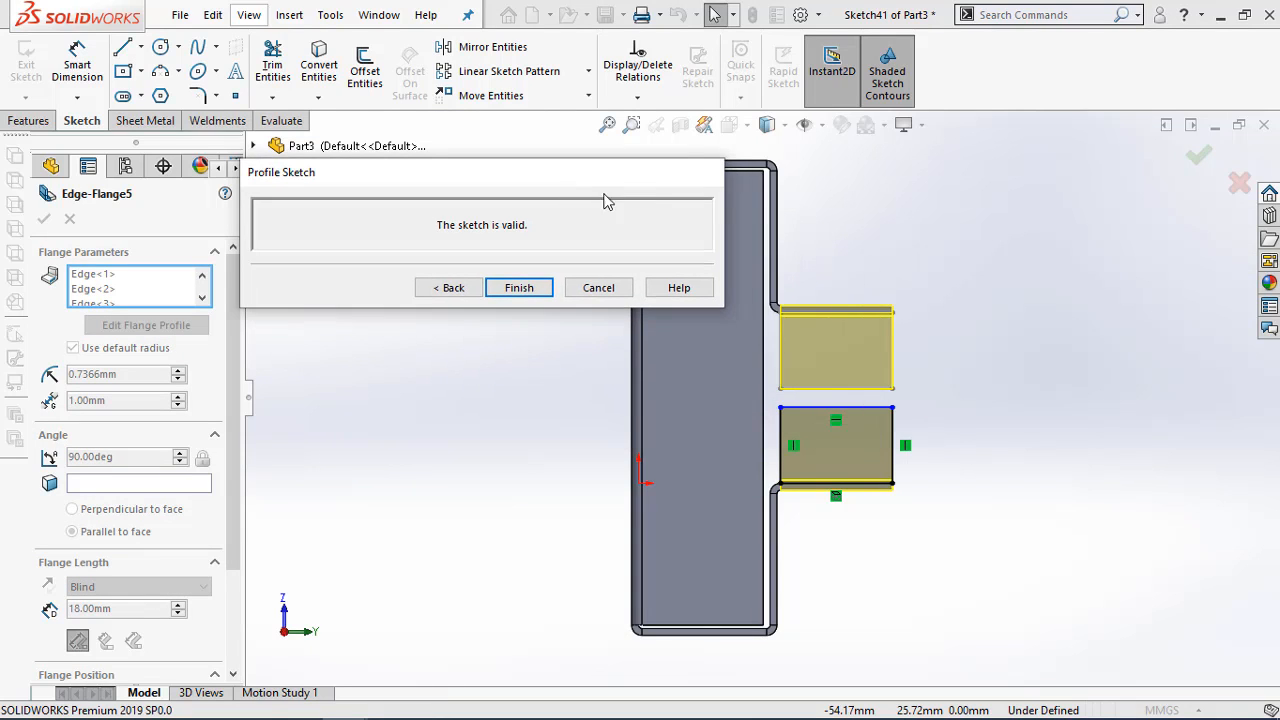
pyautogui.scroll(-2, 810, 360)
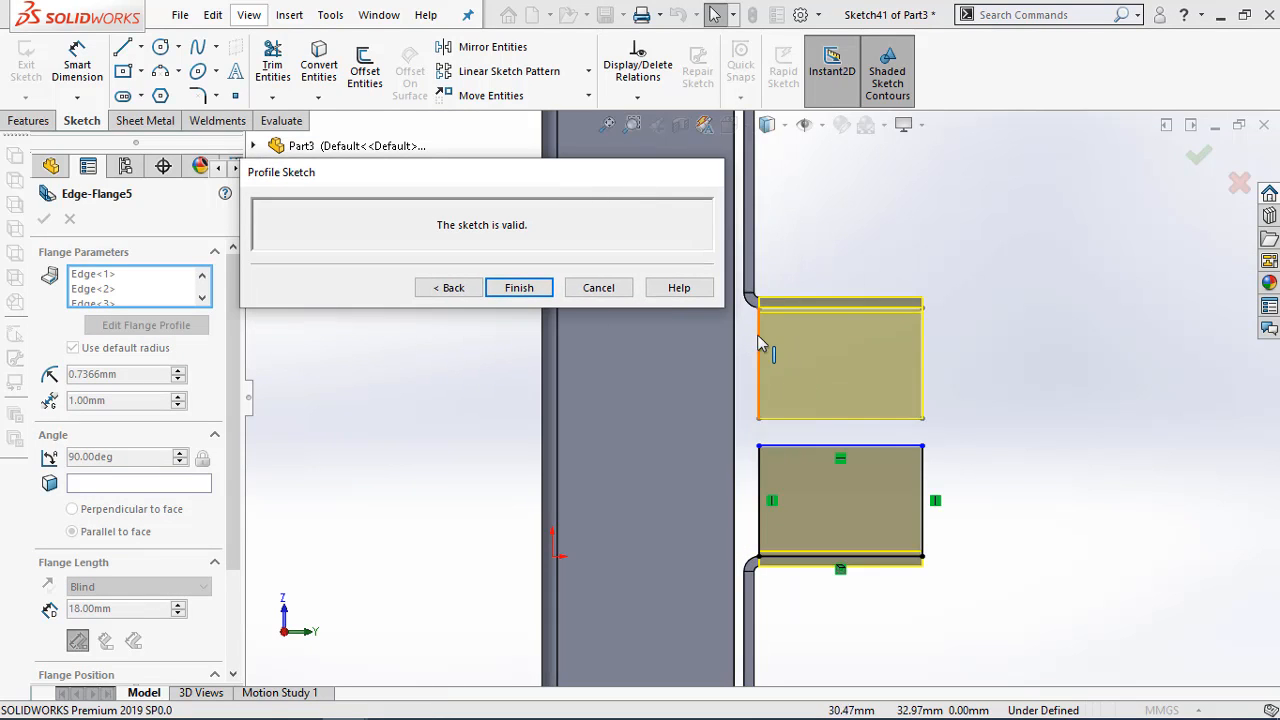
pyautogui.click(758, 341)
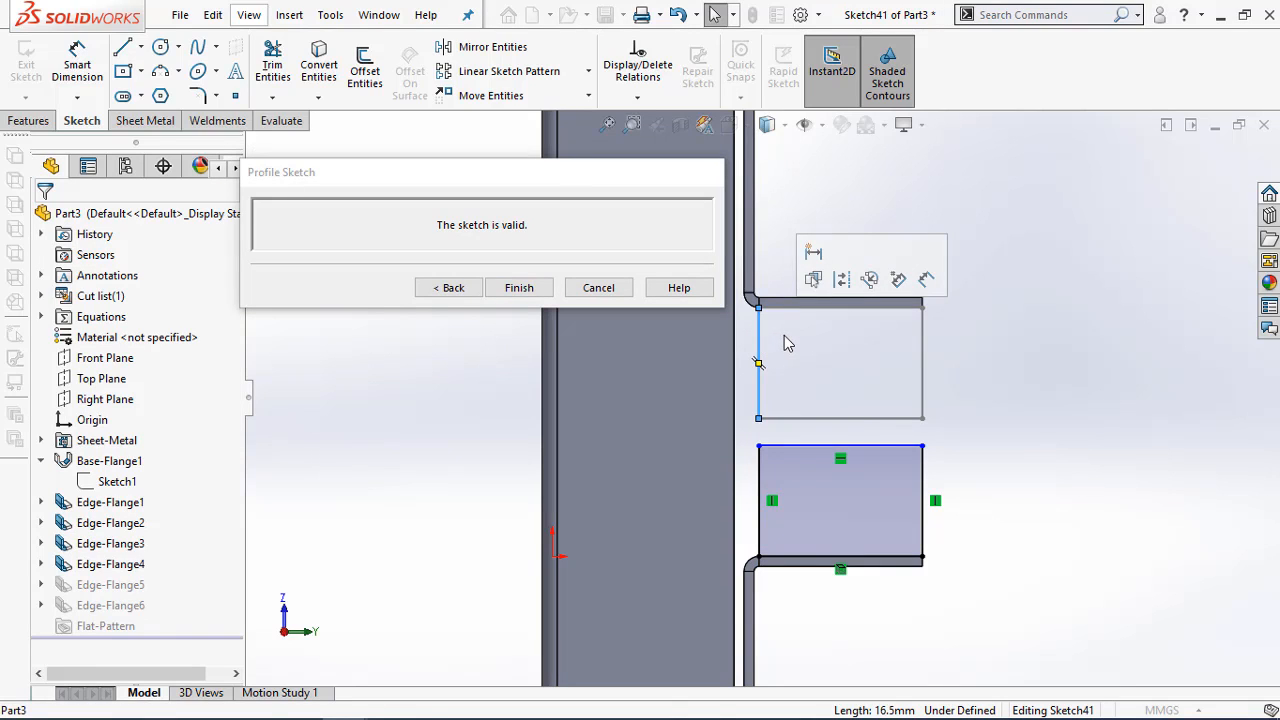
pyautogui.click(770, 418)
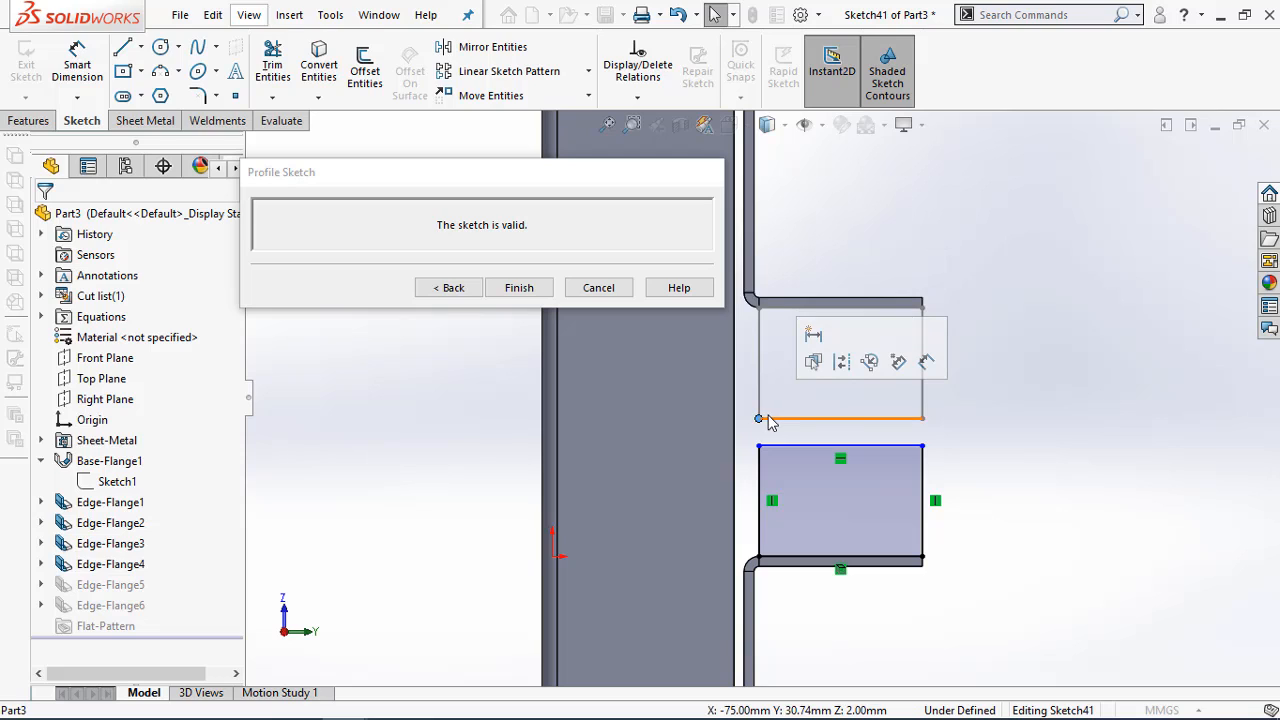
pyautogui.click(520, 288)
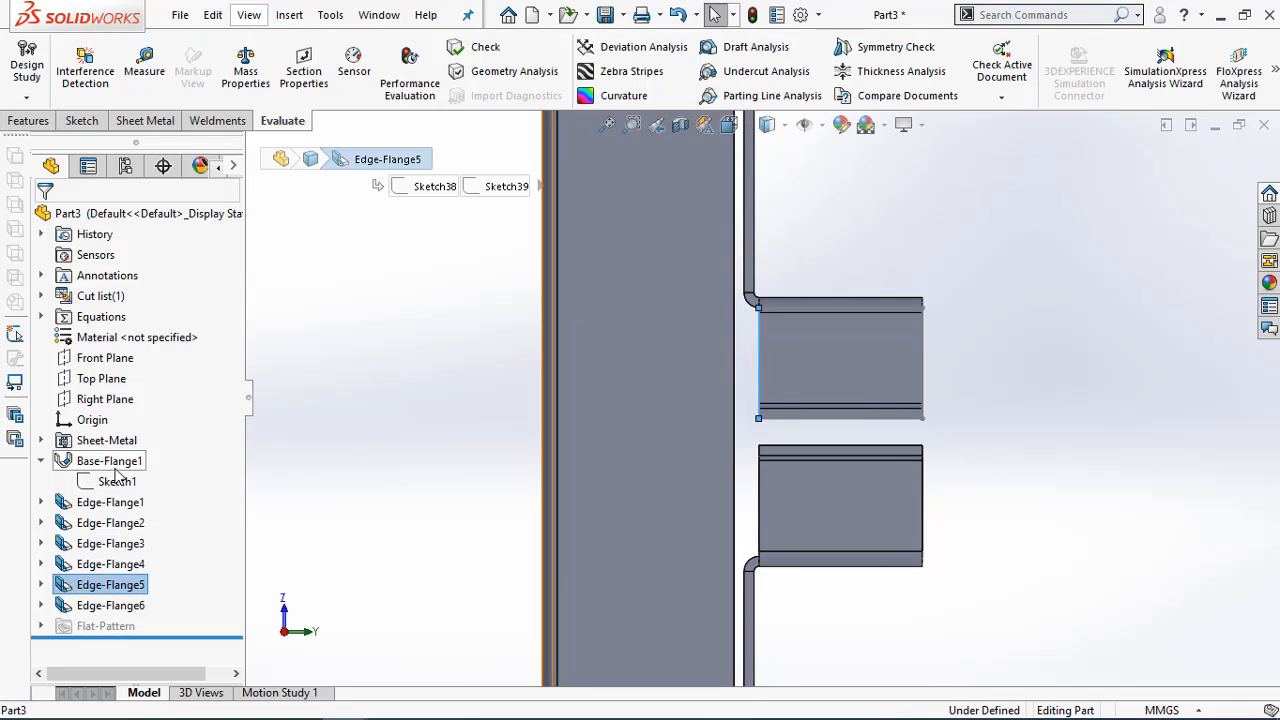
# Edit the end-wall flanges (Edge-Flange5) and open their flange profile sketch
pyautogui.rightClick(88, 591)
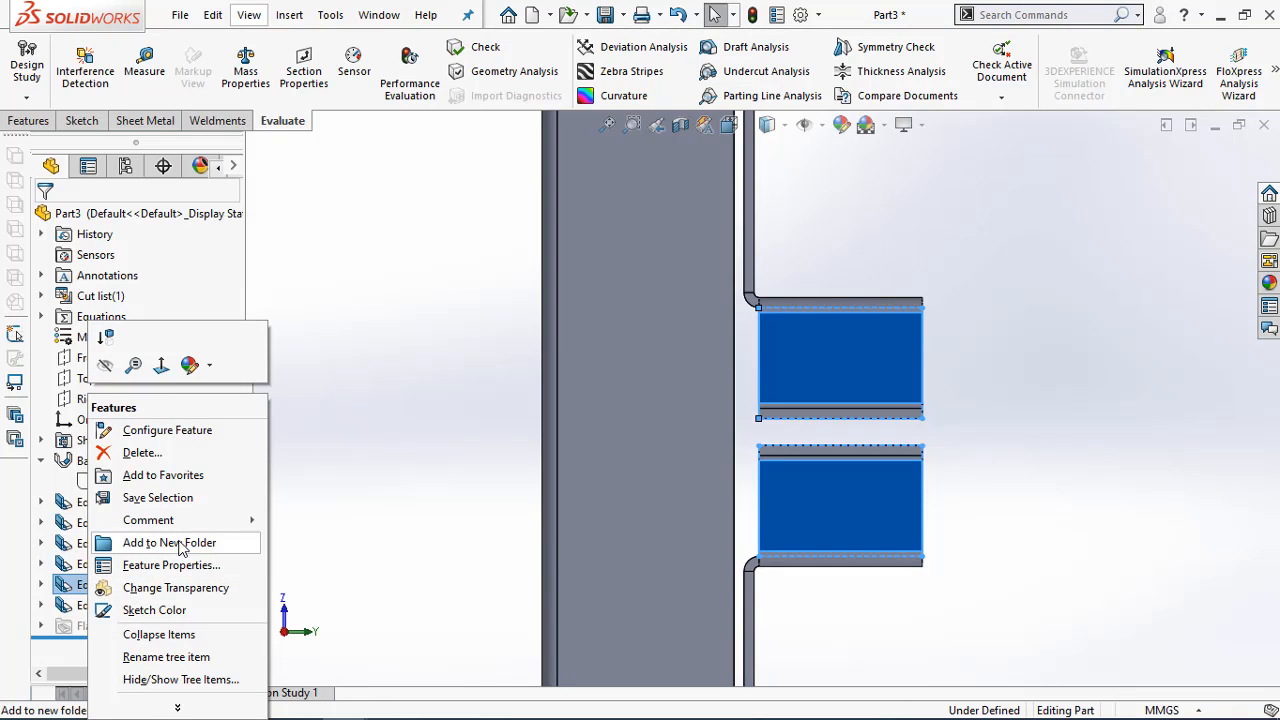
pyautogui.click(305, 482)
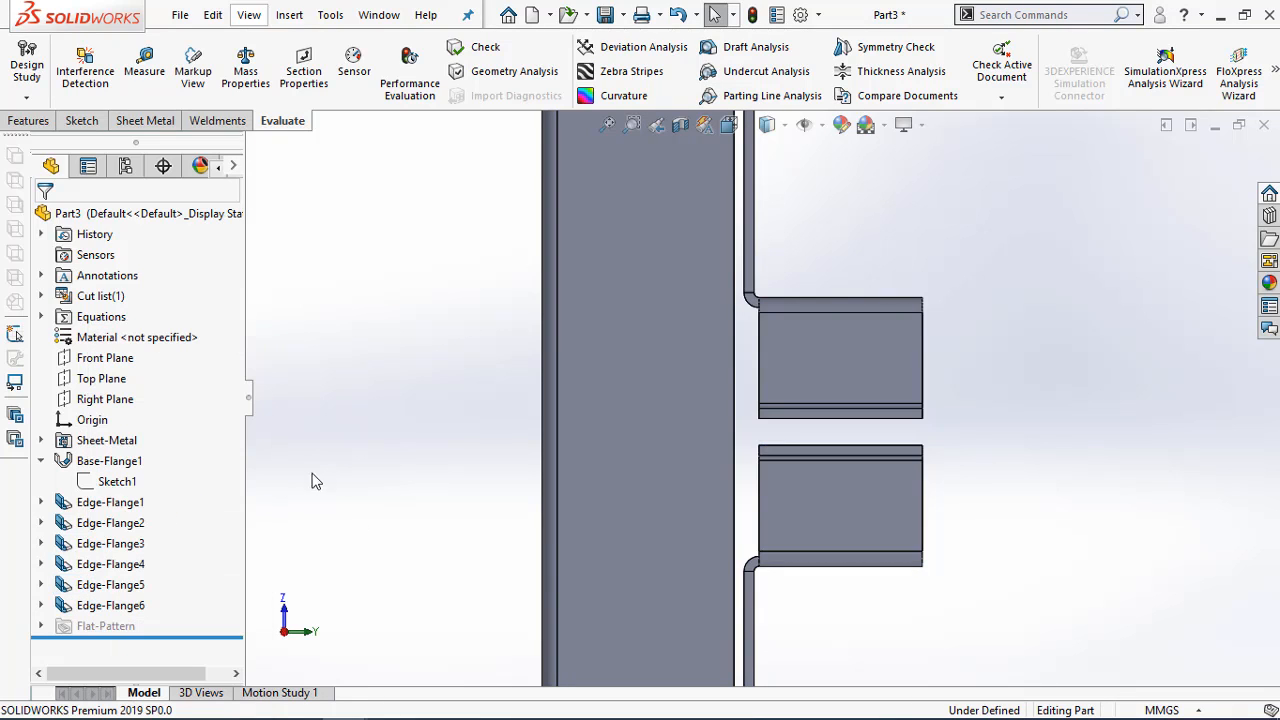
pyautogui.rightClick(101, 592)
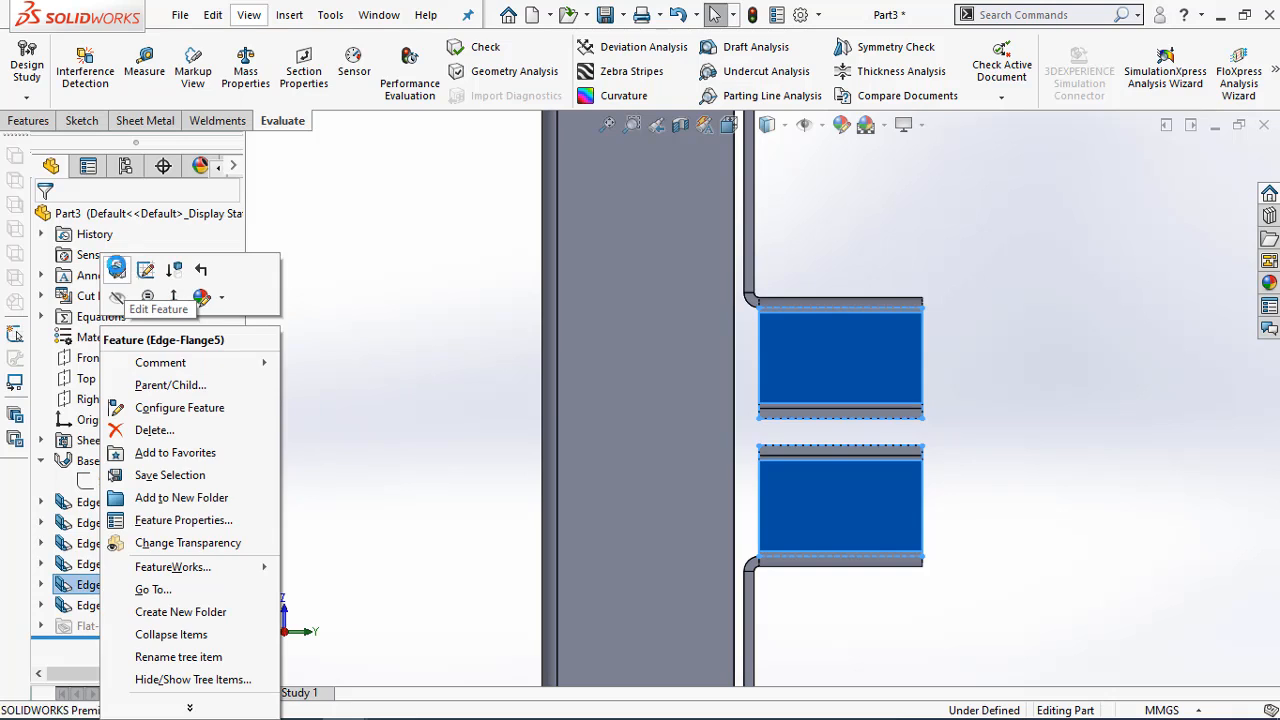
pyautogui.click(116, 268)
pyautogui.scroll(-2, 800, 333)
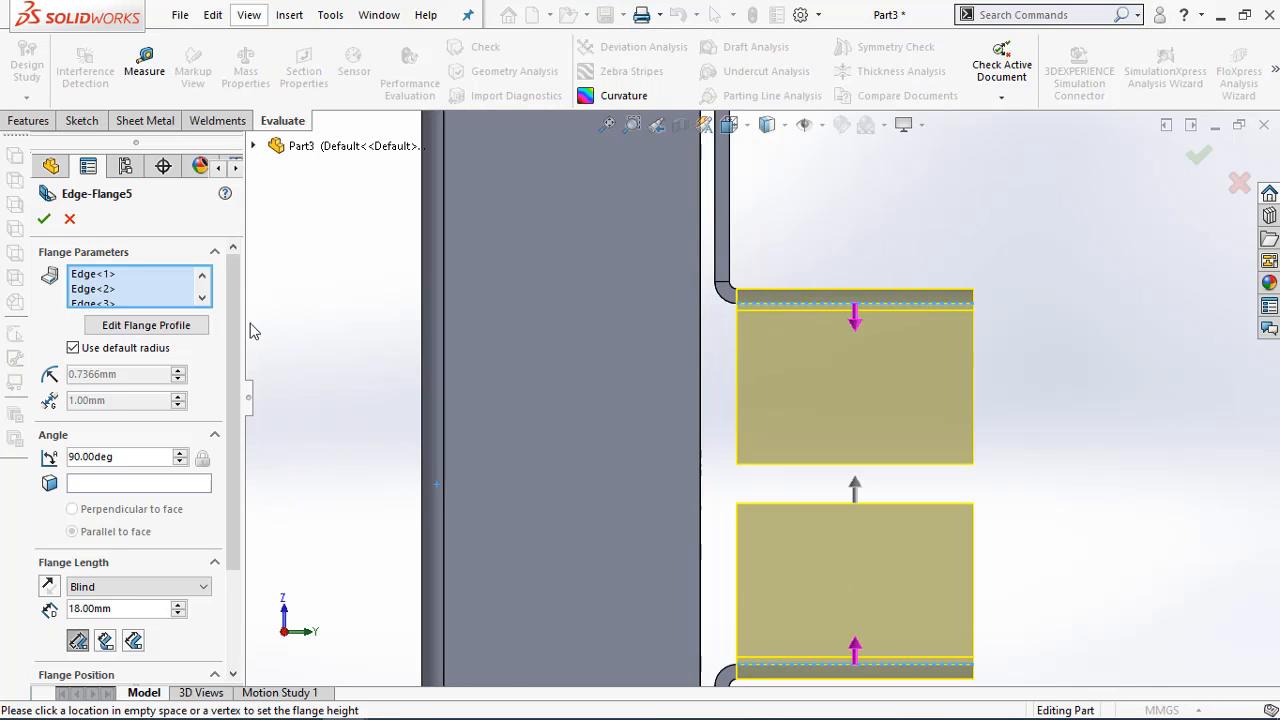
pyautogui.moveTo(234, 329); pyautogui.dragTo(250, 483)
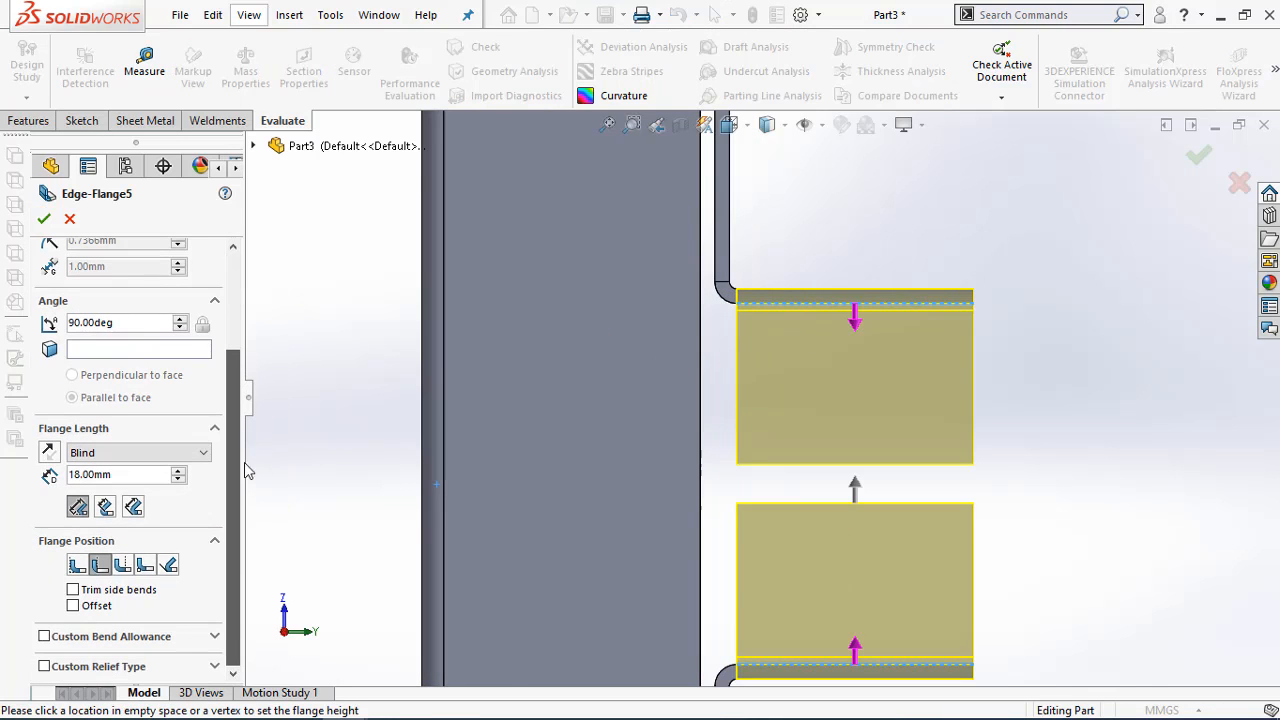
pyautogui.scroll(3, 246, 470)
pyautogui.click(168, 327)
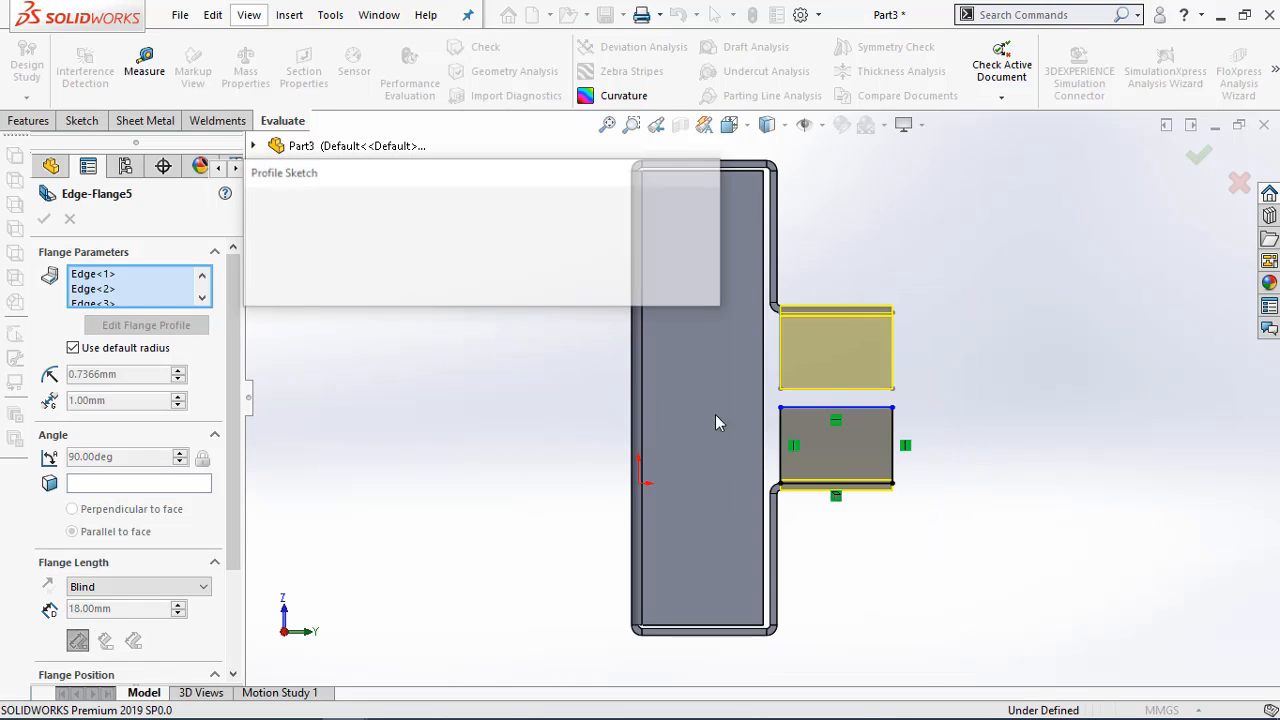
# Delete the relation that ties the lower flange profile's bottom line to the bend edge
pyautogui.scroll(-3, 808, 346)
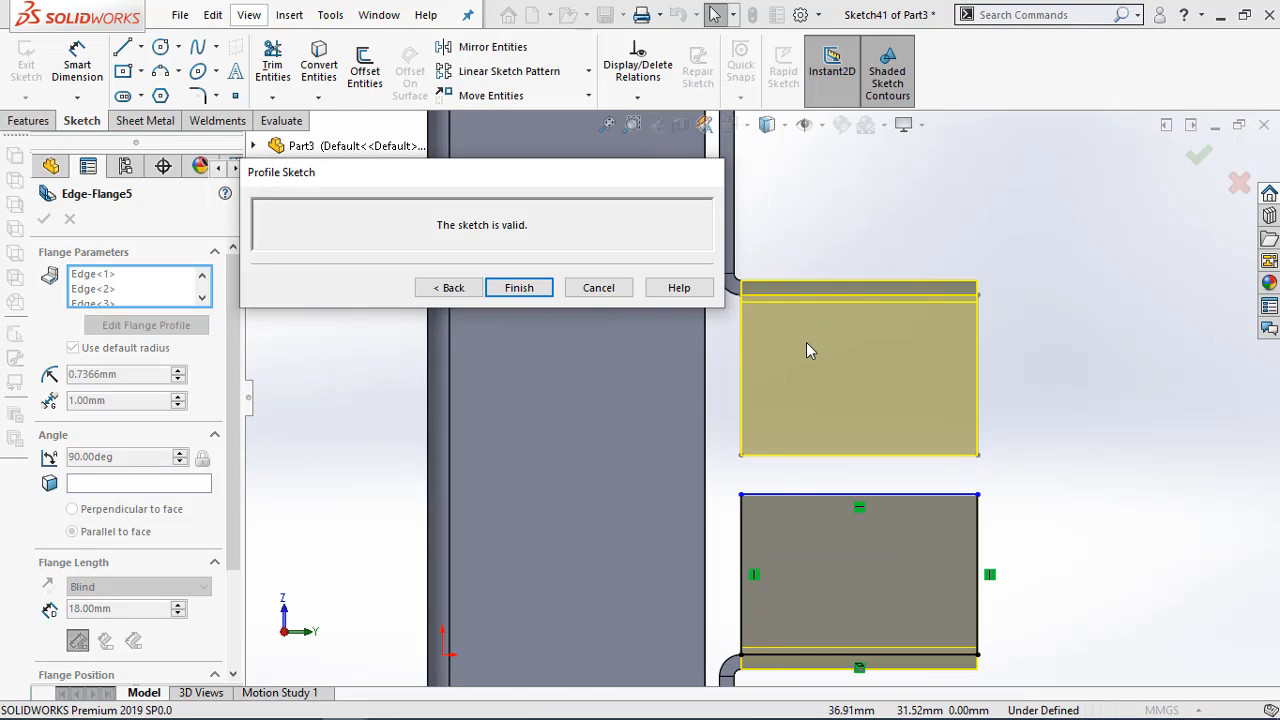
pyautogui.scroll(2, 800, 345)
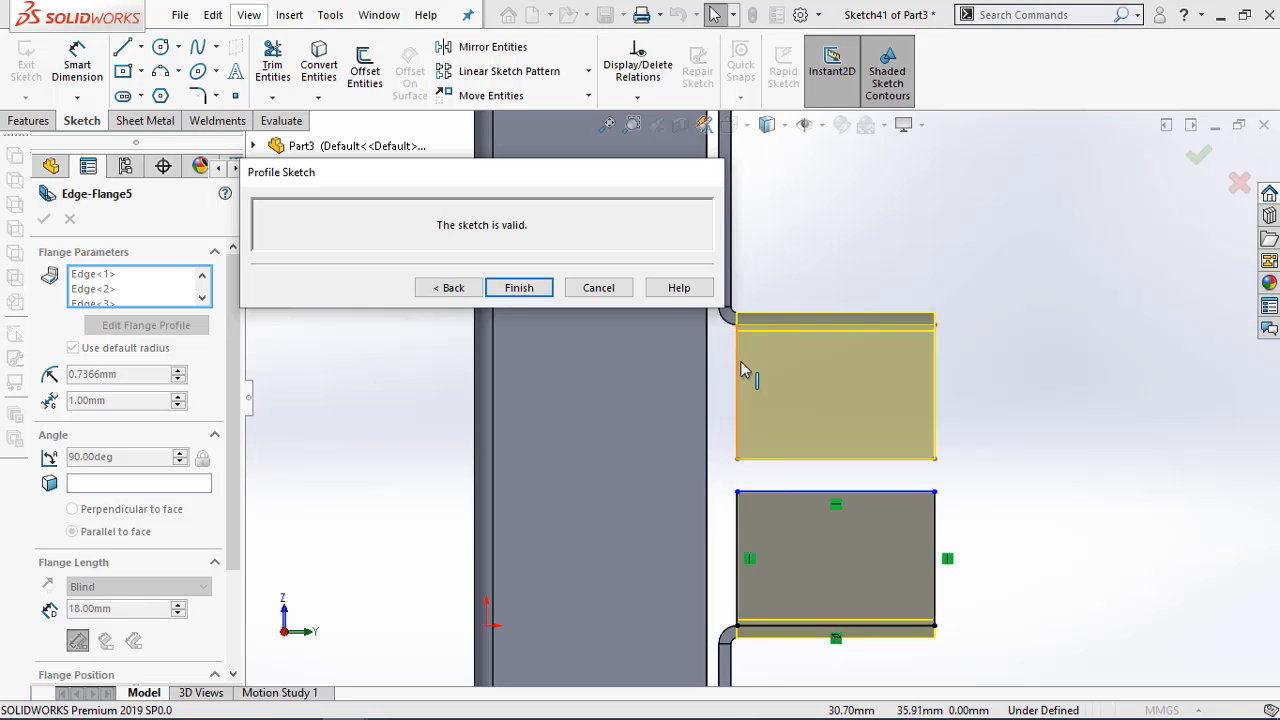
pyautogui.scroll(-3, 745, 625)
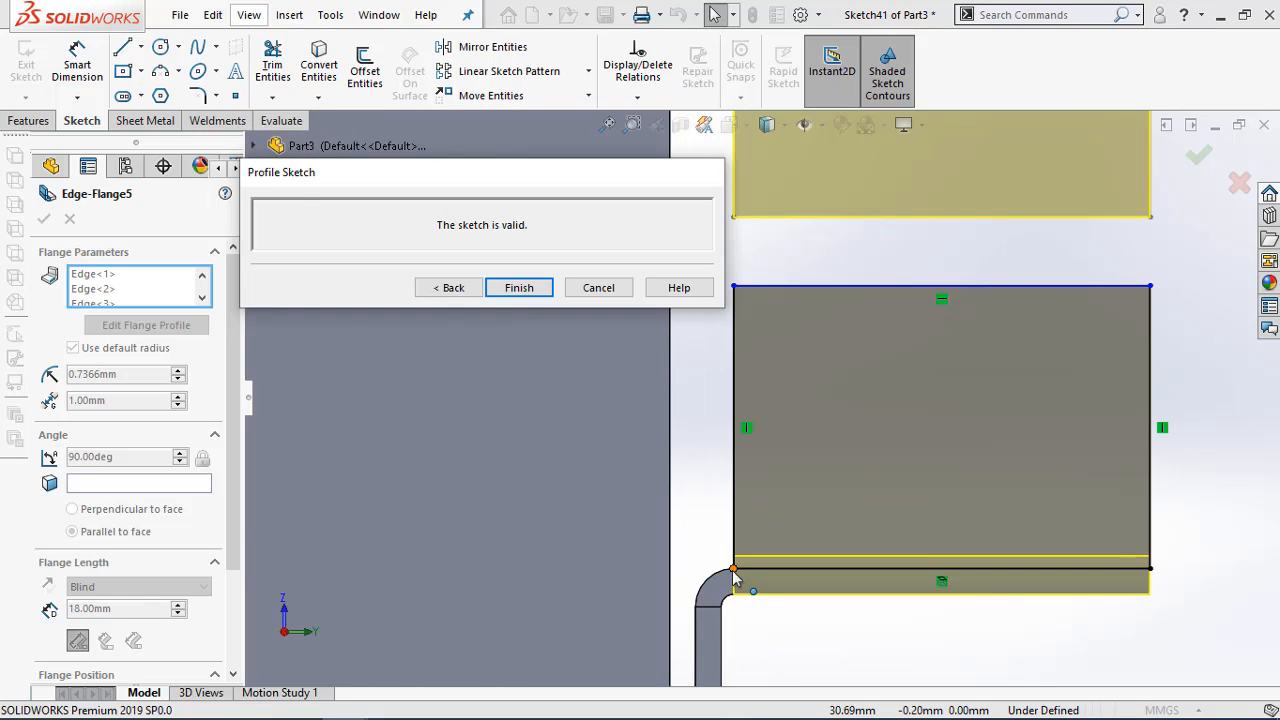
pyautogui.click(734, 569)
pyautogui.click(748, 574)
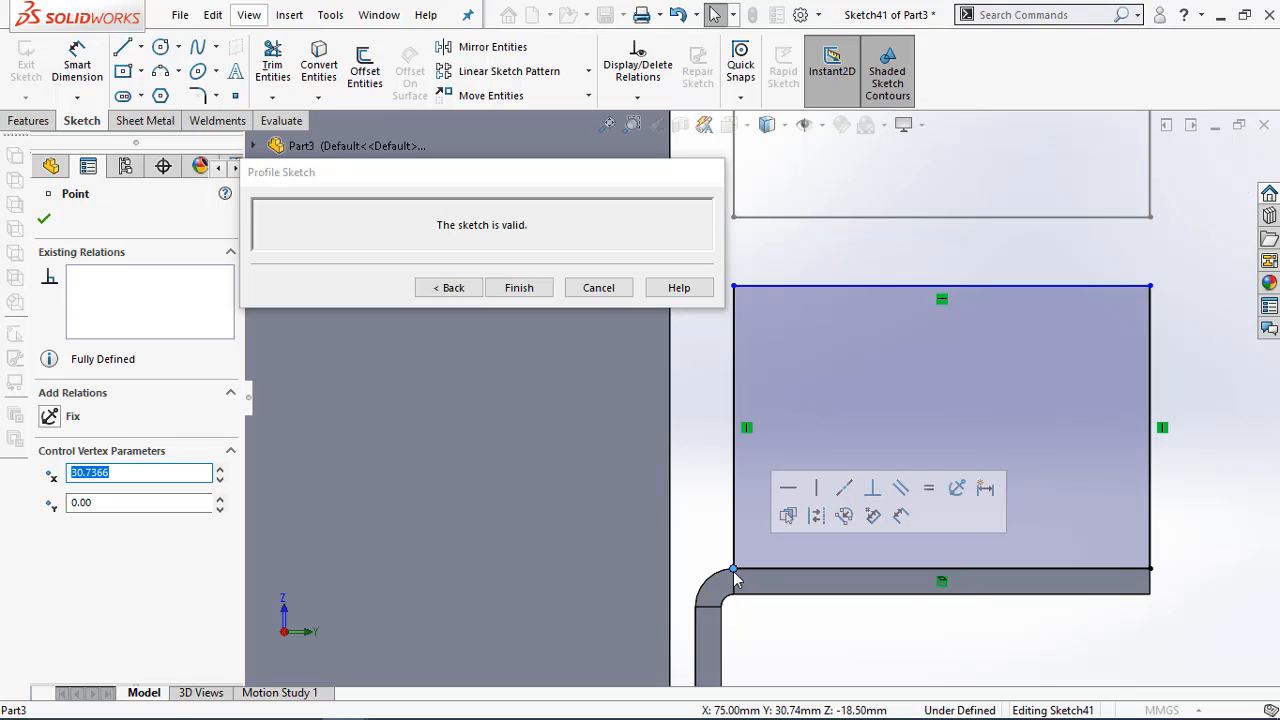
pyautogui.rightClick(943, 584)
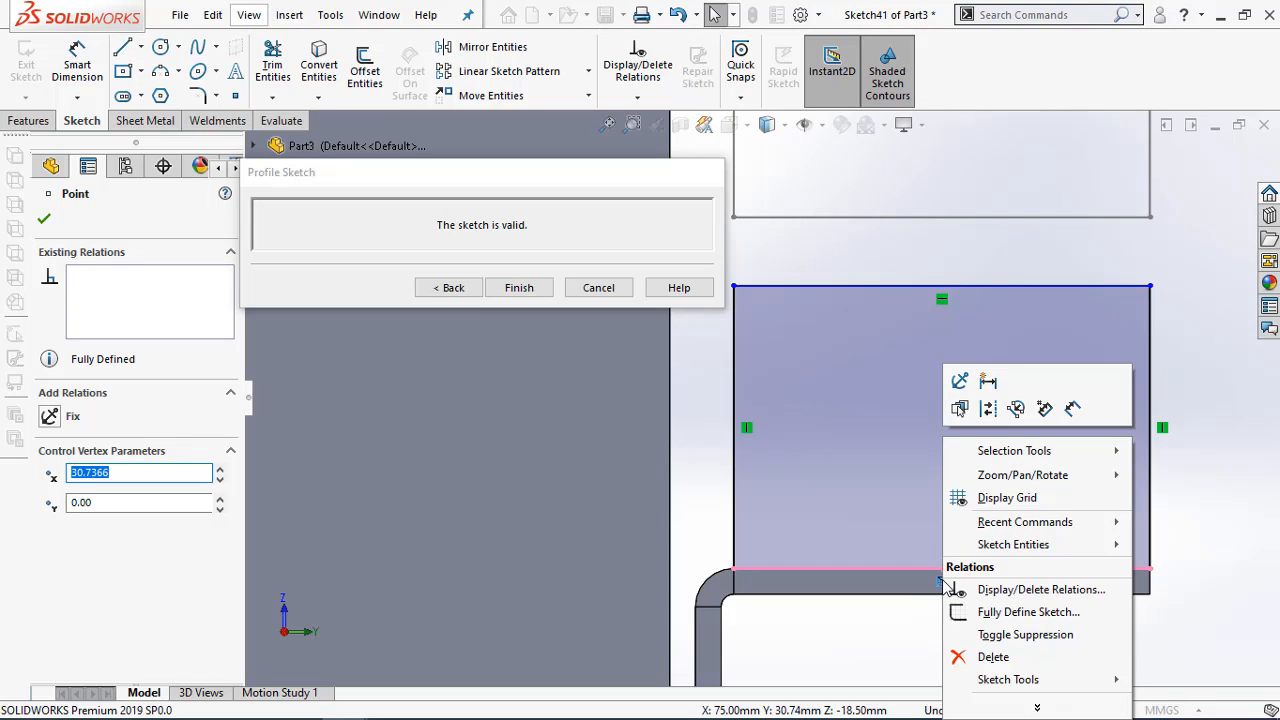
pyautogui.click(995, 656)
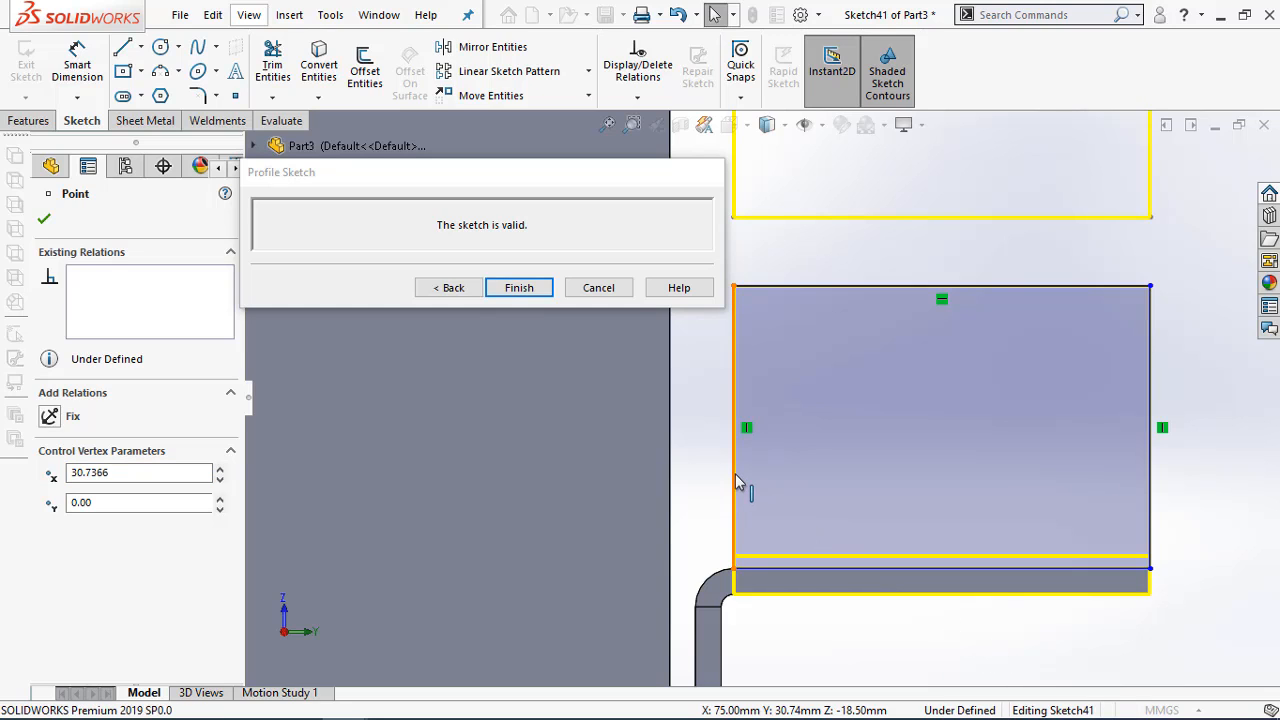
# Move the profile's inner vertical line slightly outward and dimension it 24 mm from the end wall's outer end edge
pyautogui.moveTo(737, 483)
pyautogui.mouseDown()
pyautogui.moveTo(765, 480)
pyautogui.moveTo(755, 484)
pyautogui.mouseUp()
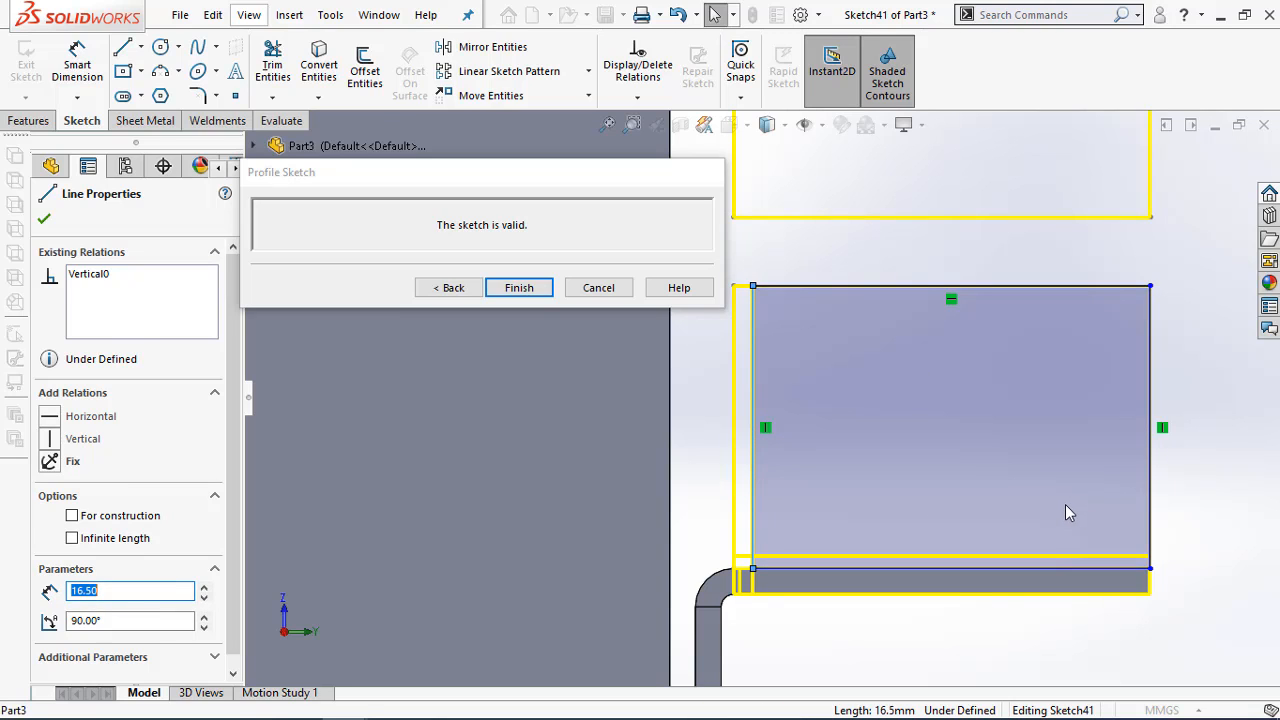
pyautogui.moveTo(1065, 505); pyautogui.dragTo(1156, 470, button='right')
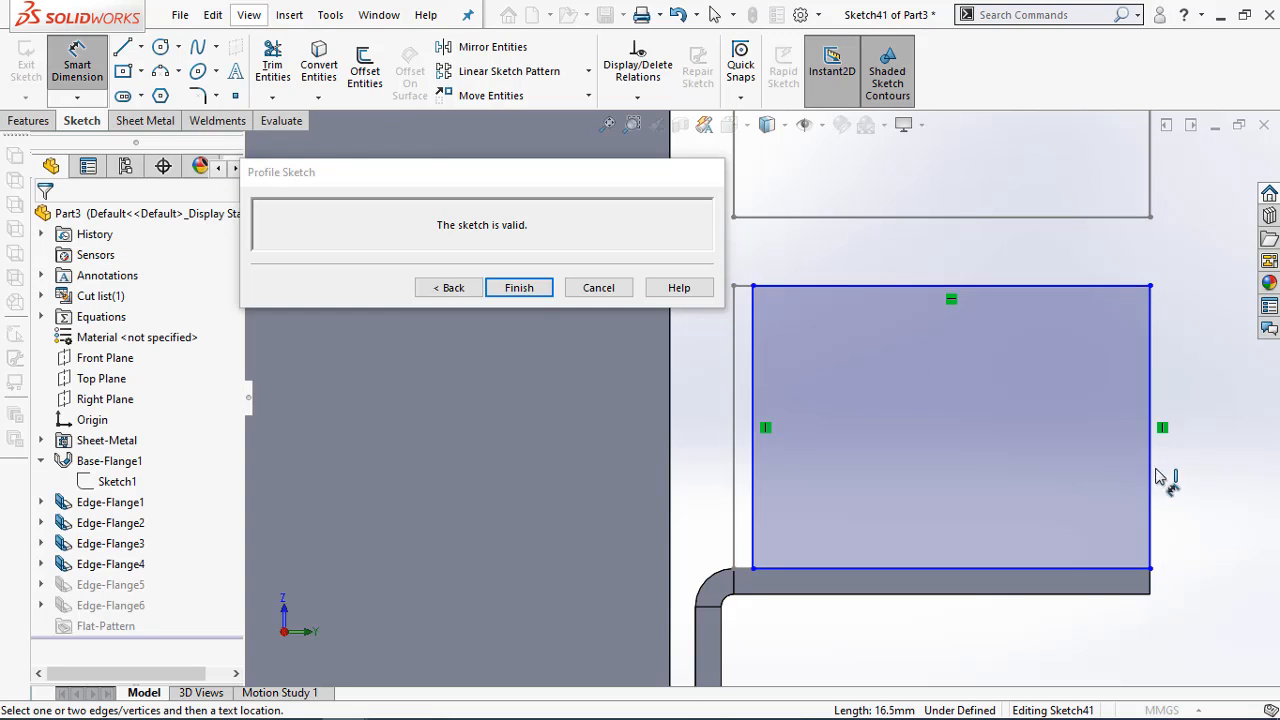
pyautogui.click(1151, 582)
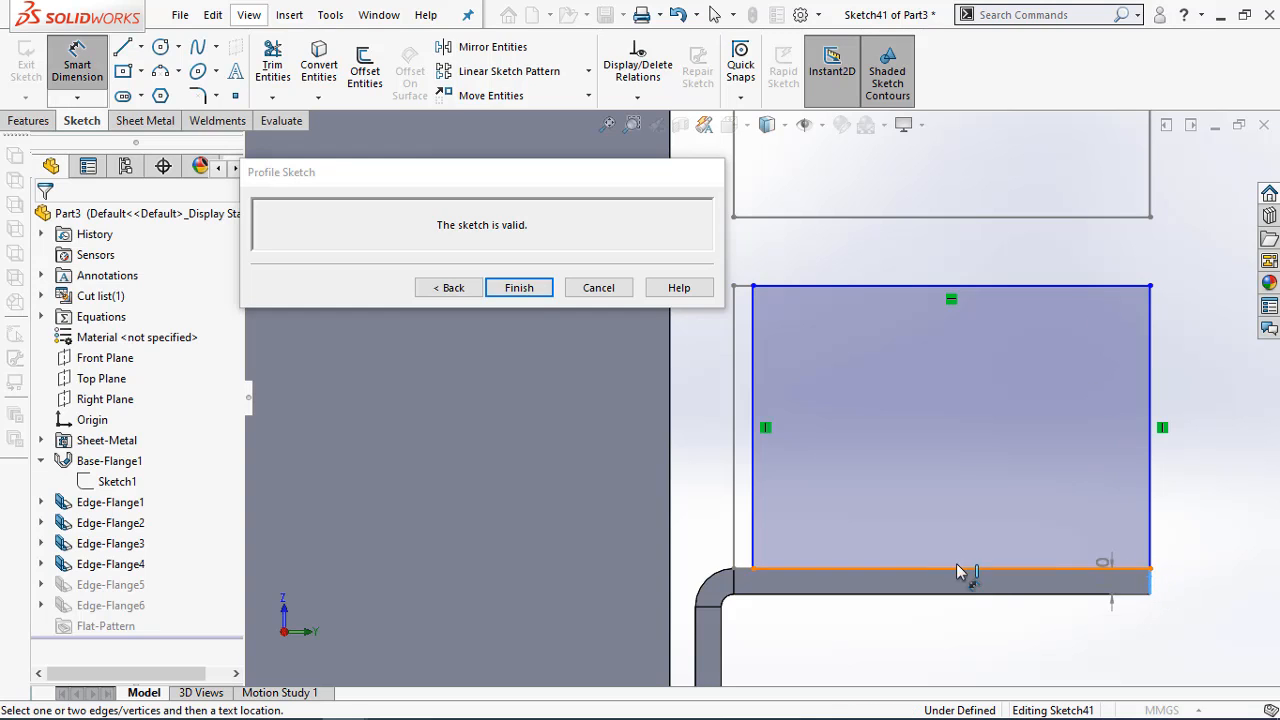
pyautogui.click(755, 530)
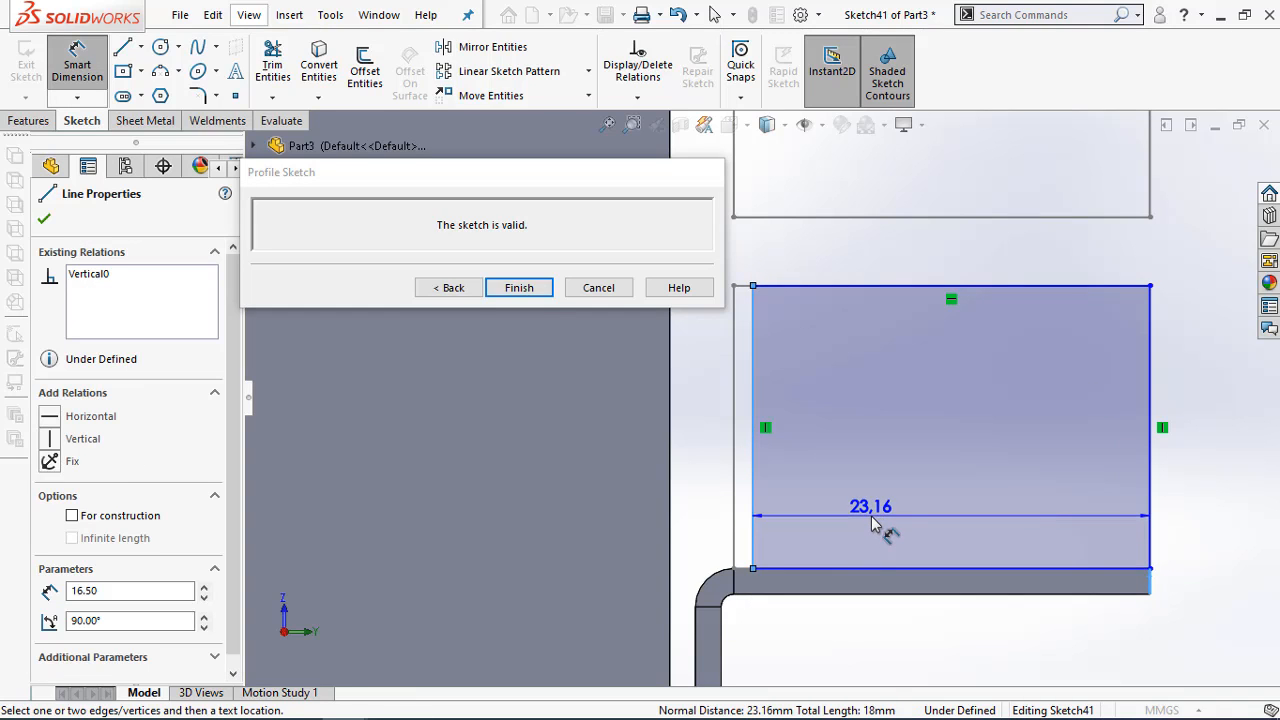
pyautogui.click(873, 520)
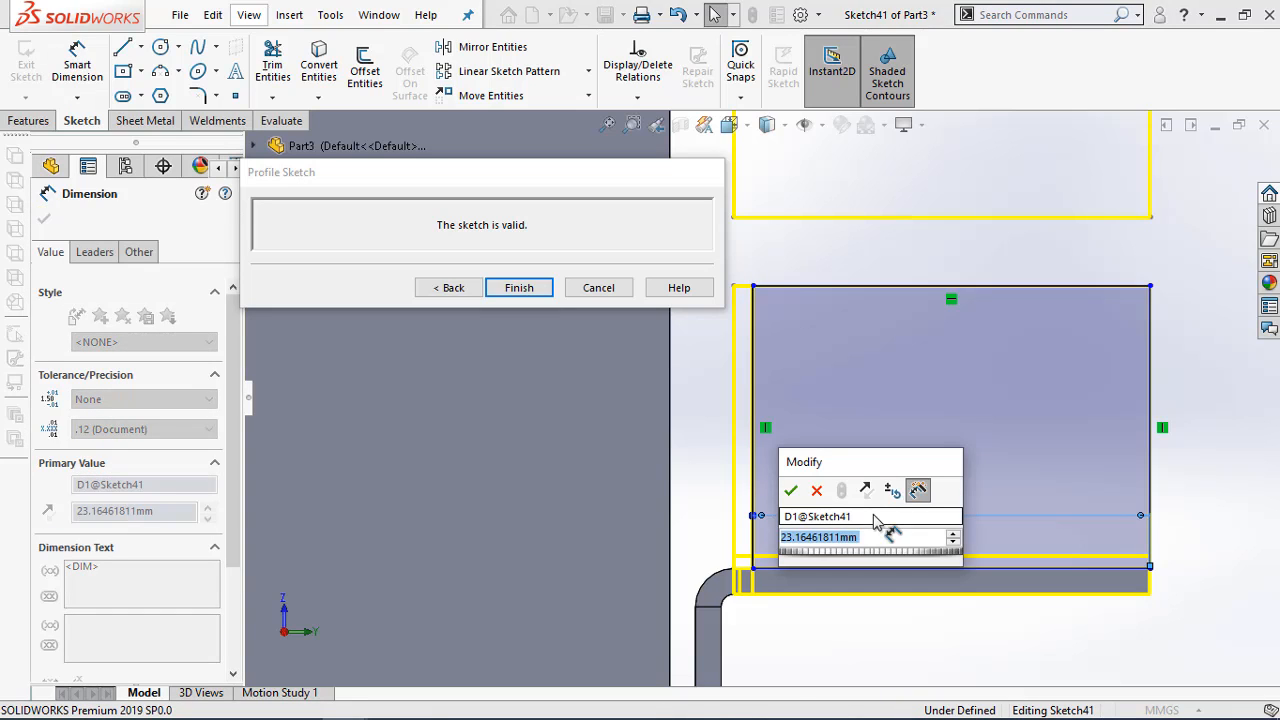
pyautogui.write('24')
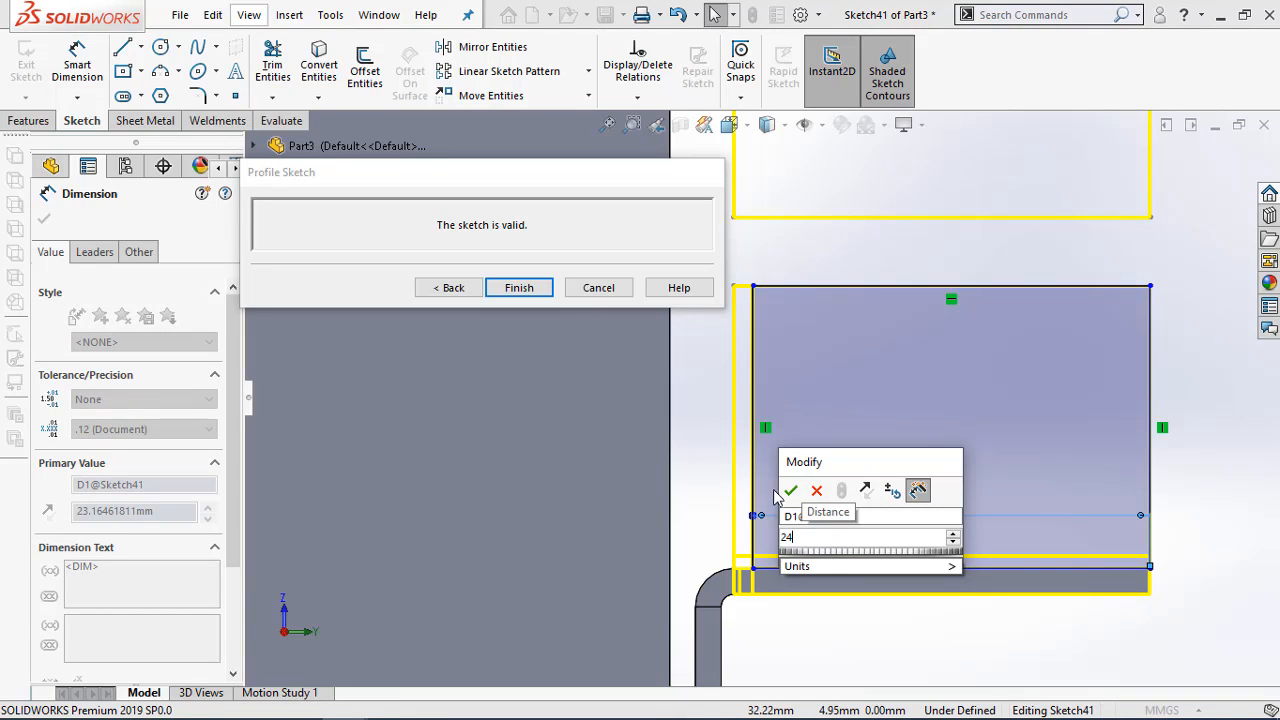
pyautogui.click(790, 491)
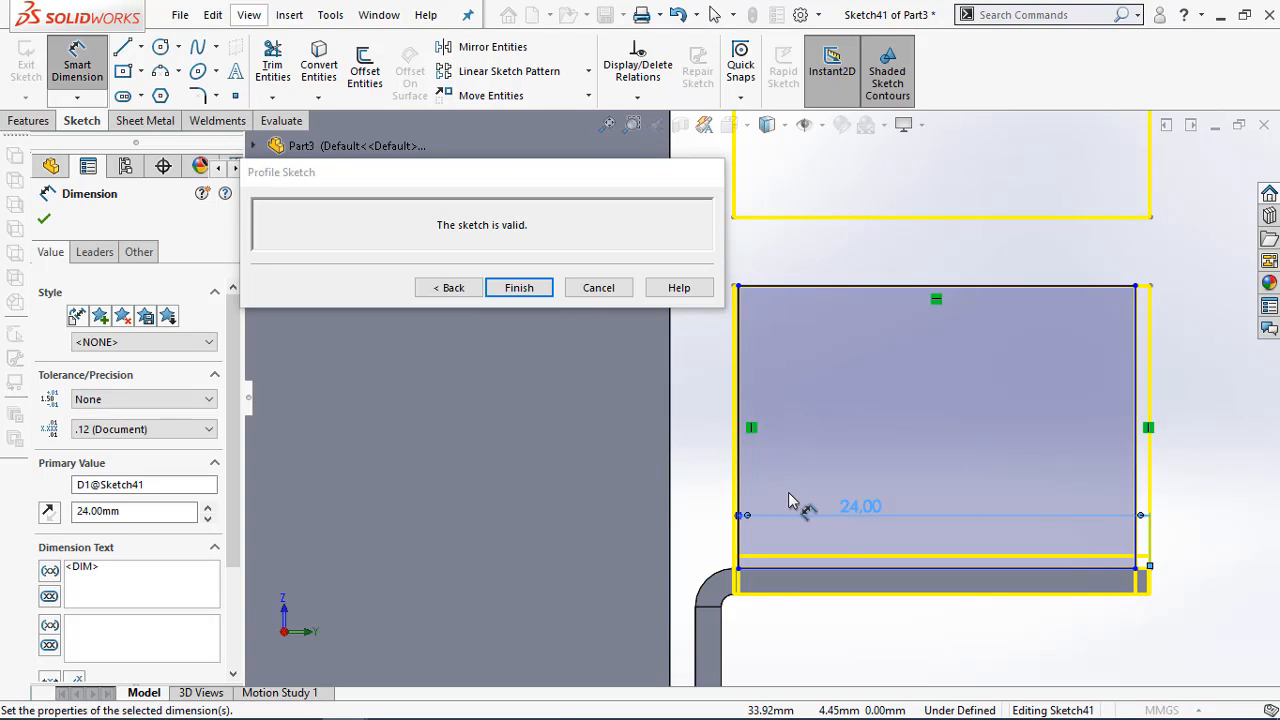
# Make the profile's lower outer corner coincident with the end point of the wall edge and finish the flange profile
pyautogui.scroll(-3, 1155, 580)
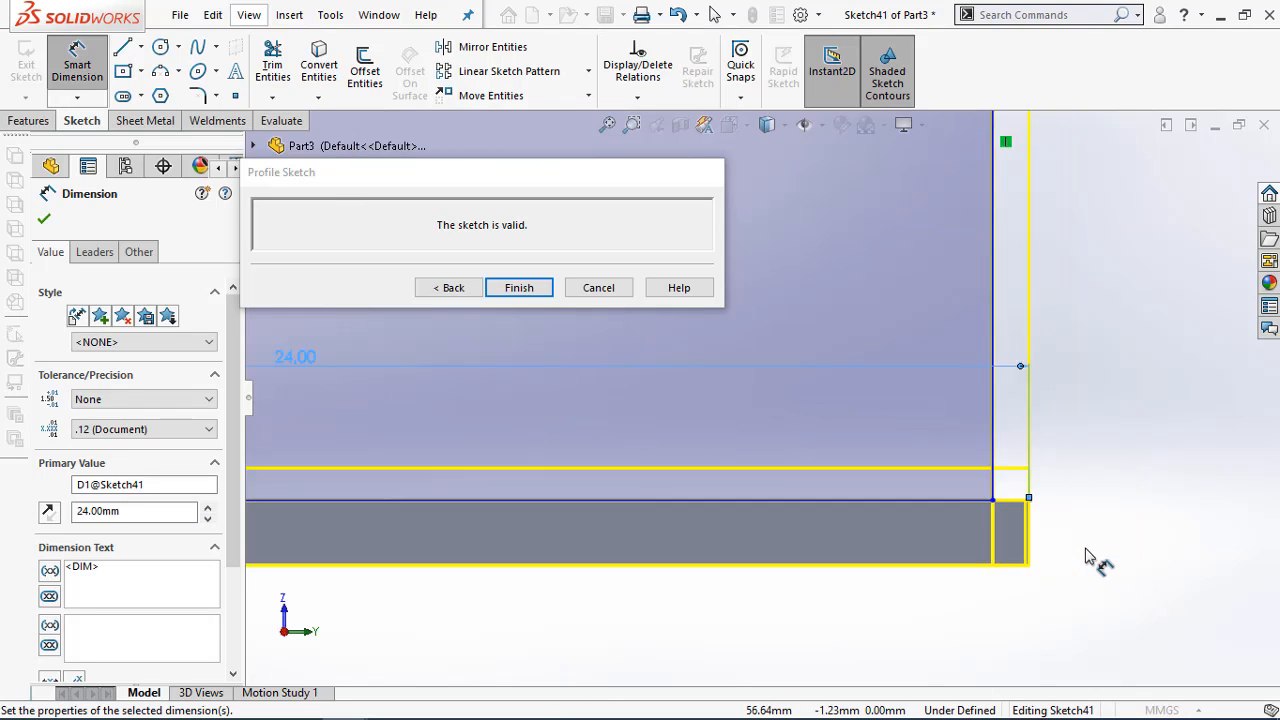
pyautogui.scroll(3, 1048, 545)
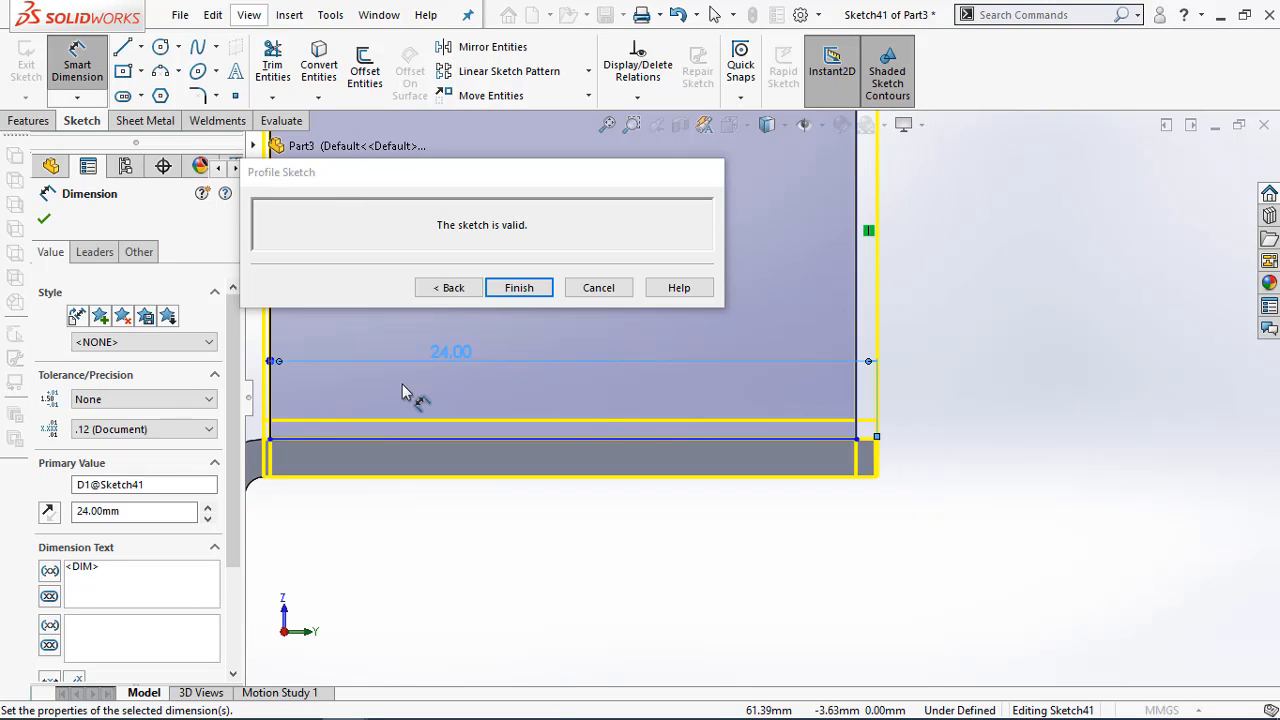
pyautogui.scroll(-2, 310, 366)
pyautogui.scroll(2, 810, 455)
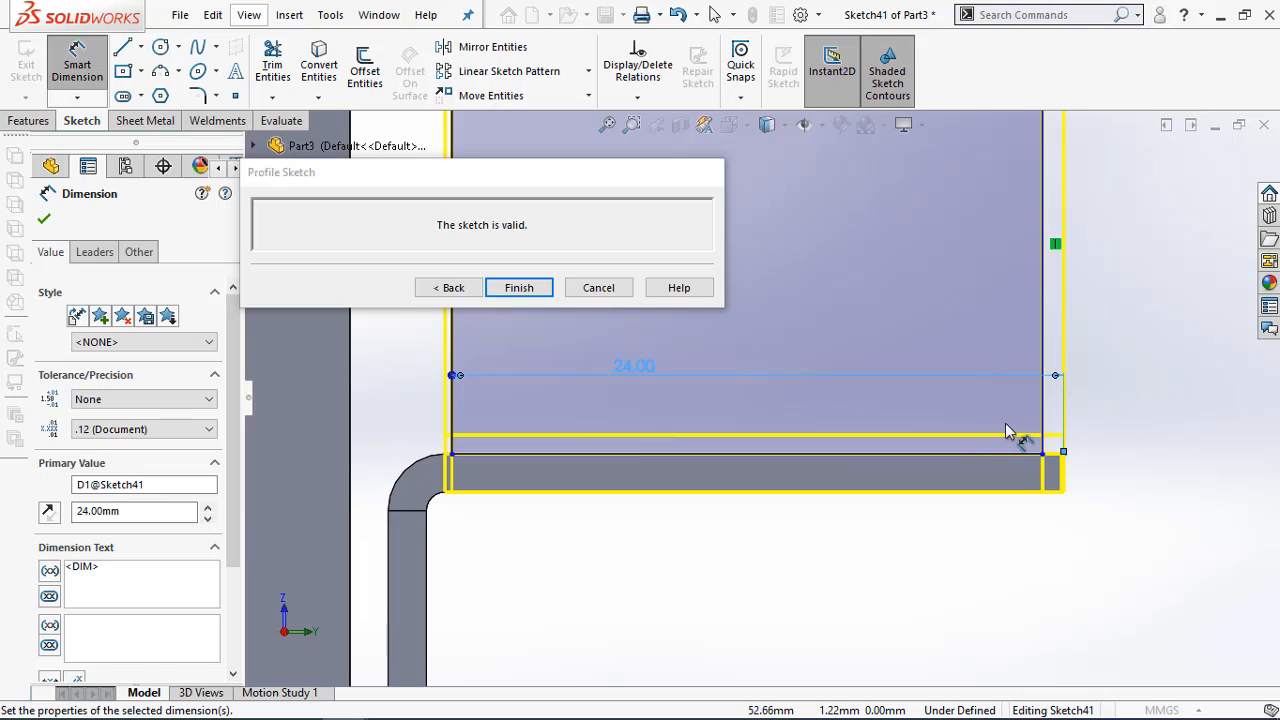
pyautogui.scroll(-1, 1010, 433)
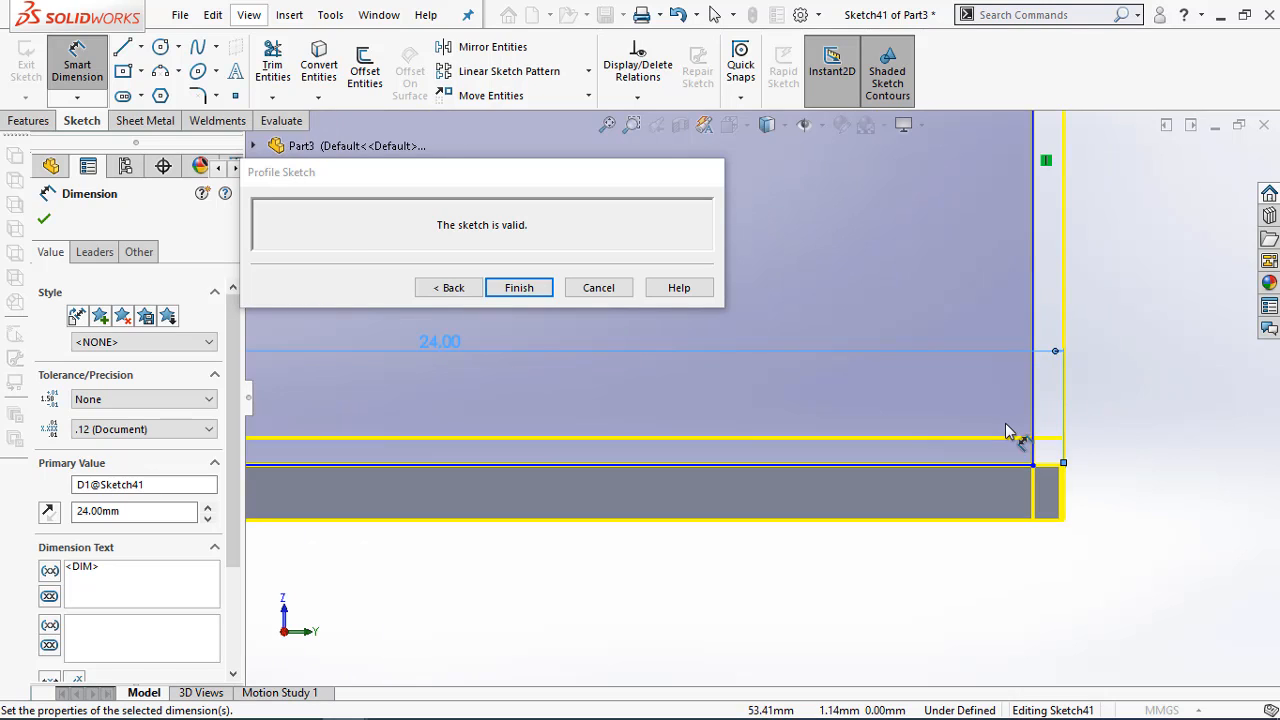
pyautogui.press('Escape')
pyautogui.click(1033, 466)
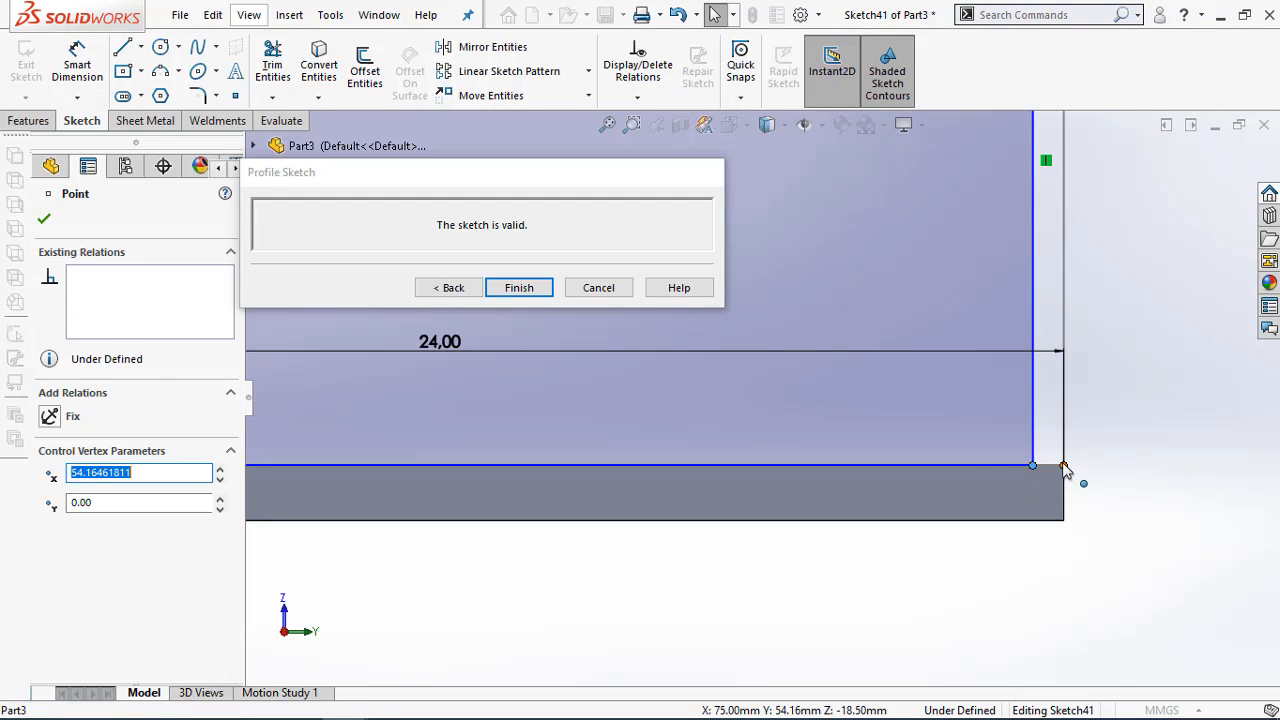
pyautogui.keyDown('ctrl'); pyautogui.click(1063, 466); pyautogui.keyUp('ctrl')
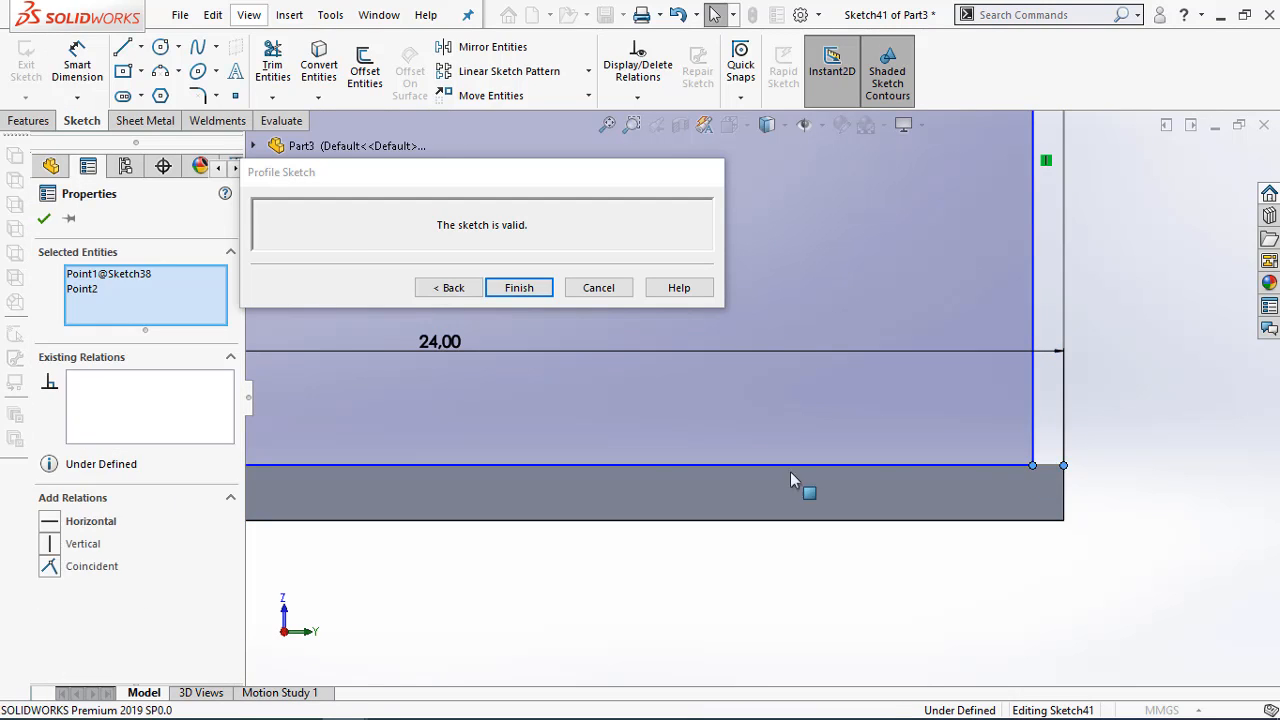
pyautogui.click(50, 566)
pyautogui.scroll(3, 551, 540)
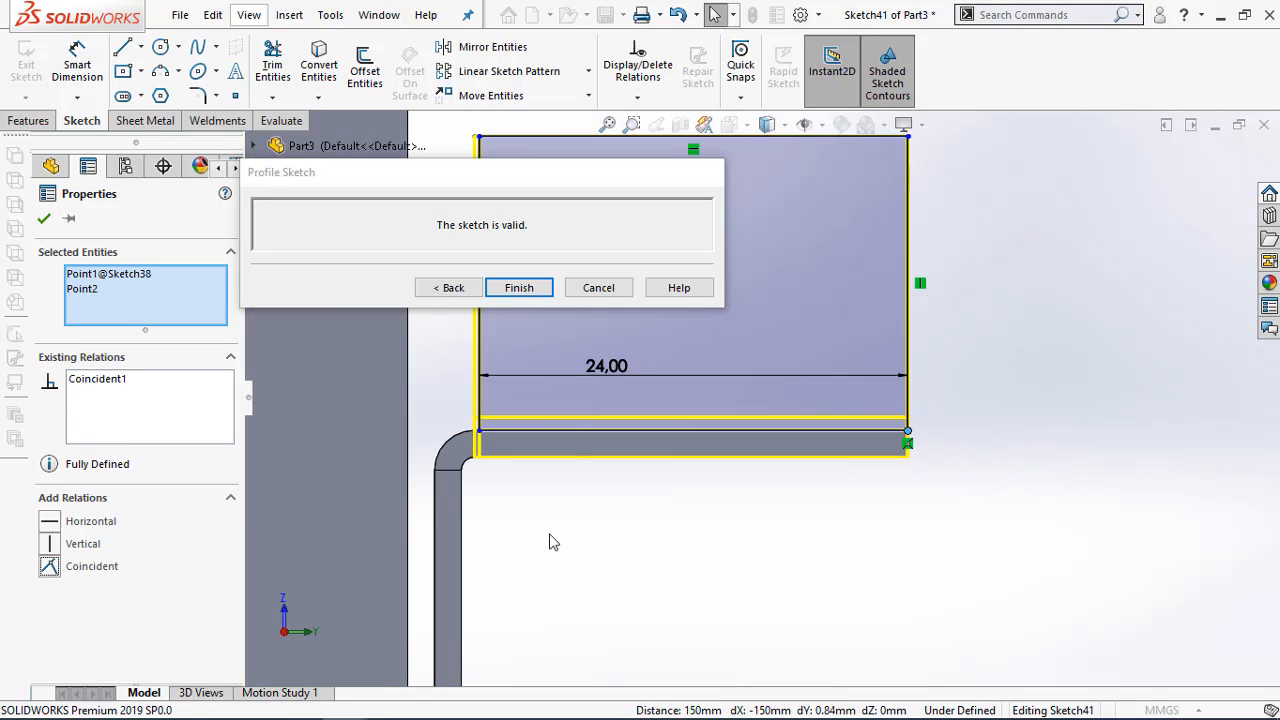
pyautogui.scroll(-2, 544, 374)
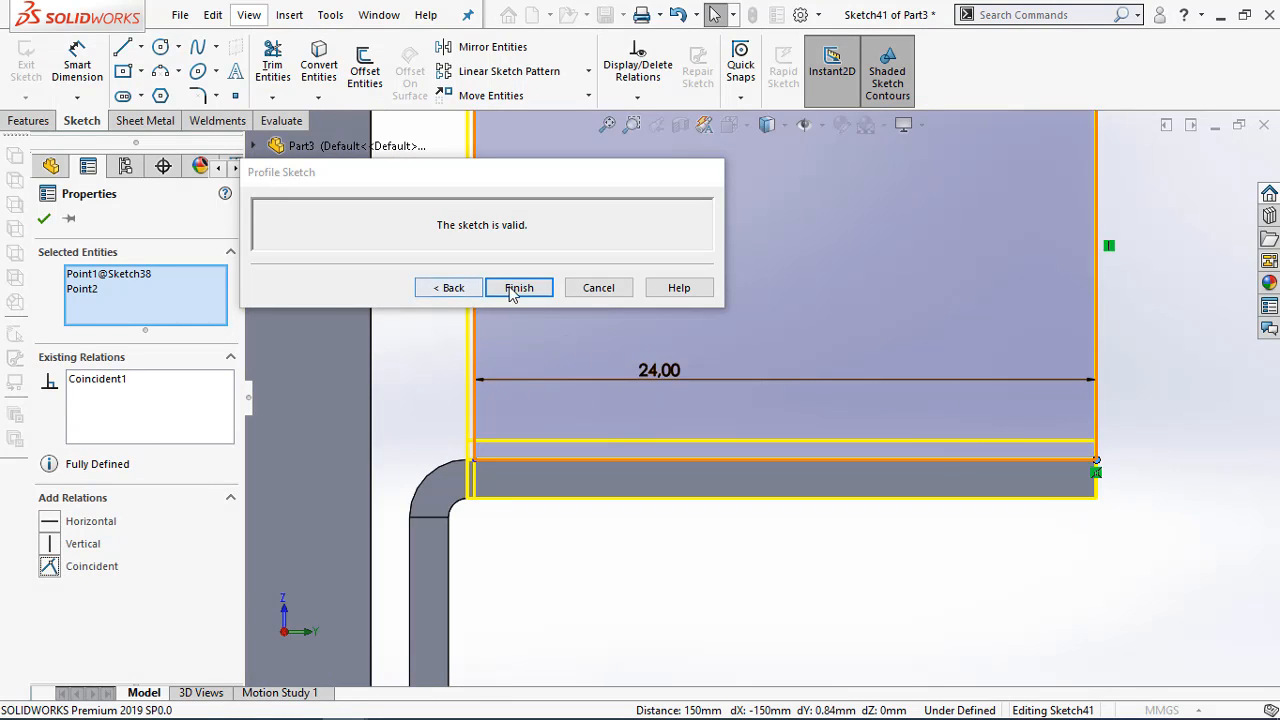
pyautogui.click(528, 288)
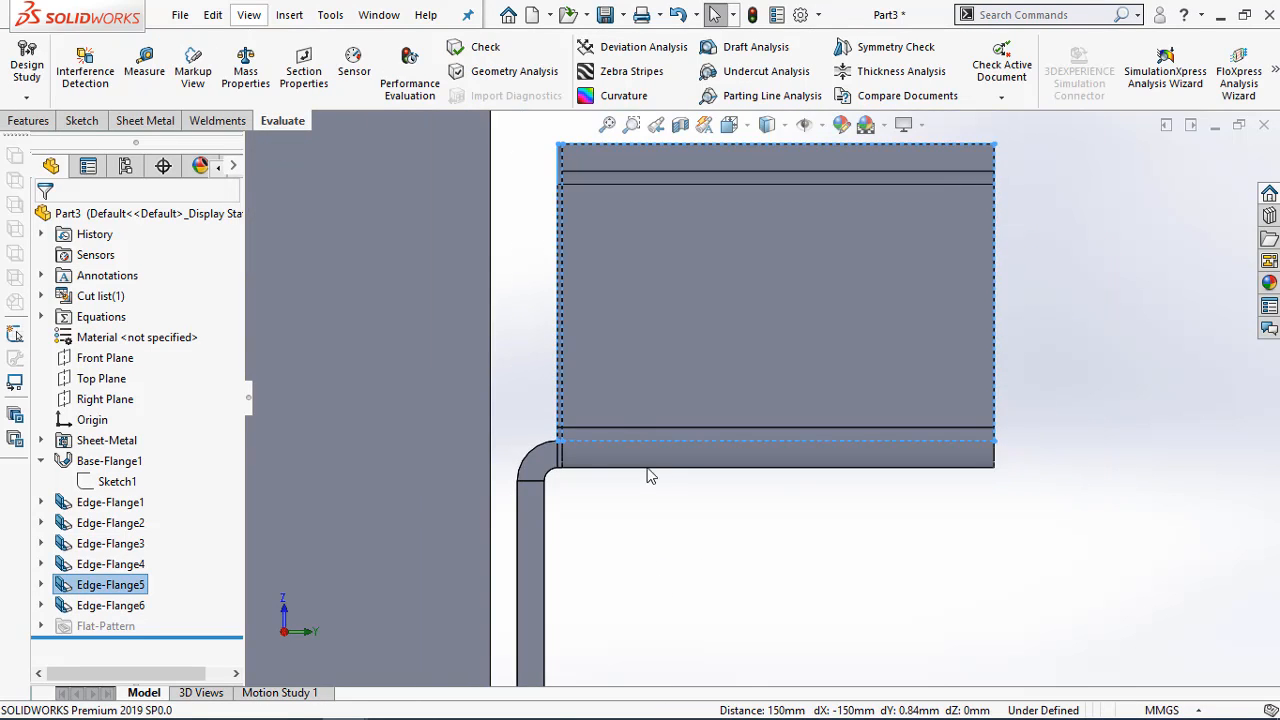
# Examine the end-wall flanges from several angles, checking their inner ends and bends beside the upright wall corners
pyautogui.moveTo(709, 285); pyautogui.dragTo(736, 242, button='middle')
pyautogui.scroll(-3, 643, 432)
pyautogui.moveTo(657, 466); pyautogui.dragTo(697, 391, button='middle')
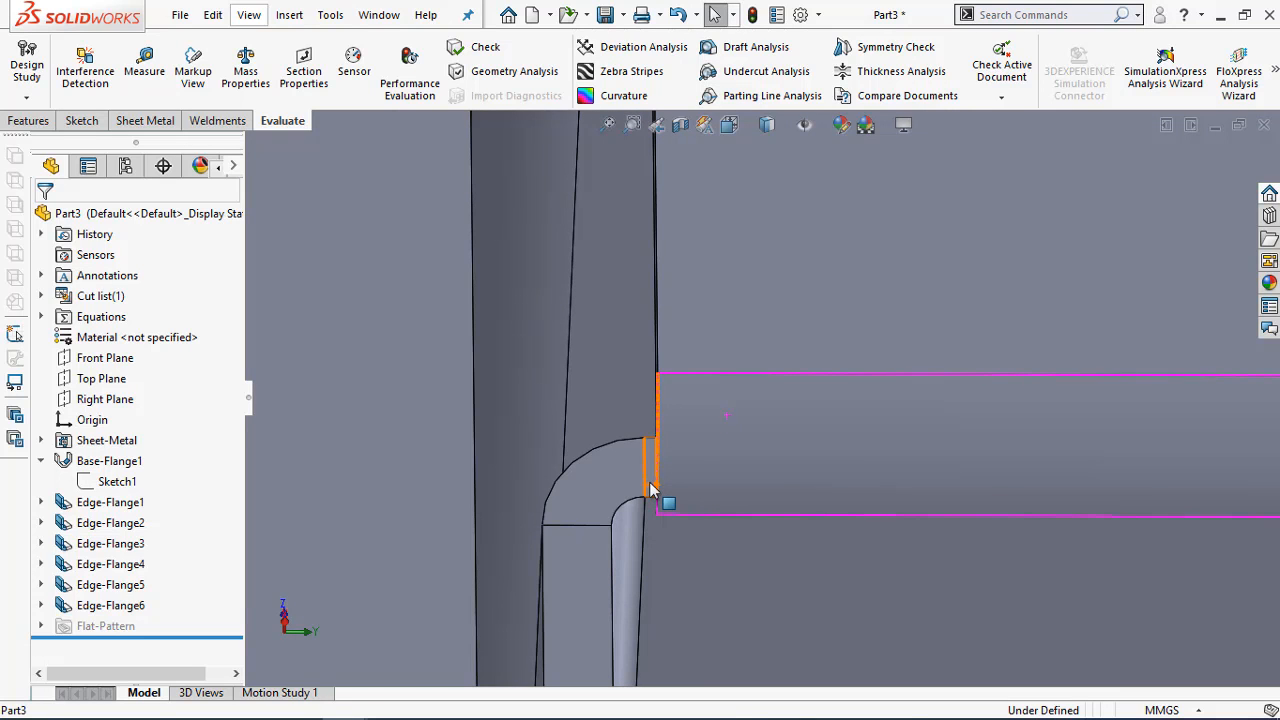
pyautogui.scroll(6, 650, 482)
pyautogui.moveTo(838, 432)
pyautogui.mouseDown(button='middle')
pyautogui.moveTo(814, 414)
pyautogui.moveTo(749, 417)
pyautogui.moveTo(843, 423)
pyautogui.mouseUp(button='middle')
pyautogui.scroll(4, 770, 438)
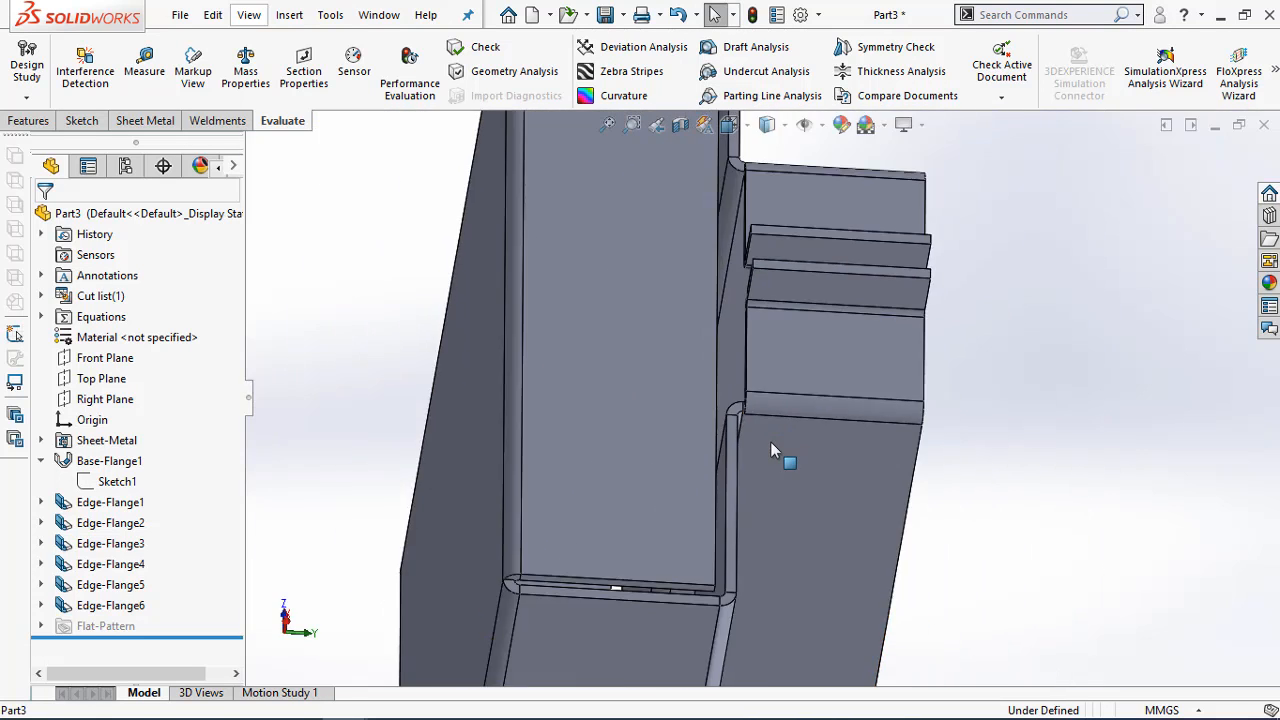
pyautogui.middleClick(776, 171)
pyautogui.moveTo(775, 198); pyautogui.dragTo(765, 303, button='middle')
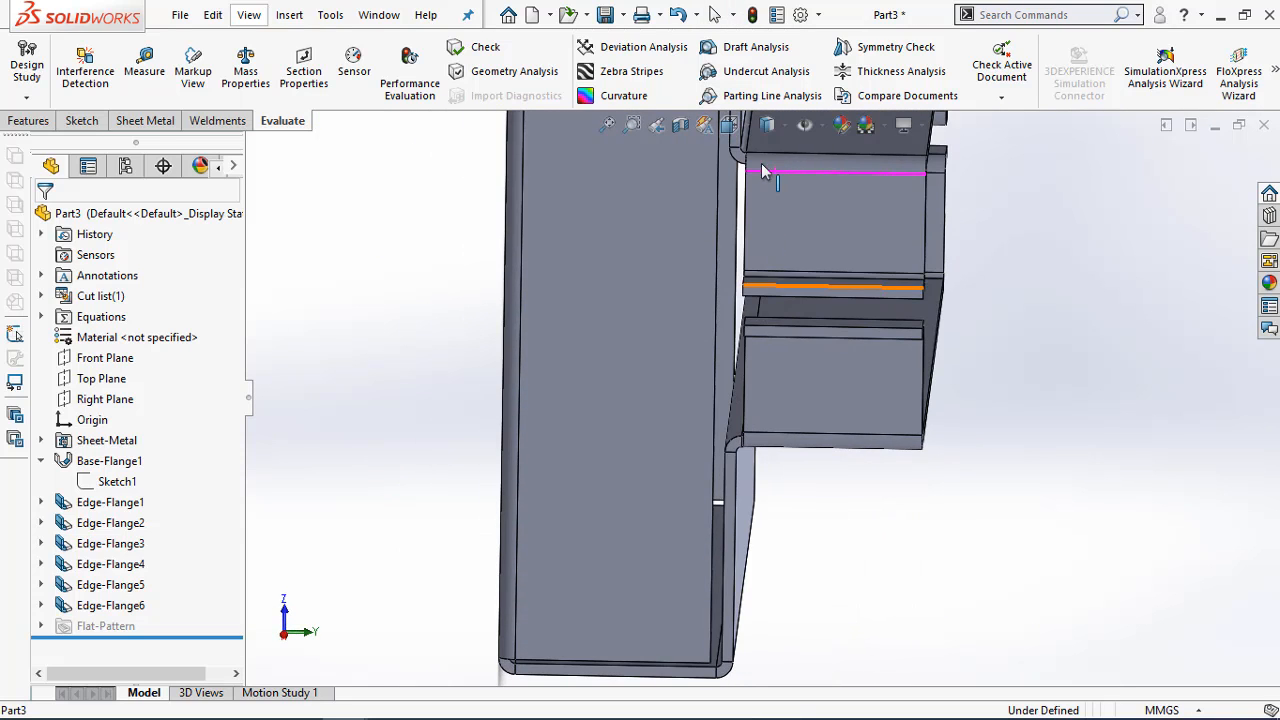
pyautogui.scroll(-6, 765, 250)
pyautogui.scroll(5, 760, 368)
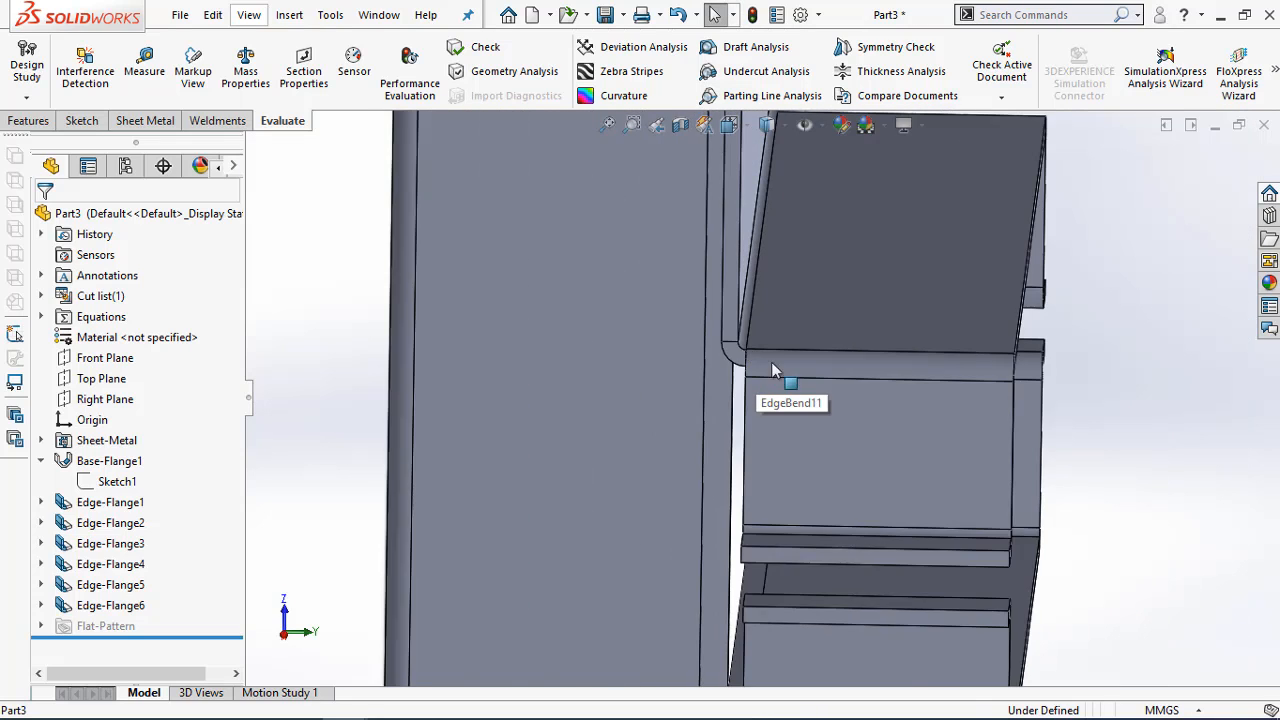
pyautogui.middleClick(812, 383)
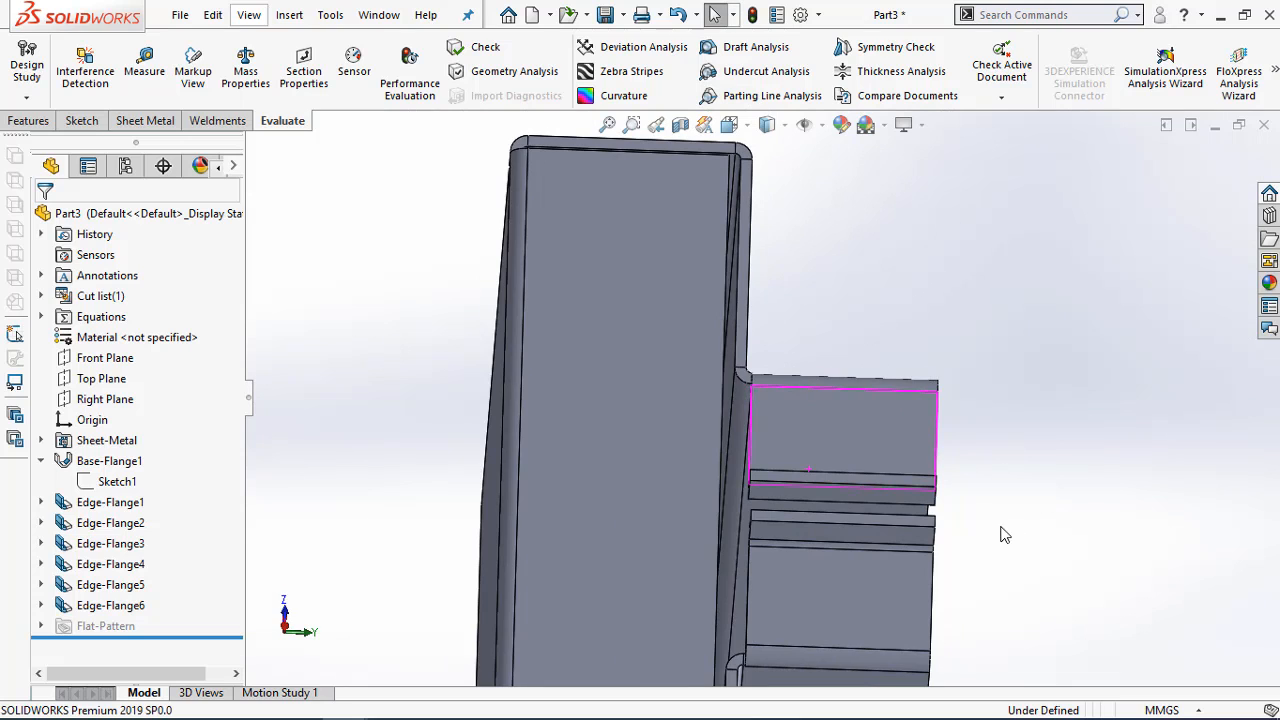
pyautogui.moveTo(1000, 531); pyautogui.dragTo(903, 525, button='middle')
pyautogui.scroll(-5, 800, 540)
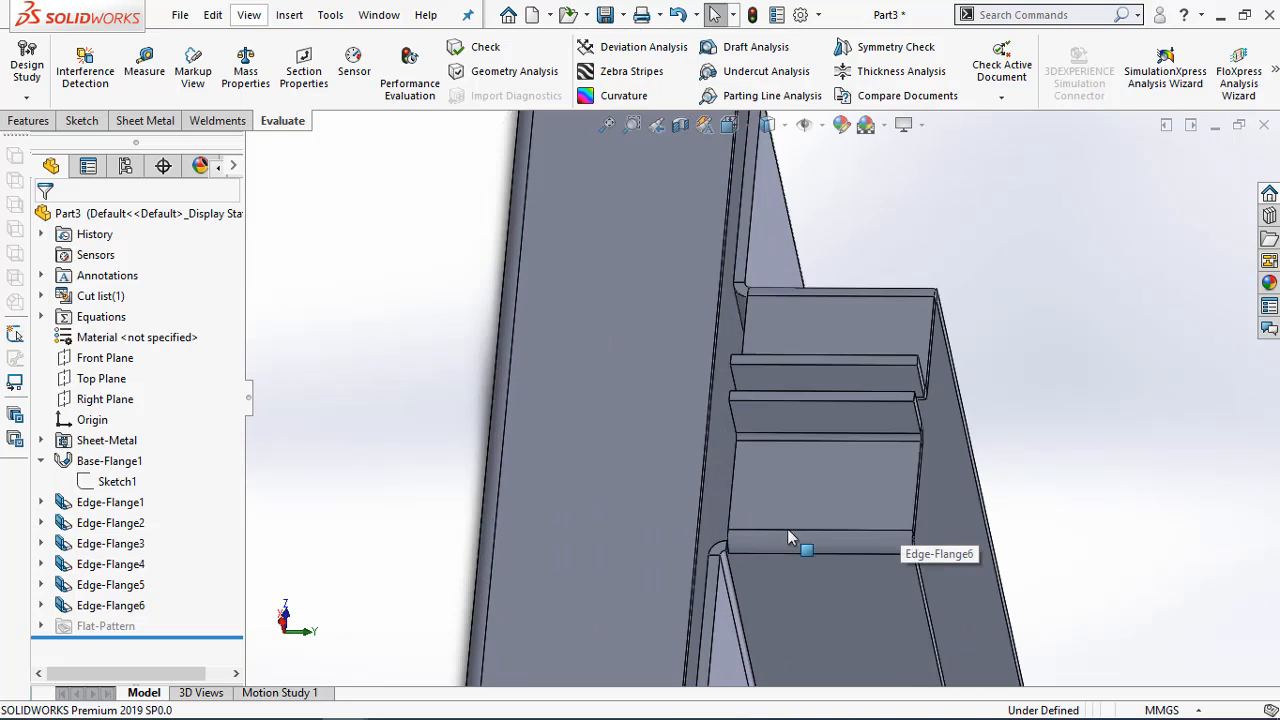
pyautogui.moveTo(743, 449); pyautogui.dragTo(777, 439, button='middle')
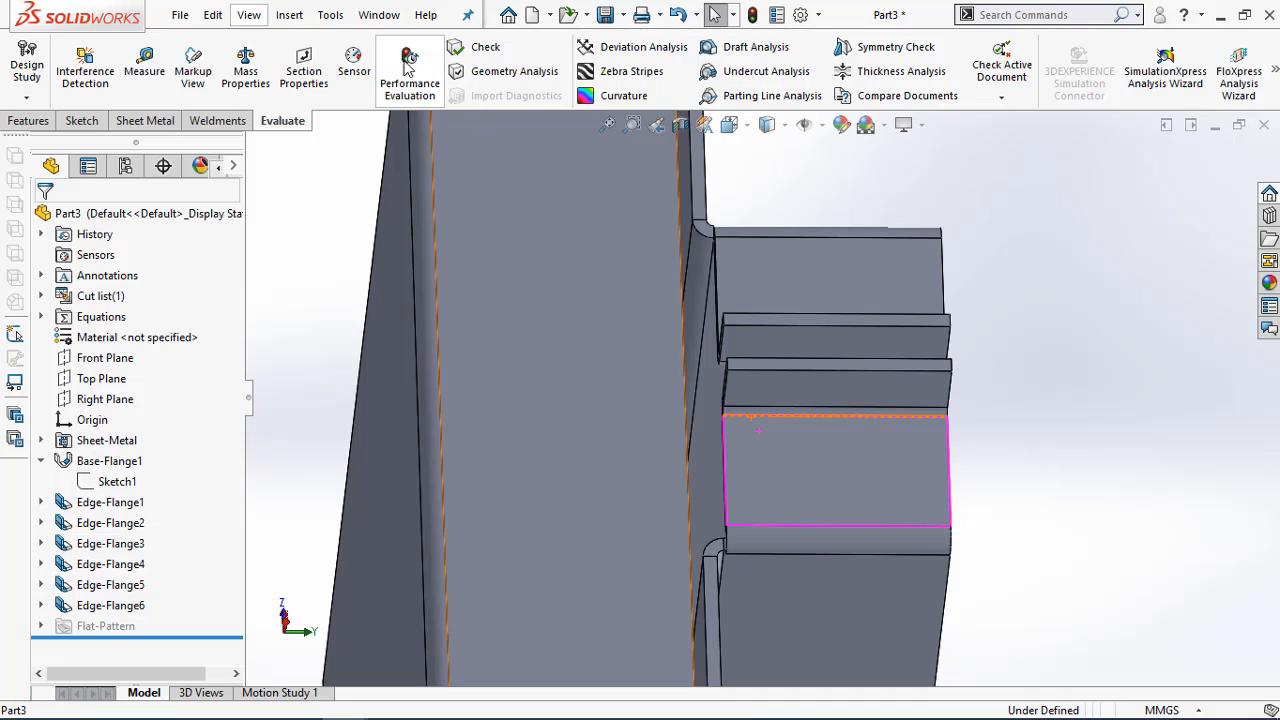
pyautogui.rightClick(104, 588)
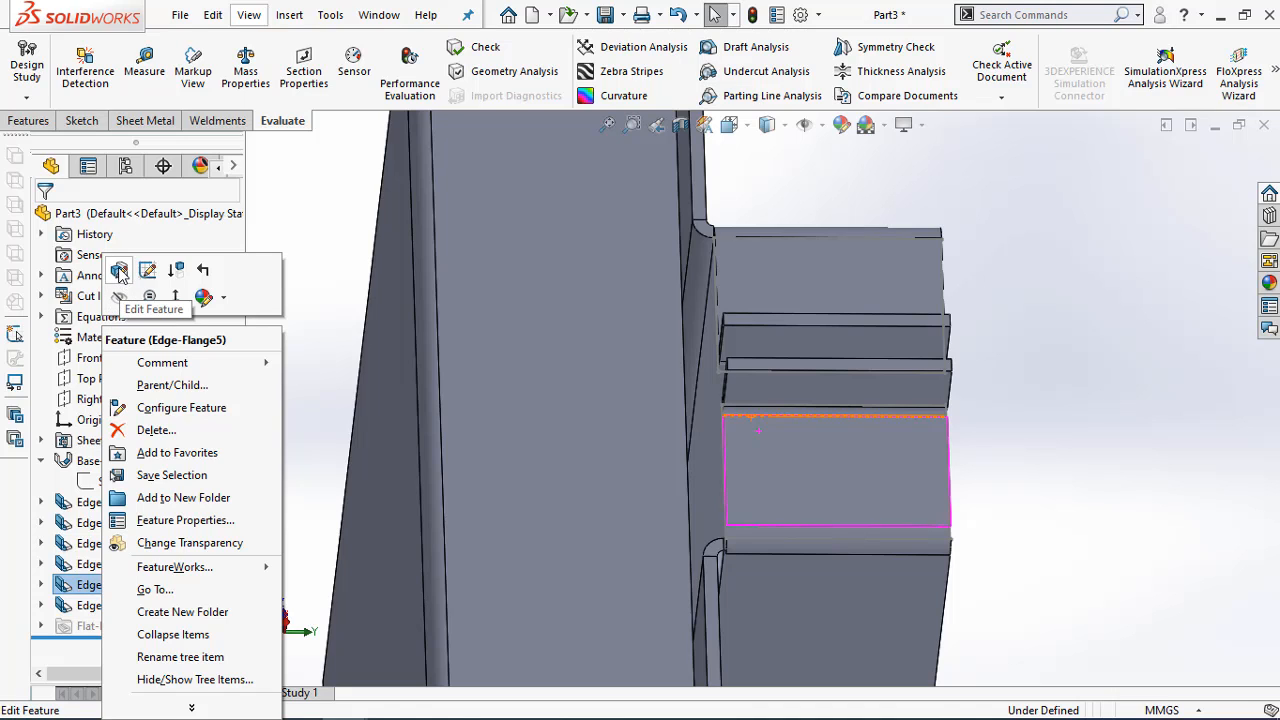
pyautogui.click(119, 271)
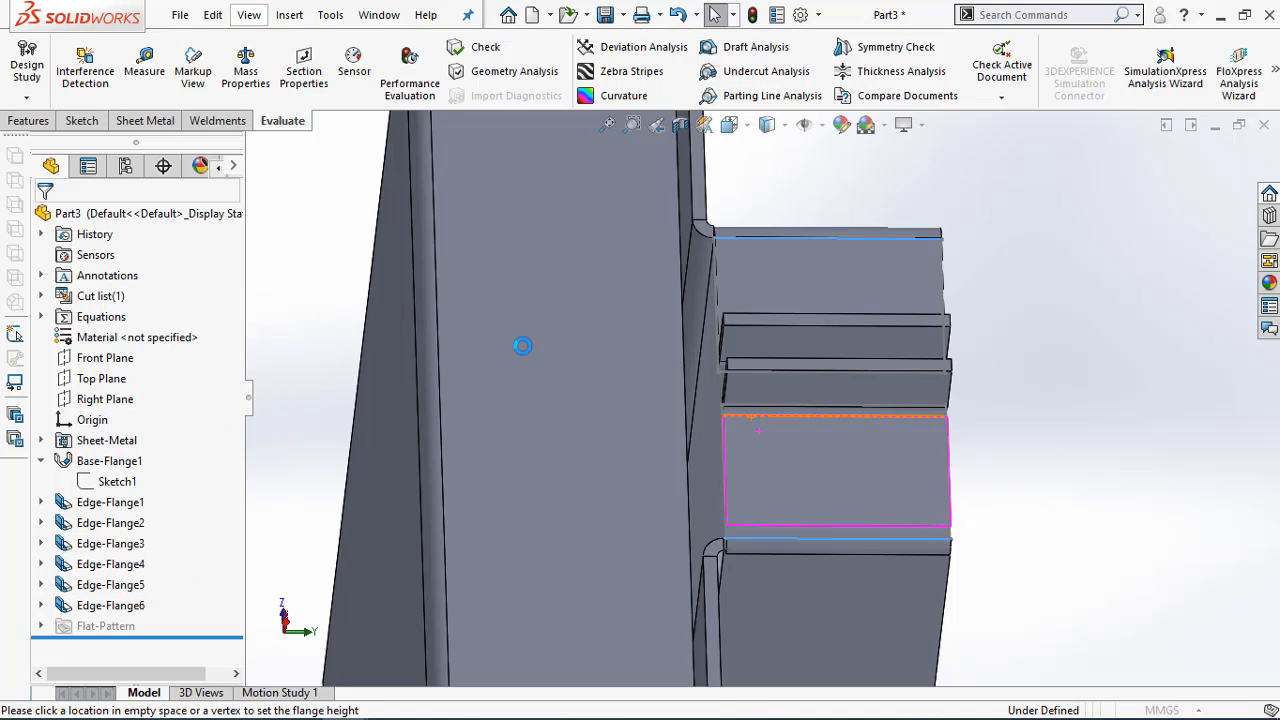
pyautogui.moveTo(1058, 413); pyautogui.dragTo(1047, 417, button='middle')
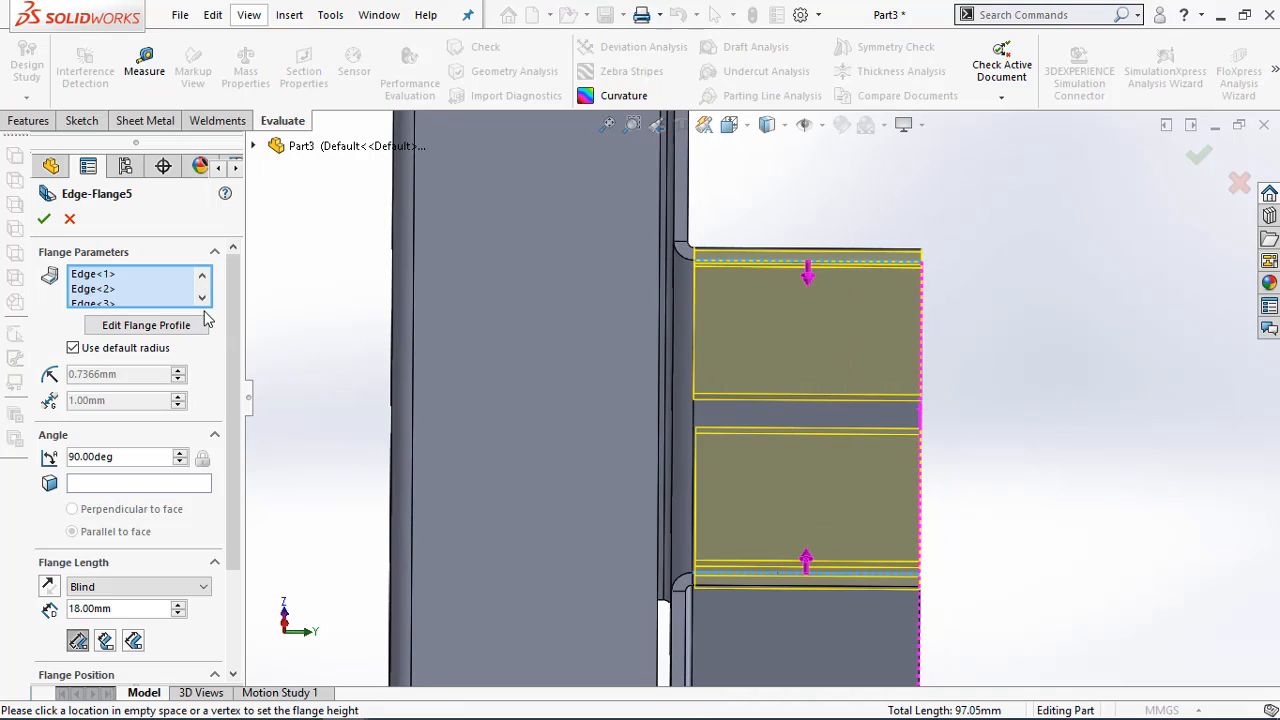
pyautogui.click(112, 279)
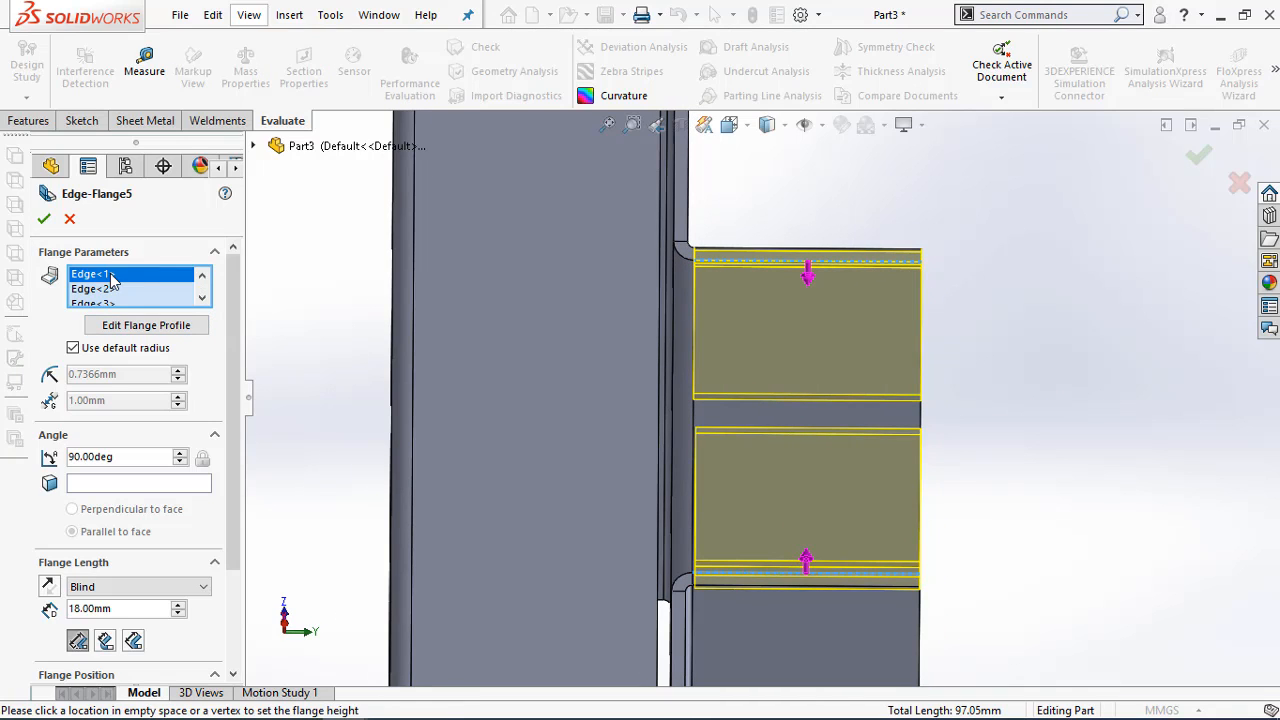
pyautogui.click(107, 288)
pyautogui.click(105, 276)
pyautogui.click(104, 292)
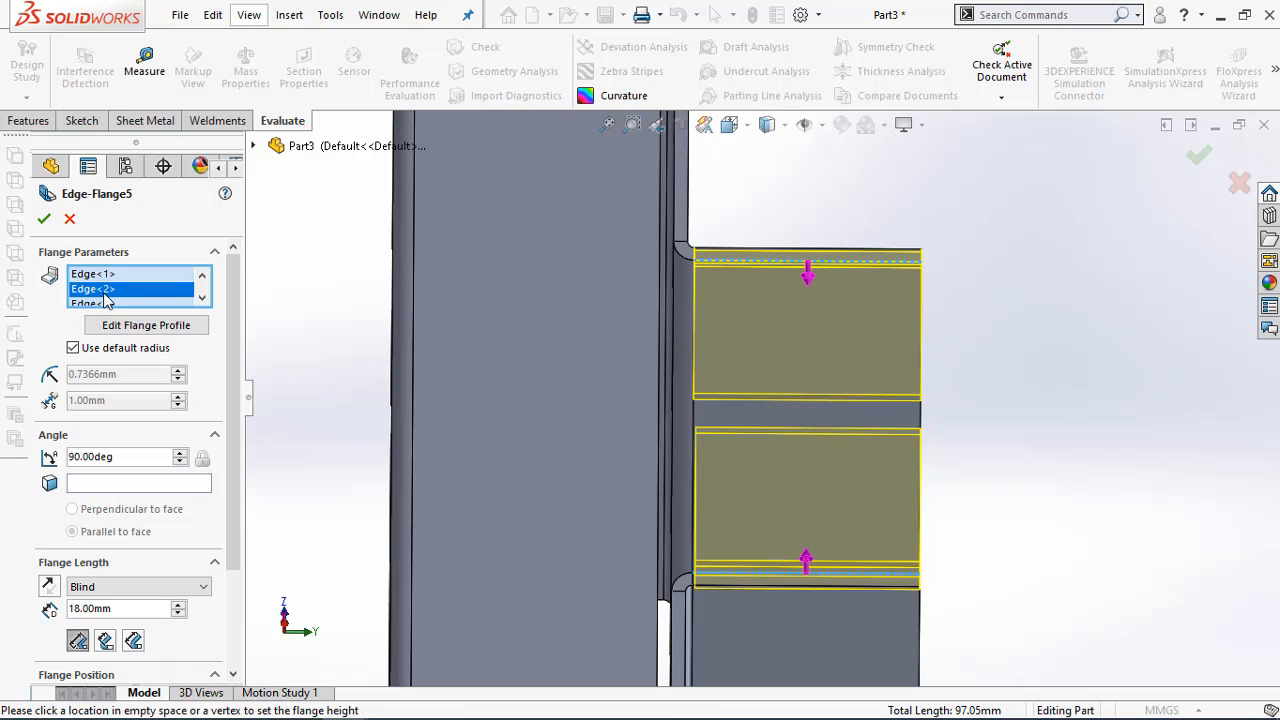
pyautogui.click(105, 275)
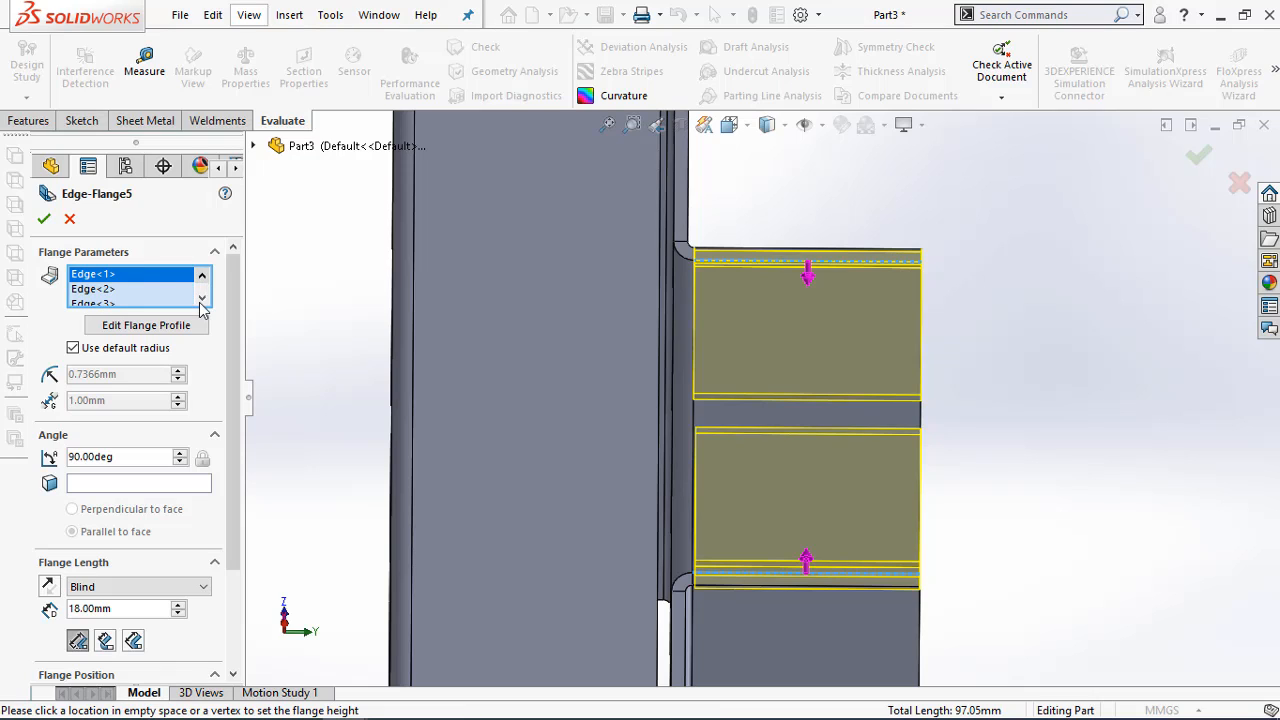
pyautogui.scroll(4, 568, 428)
pyautogui.moveTo(958, 442); pyautogui.dragTo(820, 408, button='middle')
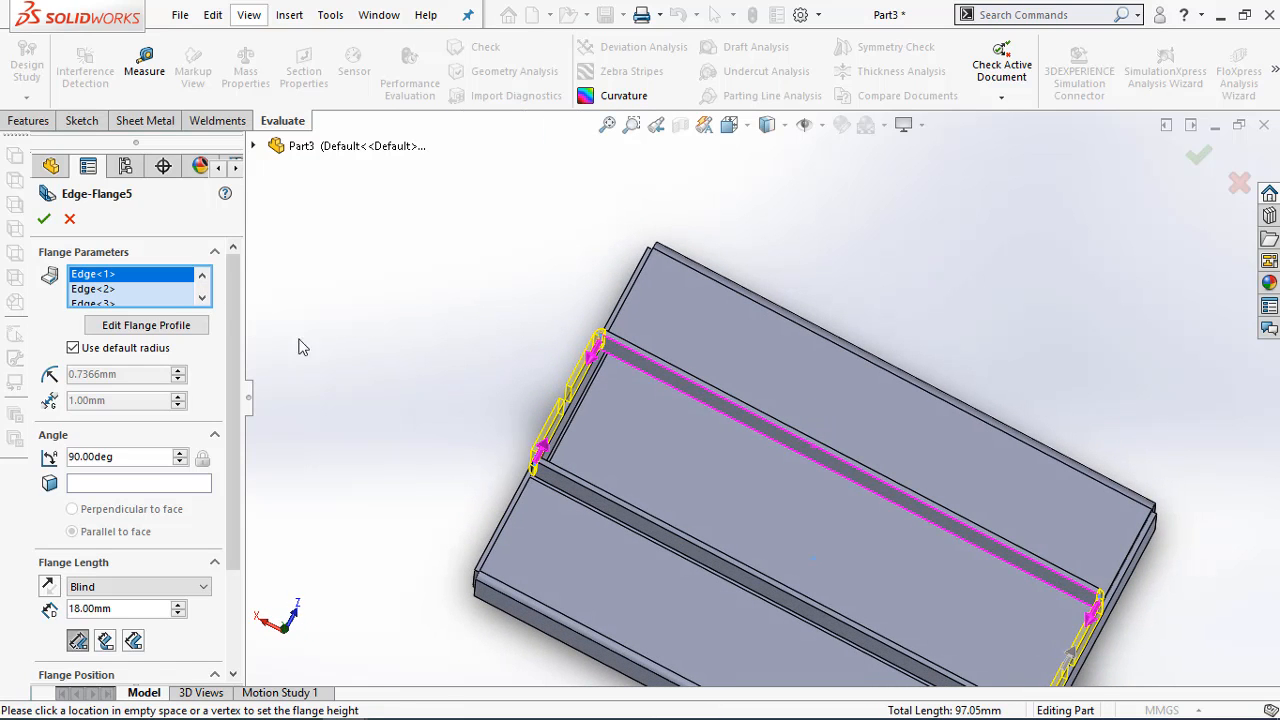
pyautogui.click(202, 300)
pyautogui.click(113, 289)
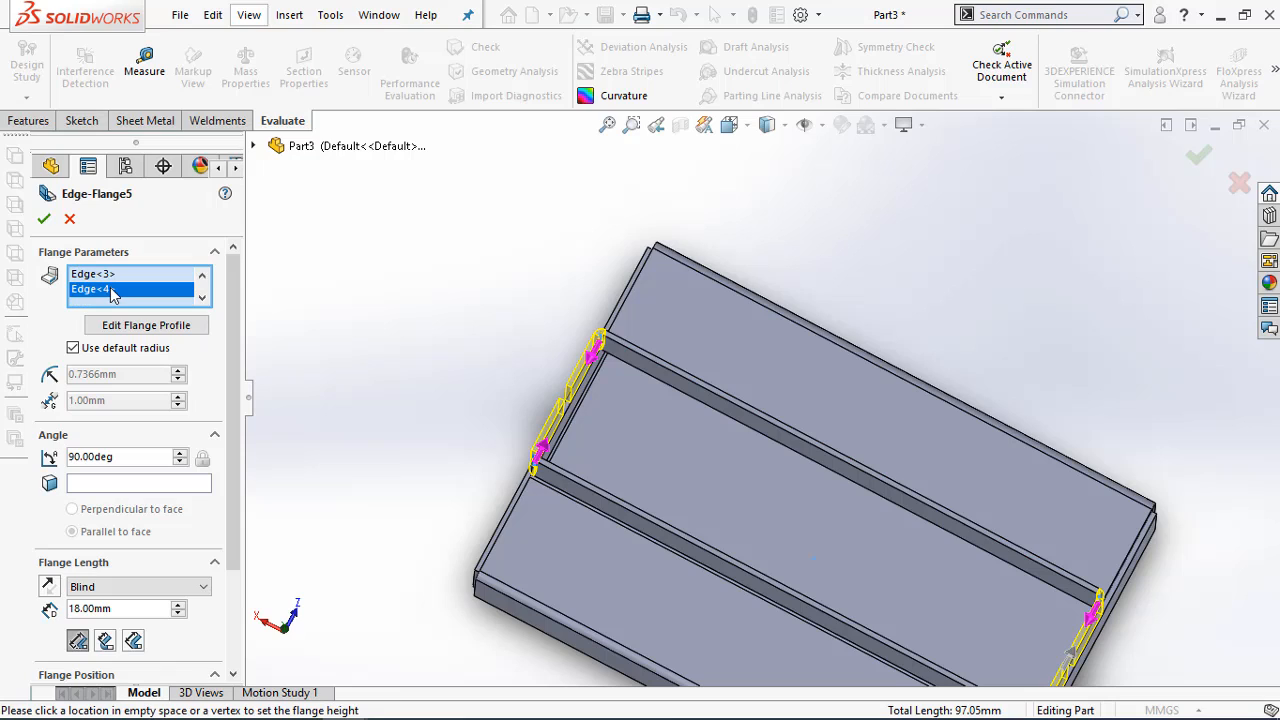
pyautogui.rightClick(114, 289)
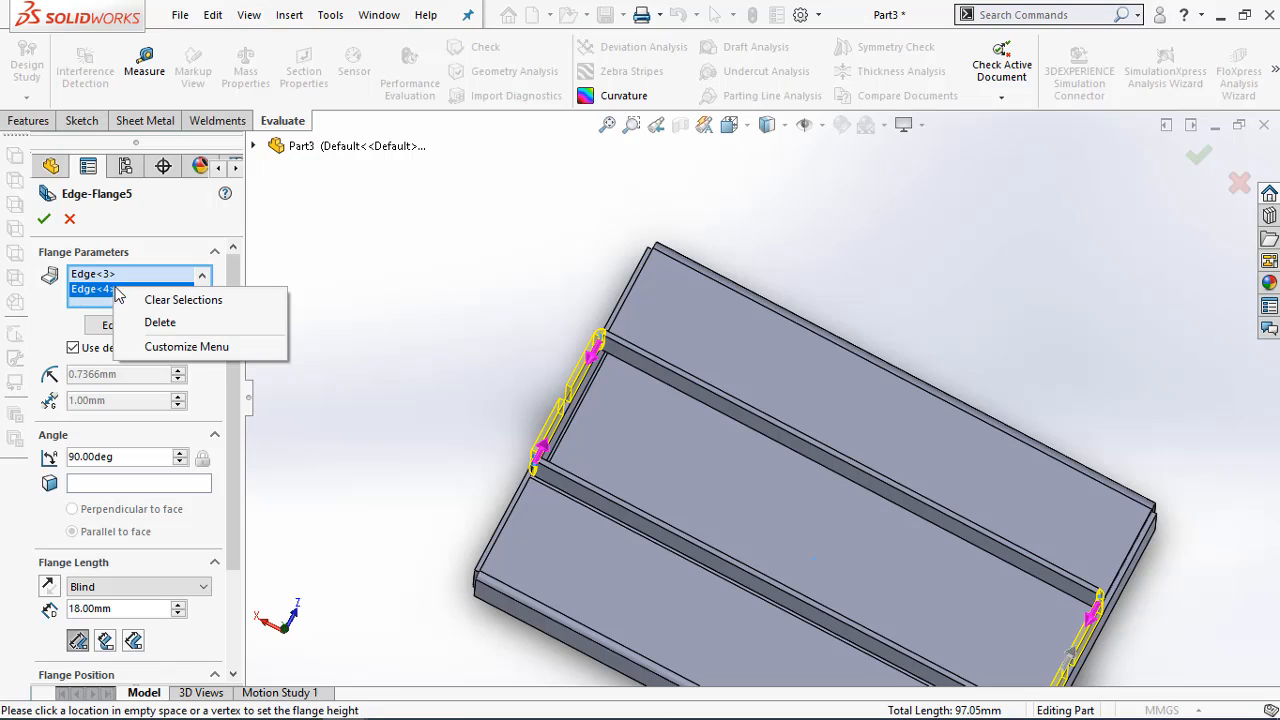
pyautogui.click(159, 323)
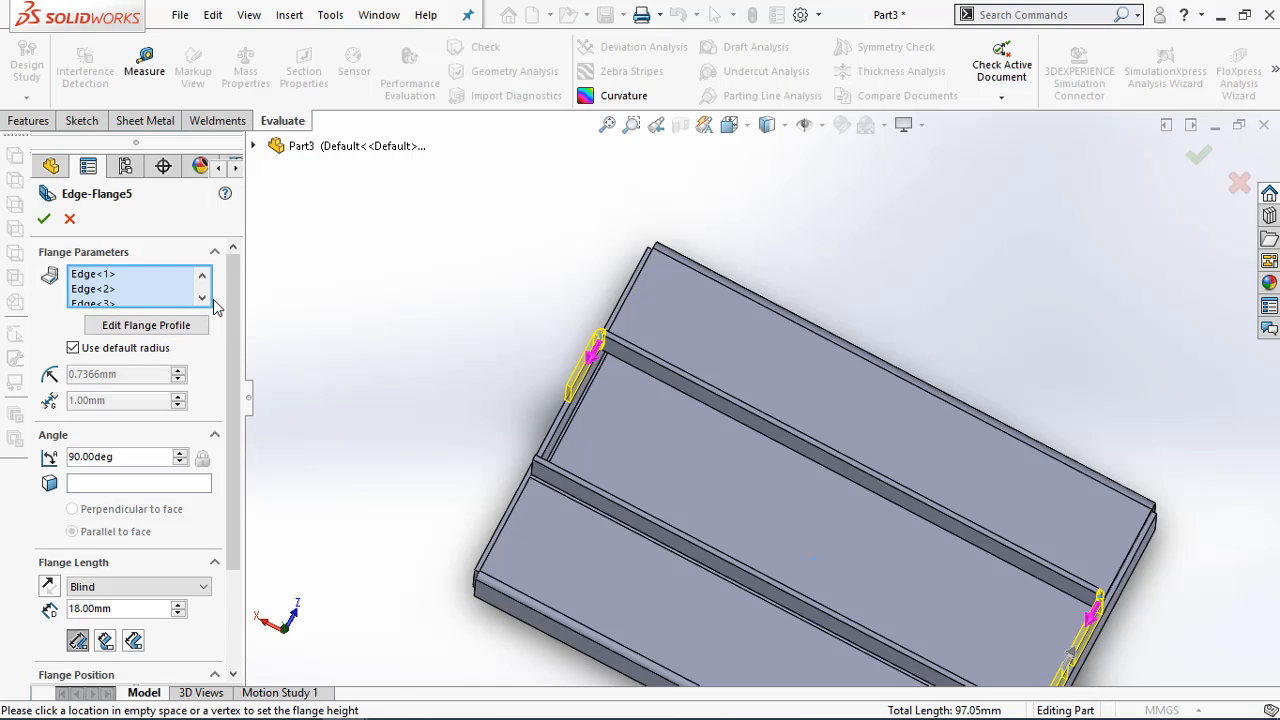
pyautogui.click(75, 219)
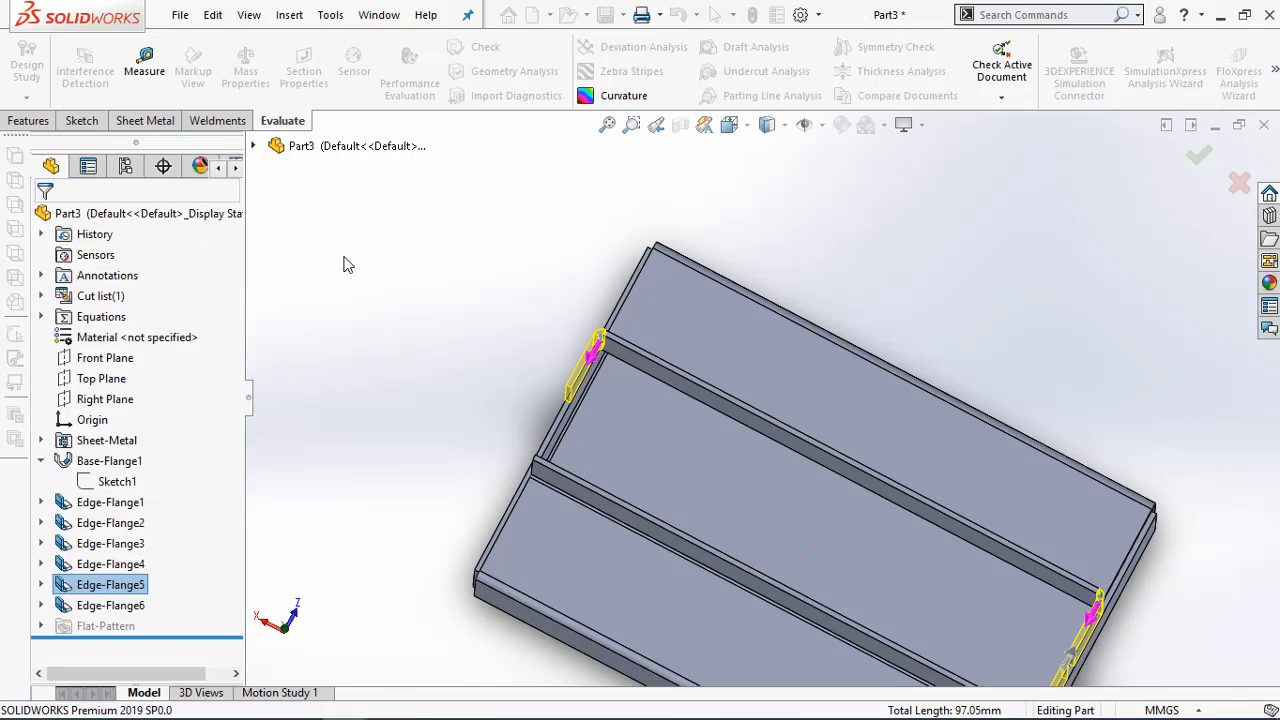
# Edit the Edge-Flange5 feature and remove Edge<3> from its flange edge selection
pyautogui.rightClick(117, 594)
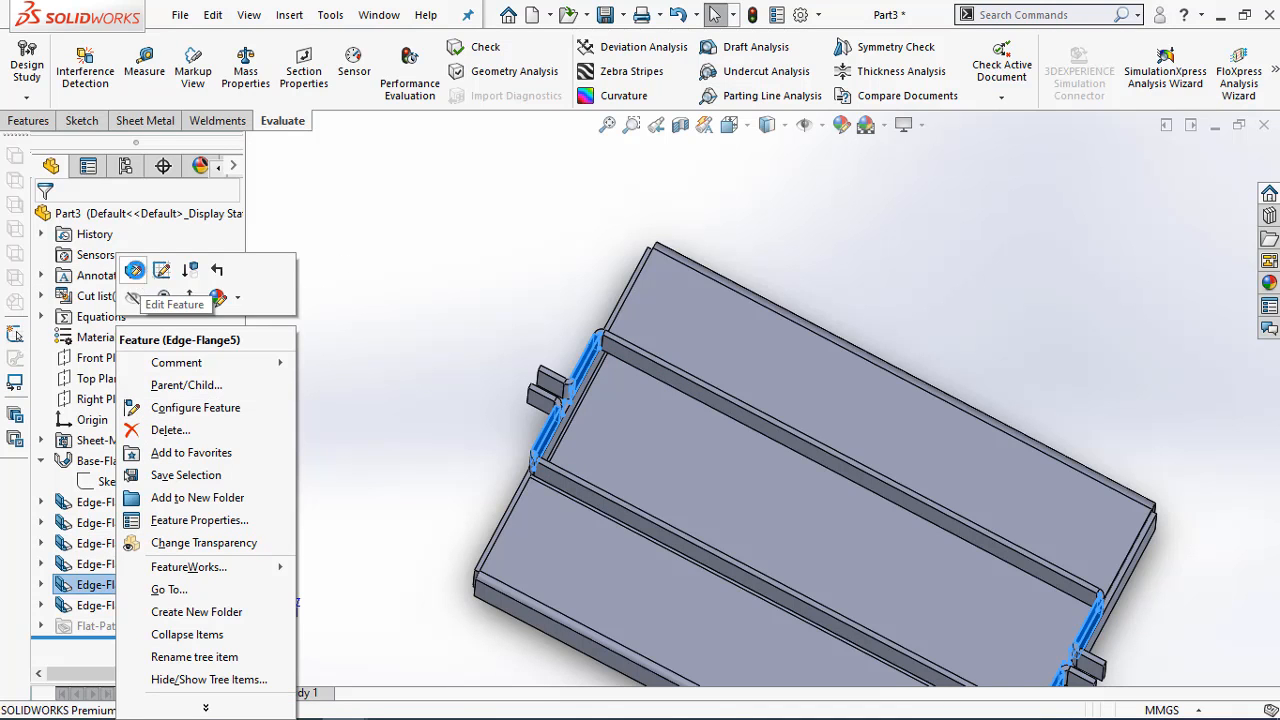
pyautogui.click(133, 270)
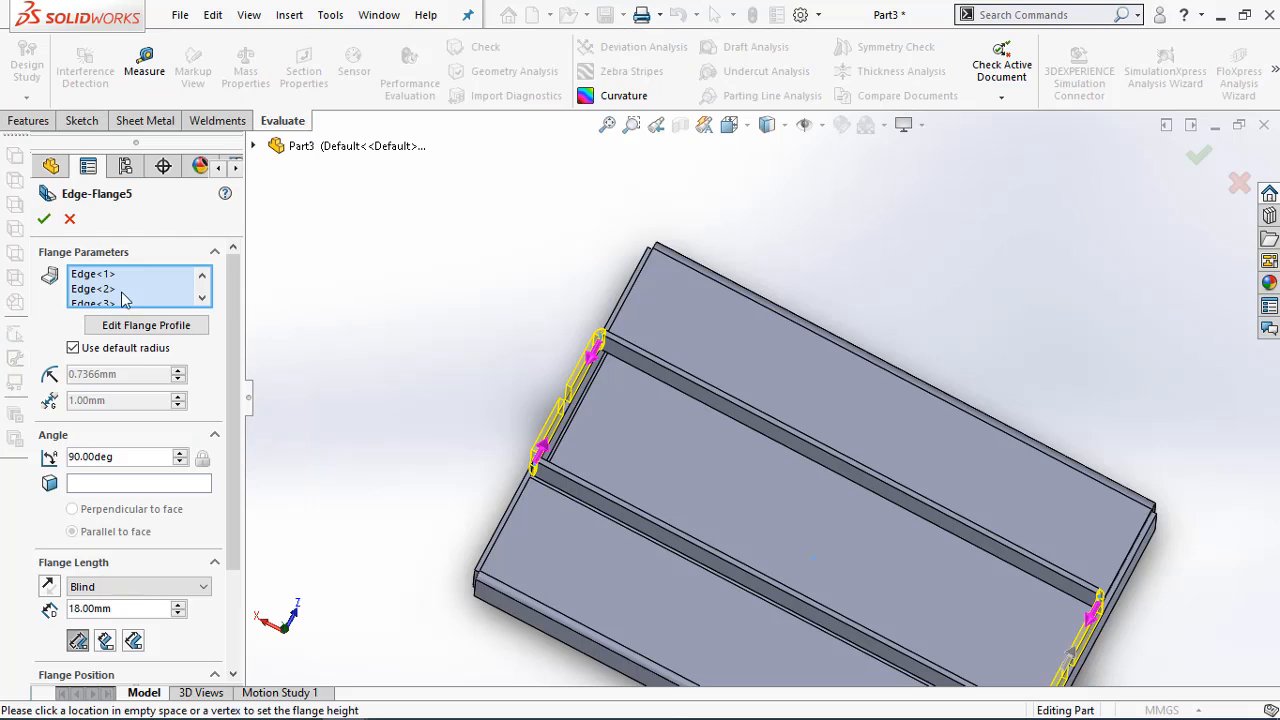
pyautogui.click(203, 290)
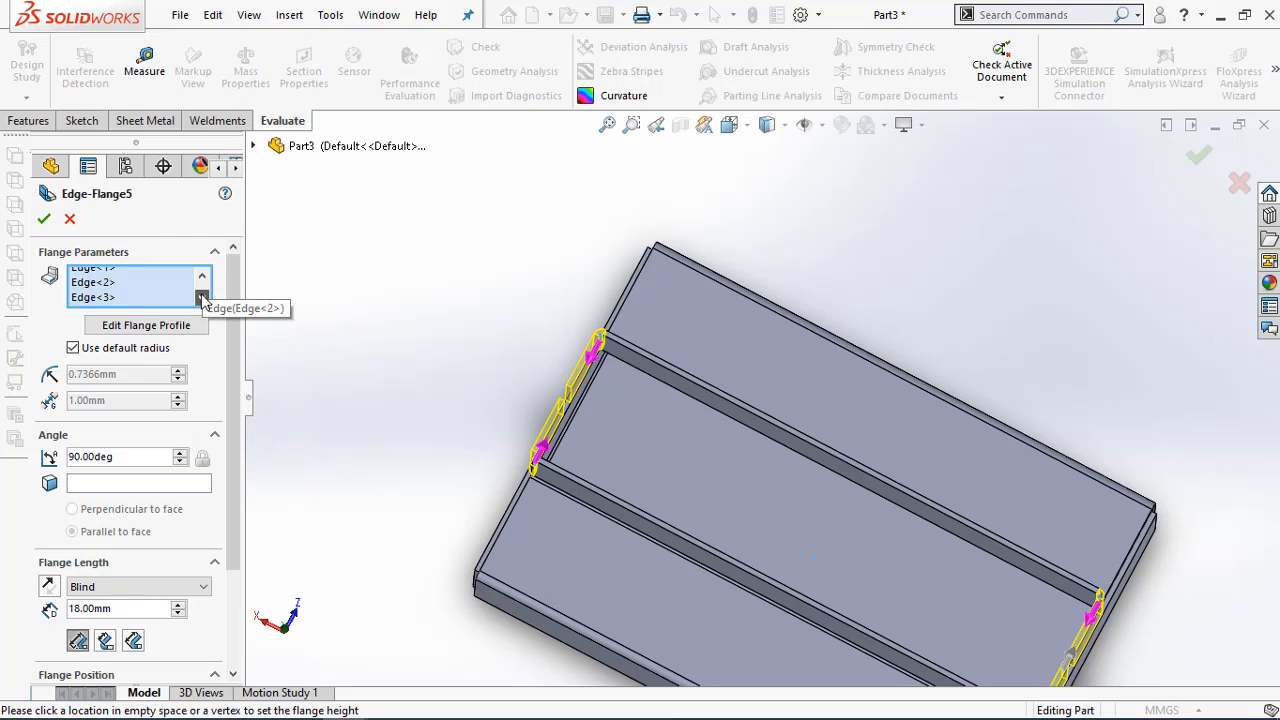
pyautogui.click(100, 290)
pyautogui.rightClick(104, 297)
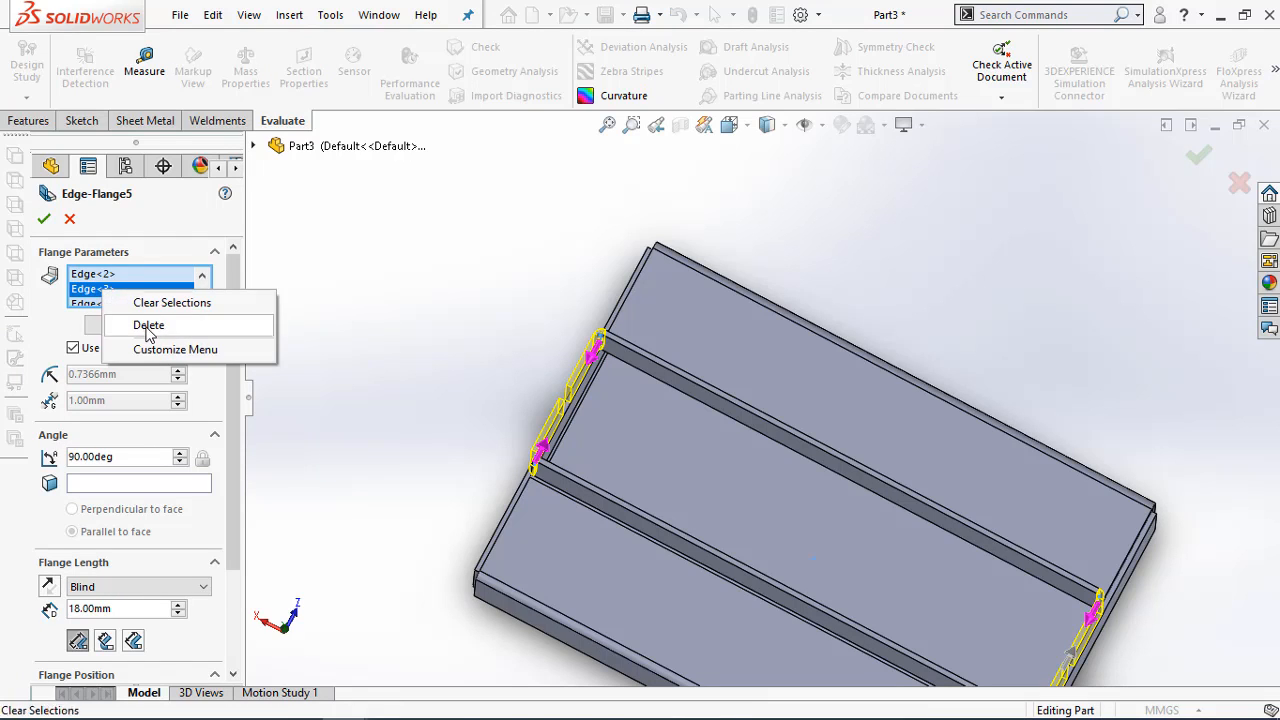
pyautogui.click(148, 326)
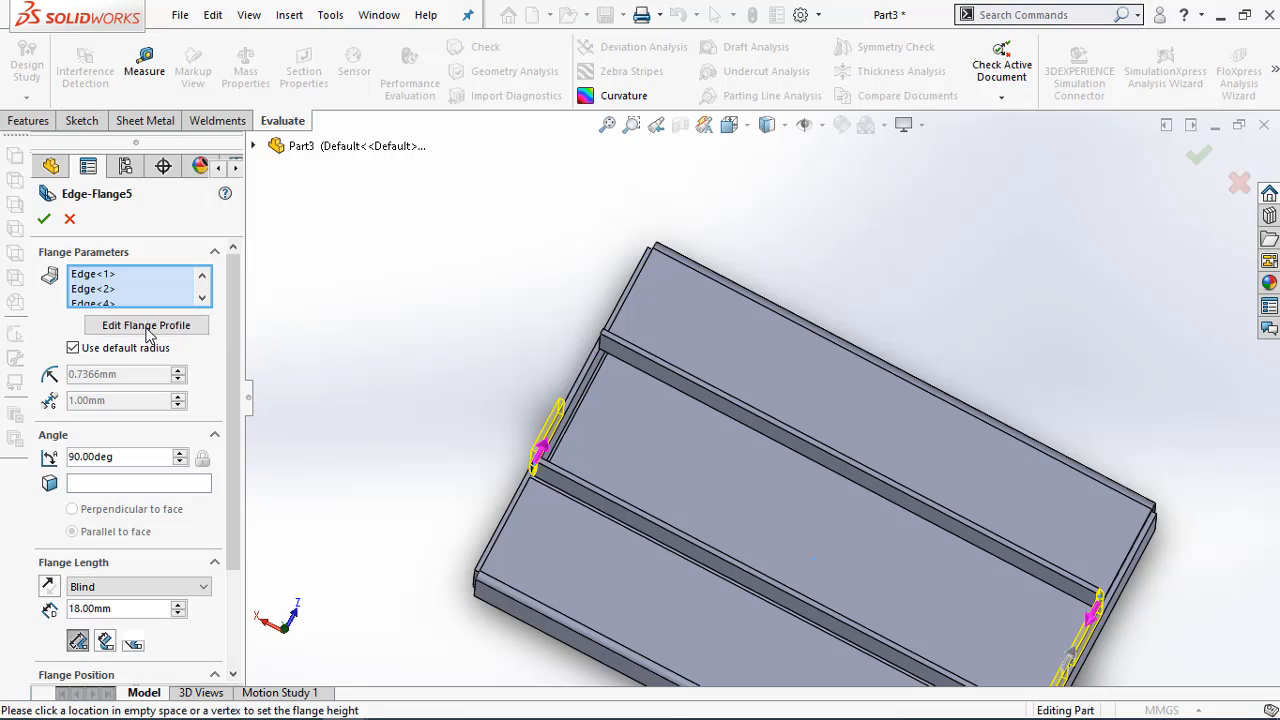
# Remove Edge<2> and Edge<1> from the flange's edge selection, keeping only Edge<4>
pyautogui.click(104, 290)
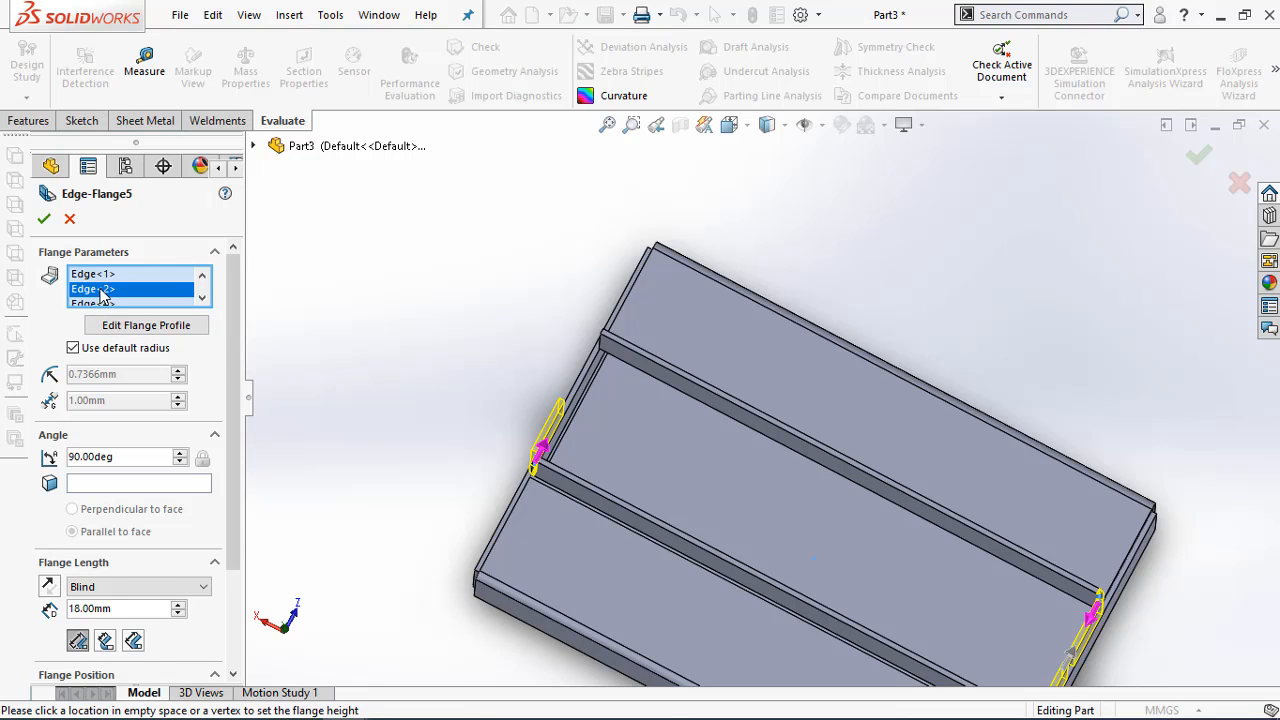
pyautogui.rightClick(104, 294)
pyautogui.click(148, 325)
pyautogui.click(104, 278)
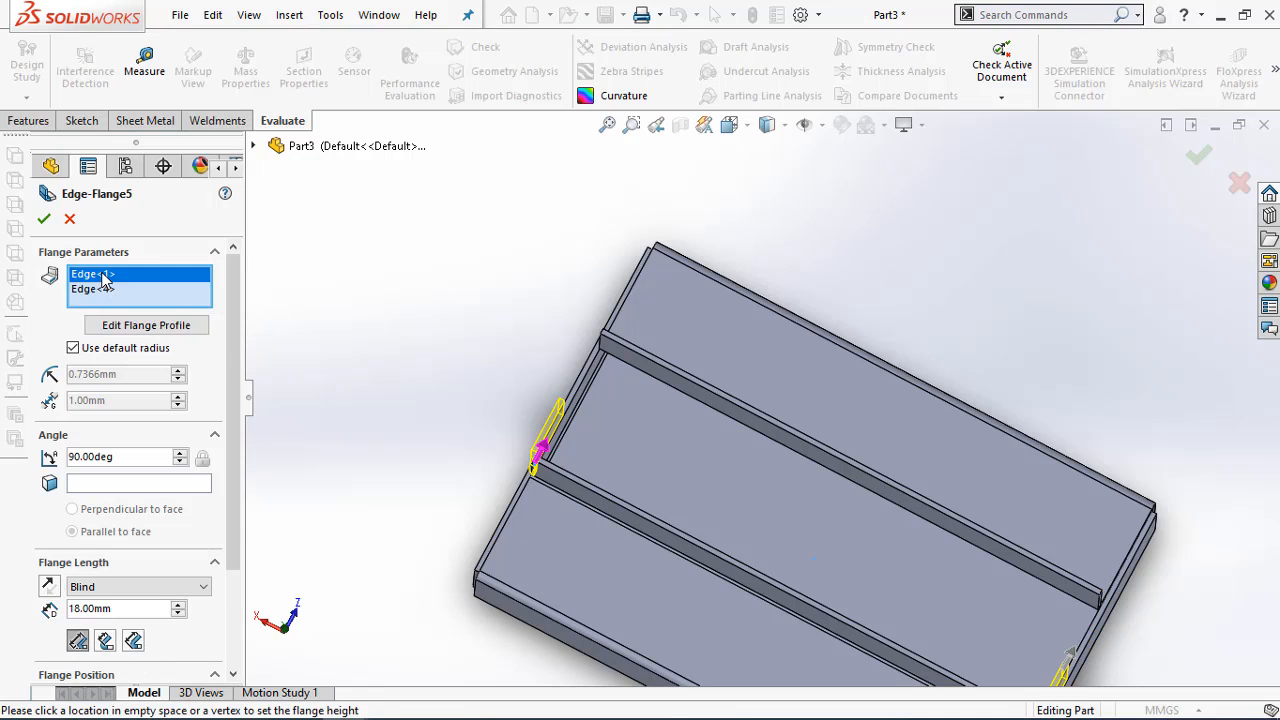
pyautogui.scroll(3, 610, 462)
pyautogui.scroll(-3, 868, 540)
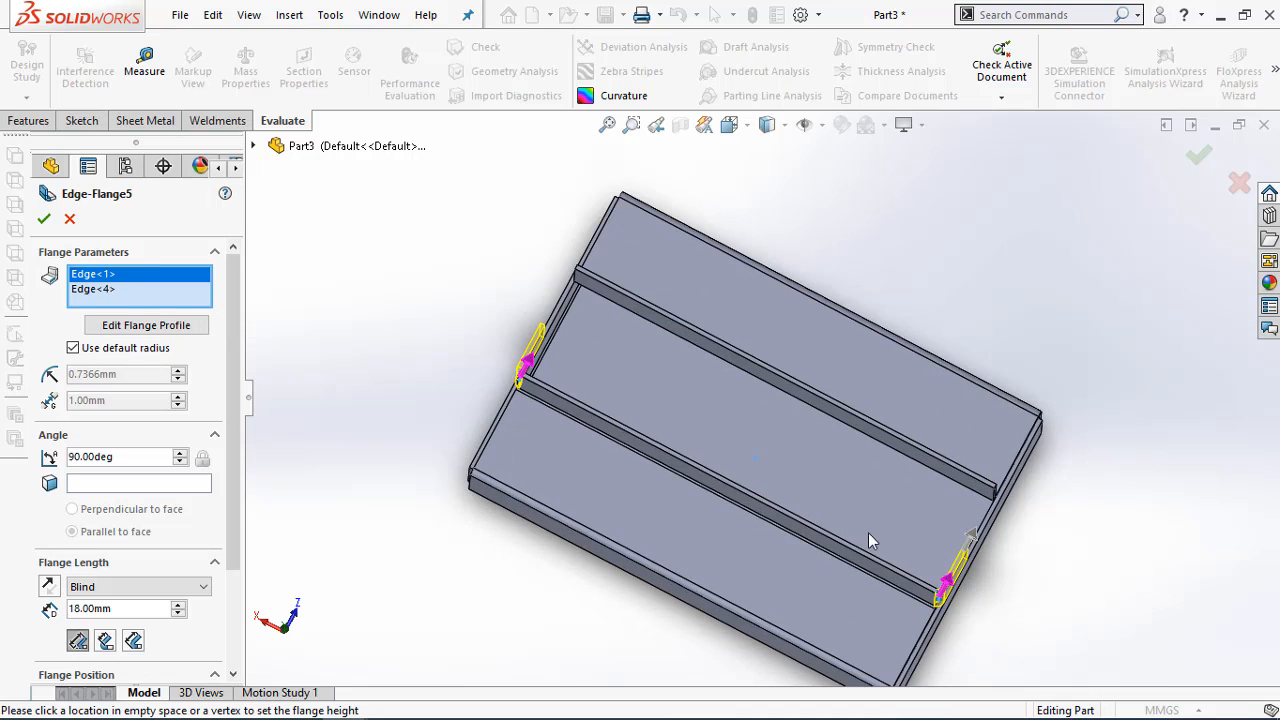
pyautogui.rightClick(97, 276)
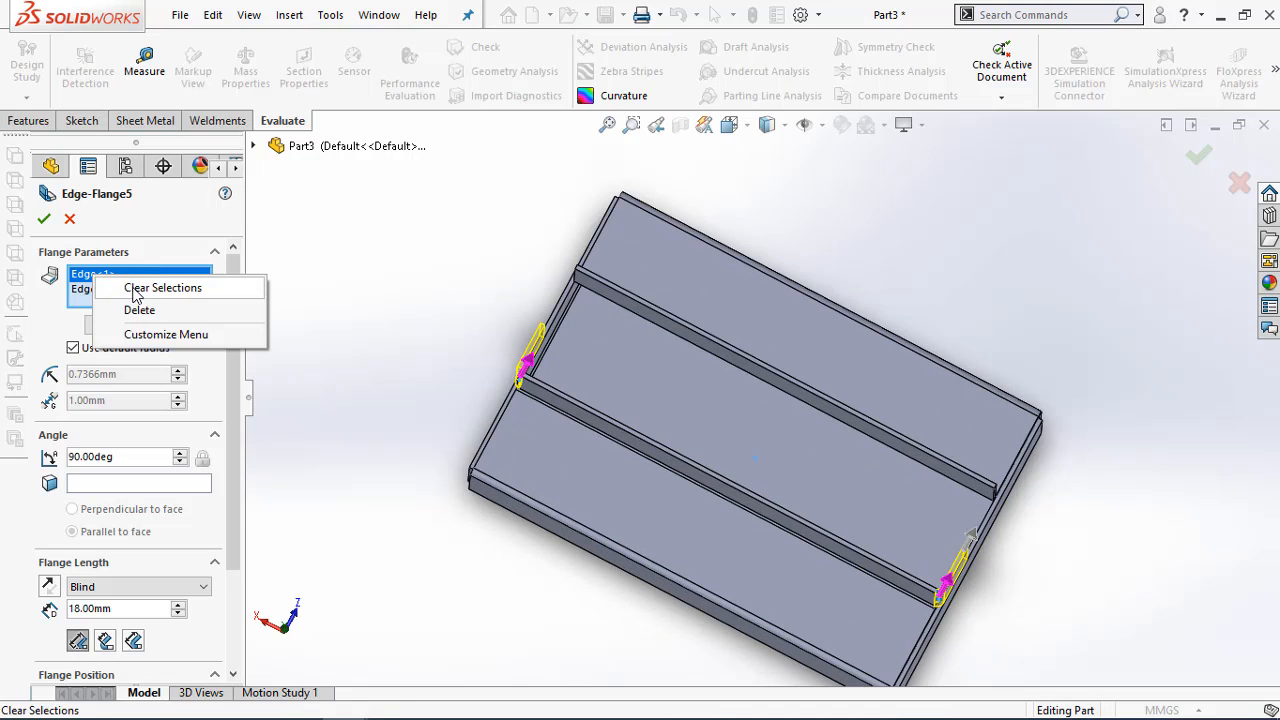
pyautogui.click(137, 309)
# Reselect the three removed end-wall edges so inward flanges are generated on all four edges again
pyautogui.moveTo(523, 330); pyautogui.dragTo(602, 384, button='middle')
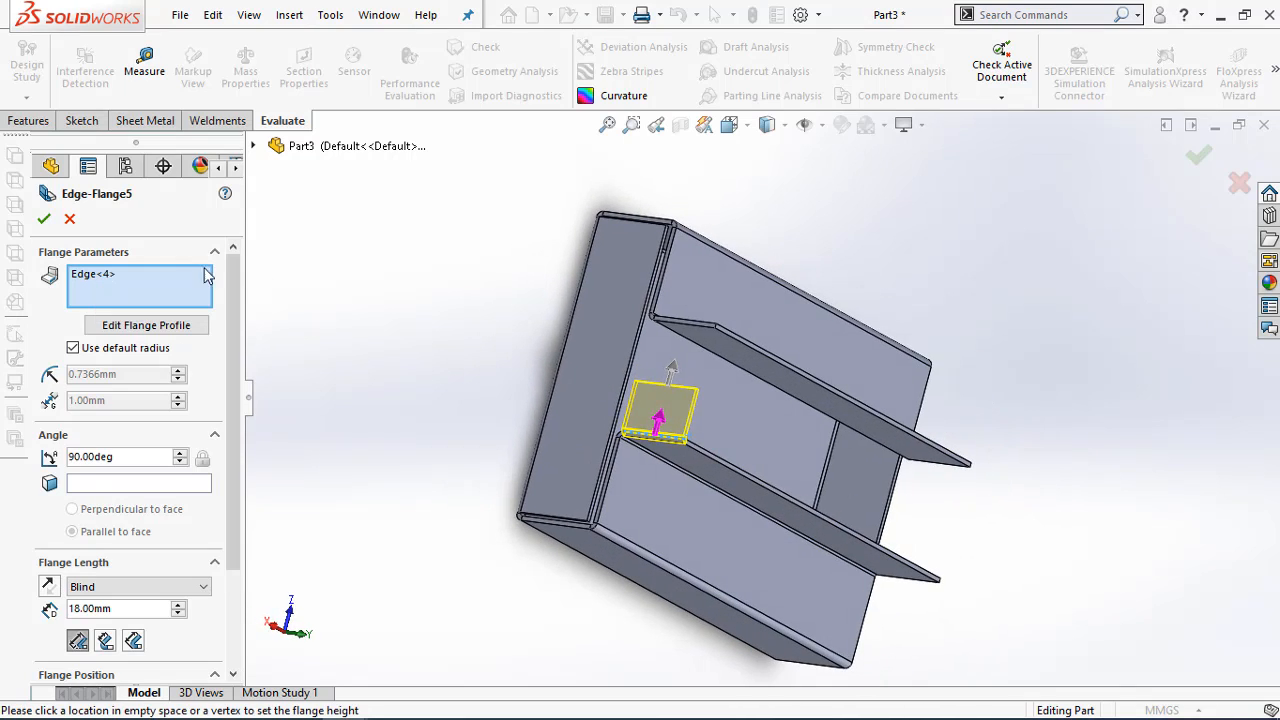
pyautogui.click(688, 333)
pyautogui.moveTo(1015, 444); pyautogui.dragTo(847, 397, button='middle')
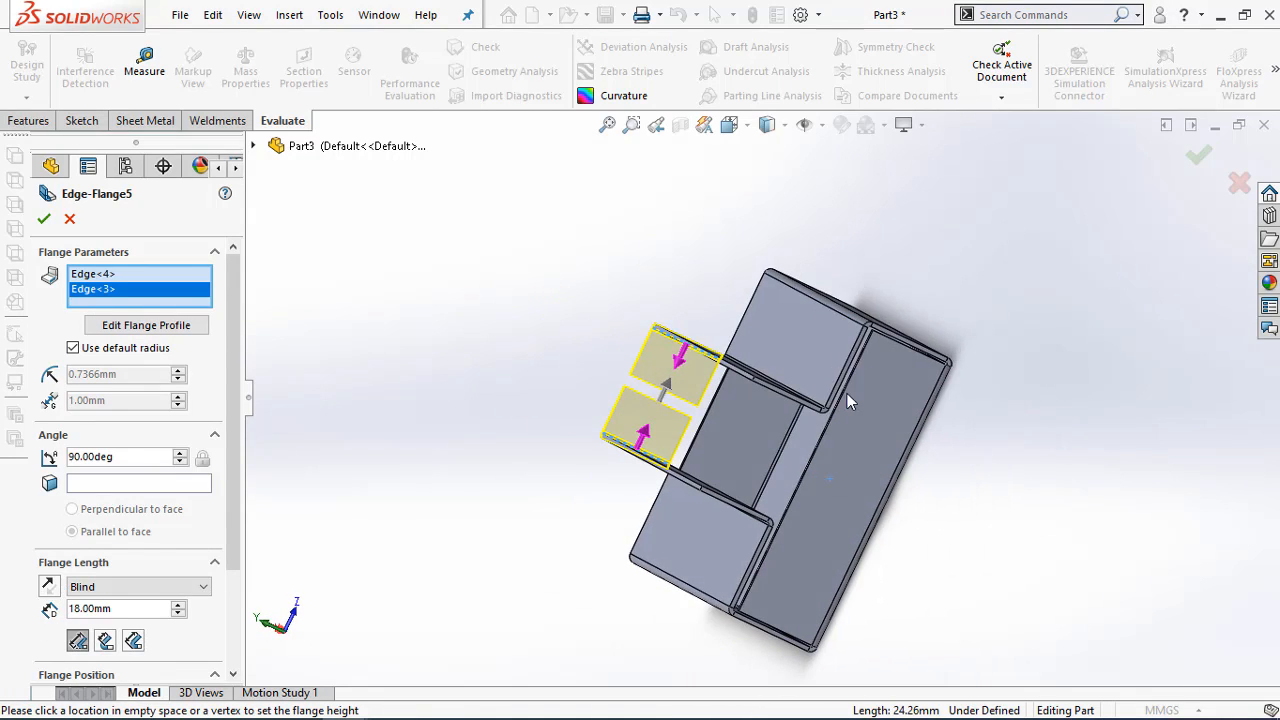
pyautogui.click(783, 406)
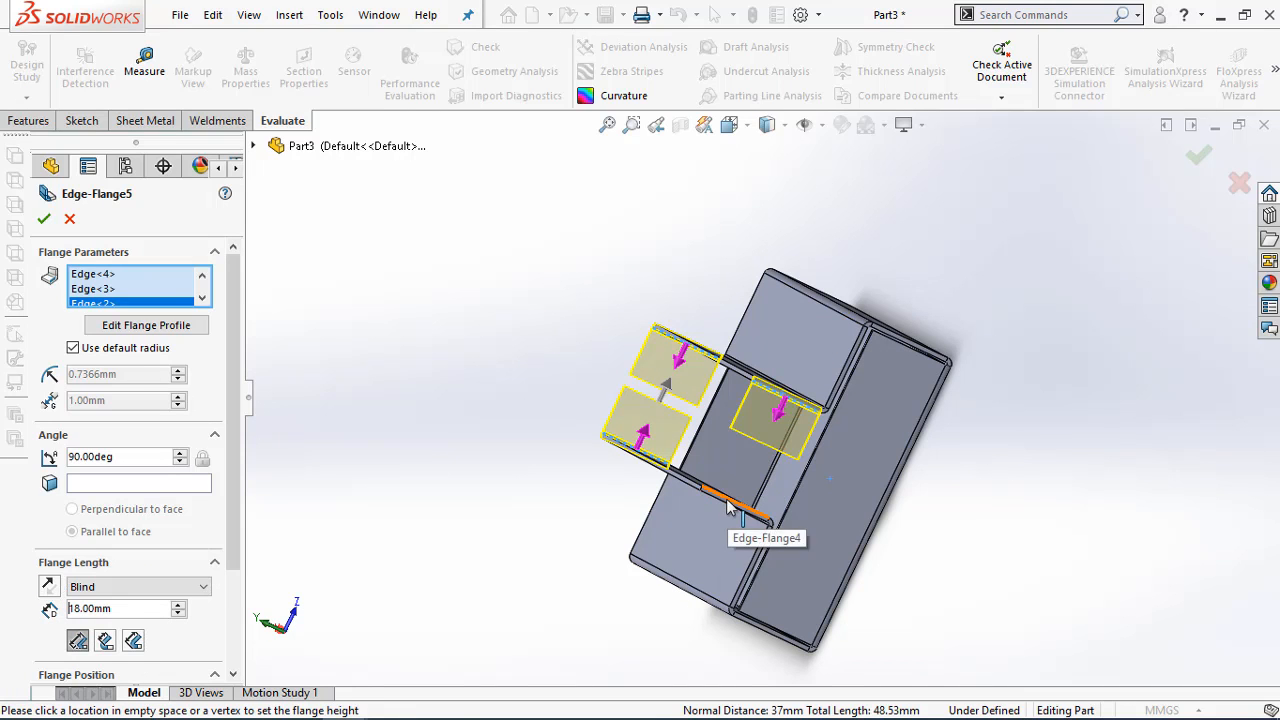
pyautogui.click(729, 510)
# Open the lower flange's profile sketch, check it against the end wall, and finish the edge flange with that profile
pyautogui.moveTo(449, 434); pyautogui.dragTo(643, 463, button='middle')
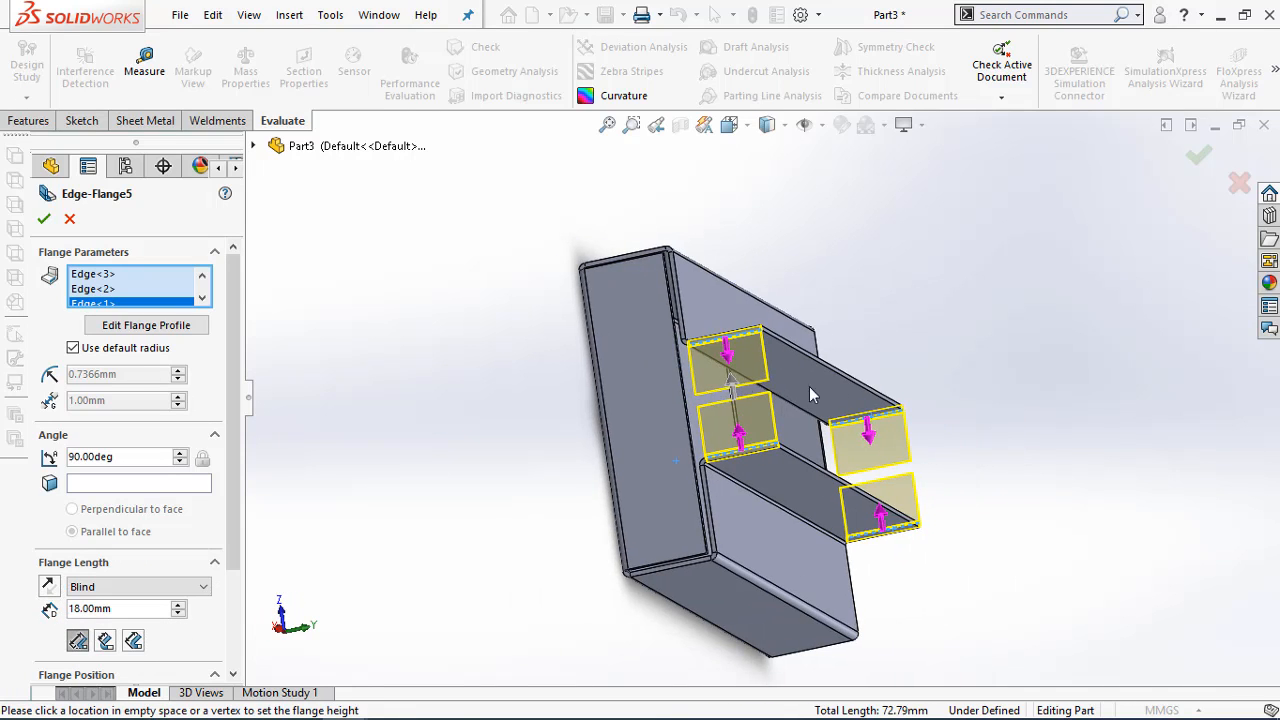
pyautogui.scroll(-4, 809, 386)
pyautogui.moveTo(594, 345); pyautogui.dragTo(617, 350, button='middle')
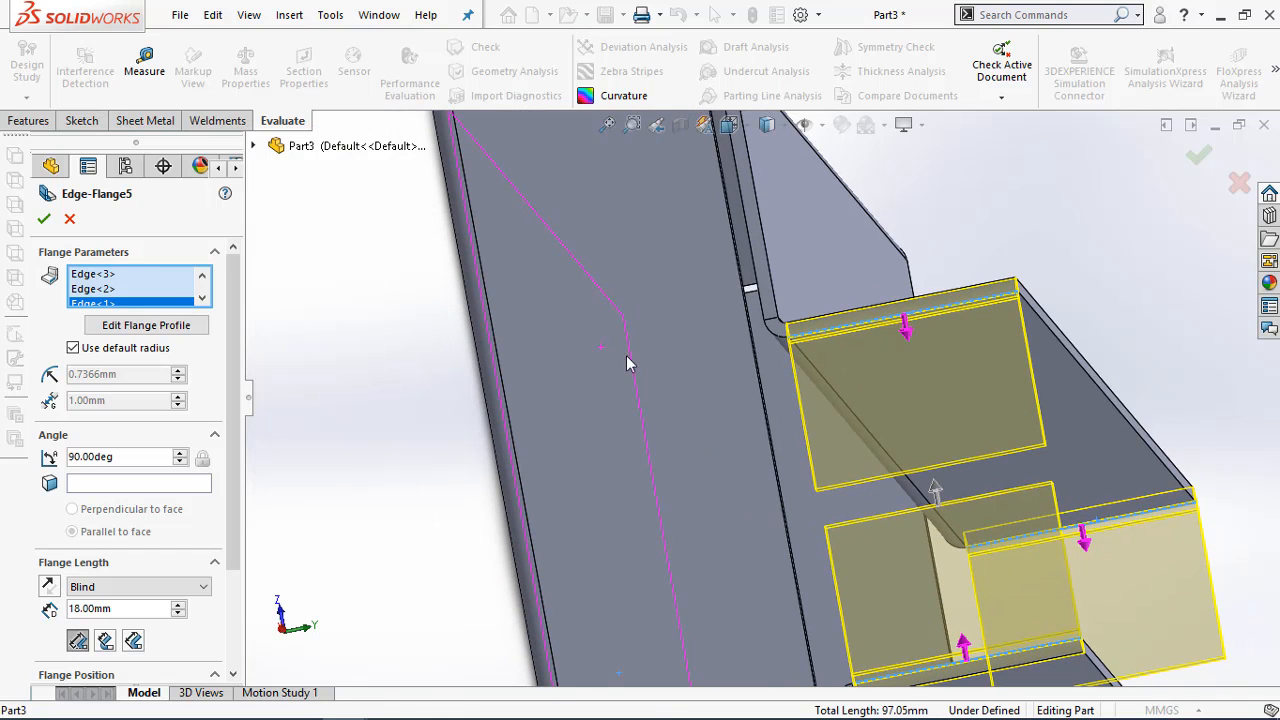
pyautogui.scroll(-3, 829, 354)
pyautogui.moveTo(808, 311); pyautogui.dragTo(825, 332, button='middle')
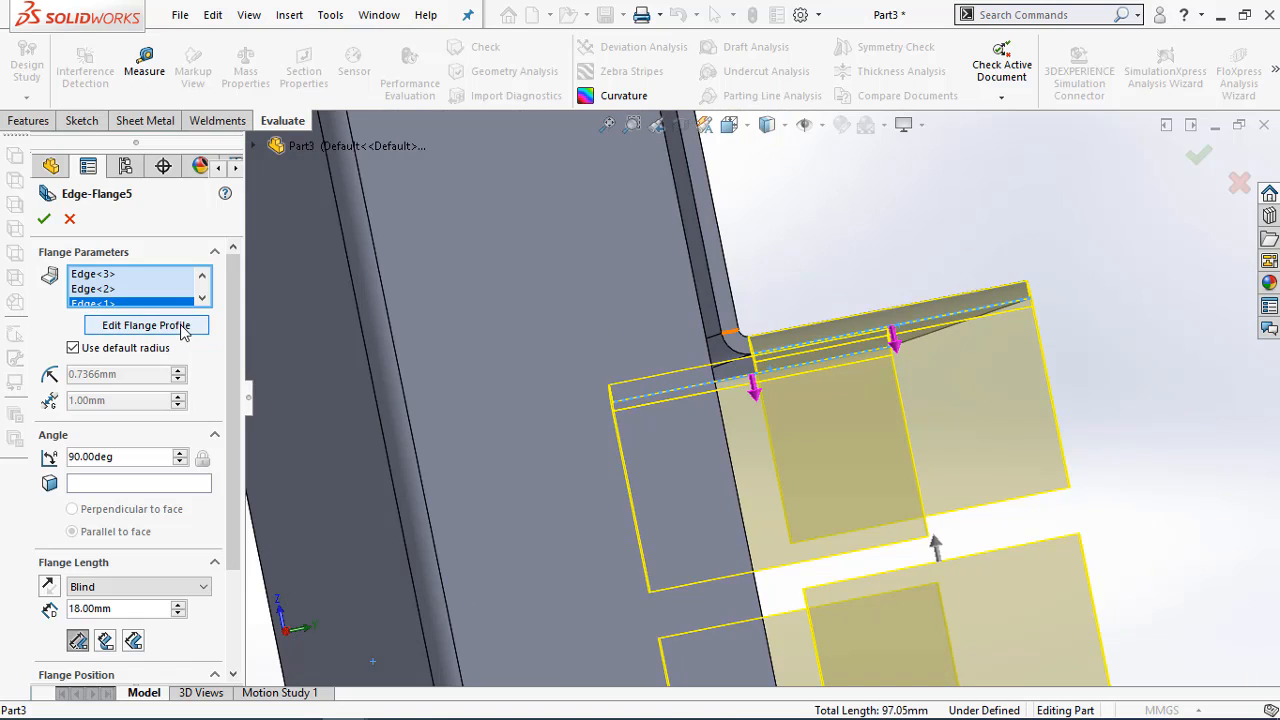
pyautogui.click(188, 327)
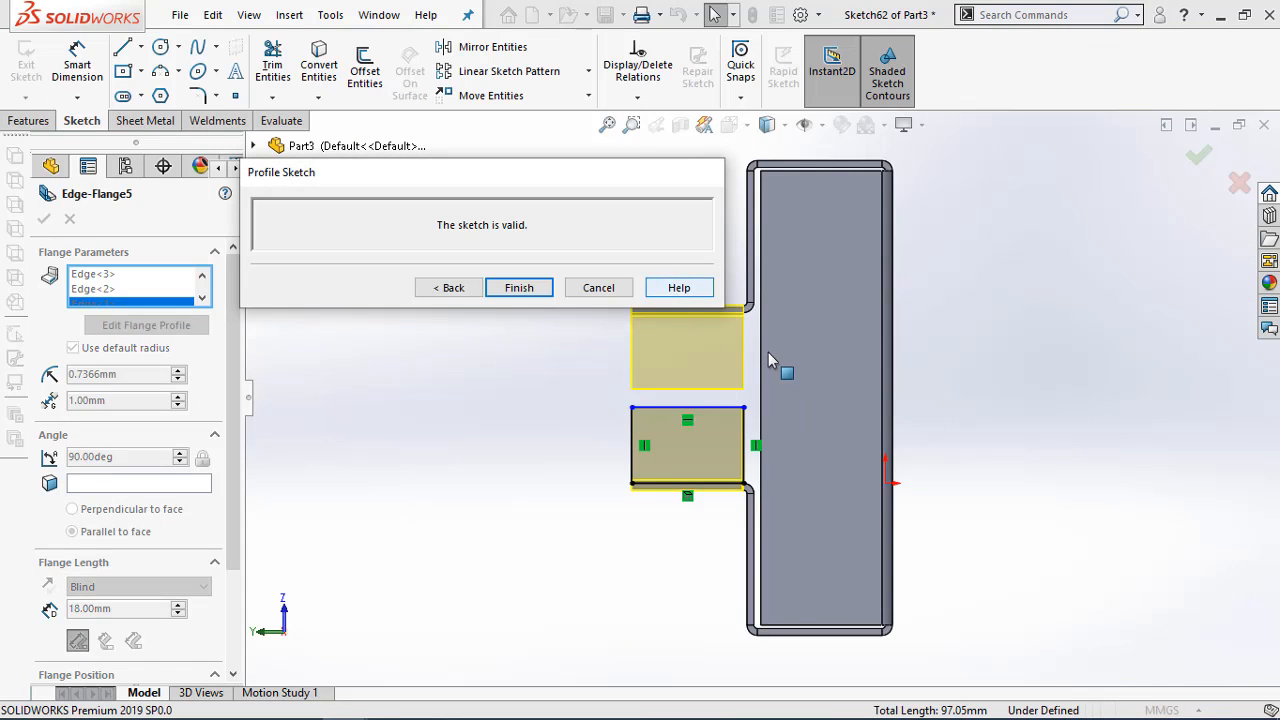
pyautogui.scroll(-2, 765, 354)
pyautogui.scroll(2, 745, 350)
pyautogui.scroll(2, 742, 347)
pyautogui.scroll(-2, 728, 325)
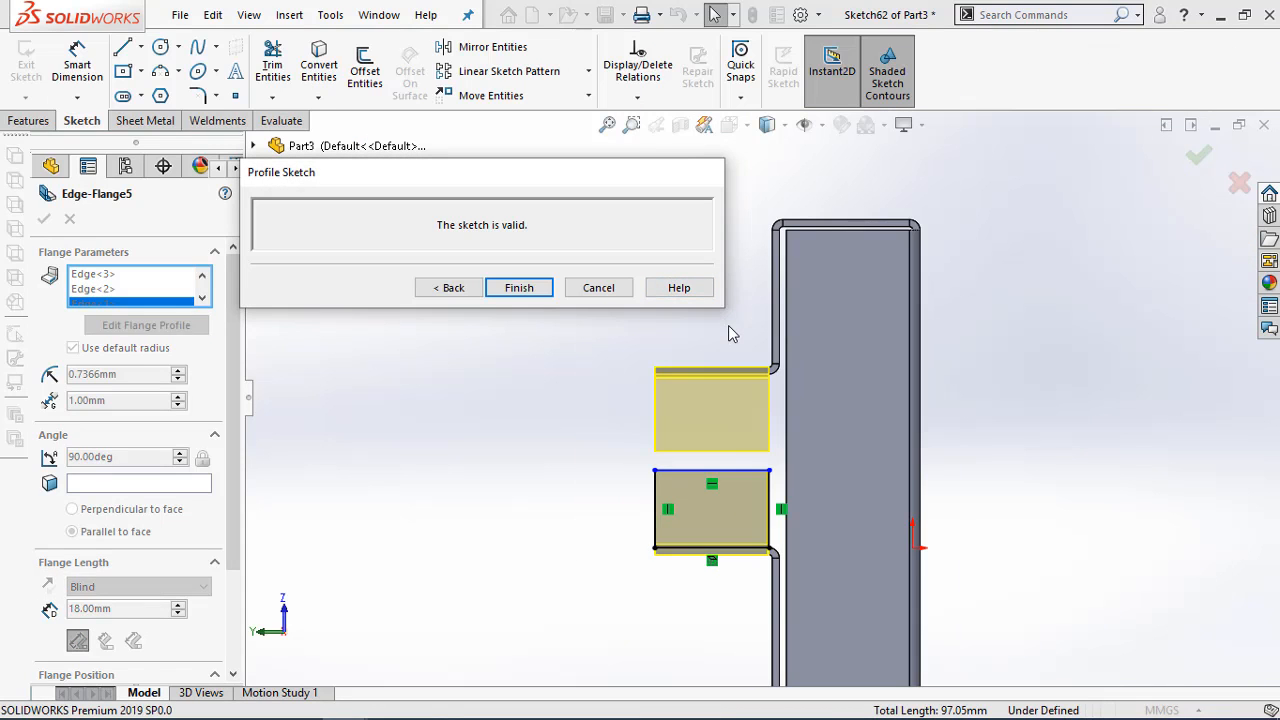
pyautogui.scroll(-3, 758, 378)
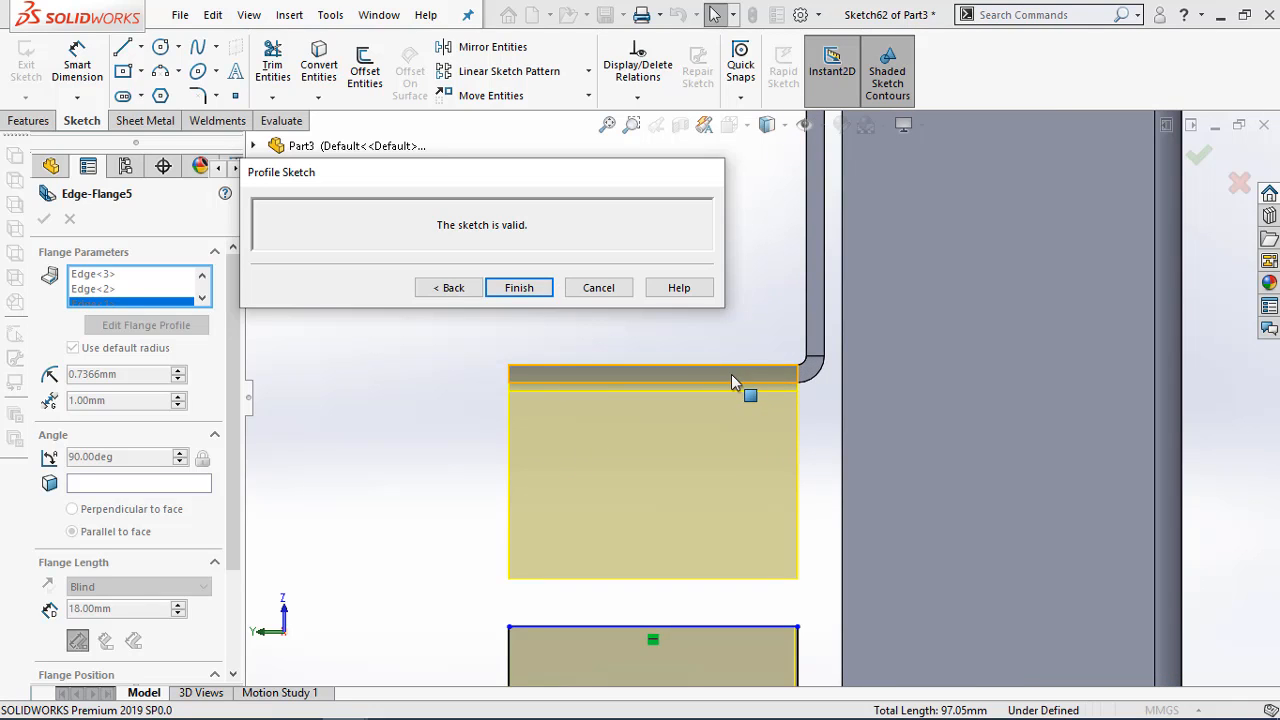
pyautogui.click(535, 290)
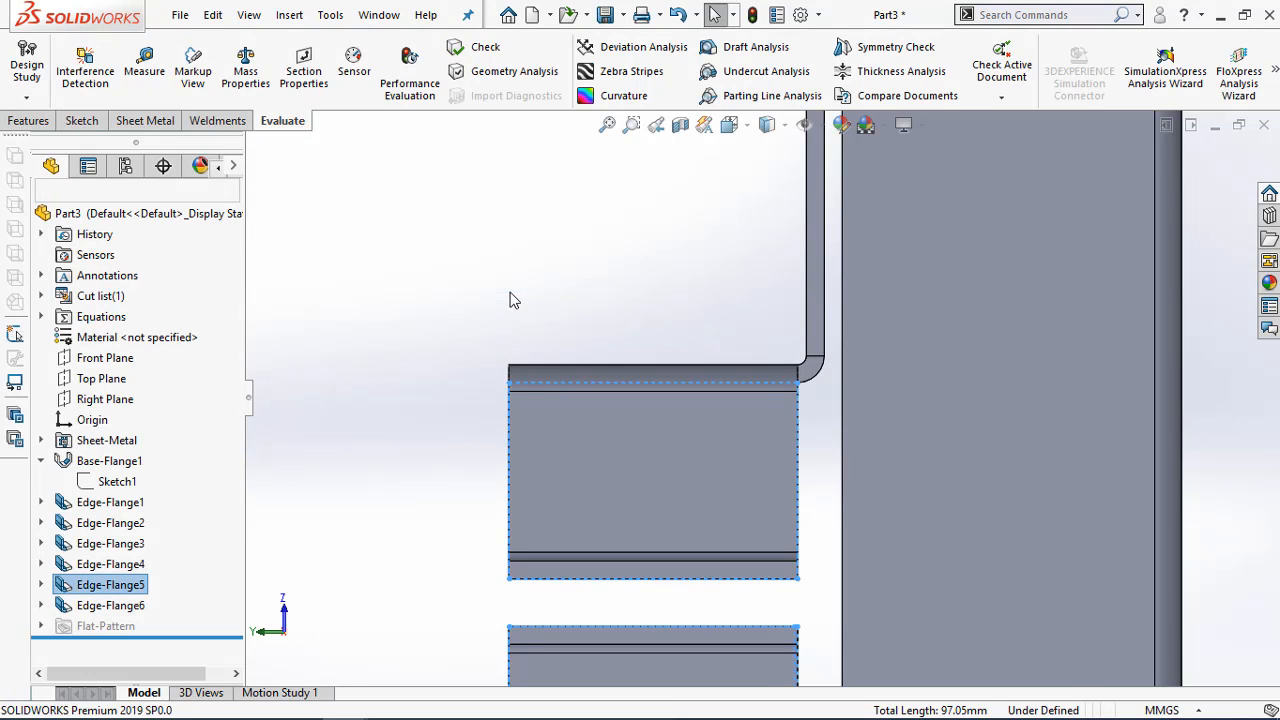
# Examine the rebuilt end-wall flanges from the side and at an angle, checking their inner ends beside the wall corner bends
pyautogui.click(376, 368)
pyautogui.scroll(2, 490, 411)
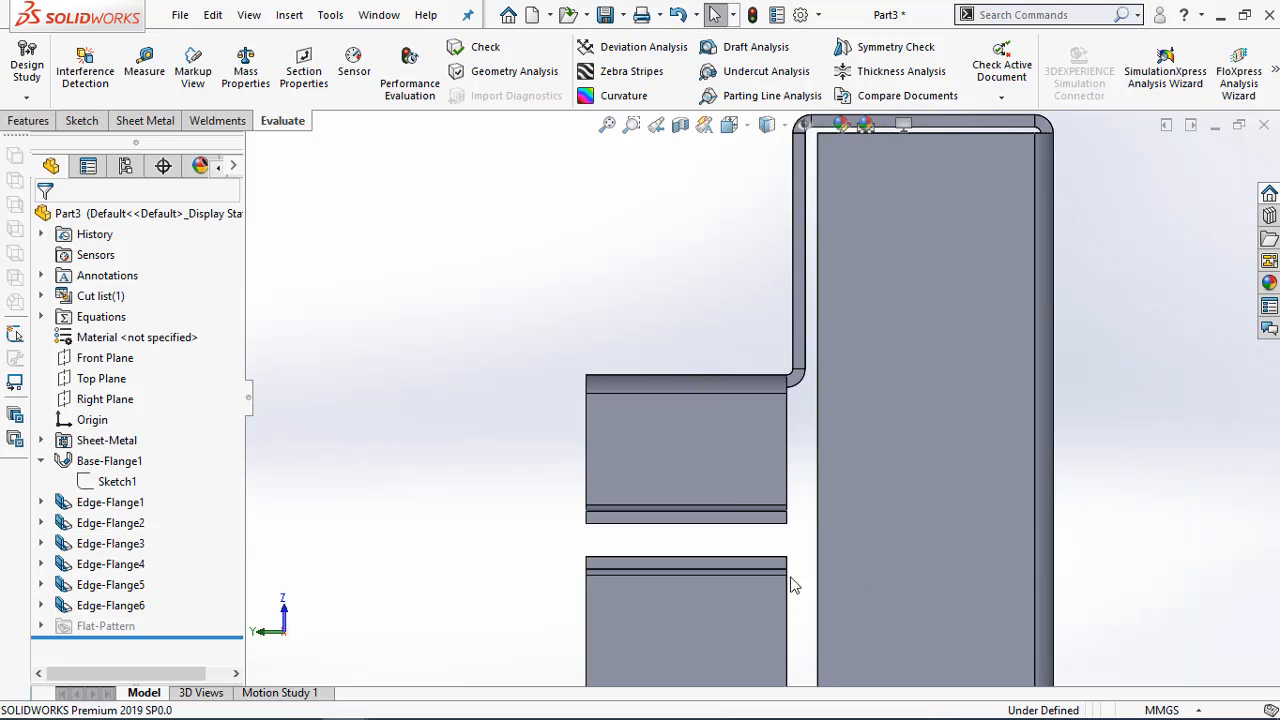
pyautogui.scroll(-6, 785, 570)
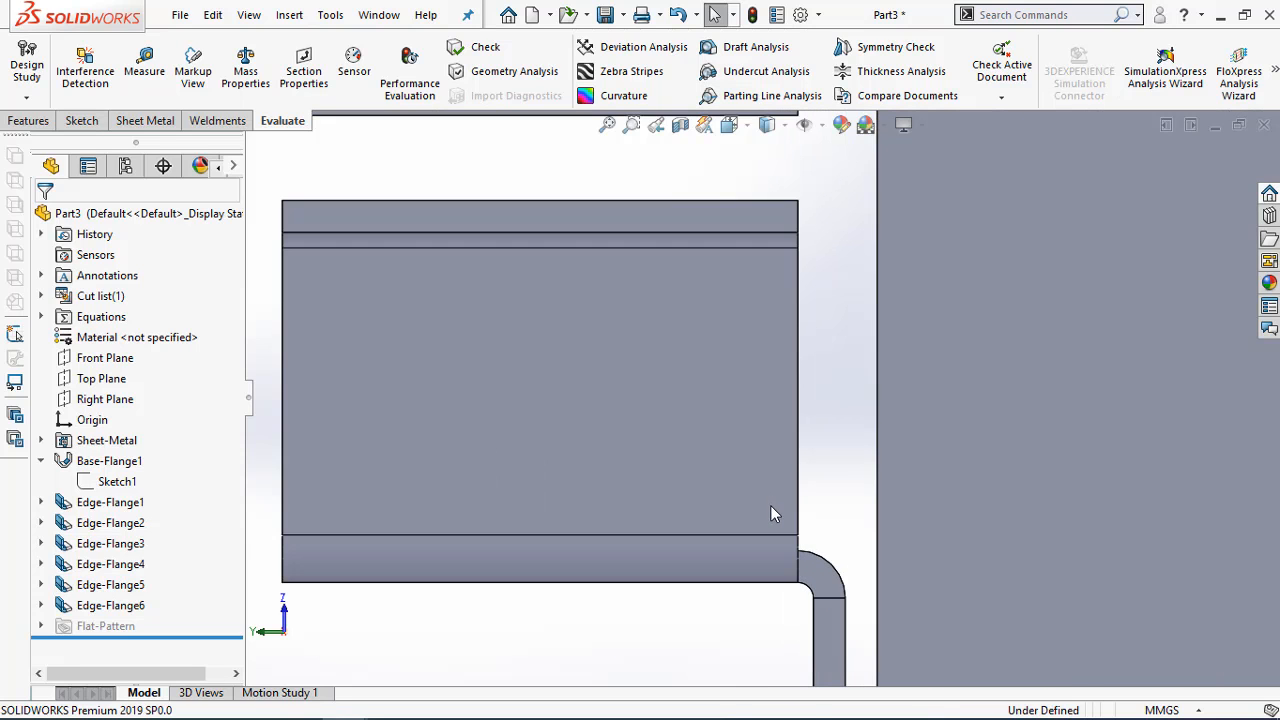
pyautogui.scroll(5, 771, 507)
pyautogui.moveTo(592, 452); pyautogui.dragTo(746, 281, button='middle')
pyautogui.scroll(-4, 720, 351)
pyautogui.middleClick(724, 350)
pyautogui.scroll(-3, 680, 201)
pyautogui.middleClick(686, 224)
pyautogui.moveTo(686, 224); pyautogui.dragTo(657, 300, button='middle')
# Open Edge-Flange5 for editing and highlight its listed edges in turn to identify which end-wall flange each one drives
pyautogui.click(110, 584)
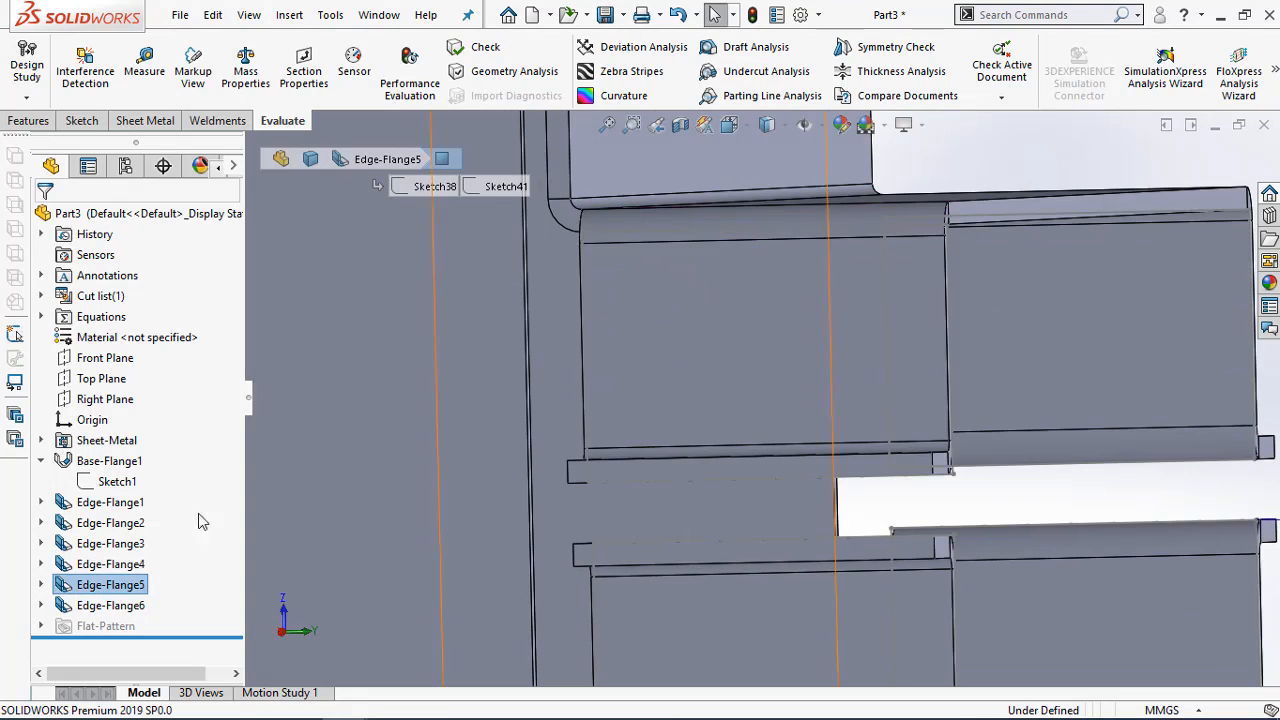
pyautogui.rightClick(116, 588)
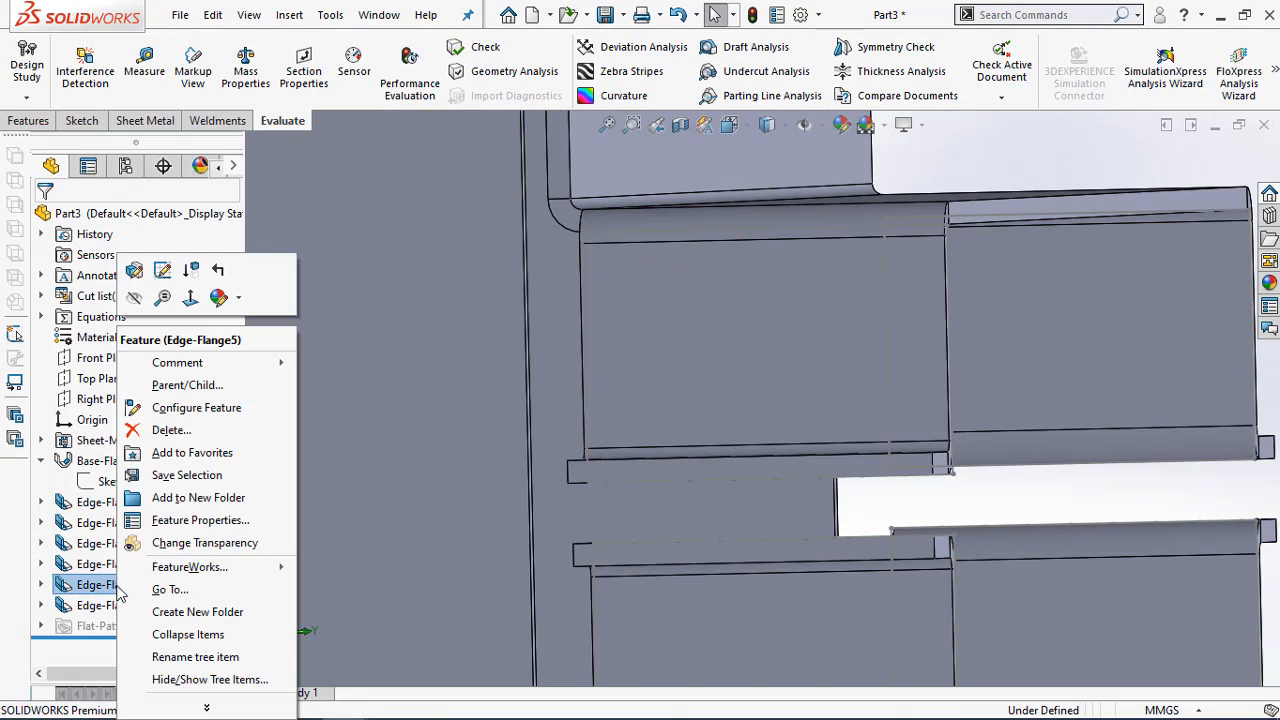
pyautogui.click(139, 278)
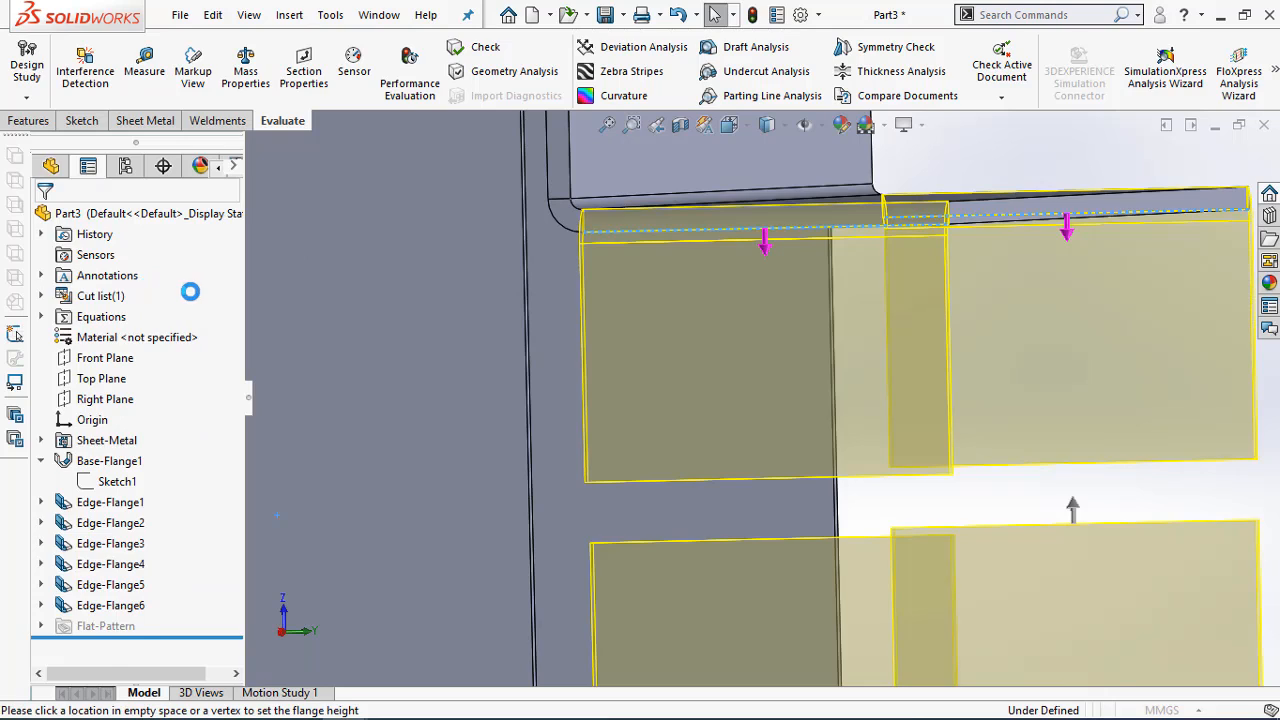
pyautogui.click(84, 275)
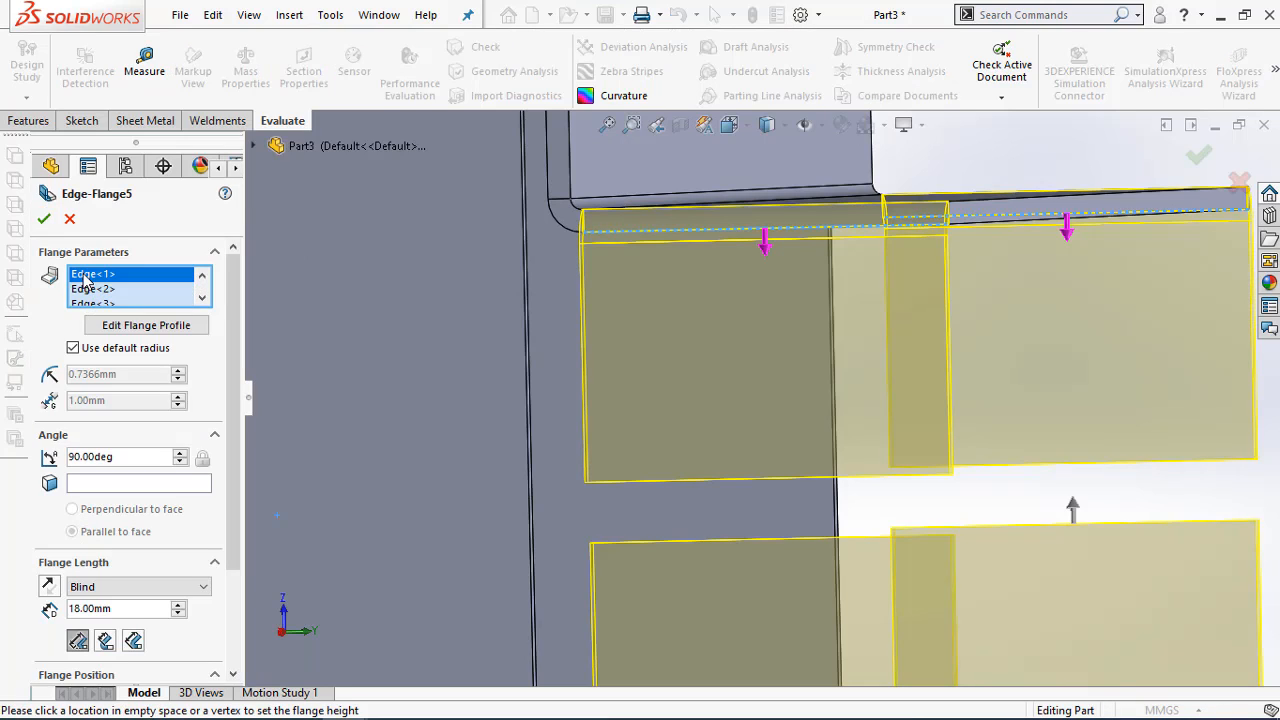
pyautogui.click(100, 289)
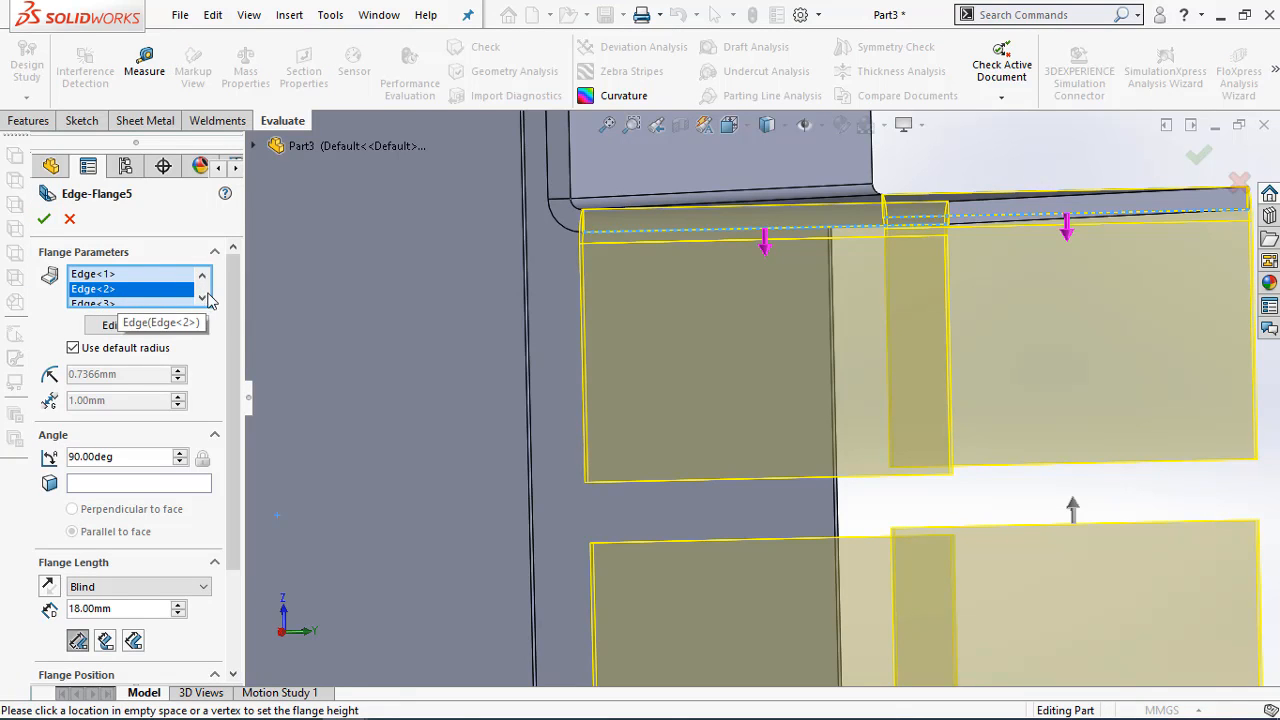
pyautogui.click(146, 305)
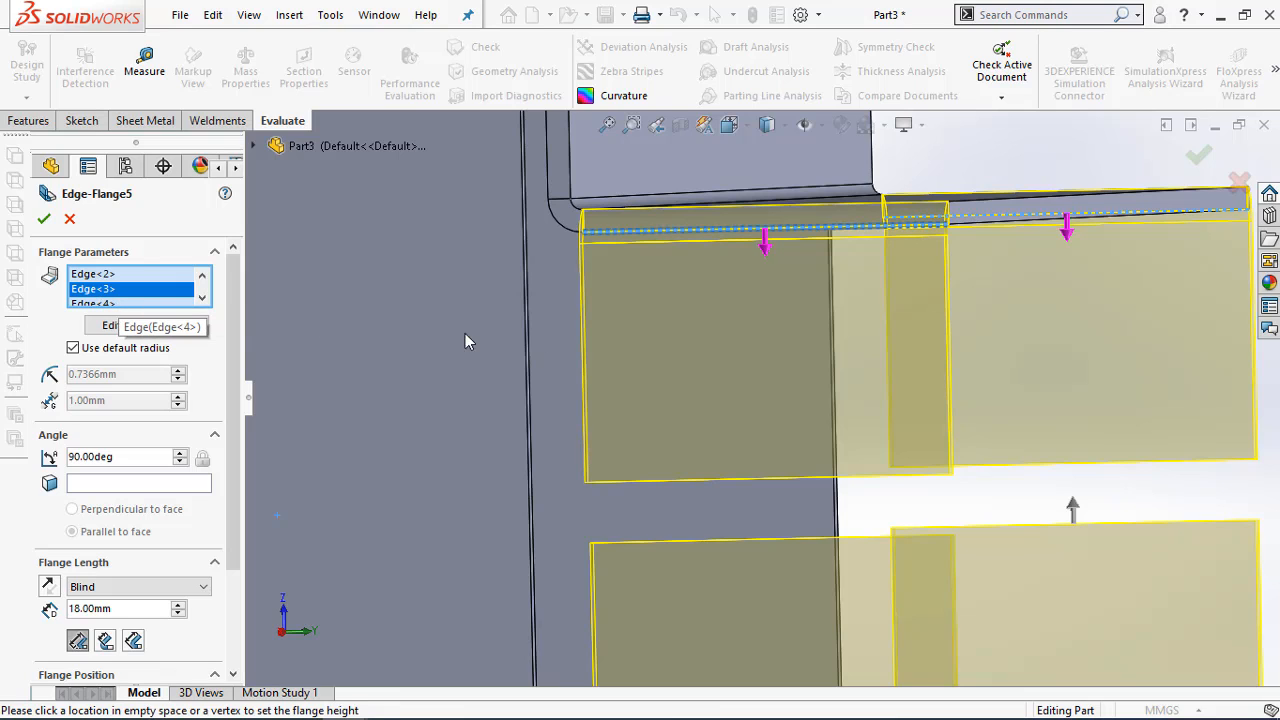
pyautogui.moveTo(623, 317); pyautogui.dragTo(637, 321, button='middle')
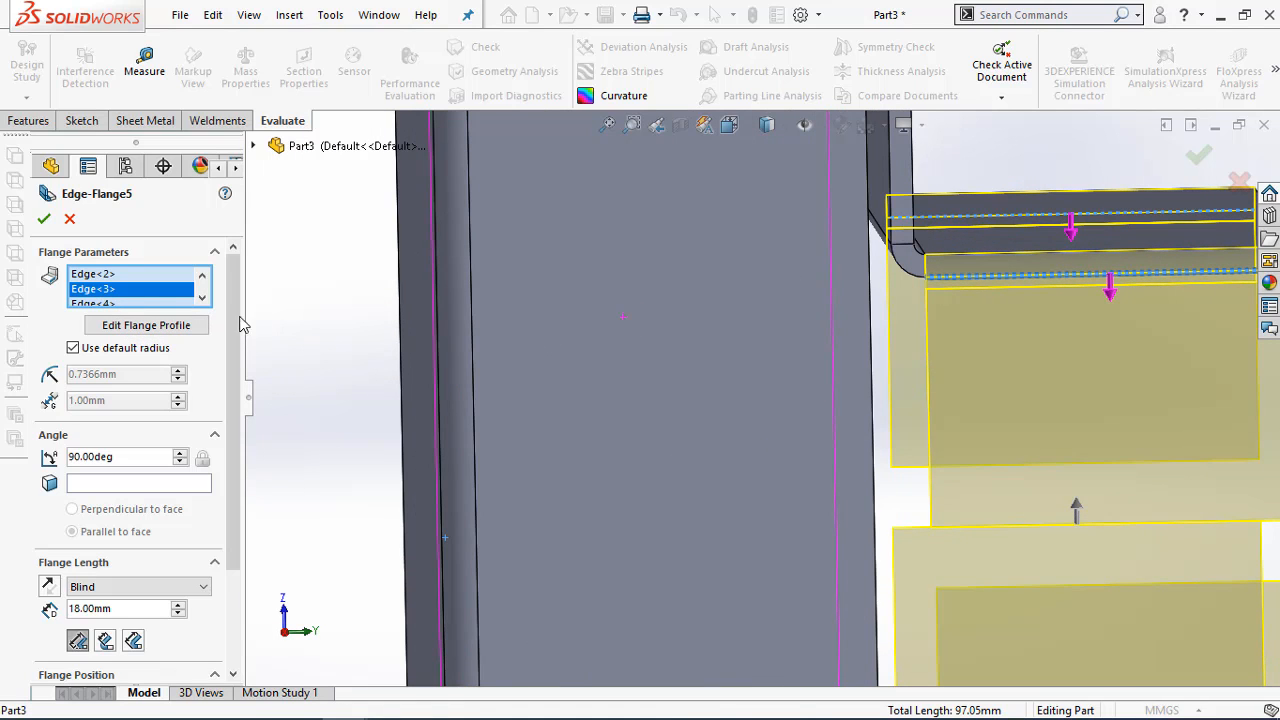
pyautogui.click(202, 298)
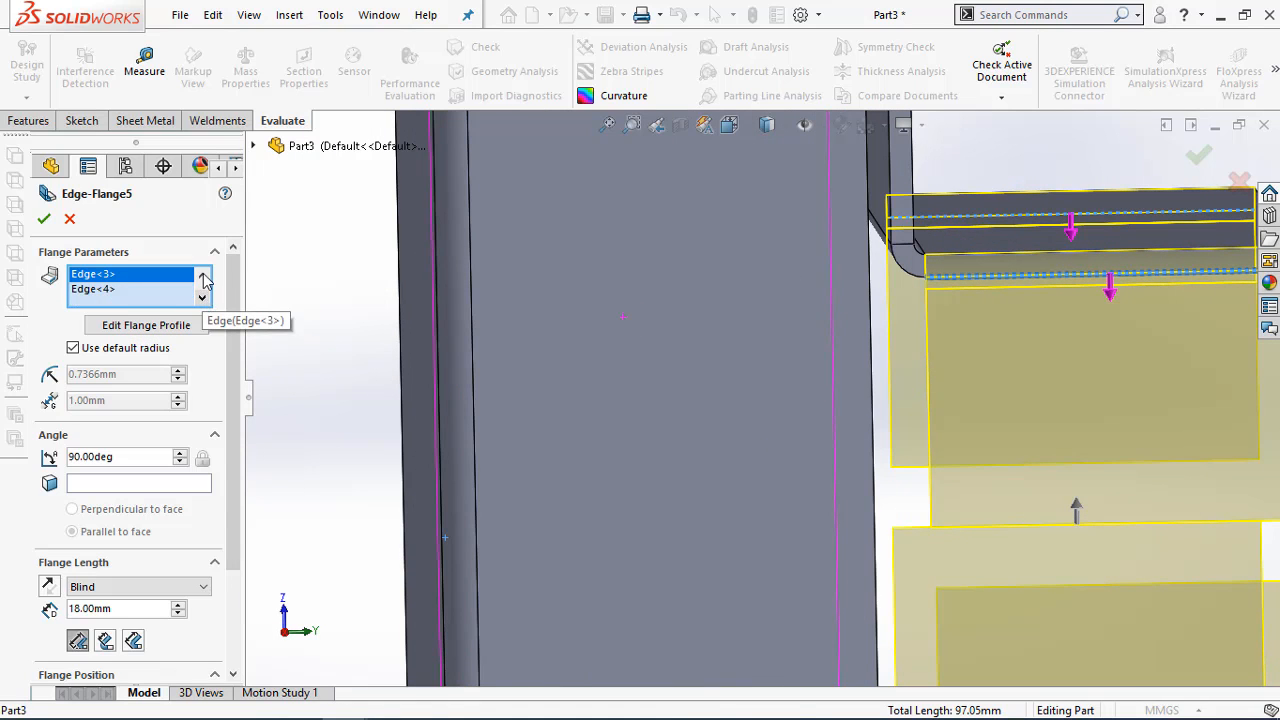
pyautogui.click(203, 277)
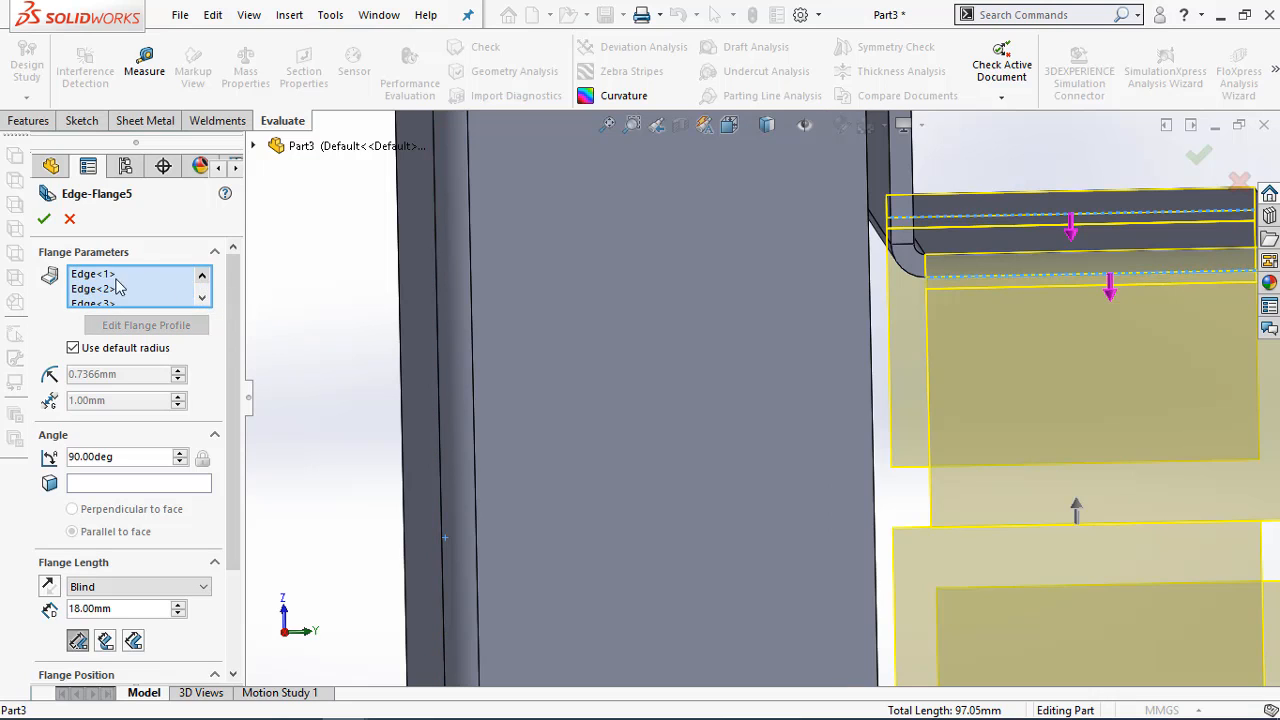
pyautogui.click(100, 277)
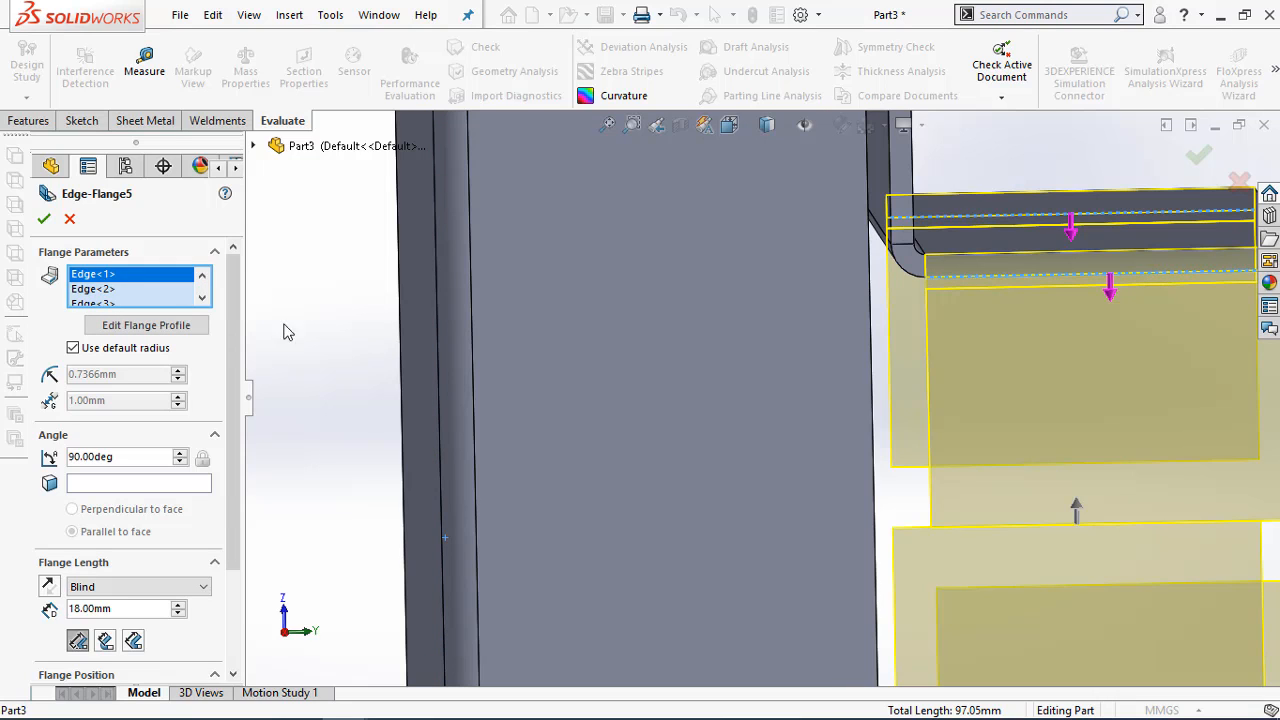
pyautogui.scroll(5, 812, 448)
pyautogui.scroll(-3, 933, 594)
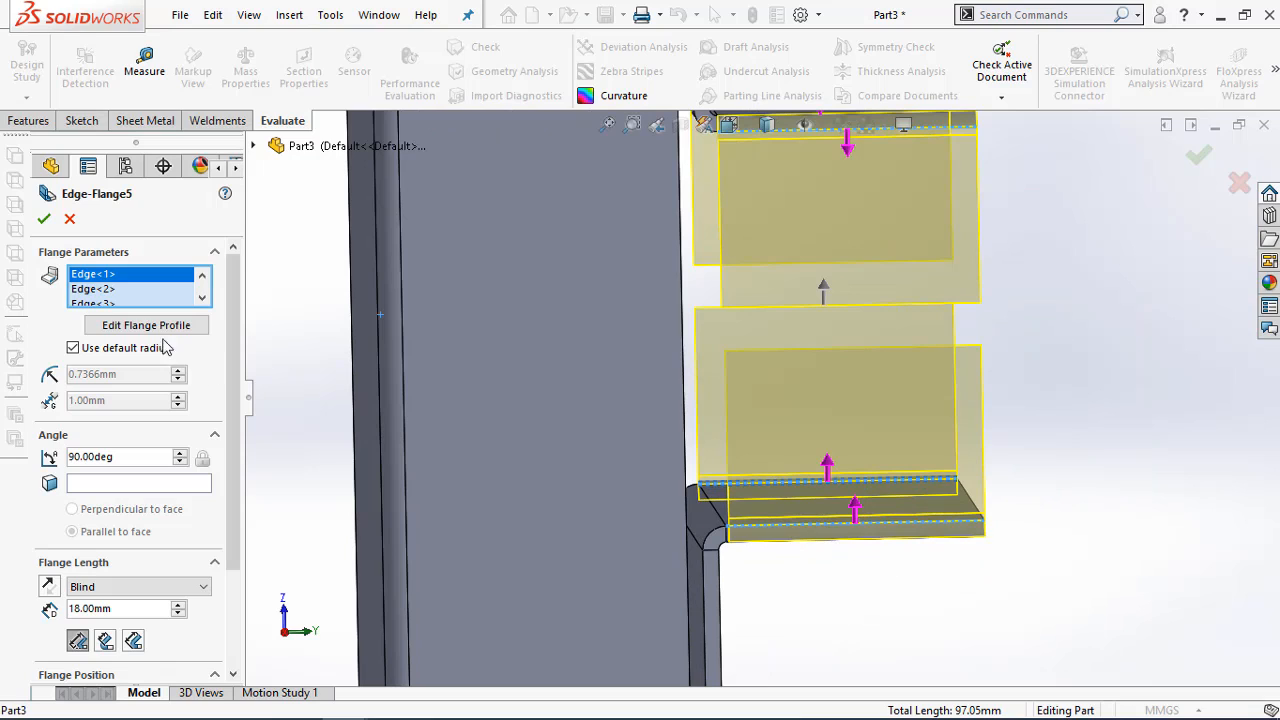
pyautogui.click(109, 289)
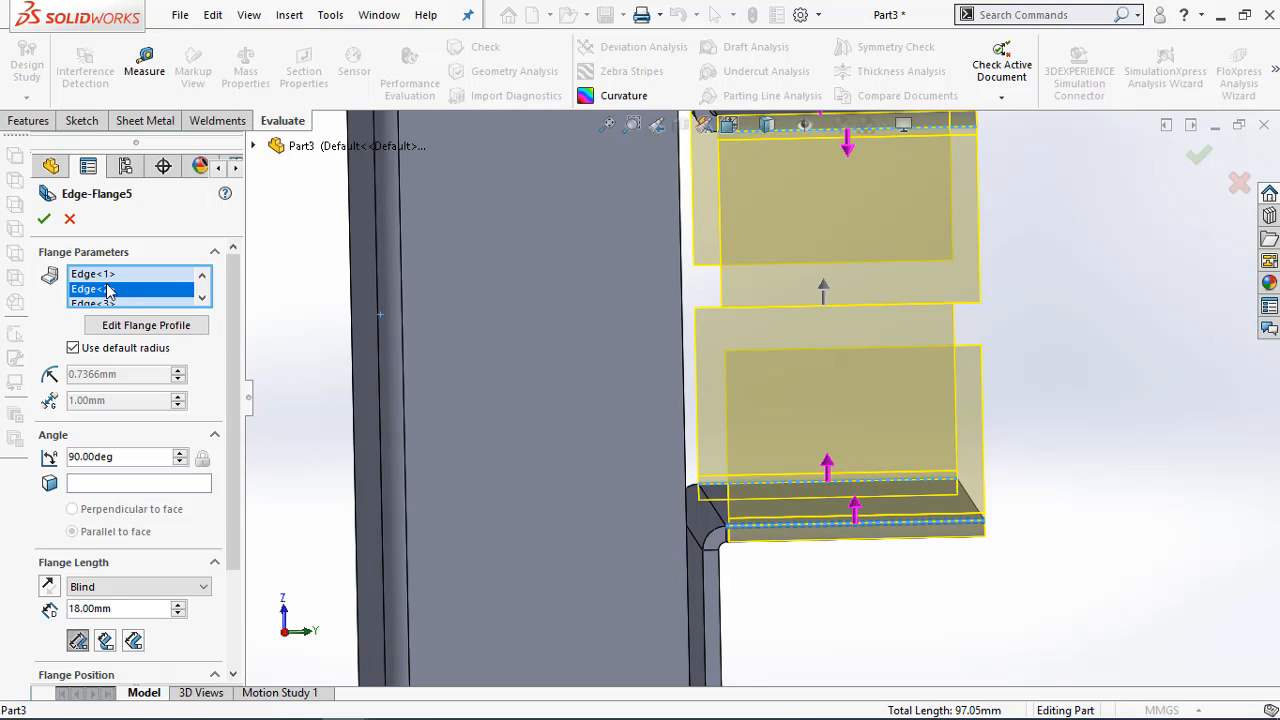
pyautogui.scroll(-4, 110, 300)
pyautogui.scroll(3, 150, 328)
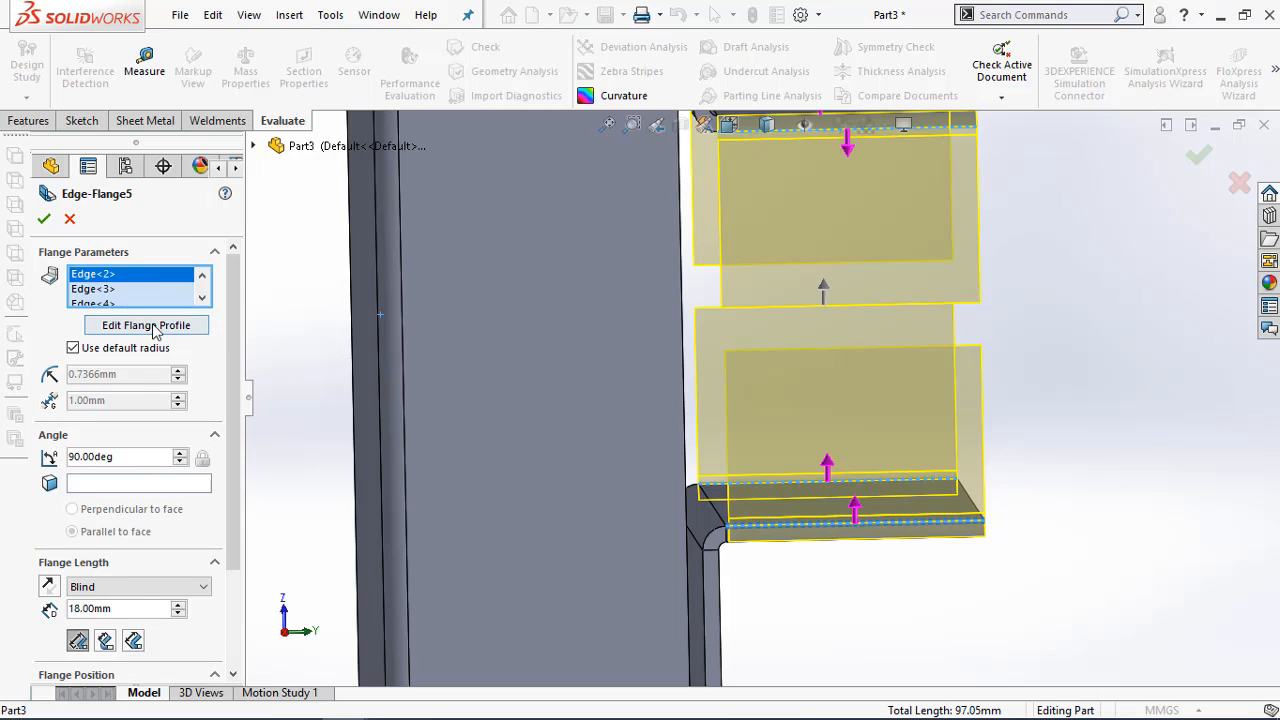
pyautogui.scroll(2, 203, 300)
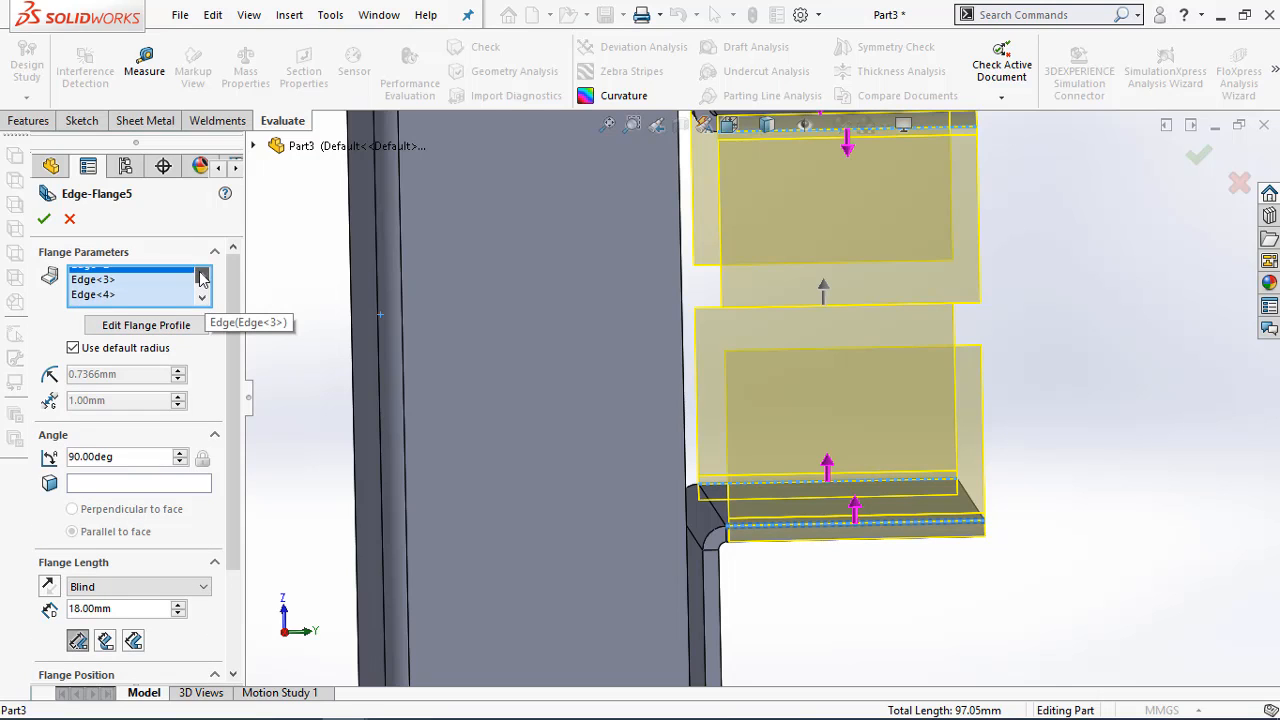
# Open the flange profile sketch for Edge<1> and delete the relation tying its bottom line to the wall edge
pyautogui.click(113, 277)
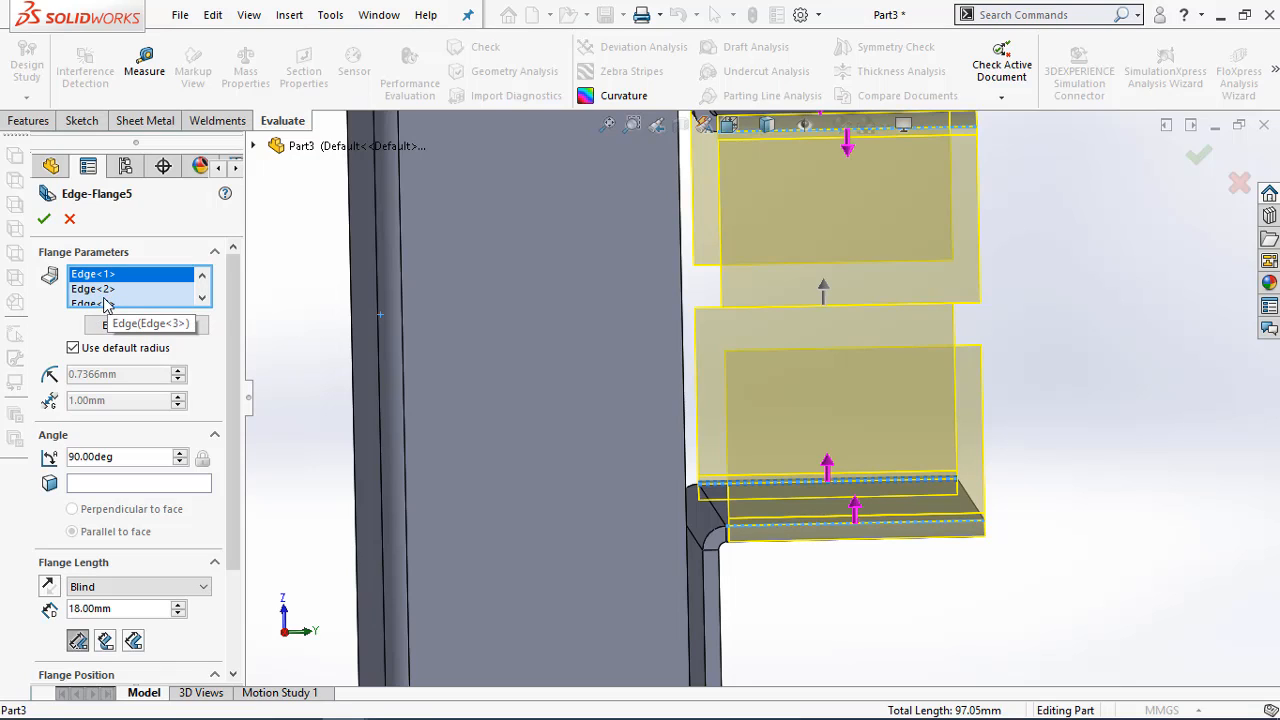
pyautogui.click(203, 297)
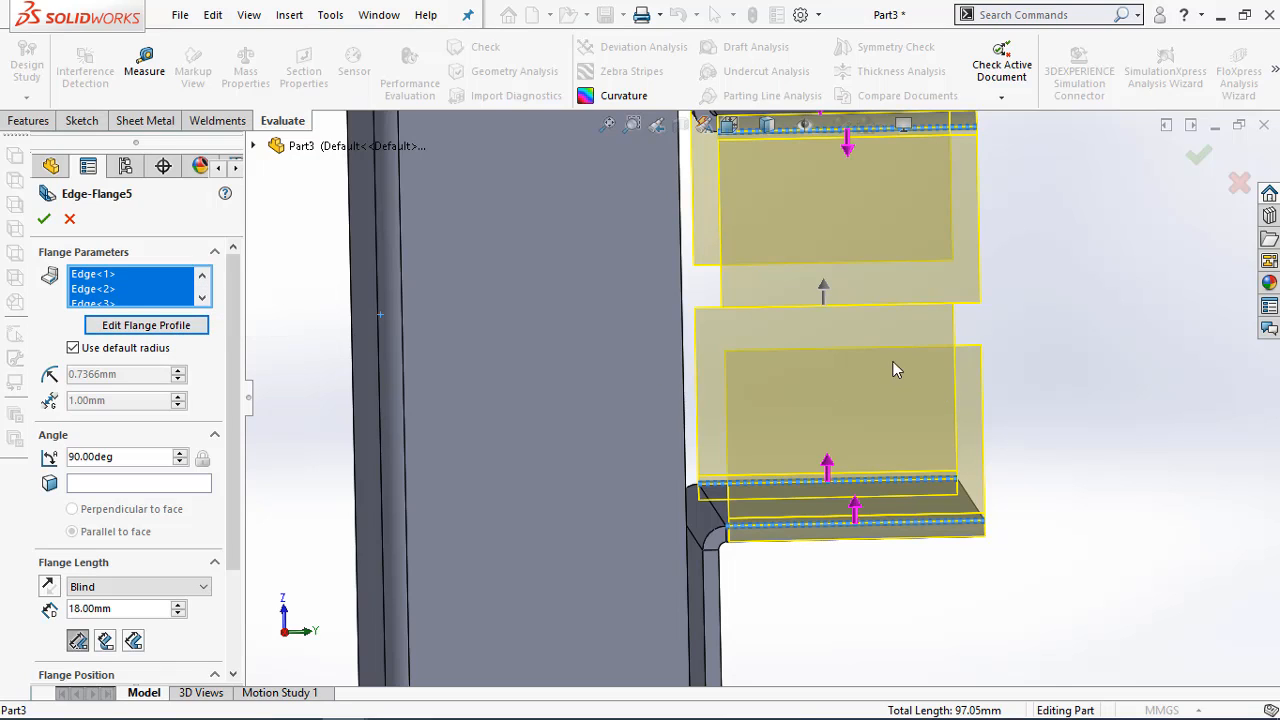
pyautogui.click(170, 333)
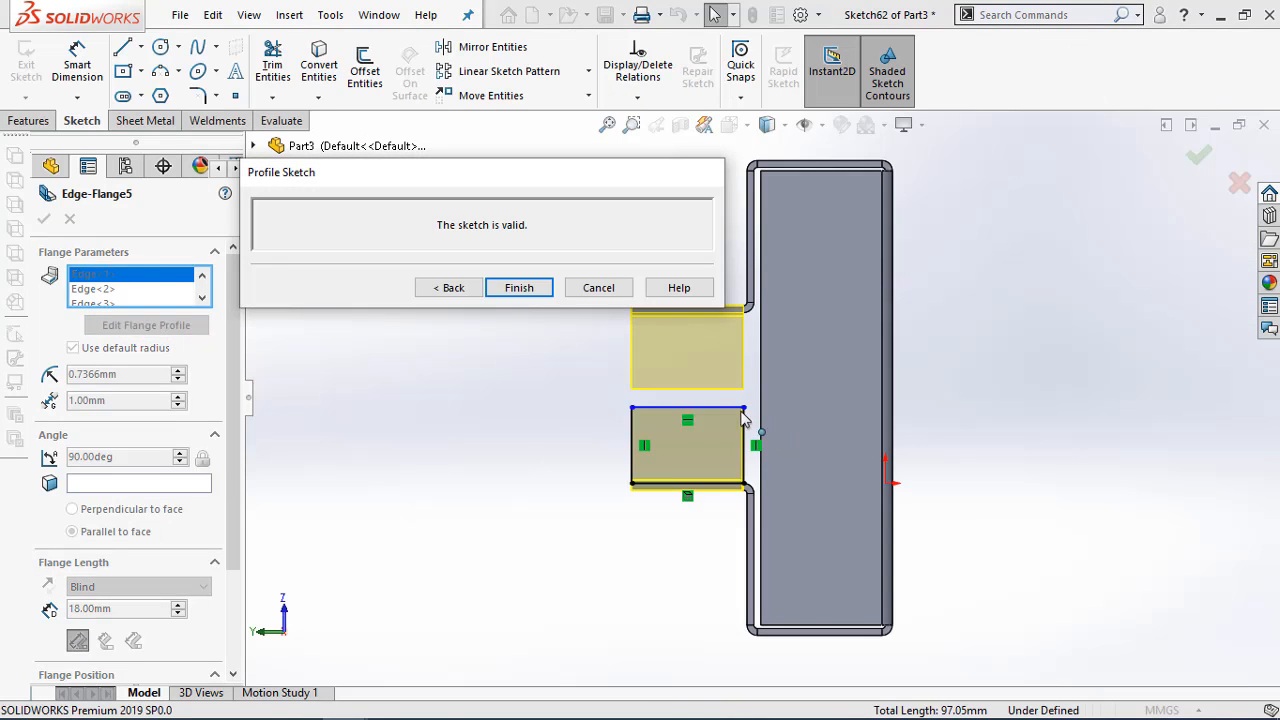
pyautogui.scroll(-5, 743, 477)
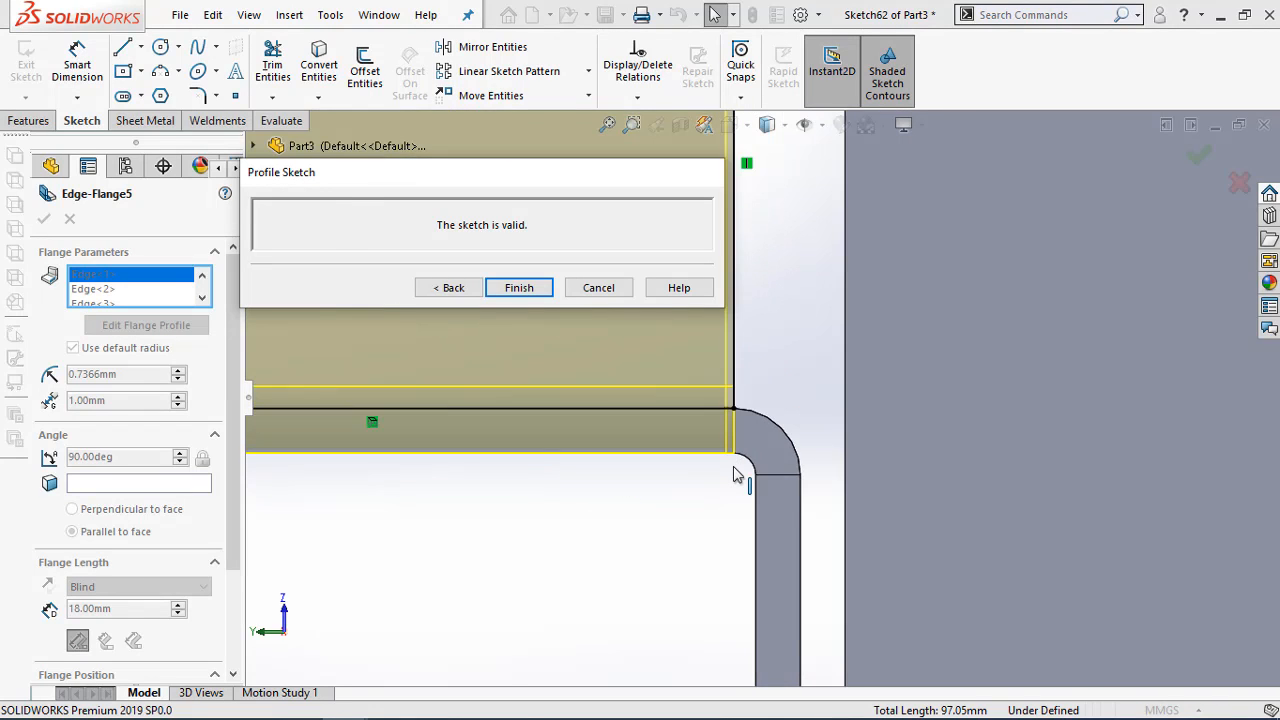
pyautogui.scroll(2, 736, 475)
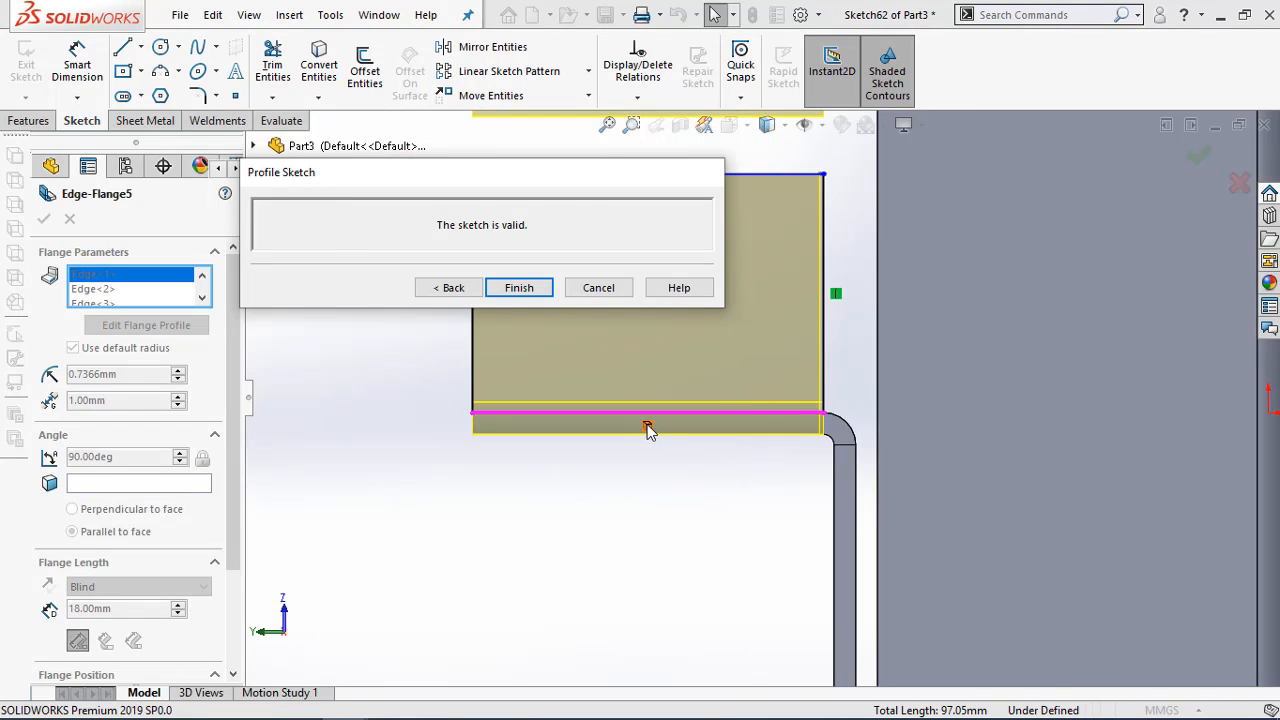
pyautogui.click(648, 428)
pyautogui.rightClick(647, 424)
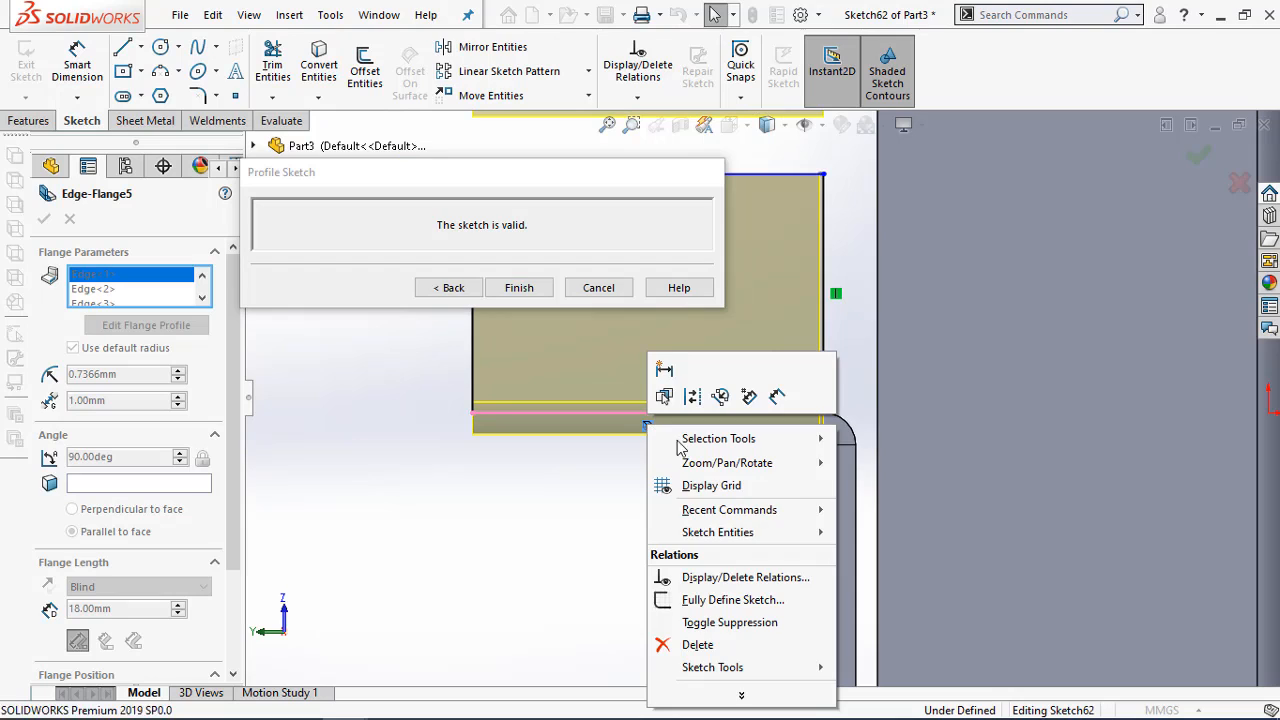
pyautogui.click(715, 642)
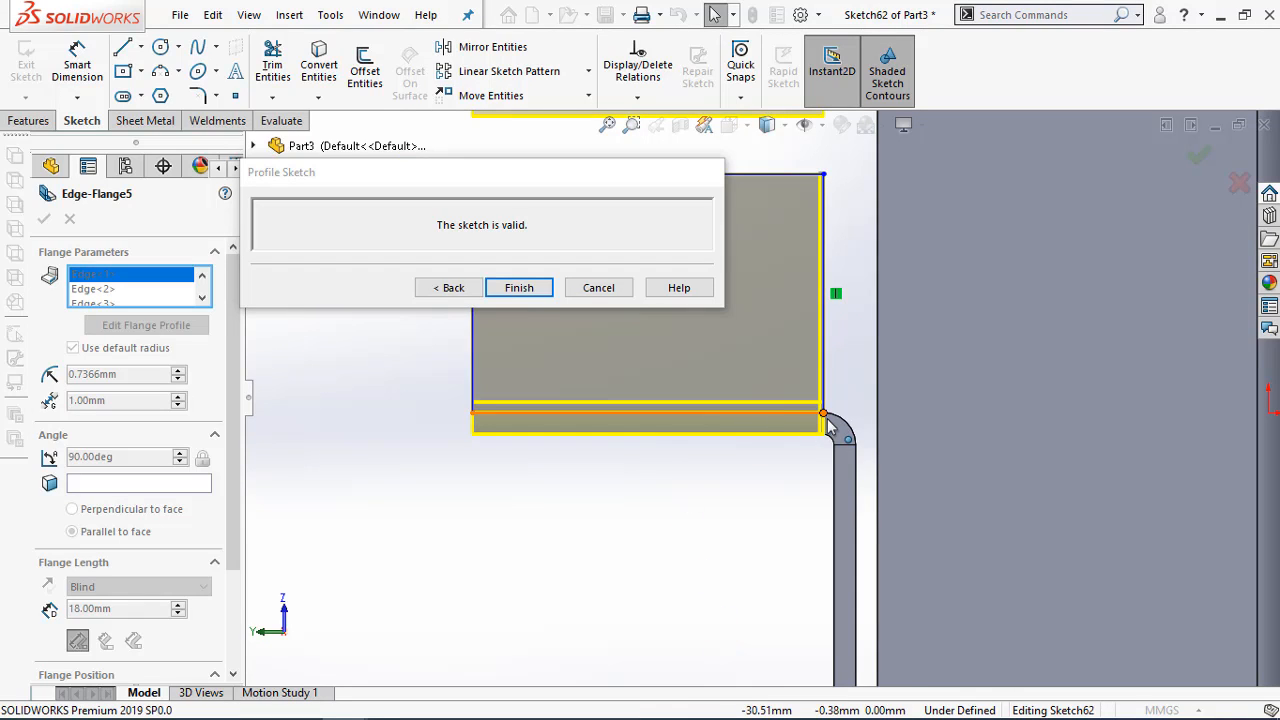
# Pull the profile's lower inner corner away from the wall bend, leaving the profile about 22.8 mm wide
pyautogui.moveTo(821, 414); pyautogui.dragTo(803, 414)
pyautogui.moveTo(470, 178); pyautogui.dragTo(307, 586)
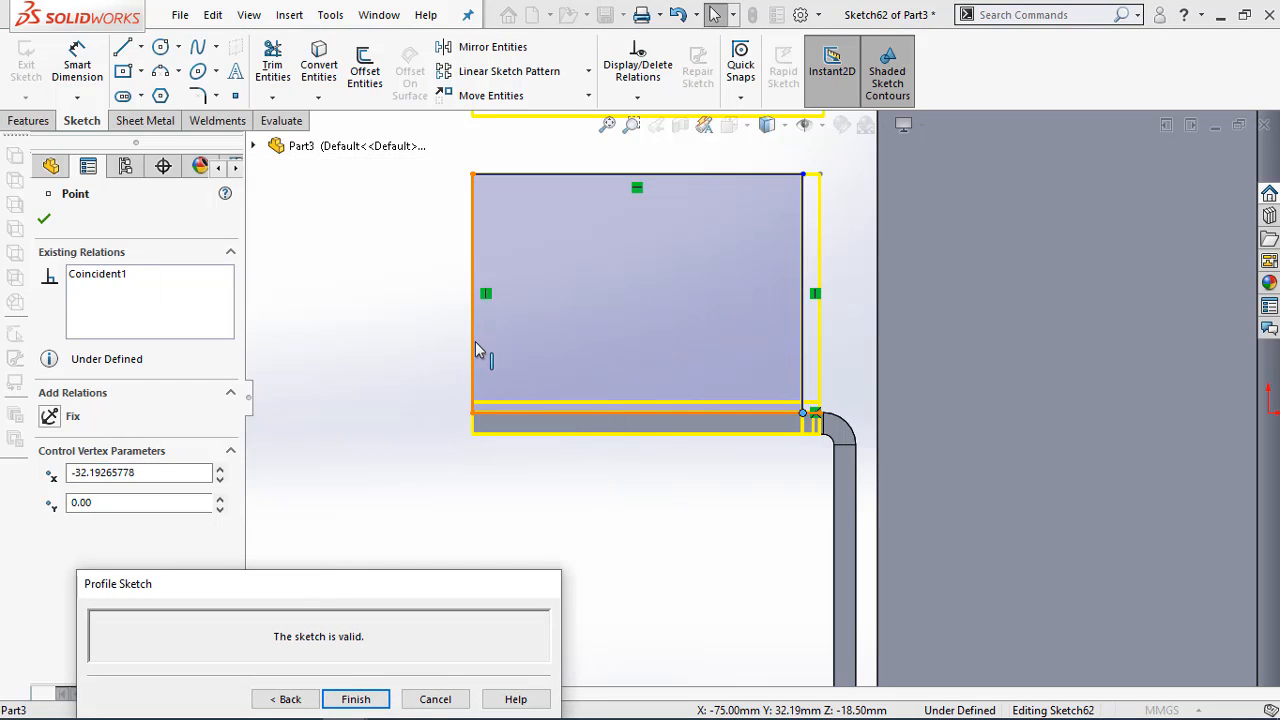
pyautogui.moveTo(386, 580)
pyautogui.mouseDown()
pyautogui.moveTo(363, 460)
pyautogui.moveTo(343, 497)
pyautogui.mouseUp()
pyautogui.click(390, 381)
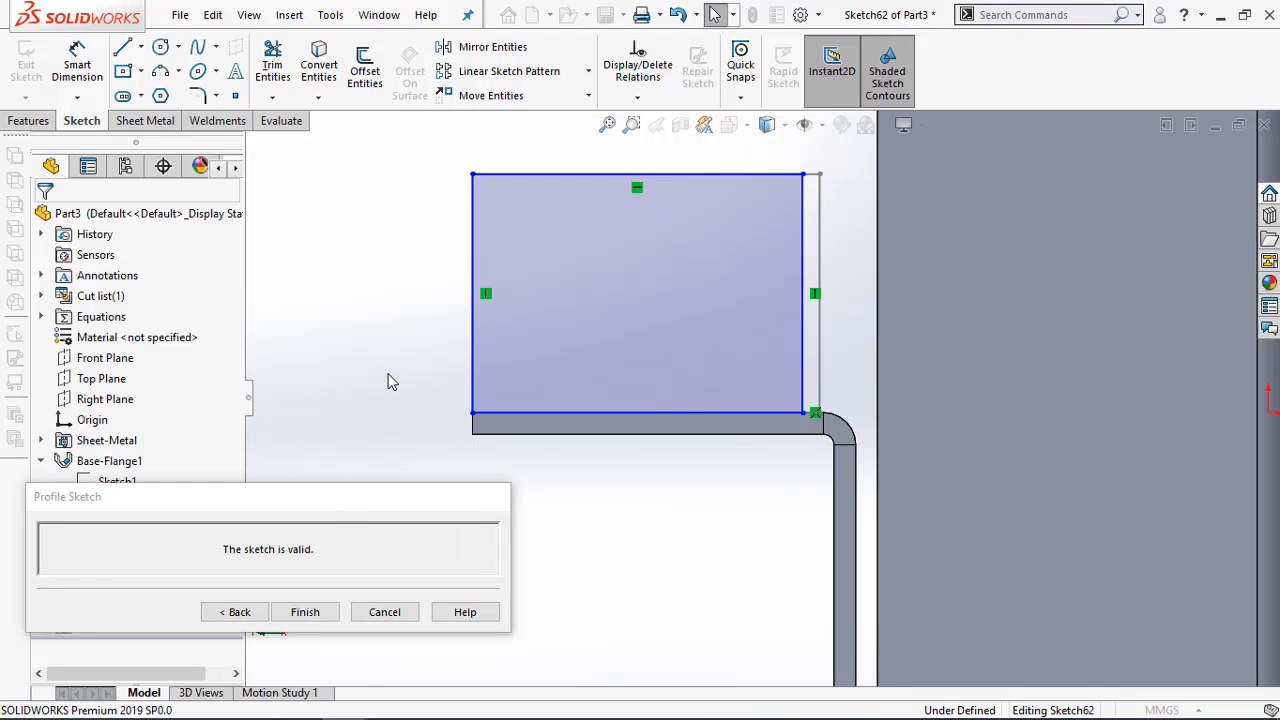
# Dimension the flange profile's width between its two vertical lines as 24 mm
pyautogui.press('d')
pyautogui.click(474, 376)
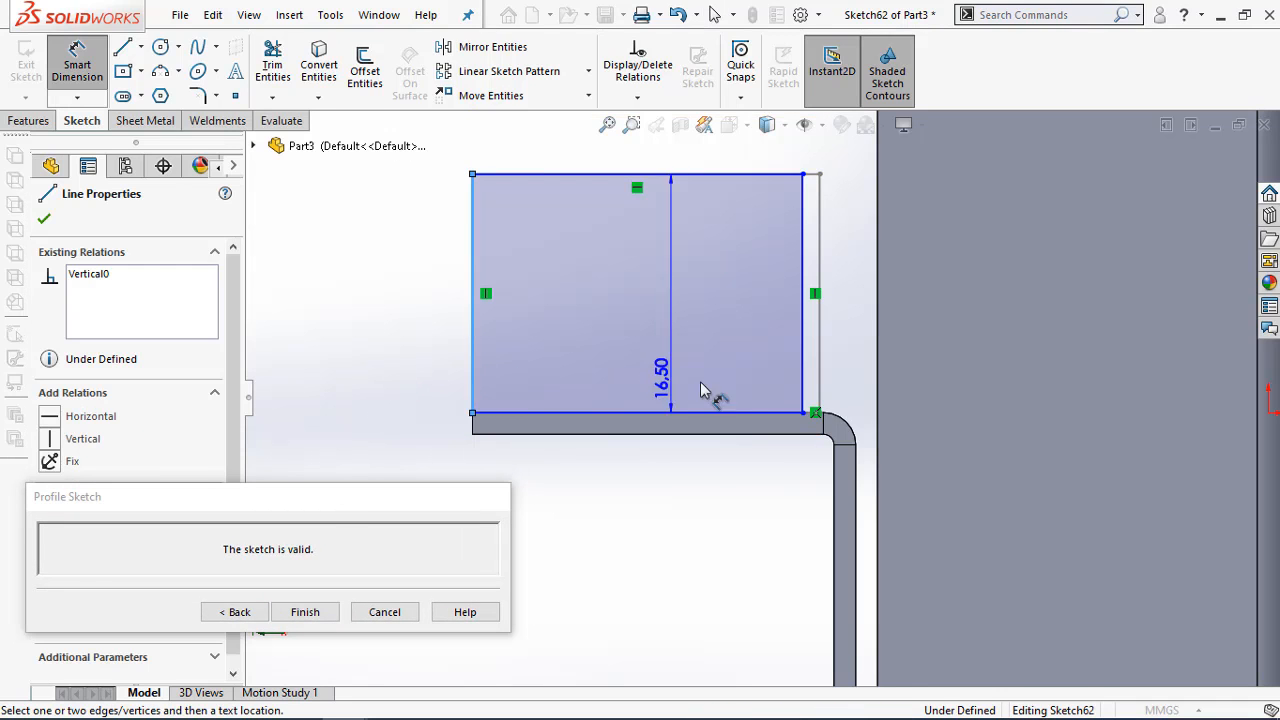
pyautogui.click(804, 385)
pyautogui.click(381, 362)
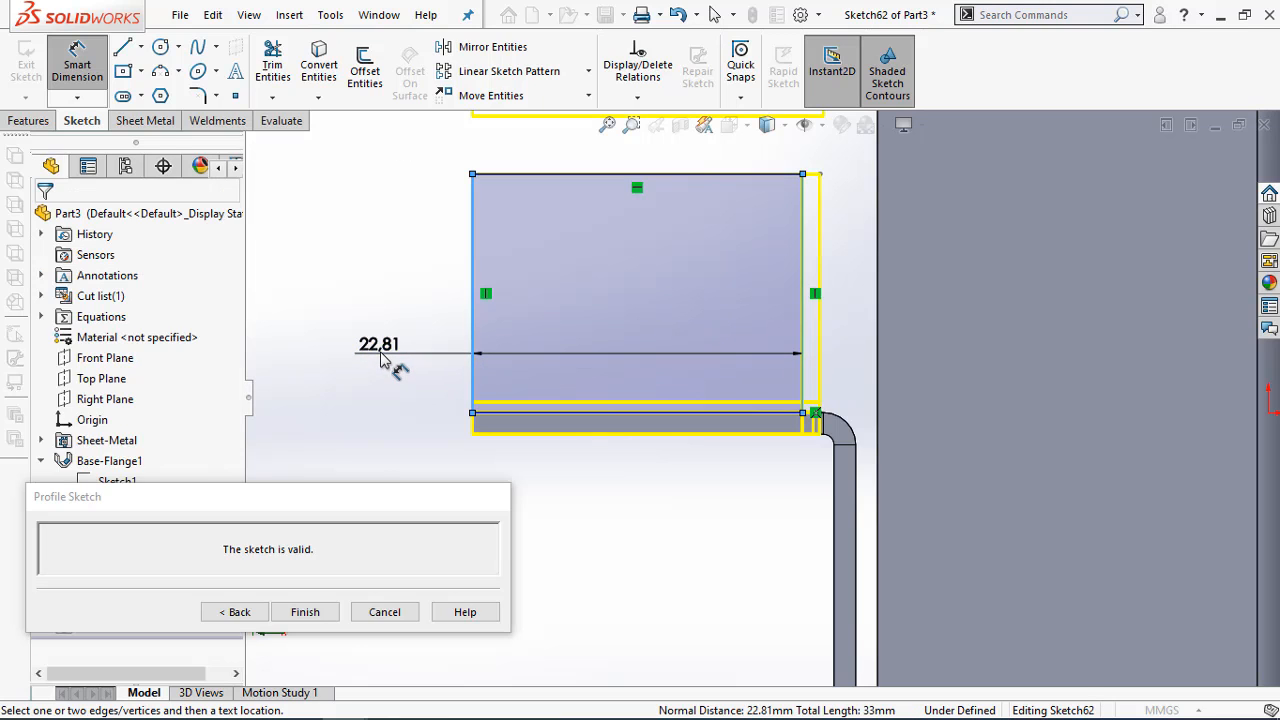
pyautogui.write('2')
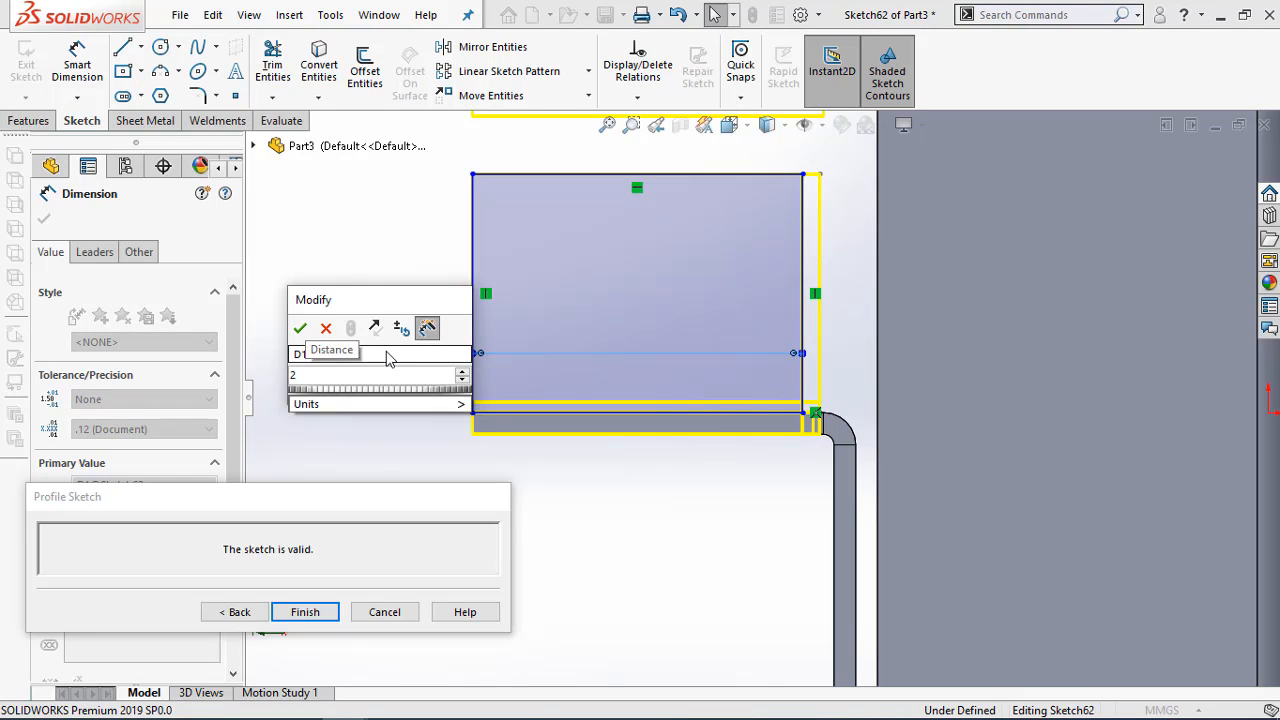
pyautogui.write('4')
pyautogui.click(300, 328)
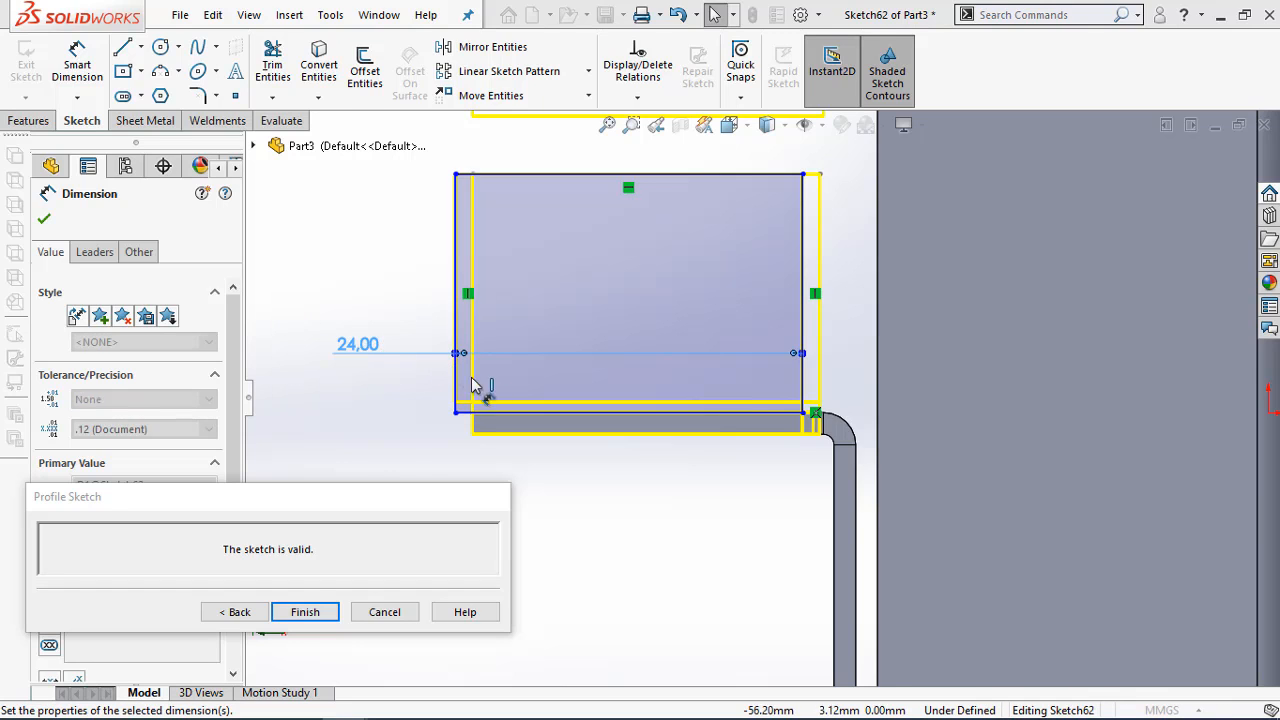
# Make the profile's lower outer corner coincident with the outer endpoint of the wall edge, and finish the edge flange
pyautogui.scroll(-3, 493, 437)
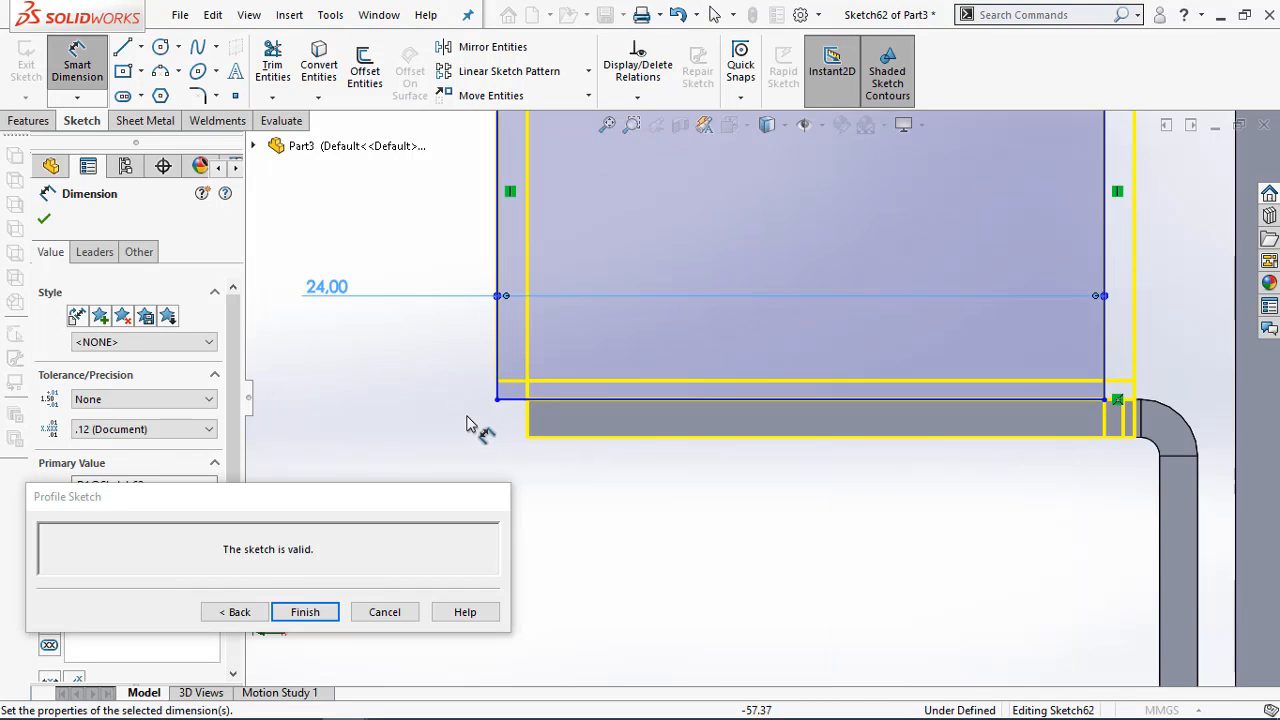
pyautogui.press('Escape')
pyautogui.click(527, 400)
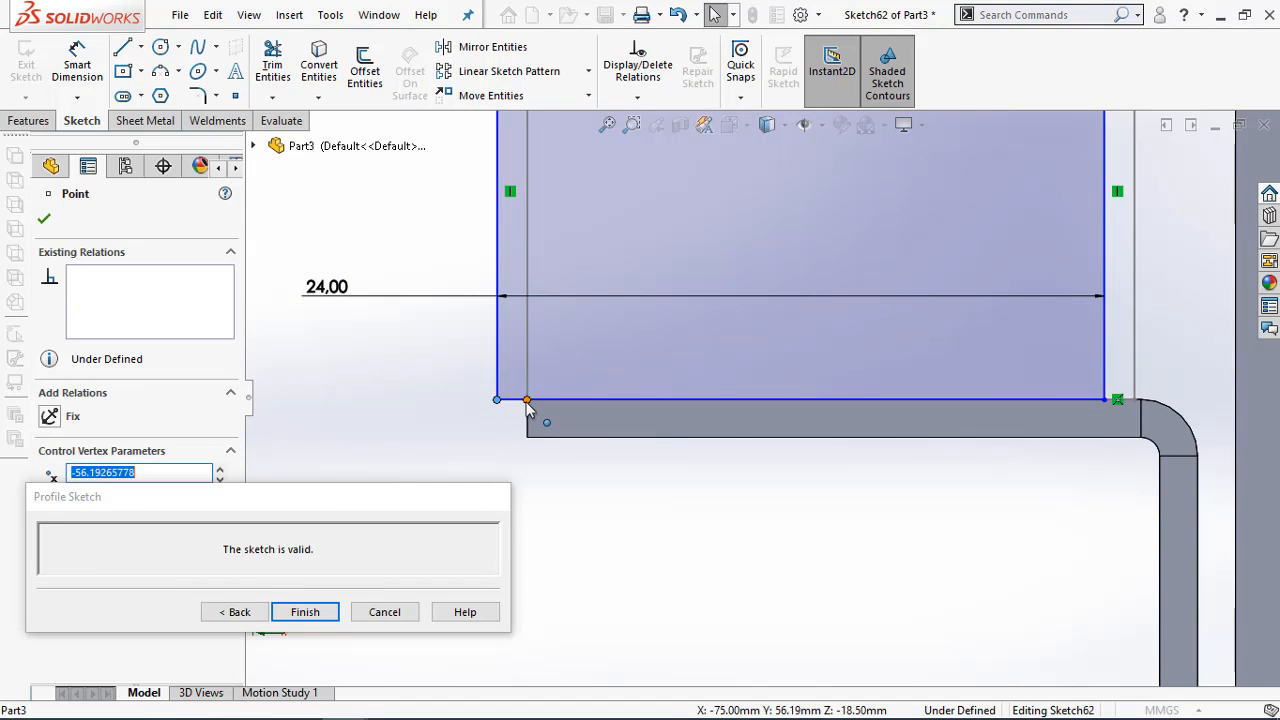
pyautogui.keyDown('ctrl'); pyautogui.click(497, 400); pyautogui.keyUp('ctrl')
pyautogui.moveTo(230, 487)
pyautogui.mouseDown()
pyautogui.moveTo(280, 531)
pyautogui.moveTo(478, 560)
pyautogui.mouseUp()
pyautogui.click(52, 567)
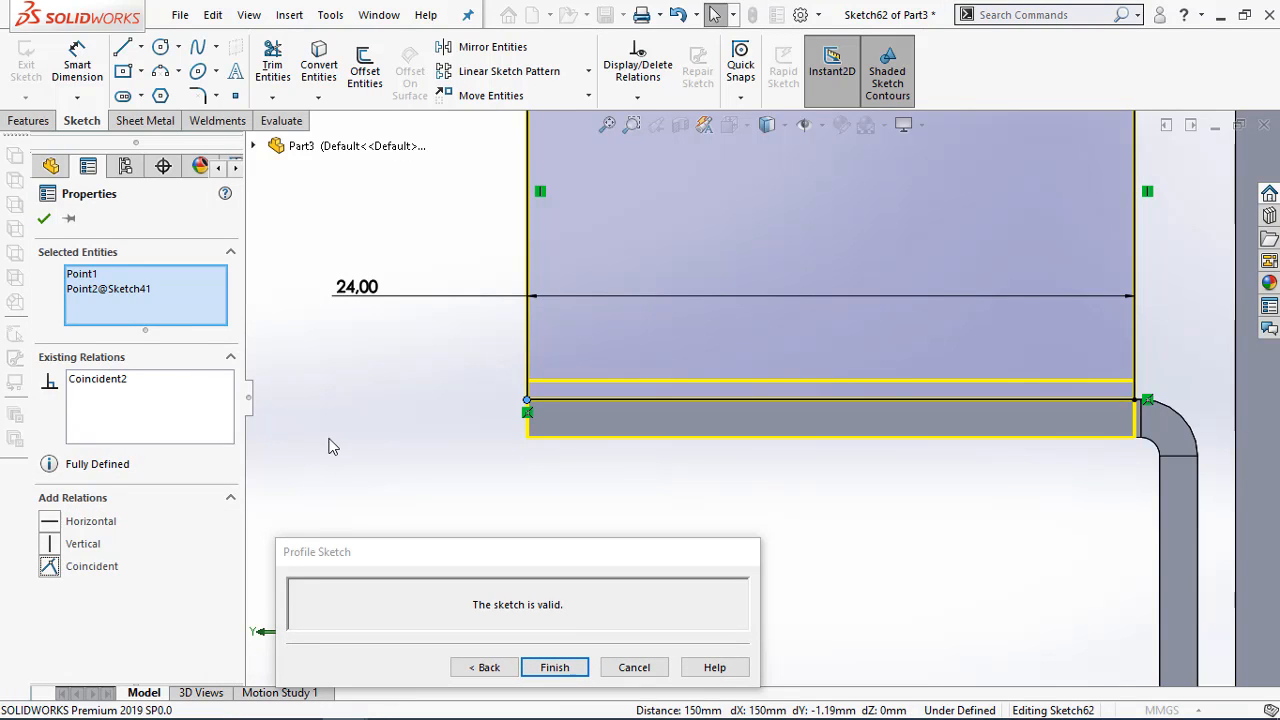
pyautogui.click(503, 438)
pyautogui.press('f')
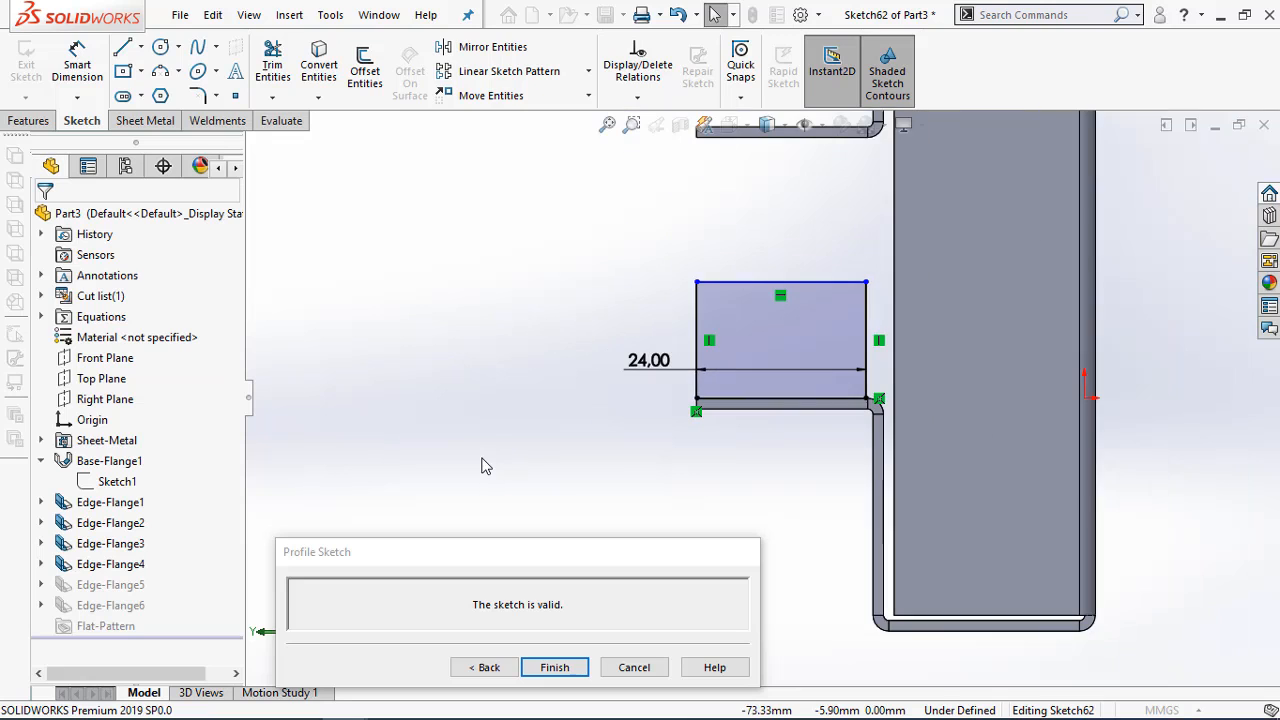
pyautogui.scroll(-2, 823, 285)
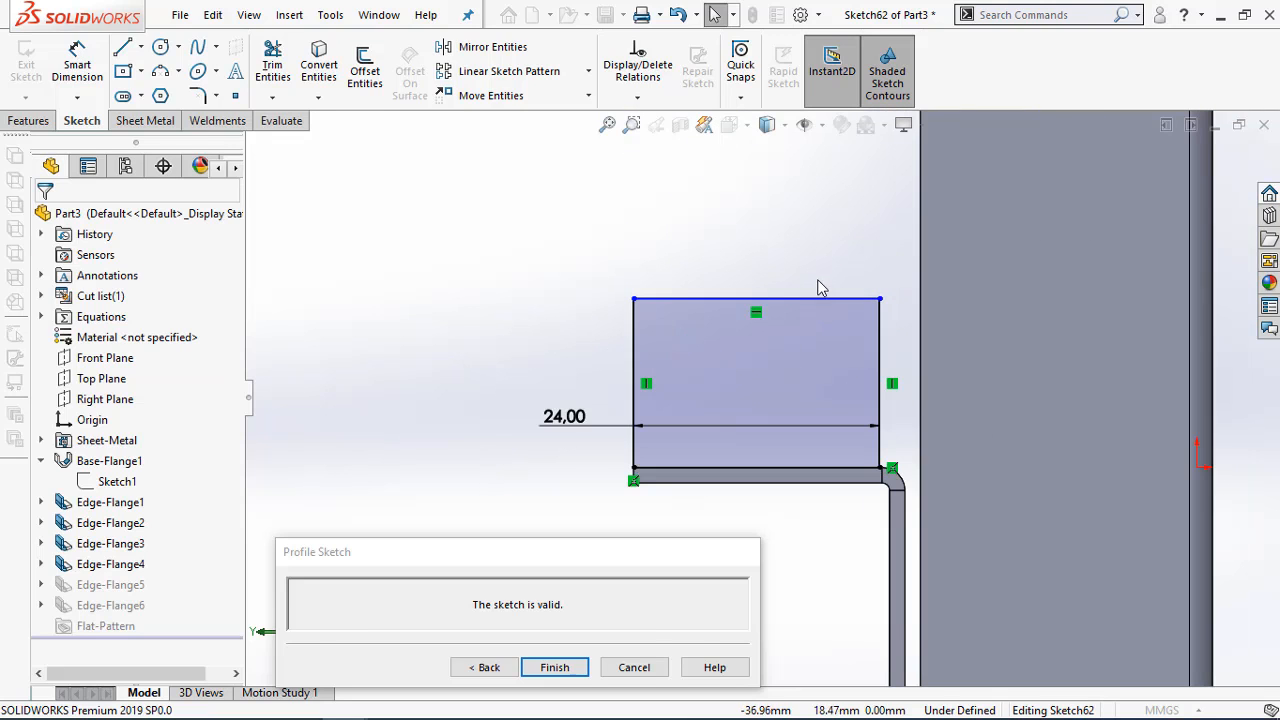
pyautogui.click(556, 668)
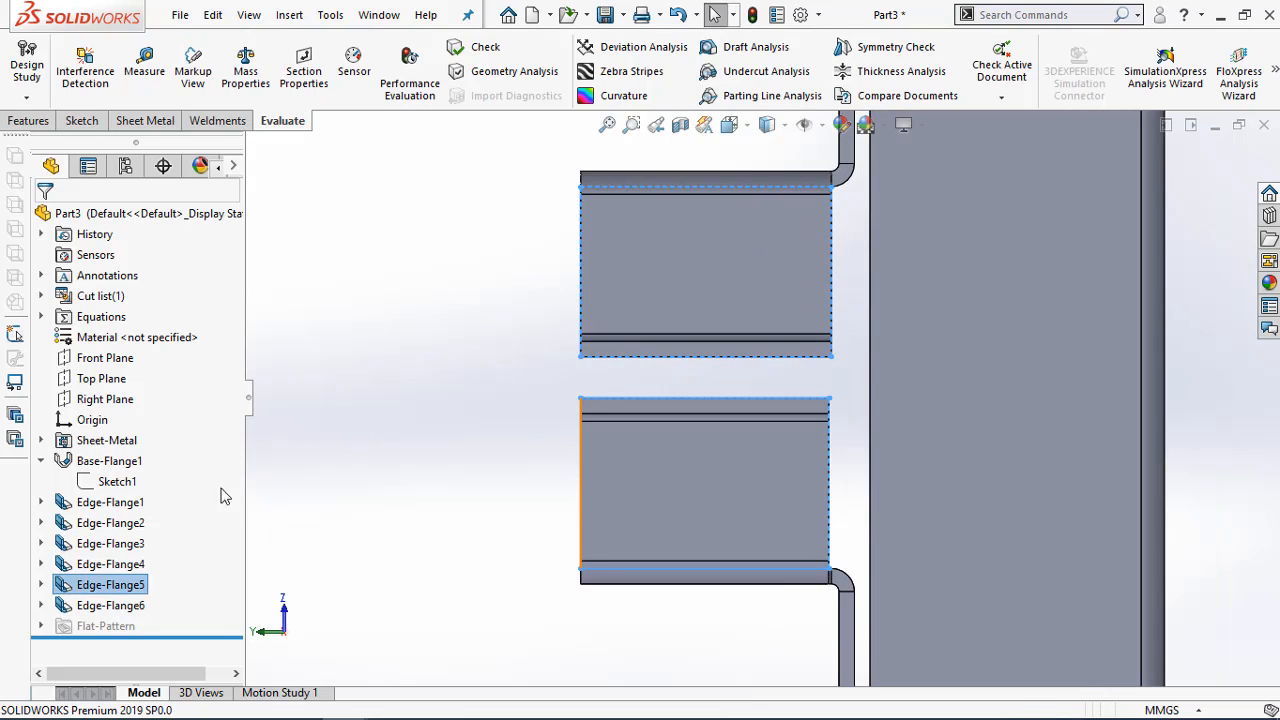
# Open the Edge-Flange5 profile sketch for Edge<3> and delete the relation tying its bottom line to the wall edge
pyautogui.rightClick(105, 584)
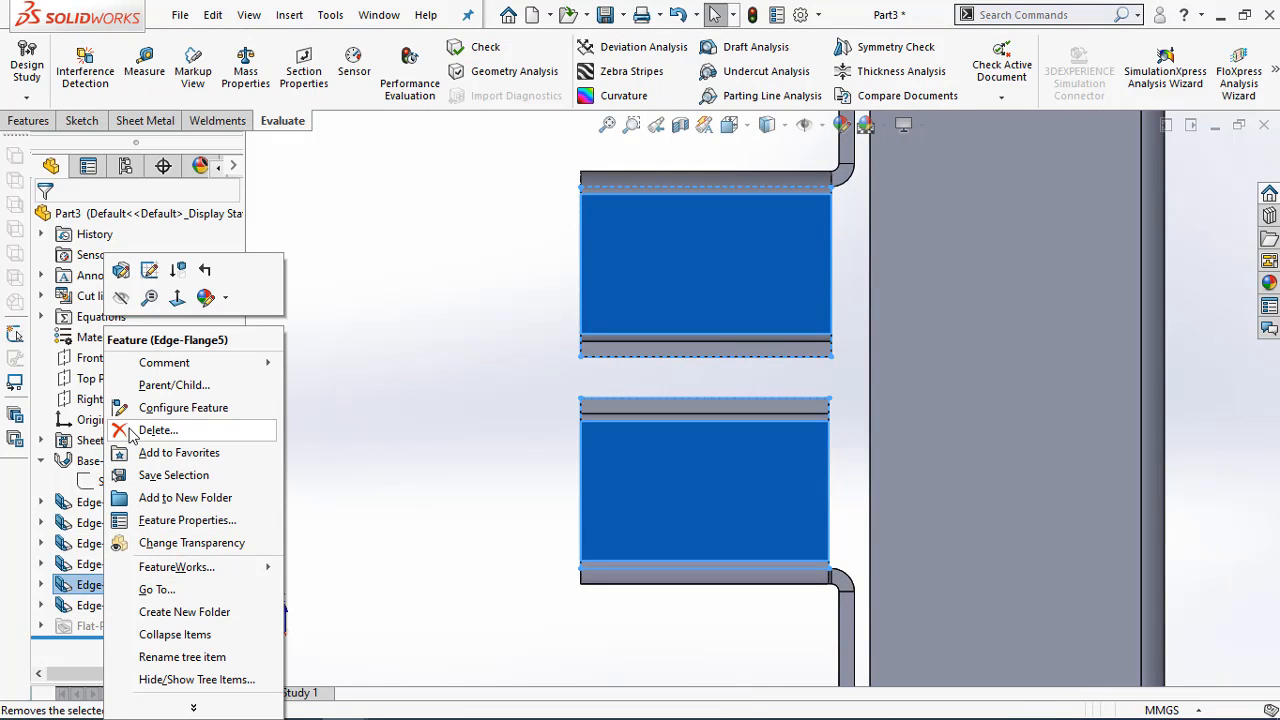
pyautogui.click(121, 270)
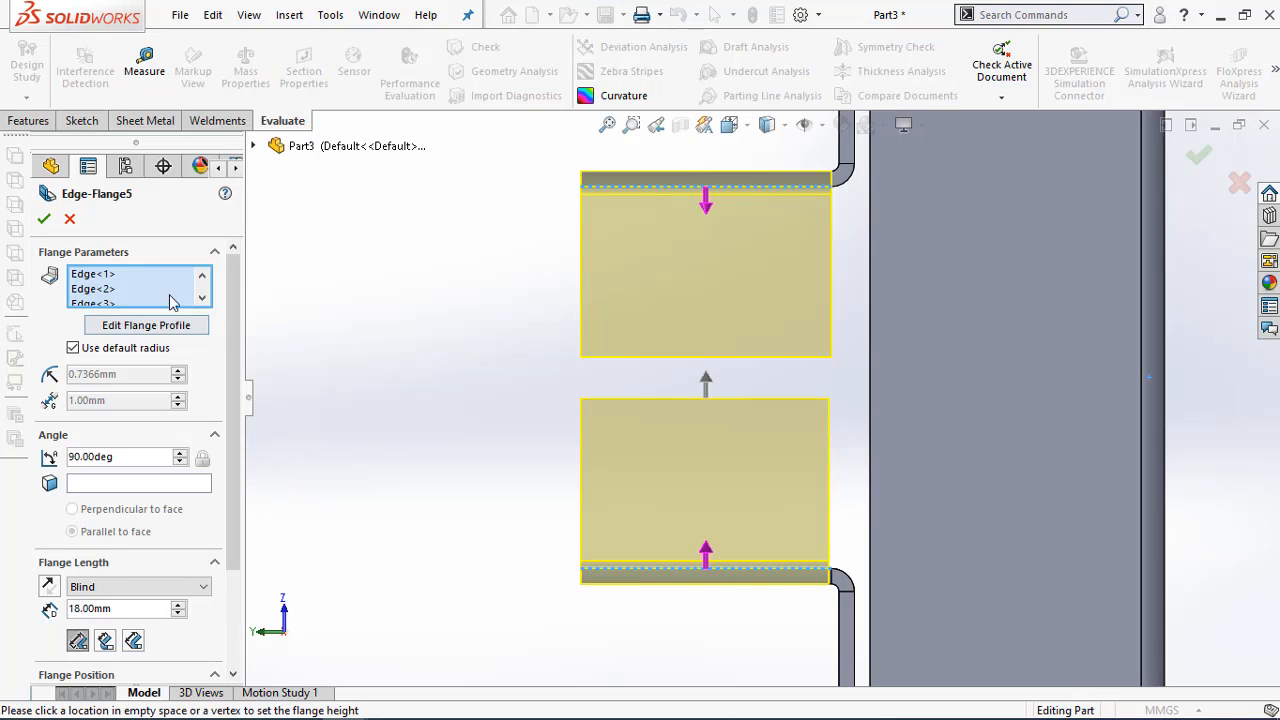
pyautogui.click(105, 289)
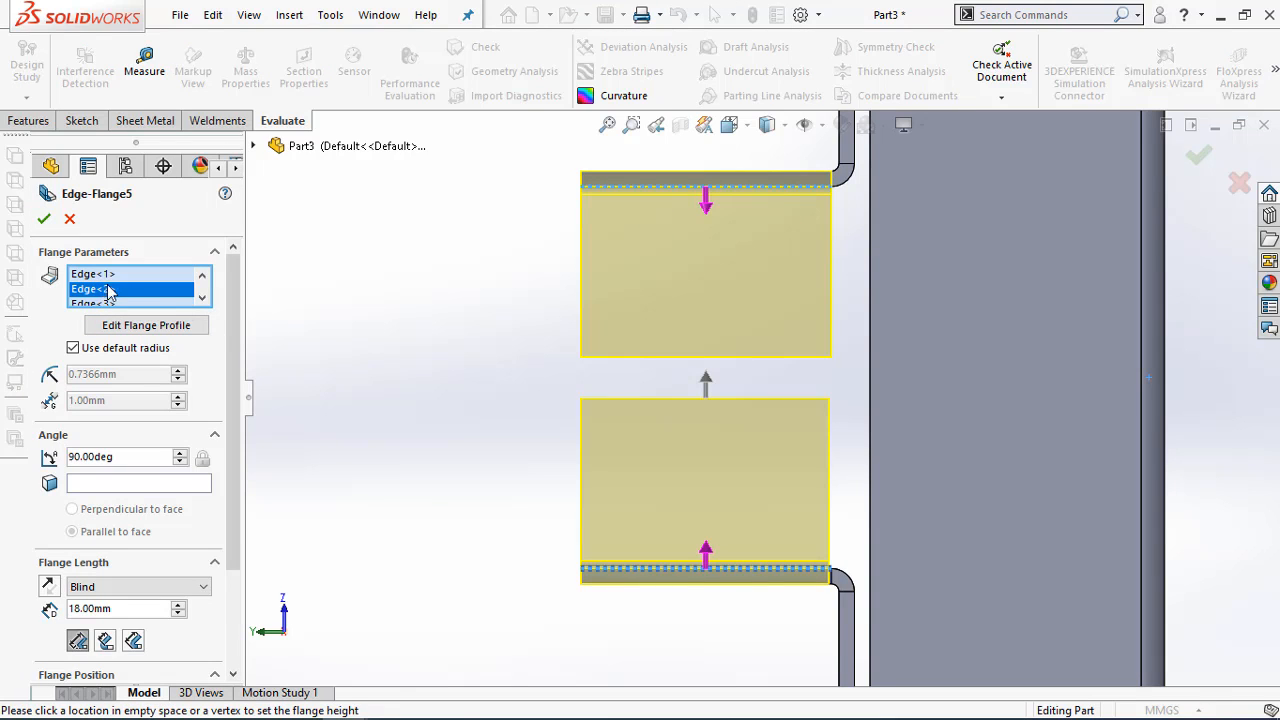
pyautogui.click(203, 297)
pyautogui.click(107, 290)
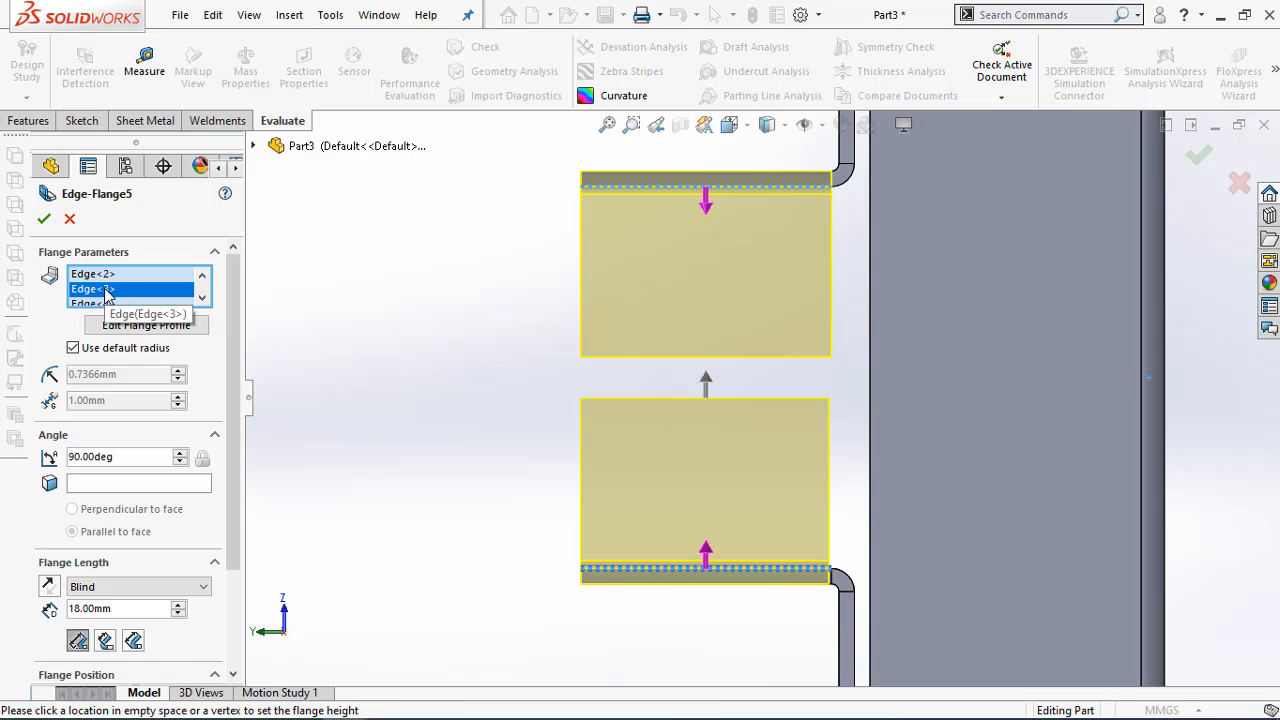
pyautogui.click(140, 329)
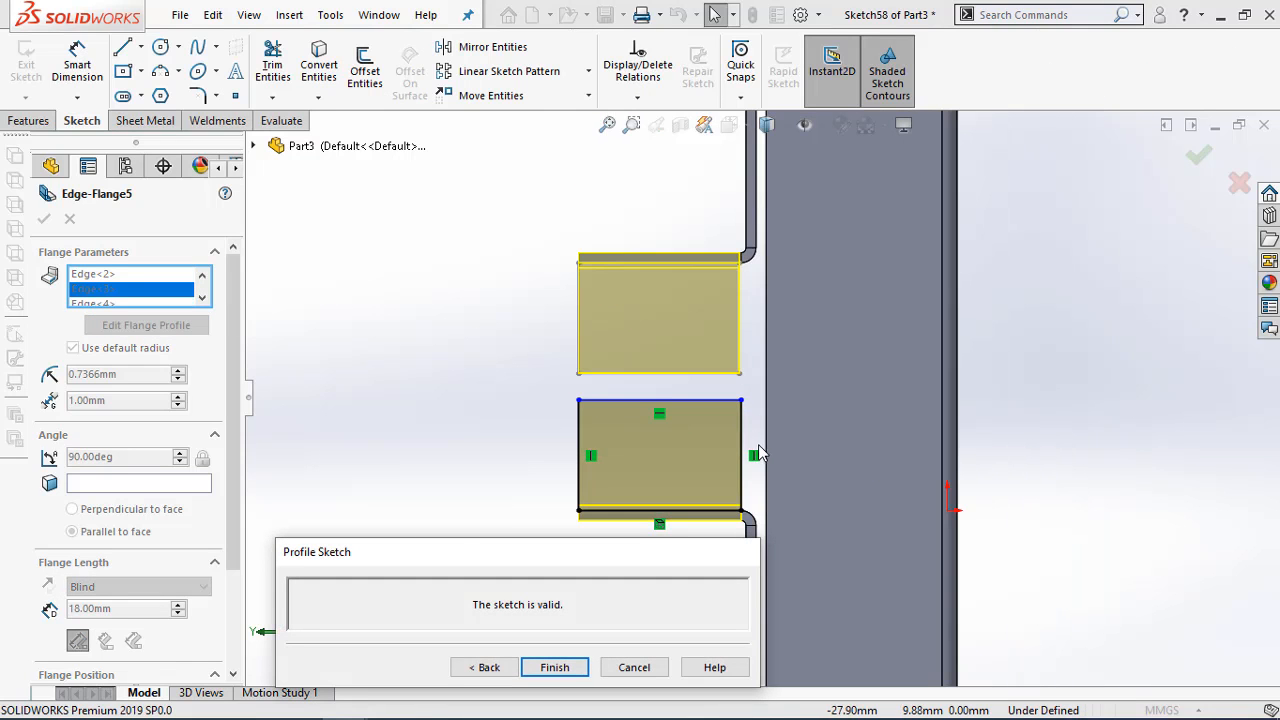
pyautogui.scroll(-3, 742, 440)
pyautogui.scroll(-3, 742, 458)
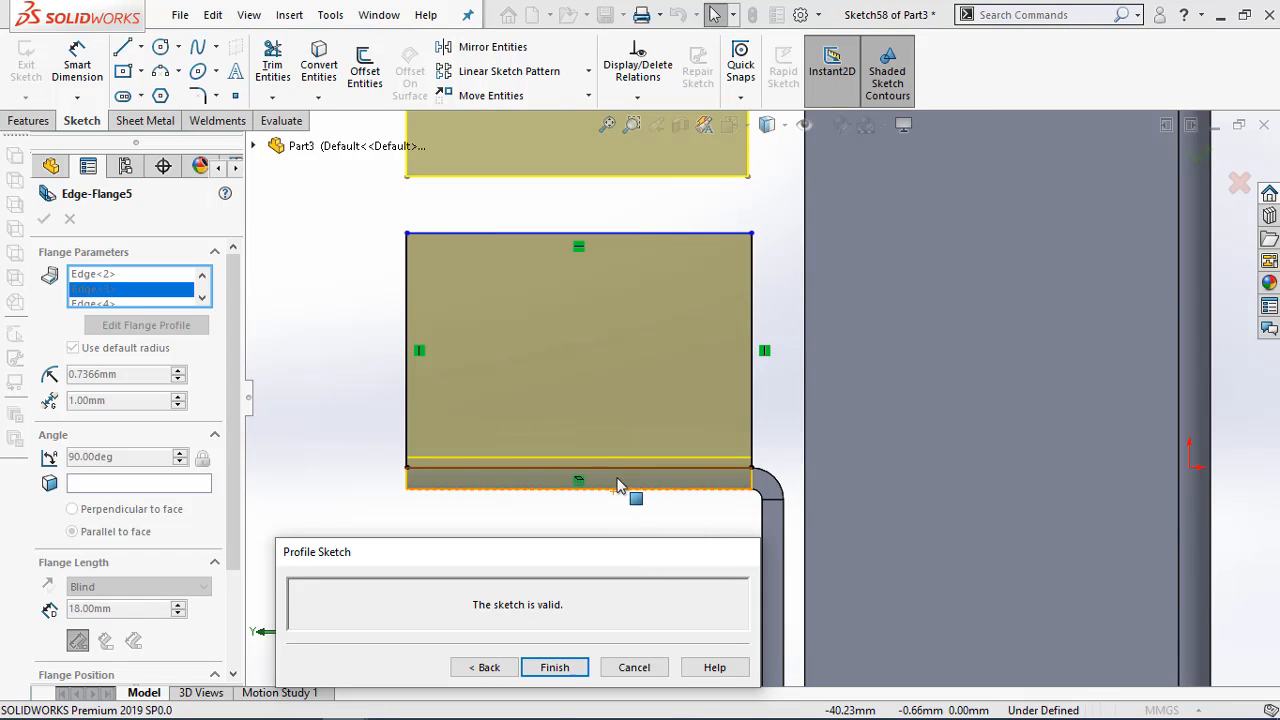
pyautogui.scroll(-1, 592, 482)
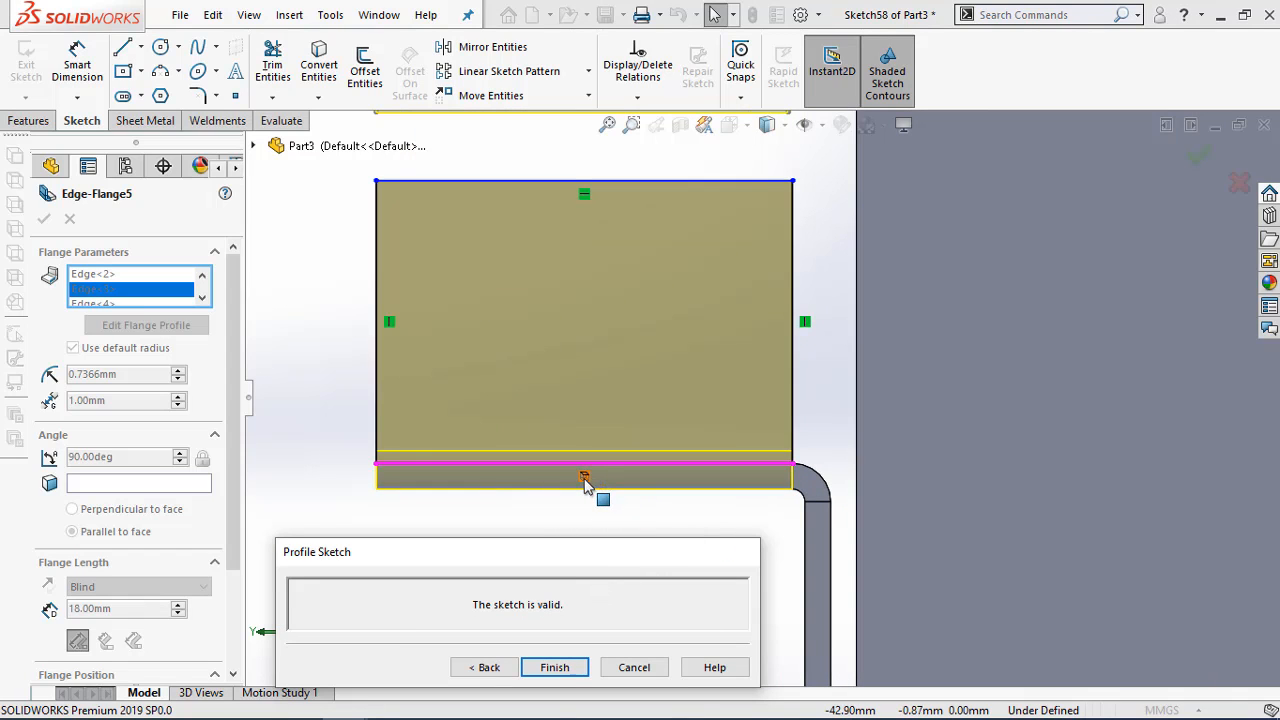
pyautogui.rightClick(586, 480)
pyautogui.click(636, 657)
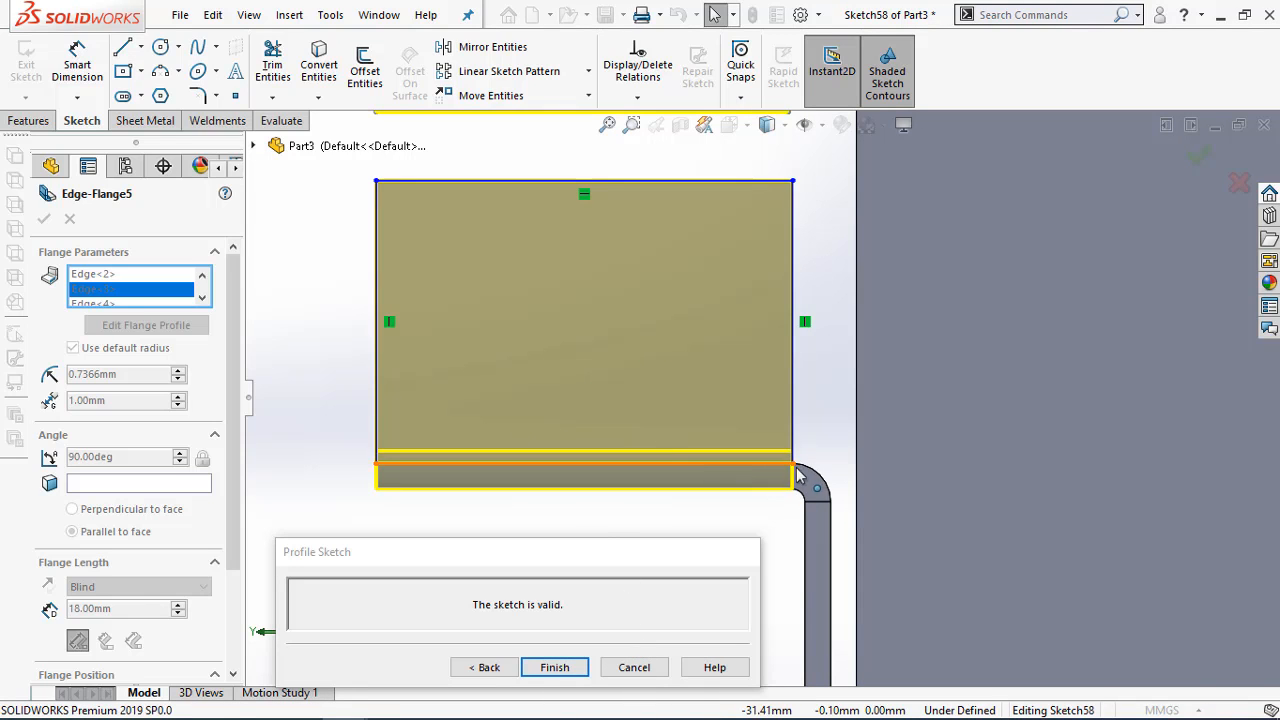
# Pull the profile's lower inner corner away from the wall bend and dimension the width between its vertical lines as 24 mm
pyautogui.moveTo(795, 471); pyautogui.dragTo(779, 467)
pyautogui.press('d')
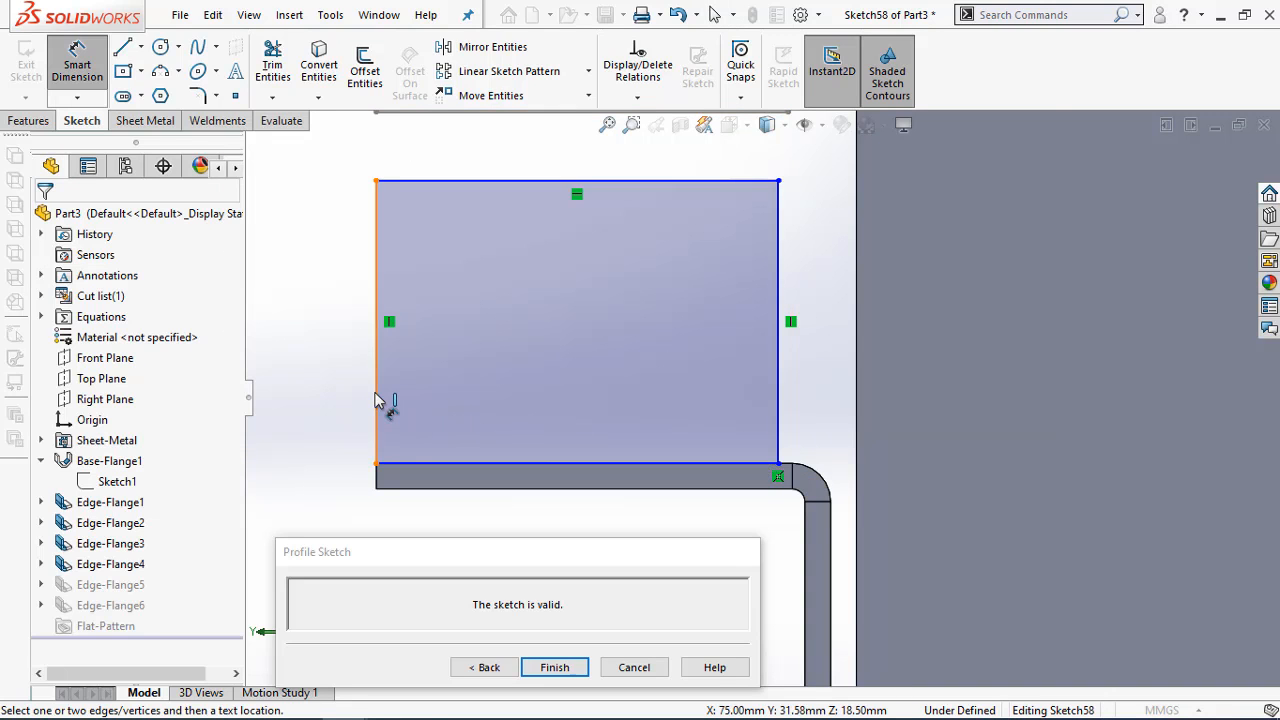
pyautogui.click(376, 393)
pyautogui.click(780, 398)
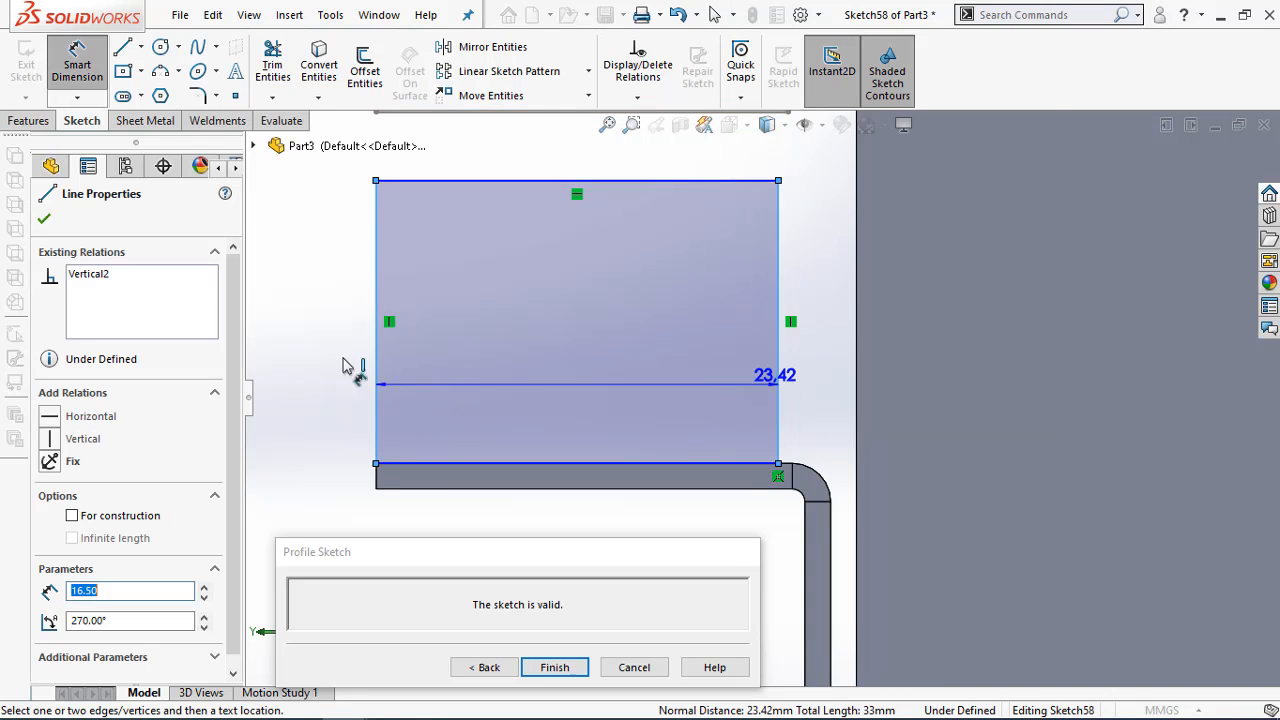
pyautogui.click(338, 367)
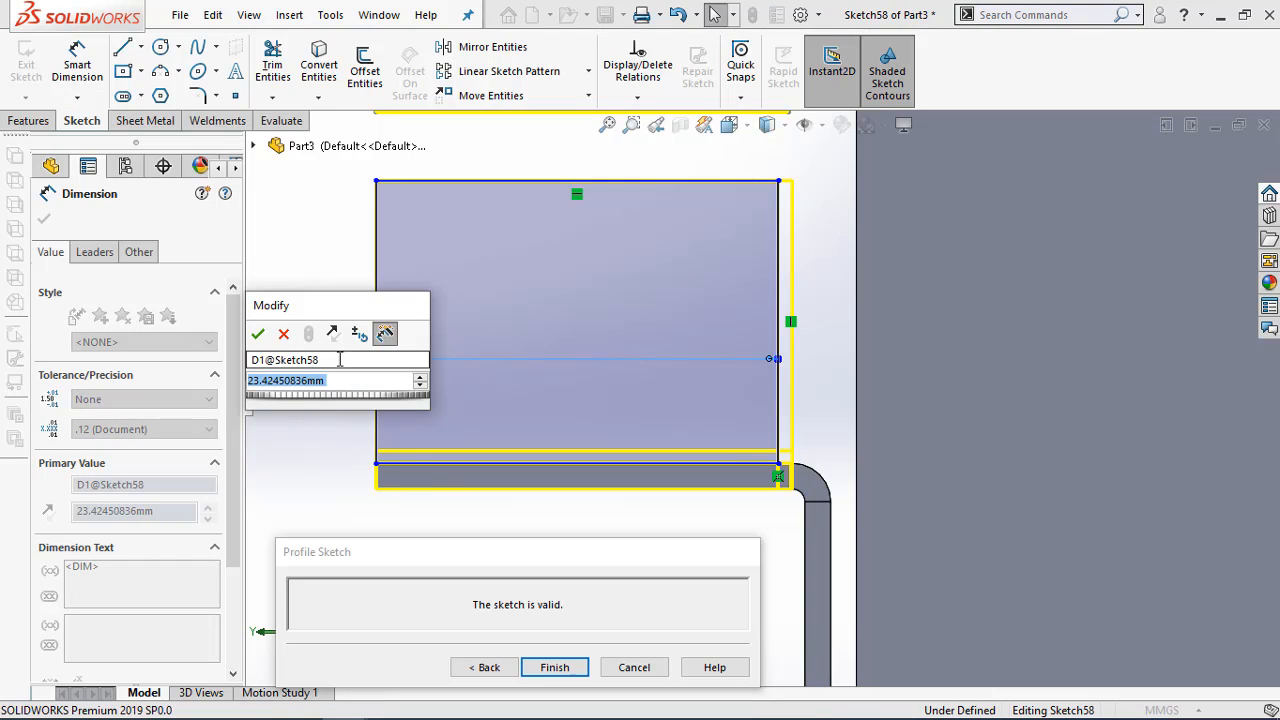
pyautogui.write('24')
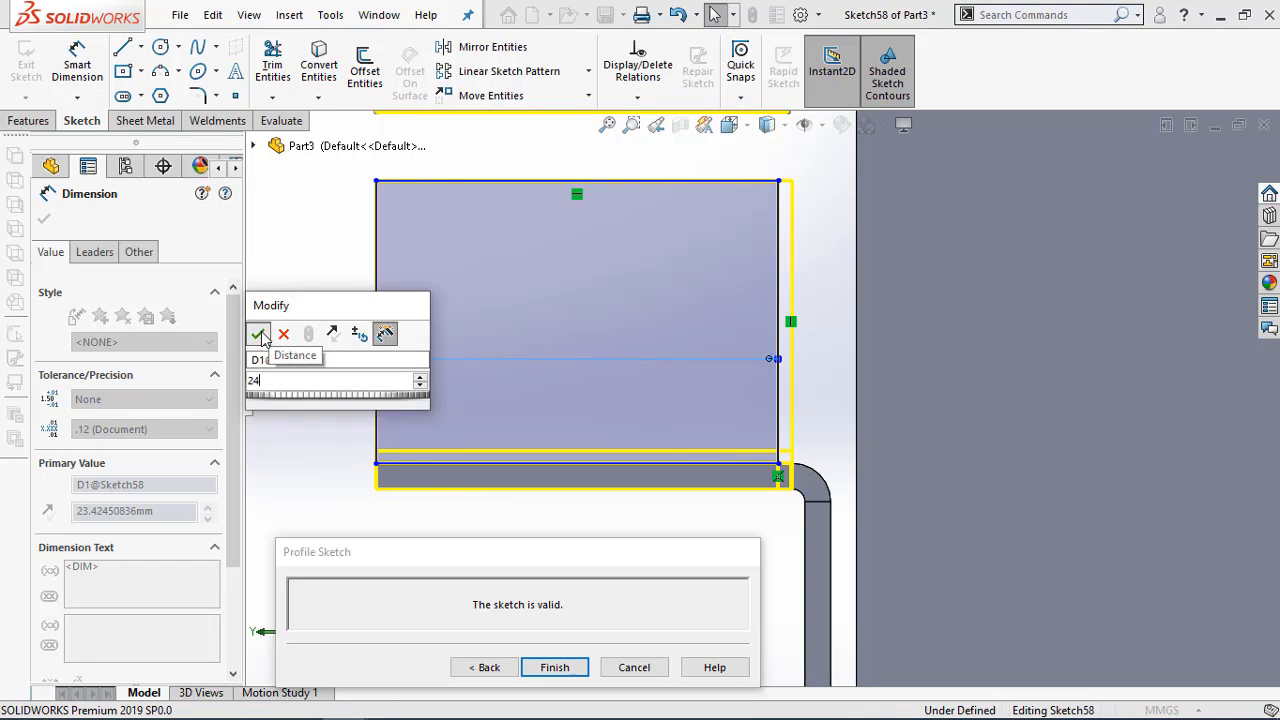
pyautogui.click(259, 333)
pyautogui.press('Escape')
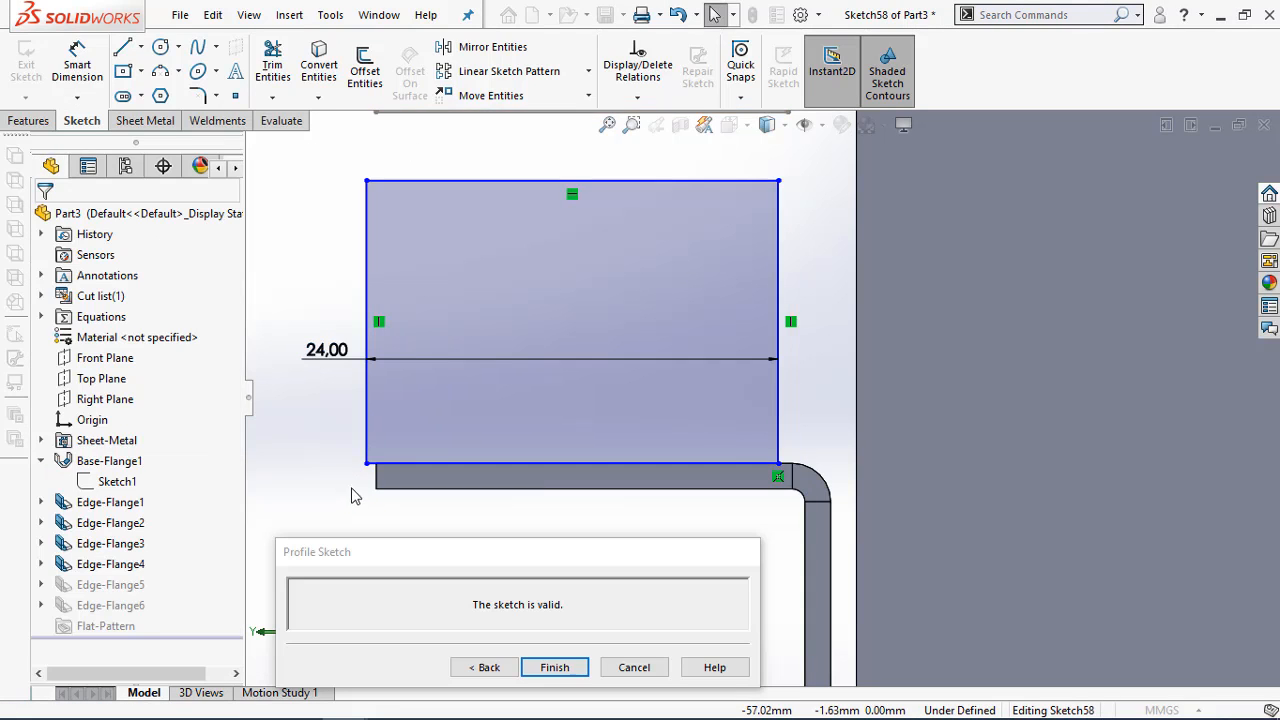
# Make the profile's lower outer corner coincident with the wall edge's outer endpoint, and finish the edge flange
pyautogui.click(367, 464)
pyautogui.keyDown('ctrl'); pyautogui.click(376, 465); pyautogui.keyUp('ctrl')
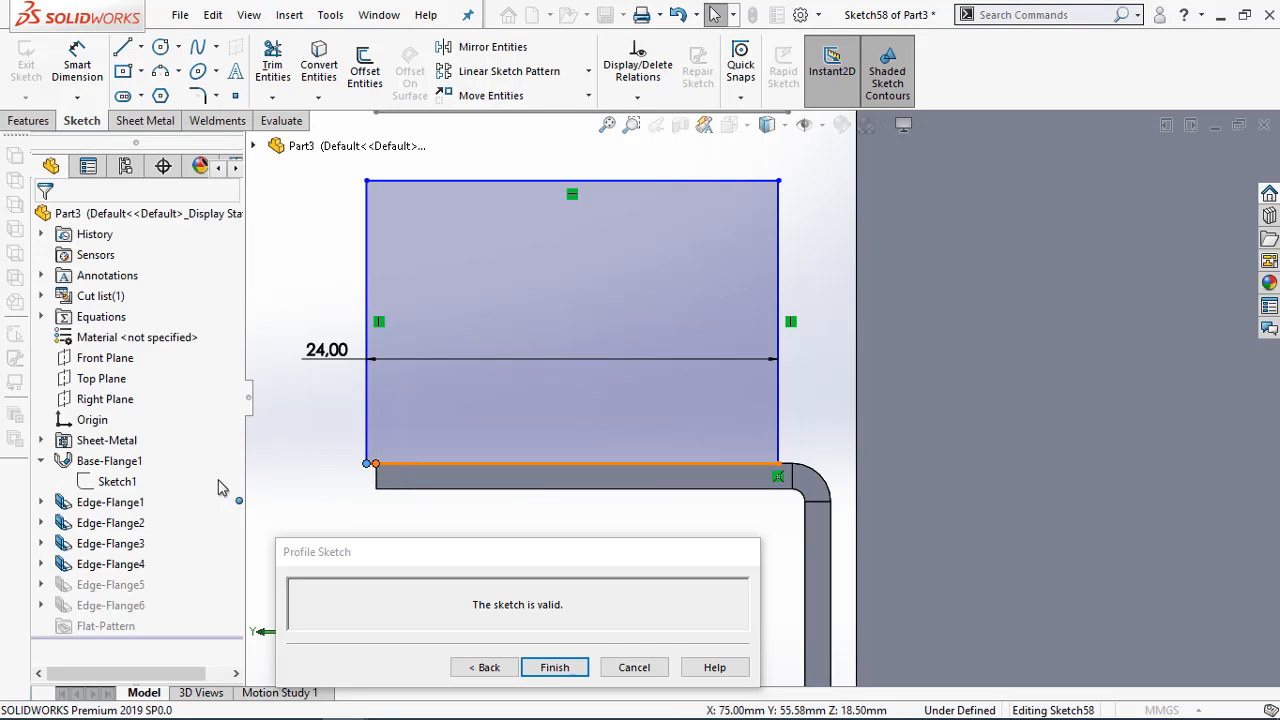
pyautogui.click(48, 567)
pyautogui.click(272, 450)
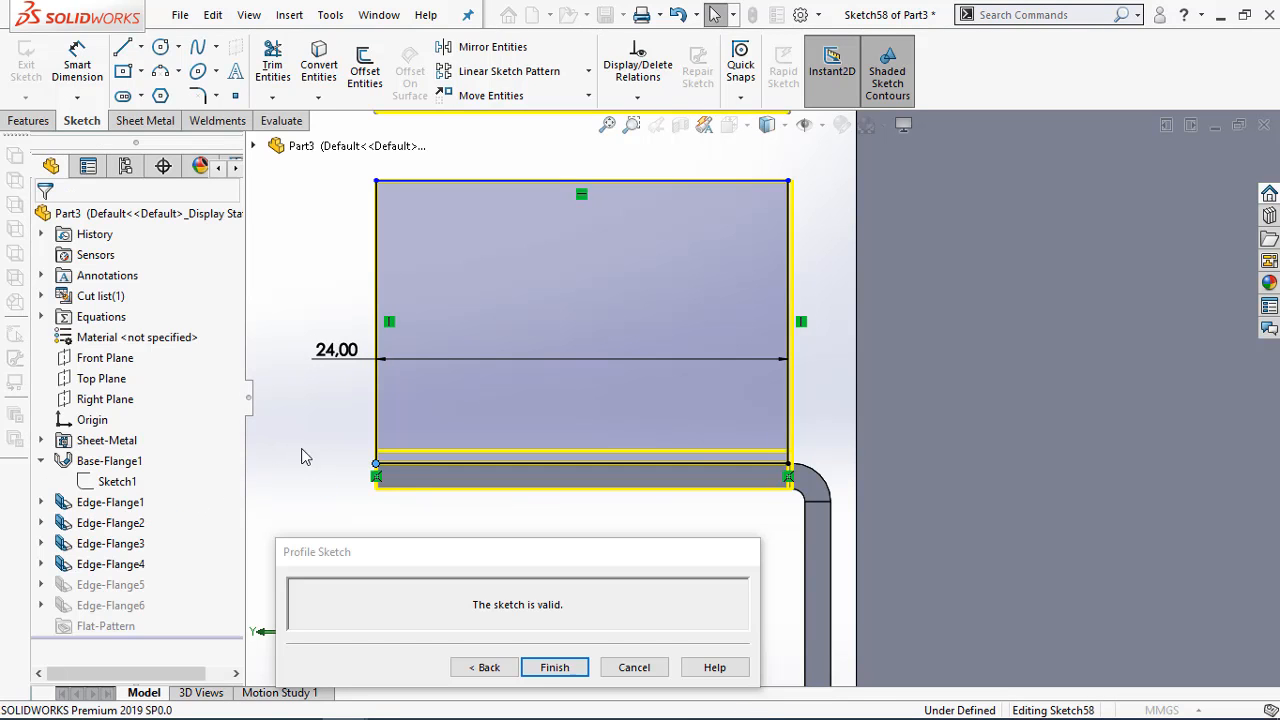
pyautogui.click(548, 675)
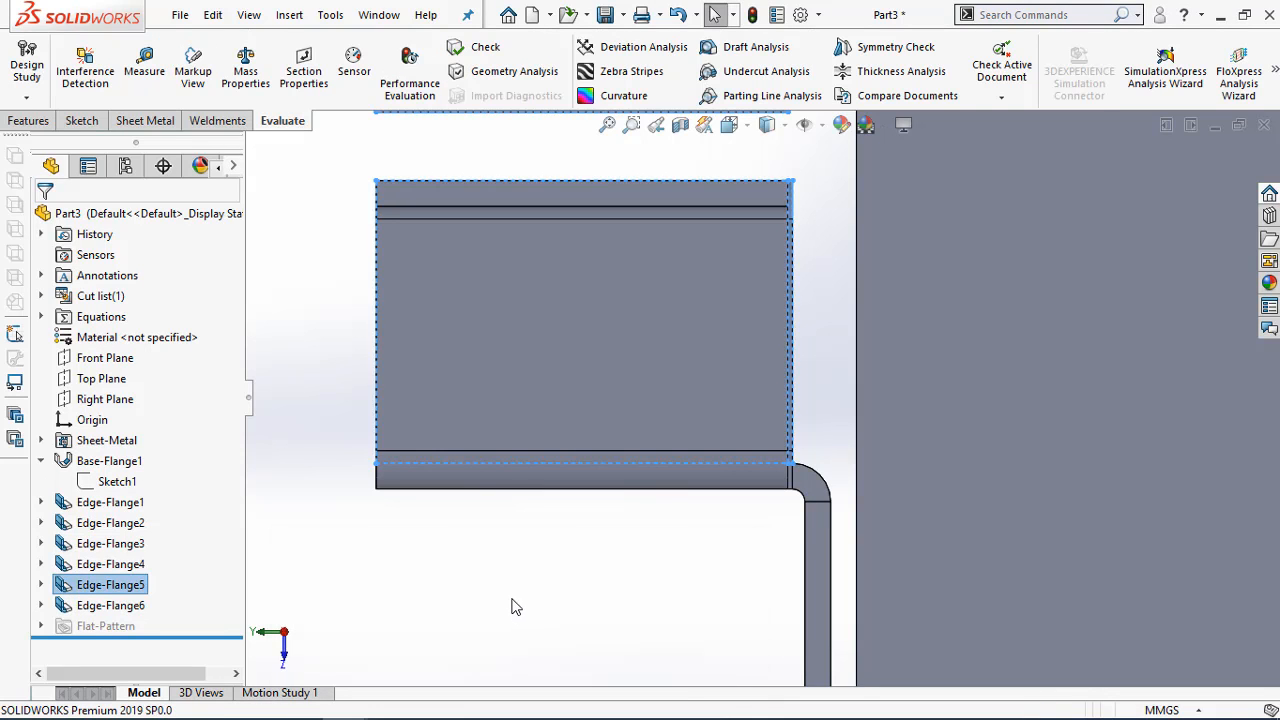
# Edit Edge-Flange5 again and open the flange profile sketch for Edge<4> on the opposite end wall
pyautogui.click(512, 600)
pyautogui.scroll(3, 617, 558)
pyautogui.moveTo(615, 372); pyautogui.dragTo(745, 254, button='middle')
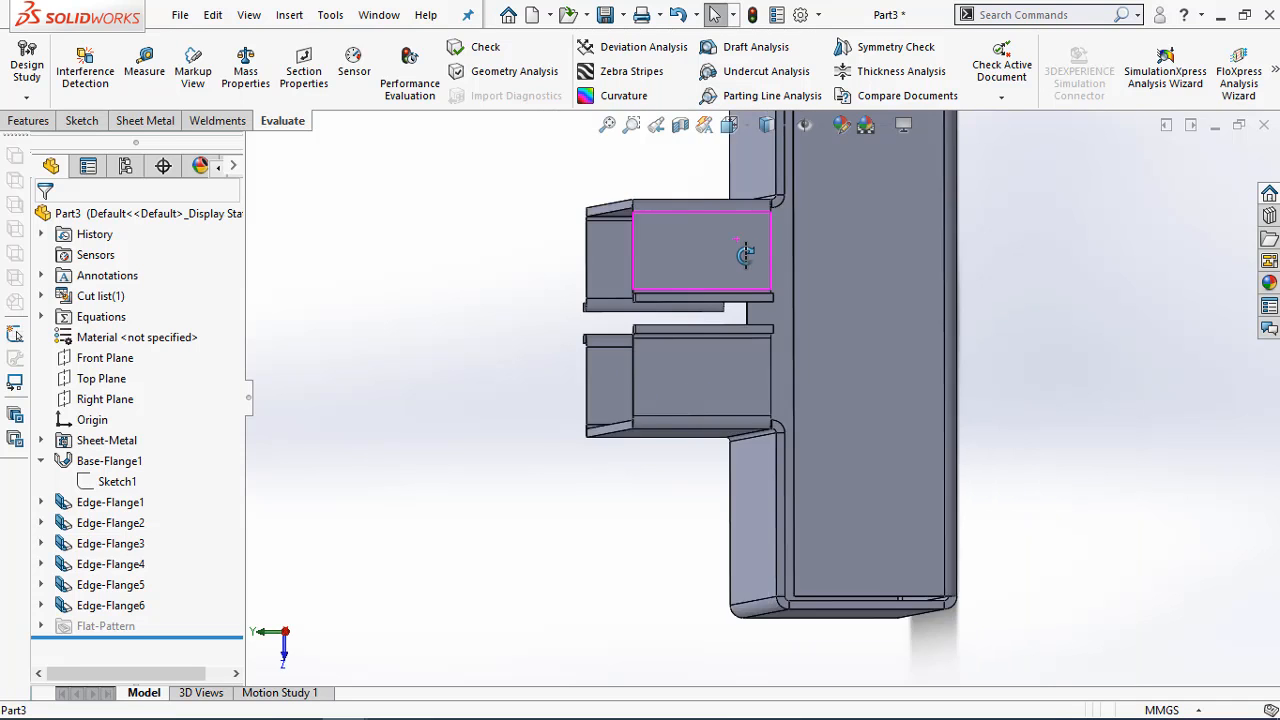
pyautogui.scroll(-5, 750, 260)
pyautogui.scroll(3, 750, 335)
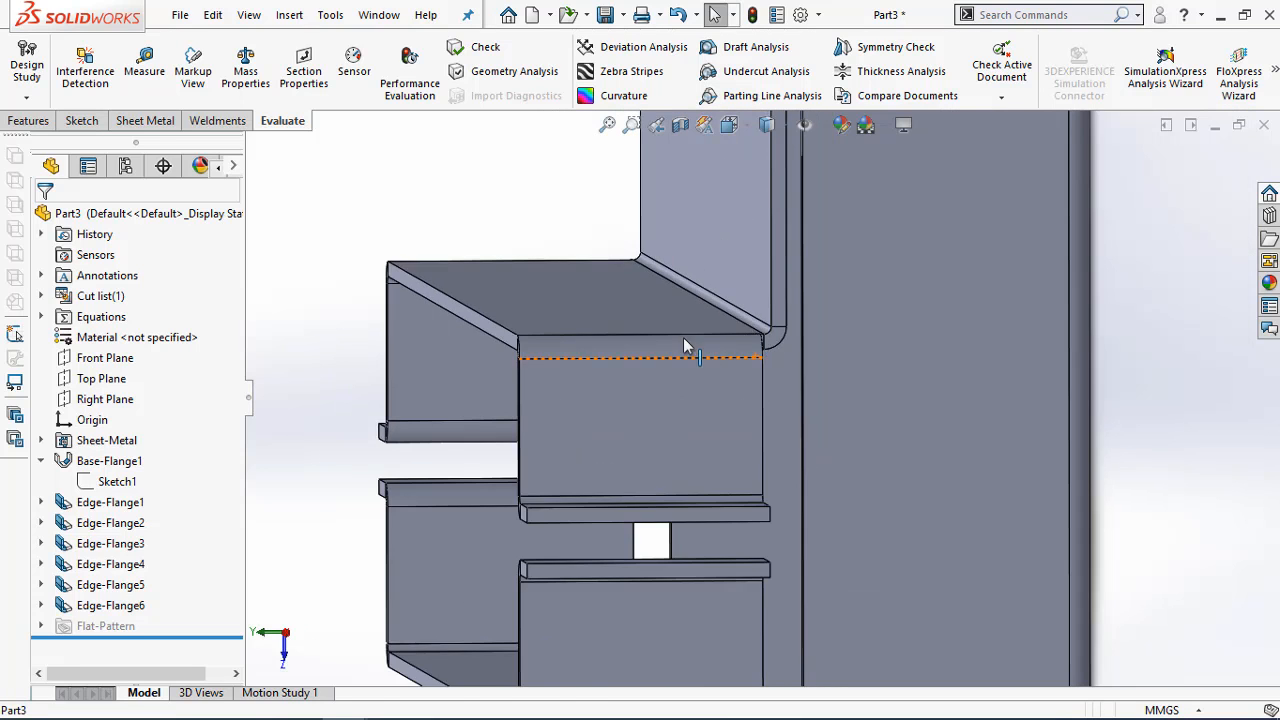
pyautogui.moveTo(686, 343); pyautogui.dragTo(820, 317, button='middle')
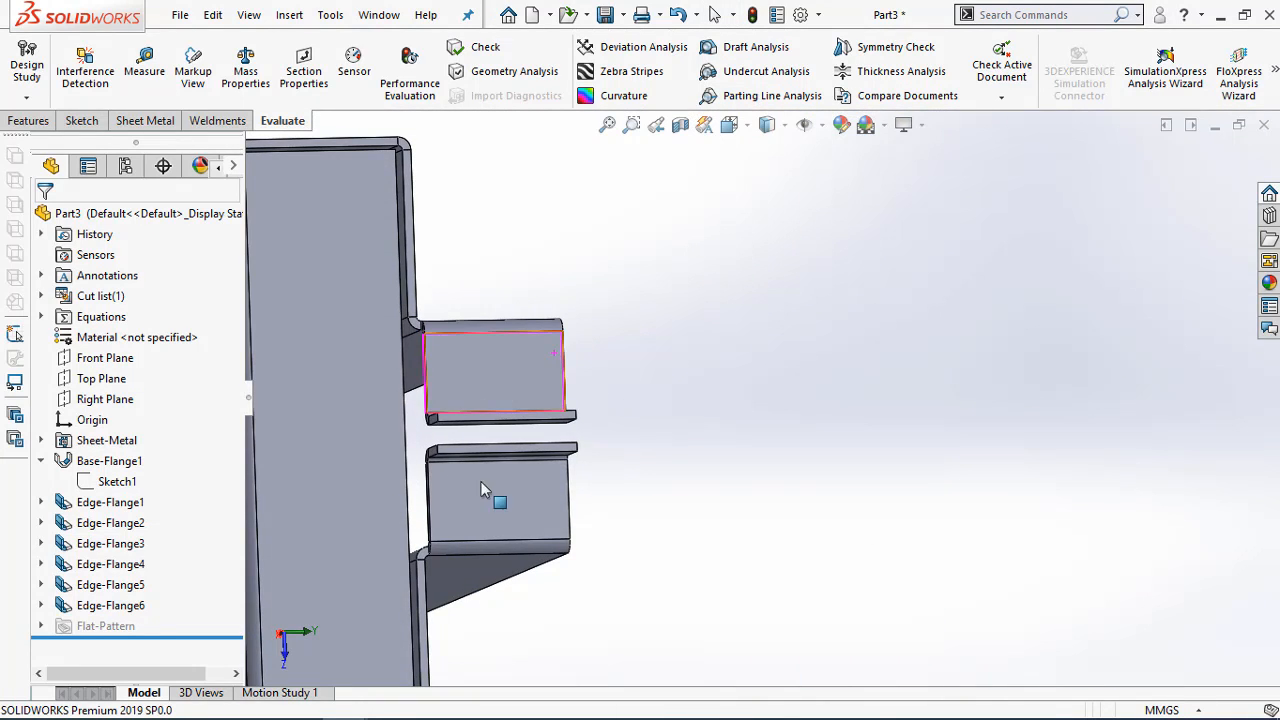
pyautogui.scroll(-2, 420, 480)
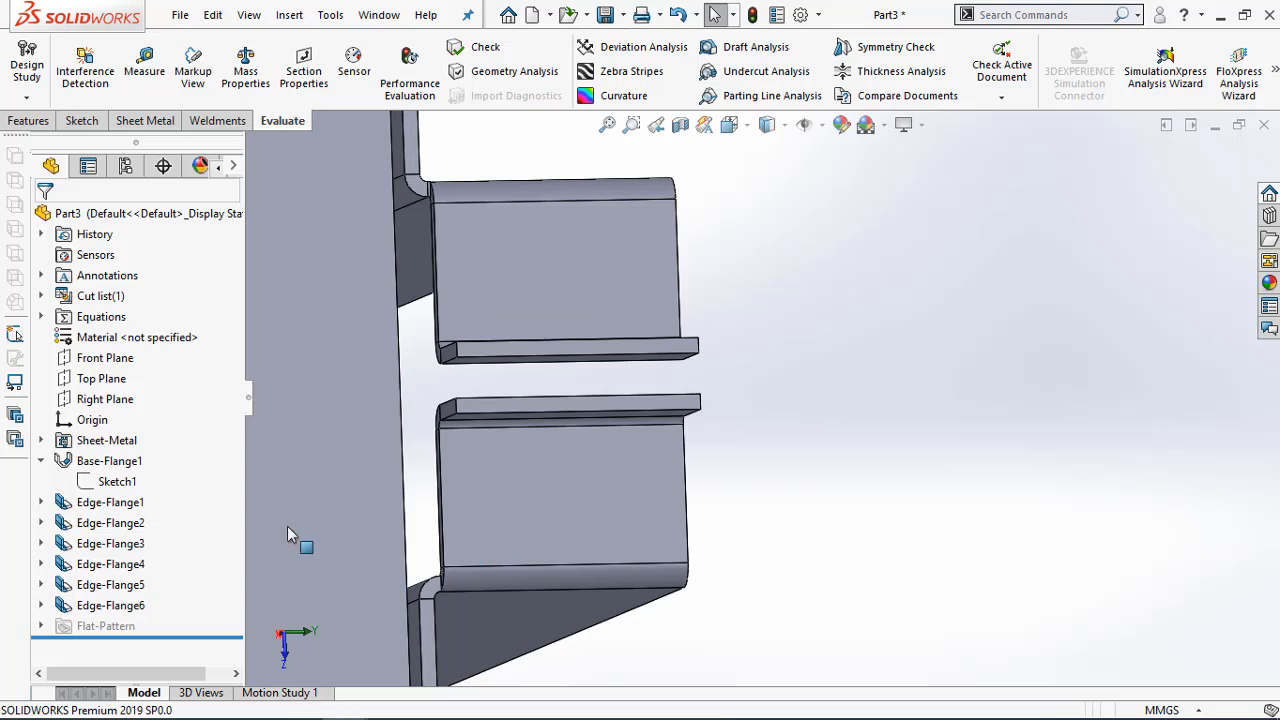
pyautogui.rightClick(118, 588)
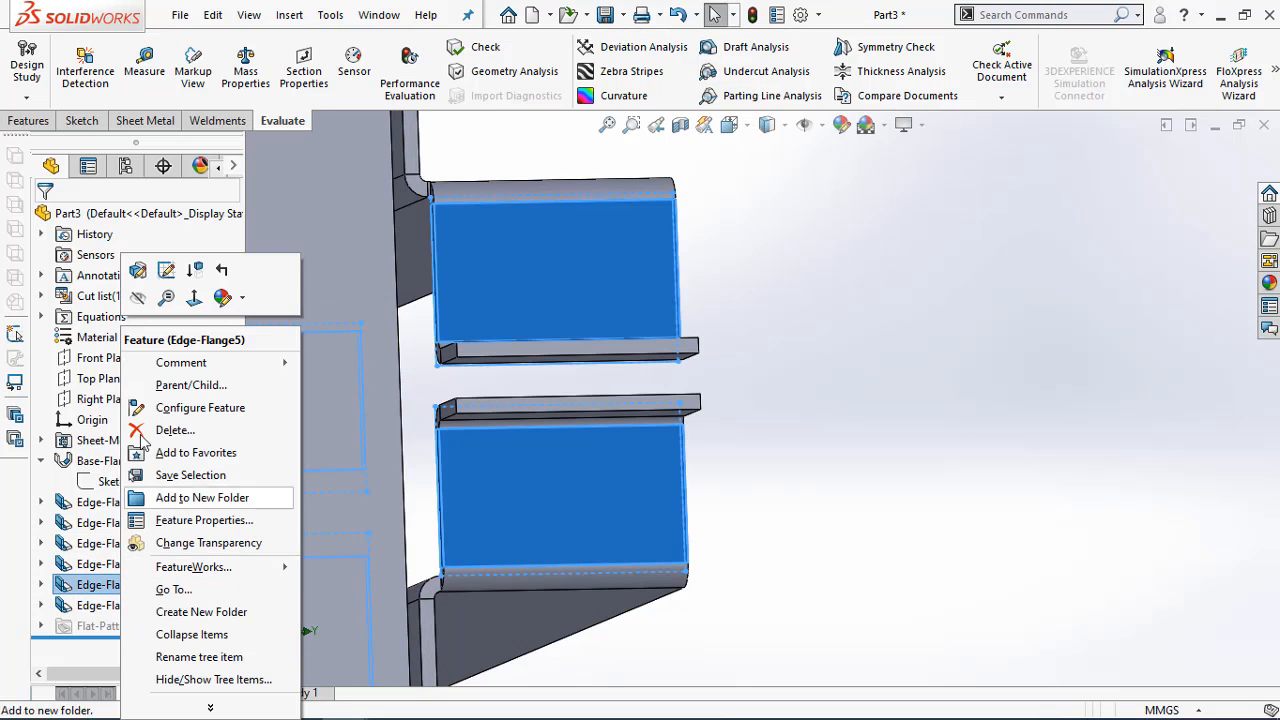
pyautogui.click(140, 272)
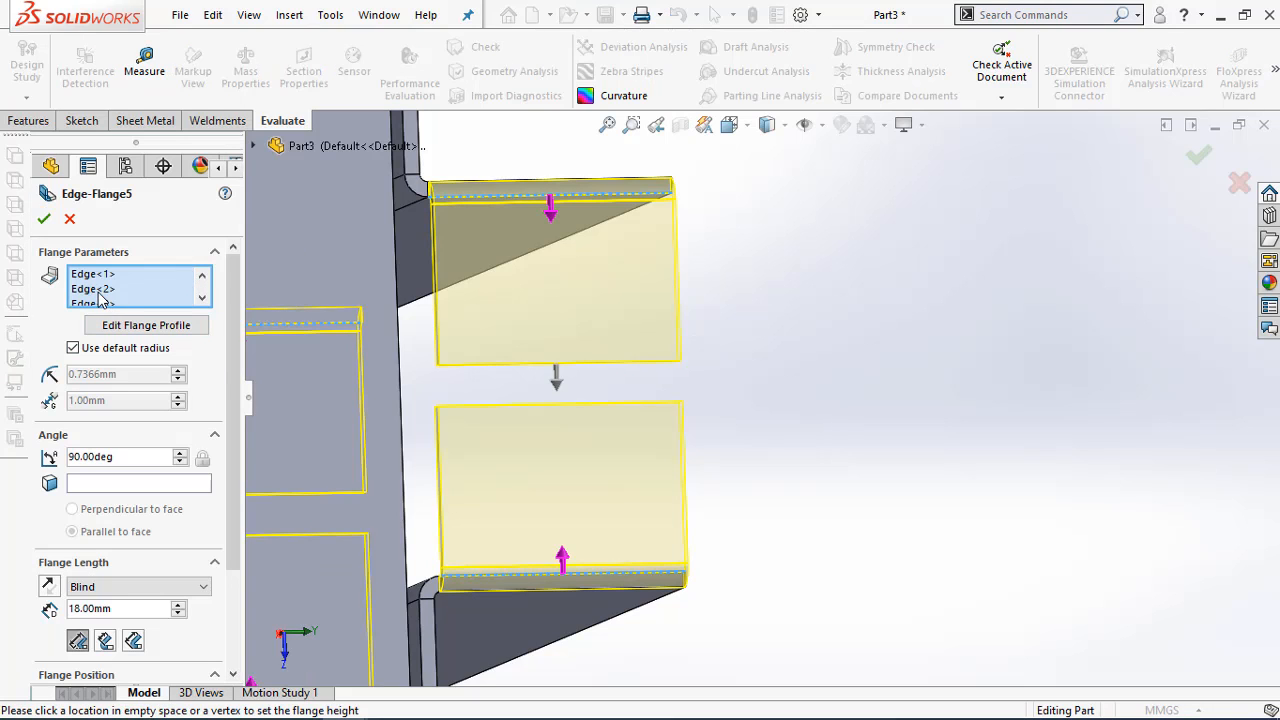
pyautogui.click(101, 289)
pyautogui.click(202, 298)
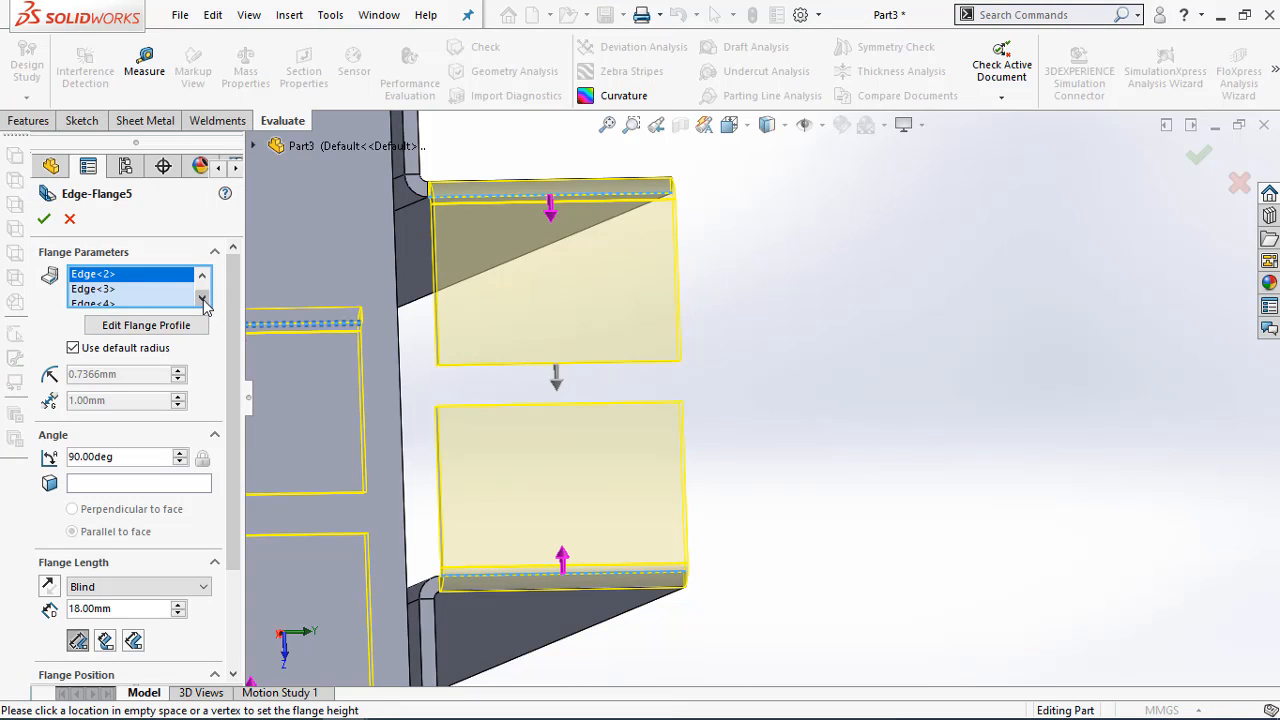
pyautogui.click(115, 304)
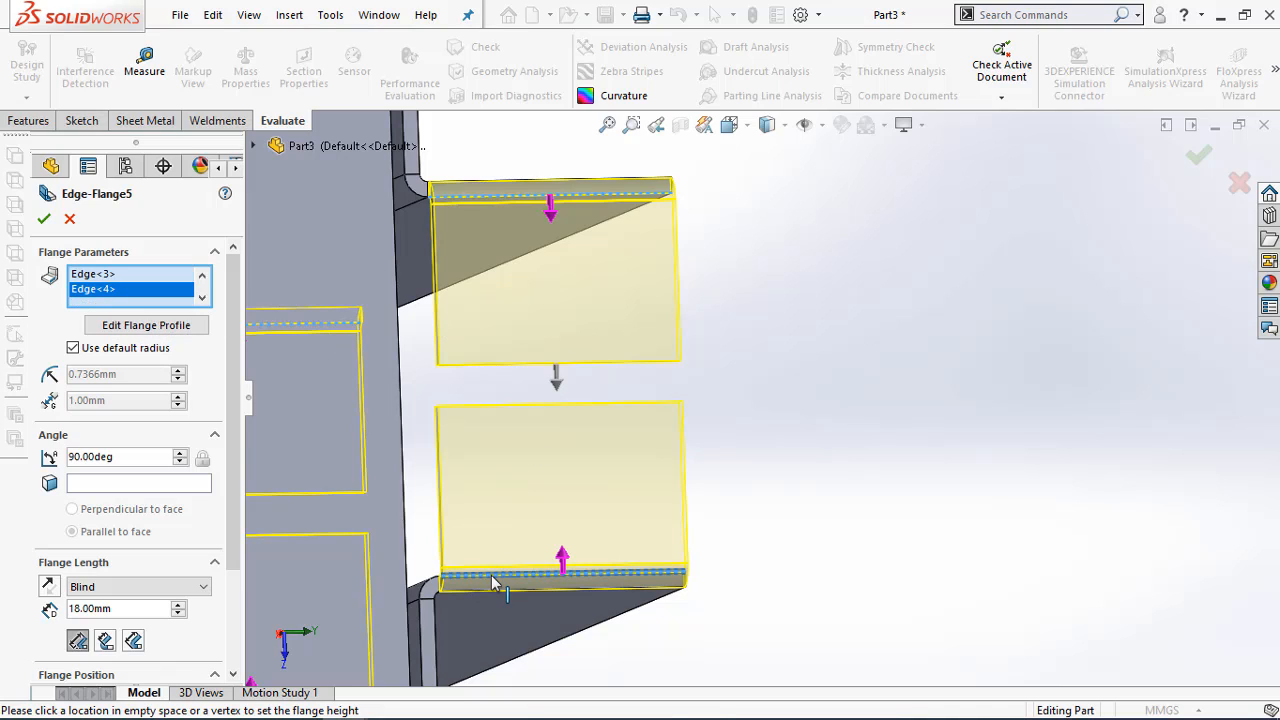
pyautogui.click(101, 275)
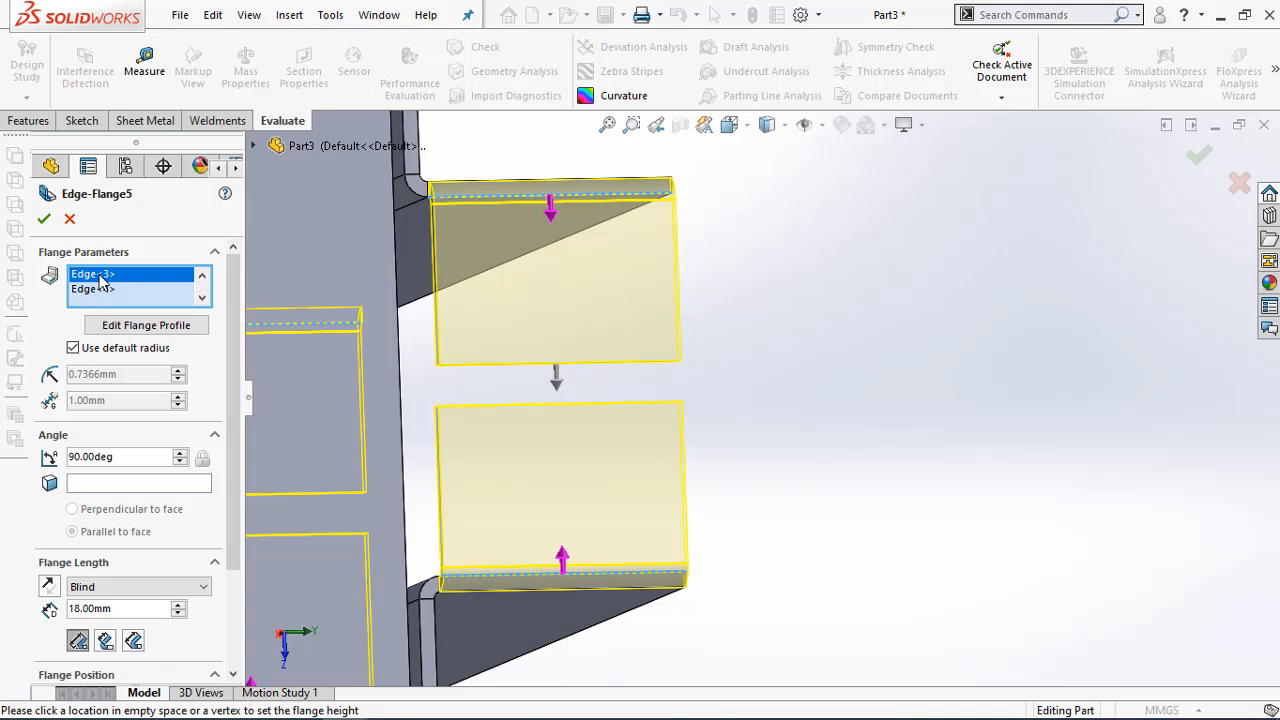
pyautogui.click(101, 290)
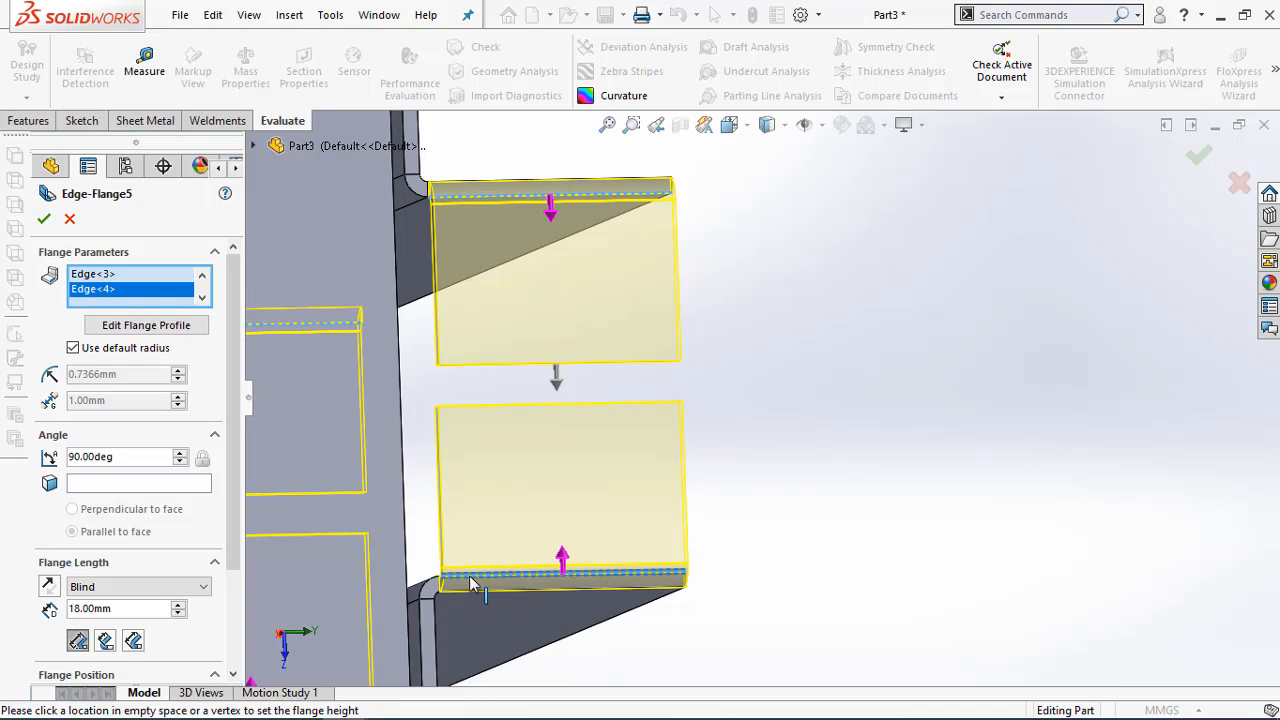
pyautogui.click(113, 332)
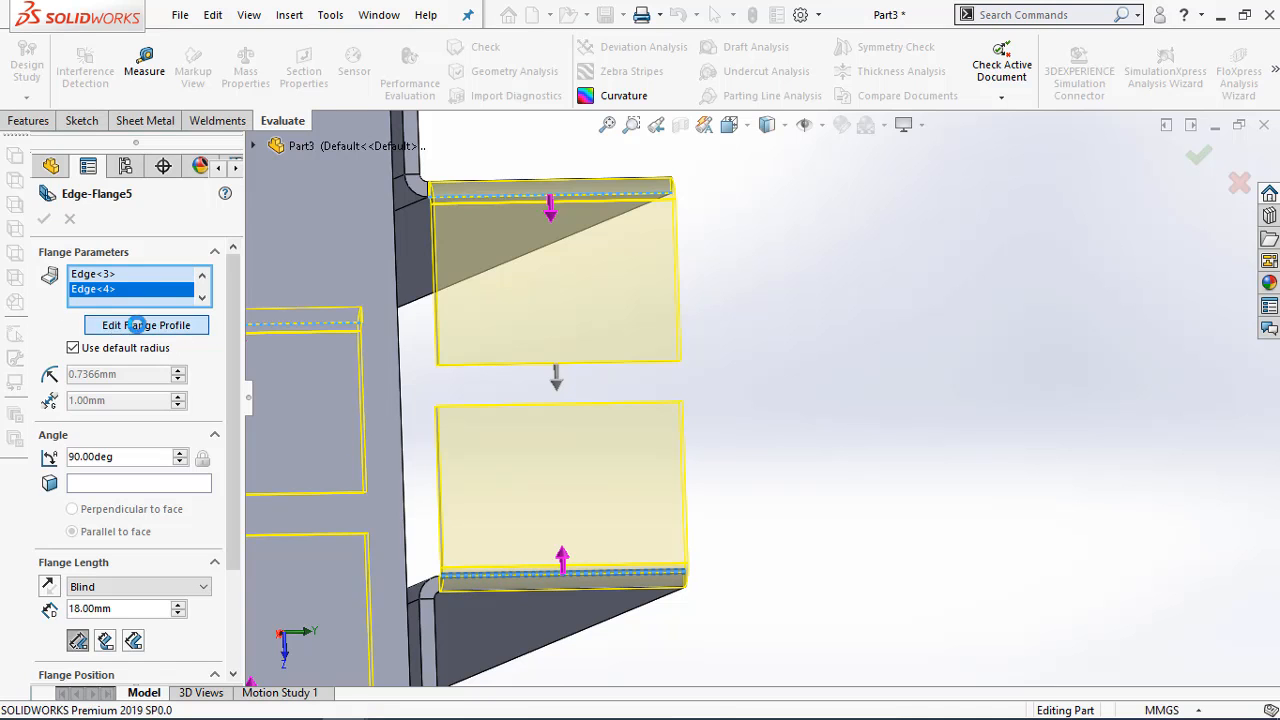
# Delete the relation tying the bottom line of the Edge<4> profile to the wall edge
pyautogui.scroll(-3, 775, 446)
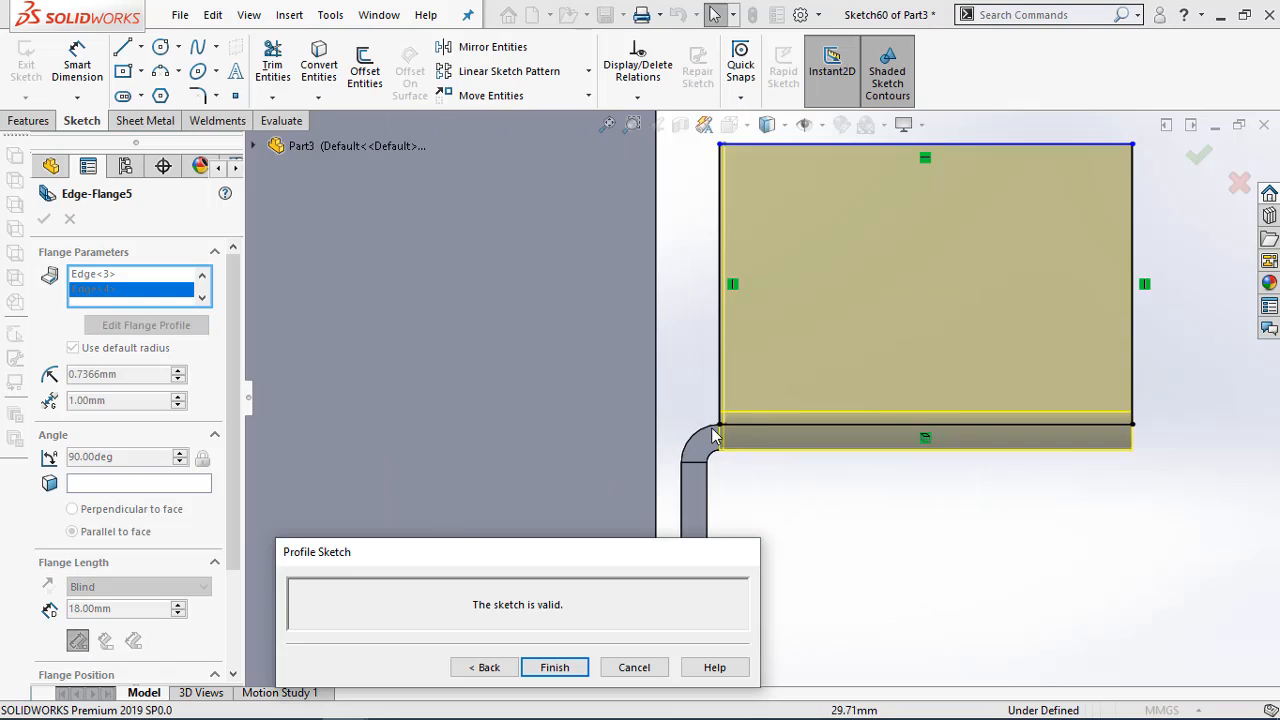
pyautogui.click(922, 439)
pyautogui.rightClick(924, 445)
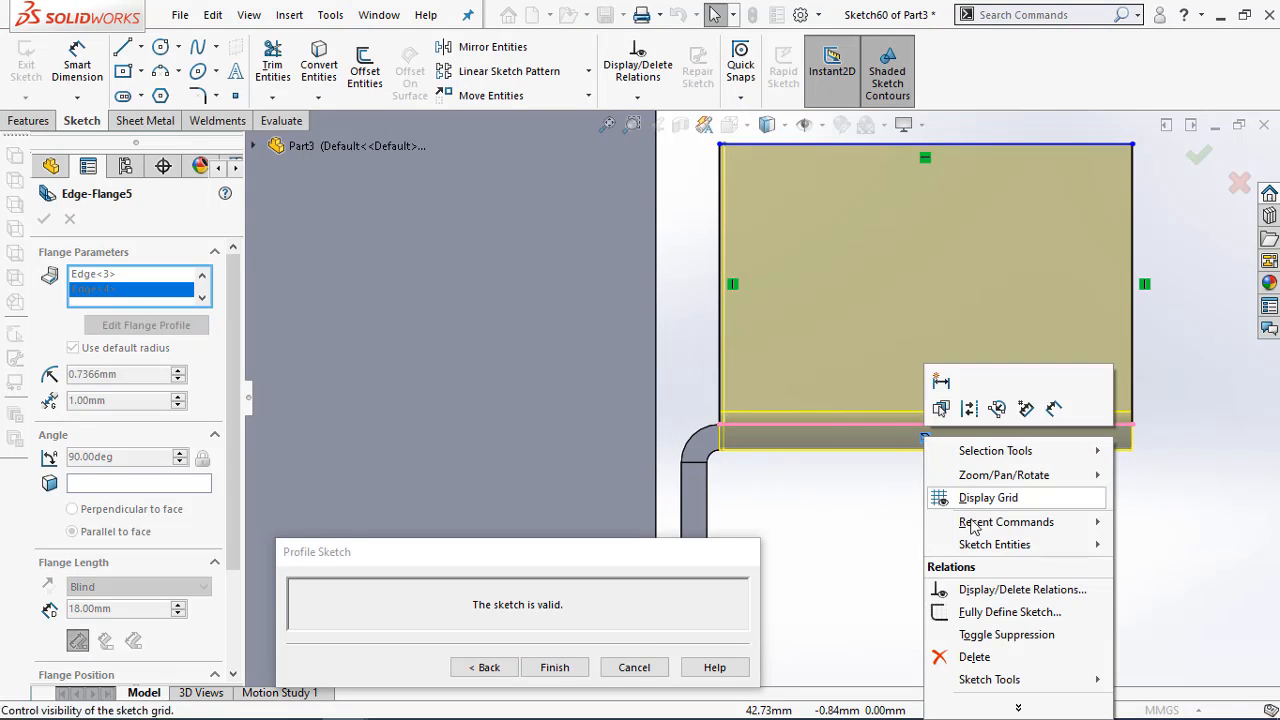
pyautogui.click(990, 658)
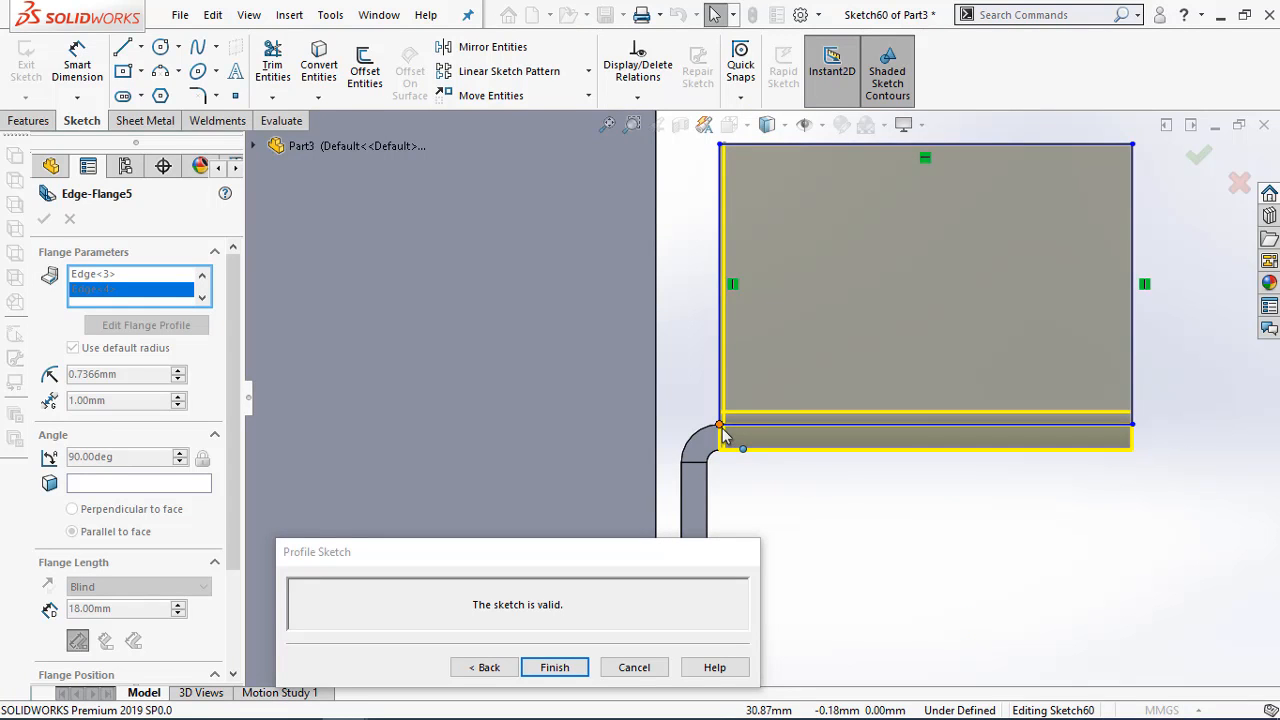
# Pull the profile's lower inner corner away from the bend and dimension its inner vertical line to the wall's outer end edge as 24 mm
pyautogui.moveTo(722, 428); pyautogui.dragTo(739, 428)
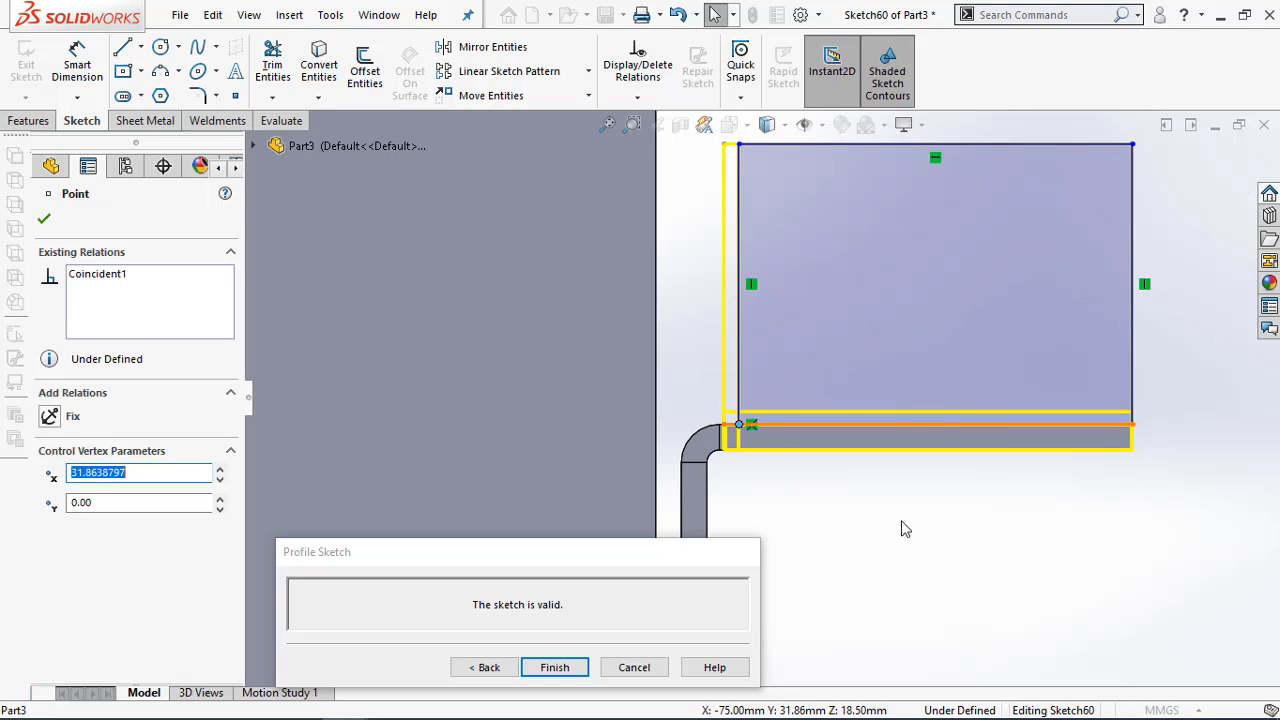
pyautogui.press('d')
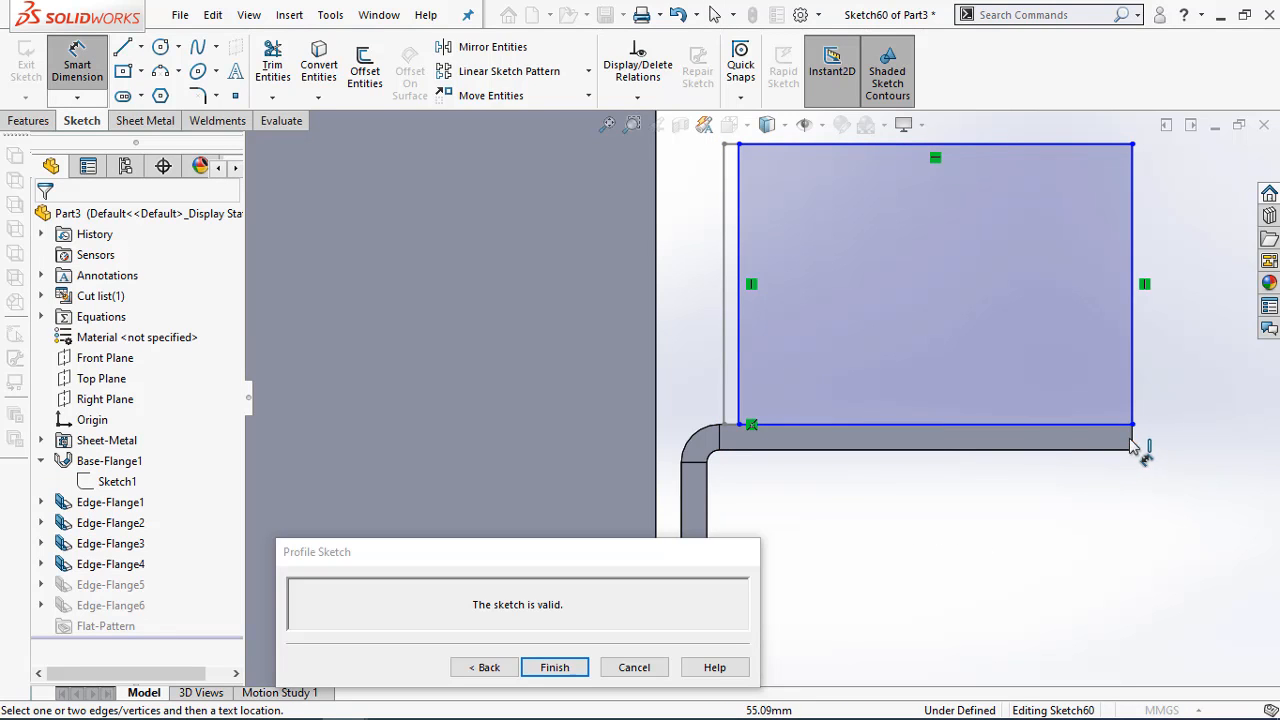
pyautogui.click(737, 371)
pyautogui.click(826, 348)
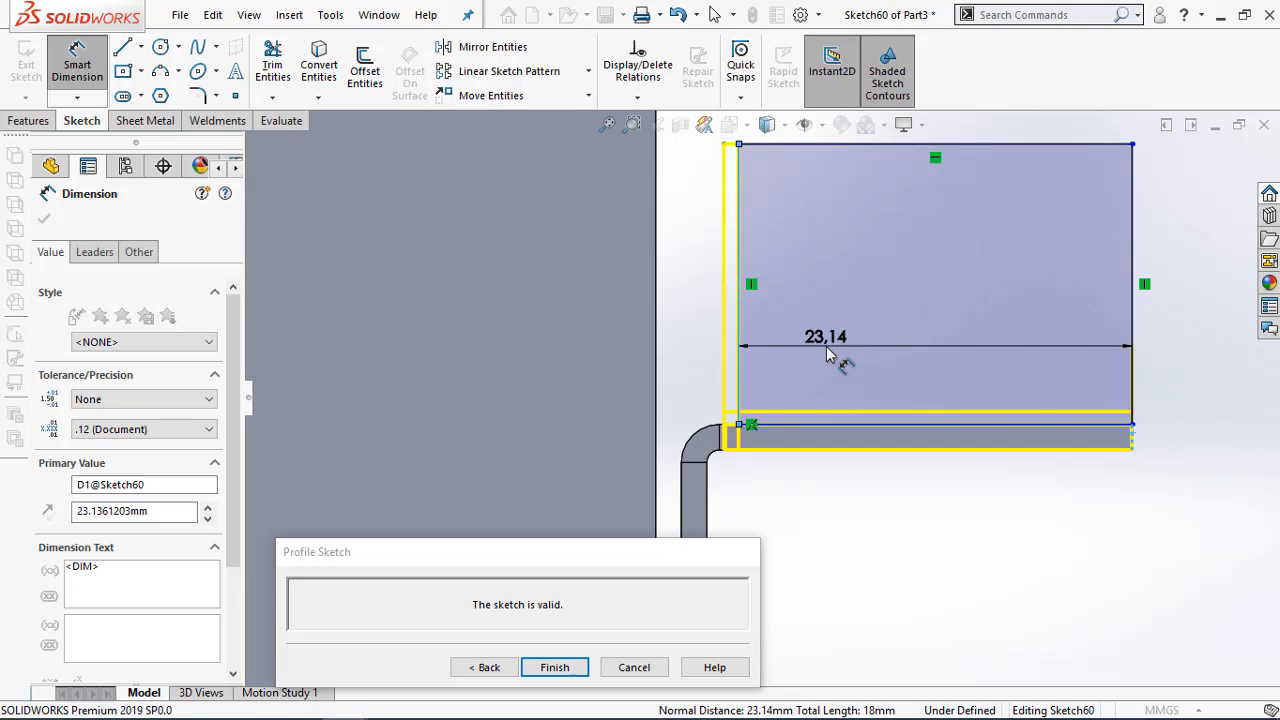
pyautogui.write('24')
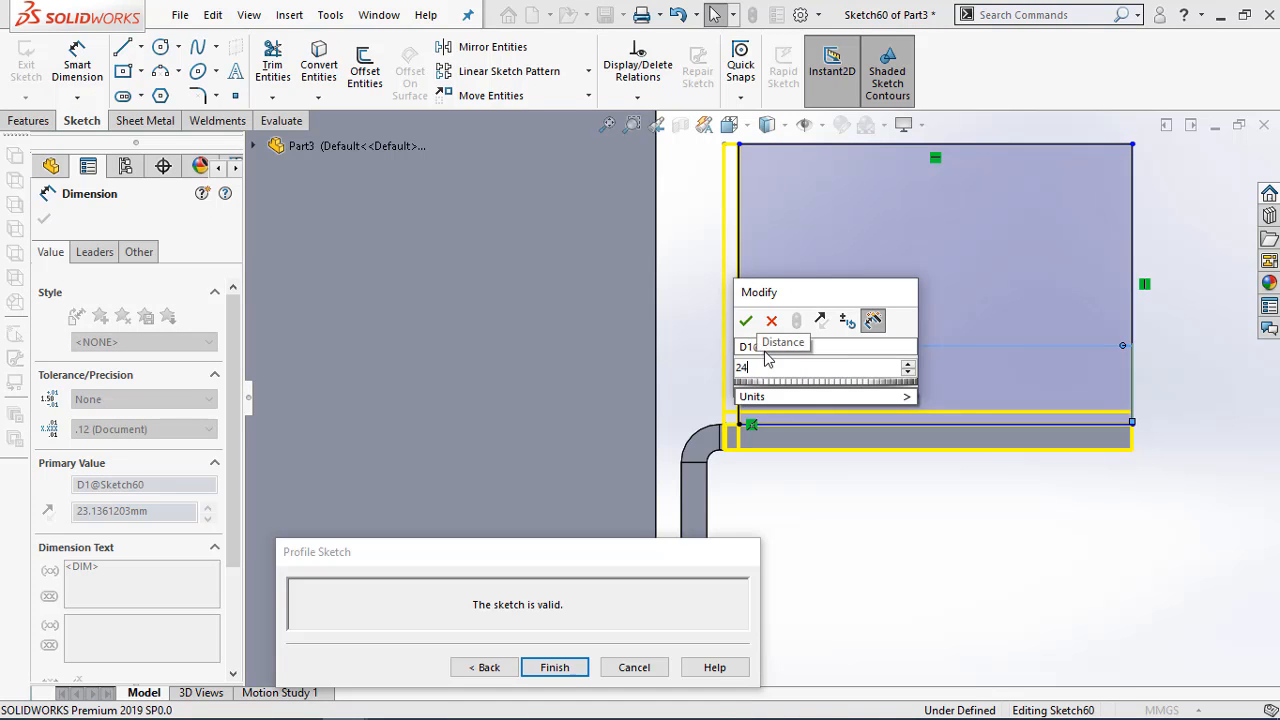
pyautogui.click(750, 324)
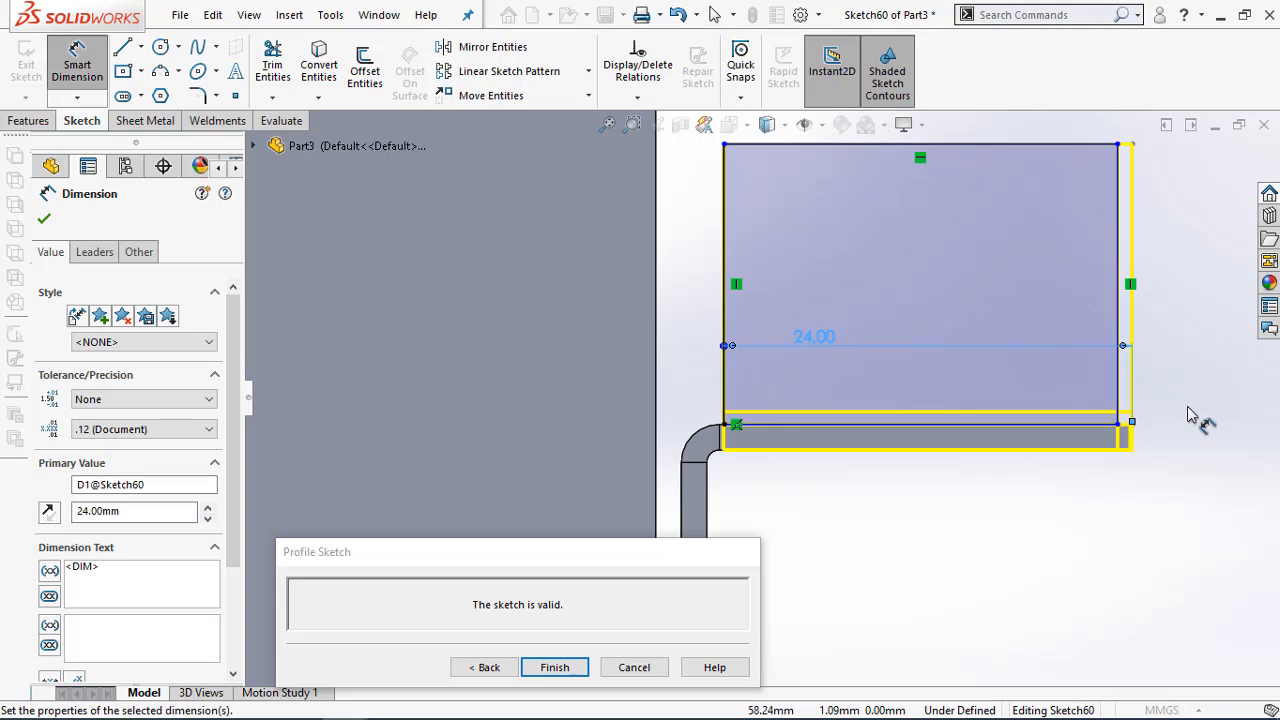
# Make the Edge<4> profile's lower outer corner coincident with the outer endpoint of the wall edge and finish the flange
pyautogui.press('Escape')
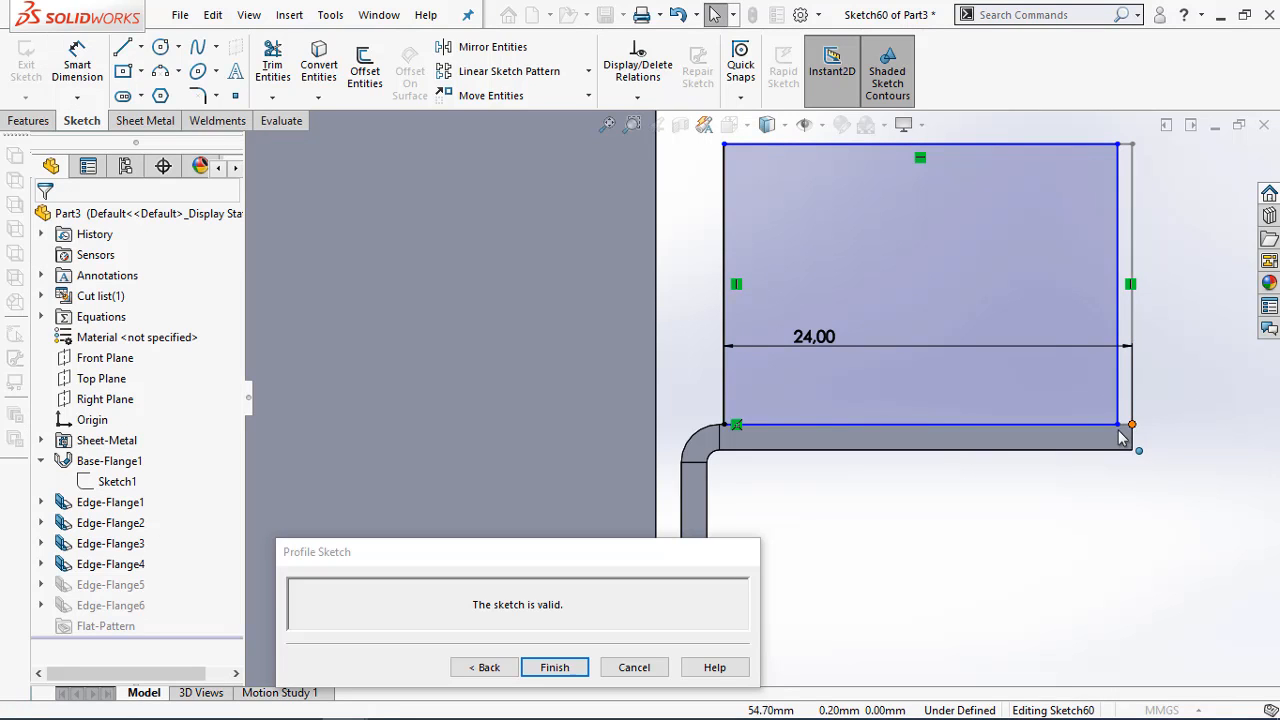
pyautogui.click(1131, 424)
pyautogui.keyDown('ctrl'); pyautogui.click(1117, 424); pyautogui.keyUp('ctrl')
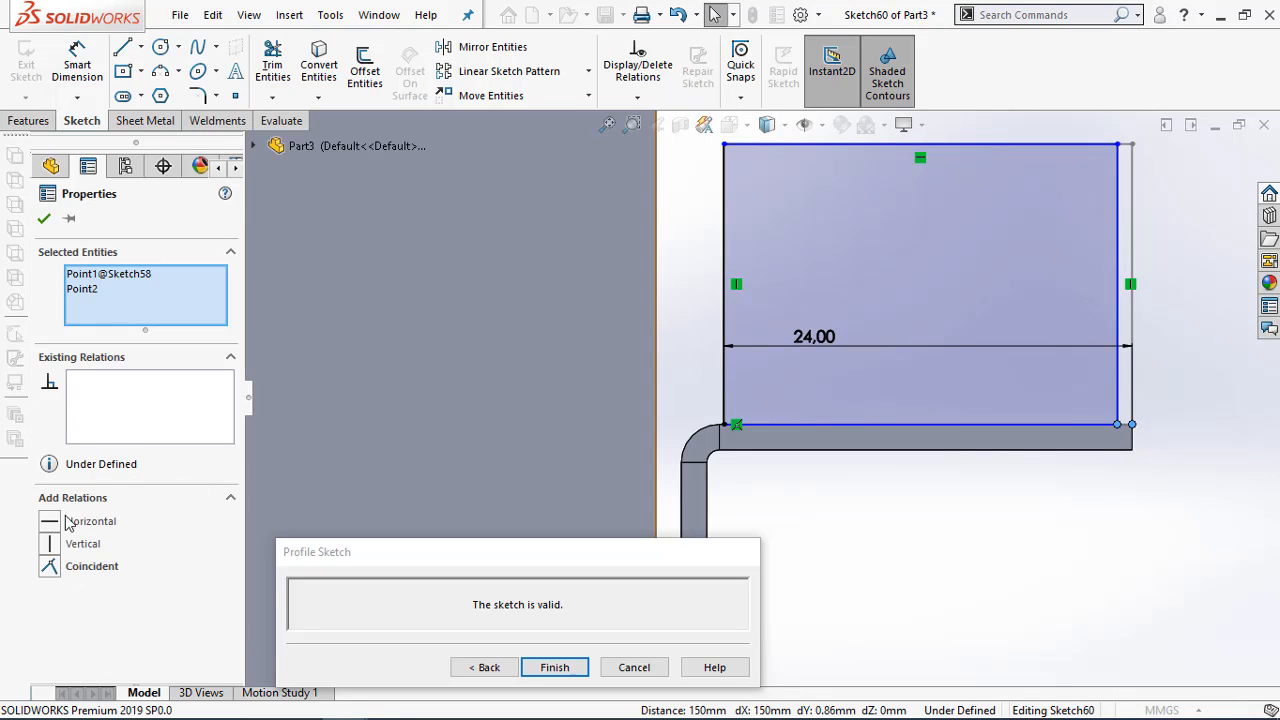
pyautogui.click(50, 566)
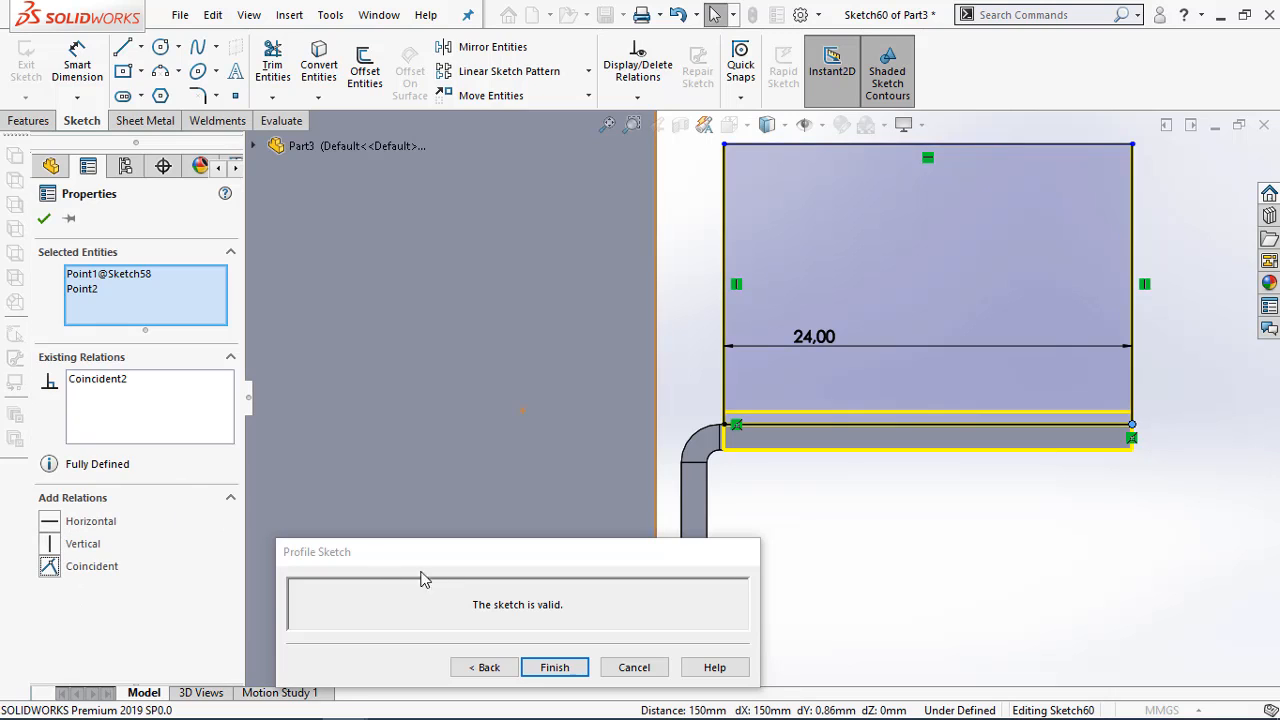
pyautogui.click(552, 668)
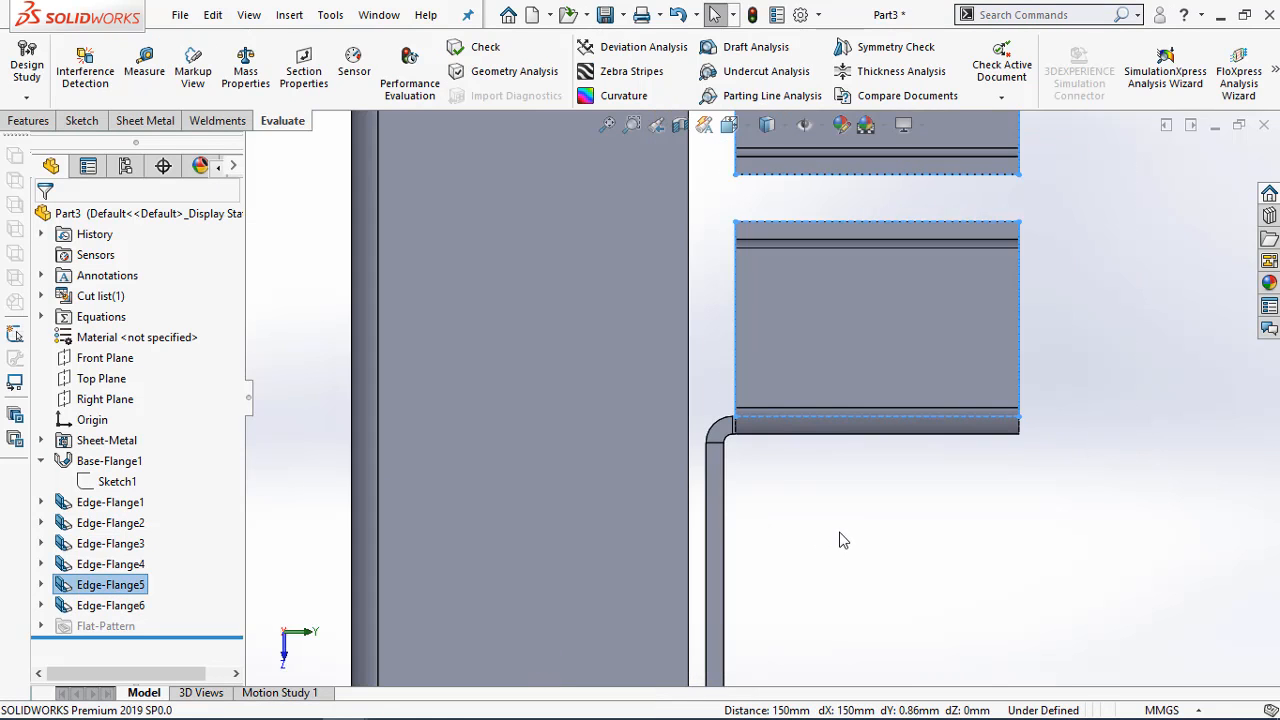
# Measure the length of the outer vertical edge of the front end-wall flange
pyautogui.click(843, 540)
pyautogui.moveTo(900, 517); pyautogui.dragTo(753, 283, button='middle')
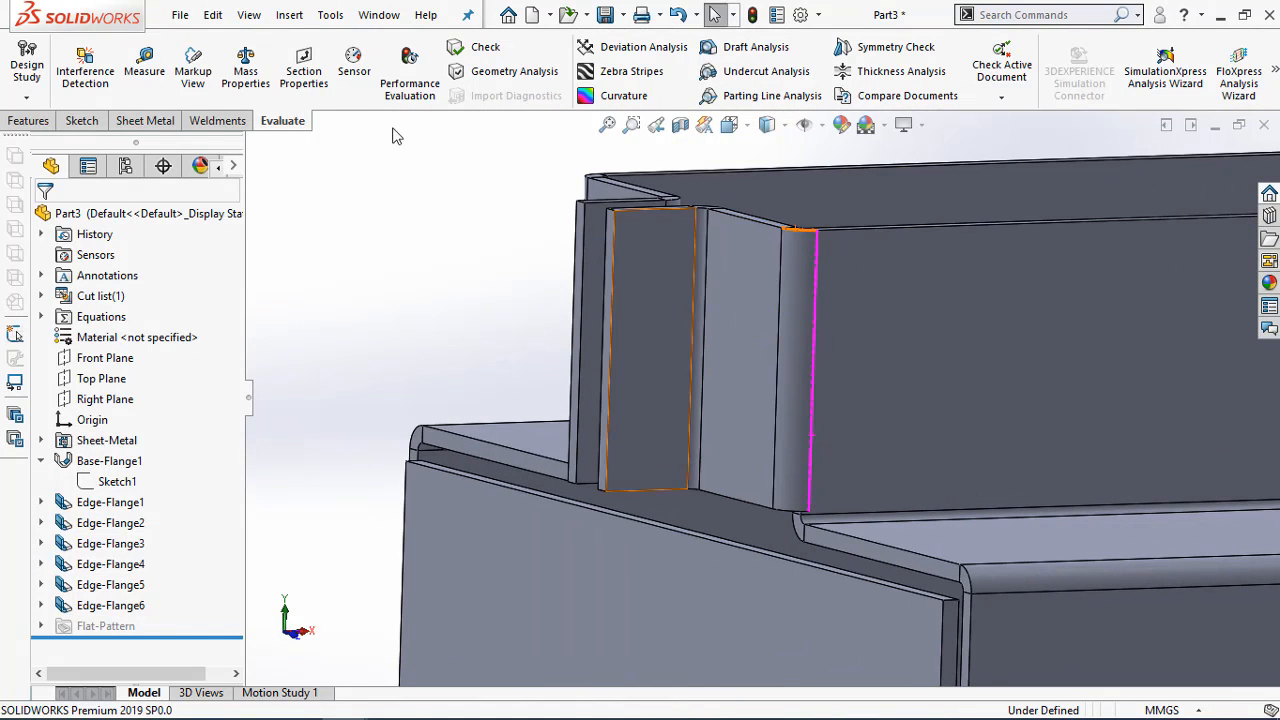
pyautogui.click(144, 70)
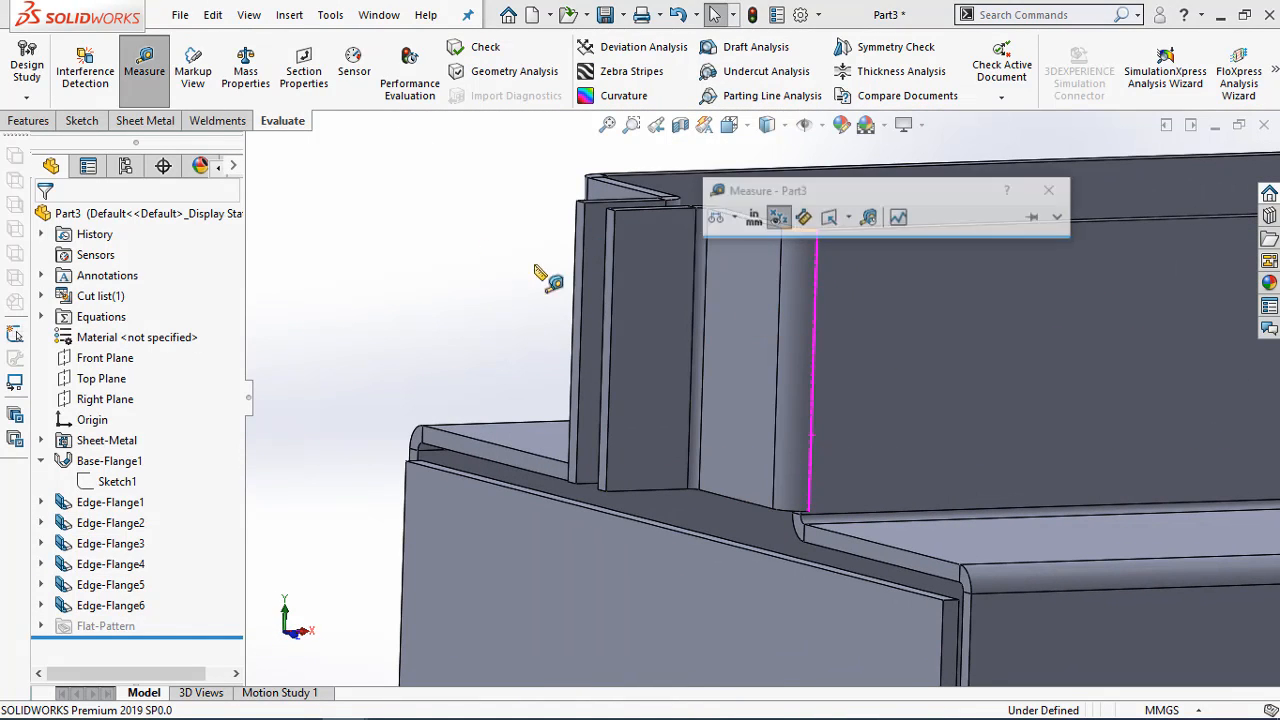
pyautogui.click(616, 290)
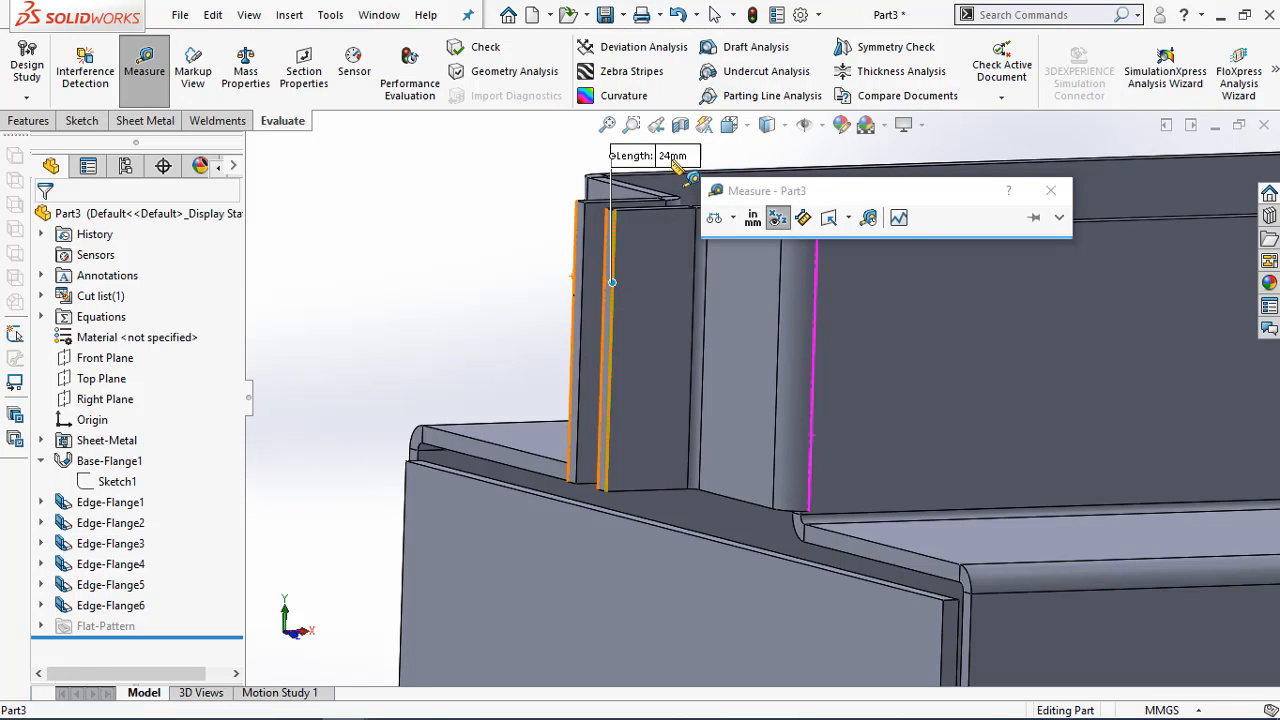
pyautogui.click(1050, 190)
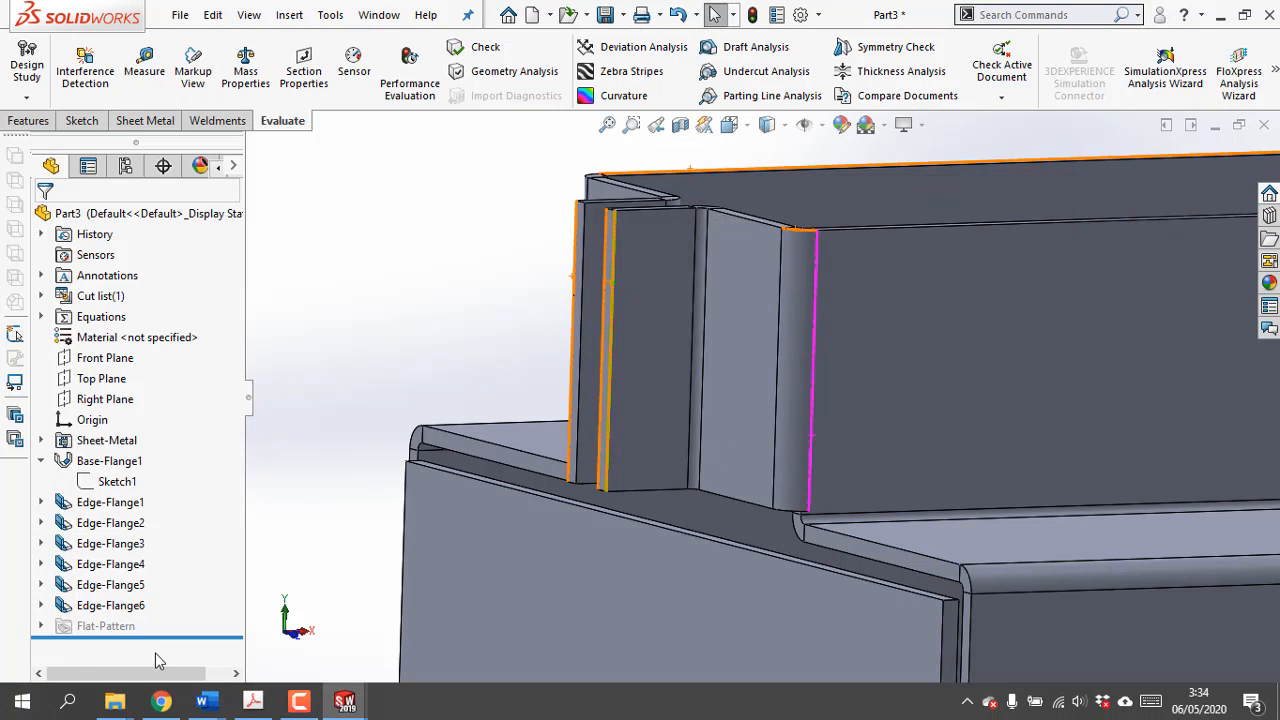
# Switch to the practice PDF in Acrobat and check the end flange's width, hole diameter and hole position, then return to SOLIDWORKS
pyautogui.click(253, 700)
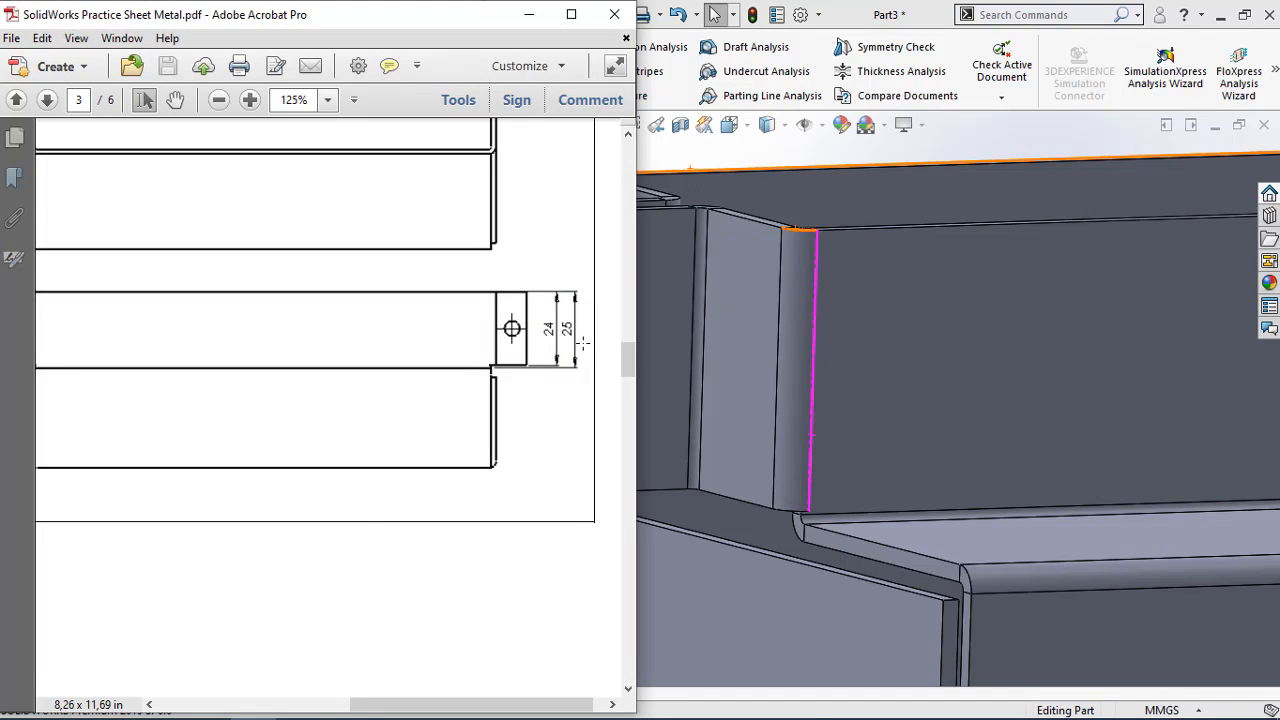
pyautogui.scroll(3, 511, 372)
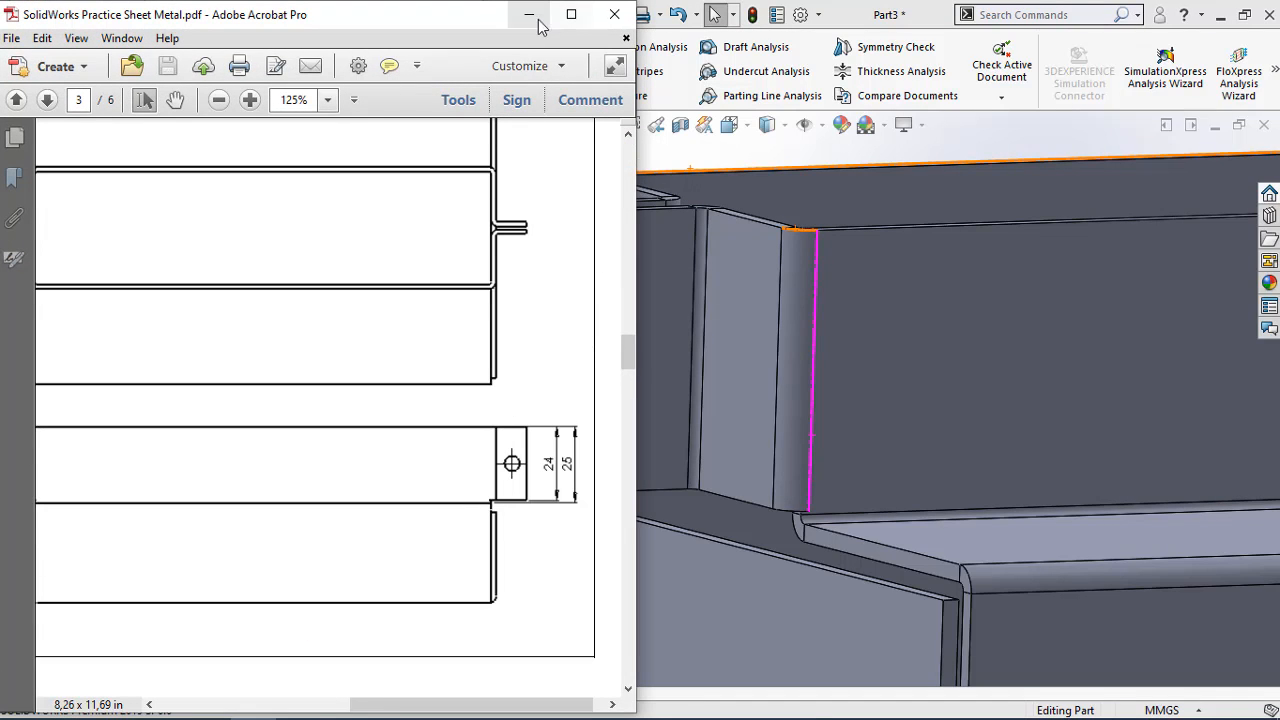
pyautogui.moveTo(503, 706); pyautogui.dragTo(353, 704)
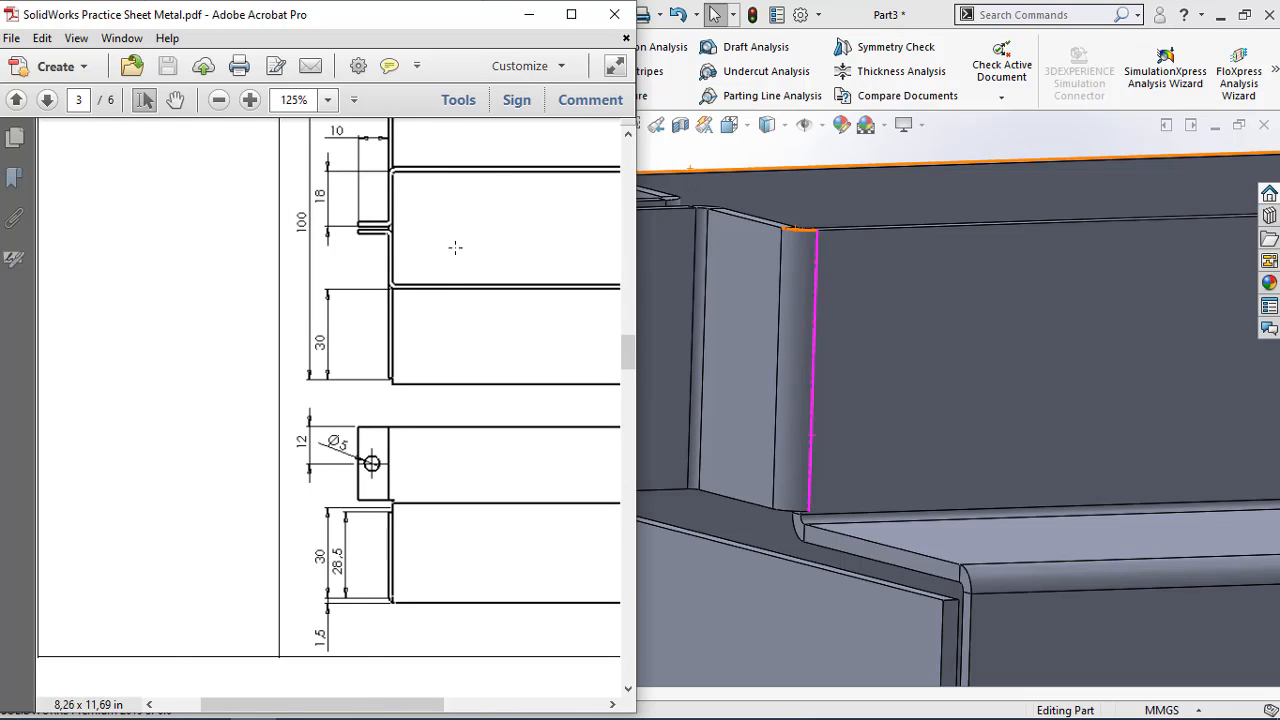
pyautogui.click(529, 14)
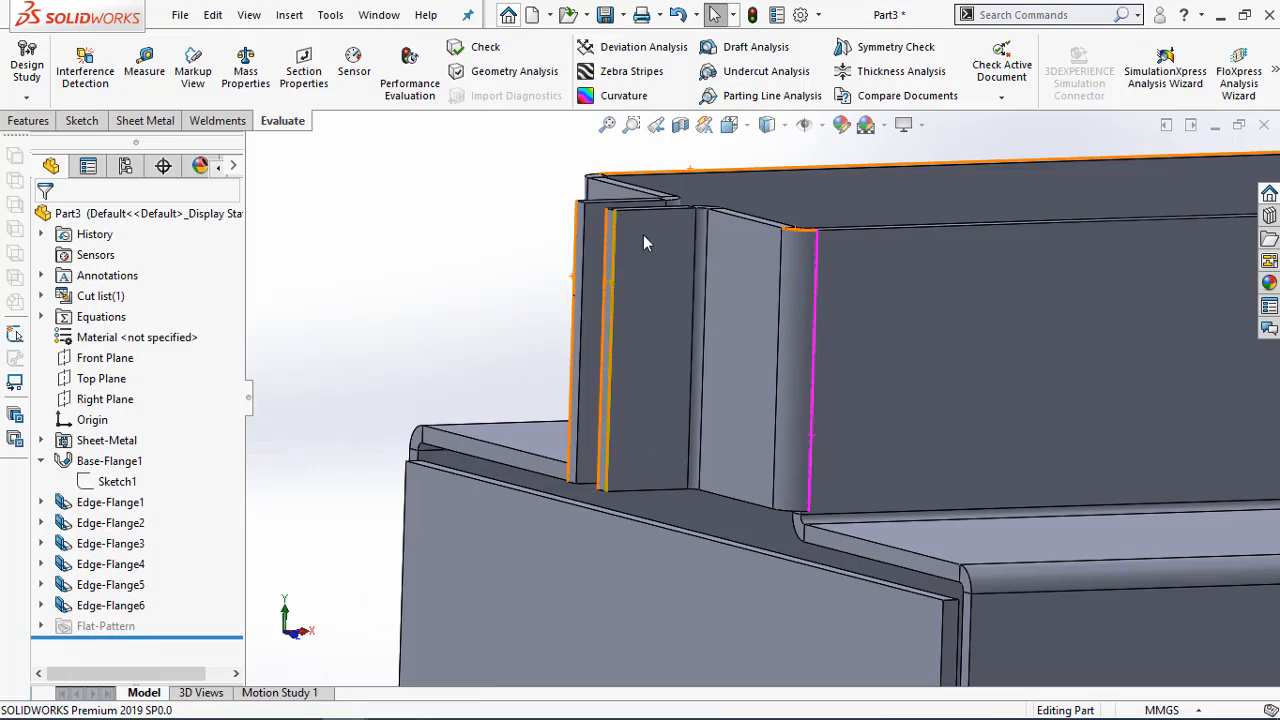
# Start a sketch on the outer face of the Edge-Flange6 end flange and draw a circle about 4.8 mm in diameter near its centre
pyautogui.rightClick(647, 289)
pyautogui.click(692, 202)
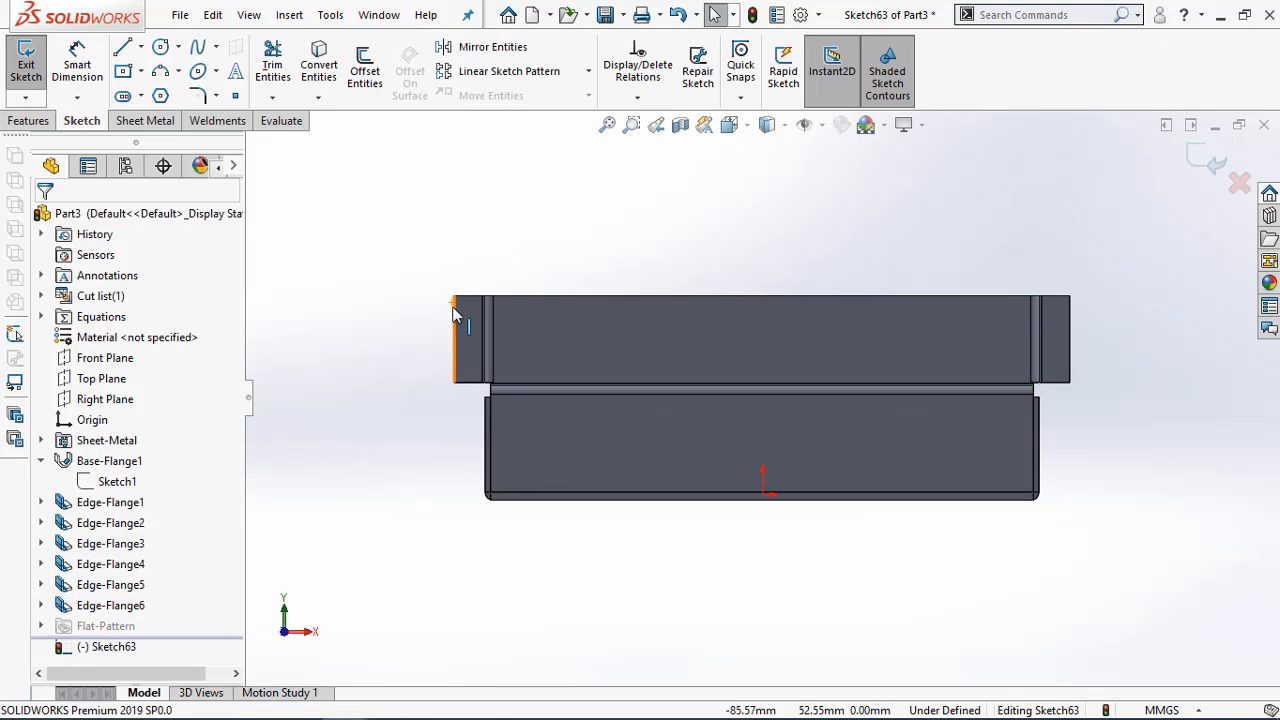
pyautogui.scroll(-3, 420, 320)
pyautogui.scroll(-2, 590, 346)
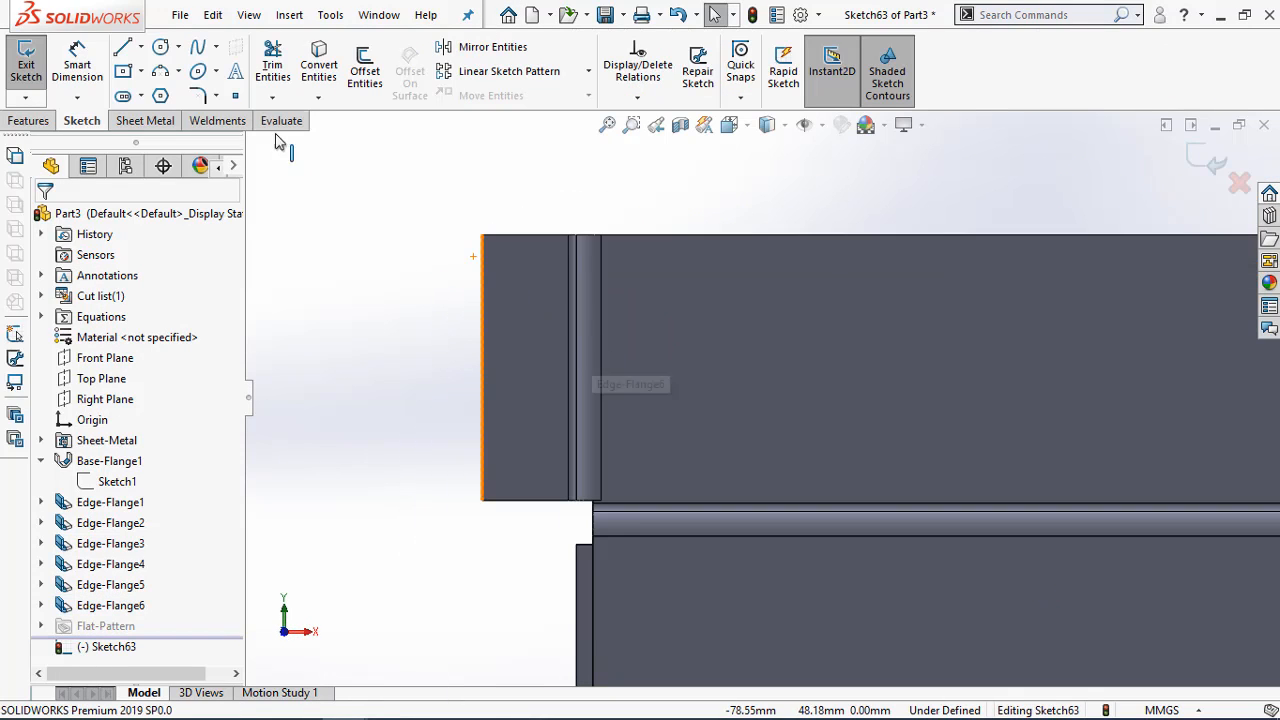
pyautogui.click(160, 47)
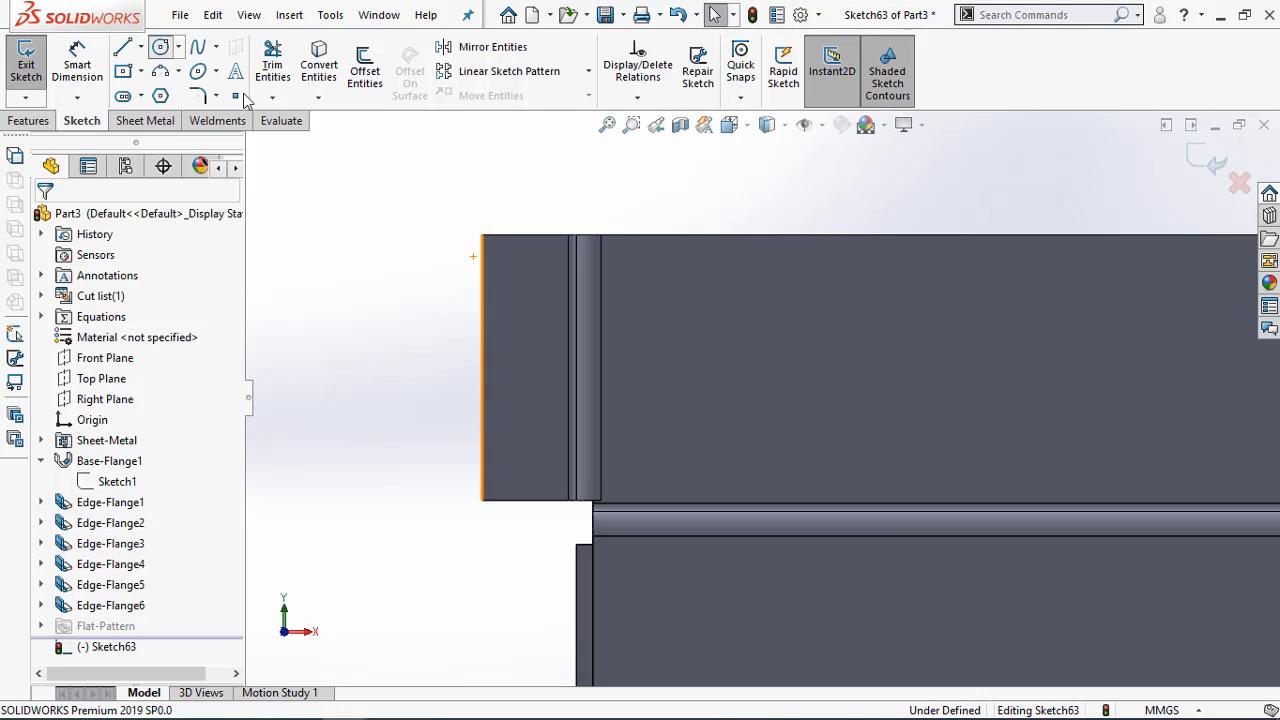
pyautogui.click(526, 371)
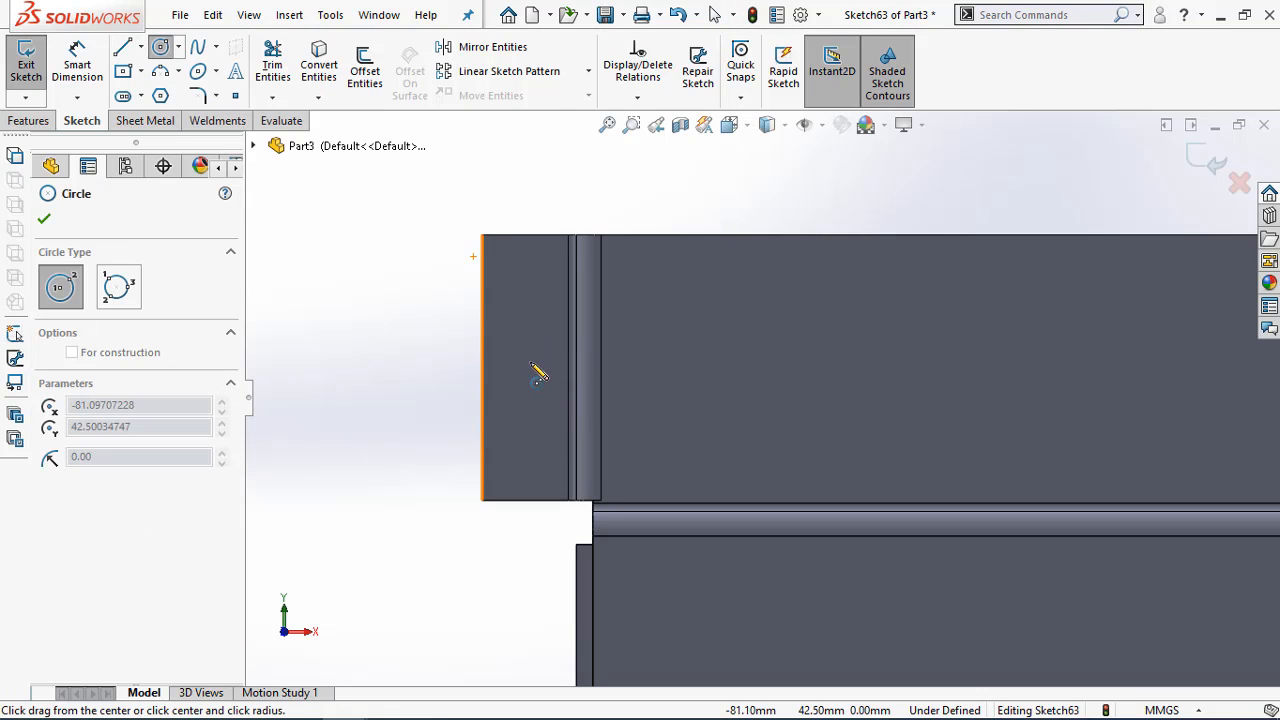
pyautogui.click(535, 352)
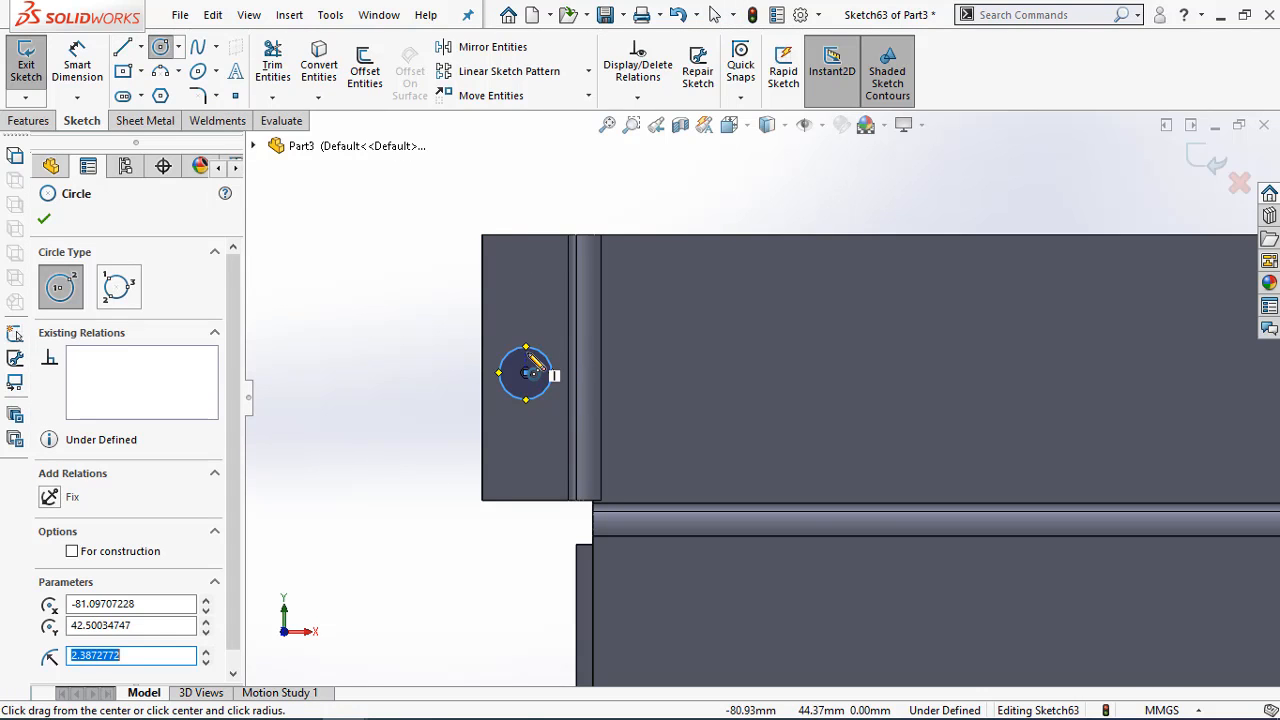
# Dimension the circle's diameter as 5 mm
pyautogui.moveTo(508, 358); pyautogui.dragTo(522, 243, button='right')
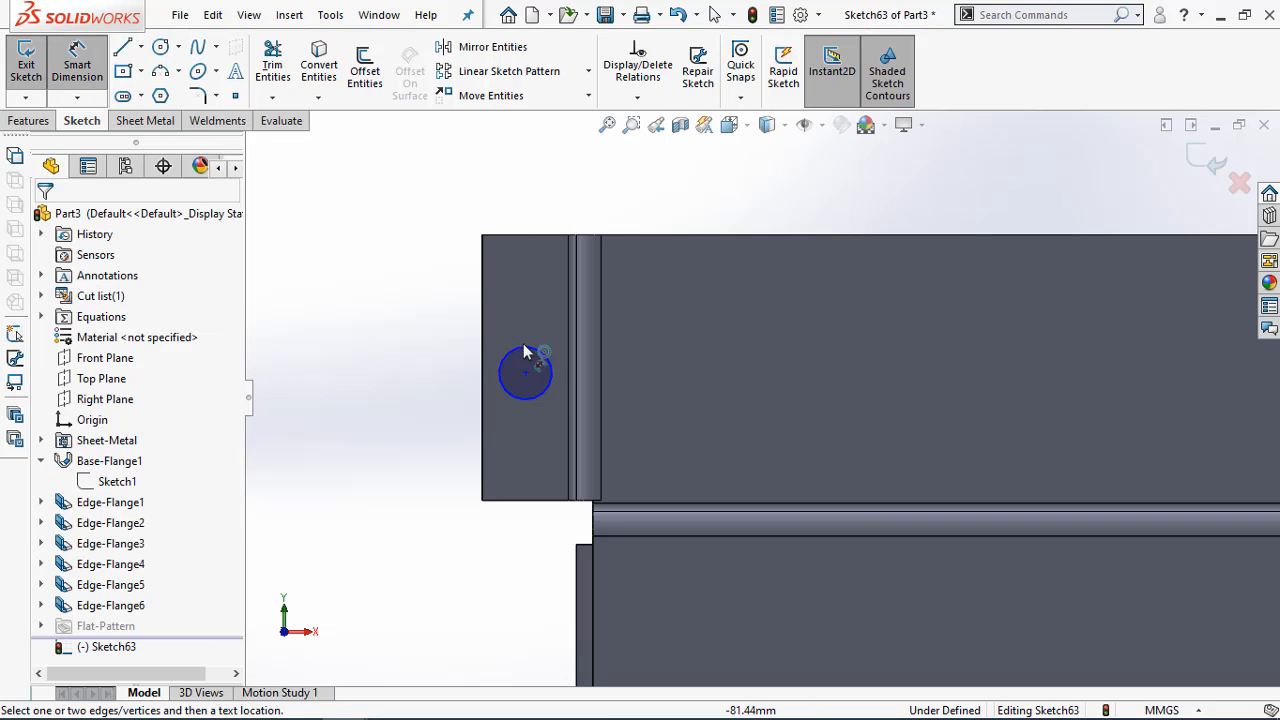
pyautogui.click(524, 346)
pyautogui.click(430, 323)
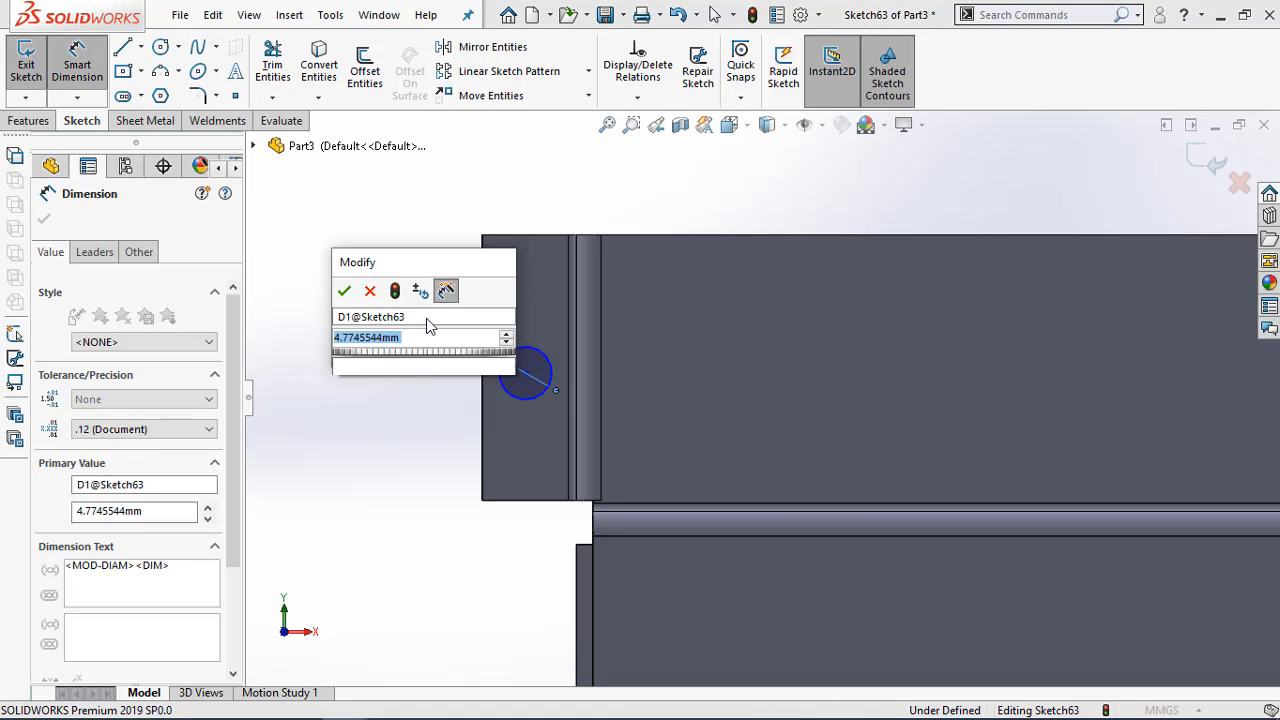
pyautogui.write('5')
pyautogui.press('Return')
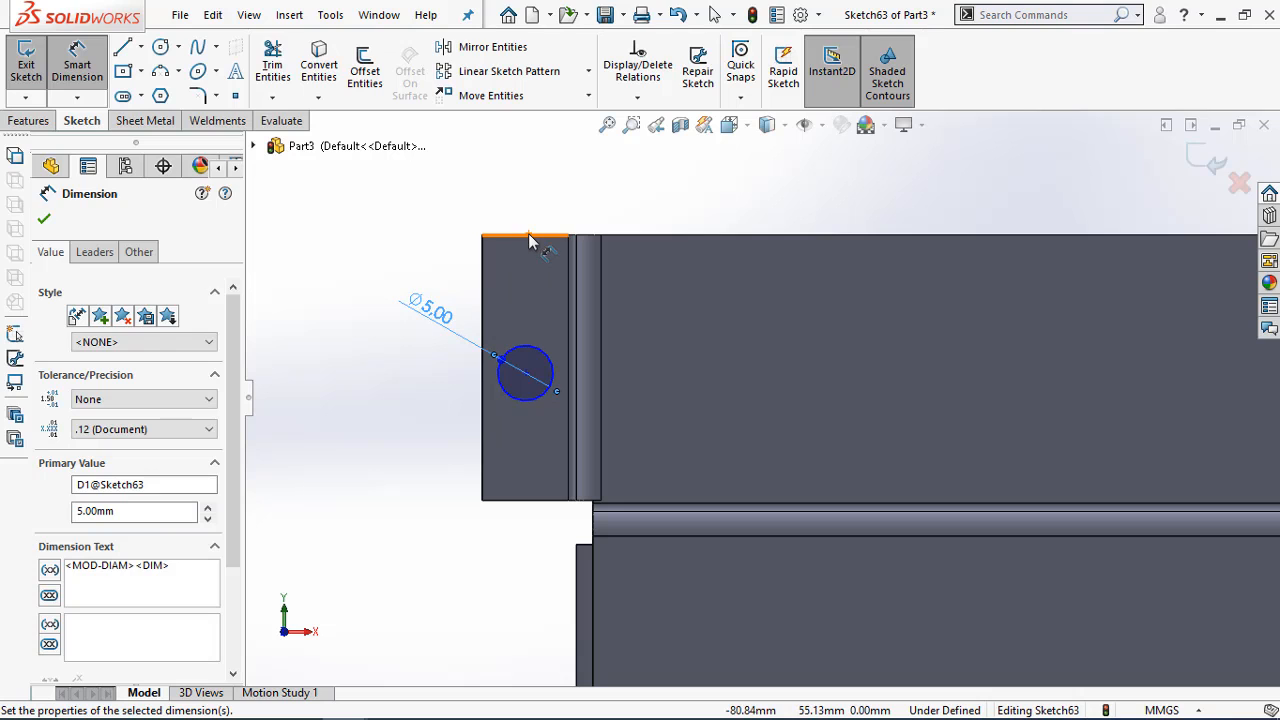
# Dimension the circle's centre 12 mm below the flange's top edge
pyautogui.click(524, 238)
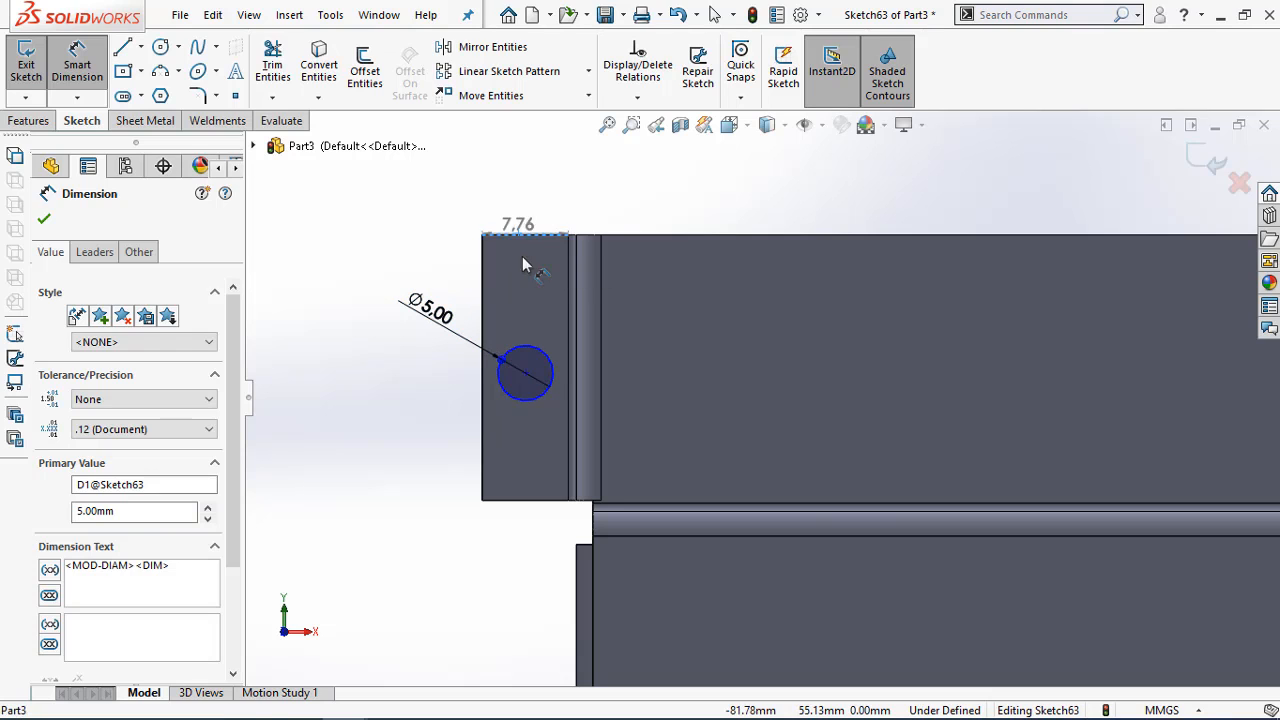
pyautogui.click(525, 373)
pyautogui.click(392, 318)
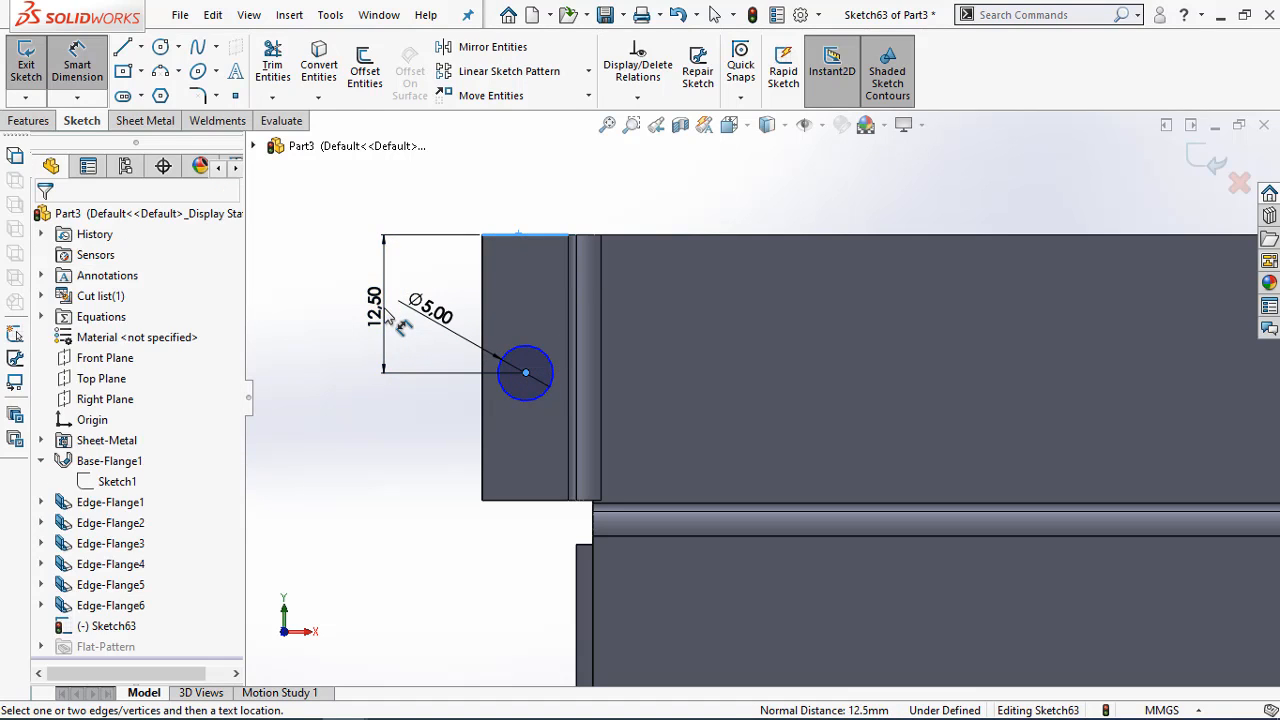
pyautogui.write('12')
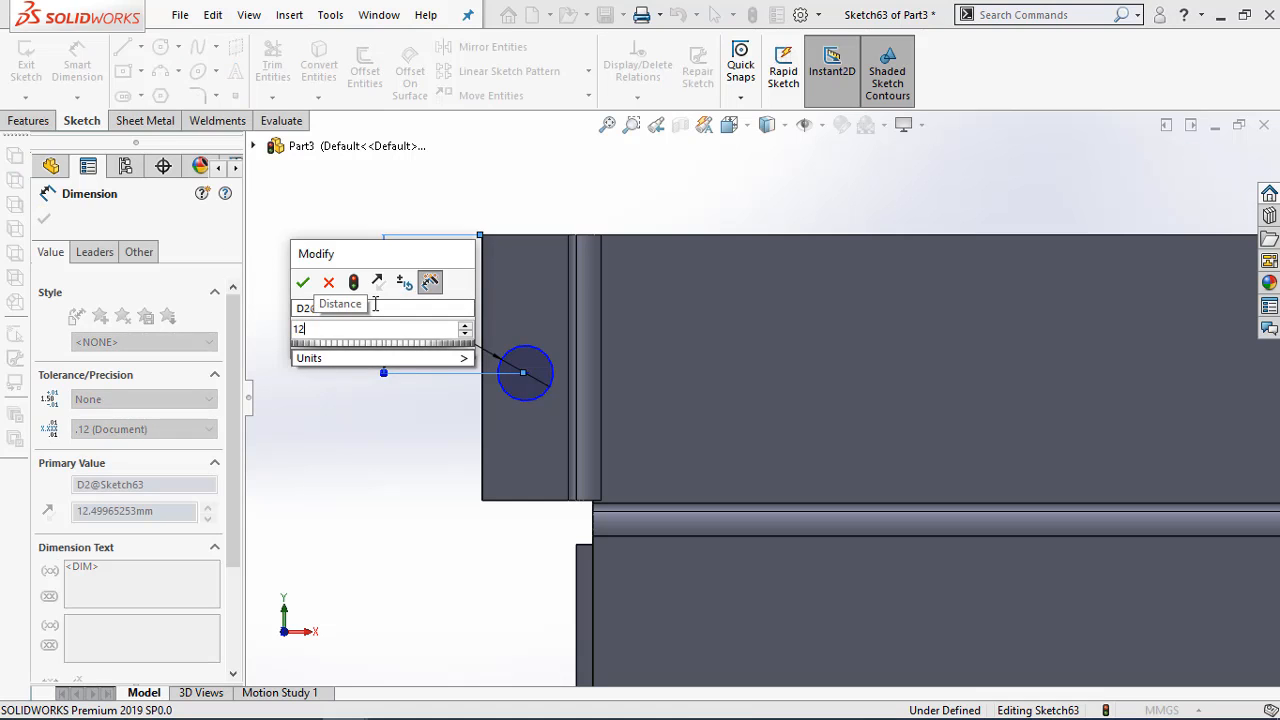
pyautogui.press('Return')
pyautogui.press('Escape')
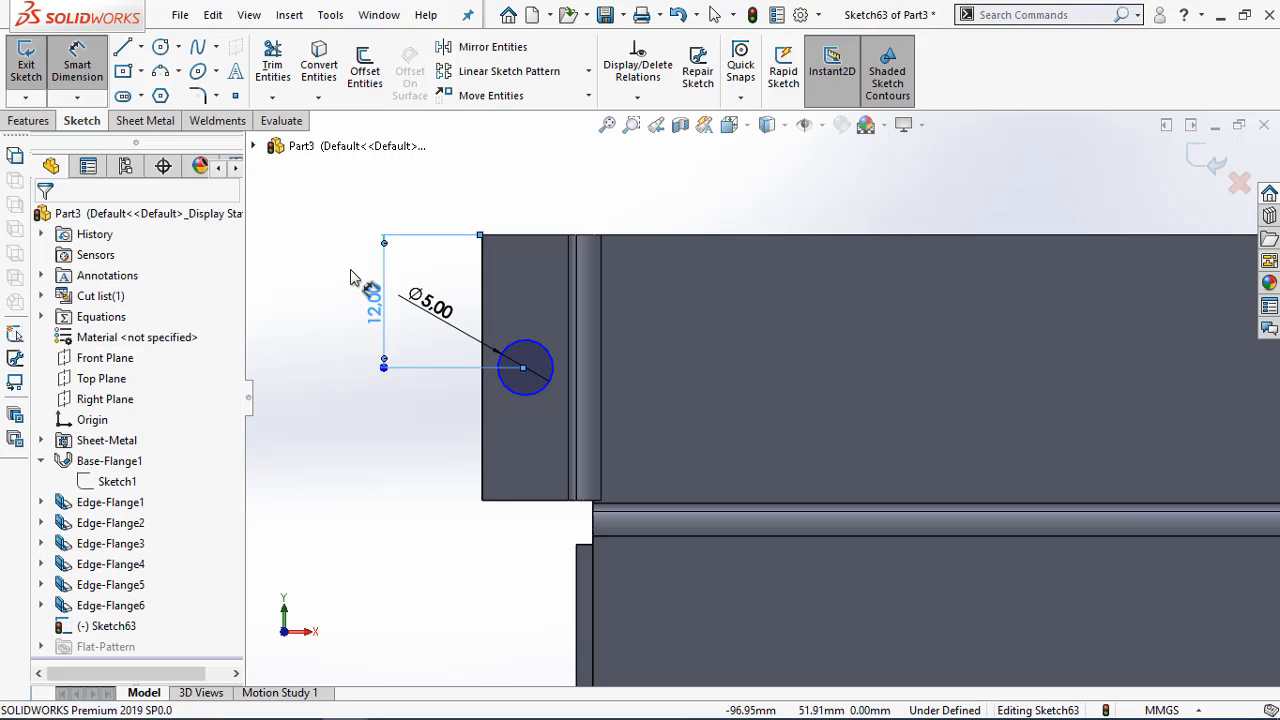
pyautogui.press('Escape')
# Add a vertical relation between the circle's centre and the midpoint of the flange's top edge
pyautogui.click(524, 367)
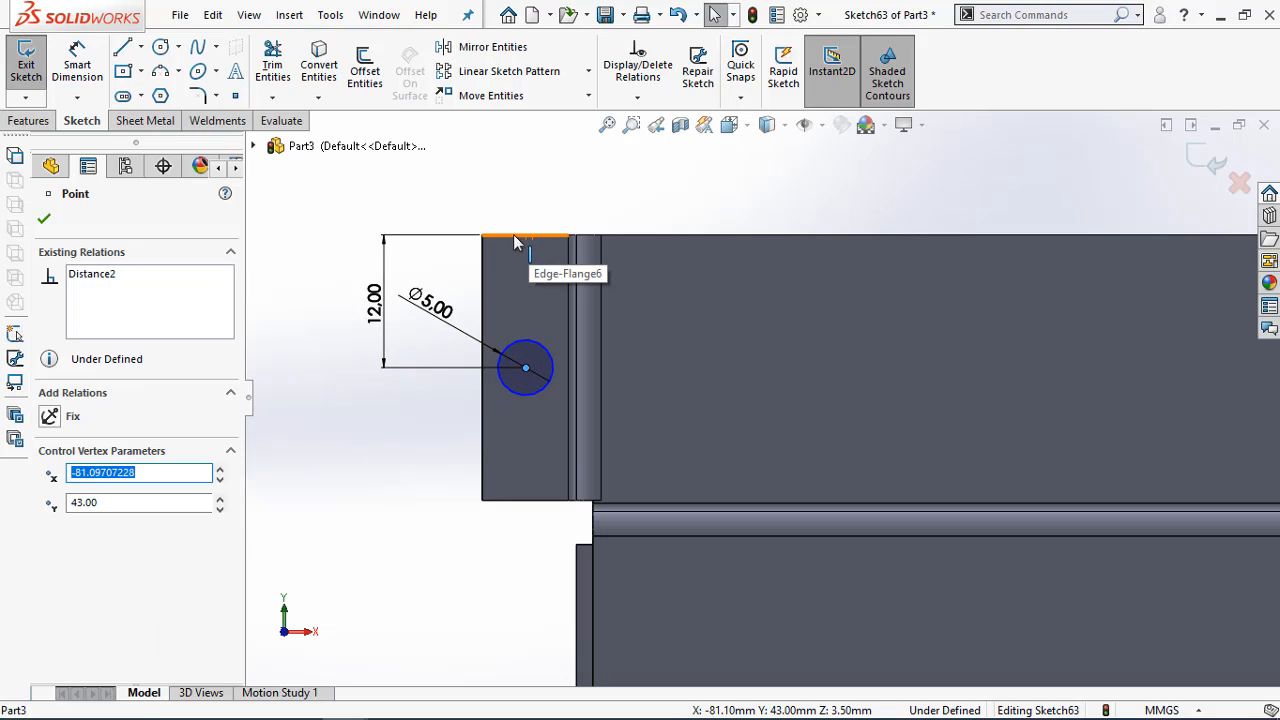
pyautogui.keyDown('ctrl'); pyautogui.click(527, 240); pyautogui.keyUp('ctrl')
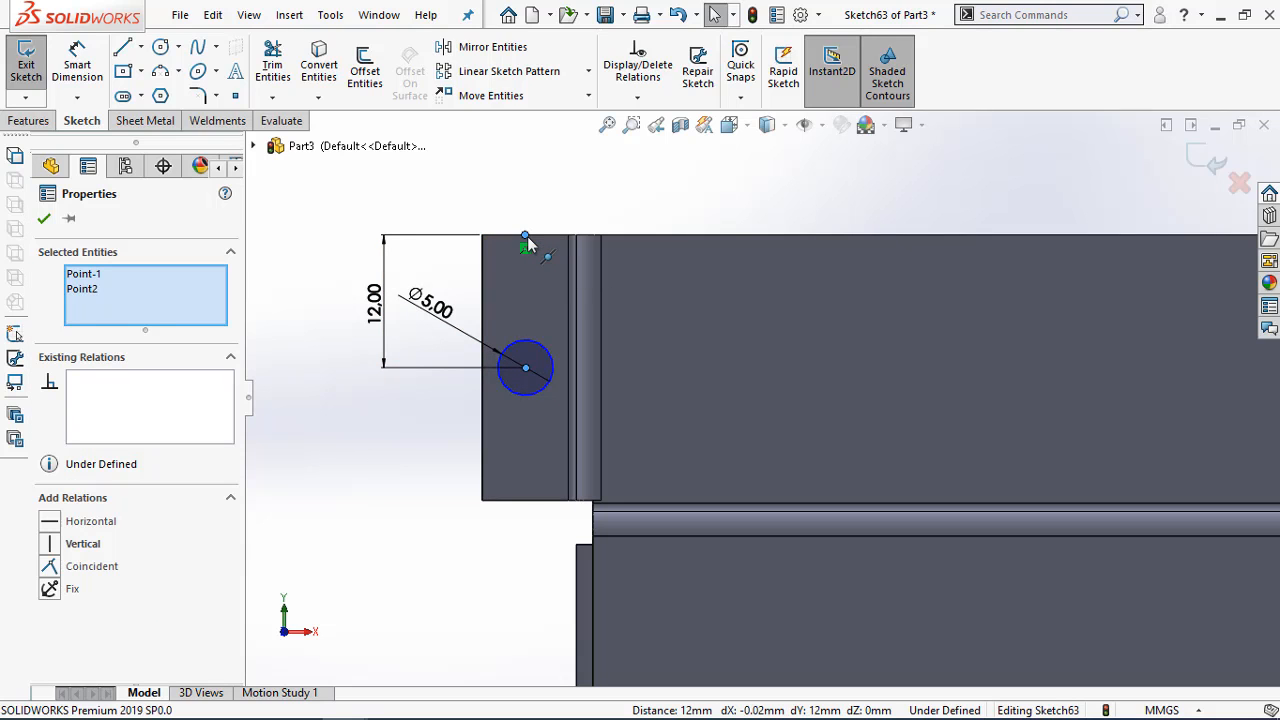
pyautogui.click(52, 522)
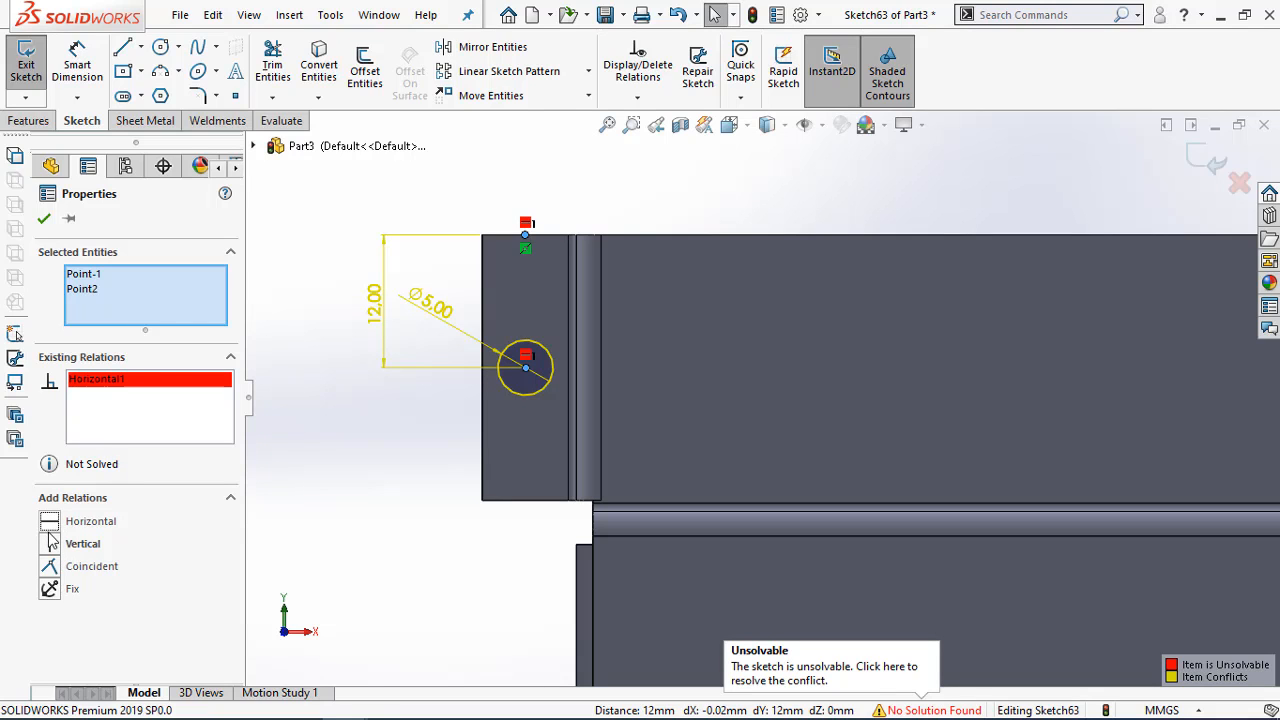
pyautogui.hotkey('ctrl', 'z')
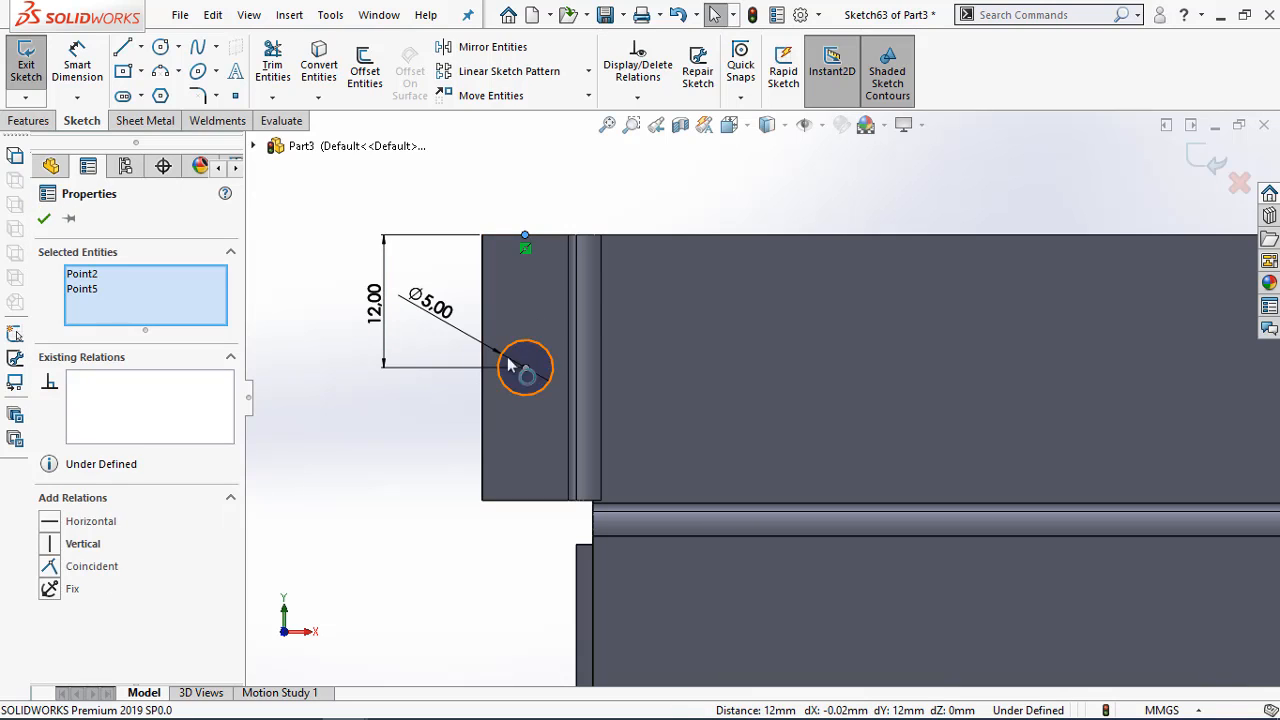
pyautogui.click(50, 543)
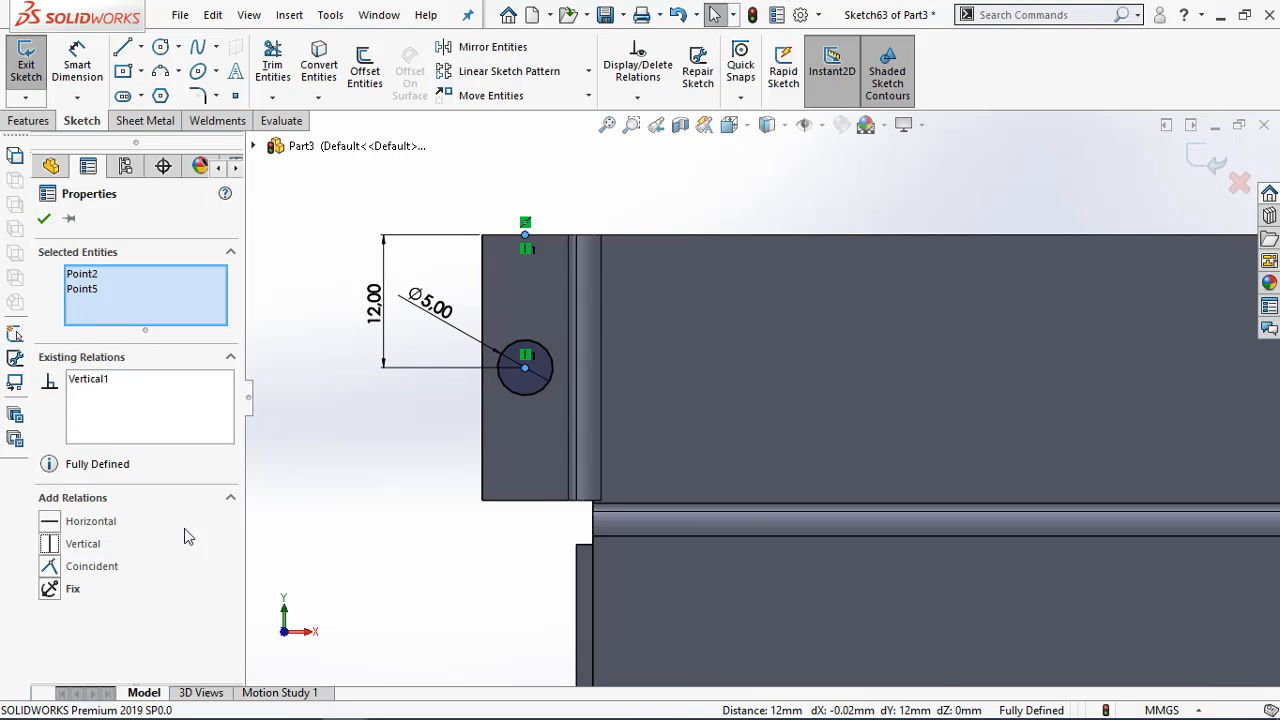
pyautogui.click(360, 505)
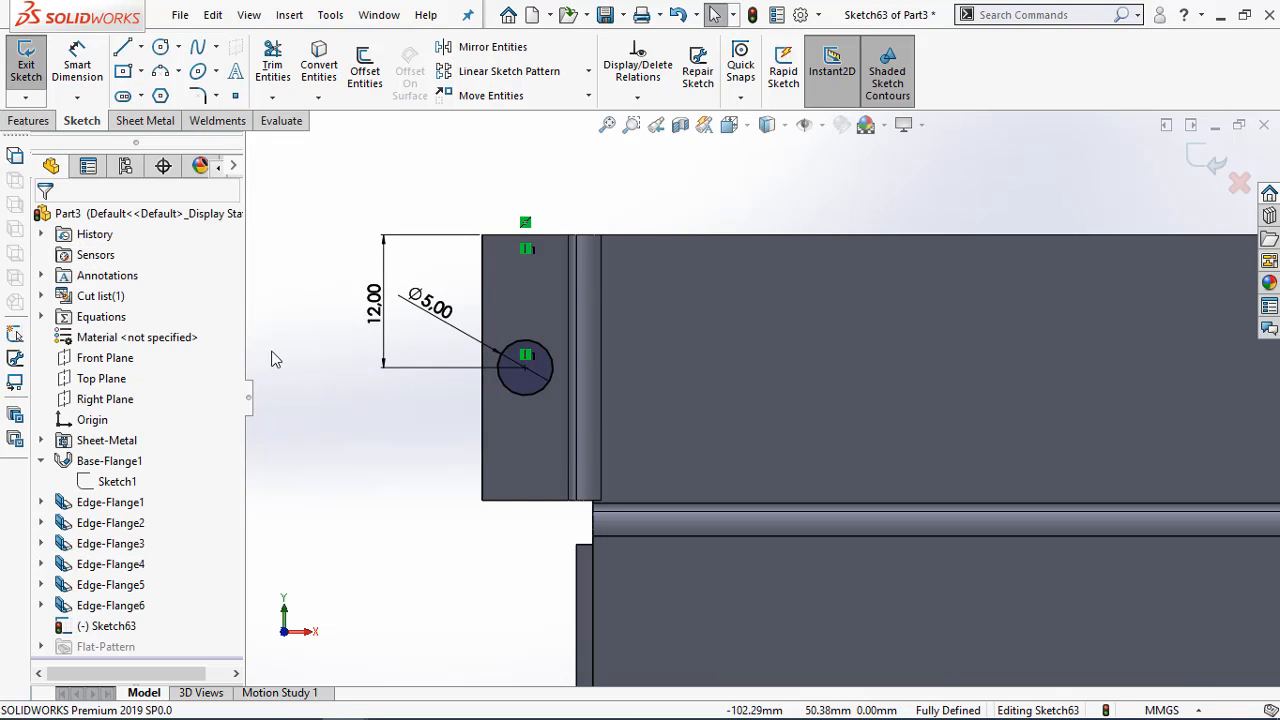
# Draw a circle about 6.4 mm in diameter near the centre of the end flange at the wall's opposite end
pyautogui.moveTo(276, 360); pyautogui.dragTo(364, 481, button='middle')
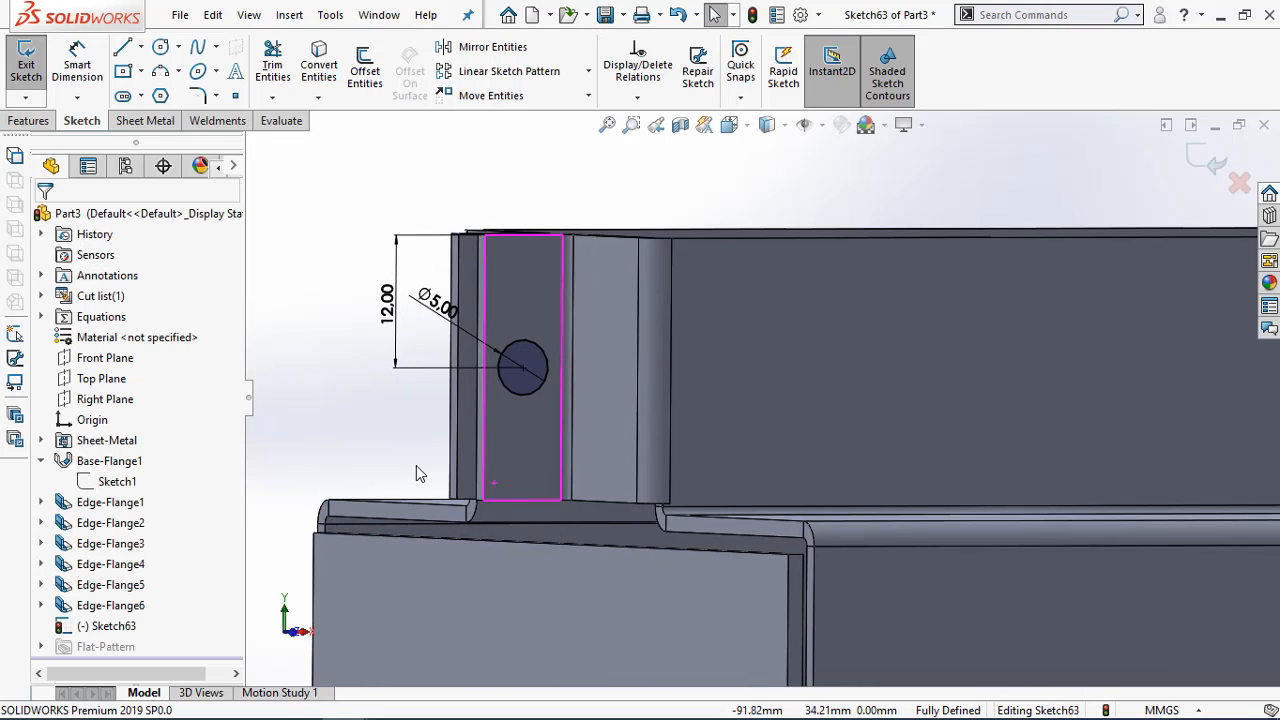
pyautogui.moveTo(457, 529); pyautogui.dragTo(434, 552, button='middle')
pyautogui.scroll(3, 444, 546)
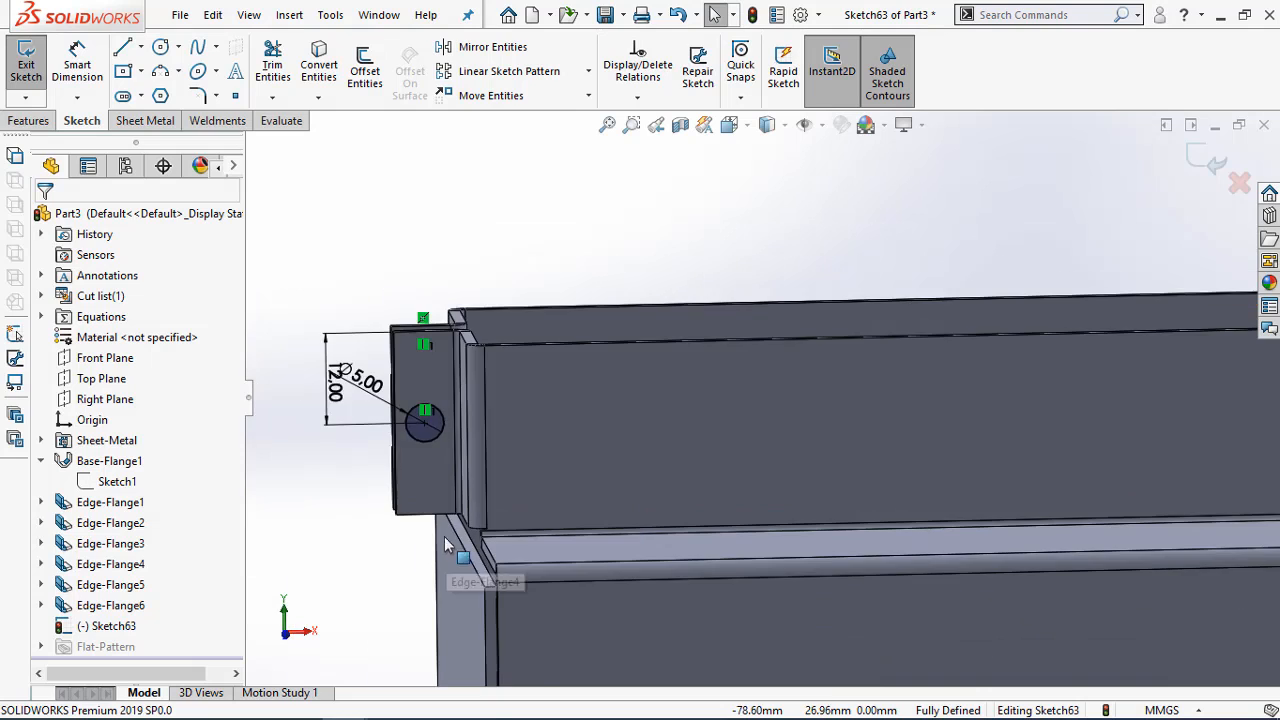
pyautogui.scroll(3, 908, 517)
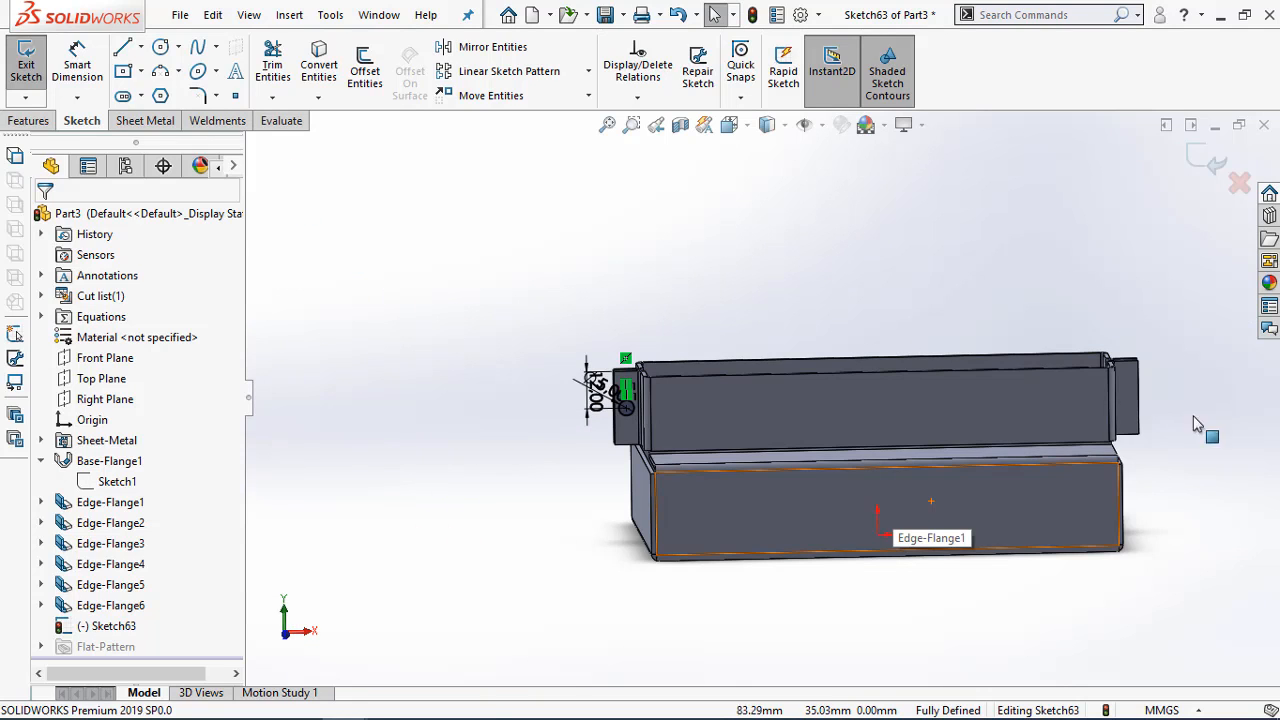
pyautogui.scroll(-3, 1110, 412)
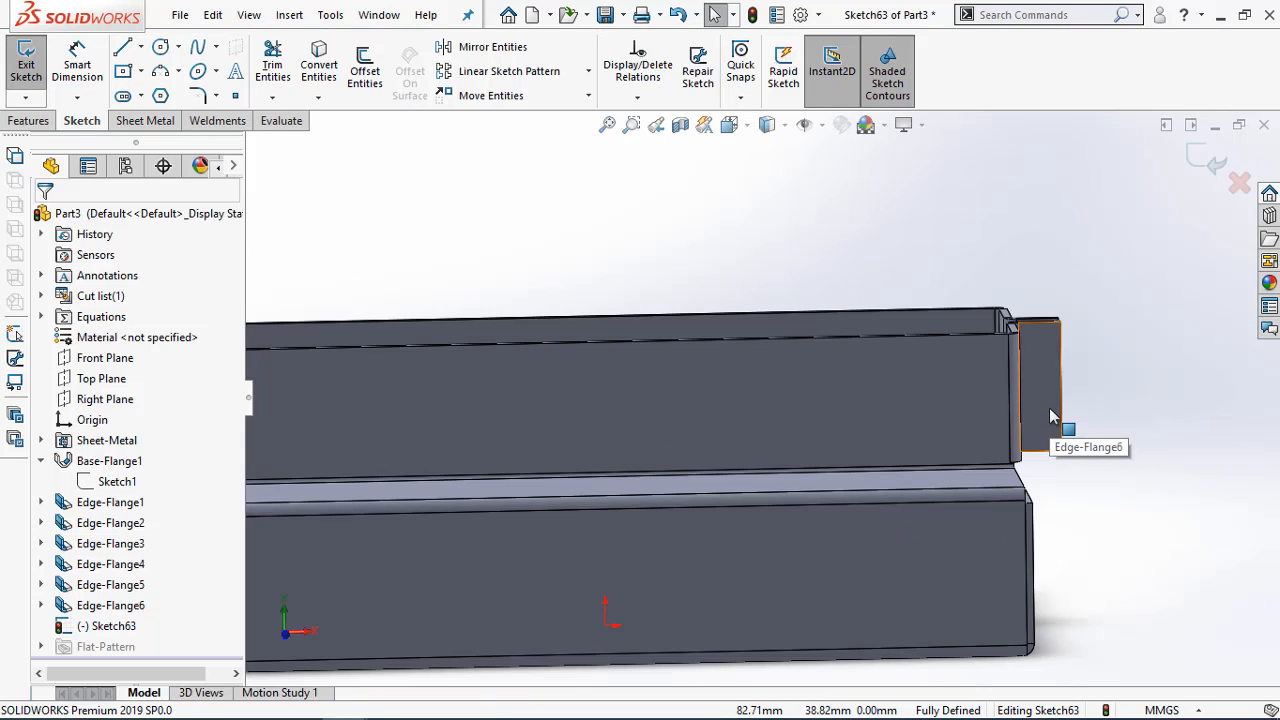
pyautogui.click(160, 49)
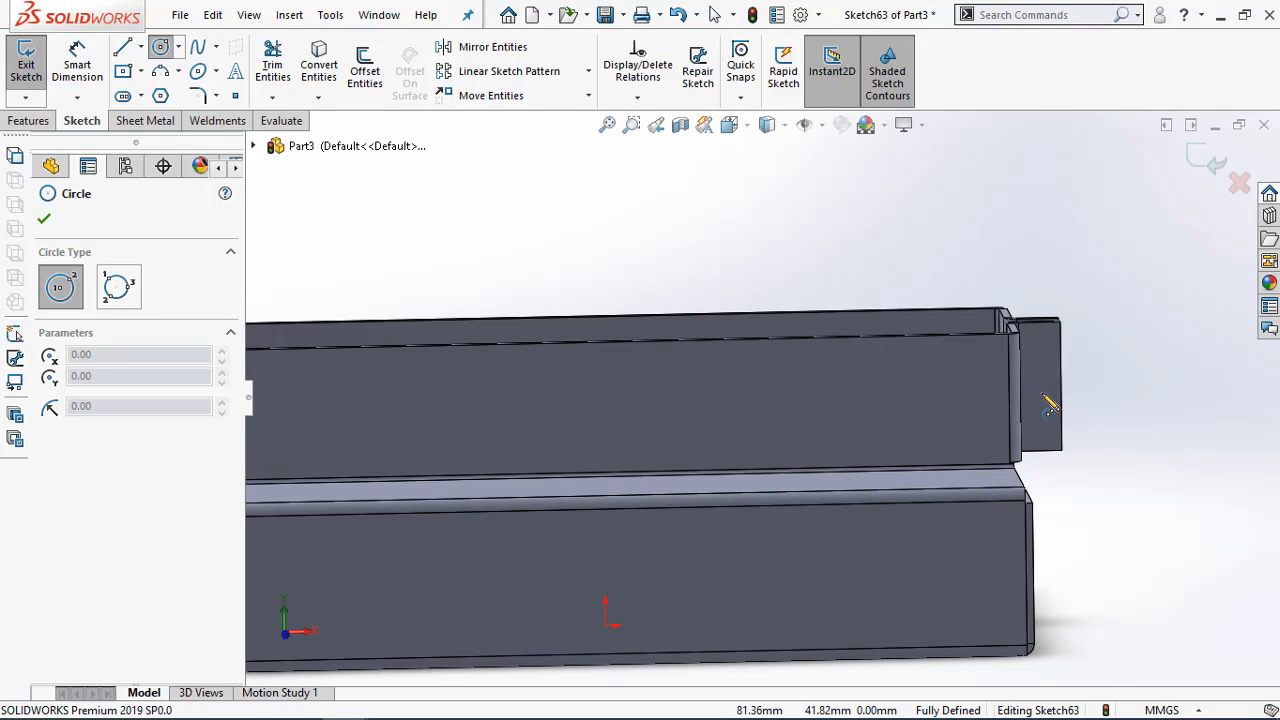
pyautogui.click(1042, 386)
pyautogui.click(1054, 374)
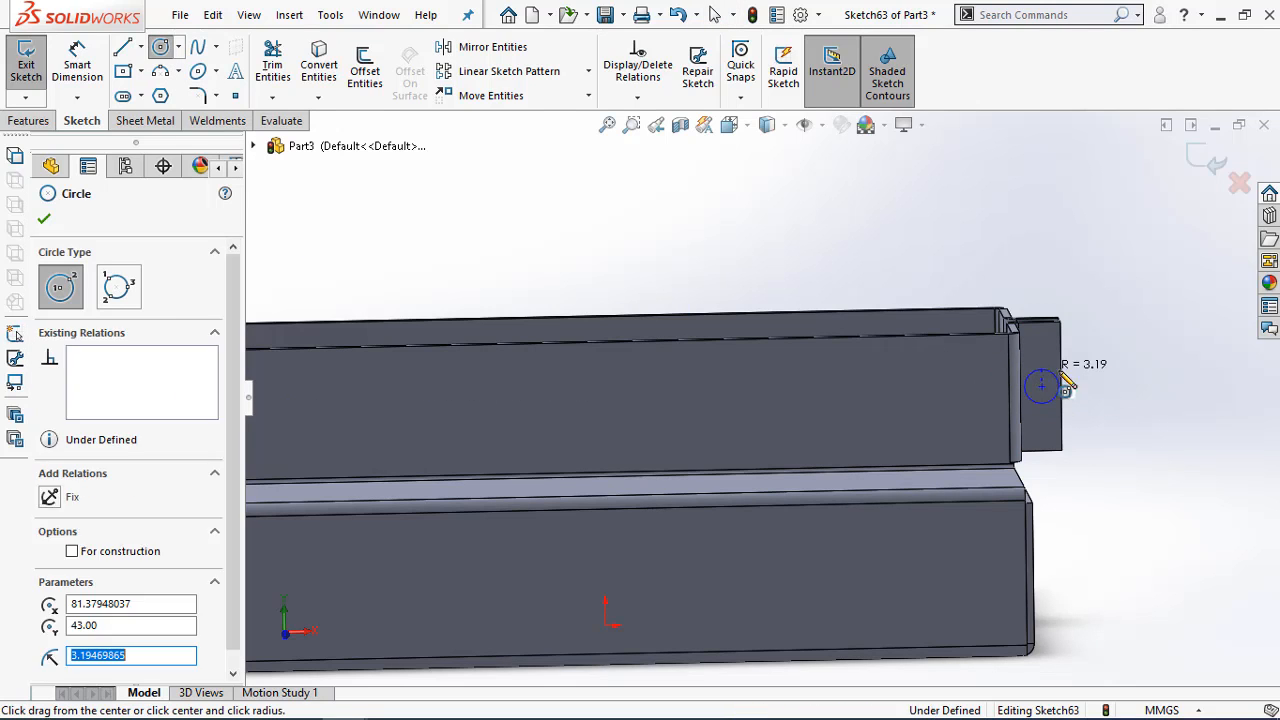
pyautogui.press('Escape')
pyautogui.press('Escape')
# Dimension the second circle's diameter as 5 mm
pyautogui.press('d')
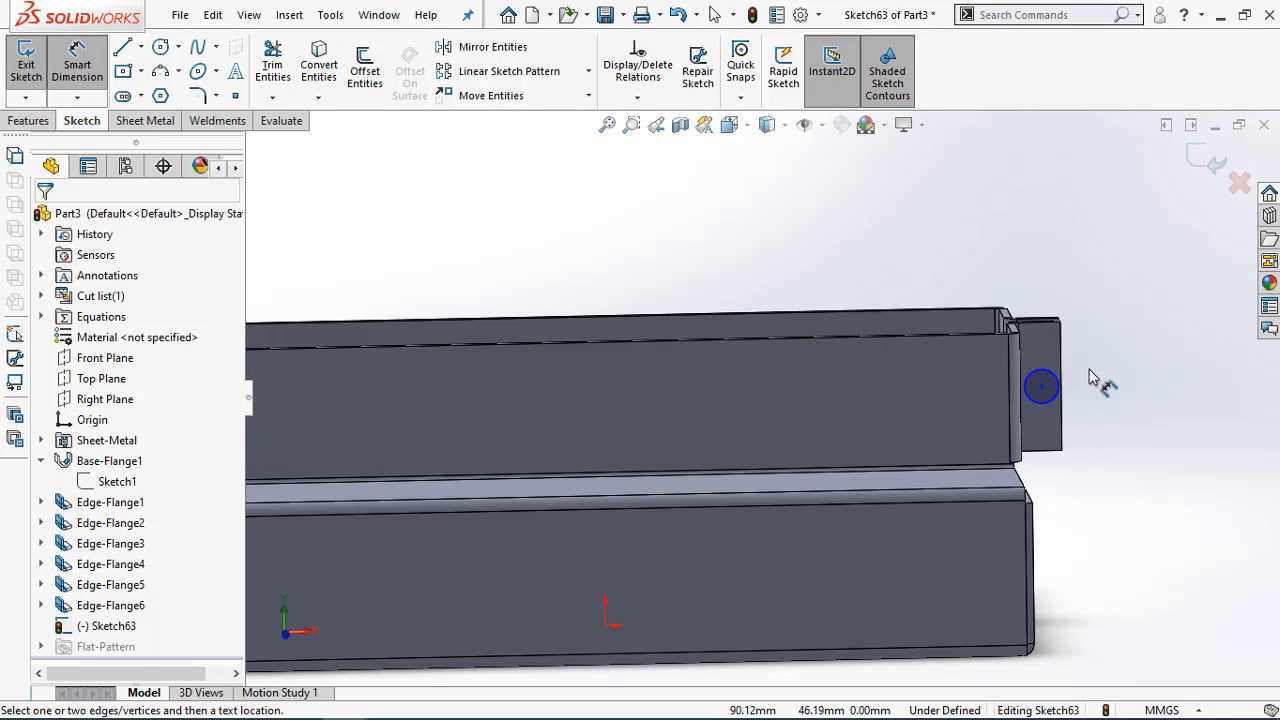
pyautogui.click(1058, 380)
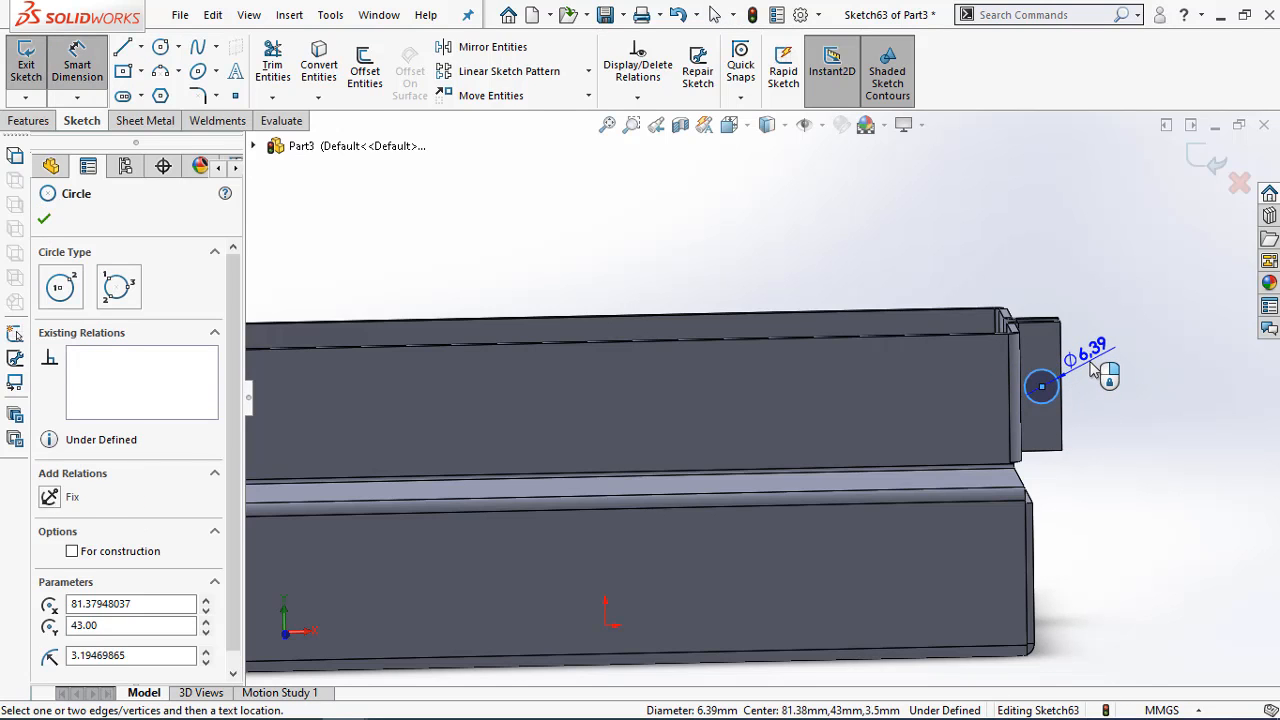
pyautogui.click(1094, 370)
pyautogui.write('5')
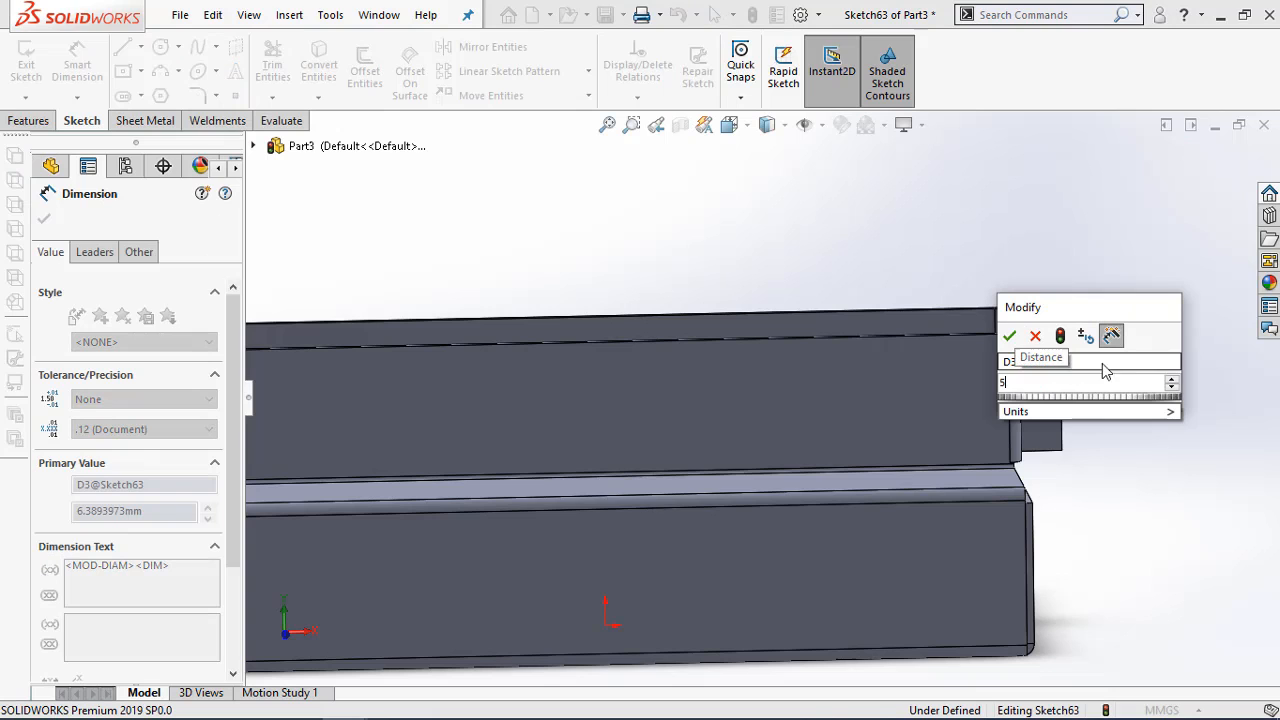
pyautogui.click(1014, 340)
pyautogui.scroll(-4, 1038, 395)
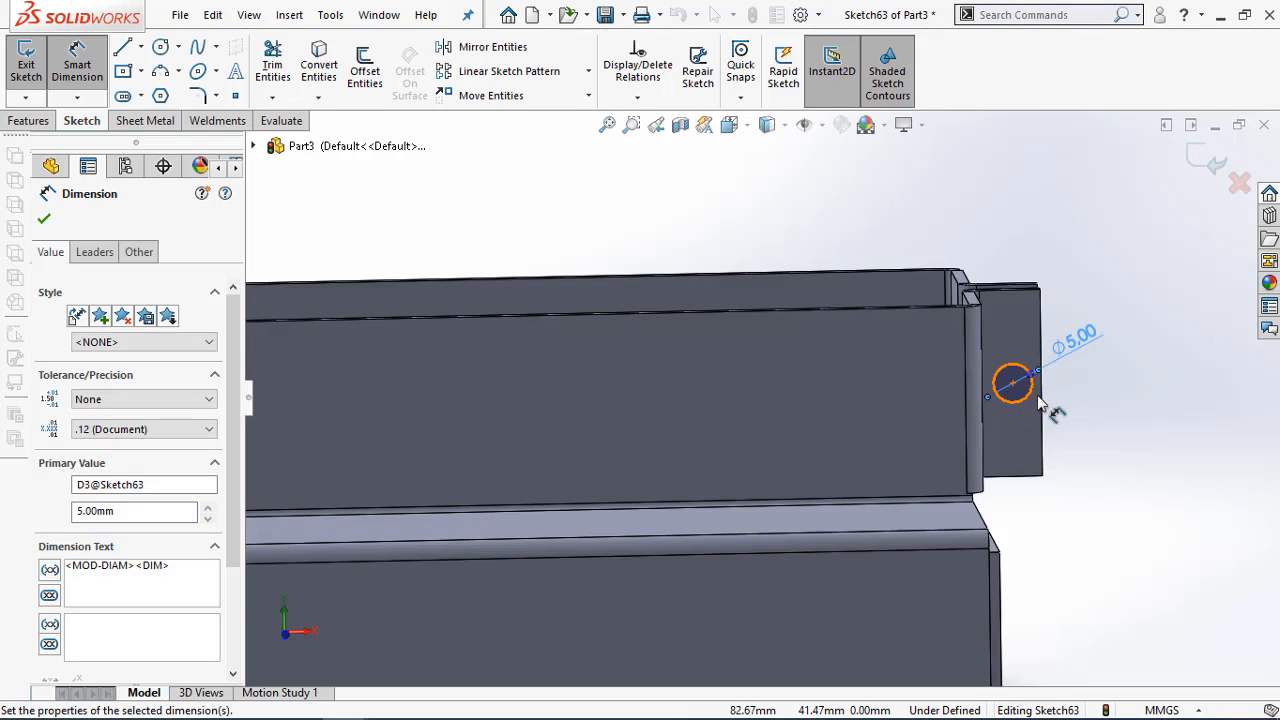
pyautogui.press('Escape')
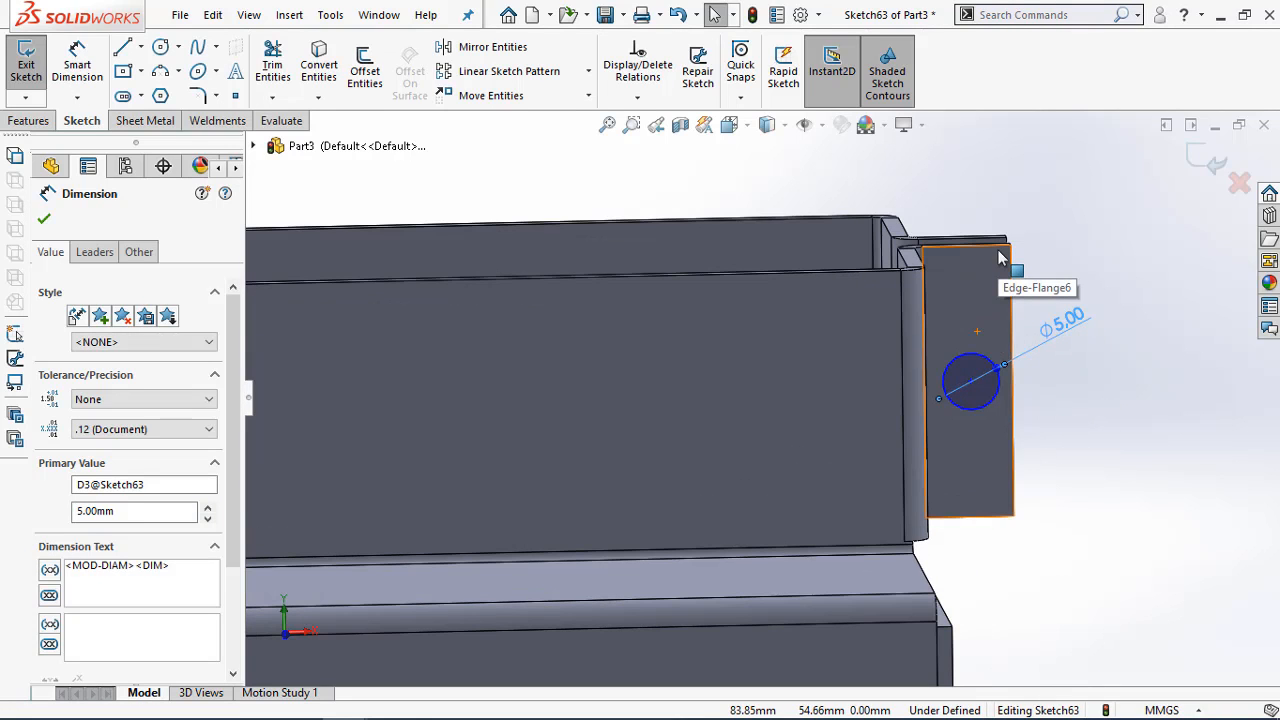
pyautogui.press('Escape')
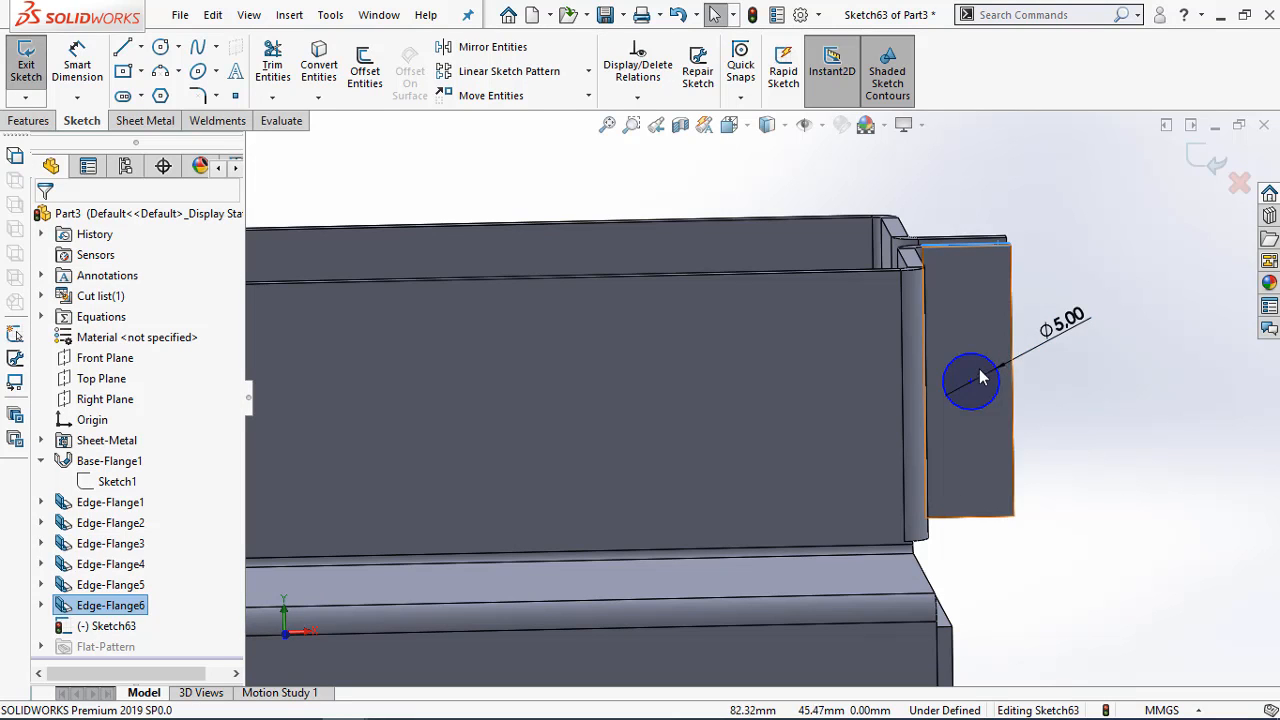
# Dimension the second circle's centre 12 mm below the top edge of its flange
pyautogui.click(970, 381)
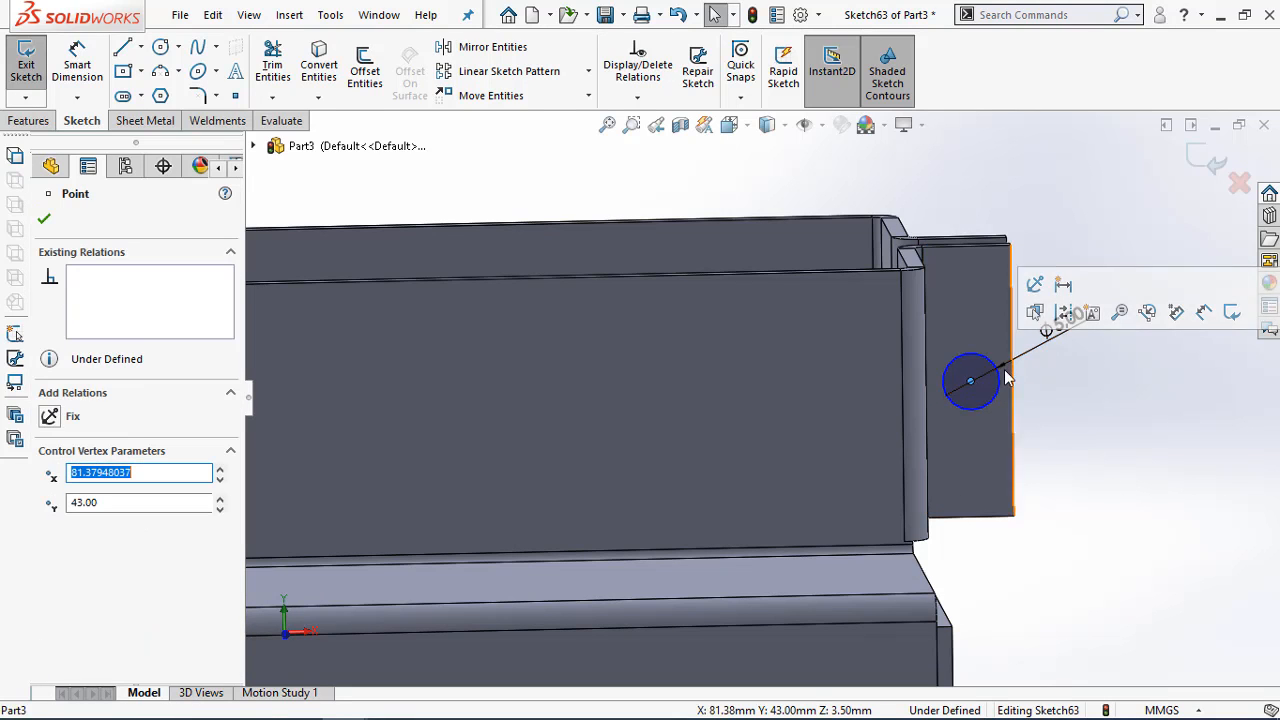
pyautogui.moveTo(1002, 366); pyautogui.dragTo(1001, 252, button='right')
pyautogui.click(990, 257)
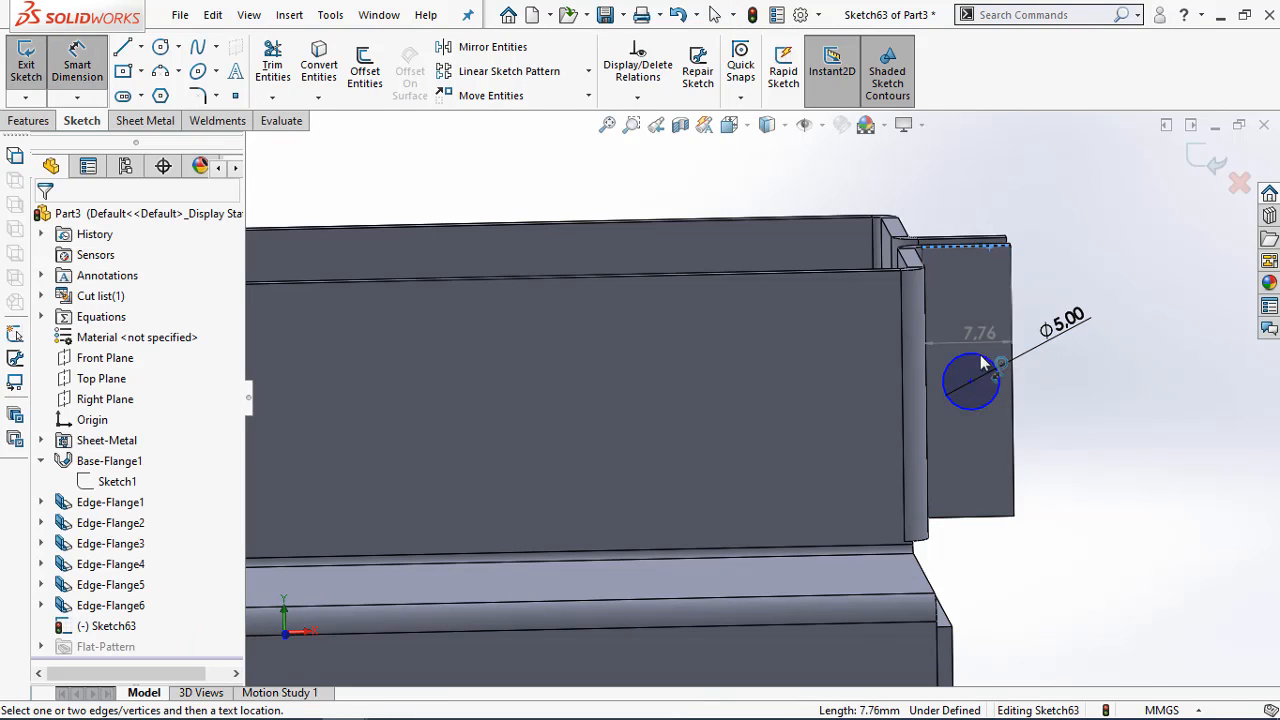
pyautogui.click(970, 381)
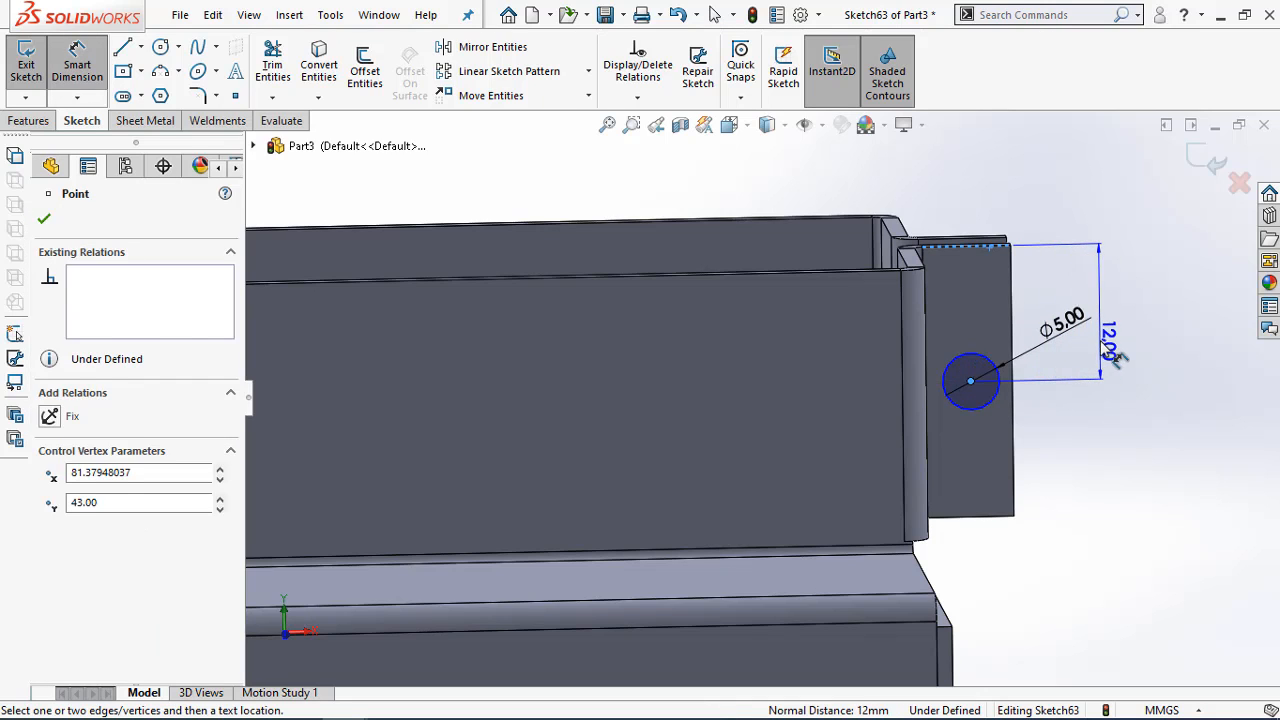
pyautogui.click(1106, 375)
pyautogui.click(1020, 316)
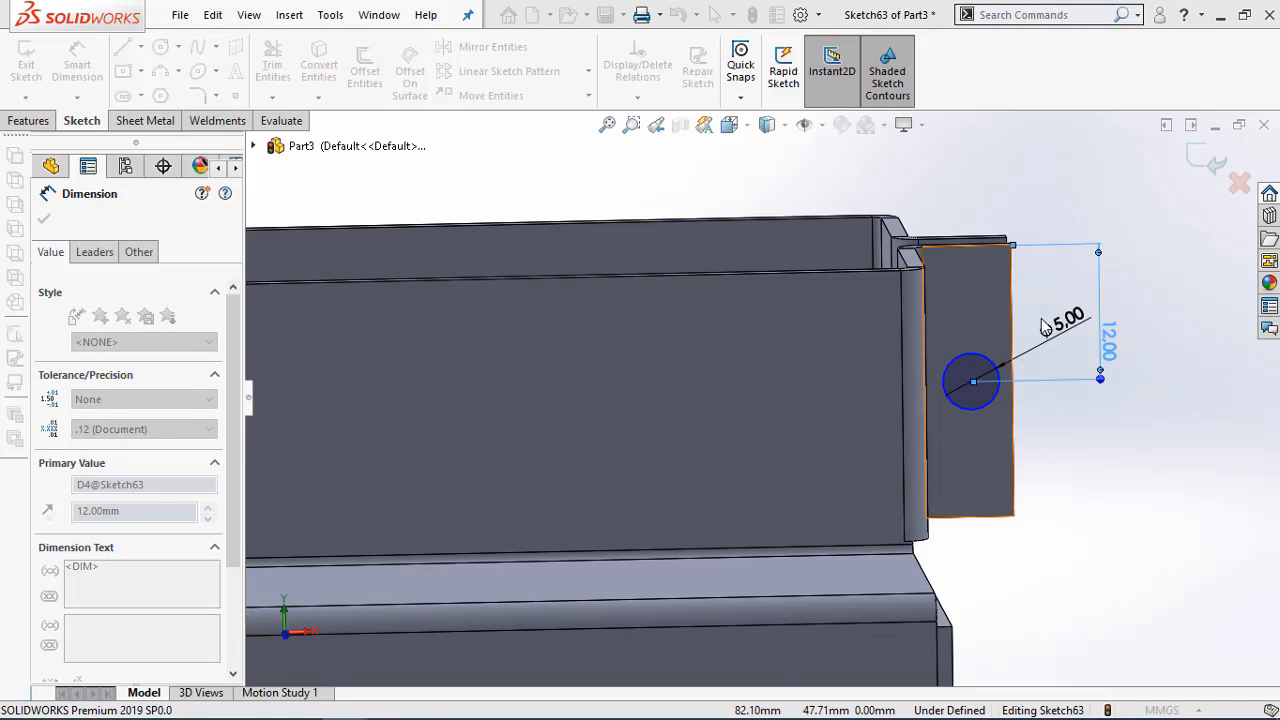
pyautogui.click(1101, 457)
pyautogui.press('Escape')
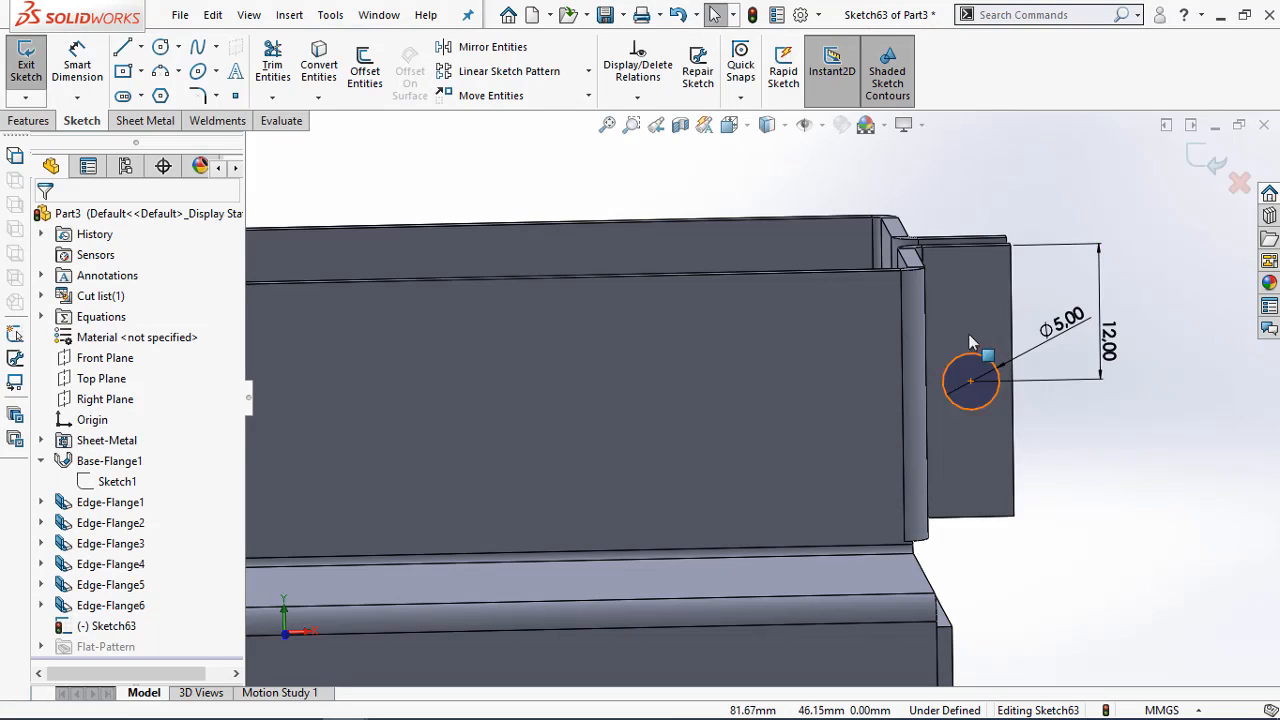
# Add a vertical relation between the second circle's centre and the midpoint of its flange's top edge
pyautogui.click(967, 249)
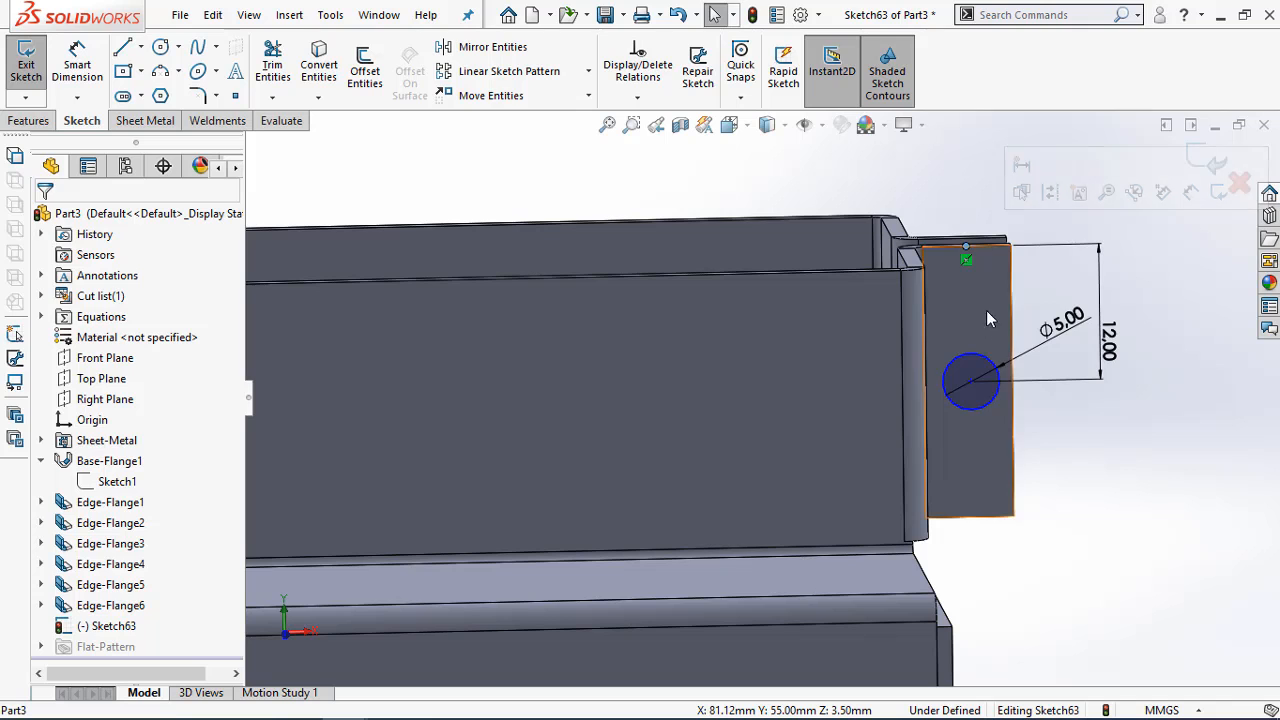
pyautogui.keyDown('ctrl'); pyautogui.click(971, 380); pyautogui.keyUp('ctrl')
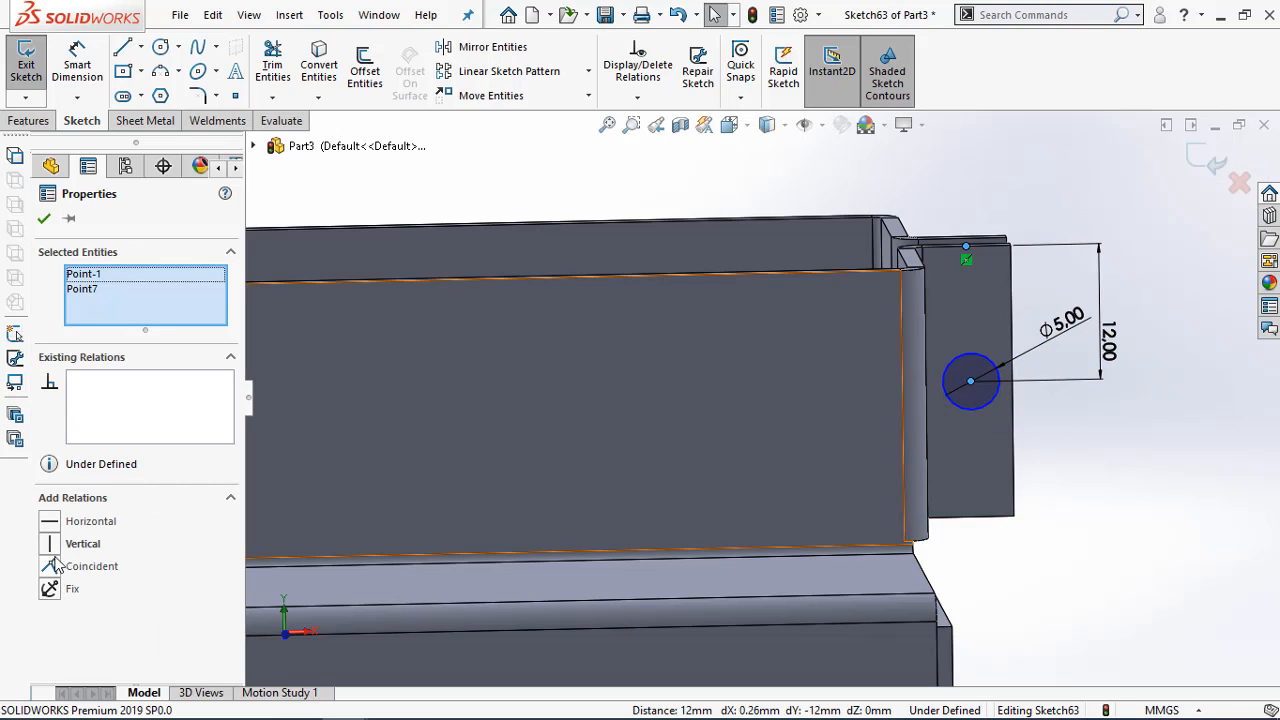
pyautogui.click(45, 548)
pyautogui.click(1098, 592)
# Cut both circles through the end flanges with a blind Extruded Cut 10 mm deep
pyautogui.scroll(5, 1110, 618)
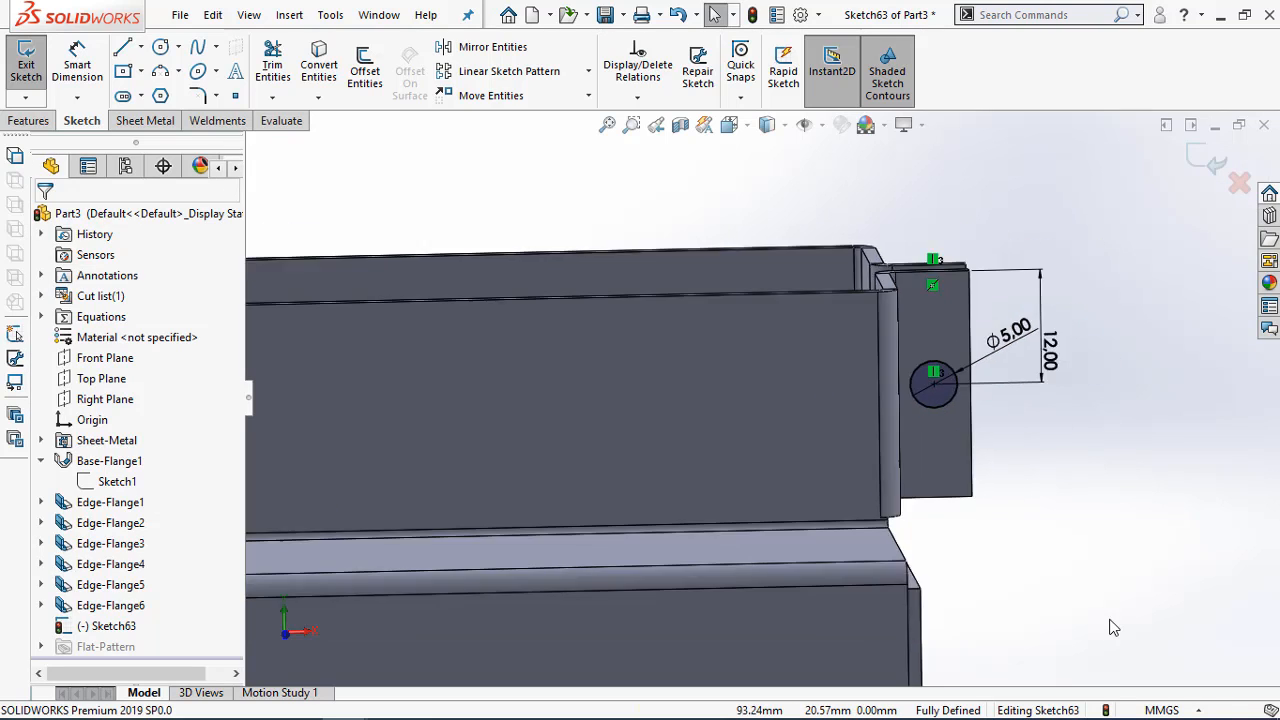
pyautogui.scroll(4, 1060, 604)
pyautogui.scroll(-2, 413, 480)
pyautogui.scroll(-2, 980, 372)
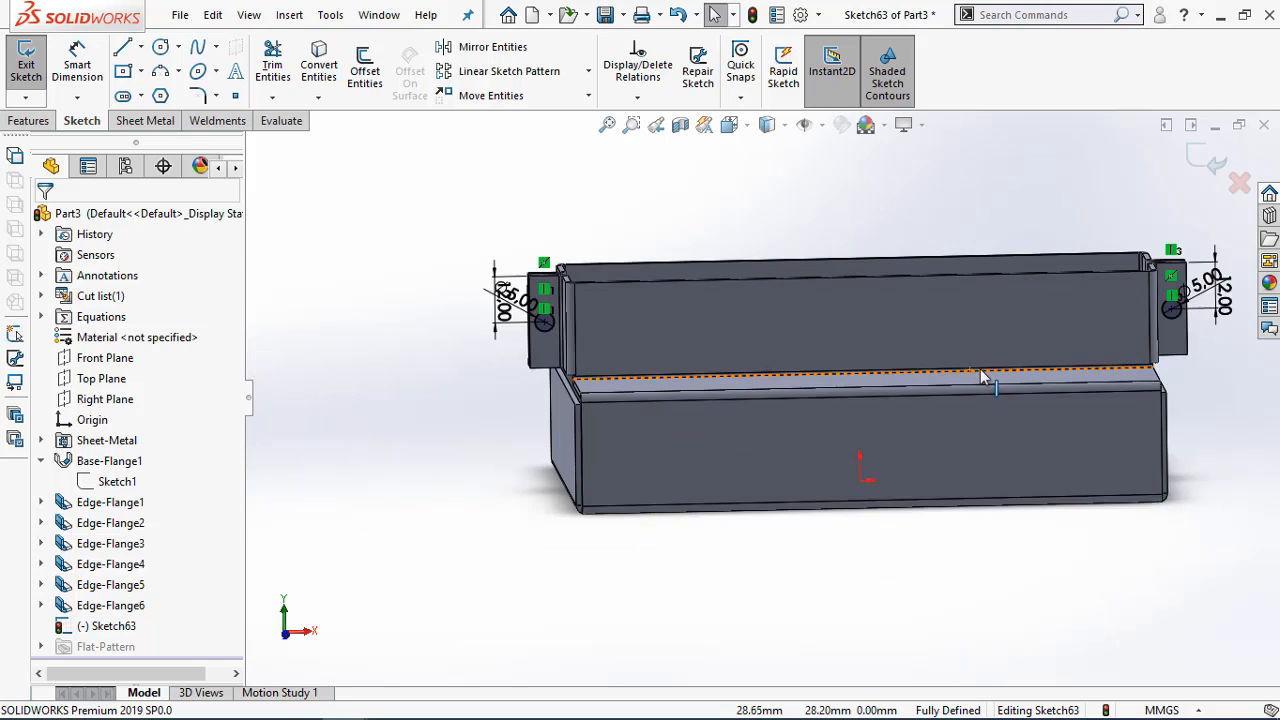
pyautogui.click(27, 120)
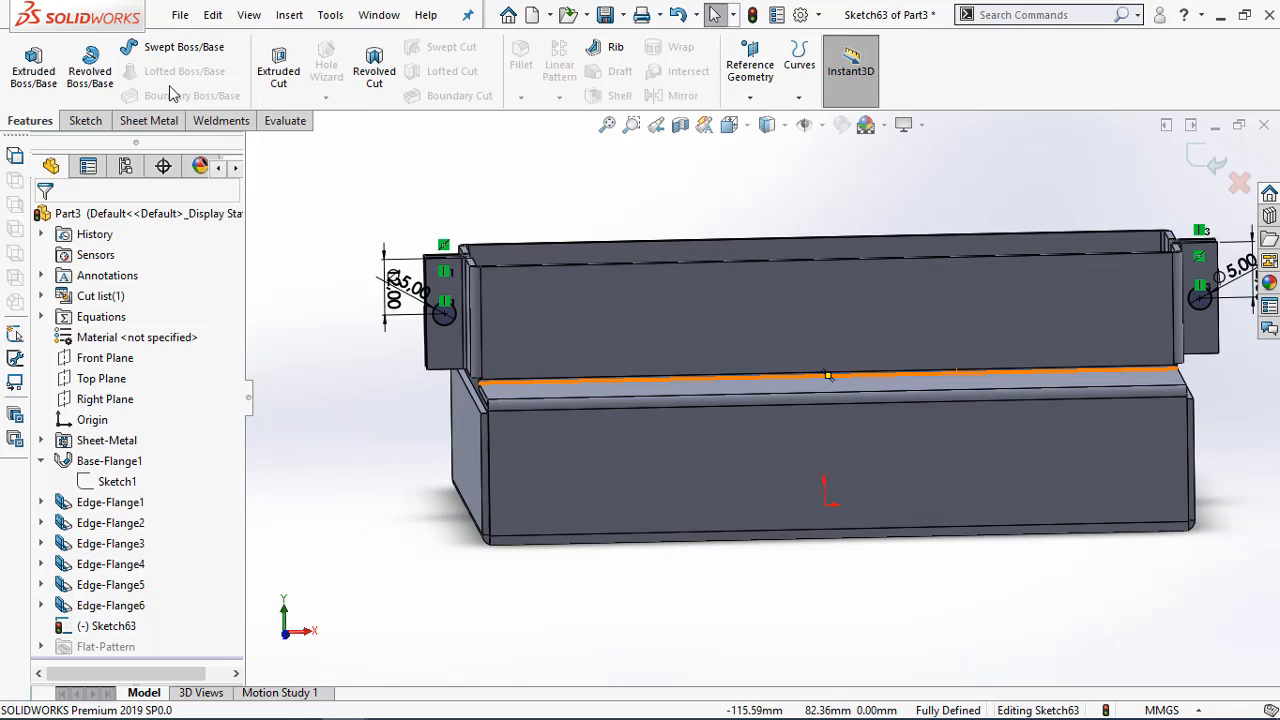
pyautogui.click(276, 72)
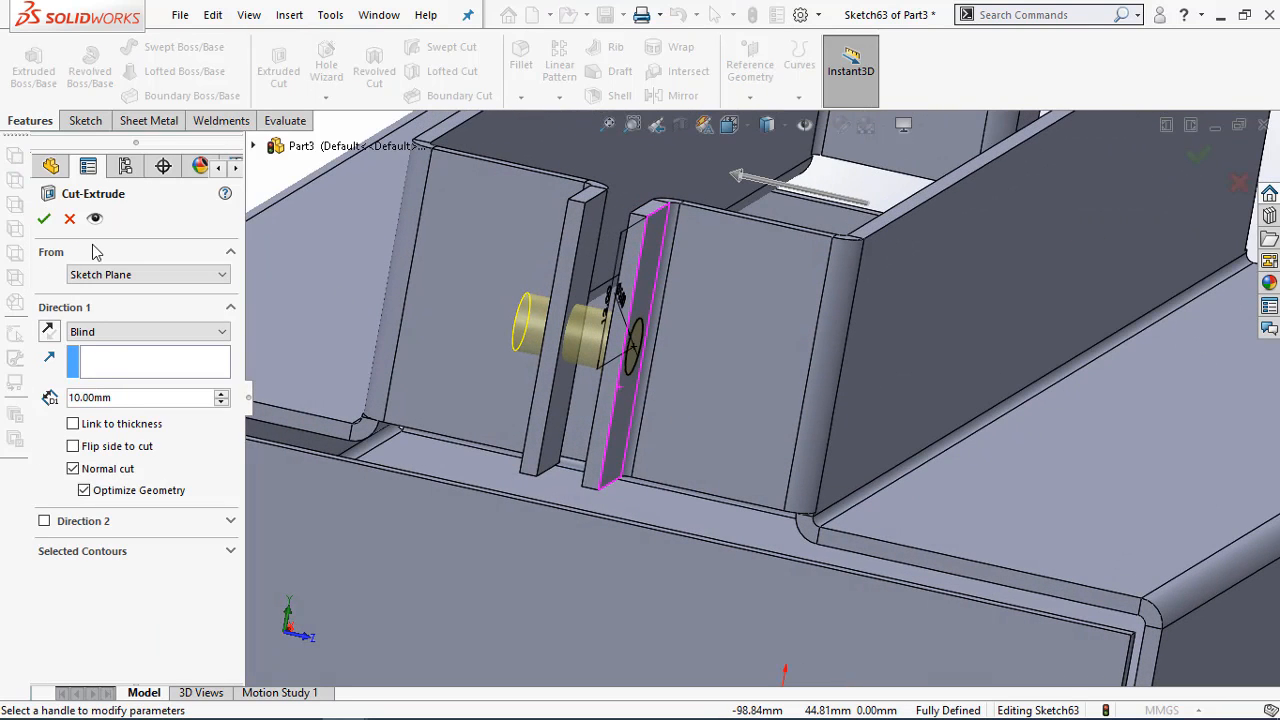
pyautogui.click(42, 219)
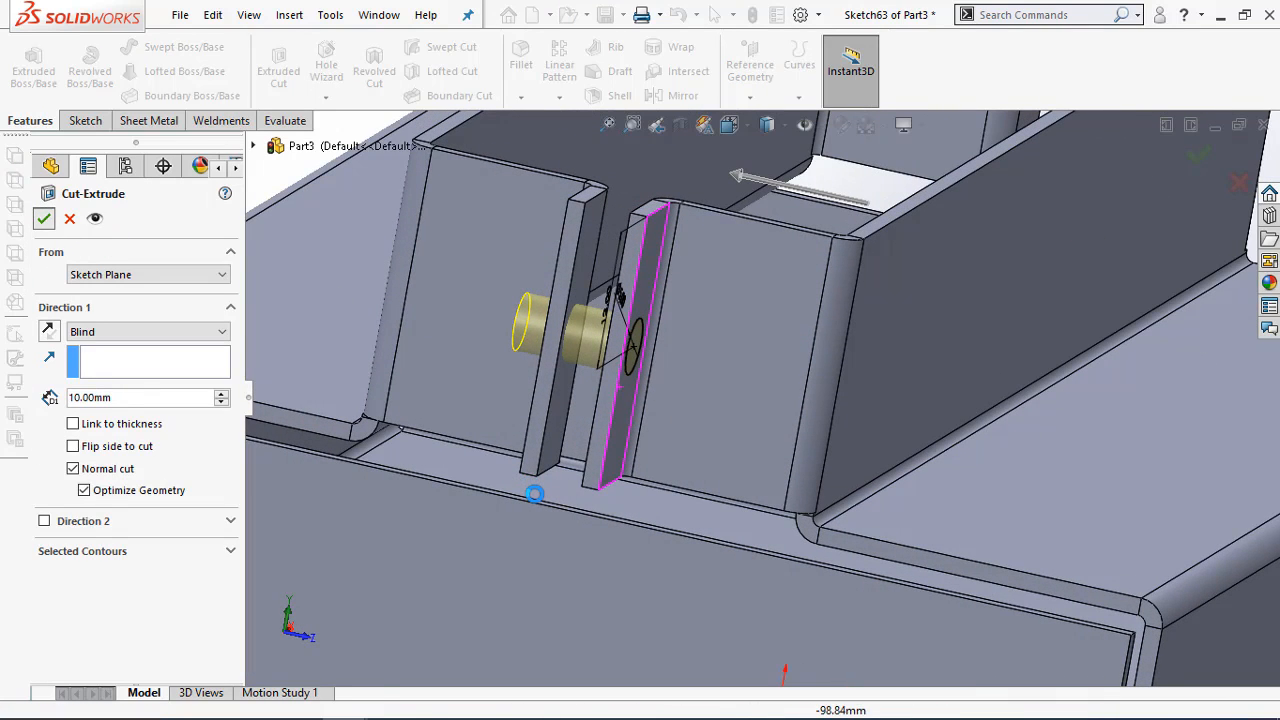
pyautogui.scroll(5, 534, 495)
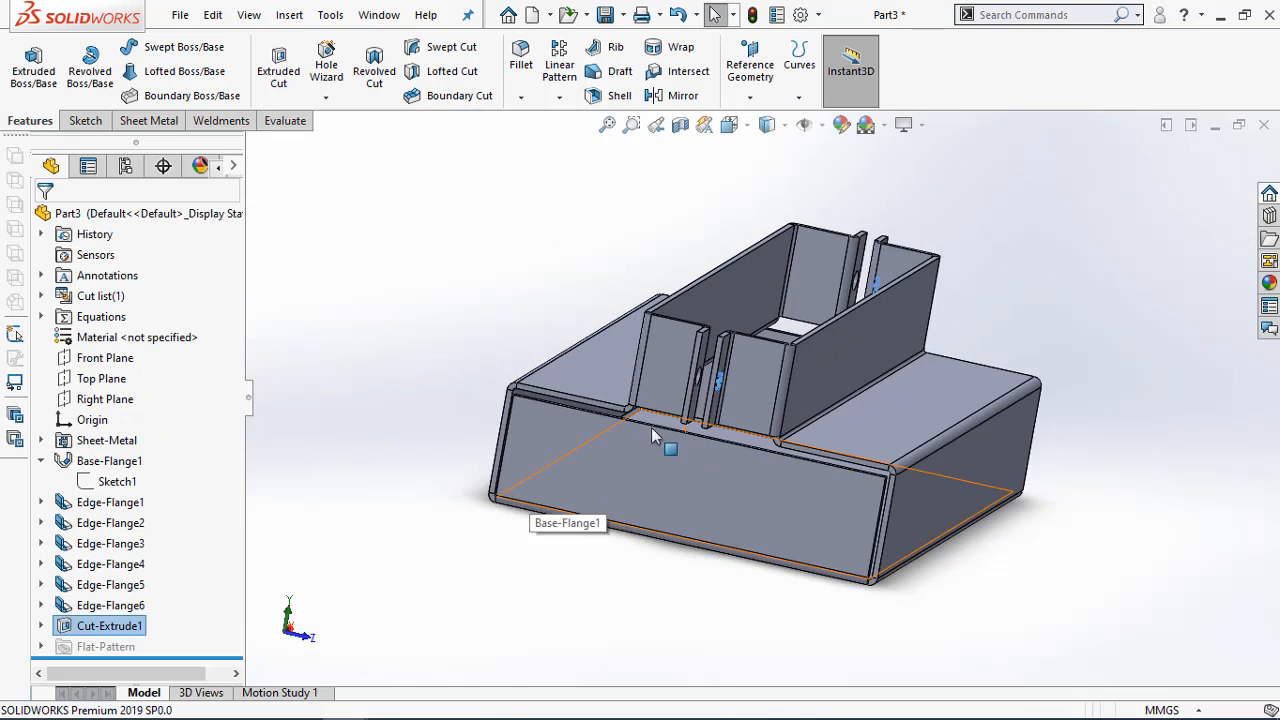
pyautogui.click(1035, 290)
# Flatten the sheet metal part to inspect its flat pattern from the top, and fold it back
pyautogui.moveTo(1043, 418); pyautogui.dragTo(760, 470, button='middle')
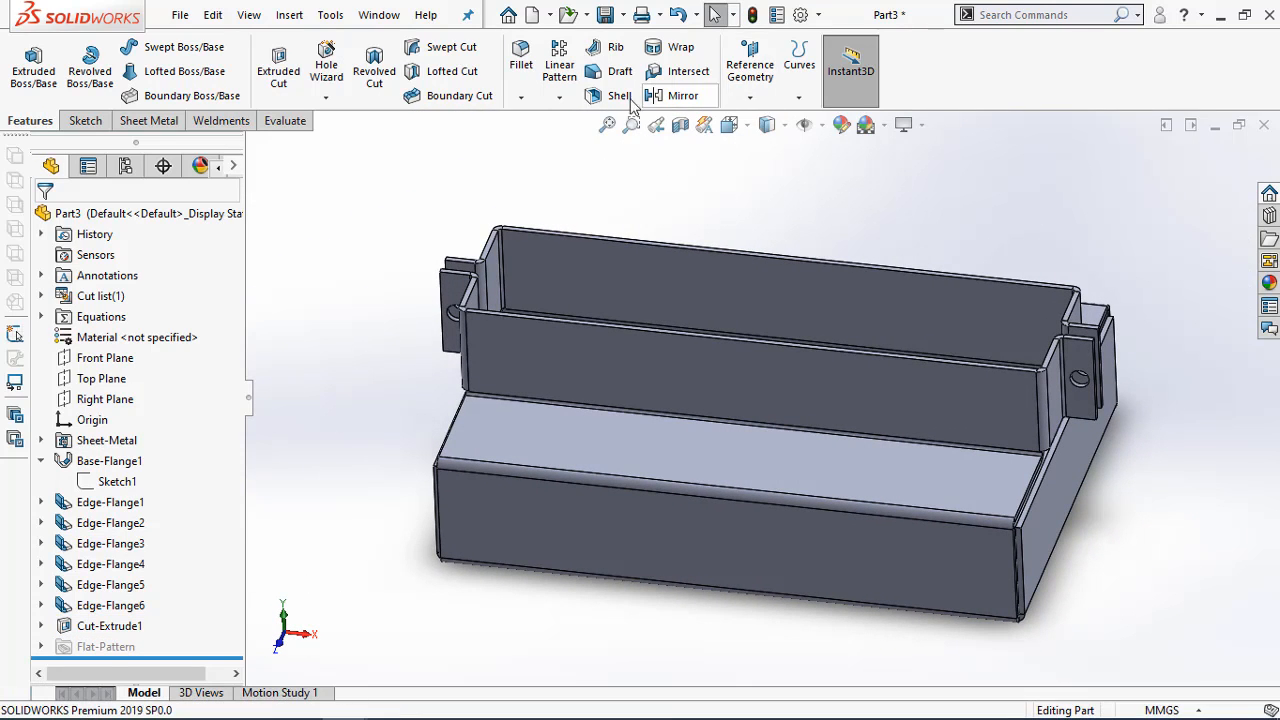
pyautogui.click(148, 121)
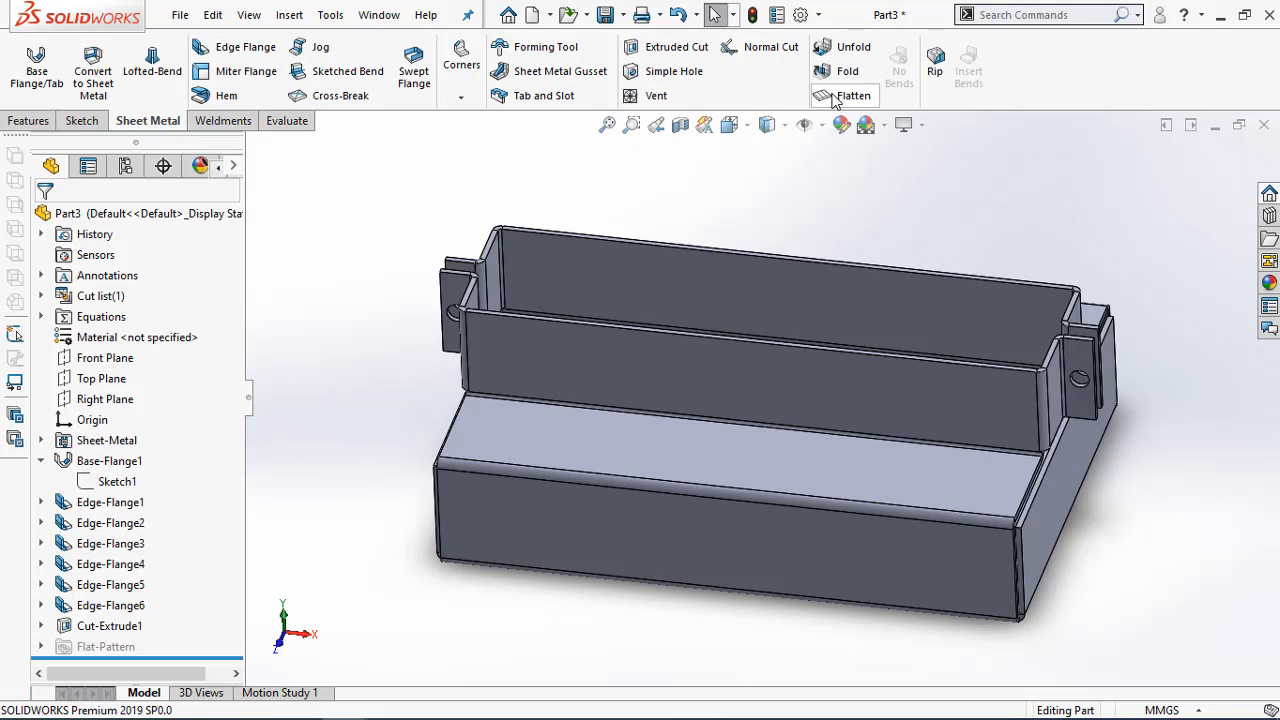
pyautogui.click(840, 96)
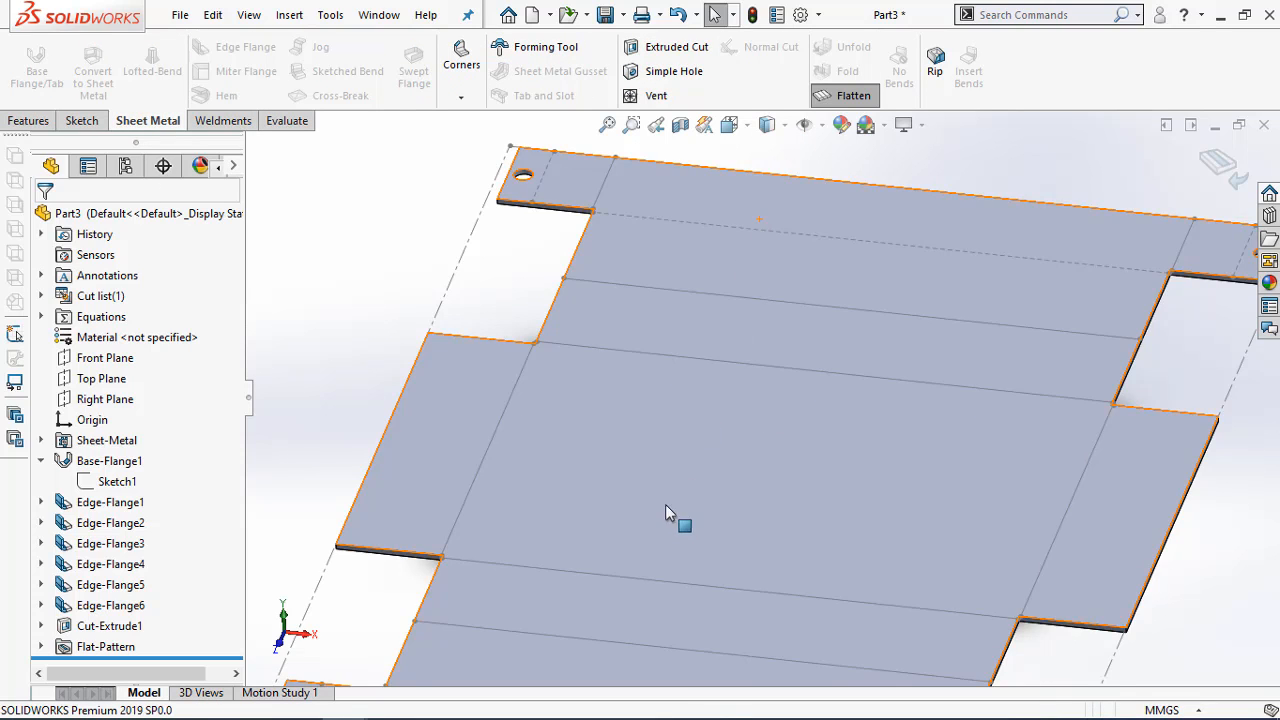
pyautogui.scroll(6, 650, 503)
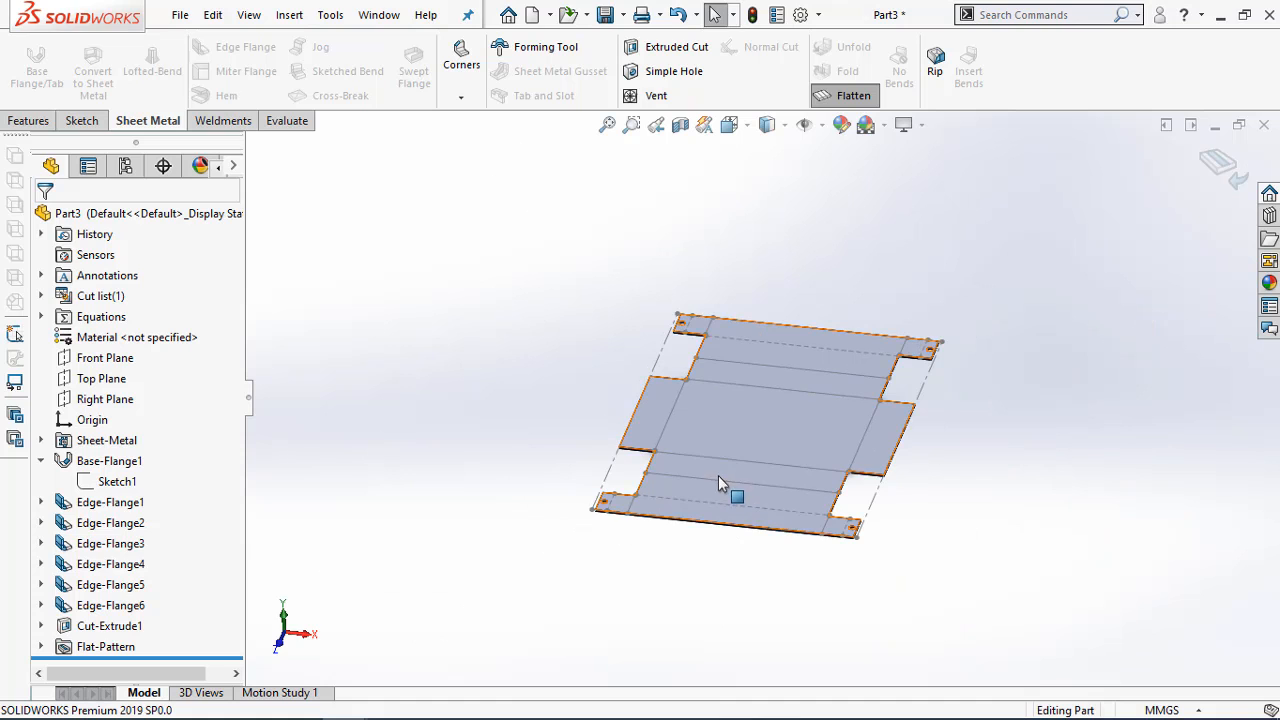
pyautogui.moveTo(718, 483); pyautogui.dragTo(745, 660, button='middle')
pyautogui.hotkey('ctrl', '5')
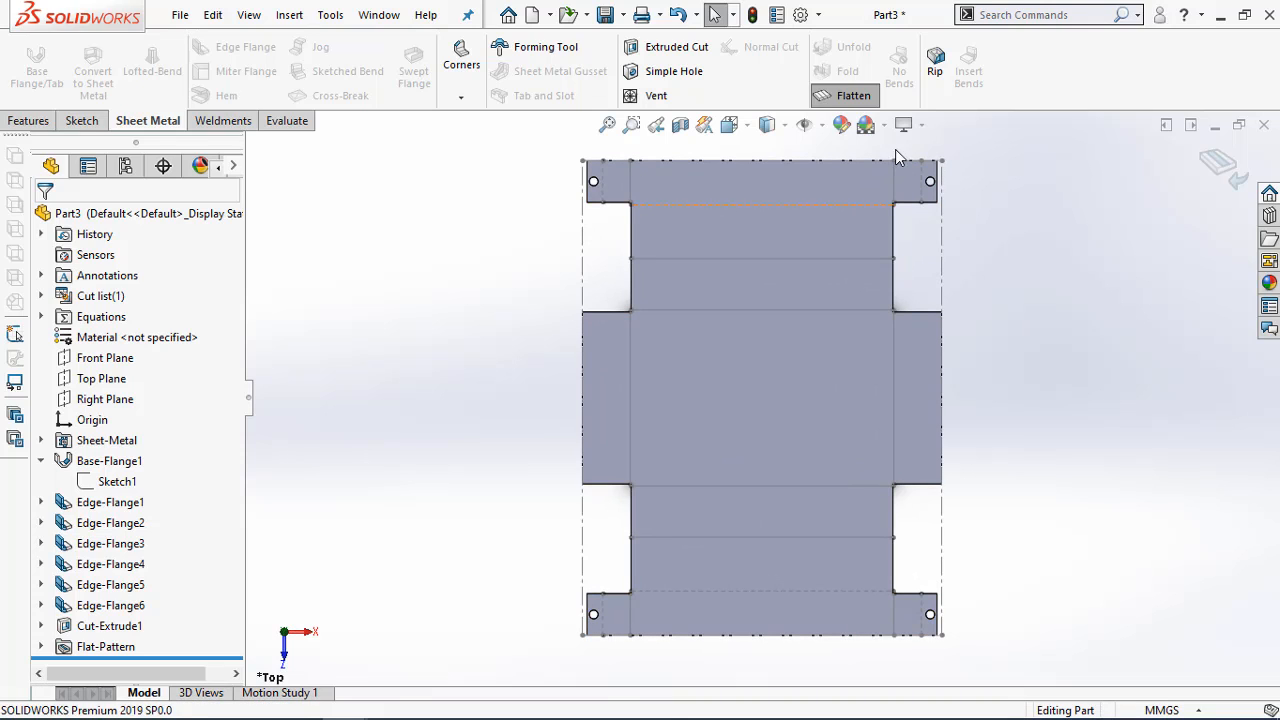
pyautogui.click(853, 95)
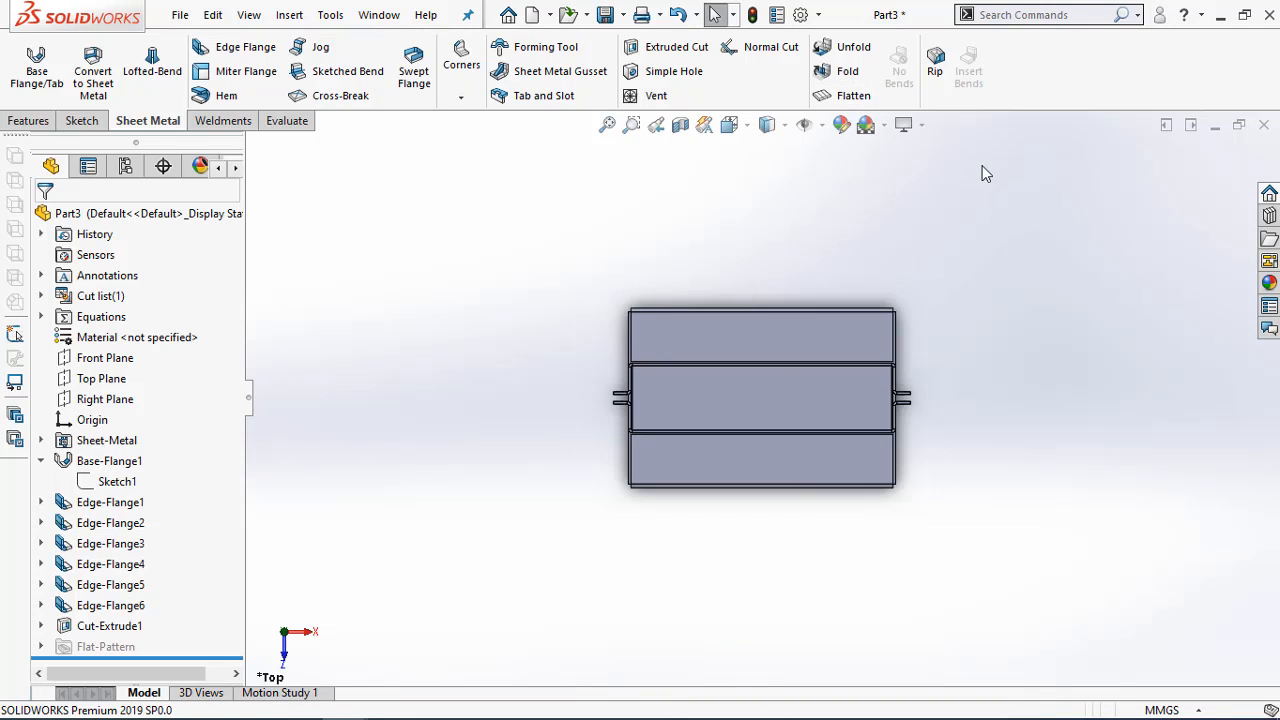
# Examine the gap between the paired end flanges and compare it with the exercise drawing in the Adobe Acrobat PDF
pyautogui.scroll(-5, 657, 410)
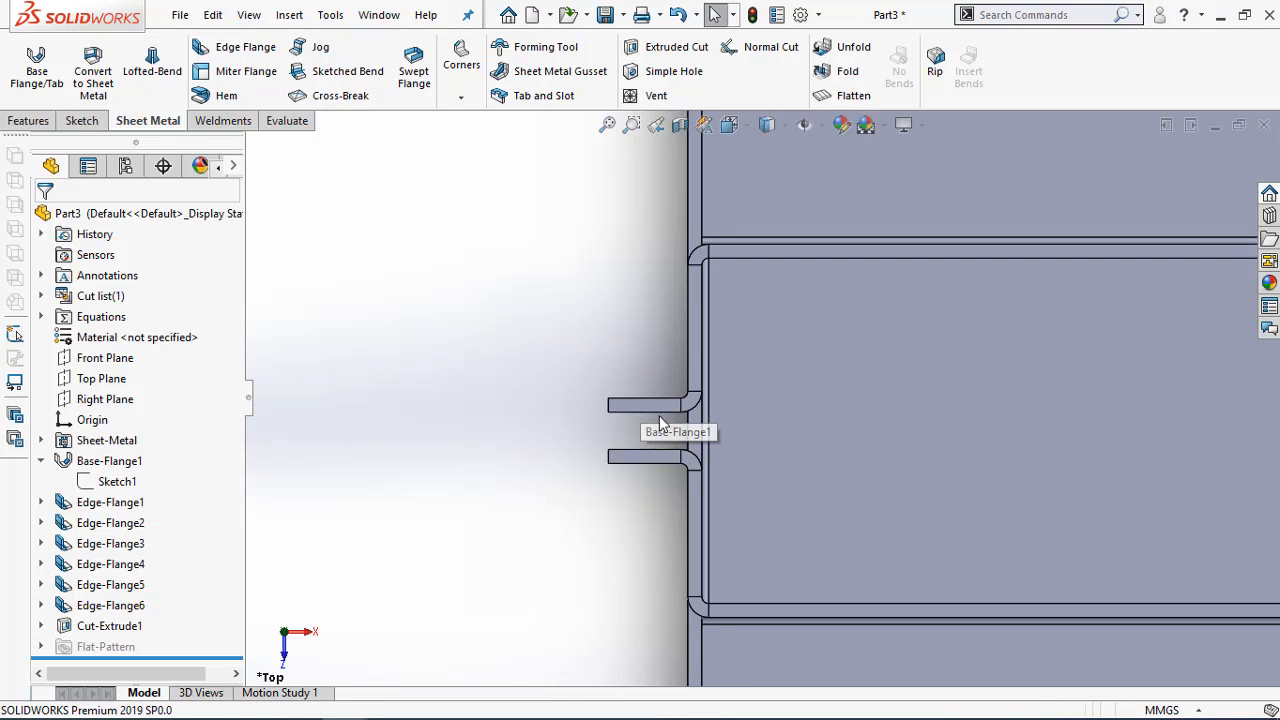
pyautogui.moveTo(667, 457)
pyautogui.mouseDown(button='middle')
pyautogui.moveTo(640, 445)
pyautogui.moveTo(657, 386)
pyautogui.moveTo(651, 443)
pyautogui.moveTo(663, 438)
pyautogui.mouseUp(button='middle')
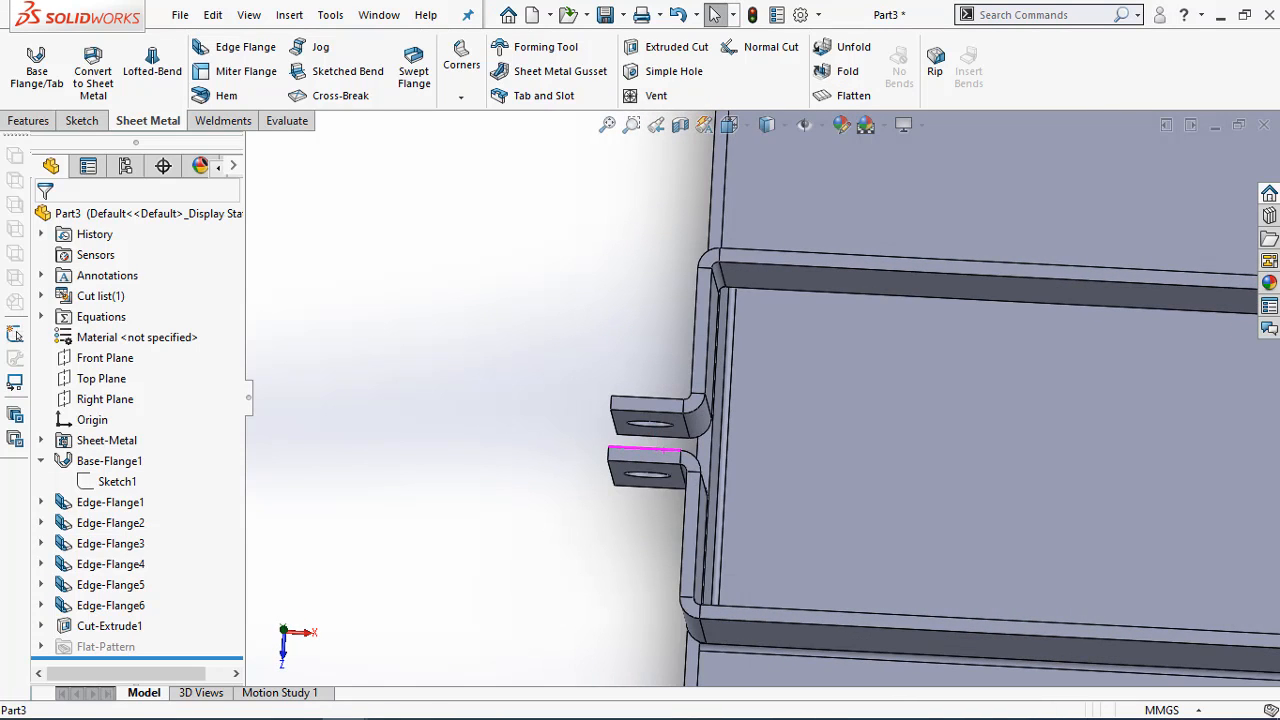
pyautogui.click(253, 702)
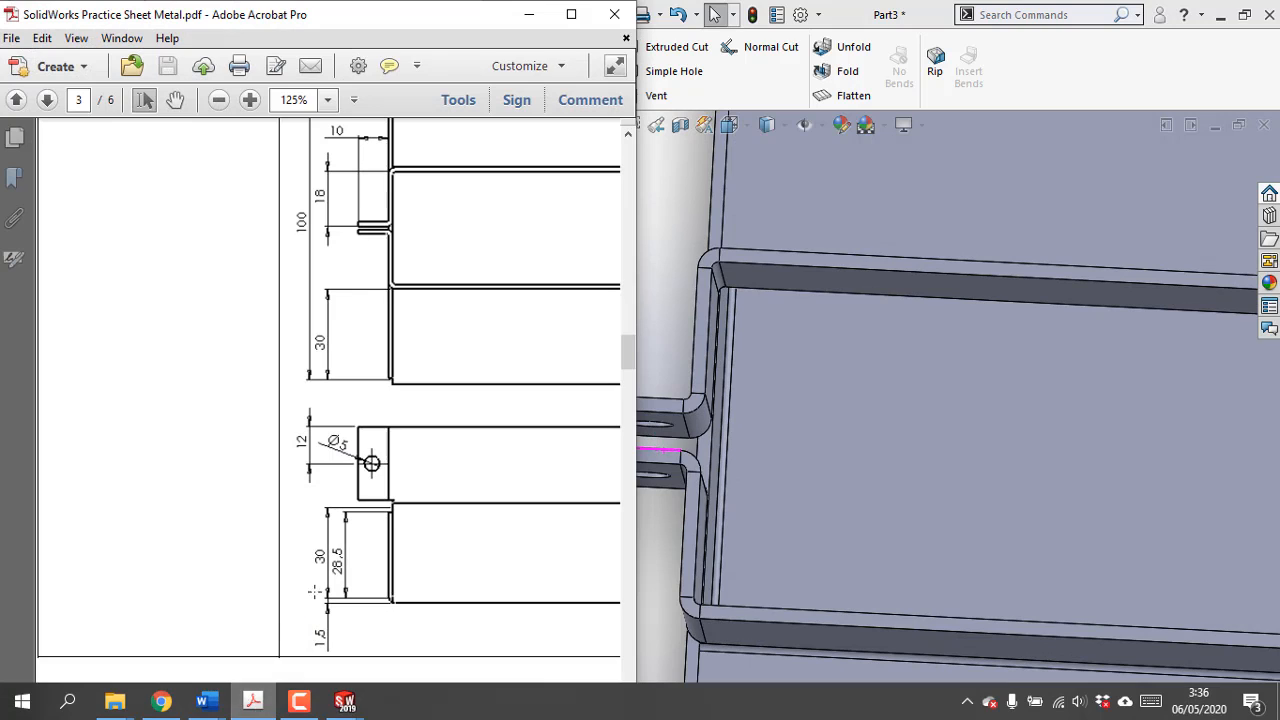
pyautogui.scroll(1, 397, 540)
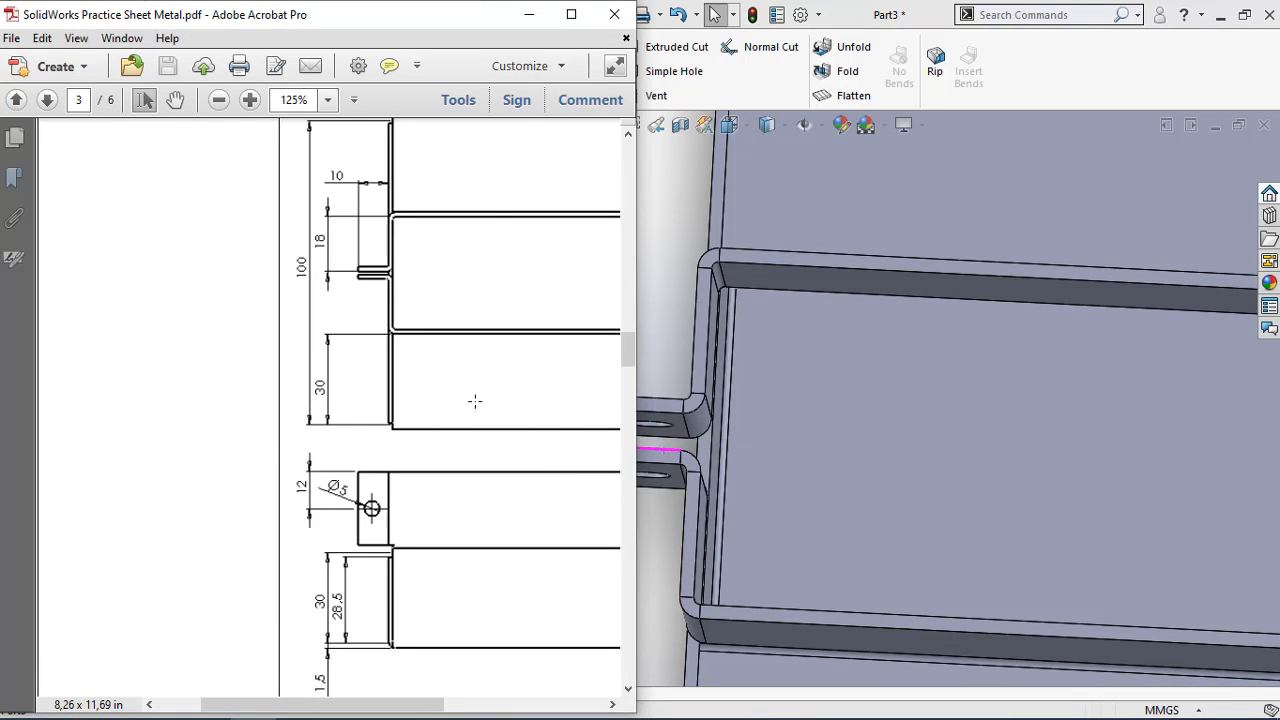
# Measure the distance between the base plate's lower corner edge and the long edge where the adjacent inner flange rises
pyautogui.click(540, 17)
pyautogui.press('f')
pyautogui.moveTo(722, 480); pyautogui.dragTo(749, 486, button='middle')
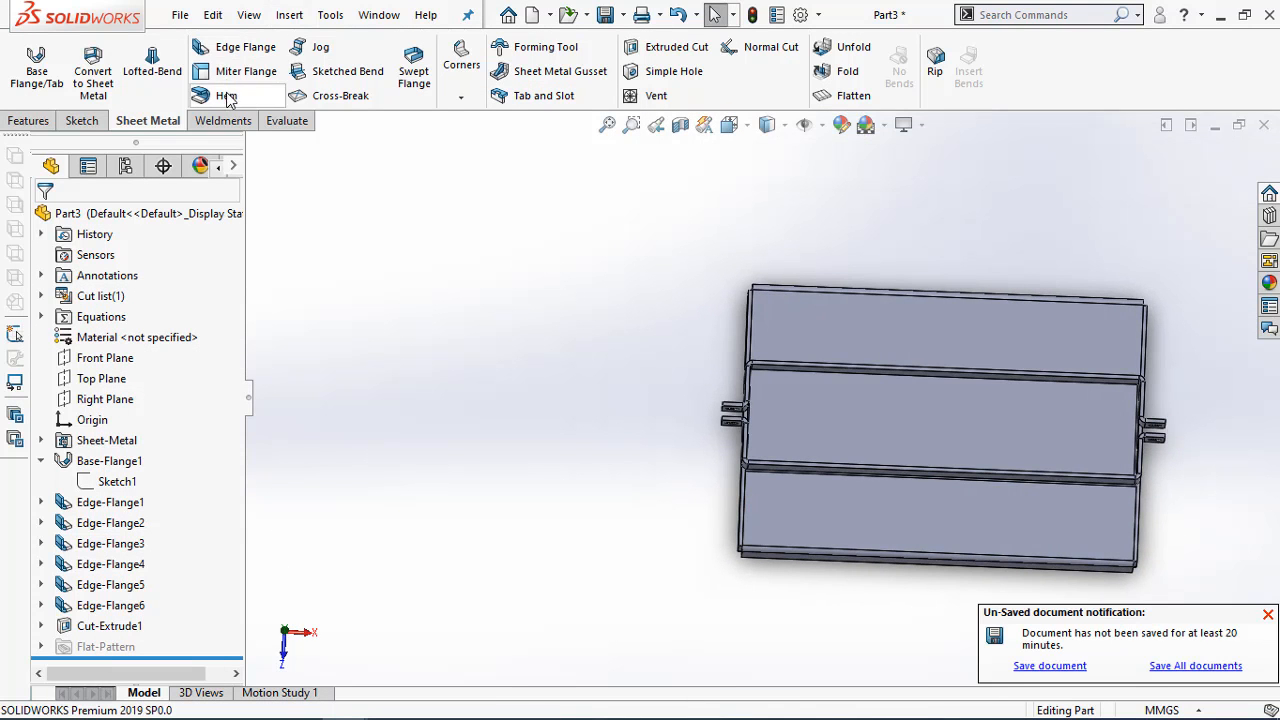
pyautogui.click(287, 120)
pyautogui.click(144, 68)
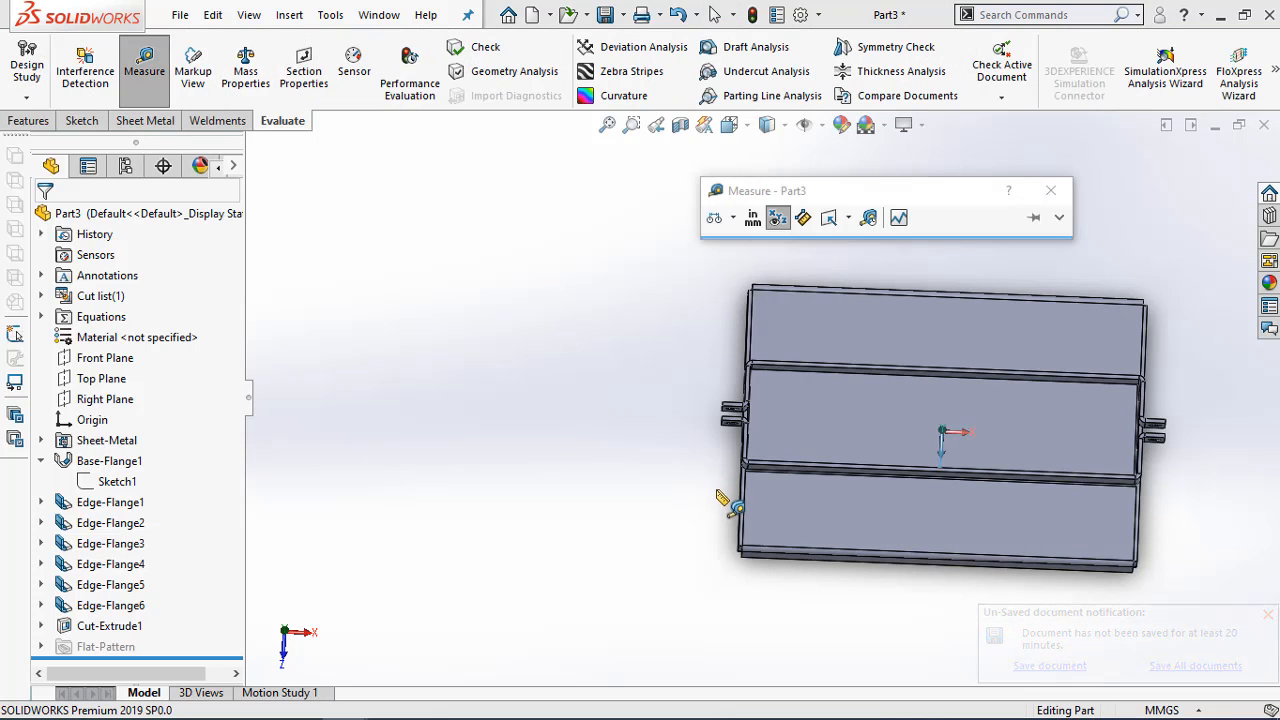
pyautogui.scroll(-5, 855, 565)
pyautogui.moveTo(855, 565); pyautogui.dragTo(860, 579, button='middle')
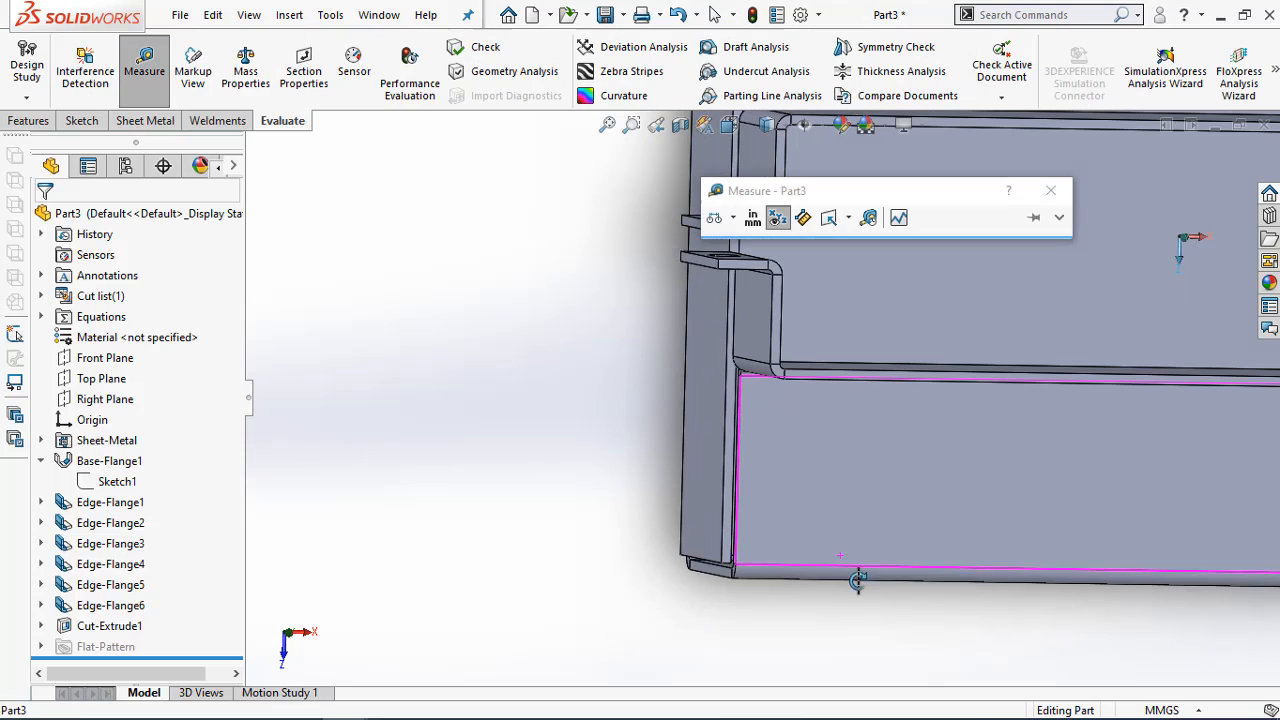
pyautogui.click(727, 570)
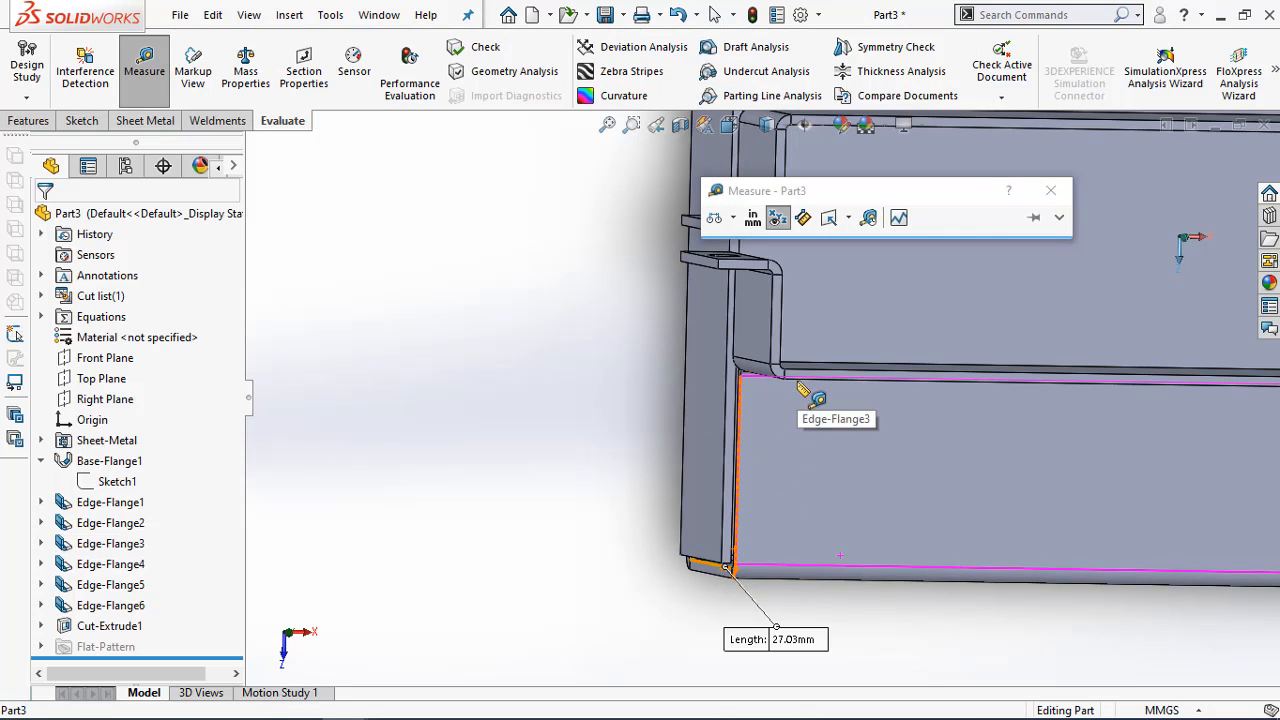
pyautogui.click(800, 386)
pyautogui.moveTo(840, 455); pyautogui.dragTo(695, 477, button='middle')
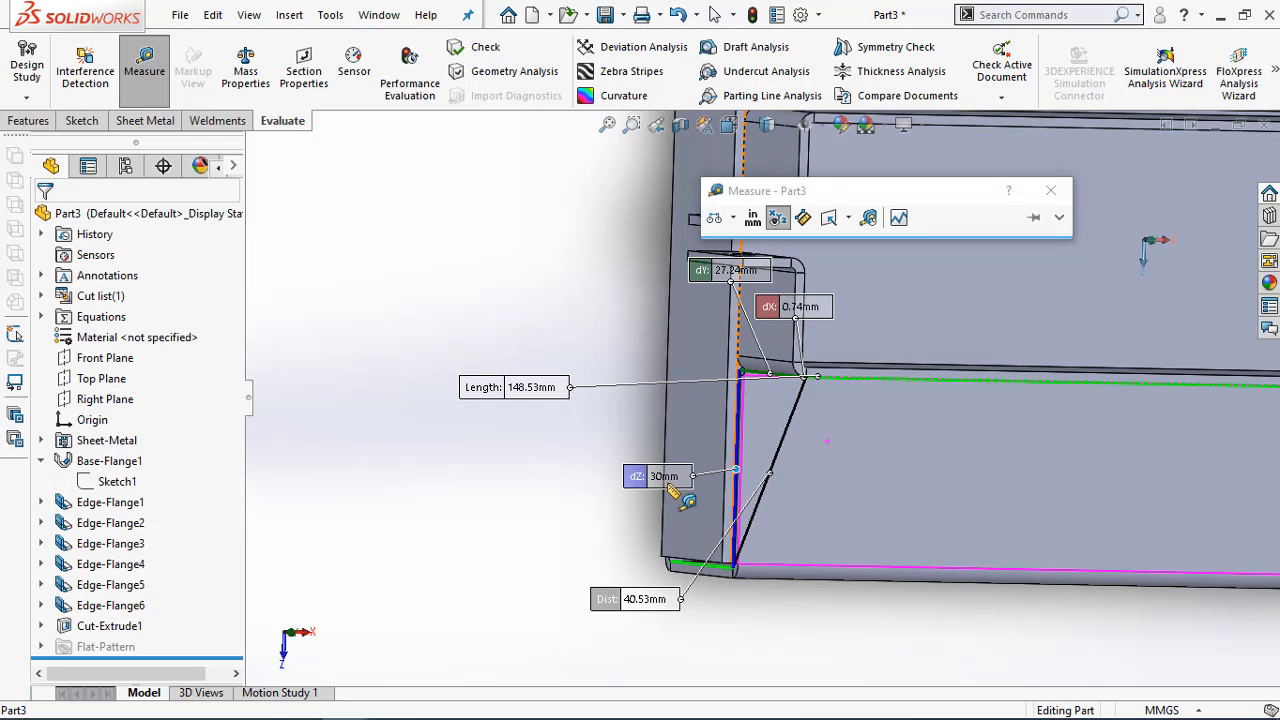
pyautogui.scroll(2, 669, 486)
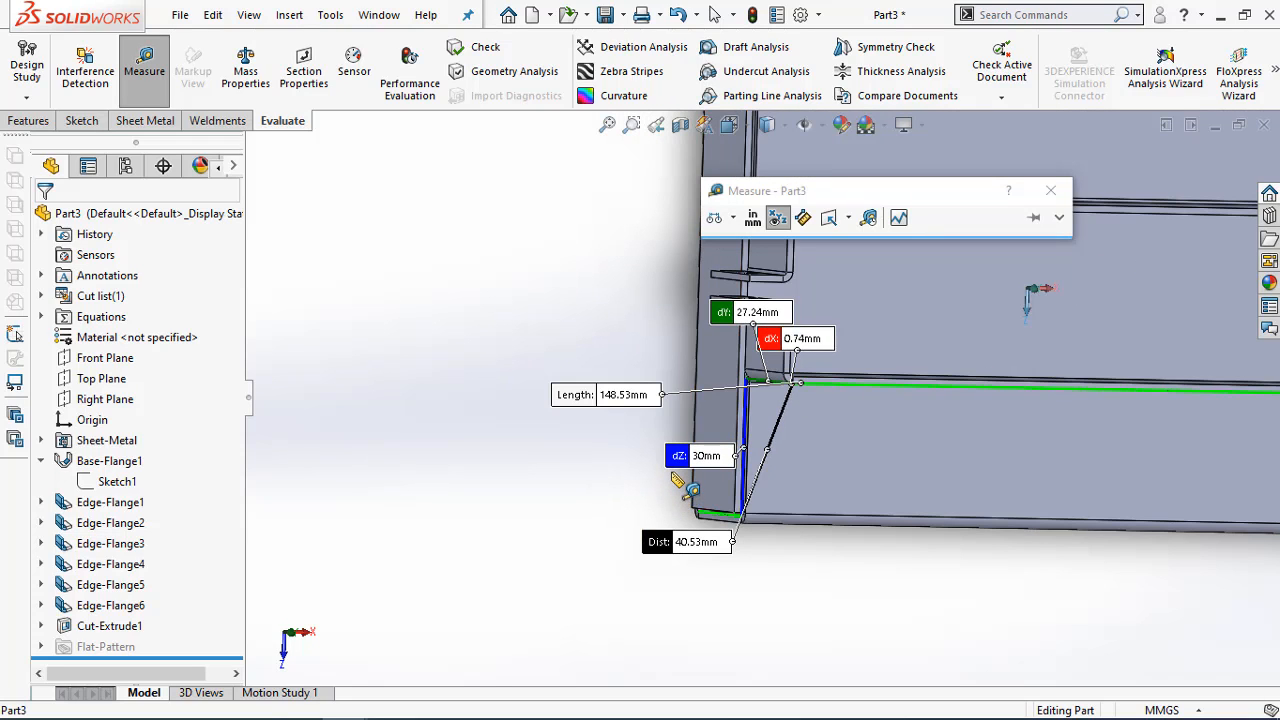
pyautogui.click(1045, 203)
pyautogui.press('Escape')
pyautogui.scroll(3, 601, 373)
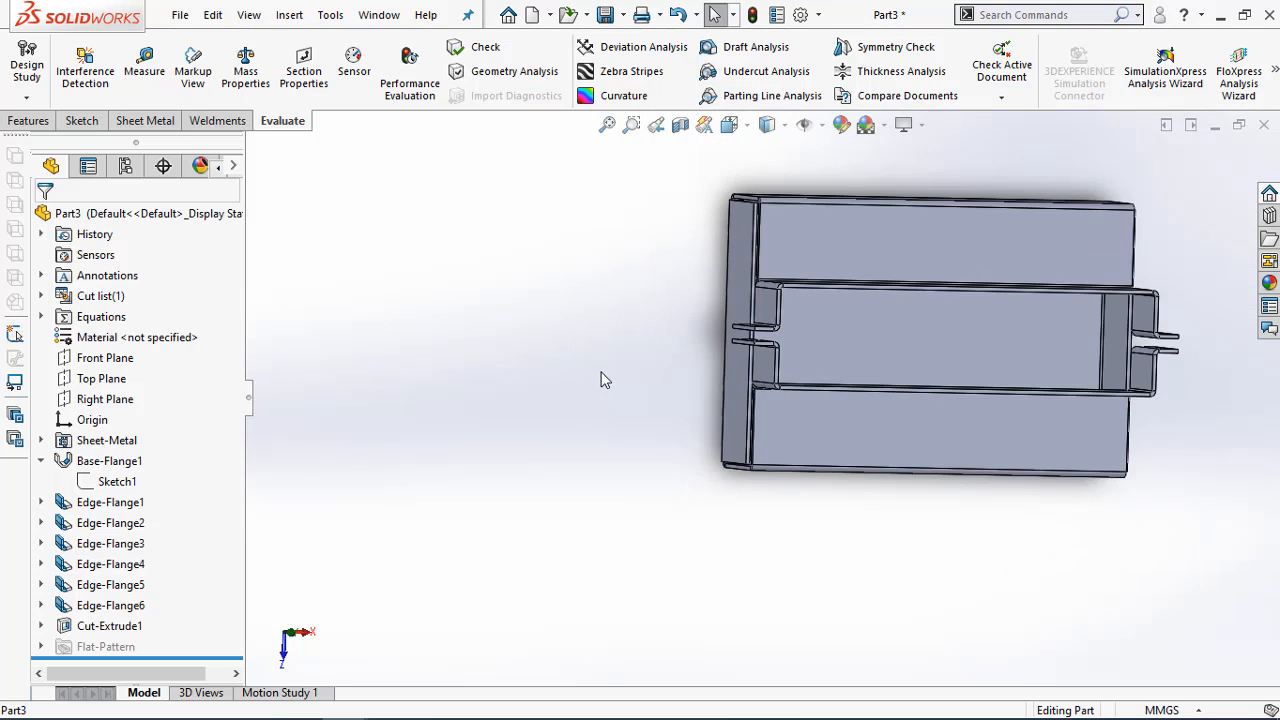
pyautogui.moveTo(1031, 483); pyautogui.dragTo(996, 342, button='middle')
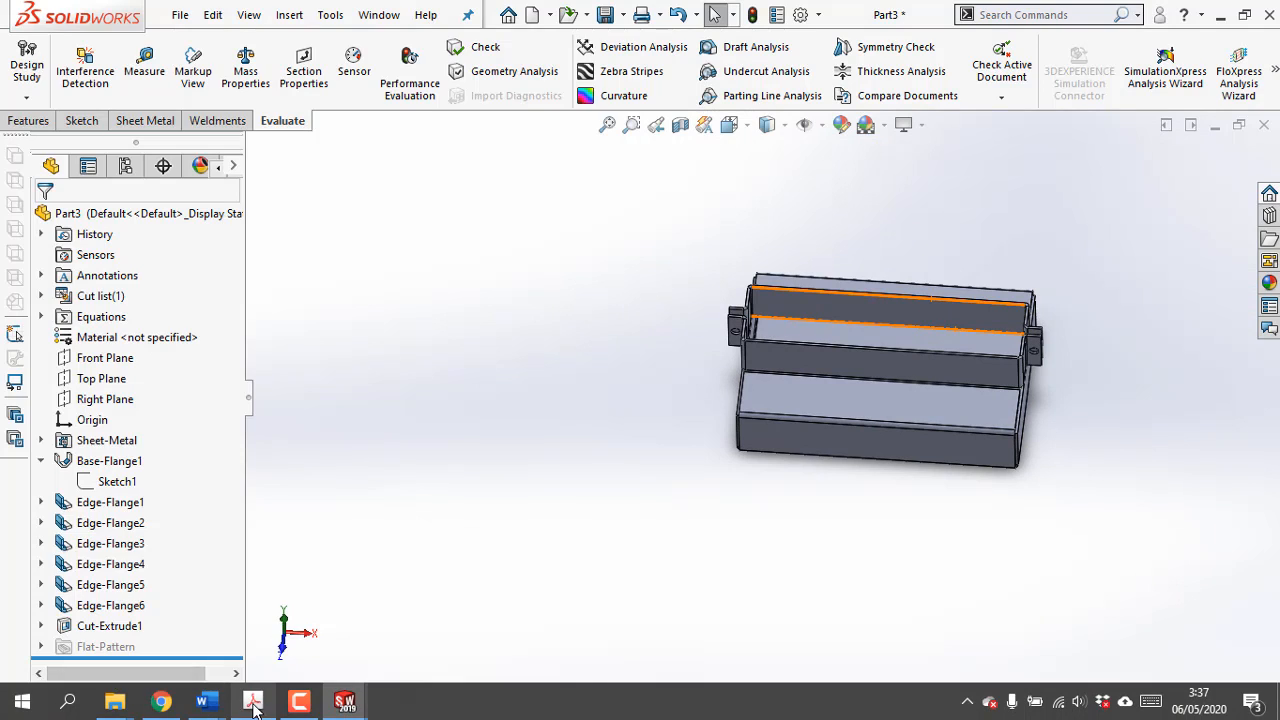
# Switch to the Adobe Acrobat PDF and examine the Exercise 4-4 drawing, including its overall size, holes, chamfers and sheet thickness
pyautogui.click(253, 702)
pyautogui.keyDown('ctrl'); pyautogui.scroll(-2, 433, 485); pyautogui.keyUp('ctrl')
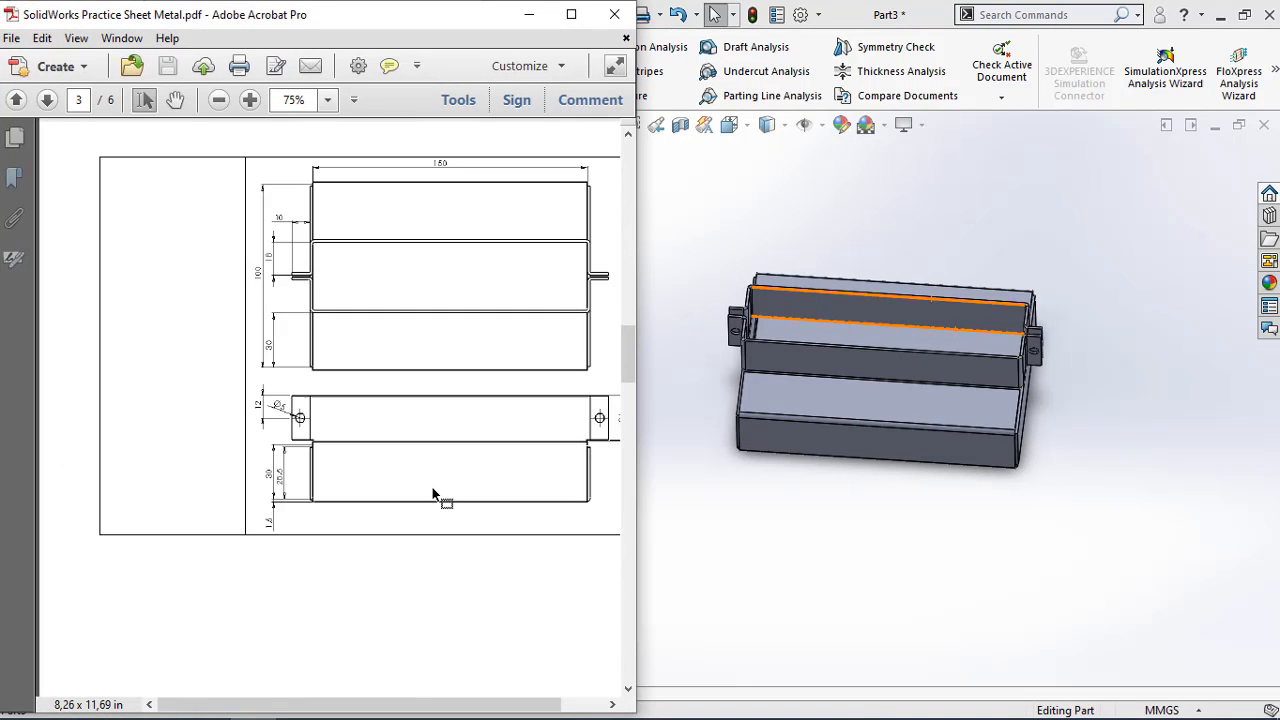
pyautogui.scroll(-10, 433, 495)
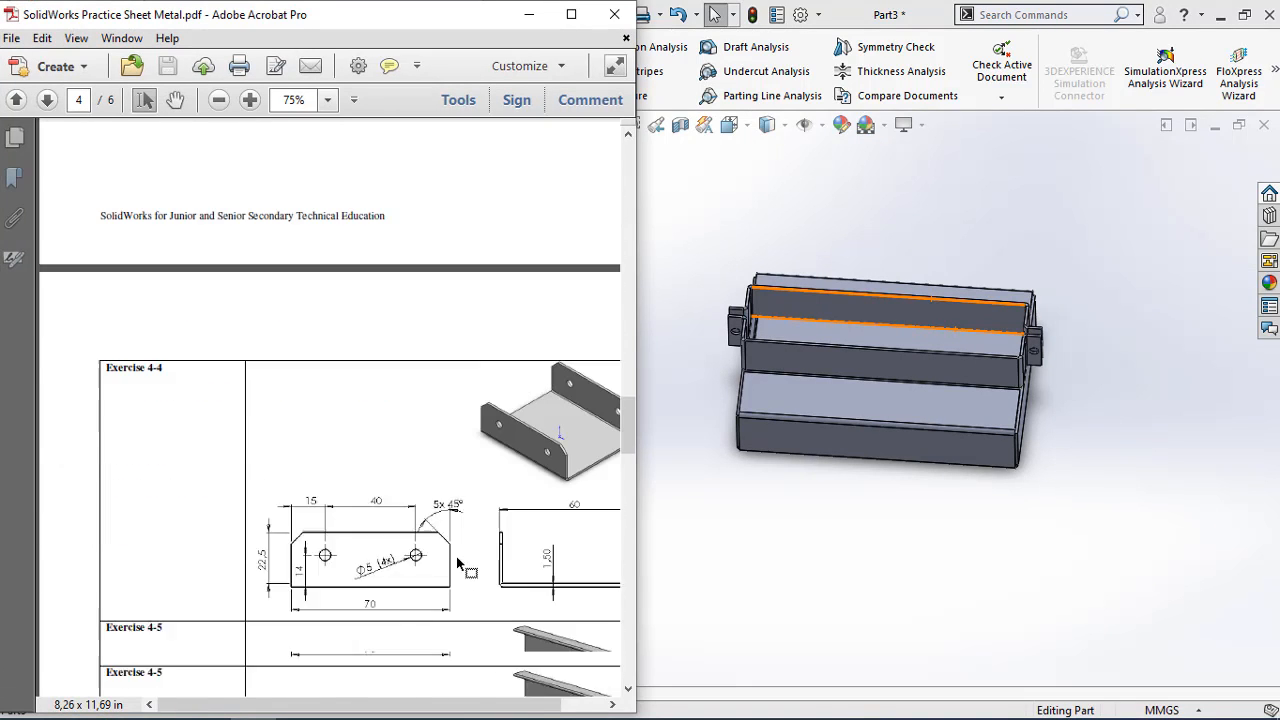
pyautogui.scroll(-2, 446, 568)
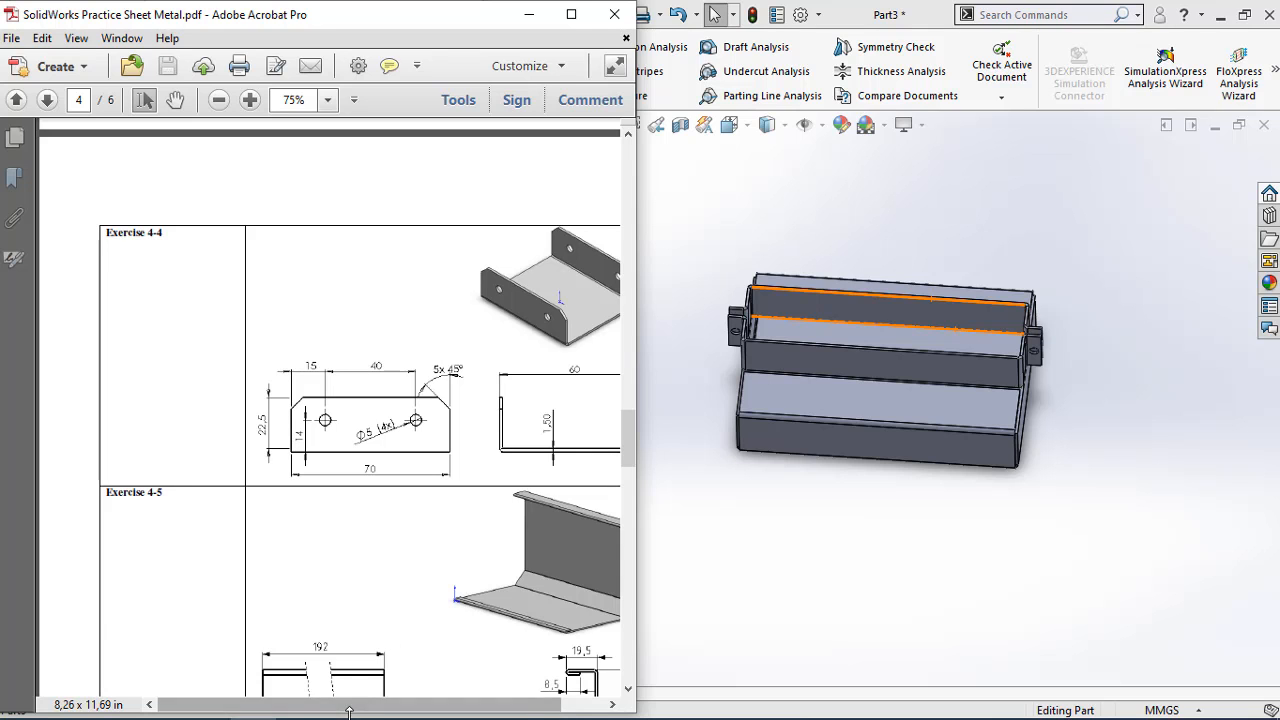
pyautogui.moveTo(385, 707); pyautogui.dragTo(425, 708)
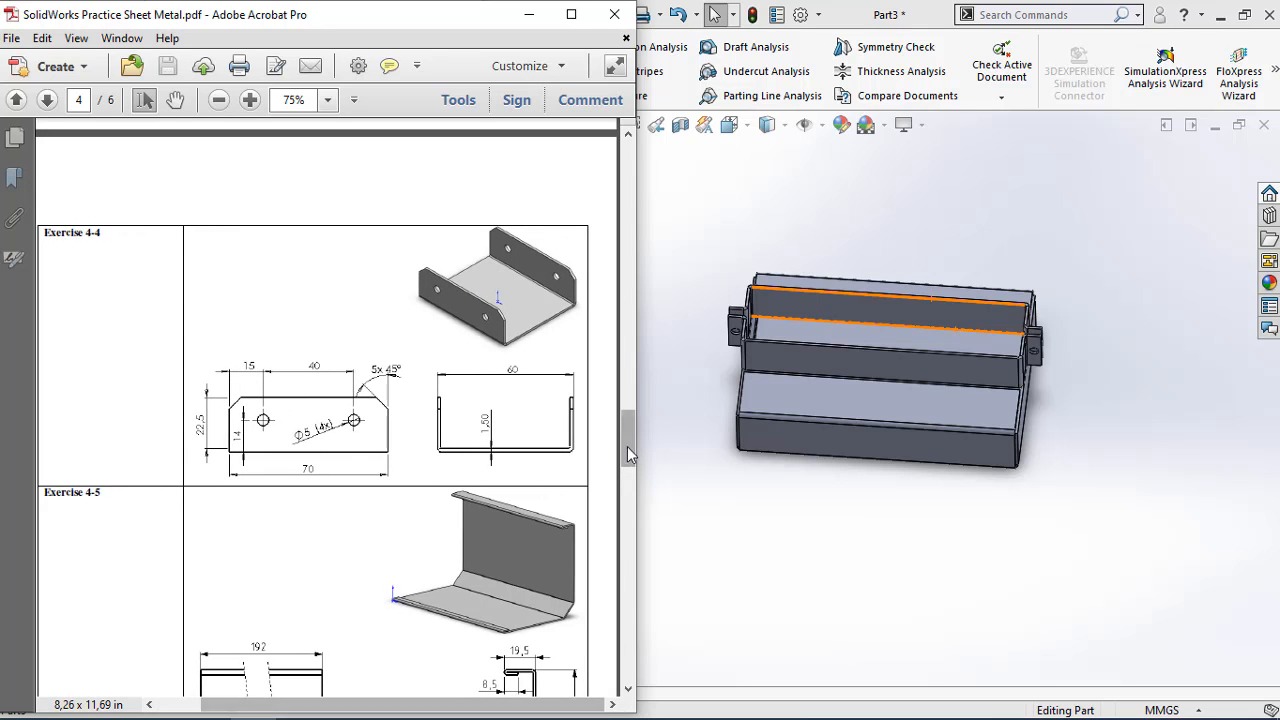
pyautogui.moveTo(623, 439)
pyautogui.mouseDown()
pyautogui.moveTo(616, 641)
pyautogui.moveTo(625, 432)
pyautogui.mouseUp()
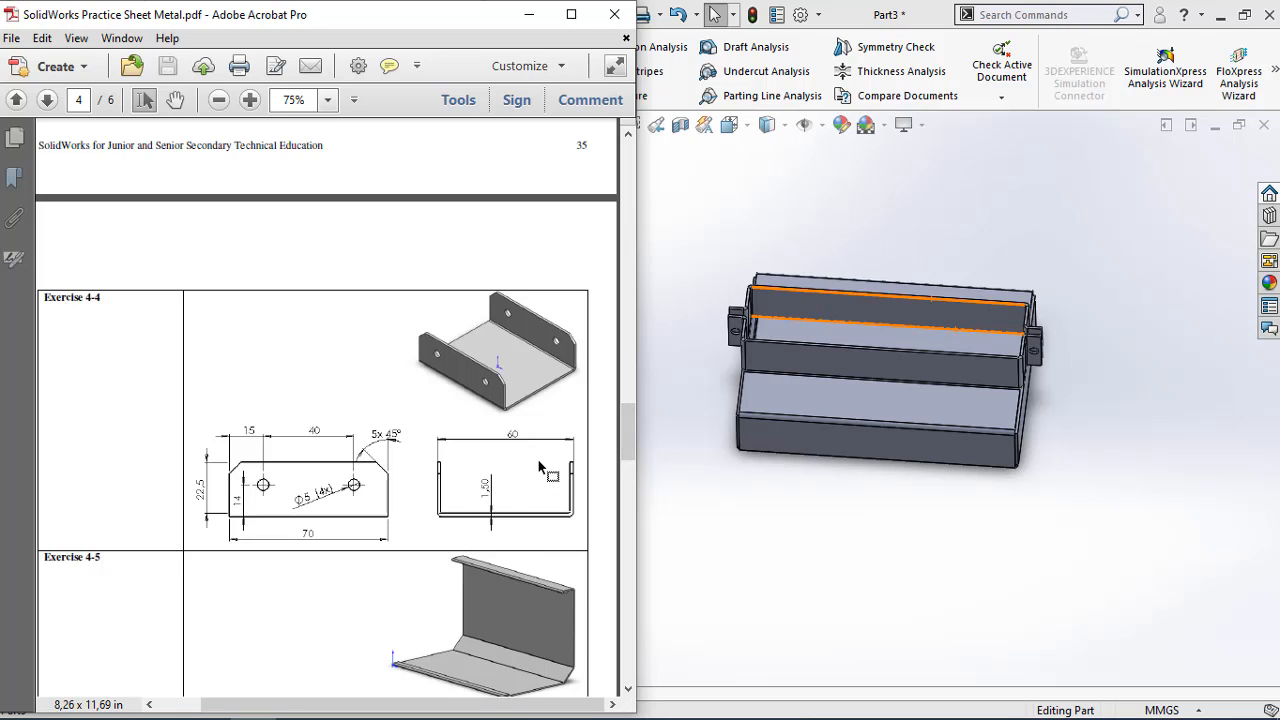
pyautogui.scroll(-1, 541, 485)
pyautogui.scroll(2, 541, 497)
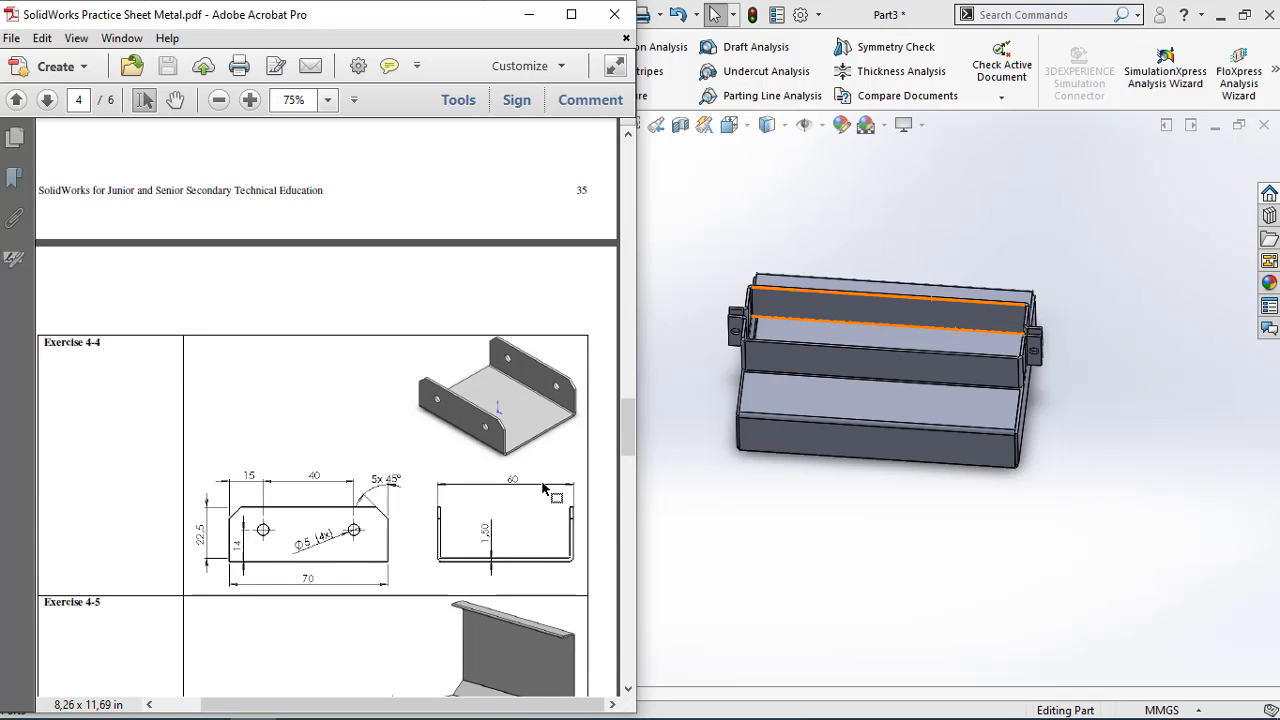
pyautogui.scroll(-3, 547, 478)
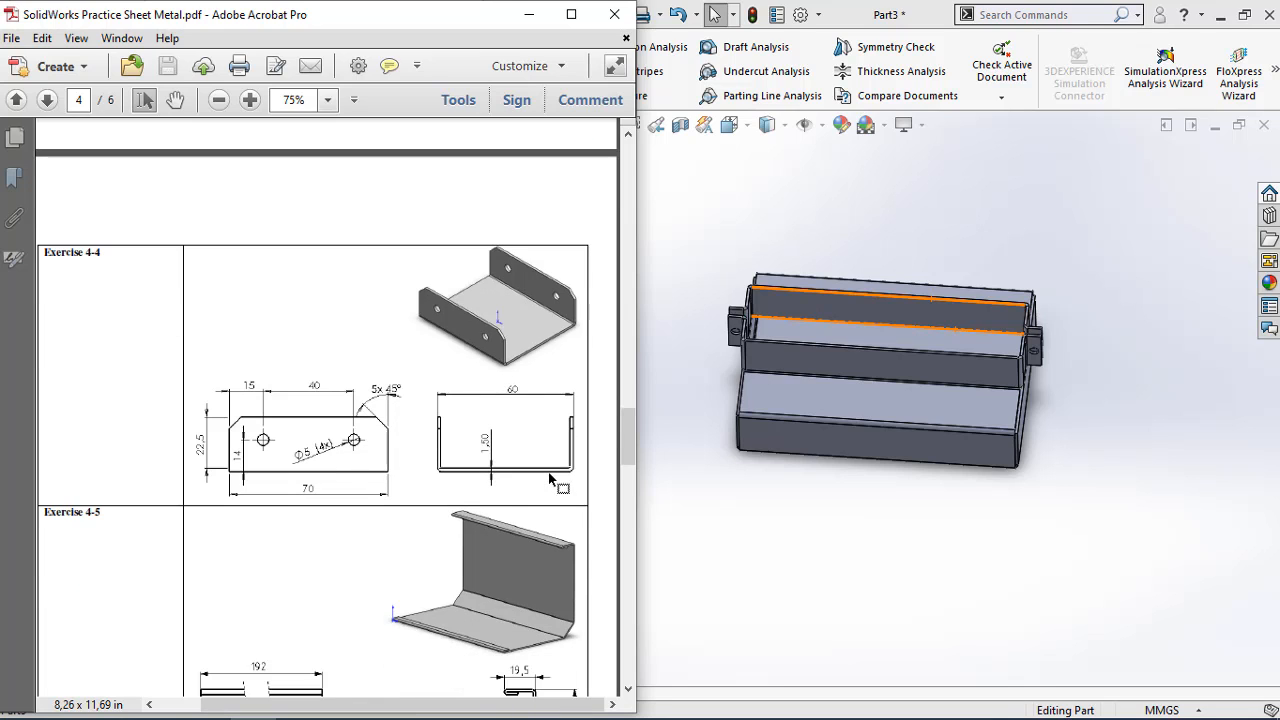
pyautogui.scroll(1, 549, 462)
pyautogui.scroll(1, 545, 462)
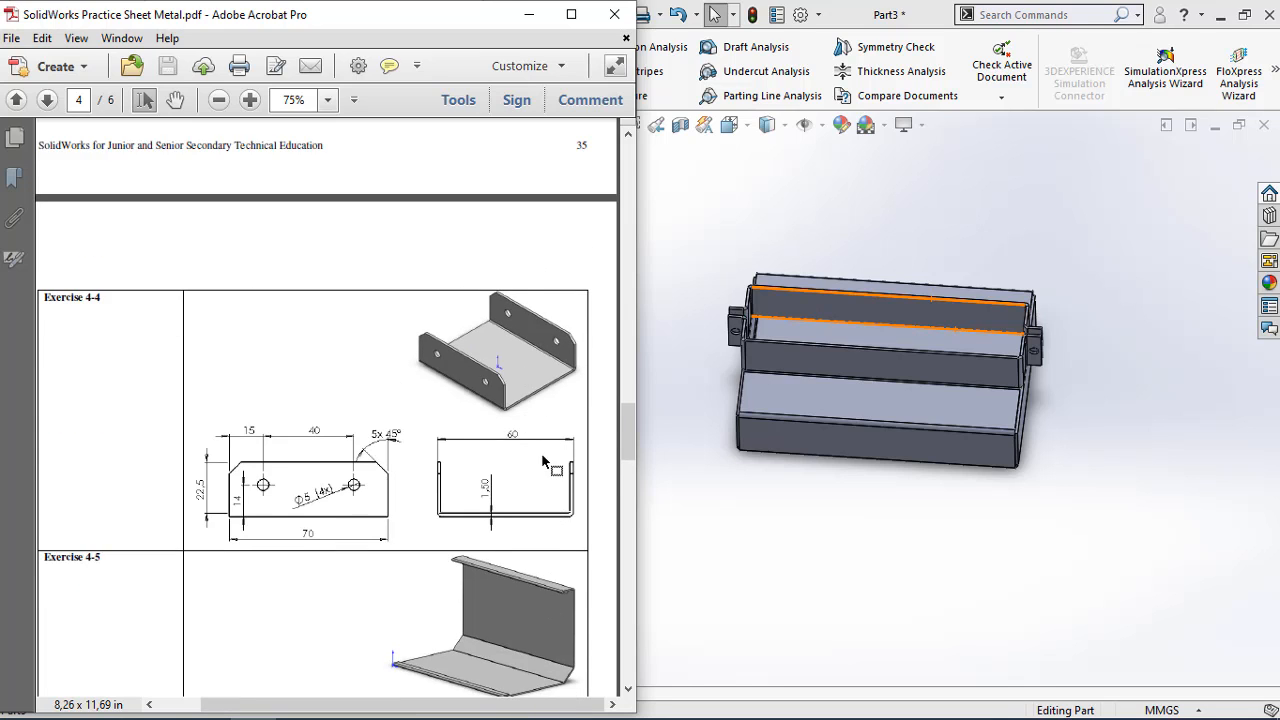
pyautogui.scroll(-2, 540, 452)
pyautogui.keyDown('ctrl'); pyautogui.scroll(1, 534, 408); pyautogui.keyUp('ctrl')
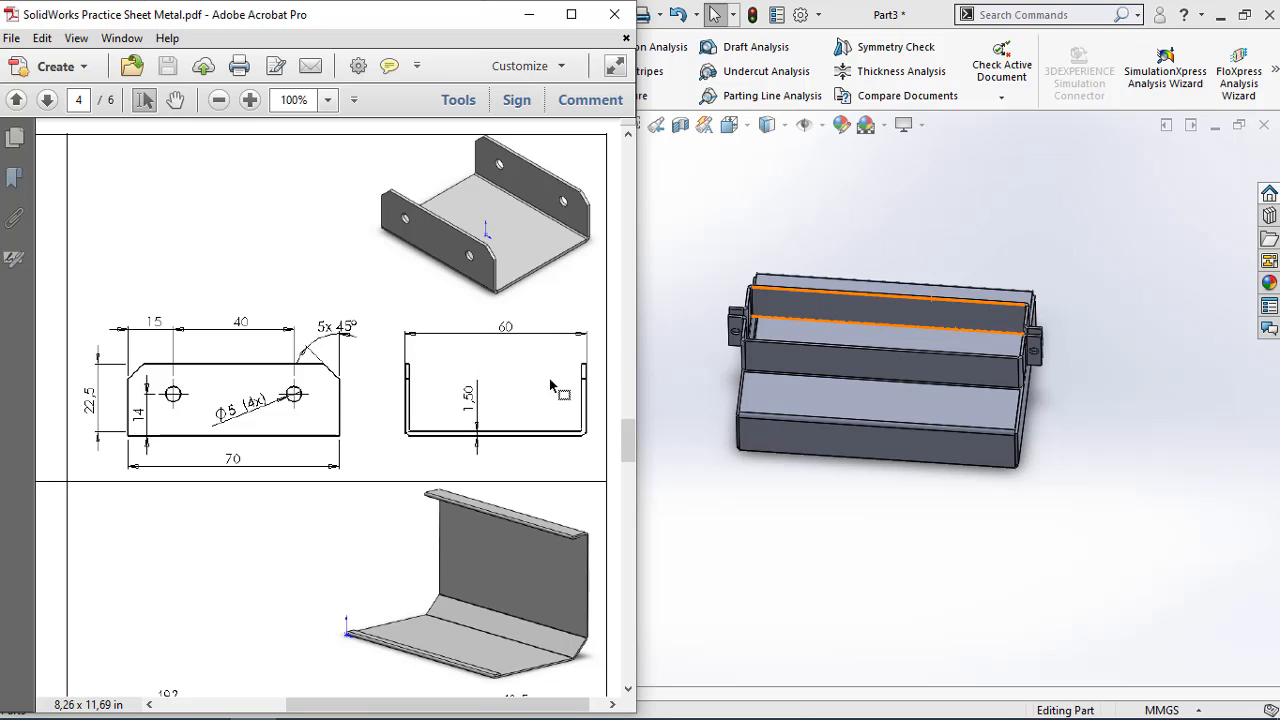
# Switch to SOLIDWORKS, create a new part document and start a sketch on the Front Plane
pyautogui.click(797, 222)
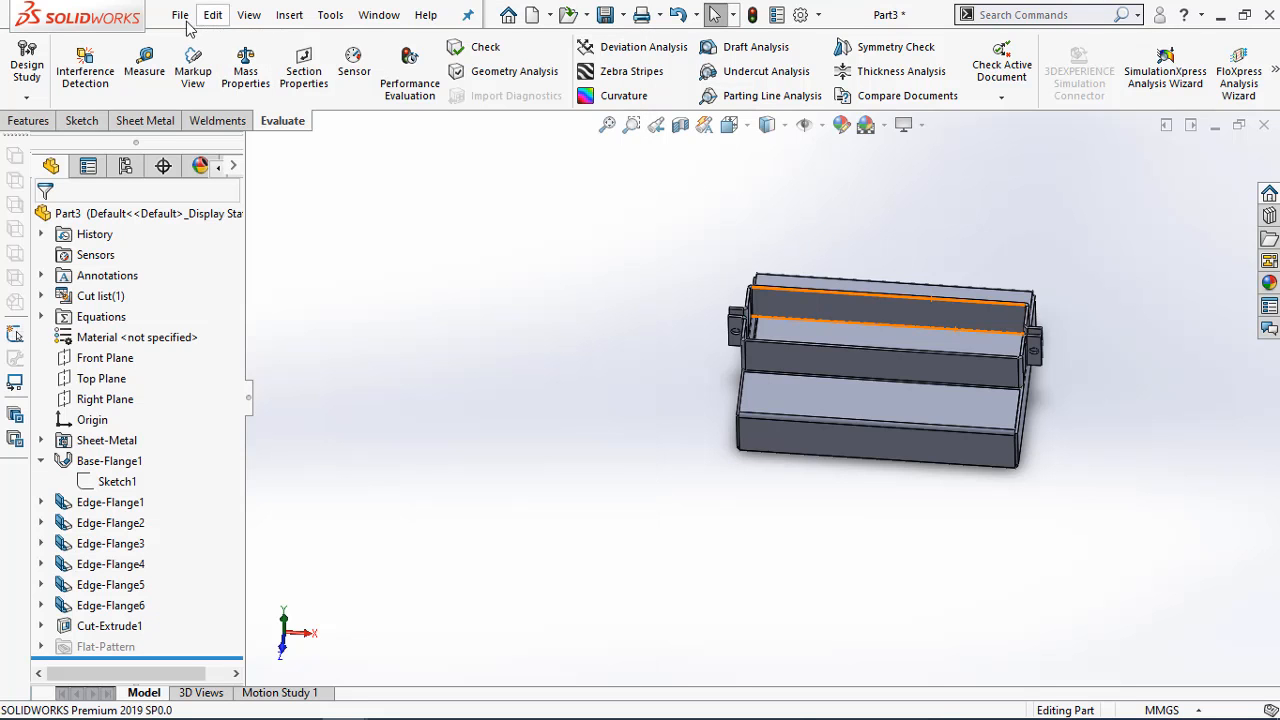
pyautogui.click(536, 15)
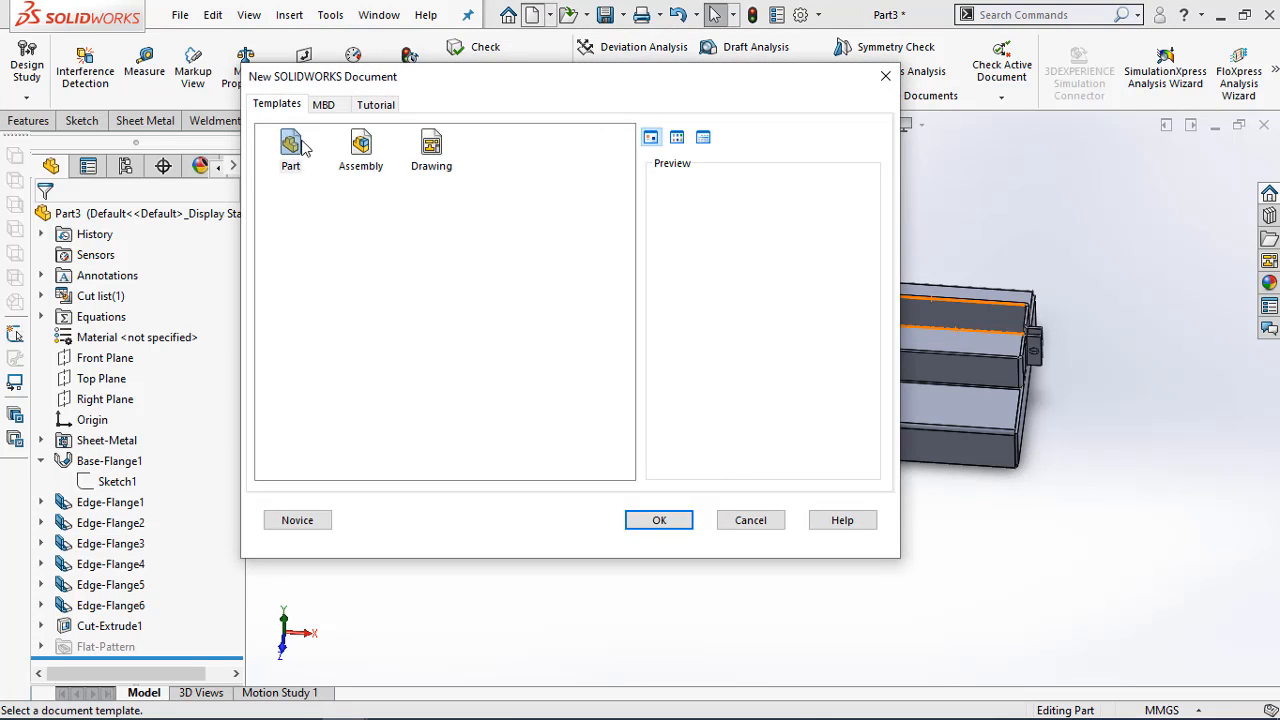
pyautogui.click(657, 522)
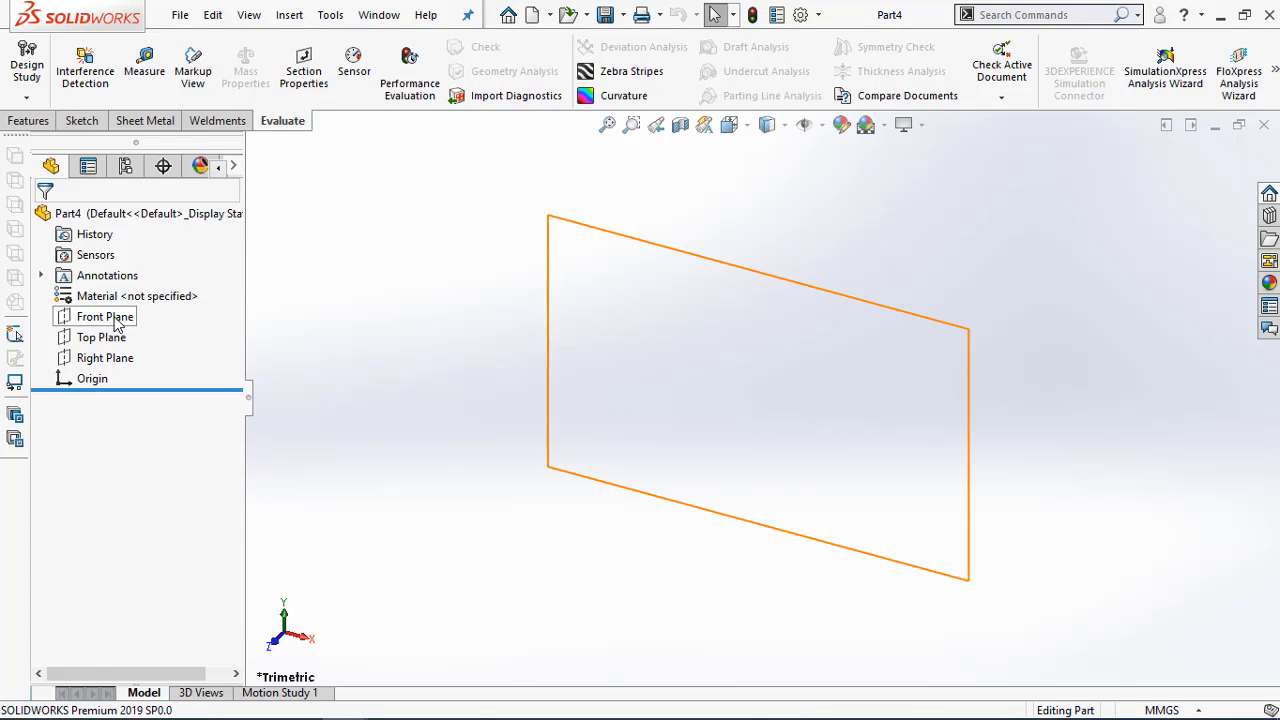
pyautogui.rightClick(117, 320)
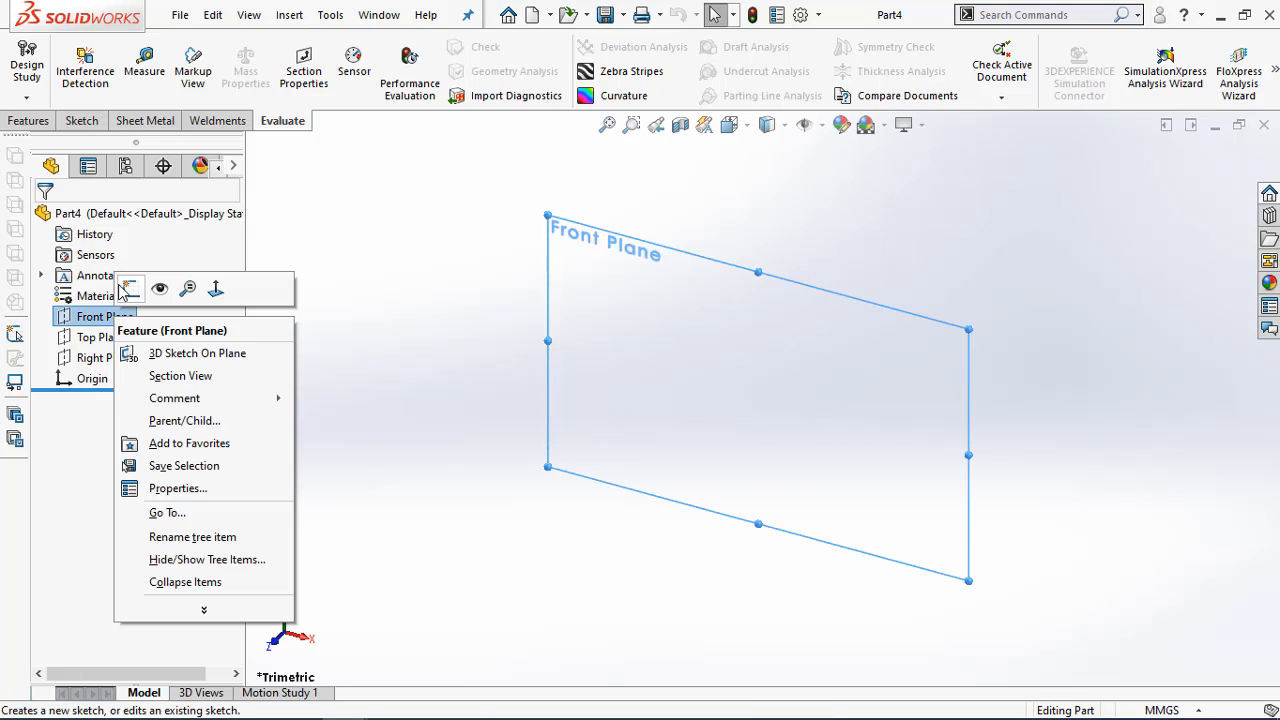
pyautogui.click(127, 290)
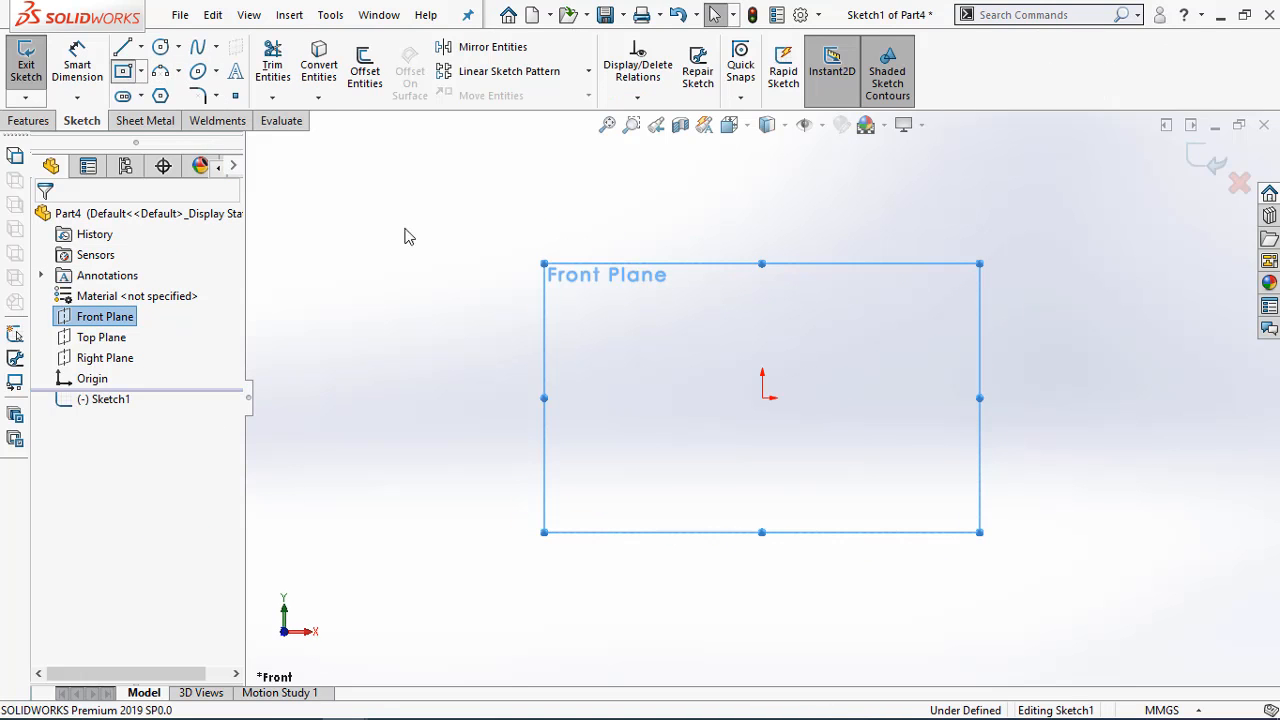
# Sketch a center rectangle about 95 mm wide and 121 mm high, centred on the origin
pyautogui.click(762, 398)
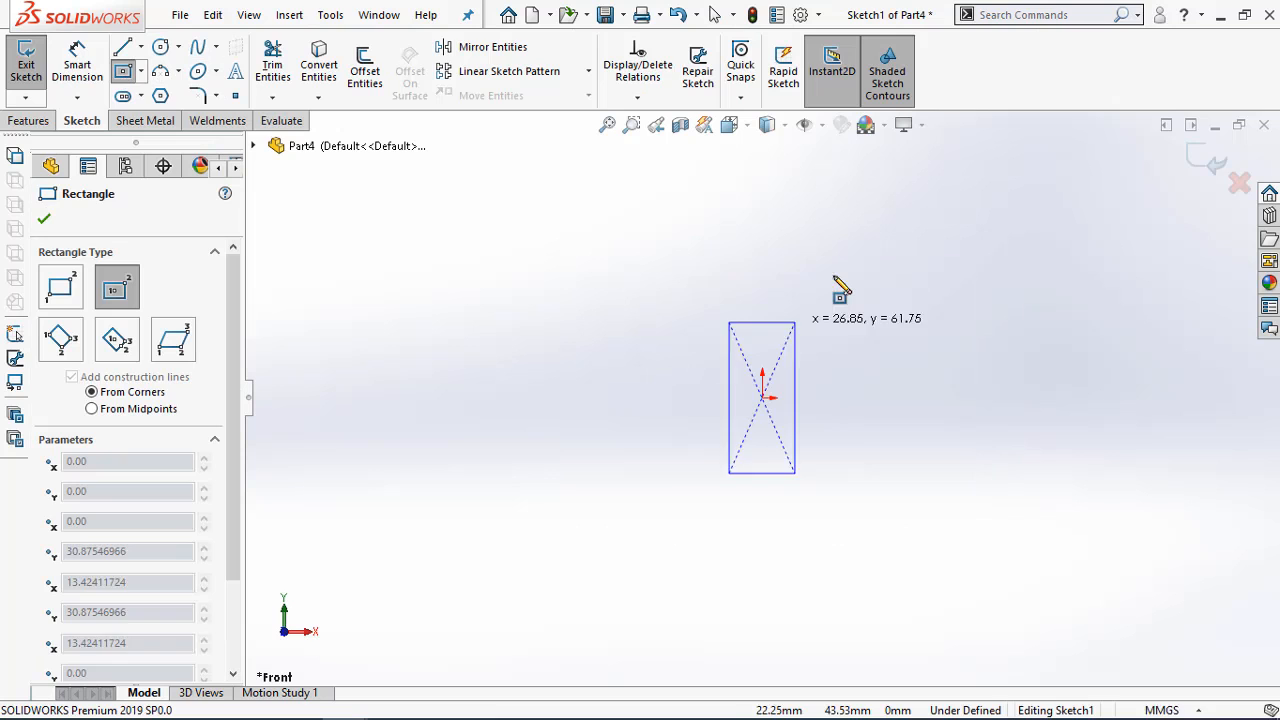
pyautogui.click(879, 250)
pyautogui.press('Escape')
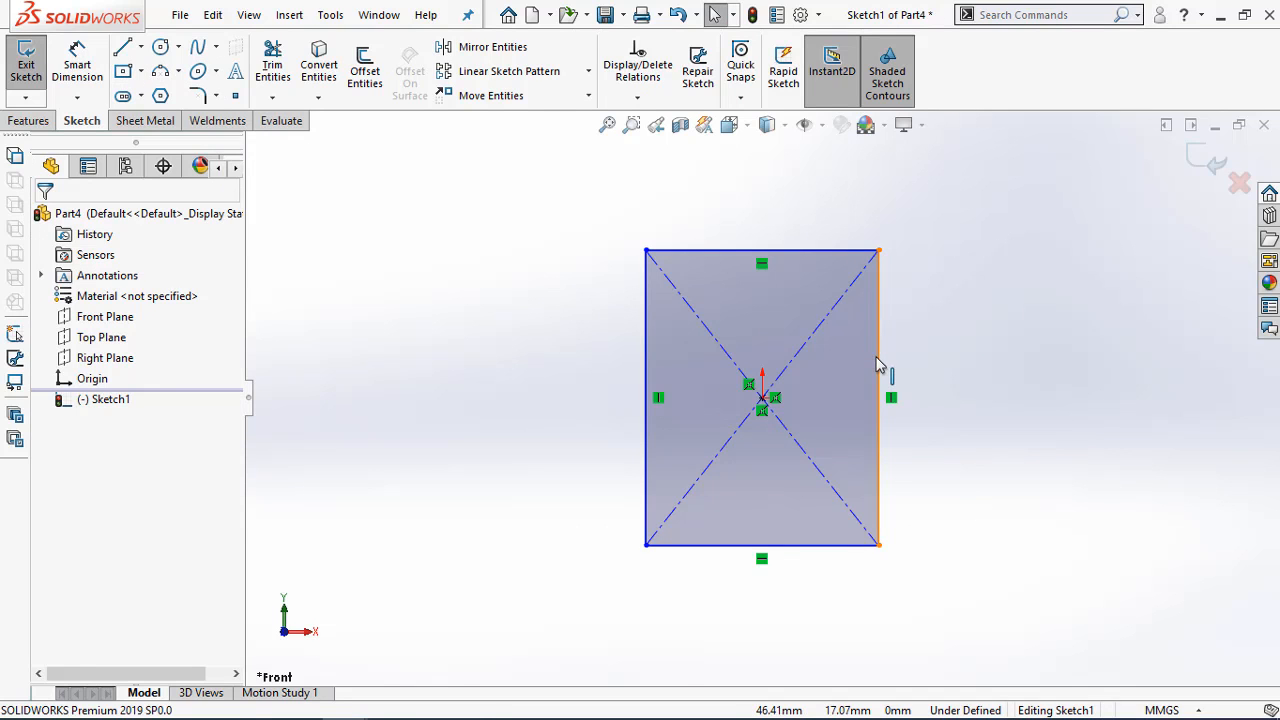
# Dimension the rectangle 70 mm high and 60 mm wide
pyautogui.press('d')
pyautogui.click(878, 343)
pyautogui.click(939, 365)
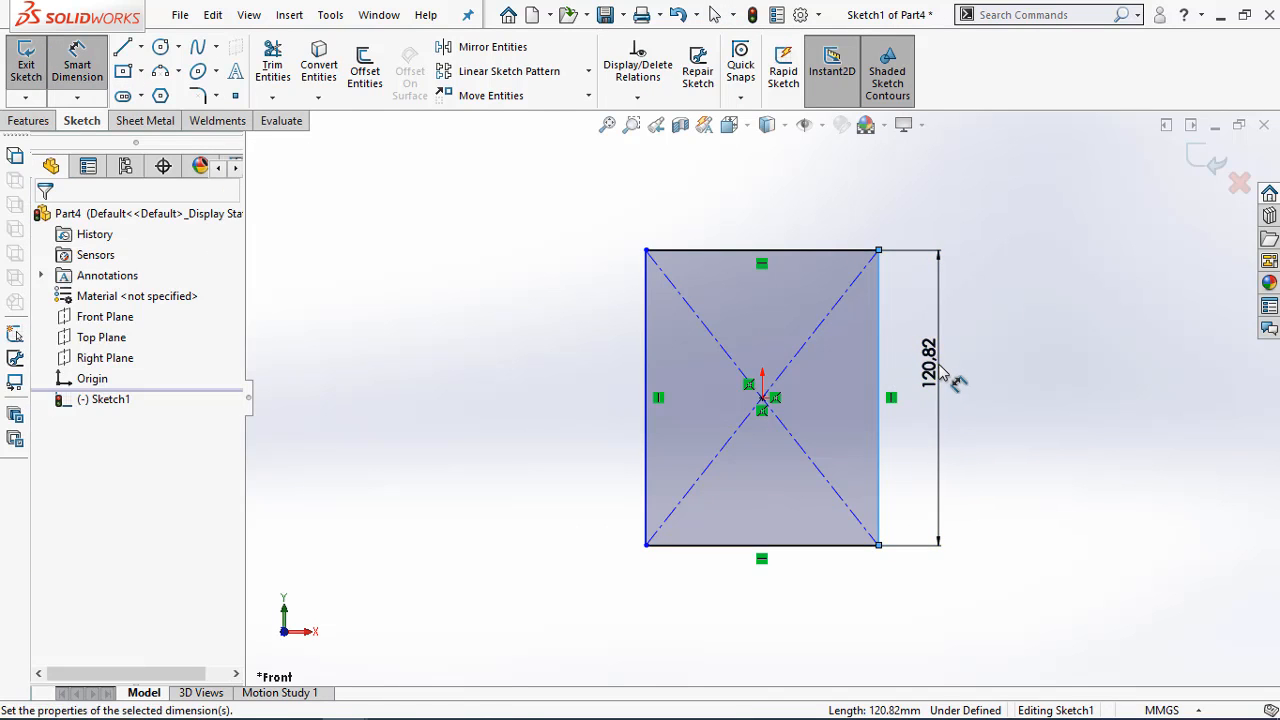
pyautogui.write('70')
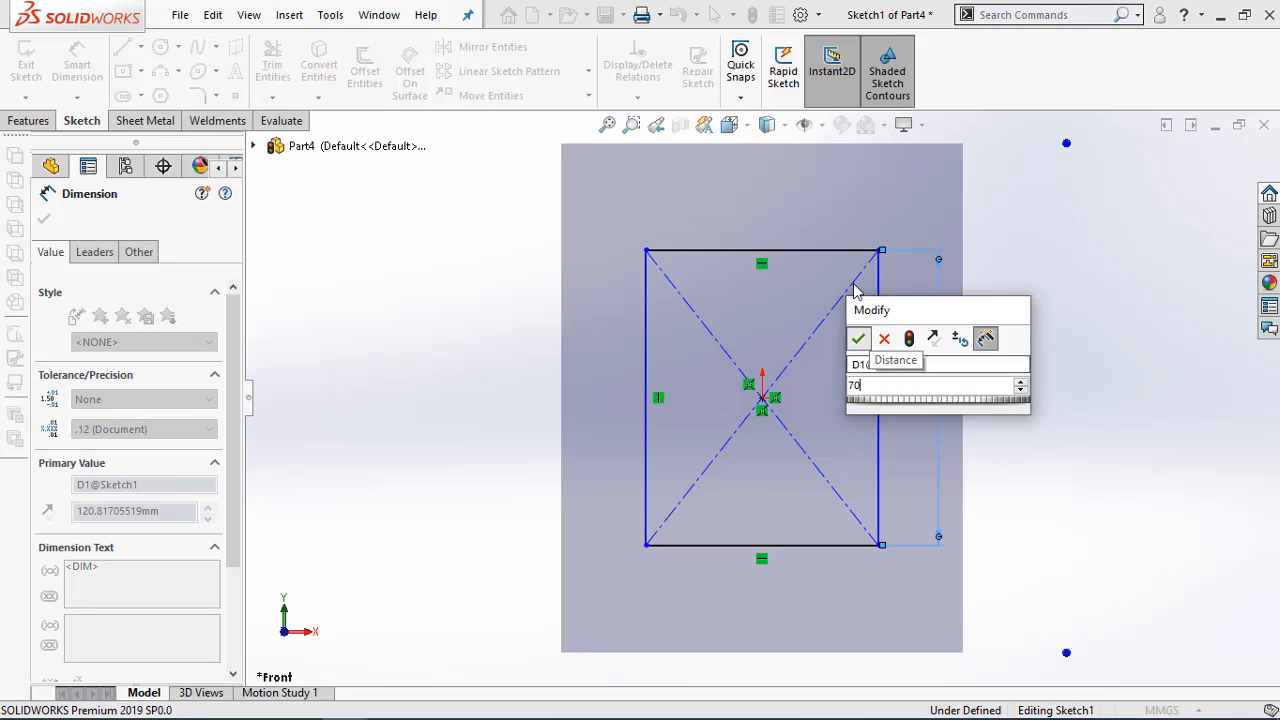
pyautogui.press('Return')
pyautogui.click(822, 252)
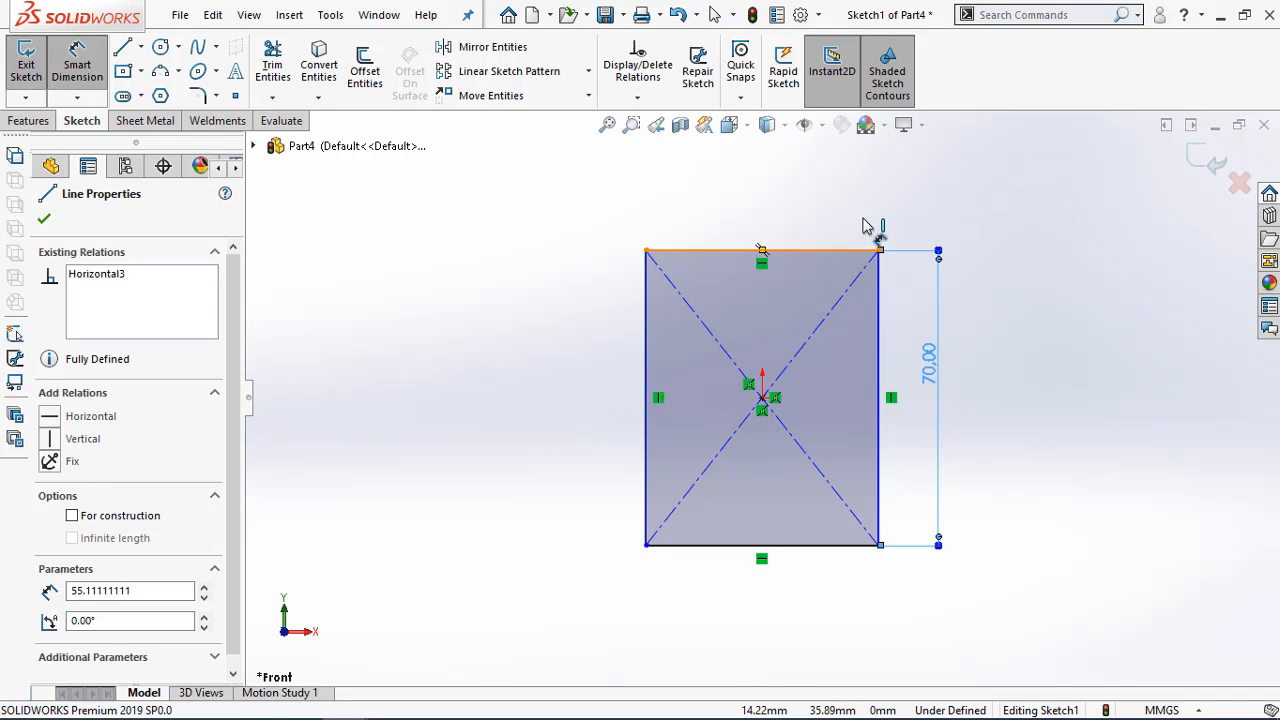
pyautogui.click(940, 215)
pyautogui.write('60')
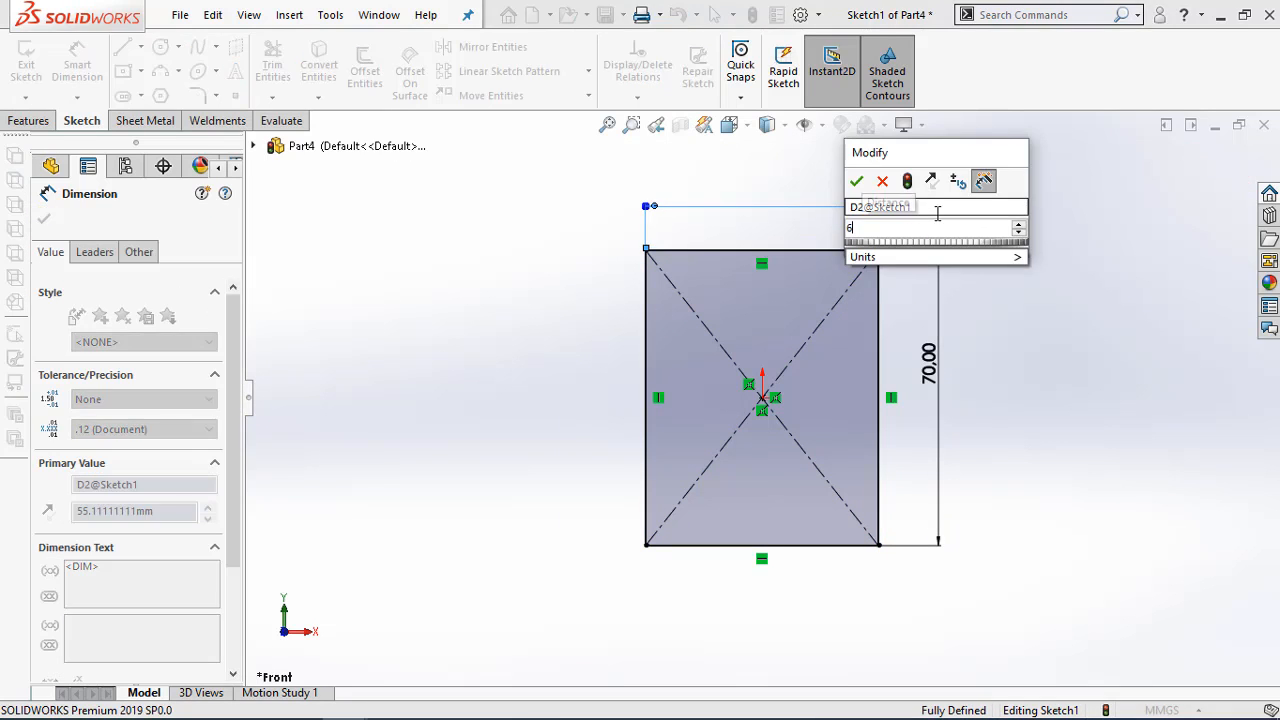
pyautogui.click(857, 182)
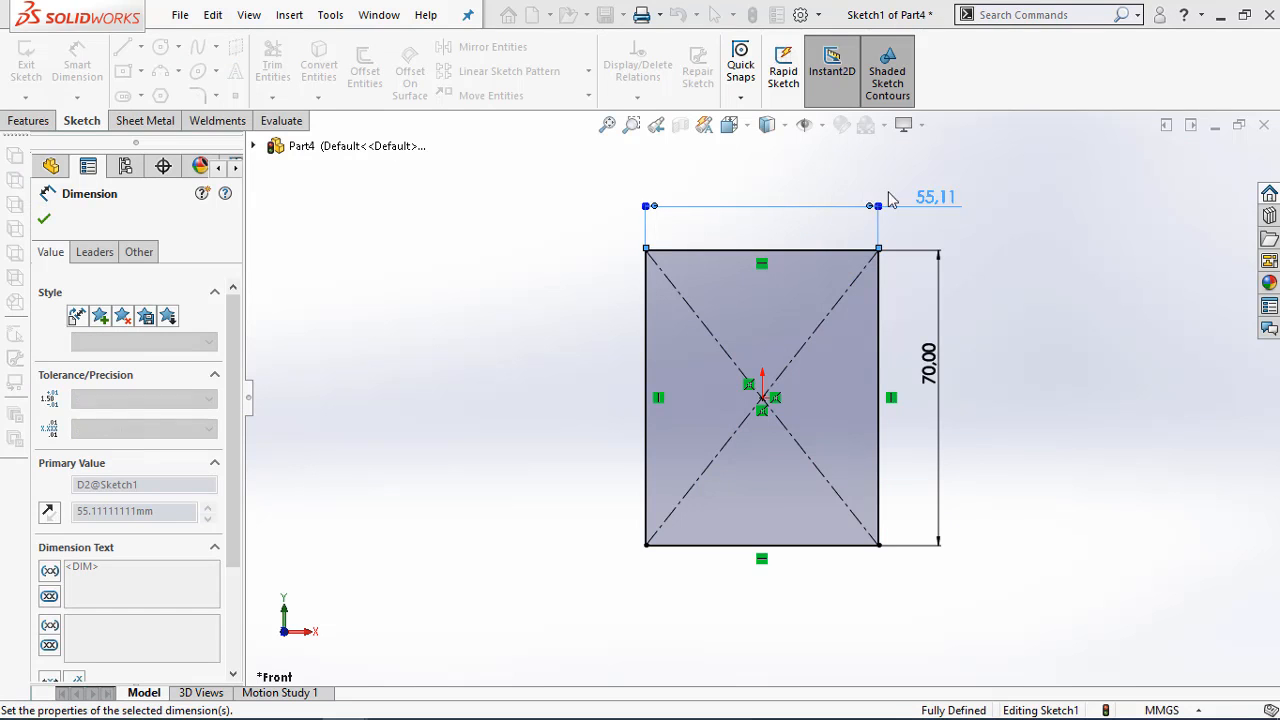
pyautogui.click(1086, 277)
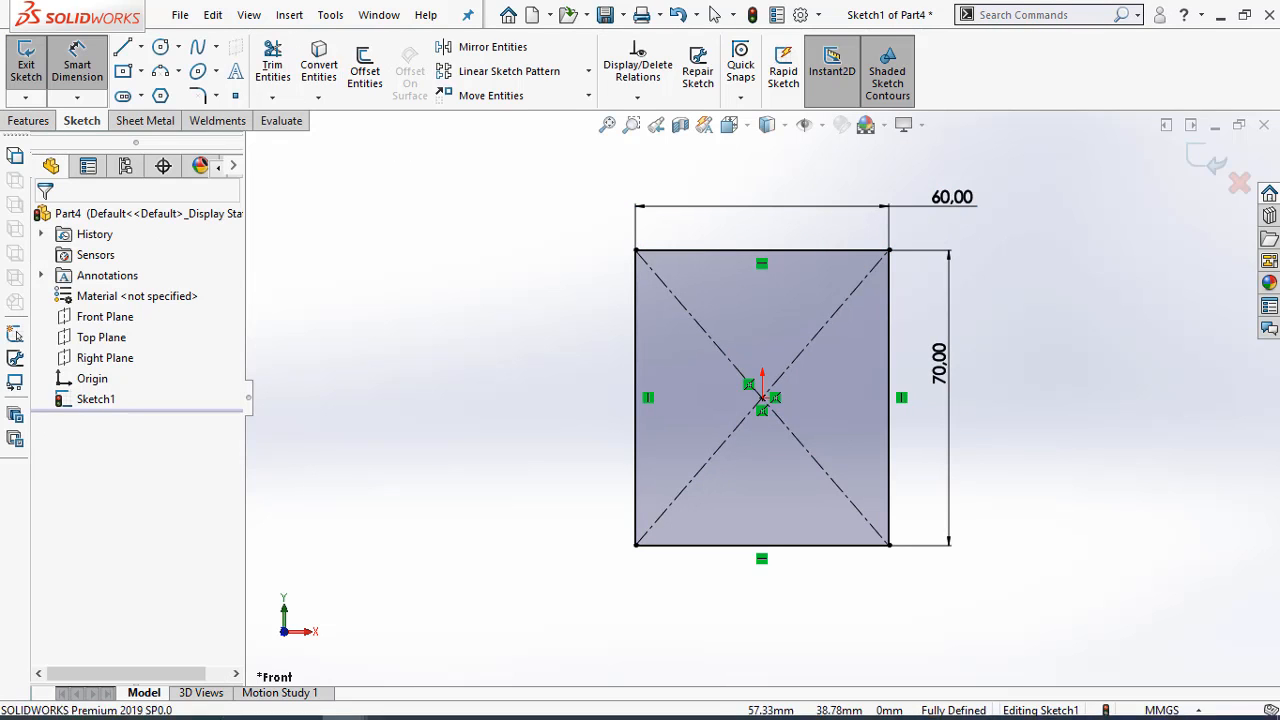
# Check the Exercise 4-4 drawing in the Adobe Acrobat PDF and create a 1.5 mm thick base flange from the rectangle sketch in SOLIDWORKS
pyautogui.moveTo(258, 700)
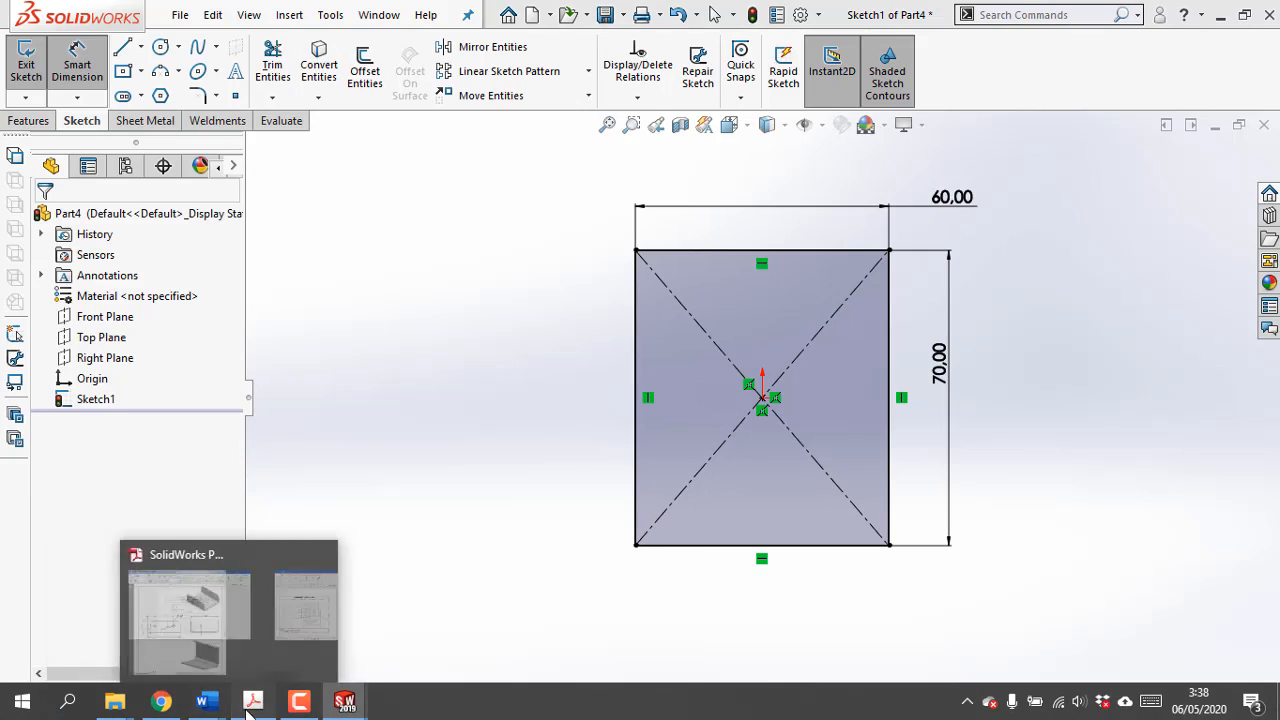
pyautogui.click(253, 700)
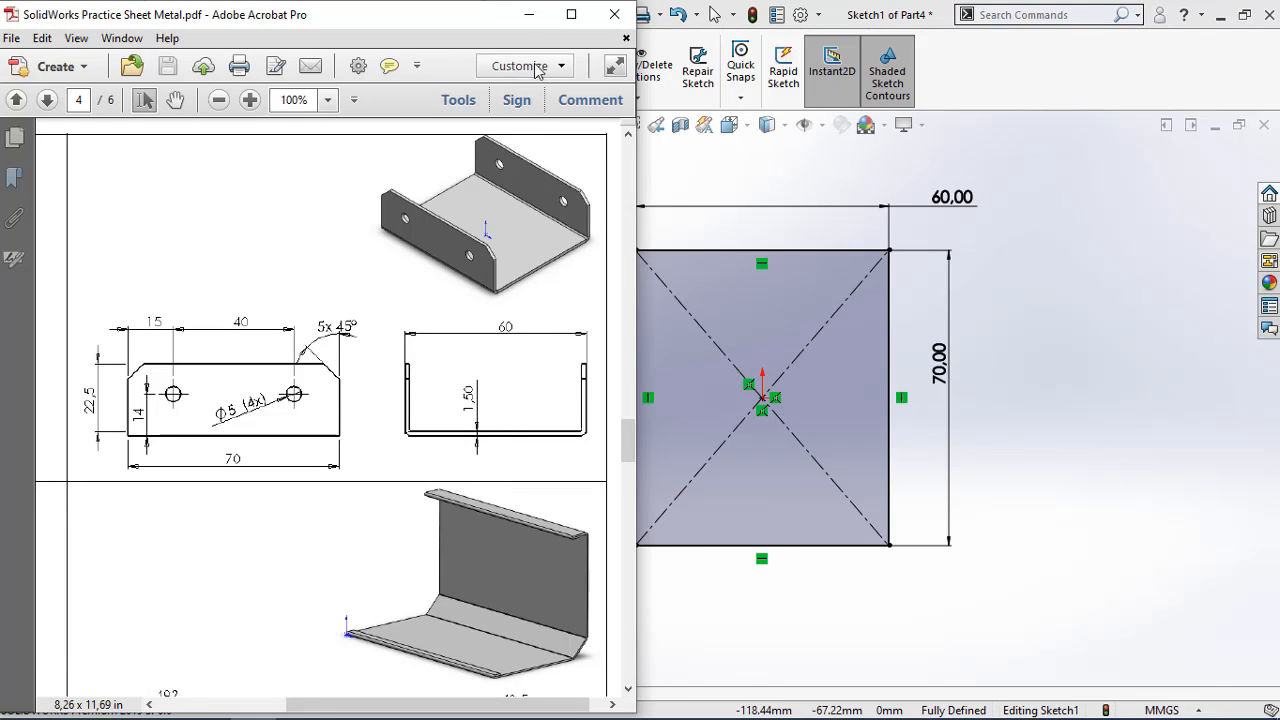
pyautogui.click(529, 14)
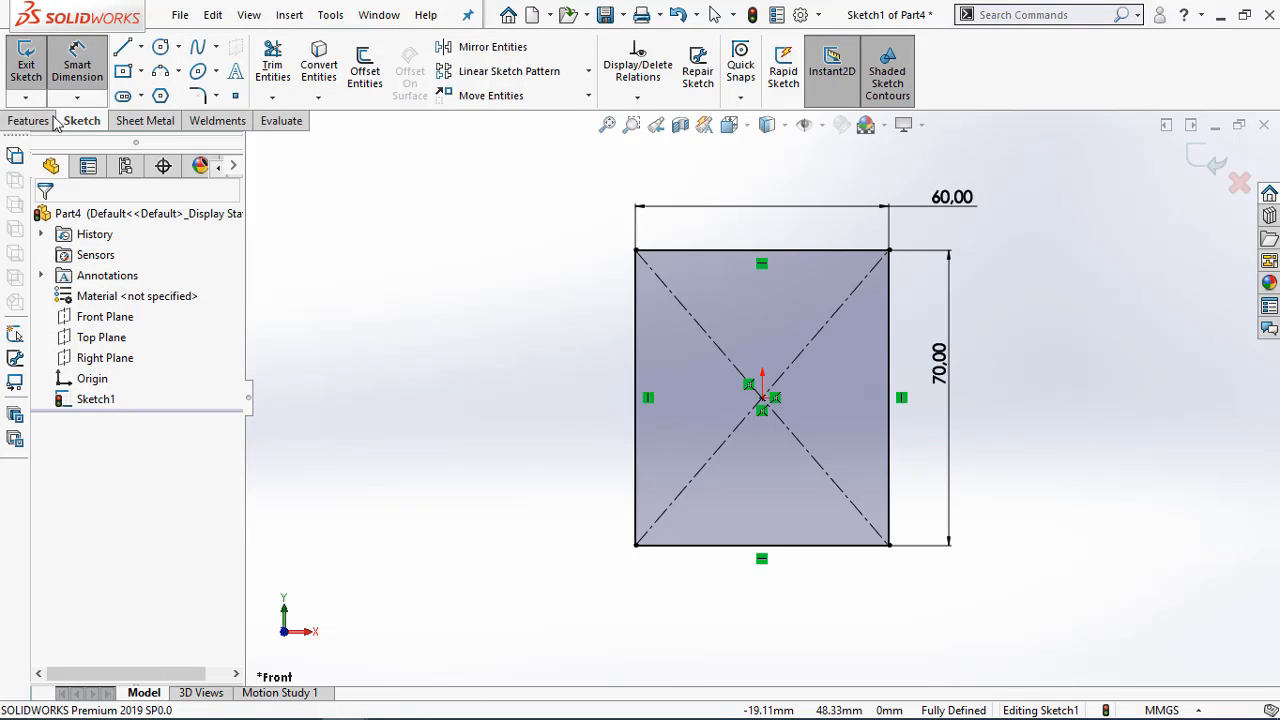
pyautogui.click(140, 121)
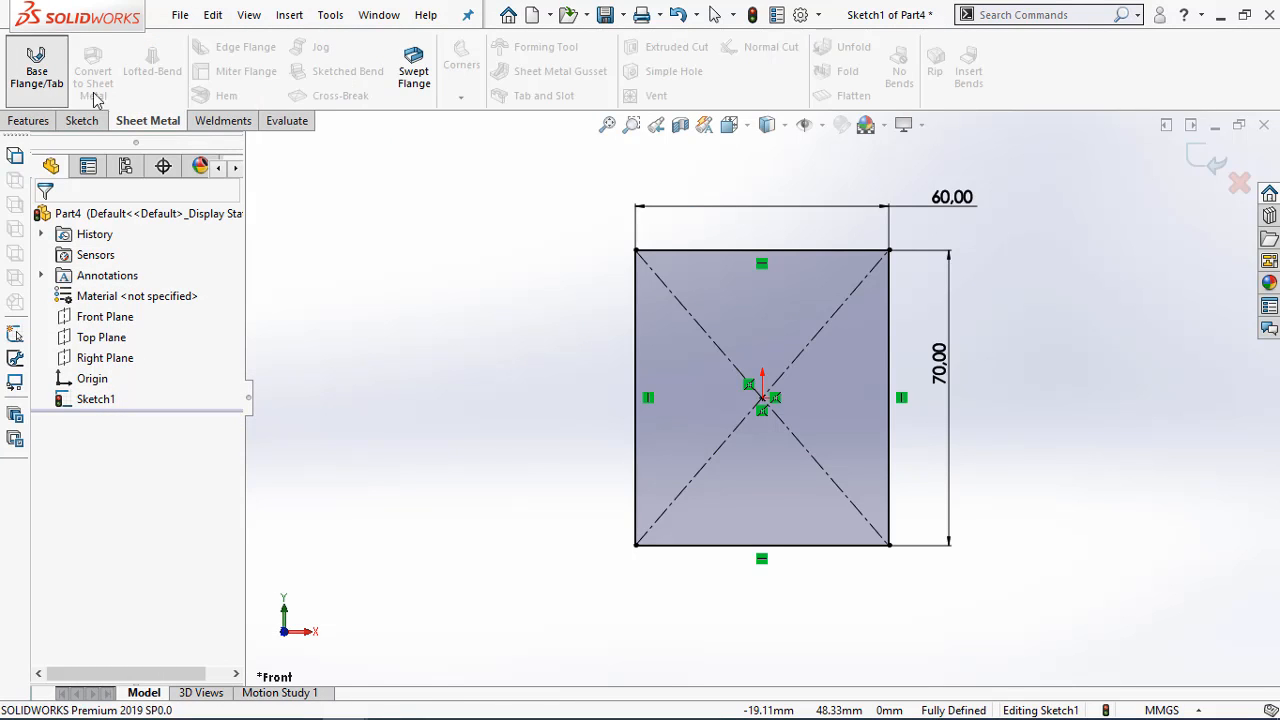
pyautogui.click(36, 68)
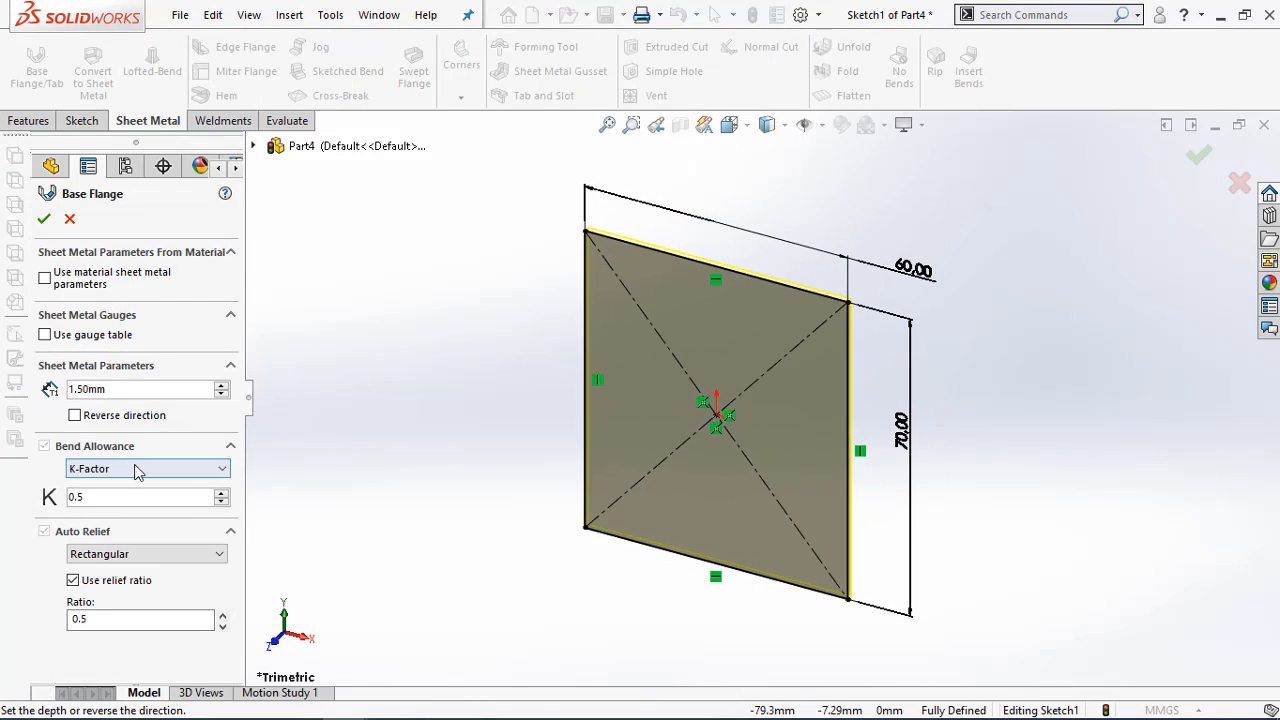
pyautogui.click(45, 219)
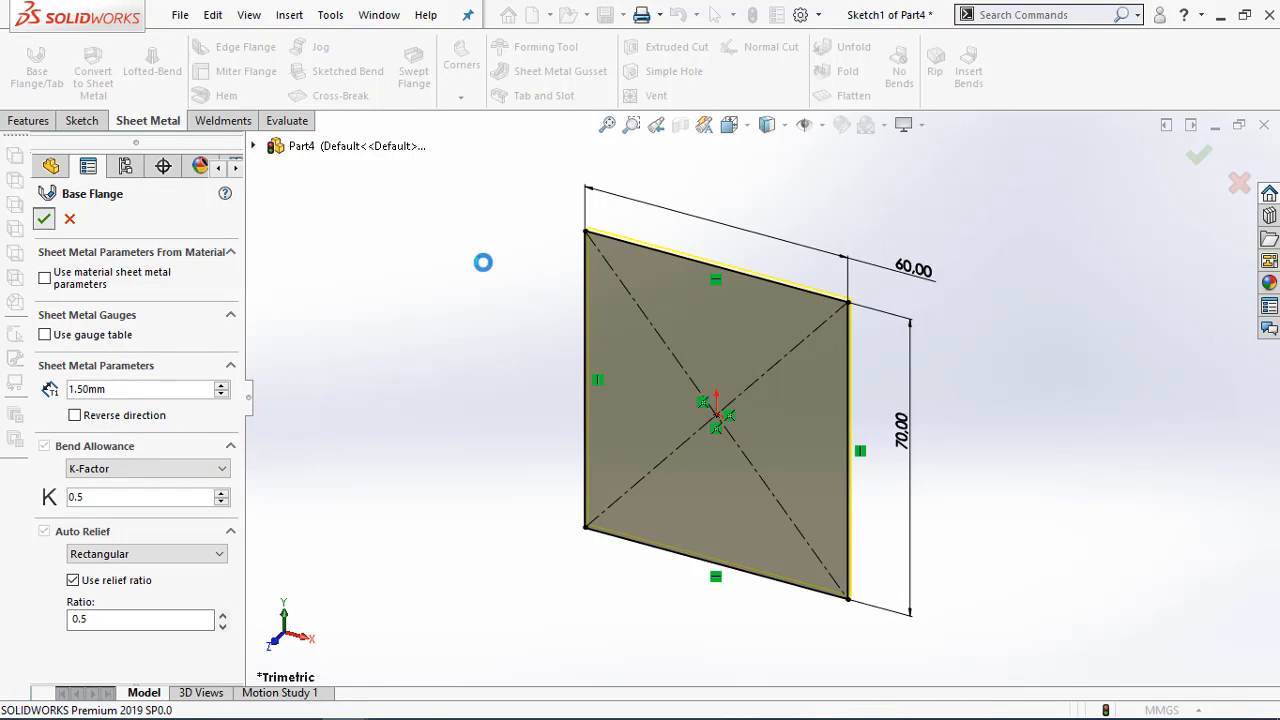
# Switch to the Adobe Acrobat PDF and examine the side flanges in the Exercise 4-4 end view, including their height and corner detail
pyautogui.moveTo(524, 338)
pyautogui.mouseDown(button='middle')
pyautogui.moveTo(949, 374)
pyautogui.moveTo(894, 380)
pyautogui.moveTo(863, 460)
pyautogui.moveTo(939, 382)
pyautogui.moveTo(872, 391)
pyautogui.moveTo(863, 343)
pyautogui.moveTo(945, 387)
pyautogui.moveTo(851, 349)
pyautogui.moveTo(752, 343)
pyautogui.mouseUp(button='middle')
pyautogui.click(708, 330)
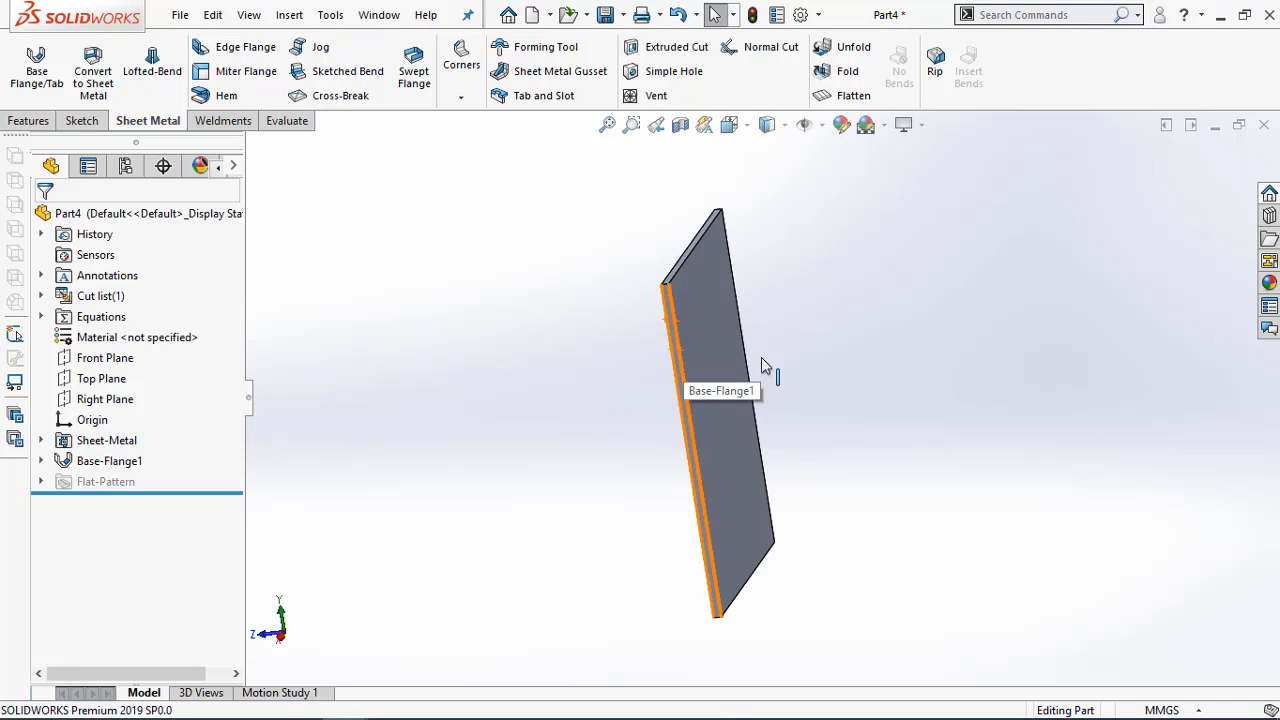
pyautogui.moveTo(877, 394); pyautogui.dragTo(925, 384, button='middle')
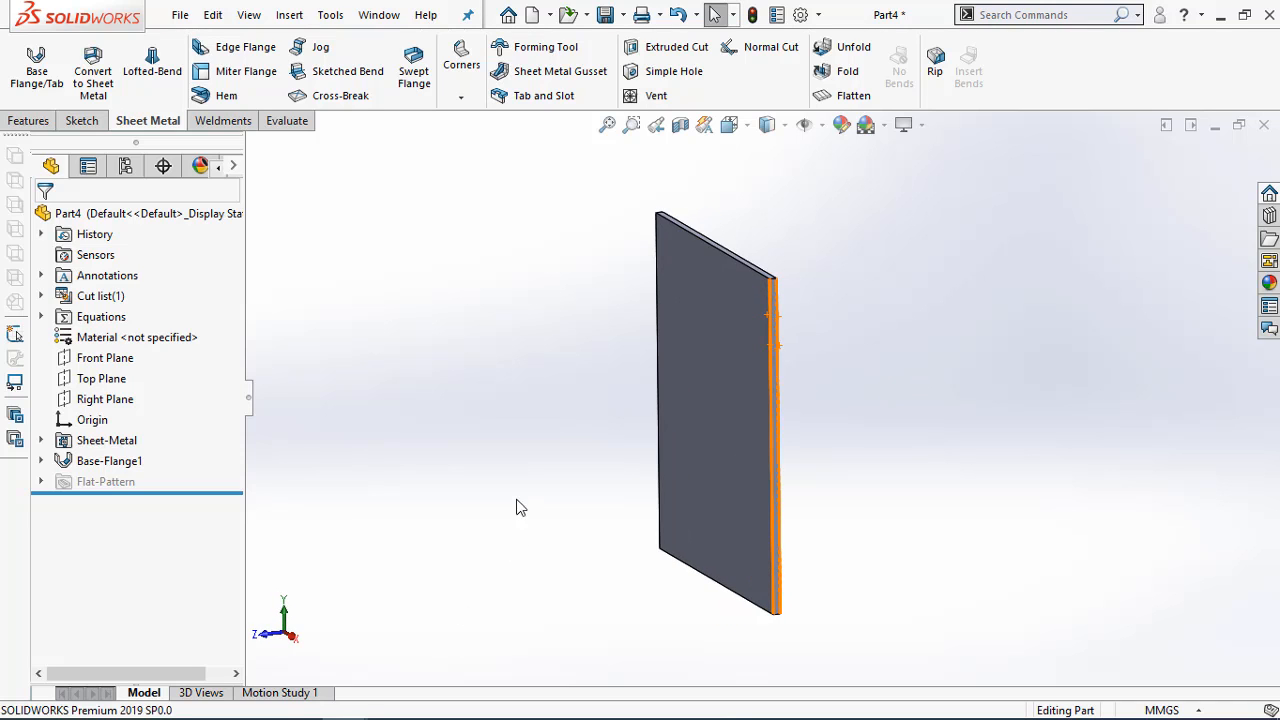
pyautogui.moveTo(256, 704)
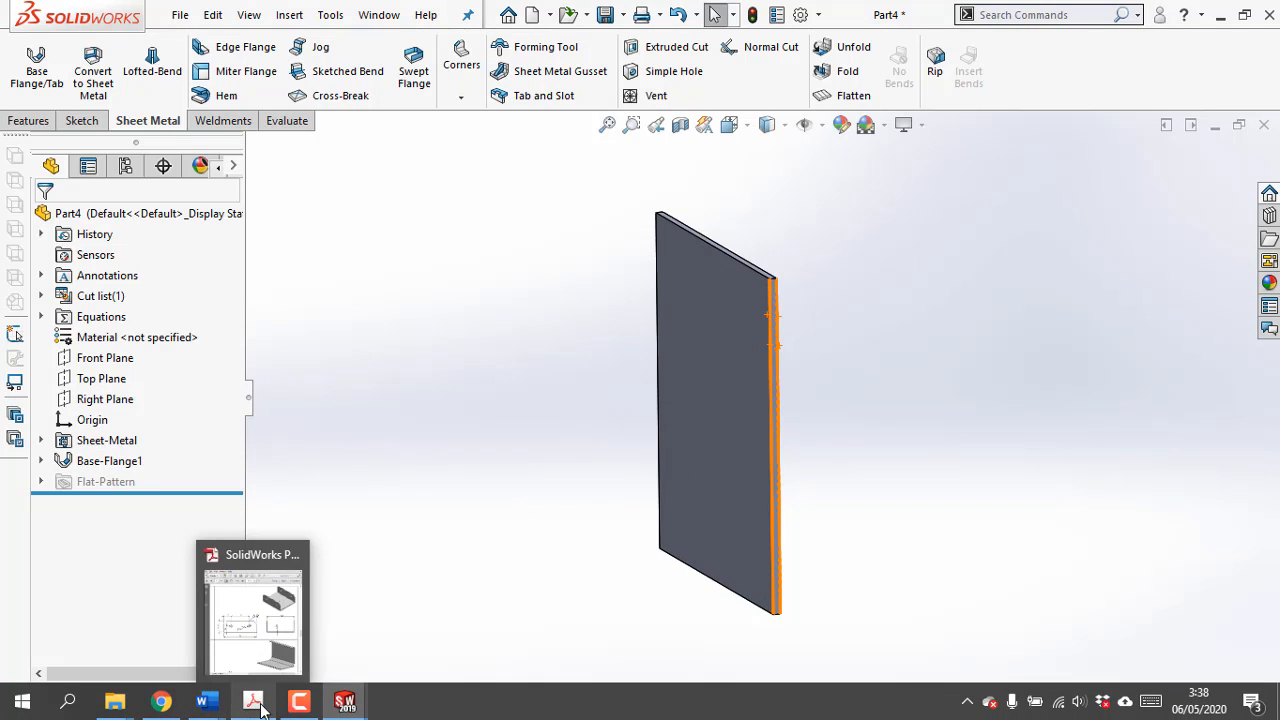
pyautogui.moveTo(268, 630)
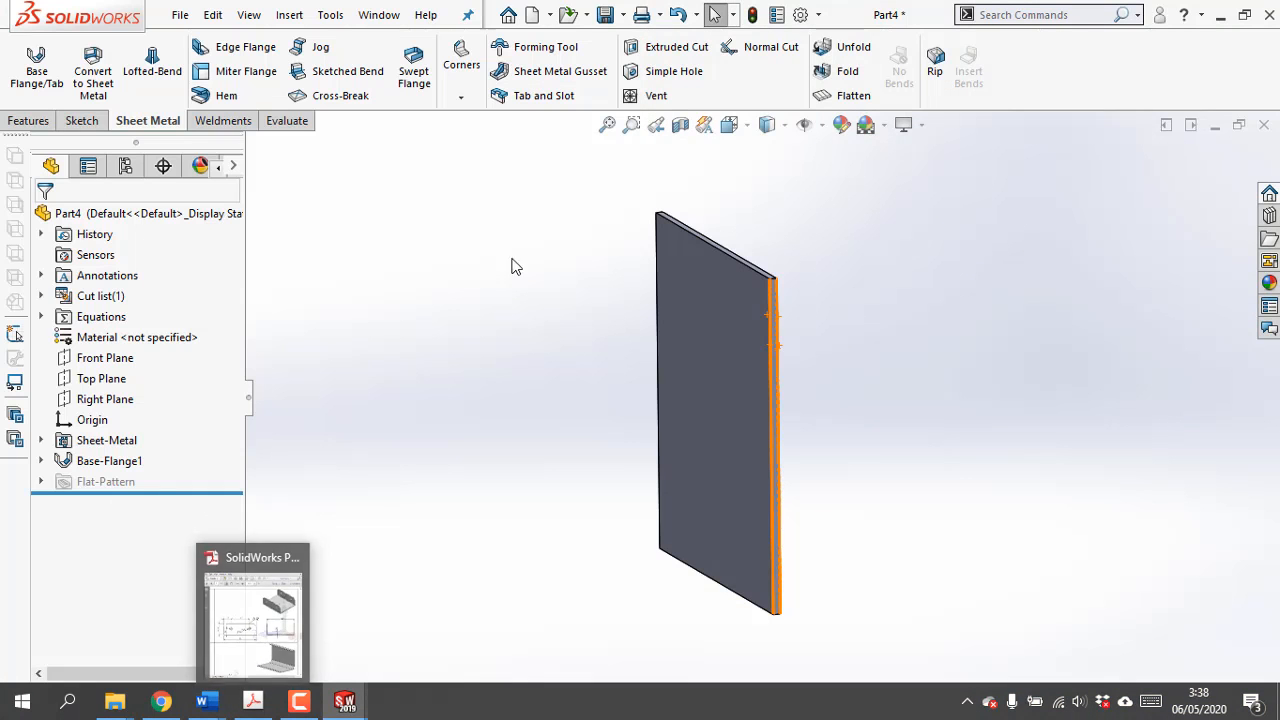
pyautogui.click(256, 700)
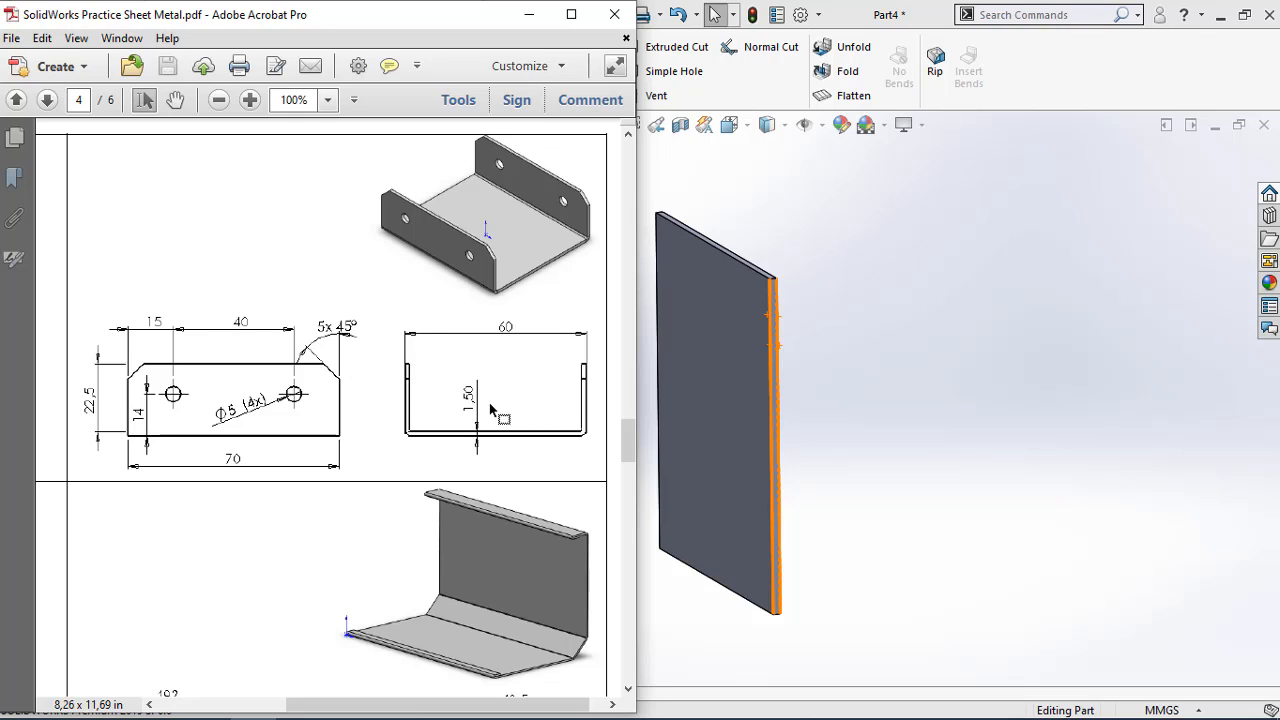
pyautogui.click(405, 370)
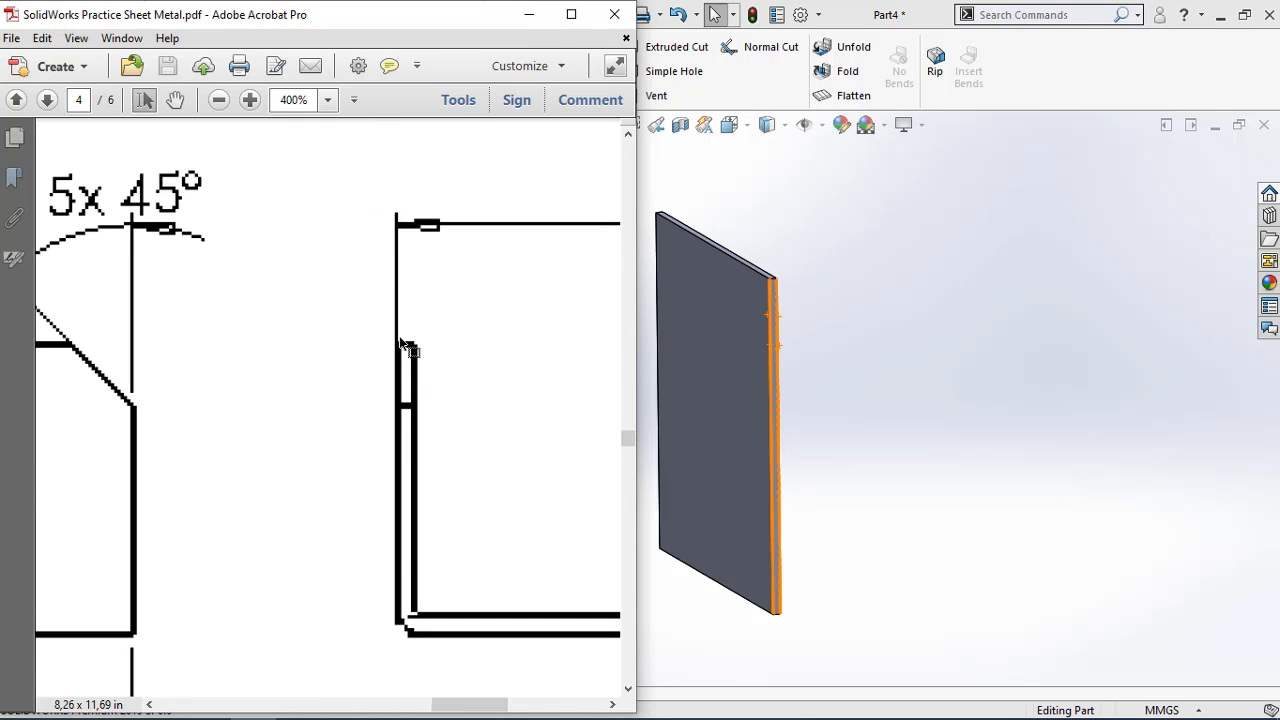
pyautogui.scroll(-1, 441, 346)
pyautogui.keyDown('ctrl'); pyautogui.scroll(-6, 439, 344); pyautogui.keyUp('ctrl')
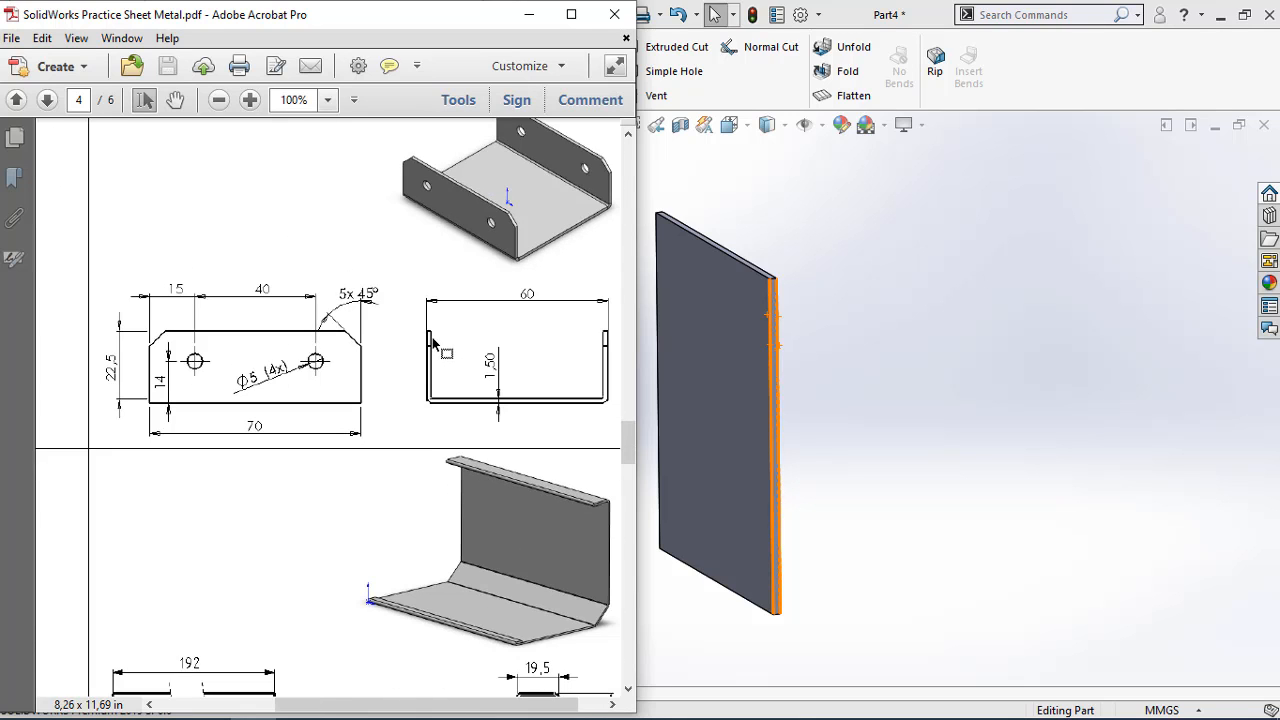
pyautogui.keyDown('ctrl'); pyautogui.scroll(1, 575, 360); pyautogui.keyUp('ctrl')
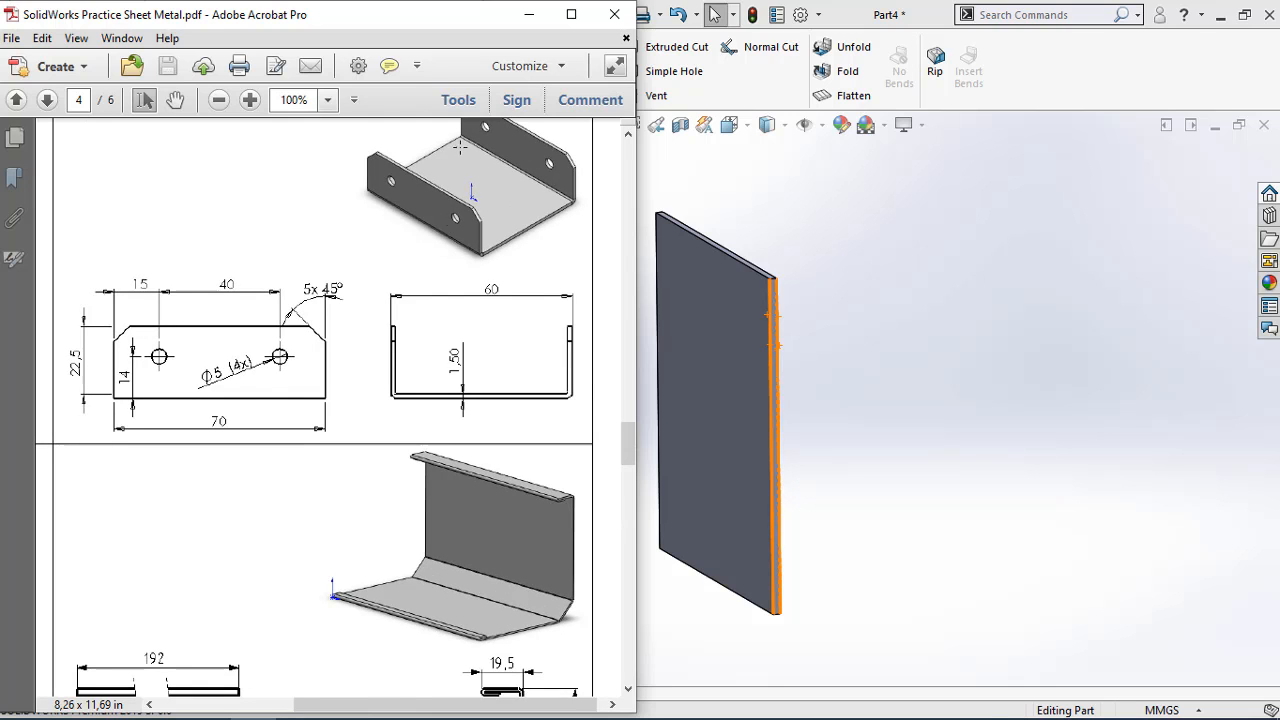
pyautogui.click(528, 14)
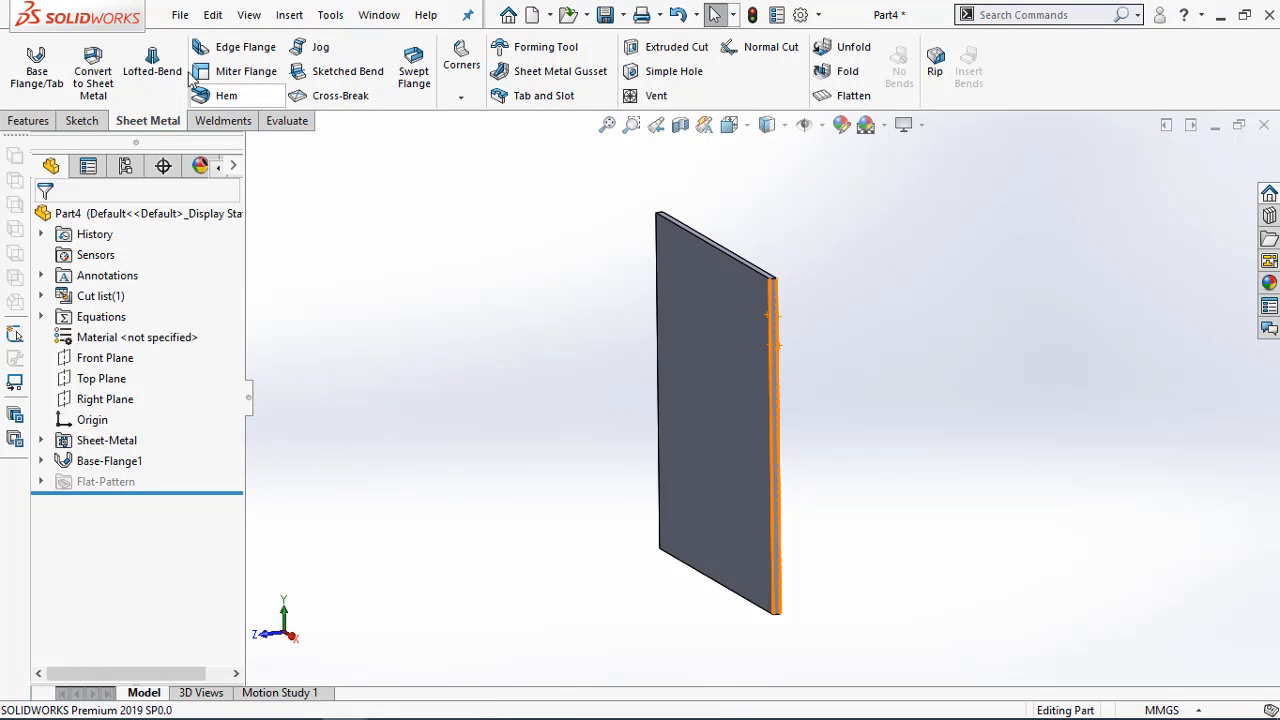
# Set up a 90° edge flange in SOLIDWORKS along one 70 mm edge of the base flange, with a blind length of 25.5 mm
pyautogui.click(237, 47)
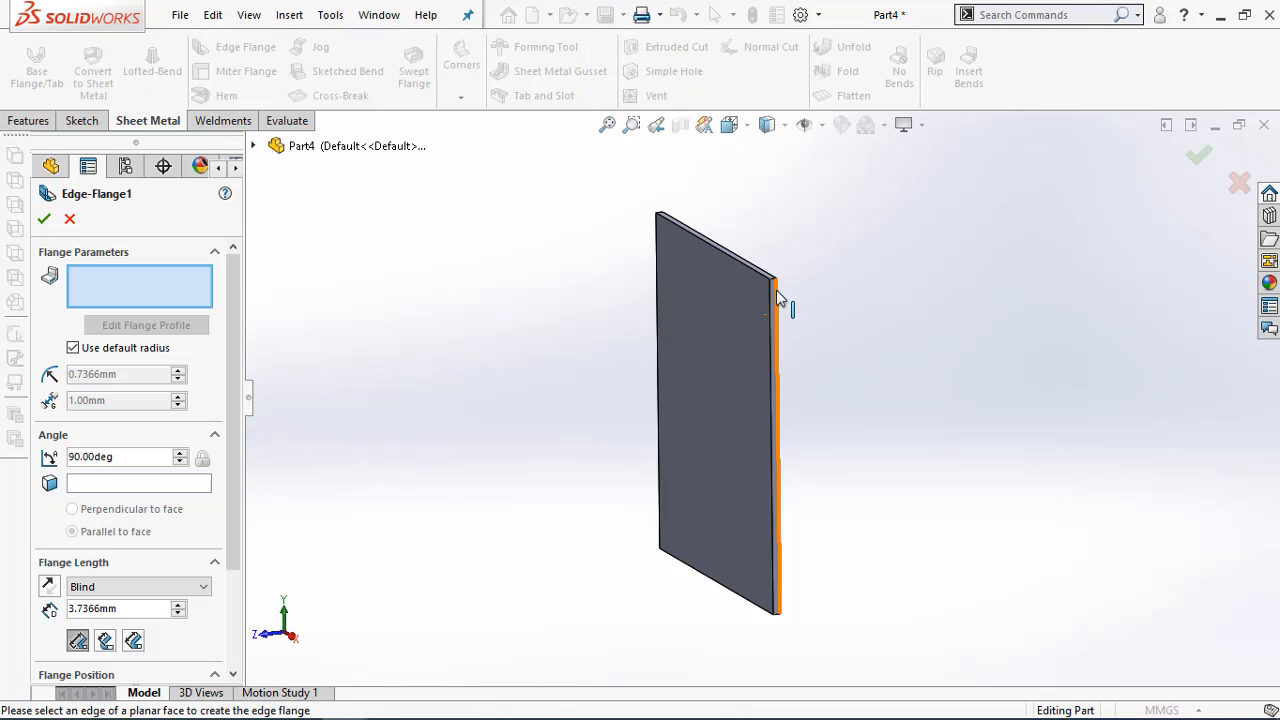
pyautogui.click(780, 298)
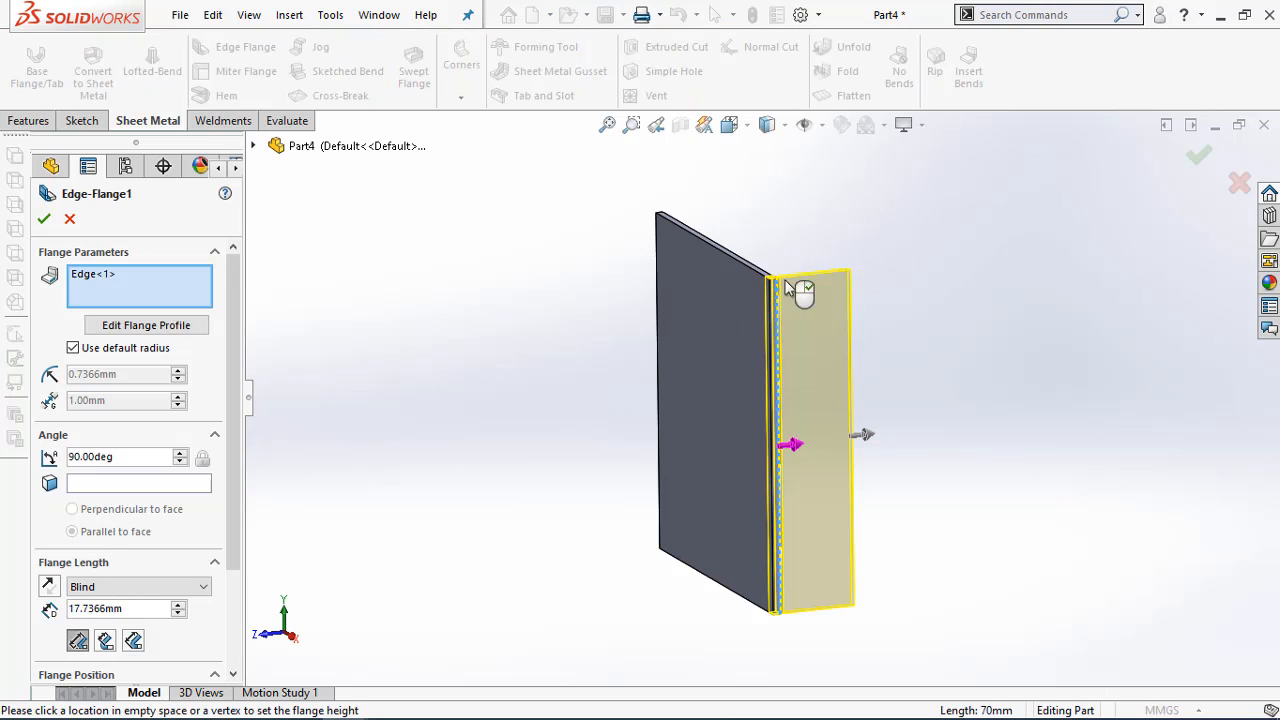
pyautogui.moveTo(140, 612); pyautogui.dragTo(45, 608)
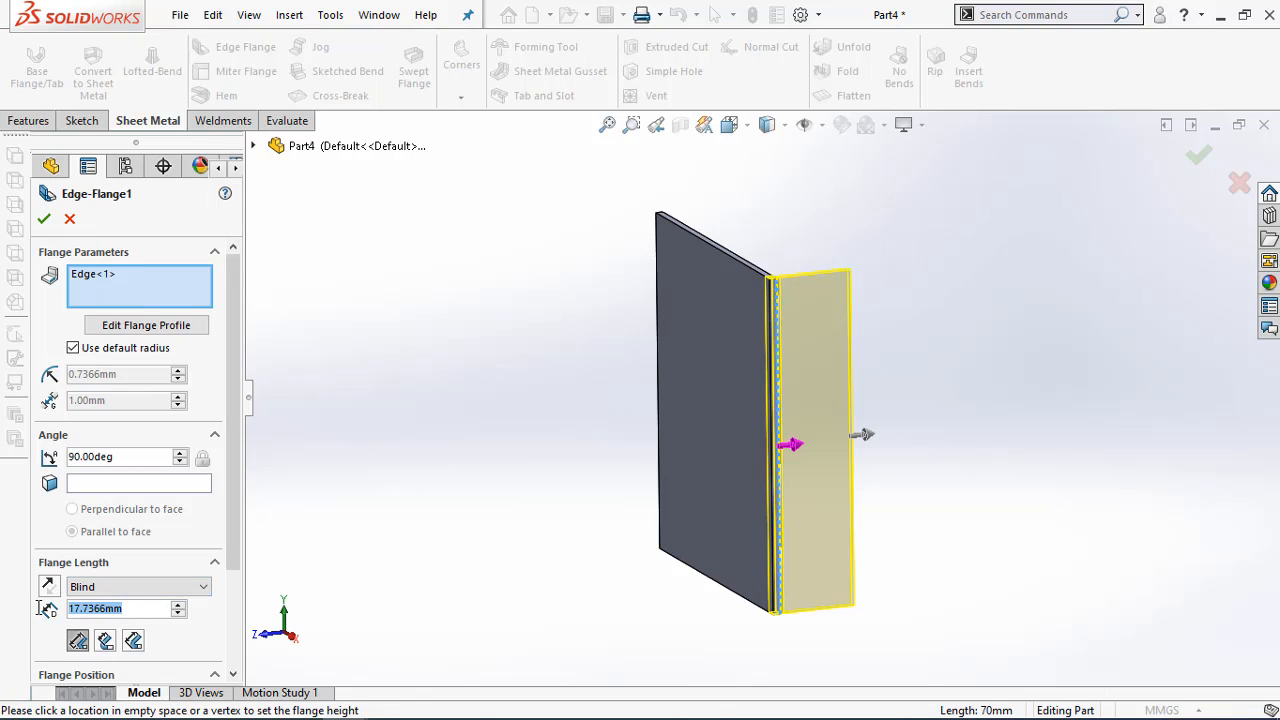
pyautogui.write('25')
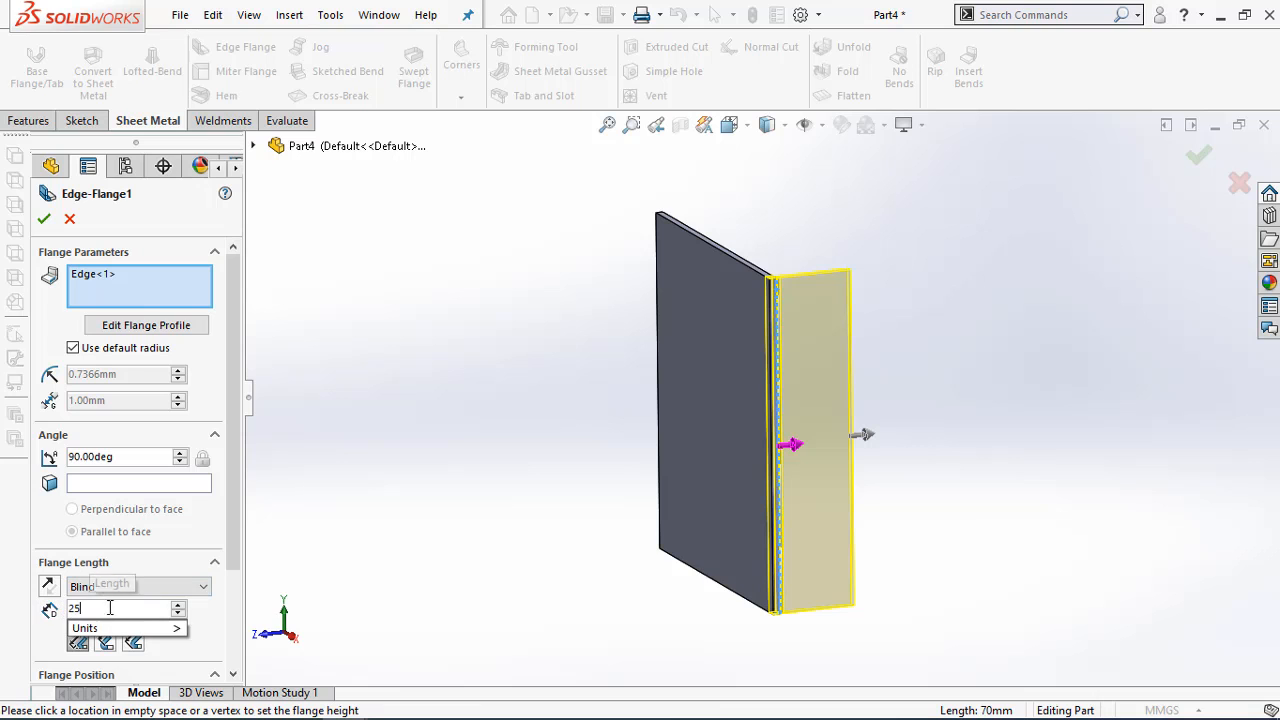
pyautogui.click(254, 702)
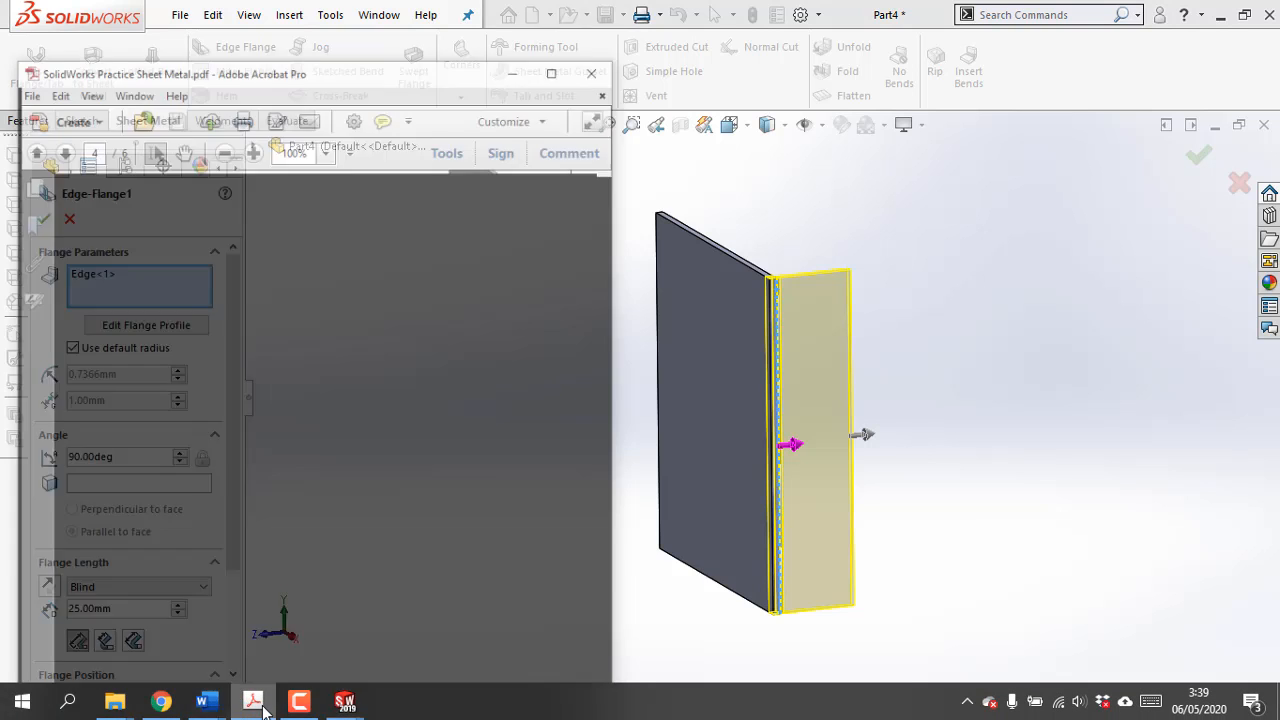
pyautogui.click(254, 703)
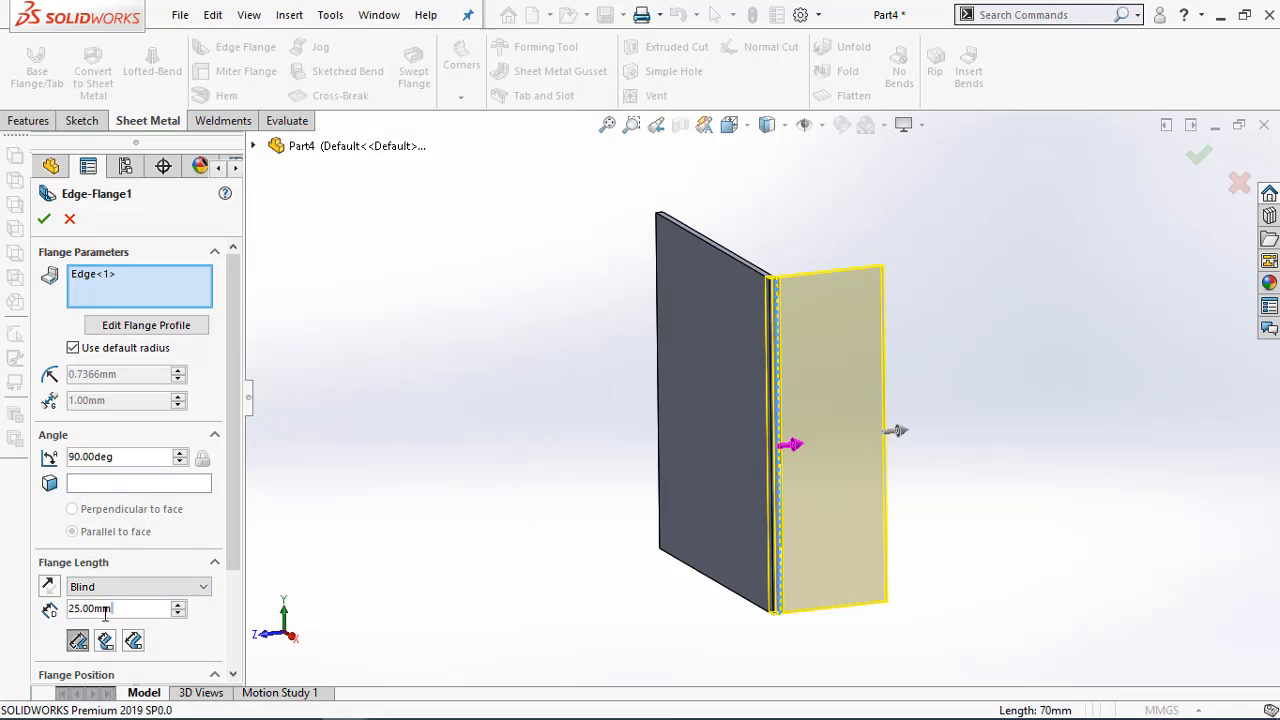
pyautogui.write('5.5')
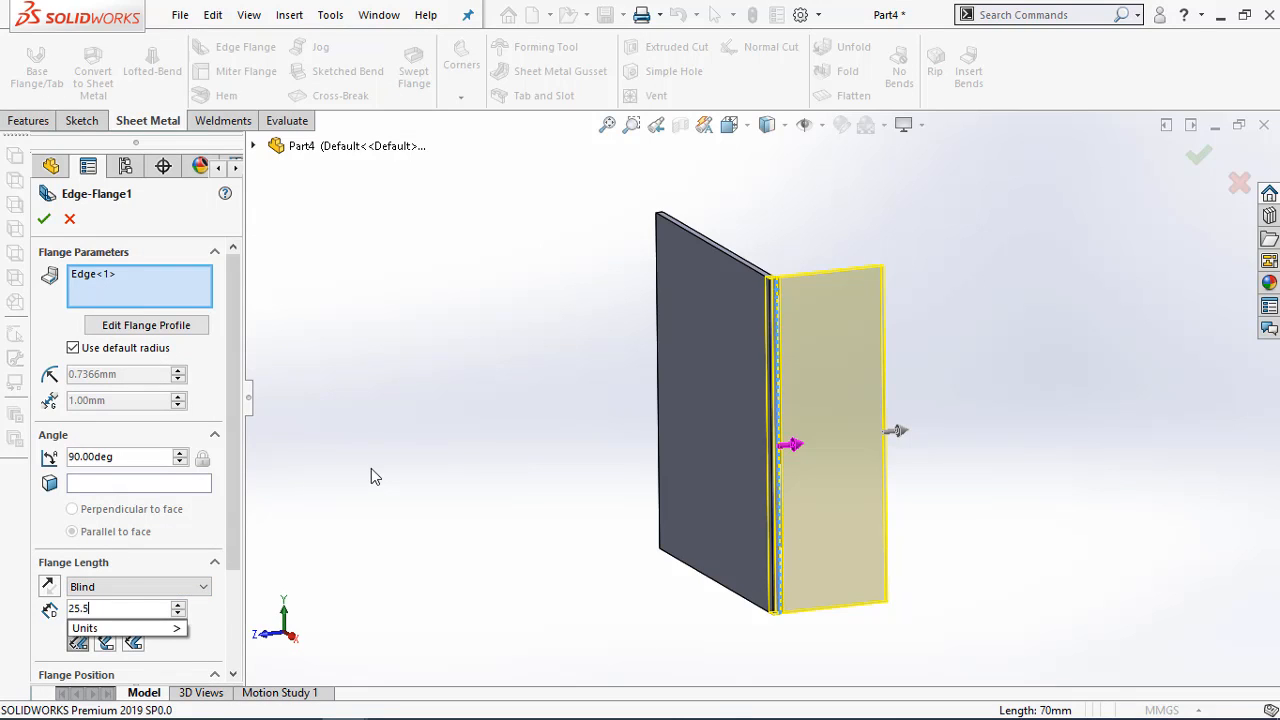
pyautogui.press('Return')
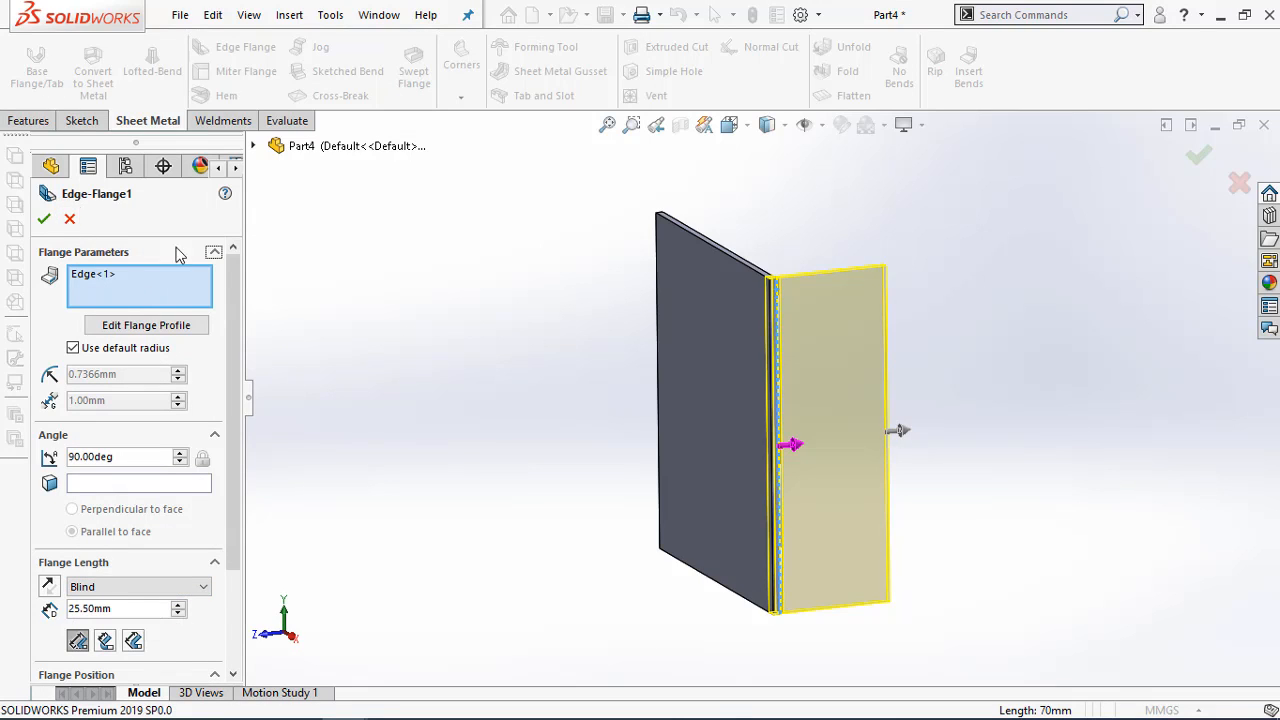
# Add the opposite 70 mm edge to the edge flange and create both side flanges facing the same way
pyautogui.moveTo(240, 491); pyautogui.dragTo(240, 575)
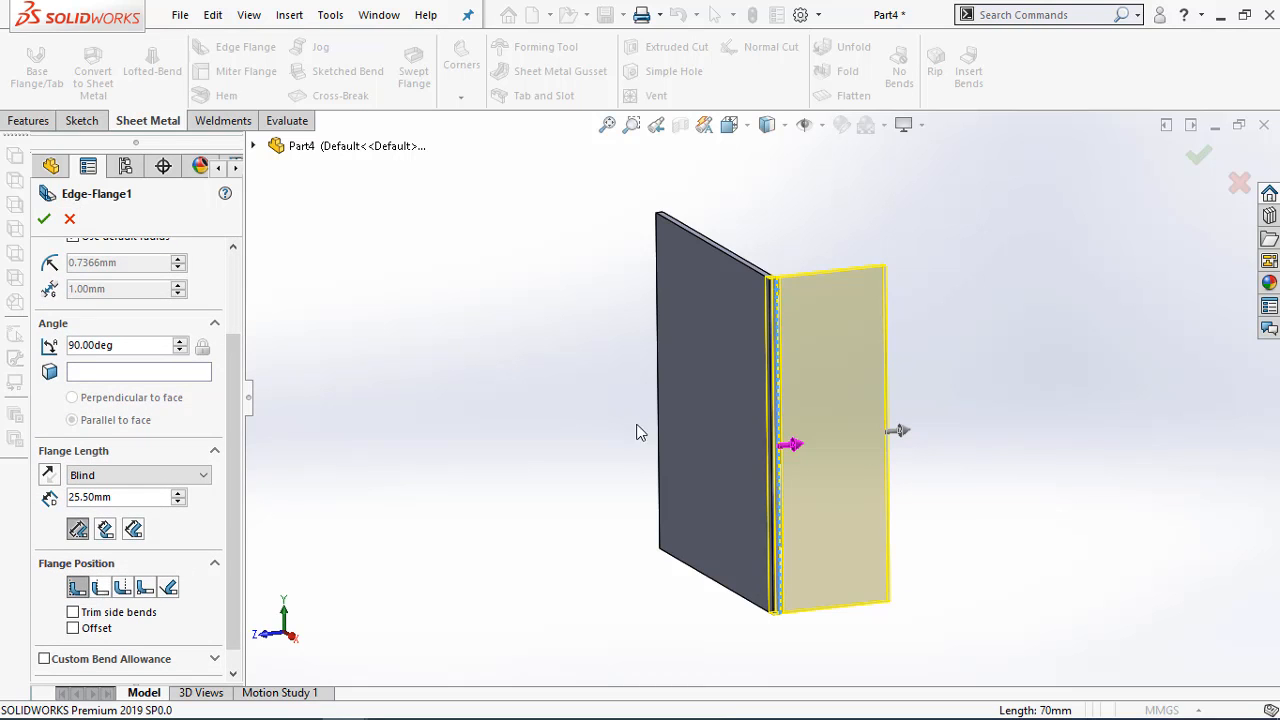
pyautogui.moveTo(637, 425); pyautogui.dragTo(620, 468, button='middle')
pyautogui.scroll(-7, 758, 342)
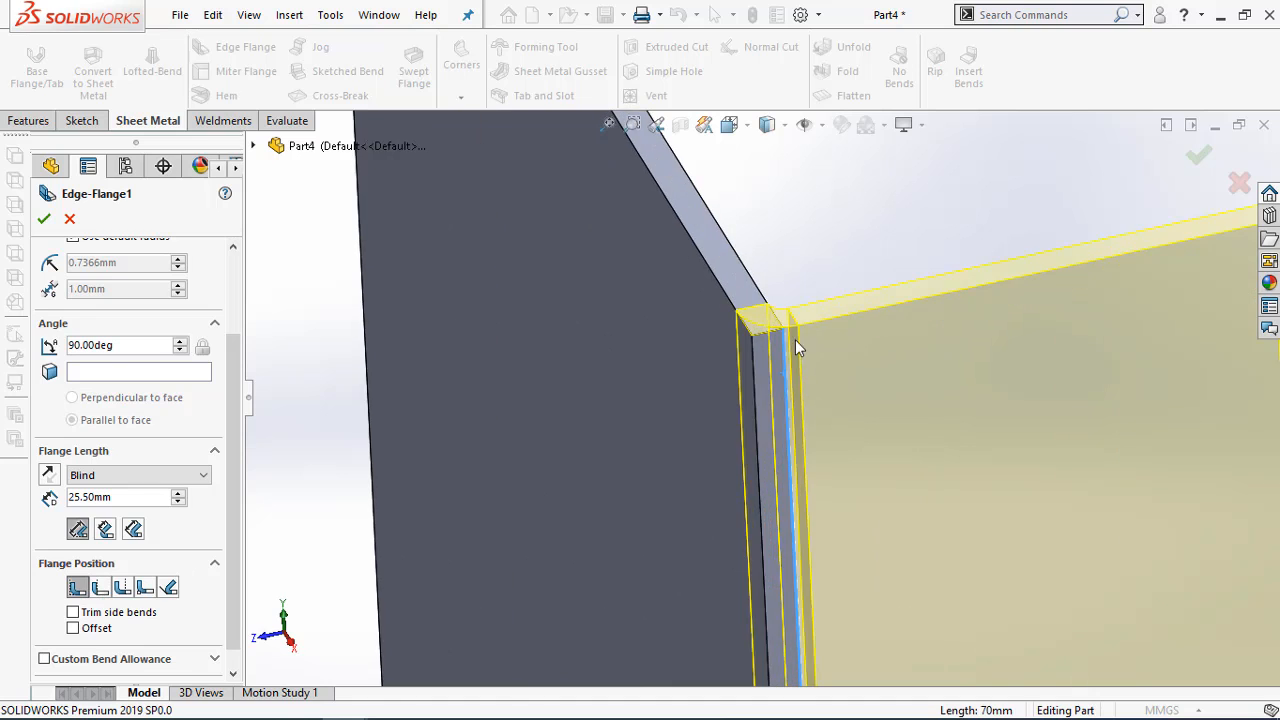
pyautogui.moveTo(797, 347); pyautogui.dragTo(771, 352, button='middle')
pyautogui.scroll(4, 775, 380)
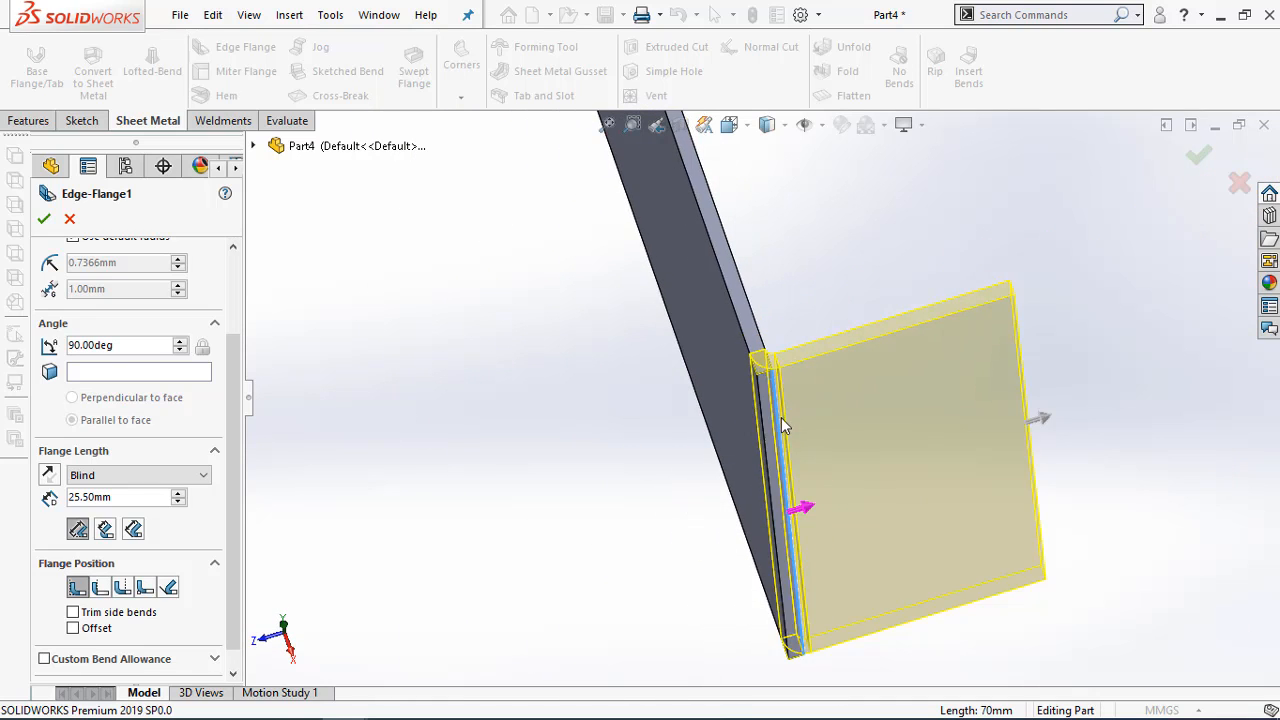
pyautogui.scroll(4, 783, 425)
pyautogui.moveTo(771, 206); pyautogui.dragTo(694, 193, button='middle')
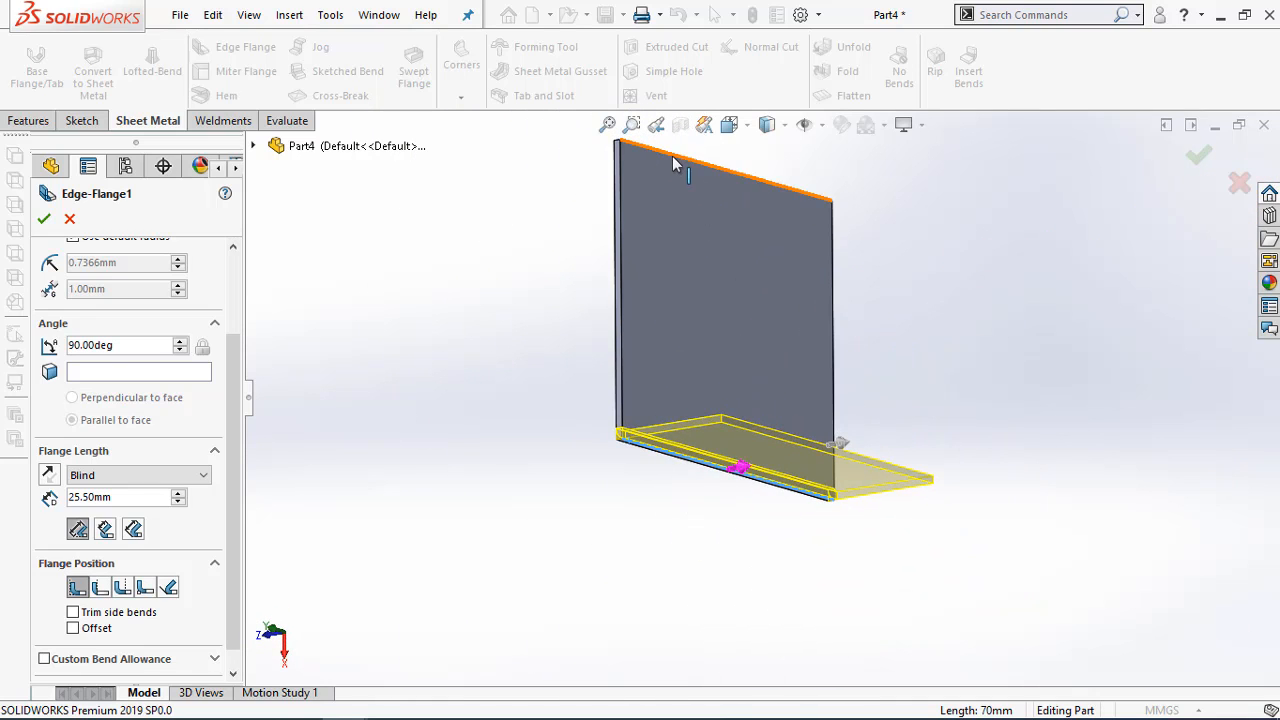
pyautogui.click(671, 157)
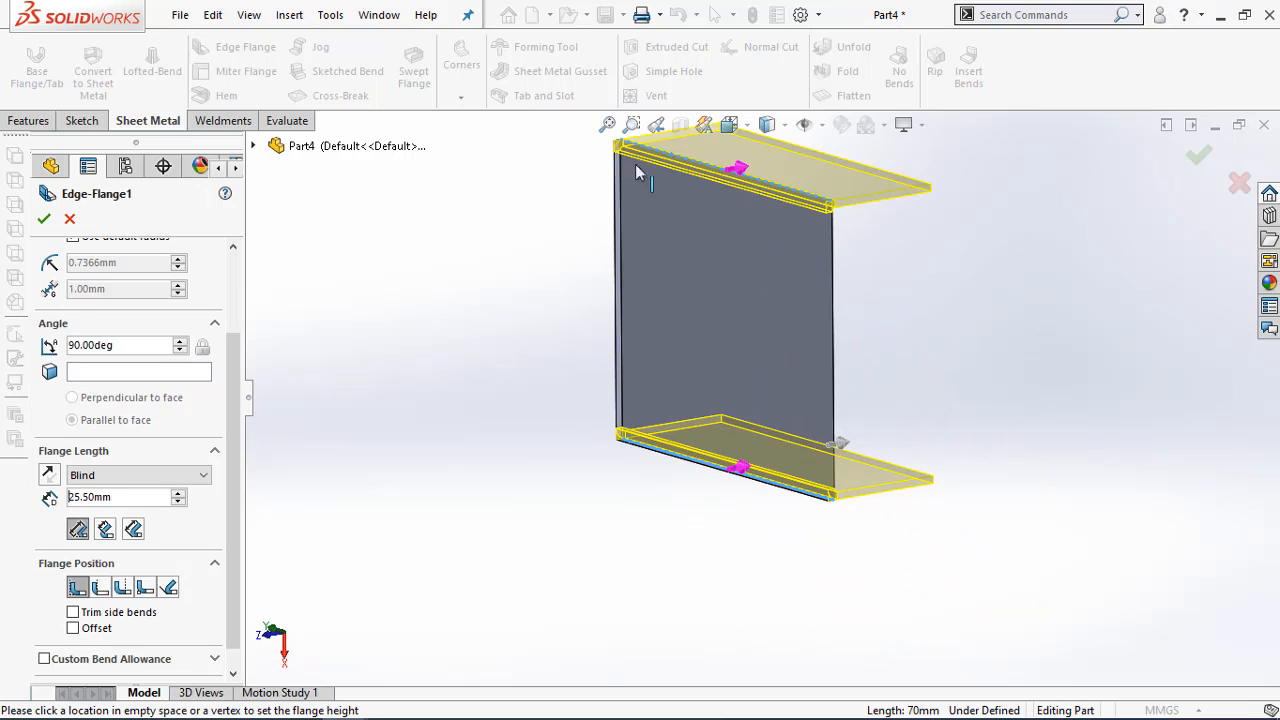
pyautogui.click(46, 219)
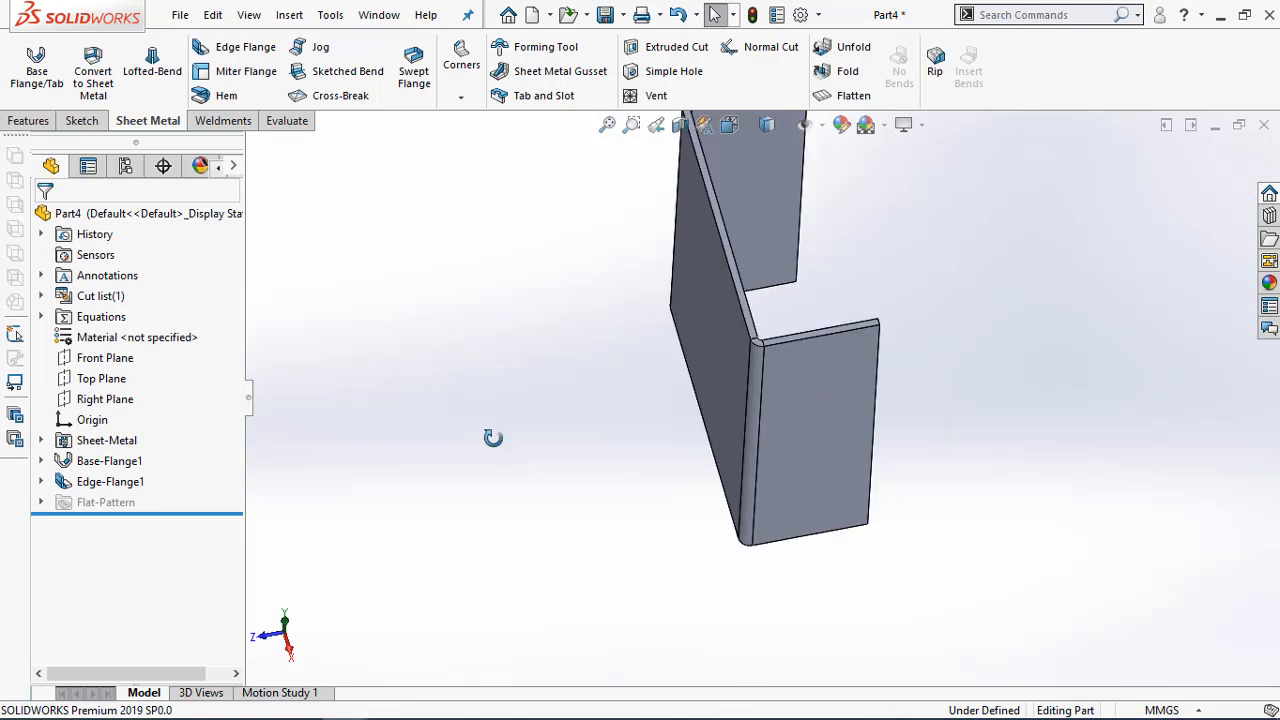
# Switch to the Adobe Acrobat PDF and examine the hole positions and diameter on the Exercise 4-4 side flange
pyautogui.moveTo(493, 438); pyautogui.dragTo(469, 315, button='middle')
pyautogui.scroll(3, 486, 397)
pyautogui.moveTo(192, 716)
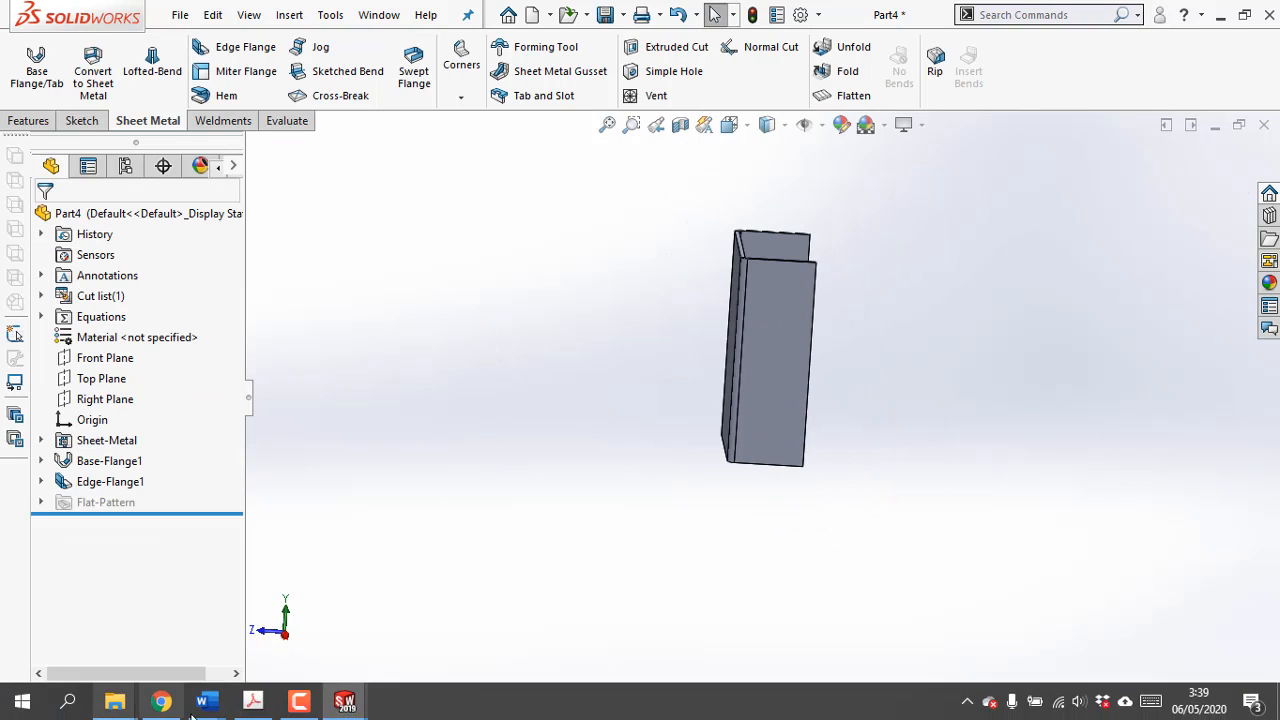
pyautogui.click(253, 701)
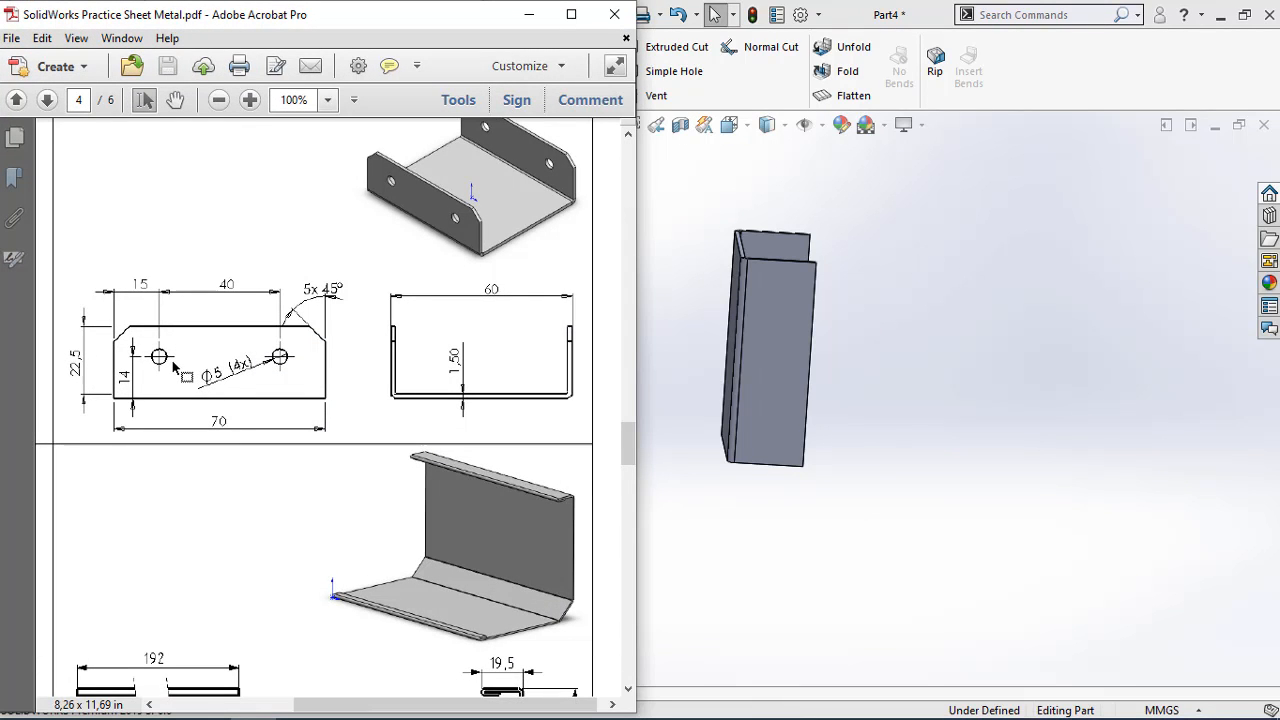
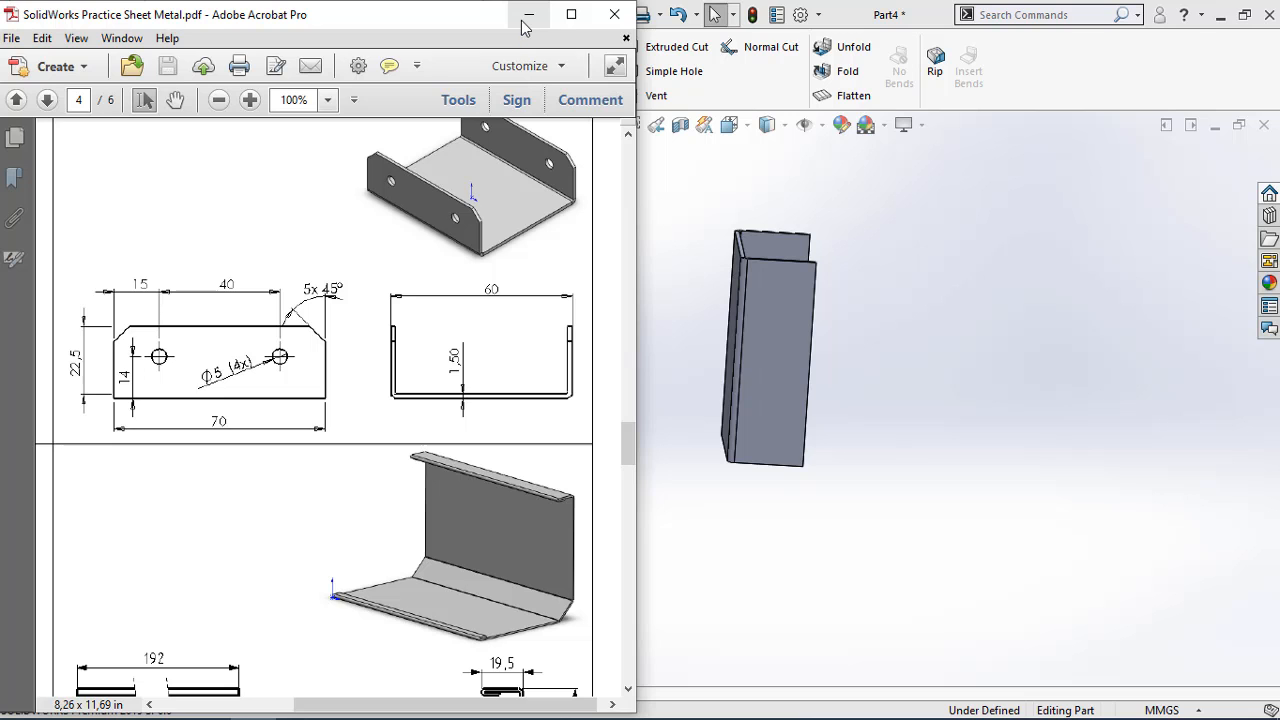
# Start a sketch on the side flange's outer face and draw a vertical construction line 70 mm long between its end edges
pyautogui.click(528, 15)
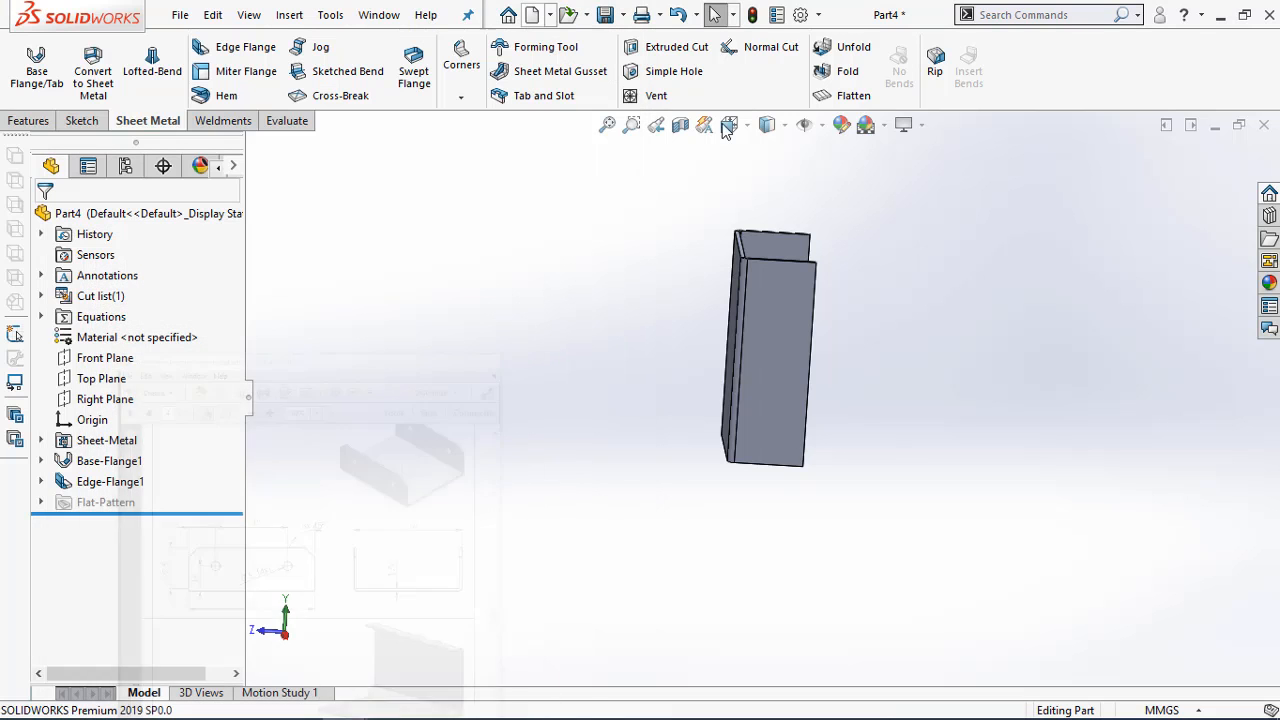
pyautogui.rightClick(788, 302)
pyautogui.click(828, 202)
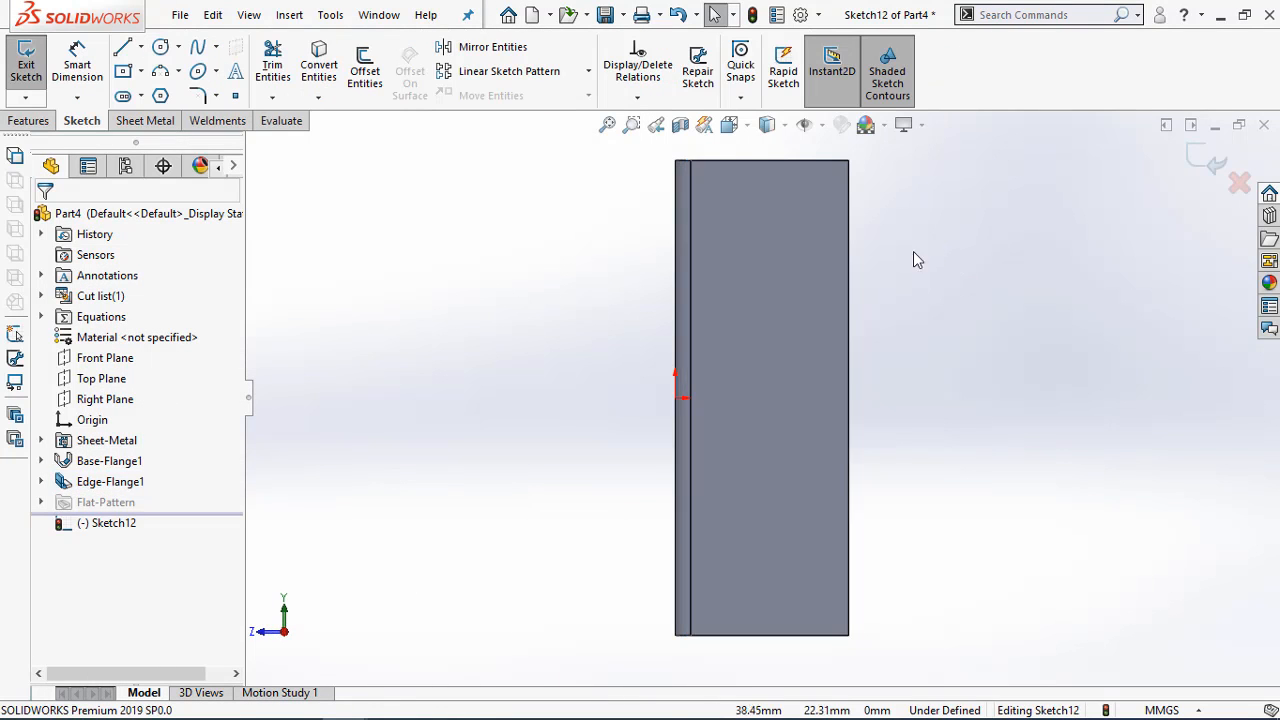
pyautogui.click(141, 47)
pyautogui.click(158, 96)
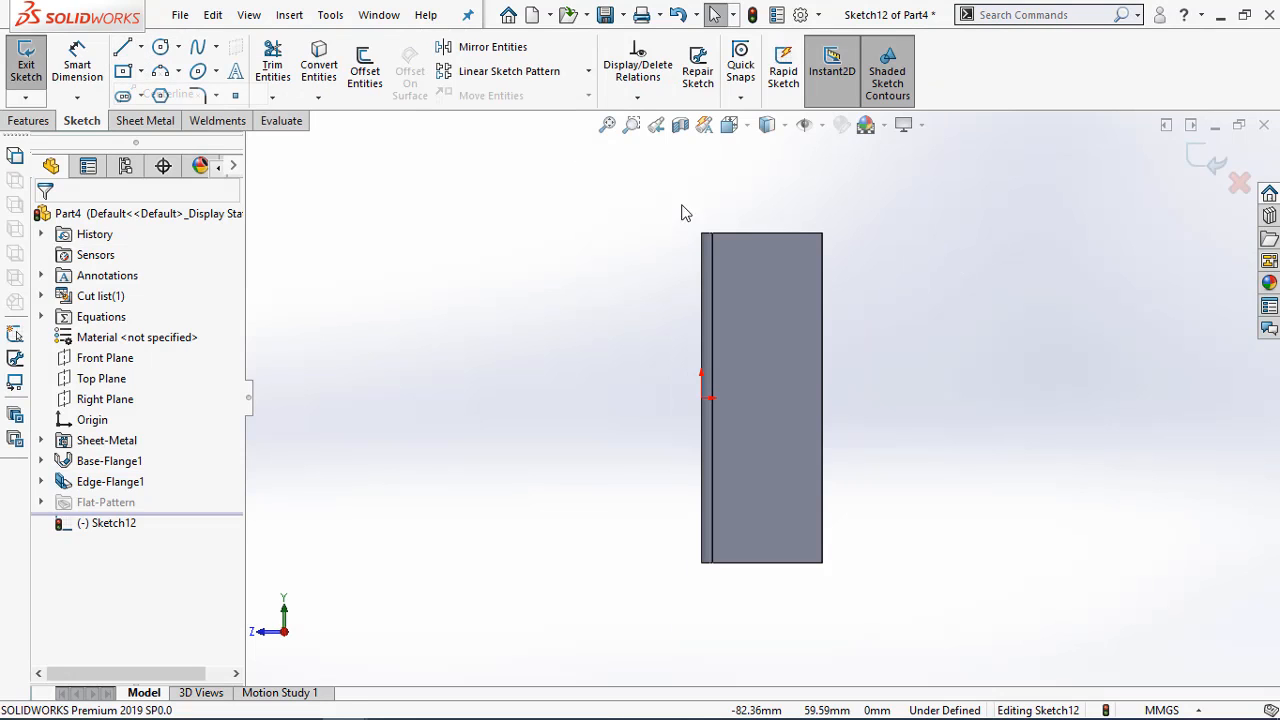
pyautogui.click(778, 233)
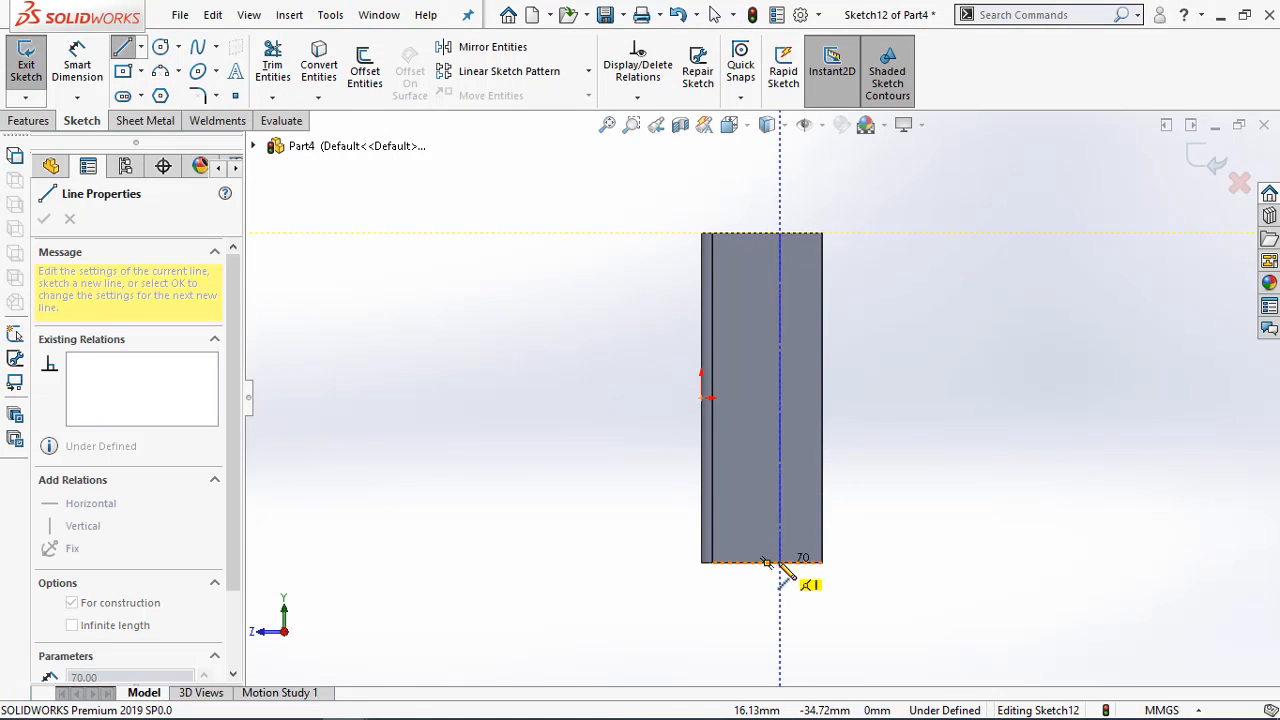
pyautogui.click(780, 562)
# Dimension the construction line 14 mm from the flange's free long edge
pyautogui.moveTo(780, 563); pyautogui.dragTo(806, 457, button='right')
pyautogui.click(781, 451)
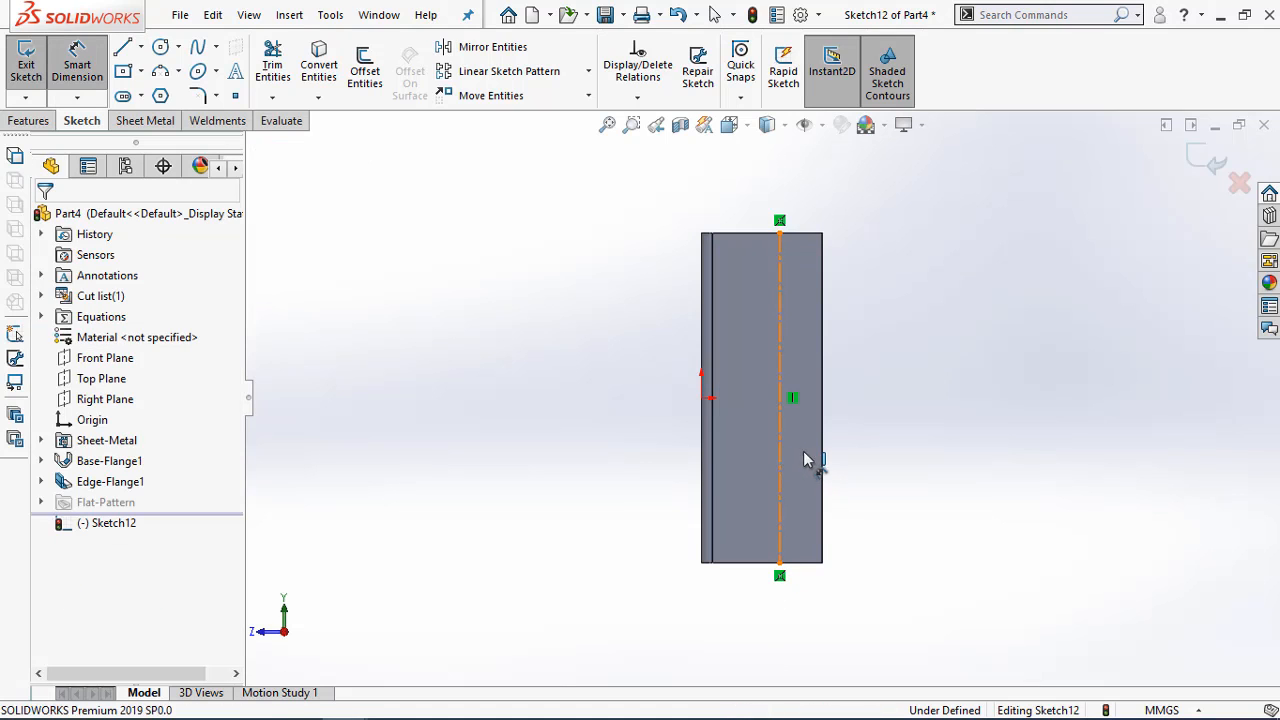
pyautogui.click(822, 462)
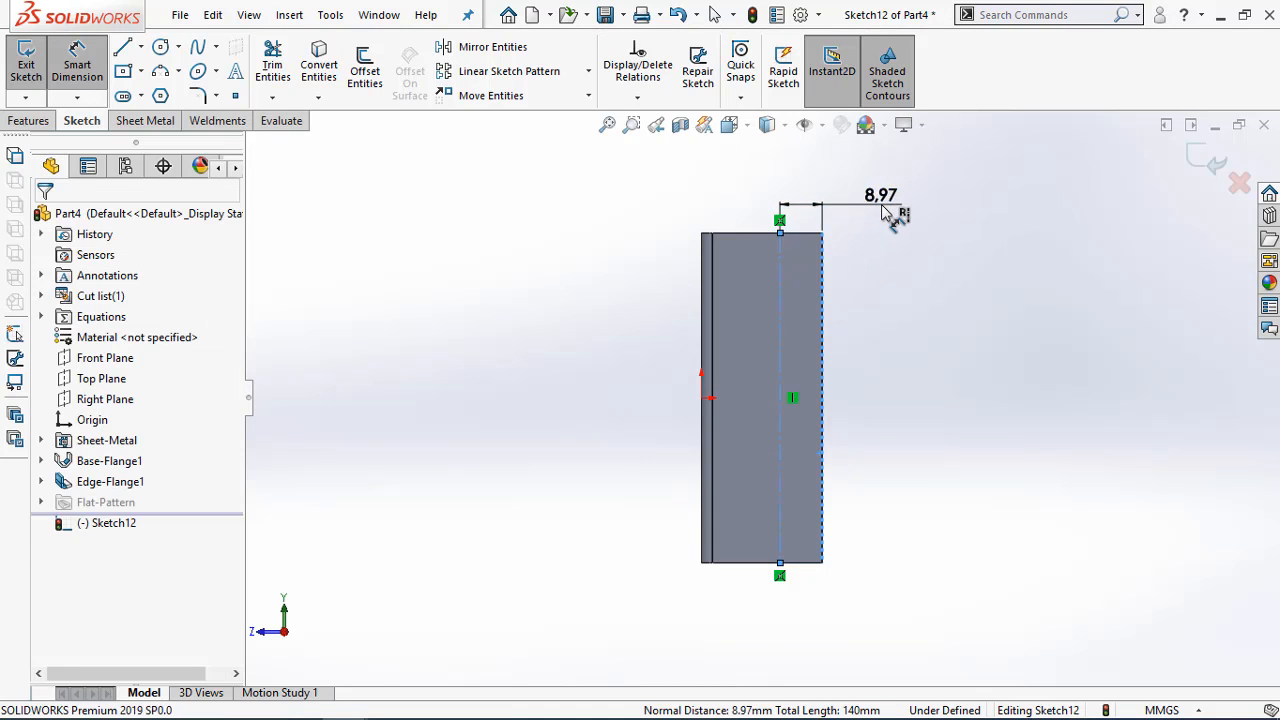
pyautogui.click(885, 213)
pyautogui.write('14')
pyautogui.press('Return')
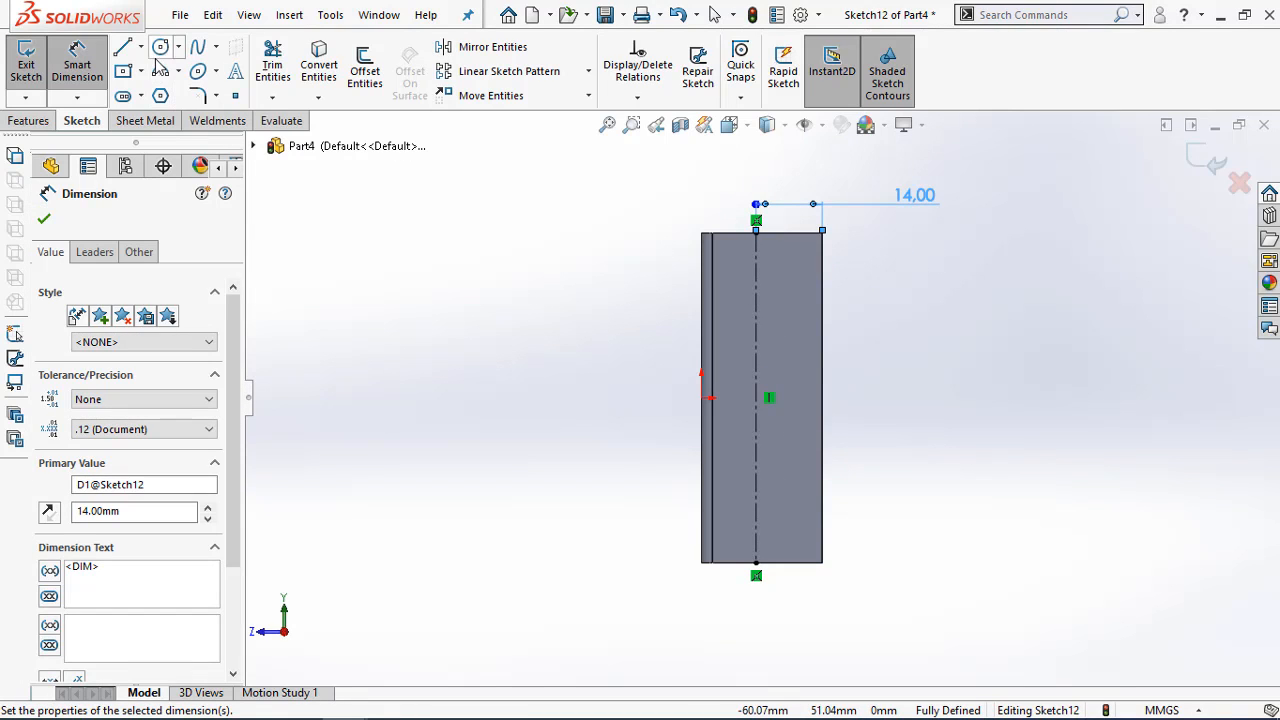
# Sketch two circles centred on the construction line, the upper about 8 mm and the lower about 10.5 mm in diameter
pyautogui.click(757, 314)
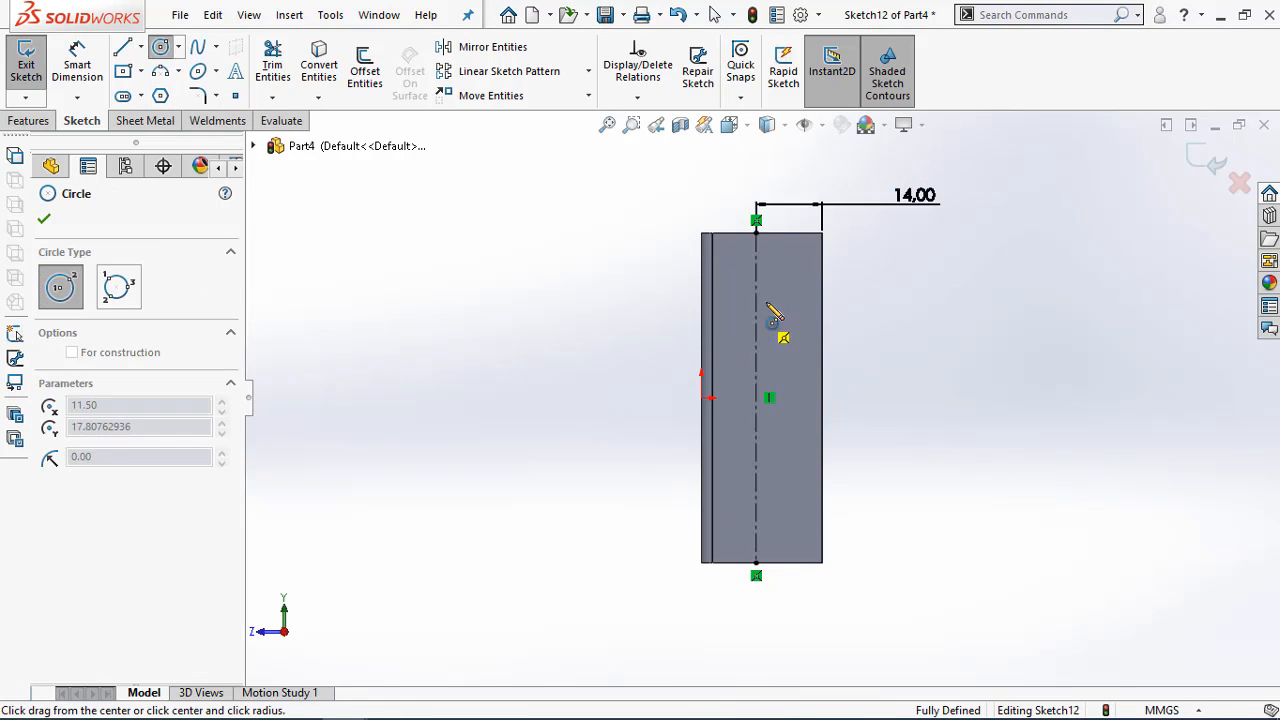
pyautogui.click(775, 312)
pyautogui.click(756, 500)
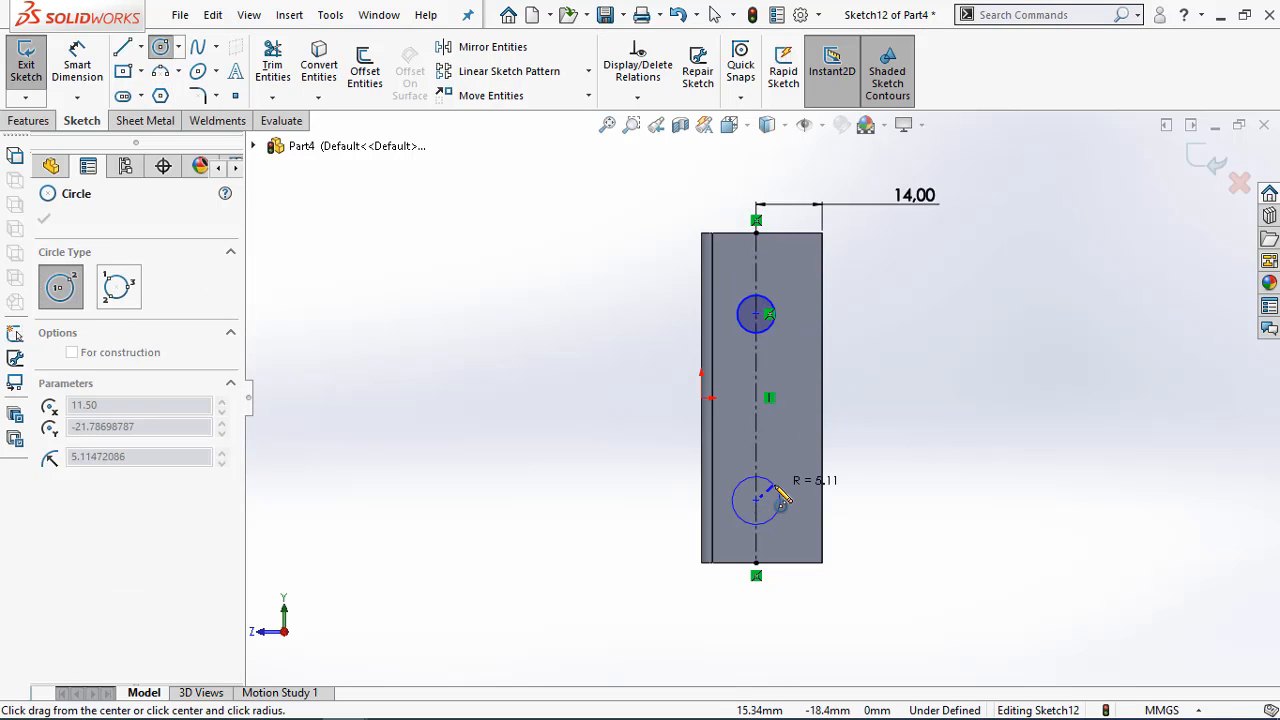
pyautogui.click(780, 498)
# Dimension the upper circle's diameter as 5 mm
pyautogui.moveTo(776, 488); pyautogui.dragTo(766, 478, button='right')
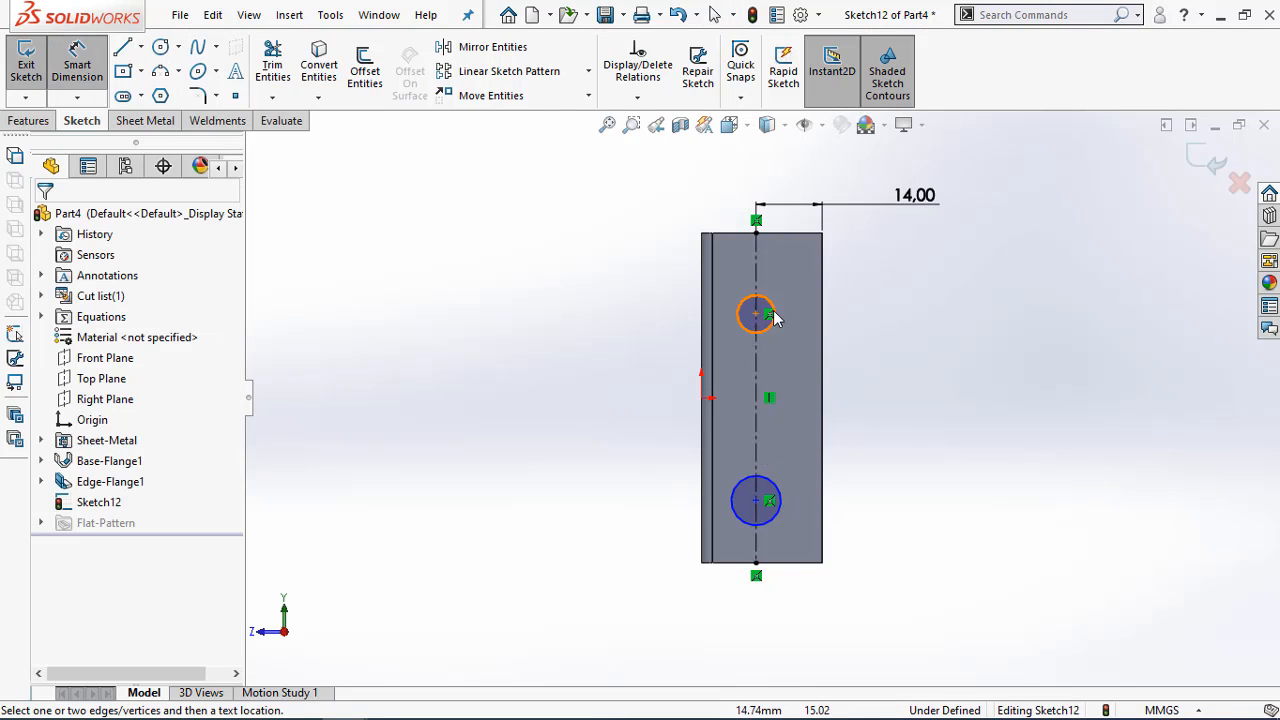
pyautogui.click(766, 300)
pyautogui.click(766, 305)
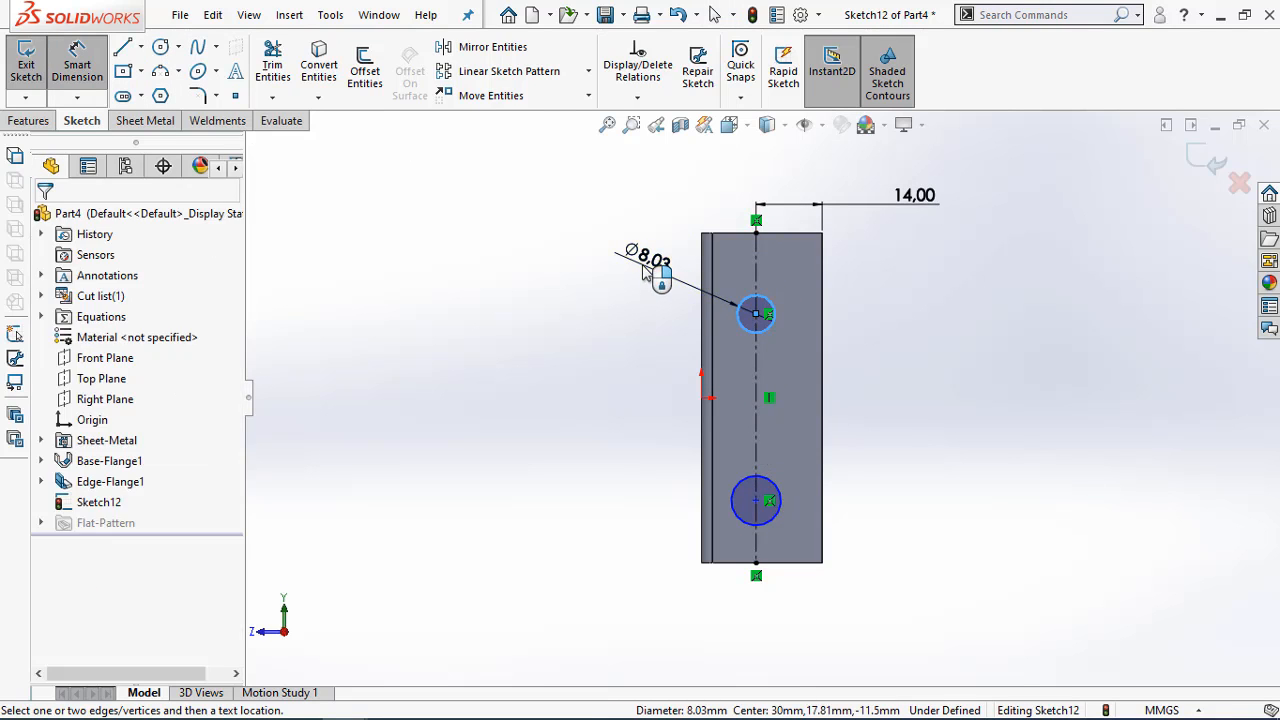
pyautogui.click(643, 262)
pyautogui.write('5')
pyautogui.press('Return')
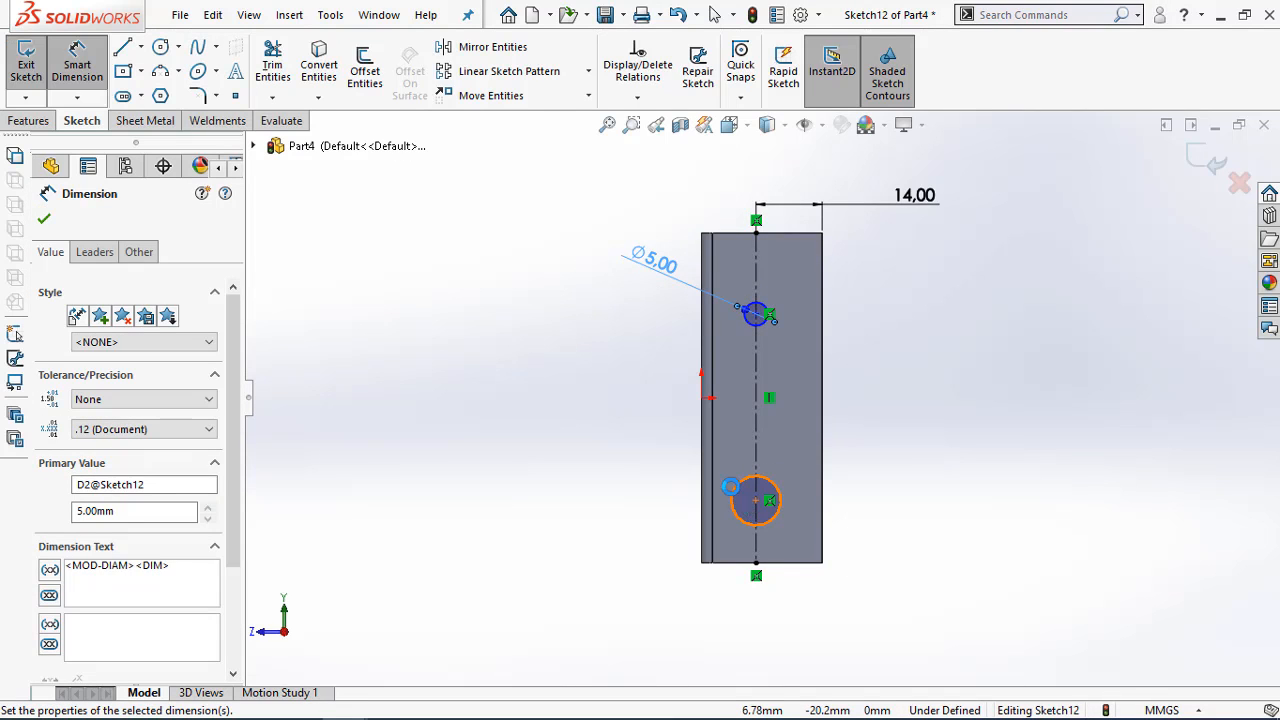
# Dimension the lower circle's diameter as 5 mm
pyautogui.click(738, 496)
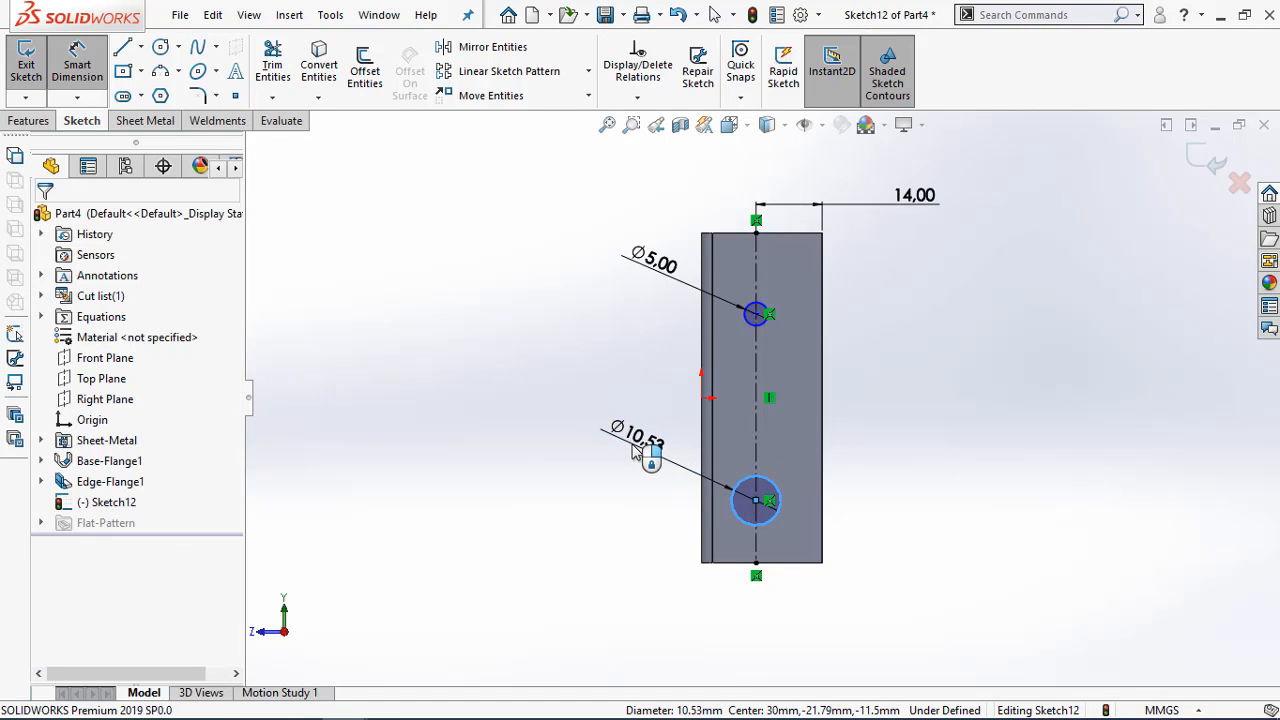
pyautogui.click(635, 437)
pyautogui.write('5')
pyautogui.click(552, 418)
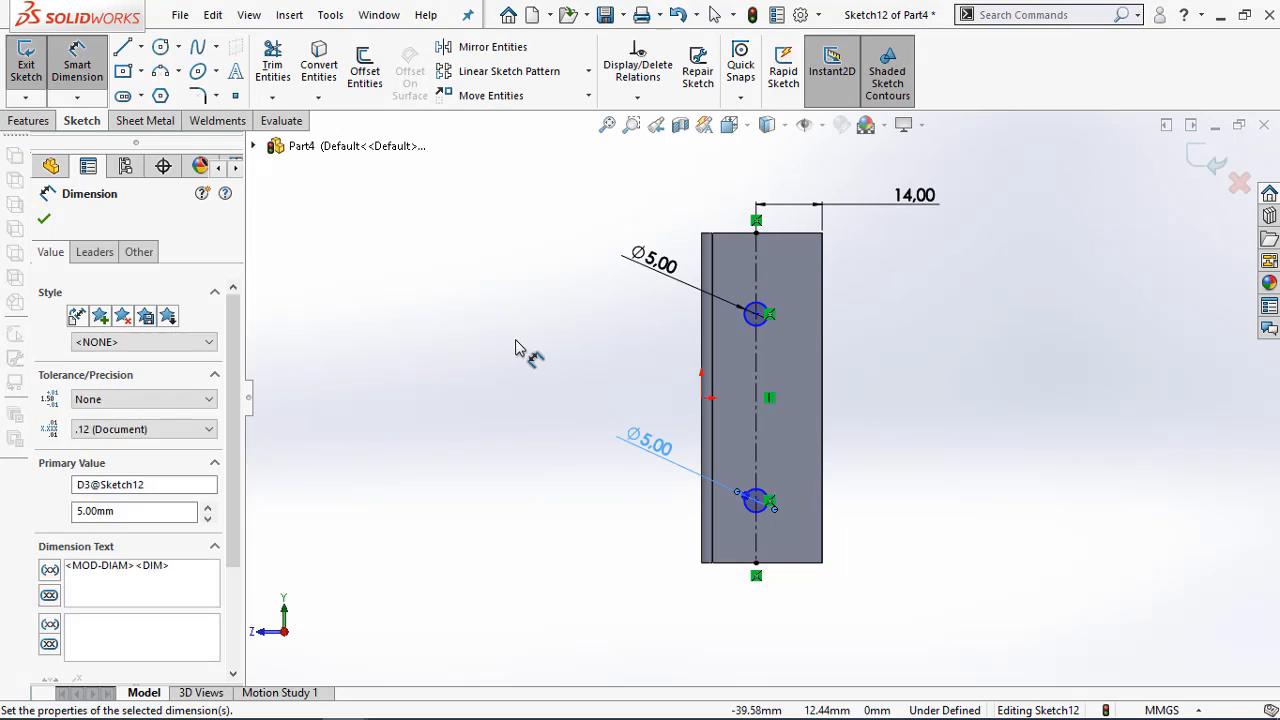
pyautogui.press('Escape')
# Check the hole positions in the PDF drawing and dimension the upper circle's centre 15 mm from the flange's upper end edge
pyautogui.click(264, 712)
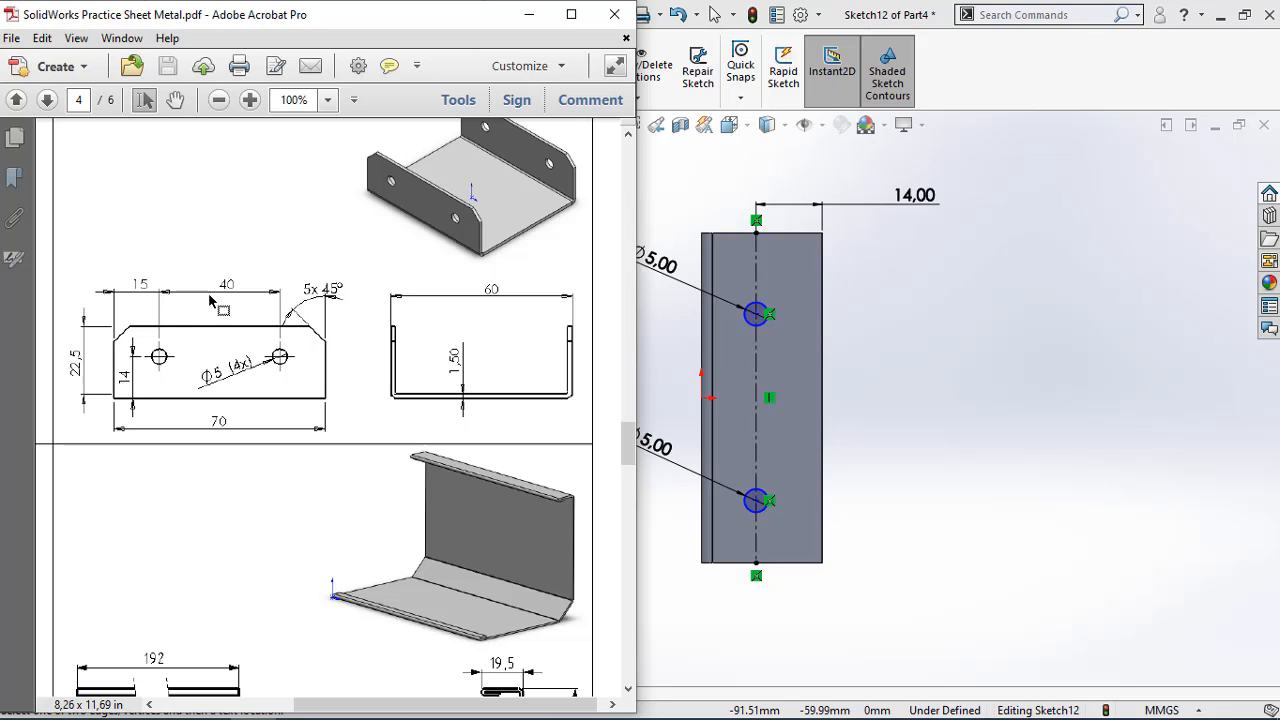
pyautogui.click(529, 14)
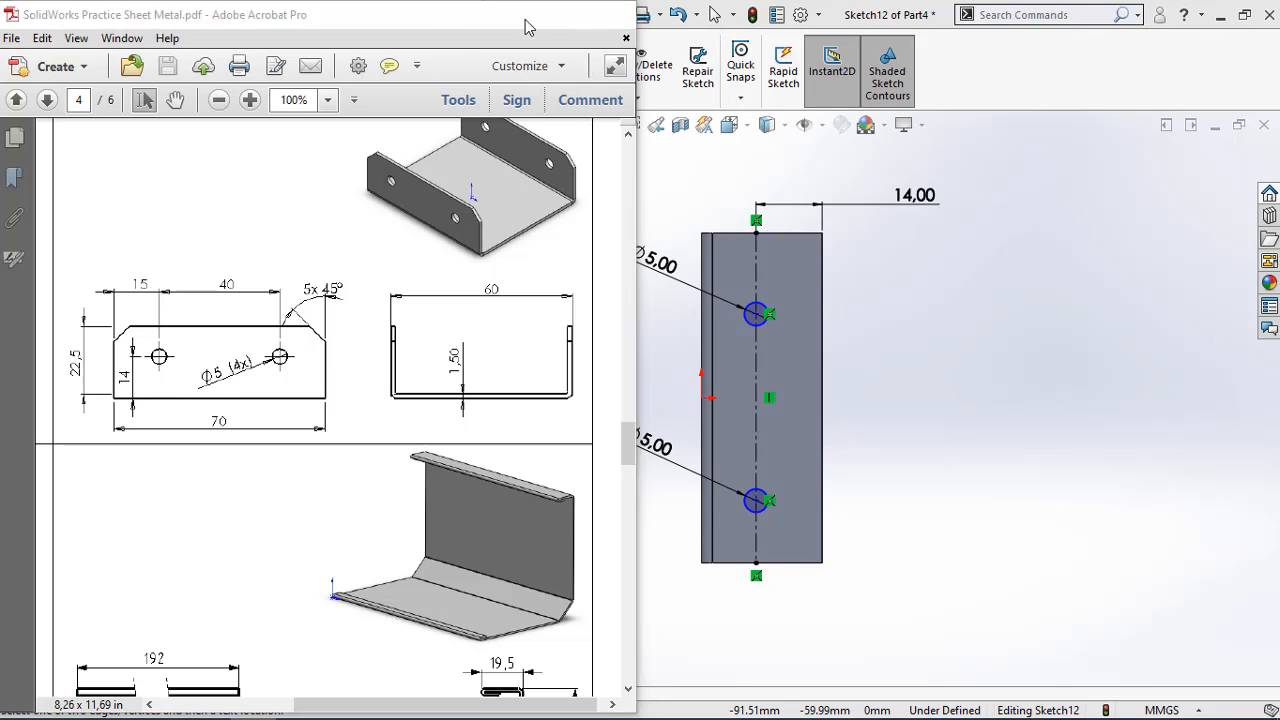
pyautogui.press('Escape')
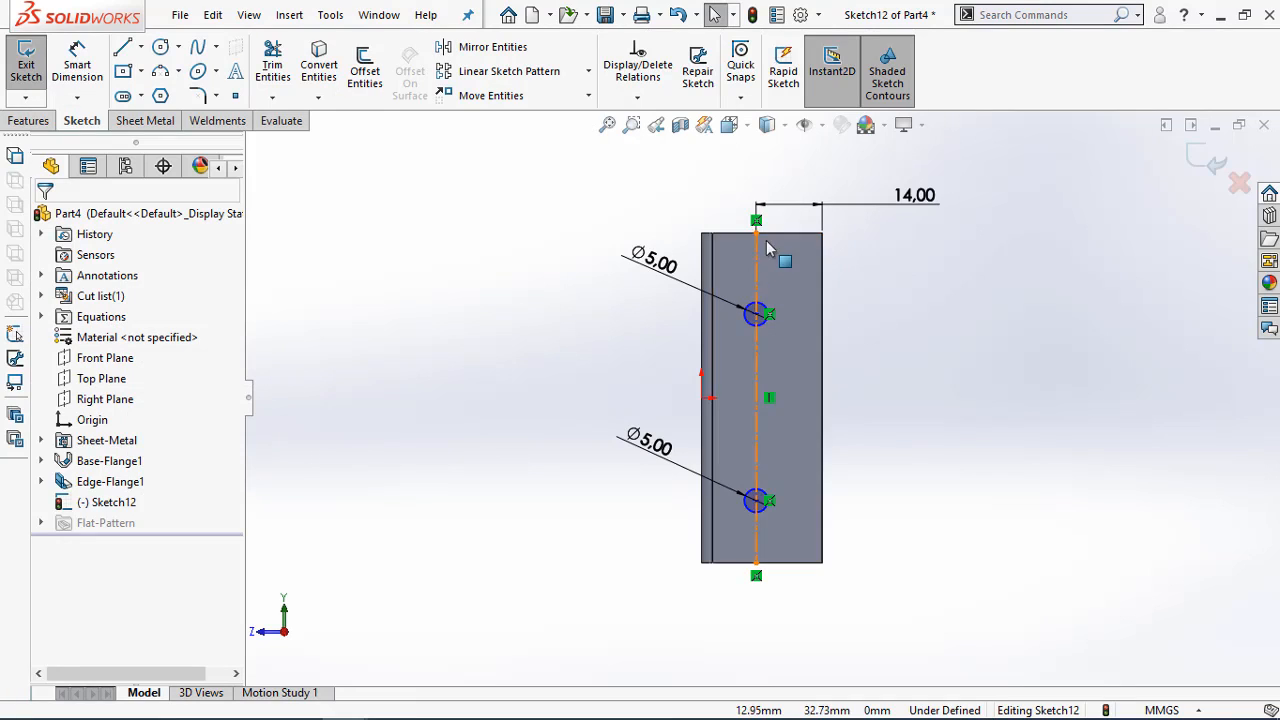
pyautogui.click(757, 314)
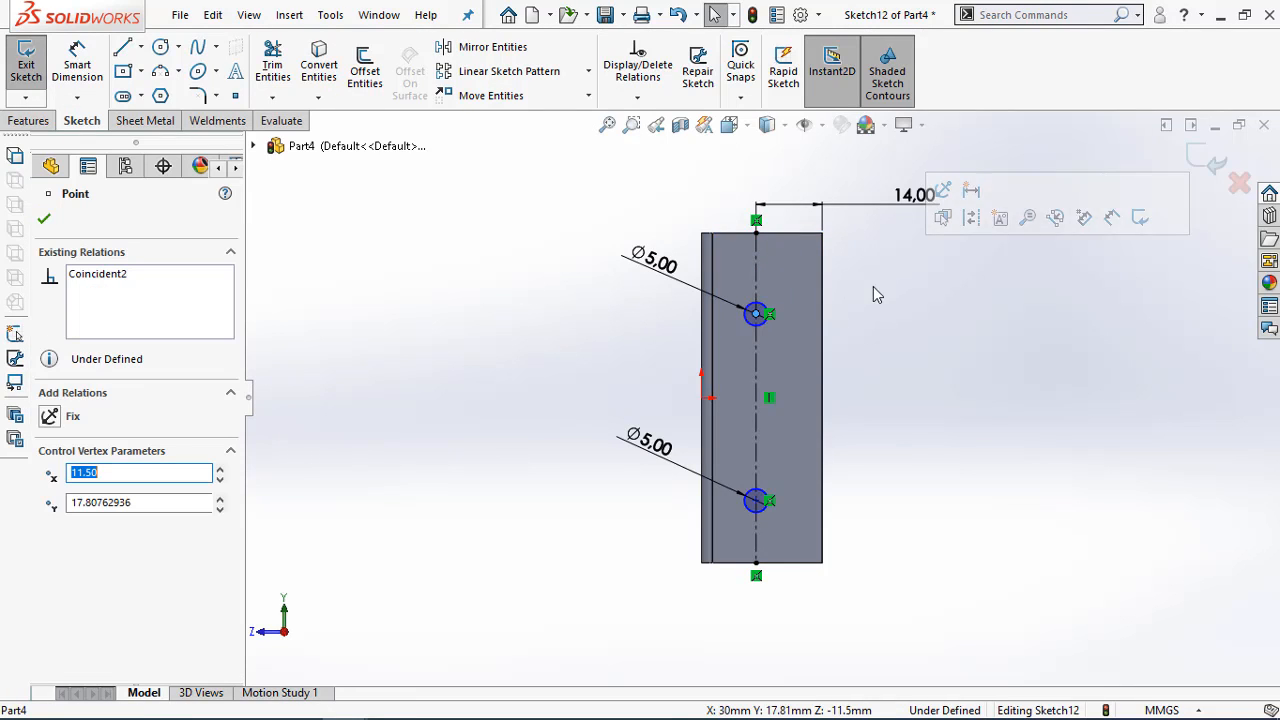
pyautogui.press('d')
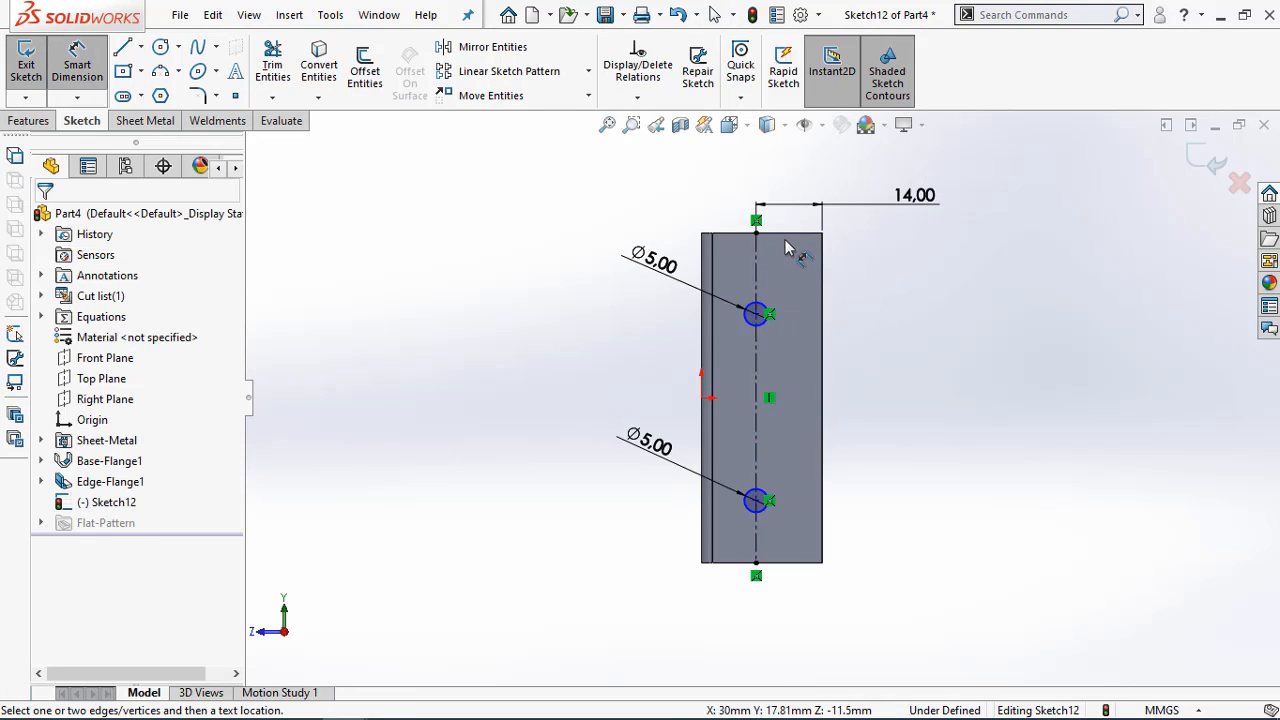
pyautogui.click(784, 235)
pyautogui.click(756, 313)
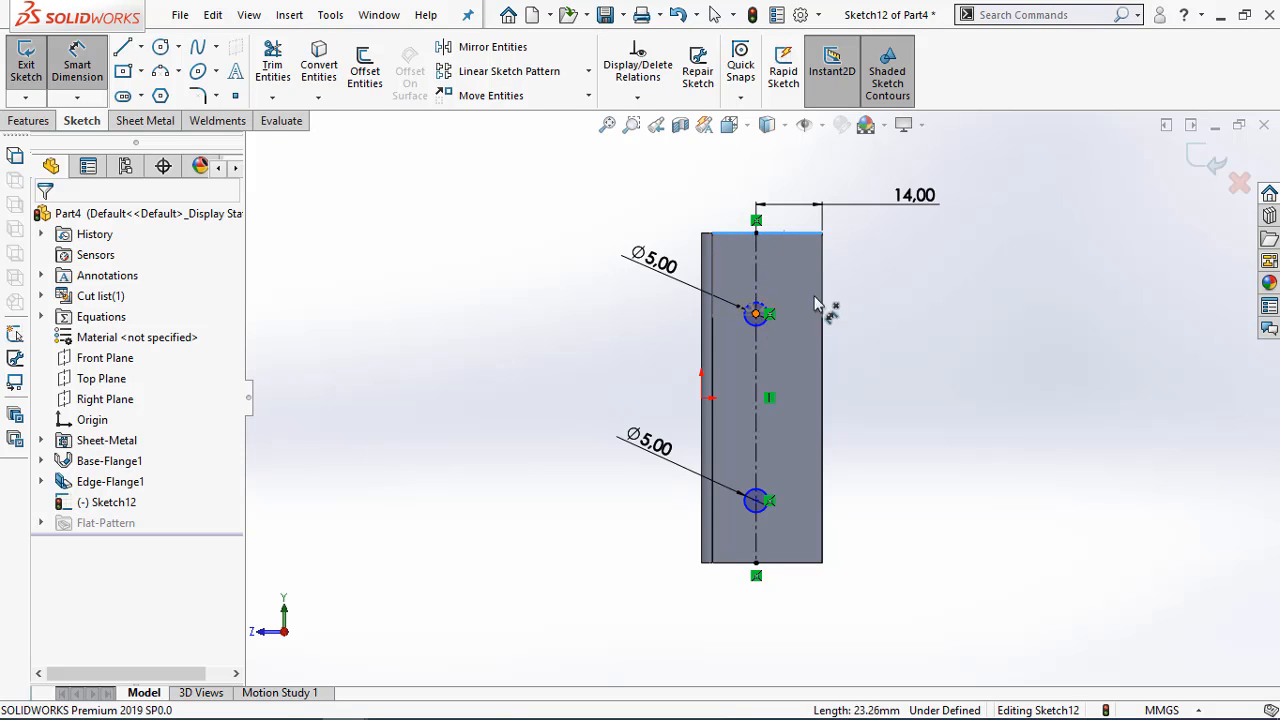
pyautogui.click(850, 279)
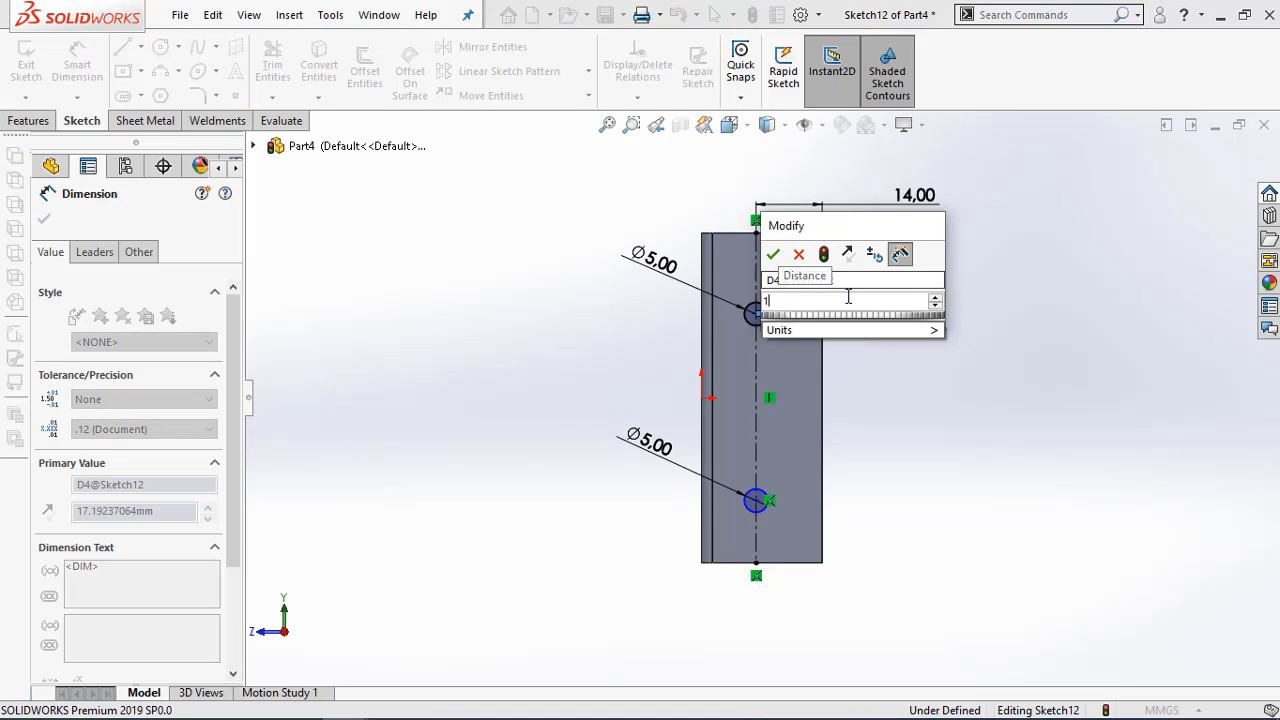
pyautogui.write('15')
pyautogui.click(774, 255)
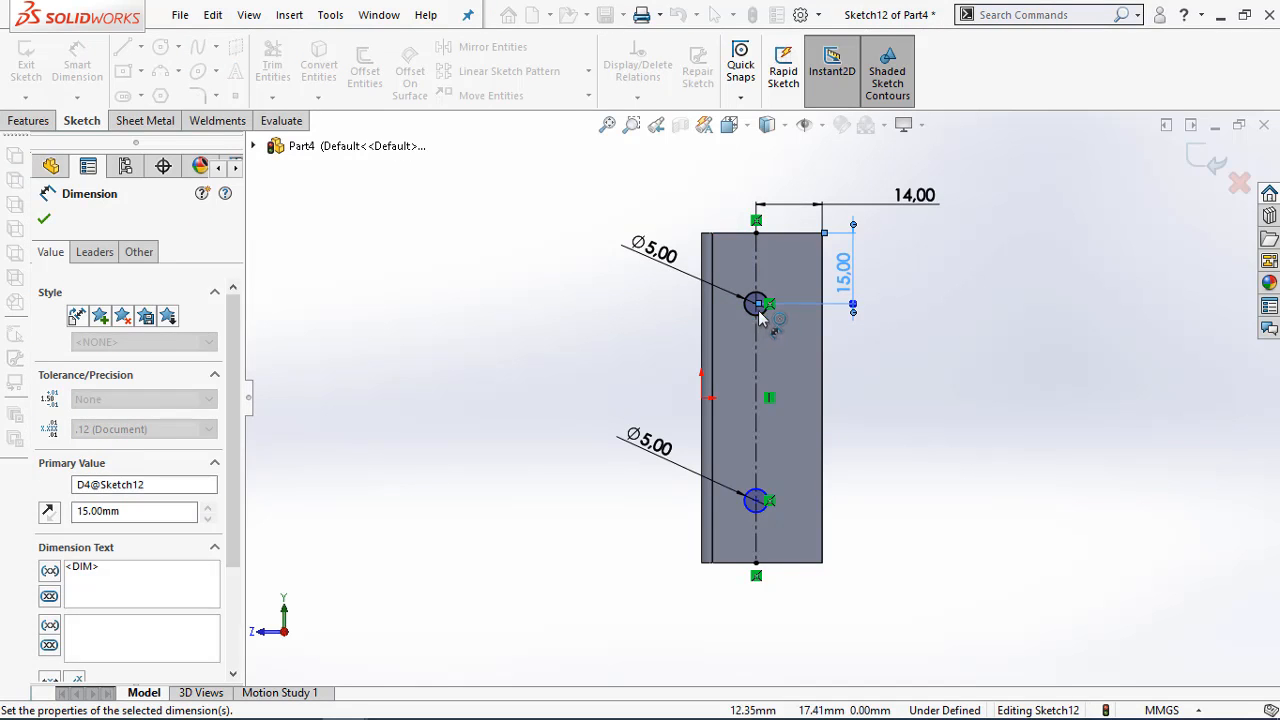
# Dimension the vertical spacing between the two circle centres as 40 mm
pyautogui.click(756, 305)
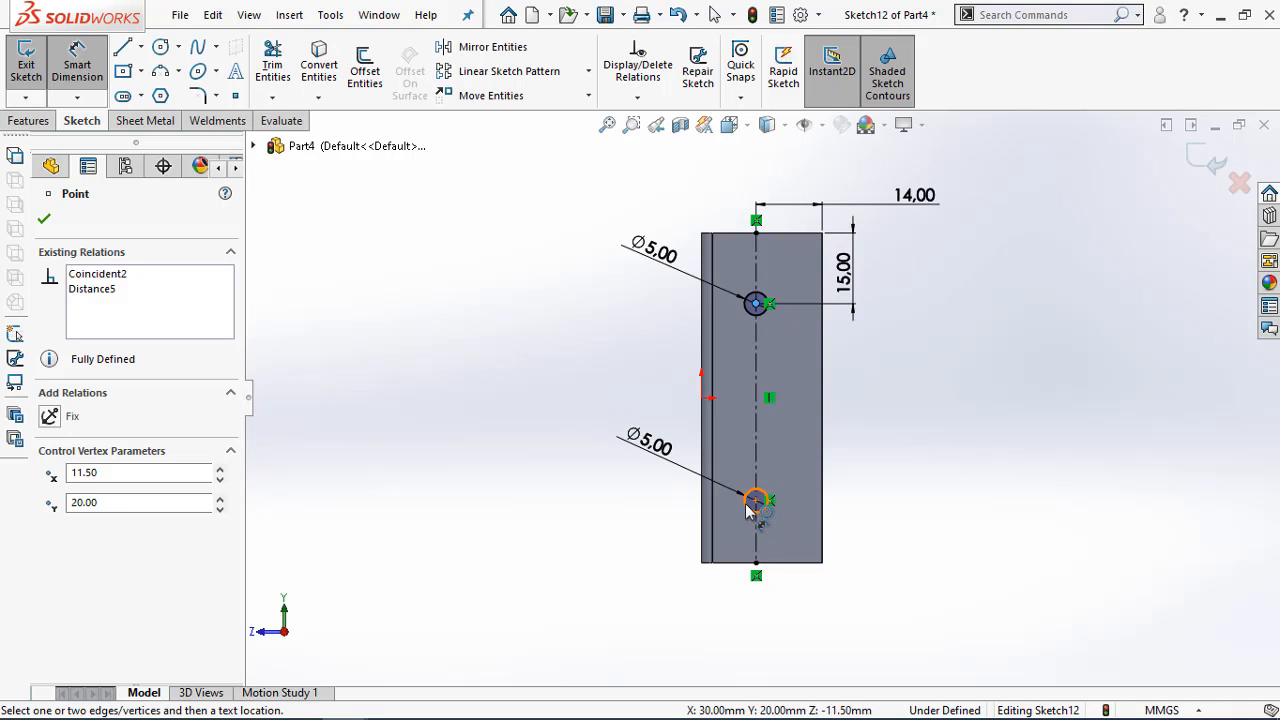
pyautogui.click(757, 500)
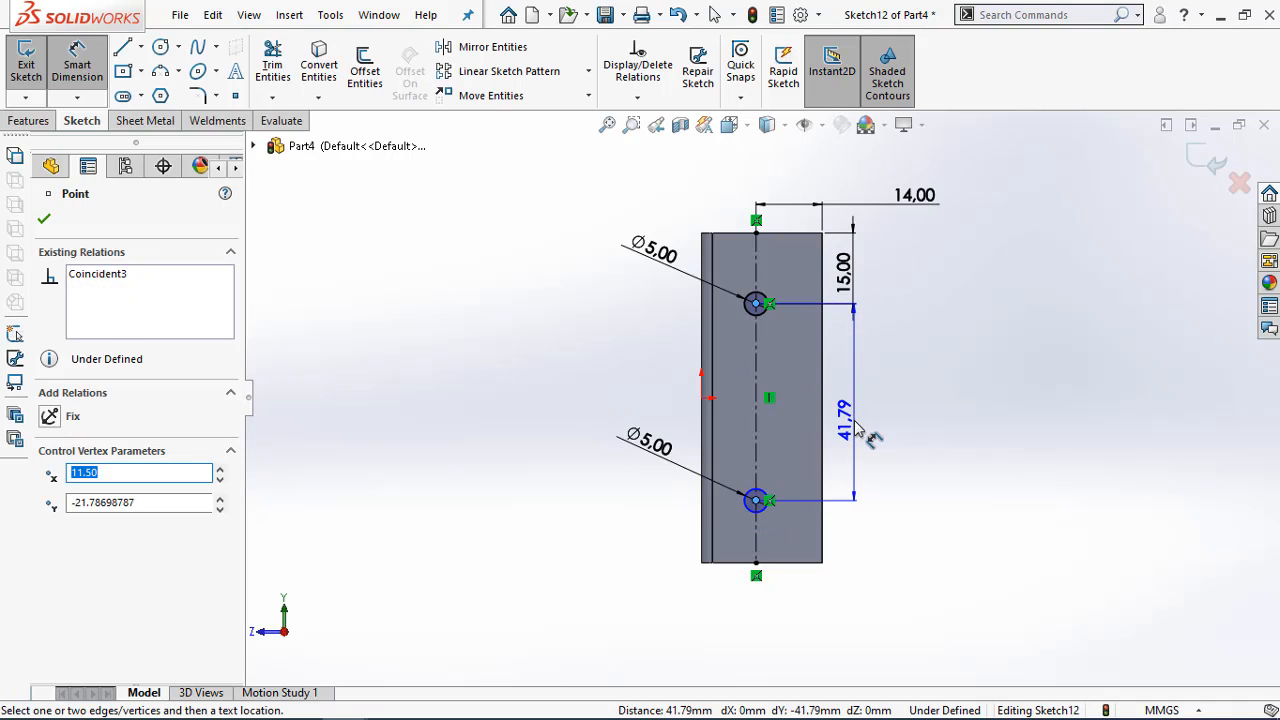
pyautogui.click(870, 433)
pyautogui.write('0')
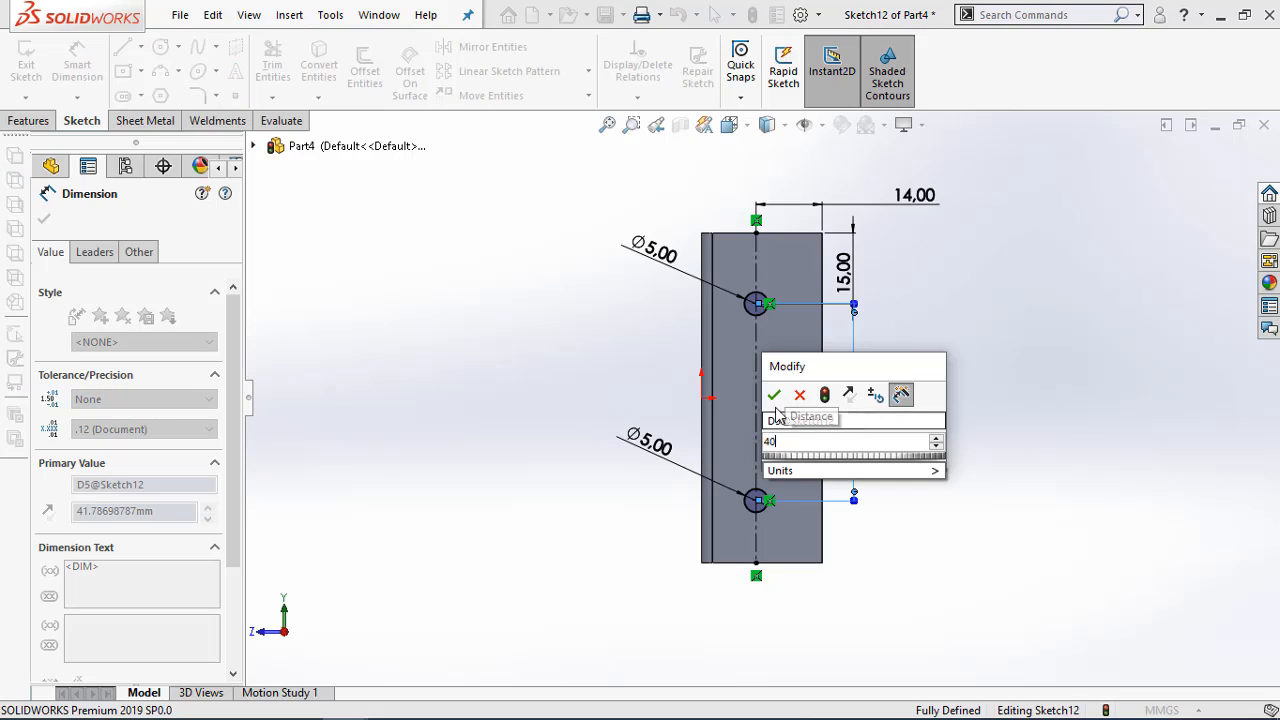
pyautogui.click(773, 394)
pyautogui.press('Escape')
pyautogui.press('Escape')
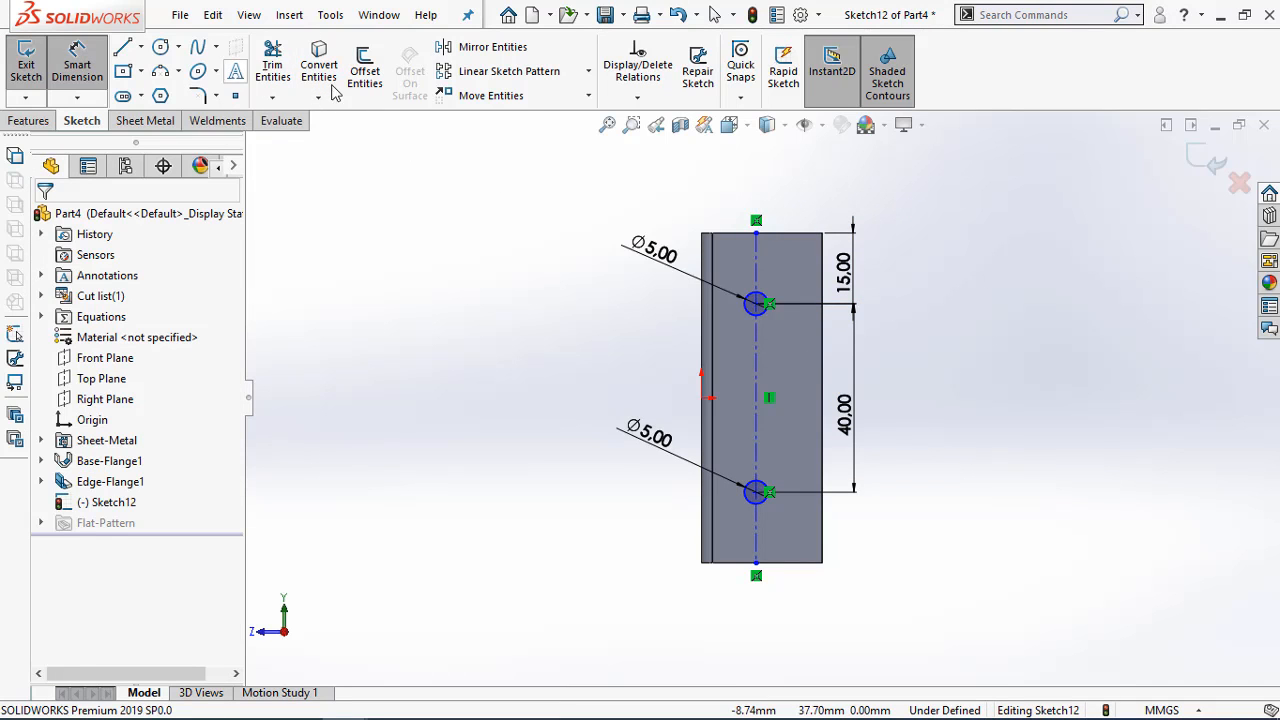
# Dimension the construction line 14 mm from the outer edge on the flange's bend side
pyautogui.click(703, 252)
pyautogui.click(756, 233)
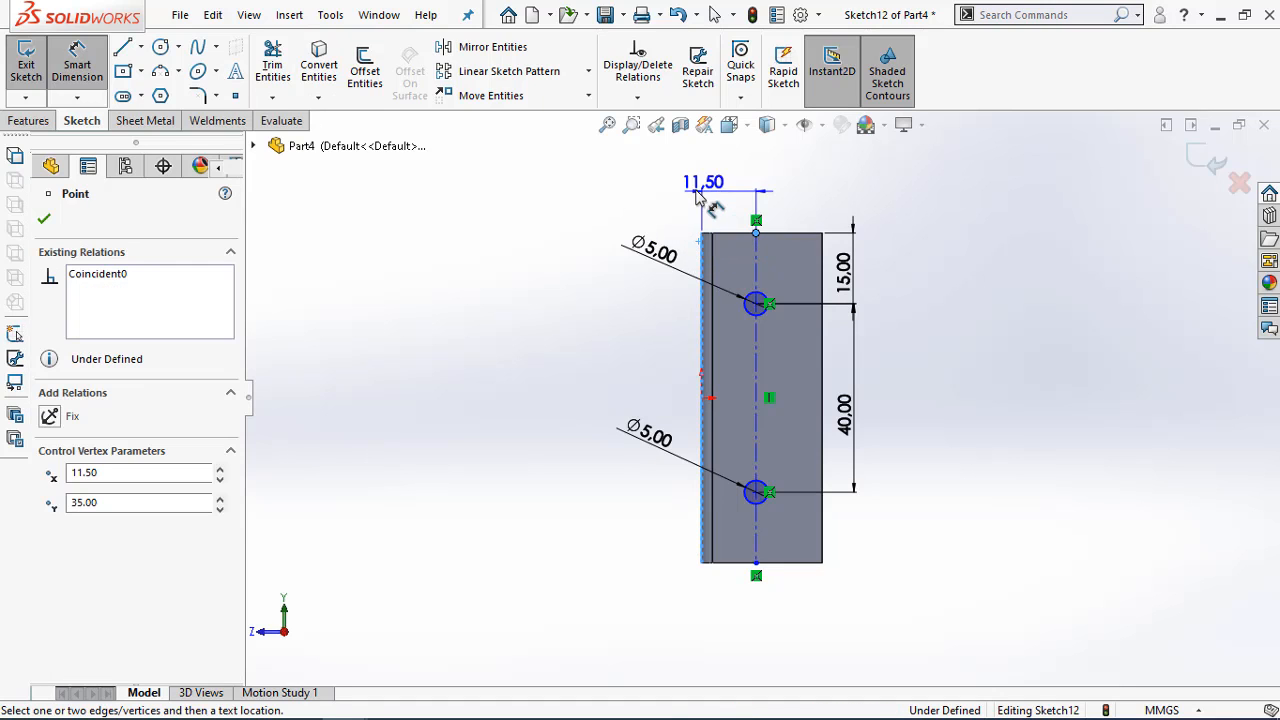
pyautogui.click(661, 189)
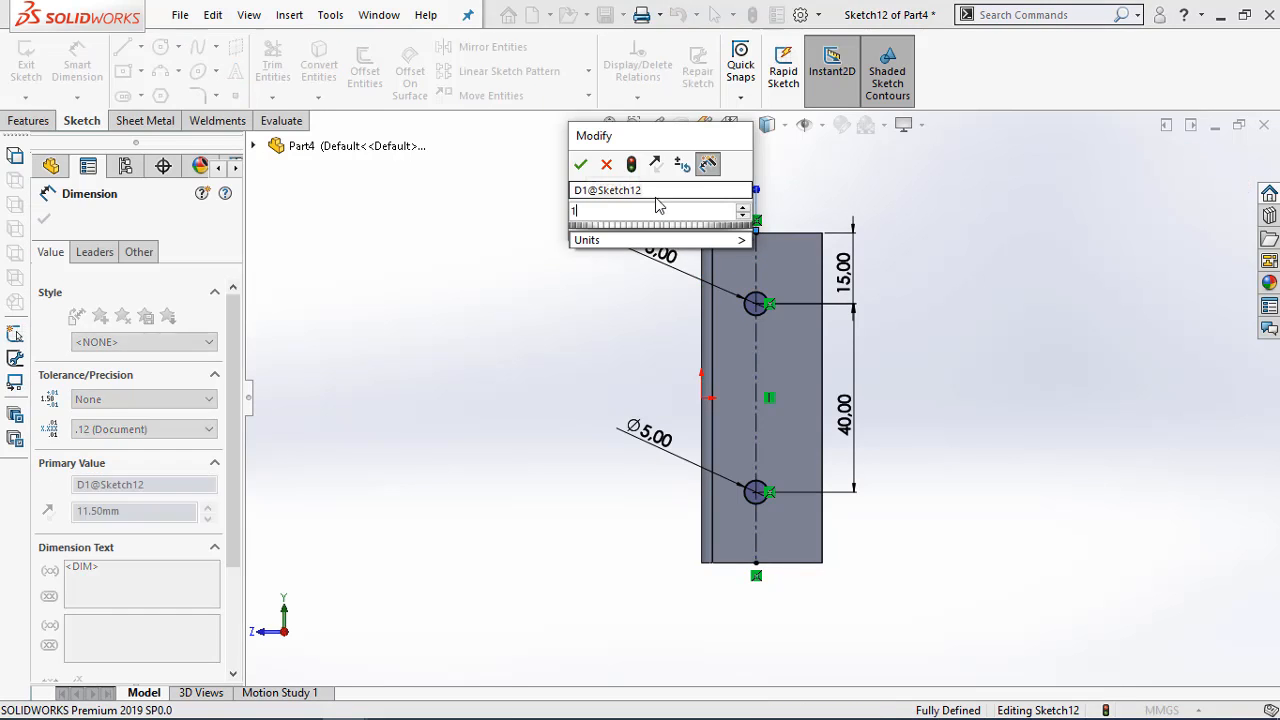
pyautogui.click(580, 167)
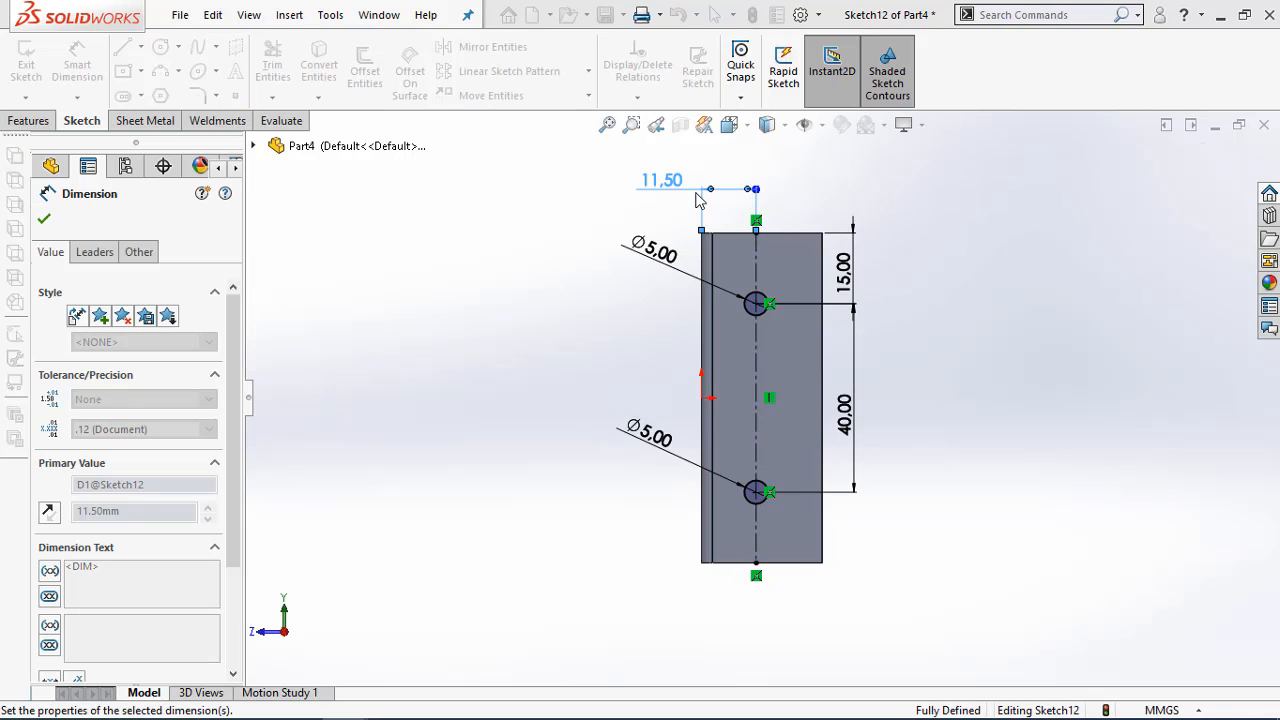
pyautogui.click(973, 257)
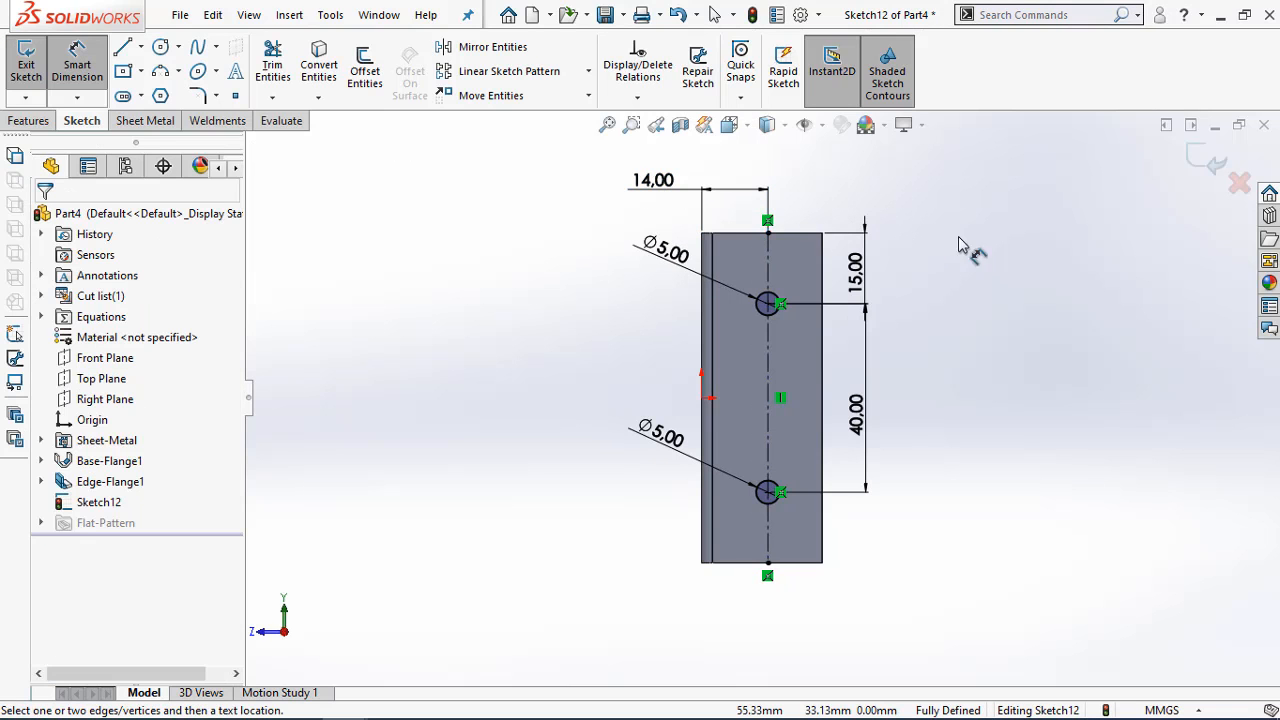
# Cut-extrude the two circles 84 mm blind so the holes pass through both side flanges
pyautogui.click(45, 120)
pyautogui.click(272, 66)
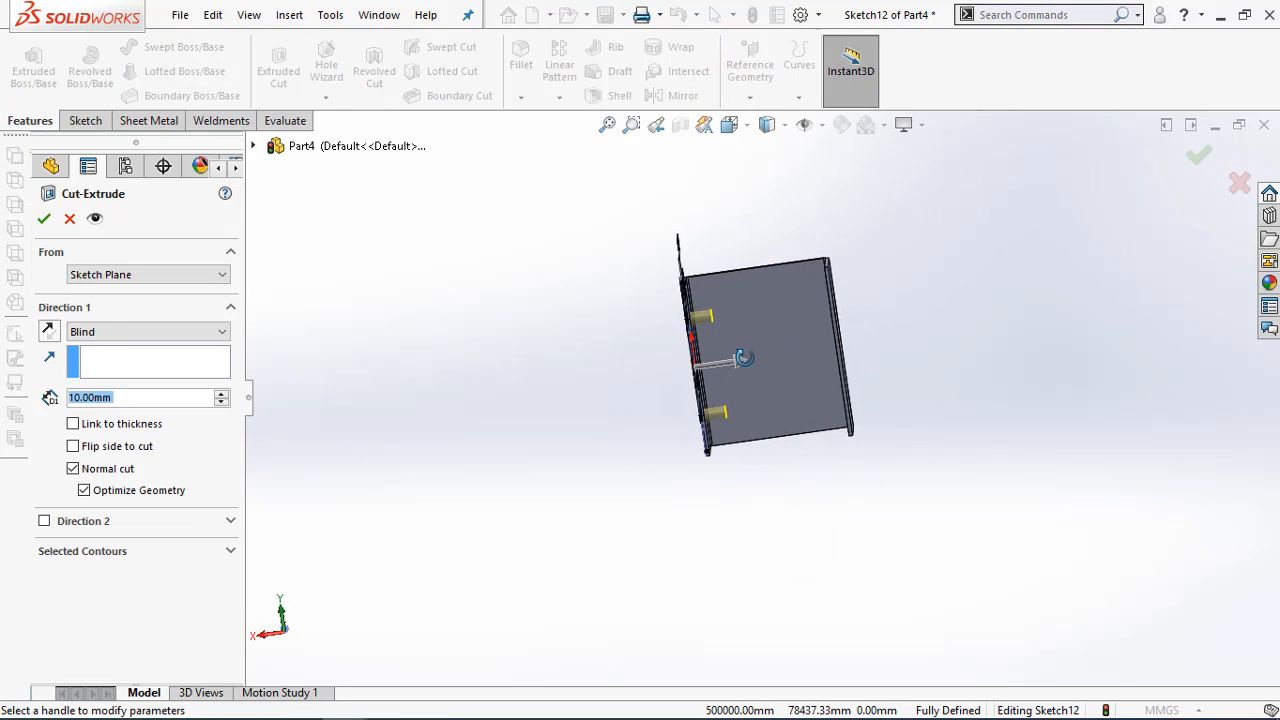
pyautogui.moveTo(740, 362); pyautogui.dragTo(898, 338)
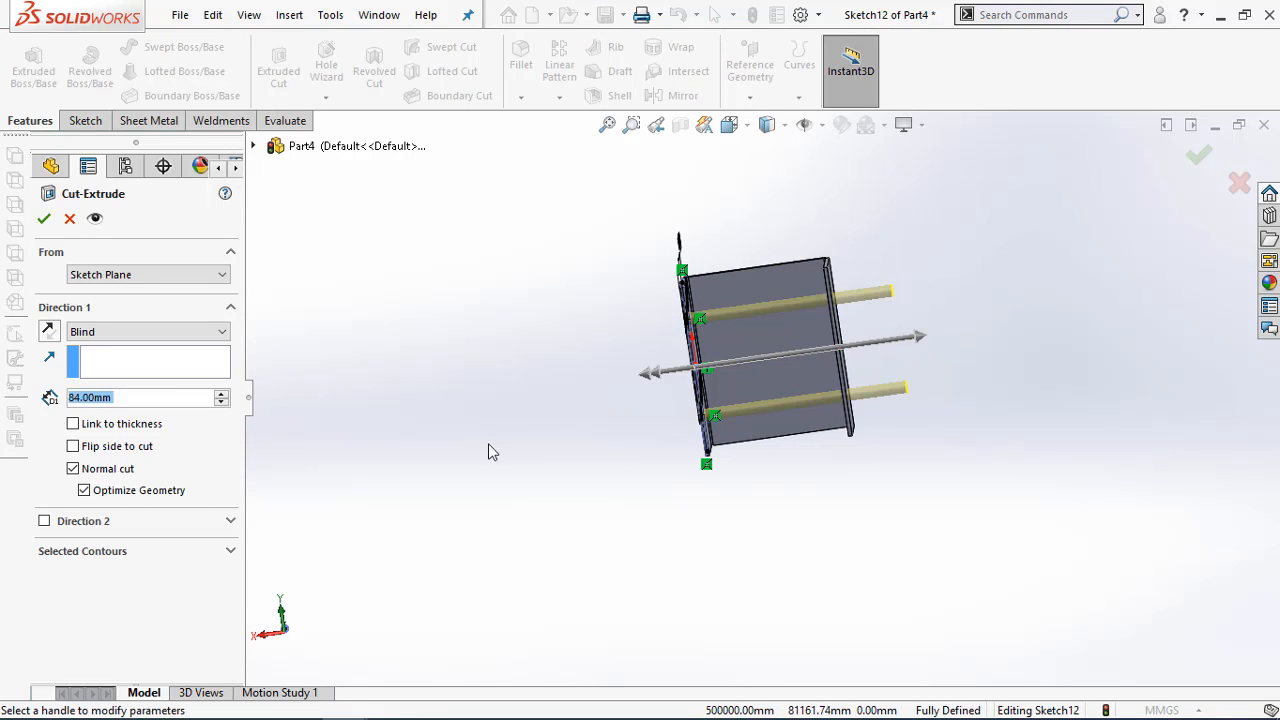
pyautogui.click(44, 218)
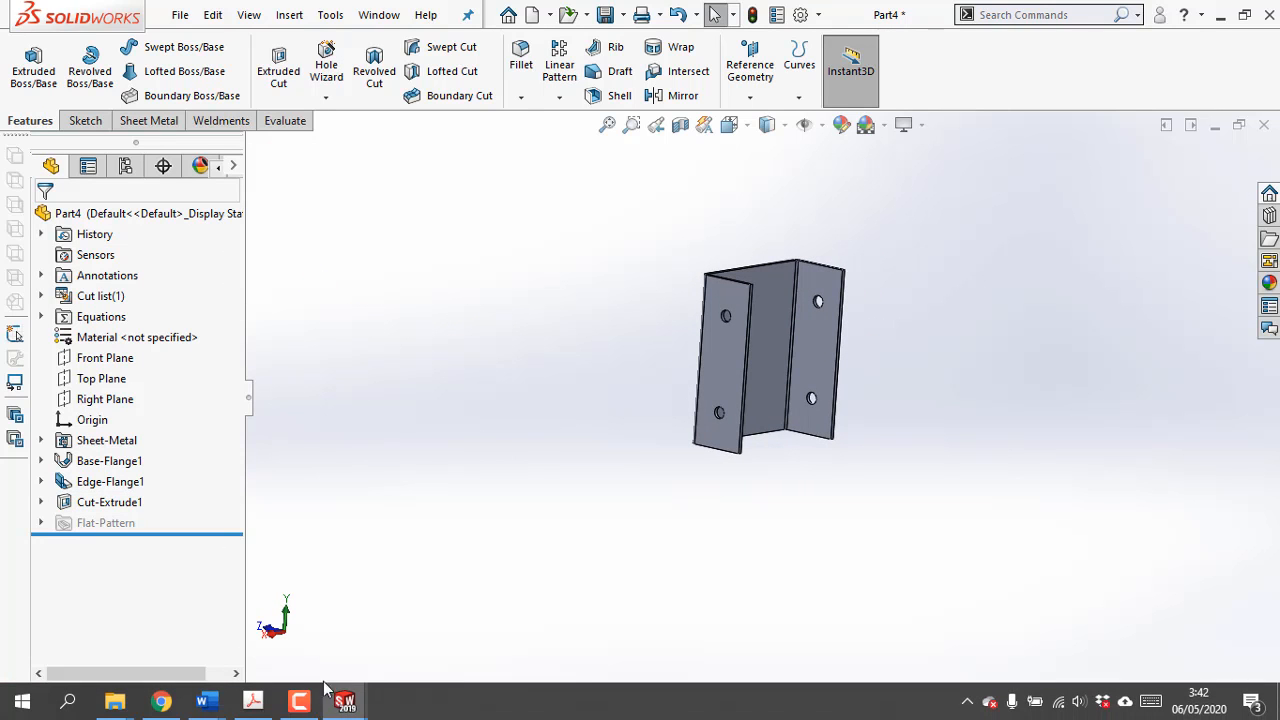
# Check the corner chamfer callout in the PDF drawing and start a chamfer with a 5 mm distance at 45 degrees
pyautogui.click(255, 700)
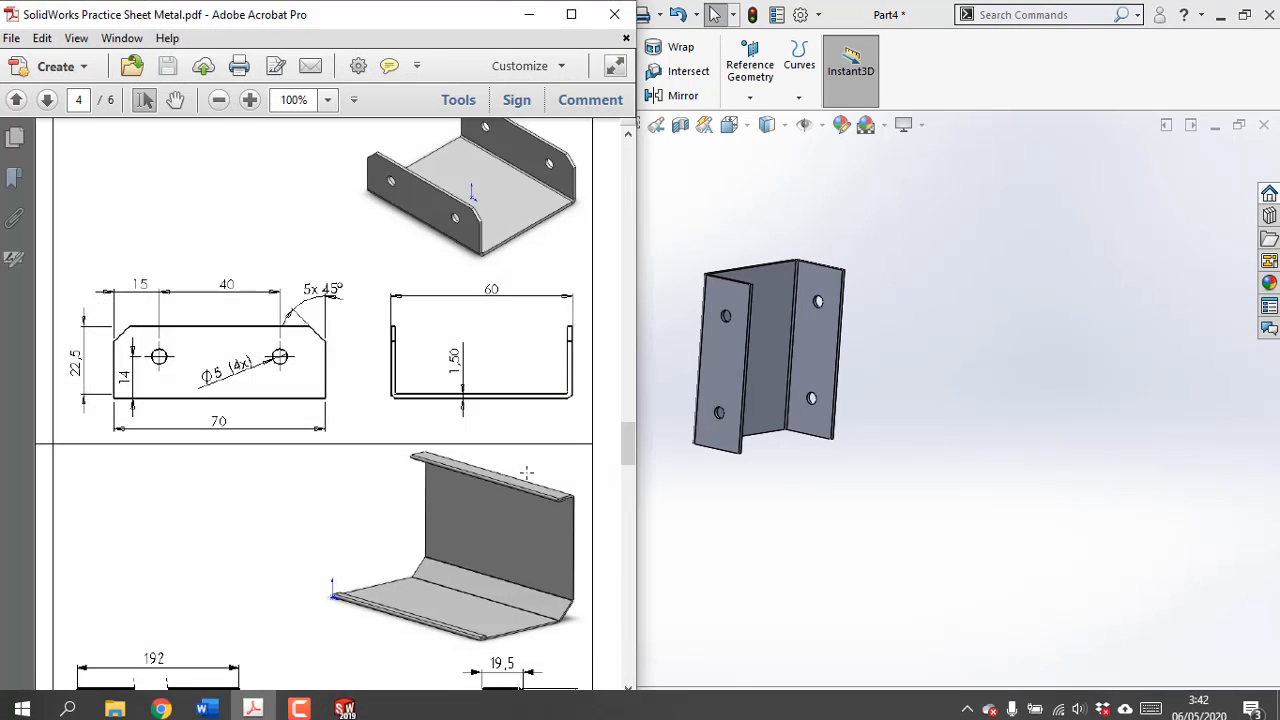
pyautogui.scroll(2, 570, 443)
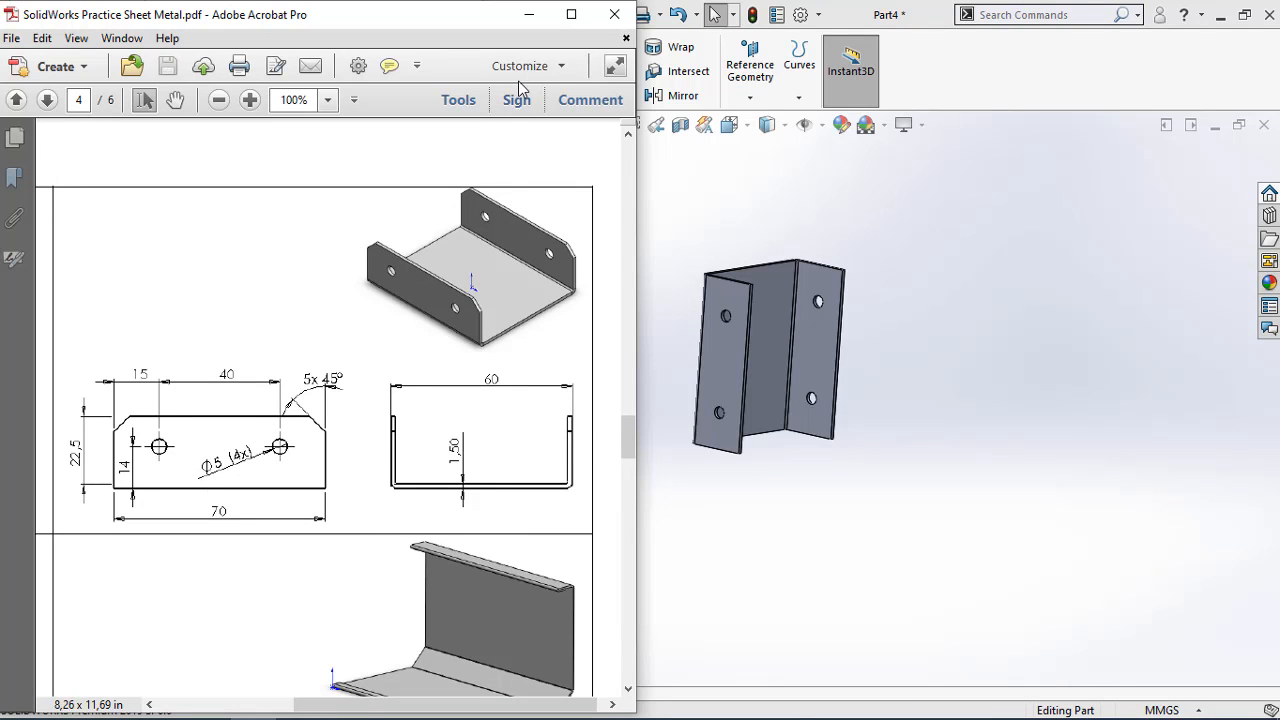
pyautogui.click(529, 14)
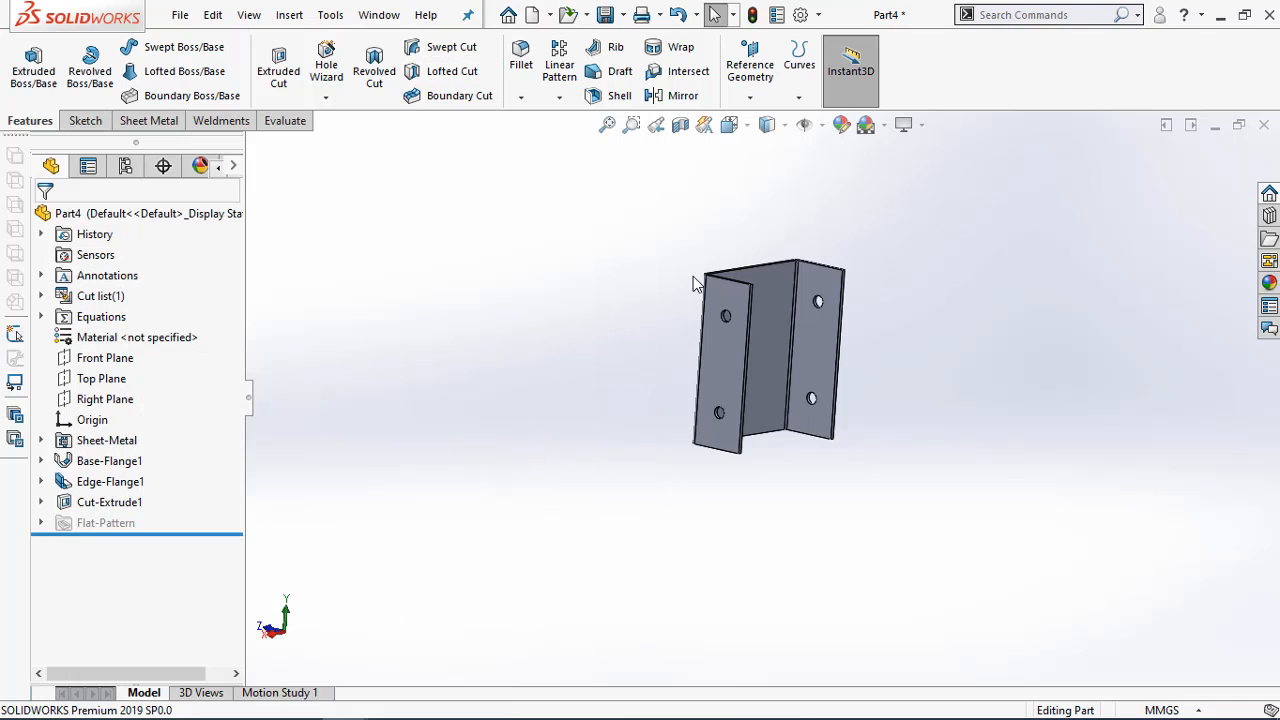
pyautogui.moveTo(692, 277); pyautogui.dragTo(683, 280, button='middle')
pyautogui.scroll(-6, 757, 288)
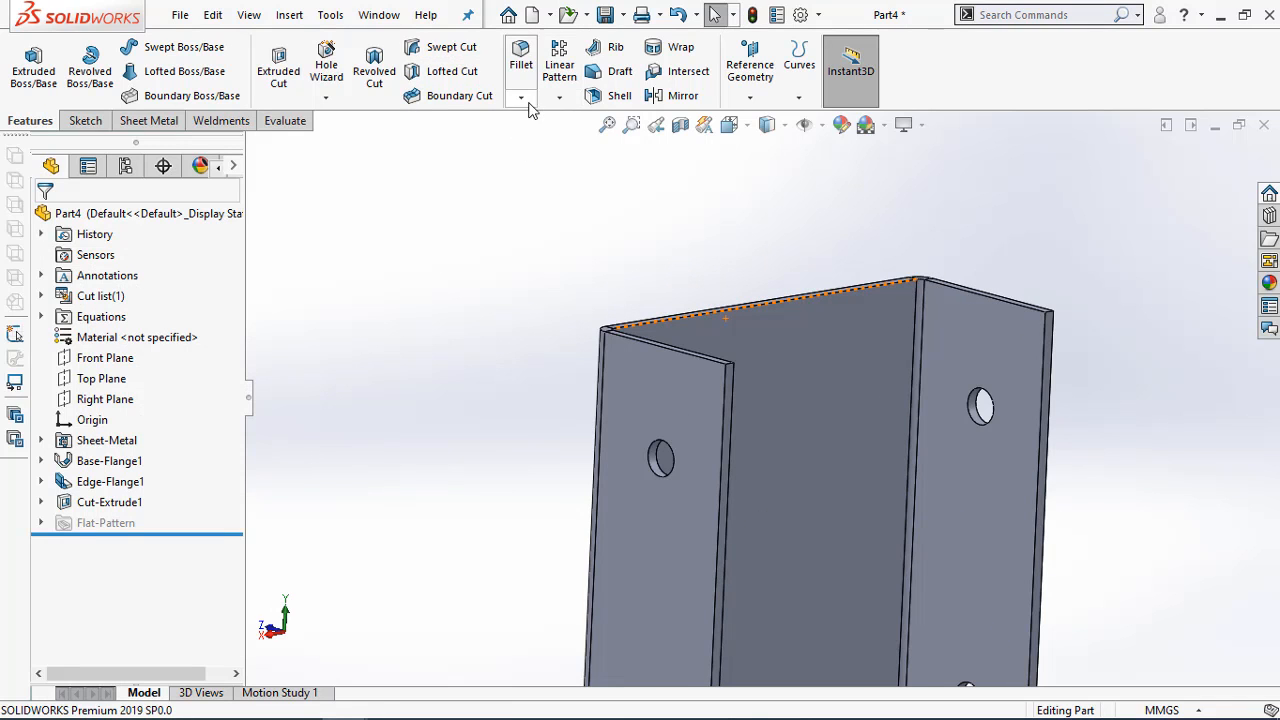
pyautogui.click(520, 96)
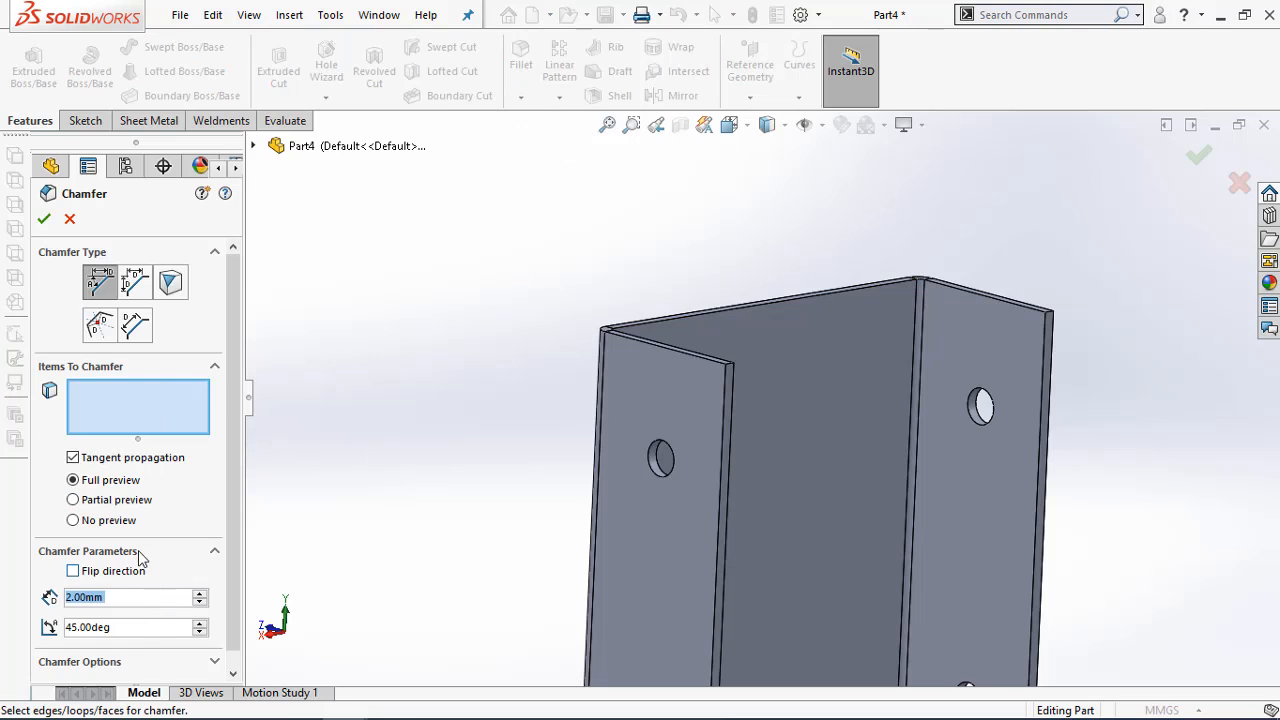
pyautogui.write('5')
pyautogui.press('Return')
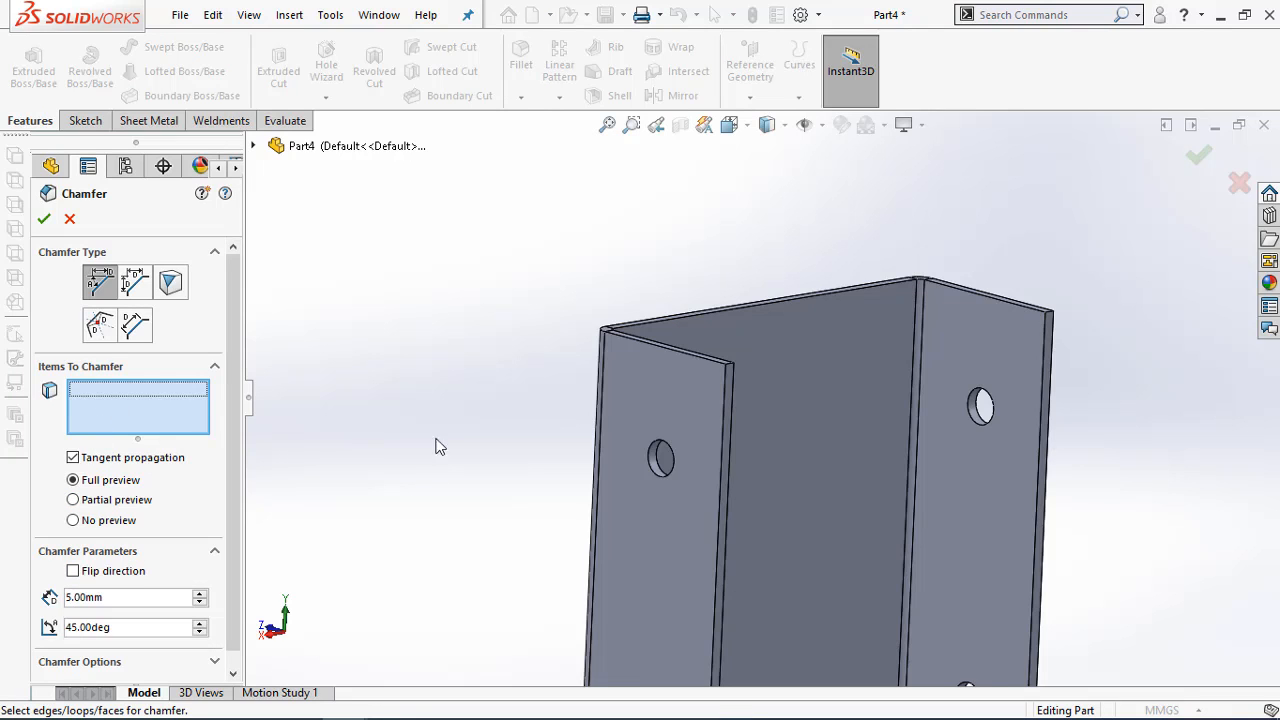
# Select the short outer corner edge at the upper end of both side flanges for the chamfer
pyautogui.click(729, 364)
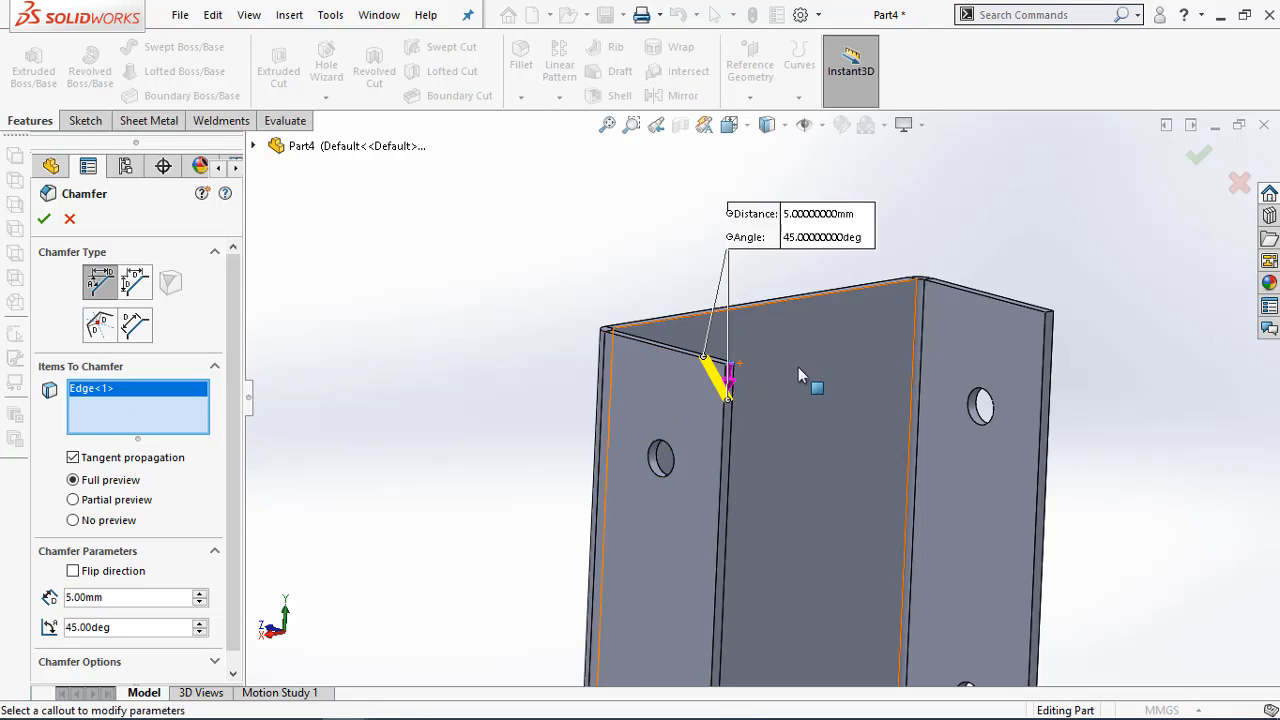
pyautogui.click(1045, 314)
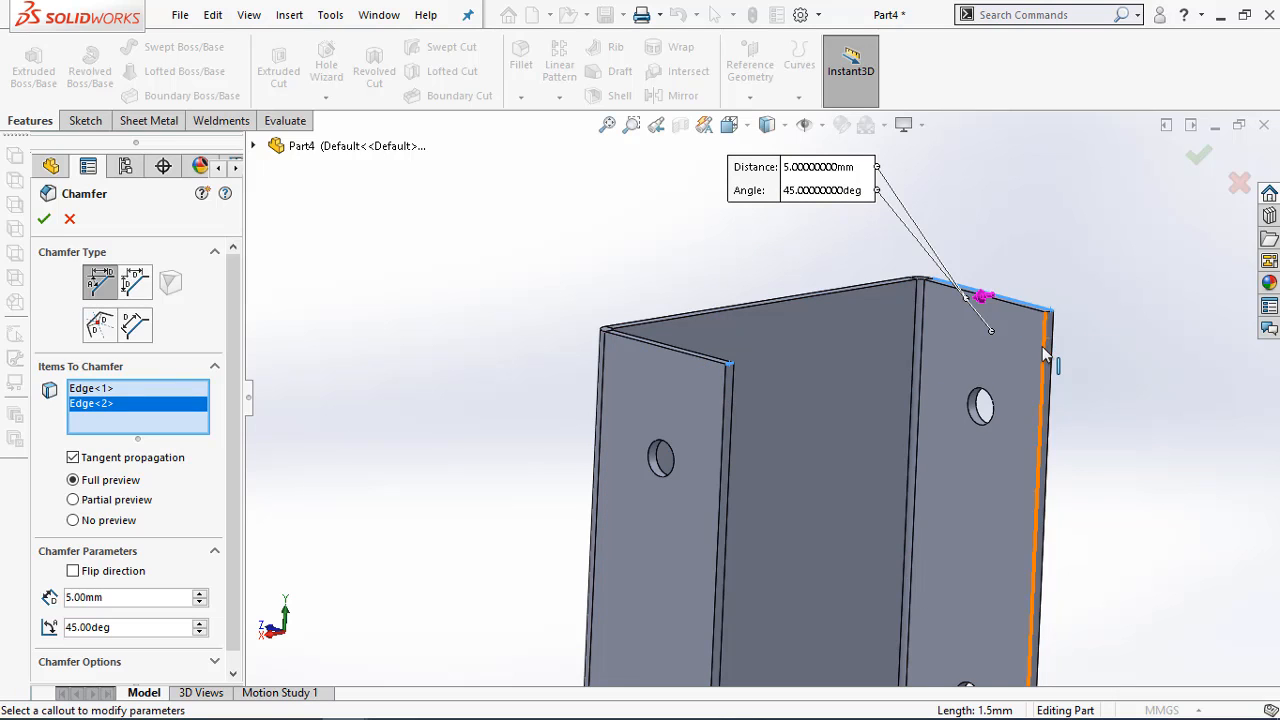
pyautogui.rightClick(108, 405)
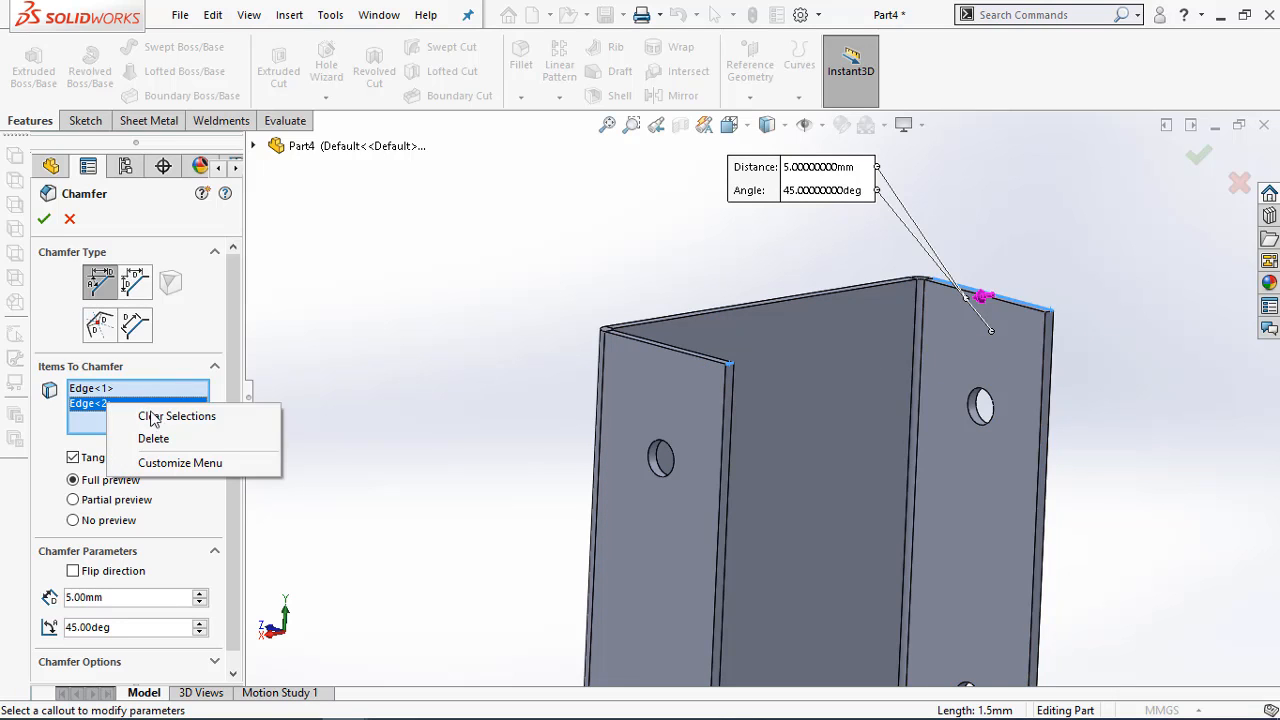
pyautogui.click(153, 439)
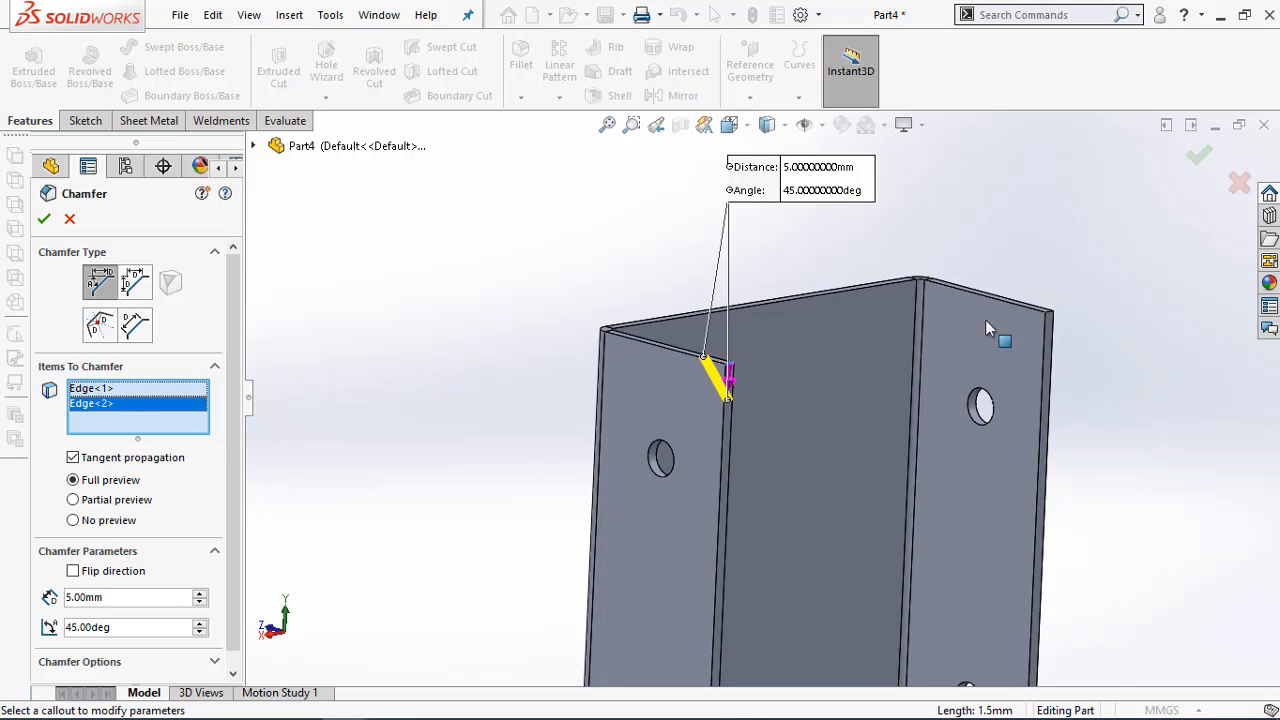
pyautogui.click(1055, 313)
# Add the lower outer corner edges of both side flanges and apply the chamfer
pyautogui.scroll(5, 957, 449)
pyautogui.scroll(-5, 743, 550)
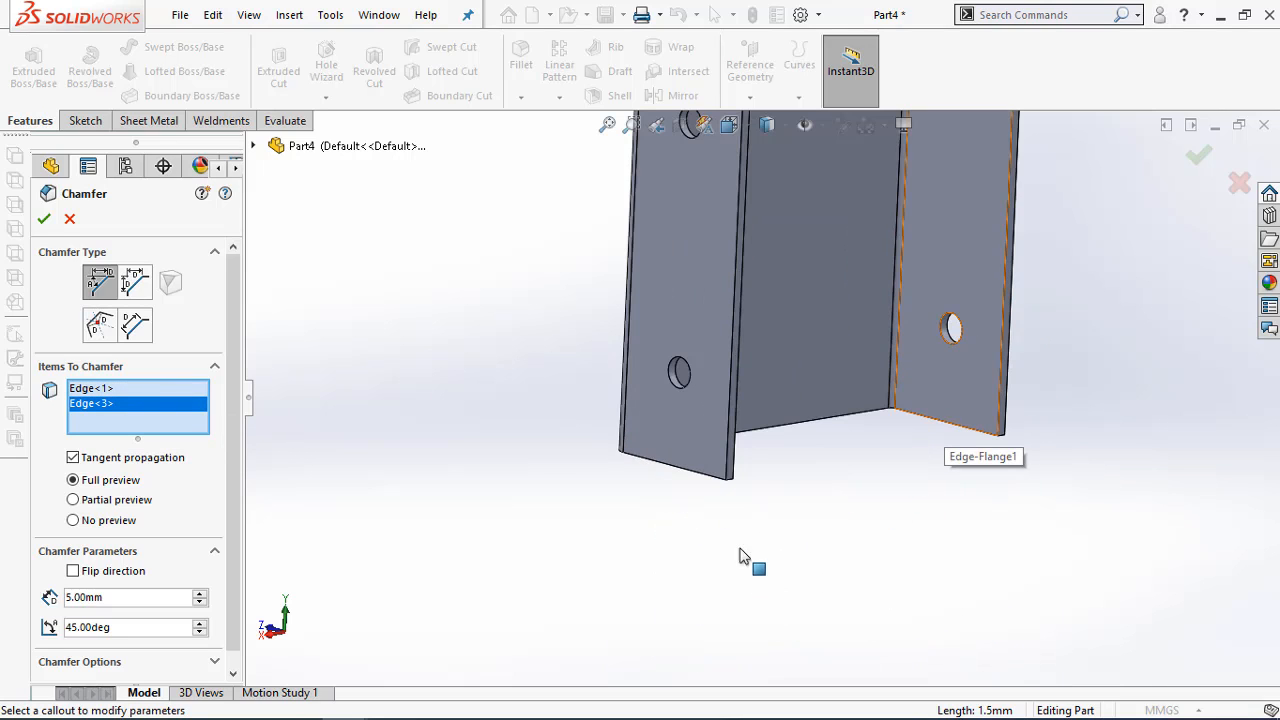
pyautogui.click(736, 486)
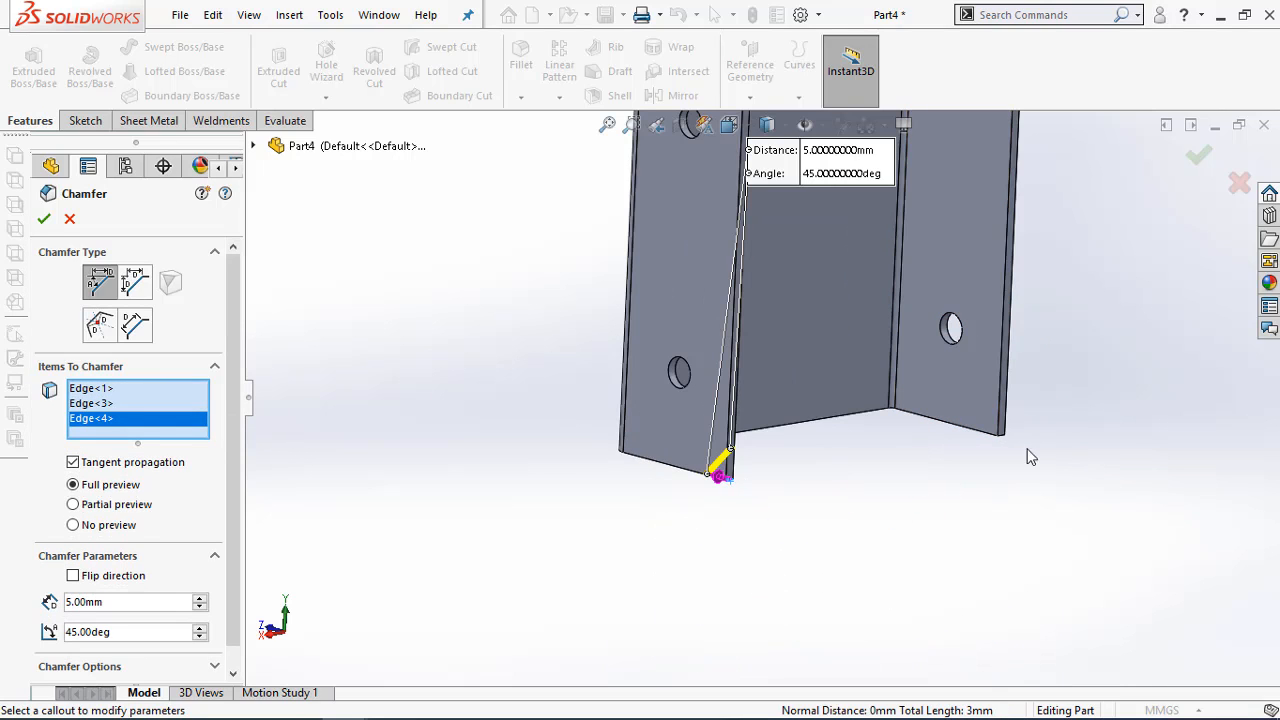
pyautogui.click(1004, 438)
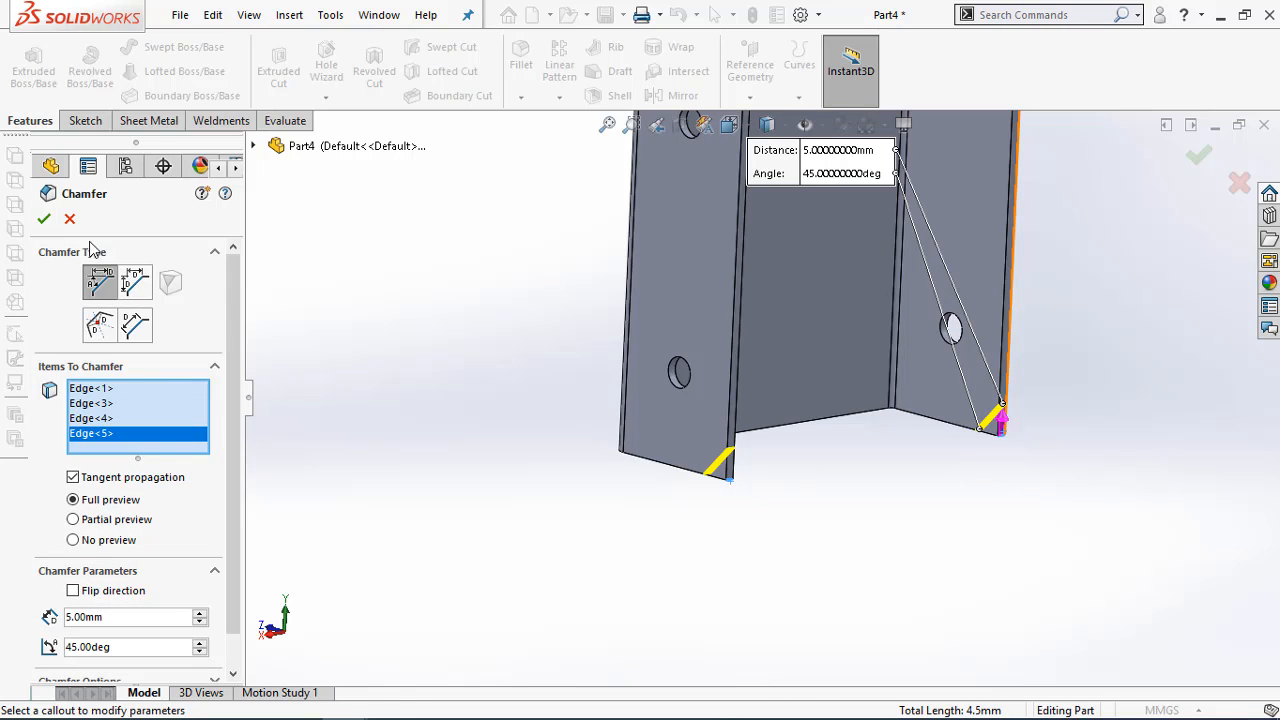
pyautogui.click(44, 218)
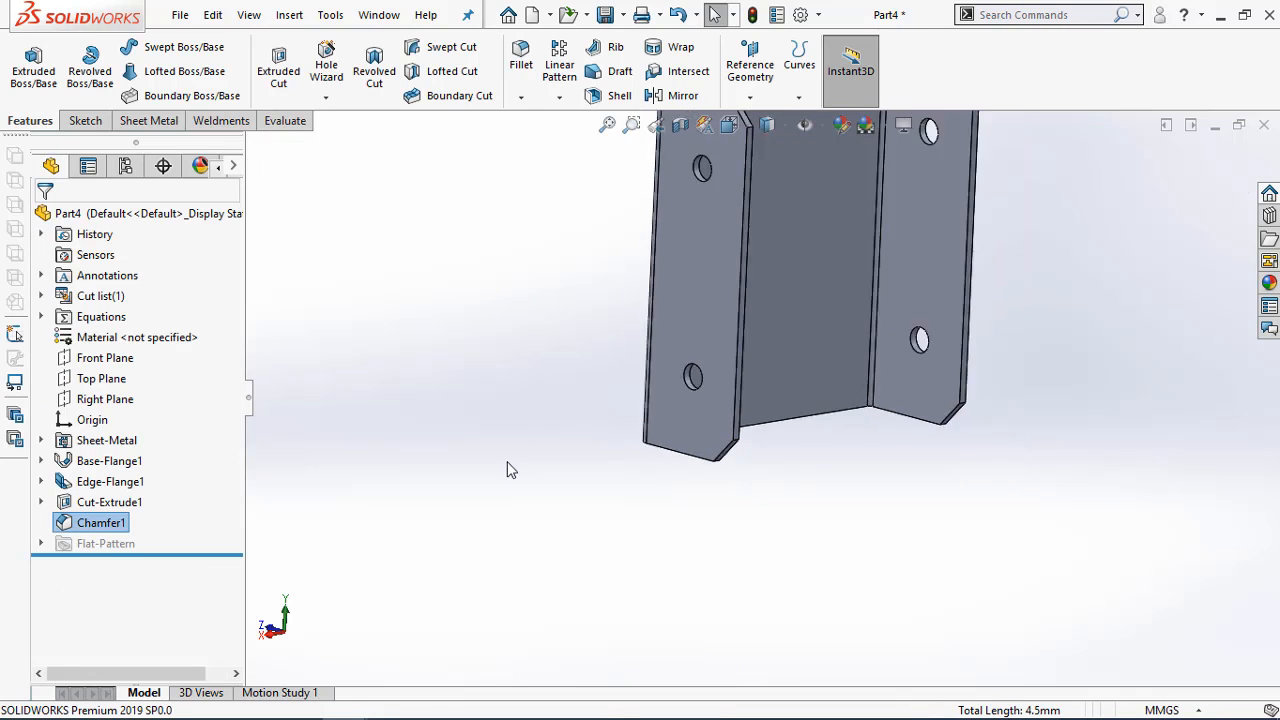
pyautogui.moveTo(507, 470); pyautogui.dragTo(595, 364, button='middle')
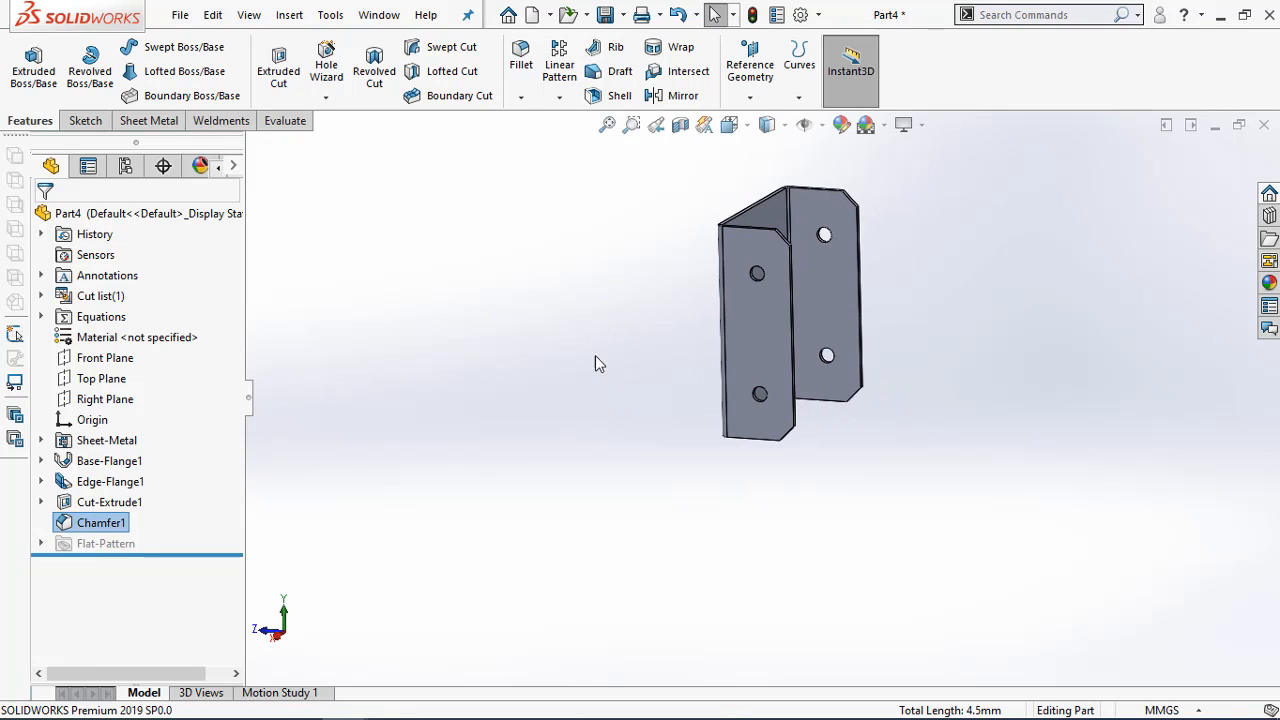
# Examine the PDF drawing of the next part, the angled profile with hemmed edges, for its shape and dimensions
pyautogui.moveTo(258, 706)
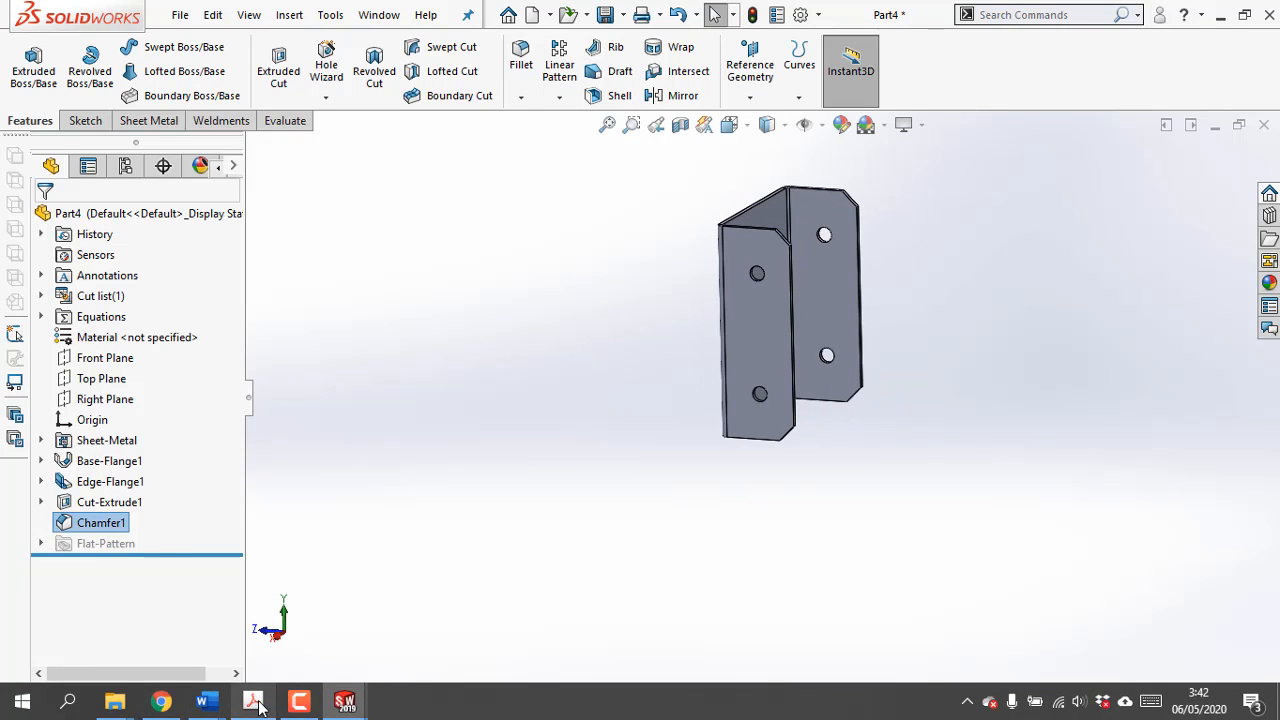
pyautogui.click(265, 605)
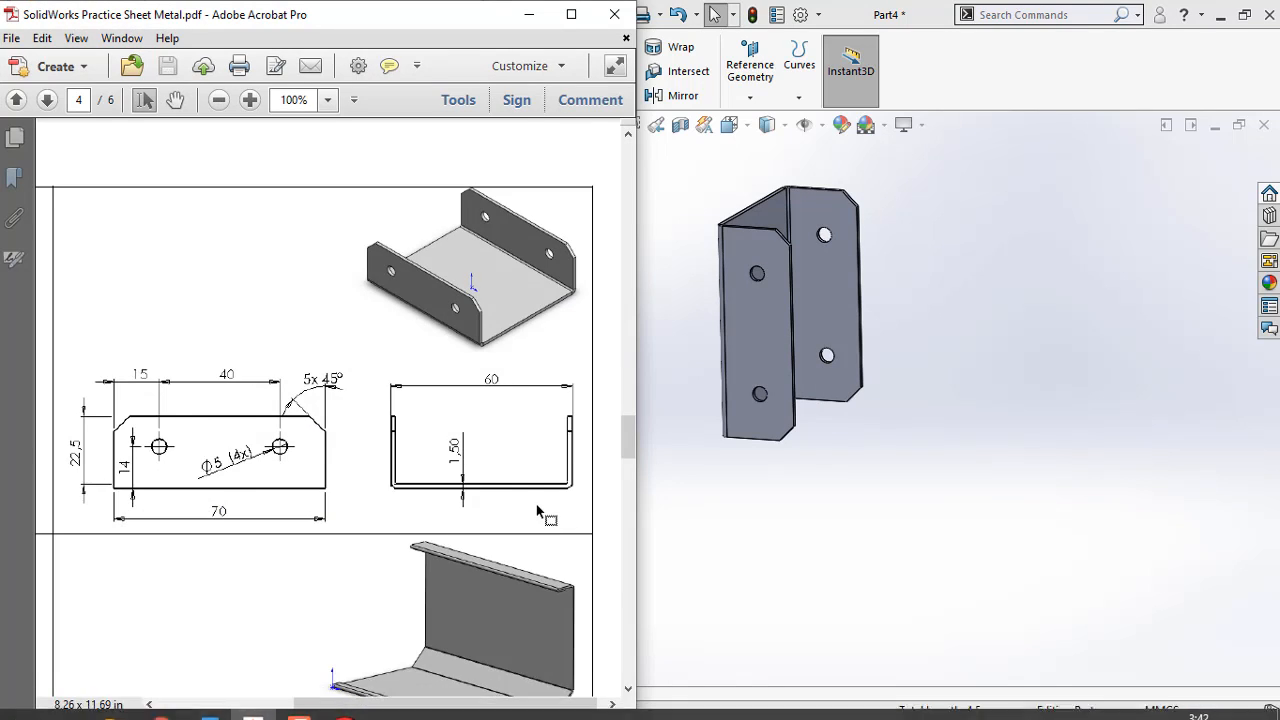
pyautogui.scroll(-10, 537, 511)
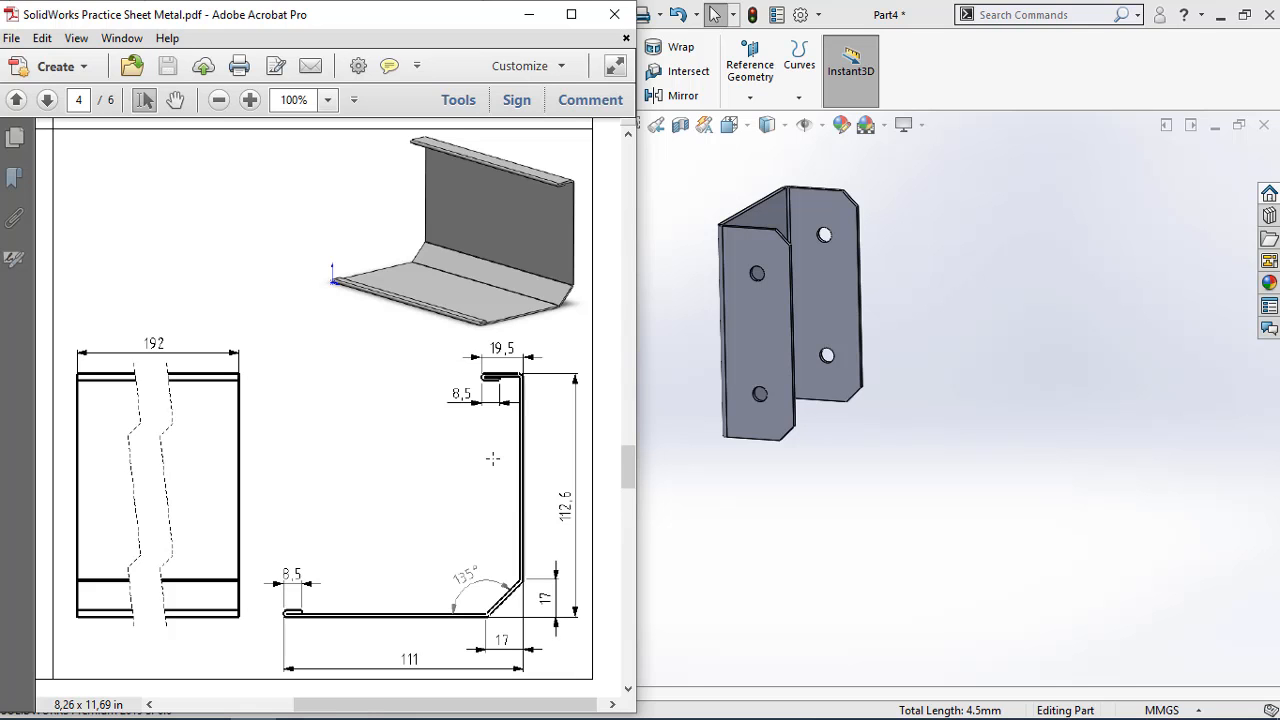
pyautogui.scroll(5, 405, 515)
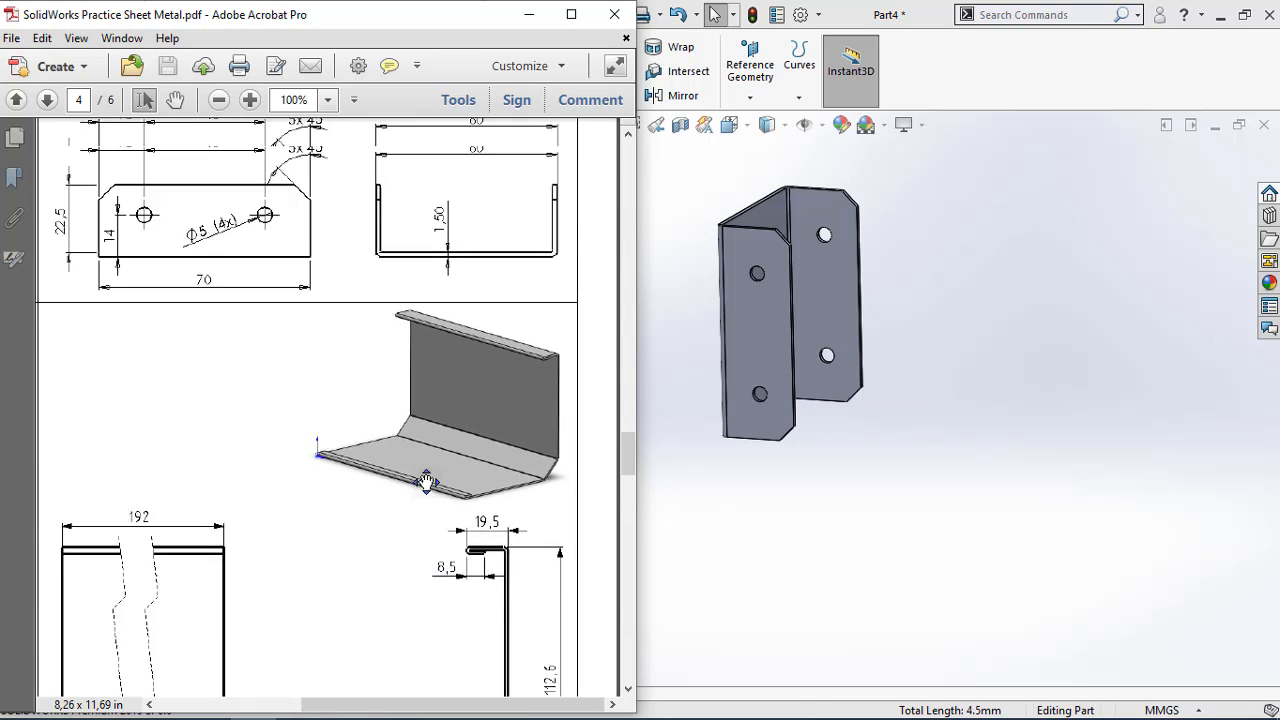
pyautogui.scroll(-5, 433, 512)
pyautogui.scroll(-3, 433, 400)
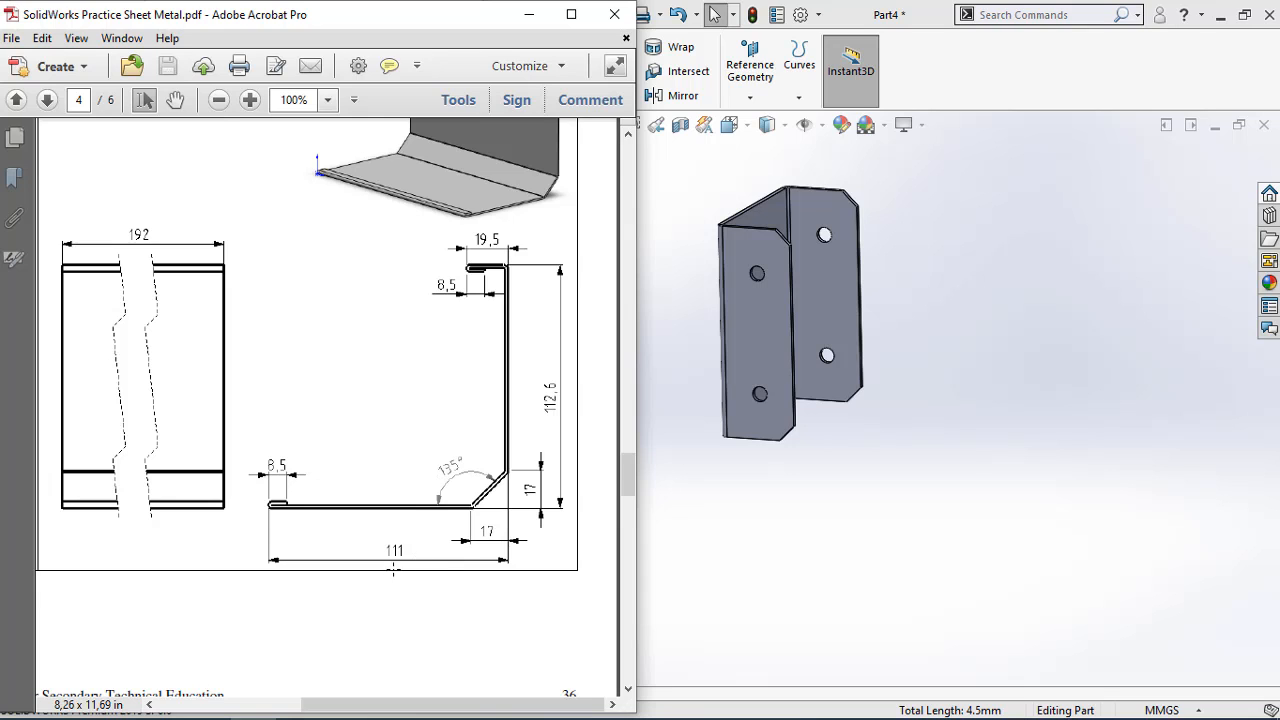
pyautogui.scroll(8, 395, 570)
pyautogui.scroll(-6, 401, 571)
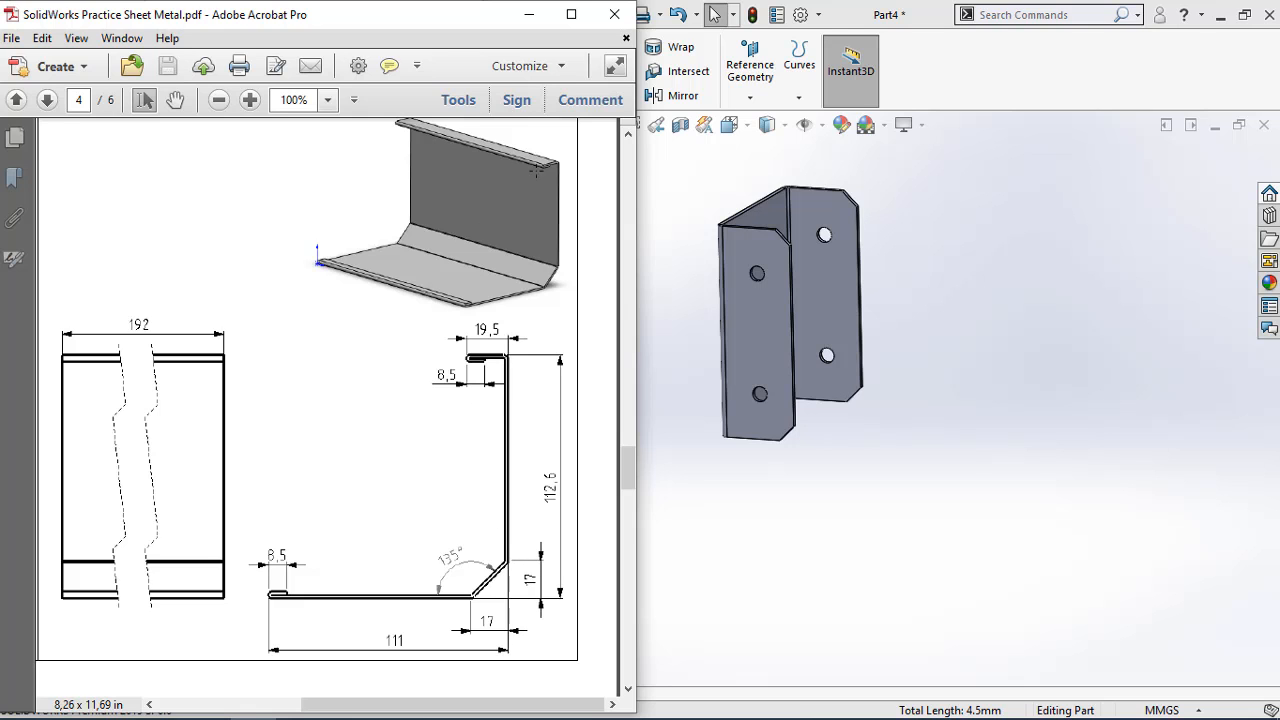
pyautogui.click(536, 18)
# Create a new part document from the Part template
pyautogui.click(181, 14)
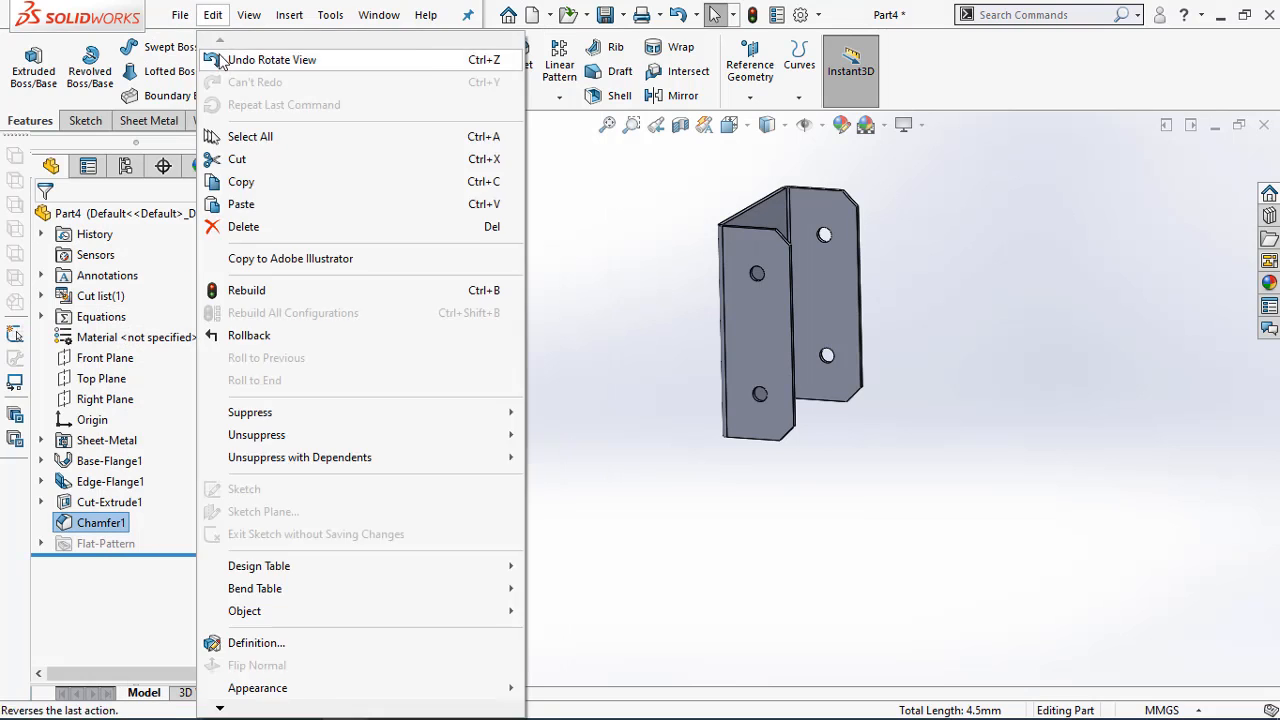
pyautogui.click(200, 45)
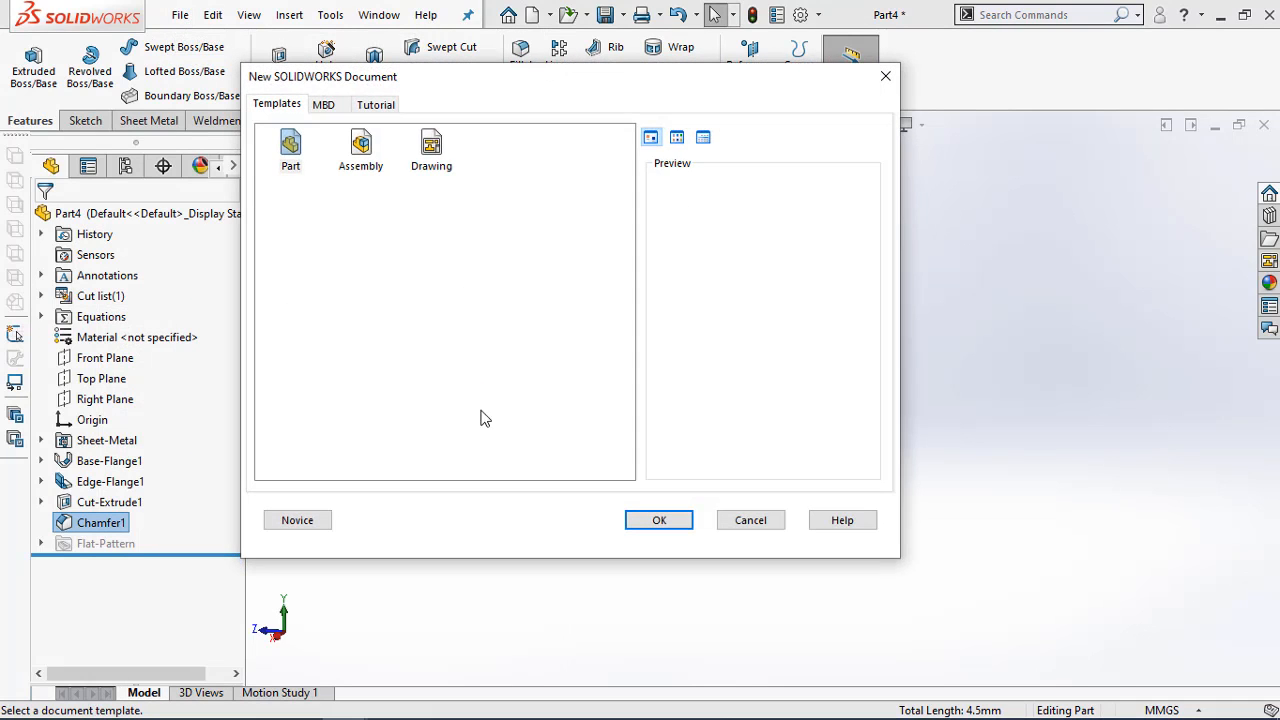
pyautogui.click(648, 518)
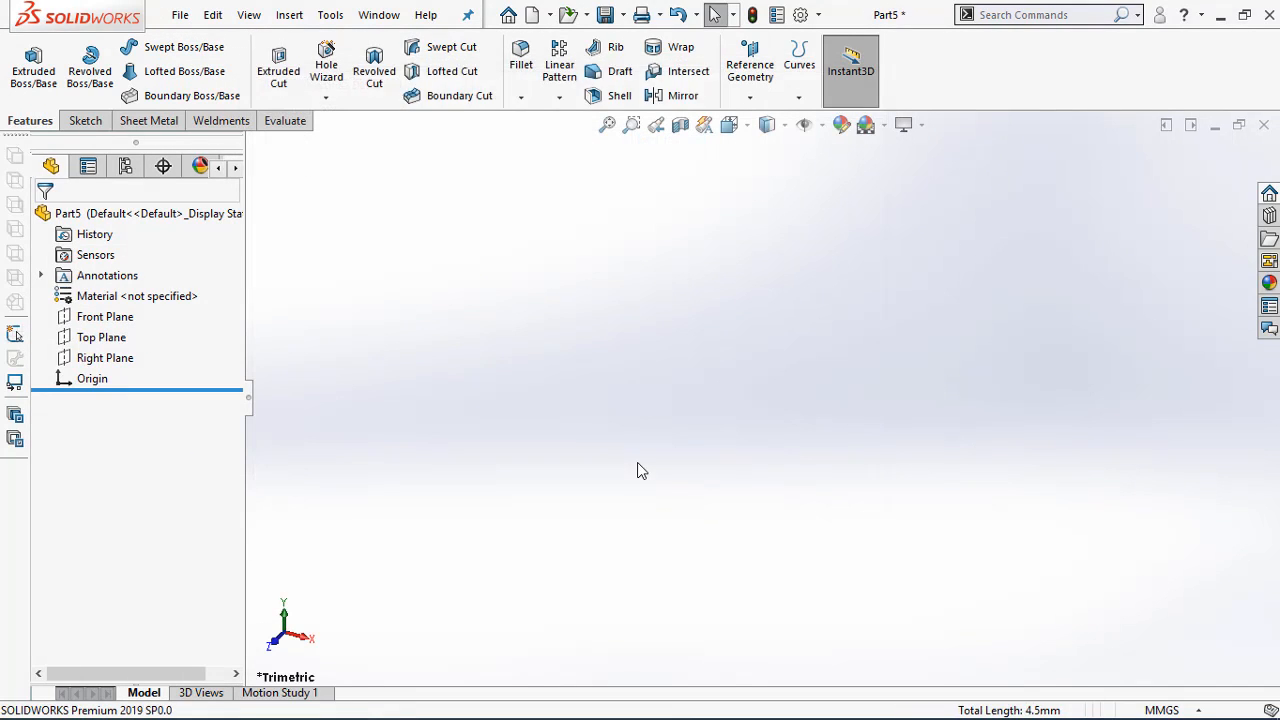
# Sketch a centre rectangle about 187 by 105 mm on the Top Plane, centred on the origin
pyautogui.click(101, 337)
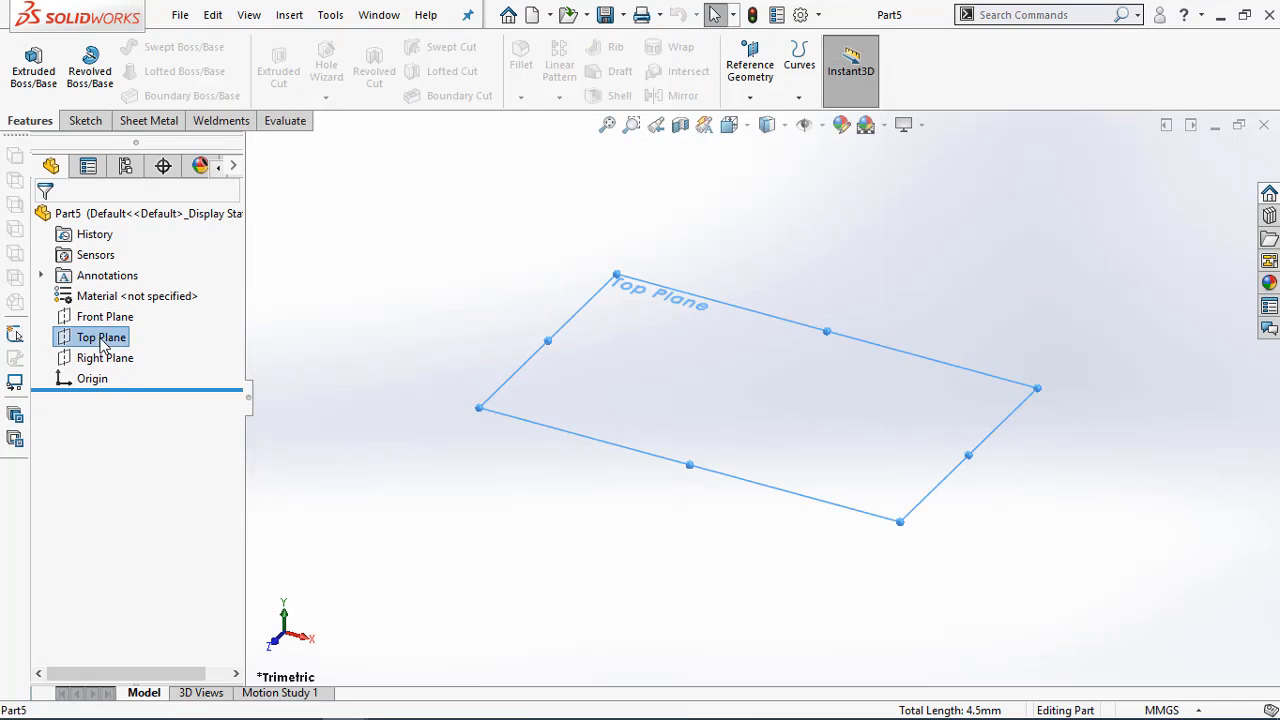
pyautogui.rightClick(101, 337)
pyautogui.click(117, 312)
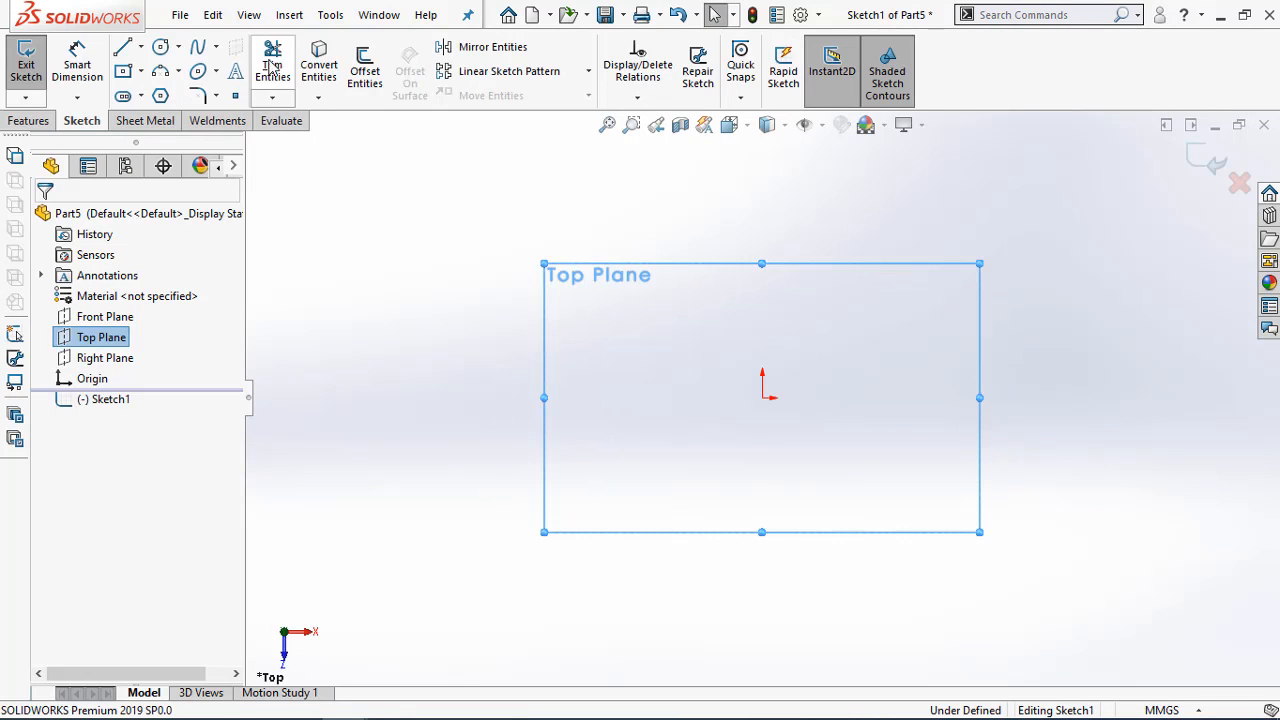
pyautogui.click(123, 71)
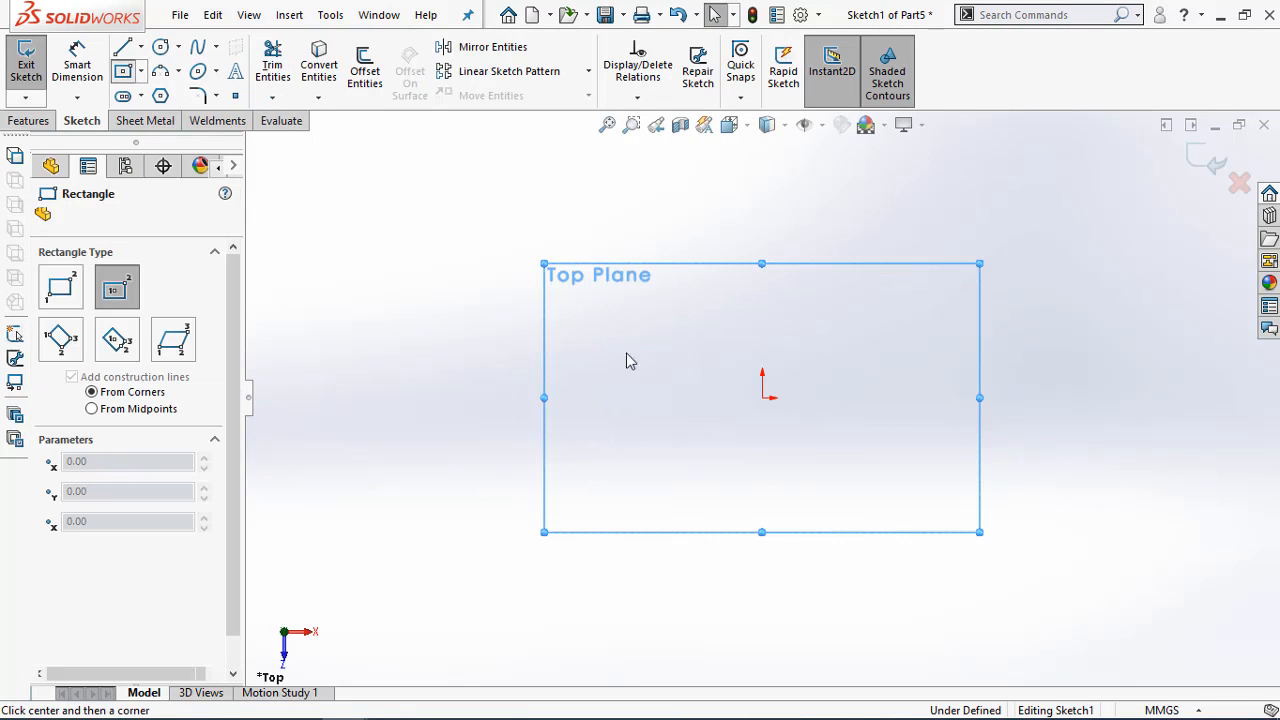
pyautogui.click(762, 397)
pyautogui.click(991, 273)
# Dimension the rectangle's horizontal side as 192 mm
pyautogui.press('d')
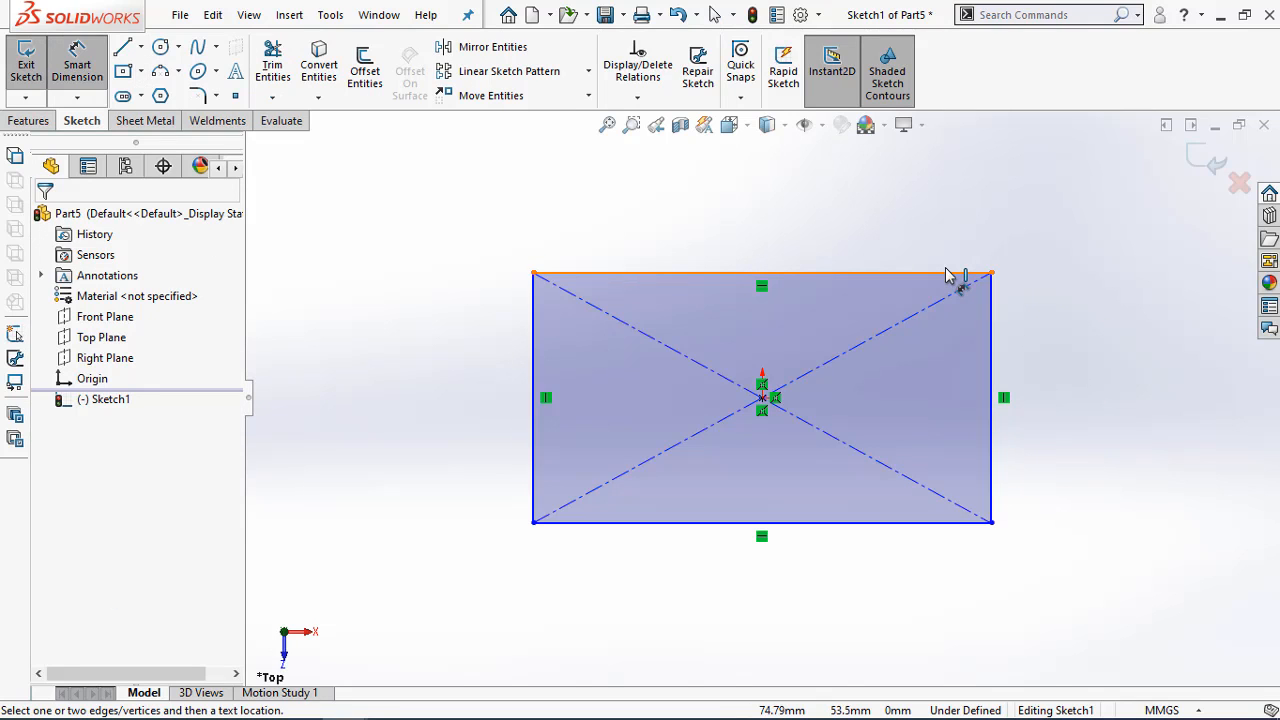
pyautogui.click(947, 276)
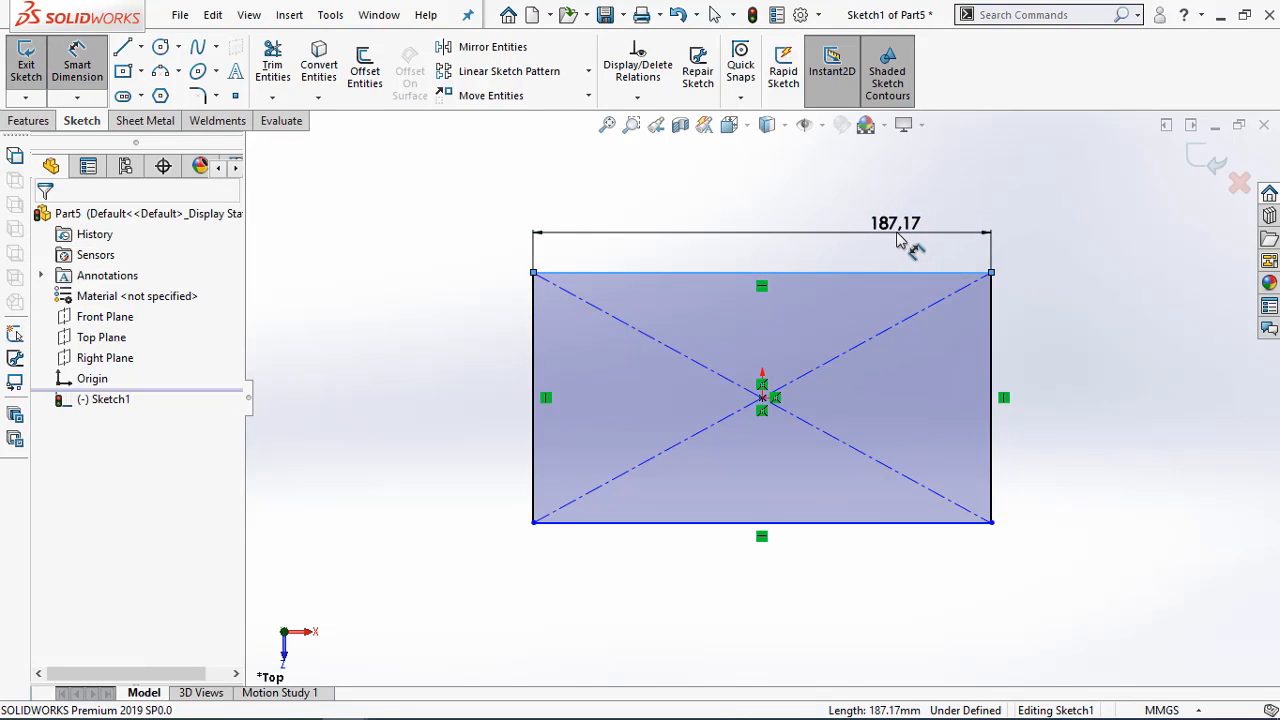
pyautogui.click(897, 240)
pyautogui.write('192')
pyautogui.press('Return')
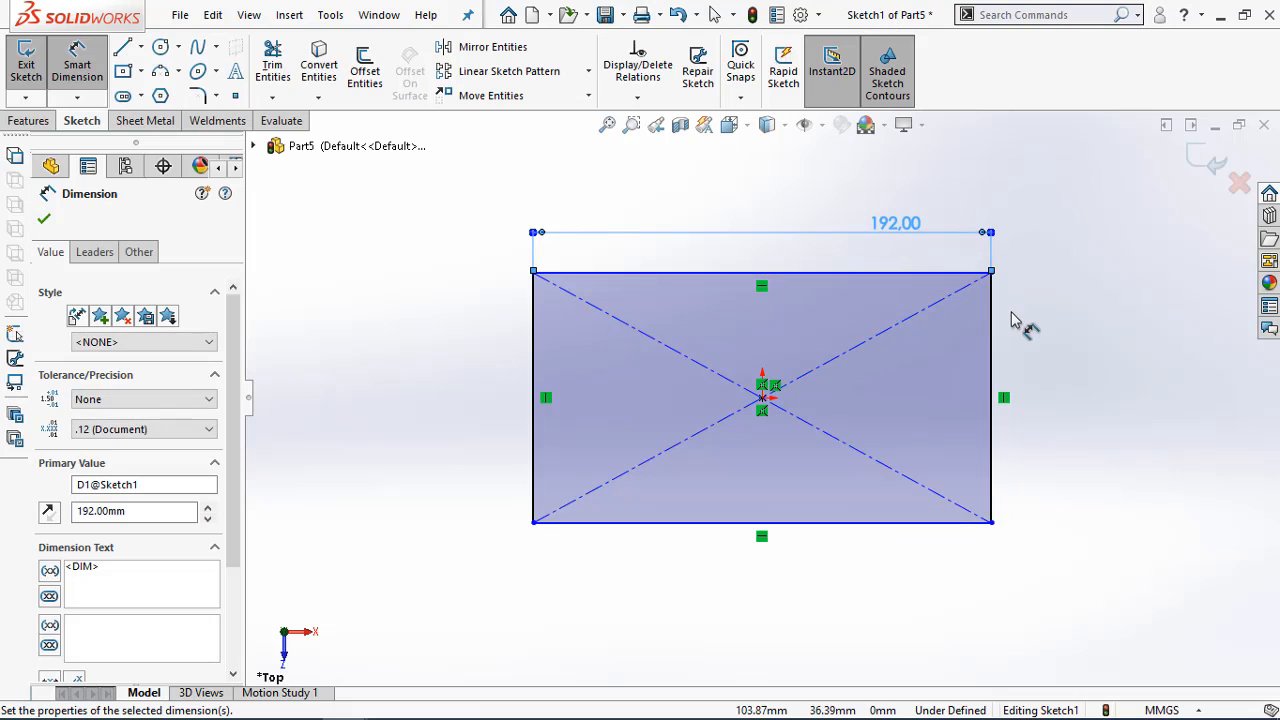
# Dimension the rectangle's vertical side as 93 mm
pyautogui.click(992, 330)
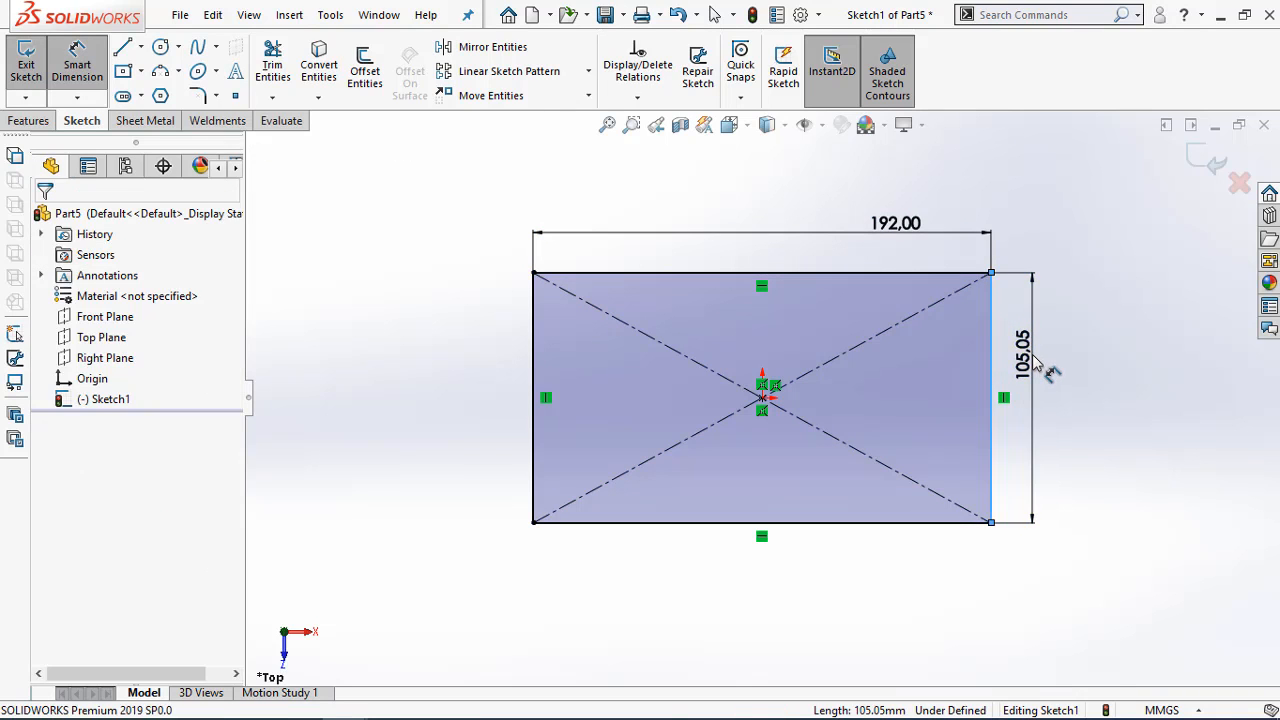
pyautogui.click(1036, 365)
pyautogui.write('93')
pyautogui.press('Return')
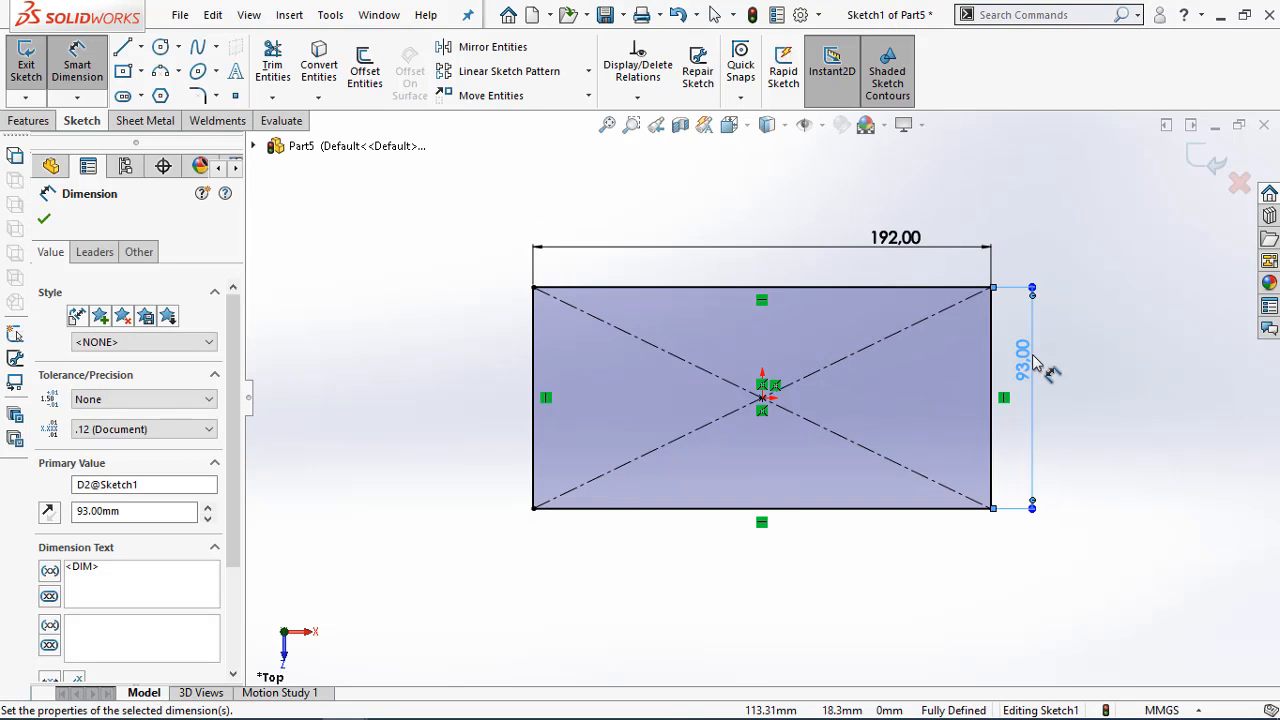
pyautogui.click(1225, 415)
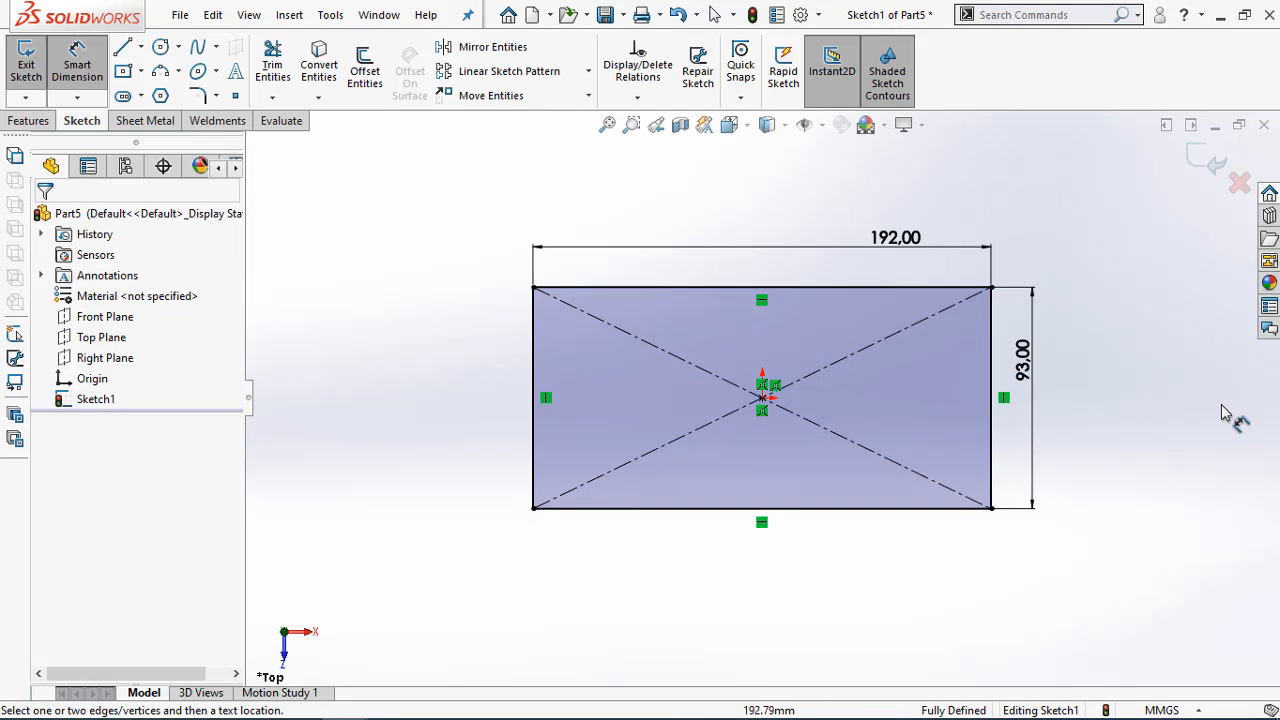
# Turn the rectangle into a sheet metal base flange 1.5 mm thick with a K-factor of 0.5
pyautogui.click(122, 126)
pyautogui.click(36, 68)
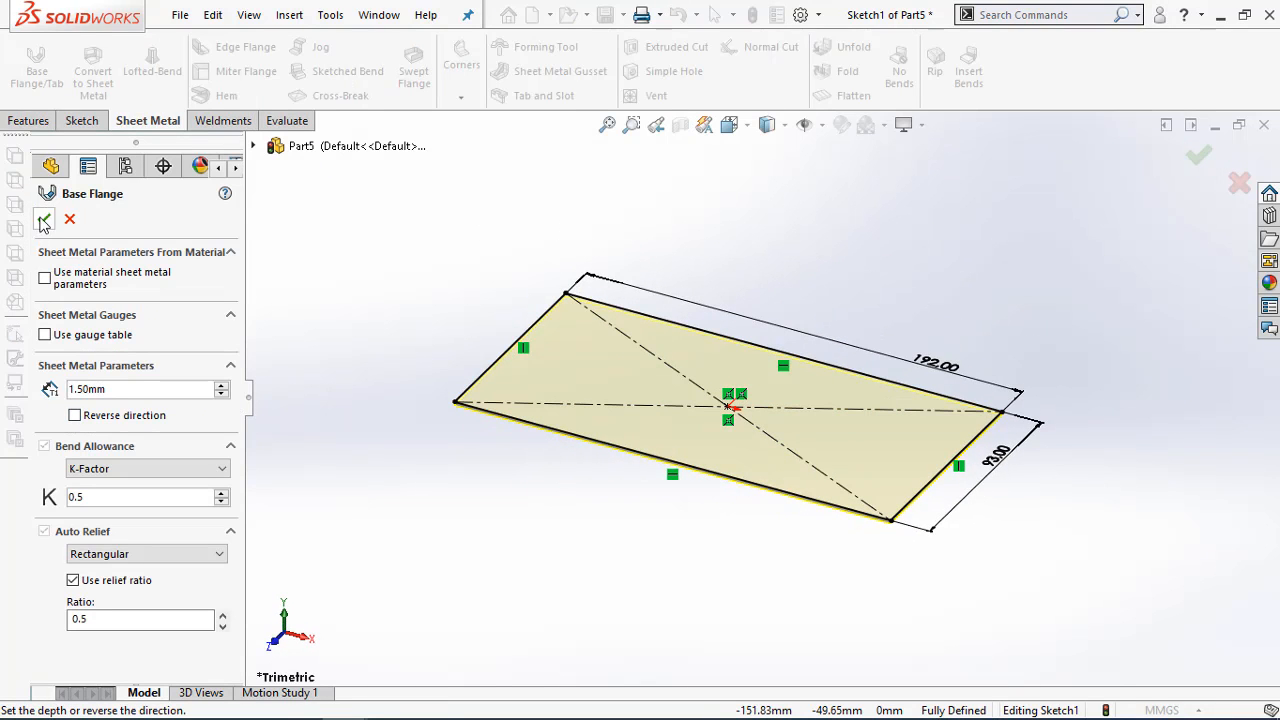
pyautogui.click(44, 218)
pyautogui.click(482, 572)
pyautogui.moveTo(342, 696)
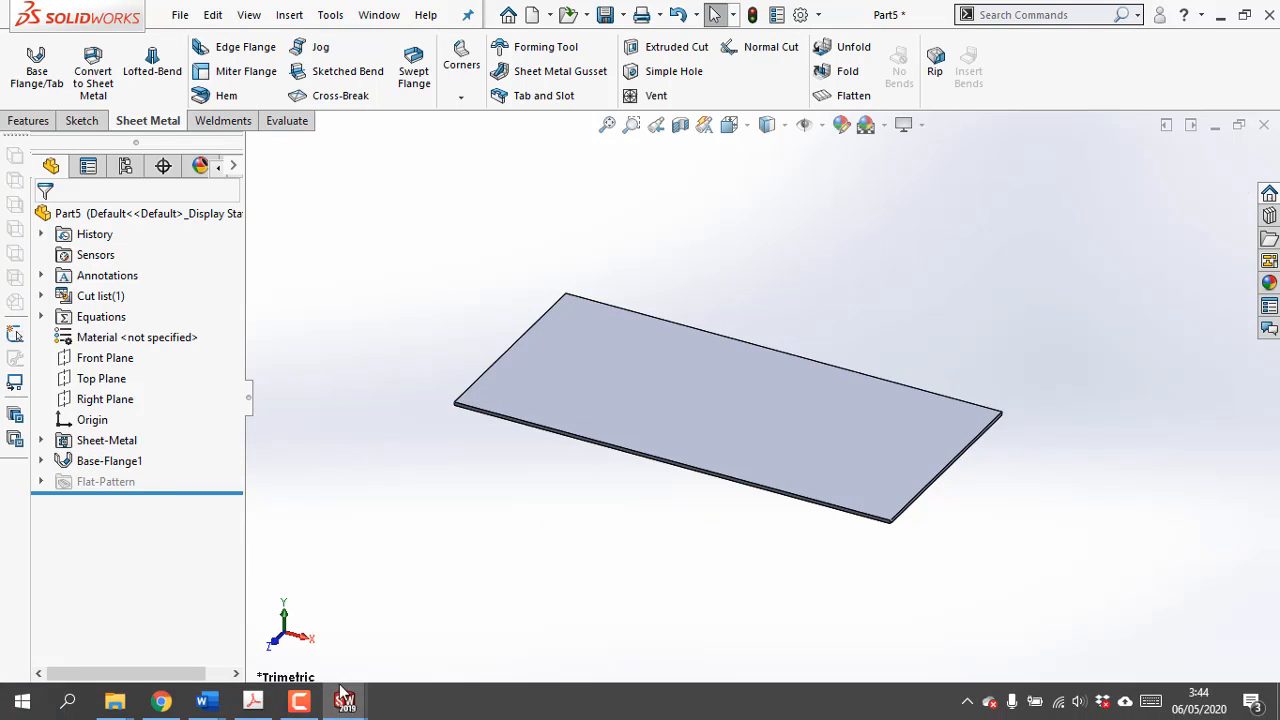
# Add a closed hem 8.5 mm long along the plate's front 192 mm edge, following the PDF drawing
pyautogui.click(253, 701)
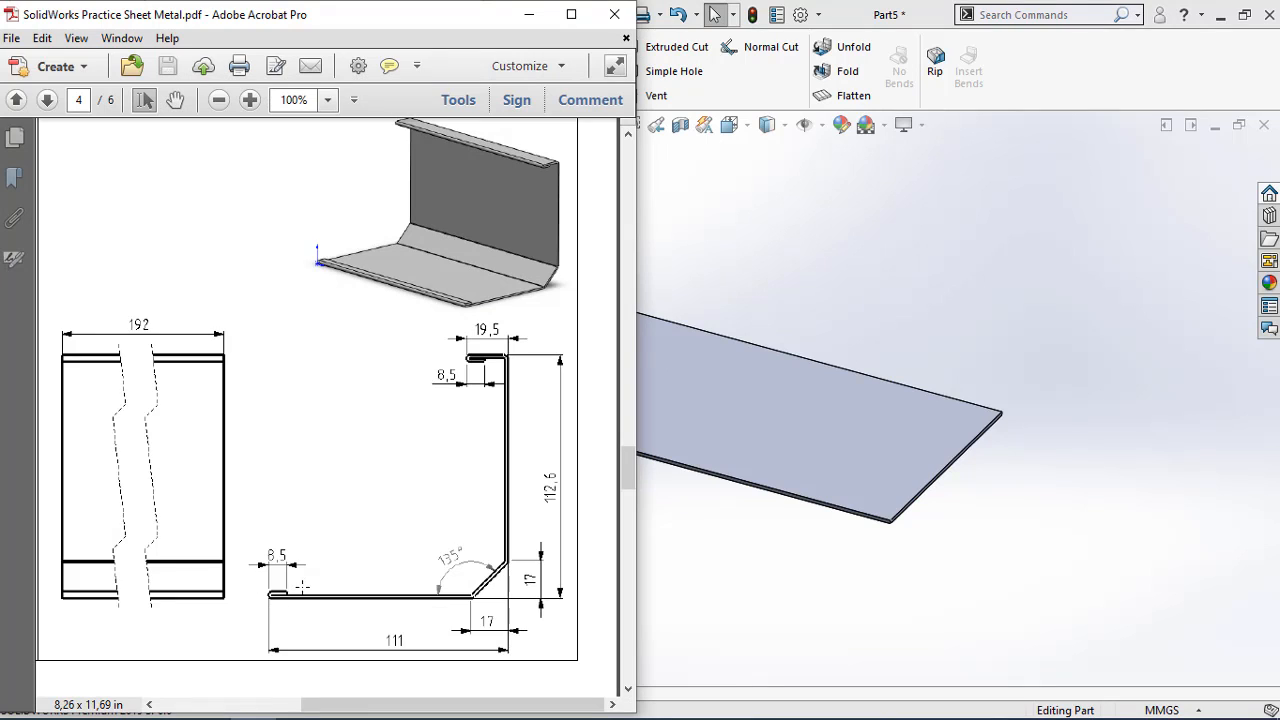
pyautogui.click(529, 14)
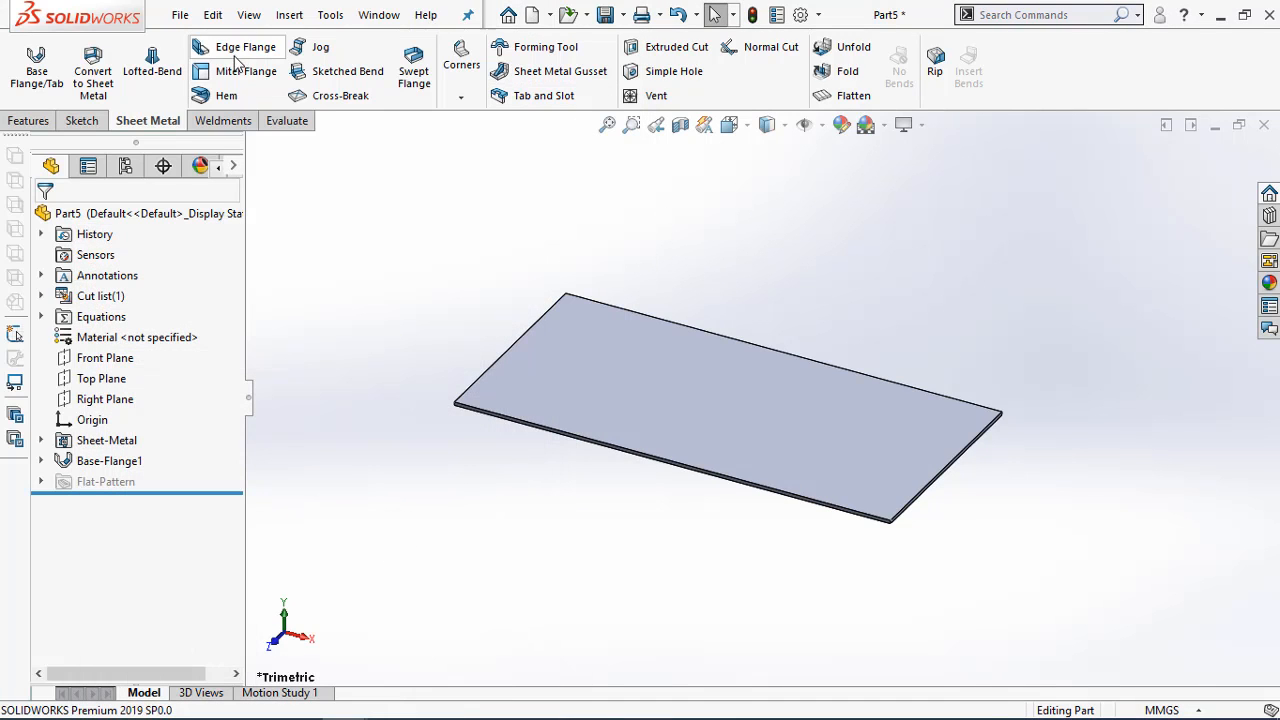
pyautogui.click(222, 95)
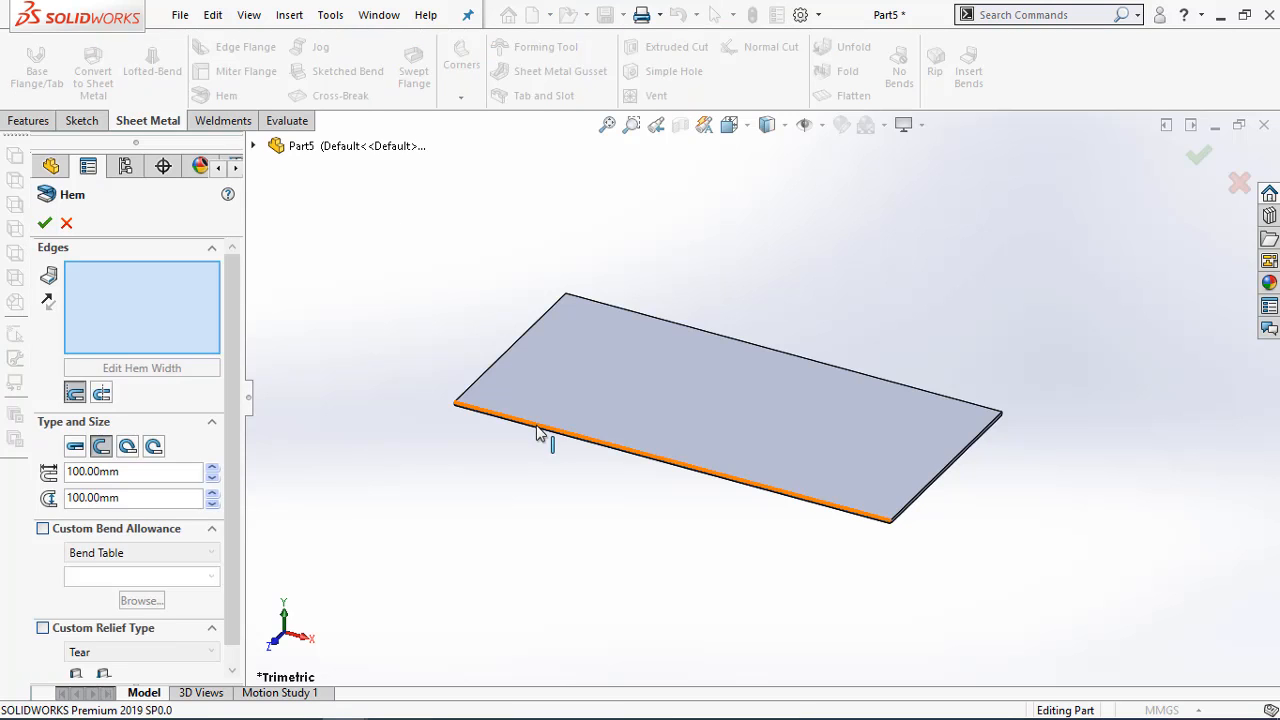
pyautogui.click(537, 428)
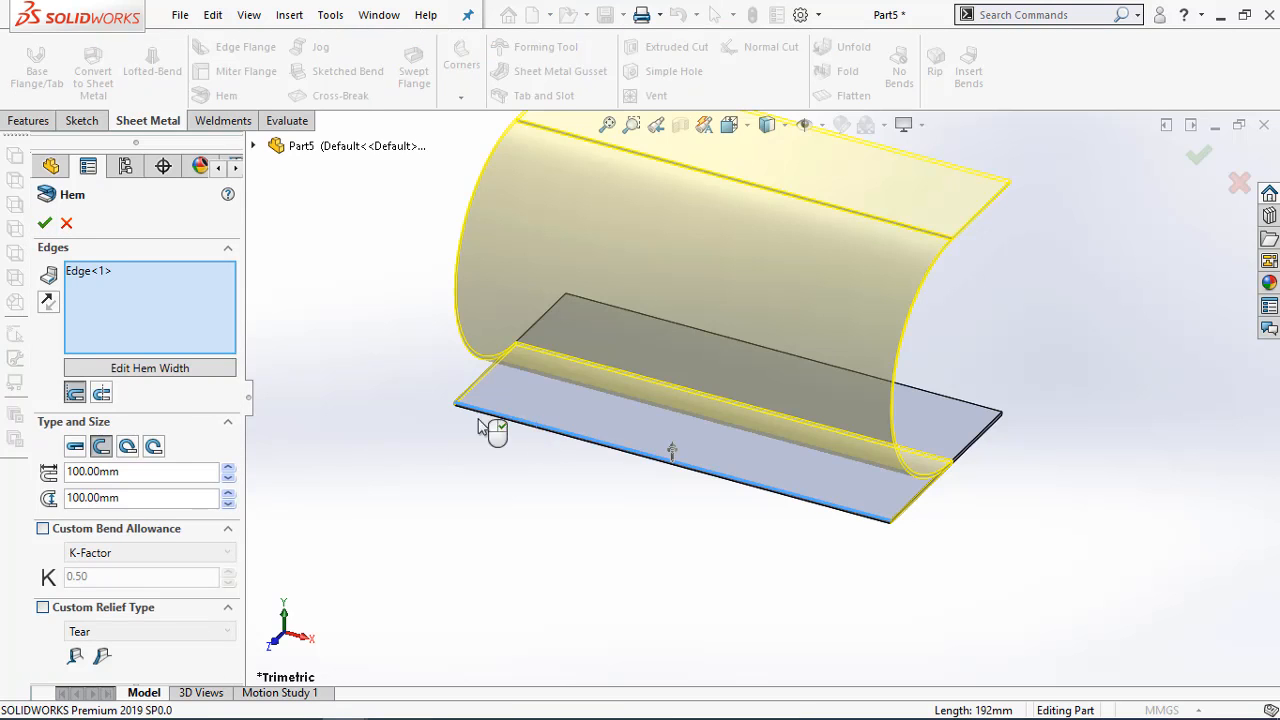
pyautogui.click(75, 446)
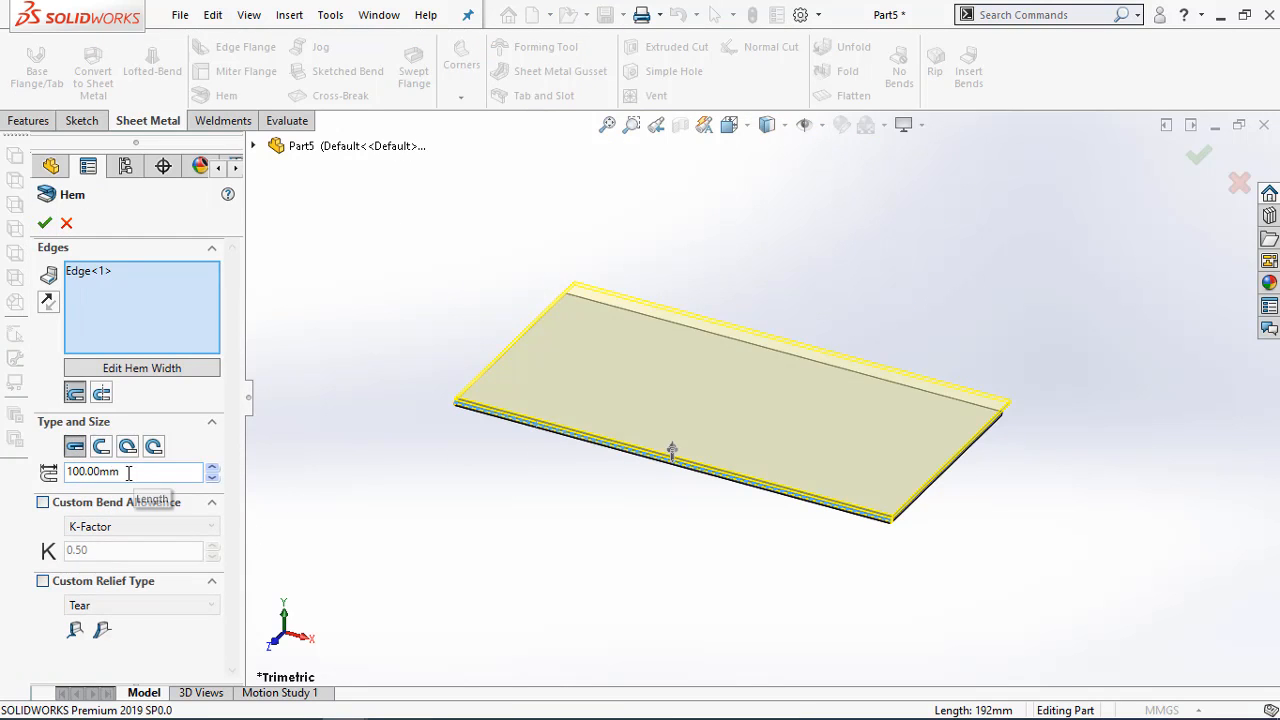
pyautogui.doubleClick(125, 474)
pyautogui.write('8')
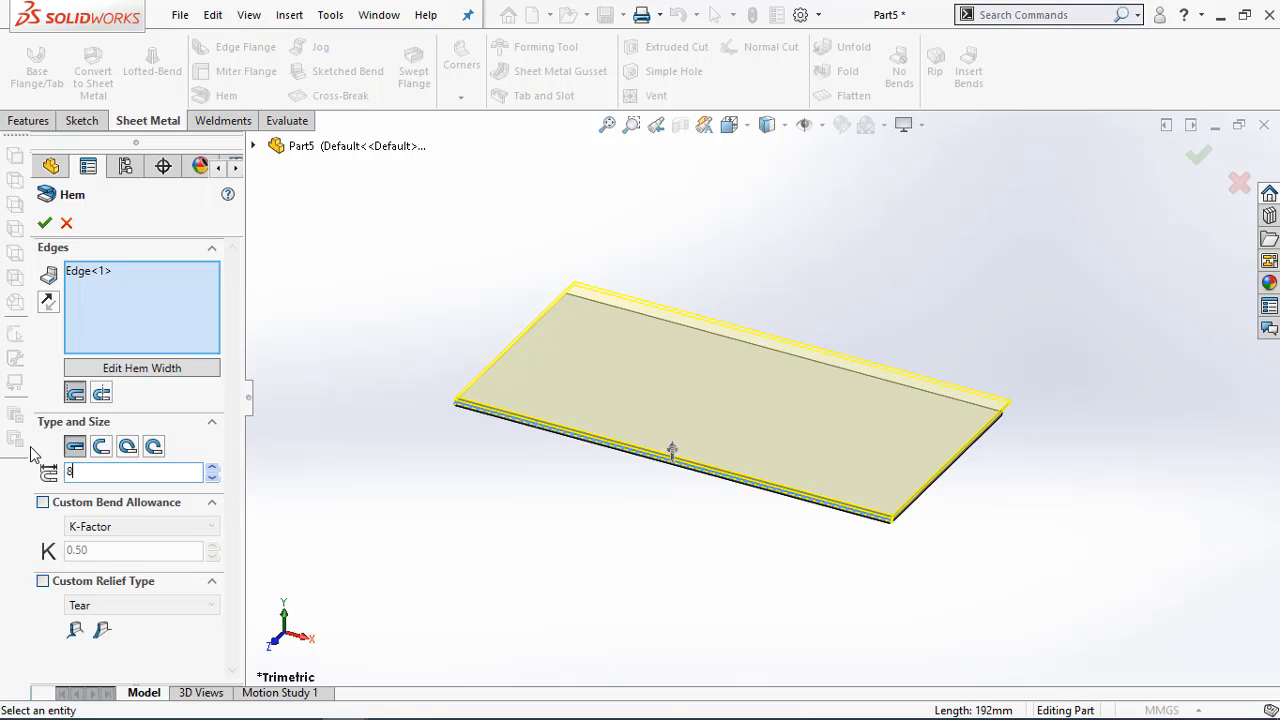
pyautogui.write('.5')
pyautogui.press('Return')
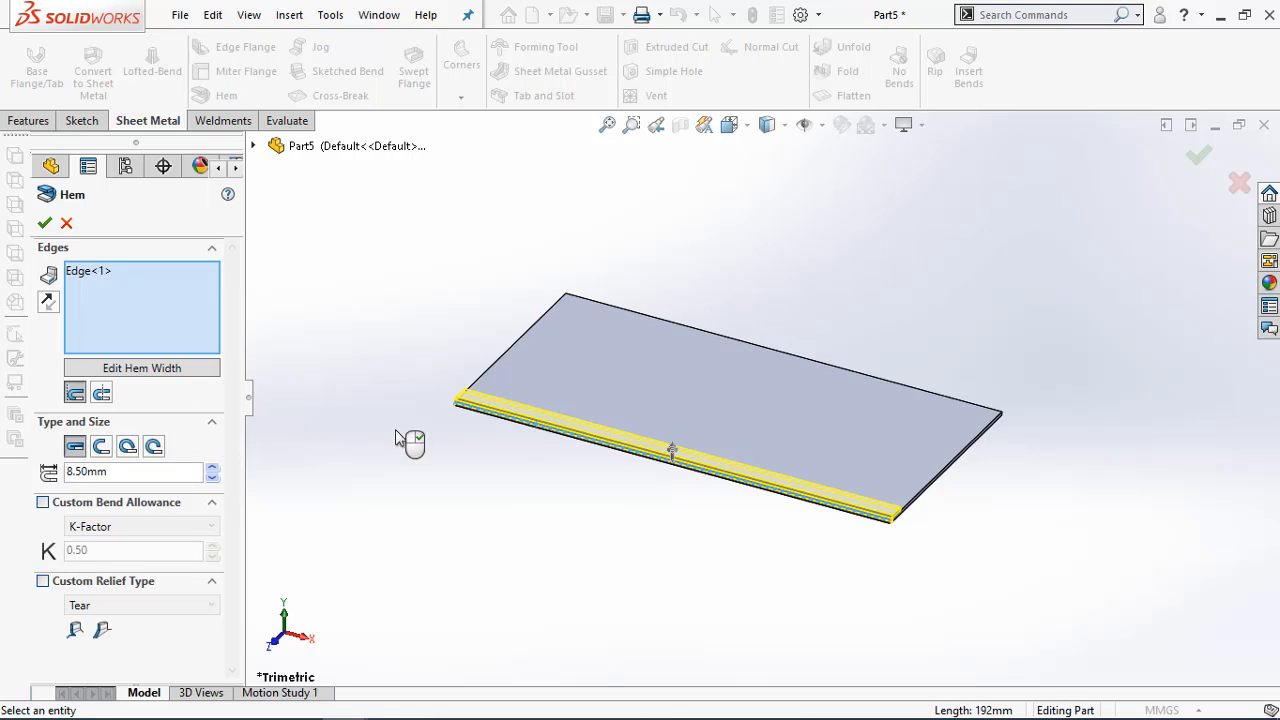
pyautogui.click(44, 222)
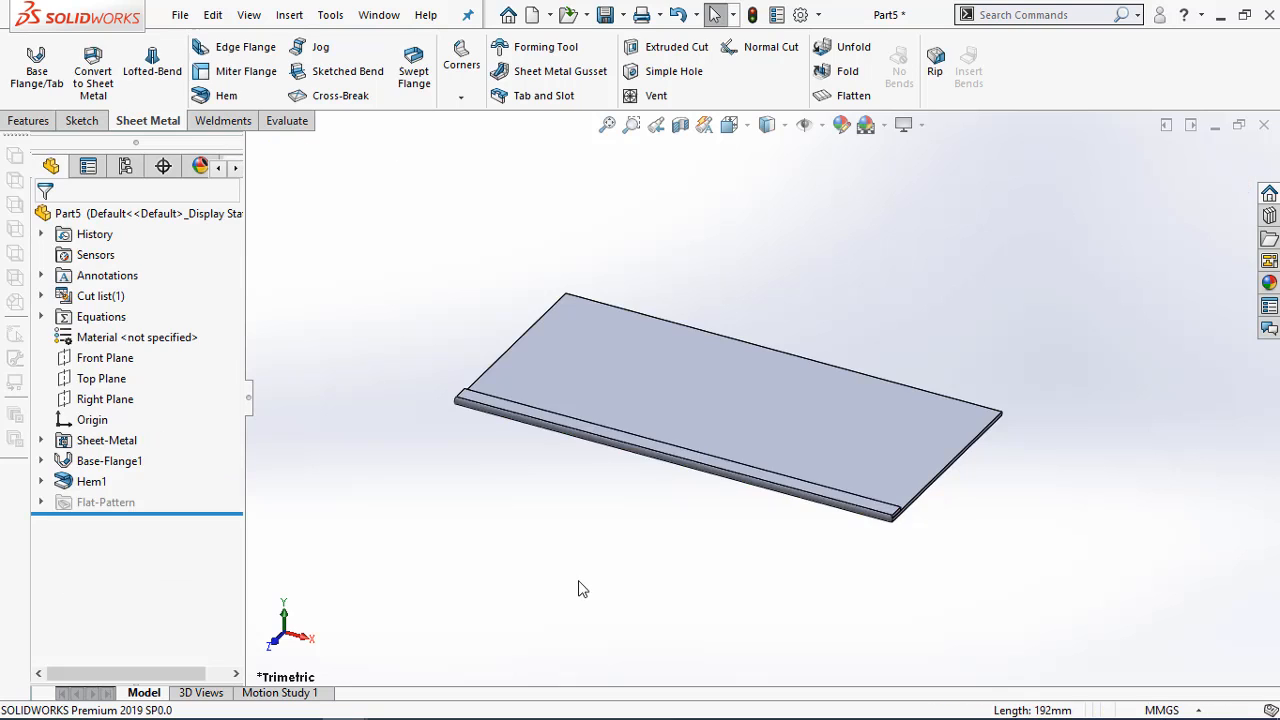
pyautogui.moveTo(580, 591); pyautogui.dragTo(486, 509, button='middle')
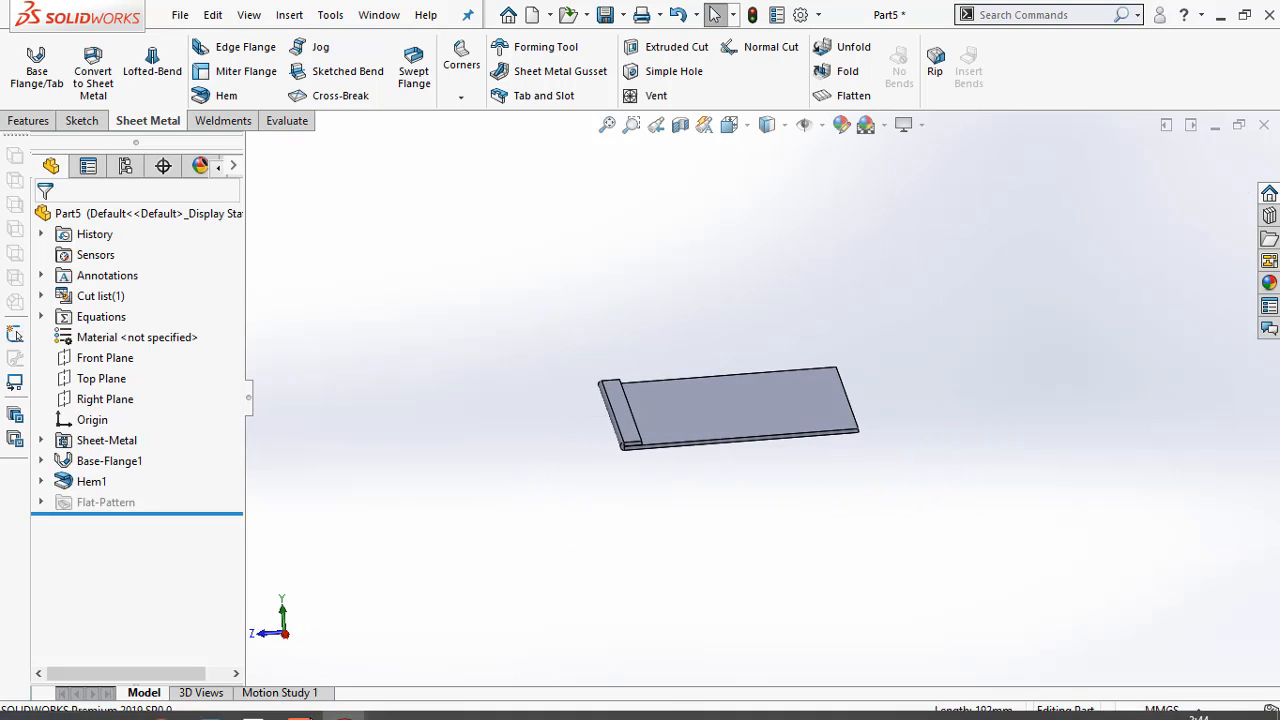
# Check the profile dimensions in the PDF drawing and create a new part document
pyautogui.click(252, 701)
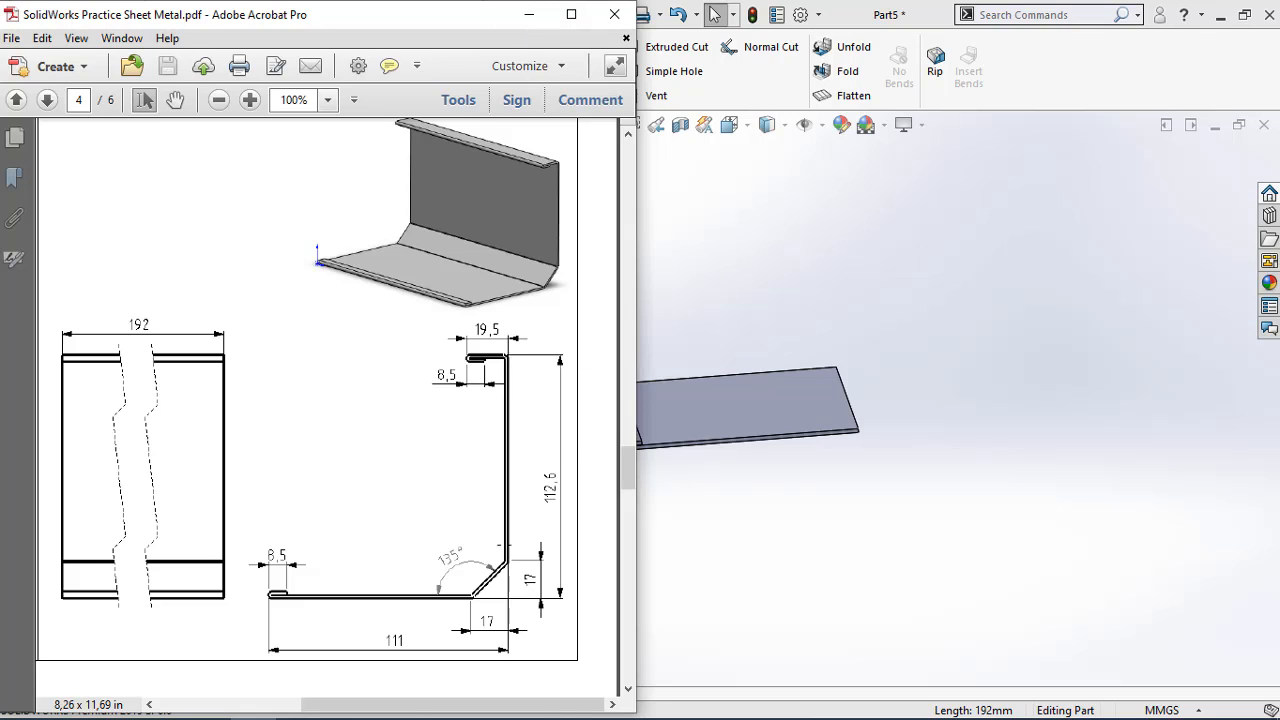
pyautogui.click(746, 216)
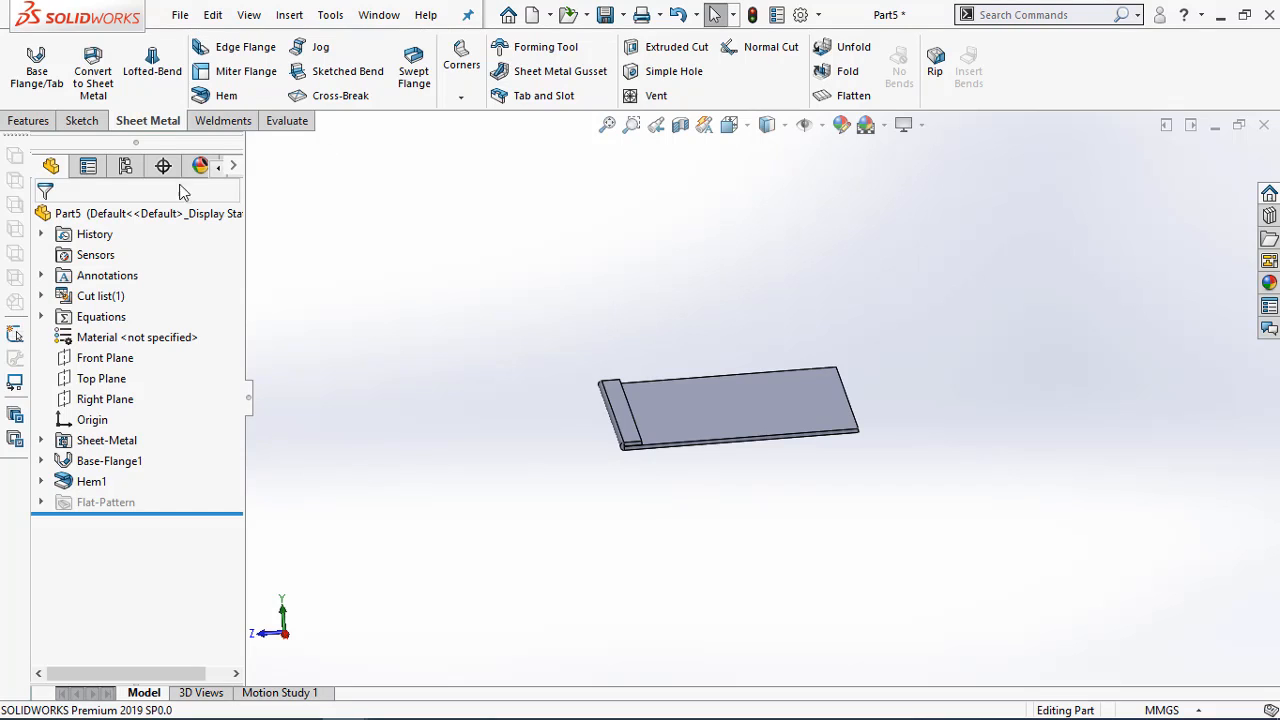
pyautogui.click(180, 14)
pyautogui.click(197, 43)
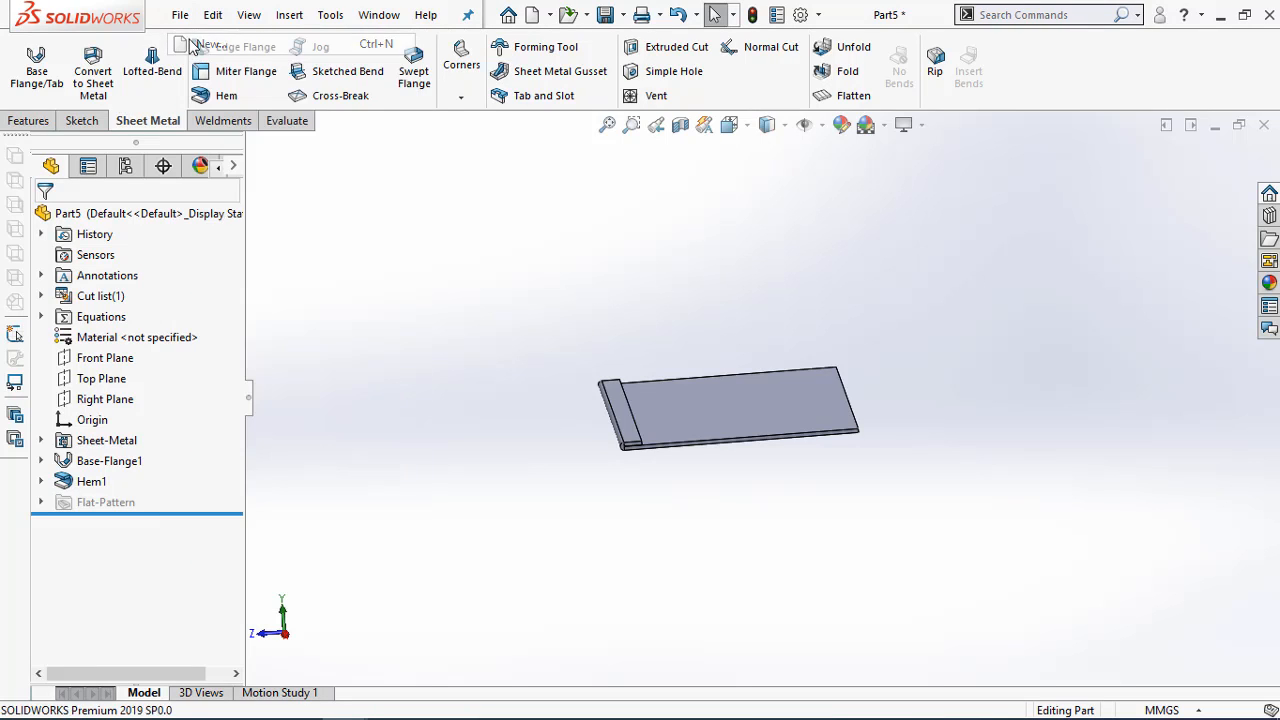
pyautogui.click(292, 146)
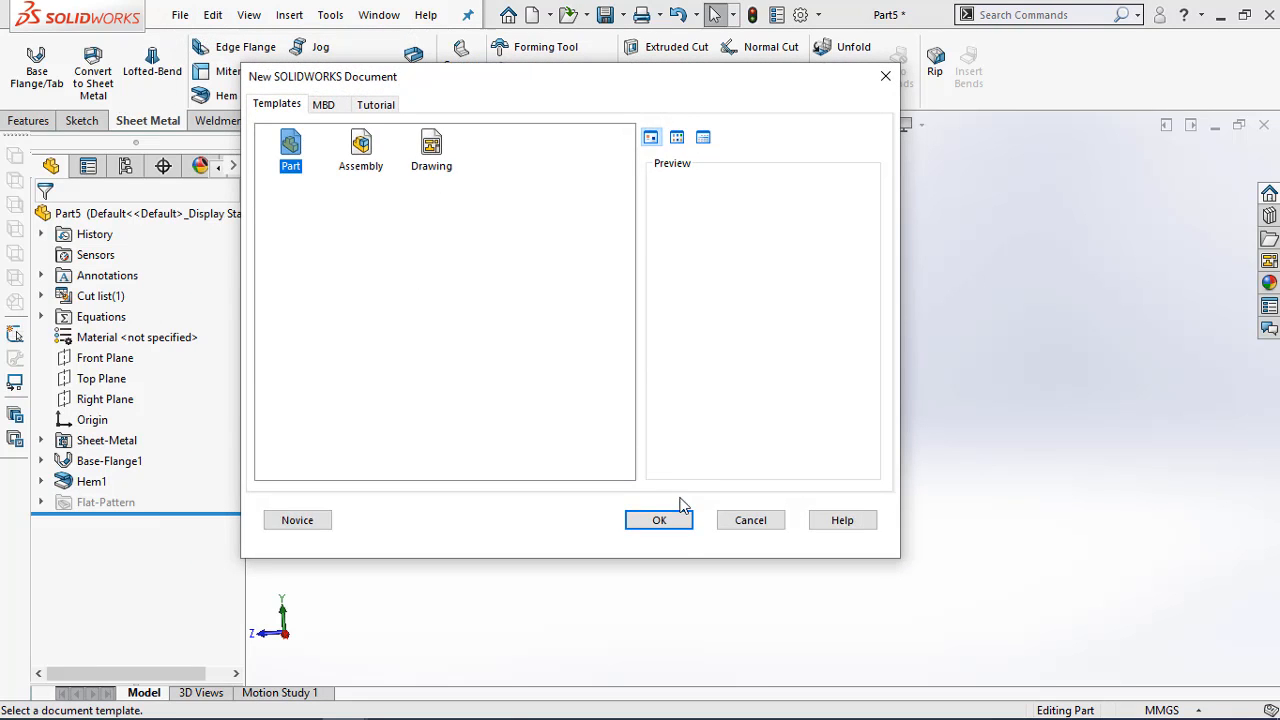
pyautogui.click(665, 518)
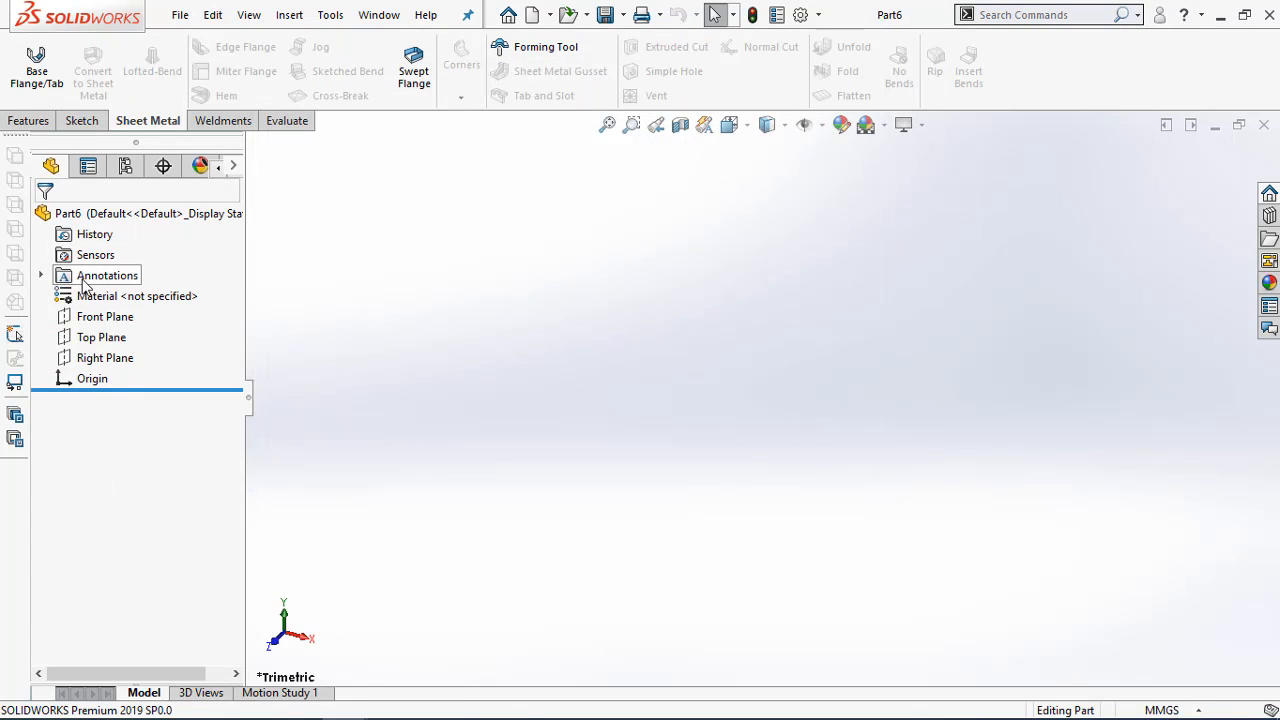
# Start a sketch on the Right Plane and draw a horizontal line about 105 mm long leftwards from the origin
pyautogui.rightClick(97, 357)
pyautogui.click(118, 322)
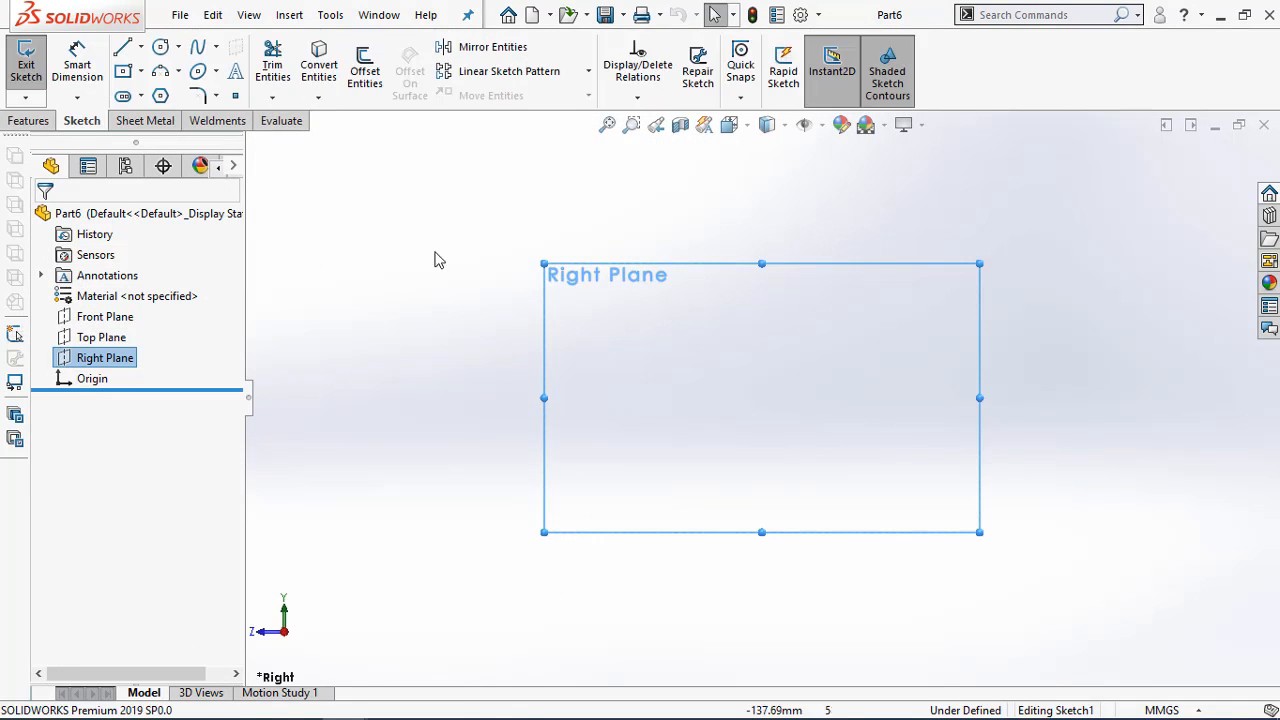
pyautogui.click(123, 48)
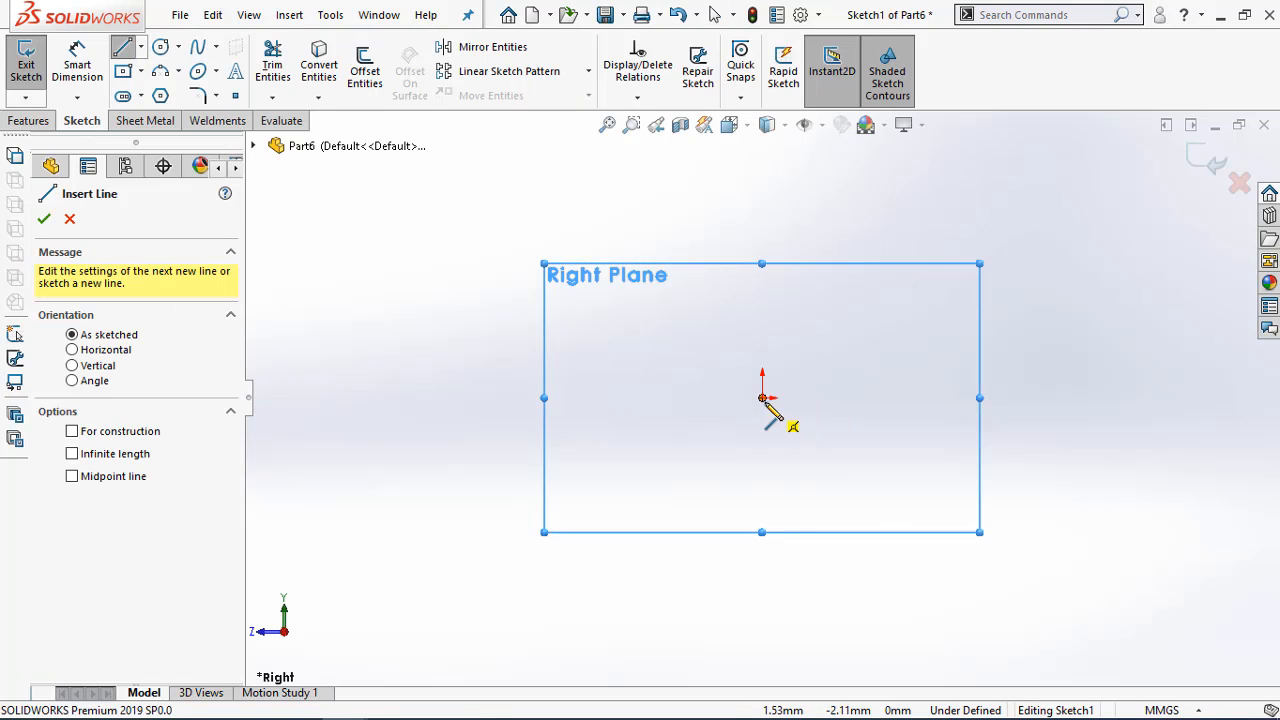
pyautogui.click(762, 398)
pyautogui.click(504, 398)
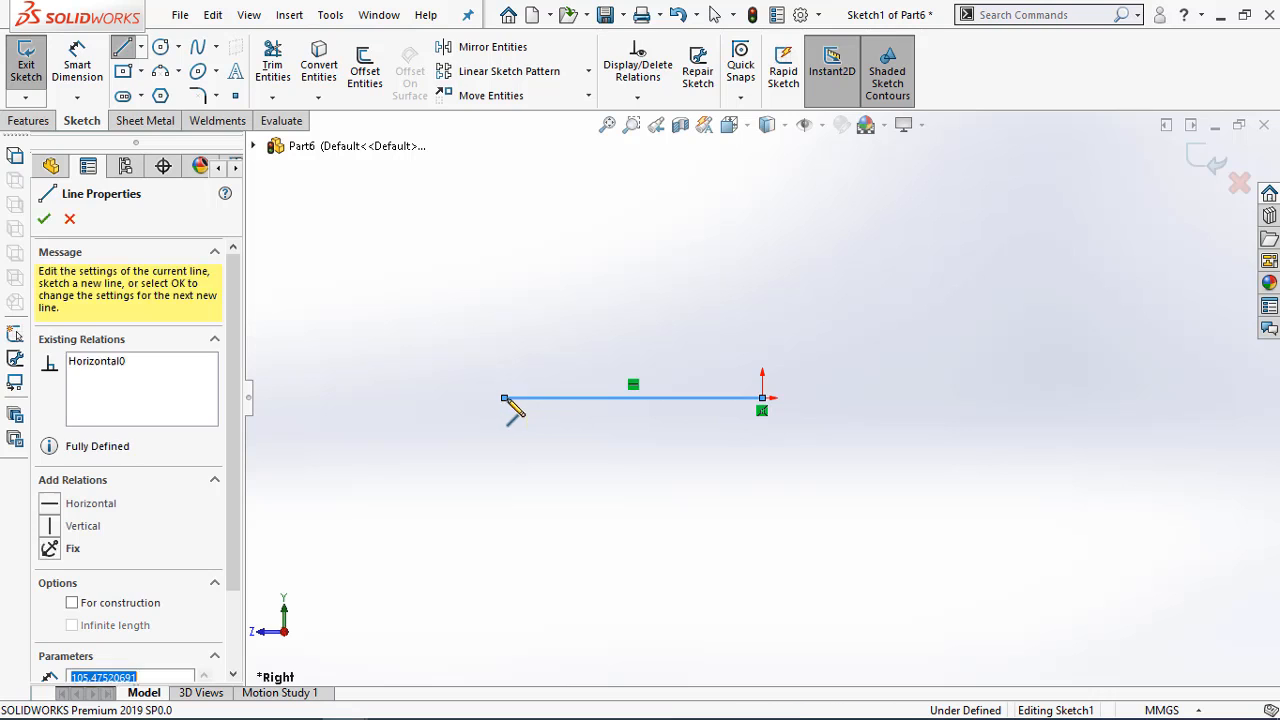
pyautogui.press('Escape')
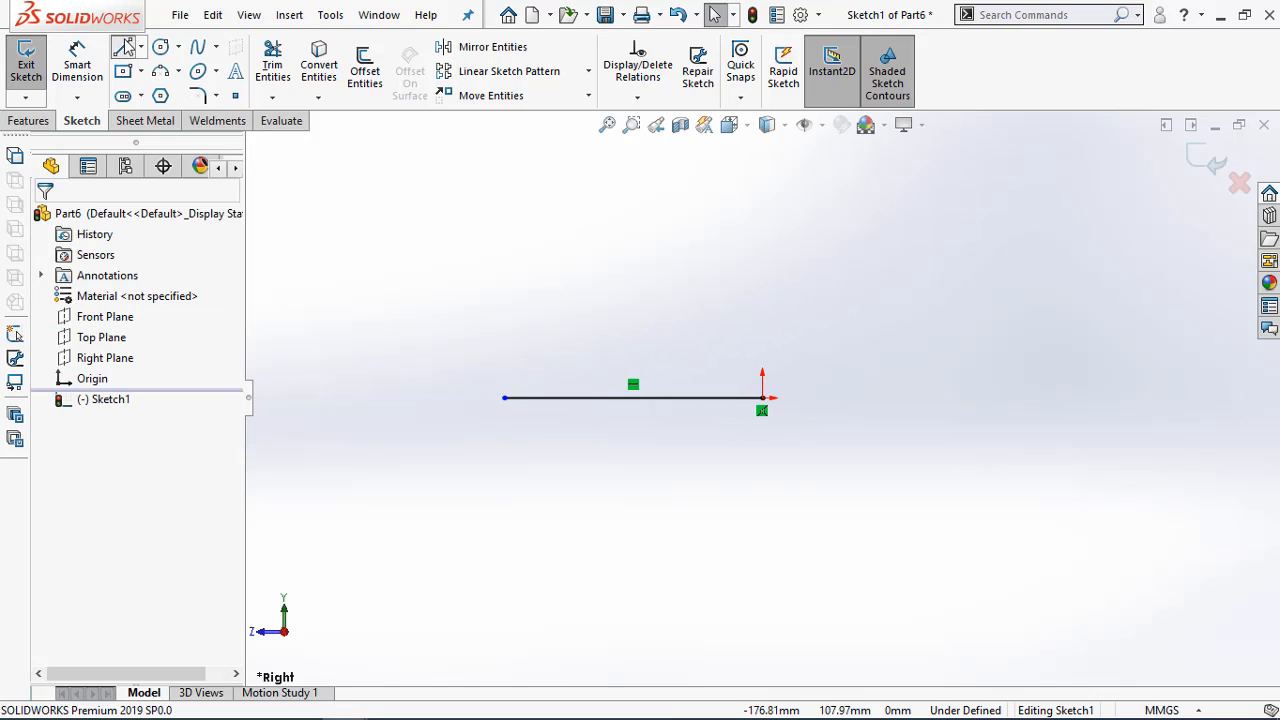
# Draw a short line sloping up to the right from the origin, continued by a vertical line about 80 mm long
pyautogui.click(762, 398)
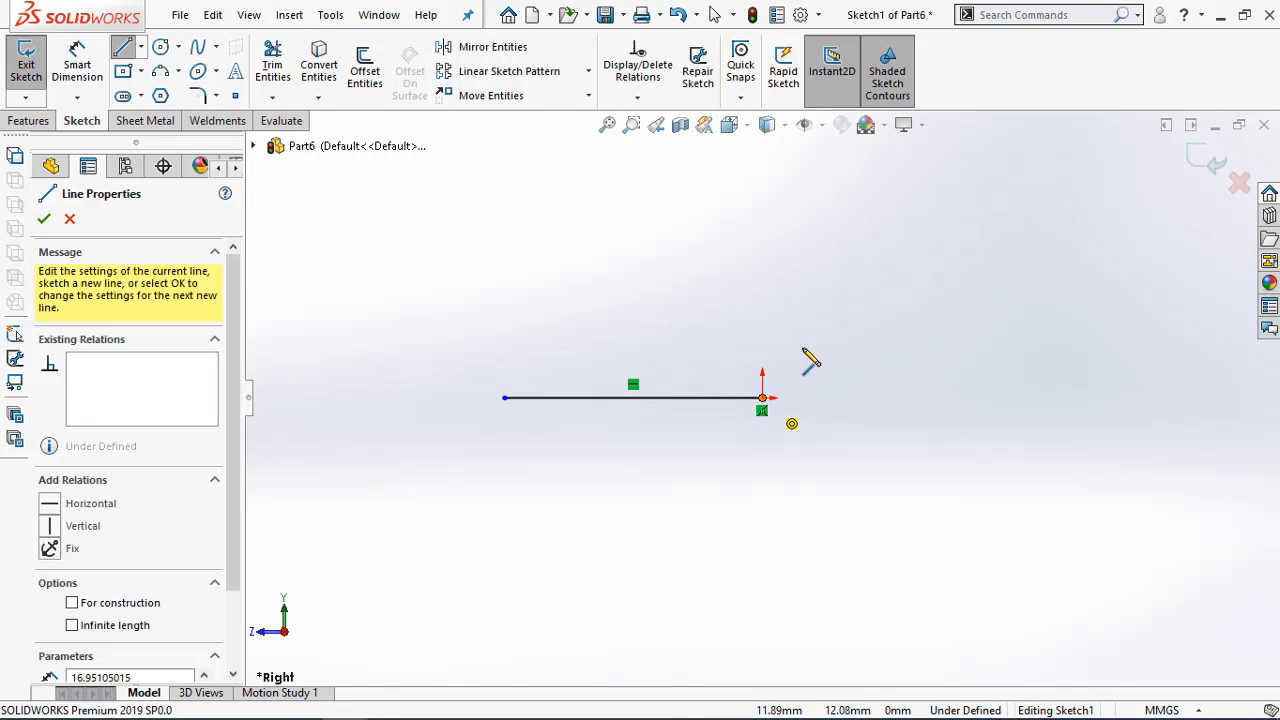
pyautogui.click(813, 349)
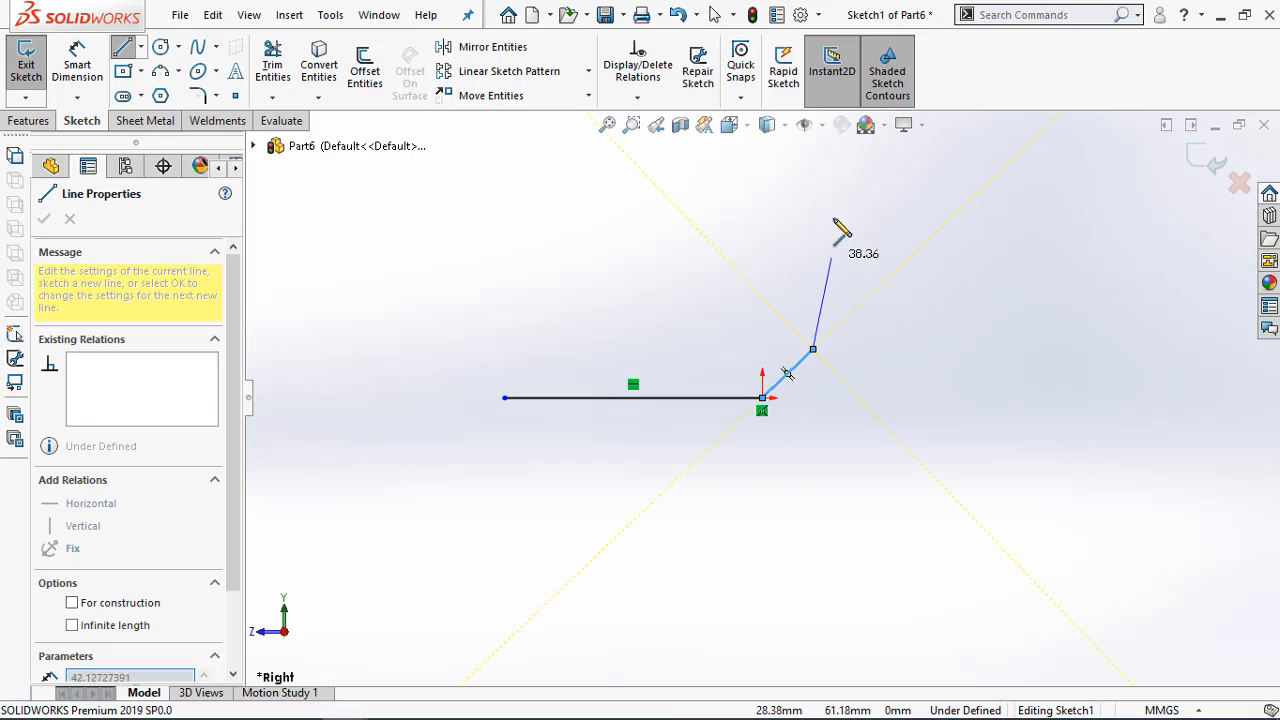
pyautogui.doubleClick(813, 156)
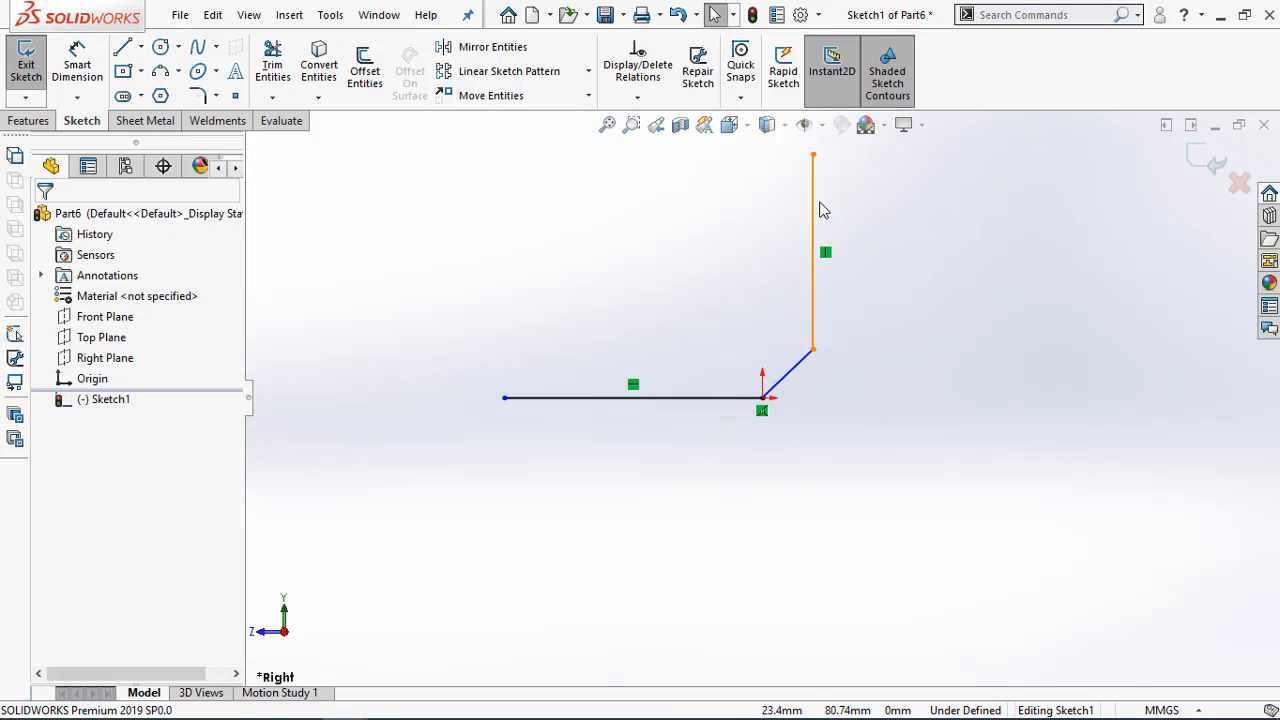
# Dimension the overall horizontal distance from the horizontal line's left end to the vertical line as 111 mm
pyautogui.press('d')
pyautogui.click(813, 338)
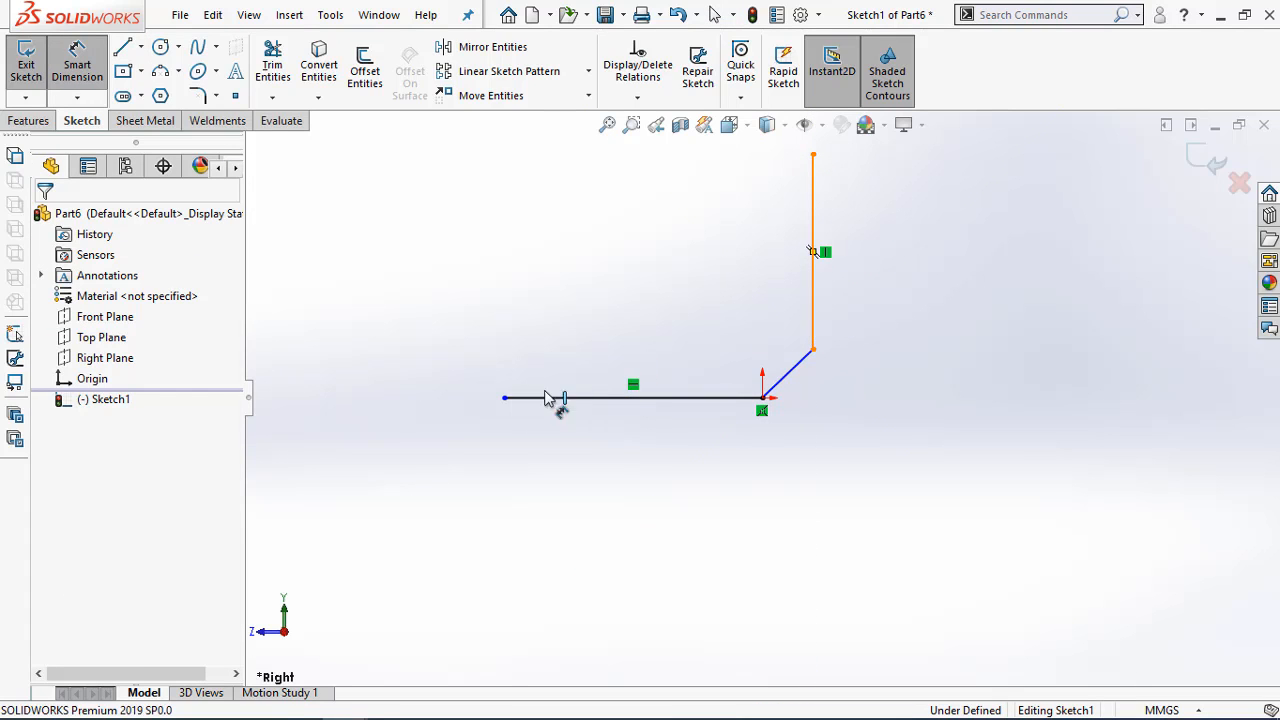
pyautogui.click(505, 399)
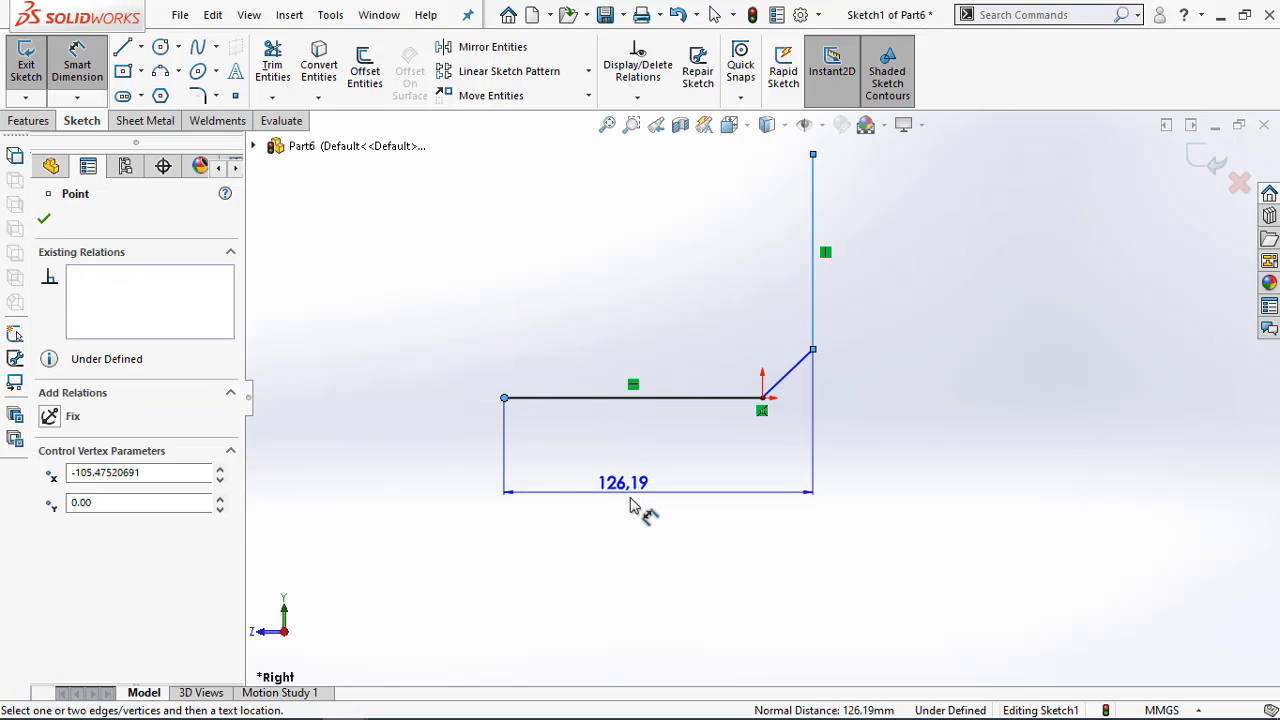
pyautogui.click(648, 505)
pyautogui.write('11')
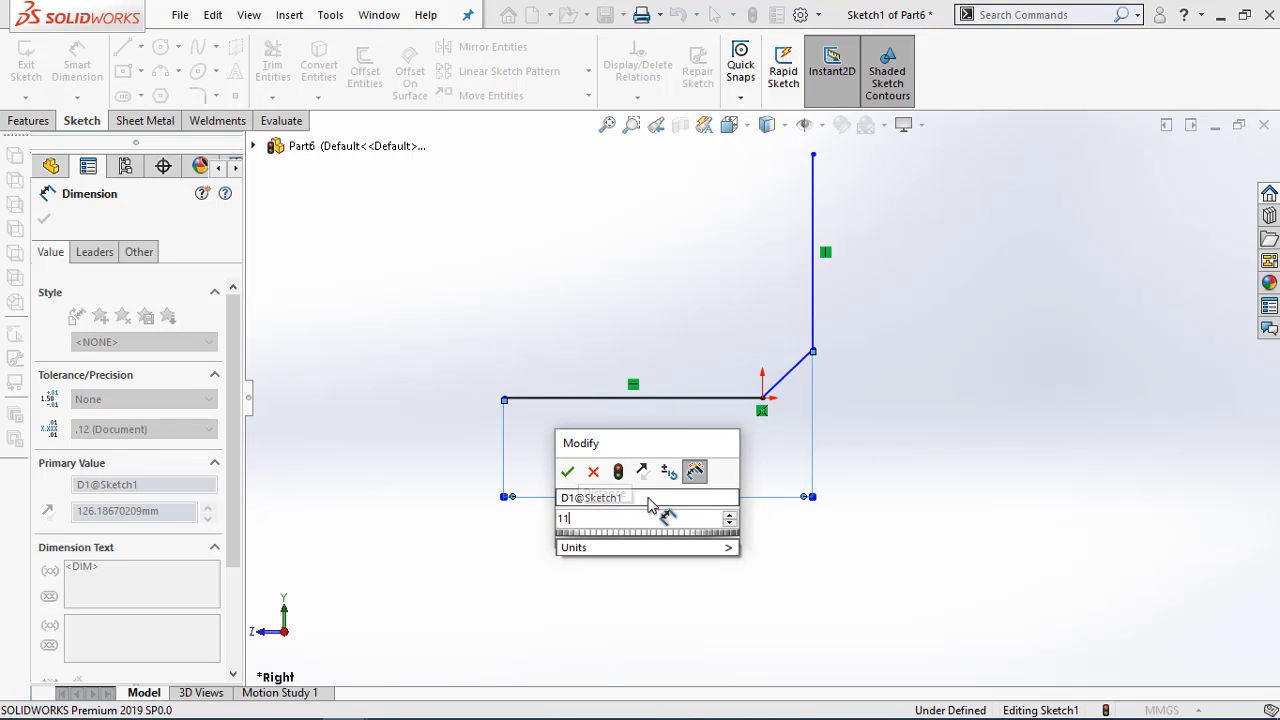
pyautogui.write('1')
pyautogui.press('Return')
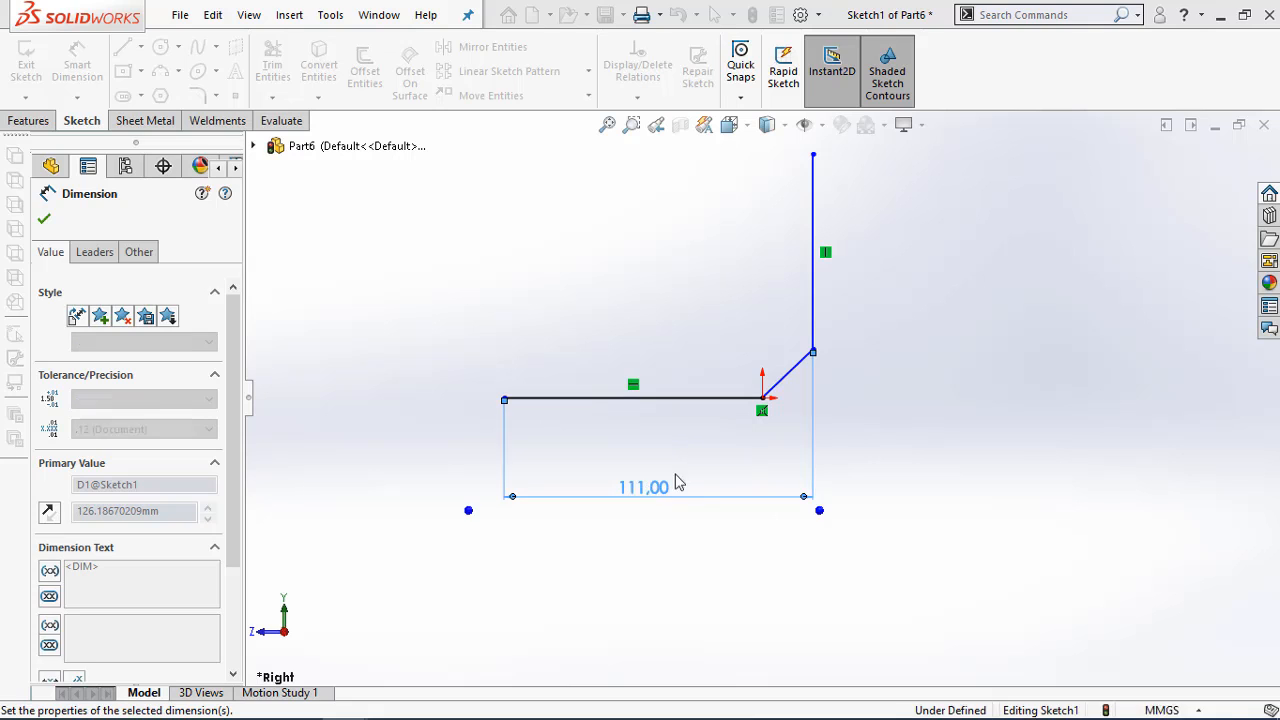
# Dimension the horizontal distance between the sloped line's endpoints as 17 mm
pyautogui.click(766, 400)
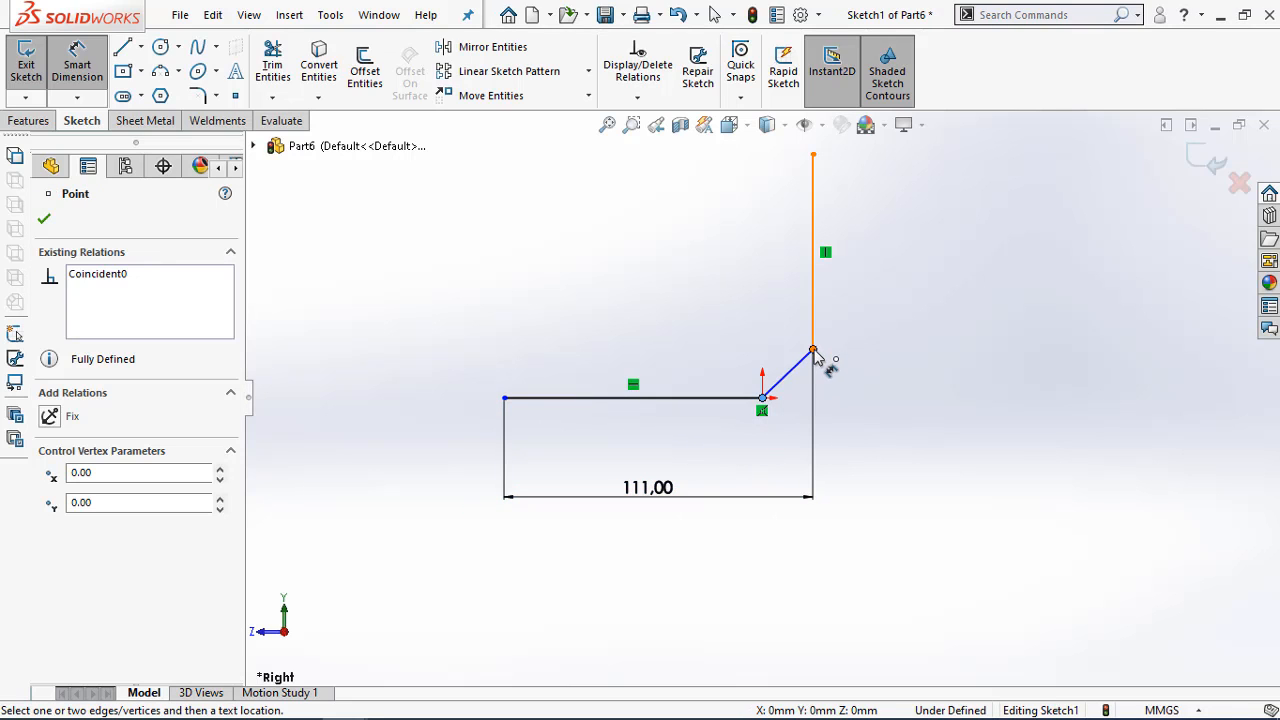
pyautogui.click(812, 352)
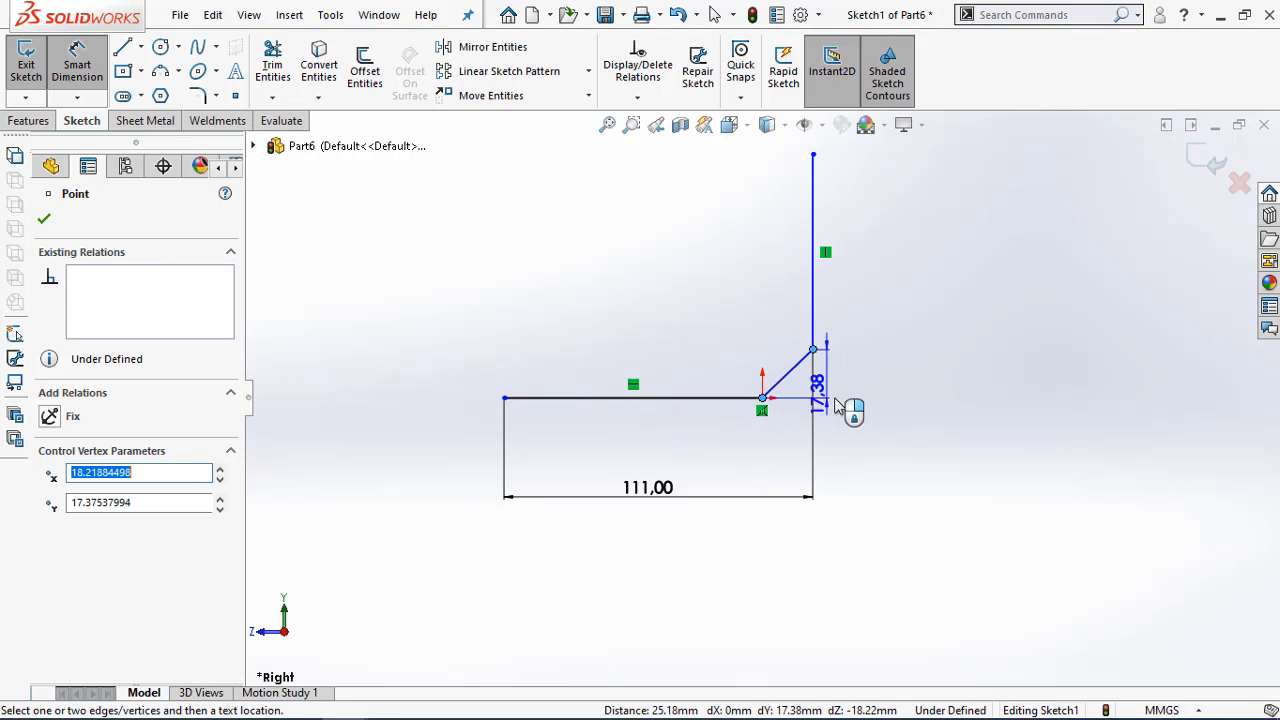
pyautogui.click(800, 452)
pyautogui.write('17')
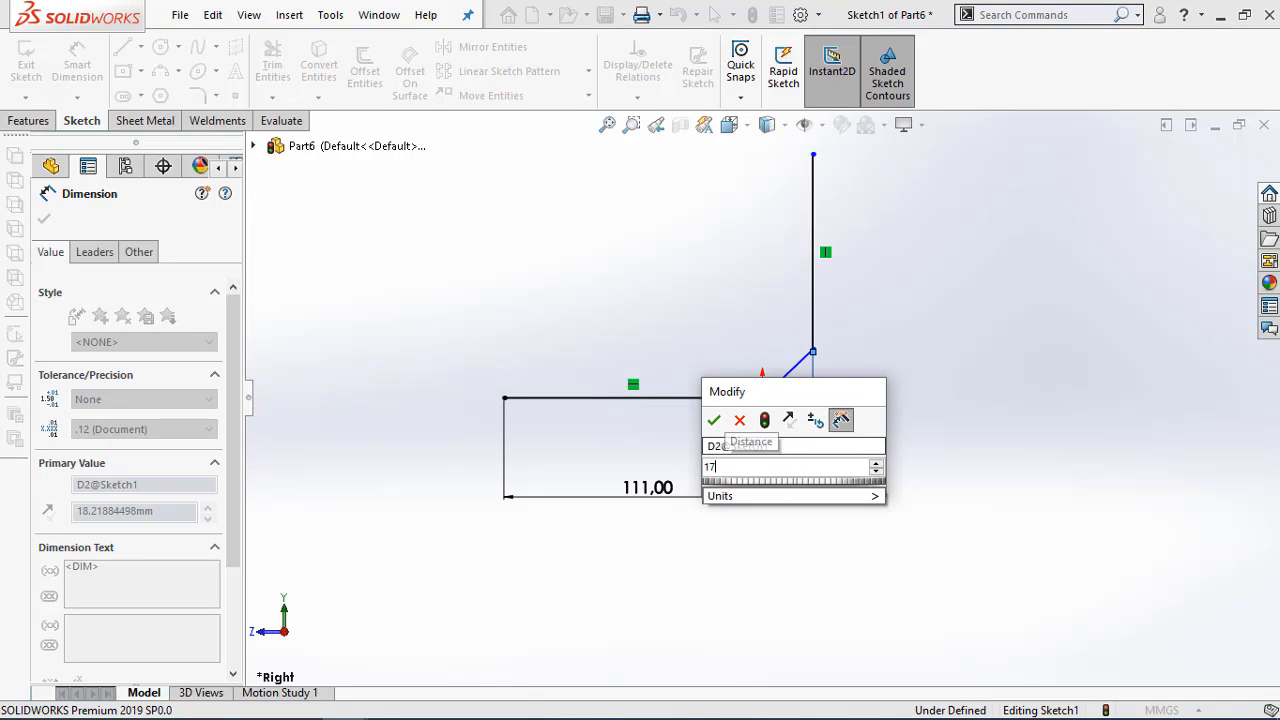
pyautogui.press('Return')
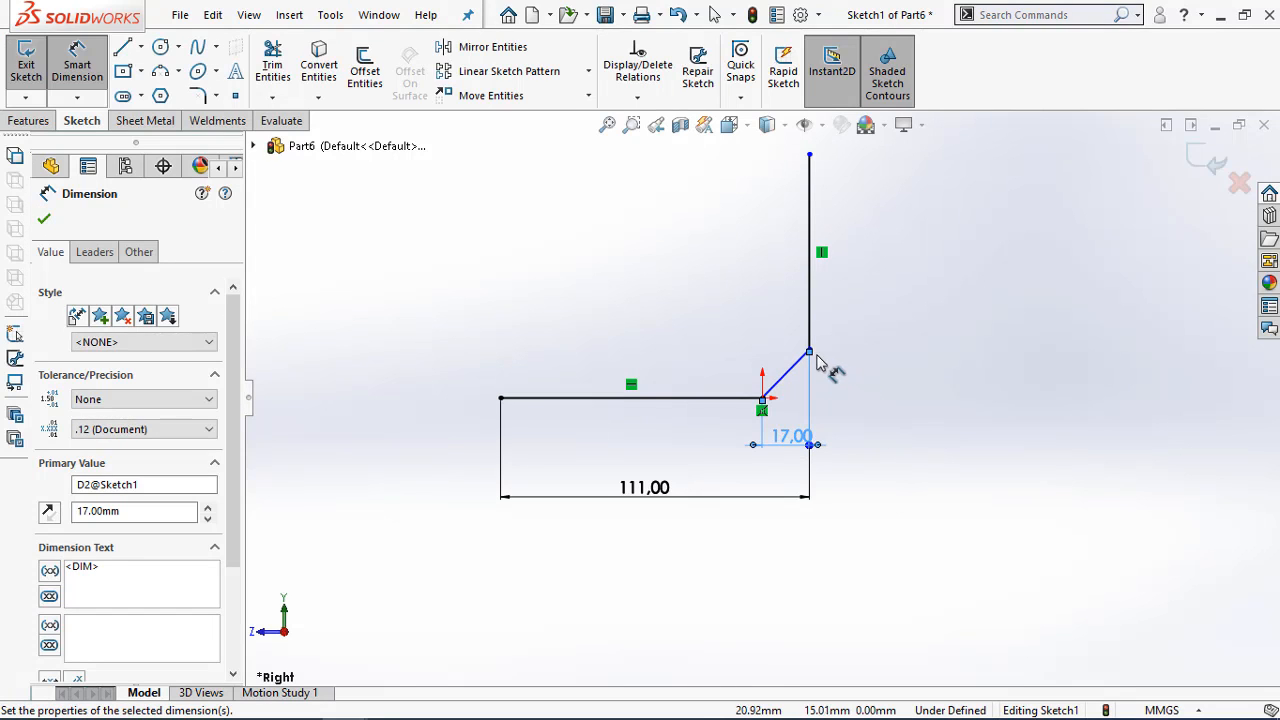
# Dimension the vertical distance from the horizontal line to the sloped line's upper end as 17 mm
pyautogui.click(742, 400)
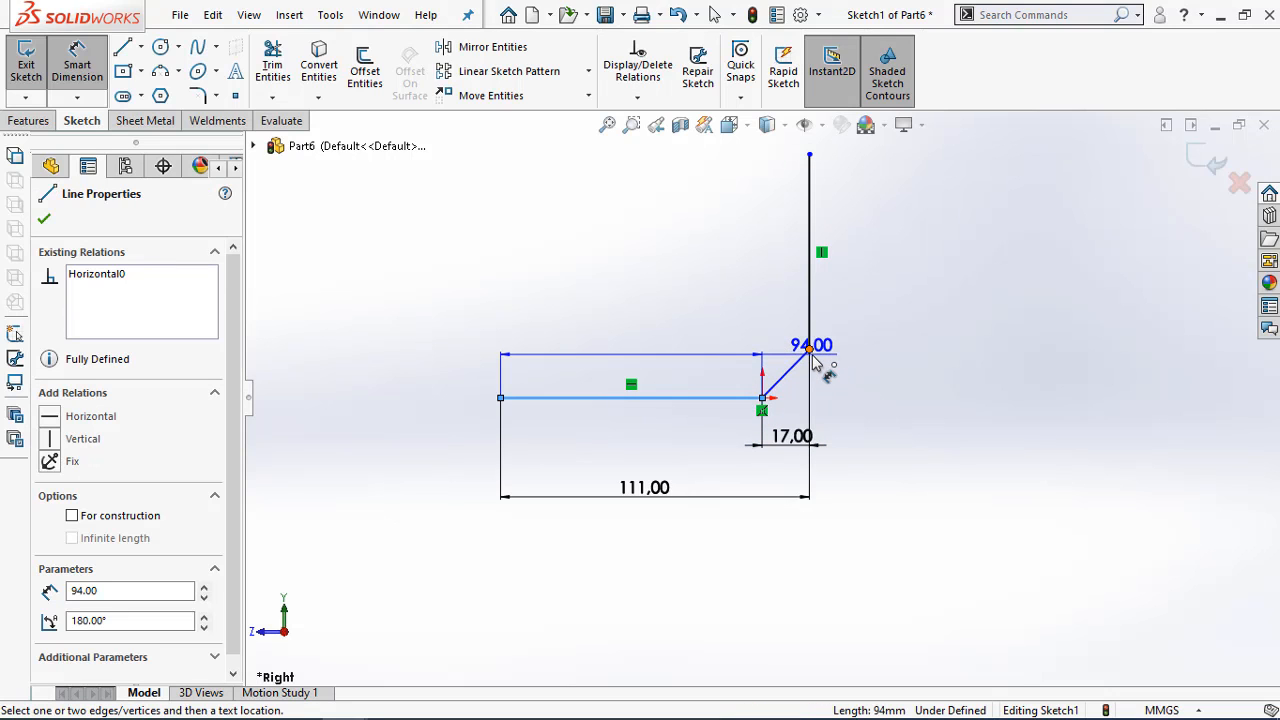
pyautogui.click(810, 352)
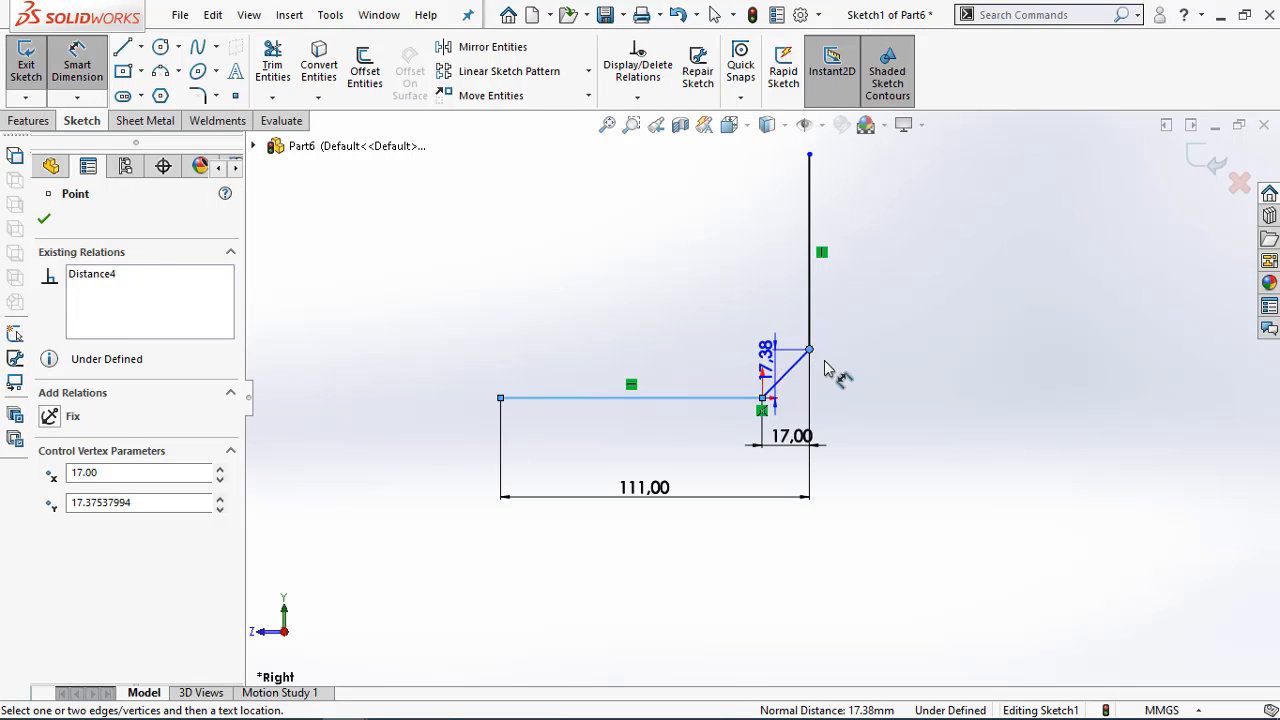
pyautogui.click(883, 376)
pyautogui.write('17')
pyautogui.press('Return')
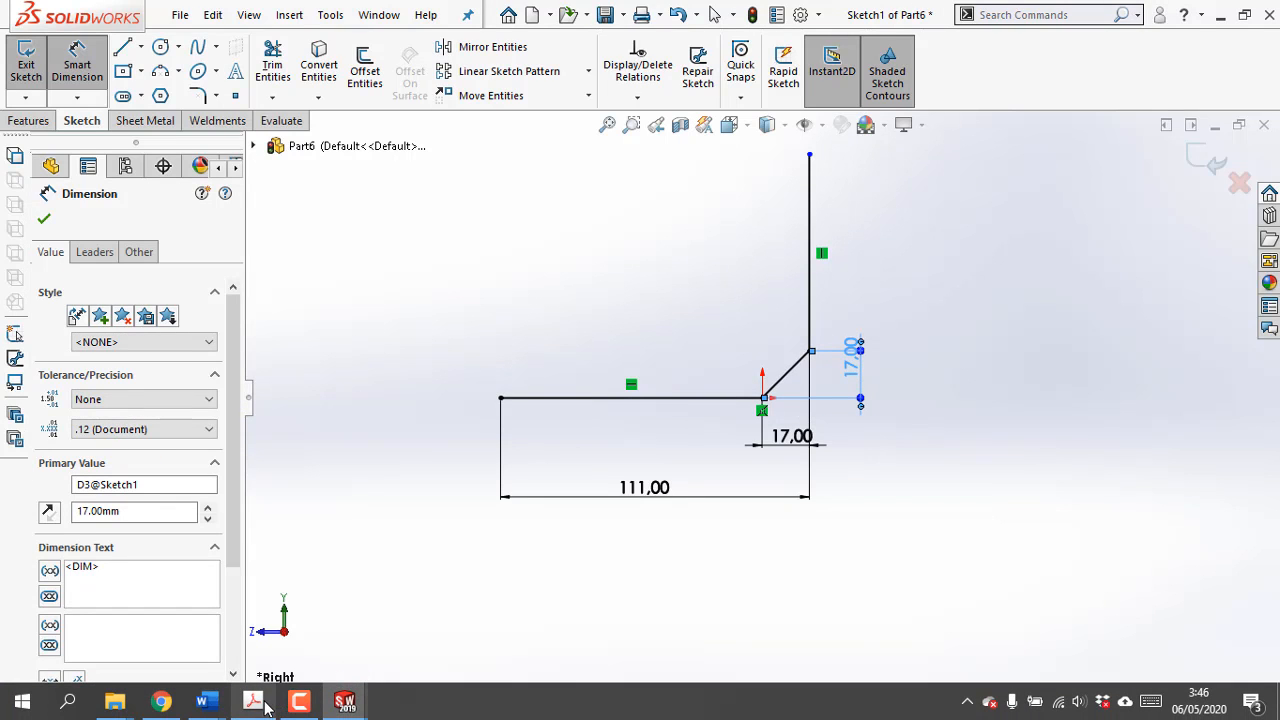
# Dimension the vertical distance from the horizontal line to the vertical line's upper end as 112.6 mm, following the PDF drawing
pyautogui.moveTo(211, 706)
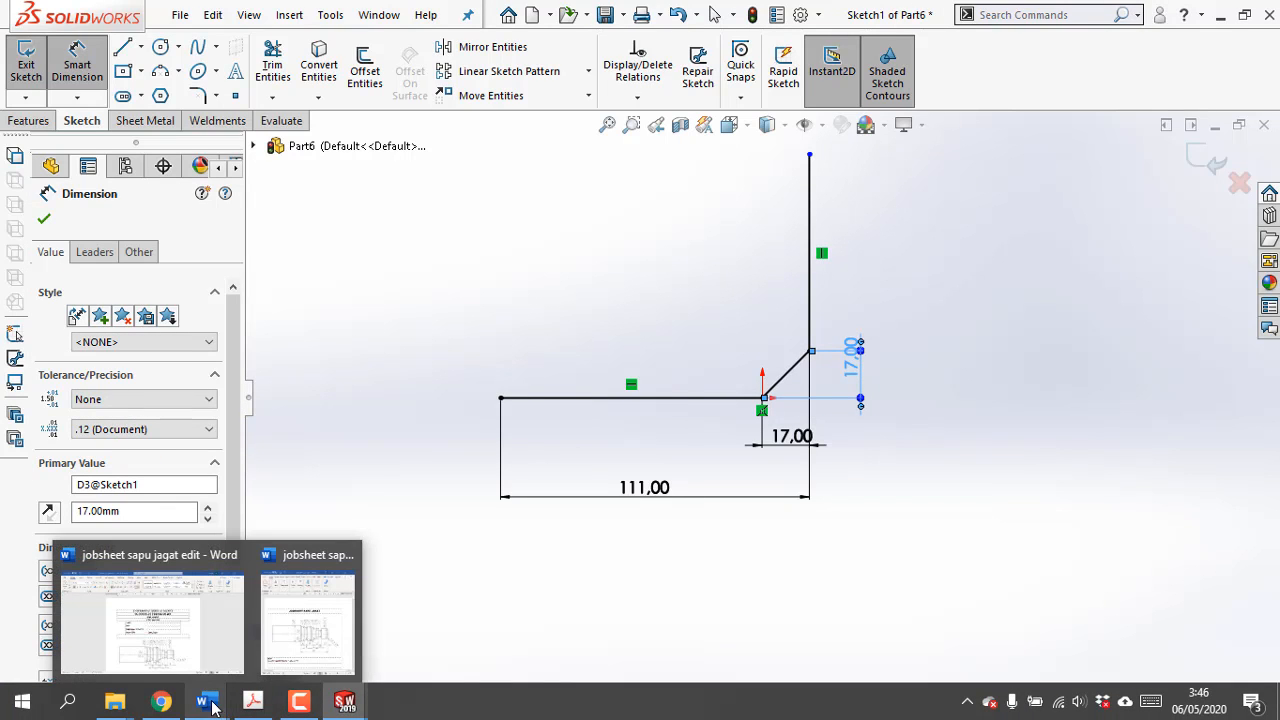
pyautogui.click(252, 702)
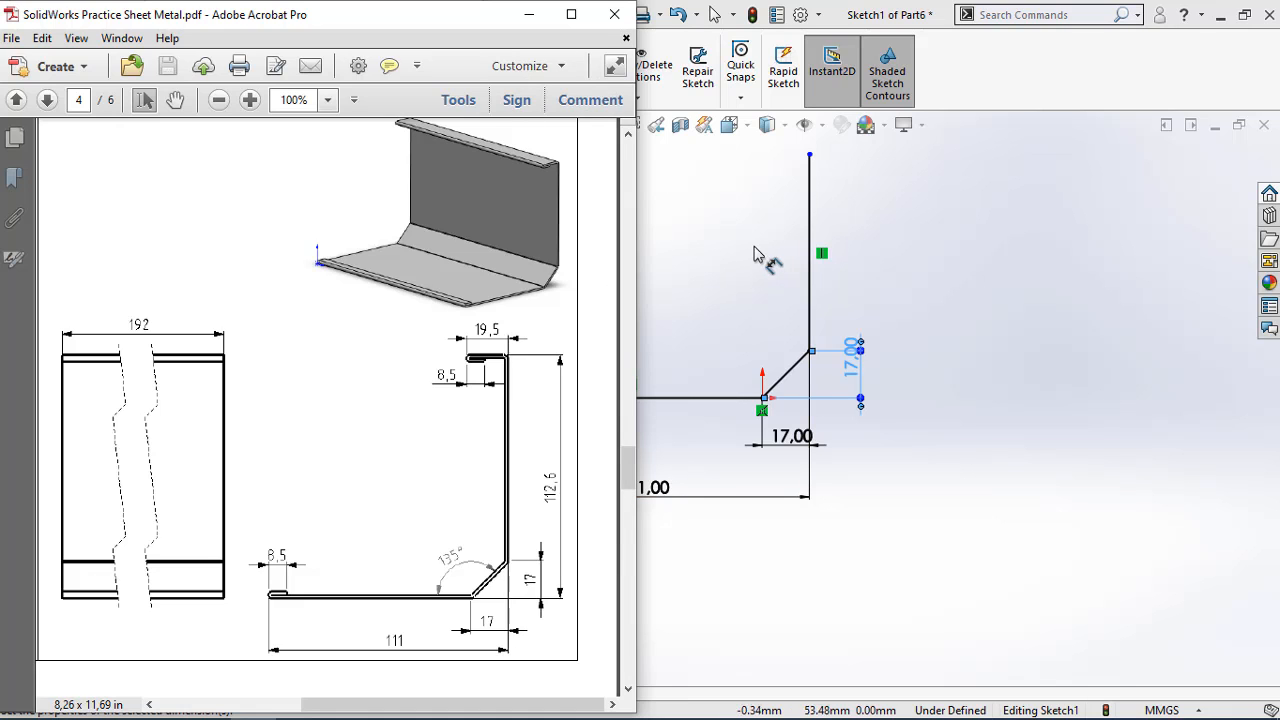
pyautogui.click(763, 257)
pyautogui.click(809, 156)
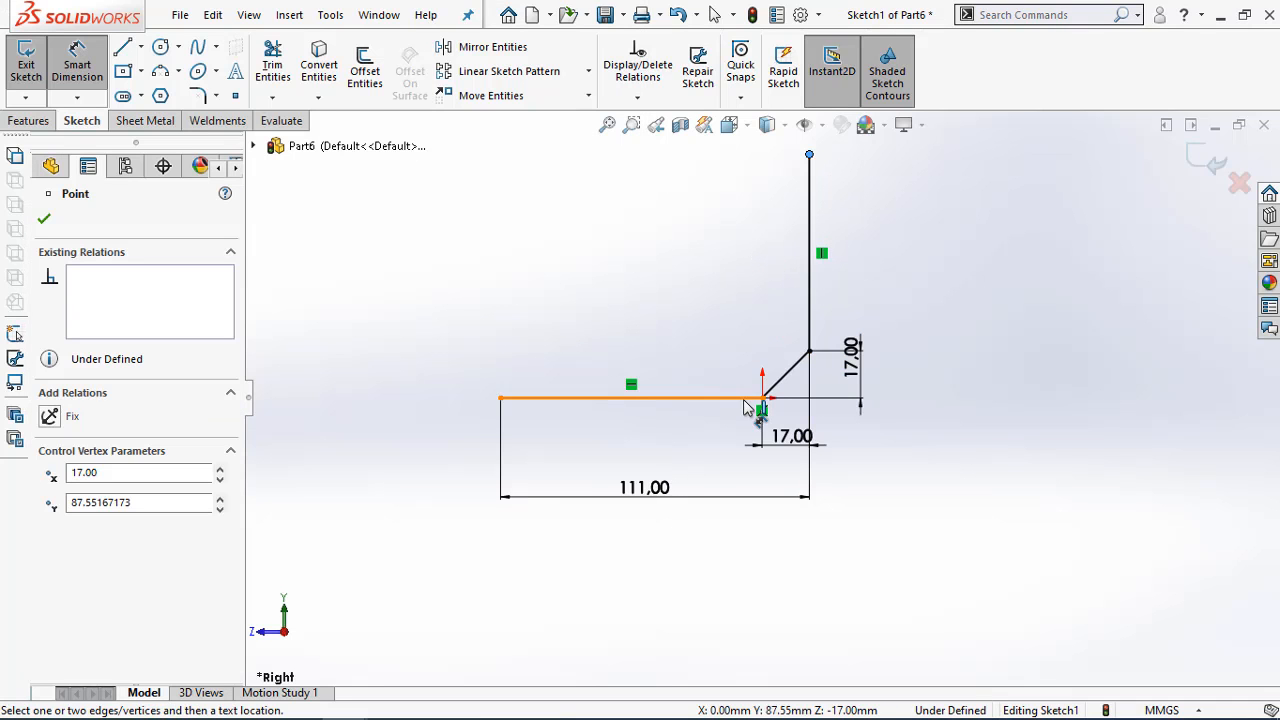
pyautogui.click(750, 398)
pyautogui.click(909, 258)
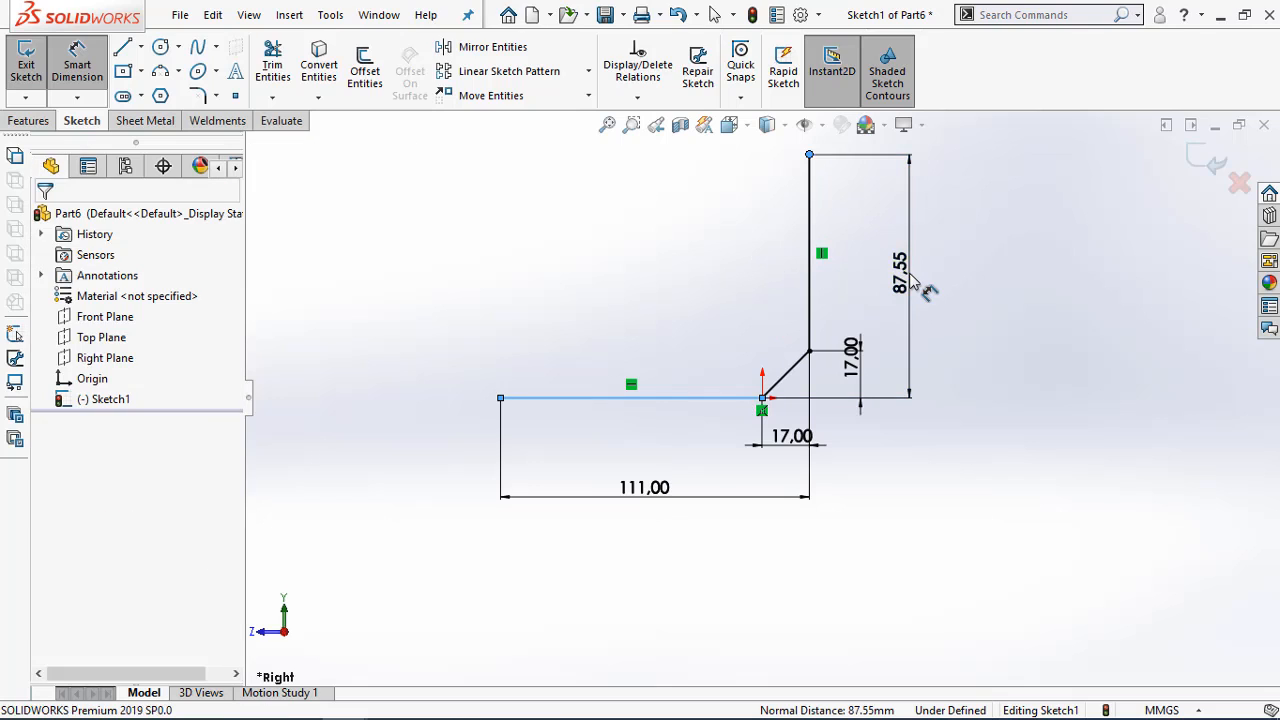
pyautogui.write('112.6')
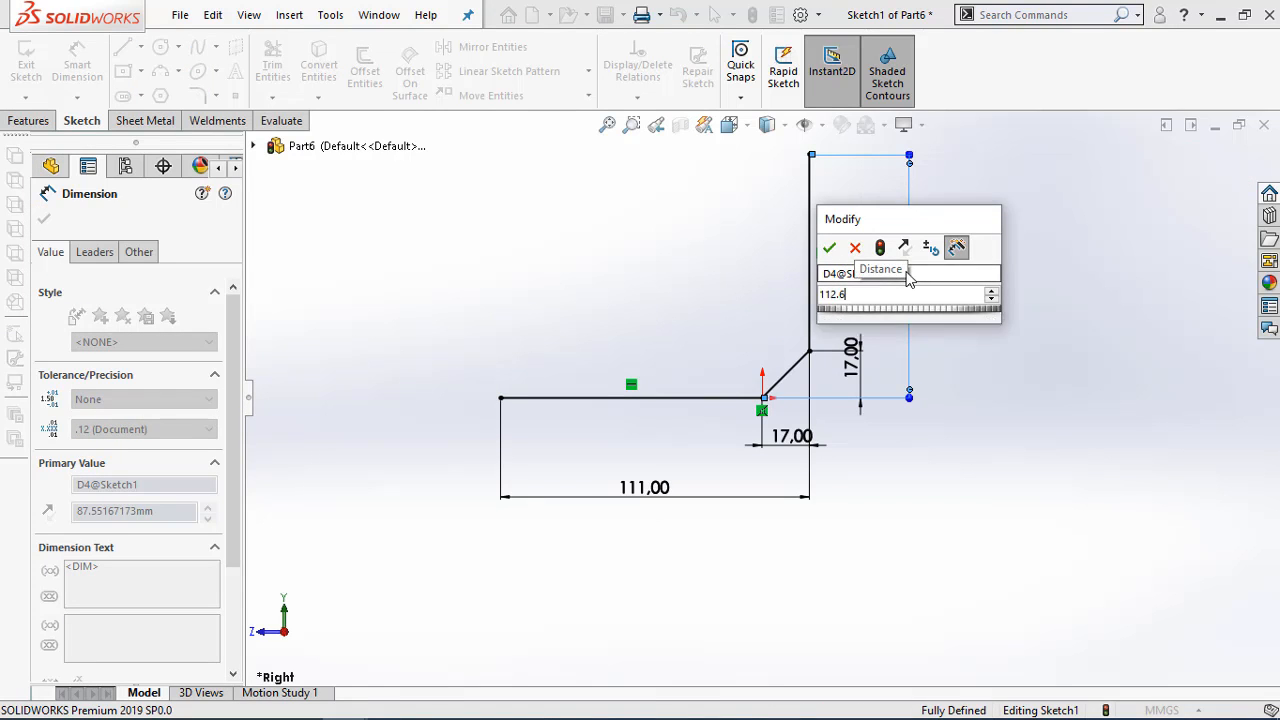
pyautogui.press('Return')
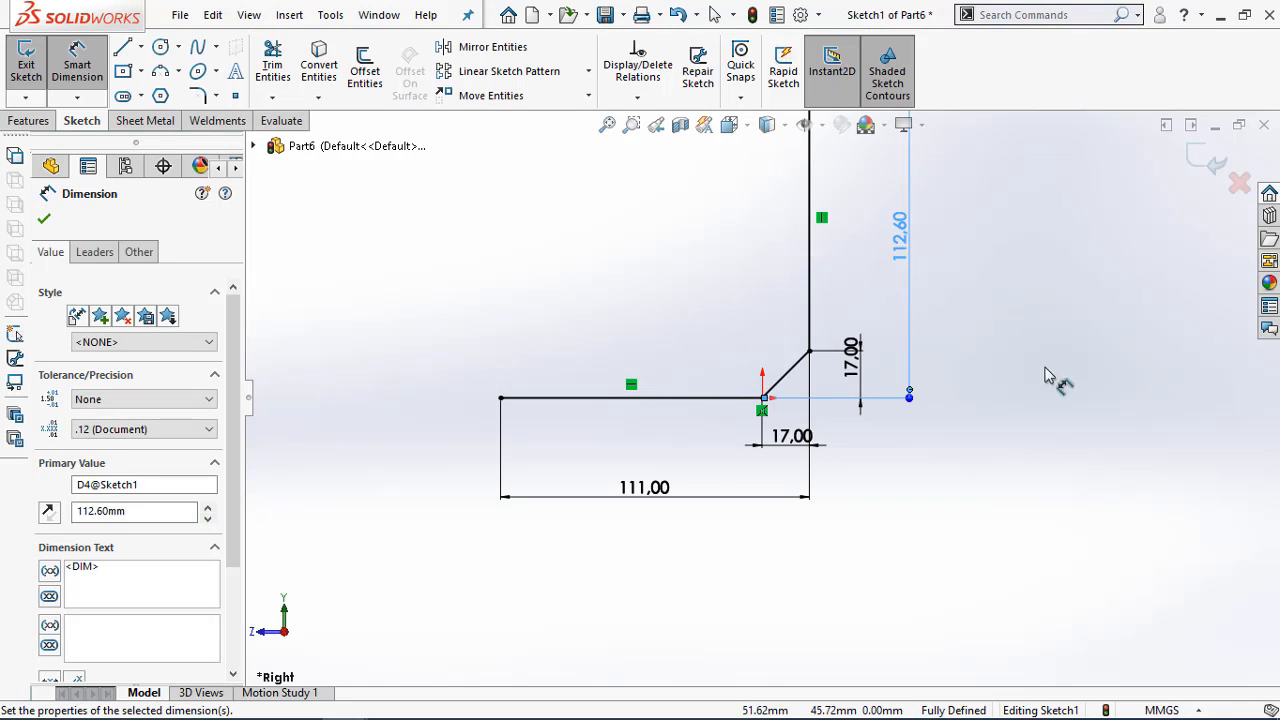
pyautogui.scroll(-2, 603, 236)
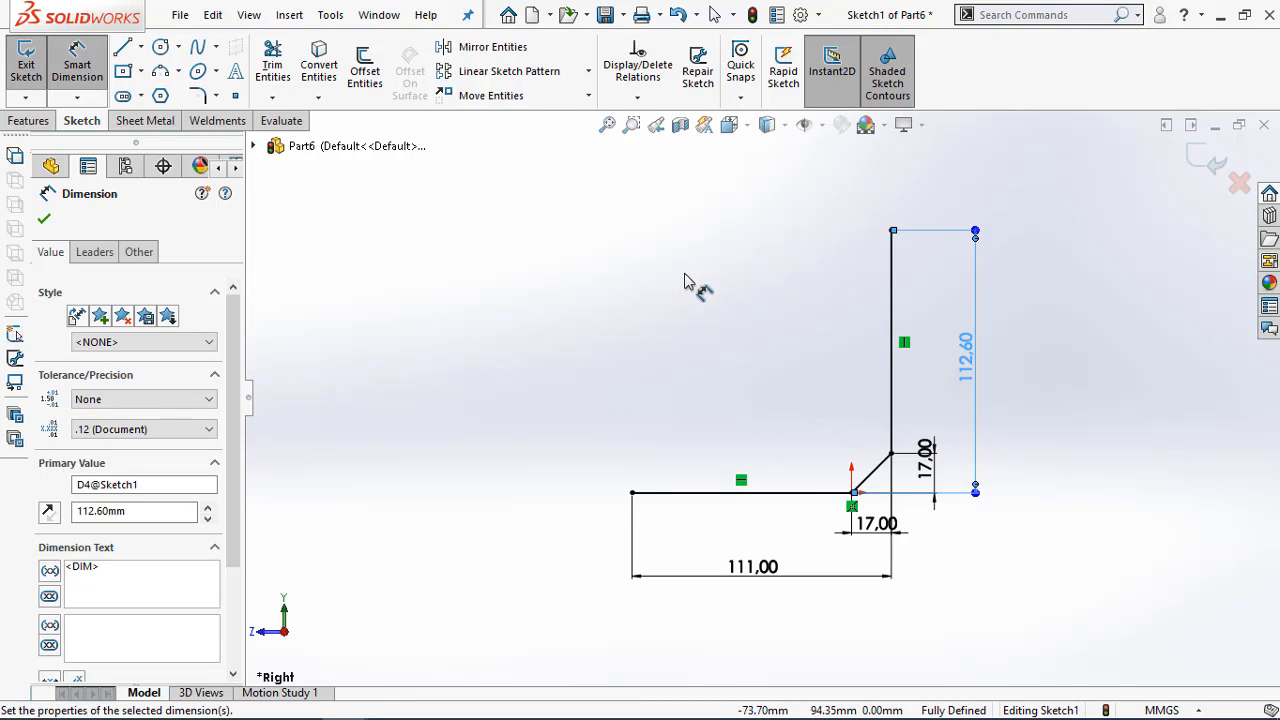
pyautogui.moveTo(700, 284); pyautogui.dragTo(704, 290, button='middle')
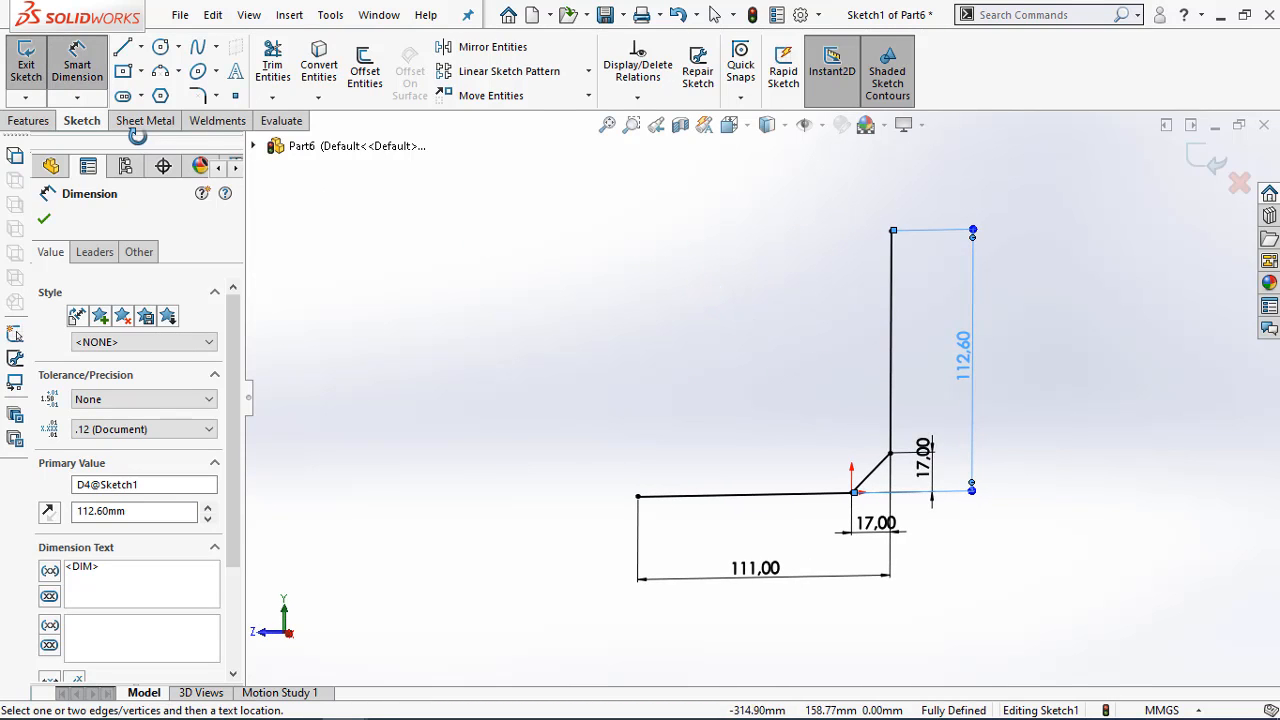
# Close the profile sketch and start a sheet metal Base Flange from it
pyautogui.press('Escape')
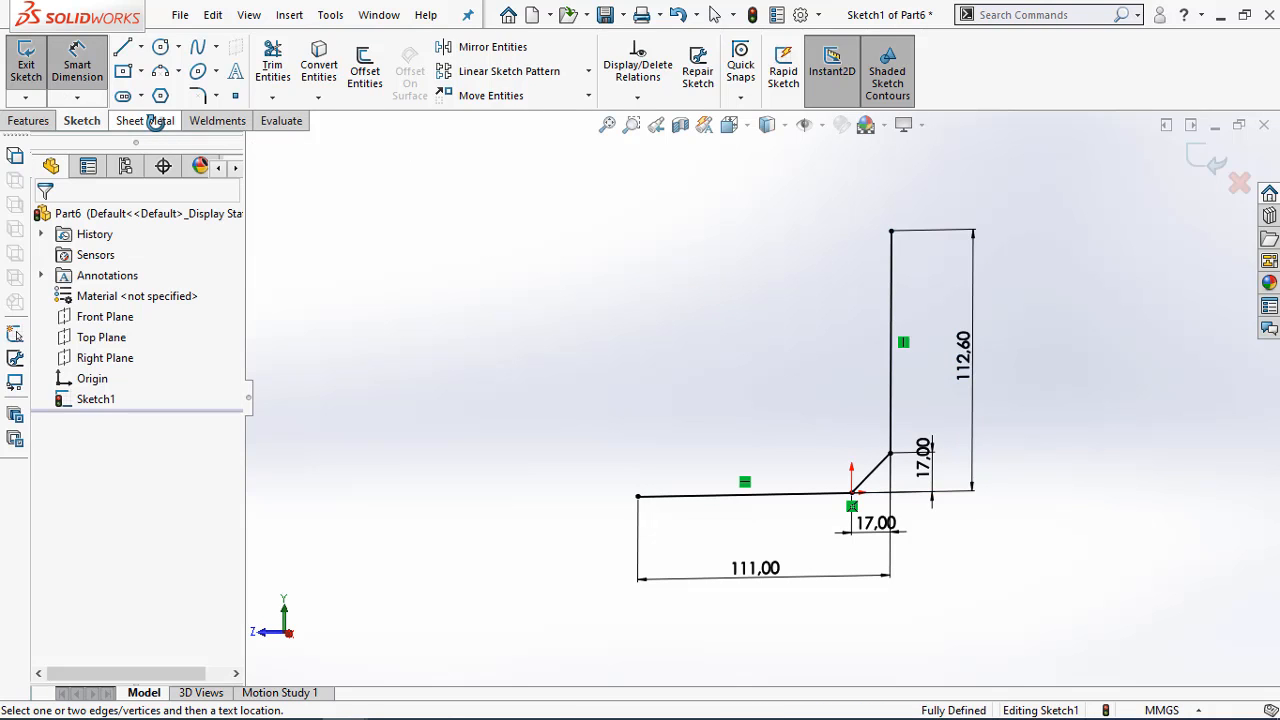
pyautogui.click(1205, 158)
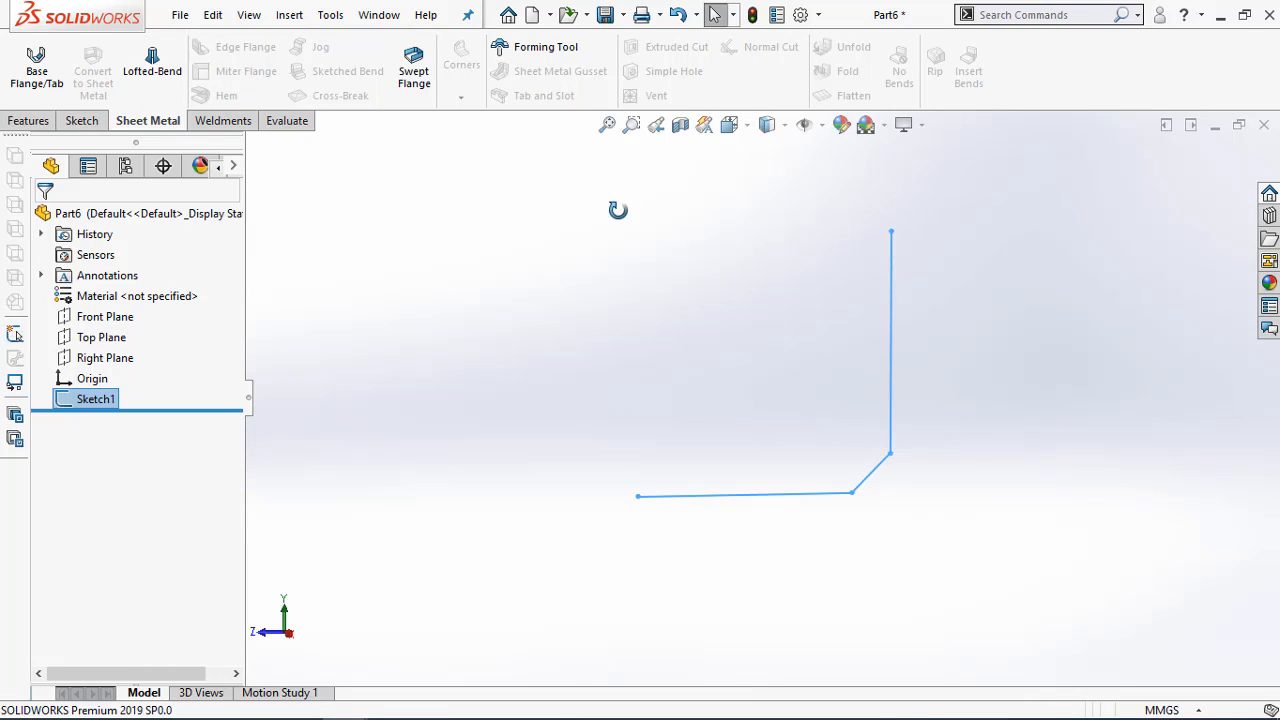
pyautogui.scroll(-2, 602, 232)
pyautogui.scroll(2, 613, 265)
pyautogui.click(613, 246)
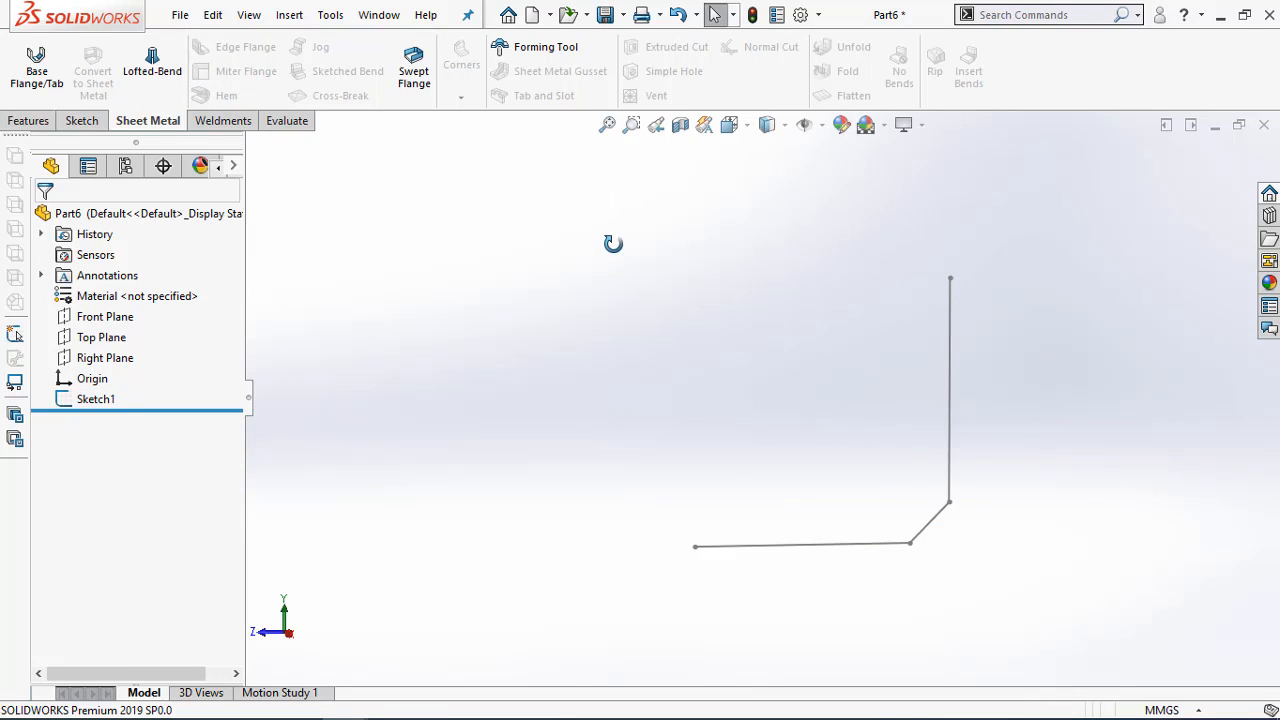
pyautogui.moveTo(557, 217)
pyautogui.mouseDown(button='middle')
pyautogui.moveTo(546, 283)
pyautogui.moveTo(569, 284)
pyautogui.mouseUp(button='middle')
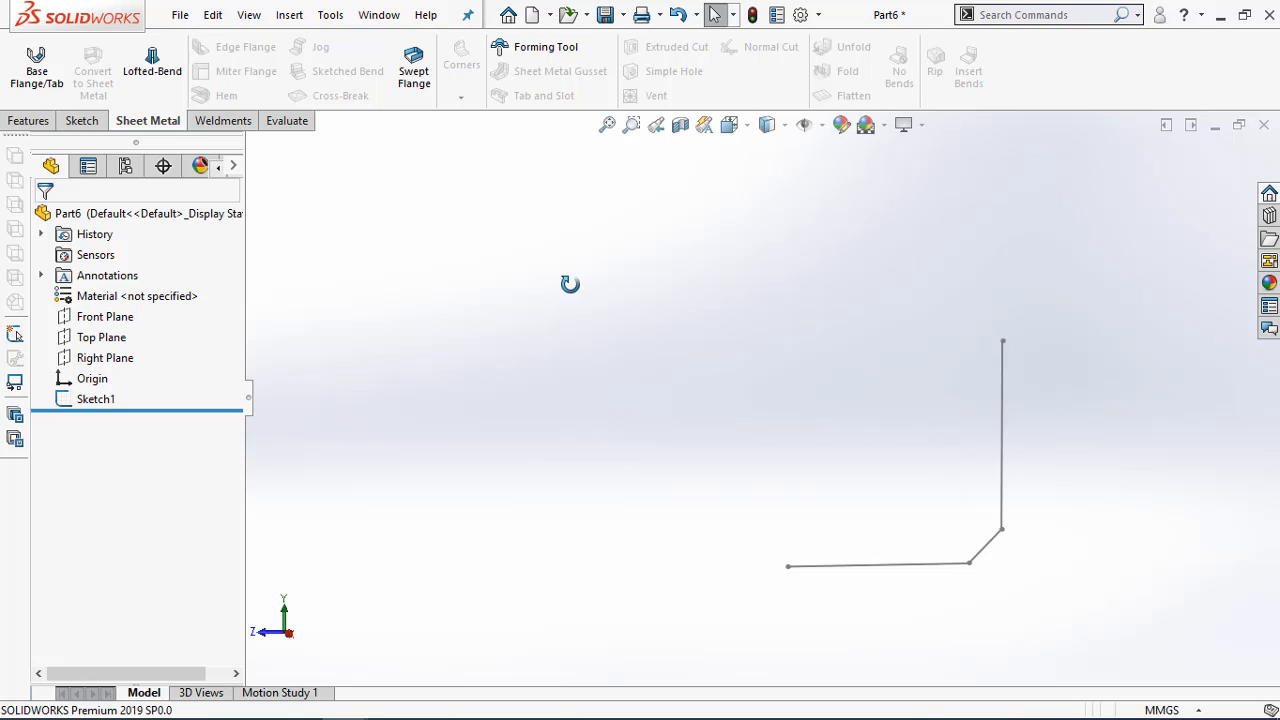
pyautogui.click(38, 70)
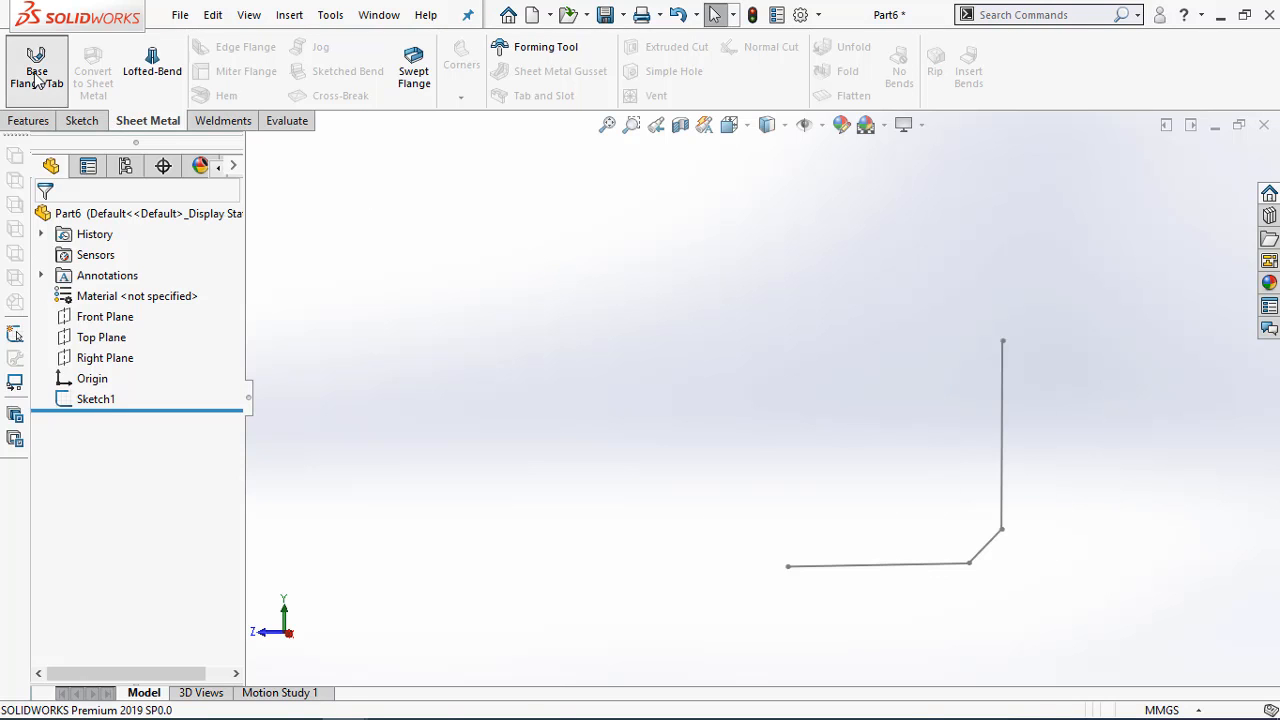
pyautogui.click(1003, 395)
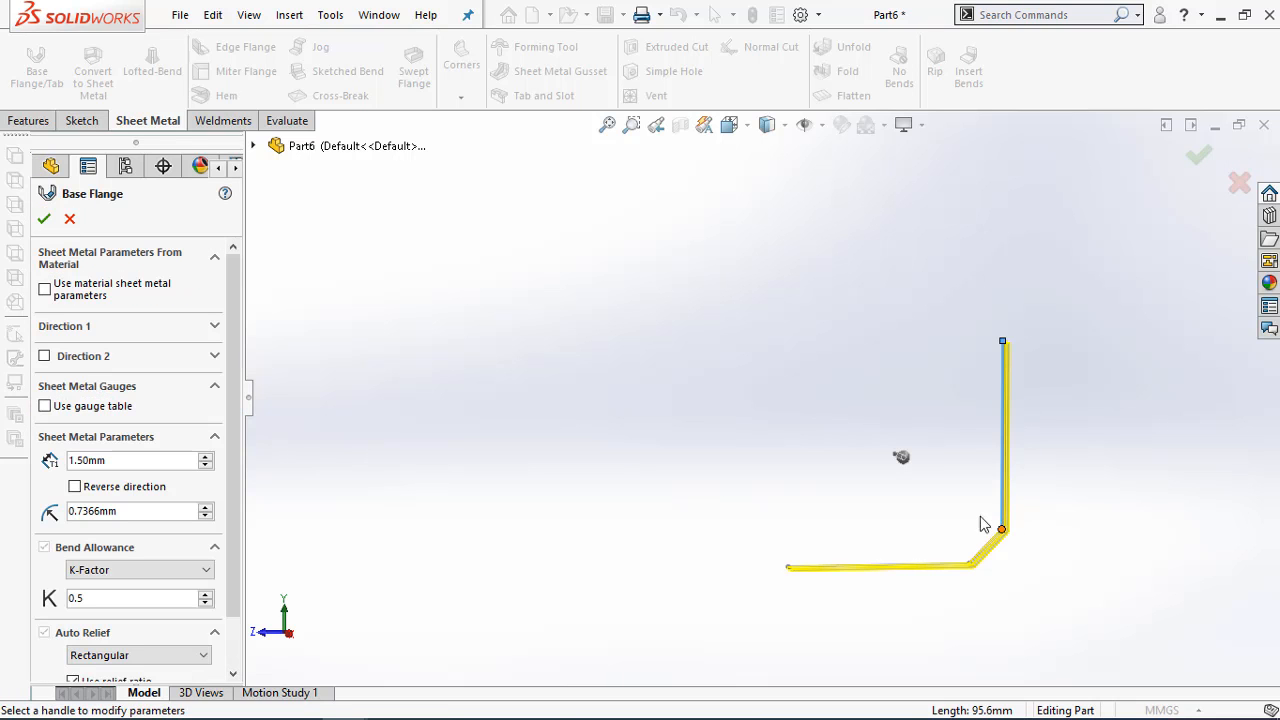
# Pull the base flange depth out from the sketch plane and reverse the thickness direction toward the inside of the profile
pyautogui.moveTo(940, 512); pyautogui.dragTo(954, 506, button='middle')
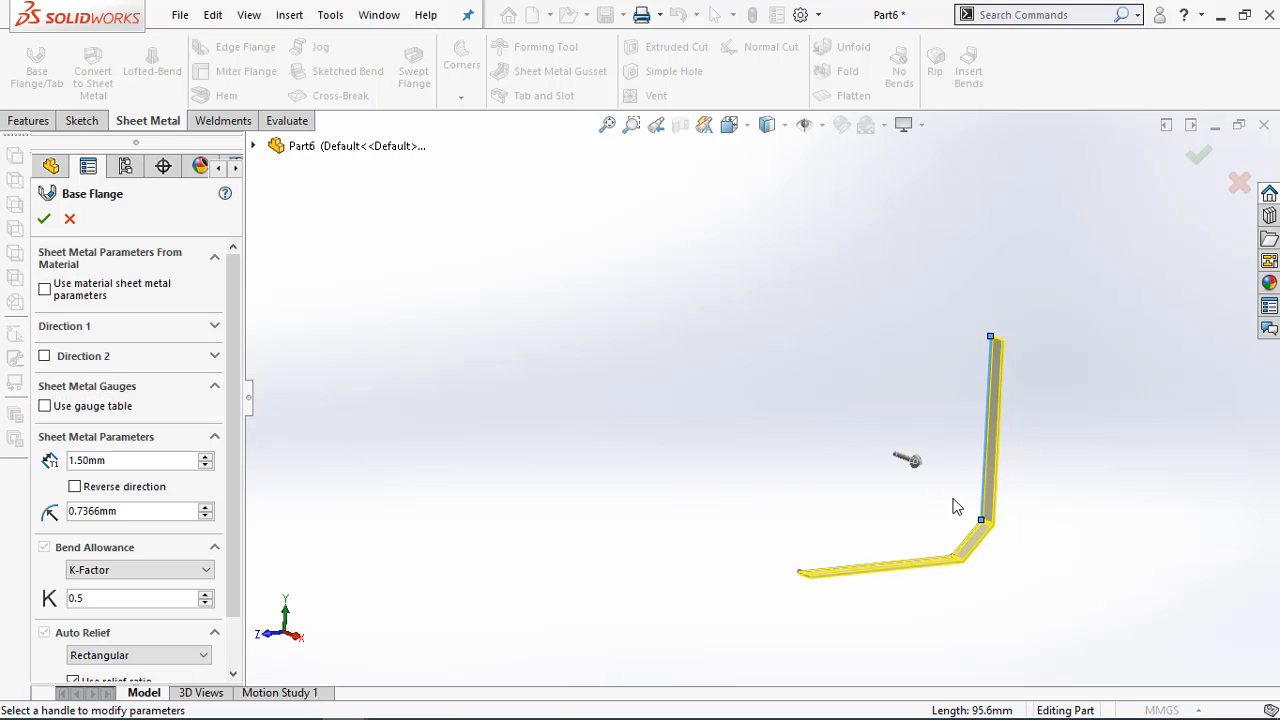
pyautogui.click(910, 460)
pyautogui.click(810, 427)
pyautogui.scroll(-5, 979, 530)
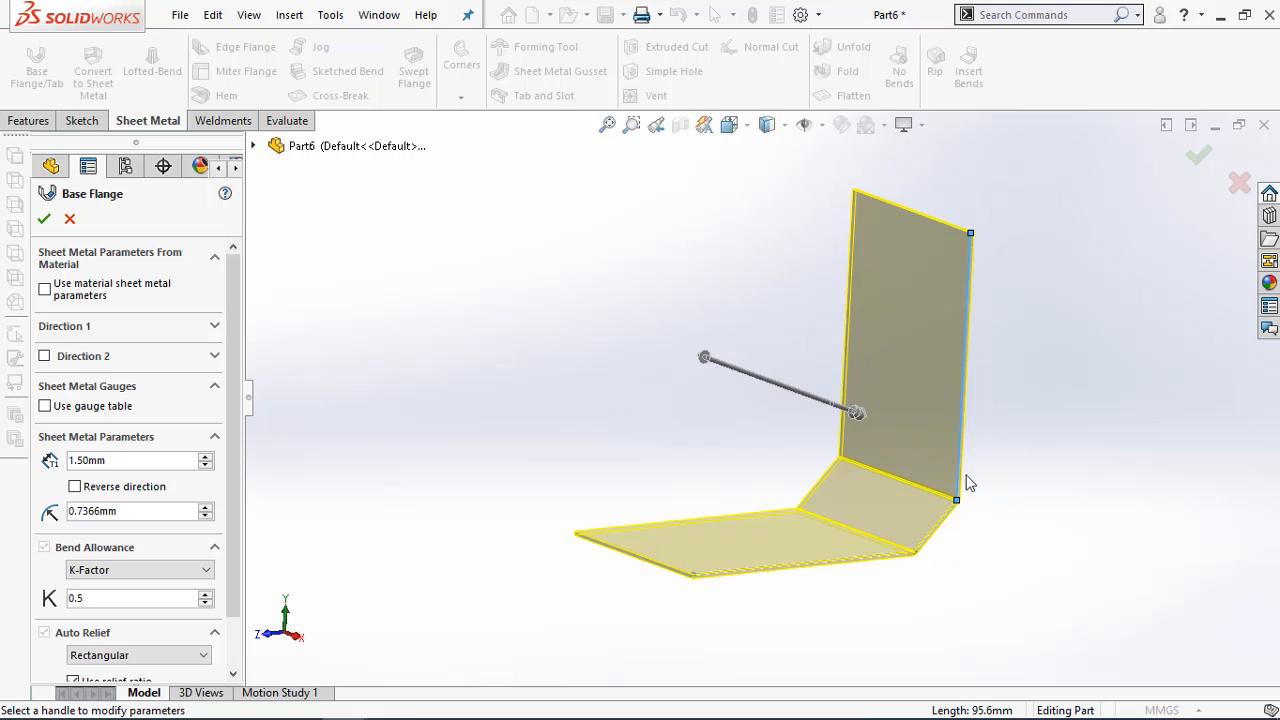
pyautogui.scroll(4, 932, 356)
pyautogui.scroll(-5, 815, 288)
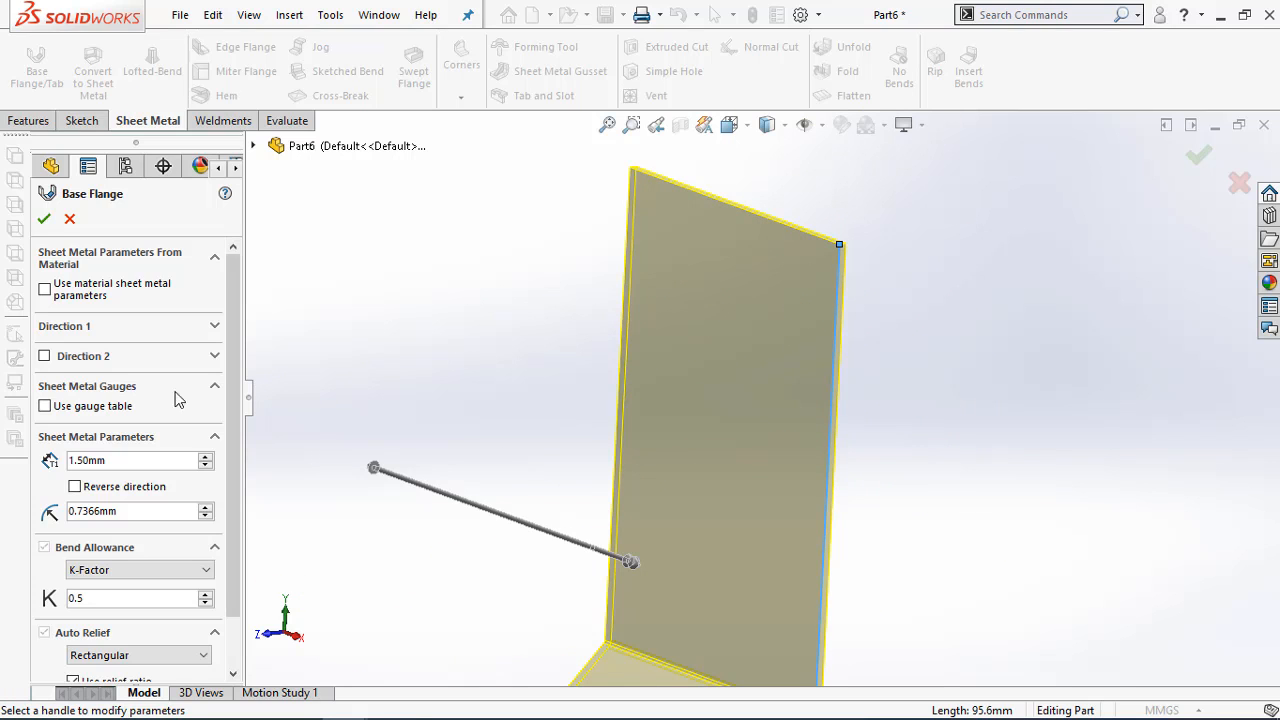
pyautogui.click(75, 487)
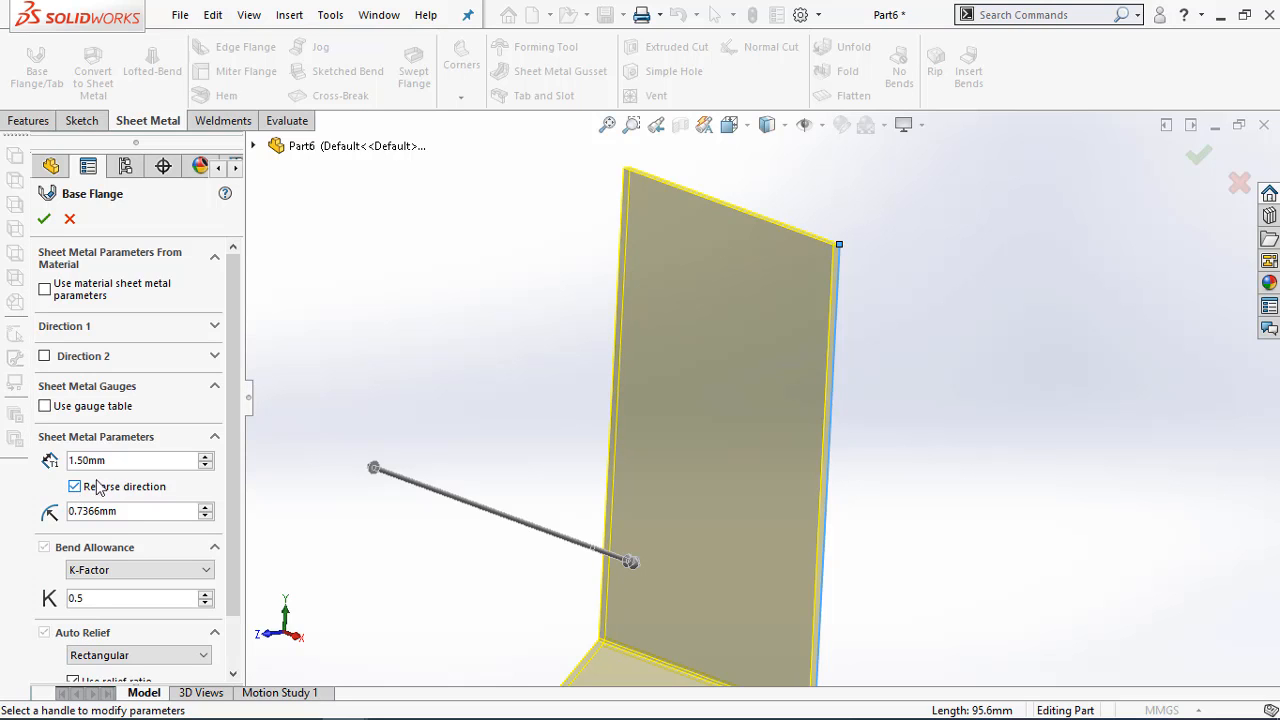
# Check the PDF drawing and stretch the base flange's depth to about 195 mm in the same direction
pyautogui.click(253, 701)
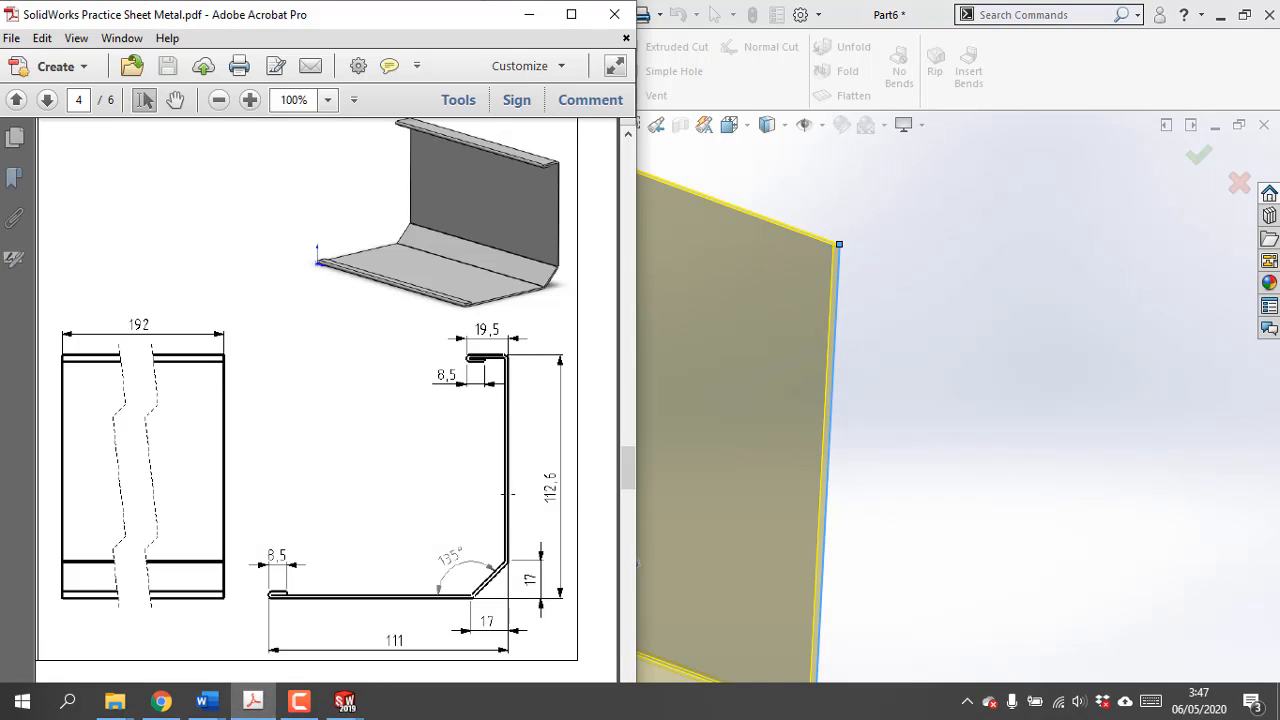
pyautogui.click(529, 14)
pyautogui.scroll(2, 650, 370)
pyautogui.scroll(2, 640, 415)
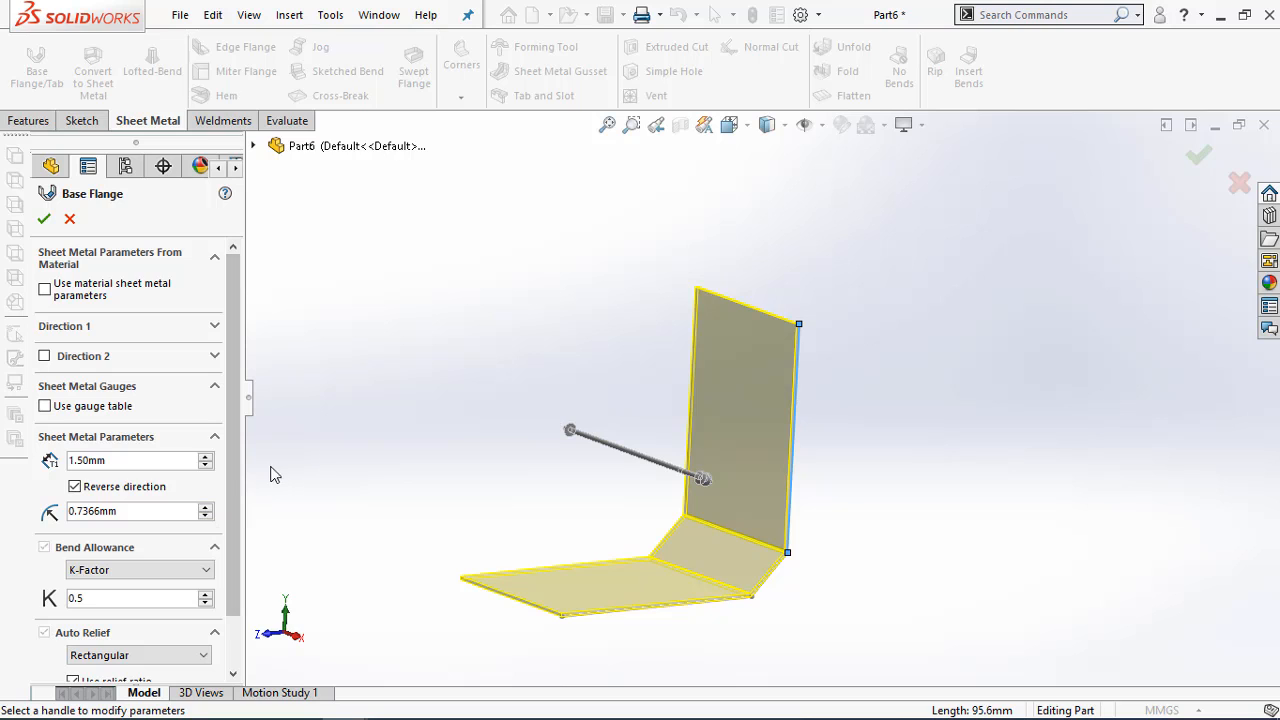
pyautogui.moveTo(237, 457); pyautogui.dragTo(230, 530)
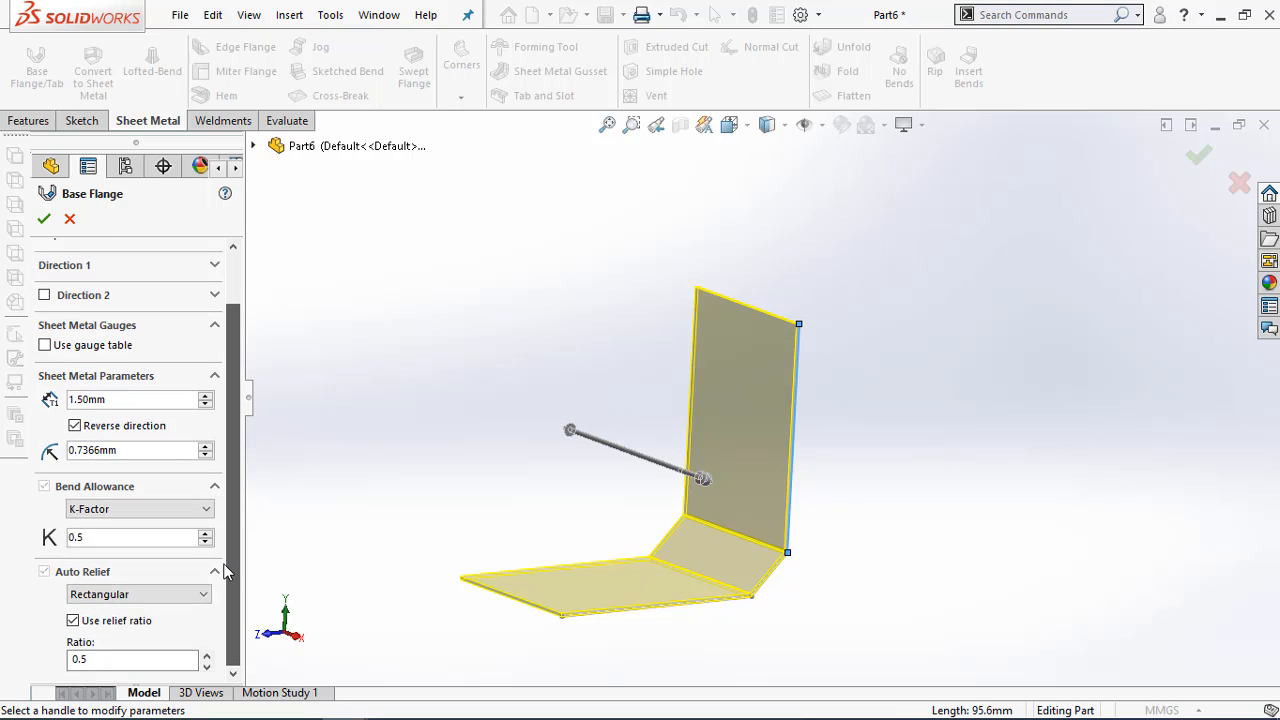
pyautogui.moveTo(570, 431)
pyautogui.mouseDown()
pyautogui.moveTo(422, 345)
pyautogui.moveTo(400, 365)
pyautogui.mouseUp()
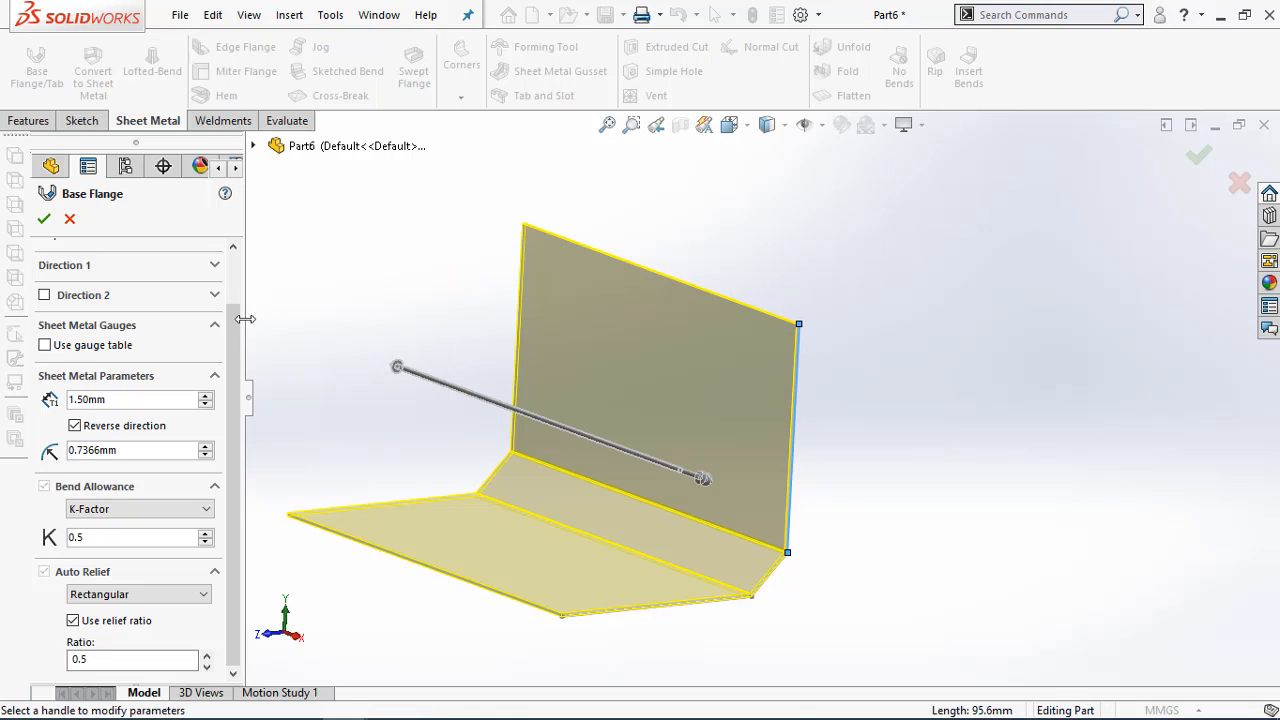
# Set the base flange's blind depth to 192 mm in Direction 1, as given in the PDF drawing, and create it
pyautogui.scroll(2, 236, 400)
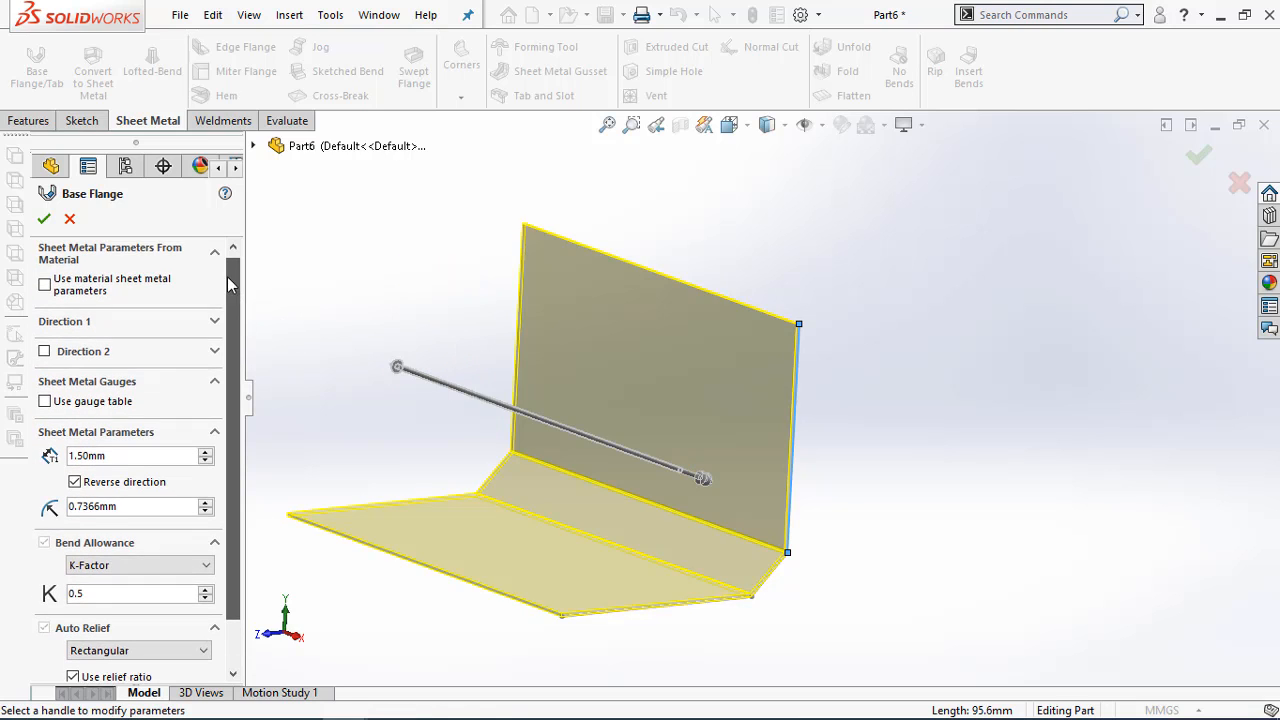
pyautogui.click(213, 328)
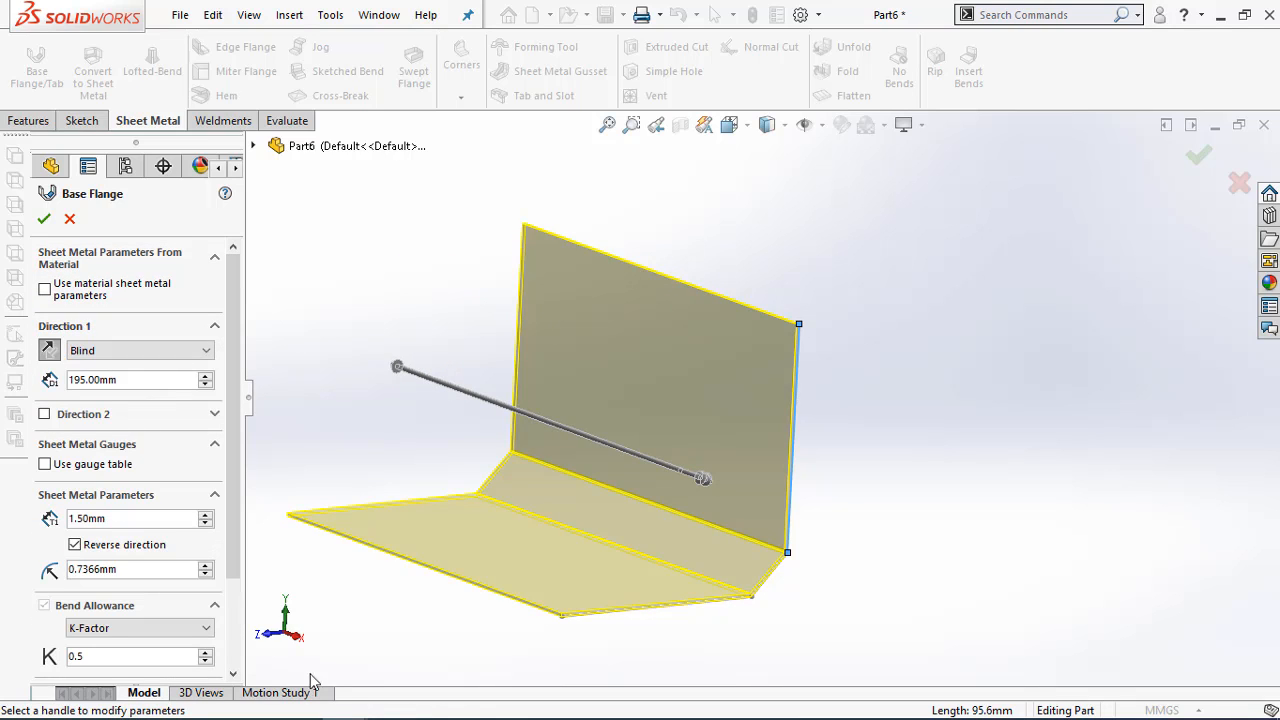
pyautogui.click(298, 703)
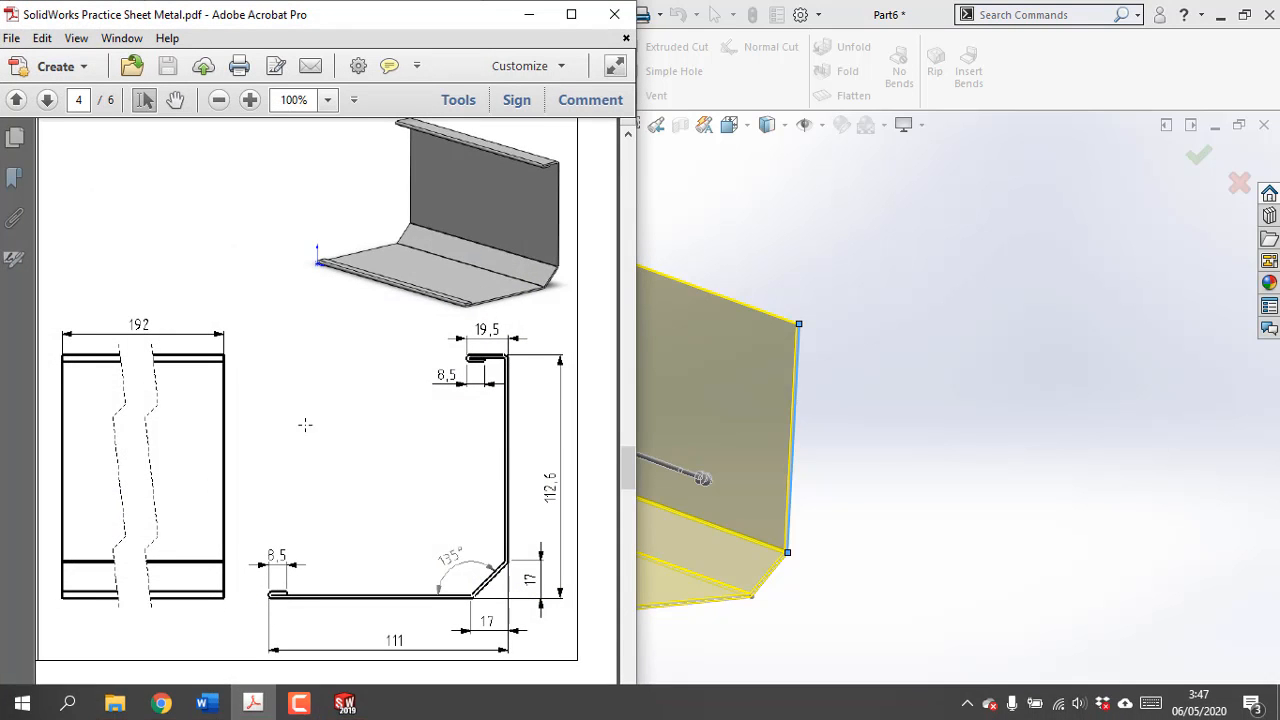
pyautogui.click(531, 14)
pyautogui.moveTo(143, 379); pyautogui.dragTo(45, 365)
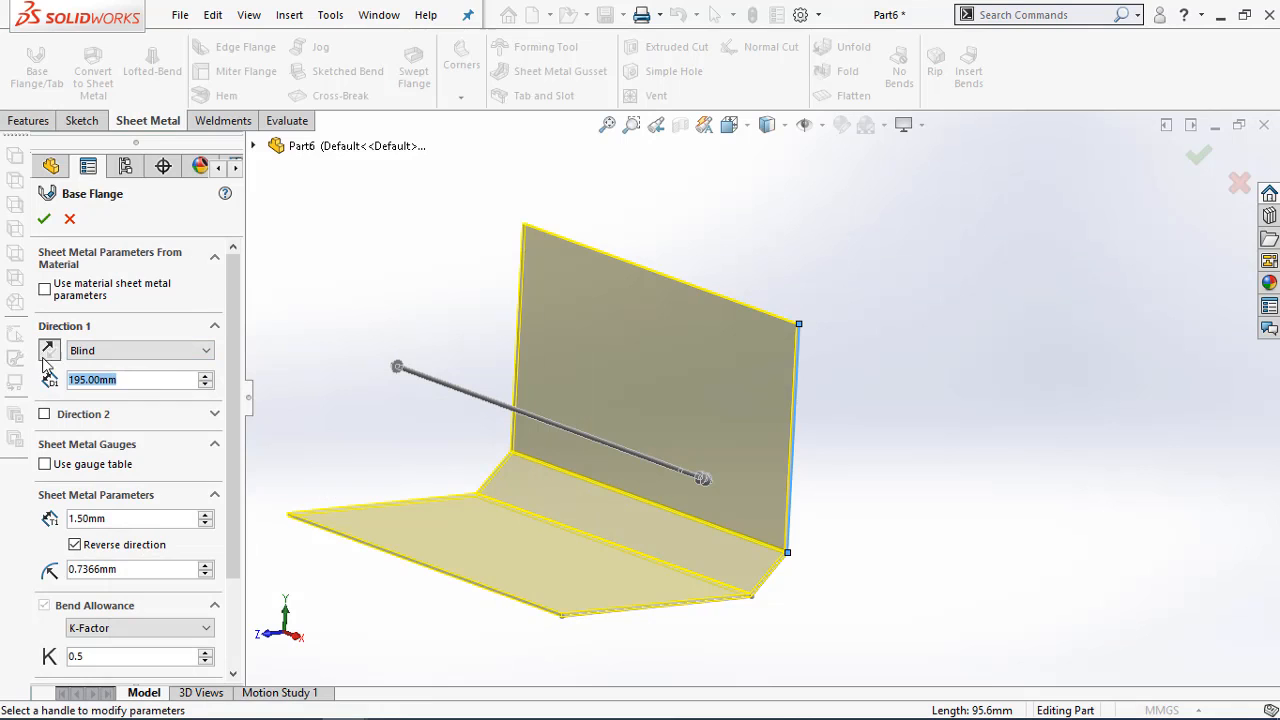
pyautogui.write('192')
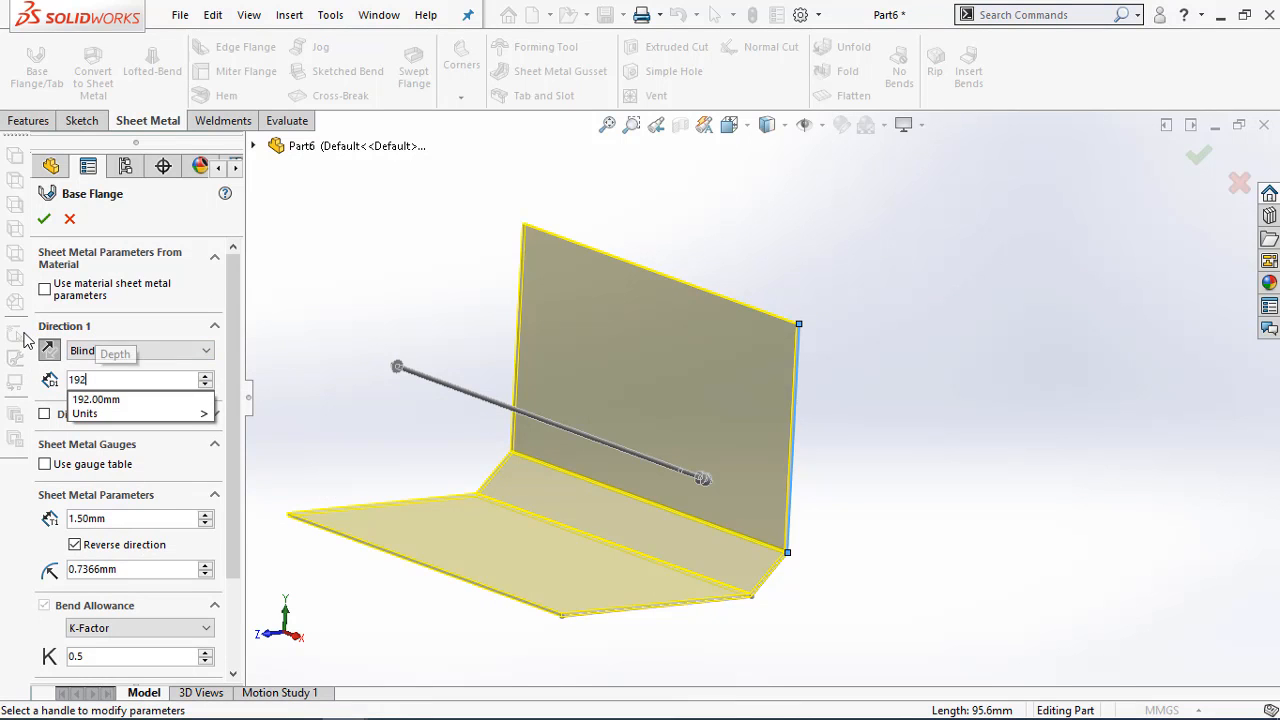
pyautogui.press('Return')
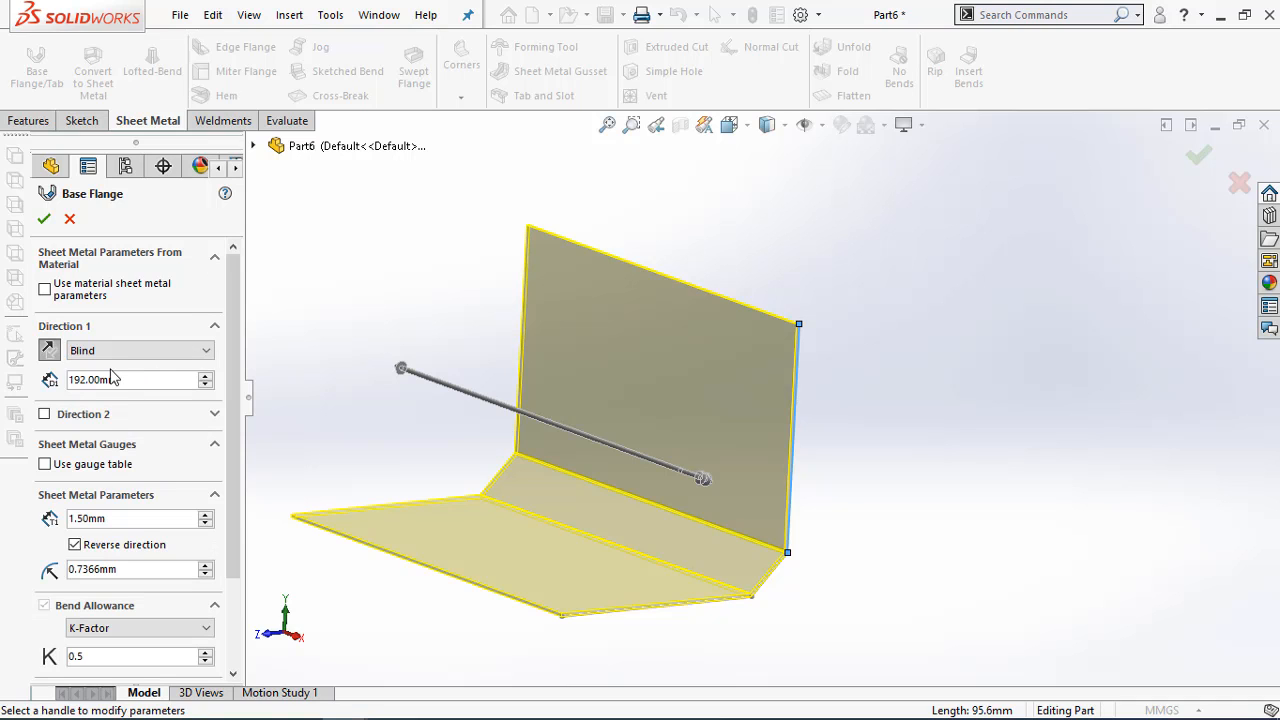
pyautogui.click(45, 219)
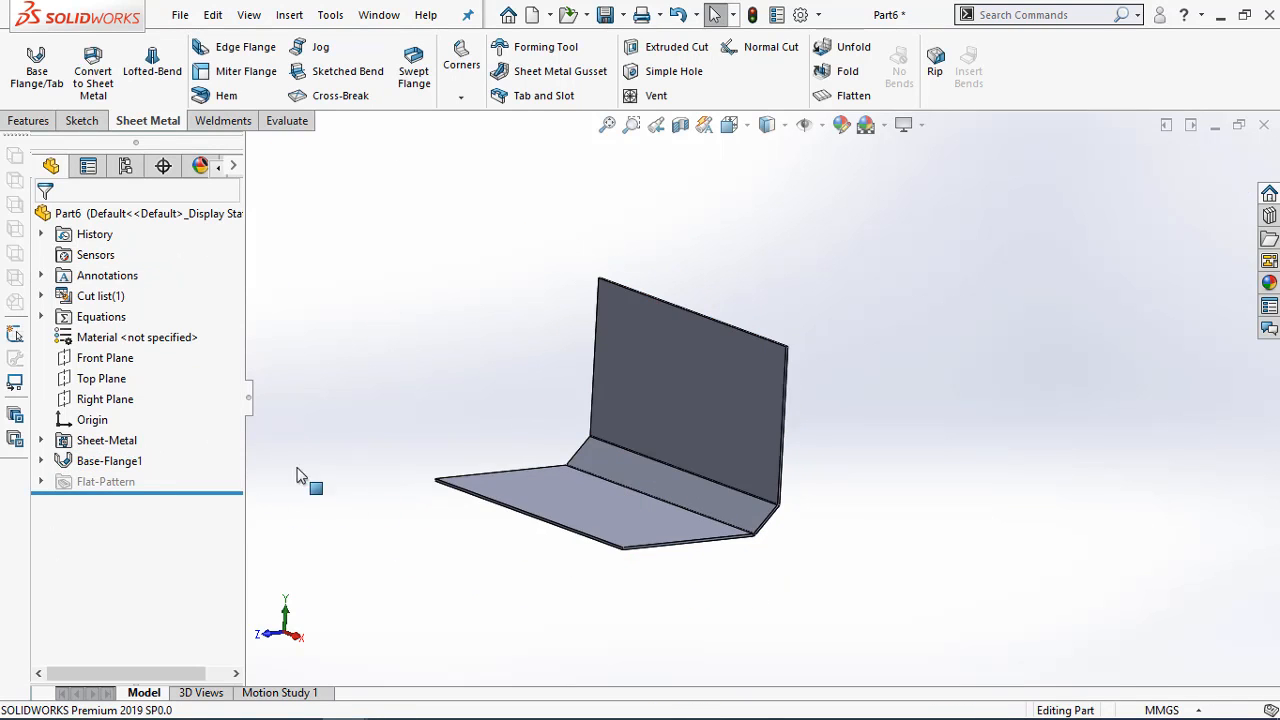
# Add a closed hem 8.5 mm long along the free outer edge of the bottom face, folded over its inner side
pyautogui.moveTo(503, 437); pyautogui.dragTo(702, 427, button='middle')
pyautogui.scroll(-5, 702, 427)
pyautogui.scroll(8, 591, 356)
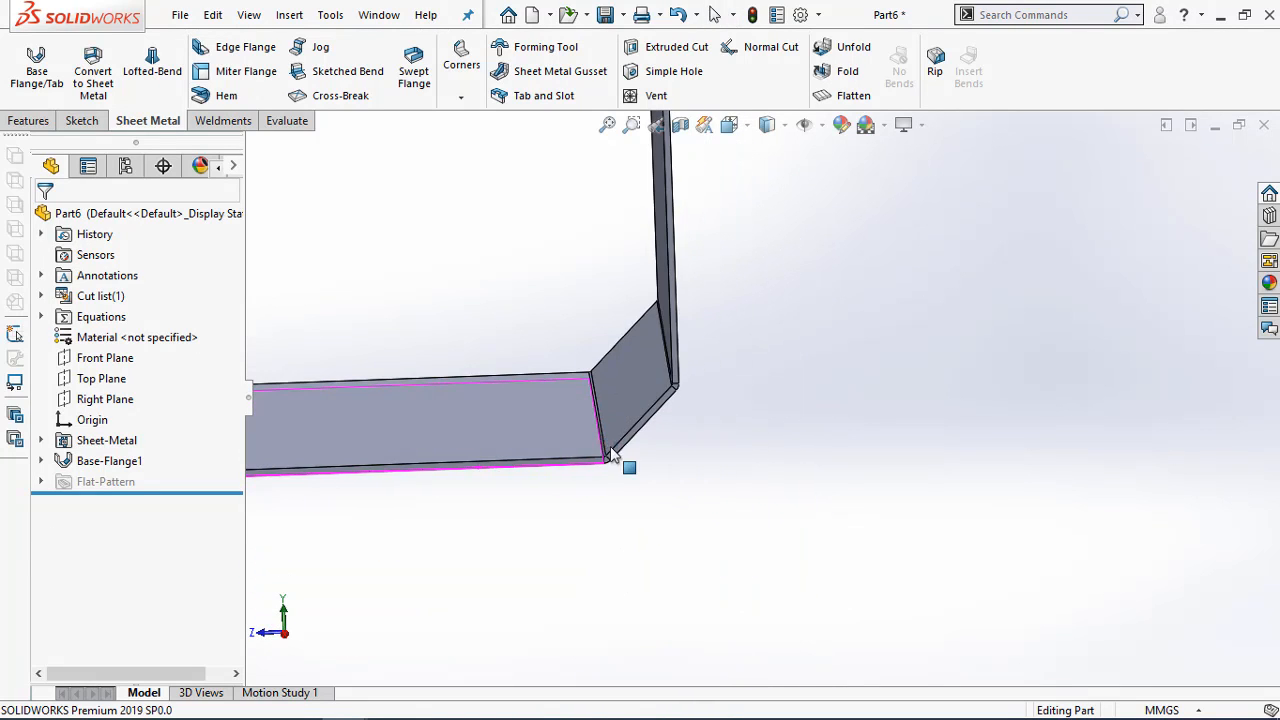
pyautogui.scroll(-5, 614, 390)
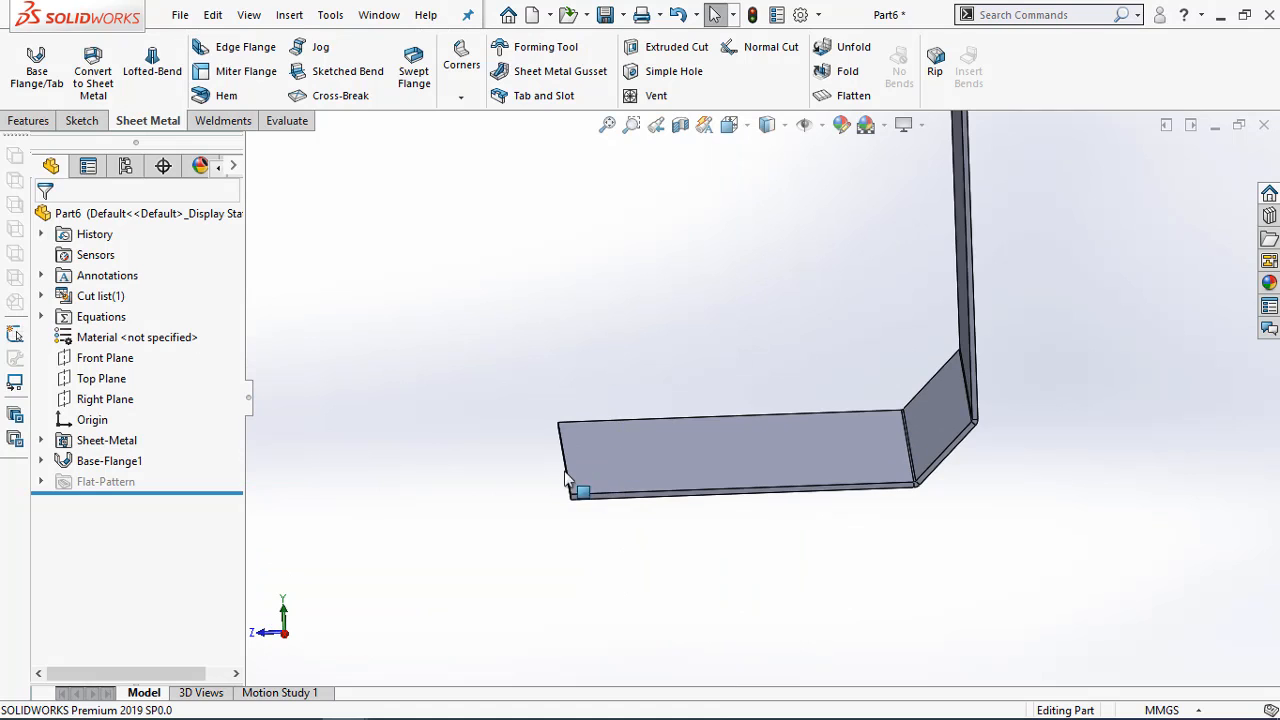
pyautogui.click(215, 95)
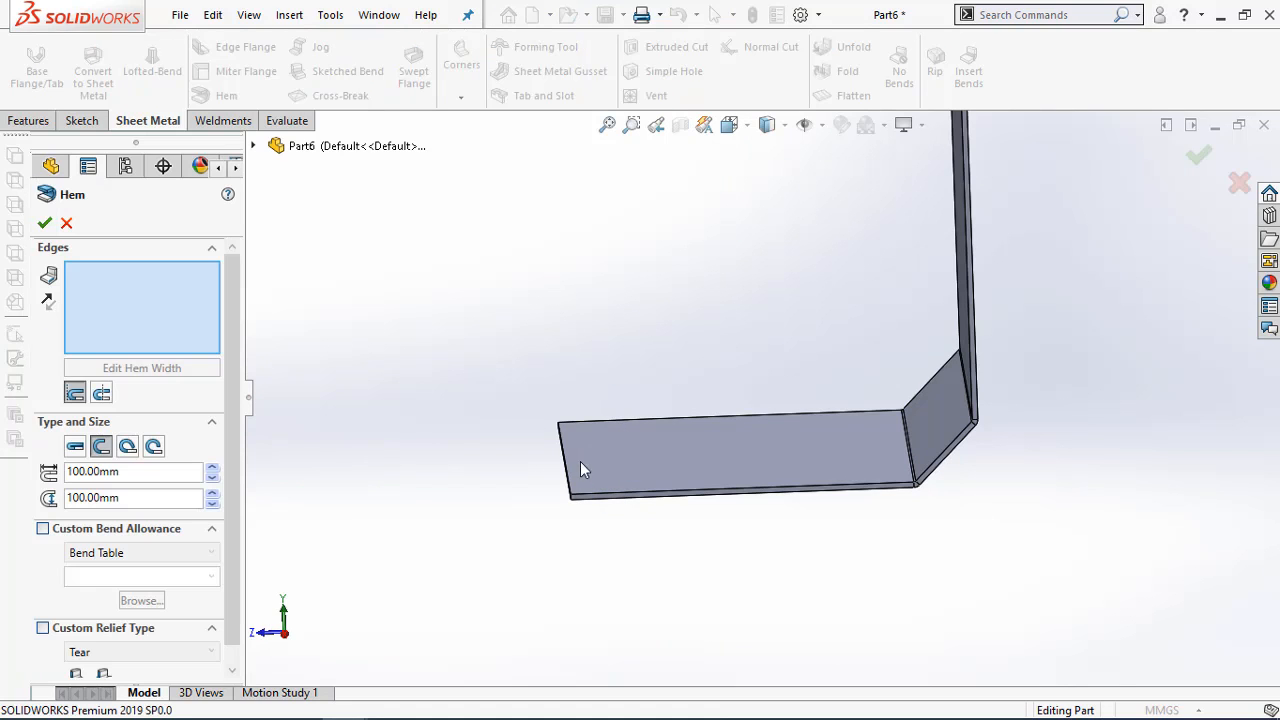
pyautogui.click(568, 474)
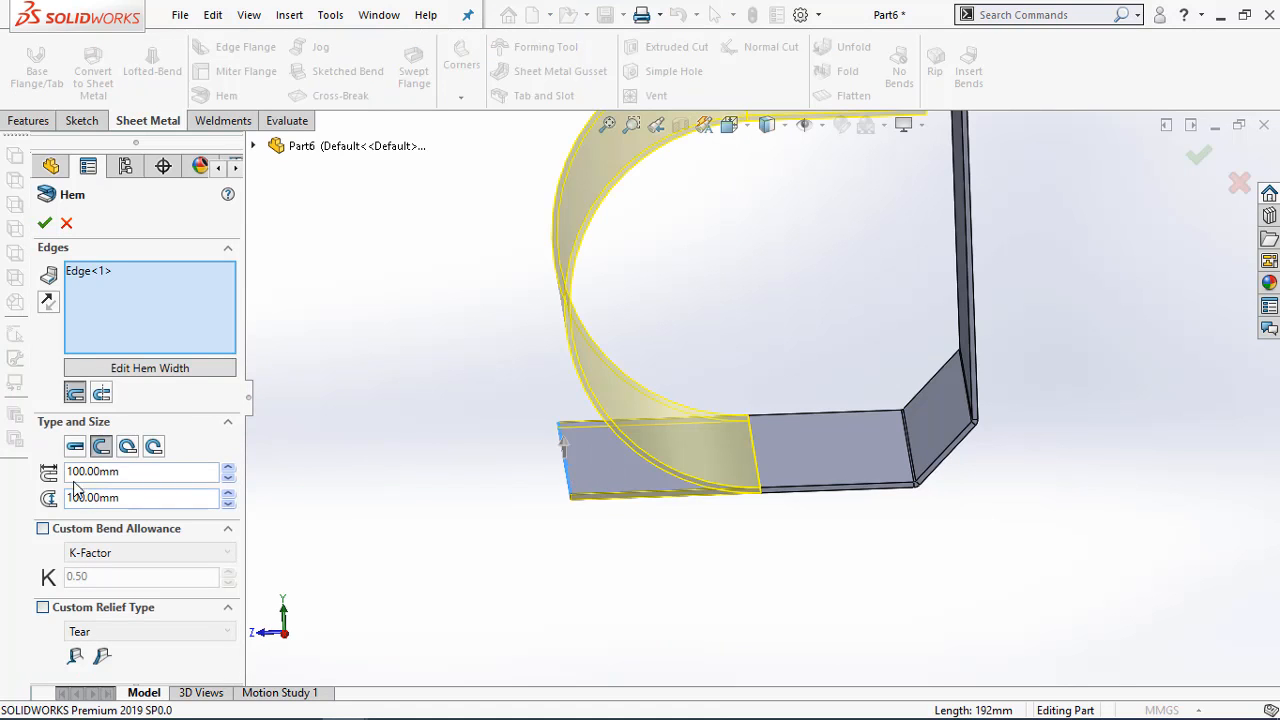
pyautogui.click(74, 448)
pyautogui.click(122, 474)
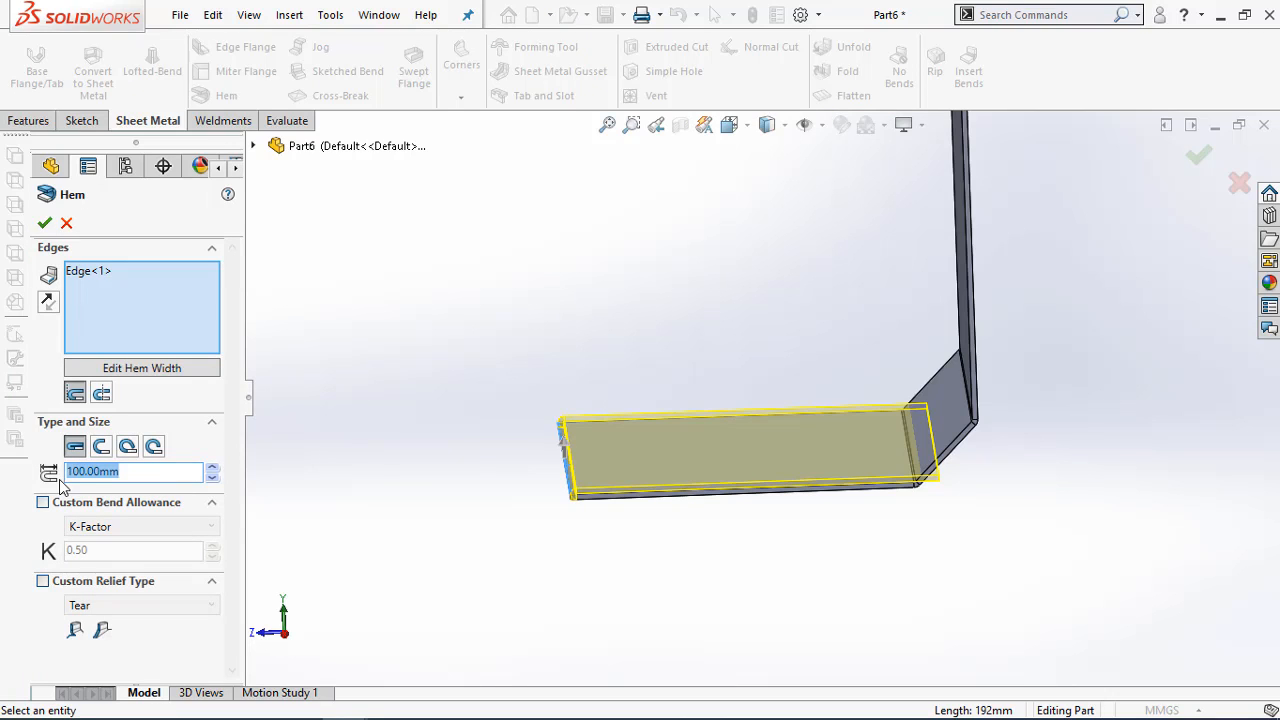
pyautogui.write('8')
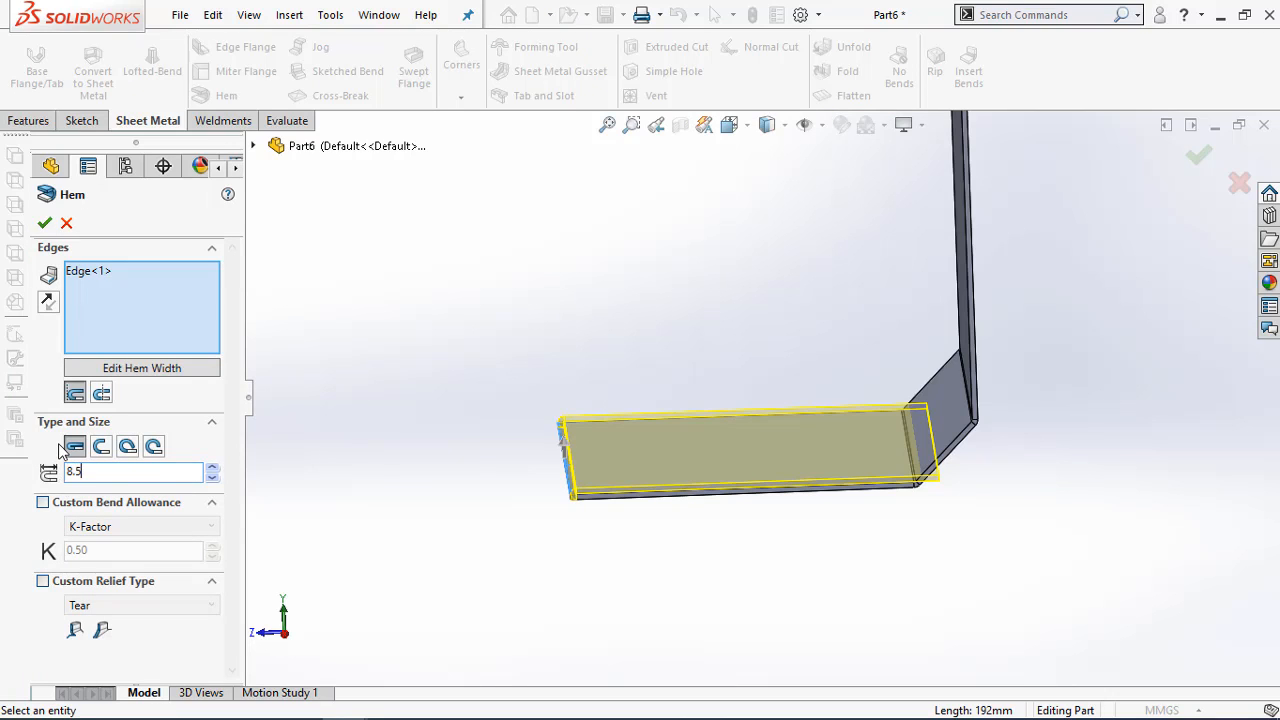
pyautogui.write('.5')
pyautogui.press('Return')
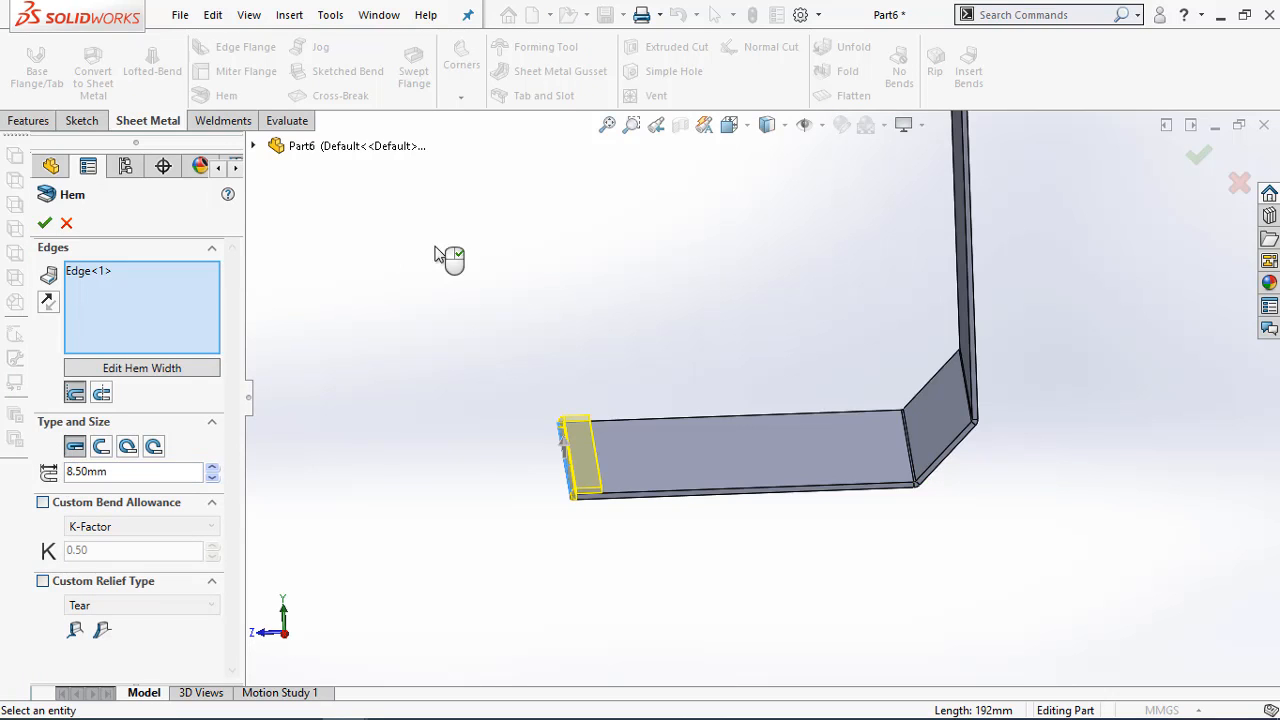
pyautogui.click(43, 228)
# Check the PDF drawing and place an edge flange on the upright wall's upper edge, pointing inward over the base
pyautogui.scroll(3, 501, 402)
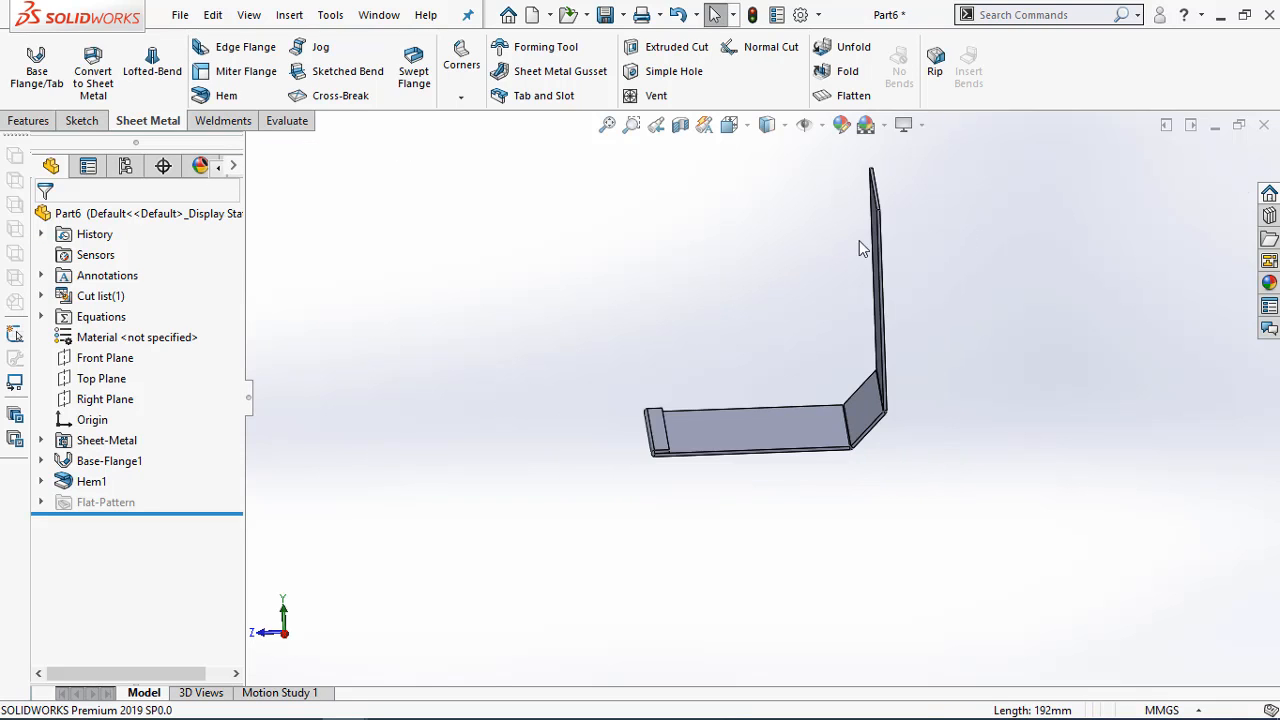
pyautogui.scroll(-2, 859, 240)
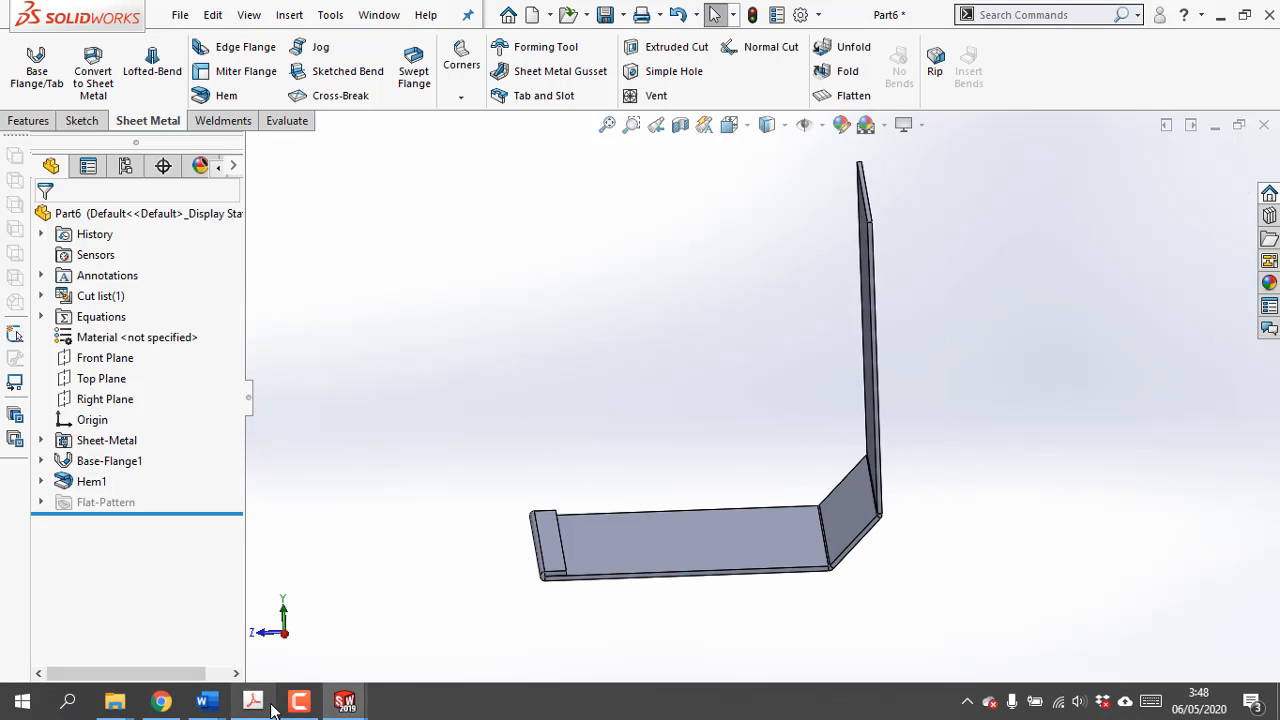
pyautogui.click(255, 702)
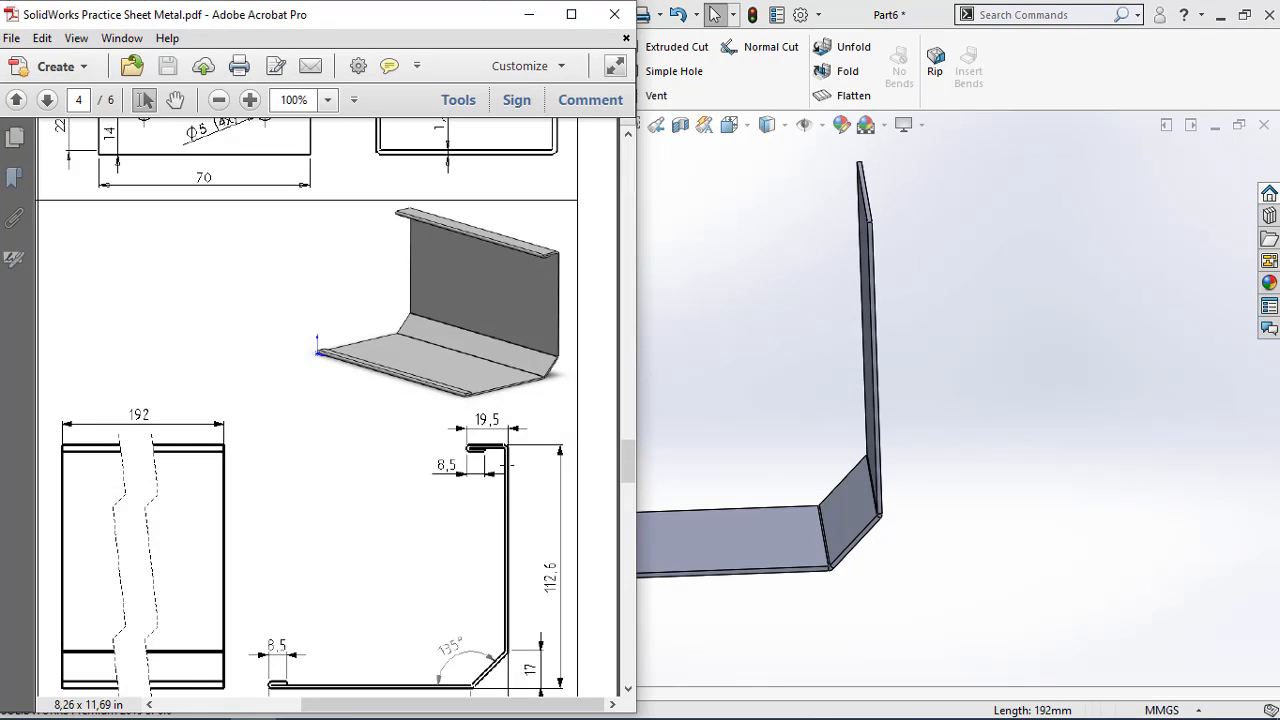
pyautogui.scroll(-2, 505, 452)
pyautogui.scroll(2, 521, 372)
pyautogui.click(529, 14)
pyautogui.click(231, 50)
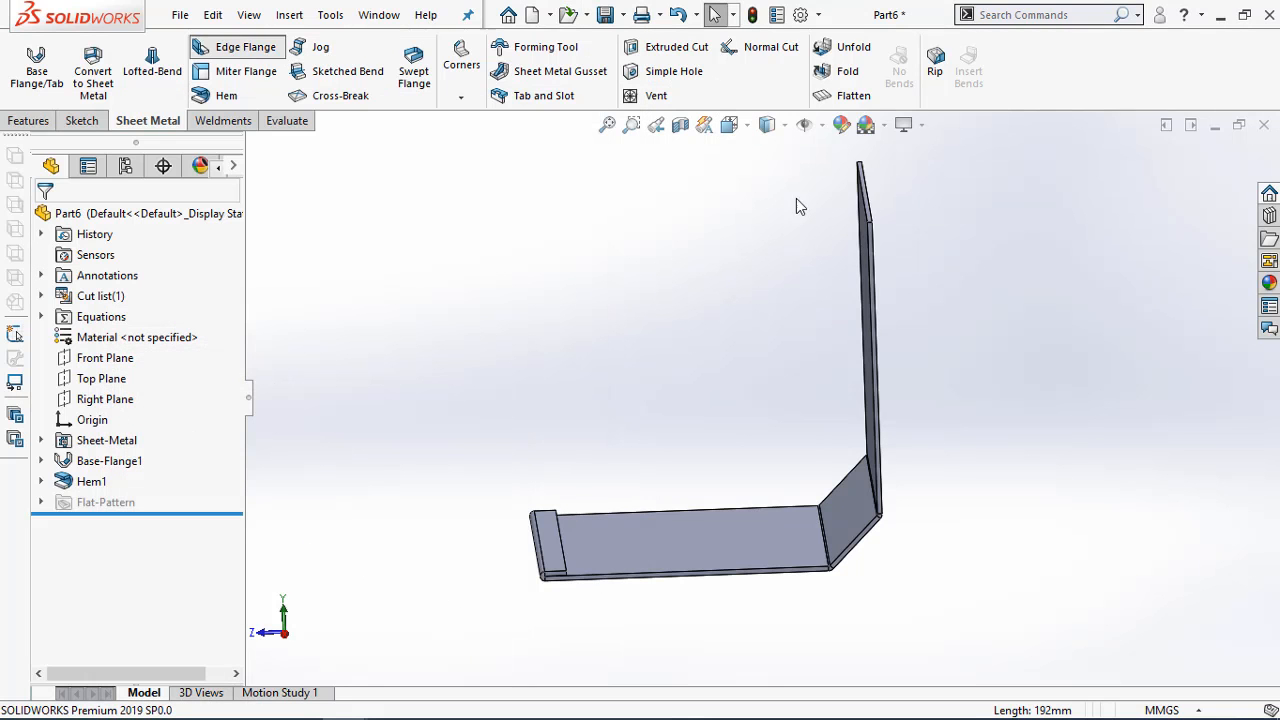
pyautogui.click(861, 175)
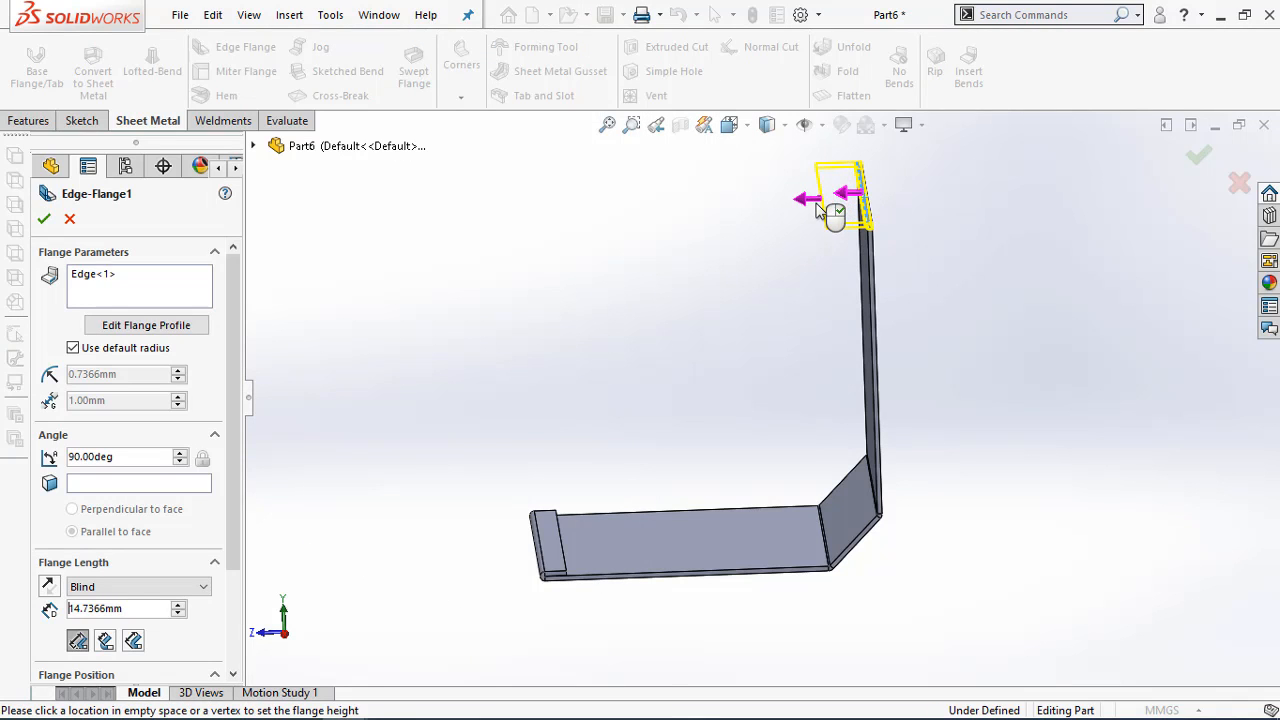
pyautogui.click(822, 212)
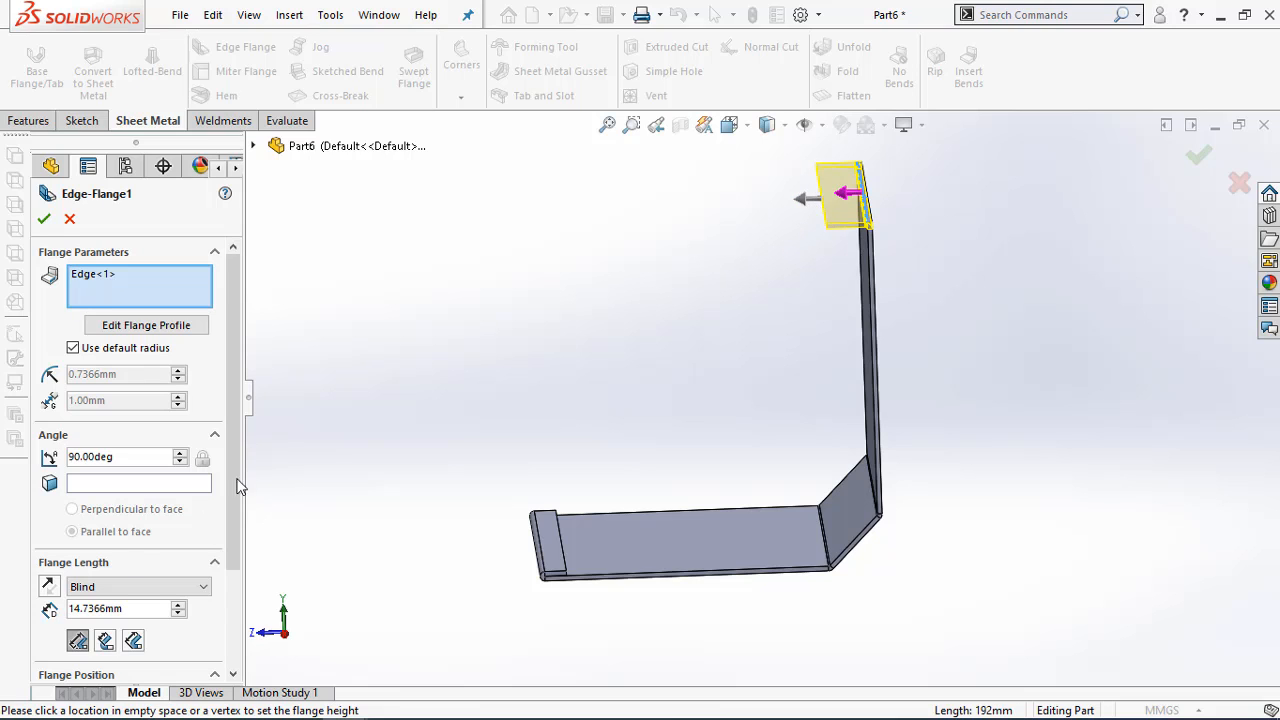
# Set the edge flange's blind length to 19.5 mm, as given in the PDF drawing, and create it
pyautogui.moveTo(234, 487); pyautogui.dragTo(225, 563)
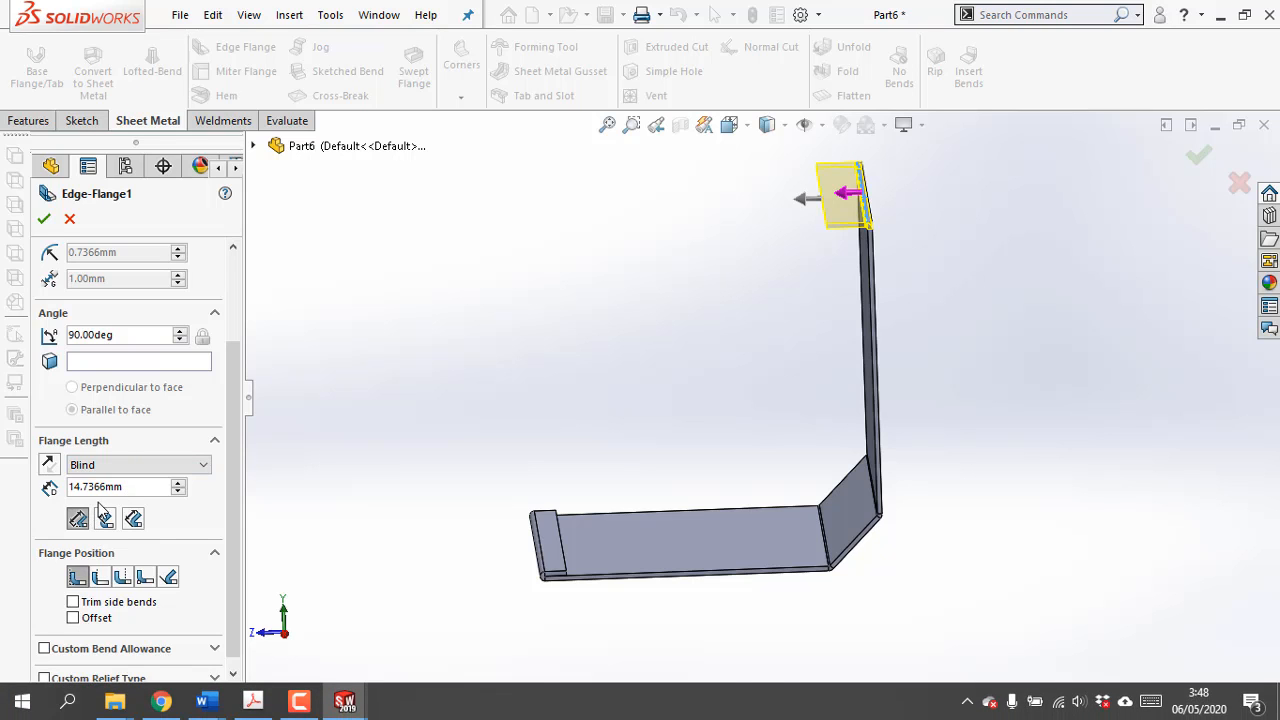
pyautogui.doubleClick(133, 487)
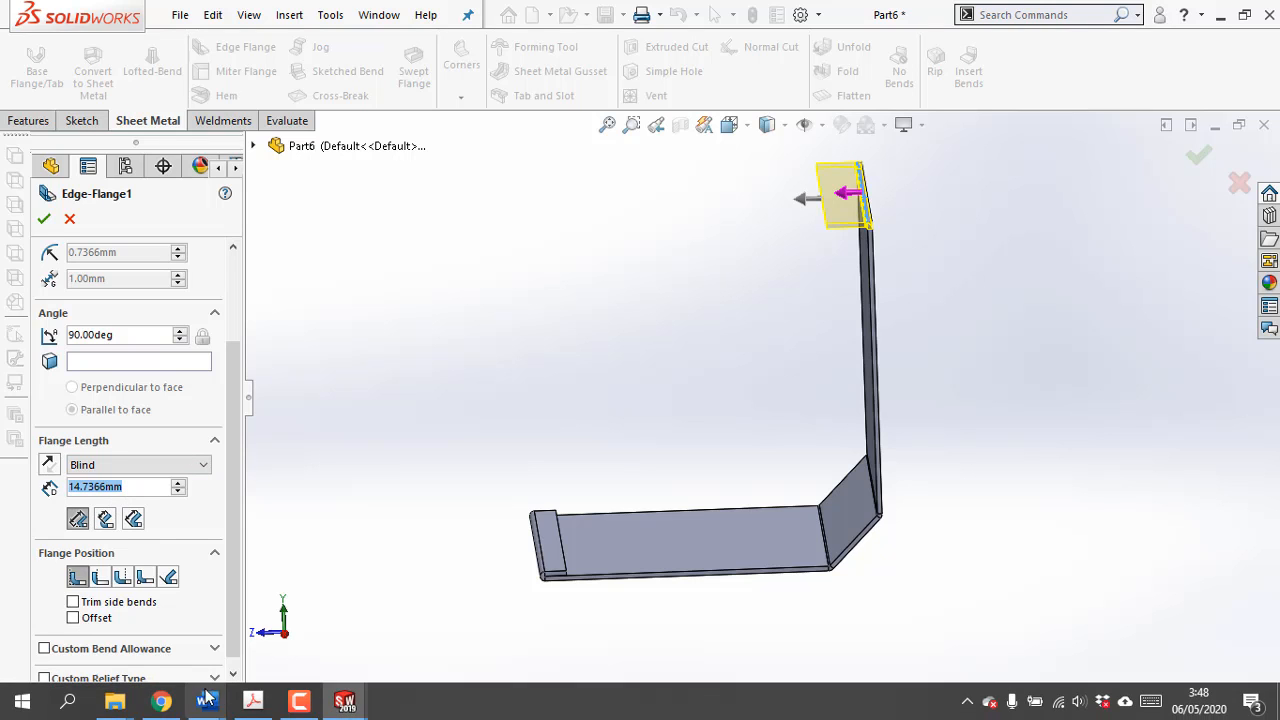
pyautogui.click(254, 703)
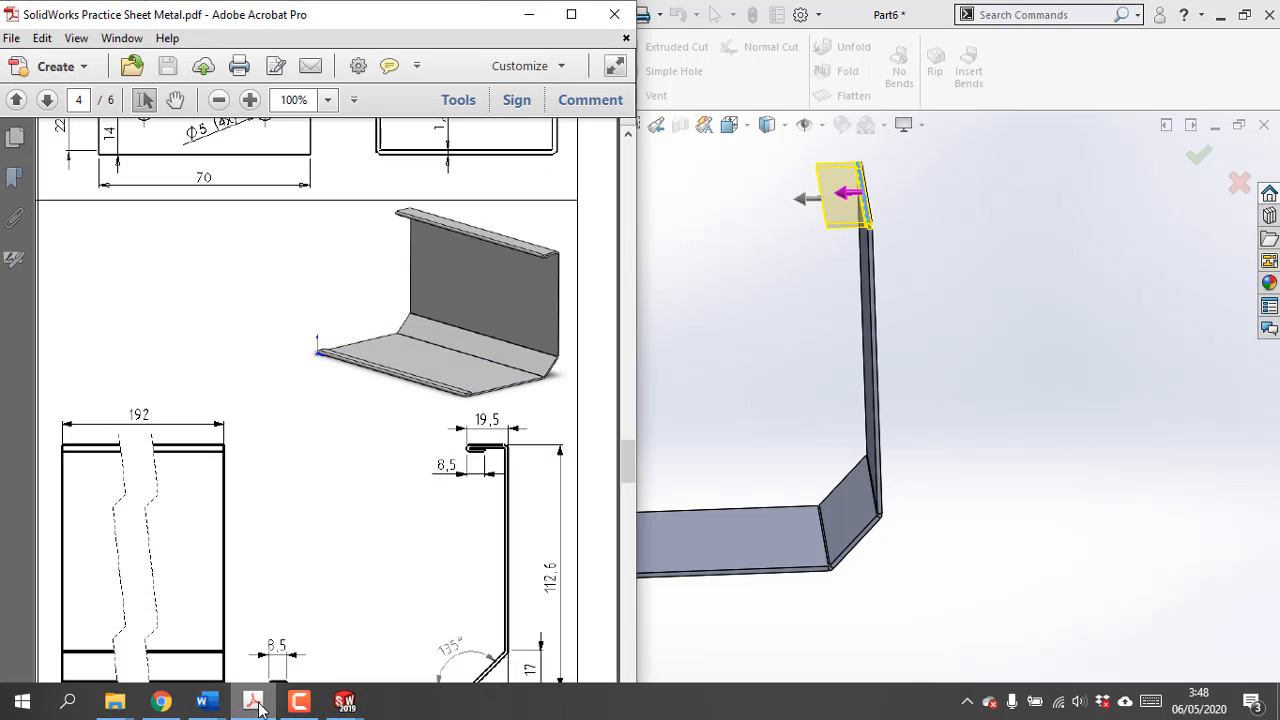
pyautogui.click(528, 14)
pyautogui.moveTo(124, 487); pyautogui.dragTo(82, 487)
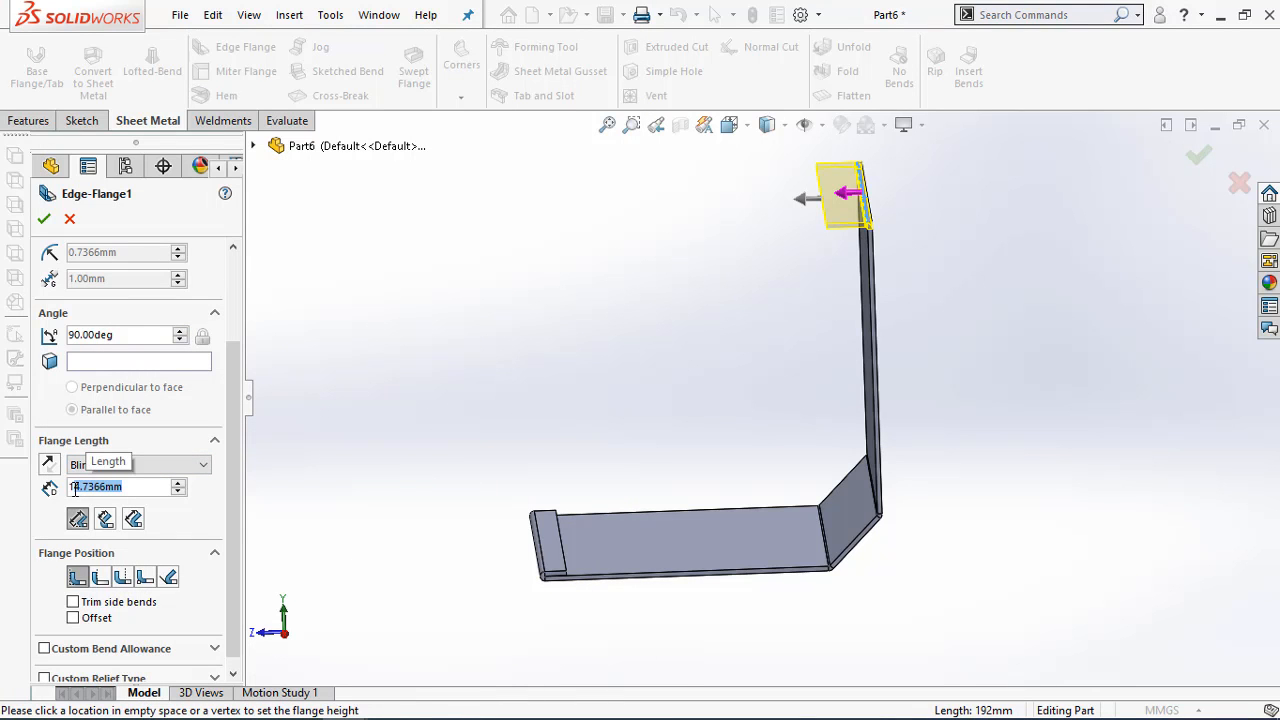
pyautogui.write('9.5')
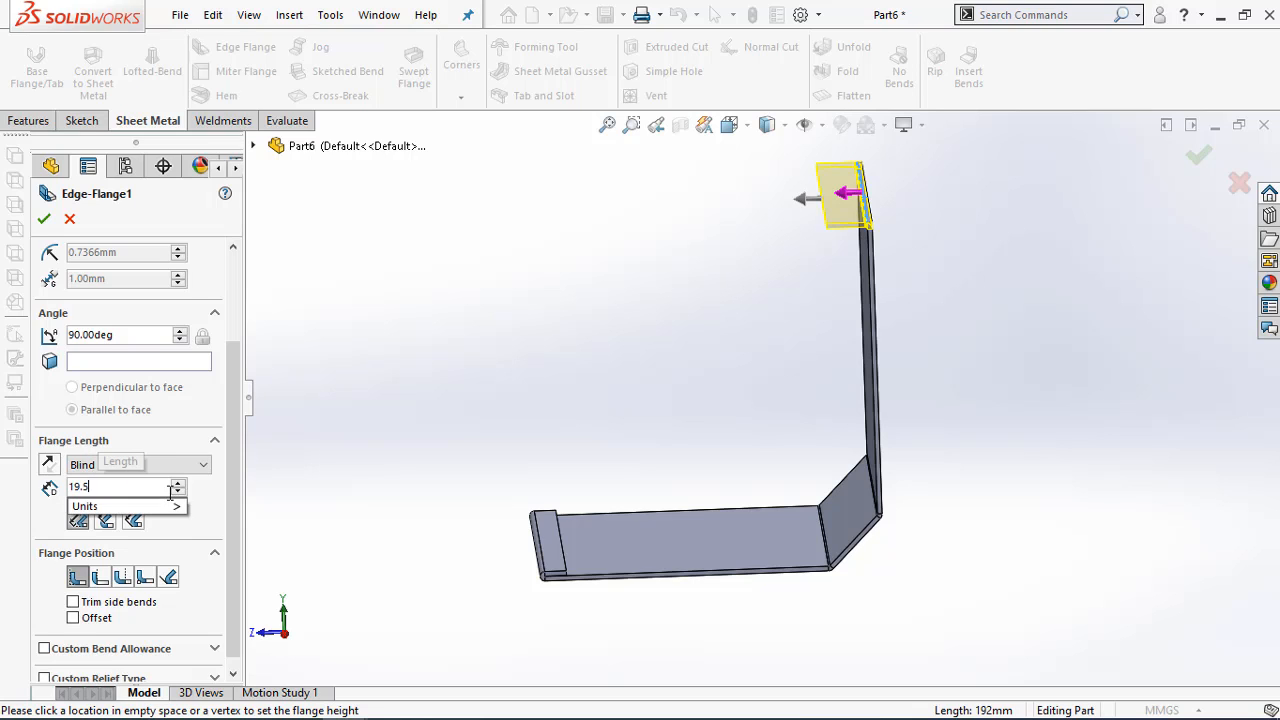
pyautogui.press('Return')
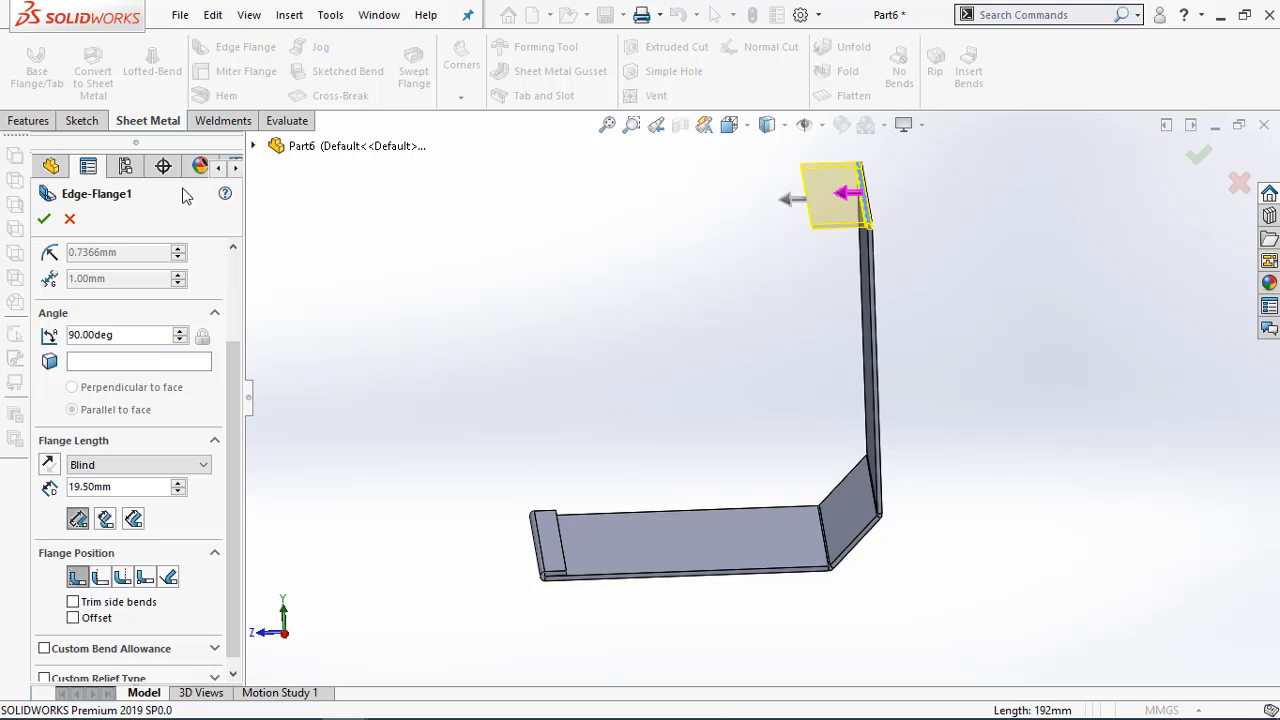
pyautogui.click(45, 220)
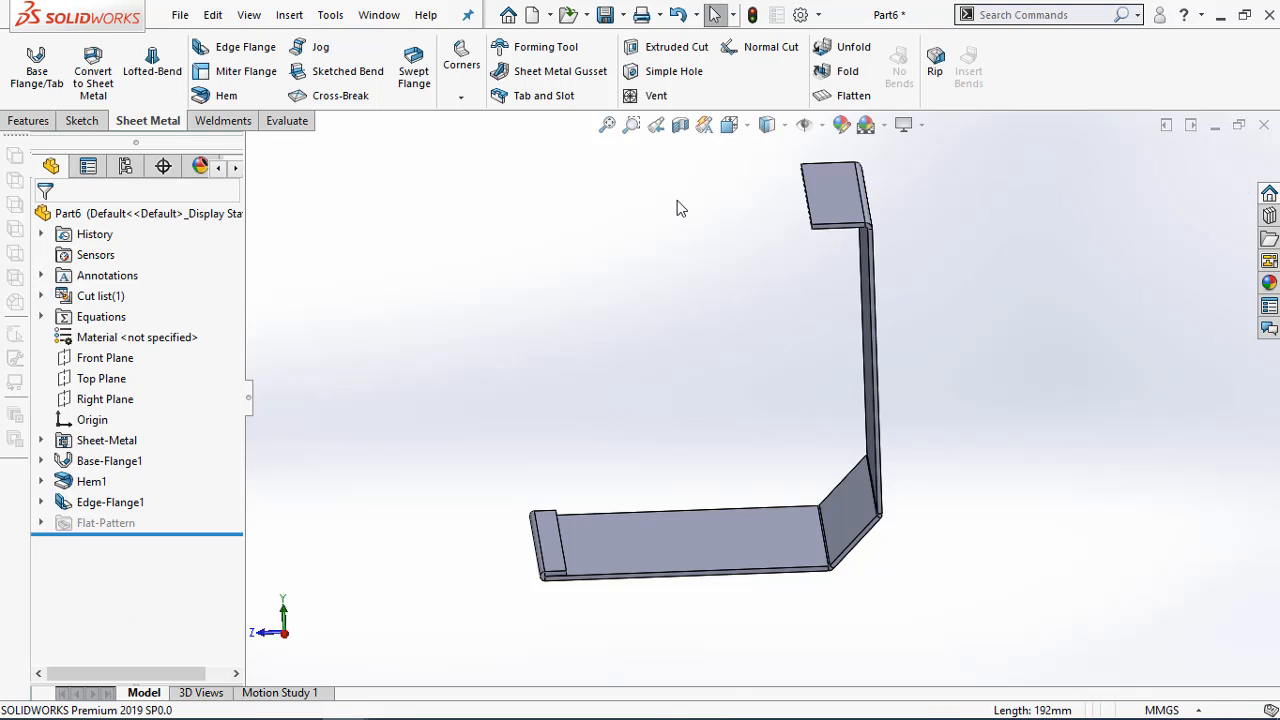
# Add a closed hem 8.5 mm long along the free edge of the upper edge flange, folded underneath it
pyautogui.scroll(-3, 857, 305)
pyautogui.moveTo(863, 316); pyautogui.dragTo(848, 286, button='middle')
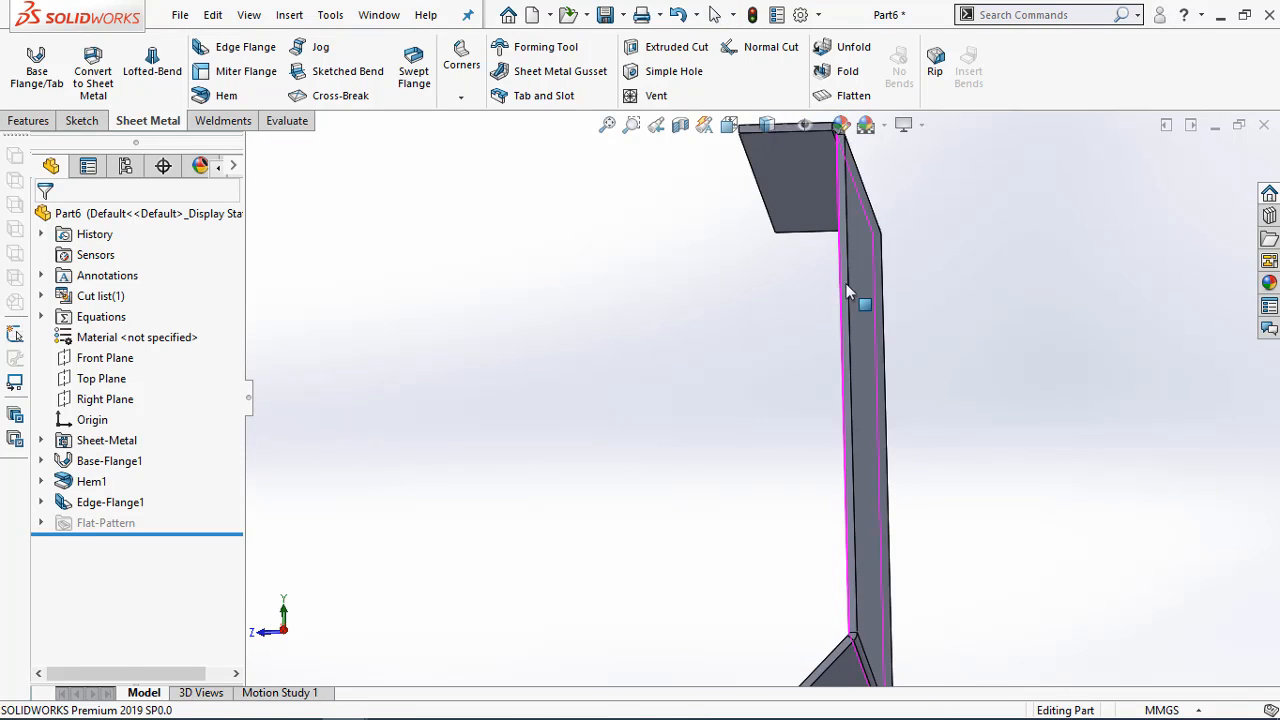
pyautogui.scroll(3, 846, 286)
pyautogui.scroll(-3, 770, 247)
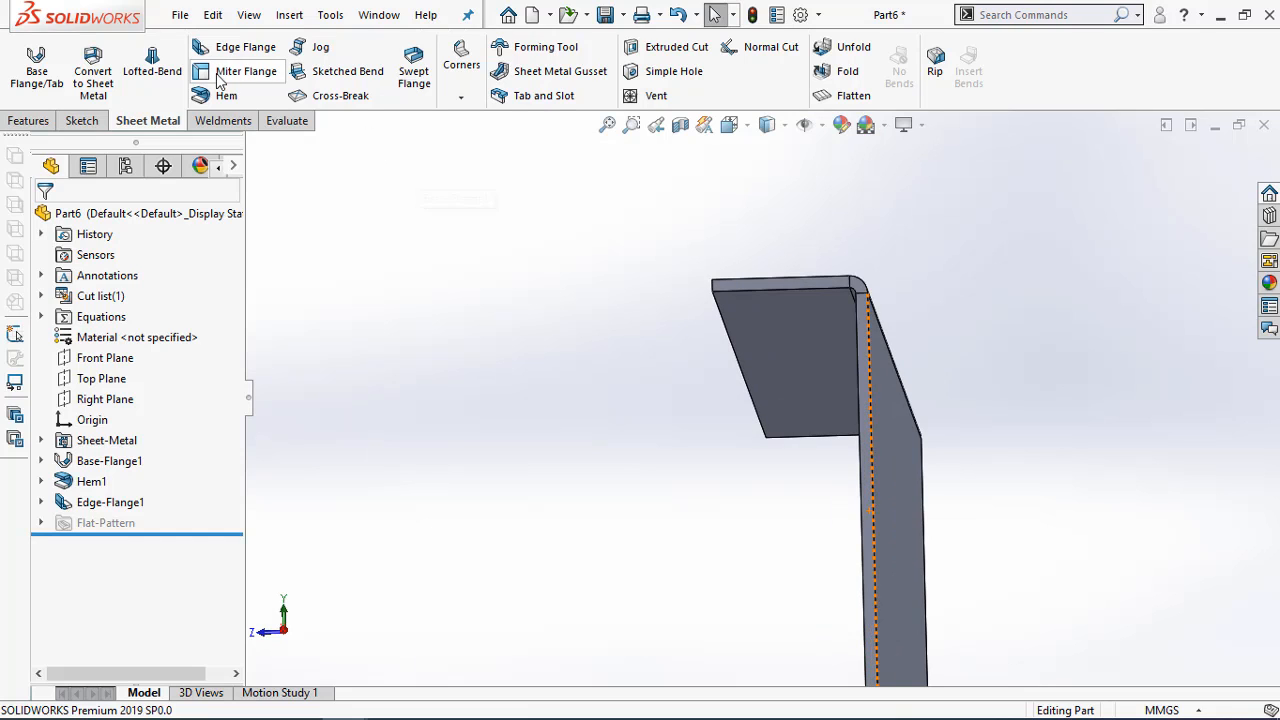
pyautogui.click(717, 312)
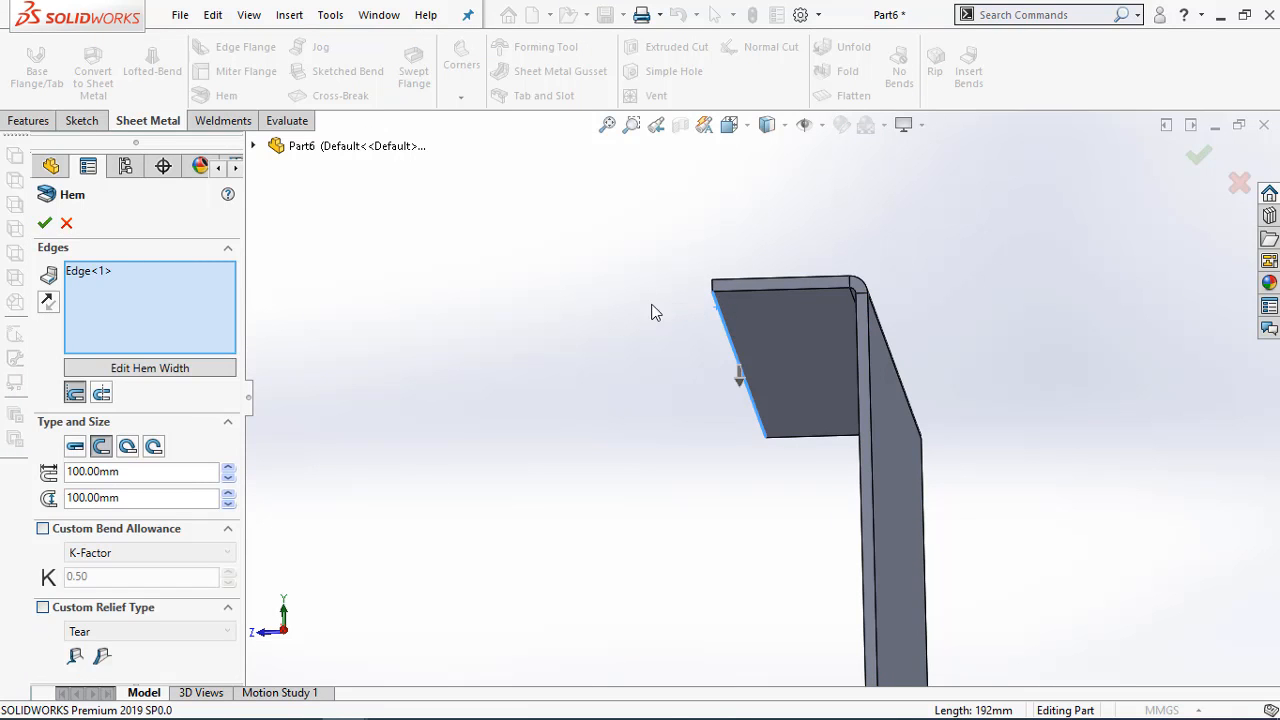
pyautogui.click(77, 448)
pyautogui.doubleClick(138, 474)
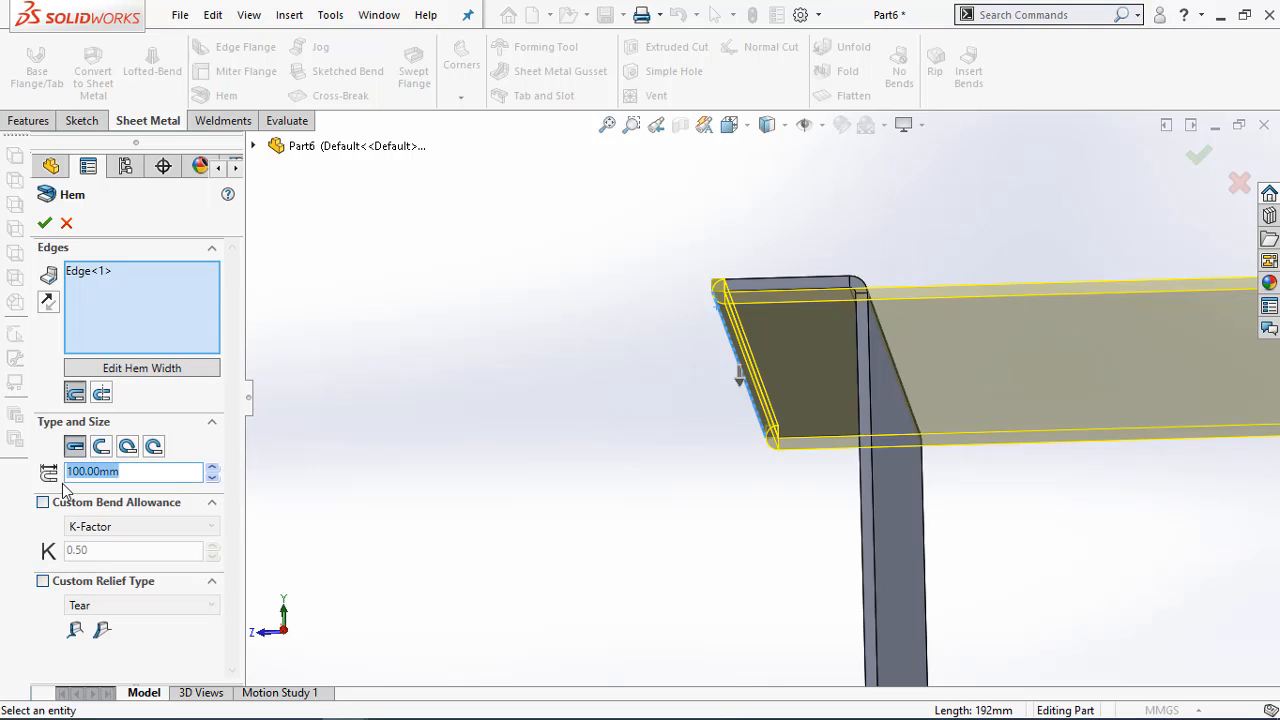
pyautogui.write('8')
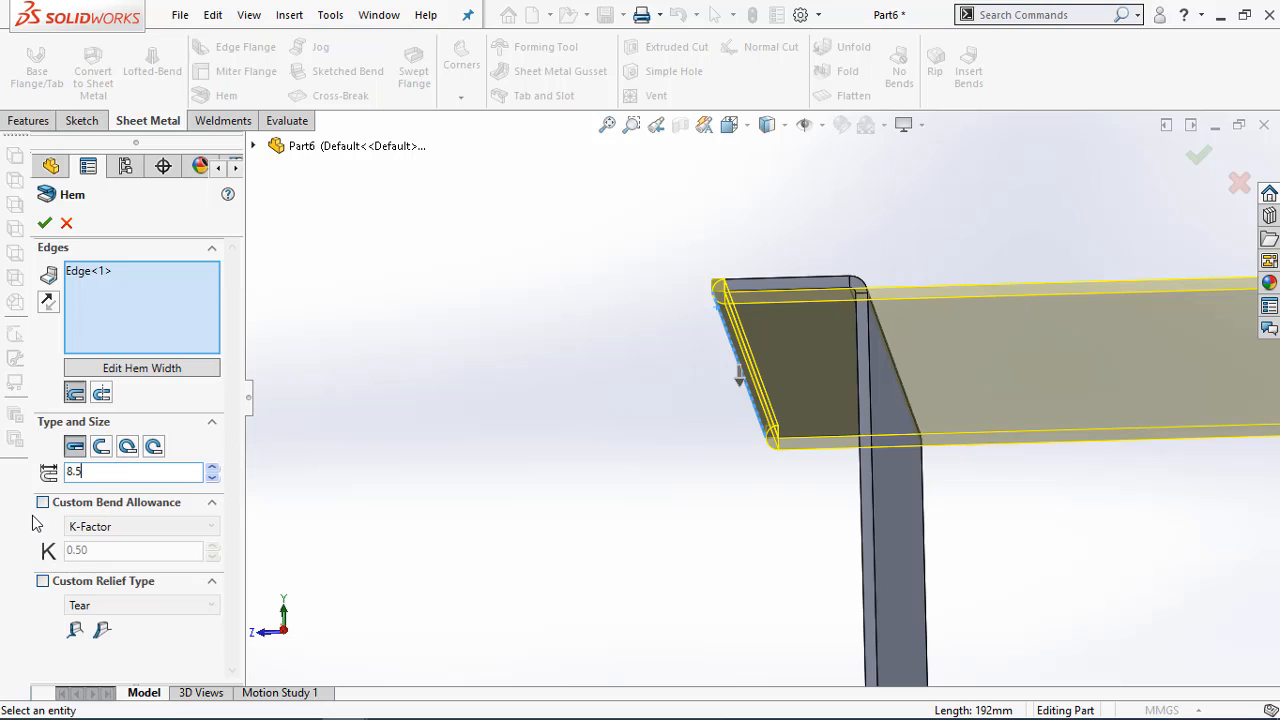
pyautogui.write('.5')
pyautogui.press('Return')
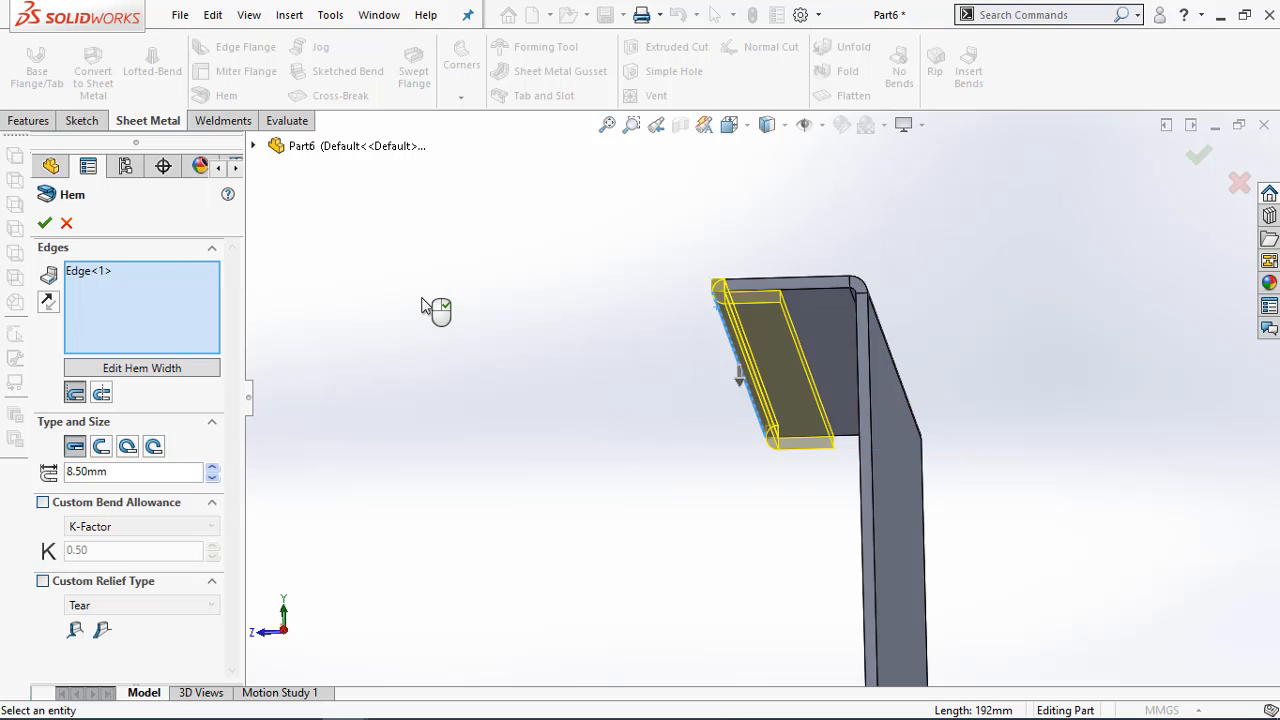
pyautogui.click(44, 222)
# Compare the whole part with its PDF drawing and examine the dimensions of the triangular part on page 5
pyautogui.scroll(5, 531, 403)
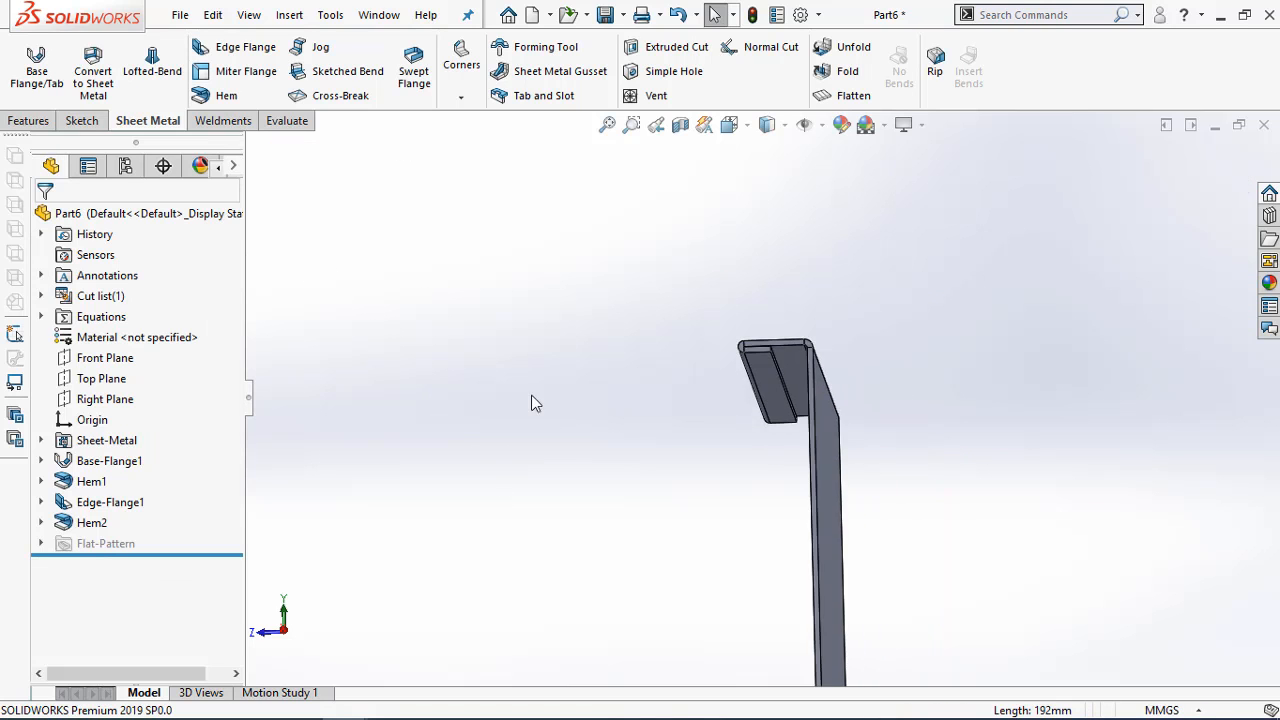
pyautogui.moveTo(538, 433); pyautogui.dragTo(569, 506, button='middle')
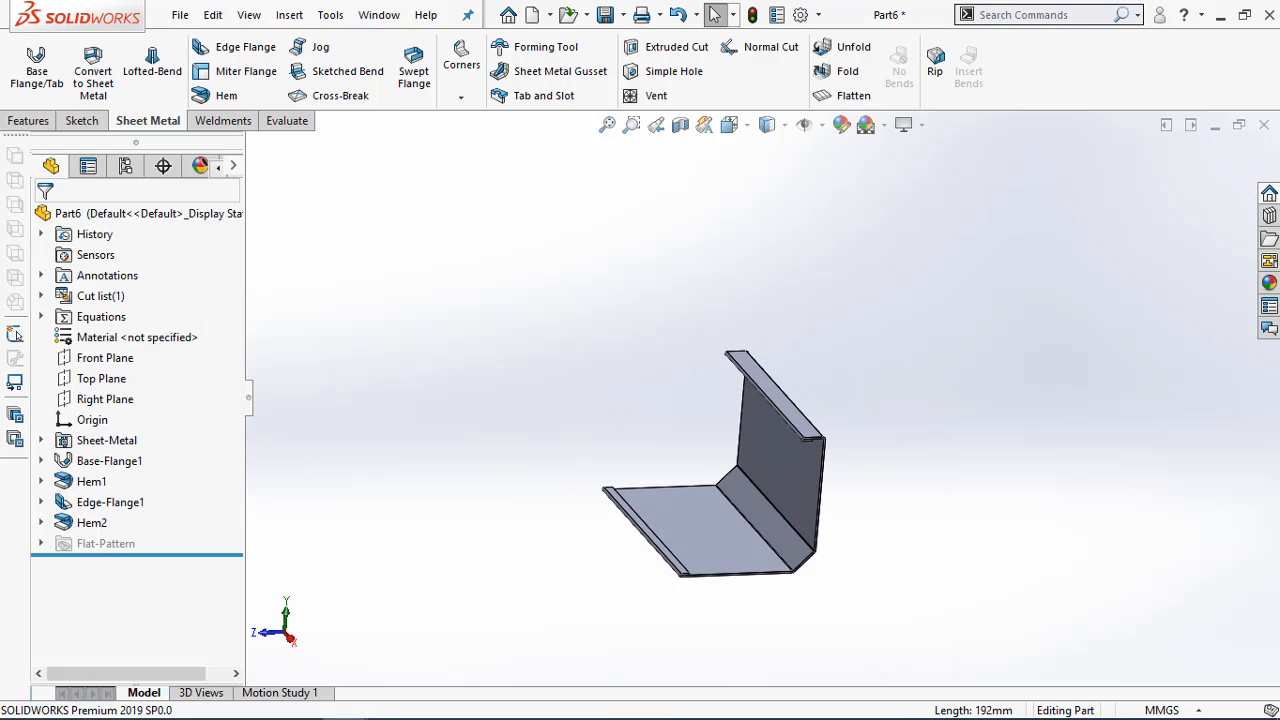
pyautogui.click(253, 700)
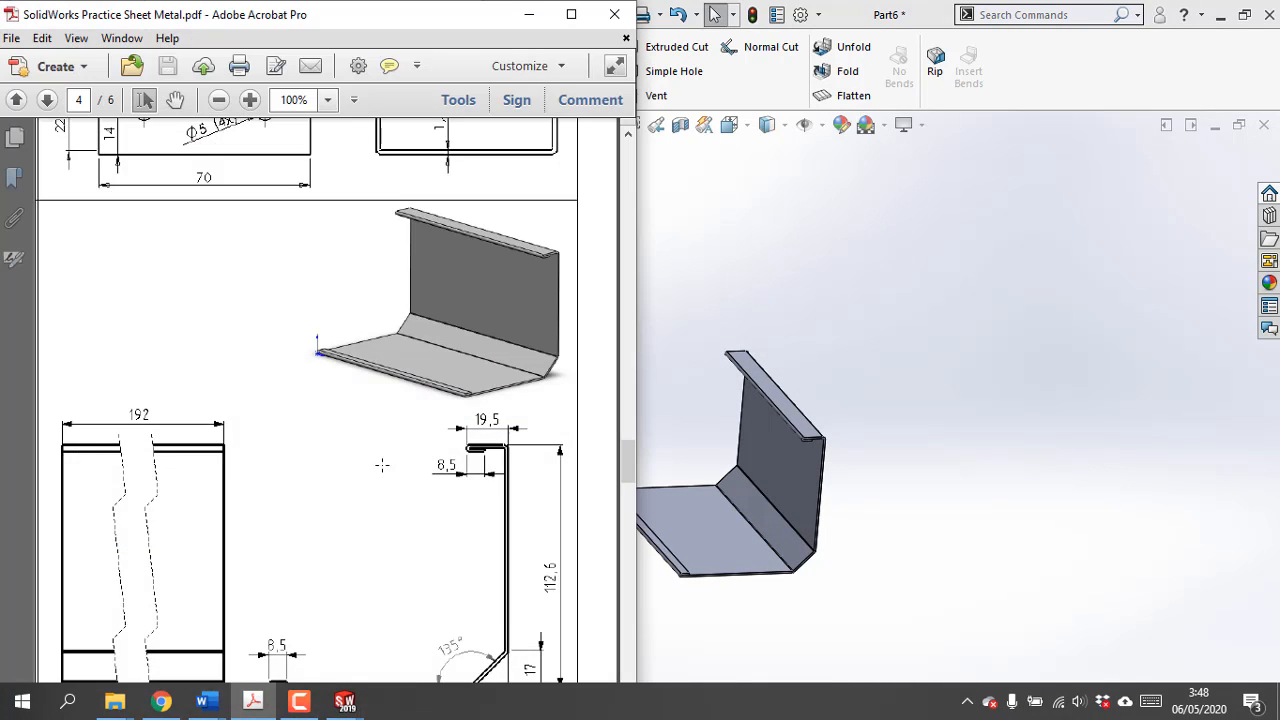
pyautogui.scroll(-3, 387, 459)
pyautogui.scroll(-3, 390, 457)
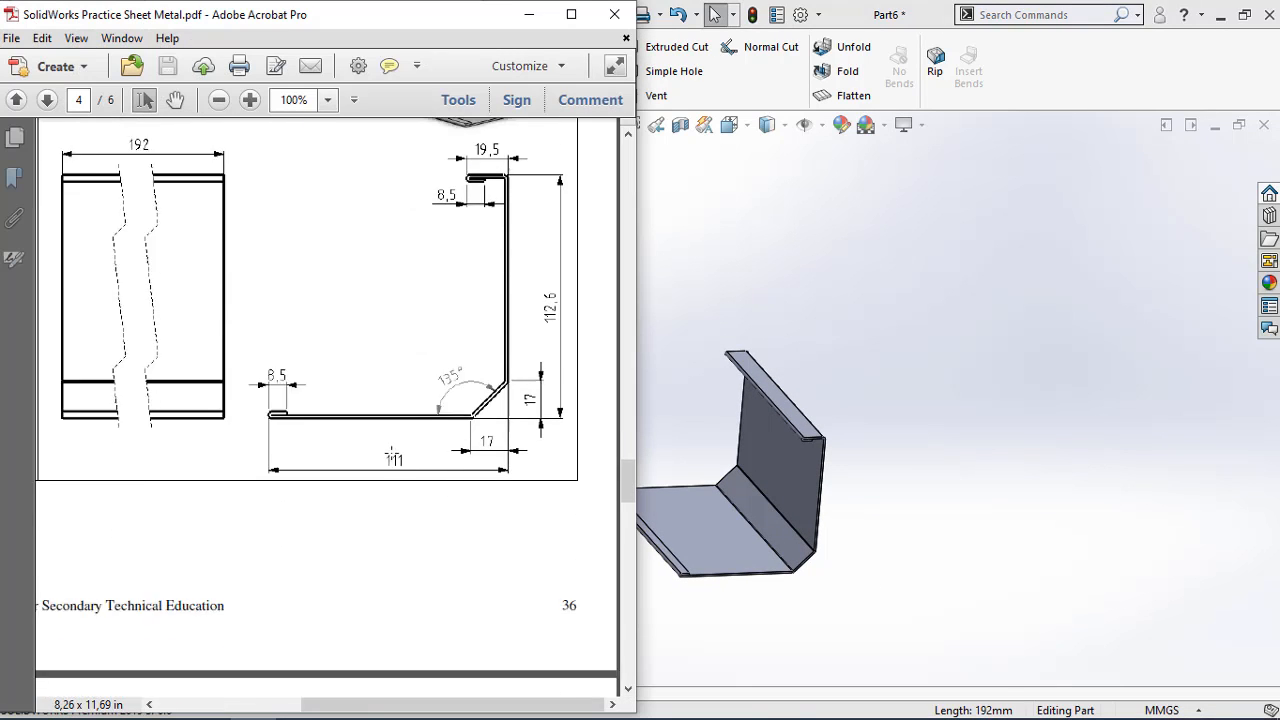
pyautogui.scroll(-15, 392, 455)
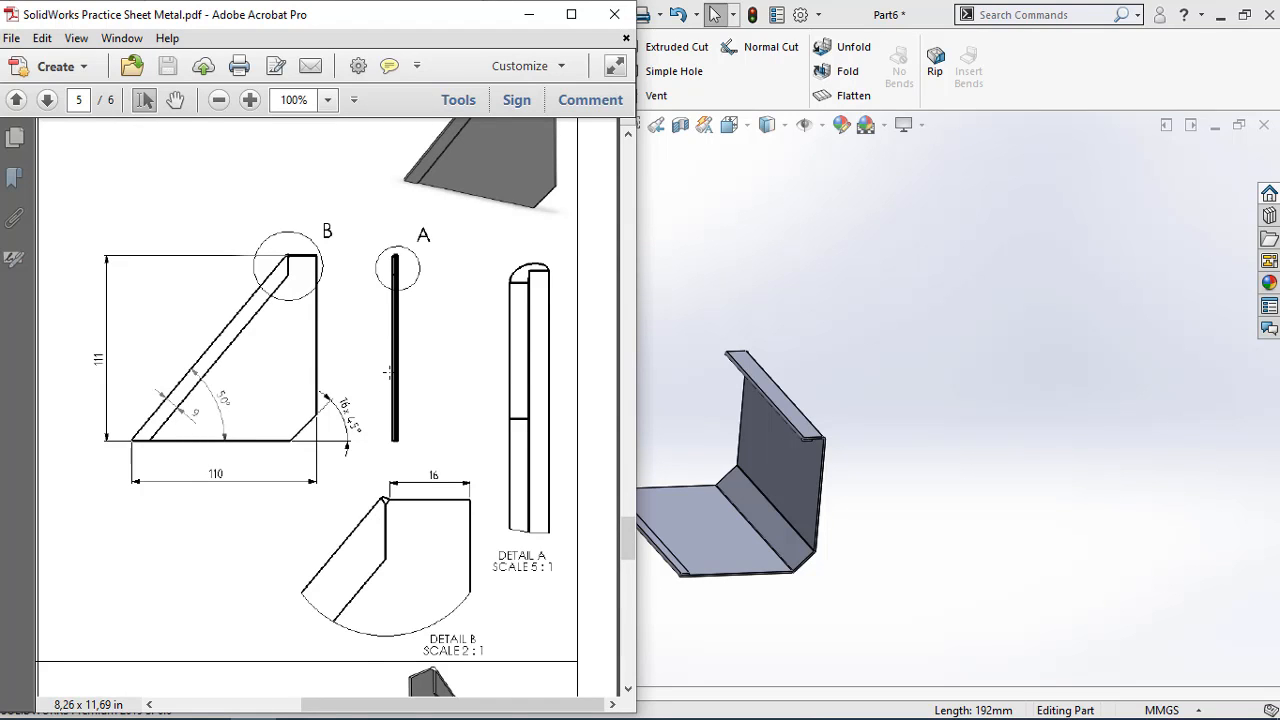
pyautogui.scroll(3, 404, 402)
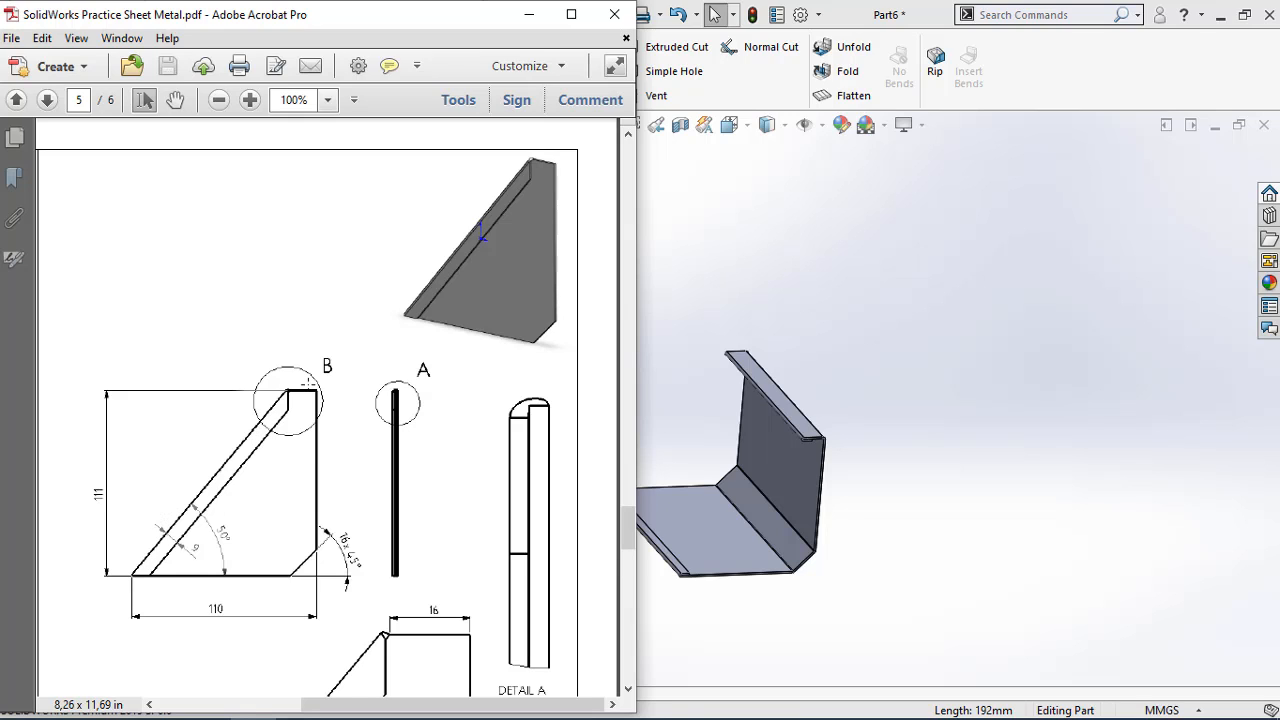
pyautogui.click(528, 22)
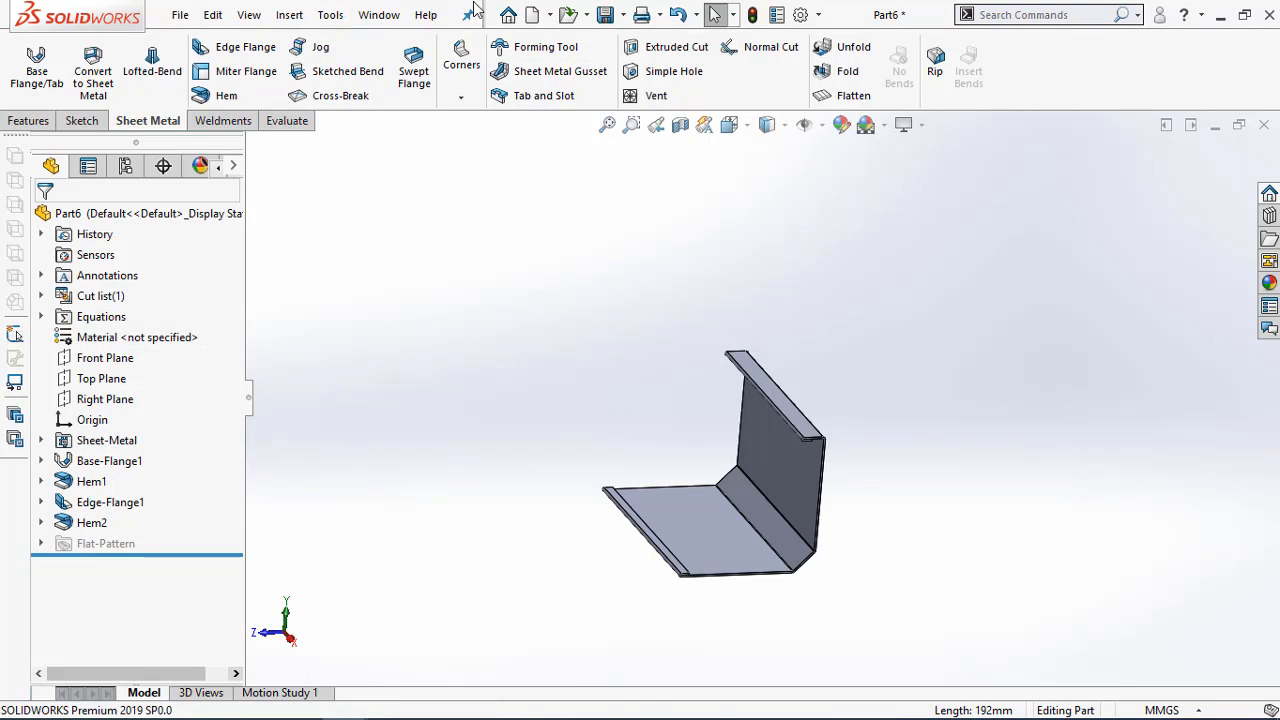
# Create a new part document and start a sketch on the Front Plane
pyautogui.click(534, 14)
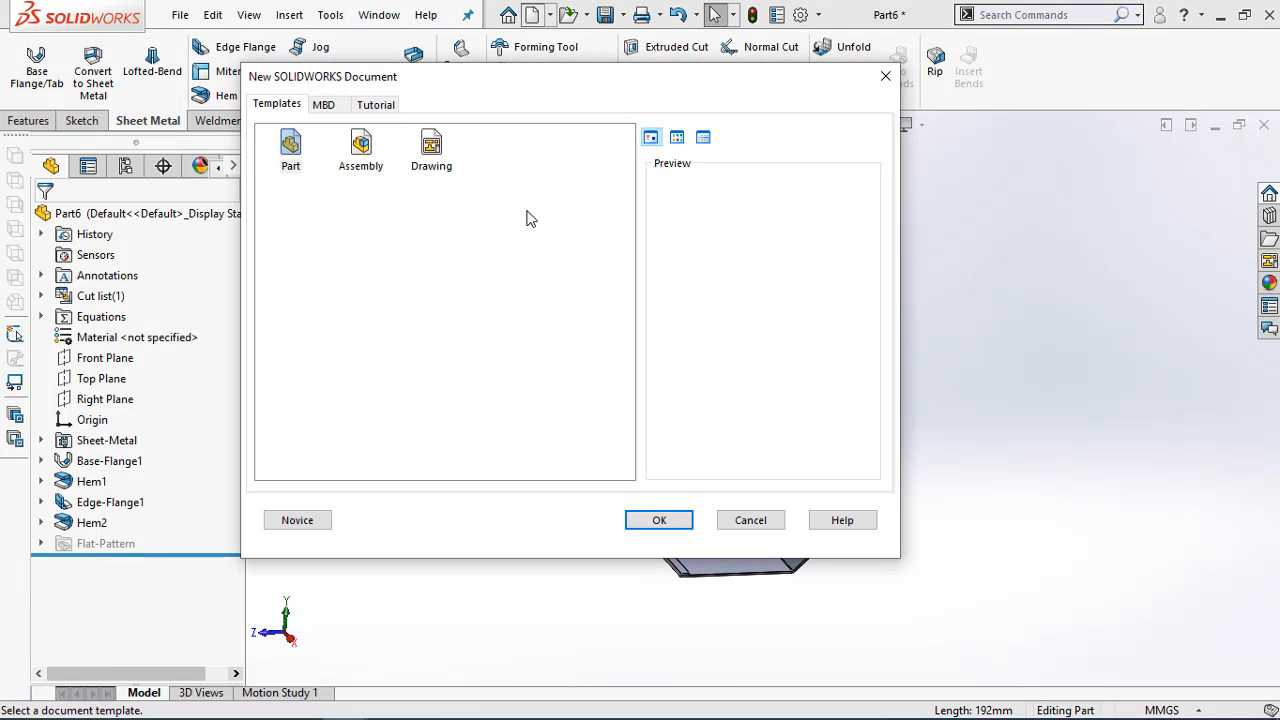
pyautogui.click(290, 160)
pyautogui.click(659, 520)
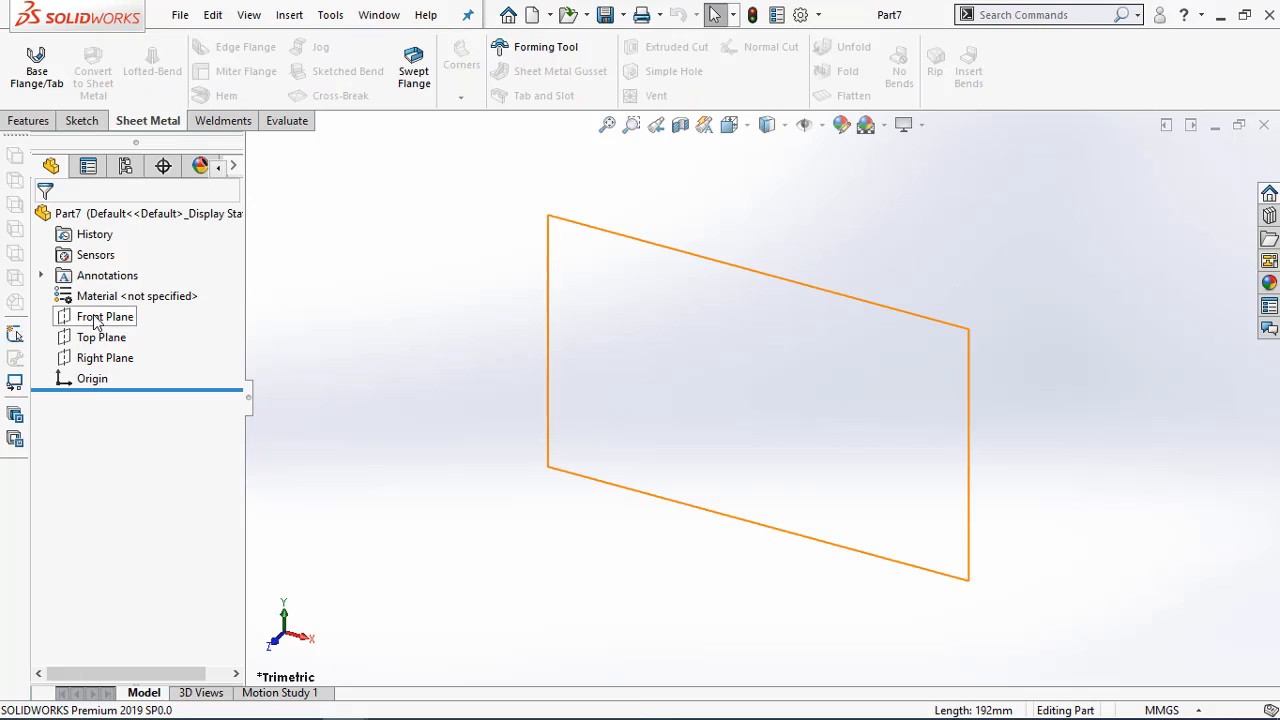
pyautogui.rightClick(97, 322)
pyautogui.click(109, 286)
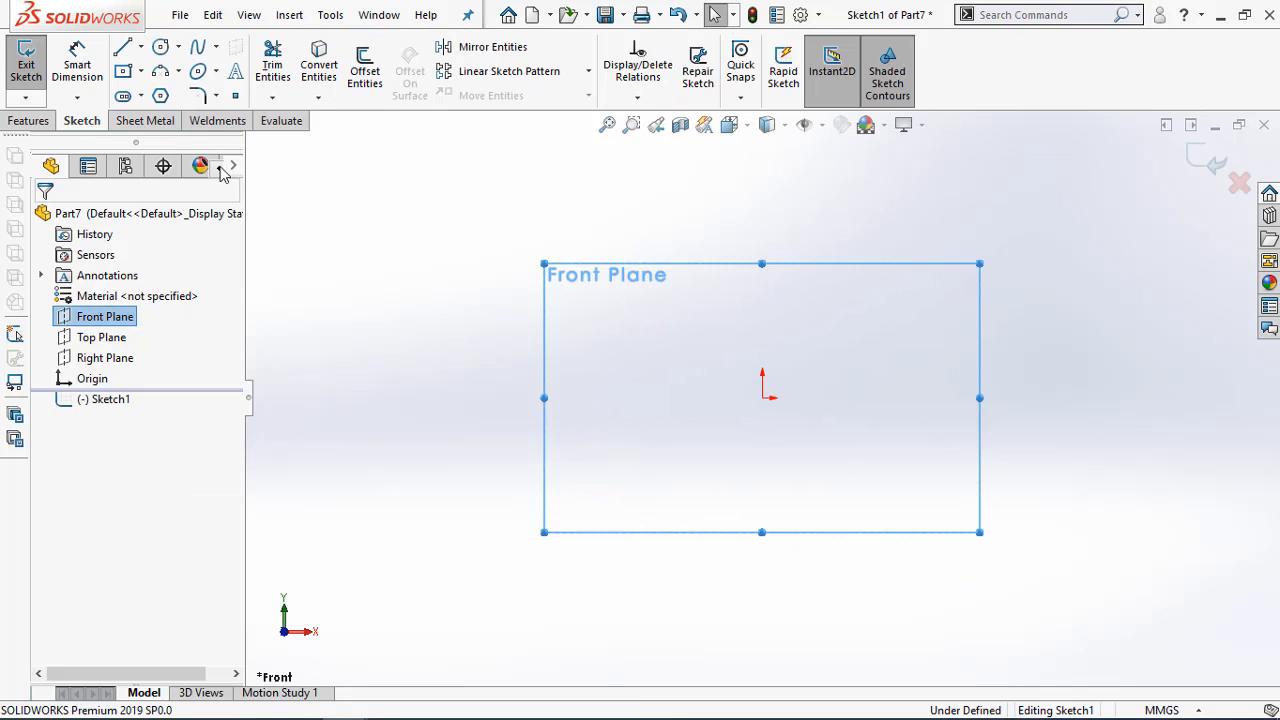
# Sketch a vertical line about 94 mm long down to the origin and a horizontal line about 106 mm long leftward from it
pyautogui.click(123, 47)
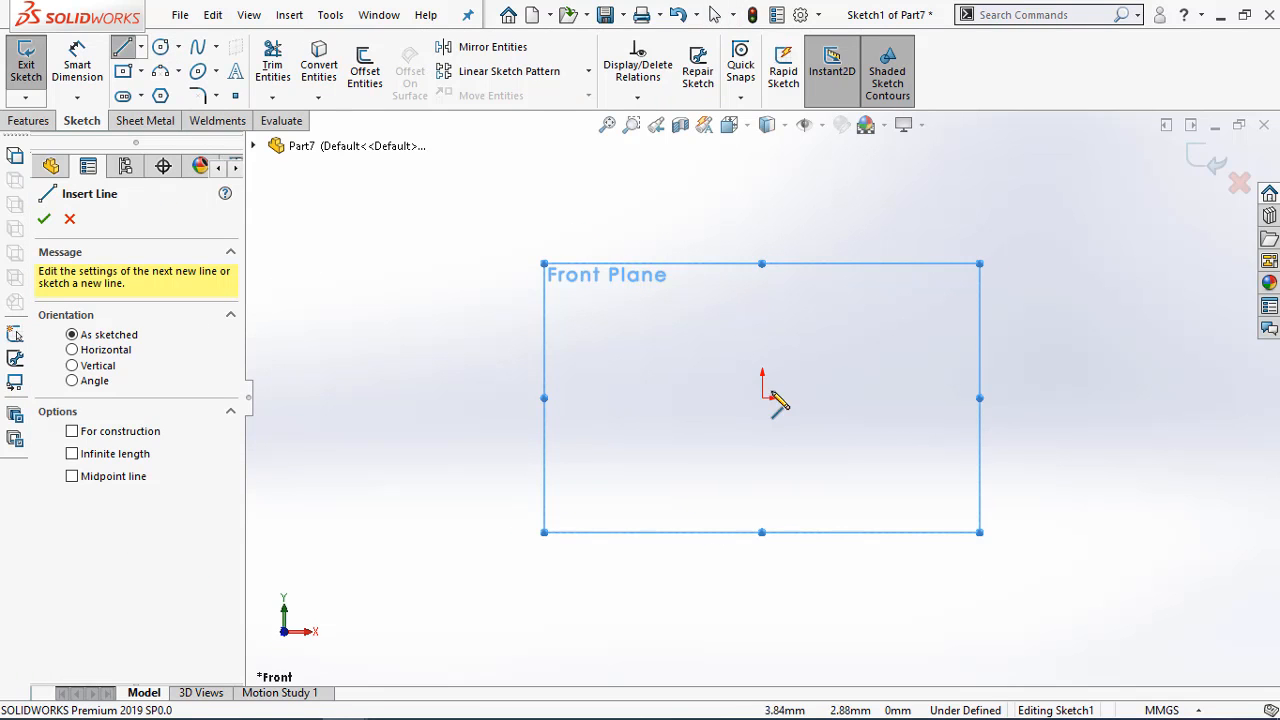
pyautogui.click(762, 177)
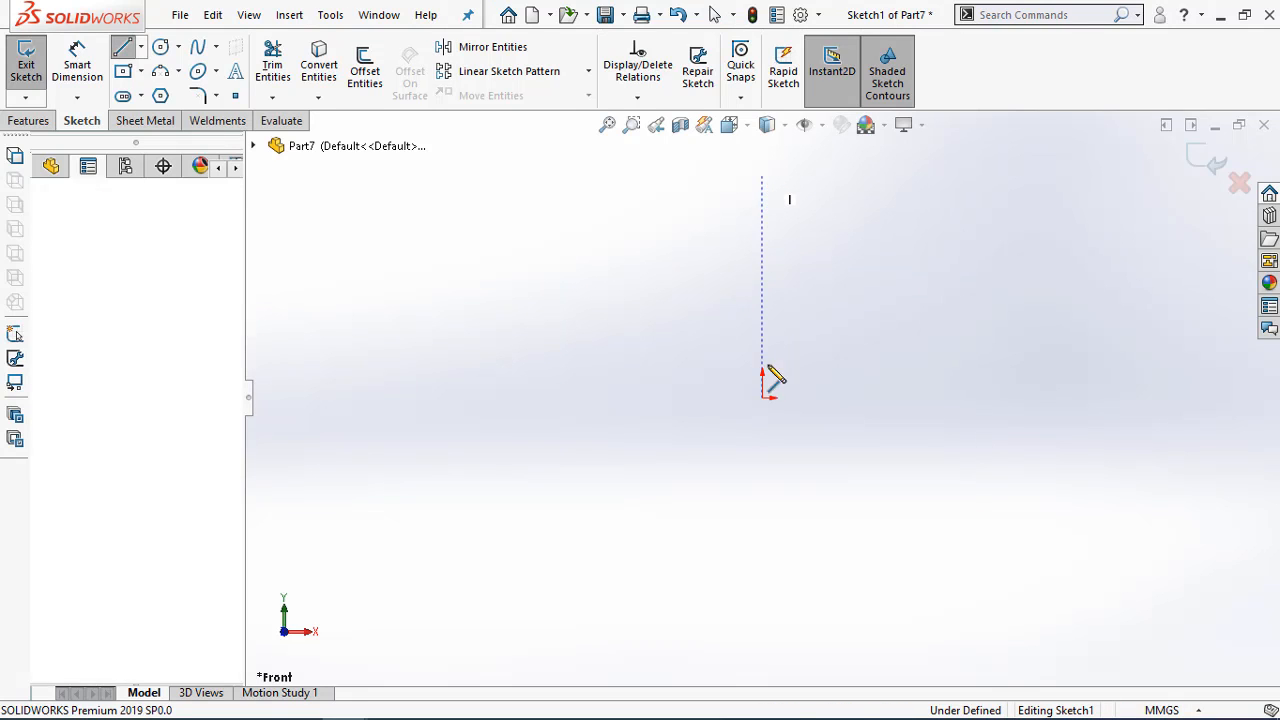
pyautogui.click(762, 397)
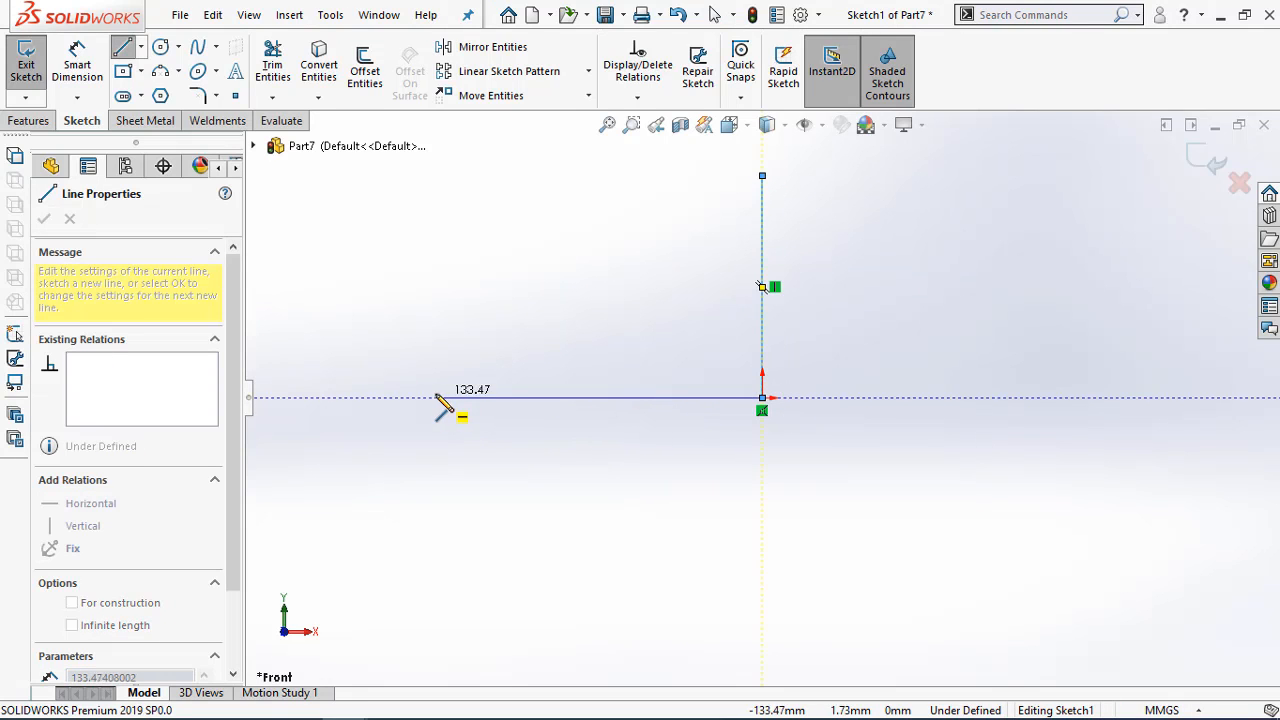
pyautogui.click(504, 397)
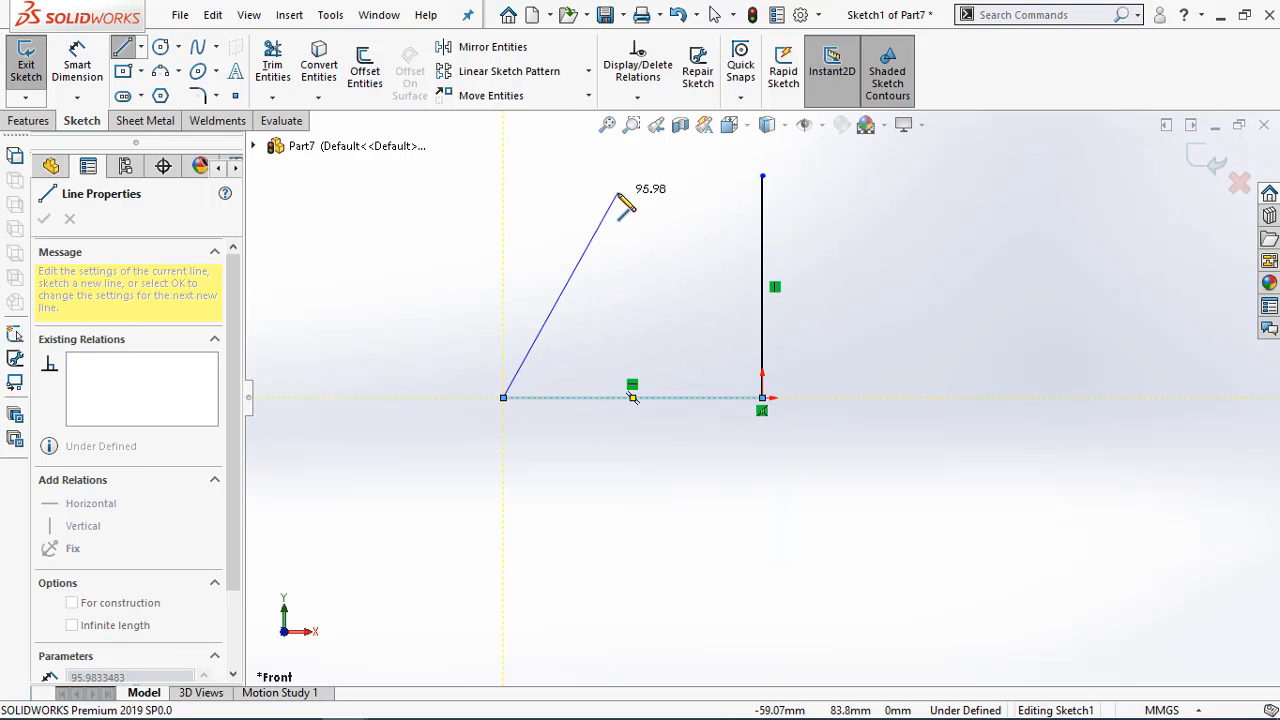
pyautogui.press('Escape')
# Dimension the horizontal base line to 110 mm and the vertical line to 111 mm
pyautogui.press('d')
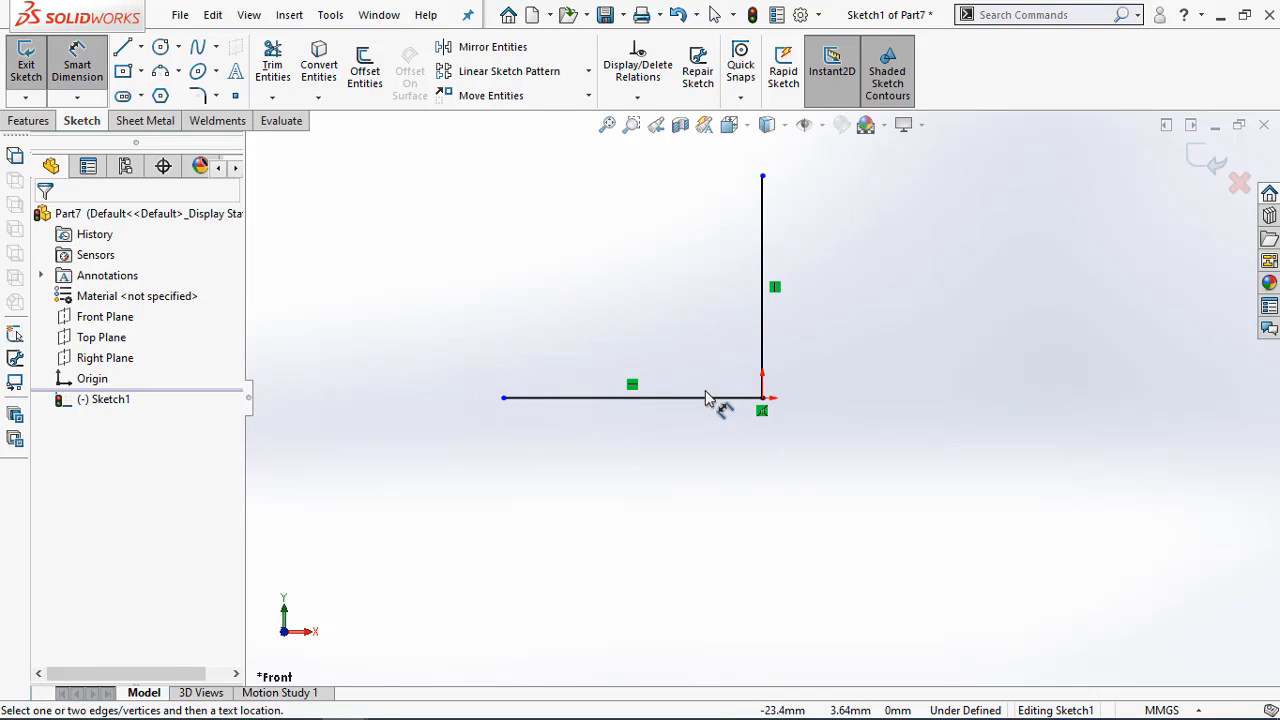
pyautogui.click(706, 398)
pyautogui.click(688, 468)
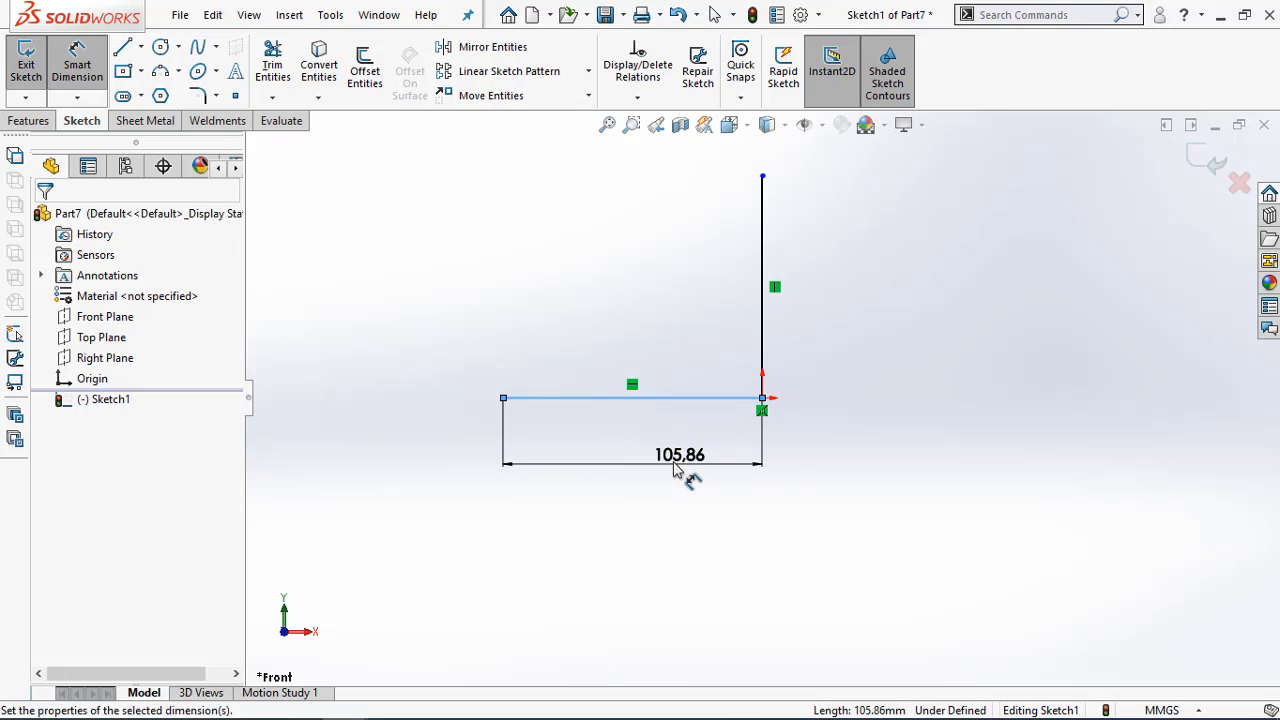
pyautogui.write('110')
pyautogui.press('Return')
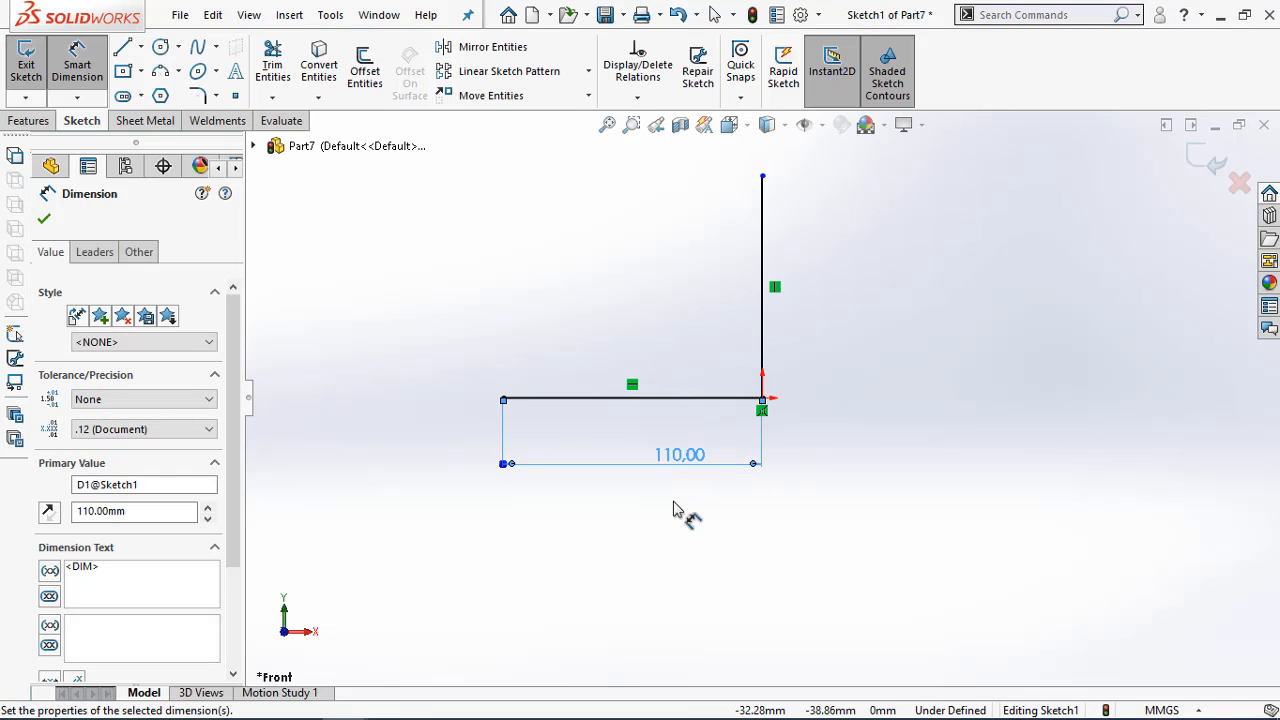
pyautogui.click(788, 267)
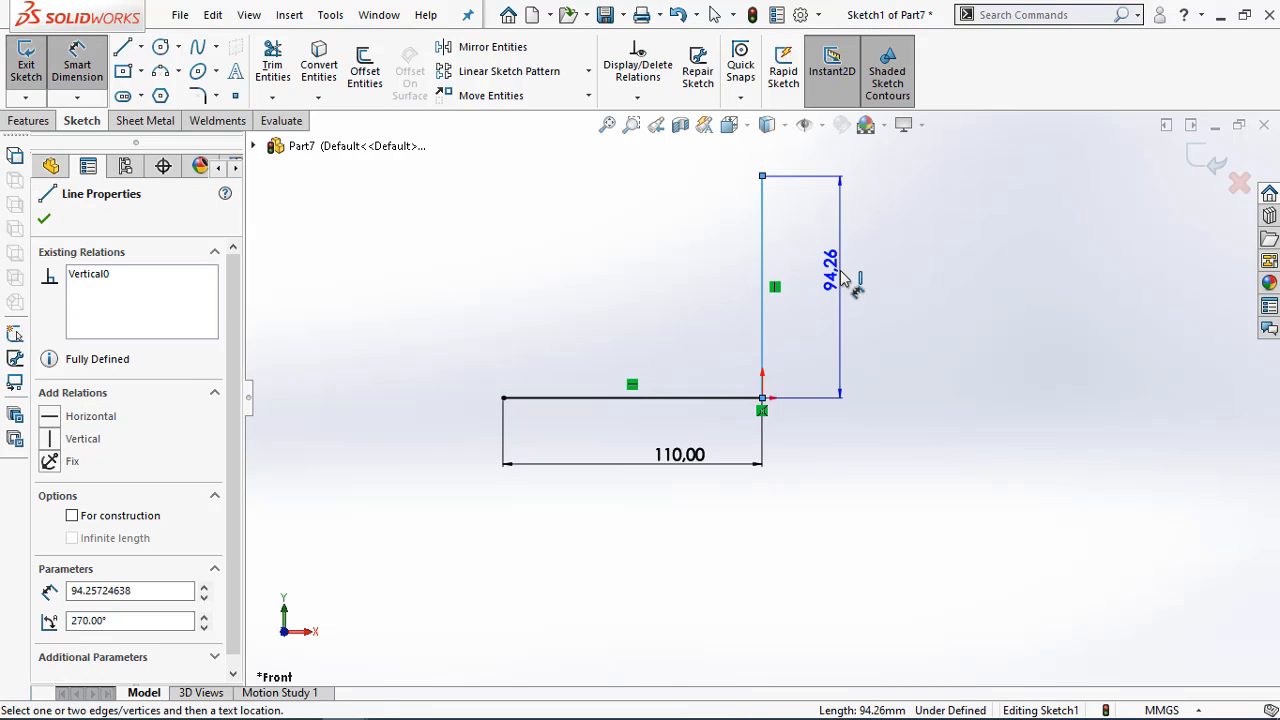
pyautogui.click(840, 275)
pyautogui.write('110')
pyautogui.press('Return')
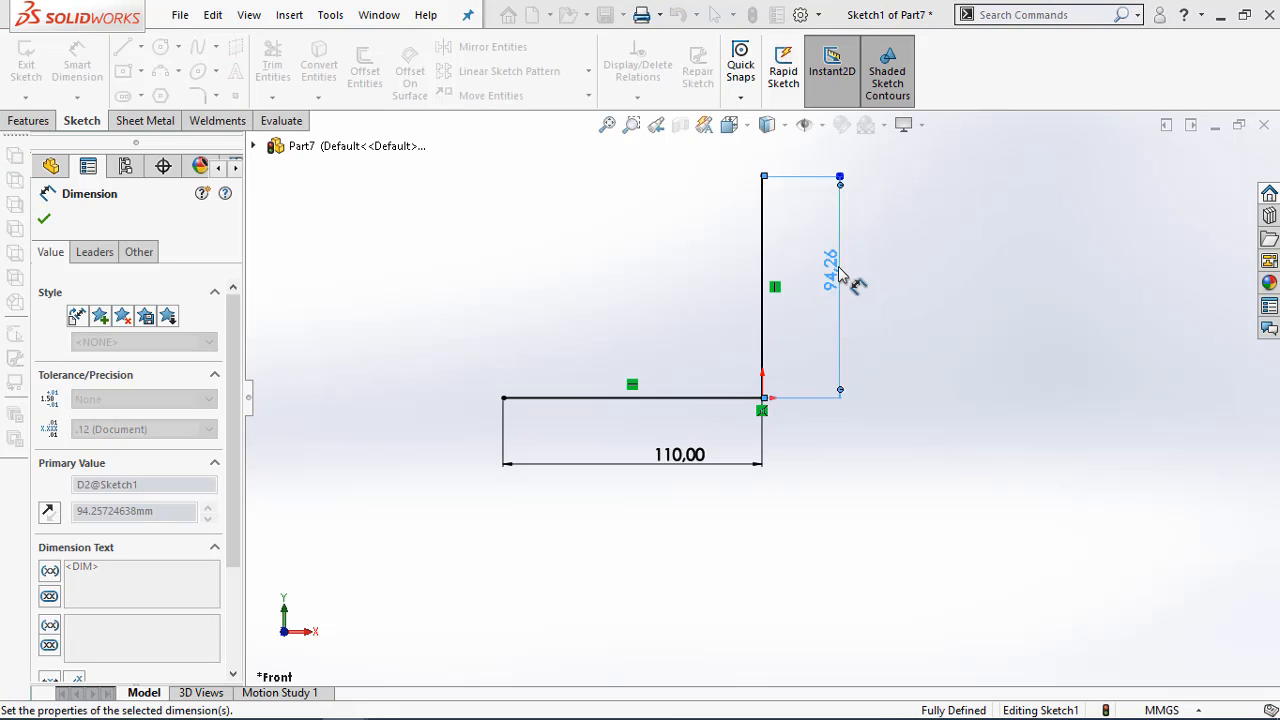
pyautogui.scroll(3, 766, 399)
pyautogui.scroll(-2, 815, 335)
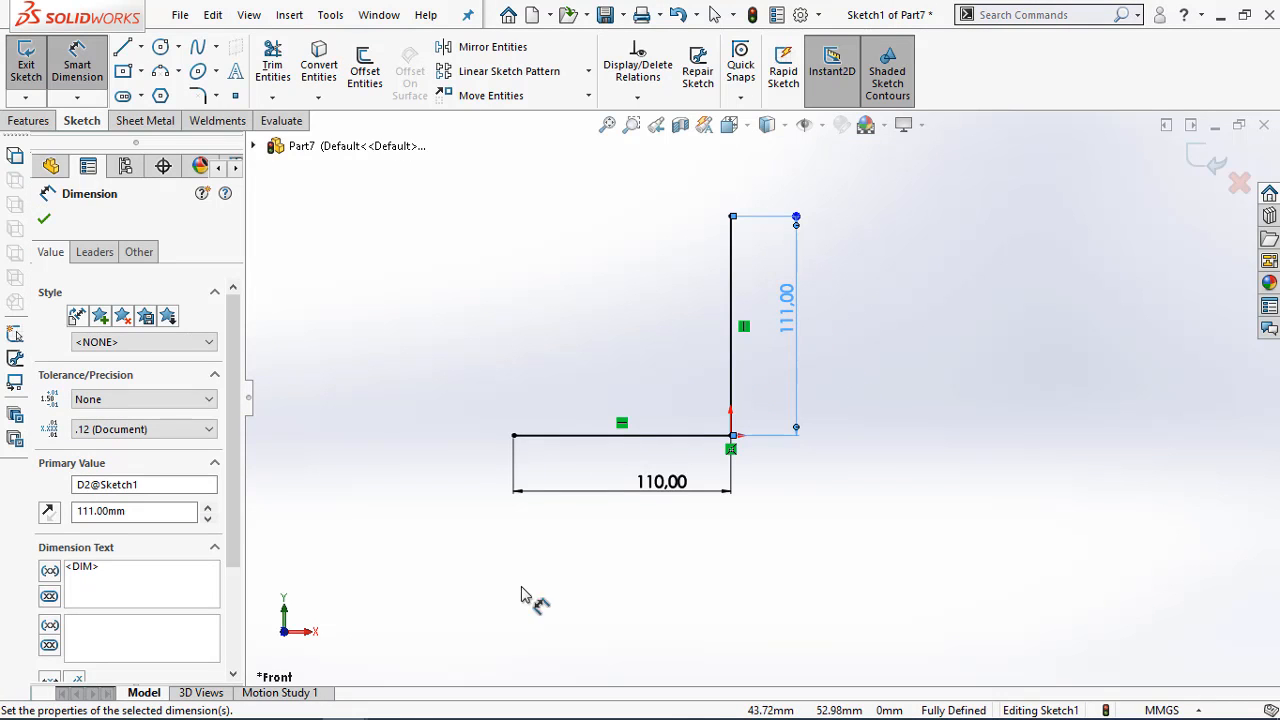
# Check the PDF drawing and close the profile with a horizontal top line about 27 mm long and a sloped line to the base's left end
pyautogui.click(253, 700)
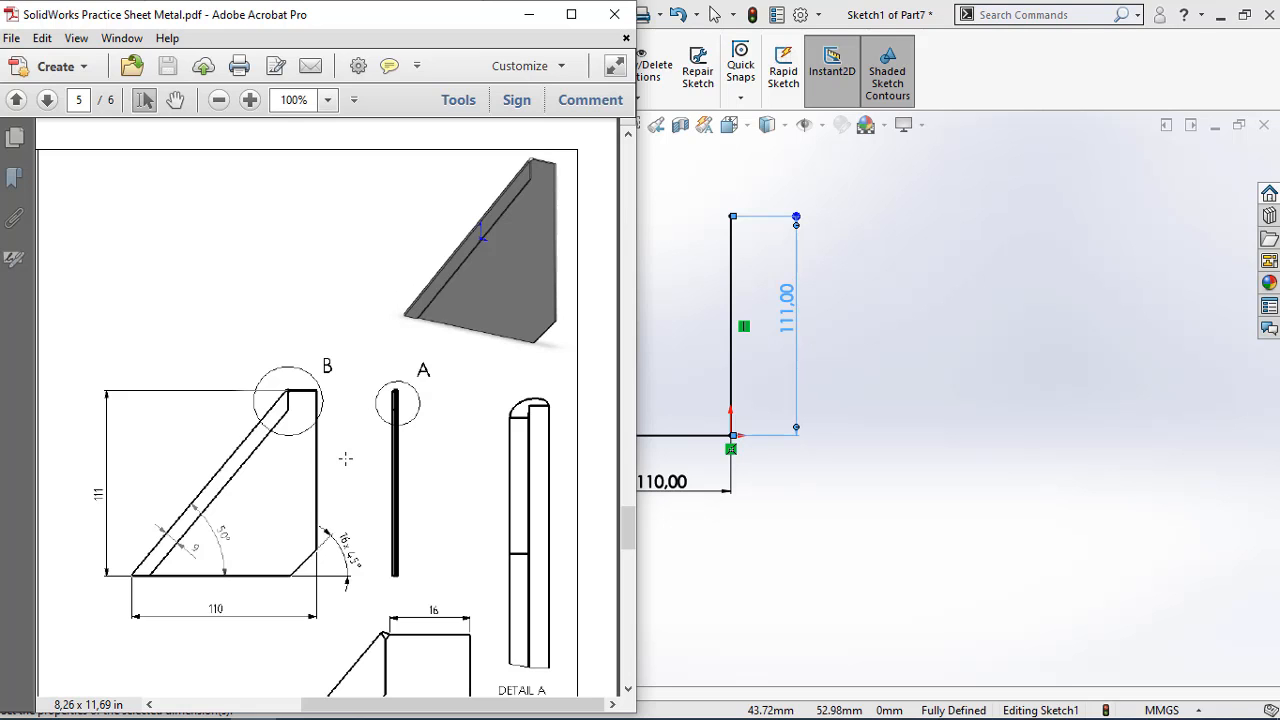
pyautogui.scroll(-5, 345, 458)
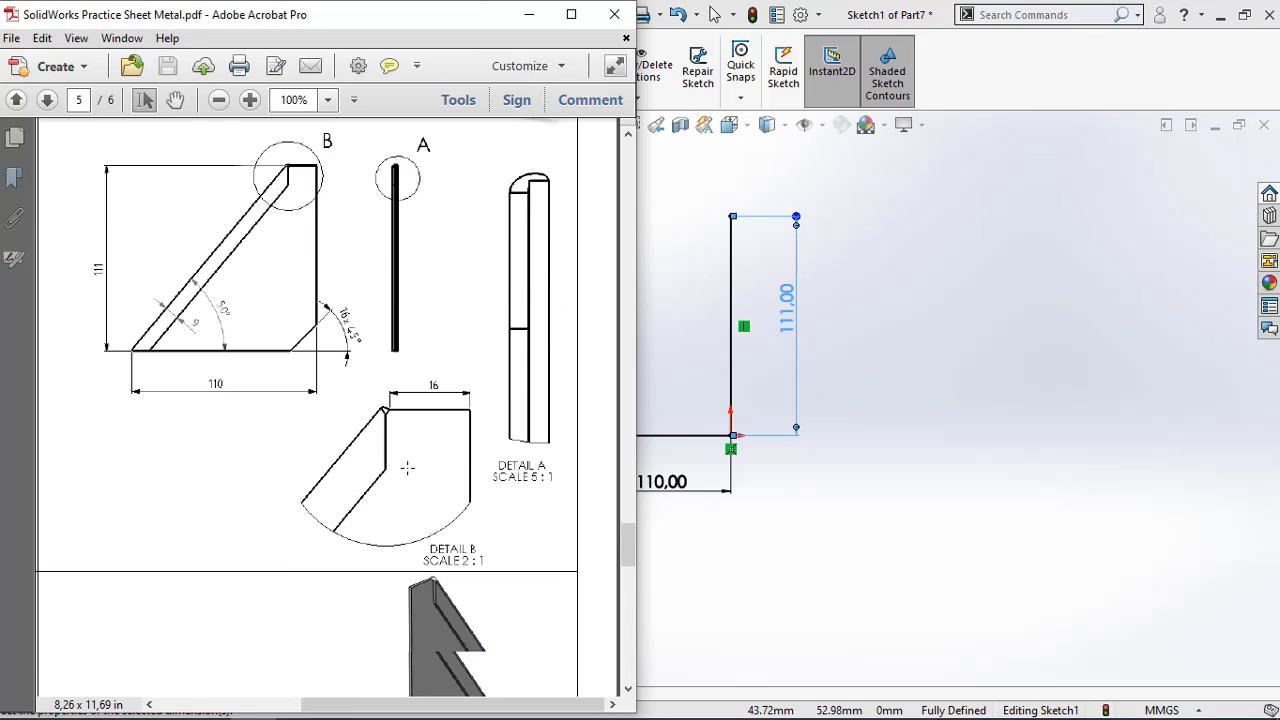
pyautogui.click(531, 27)
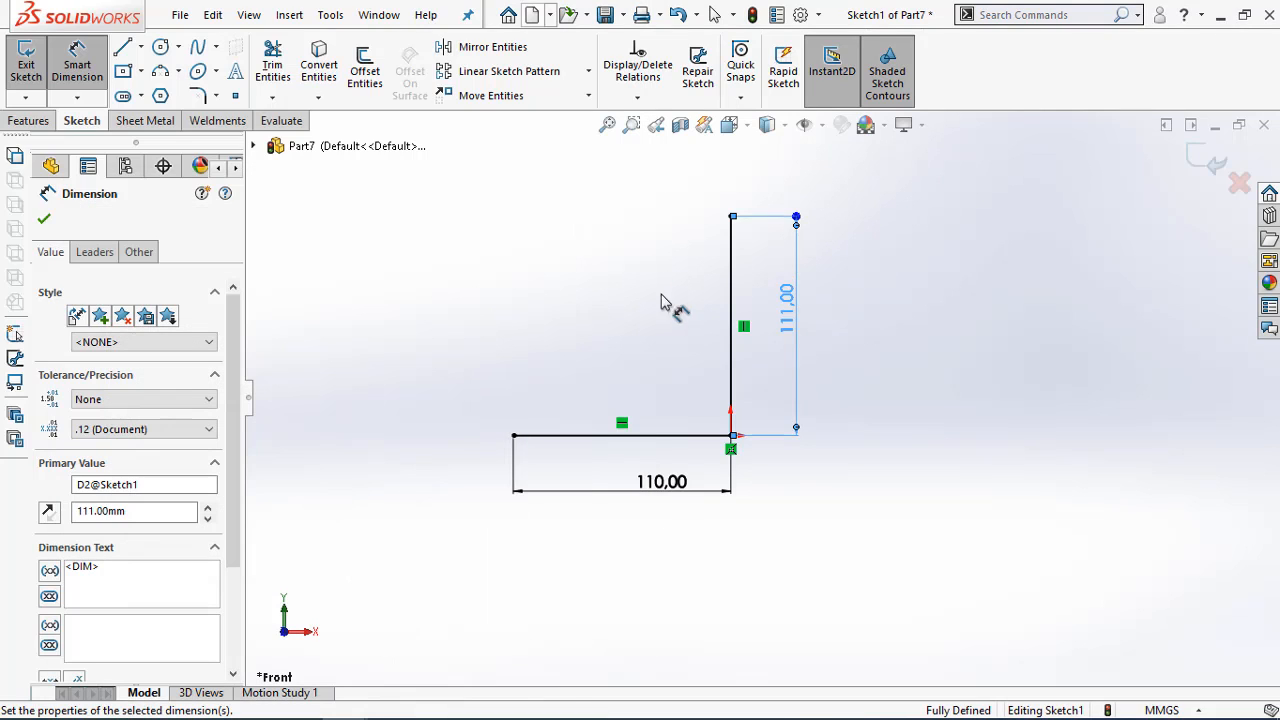
pyautogui.scroll(2, 664, 298)
pyautogui.scroll(-3, 582, 240)
pyautogui.click(123, 48)
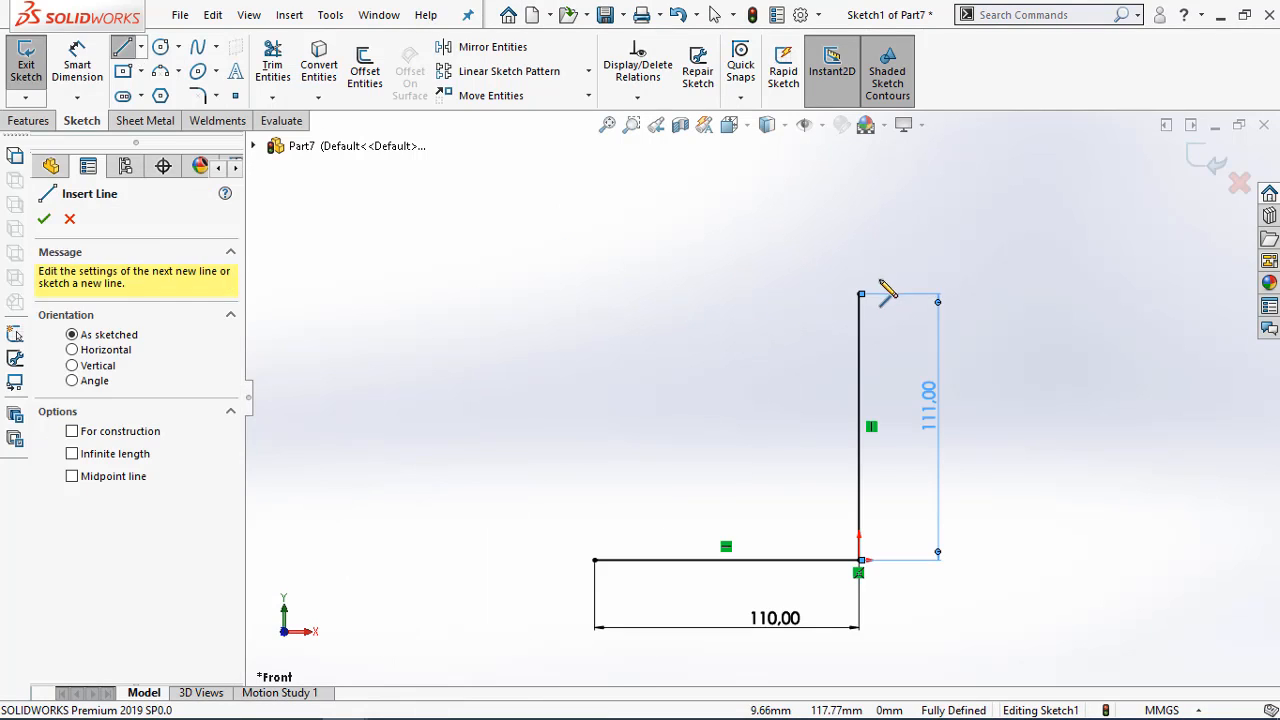
pyautogui.click(860, 294)
pyautogui.click(794, 294)
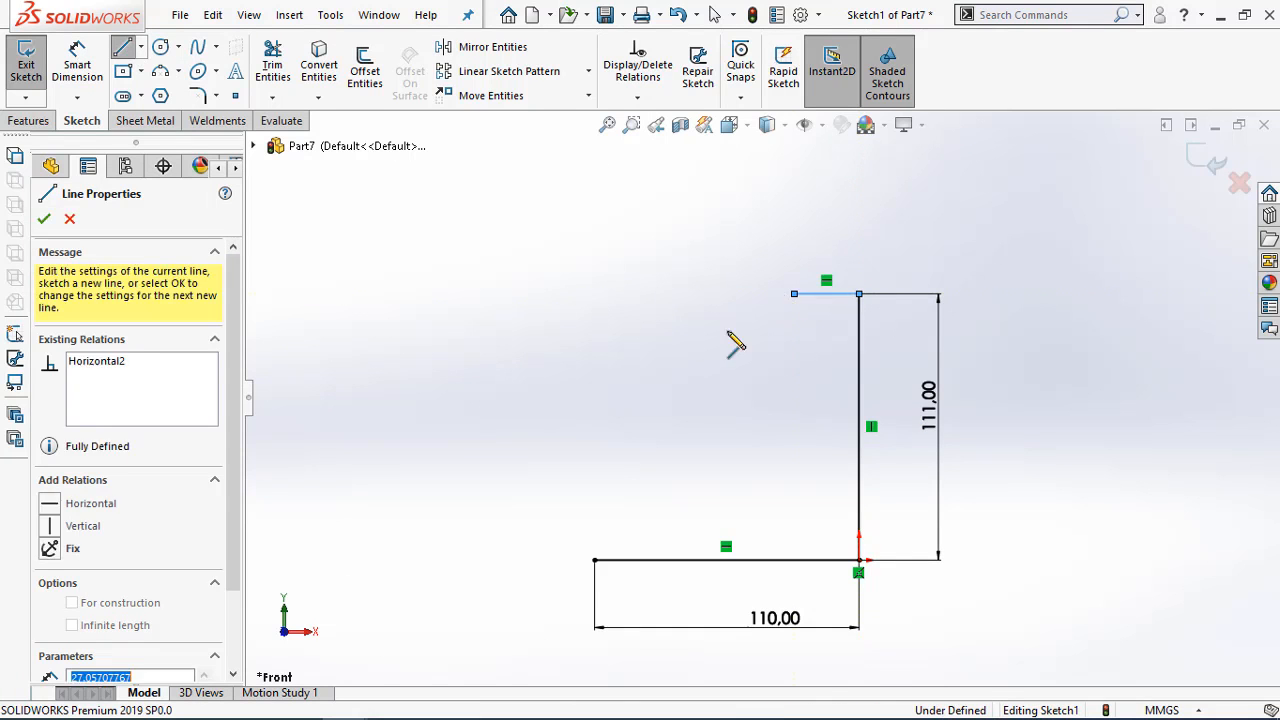
pyautogui.click(595, 561)
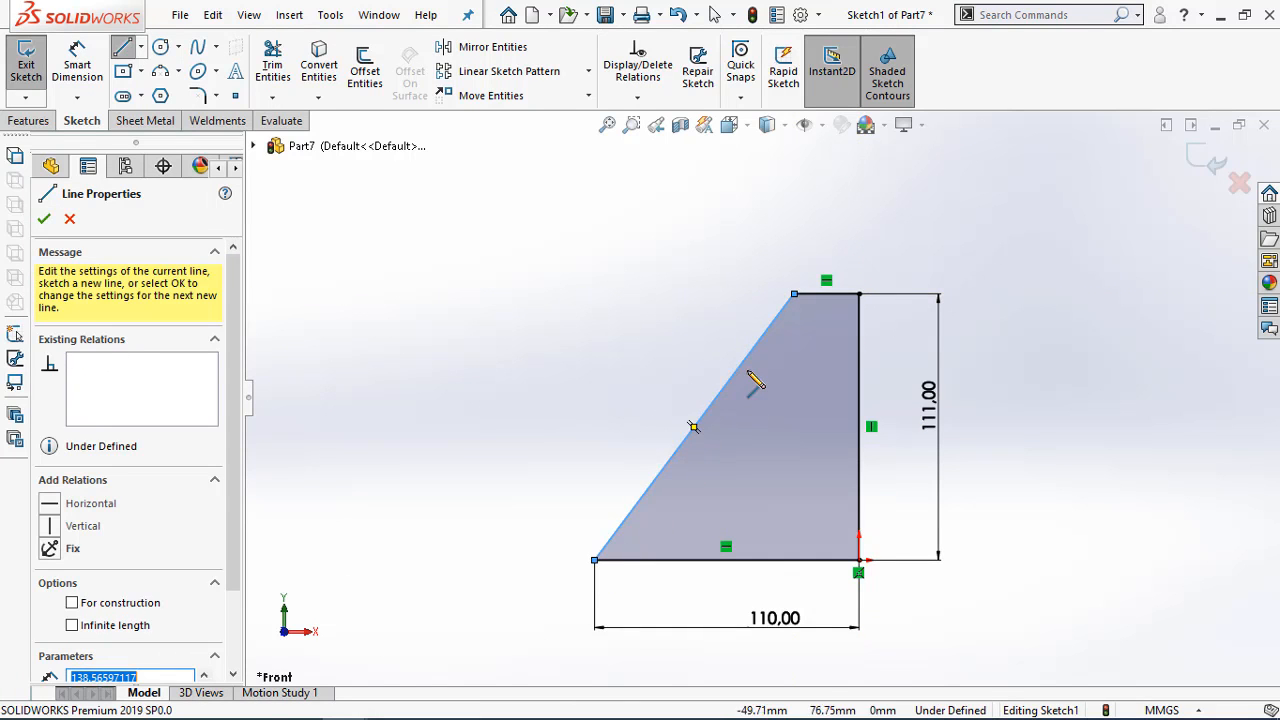
# Dimension the short top line of the profile to 16 mm
pyautogui.moveTo(748, 376); pyautogui.dragTo(820, 334, button='right')
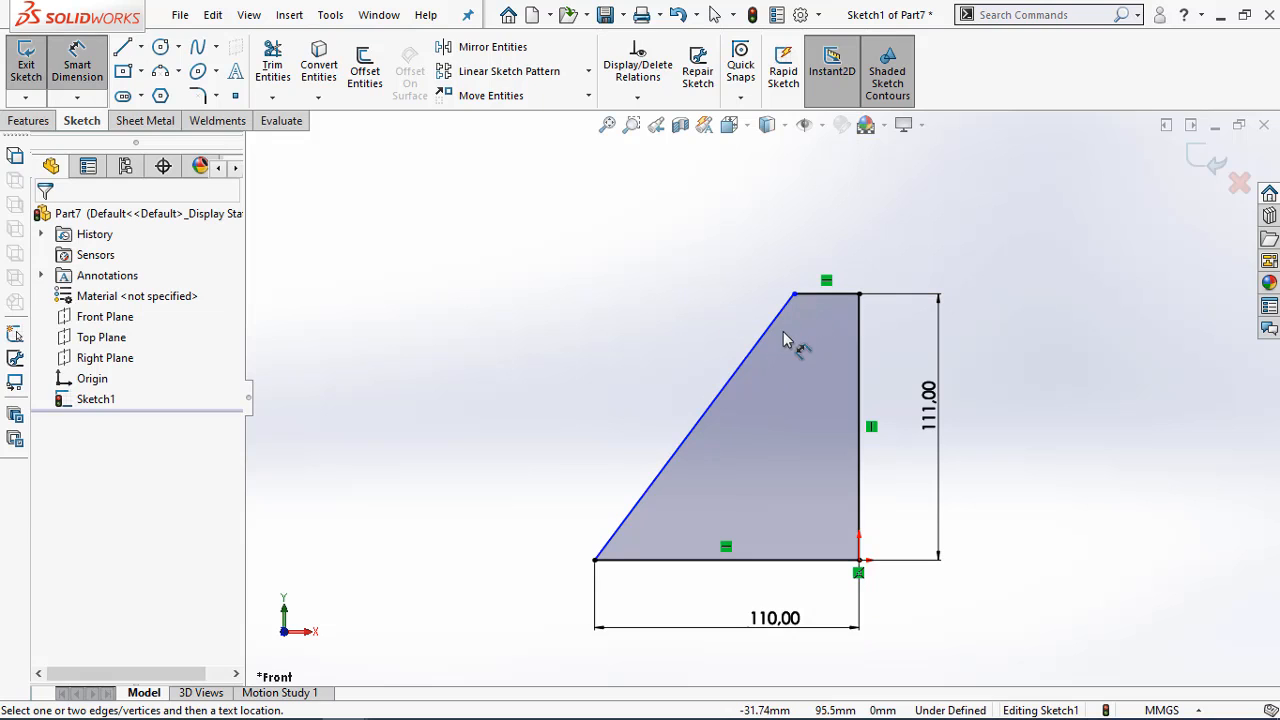
pyautogui.click(846, 295)
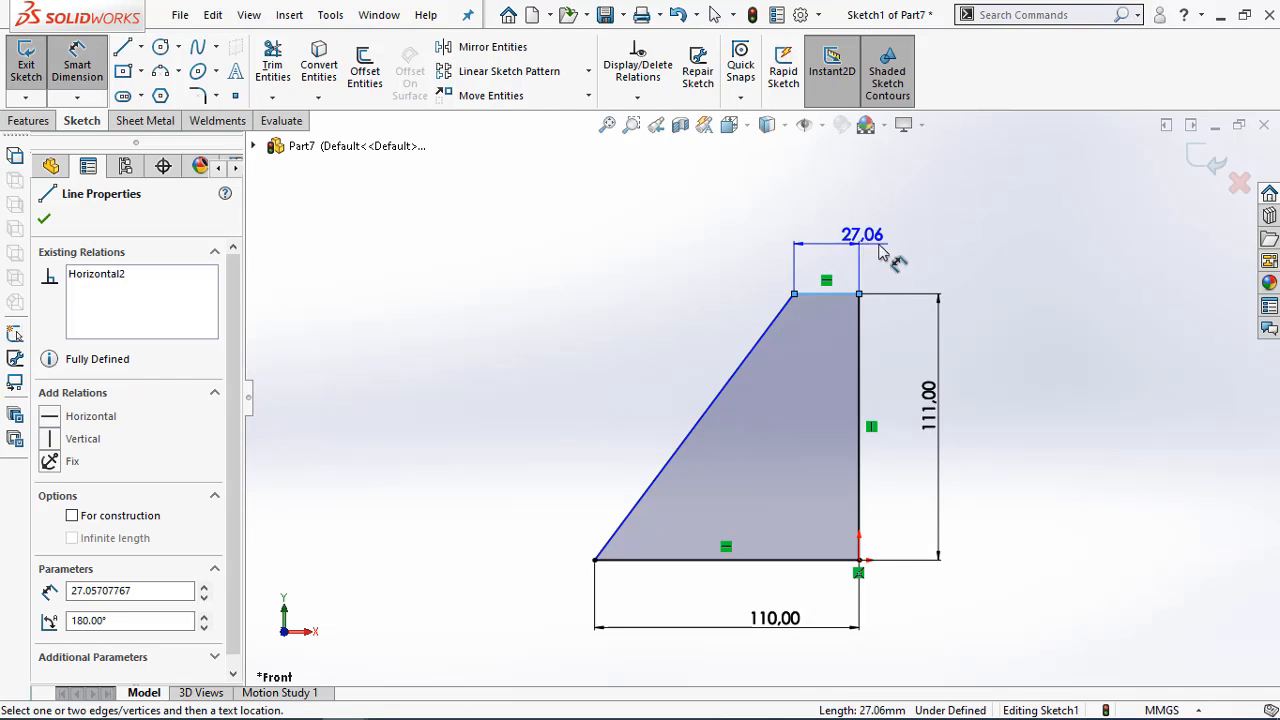
pyautogui.click(912, 251)
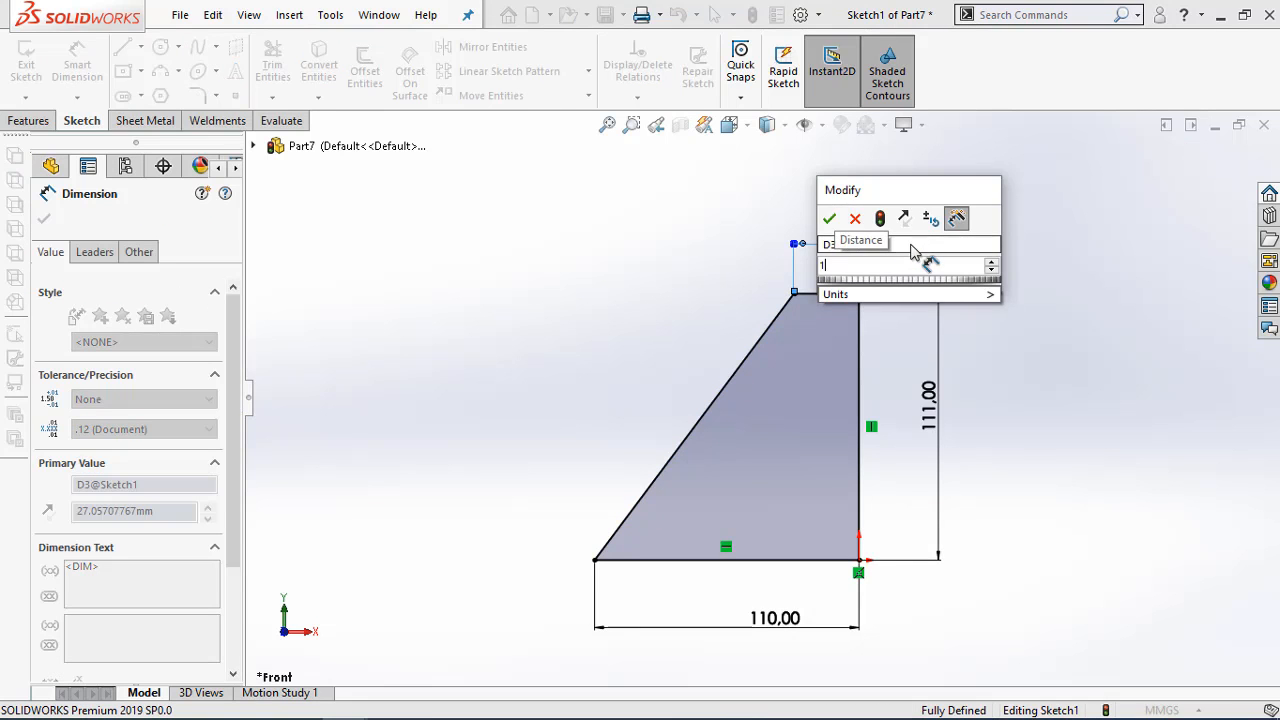
pyautogui.write('16')
pyautogui.press('Return')
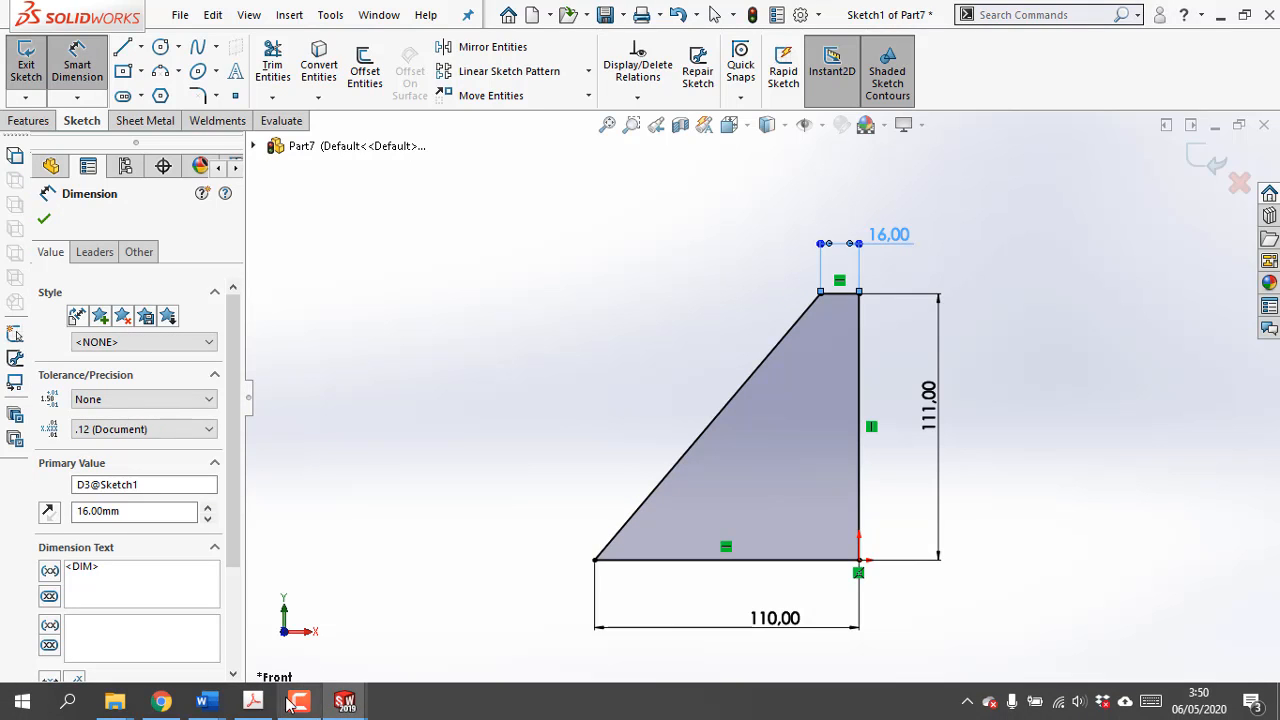
# Check the profile against the PDF drawing and turn it into a base flange 1.5 mm thick
pyautogui.click(258, 703)
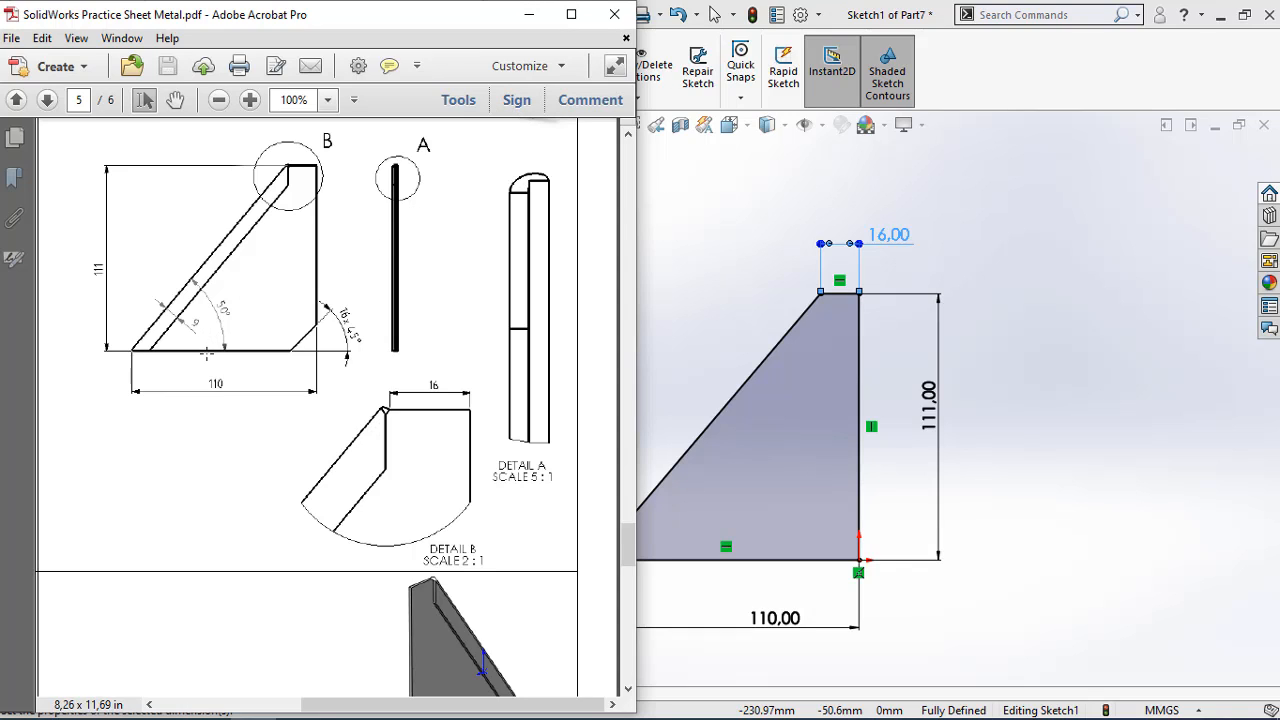
pyautogui.click(534, 11)
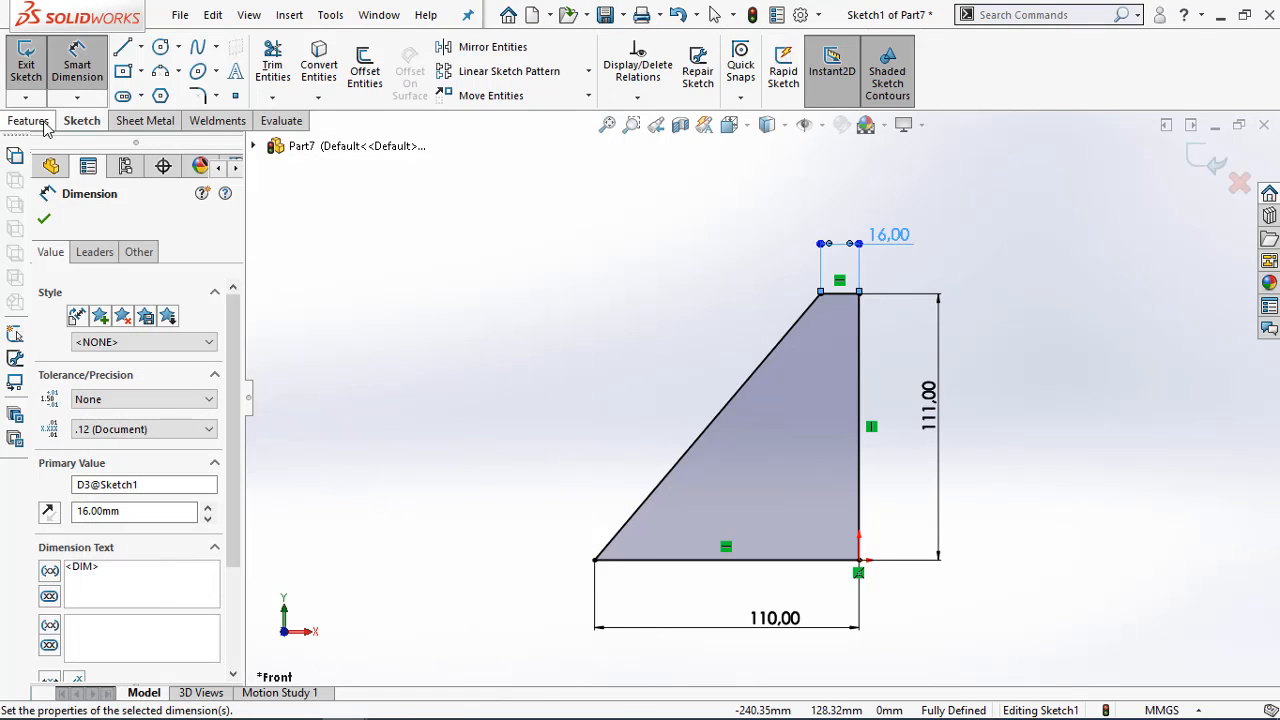
pyautogui.click(152, 120)
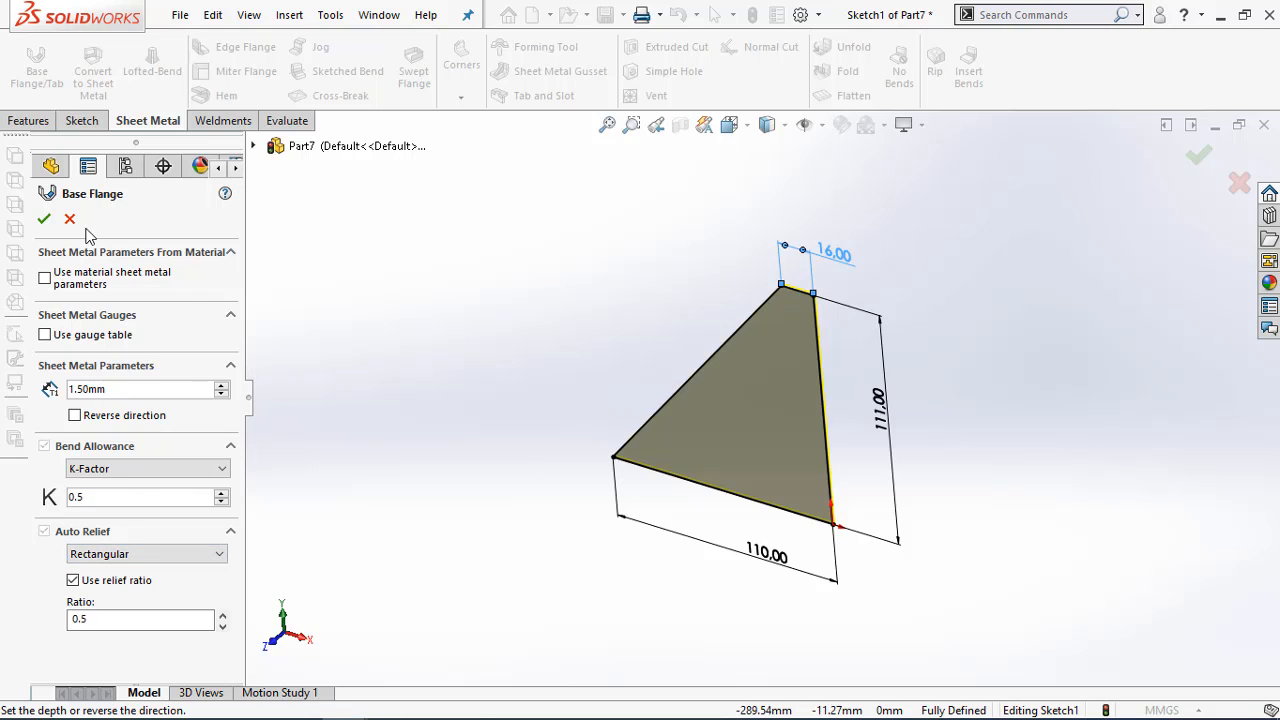
pyautogui.click(44, 218)
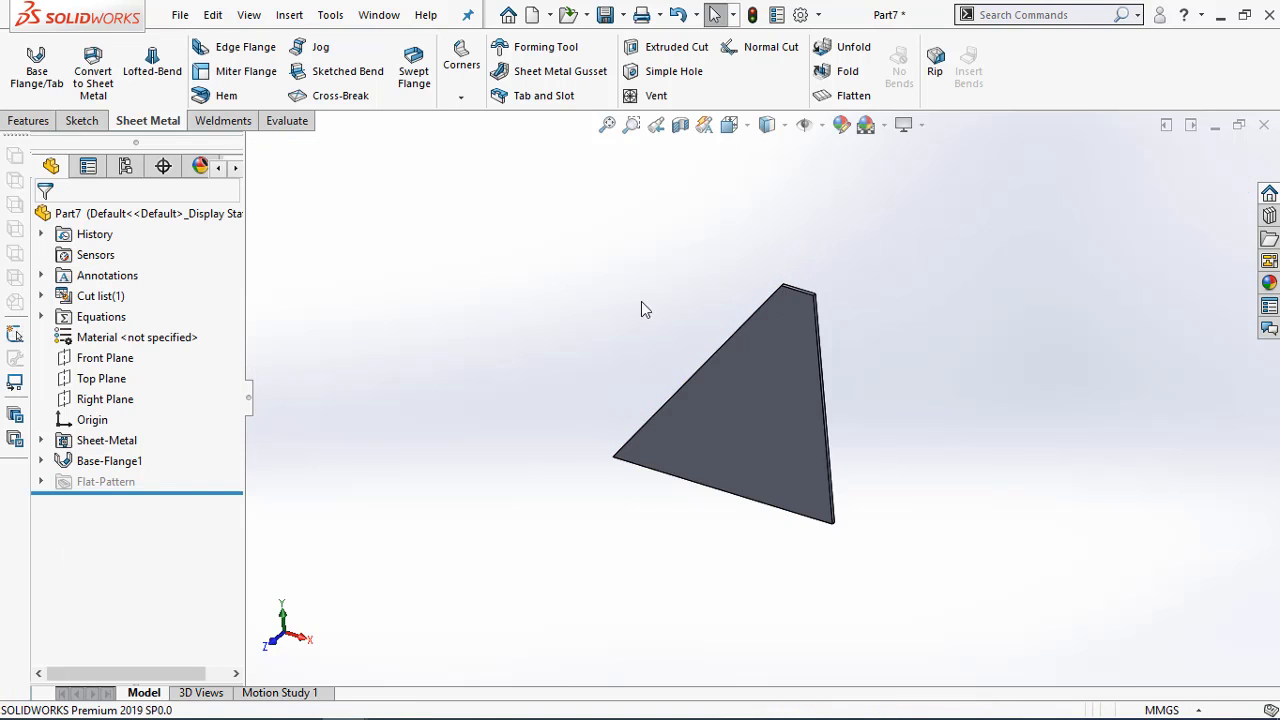
# Set up a closed hem 11 mm long along the sloped edge of the plate, folded over its front face
pyautogui.moveTo(641, 301); pyautogui.dragTo(648, 278, button='middle')
pyautogui.click(233, 96)
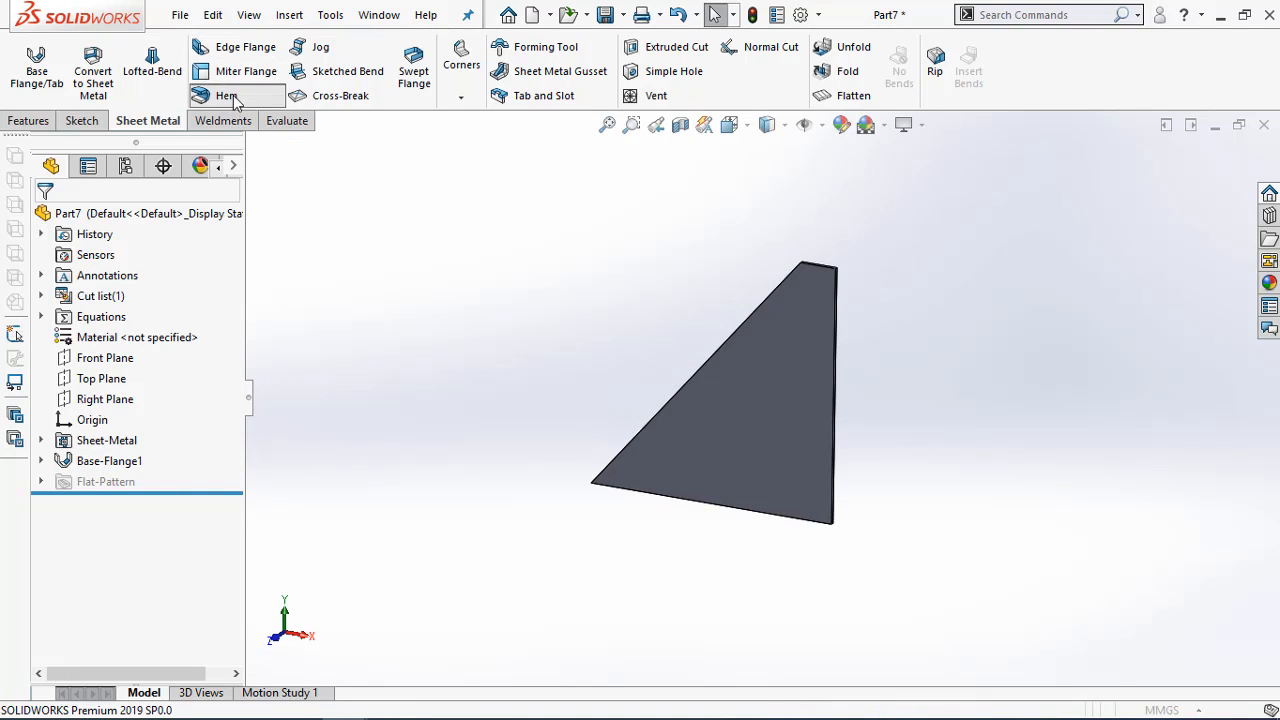
pyautogui.click(754, 336)
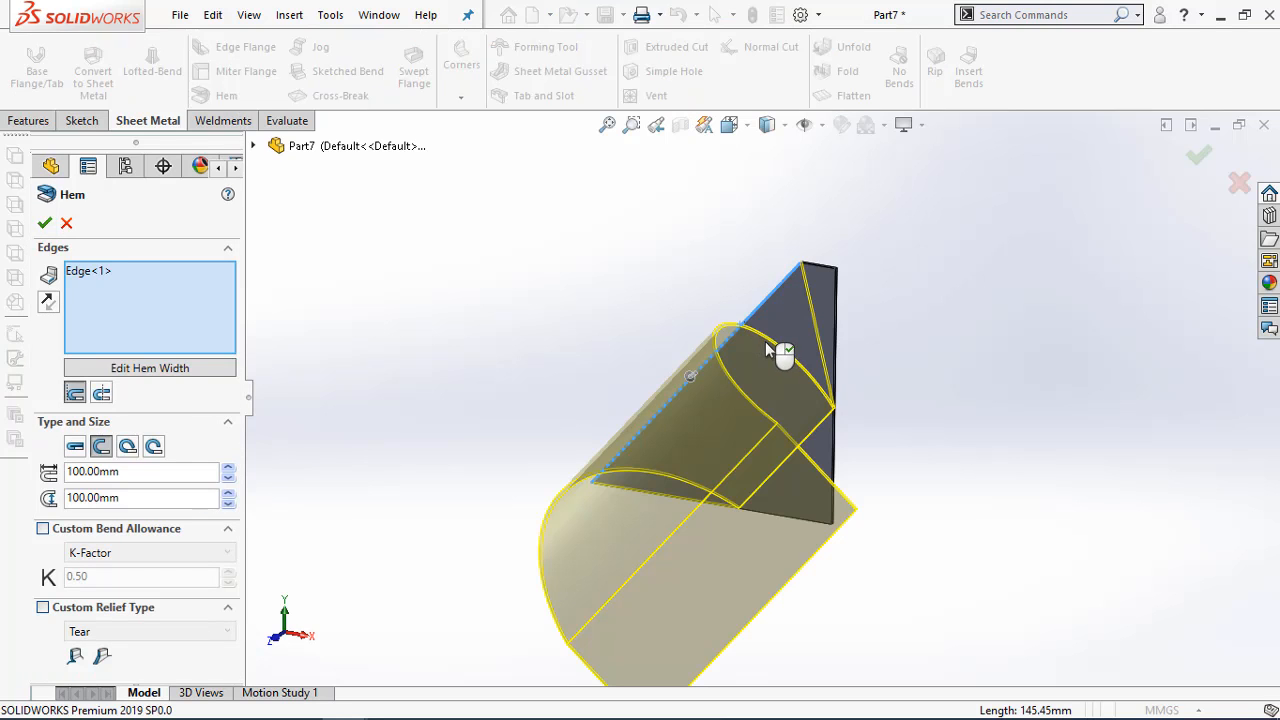
pyautogui.click(78, 447)
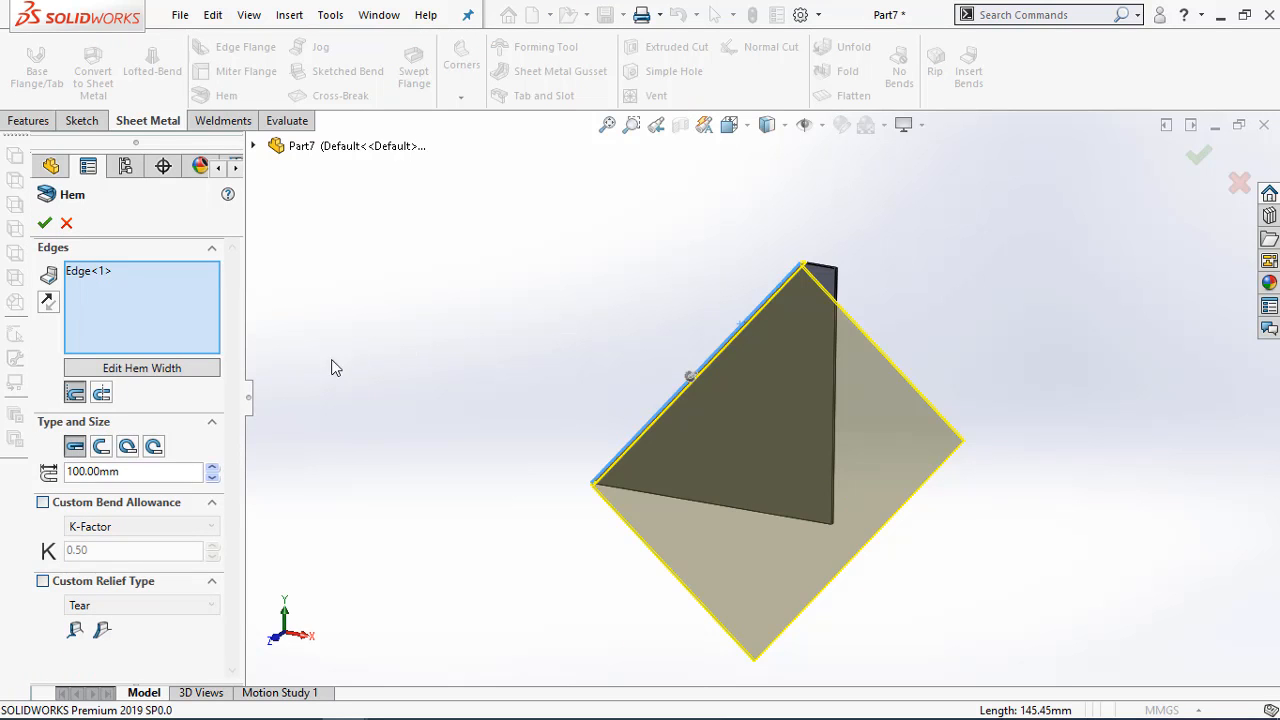
pyautogui.moveTo(135, 474); pyautogui.dragTo(28, 478)
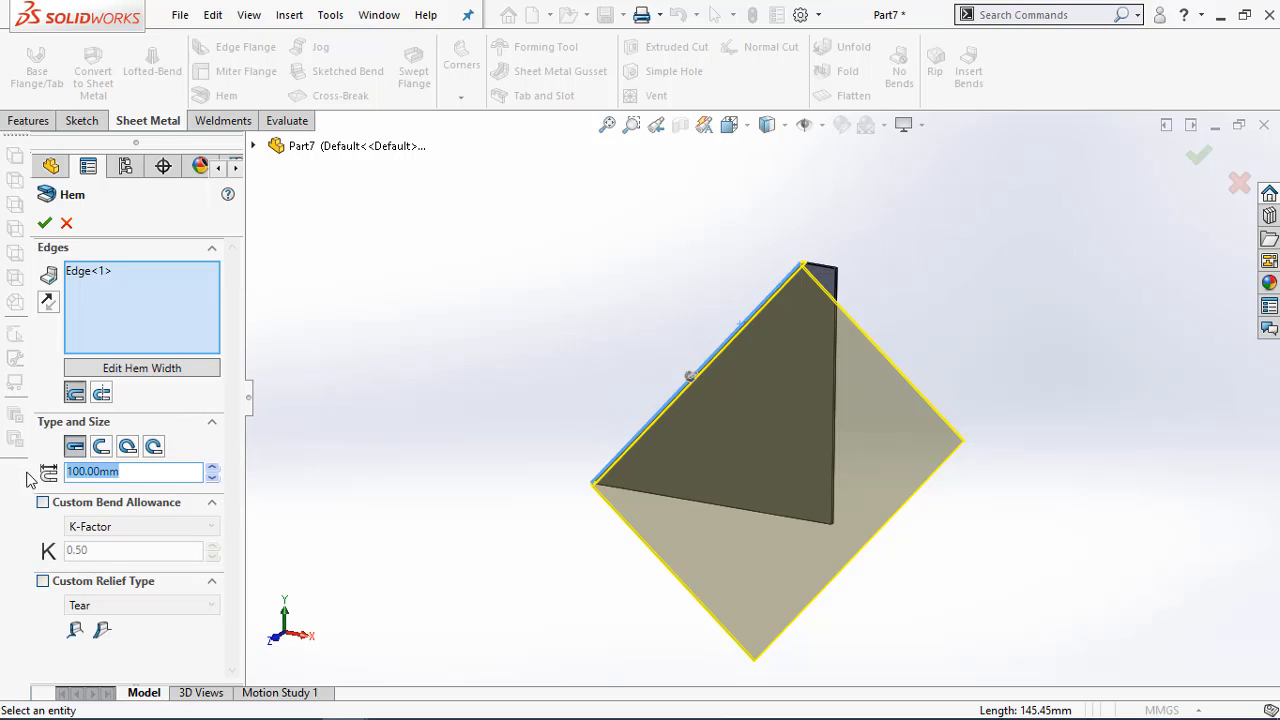
pyautogui.write('11')
pyautogui.press('Return')
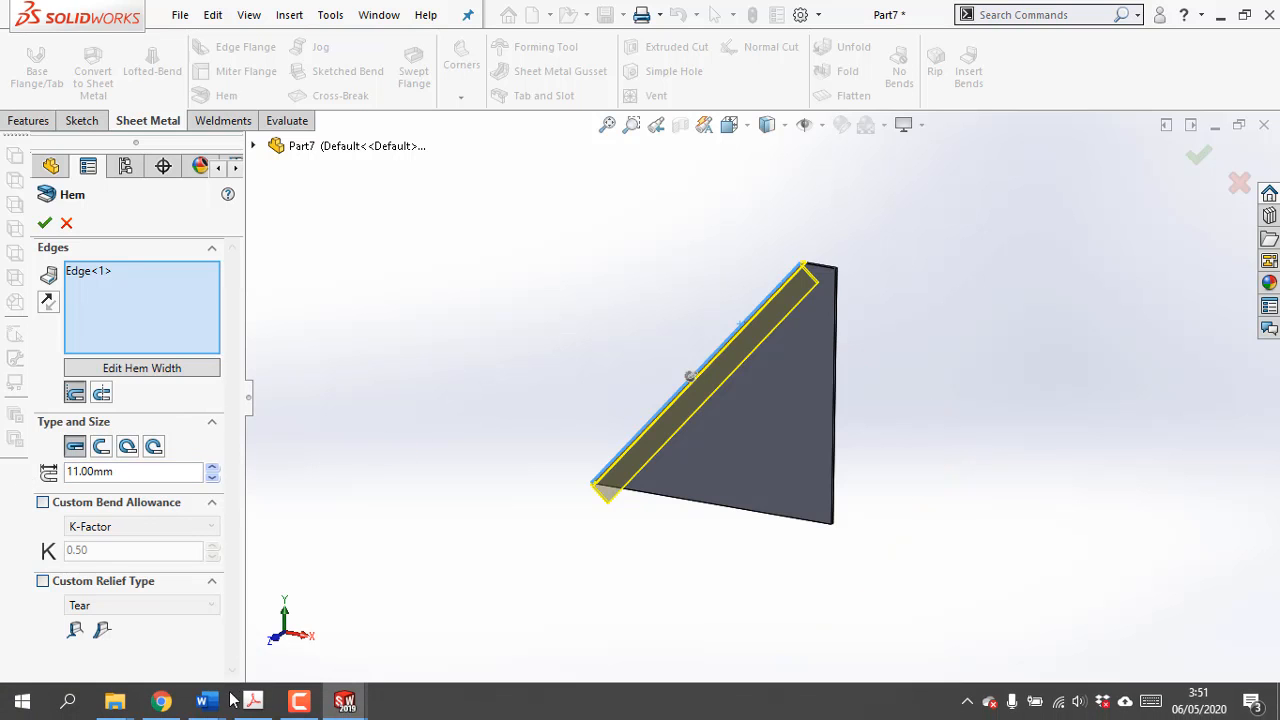
# Check the hem width in the PDF drawing and create the sloped edge's hem with a length of 9 mm
pyautogui.click(257, 702)
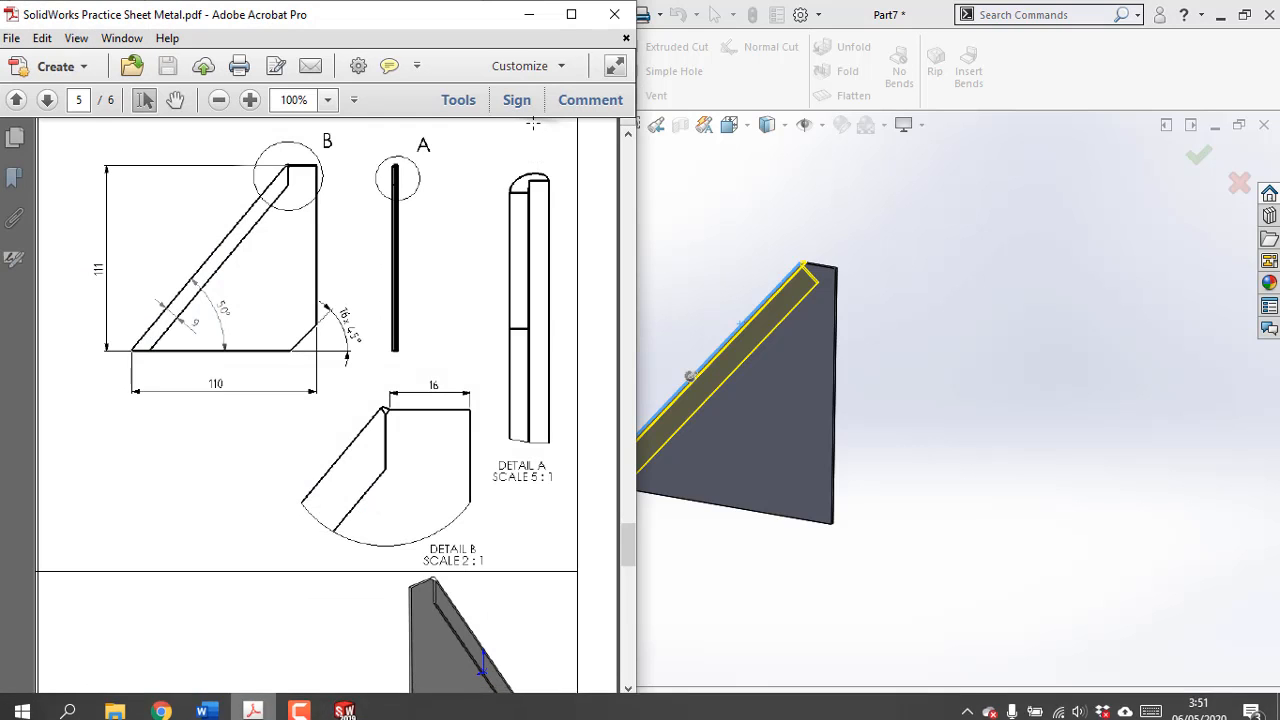
pyautogui.click(530, 15)
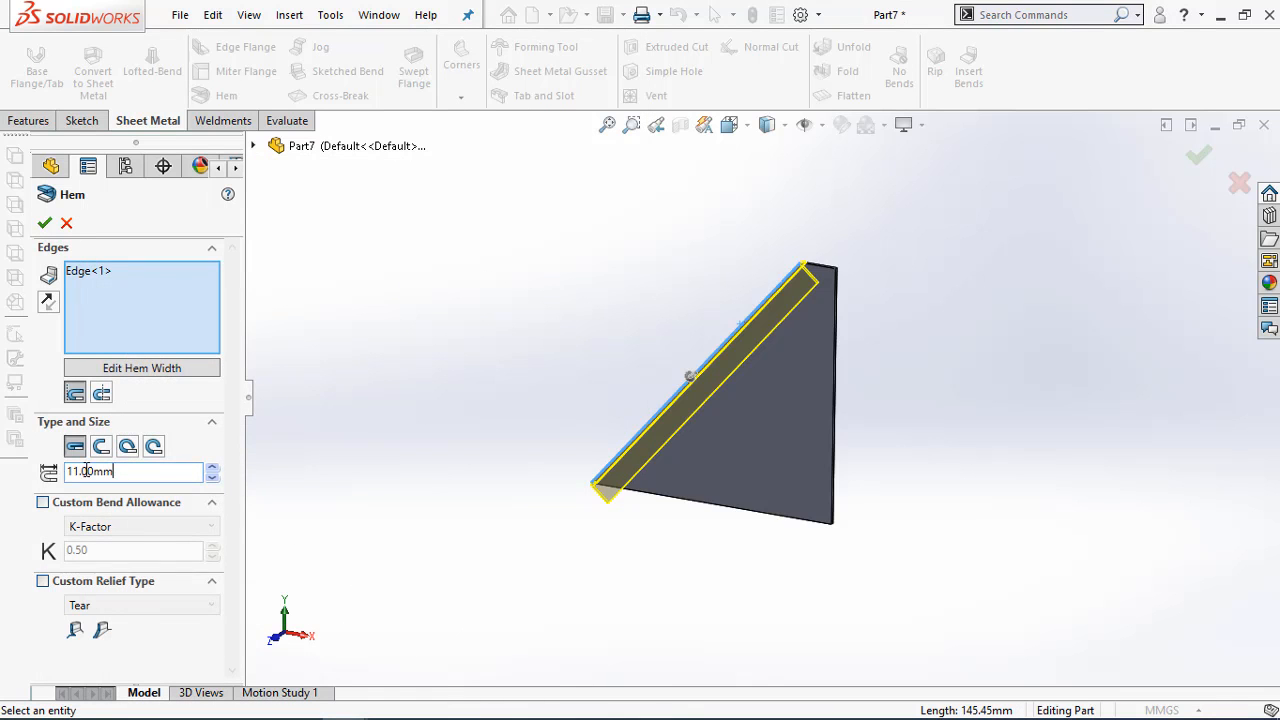
pyautogui.doubleClick(153, 472)
pyautogui.write('9')
pyautogui.press('Return')
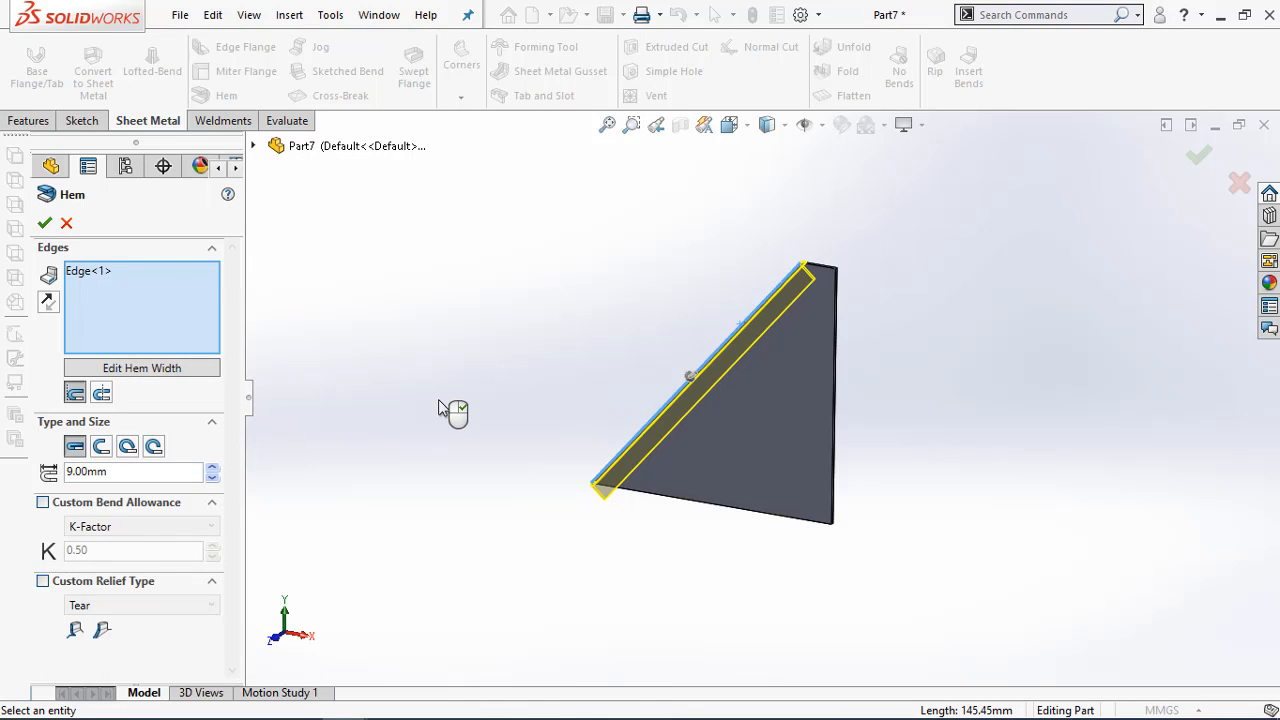
pyautogui.click(44, 224)
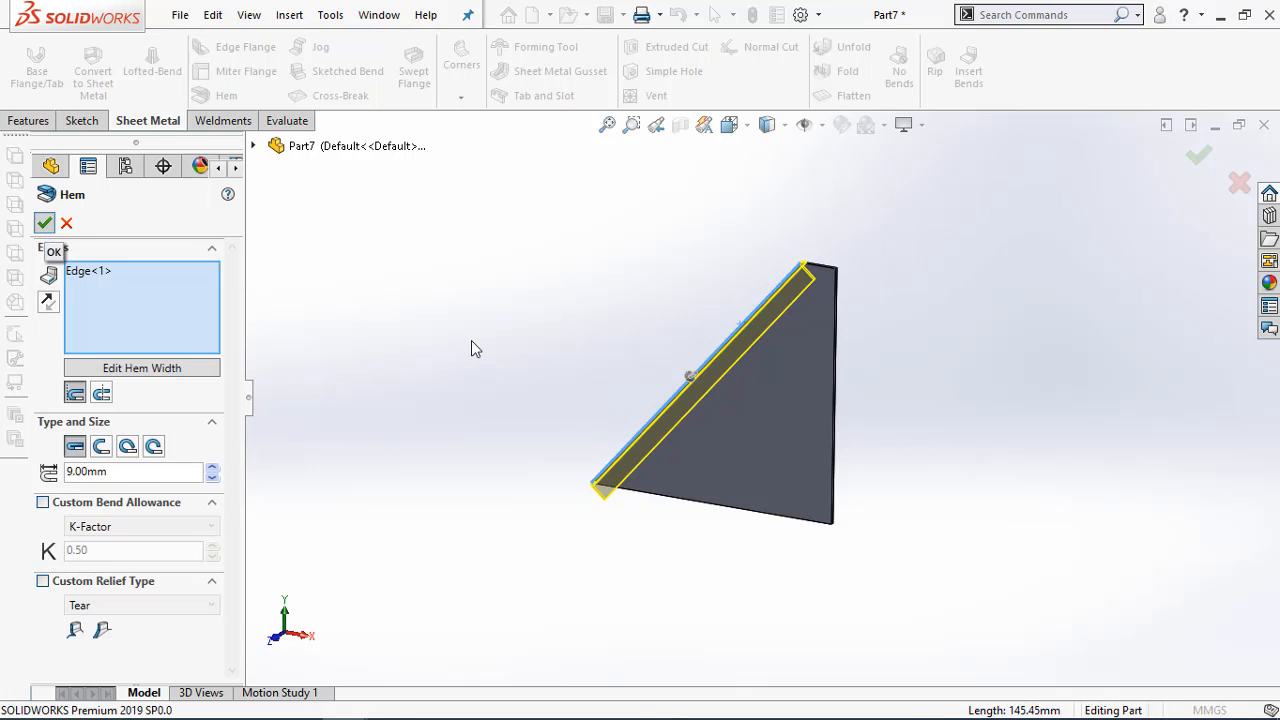
pyautogui.moveTo(735, 470); pyautogui.dragTo(740, 446, button='middle')
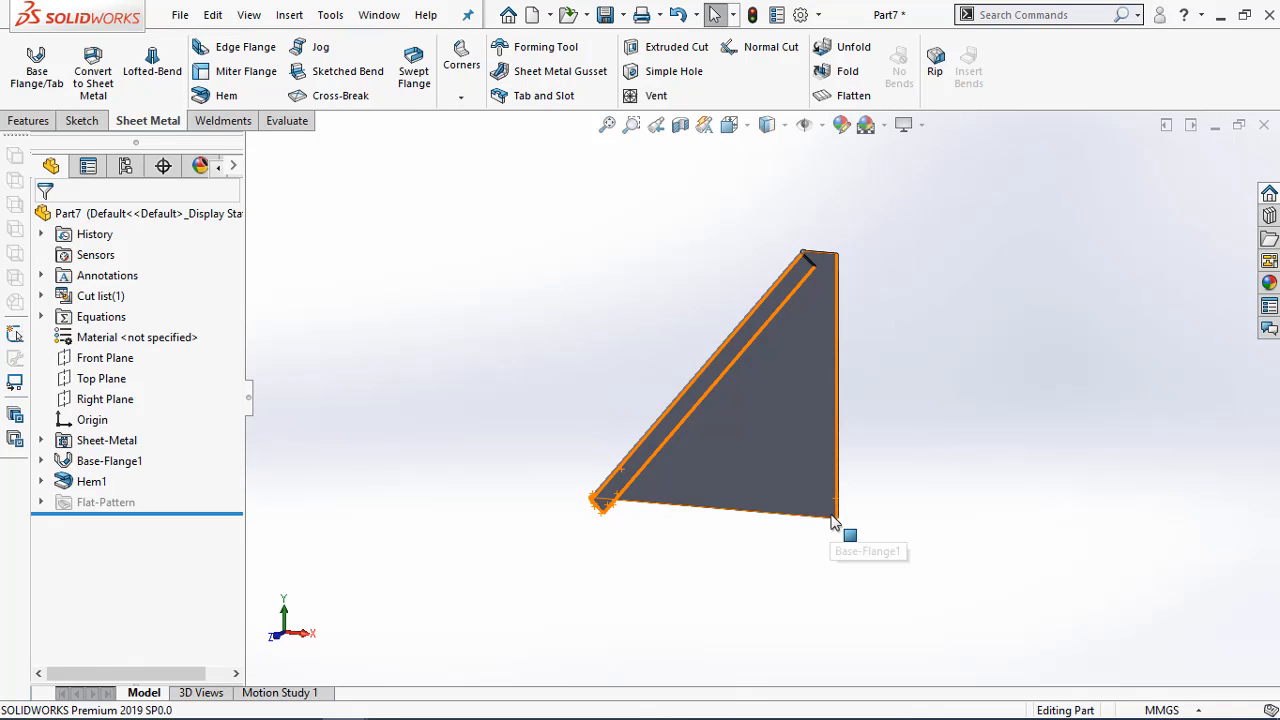
# Check the PDF drawing and chamfer the plate's lower corner opposite the hem by 16 mm at 45 degrees
pyautogui.click(256, 702)
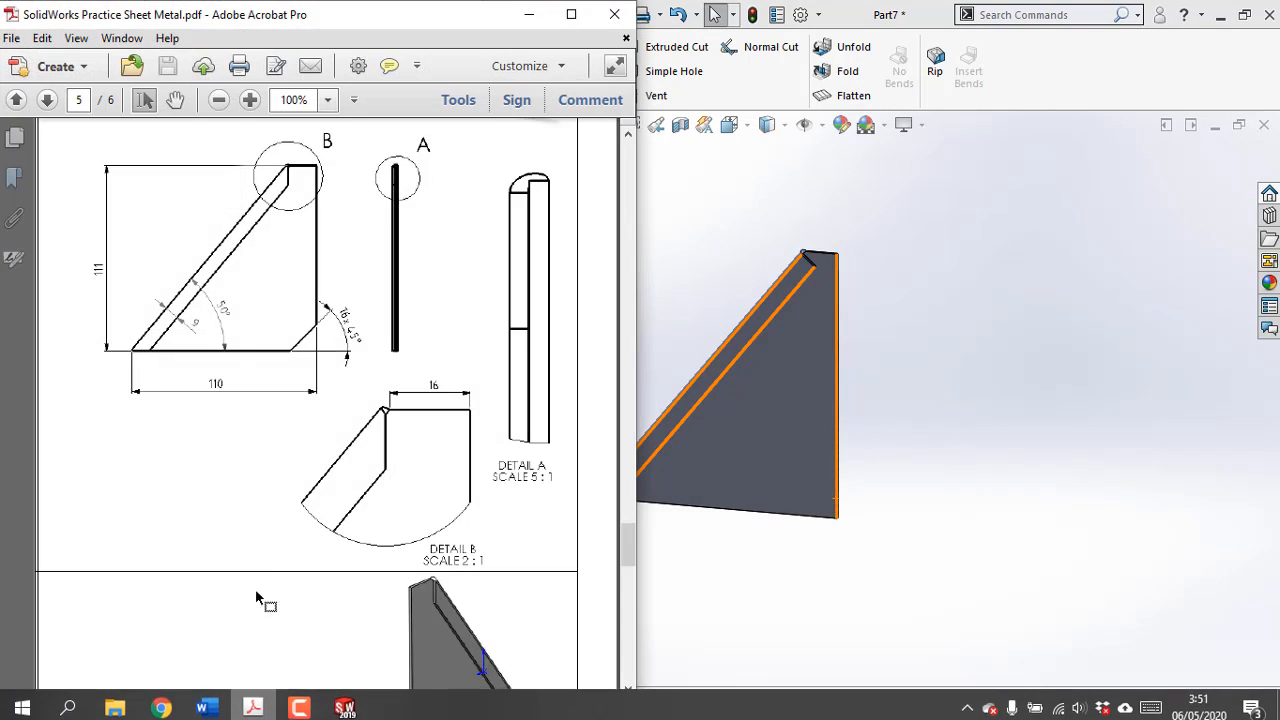
pyautogui.click(527, 15)
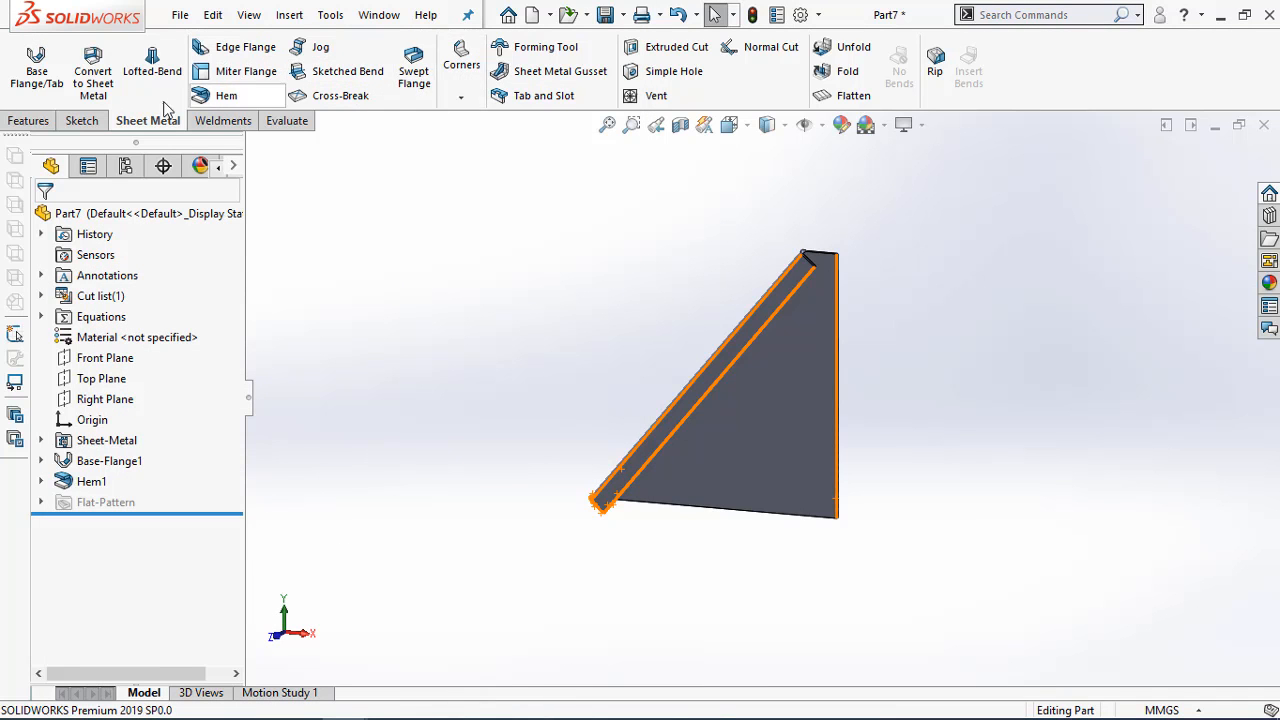
pyautogui.click(28, 120)
pyautogui.click(520, 98)
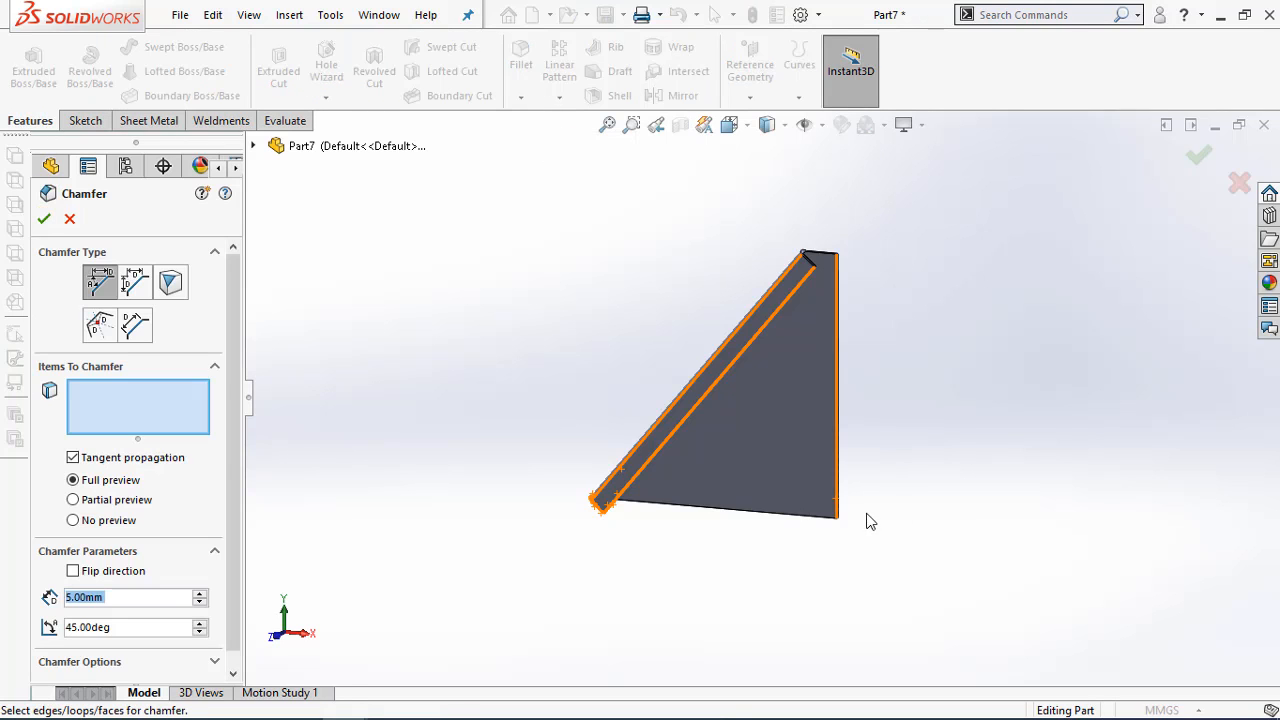
pyautogui.scroll(-3, 869, 520)
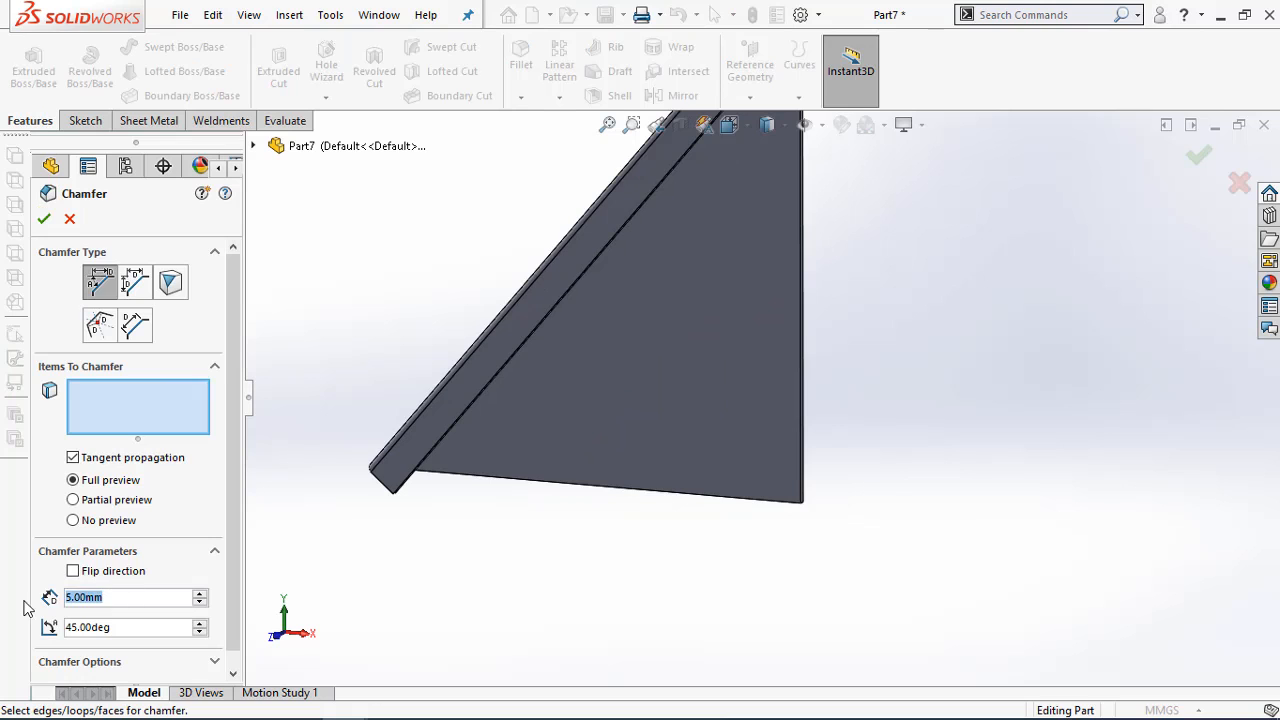
pyautogui.write('16')
pyautogui.press('Return')
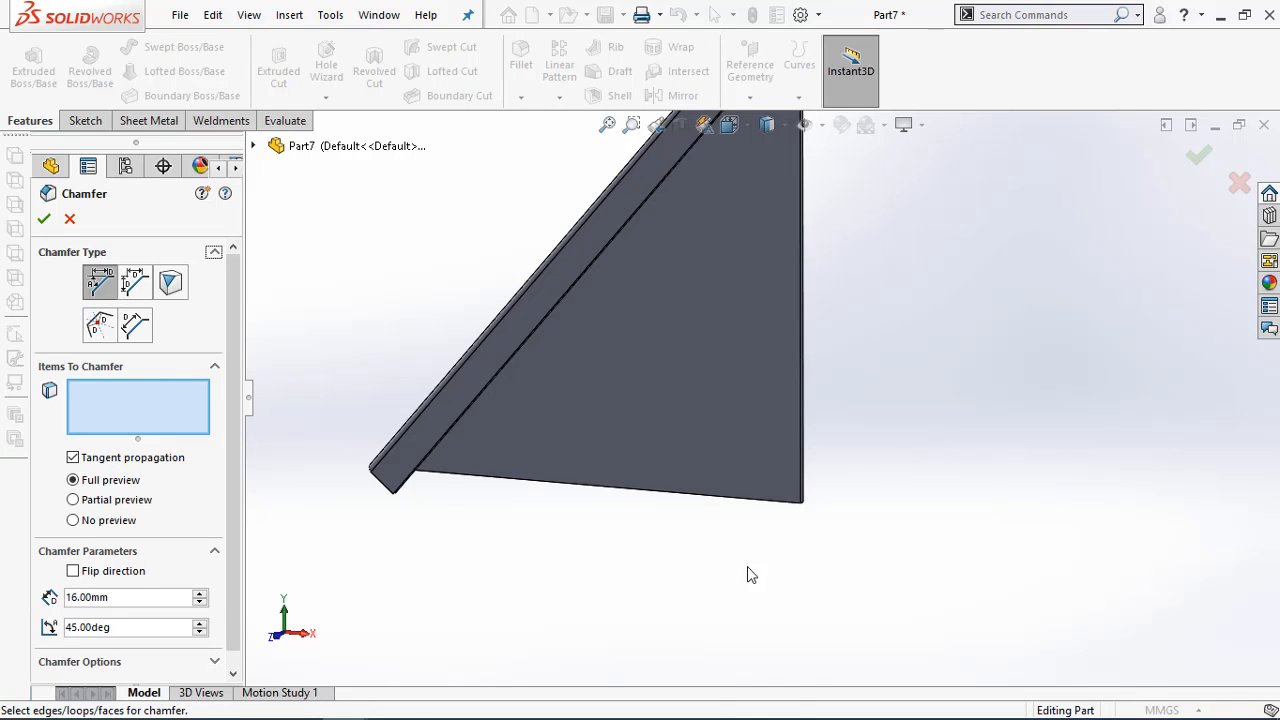
pyautogui.moveTo(749, 574); pyautogui.dragTo(737, 480, button='middle')
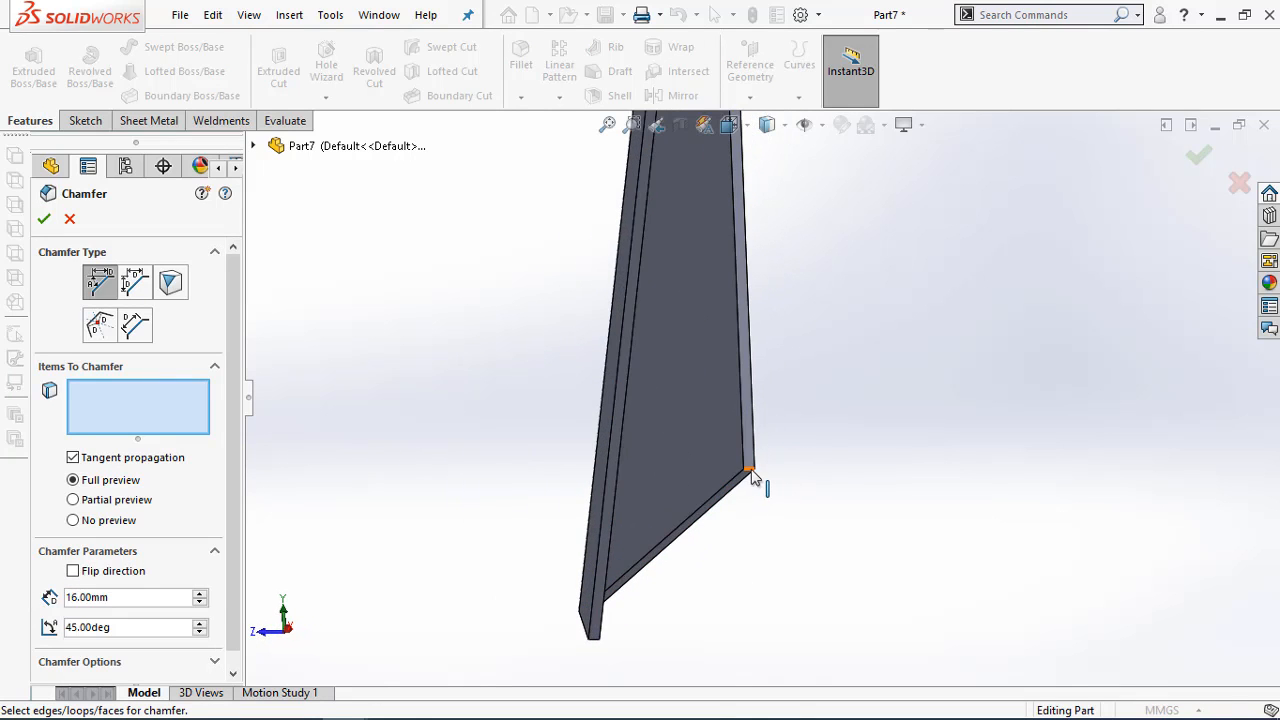
pyautogui.click(755, 484)
pyautogui.click(44, 219)
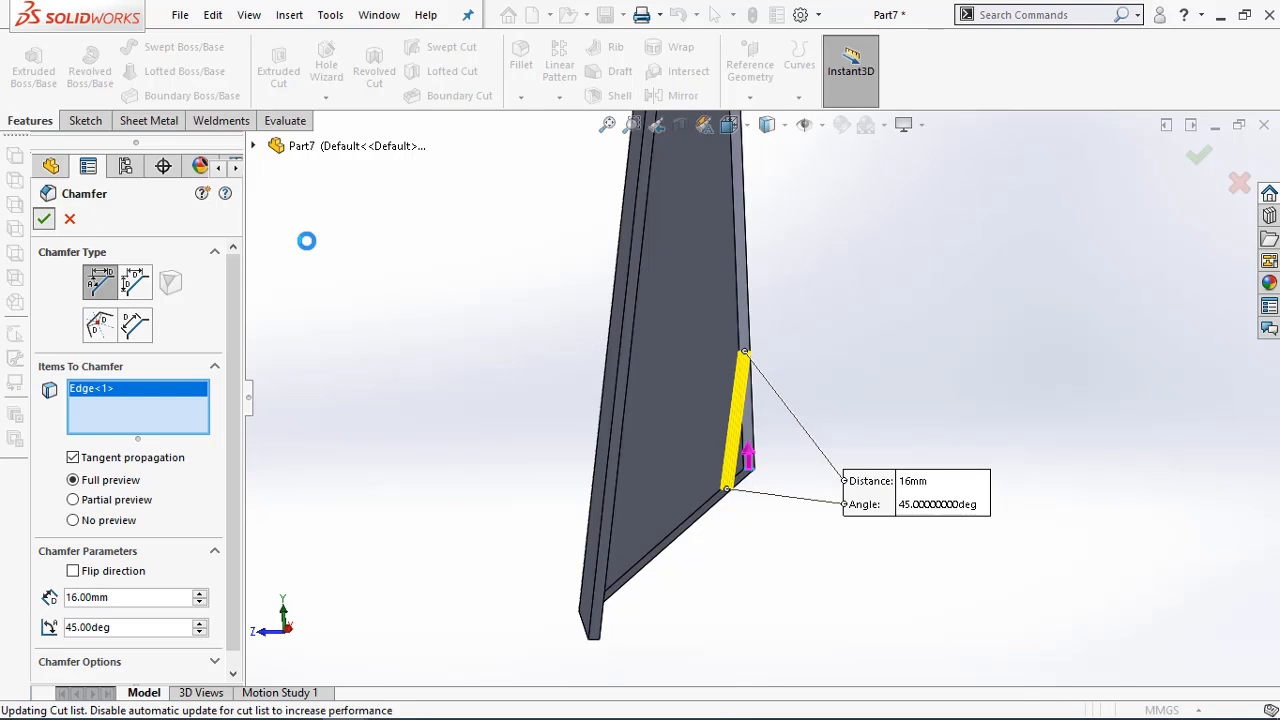
pyautogui.moveTo(443, 317); pyautogui.dragTo(527, 342, button='middle')
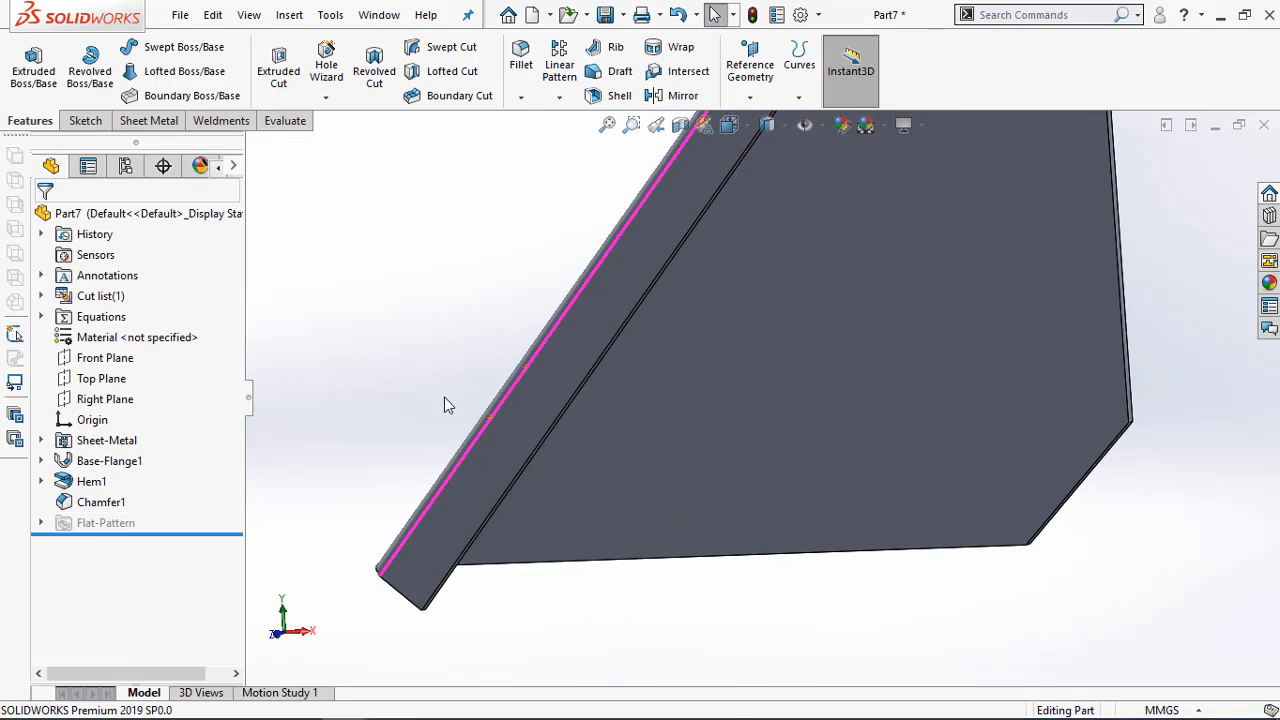
pyautogui.moveTo(443, 403); pyautogui.dragTo(723, 434, button='middle')
pyautogui.moveTo(576, 532)
pyautogui.mouseDown(button='middle')
pyautogui.moveTo(614, 534)
pyautogui.moveTo(590, 528)
pyautogui.mouseUp(button='middle')
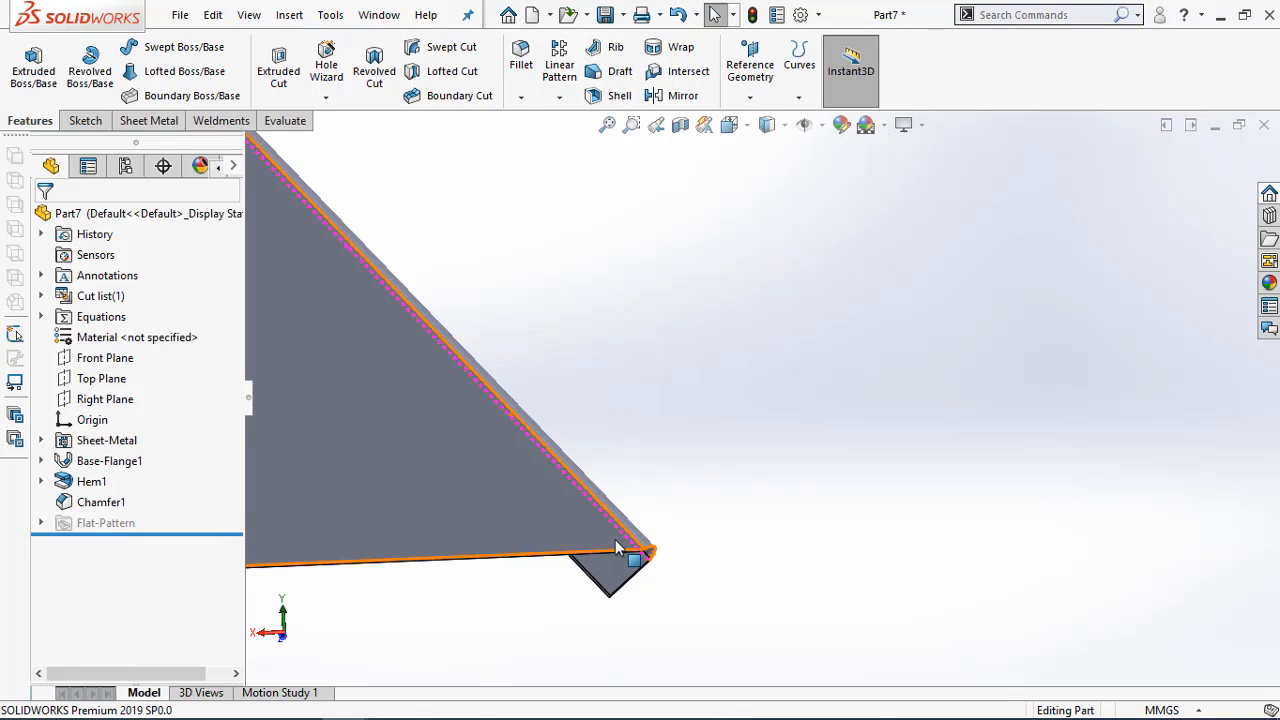
pyautogui.click(614, 576)
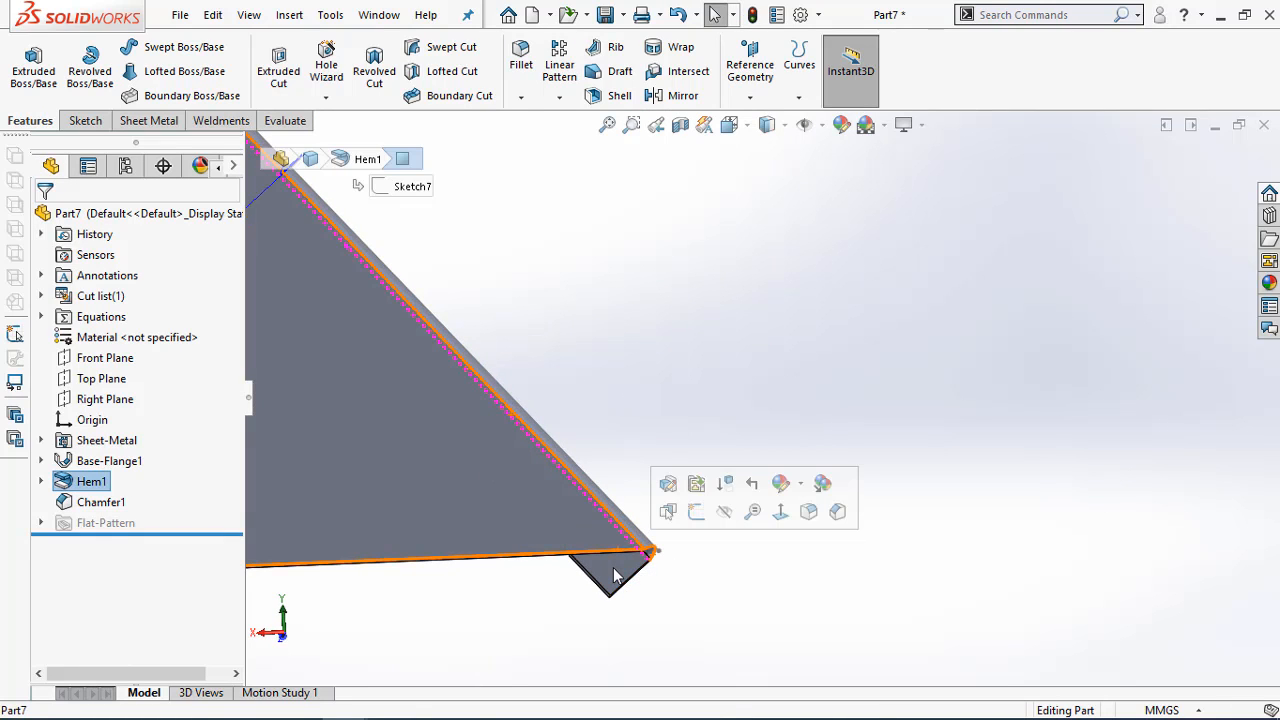
pyautogui.rightClick(614, 576)
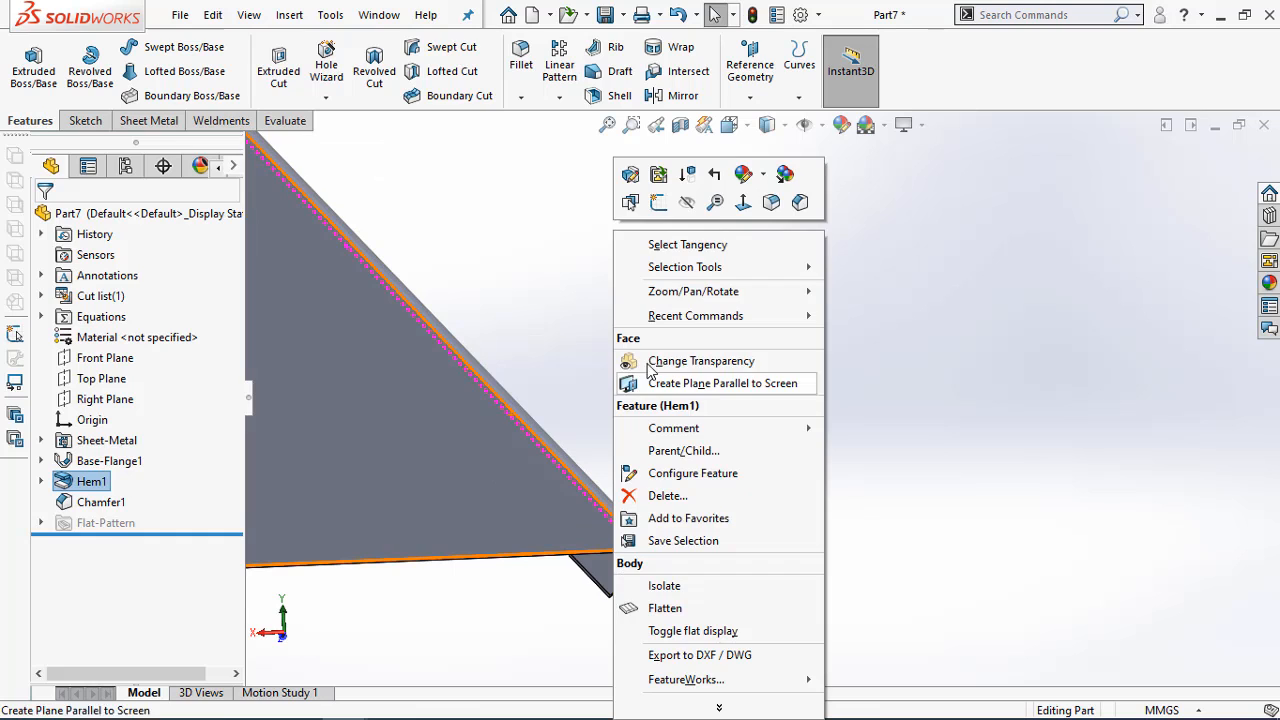
pyautogui.click(658, 202)
pyautogui.scroll(-3, 1003, 573)
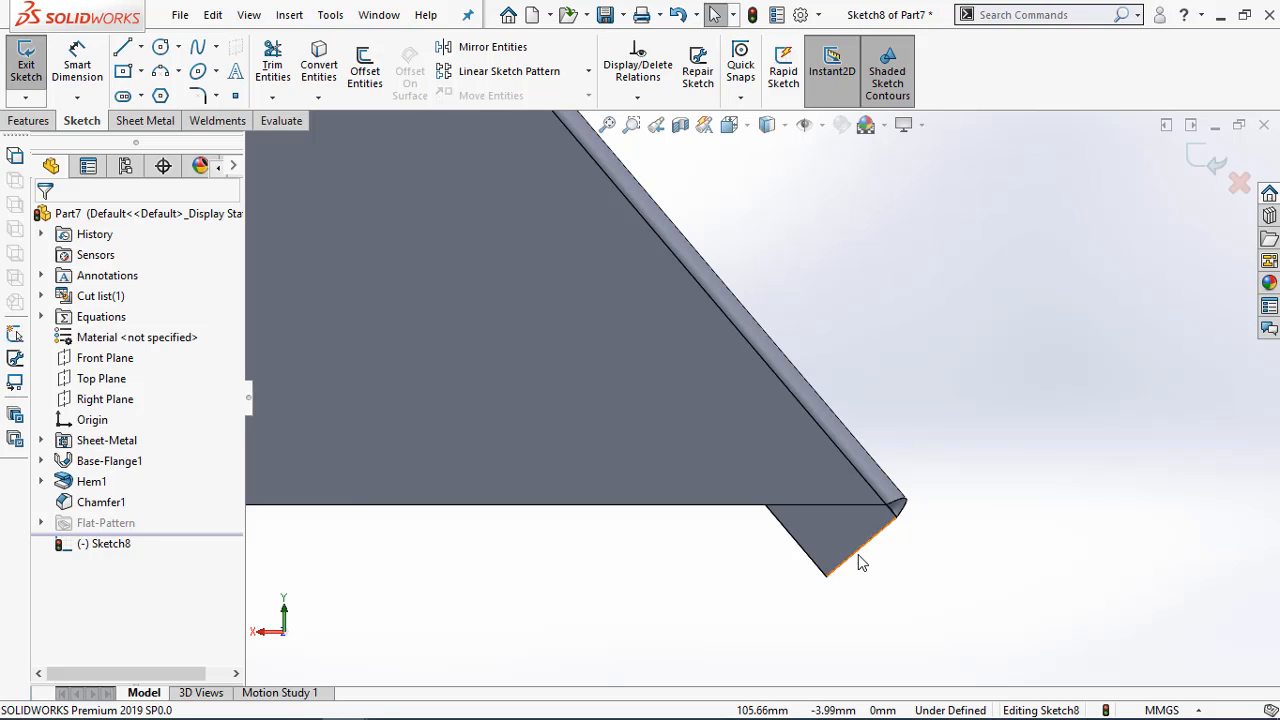
pyautogui.click(858, 558)
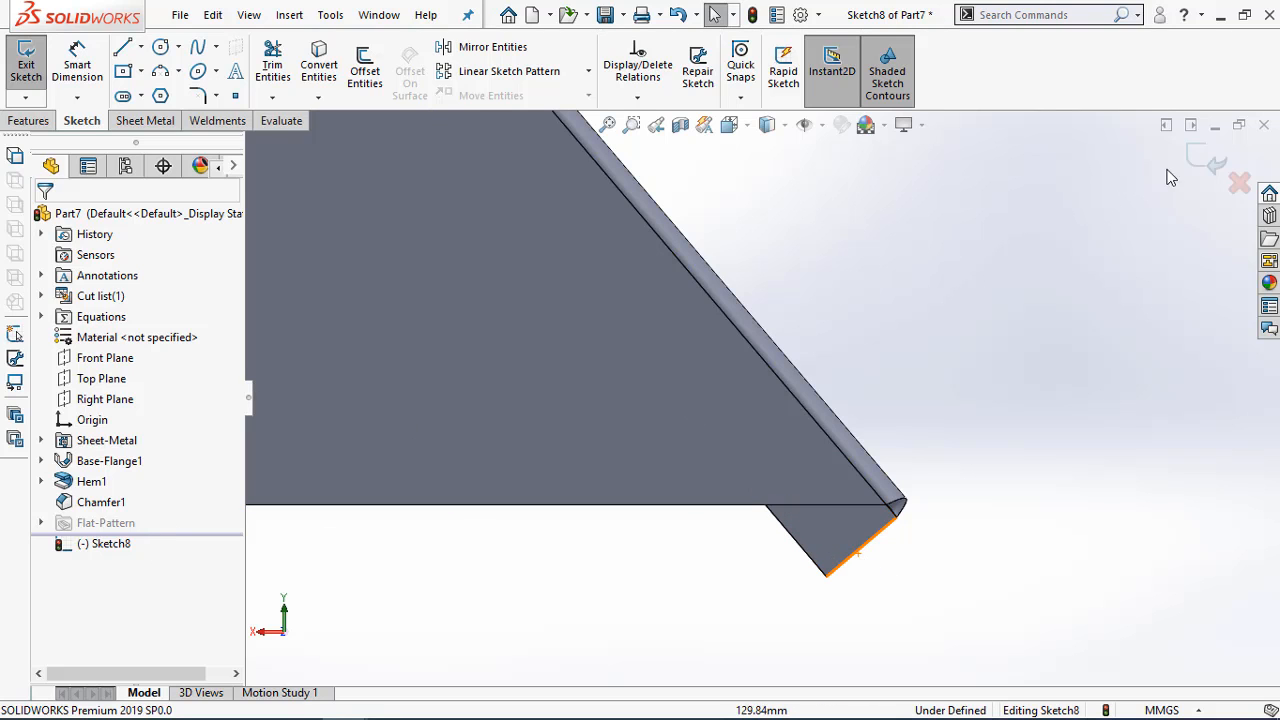
pyautogui.click(1199, 158)
# Sketch a corner rectangle about 22 by 8 mm on the plate's back face, from the base edge down around the protruding hem end
pyautogui.rightClick(763, 486)
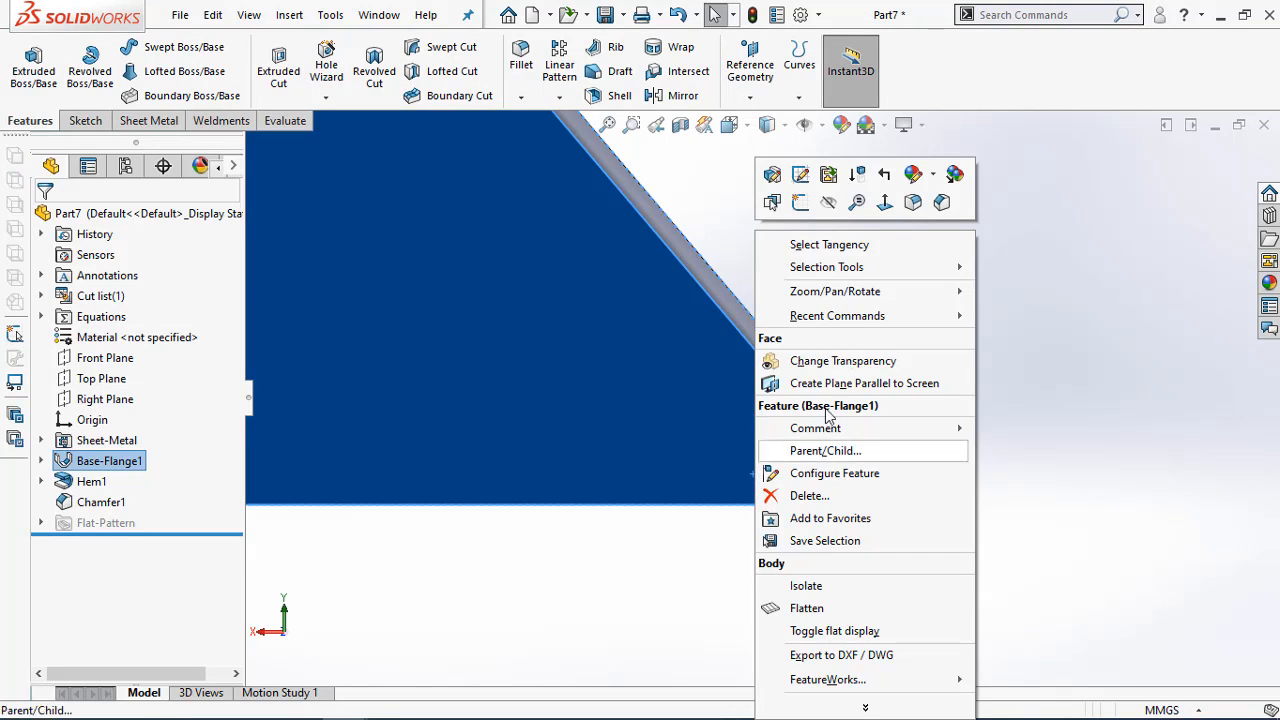
pyautogui.click(800, 204)
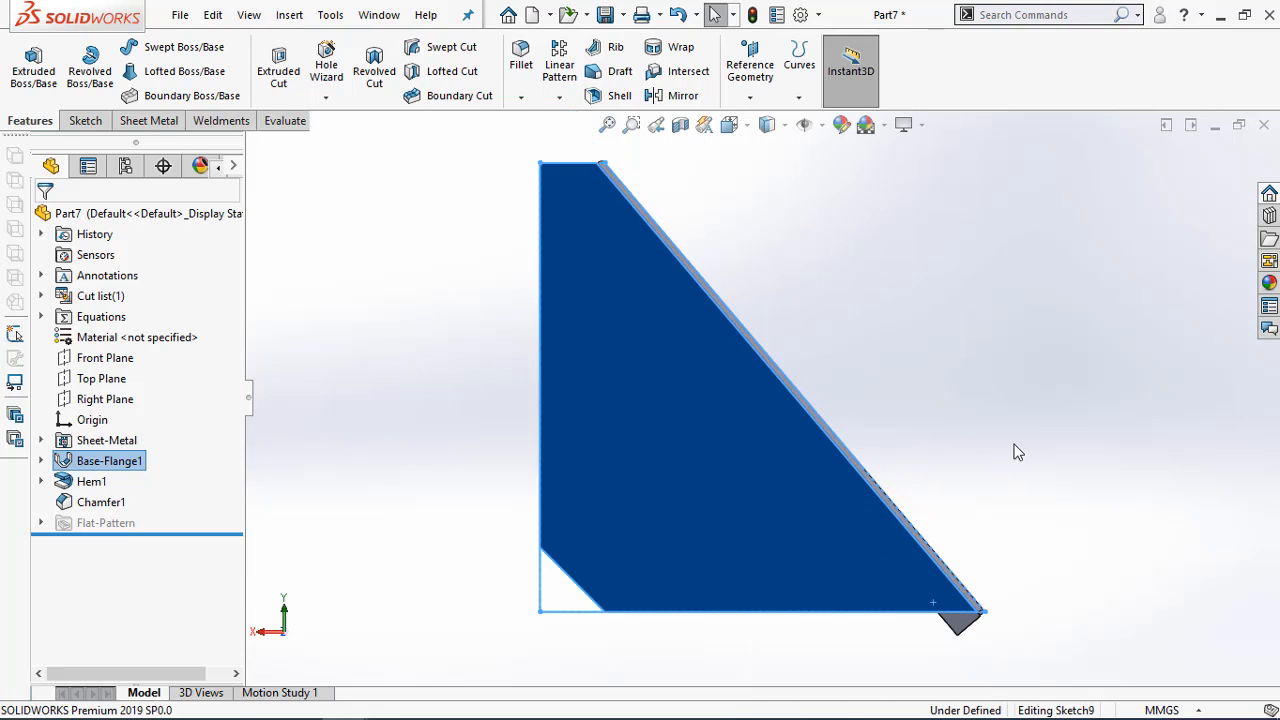
pyautogui.scroll(-5, 1031, 623)
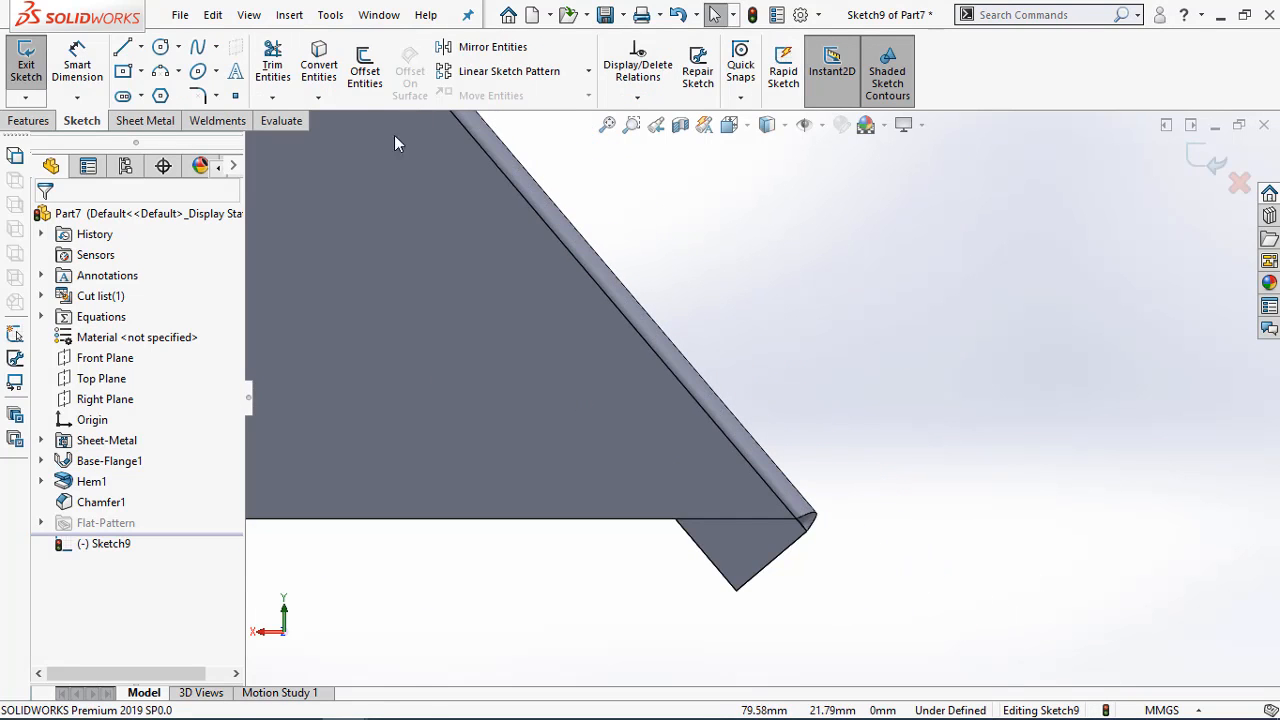
pyautogui.click(141, 71)
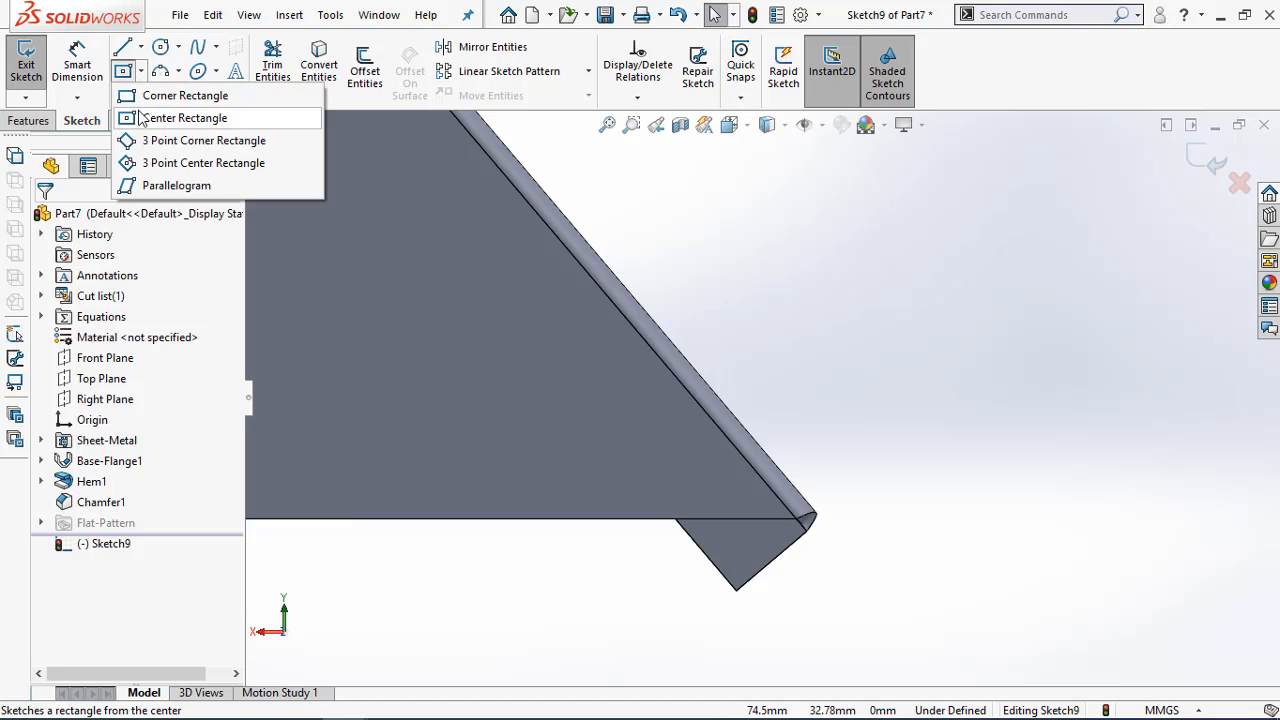
pyautogui.click(165, 95)
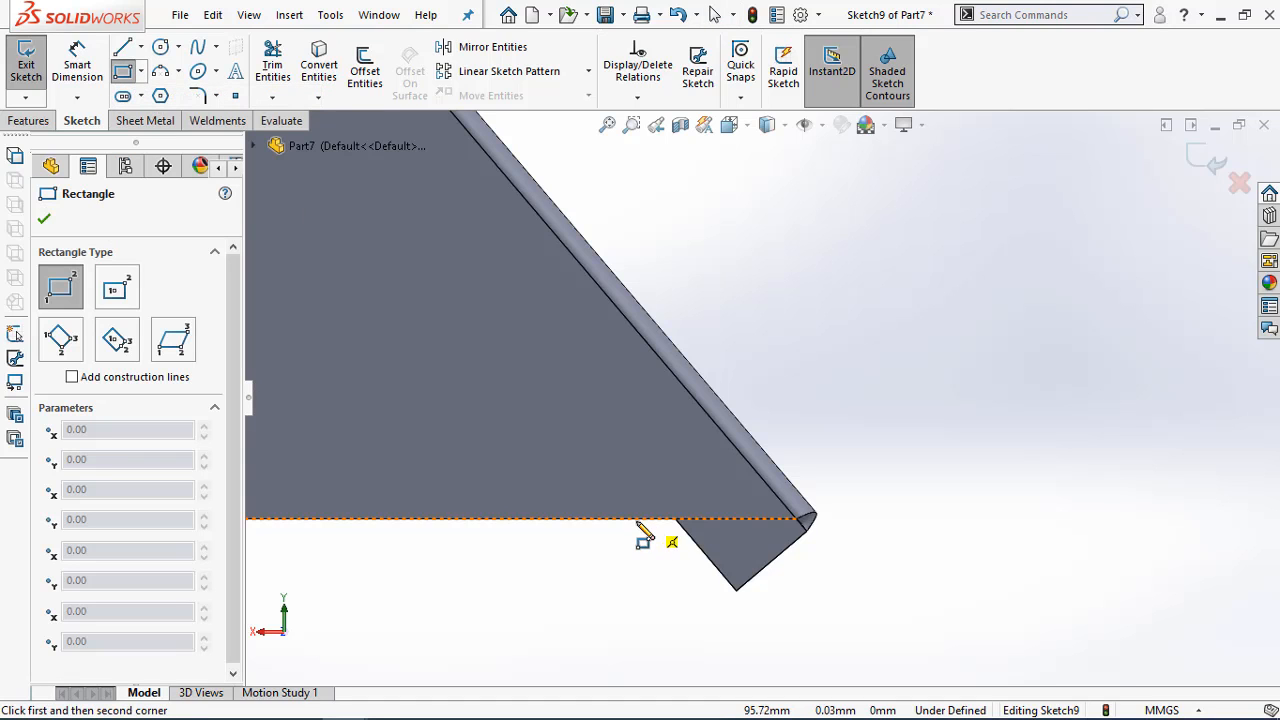
pyautogui.click(634, 520)
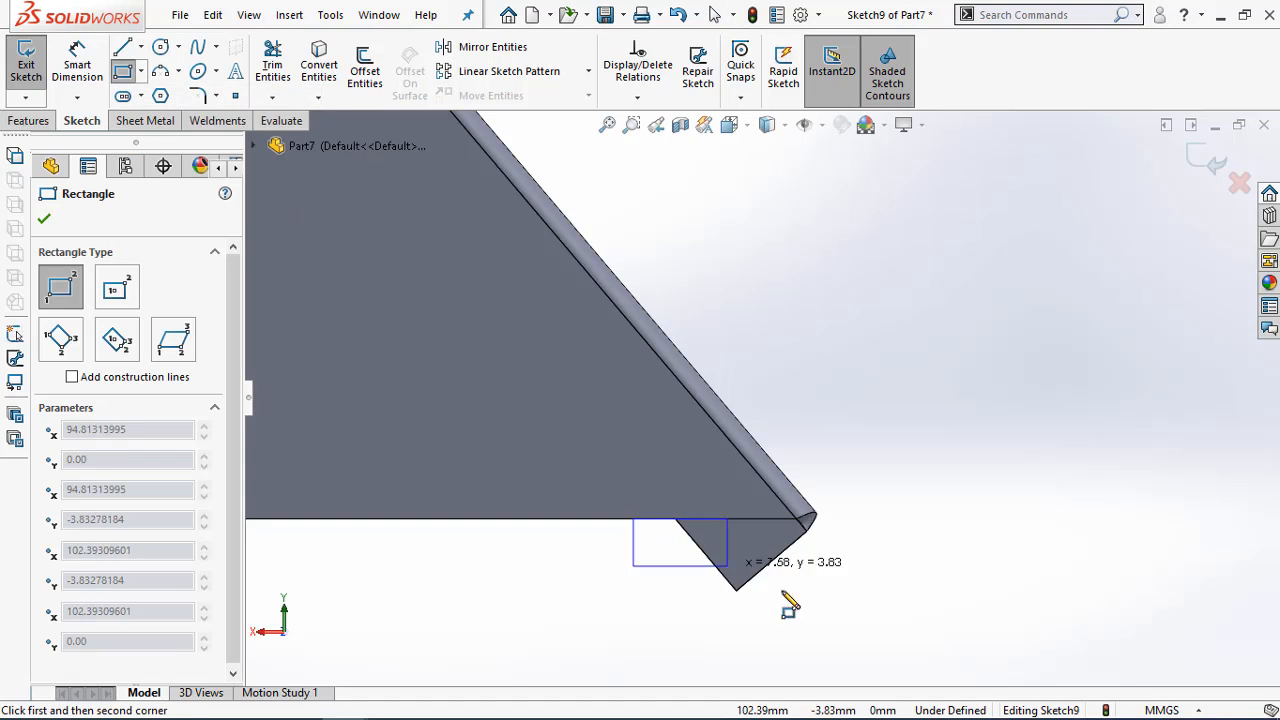
pyautogui.click(904, 620)
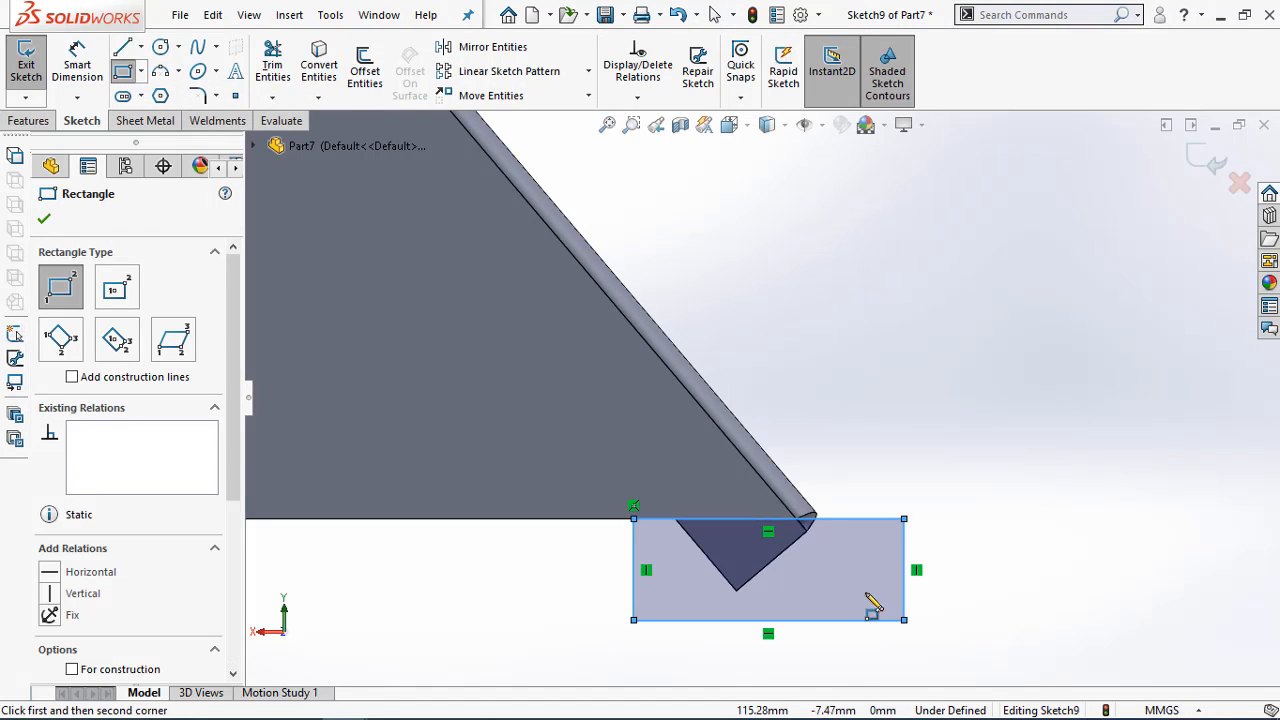
# Cut off the hem end protruding below the base edge with an extruded cut of the rectangle
pyautogui.click(25, 120)
pyautogui.click(279, 78)
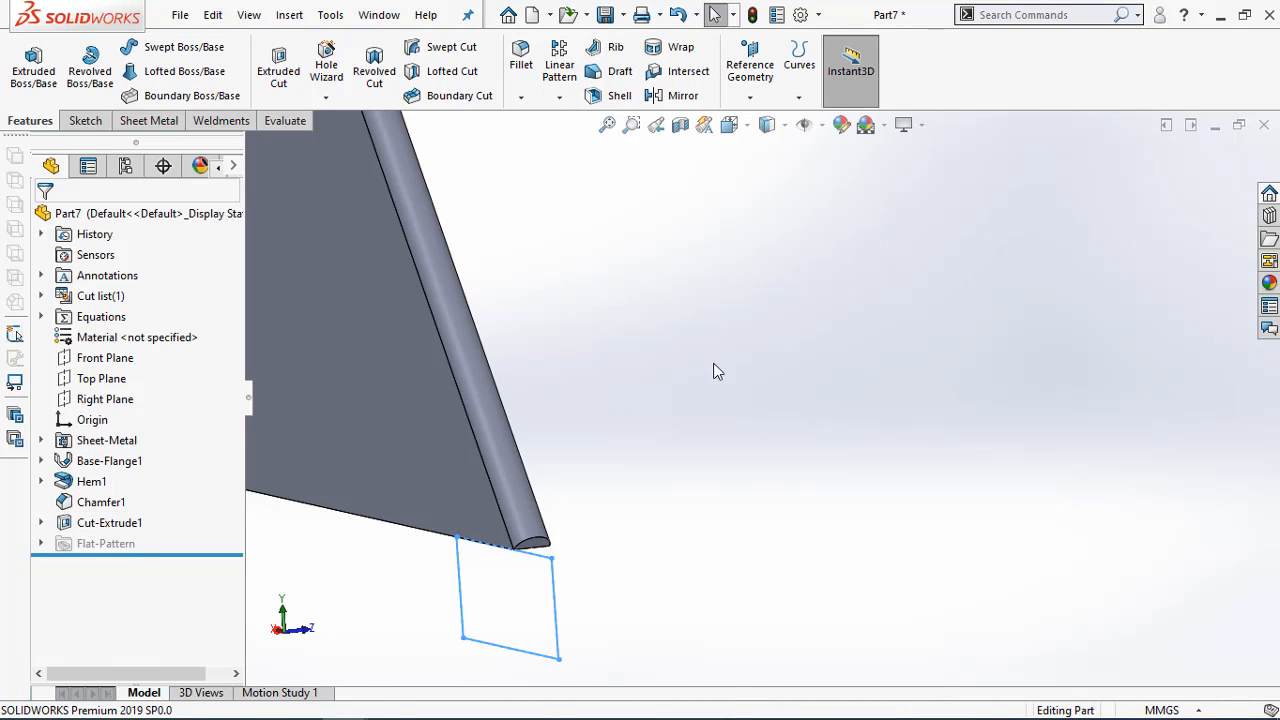
pyautogui.moveTo(531, 486); pyautogui.dragTo(809, 503, button='middle')
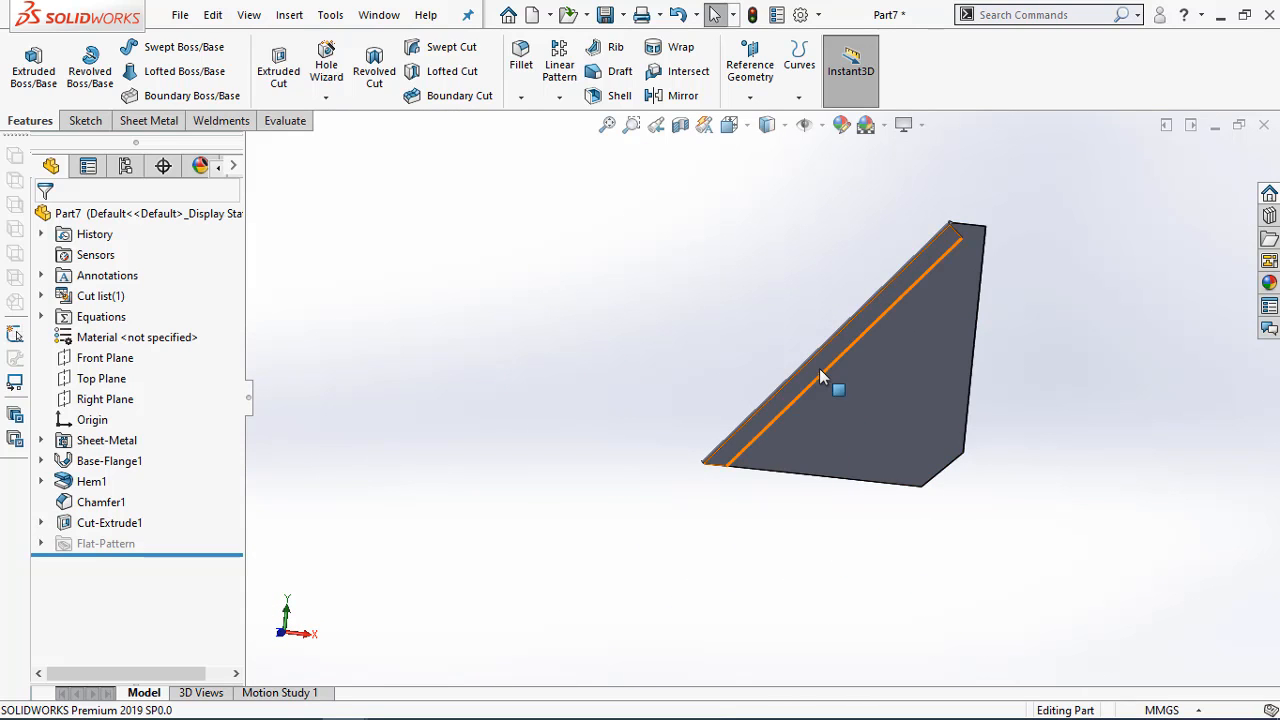
# Compare the finished lower edge and hem with the Exercise 4-6a drawing in the PDF, including the detail views
pyautogui.moveTo(362, 707)
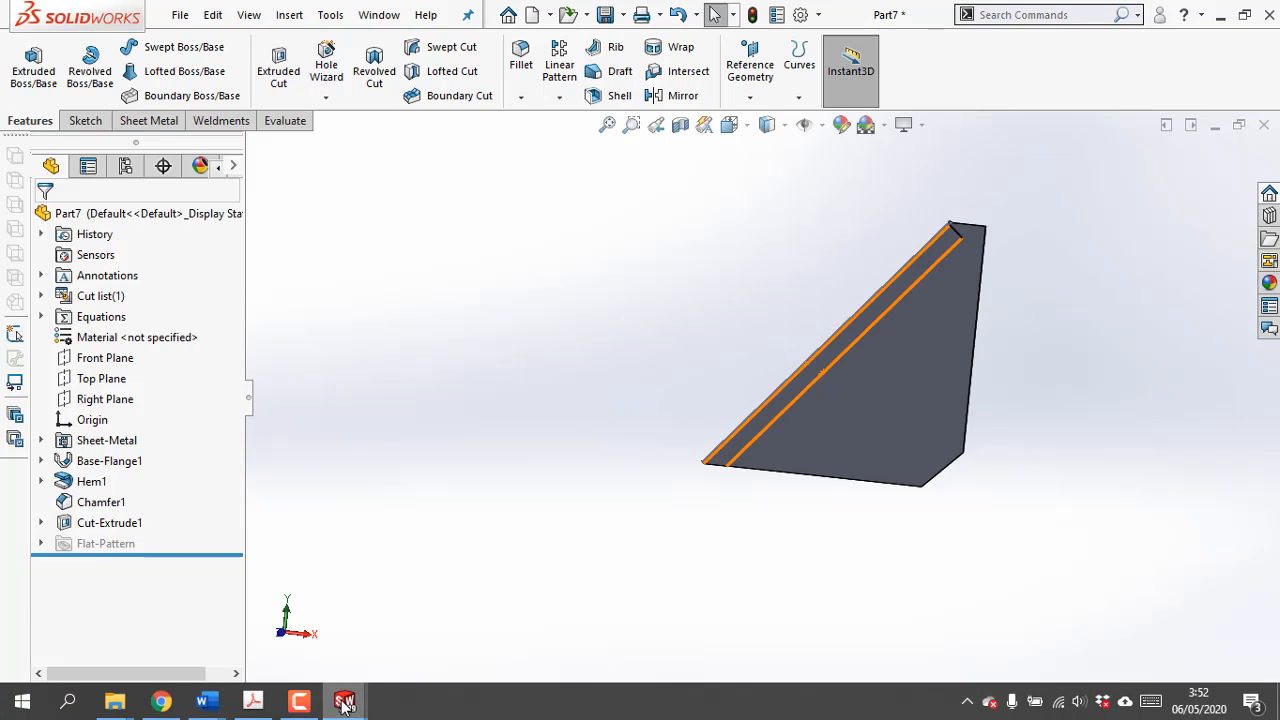
pyautogui.click(255, 705)
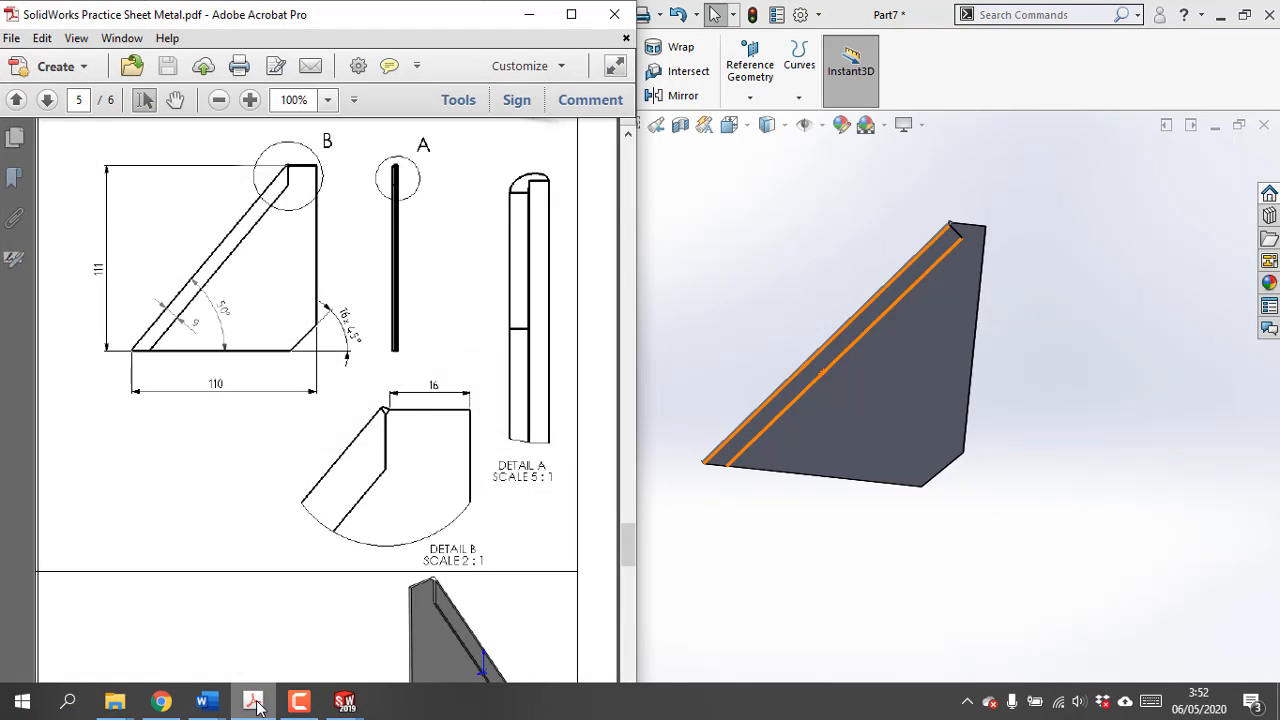
pyautogui.scroll(-3, 446, 485)
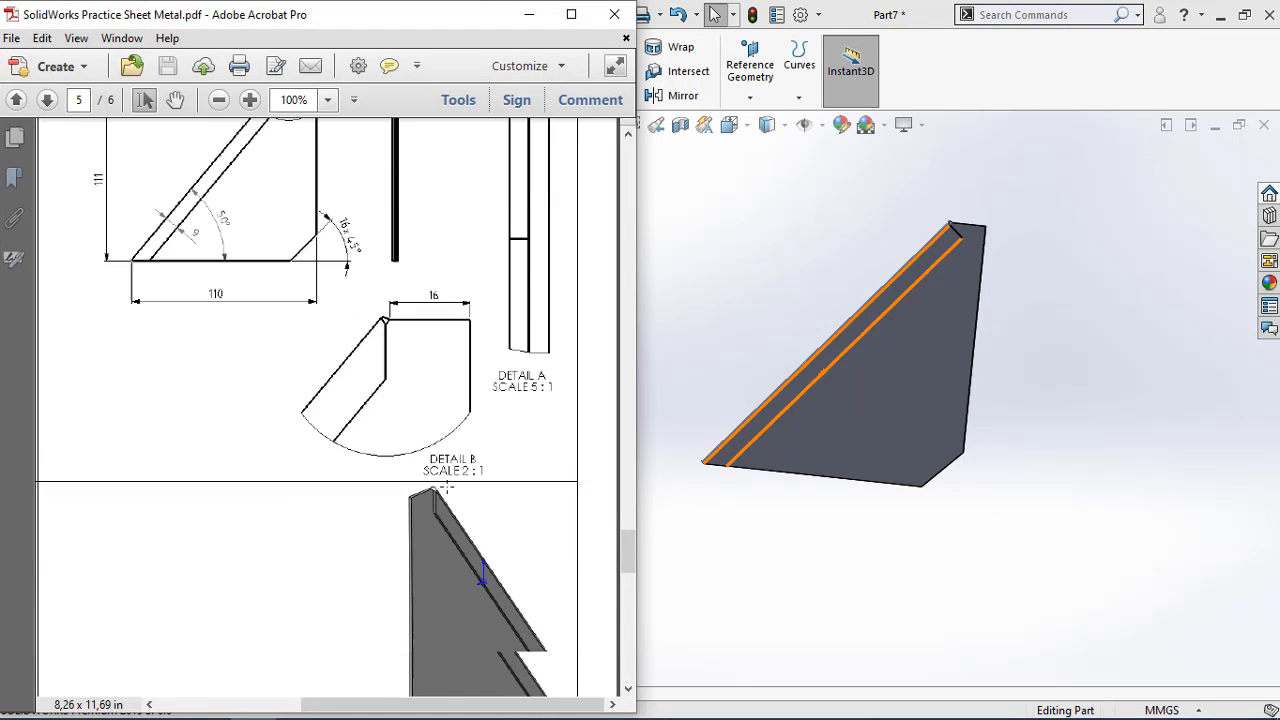
pyautogui.scroll(3, 446, 485)
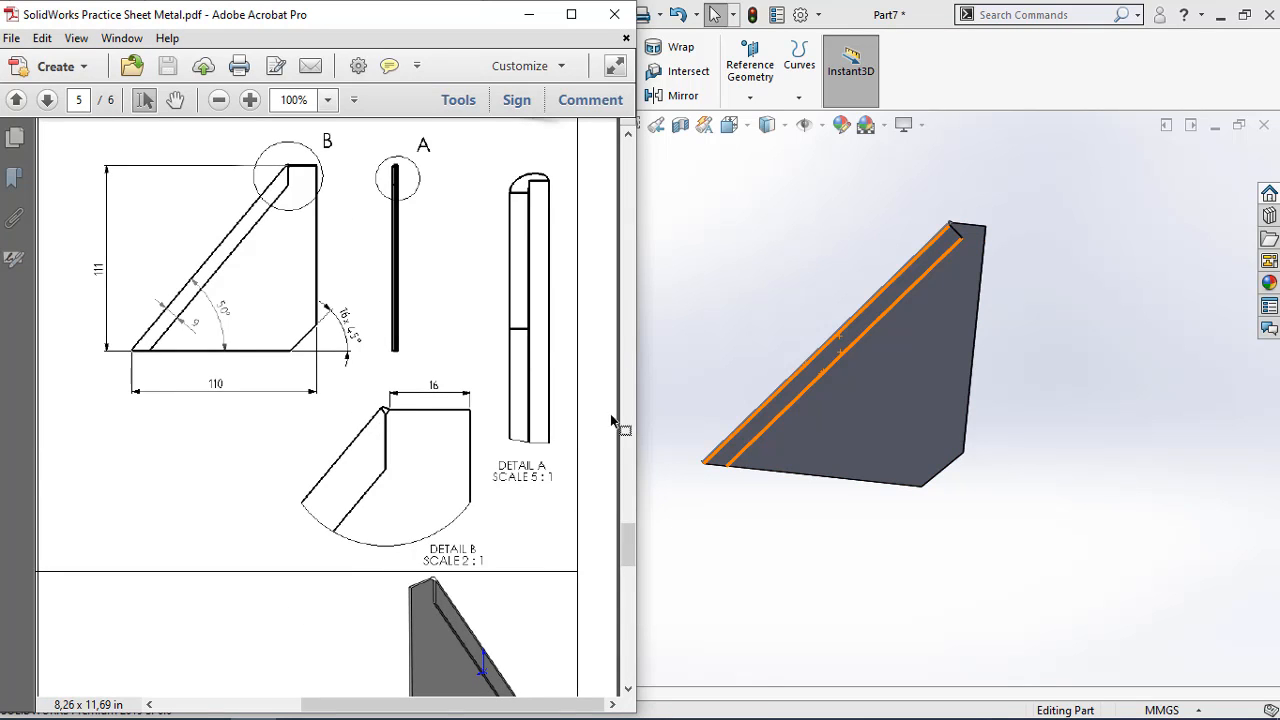
pyautogui.moveTo(637, 541)
pyautogui.mouseDown()
pyautogui.moveTo(641, 586)
pyautogui.moveTo(642, 514)
pyautogui.mouseUp()
pyautogui.keyDown('ctrl'); pyautogui.scroll(-2, 420, 463); pyautogui.keyUp('ctrl')
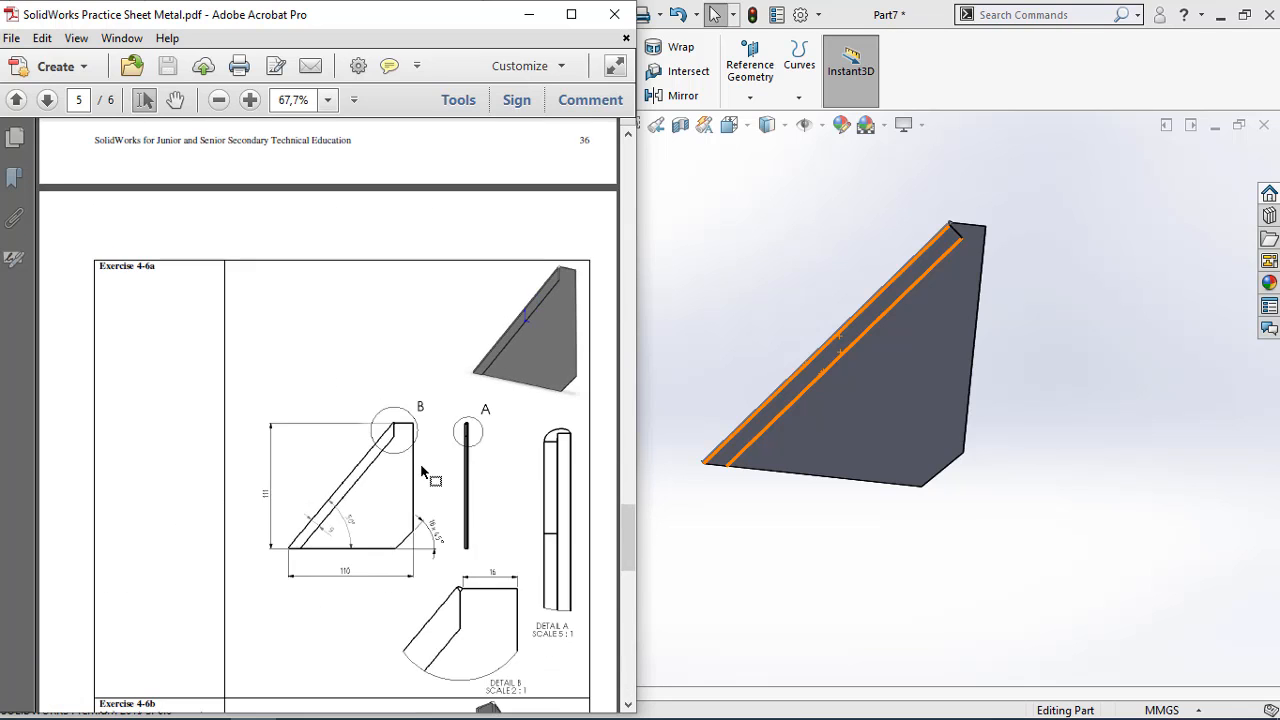
pyautogui.scroll(-2, 420, 463)
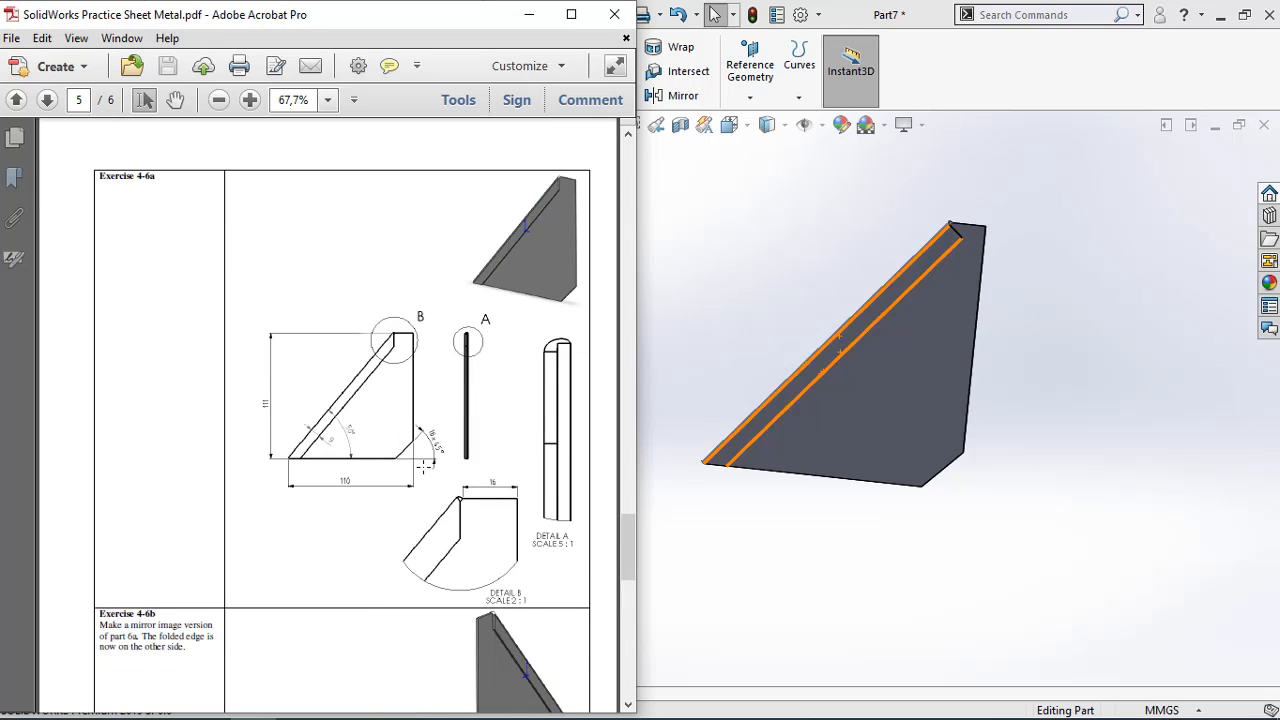
pyautogui.scroll(2, 424, 466)
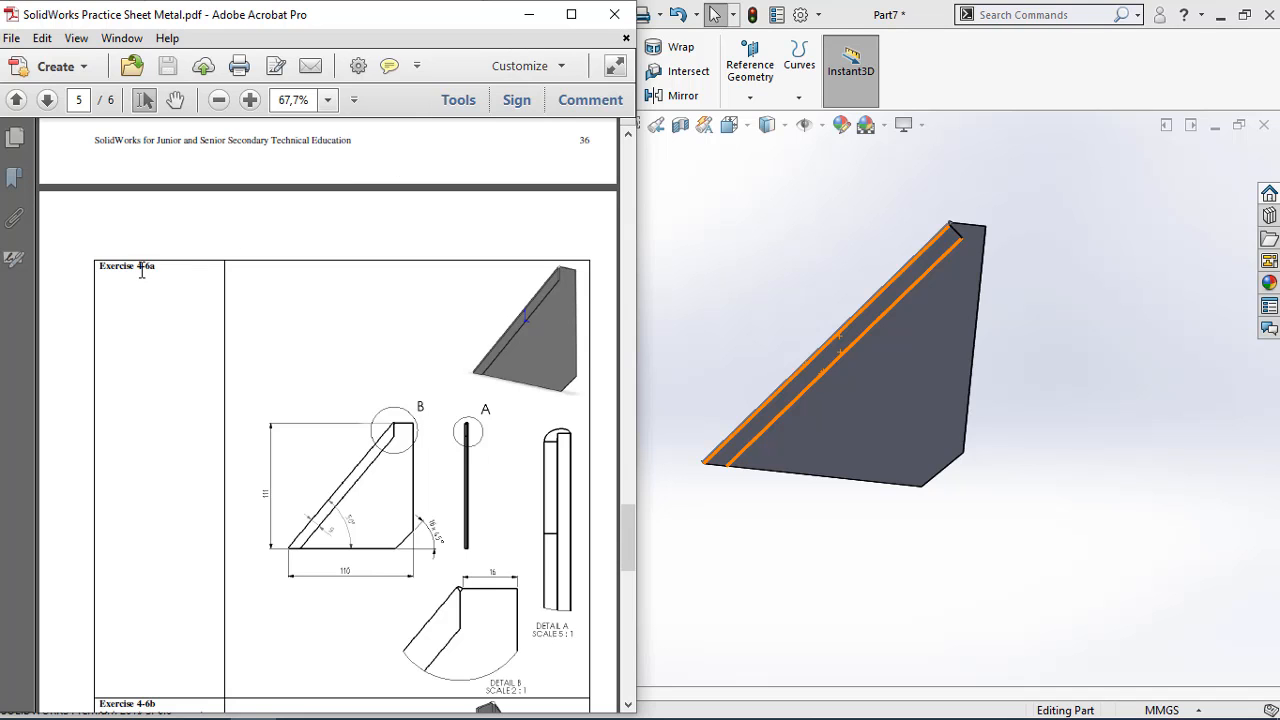
# Save the finished part as 4-6a in the folder GENAP > CAD 2 > Pertemuan 6 - Sheet Metal
pyautogui.click(529, 14)
pyautogui.click(176, 16)
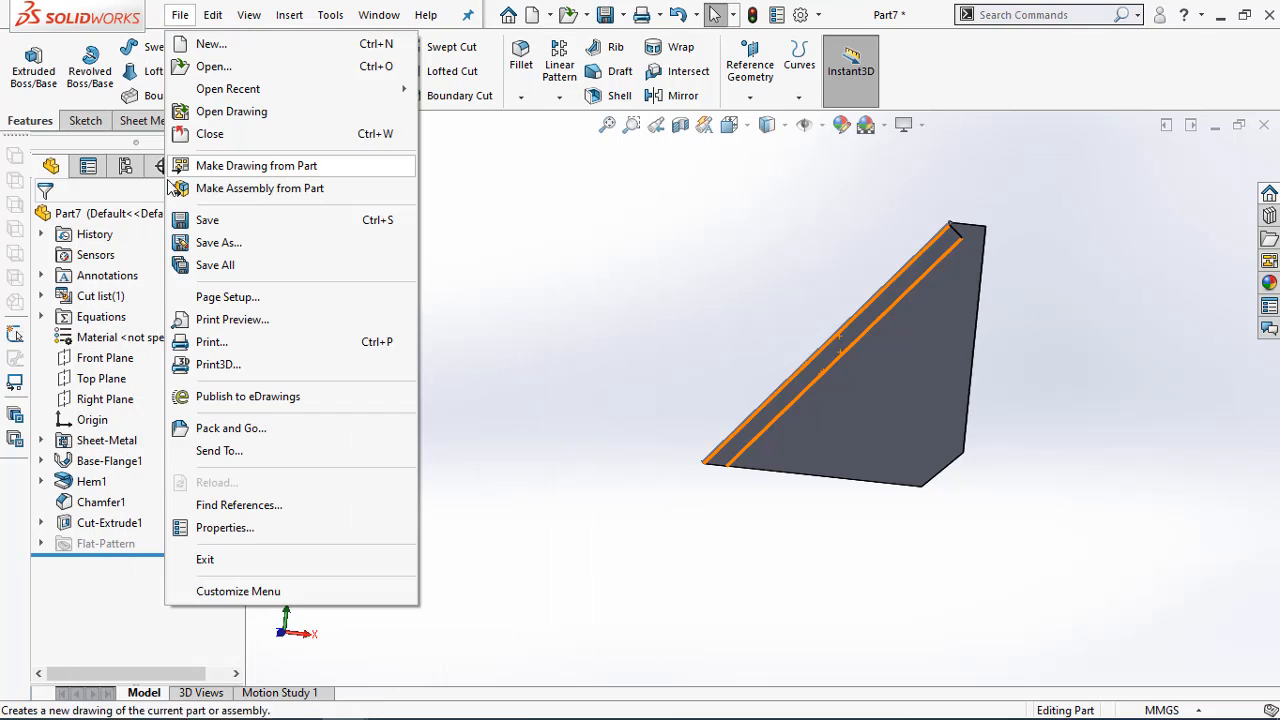
pyautogui.click(213, 238)
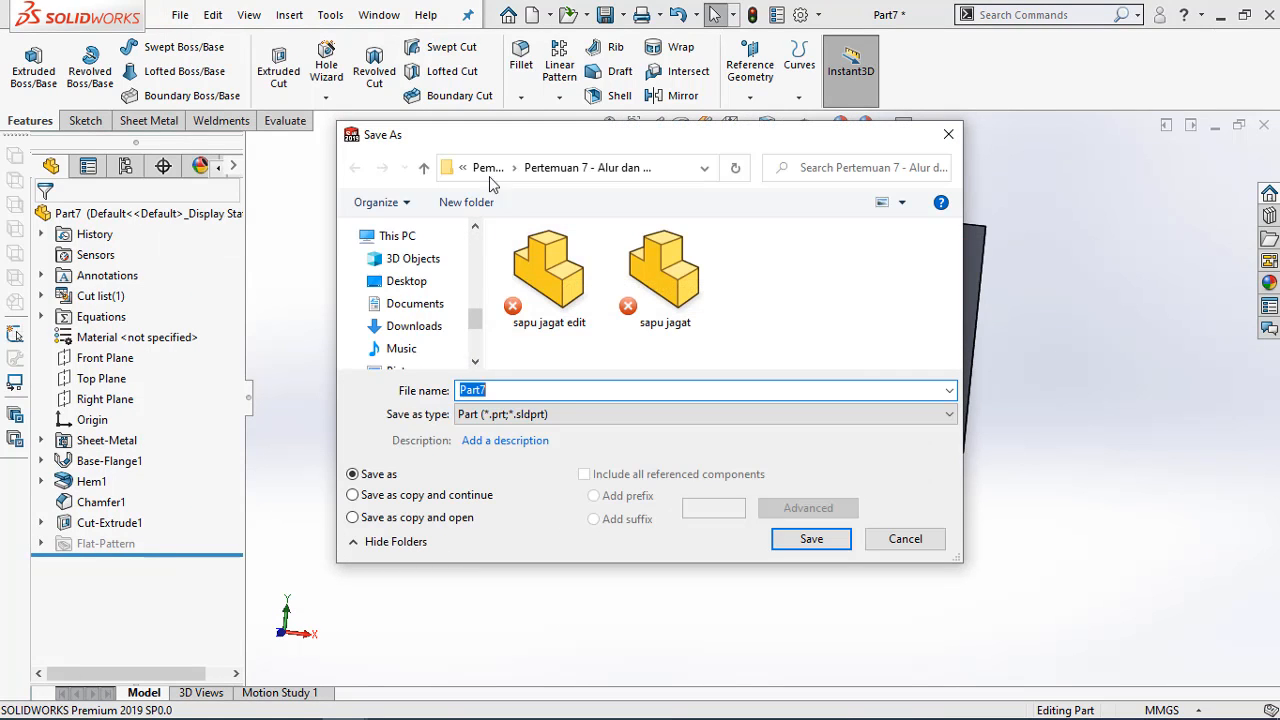
pyautogui.click(488, 168)
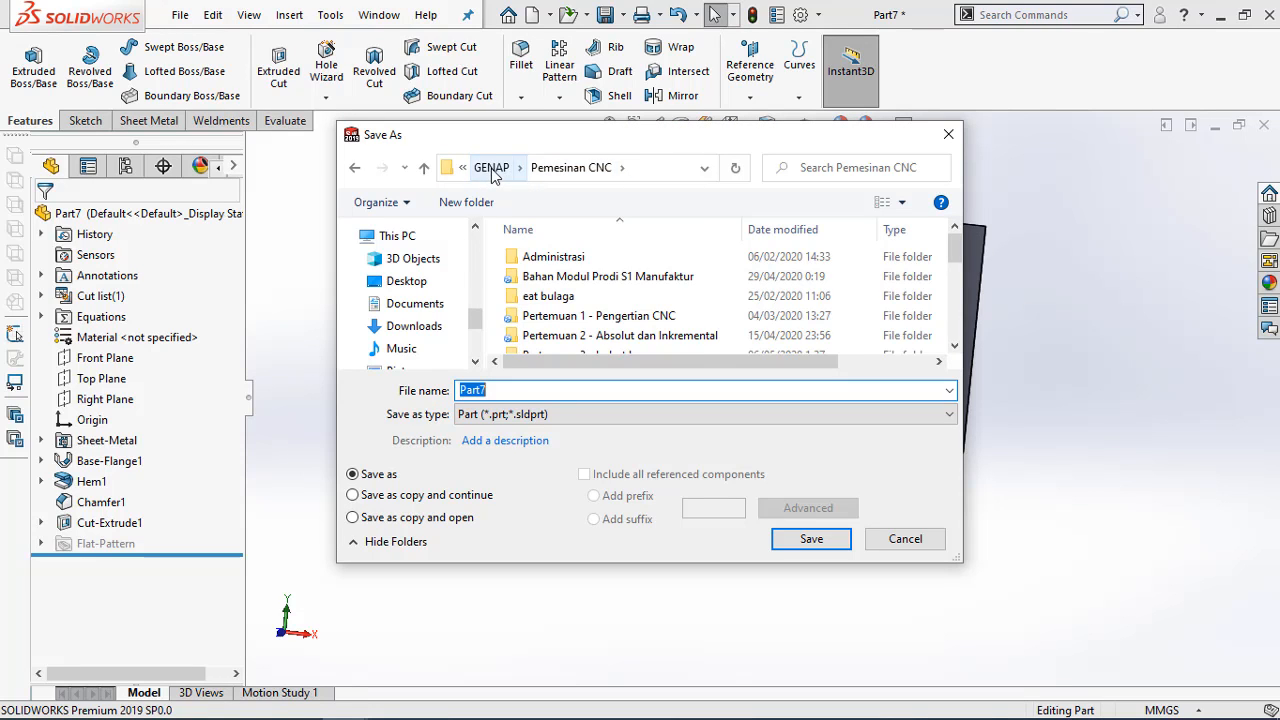
pyautogui.click(491, 168)
pyautogui.click(560, 257)
pyautogui.doubleClick(560, 257)
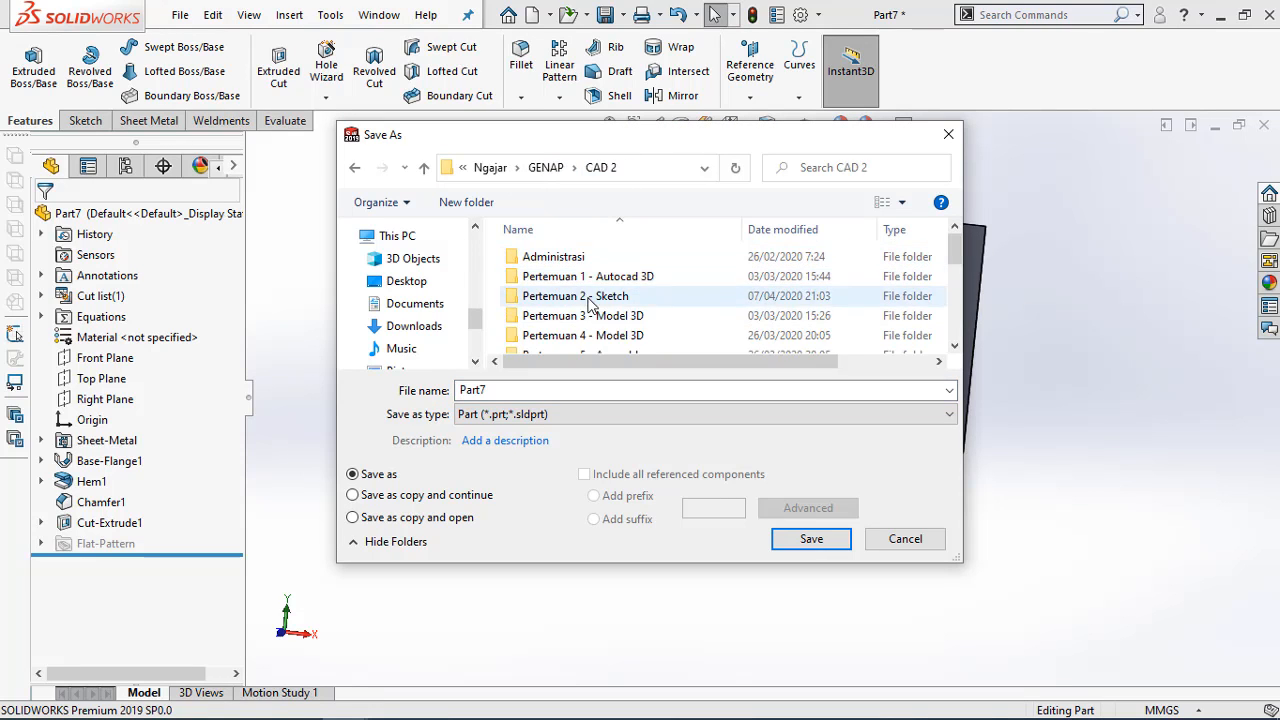
pyautogui.scroll(-2, 590, 305)
pyautogui.doubleClick(634, 260)
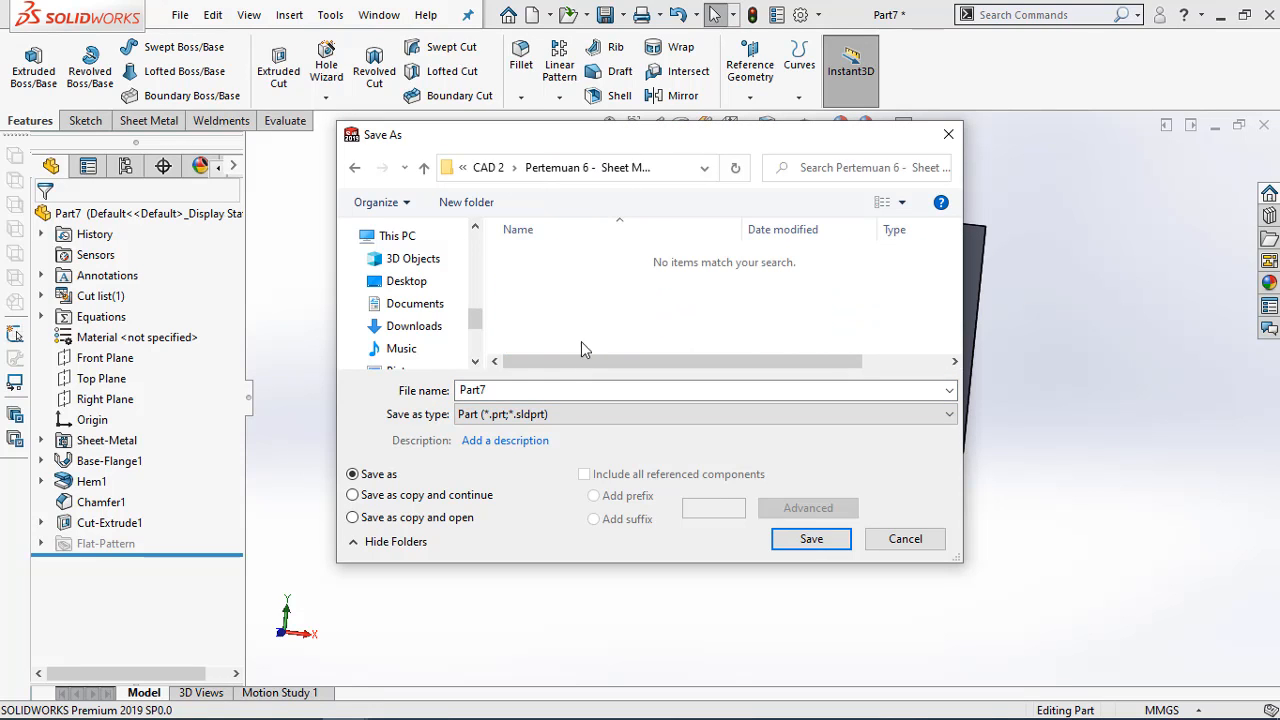
pyautogui.doubleClick(524, 390)
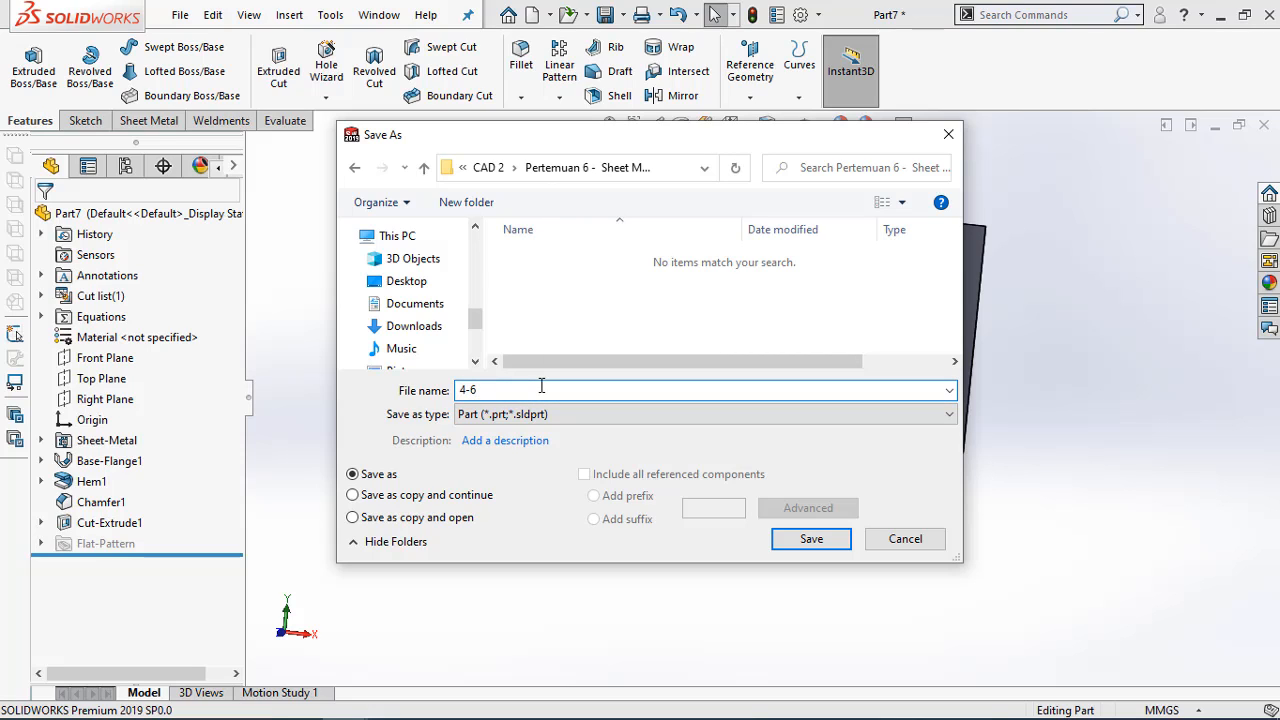
pyautogui.click(818, 539)
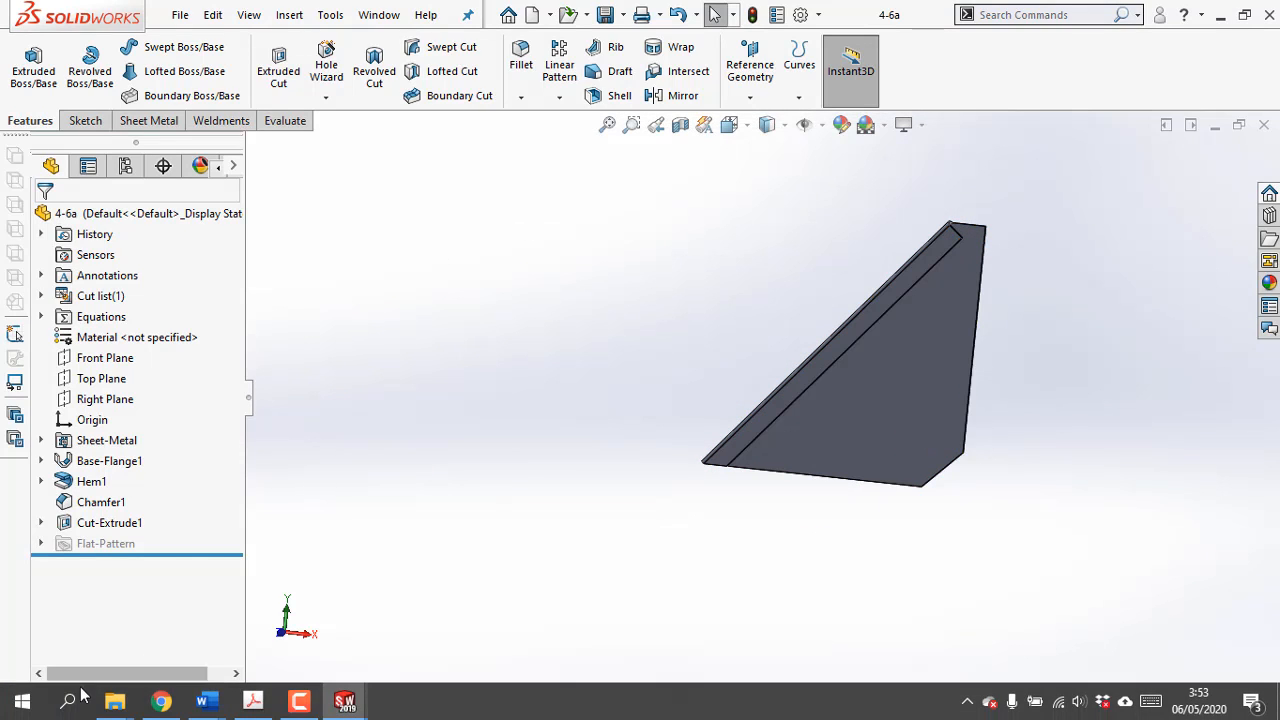
# Switch to File Explorer and duplicate the 4-6a part file within the Pertemuan 6 - Sheet Metal folder
pyautogui.moveTo(110, 705)
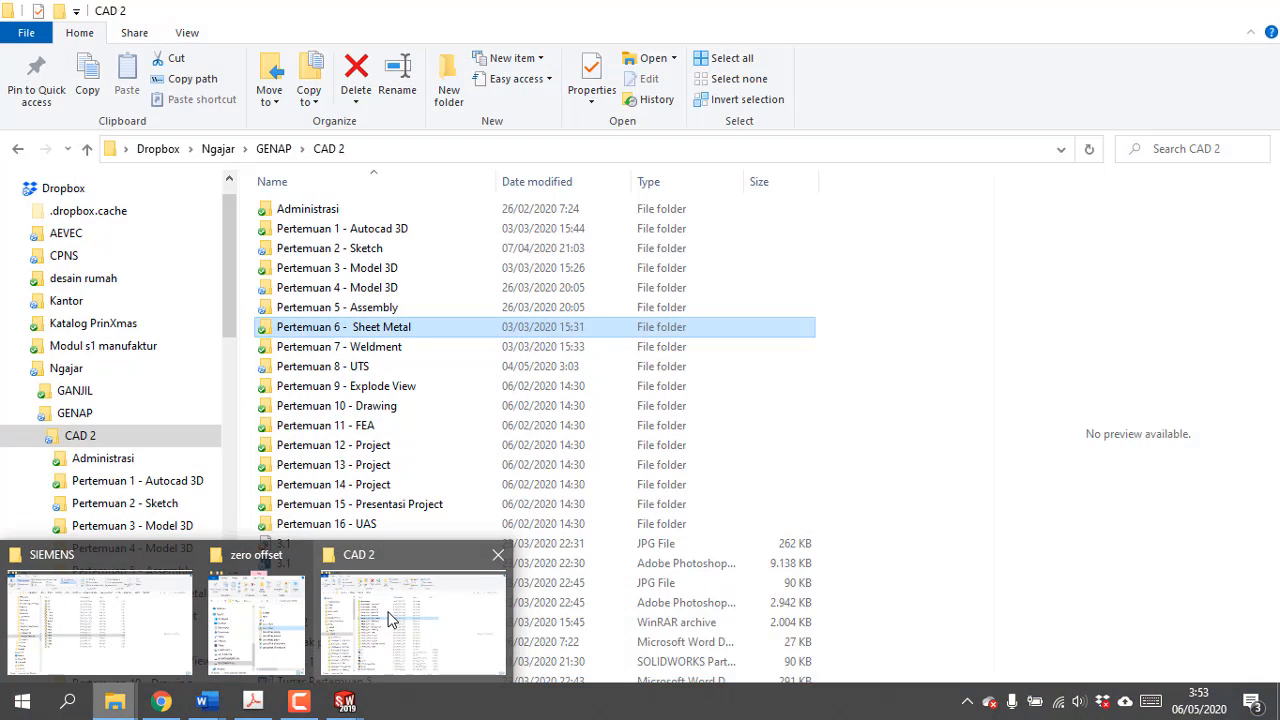
pyautogui.click(374, 619)
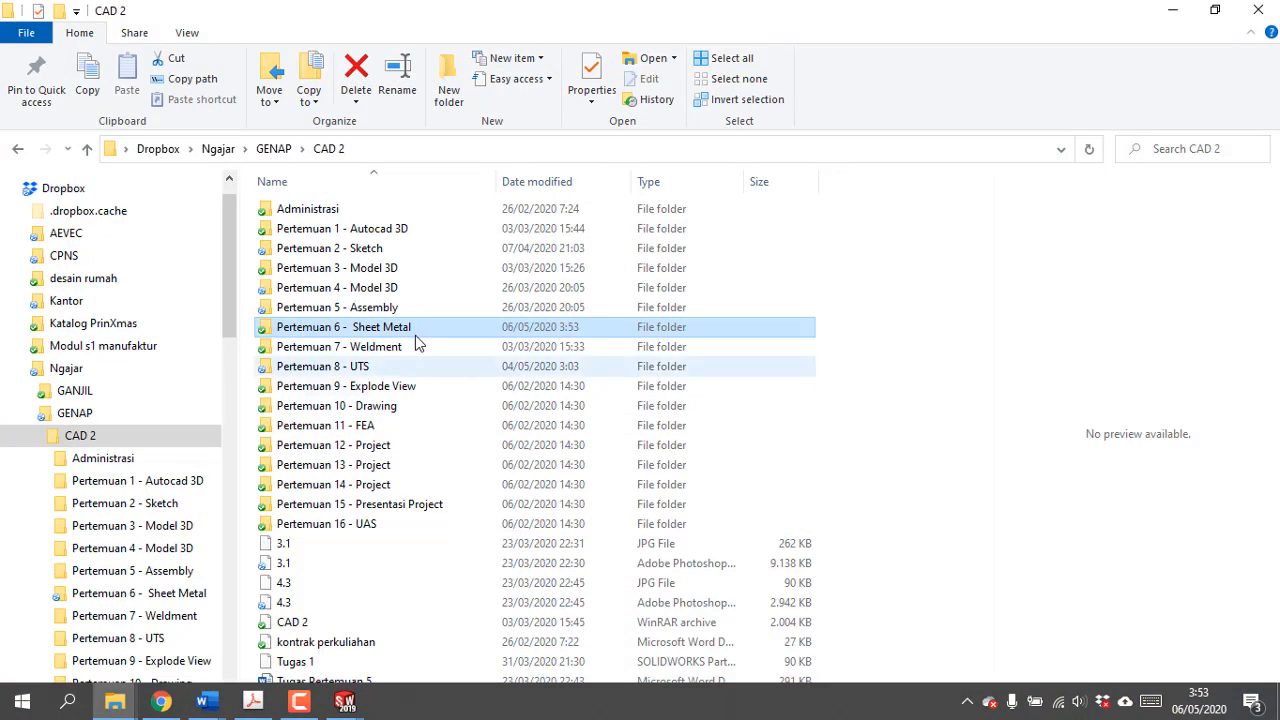
pyautogui.doubleClick(413, 333)
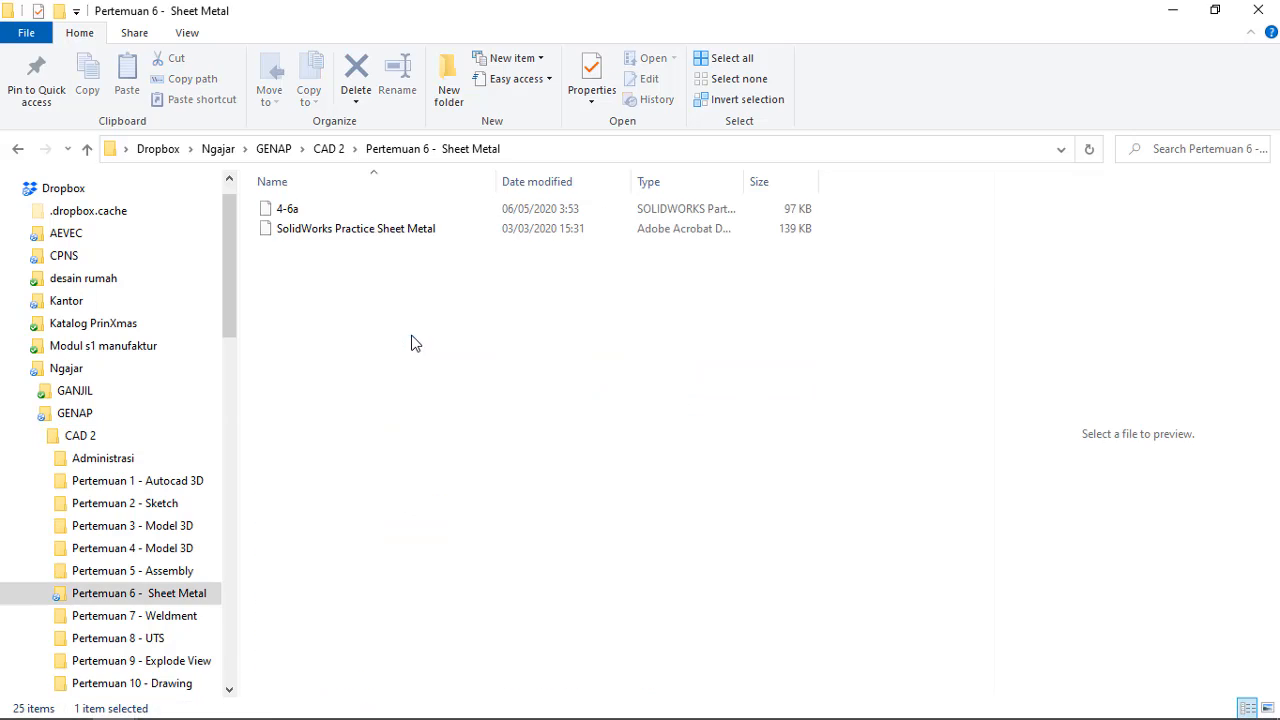
pyautogui.click(306, 211)
pyautogui.hotkey('ctrl', 'c')
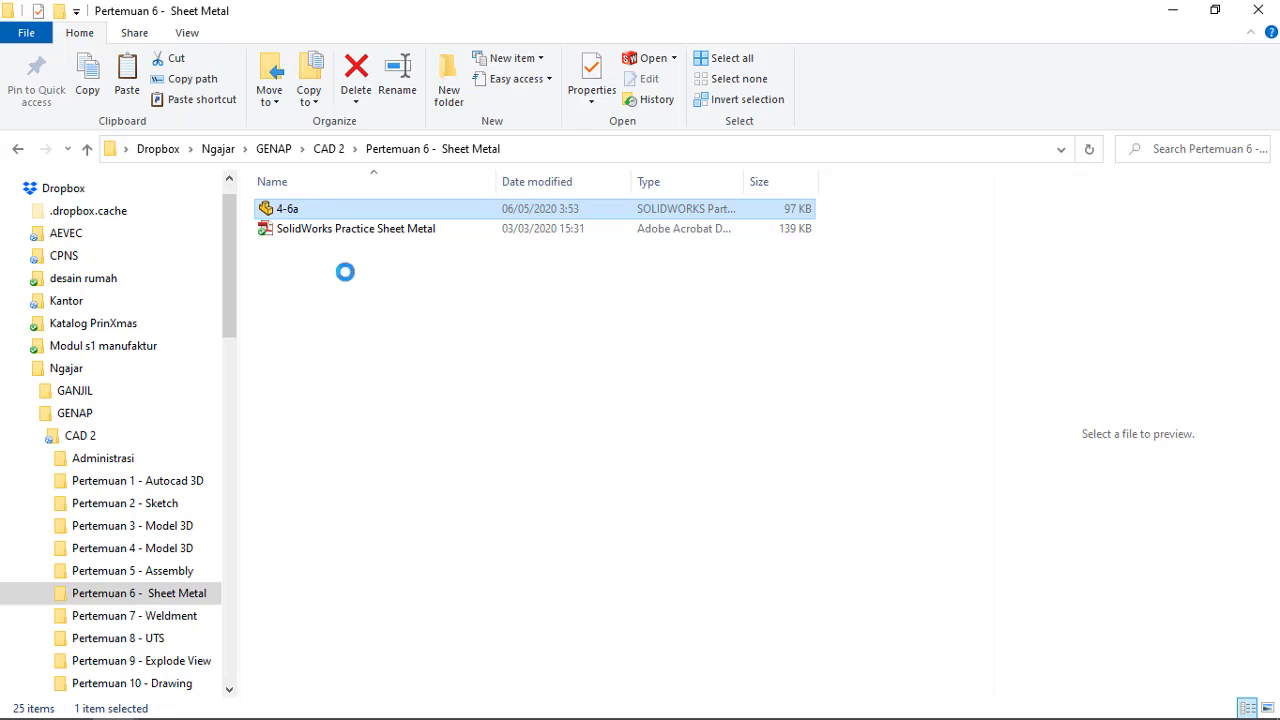
pyautogui.rightClick(310, 208)
pyautogui.click(368, 608)
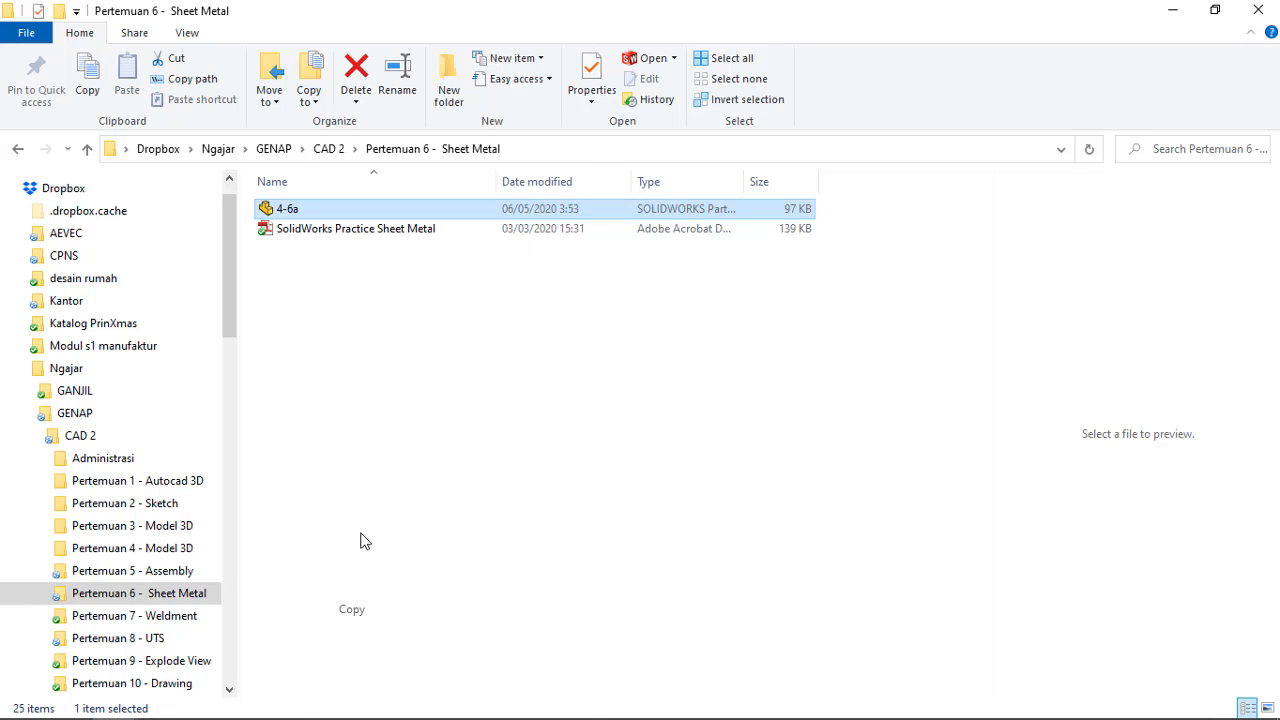
pyautogui.click(324, 370)
pyautogui.rightClick(324, 300)
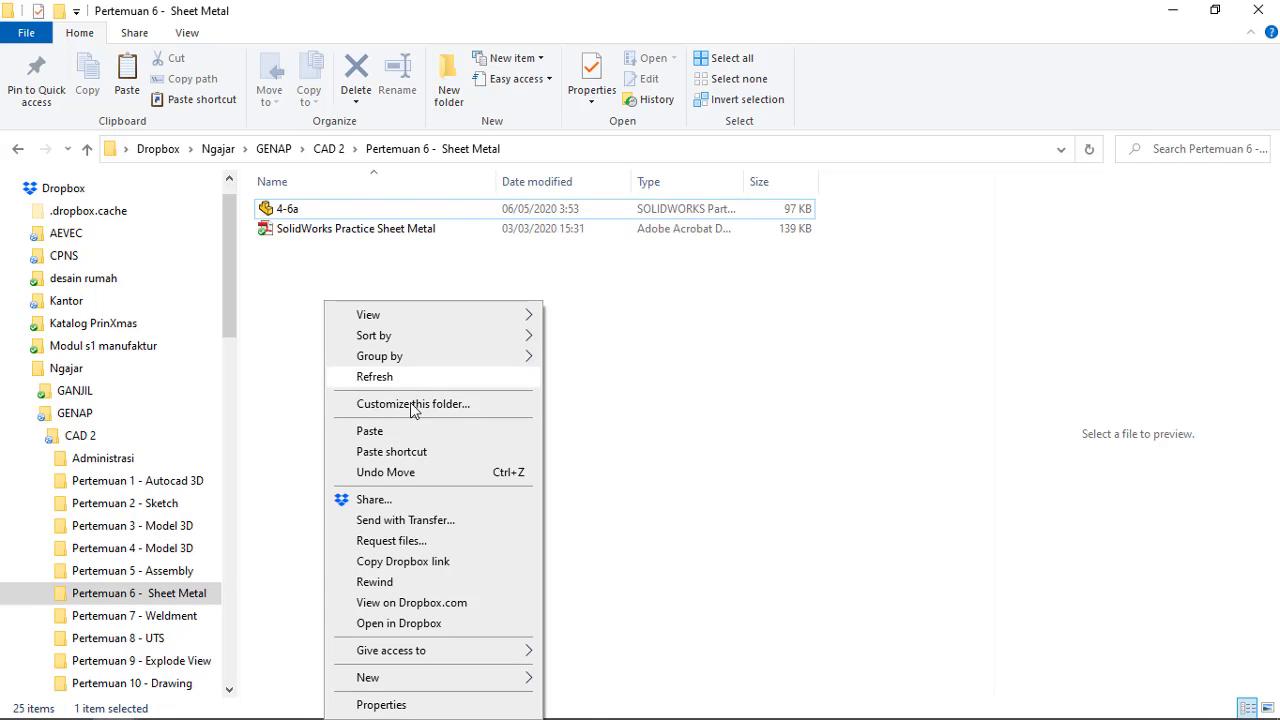
pyautogui.click(368, 430)
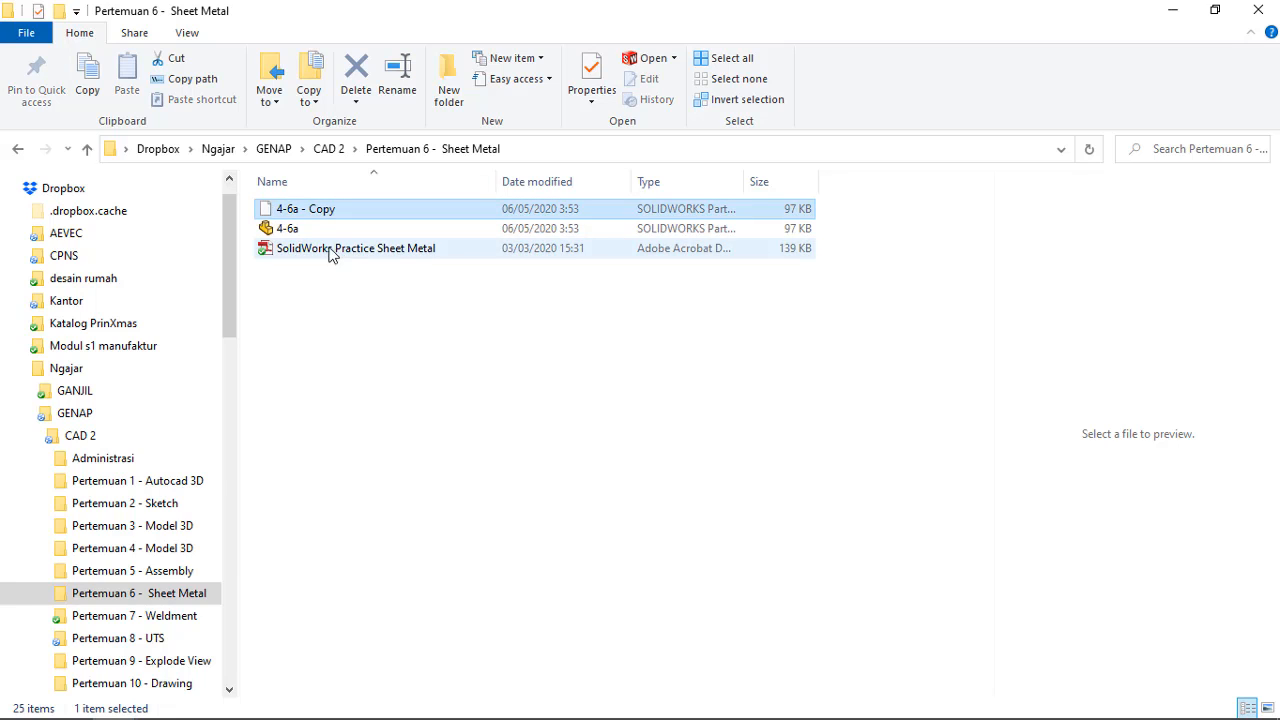
# Rename the copied part file as 4-6b and open it in SolidWorks
pyautogui.click(304, 206)
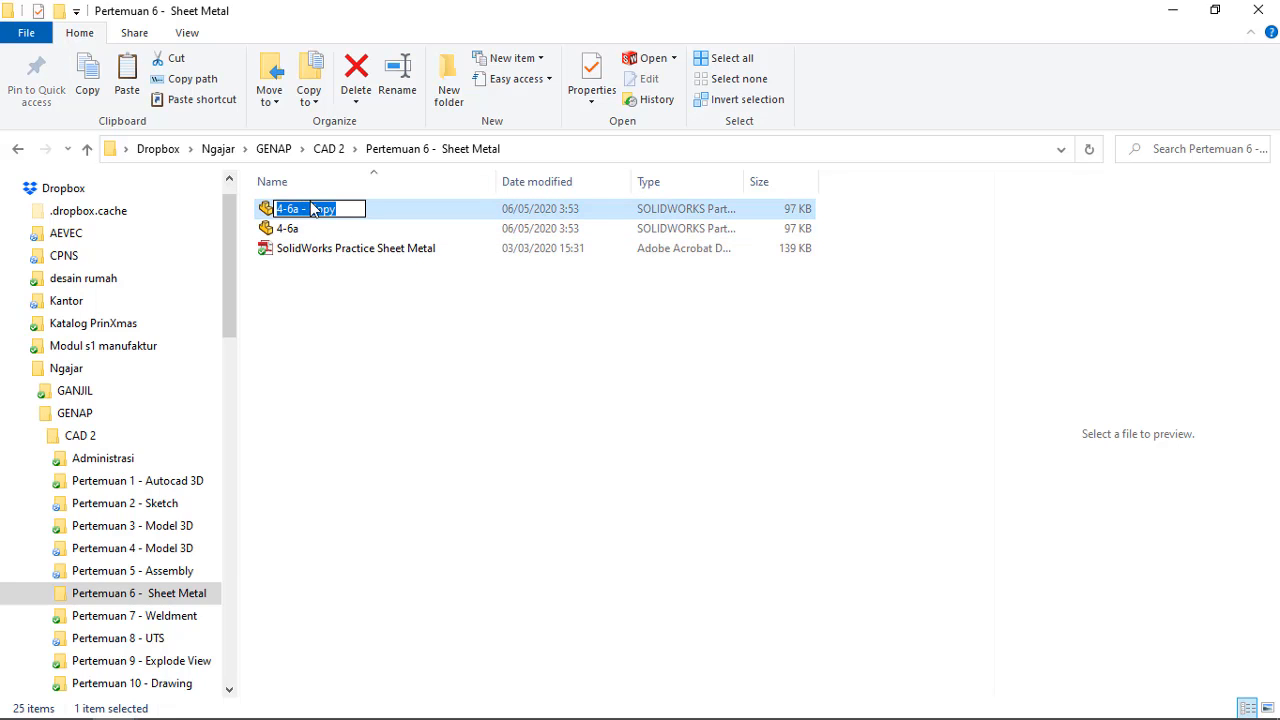
pyautogui.moveTo(332, 212); pyautogui.dragTo(298, 220)
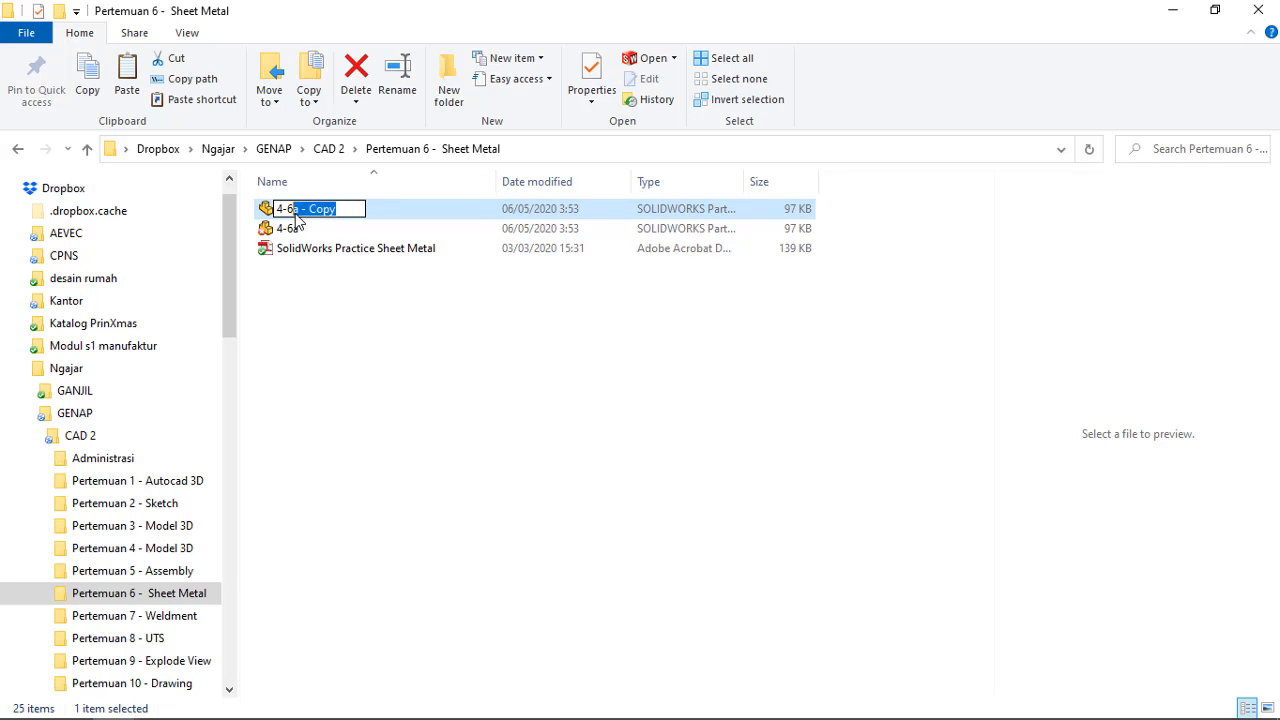
pyautogui.write('b')
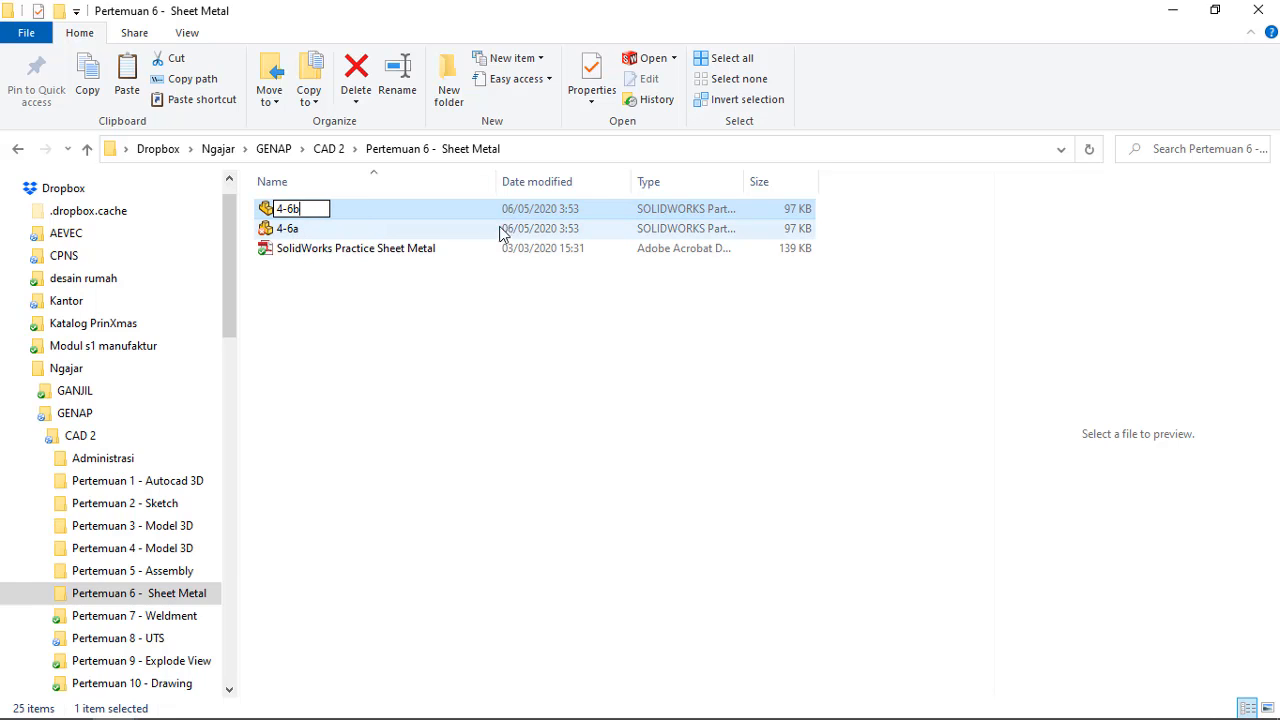
pyautogui.press('Return')
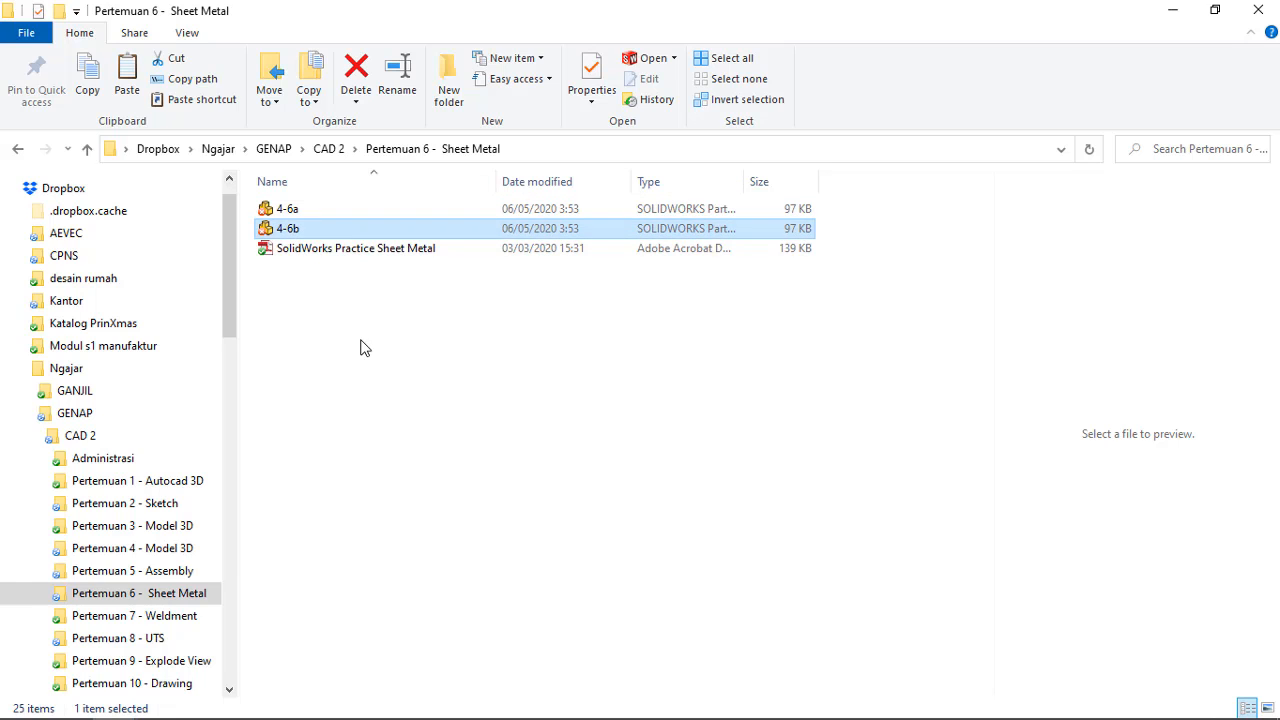
pyautogui.click(361, 341)
pyautogui.doubleClick(296, 227)
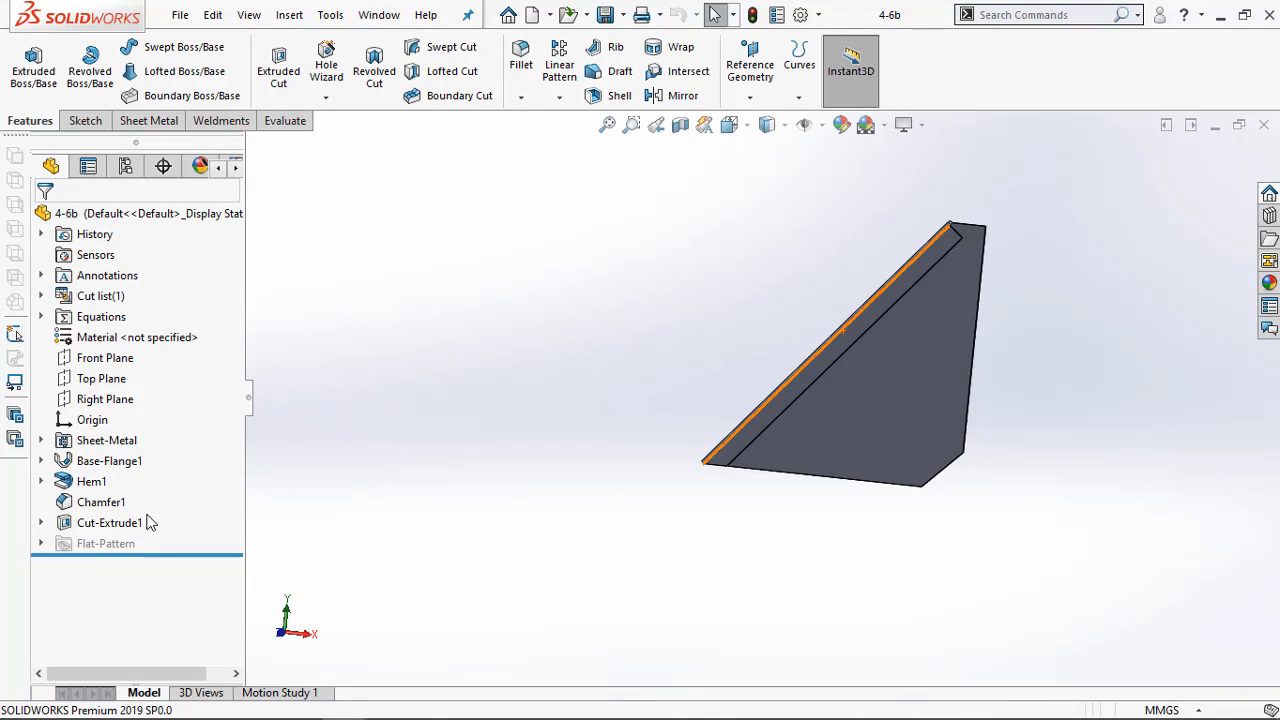
# Edit the hem on the plate's slanted edge and reverse its direction so it folds onto the opposite face
pyautogui.rightClick(82, 482)
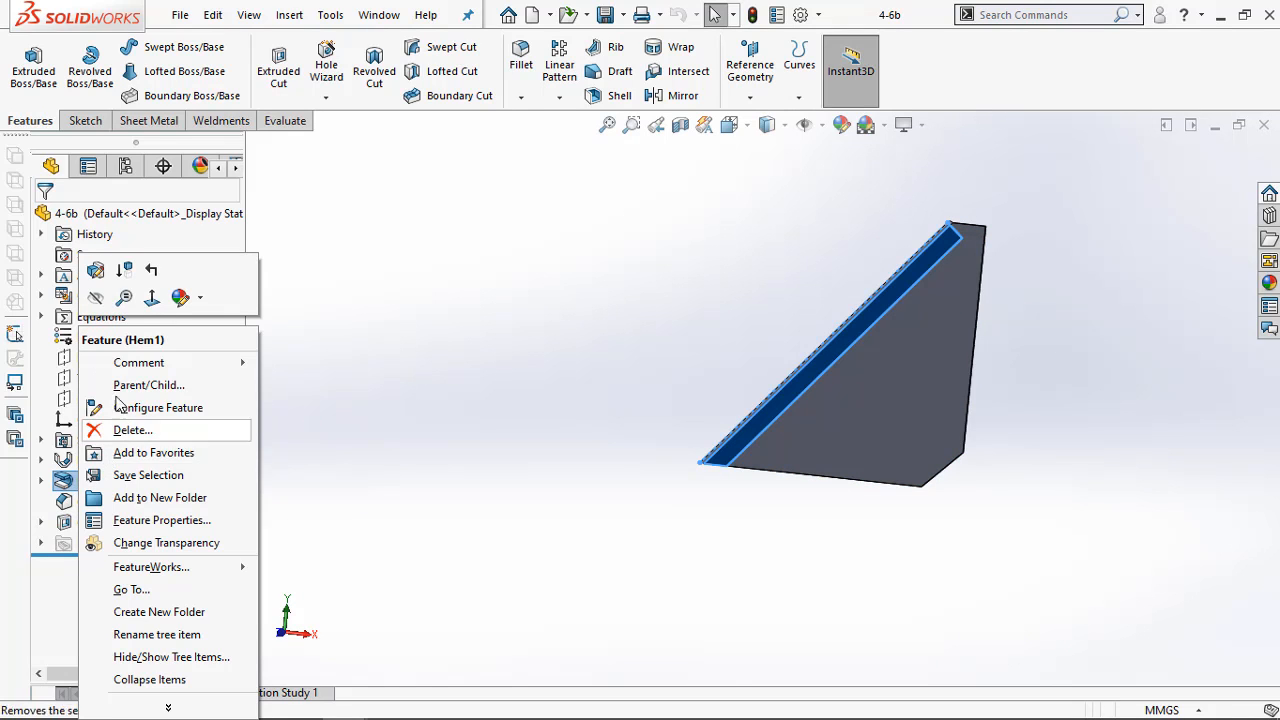
pyautogui.click(96, 271)
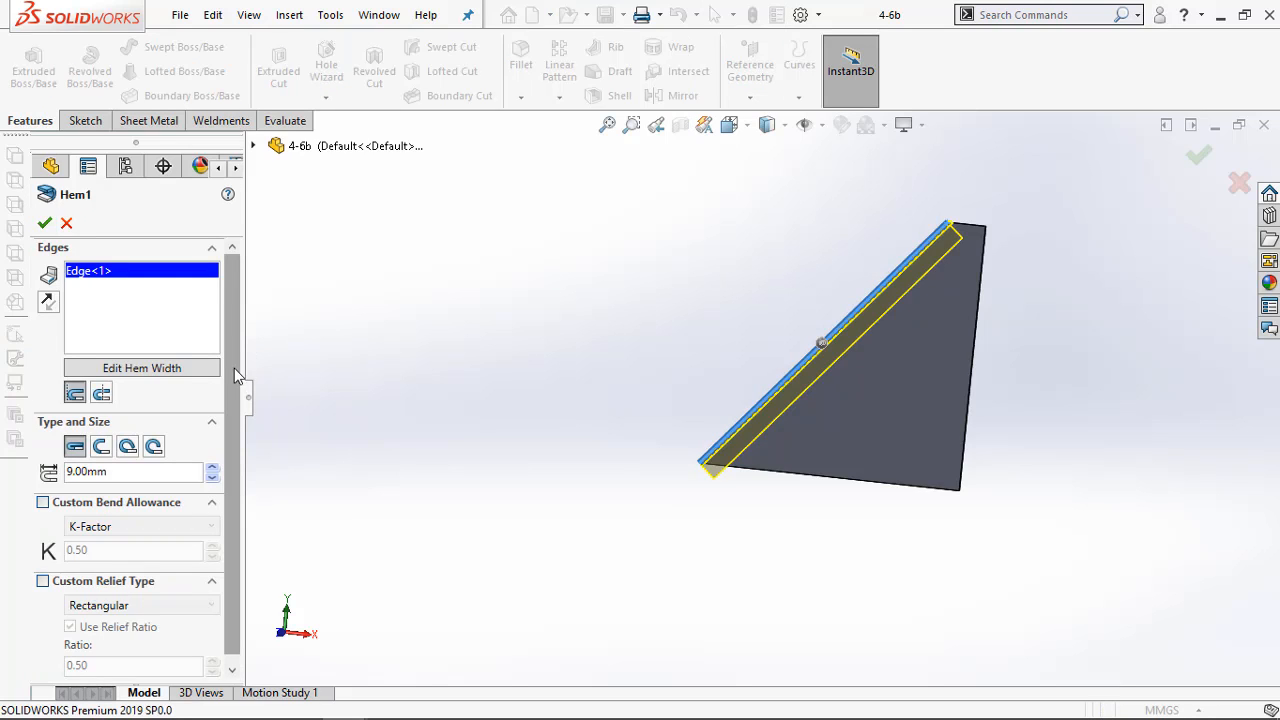
pyautogui.scroll(-1, 226, 424)
pyautogui.scroll(1, 229, 395)
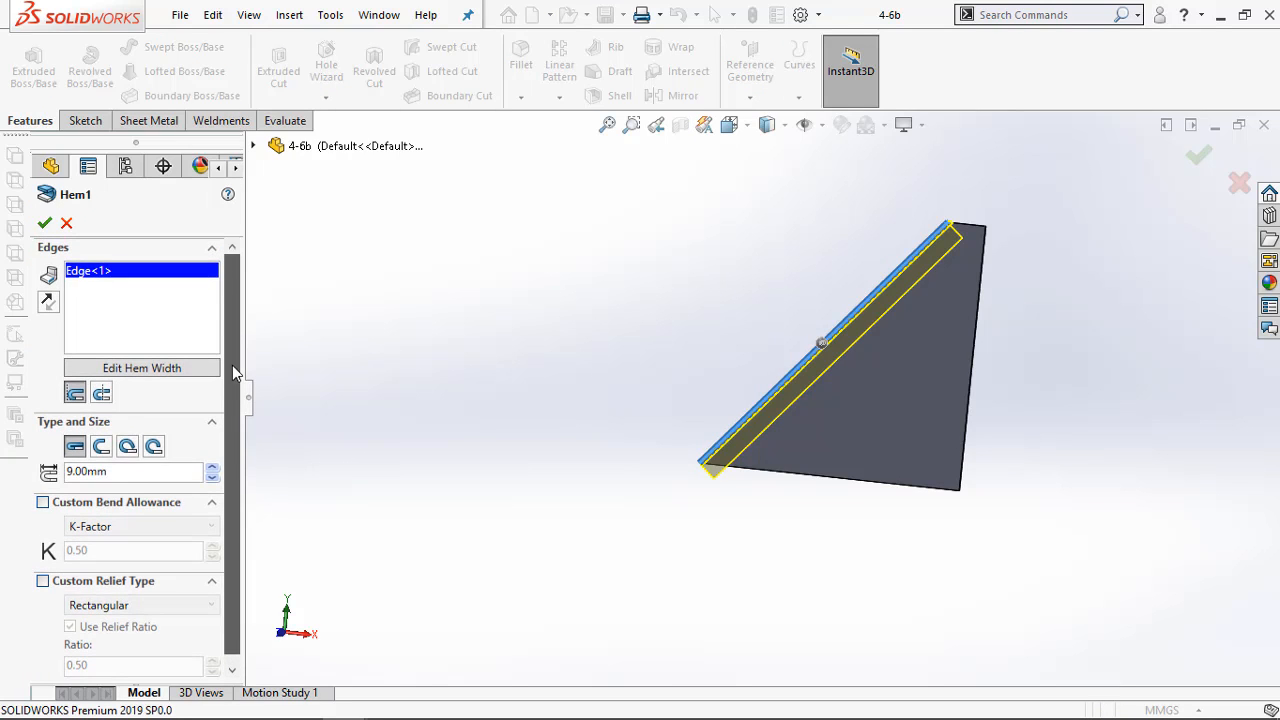
pyautogui.click(48, 303)
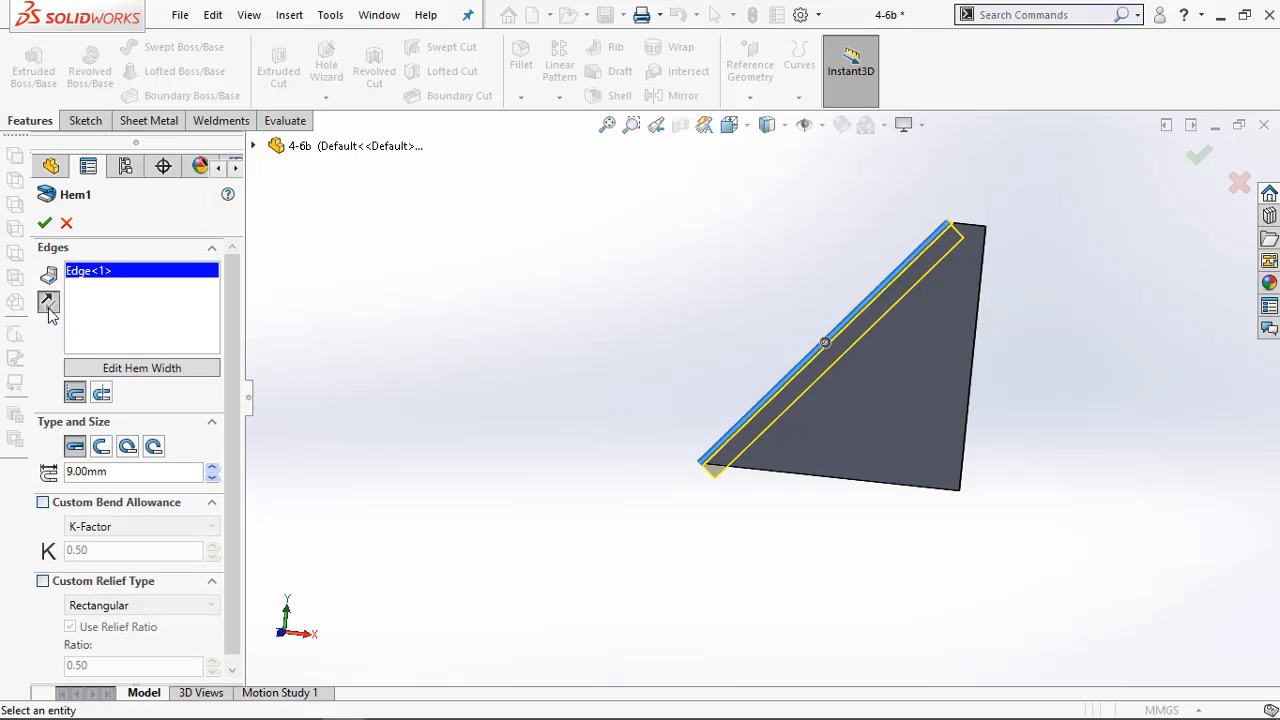
pyautogui.moveTo(1021, 253); pyautogui.dragTo(947, 313, button='middle')
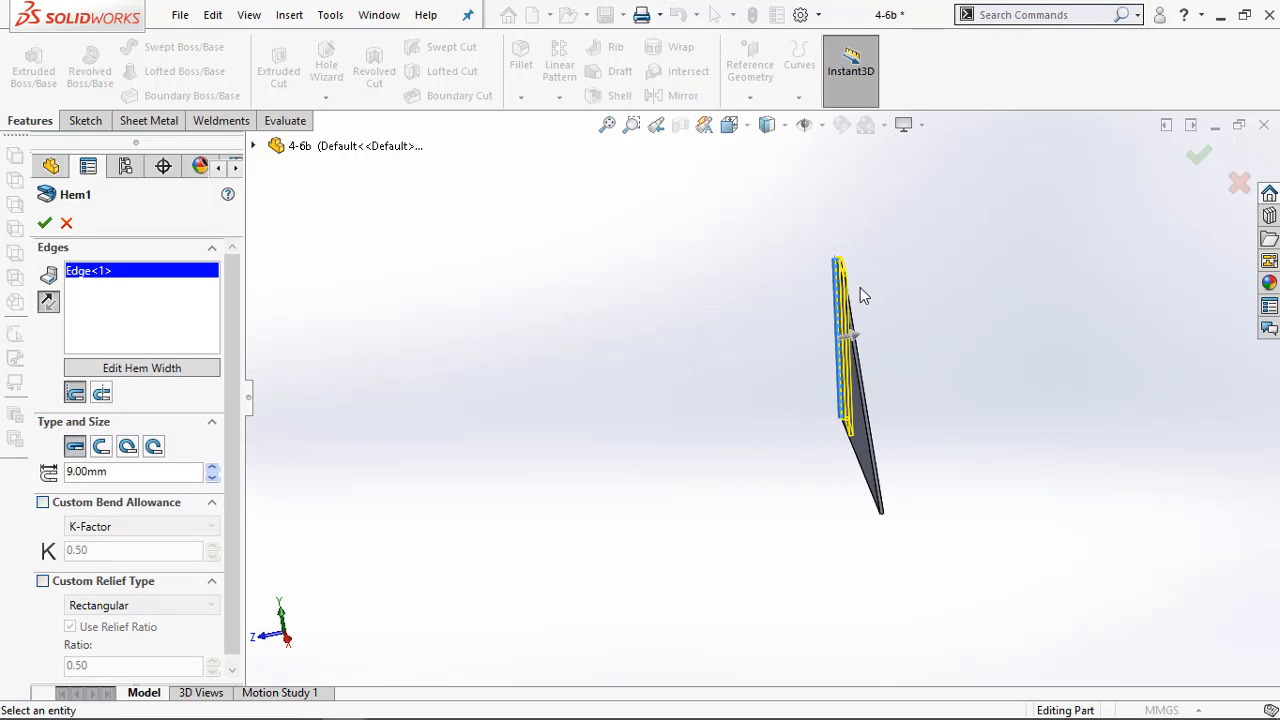
pyautogui.scroll(-5, 862, 295)
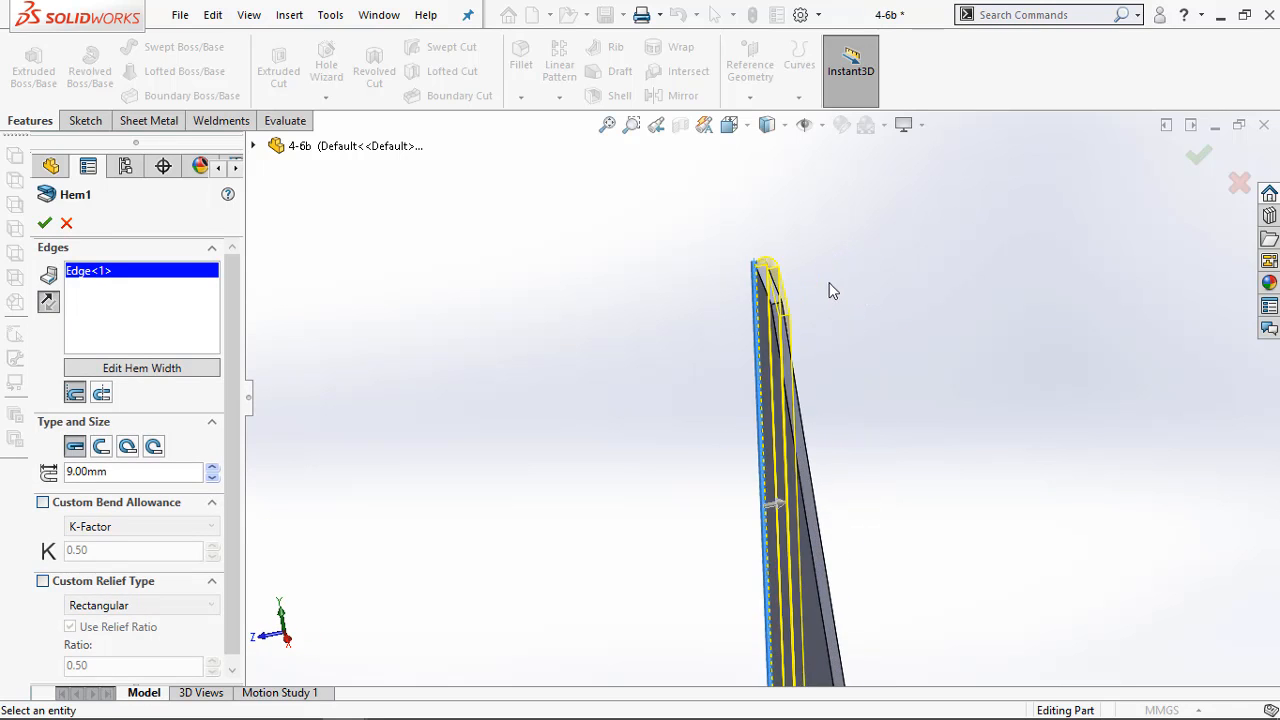
pyautogui.click(47, 305)
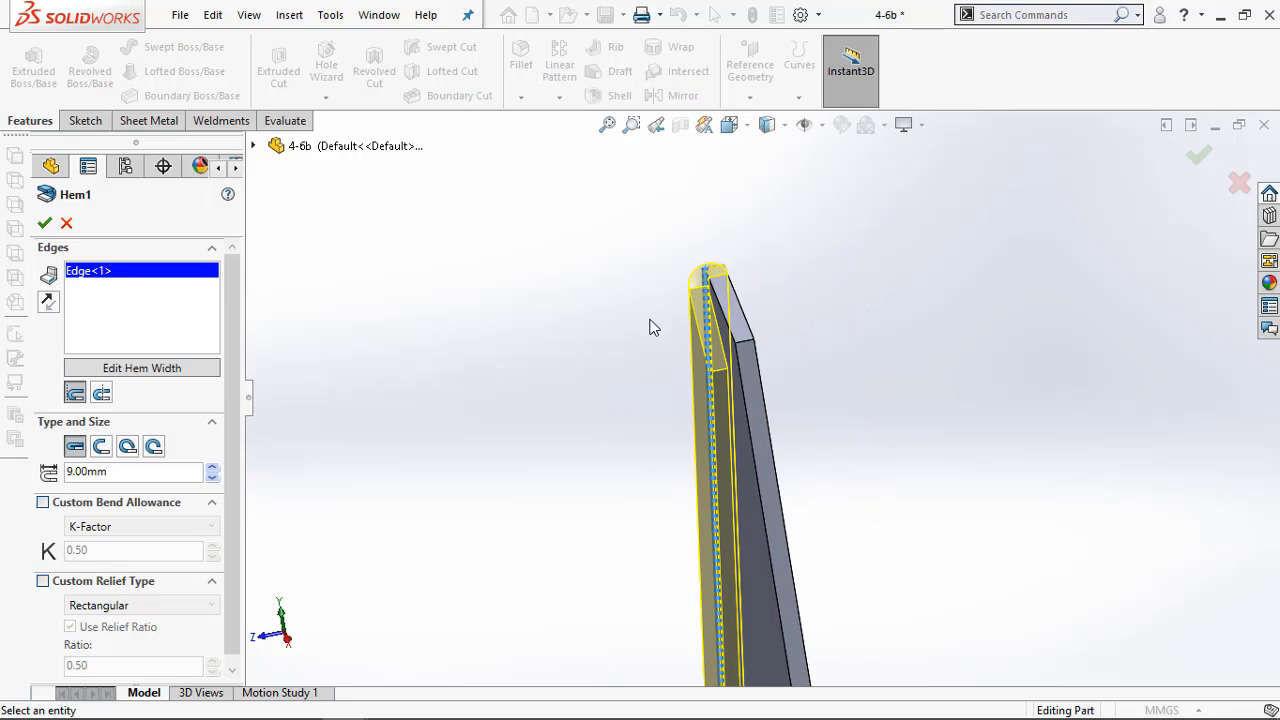
pyautogui.scroll(-4, 650, 327)
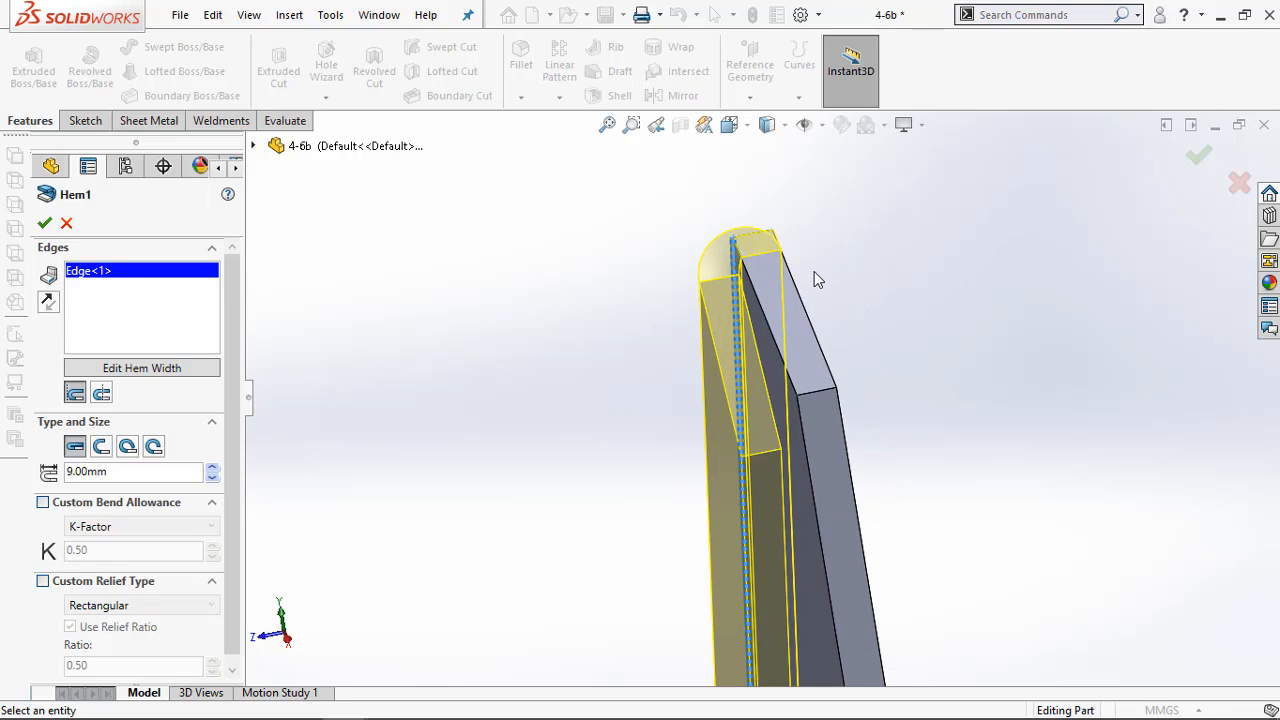
pyautogui.click(47, 305)
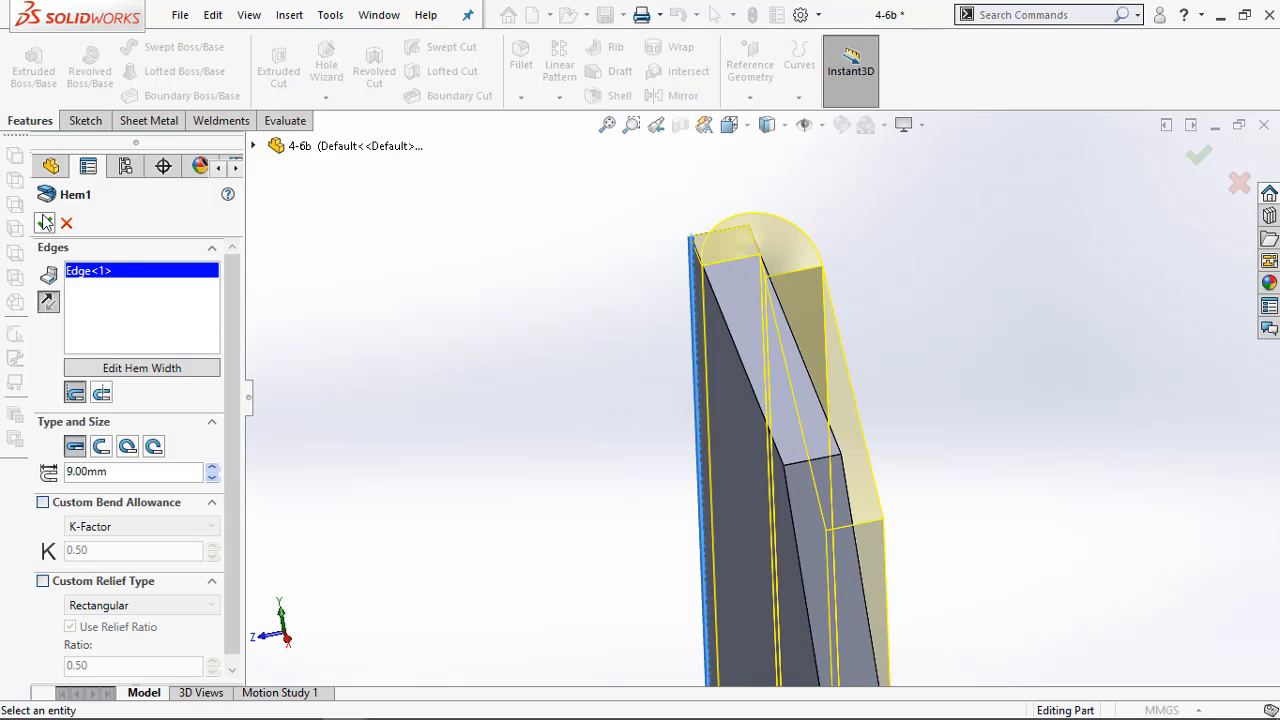
pyautogui.click(45, 222)
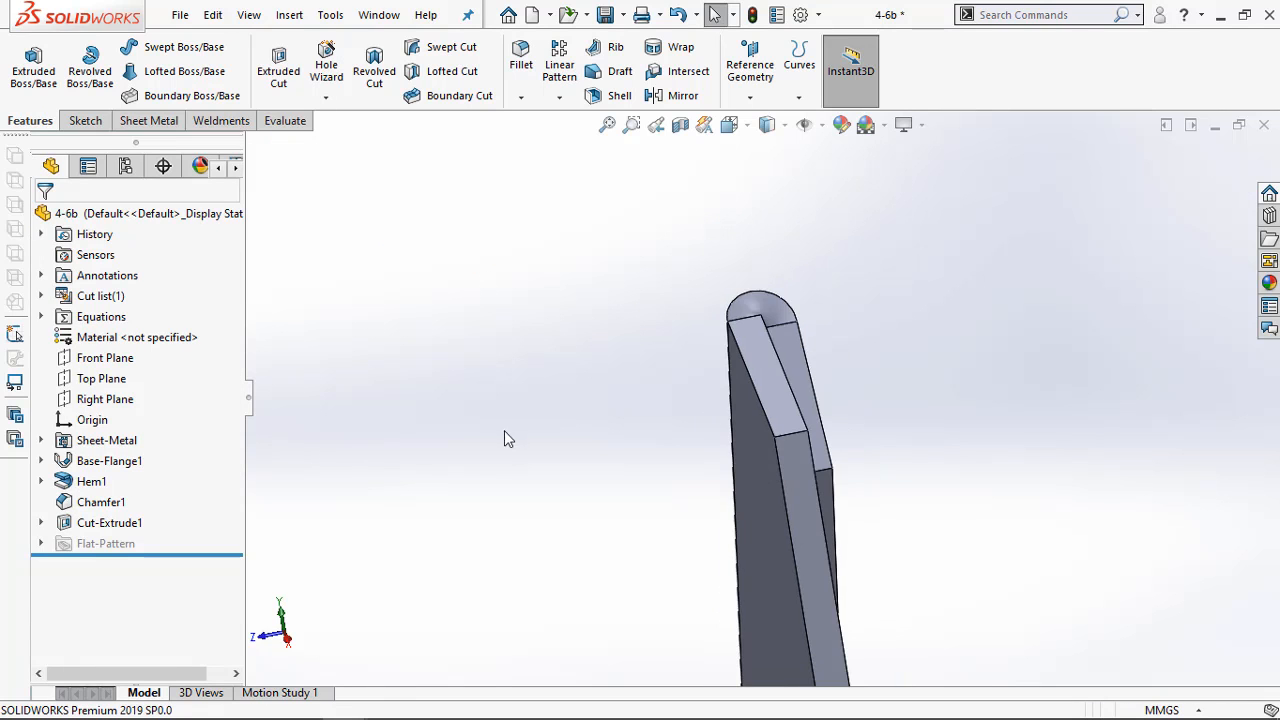
# Edit the extruded cut at the protruding hem end, reversing its direction and setting a 19 mm blind depth
pyautogui.scroll(10, 504, 430)
pyautogui.moveTo(725, 530); pyautogui.dragTo(760, 492, button='middle')
pyautogui.scroll(-6, 756, 485)
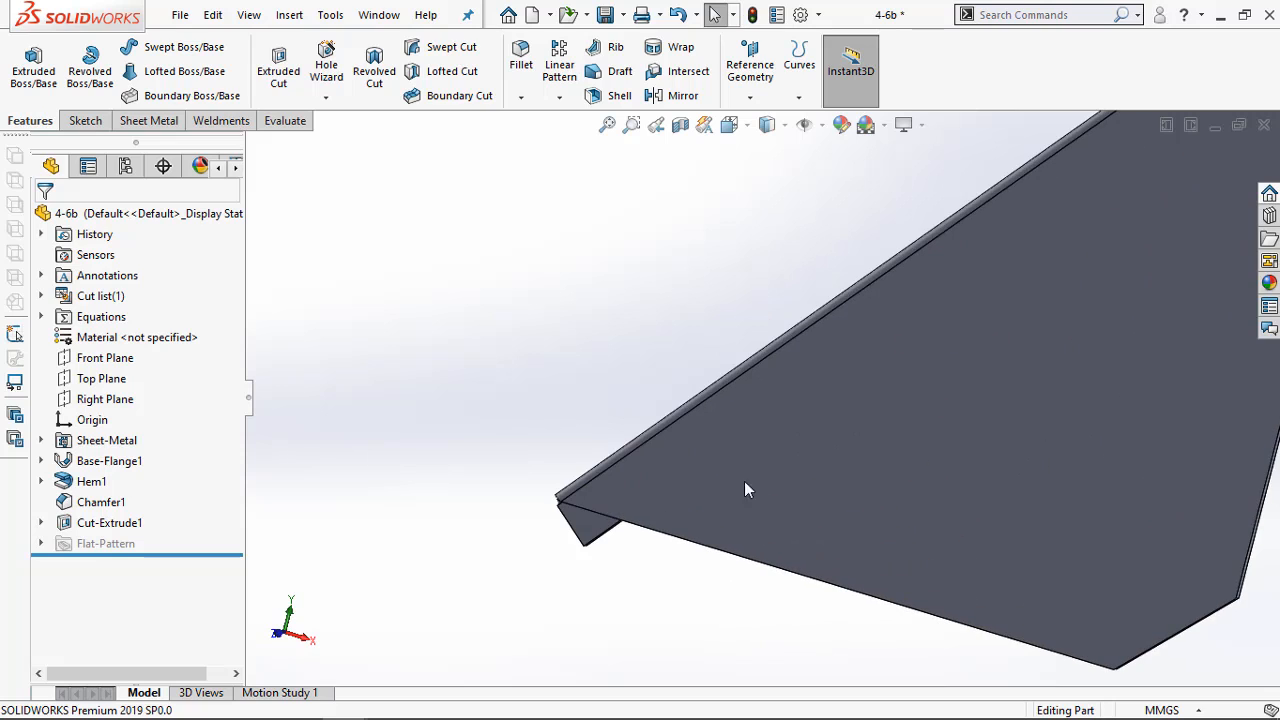
pyautogui.rightClick(100, 535)
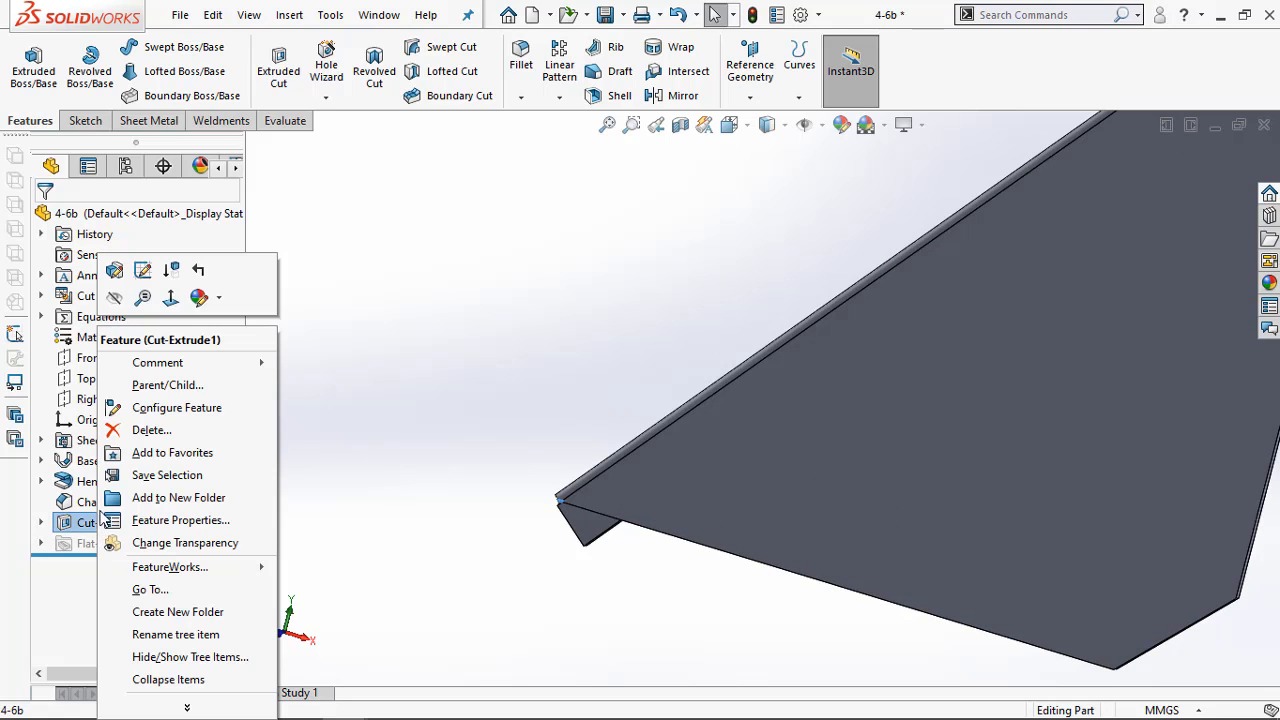
pyautogui.click(142, 270)
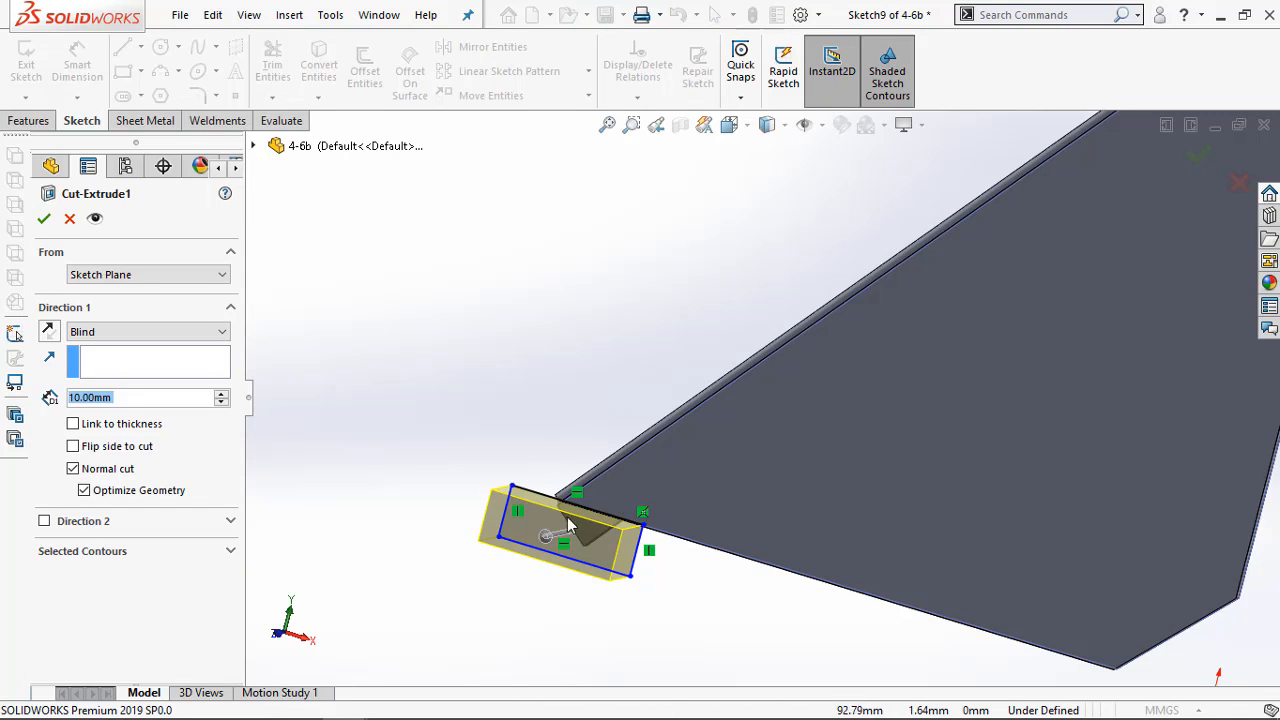
pyautogui.moveTo(514, 440); pyautogui.dragTo(480, 491, button='middle')
pyautogui.scroll(-2, 706, 452)
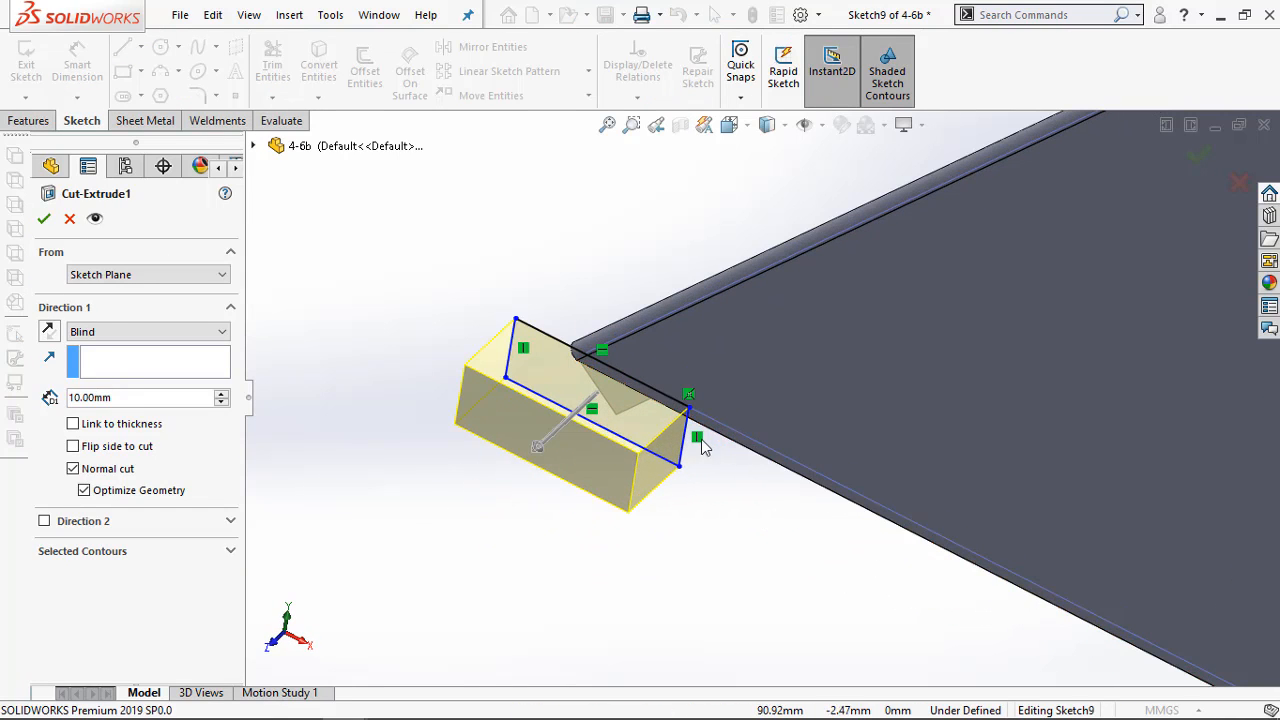
pyautogui.moveTo(531, 456); pyautogui.dragTo(702, 296)
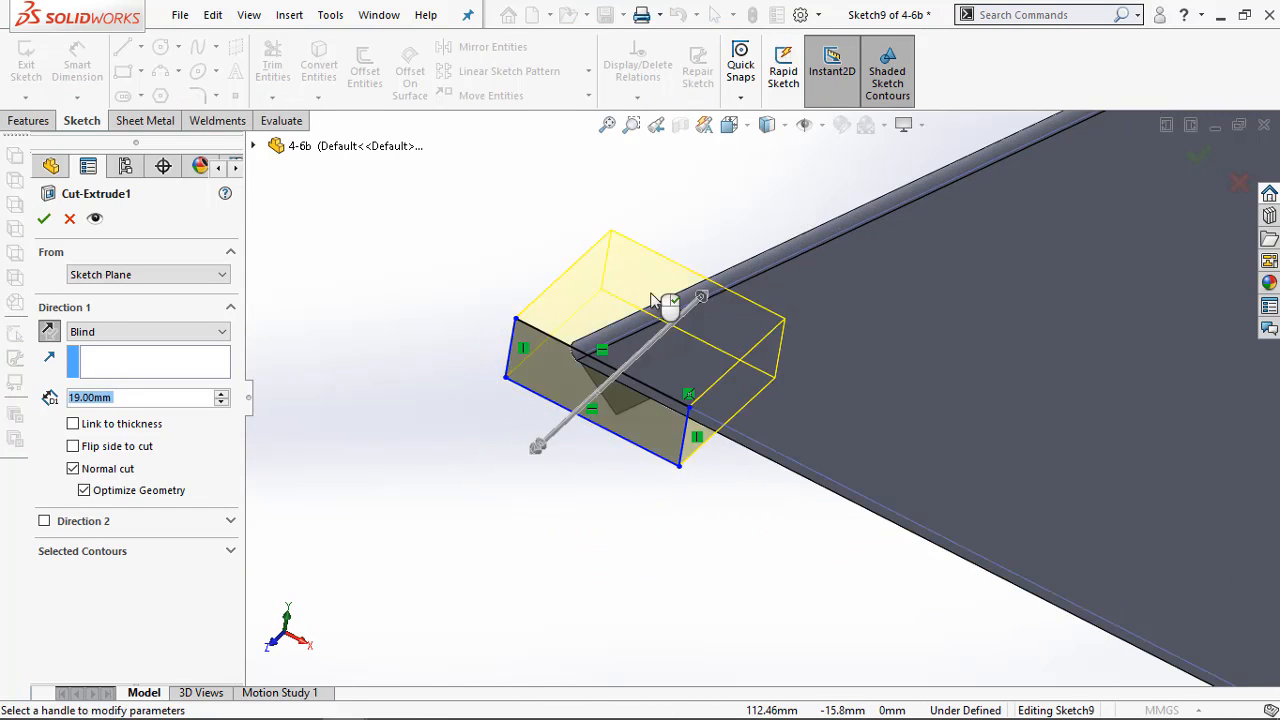
pyautogui.click(43, 218)
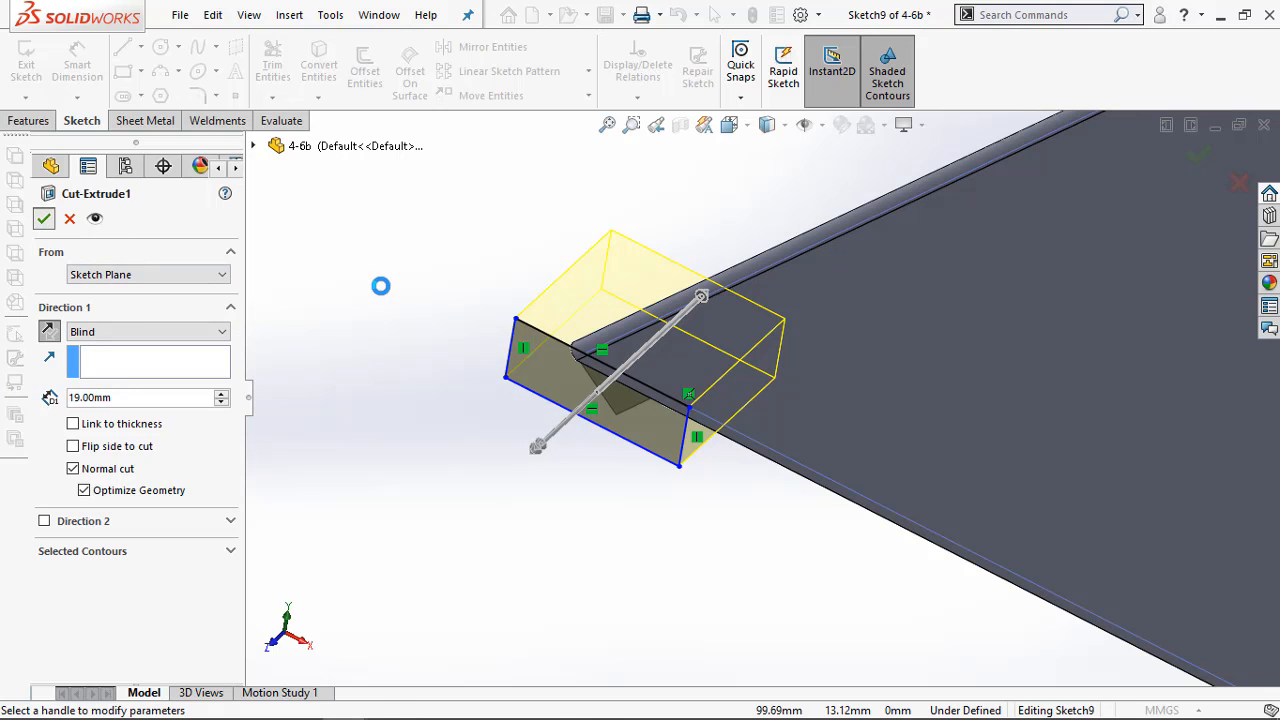
# Switch to the practice PDF and review the Exercise 4-7 assembly and the drawings of parts 4-4, 4-5, 4-6a and 4-6b it requires
pyautogui.moveTo(629, 520); pyautogui.dragTo(790, 200, button='middle')
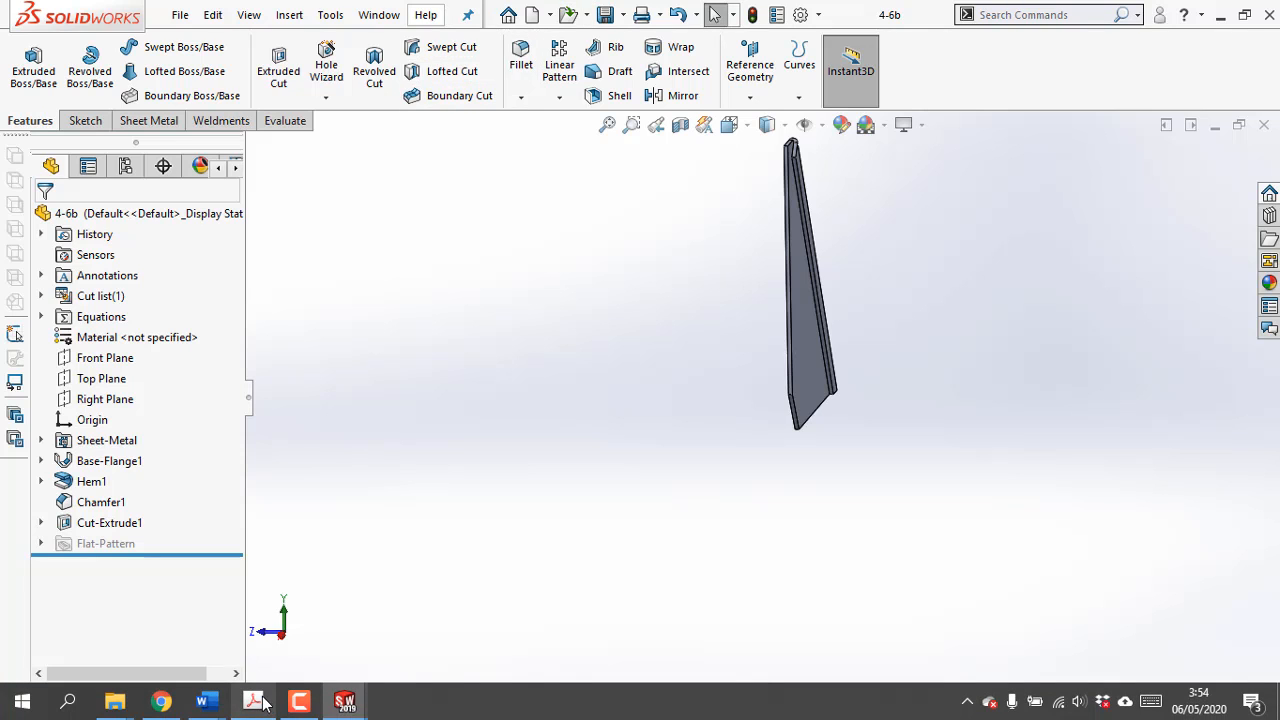
pyautogui.click(253, 712)
pyautogui.scroll(-15, 330, 520)
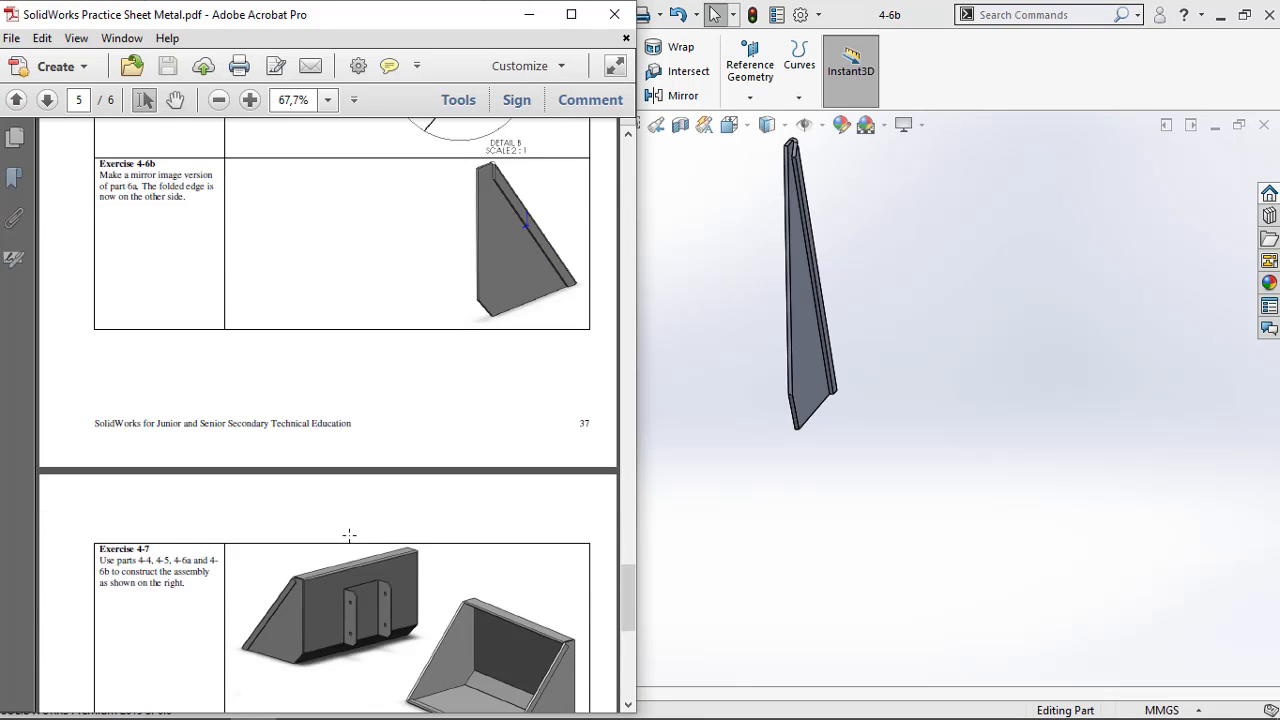
pyautogui.scroll(-3, 366, 537)
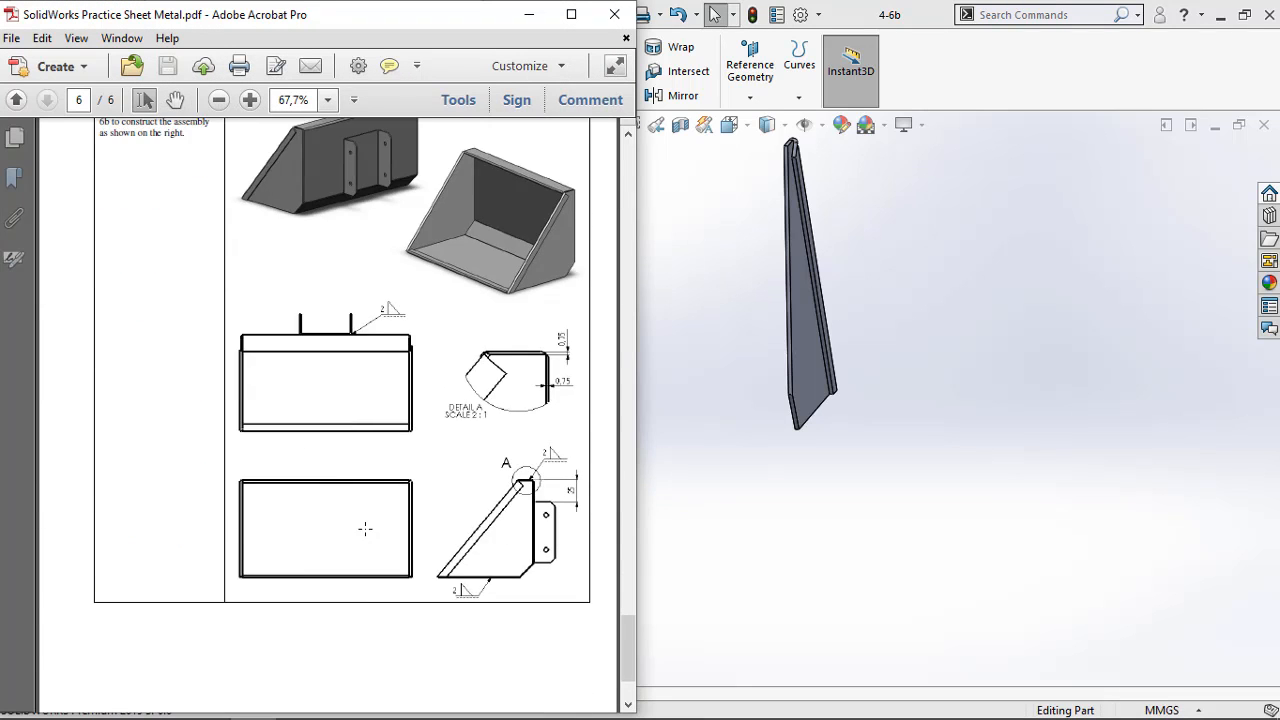
pyautogui.scroll(-3, 363, 524)
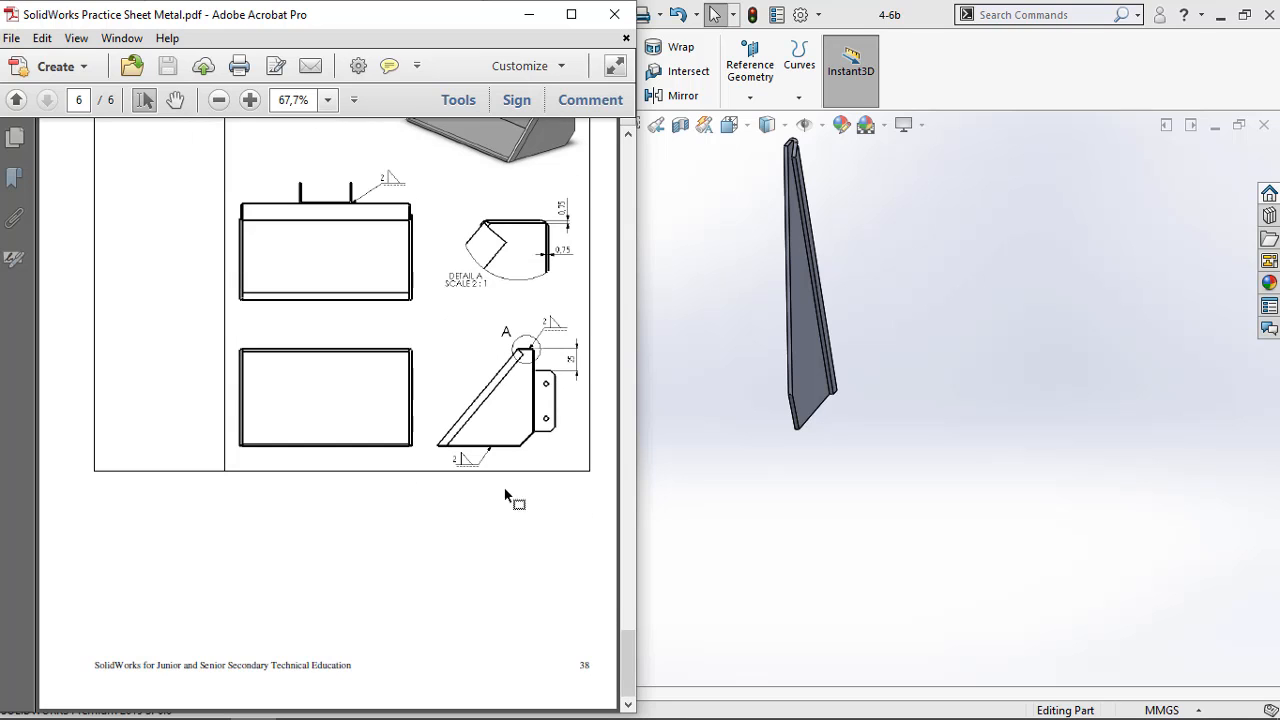
pyautogui.scroll(6, 538, 380)
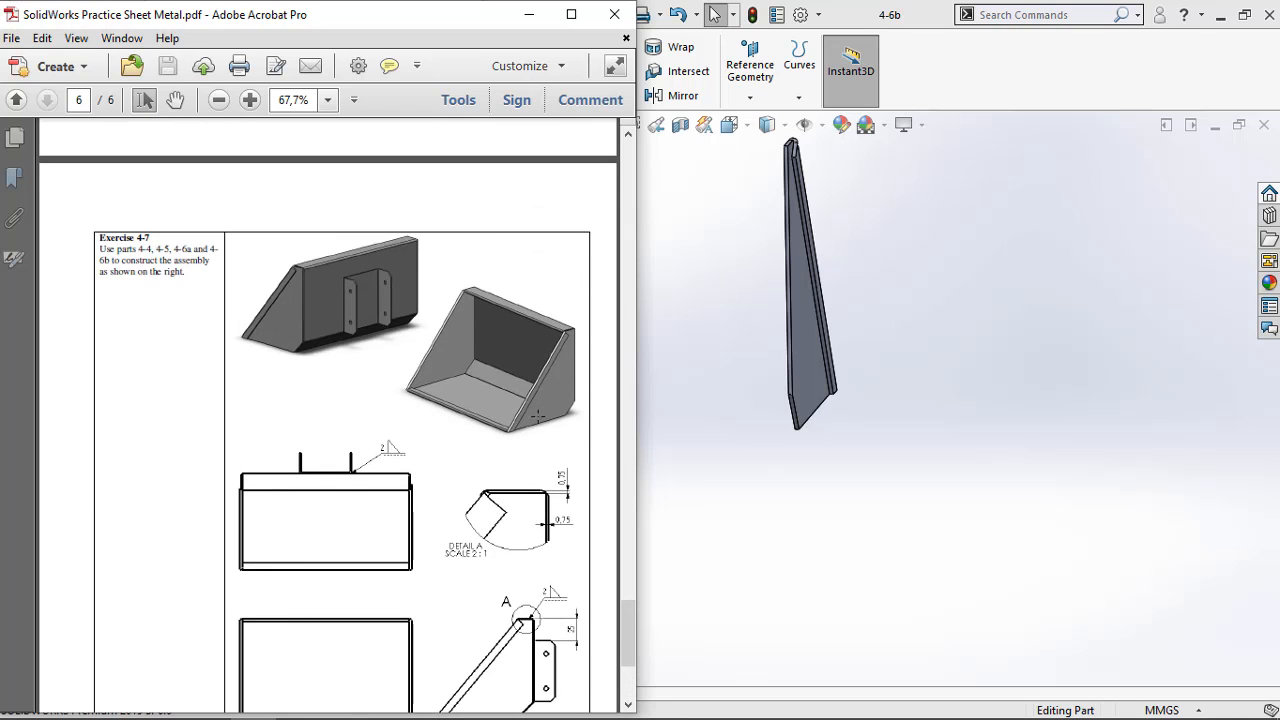
pyautogui.scroll(3, 530, 440)
pyautogui.scroll(15, 524, 453)
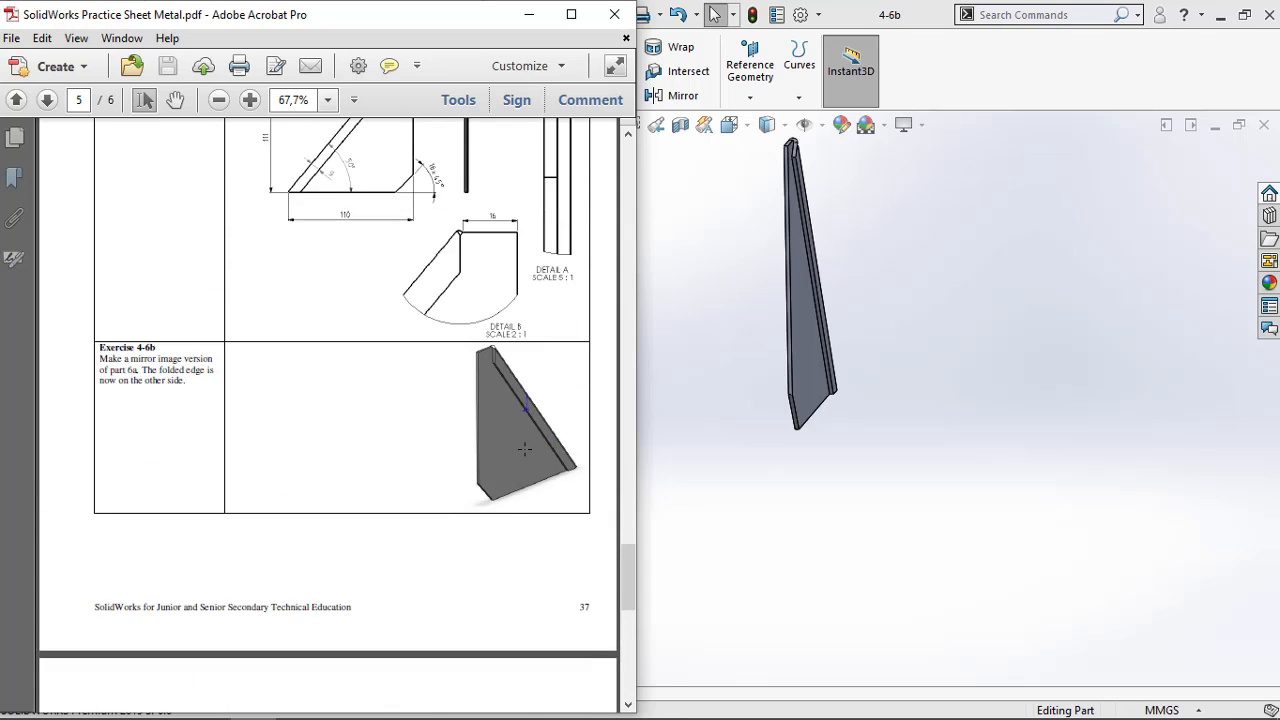
pyautogui.scroll(3, 486, 473)
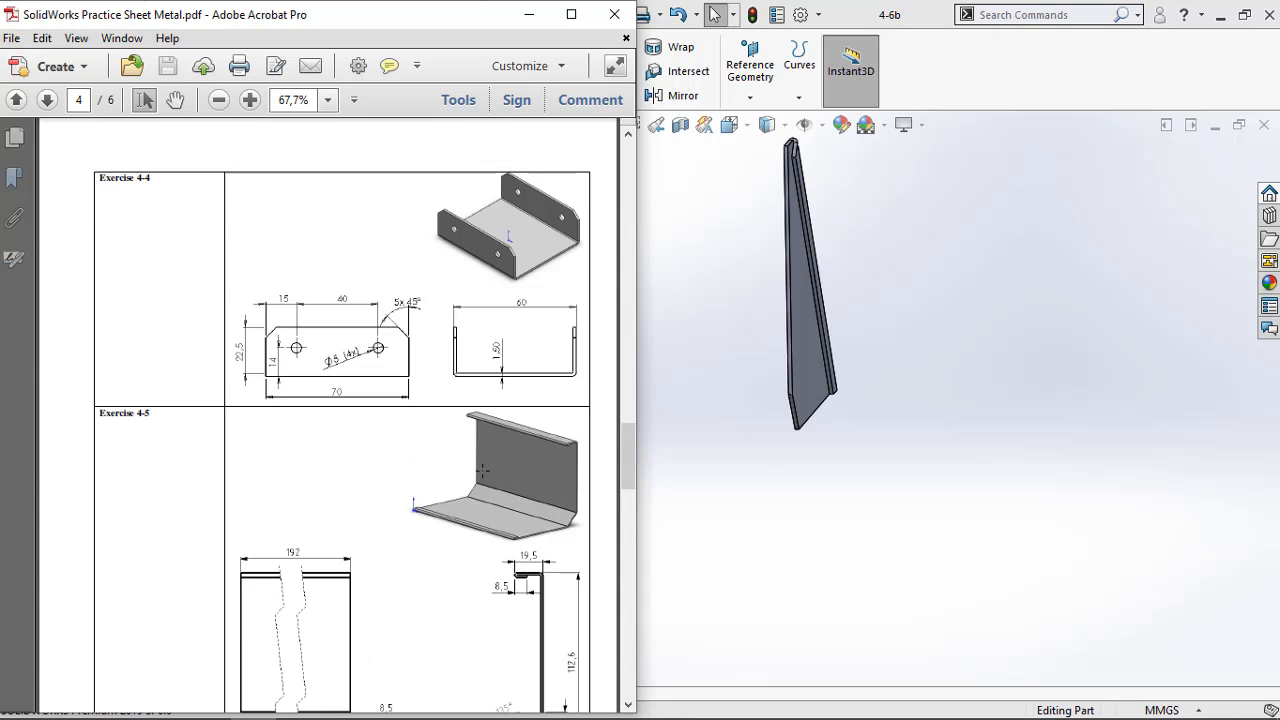
pyautogui.scroll(11, 156, 423)
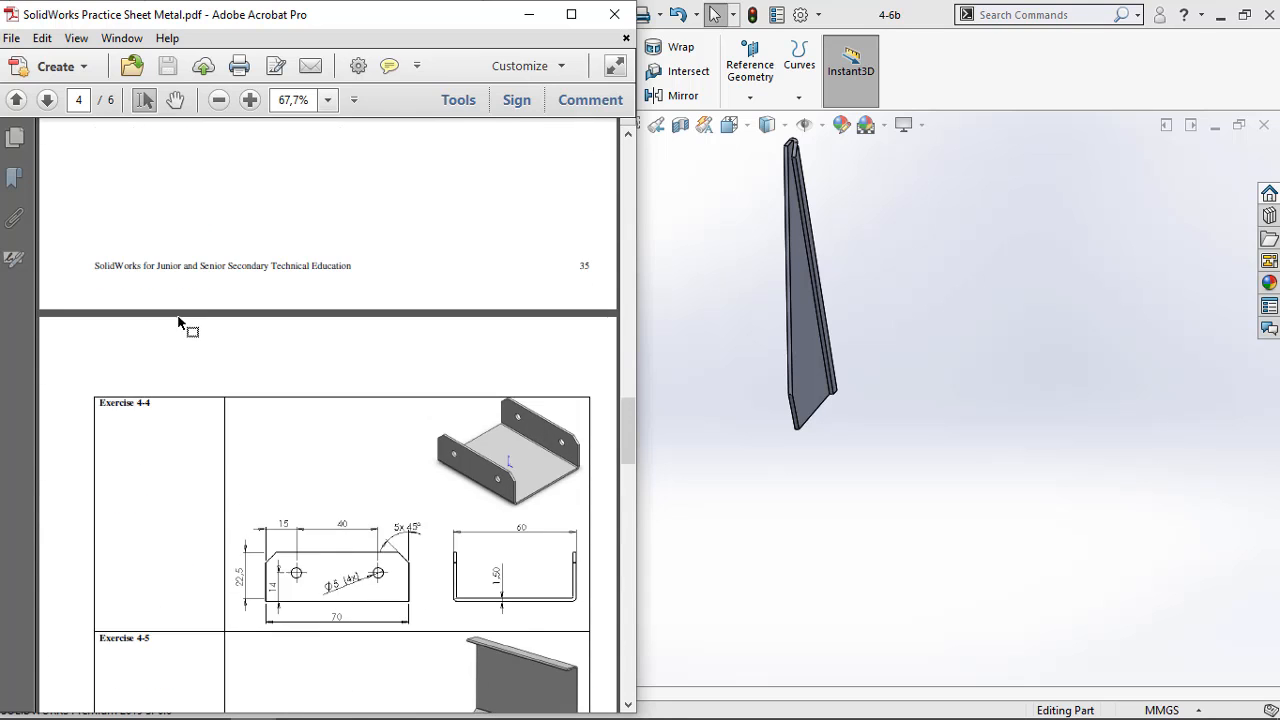
pyautogui.scroll(-9, 224, 382)
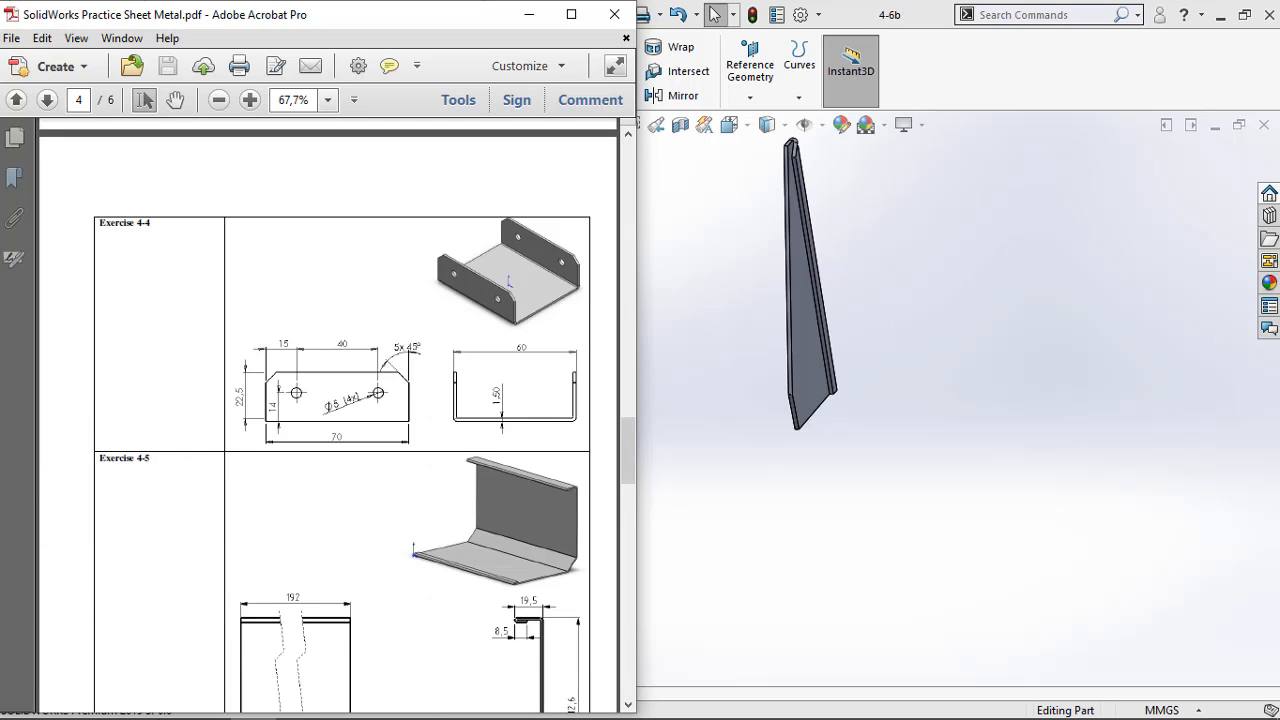
# Switch back to SolidWorks and close the flat hemmed plate Part5 without saving it
pyautogui.moveTo(217, 705)
pyautogui.click(344, 705)
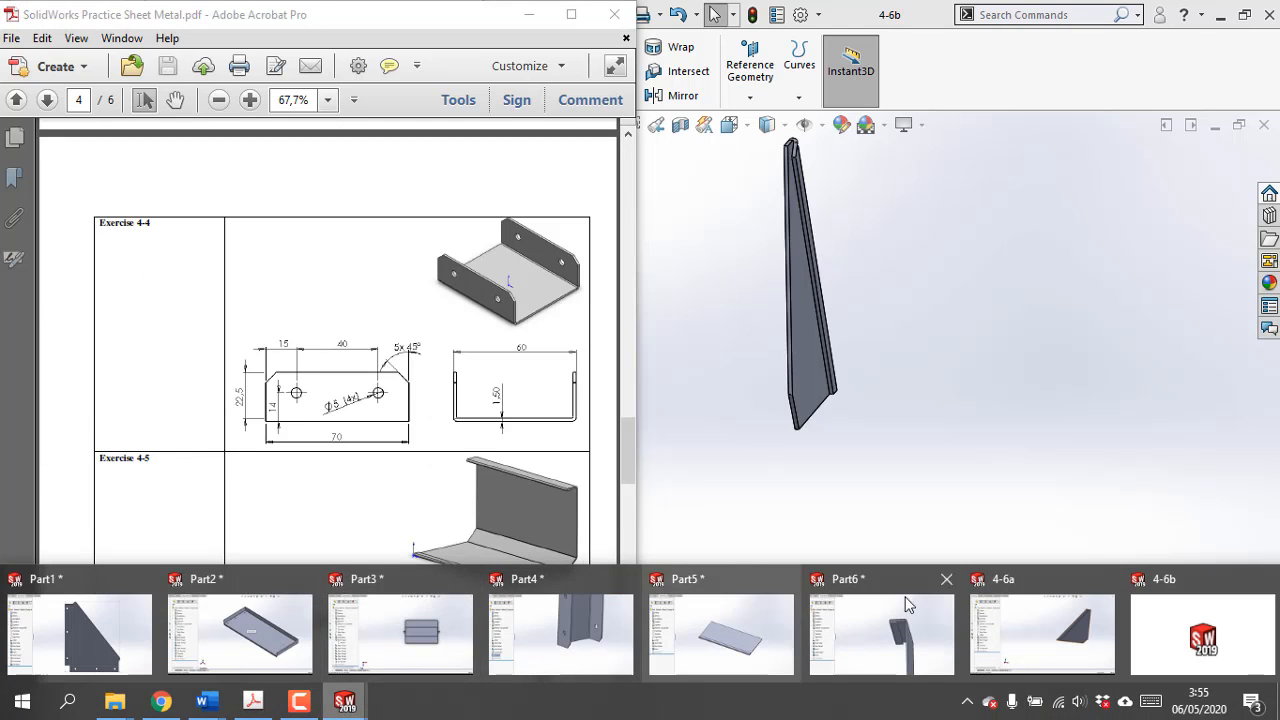
pyautogui.moveTo(1067, 626)
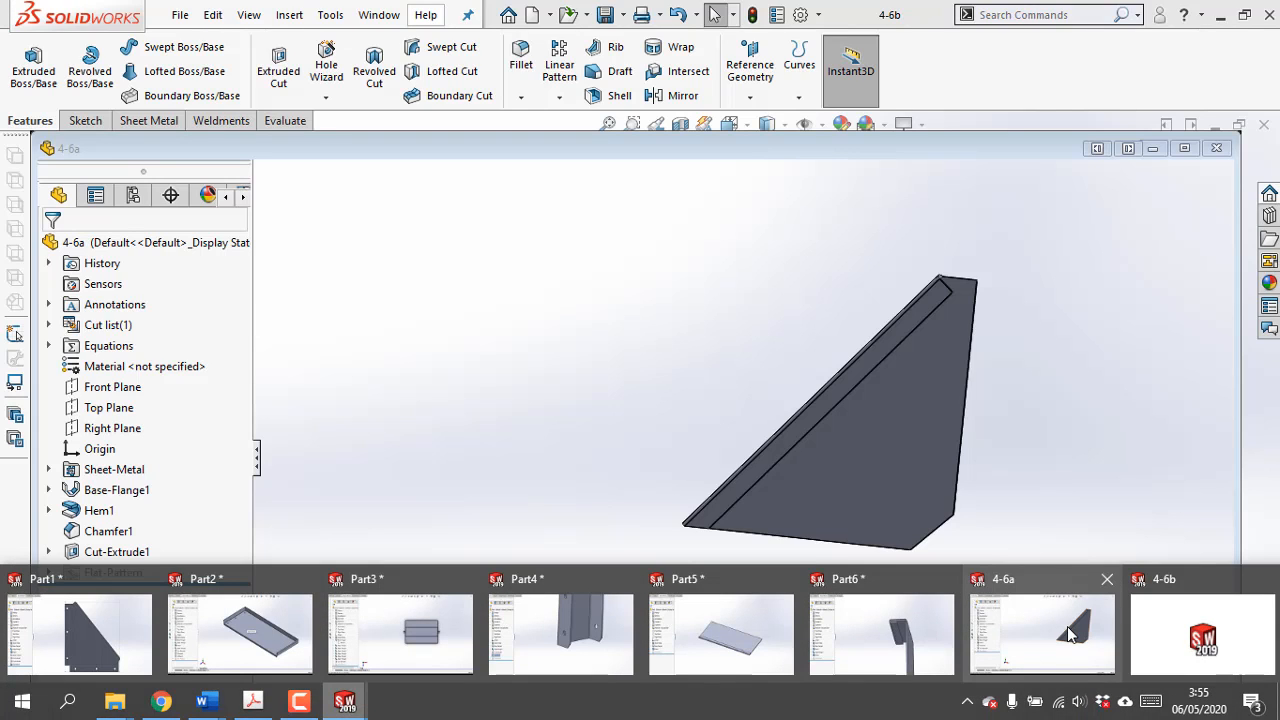
pyautogui.moveTo(772, 613)
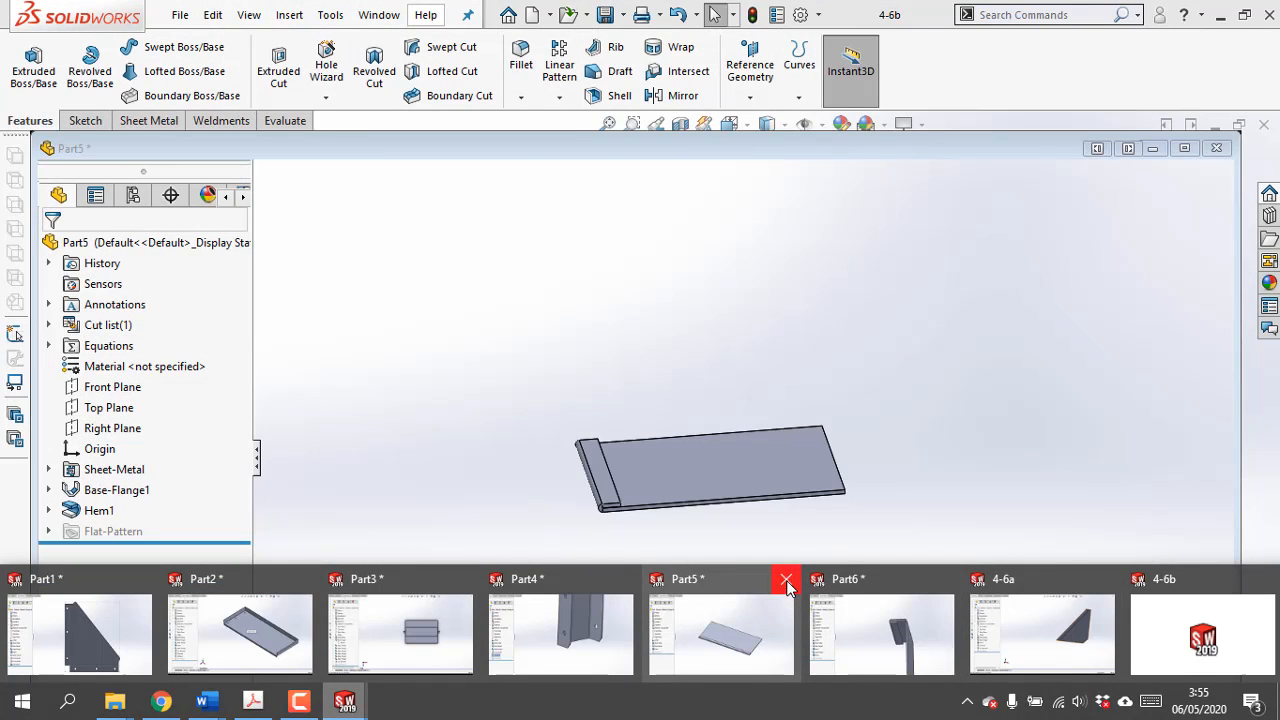
pyautogui.click(787, 581)
pyautogui.click(670, 393)
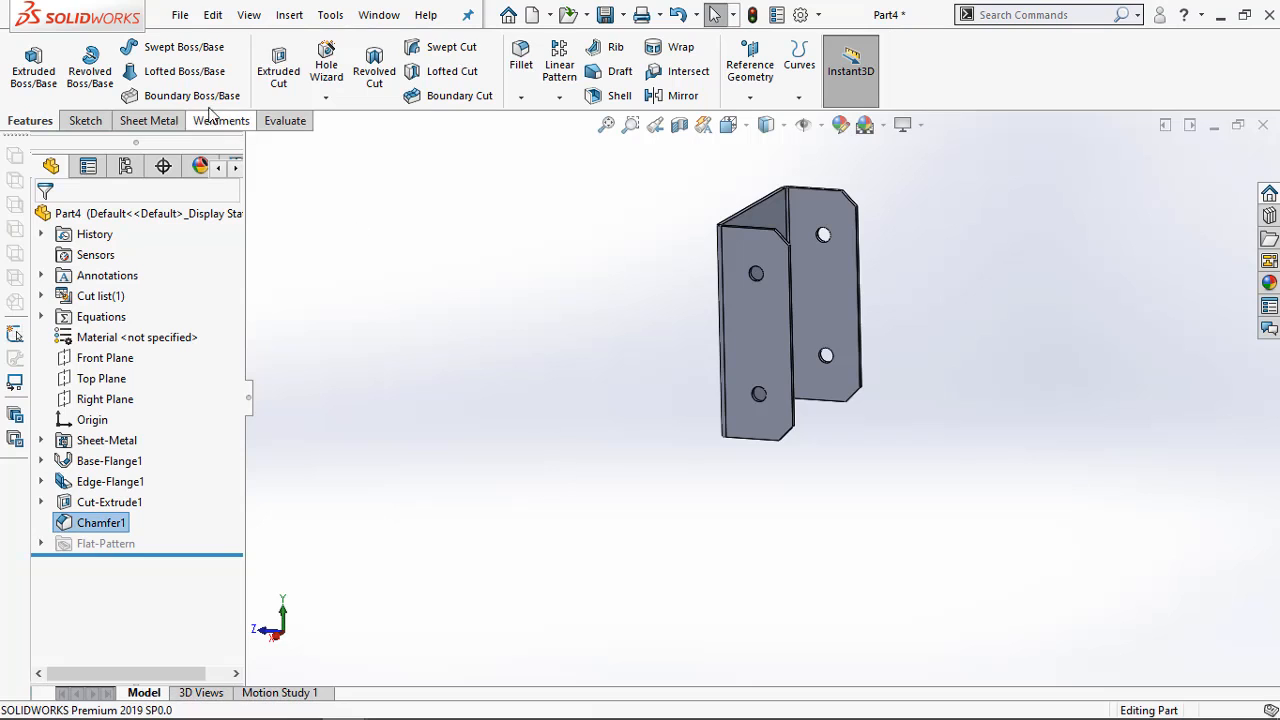
# Save the U-shaped bracket Part4 as 4-4 in the Pertemuan 6 - Sheet Metal folder, checking the exercise number in the PDF
pyautogui.click(180, 14)
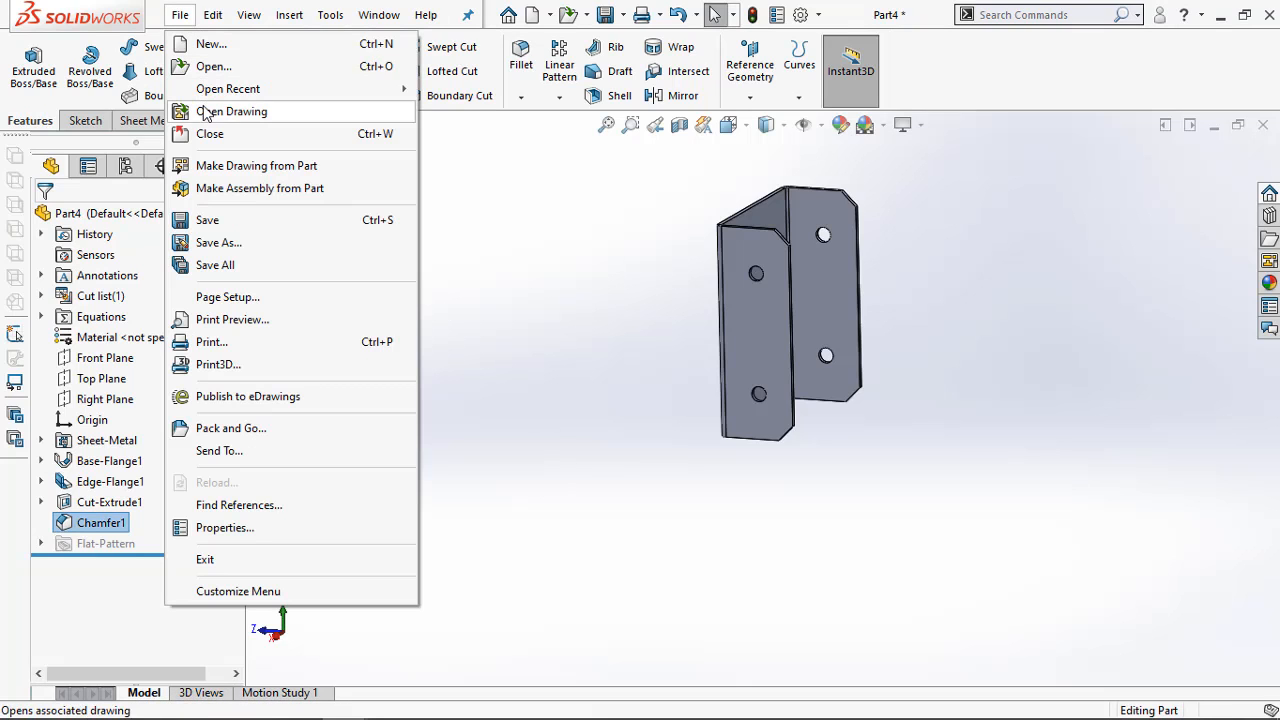
pyautogui.click(226, 248)
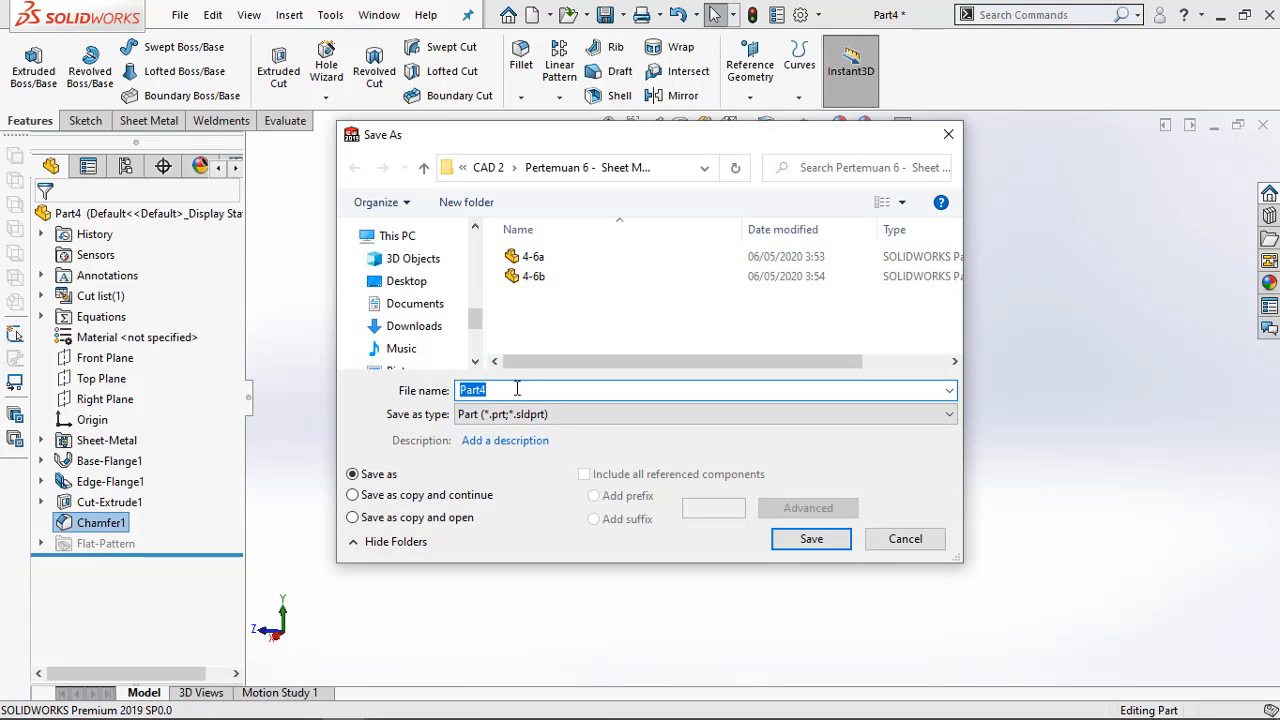
pyautogui.click(530, 257)
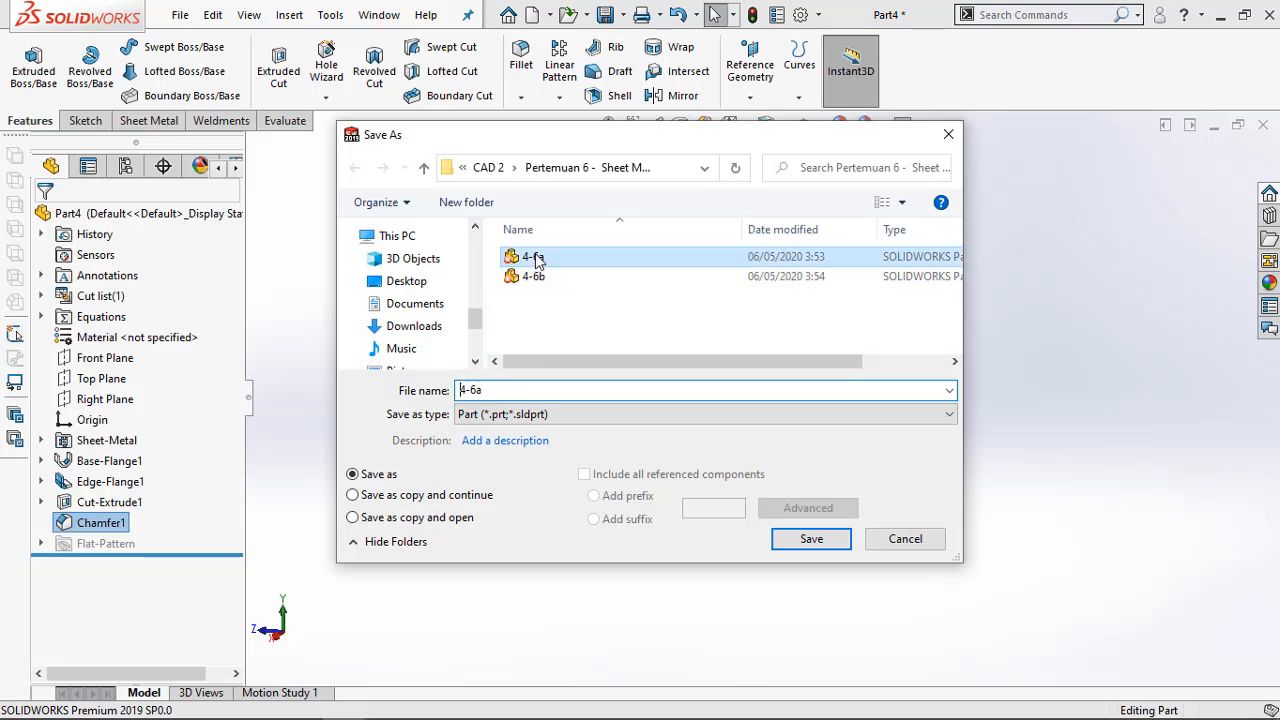
pyautogui.click(480, 390)
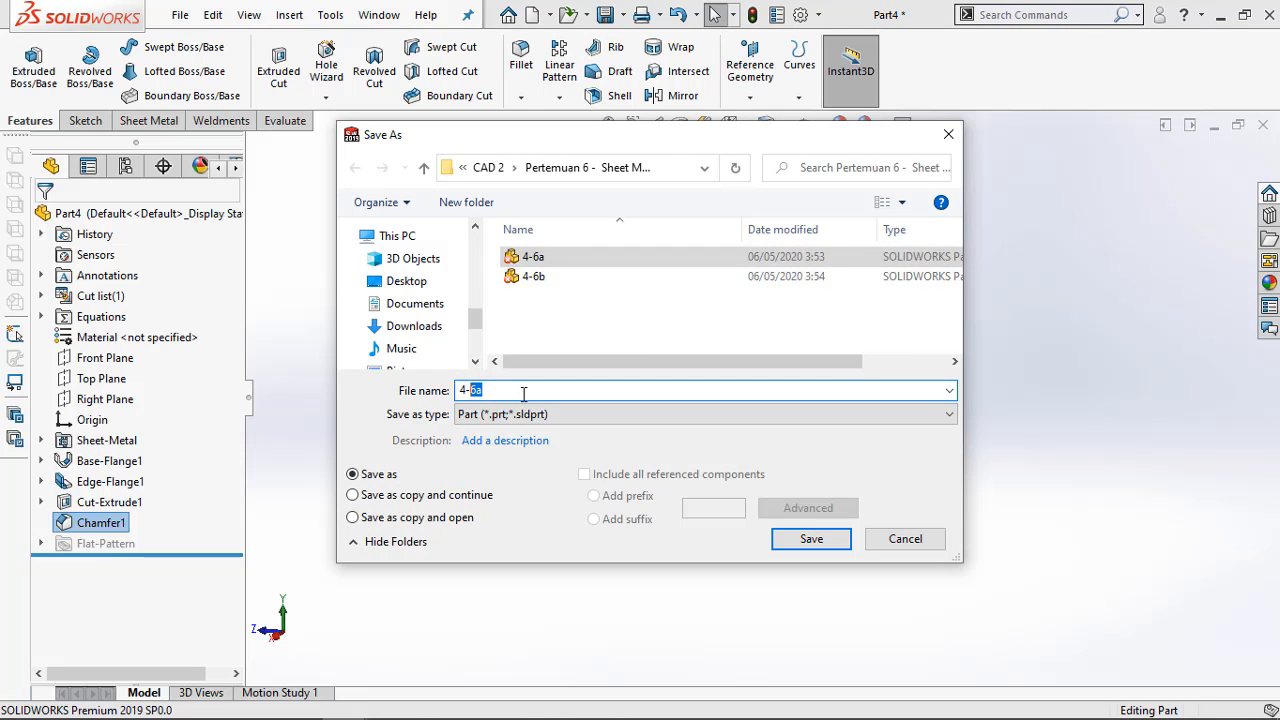
pyautogui.write('4')
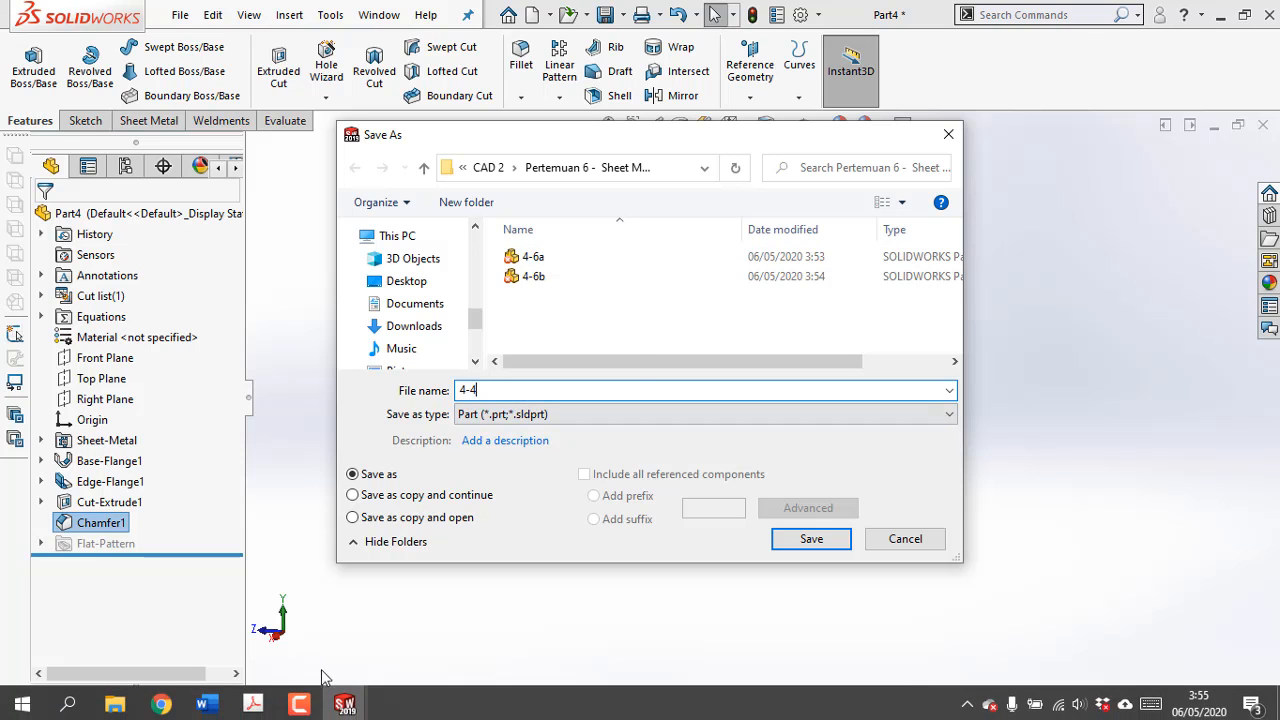
pyautogui.click(253, 701)
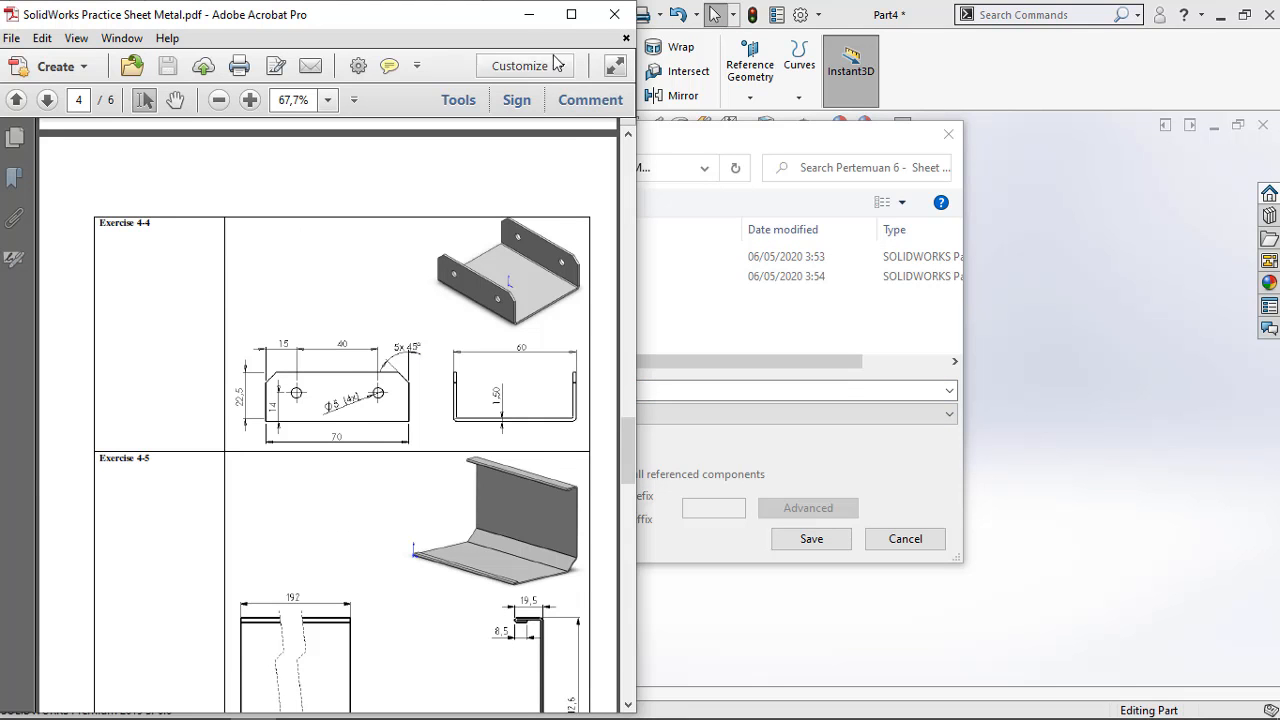
pyautogui.click(528, 14)
pyautogui.click(824, 539)
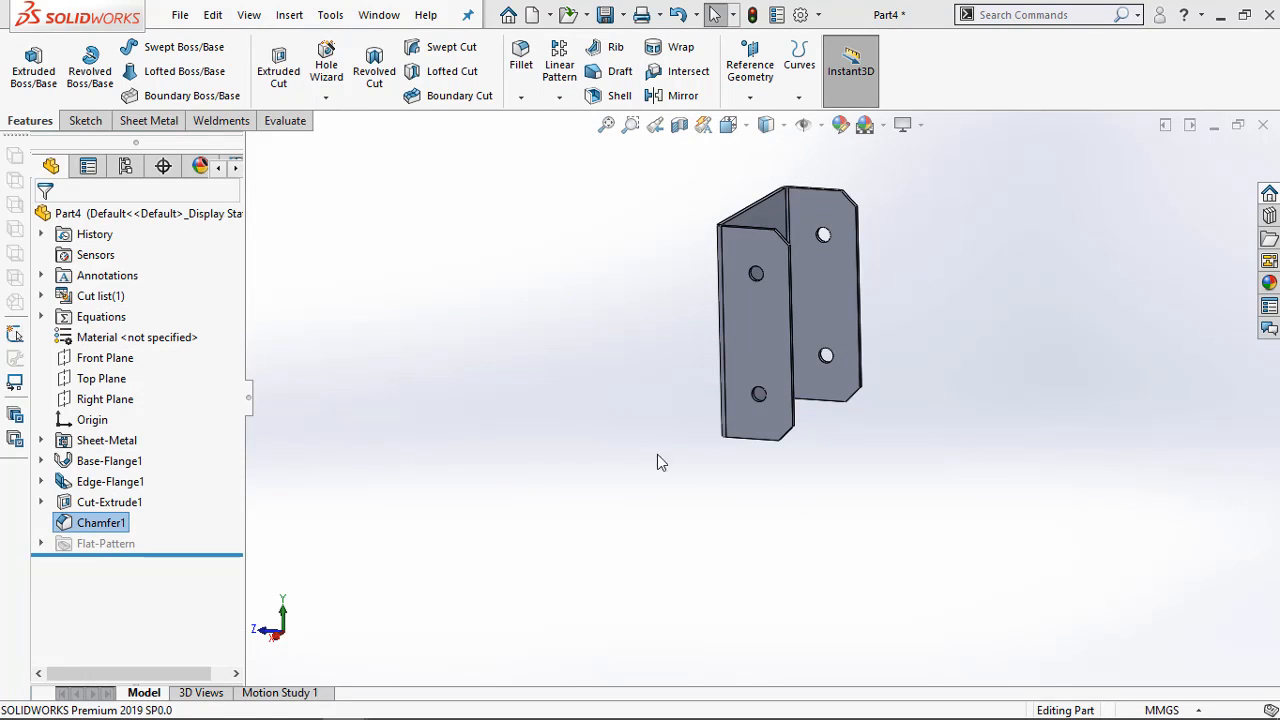
# Bring up the bent, hemmed panel Part6 and save it as 4-5 in the same folder
pyautogui.moveTo(345, 700)
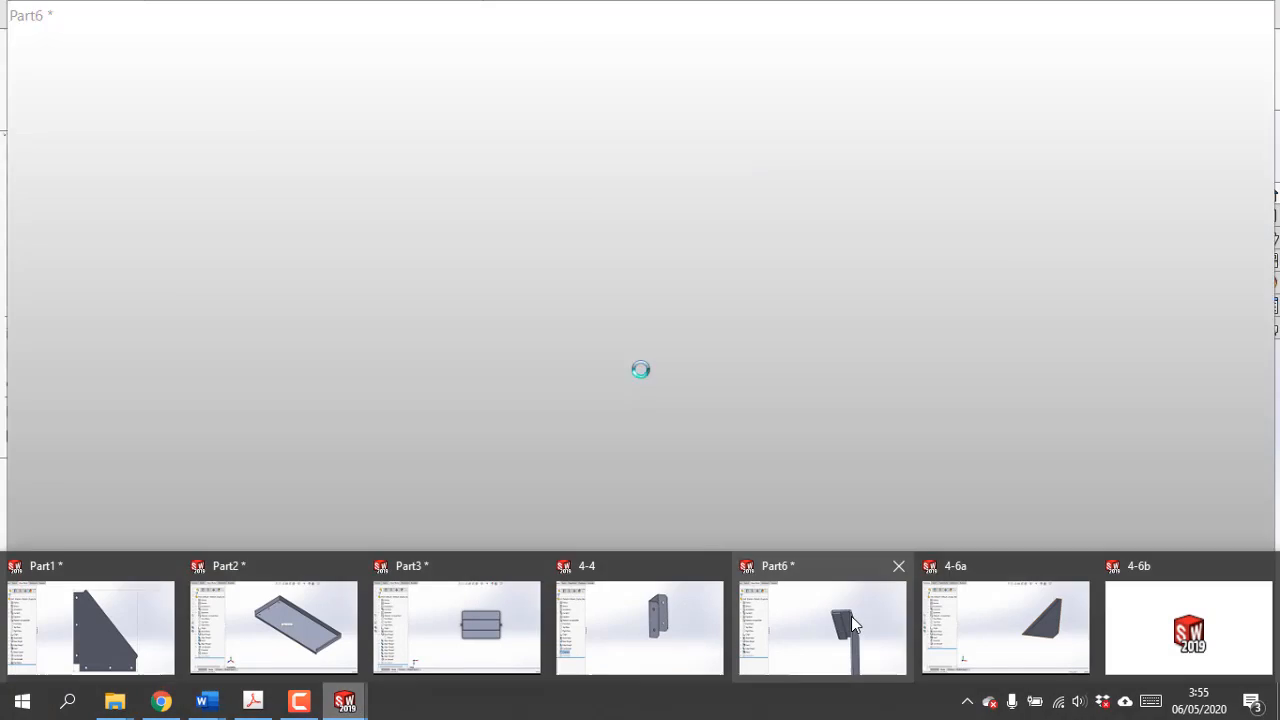
pyautogui.click(852, 624)
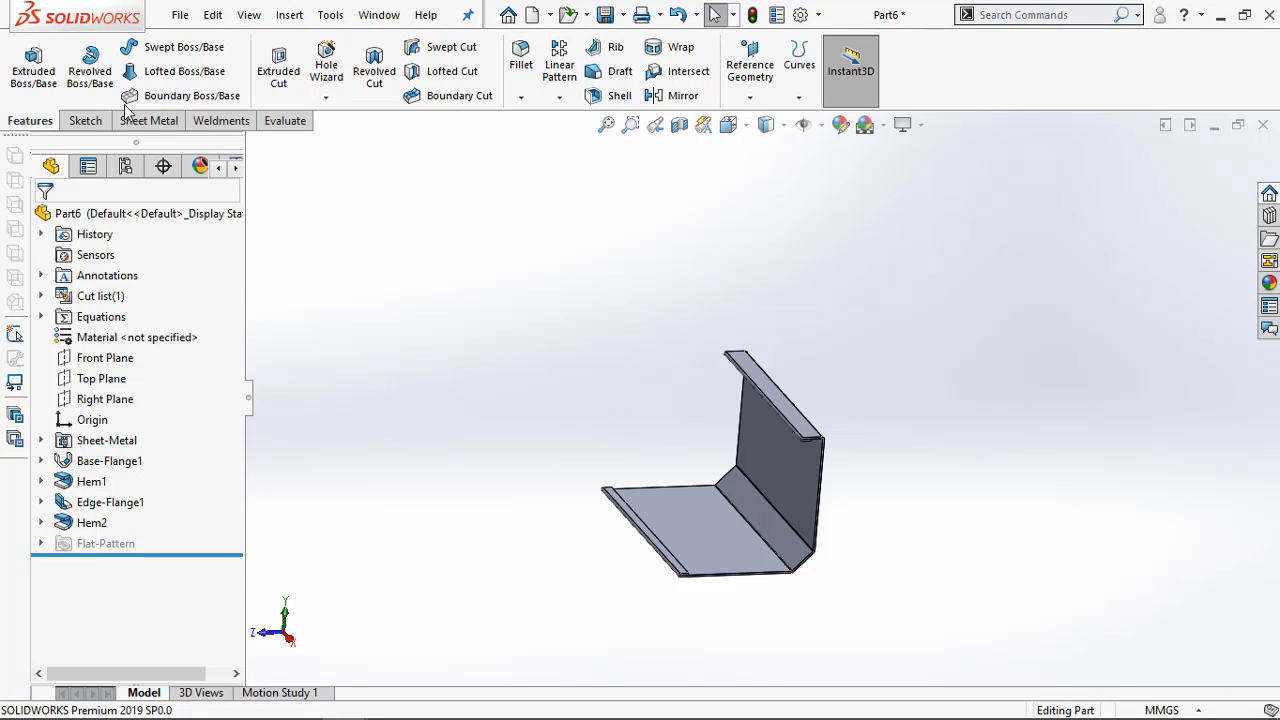
pyautogui.click(180, 14)
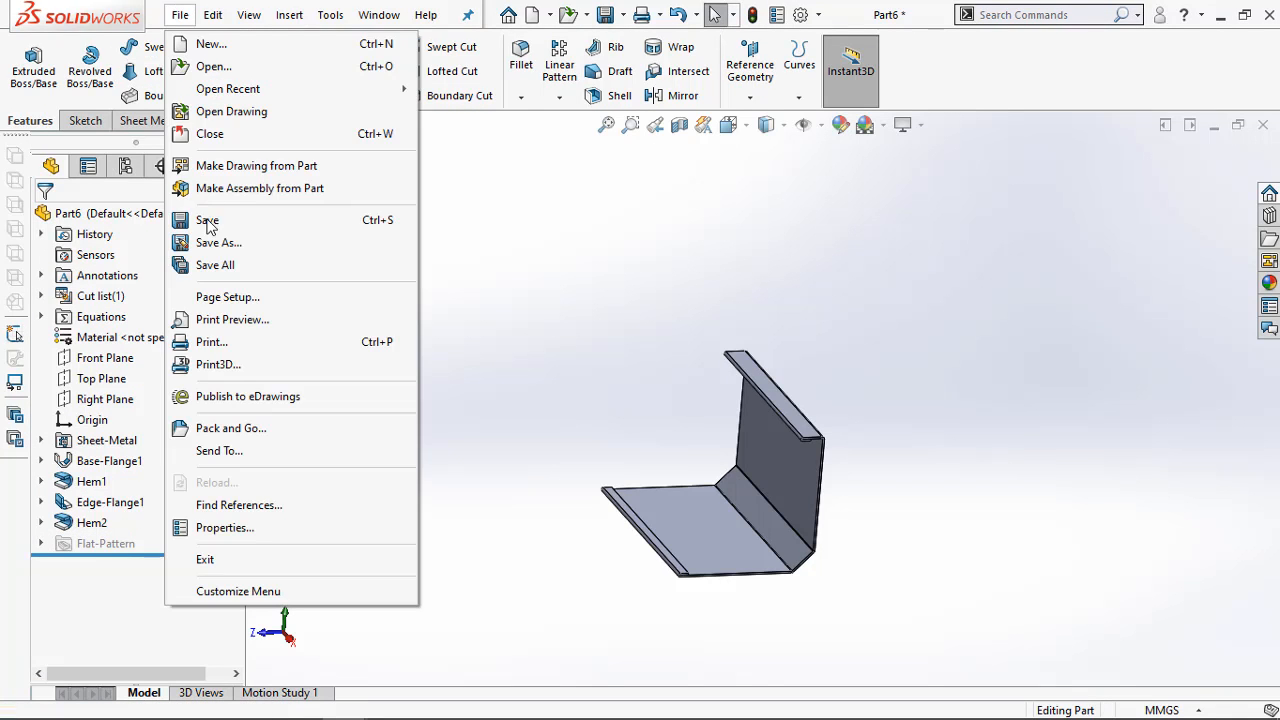
pyautogui.click(201, 245)
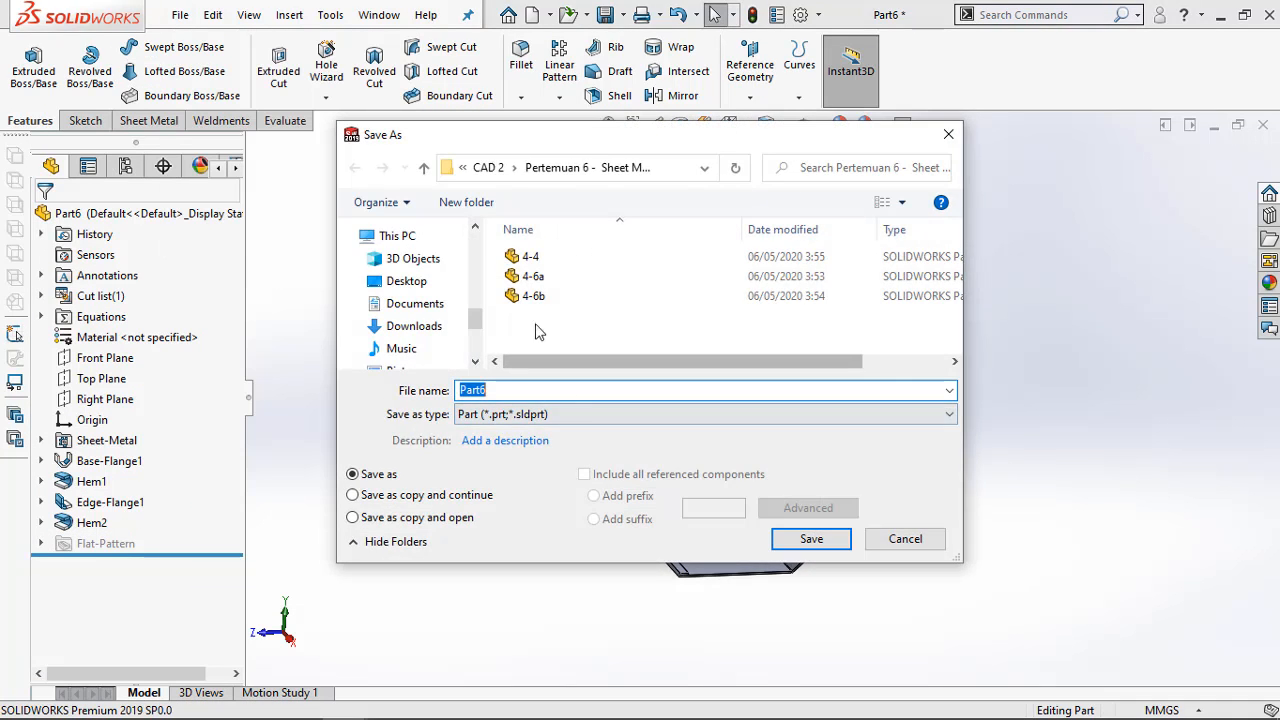
pyautogui.click(535, 259)
pyautogui.doubleClick(476, 390)
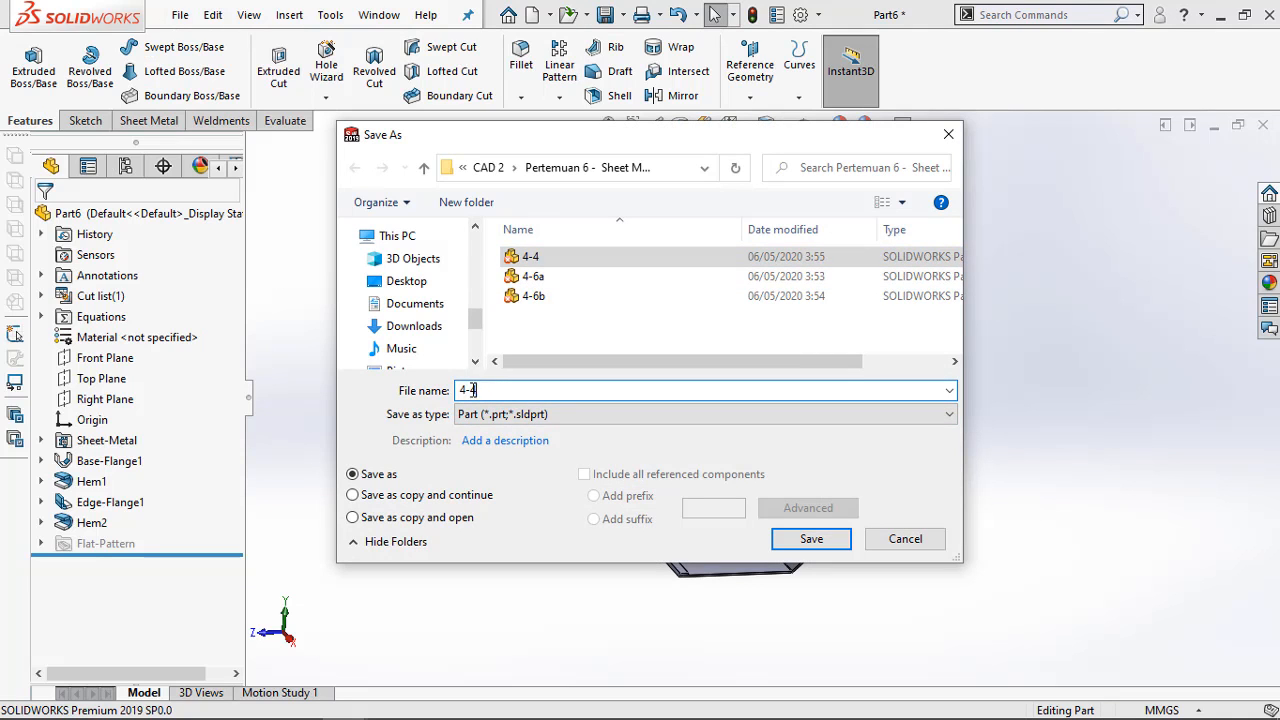
pyautogui.write('6')
pyautogui.click(782, 531)
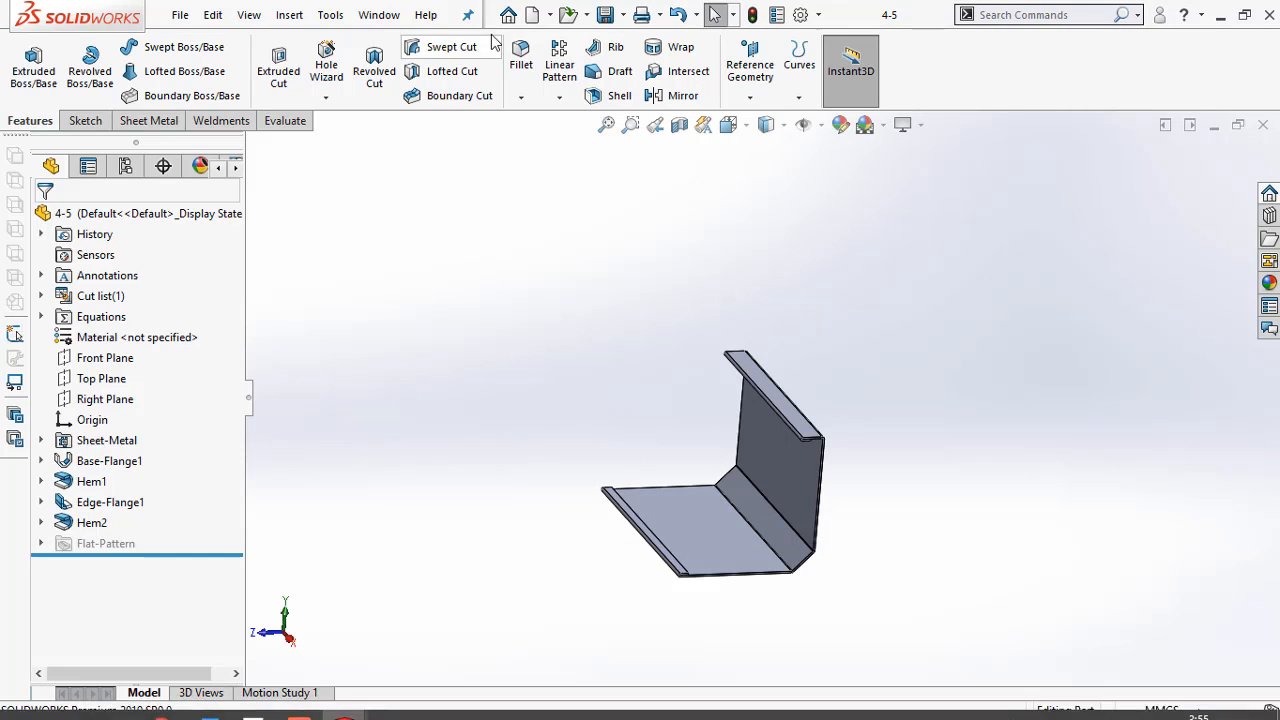
# Make a new assembly from the current part with the Assembly template and place part 4-5 as its first component
pyautogui.click(181, 14)
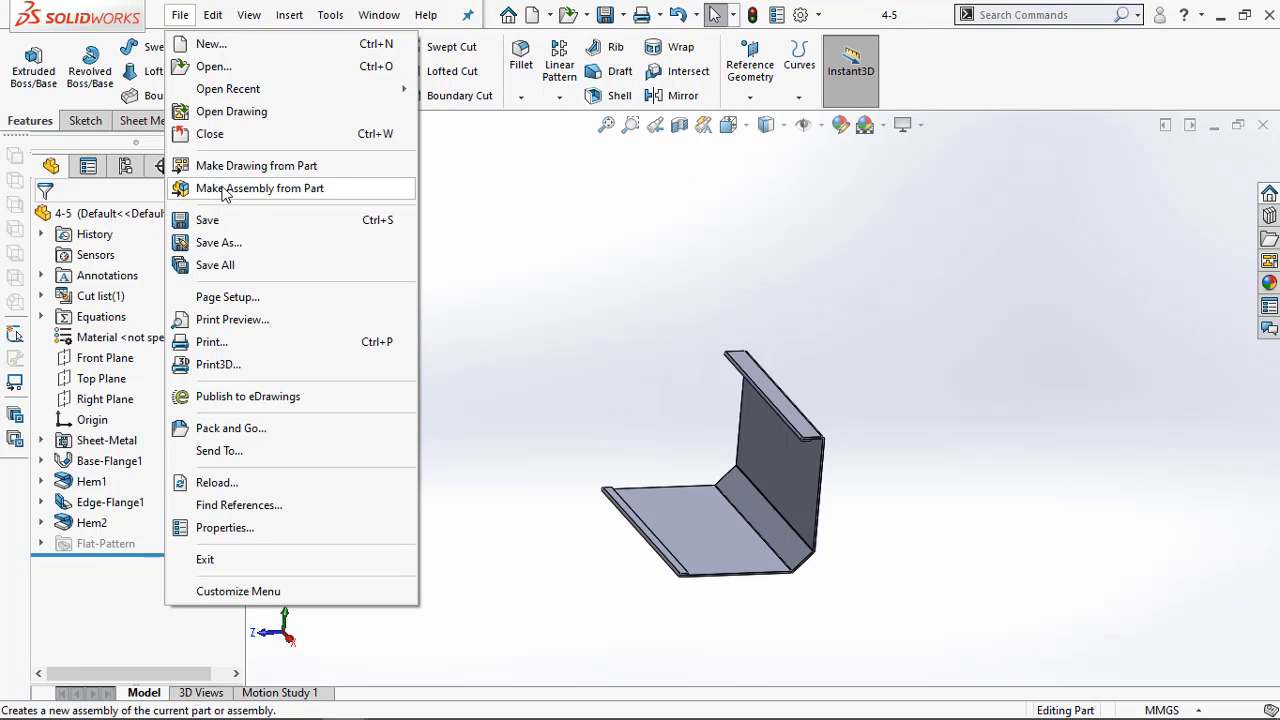
pyautogui.click(227, 190)
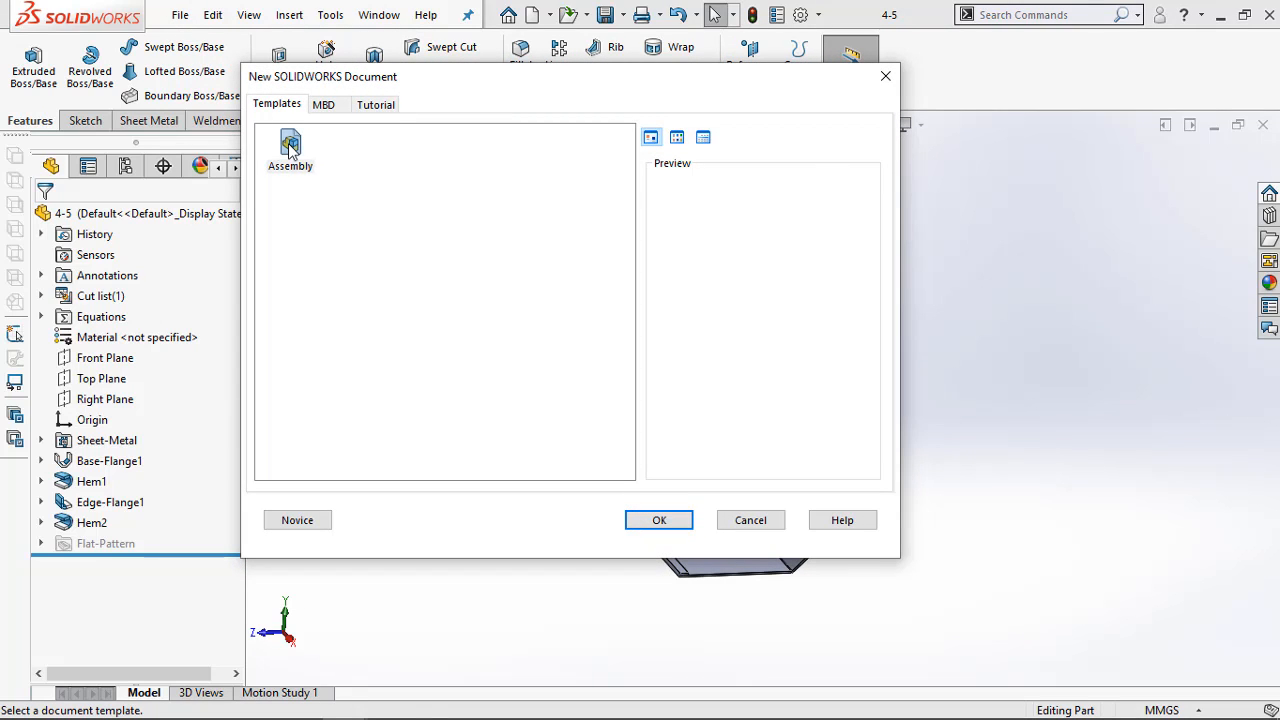
pyautogui.click(687, 529)
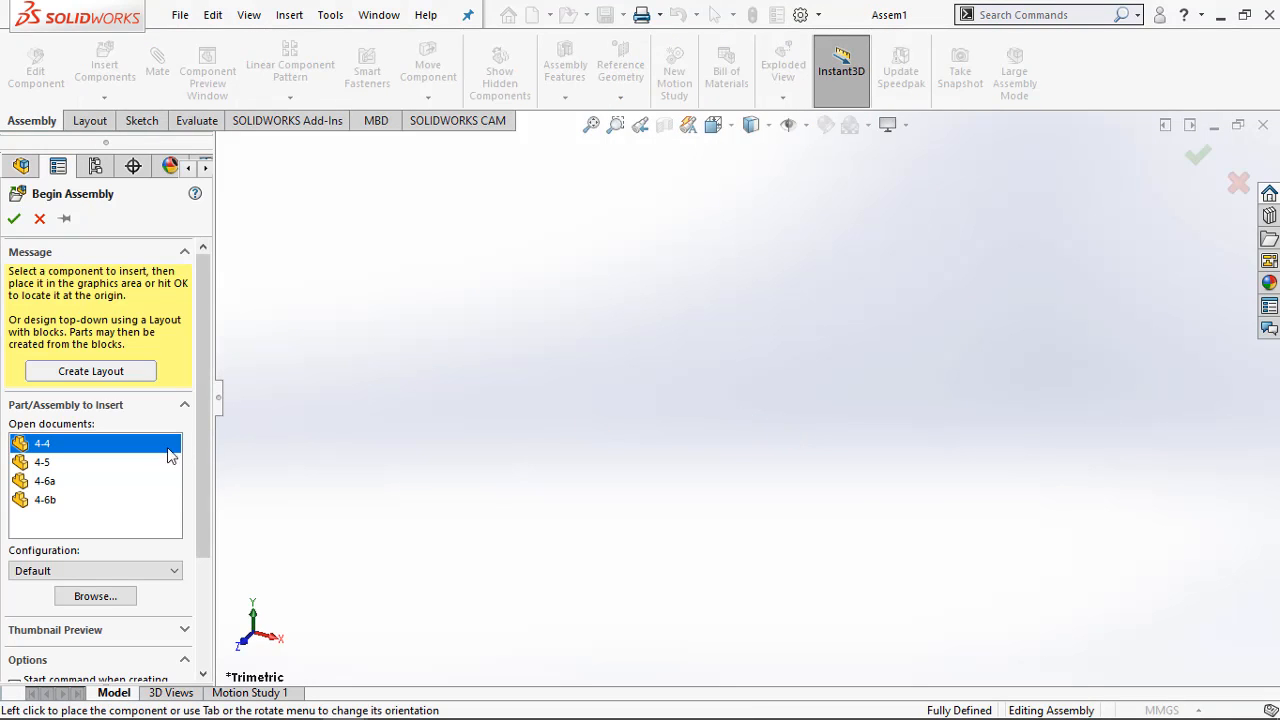
pyautogui.click(45, 463)
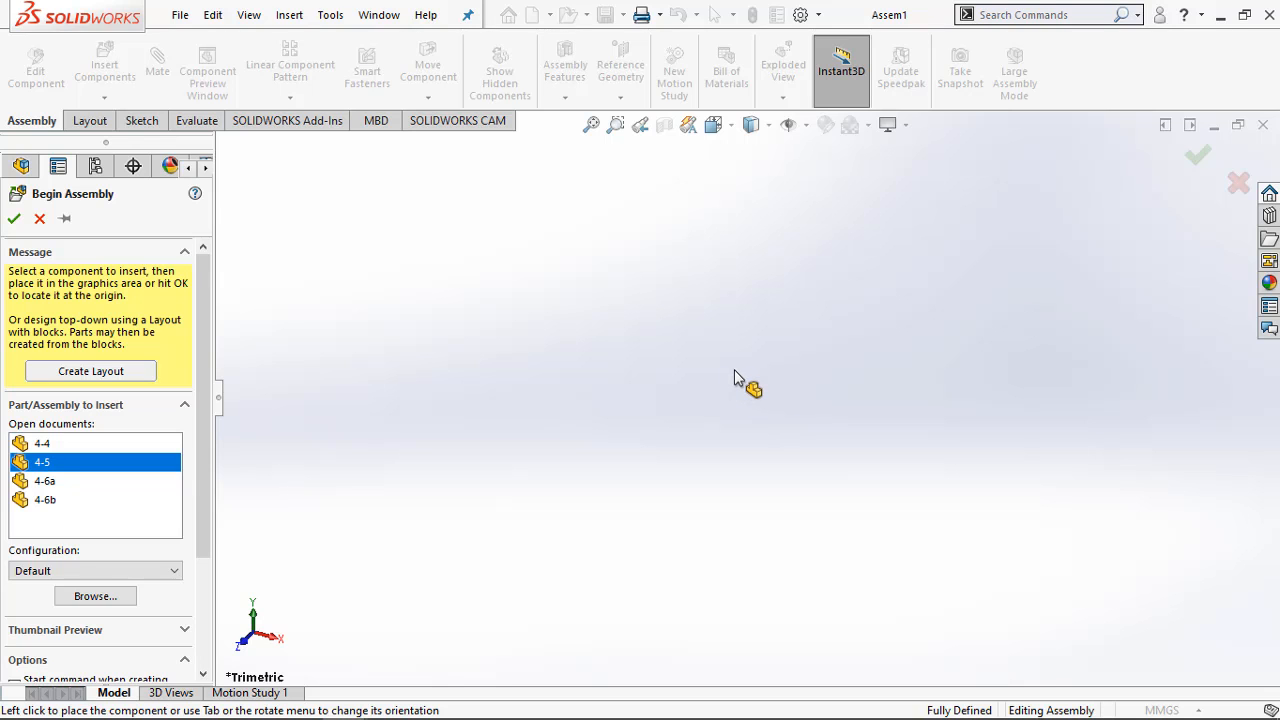
pyautogui.click(810, 362)
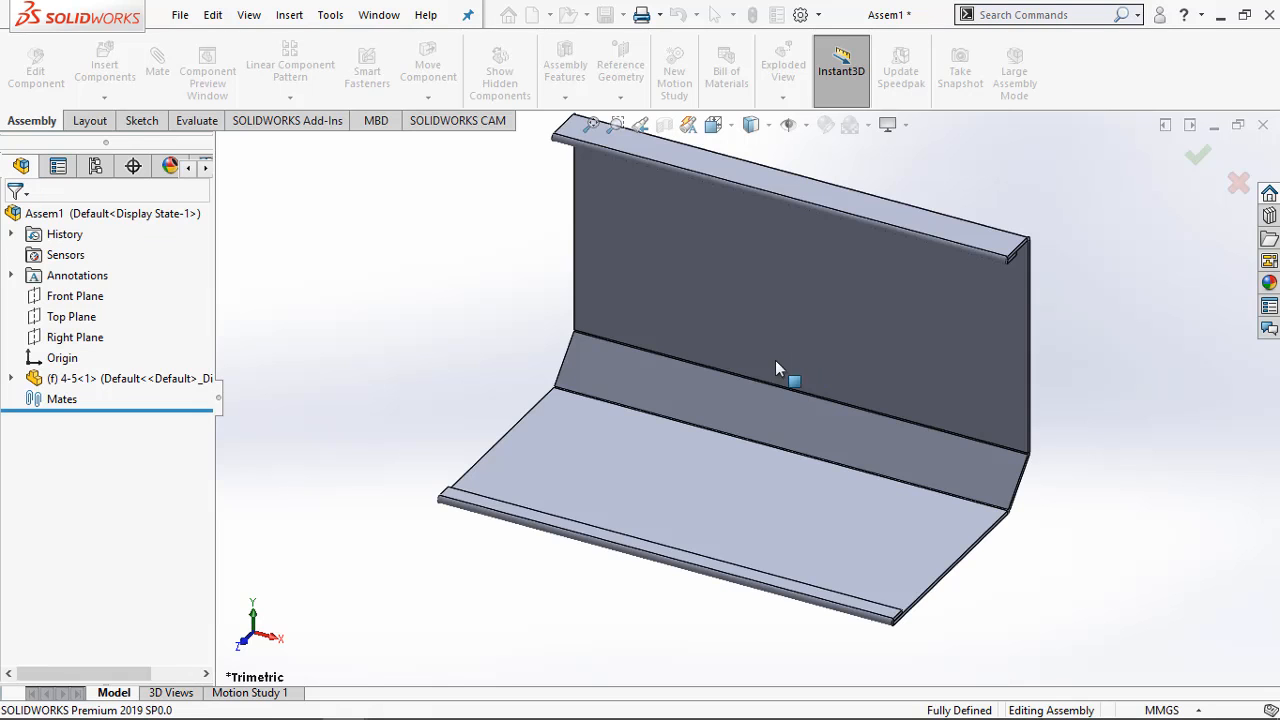
# Insert side plate 4-6a into the assembly, placing it beside the open front edge of 4-5
pyautogui.moveTo(980, 540); pyautogui.dragTo(924, 457, button='middle')
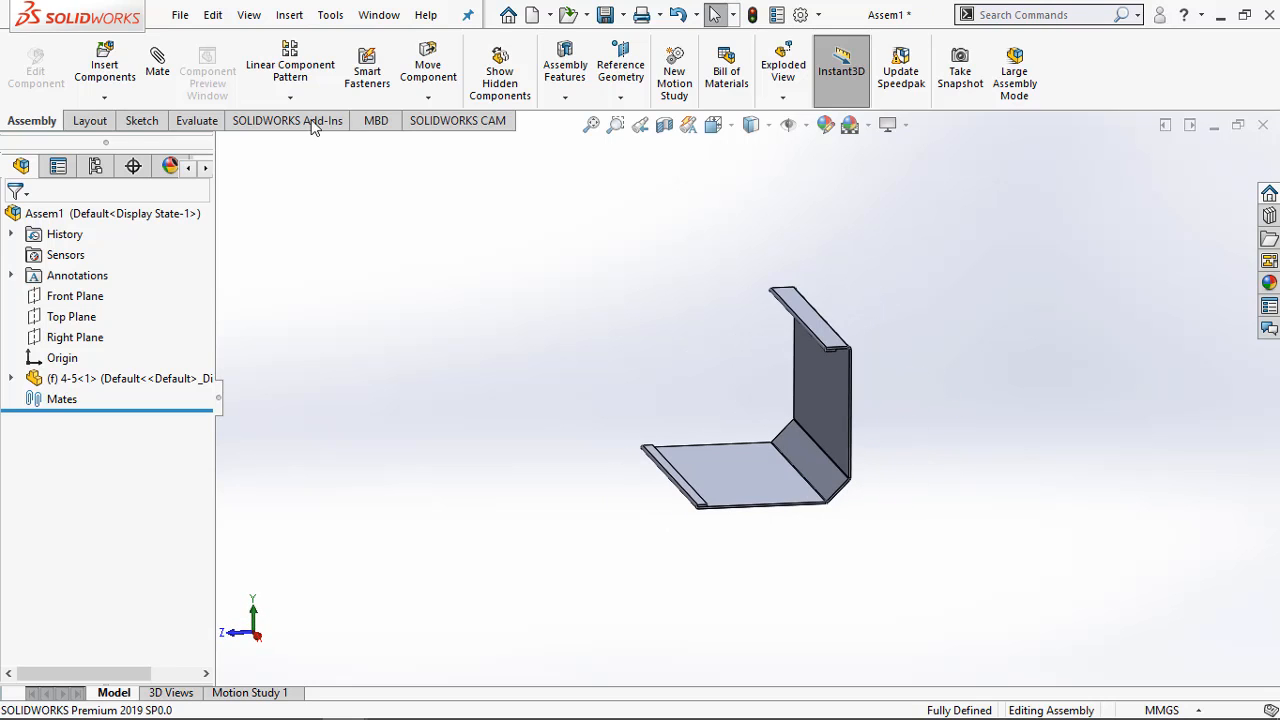
pyautogui.click(104, 68)
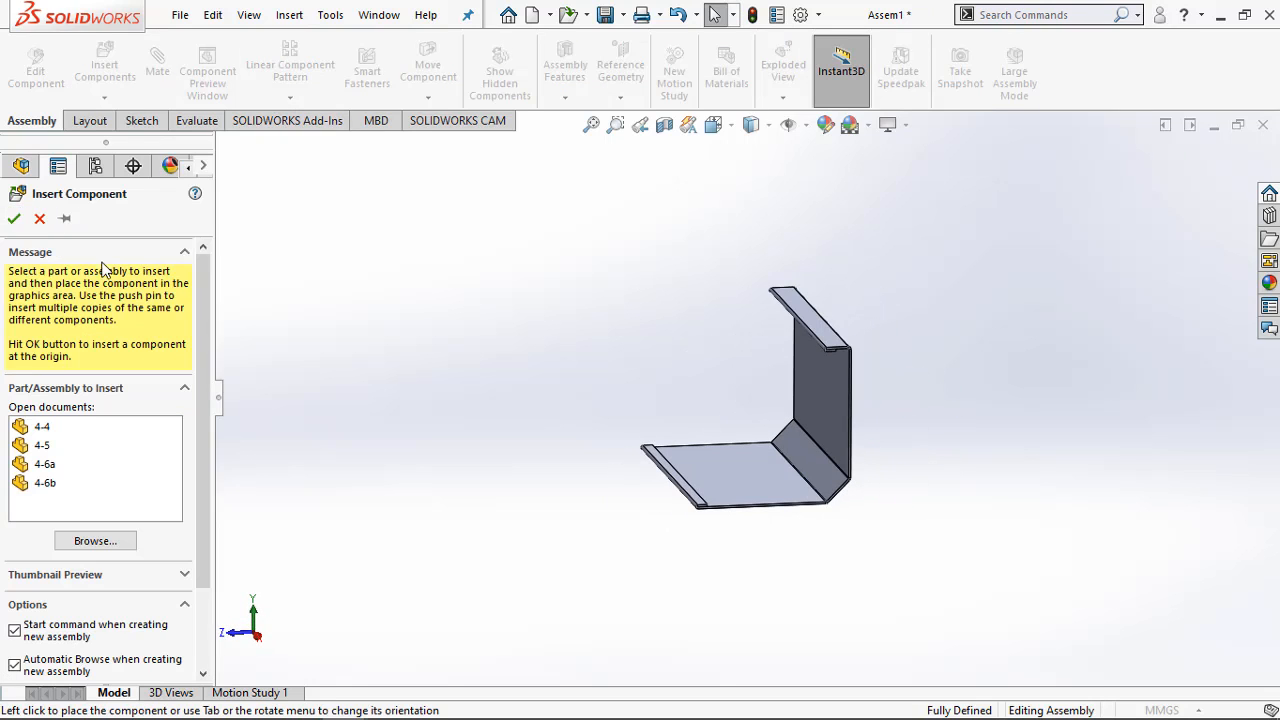
pyautogui.click(47, 466)
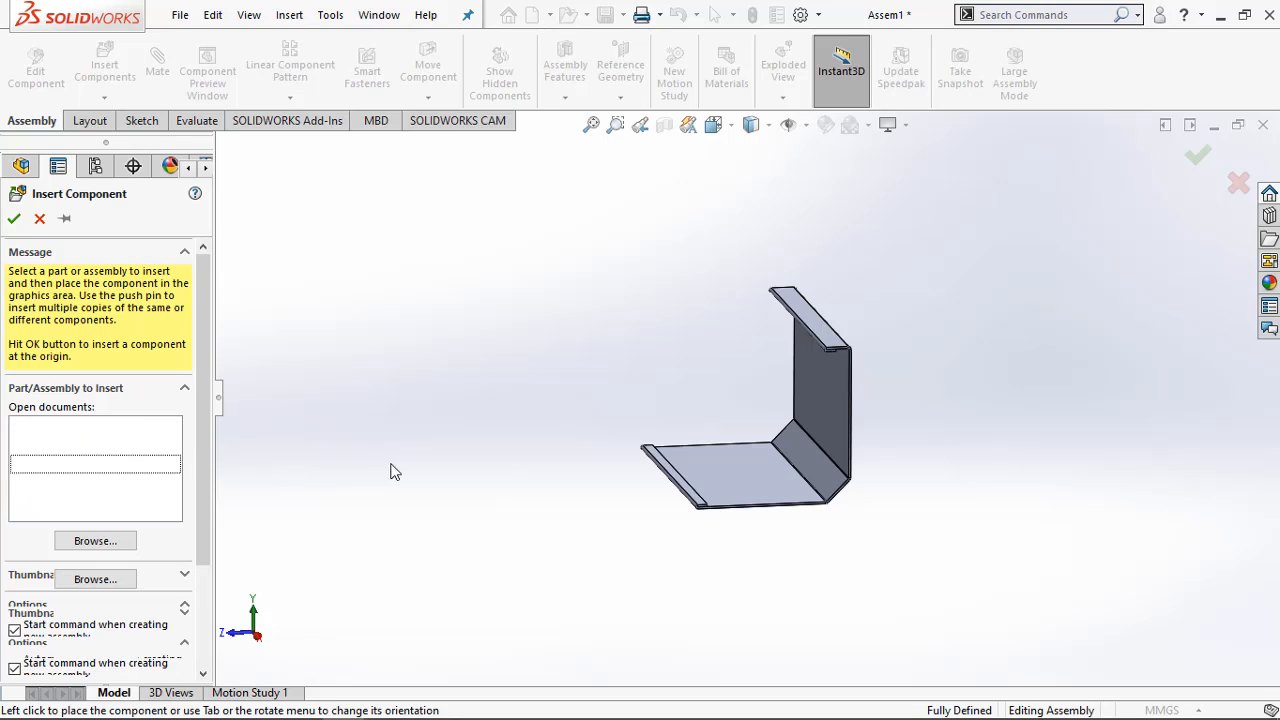
pyautogui.click(566, 450)
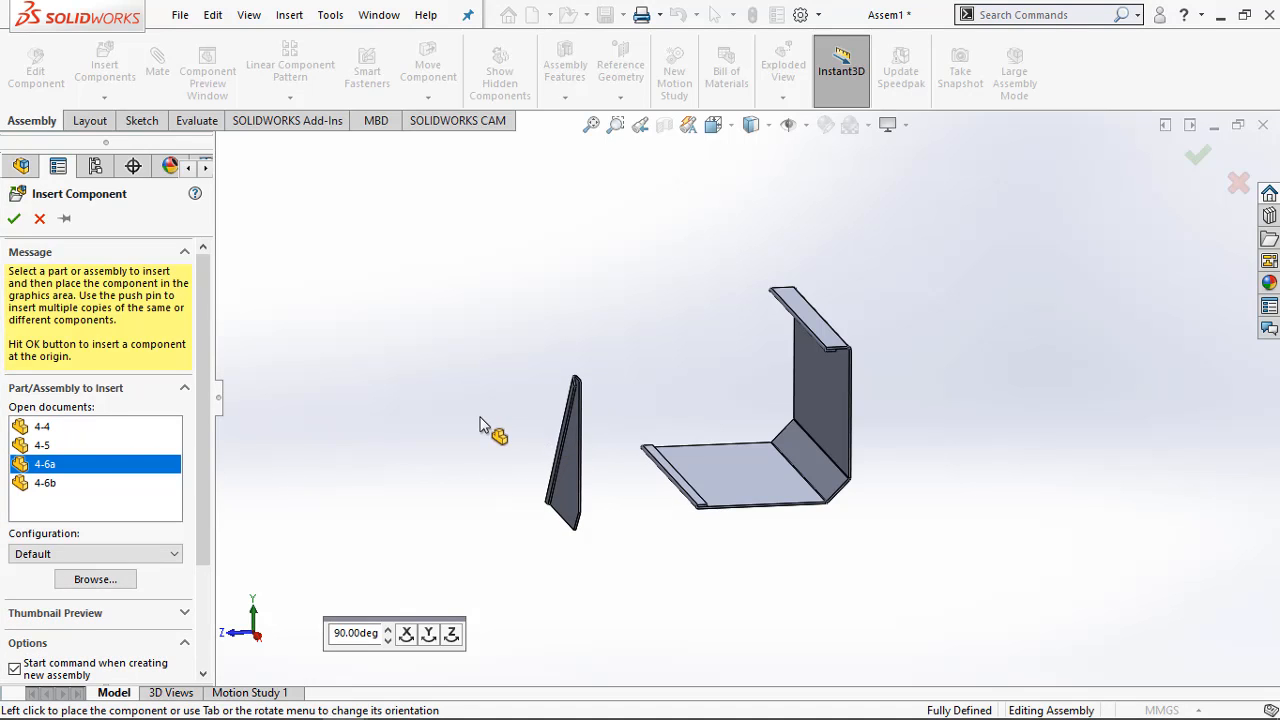
# Insert side plate 4-6b into the assembly, placing it in free space above 4-6a
pyautogui.click(110, 56)
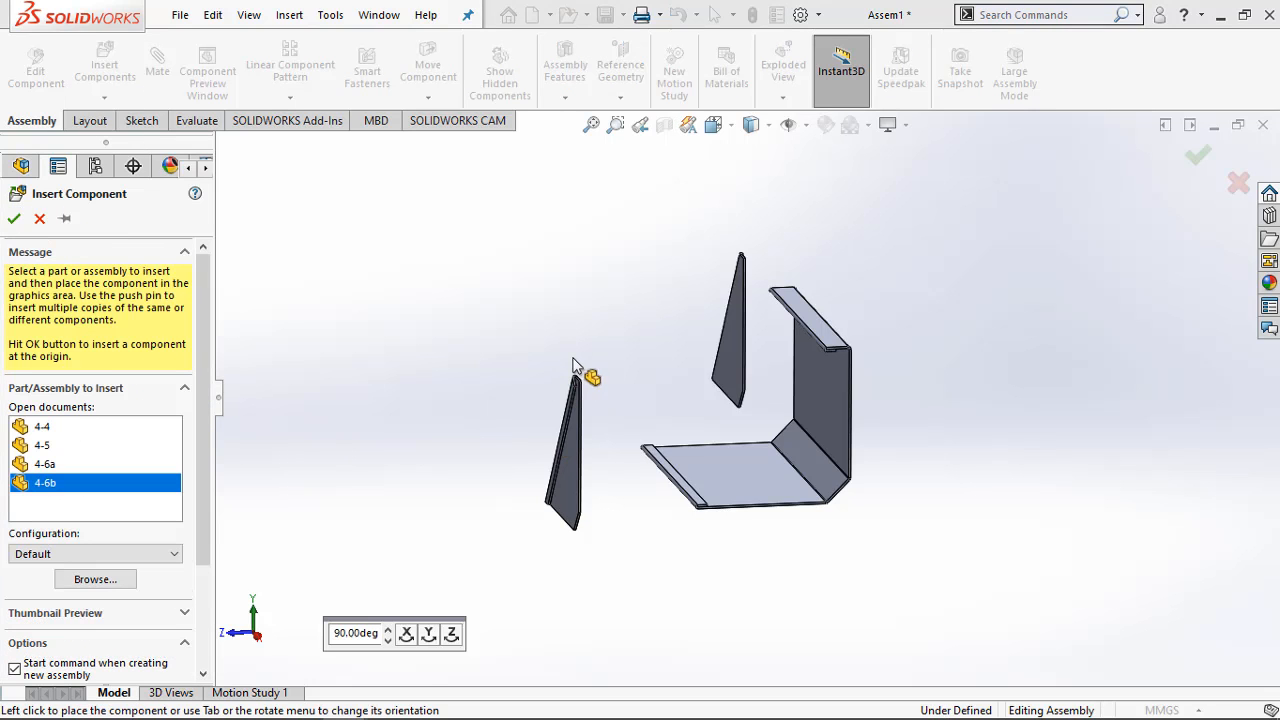
pyautogui.click(640, 365)
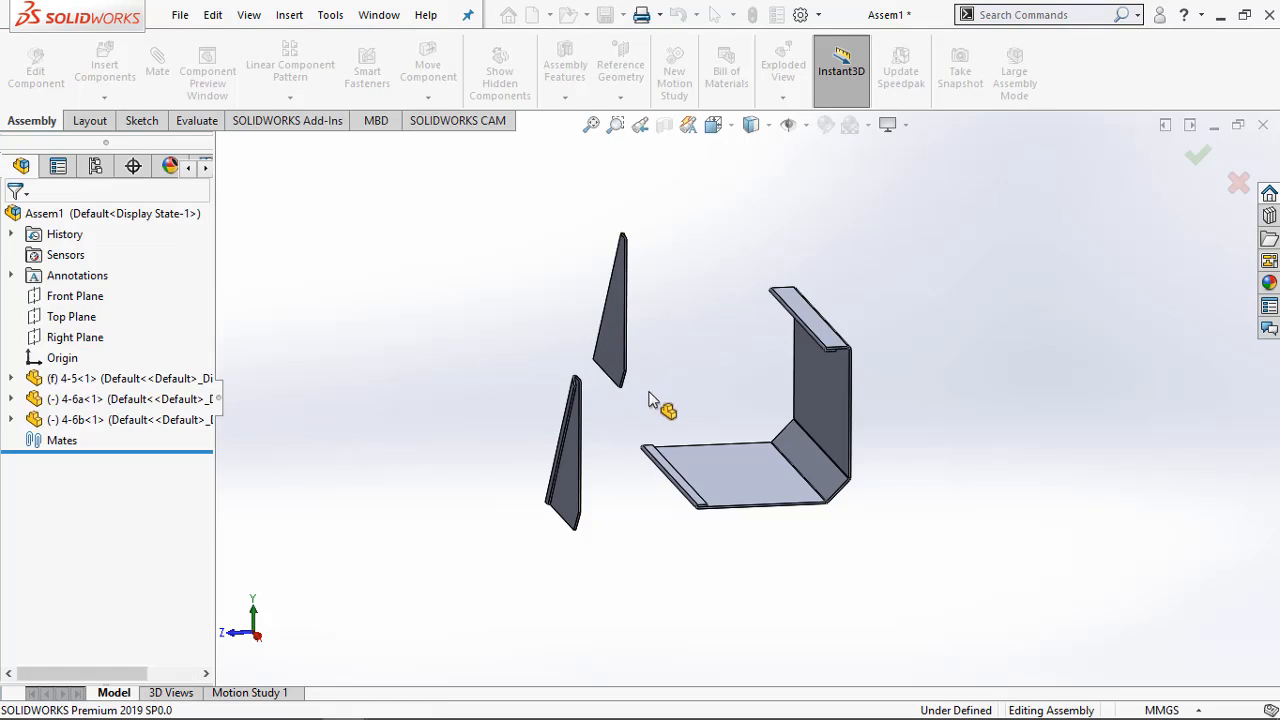
pyautogui.moveTo(702, 530); pyautogui.dragTo(718, 505, button='middle')
pyautogui.scroll(-5, 677, 444)
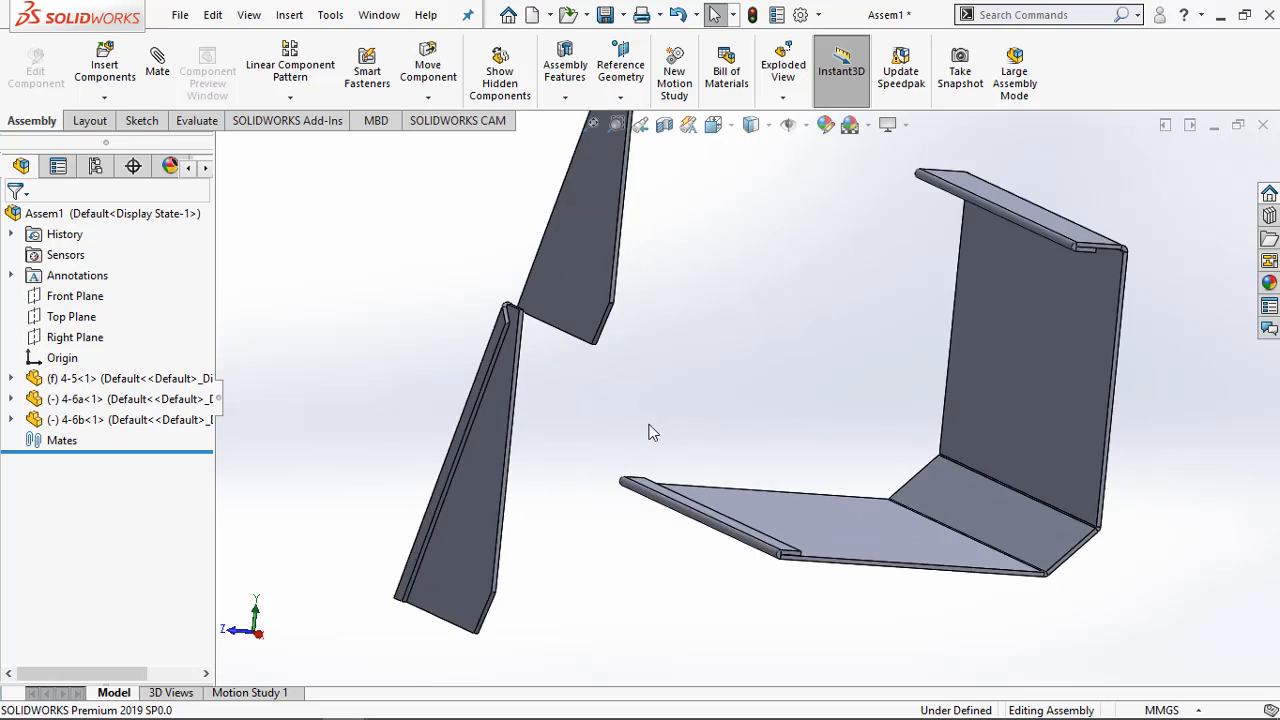
# Mate the narrow face along 4-6a's straight upright edge coincident with the inner face of 4-5's back wall
pyautogui.click(162, 75)
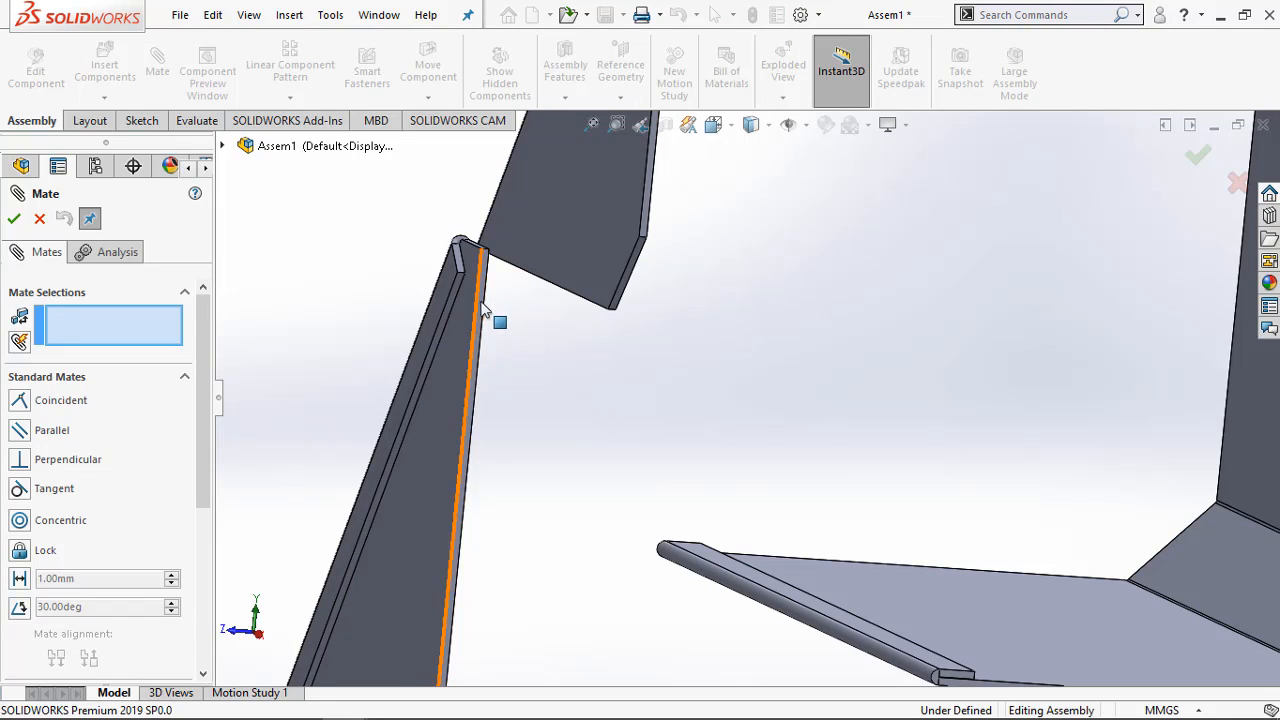
pyautogui.scroll(-2, 480, 305)
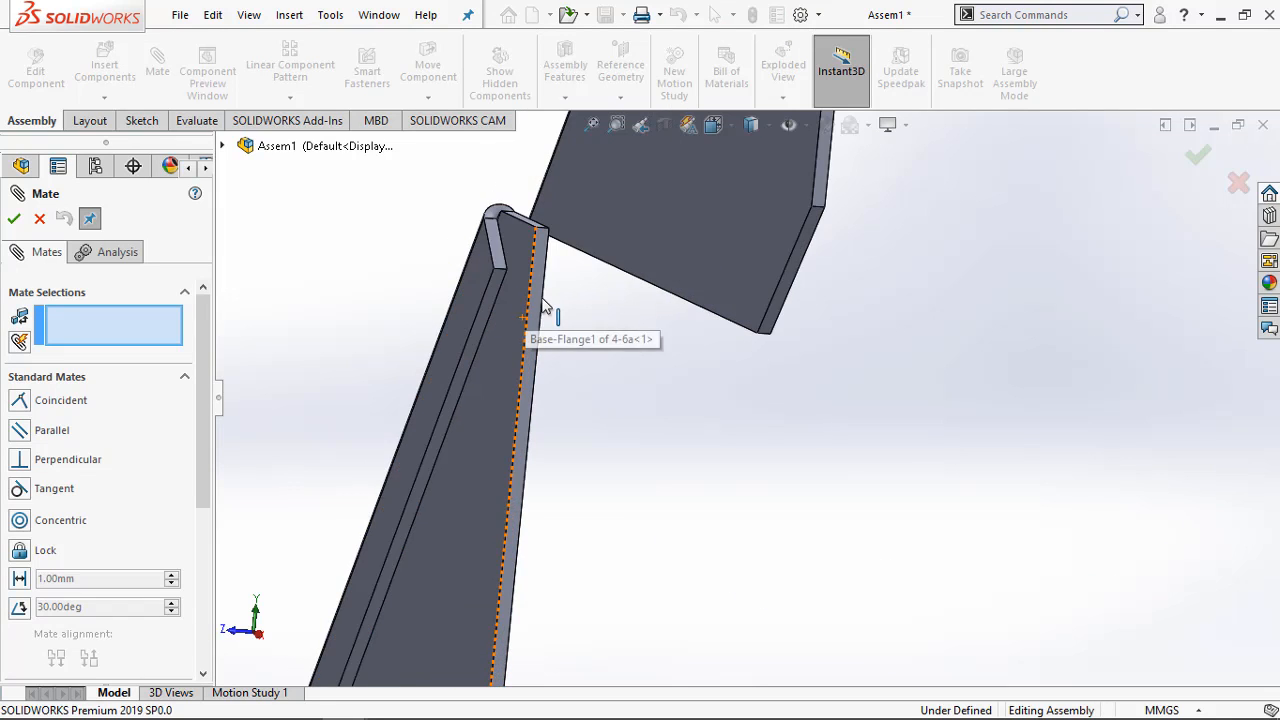
pyautogui.click(546, 310)
pyautogui.scroll(2, 528, 328)
pyautogui.scroll(2, 1033, 410)
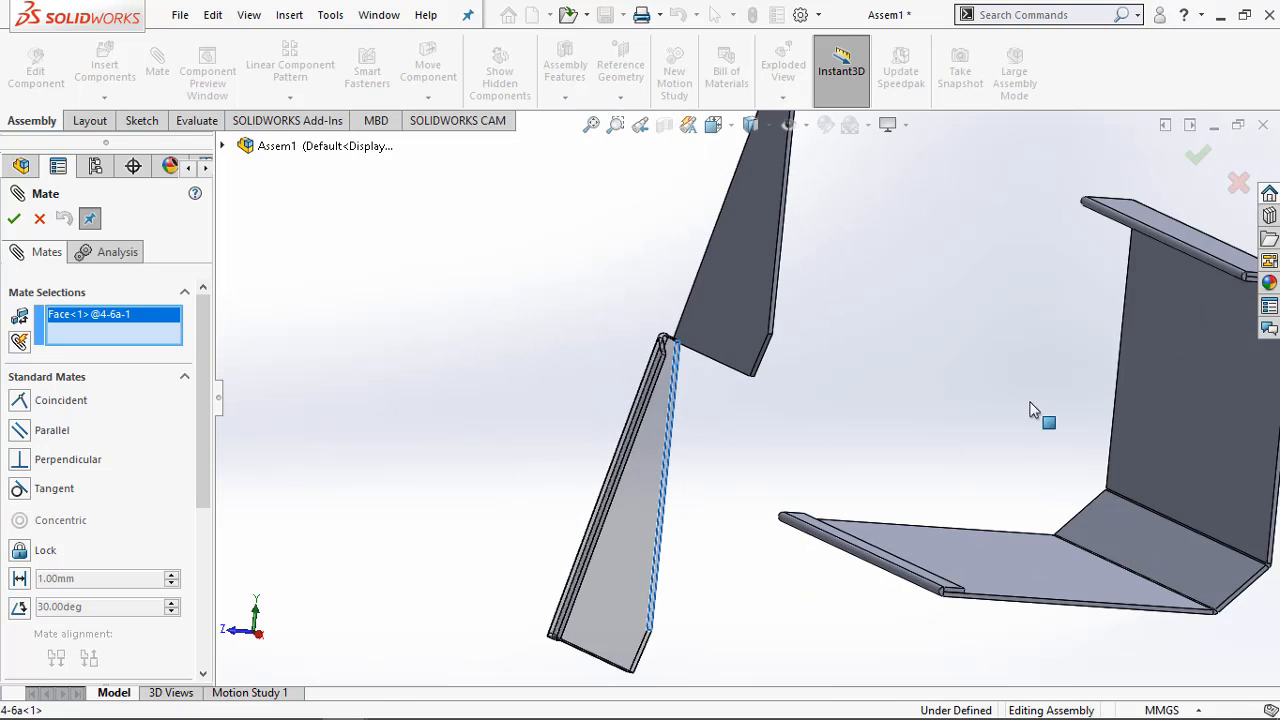
pyautogui.scroll(2, 1172, 441)
pyautogui.scroll(-2, 947, 337)
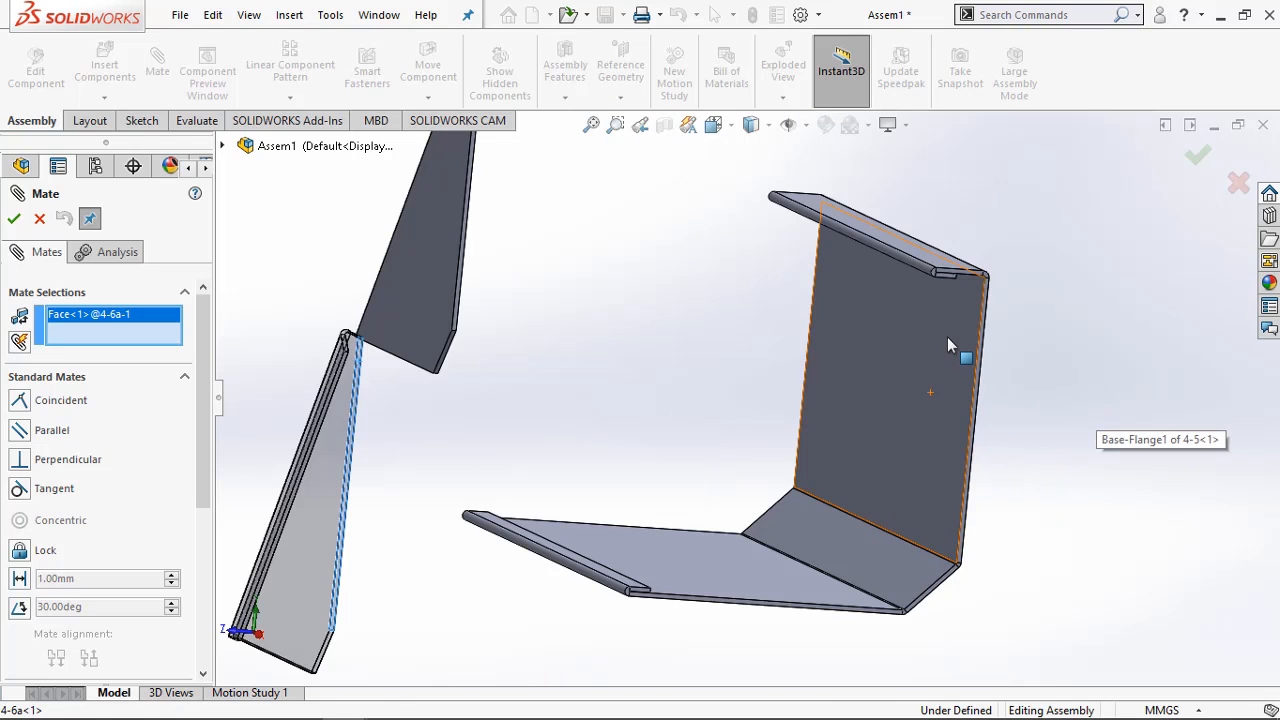
pyautogui.click(948, 337)
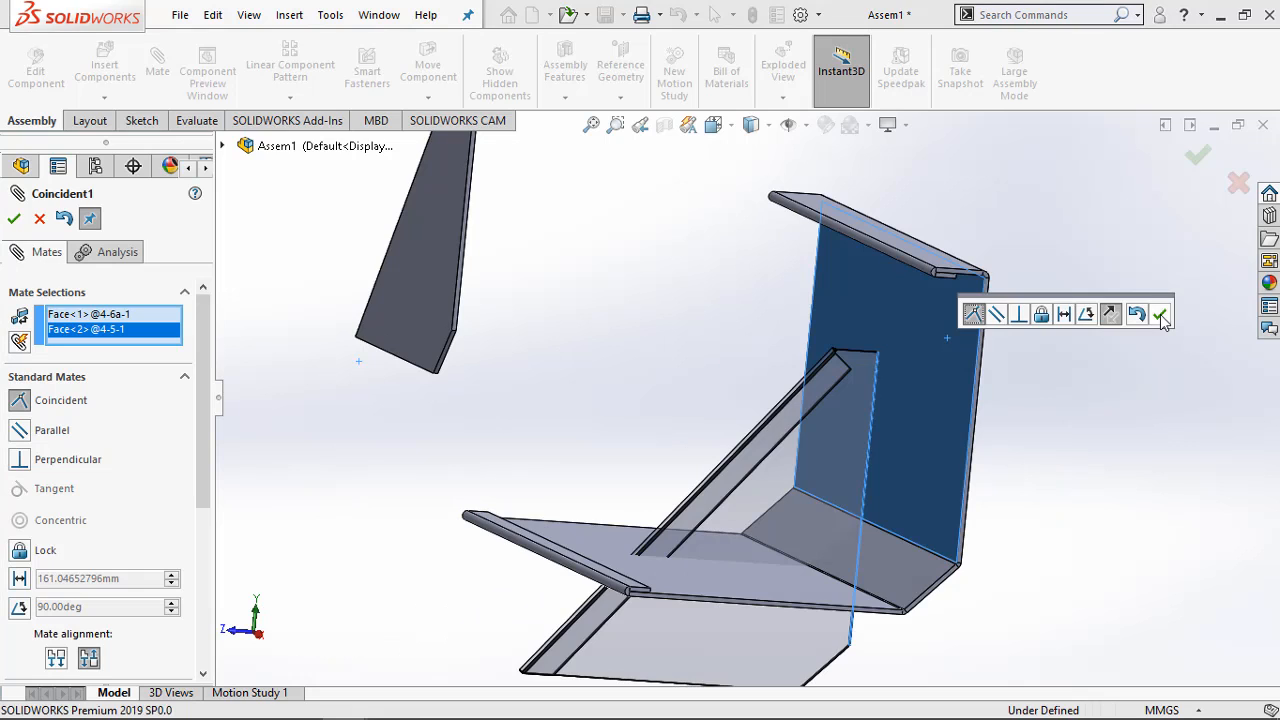
pyautogui.click(1160, 315)
# Add a coincident mate between 4-6a's large flat face and the side edge face of 4-5's back wall
pyautogui.scroll(-4, 1011, 410)
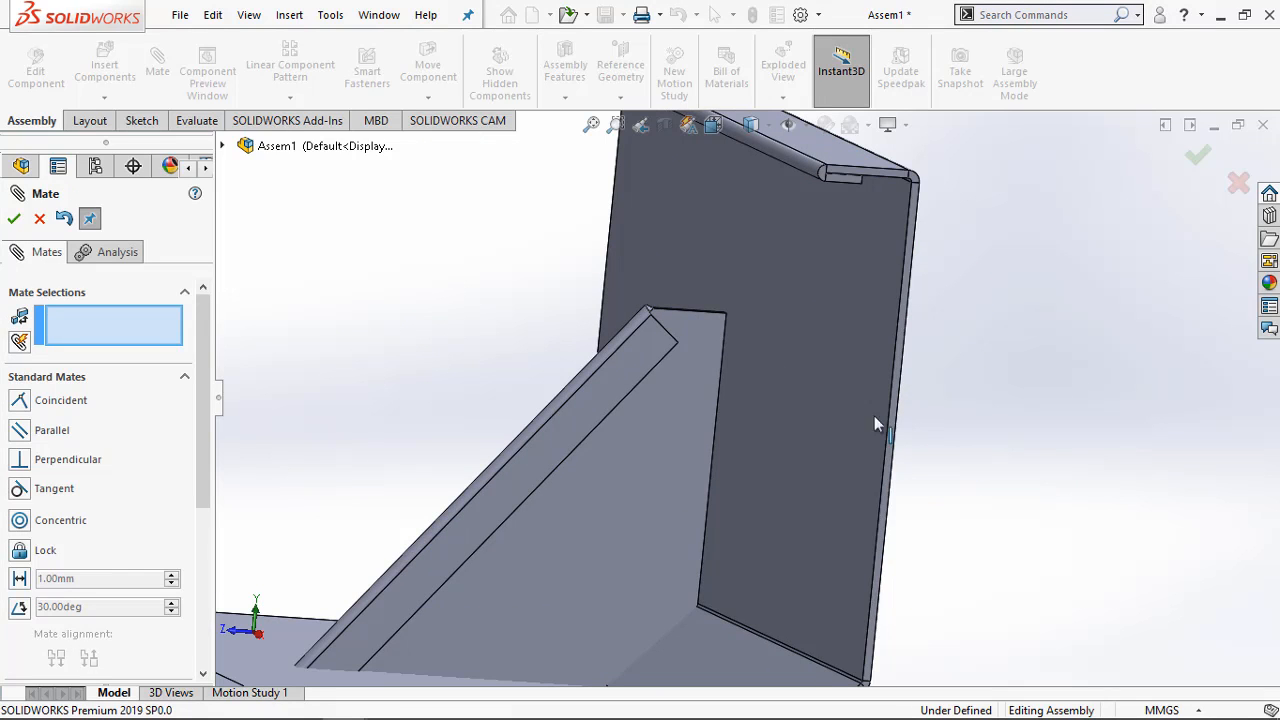
pyautogui.click(686, 434)
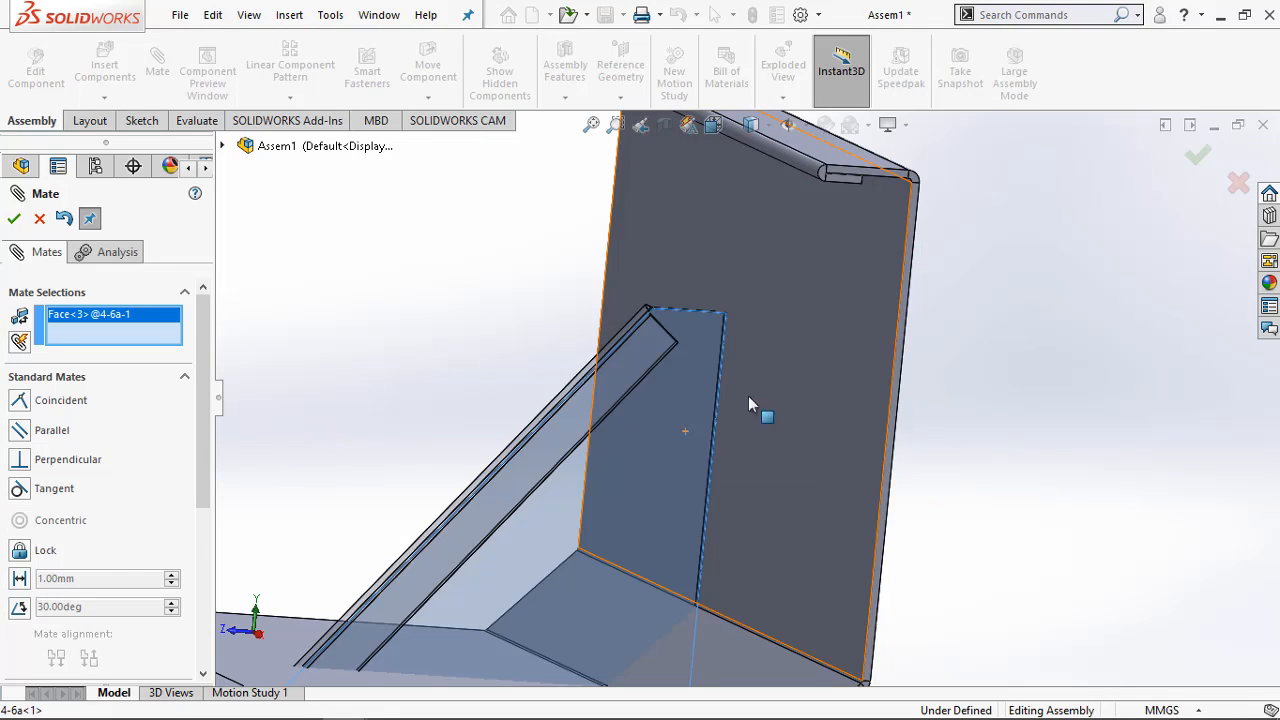
pyautogui.click(910, 280)
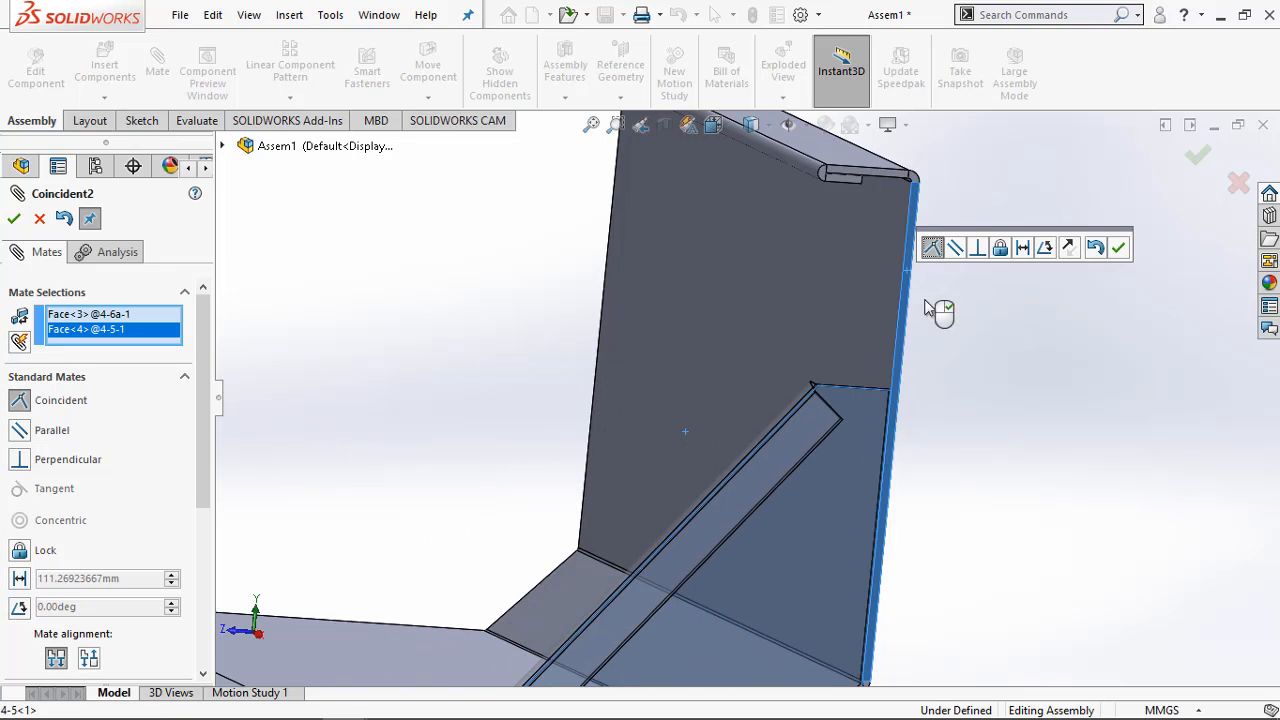
pyautogui.click(1118, 247)
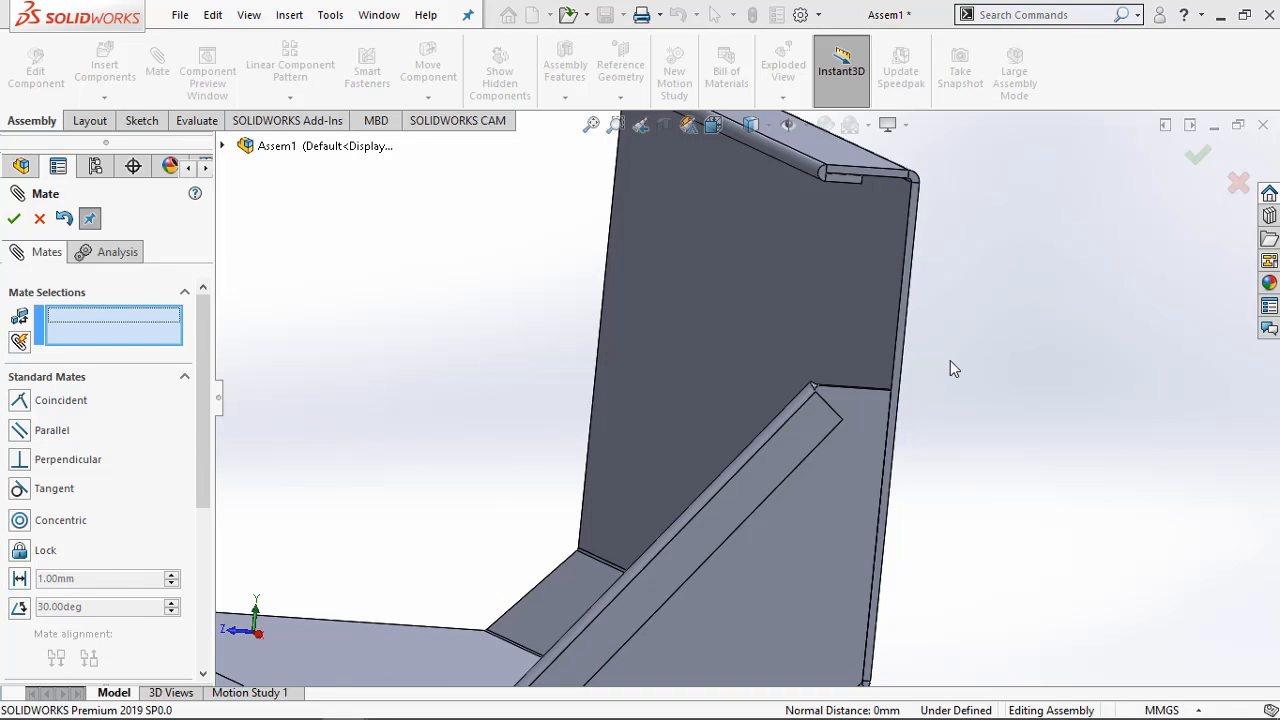
# Set up a coincident mate between 4-6a's short top edge face and the hem face under 4-5's top flange
pyautogui.moveTo(957, 363); pyautogui.dragTo(945, 387, button='middle')
pyautogui.scroll(-5, 830, 403)
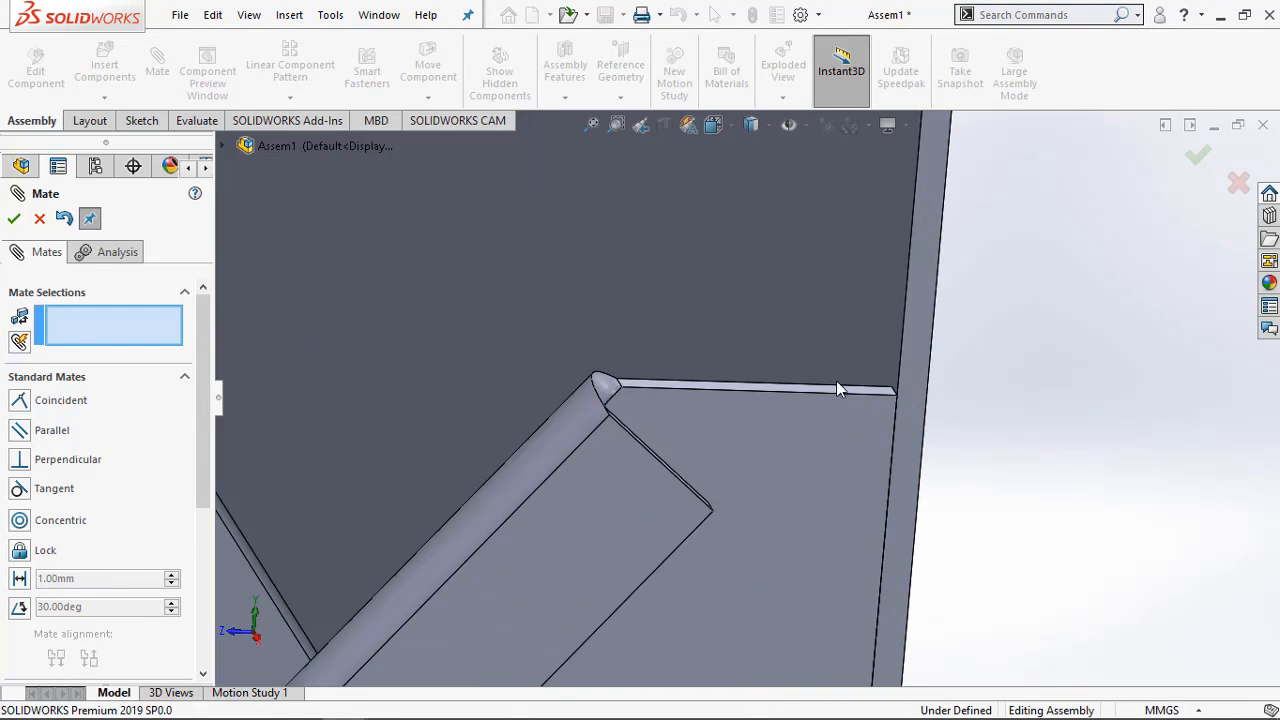
pyautogui.click(851, 399)
pyautogui.scroll(6, 880, 420)
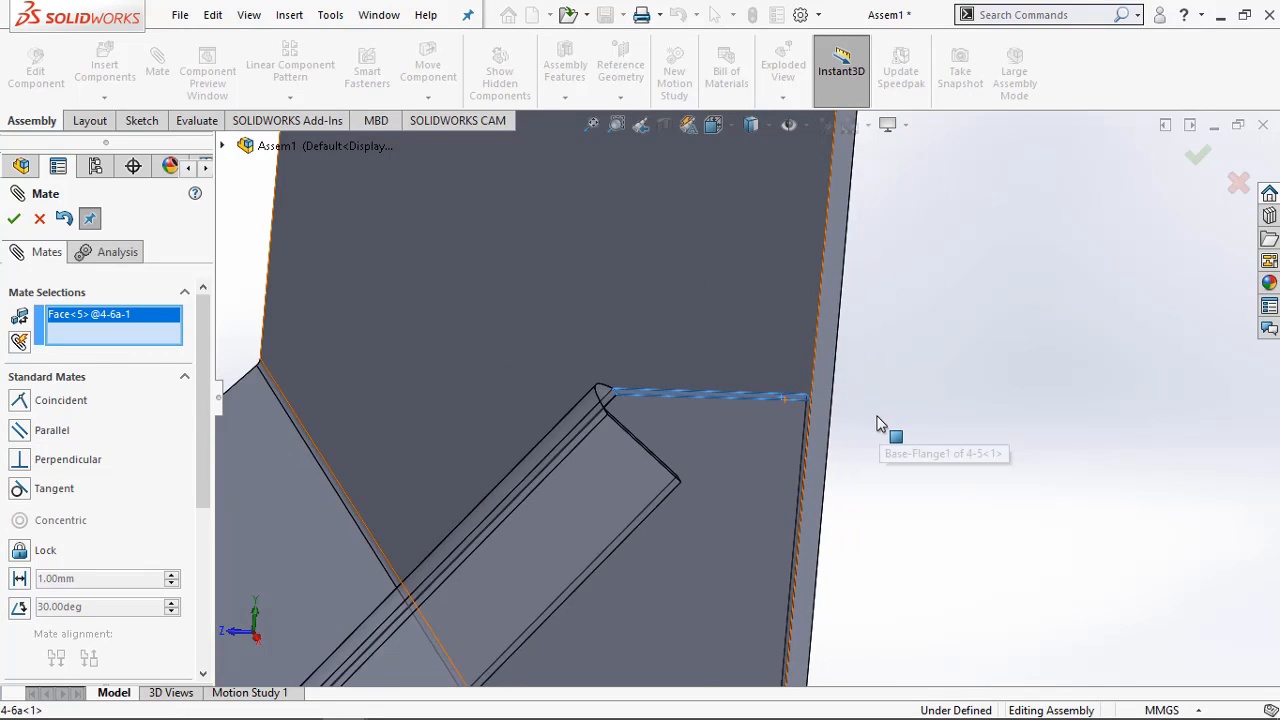
pyautogui.moveTo(831, 353); pyautogui.dragTo(841, 197, button='middle')
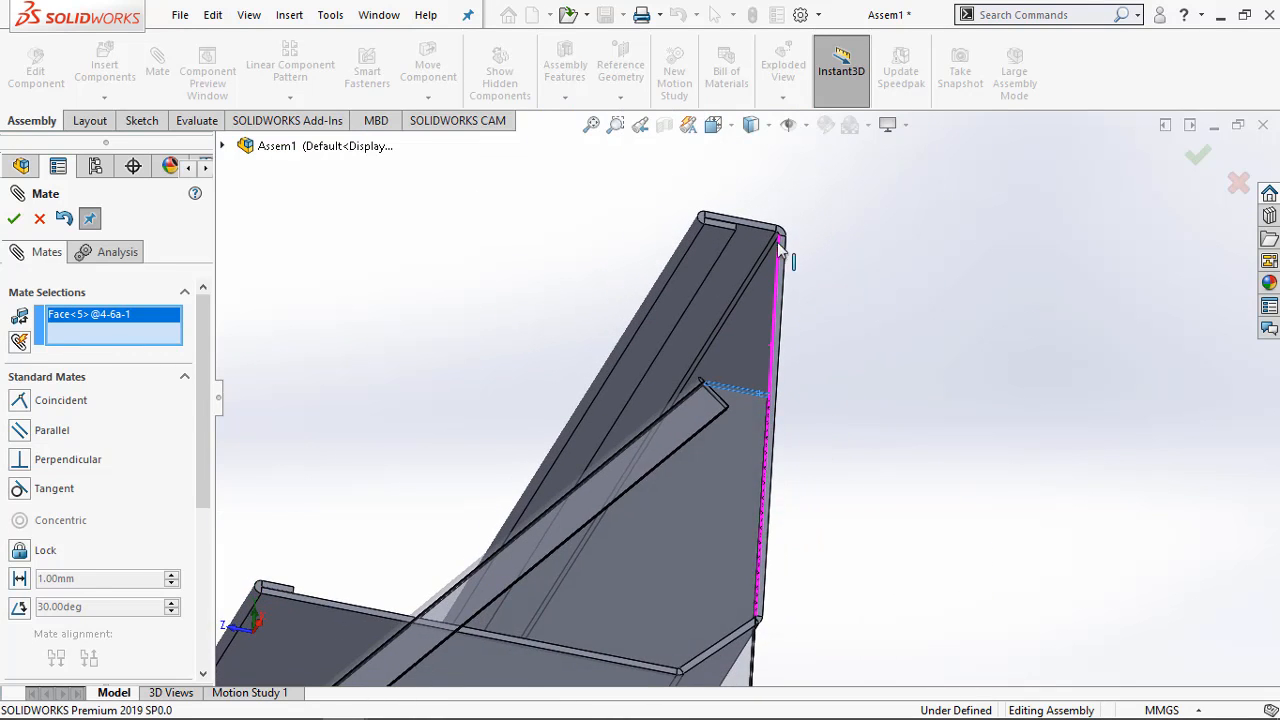
pyautogui.scroll(-6, 748, 265)
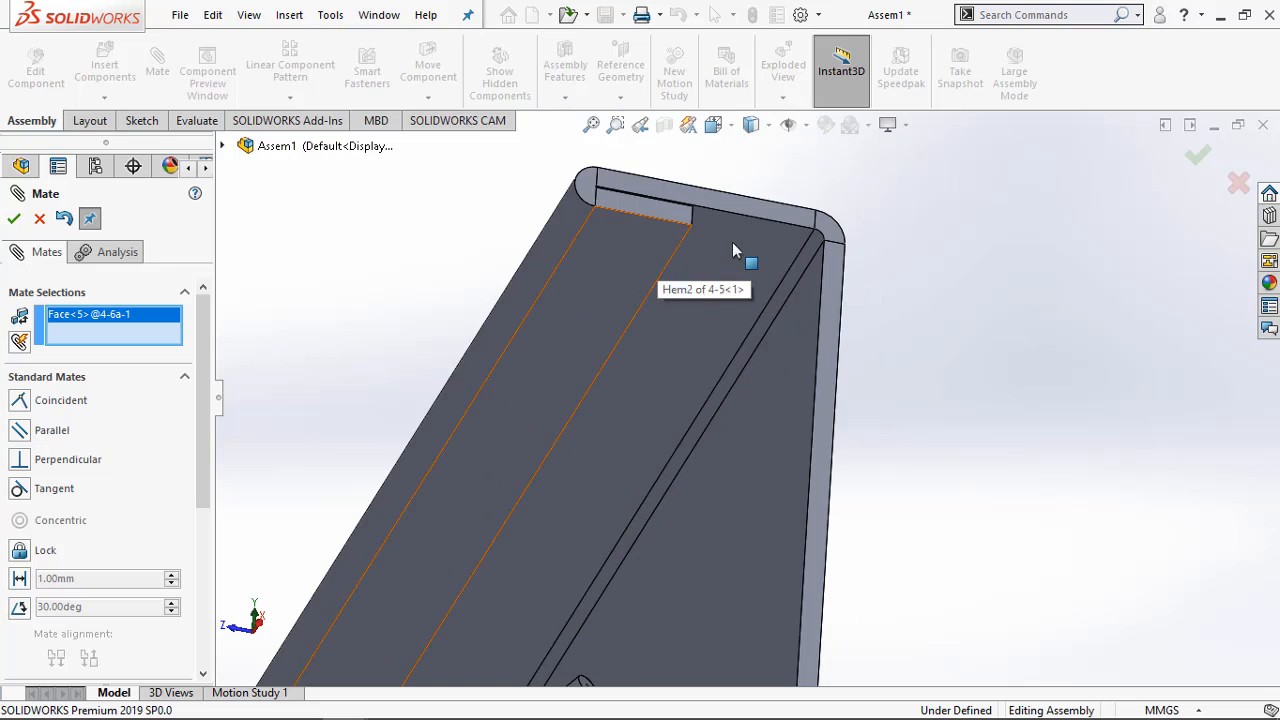
pyautogui.click(661, 259)
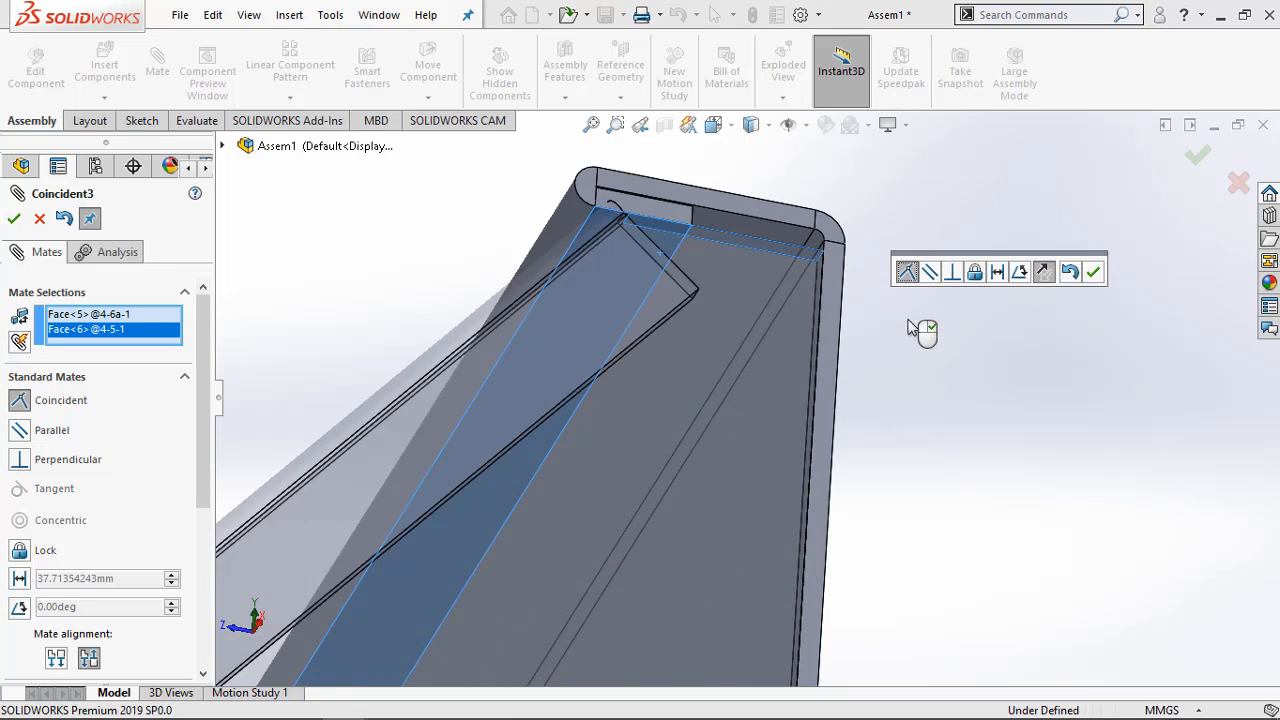
# Replace the hem face in the mate with the underside of 4-5's top flange and apply it as coincident
pyautogui.moveTo(931, 467); pyautogui.dragTo(931, 479, button='middle')
pyautogui.scroll(8, 931, 479)
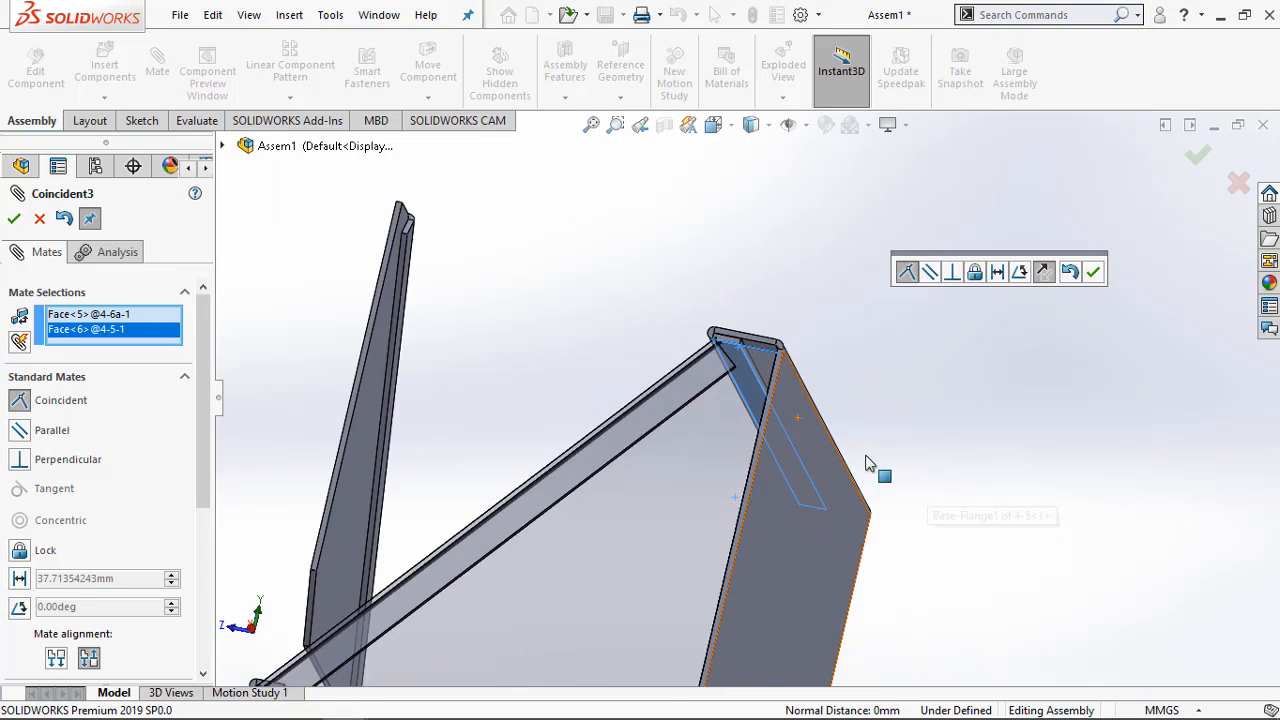
pyautogui.scroll(-3, 519, 541)
pyautogui.scroll(-4, 573, 480)
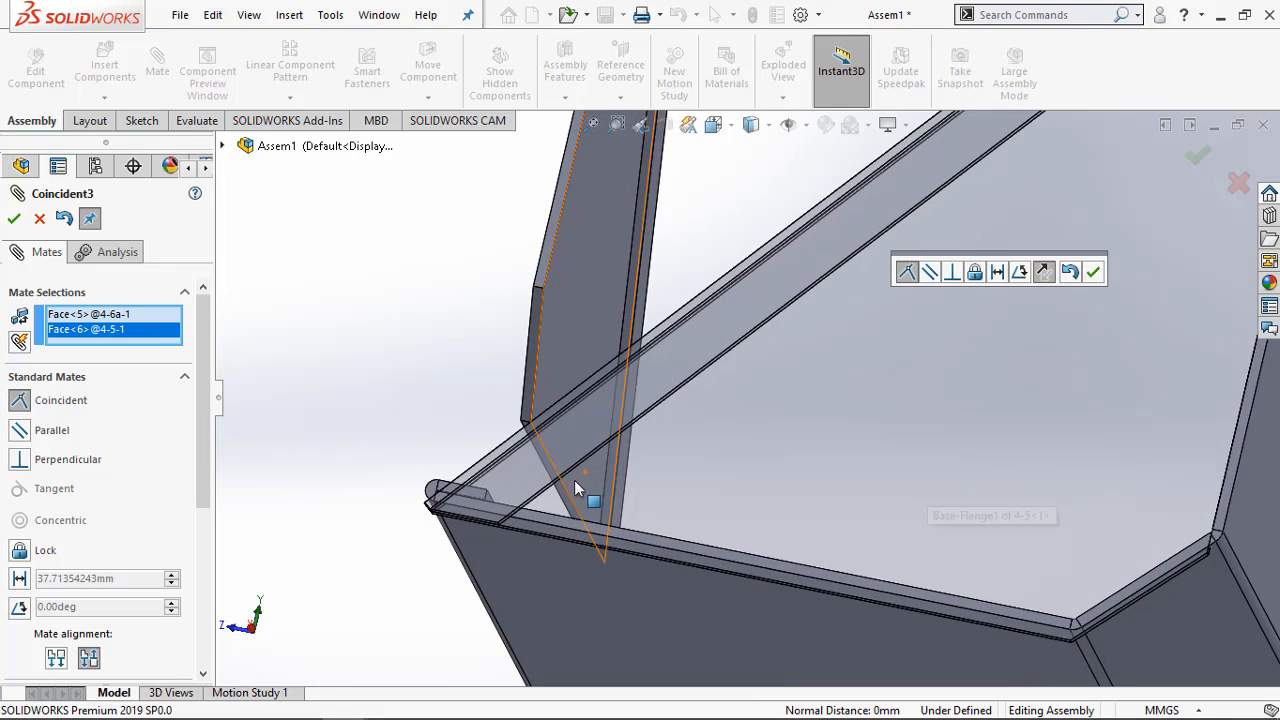
pyautogui.scroll(-3, 608, 486)
pyautogui.scroll(5, 634, 520)
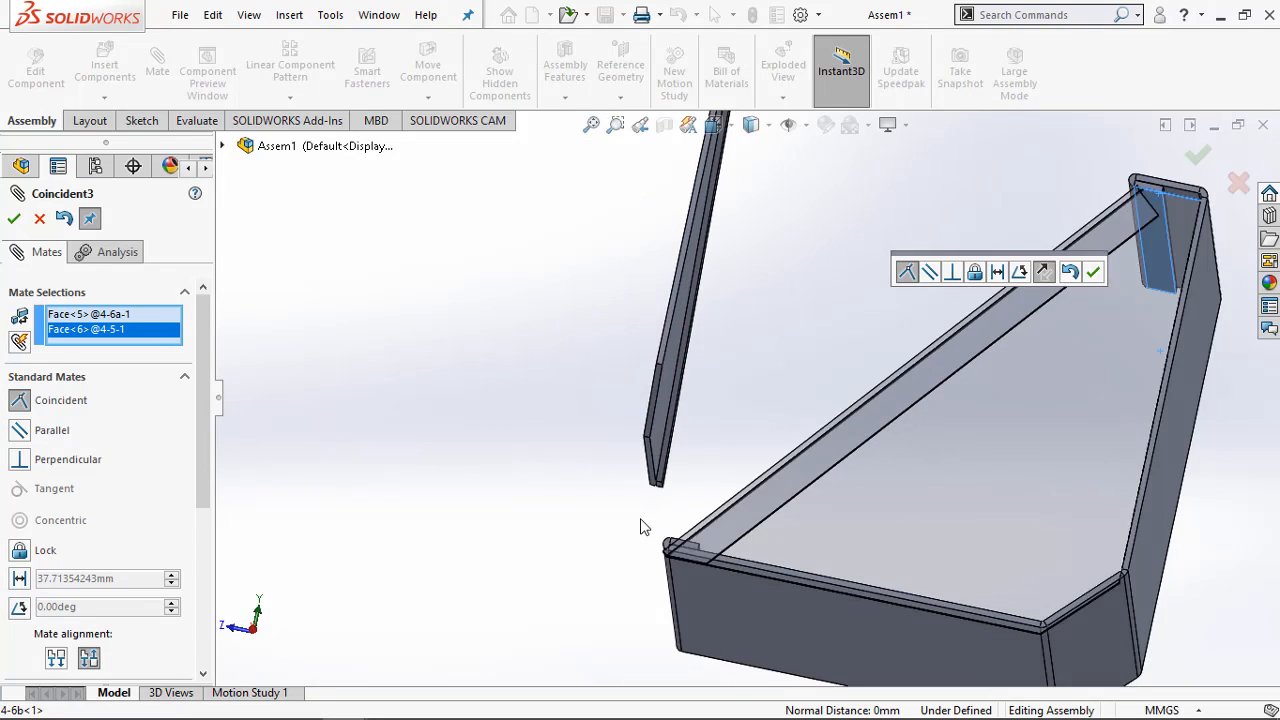
pyautogui.scroll(2, 1160, 289)
pyautogui.scroll(-2, 1037, 325)
pyautogui.scroll(-3, 1037, 319)
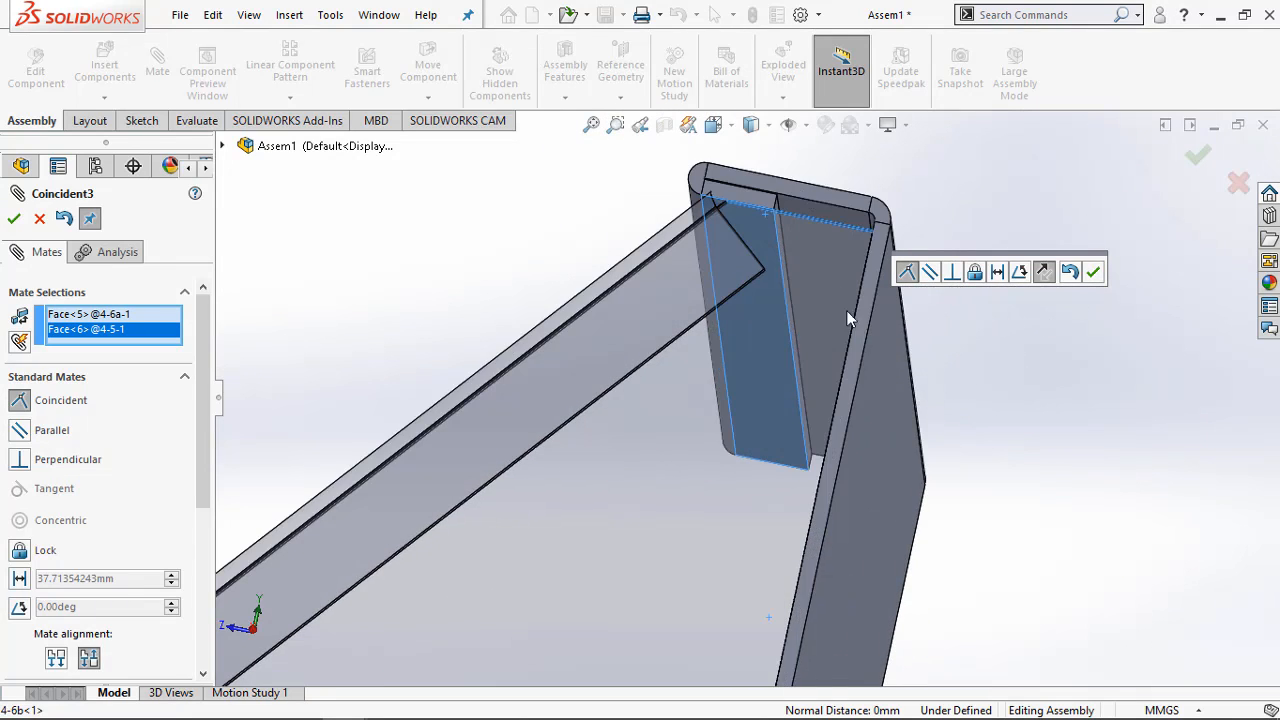
pyautogui.scroll(-3, 846, 310)
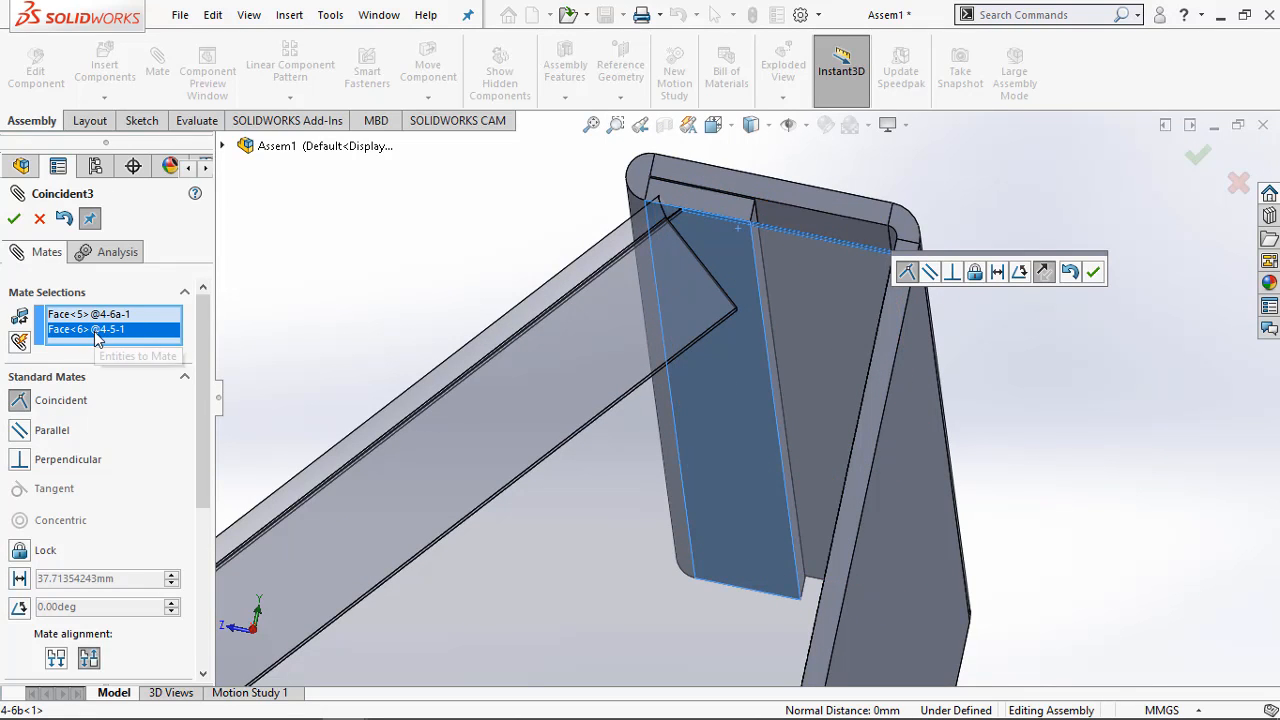
pyautogui.rightClick(97, 338)
pyautogui.click(134, 367)
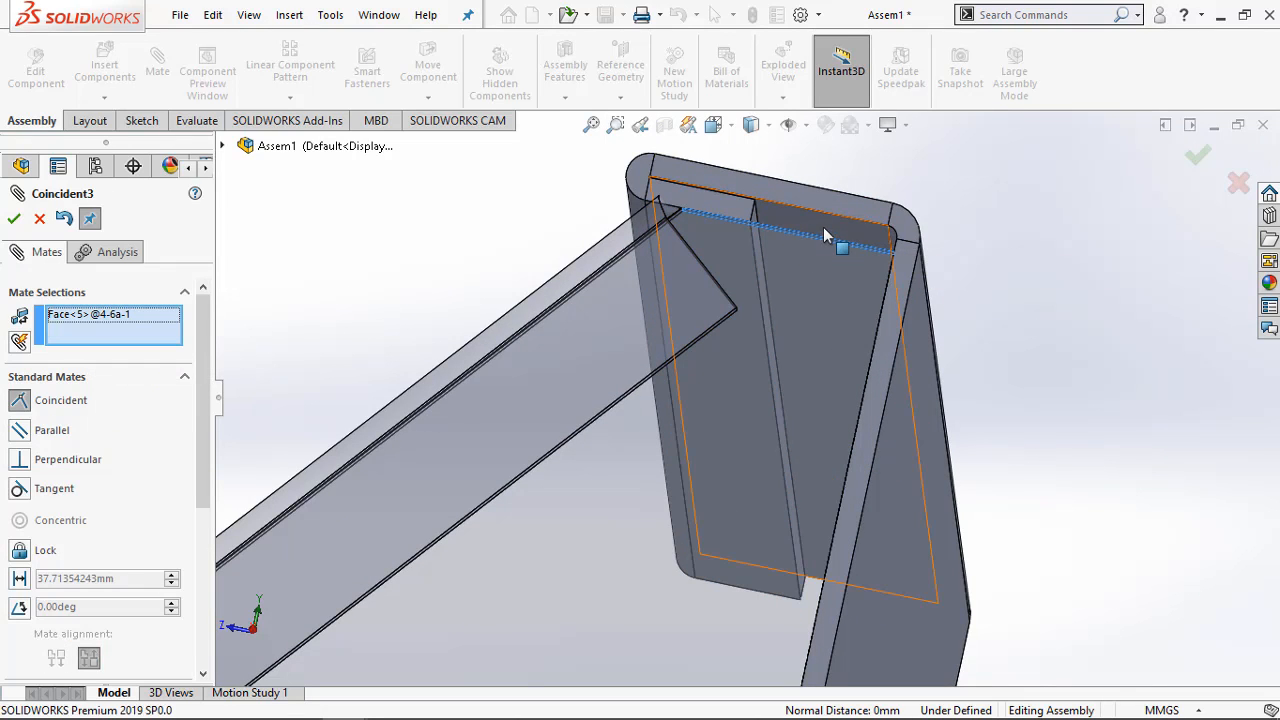
pyautogui.click(823, 228)
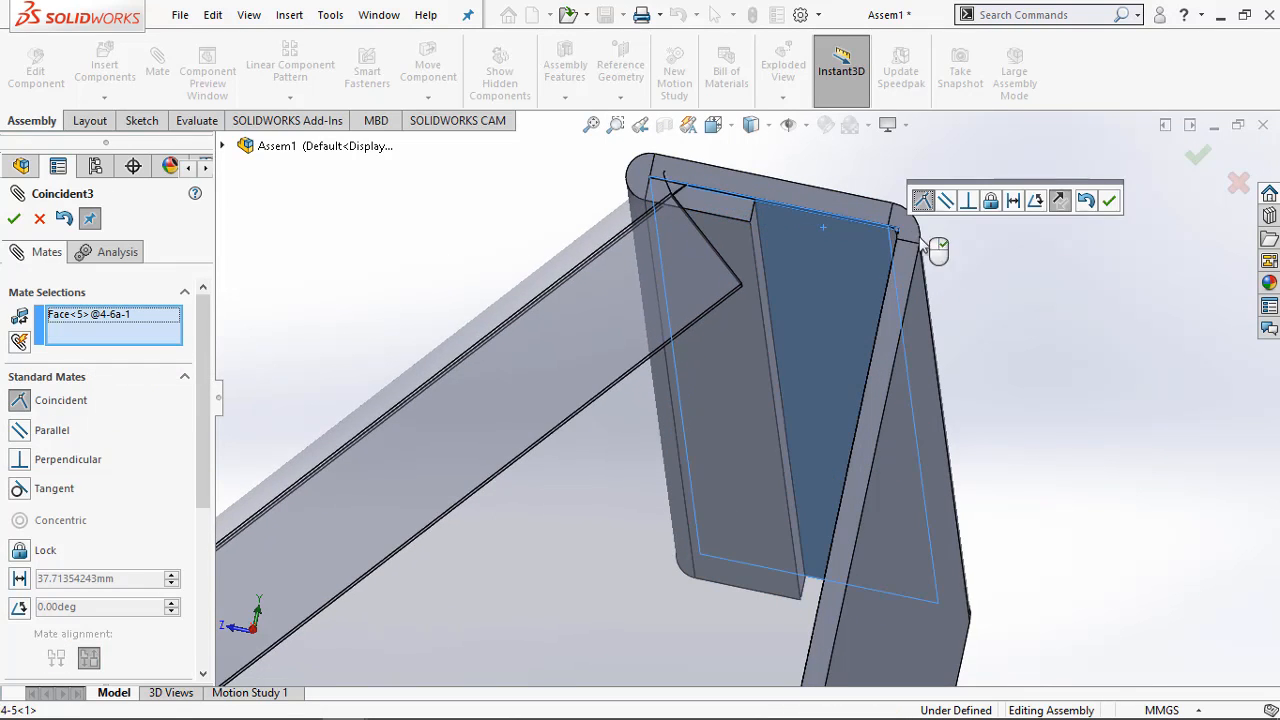
pyautogui.click(1110, 202)
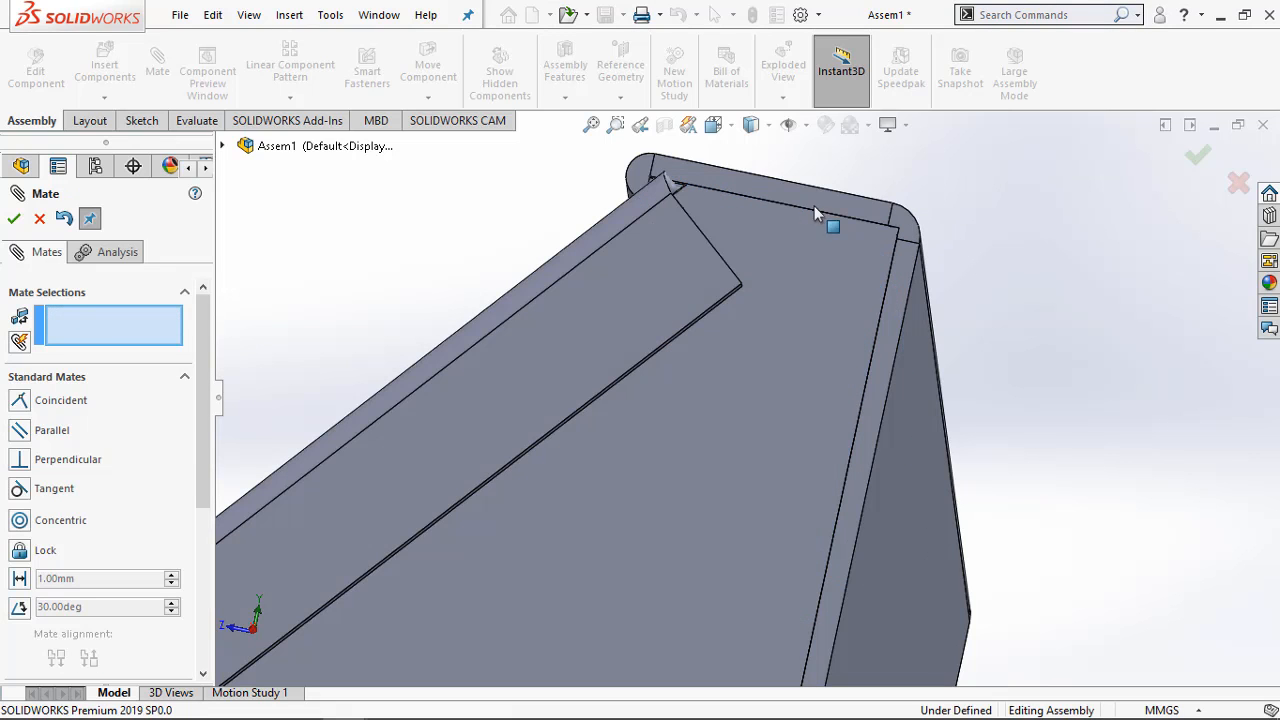
# Compare the upper corner of side plate 4-6a with the enlarged Exercise 4-7 pictures in the PDF and end the Mate command
pyautogui.moveTo(815, 232); pyautogui.dragTo(840, 331, button='middle')
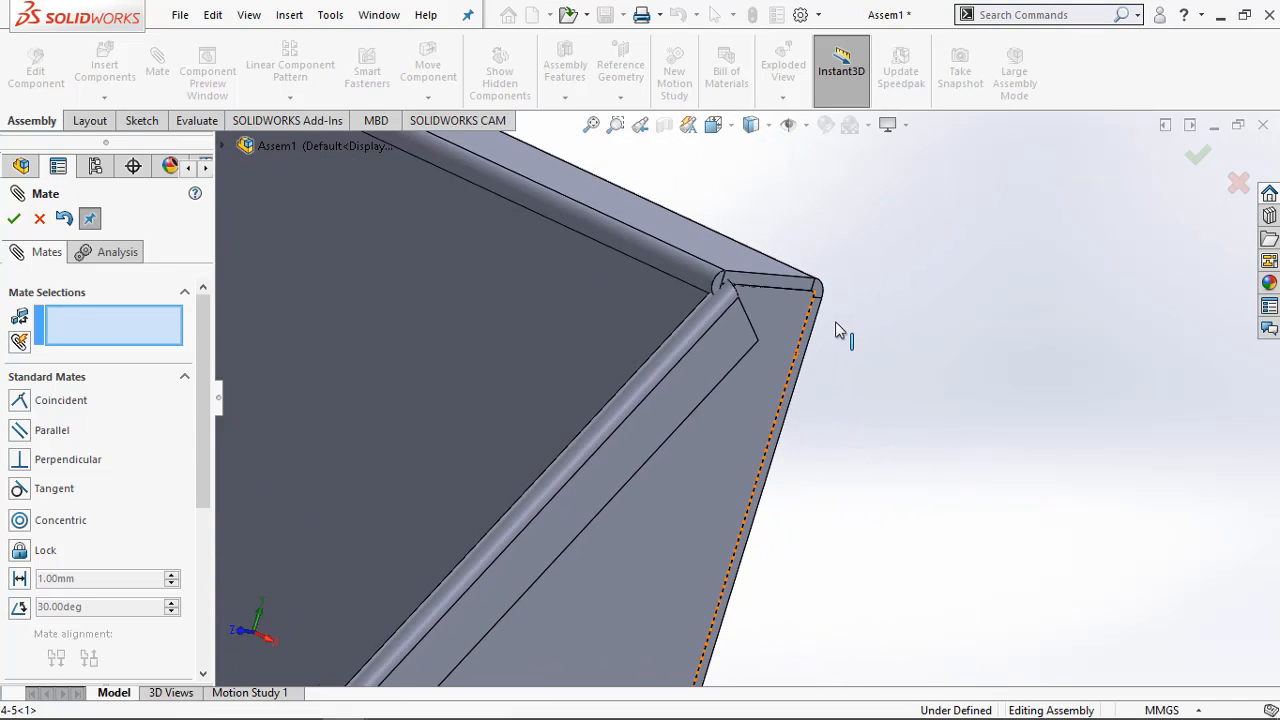
pyautogui.scroll(3, 811, 337)
pyautogui.moveTo(348, 700)
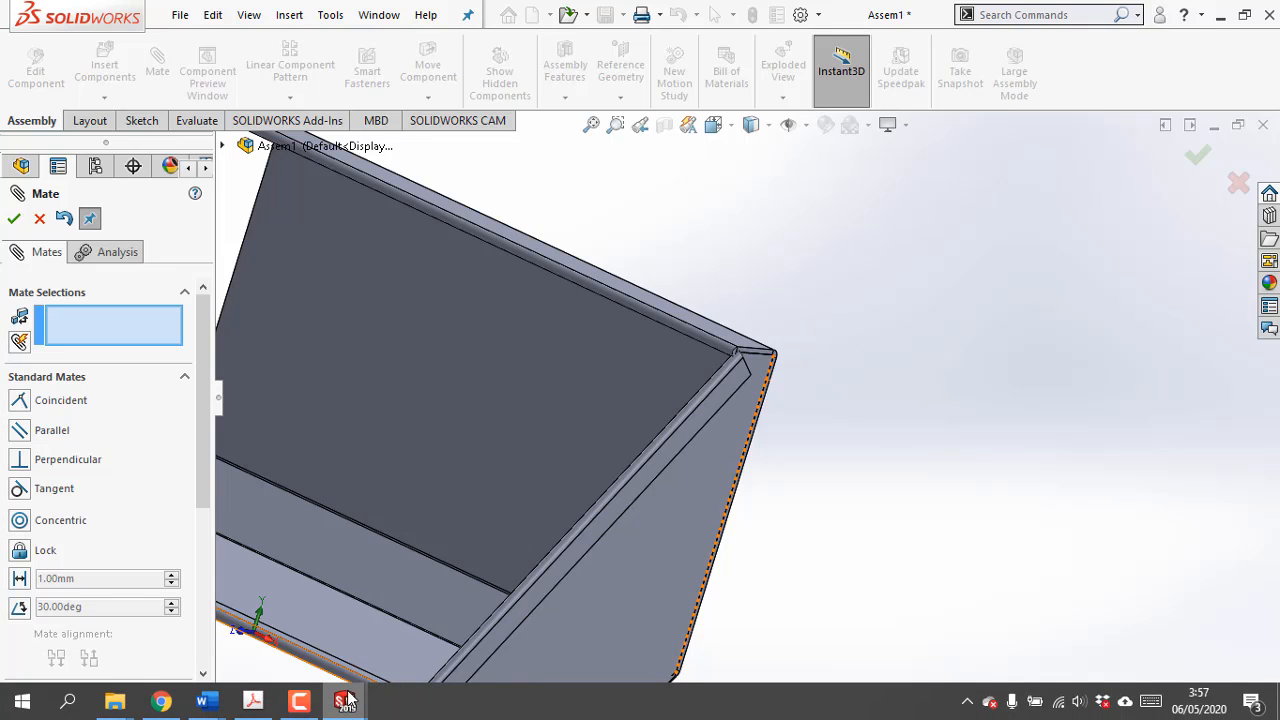
pyautogui.click(253, 702)
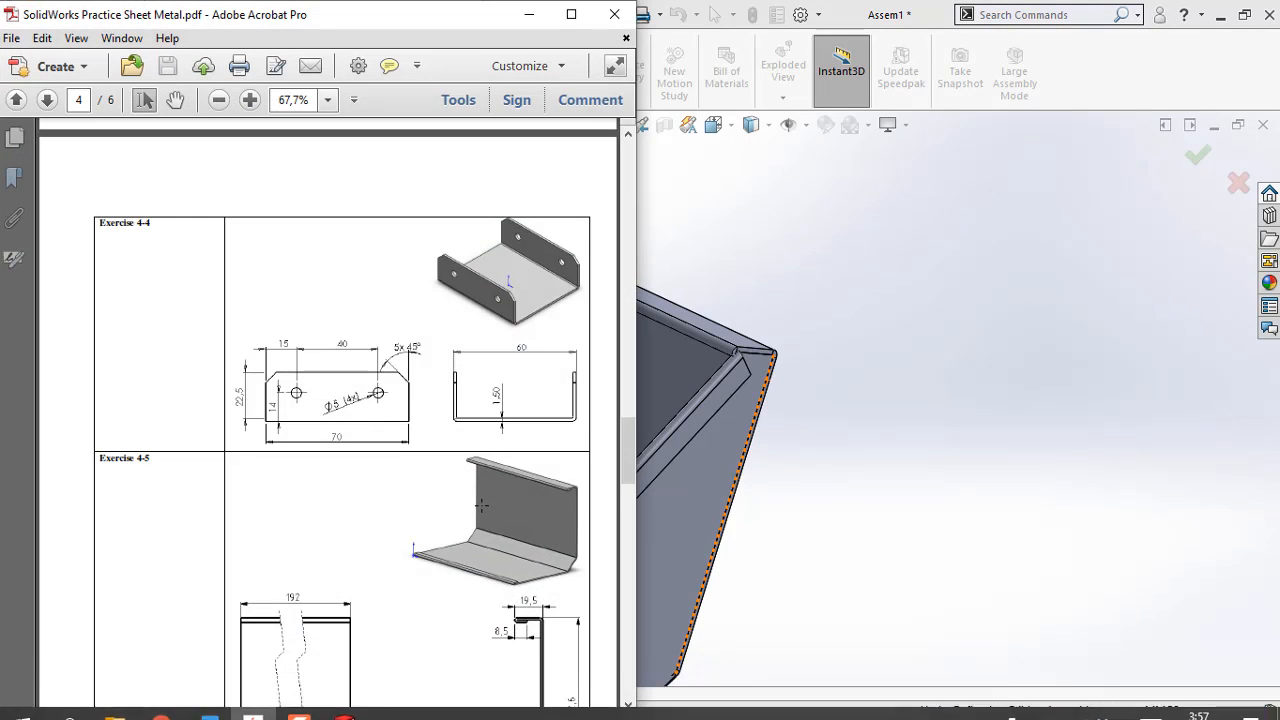
pyautogui.scroll(-5, 483, 507)
pyautogui.scroll(-15, 471, 520)
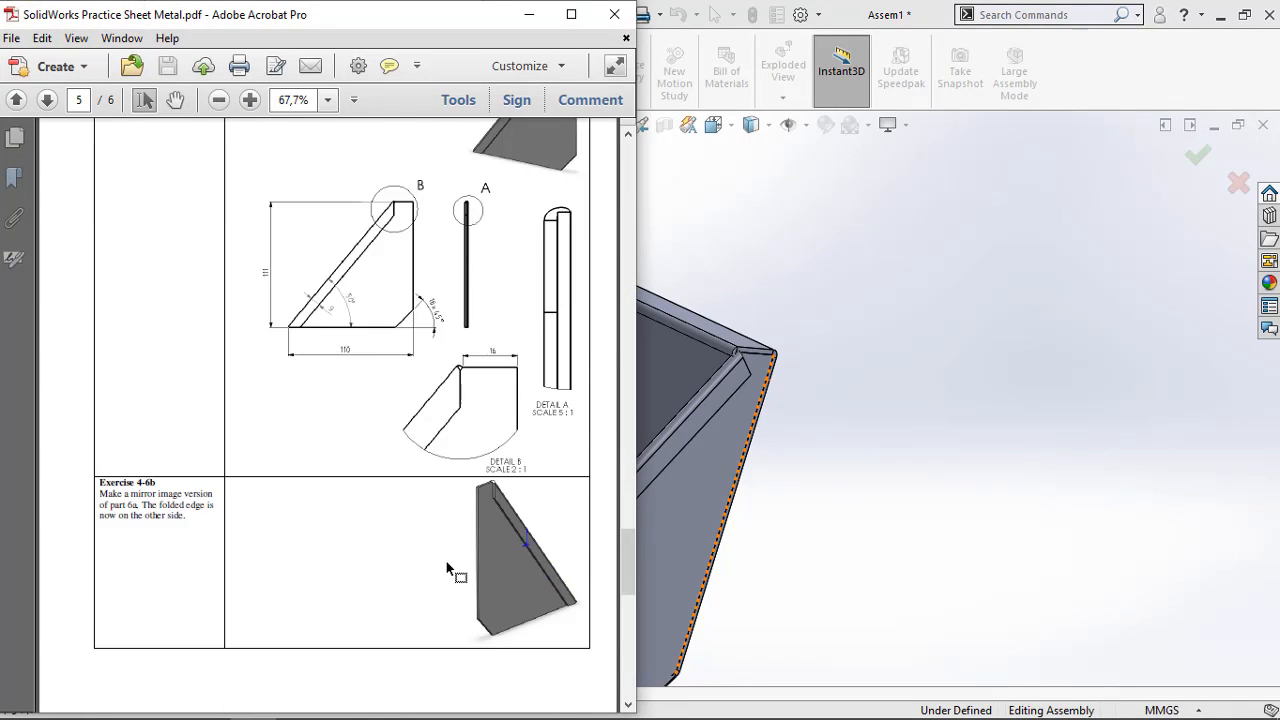
pyautogui.scroll(-8, 456, 568)
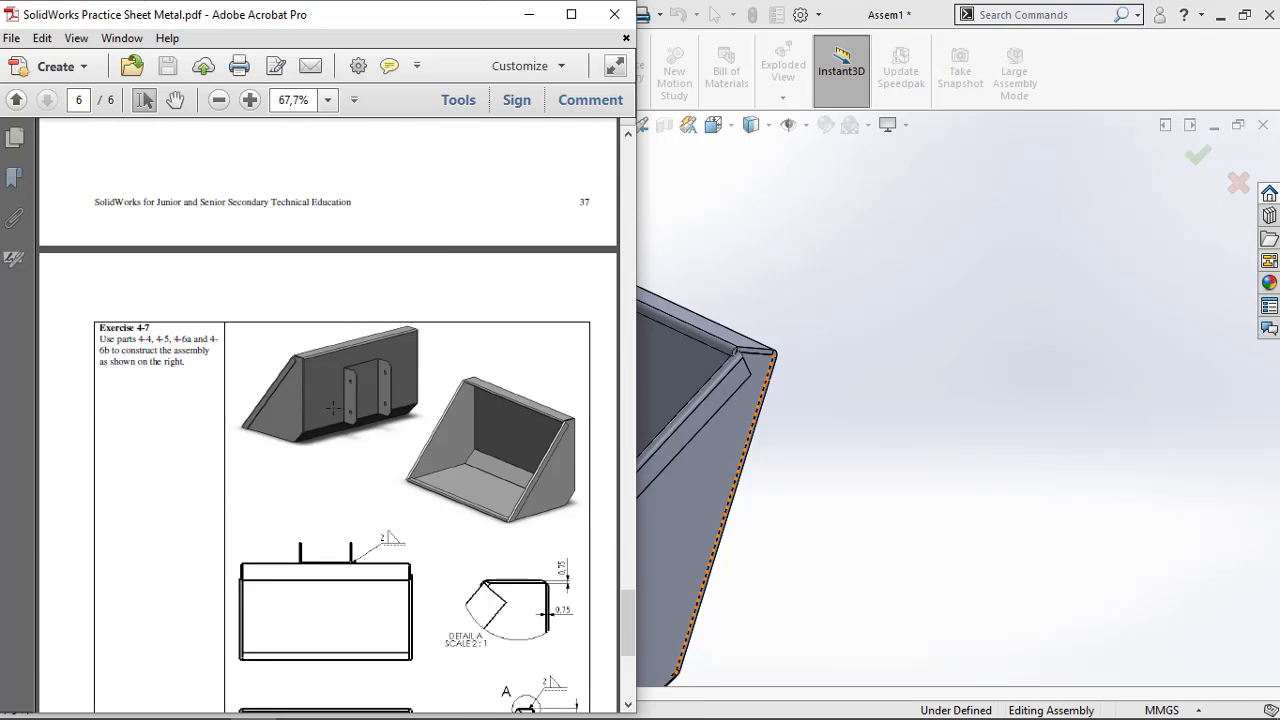
pyautogui.keyDown('ctrl'); pyautogui.scroll(6, 320, 370); pyautogui.keyUp('ctrl')
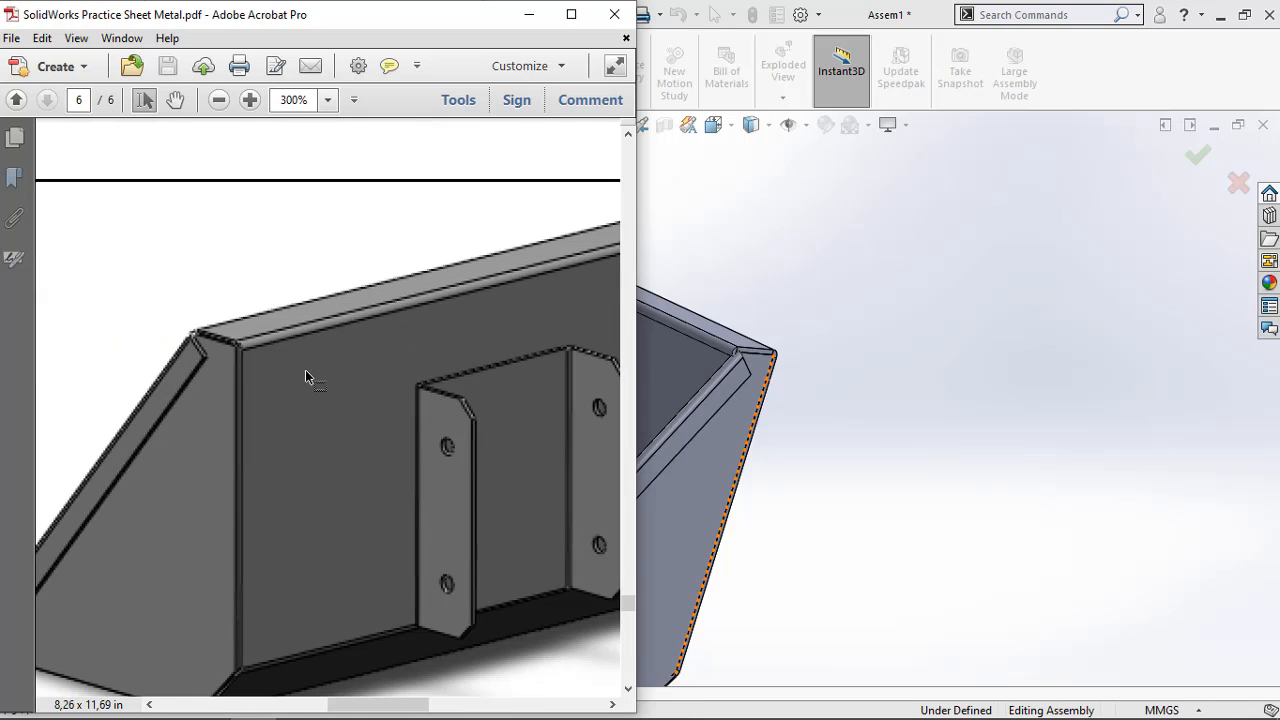
pyautogui.click(271, 703)
pyautogui.moveTo(289, 706); pyautogui.dragTo(560, 719)
pyautogui.scroll(-3, 524, 645)
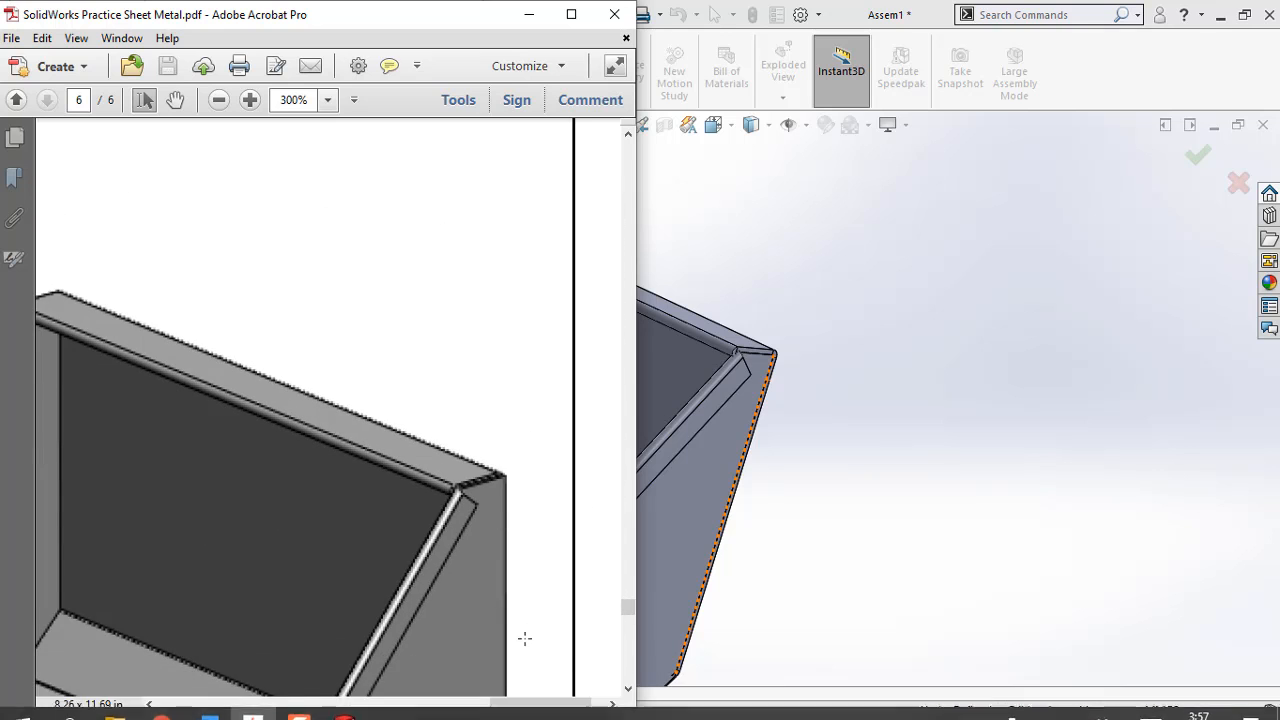
pyautogui.scroll(-1, 524, 638)
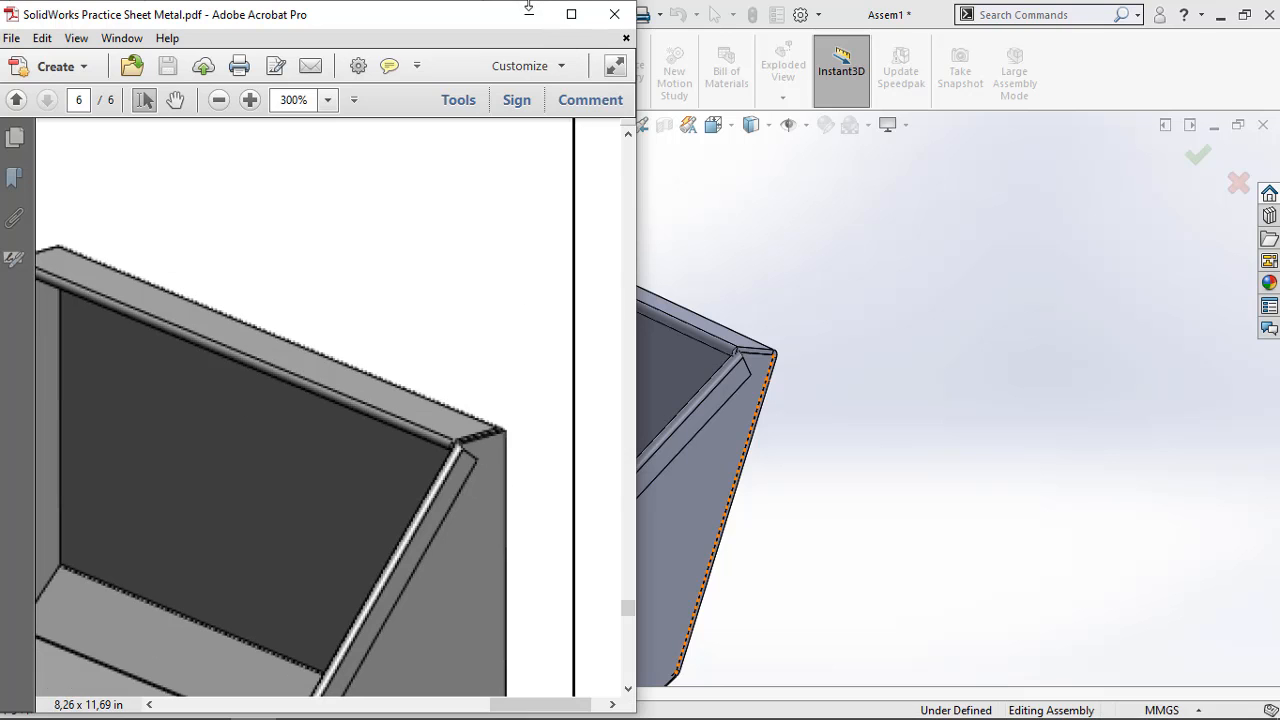
pyautogui.click(528, 10)
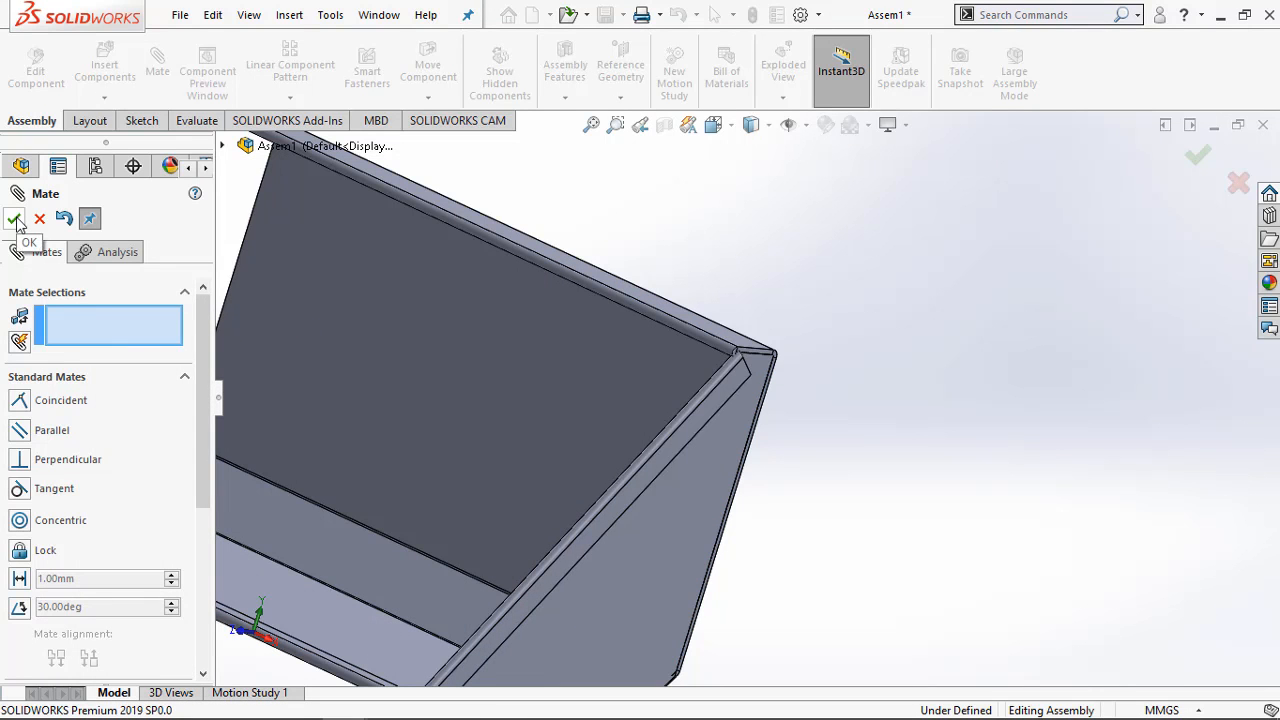
pyautogui.press('Escape')
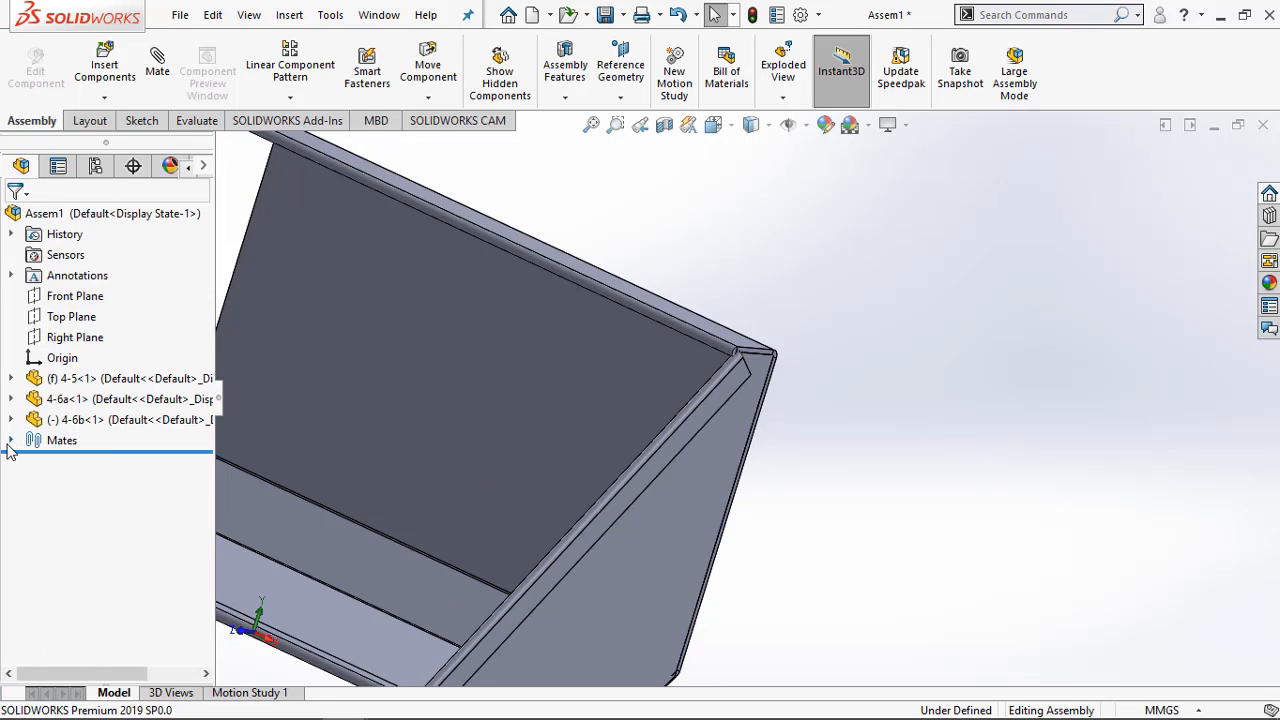
# Reopen the existing coincident mate between 4-5's side edge face and 4-6a's large face for editing and clear both face selections
pyautogui.click(10, 445)
pyautogui.click(90, 487)
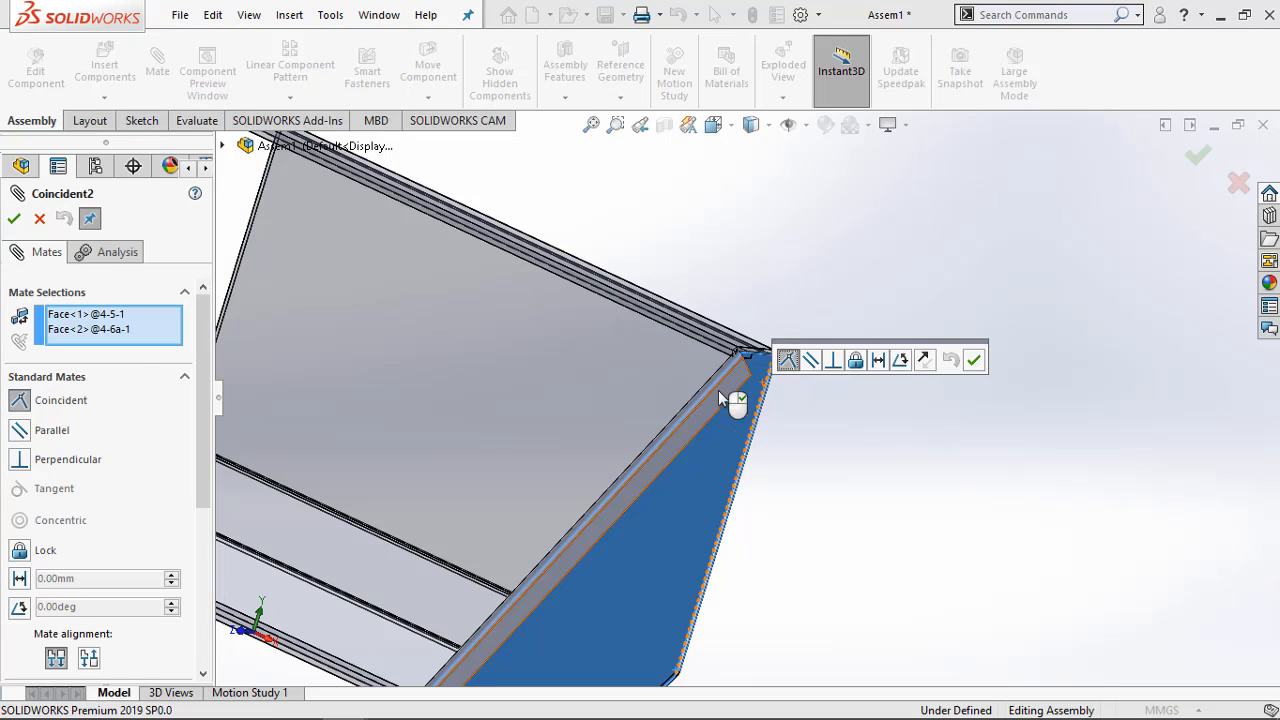
pyautogui.click(105, 315)
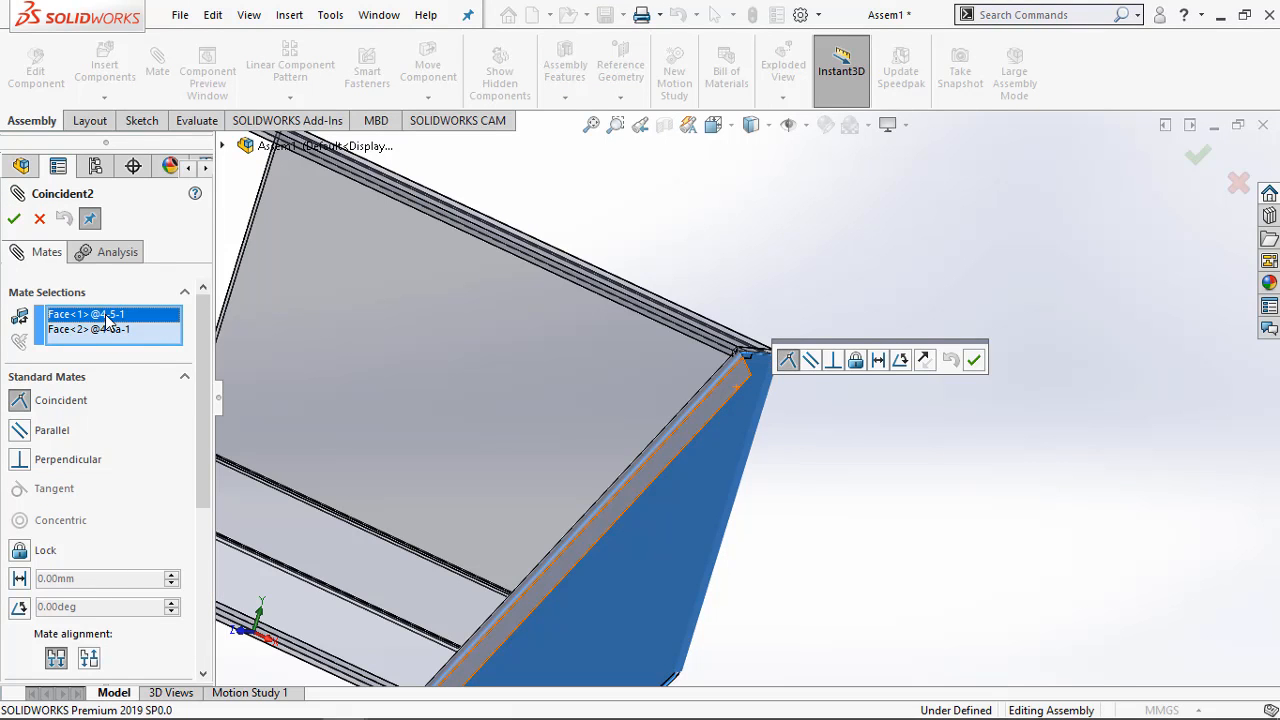
pyautogui.rightClick(107, 318)
pyautogui.click(152, 354)
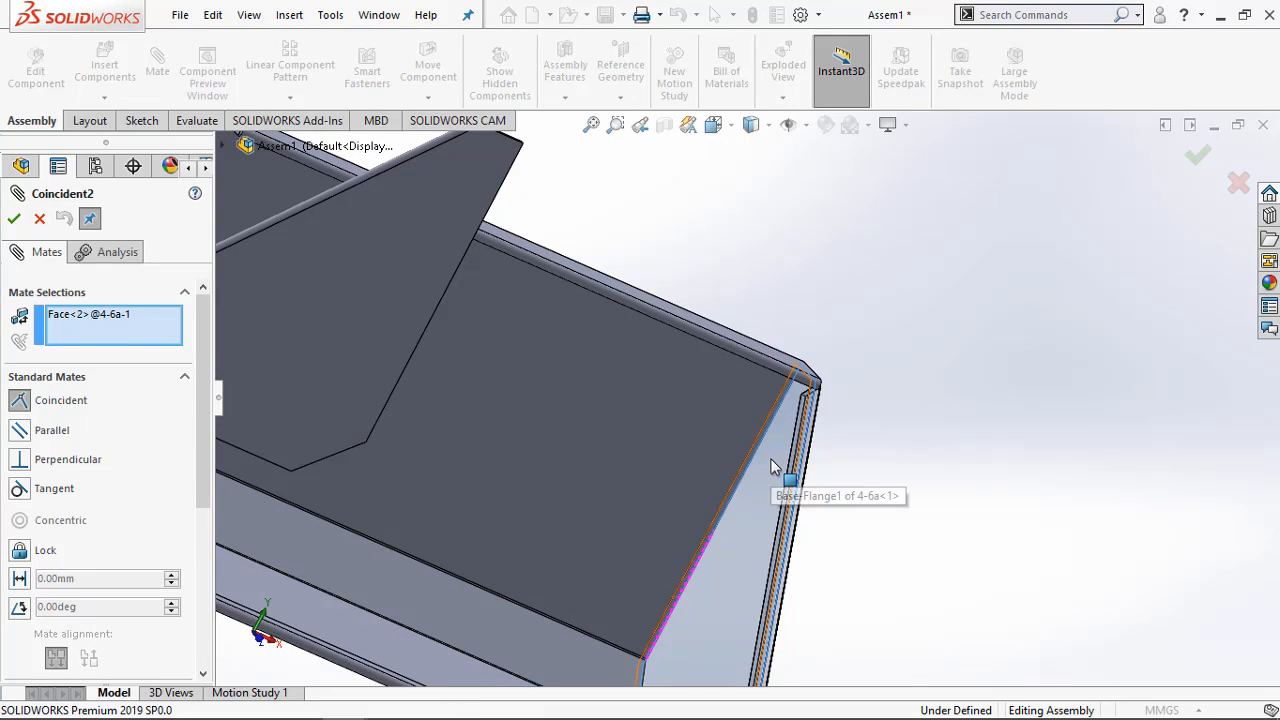
pyautogui.moveTo(930, 479); pyautogui.dragTo(627, 439, button='middle')
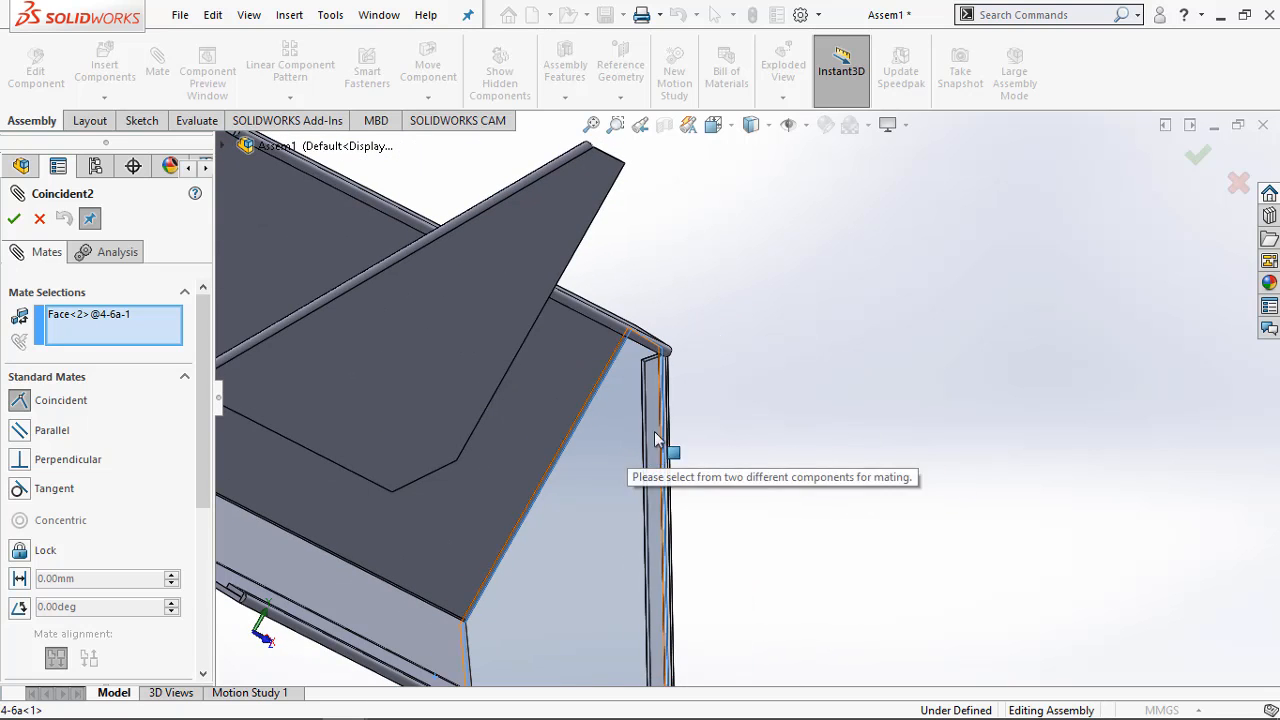
pyautogui.moveTo(742, 405); pyautogui.dragTo(650, 392, button='middle')
pyautogui.rightClick(132, 324)
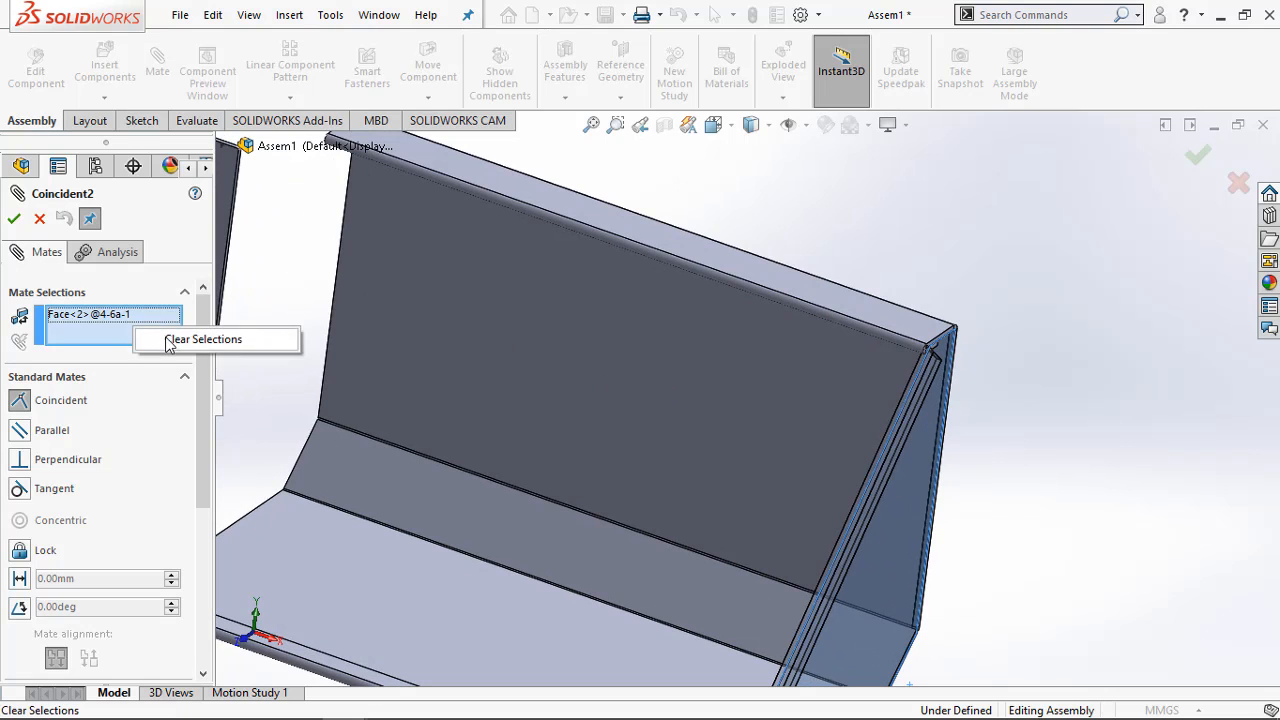
pyautogui.click(206, 337)
# Redefine the coincident mate with 4-6a's inner large flat face and the side edge face of 4-5's back wall
pyautogui.moveTo(934, 429); pyautogui.dragTo(894, 443, button='middle')
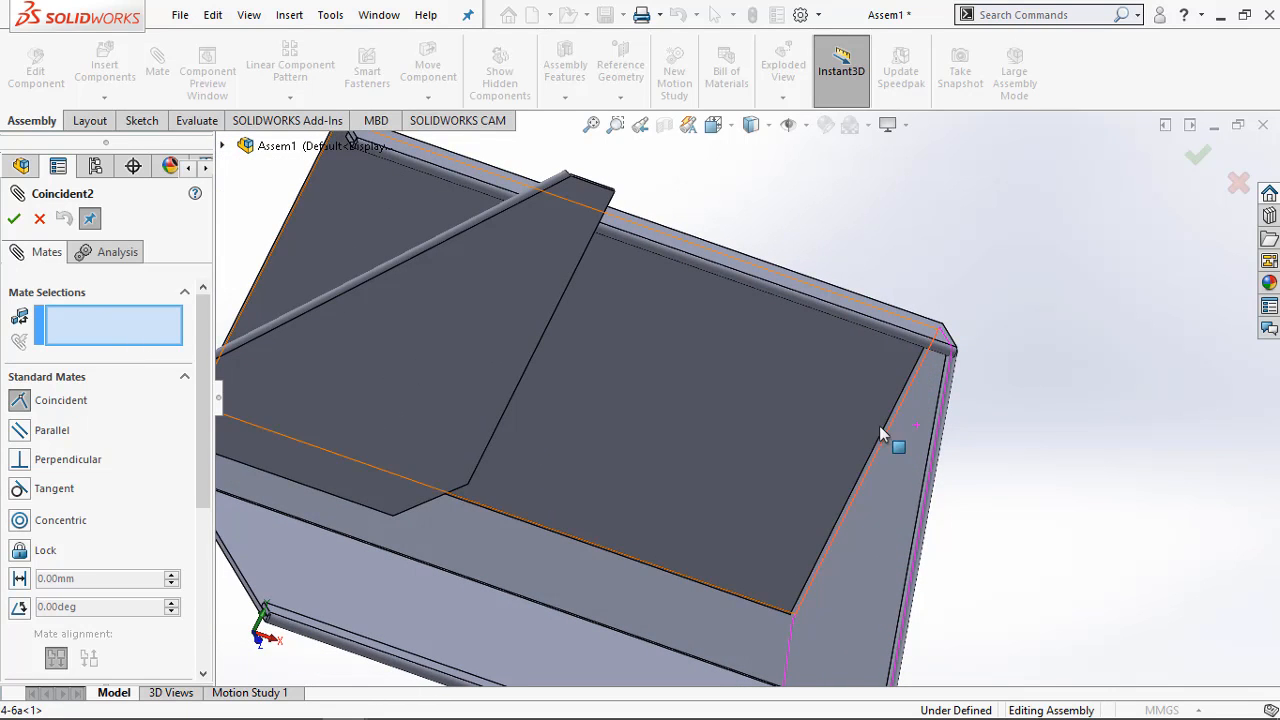
pyautogui.click(918, 440)
pyautogui.moveTo(1160, 466); pyautogui.dragTo(1024, 375, button='middle')
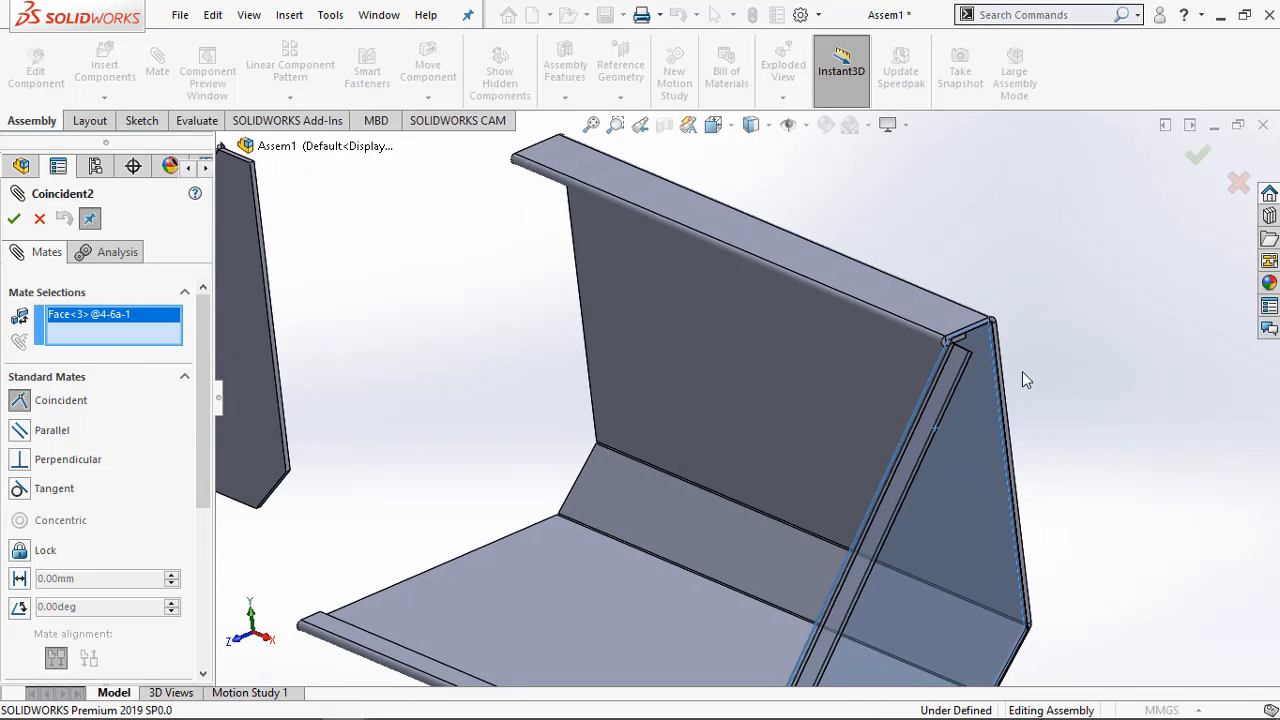
pyautogui.scroll(-4, 984, 336)
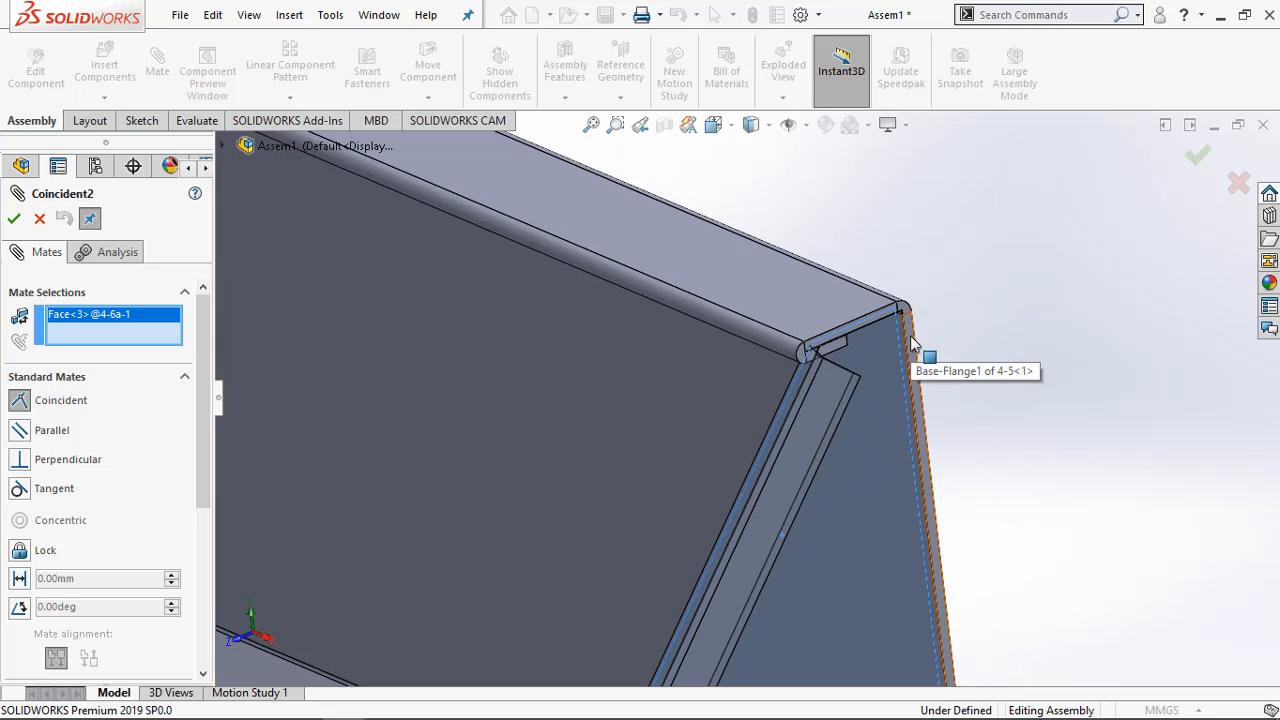
pyautogui.click(912, 342)
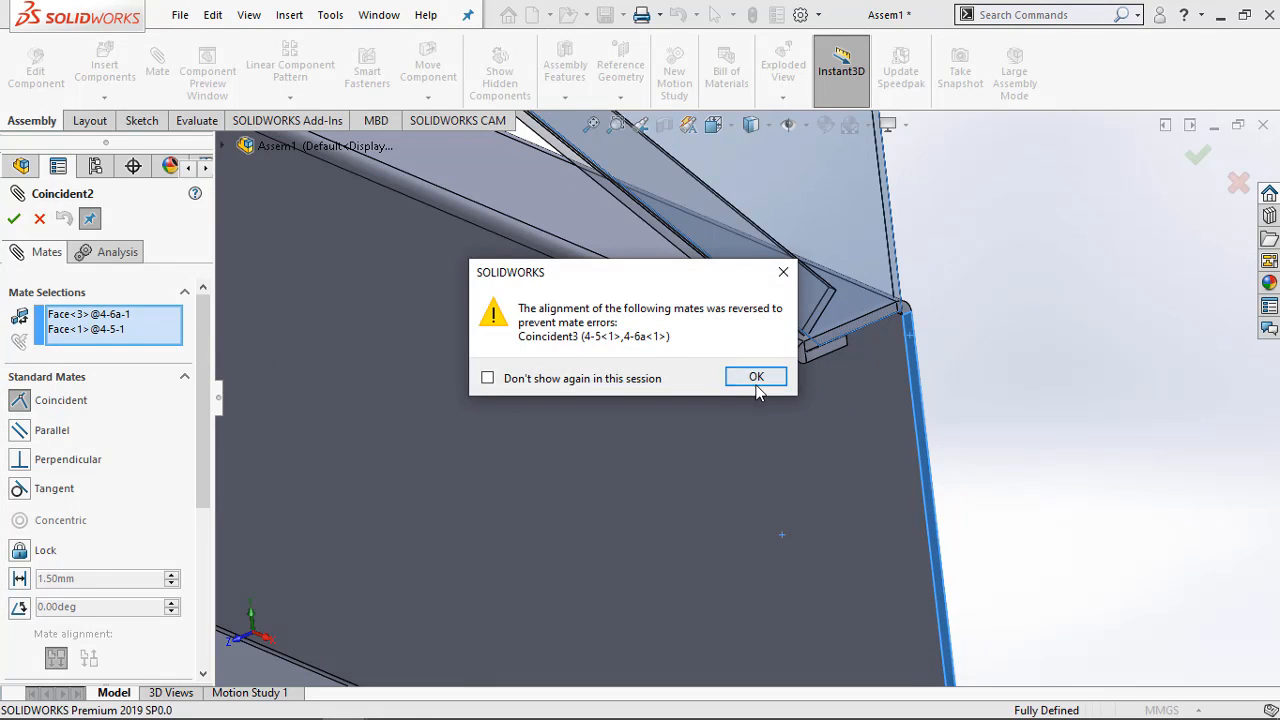
pyautogui.click(756, 378)
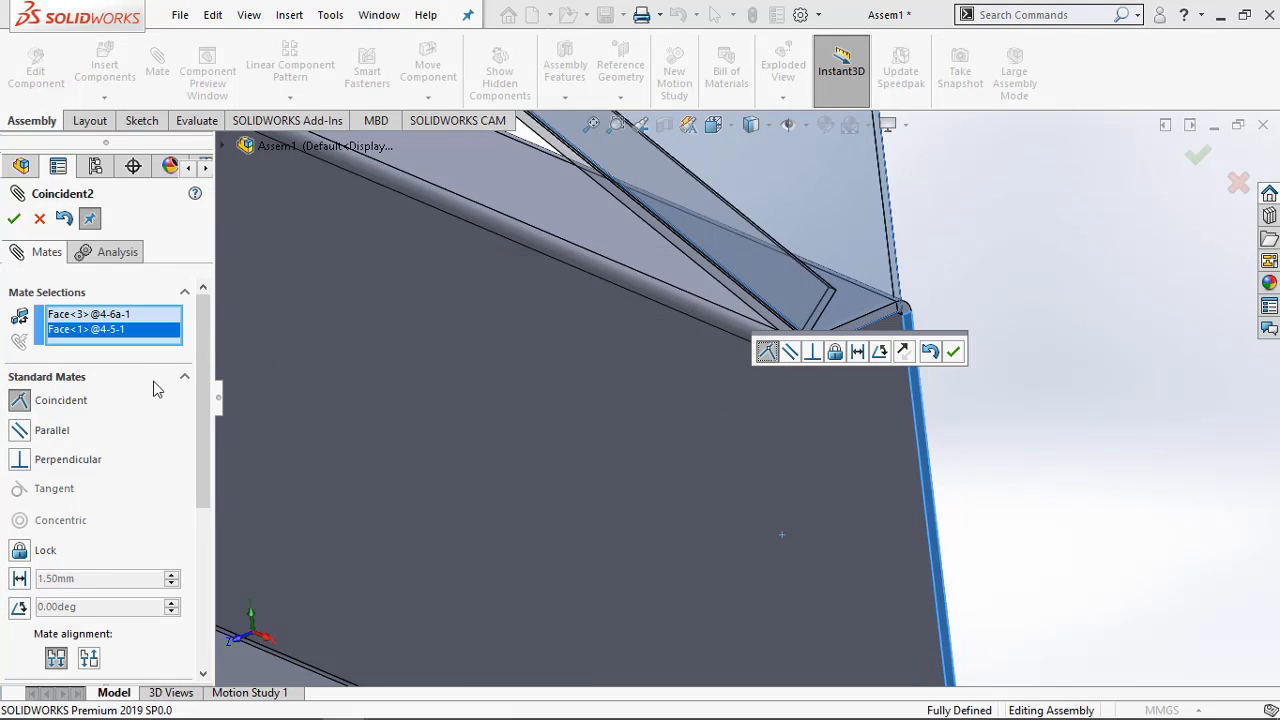
# Flip the alignment of the edited coincident mate and accept it
pyautogui.click(904, 353)
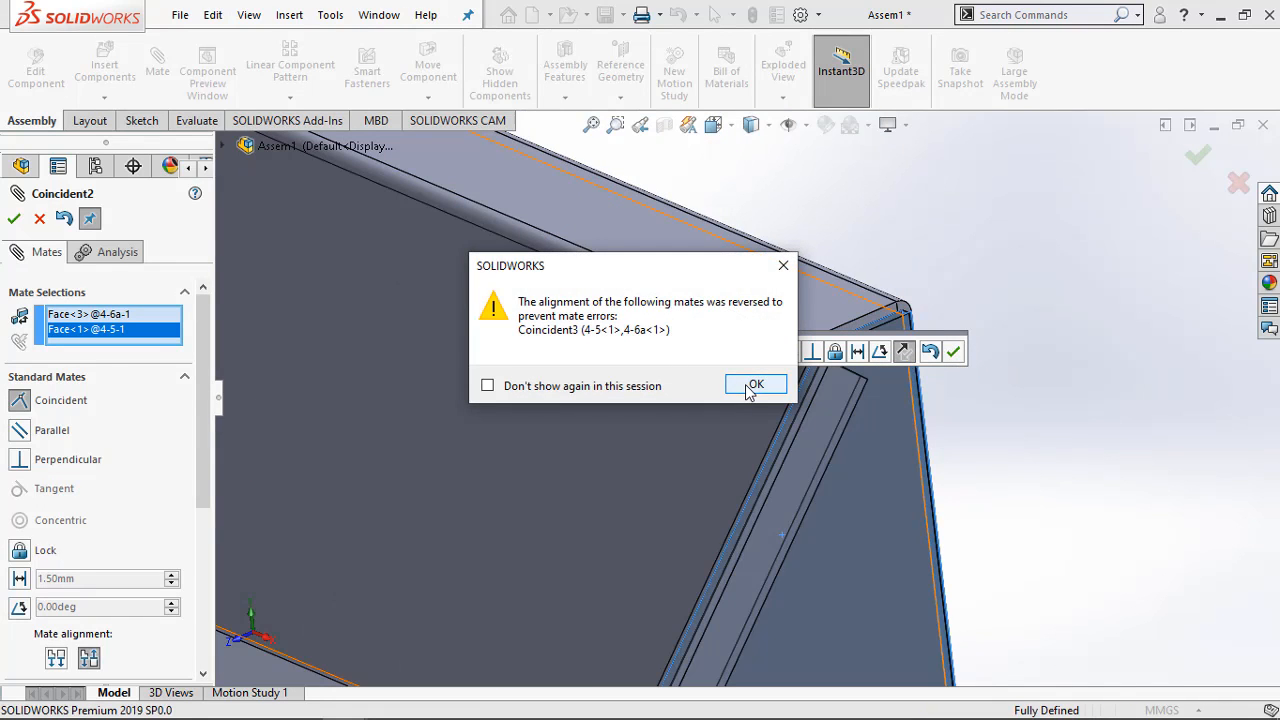
pyautogui.click(752, 386)
pyautogui.click(952, 352)
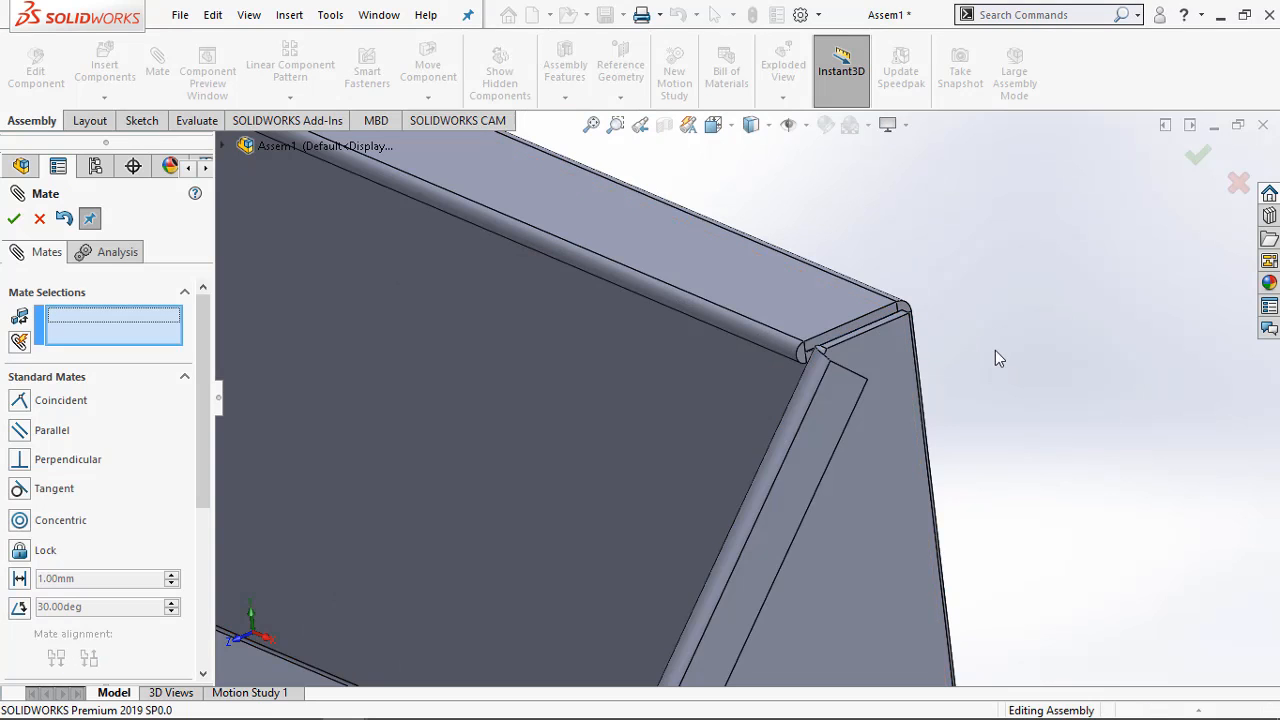
# Examine how side plate 4-6a meets 4-5 at the upper corner, the front lip, the rear edge and the underside
pyautogui.scroll(-5, 910, 343)
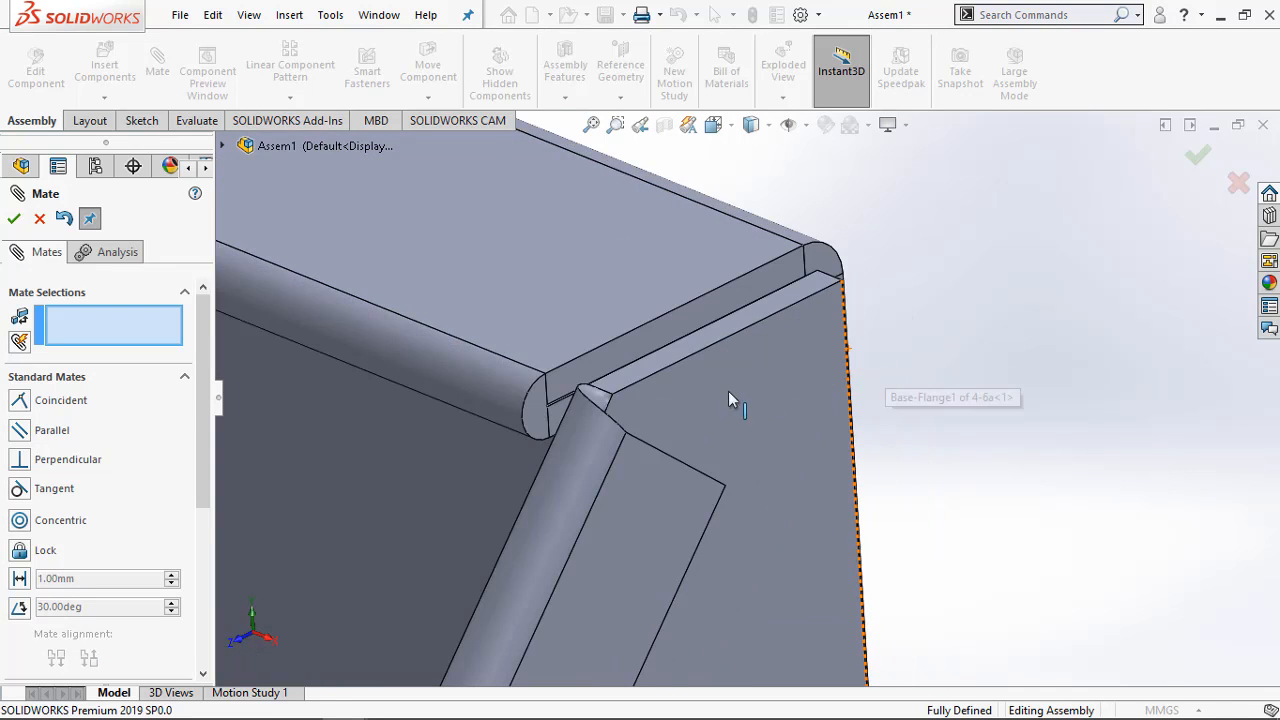
pyautogui.moveTo(728, 396); pyautogui.dragTo(655, 318, button='middle')
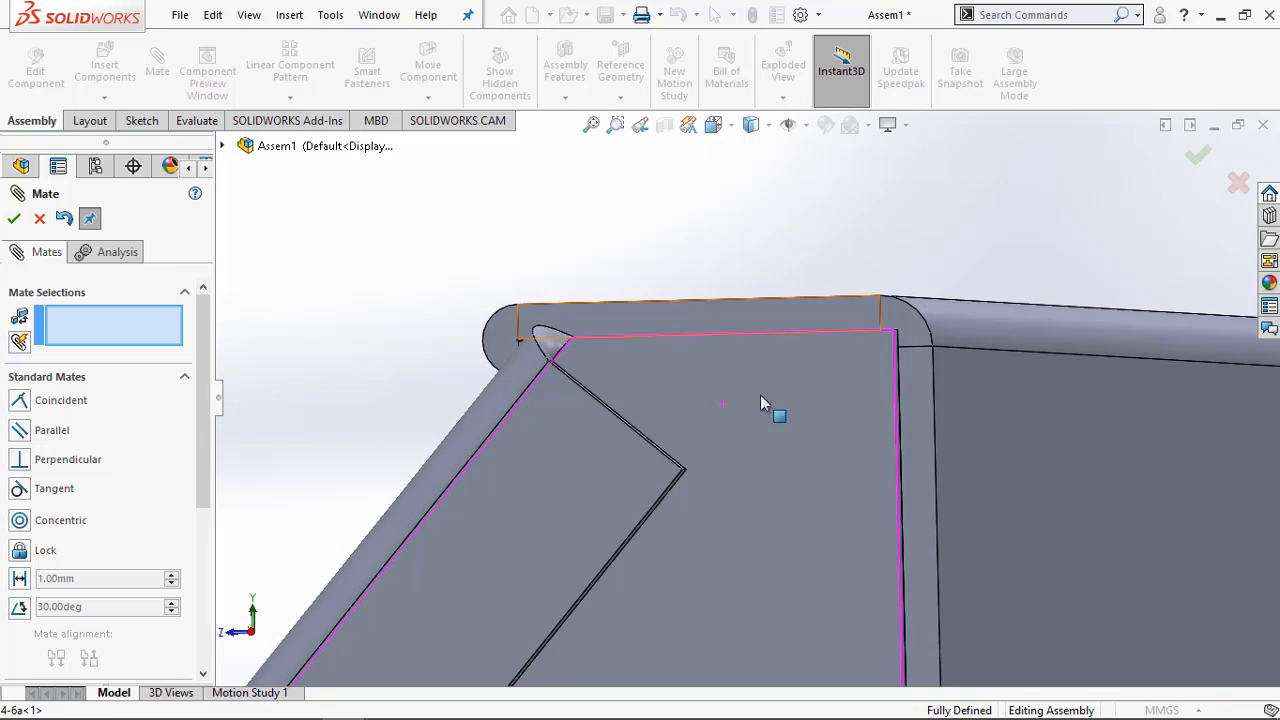
pyautogui.scroll(10, 771, 409)
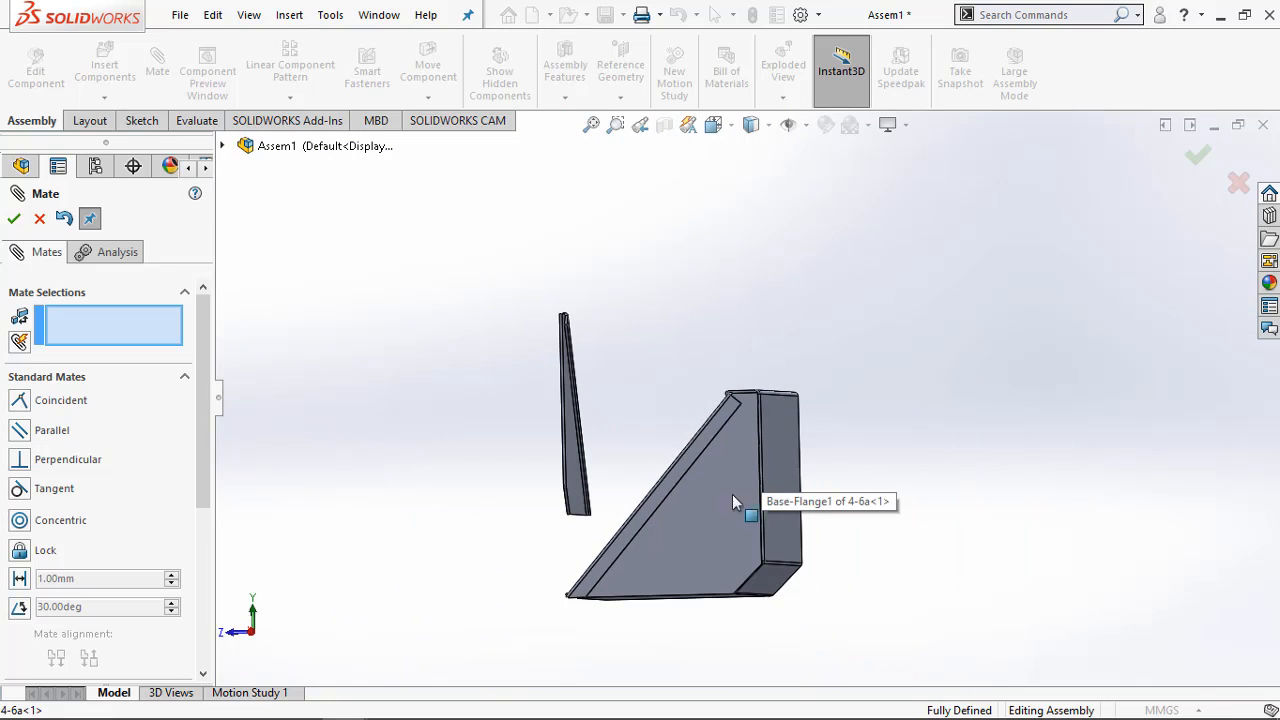
pyautogui.moveTo(732, 494); pyautogui.dragTo(737, 609, button='middle')
pyautogui.scroll(-8, 677, 549)
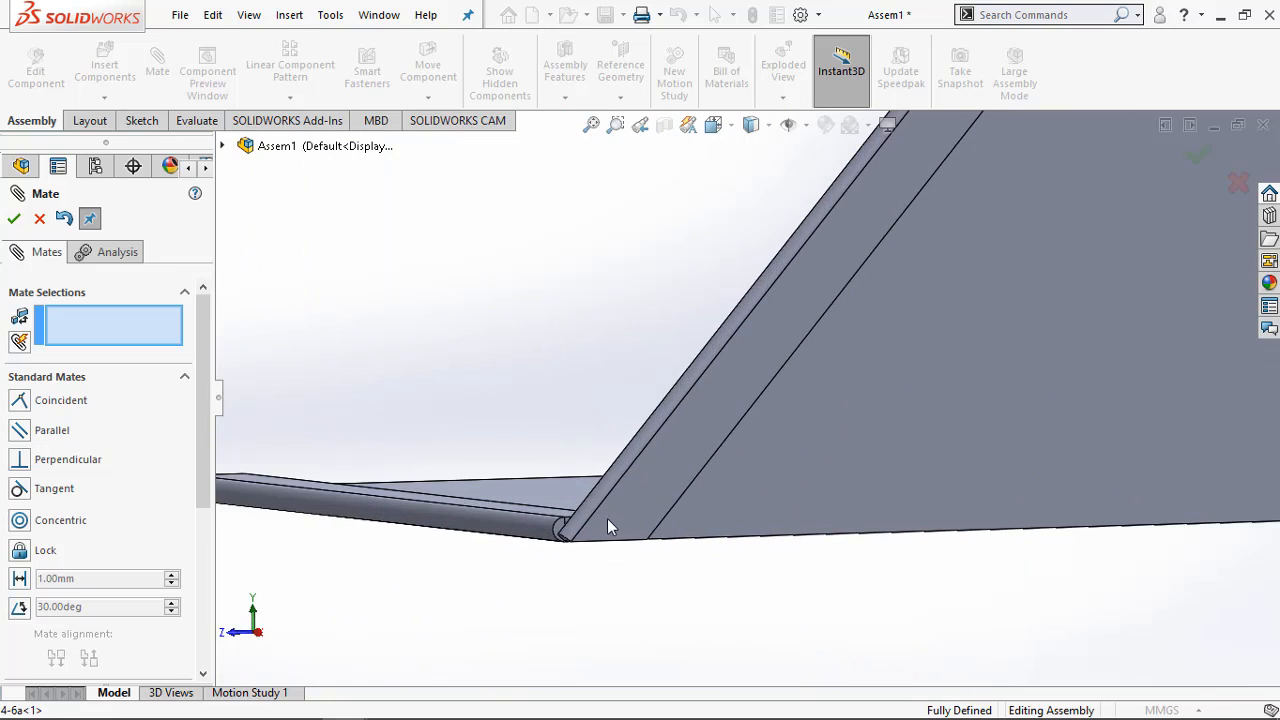
pyautogui.moveTo(607, 519); pyautogui.dragTo(670, 470, button='middle')
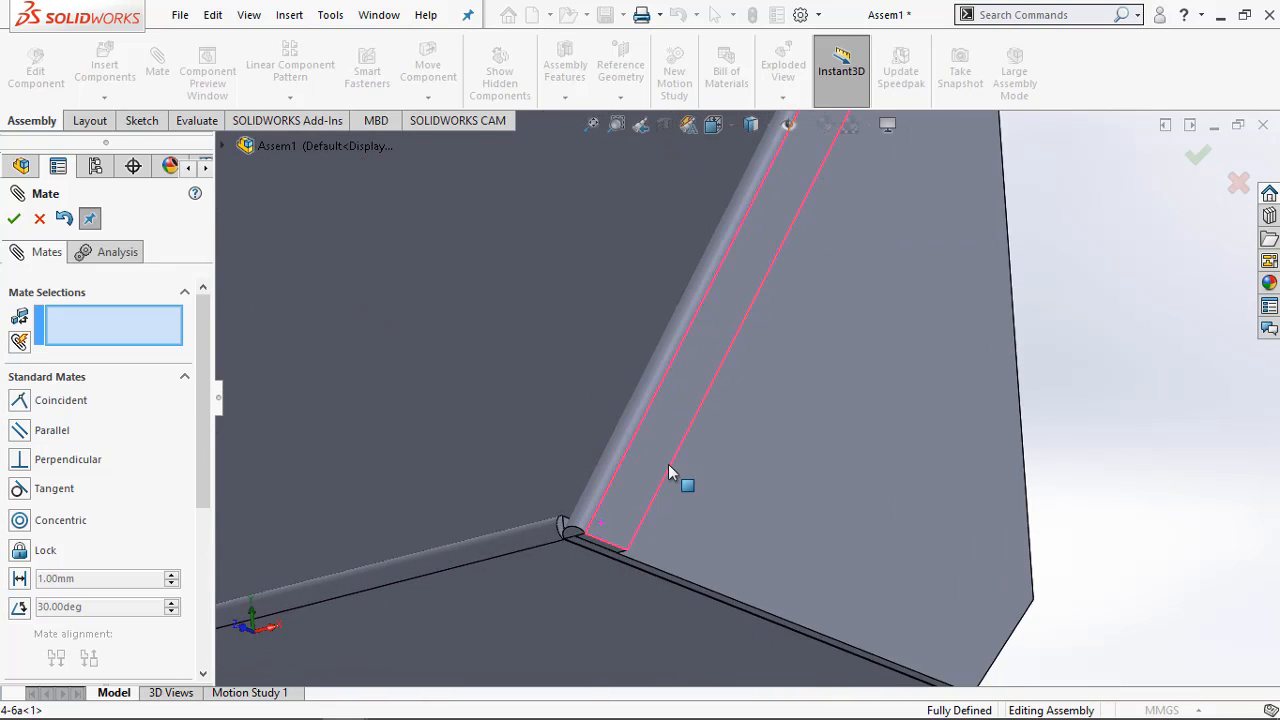
pyautogui.scroll(8, 886, 380)
pyautogui.moveTo(900, 420); pyautogui.dragTo(895, 290, button='middle')
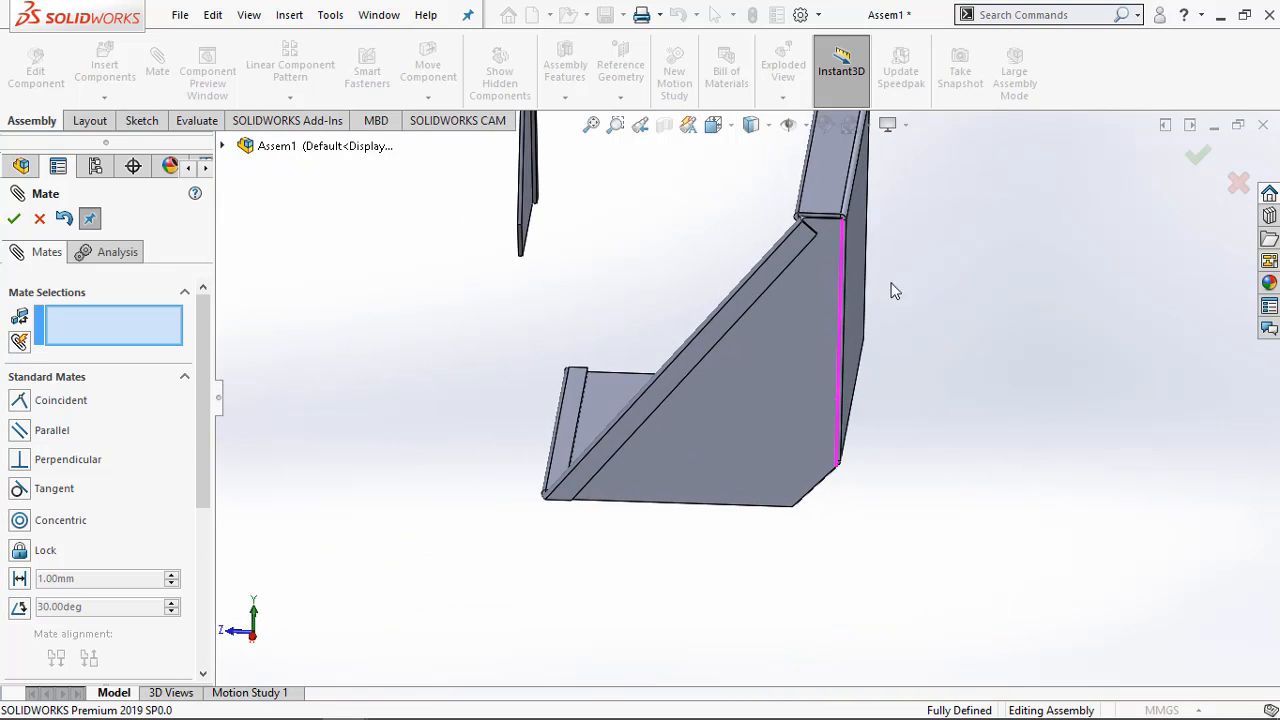
pyautogui.scroll(-10, 798, 264)
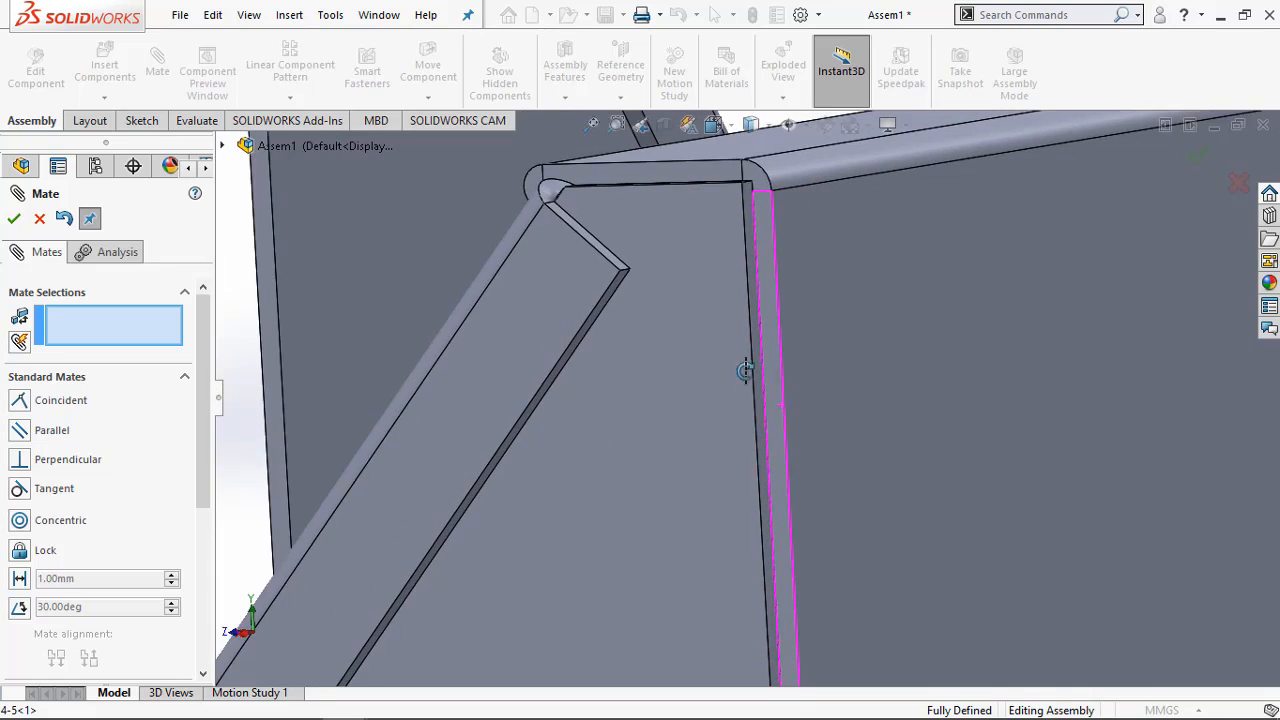
pyautogui.scroll(10, 766, 398)
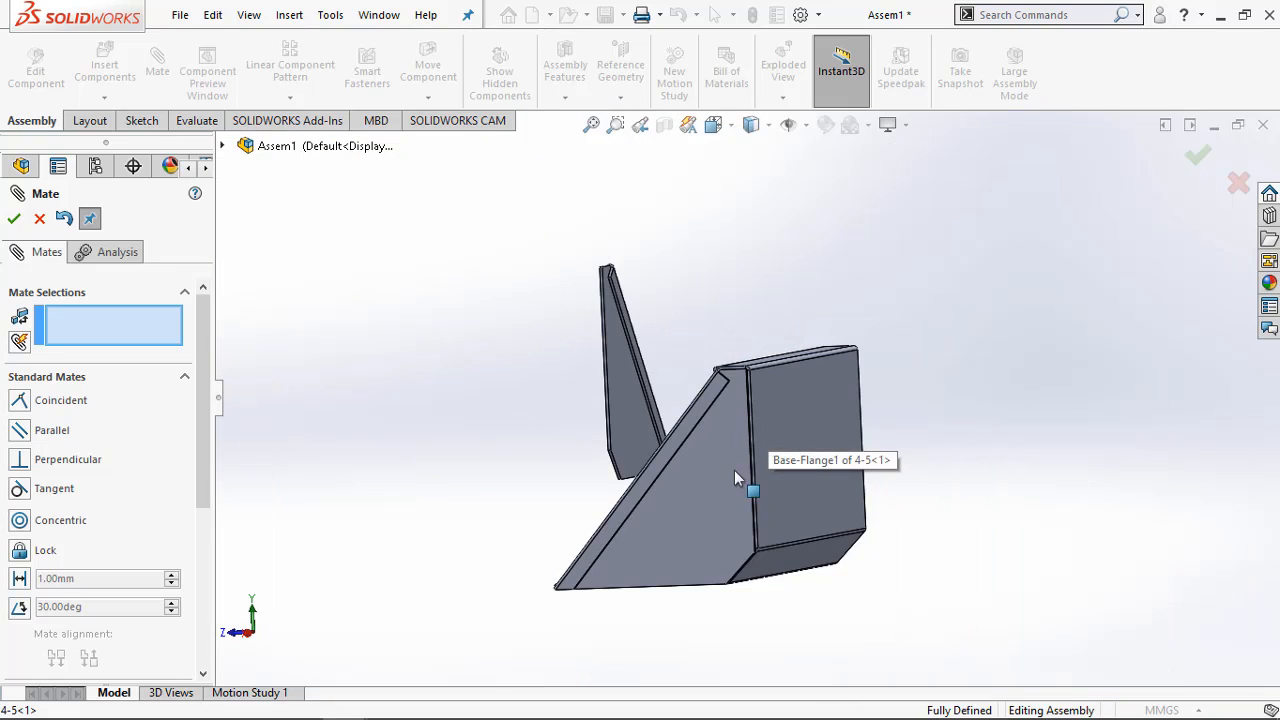
pyautogui.moveTo(751, 486)
pyautogui.mouseDown(button='middle')
pyautogui.moveTo(706, 553)
pyautogui.moveTo(750, 482)
pyautogui.mouseUp(button='middle')
pyautogui.scroll(-10, 766, 471)
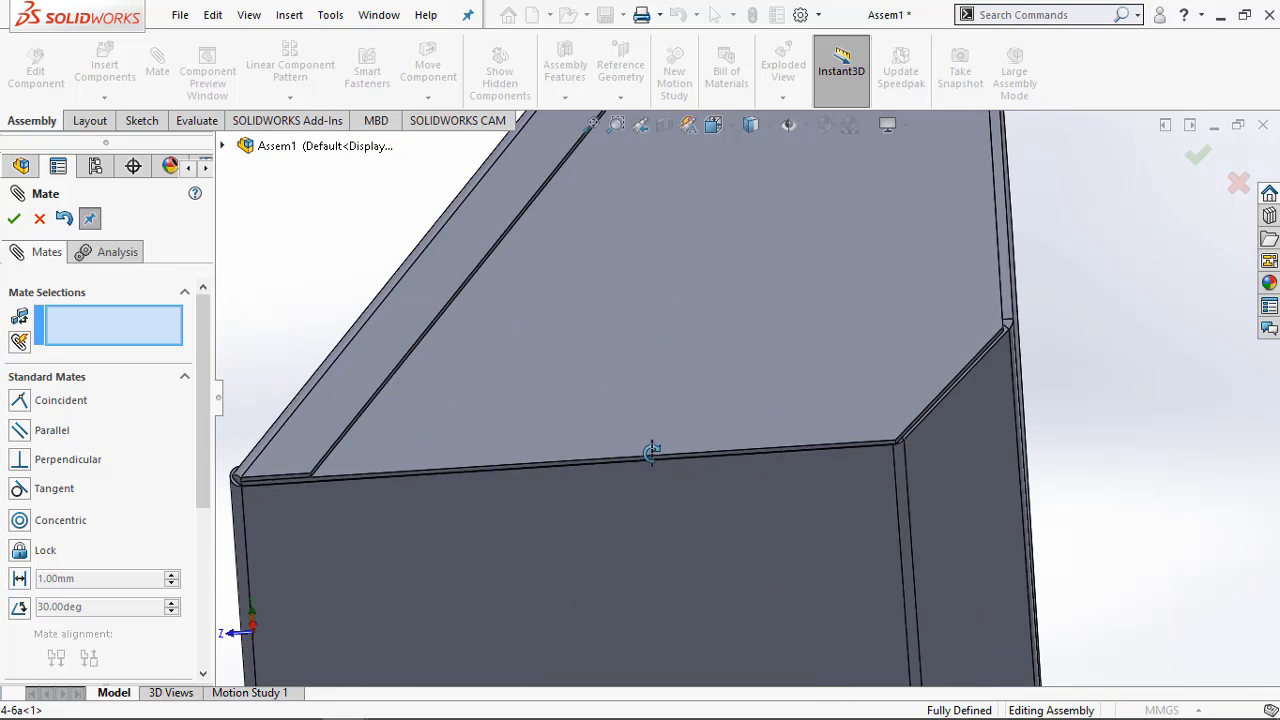
pyautogui.moveTo(651, 452); pyautogui.dragTo(696, 518, button='middle')
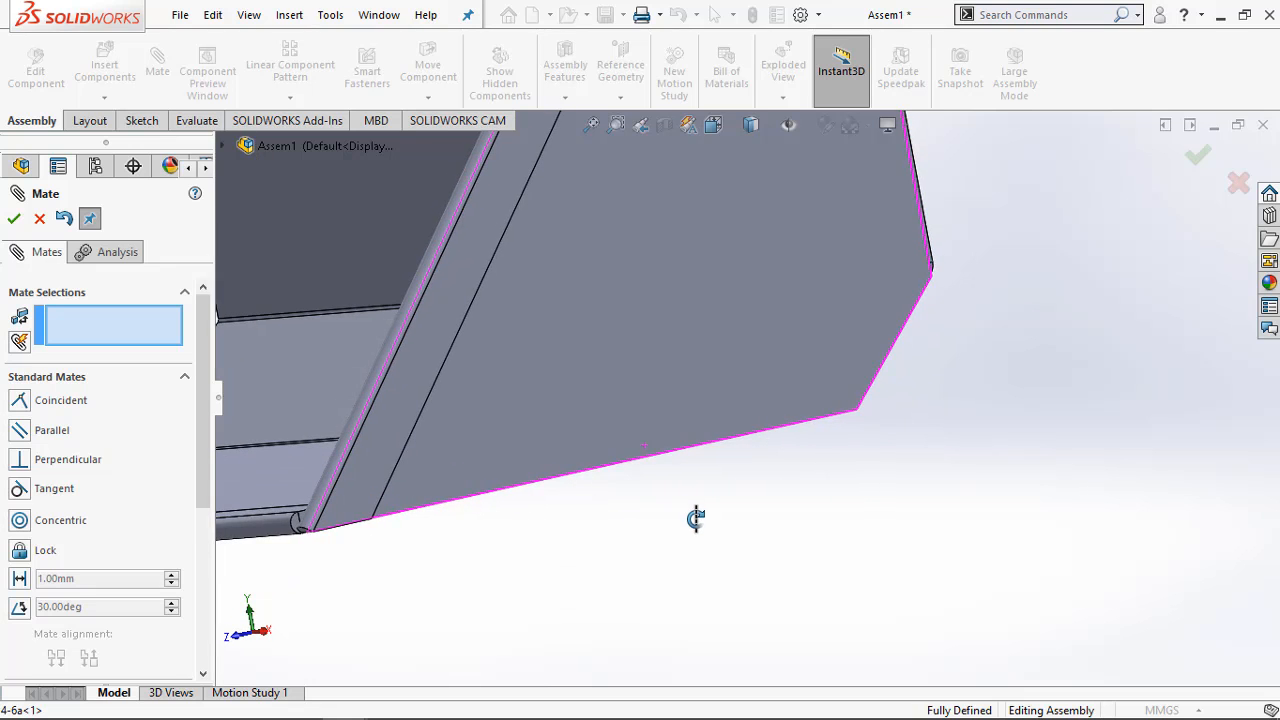
pyautogui.scroll(8, 697, 520)
pyautogui.scroll(-3, 752, 260)
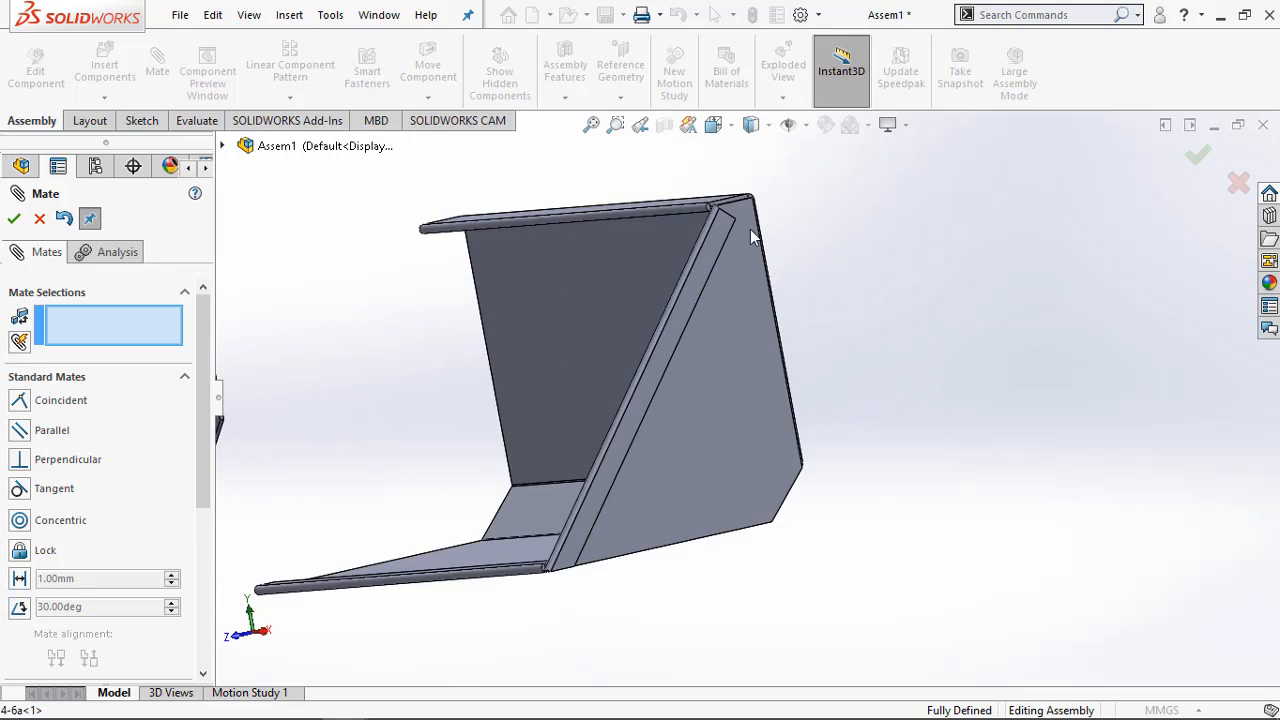
pyautogui.scroll(-3, 750, 229)
# Compare the position of side plate 4-6a with the enlarged assembly picture on page 6 of the practice PDF
pyautogui.moveTo(410, 703)
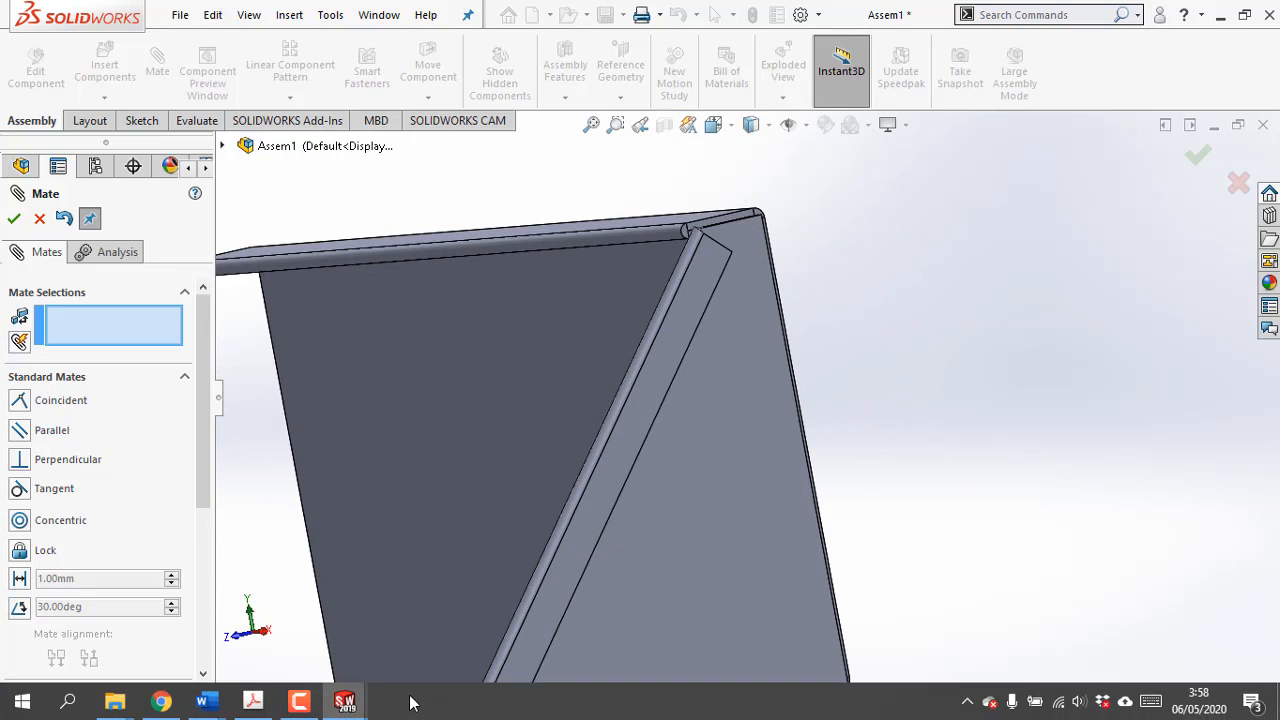
pyautogui.click(252, 701)
pyautogui.scroll(-3, 480, 488)
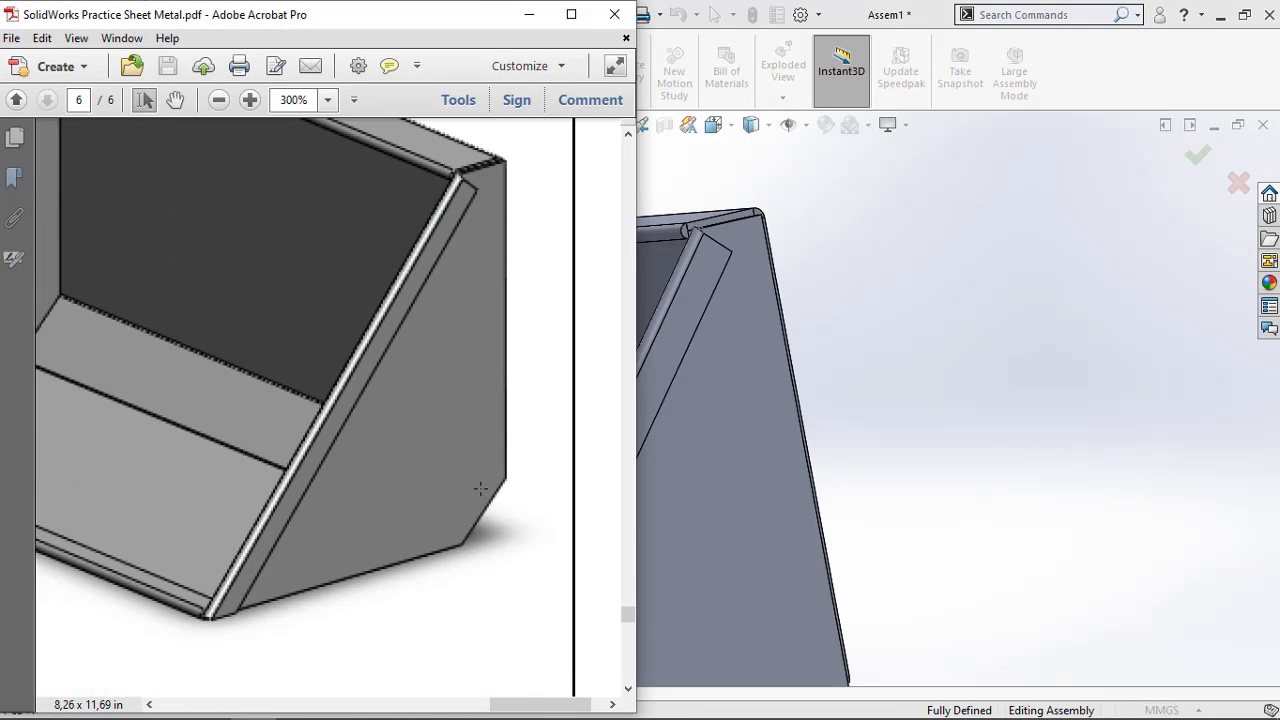
pyautogui.scroll(-3, 478, 490)
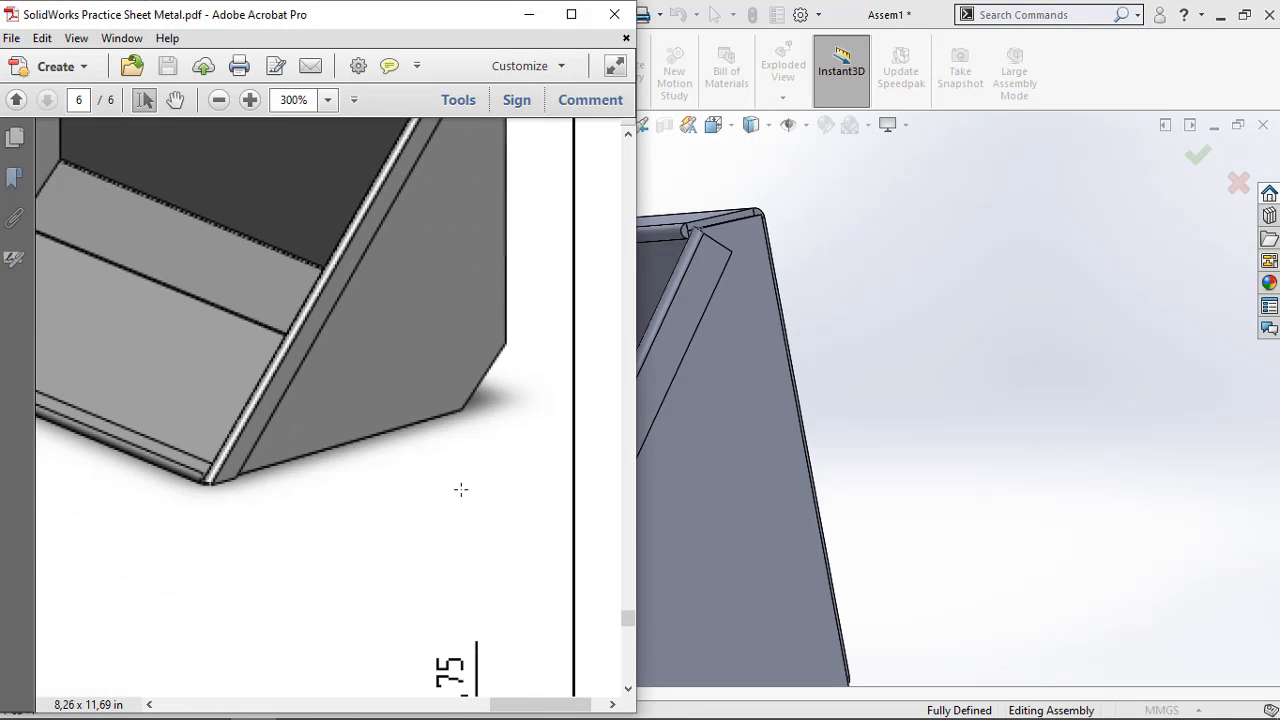
pyautogui.scroll(3, 459, 489)
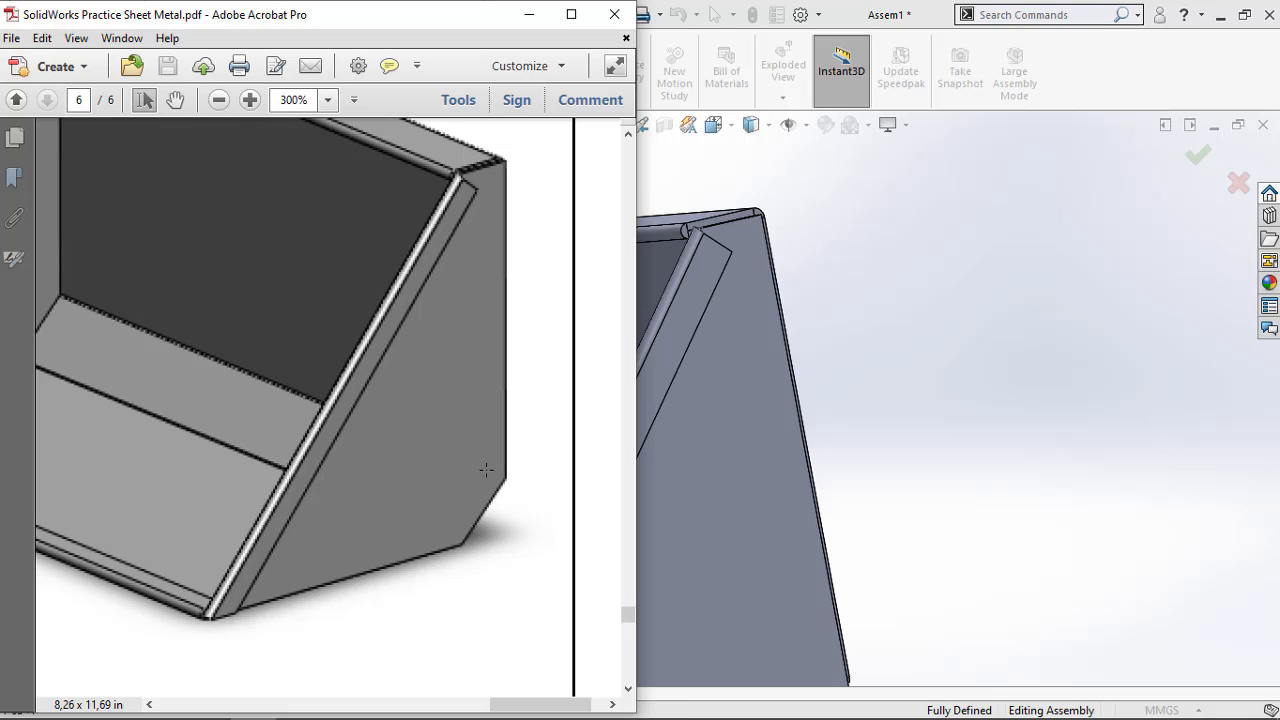
pyautogui.click(529, 14)
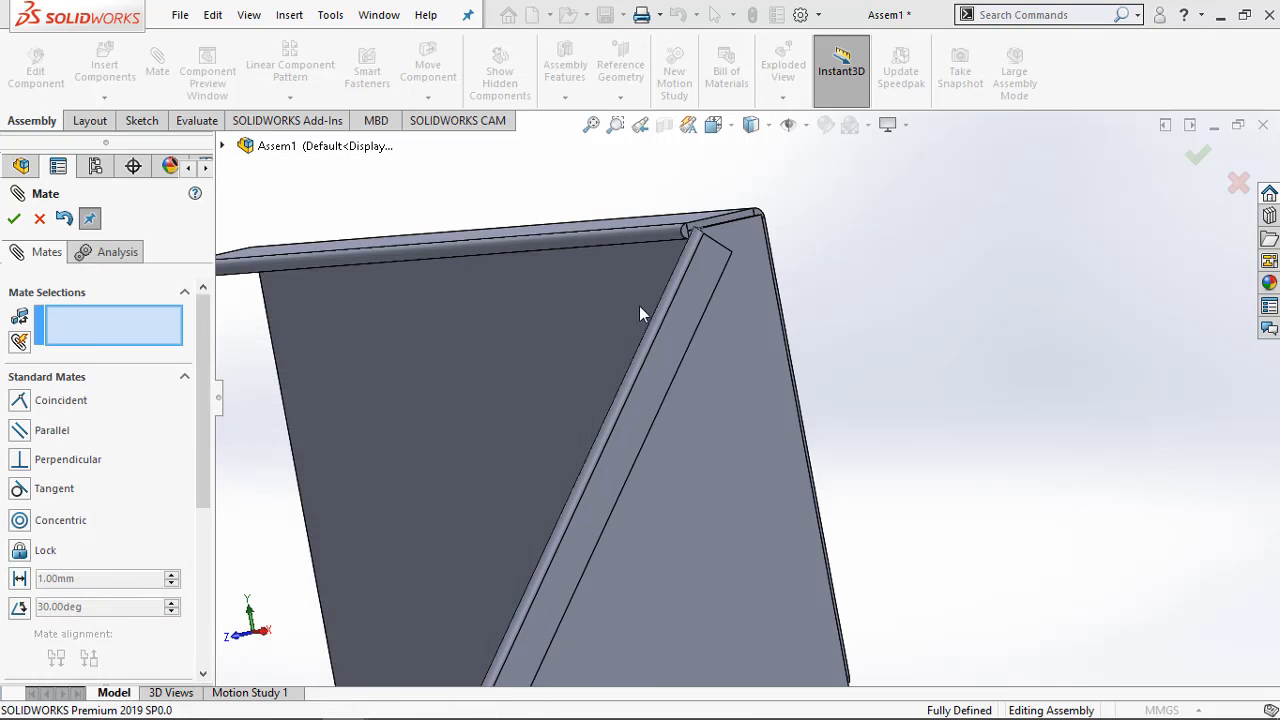
# Add a coincident mate between 4-6b's long narrow rear edge face and the inner face of 4-5's back wall
pyautogui.scroll(5, 639, 306)
pyautogui.moveTo(414, 468); pyautogui.dragTo(689, 455, button='middle')
pyautogui.scroll(-3, 672, 380)
pyautogui.scroll(-3, 673, 381)
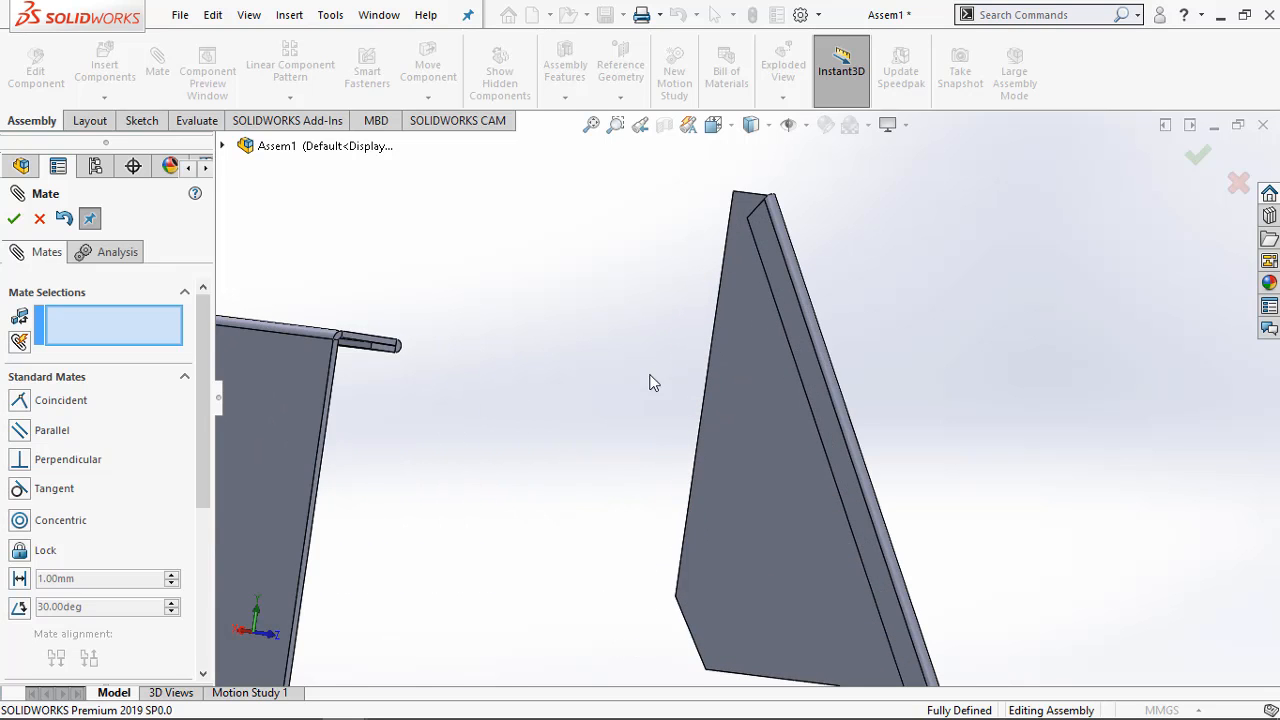
pyautogui.moveTo(592, 372); pyautogui.dragTo(300, 272, button='middle')
pyautogui.scroll(-3, 300, 272)
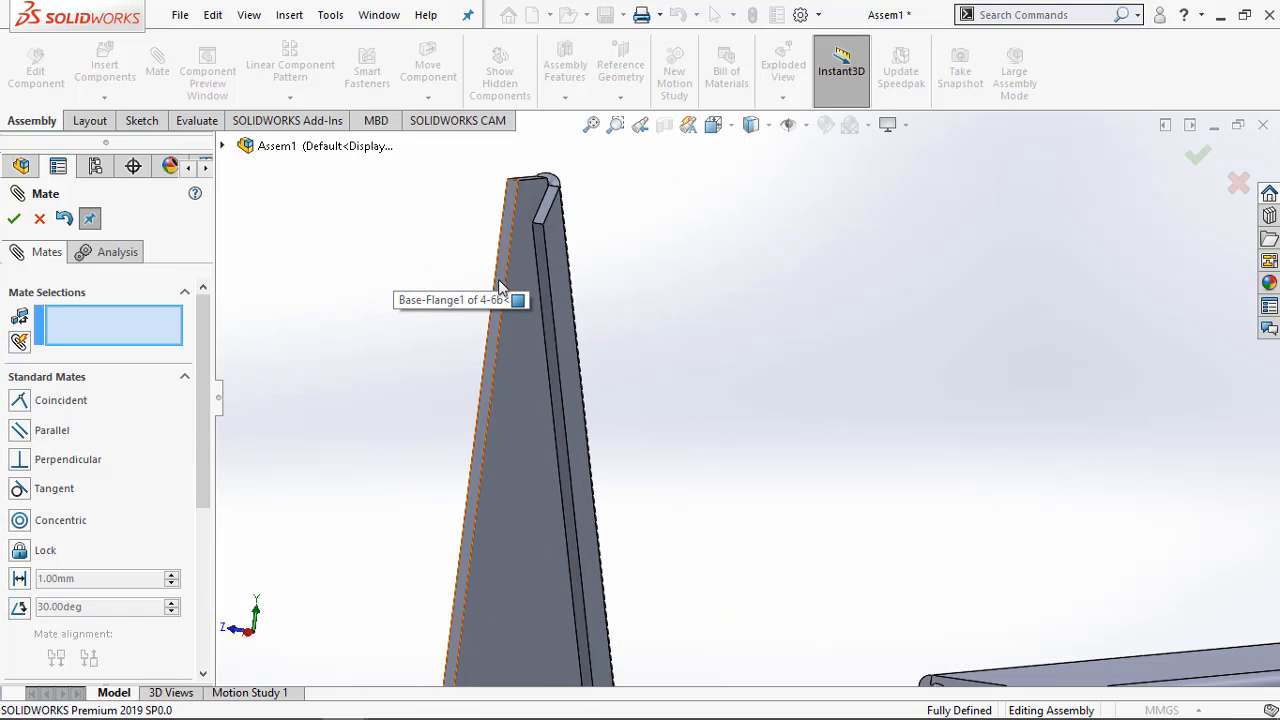
pyautogui.click(15, 217)
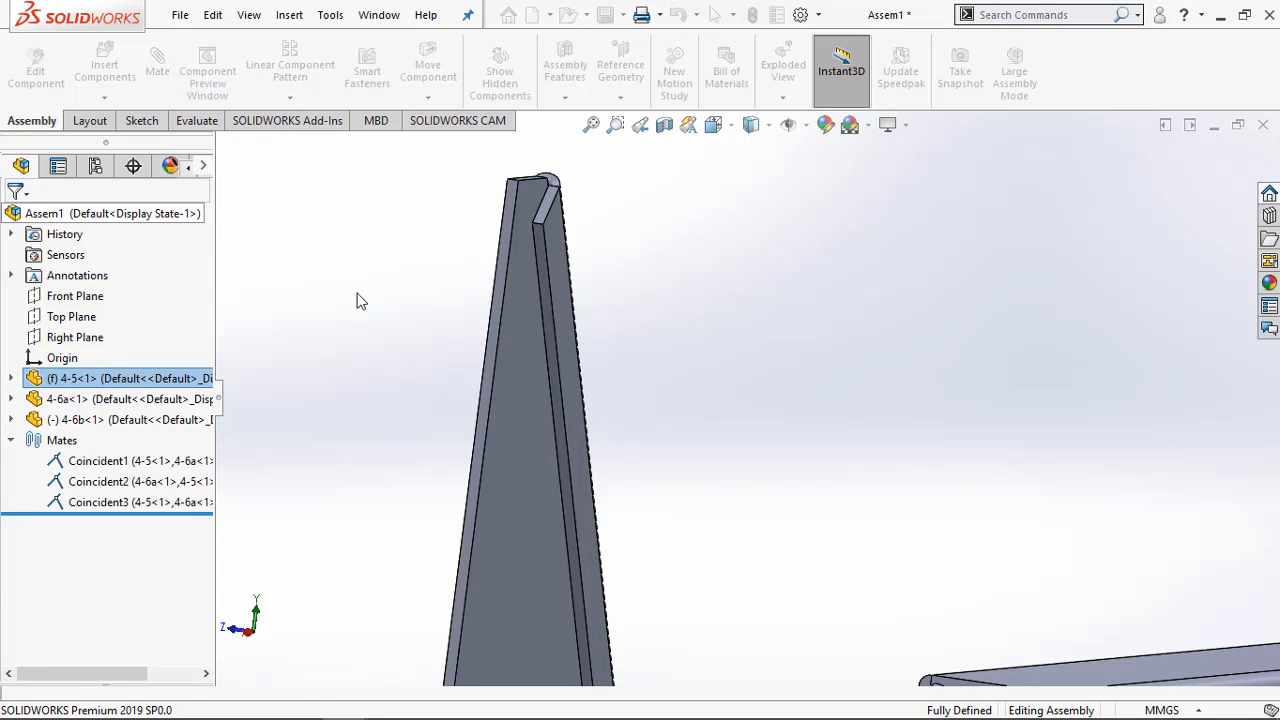
pyautogui.click(155, 60)
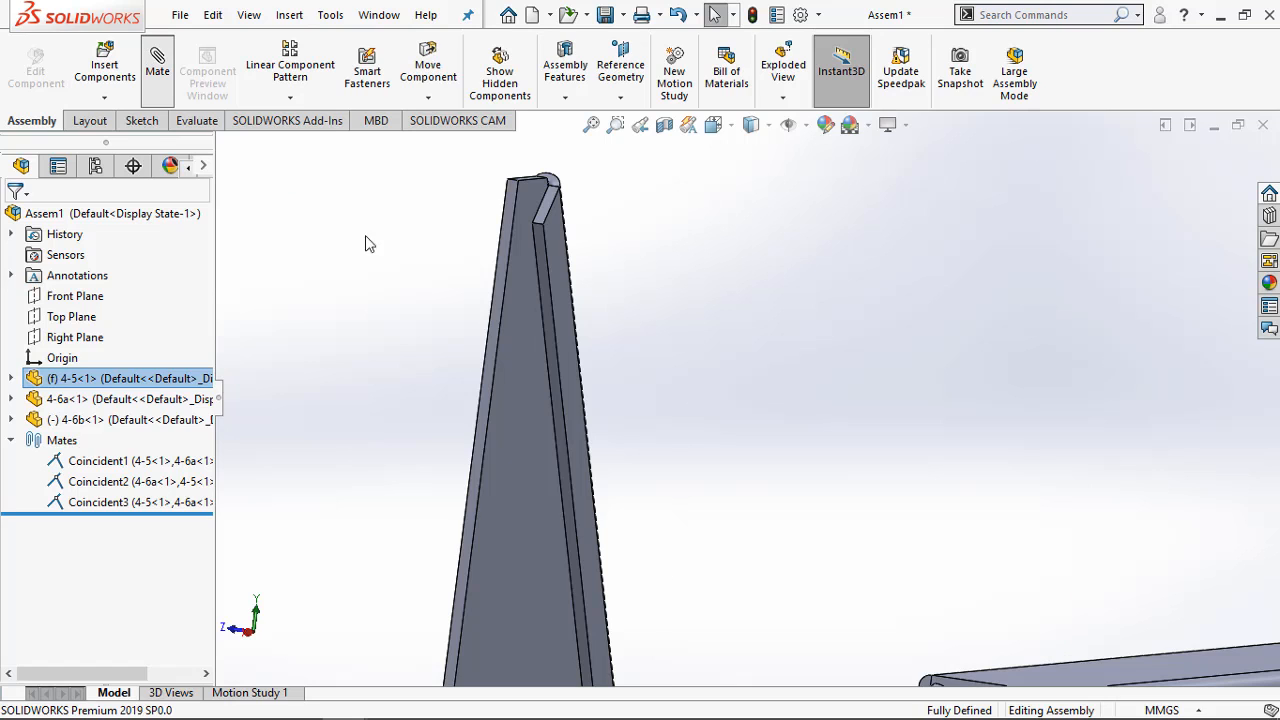
pyautogui.click(505, 258)
pyautogui.moveTo(505, 258); pyautogui.dragTo(830, 535, button='middle')
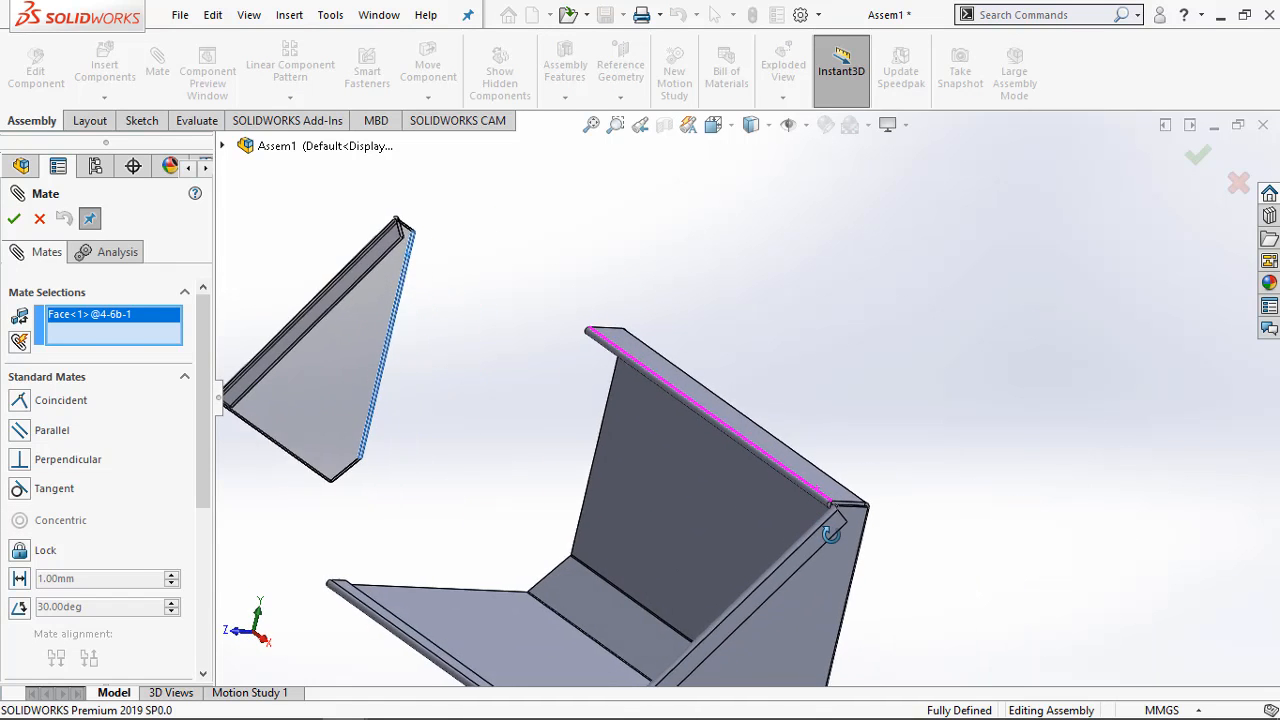
pyautogui.click(618, 437)
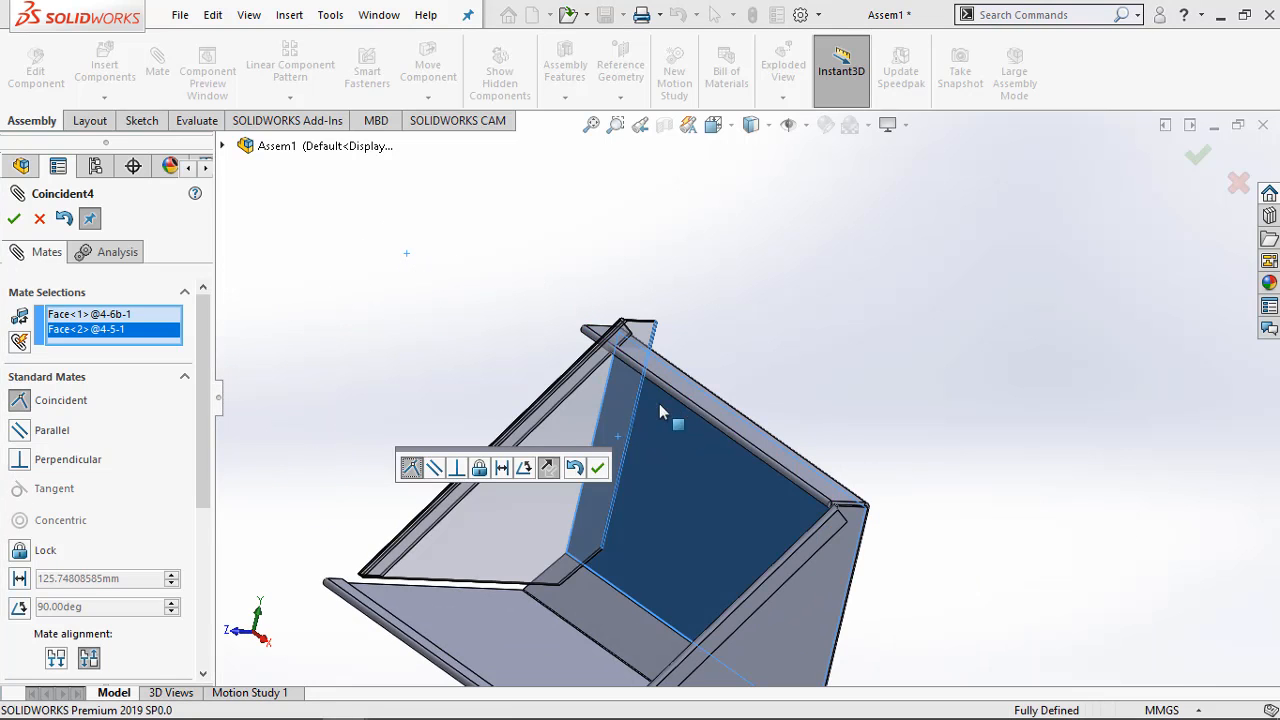
pyautogui.click(600, 469)
# Accept the pending coincident mate and add one between 4-6b's large inner face and the side edge face of 4-5's back wall
pyautogui.moveTo(600, 471); pyautogui.dragTo(452, 460, button='middle')
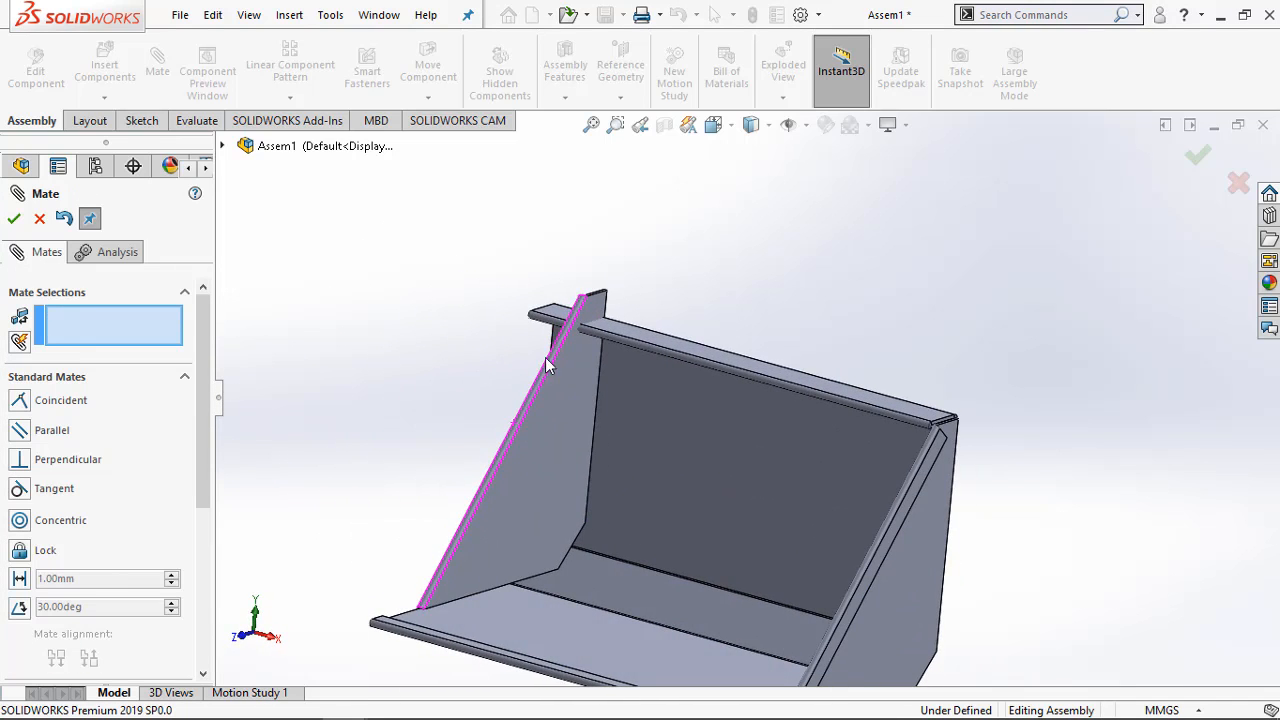
pyautogui.click(586, 376)
pyautogui.moveTo(420, 329); pyautogui.dragTo(550, 378, button='middle')
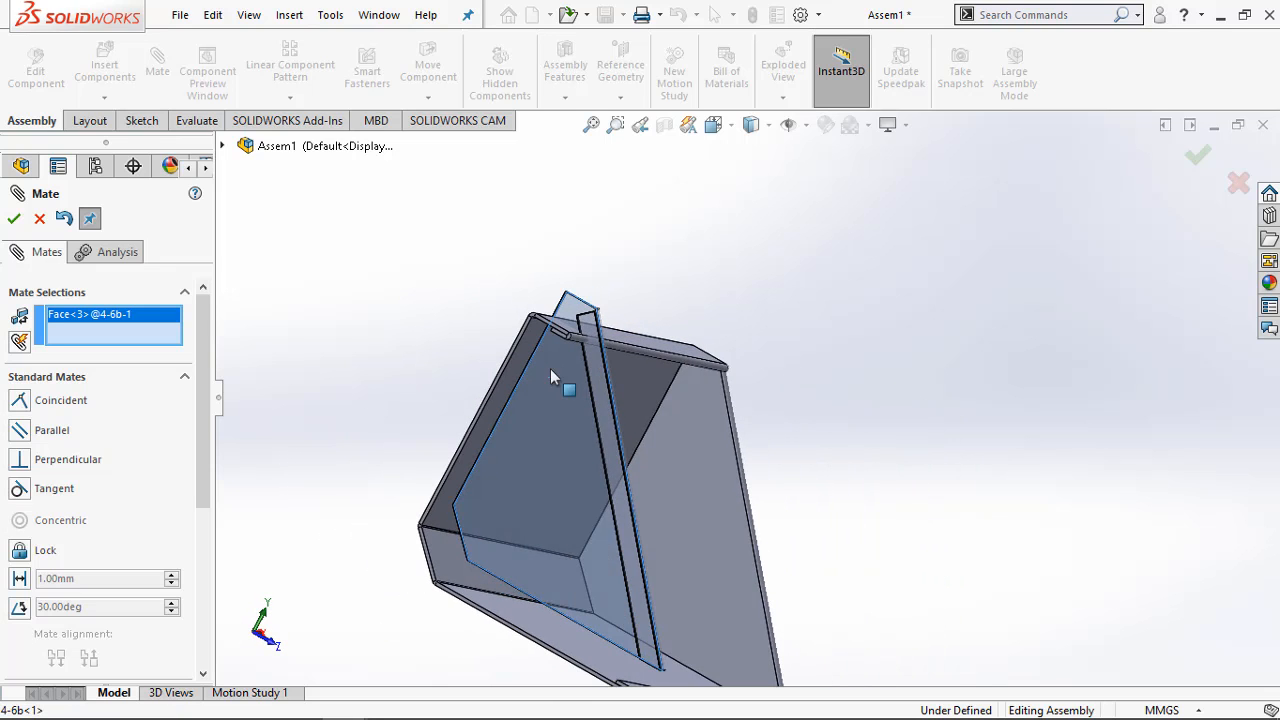
pyautogui.scroll(-5, 552, 376)
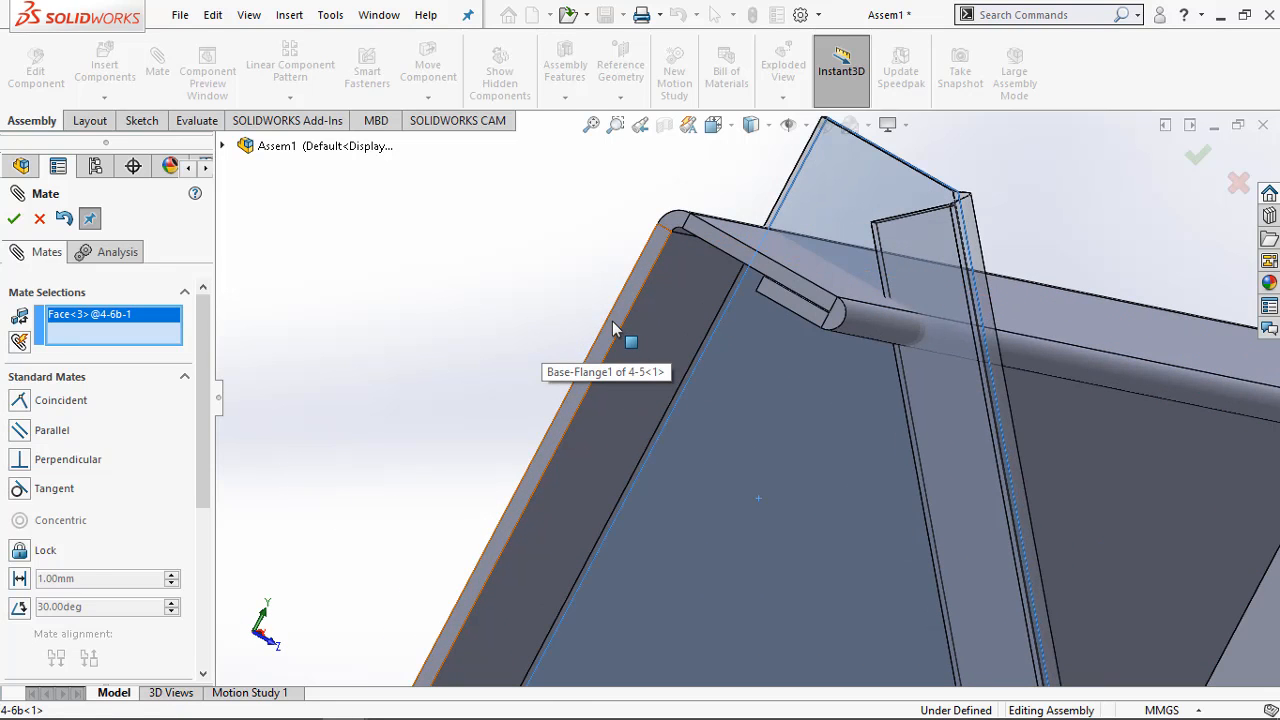
pyautogui.click(614, 330)
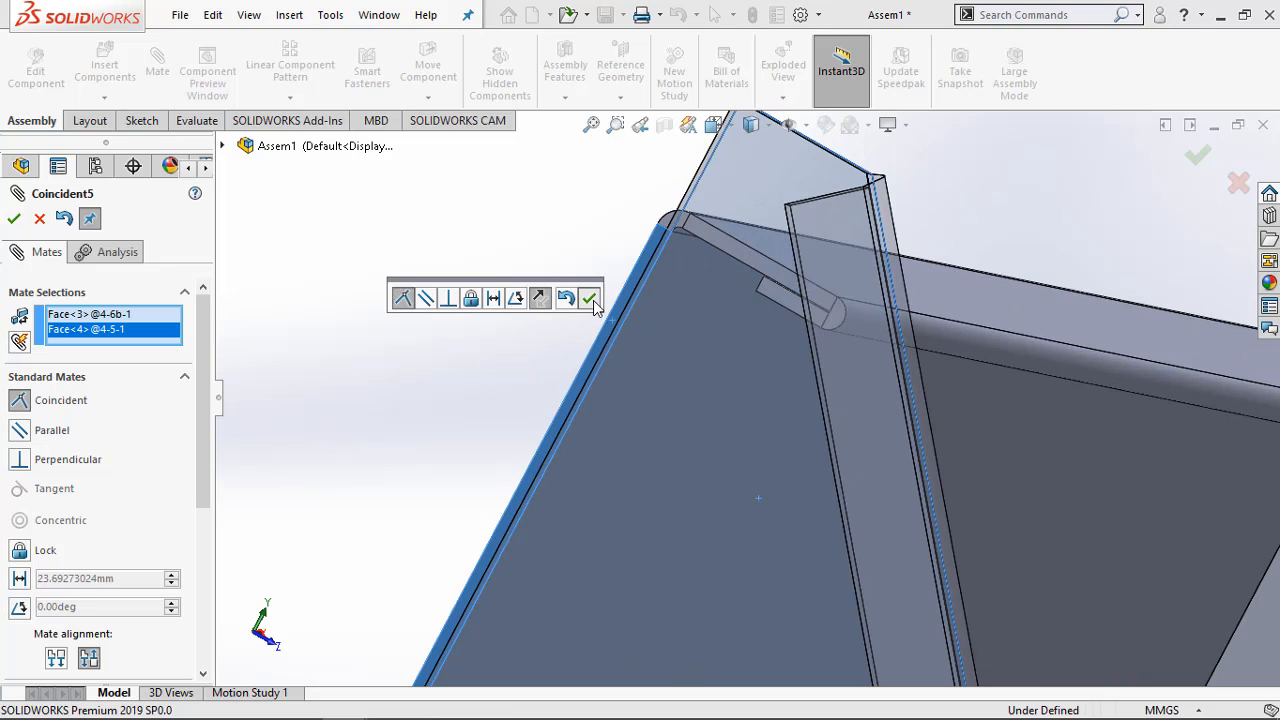
pyautogui.click(590, 299)
# Add a coincident mate between 4-6b's short top edge face and the underside of 4-5's top flange, and close the Mate command
pyautogui.moveTo(628, 335); pyautogui.dragTo(652, 320, button='middle')
pyautogui.scroll(-4, 757, 256)
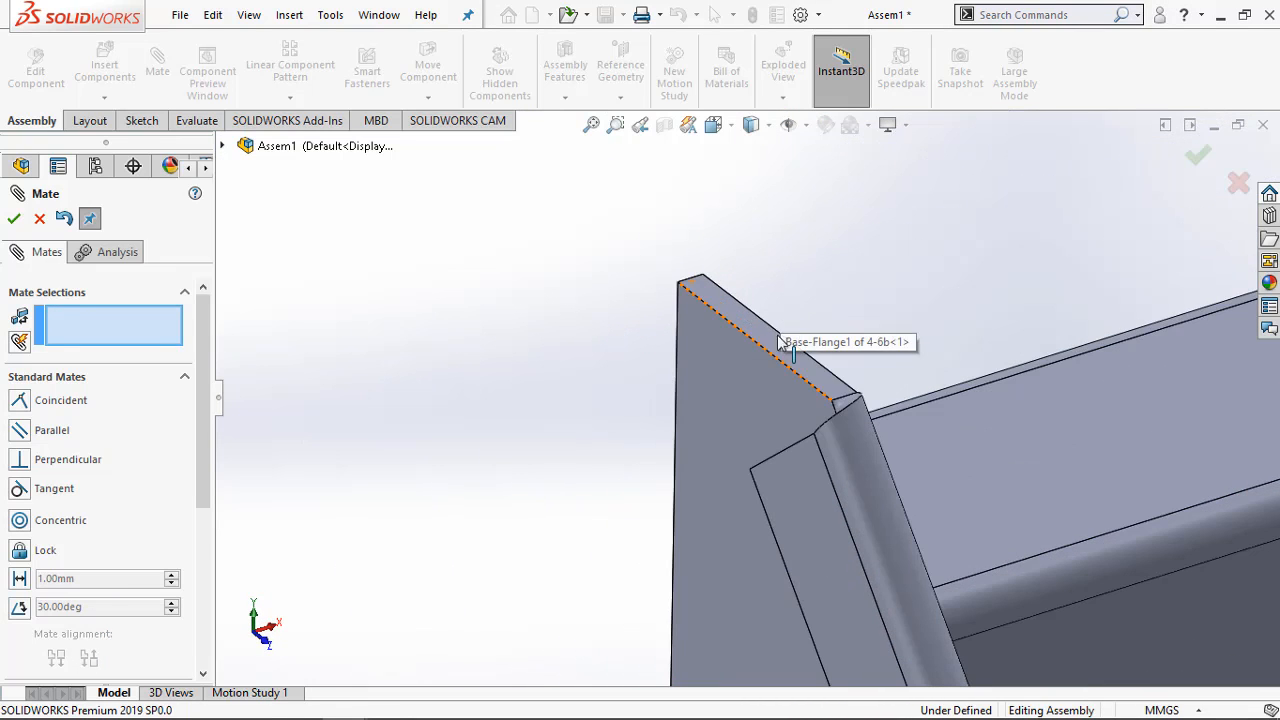
pyautogui.click(776, 348)
pyautogui.moveTo(770, 349); pyautogui.dragTo(813, 381, button='middle')
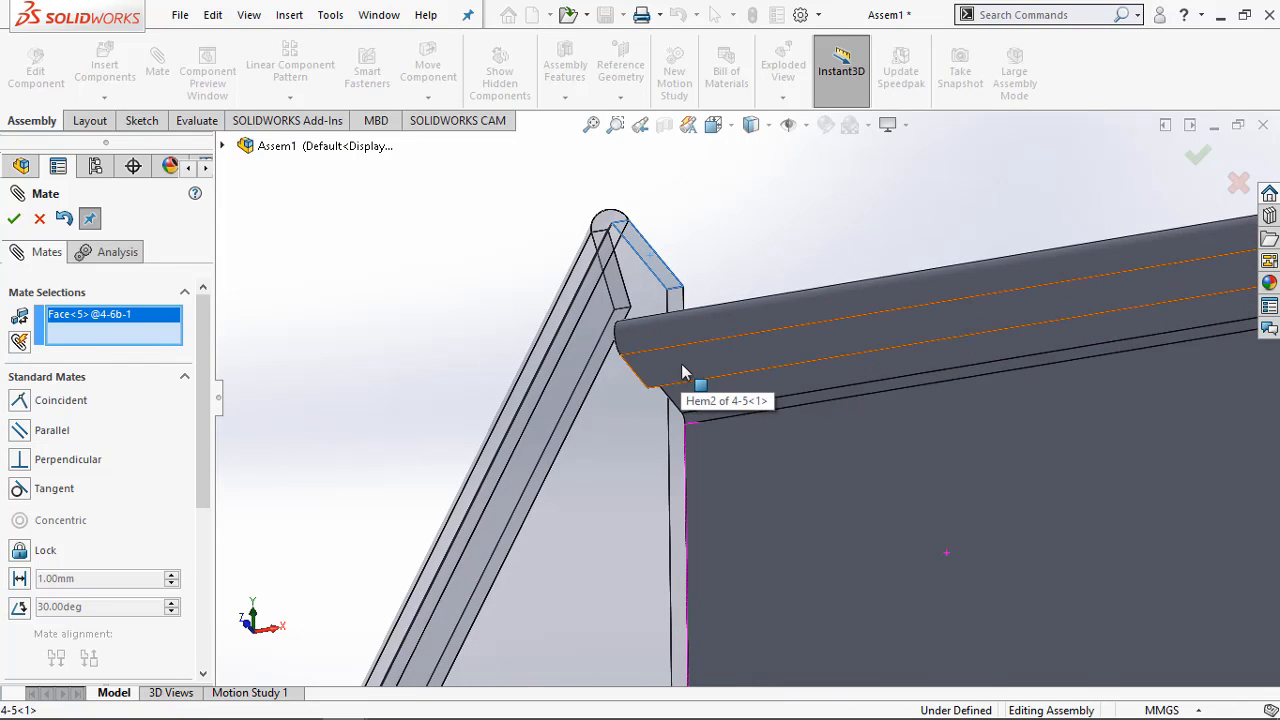
pyautogui.click(713, 405)
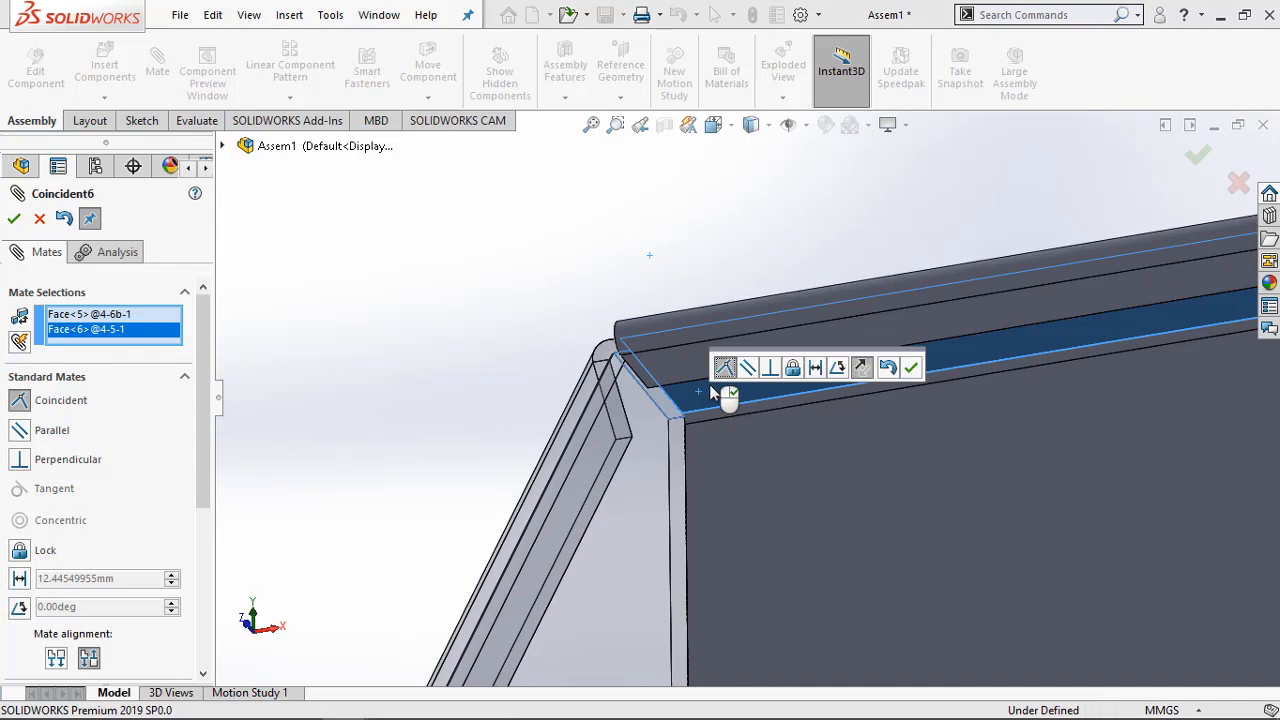
pyautogui.click(907, 372)
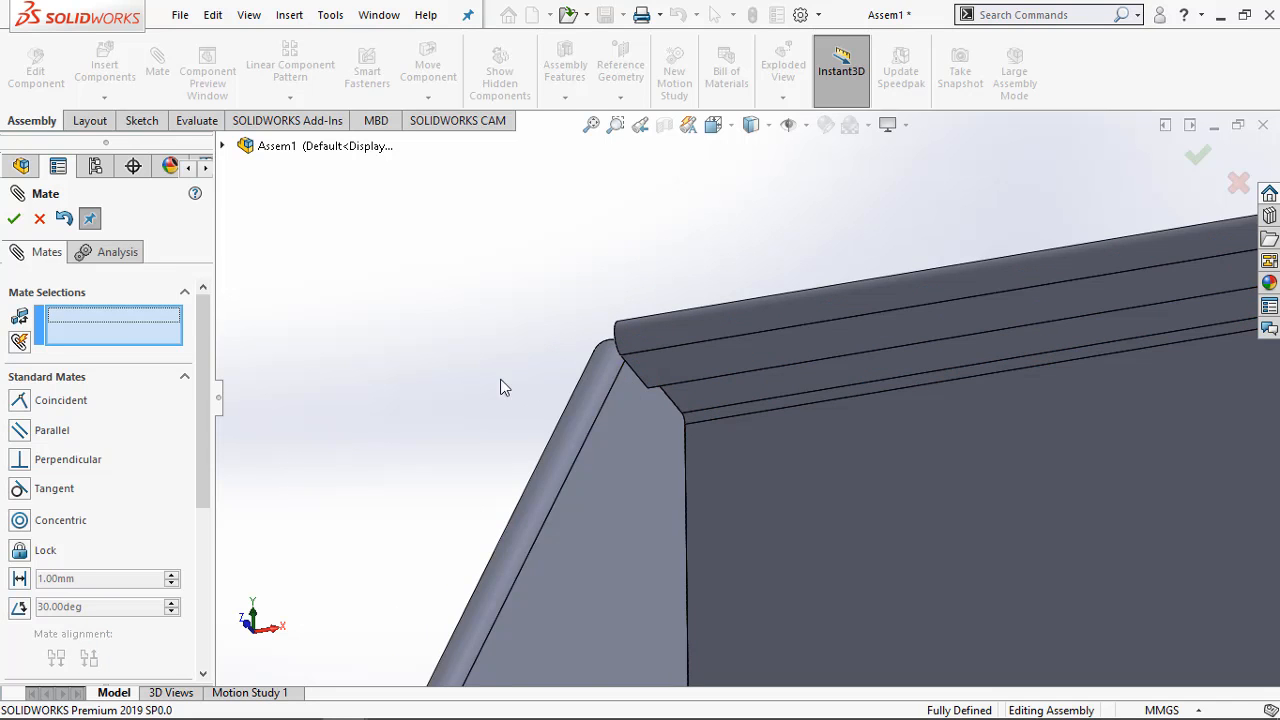
pyautogui.moveTo(503, 386); pyautogui.dragTo(648, 455, button='middle')
pyautogui.scroll(6, 483, 458)
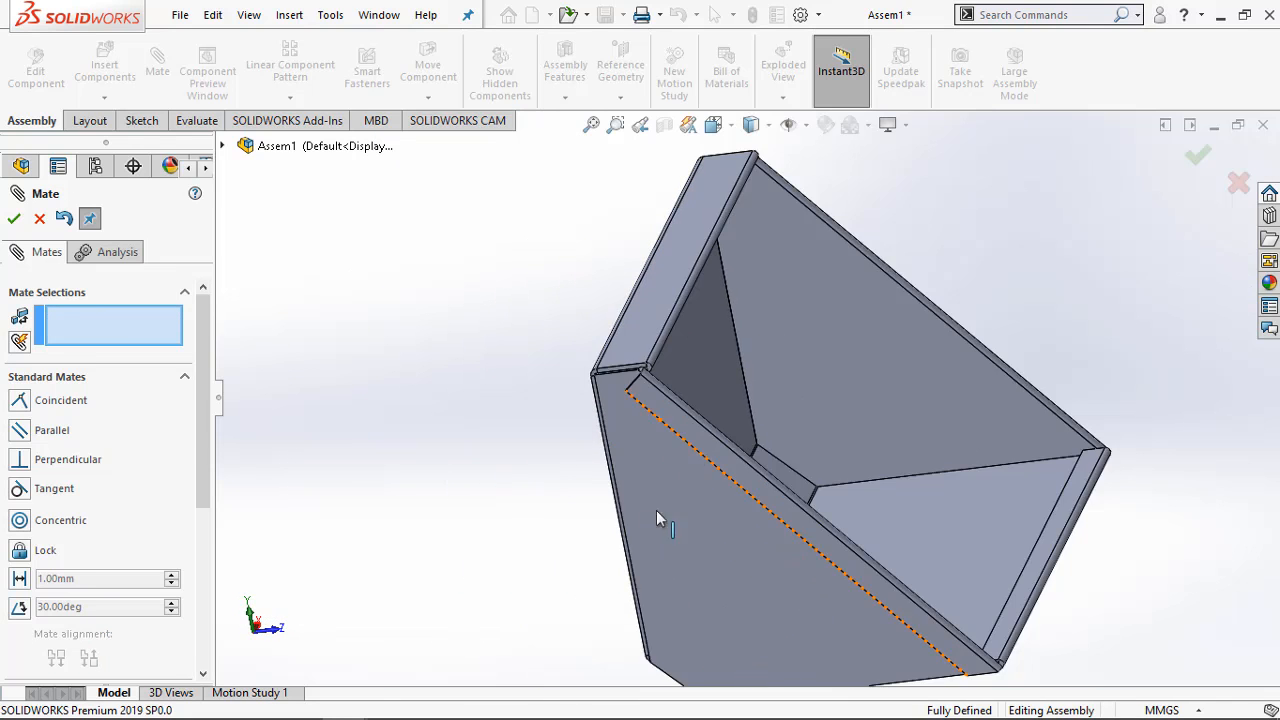
pyautogui.moveTo(656, 510); pyautogui.dragTo(725, 457, button='middle')
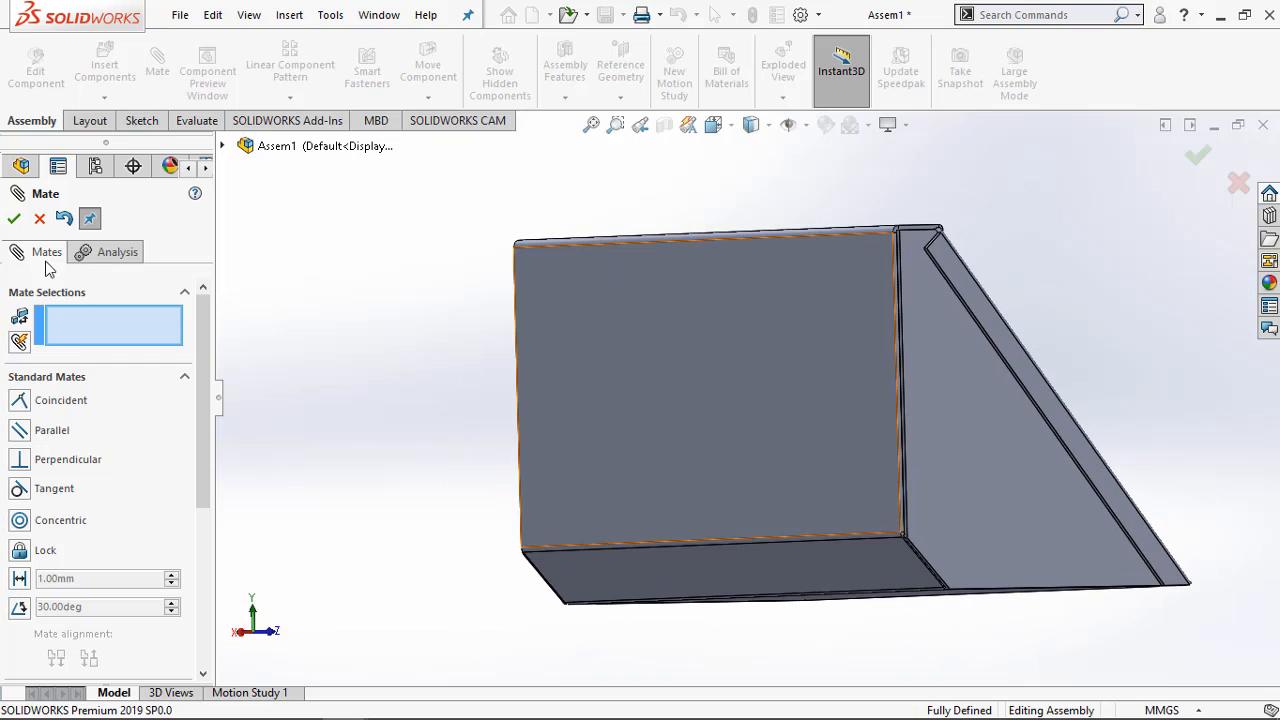
pyautogui.click(14, 219)
# Insert part 4-4 into the assembly and place it behind 4-5's back wall
pyautogui.moveTo(308, 345); pyautogui.dragTo(184, 194, button='middle')
pyautogui.click(104, 64)
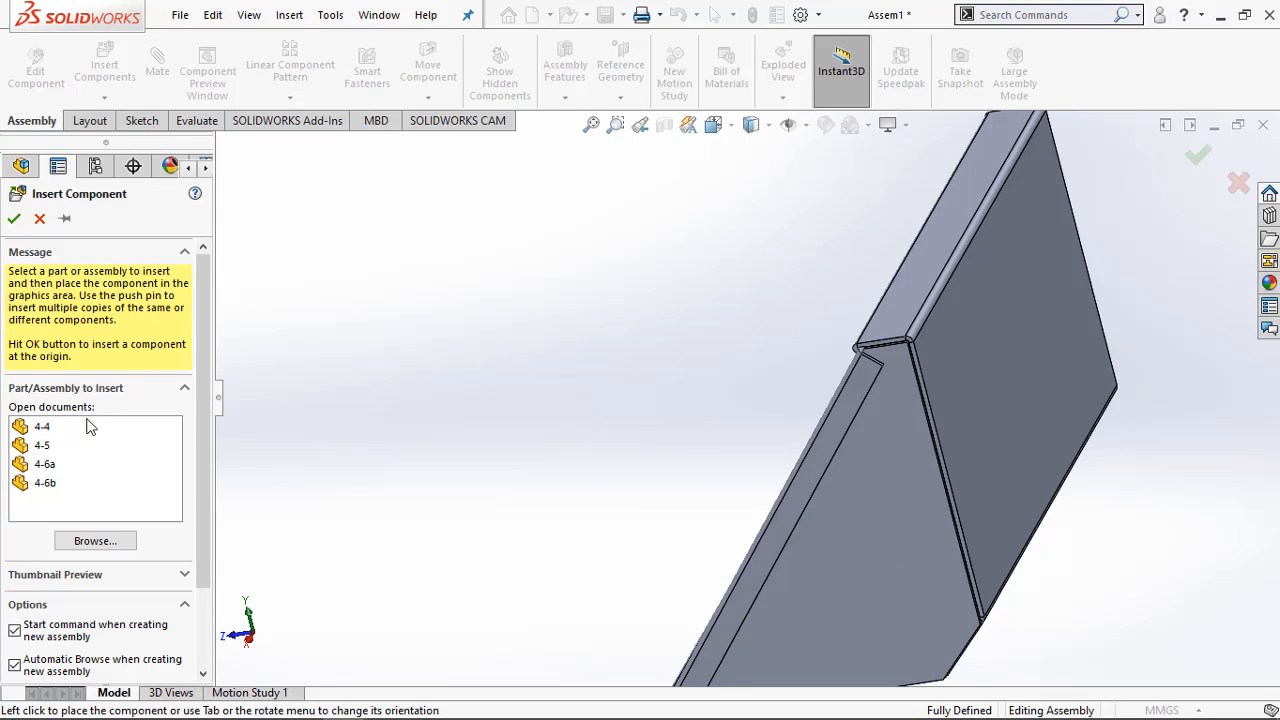
pyautogui.click(44, 433)
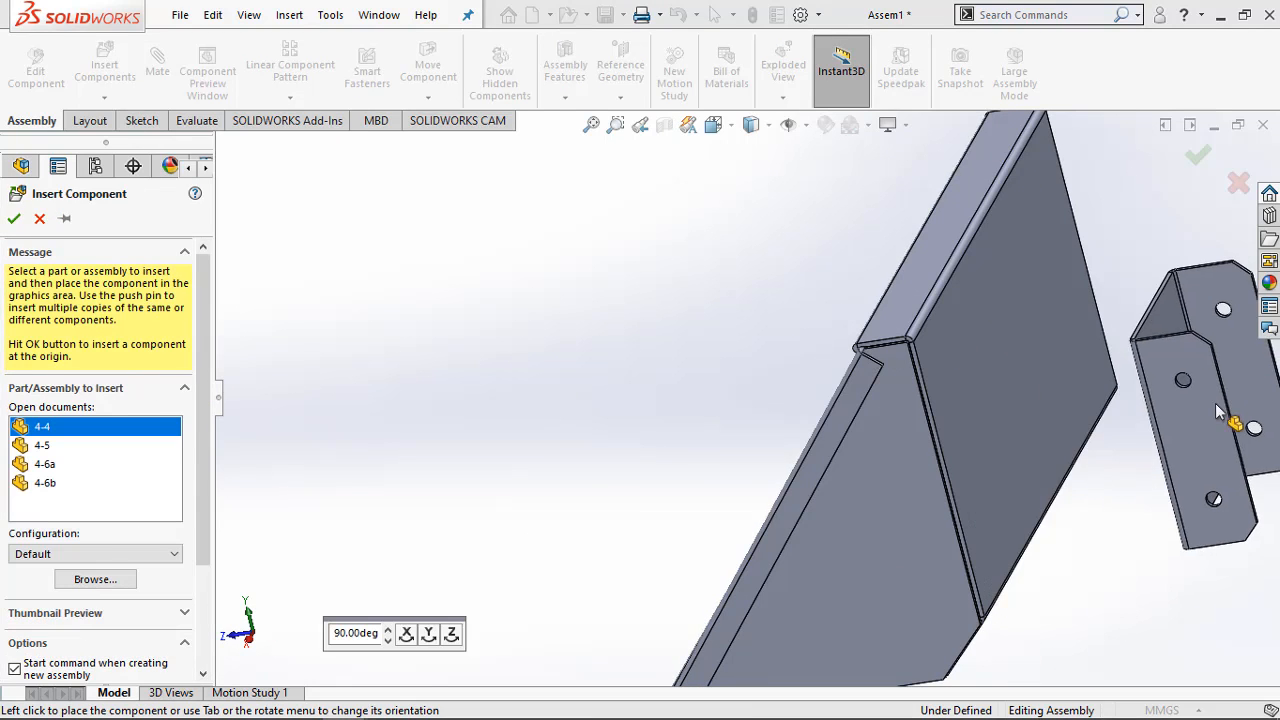
pyautogui.click(1038, 443)
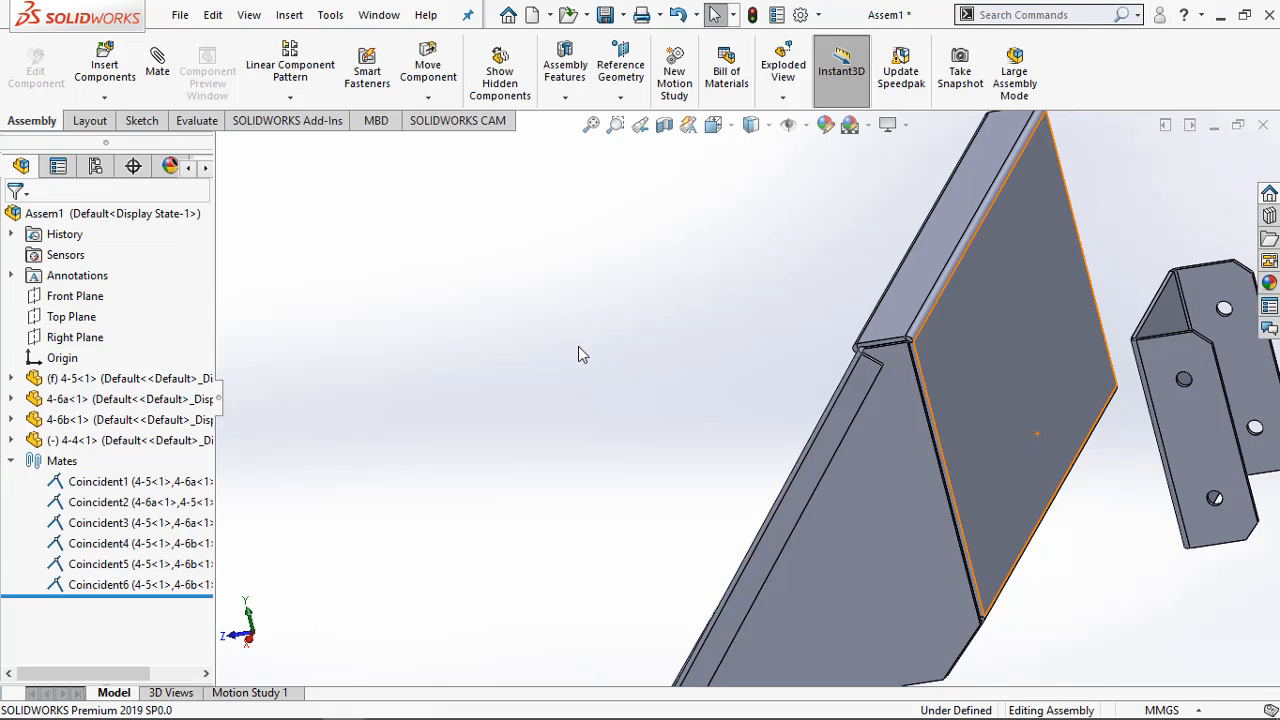
# Add a coincident mate between the outer web face of bracket 4-4 and the outer face of 4-5's back wall
pyautogui.moveTo(580, 355); pyautogui.dragTo(586, 383, button='middle')
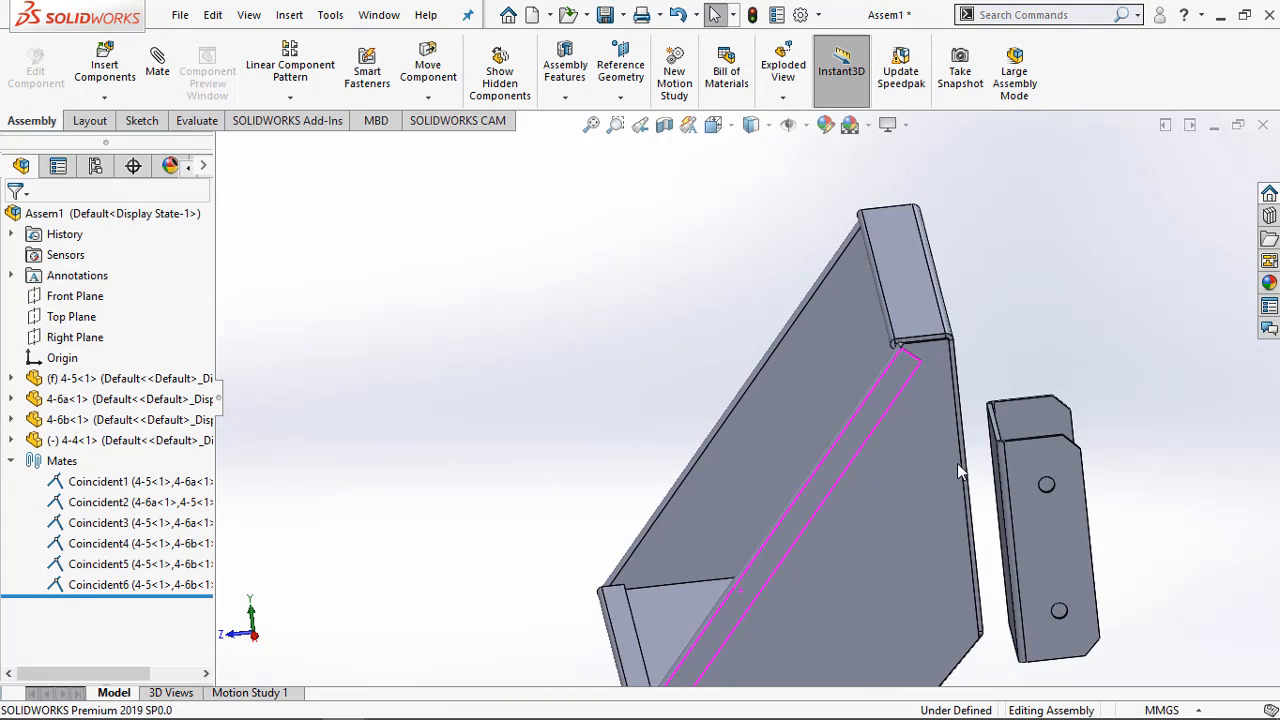
pyautogui.scroll(-5, 957, 463)
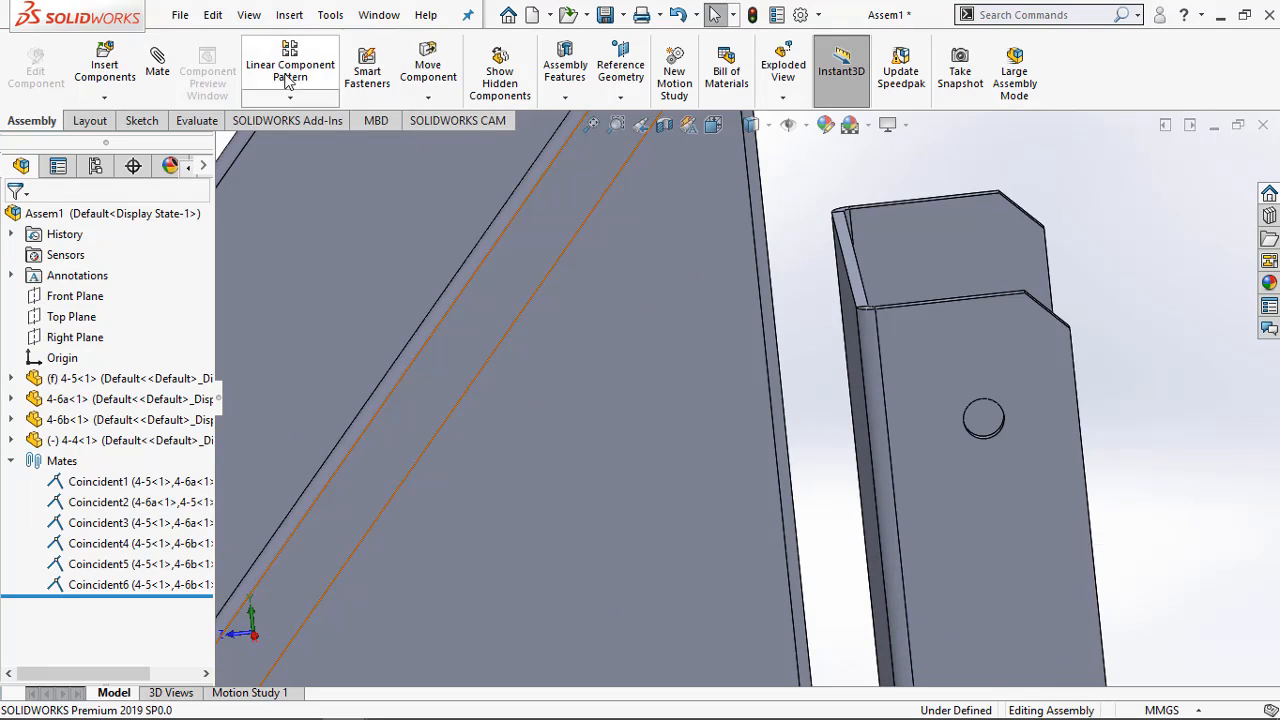
pyautogui.click(157, 65)
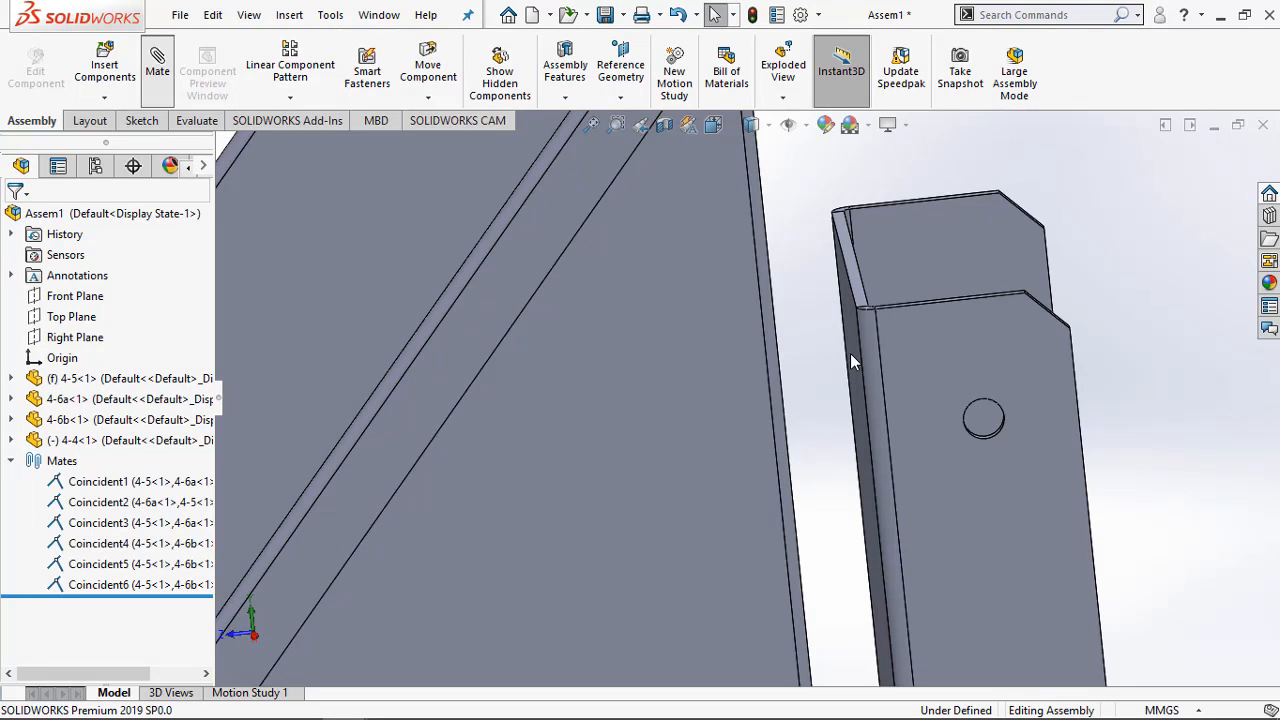
pyautogui.click(888, 352)
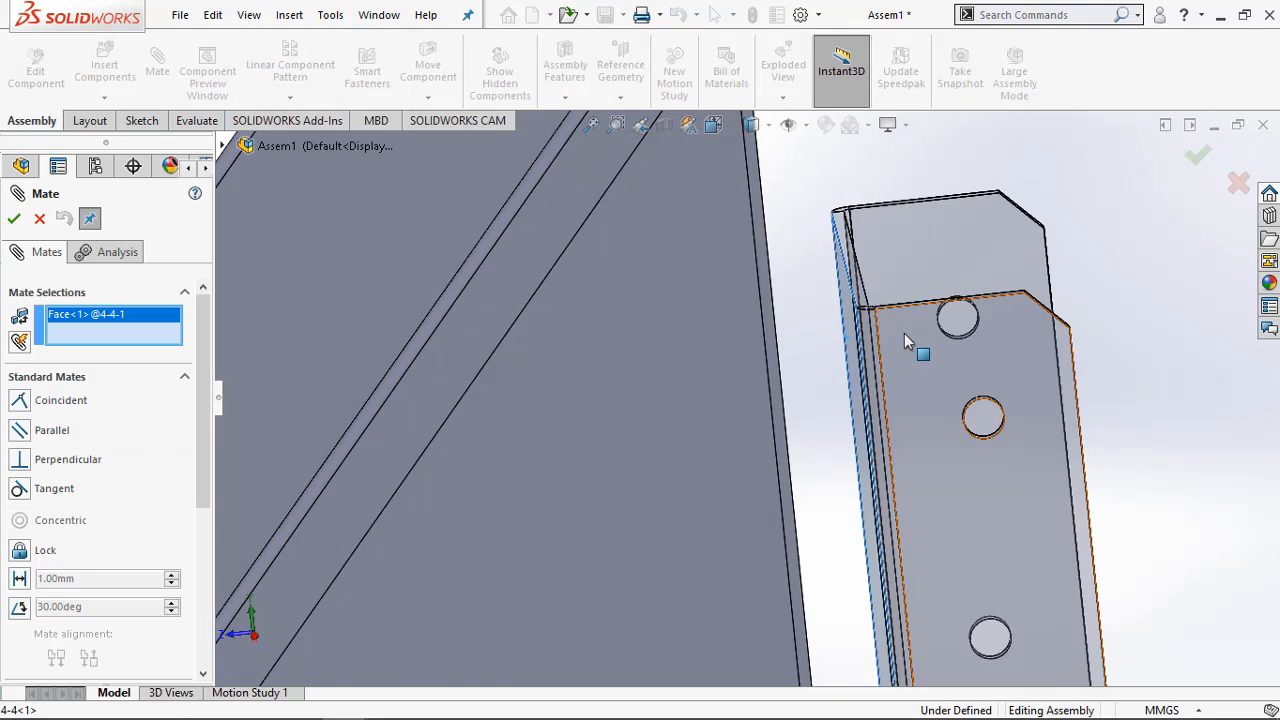
pyautogui.moveTo(905, 341)
pyautogui.mouseDown(button='middle')
pyautogui.moveTo(920, 334)
pyautogui.moveTo(903, 320)
pyautogui.moveTo(898, 334)
pyautogui.mouseUp(button='middle')
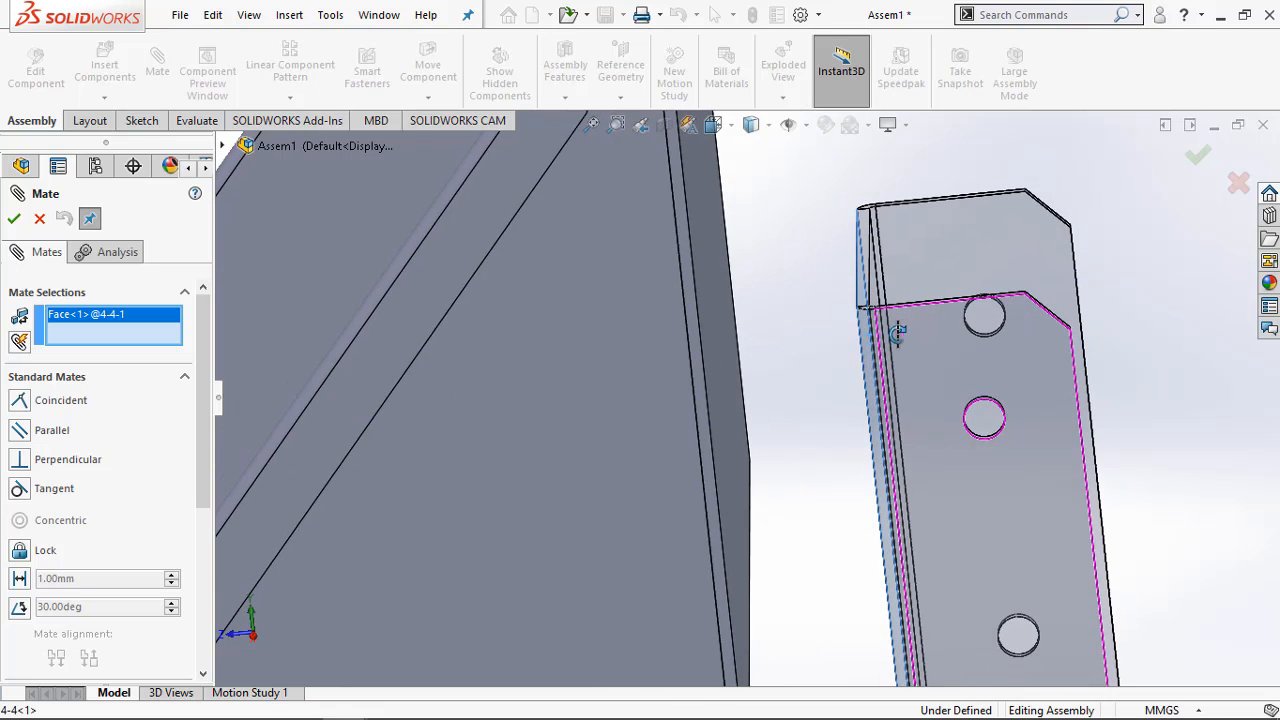
pyautogui.moveTo(706, 282); pyautogui.dragTo(737, 355, button='middle')
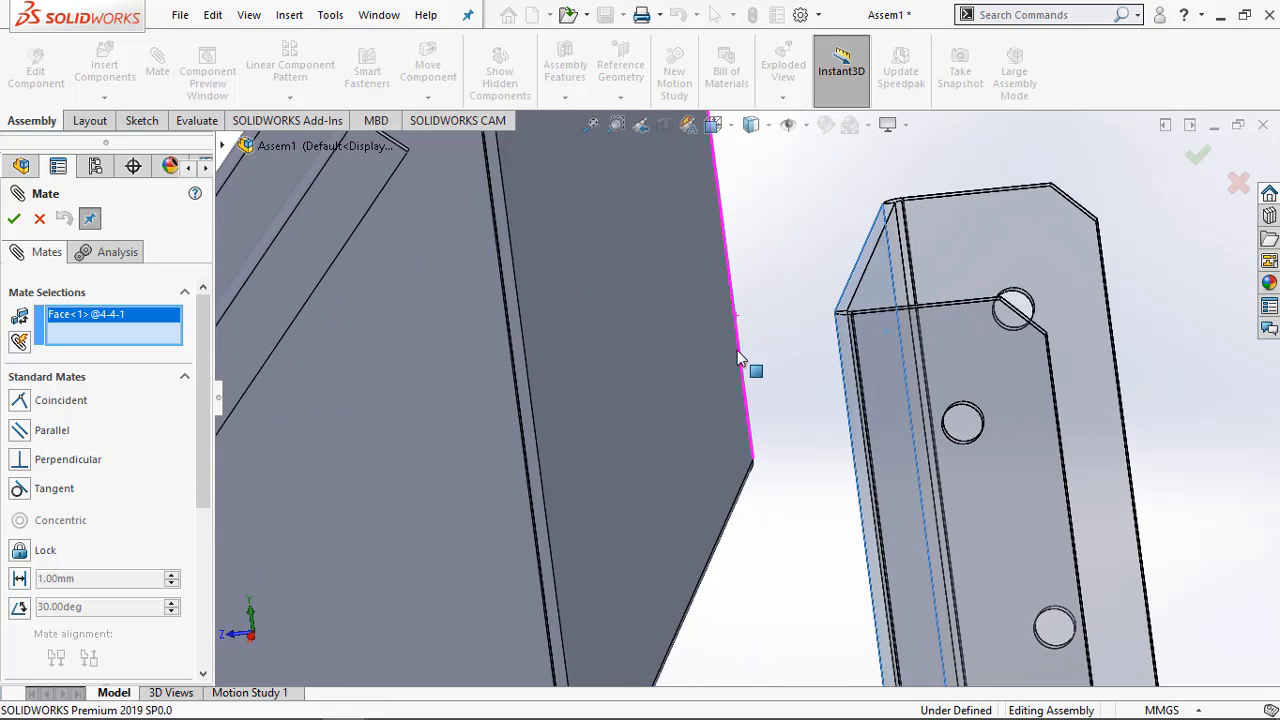
pyautogui.scroll(5, 707, 297)
pyautogui.click(697, 280)
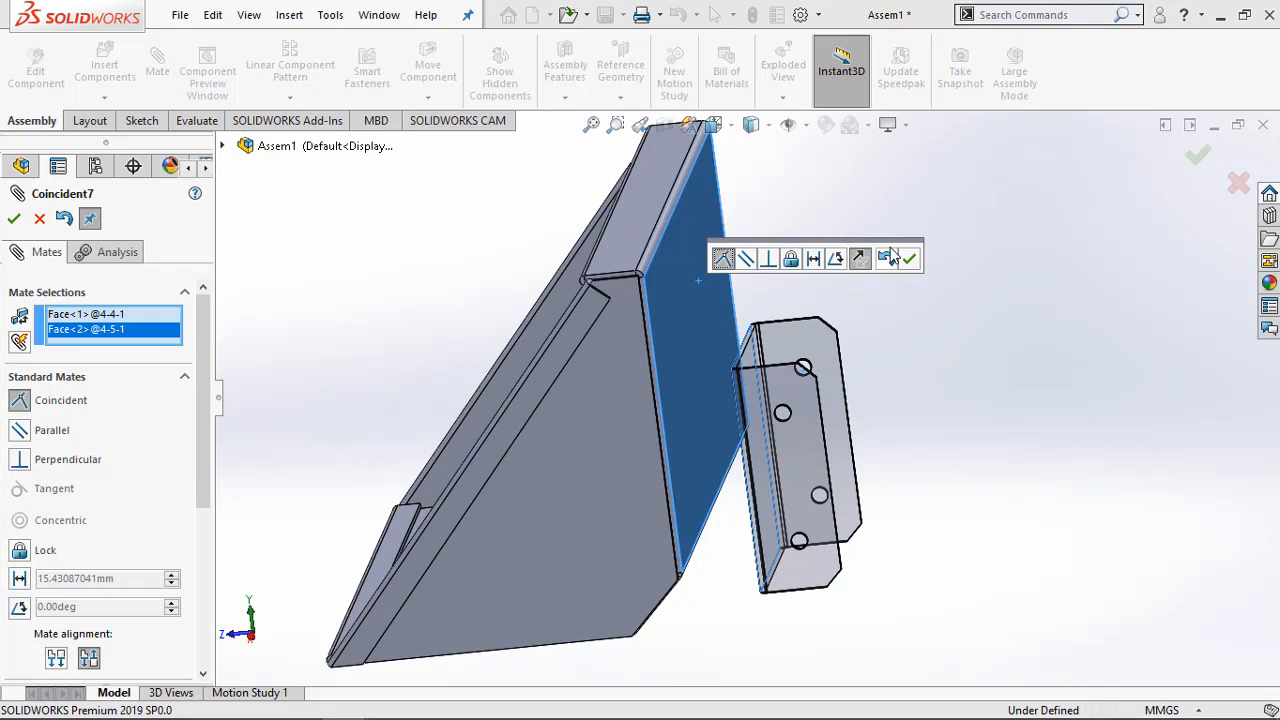
pyautogui.click(909, 259)
pyautogui.moveTo(798, 465); pyautogui.dragTo(794, 432, button='middle')
# Check bracket 4-4's vertical offset from the bucket's top in the side view on page 6 of the practice PDF
pyautogui.moveTo(305, 703)
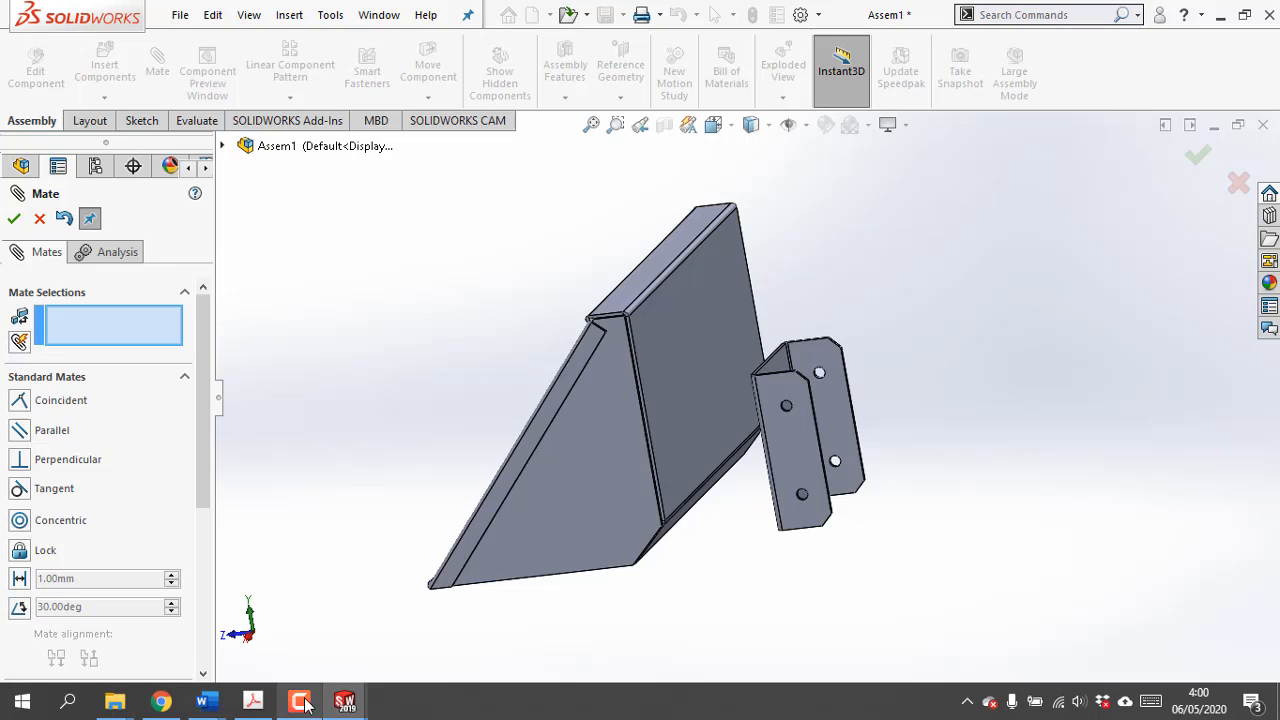
pyautogui.click(251, 703)
pyautogui.keyDown('ctrl'); pyautogui.scroll(-5, 405, 553); pyautogui.keyUp('ctrl')
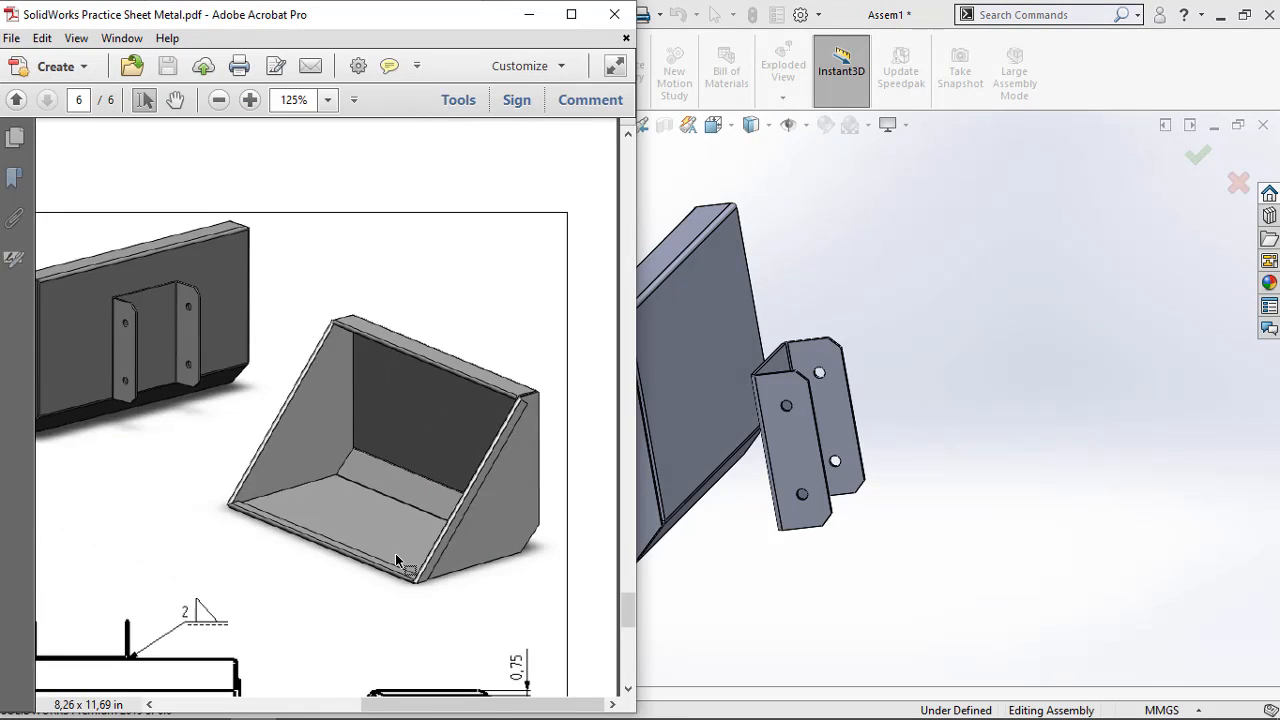
pyautogui.scroll(-5, 392, 552)
pyautogui.scroll(-2, 500, 490)
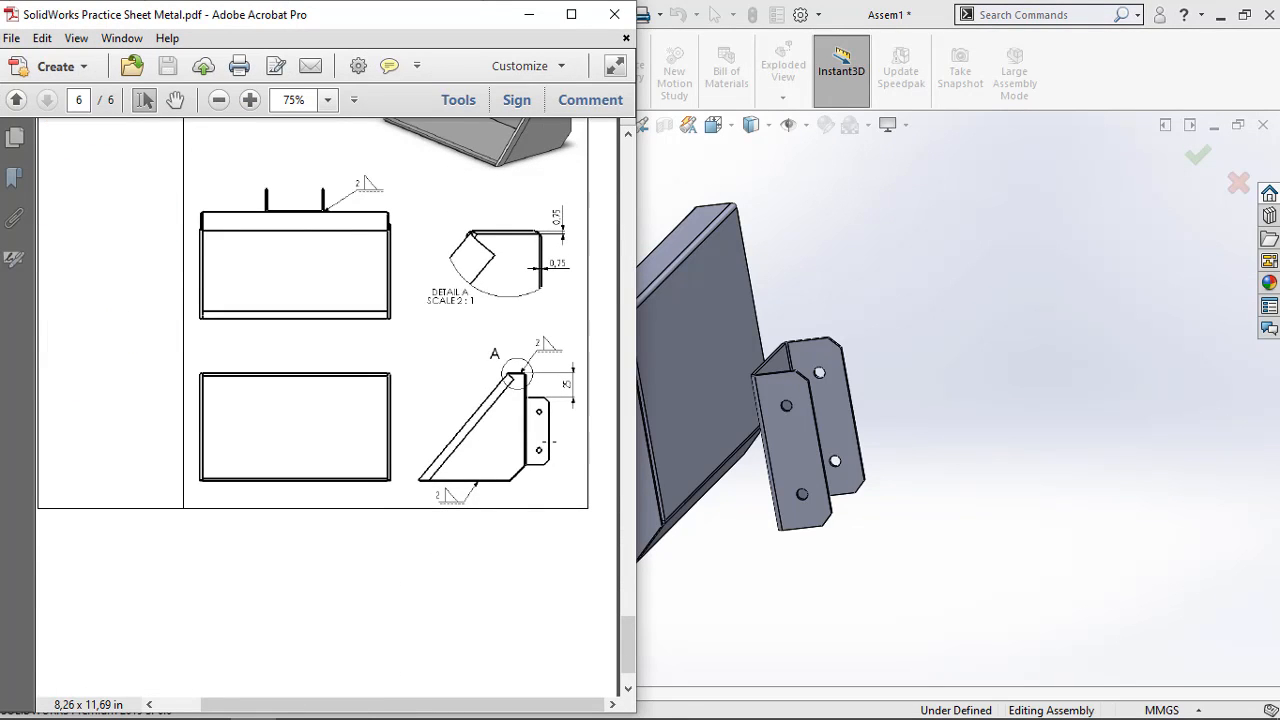
pyautogui.scroll(-2, 565, 400)
pyautogui.scroll(2, 564, 360)
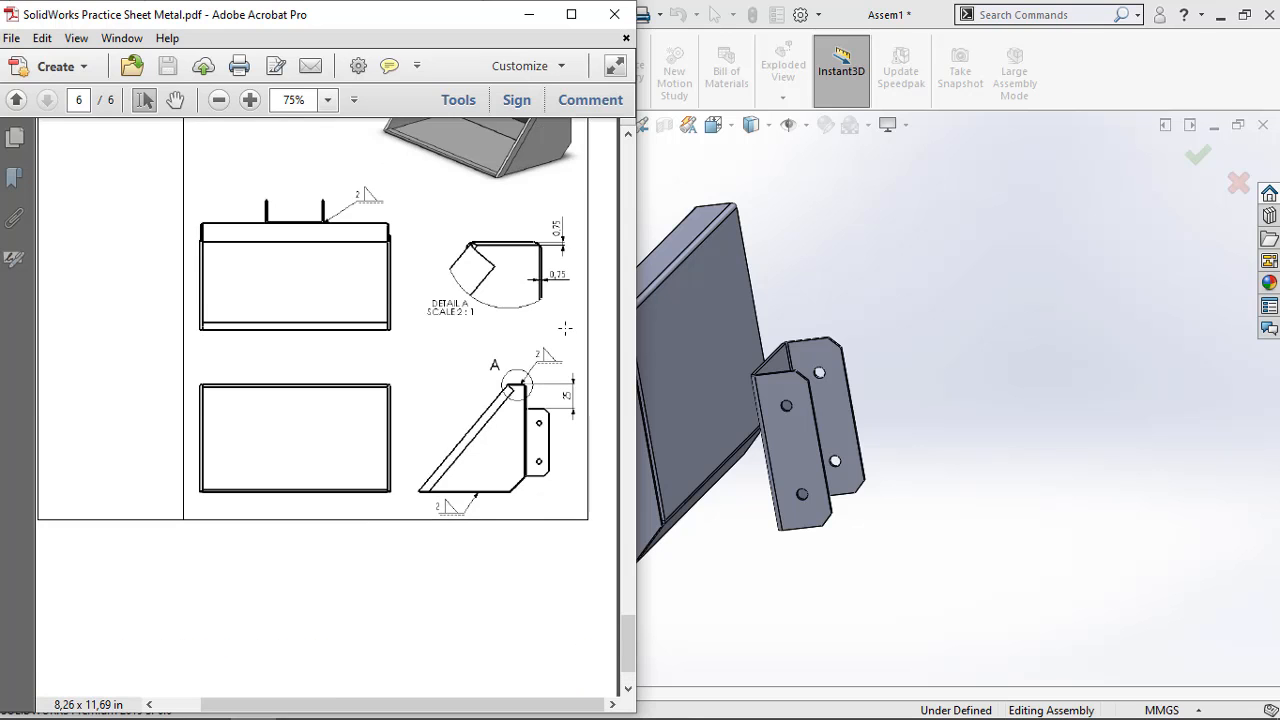
pyautogui.keyDown('ctrl'); pyautogui.scroll(4, 575, 401); pyautogui.keyUp('ctrl')
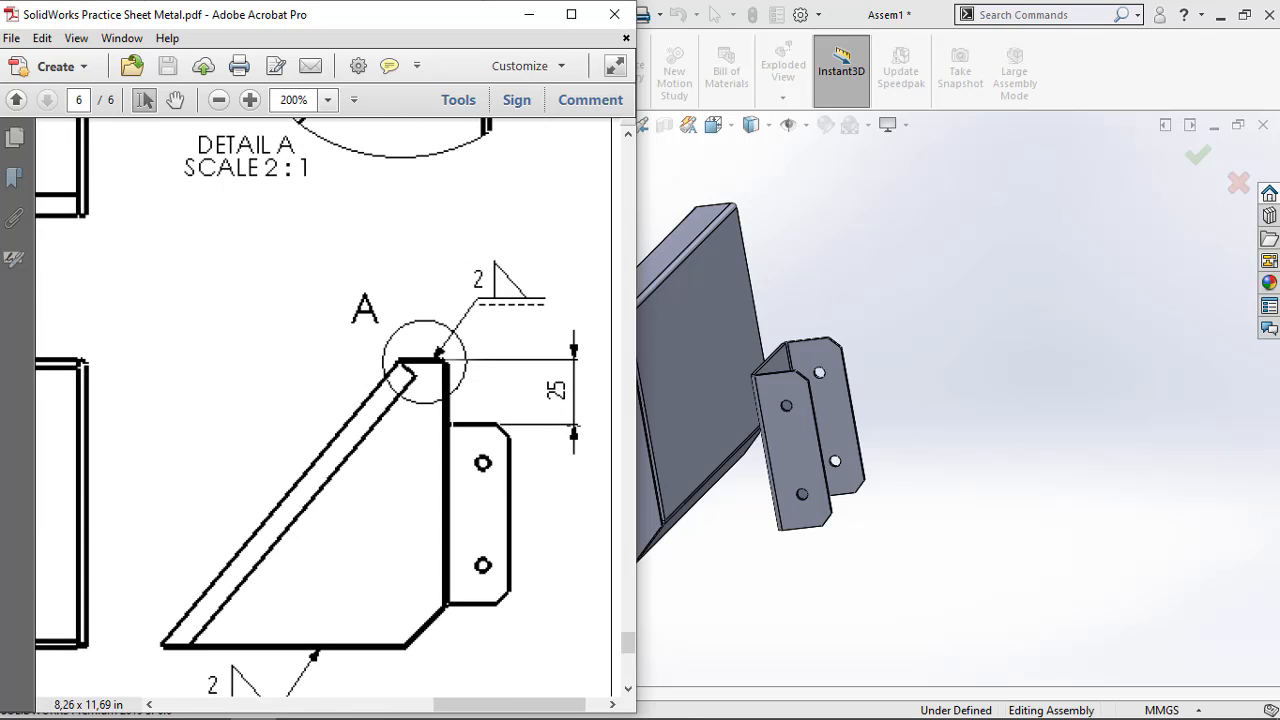
pyautogui.click(529, 14)
# Set a 25 mm distance mate between bracket 4-4's top web edge face and the top face of 4-5's upper flange
pyautogui.scroll(-5, 762, 372)
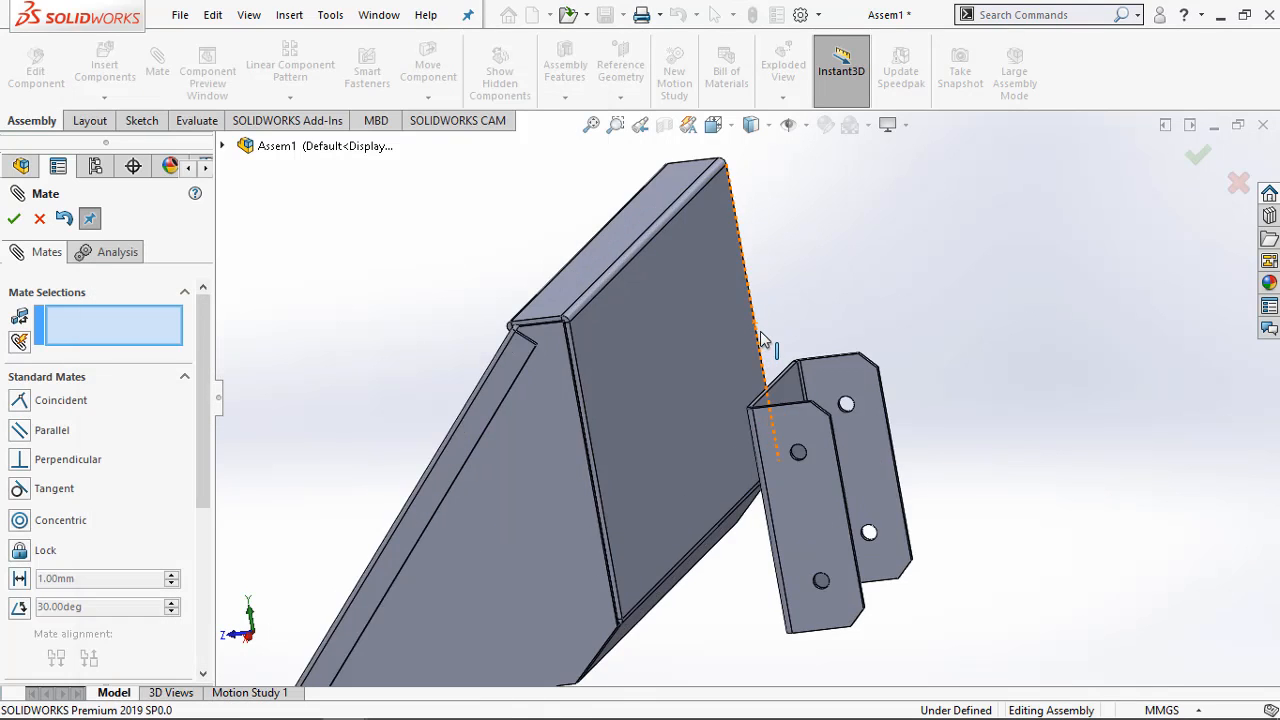
pyautogui.scroll(-2, 768, 395)
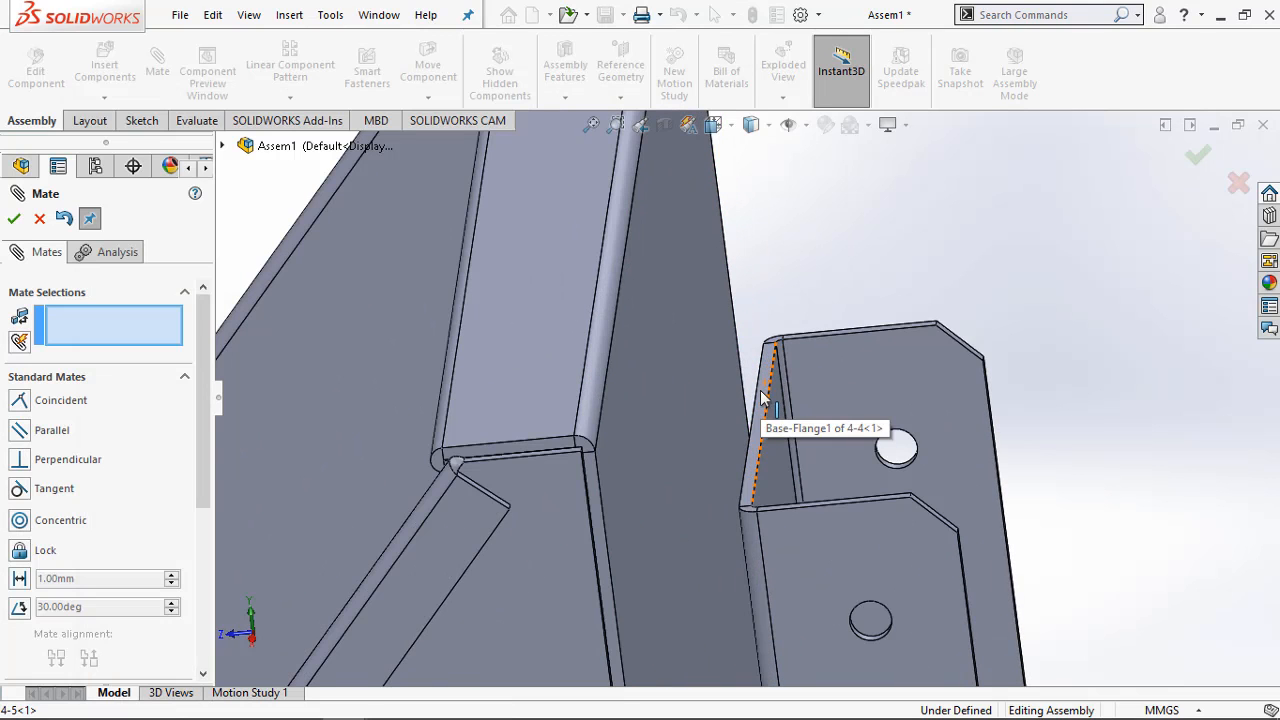
pyautogui.click(762, 398)
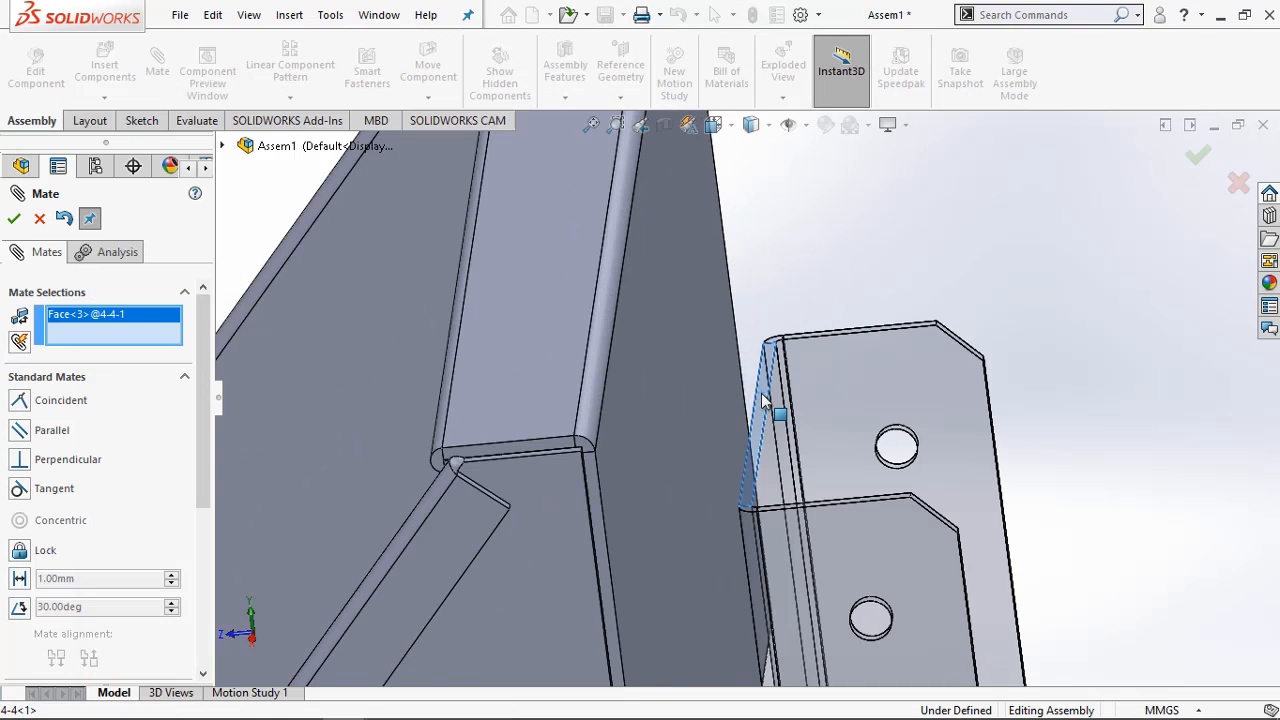
pyautogui.click(568, 352)
pyautogui.moveTo(713, 481); pyautogui.dragTo(718, 424, button='middle')
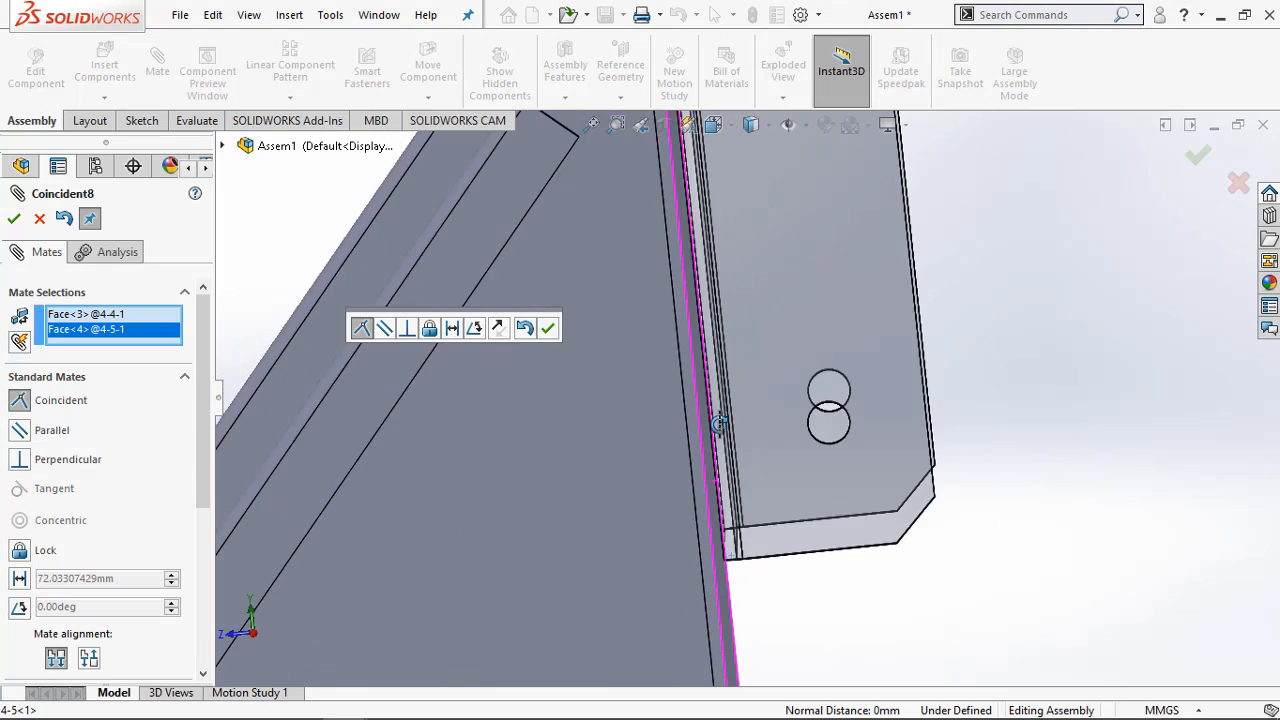
pyautogui.scroll(5, 718, 424)
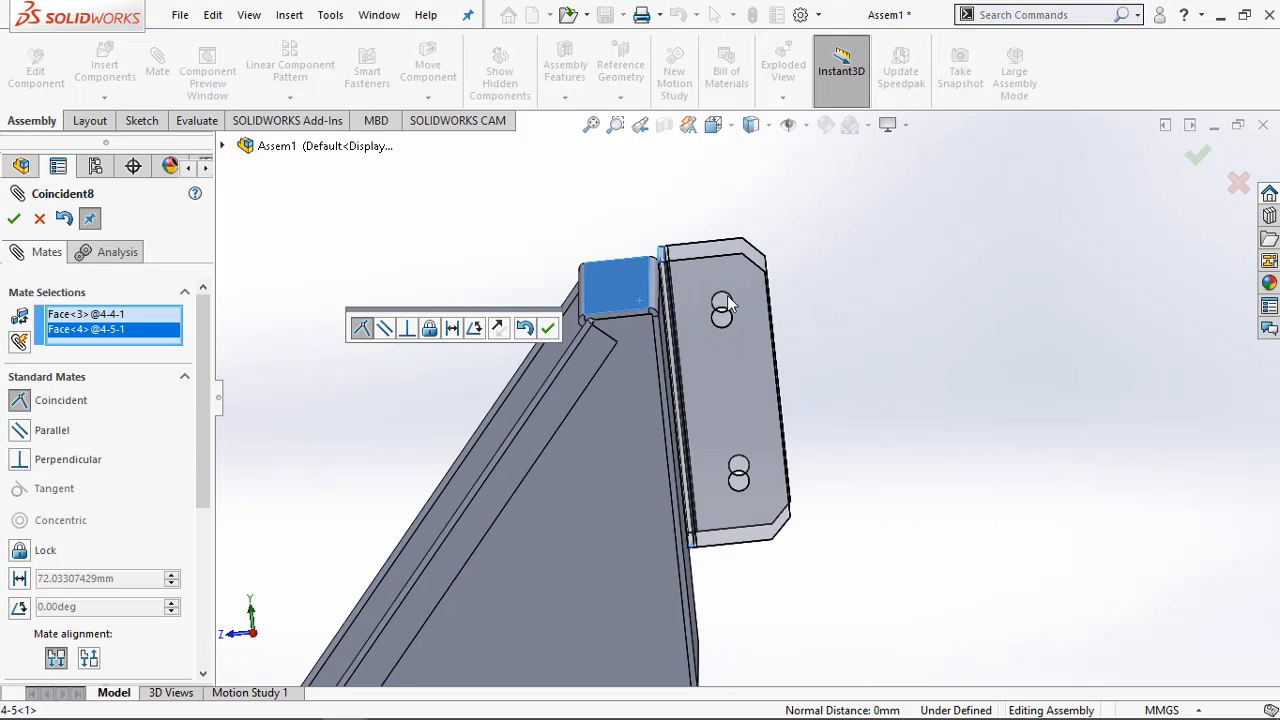
pyautogui.click(20, 580)
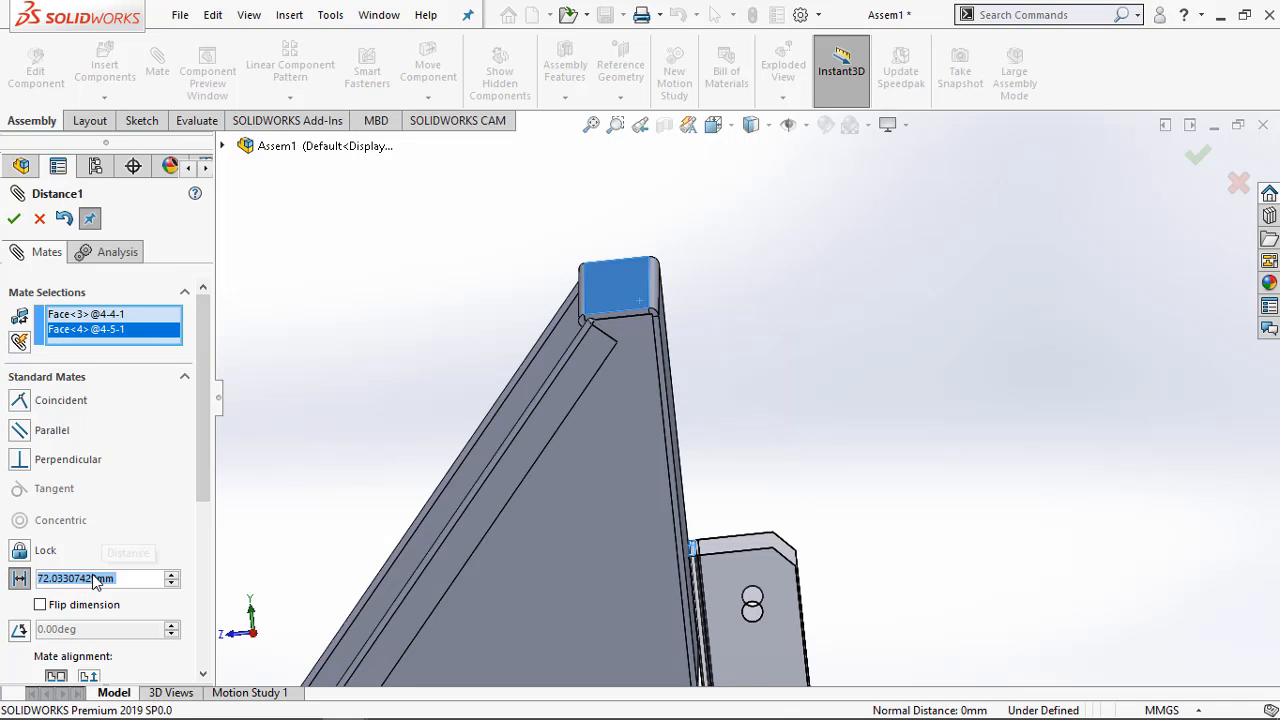
pyautogui.write('25')
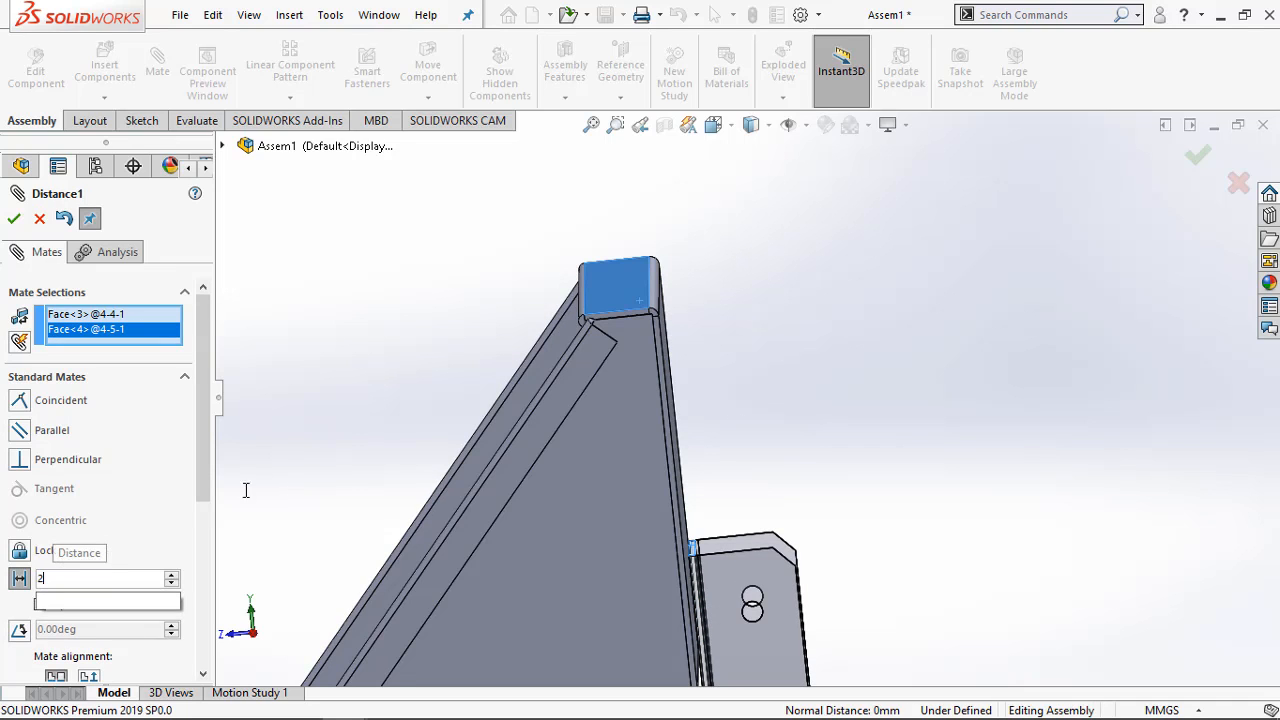
pyautogui.press('Return')
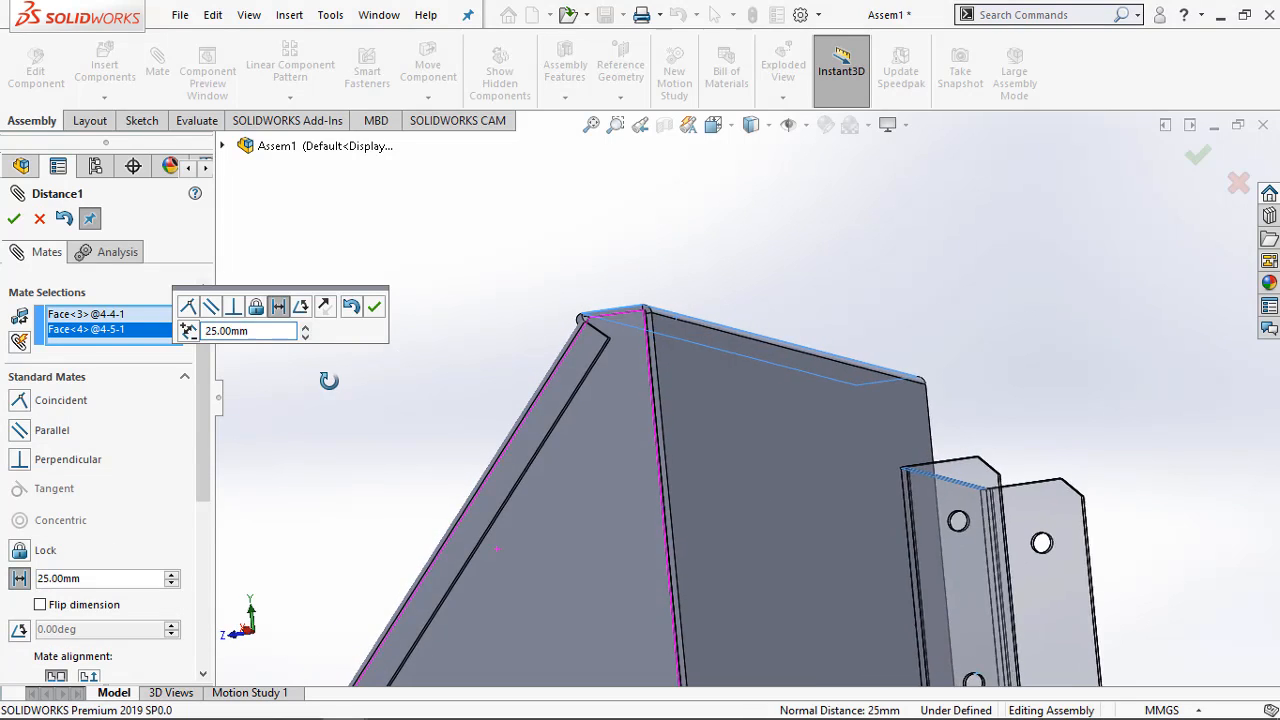
# Recheck the bracket offset in the practice PDF, accept the 25 mm distance mate and close the Mate command
pyautogui.click(254, 700)
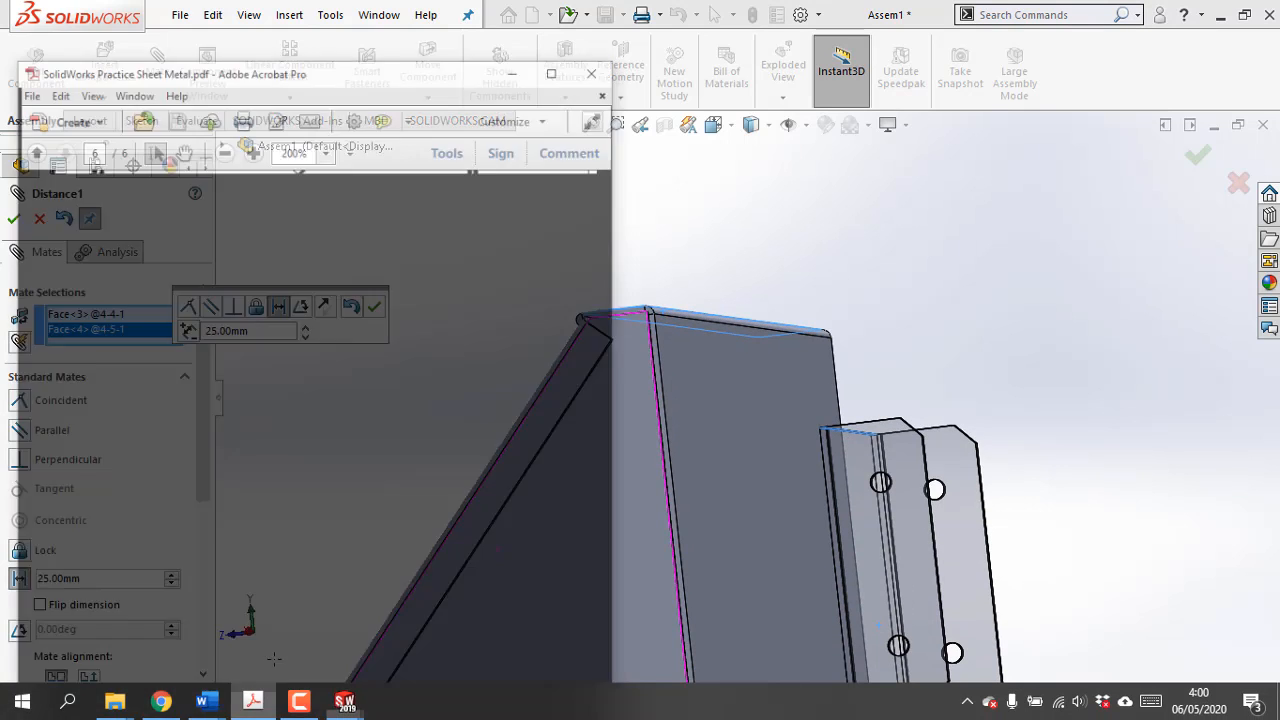
pyautogui.click(529, 14)
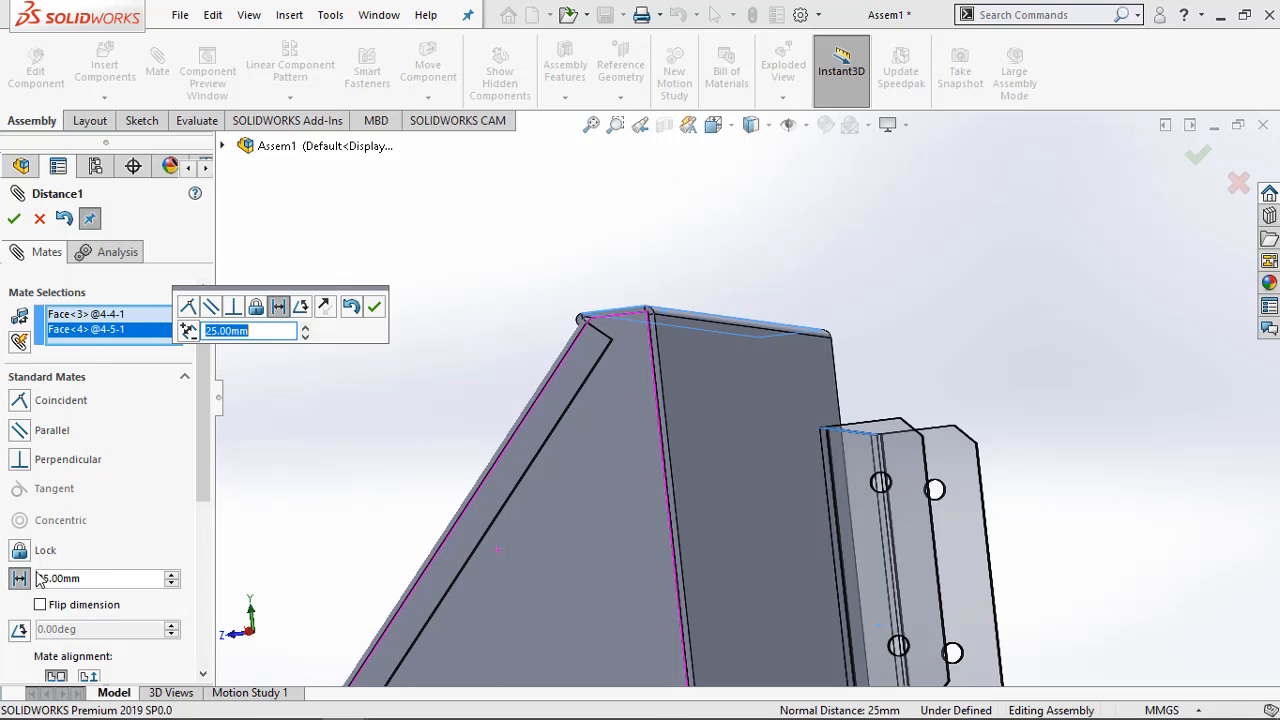
pyautogui.click(375, 309)
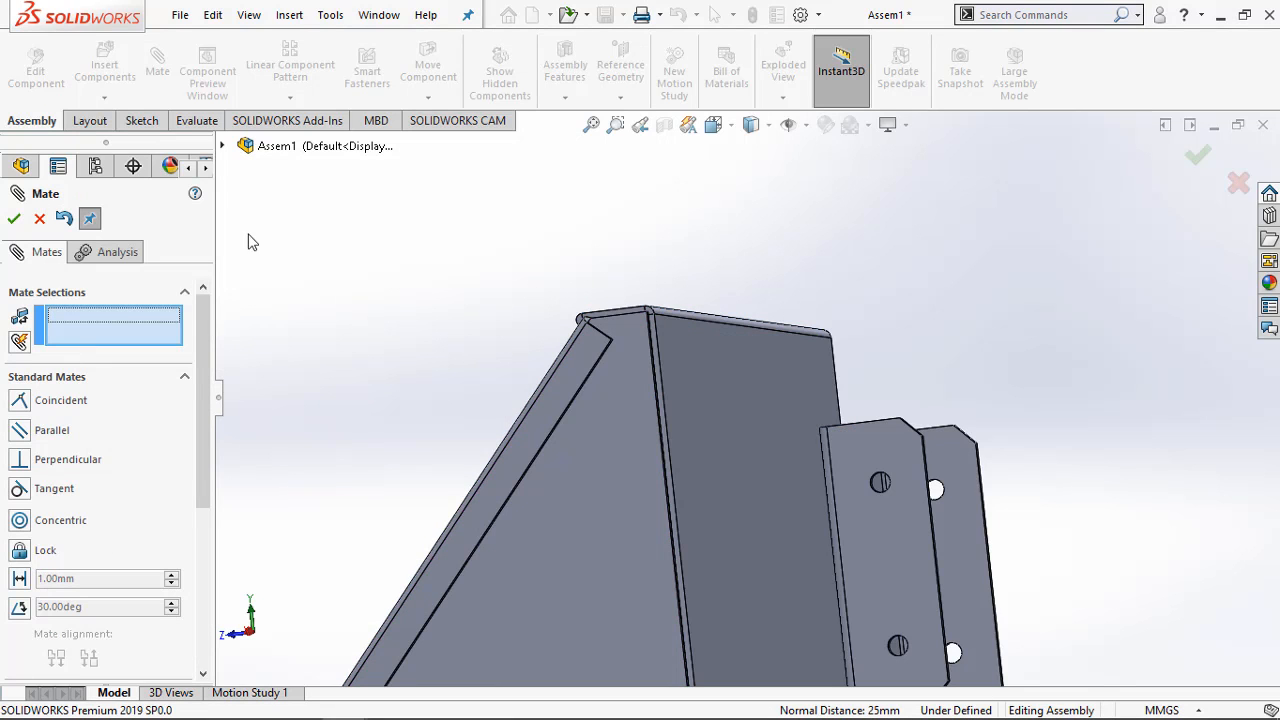
pyautogui.click(14, 221)
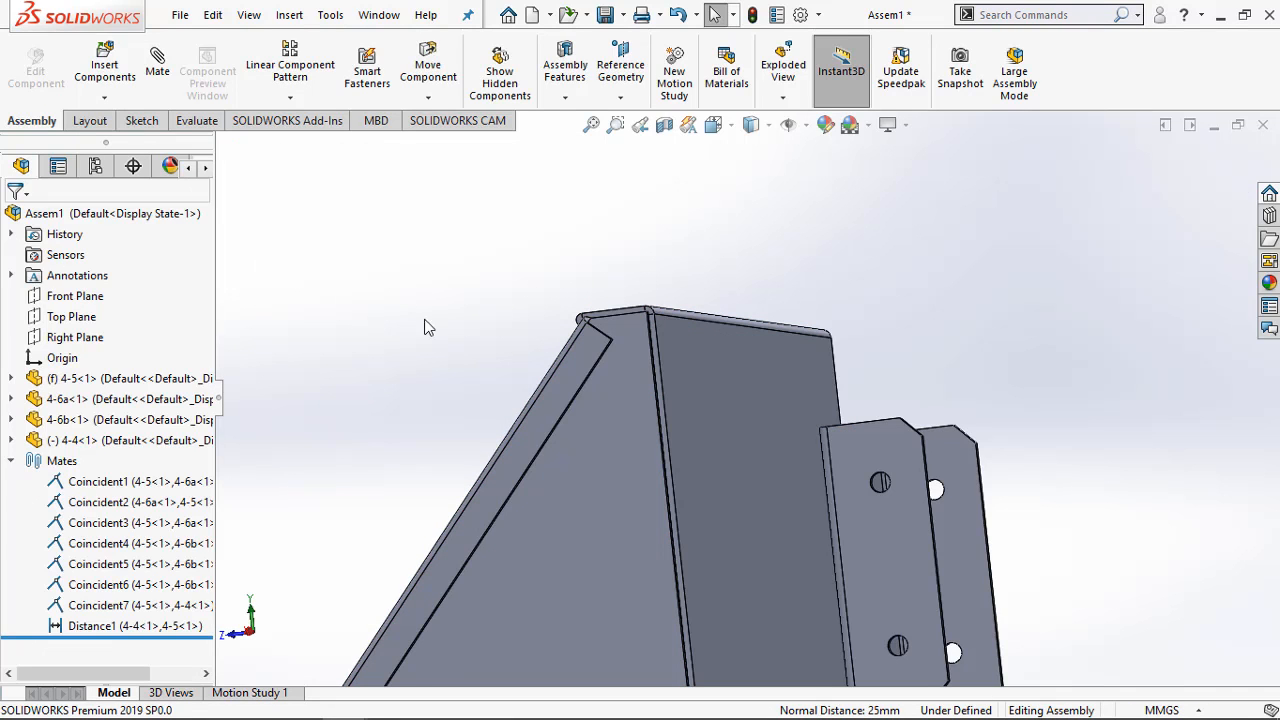
# Start a distance mate between the Right Plane of bracket 4-4 and the Right Plane of part 4-5
pyautogui.moveTo(423, 323); pyautogui.dragTo(714, 534, button='middle')
pyautogui.scroll(3, 714, 534)
pyautogui.moveTo(312, 710)
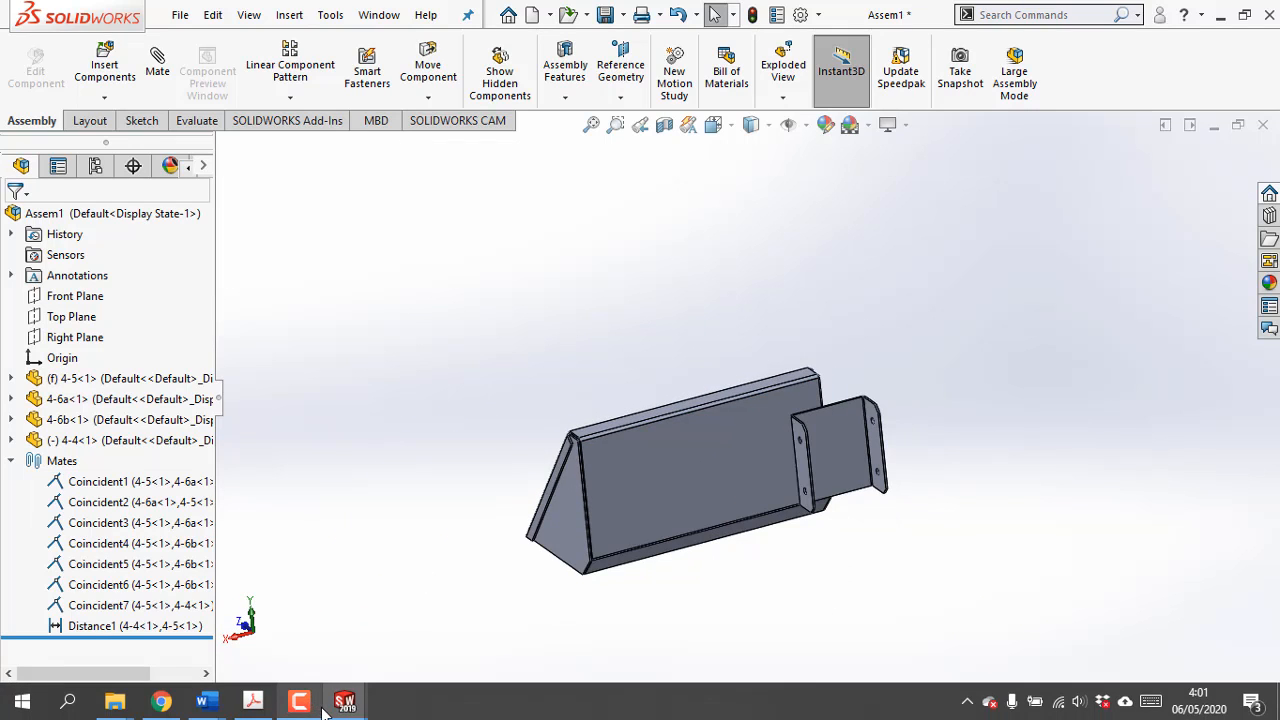
pyautogui.scroll(-4, 775, 418)
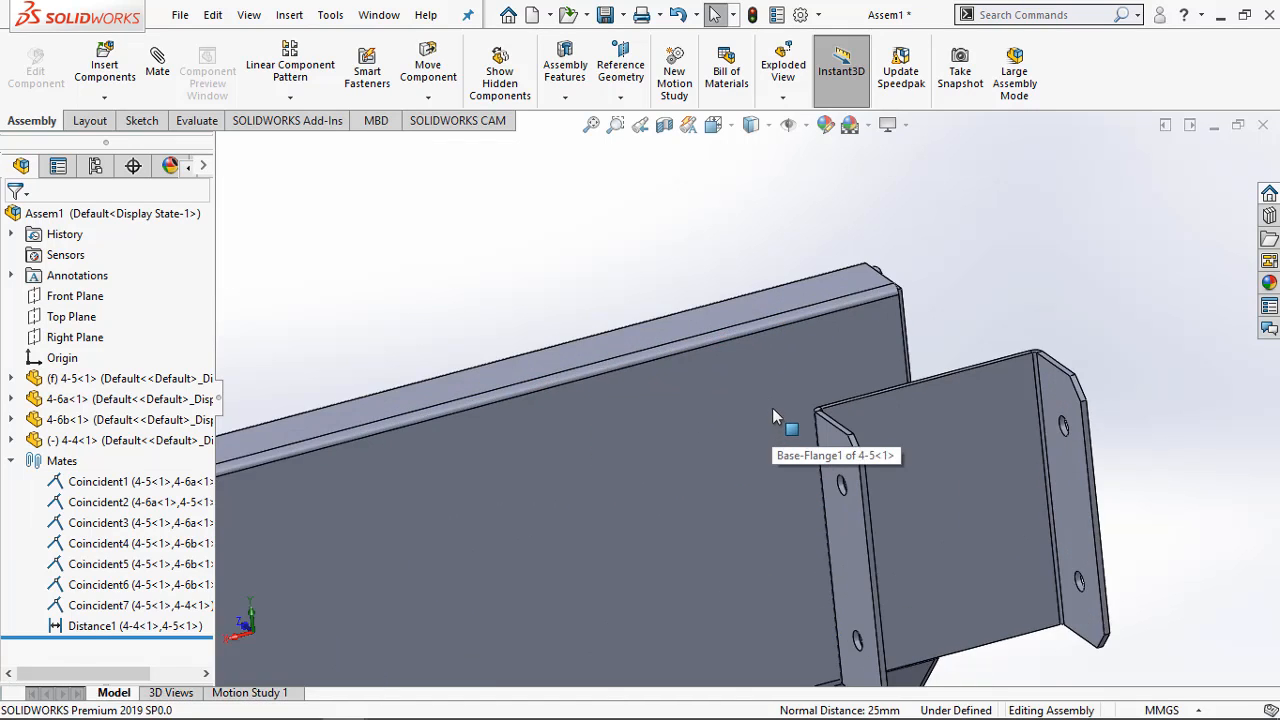
pyautogui.moveTo(850, 384); pyautogui.dragTo(886, 429, button='middle')
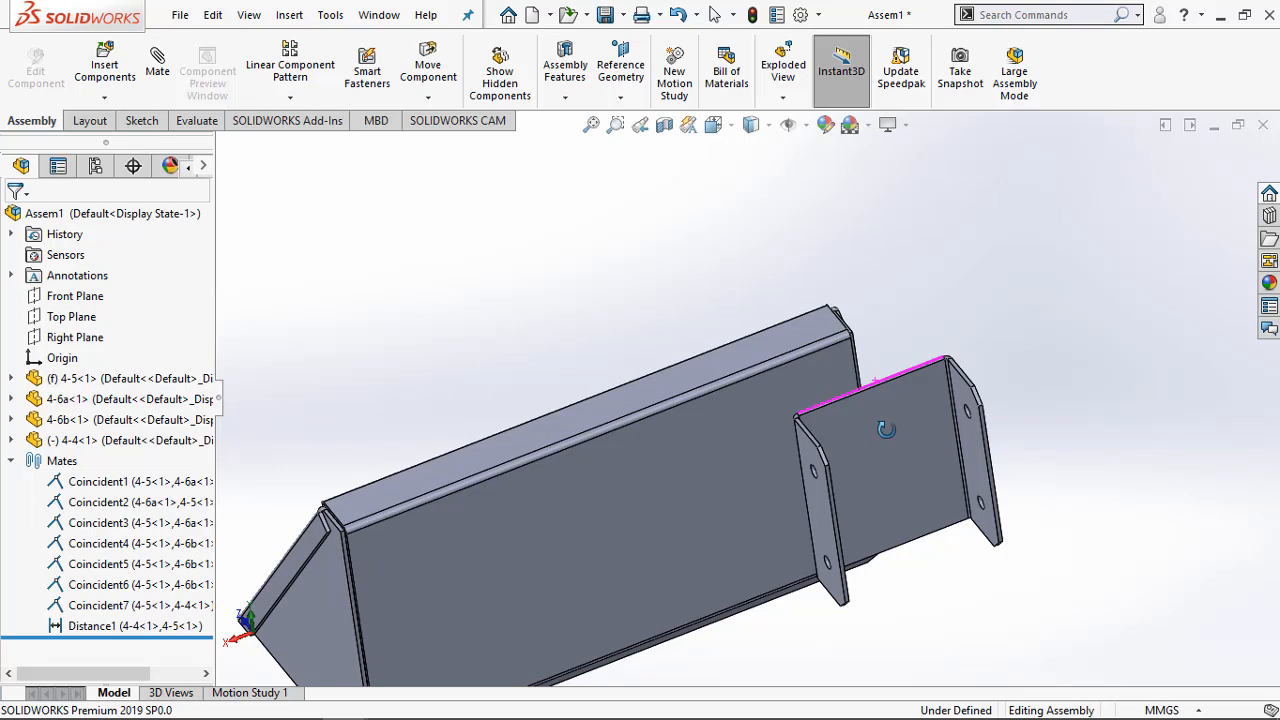
pyautogui.click(160, 72)
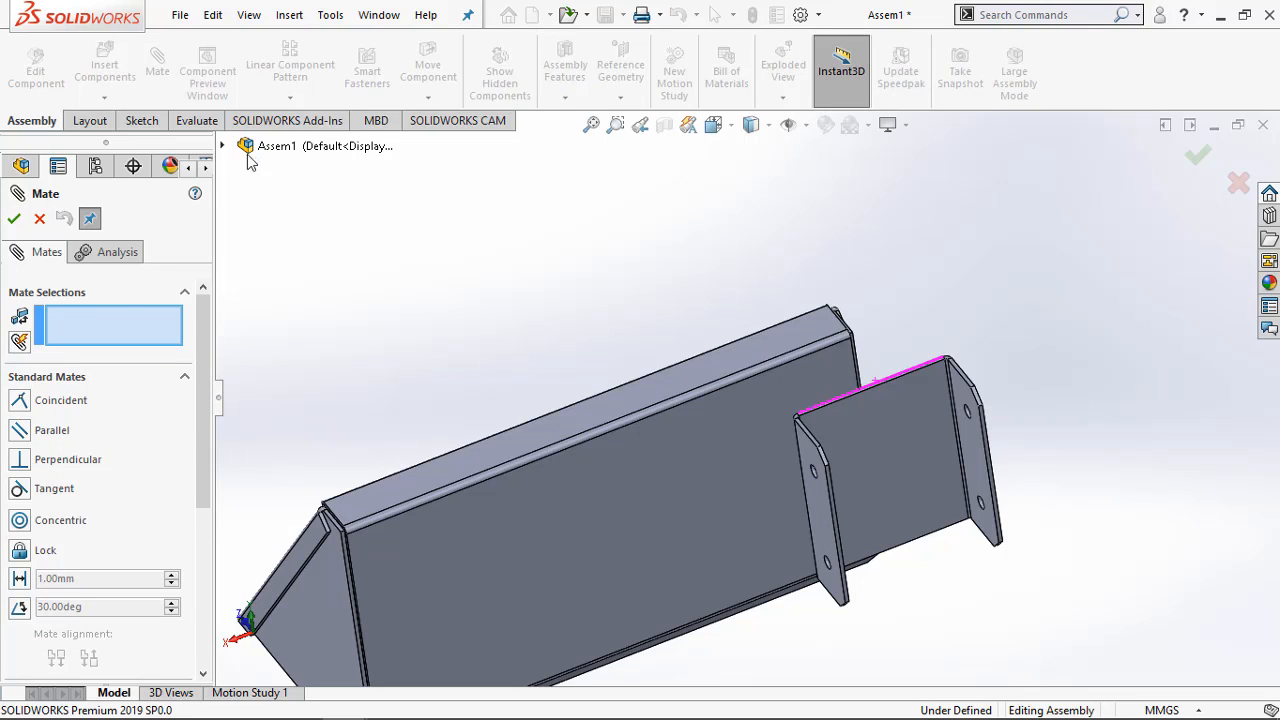
pyautogui.click(226, 147)
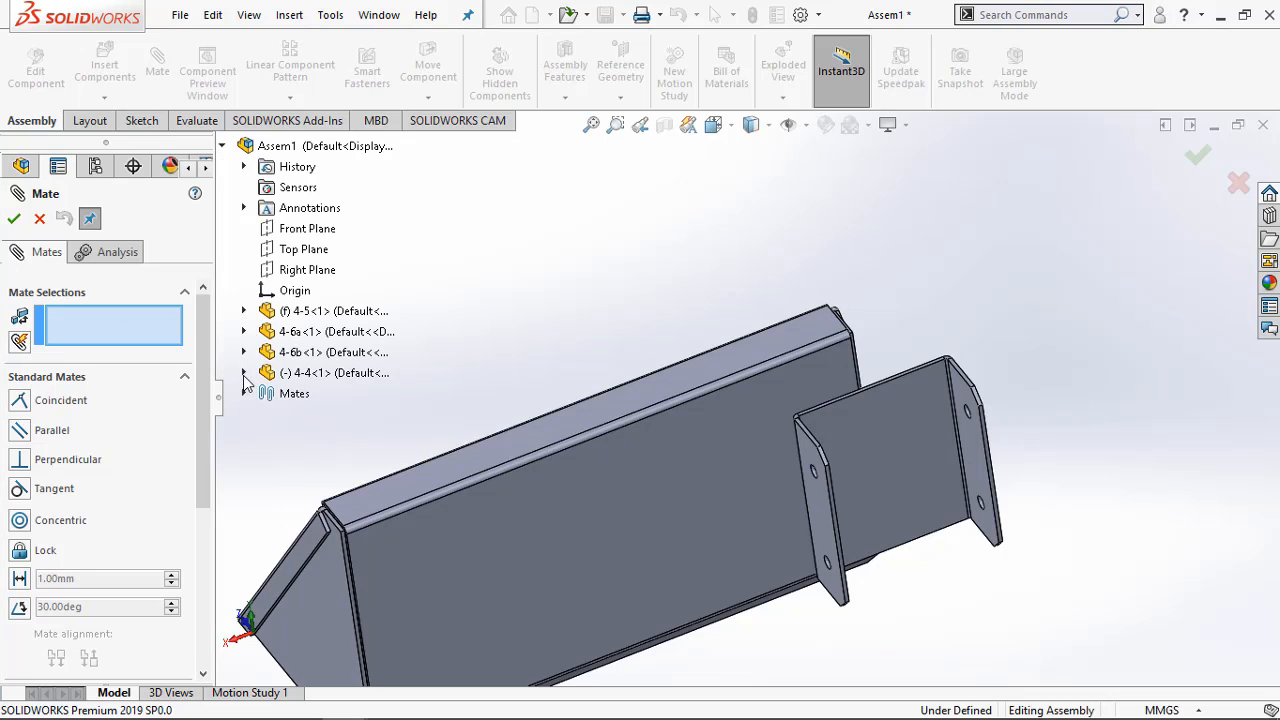
pyautogui.click(244, 373)
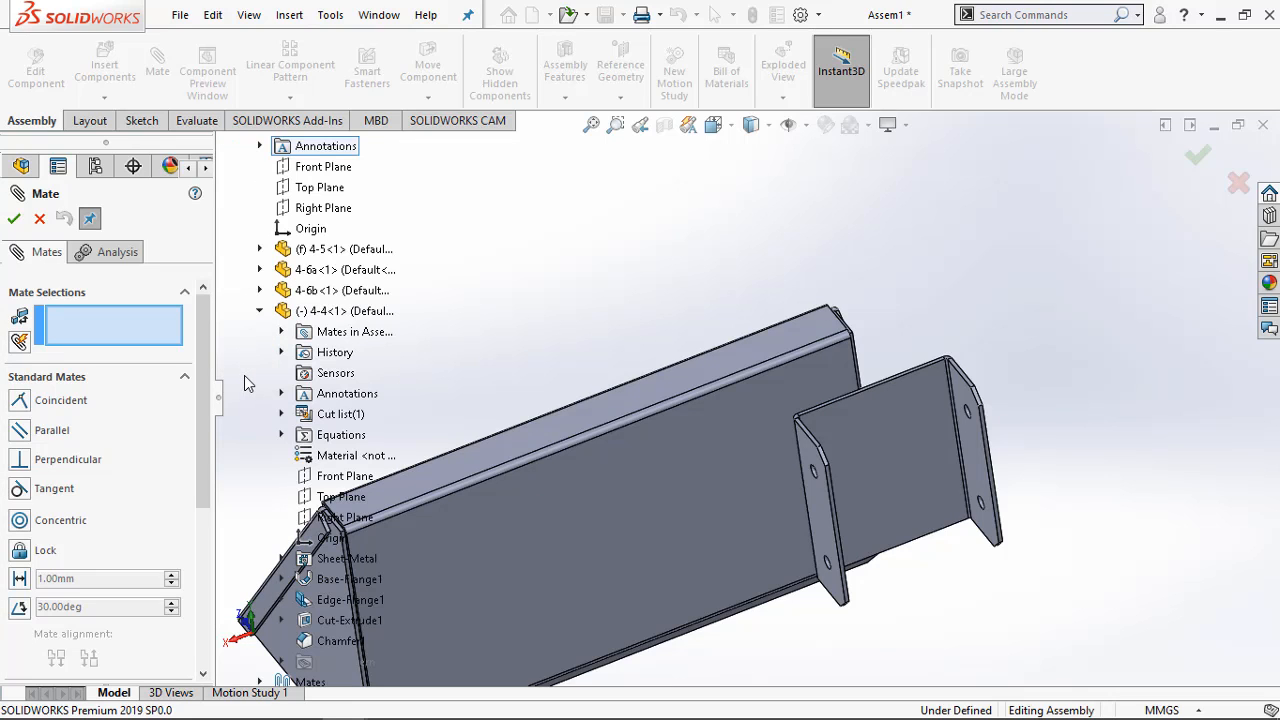
pyautogui.click(345, 517)
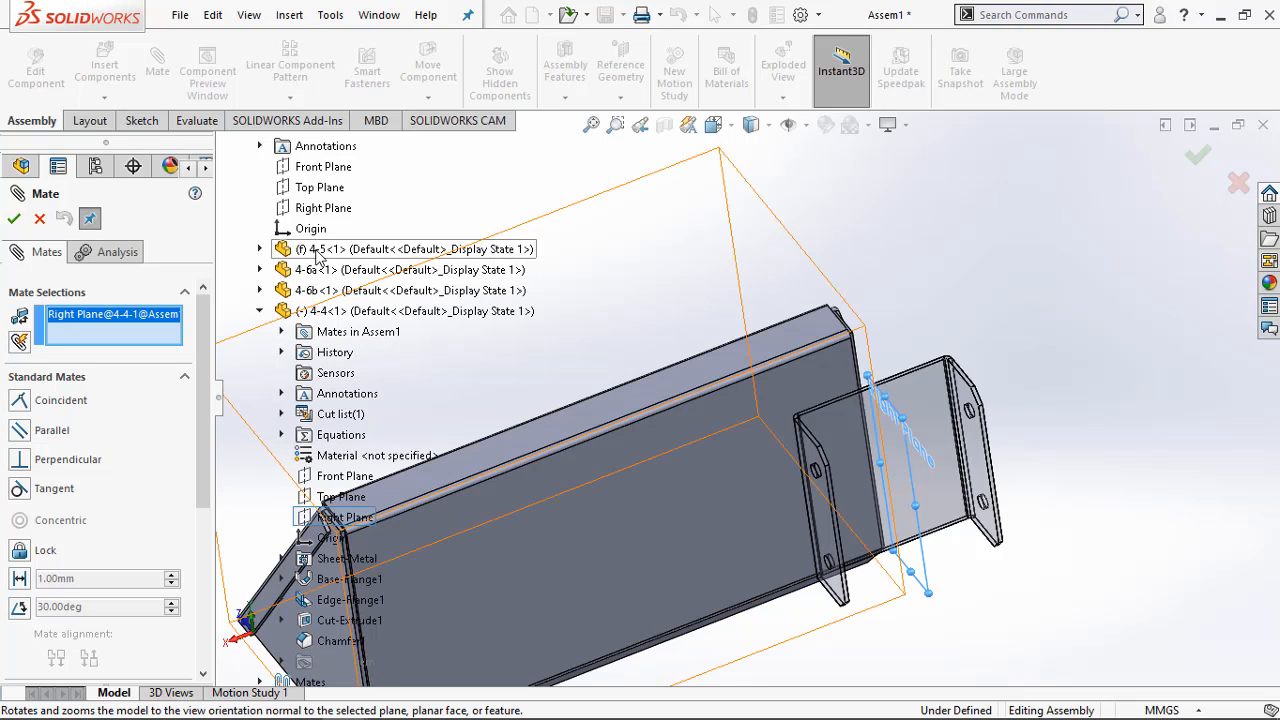
pyautogui.click(260, 249)
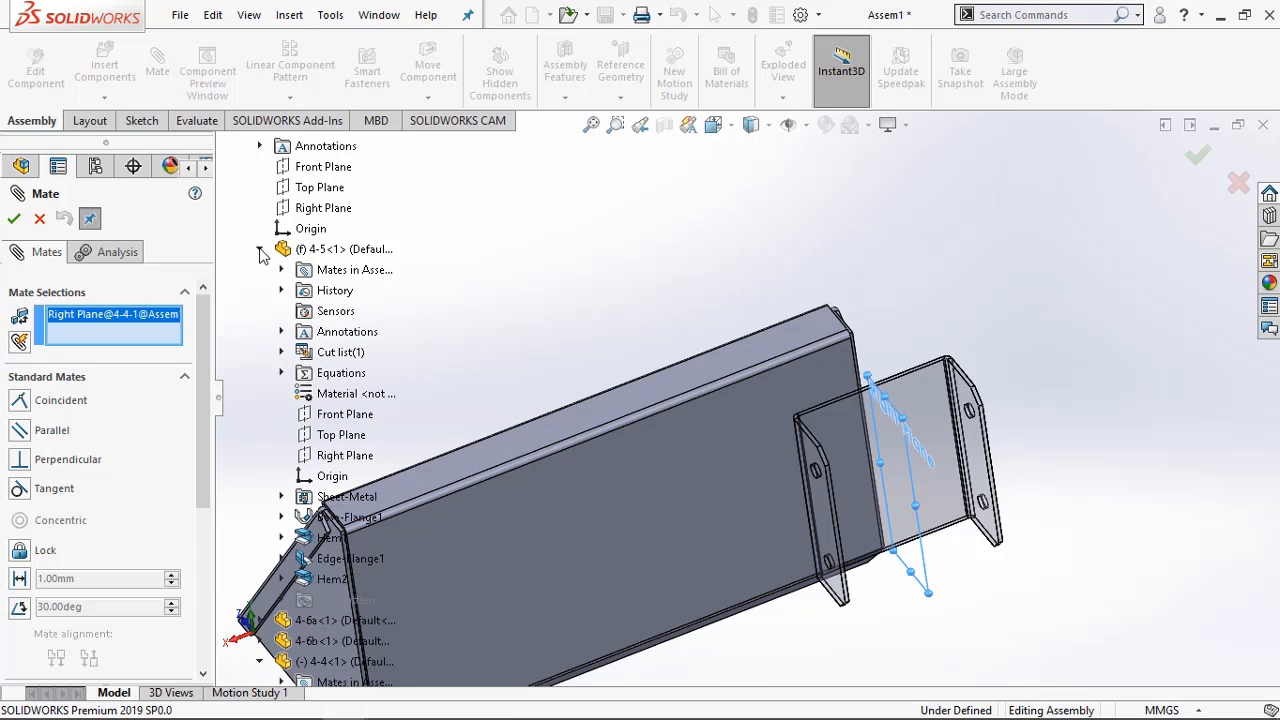
pyautogui.click(345, 456)
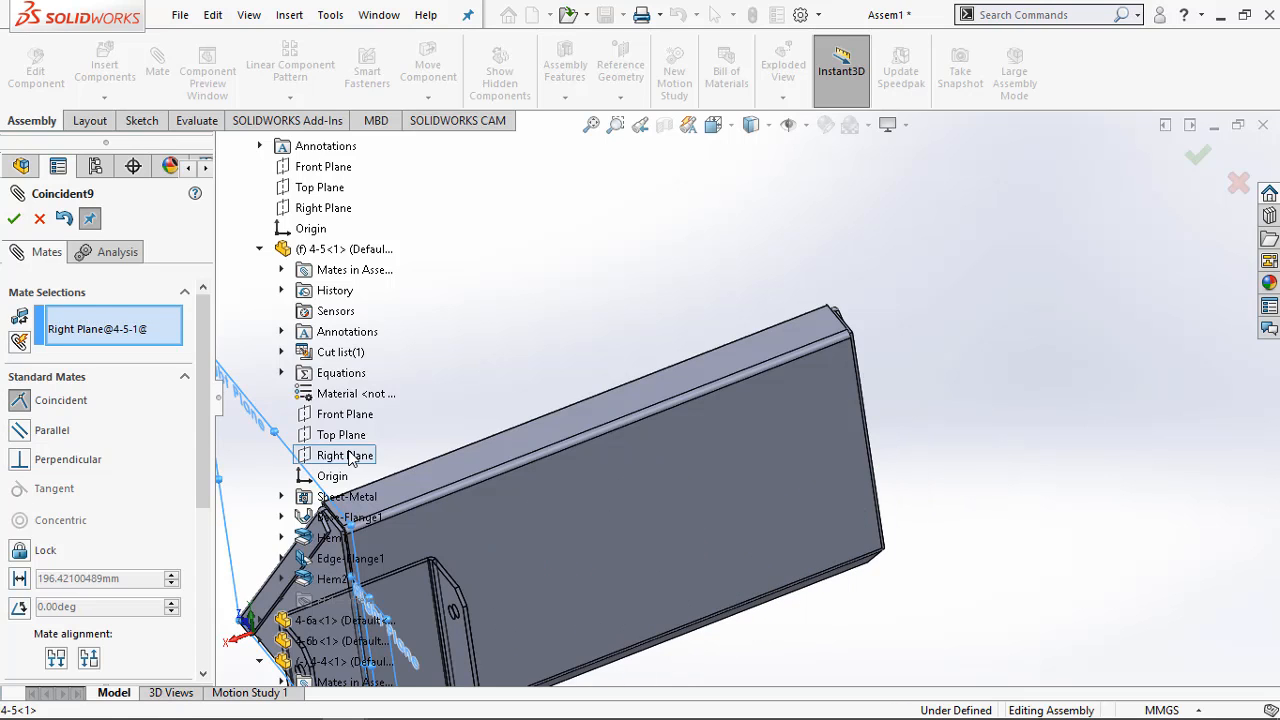
pyautogui.click(19, 579)
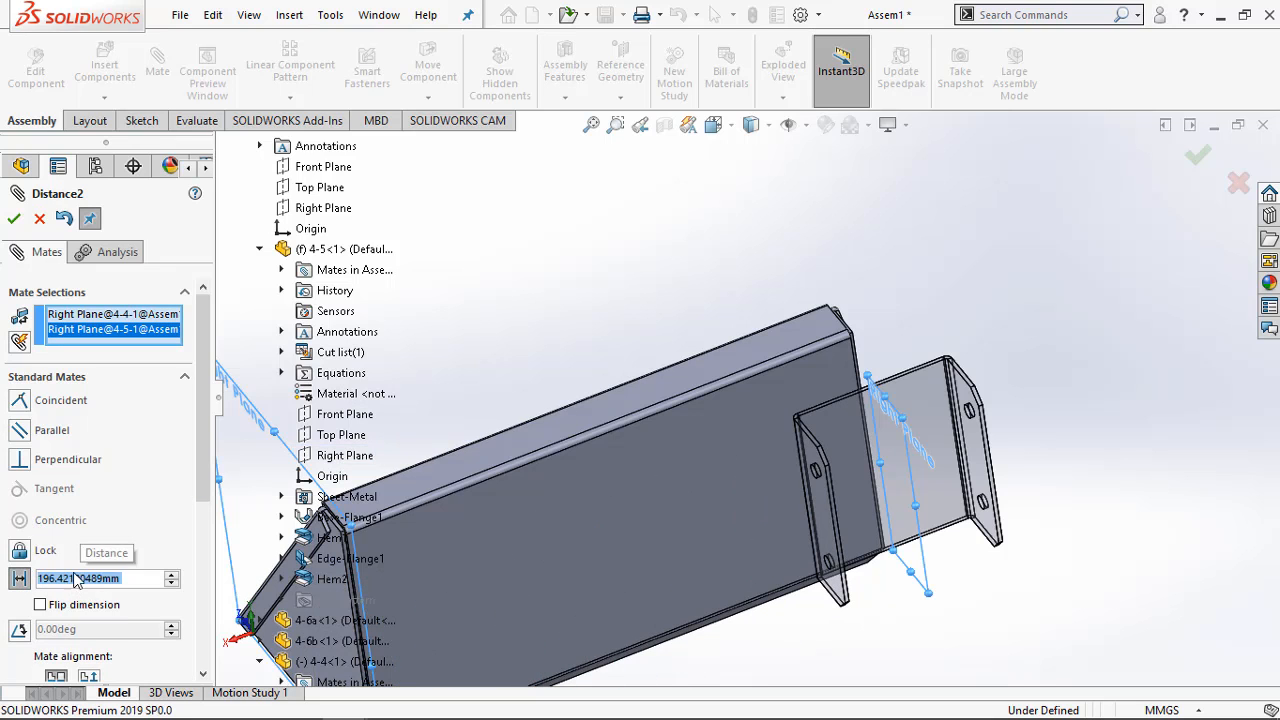
# Look up part 4-5's overall width in the Exercise 4-5 drawing on page 4 of the practice PDF
pyautogui.moveTo(168, 708)
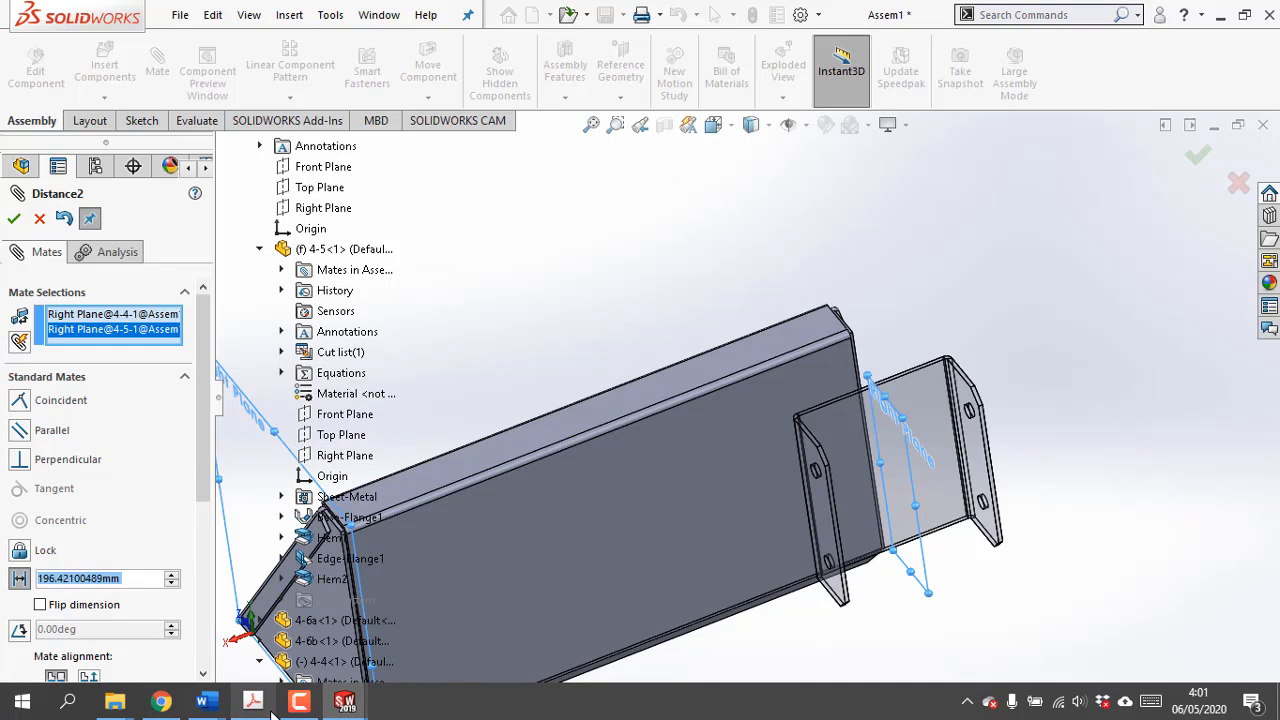
pyautogui.click(253, 707)
pyautogui.keyDown('ctrl'); pyautogui.scroll(-4, 427, 458); pyautogui.keyUp('ctrl')
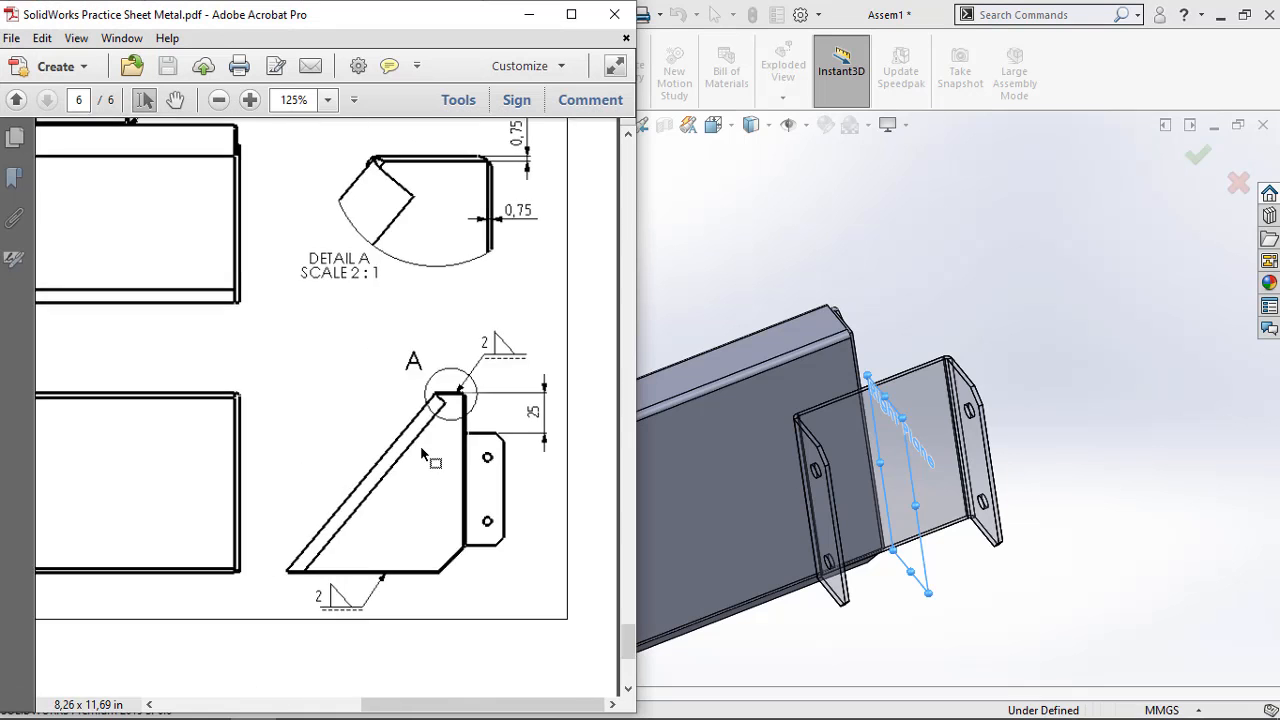
pyautogui.scroll(10, 417, 444)
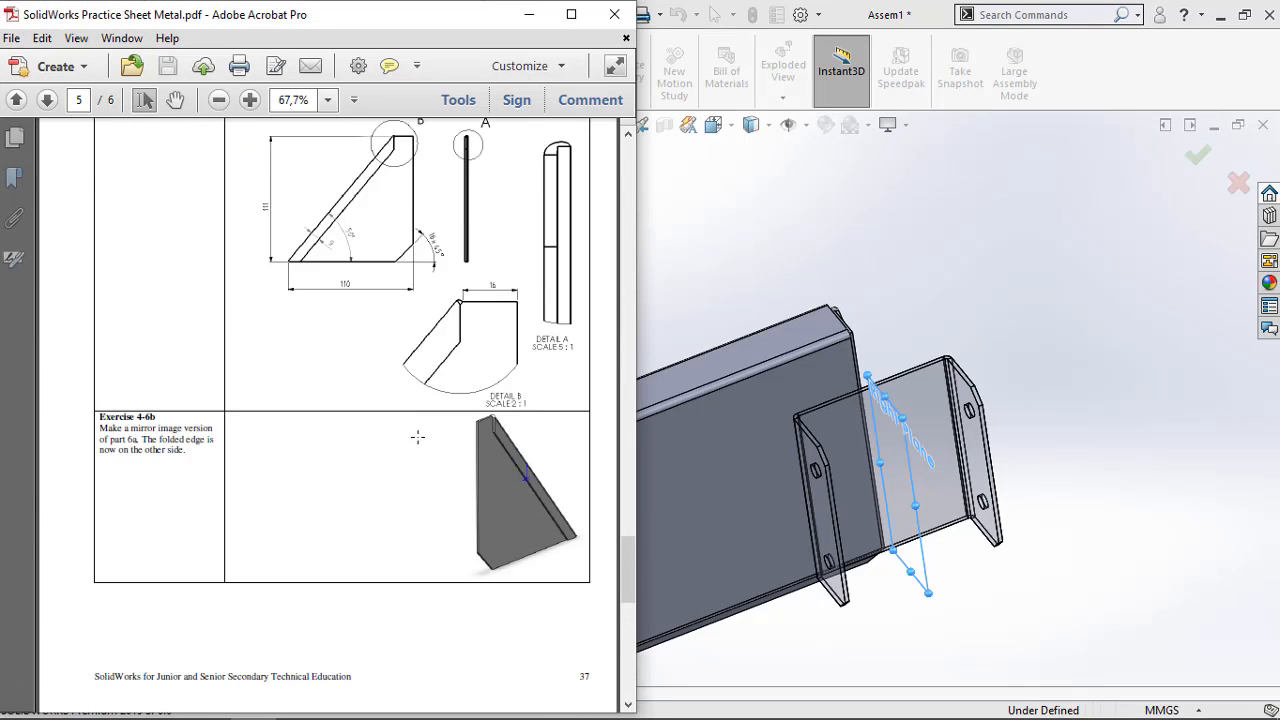
pyautogui.moveTo(623, 528); pyautogui.dragTo(640, 452)
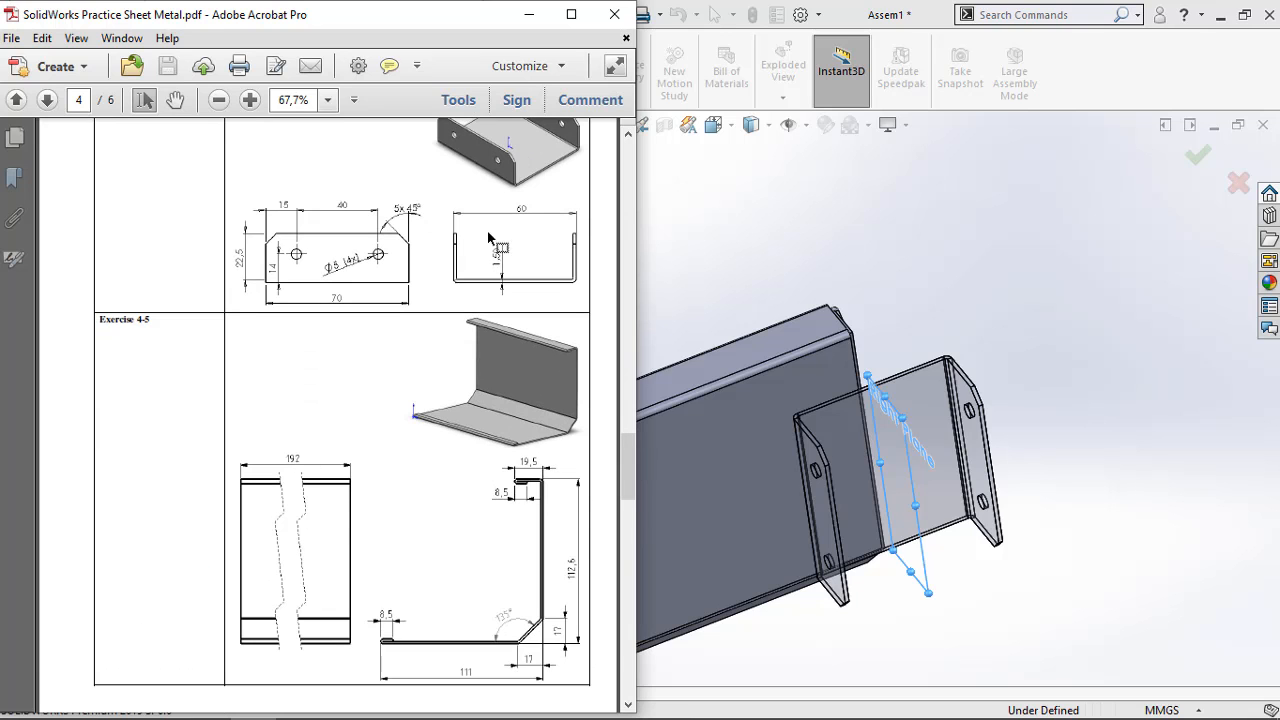
pyautogui.click(529, 14)
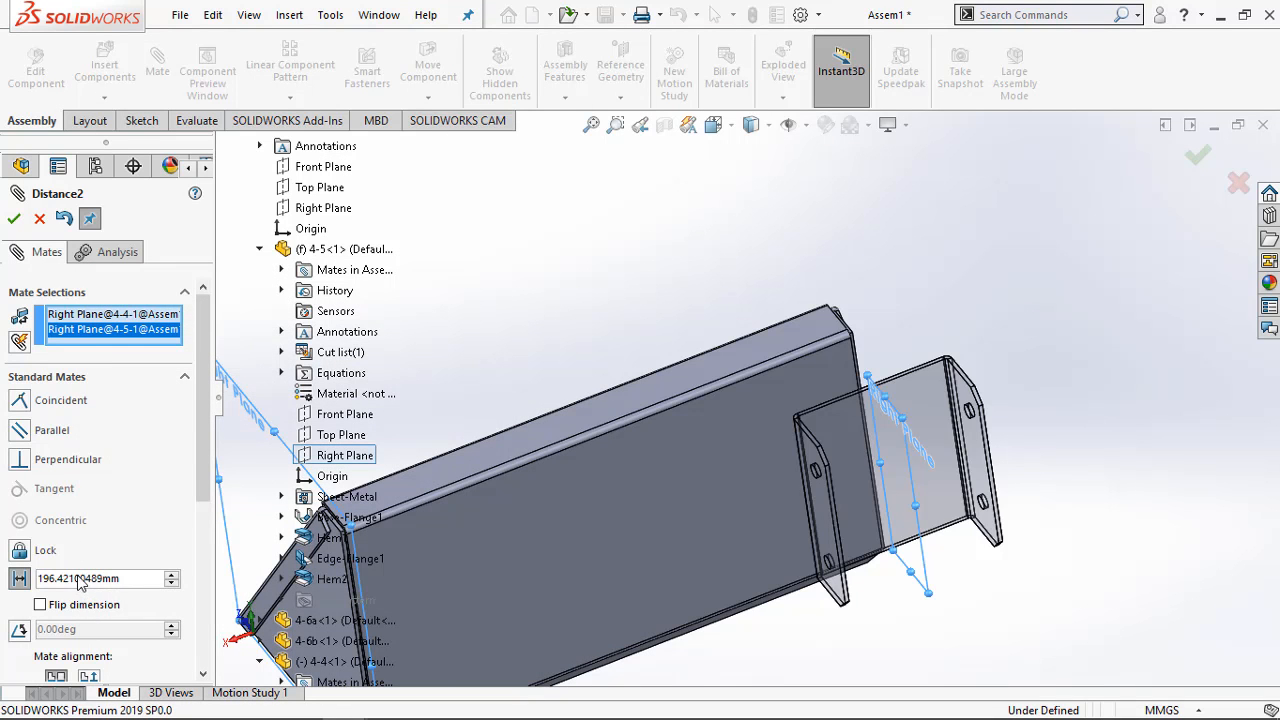
# Set the distance between the two Right Planes to 192/2 mm, accept the mate and close the Mate command
pyautogui.click(116, 580)
pyautogui.moveTo(136, 579); pyautogui.dragTo(72, 579)
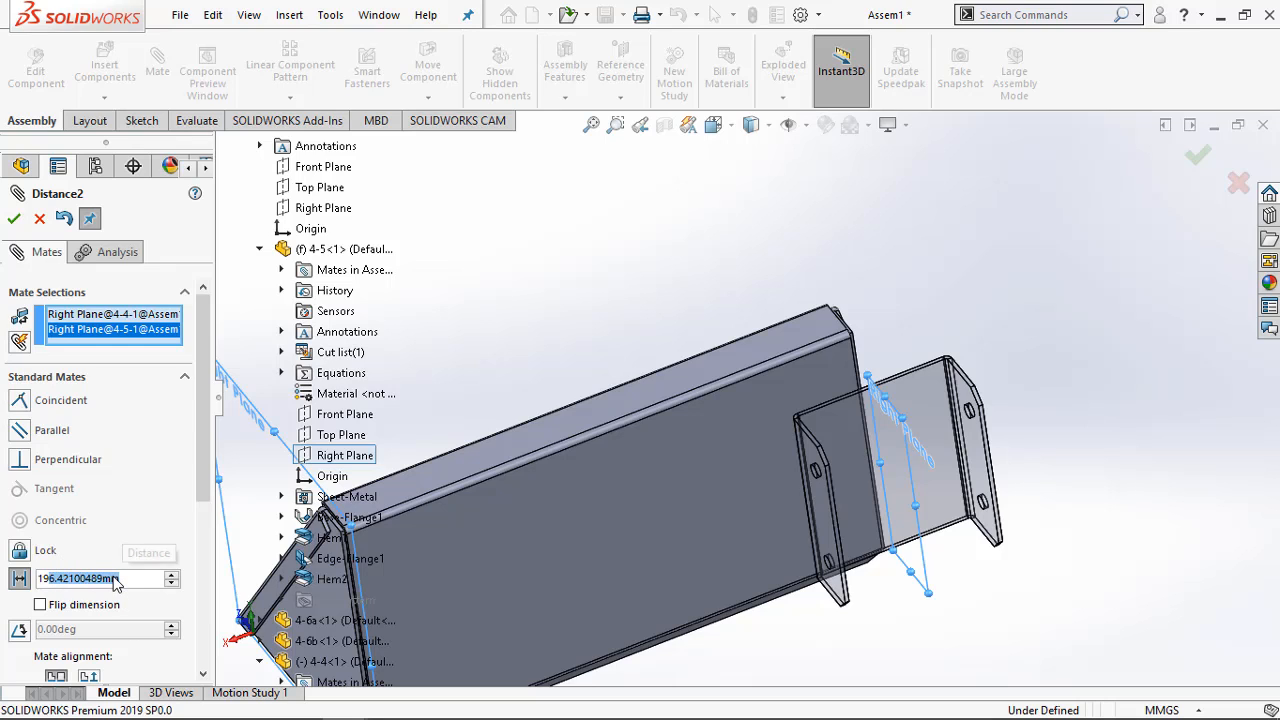
pyautogui.write('2/2')
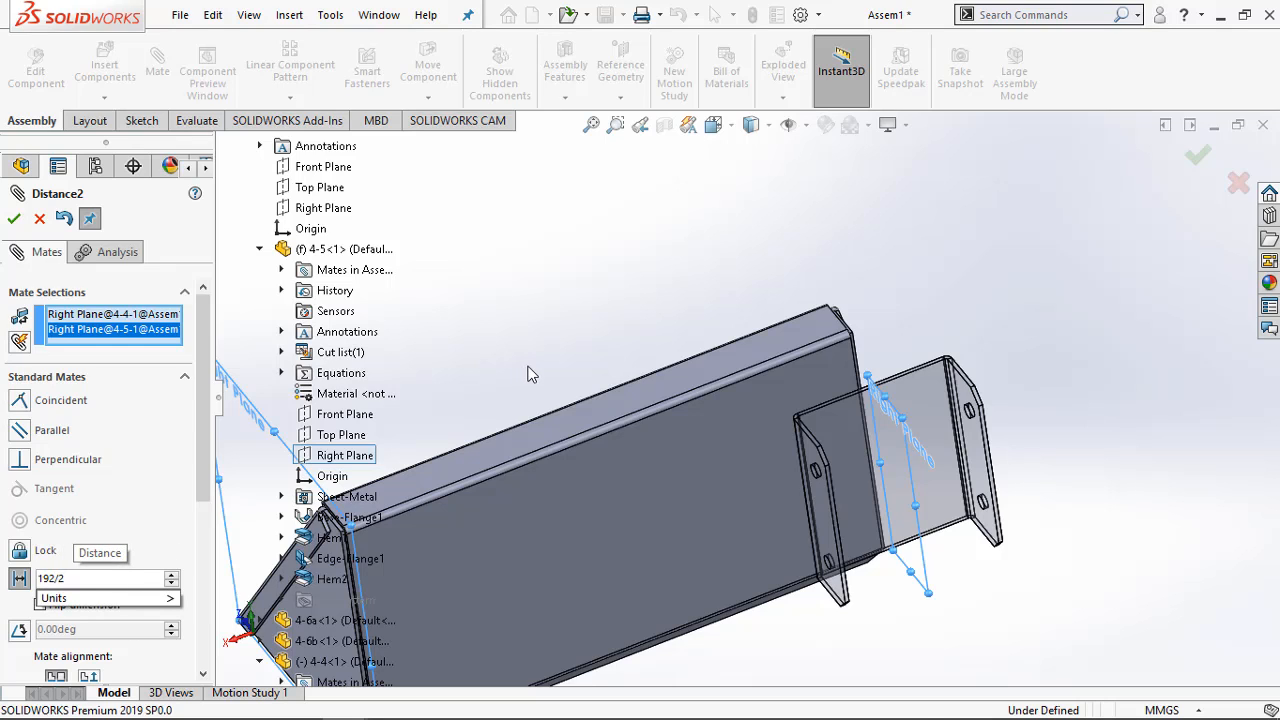
pyautogui.press('Return')
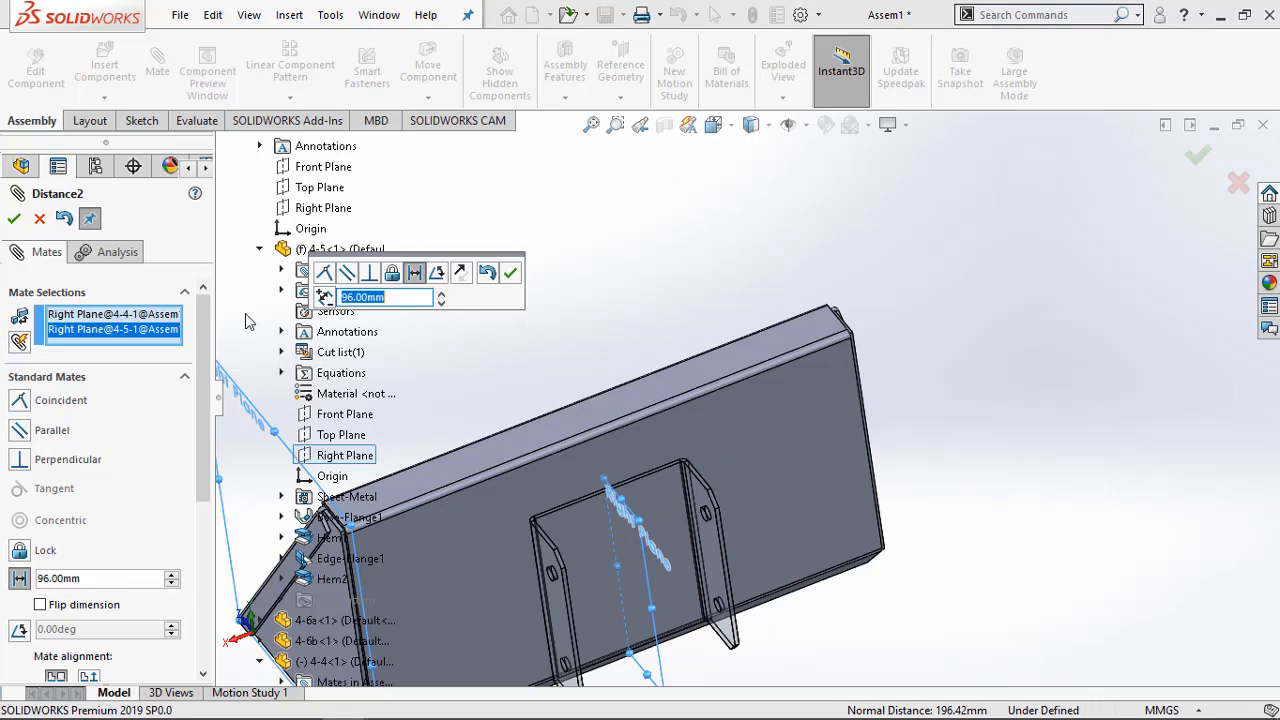
pyautogui.click(510, 272)
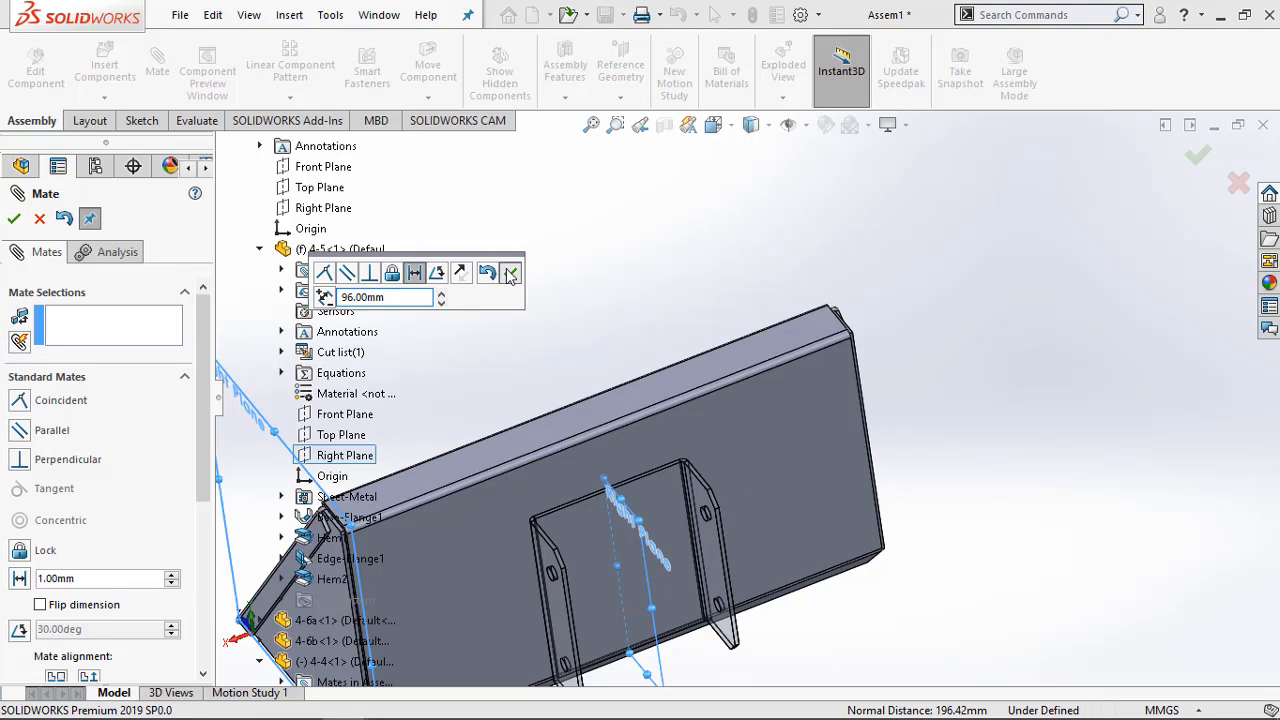
pyautogui.click(14, 218)
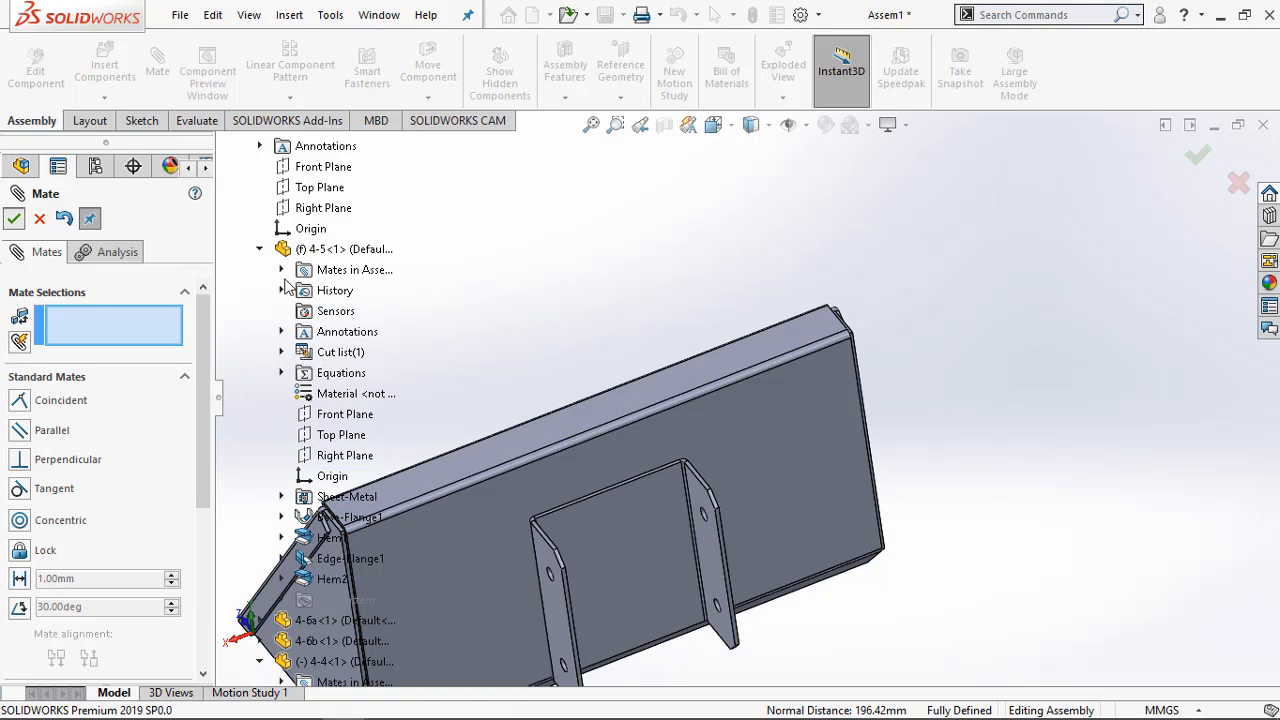
# Review the mated assembly and browse the practice PDF's exercises back to Exercise 4-1 on page 1
pyautogui.scroll(5, 546, 306)
pyautogui.moveTo(505, 425); pyautogui.dragTo(609, 443, button='middle')
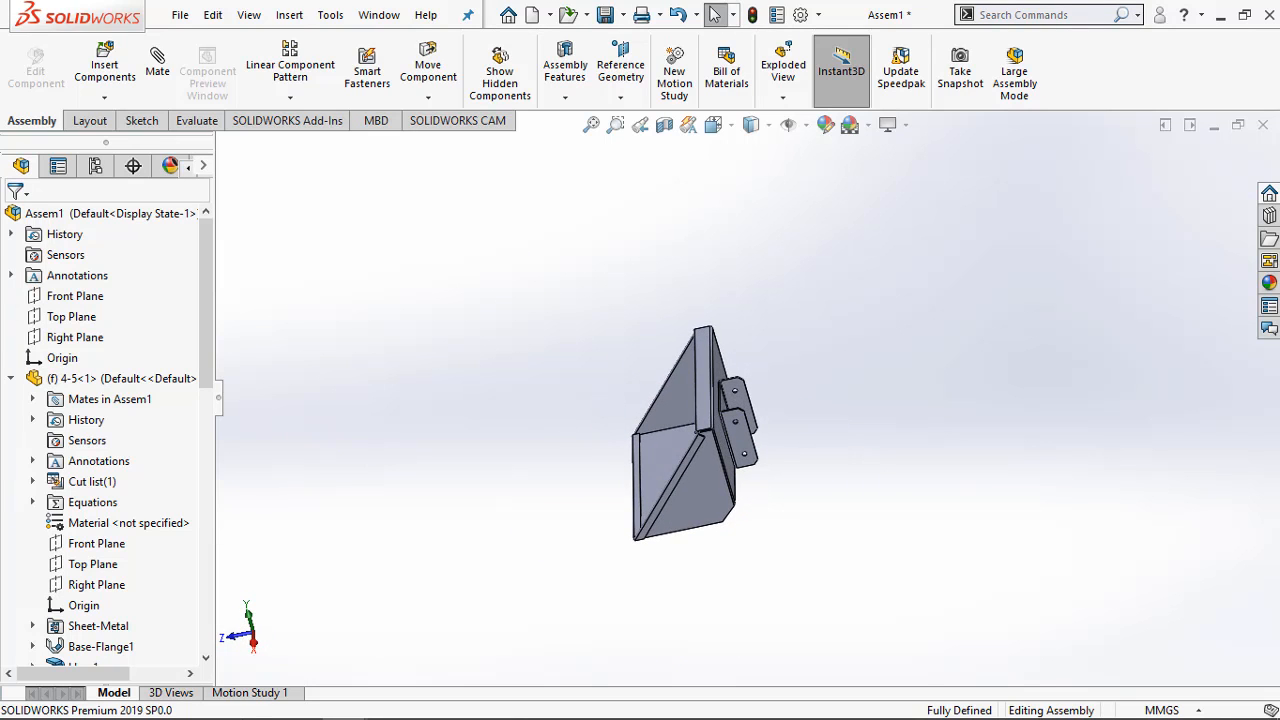
pyautogui.moveTo(307, 707)
pyautogui.click(253, 701)
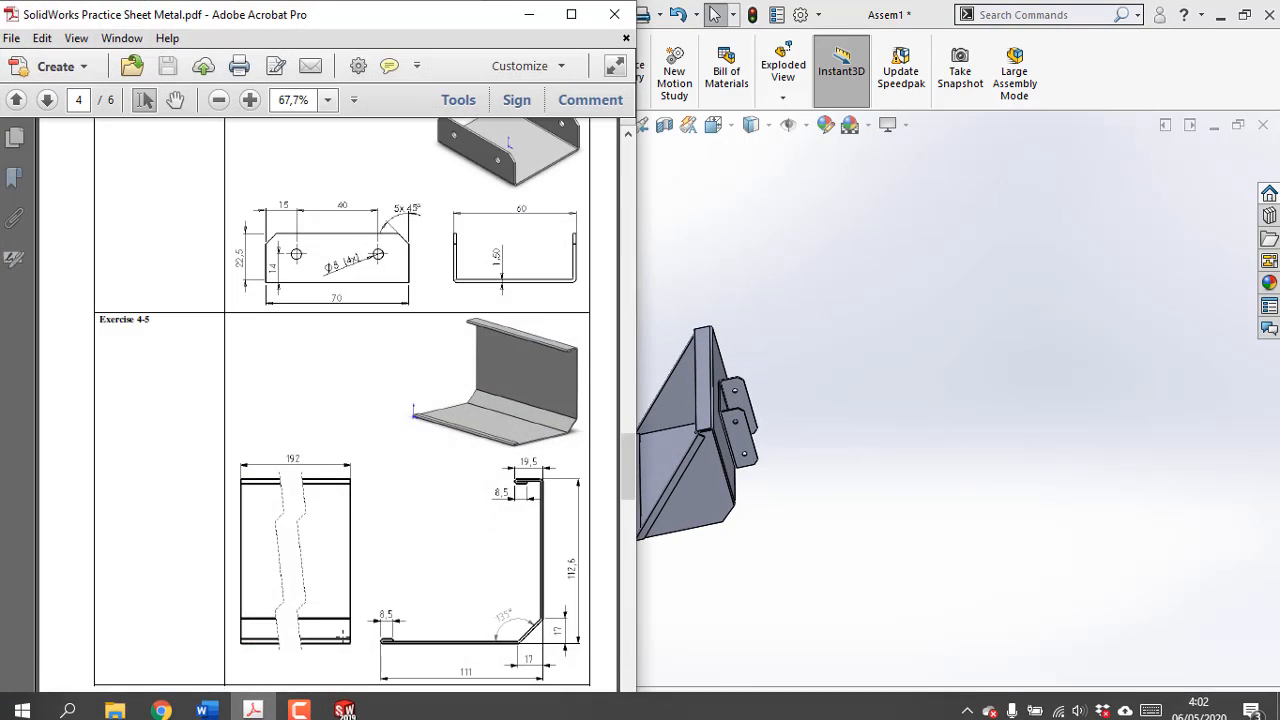
pyautogui.scroll(-15, 469, 510)
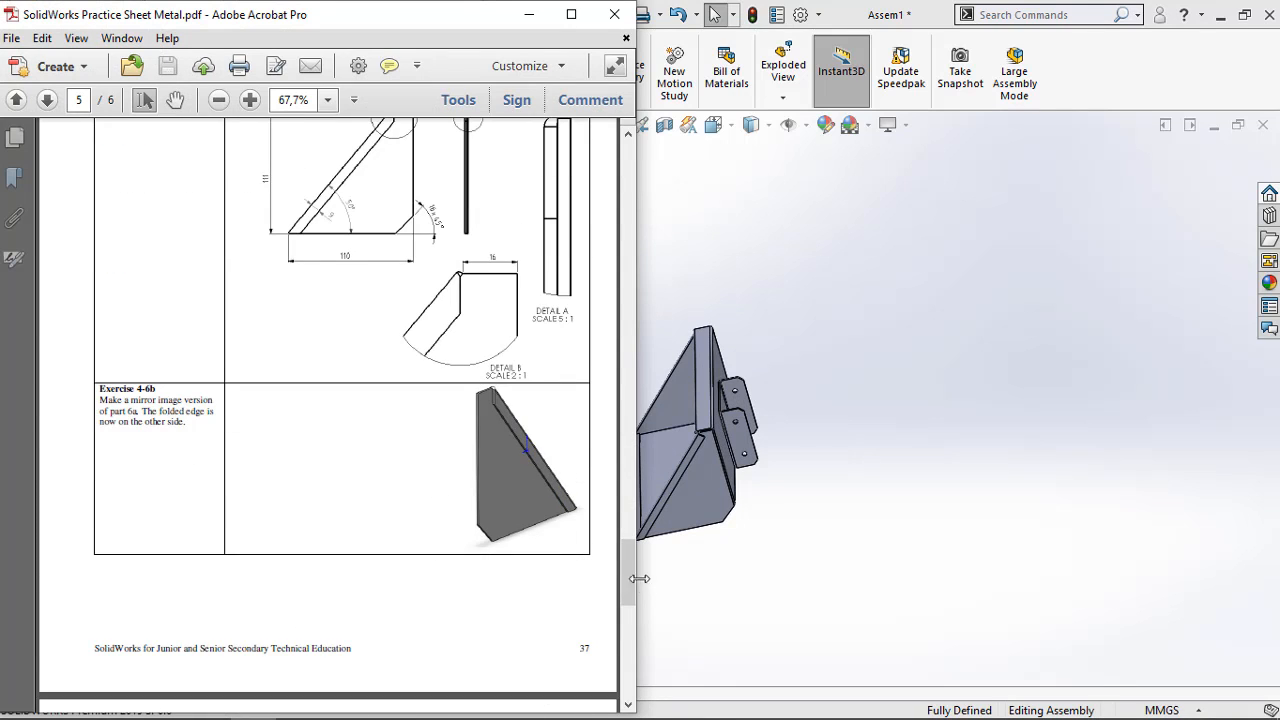
pyautogui.scroll(-4, 621, 617)
pyautogui.moveTo(621, 611); pyautogui.dragTo(617, 154)
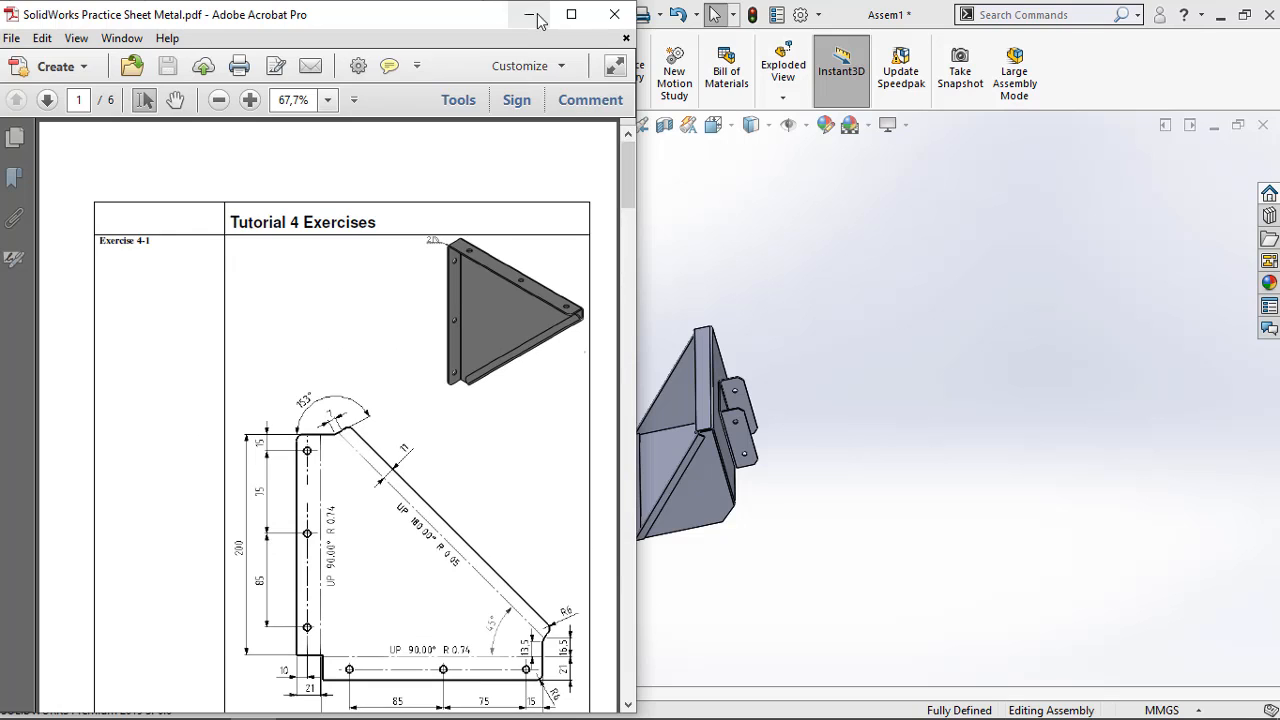
pyautogui.click(529, 14)
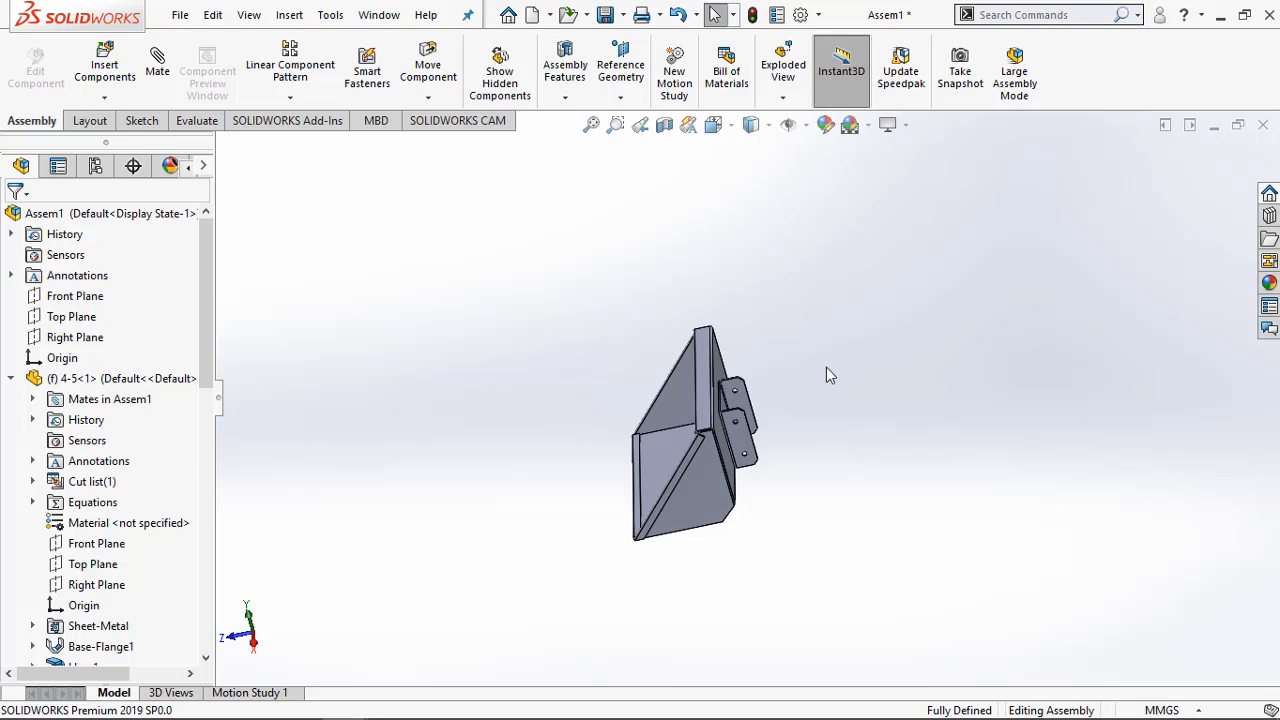
# Inspect the completed bucket assembly from its open front, underside and side
pyautogui.moveTo(826, 375); pyautogui.dragTo(848, 358, button='middle')
pyautogui.scroll(-5, 640, 536)
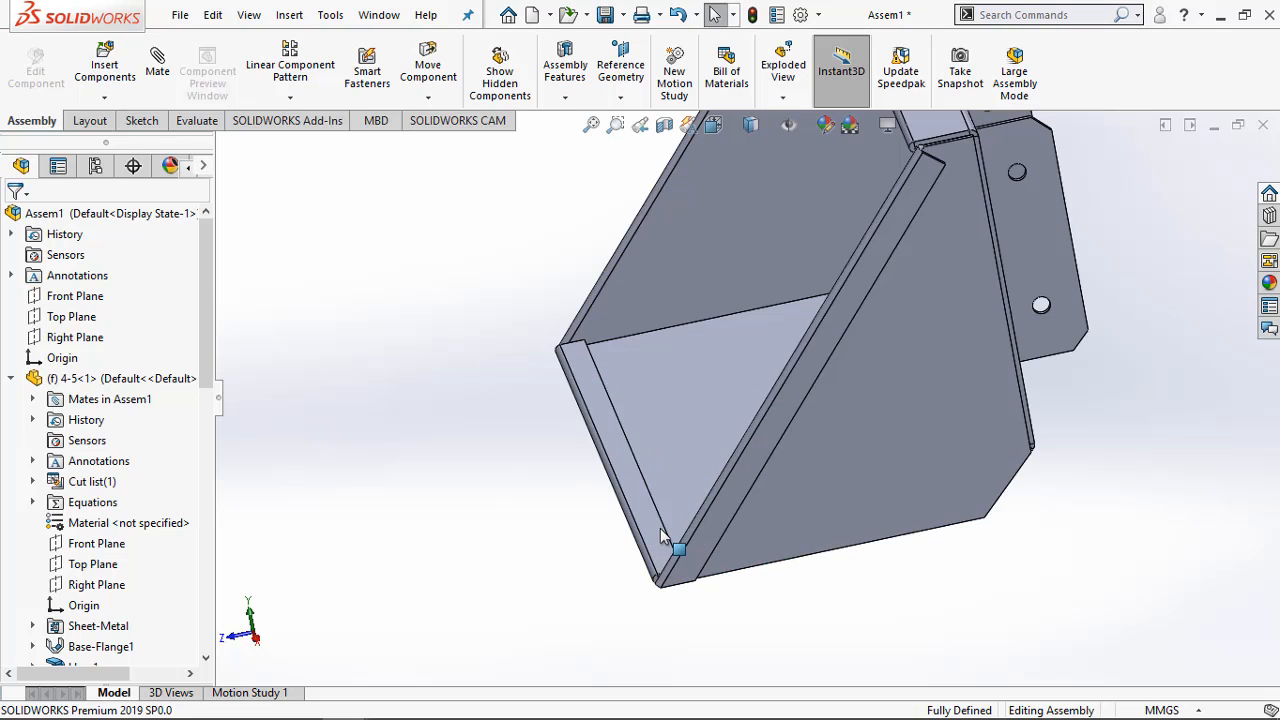
pyautogui.moveTo(660, 535); pyautogui.dragTo(674, 450, button='middle')
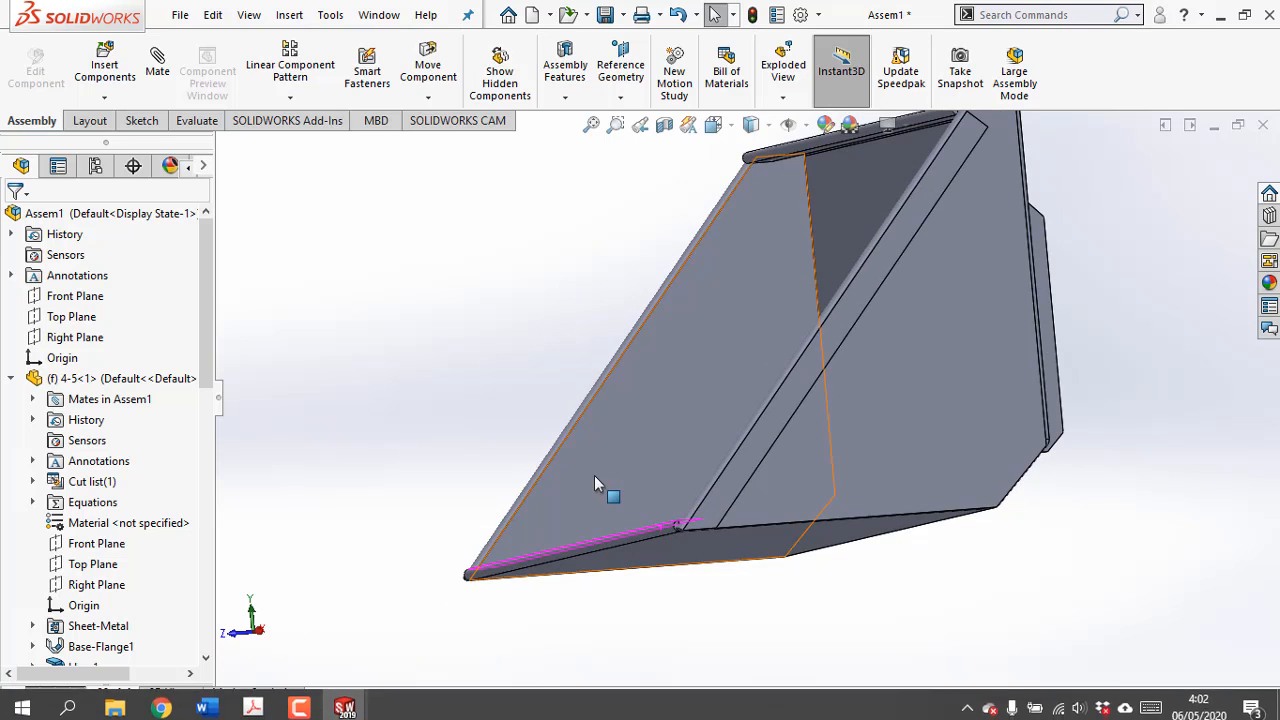
pyautogui.scroll(5, 594, 475)
pyautogui.moveTo(600, 514); pyautogui.dragTo(1000, 470, button='middle')
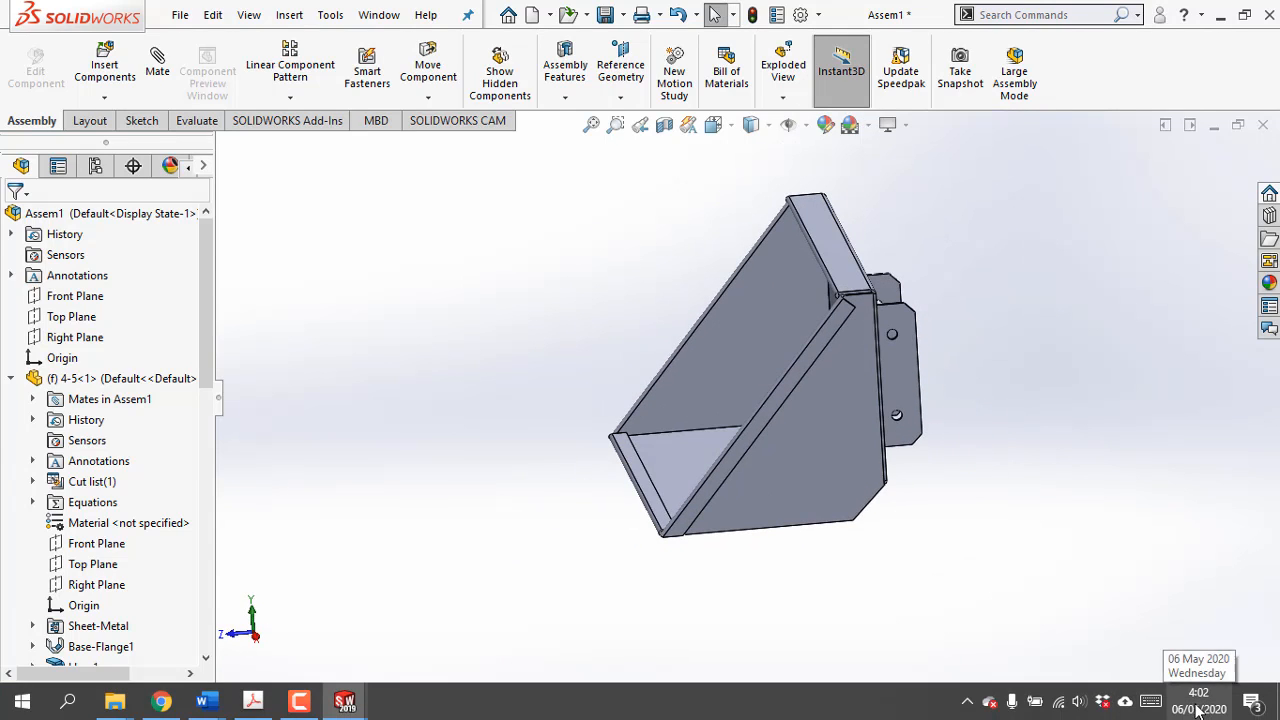